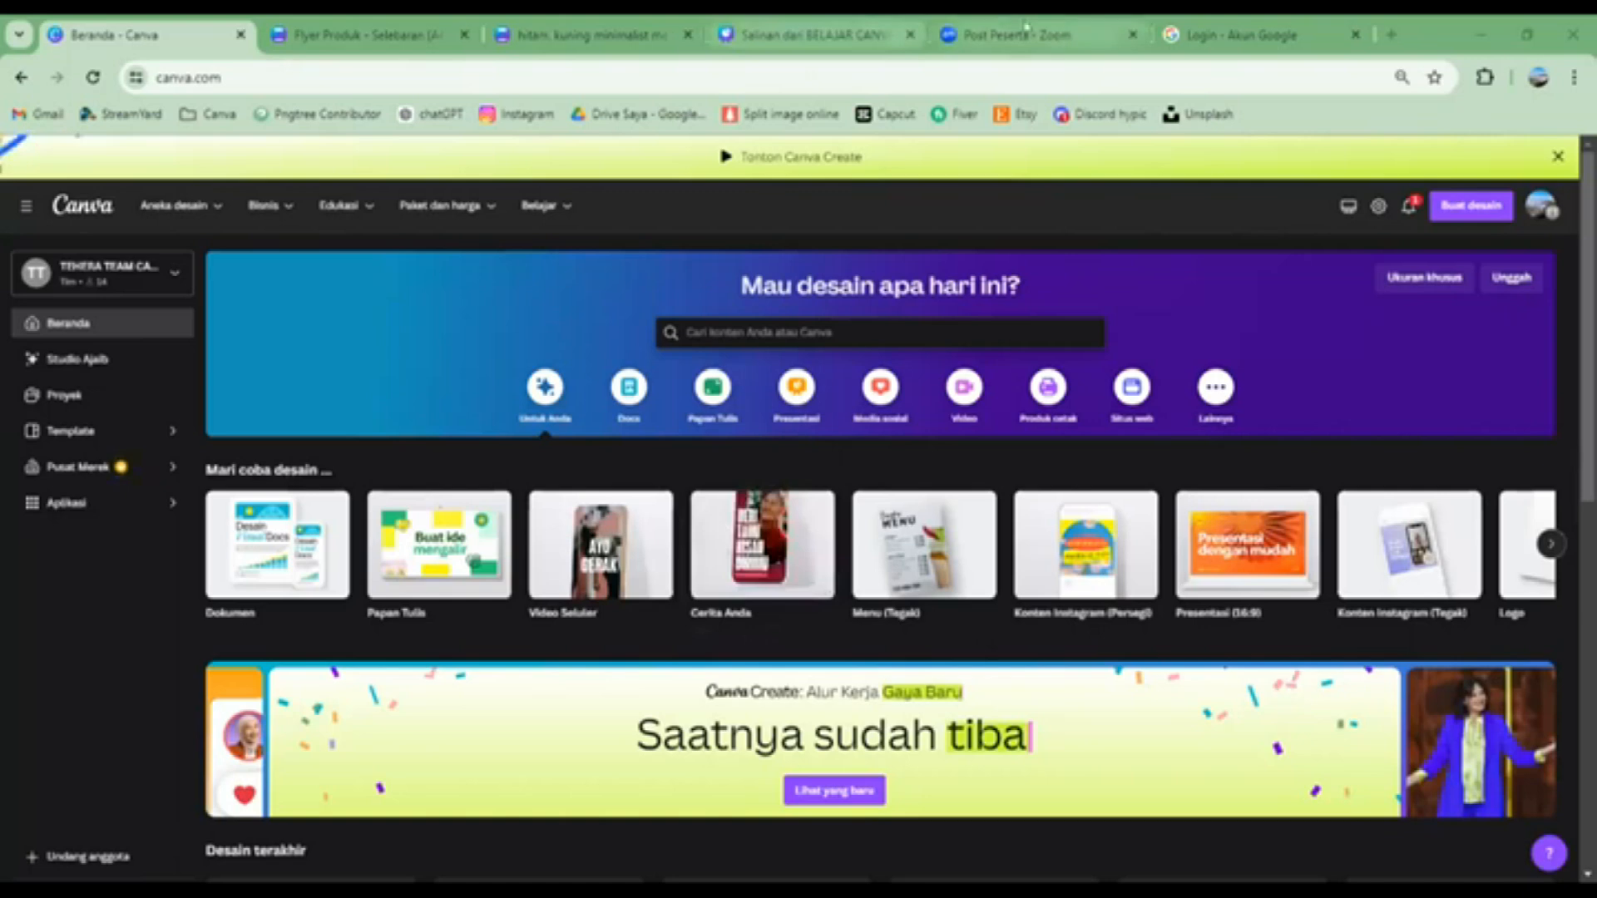
Search the new-design types for "logo" and create a blank 500 x 500 px Logo design
left_click(805, 36)
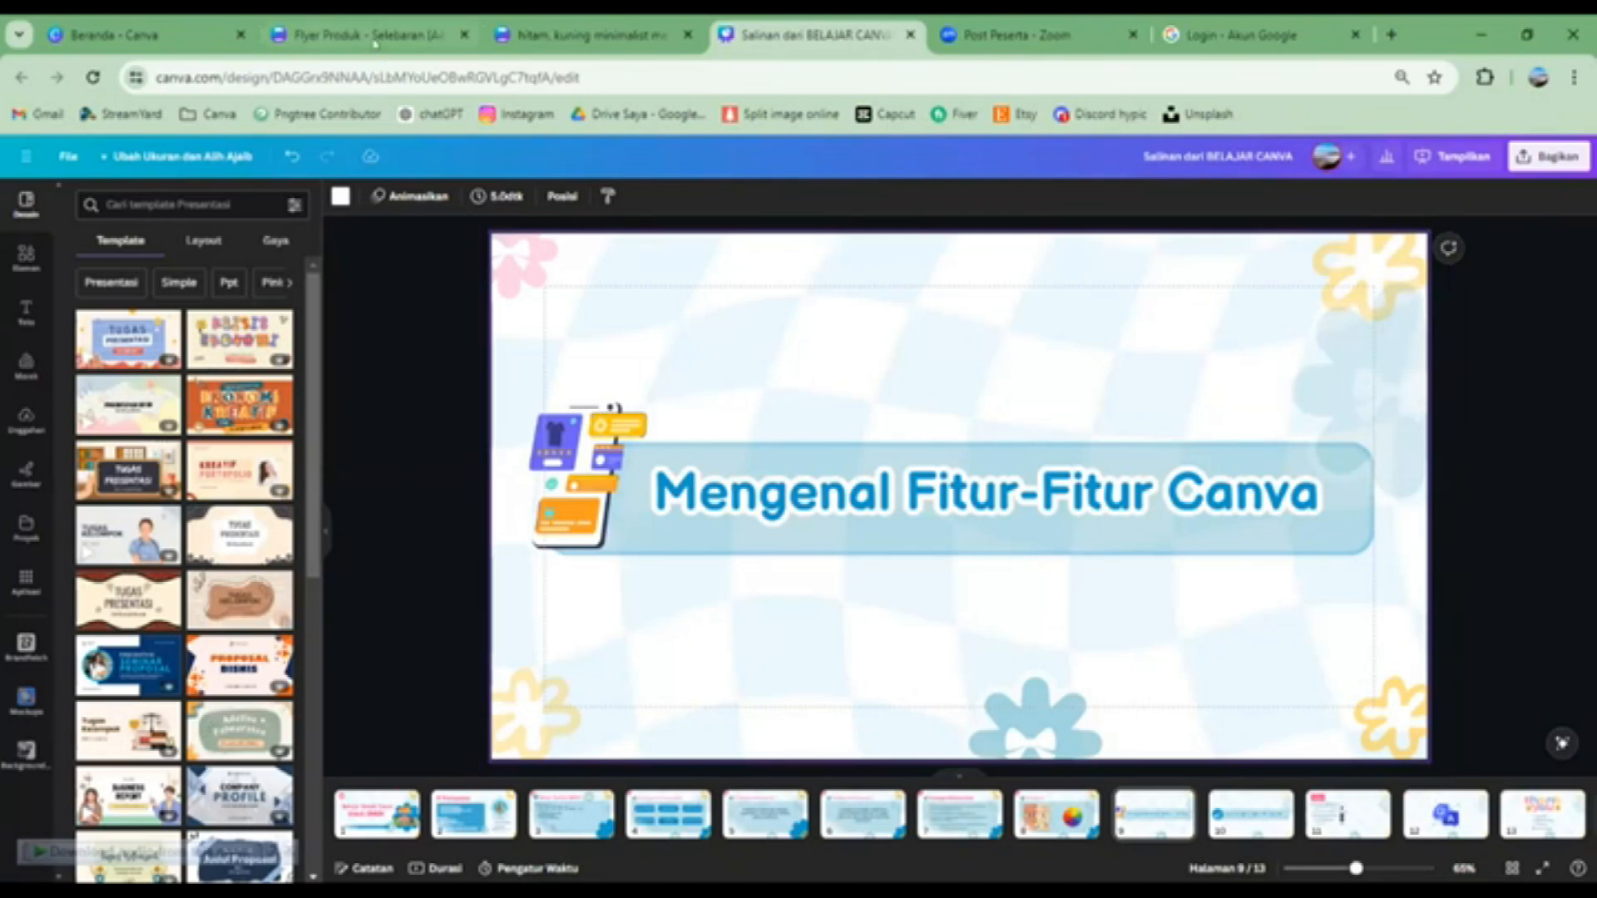
left_click(133, 35)
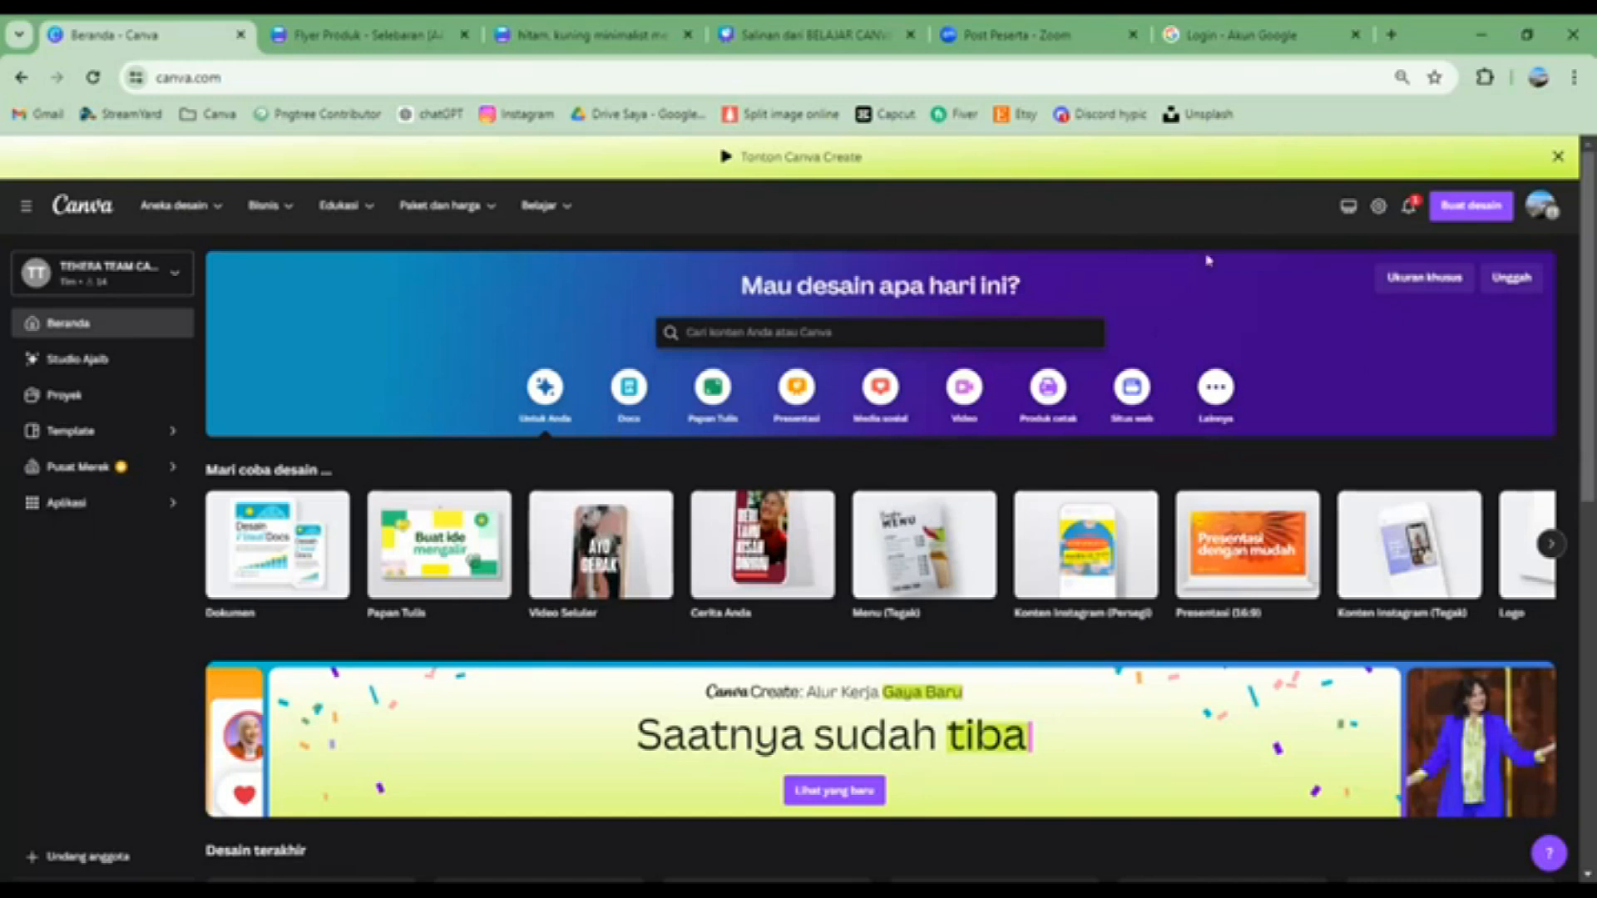
left_click(1469, 208)
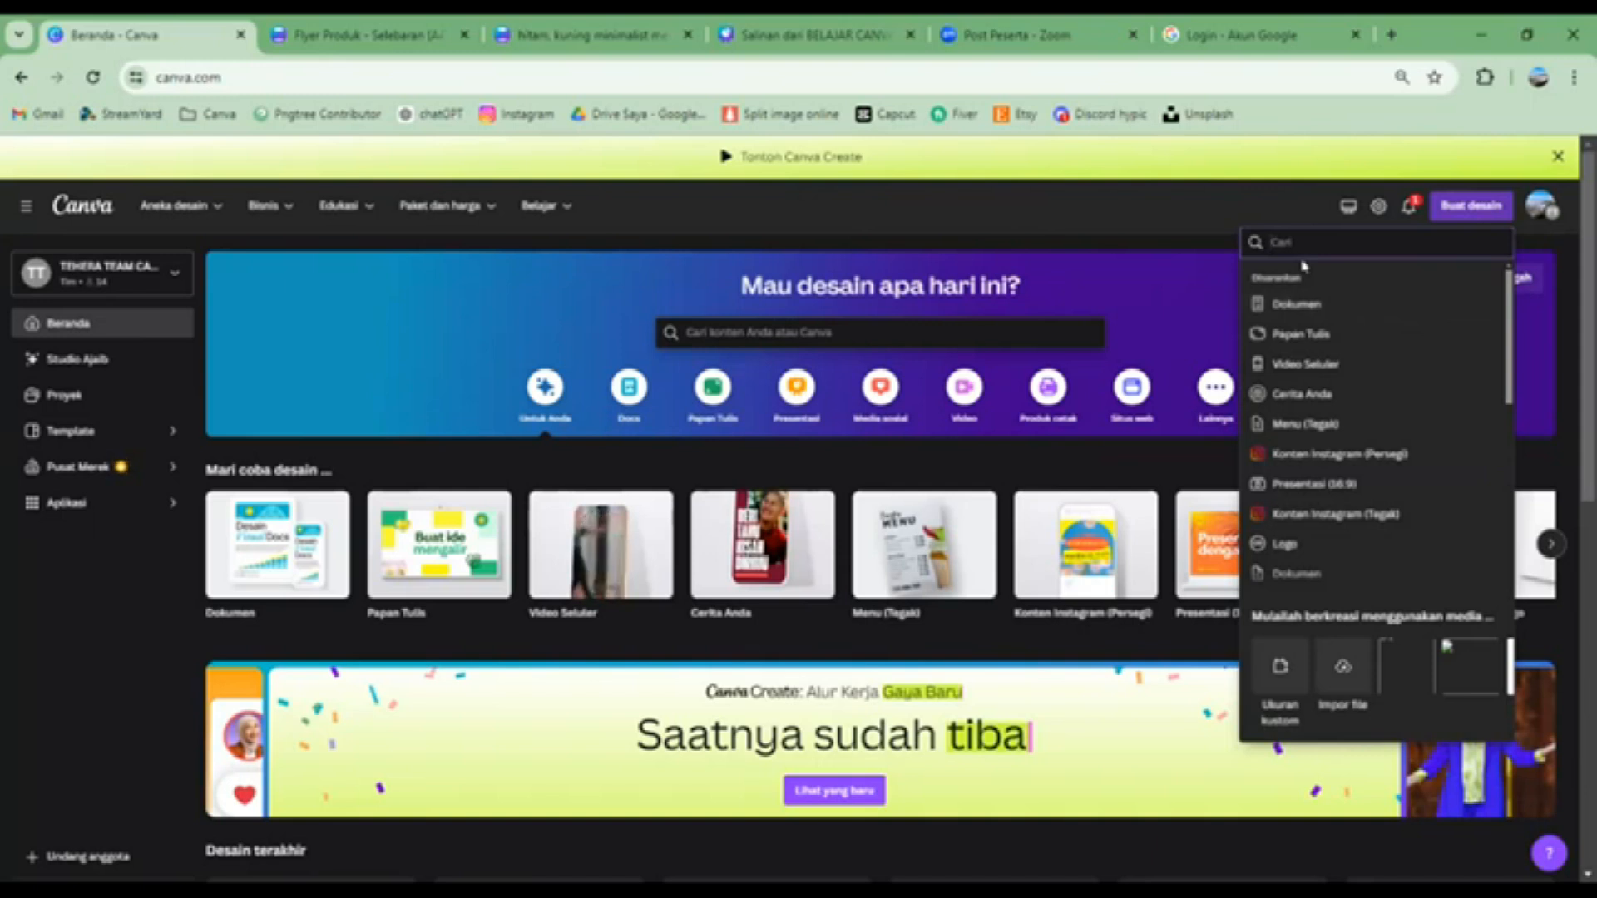
type("topi")
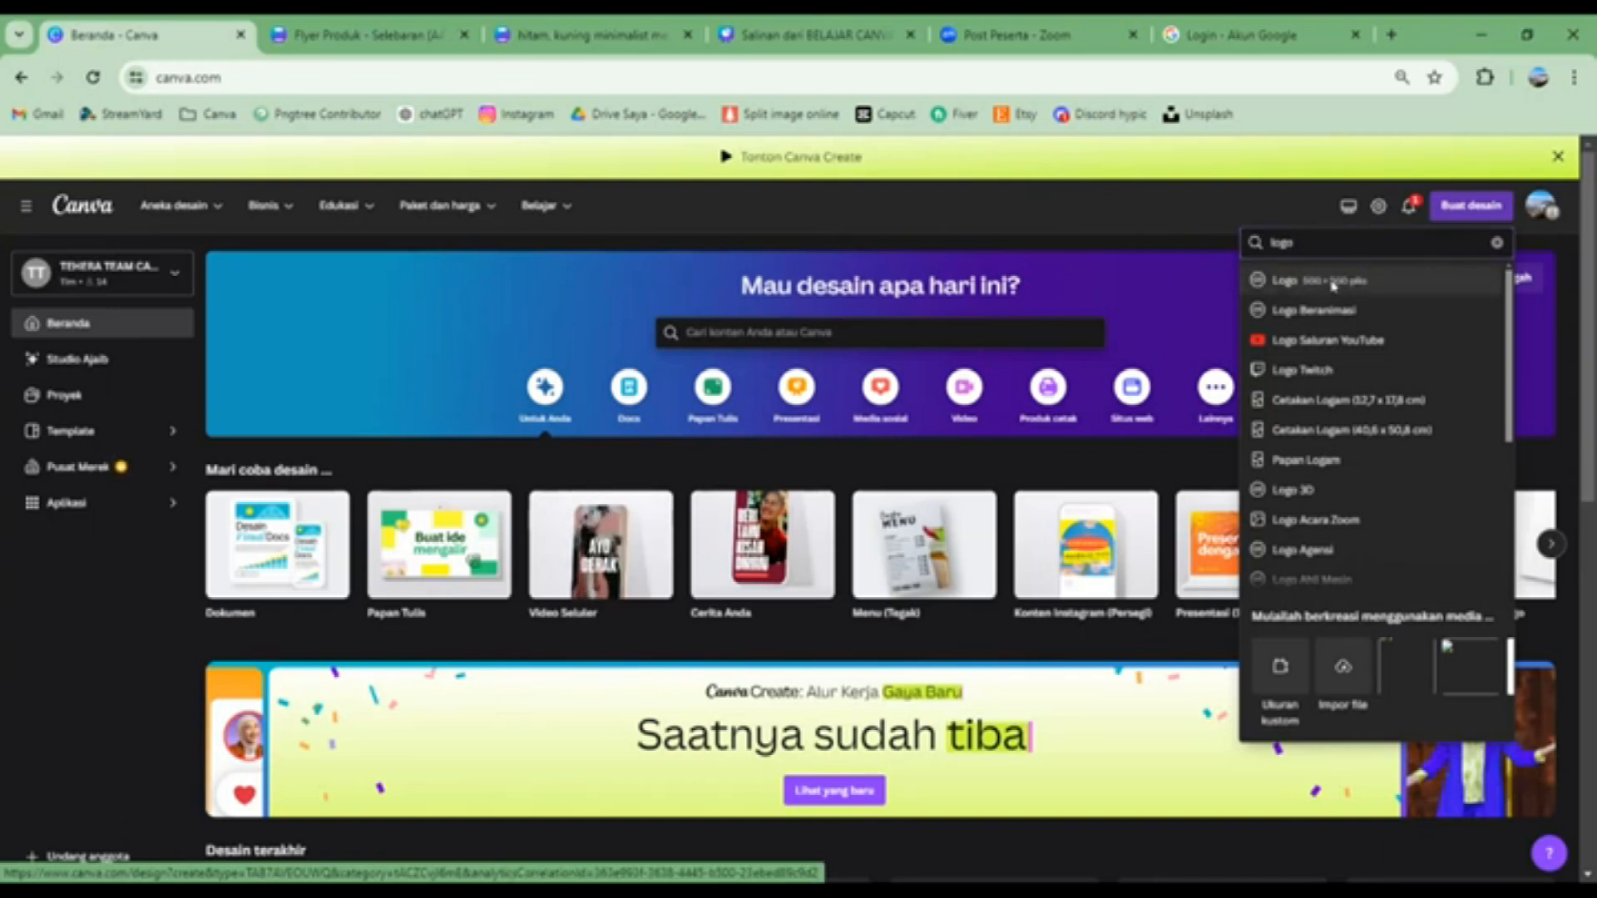
left_click(1333, 285)
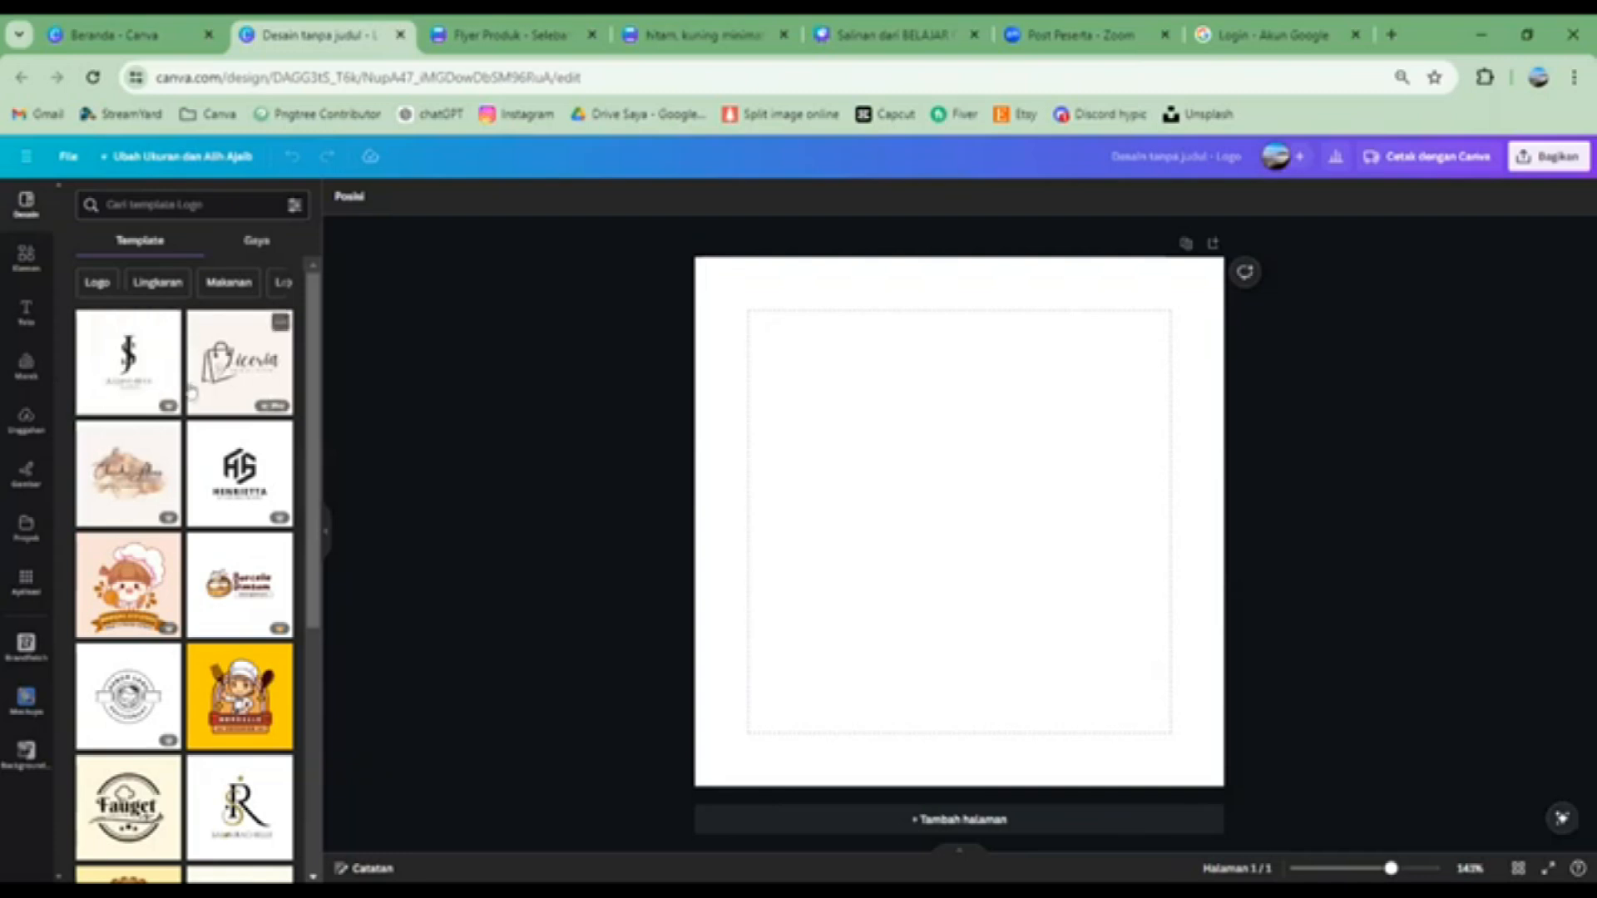
Apply the "White And Black Modern Abstract Beauty Logo" template with the R and S monogram to the blank page
scroll(198, 395, "down", 1)
scroll(200, 395, "down", 2)
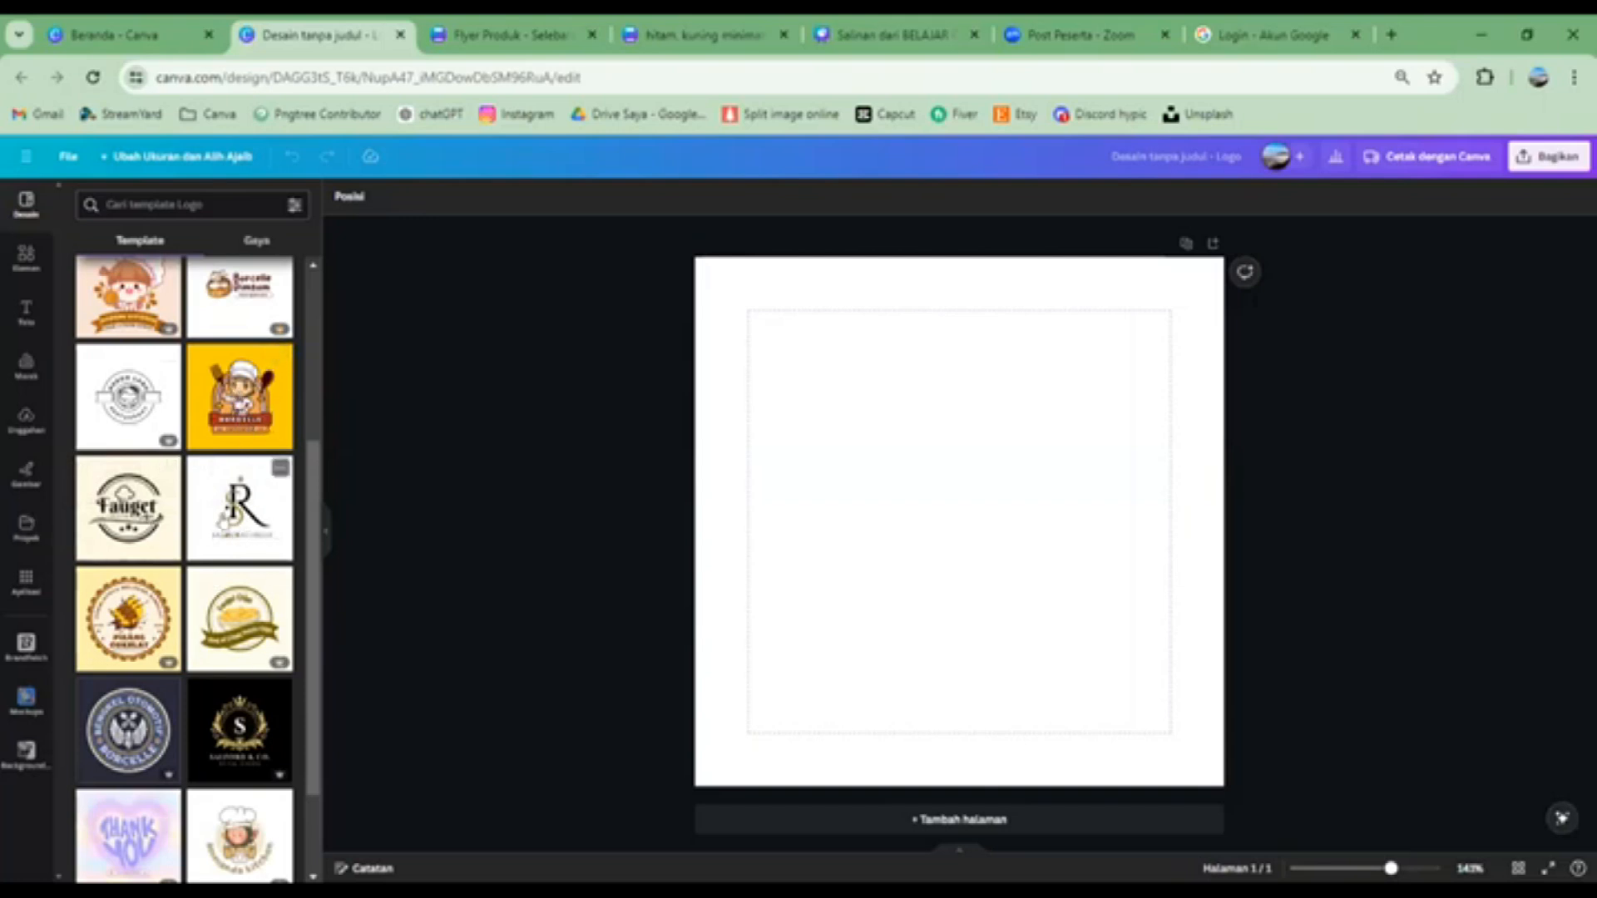
left_click(223, 523)
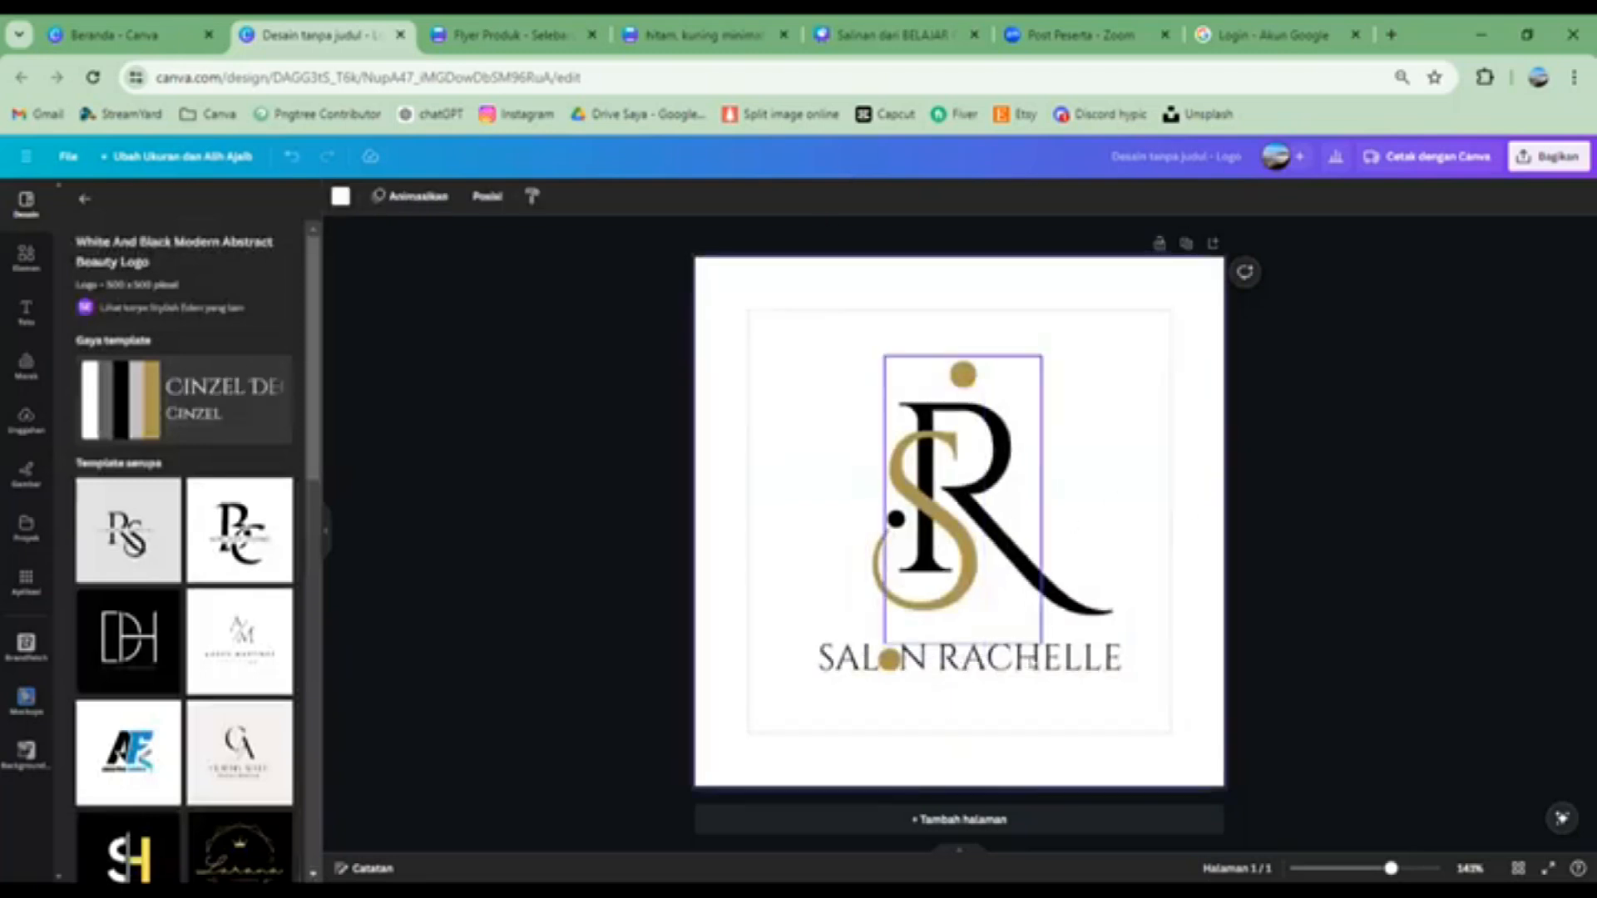
Examine the gold S letter and the salon name as separate text elements of the logo template
left_click(954, 539)
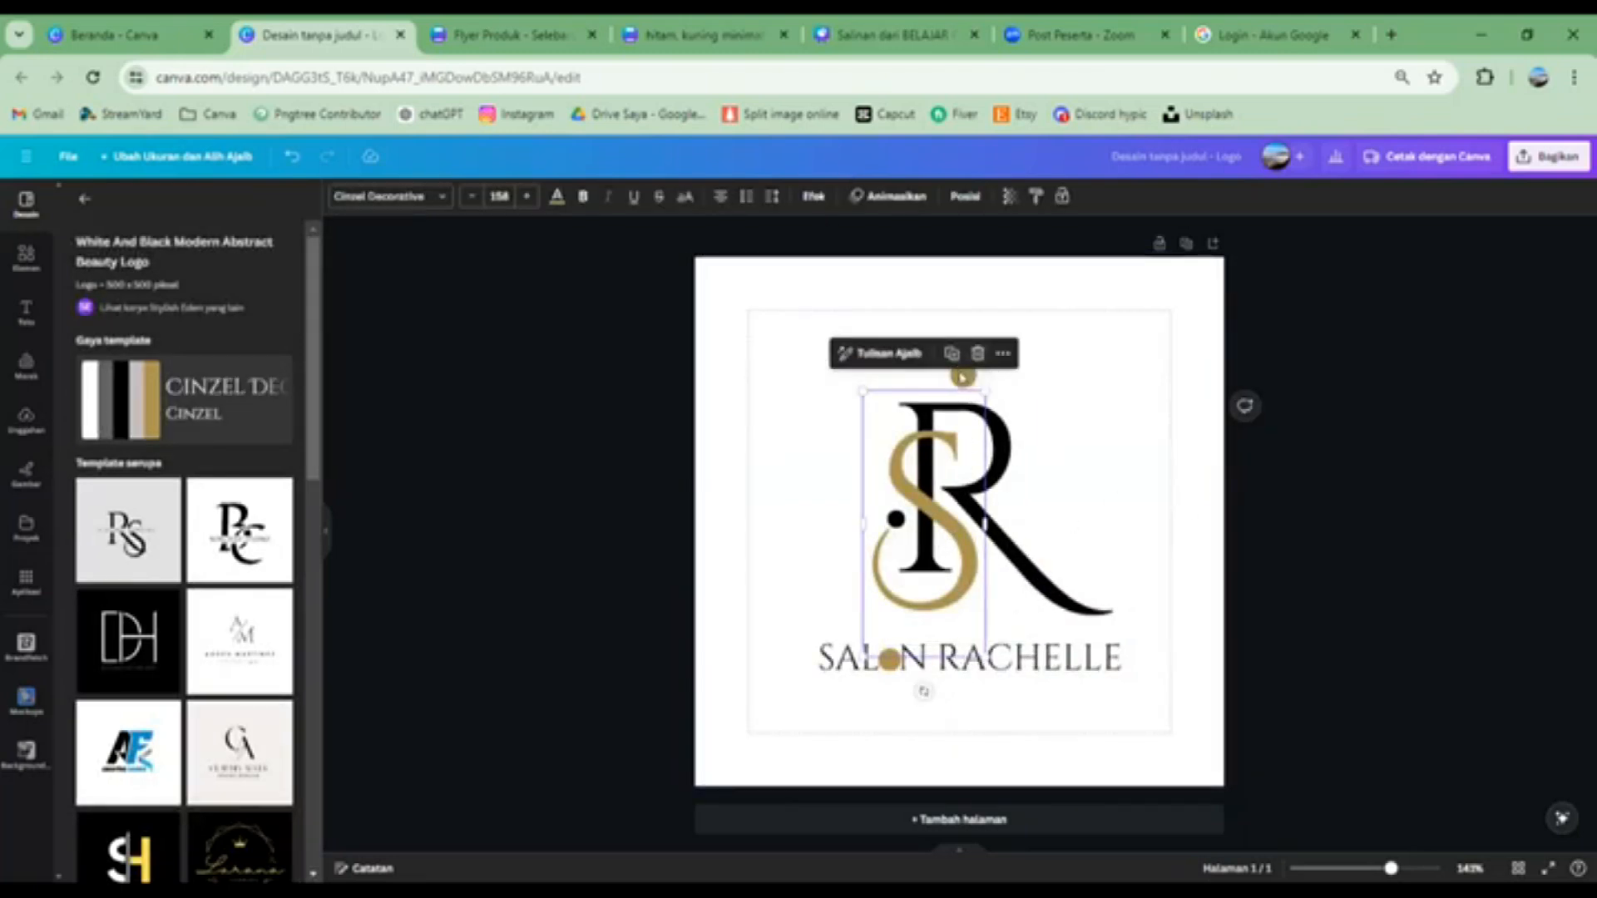
double_click(962, 377)
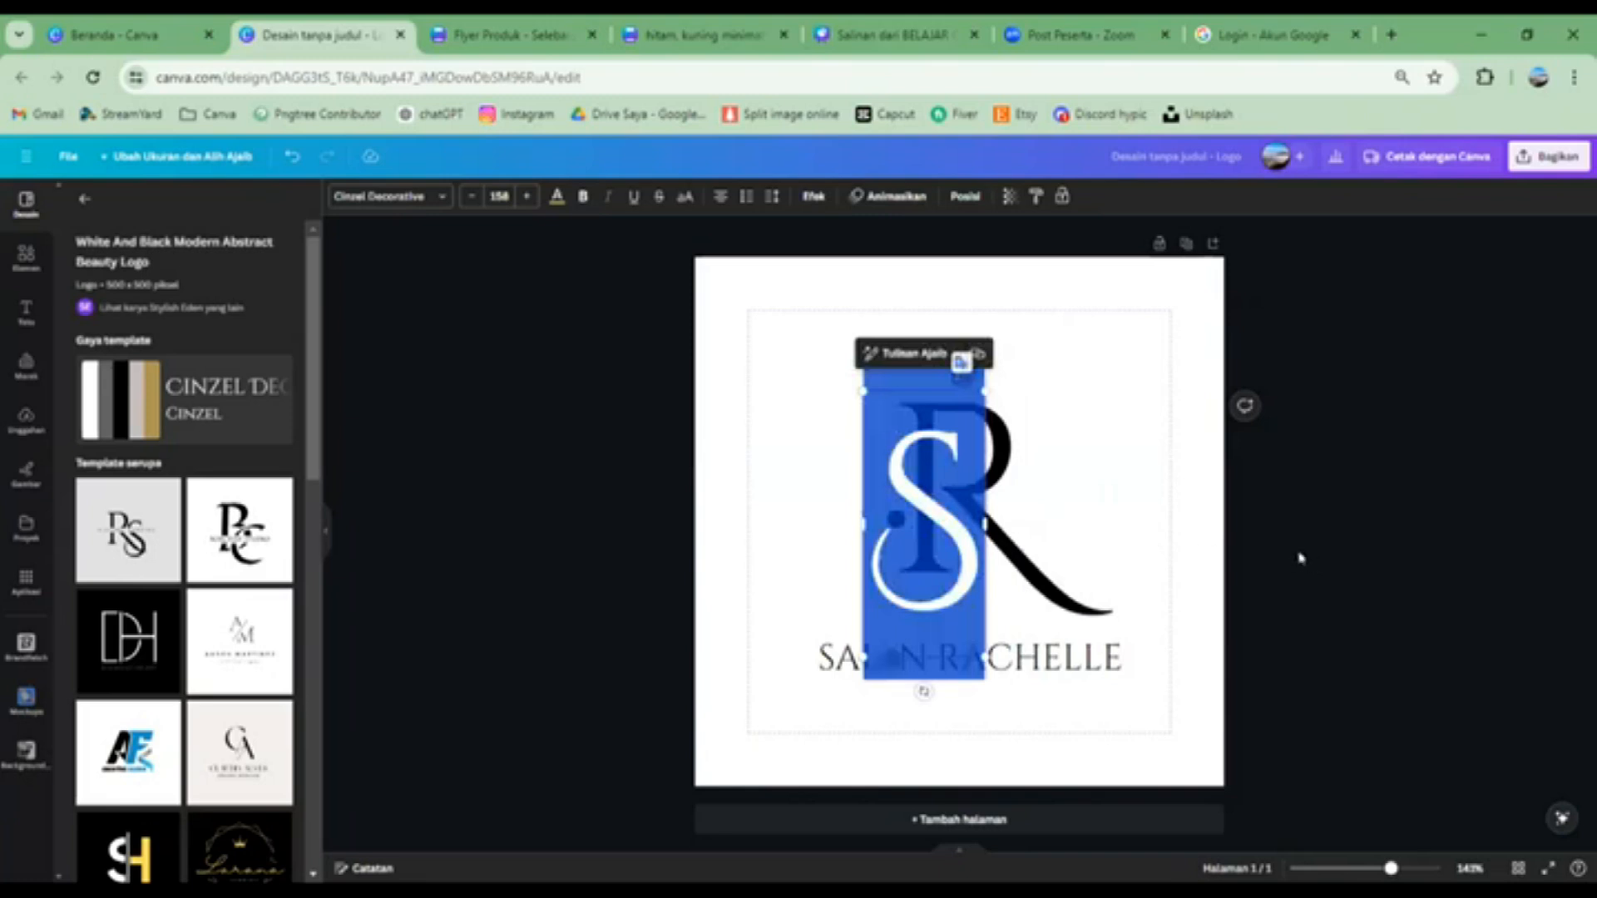
left_click(1223, 558)
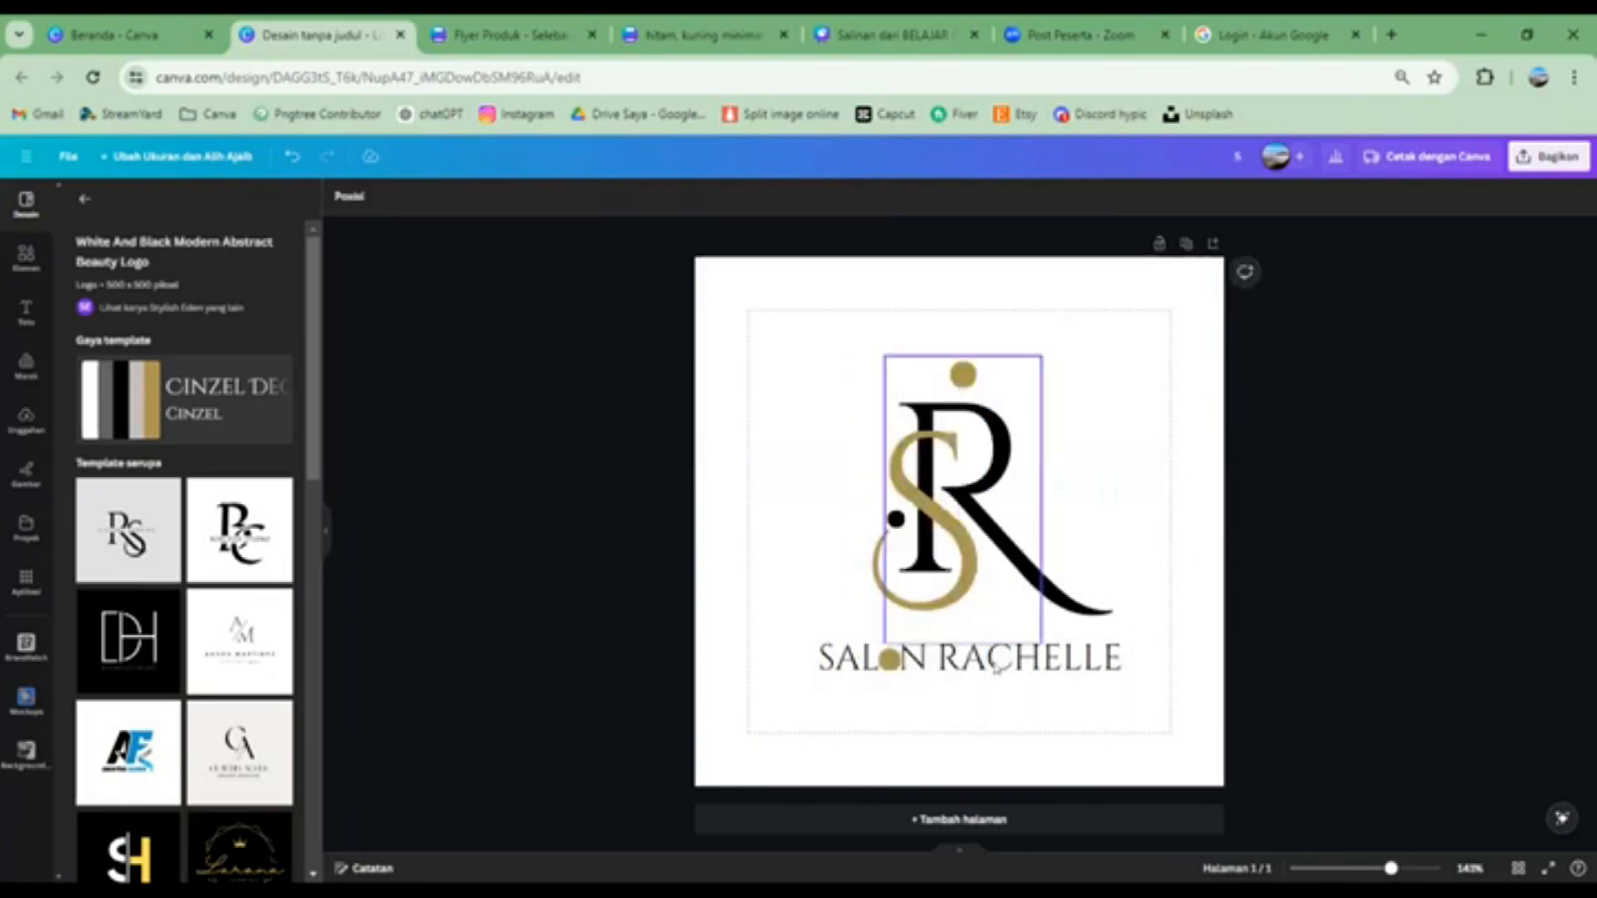
left_click(1021, 665)
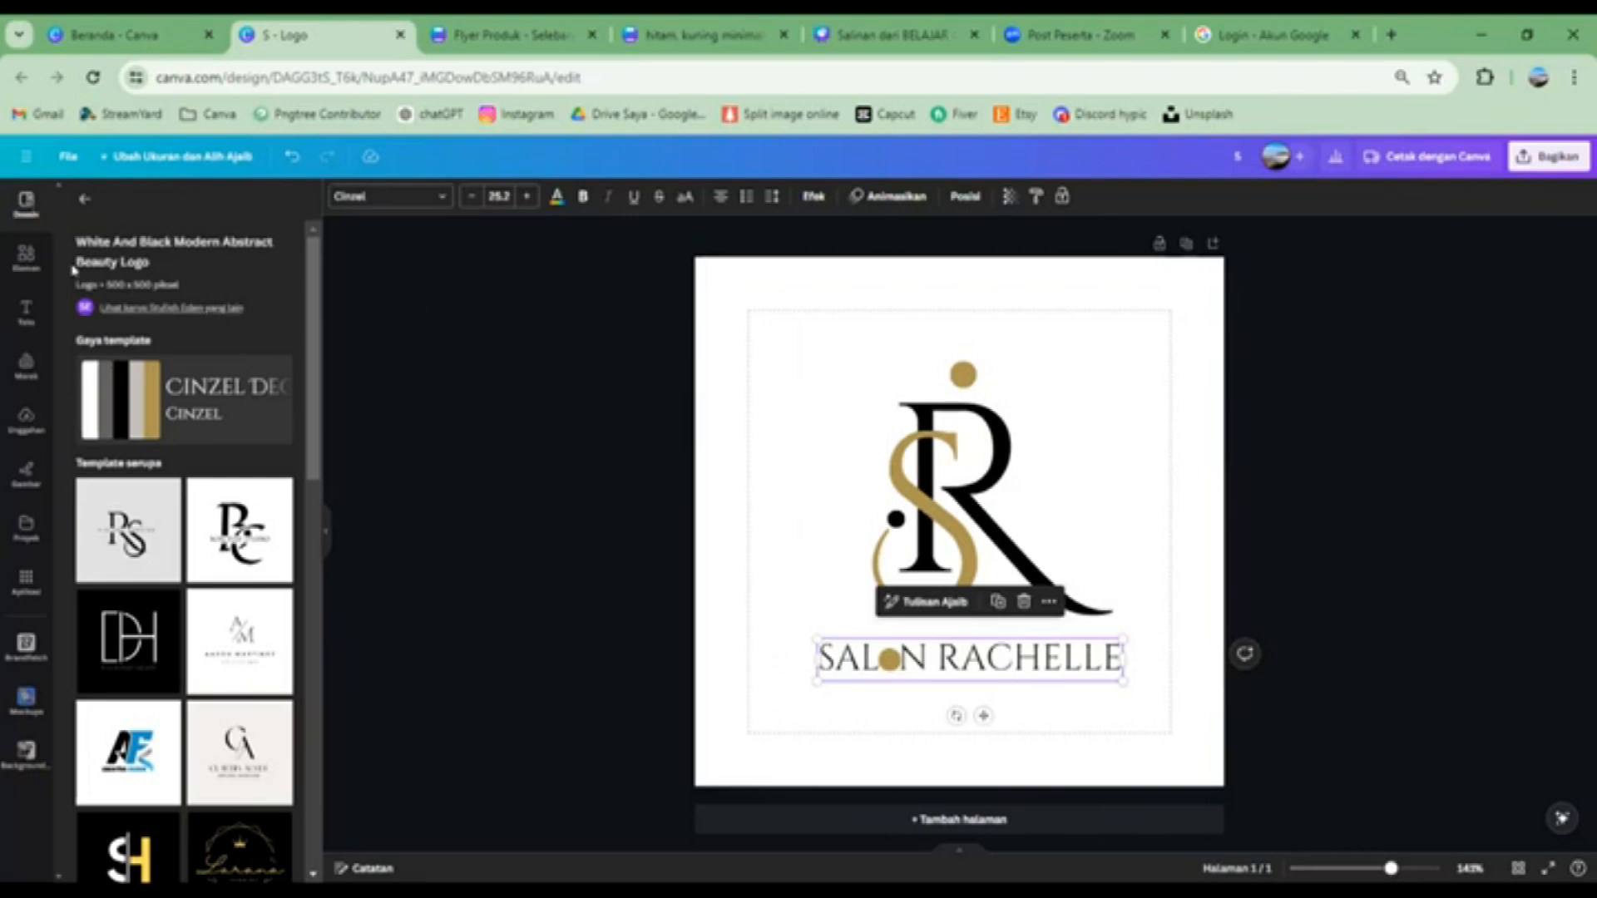
Show the element library and add a blank second page to the logo design
left_click(26, 256)
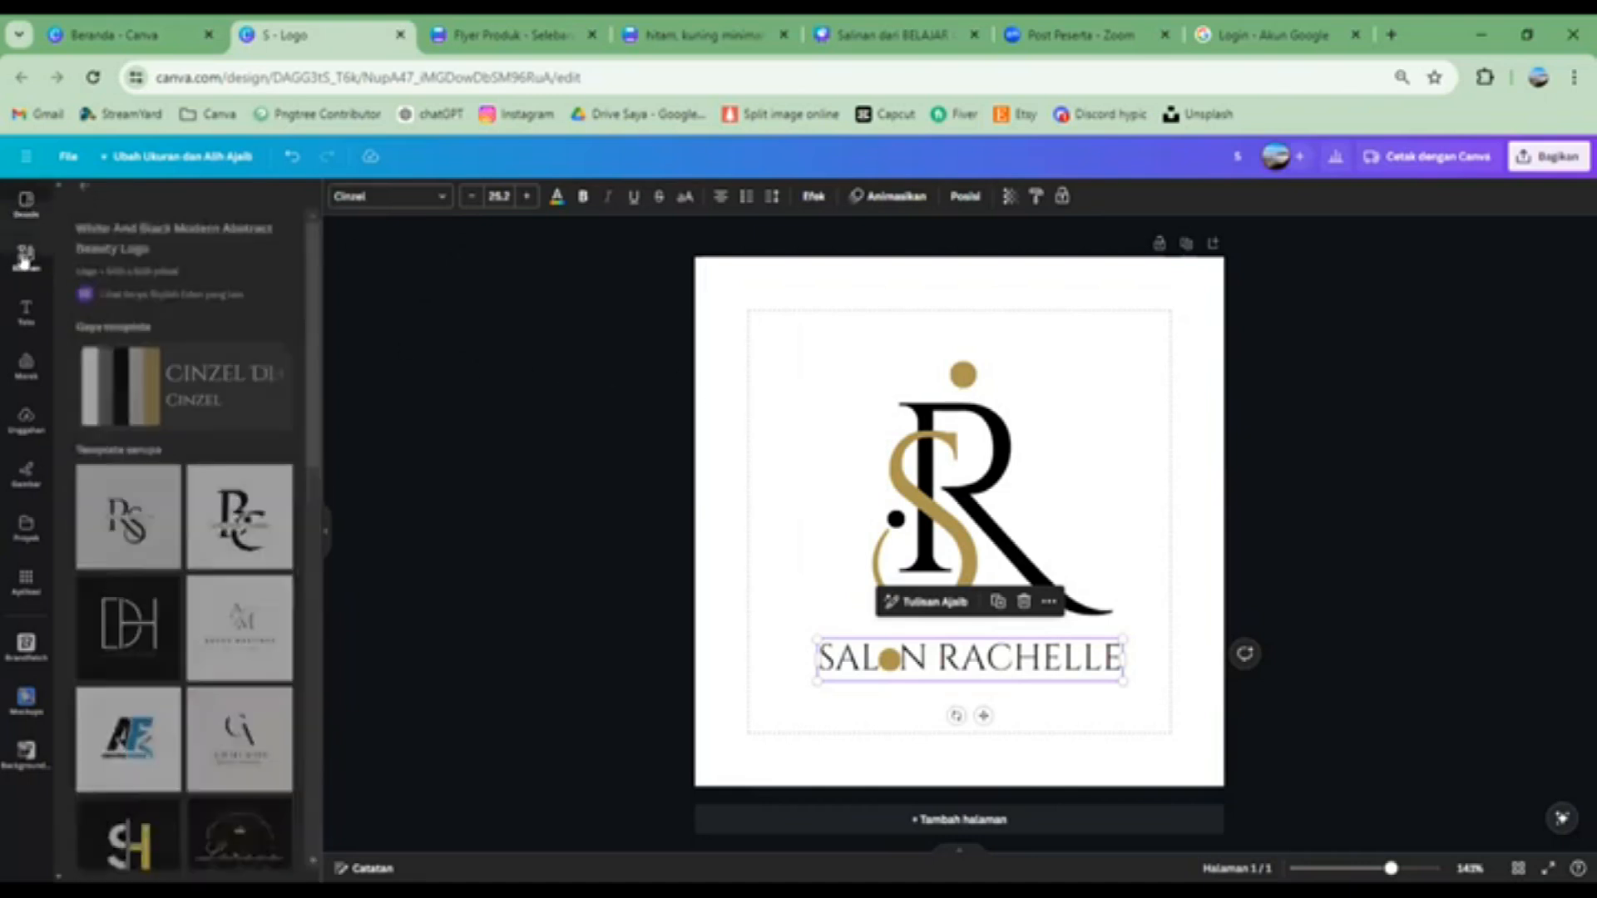
left_click(962, 475)
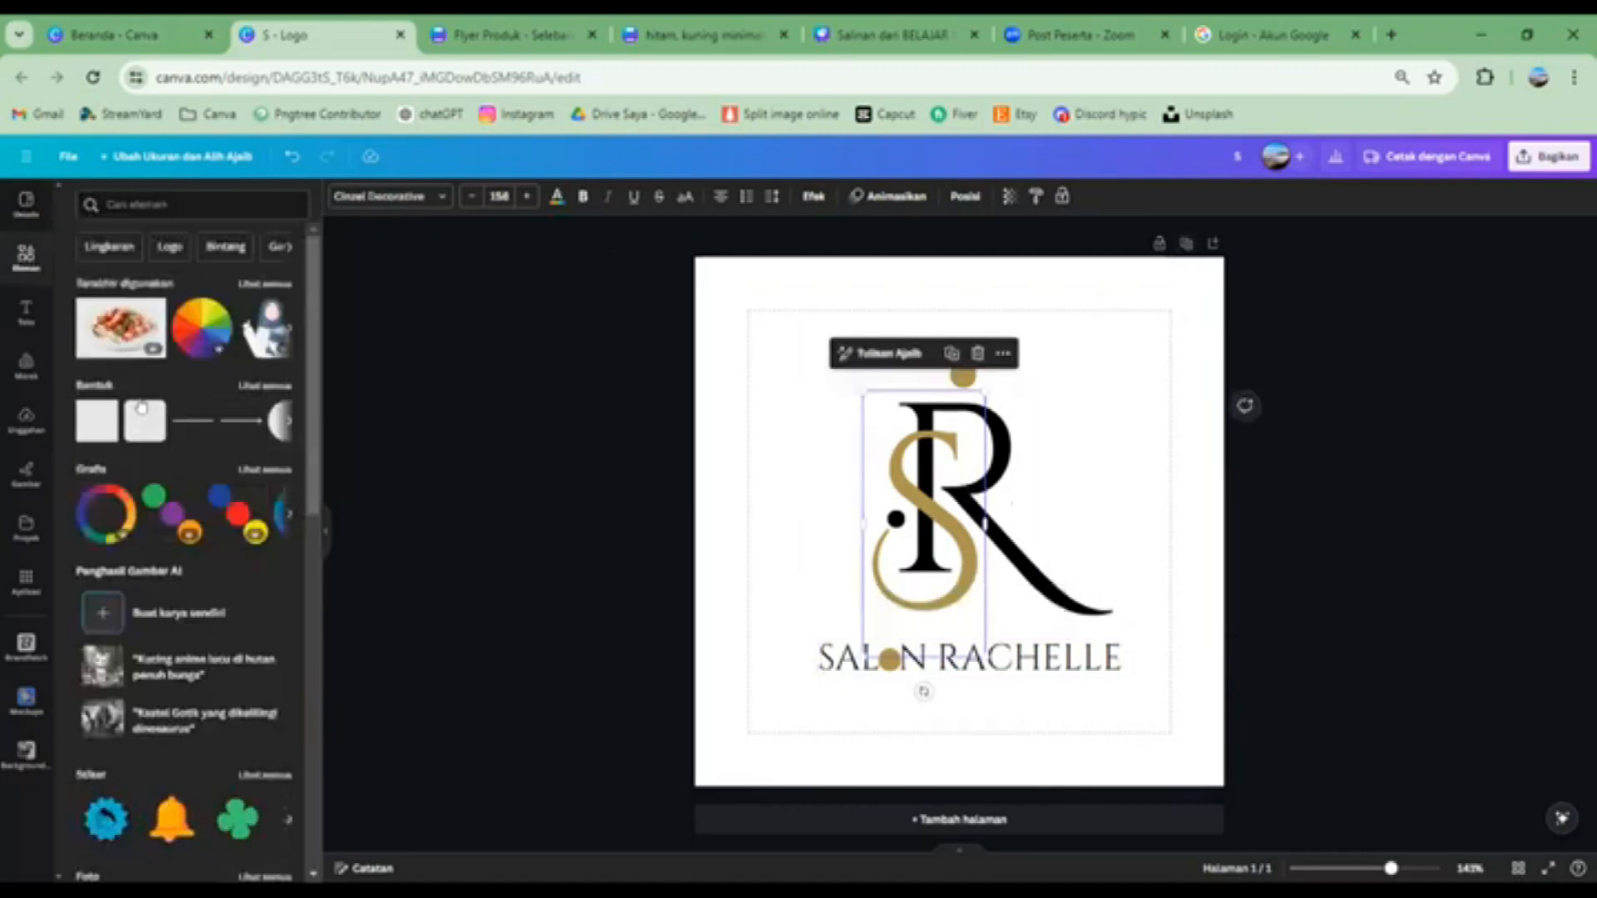
left_click(919, 819)
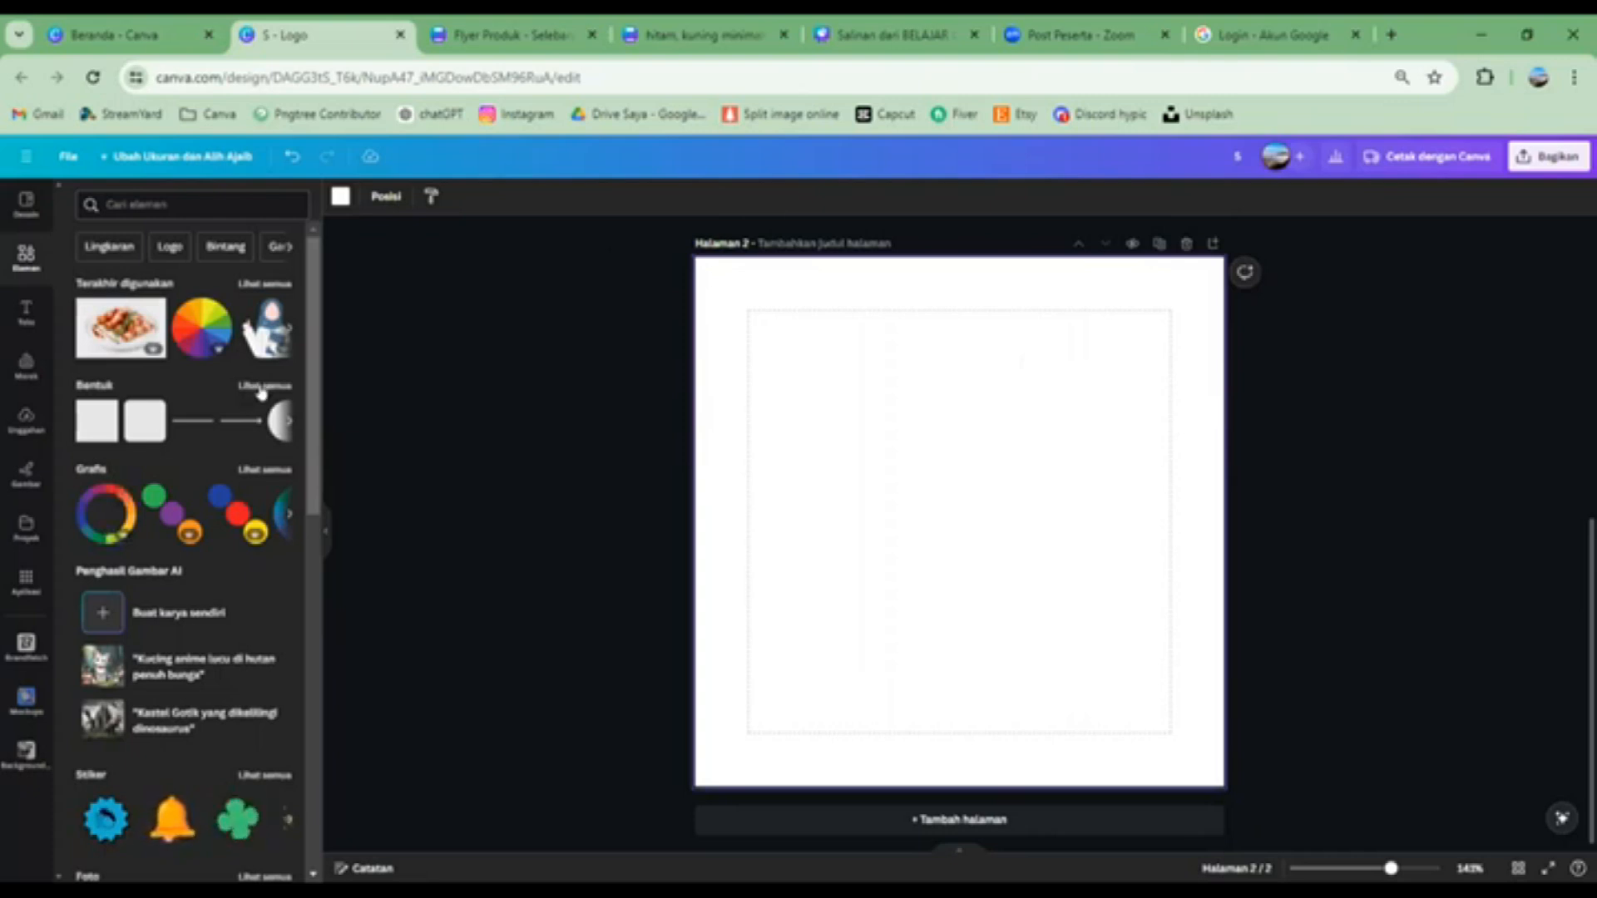
Insert the first blob-shaped frame of the Balon group in the Bingkai collection near the centre of page 2
scroll(149, 449, "down", 4)
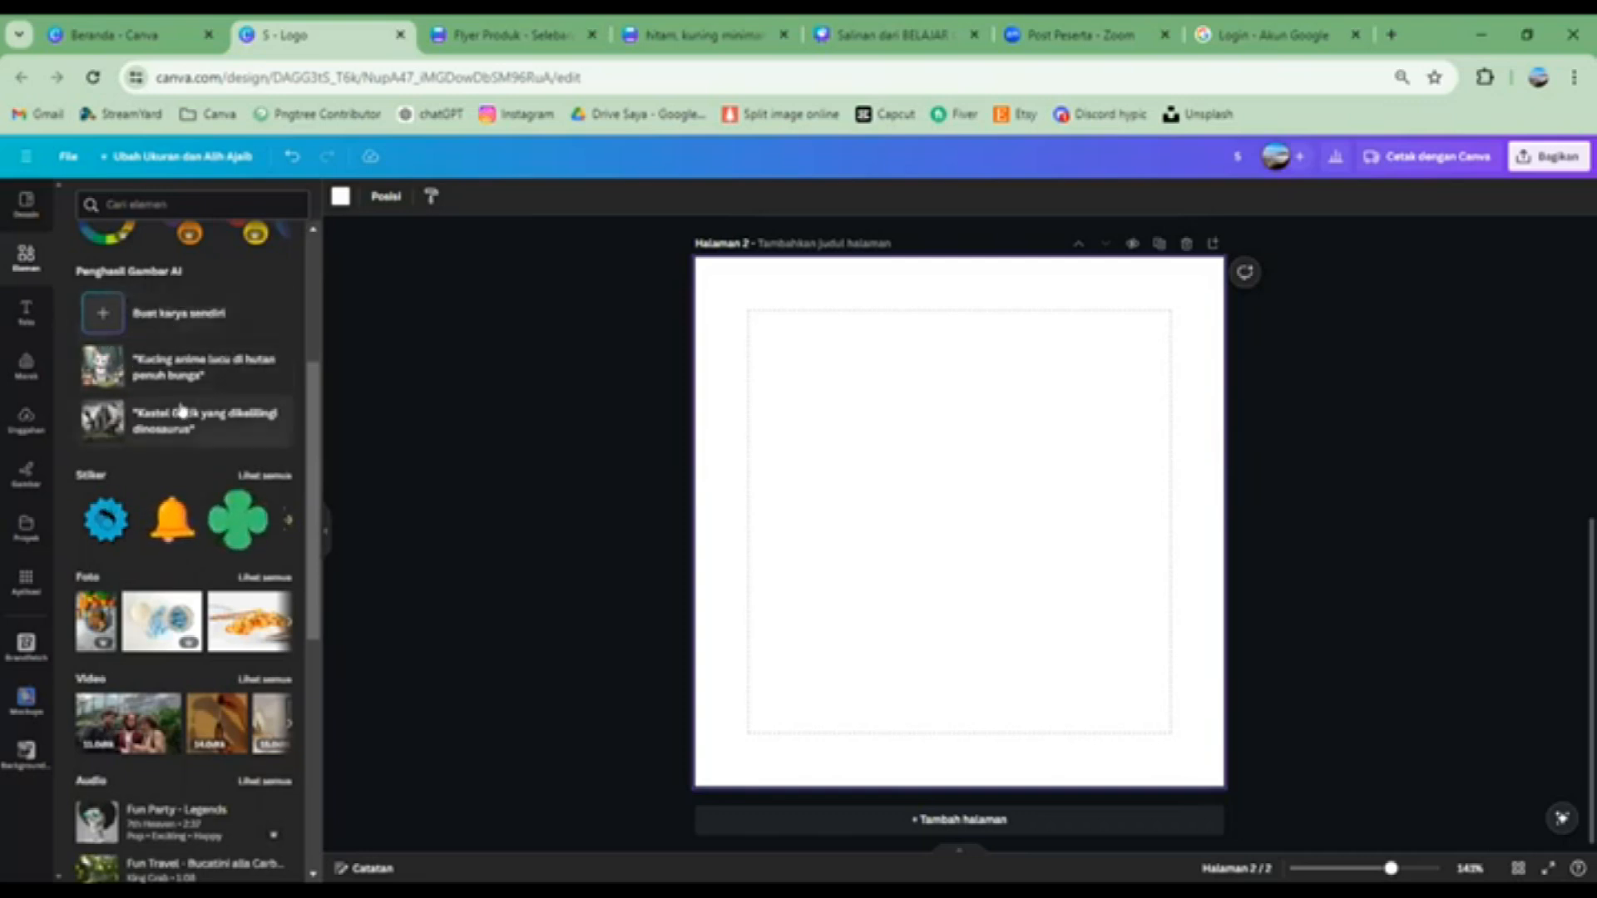
scroll(167, 408, "down", 1)
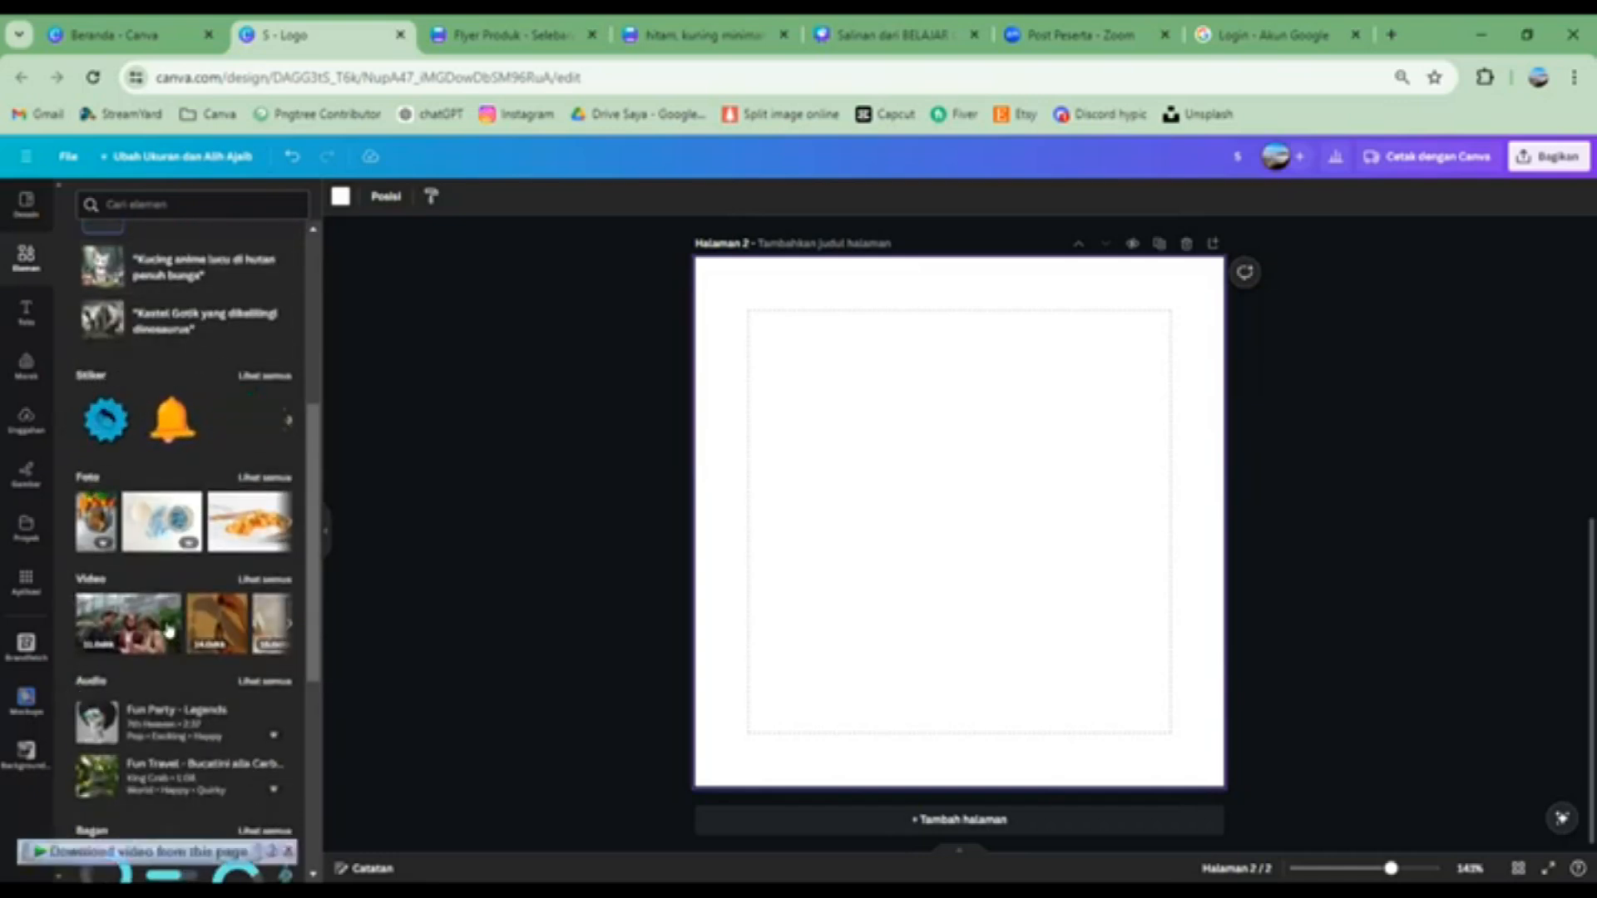
scroll(167, 615, "down", 4)
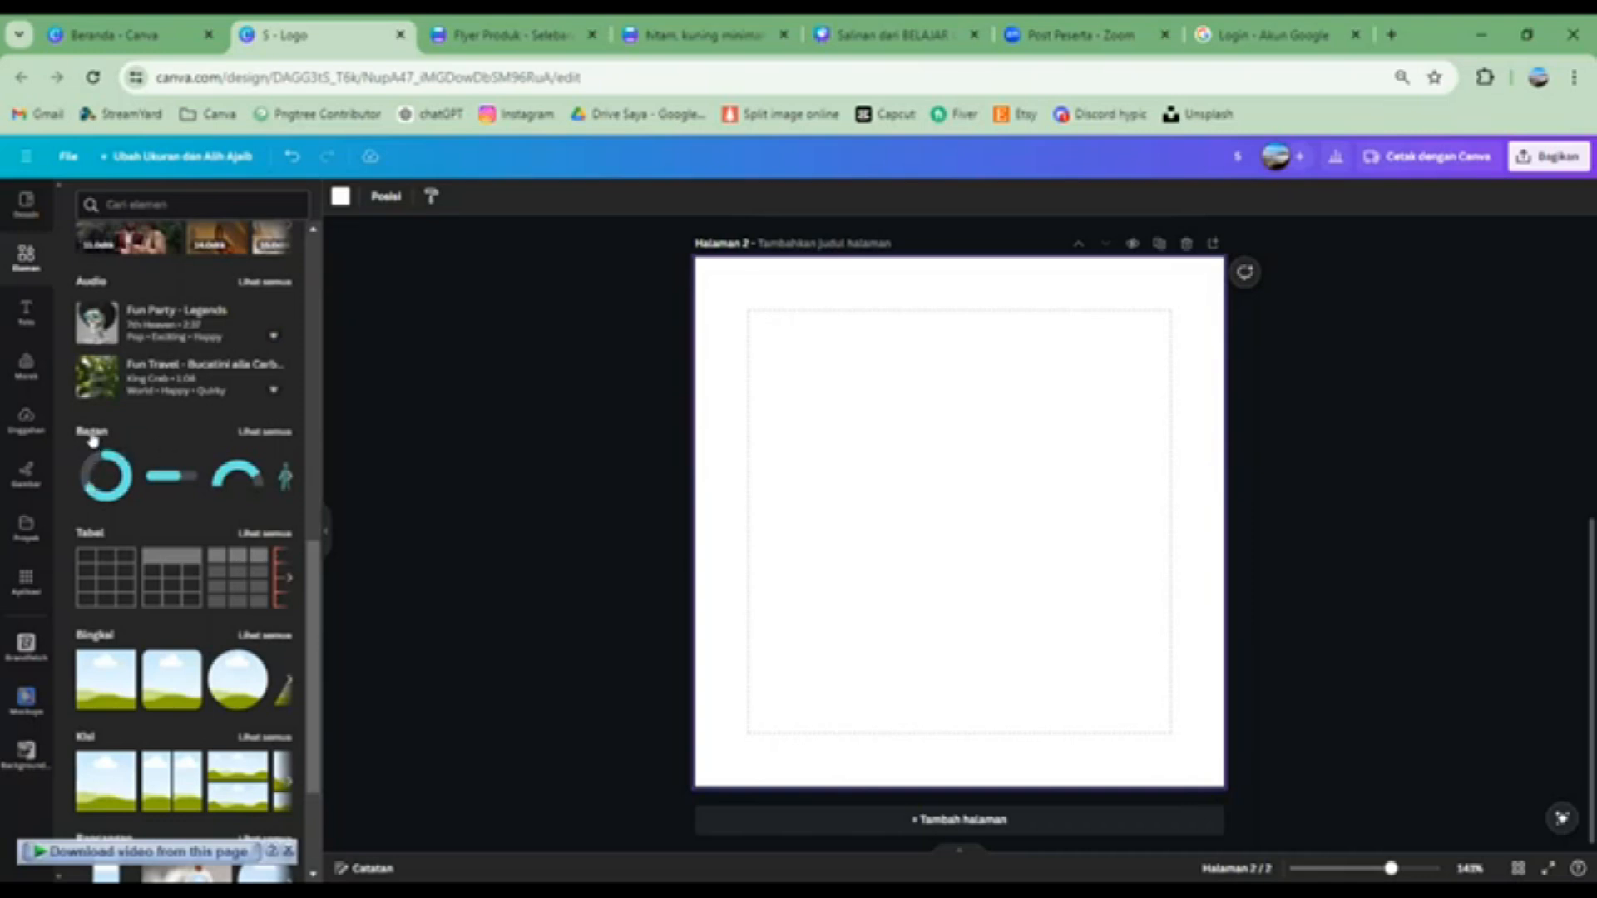
scroll(135, 486, "down", 3)
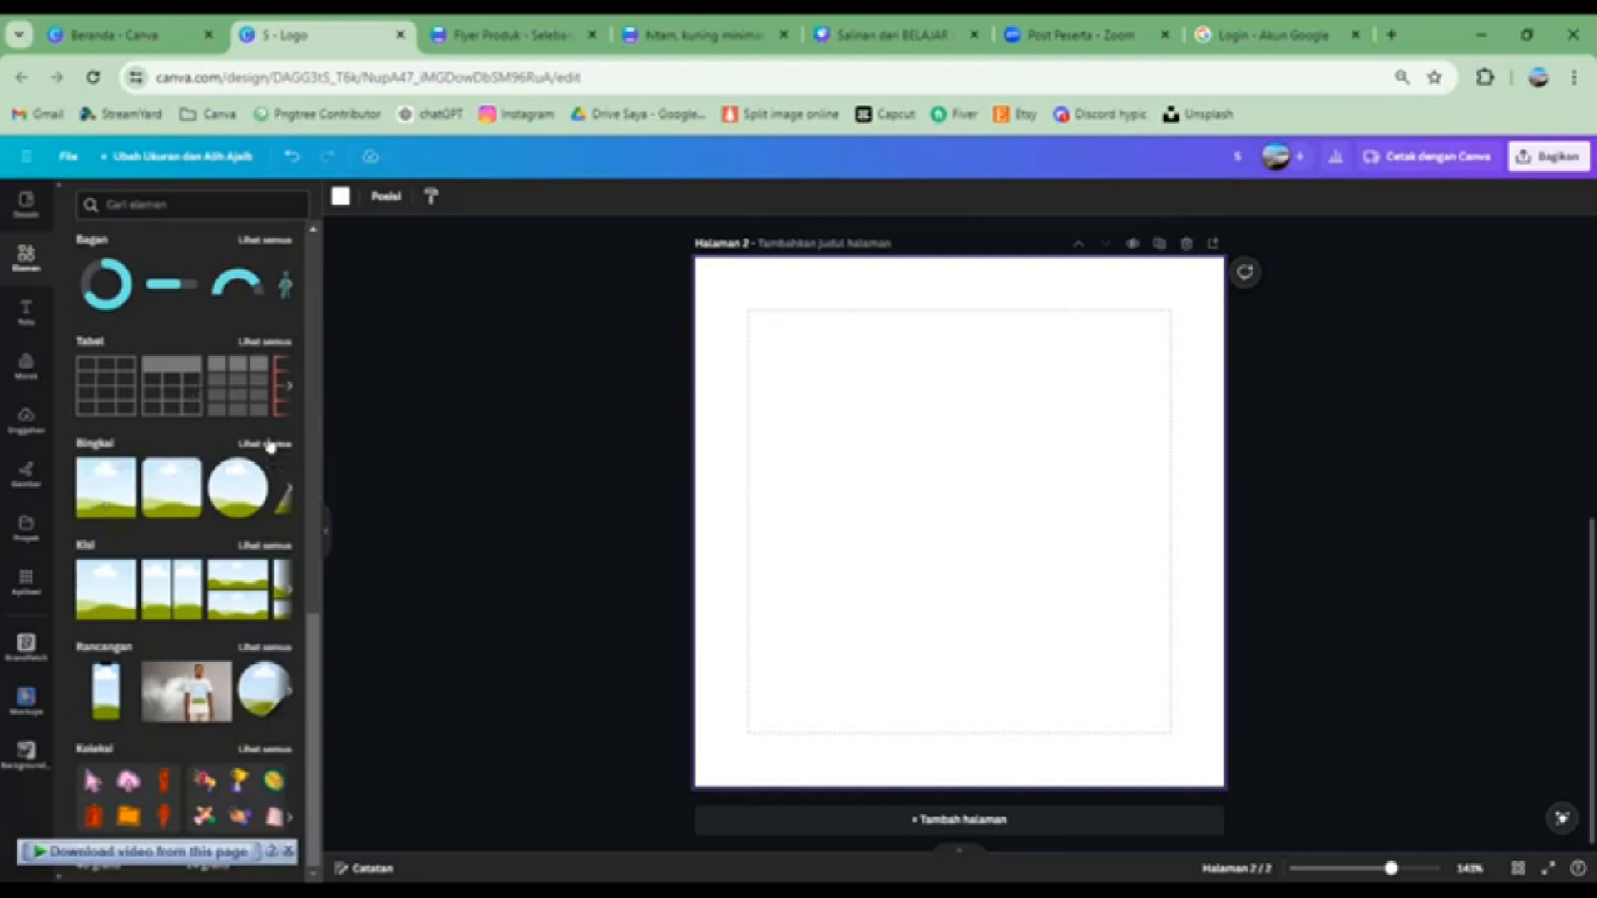
left_click(267, 444)
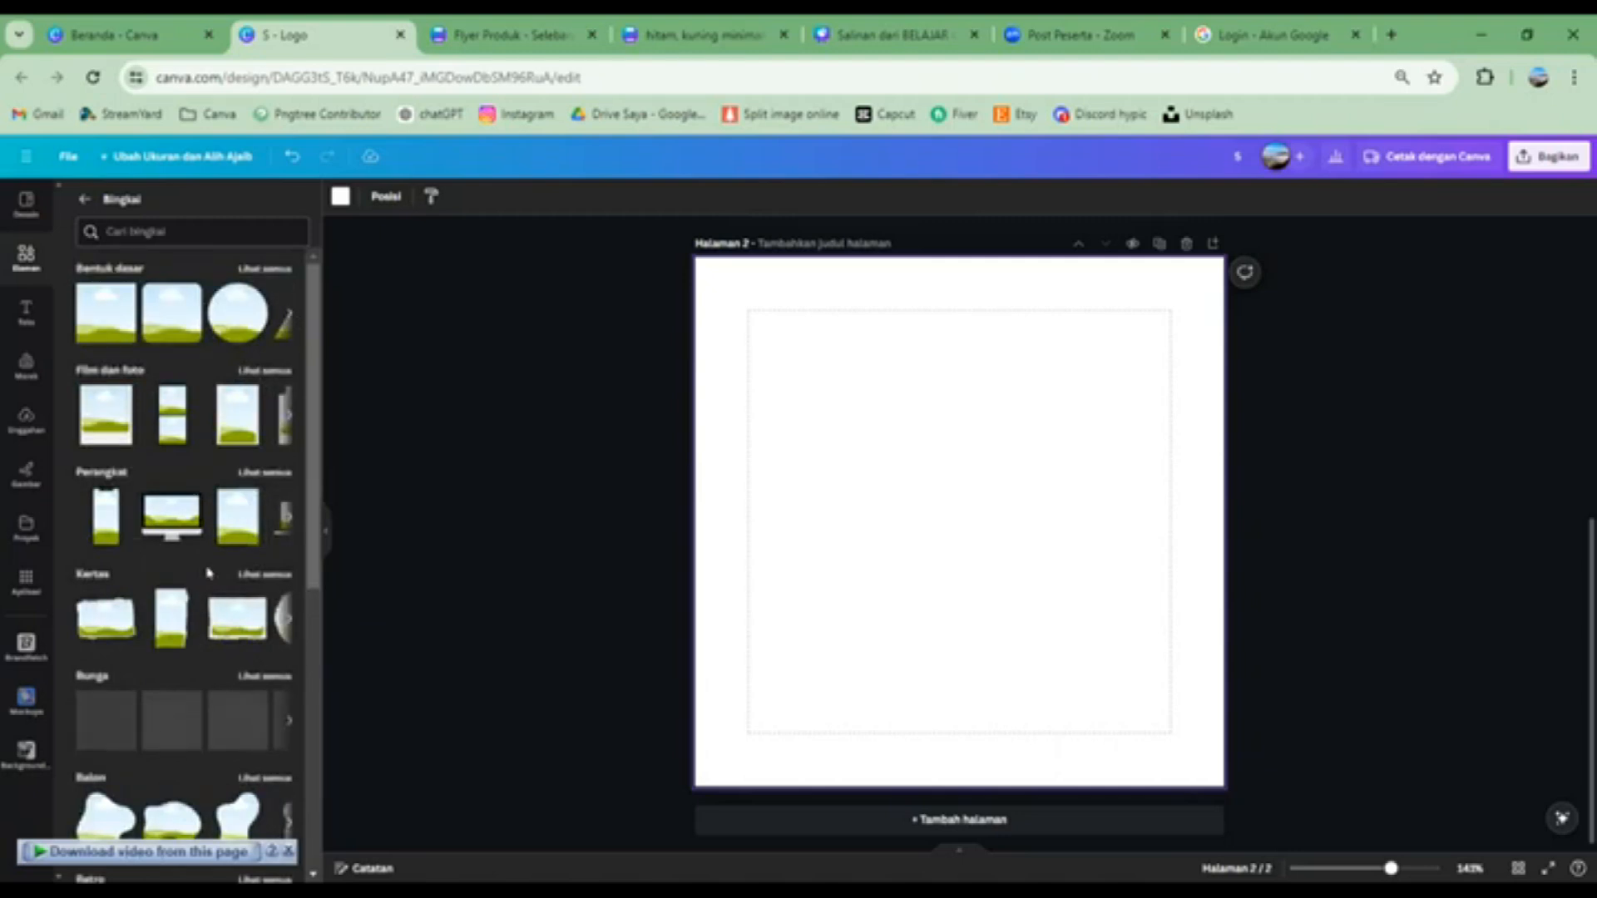
scroll(207, 572, "down", 5)
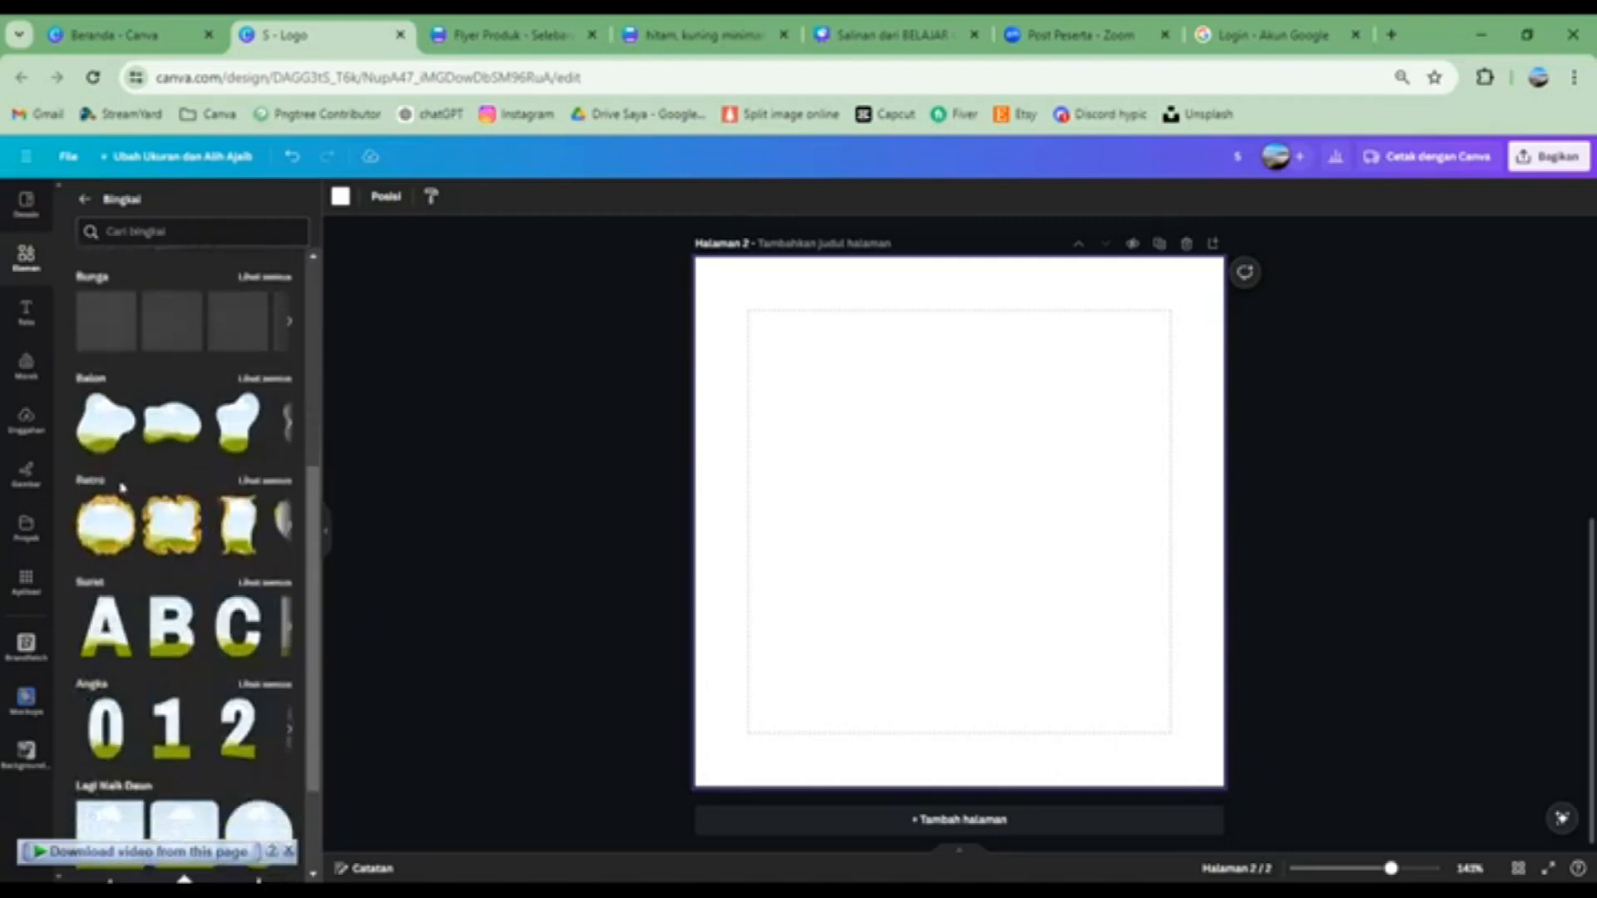
left_click(138, 438)
left_click_drag(923, 516, 897, 490)
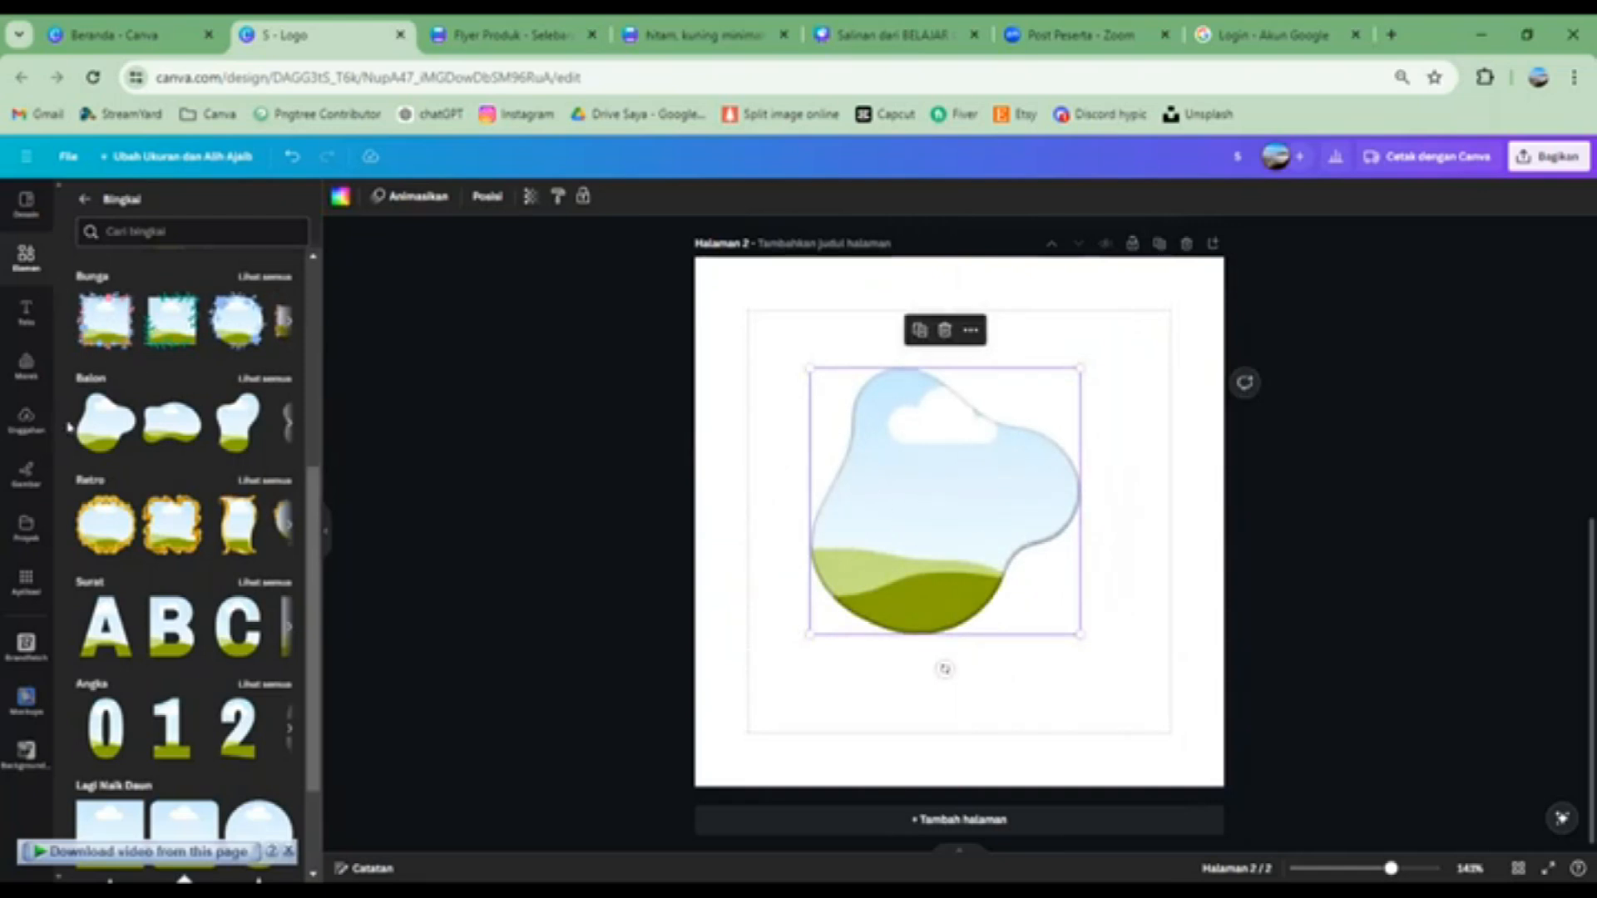
Fill the blob frame with the uploaded CNN logo image and shift the frame slightly upward on page 2
left_click(25, 423)
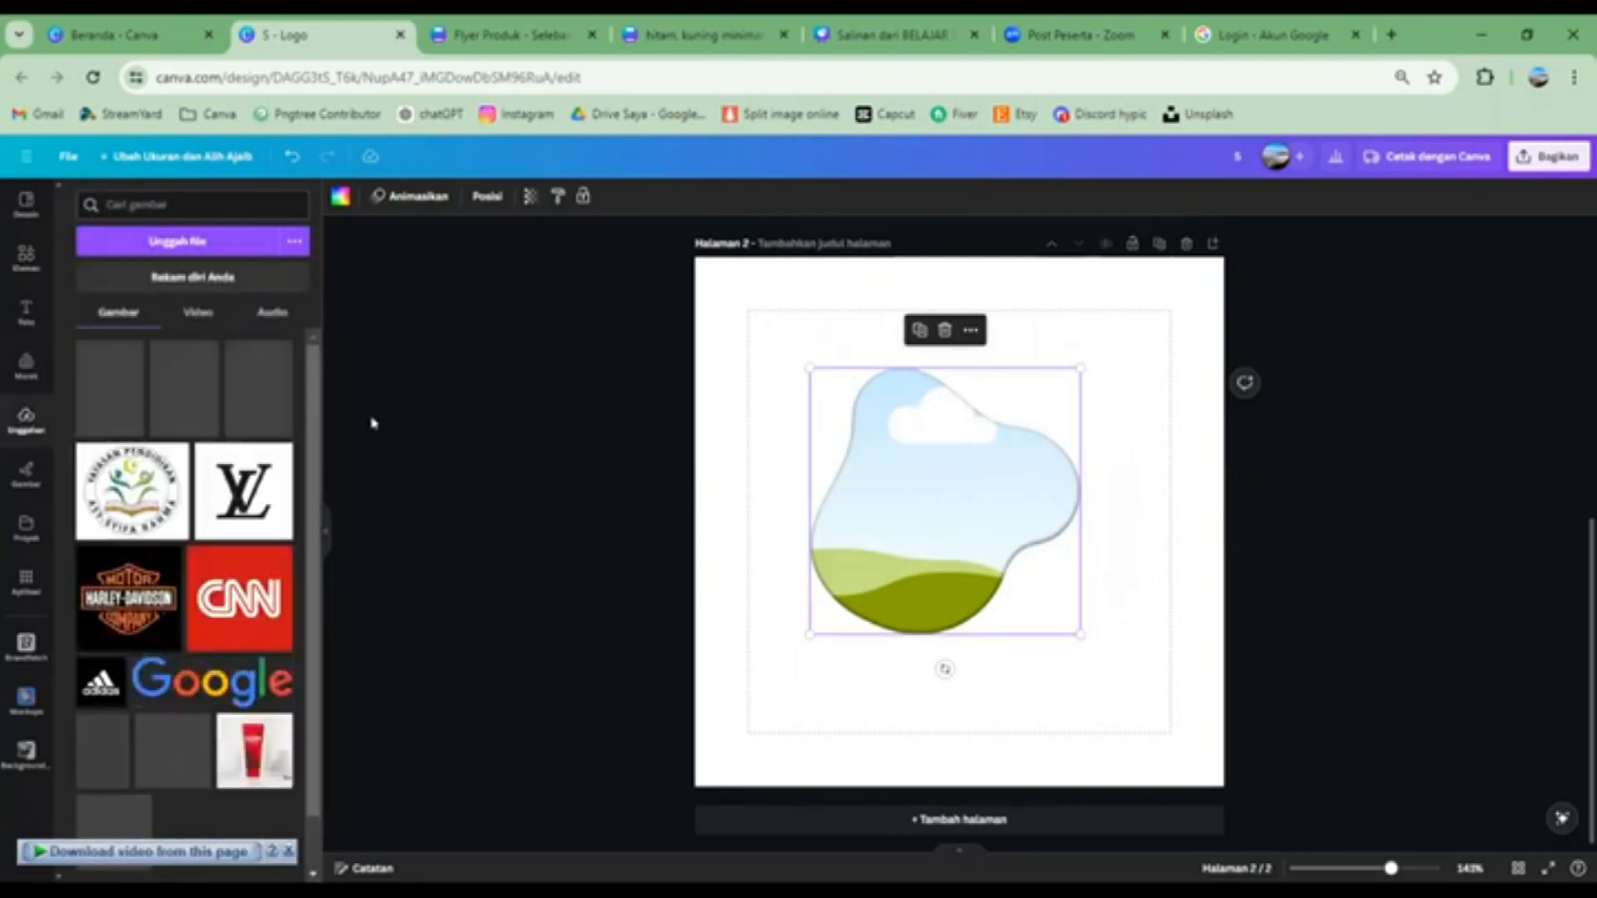
scroll(205, 456, "down", 1)
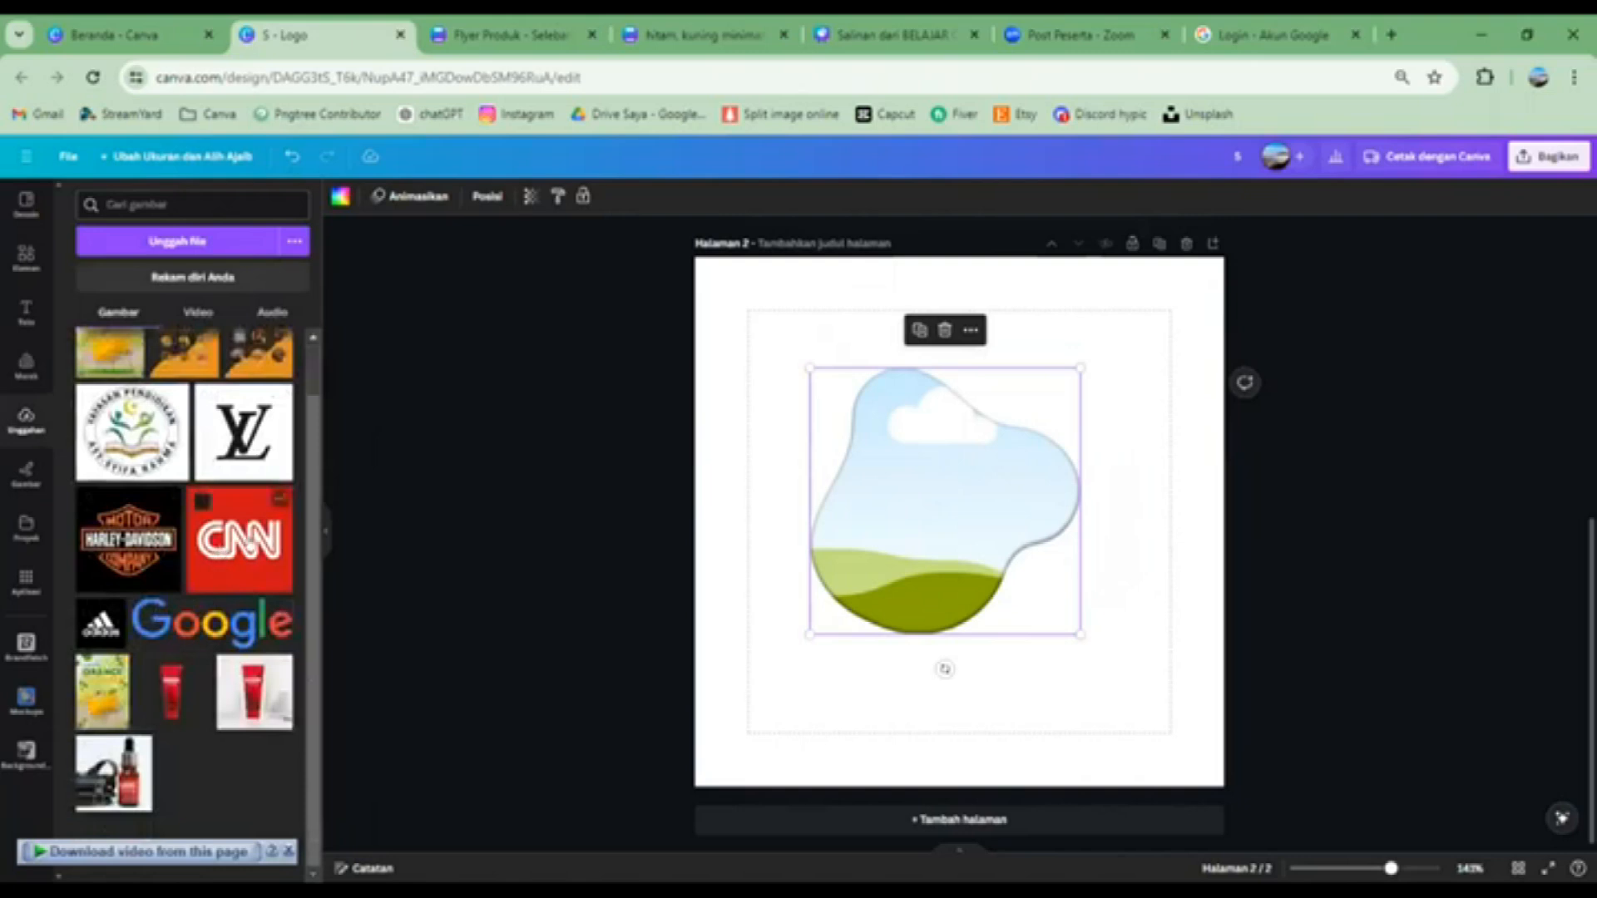
left_click_drag(881, 500, 1056, 466)
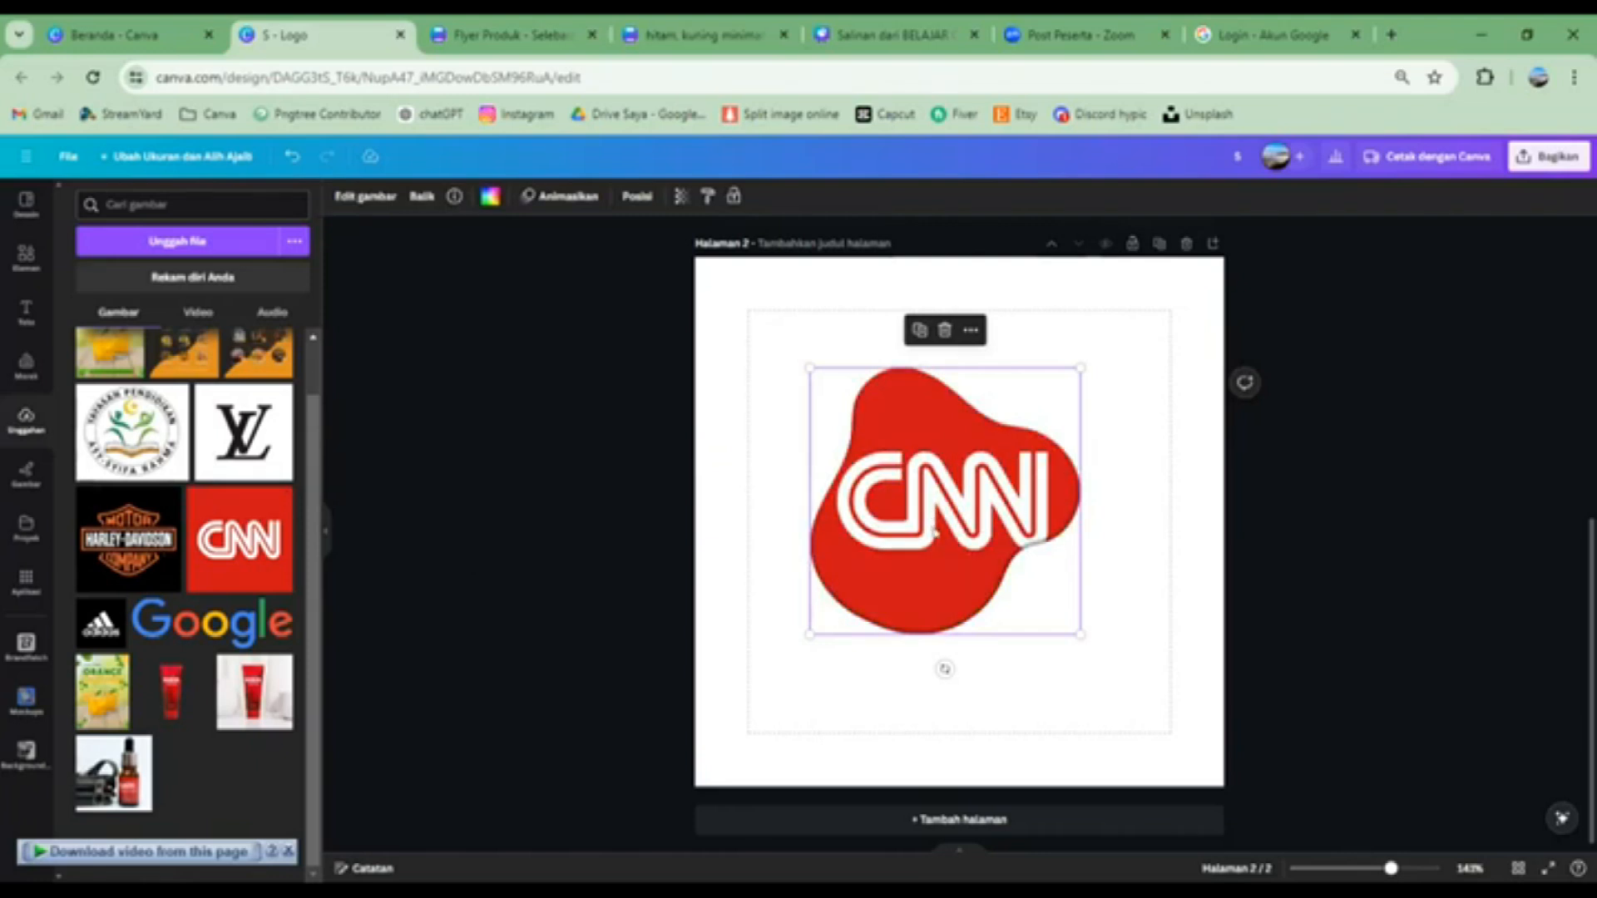
mouse_move(943, 501)
left_mouse_down()
mouse_move(919, 396)
mouse_move(926, 460)
mouse_move(951, 484)
left_mouse_up()
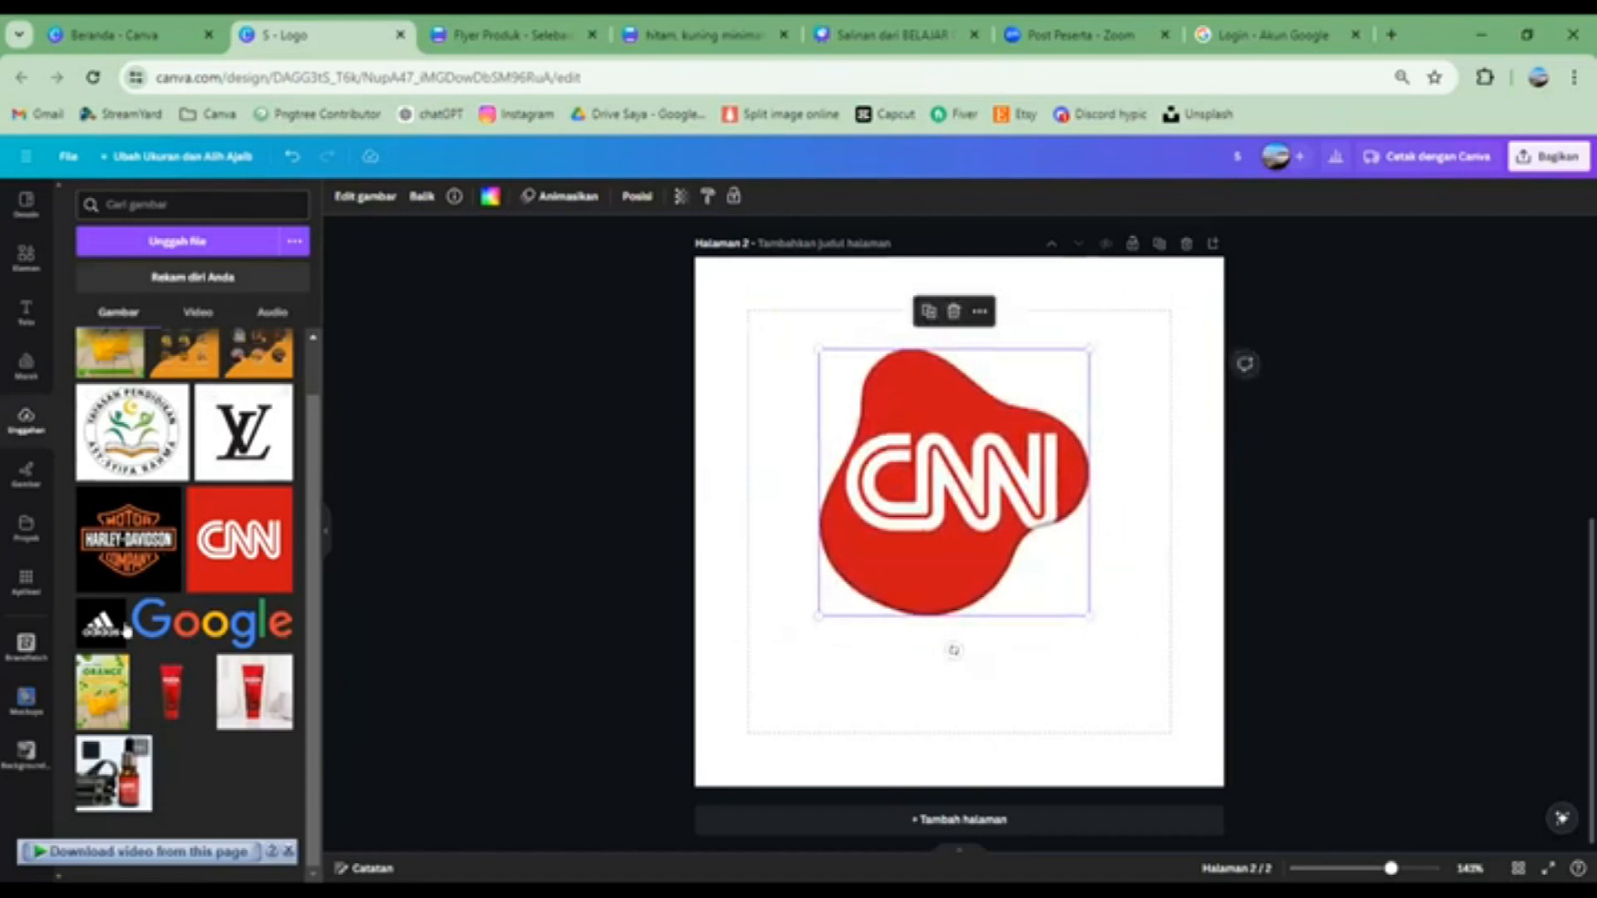
Return from the Bingkai frame collection to the general element library and its search categories
left_click(26, 260)
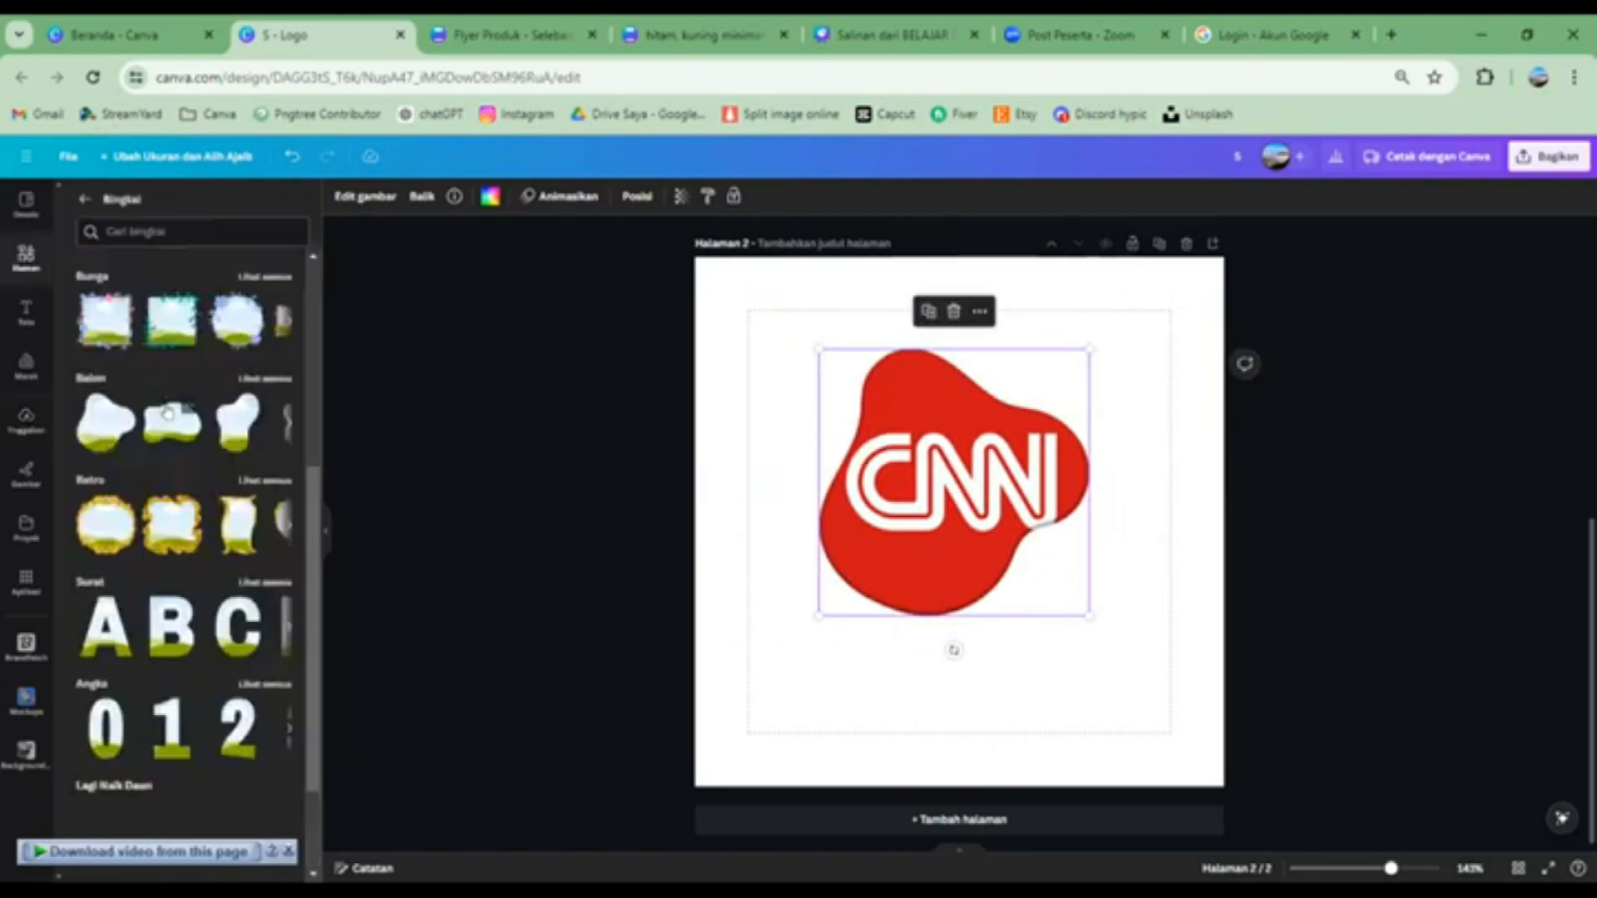
scroll(168, 411, "down", 1)
scroll(168, 412, "up", 5)
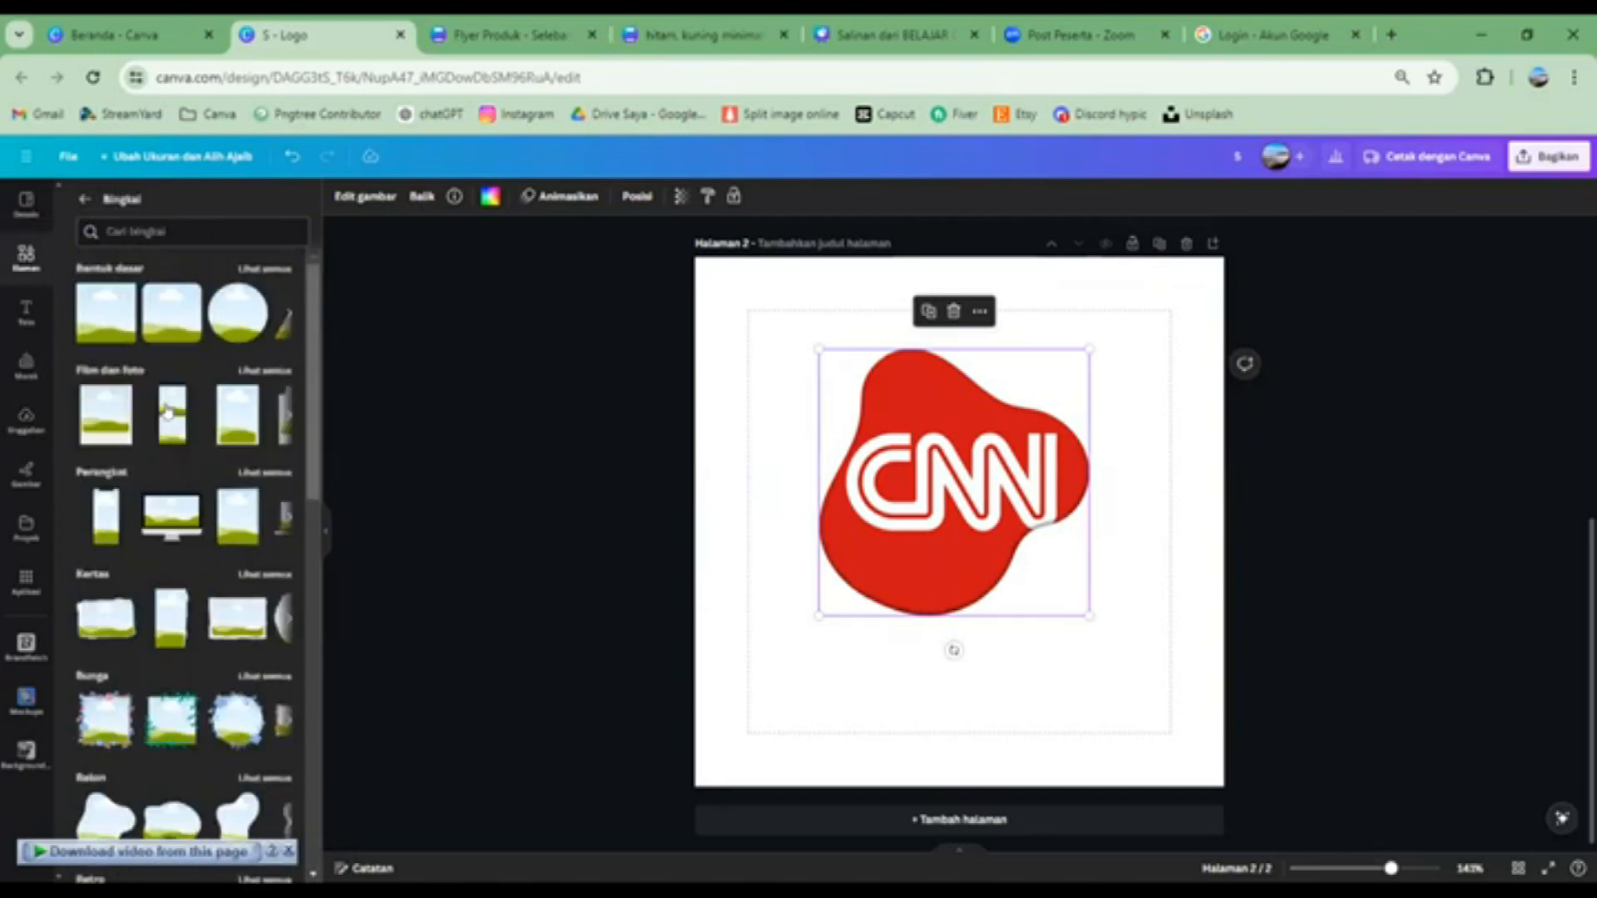
left_click(84, 199)
left_click(154, 212)
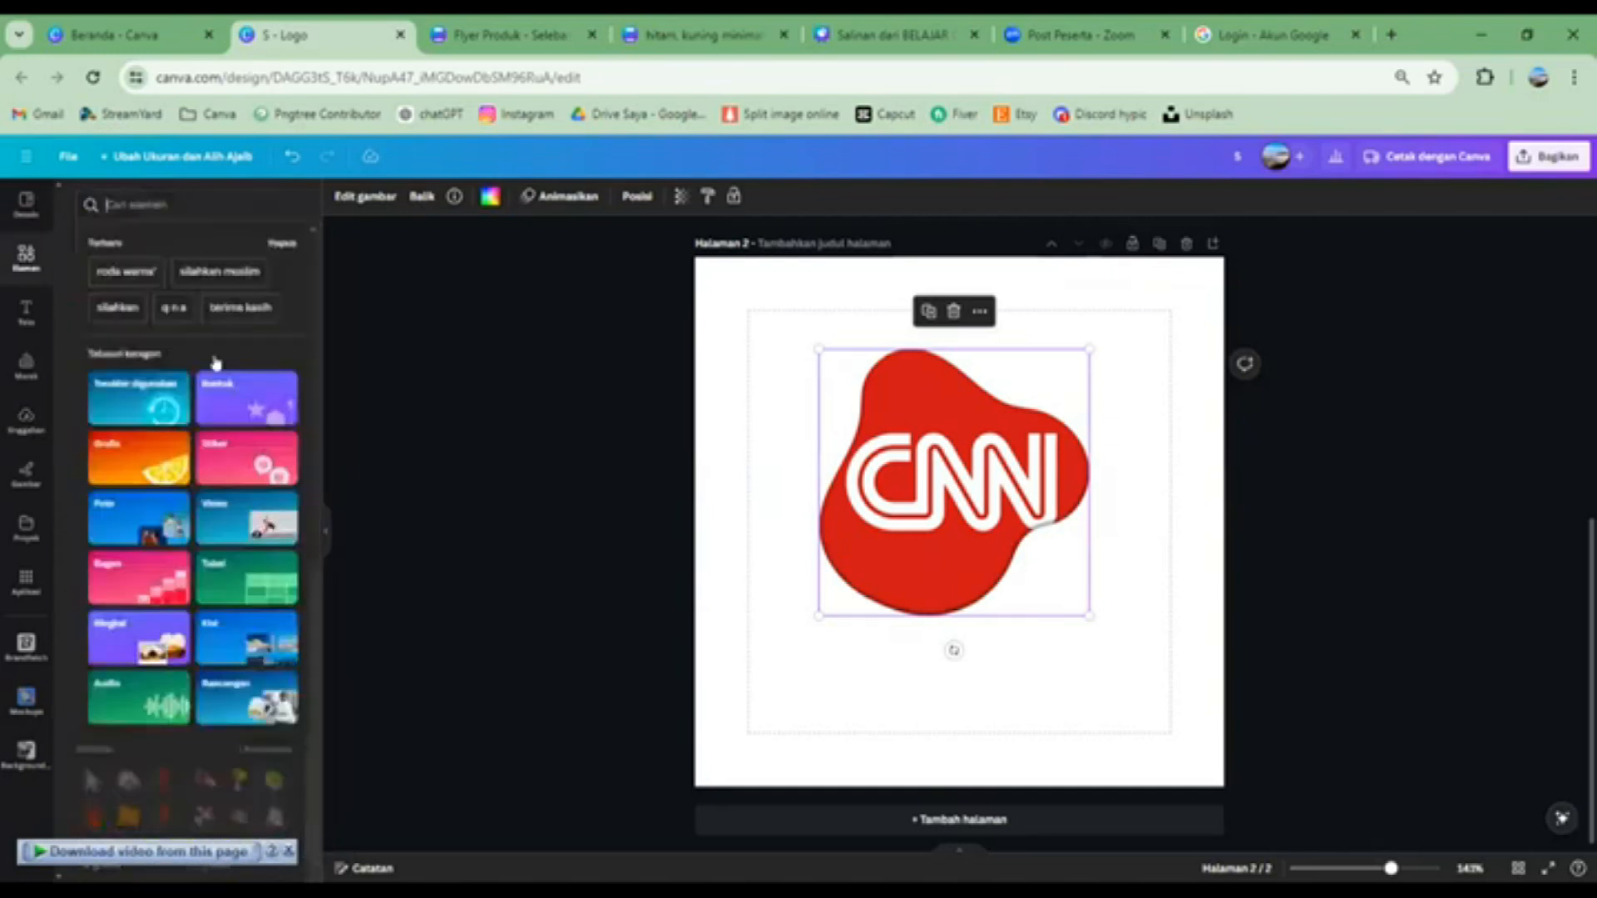
Delete the blob frame with its CNN image from page 2 using the Hapus bingkai option
left_click(898, 504)
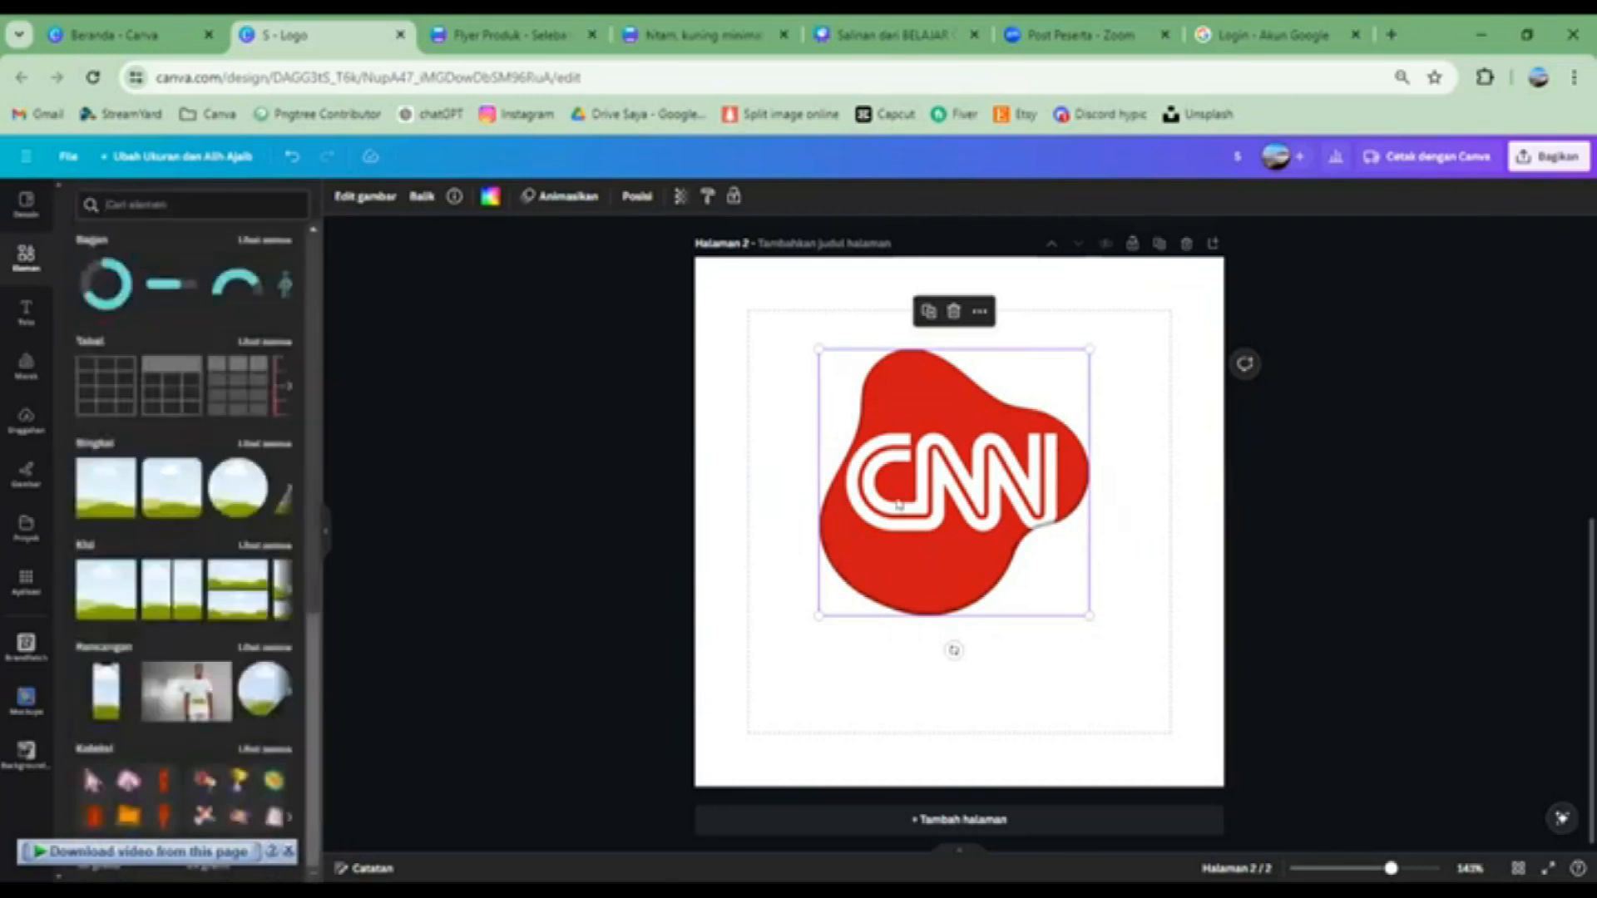
left_click(951, 313)
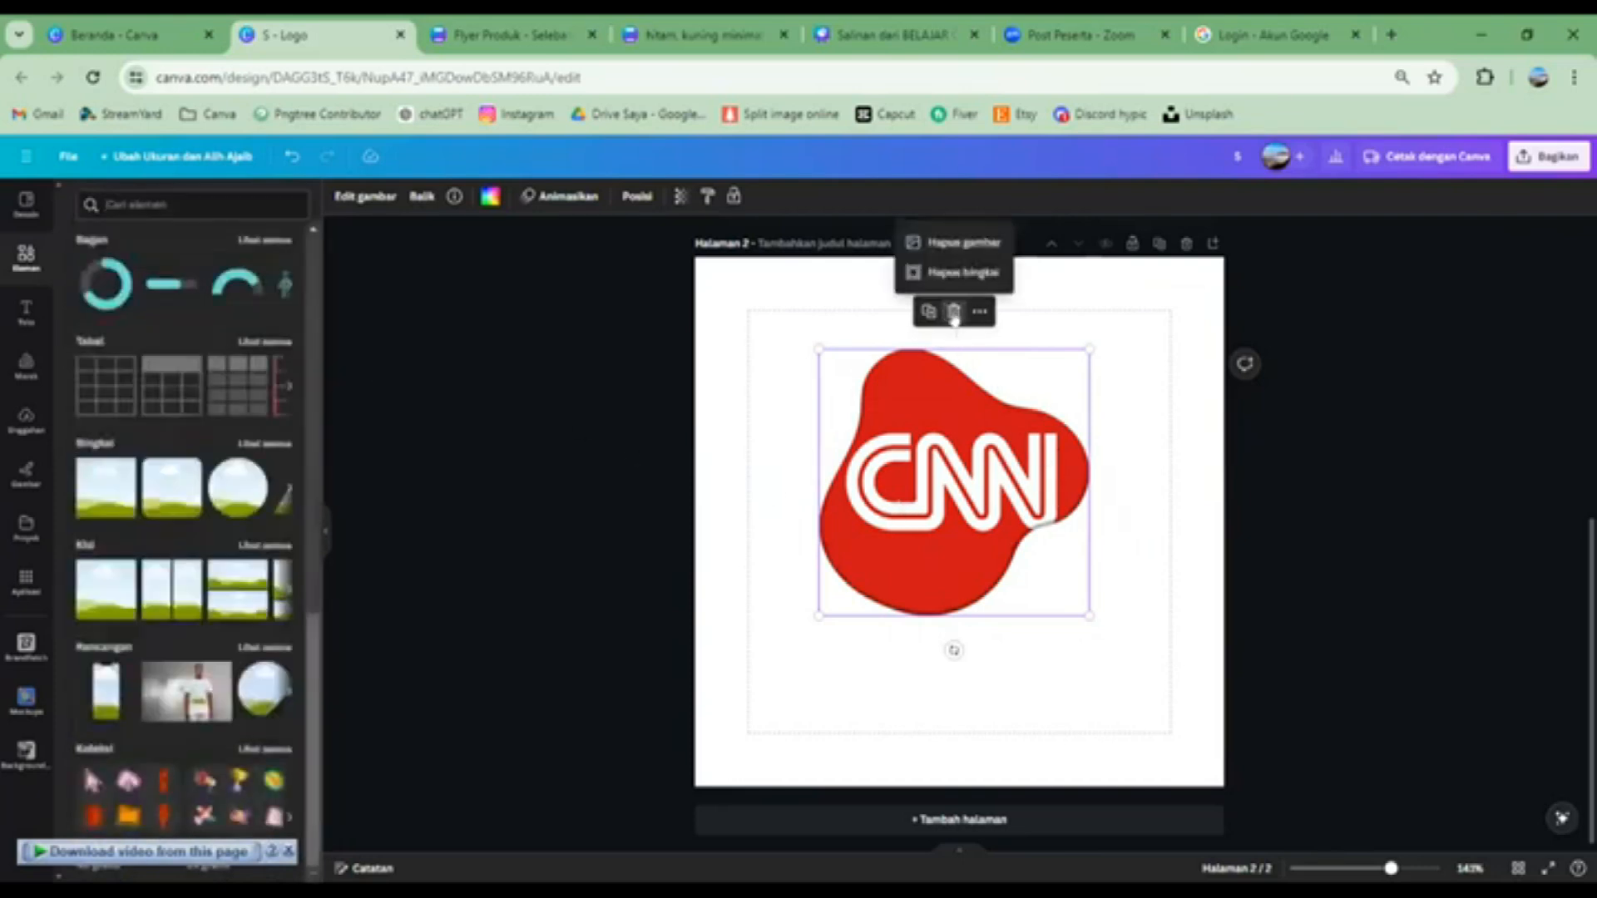
left_click(958, 272)
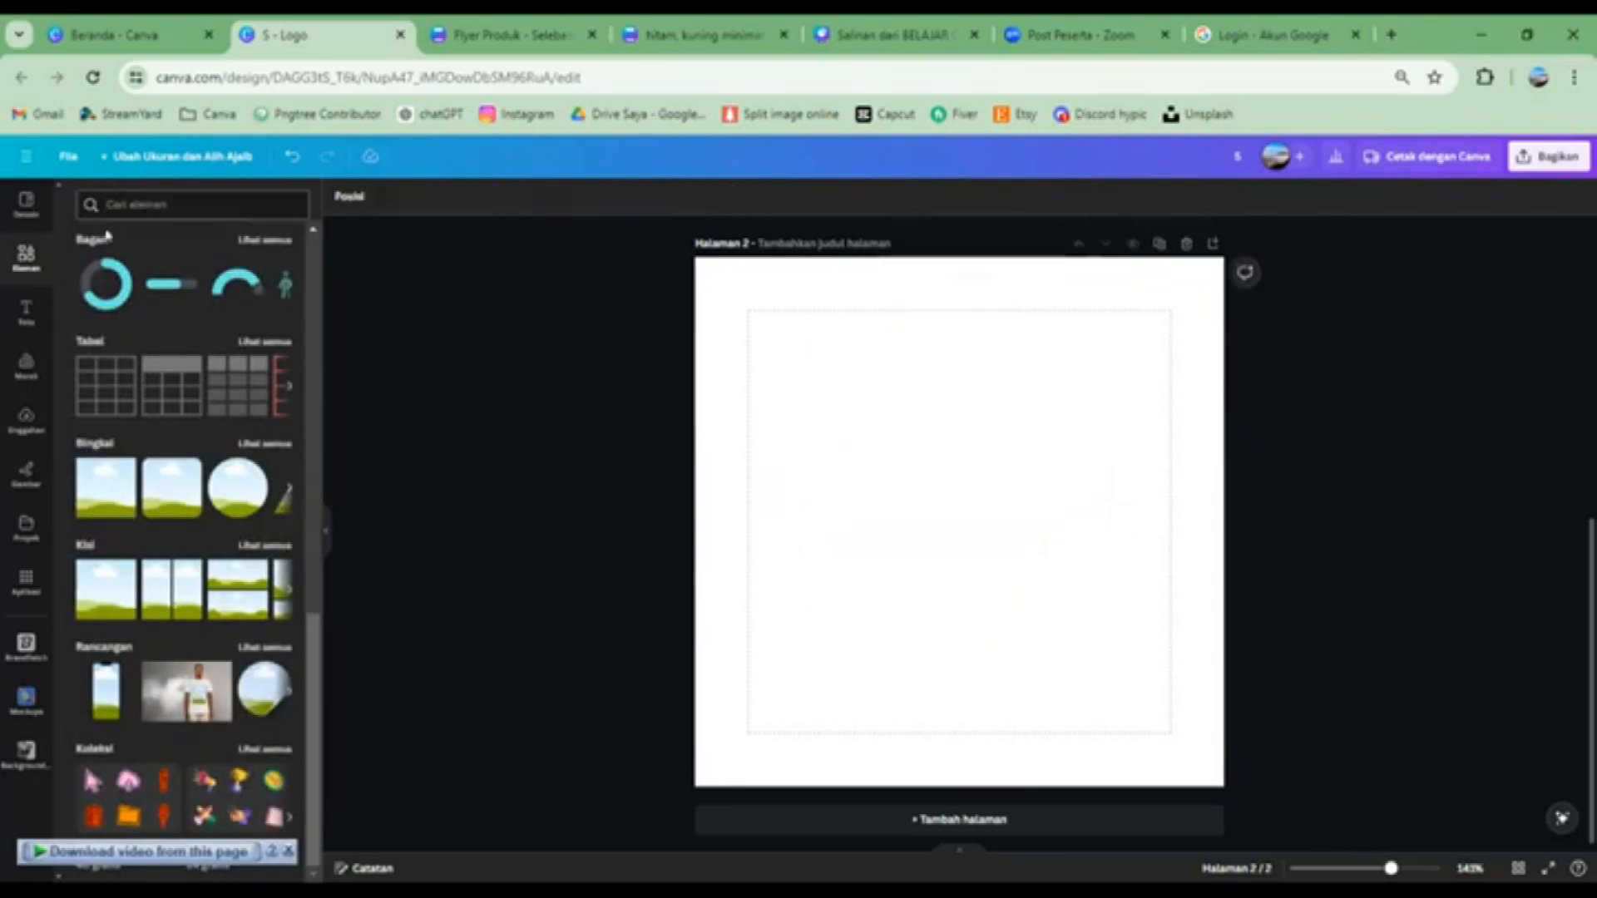
Search the element library for "gelas" and look through the graphic, photo, video and frame results
left_click(166, 204)
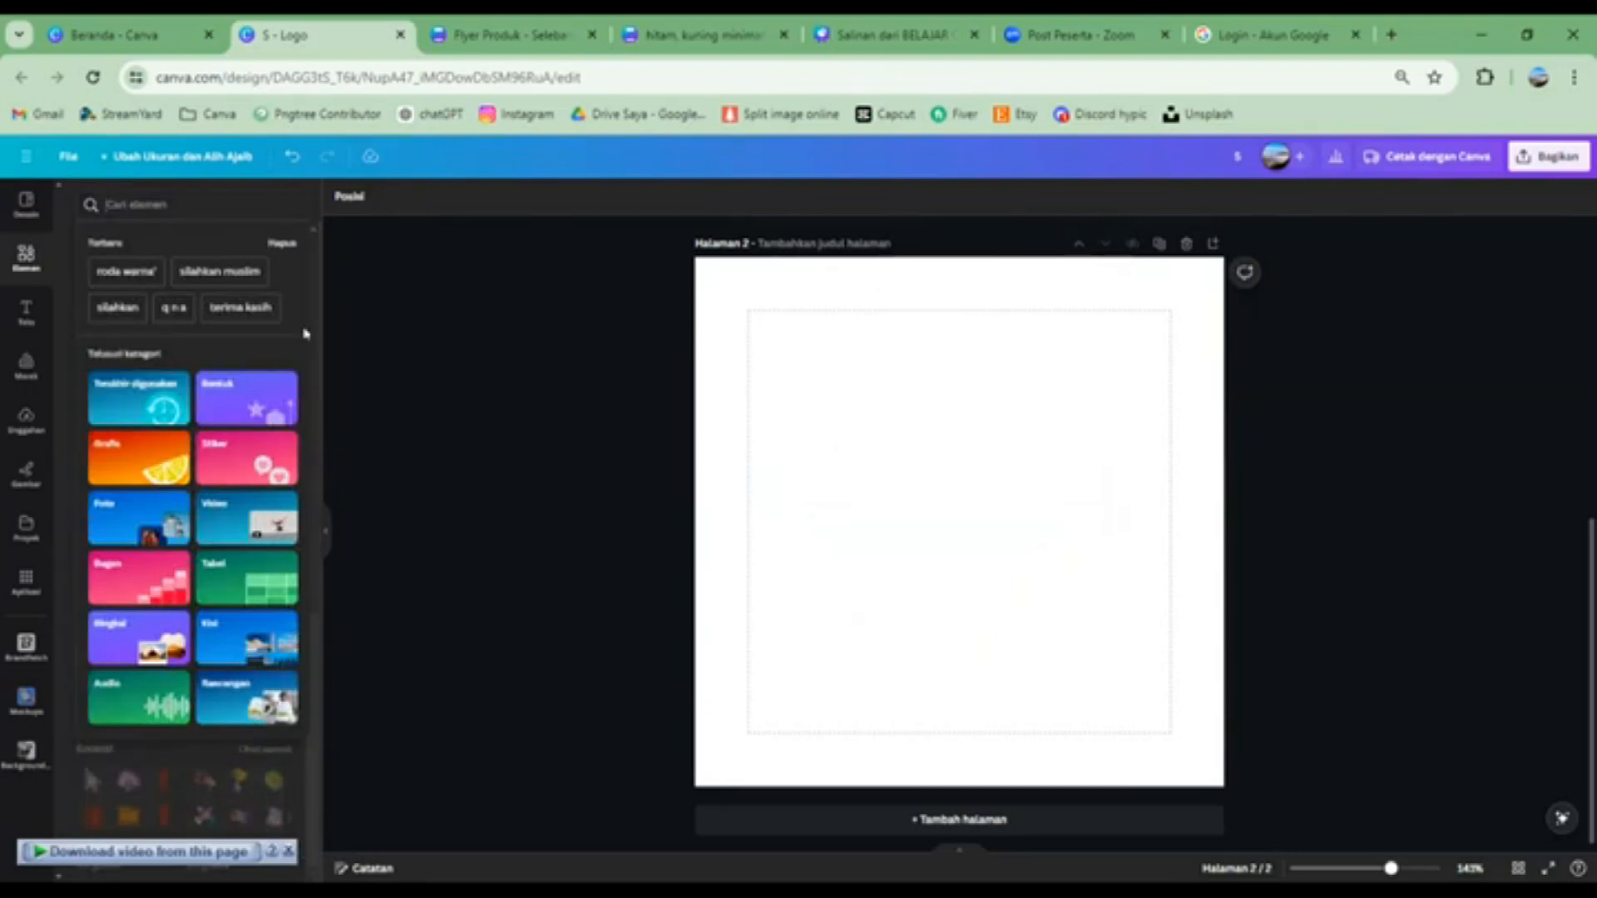
type("gelas")
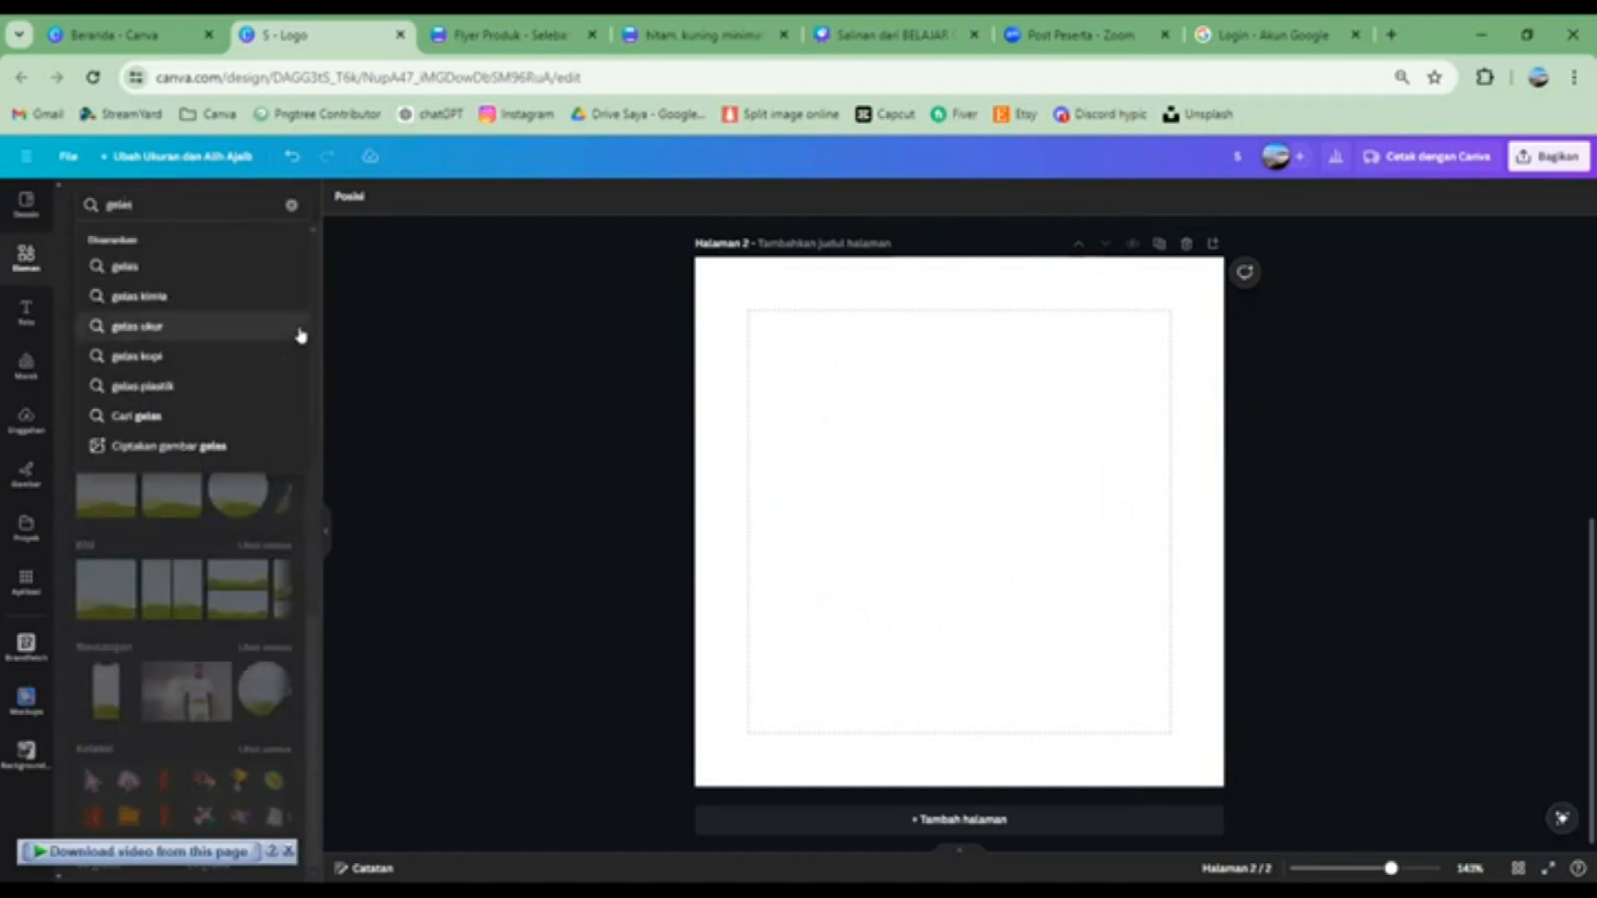
key("Return")
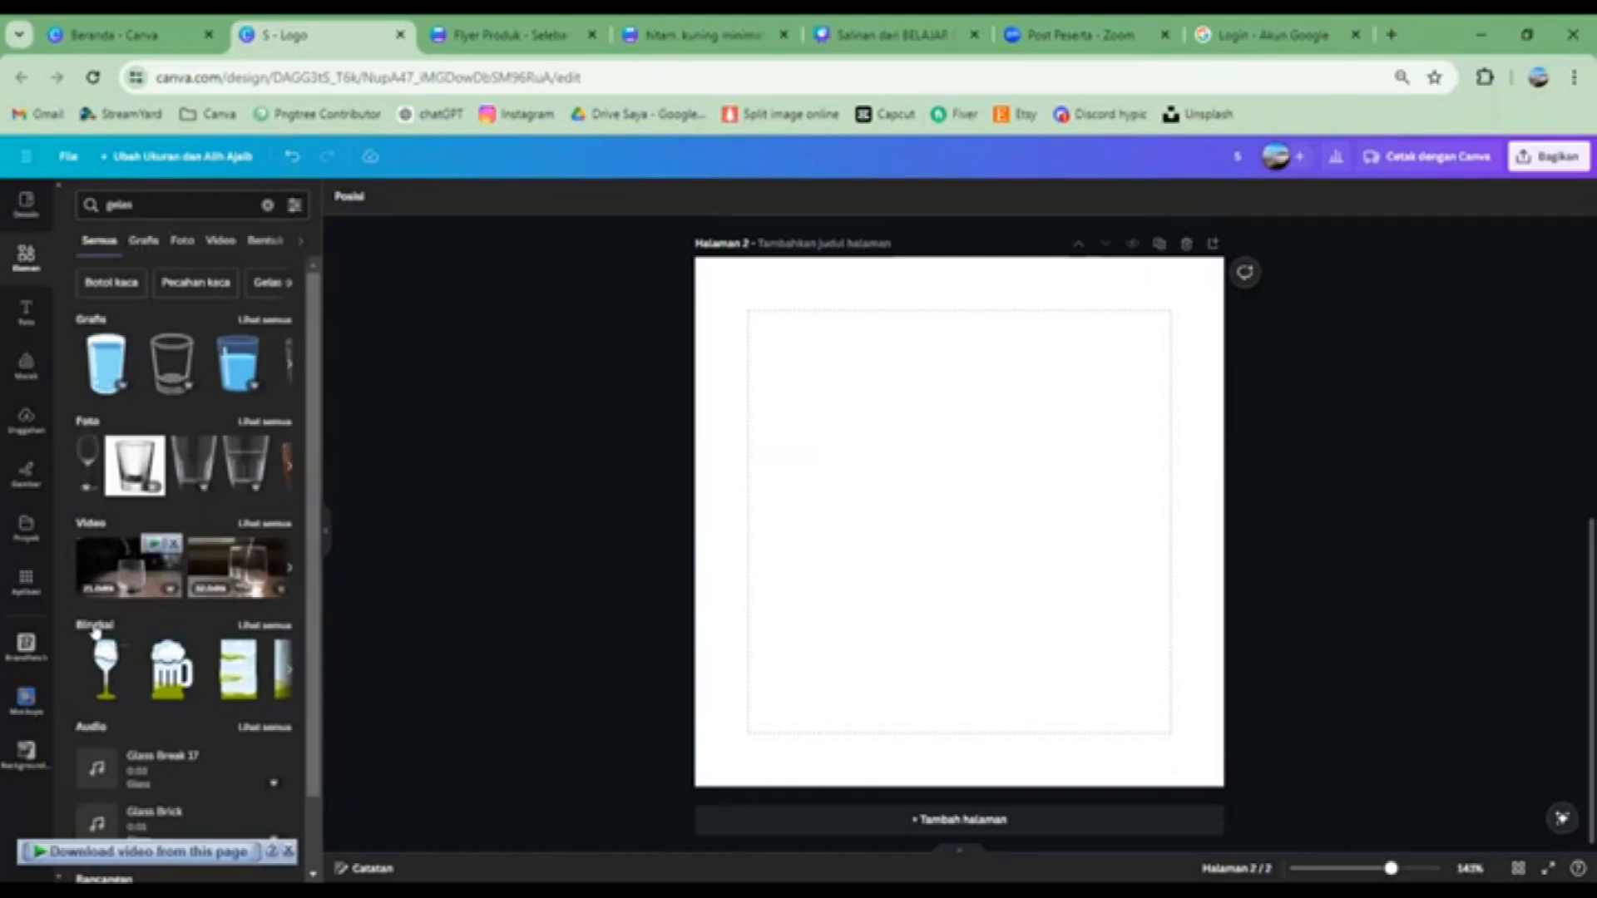
scroll(101, 632, "down", 1)
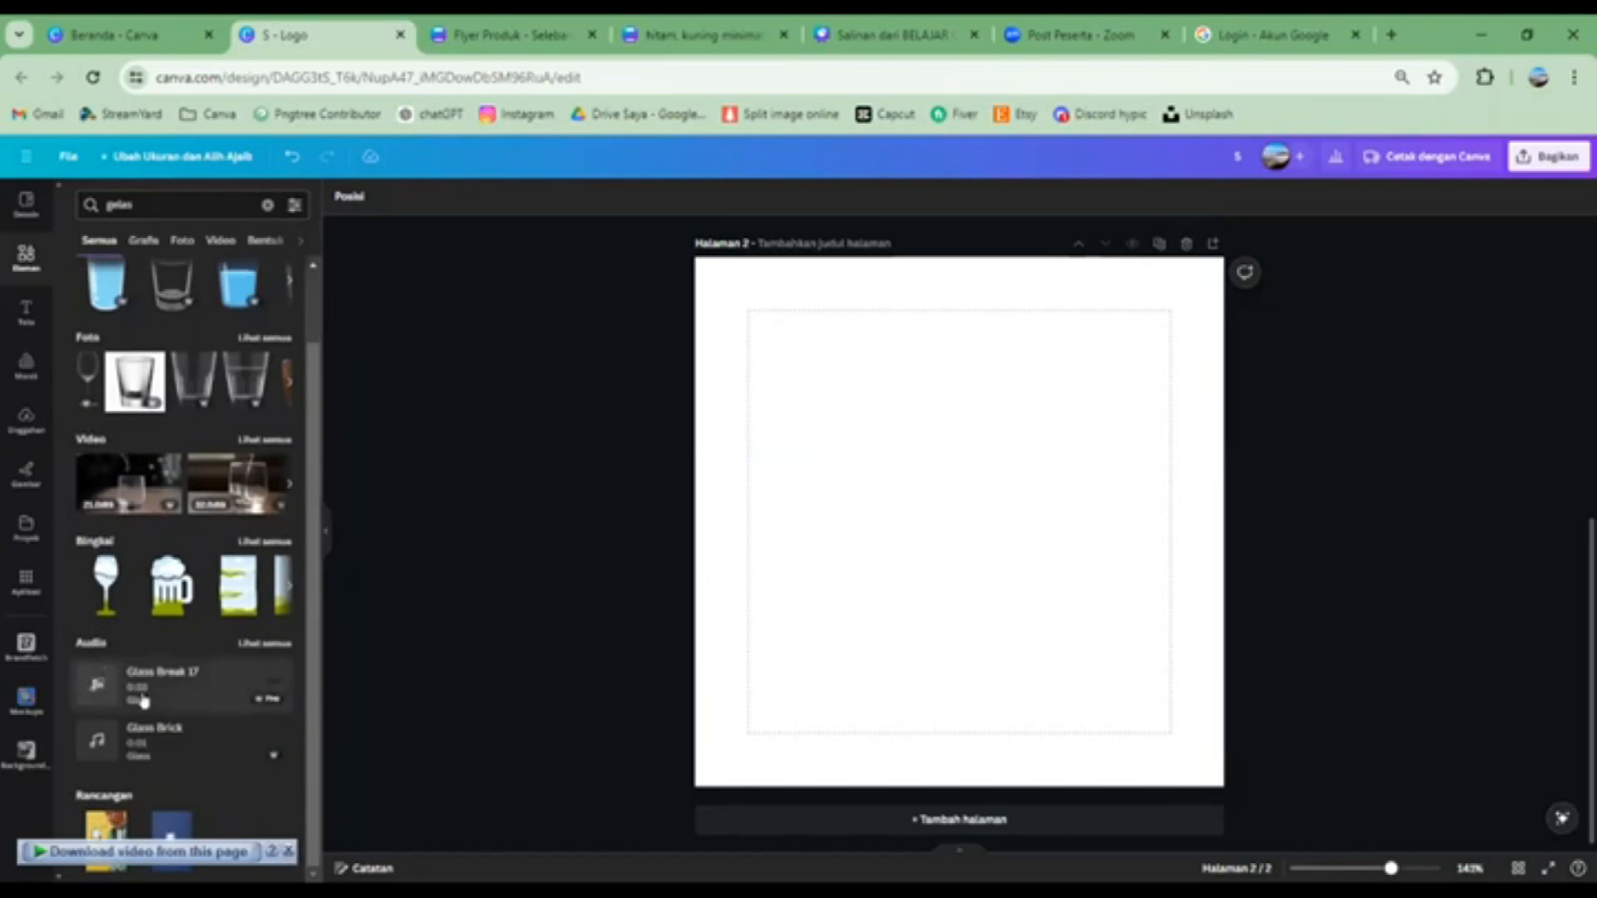
Show all graphic results for "gelas" and add the black-outlined blue water glass to page 2
scroll(152, 697, "up", 1)
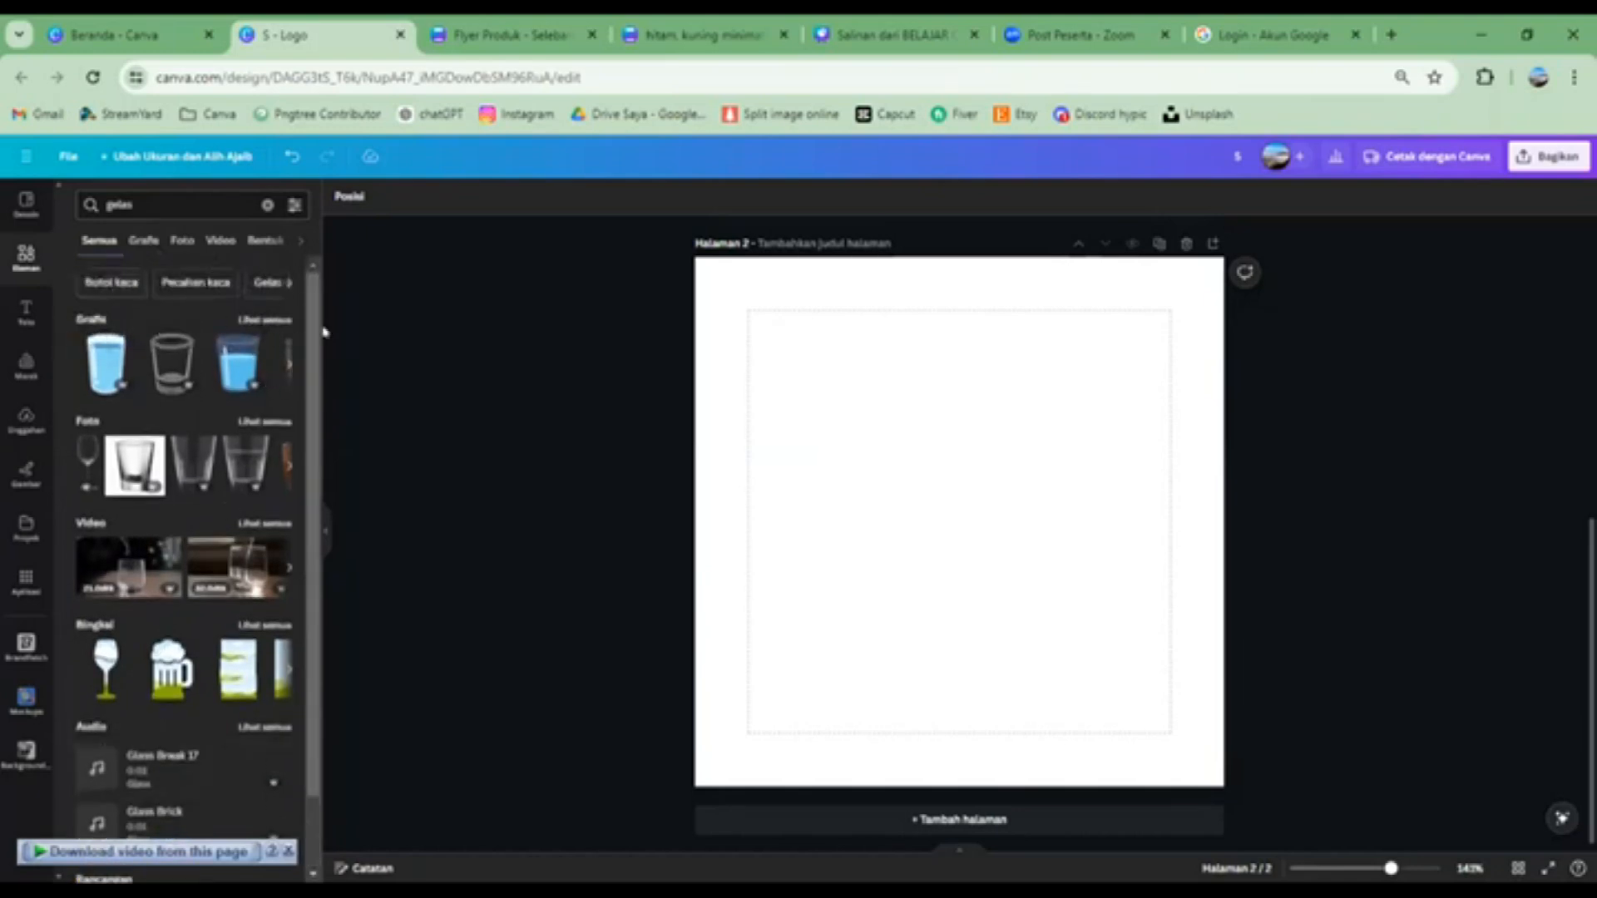
left_click(268, 321)
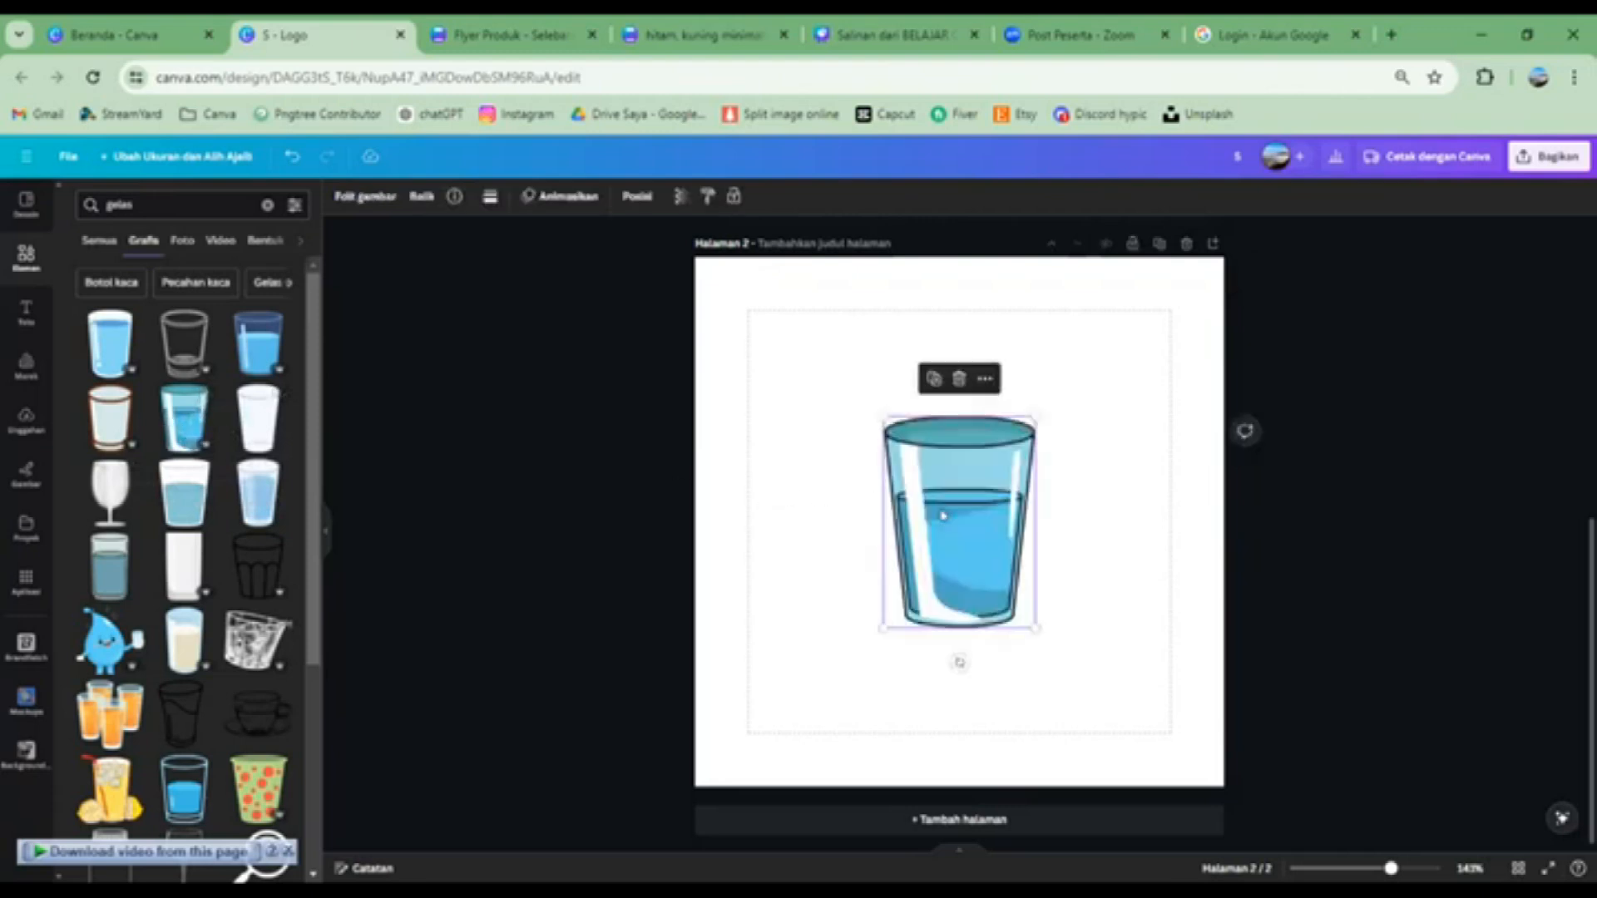
Reposition and enlarge the blue water glass on page 2, and delete it from the page
left_click_drag(980, 539, 983, 503)
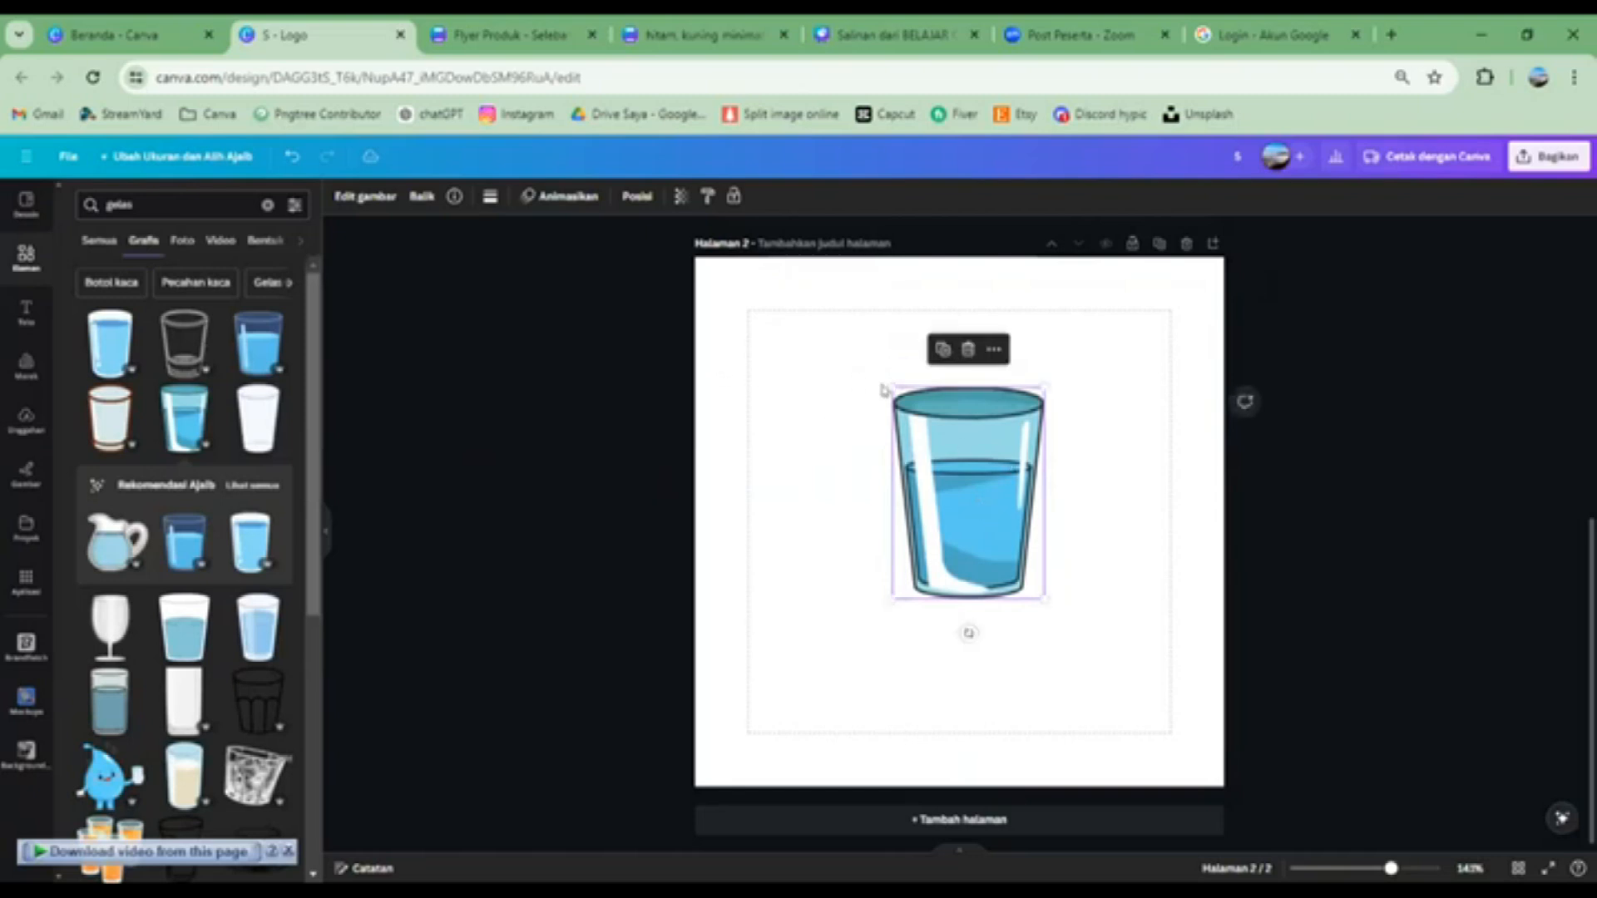
left_click_drag(893, 386, 784, 357)
left_click_drag(951, 454, 954, 526)
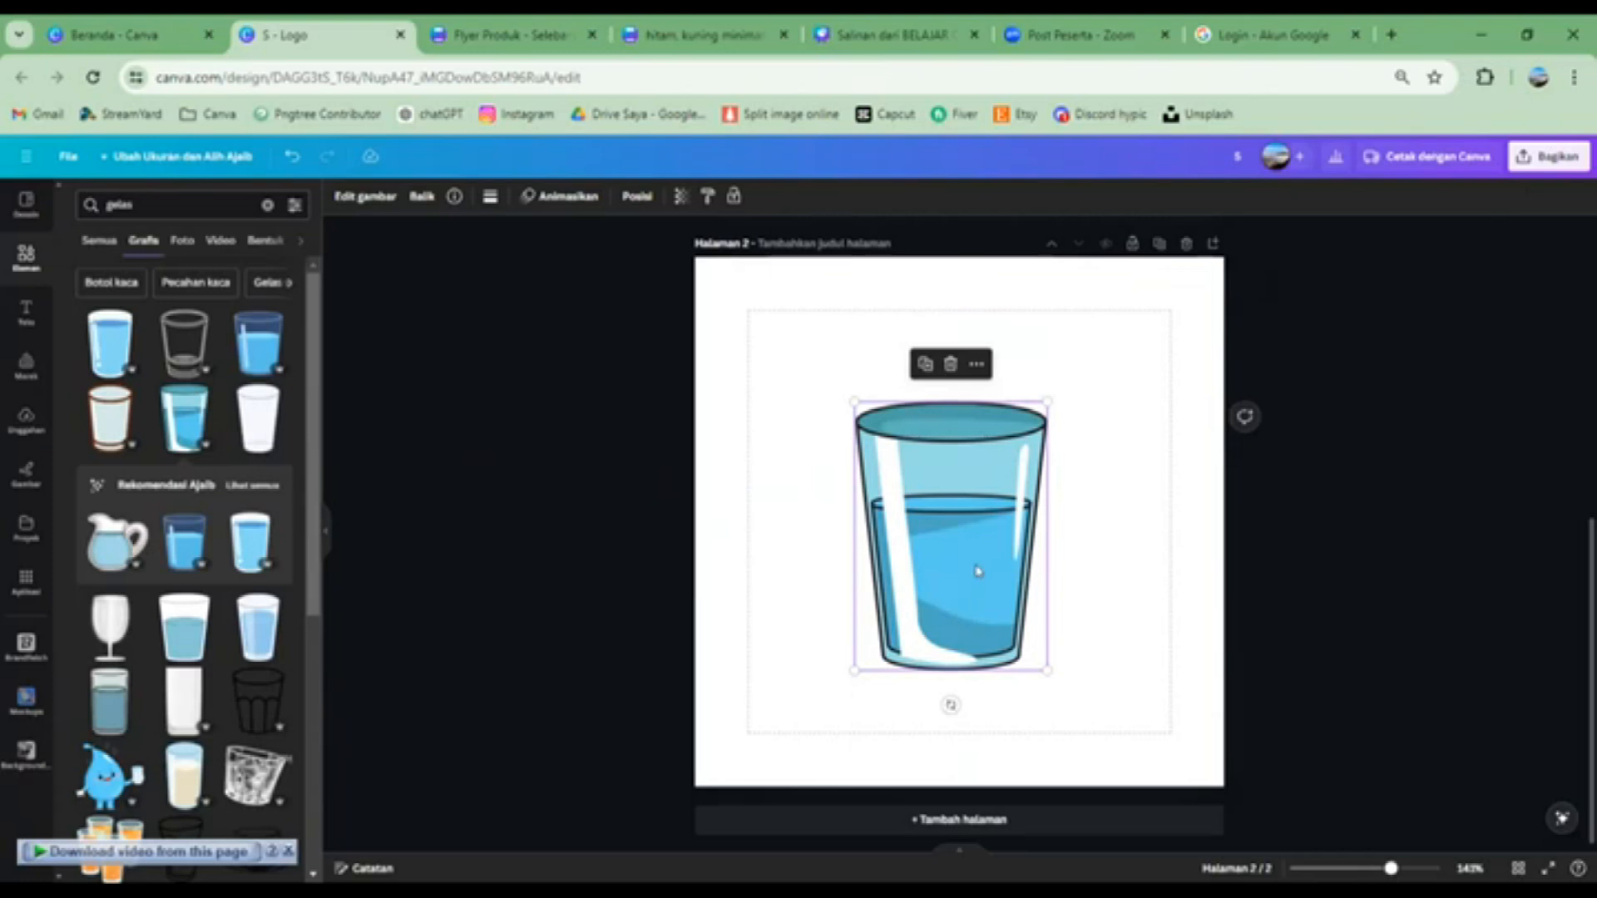
key("Delete")
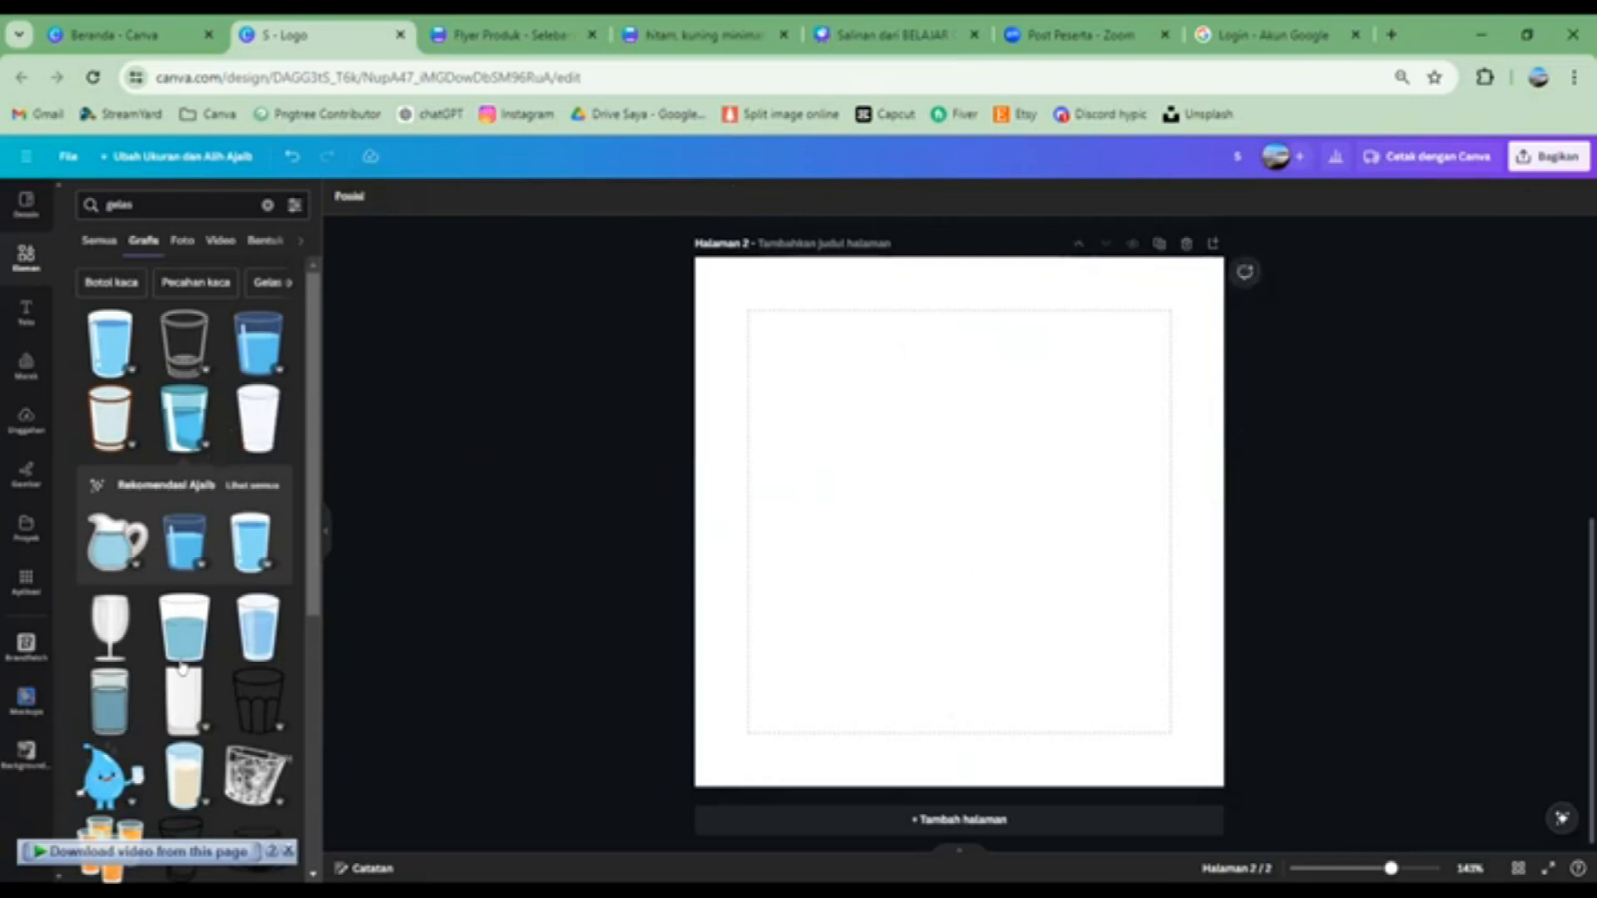
Place the black outline glass and the clear wine glass side by side on page 2, and delete the outline glass
scroll(165, 639, "down", 2)
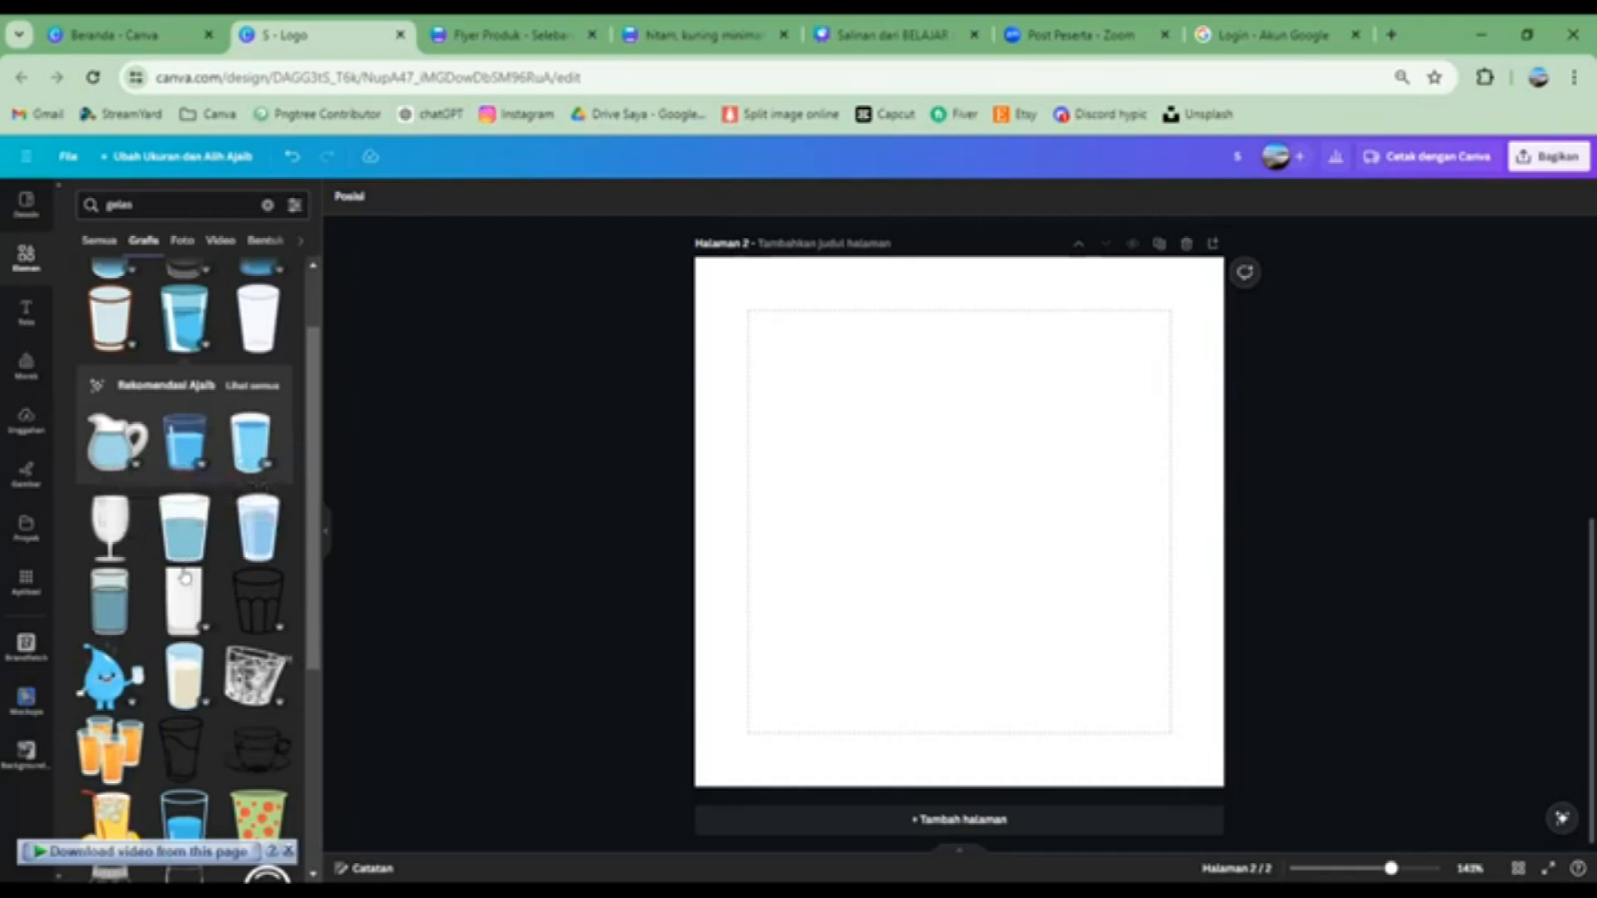
scroll(183, 374, "up", 2)
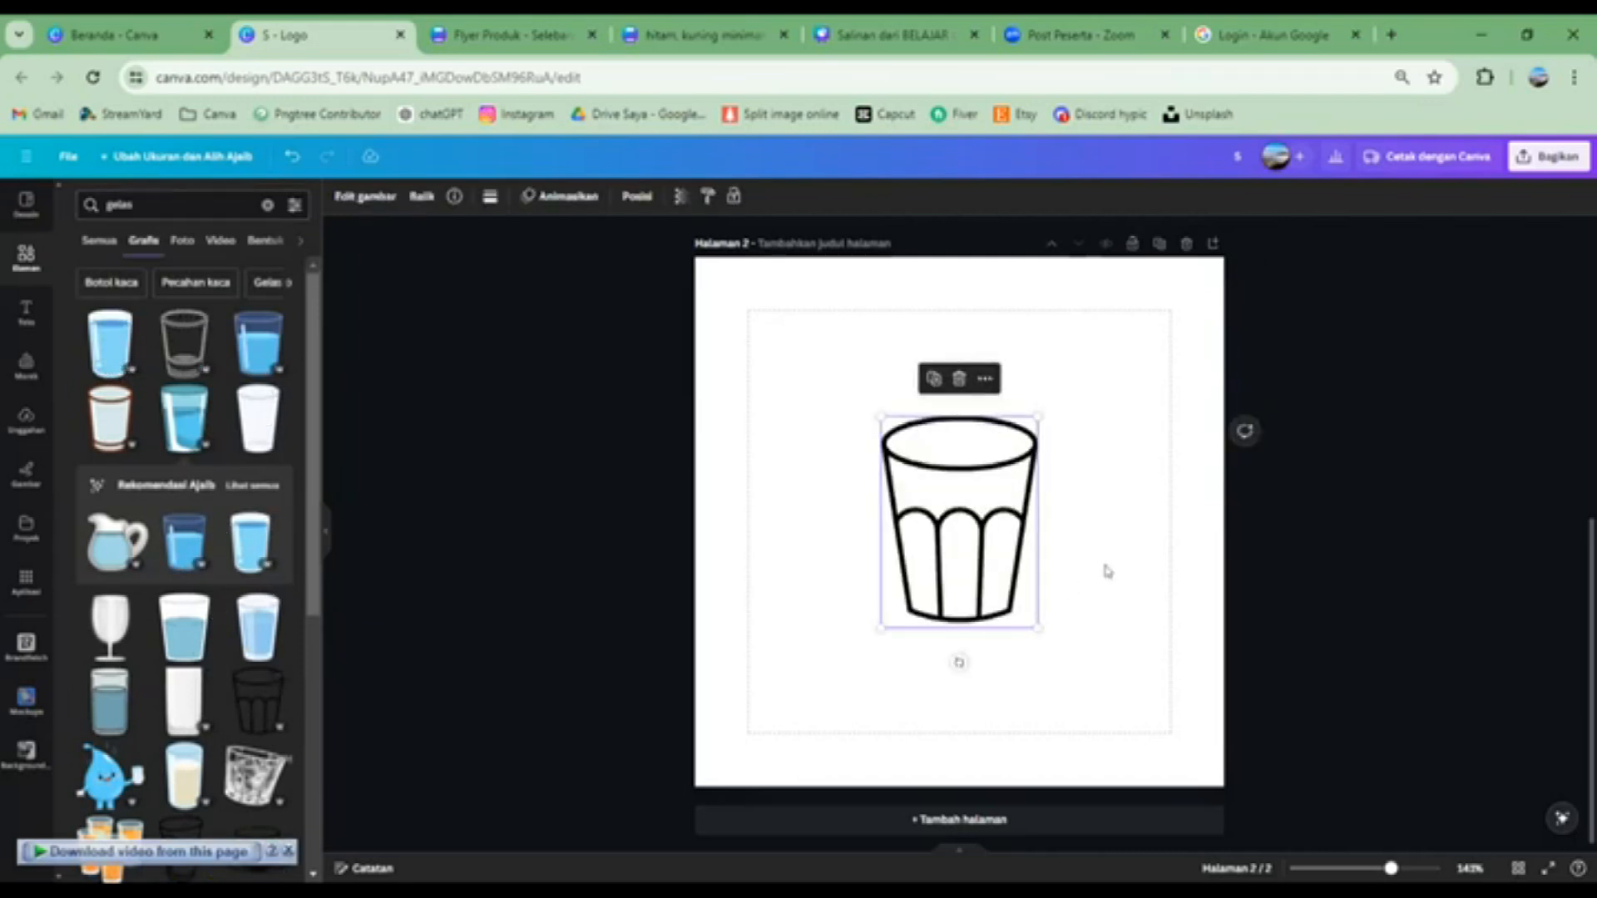
left_click_drag(944, 524, 1039, 518)
left_click_drag(120, 483, 830, 489)
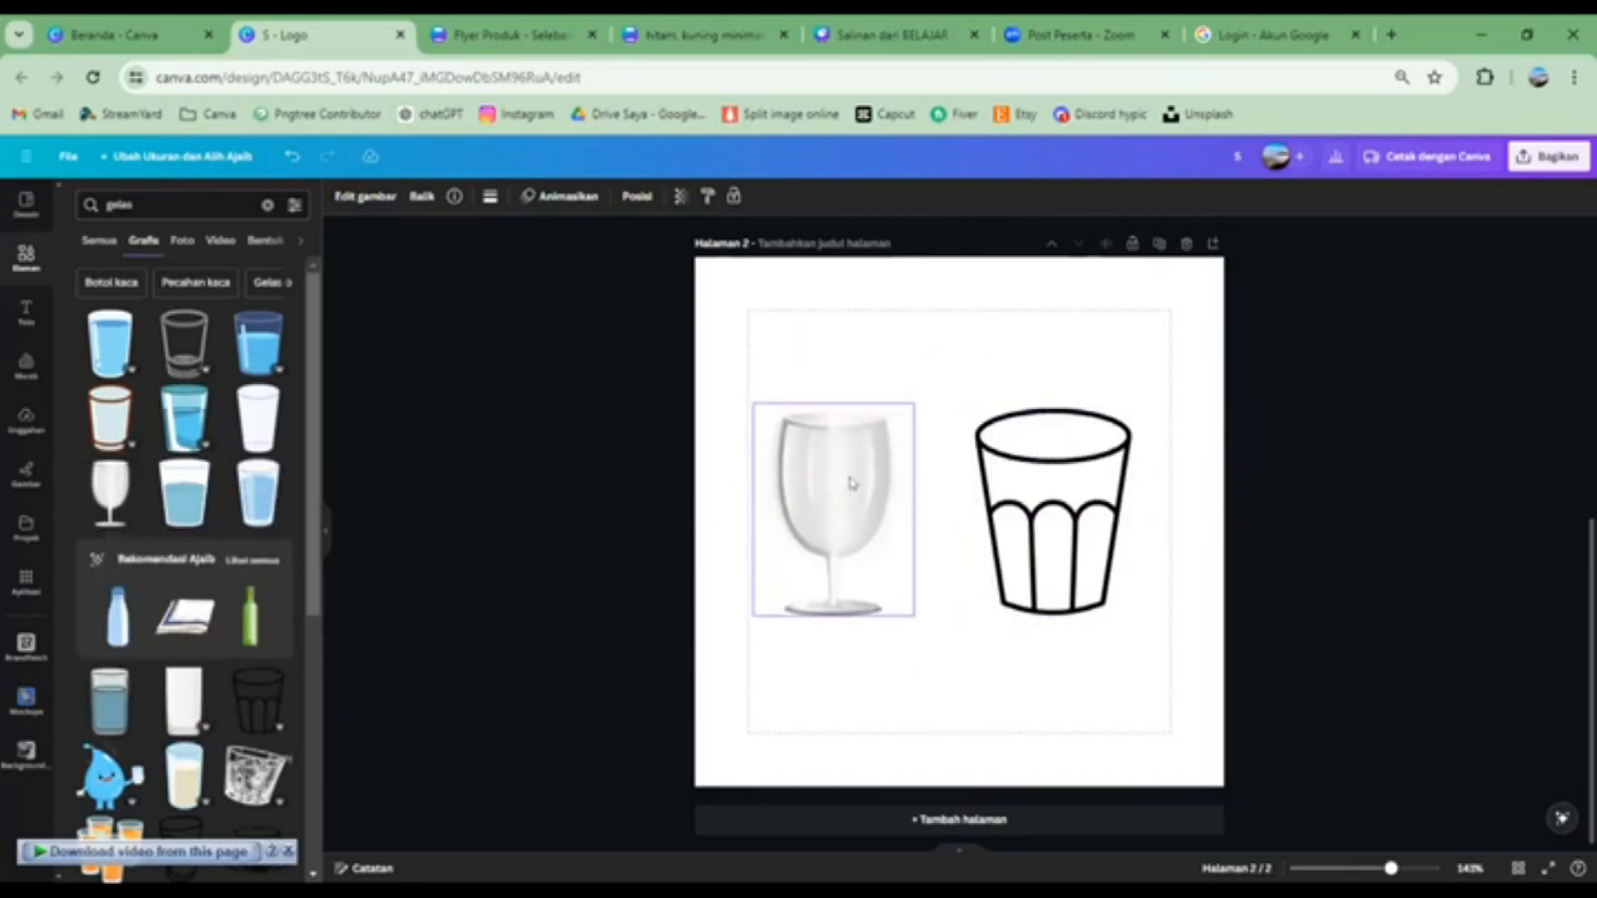
left_click(1086, 493)
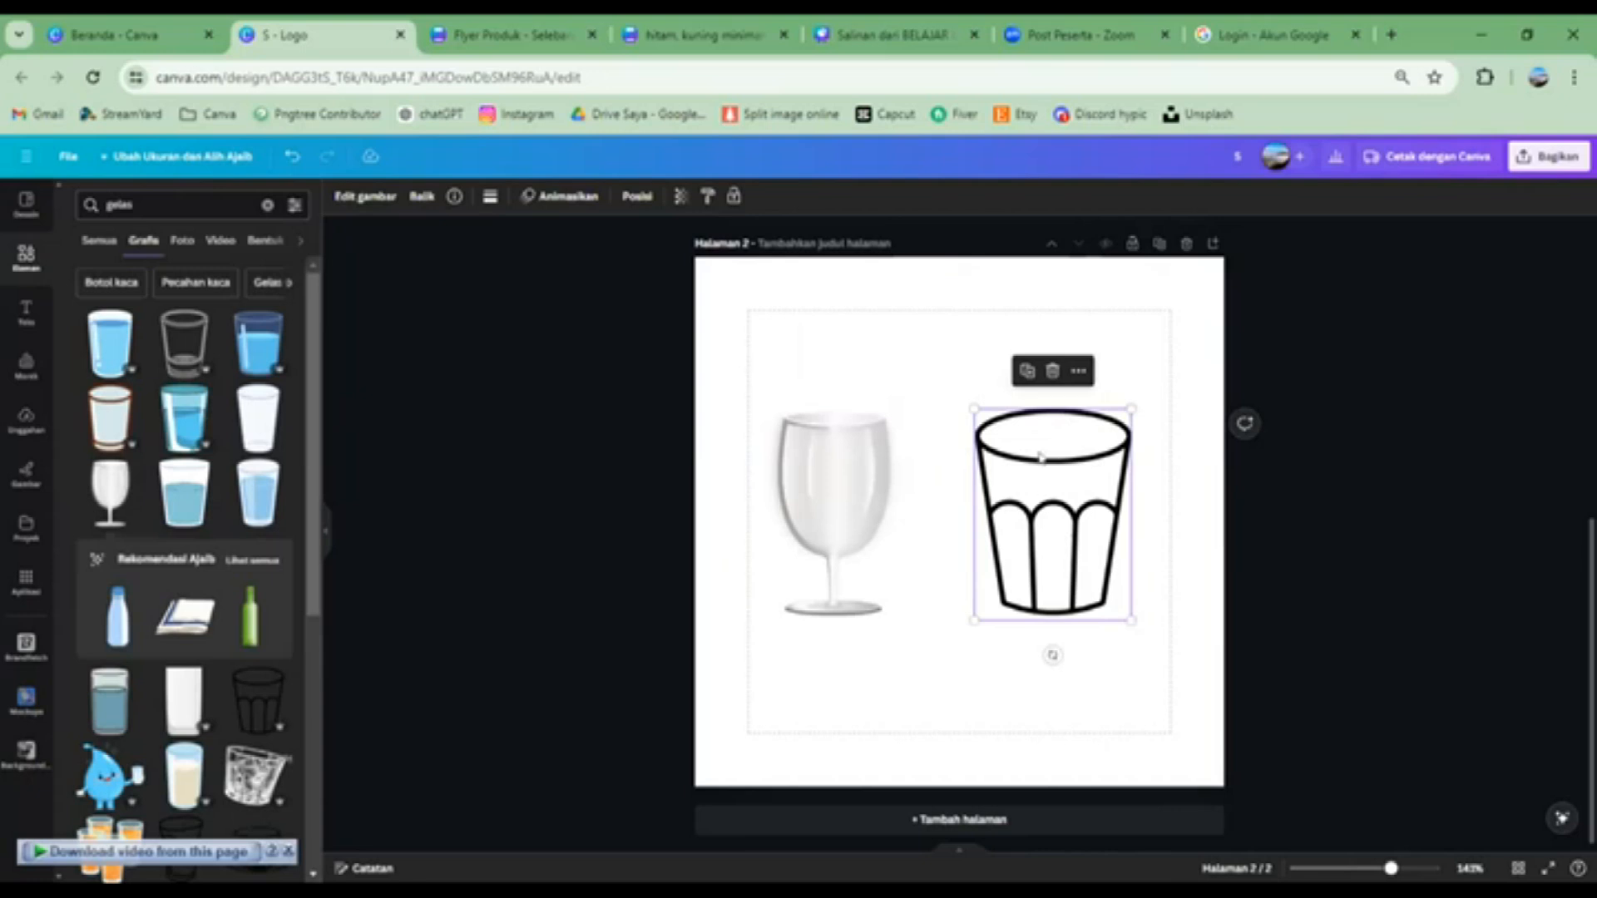
key("Delete")
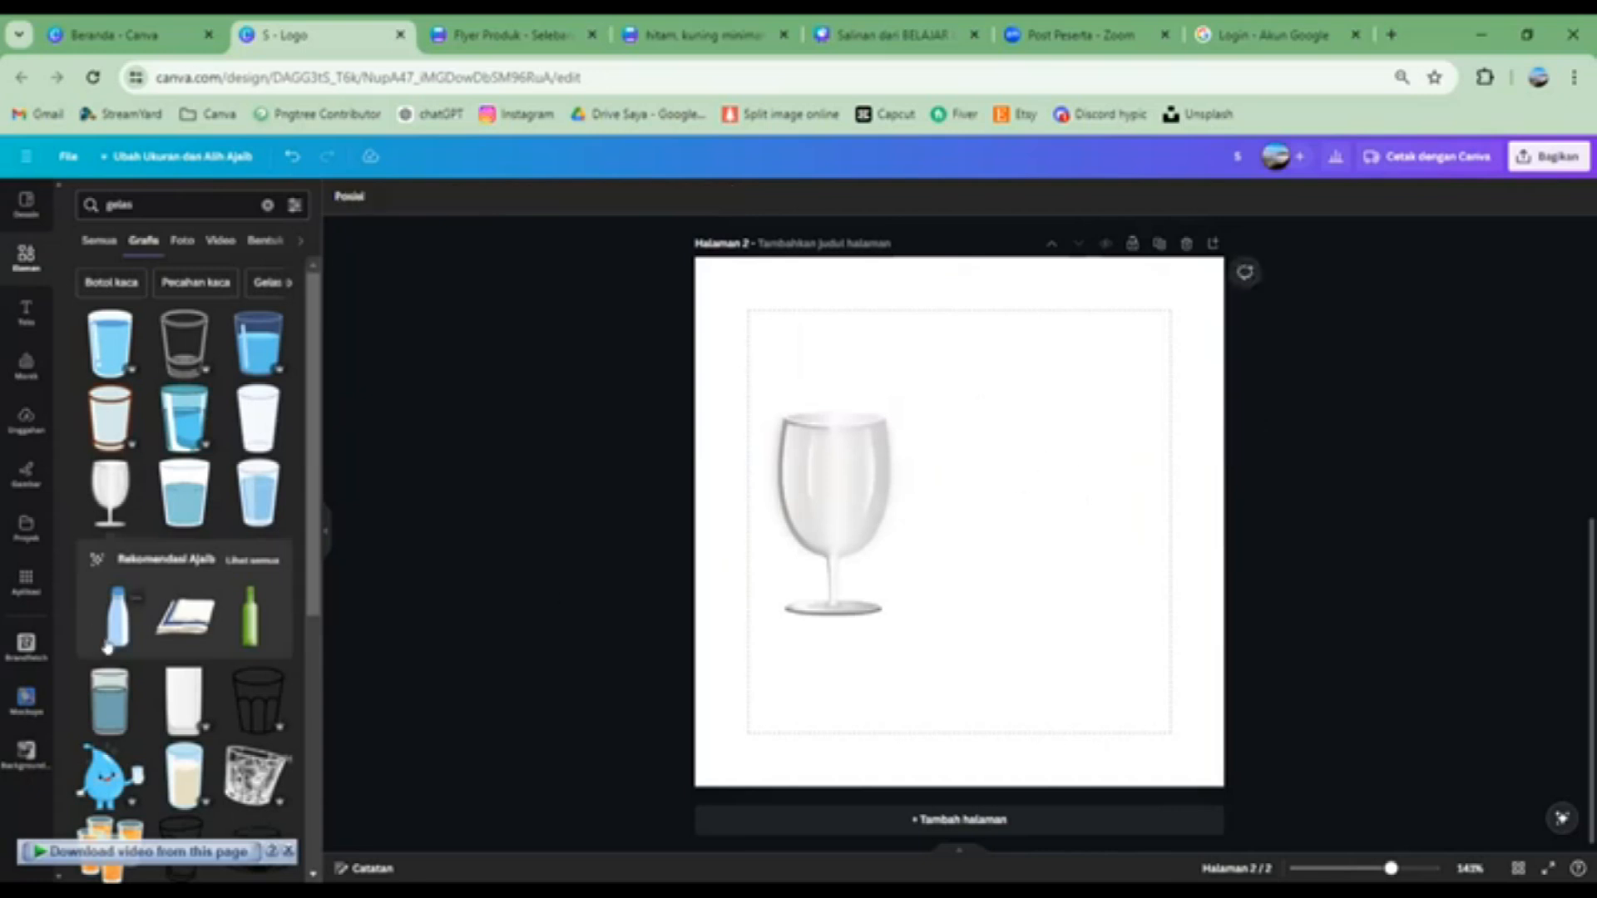
Try the water-drop mascot and the pale blue-outlined glass on page 2, deleting each one again
scroll(200, 685, "down", 3)
left_click(109, 574)
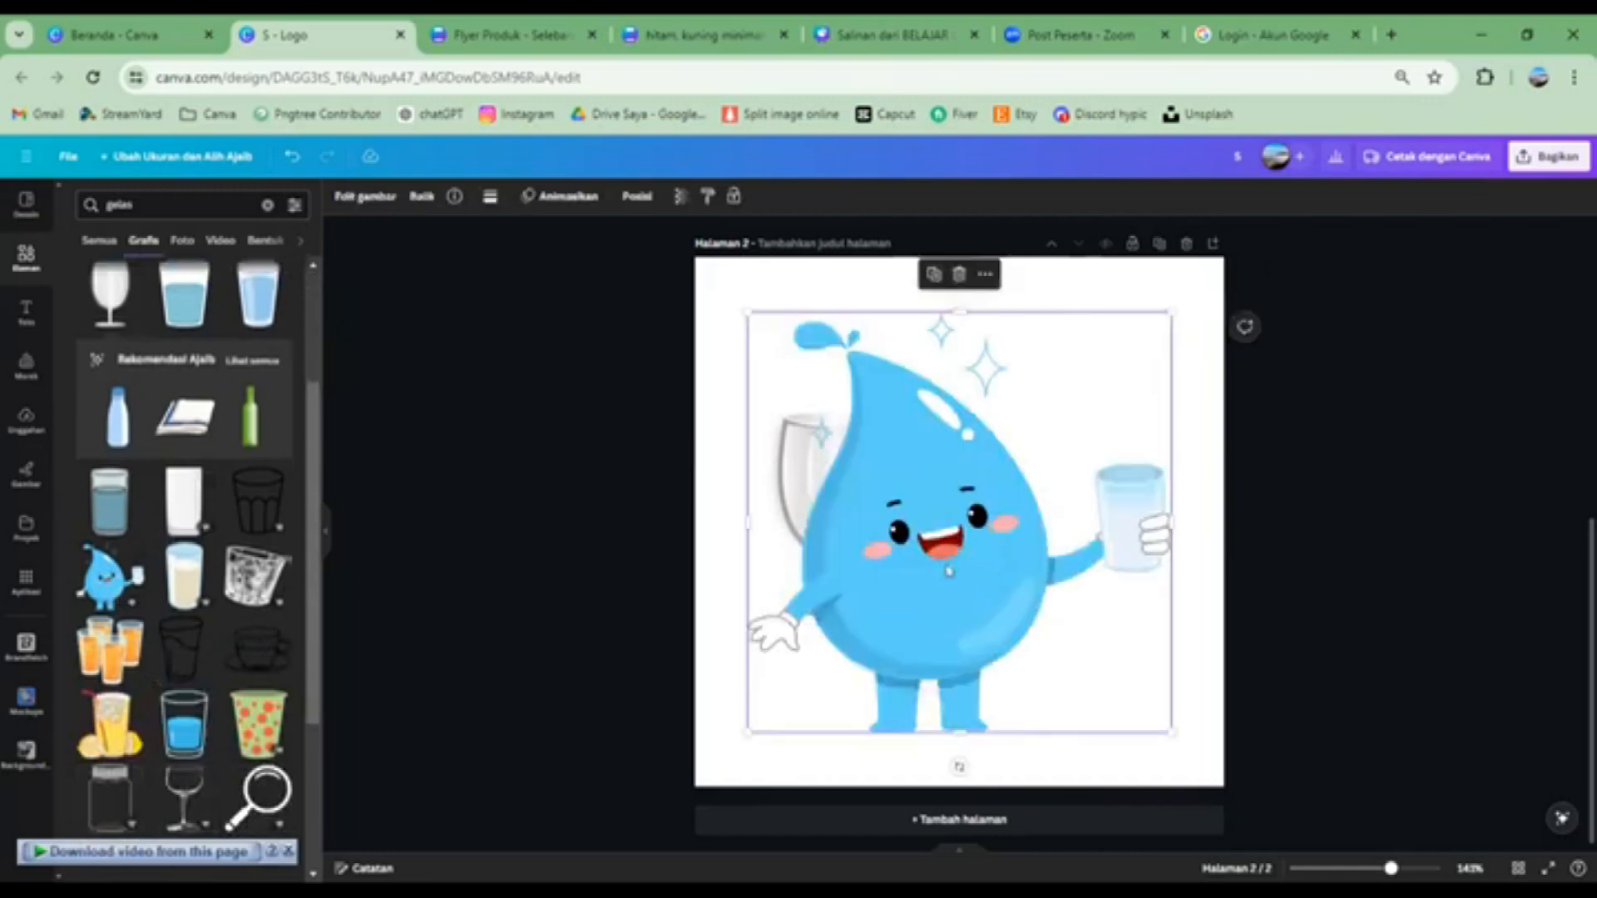
key("Delete")
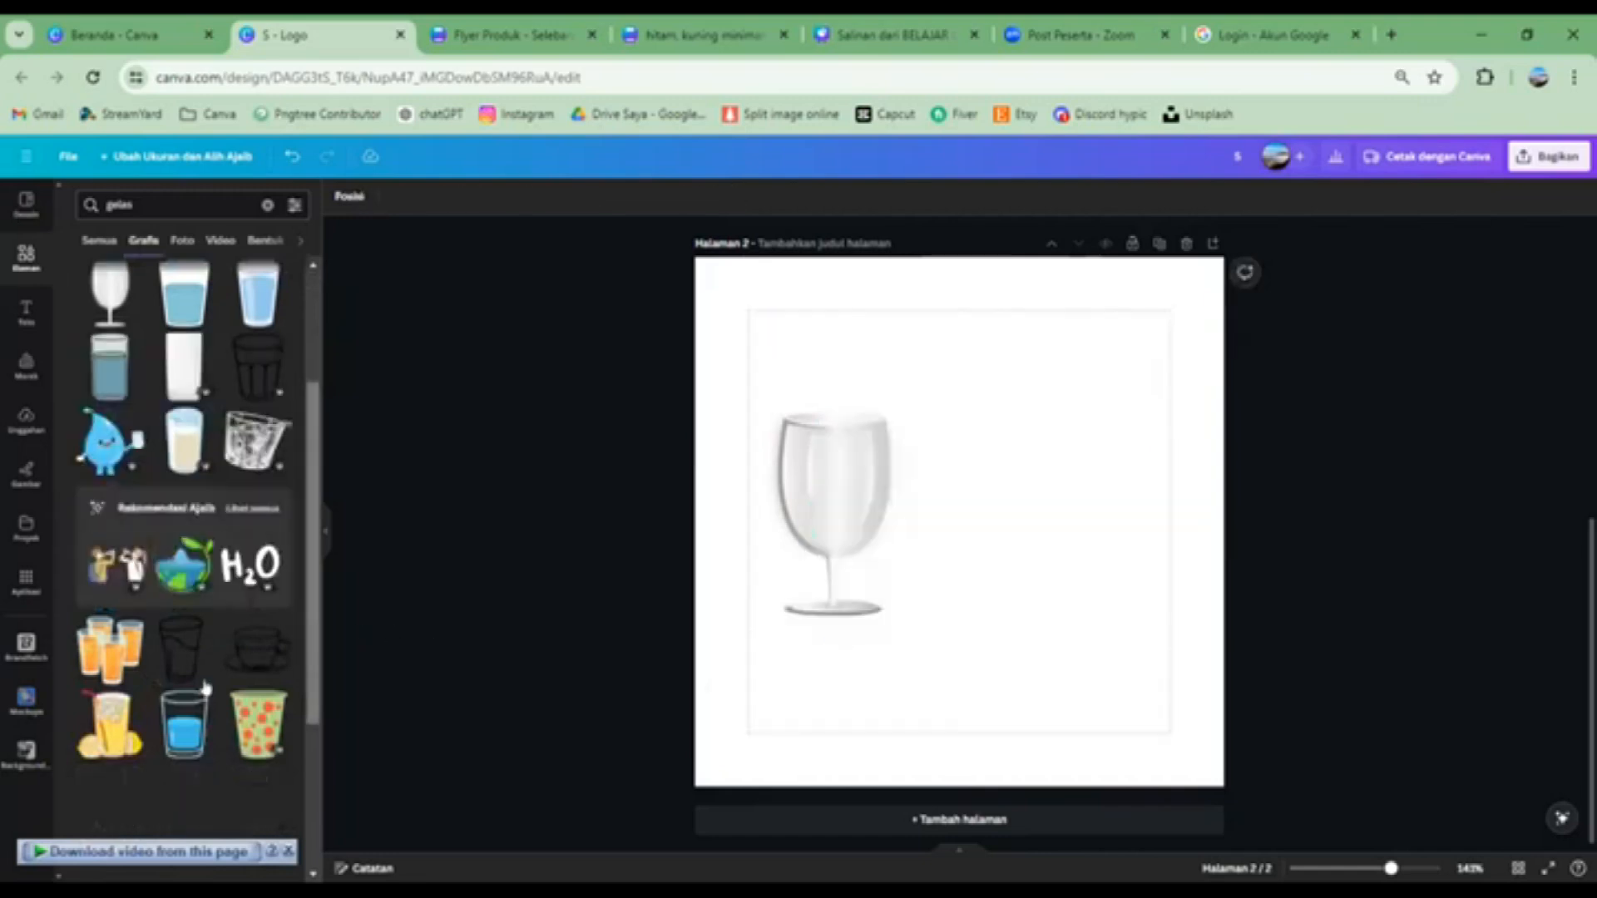
scroll(229, 614, "up", 3)
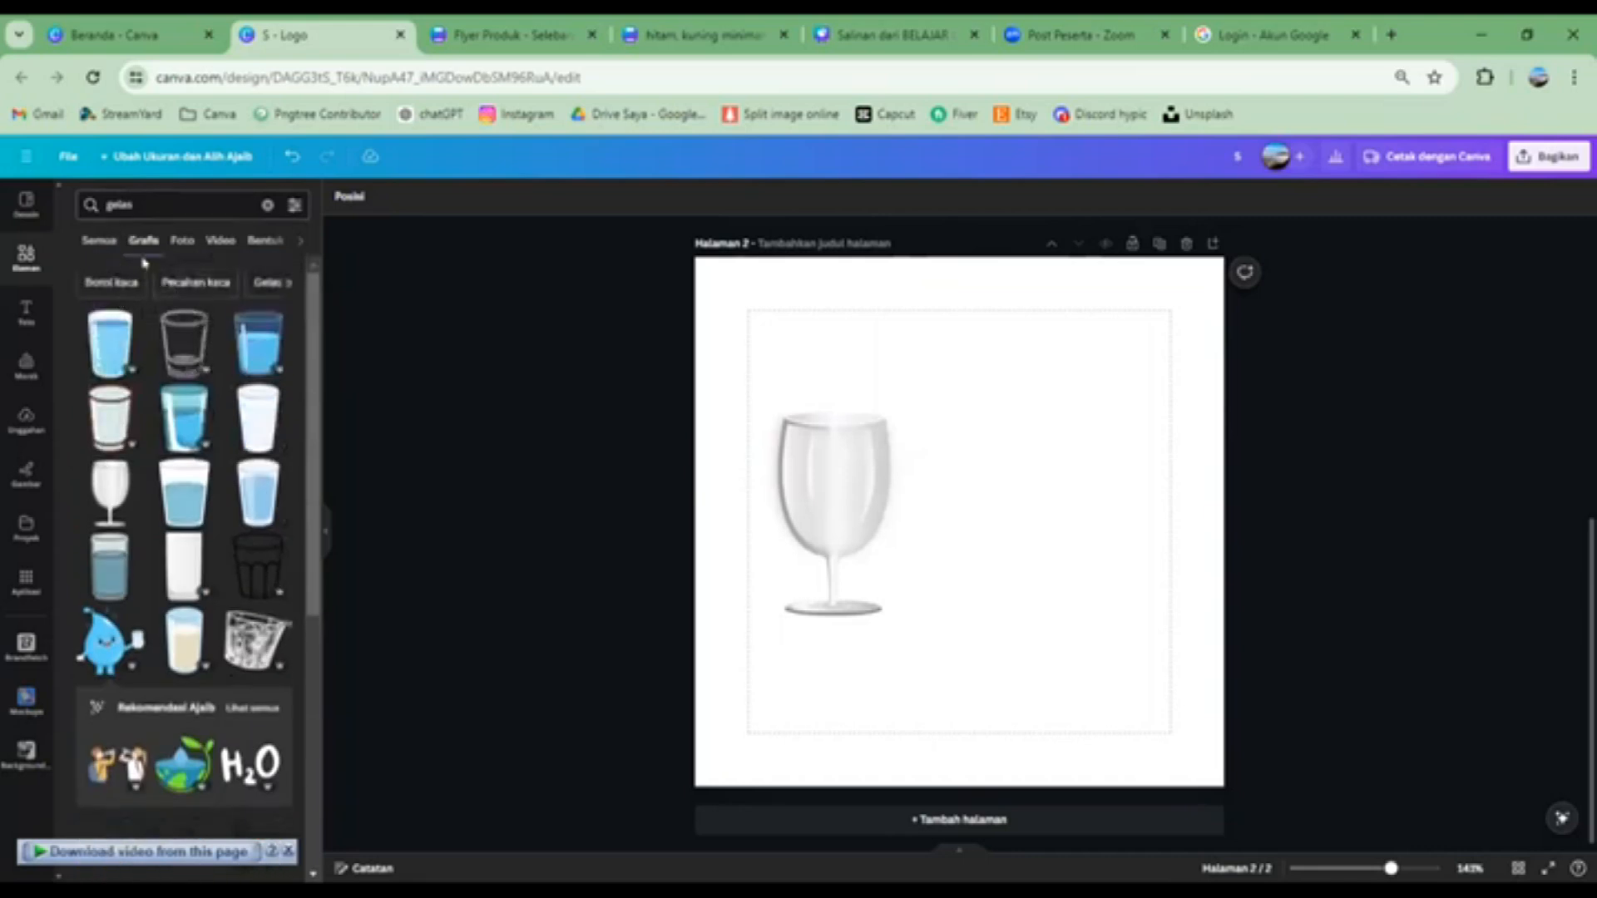
left_click(254, 428)
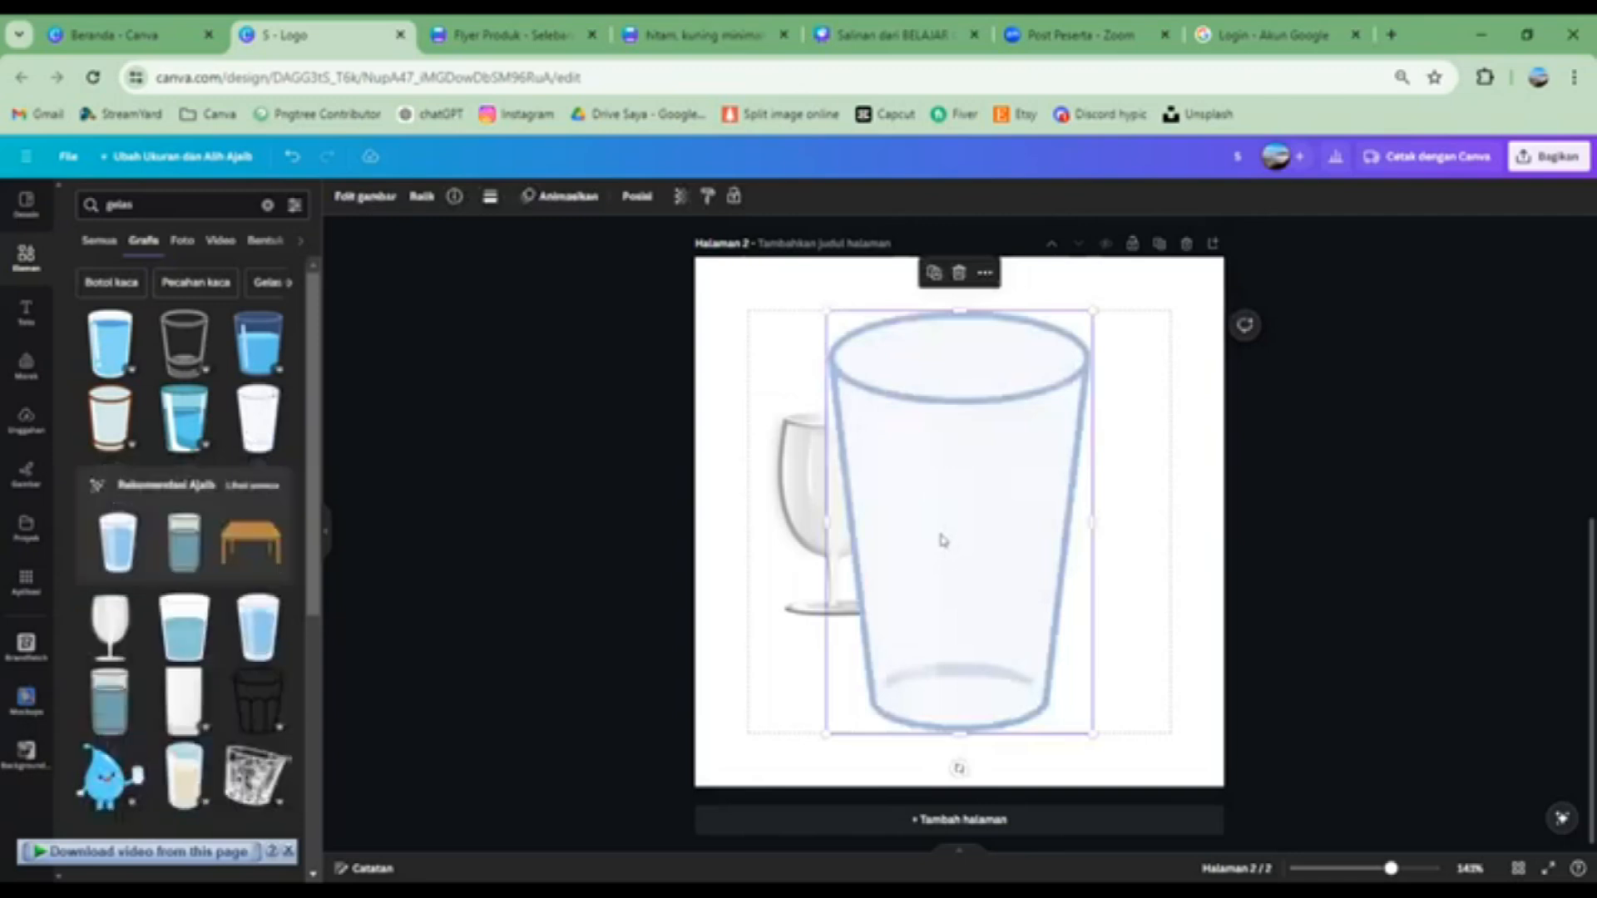
key("Delete")
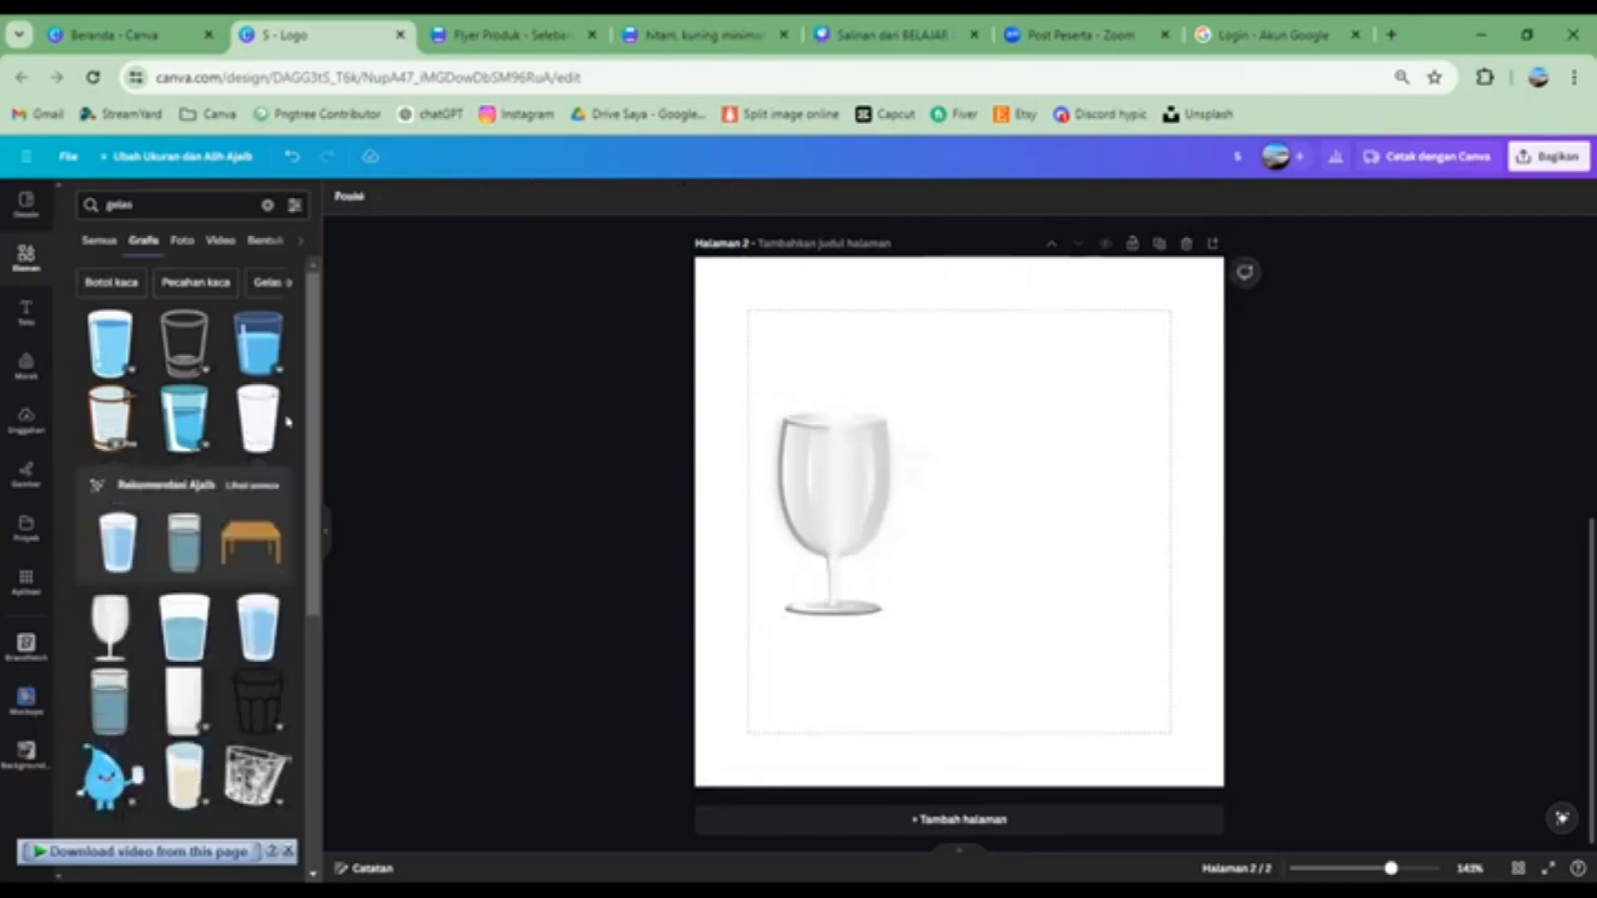
Add the brown-outlined glass graphic to the right of the wine glass and nudge both glasses roughly level
left_click(108, 424)
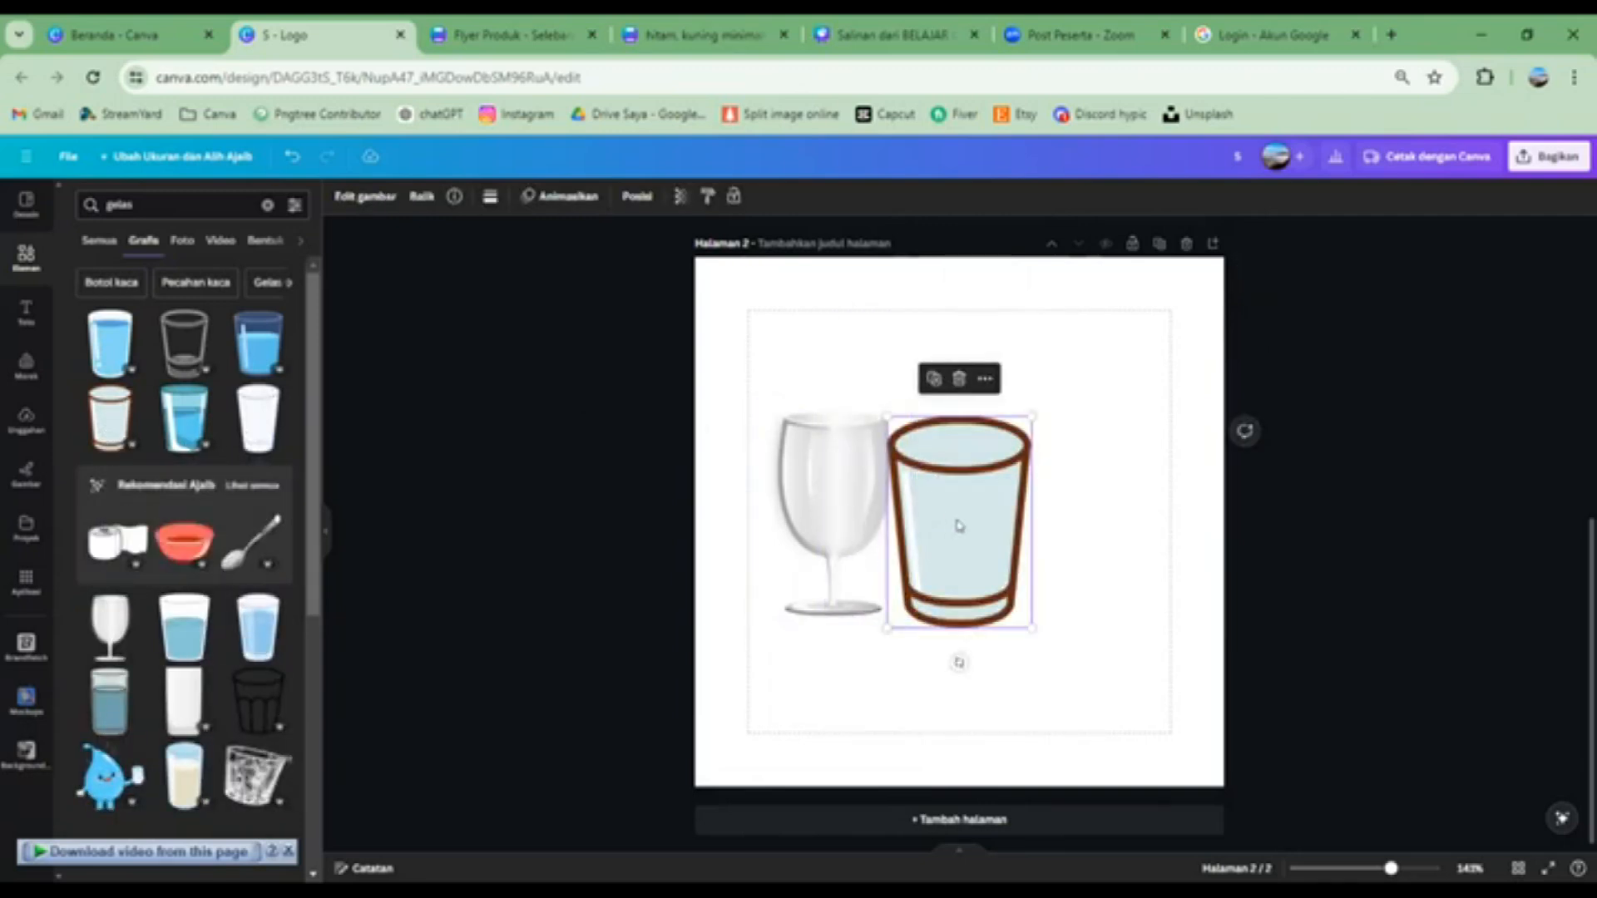
left_click_drag(958, 525, 1058, 534)
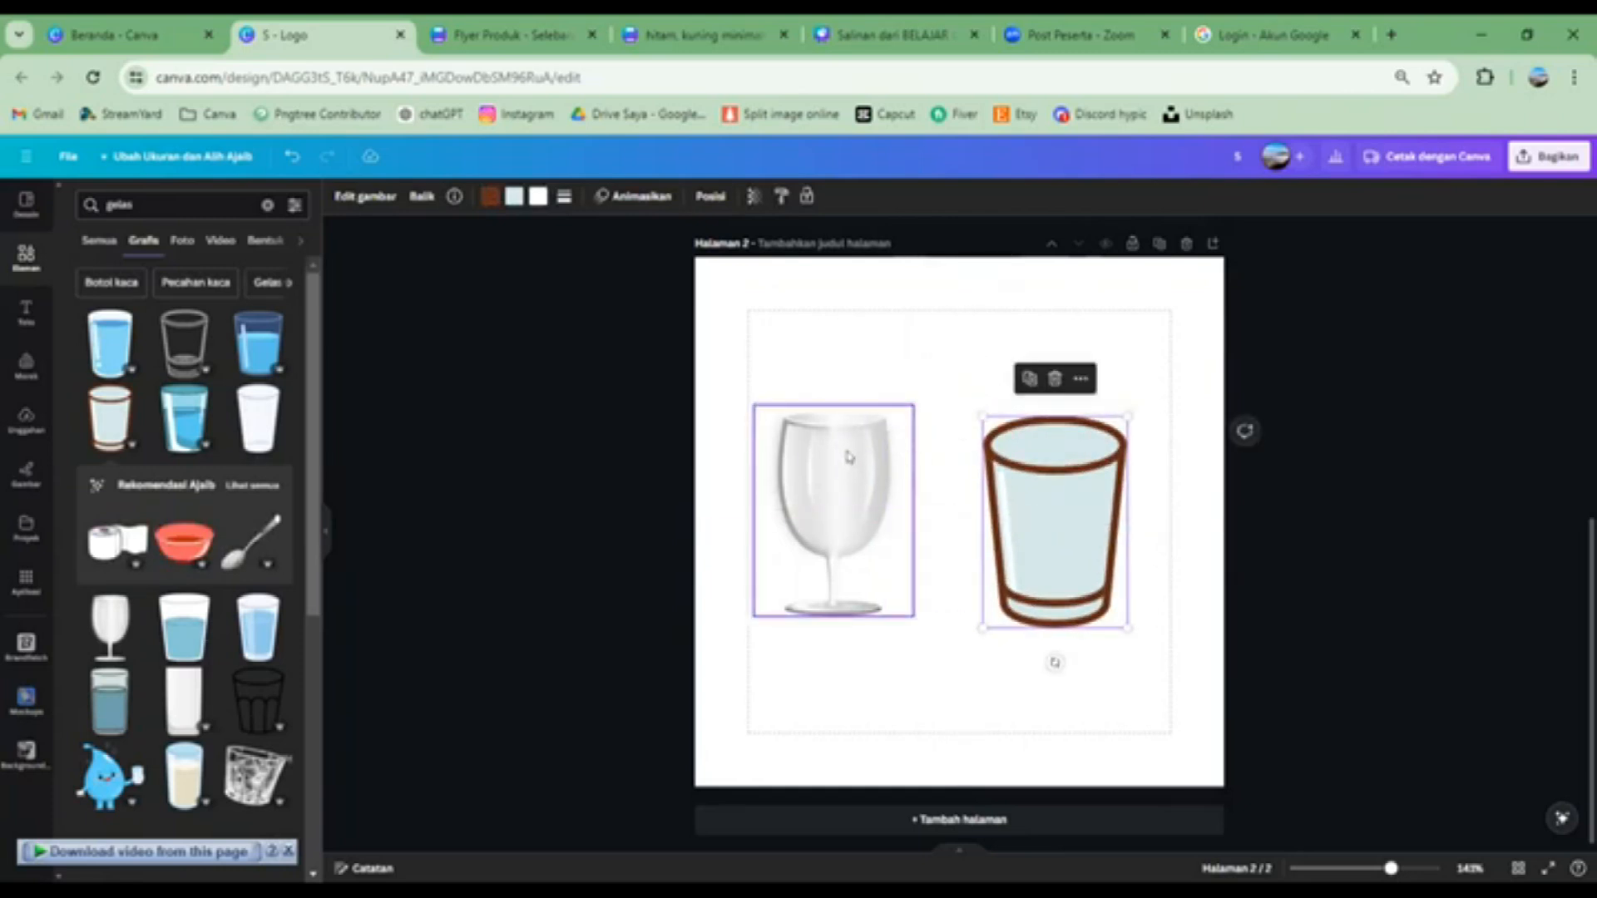
mouse_move(1044, 507)
left_mouse_down()
mouse_move(998, 474)
mouse_move(1034, 492)
left_mouse_up()
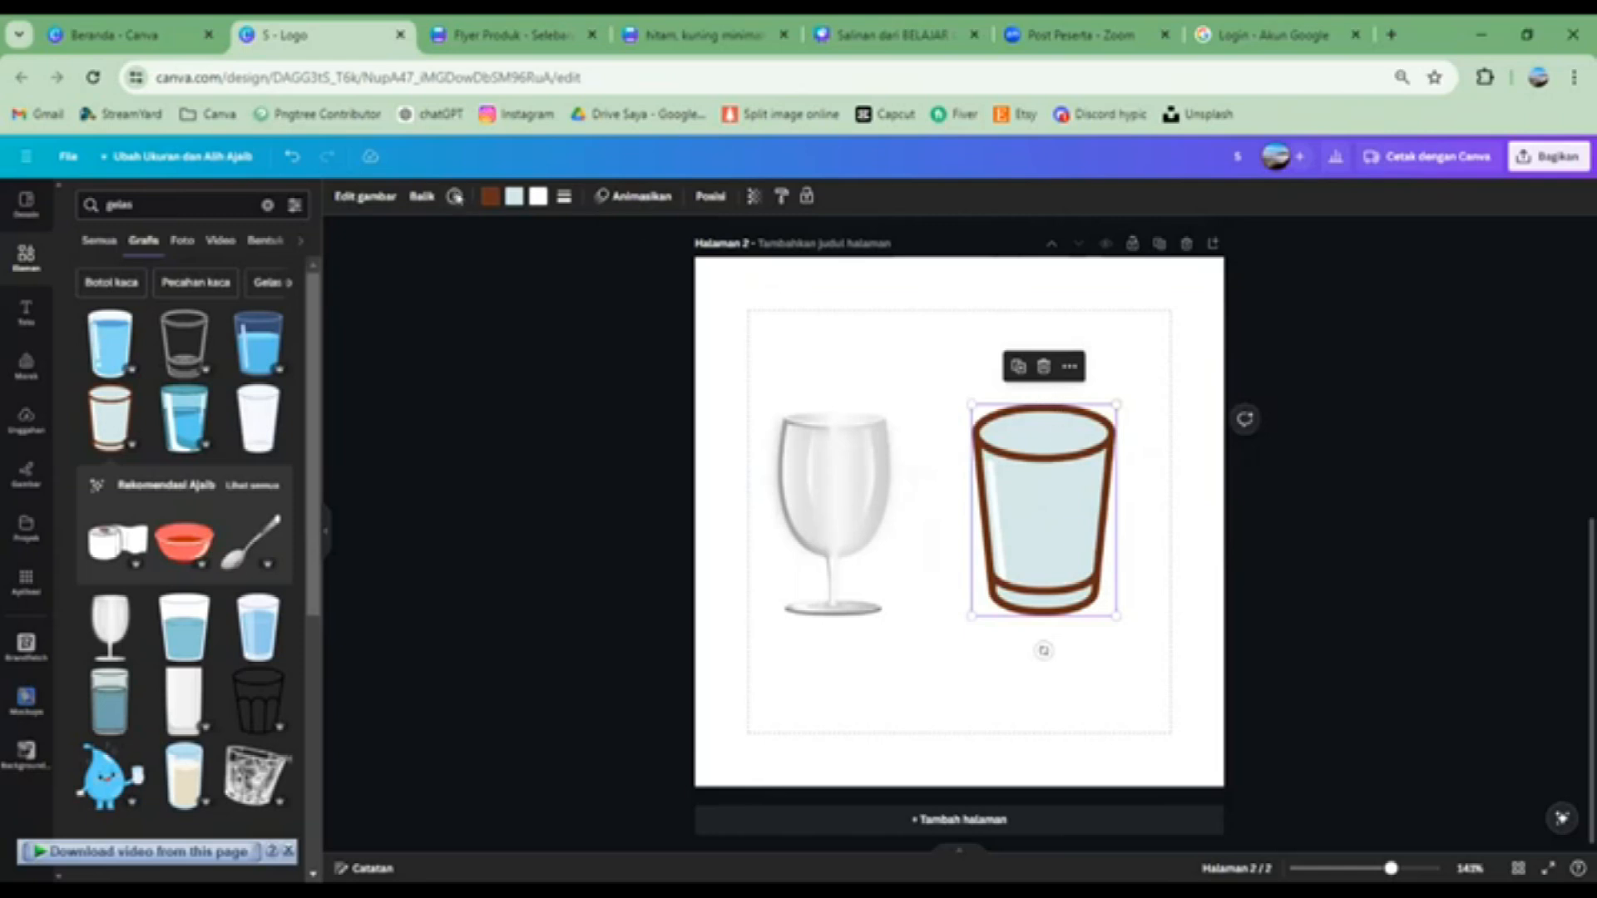
left_click(840, 482)
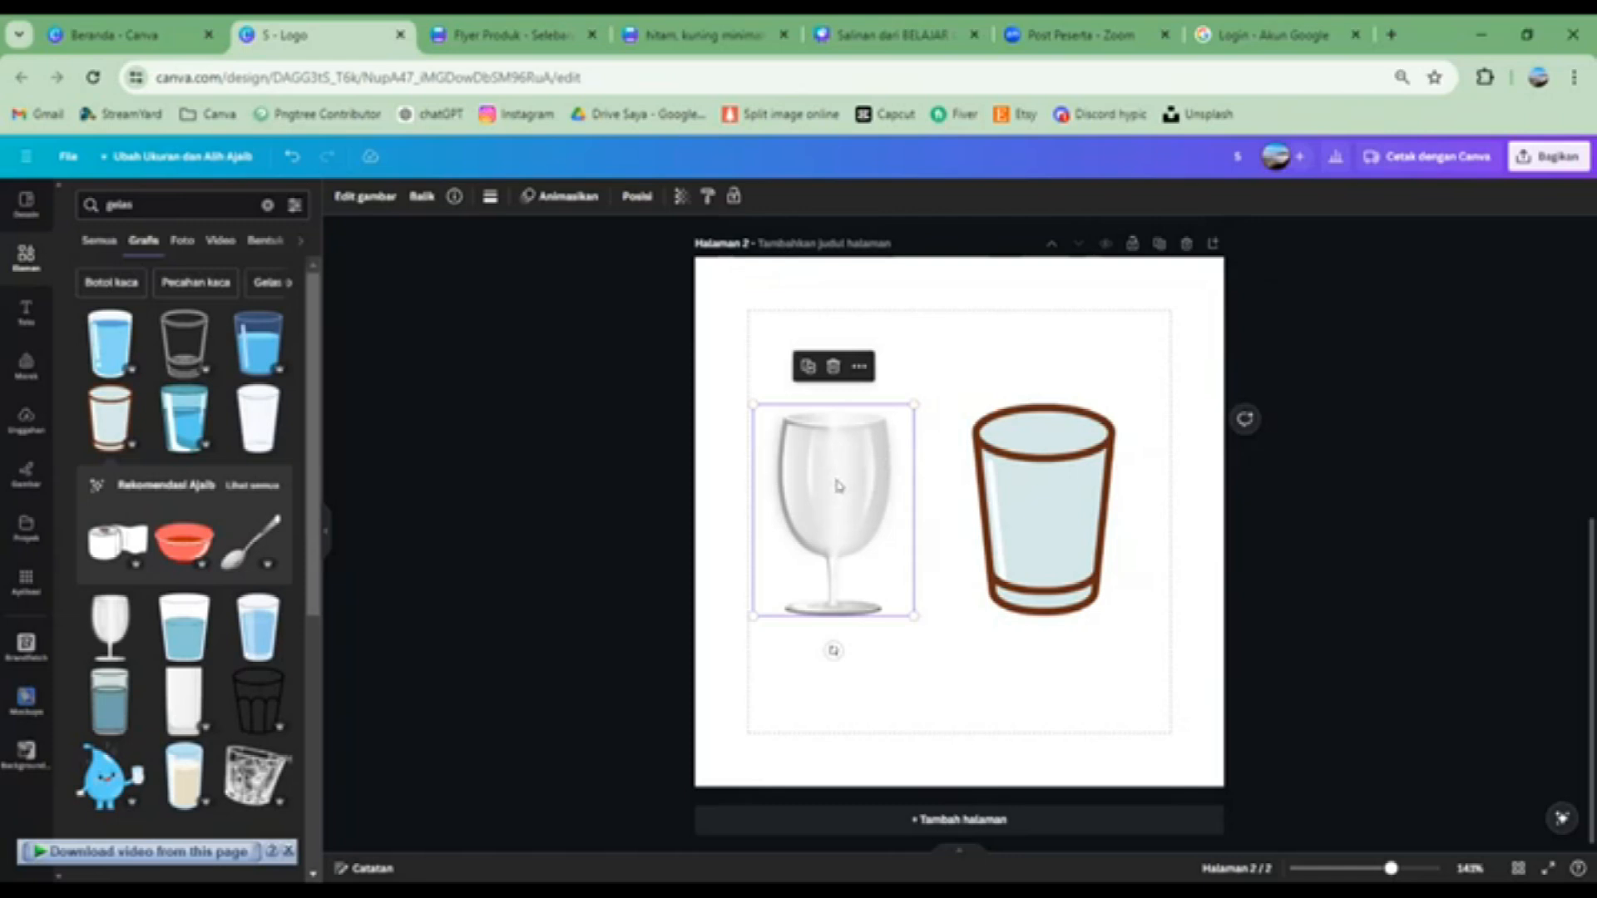
left_click_drag(840, 492, 850, 487)
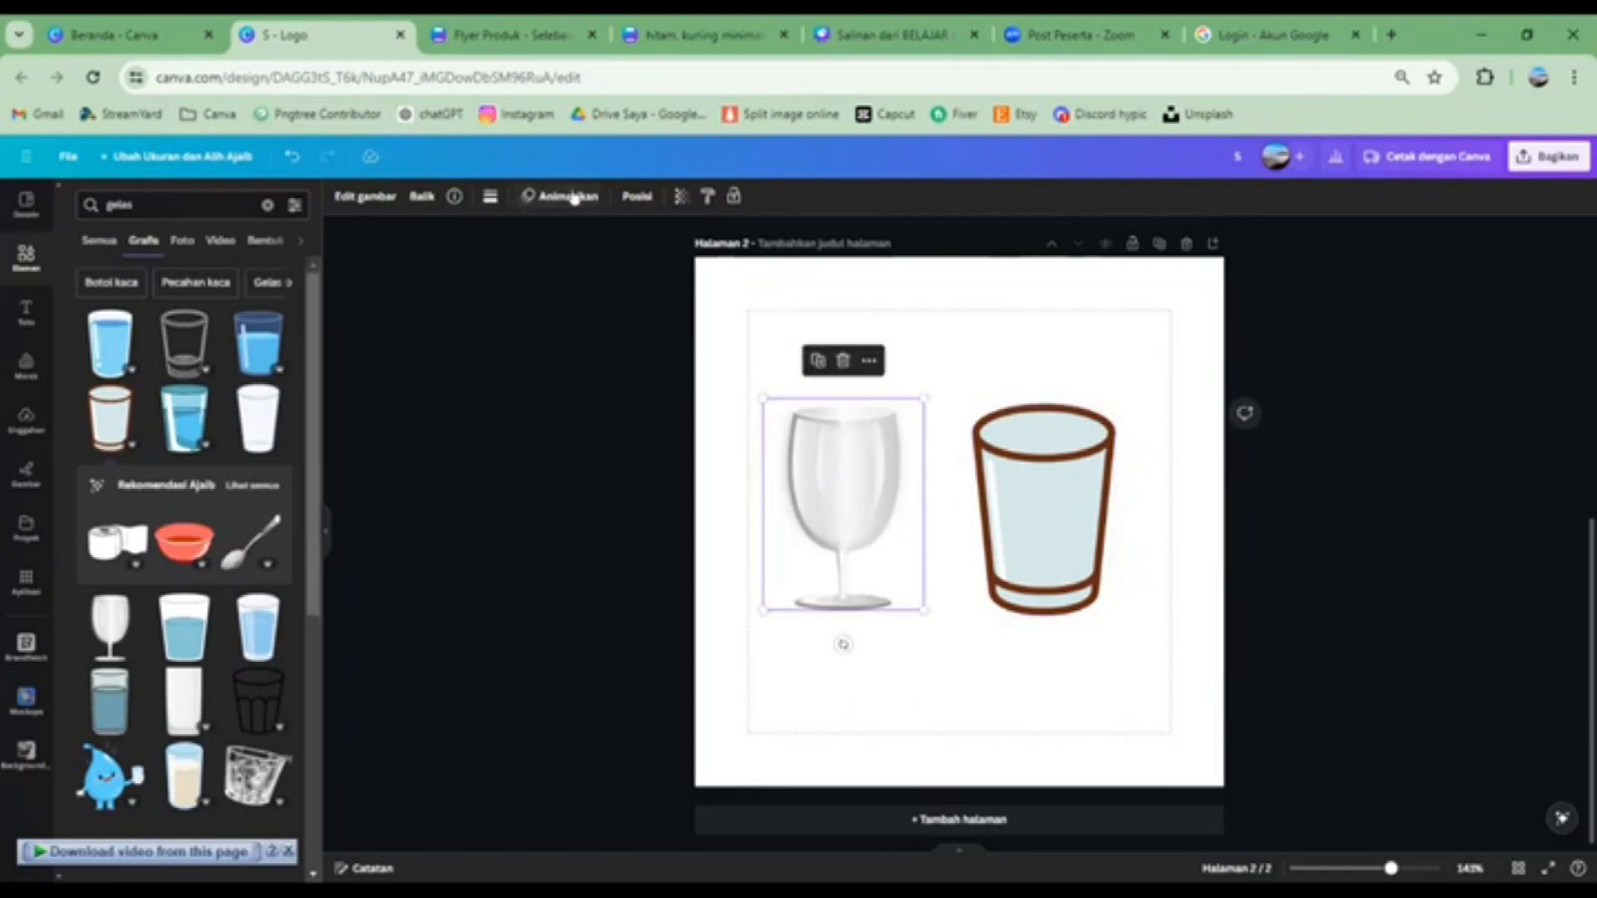
Examine the colour palette and the image editing effects and filters offered for the brown-outlined glass
left_click(1071, 506)
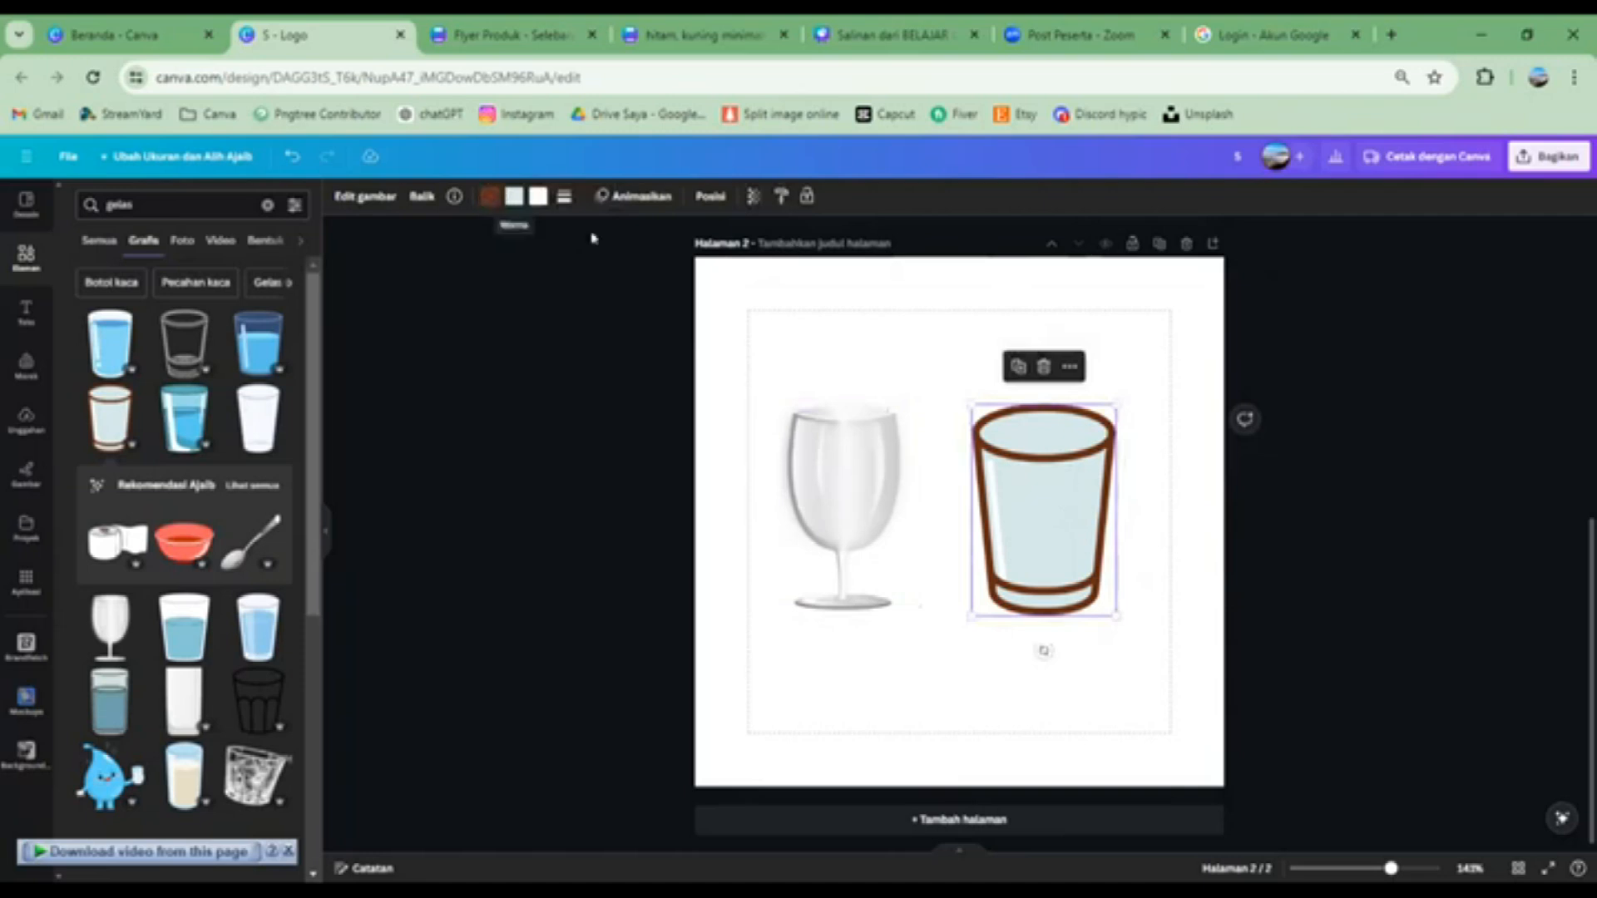
left_click(488, 198)
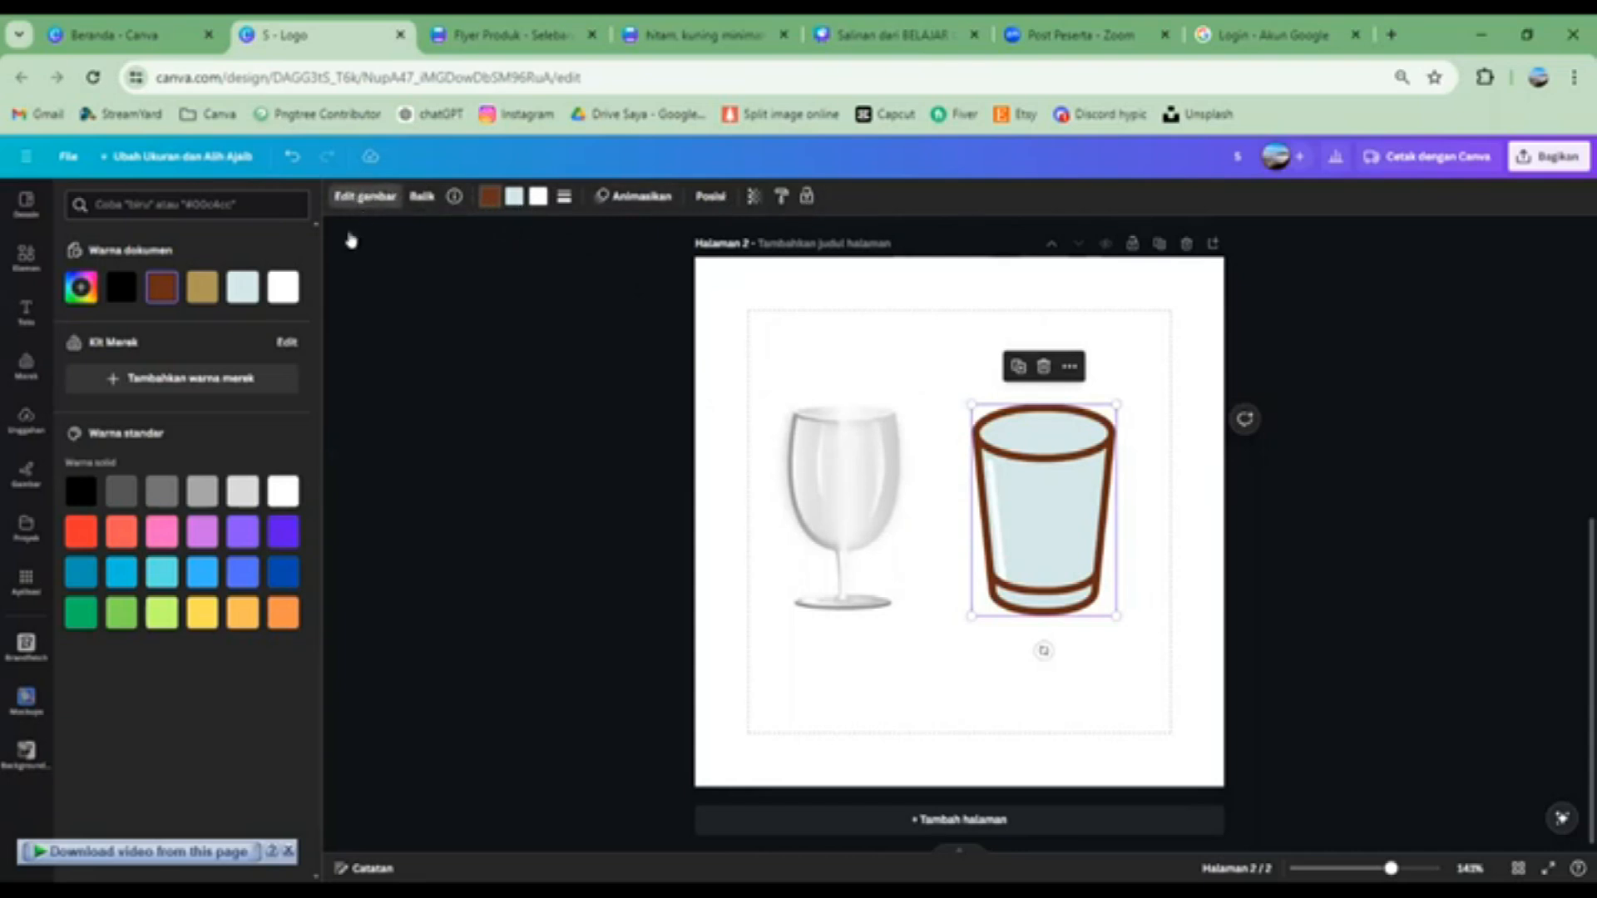
left_click(349, 198)
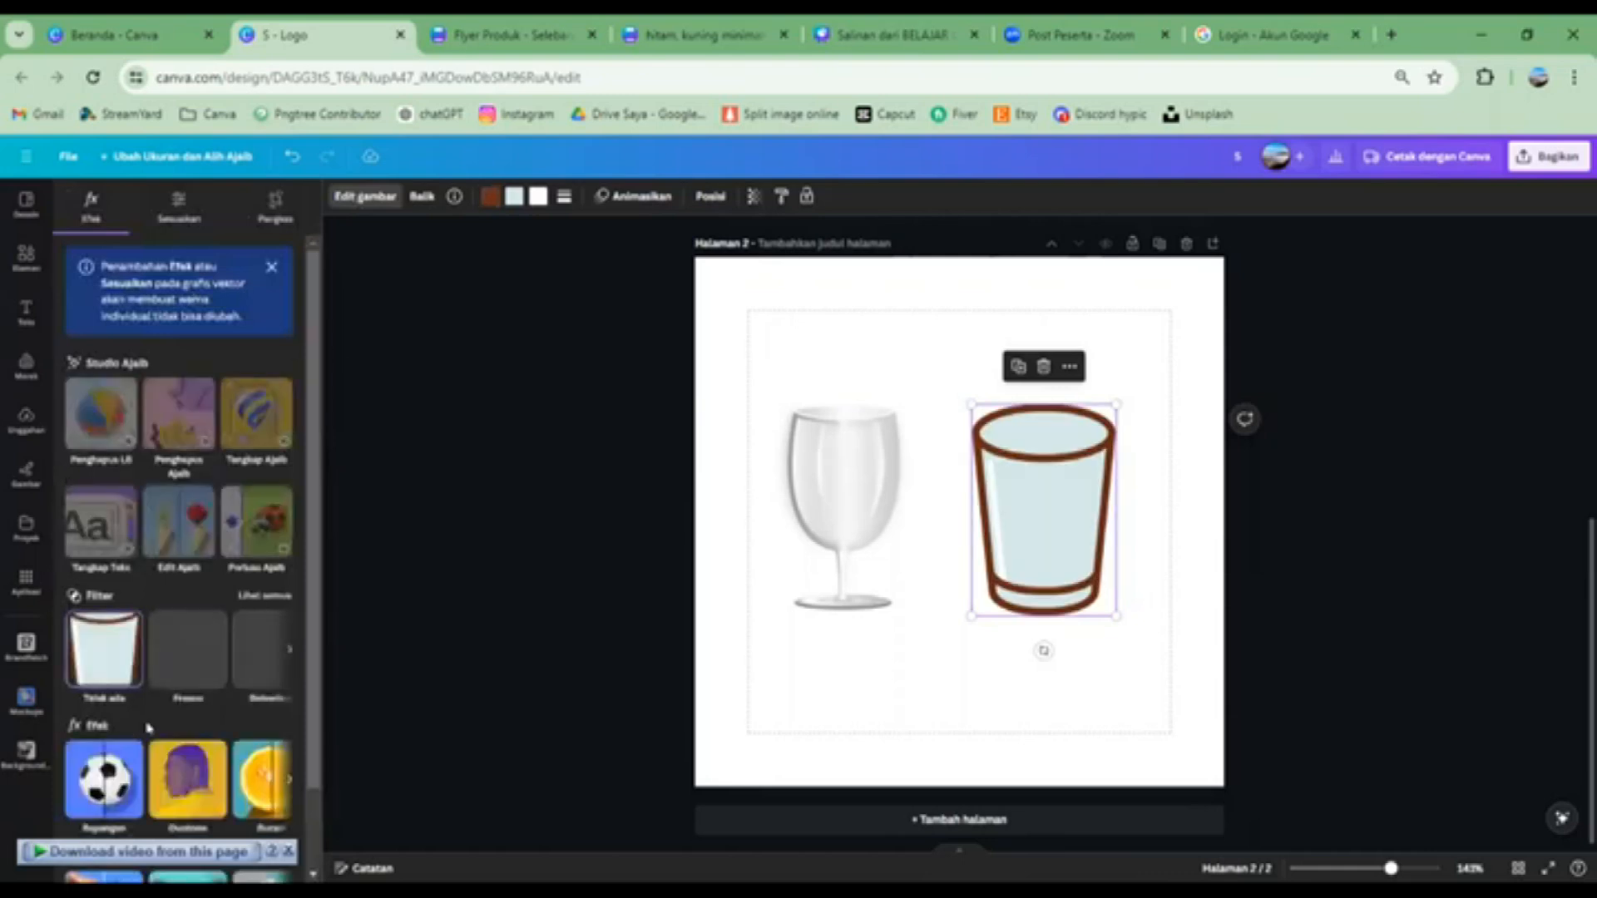
scroll(160, 658, "down", 1)
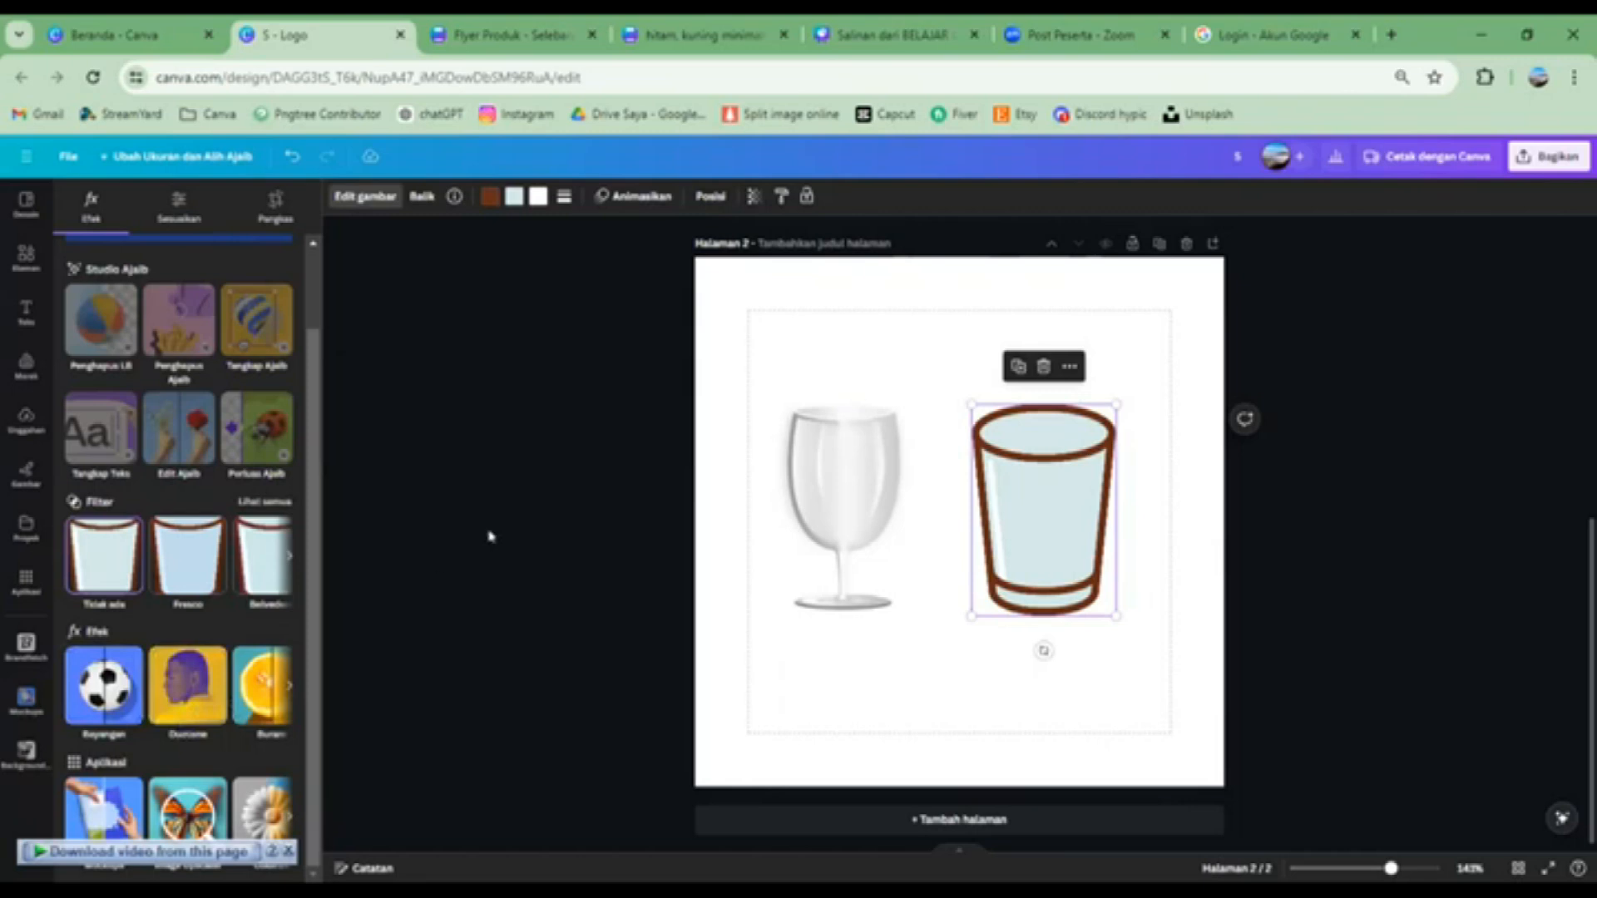
Flip the brown-outlined glass vertically and flip it back upright
left_click(420, 200)
left_click(471, 266)
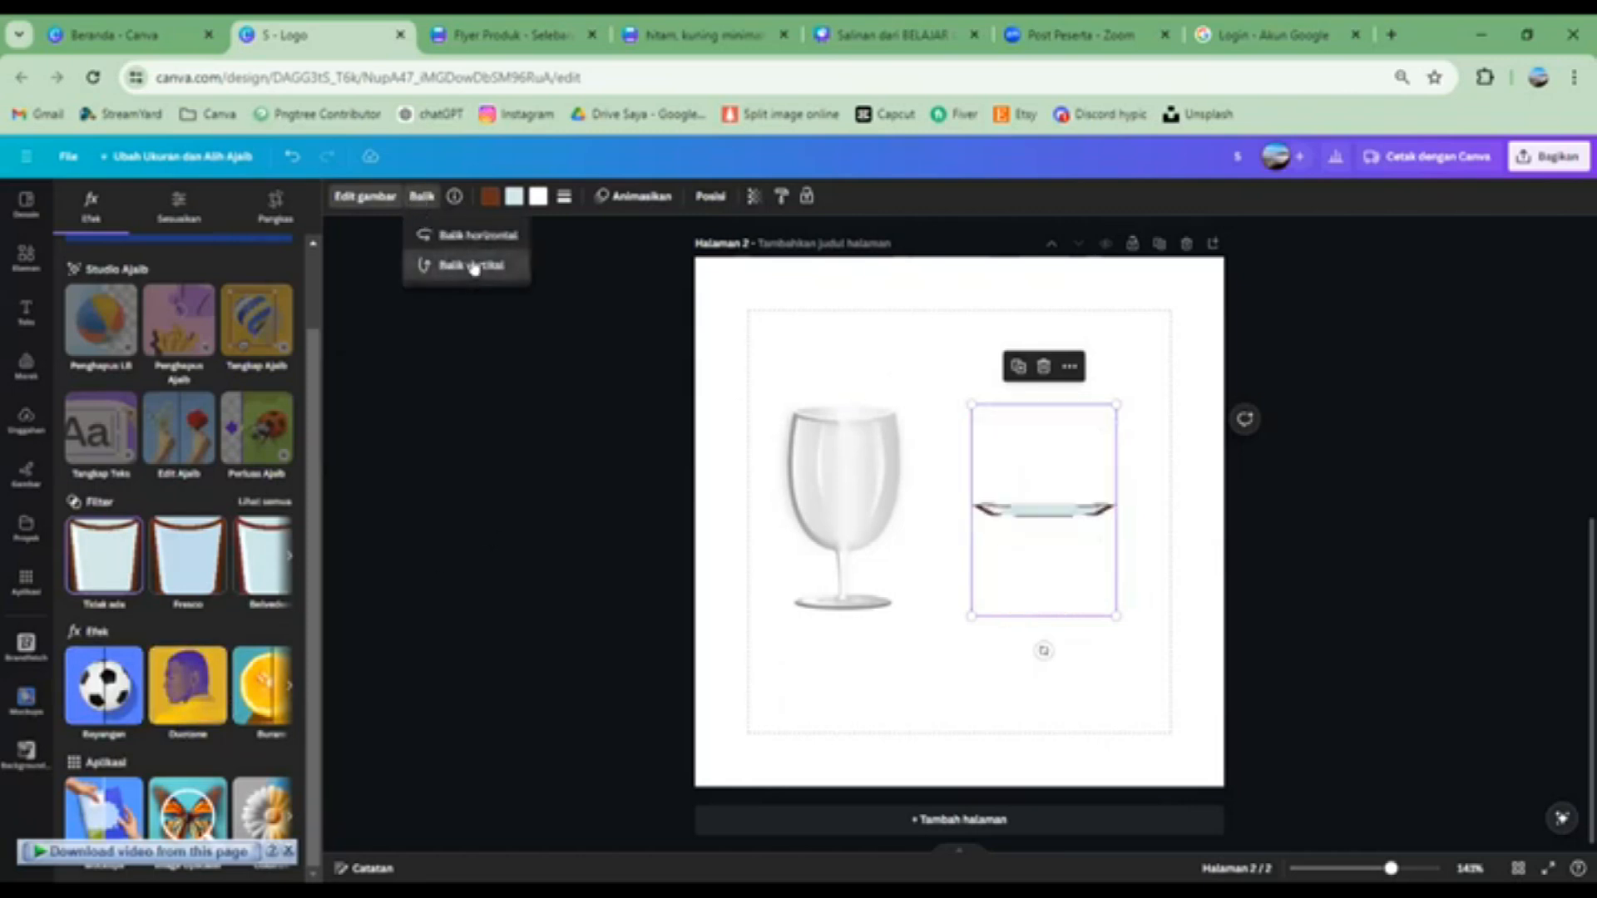
left_click(472, 265)
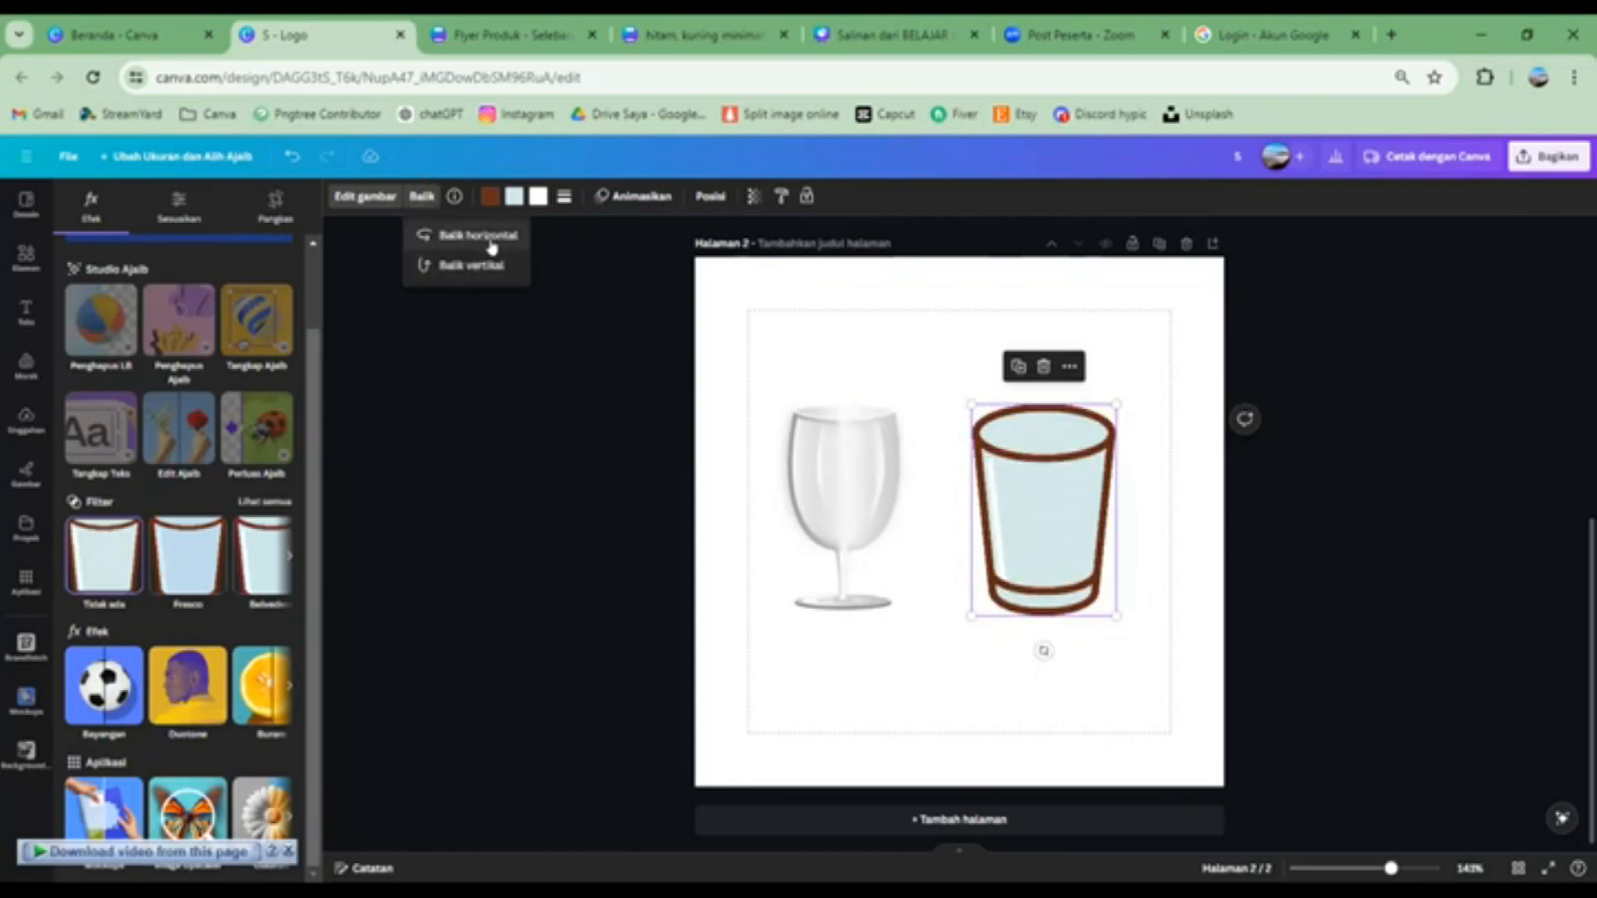
Change the glass's brown outline to the gold document colour and apply the Timbul element animation
left_click(486, 198)
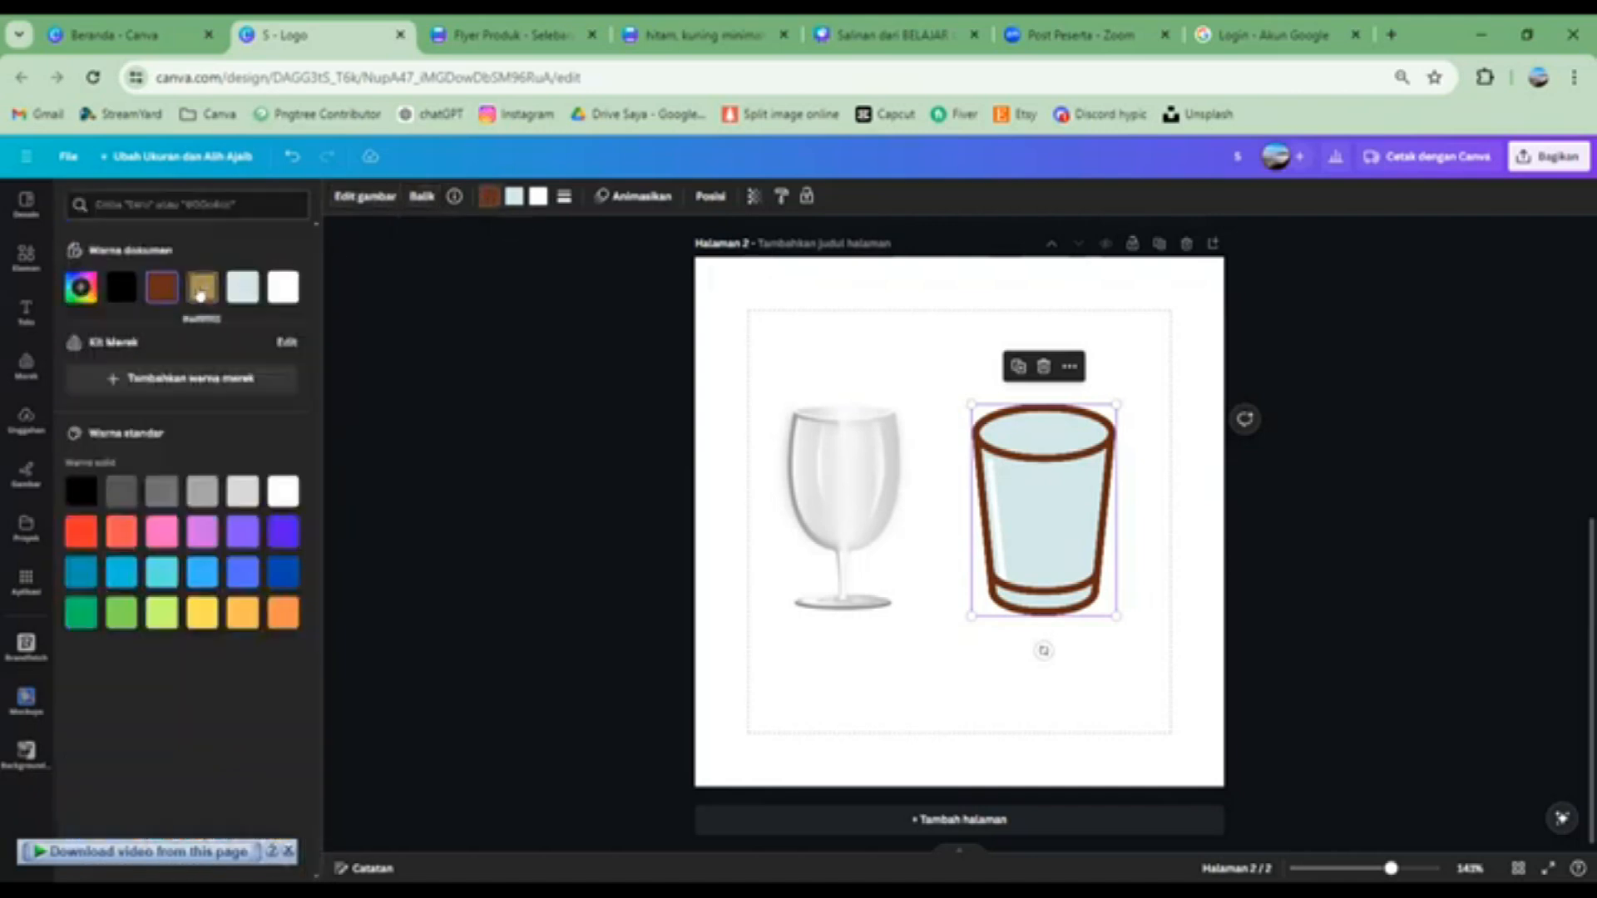
left_click(200, 291)
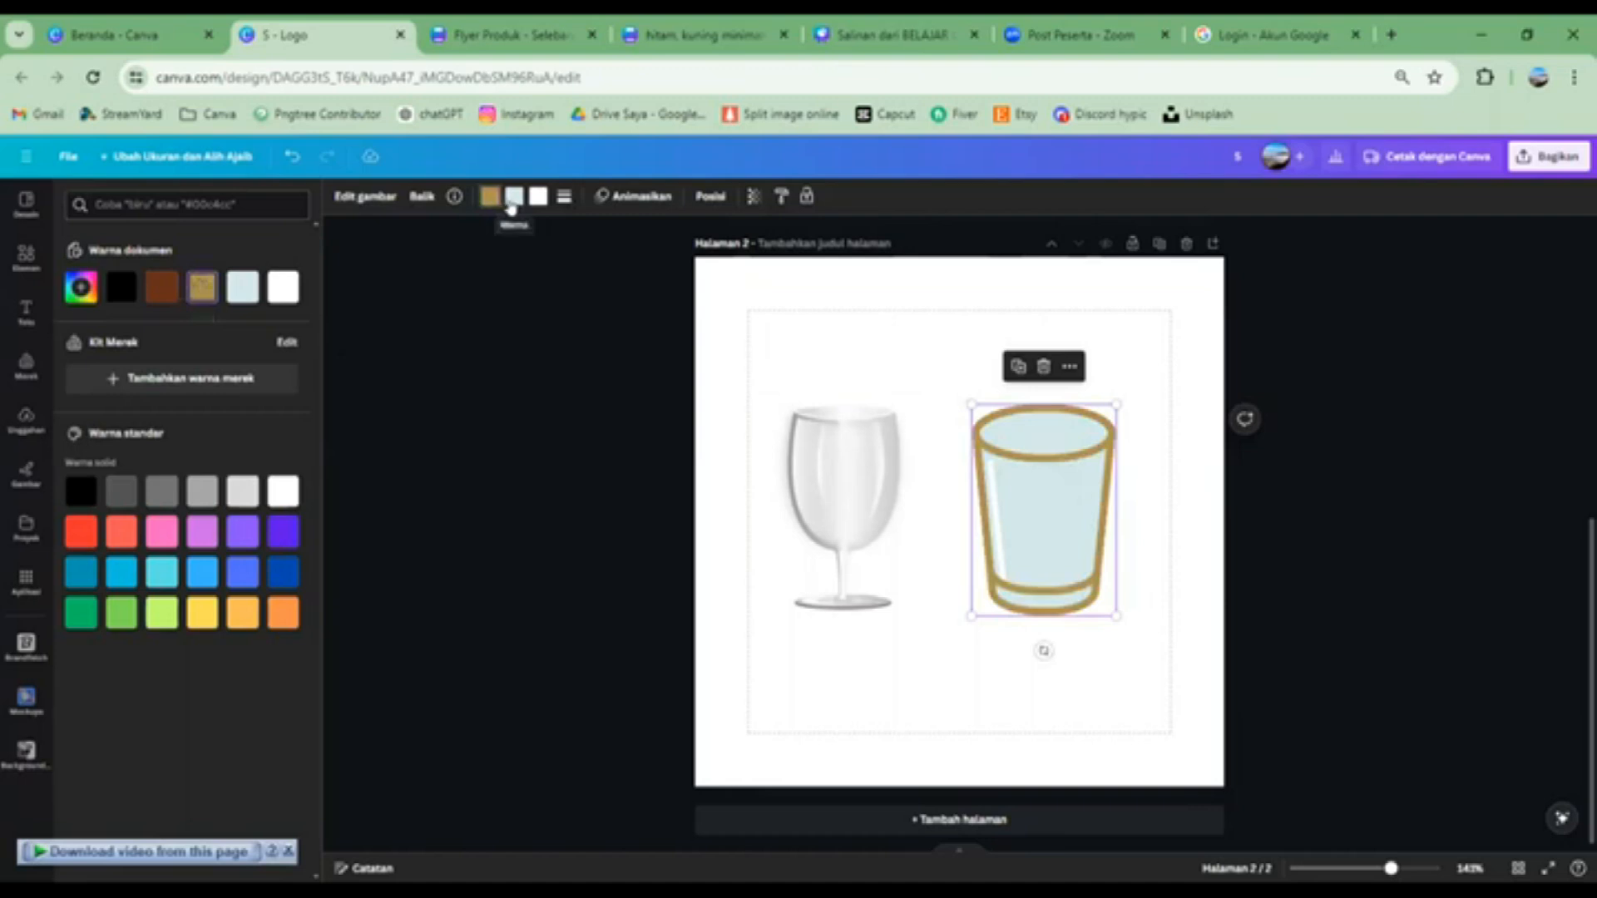
left_click(632, 198)
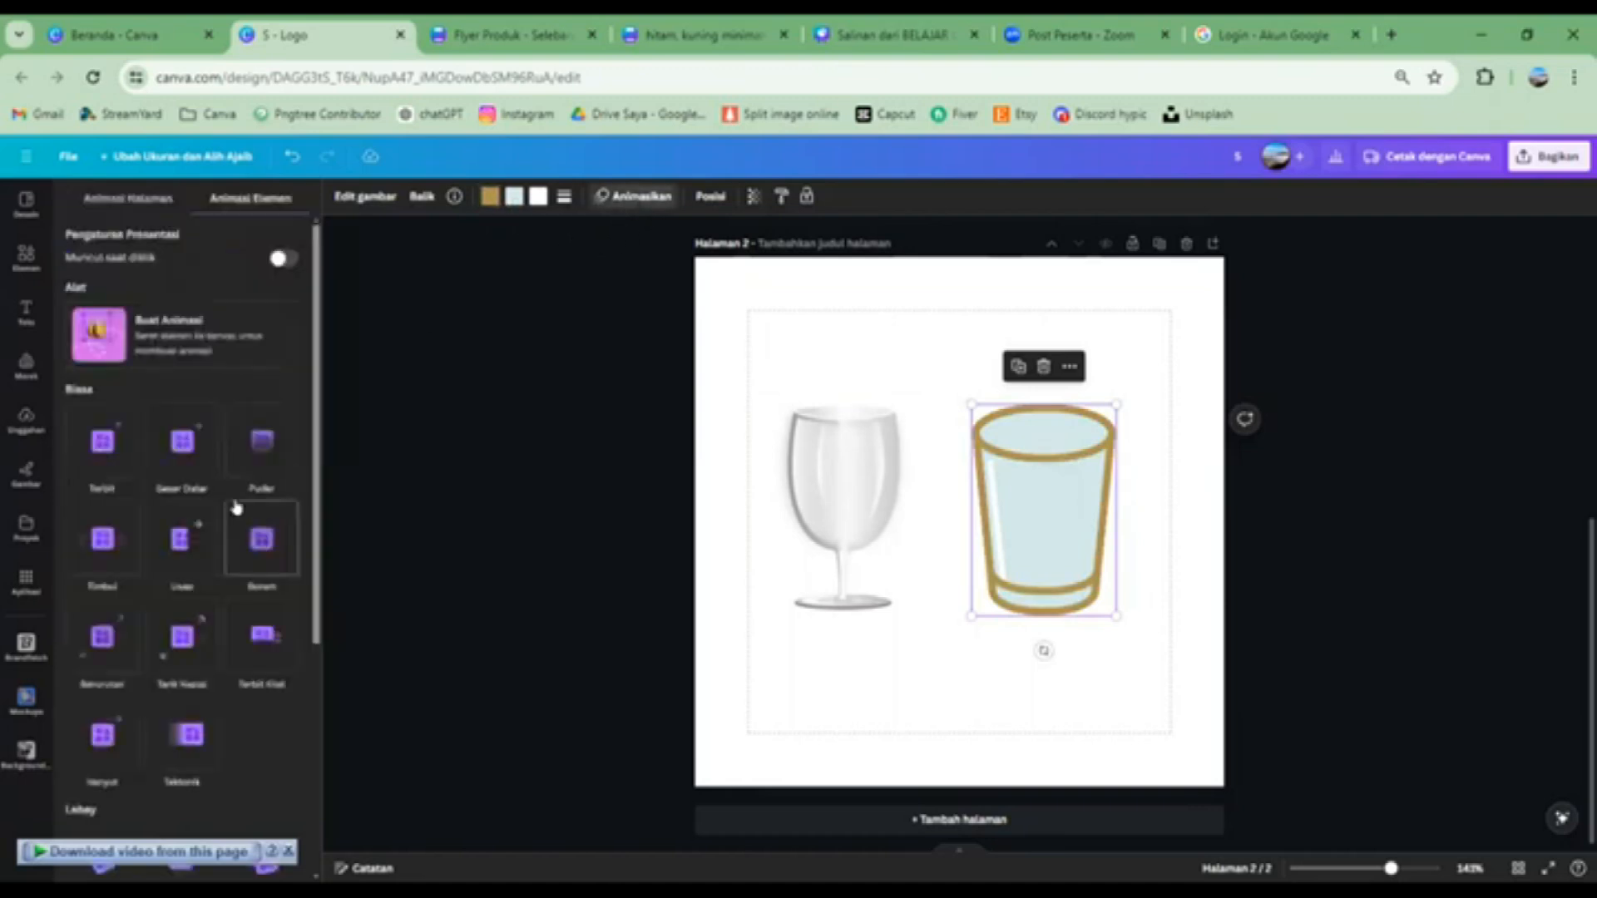
left_click(93, 541)
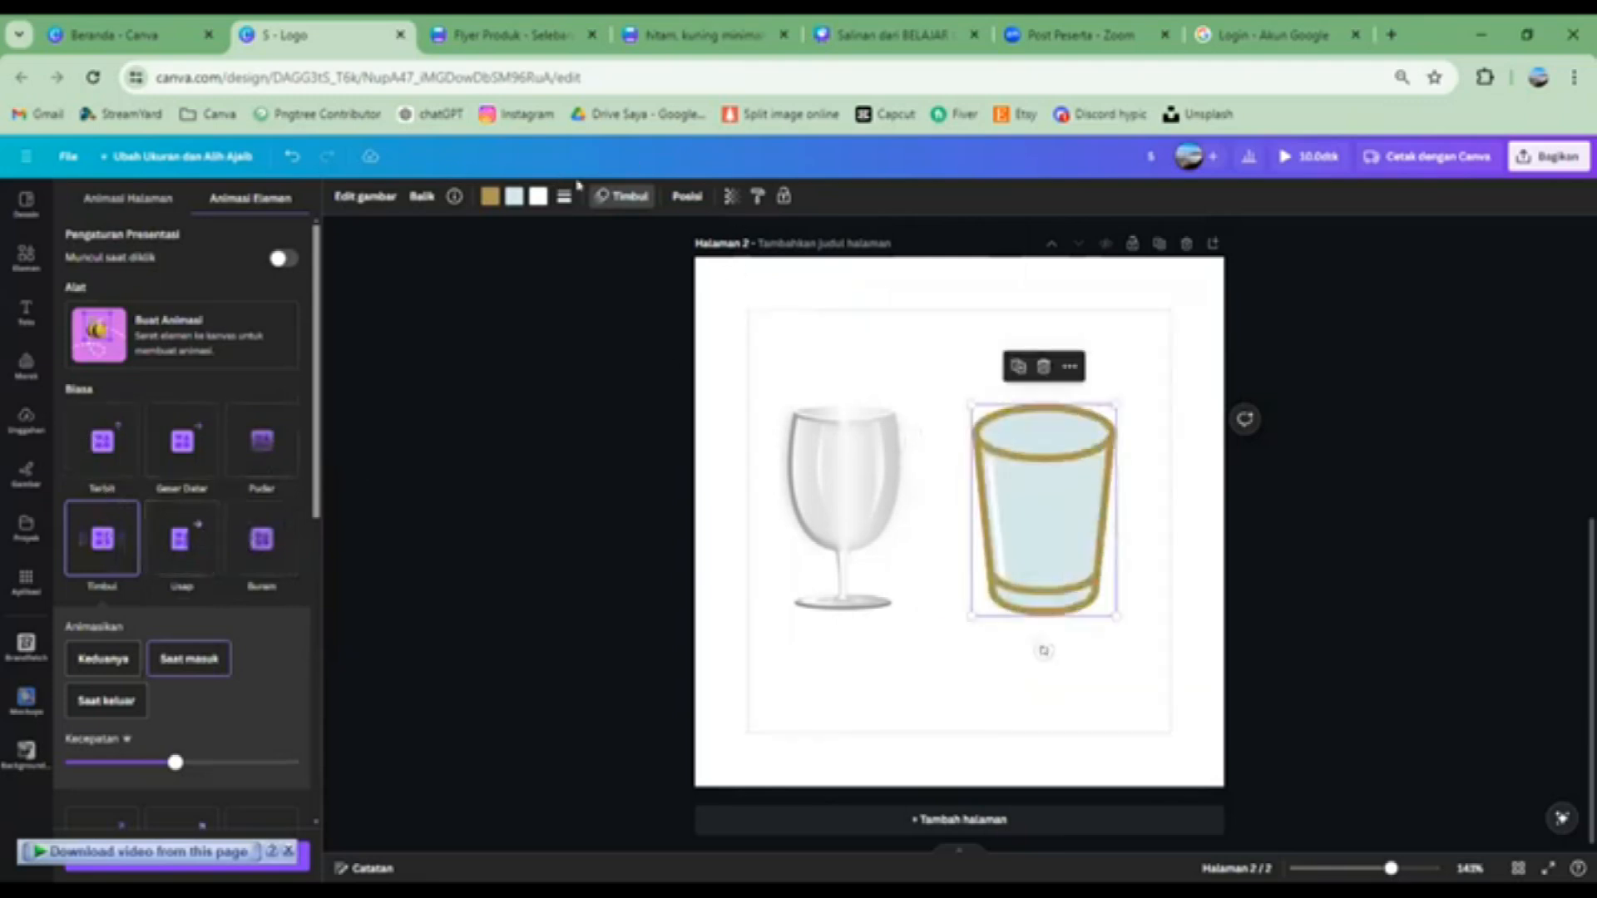
Move the gold-outlined glass so it overlaps the wine glass and send it one layer backward with Mundur
left_click(686, 198)
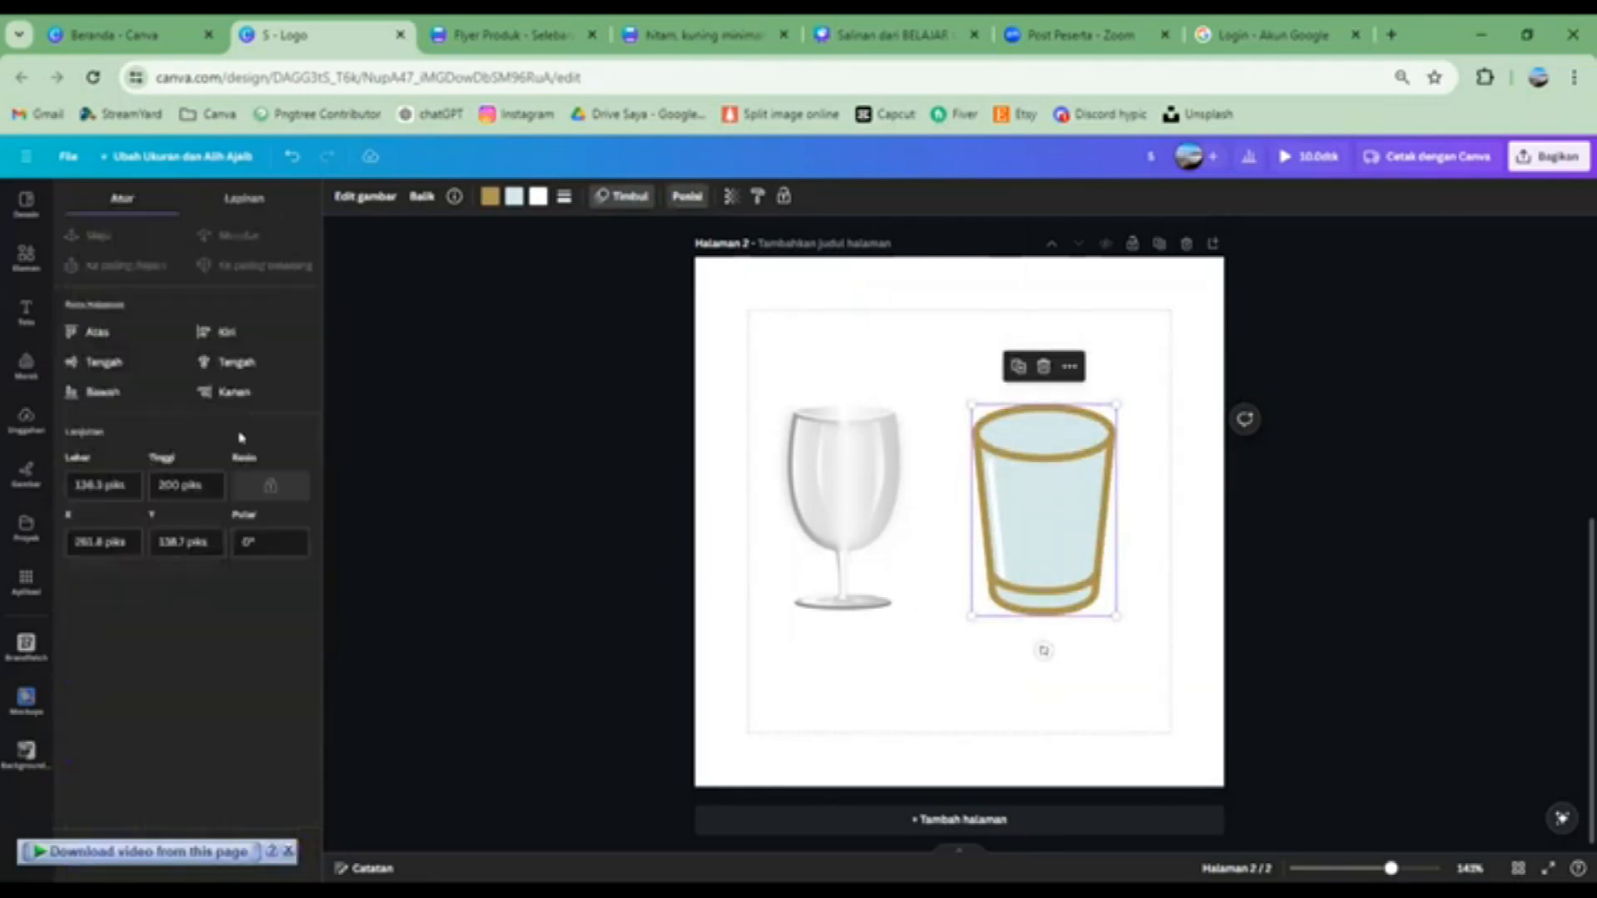
left_click_drag(1040, 540, 895, 524)
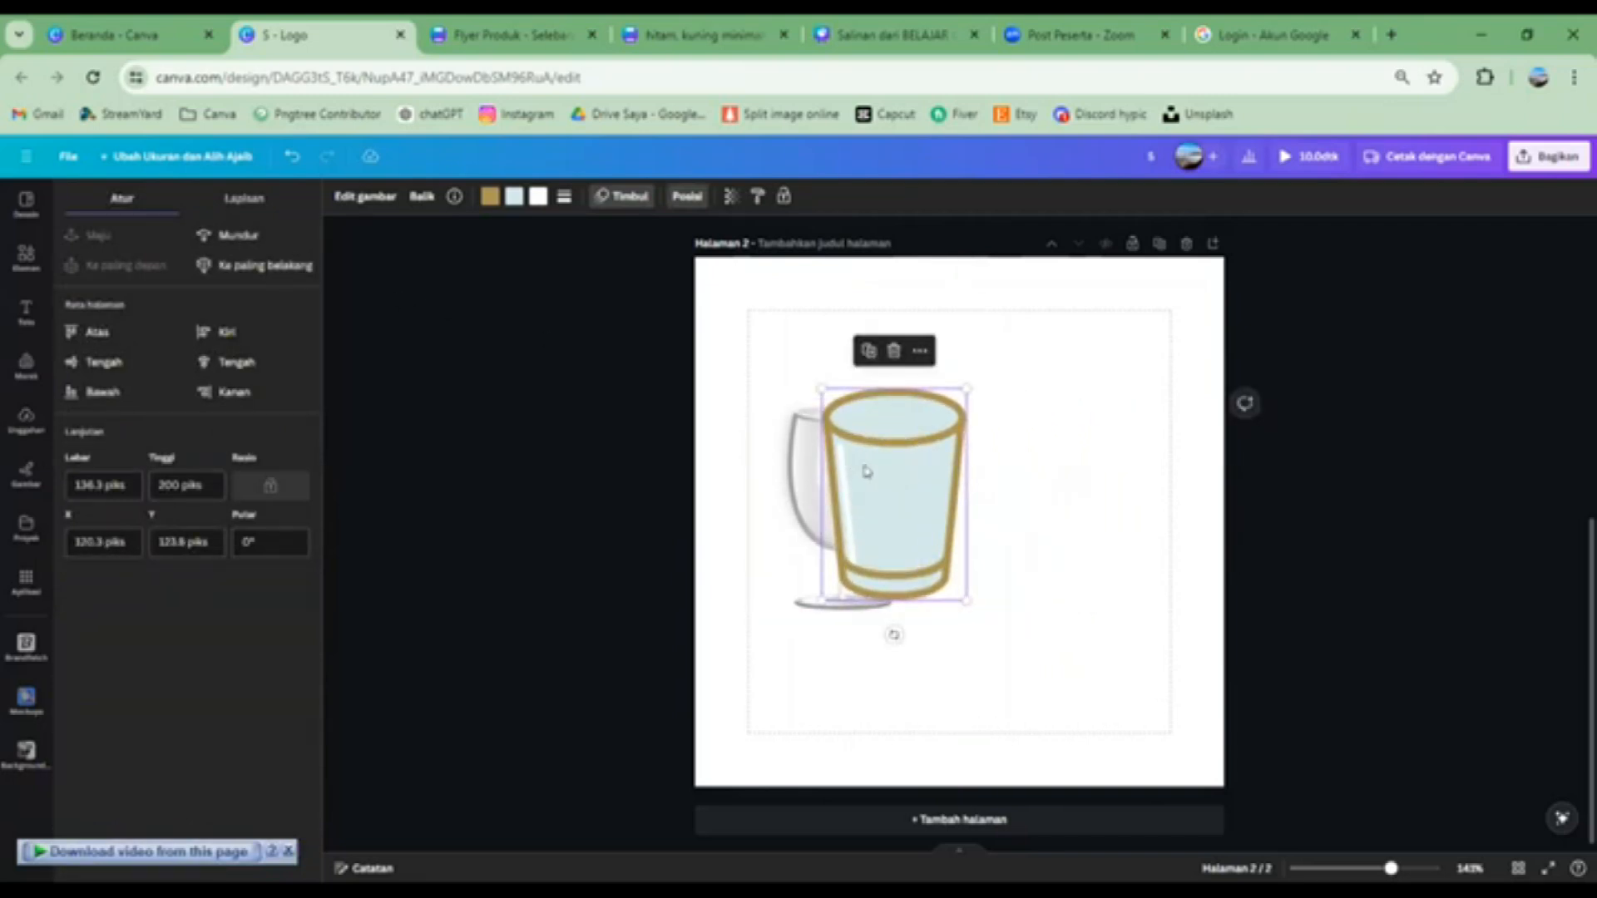
left_click(236, 236)
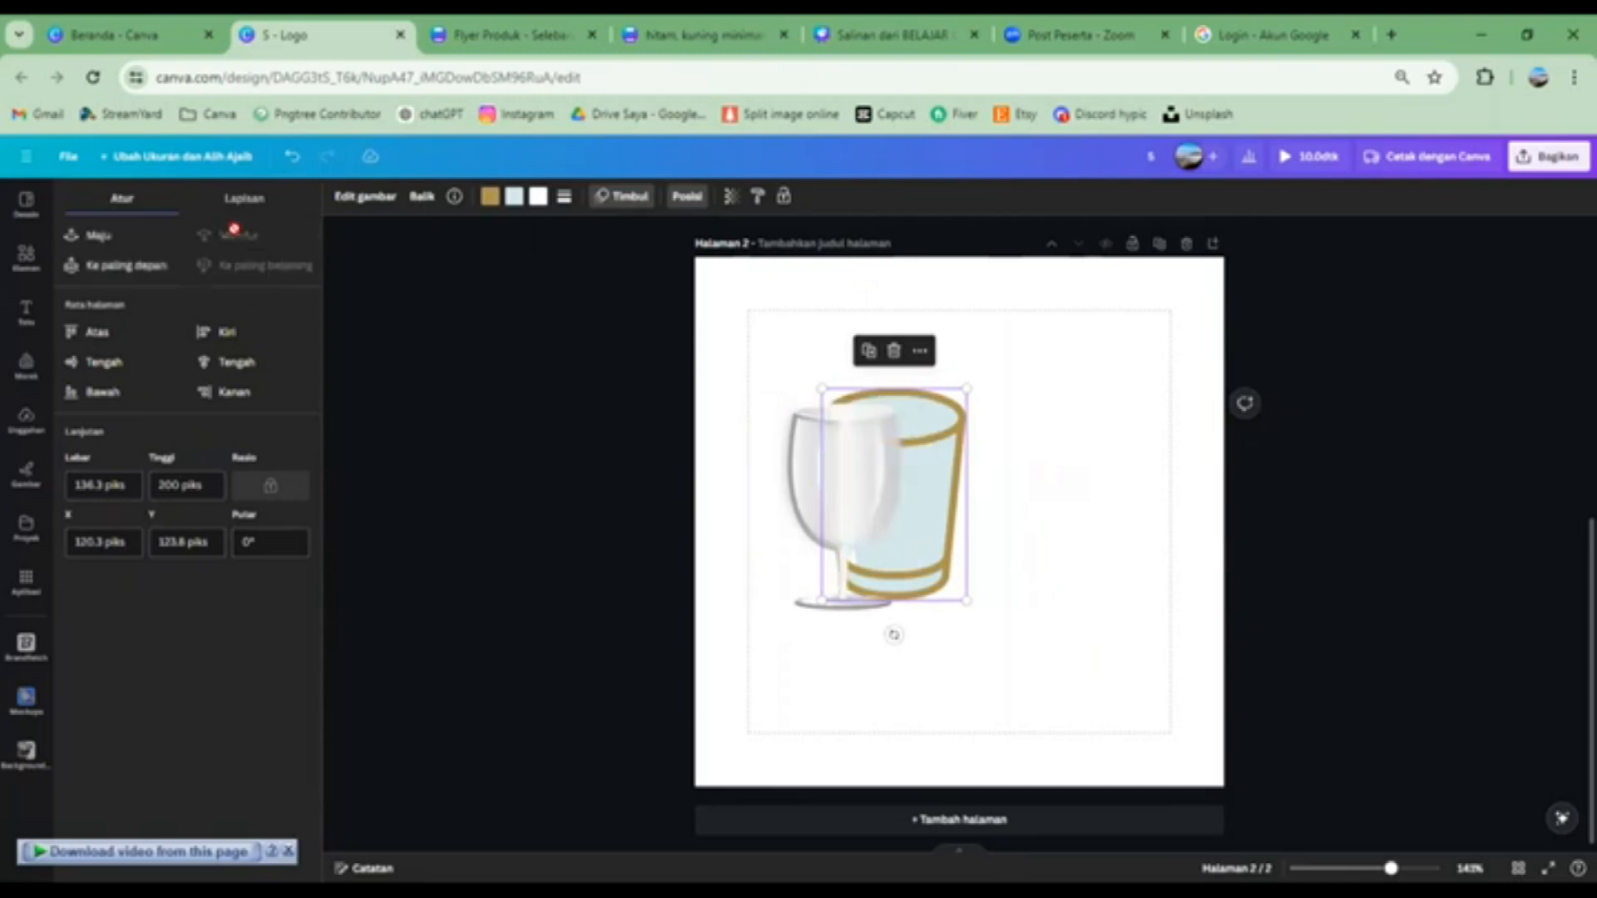
Bring the gold-outlined glass to the very front and move it clear of the wine glass on its right side
left_click(109, 264)
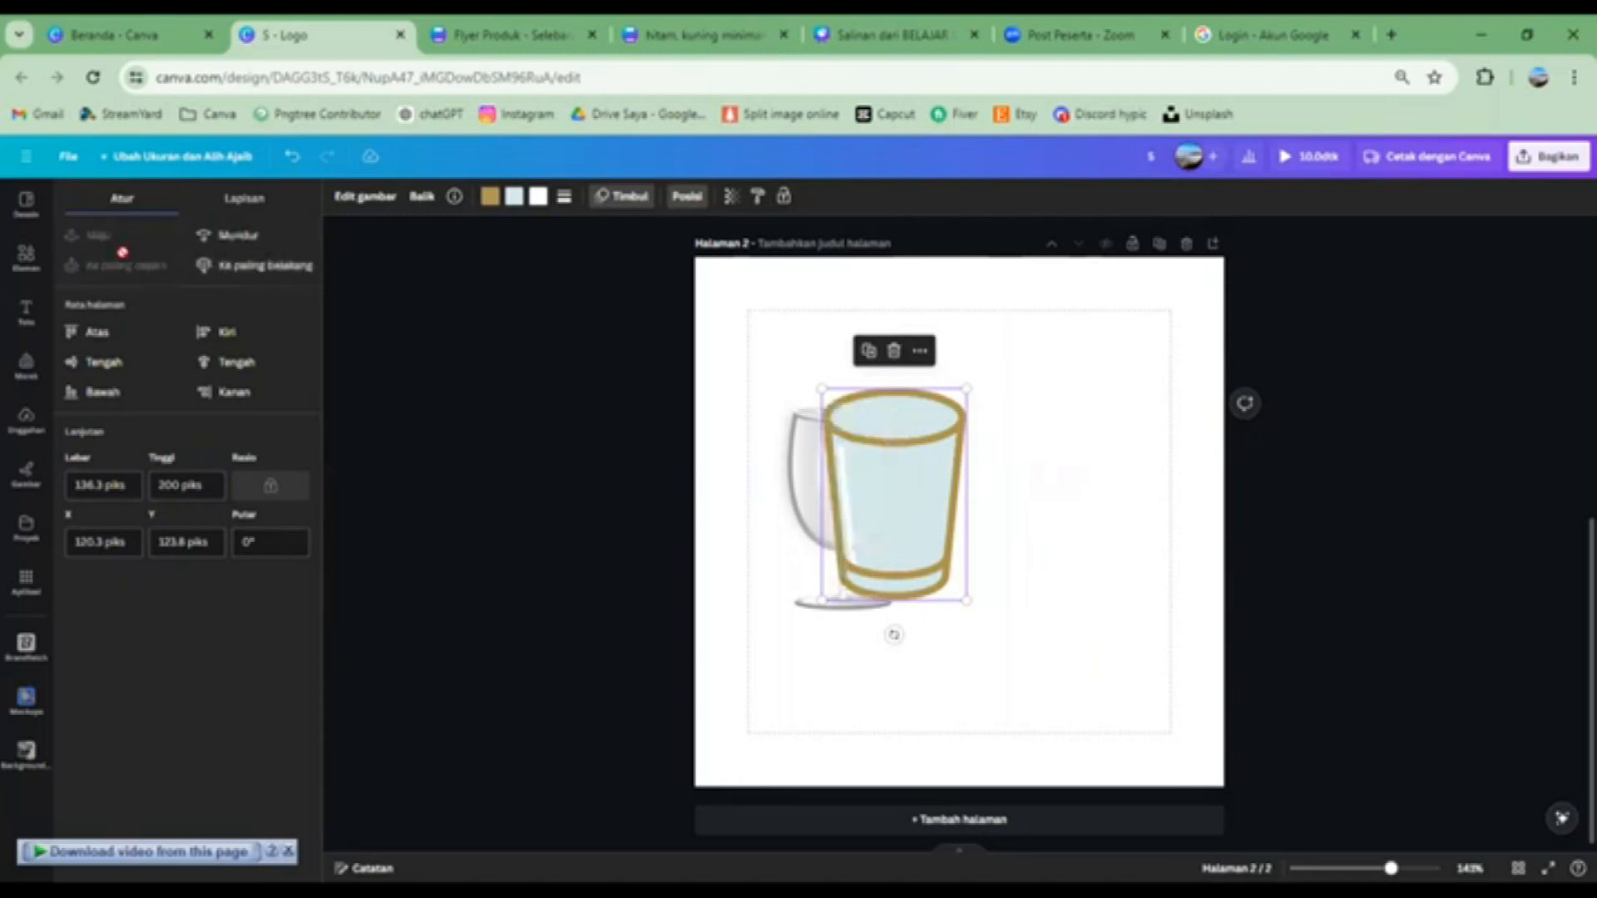
left_click_drag(900, 487, 1016, 492)
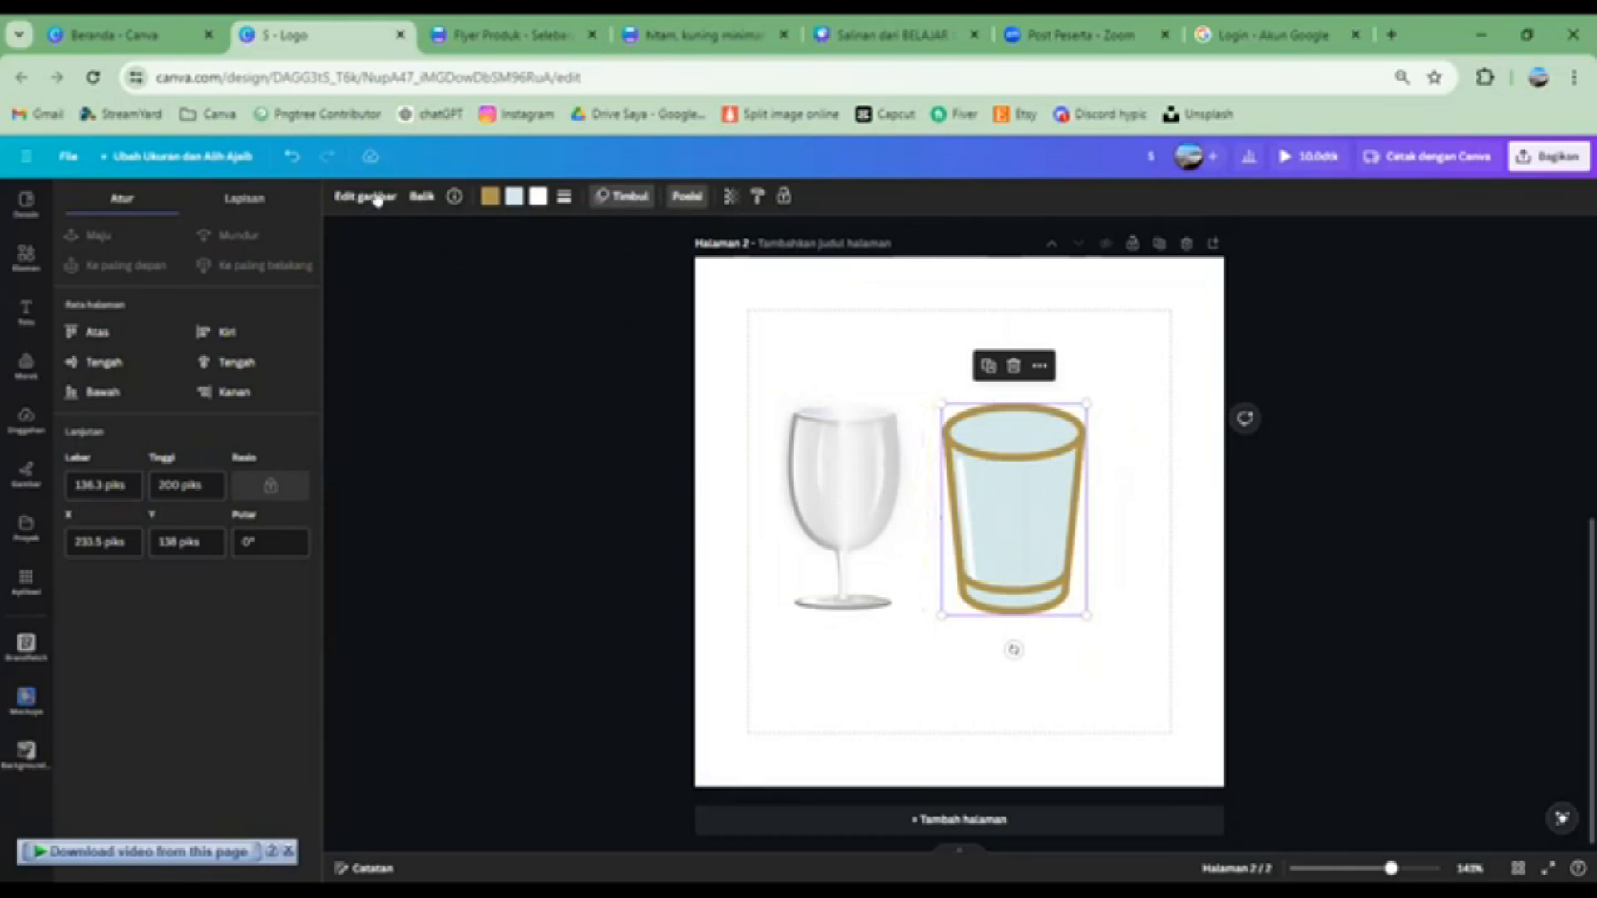
Show page 2's layers and try the transparency setting on the gold-outlined glass and the wine glass
left_click(246, 199)
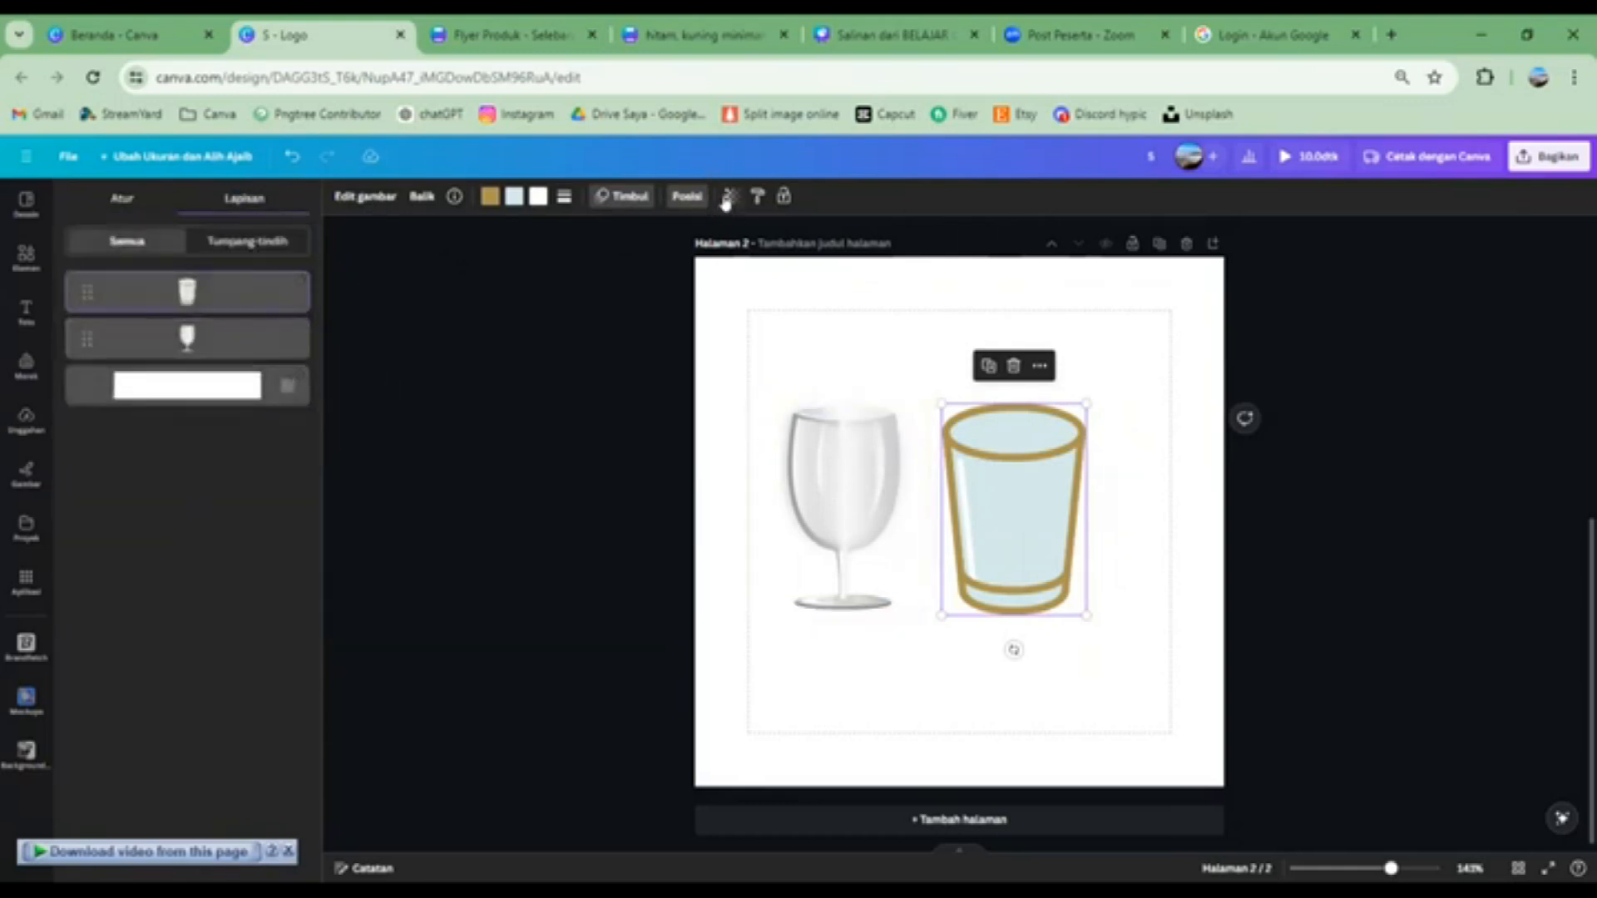
left_click(727, 198)
mouse_move(682, 258)
left_mouse_down()
mouse_move(606, 268)
mouse_move(689, 259)
left_mouse_up()
left_click(787, 413)
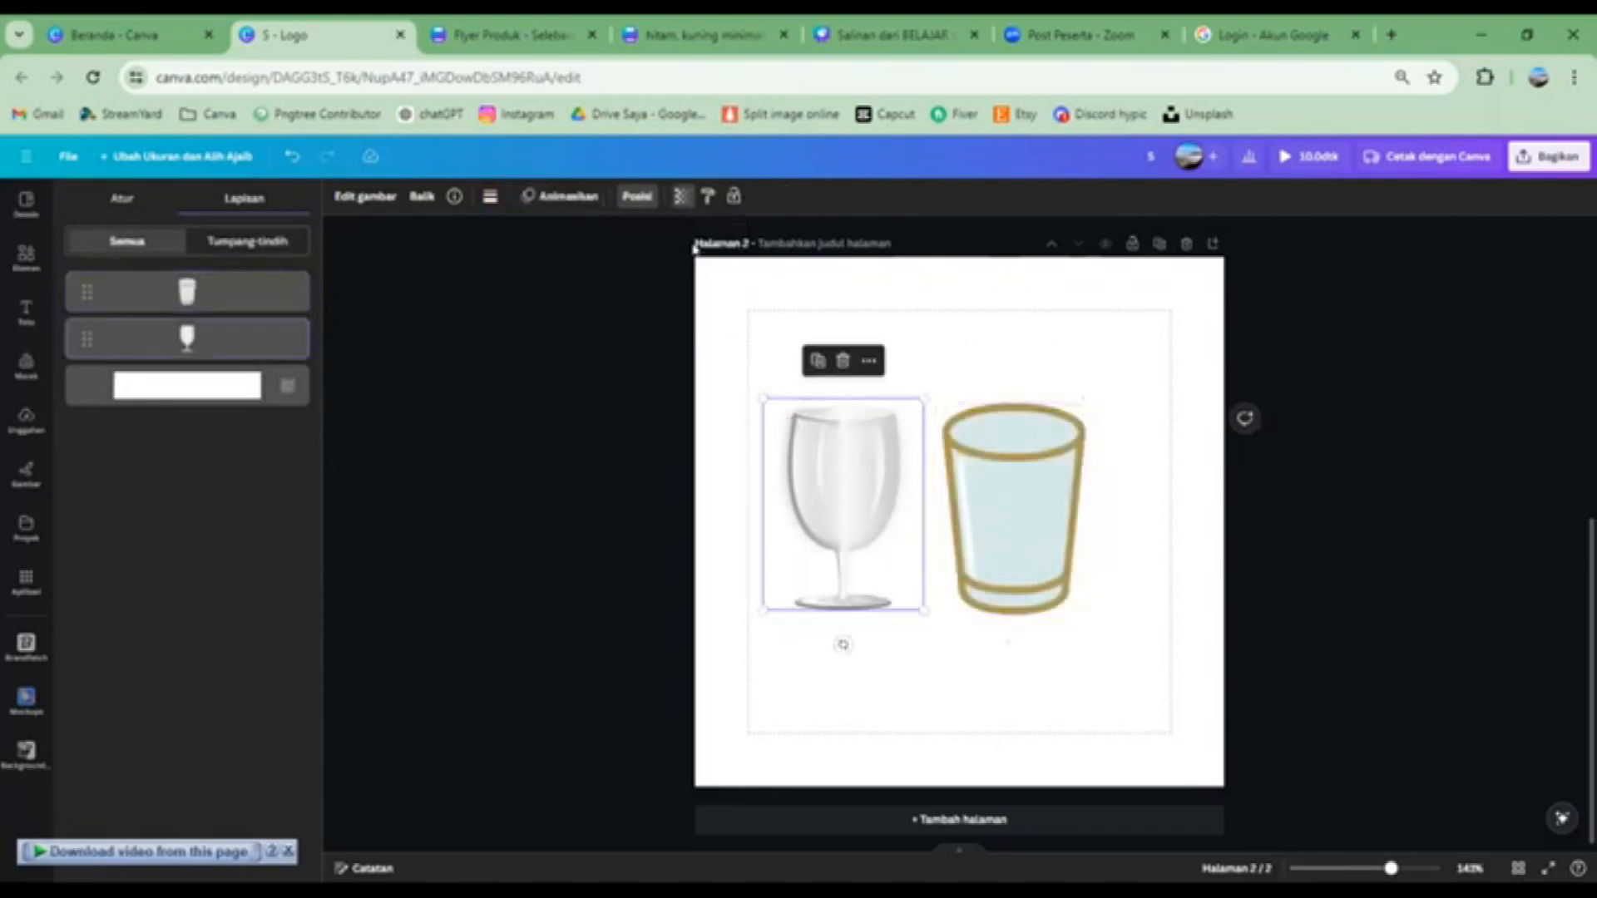
left_click(676, 199)
mouse_move(661, 258)
left_mouse_down()
mouse_move(589, 267)
mouse_move(655, 272)
left_mouse_up()
left_click(1365, 469)
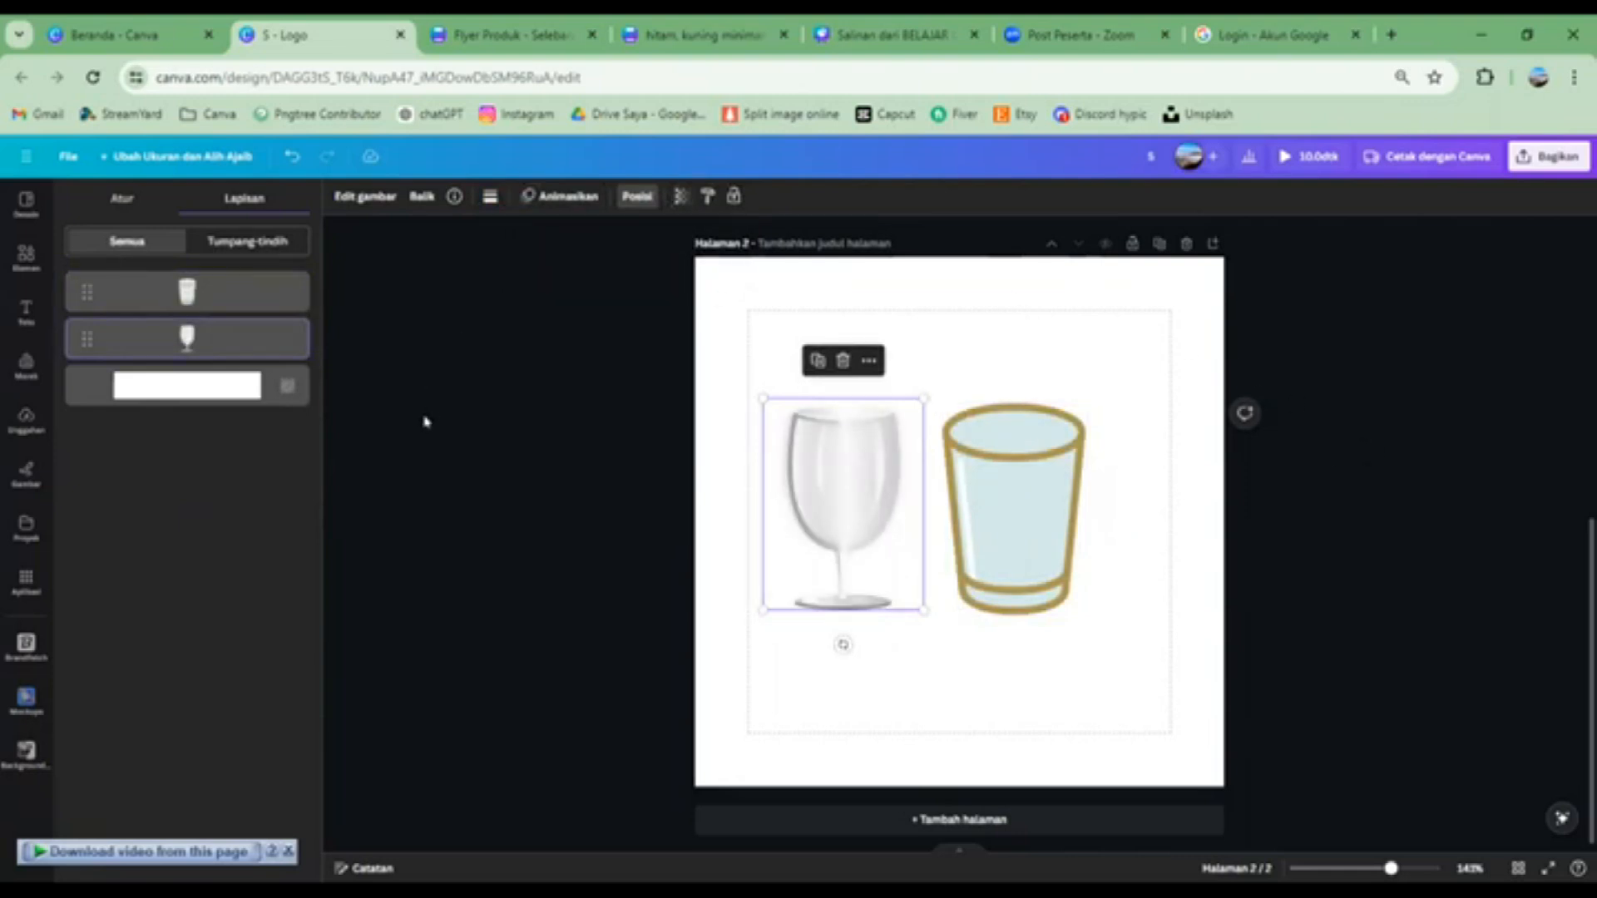
Browse the default text styles and the ready-made font combinations offered for the design
left_click(25, 258)
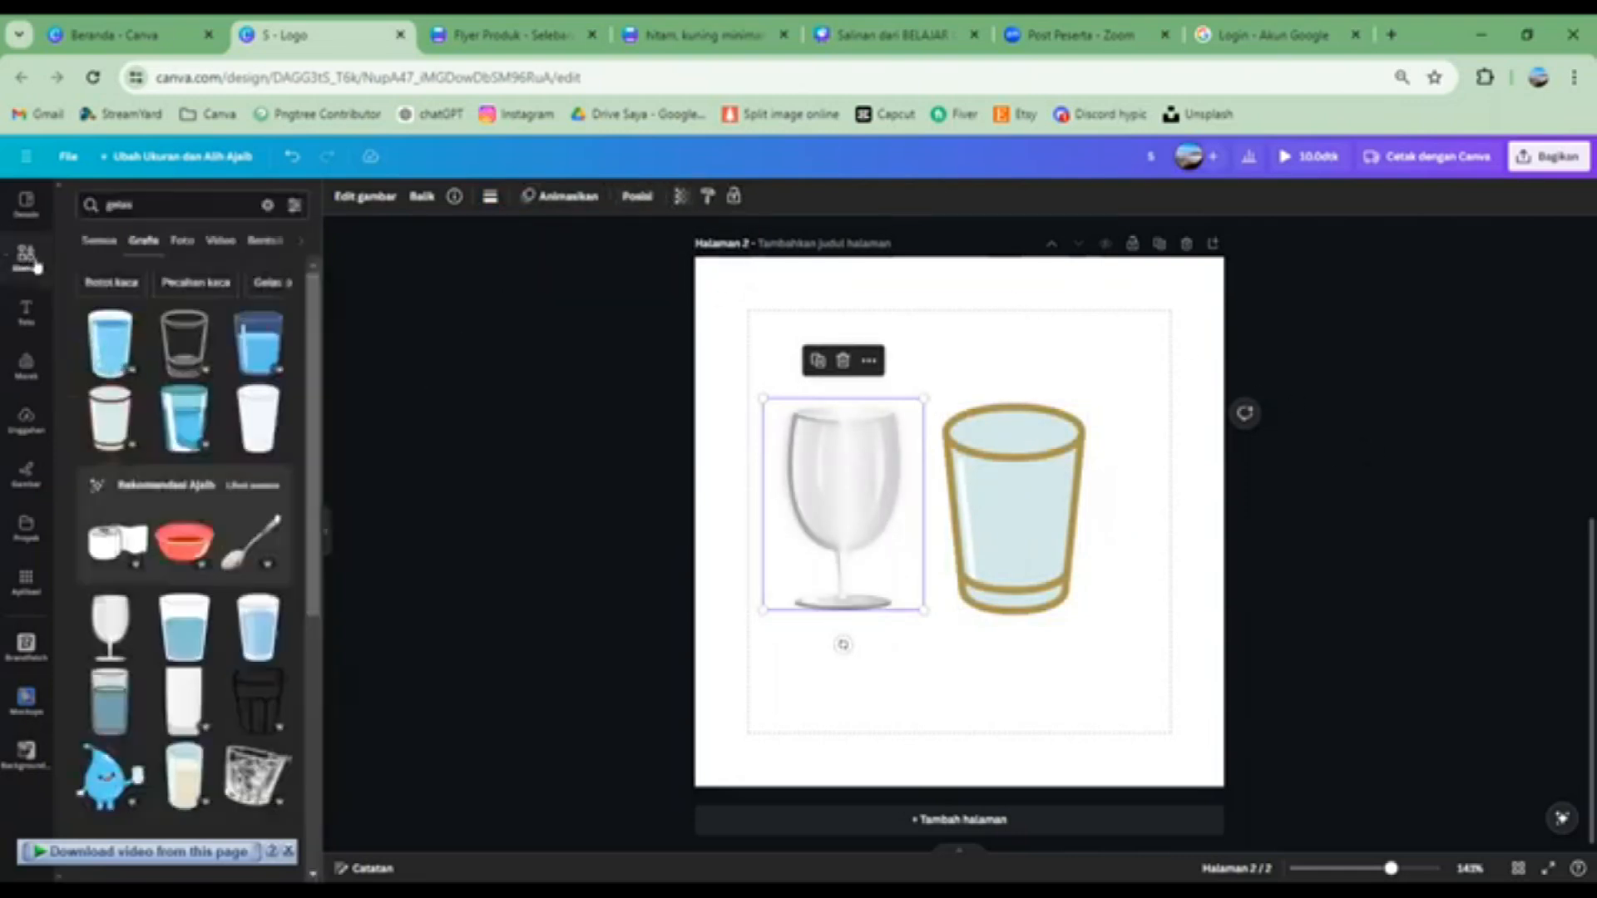
left_click(26, 312)
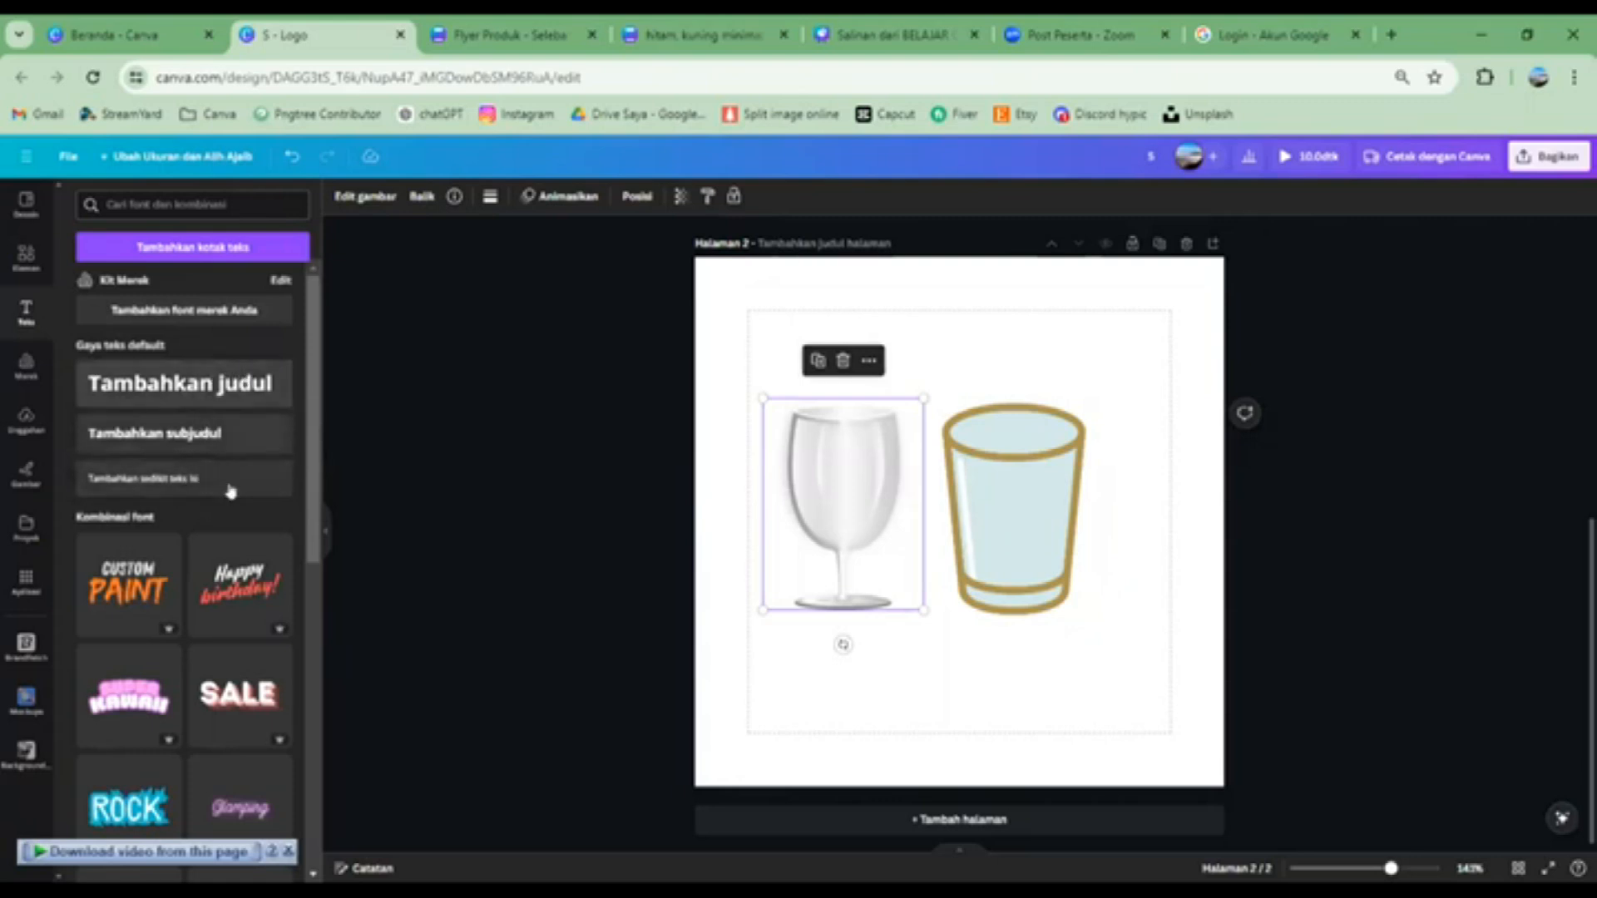
scroll(230, 492, "down", 4)
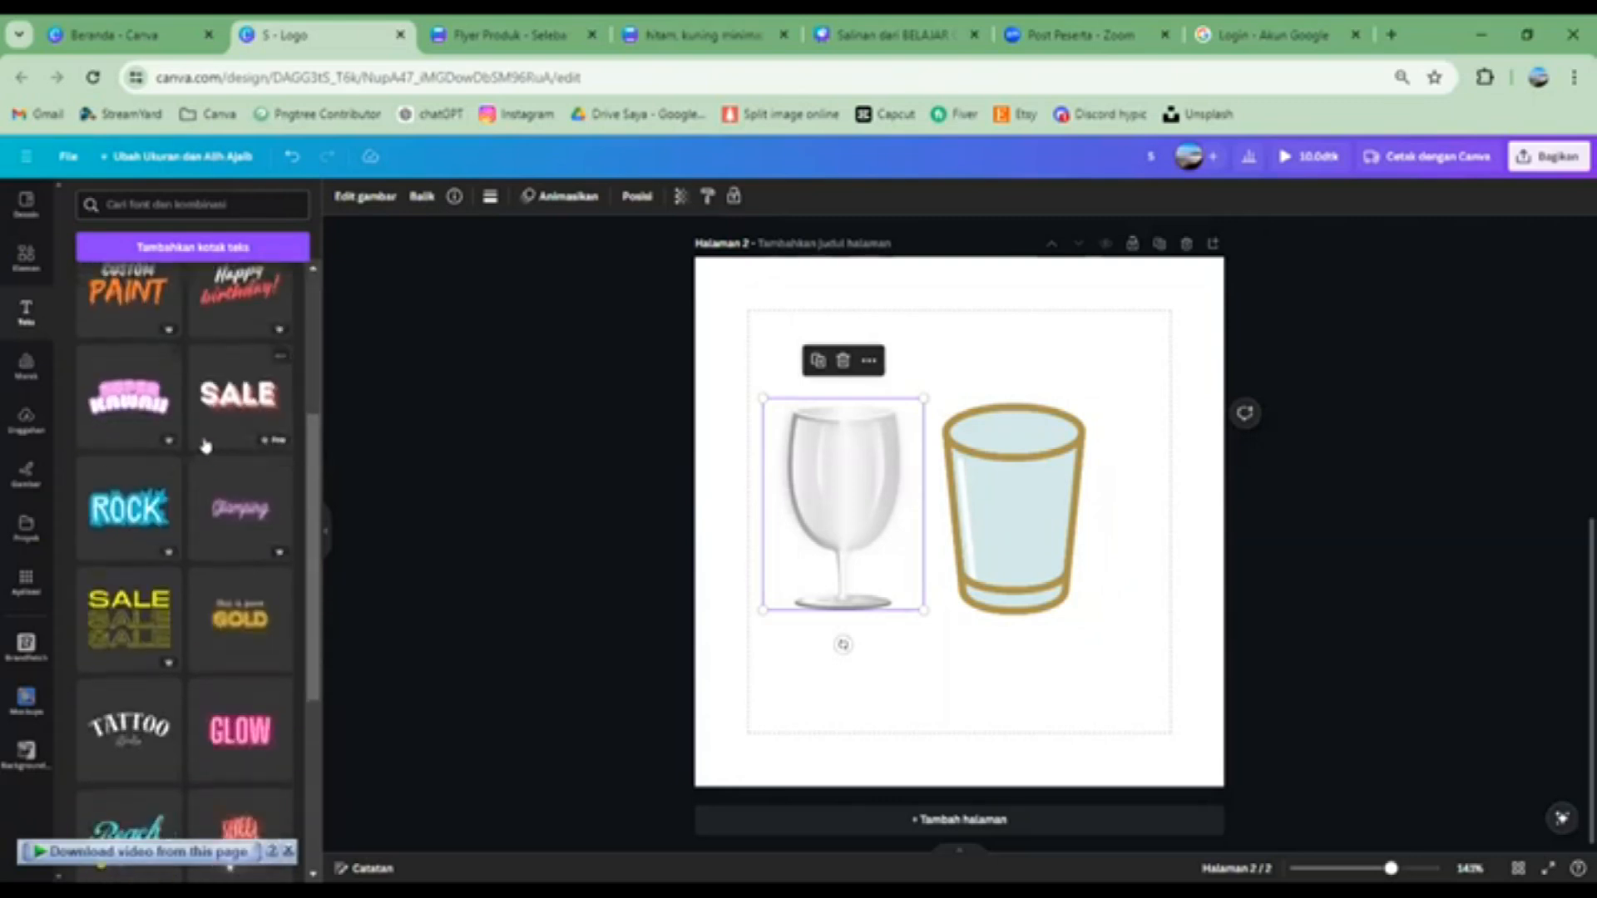
scroll(186, 600, "down", 2)
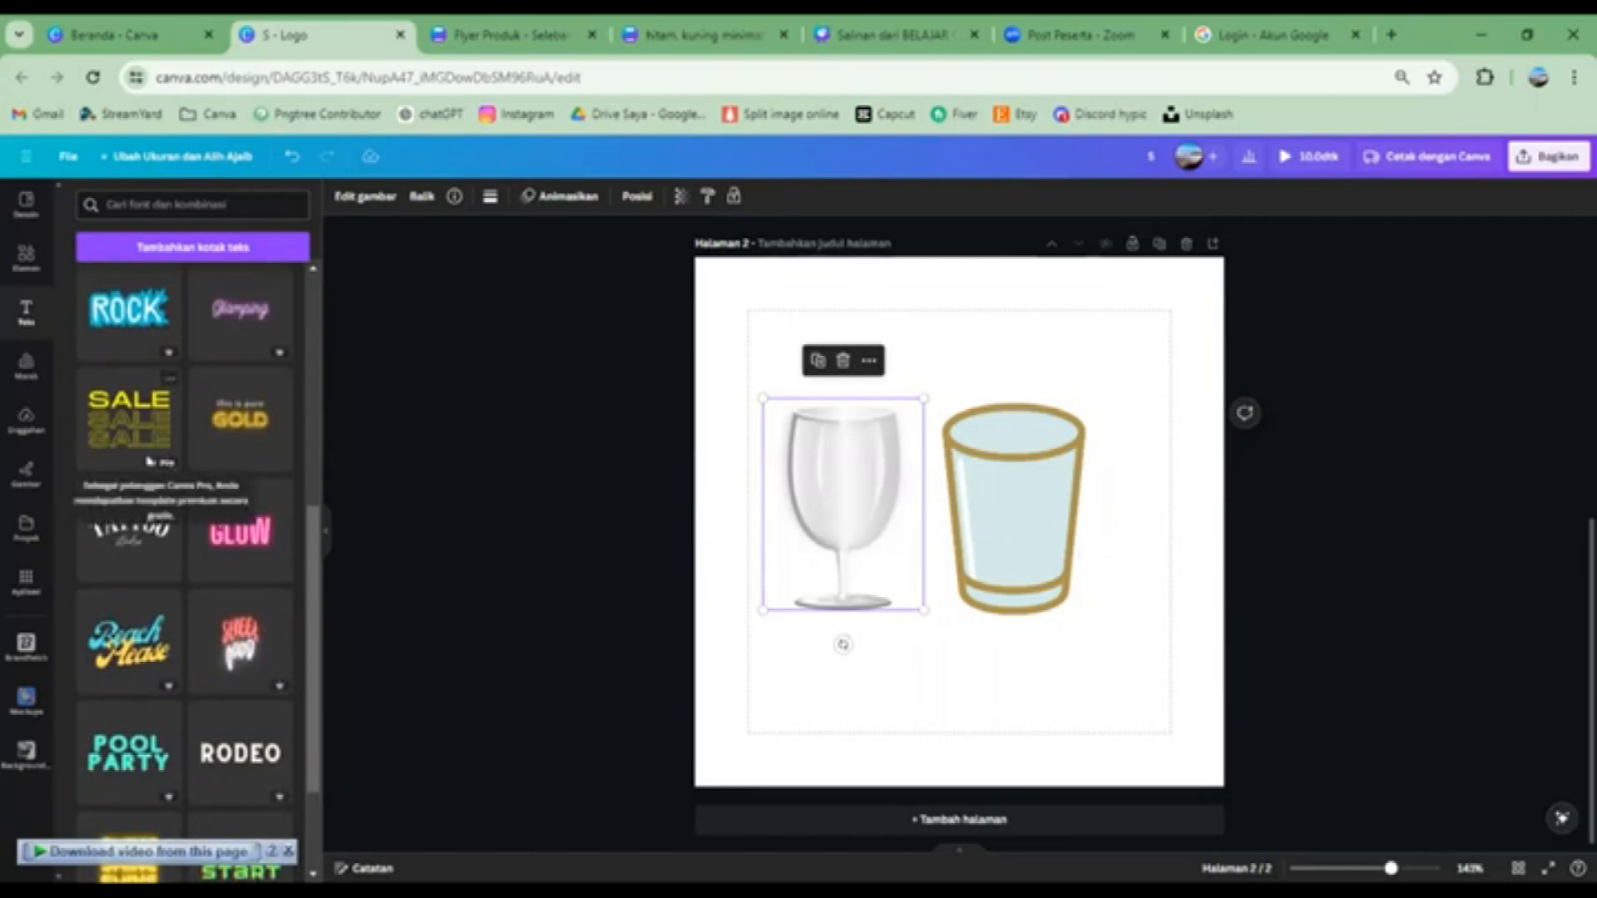
scroll(204, 521, "up", 5)
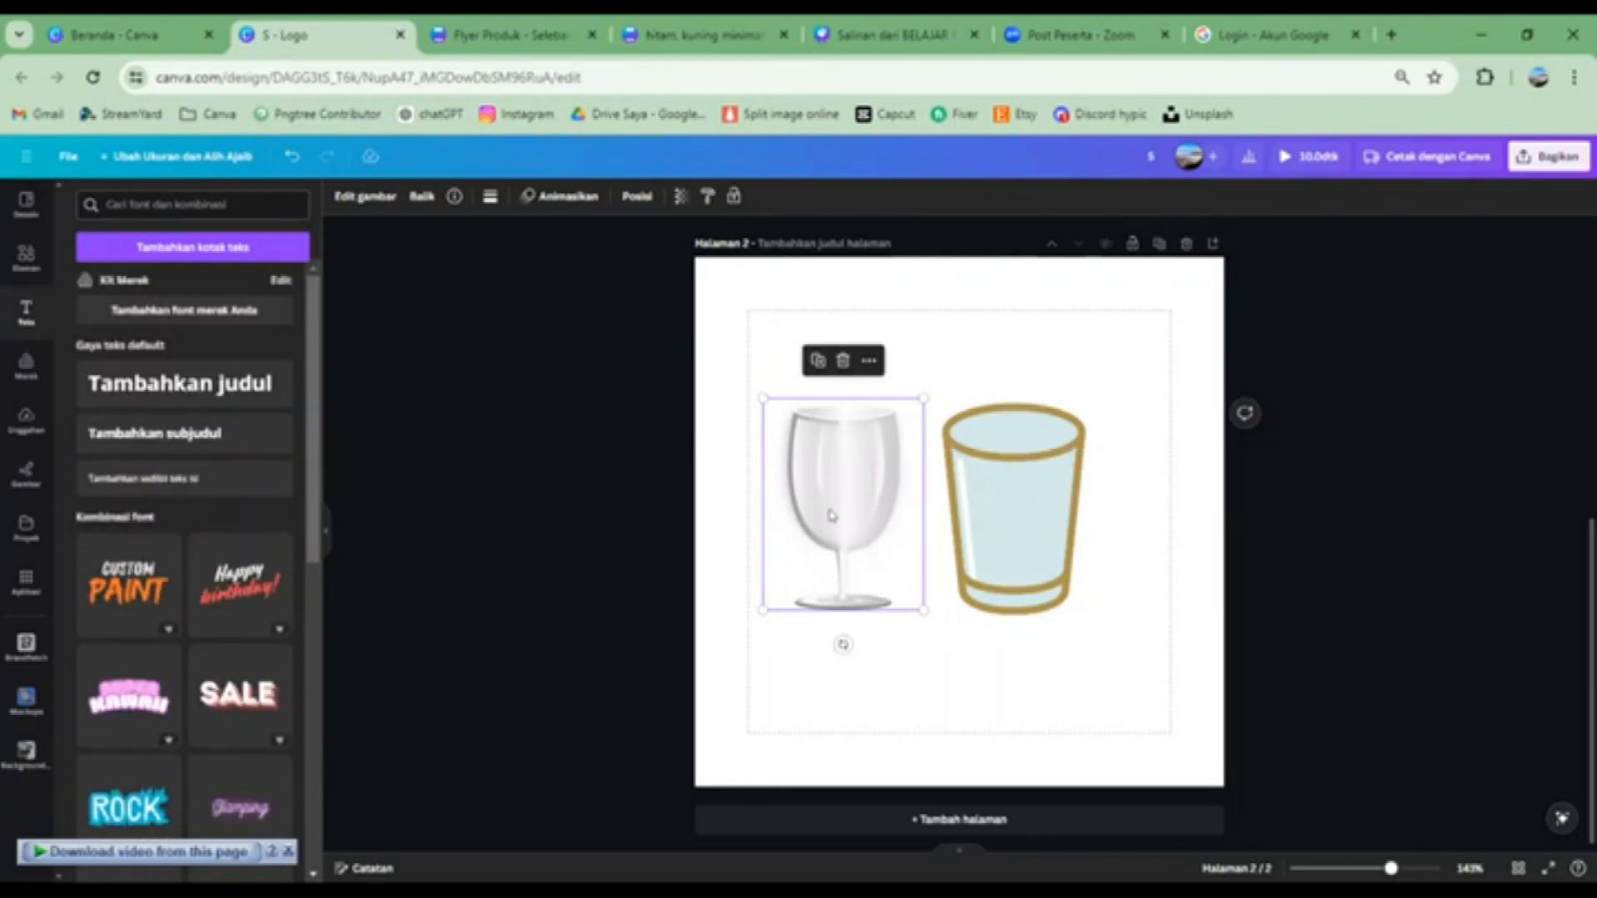
Delete the wine glass and the gold-outlined glass from page 2
key("Delete")
left_click(1086, 522)
key("Delete")
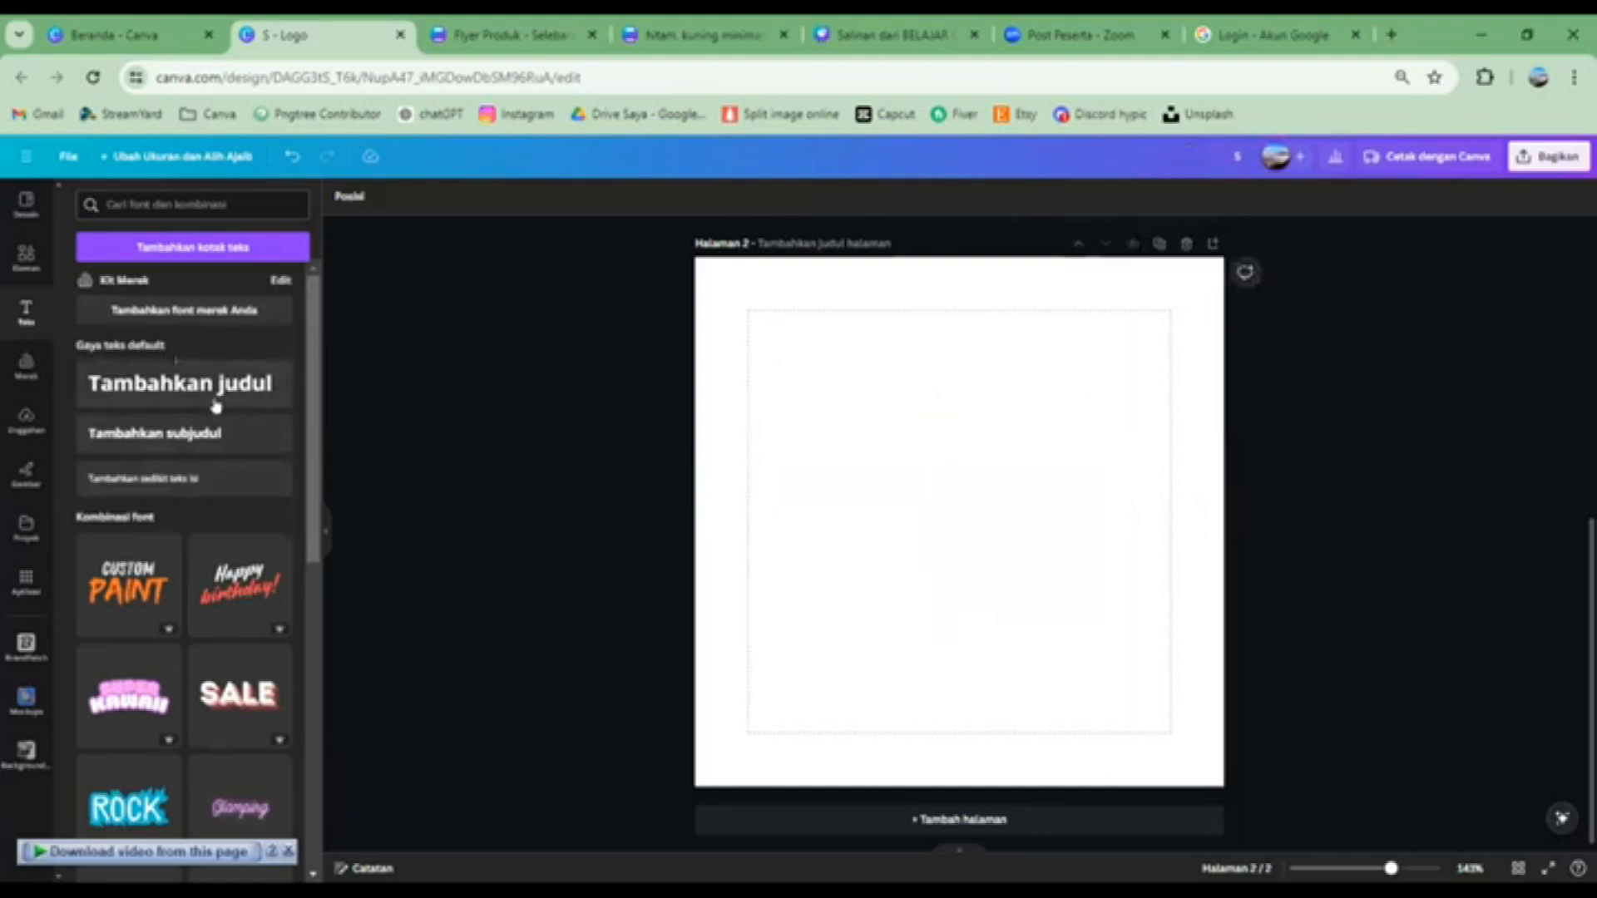
Add a default "Tambahkan judul" heading to page 2, shrink it to about size 25 and centre it horizontally
left_click(180, 383)
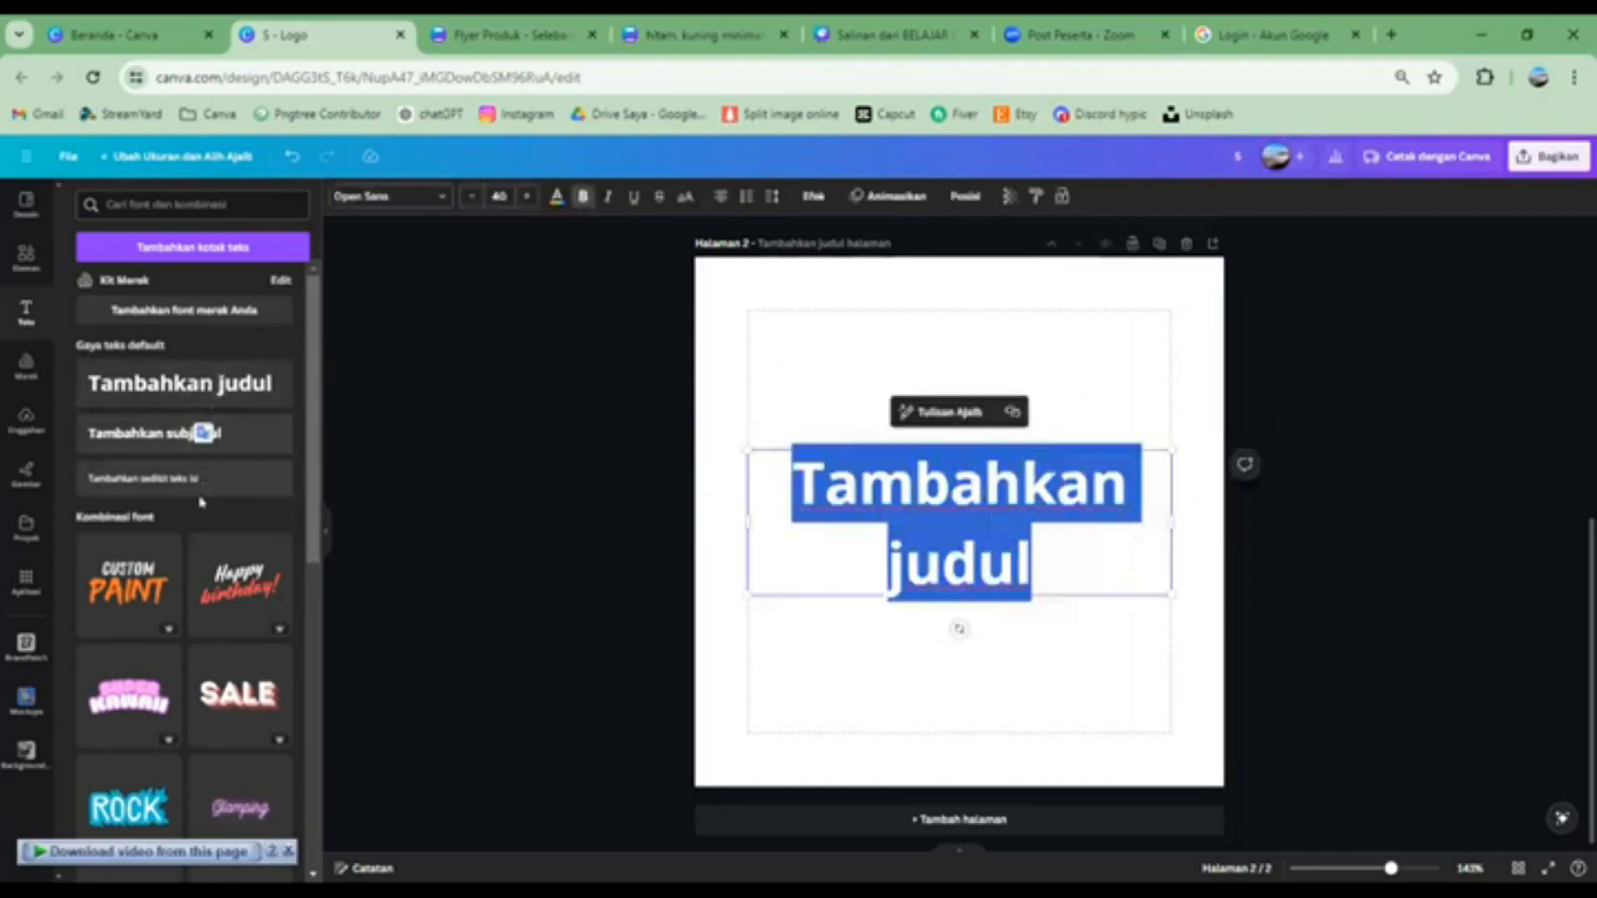
left_click_drag(1171, 593, 1170, 497)
left_click(1394, 500)
left_click_drag(969, 477, 975, 428)
left_click_drag(954, 507, 965, 489)
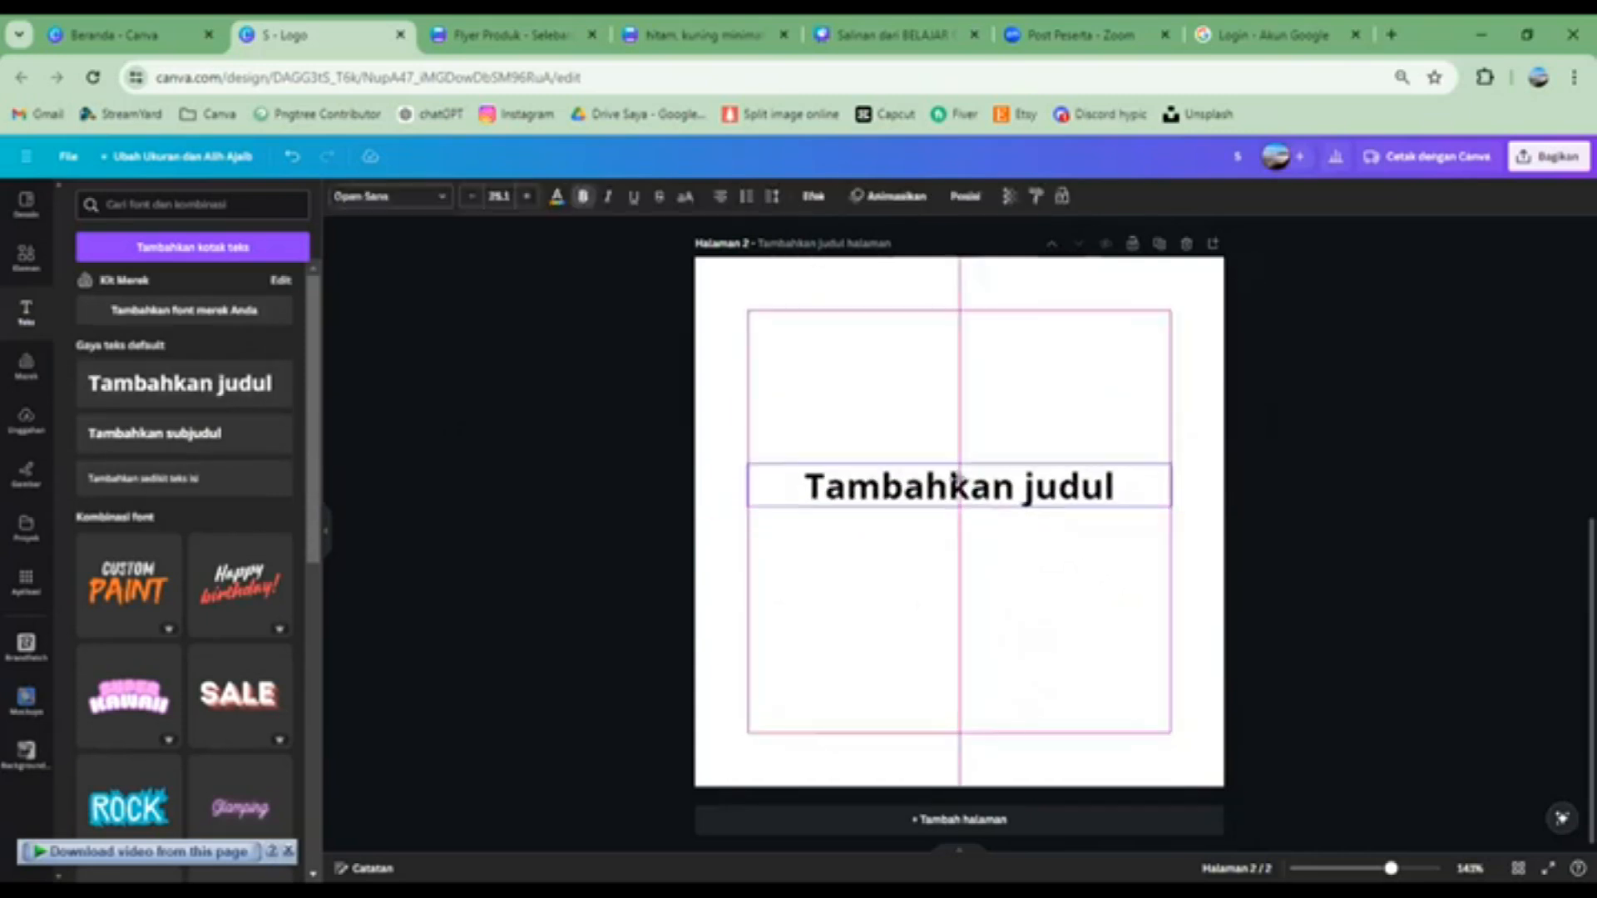
Examine the recommended, recently used and popular fonts available for the heading
left_click(423, 199)
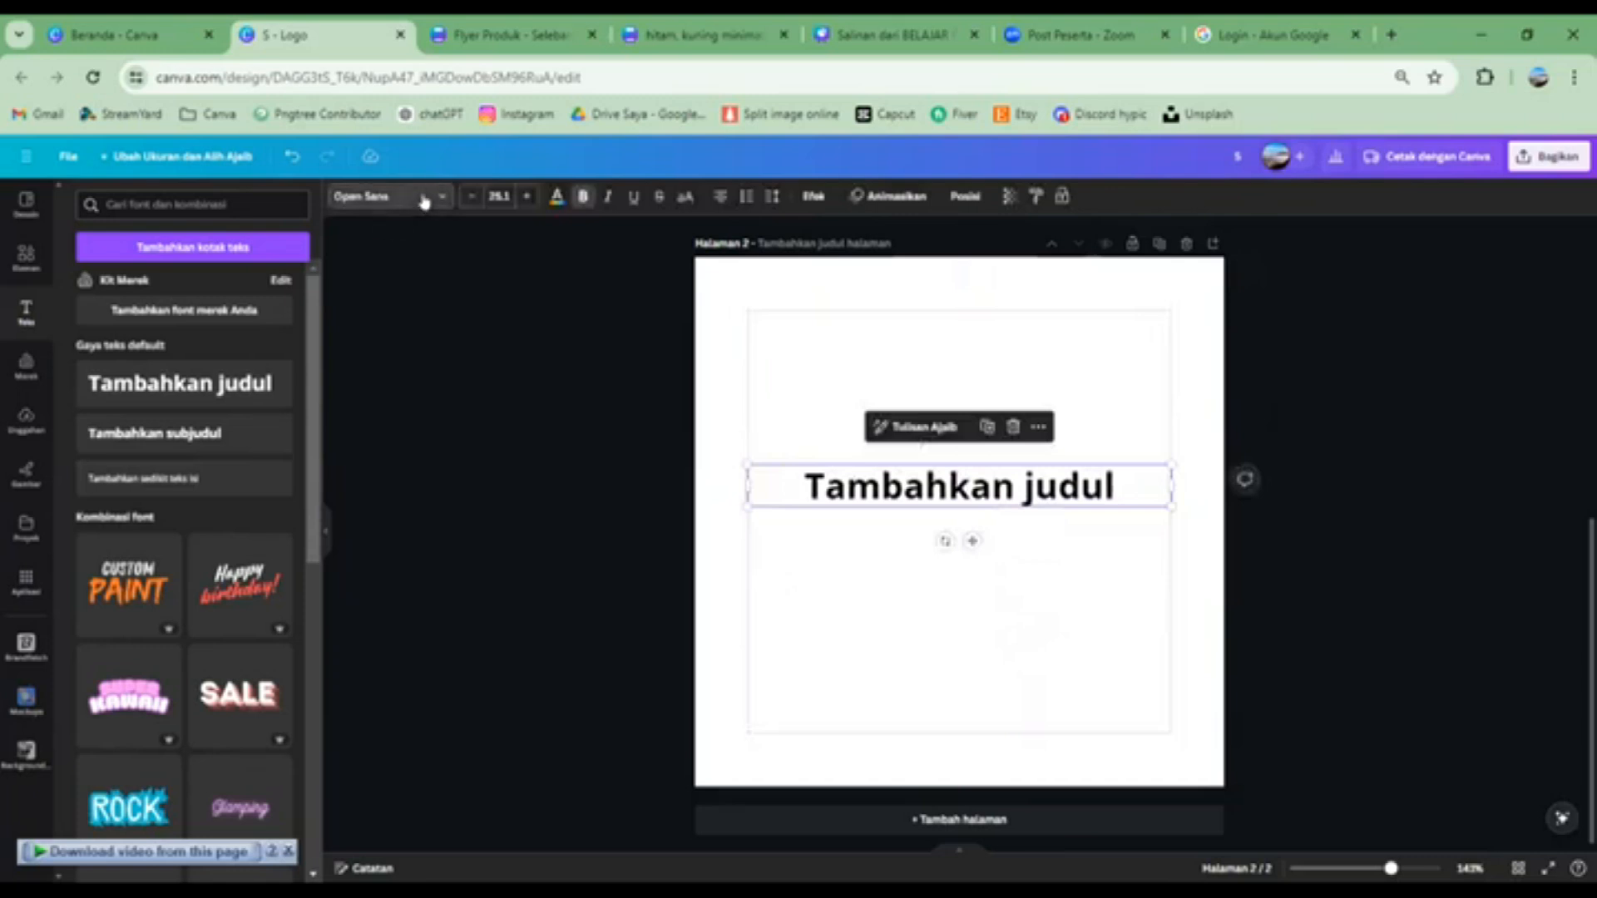
scroll(185, 411, "down", 10)
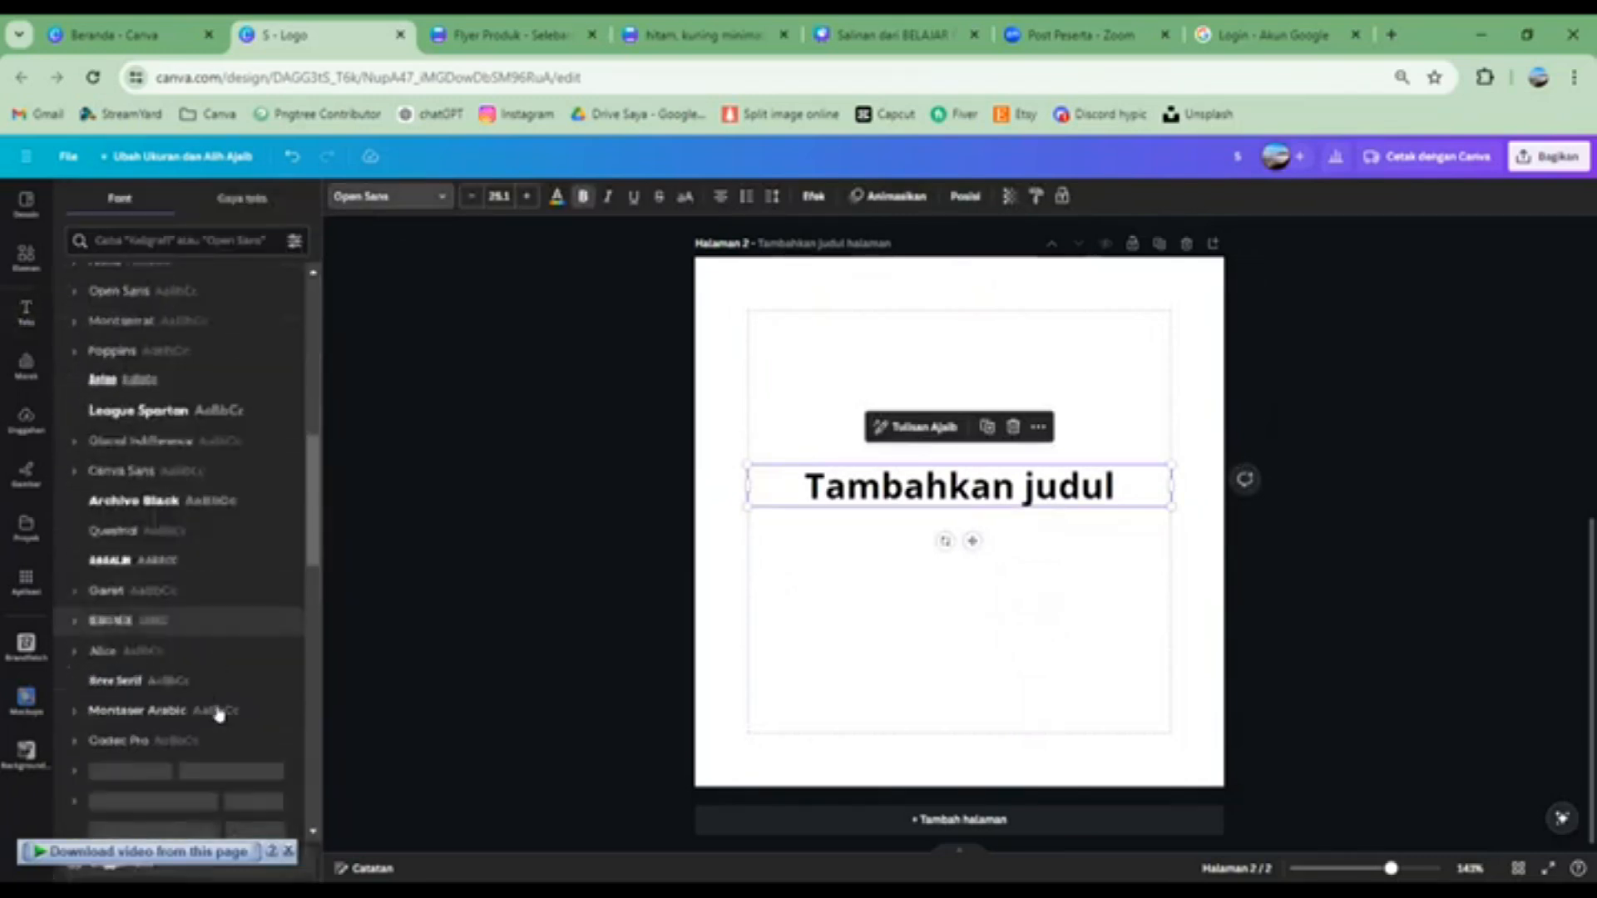
scroll(209, 703, "up", 10)
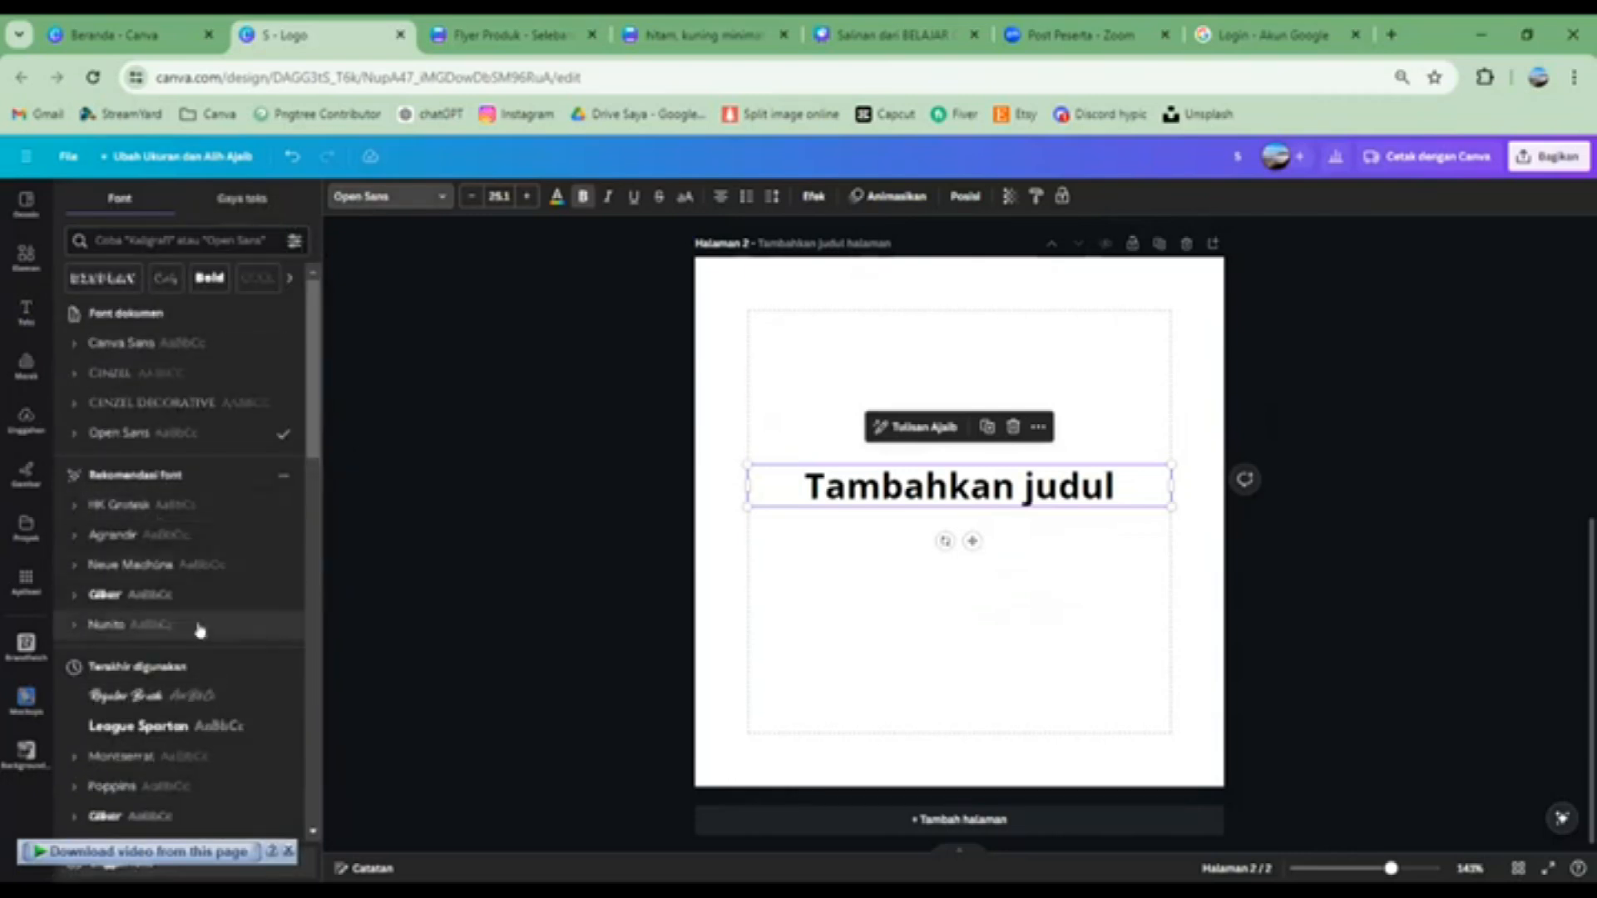
scroll(197, 625, "down", 5)
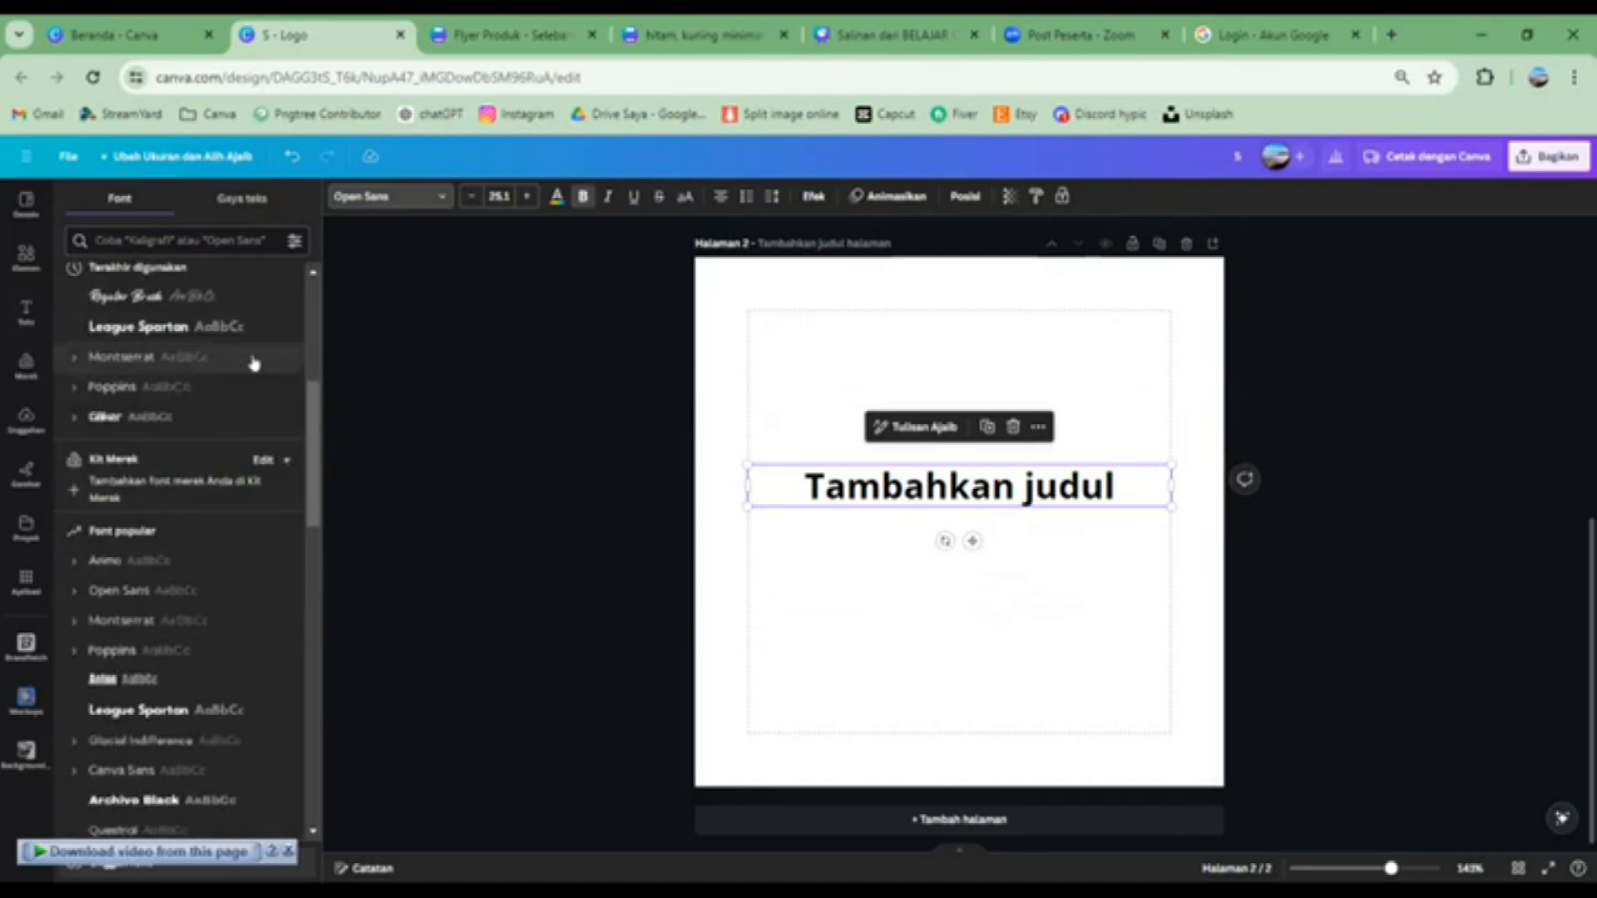
scroll(196, 624, "down", 5)
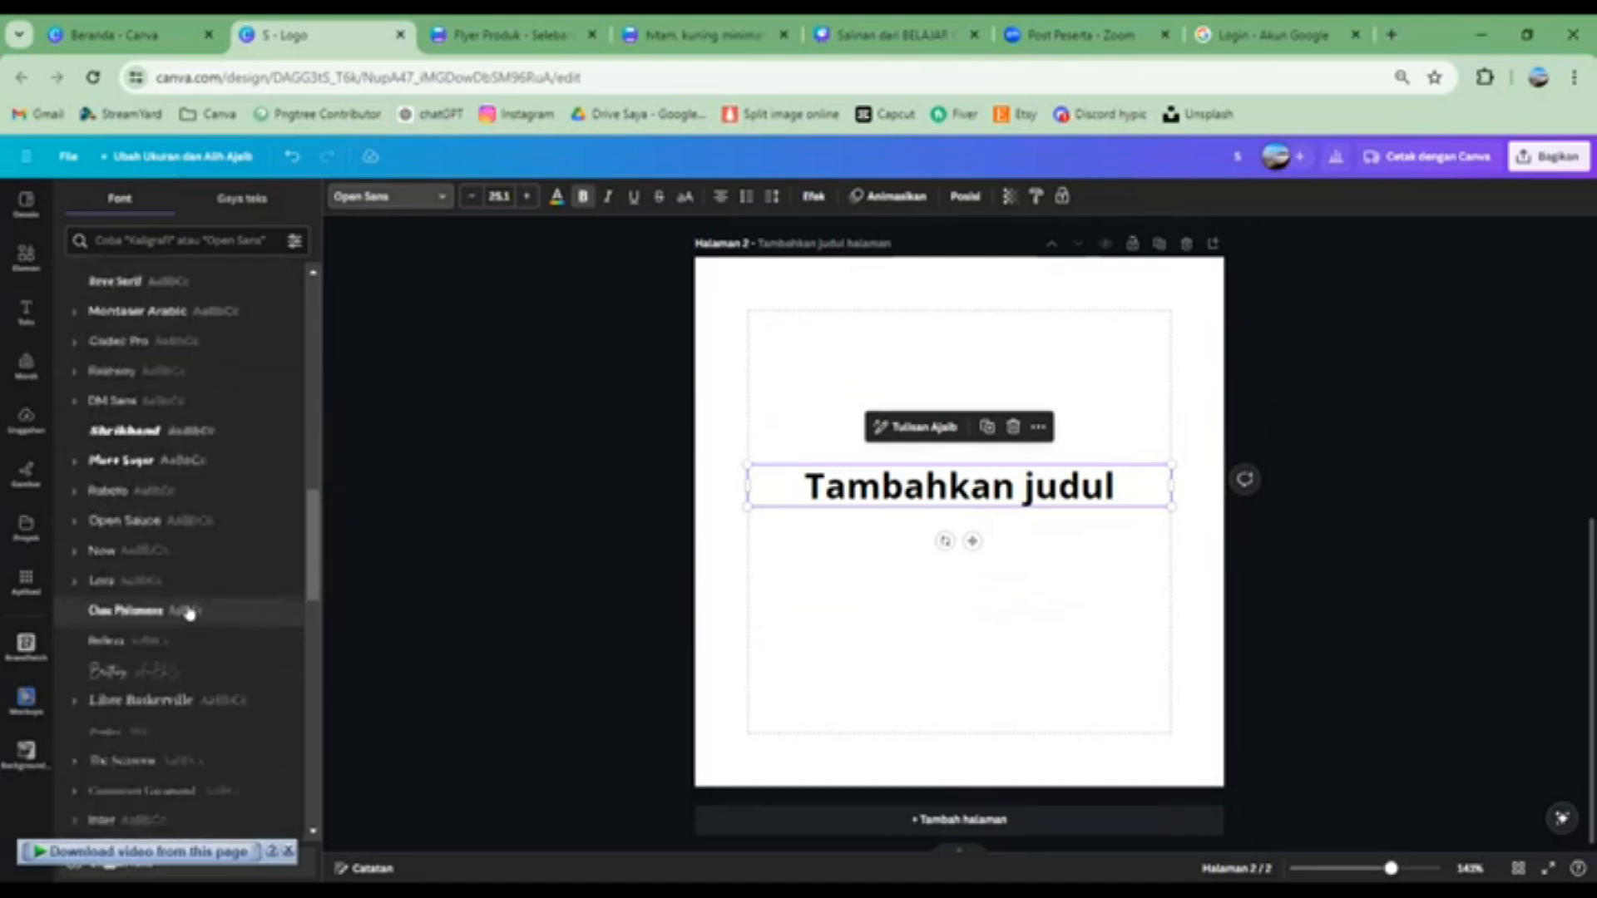
scroll(185, 610, "up", 10)
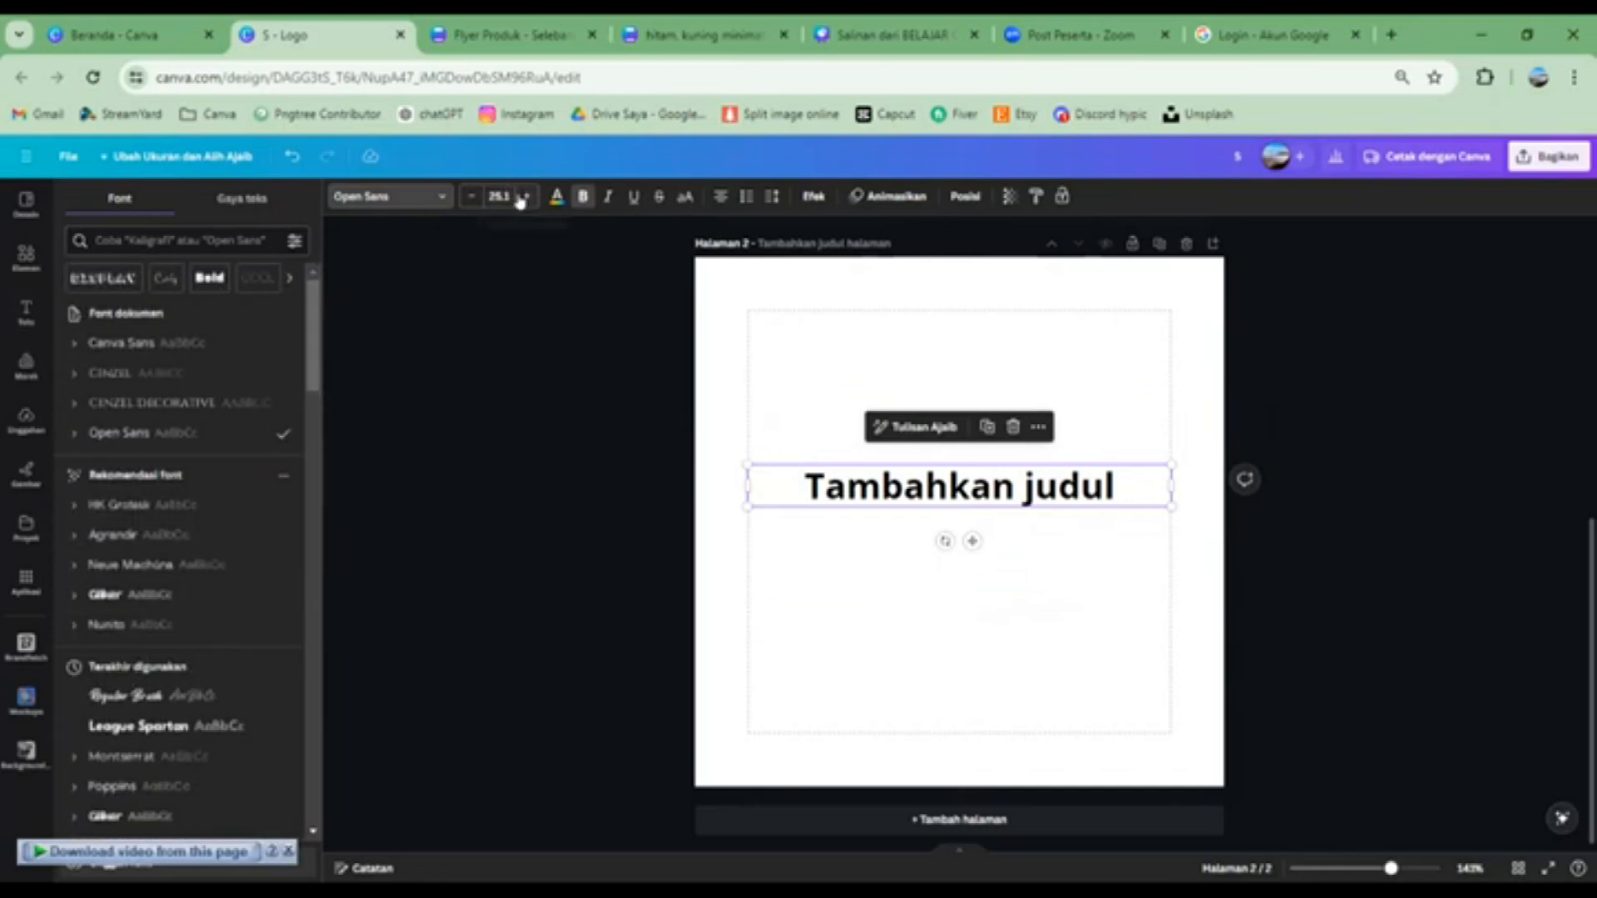
Reduce the heading's font size to 22.1 and scale its text box up to size 23.6
left_click(463, 198)
left_click(463, 198)
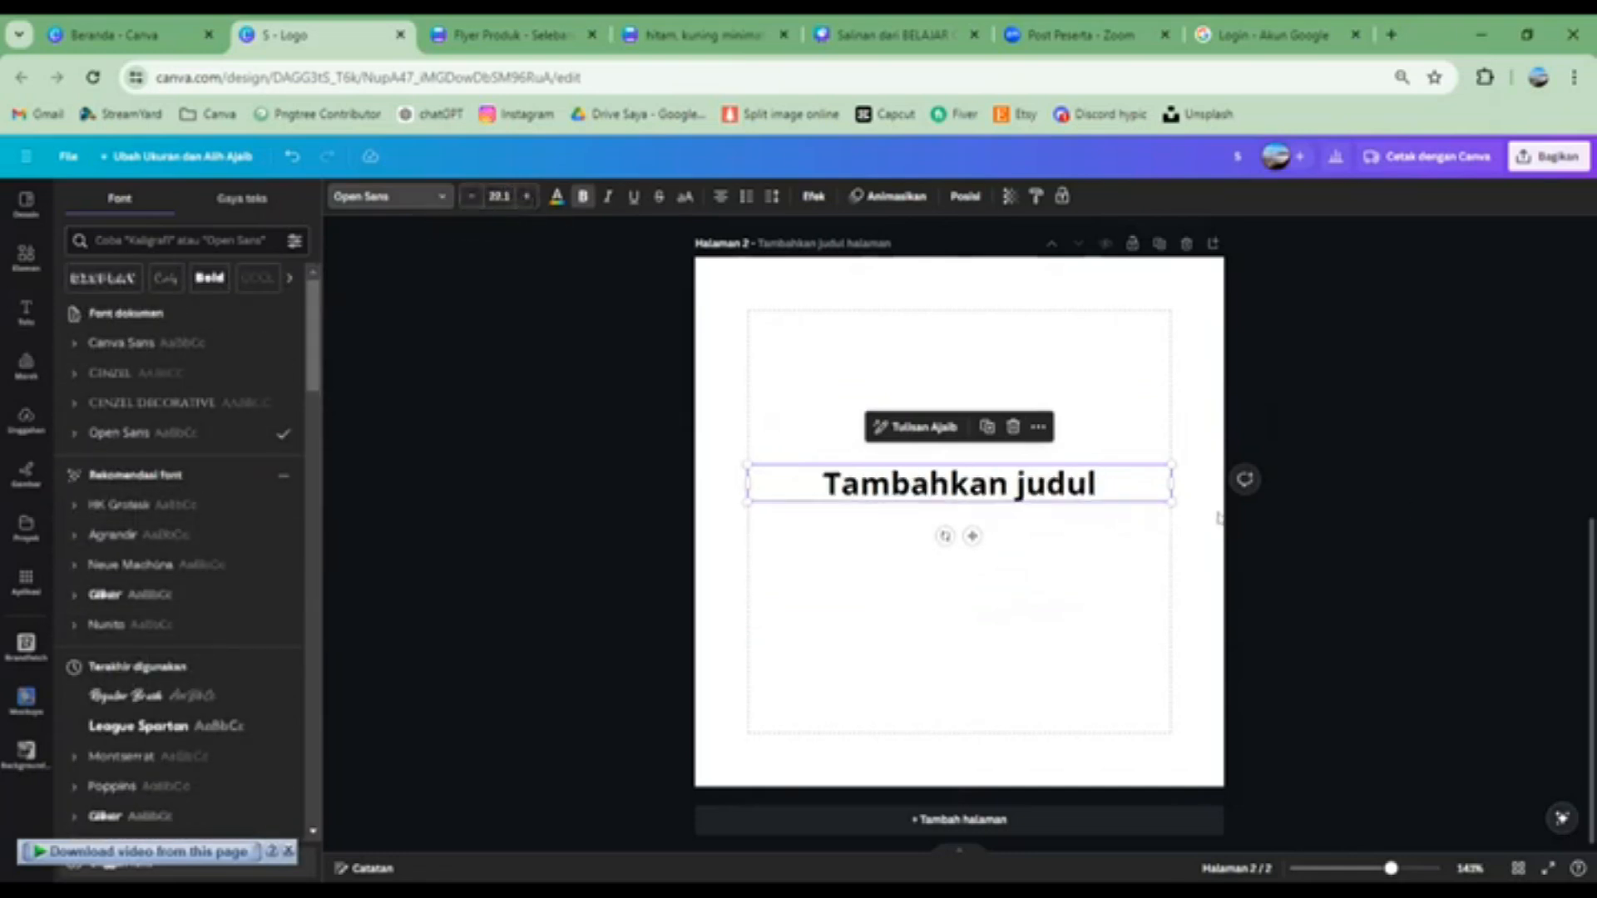
left_click_drag(1115, 491, 1195, 511)
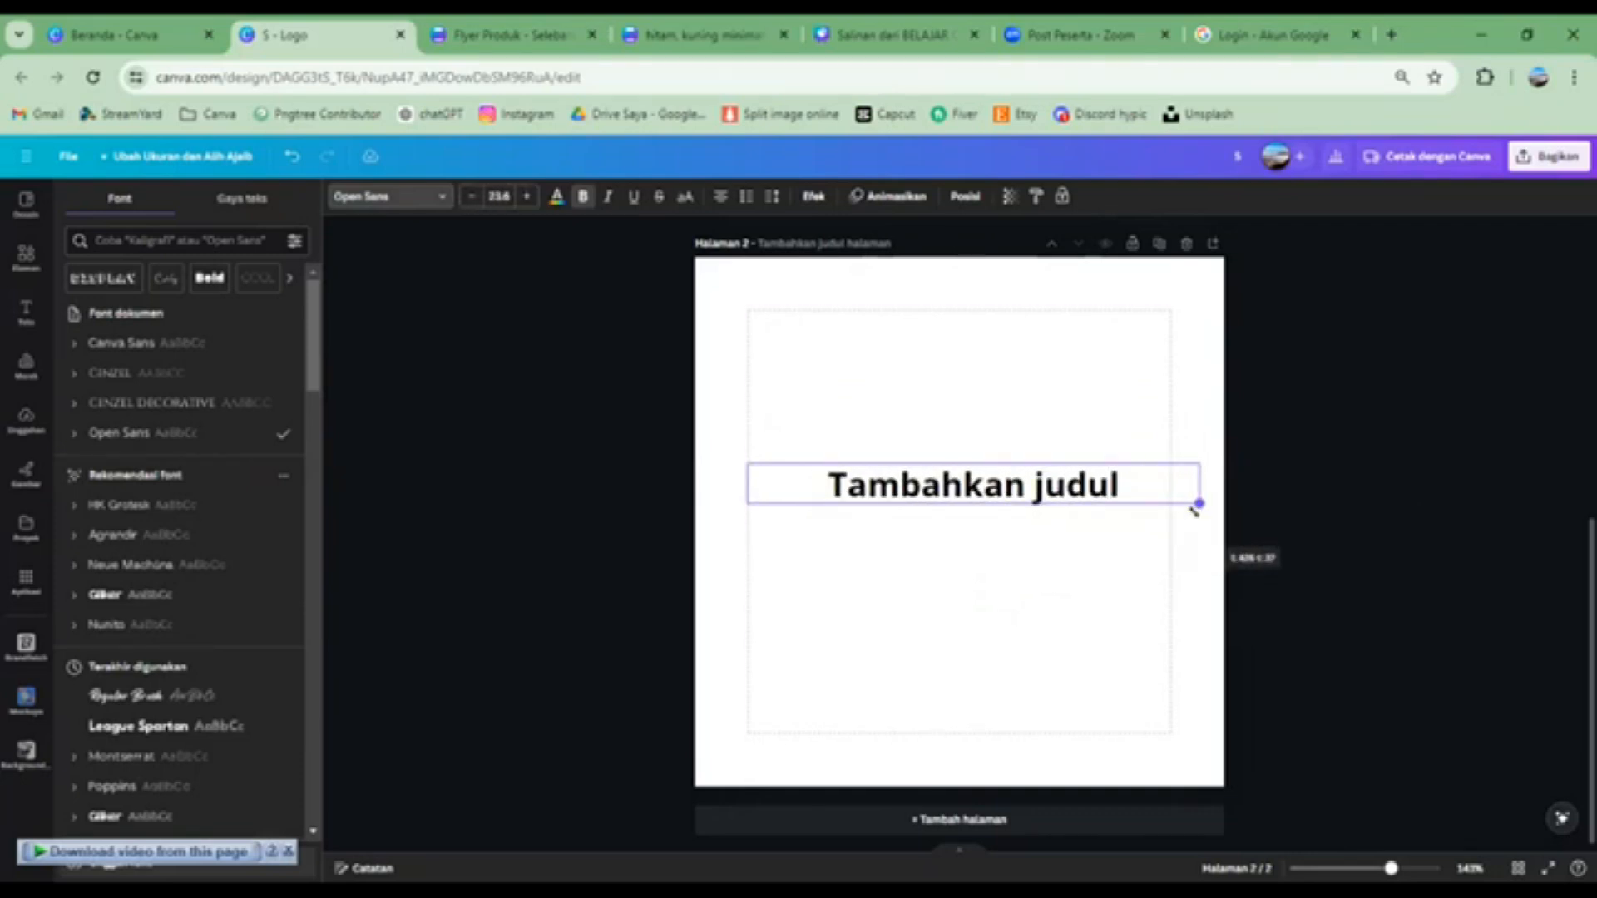
Toggle the heading's bold off and back on, and apply italic, underline and strikethrough
left_click(582, 198)
left_click(582, 198)
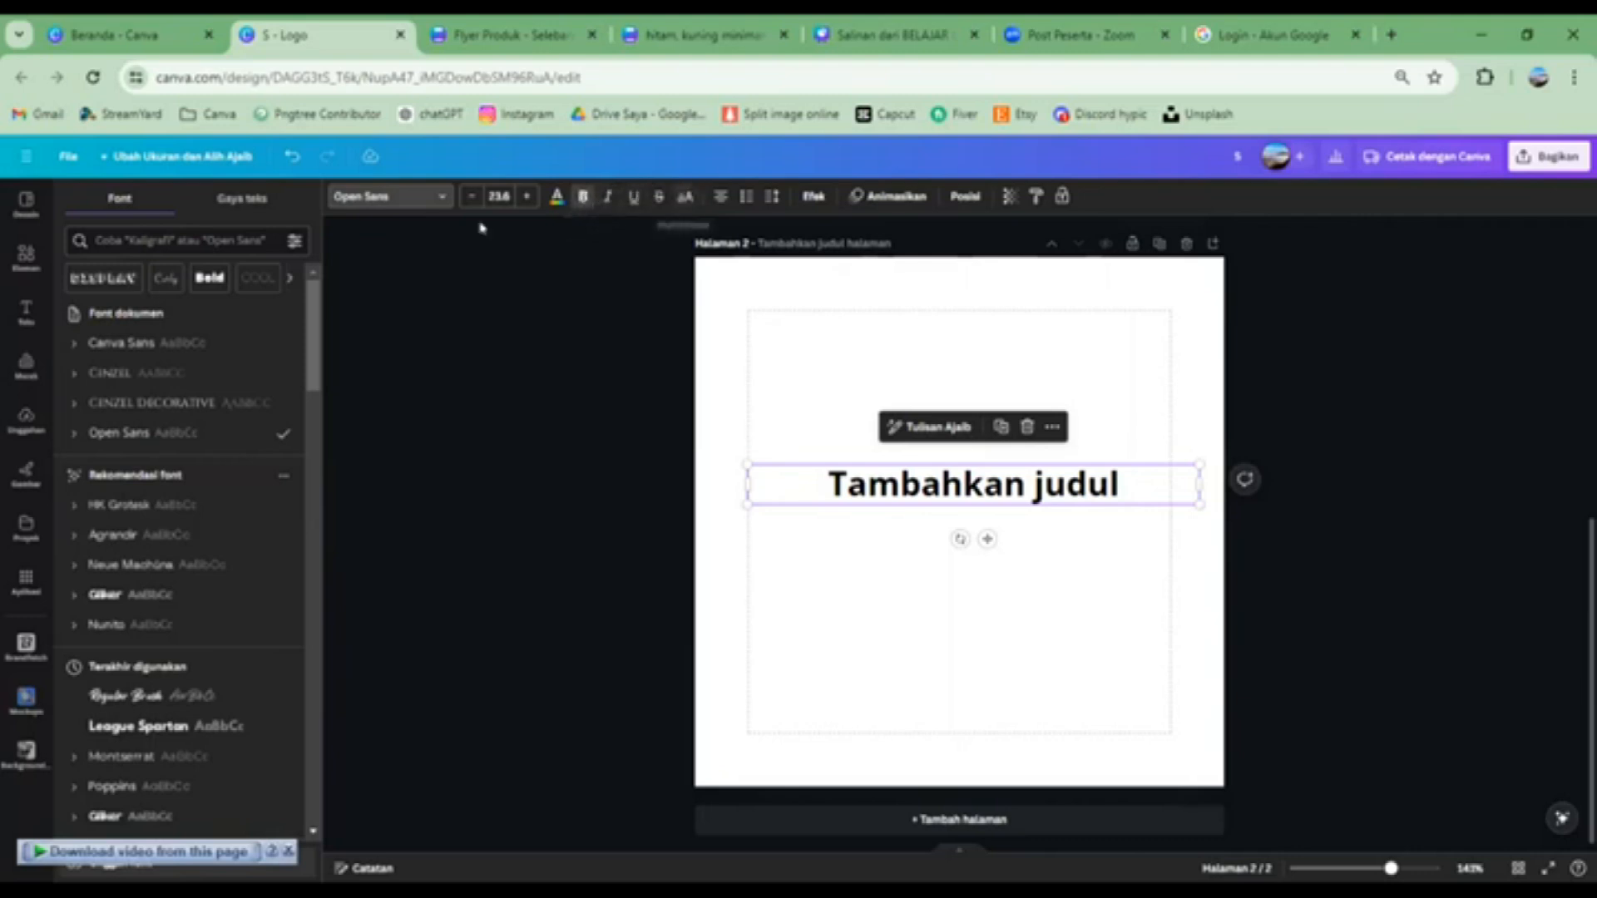
left_click(607, 197)
left_click(634, 197)
left_click(661, 197)
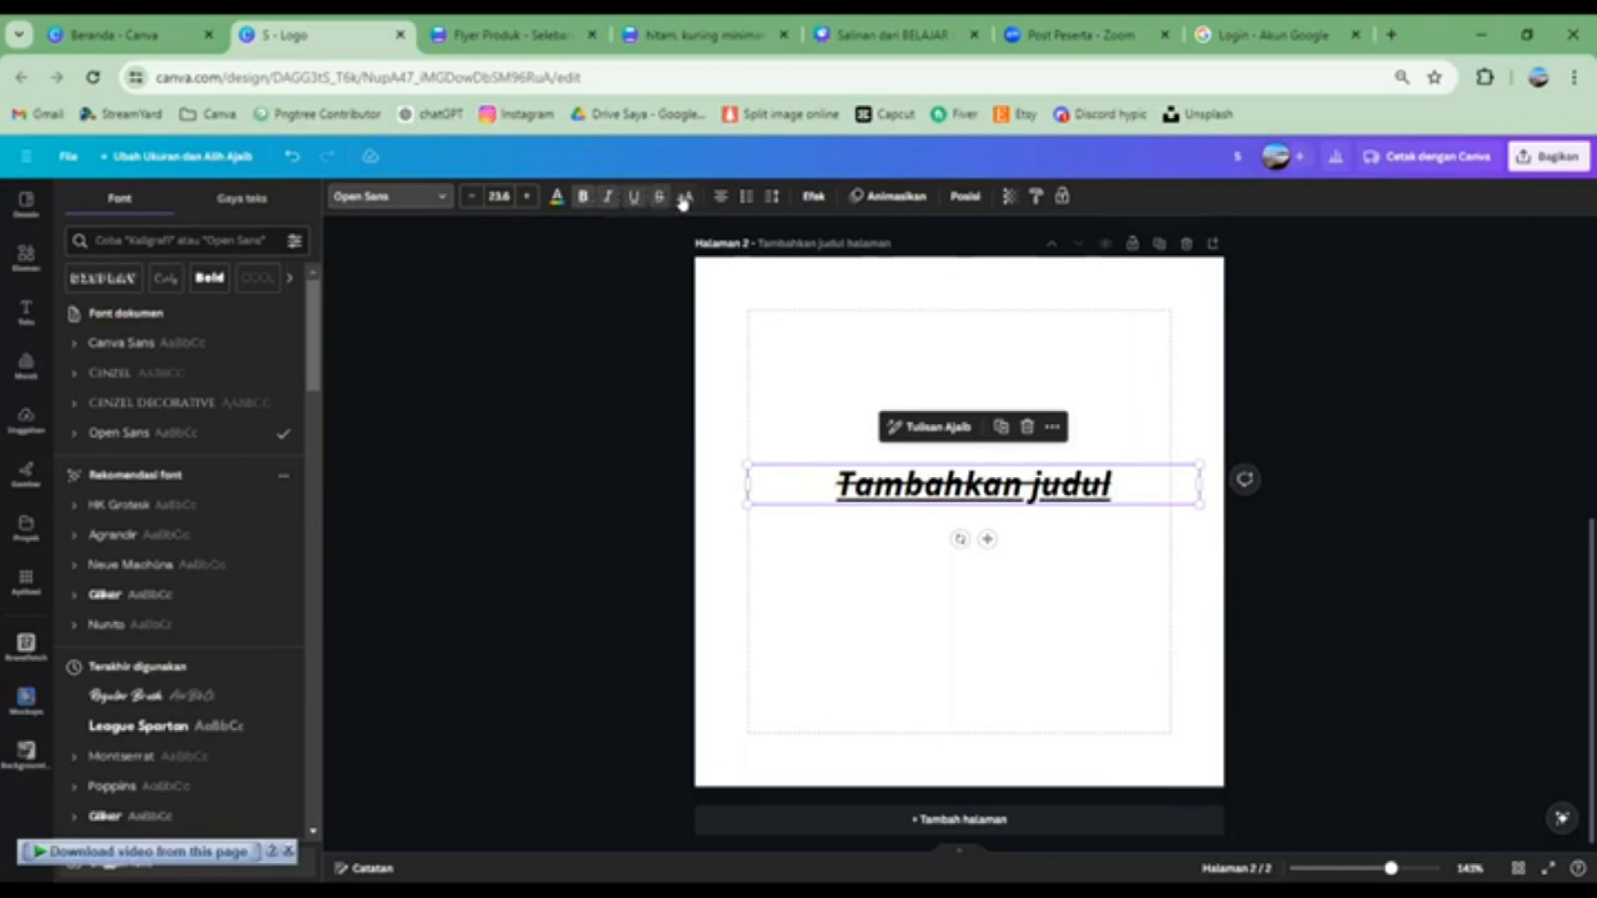
Try uppercase and a bulleted list on the heading, clear its text, and undo the deletion and the list
left_click(684, 197)
left_click(683, 200)
left_click(746, 197)
triple_click(861, 472)
key("BackSpace")
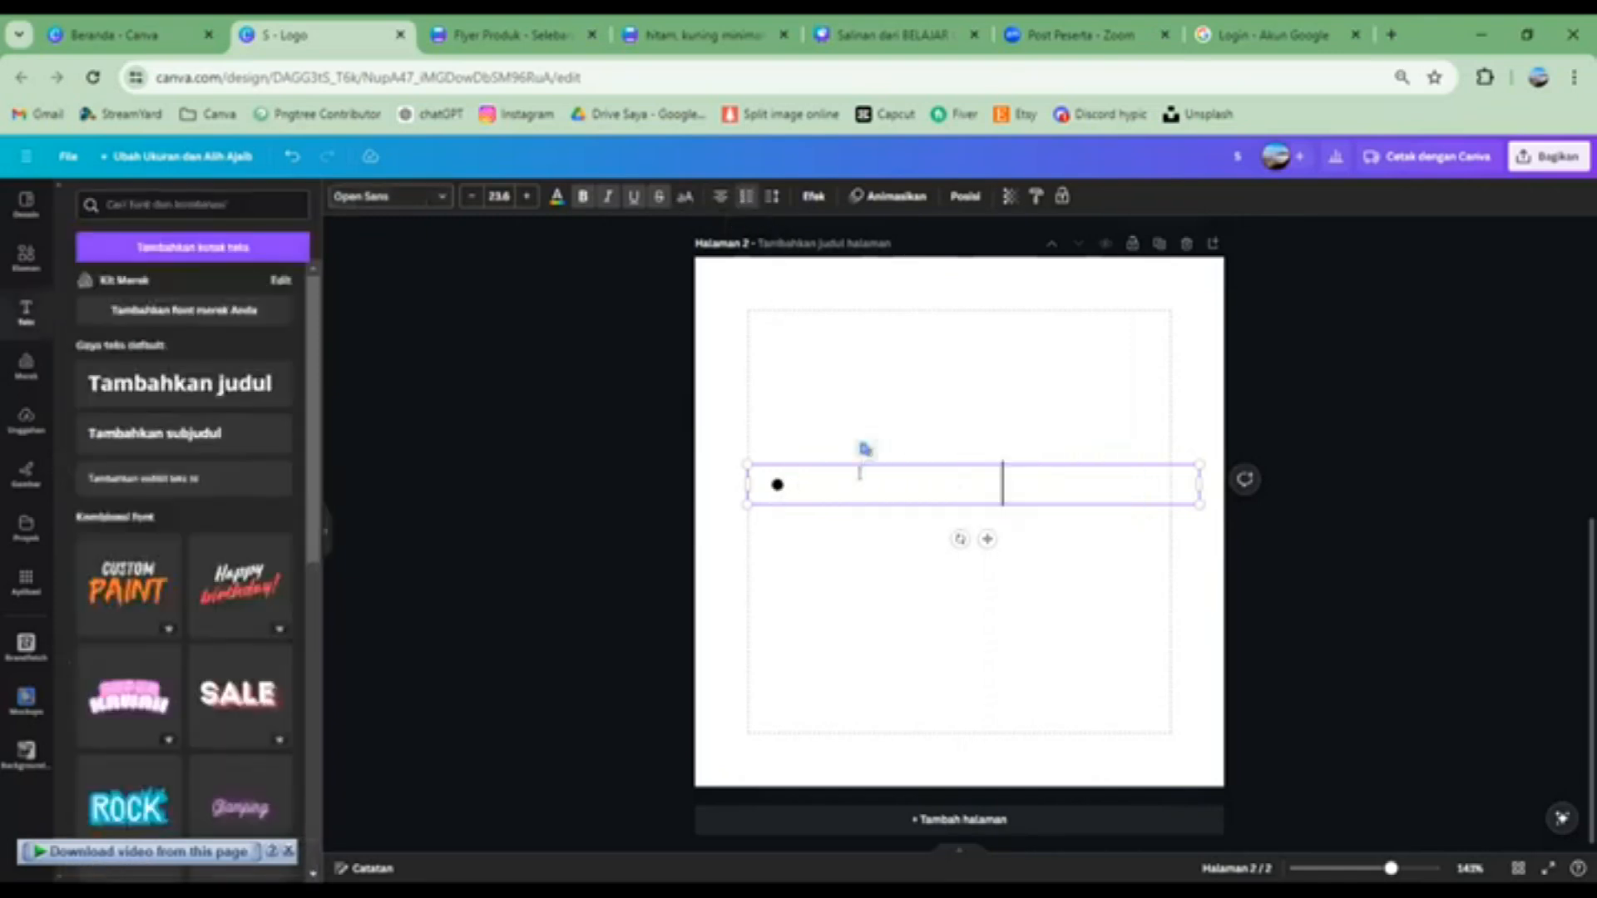
left_click(291, 156)
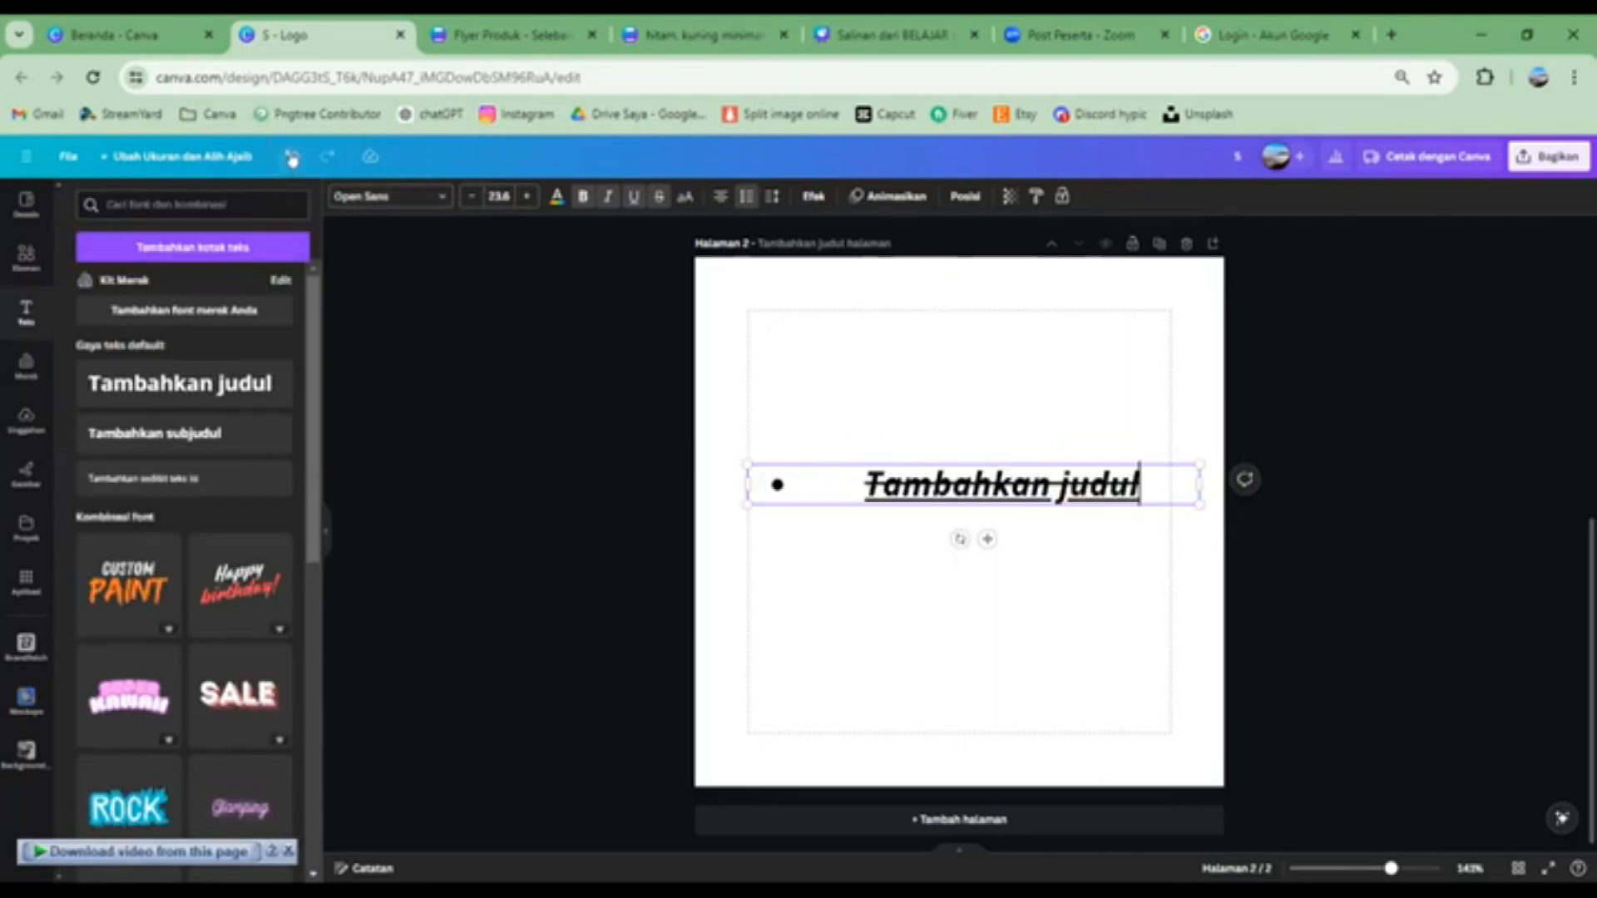
left_click(292, 156)
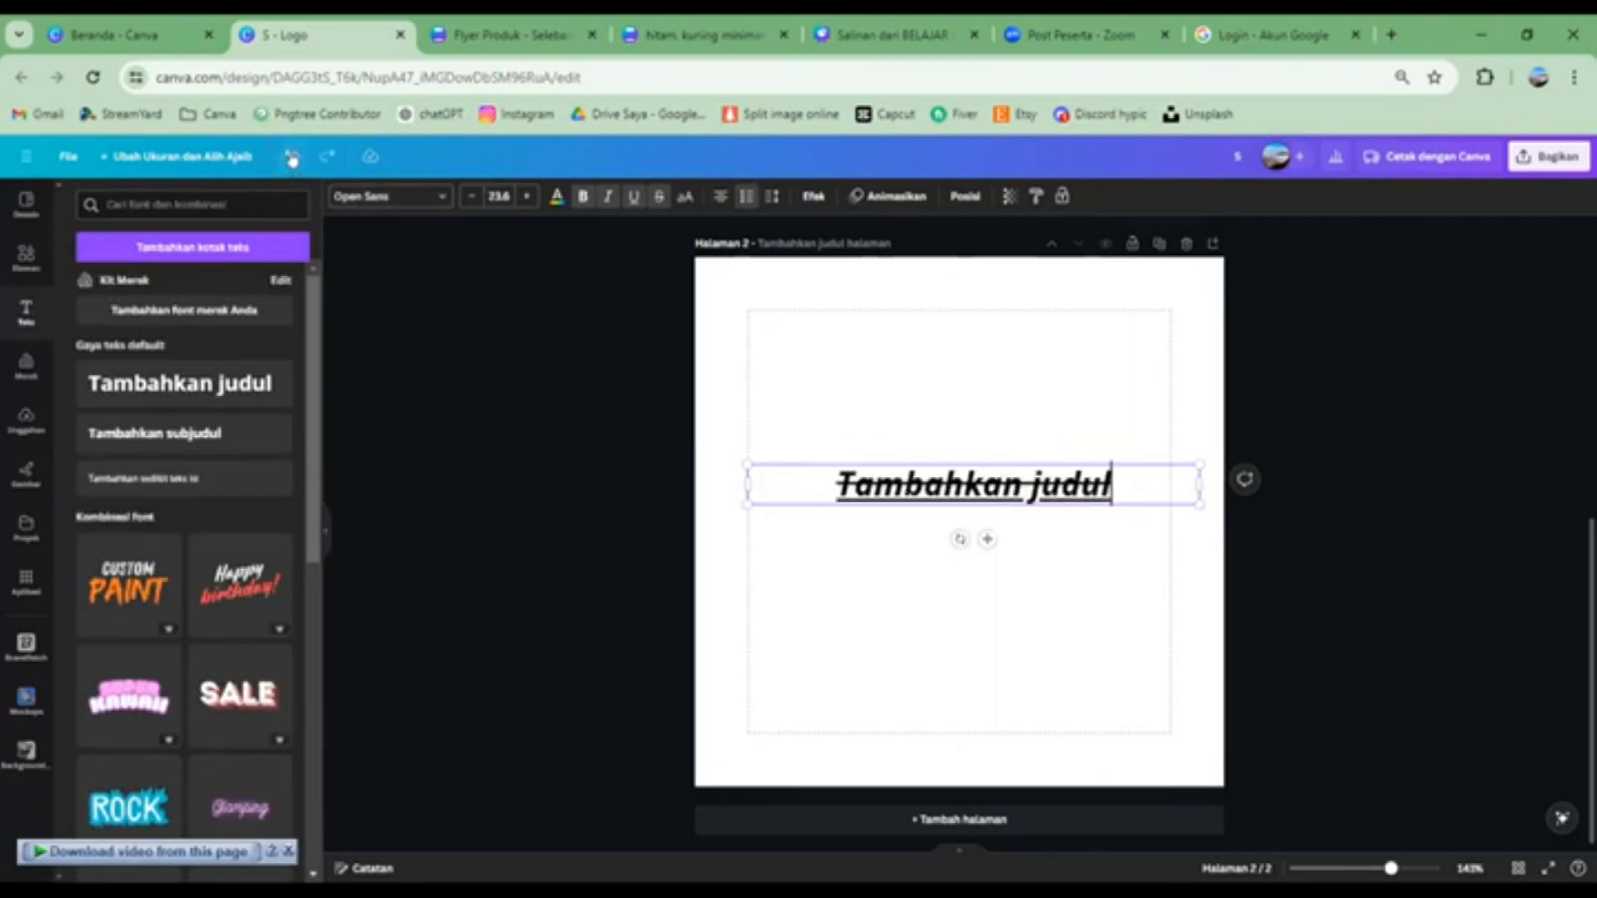
Set the heading's letter spacing to 7 and adjust its line spacing
left_click(772, 196)
left_click_drag(803, 262, 841, 311)
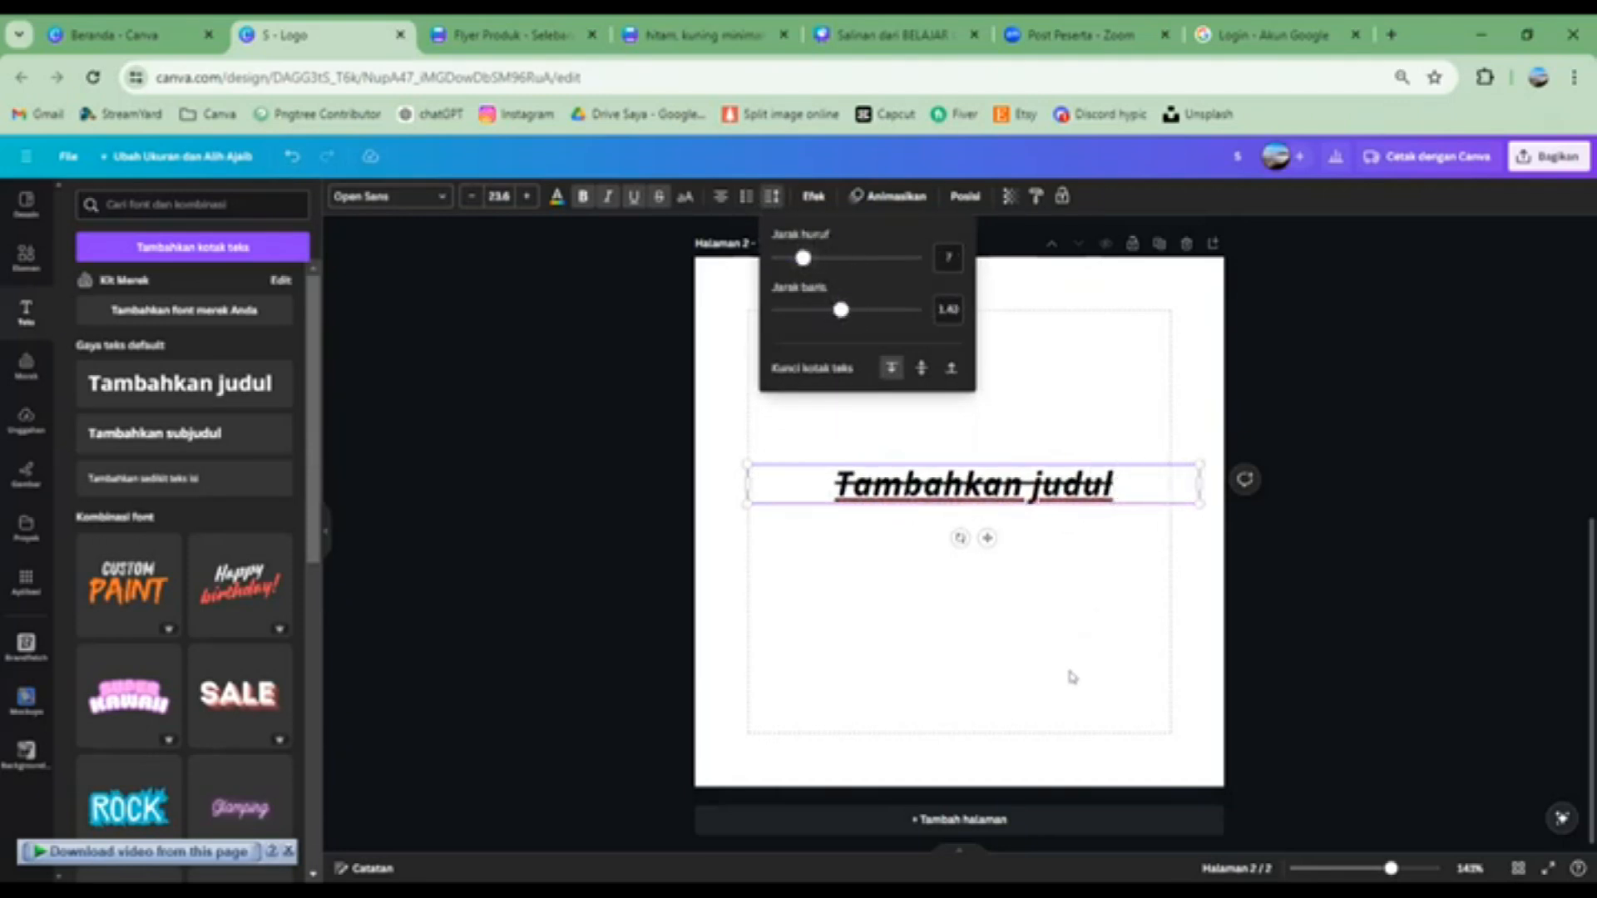
mouse_move(840, 311)
left_mouse_down()
mouse_move(860, 310)
mouse_move(838, 310)
left_mouse_up()
Break the heading into two lines after "Tambahkan" and try a different line spacing
left_click(1032, 482)
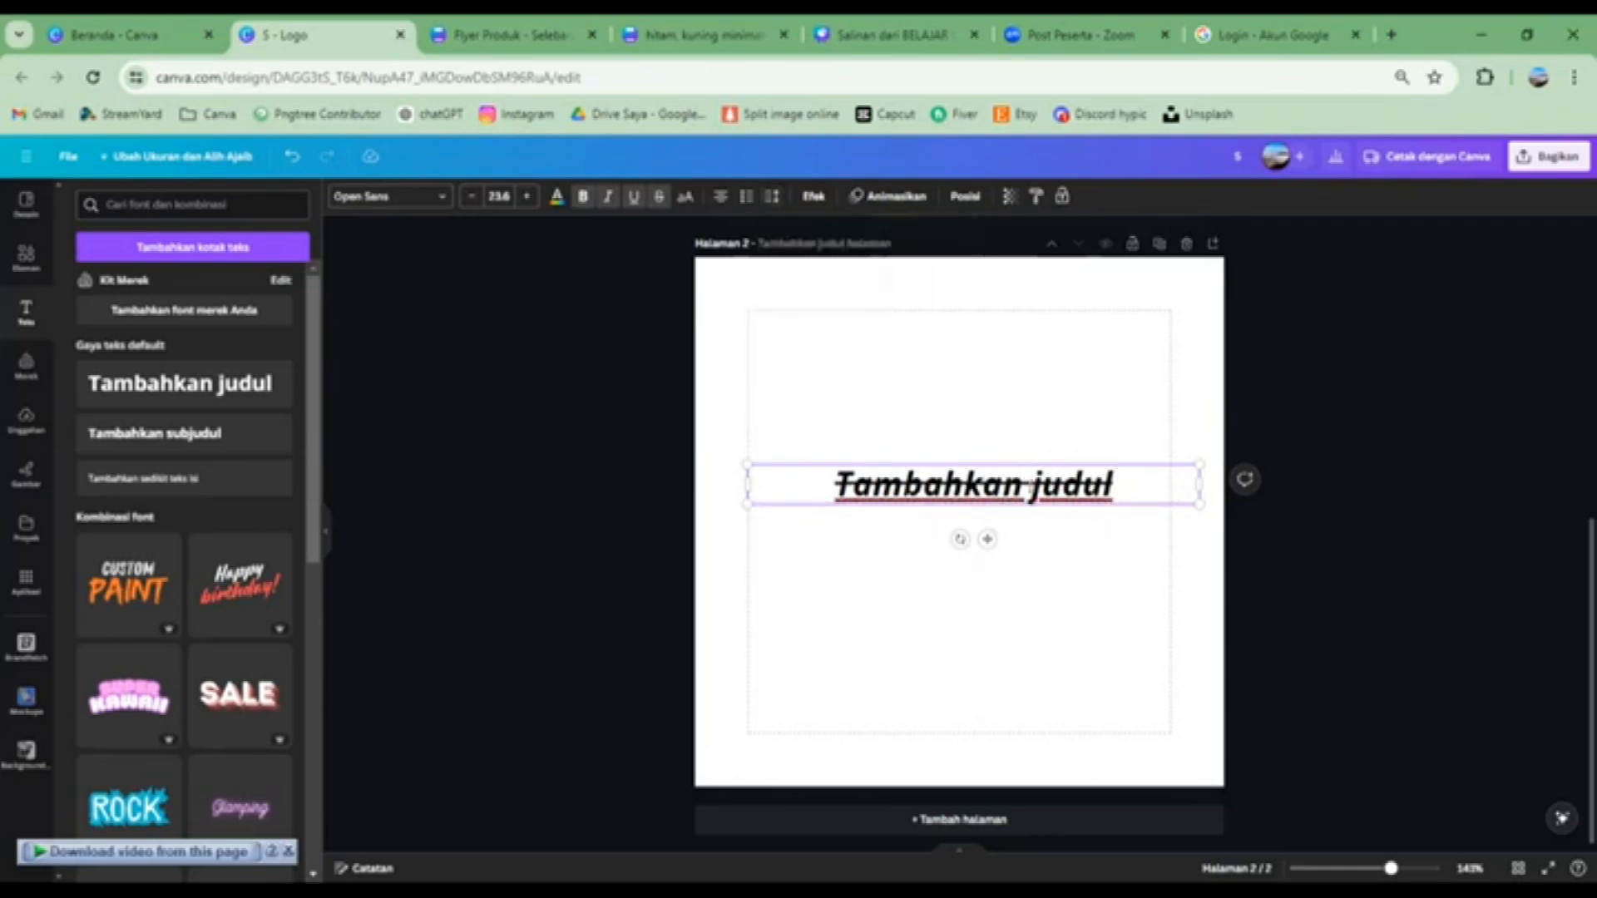
key("Return")
left_click(814, 196)
left_click(769, 197)
left_click_drag(840, 312, 803, 326)
Examine the heading's text animations, its layer position and its transparency setting
left_click(896, 185)
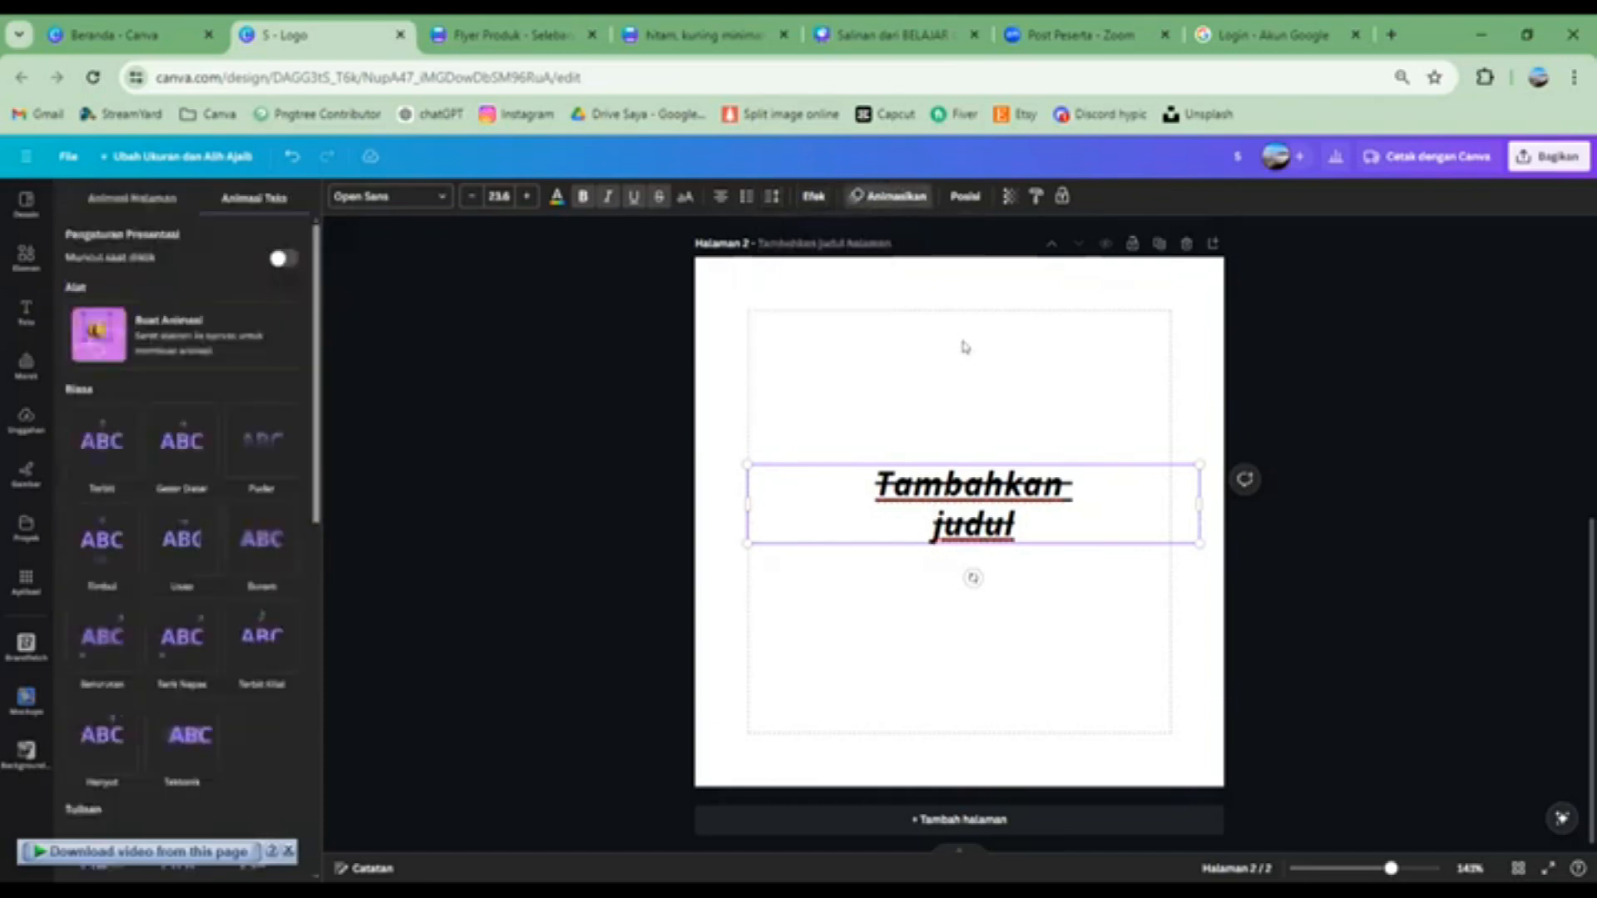
left_click(965, 197)
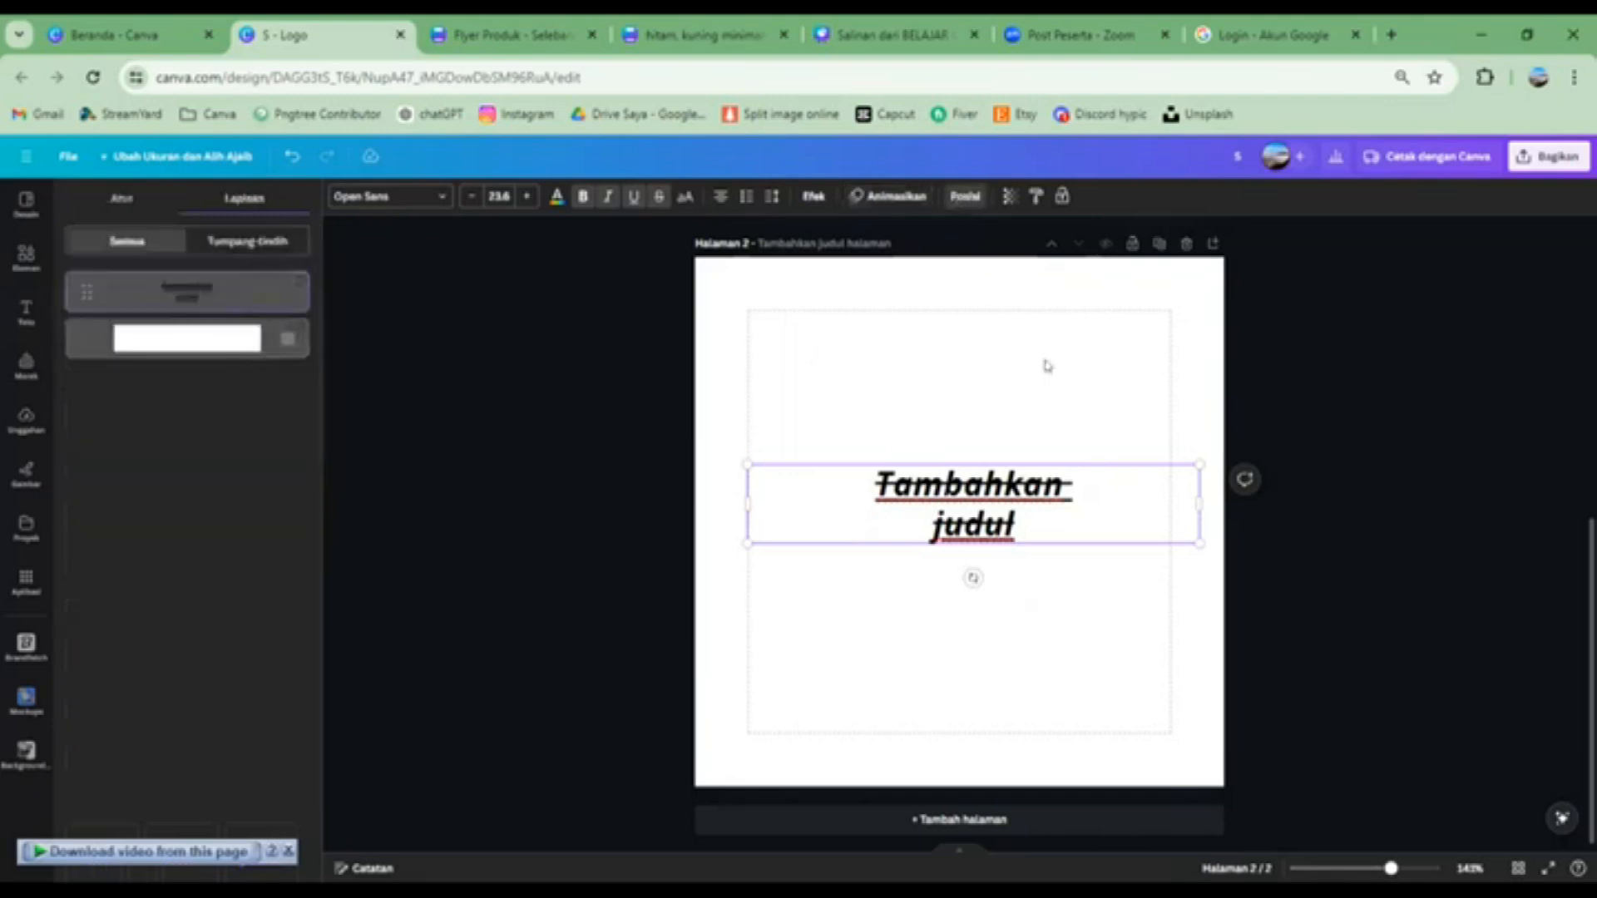
left_click(1008, 196)
mouse_move(965, 265)
left_mouse_down()
mouse_move(912, 260)
mouse_move(970, 260)
left_mouse_up()
left_click(579, 475)
Delete the two-line heading from page 2
left_click(984, 509)
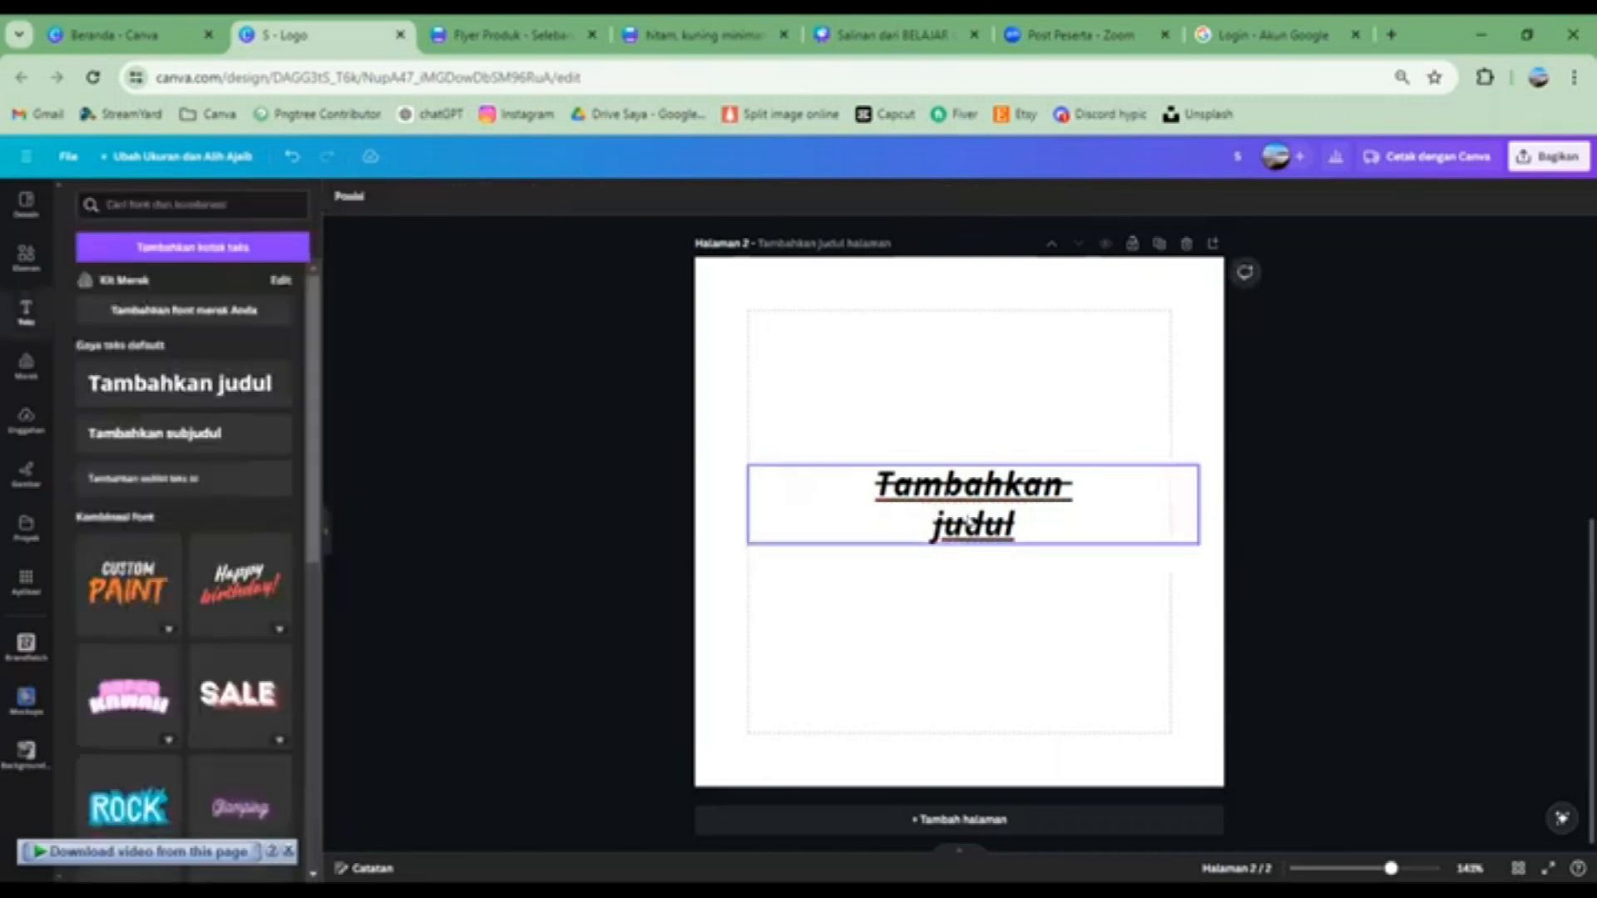
left_click(968, 517)
key("Delete")
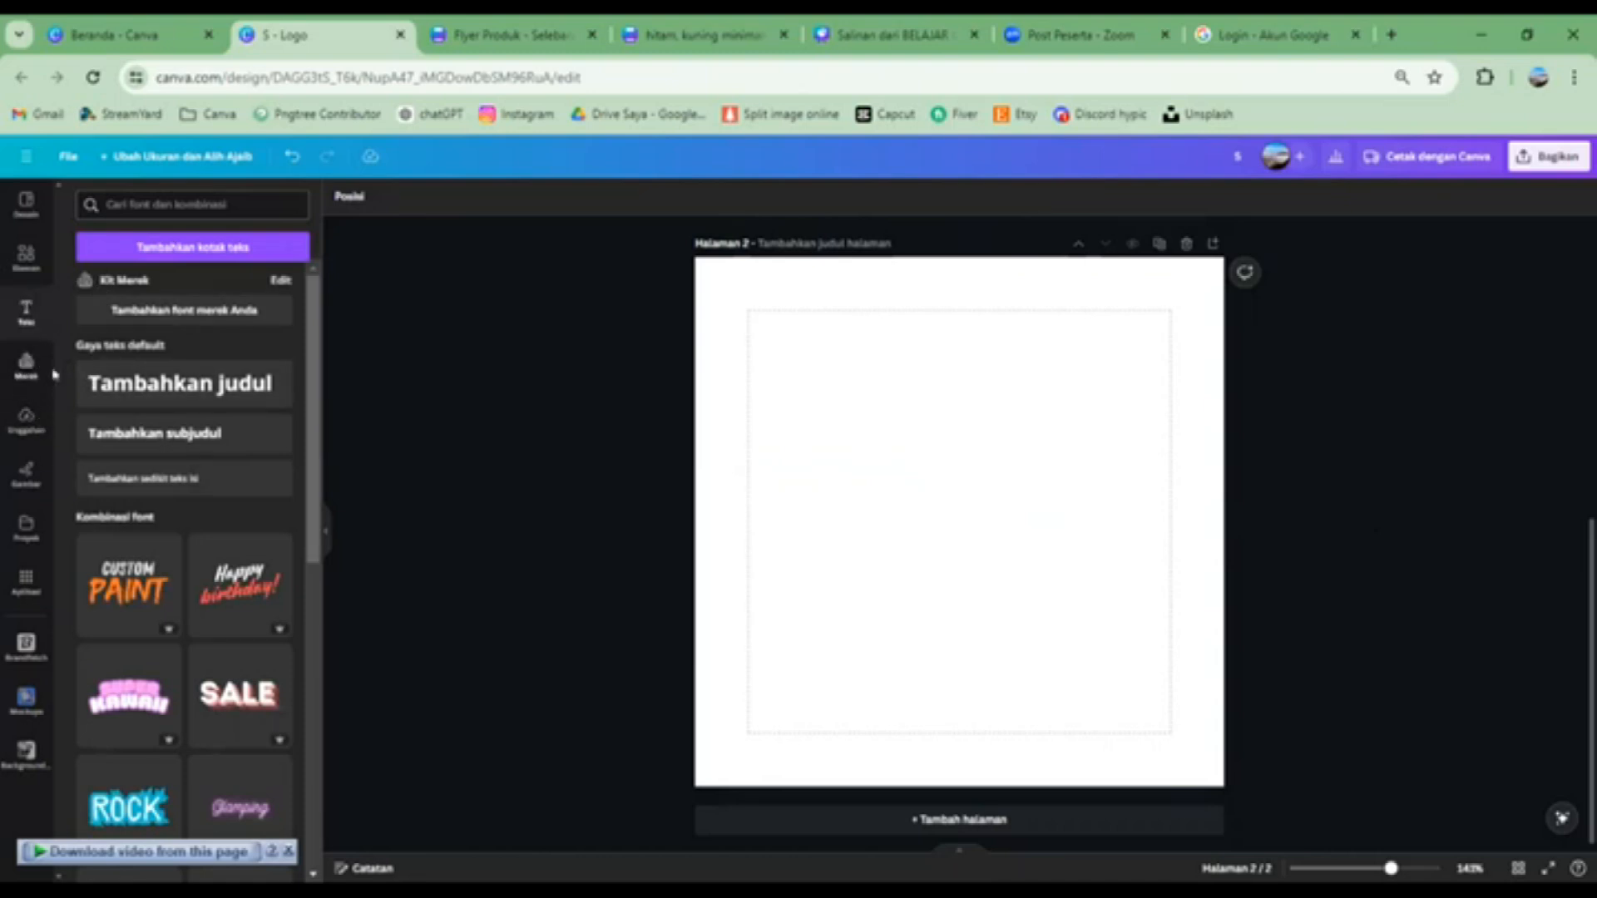
Place the brand kit's logo at a small size in the upper-left corner of page 2
left_click(26, 366)
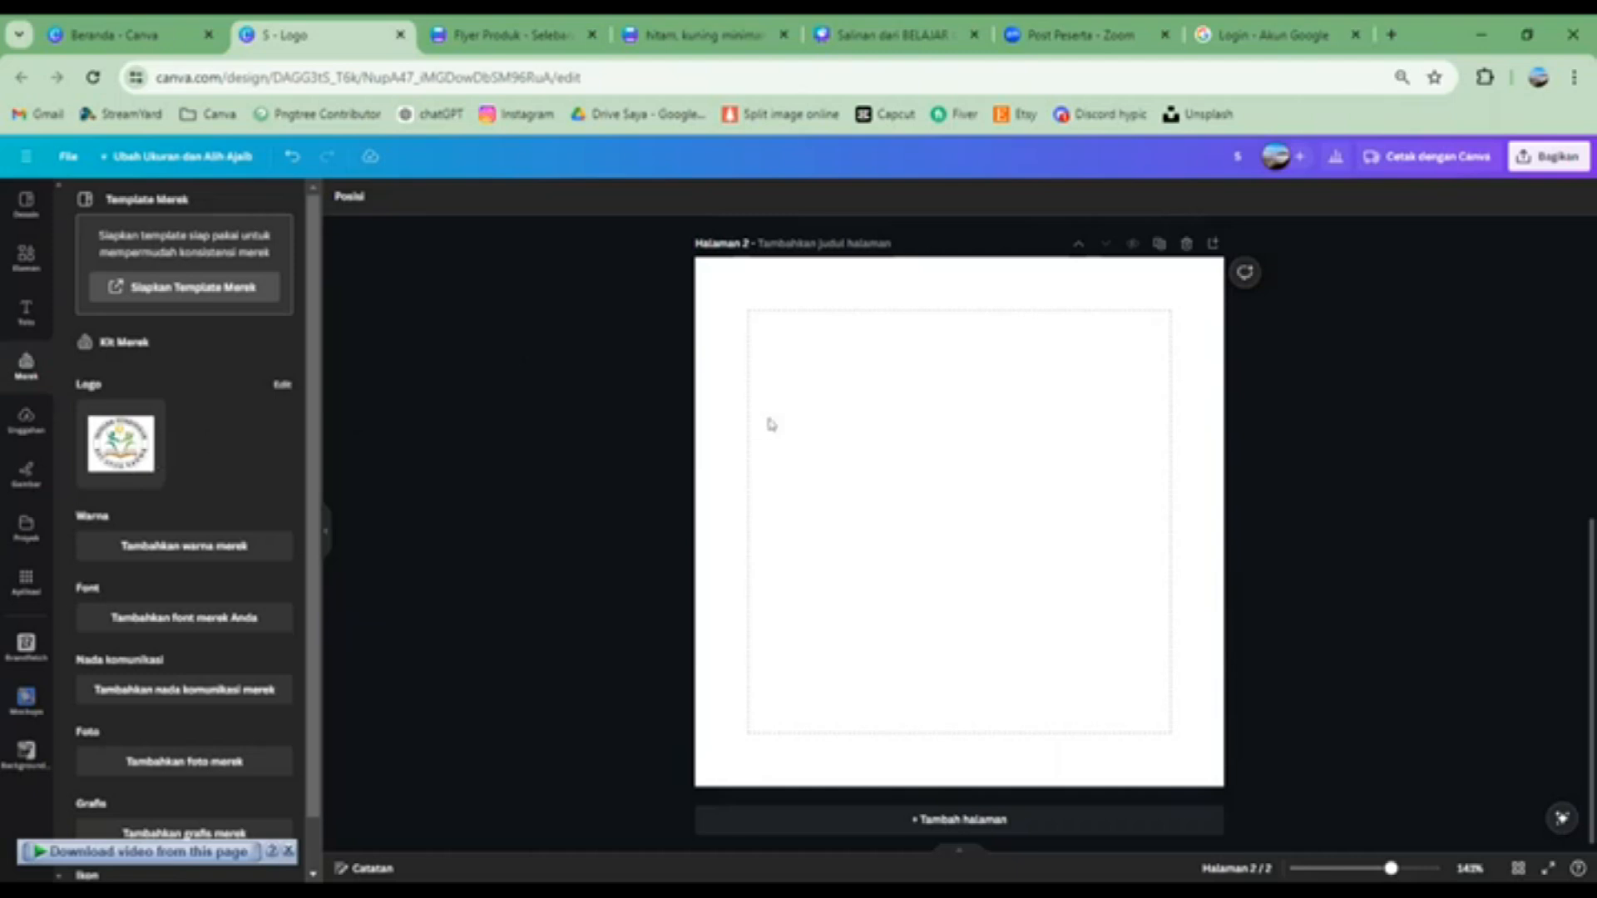
left_click_drag(1128, 666, 779, 333)
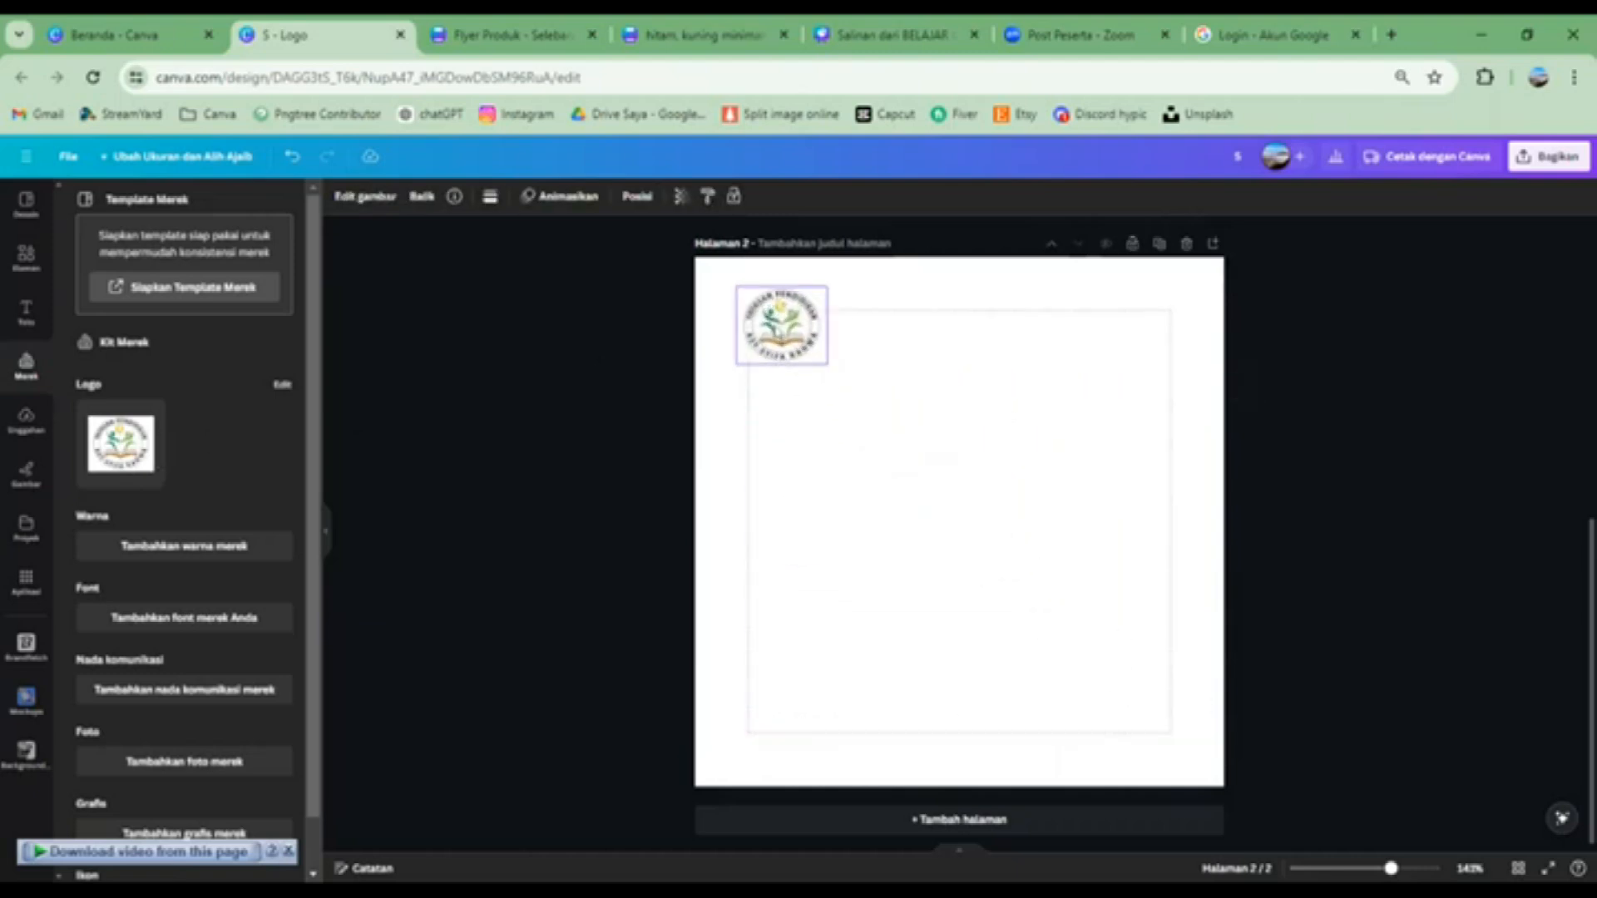
Add a muted reddish-brown solid colour to the brand kit's colour palette
left_click(148, 545)
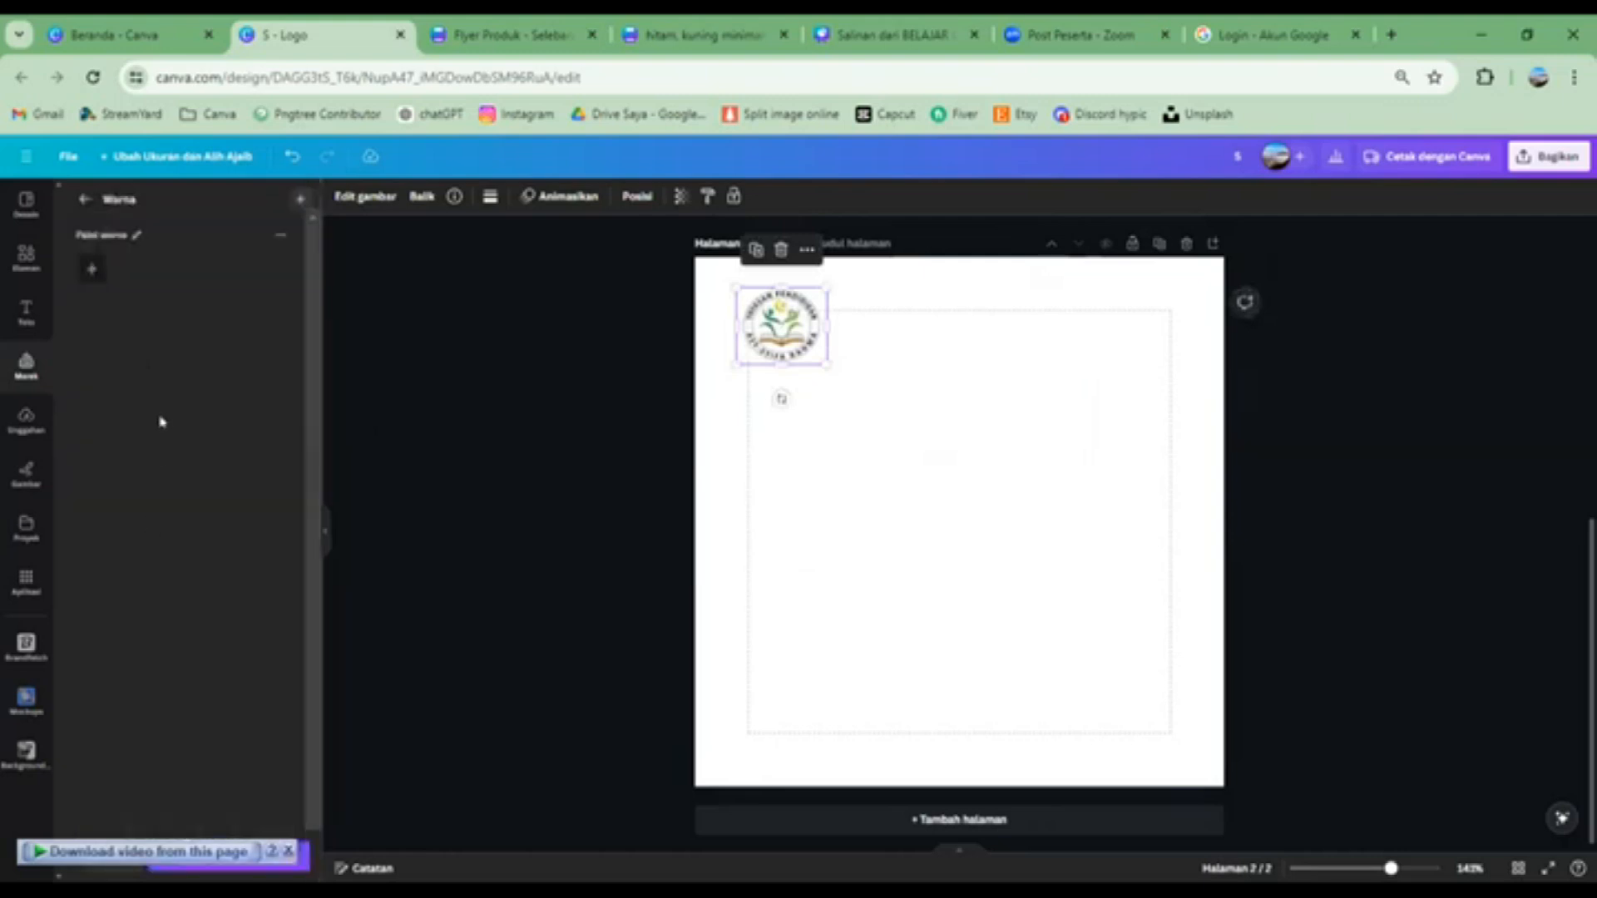
left_click(91, 268)
left_click_drag(197, 433, 159, 421)
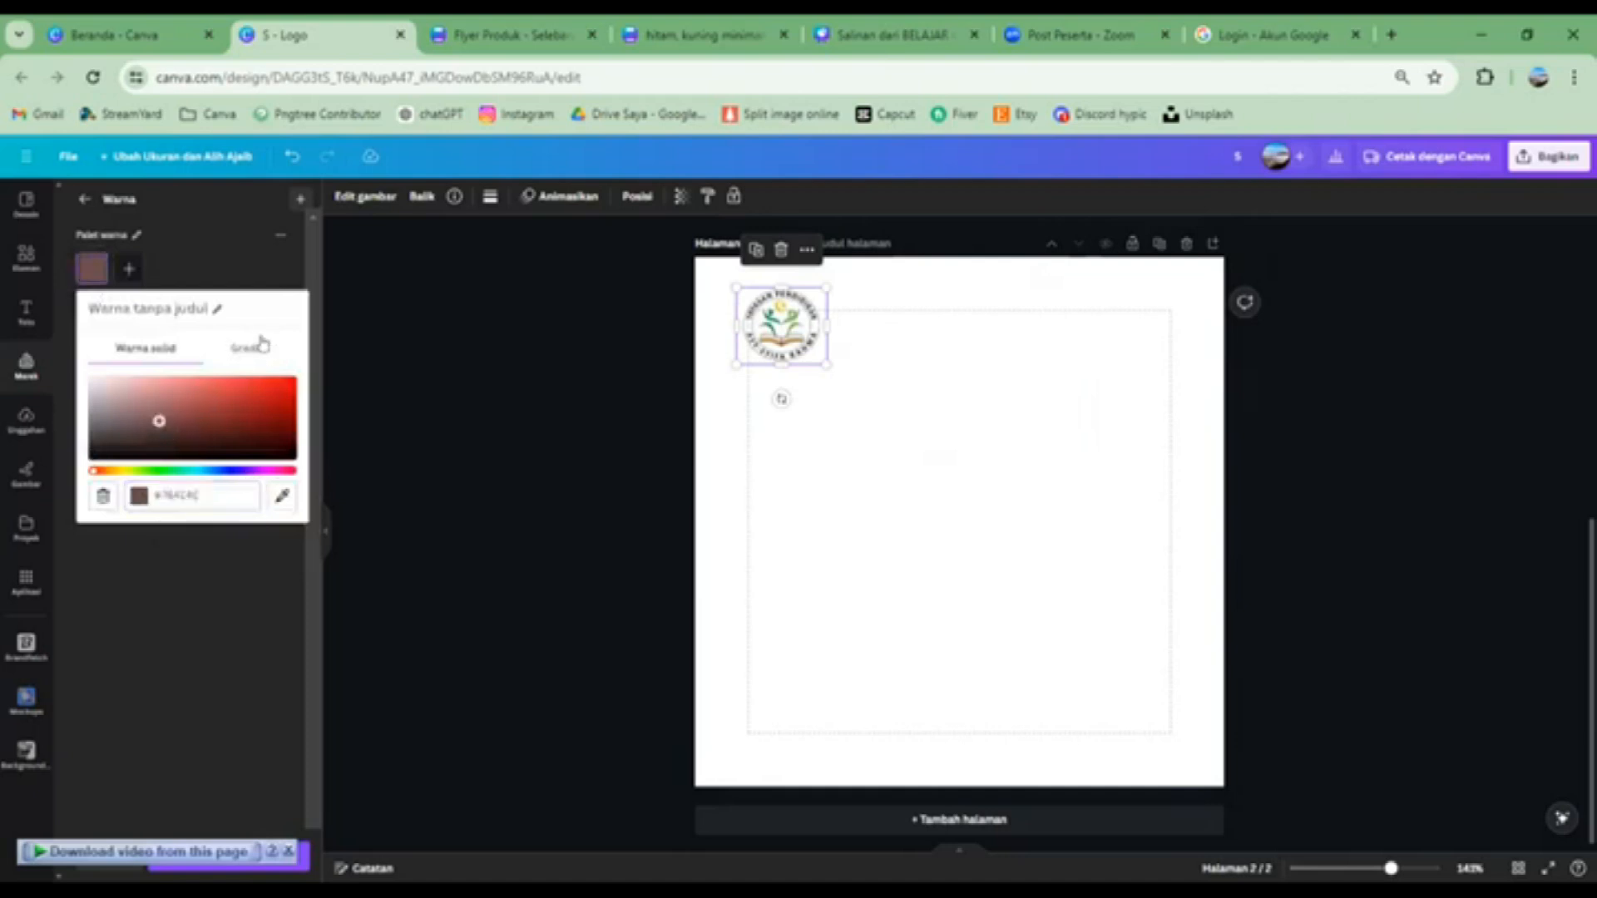
left_click(197, 252)
Add a muted teal solid colour beside the brown one, save the palette and return to the brand kit overview
left_click(126, 267)
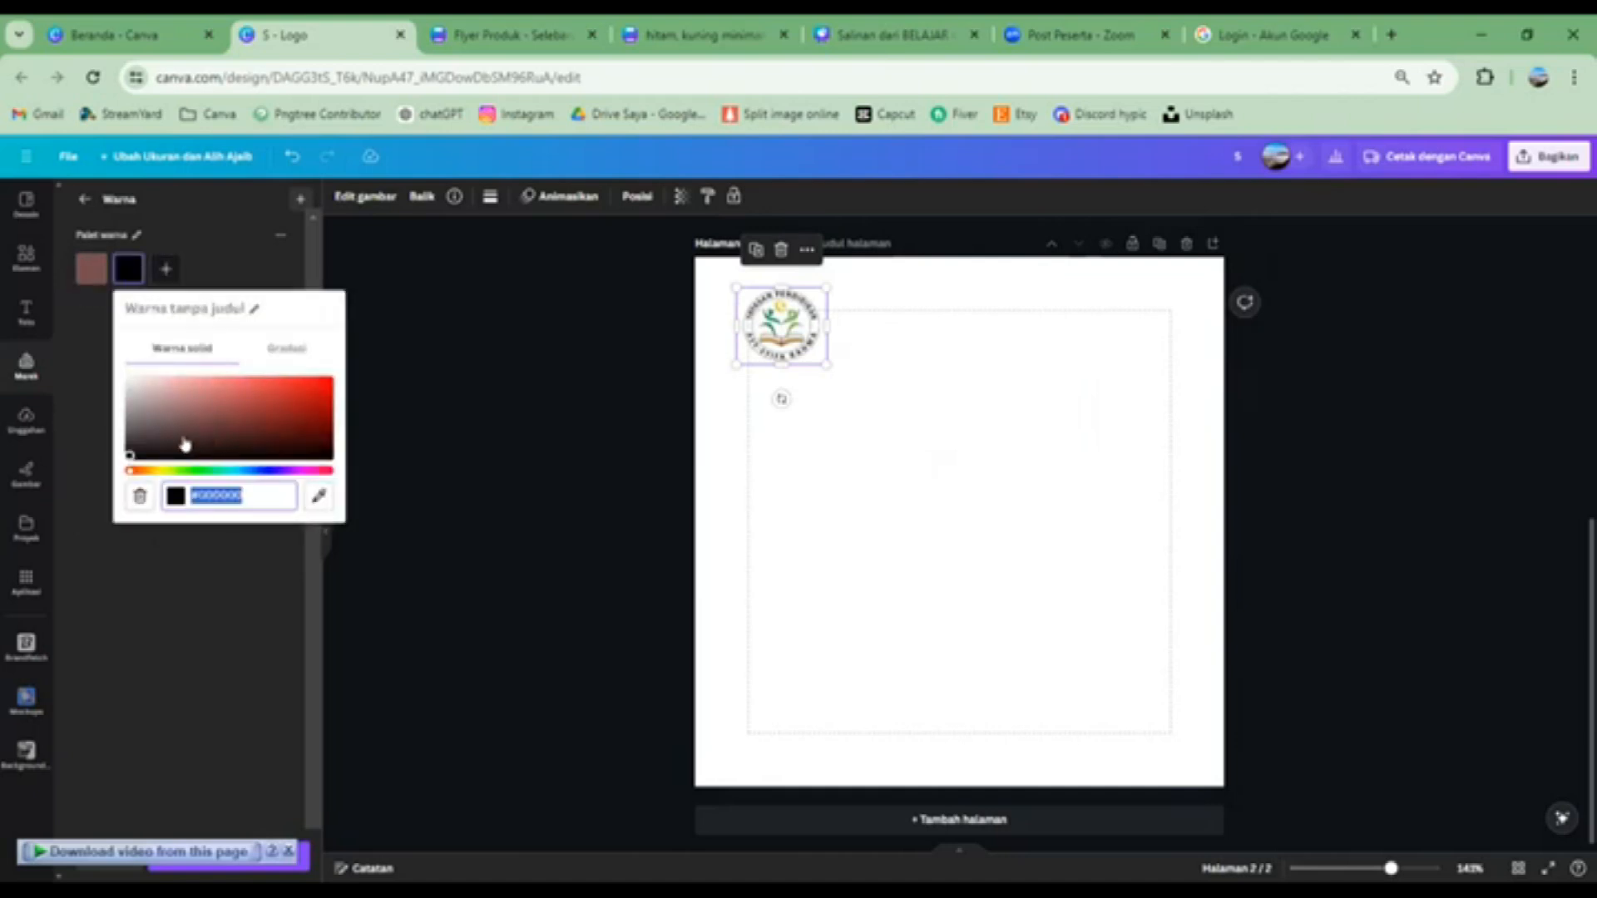
left_click(220, 473)
left_click(232, 406)
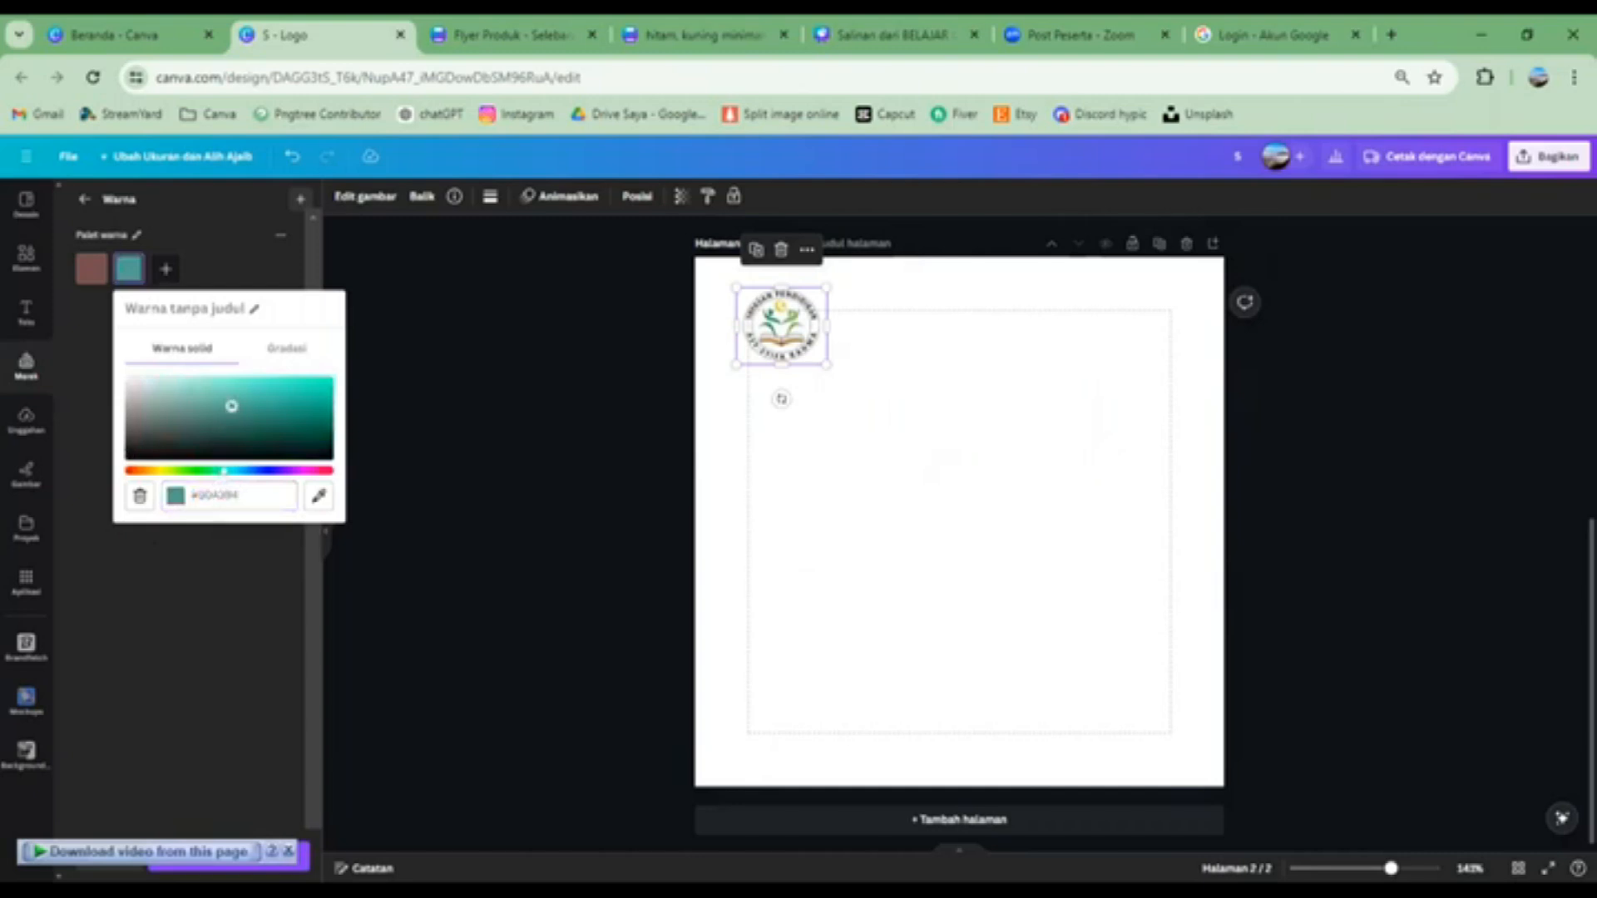
left_click(215, 266)
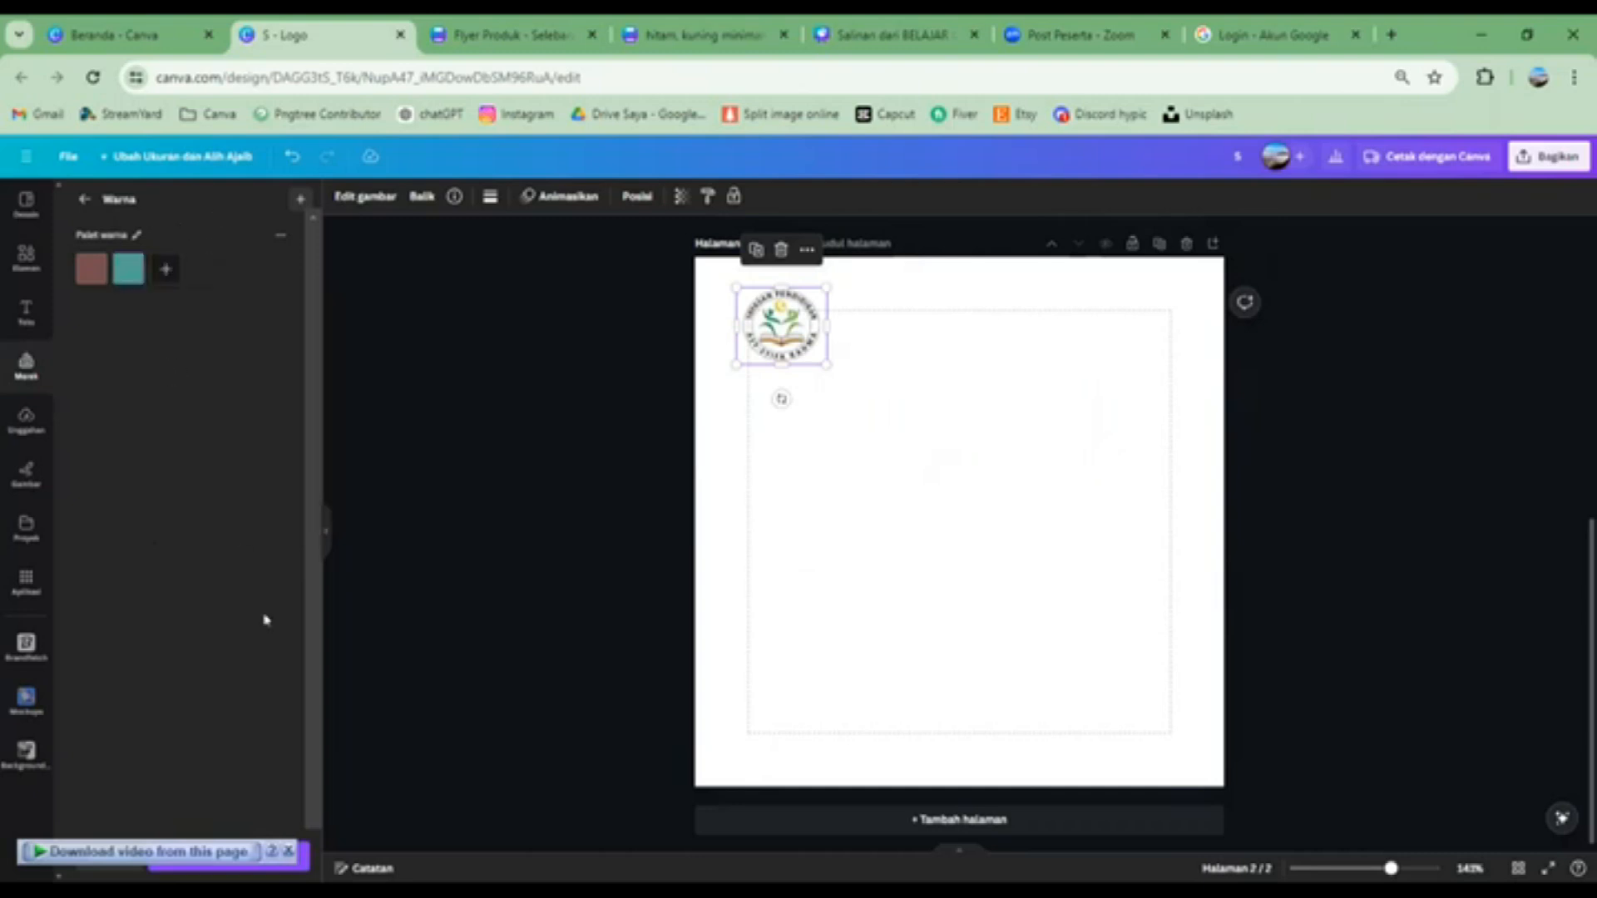
left_click(267, 855)
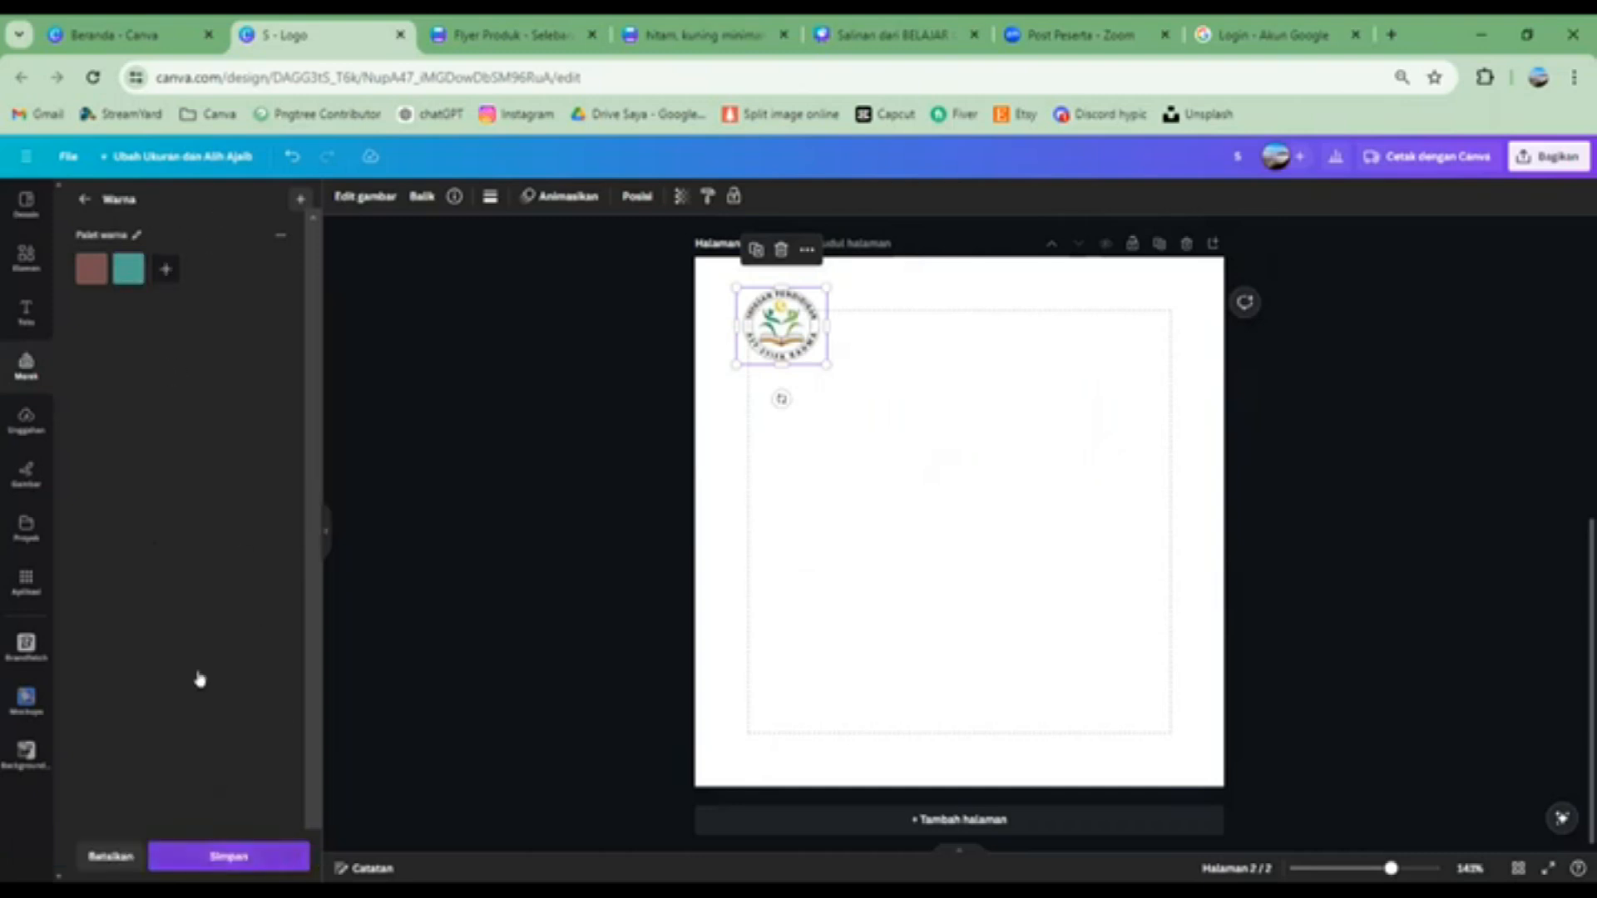
left_click(917, 573)
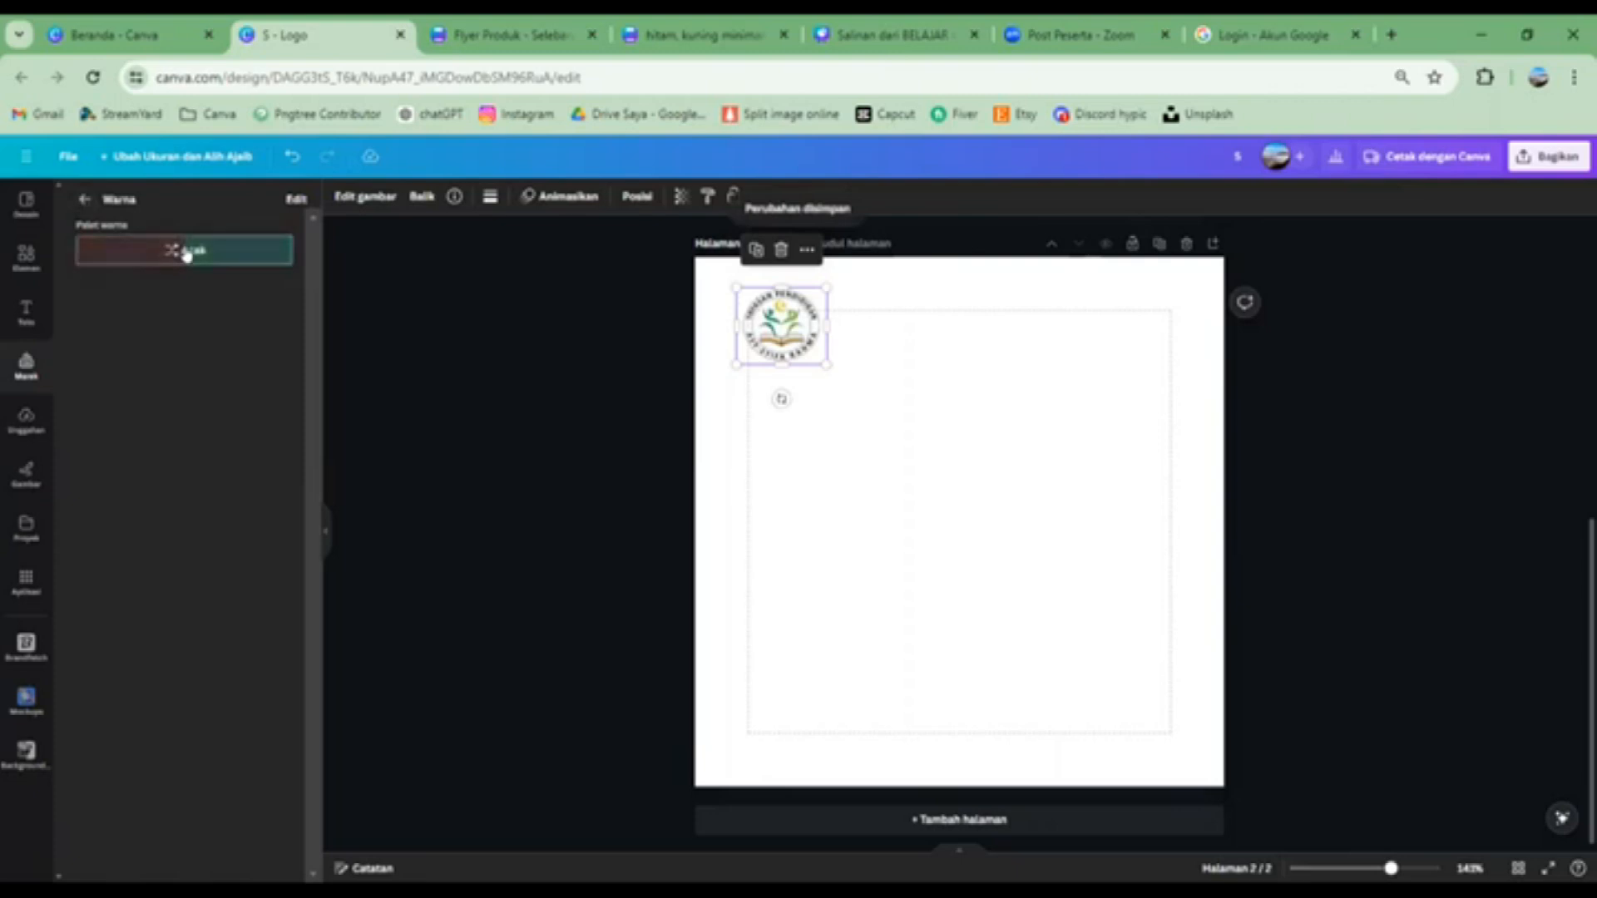
left_click(85, 200)
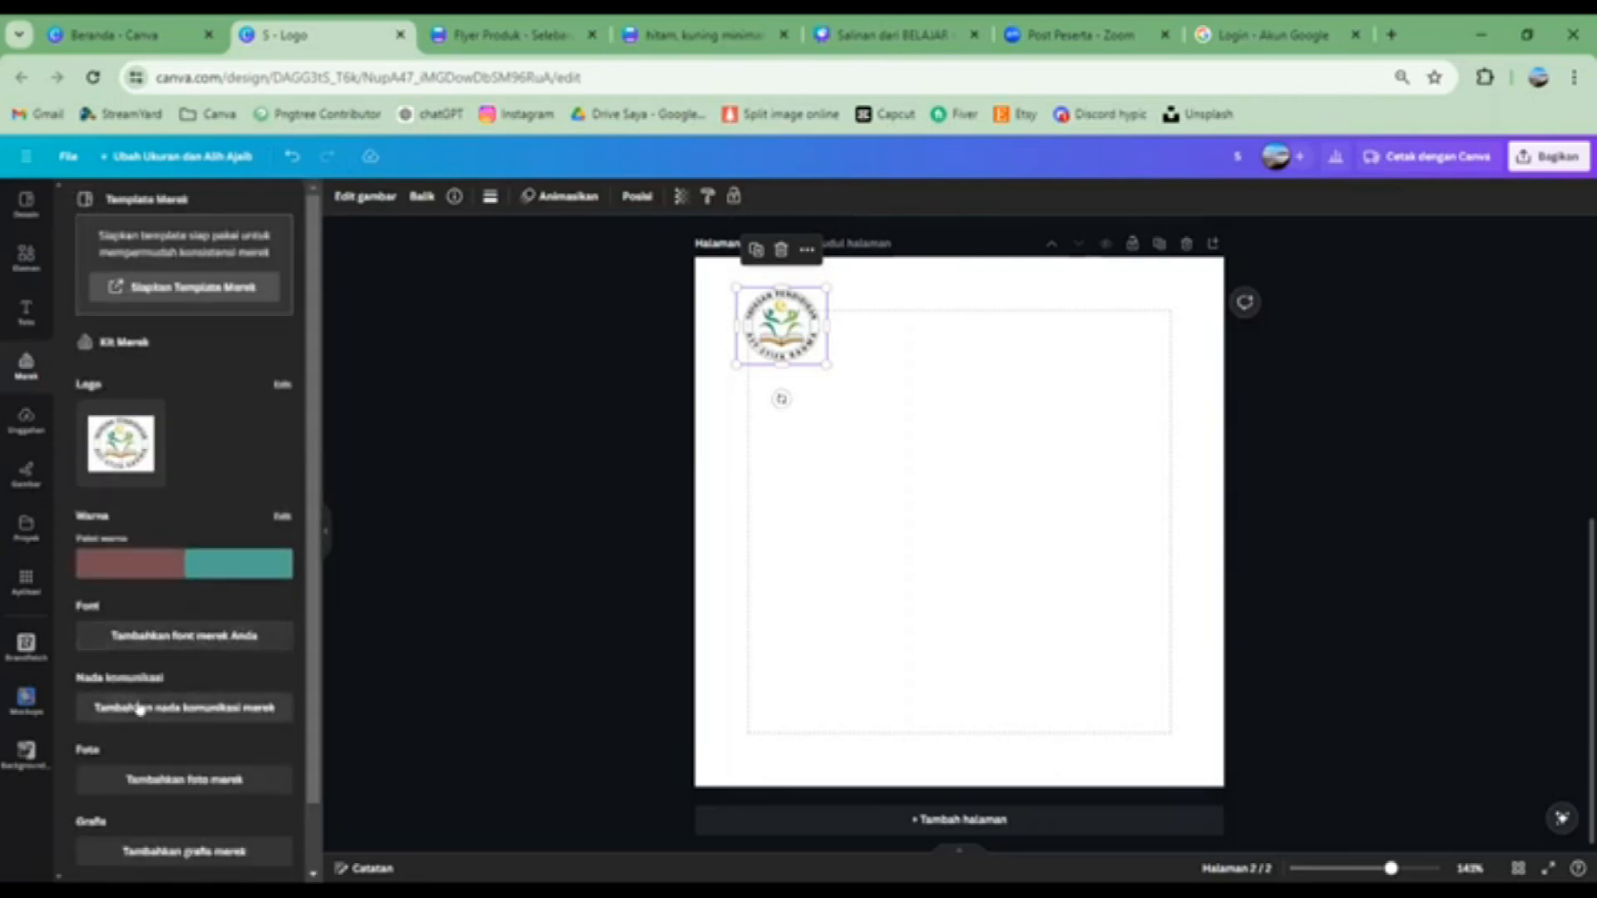
scroll(213, 701, "down", 1)
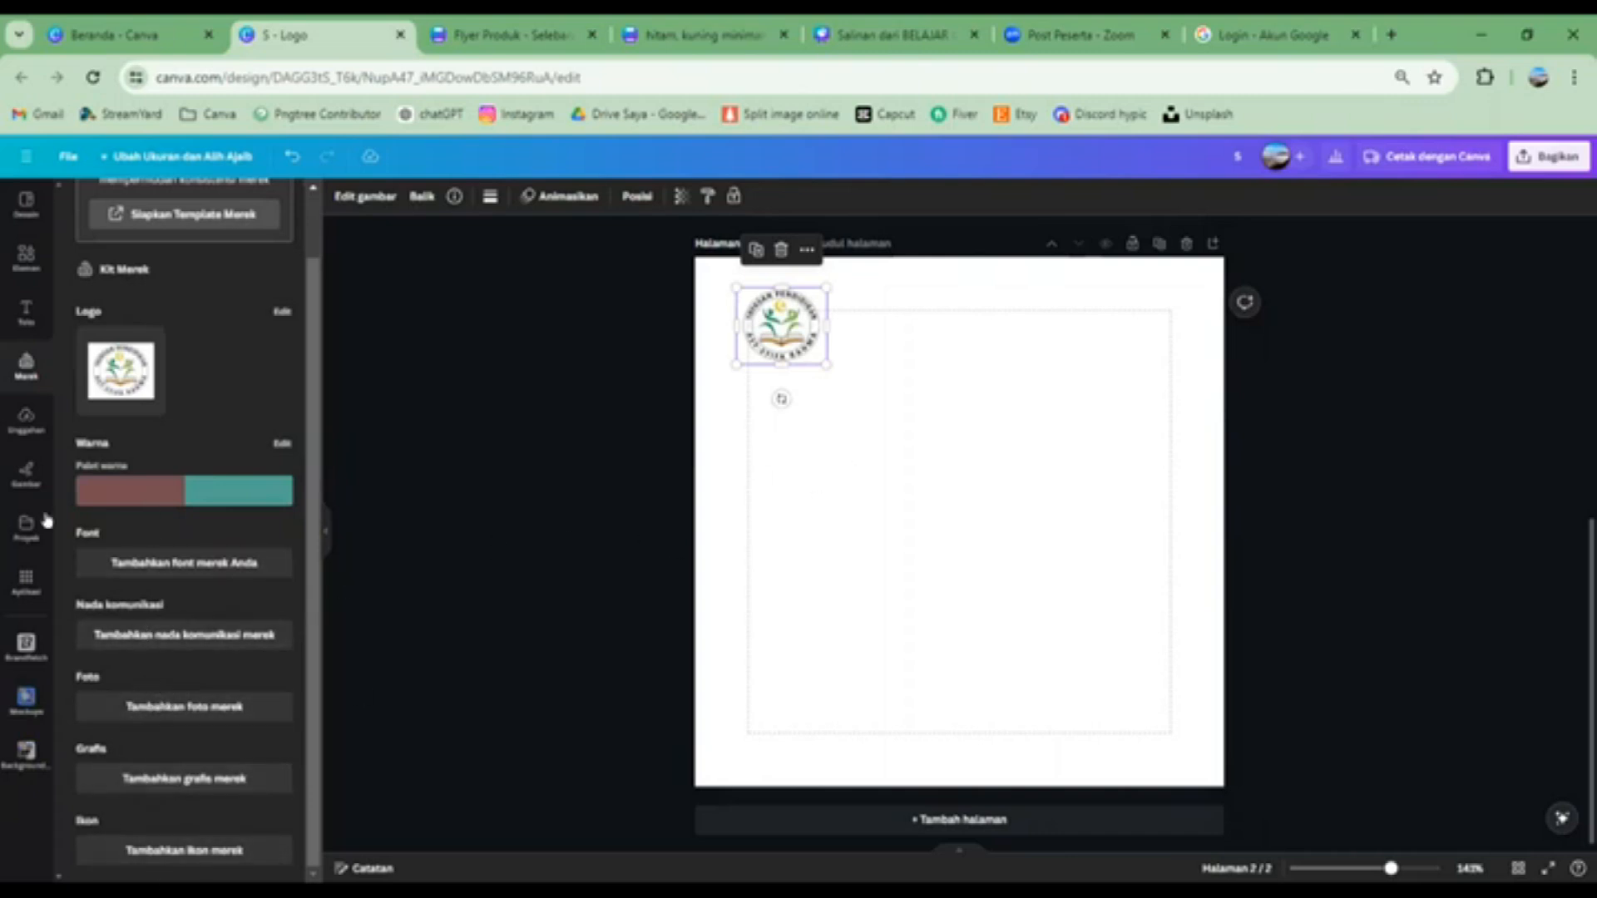
Browse the Downloads folder for a file to upload, leave without choosing one, and look through the uploaded images
left_click(25, 415)
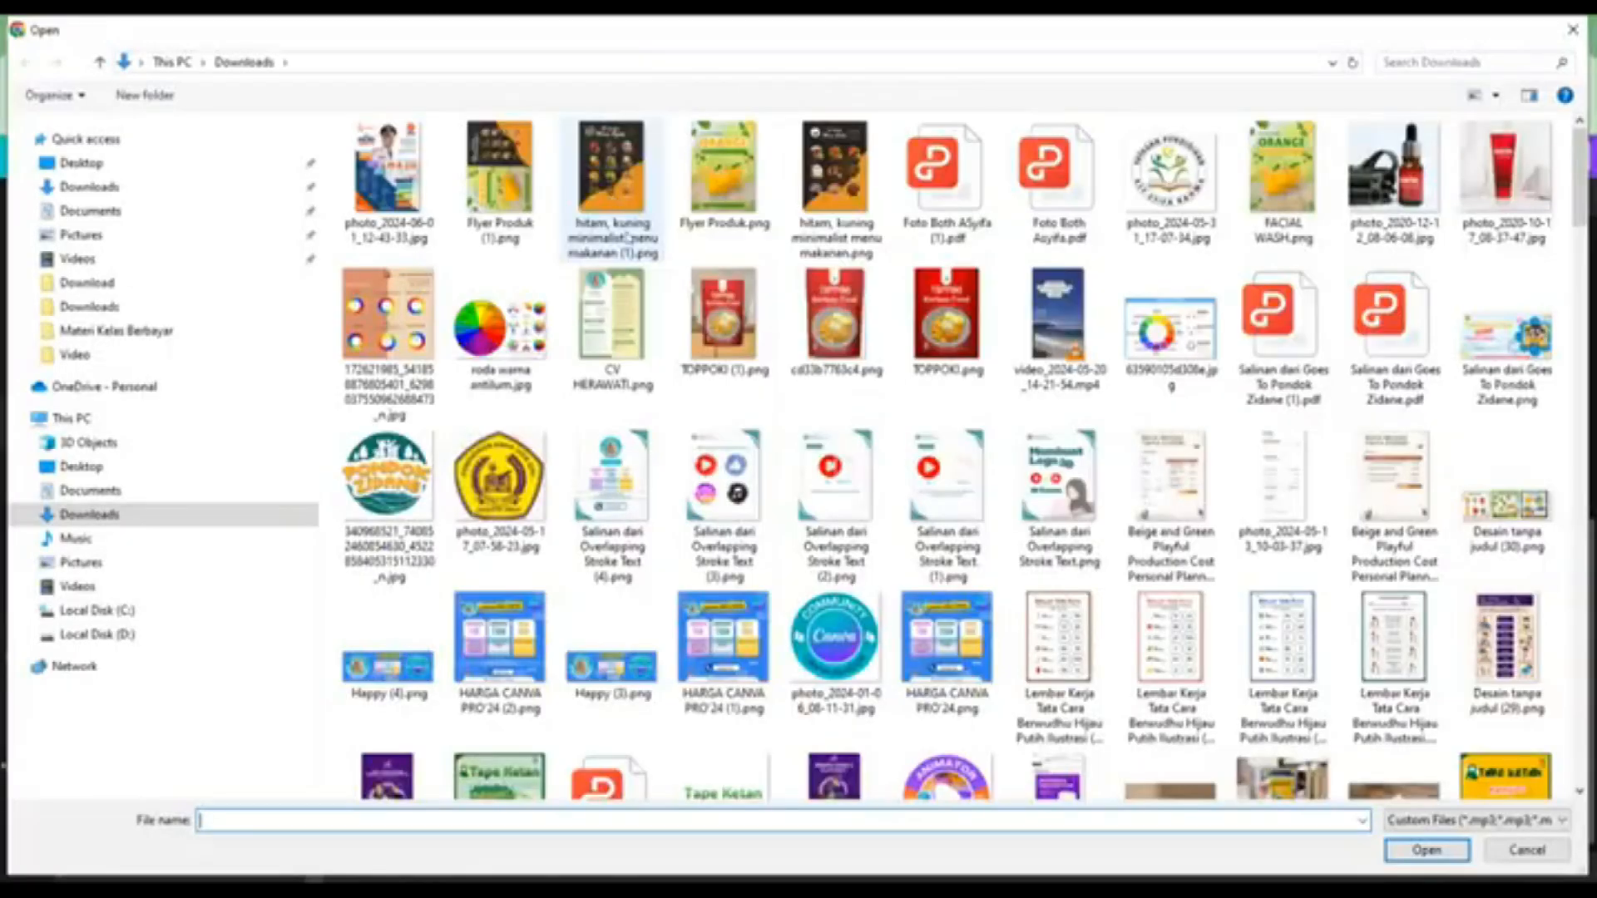
scroll(820, 367, "down", 15)
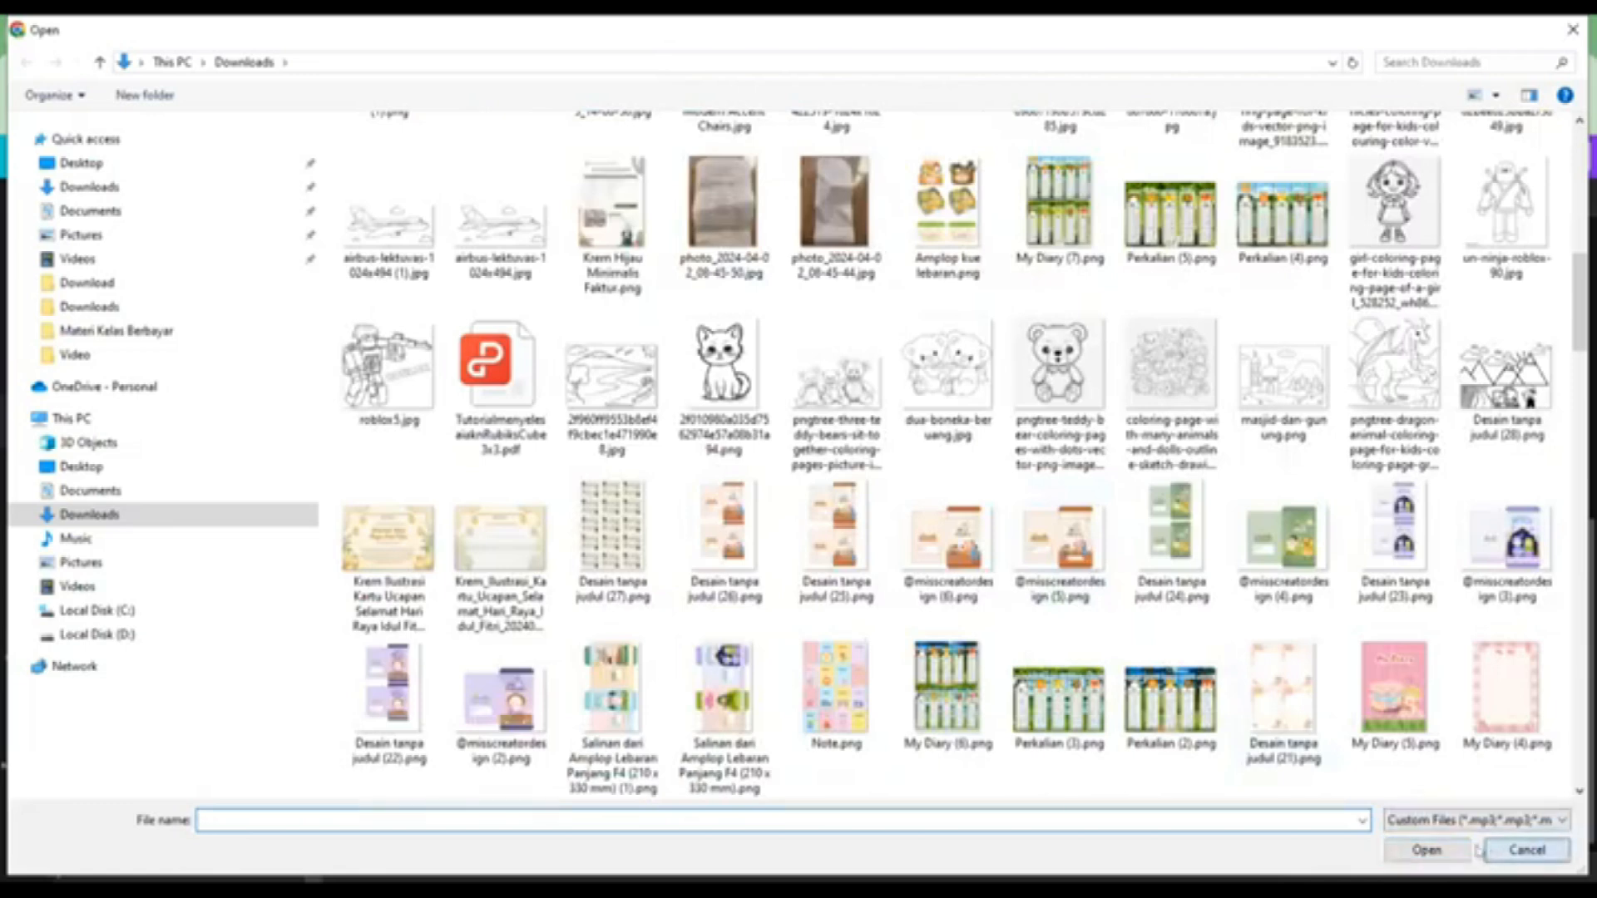
left_click(1528, 850)
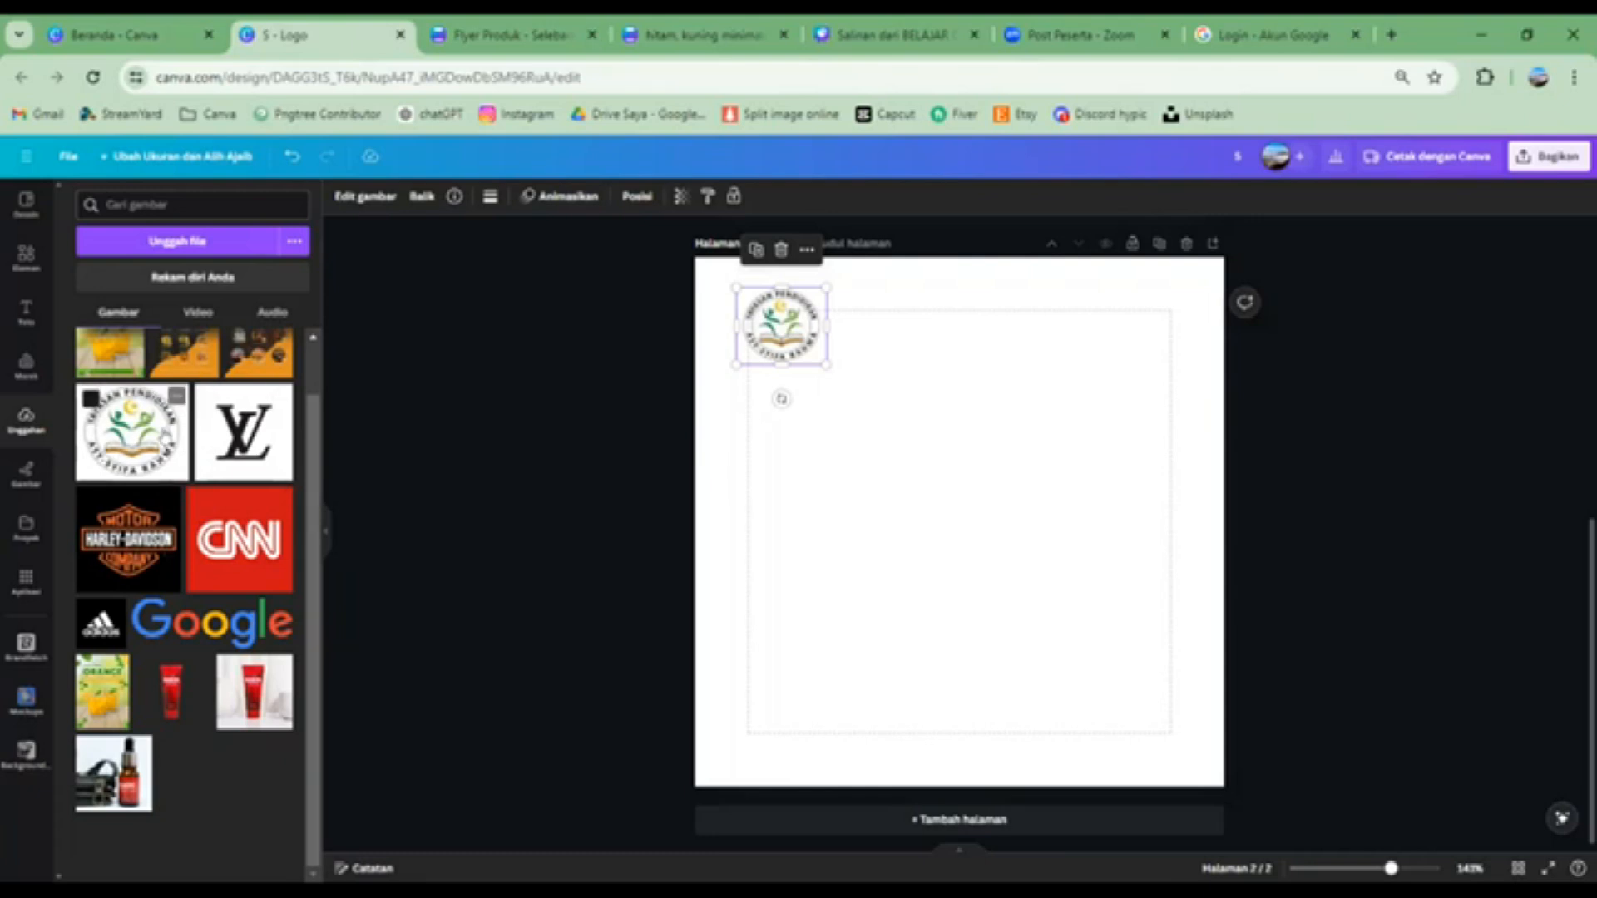
scroll(161, 539, "up", 1)
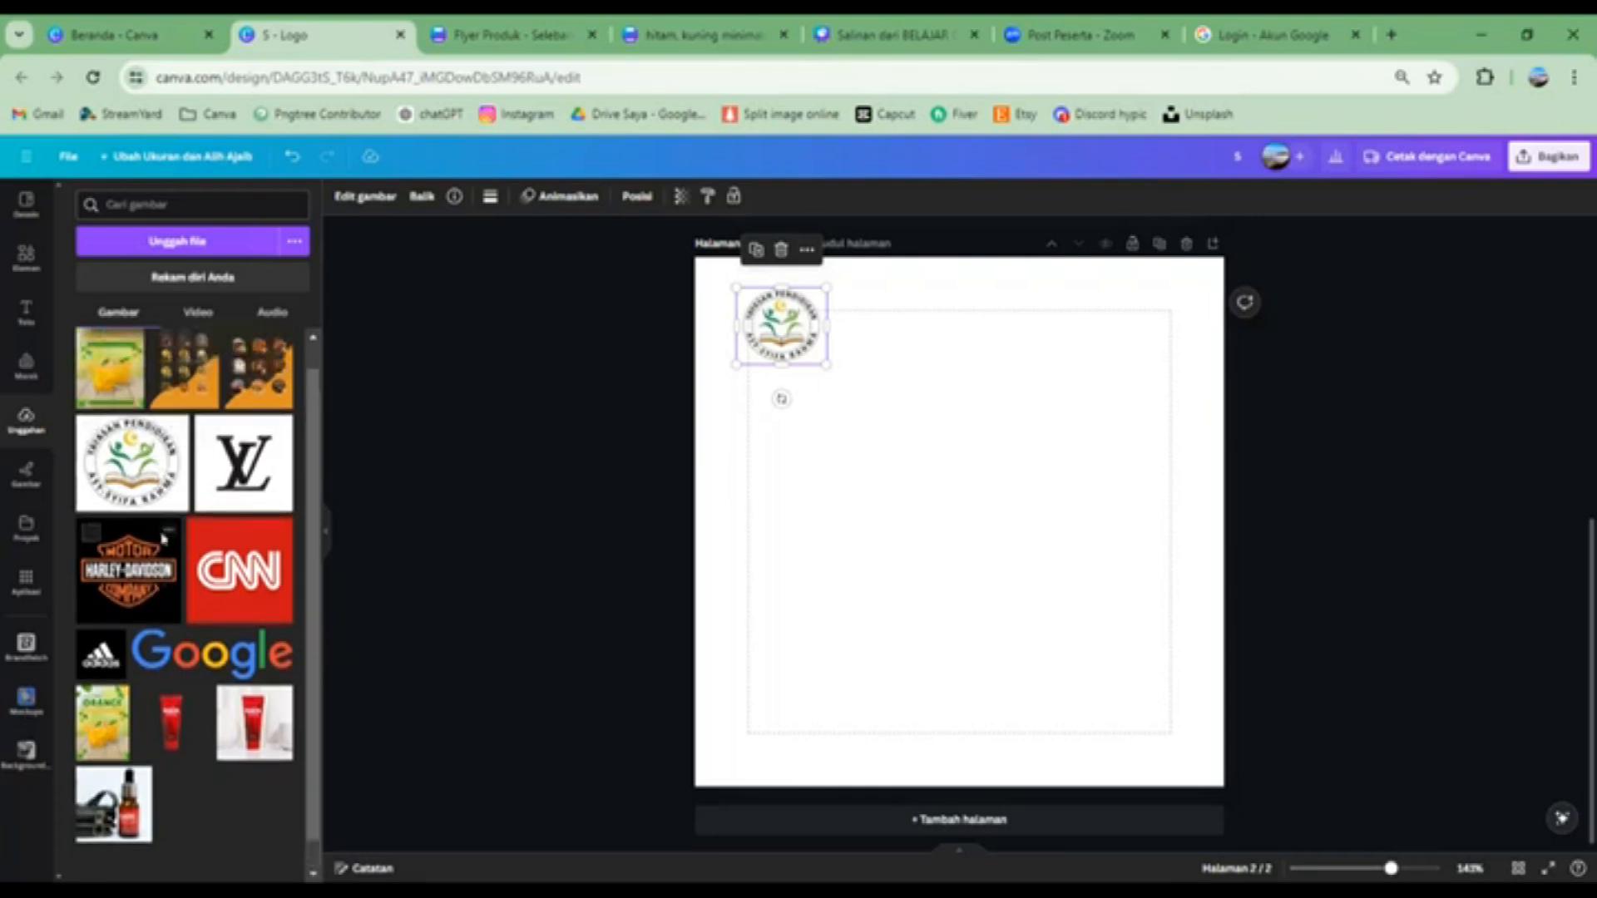
scroll(164, 537, "down", 1)
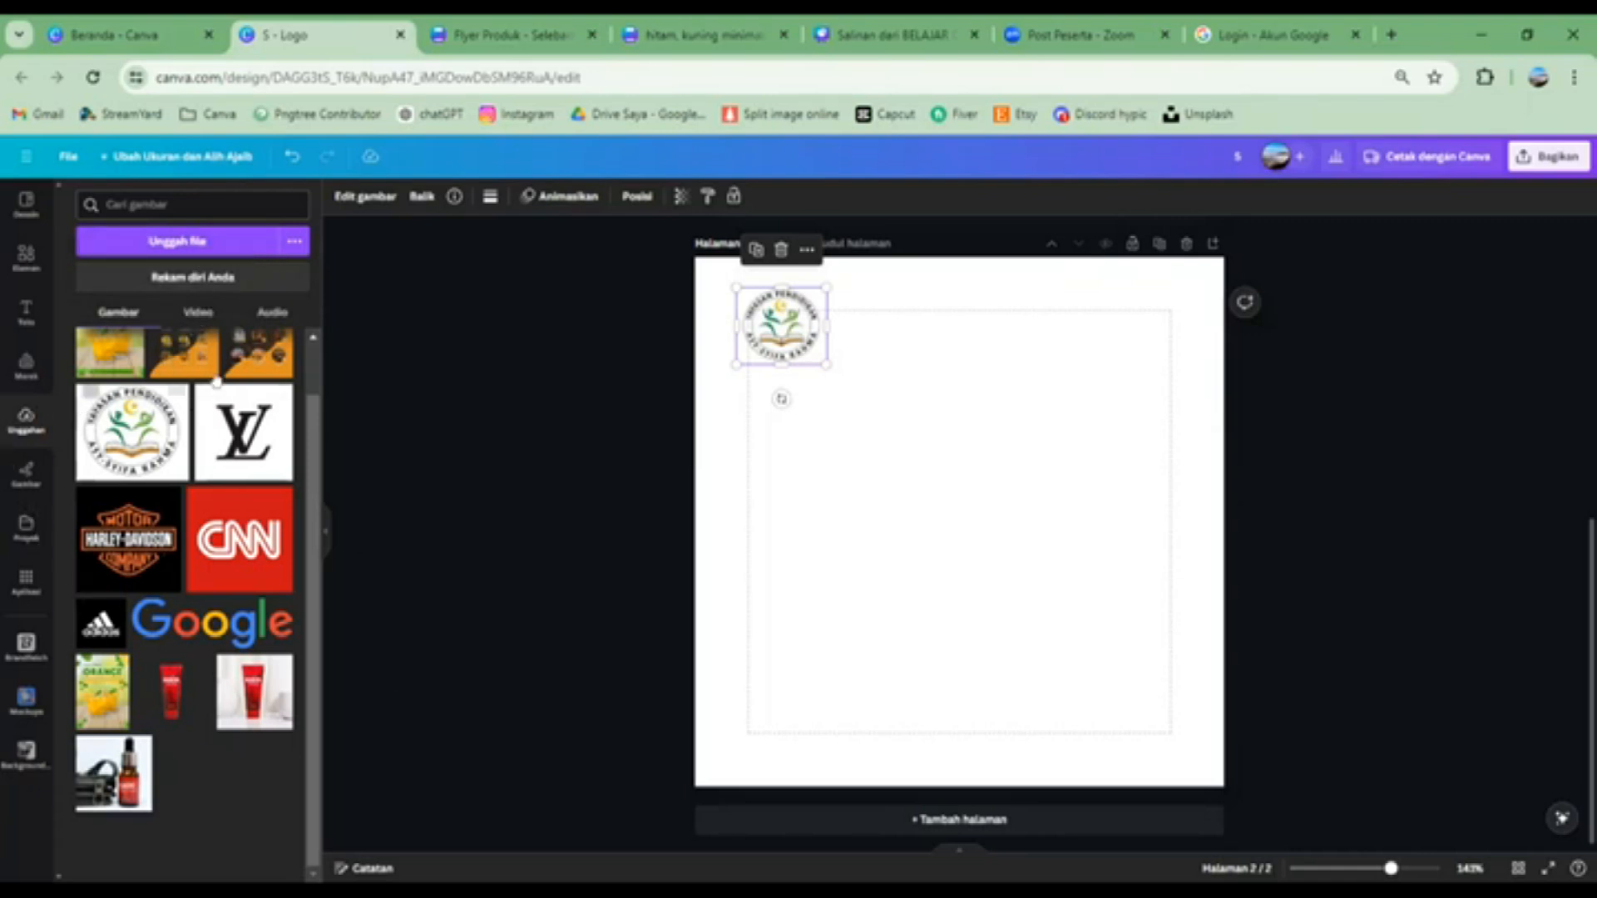
Draw a looping blue pen scribble in the middle of page 2 and view the available pen colours
left_click(33, 466)
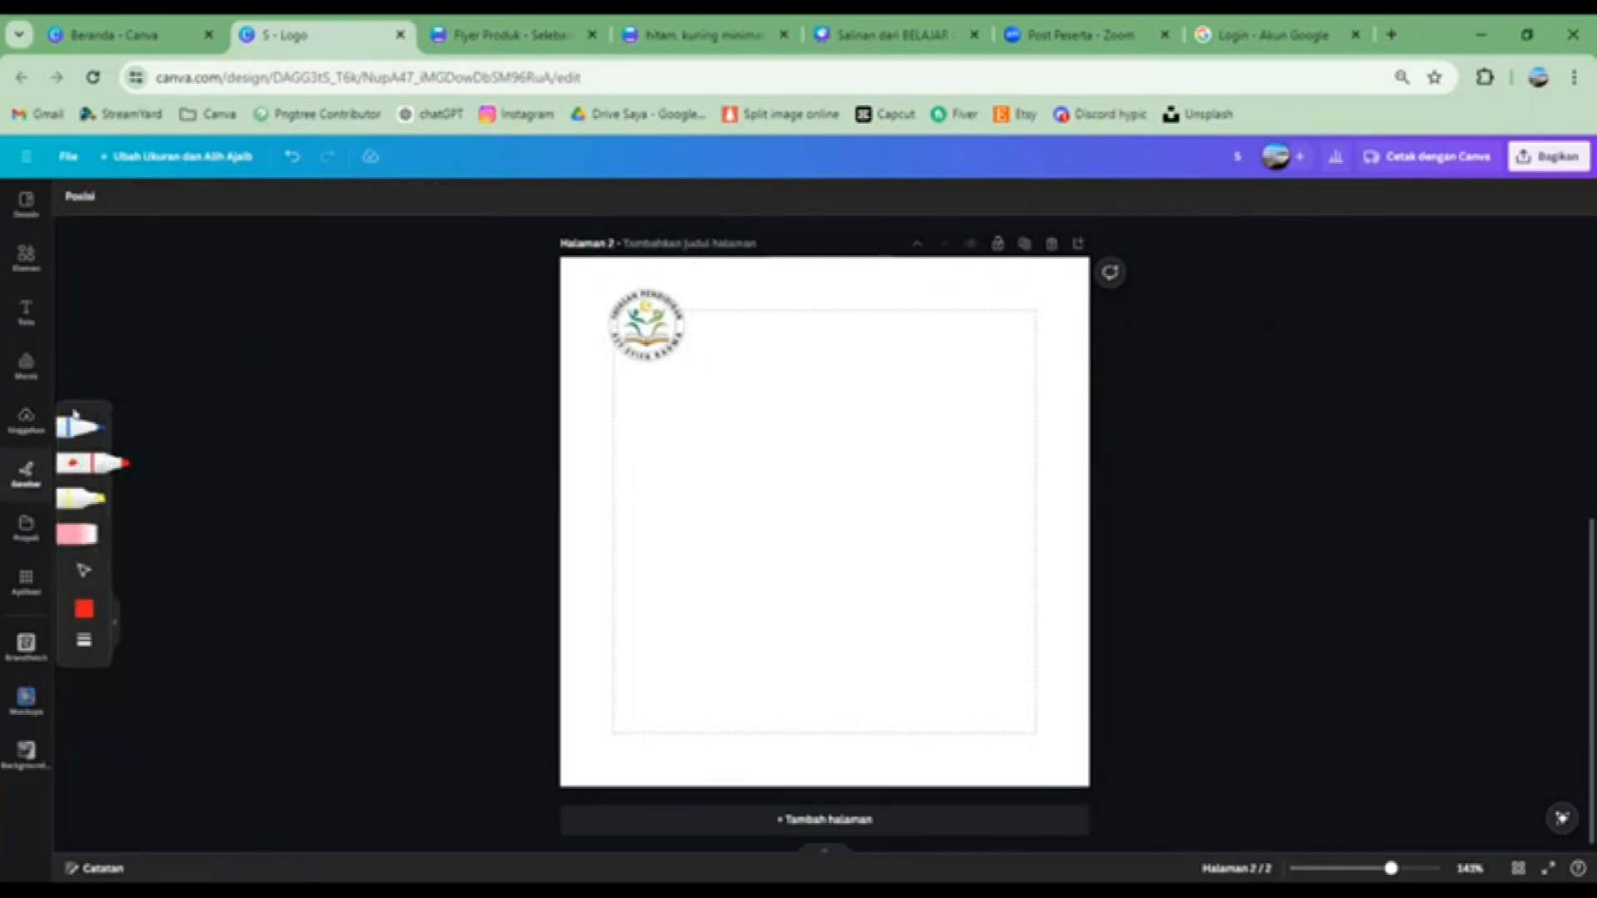
left_click(91, 427)
mouse_move(791, 410)
left_mouse_down()
mouse_move(813, 510)
mouse_move(781, 596)
mouse_move(834, 505)
mouse_move(848, 545)
left_mouse_up()
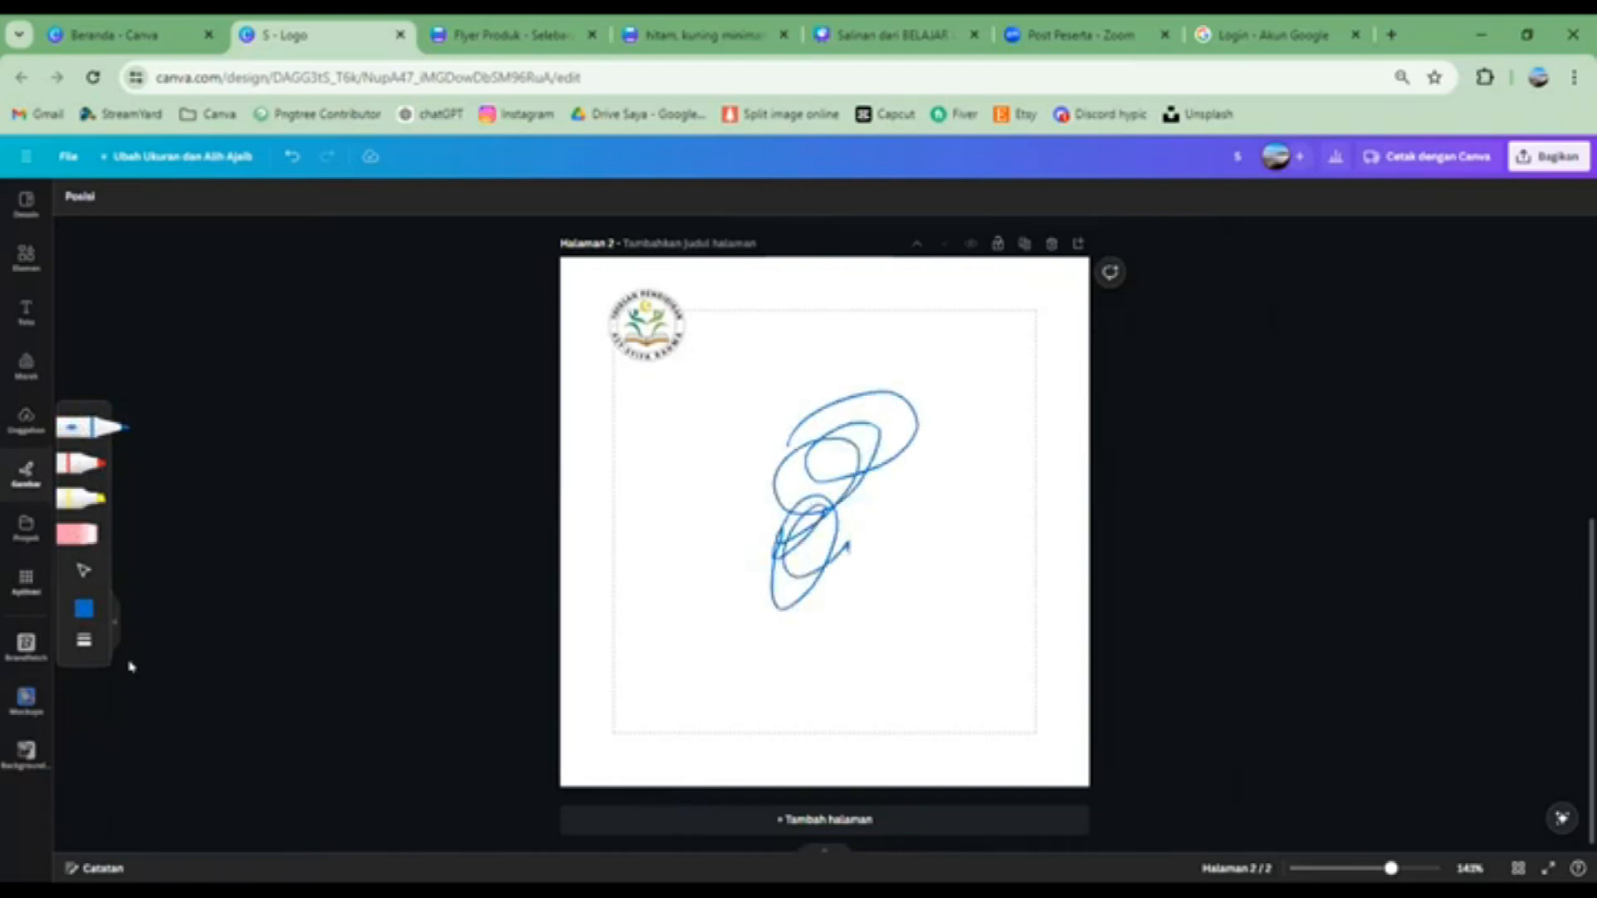
left_click(83, 609)
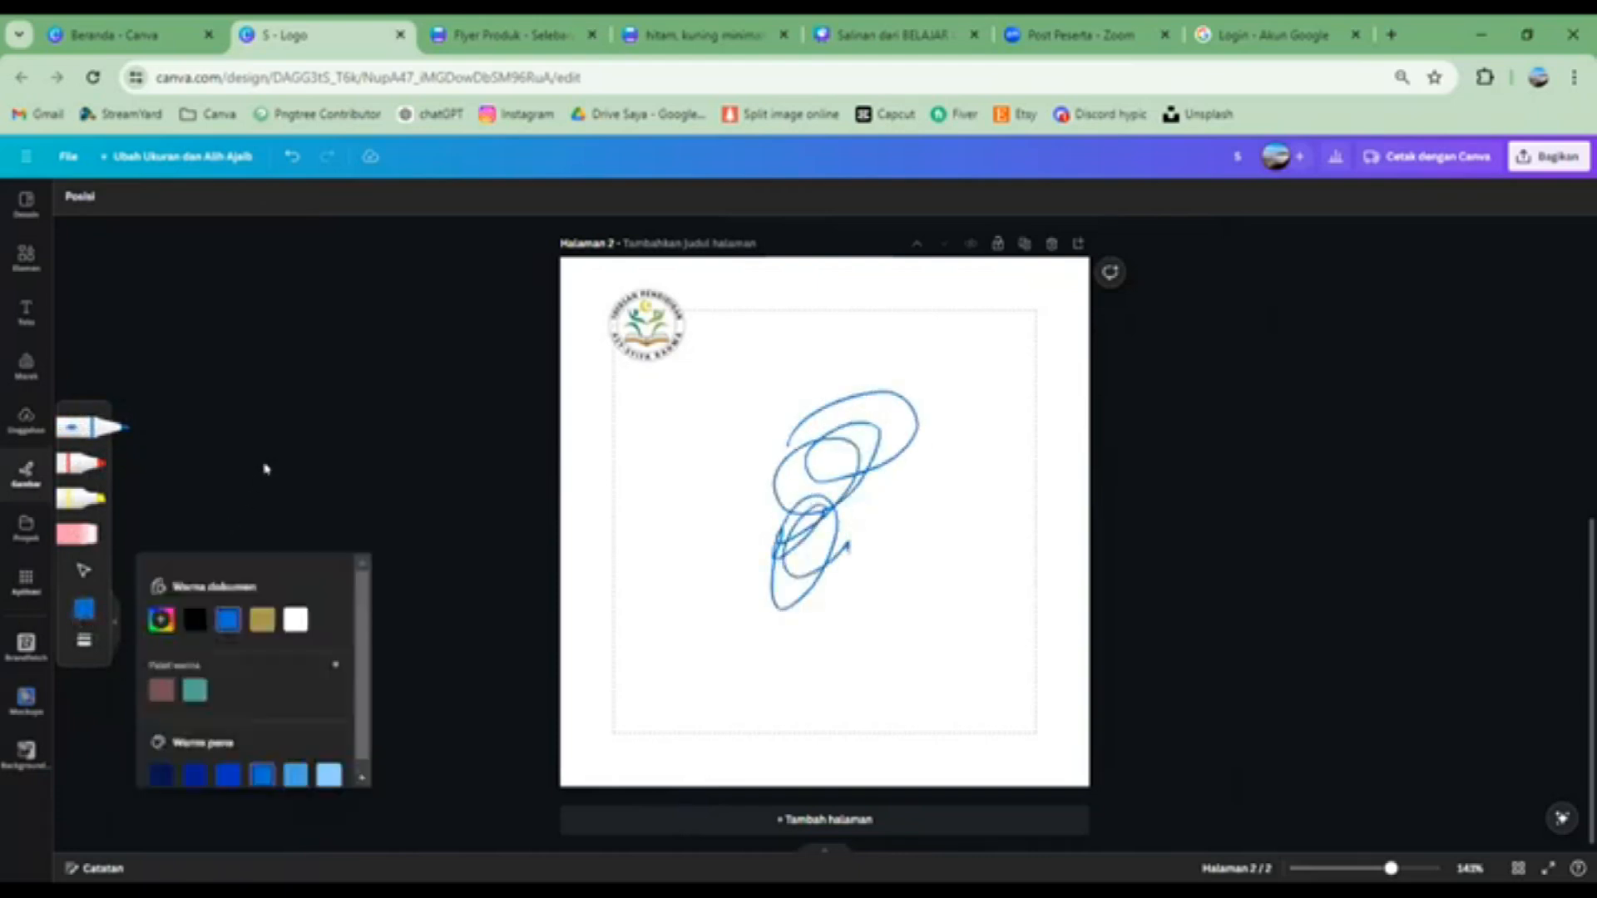
left_click(352, 442)
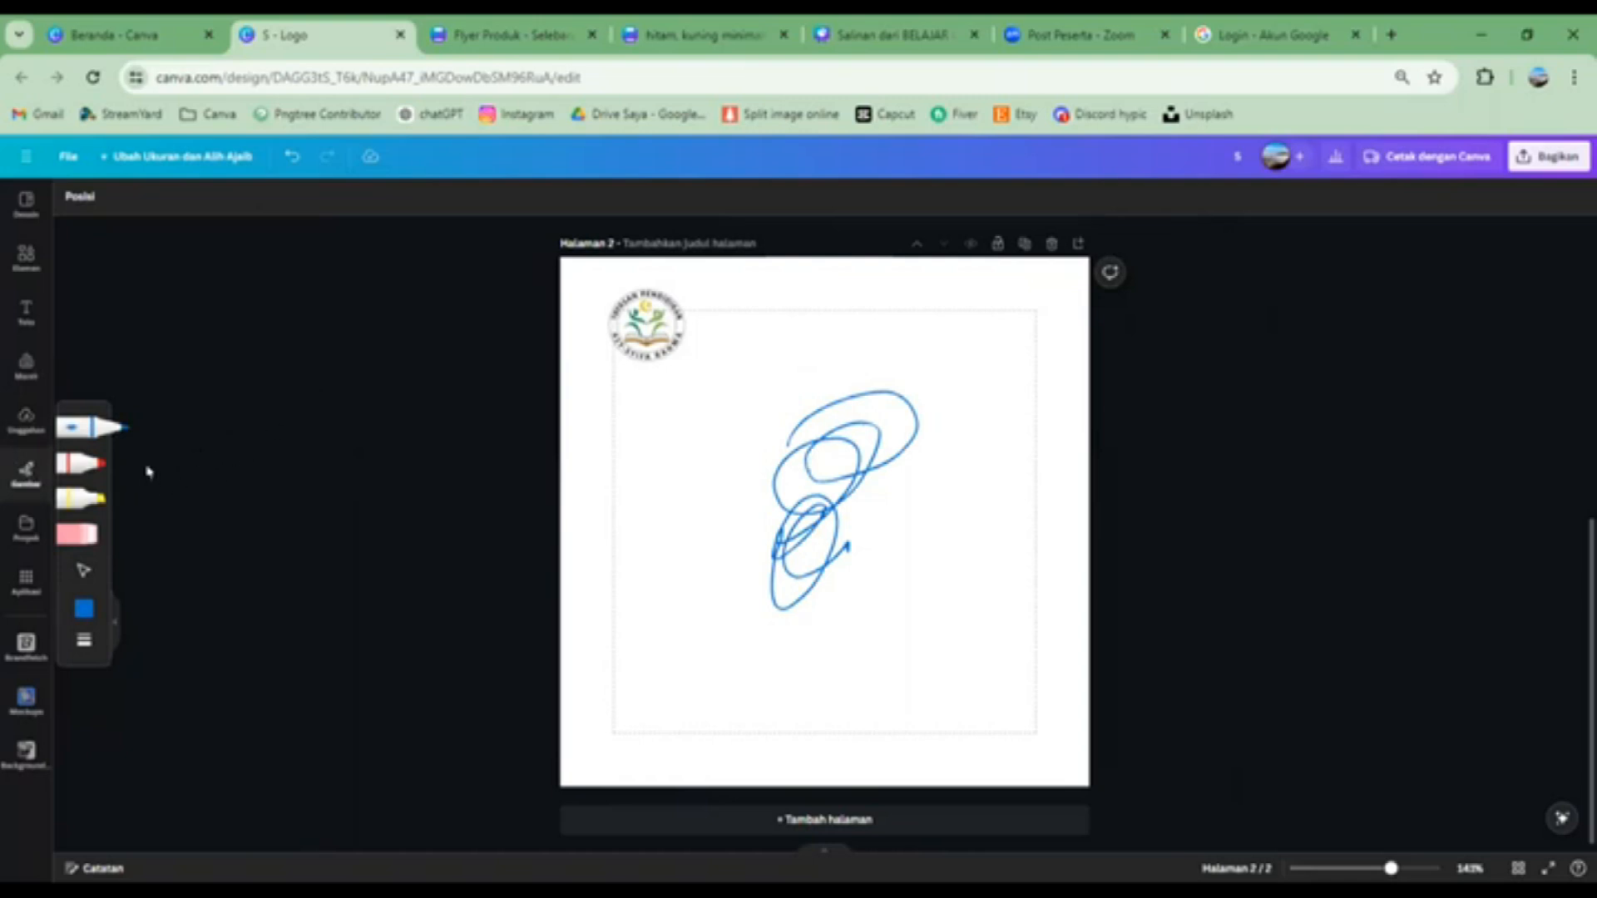
Delete the blue pen scribble from page 2
left_click(84, 571)
left_click(802, 468)
key("Delete")
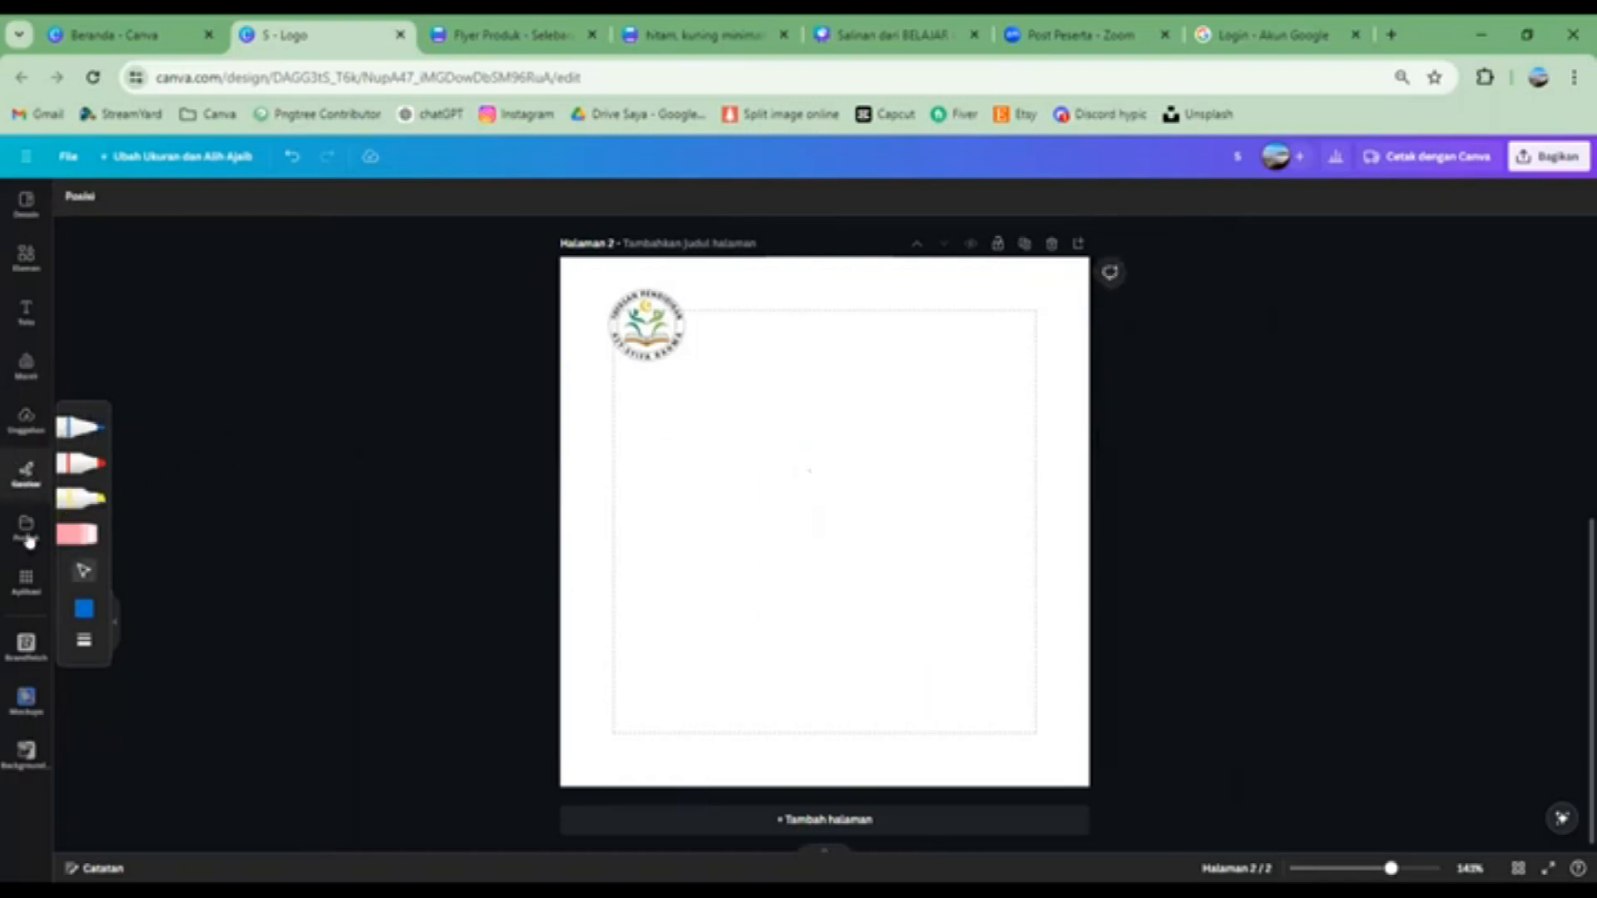
Examine the saved projects, folders and images, and look through the catalogue of available apps
left_click(25, 531)
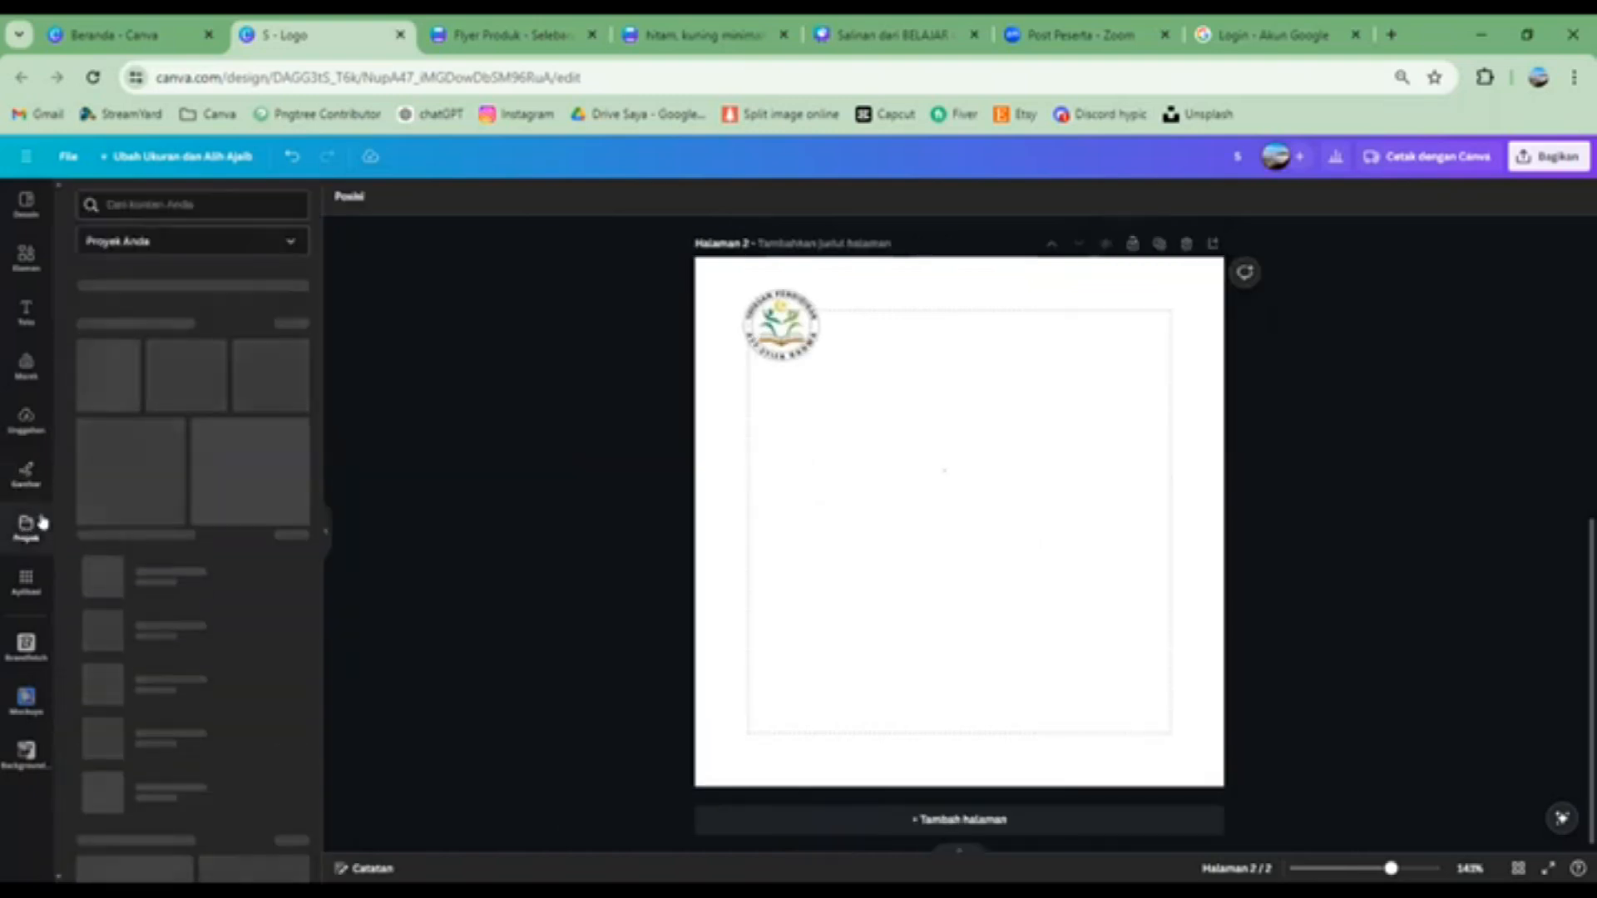
scroll(175, 449, "down", 4)
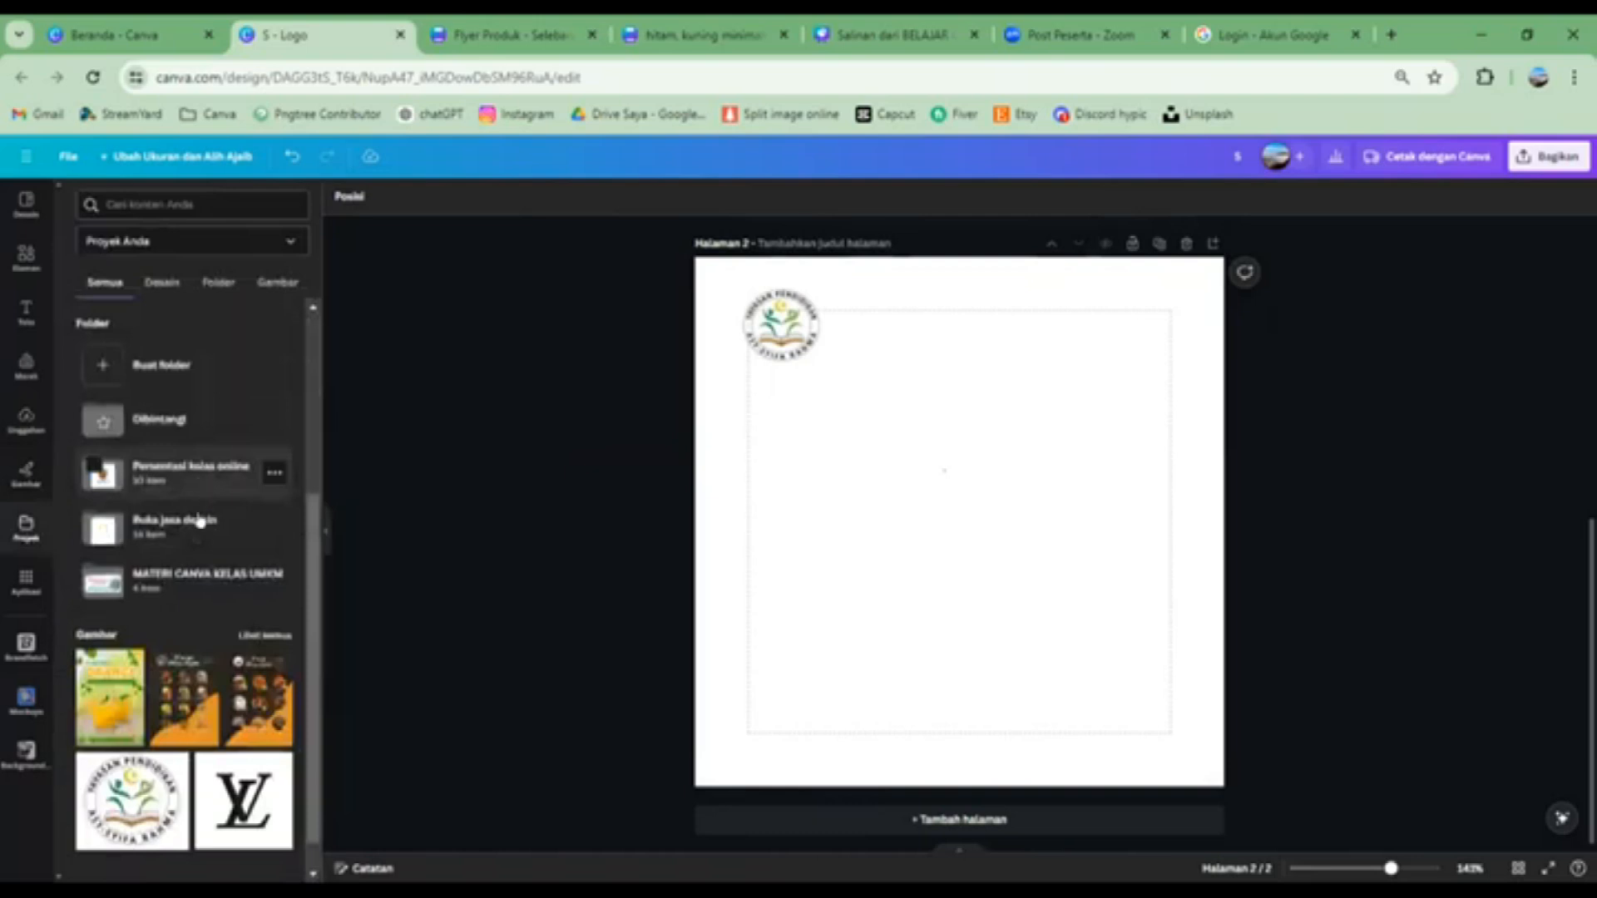
scroll(202, 529, "up", 3)
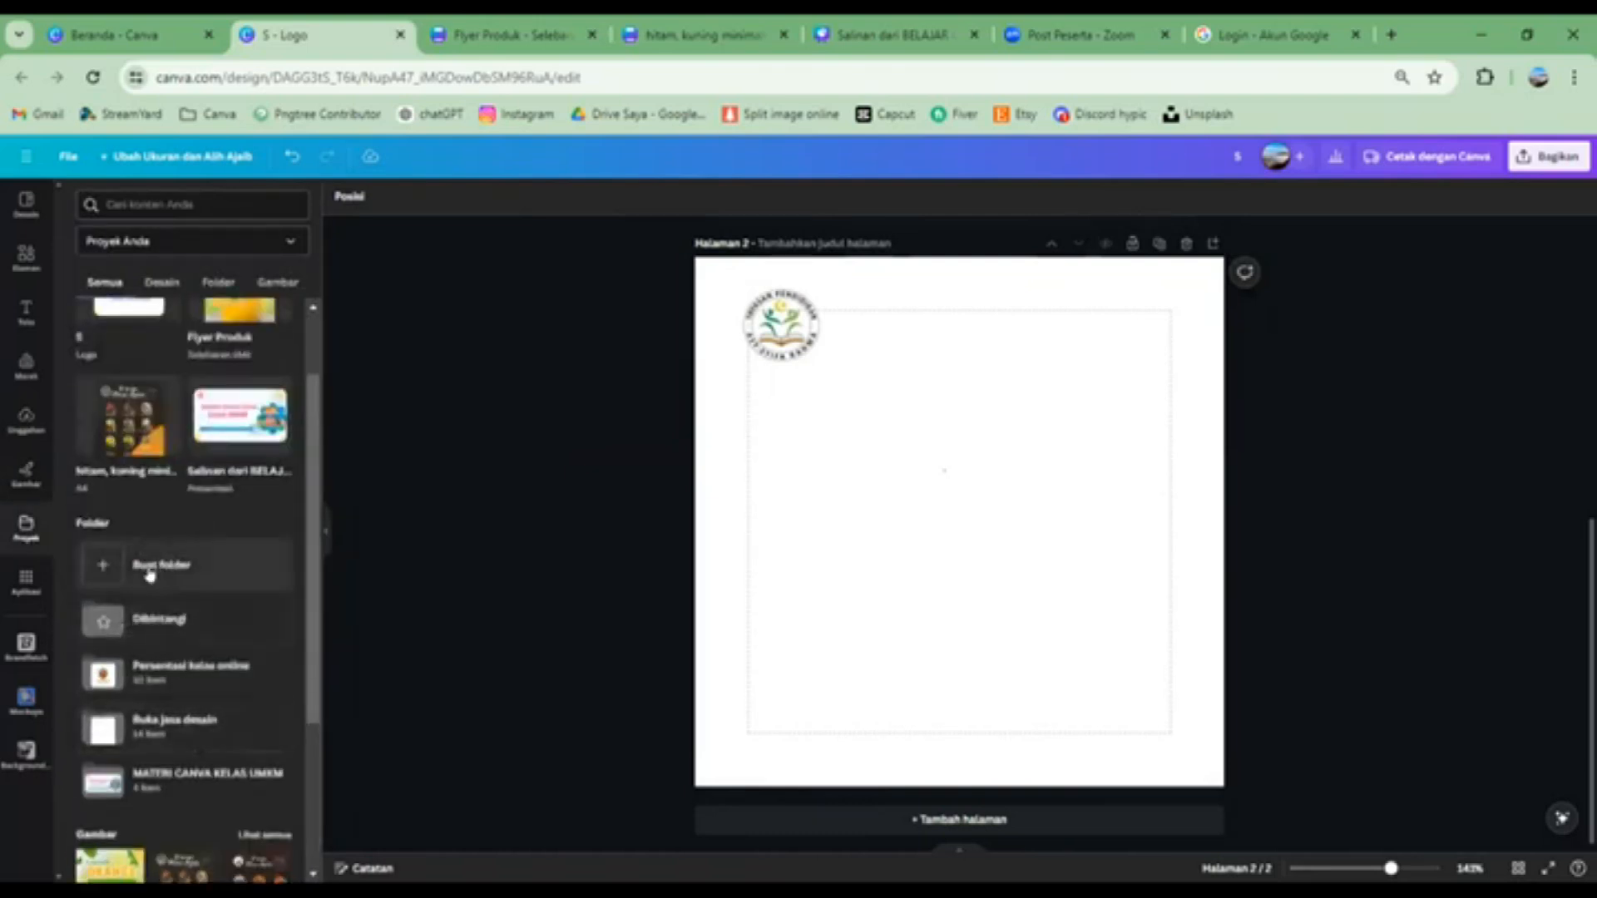
left_click(16, 589)
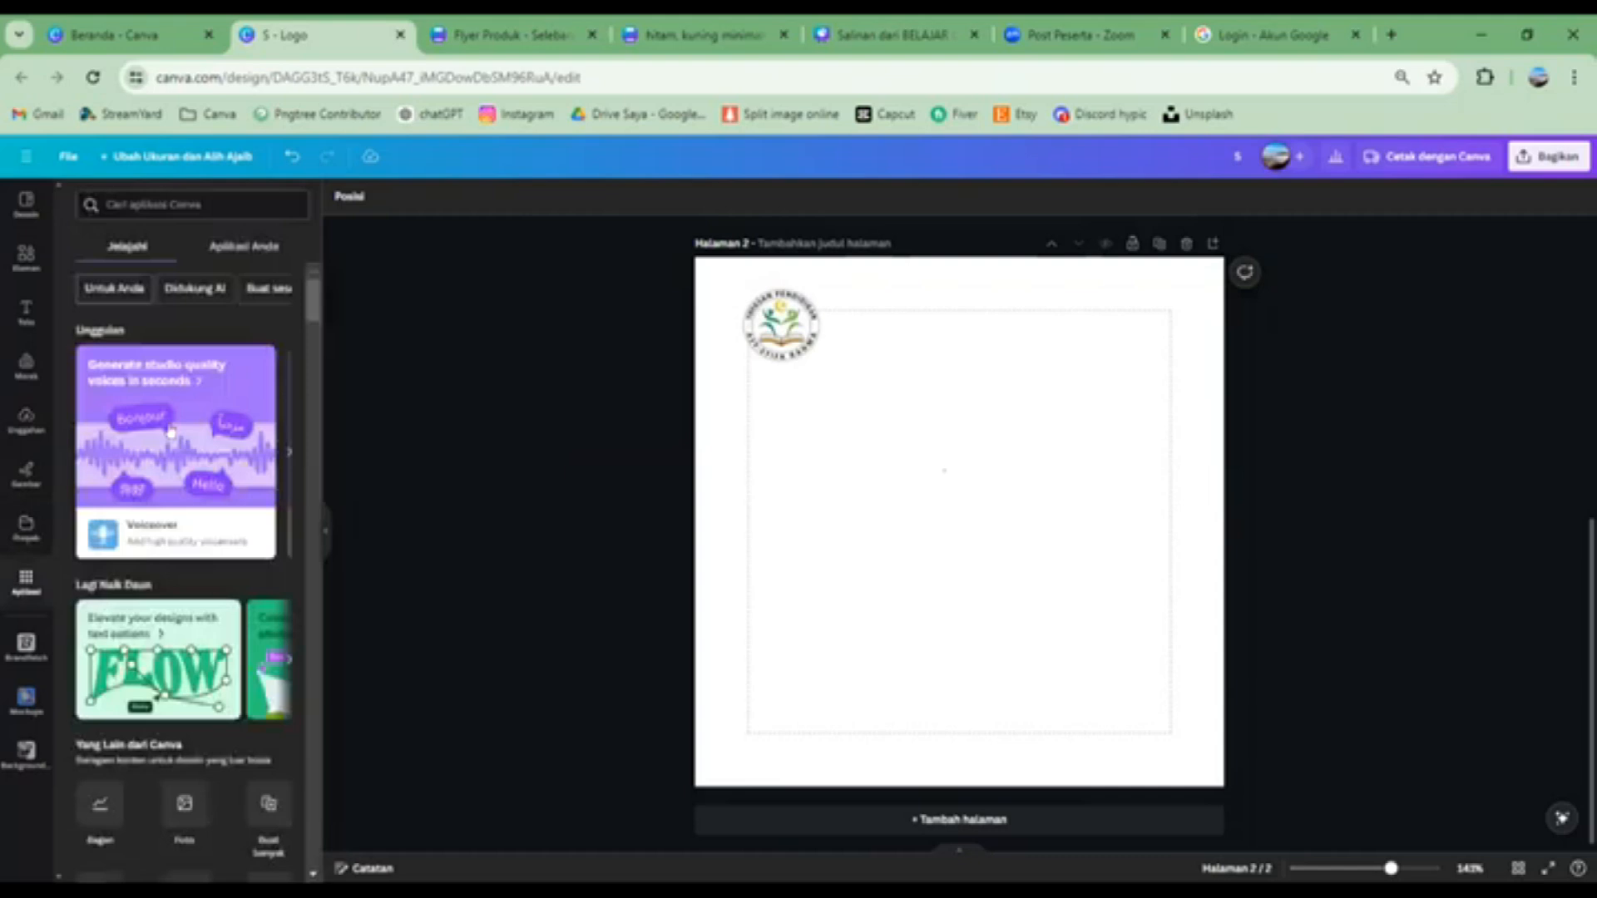
scroll(169, 424, "down", 3)
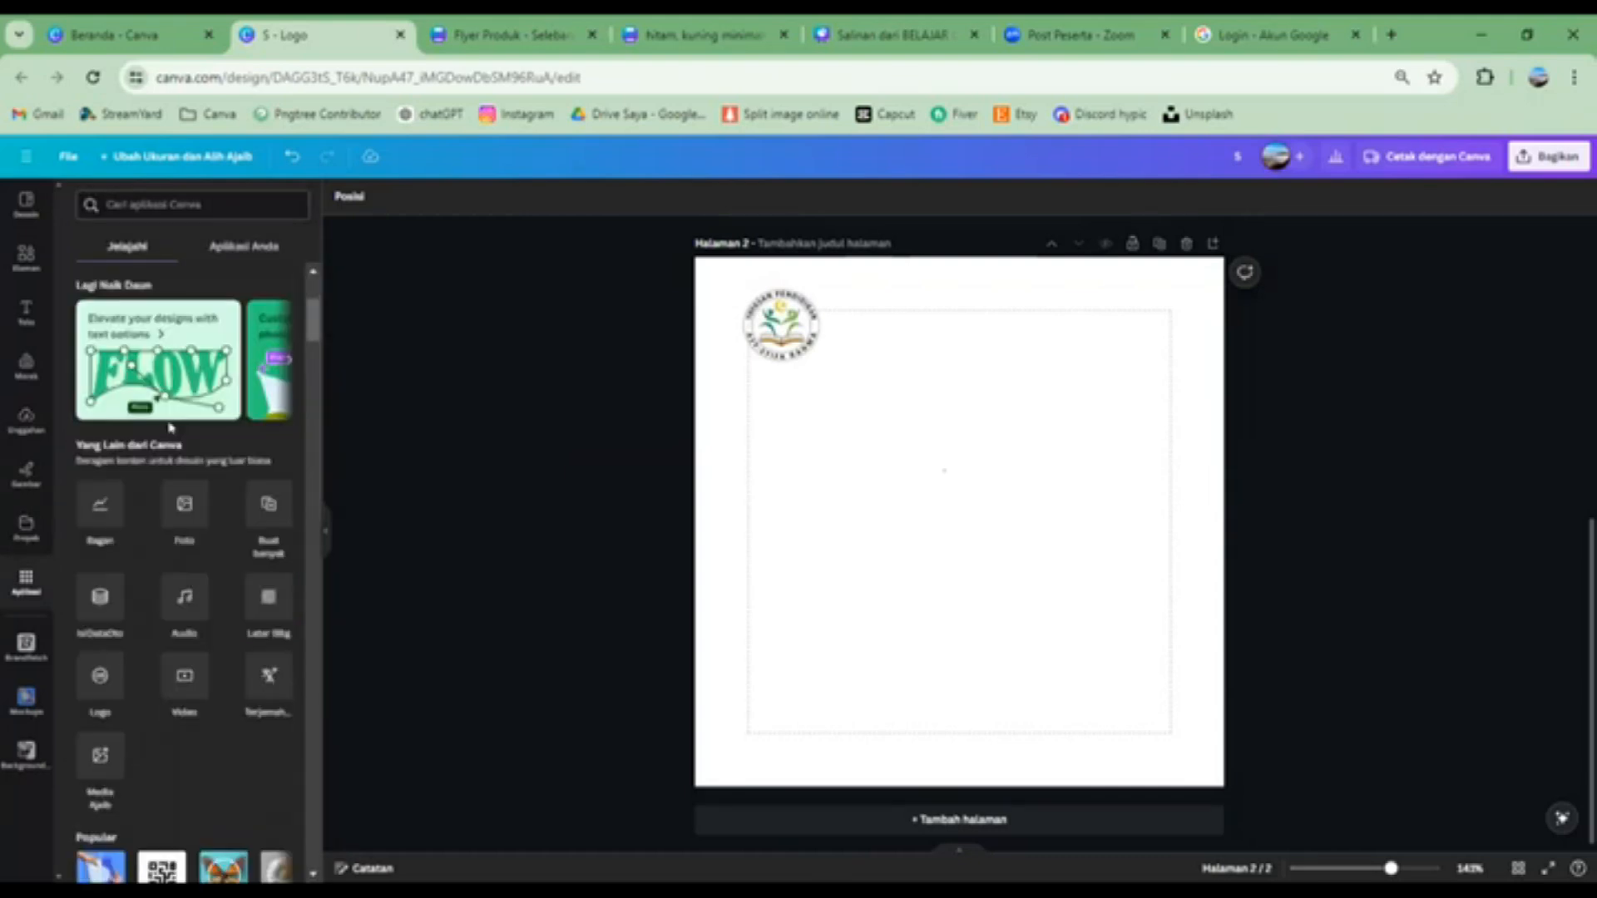
scroll(241, 495, "down", 5)
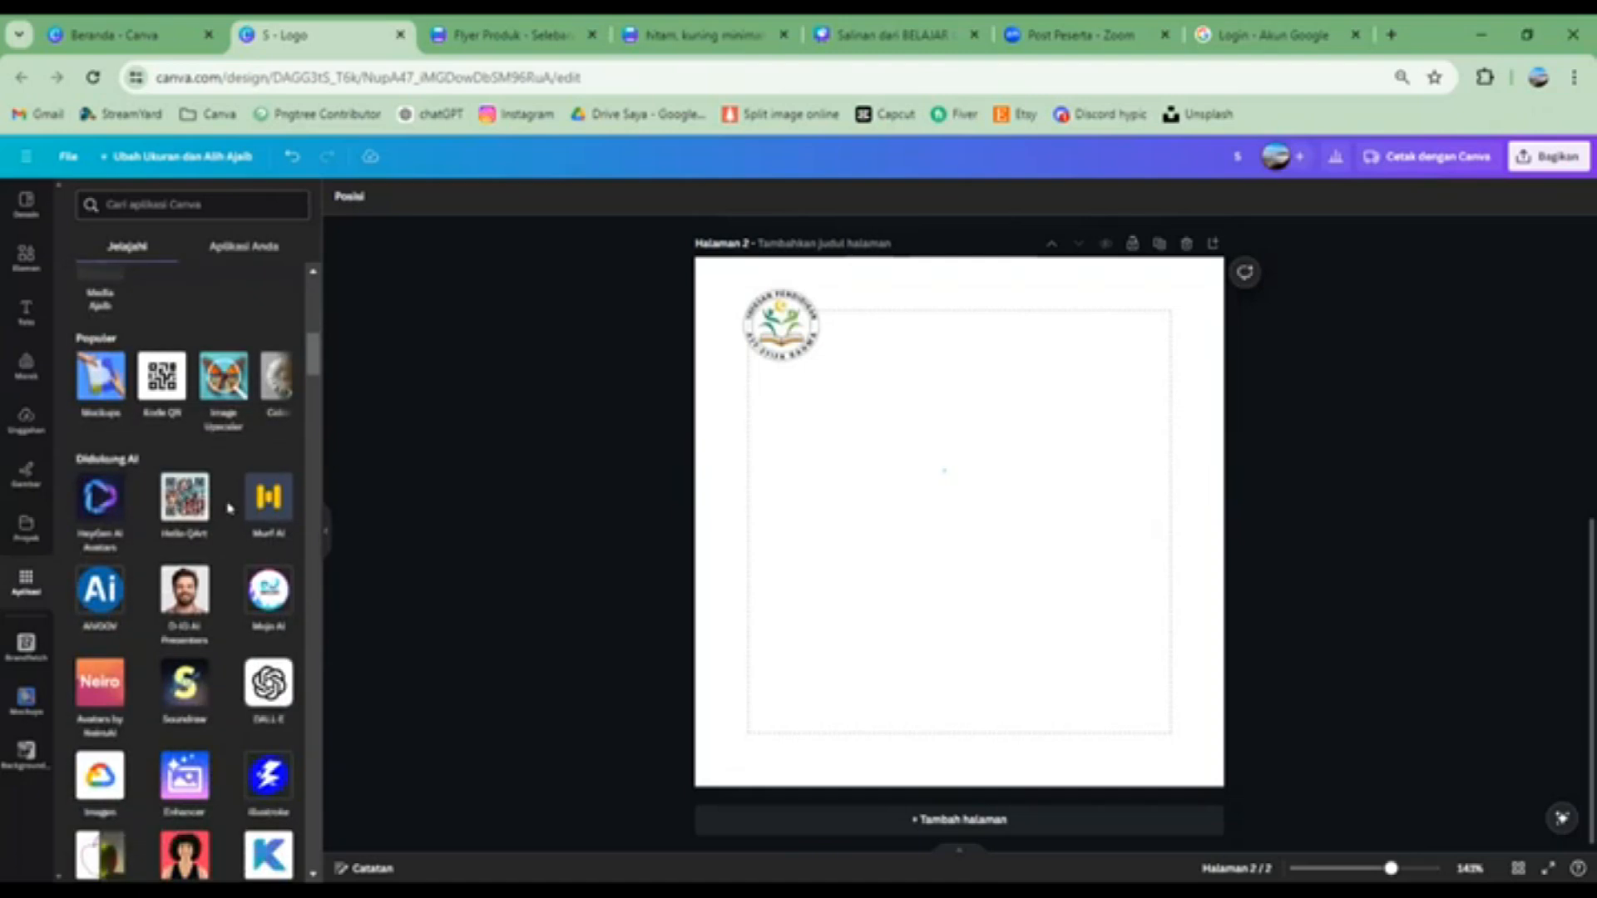
scroll(226, 511, "down", 4)
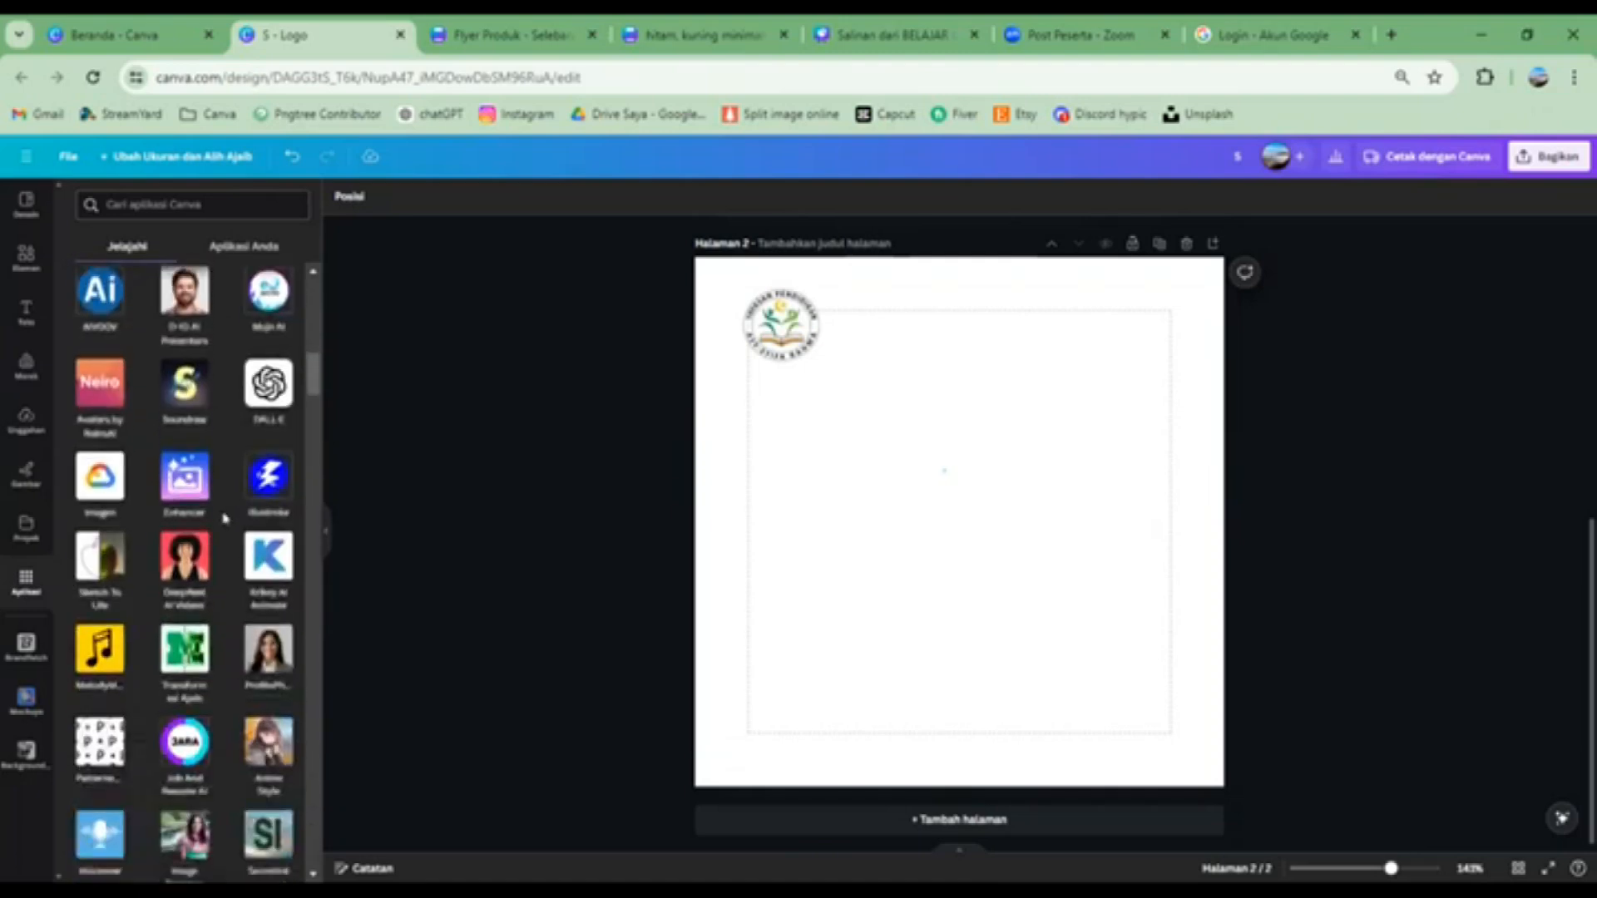
scroll(222, 518, "up", 8)
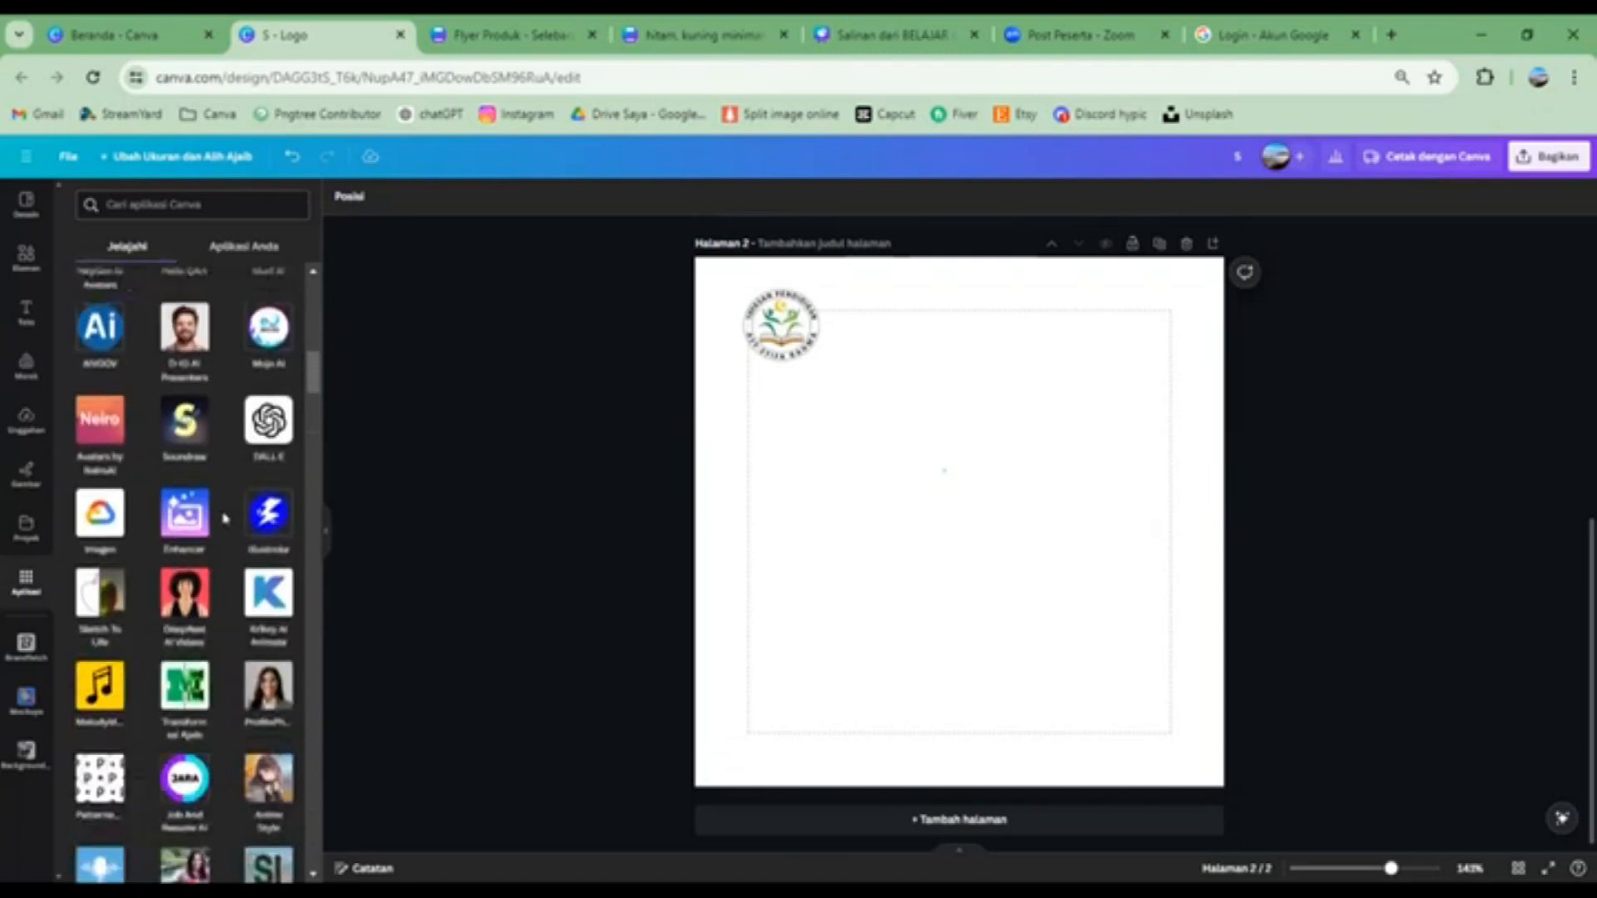
View the "Cara Menghilangkan Background" slide in the presentation and return to the logo design
left_click(896, 37)
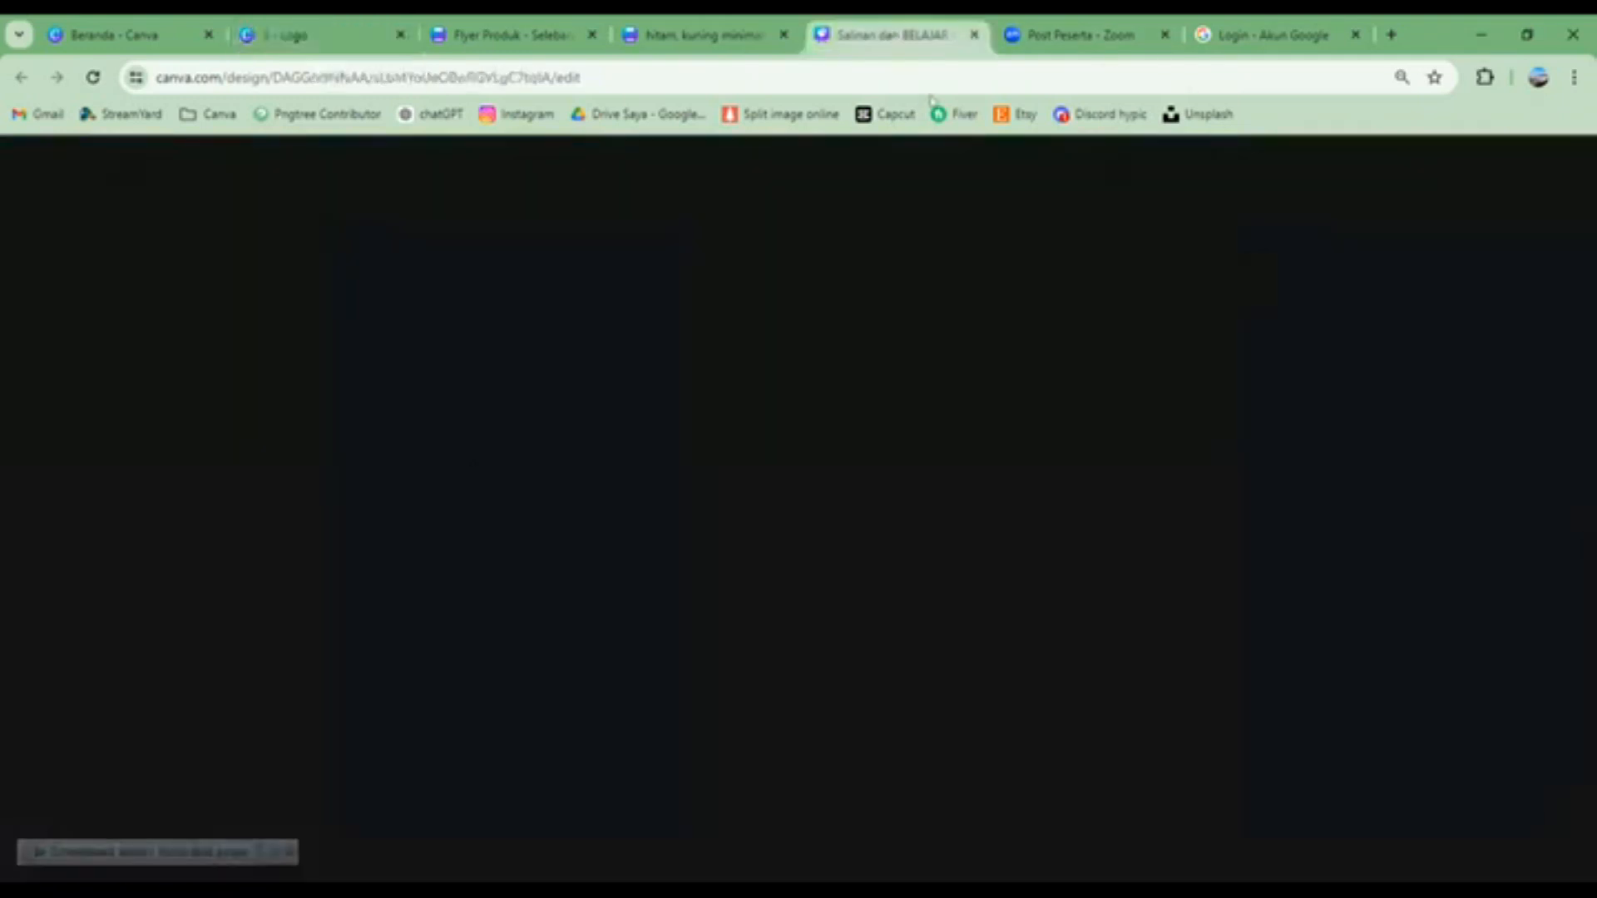
scroll(869, 484, "down", 1)
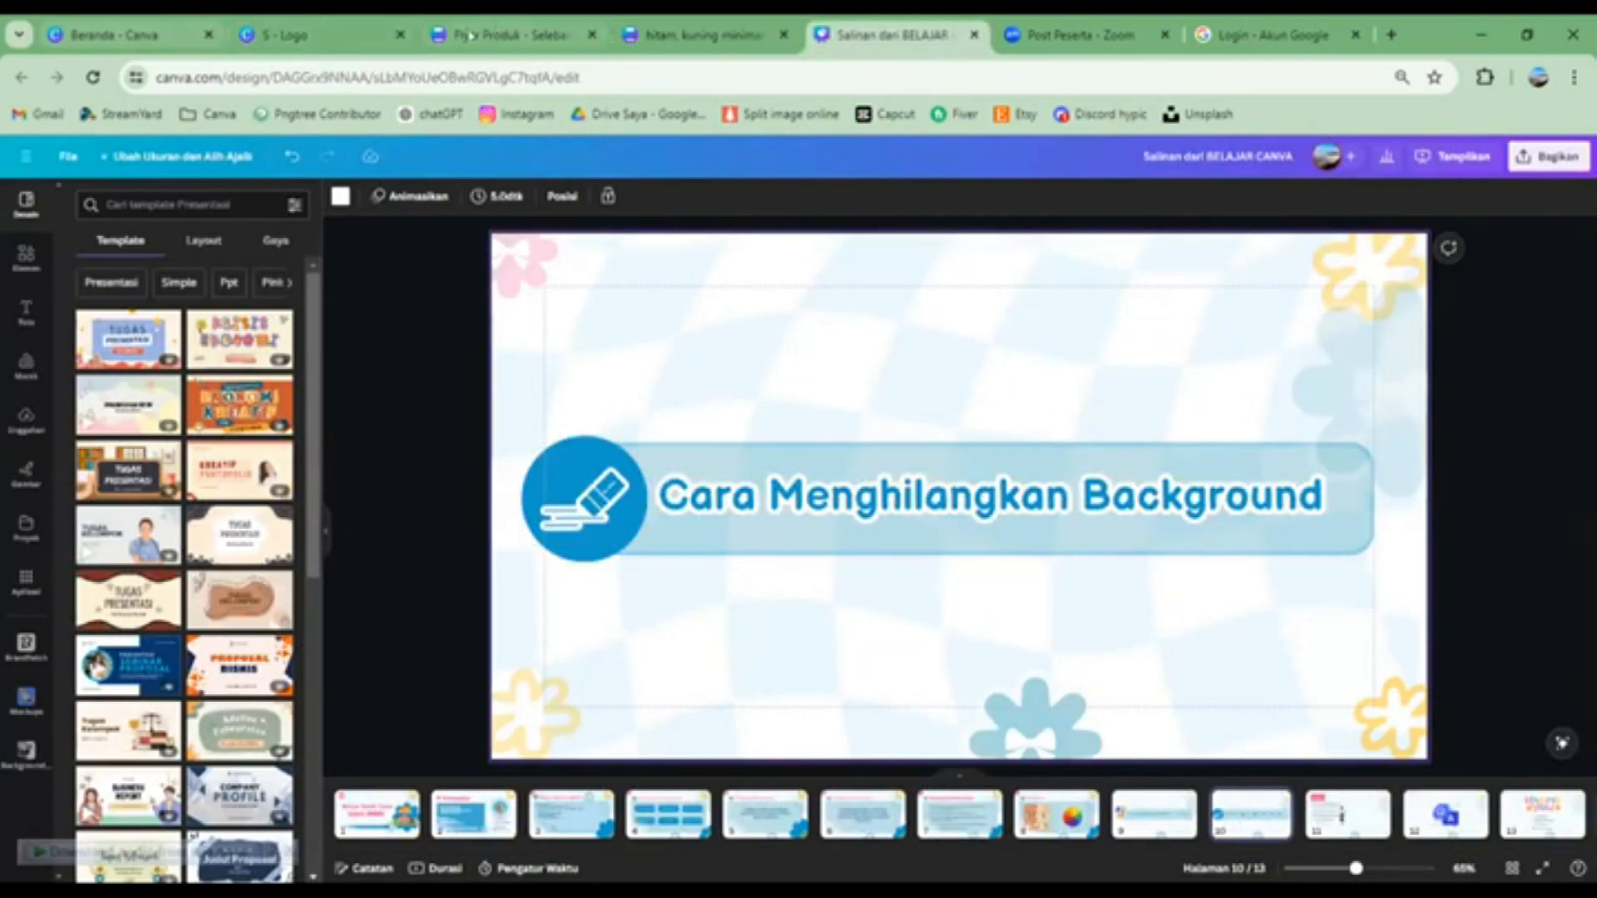
left_click(328, 41)
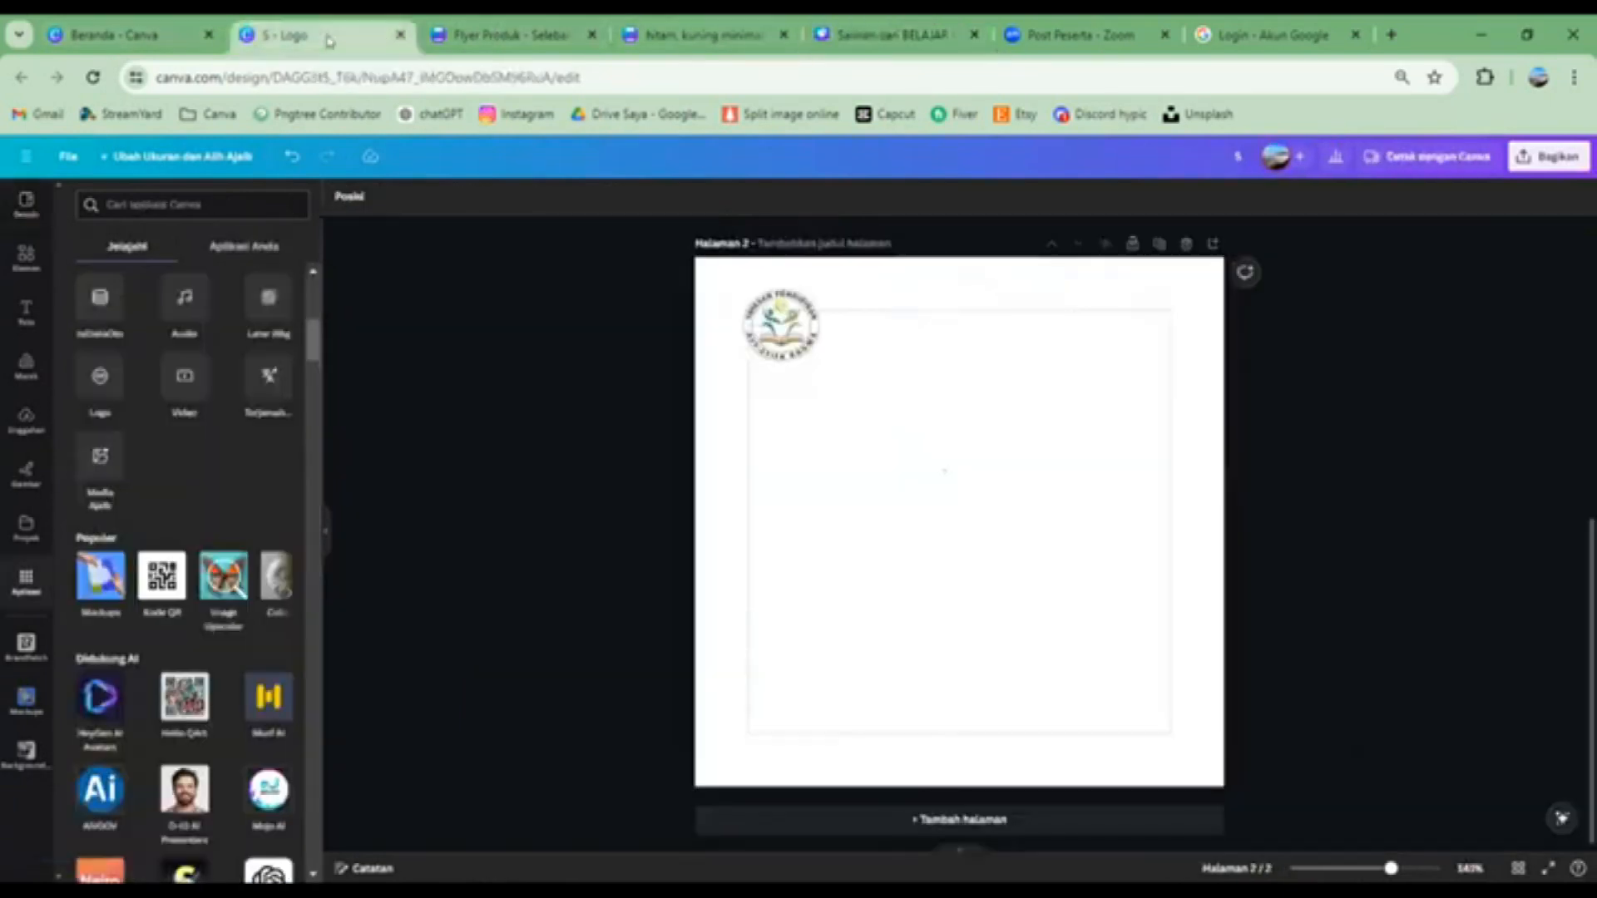
Delete the logo from the upper-left corner of page 2
left_click(782, 331)
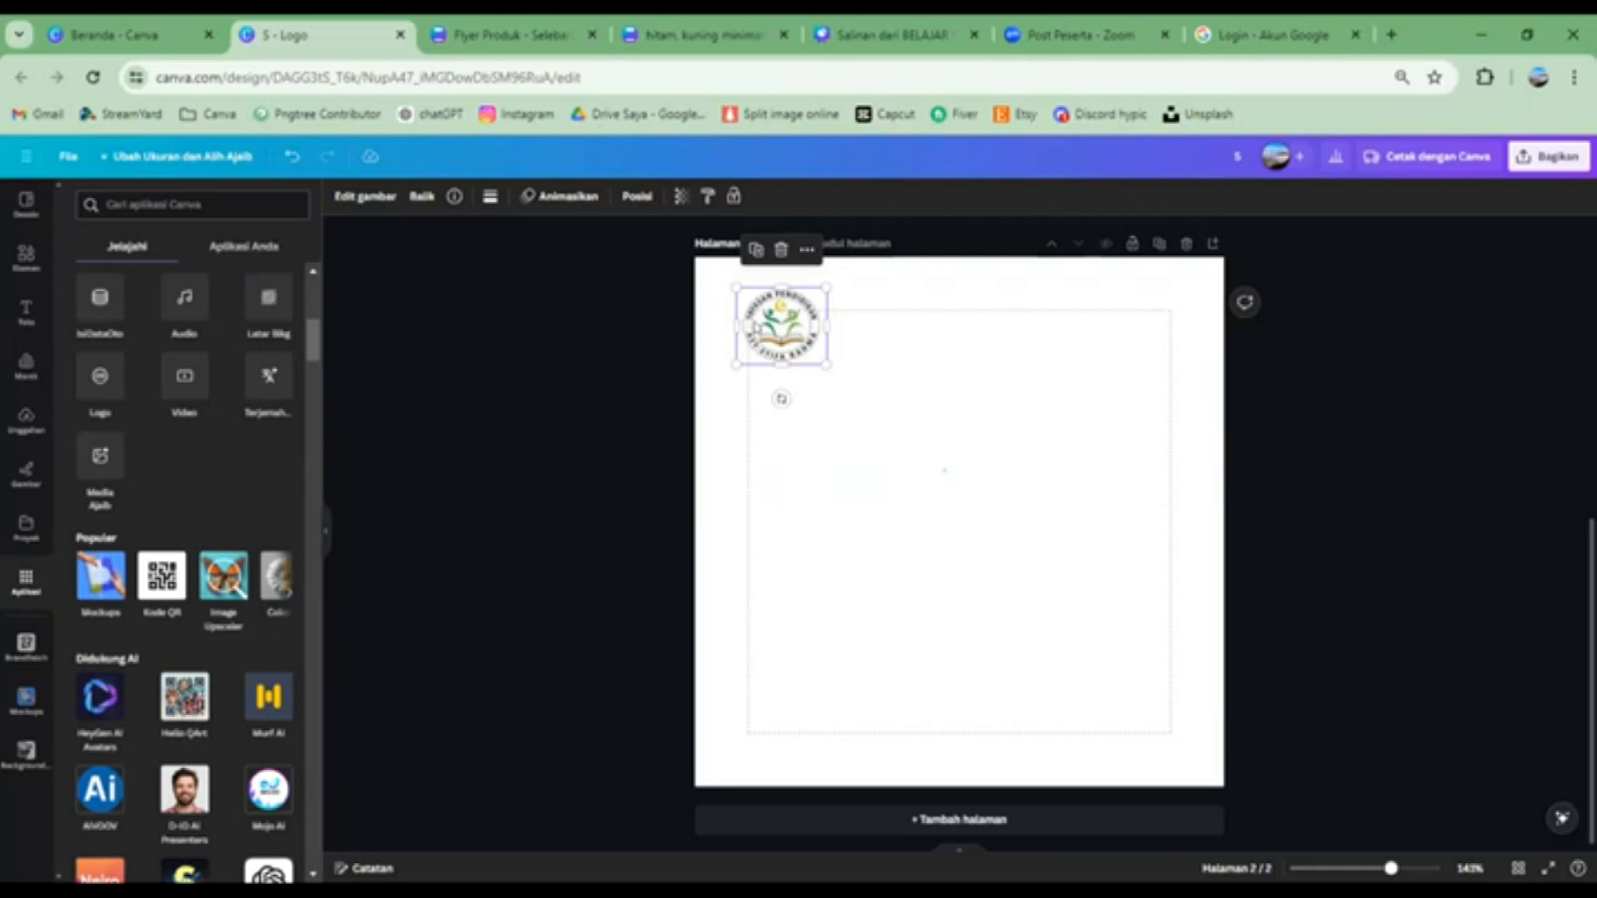
key("Delete")
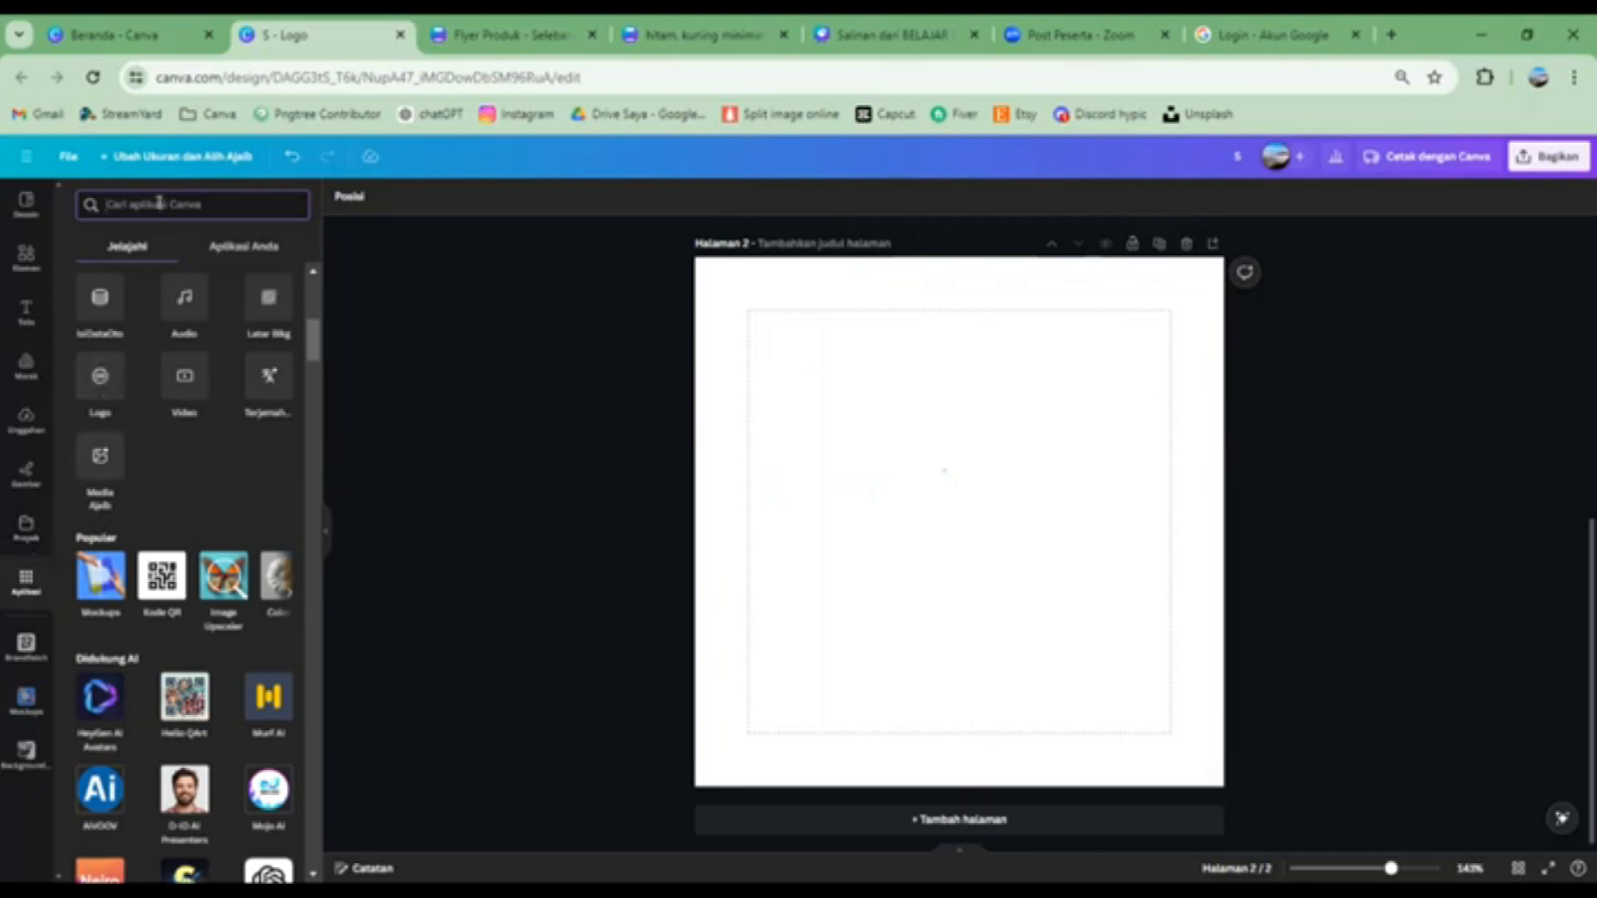
Search the apps for "eraser" and open the Background Eraser app
type("eraser")
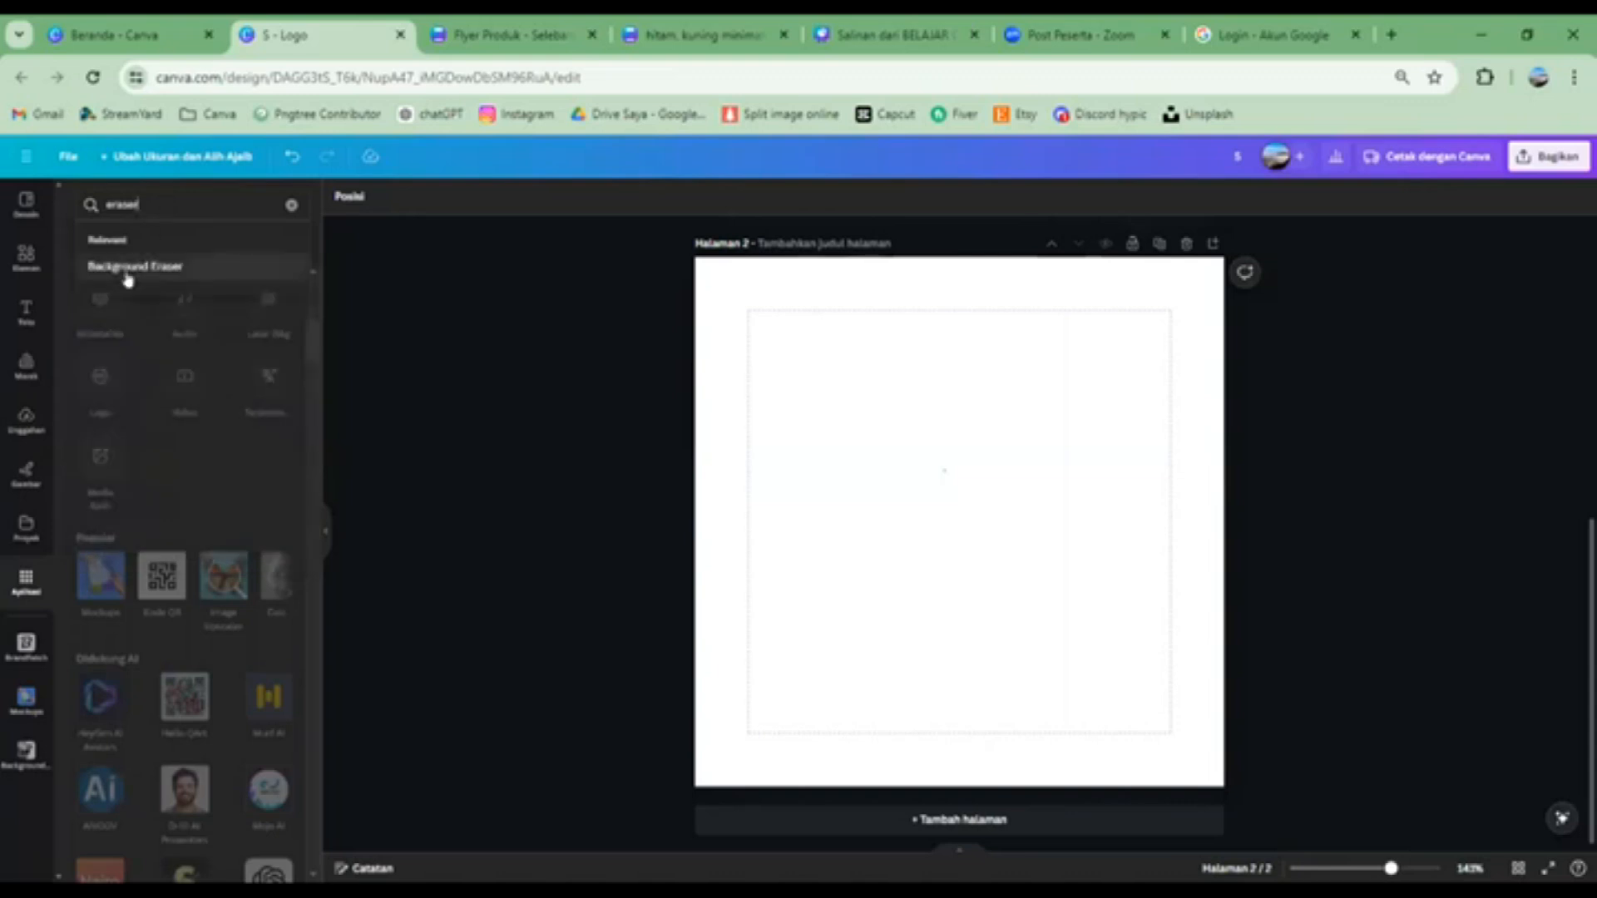
left_click(130, 268)
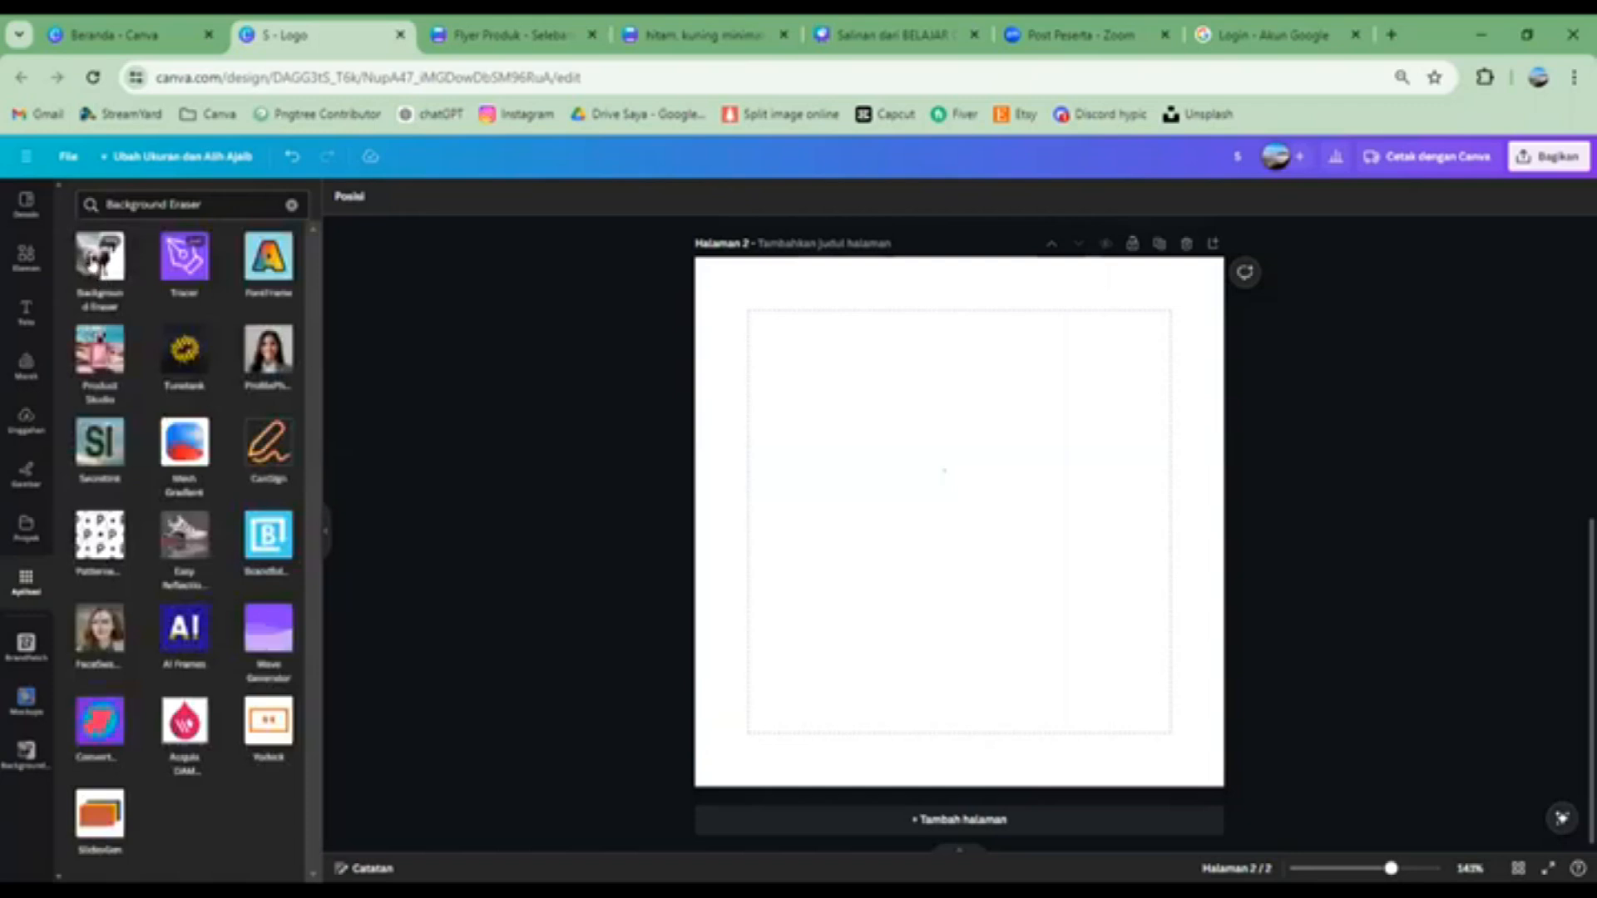
left_click(94, 265)
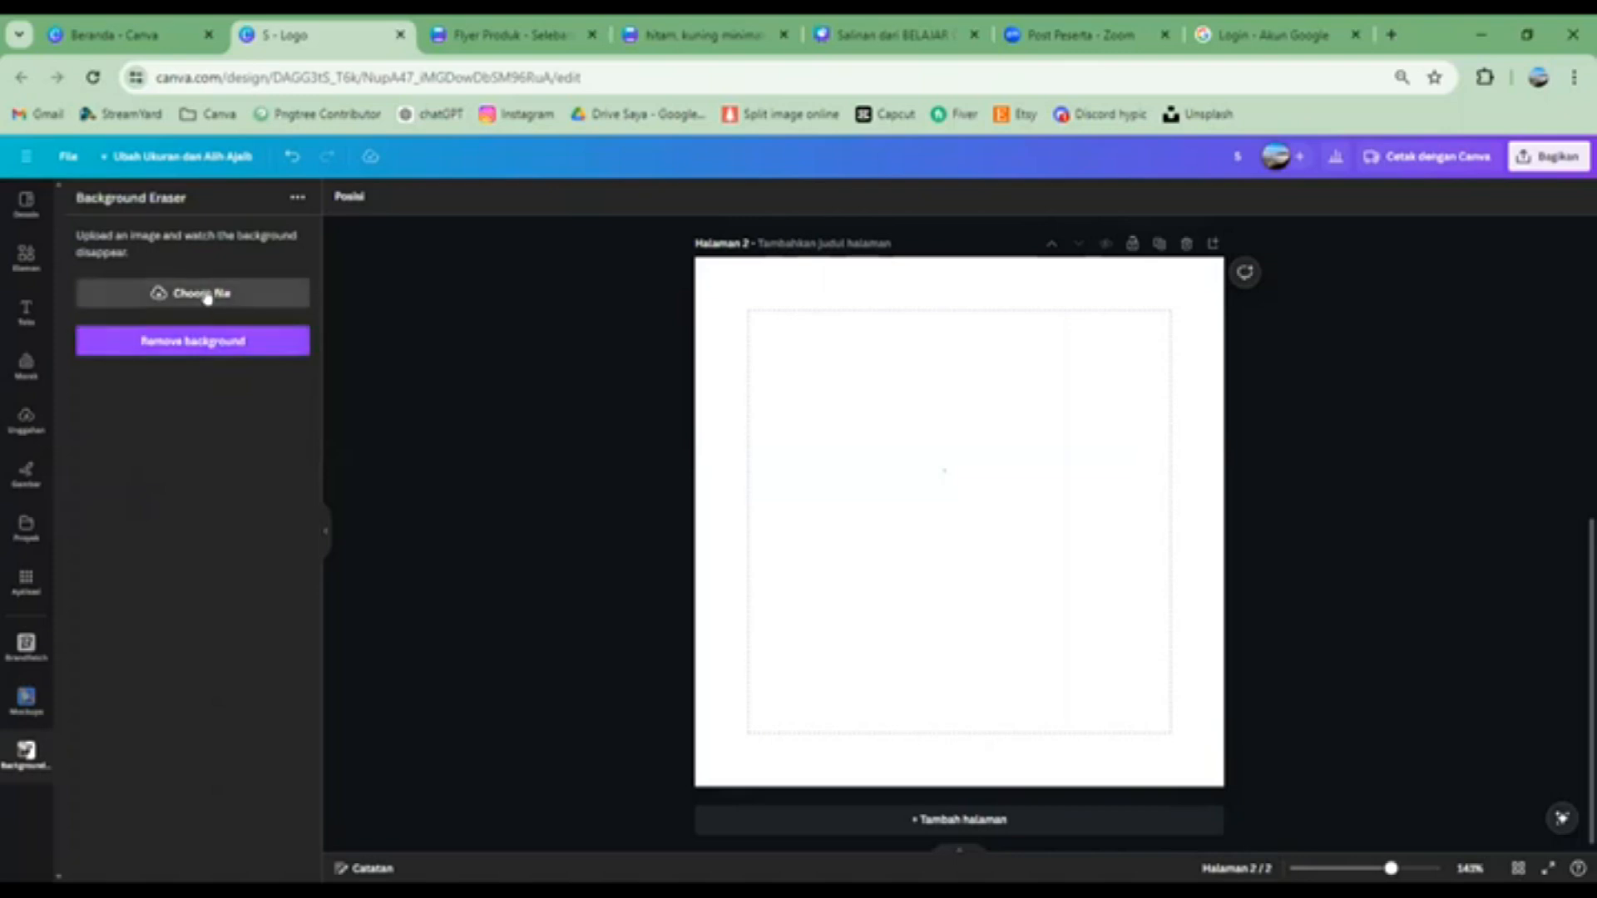
Load photo_2020-10-17_08-37-47.jpg from Downloads into Background Eraser and remove its background
left_click(213, 293)
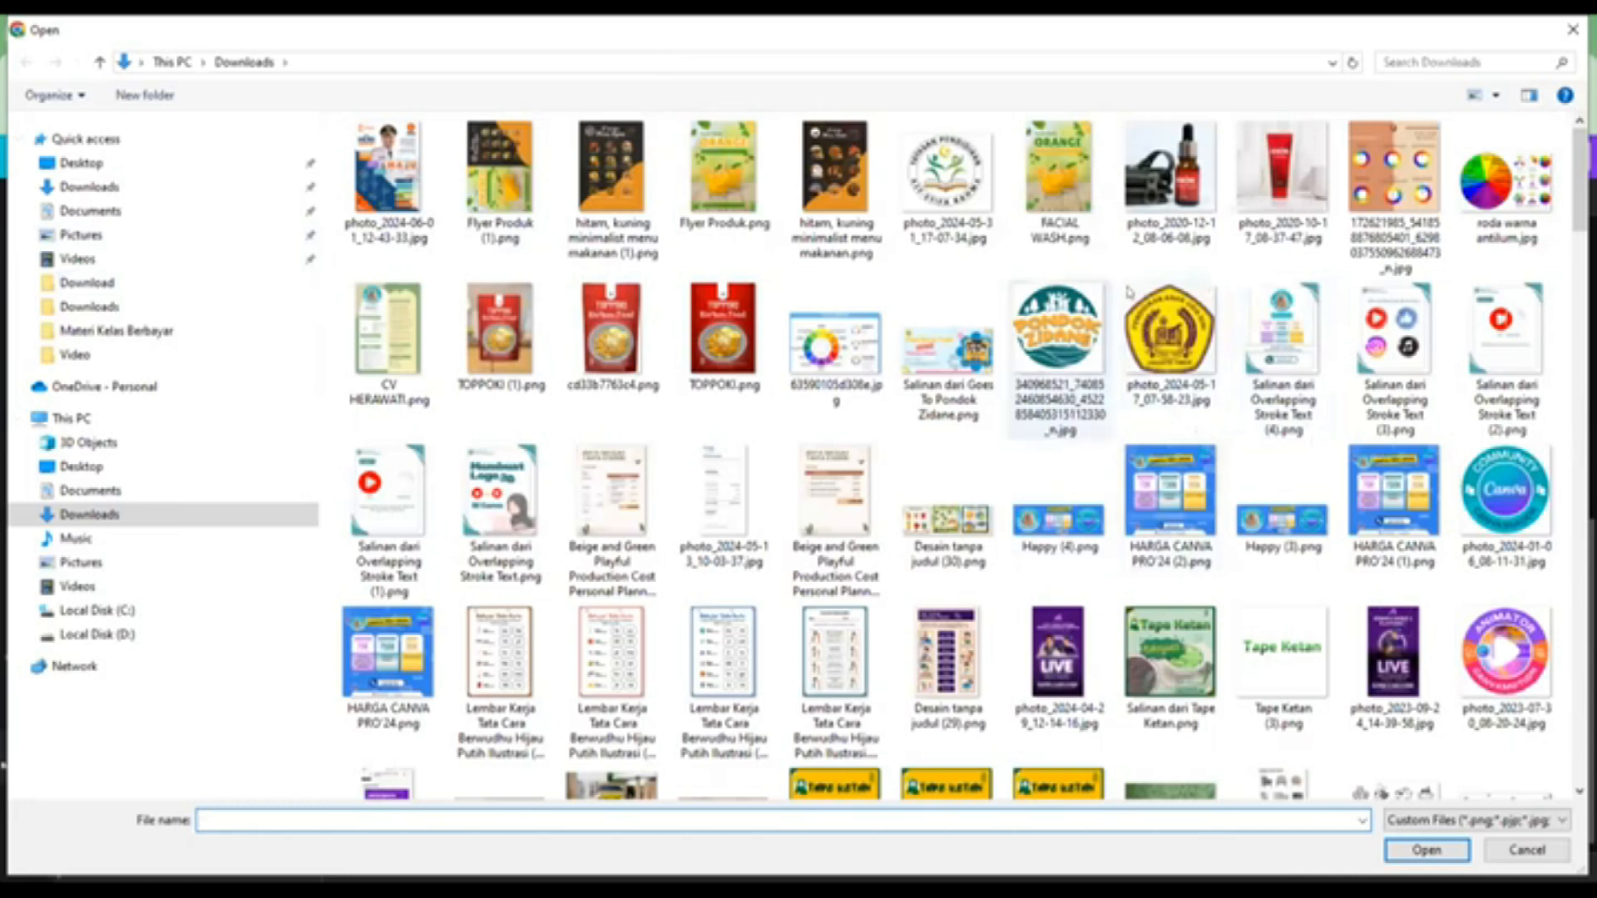
left_click(1282, 165)
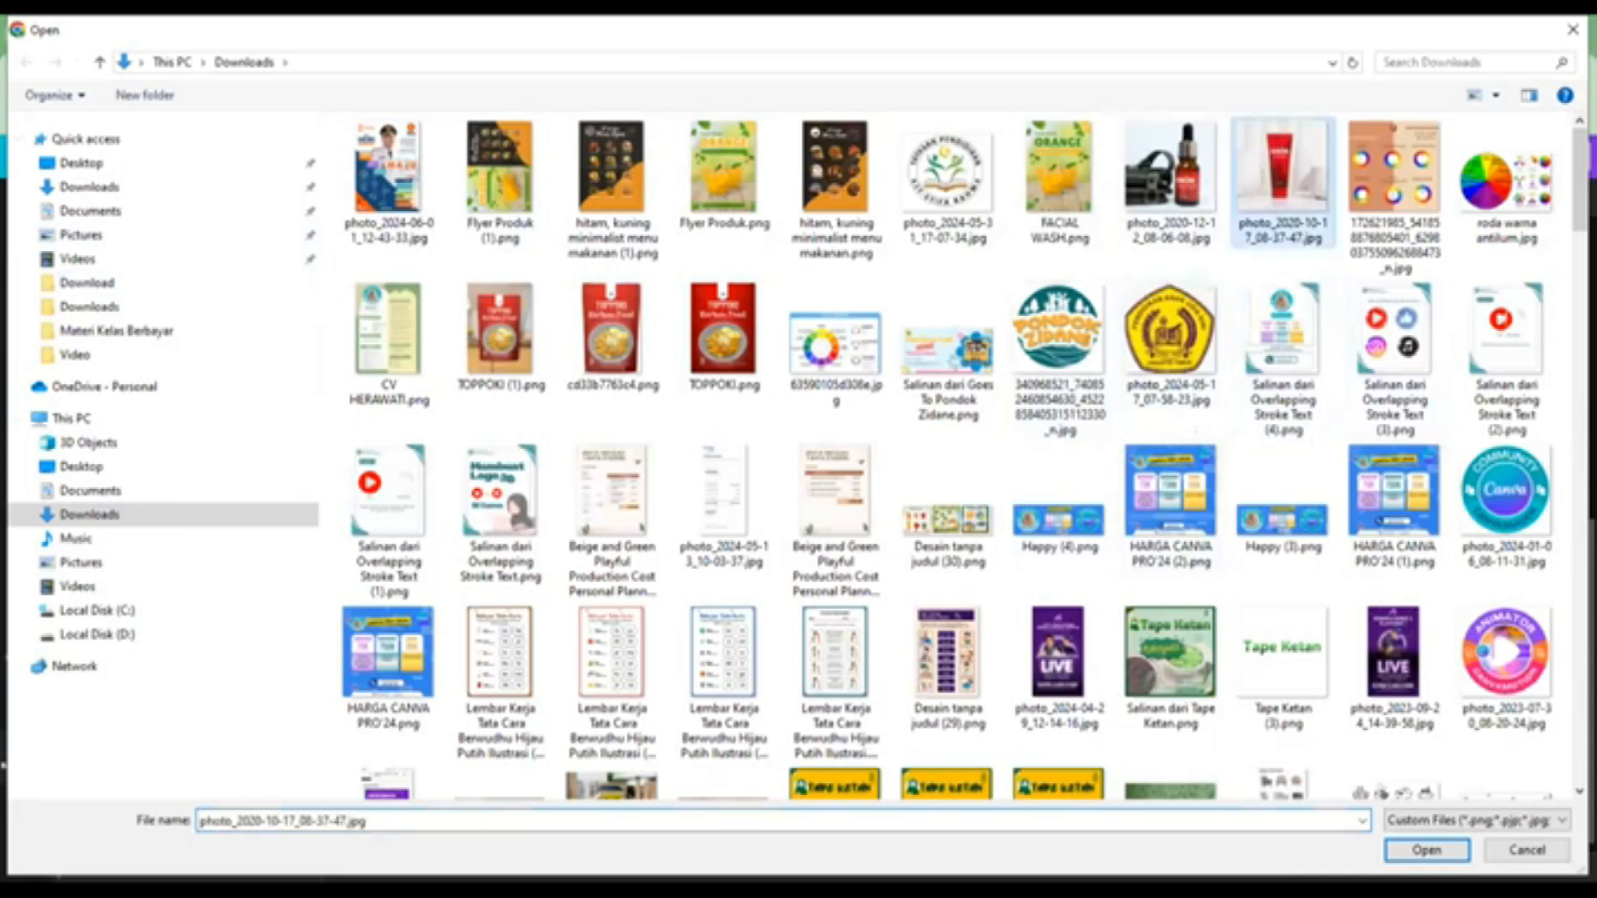
left_click(1426, 850)
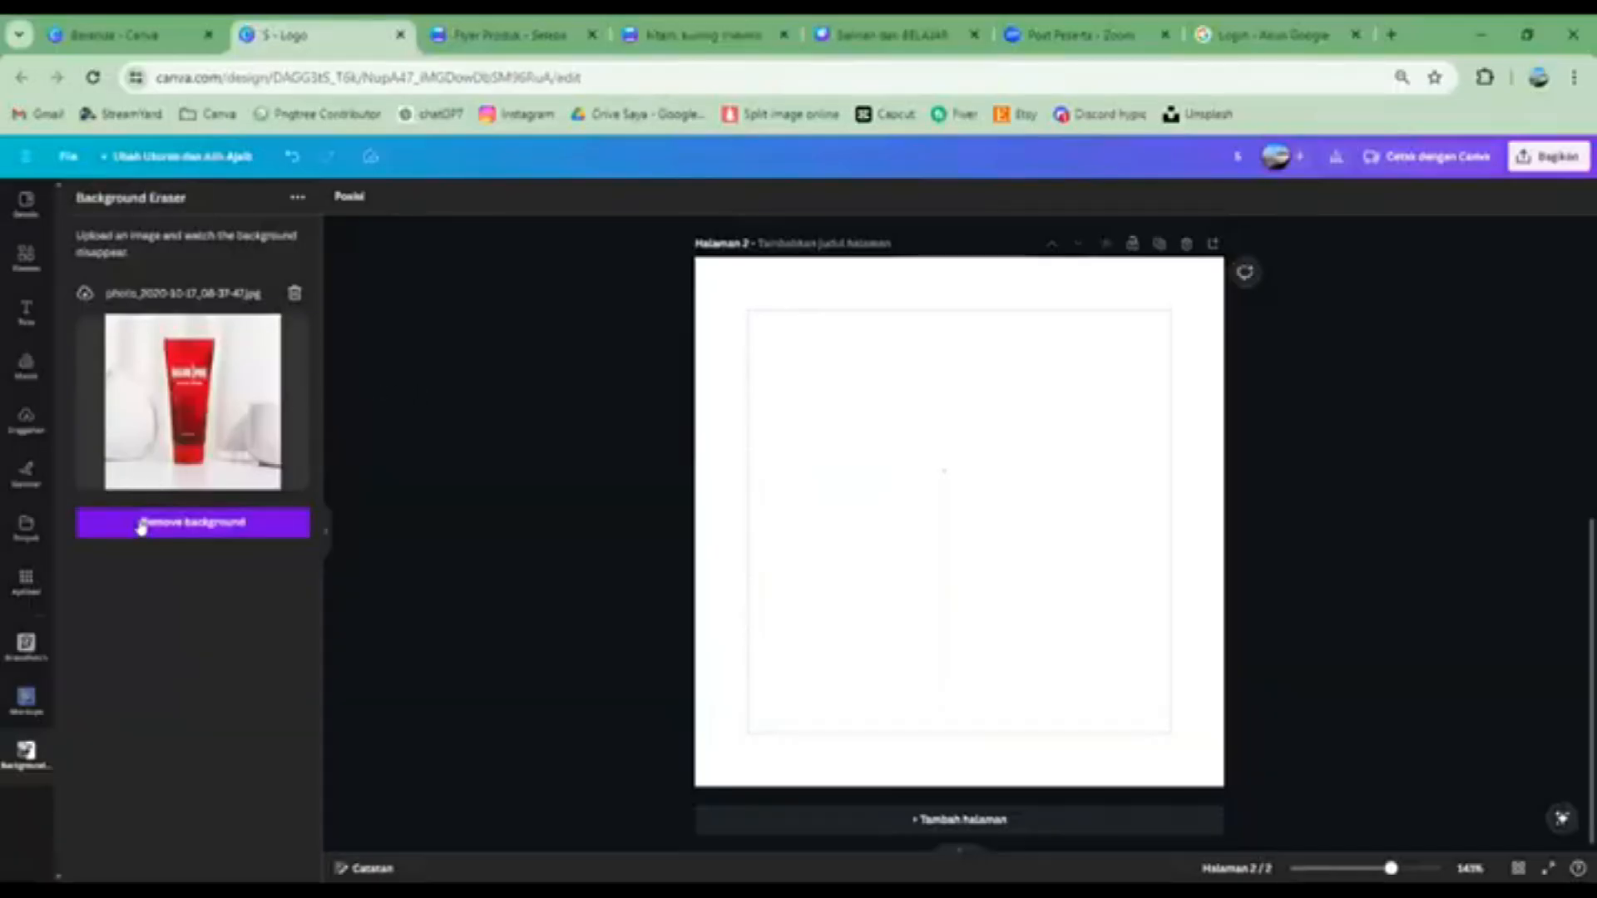
left_click(143, 524)
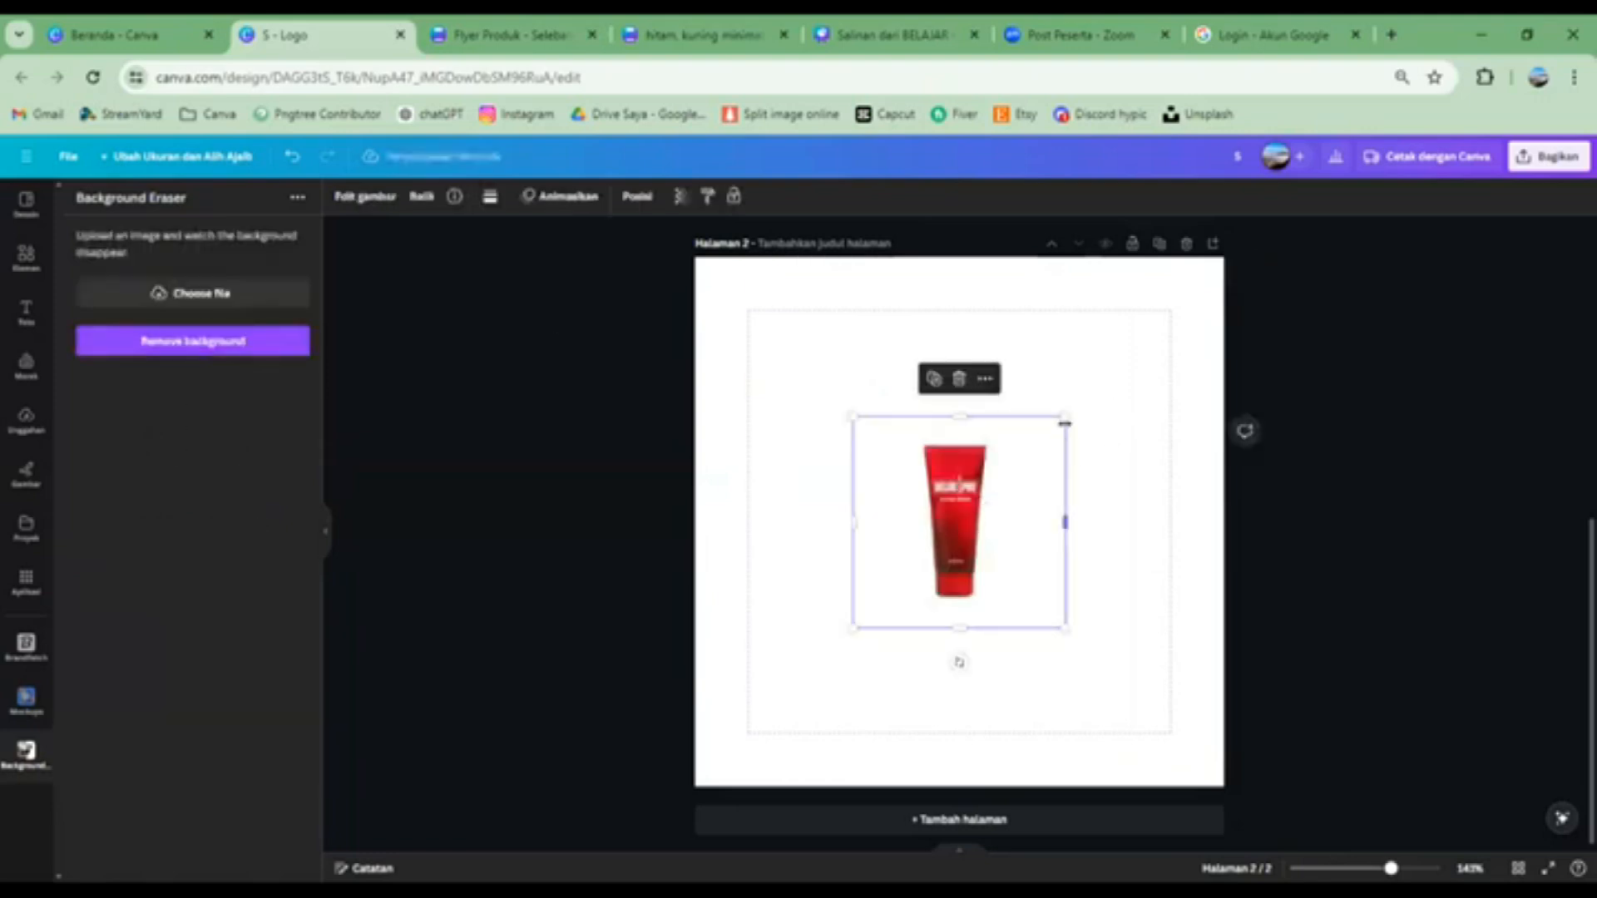
Enlarge the cut-out red tube image on page 2 and crop both its sides, then delete it
left_click_drag(1064, 416, 1195, 278)
left_click_drag(1025, 451, 1015, 493)
left_click_drag(1171, 505, 1073, 504)
left_click_drag(823, 494, 905, 497)
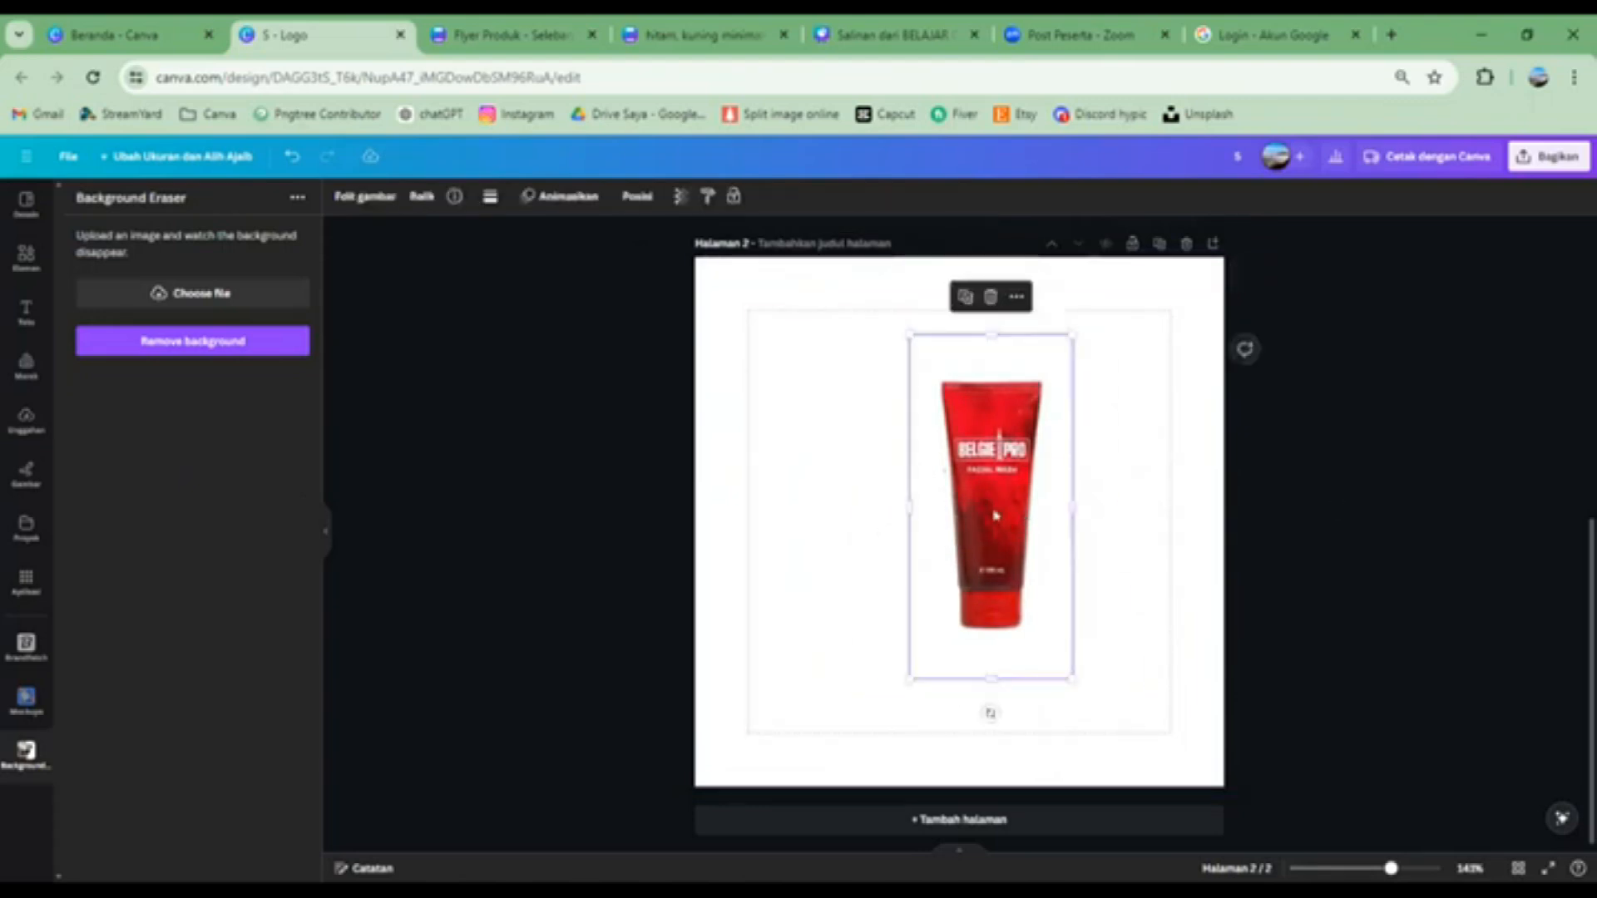
key("Delete")
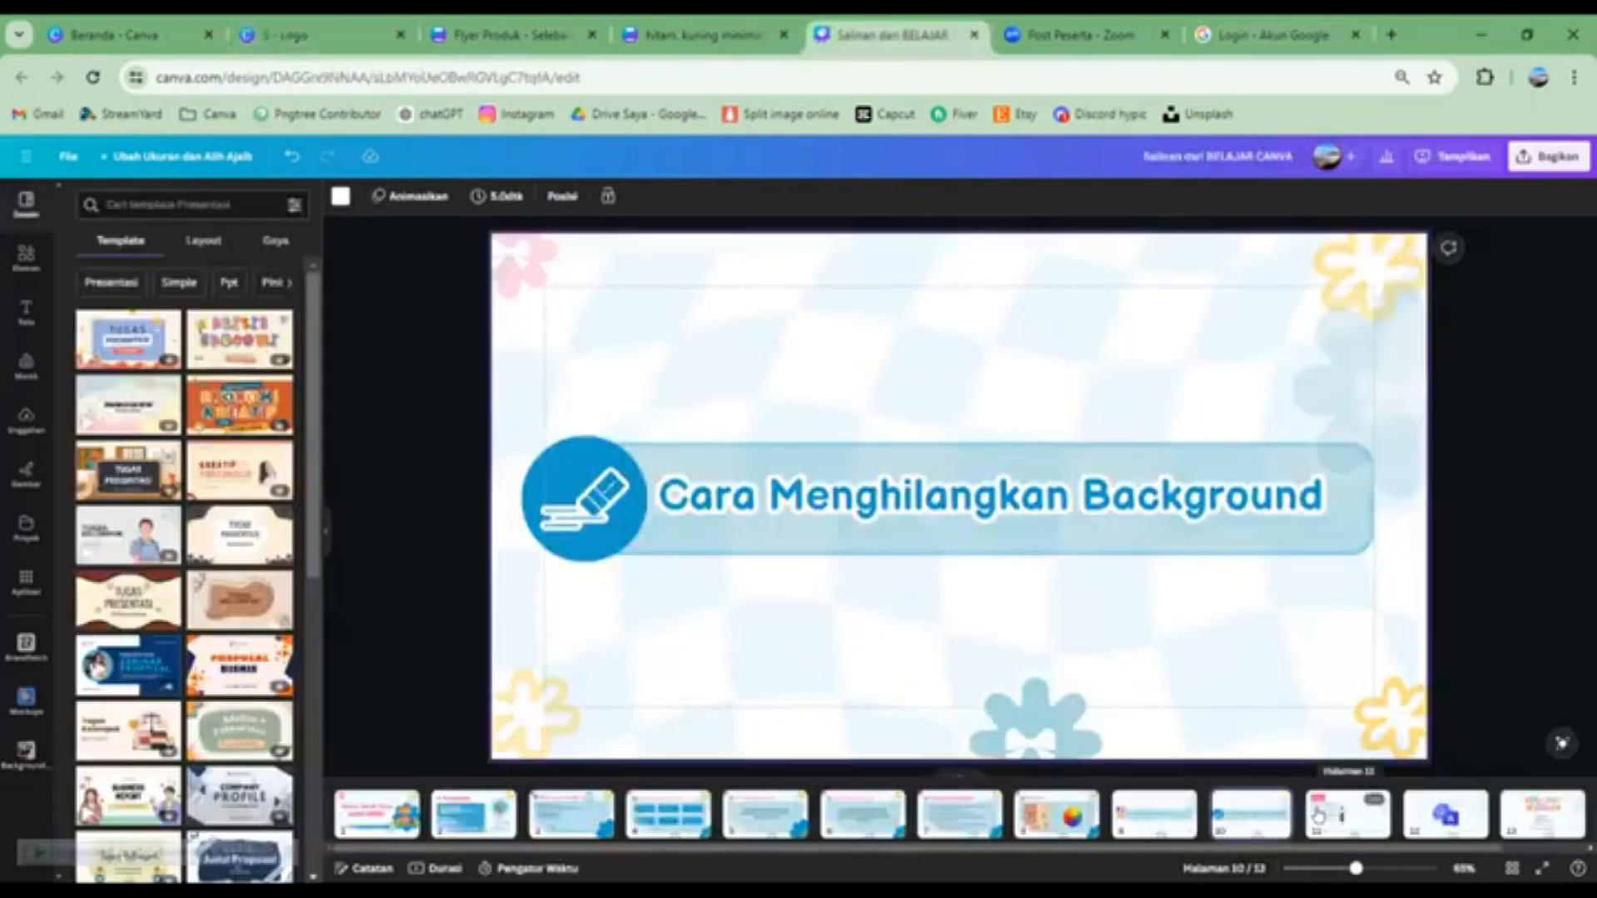
Examine the logo types and their example logos up close on slide 11 of the presentation
left_click(1327, 820)
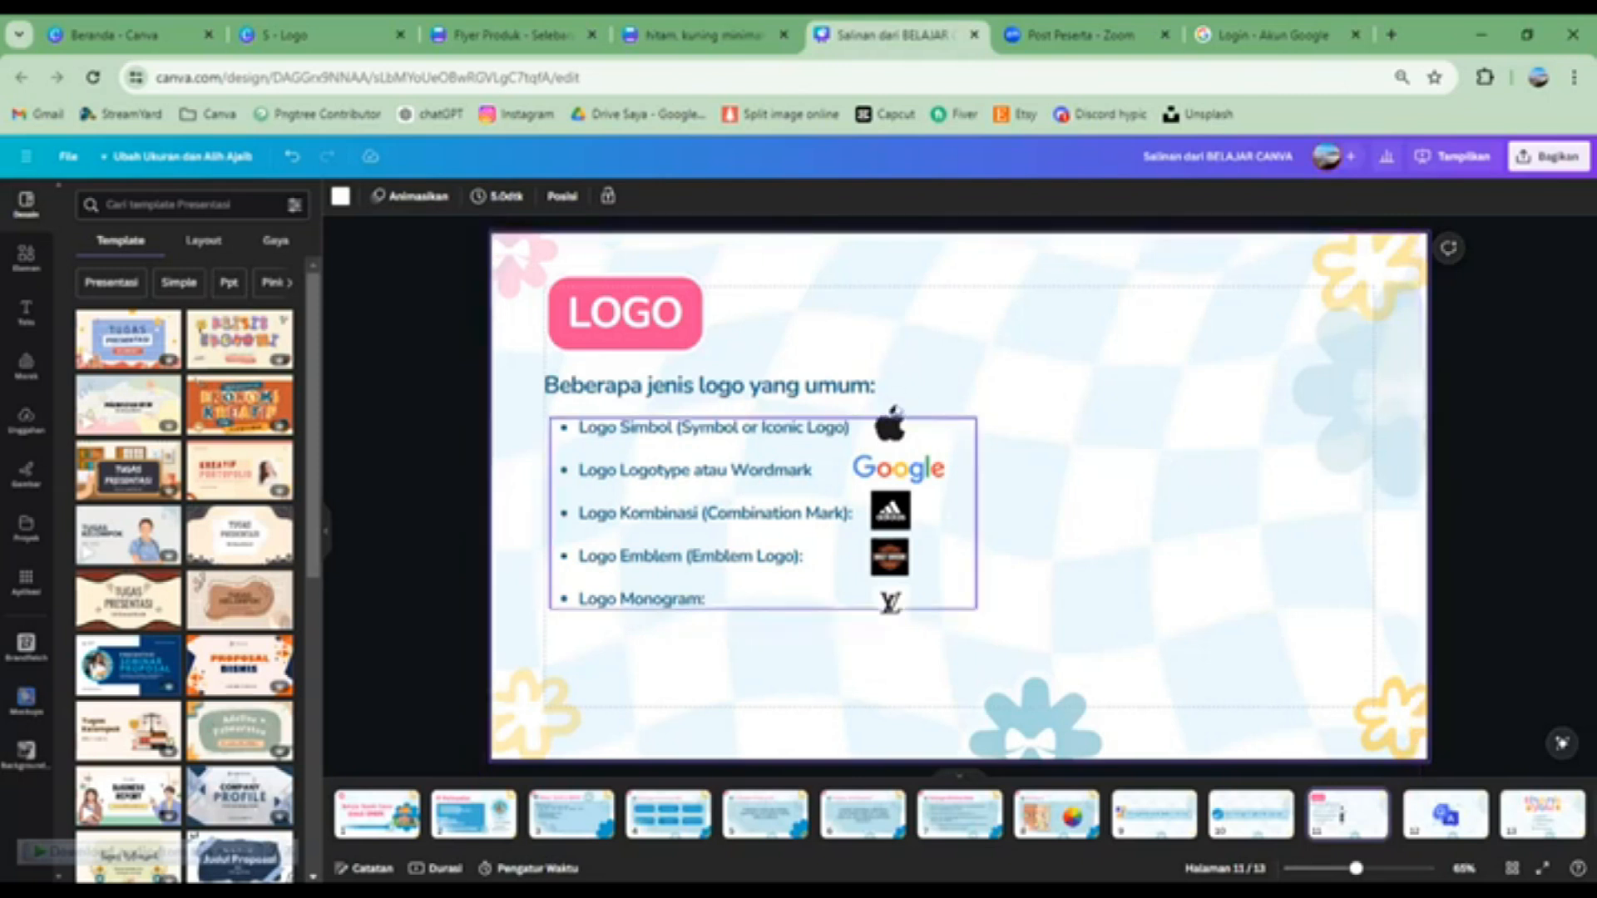
left_click(895, 411)
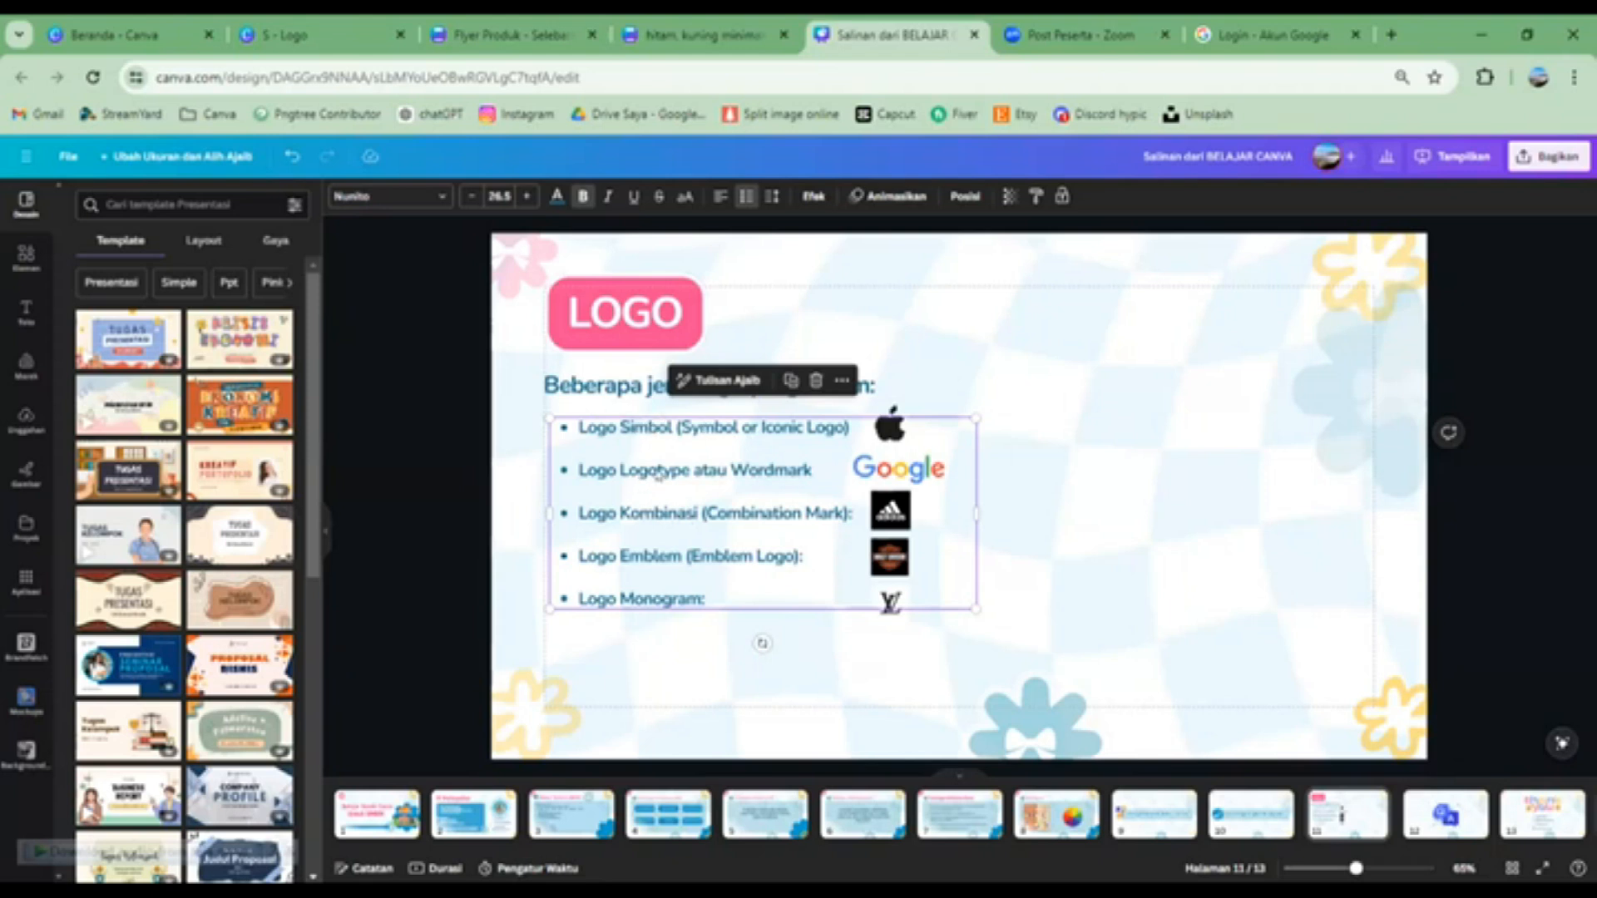
scroll(947, 538, "up", 5)
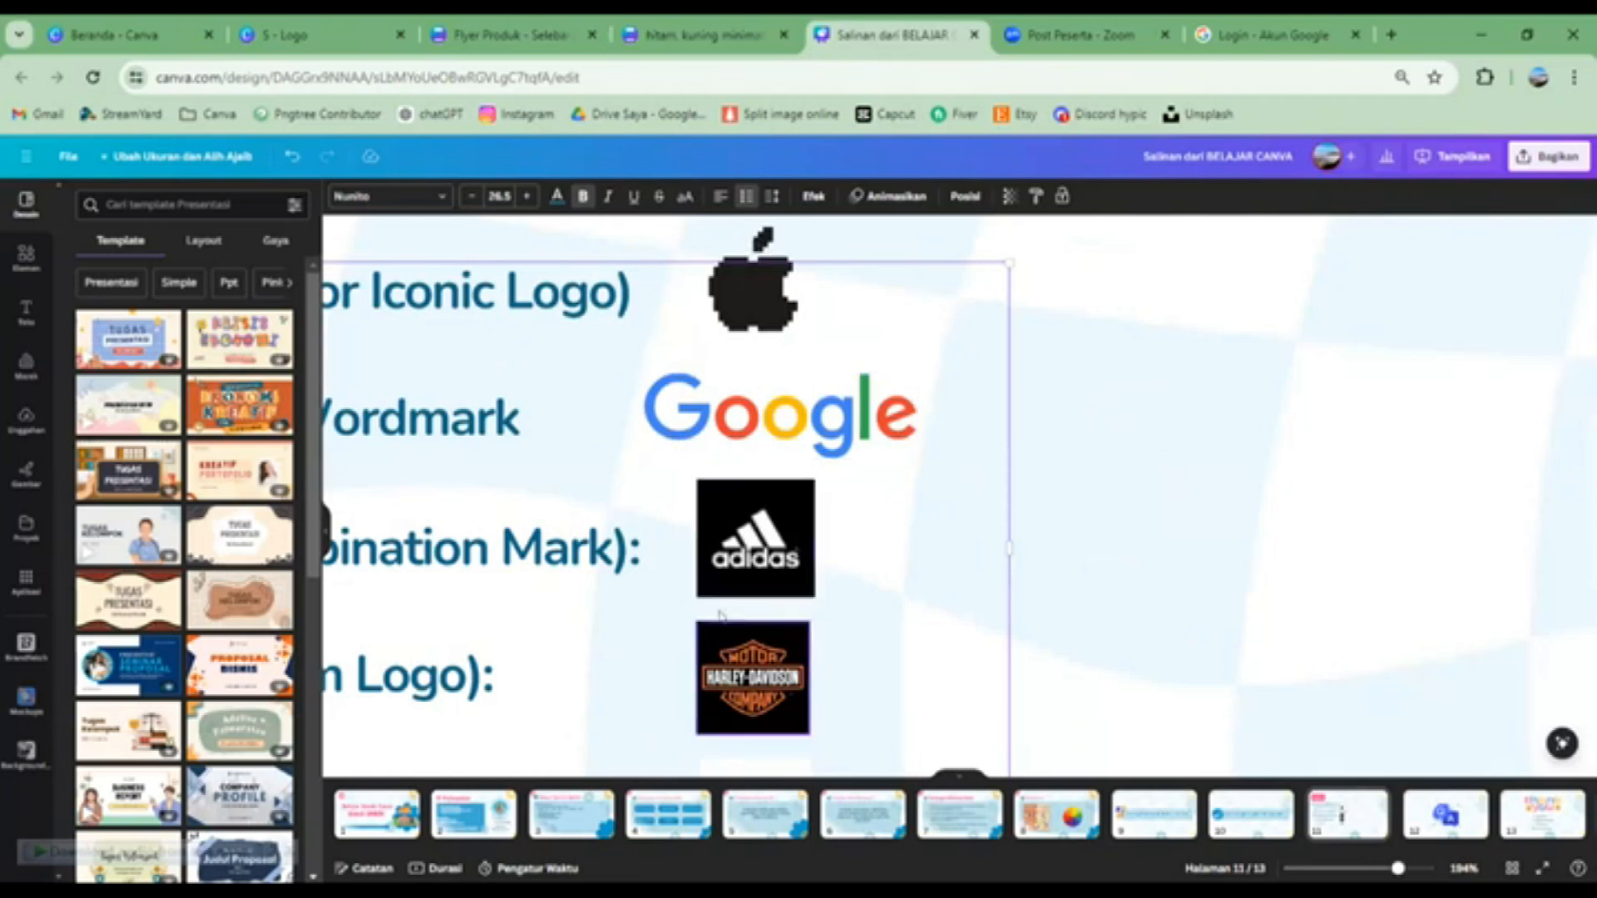
left_click_drag(1398, 868, 1366, 868)
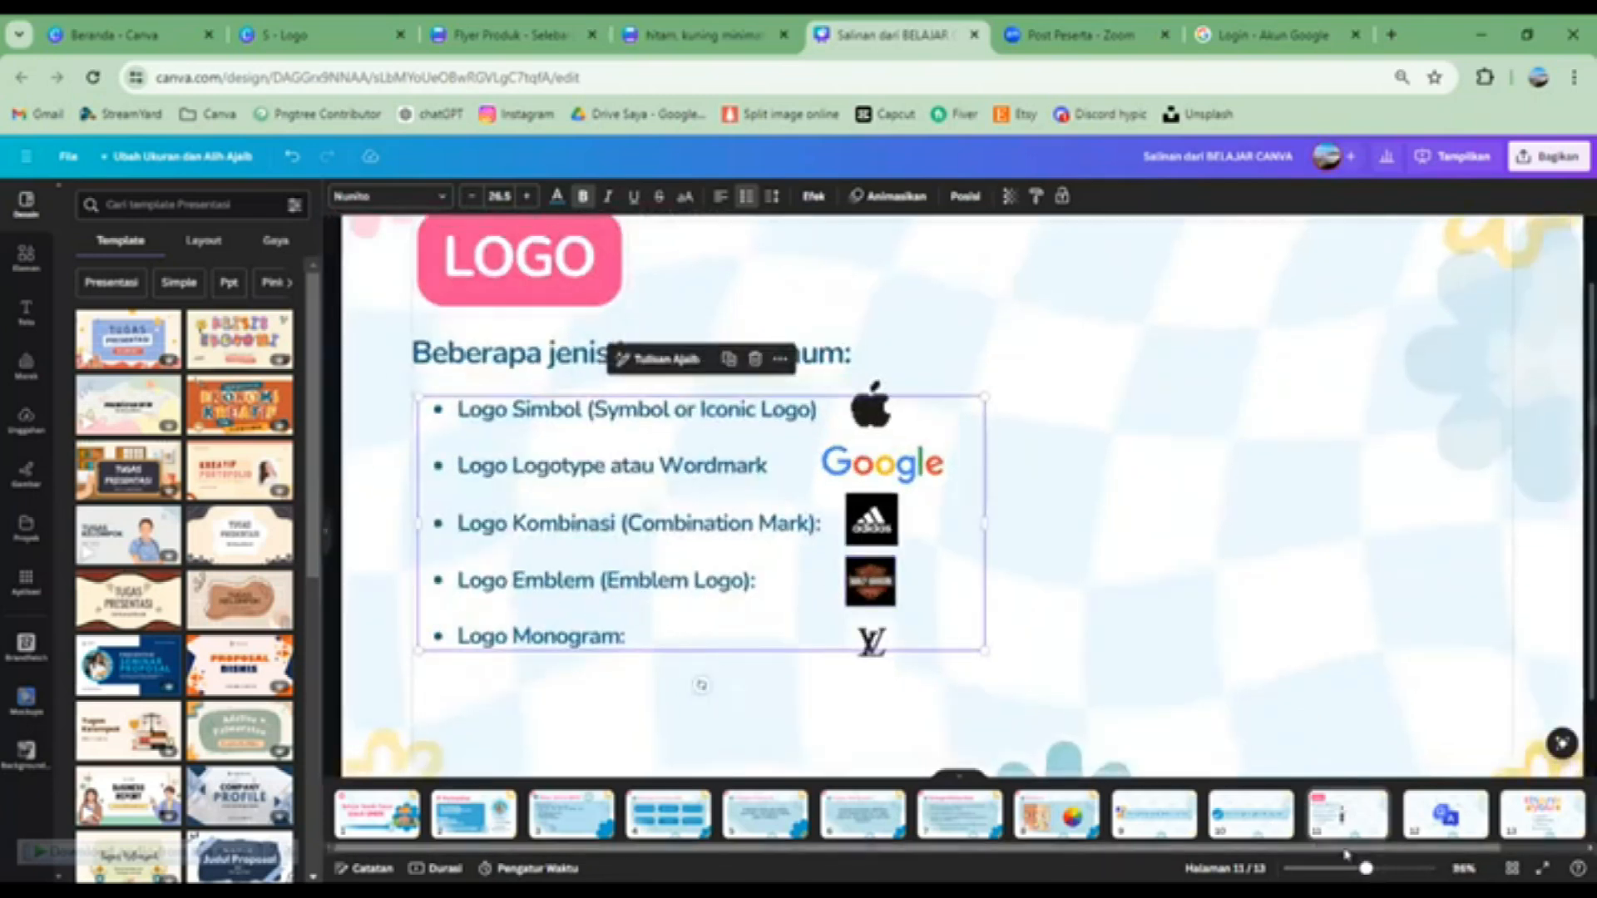
left_click(1400, 869)
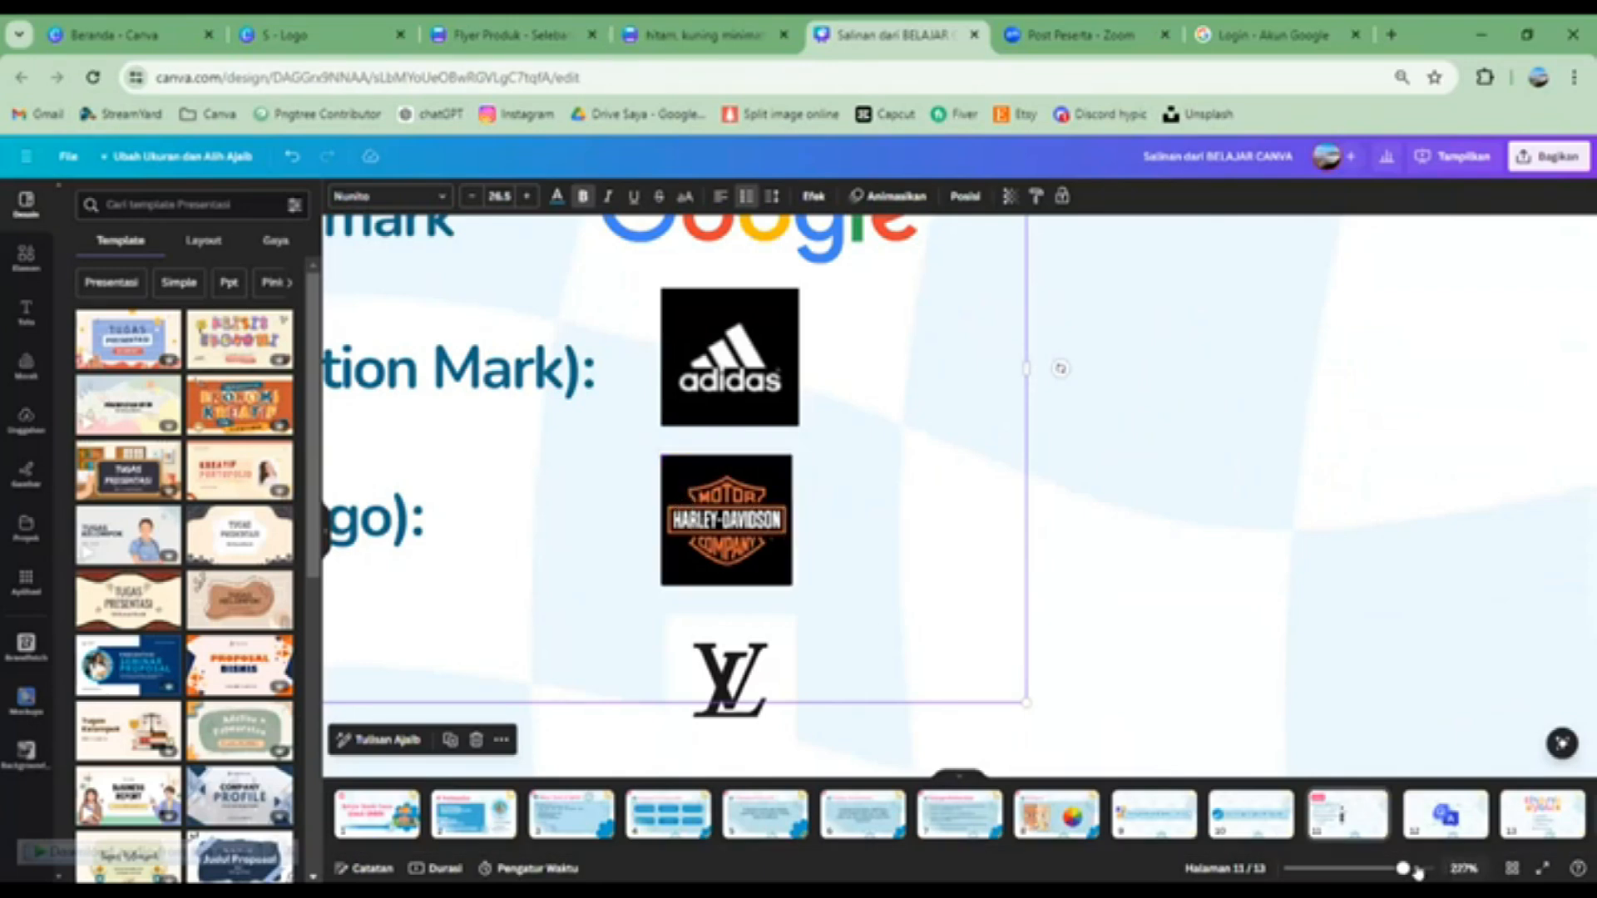
left_click_drag(1403, 868, 1365, 870)
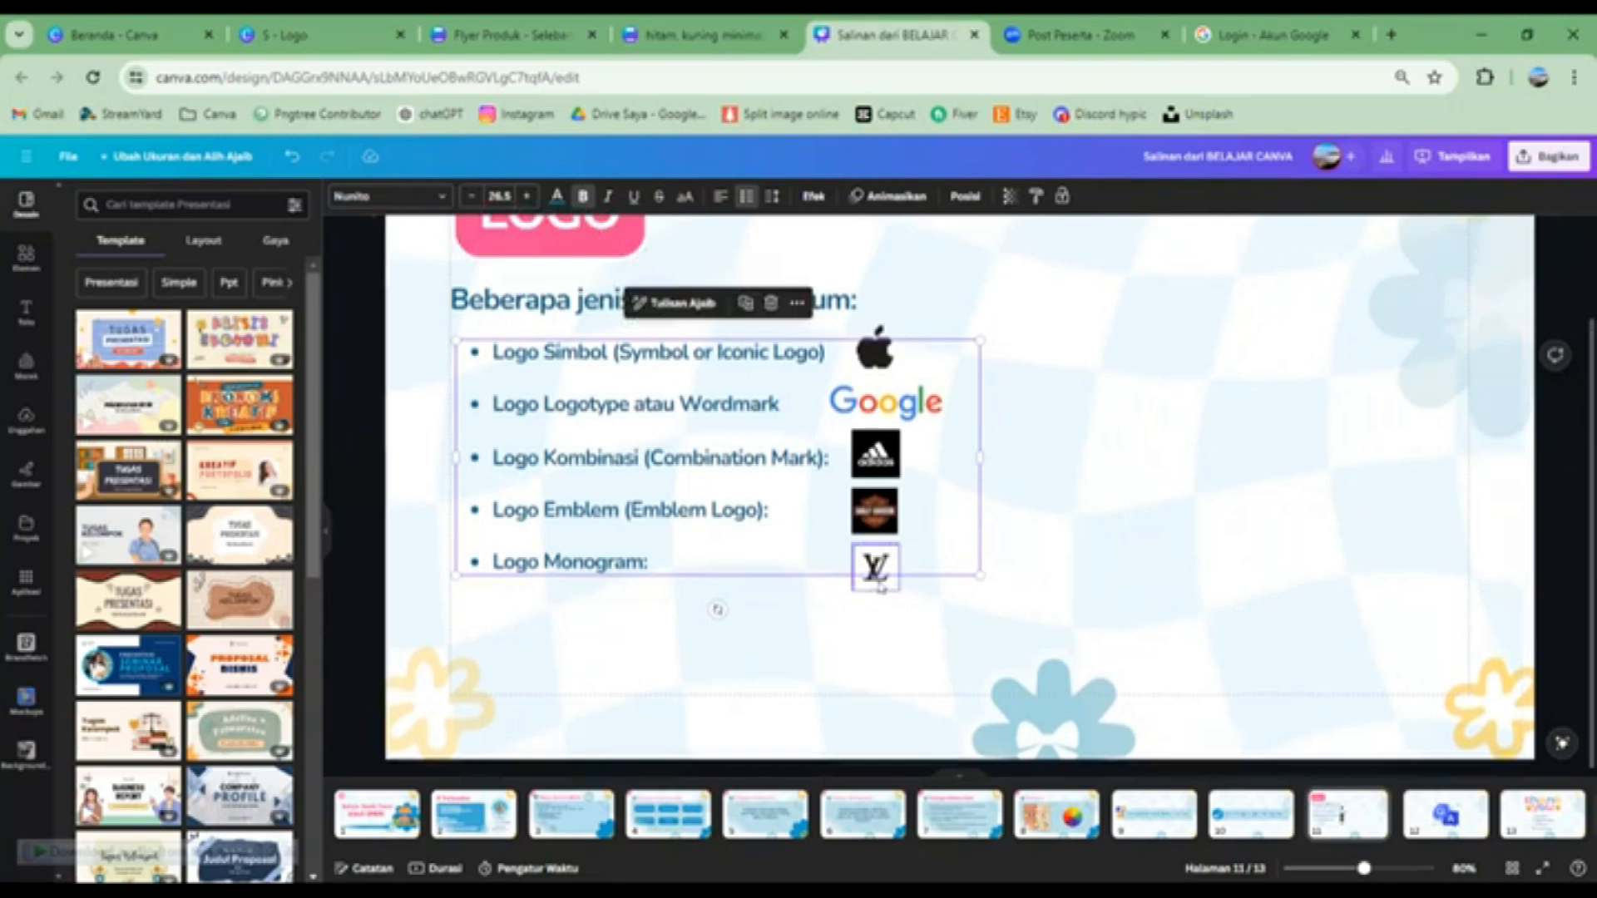
scroll(1104, 457, "down", 1)
left_click(1105, 457)
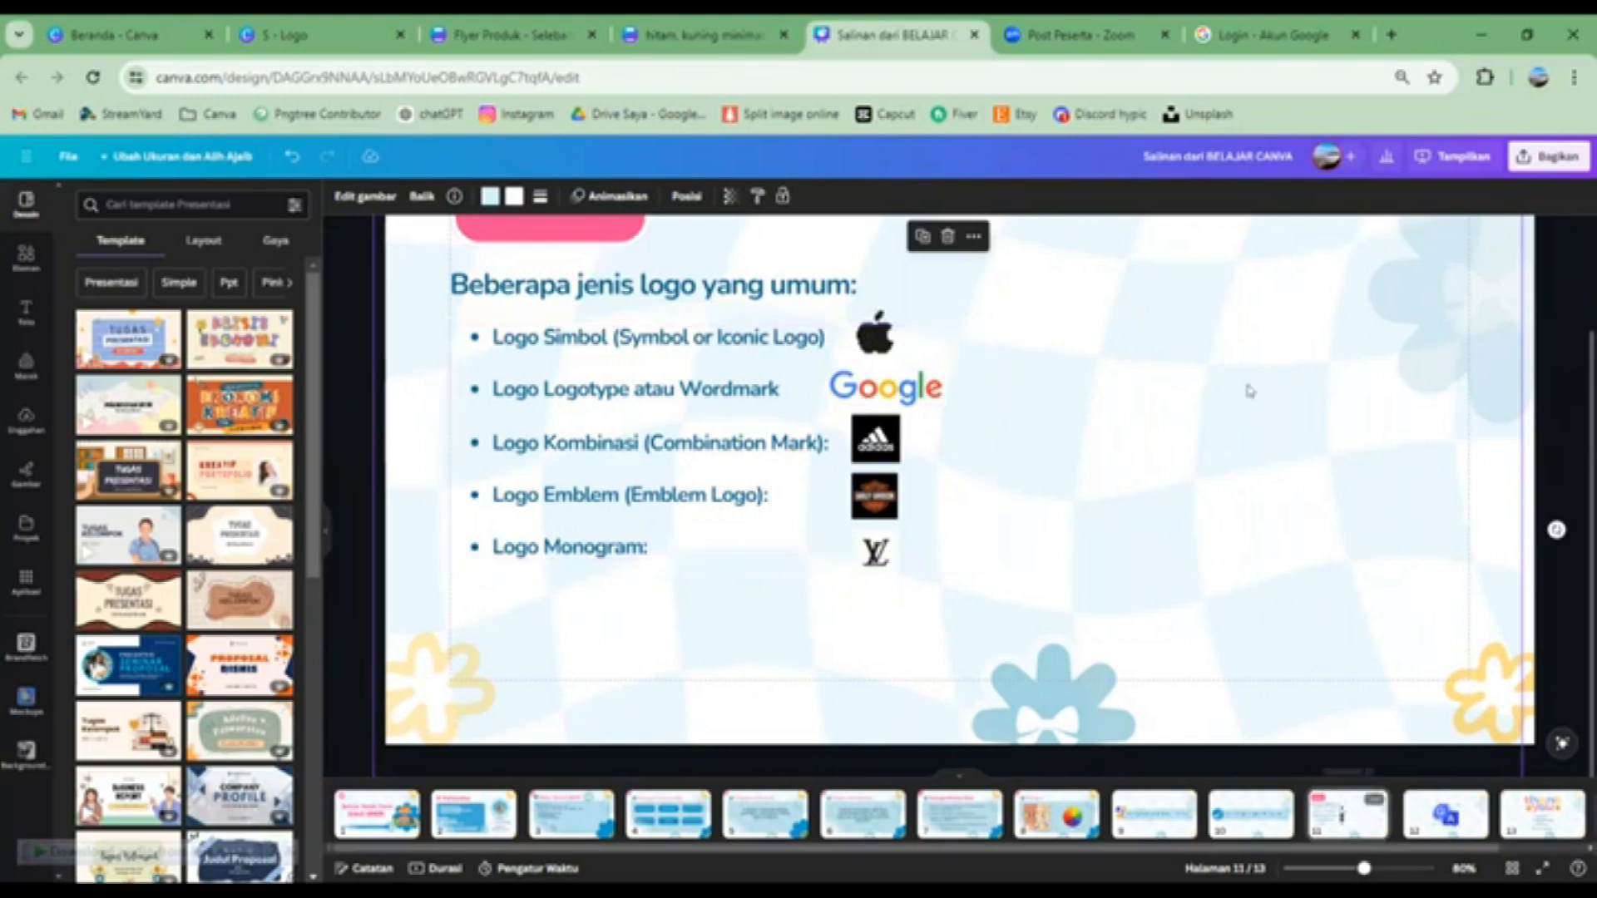
Look up the Logo design type on the Canva home page
left_click(414, 40)
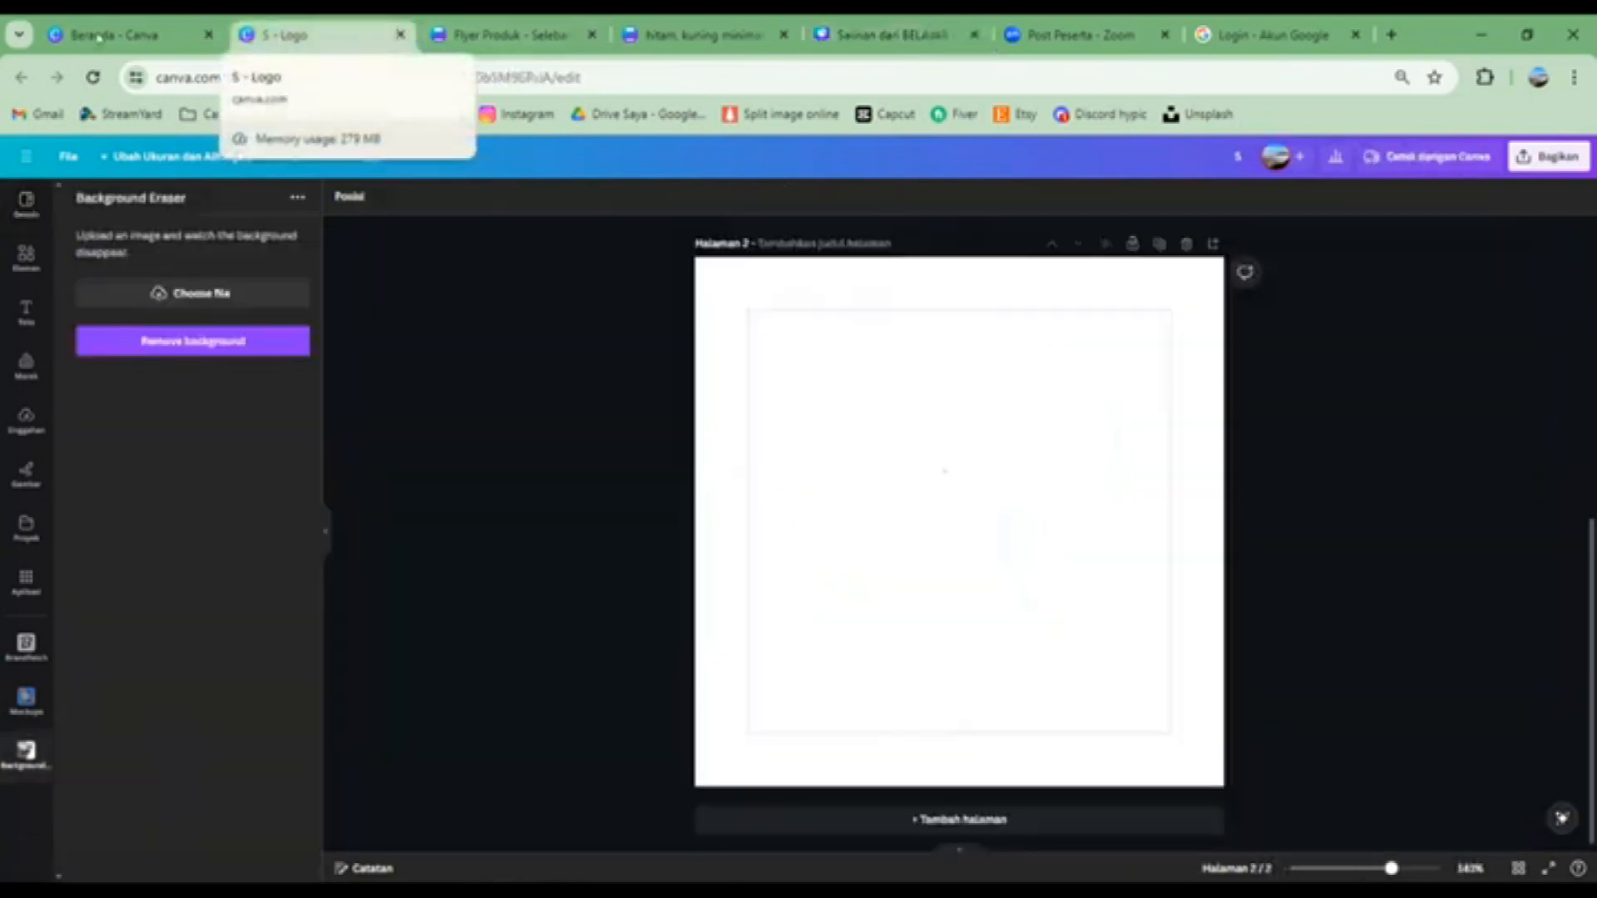
left_click(134, 37)
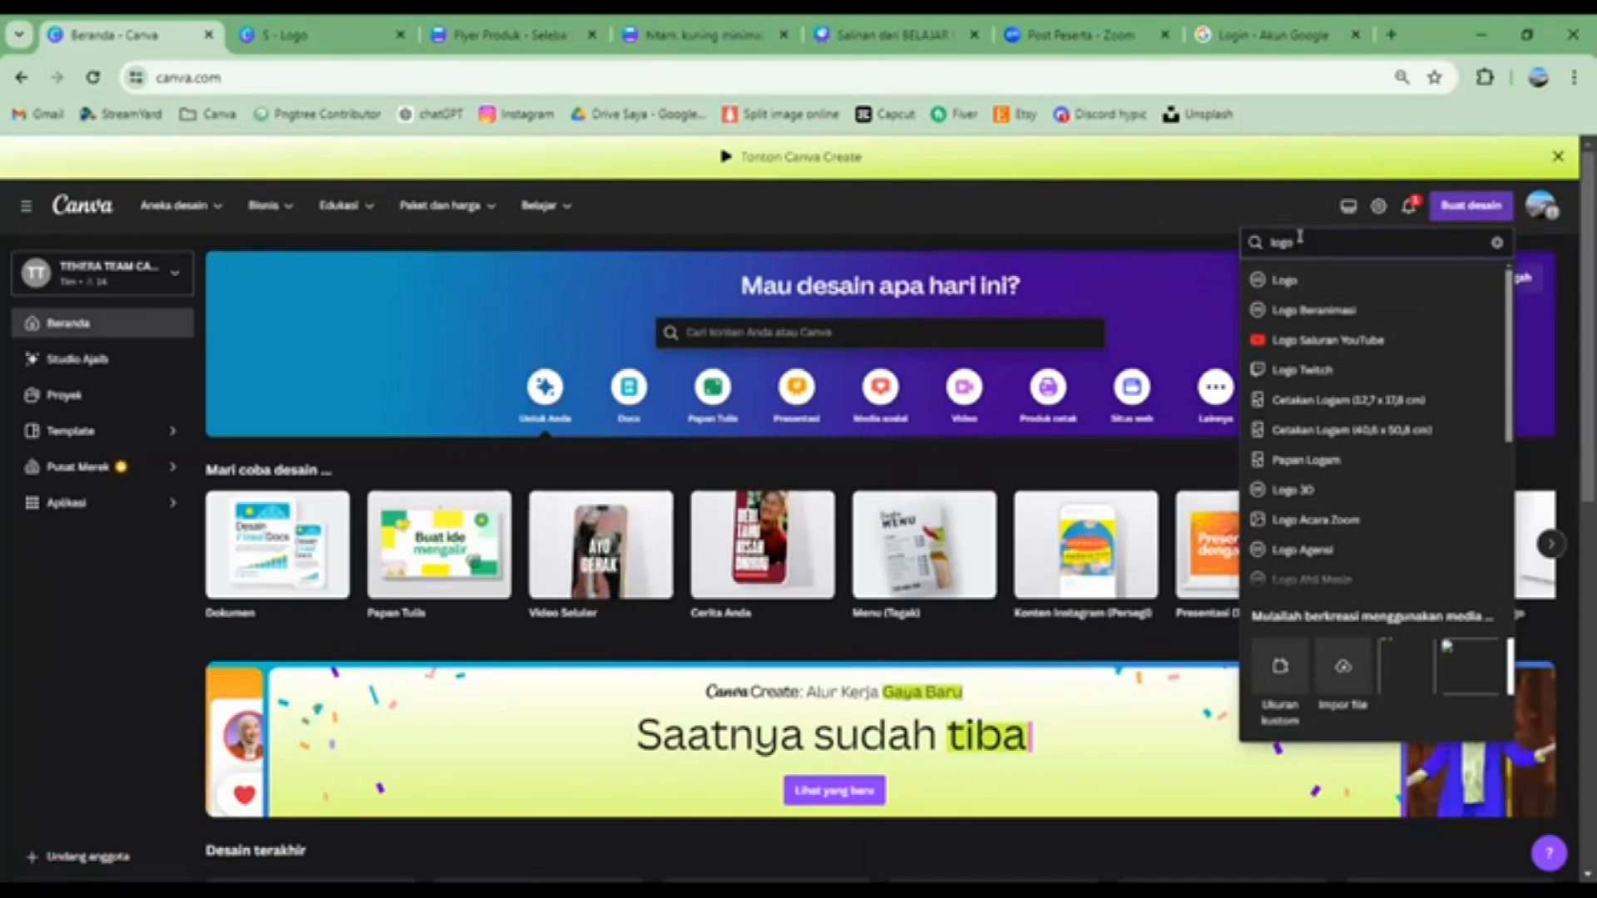
left_click(1331, 287)
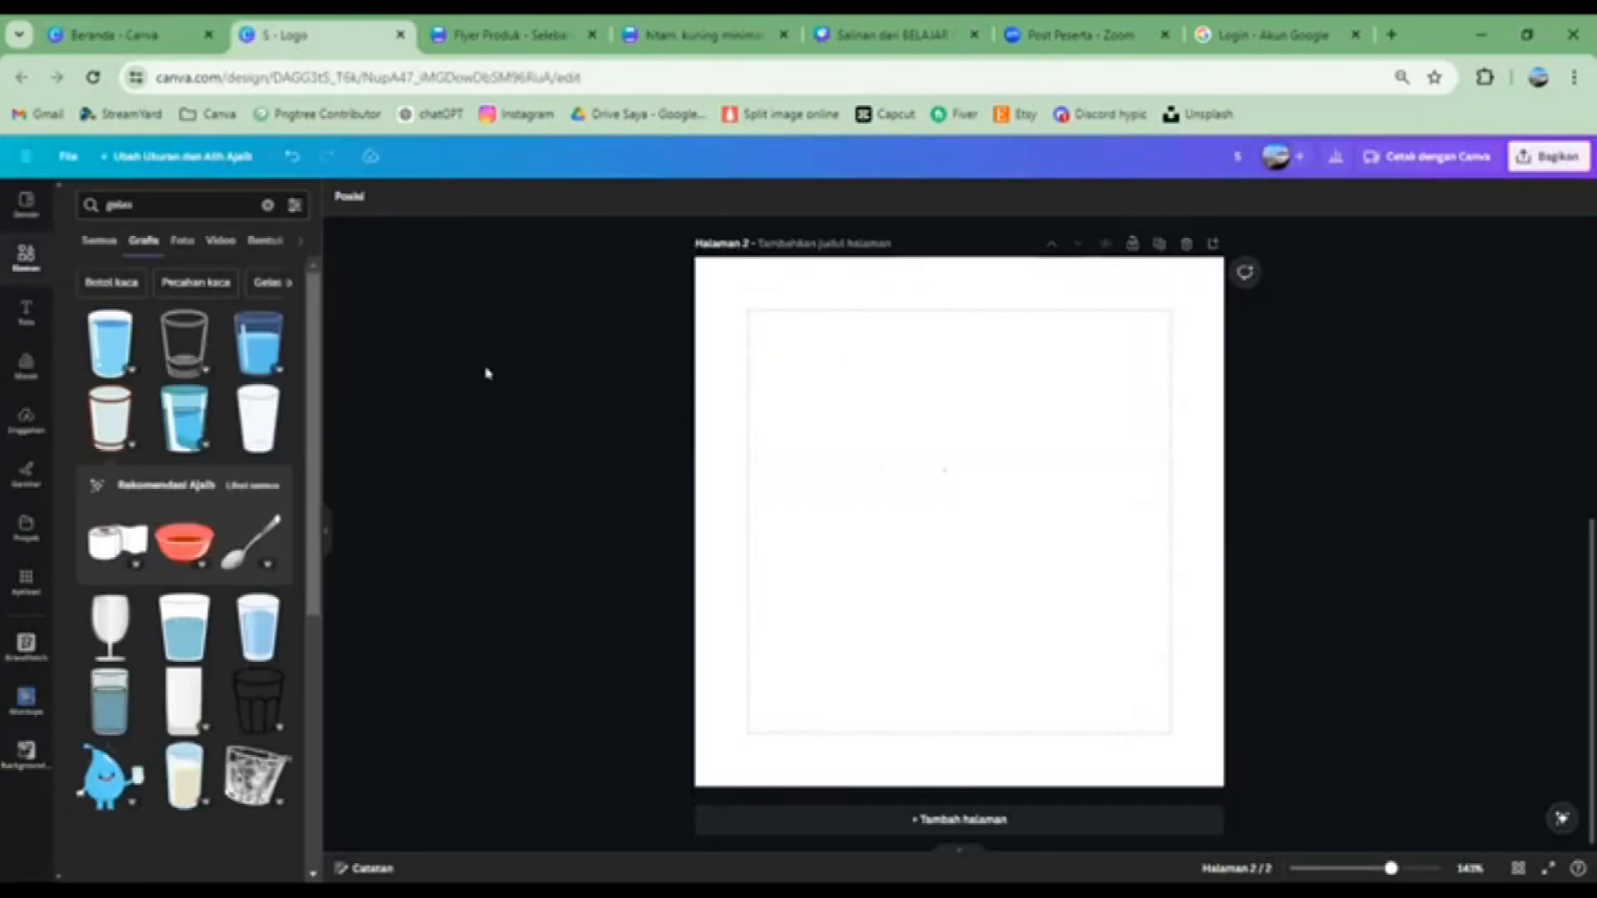
Replace the "gelas" element search in the logo design with "logo herbal" and show all matching graphics
left_click(263, 205)
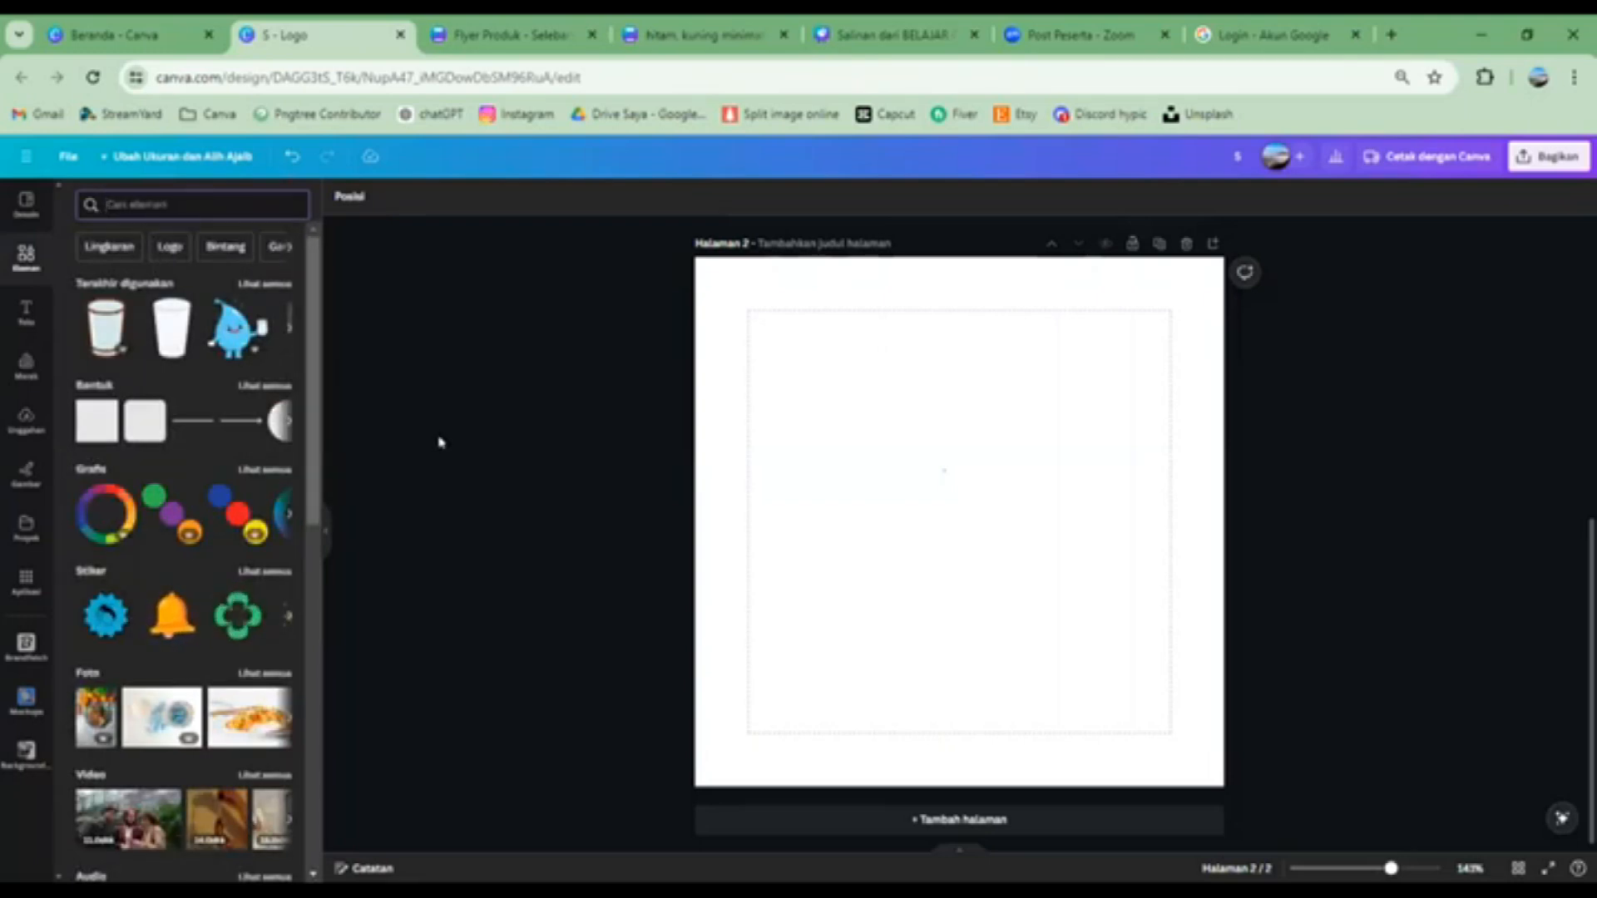
left_click(251, 286)
left_click(79, 201)
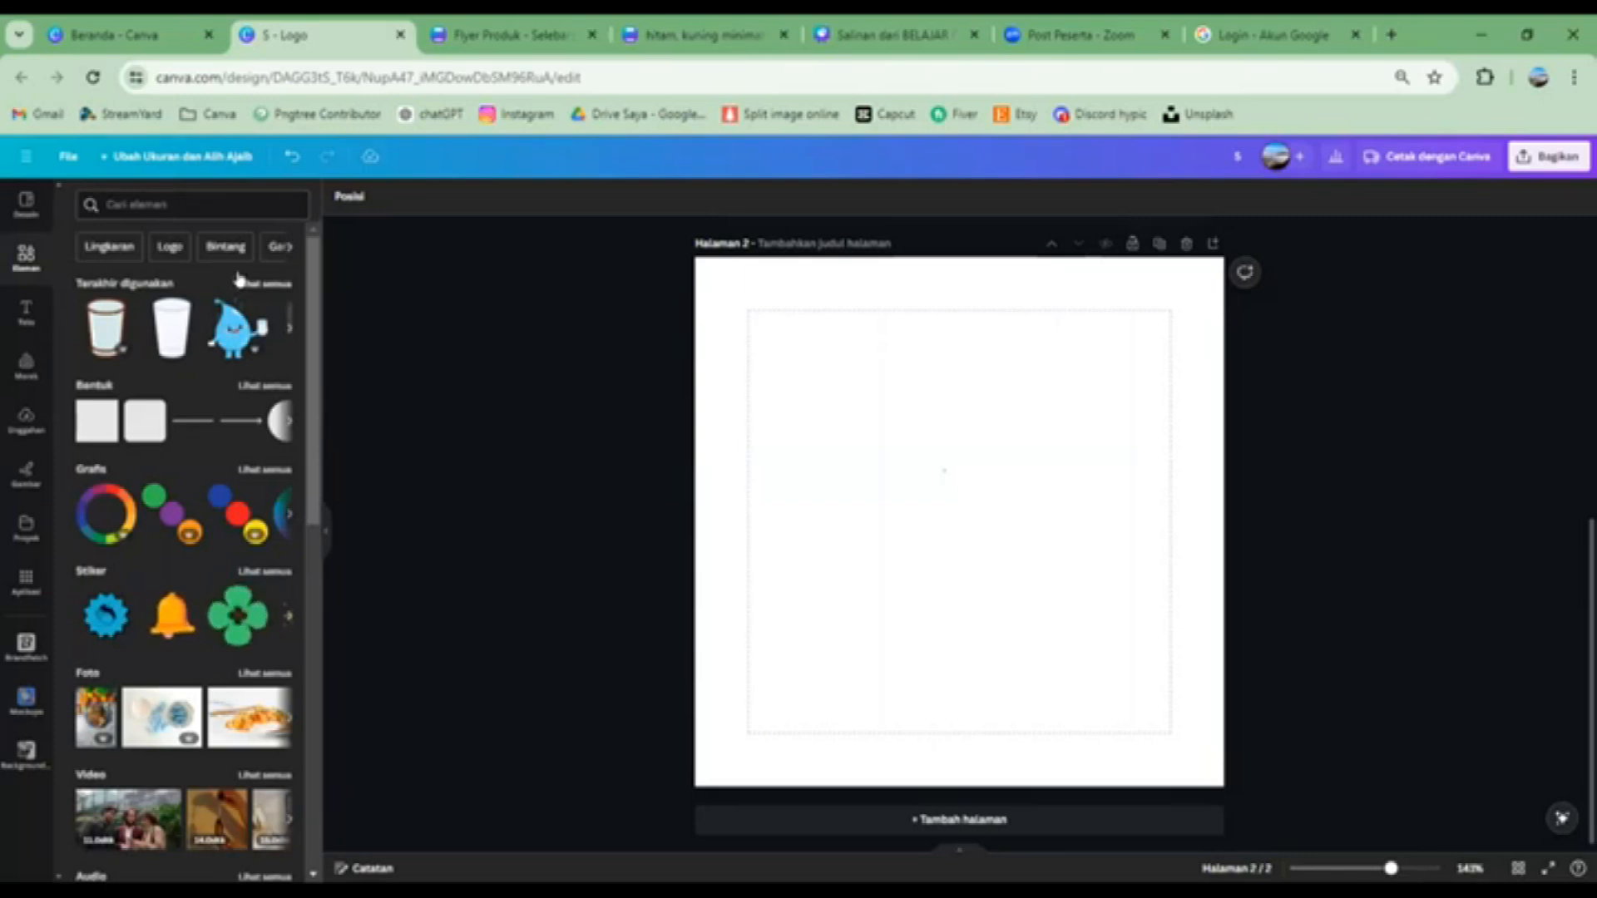
left_click(141, 203)
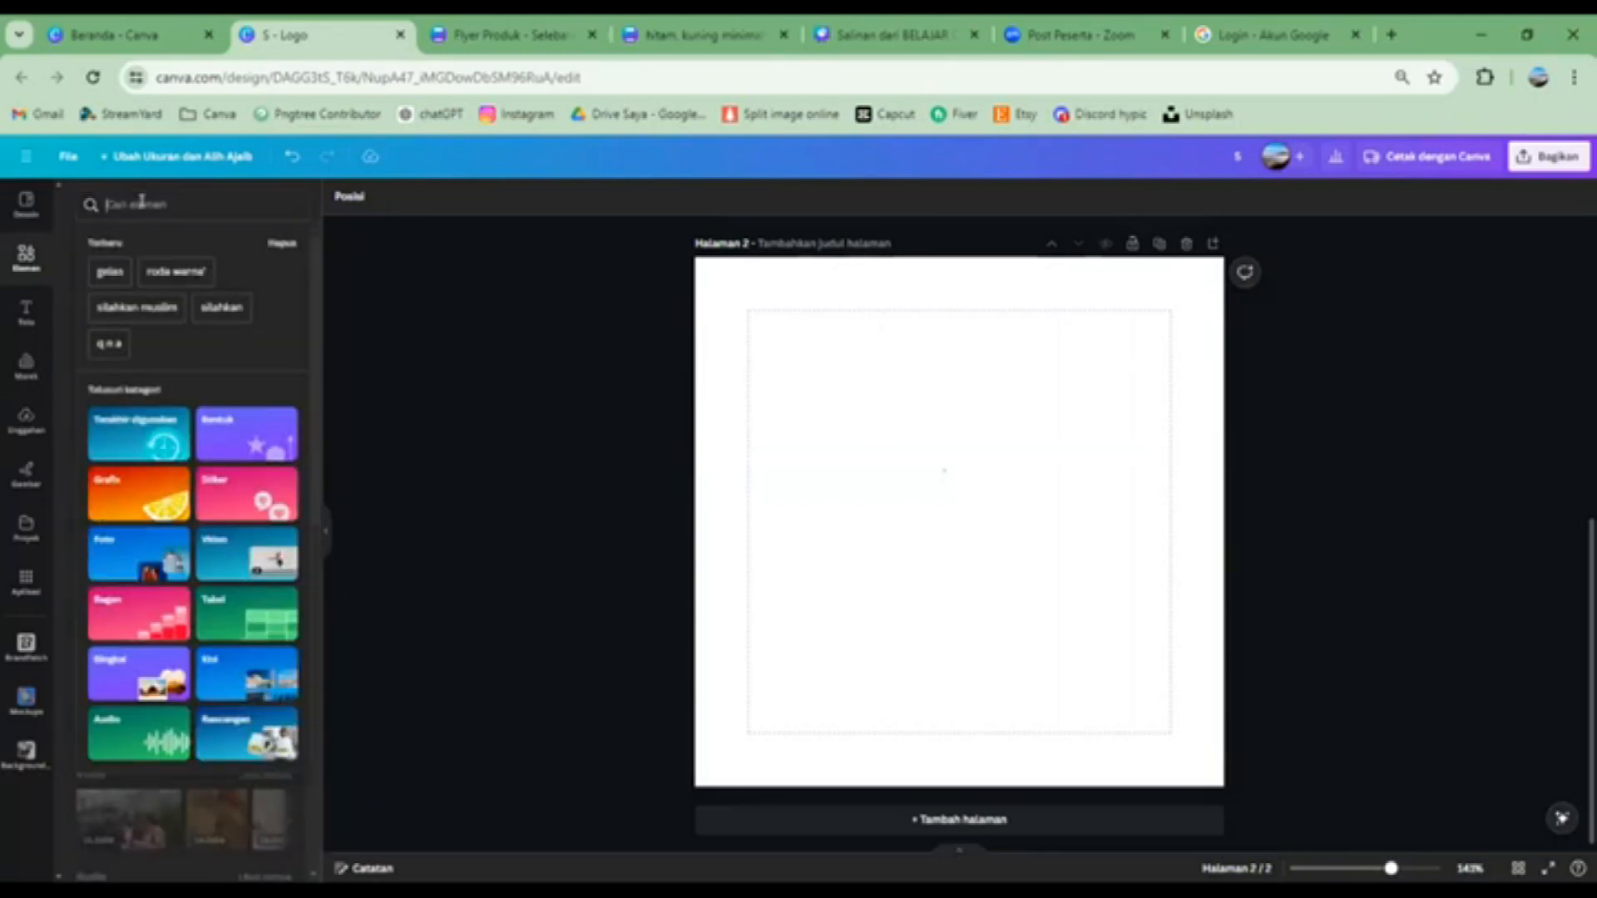
type("logo")
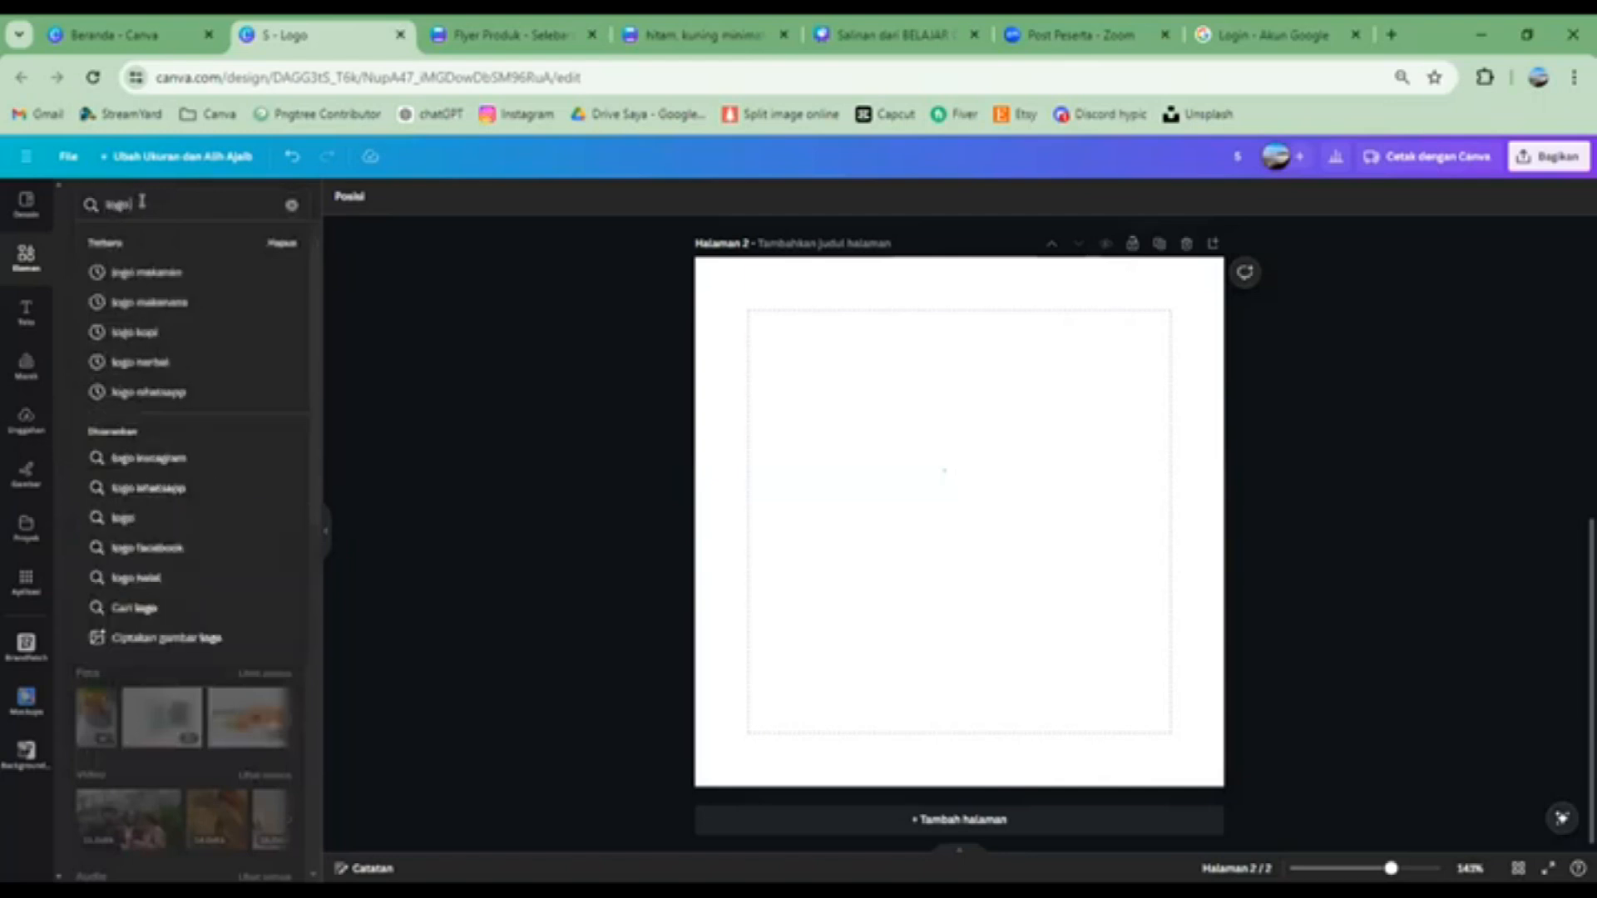
type(" herbal")
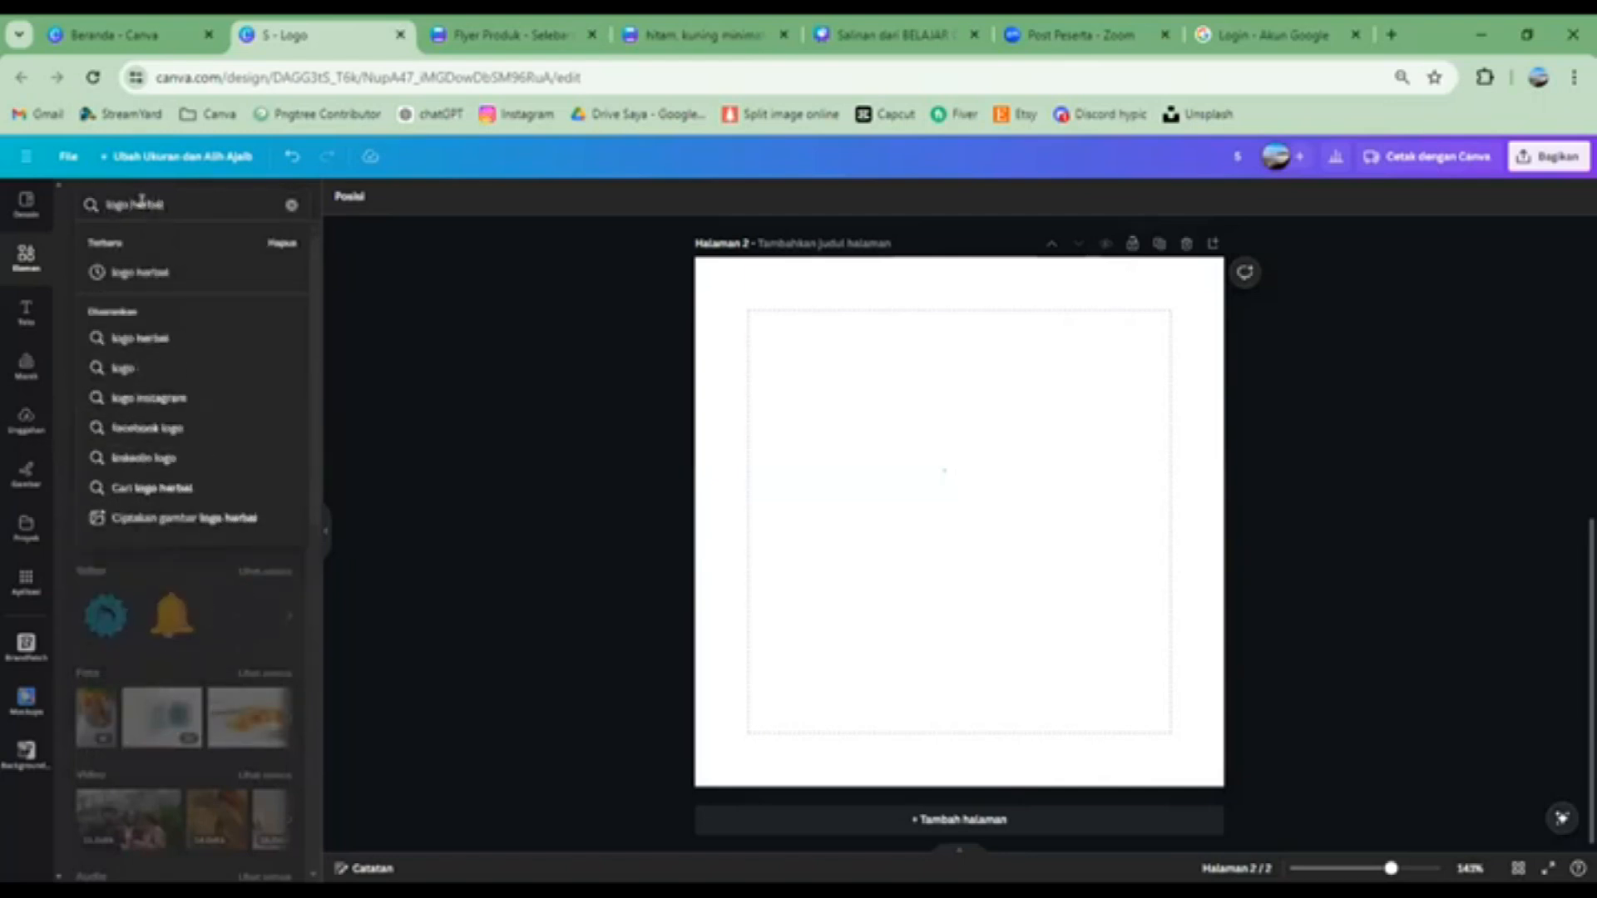
key("Return")
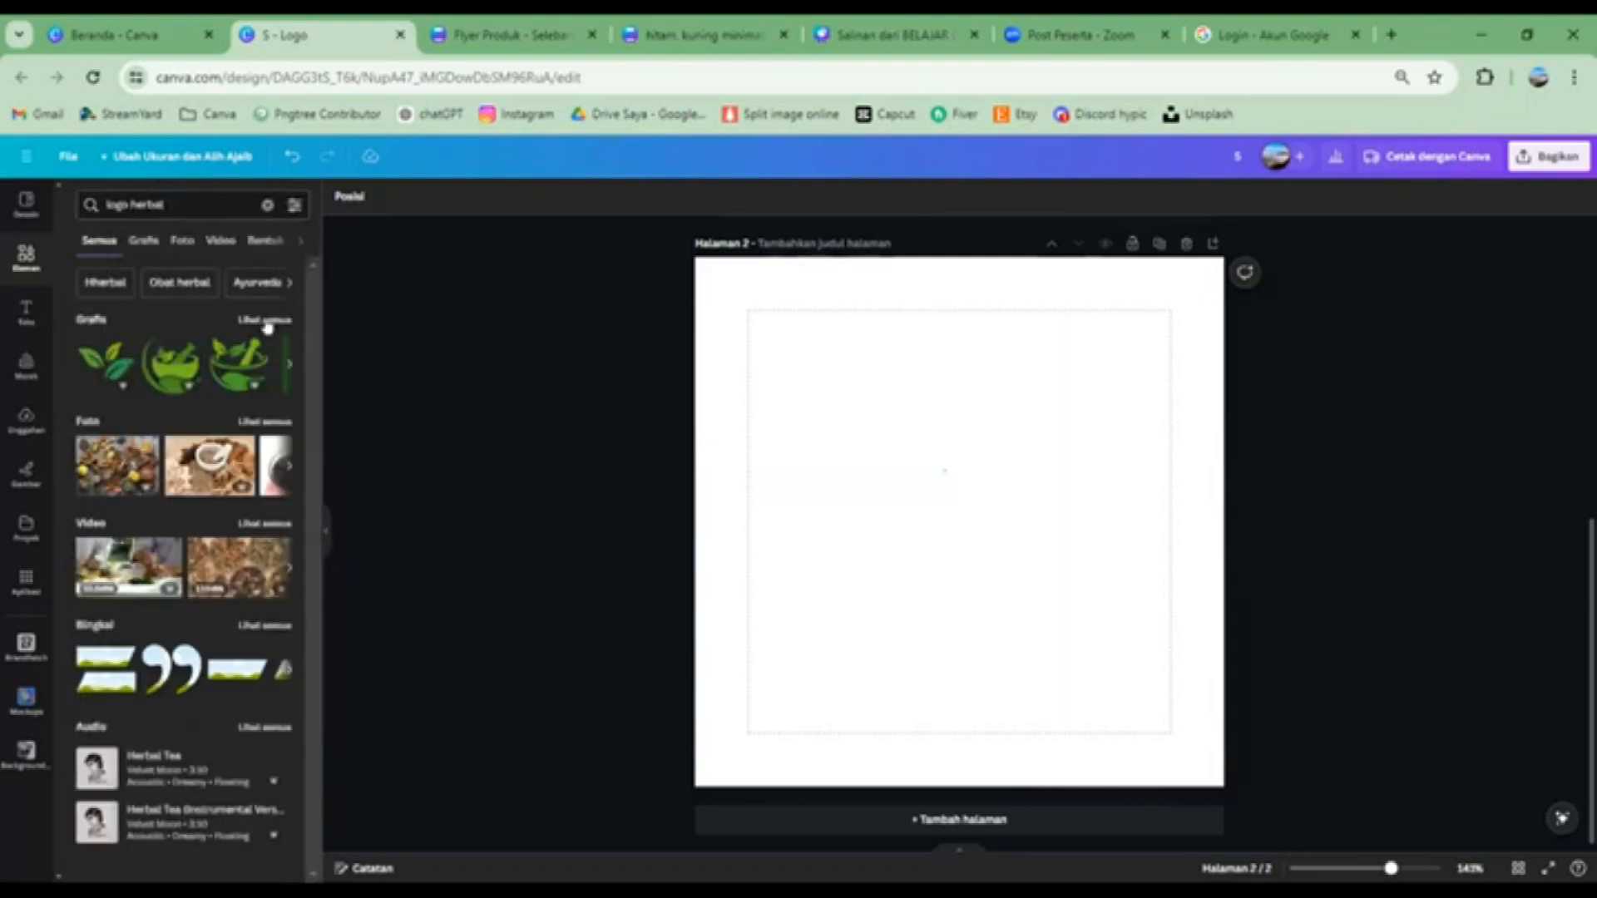
left_click(267, 321)
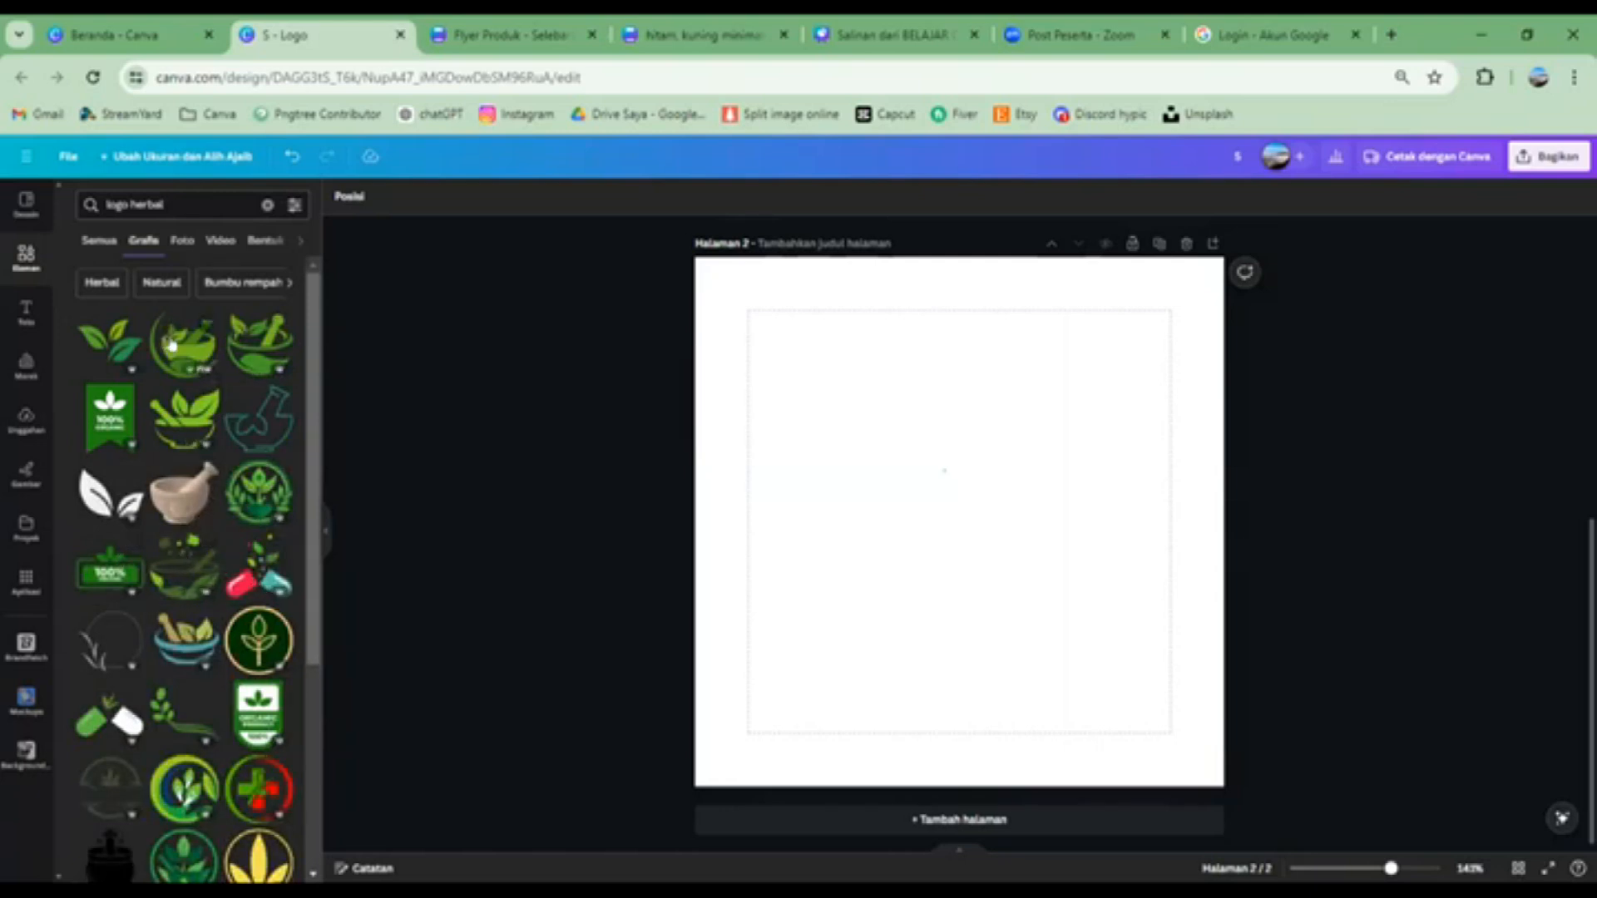
Insert the green mortar-and-leaf graphic with the crescent on page 2 and position it in the upper centre
mouse_move(193, 373)
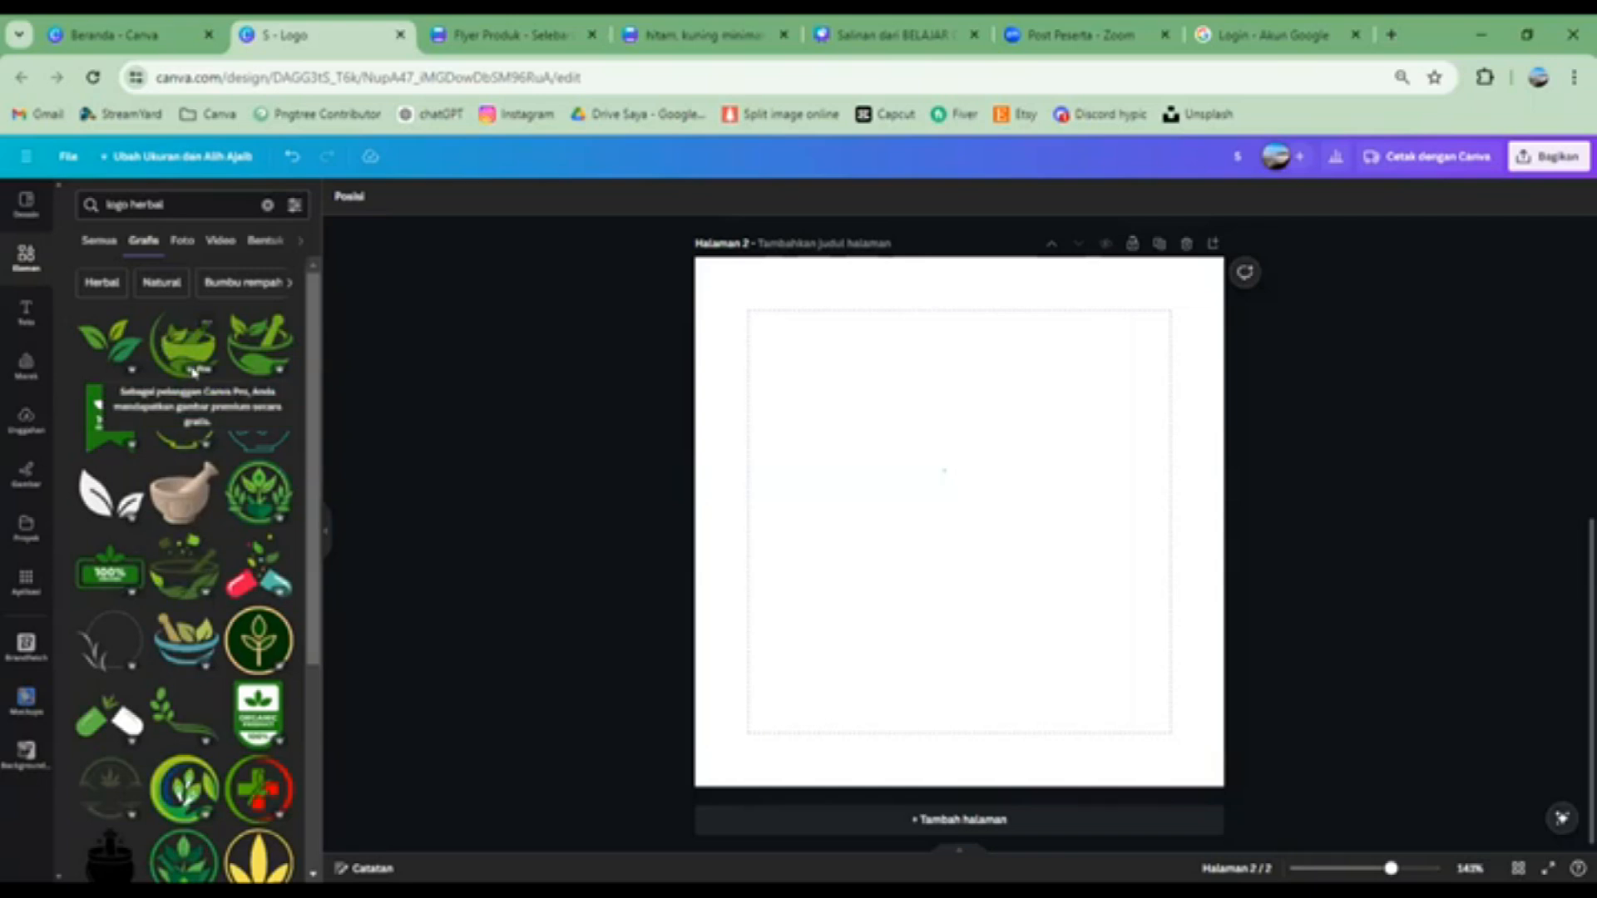
scroll(165, 570, "down", 2)
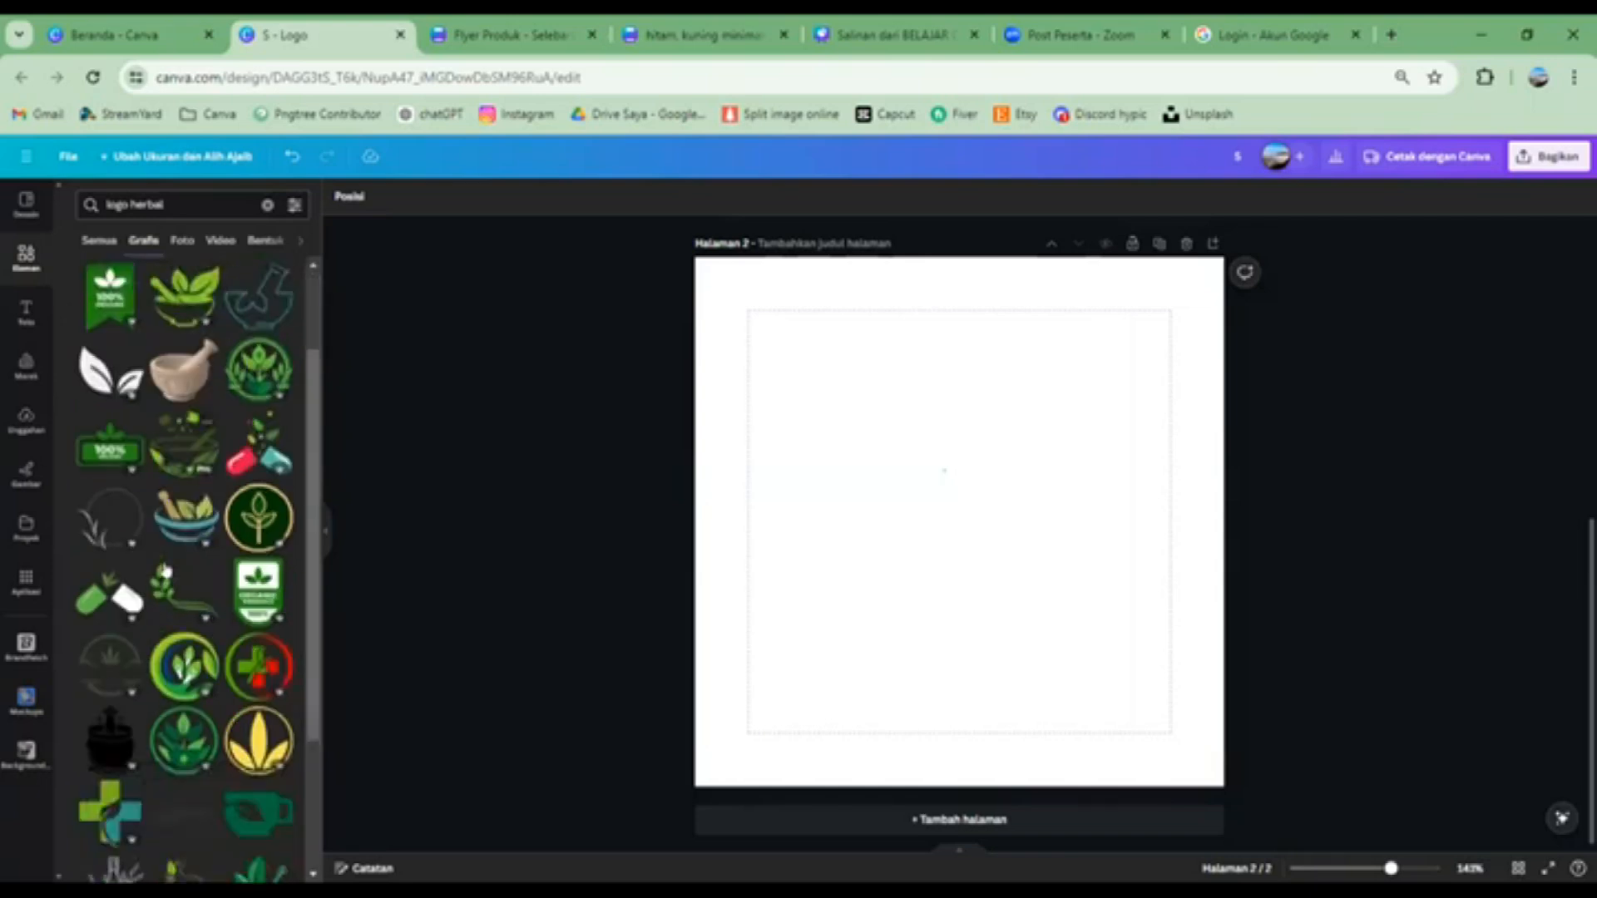
scroll(164, 569, "down", 8)
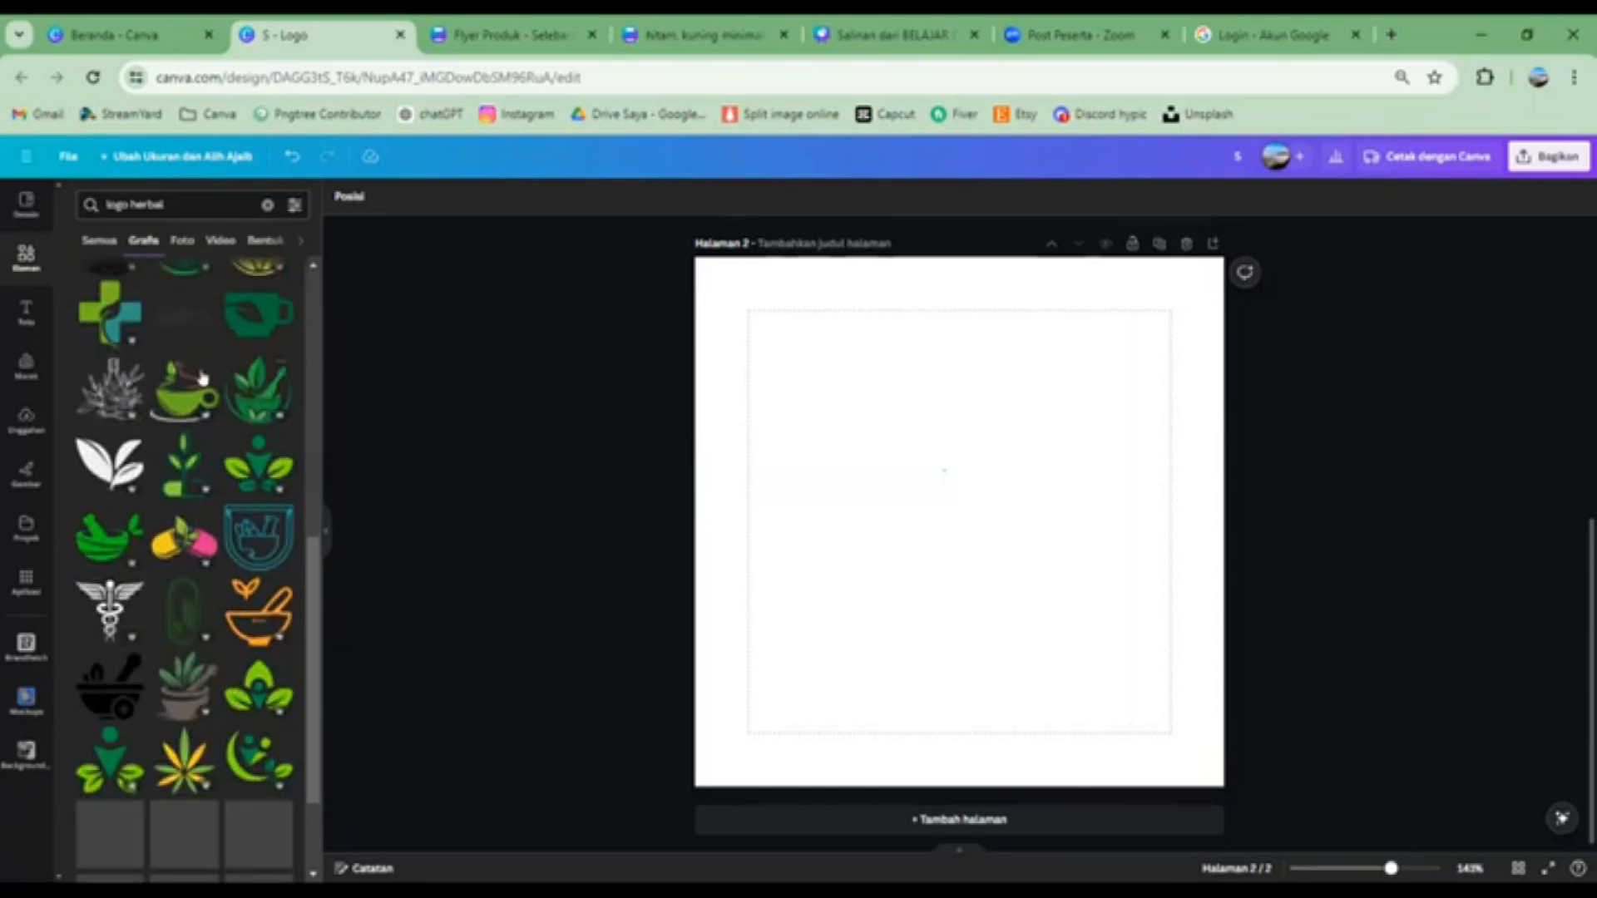
scroll(228, 421, "up", 2)
mouse_move(128, 665)
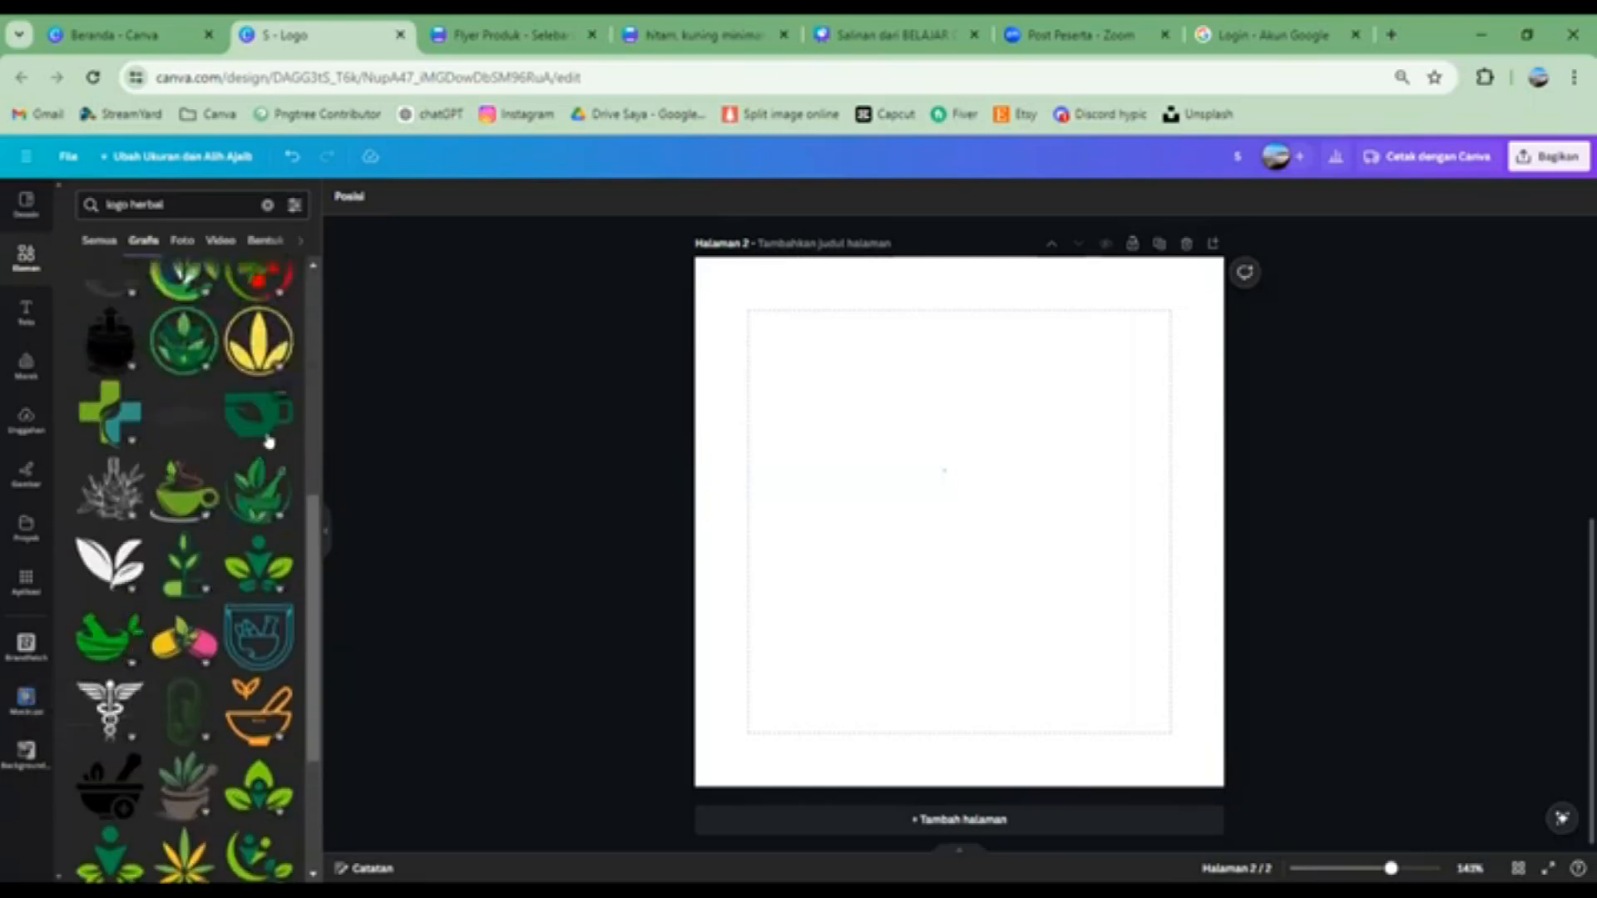
scroll(254, 453, "up", 10)
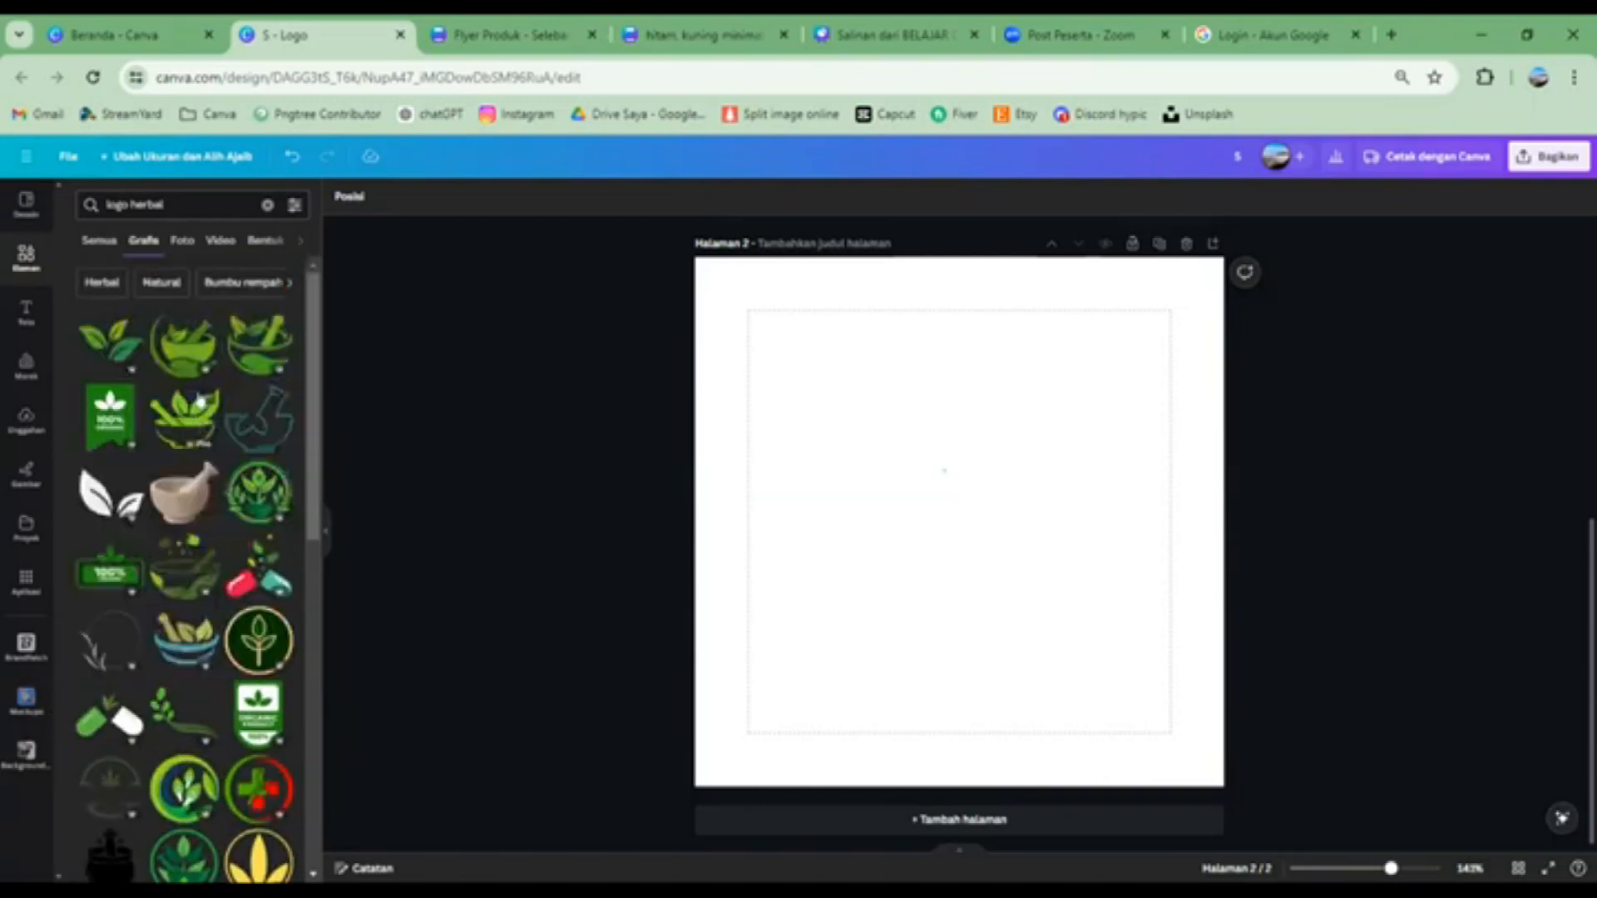
left_click(210, 343)
left_click_drag(979, 546, 959, 428)
left_click_drag(1046, 517, 1059, 522)
left_click_drag(965, 425, 980, 462)
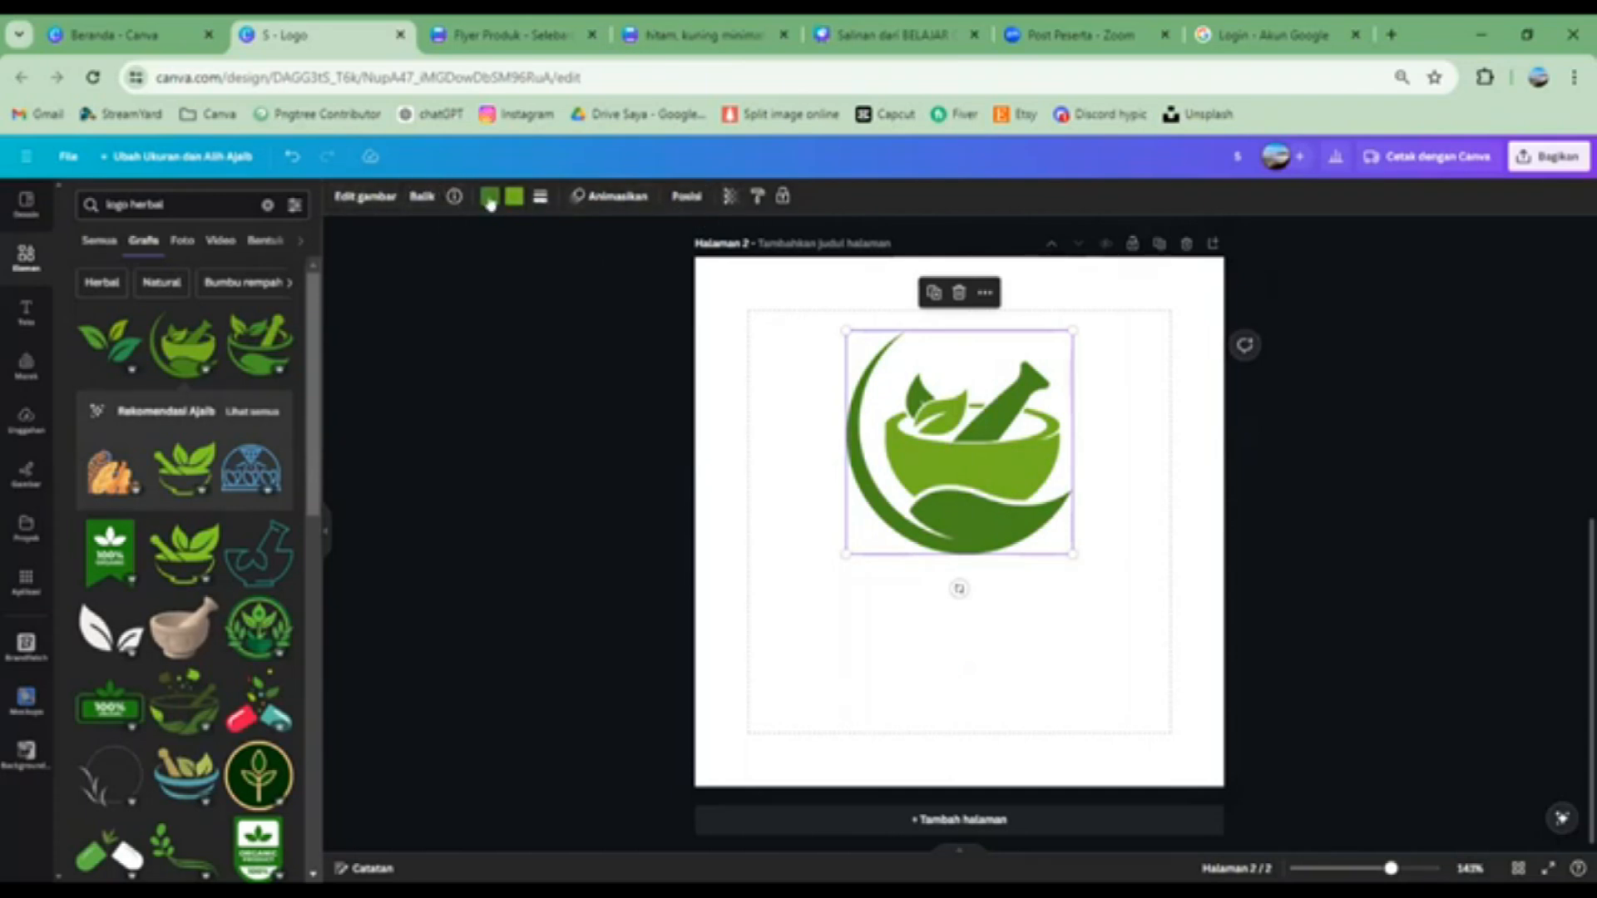
Recolour the graphic's light green parts yellow and its dark green parts a slightly brighter green, and nudge it slightly down
left_click(518, 199)
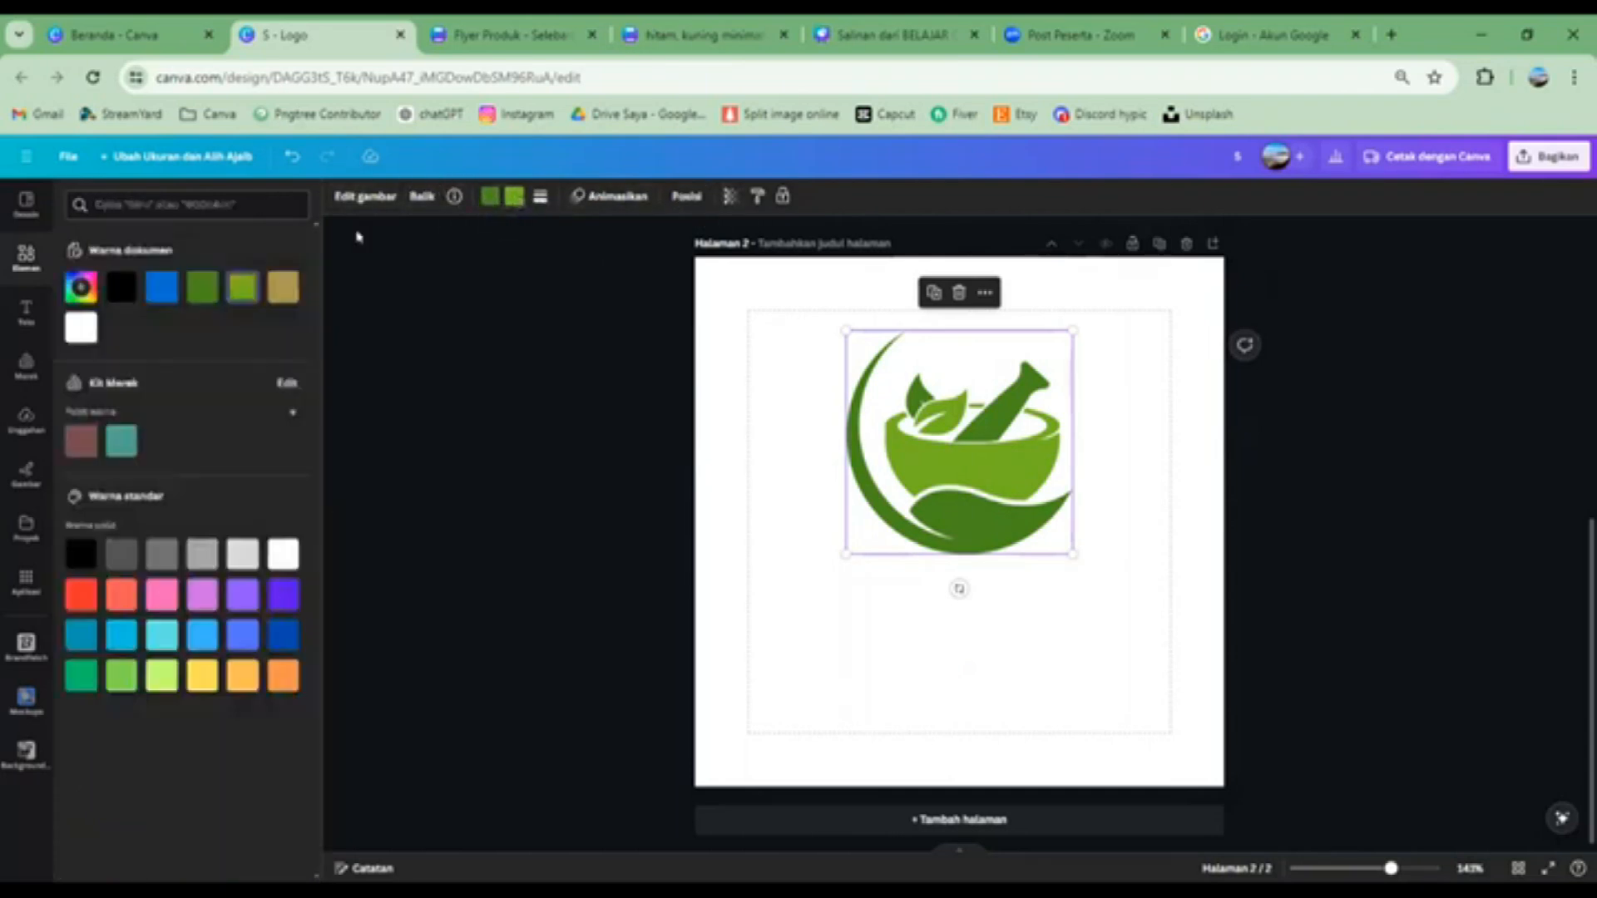
left_click(197, 678)
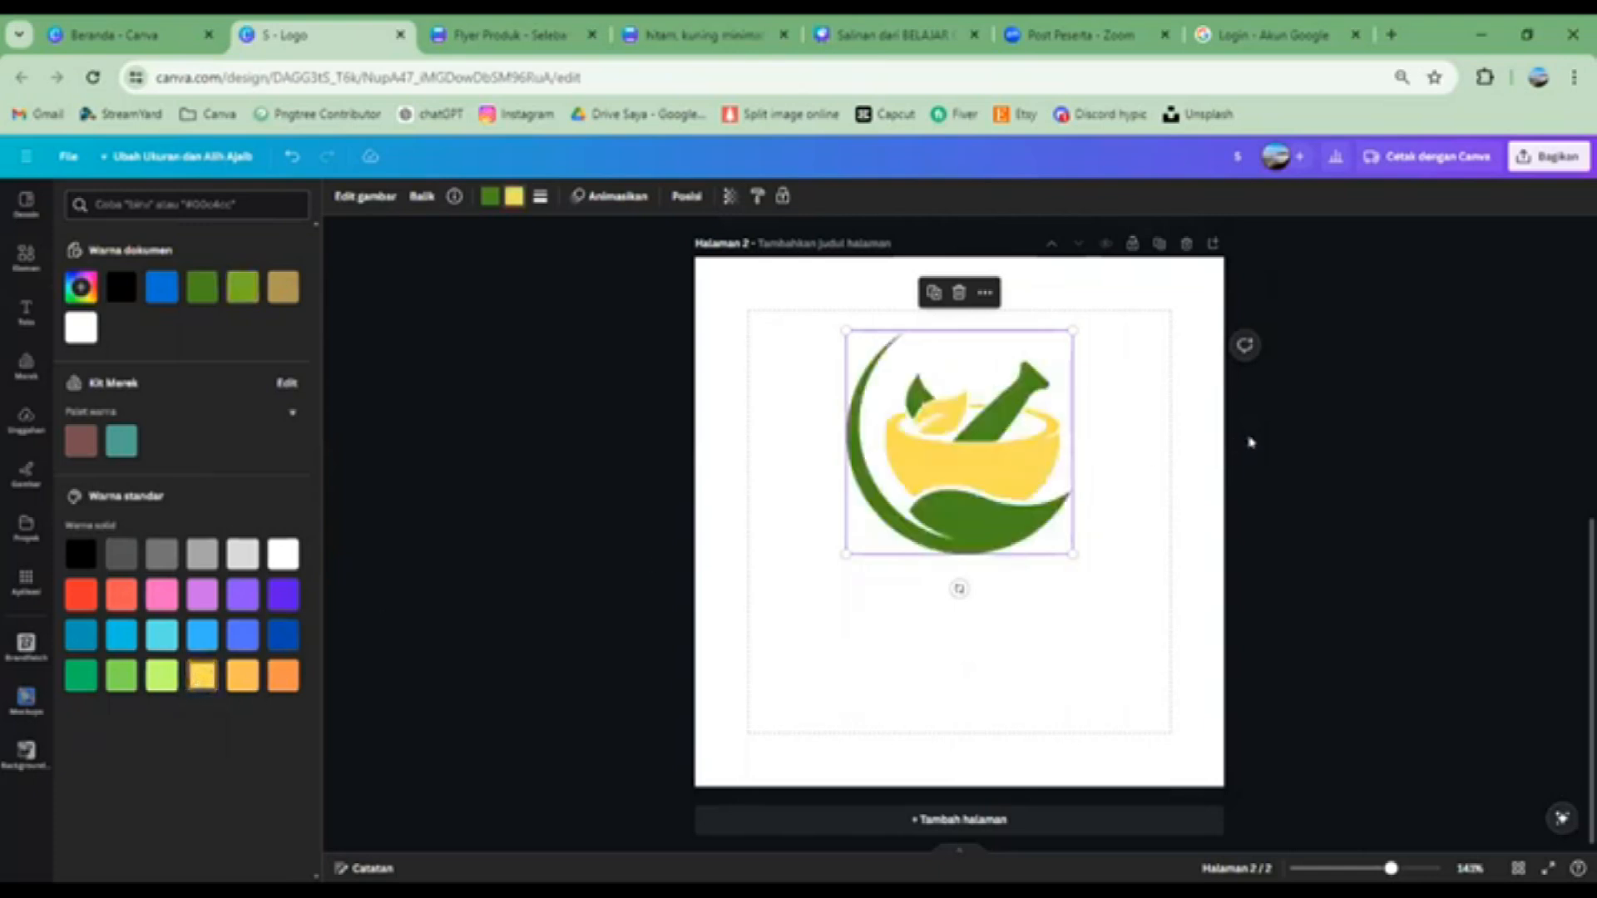
left_click(490, 196)
left_click(202, 293)
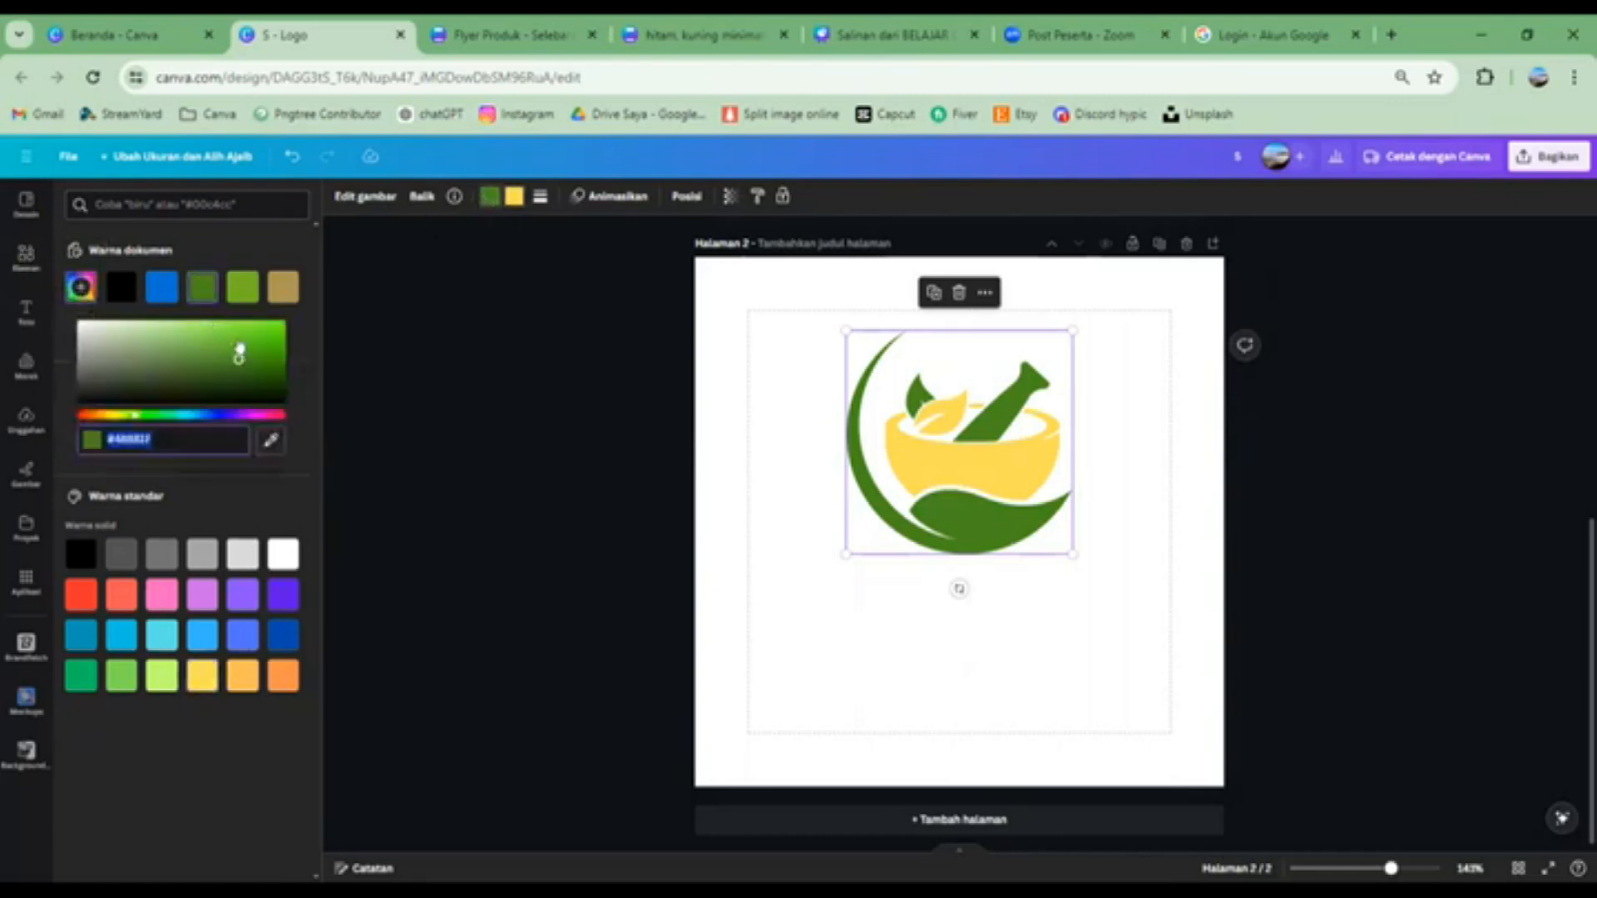
left_click(240, 343)
left_click_drag(240, 362, 248, 377)
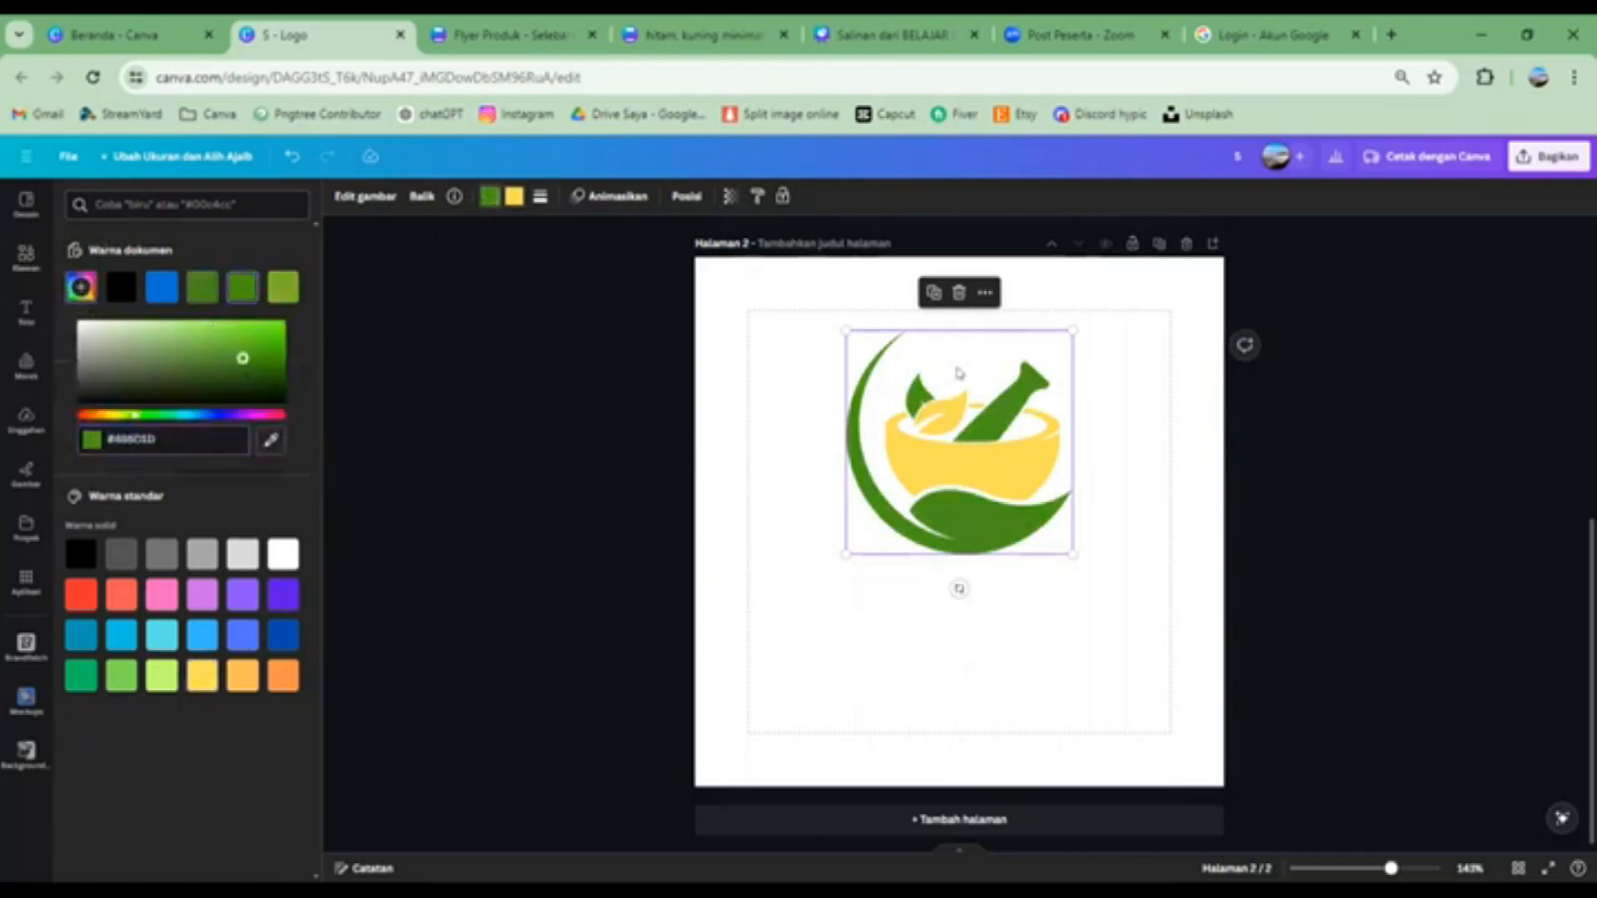
left_click(1368, 442)
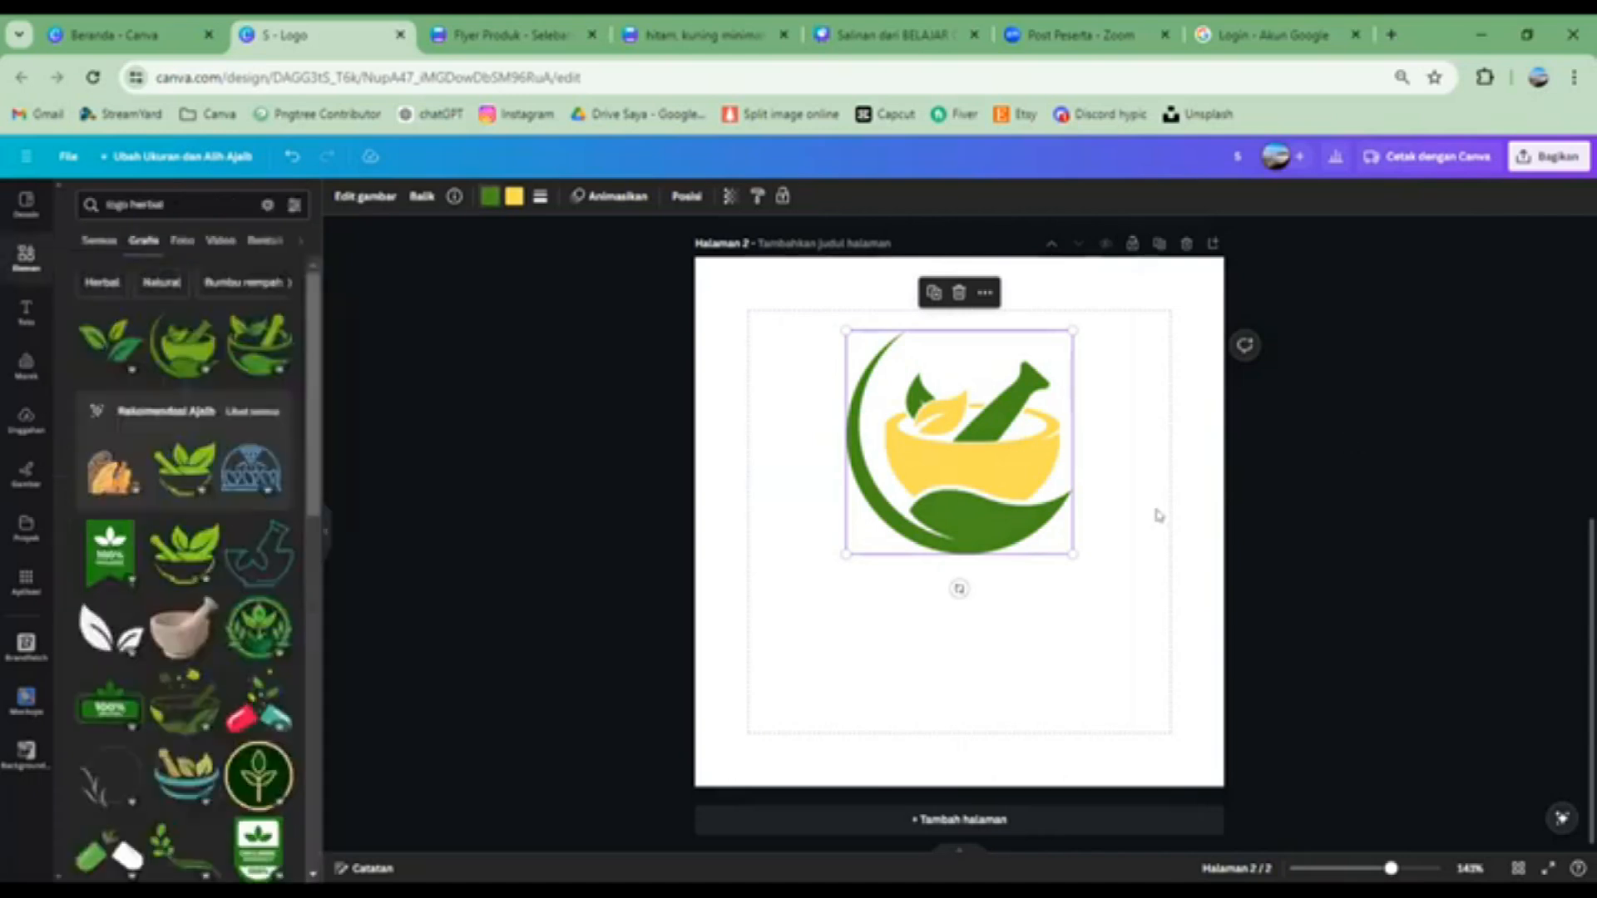
mouse_move(984, 453)
left_mouse_down()
mouse_move(985, 478)
mouse_move(985, 457)
left_mouse_up()
left_click(562, 445)
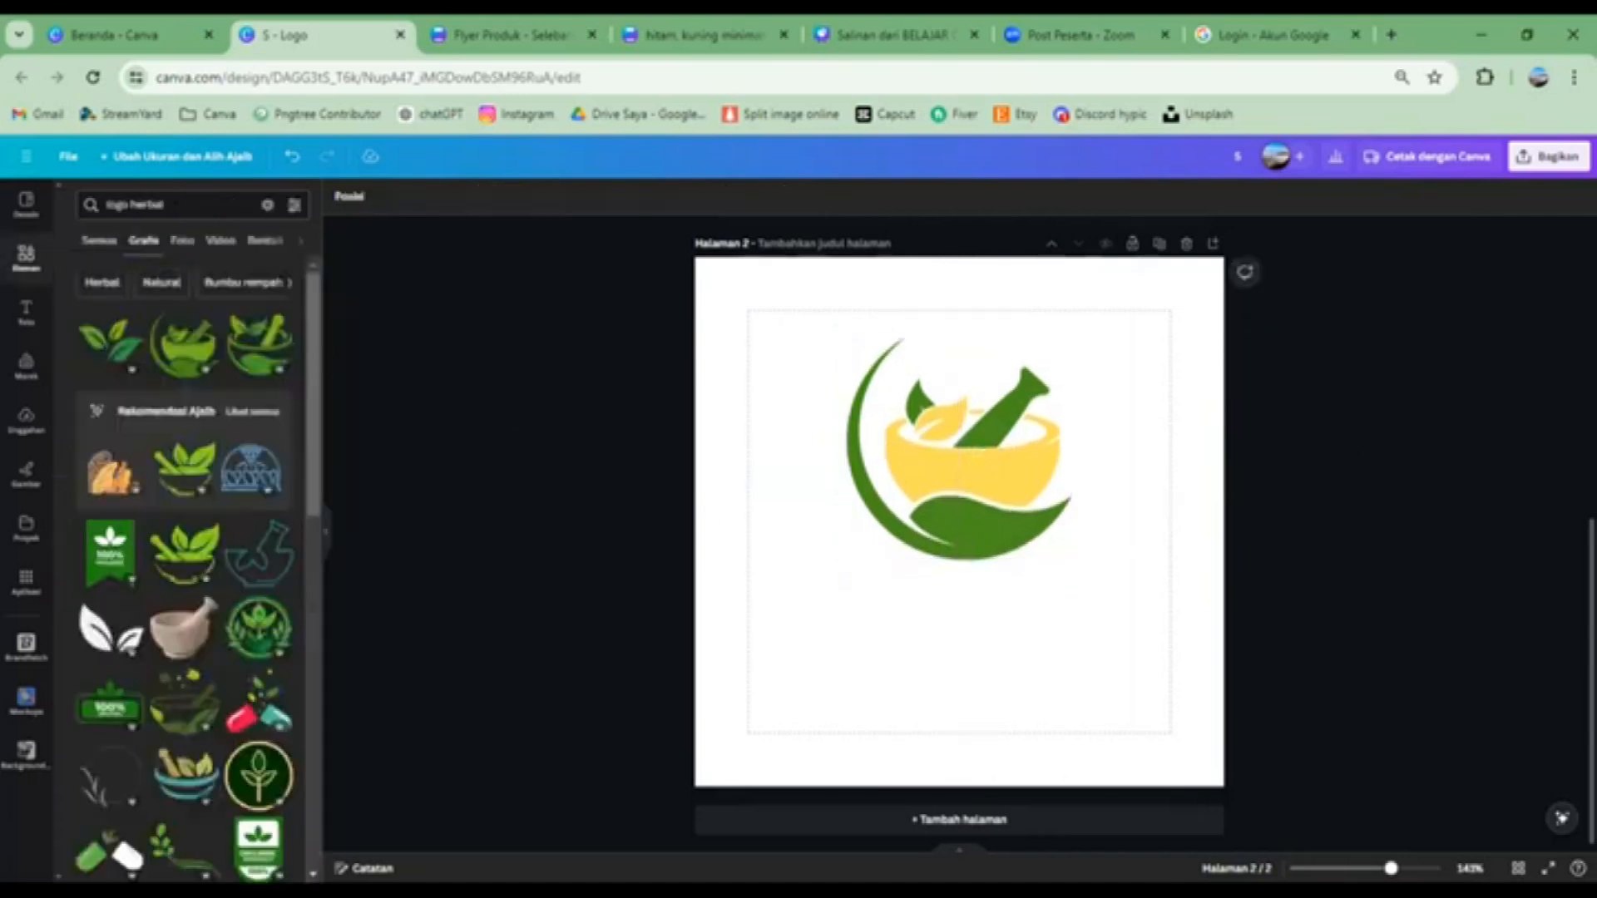
Add a default heading text to page 2 and shrink it to size 26 so it fits on one line
left_click(25, 313)
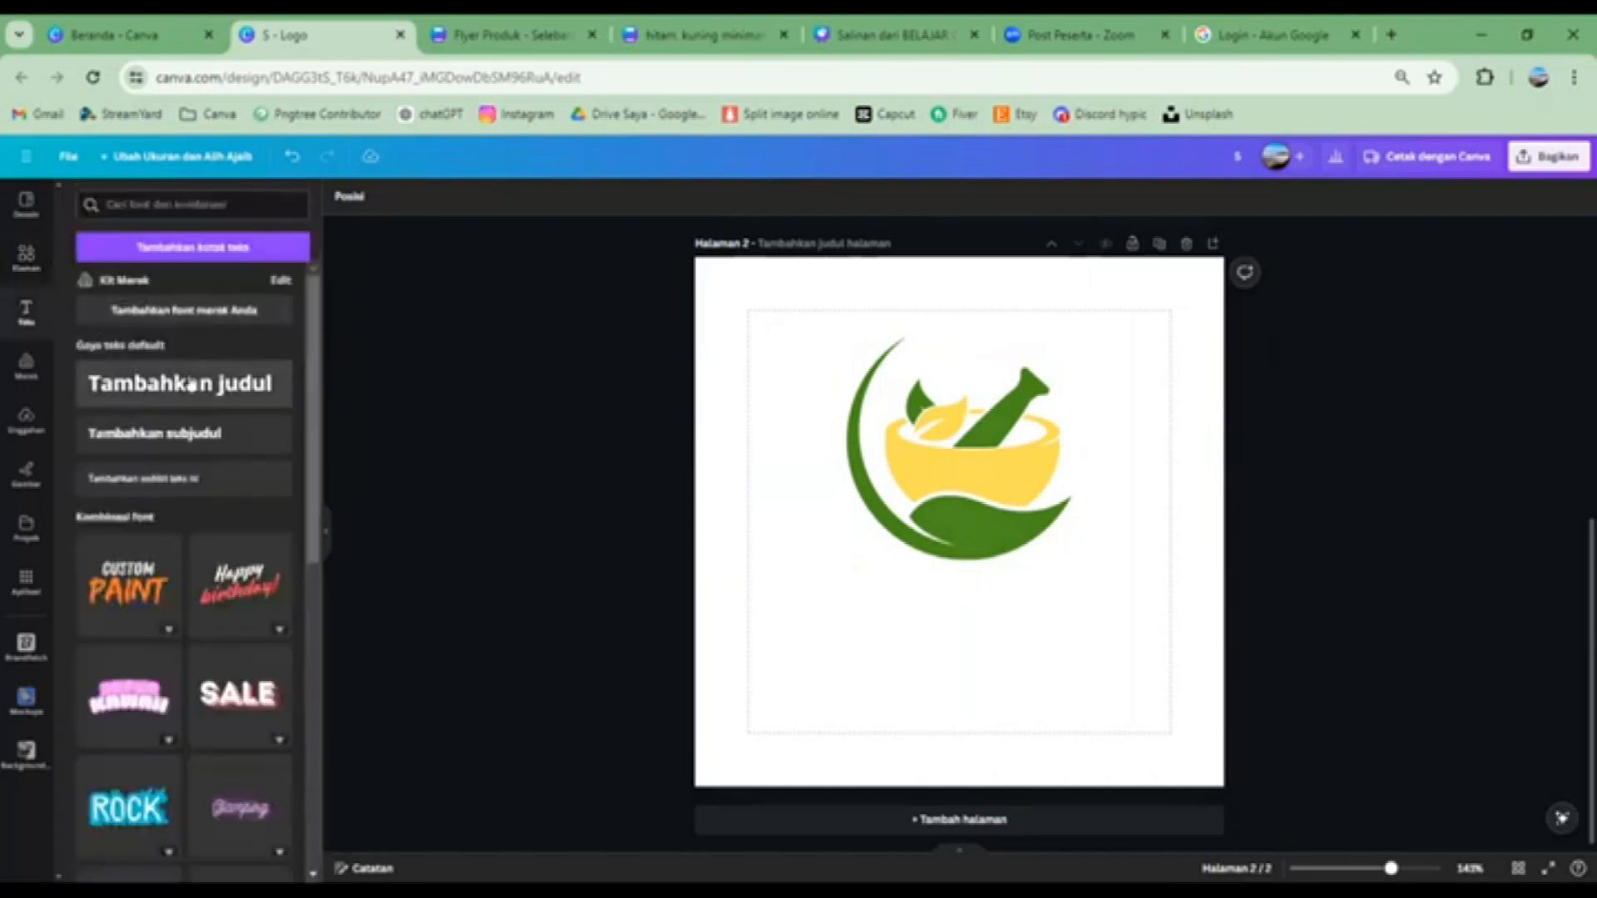
left_click(191, 384)
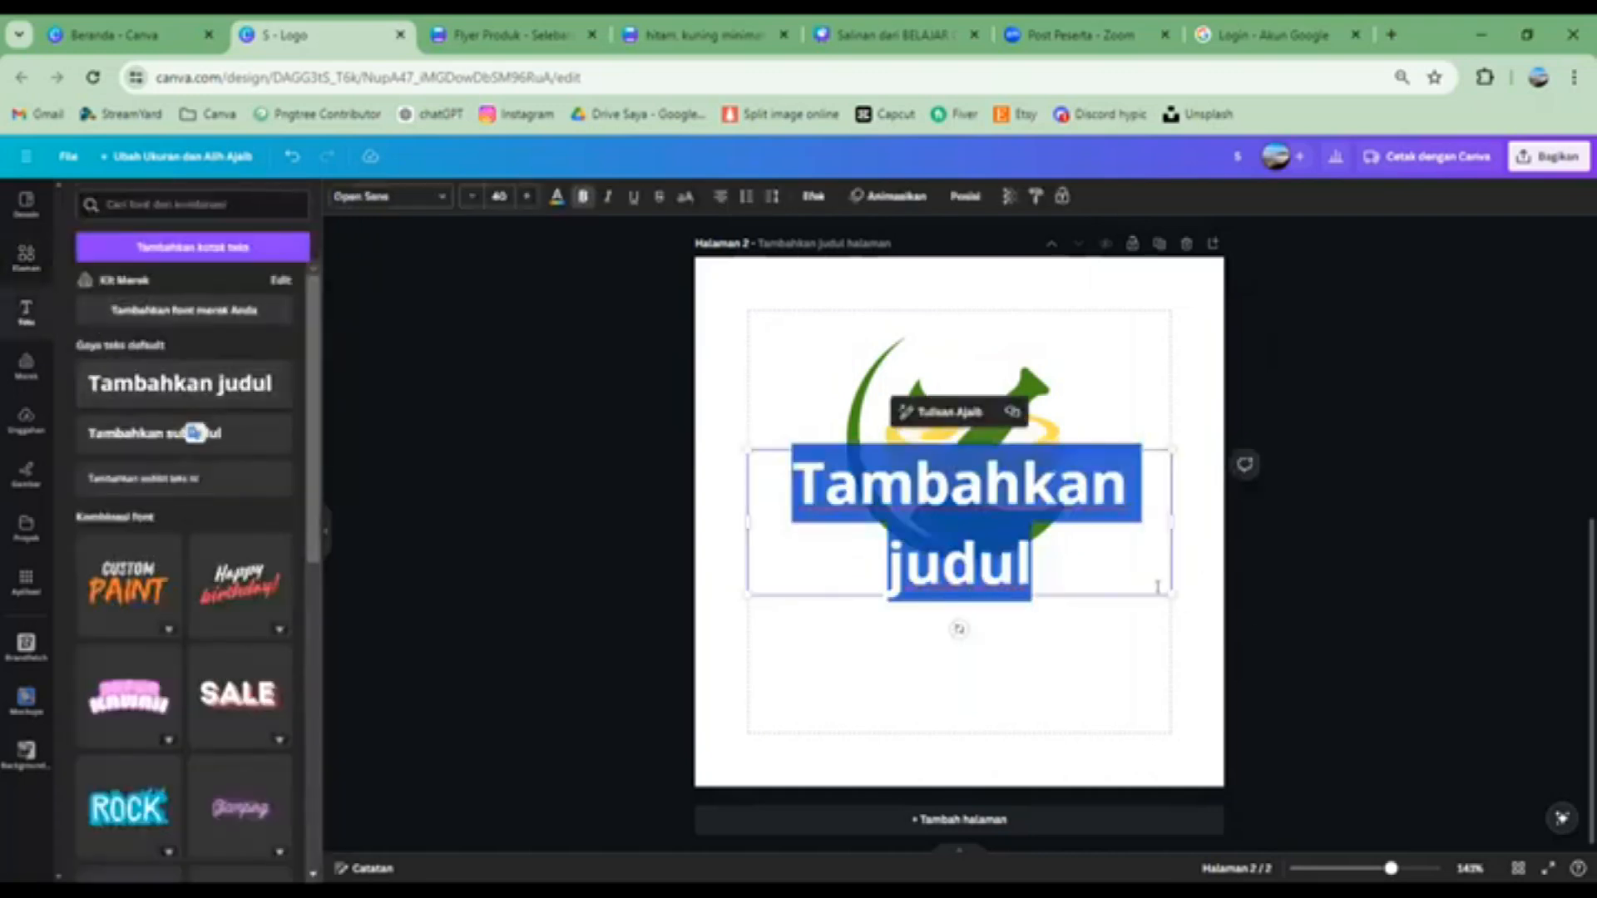
left_click_drag(1165, 587, 1012, 552)
left_click_drag(1030, 499, 1176, 491)
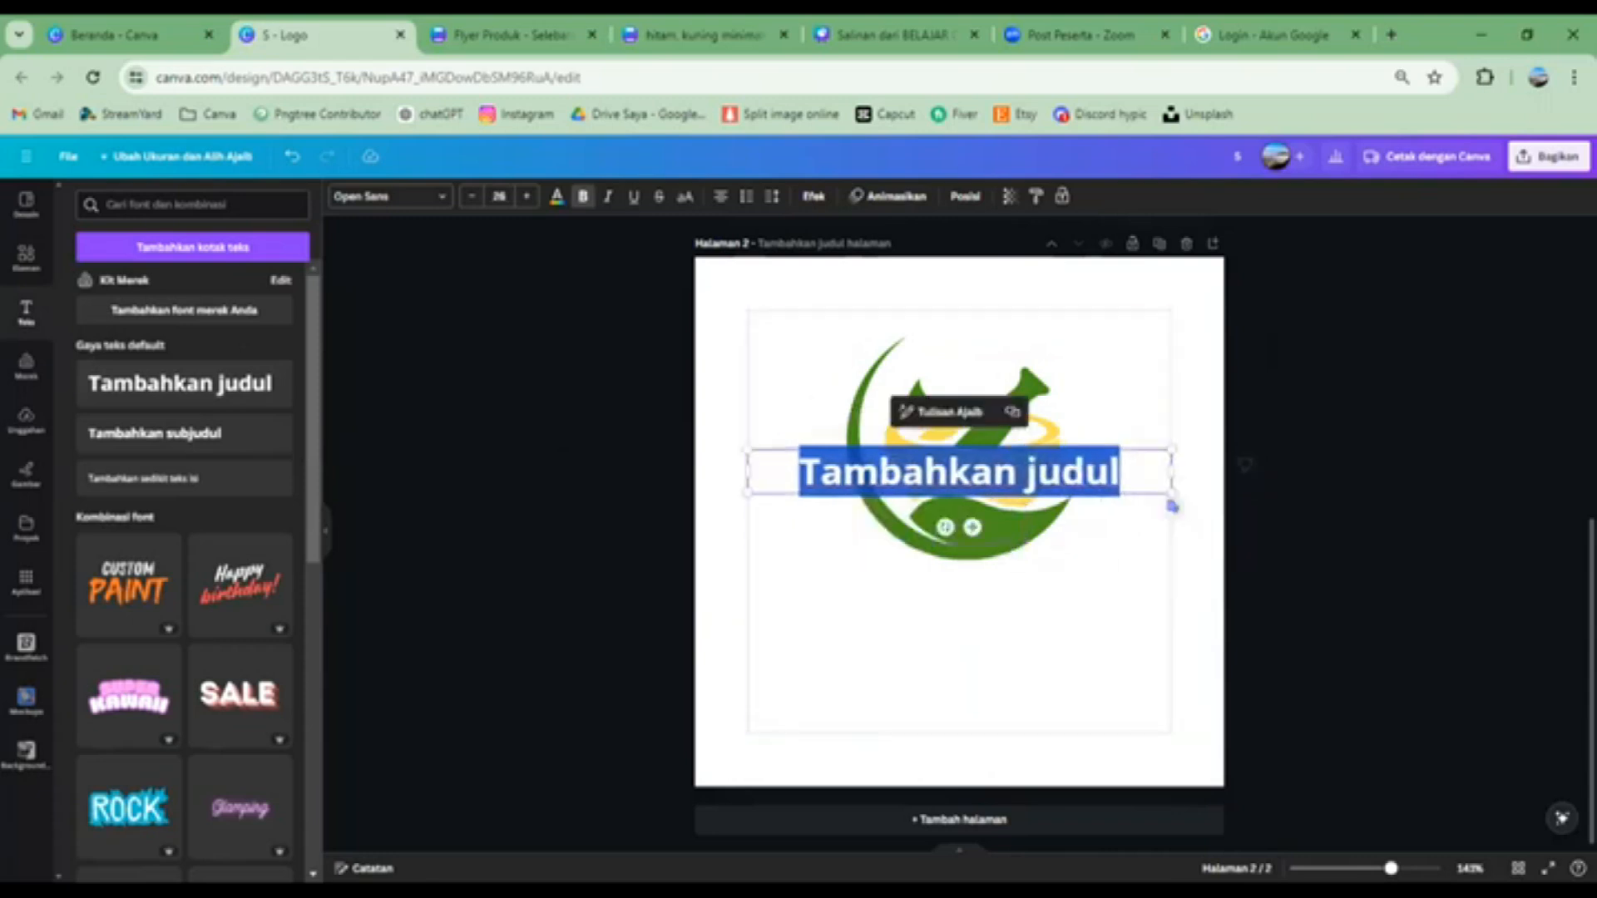
left_click(1331, 483)
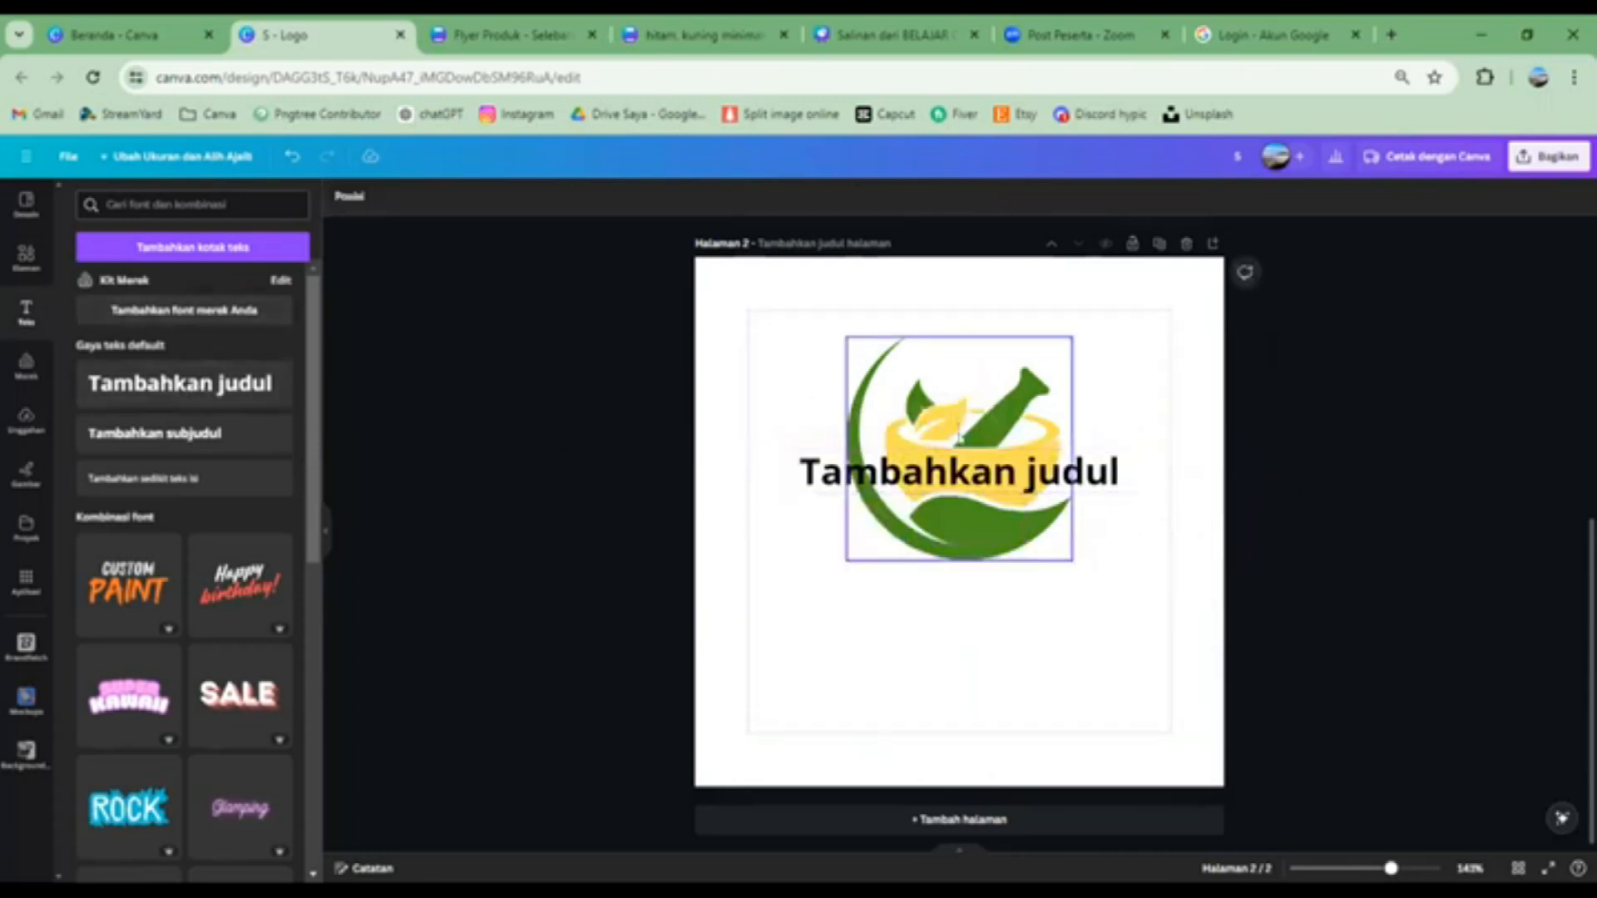
Place the heading just below the mortar graphic, change its text to "Herbal Life", and narrow and centre its text box
left_click_drag(956, 479, 957, 593)
double_click(960, 592)
type("He")
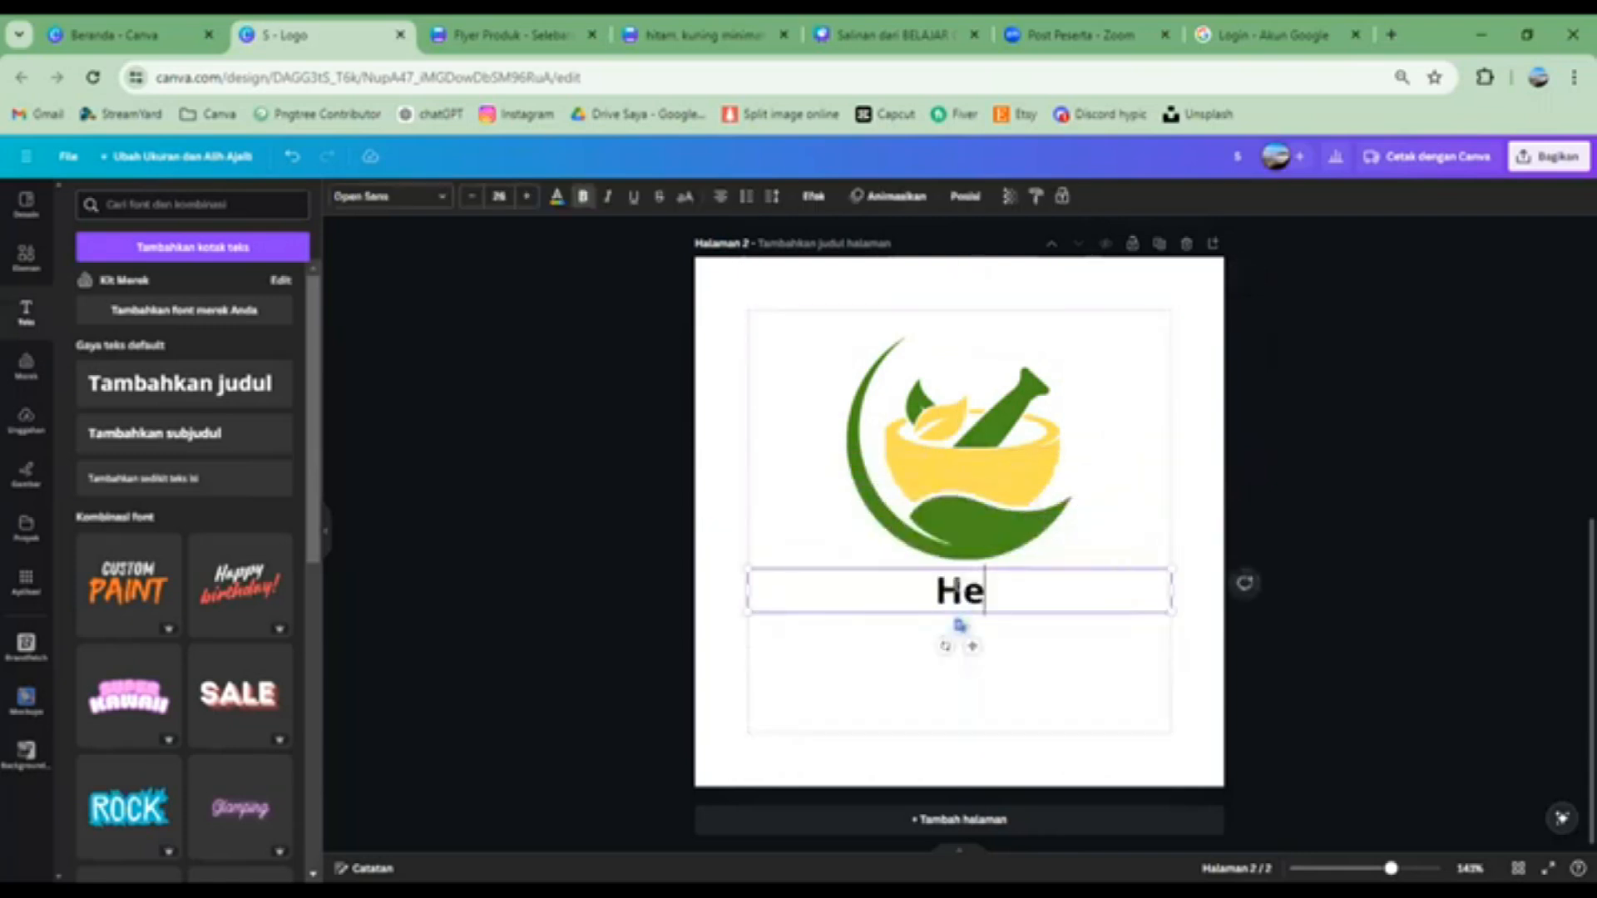
type("rbal Life")
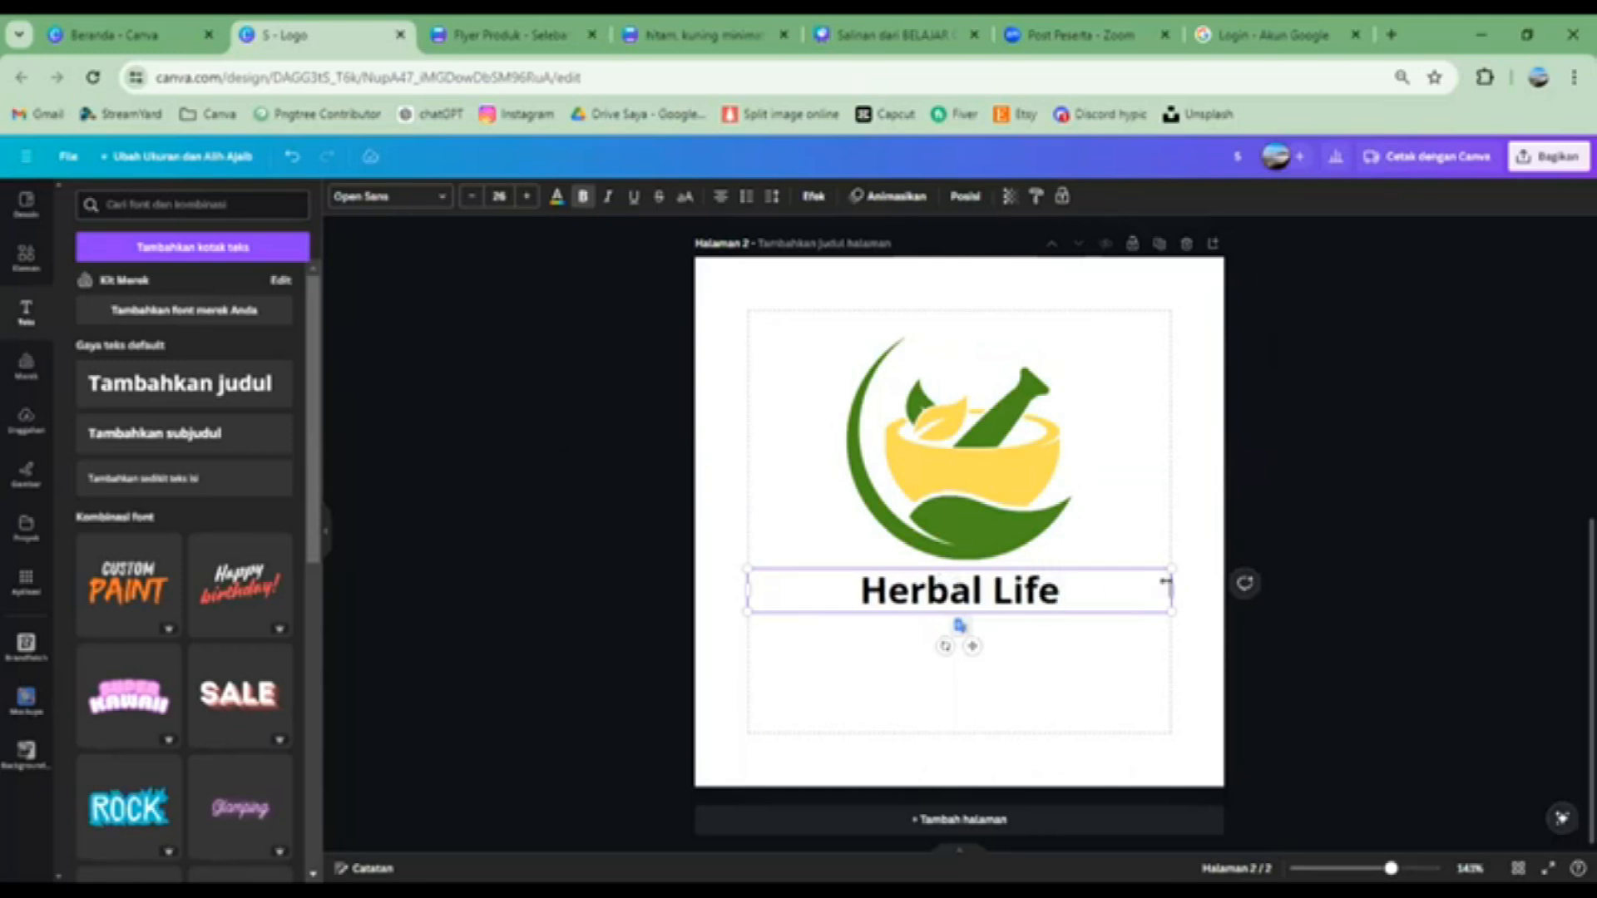
left_click_drag(1171, 591, 1022, 591)
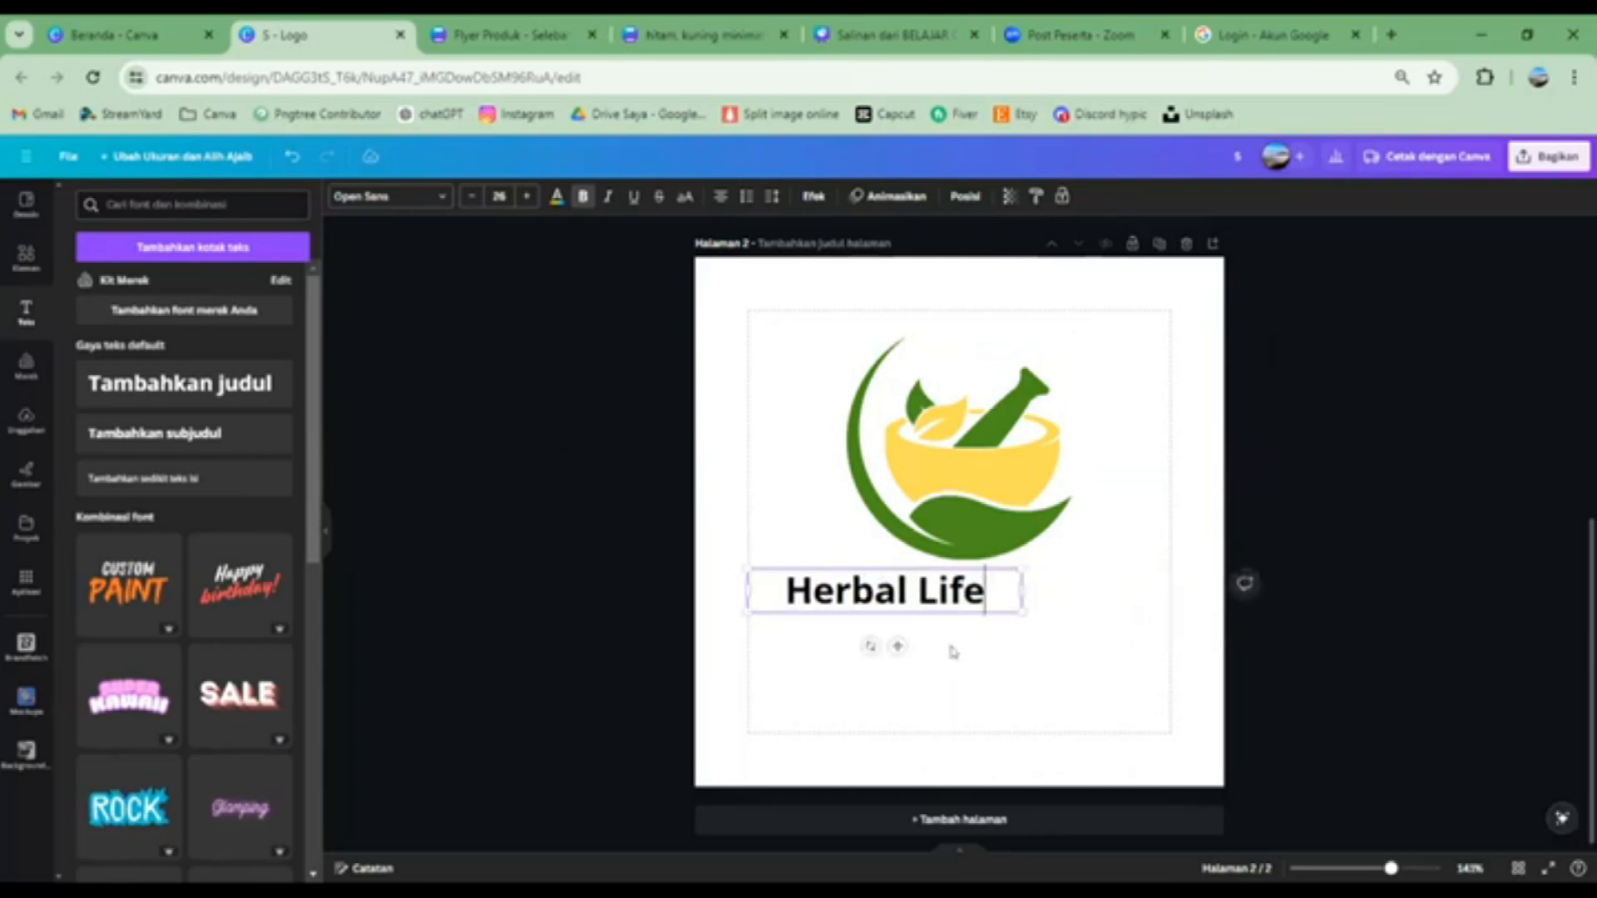
mouse_move(925, 597)
left_mouse_down()
mouse_move(980, 605)
mouse_move(940, 596)
left_mouse_up()
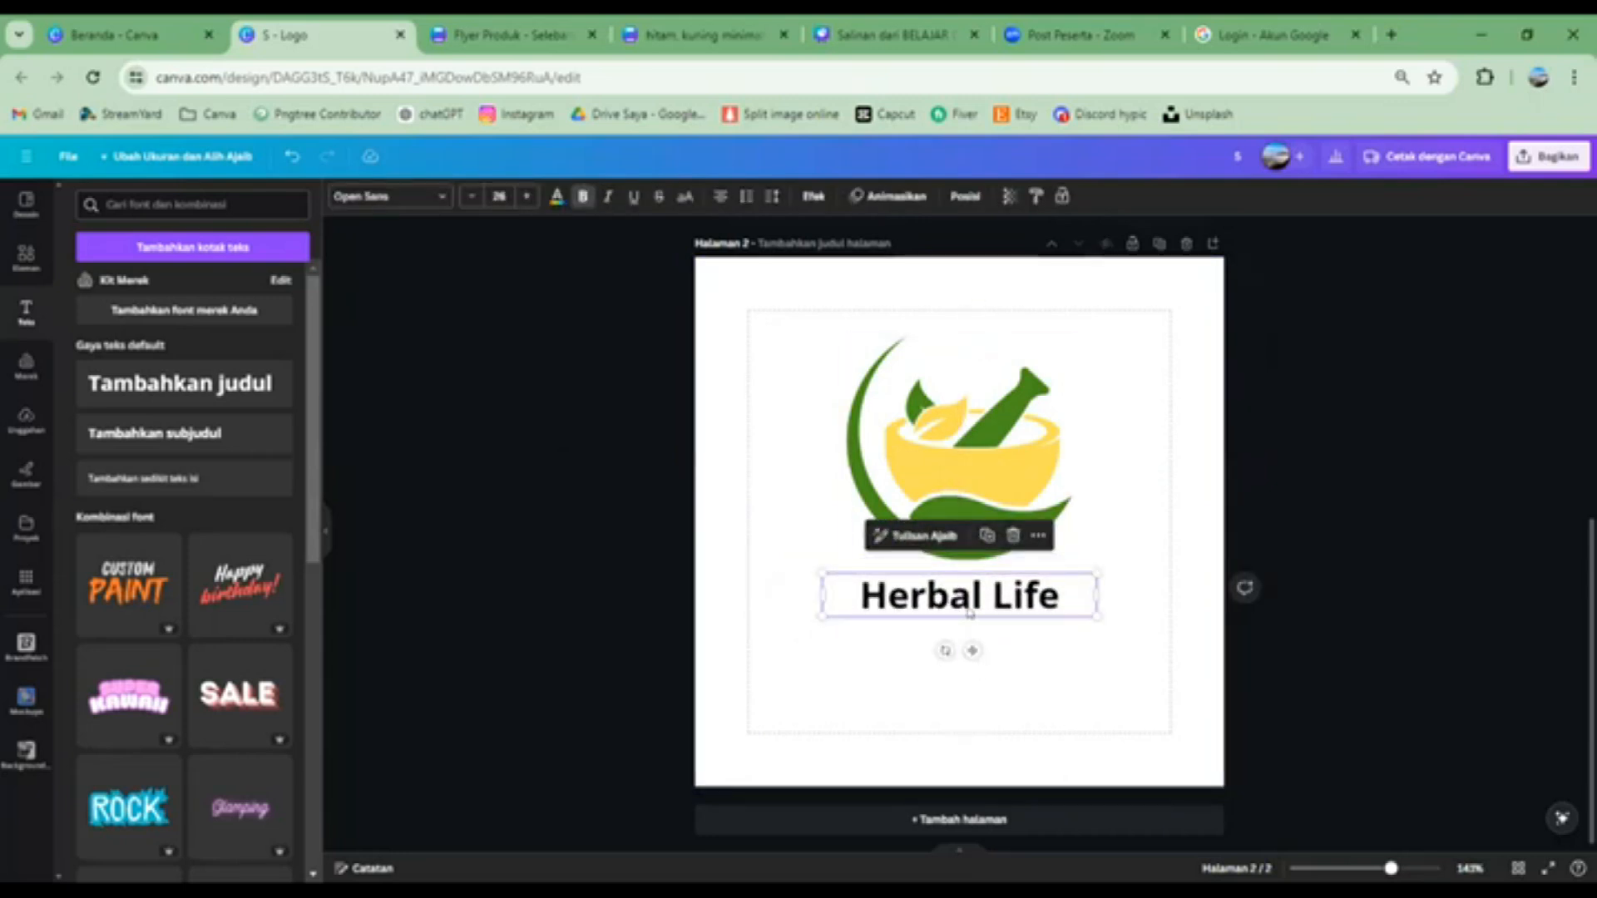
Set the "Herbal Life" text in League Spartan, enlarge it to about size 30.5, and centre it beneath the graphic
left_click(420, 200)
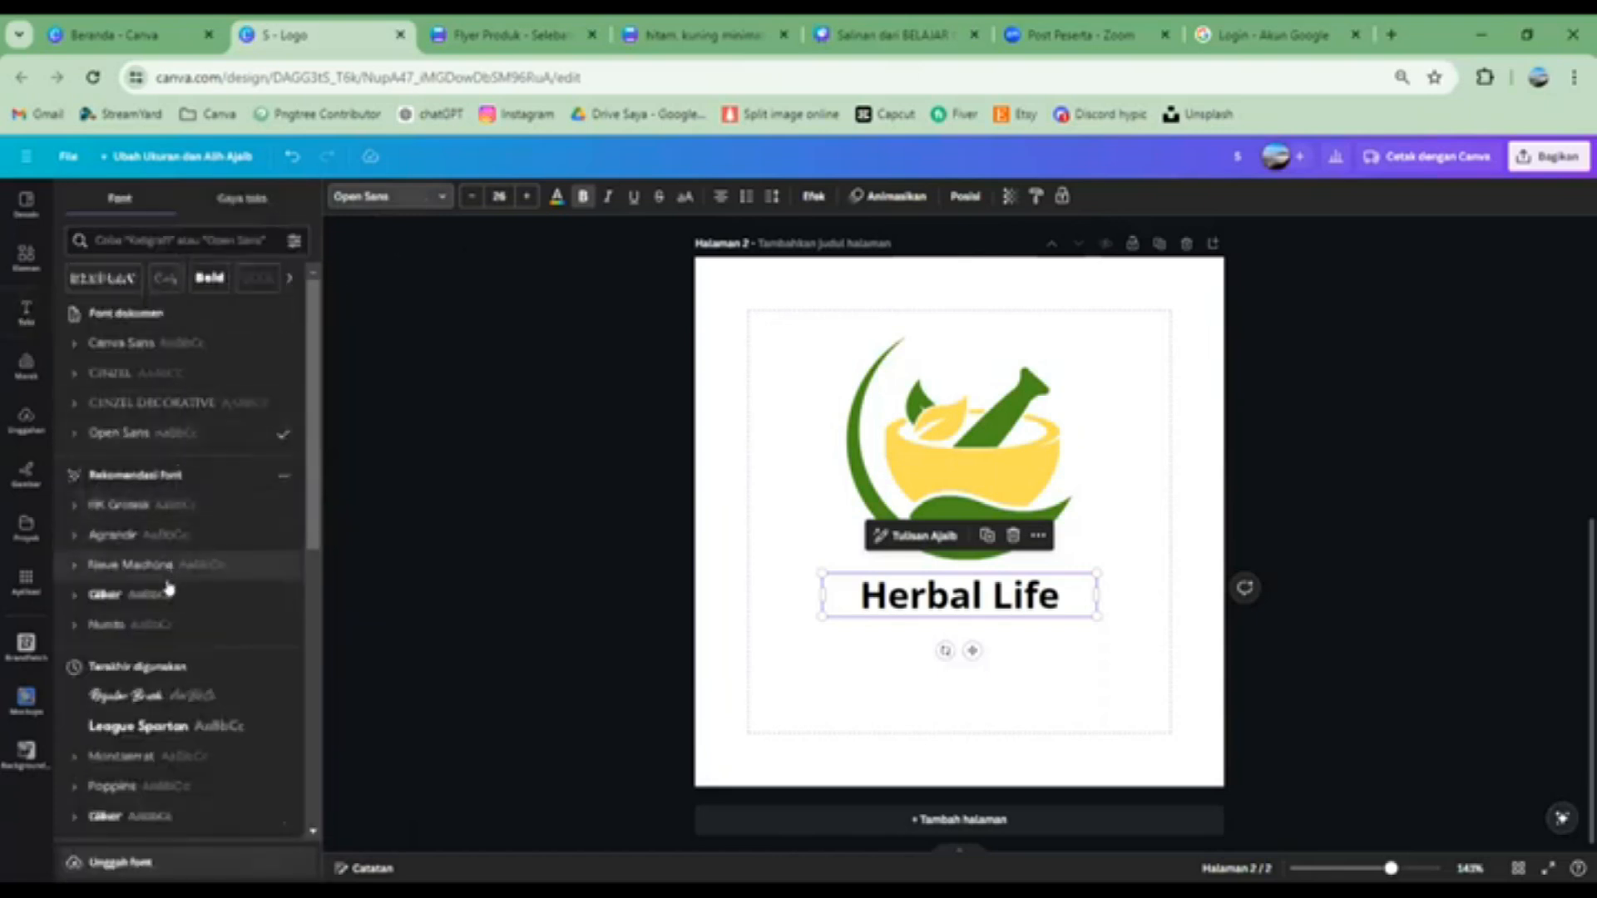
left_click(158, 729)
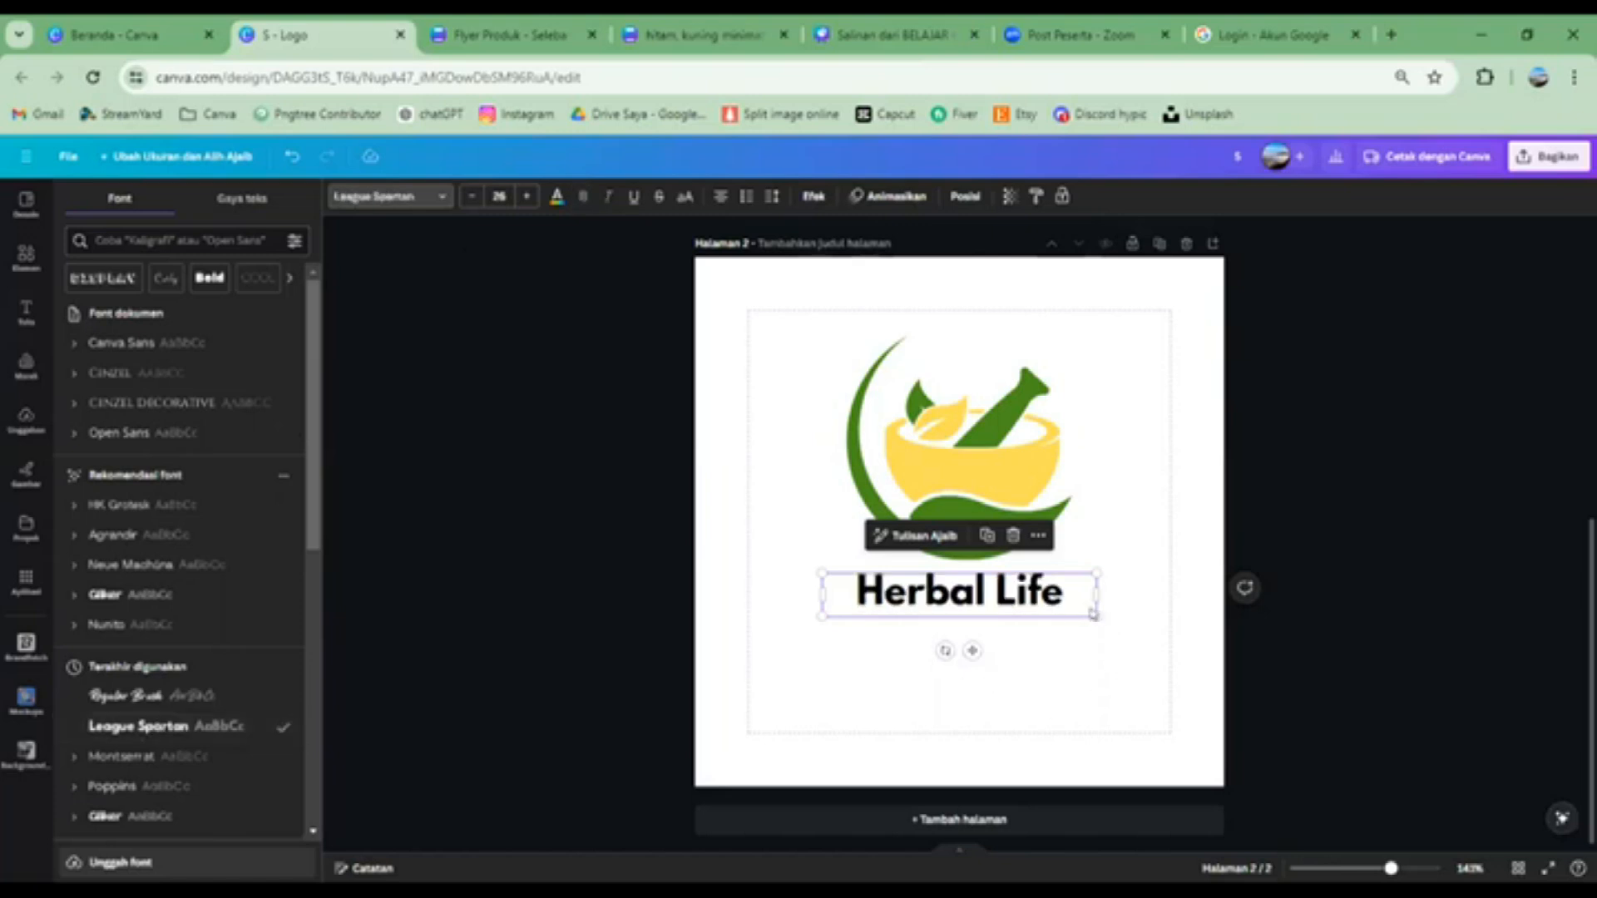
left_click_drag(1096, 616, 1141, 629)
left_click_drag(1013, 592, 995, 592)
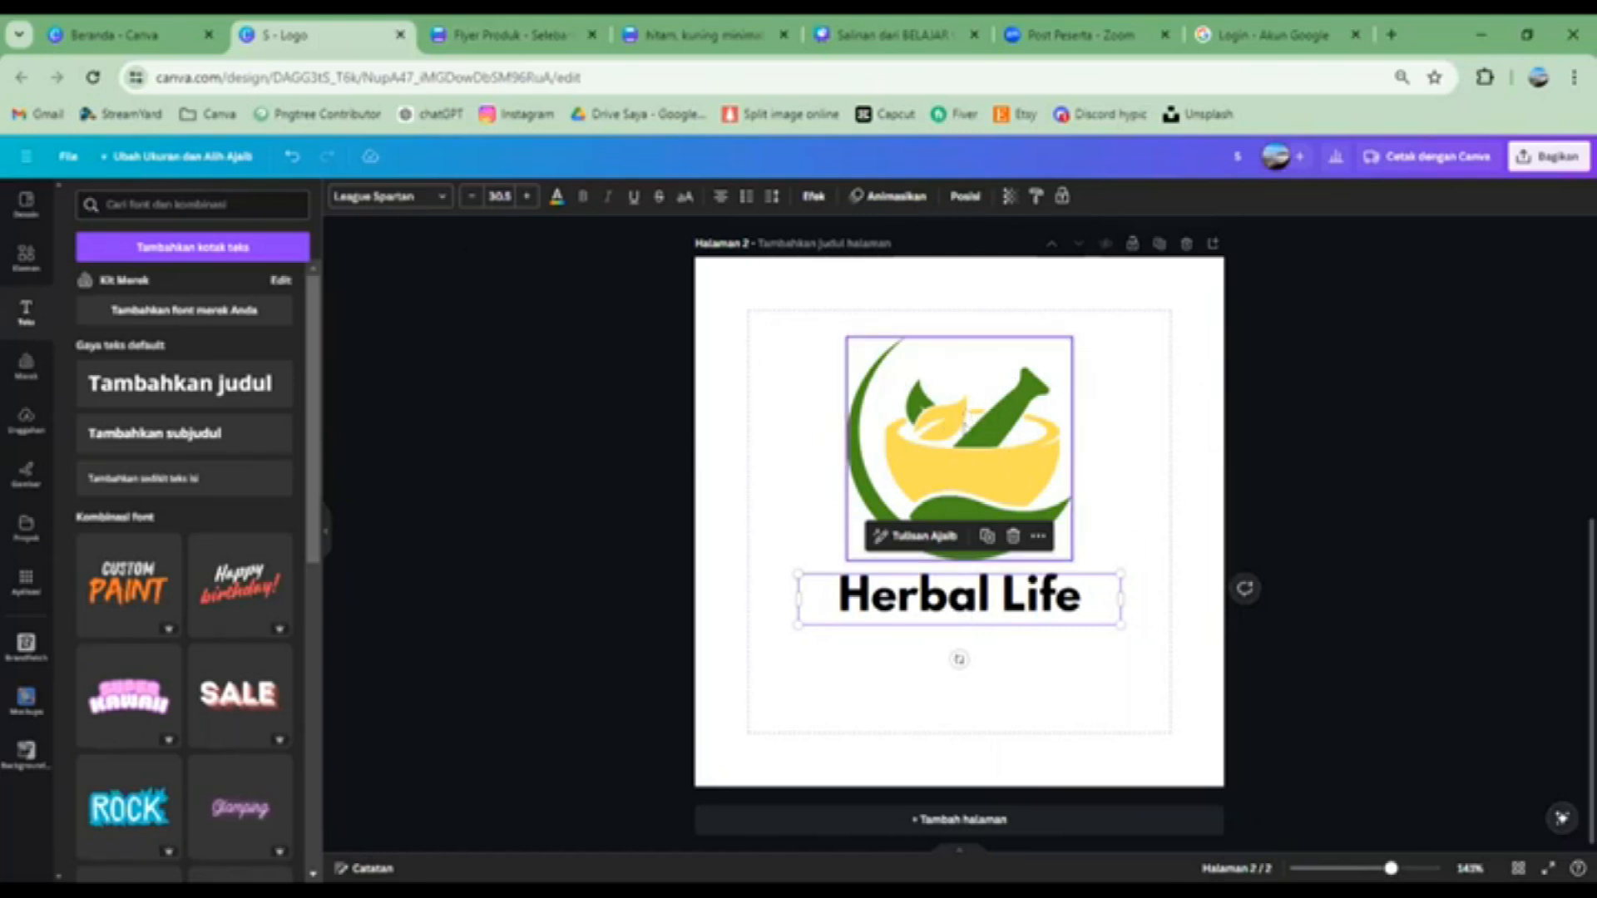
left_click(1332, 602)
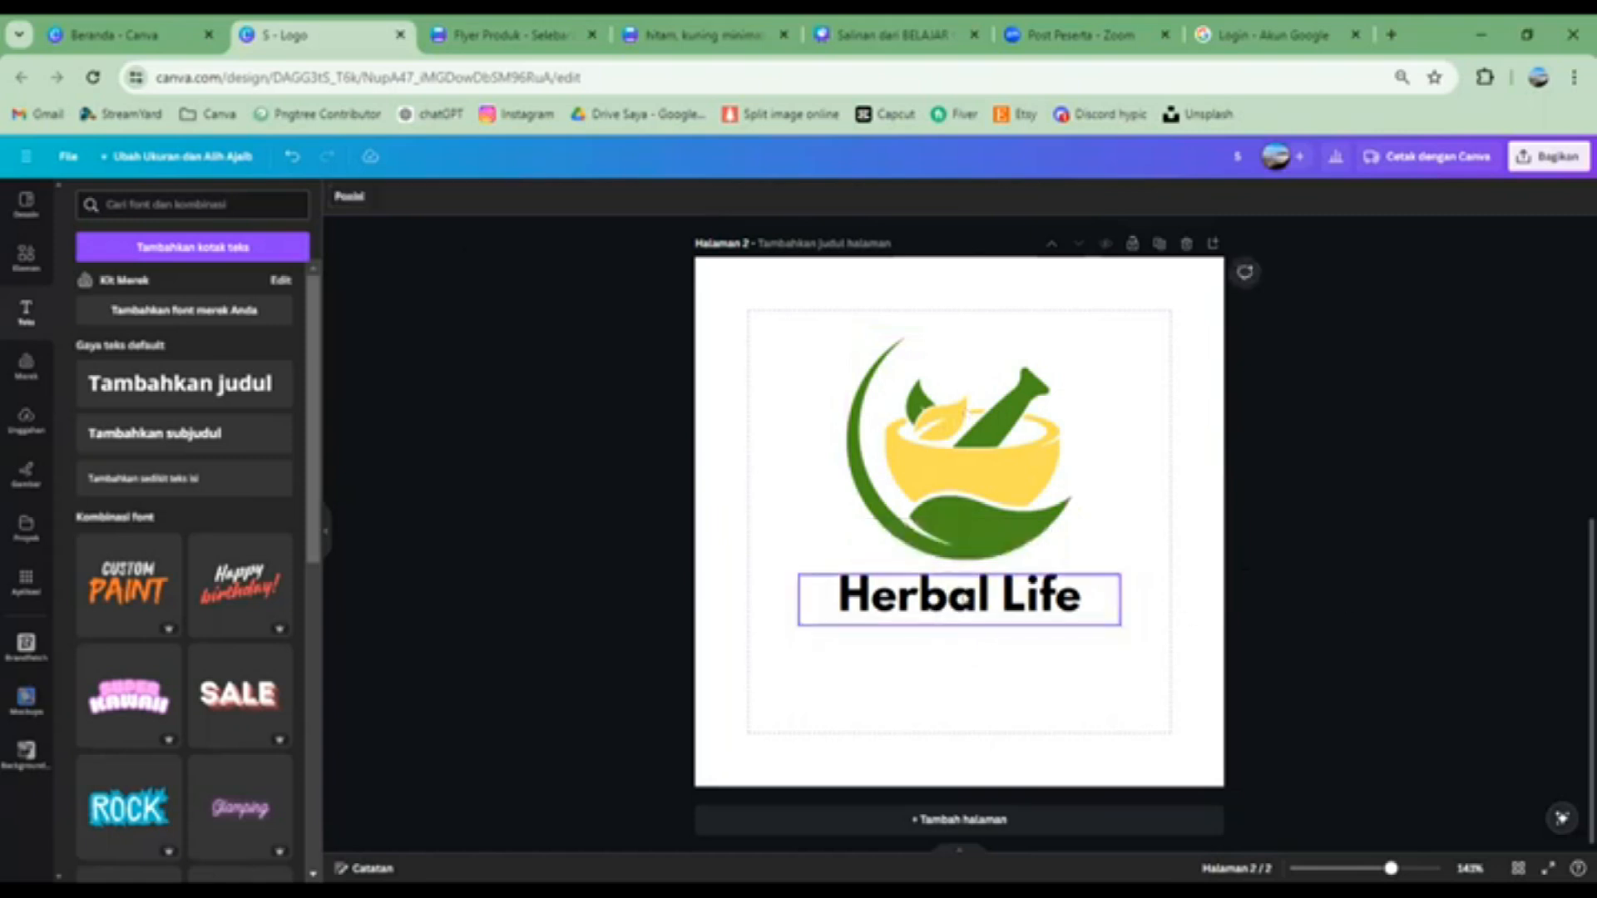
left_click(961, 597)
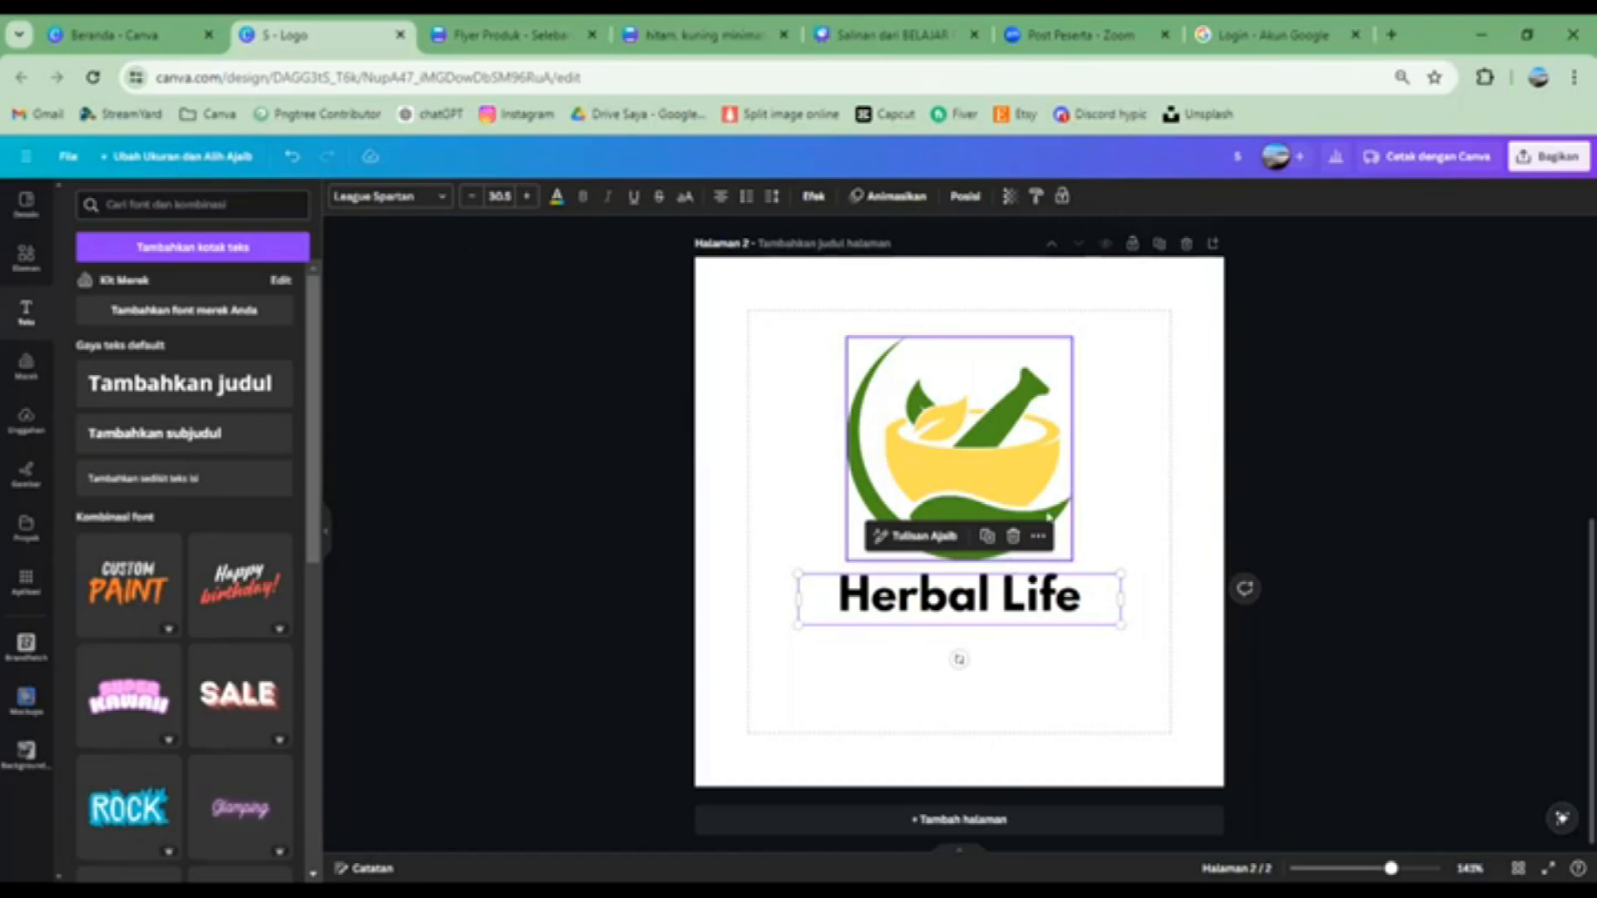
left_click(23, 255)
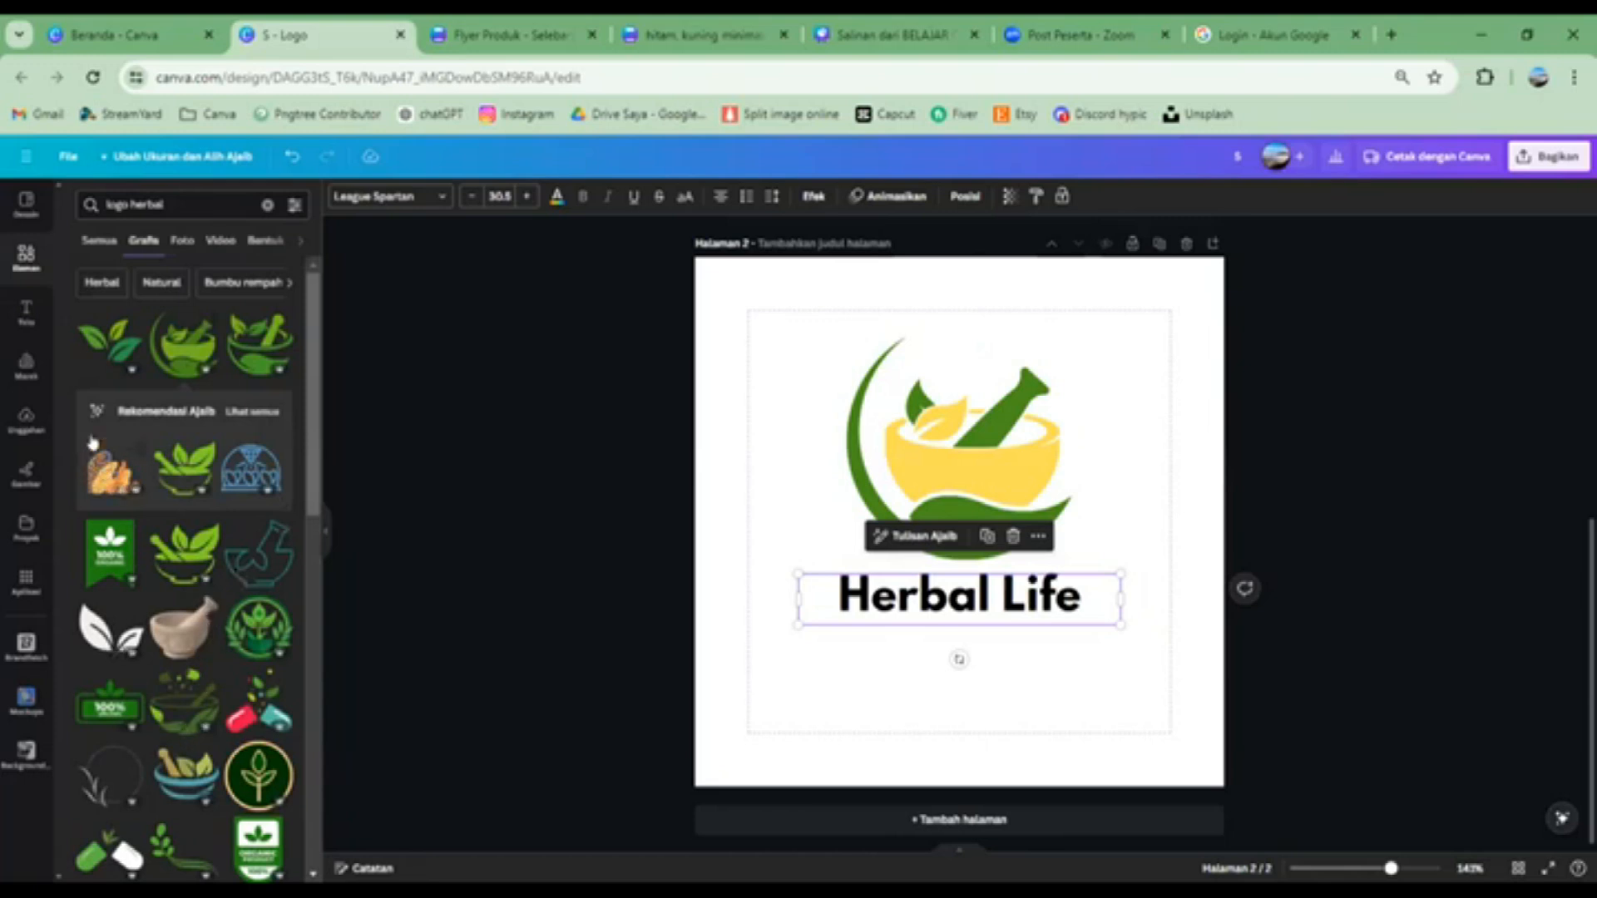
left_click(119, 450)
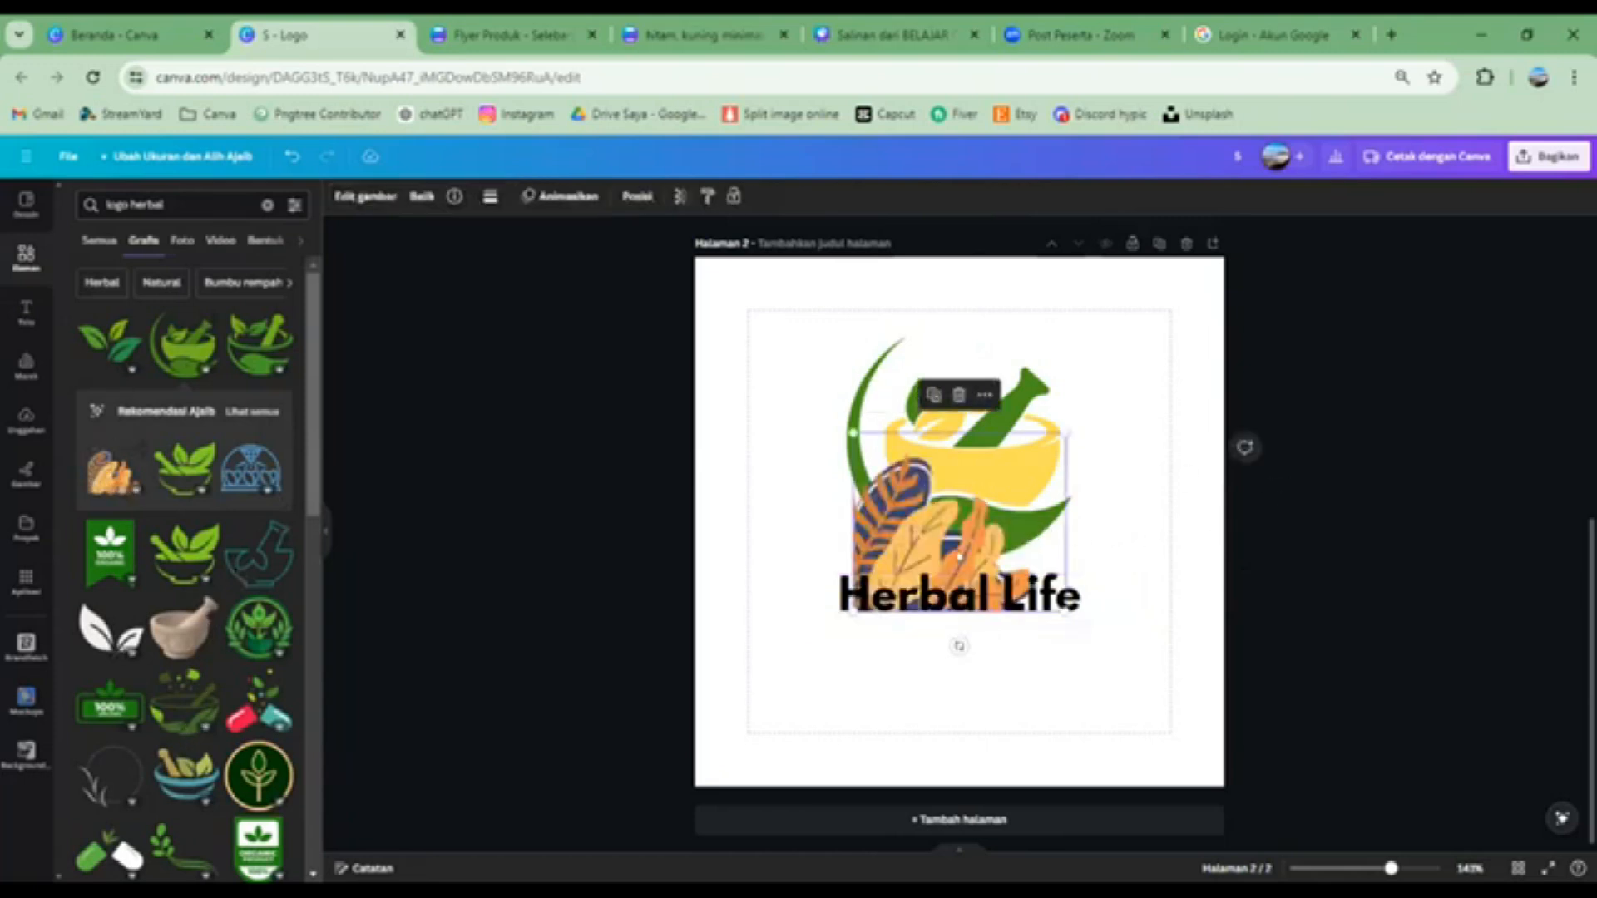
left_click_drag(919, 541, 1098, 665)
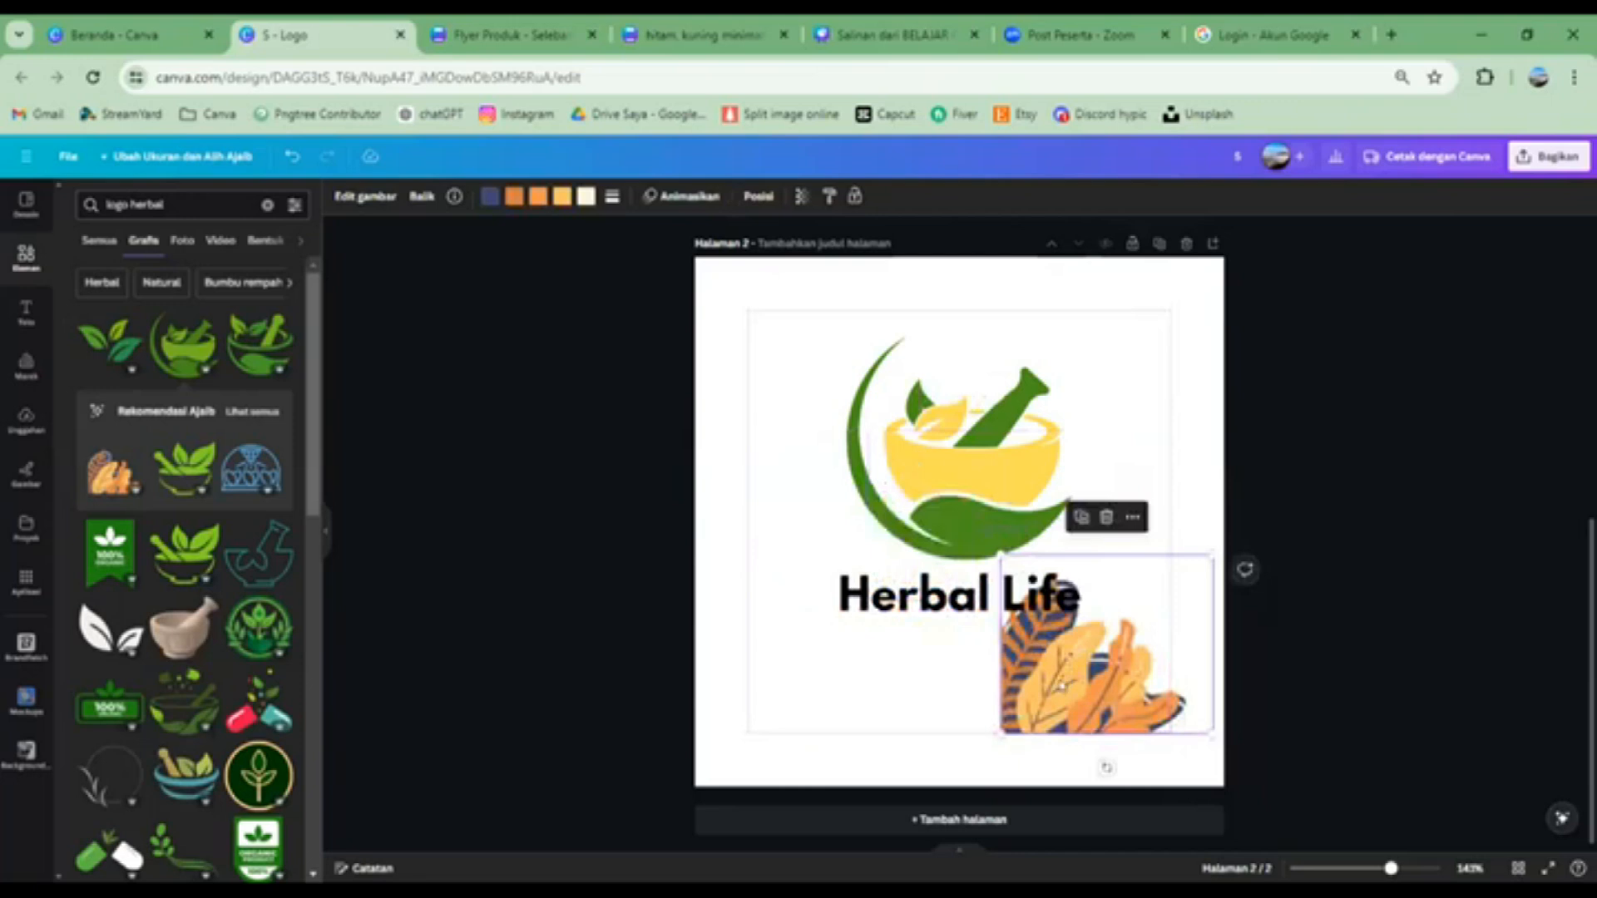
key("Delete")
scroll(90, 438, "down", 7)
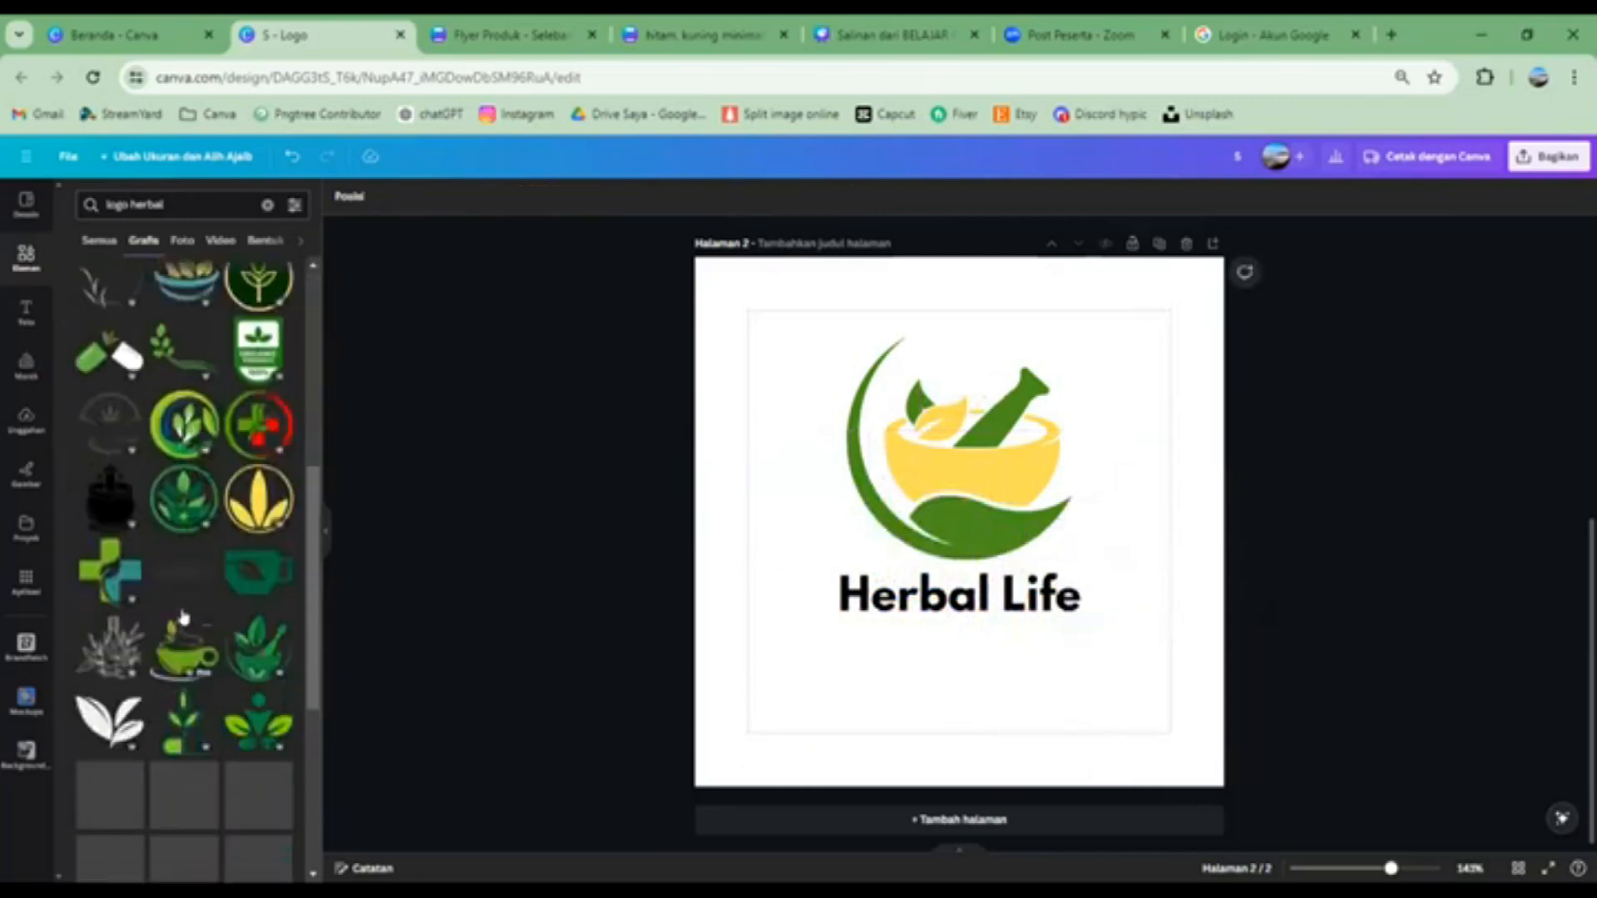
scroll(90, 438, "up", 5)
scroll(90, 438, "up", 4)
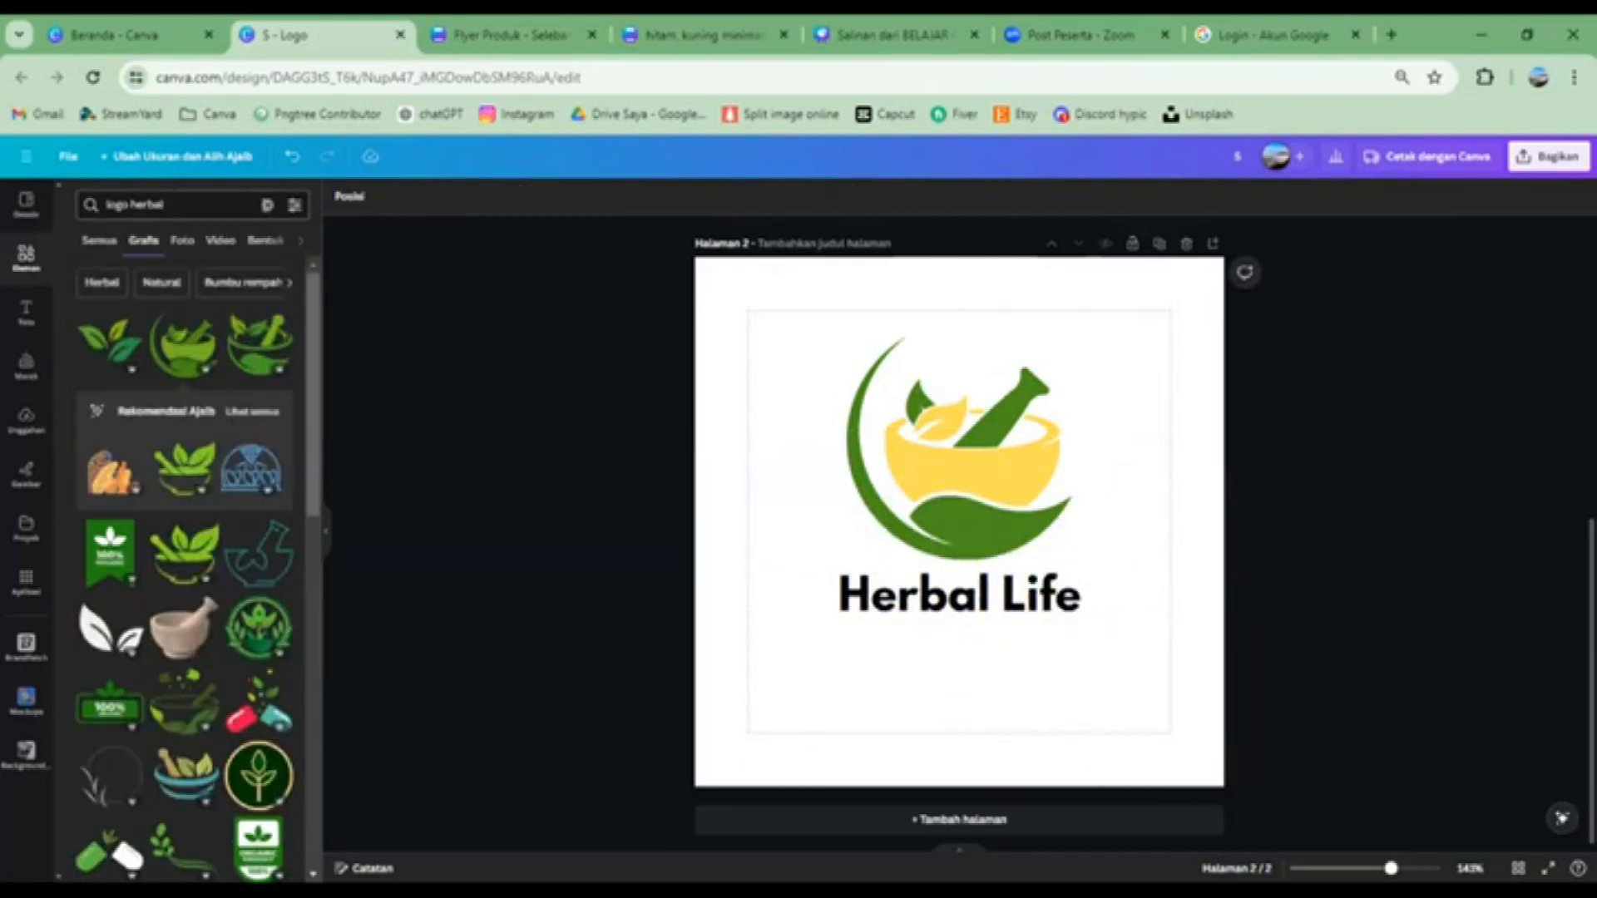
Insert the bright mortar photo with green leaves from the "logo herbal" photos, shrink it, and place it in the page's lower right corner
left_click(182, 240)
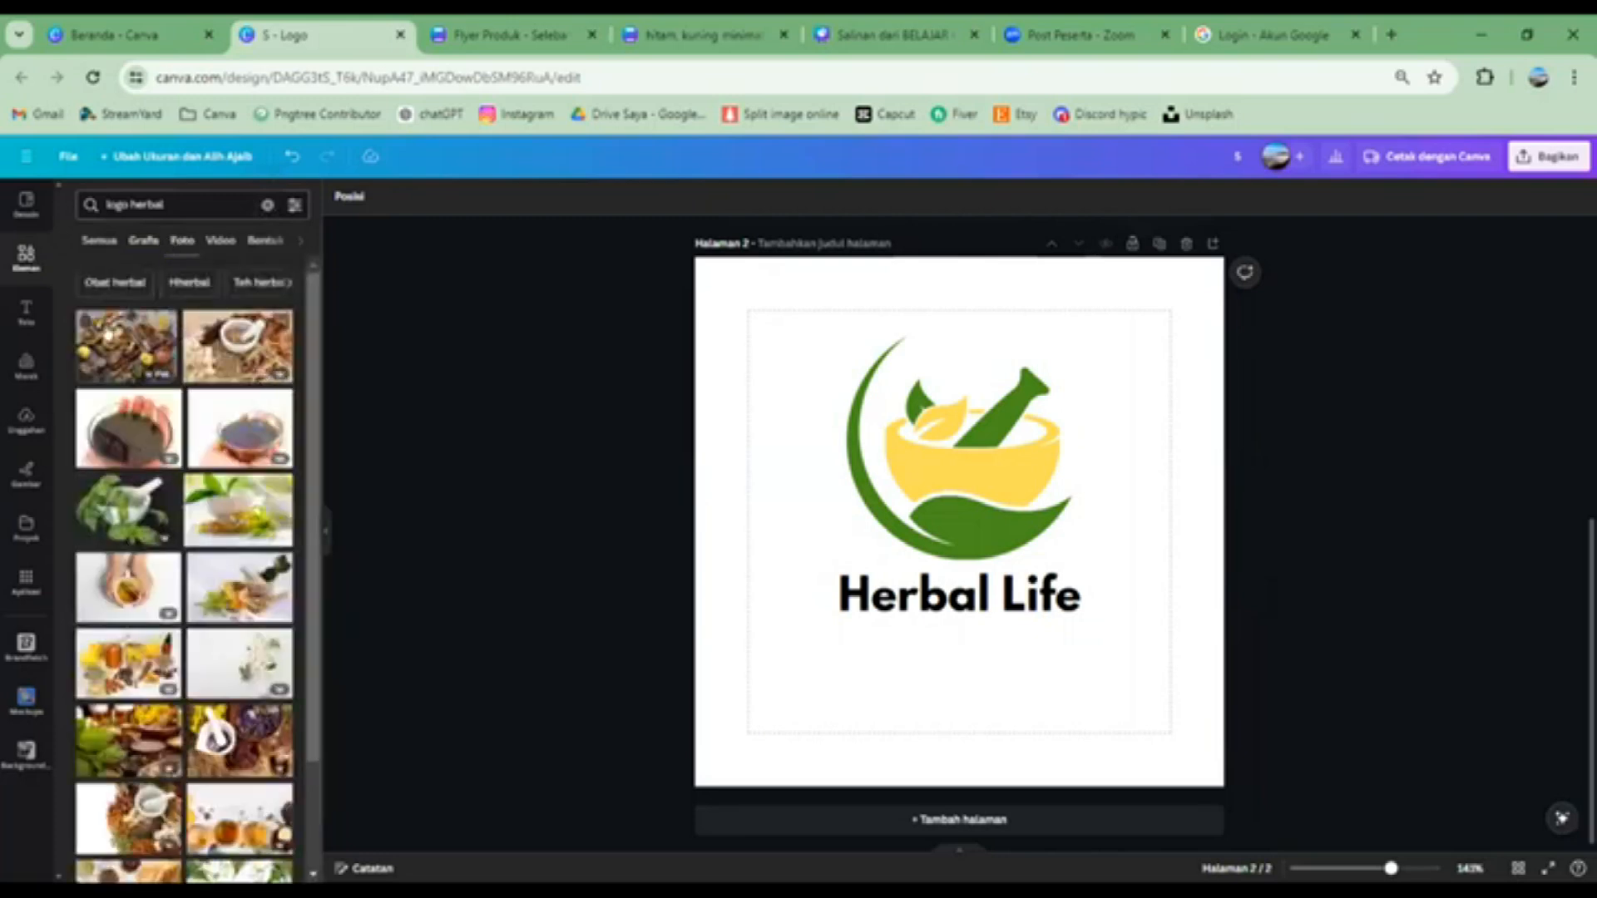
left_click(238, 520)
left_click_drag(1167, 659, 850, 446)
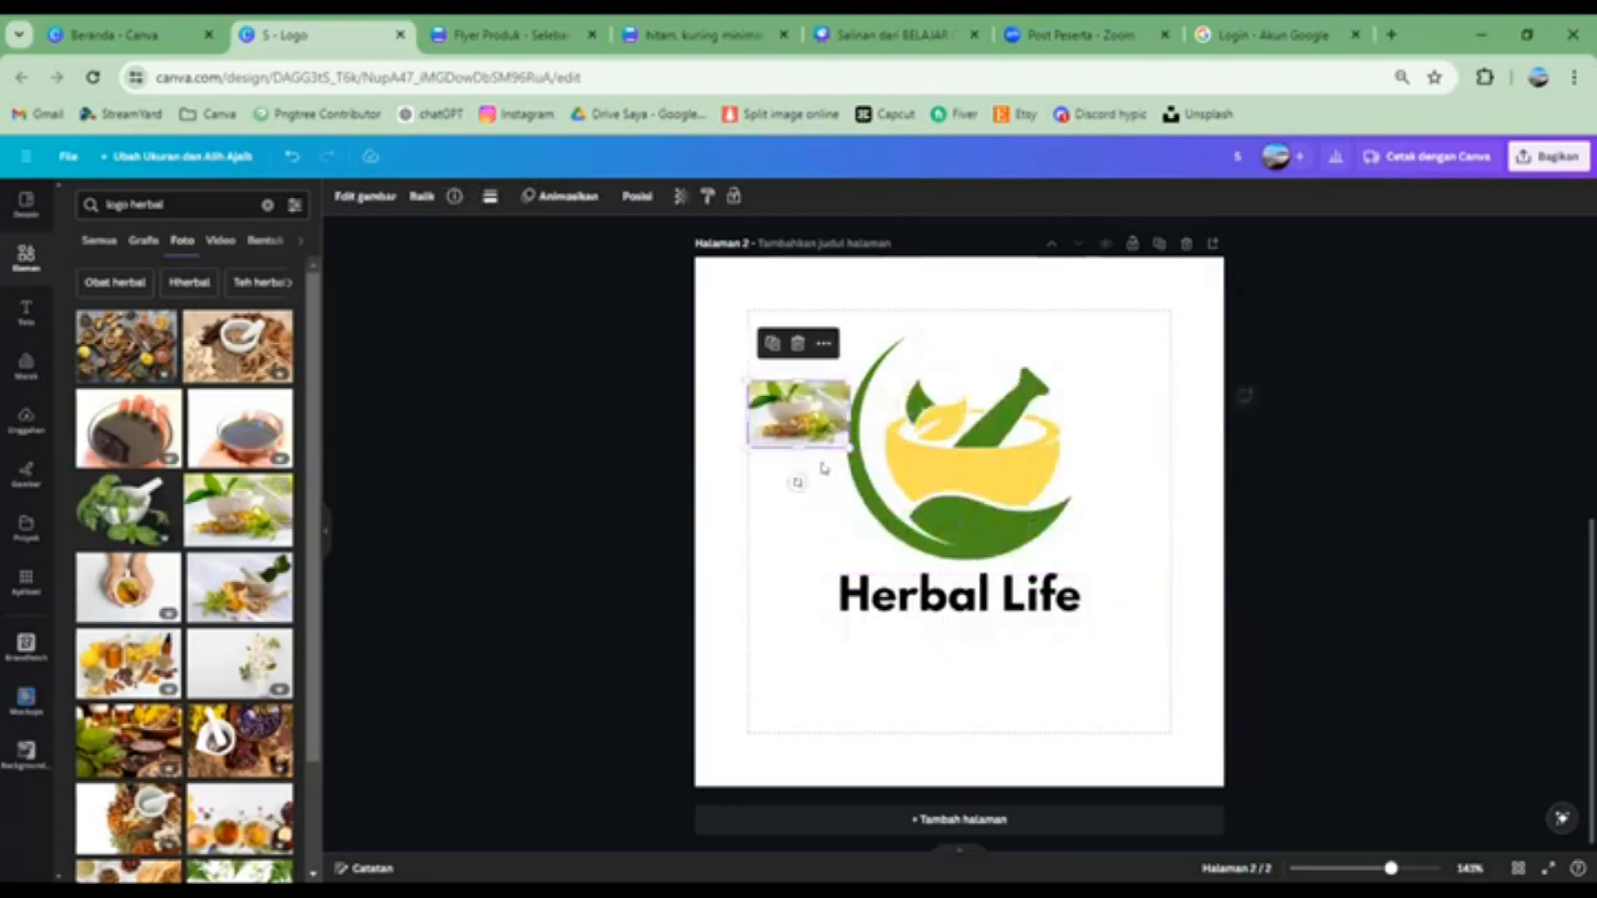
left_click_drag(790, 424, 1133, 711)
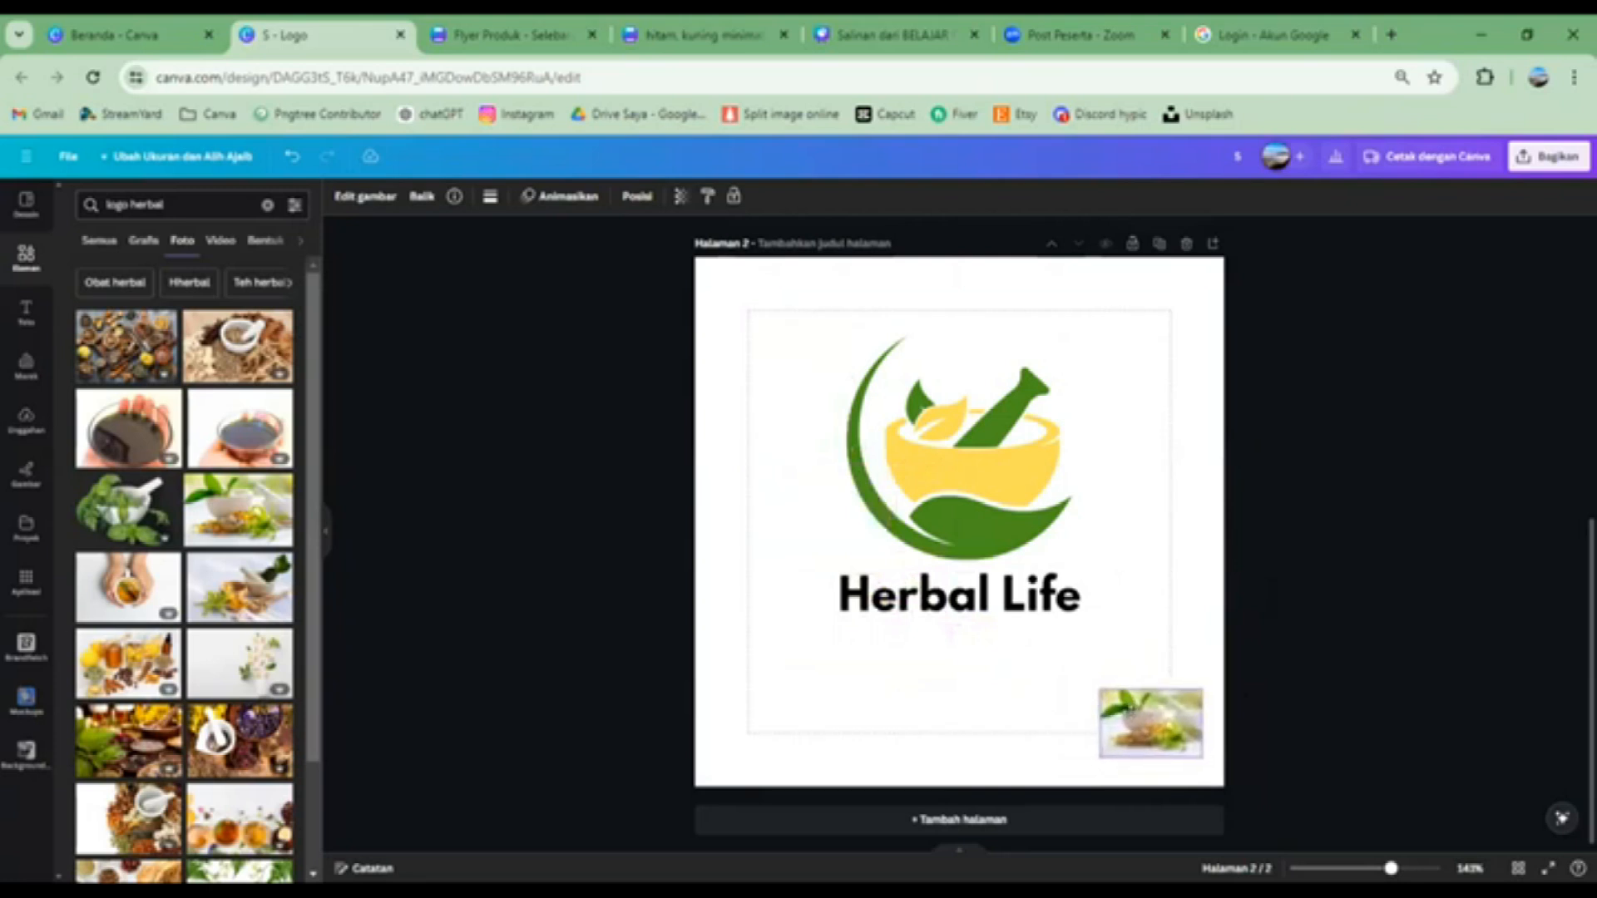
left_click(1139, 717)
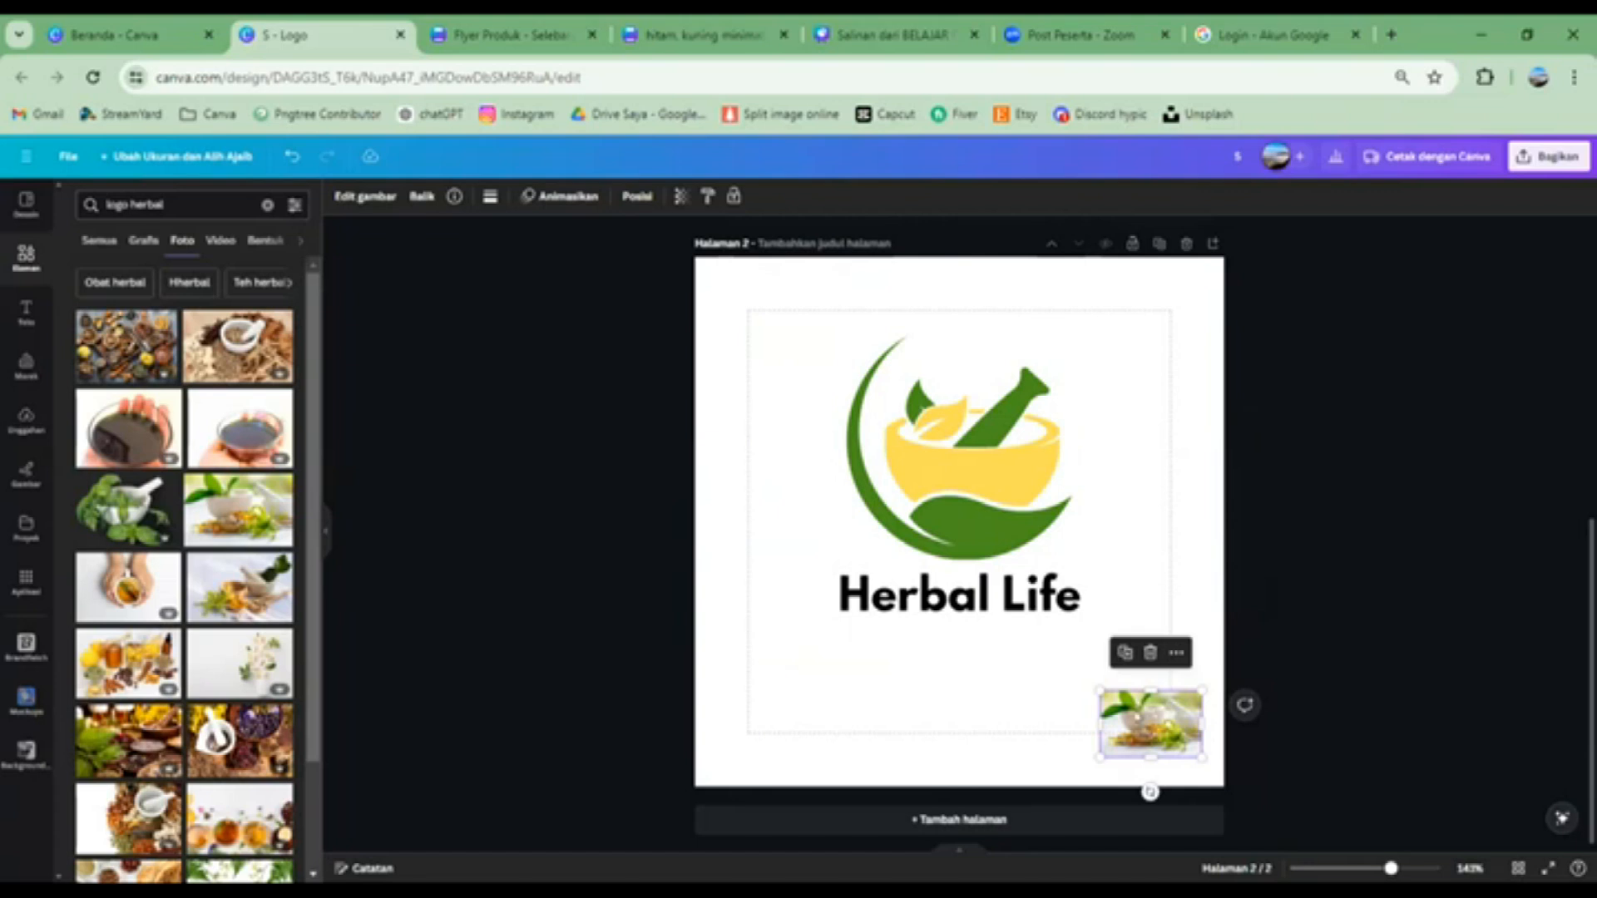
mouse_move(1139, 725)
left_mouse_down()
mouse_move(1161, 715)
mouse_move(1136, 735)
left_mouse_up()
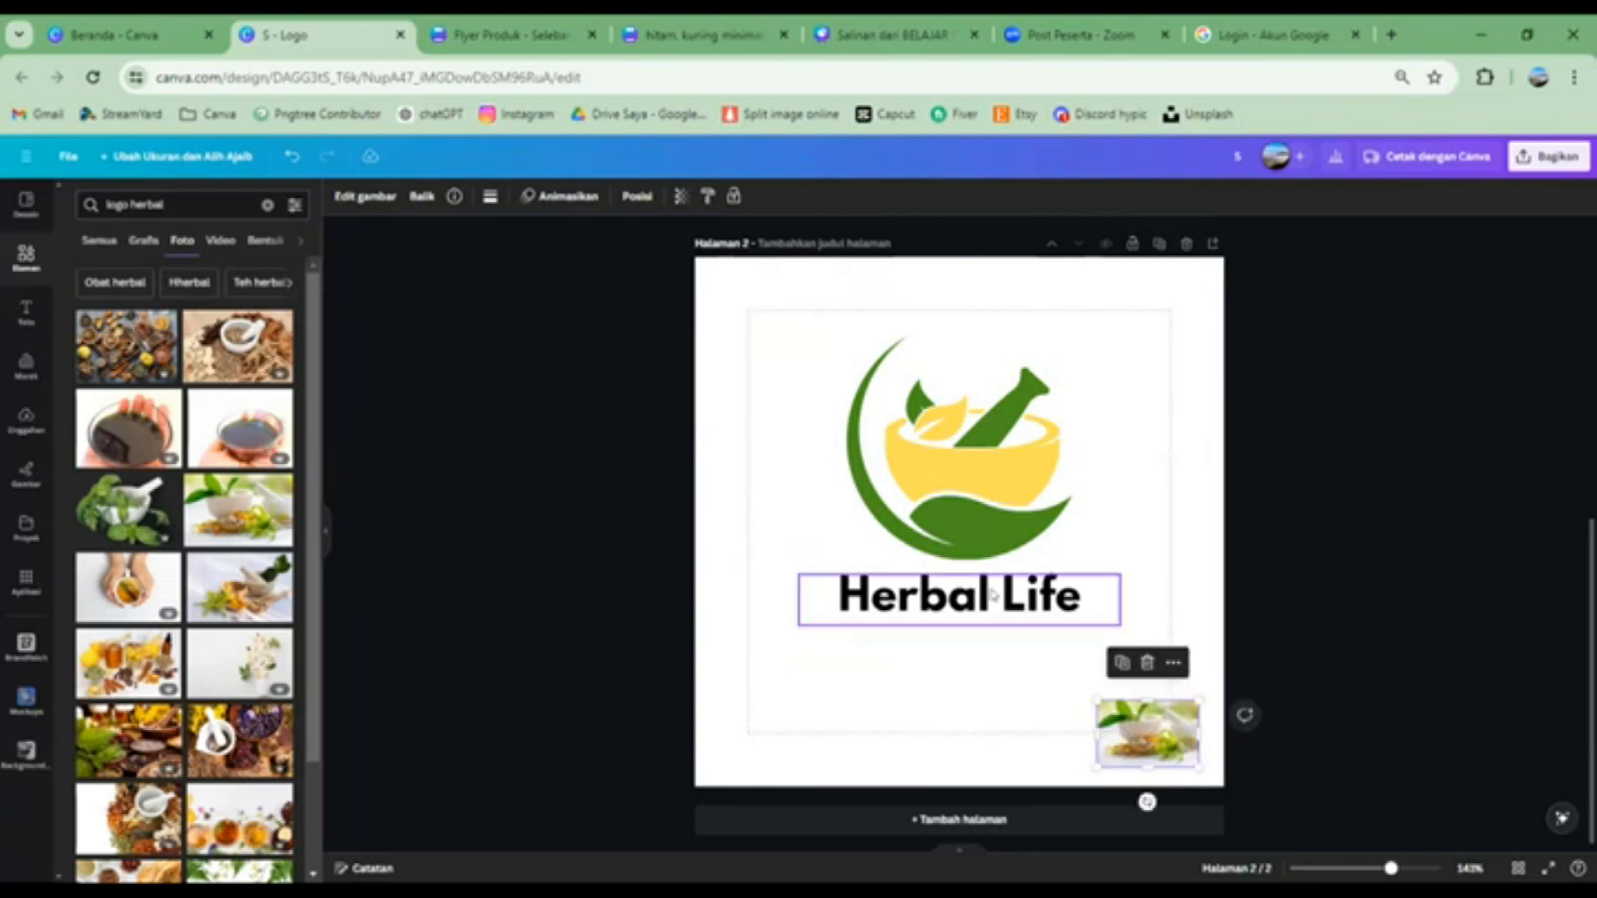
Recolour the "Herbal Life" text with the olive green from the inserted photo's colour palette
left_click(991, 594)
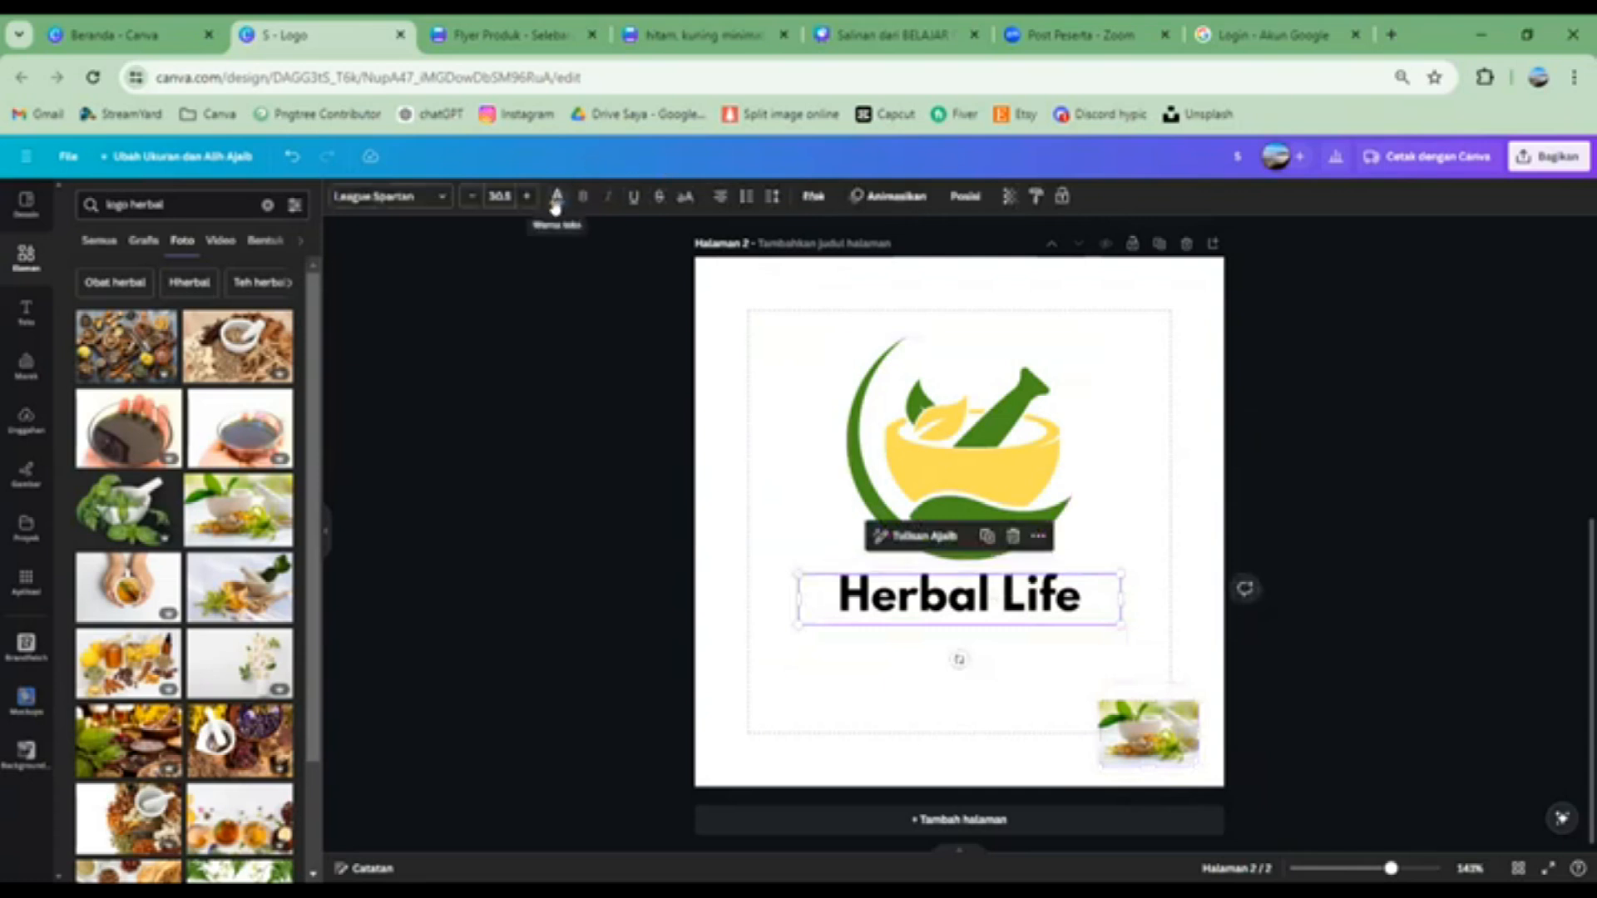
left_click(556, 199)
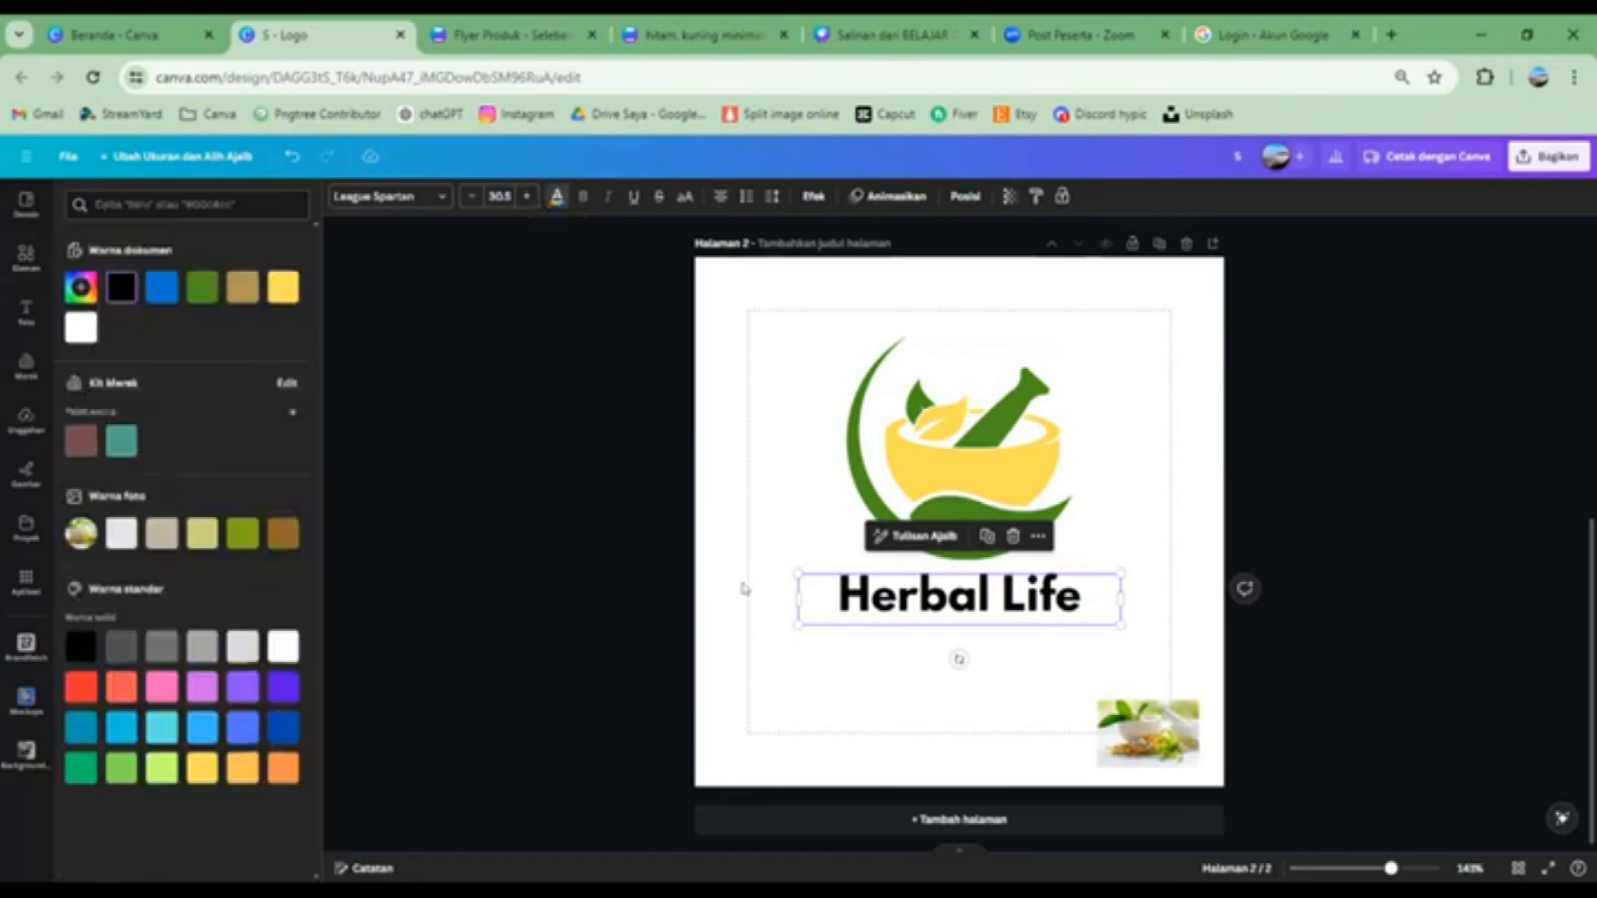
left_click(239, 540)
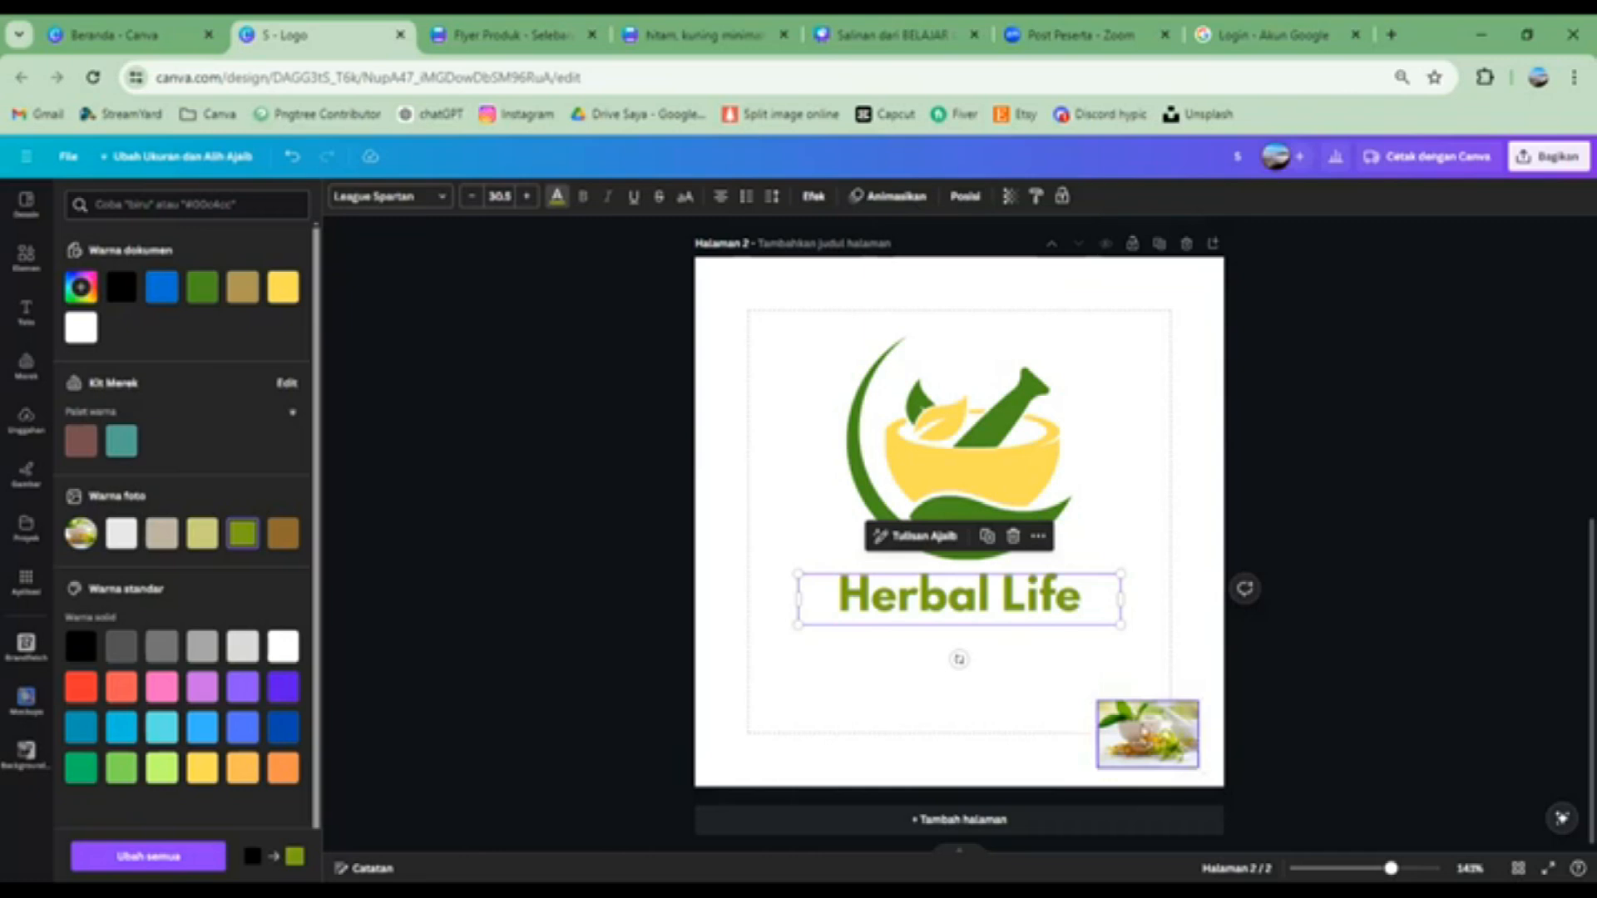
left_click(1147, 732)
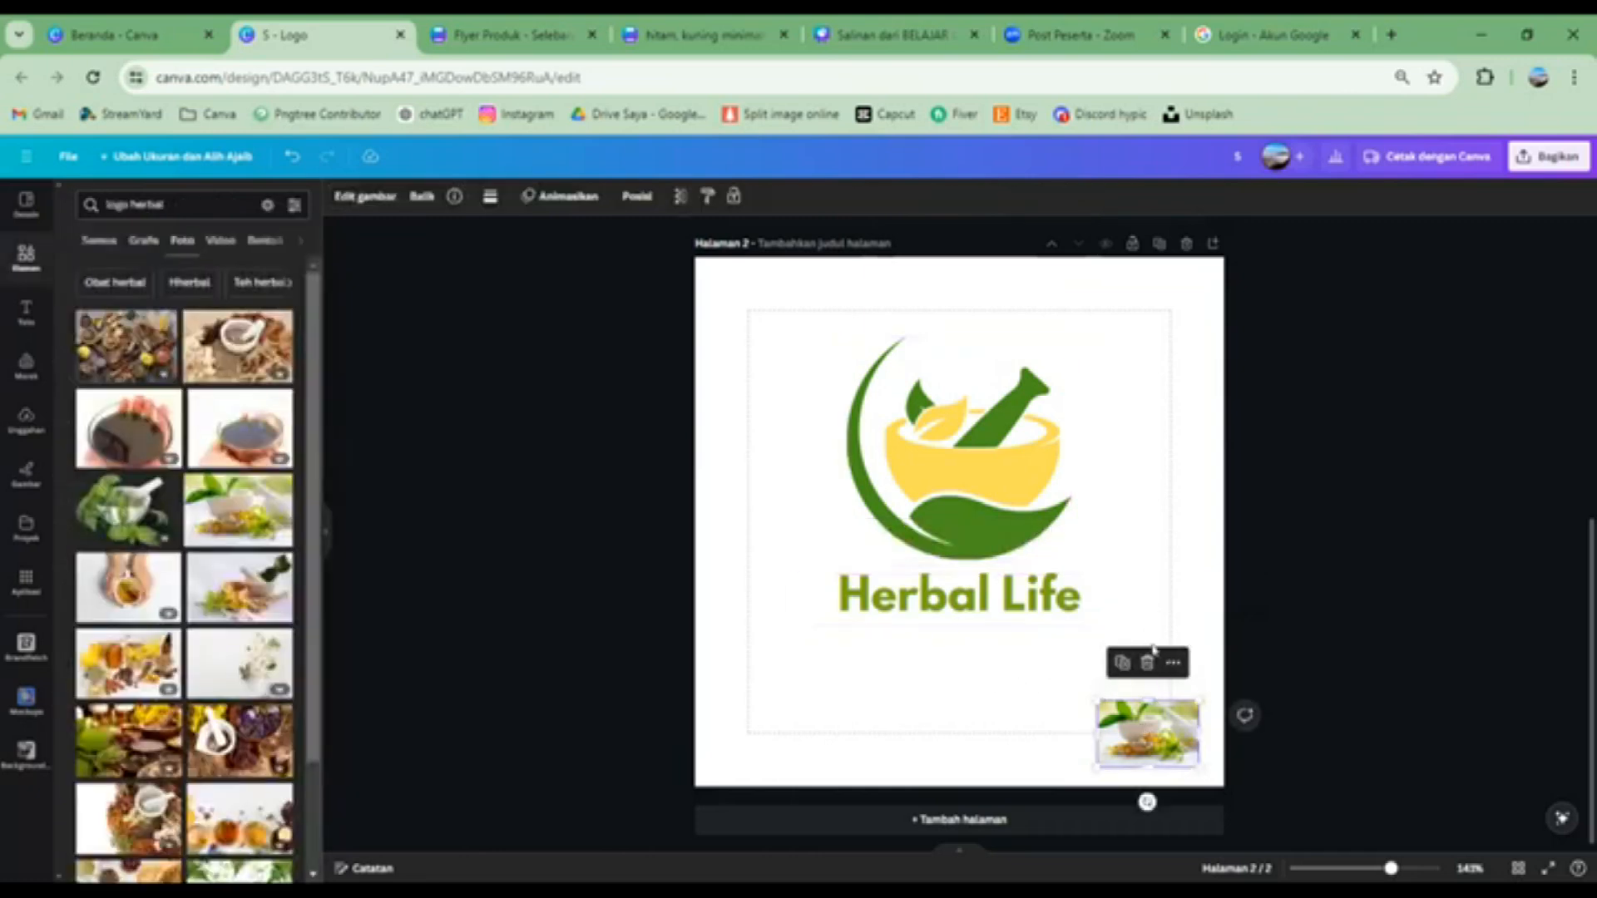
Move the "Herbal Life" text slightly right and delete the small herbal photo from the page
left_click_drag(1027, 601, 1042, 601)
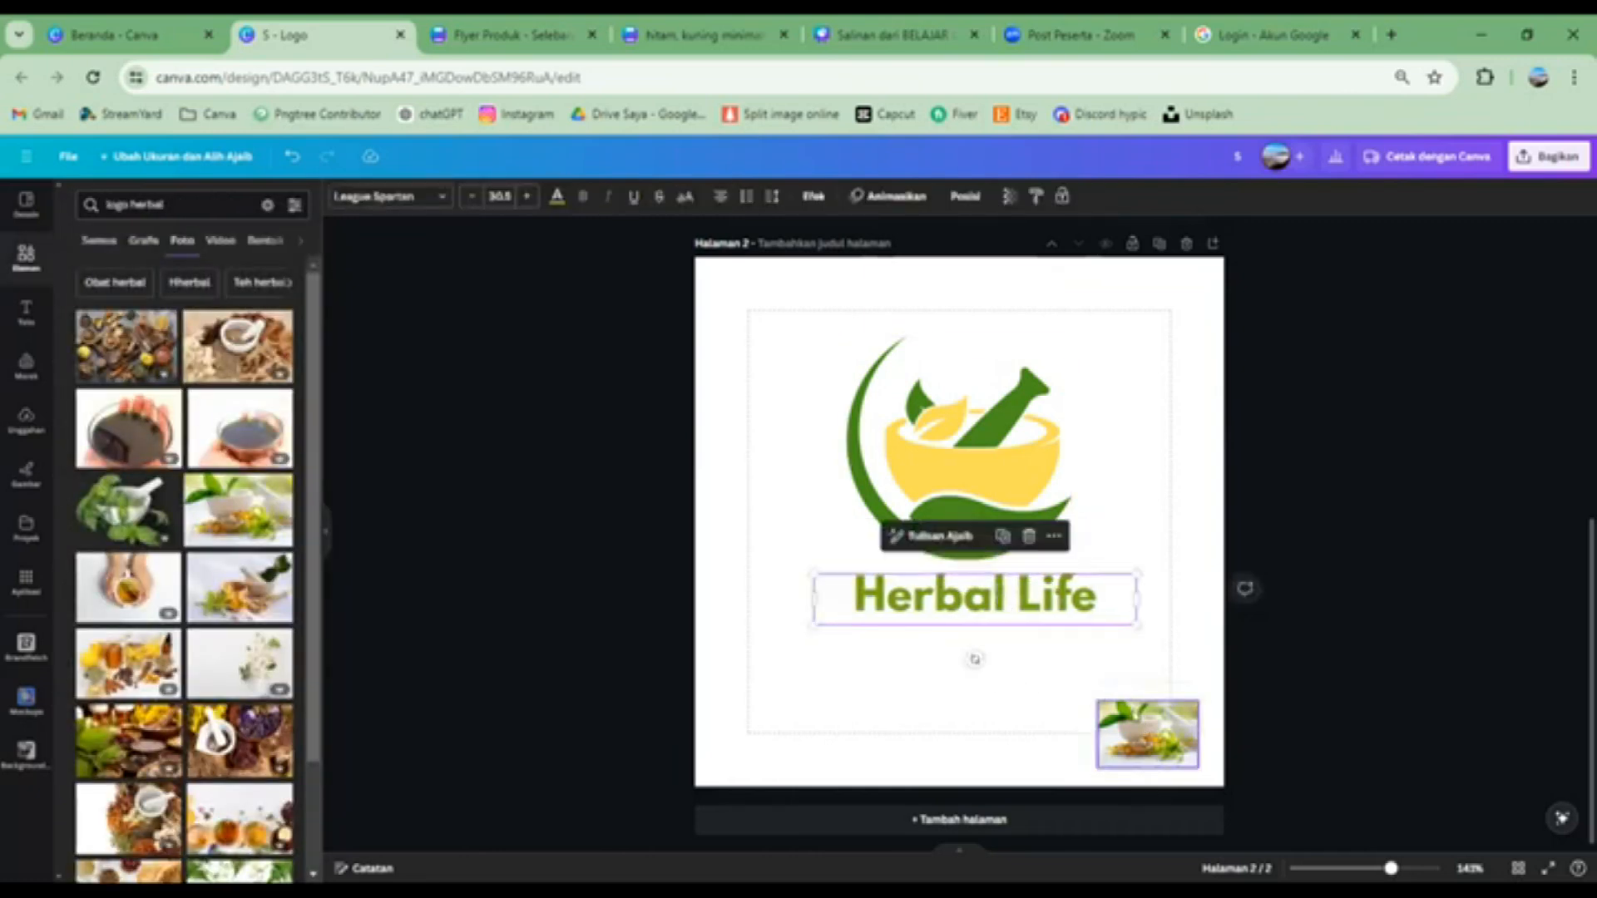
left_click(1141, 723)
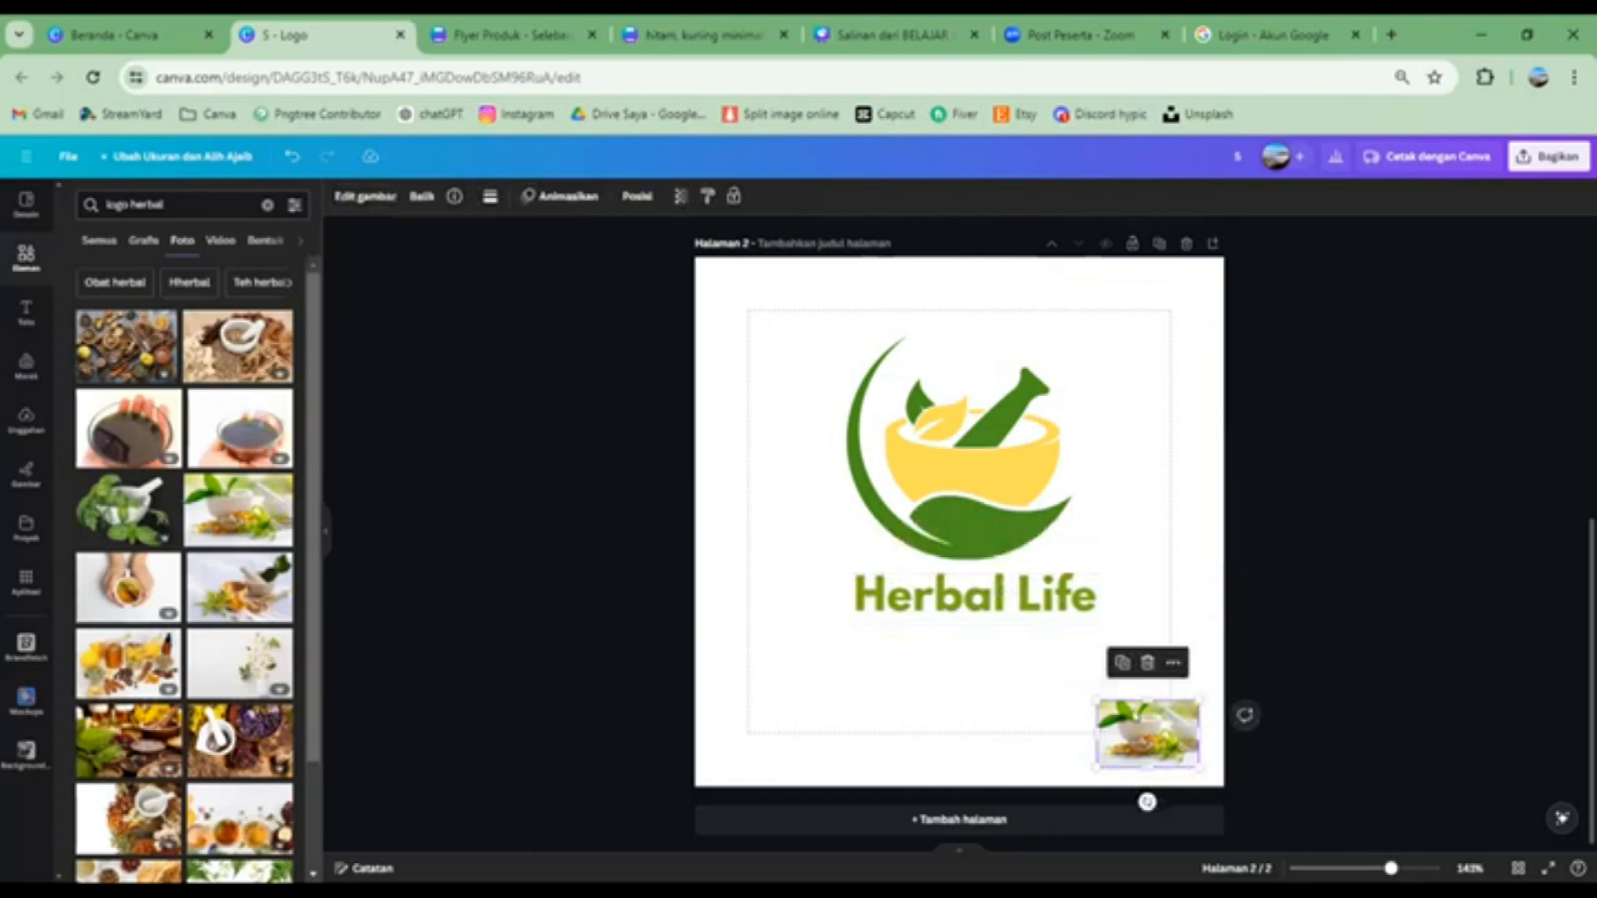
key("Delete")
Recolour the "Herbal Life" text with the dark green sampled from the mortar graphic using the colour picker's eyedropper
left_click(972, 613)
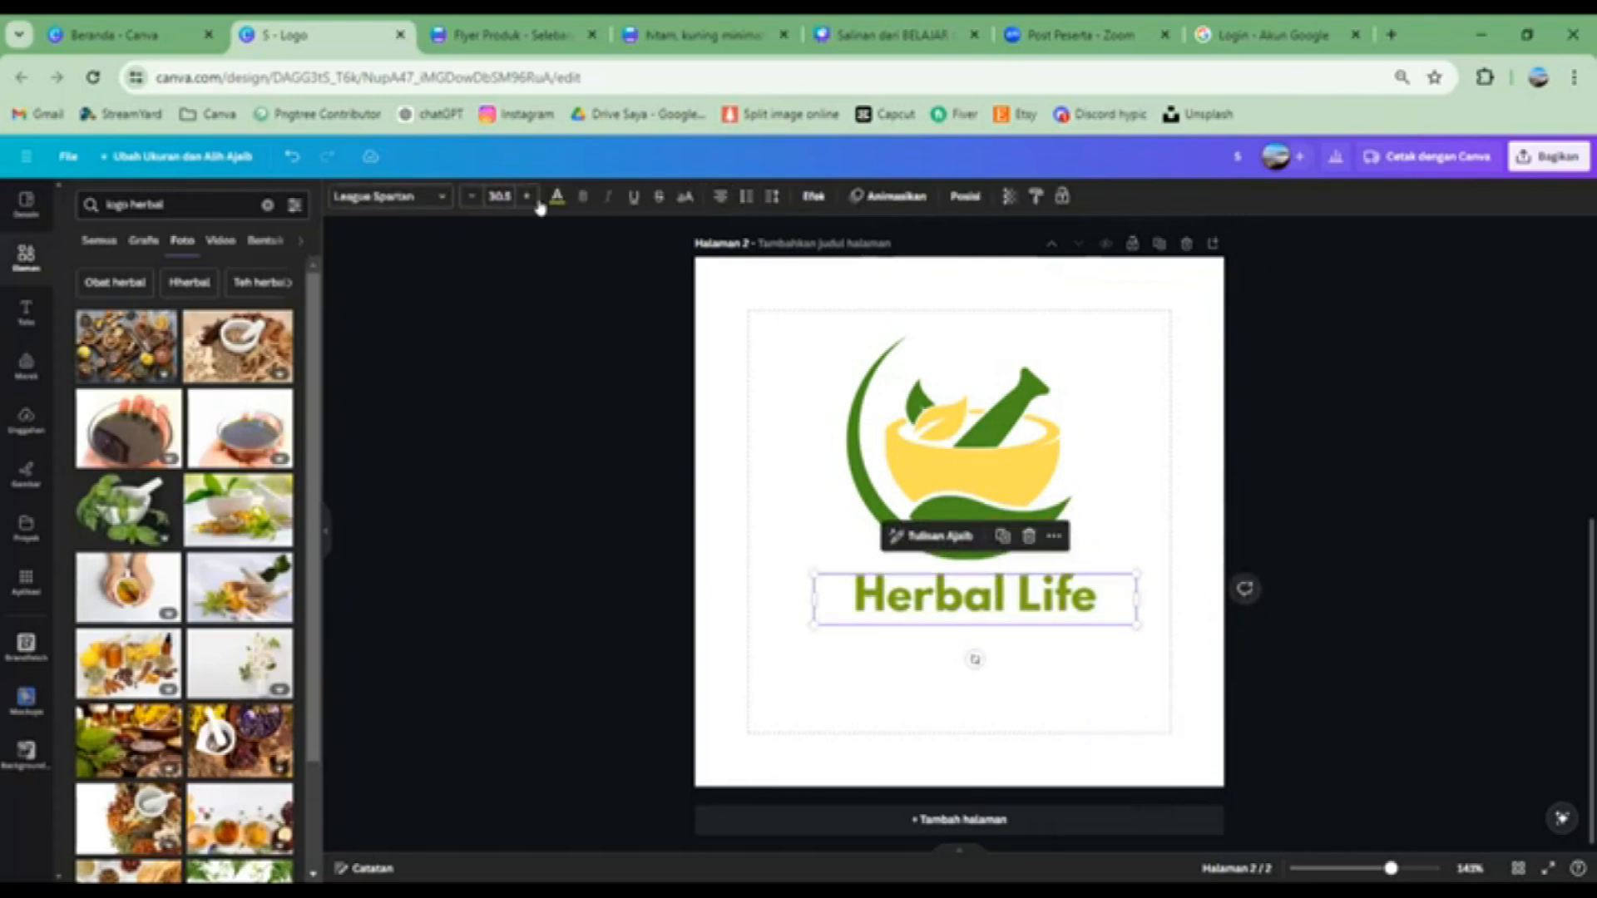
left_click(557, 197)
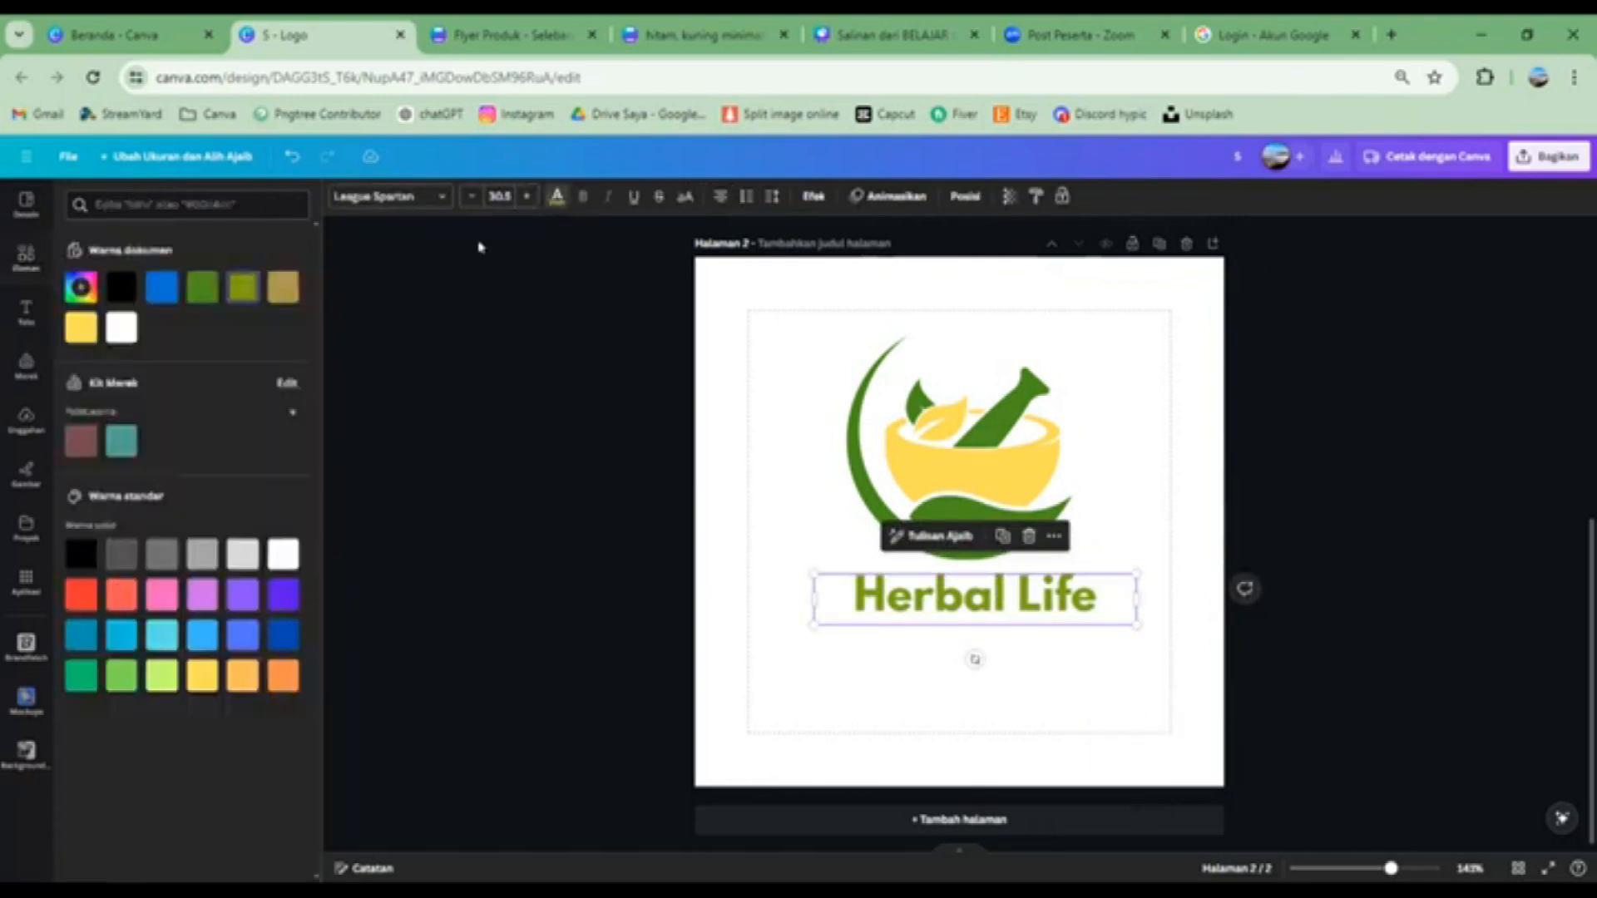
left_click(80, 288)
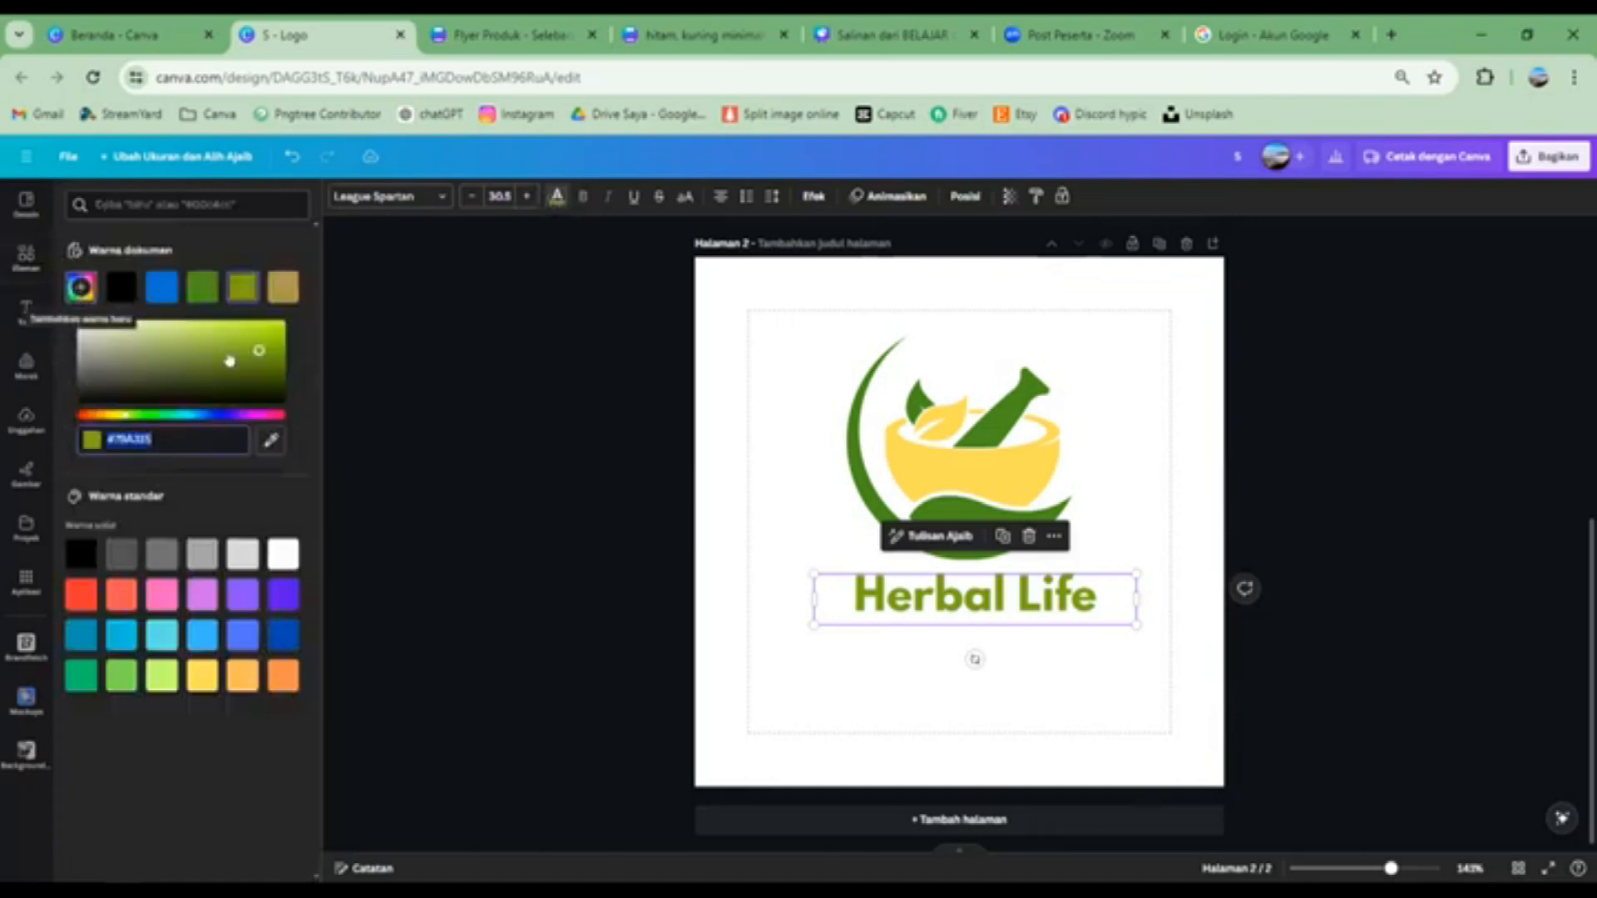
left_click(267, 442)
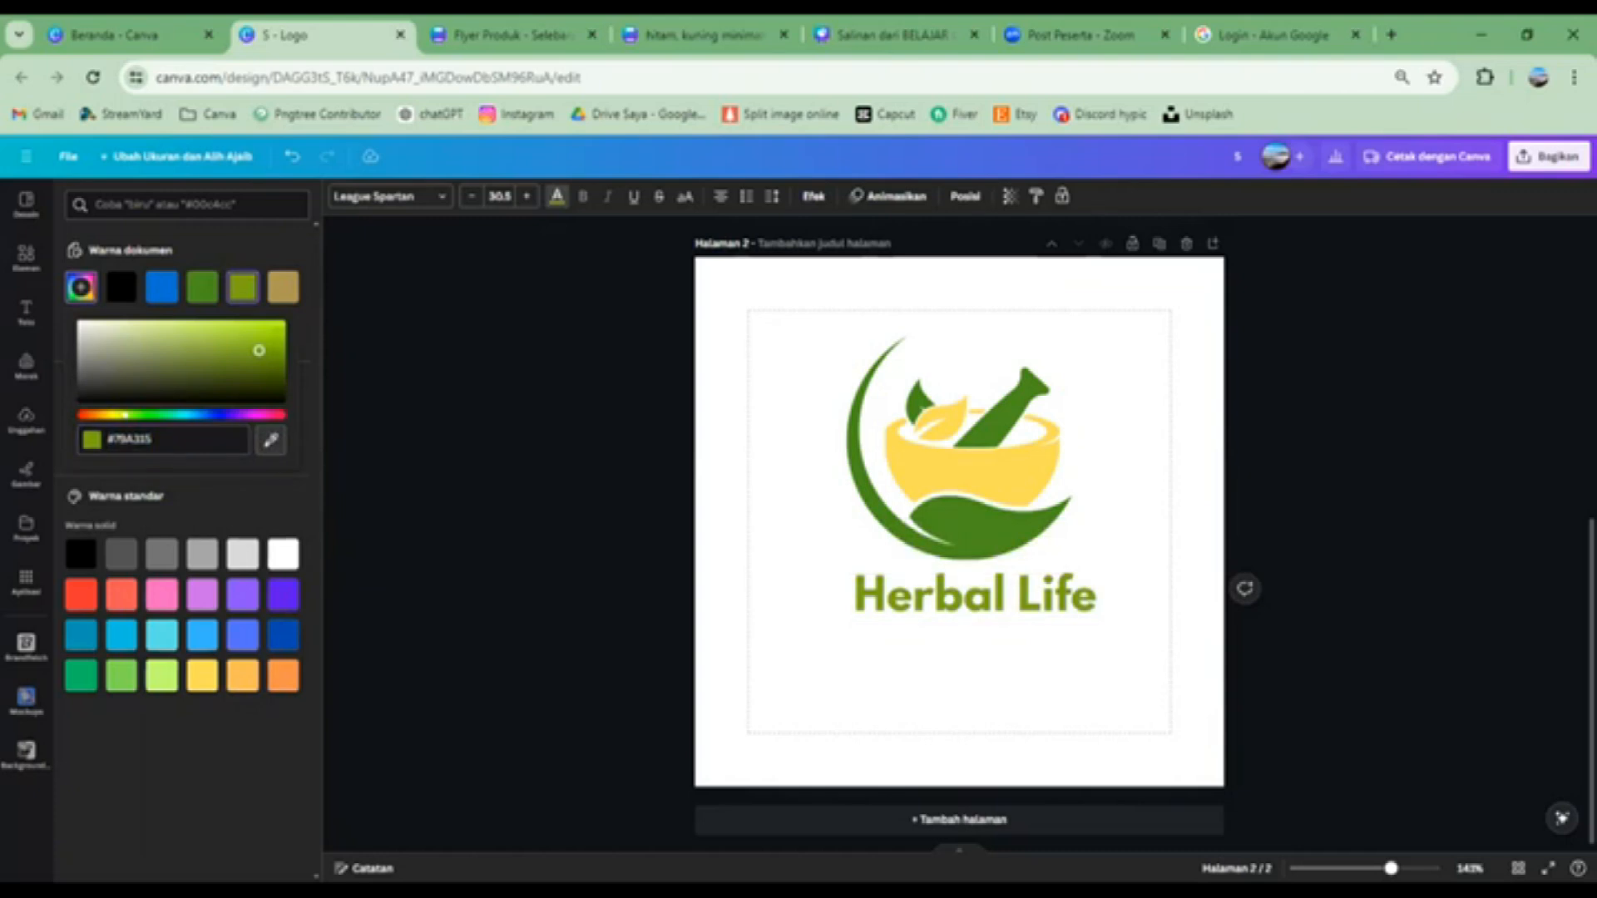
left_click(989, 525)
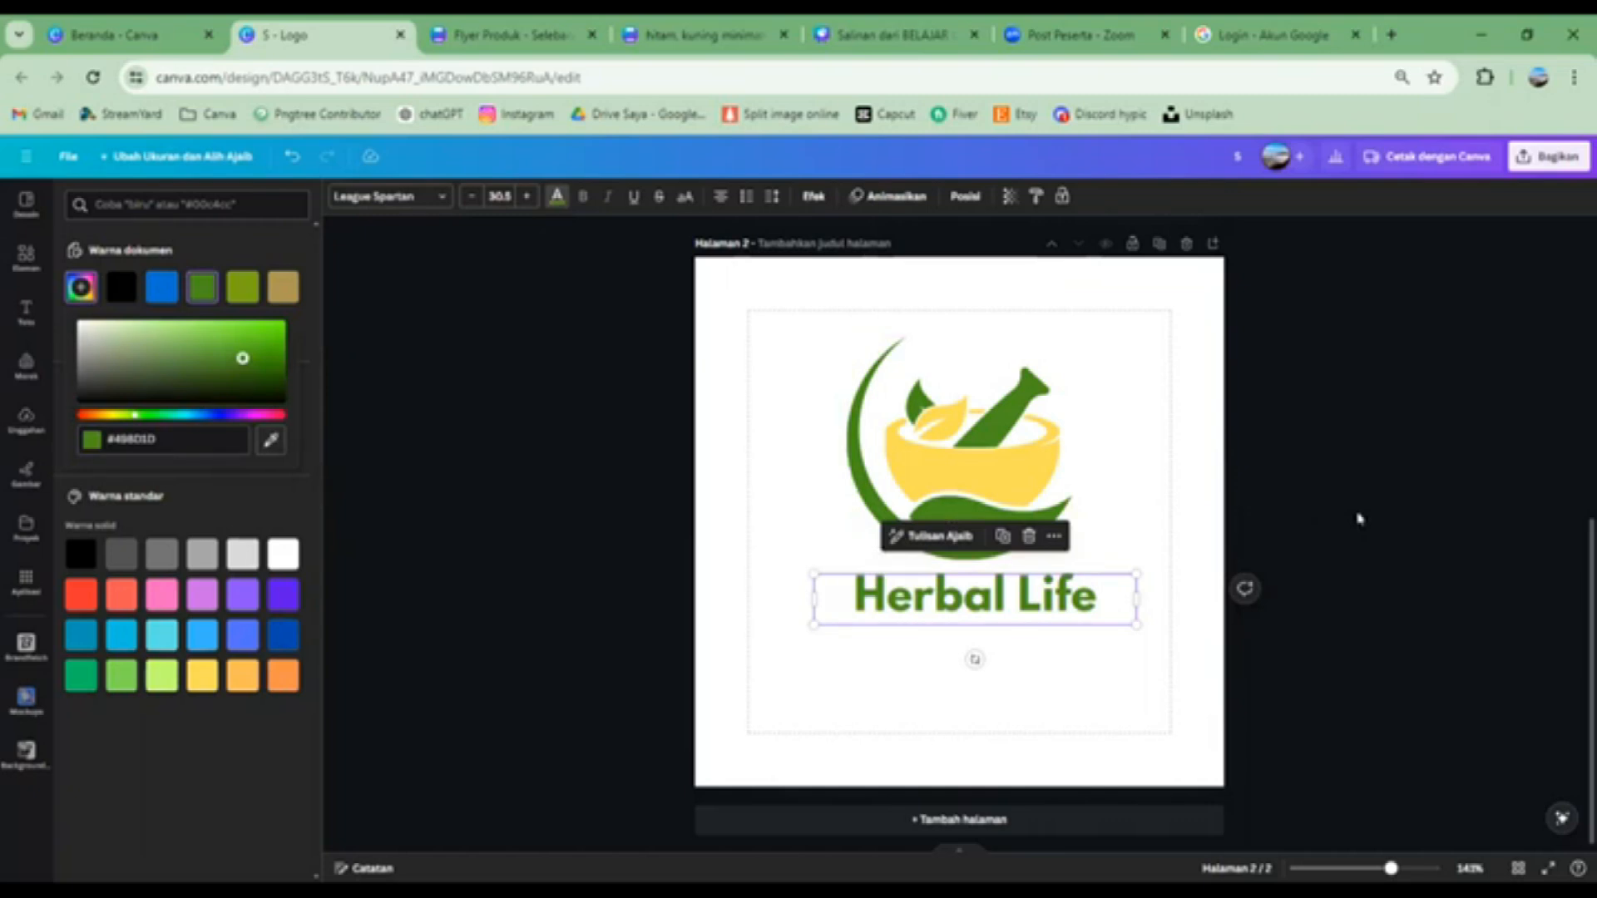
left_click(971, 660)
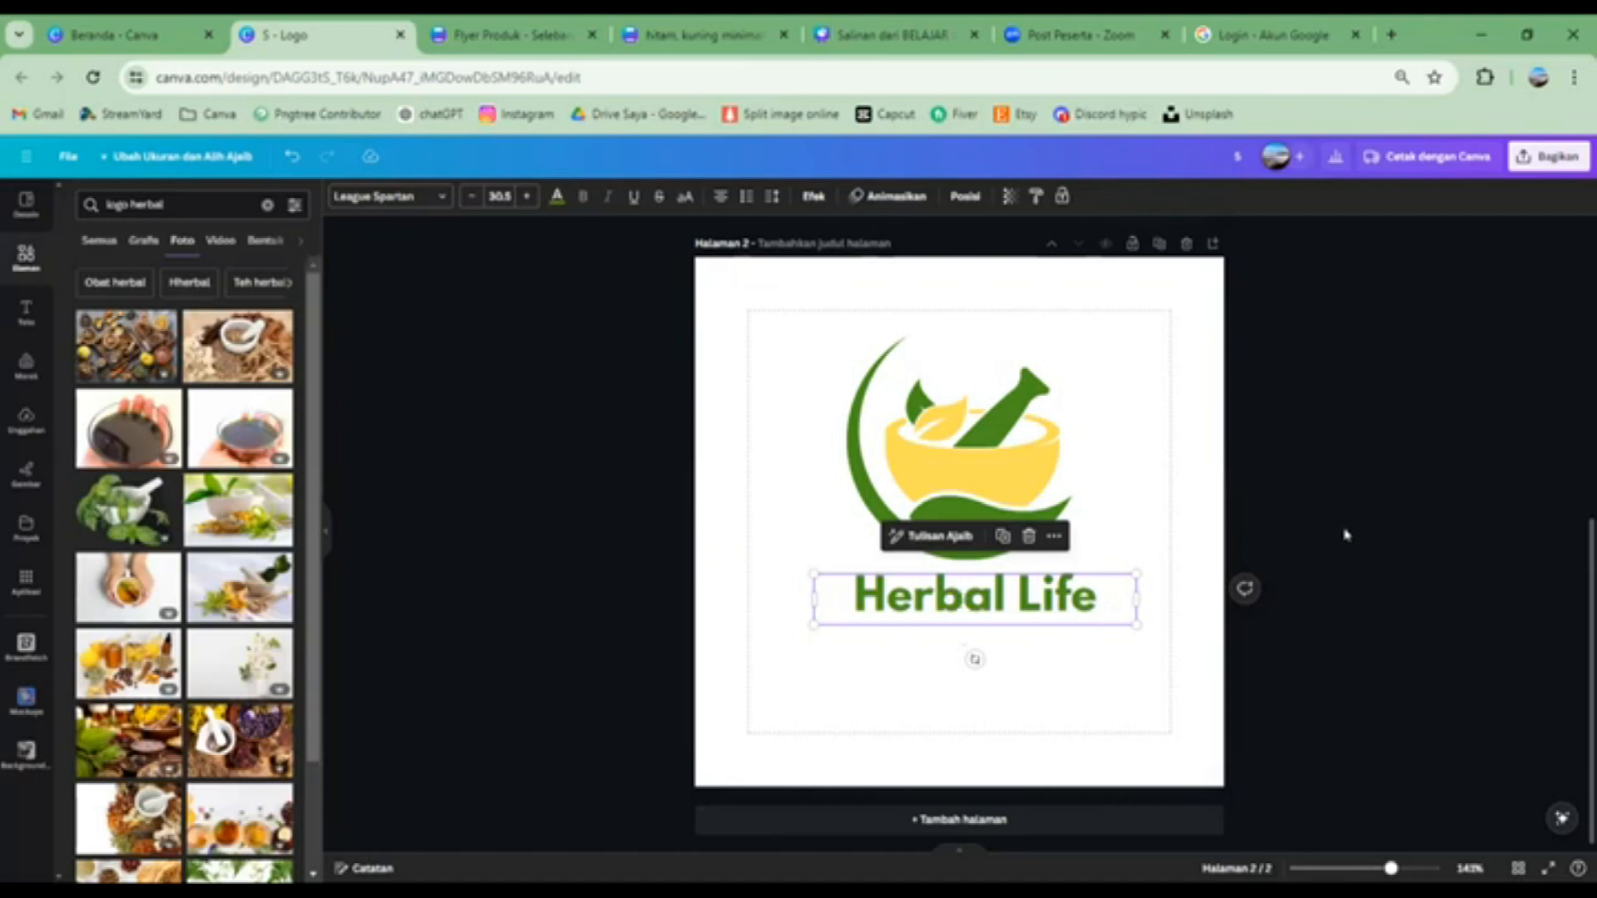
Enlarge the "Herbal Life" text and centre it beneath the mortar graphic
left_click(1305, 549)
left_click(1052, 585)
left_click_drag(1137, 625, 1206, 636)
left_click_drag(1054, 615, 1020, 610)
left_click(1322, 598)
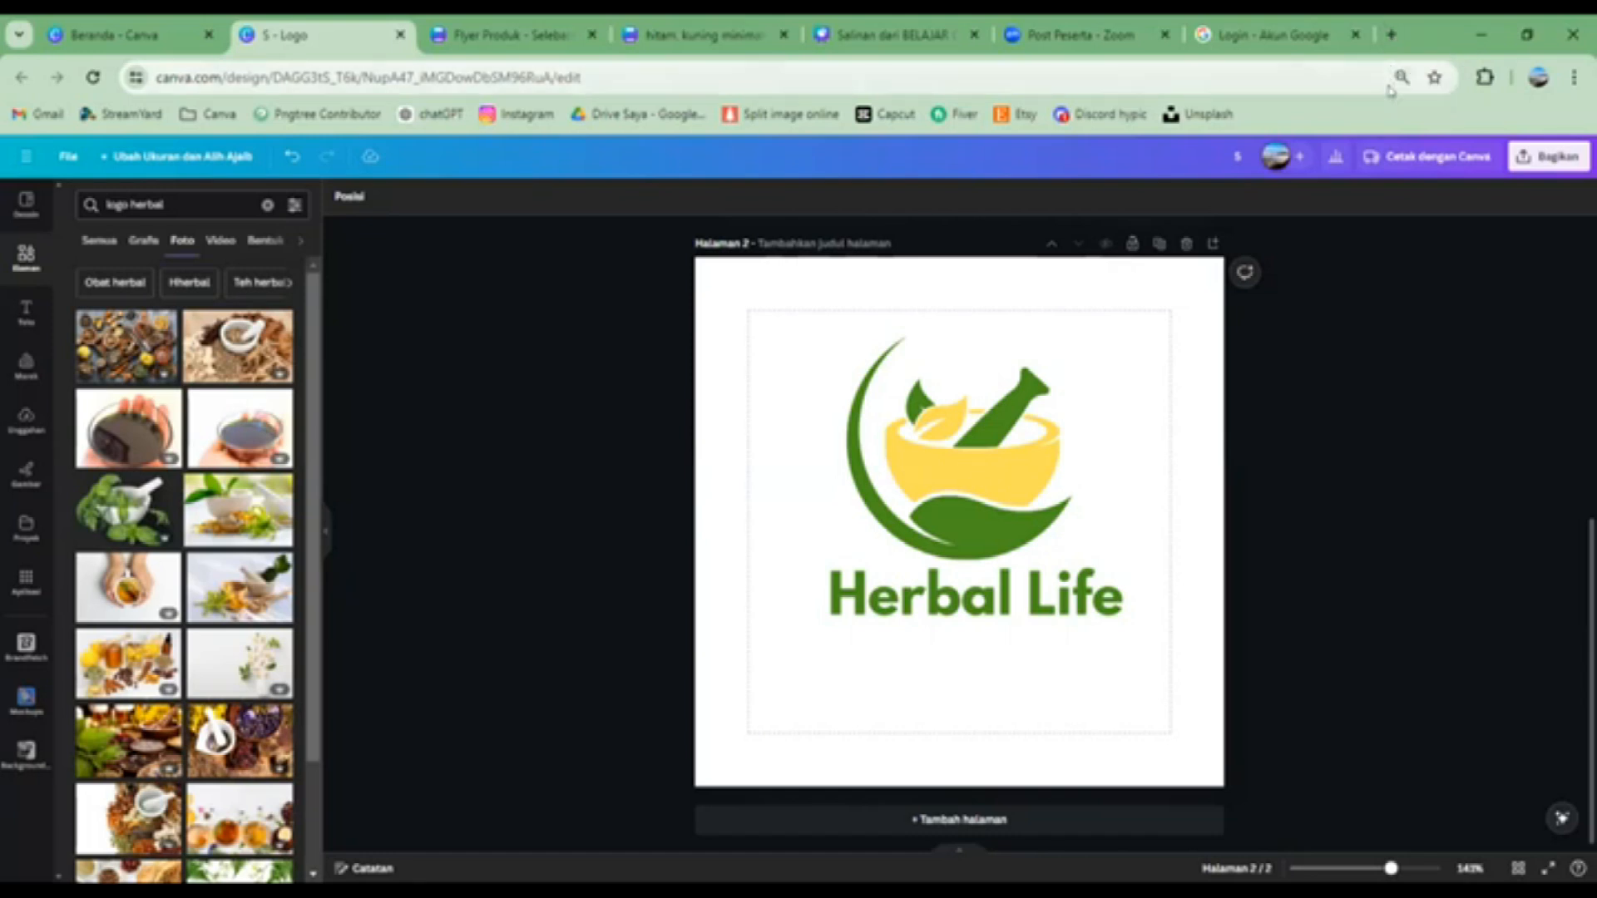
Open ChatGPT in a new browser tab and ask it for "selogan untuk toko herbal"
left_click(1391, 34)
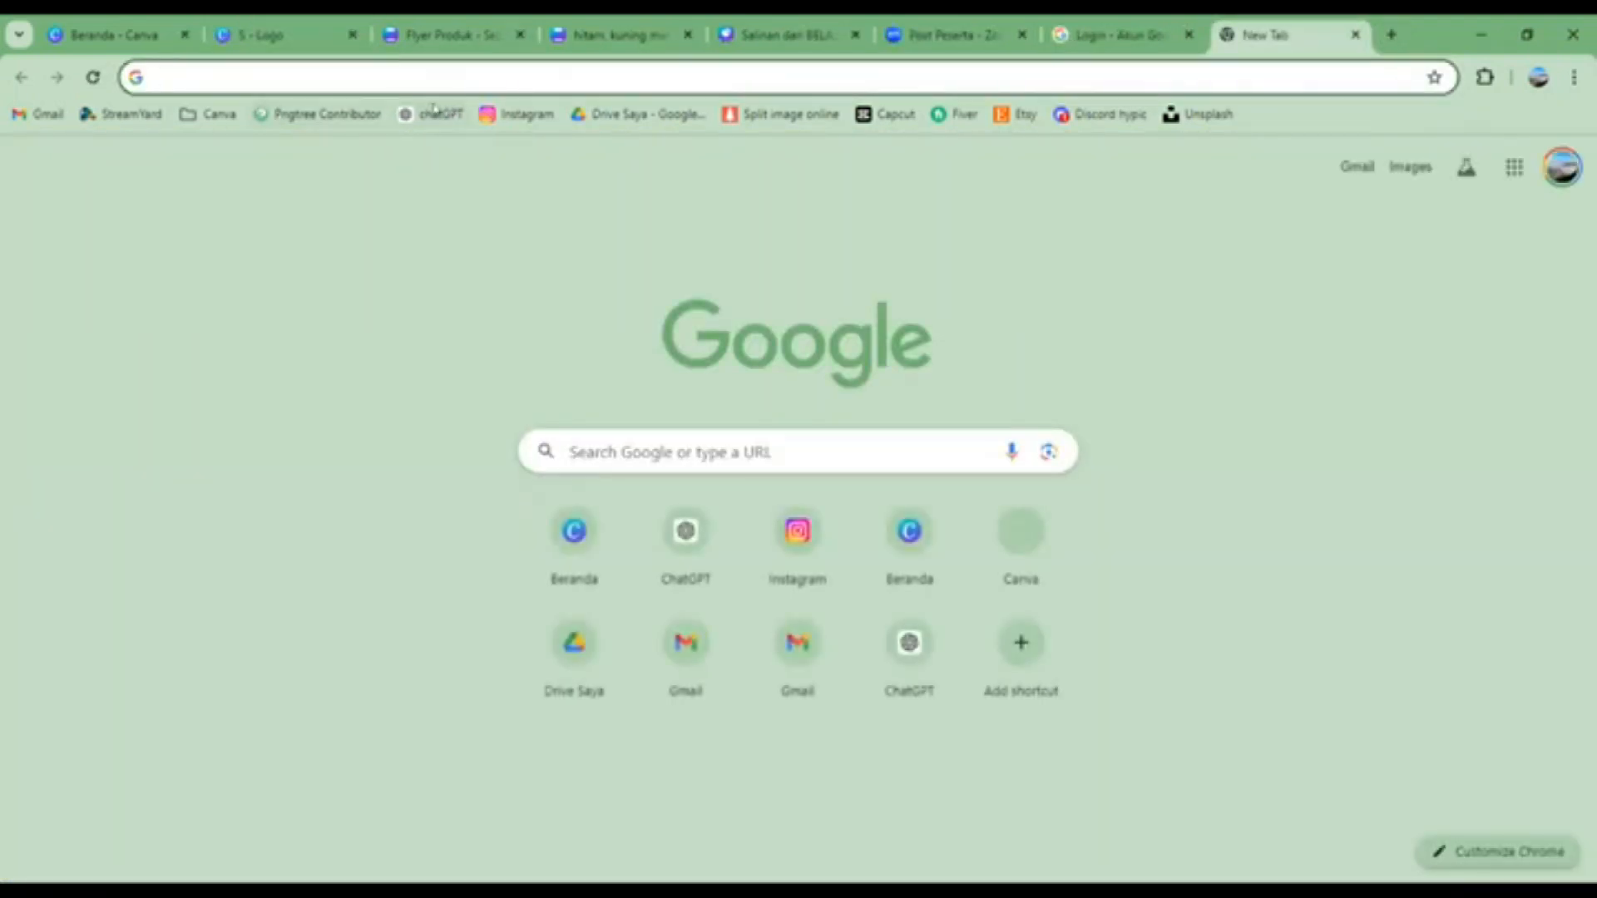
left_click(311, 78)
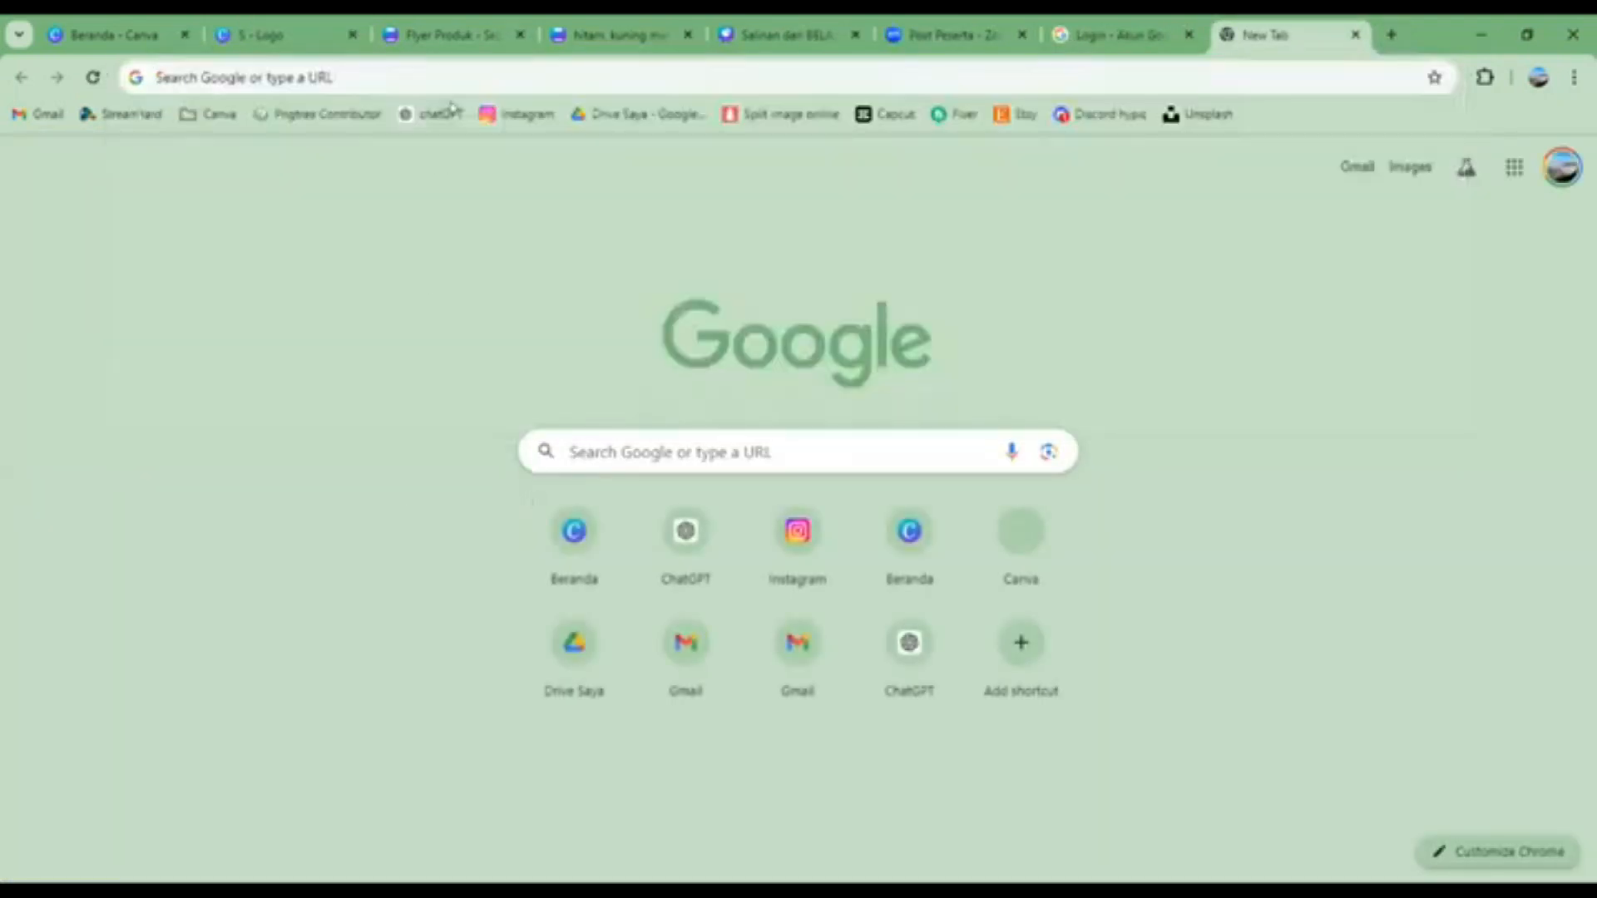
left_click(441, 114)
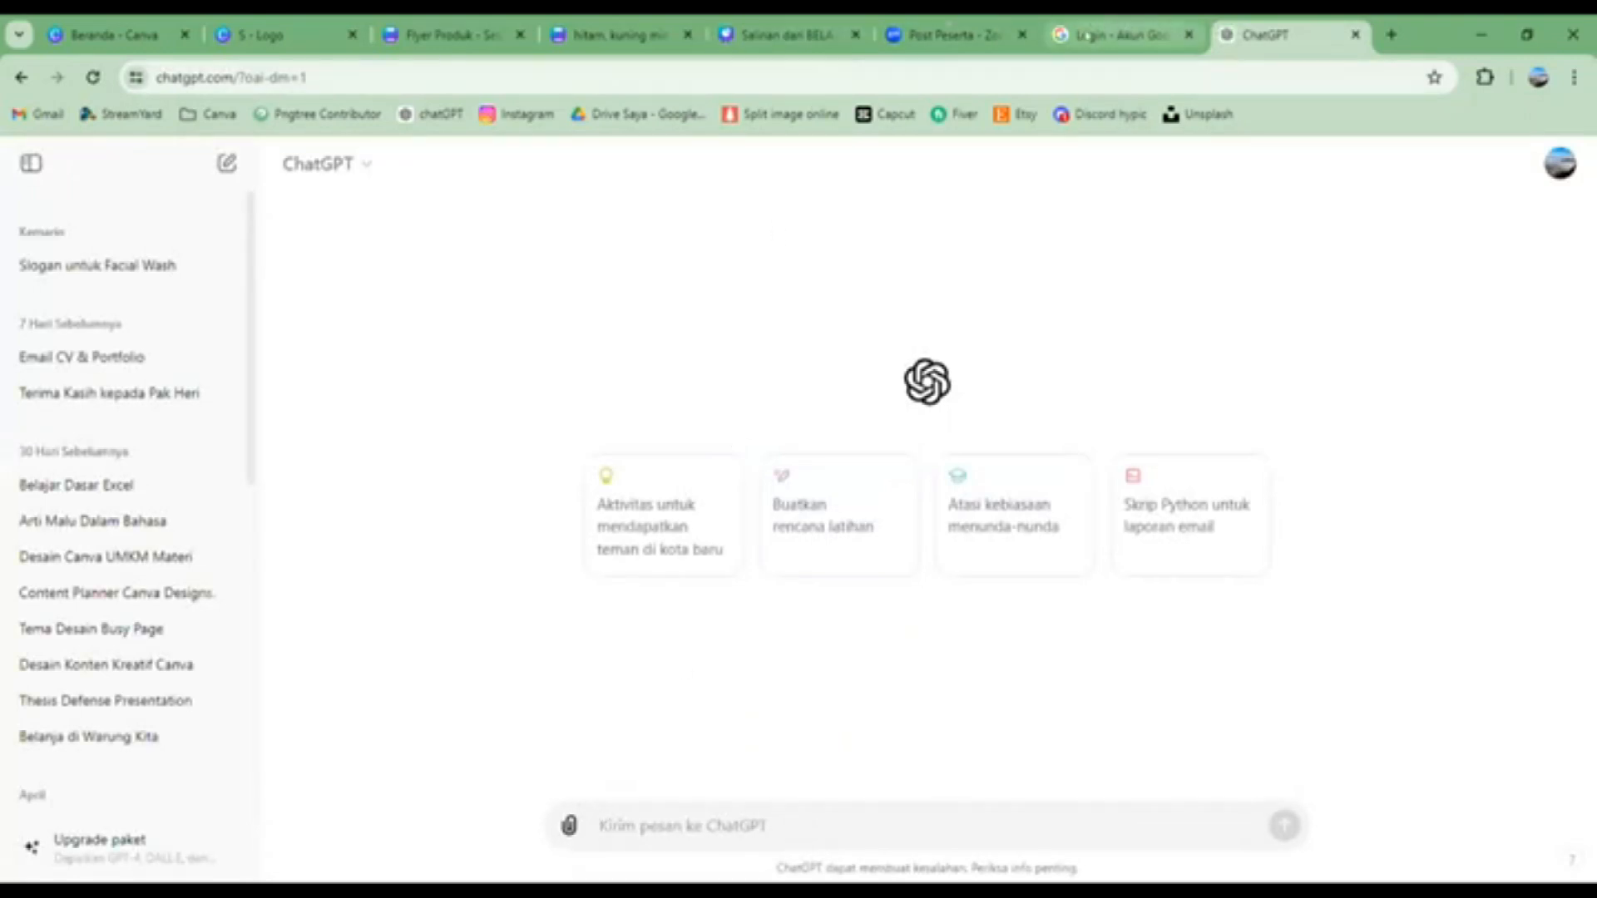
left_click(445, 35)
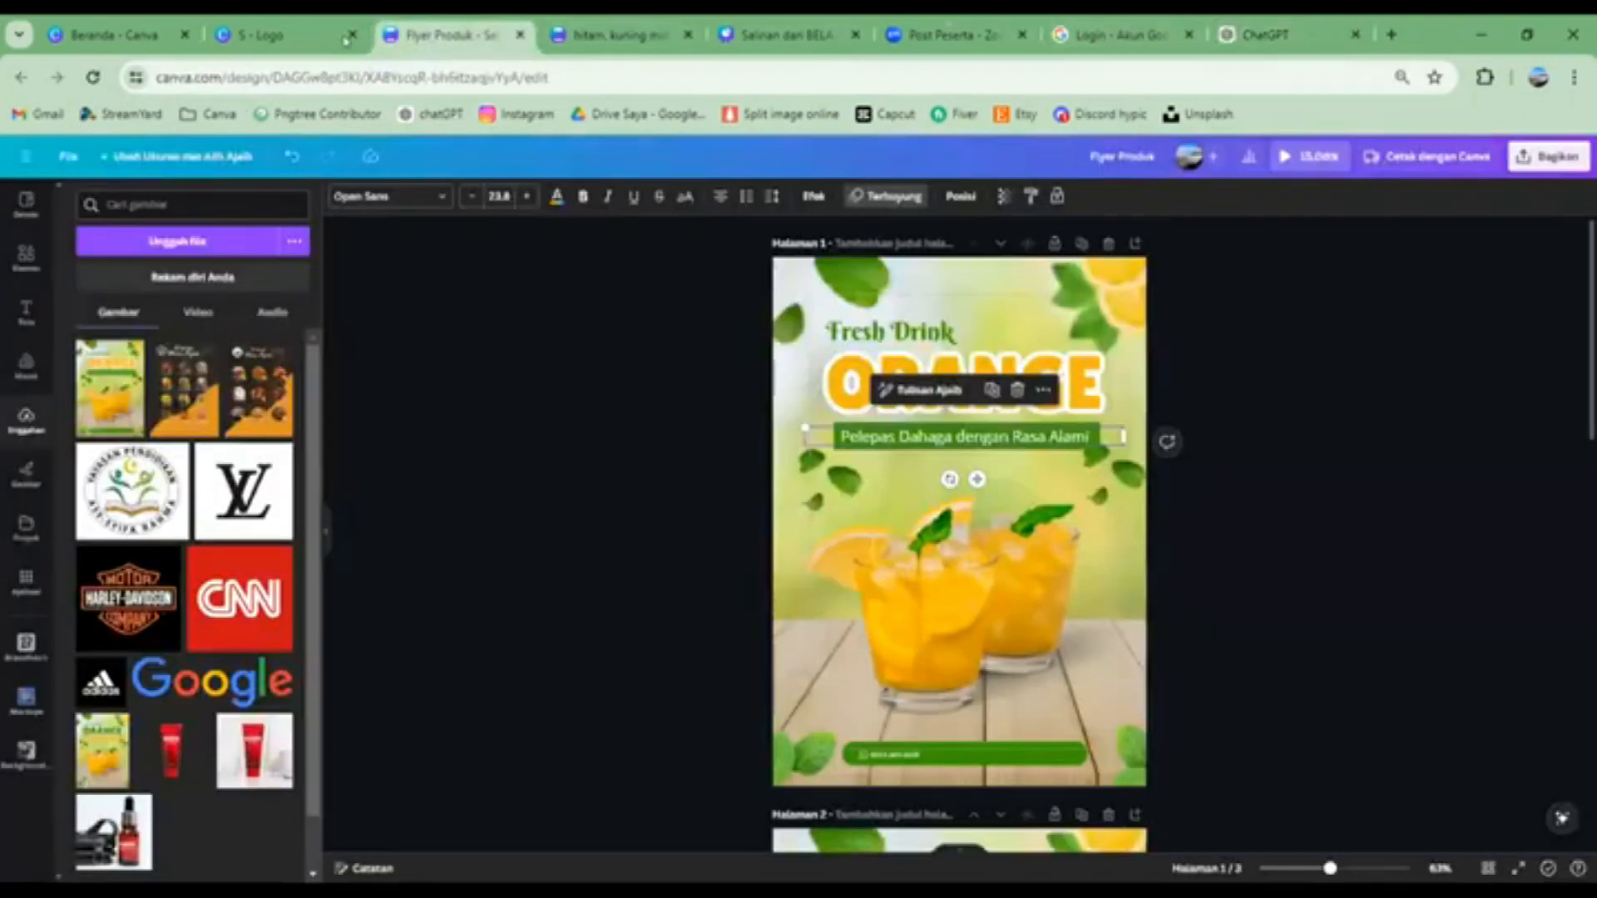
left_click(259, 36)
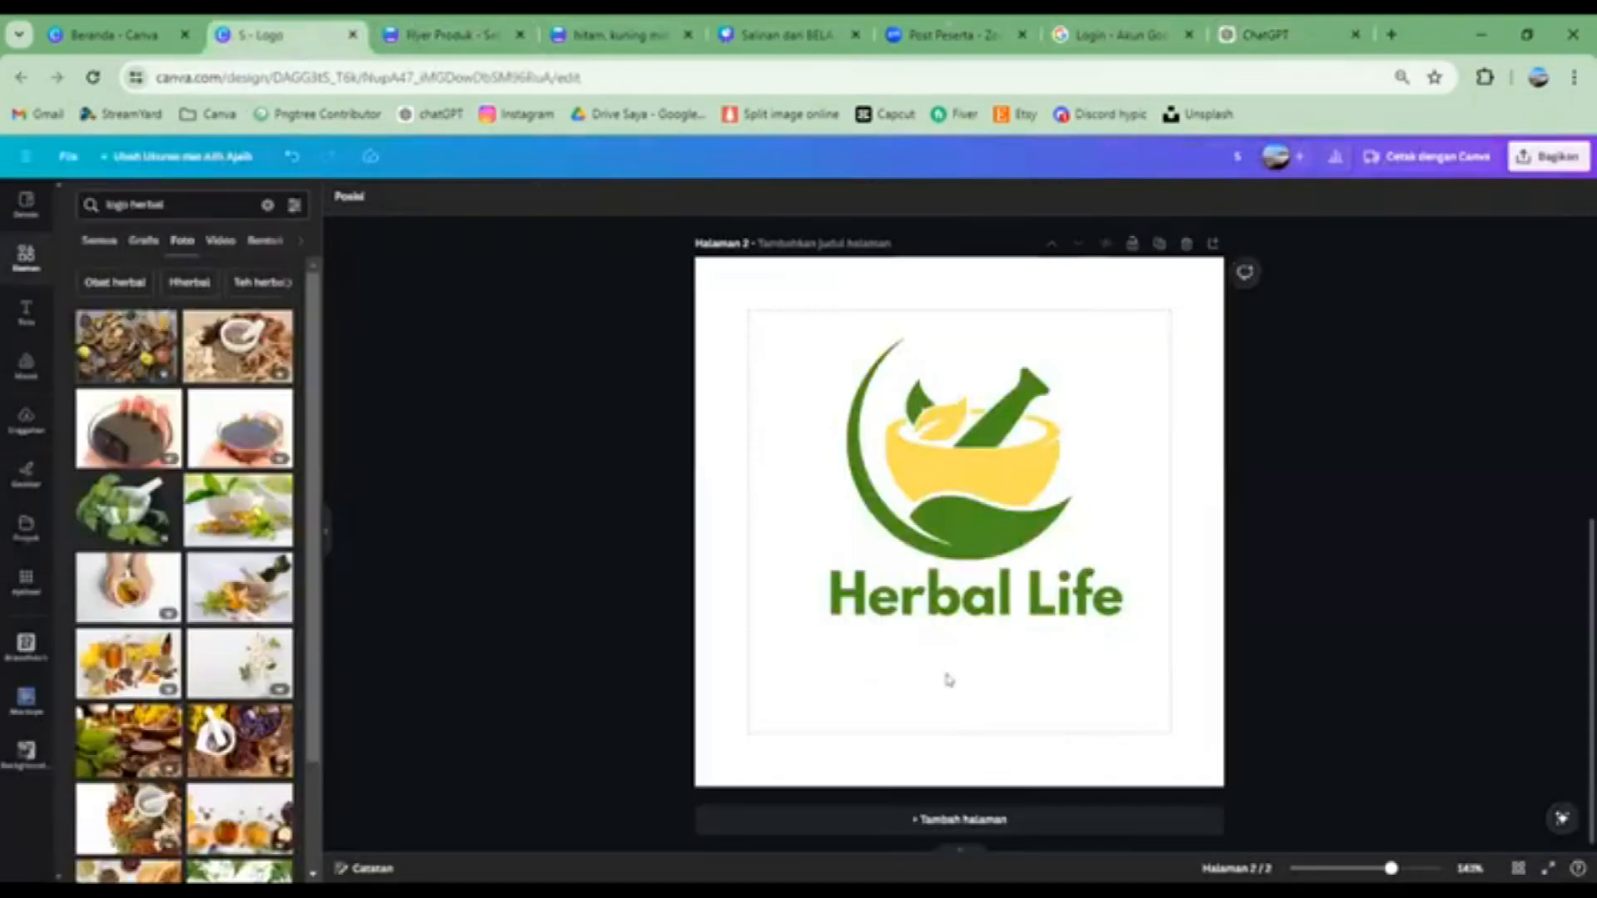
left_click(916, 584)
left_click(1253, 37)
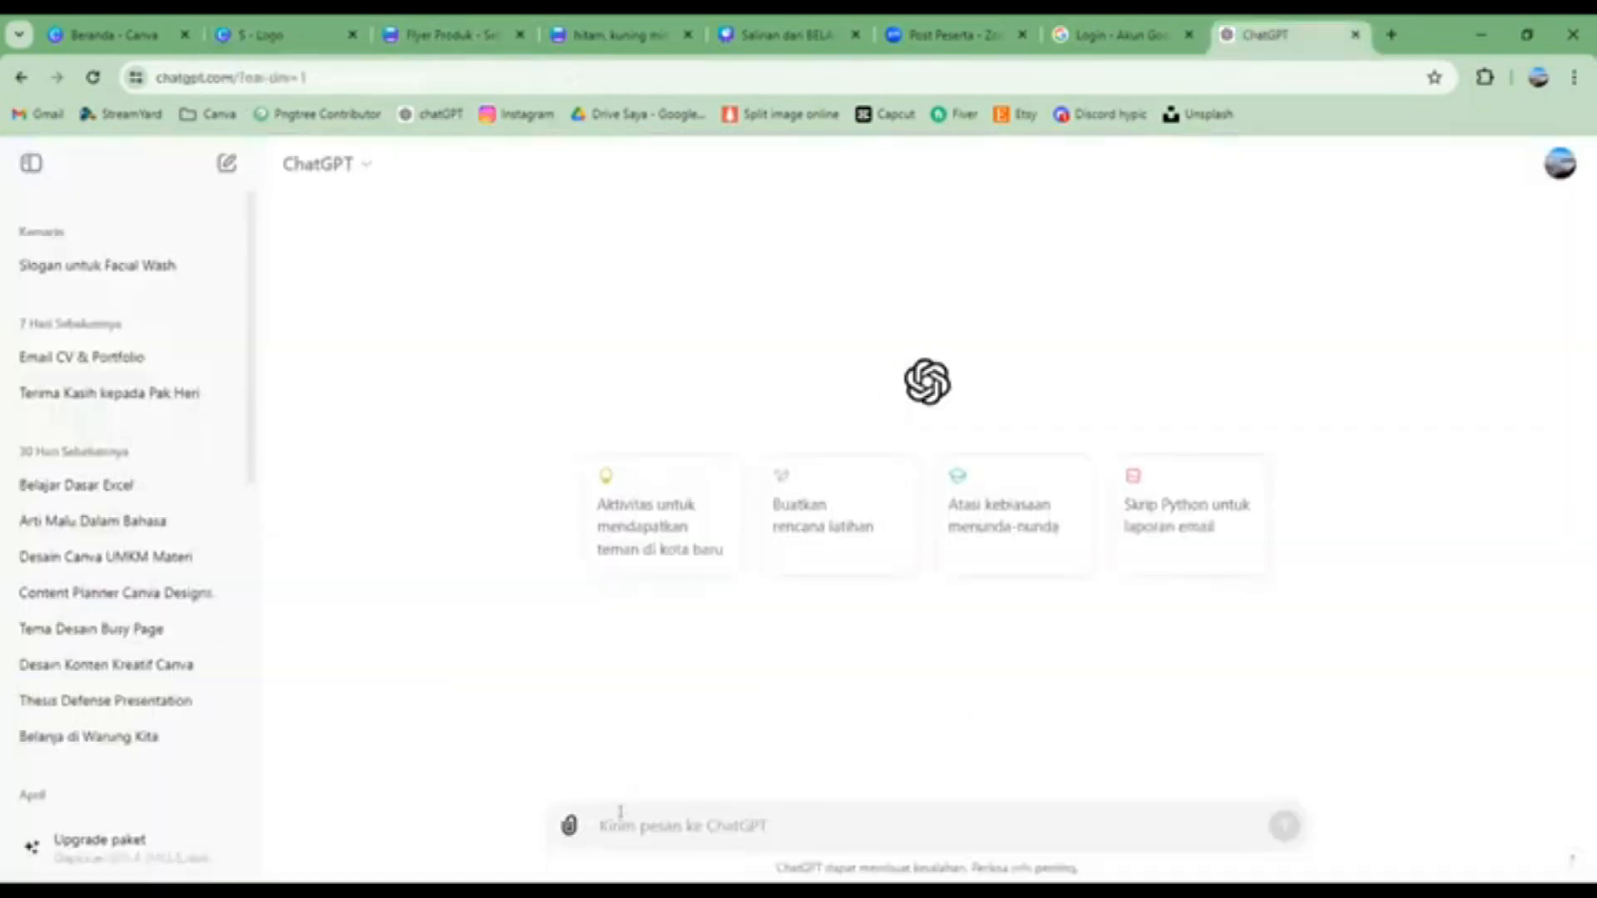
type("selogan")
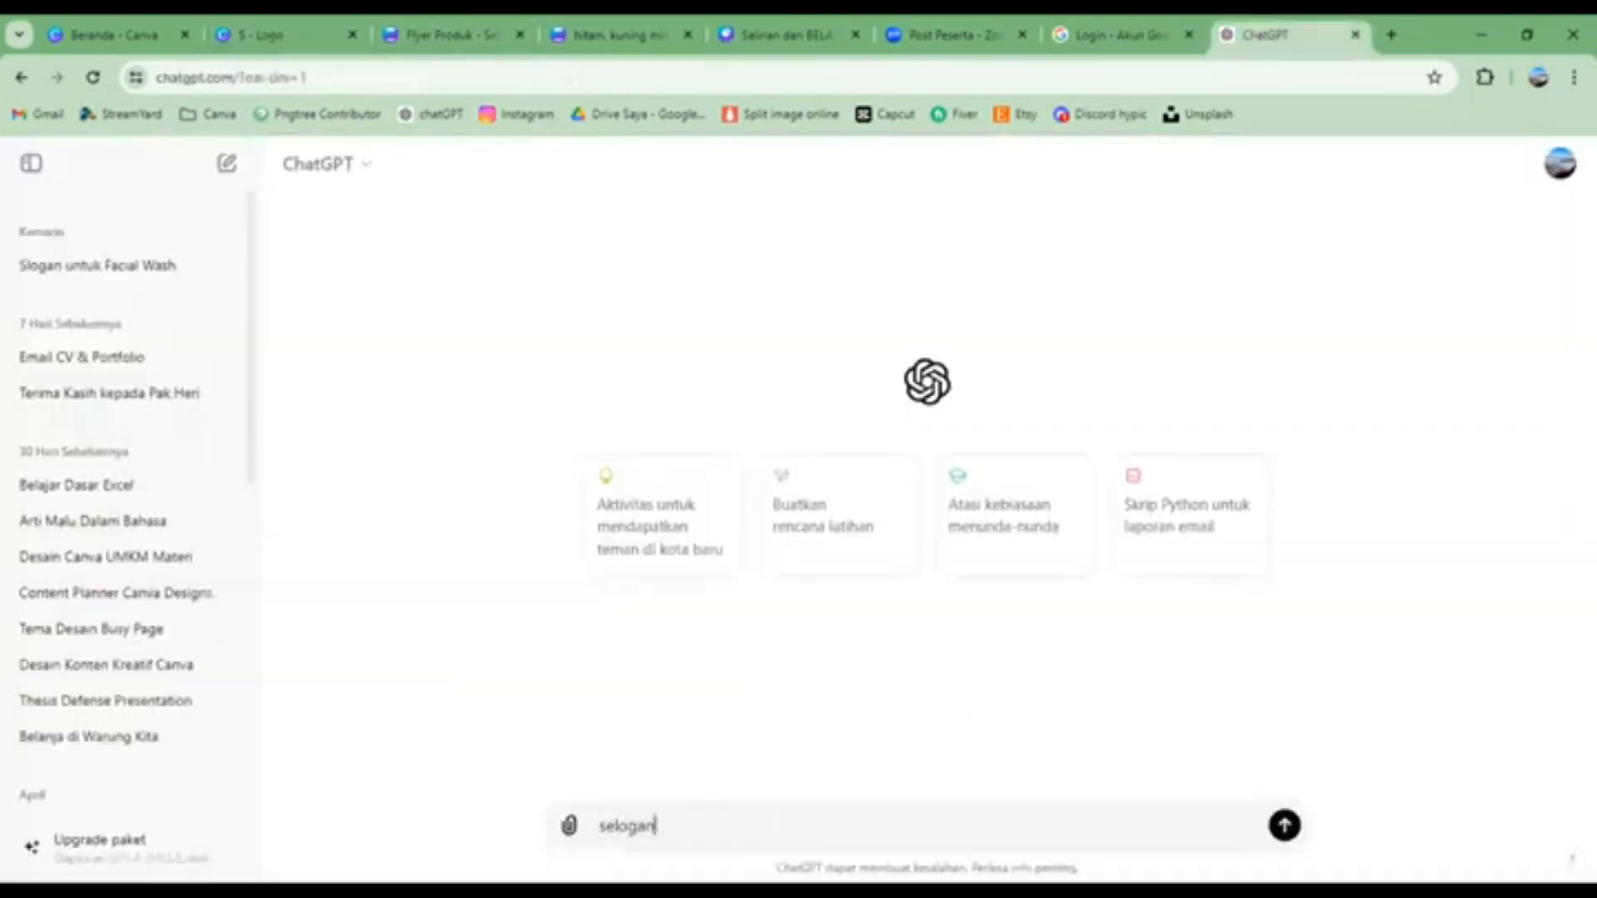
type(" untuk toko he")
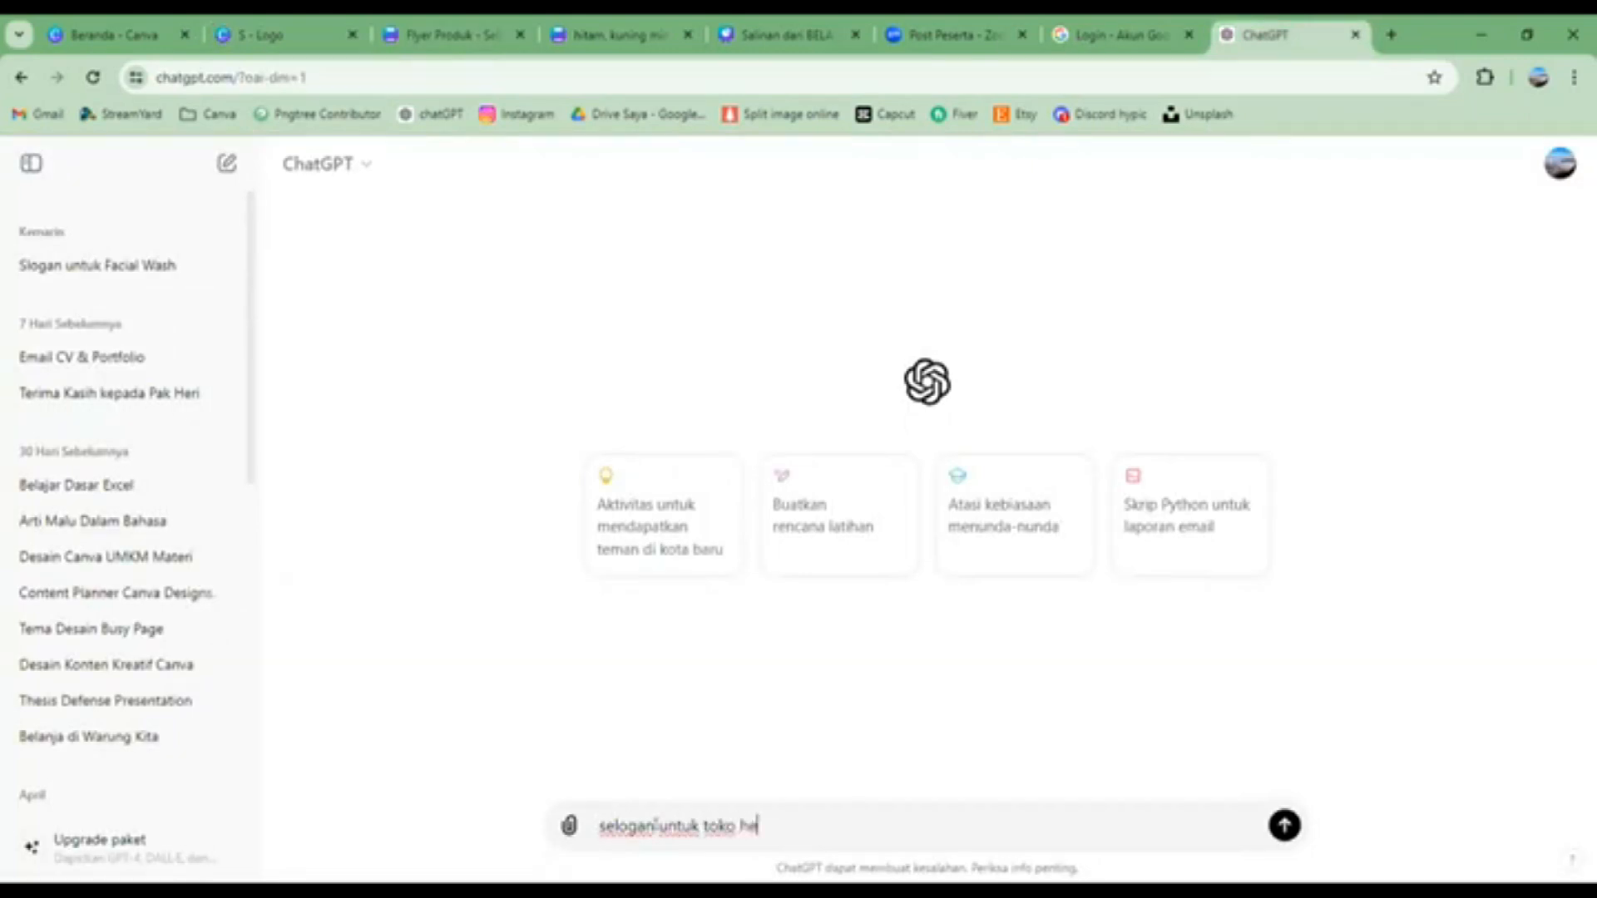
type("rbal")
key("Return")
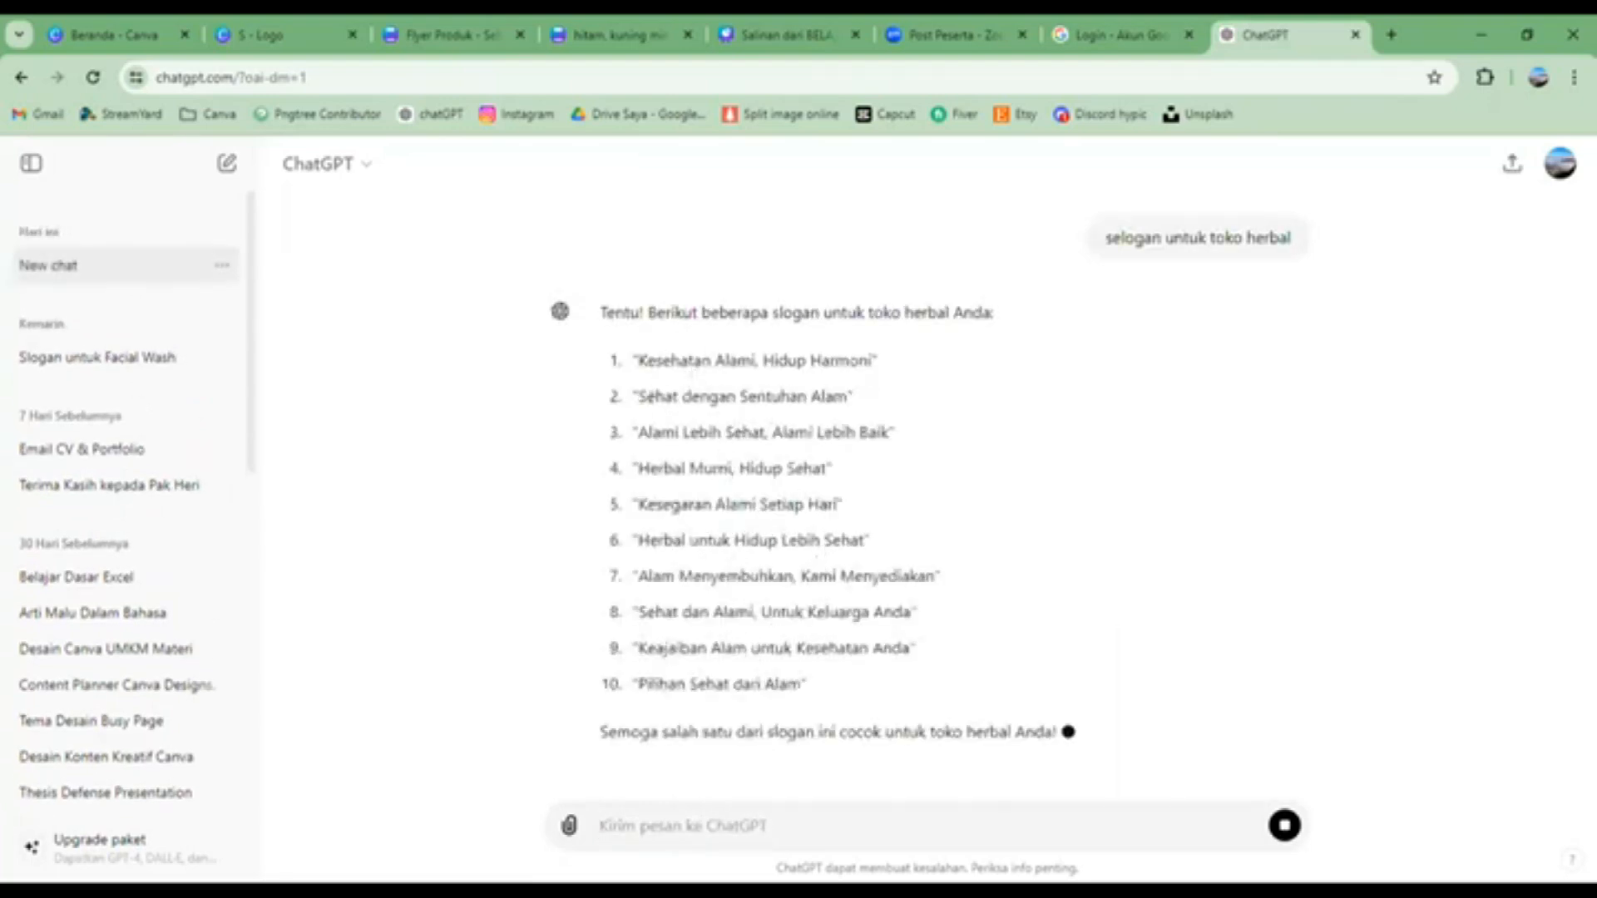
Copy the slogan "Sehat dengan Sentuhan Alam" from ChatGPT's answer and paste it into the Canva logo design beneath "Herbal Life"
left_click_drag(633, 354, 838, 351)
key("ctrl+c")
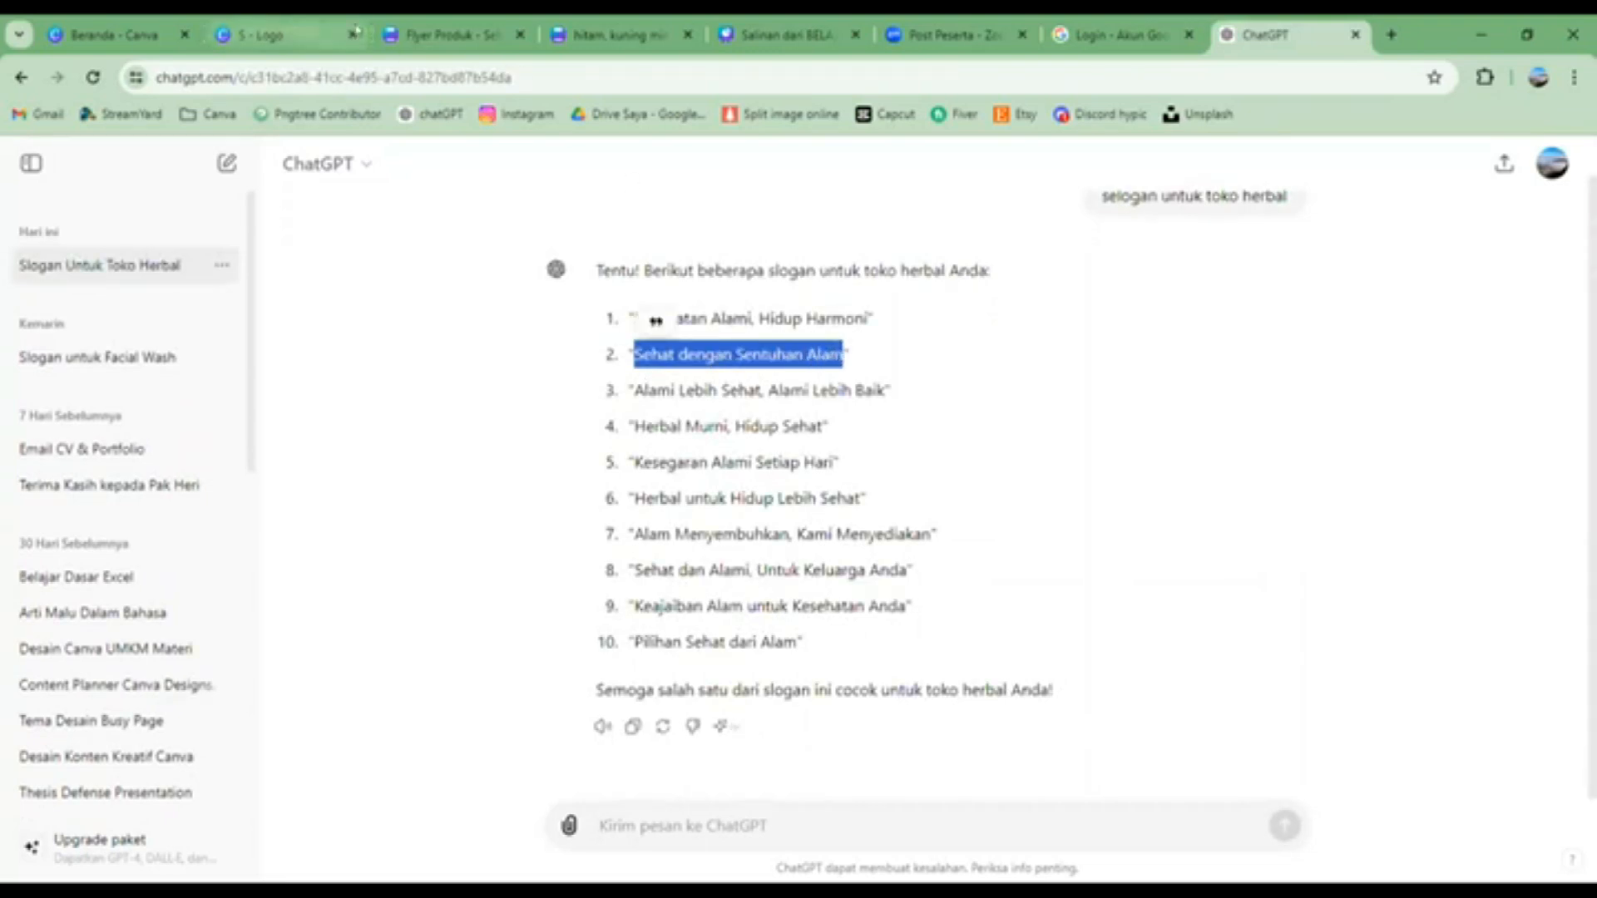
left_click(281, 36)
right_click(998, 641)
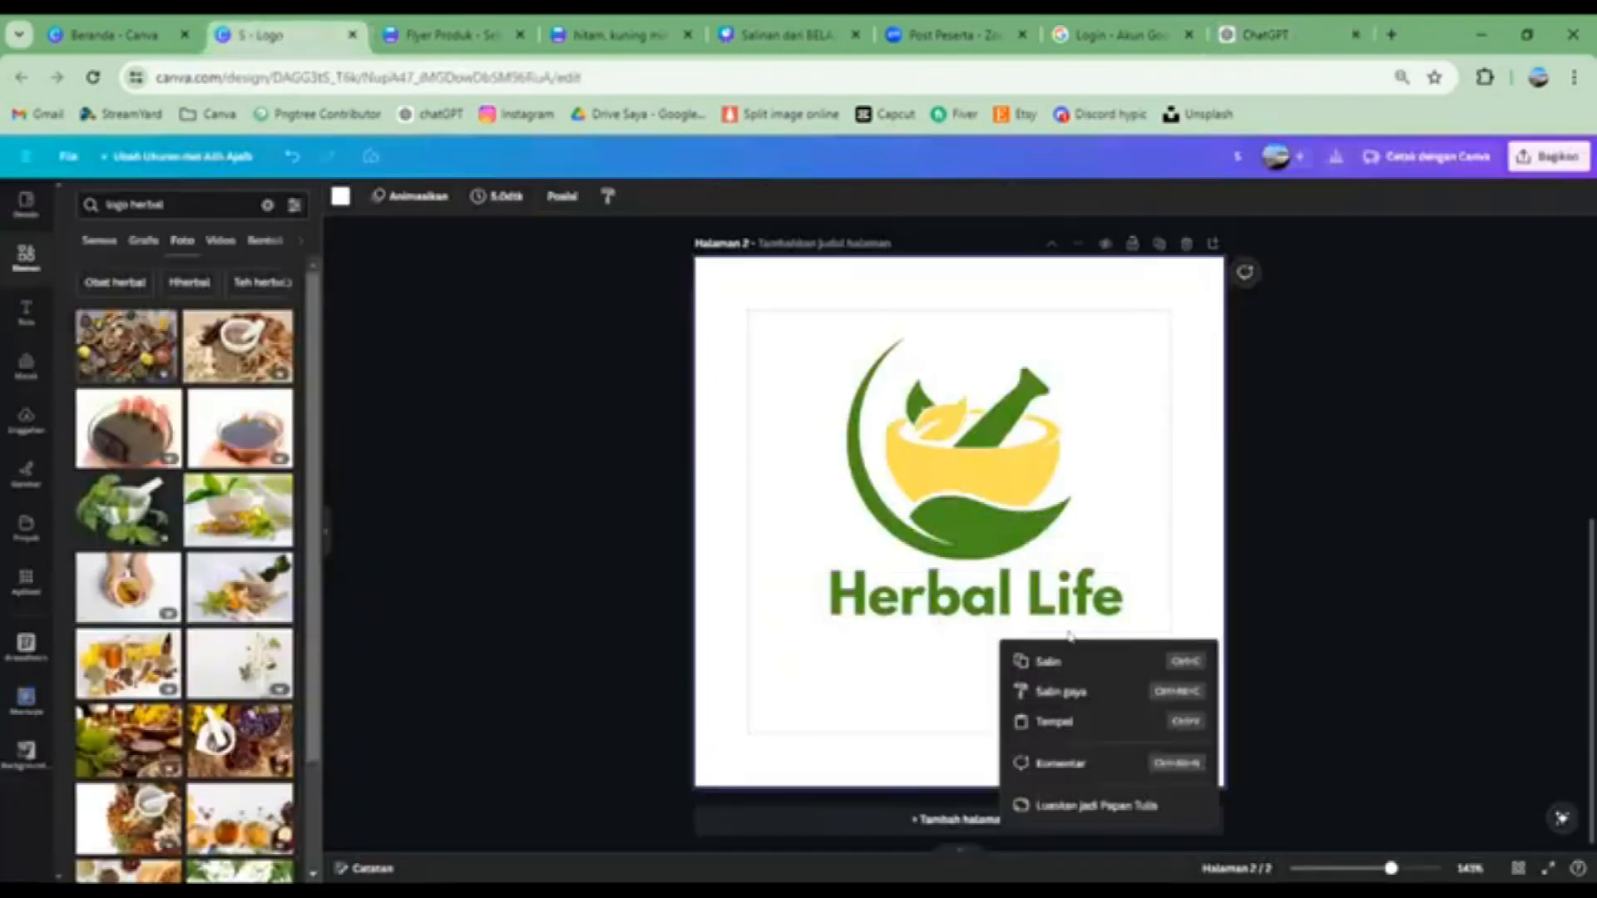
left_click(1053, 722)
left_click_drag(865, 514, 812, 617)
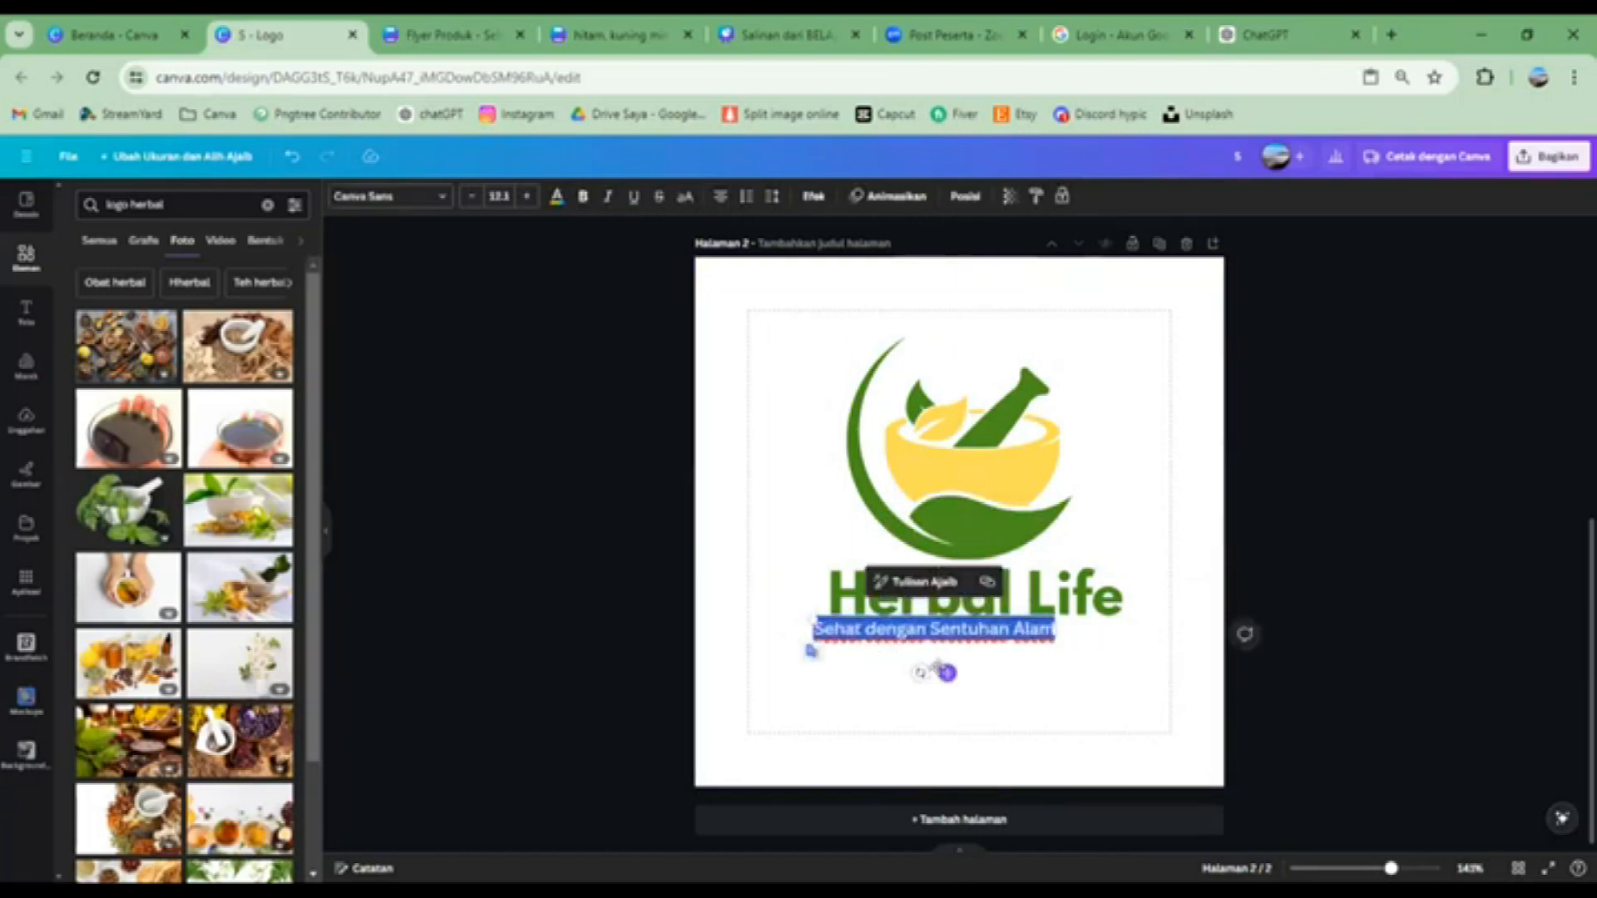
left_click_drag(947, 673, 989, 679)
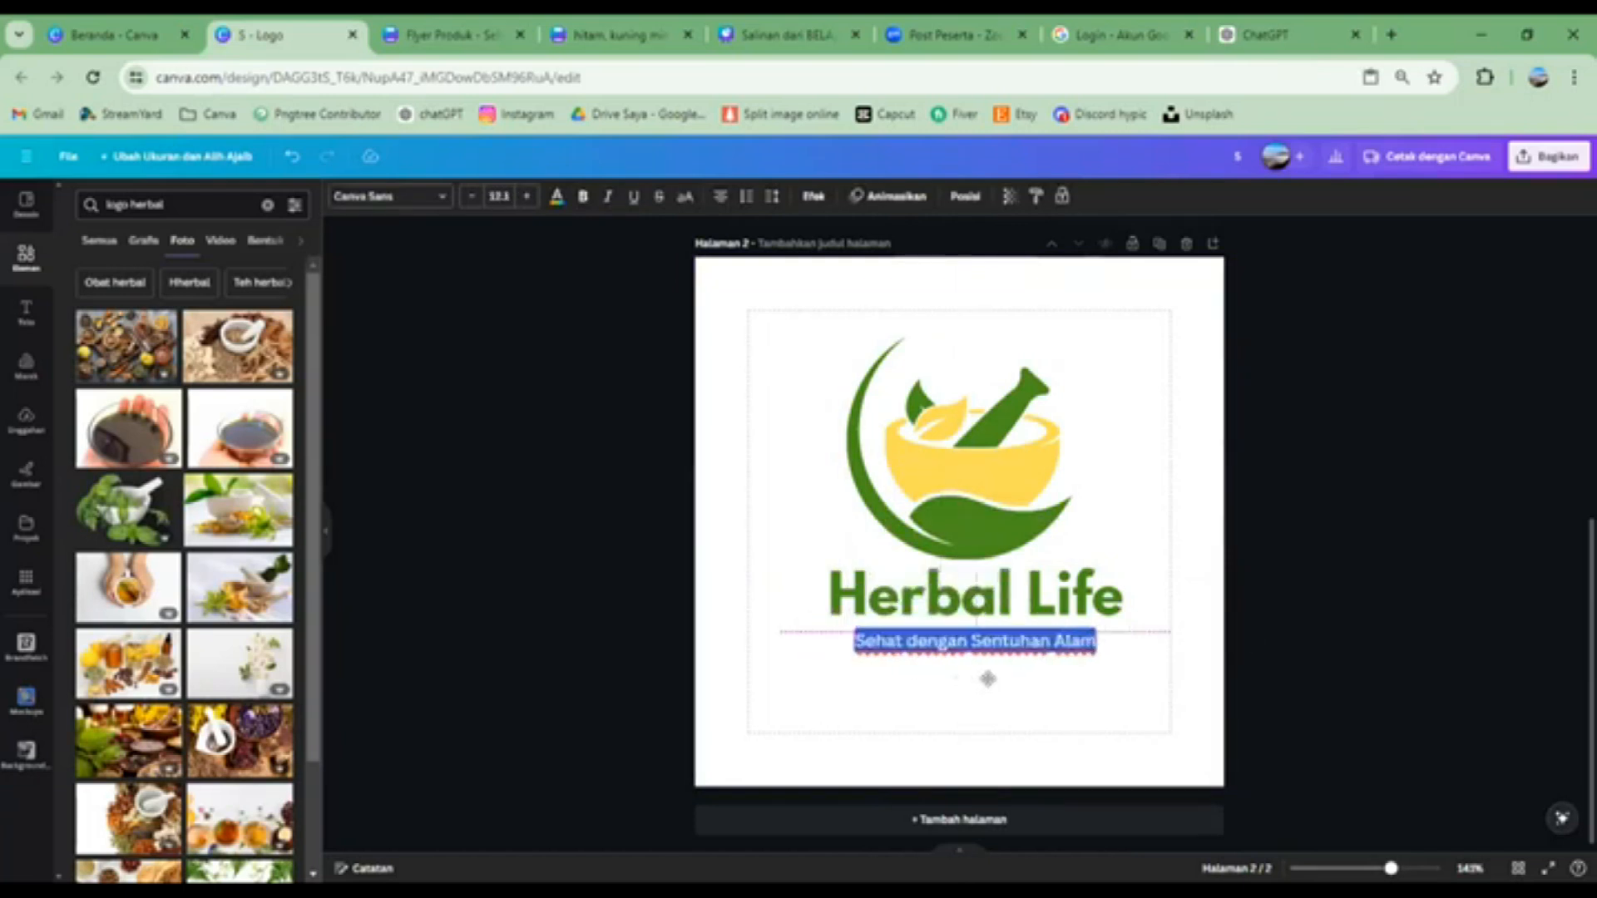
Widen the slogan's text box and move it close beneath the "Herbal Life" text
left_click(1113, 645)
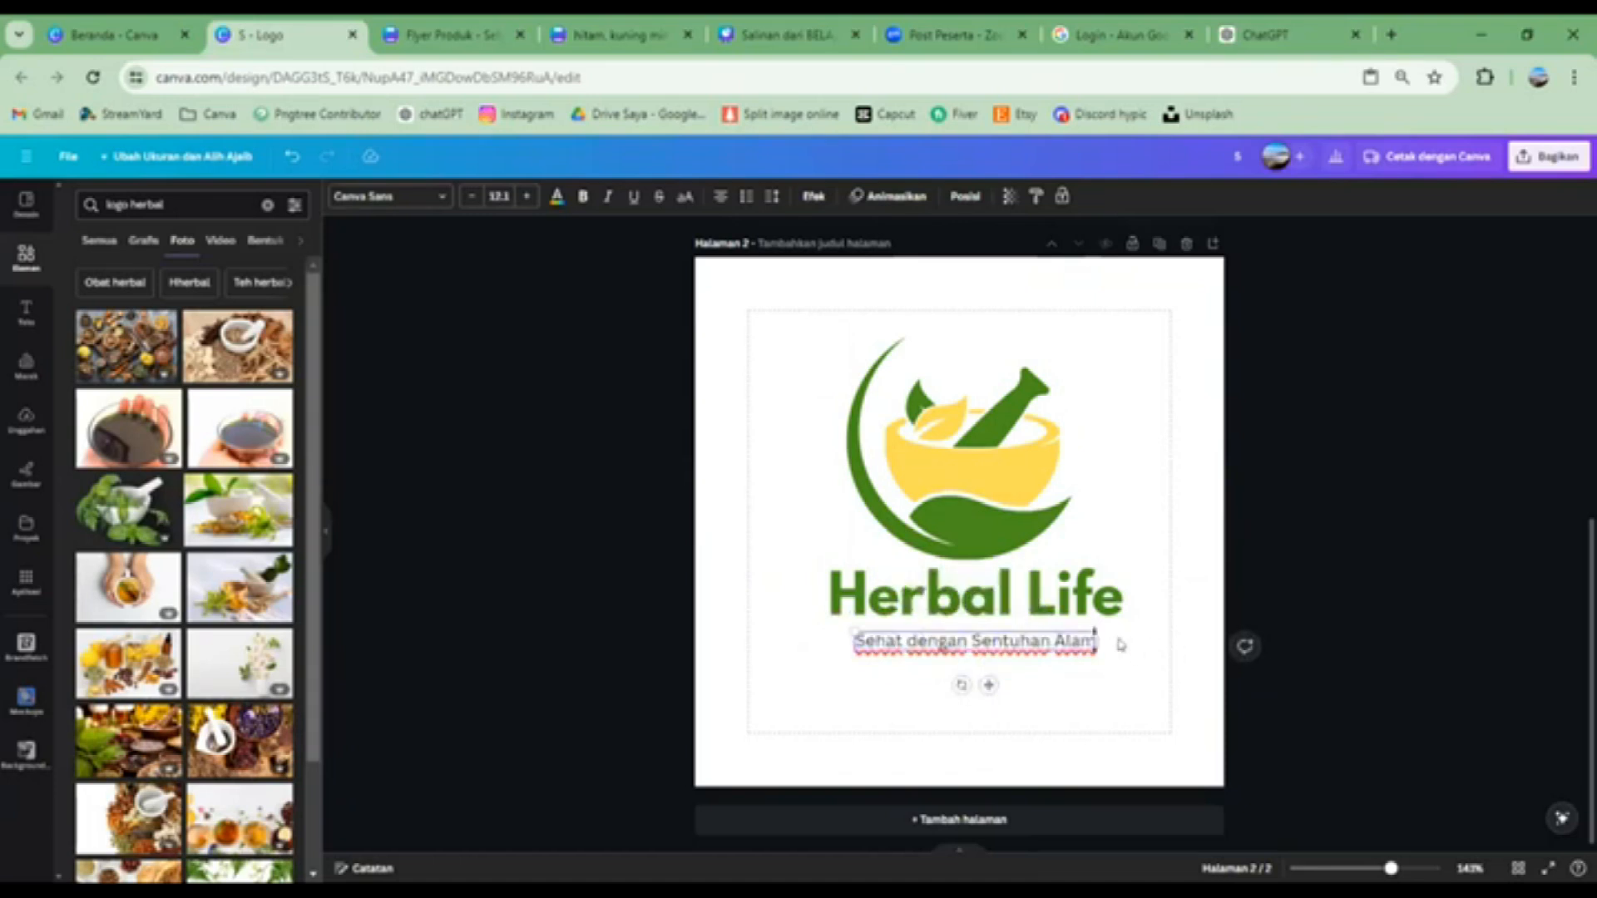
left_click_drag(1096, 635, 1214, 640)
left_click_drag(1046, 684, 946, 672)
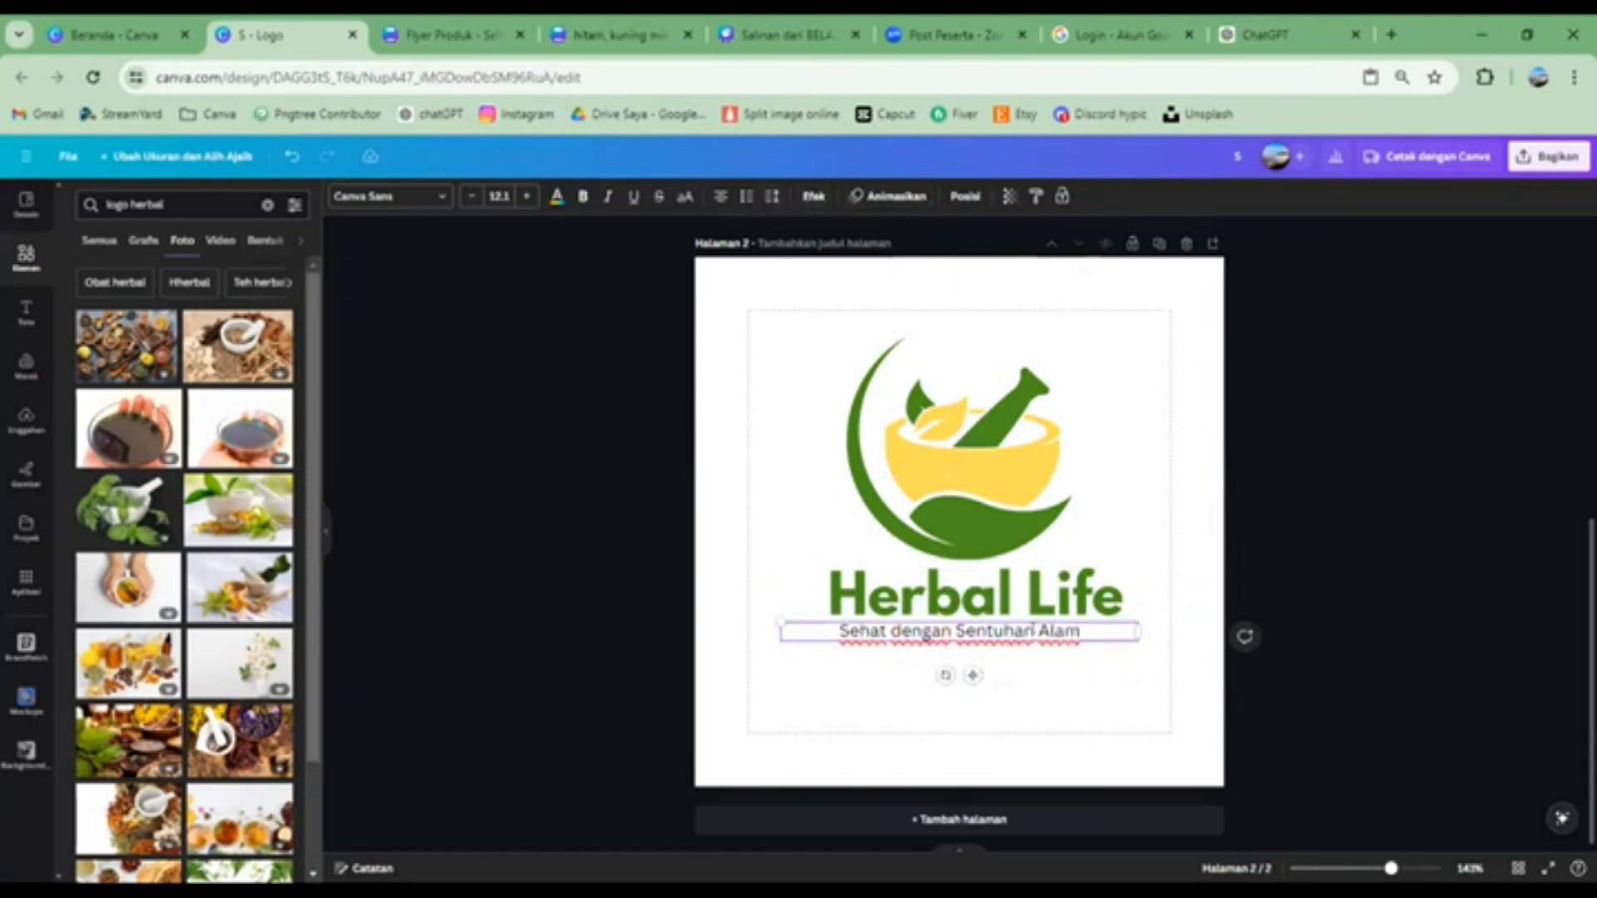
Make the slogan bold and recolour it with the dark green from the document colours
left_click(530, 392)
left_click(931, 632)
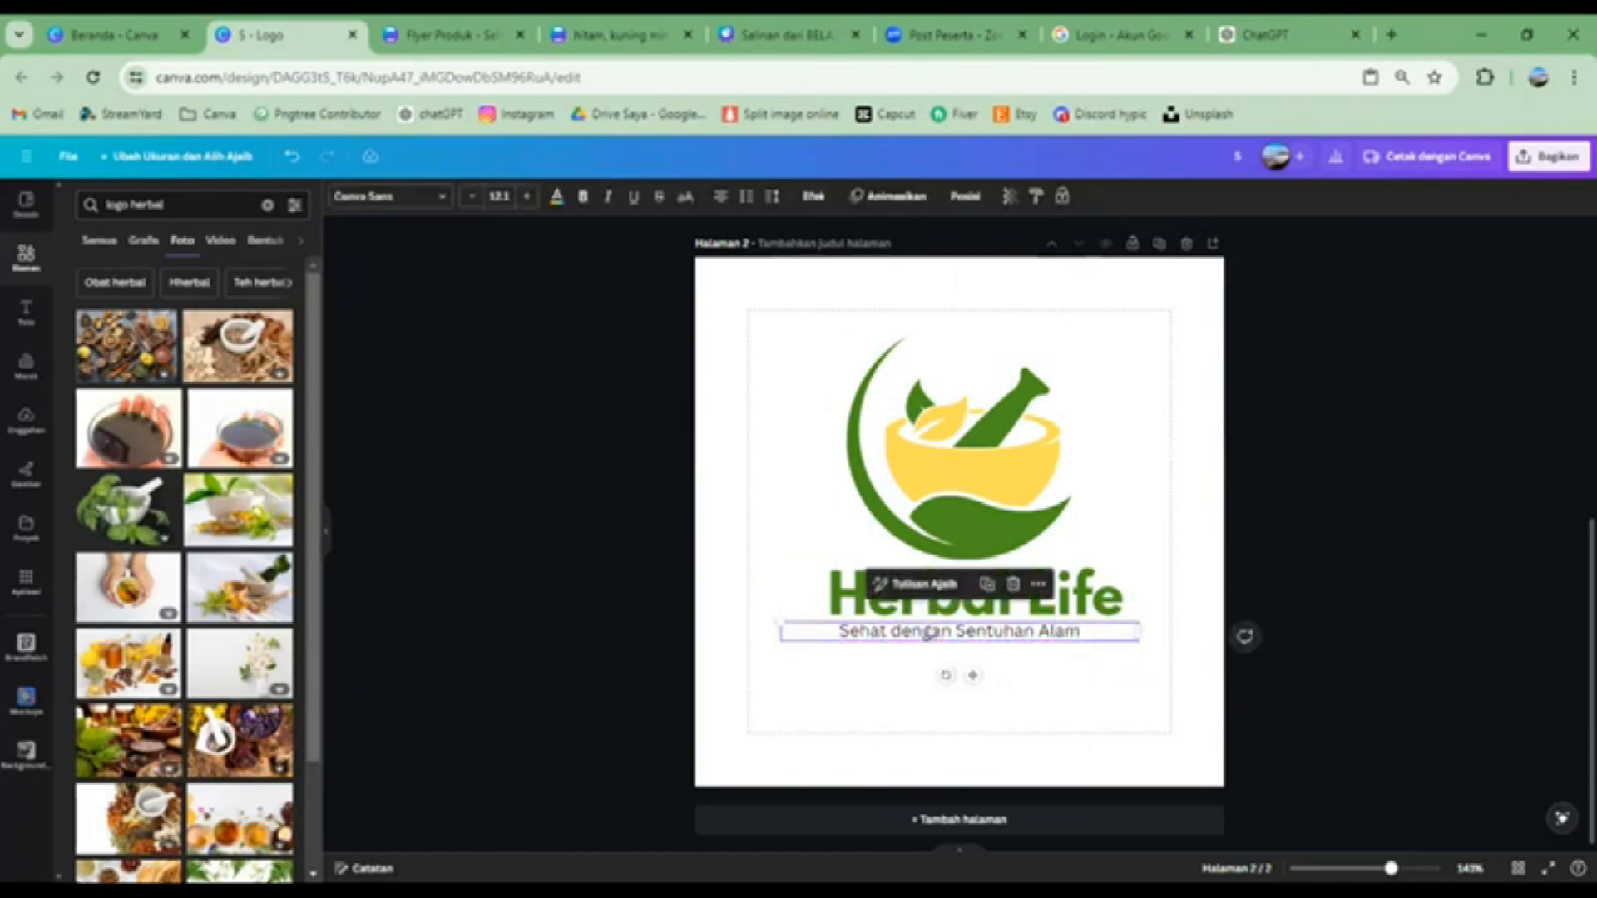
left_click(583, 196)
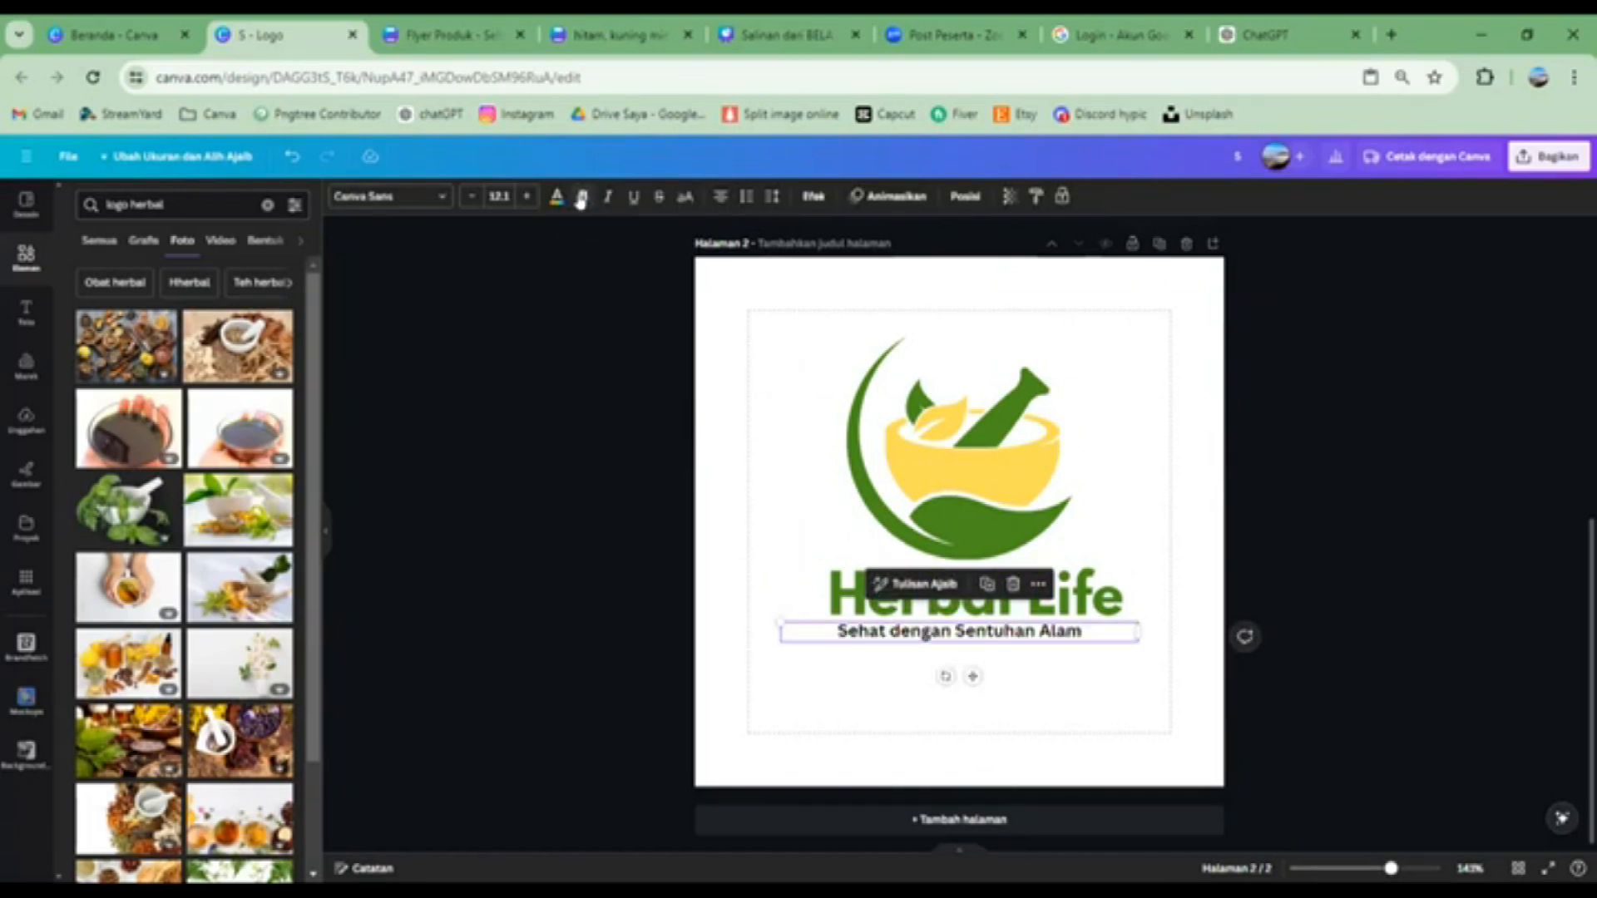
left_click(556, 196)
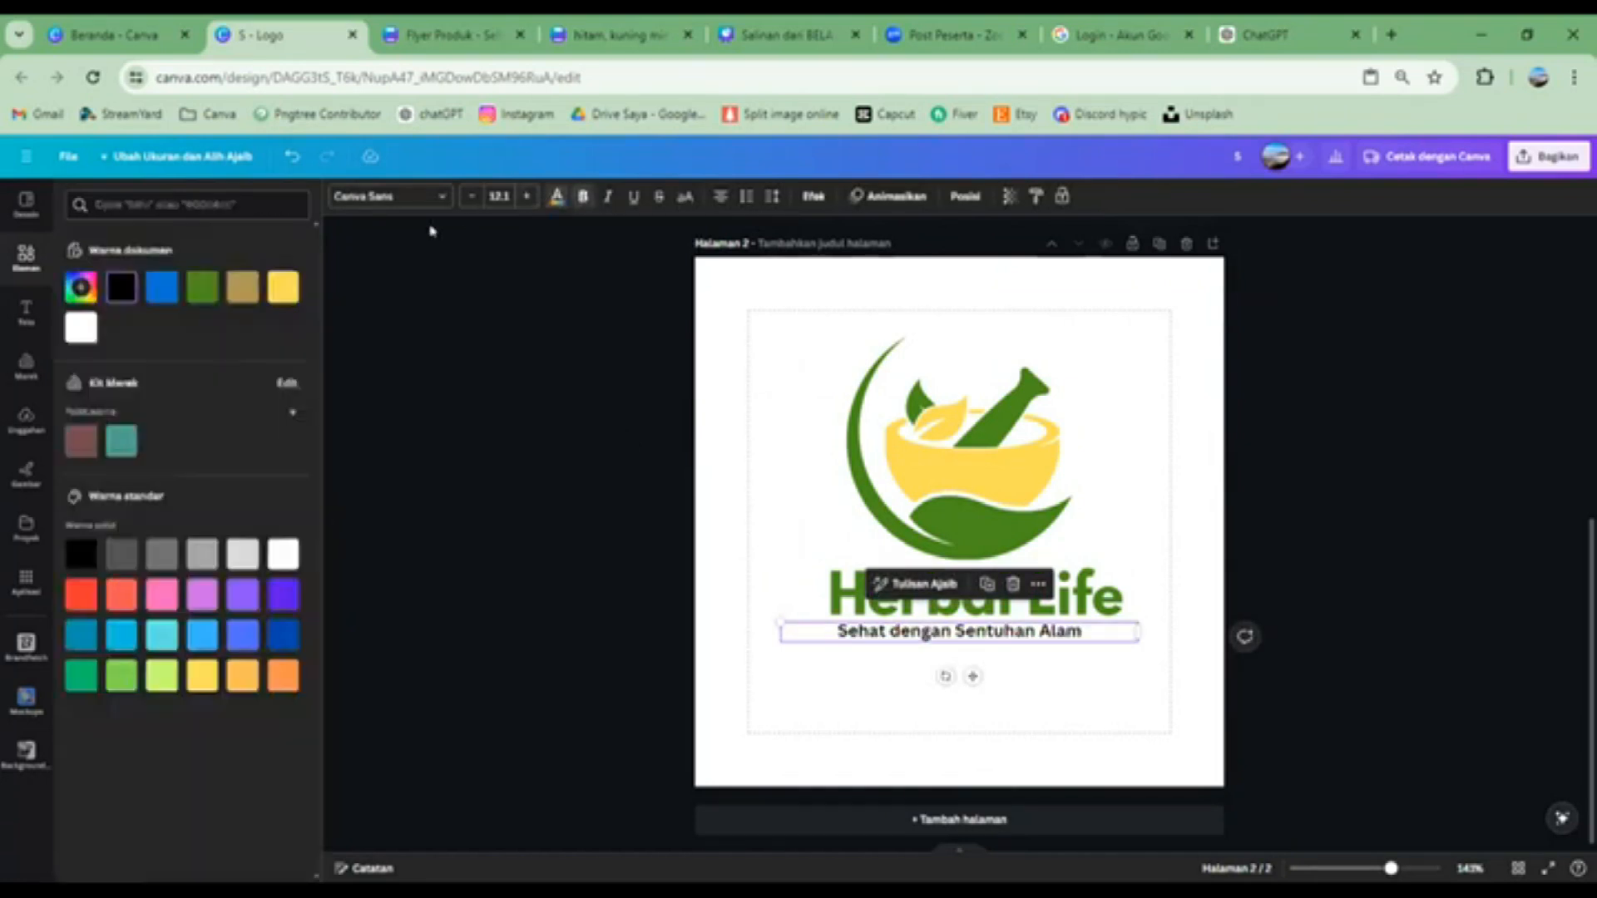
left_click(202, 287)
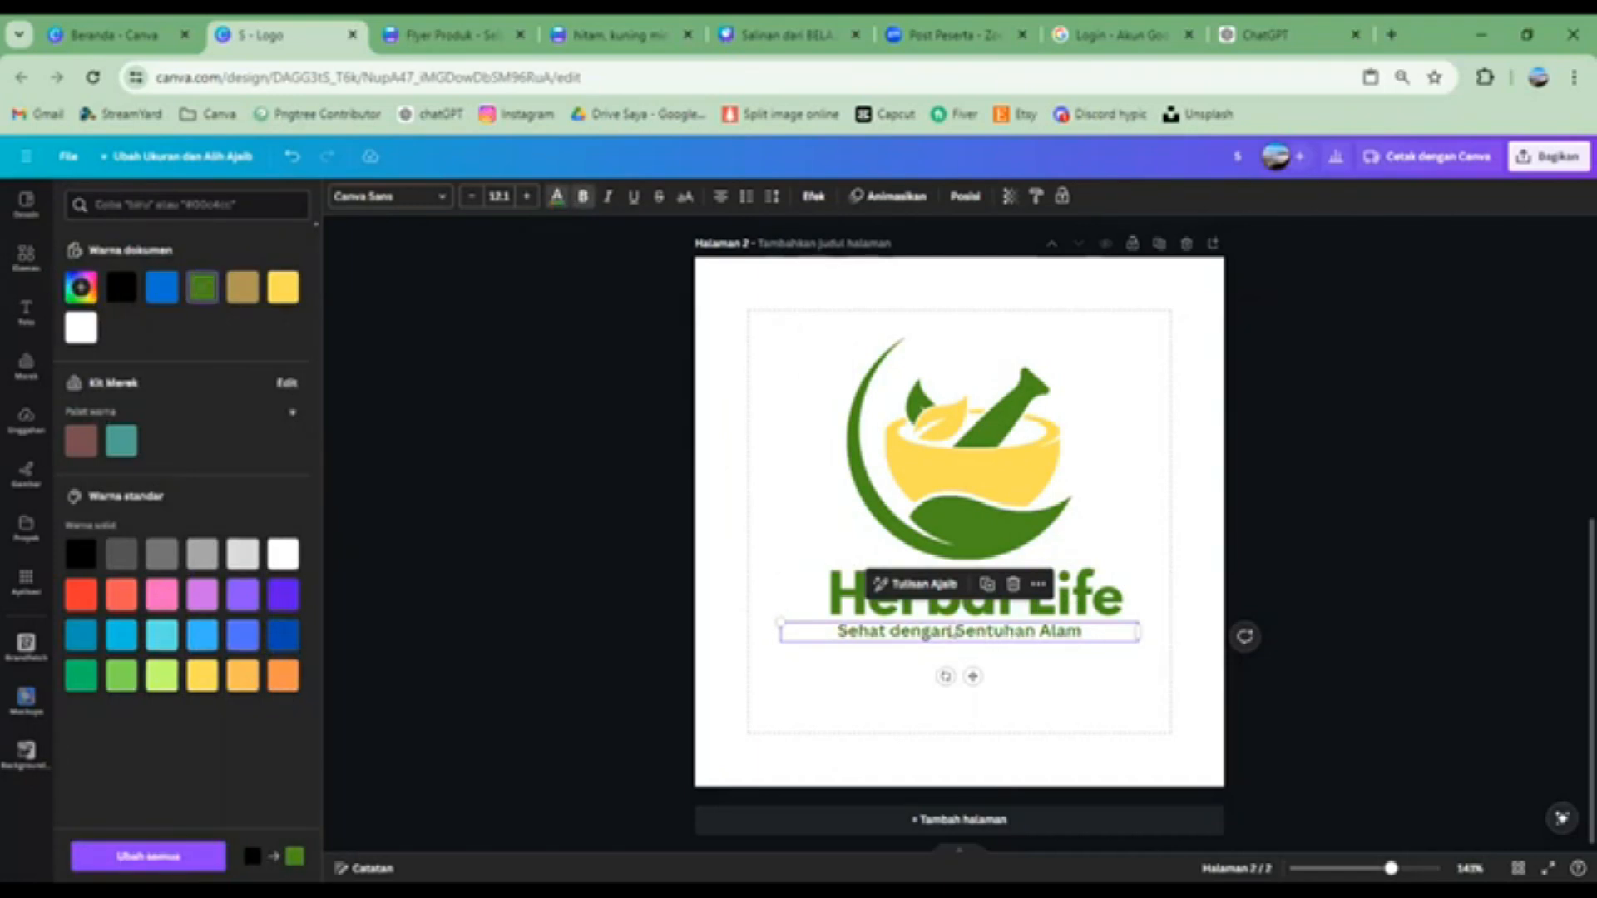
Increase the slogan's letter spacing and centre it under the "Herbal Life" text
left_click(772, 196)
left_click_drag(804, 258, 824, 261)
left_click(1028, 627)
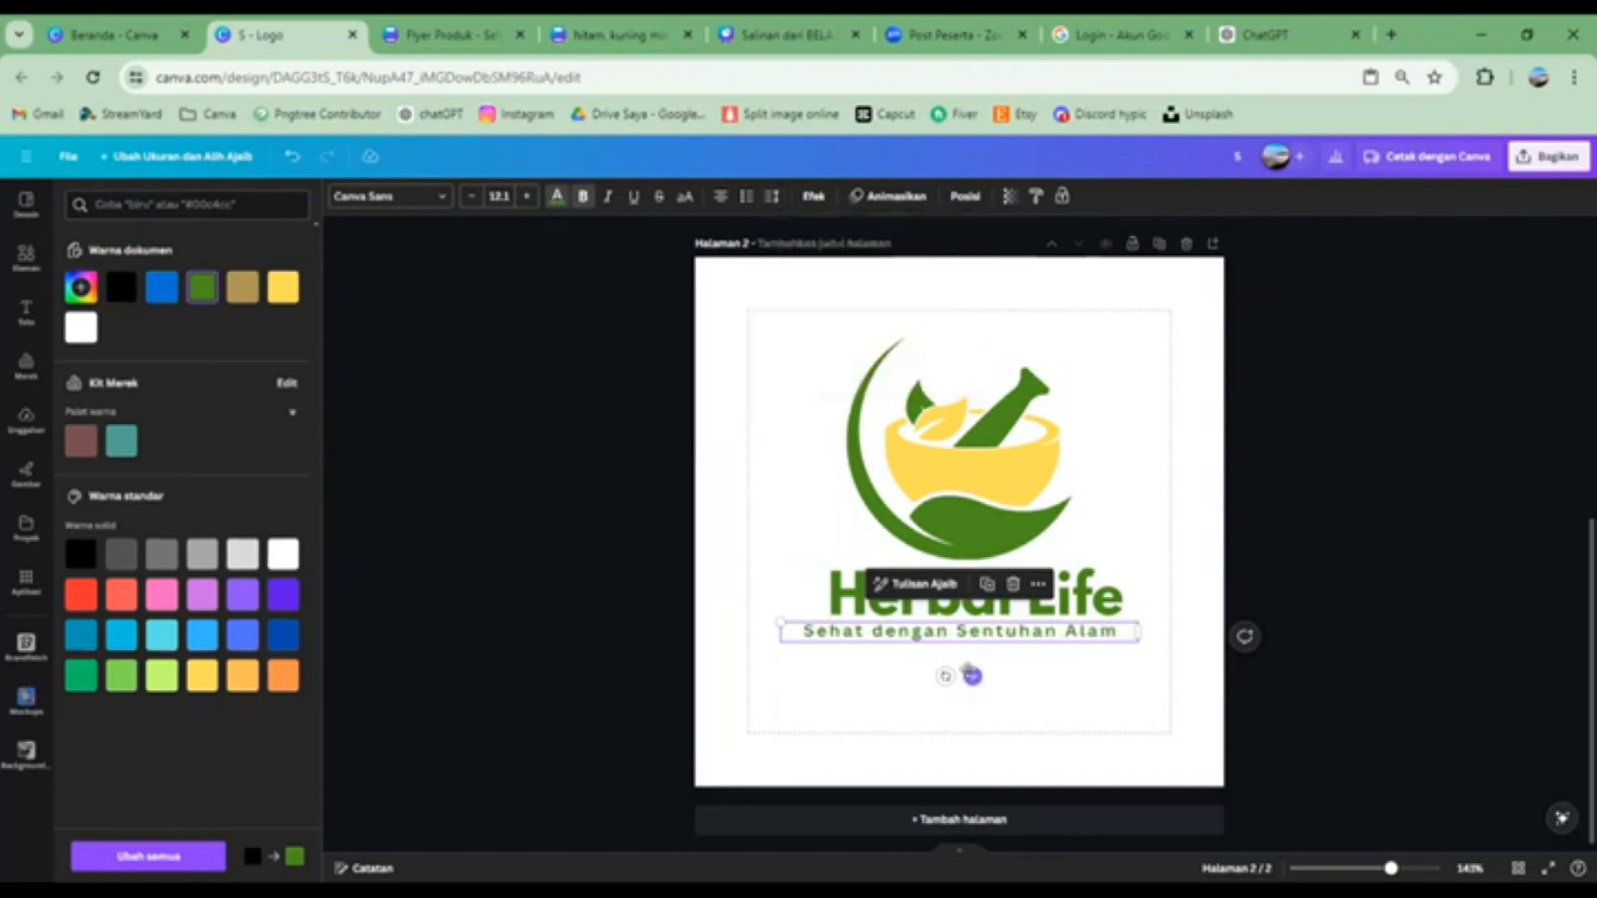
left_click_drag(970, 676, 983, 671)
left_click(1478, 518)
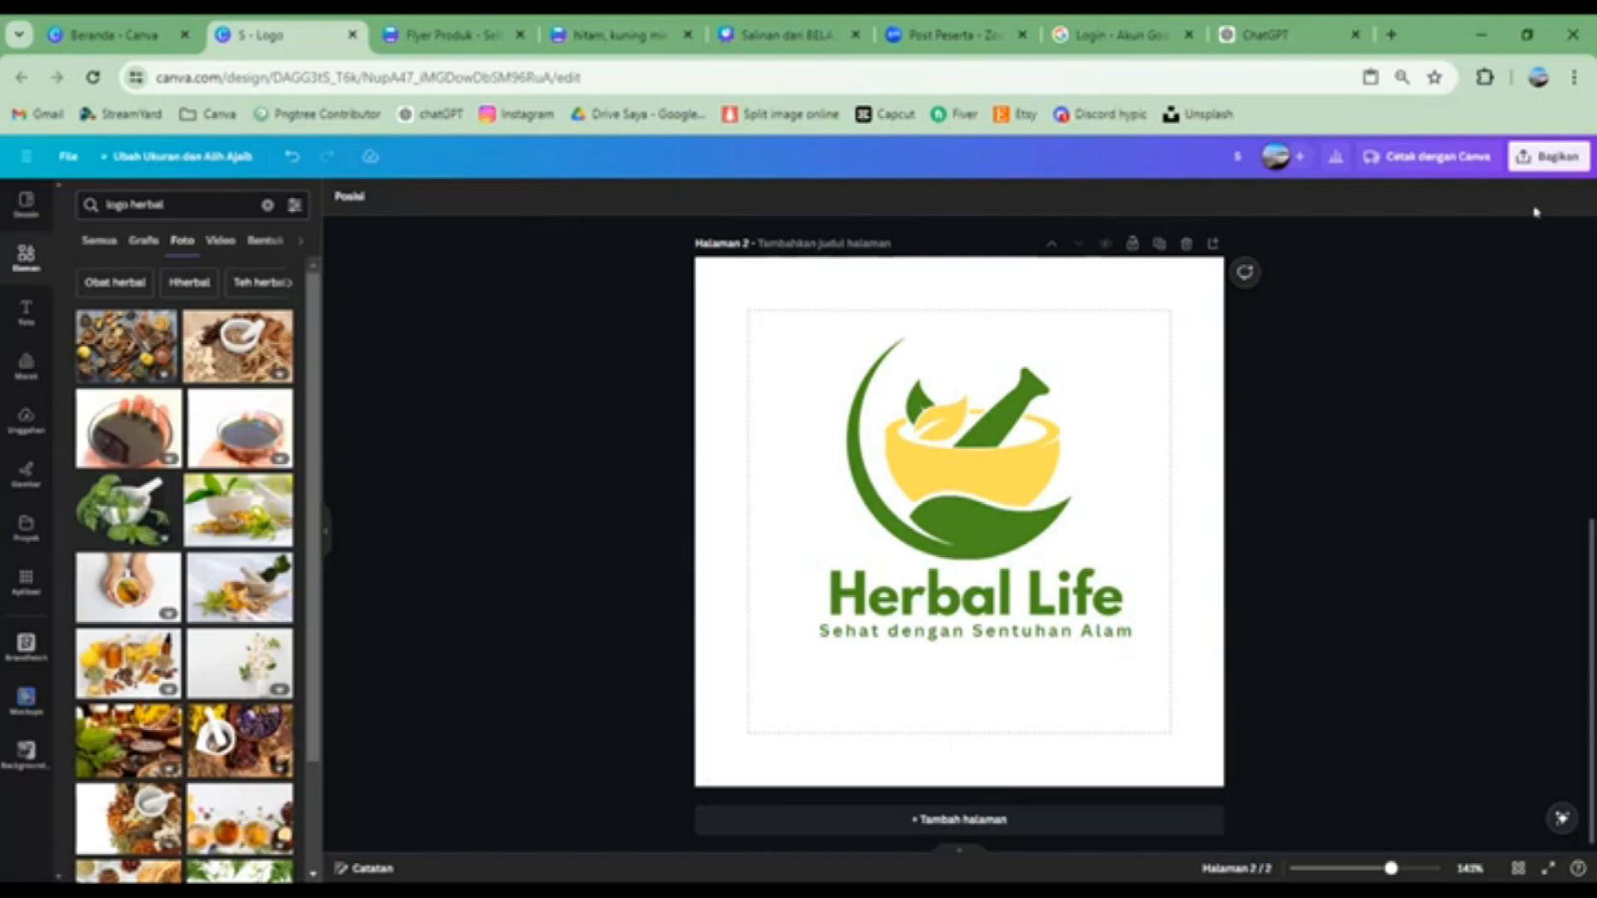
Open the design's download settings and review the available file types, keeping PNG
left_click(1549, 164)
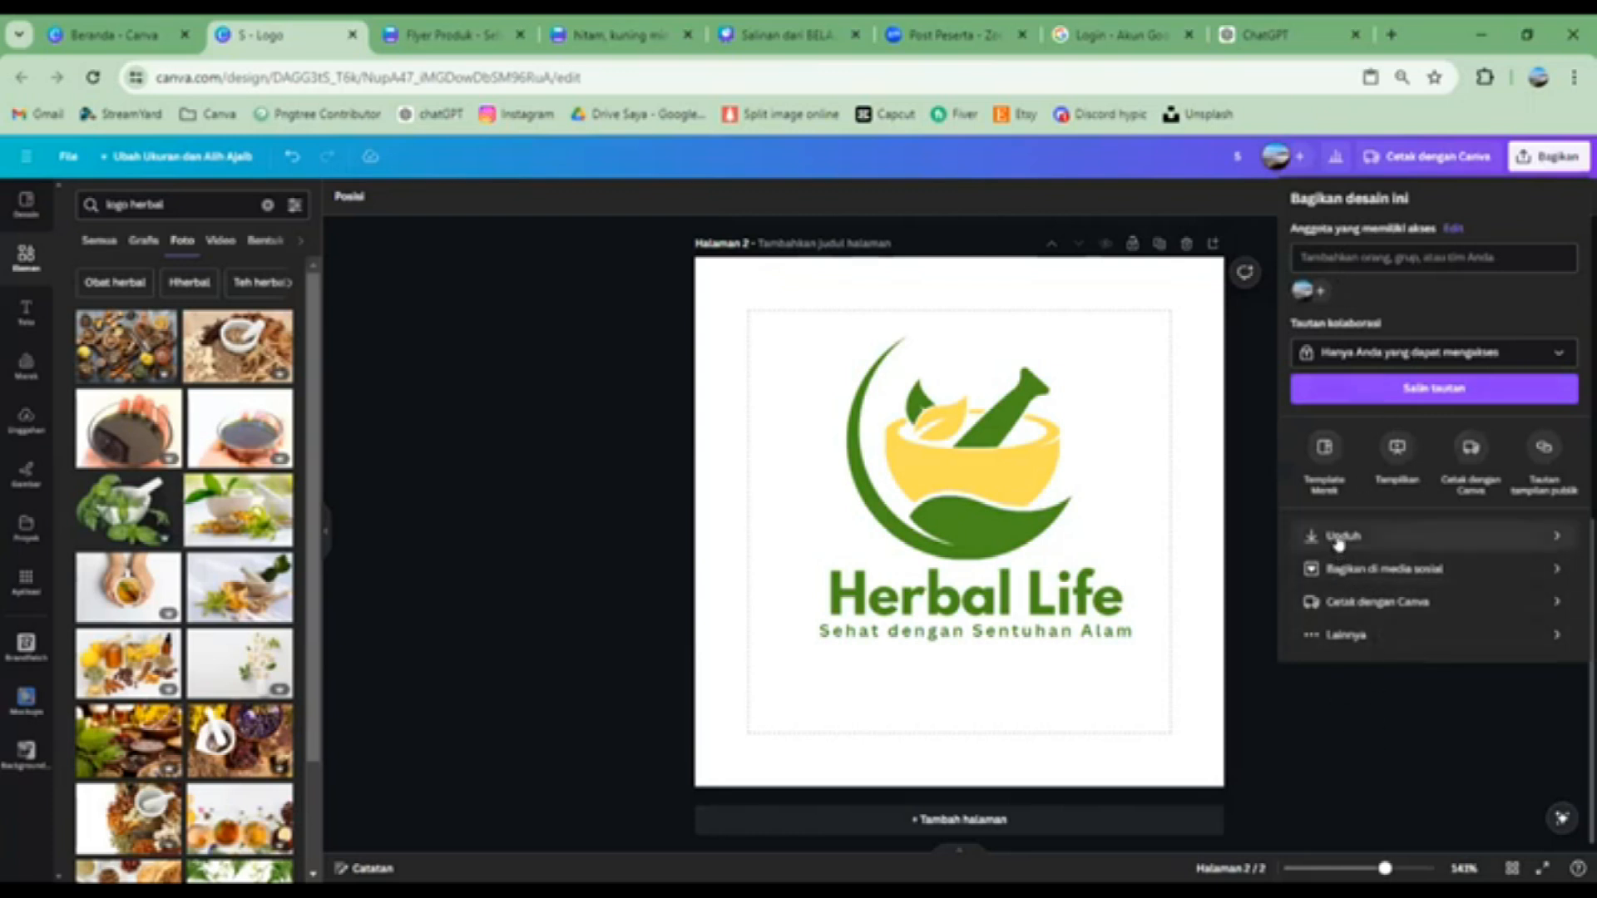
left_click(1339, 543)
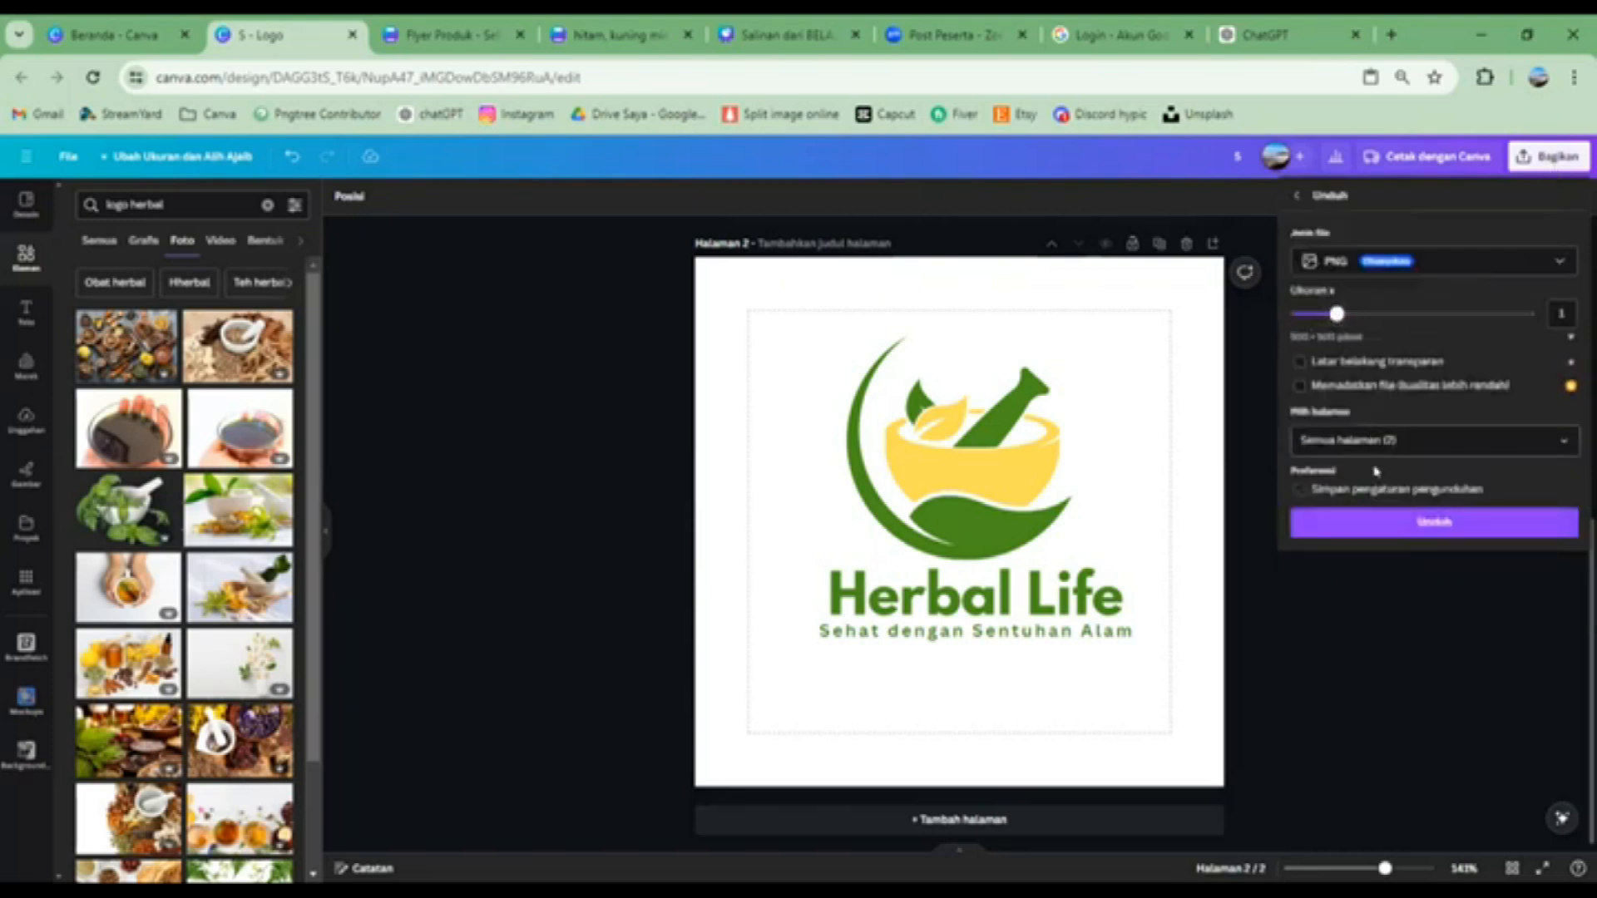
left_click(1500, 263)
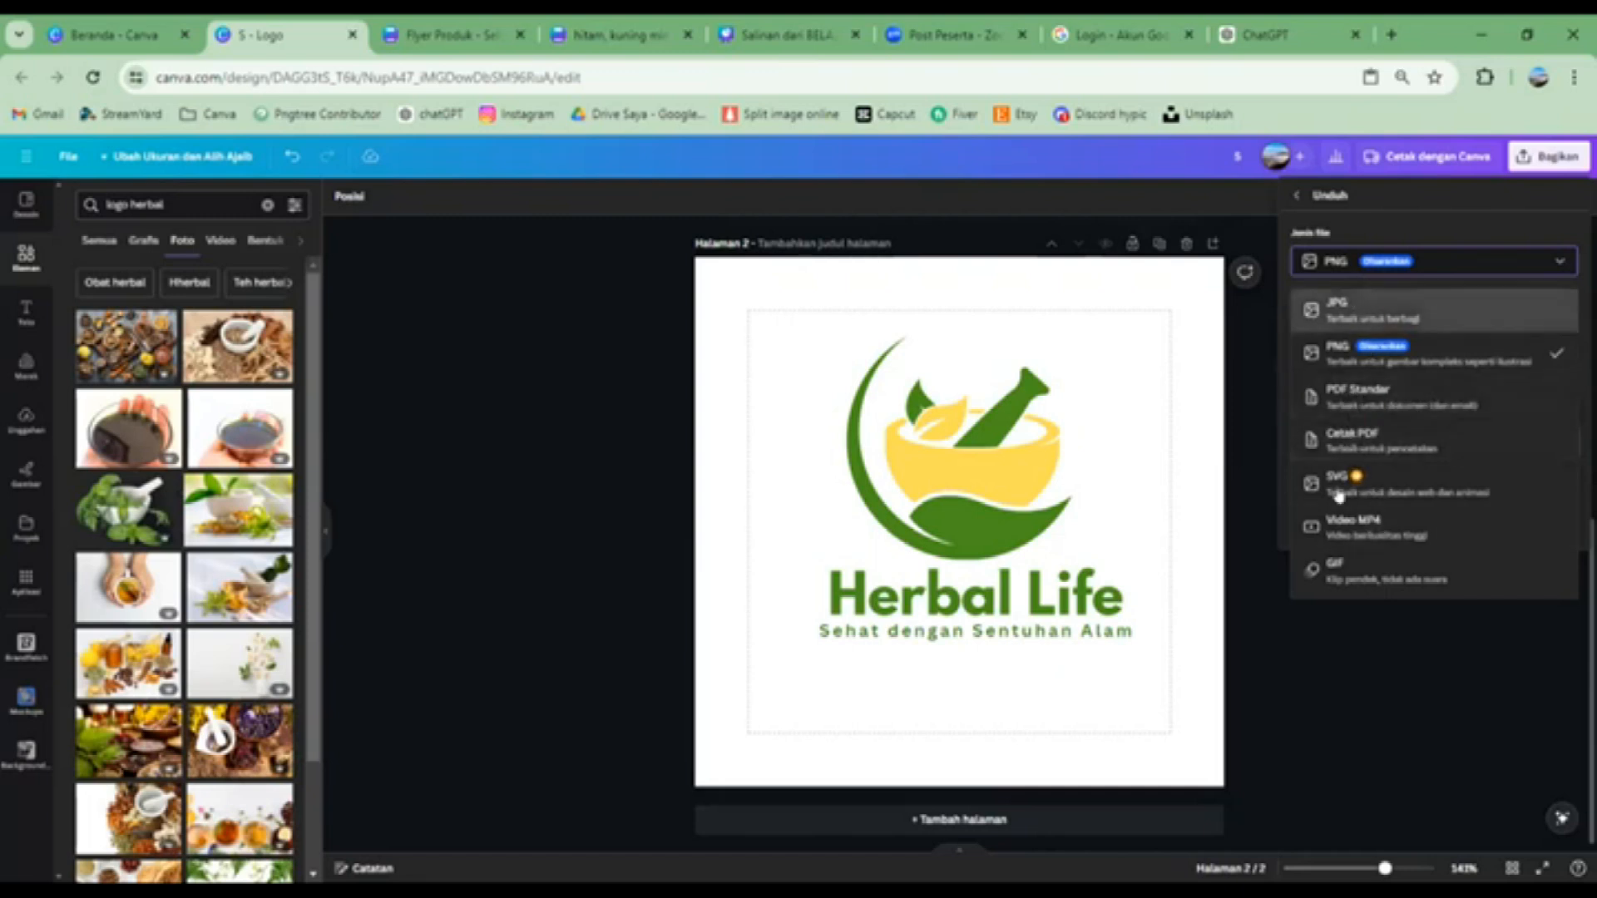
left_click(1496, 263)
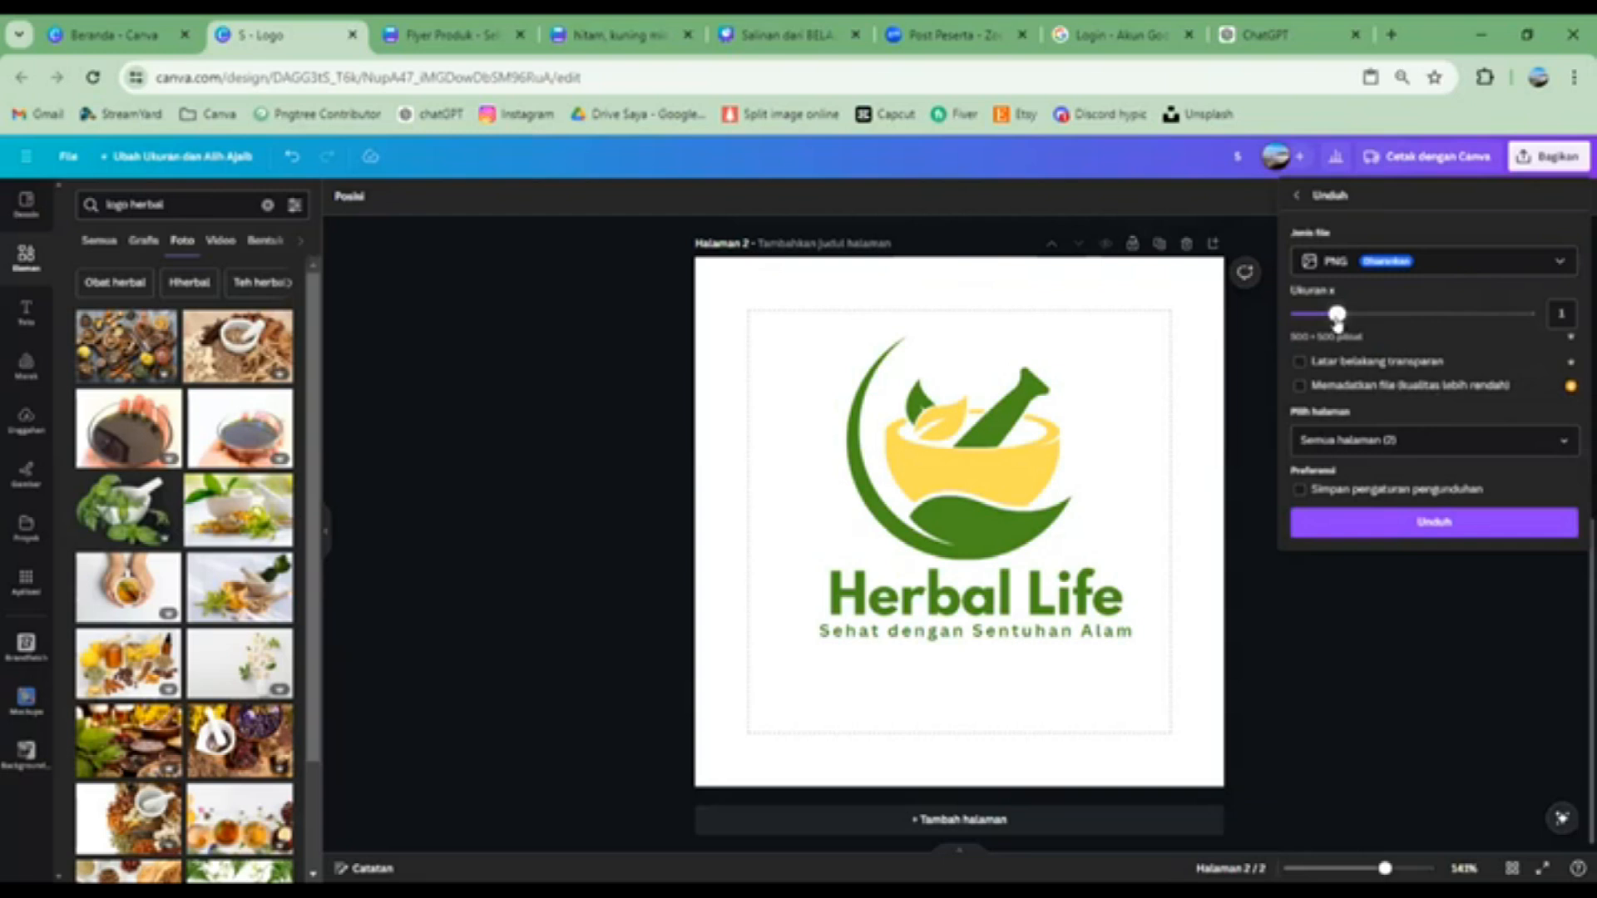
Try a PNG download size of 3.125, return it to 1, and close the download settings without downloading
mouse_move(1337, 316)
left_mouse_down()
mouse_move(1413, 314)
mouse_move(1334, 319)
left_mouse_up()
left_click_drag(1337, 316, 1534, 314)
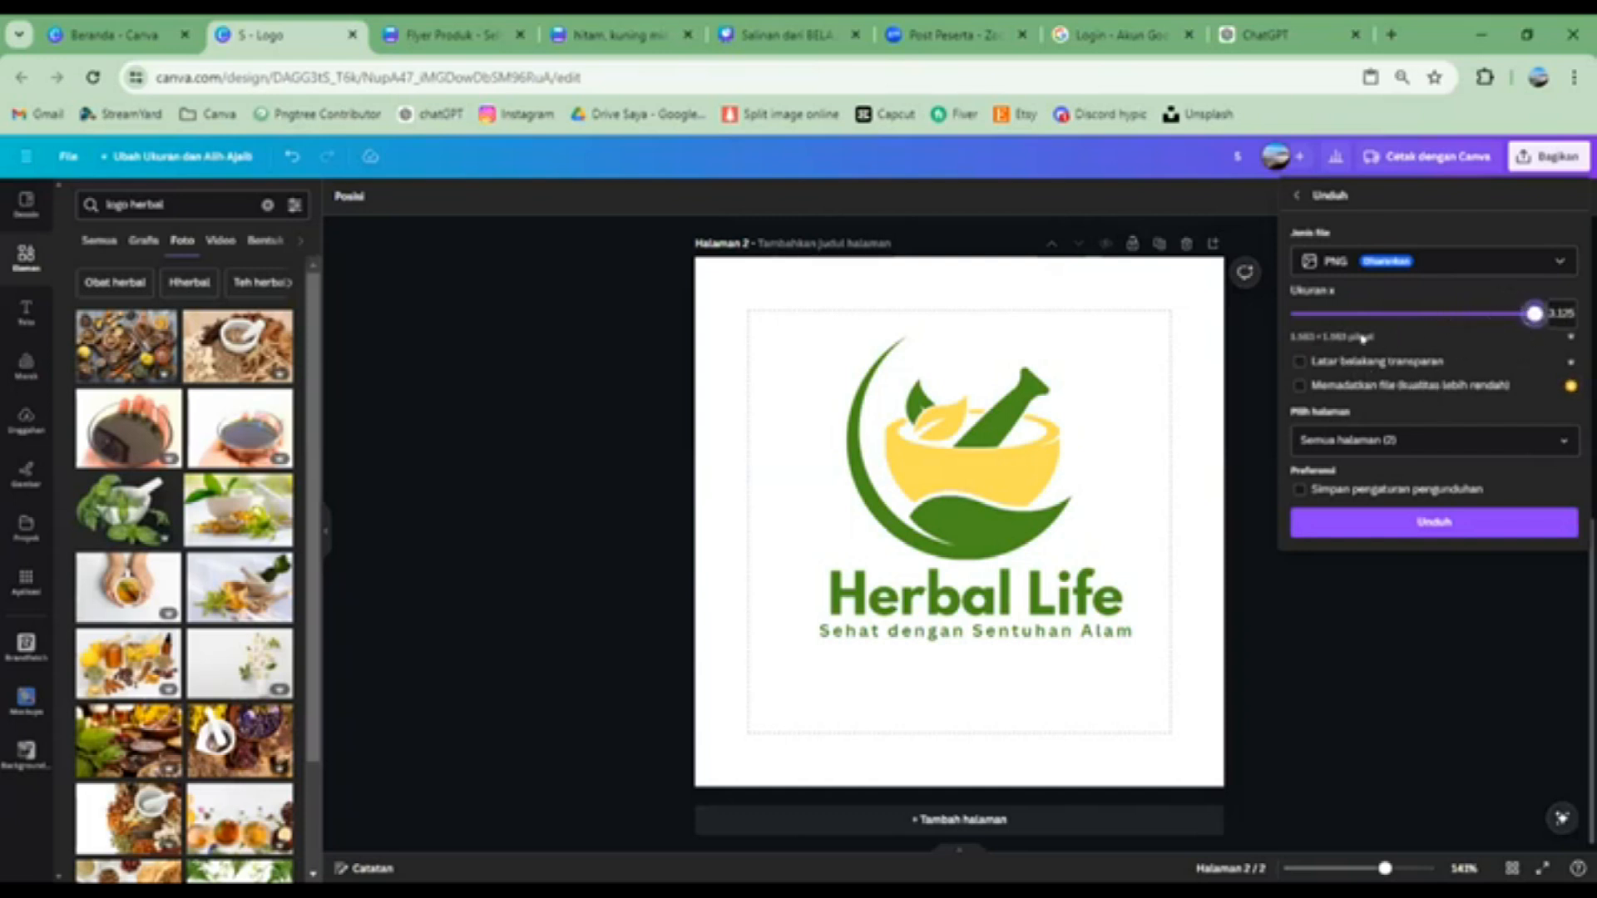
left_click_drag(1534, 314, 1337, 329)
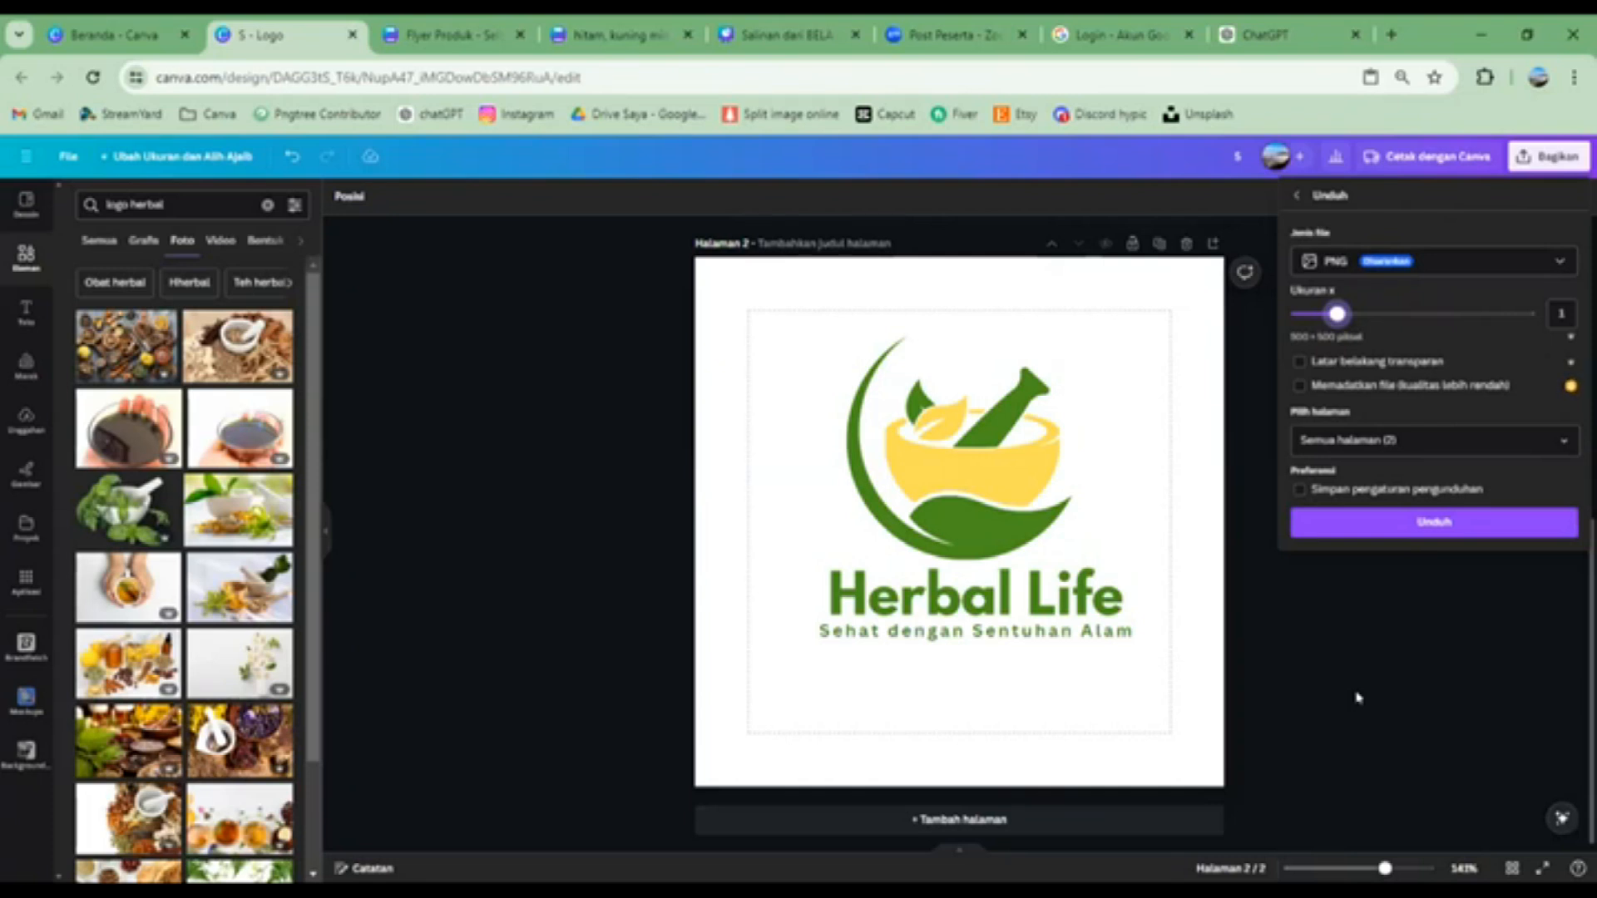
left_click(1391, 729)
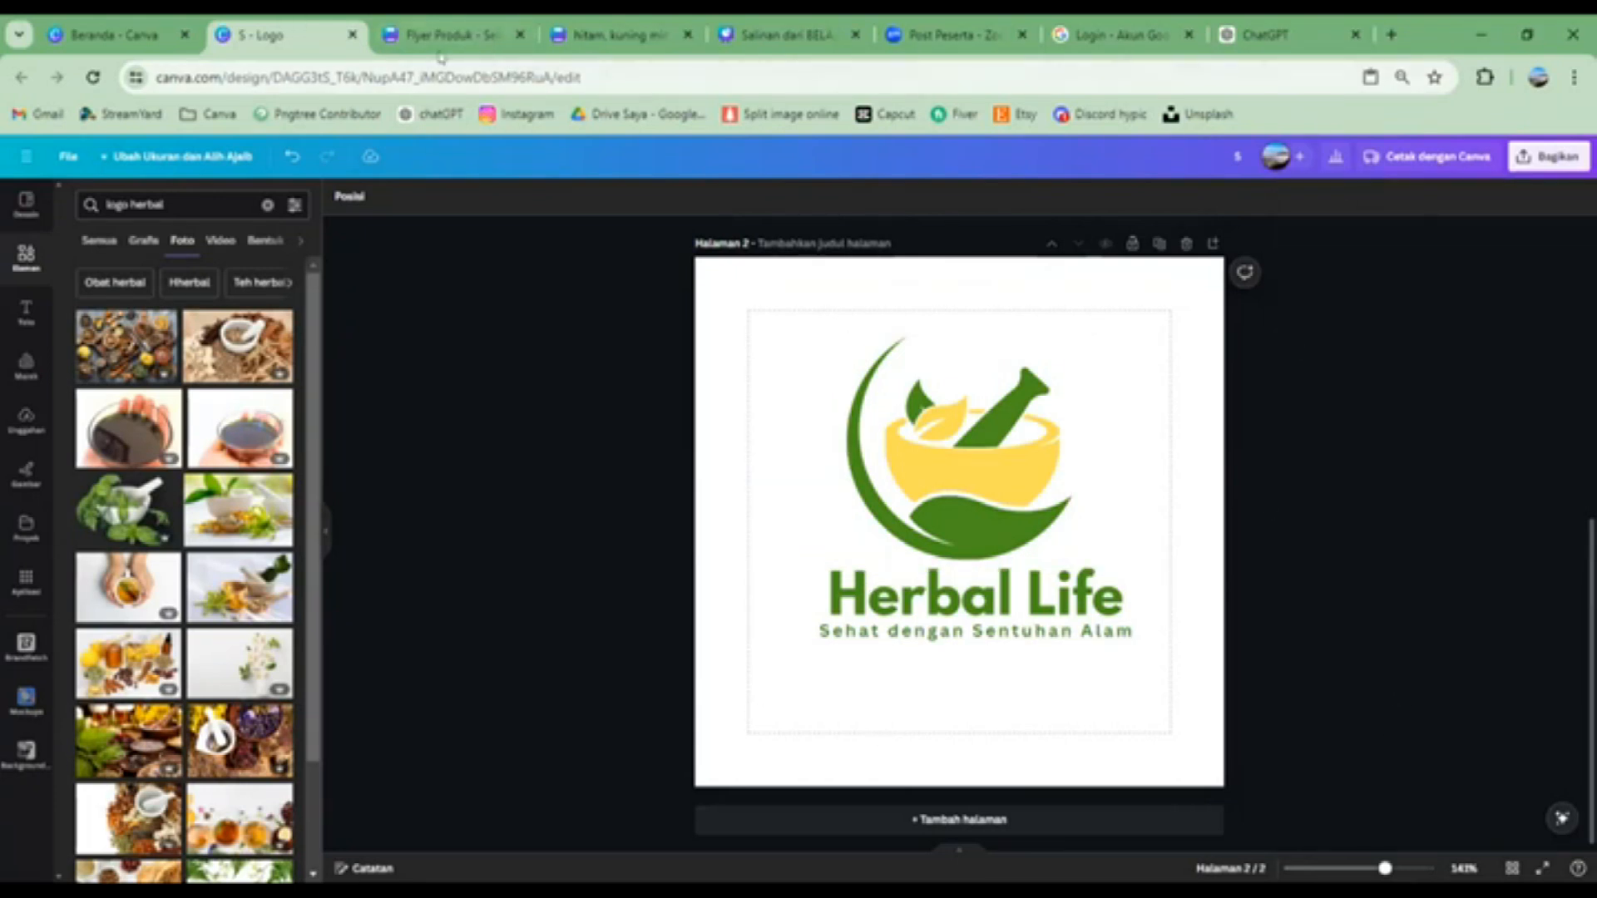
Switch to the BELAJAR CANVA presentation and review the "Materi Desain UMKM" outline on page 3
left_click(786, 34)
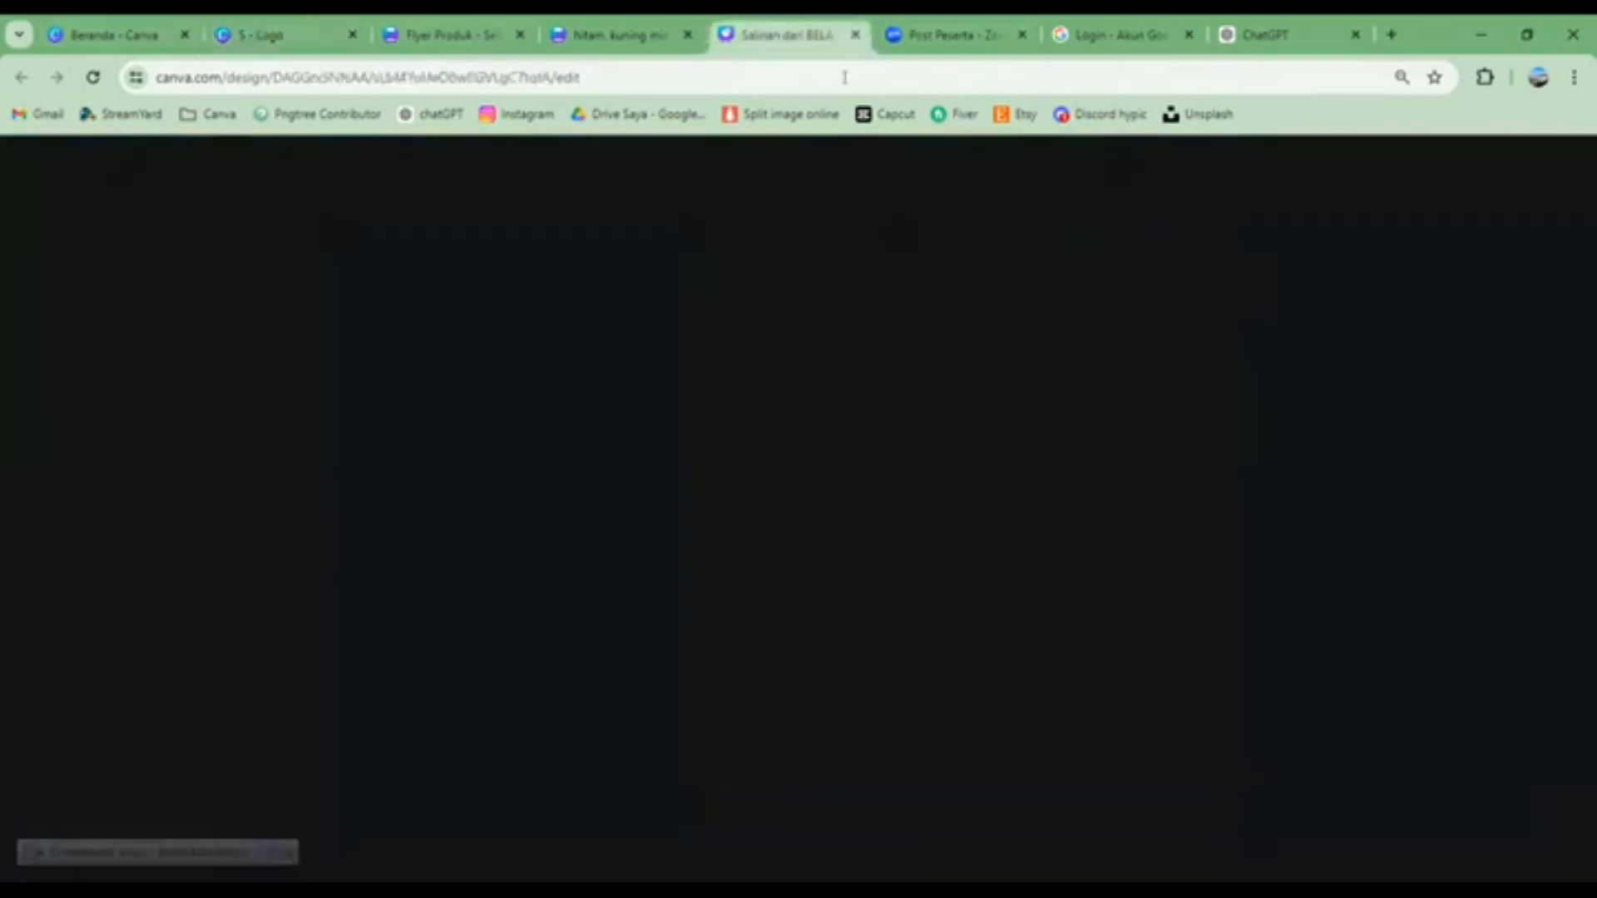
left_click(559, 826)
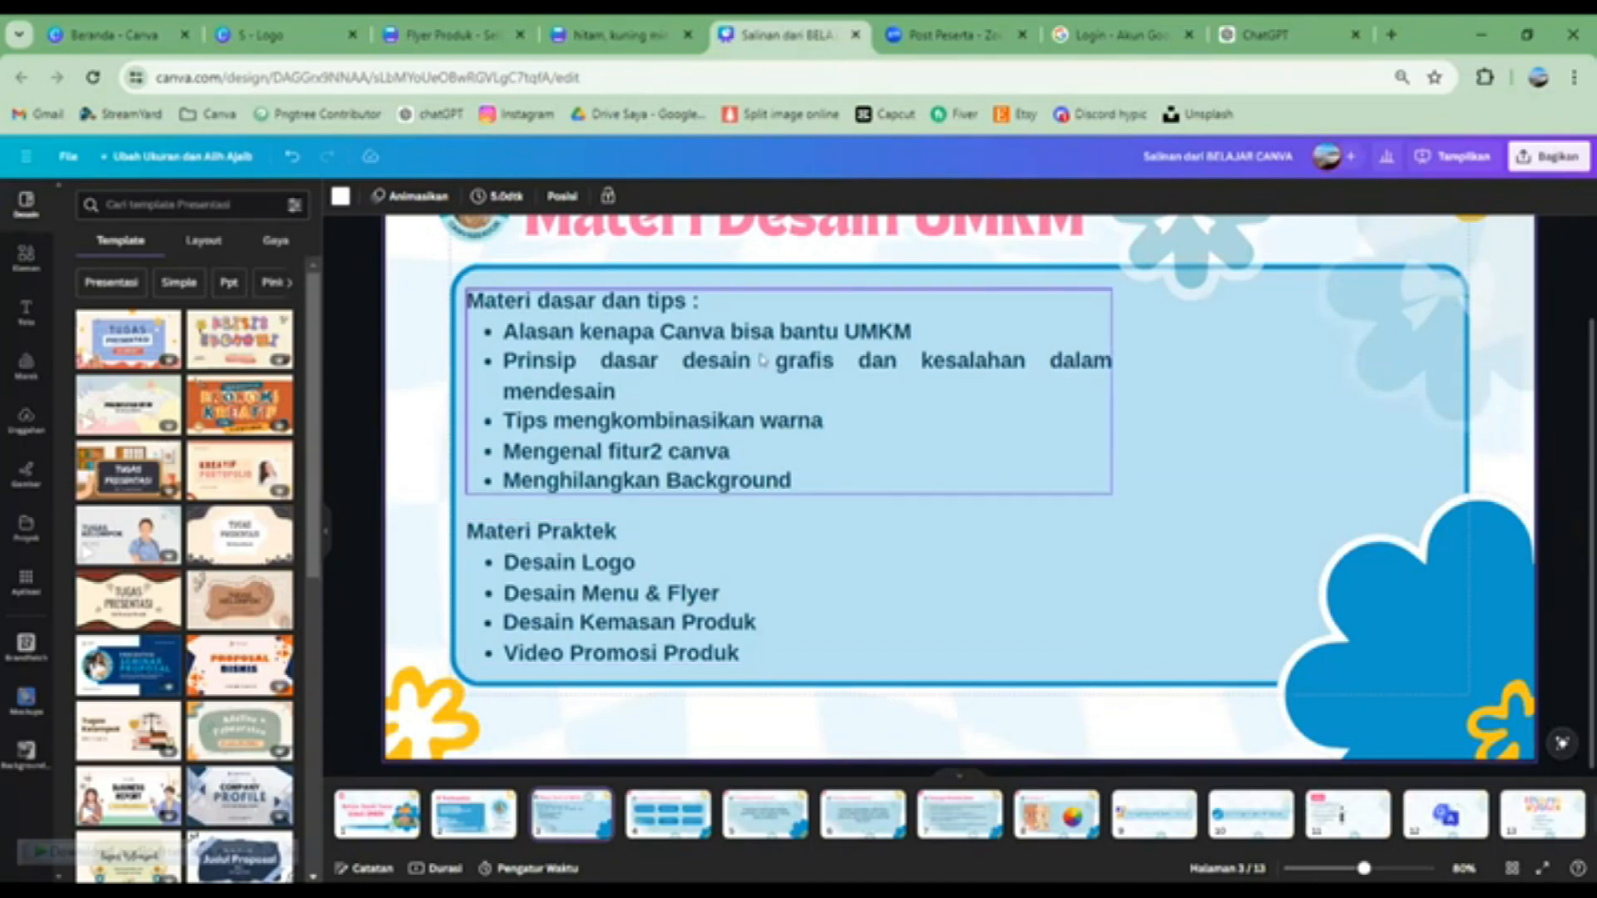
Return to the Canva home page and search the new-design types for "menu"
left_click(87, 35)
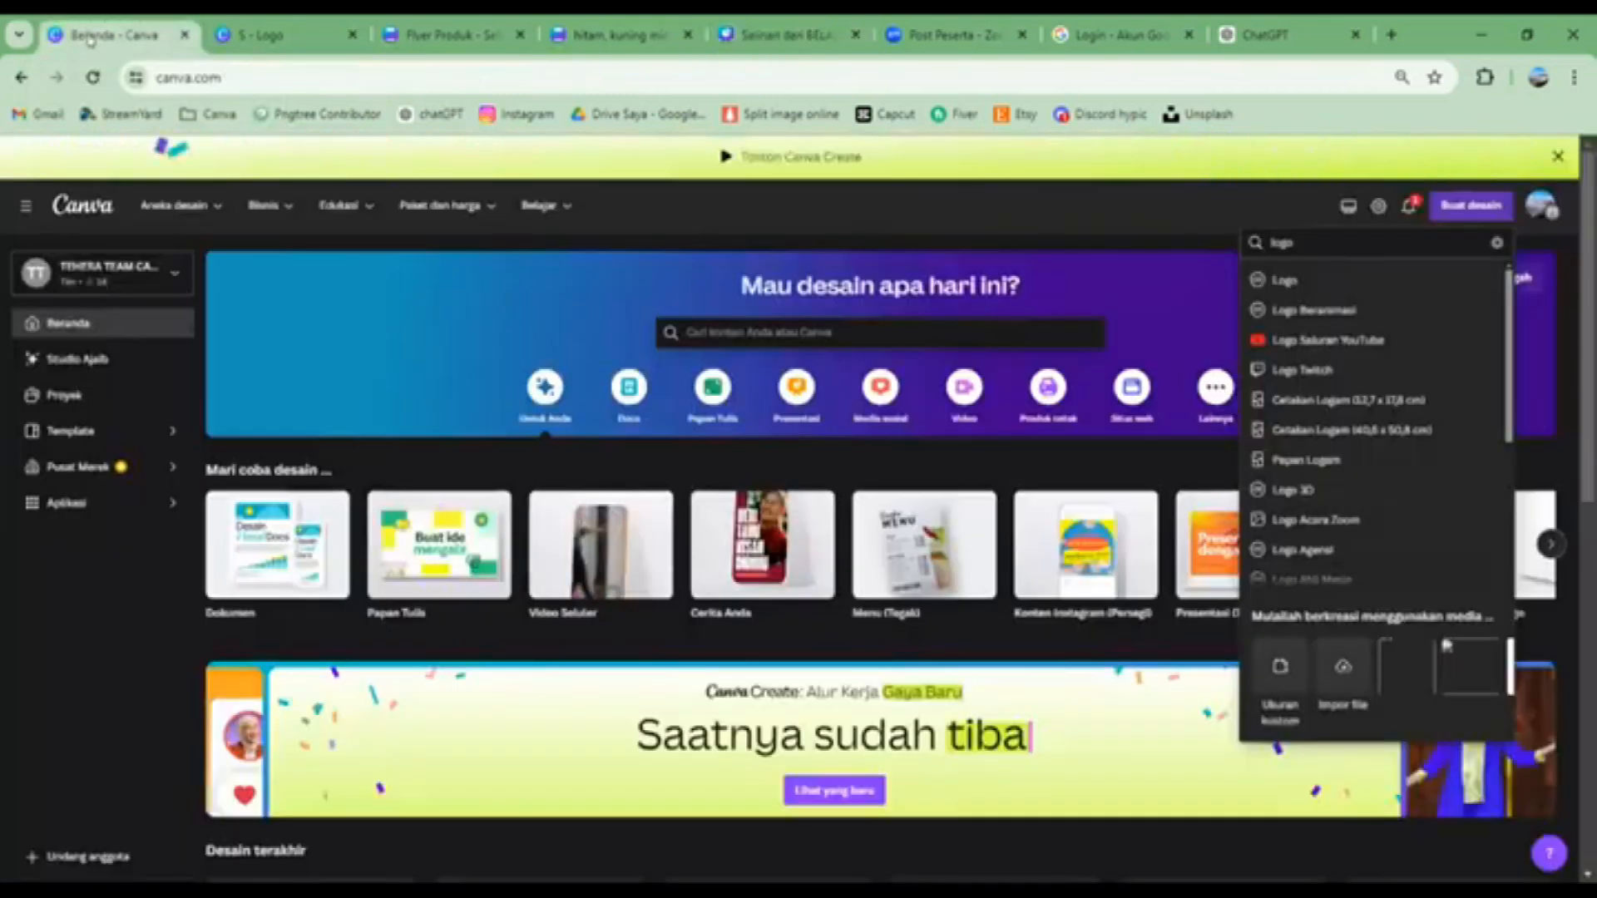
double_click(1281, 242)
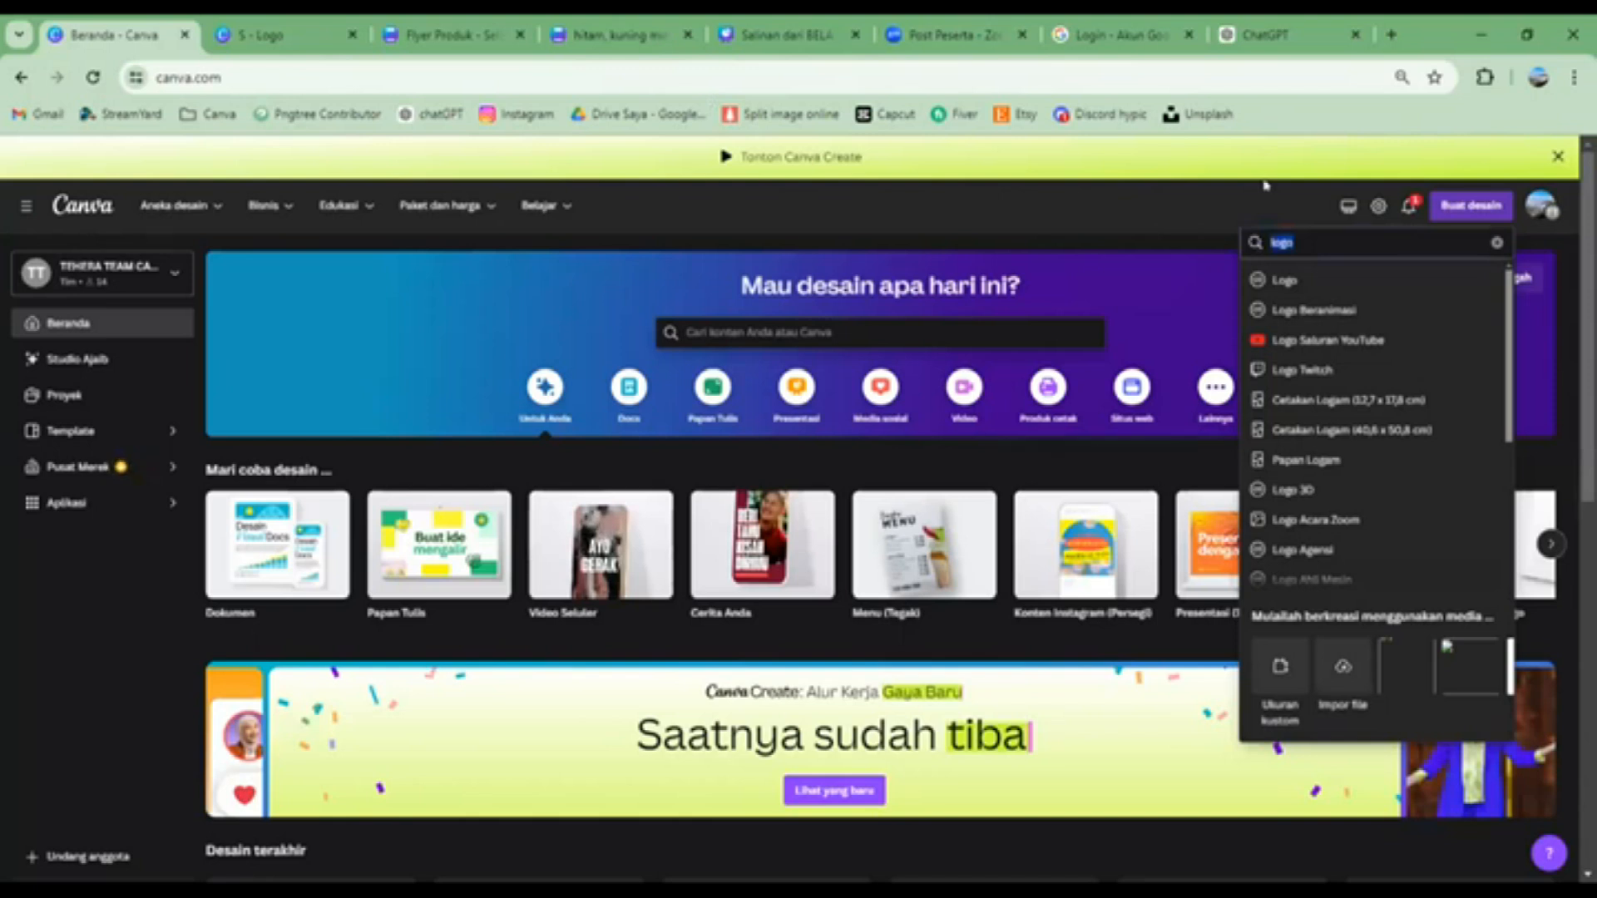
type("mer")
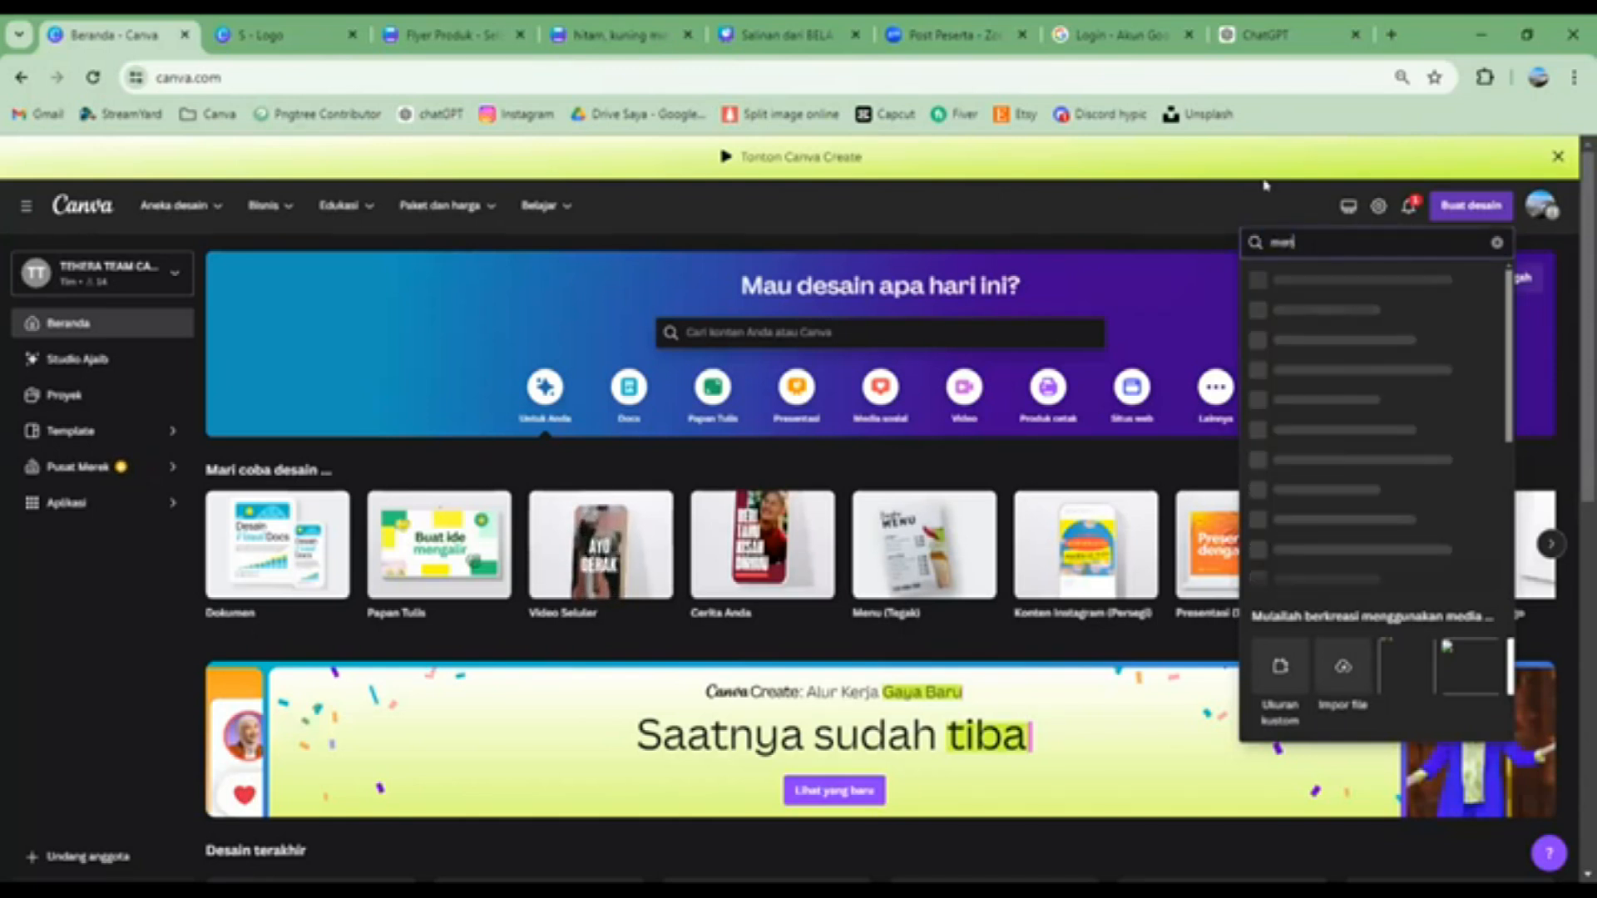
type("u")
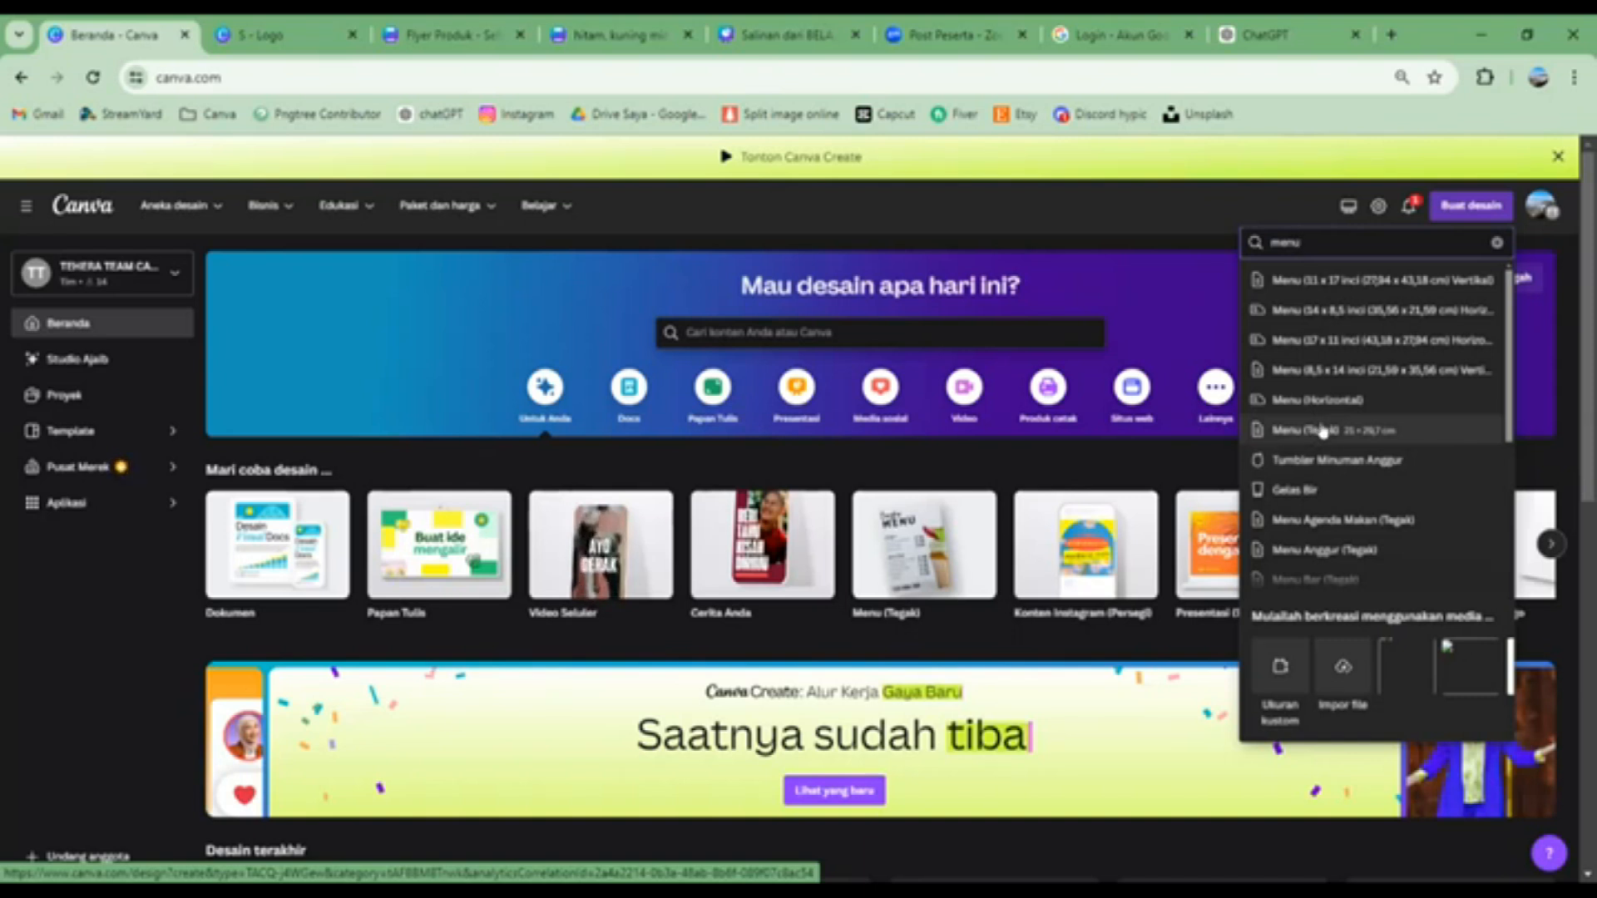
Search the design types for "dokumen", create a blank Dokumen (A4 Vertikal) design and open its elements library
double_click(1295, 232)
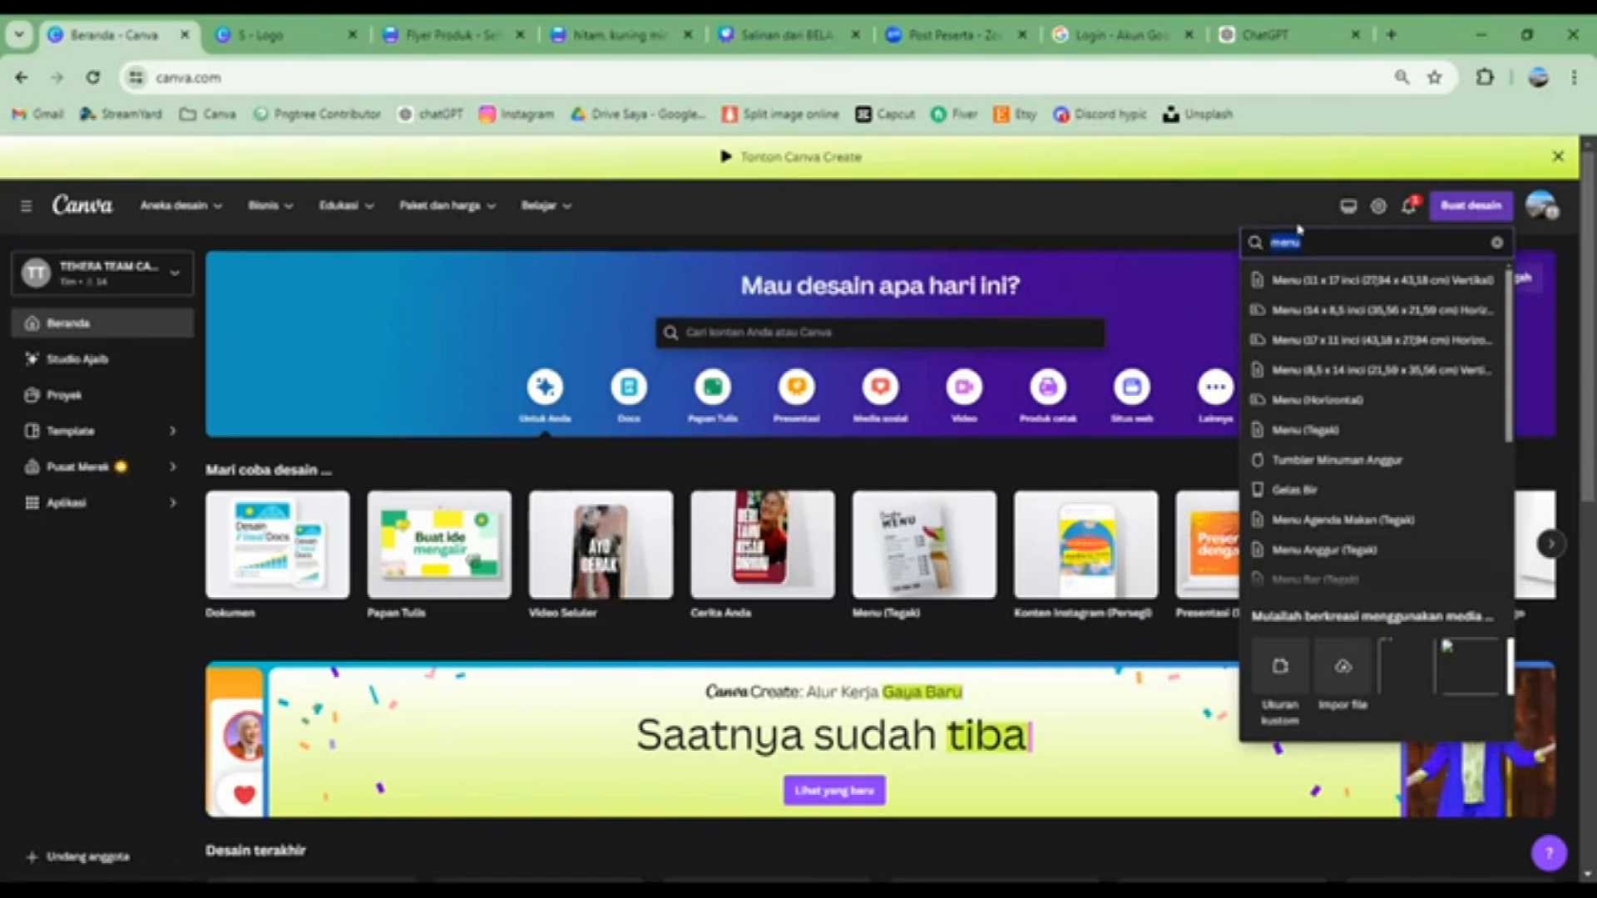
type("dokumen")
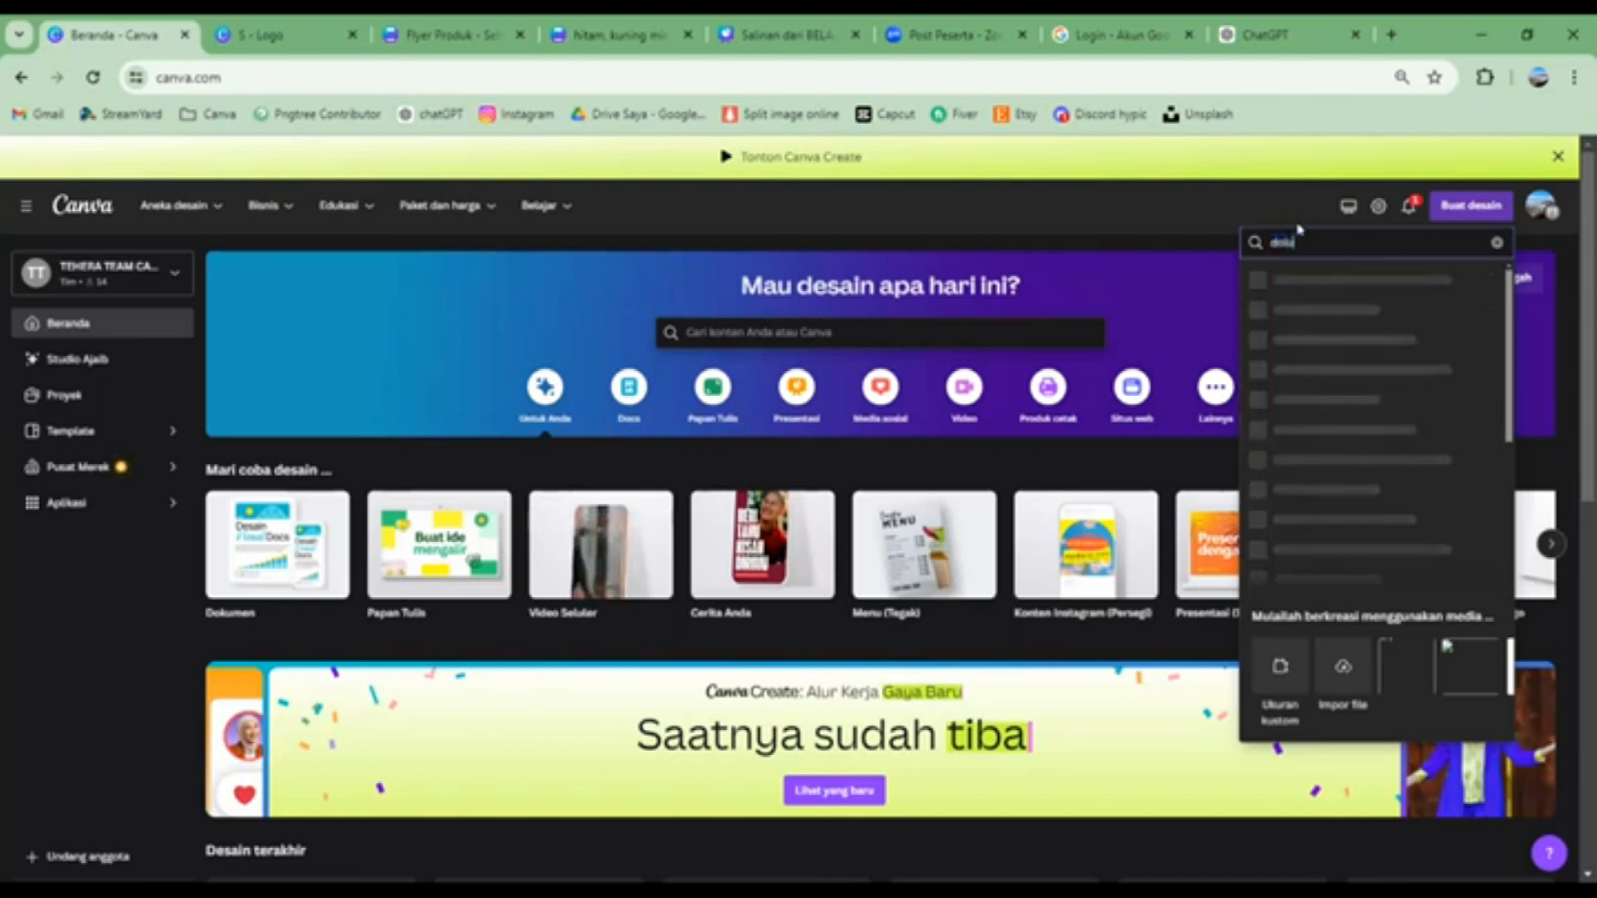
key("BackSpace")
key("BackSpace")
key("BackSpace")
key("BackSpace")
key("BackSpace")
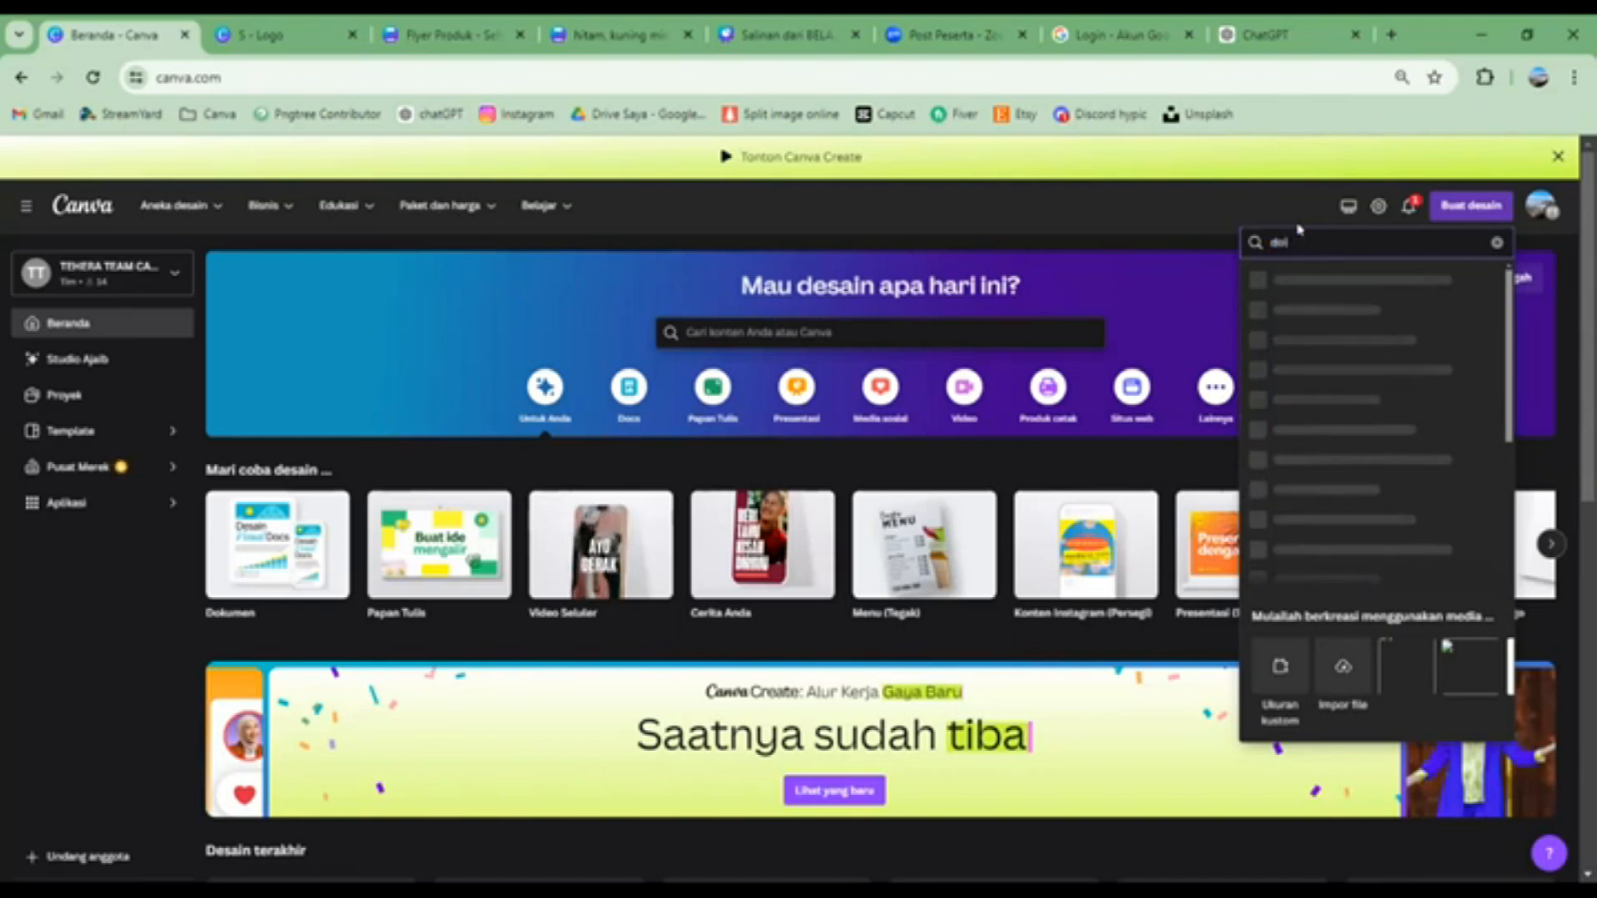
type("kumen")
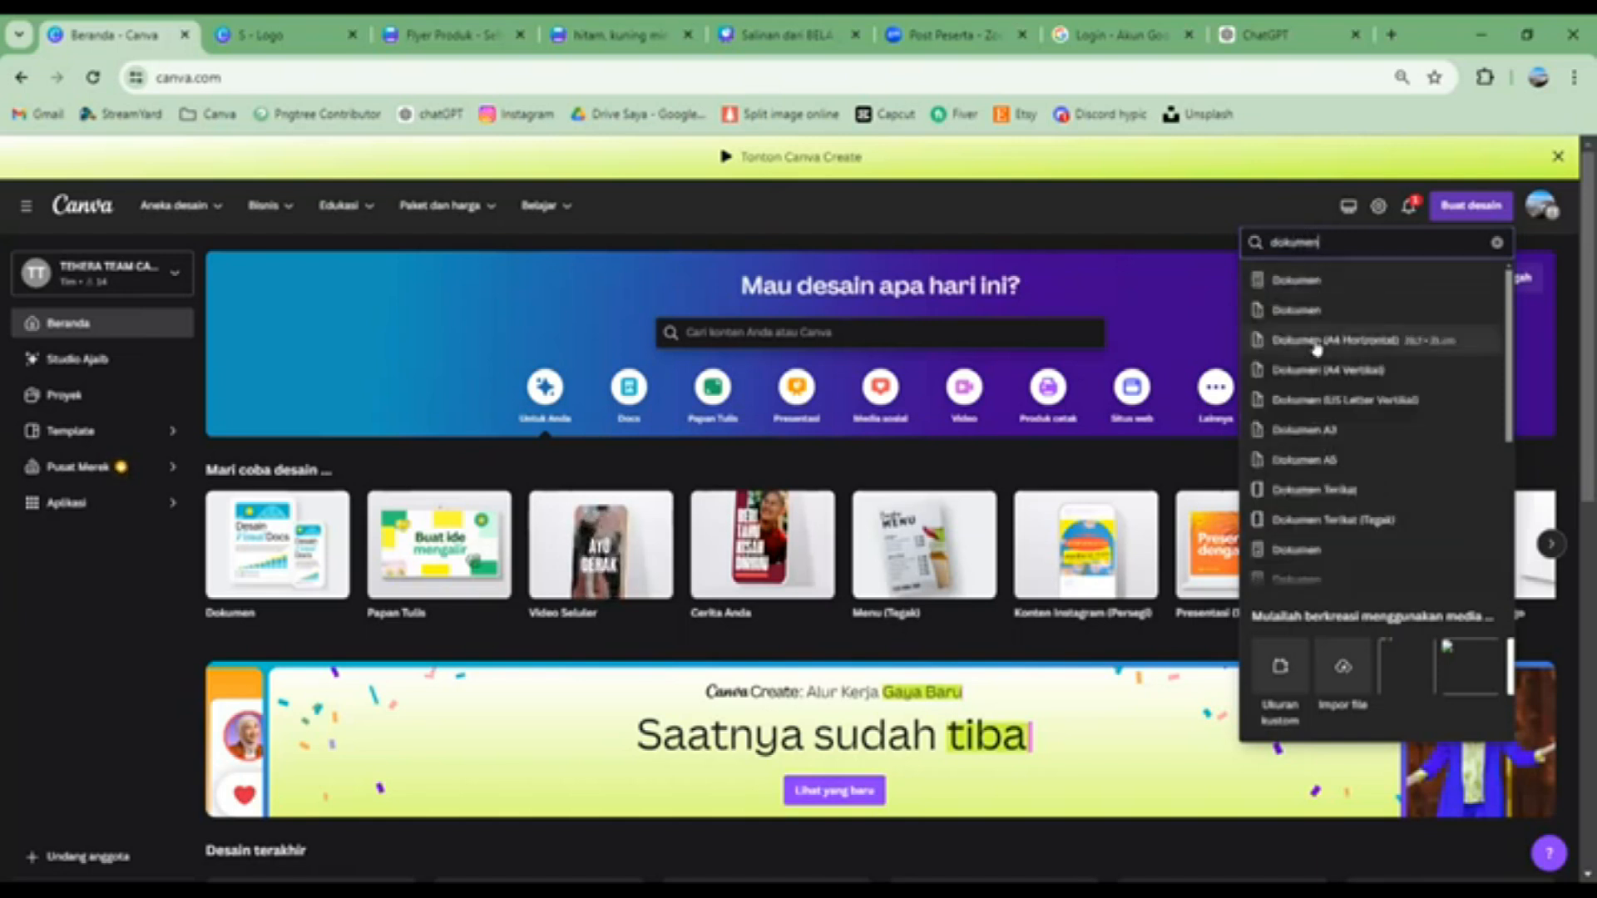
left_click(1319, 376)
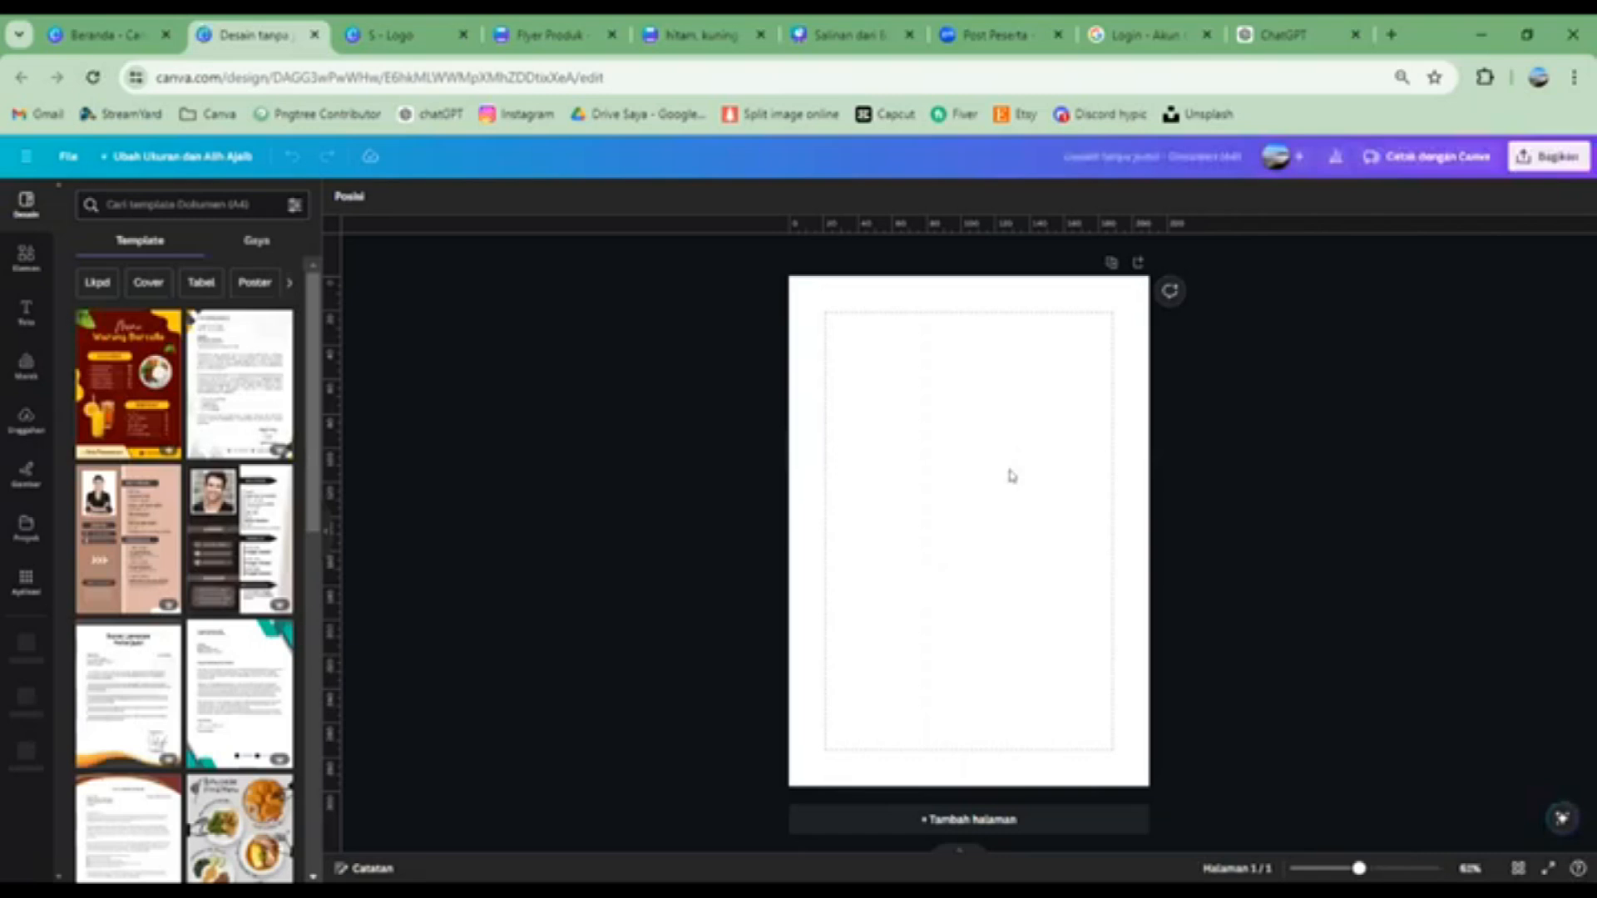
left_click(25, 257)
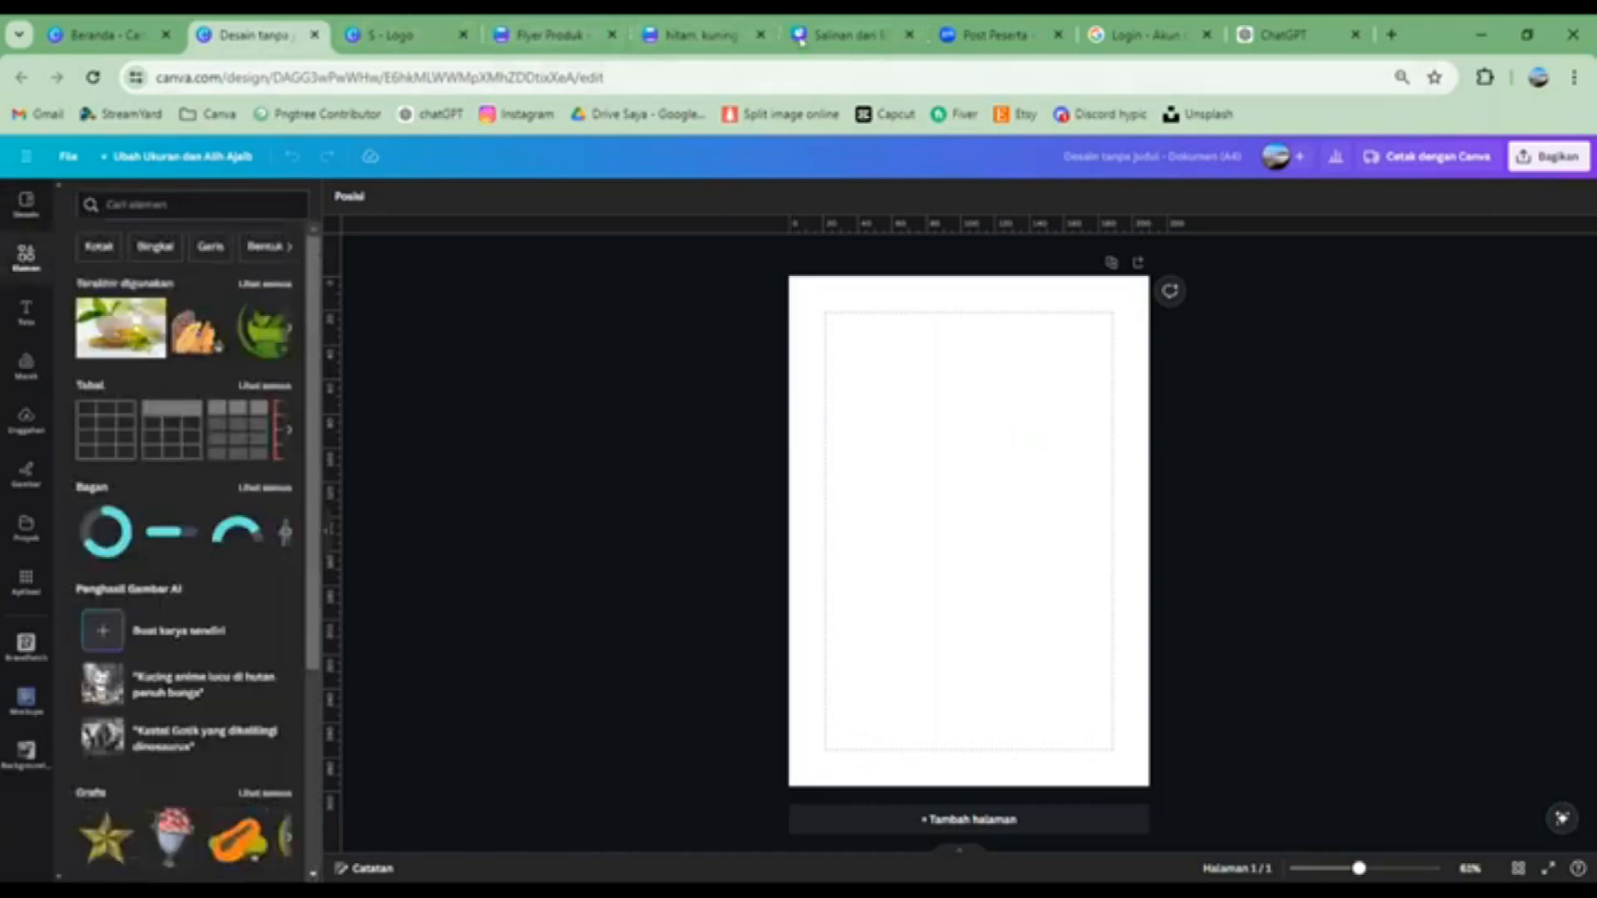
Switch to the black-and-yellow chicken menu design and add a blank second page
left_click(680, 39)
left_click(992, 361)
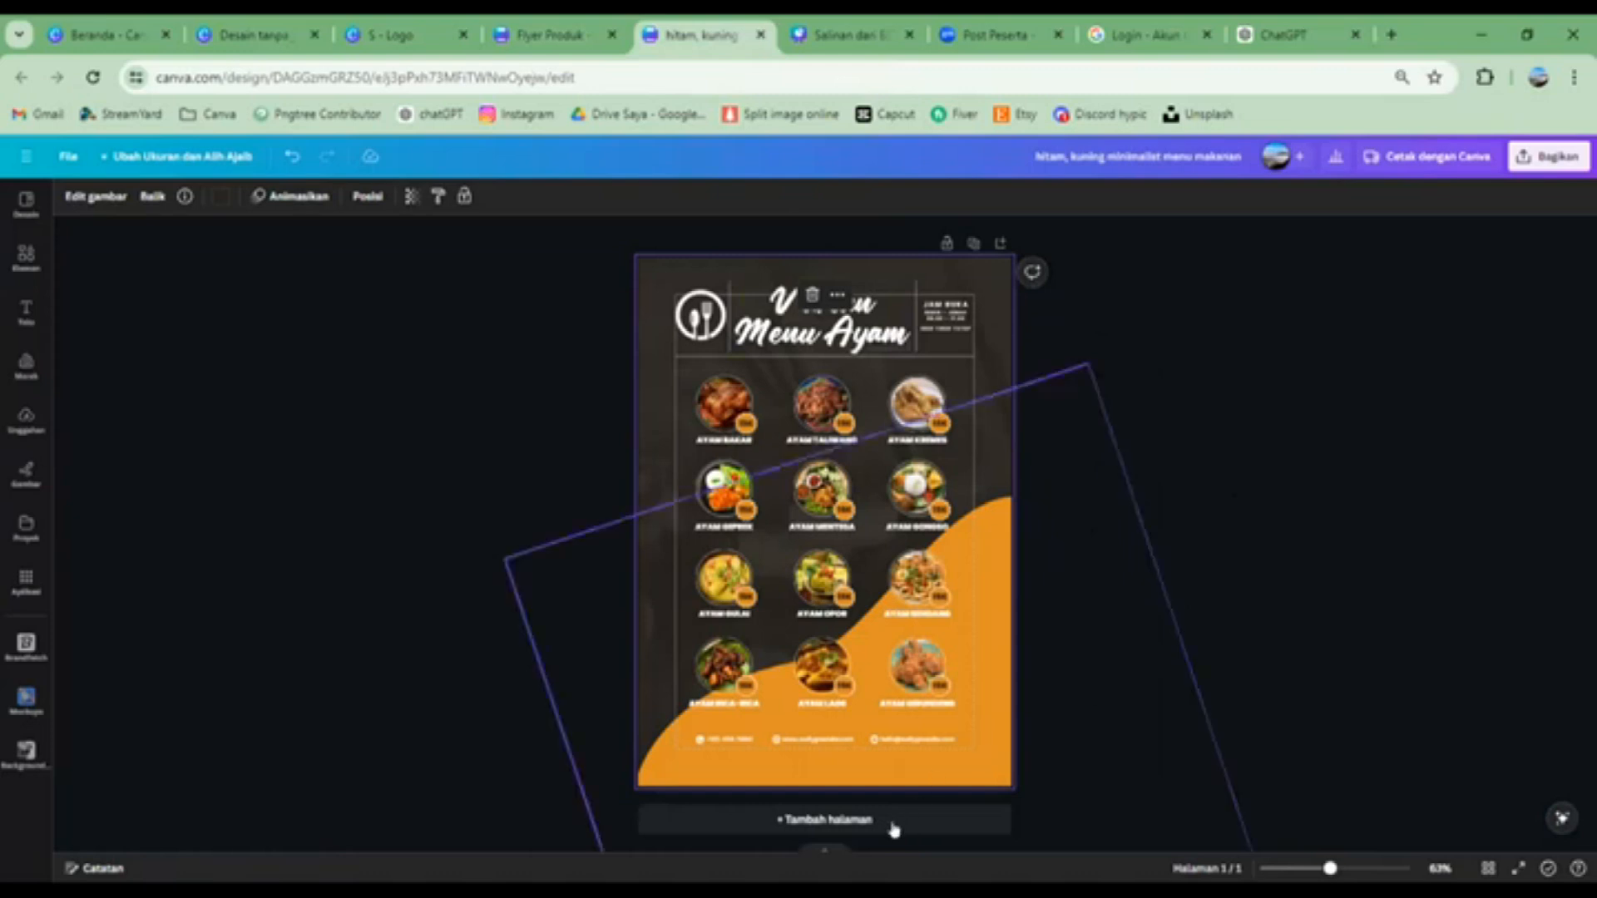
left_click(824, 824)
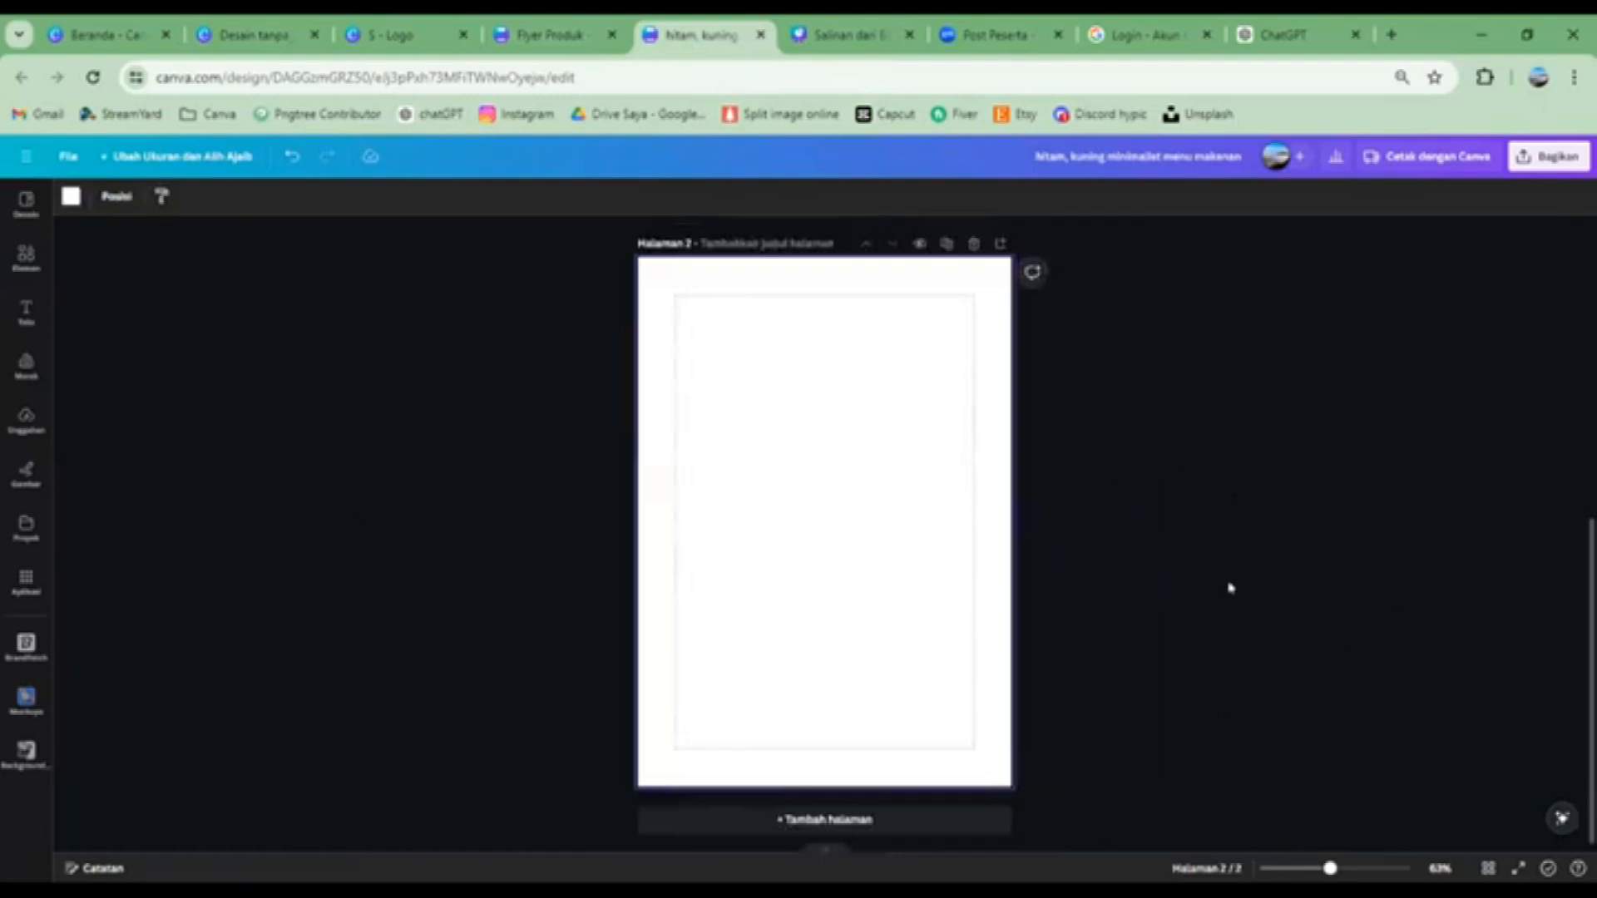
Examine the finished chicken menu and its background image on page 1, then return to blank page 2
scroll(1098, 566, "up", 5)
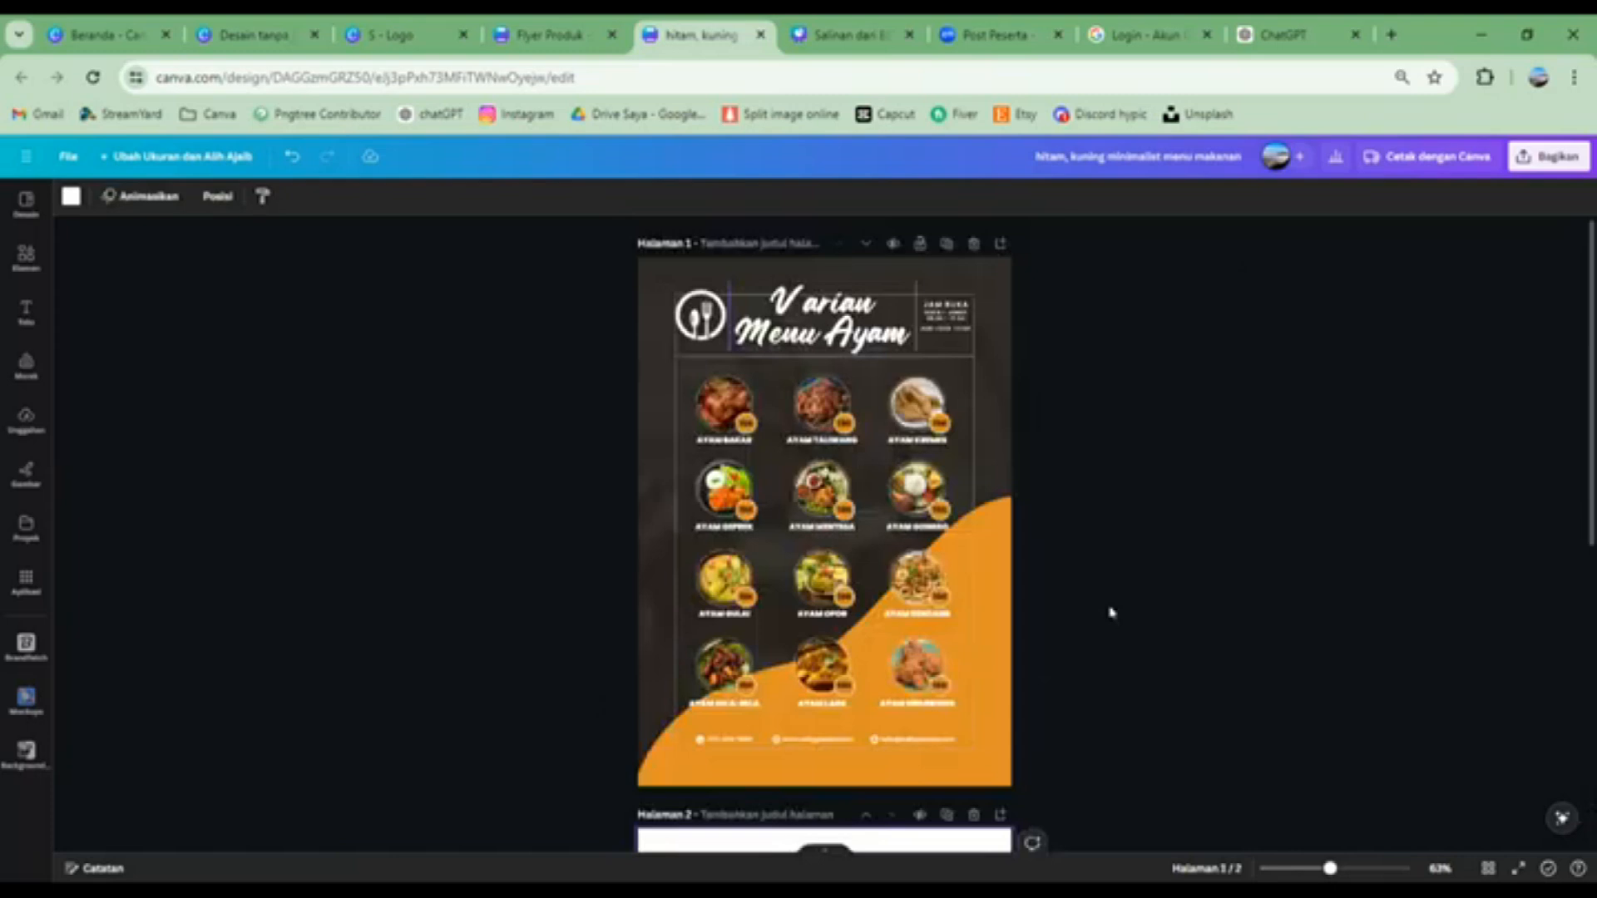
scroll(1112, 613, "down", 6)
scroll(1106, 606, "up", 1)
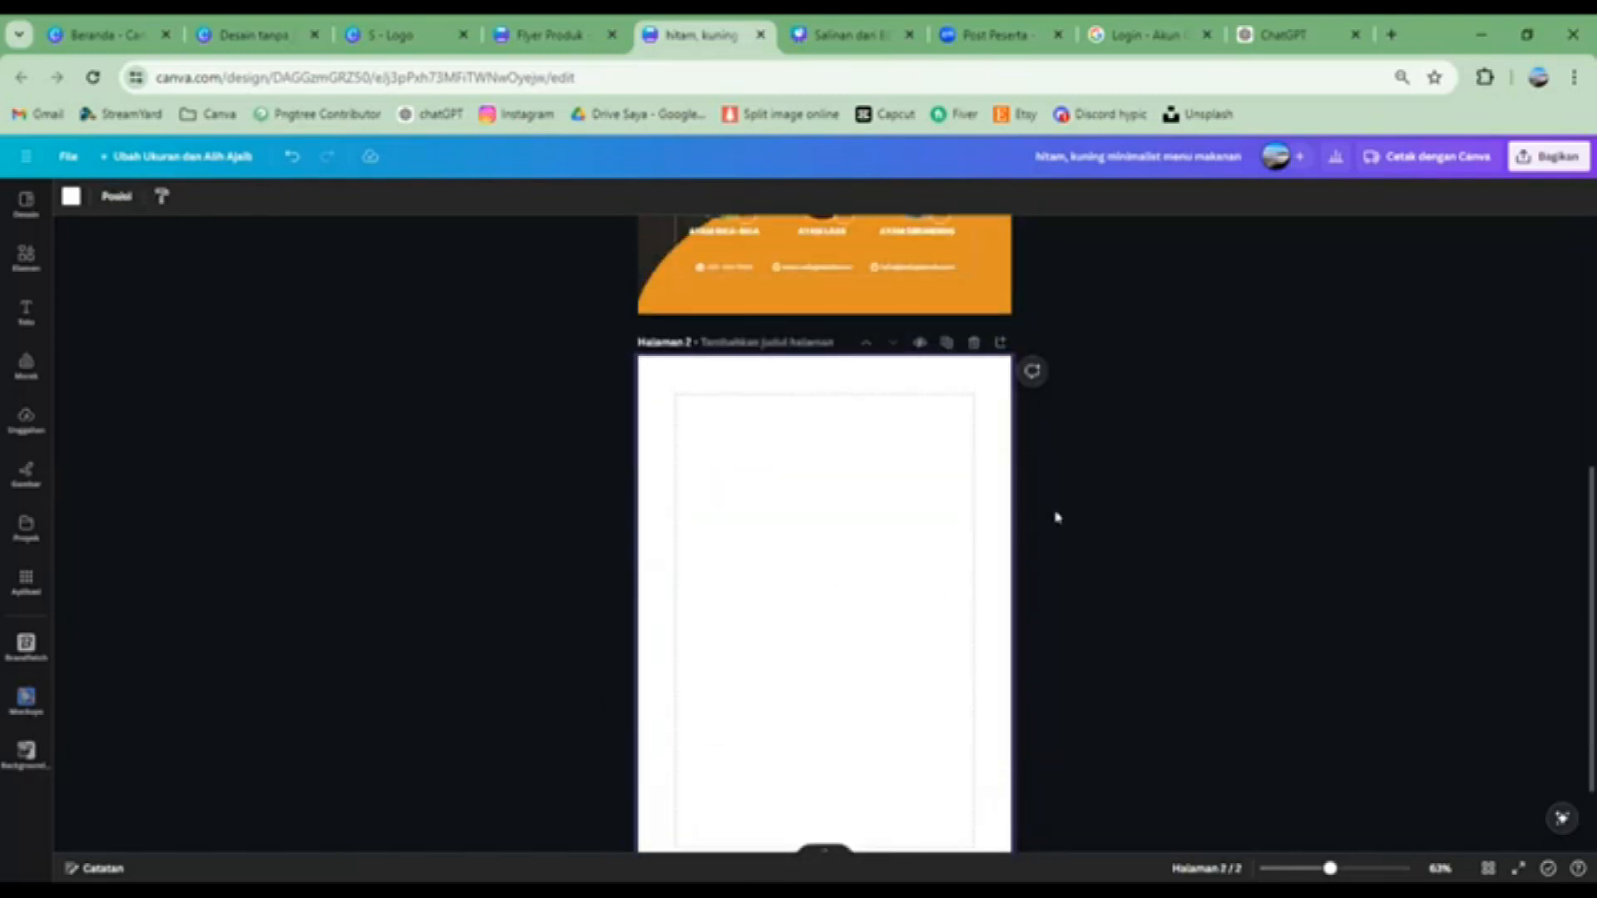
scroll(1048, 508, "down", 1)
scroll(1093, 484, "up", 5)
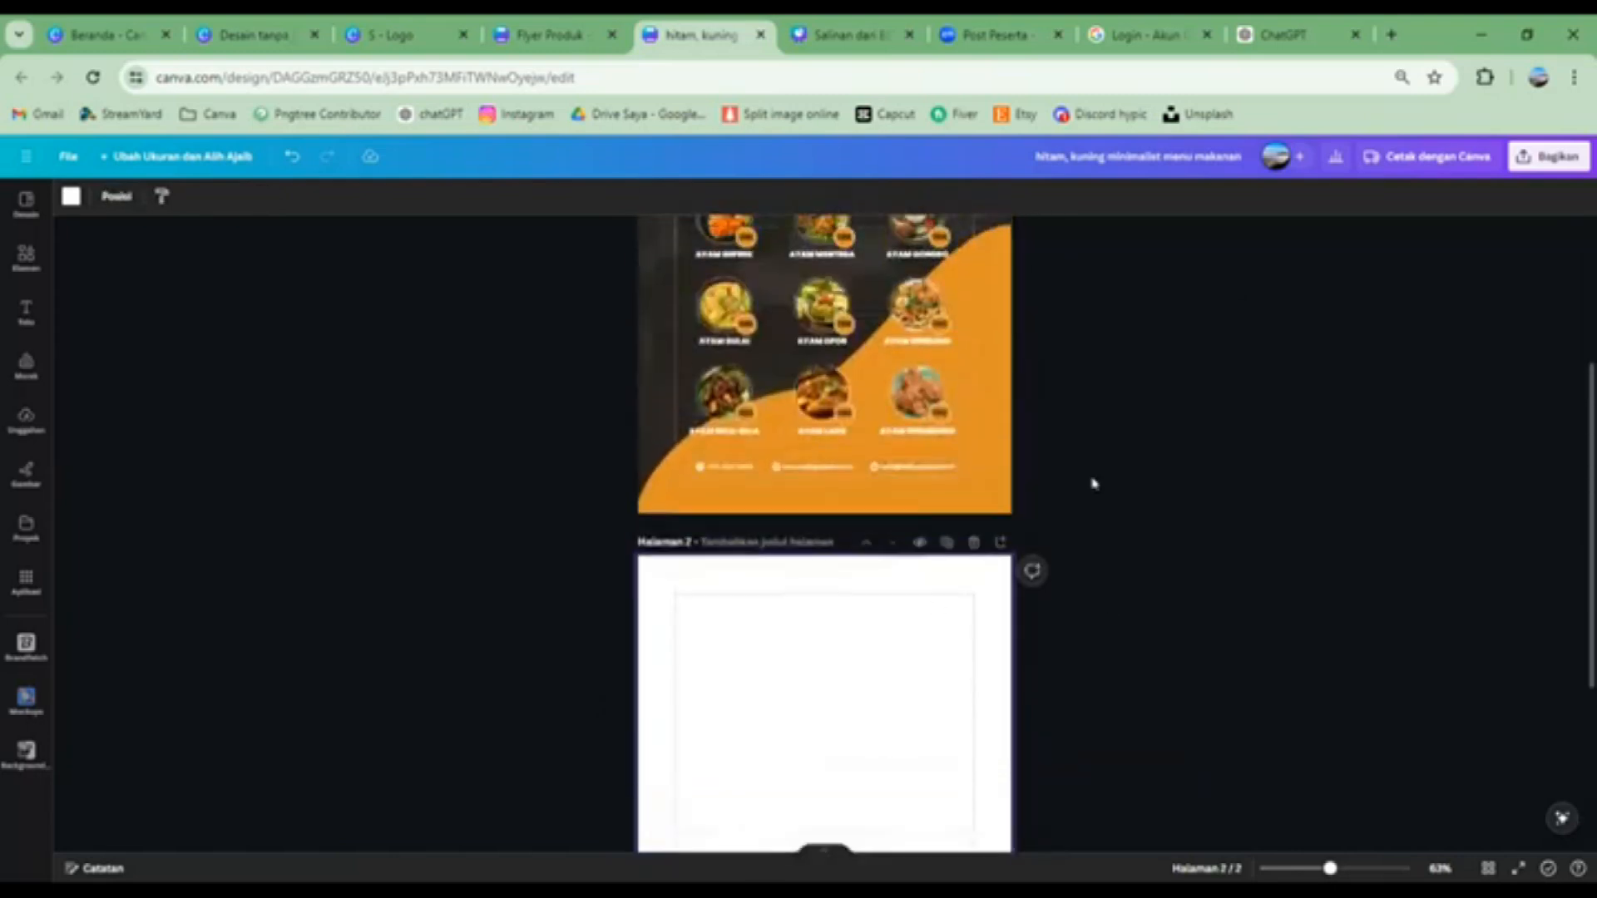
left_click(645, 345)
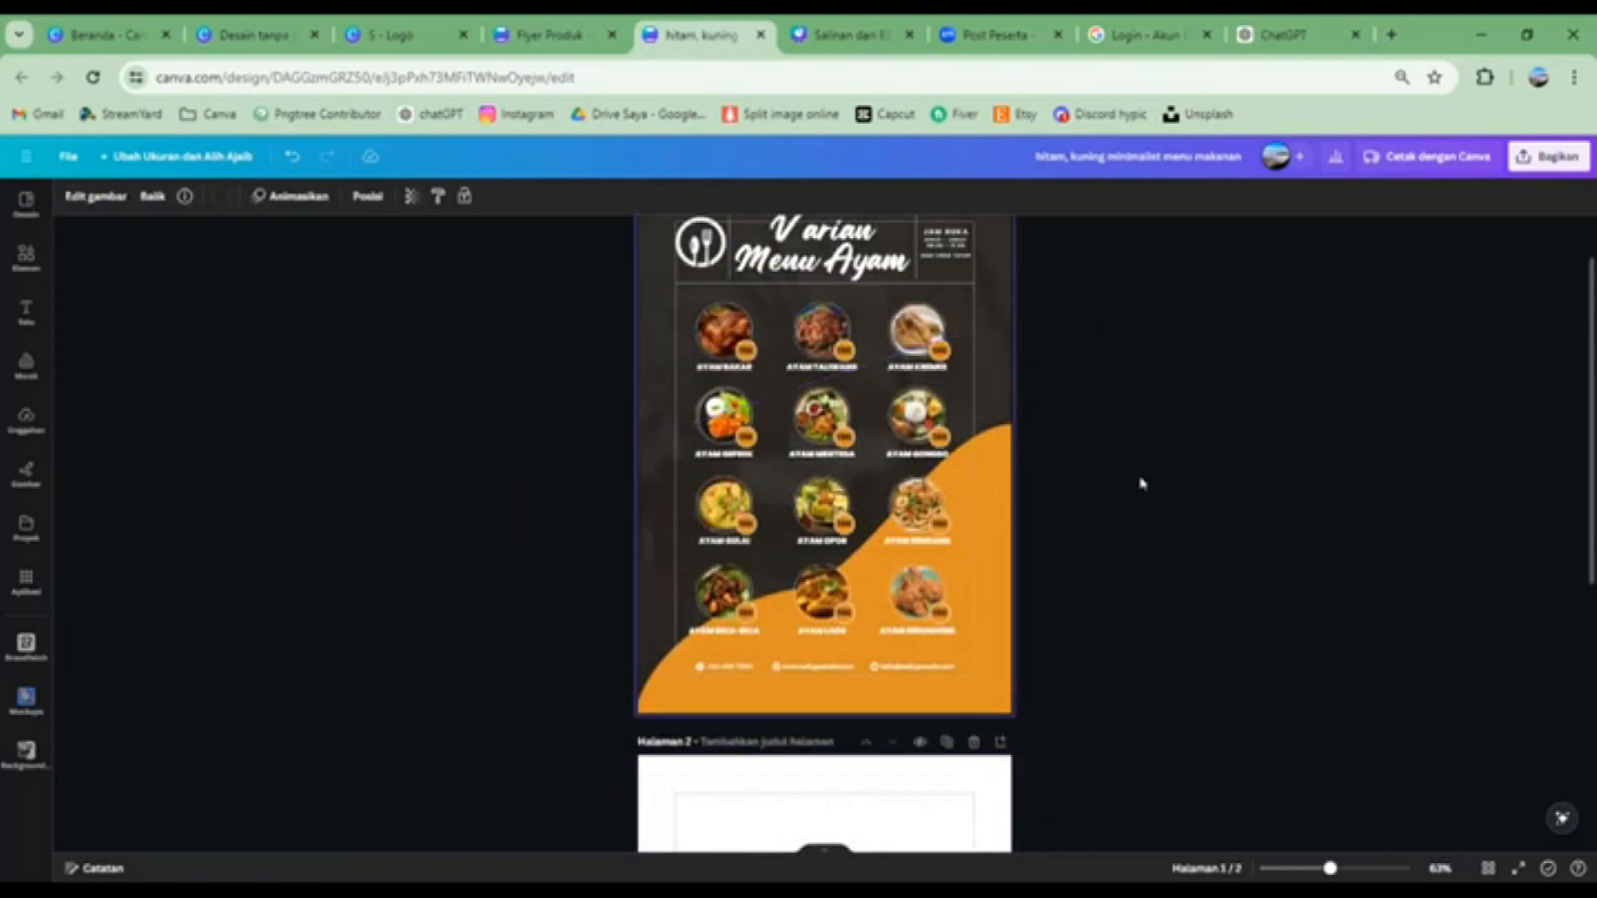
scroll(1141, 484, "down", 5)
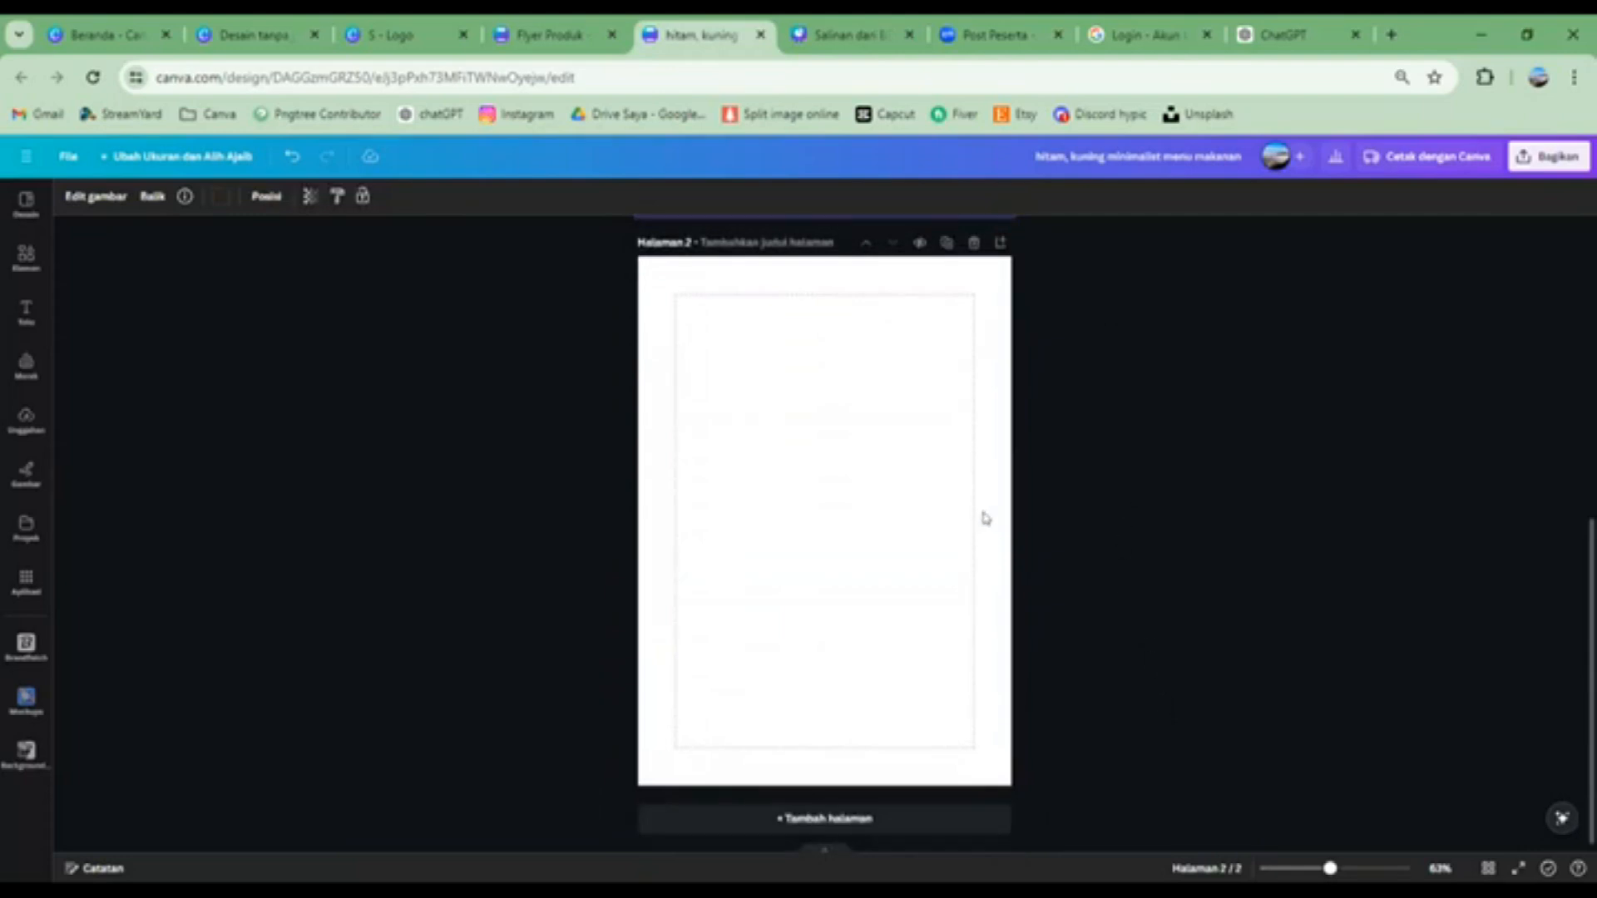
Search the elements for "ayam bakar" photos and add the grilled chicken platter with side bowls to page 2
left_click(15, 266)
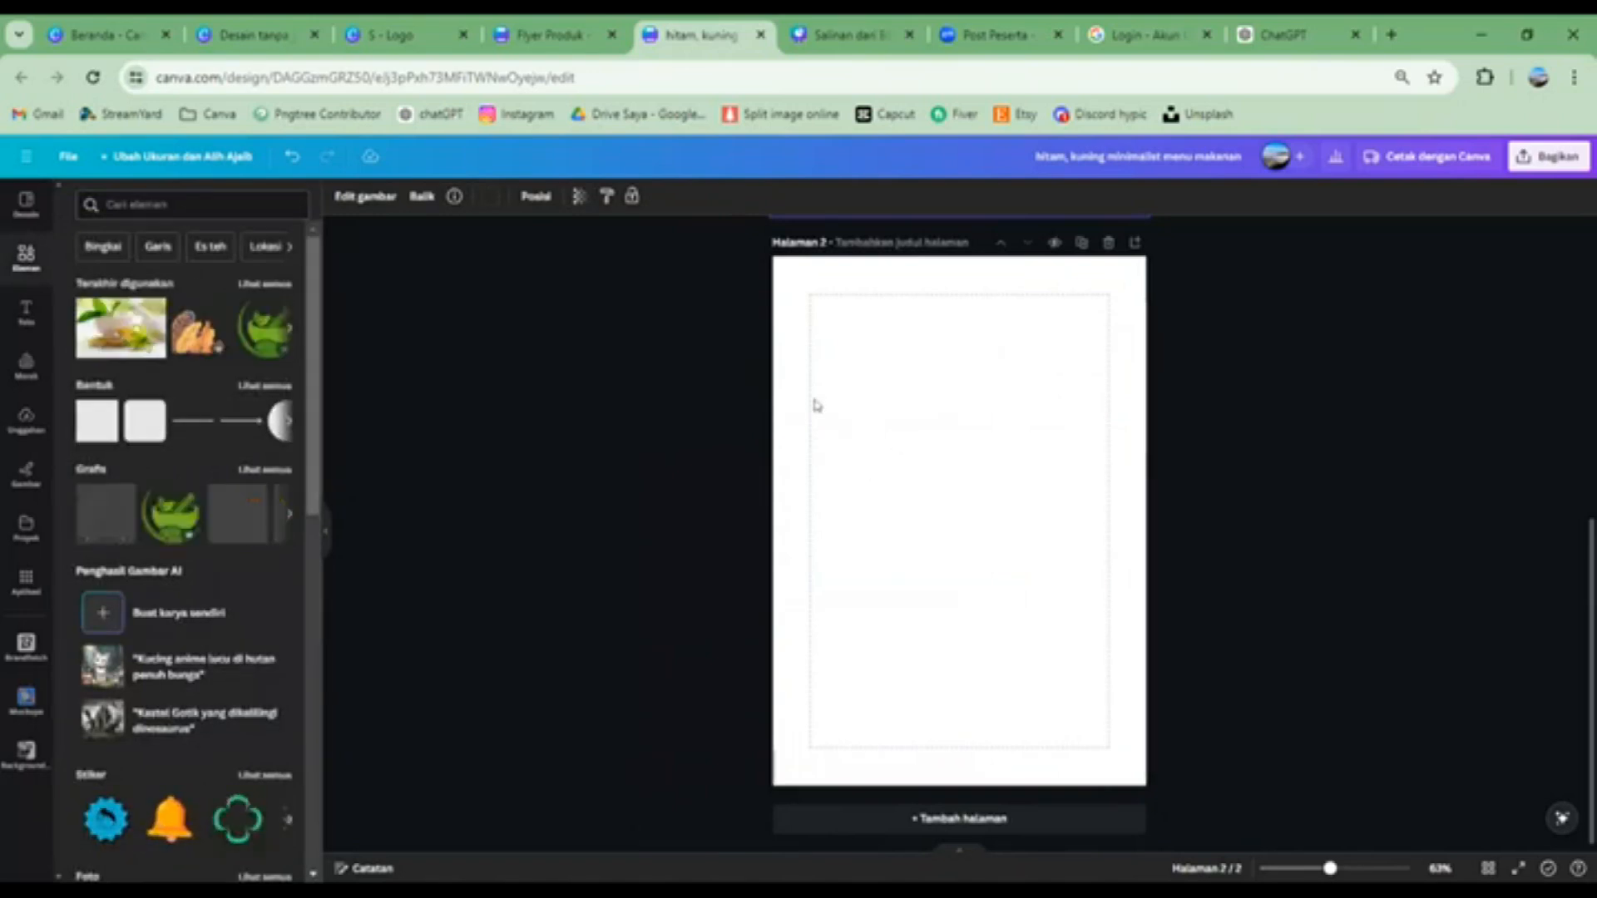
left_click(218, 207)
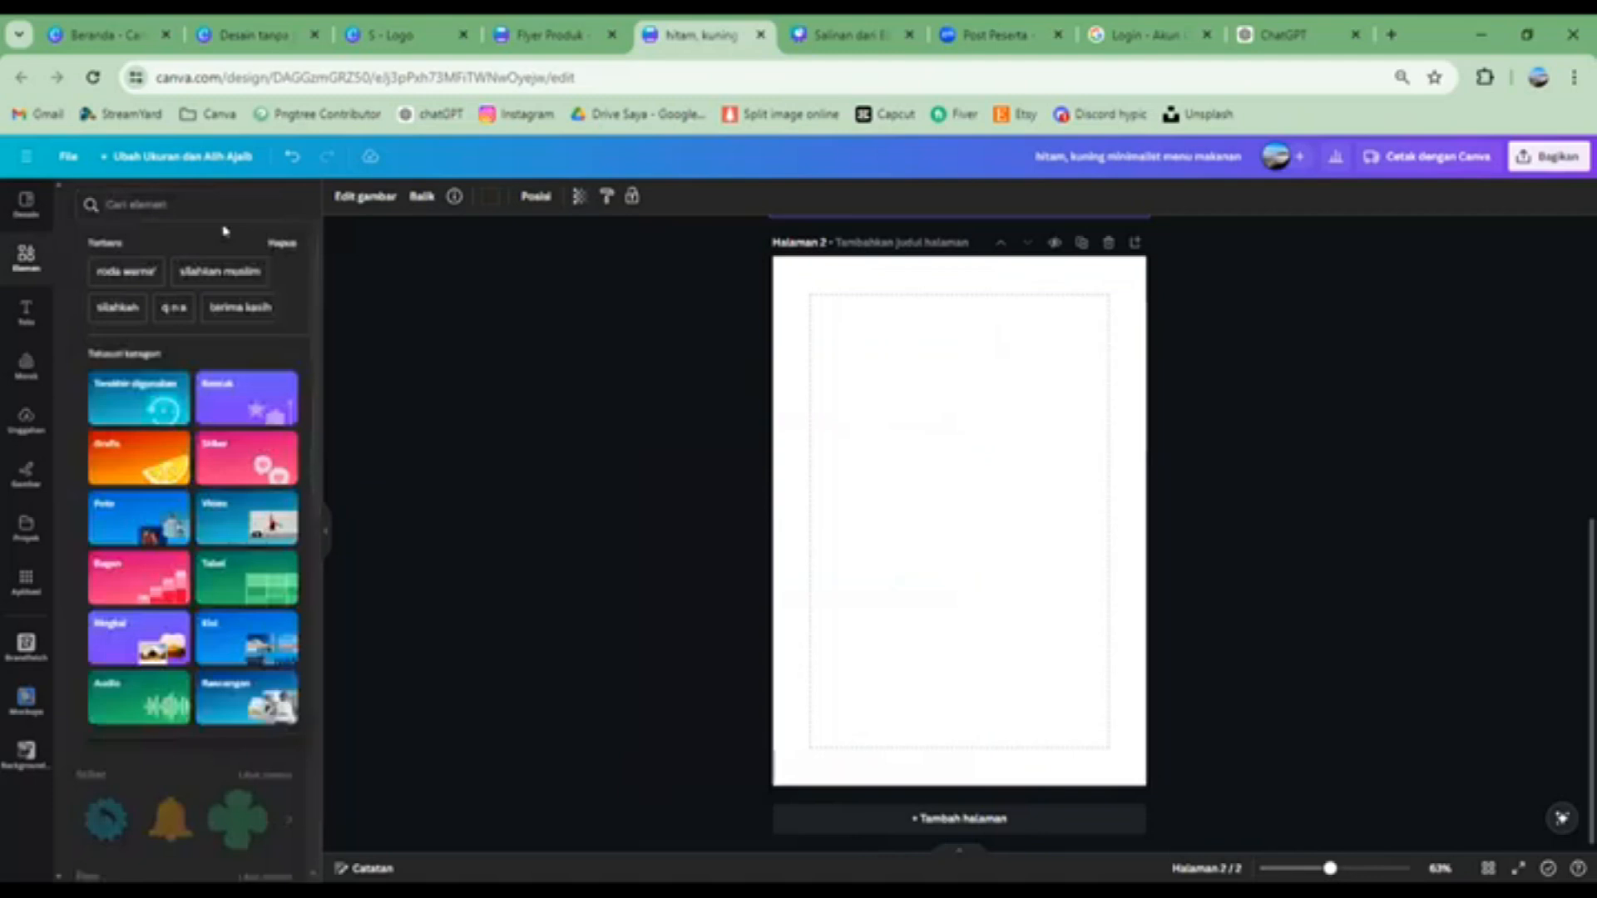
type("ayam")
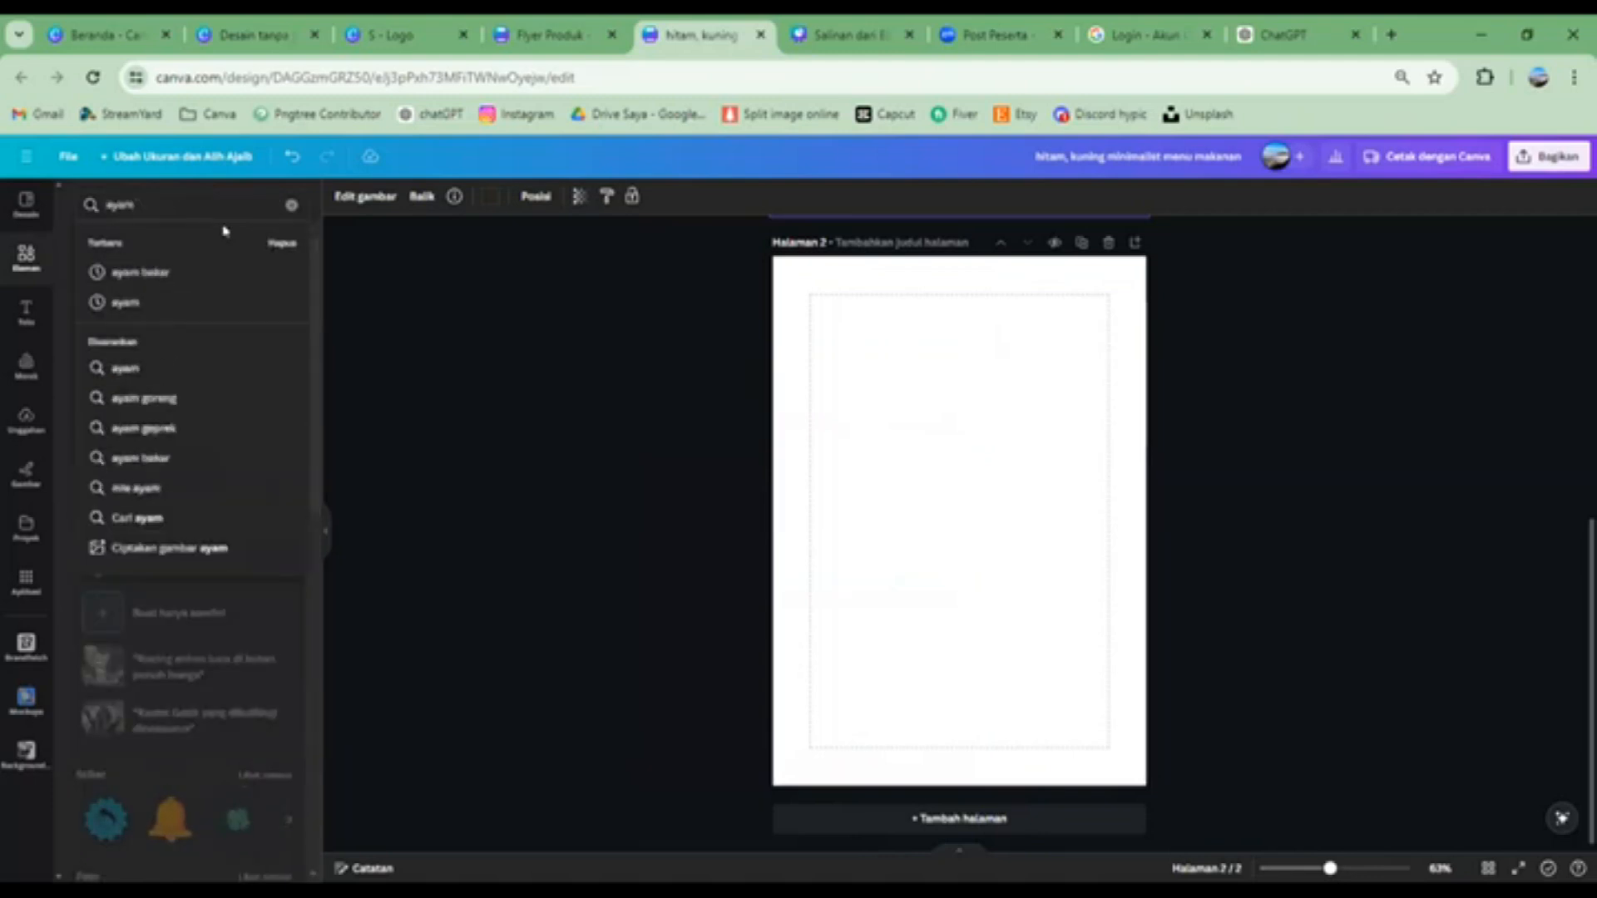
type(" bakar")
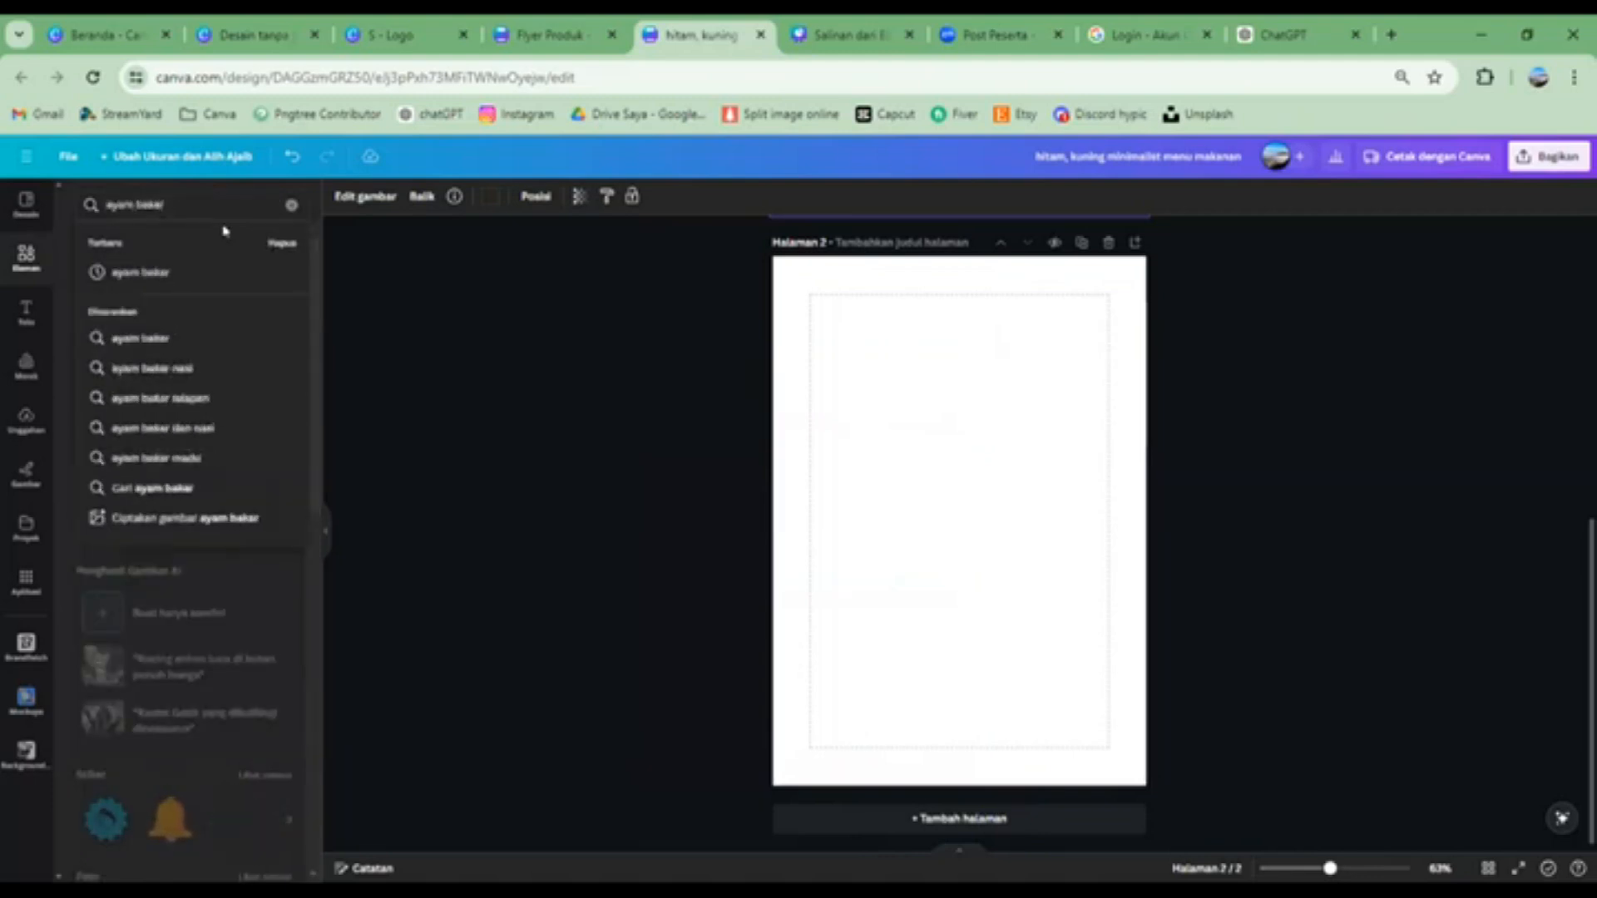
key("Return")
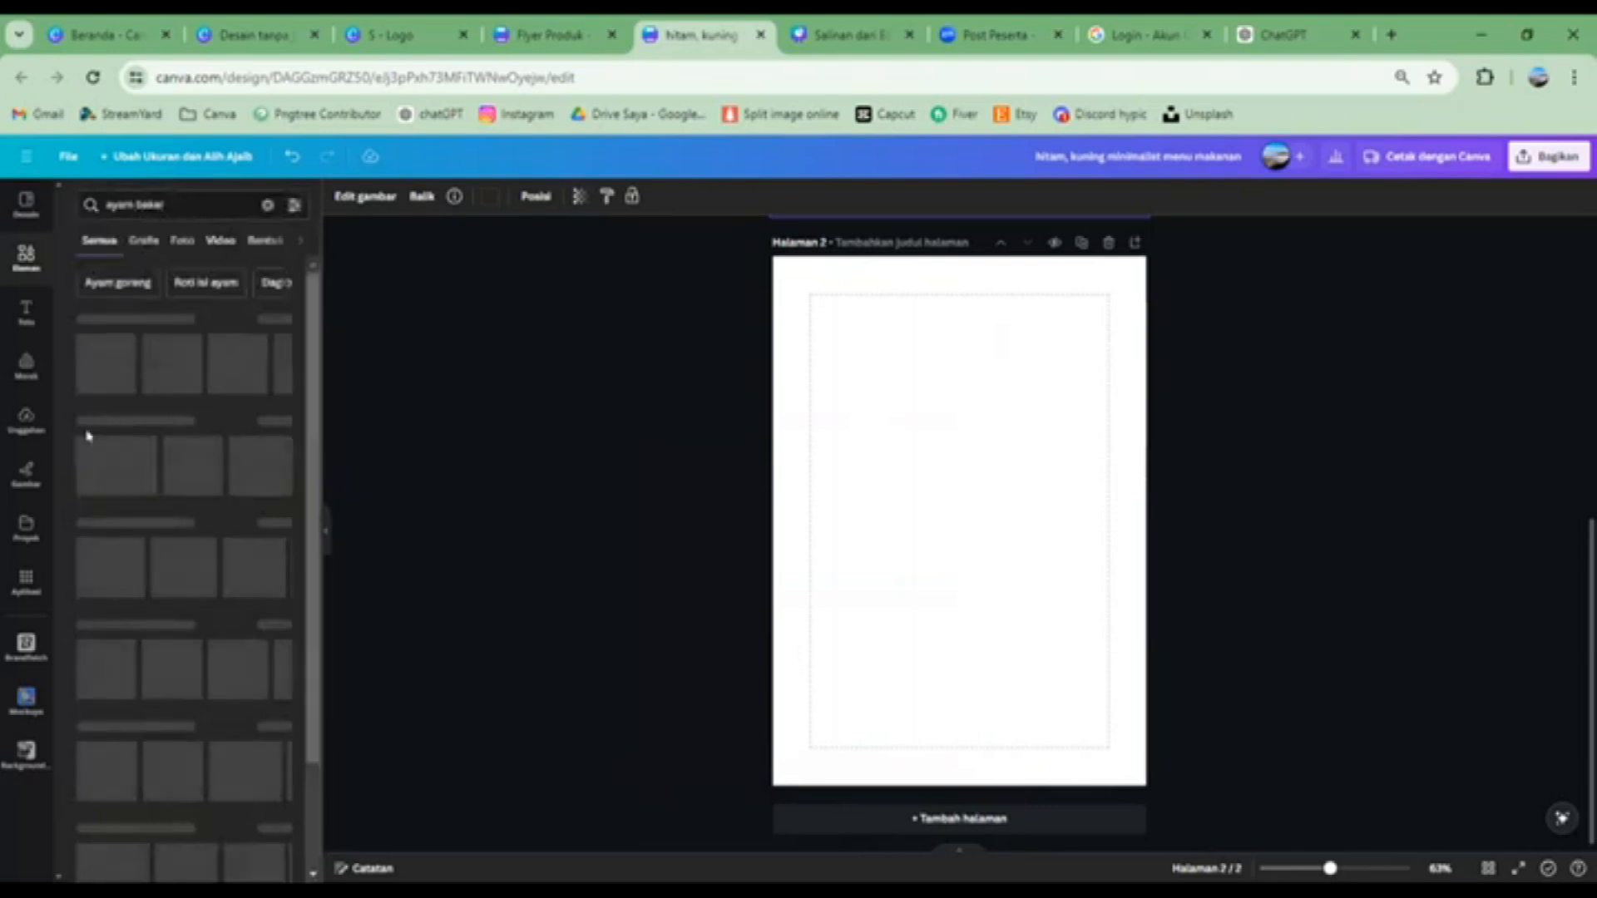
left_click(267, 327)
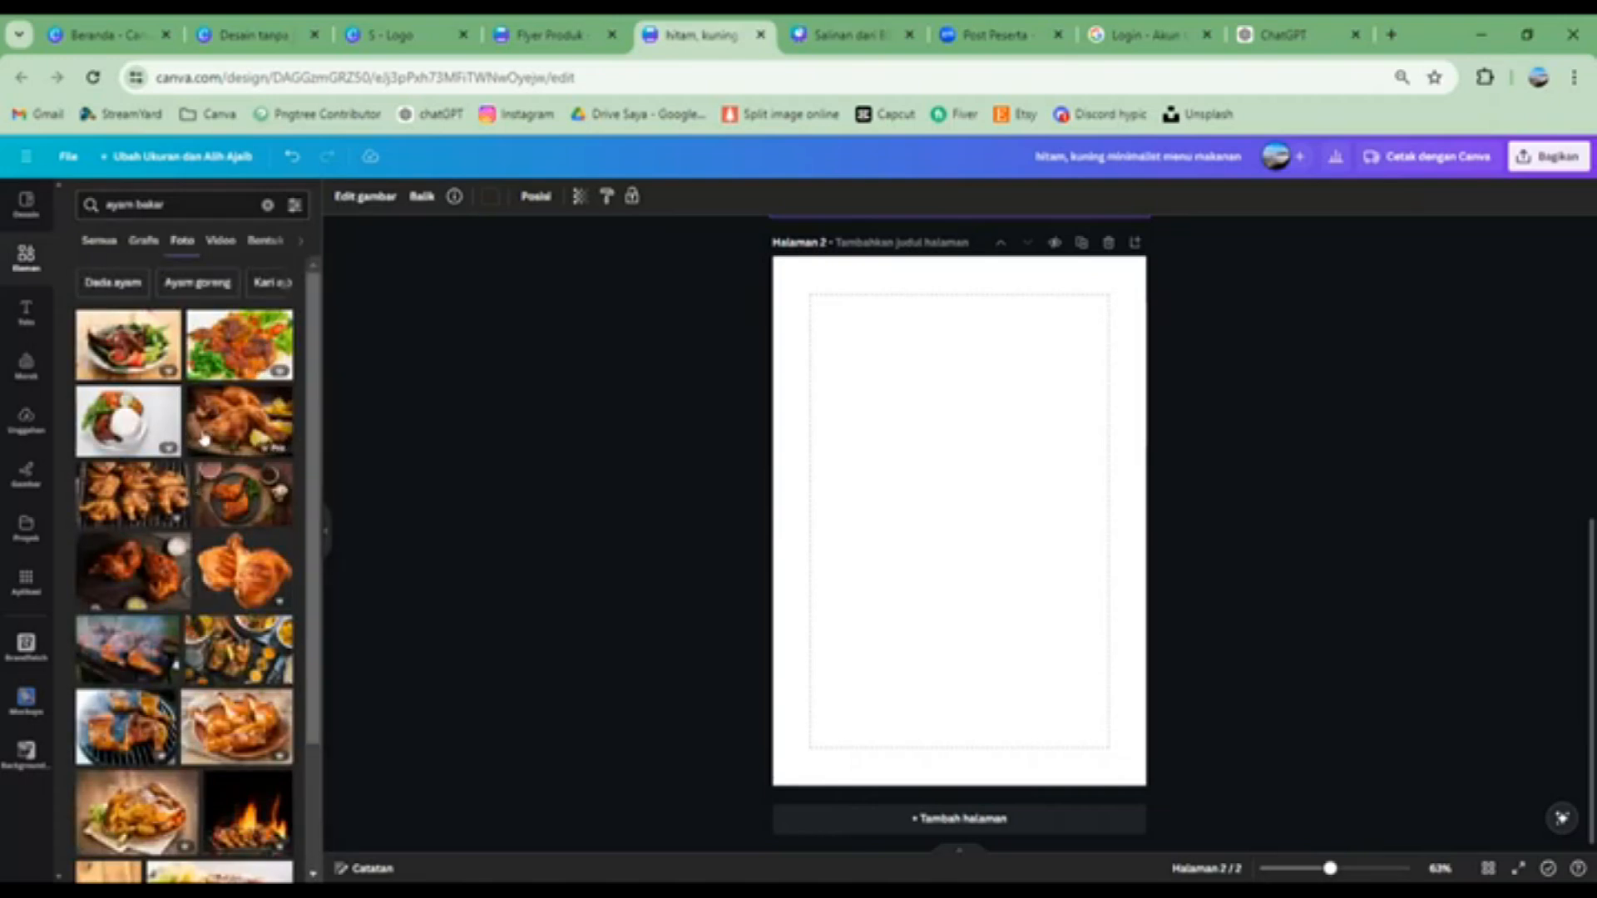
left_click(230, 653)
left_click_drag(923, 514, 905, 473)
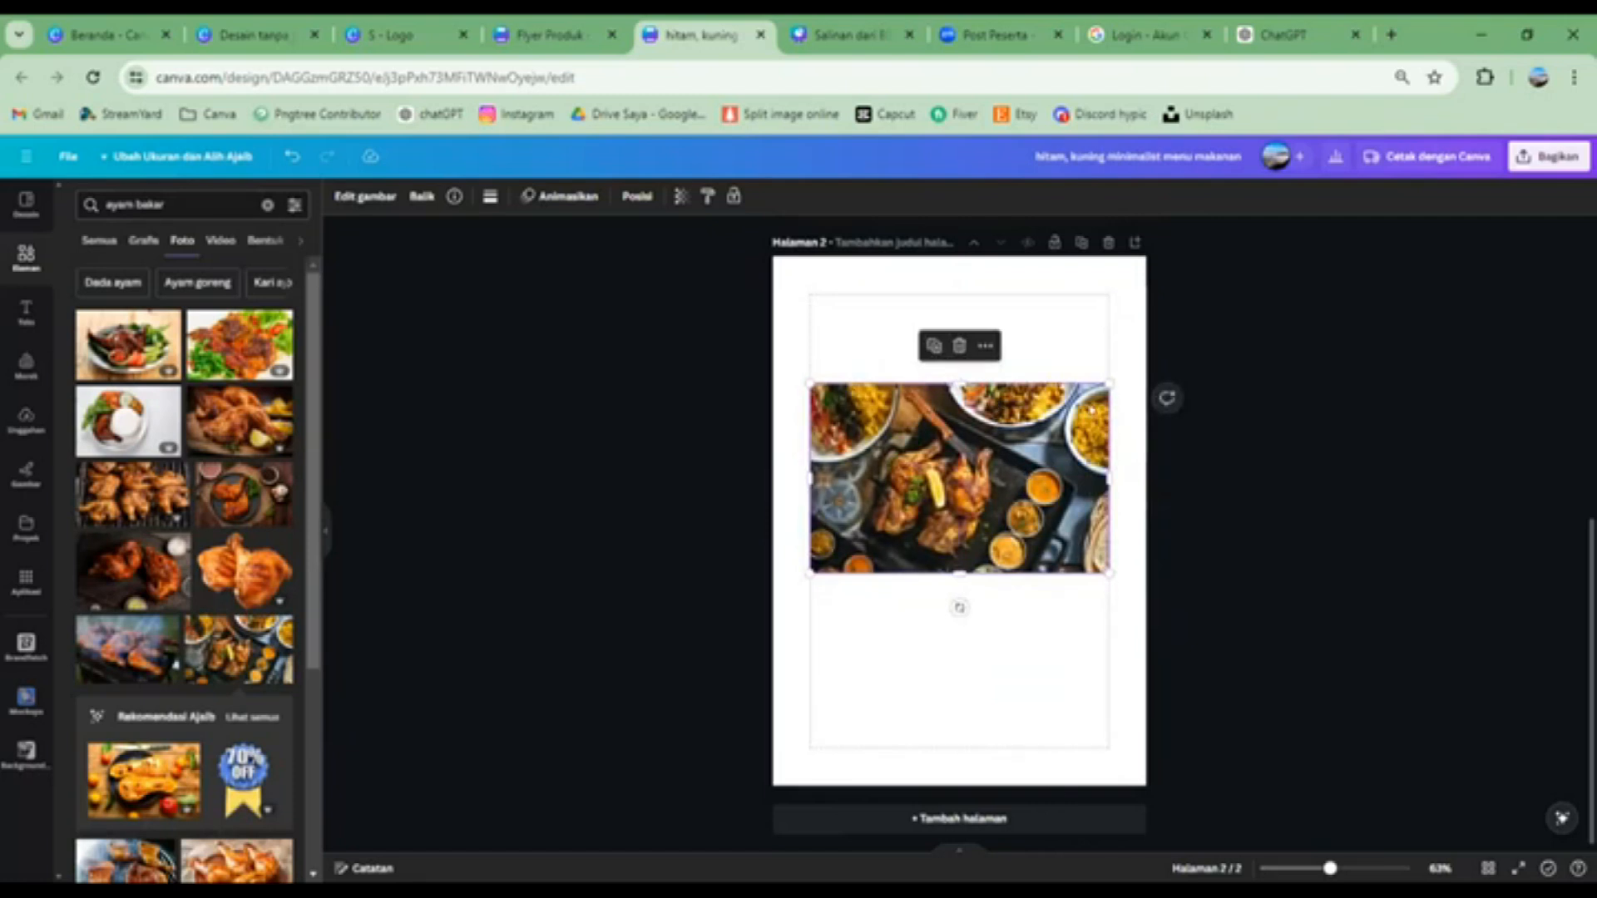
Review the photo's set-as-background option without applying it, and colour page 2's background with the dark brown document colour
right_click(973, 426)
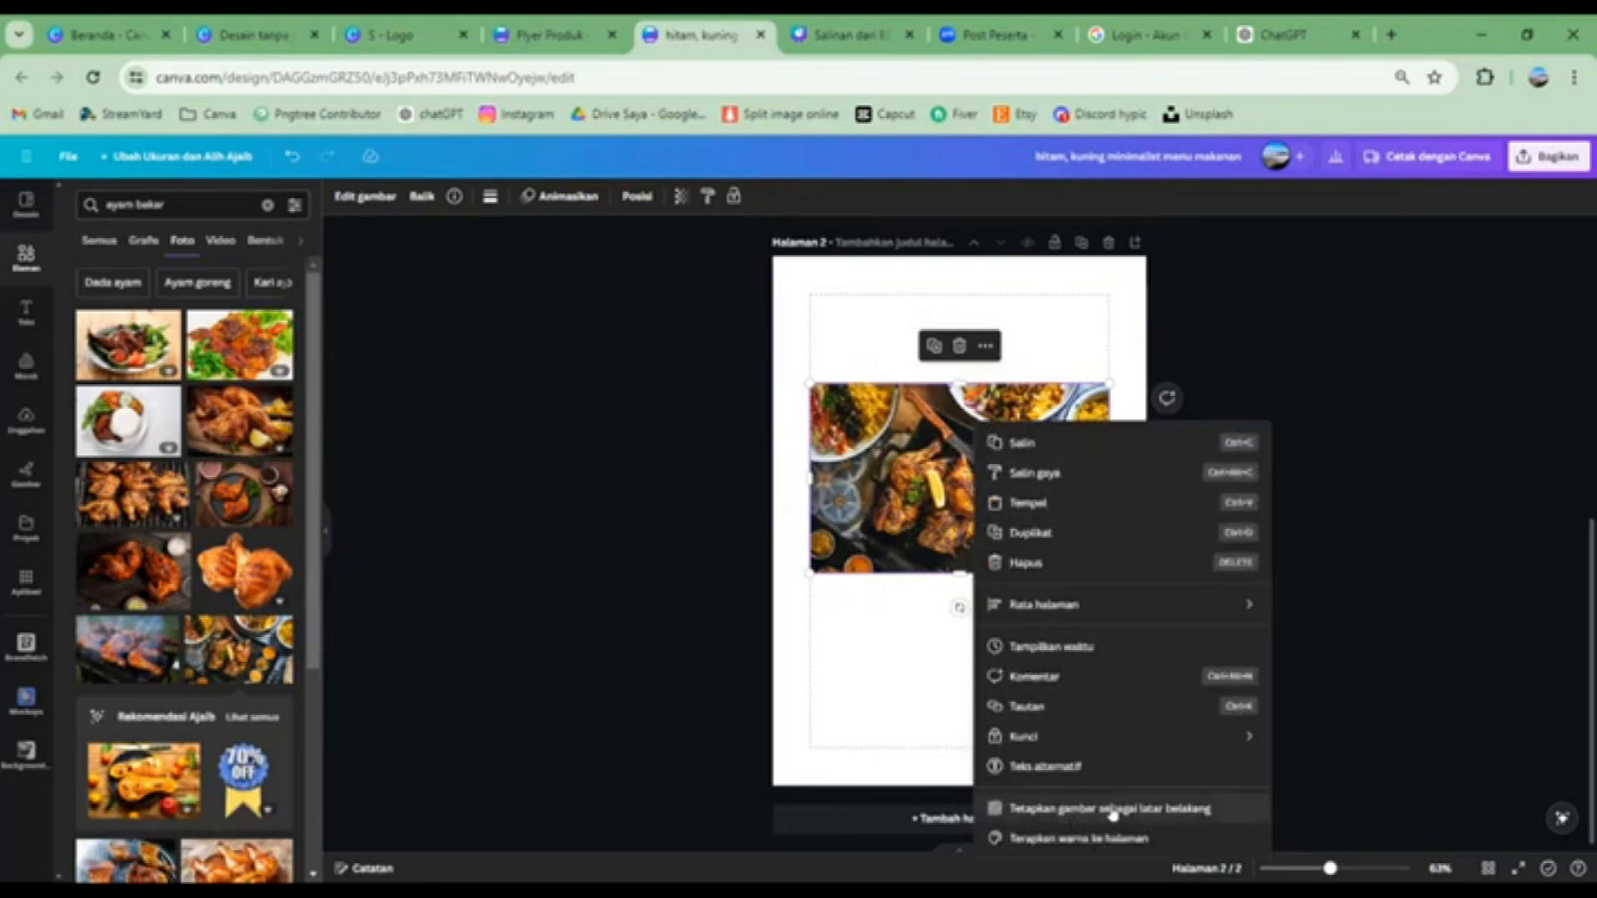
left_click(815, 273)
left_click(791, 270)
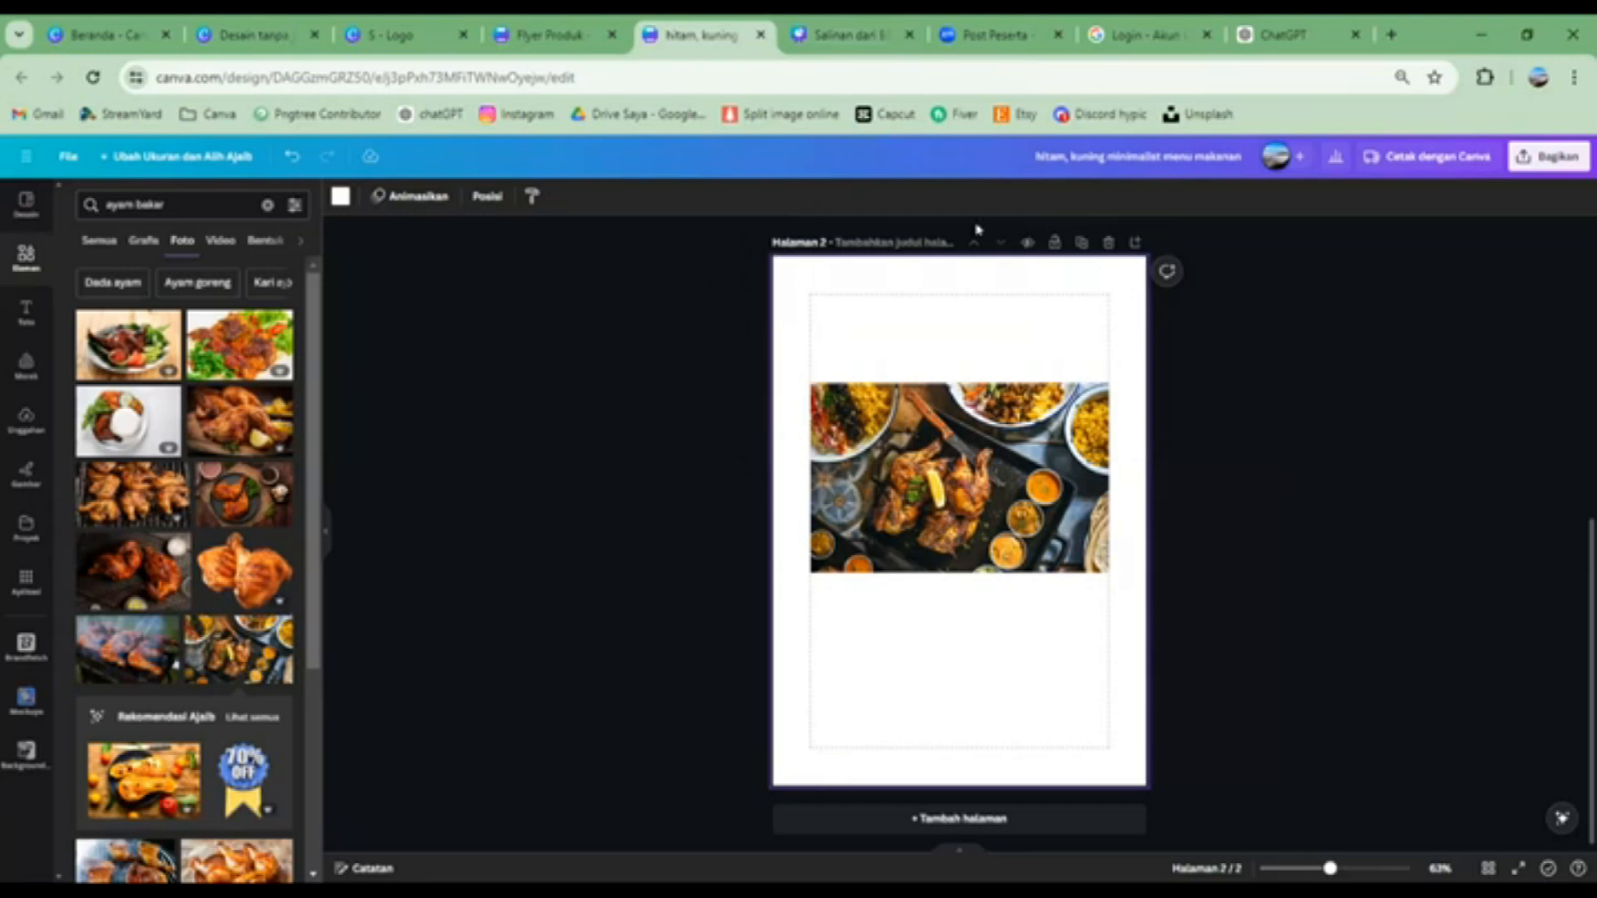
left_click(339, 196)
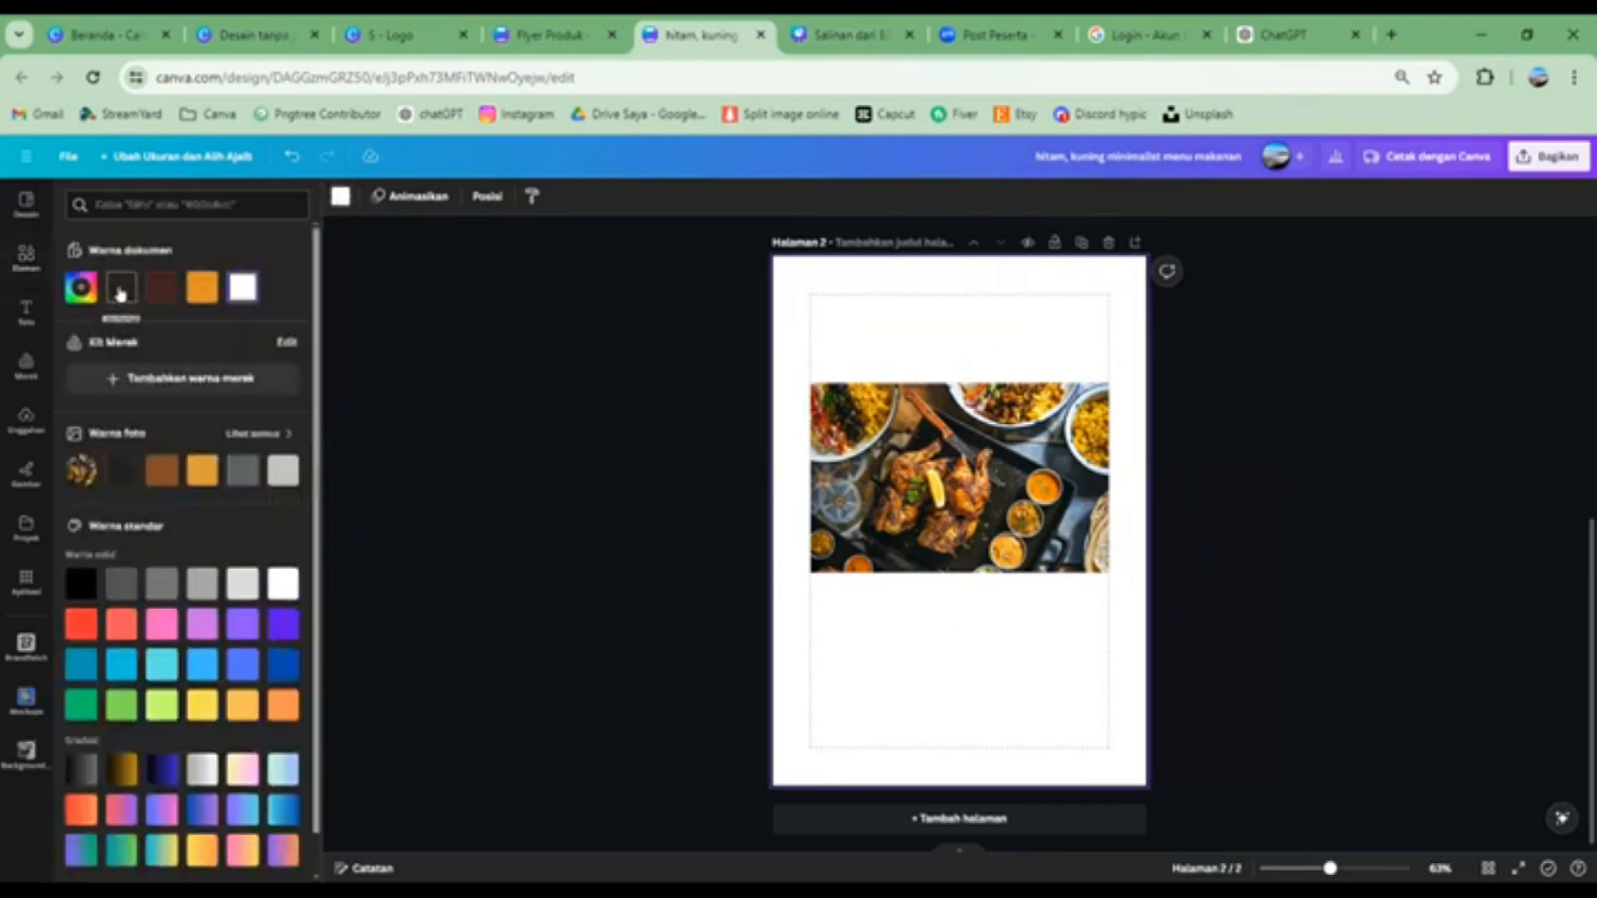
left_click(120, 288)
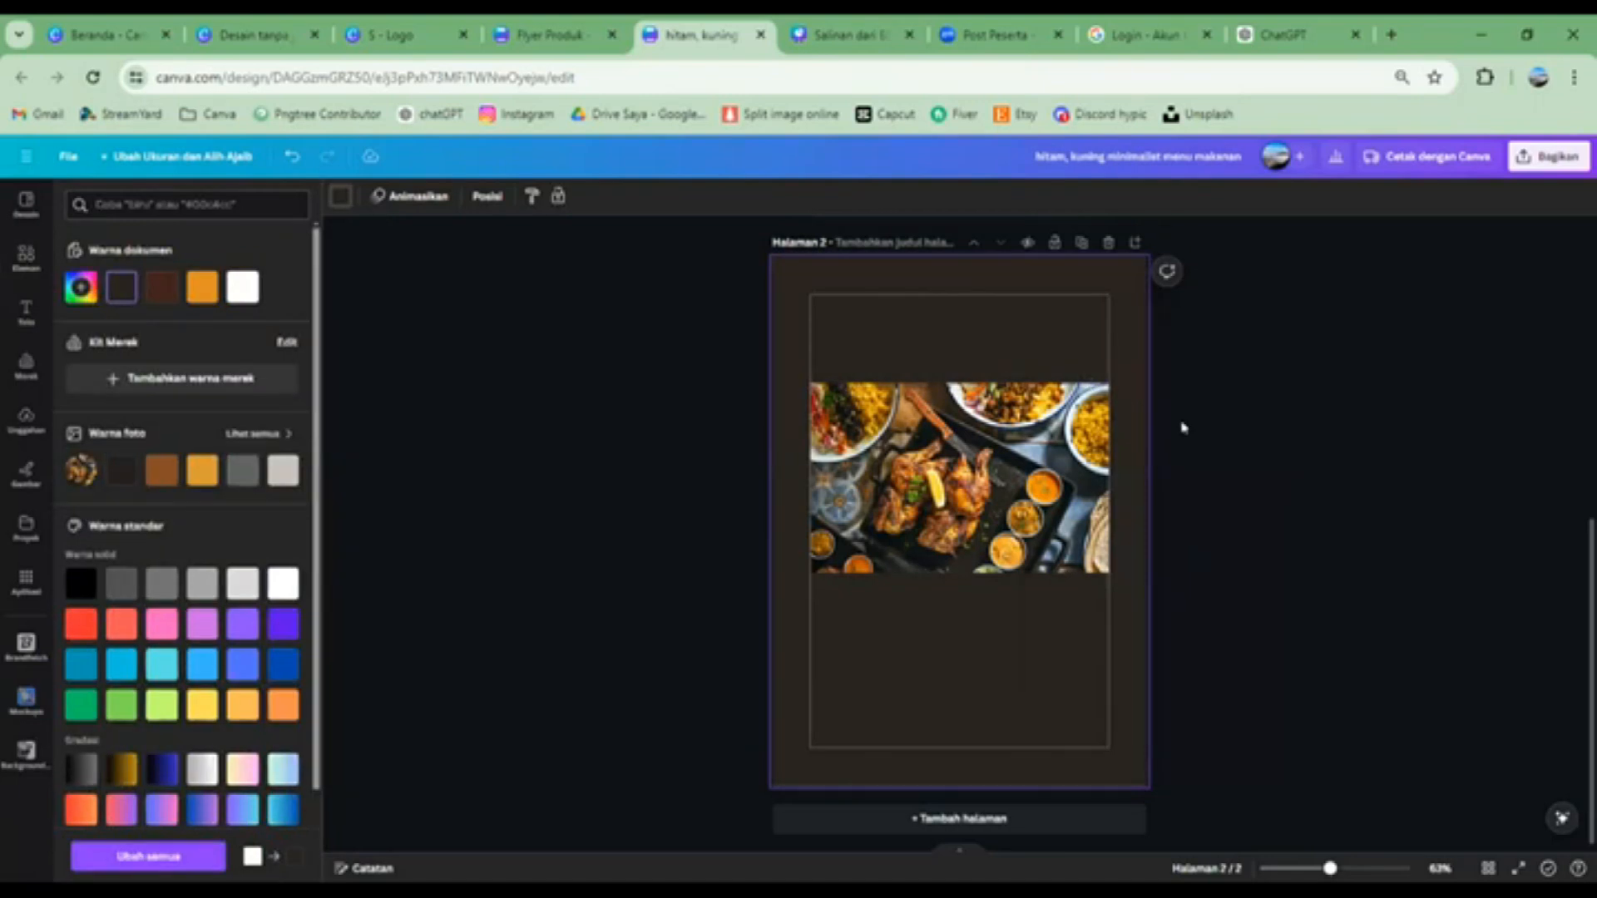
Move the grilled chicken photo higher on page 2 and set it as the page's background
left_click_drag(953, 380, 955, 318)
right_click(965, 408)
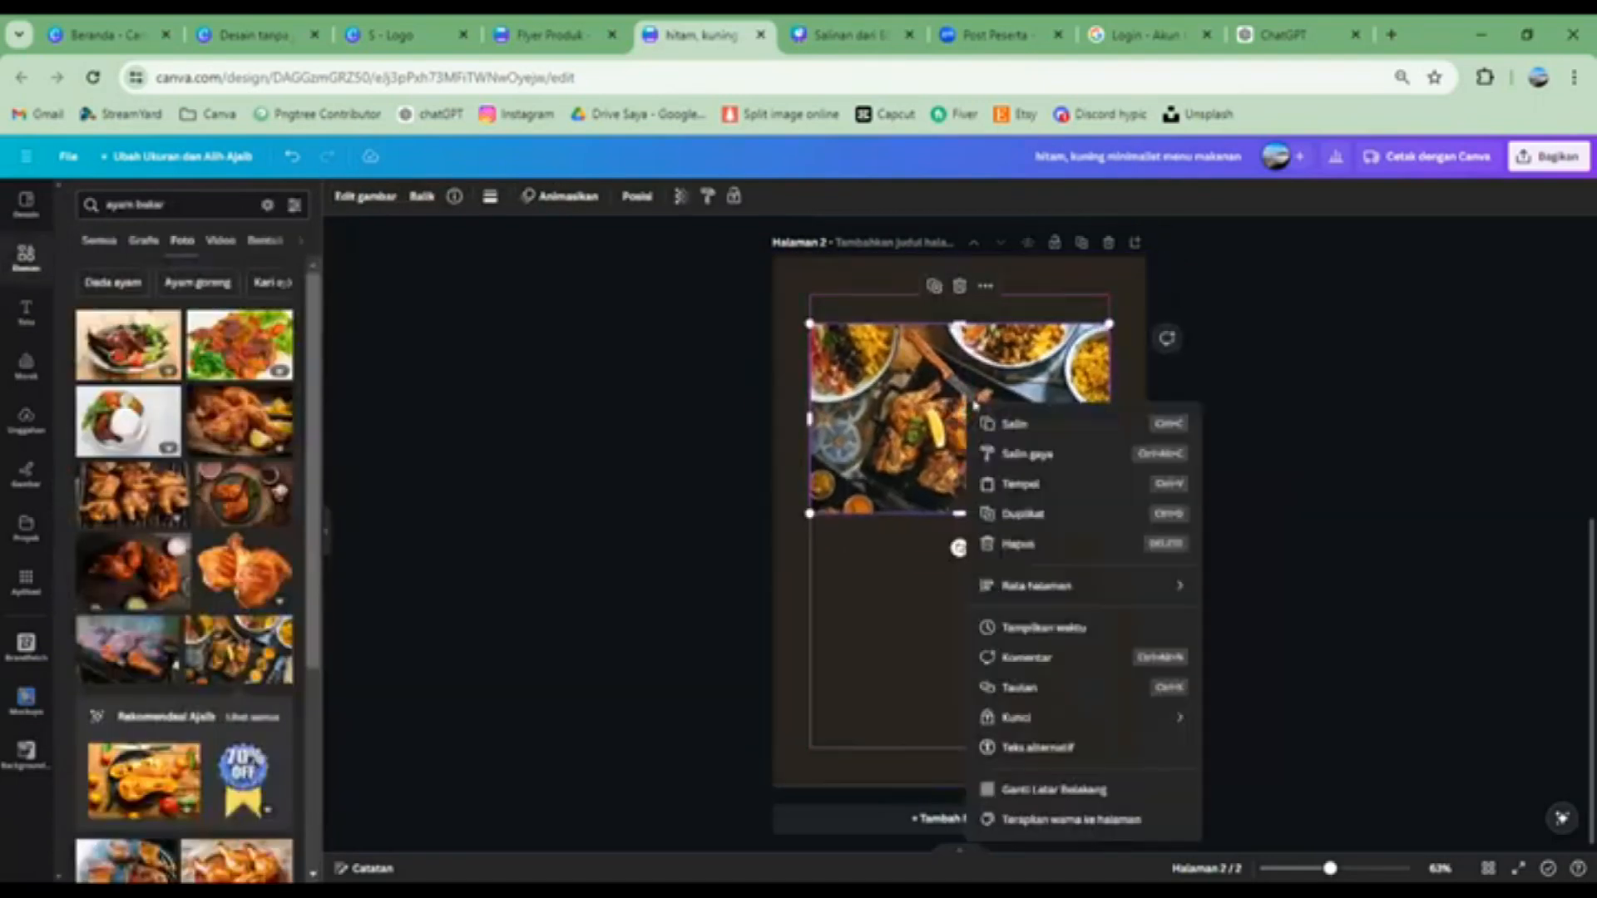
left_click(1063, 793)
Open page 2's background photo for cropping
left_click(949, 426)
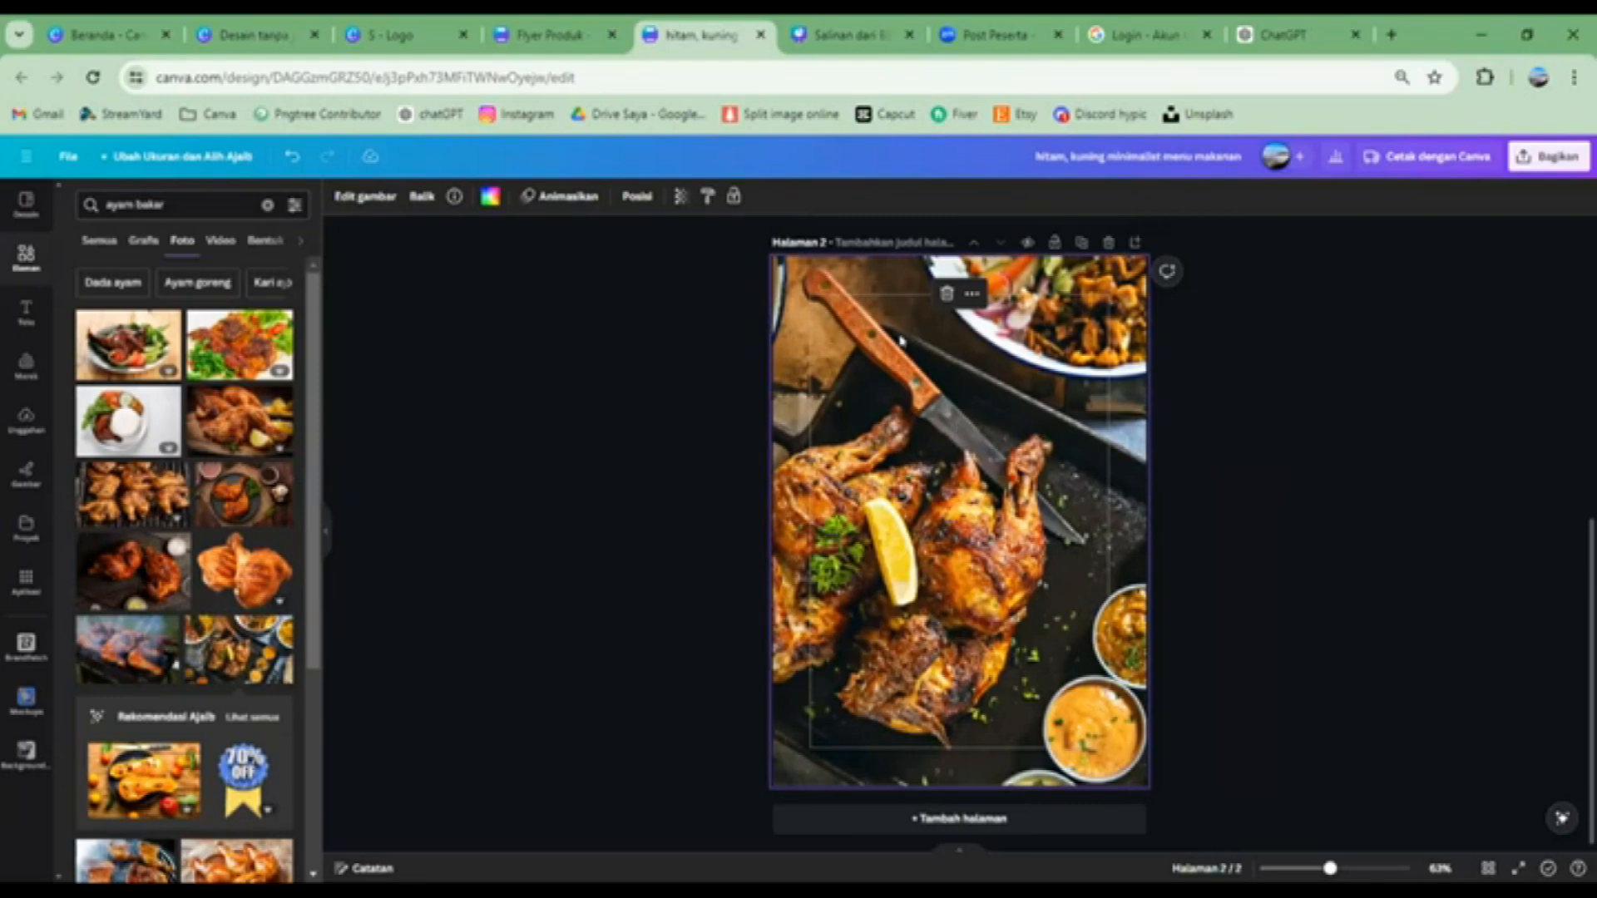
double_click(933, 411)
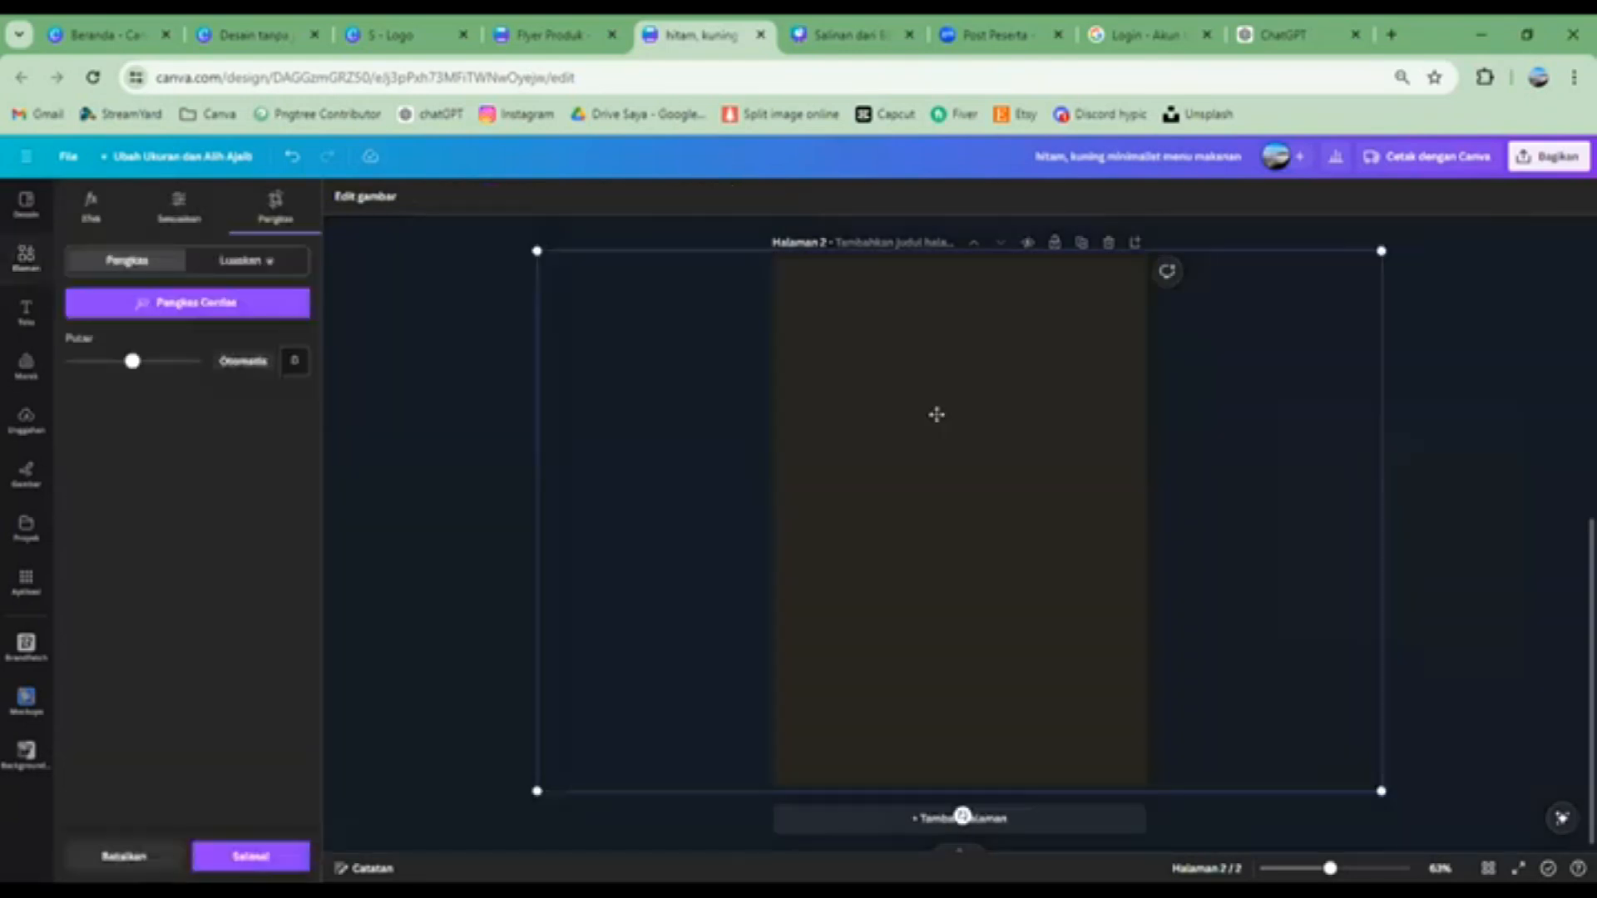
Shift the crop of page 2's grilled-chicken background photo slightly and lower its transparency value to about 9
mouse_move(925, 520)
left_mouse_down()
mouse_move(802, 526)
mouse_move(980, 514)
mouse_move(890, 526)
mouse_move(935, 526)
left_mouse_up()
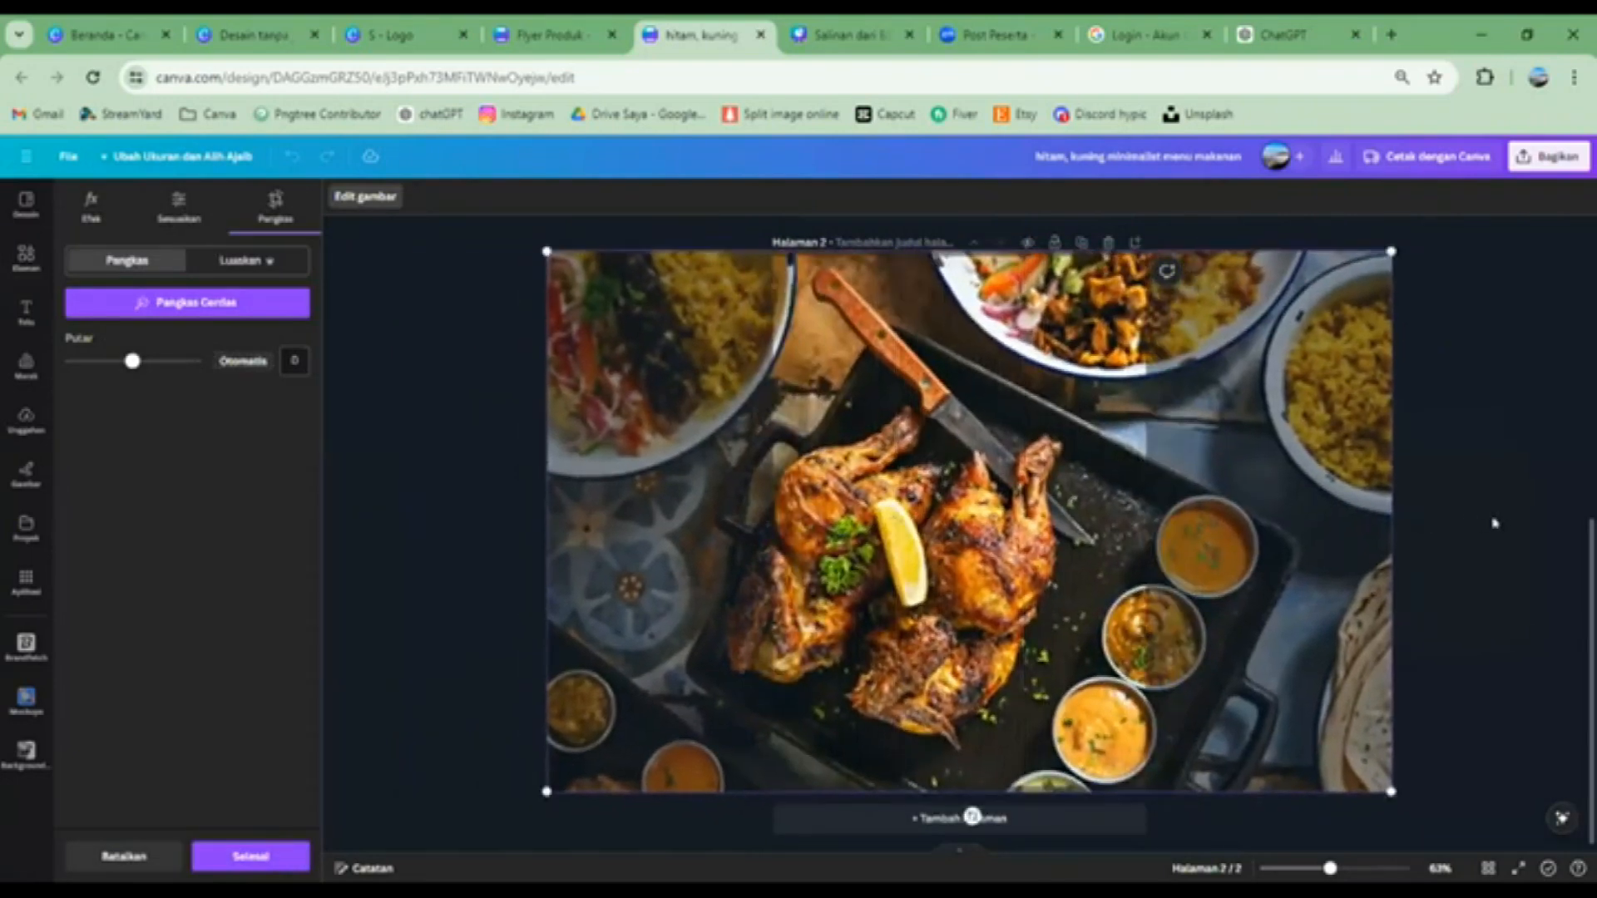
left_click(1497, 522)
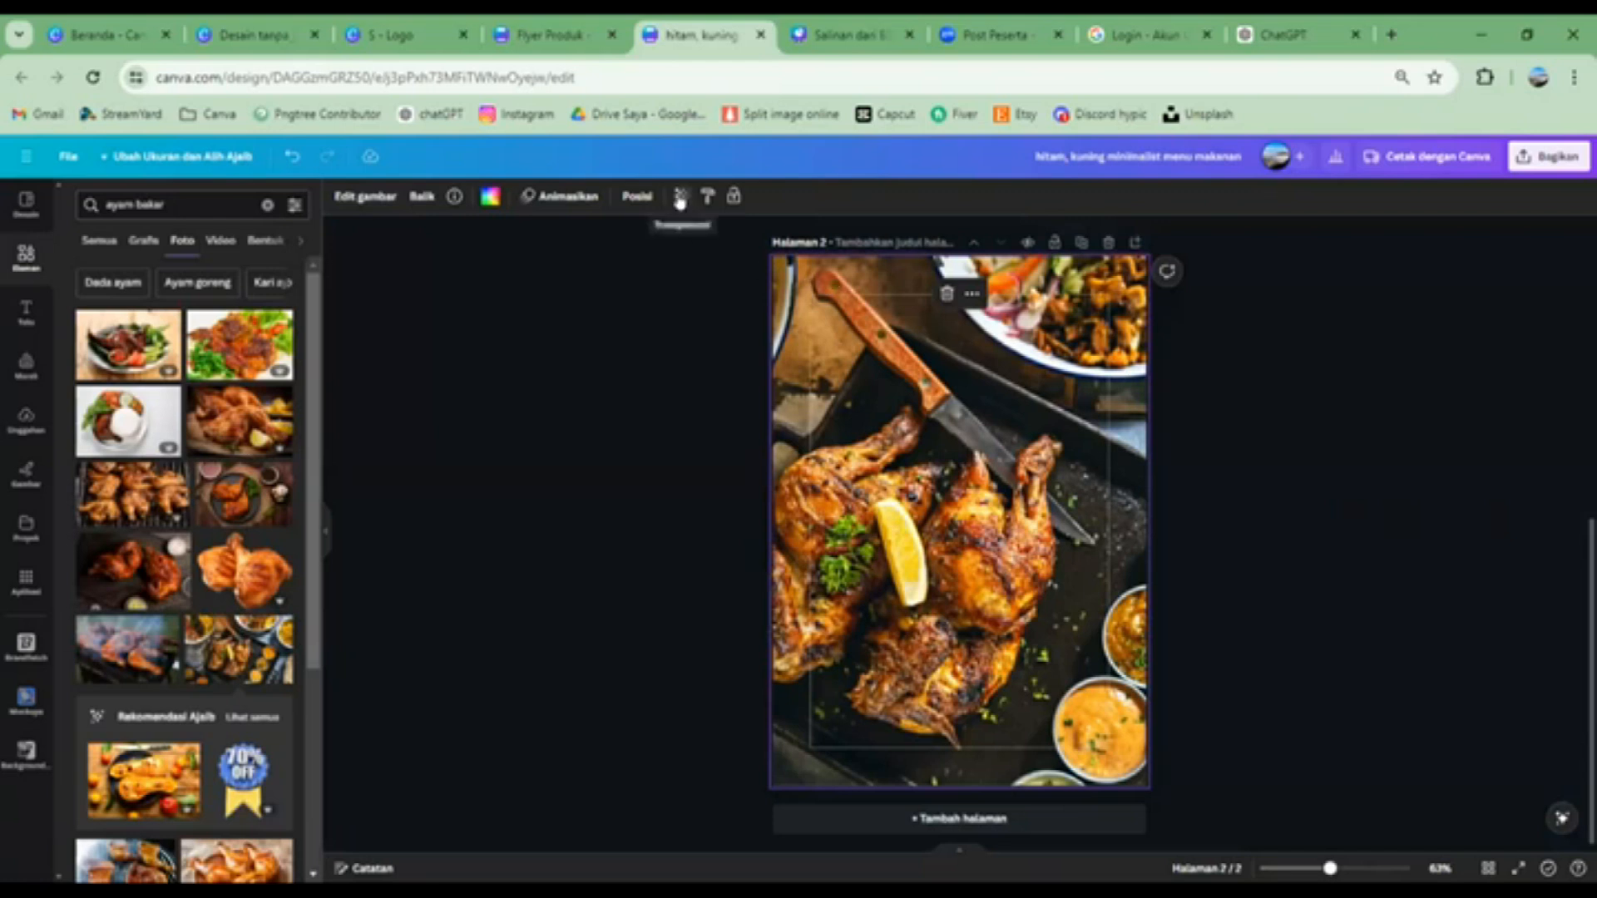
left_click(681, 199)
left_click_drag(640, 258, 545, 284)
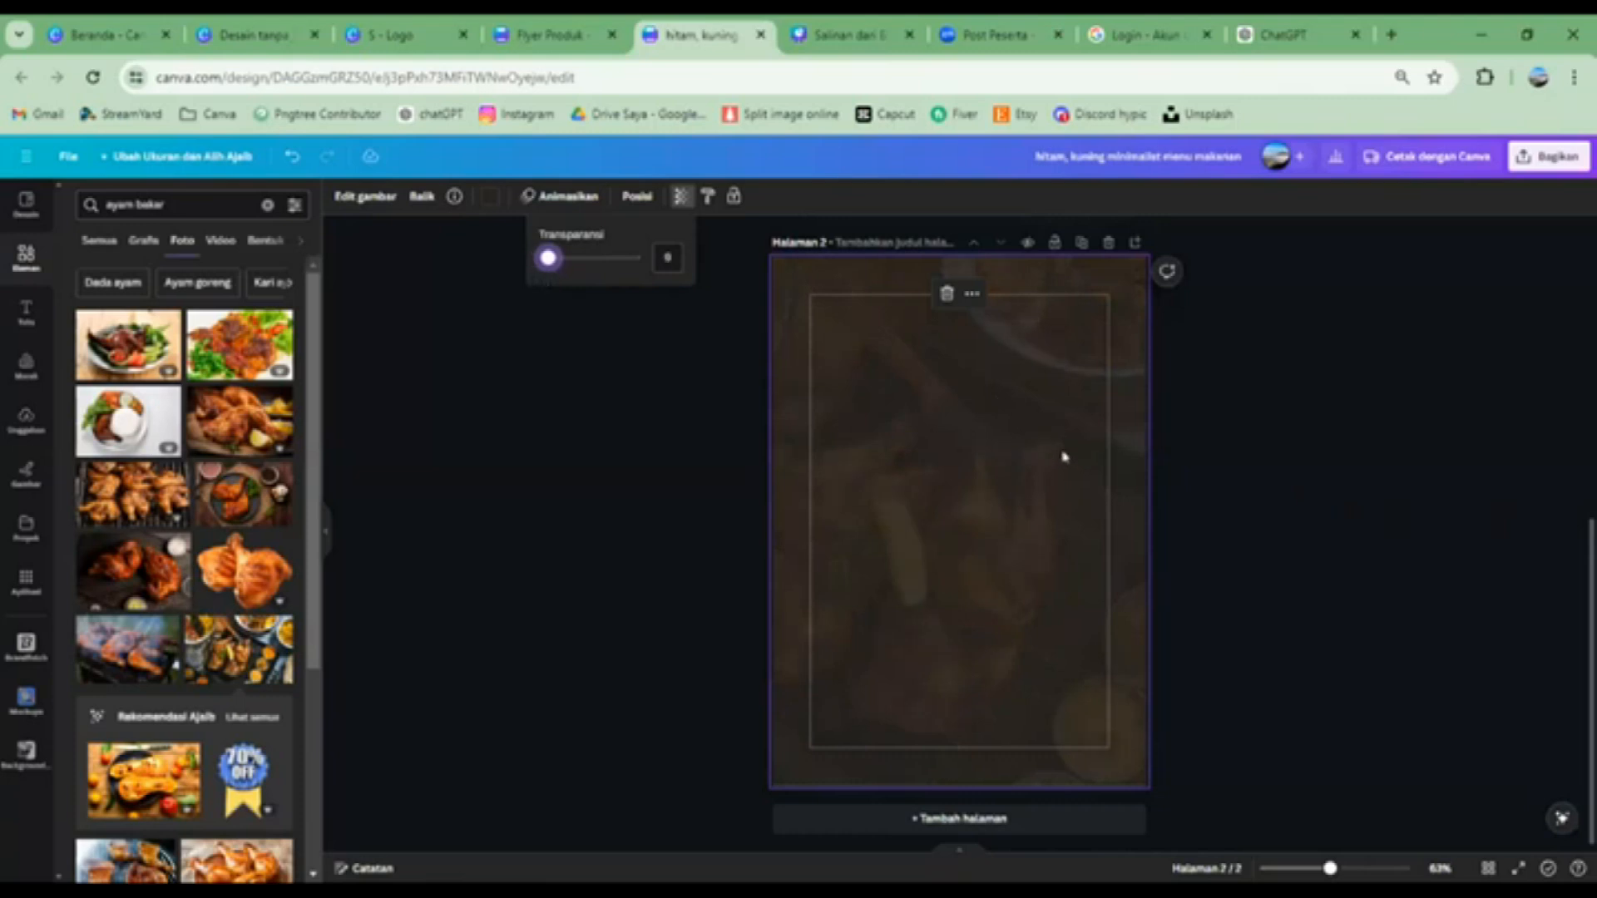
left_click(1332, 452)
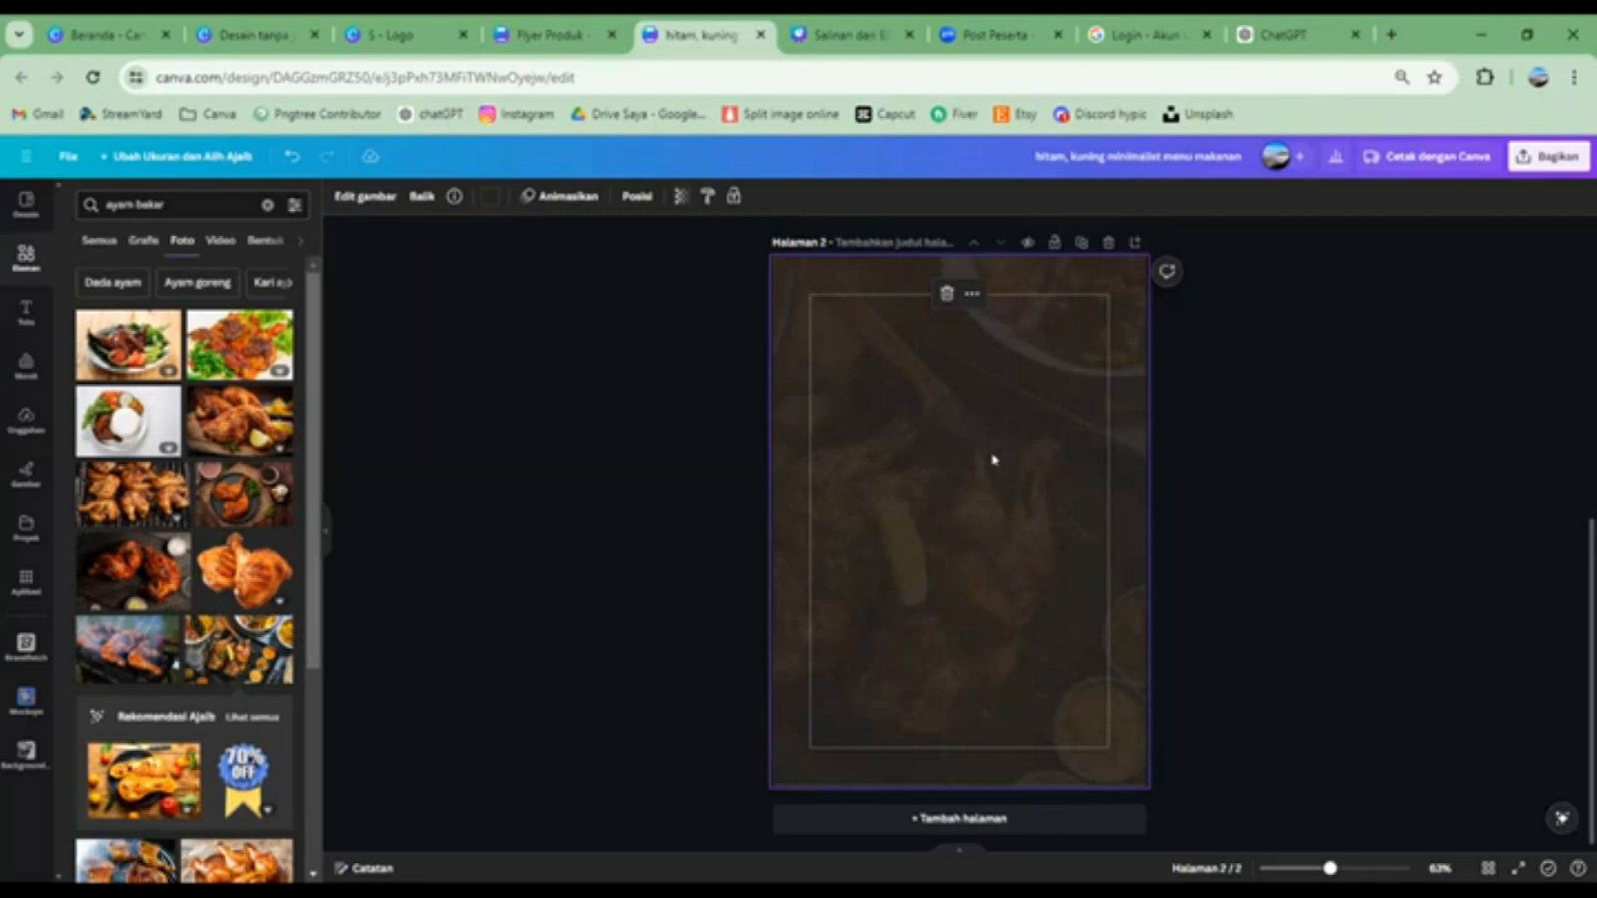
Check the orange curved shape on page 1, and search the elements for "blob decoration"
scroll(1267, 420, "up", 4)
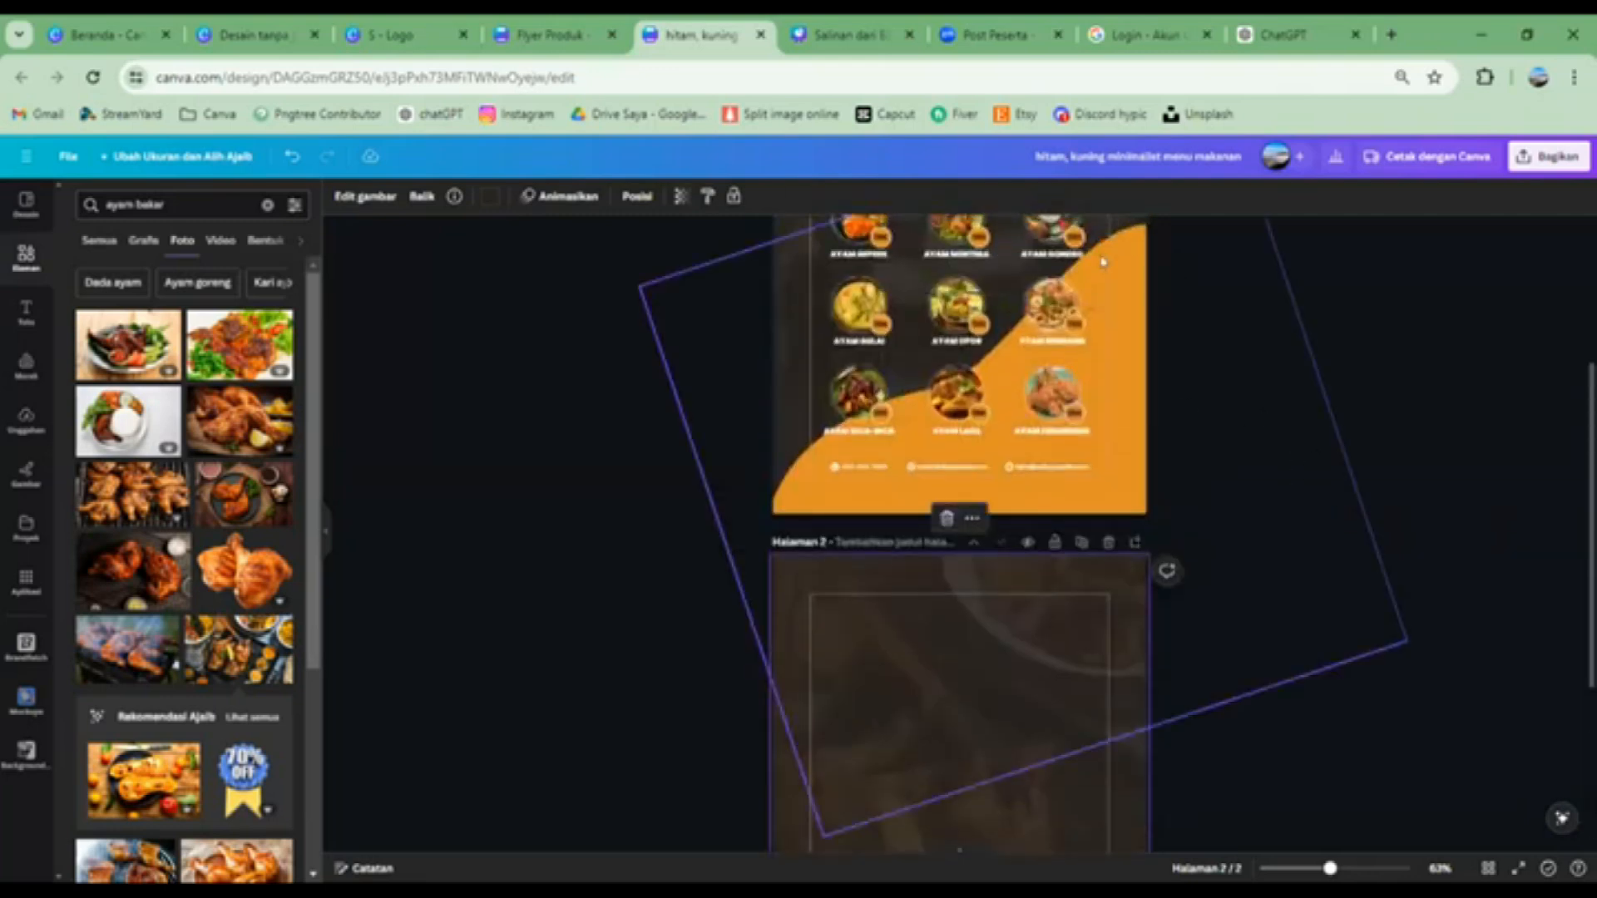
mouse_move(1125, 309)
left_mouse_down()
mouse_move(1151, 323)
mouse_move(1127, 309)
left_mouse_up()
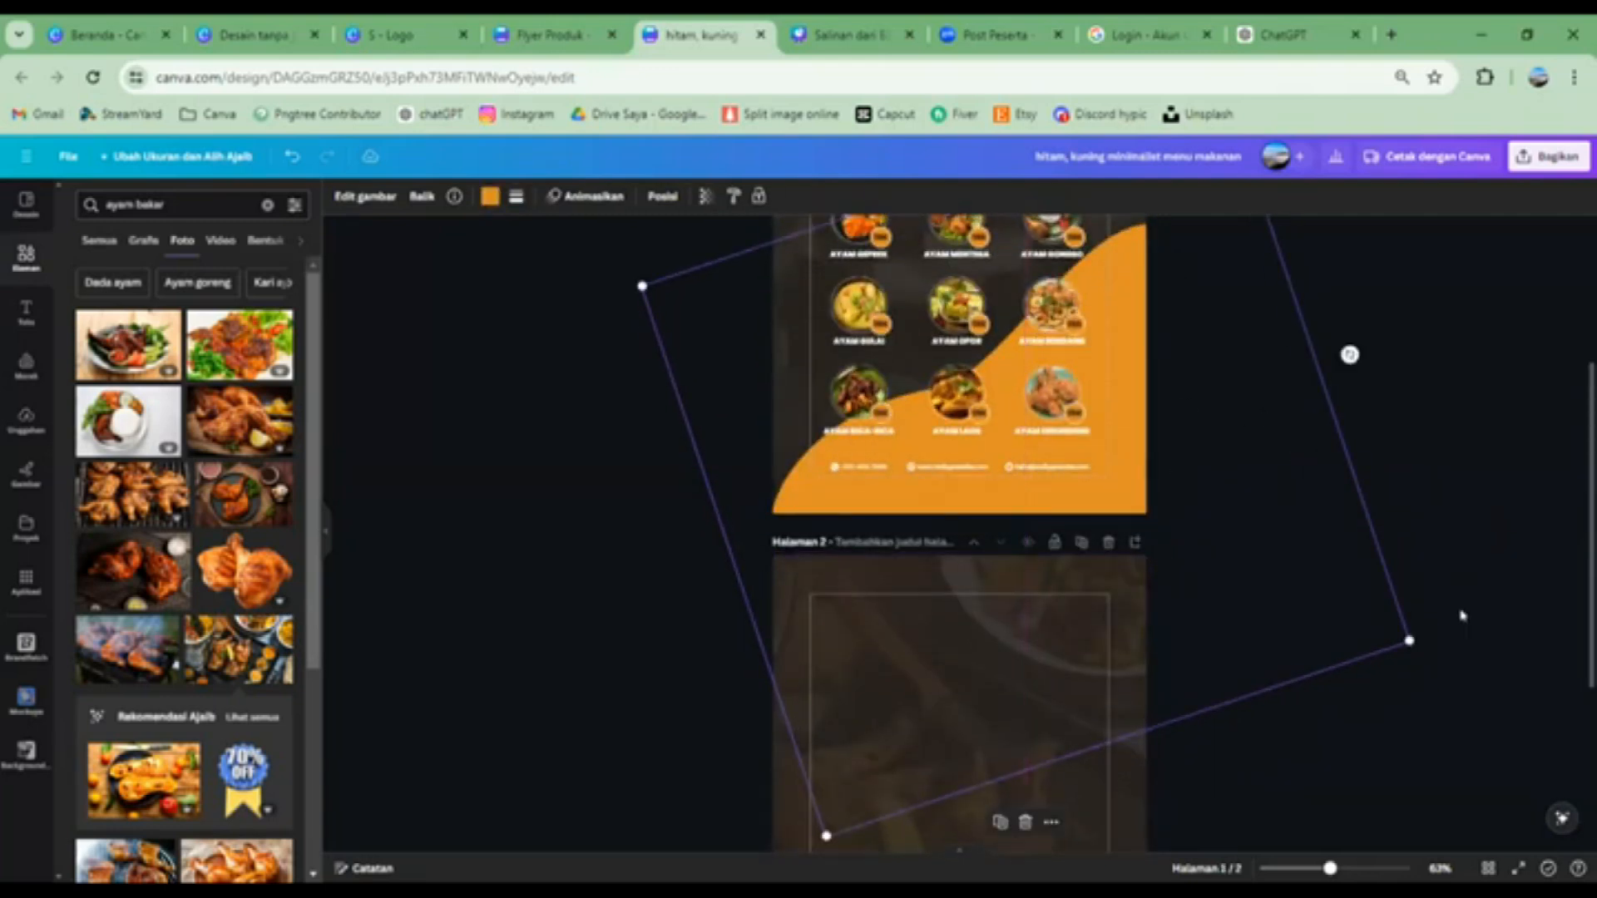
scroll(1462, 617, "down", 4)
left_click(1315, 646)
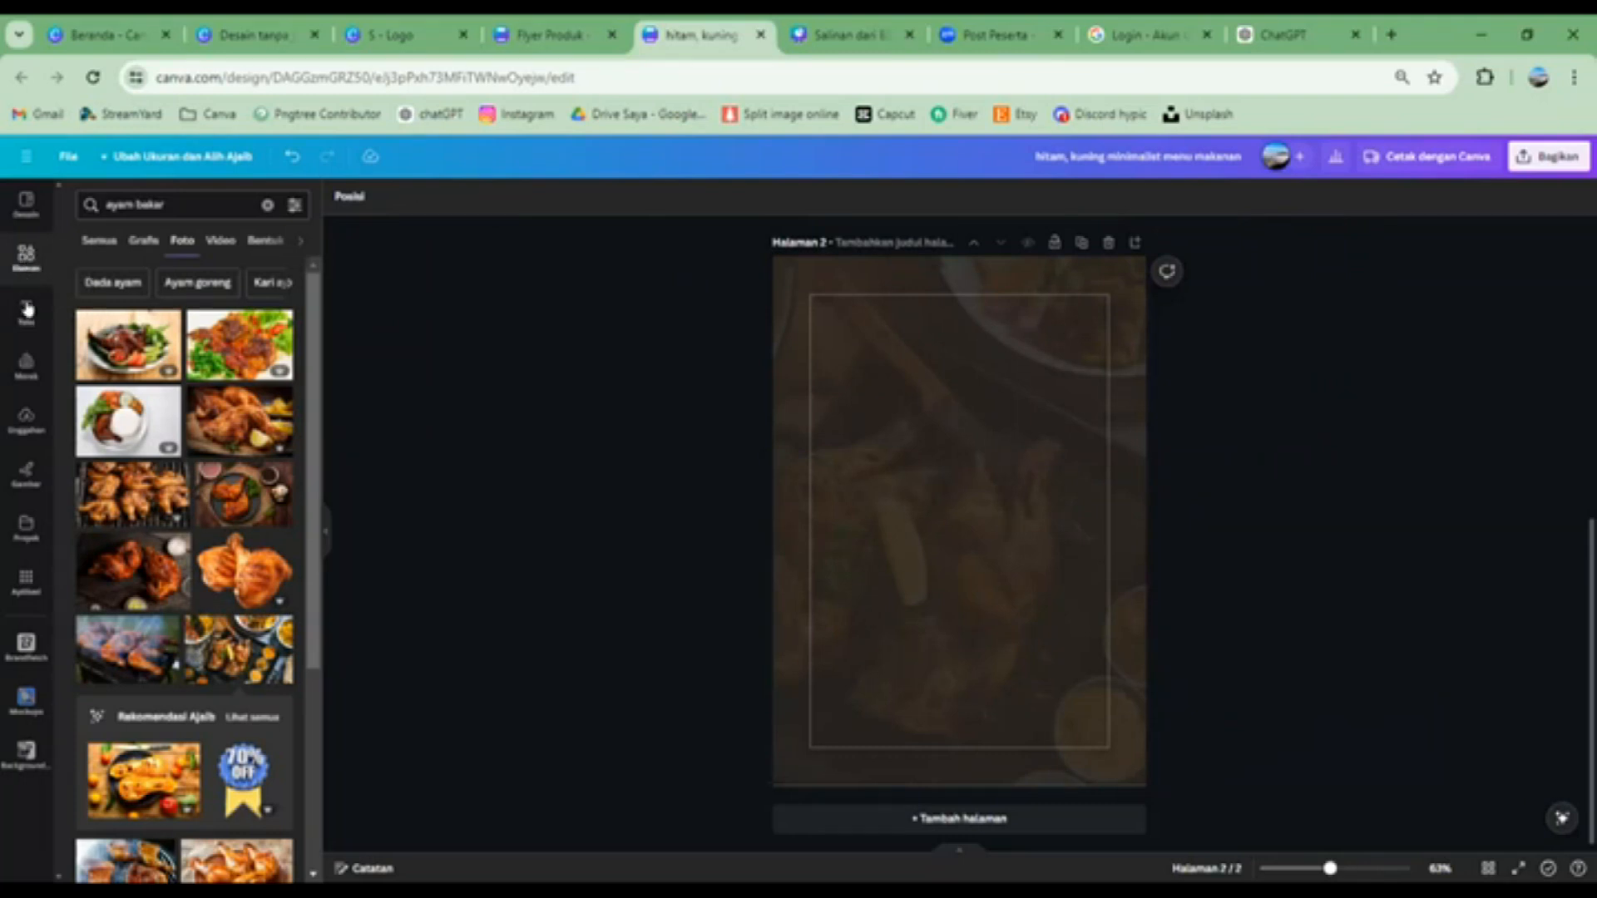
left_click(172, 205)
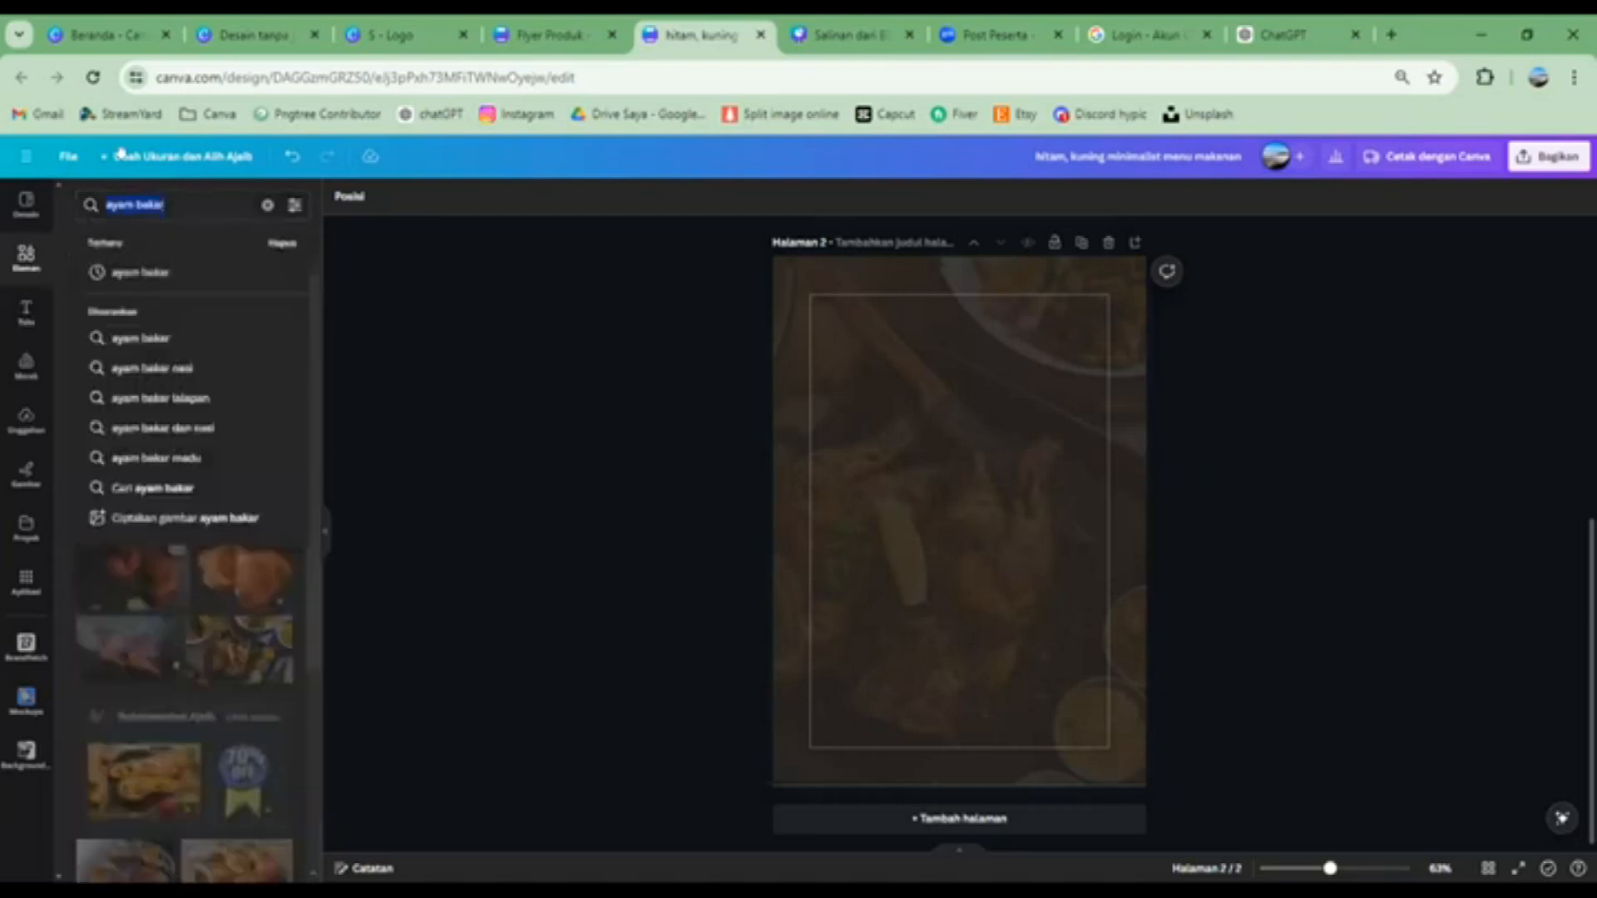
type("blob")
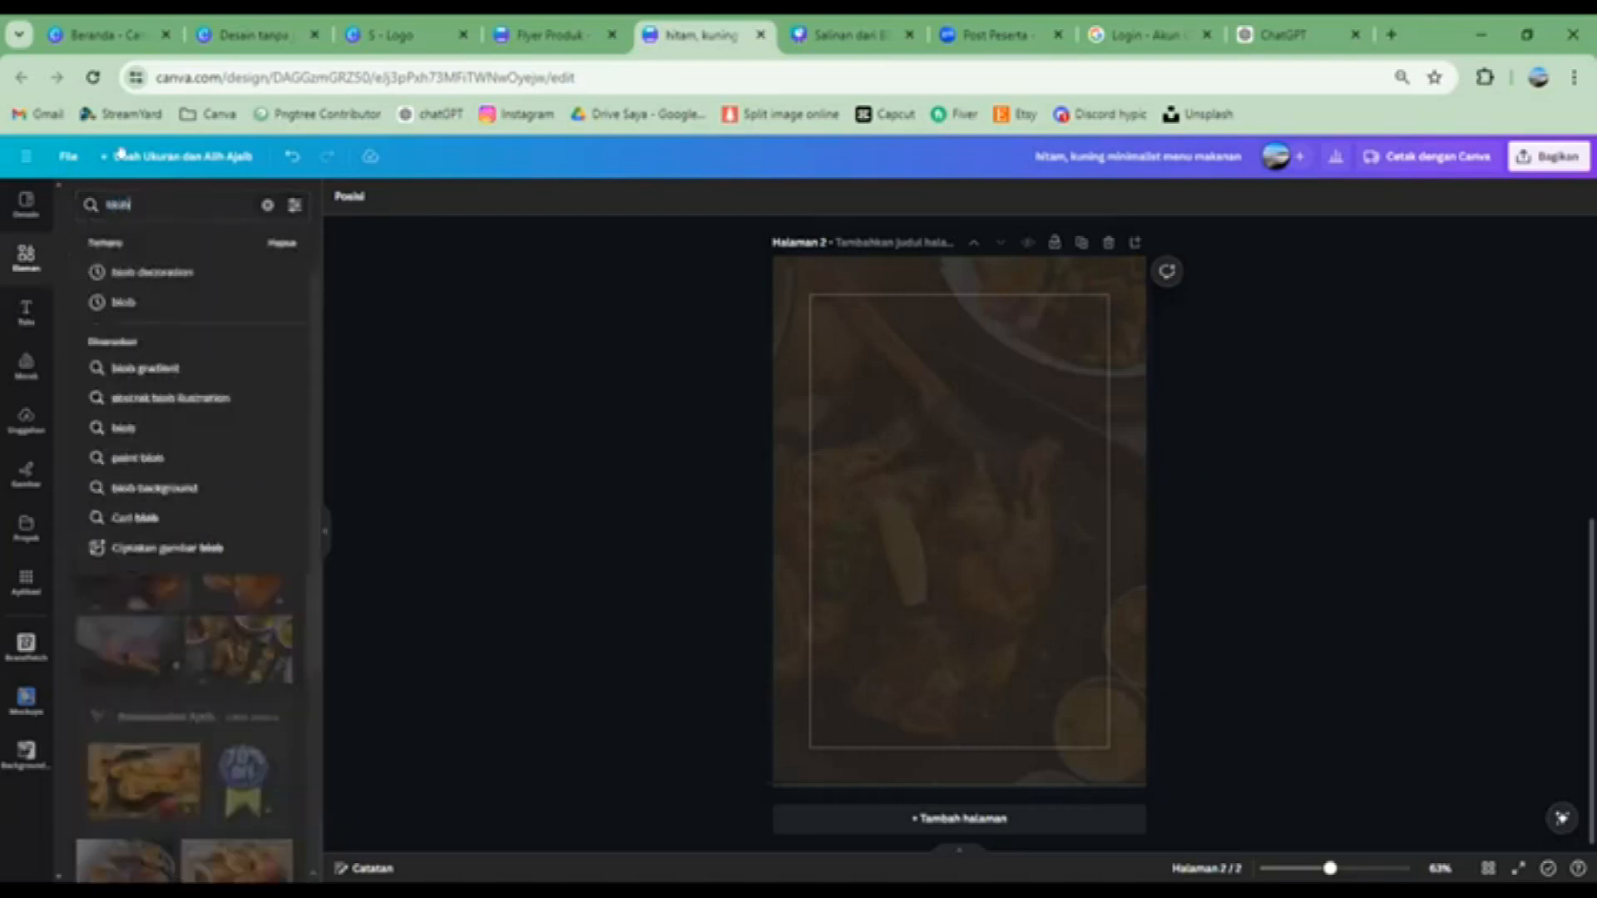
key("Return")
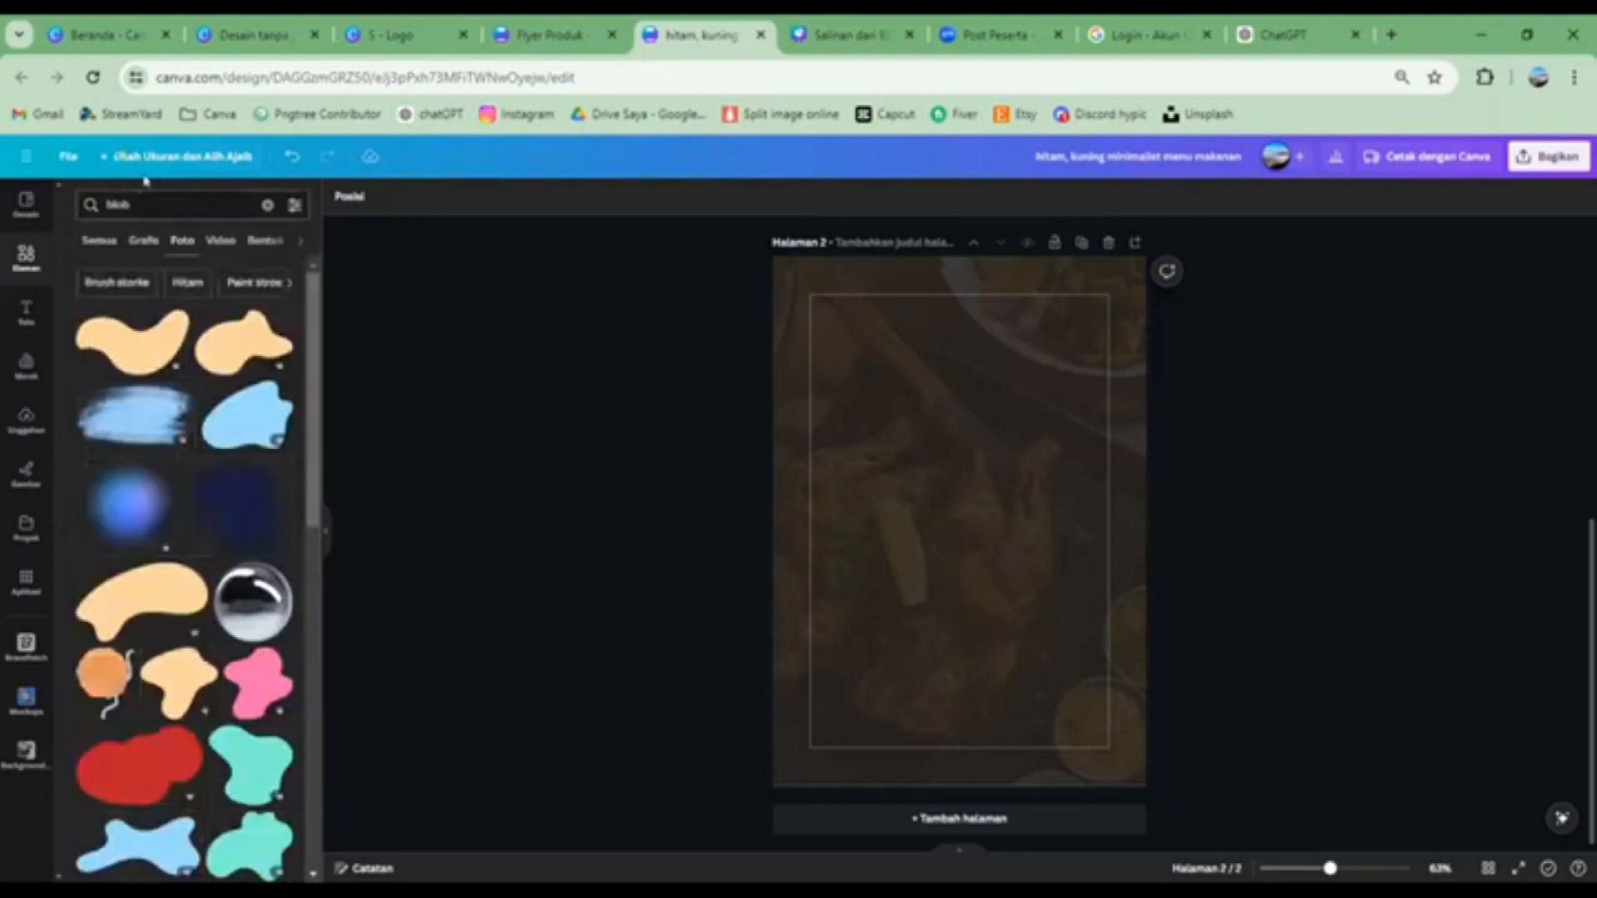
left_click(149, 208)
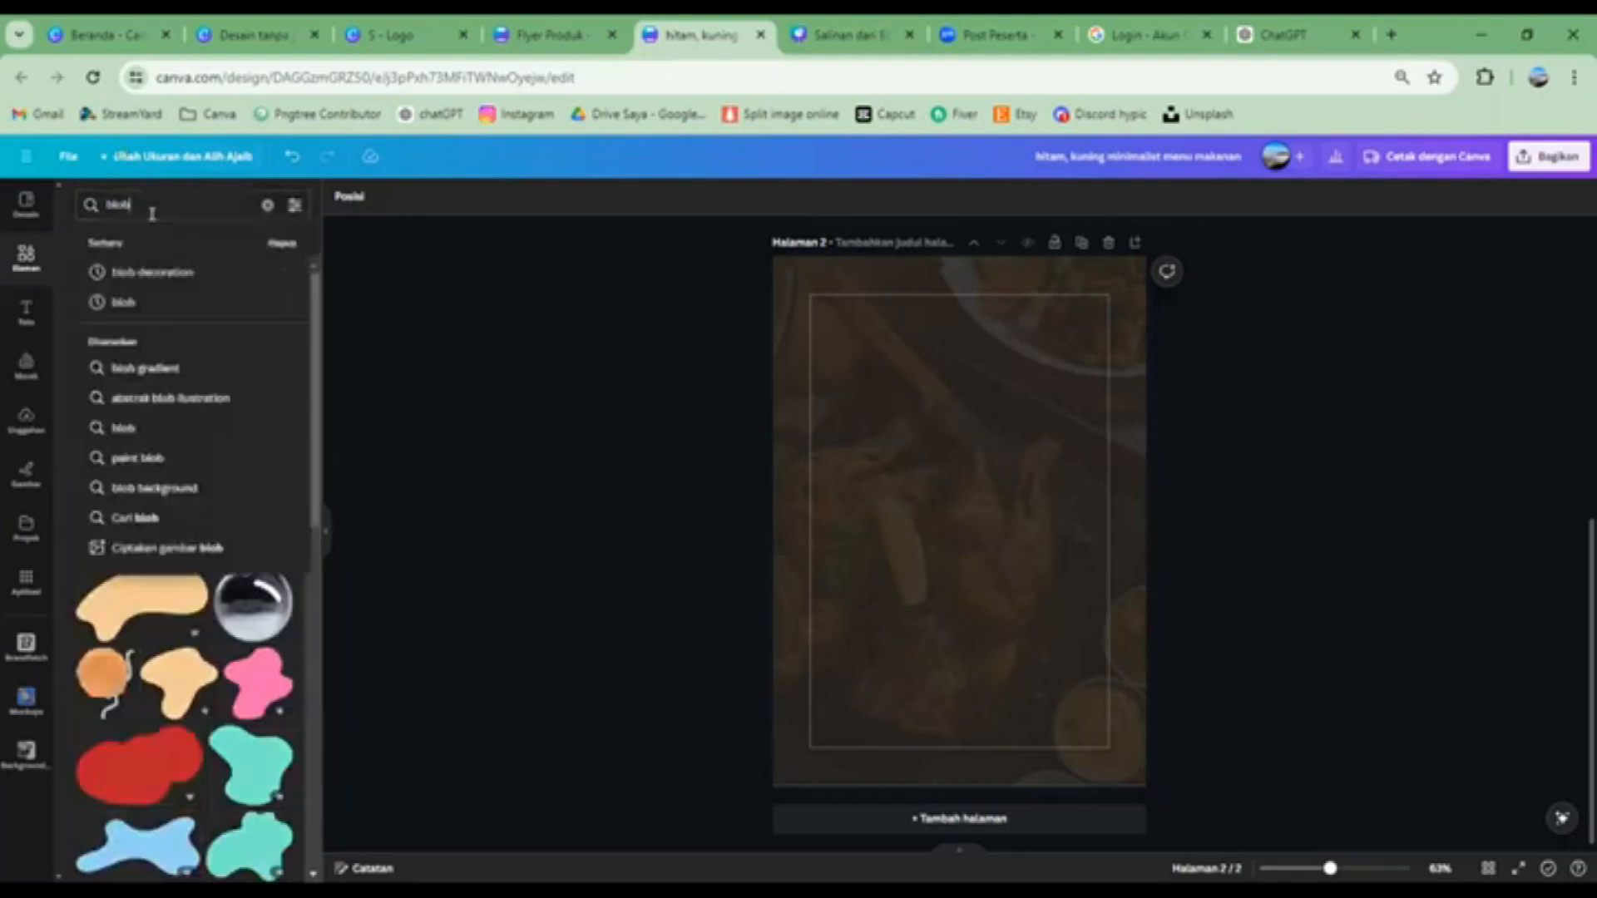
left_click(154, 275)
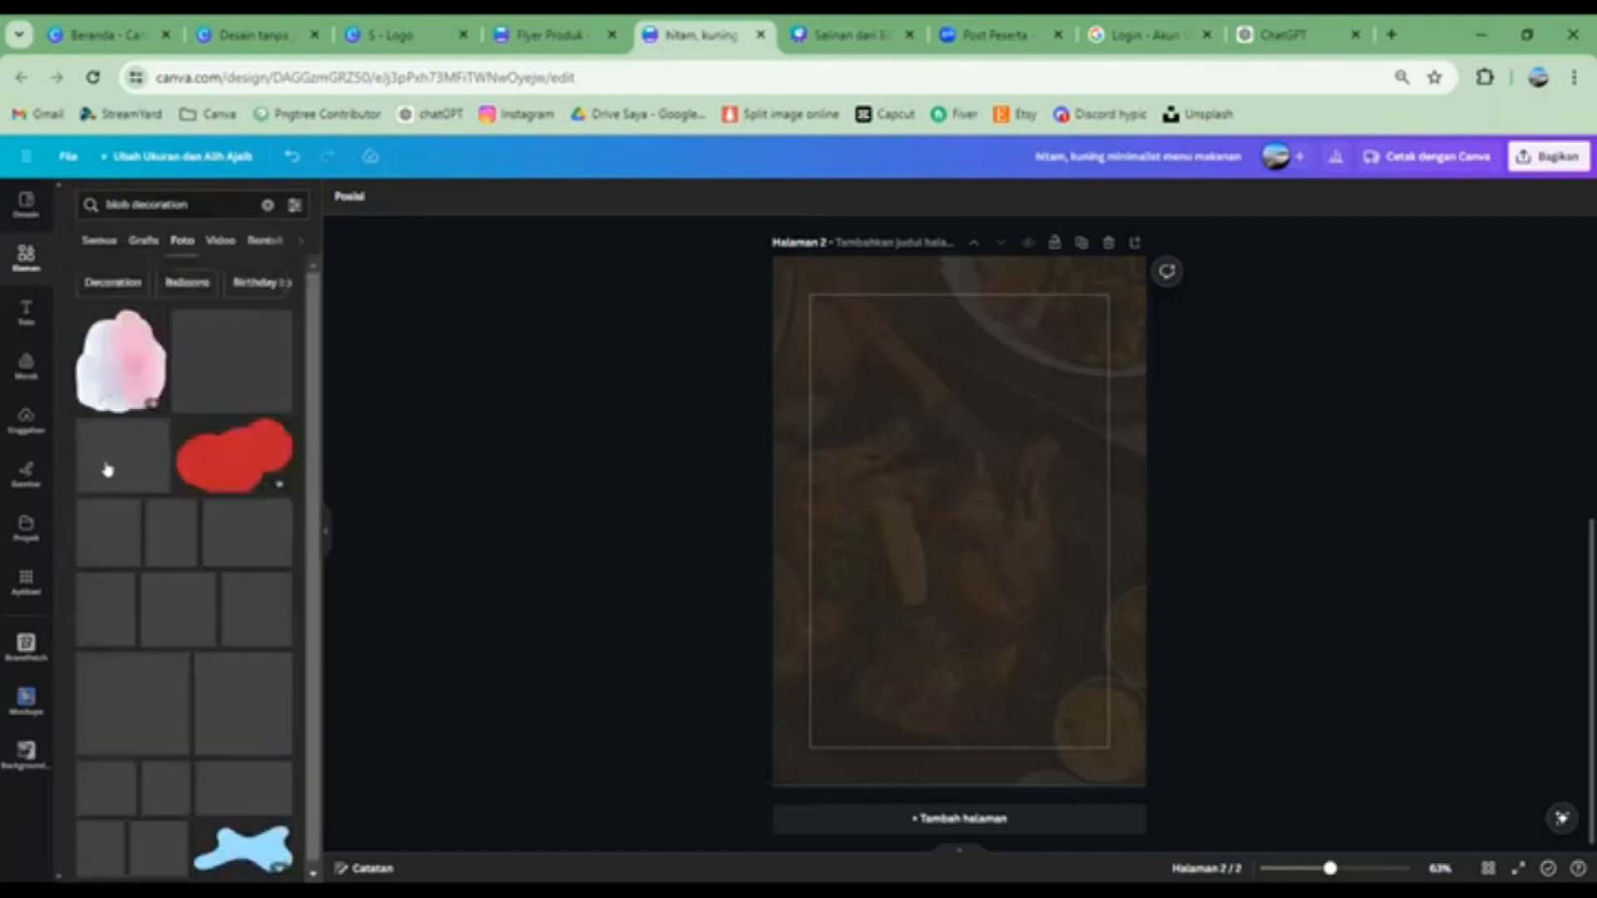
Filter the blob decoration results to free items (Gratis) and show only graphics (Grafis)
scroll(197, 470, "down", 5)
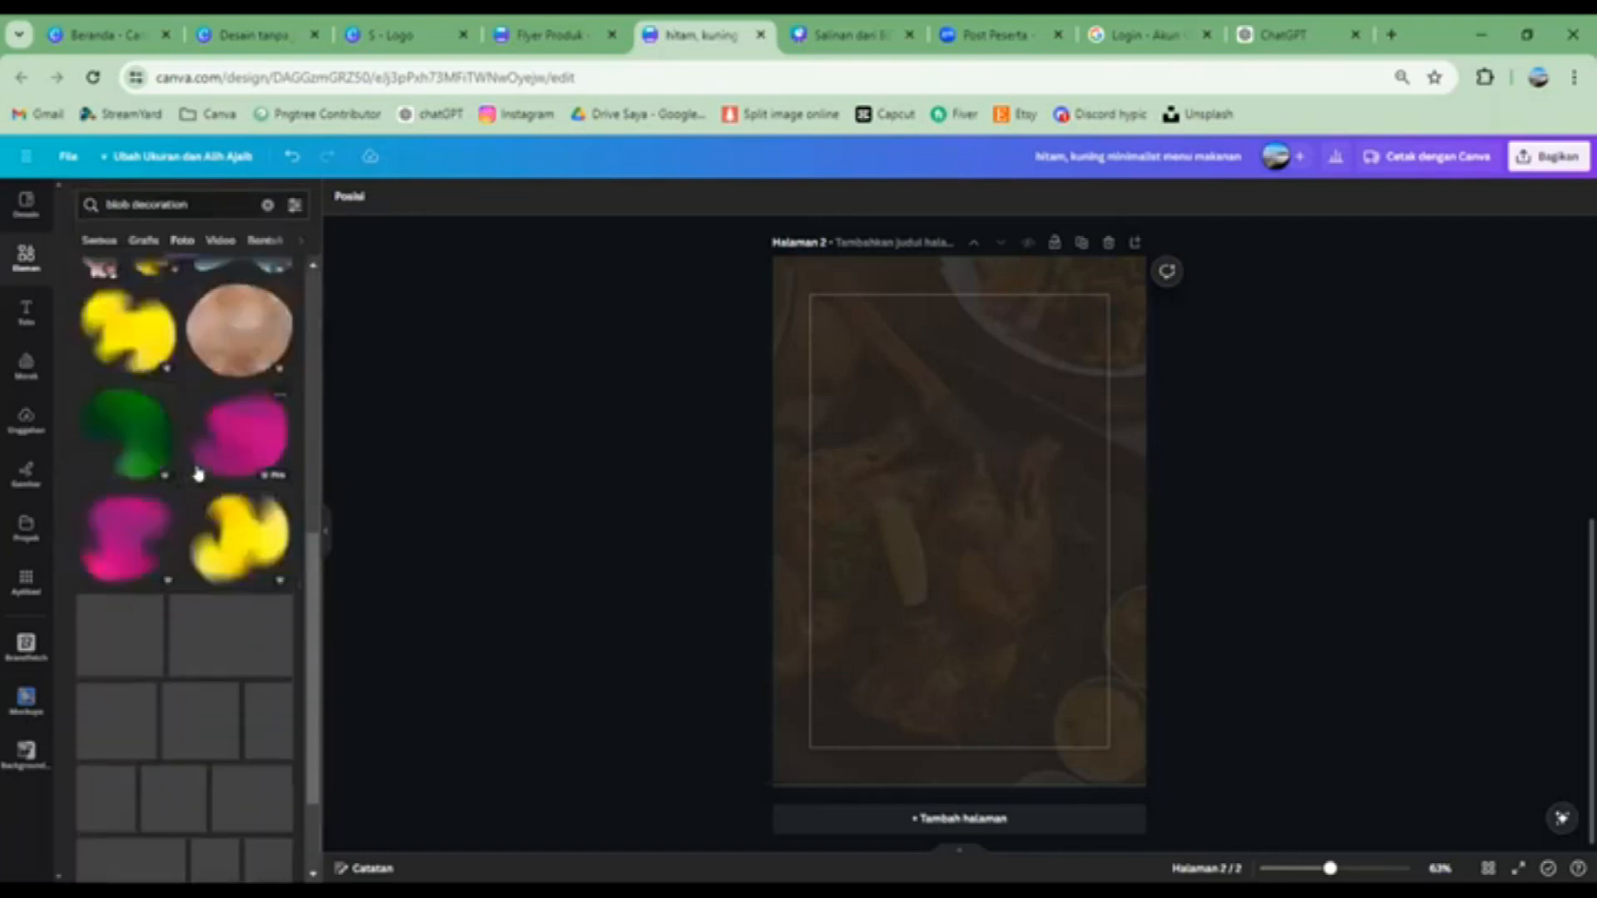
scroll(198, 475, "up", 6)
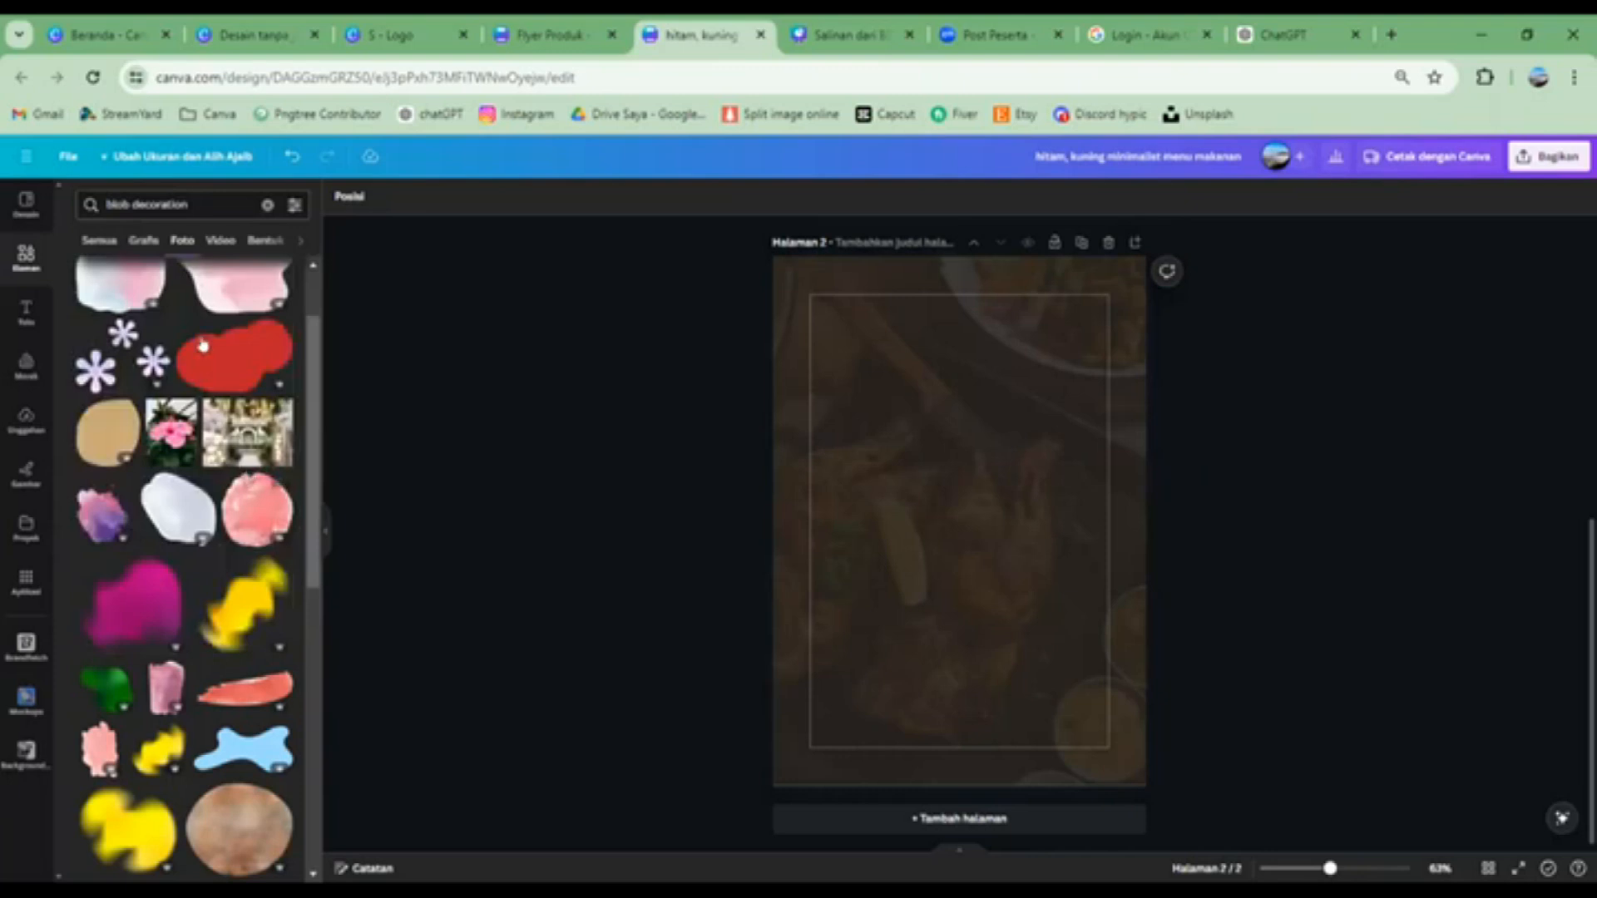
left_click(293, 205)
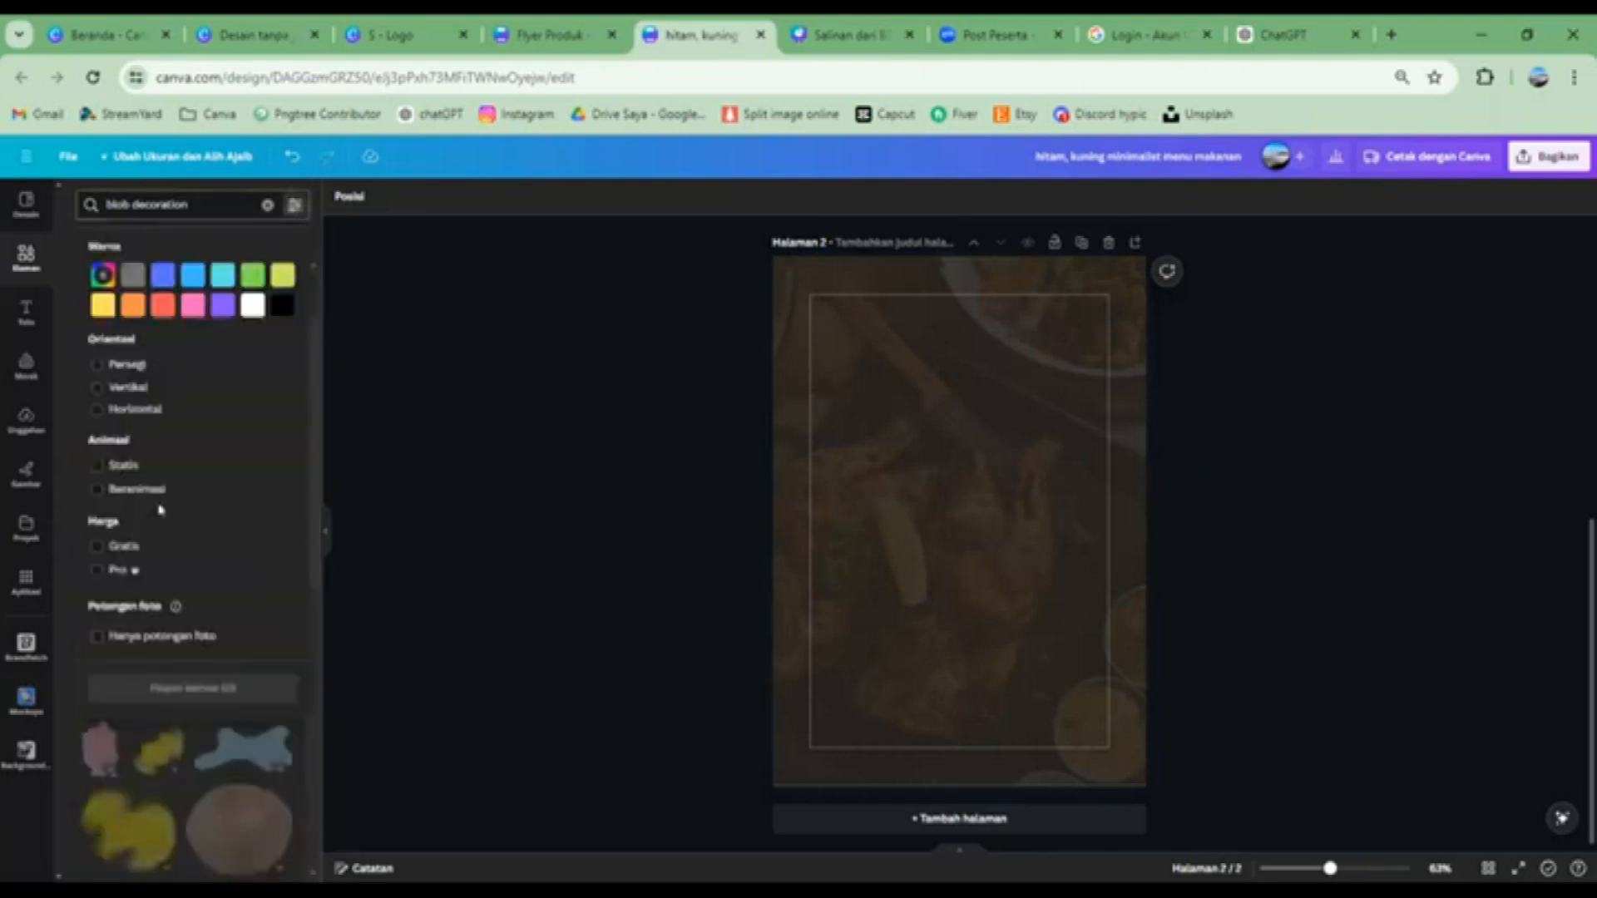
left_click(293, 310)
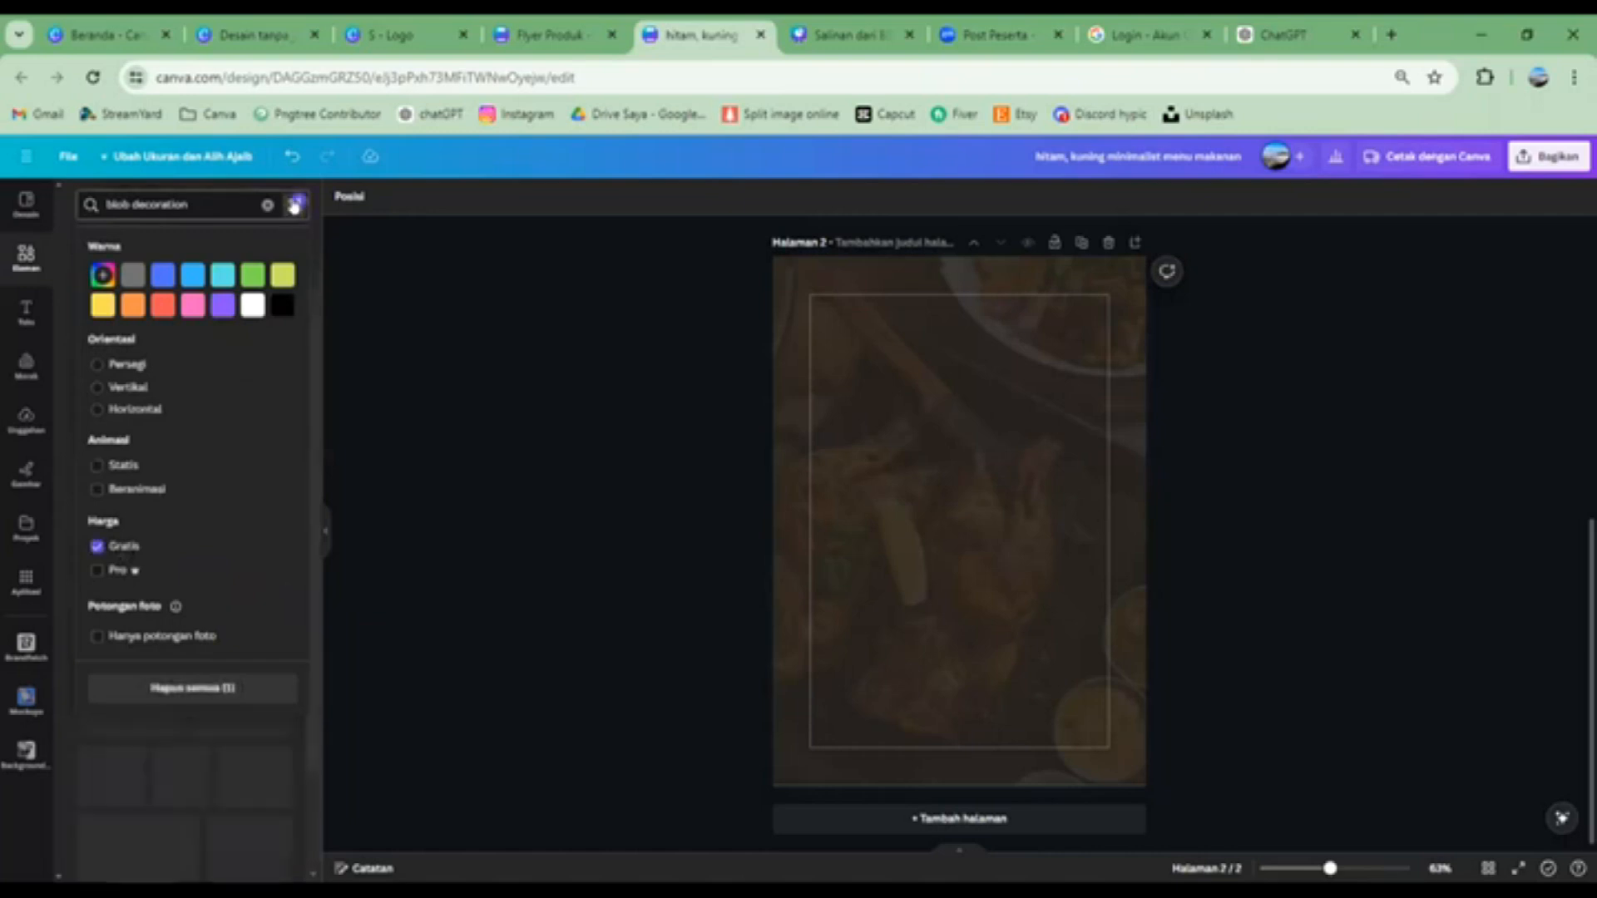
left_click(294, 206)
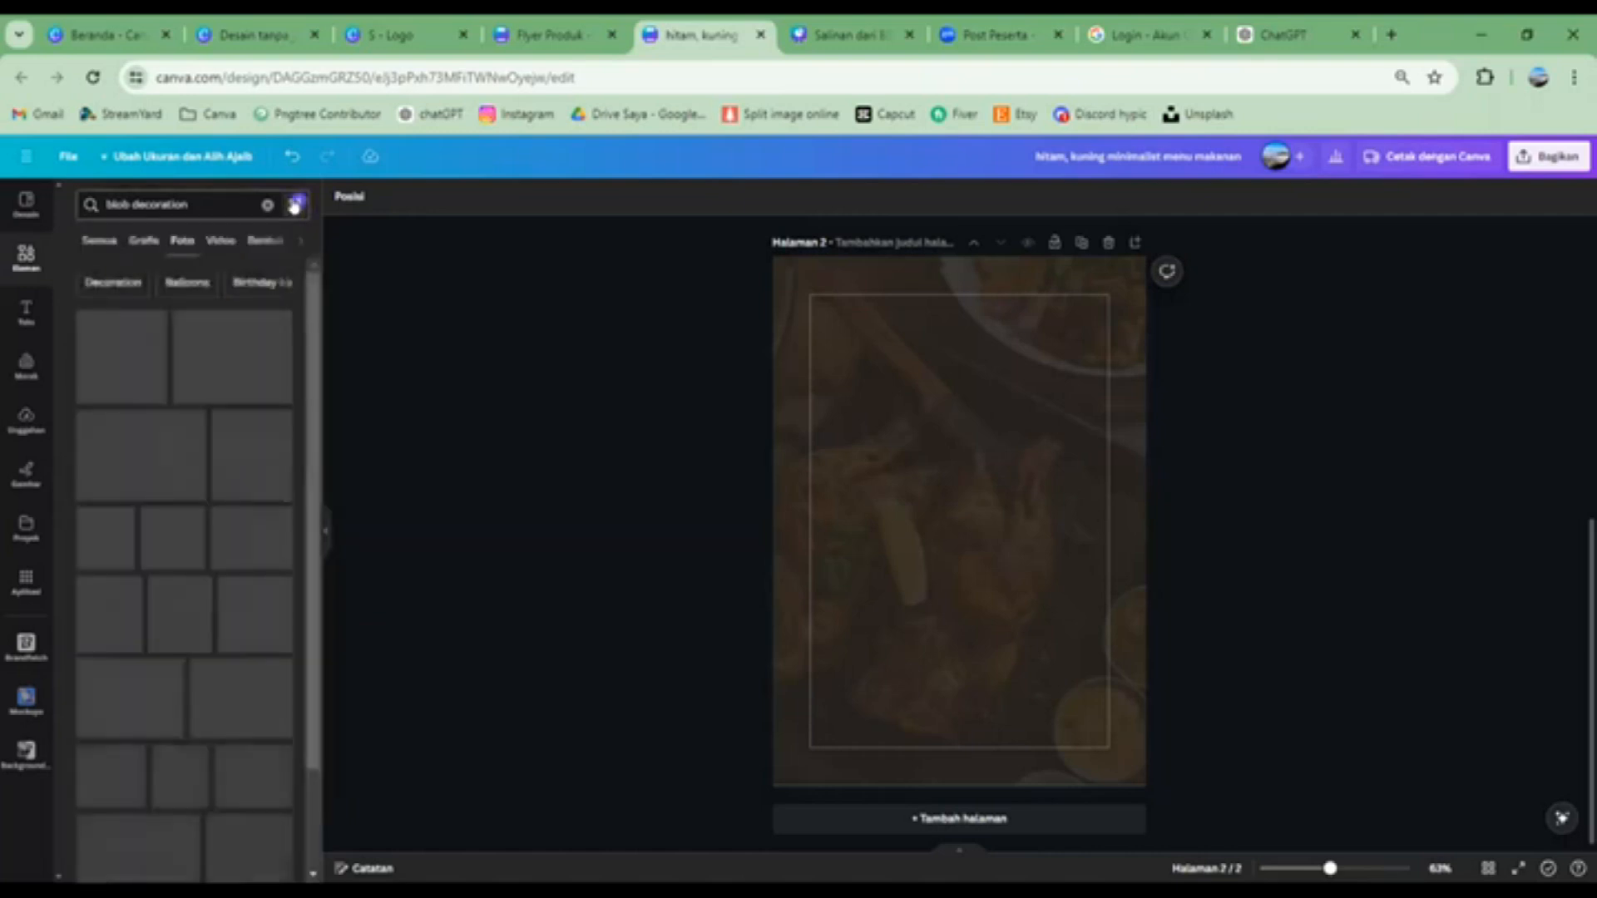
left_click(143, 241)
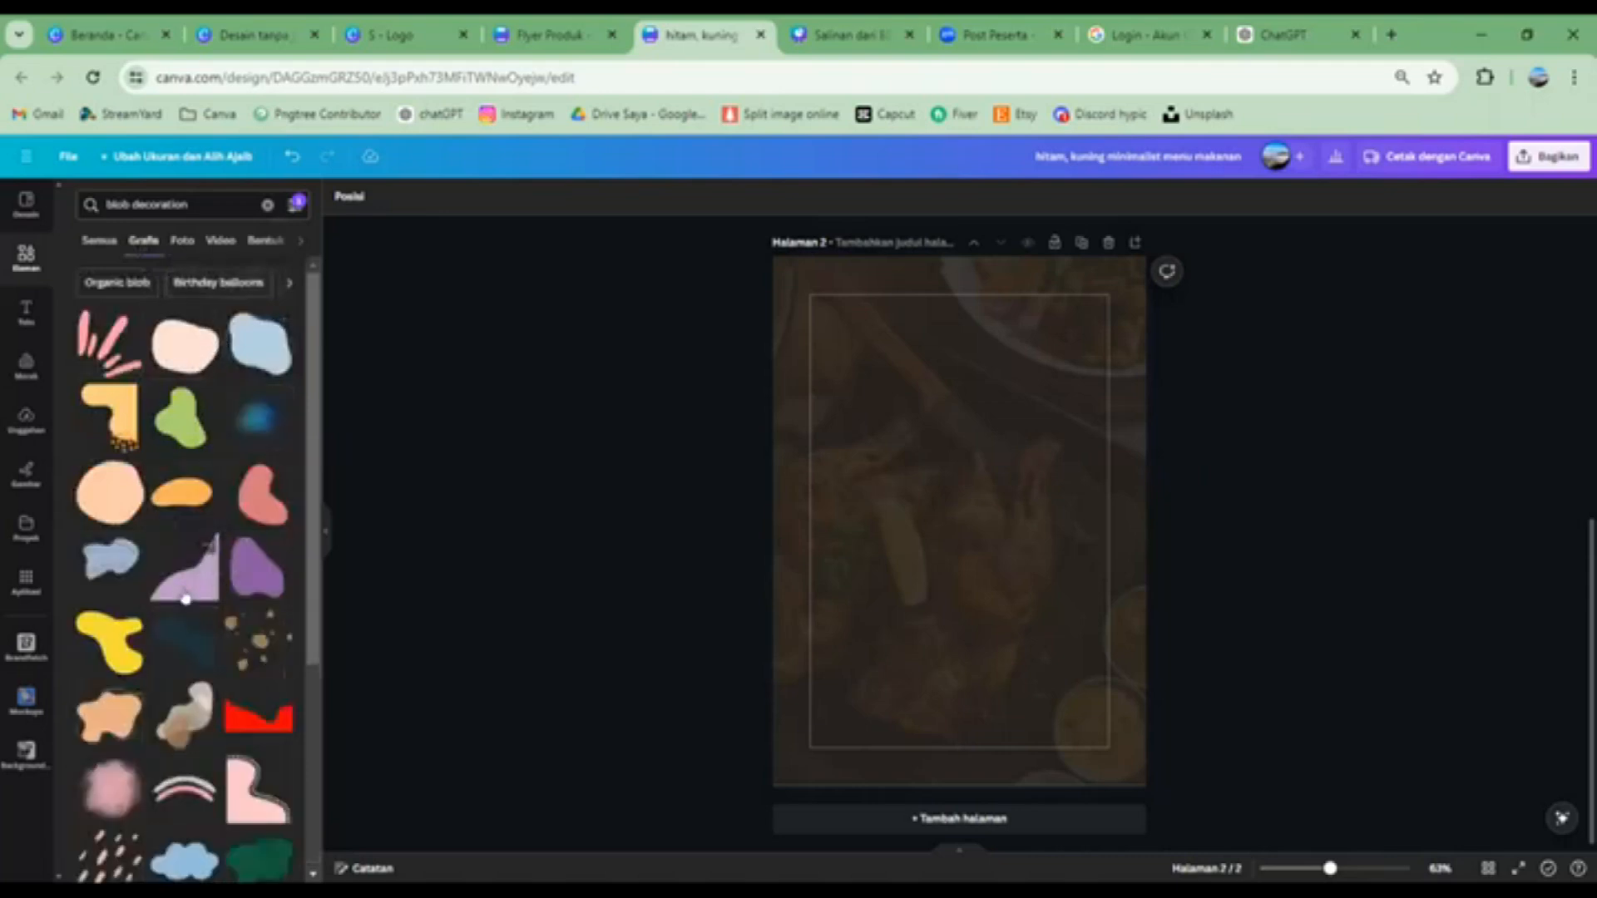
Add the purple curved corner graphic to page 2 and enlarge it to span the lower part of the page from the bottom-right corner
left_click(185, 592)
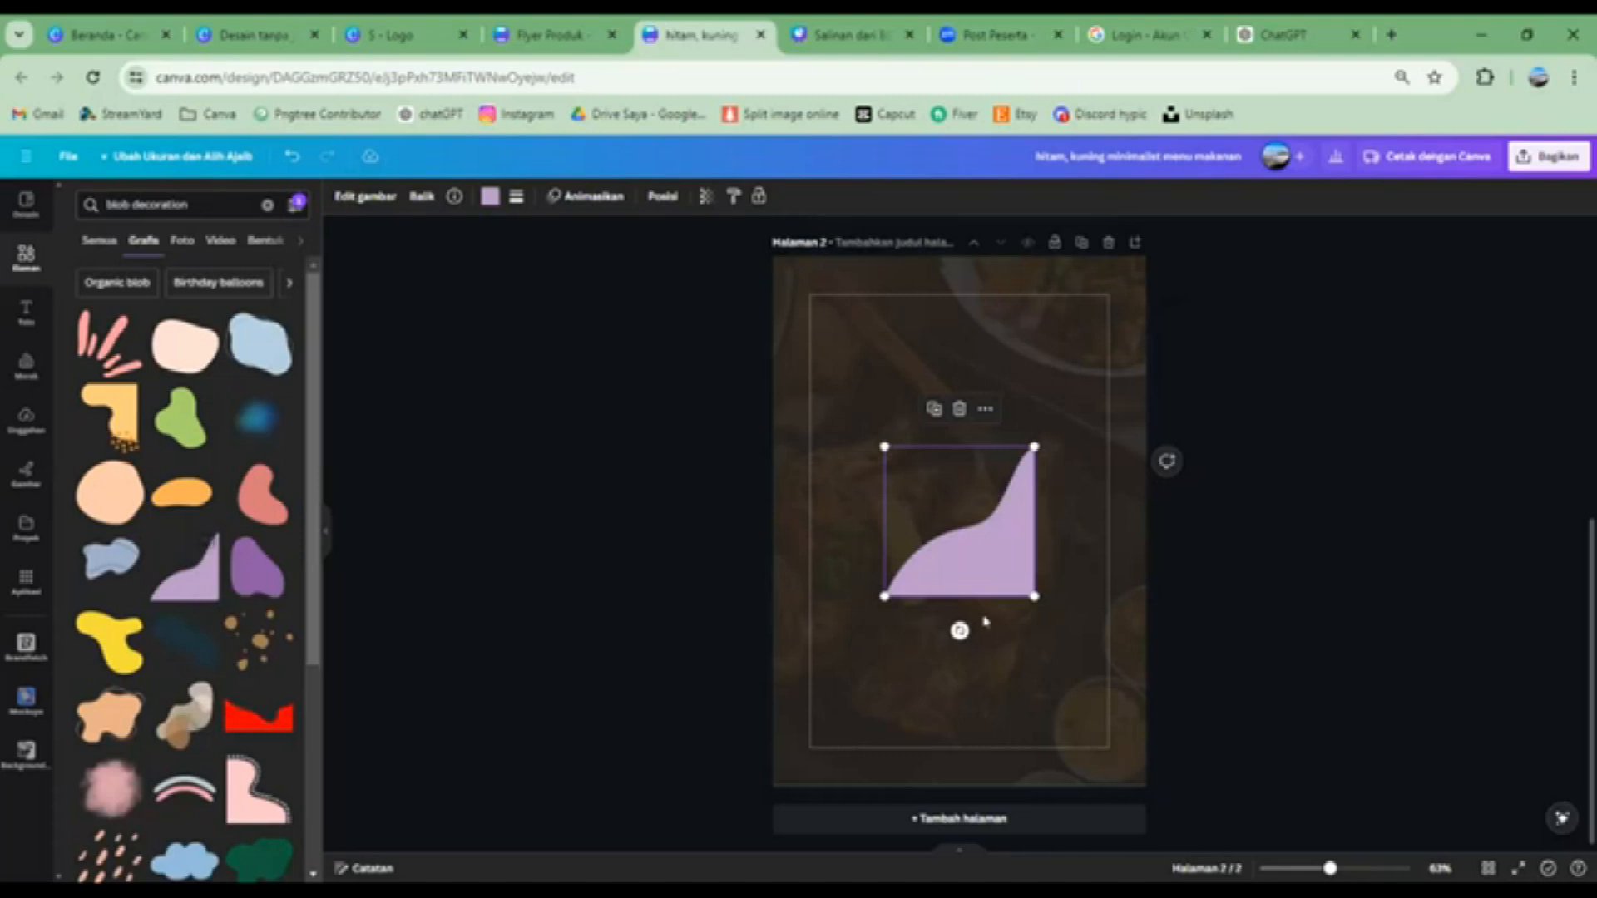
left_click_drag(972, 568, 1093, 759)
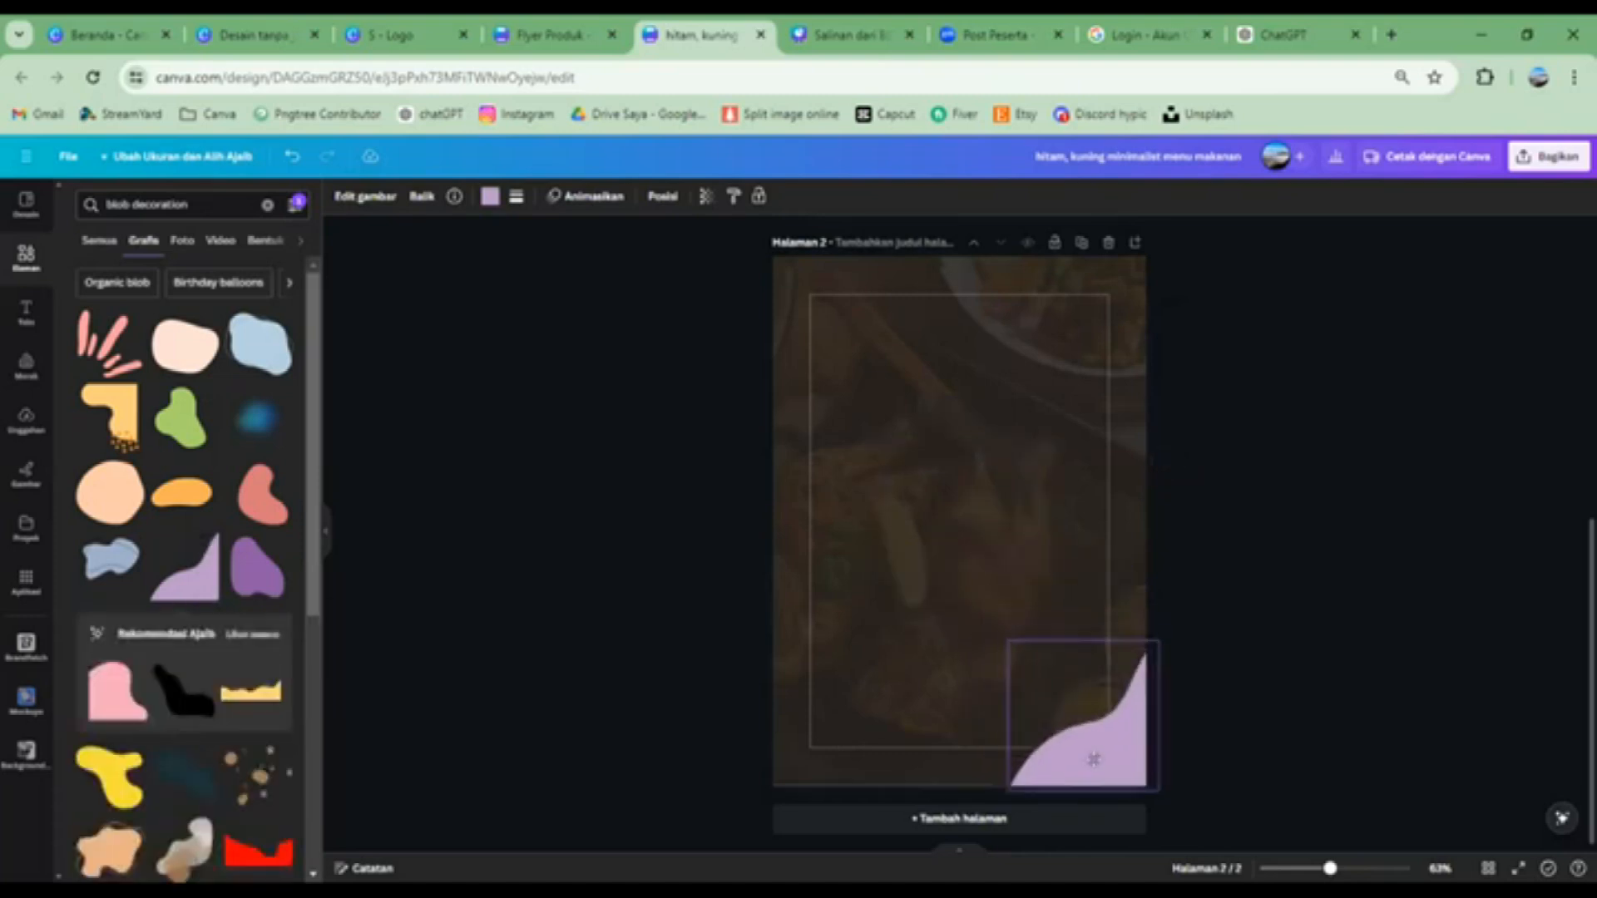
left_click_drag(1002, 639, 1052, 697)
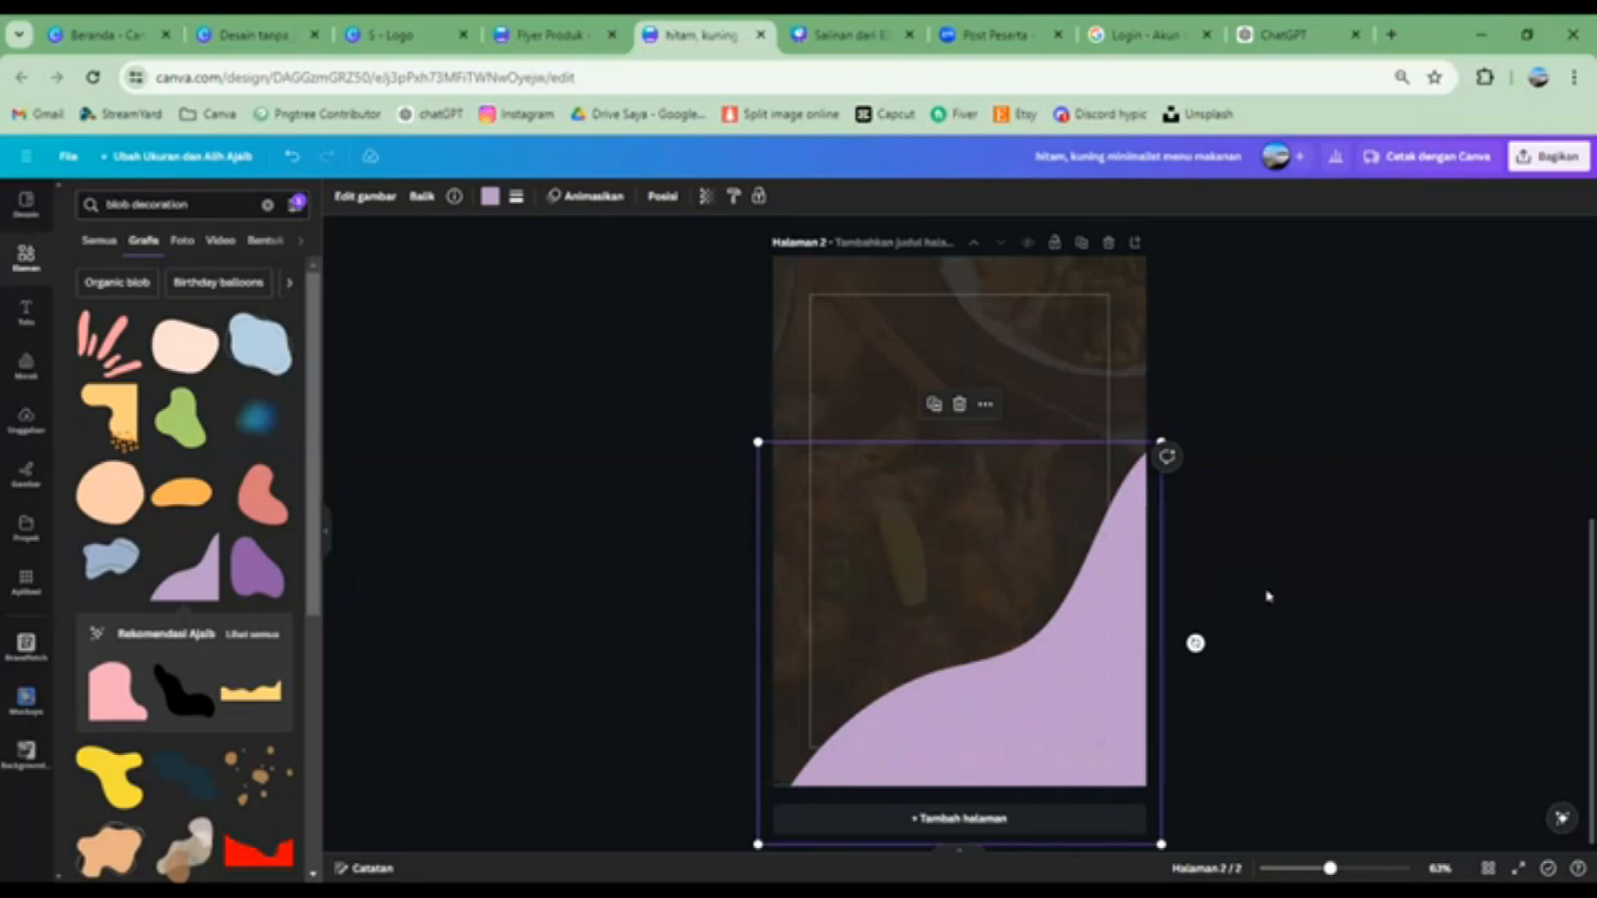
mouse_move(1054, 649)
left_mouse_down()
mouse_move(998, 634)
mouse_move(1052, 607)
mouse_move(1055, 637)
left_mouse_up()
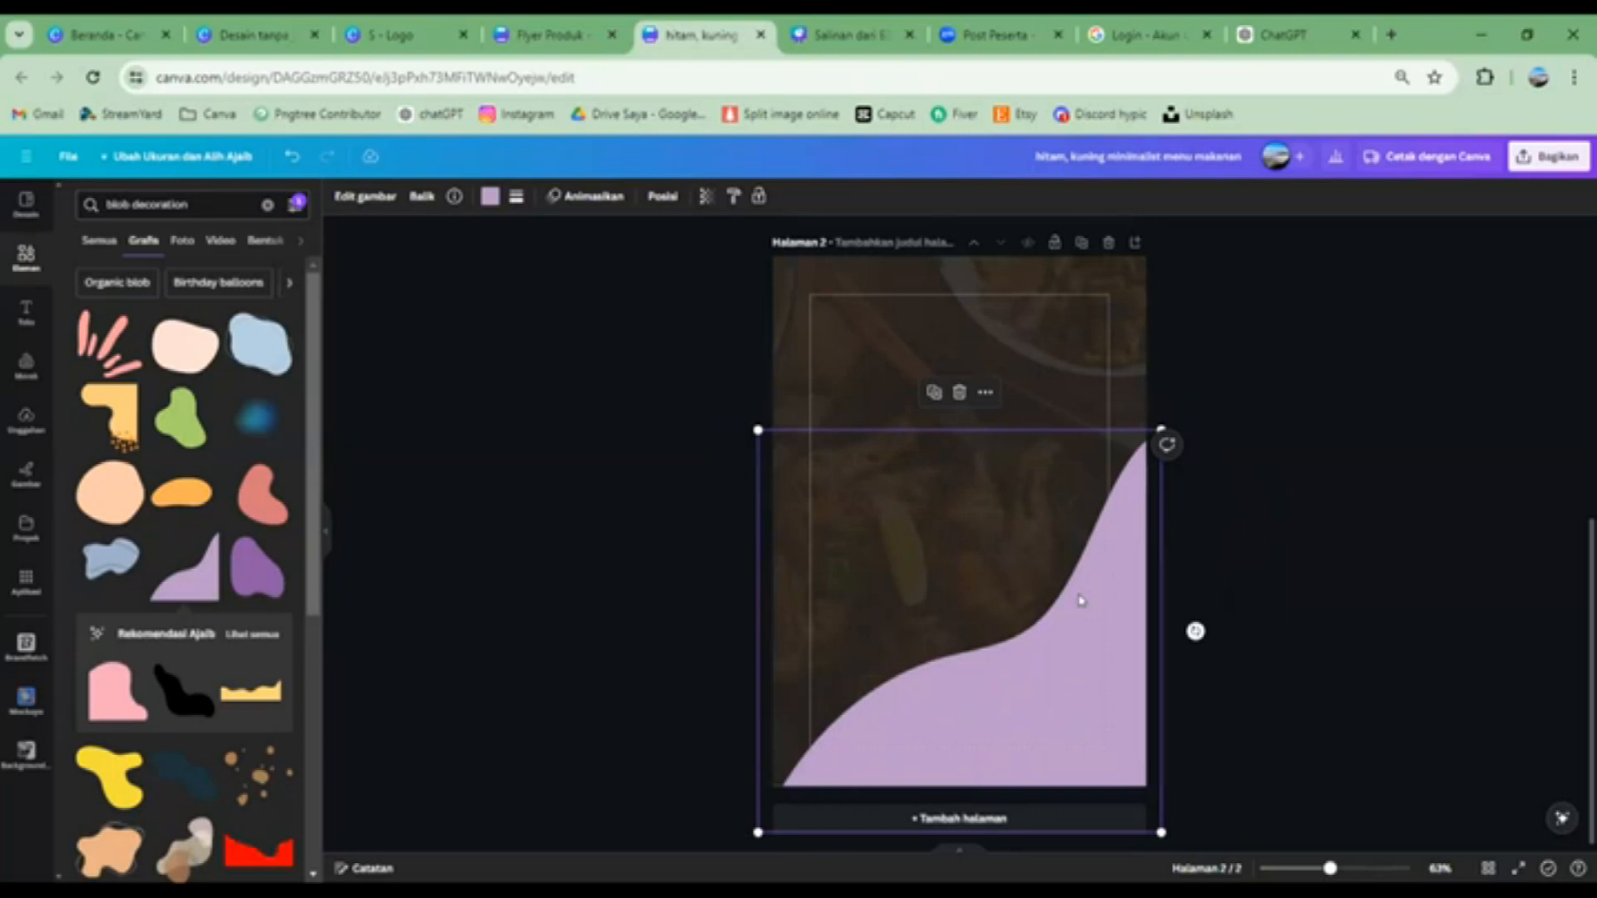
left_click_drag(938, 488, 948, 579)
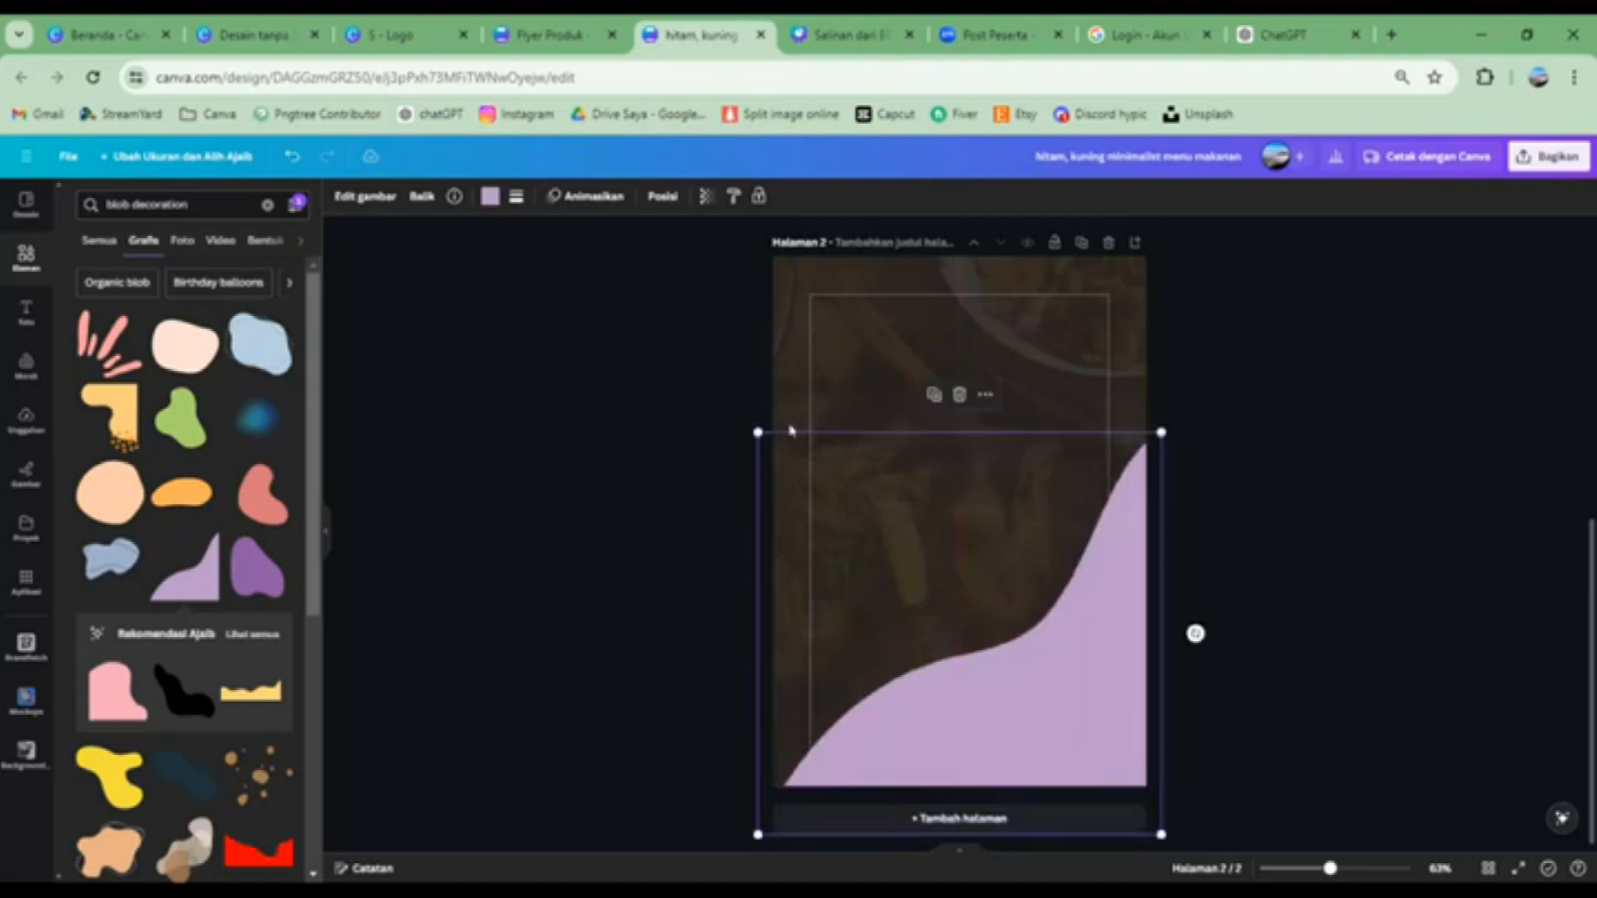
Recolour the curved corner graphic with the golden yellow from the photo colours
left_click(489, 197)
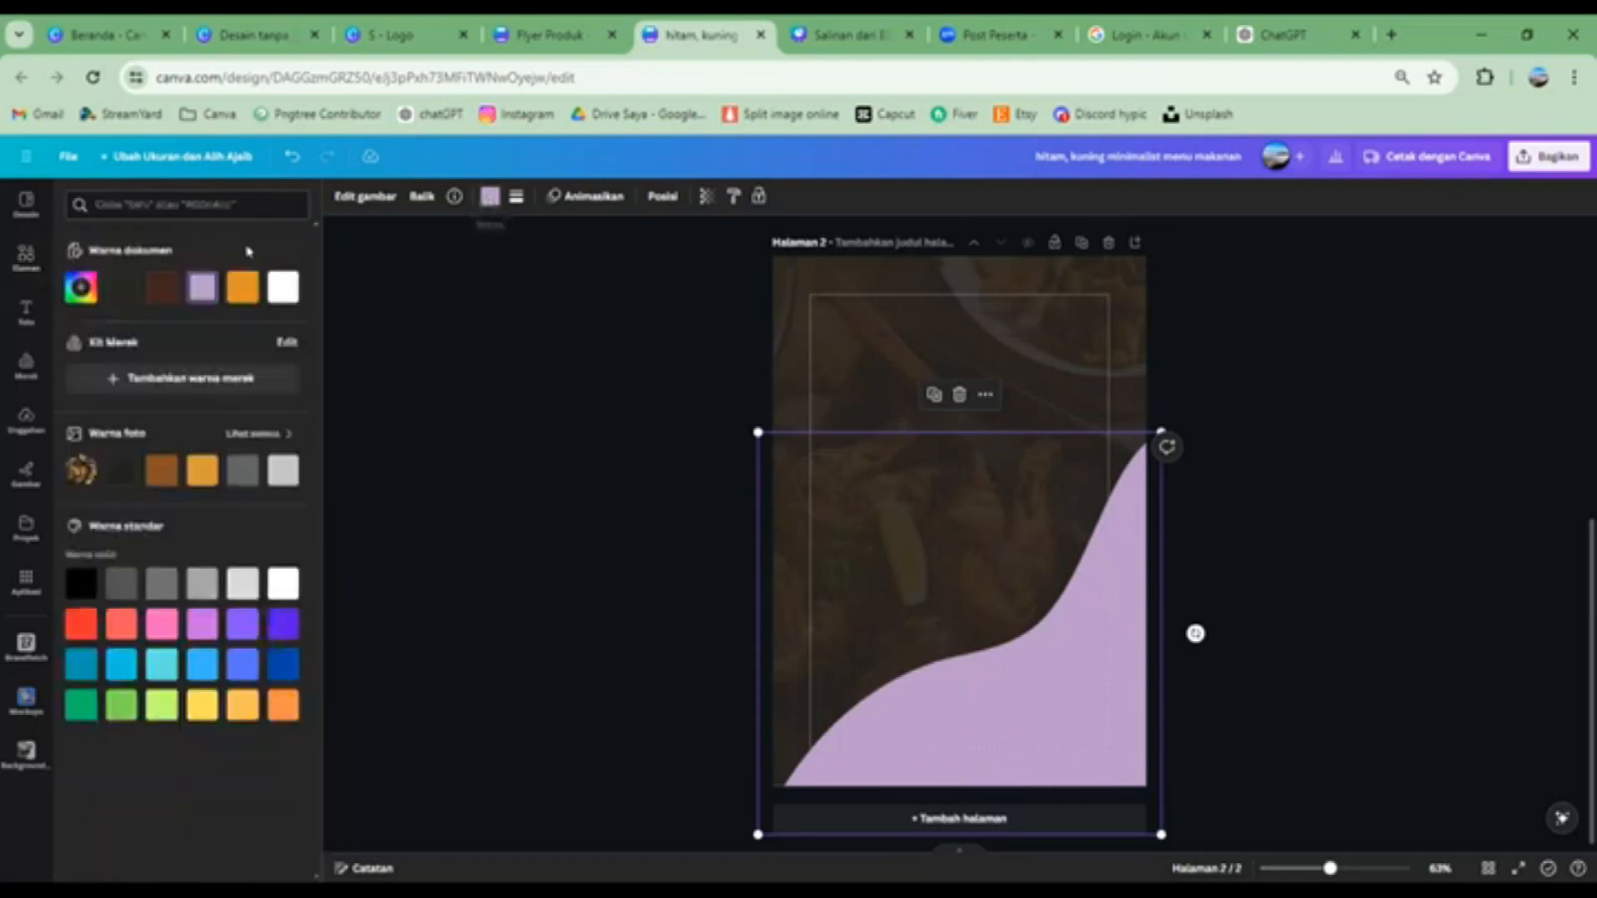
left_click(232, 298)
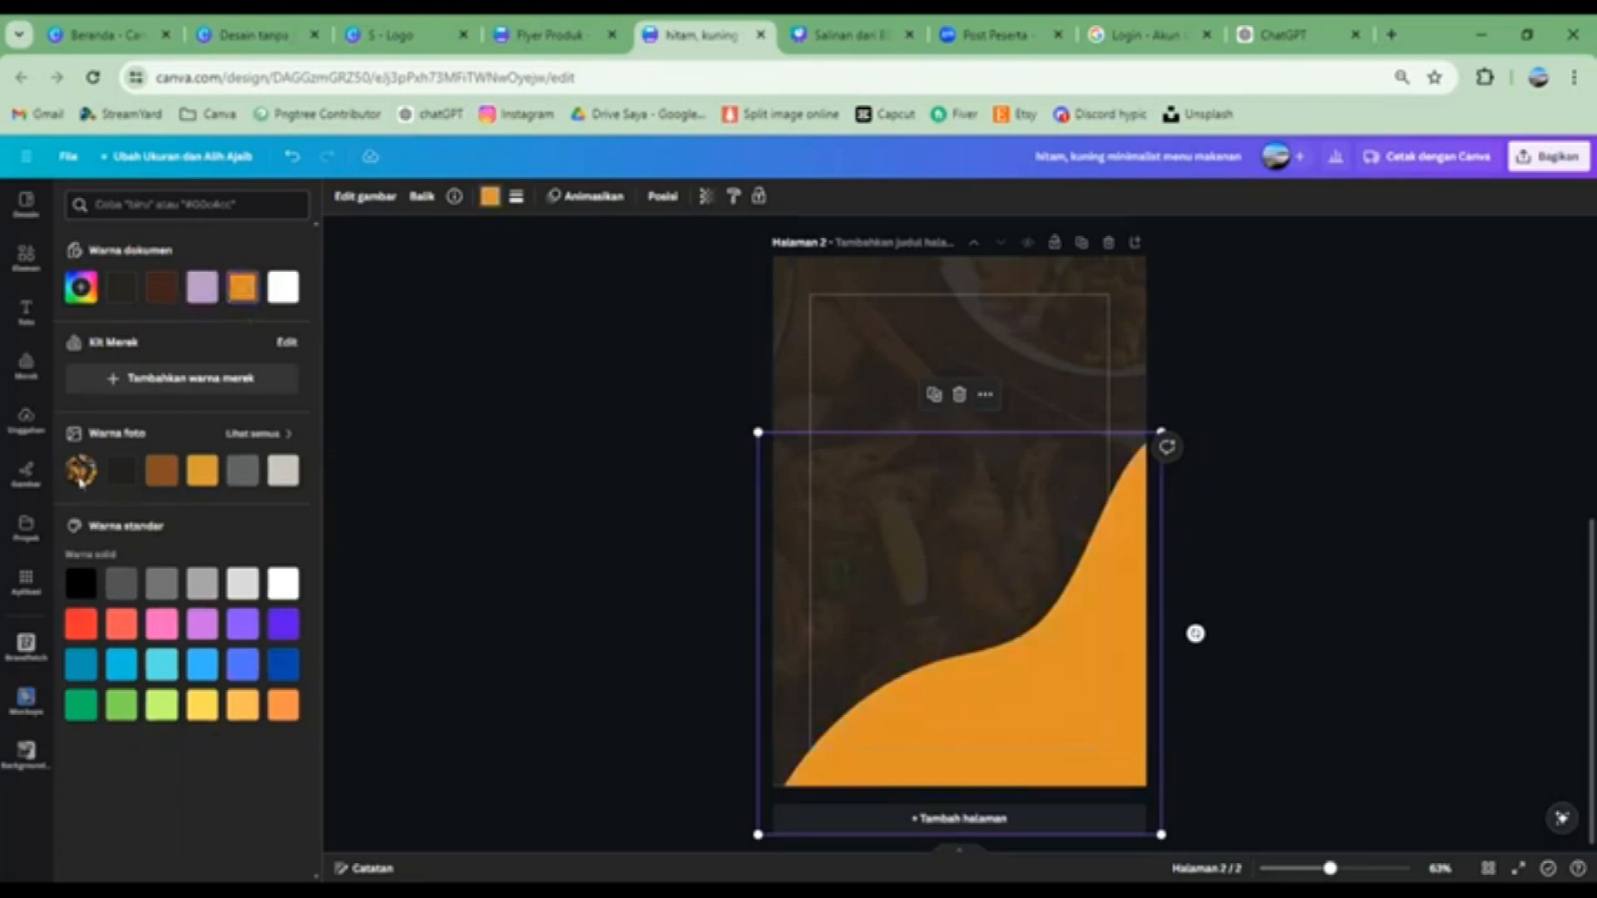
left_click(158, 472)
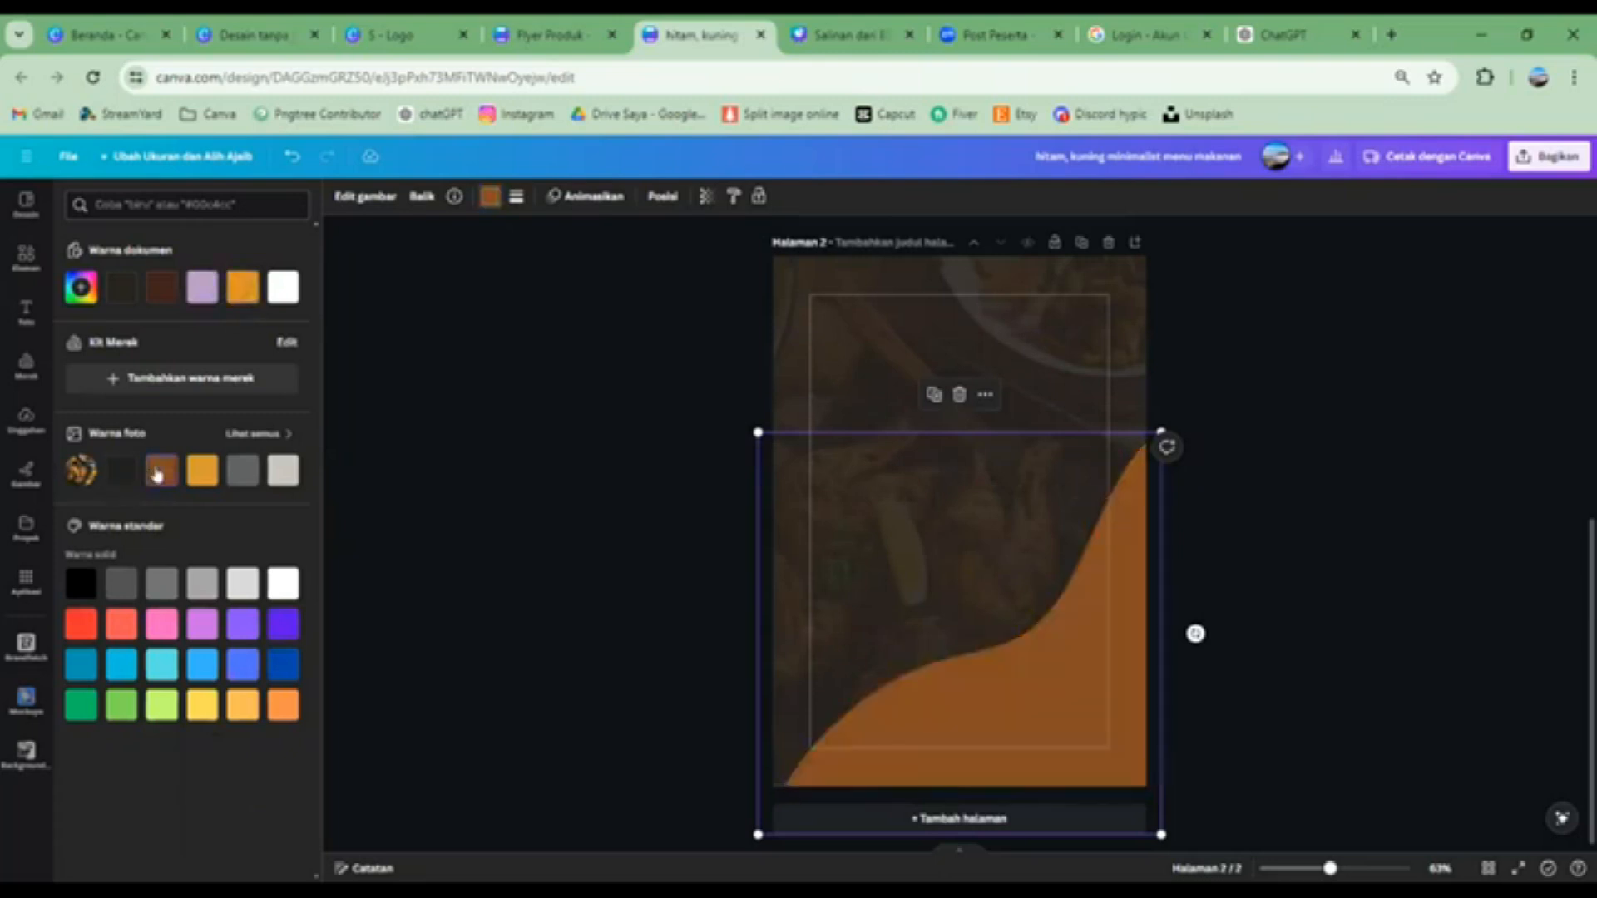
left_click(203, 471)
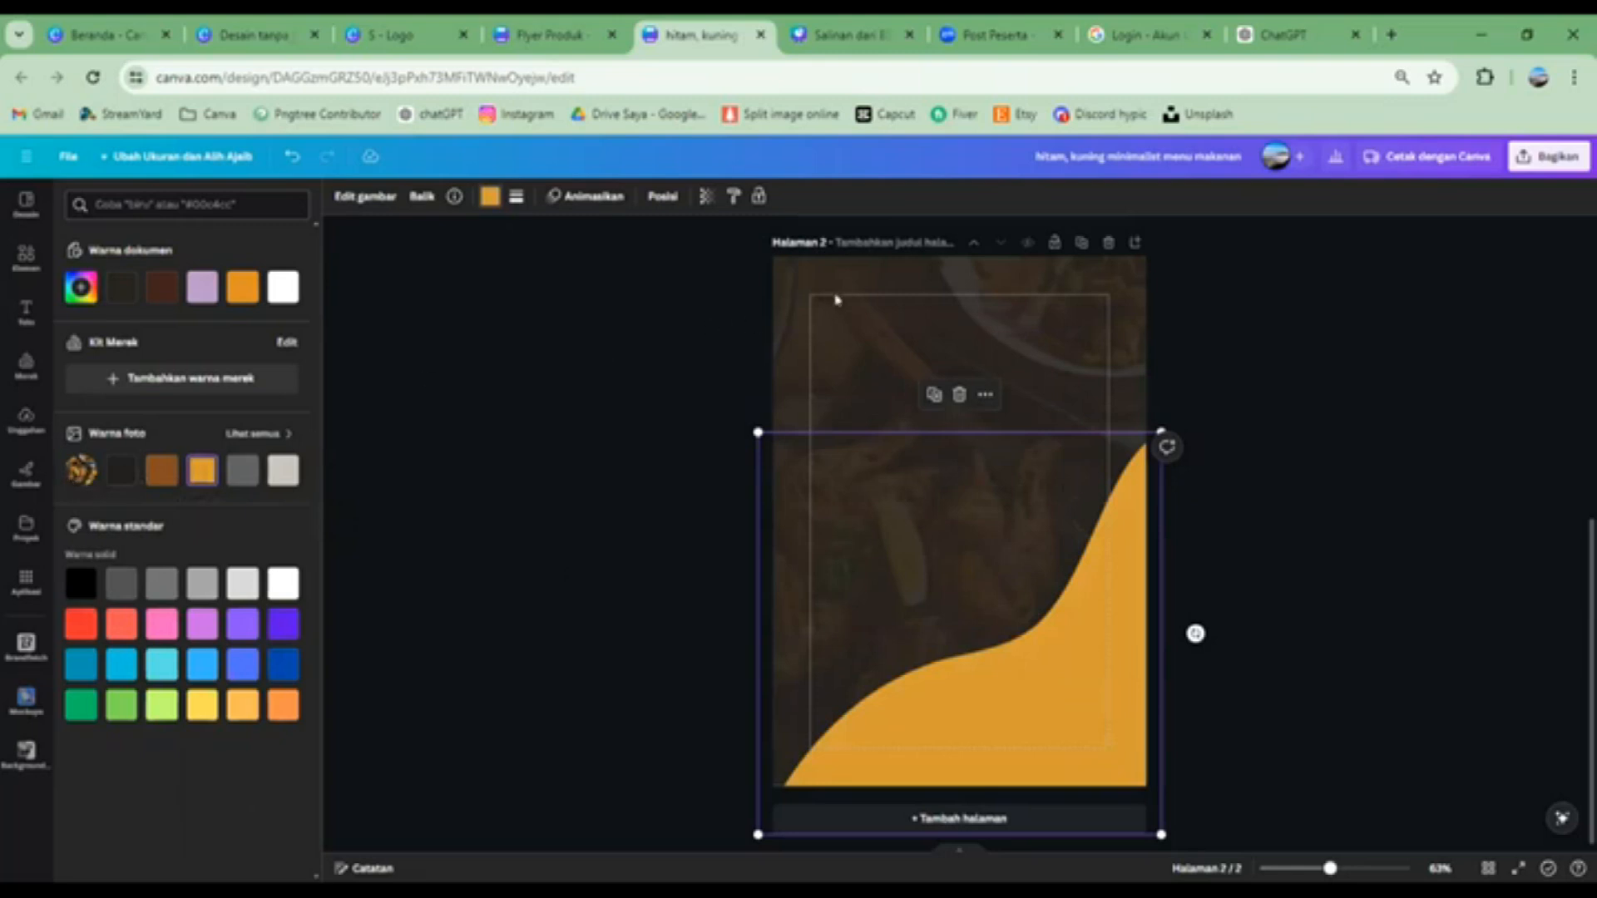
left_click(1446, 507)
left_click(1439, 505)
Compare page 2 with the finished menu on page 1, and search the elements for "garis"
scroll(1422, 505, "up", 5)
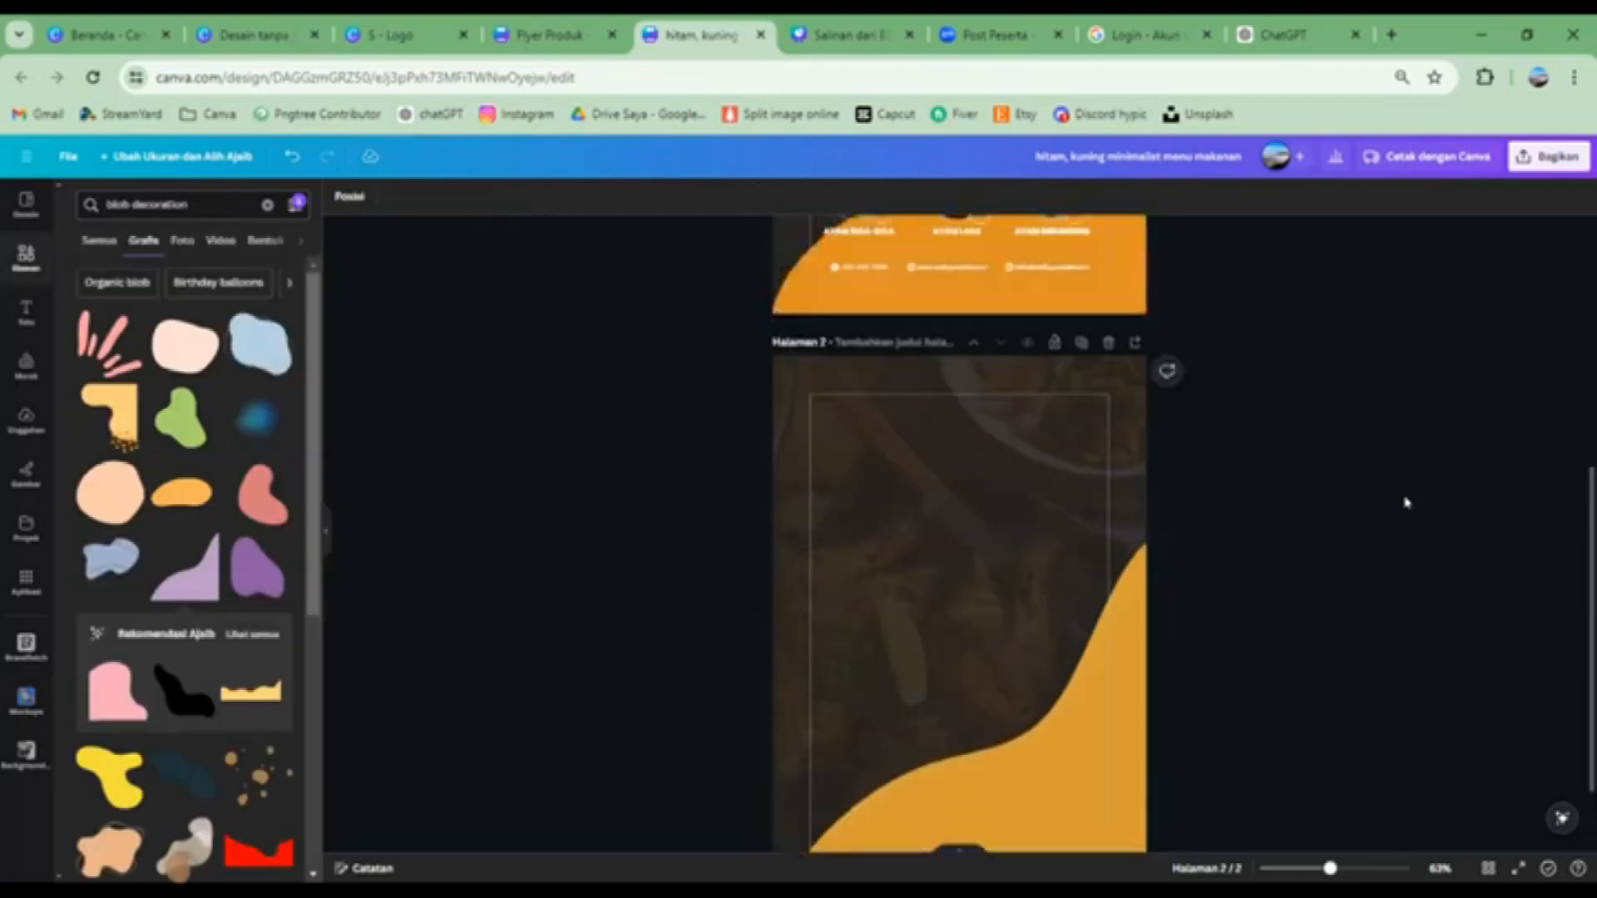
scroll(1406, 503, "up", 3)
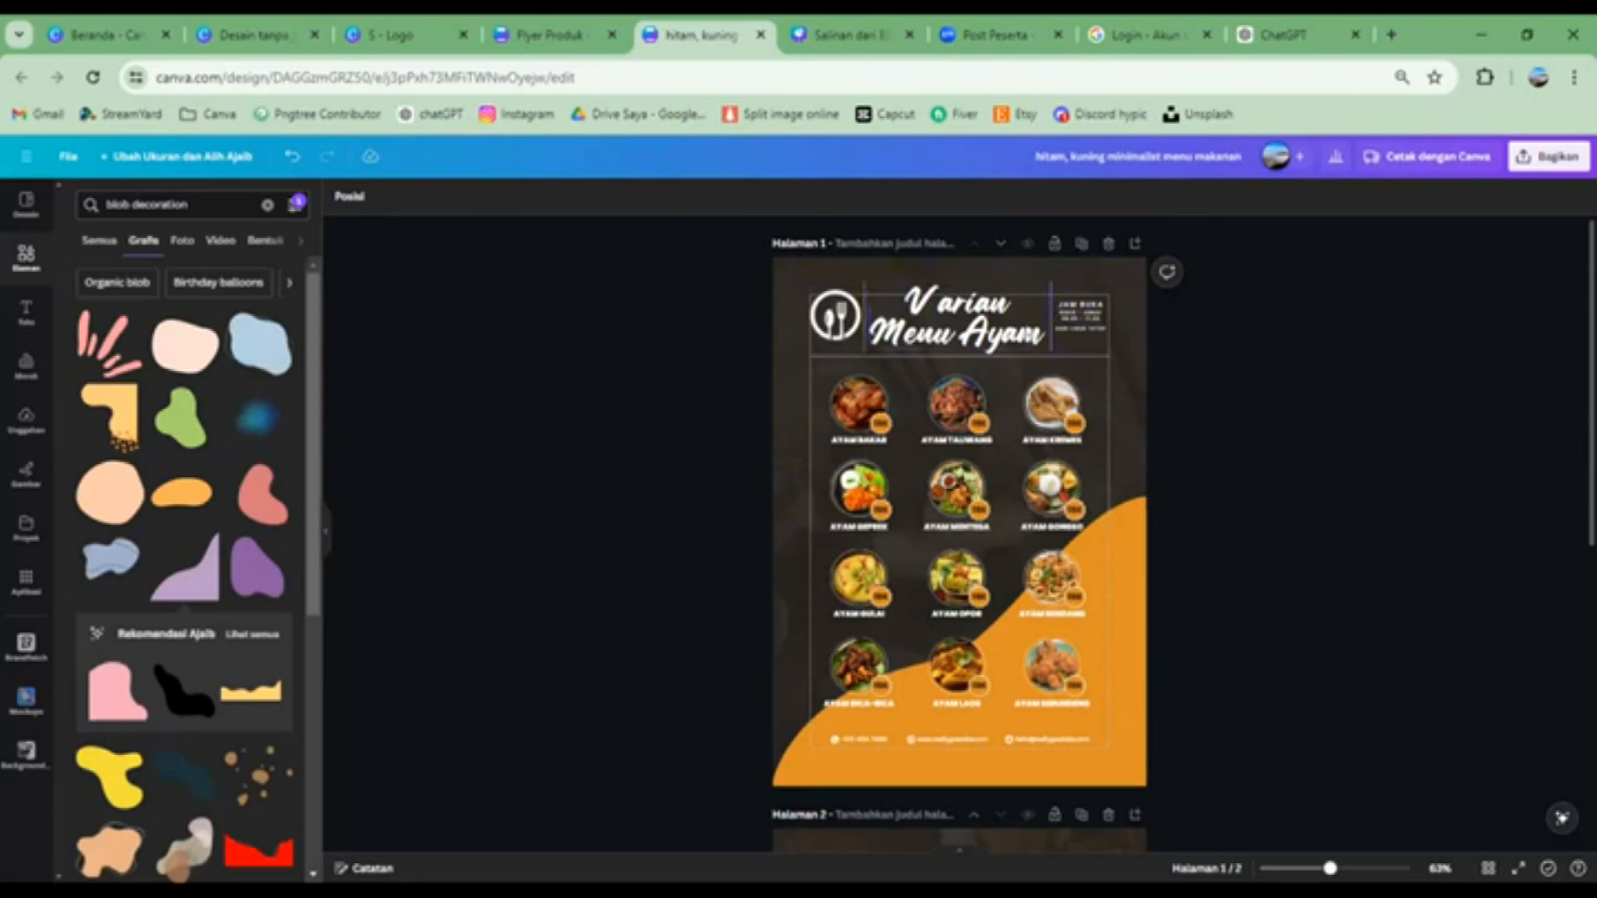
scroll(1272, 428, "down", 5)
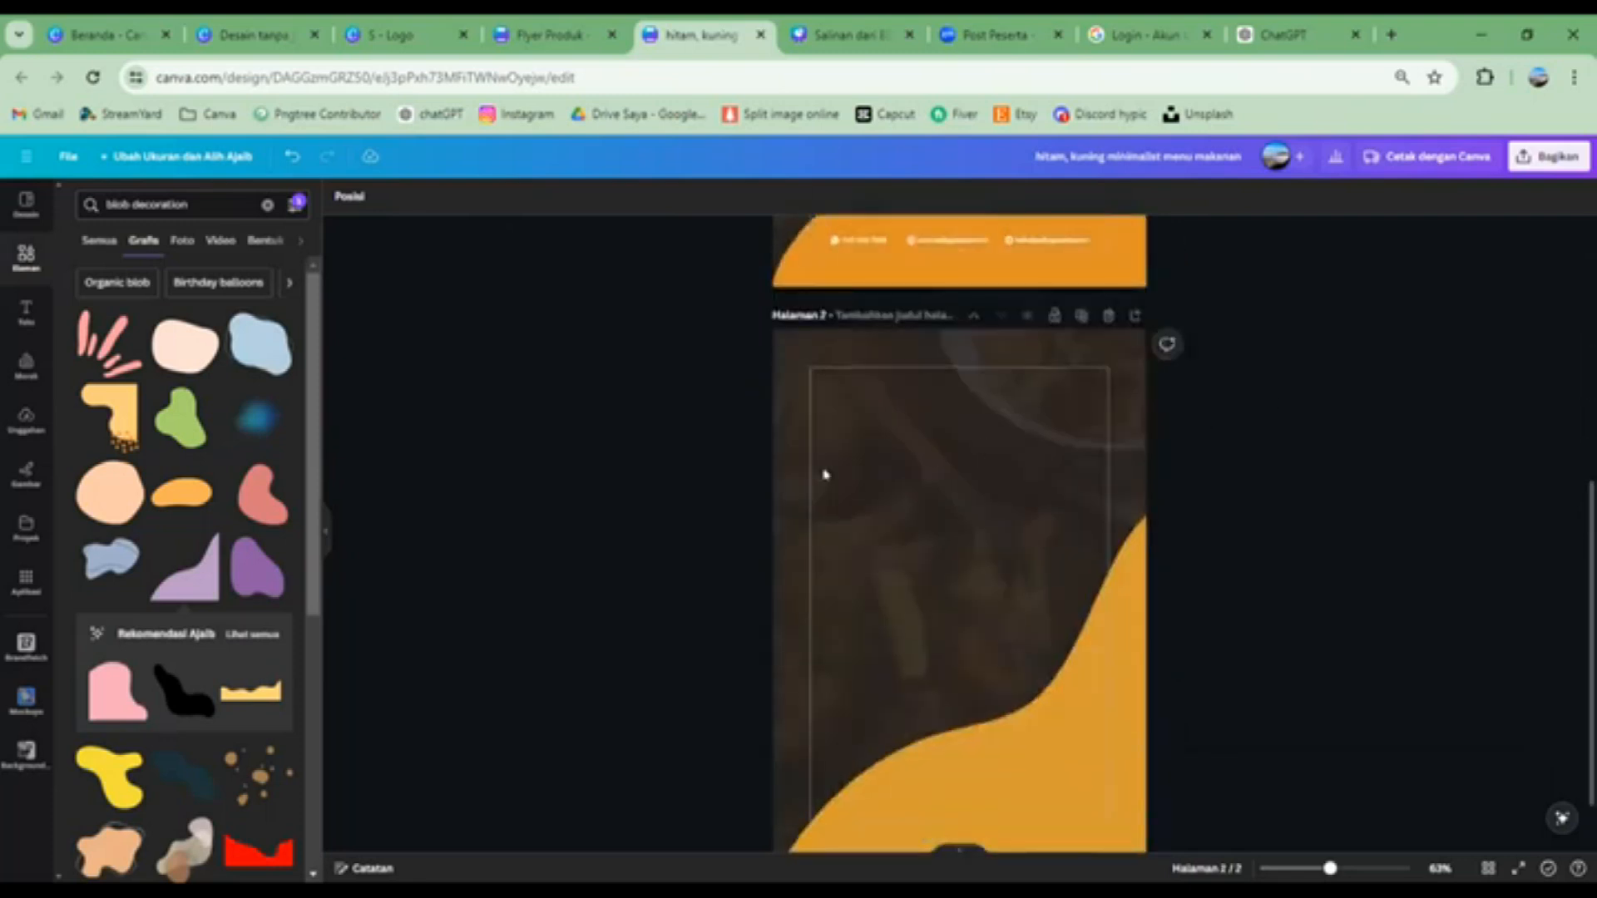
scroll(613, 428, "down", 2)
left_click(27, 258)
left_click(200, 193)
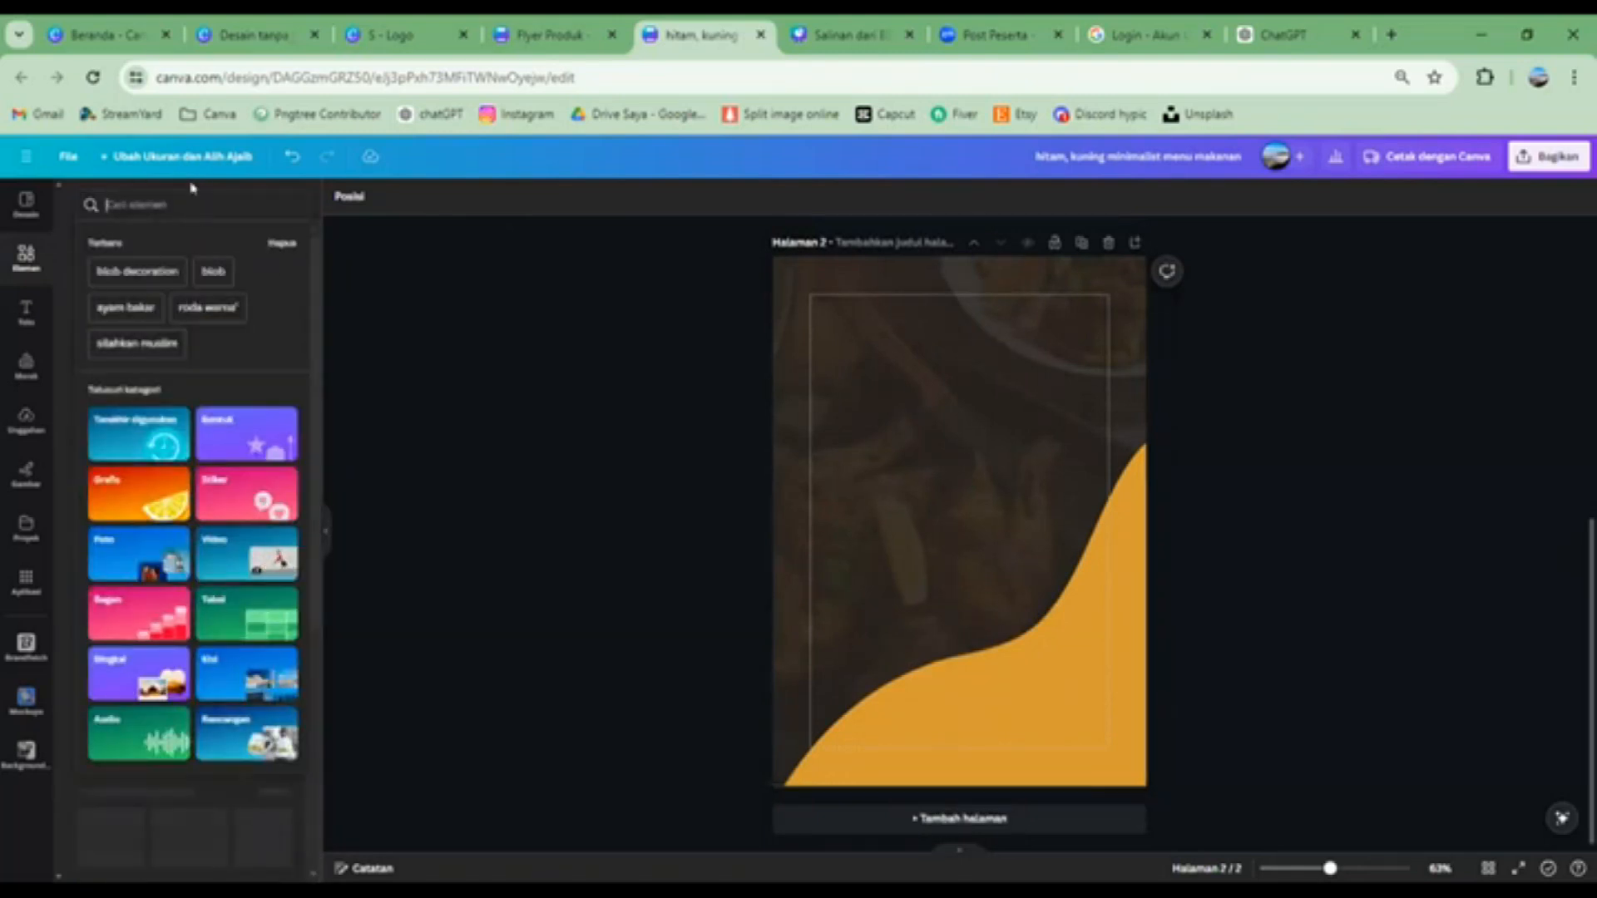
type("garis")
key("Return")
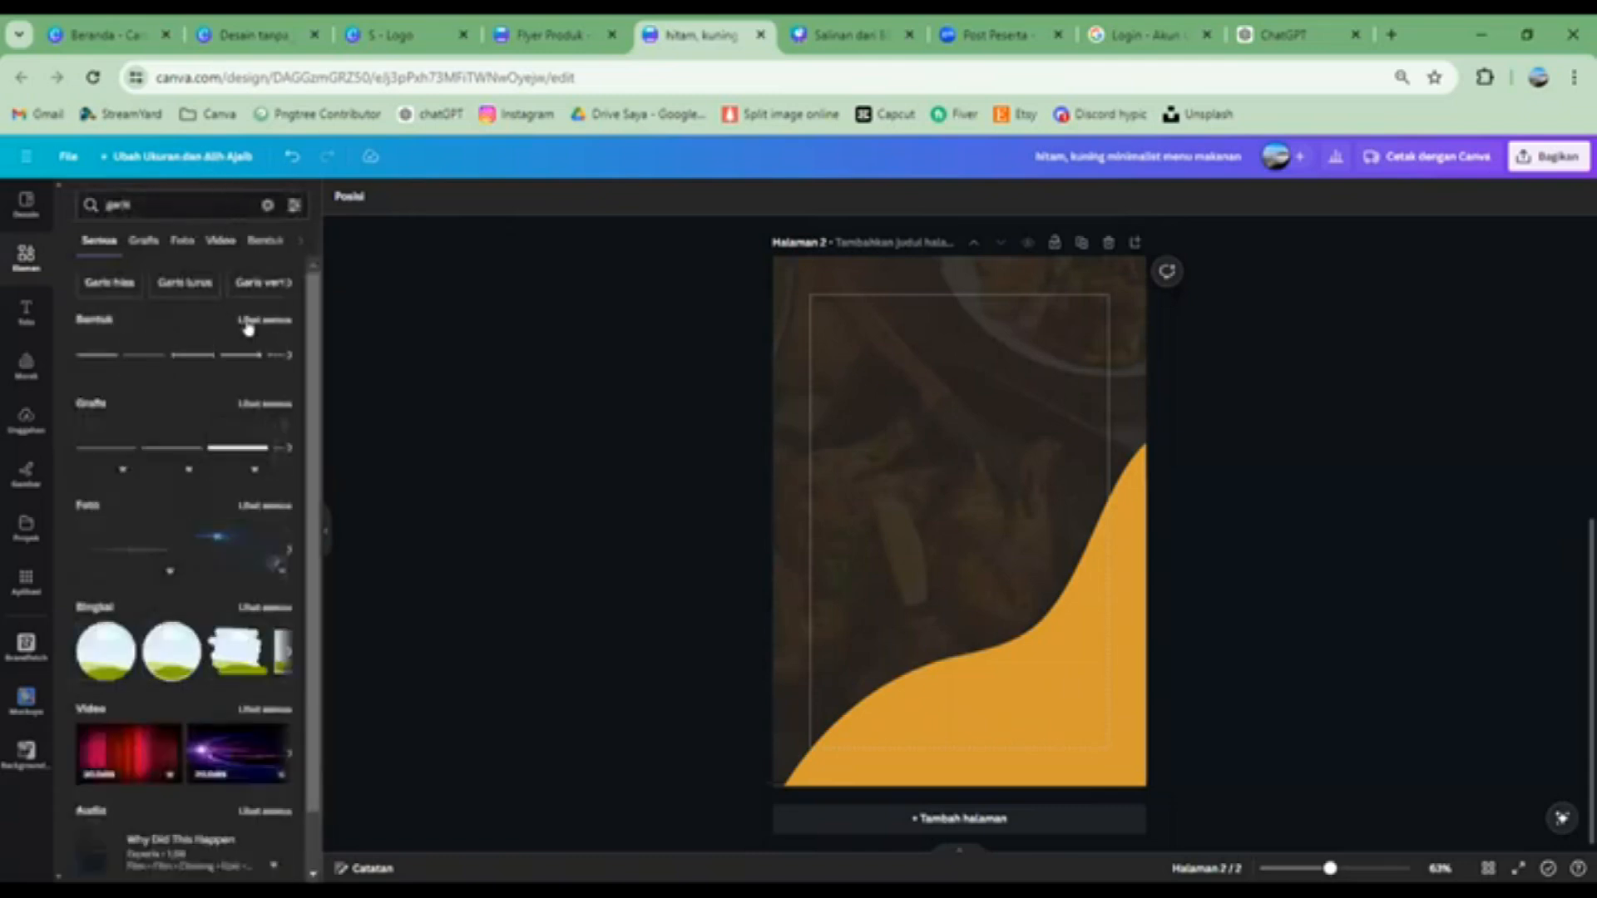
Add the plain solid line from the Garis shapes and place it in the upper-left area of page 2
left_click(247, 327)
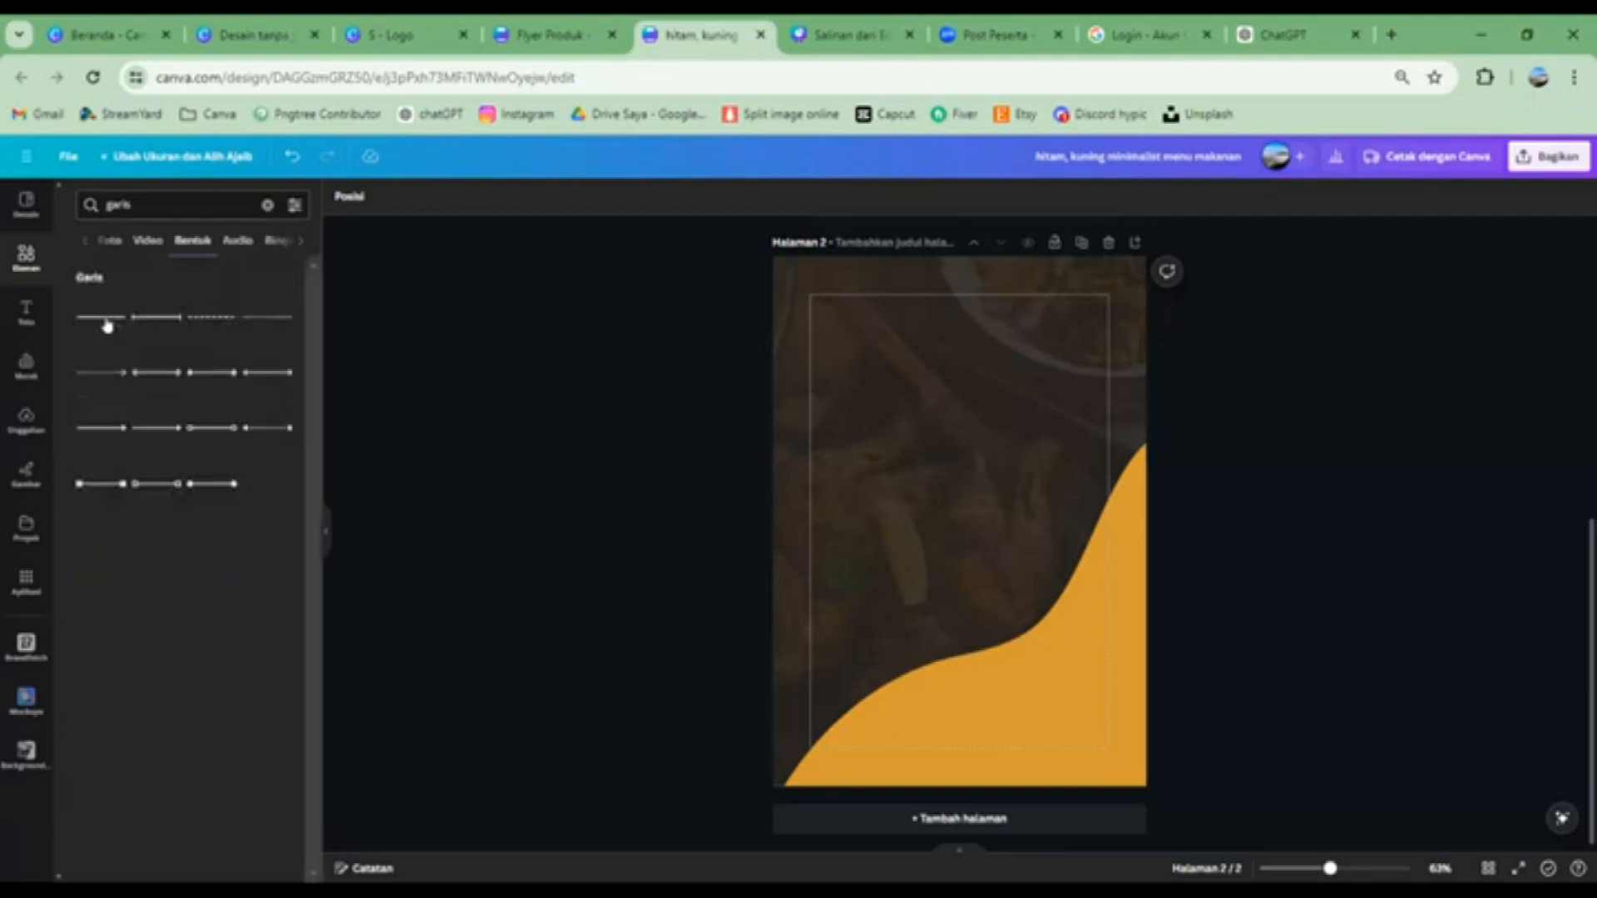
left_click(107, 325)
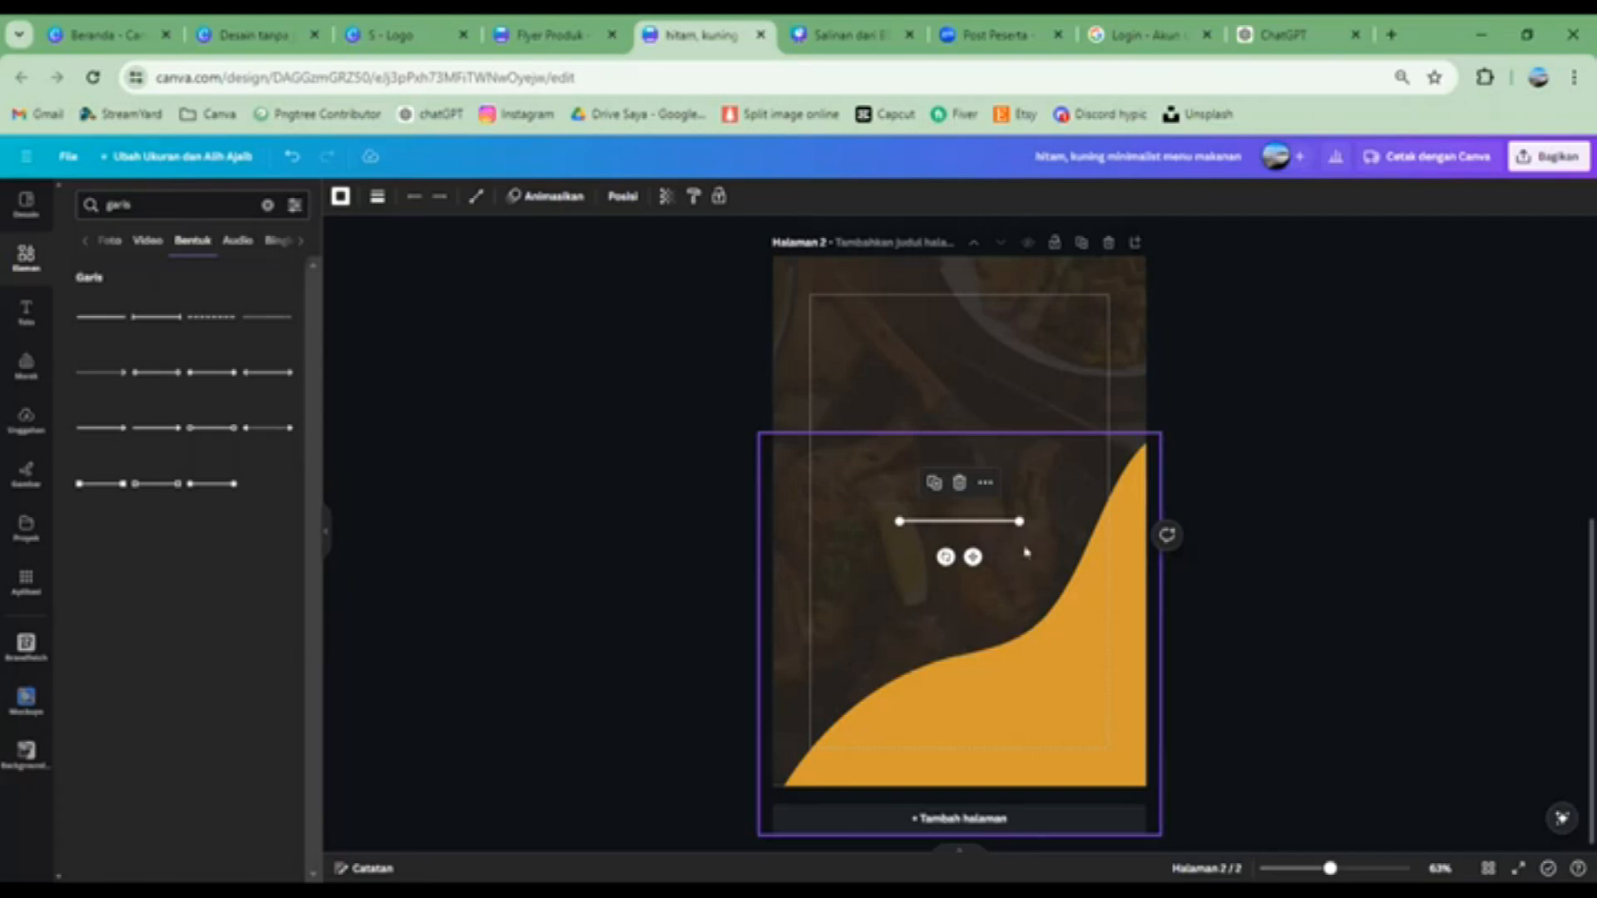
left_click_drag(972, 556, 897, 406)
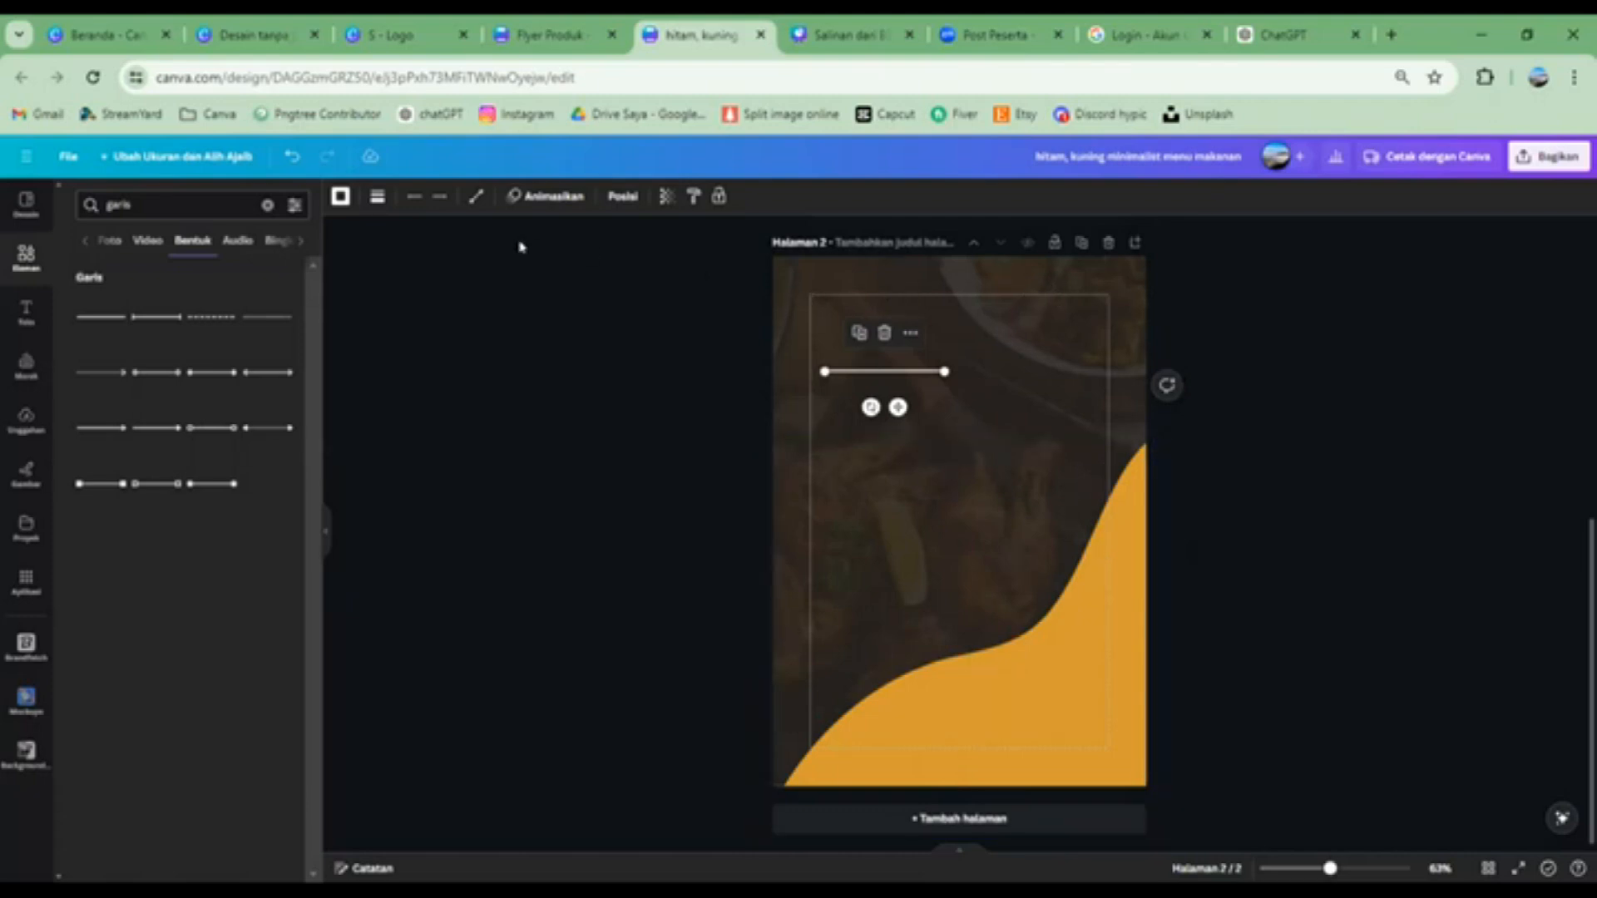
Hide the page margins and show them again
left_click(70, 158)
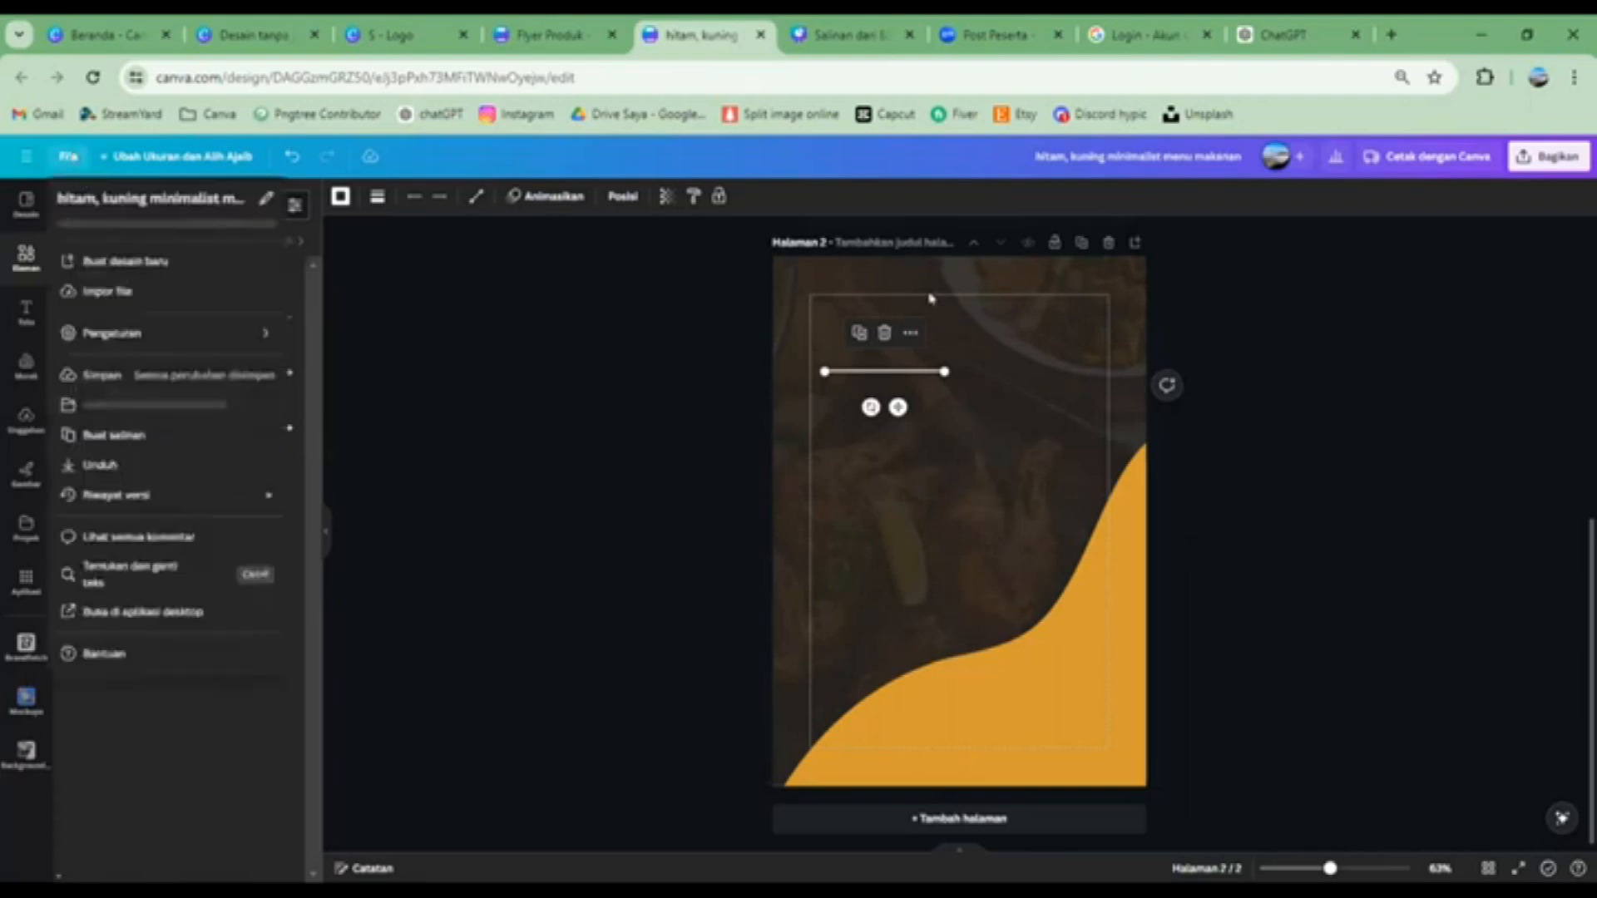
mouse_move(167, 335)
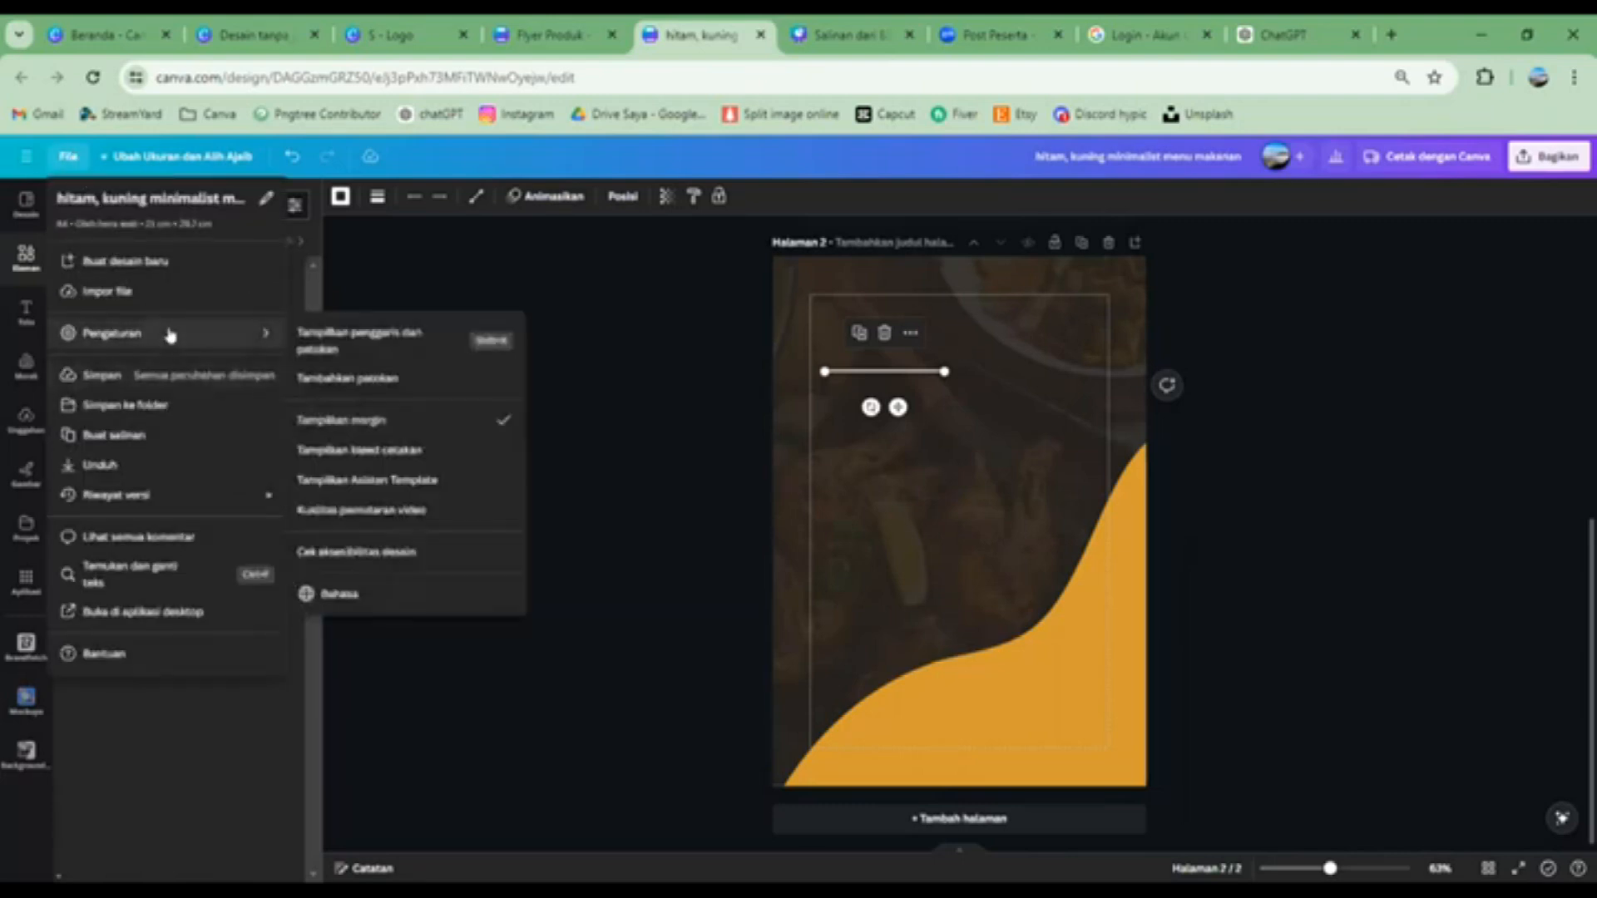
left_click(358, 424)
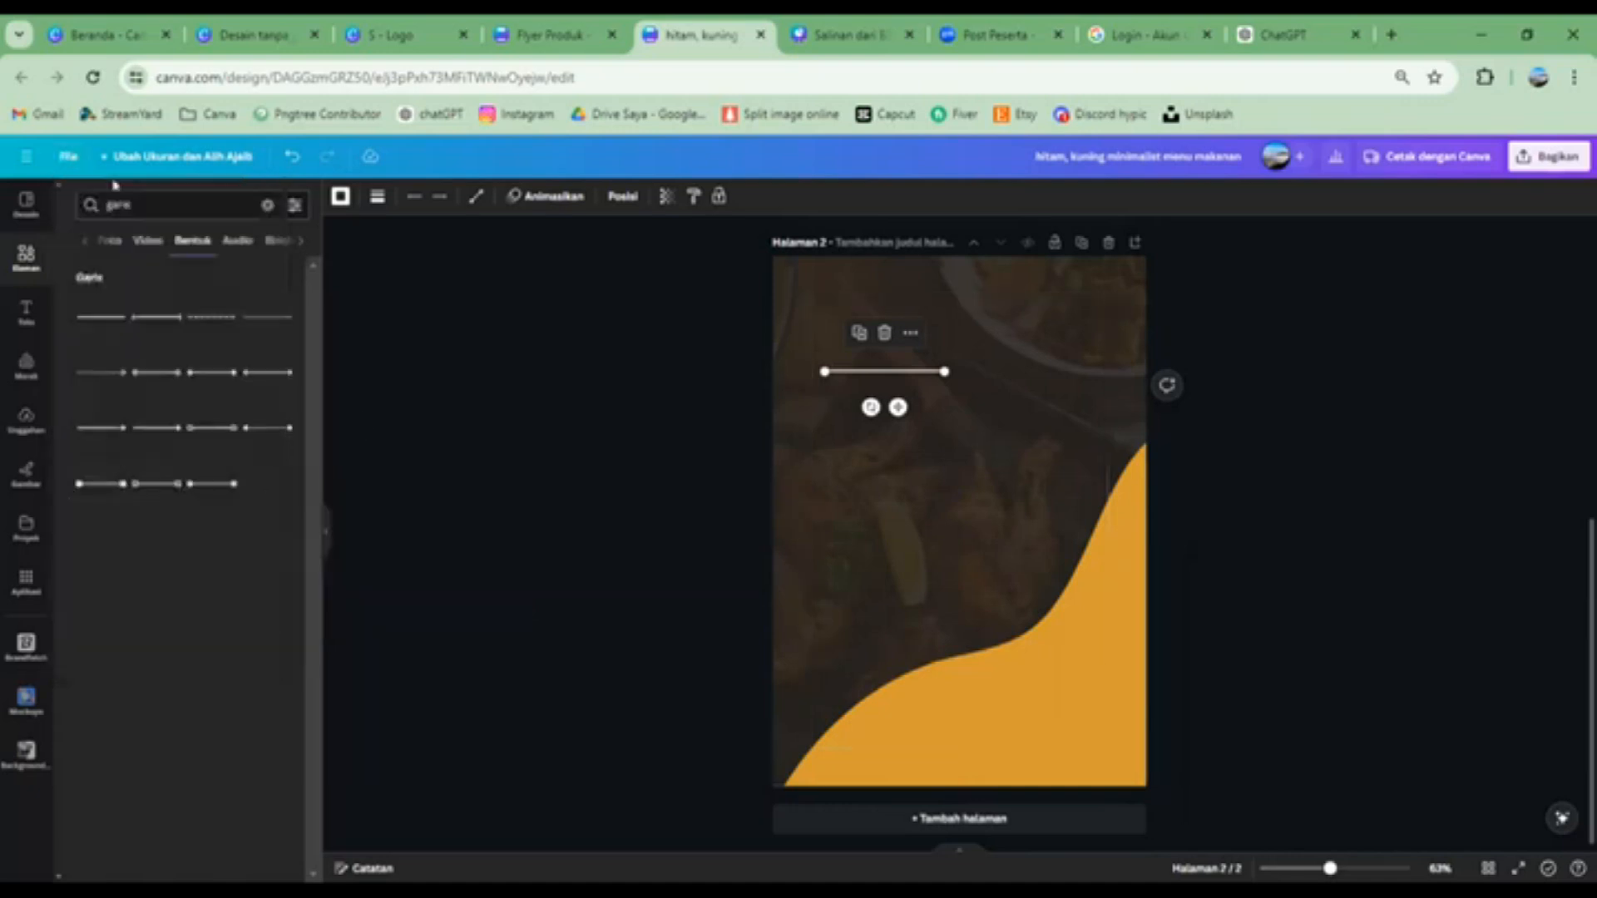
left_click(68, 157)
mouse_move(168, 341)
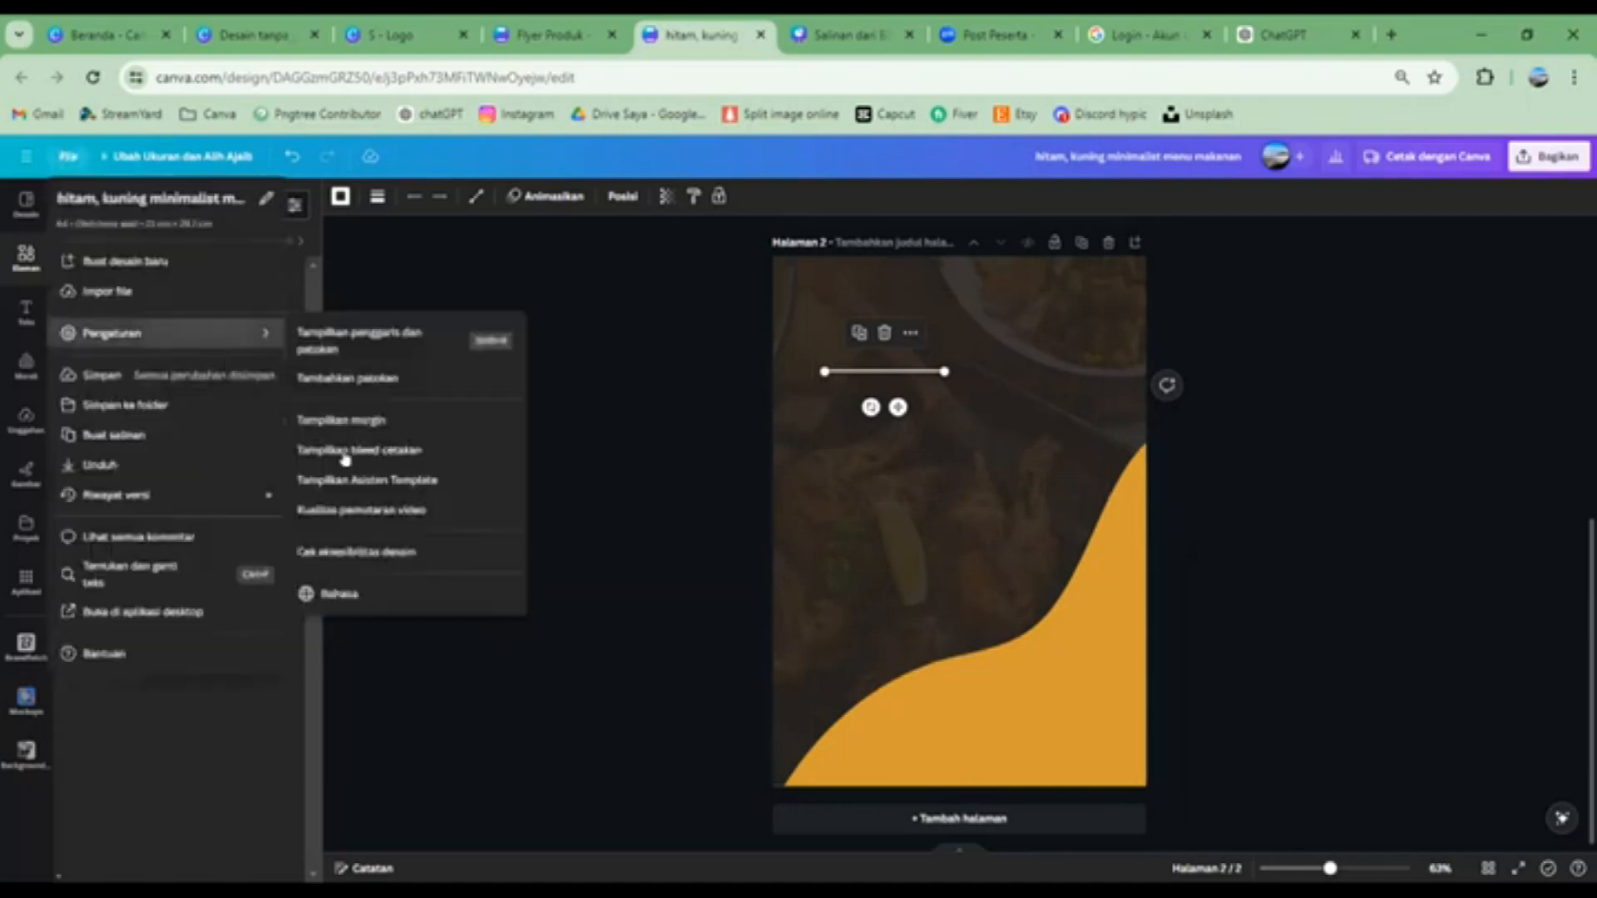
left_click(359, 422)
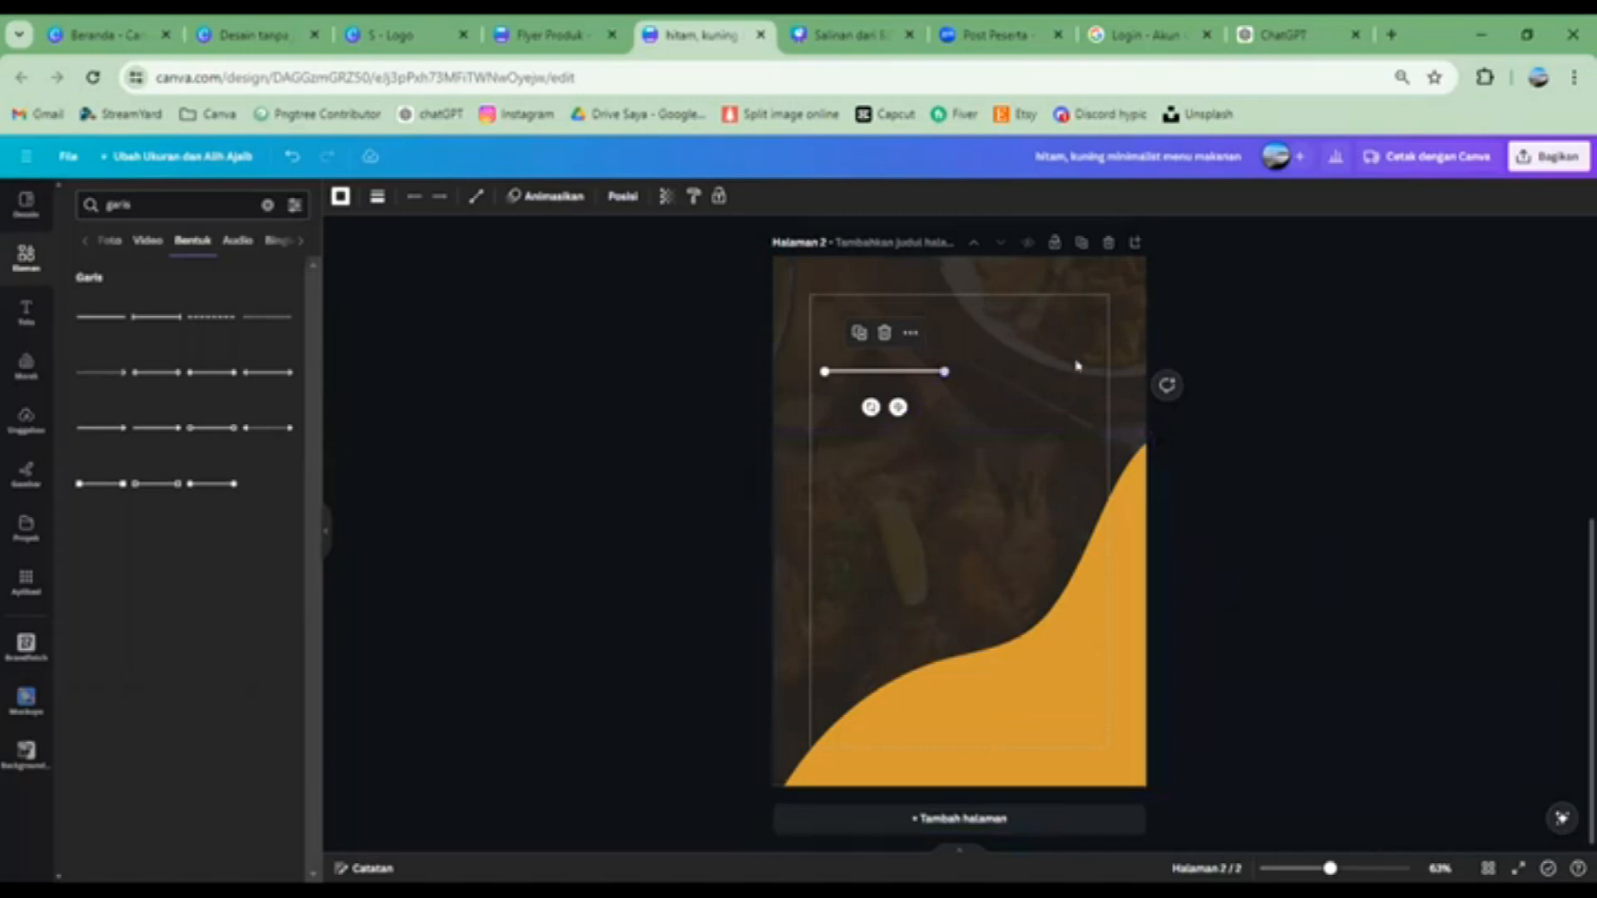
Stretch the horizontal line on page 2 to span from margin to margin, and set its thickness to 2
left_click_drag(897, 406, 1109, 349)
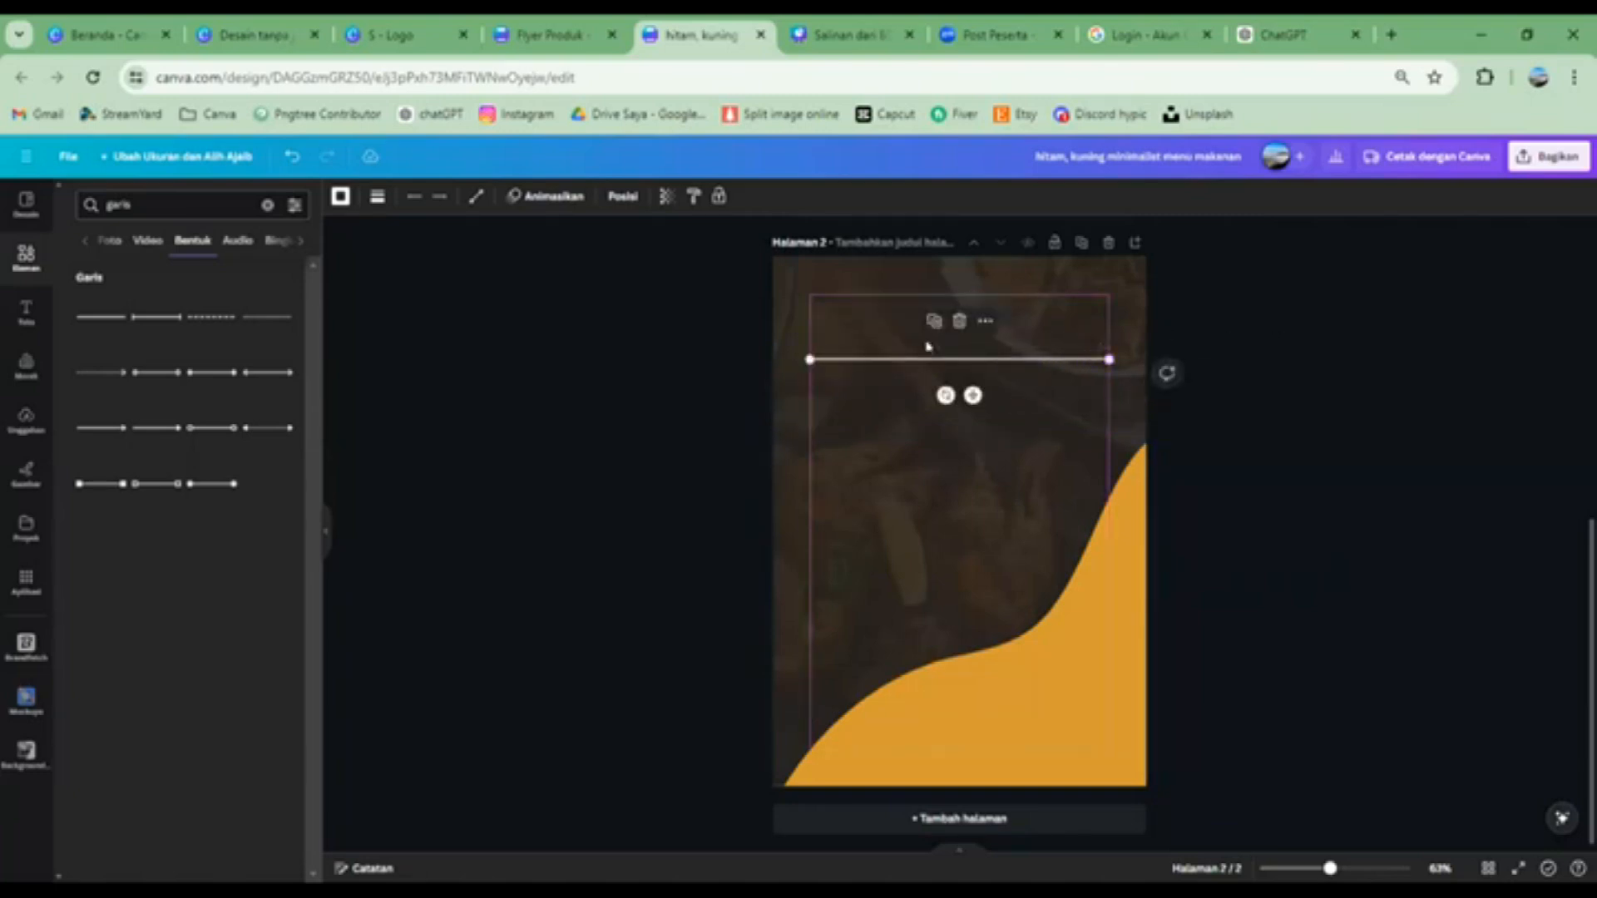
left_click(377, 200)
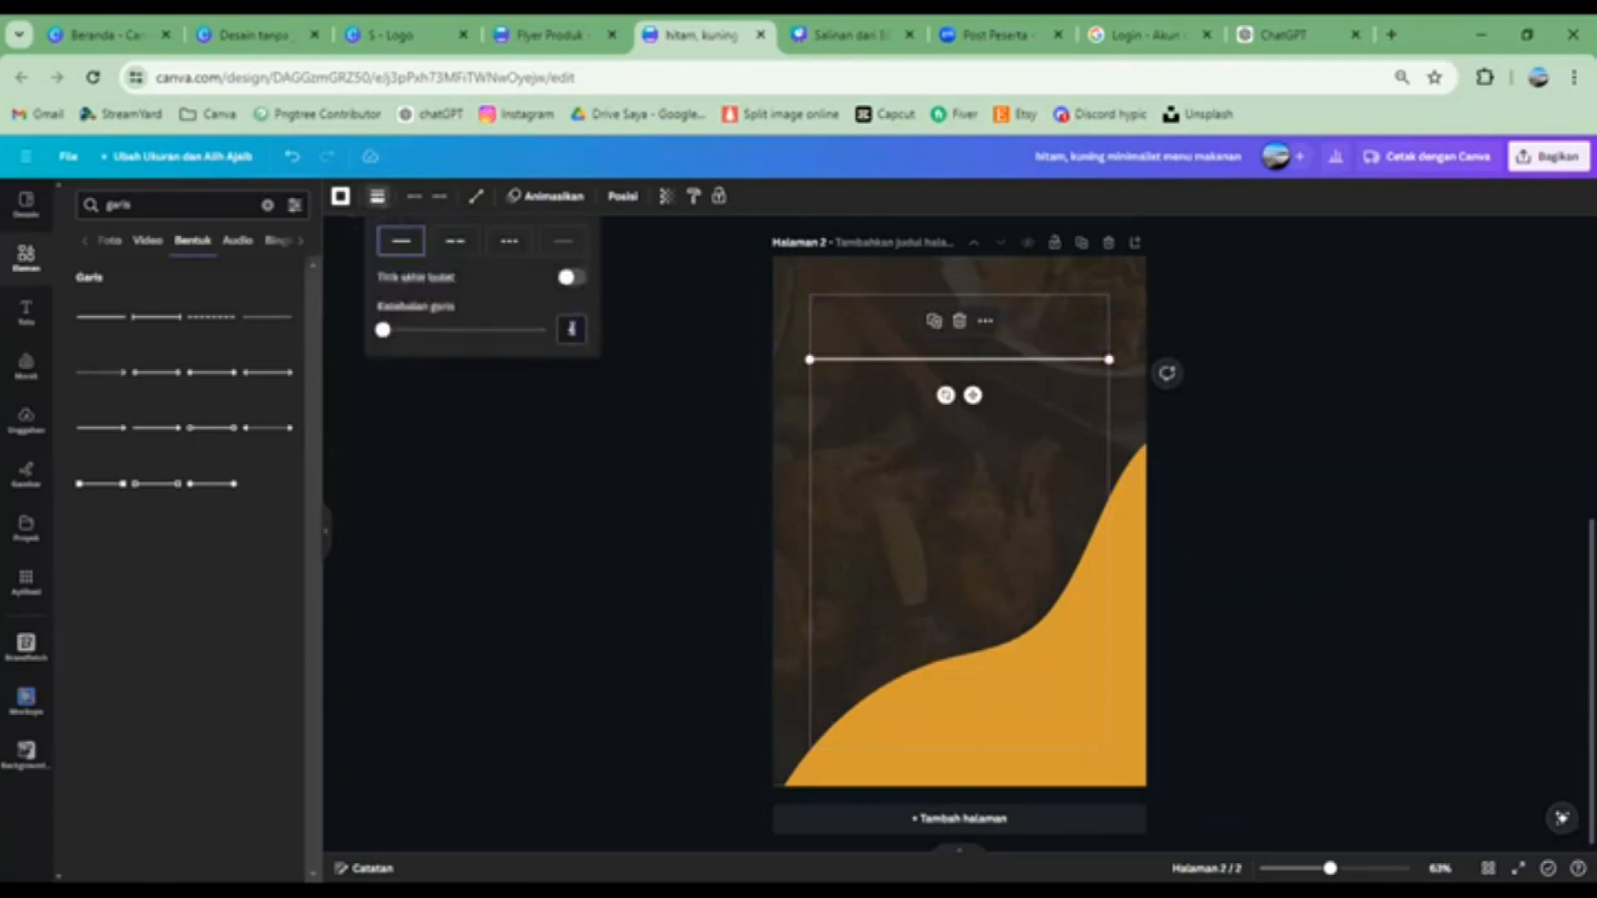
type("2")
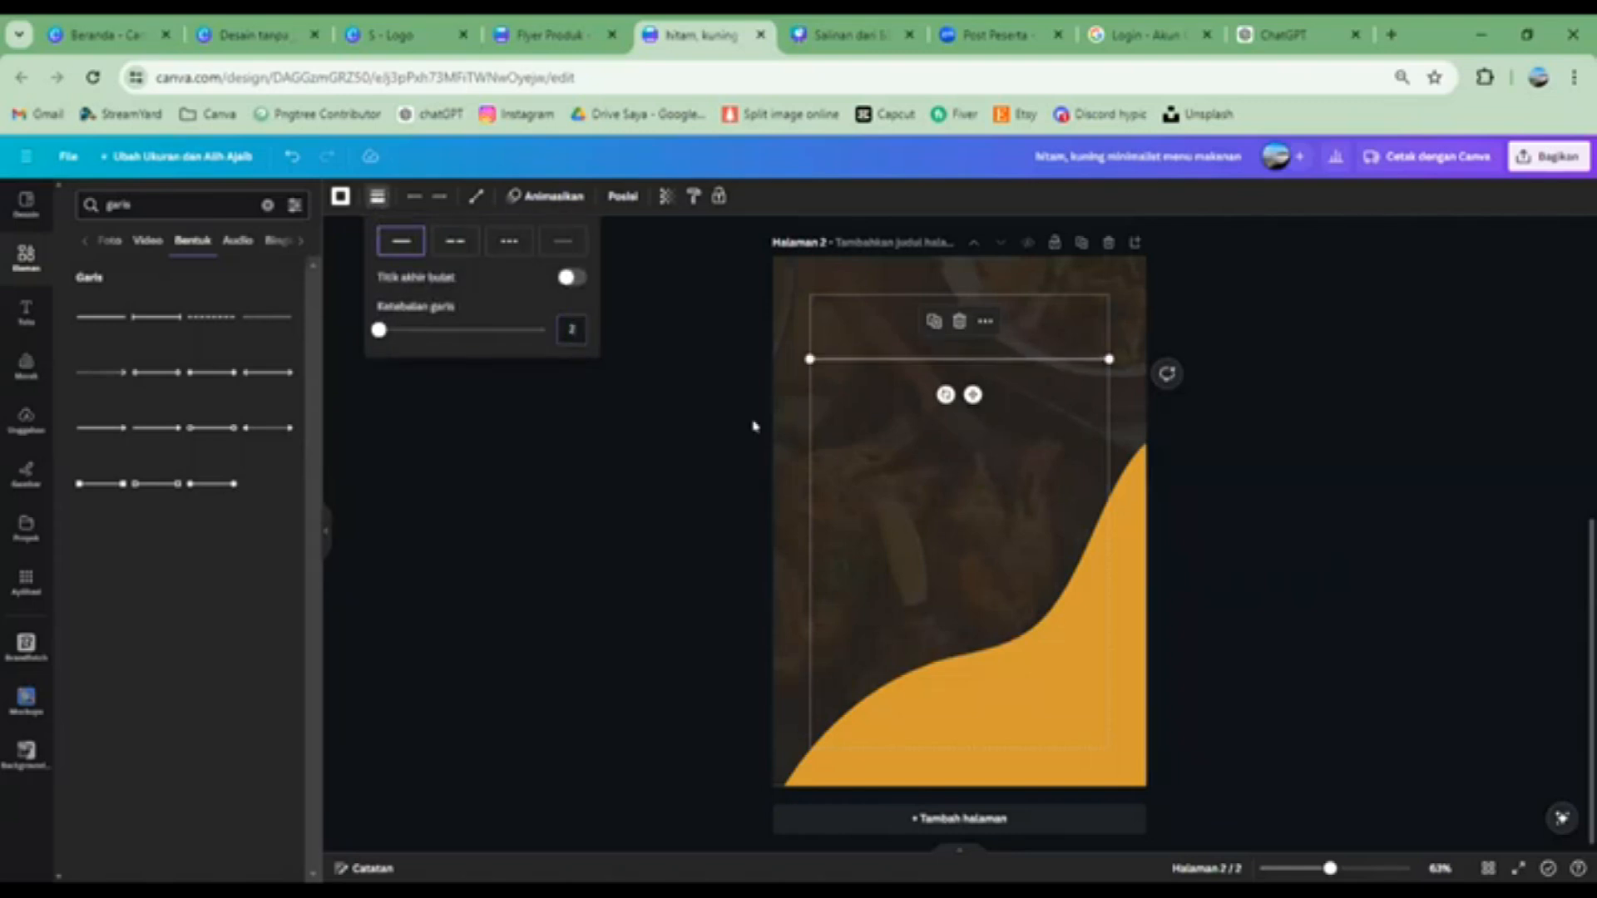
left_click(1234, 413)
left_click(1234, 413)
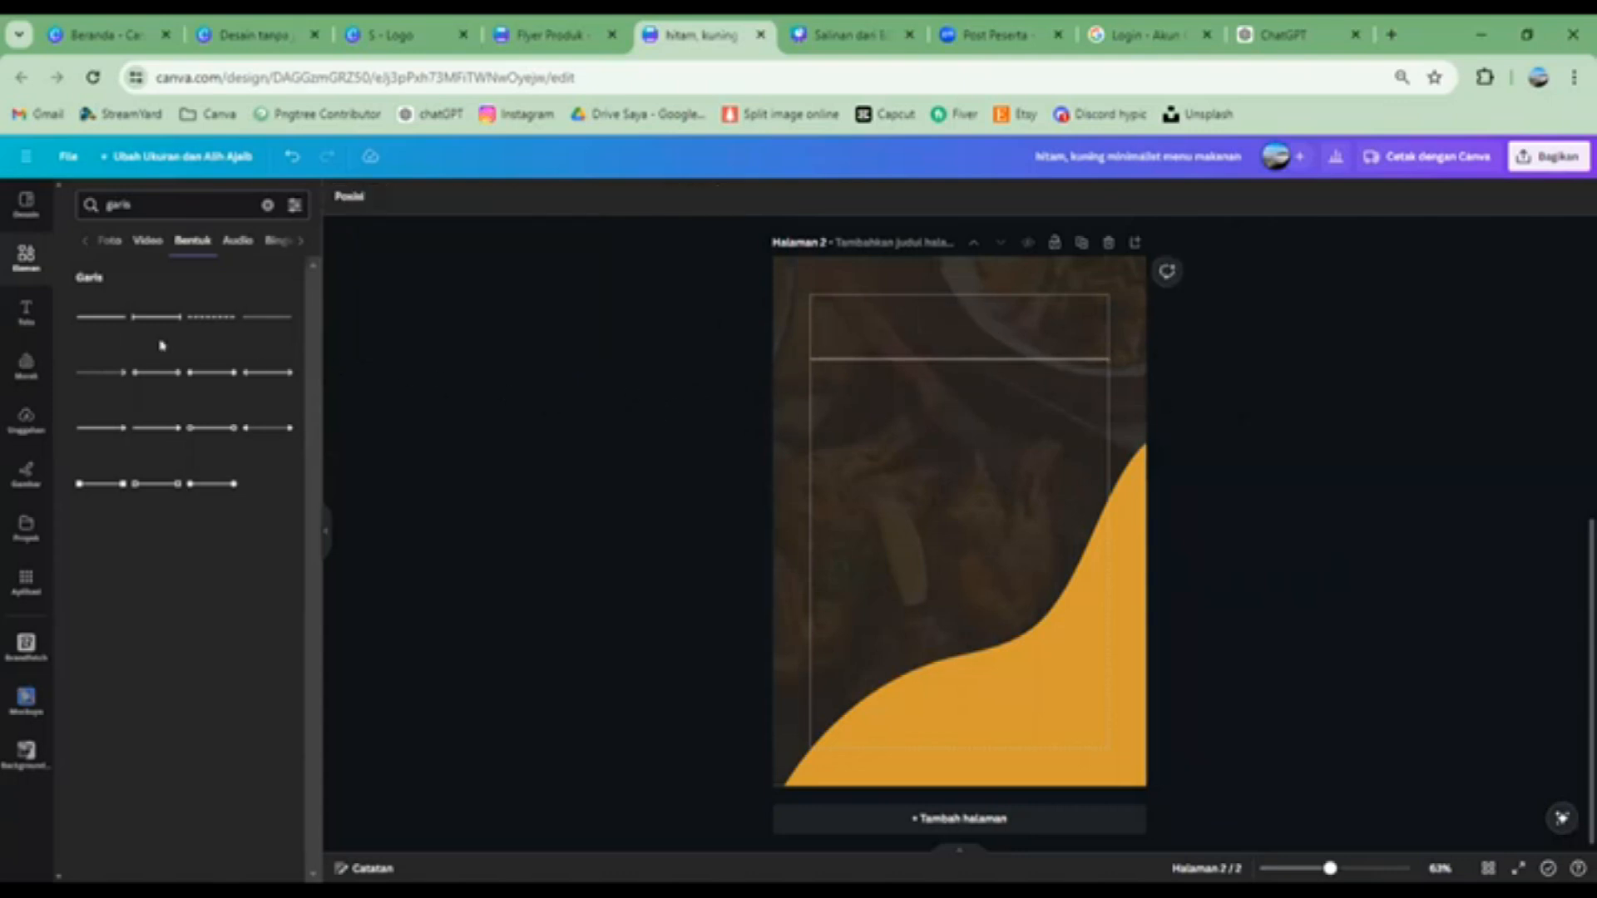
Add another plain solid line upright between the top margin and the horizontal line, near the page's left side, with thickness 2
left_click(95, 320)
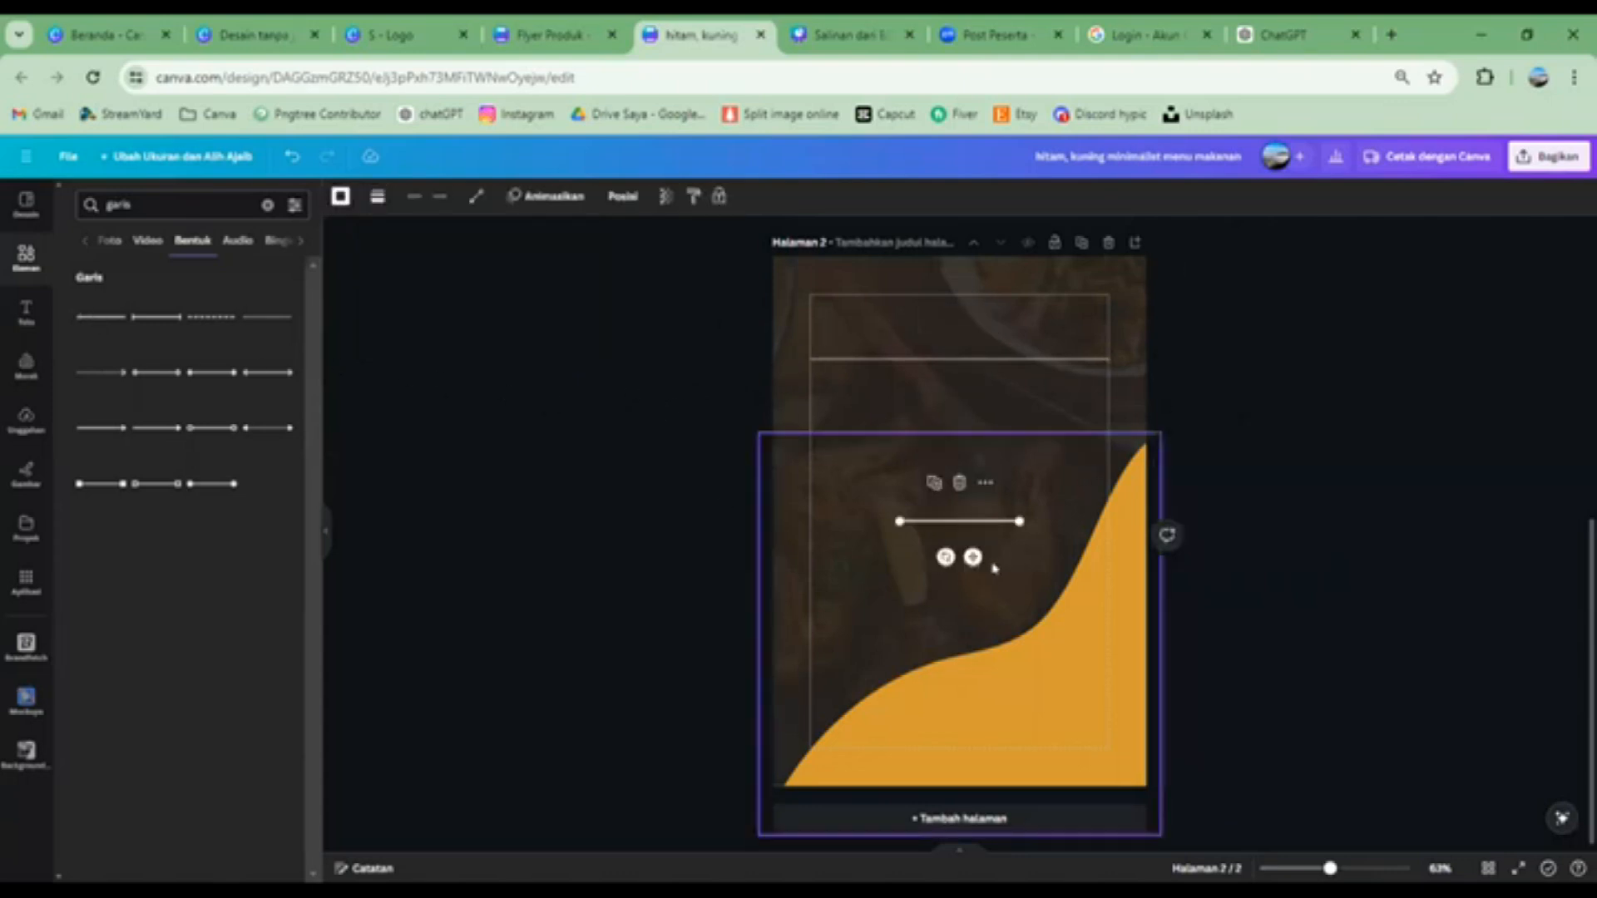
left_click_drag(941, 557, 839, 359)
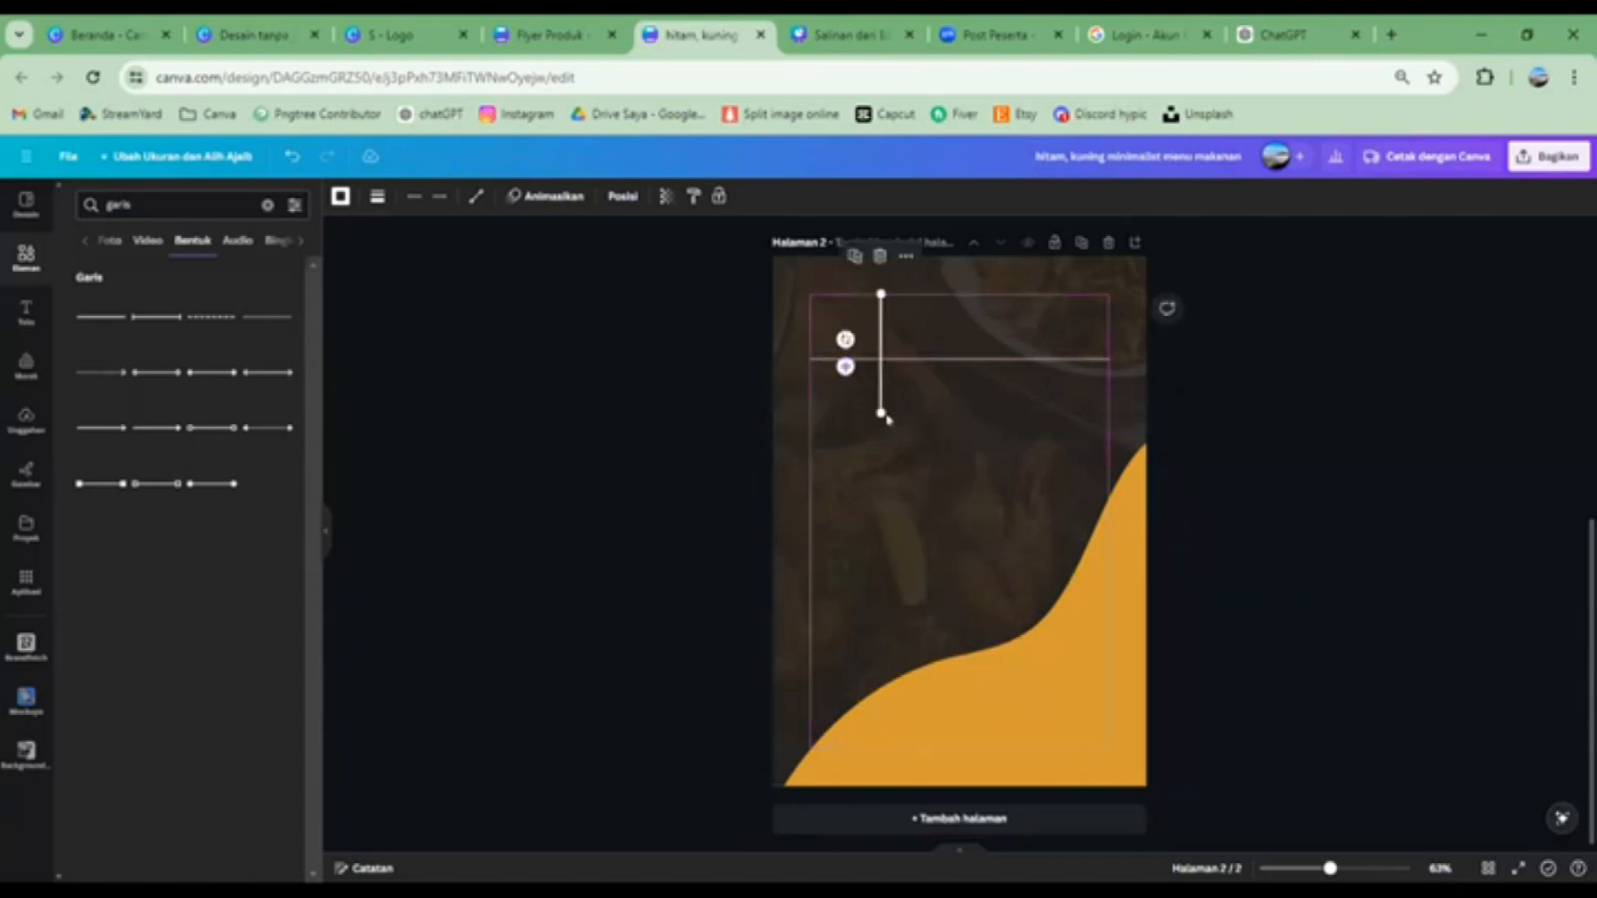
left_click_drag(879, 409, 881, 358)
left_click(376, 197)
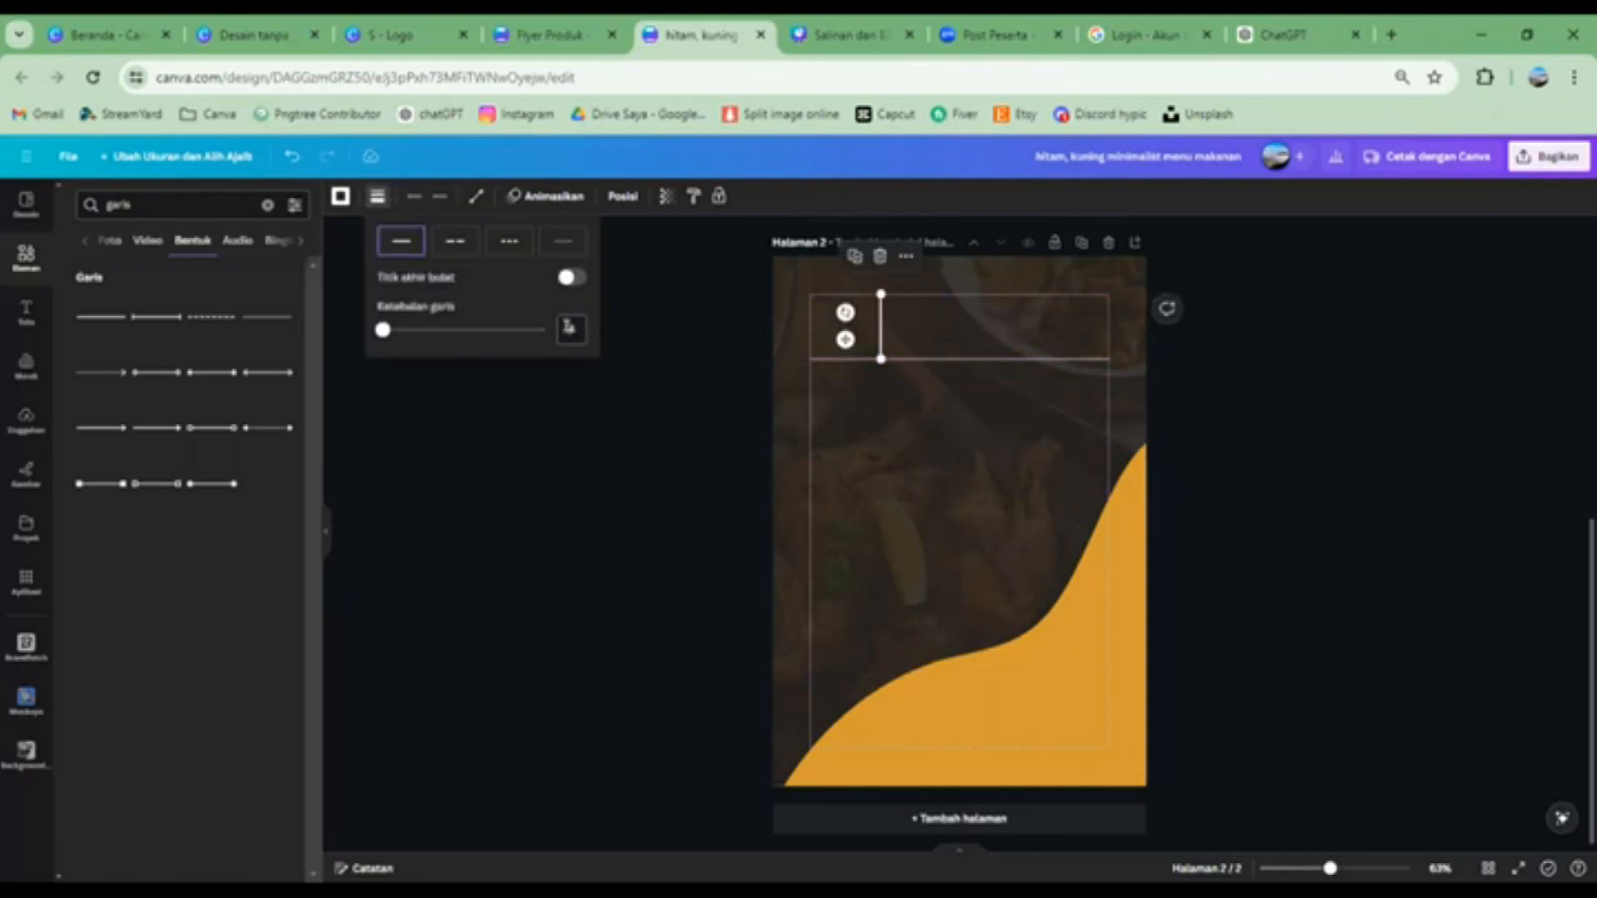
left_click(569, 329)
key("Return")
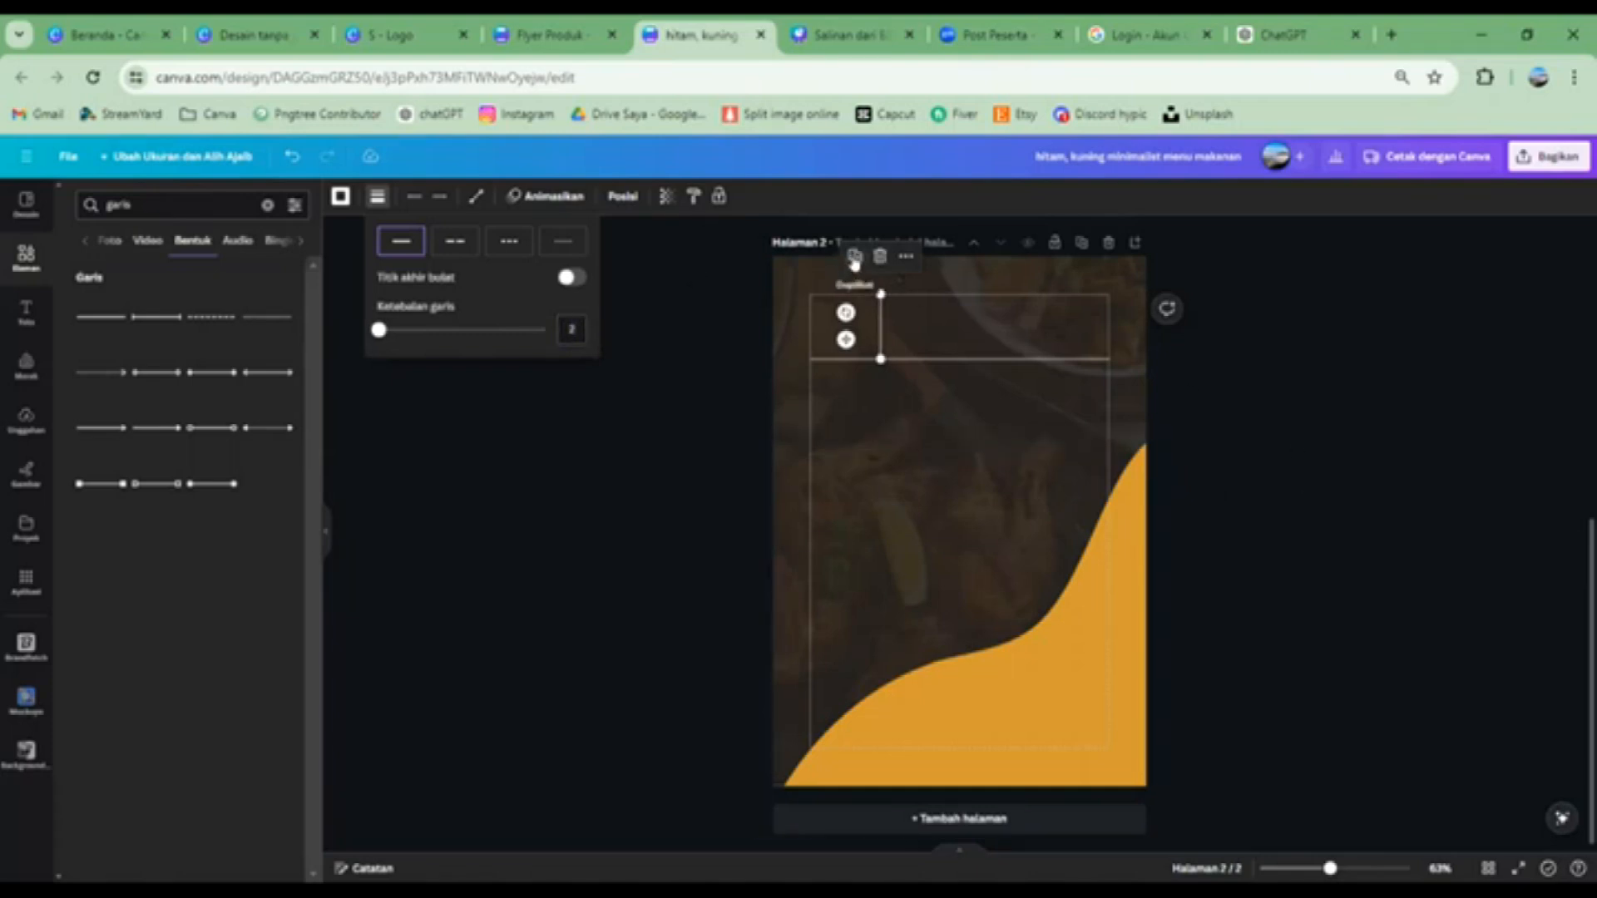
Duplicate the vertical line and place the copy towards the right side of the header, at the same height
left_click(710, 339)
left_click(852, 263)
left_click_drag(852, 345, 997, 341)
left_click(1352, 868)
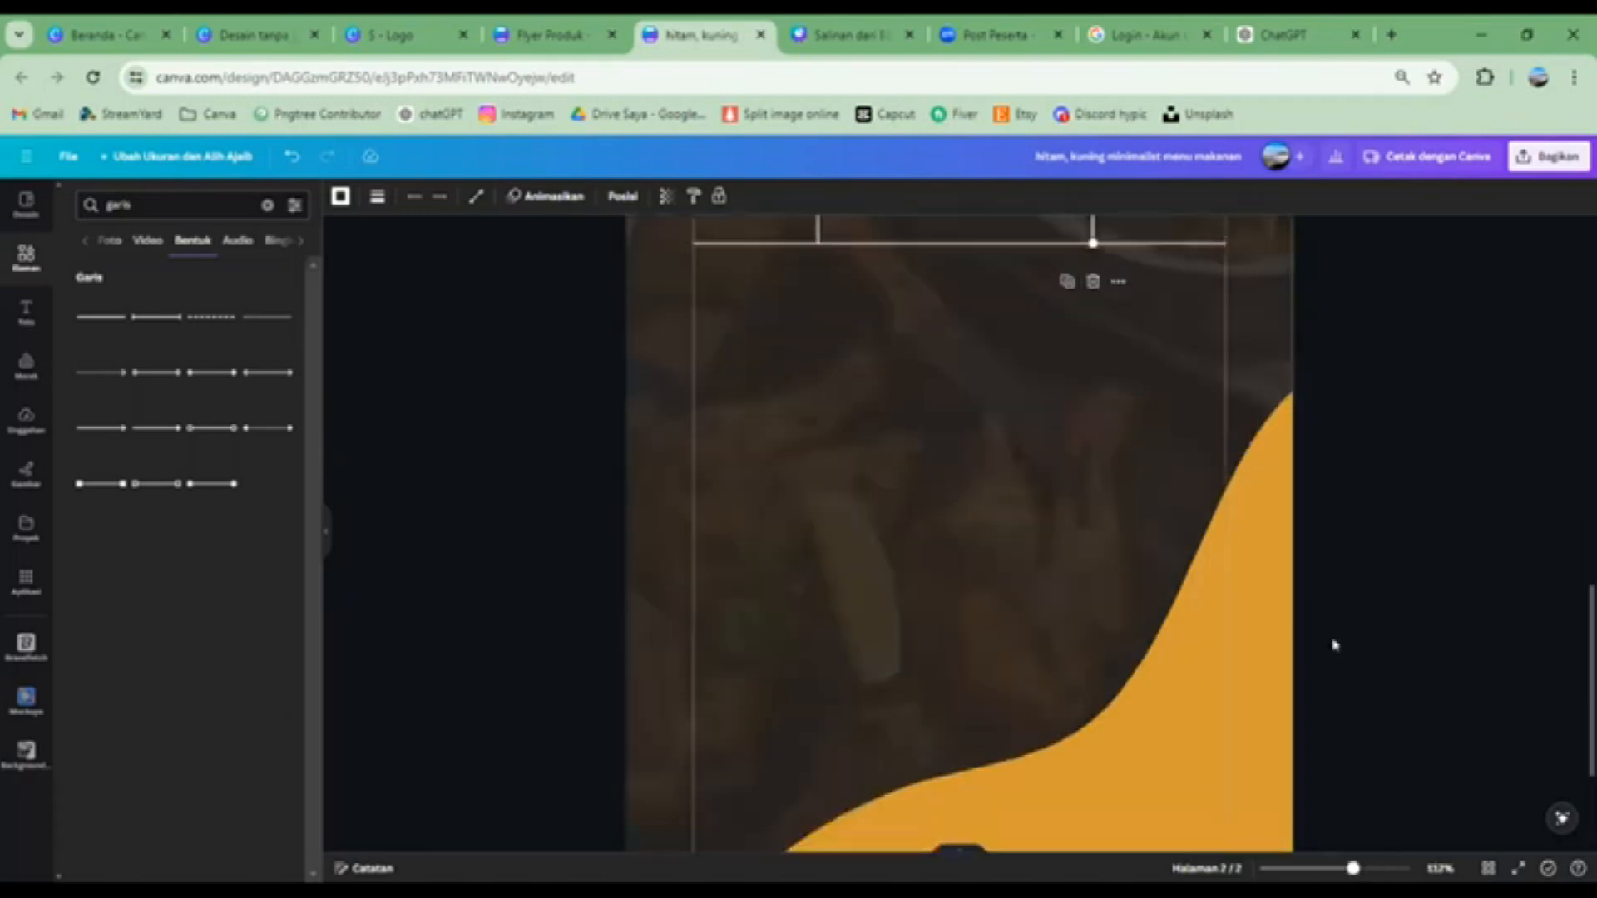
scroll(1335, 643, "up", 5)
left_click(1364, 581)
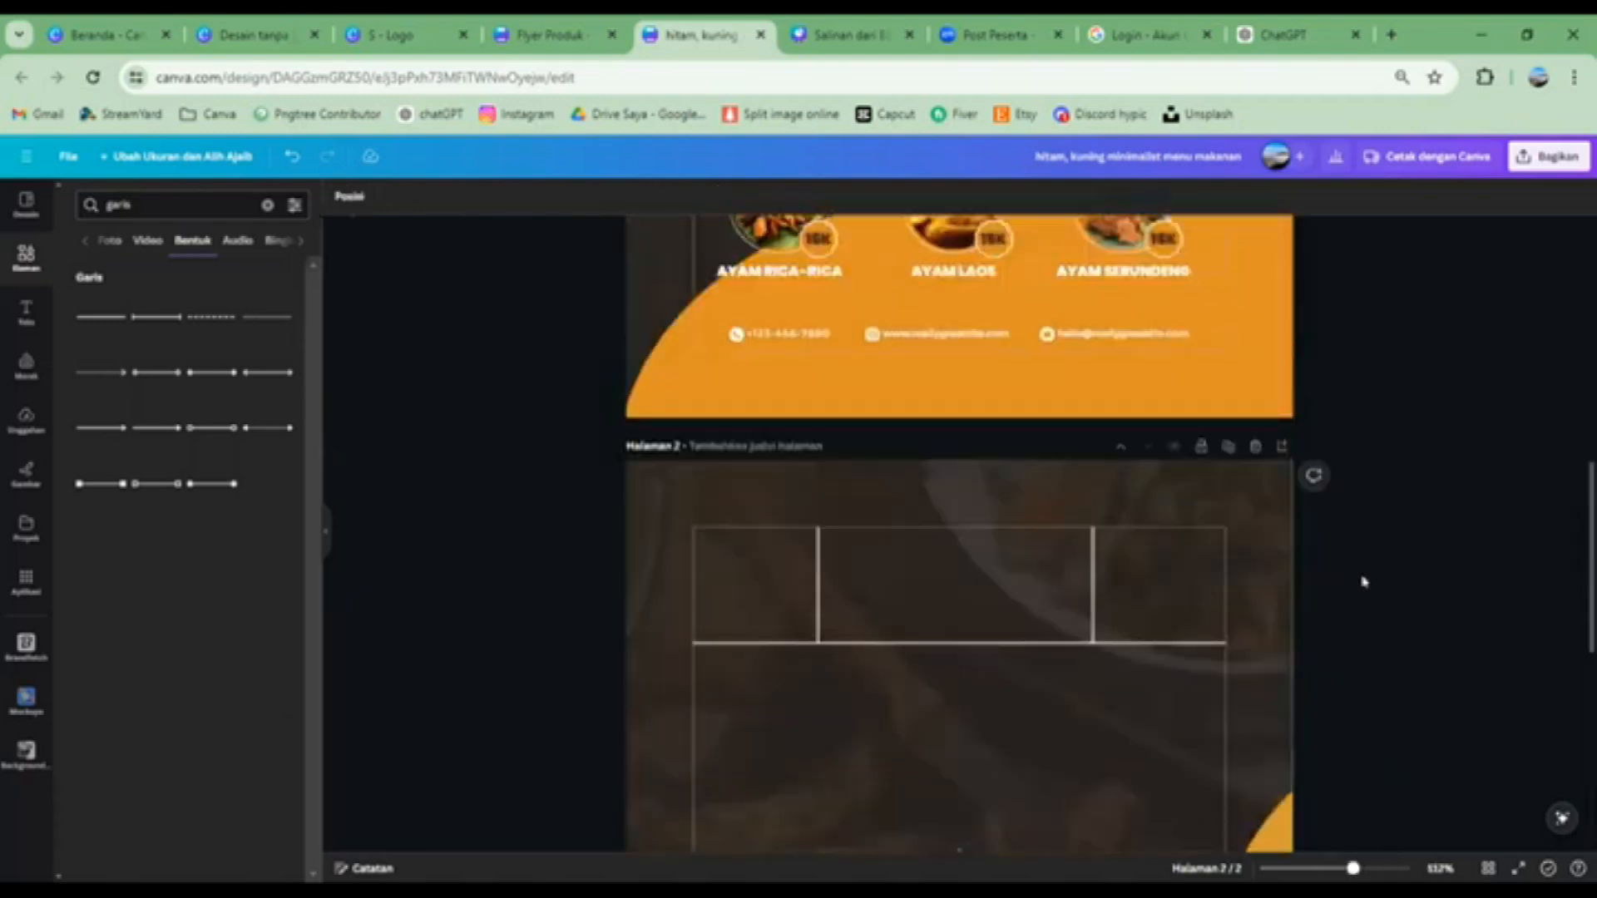
Search the elements for "logo makanan" and place the black round fork-and-spoon graphic, shrunk to fit, in page 2's left header cell
scroll(1256, 509, "up", 10)
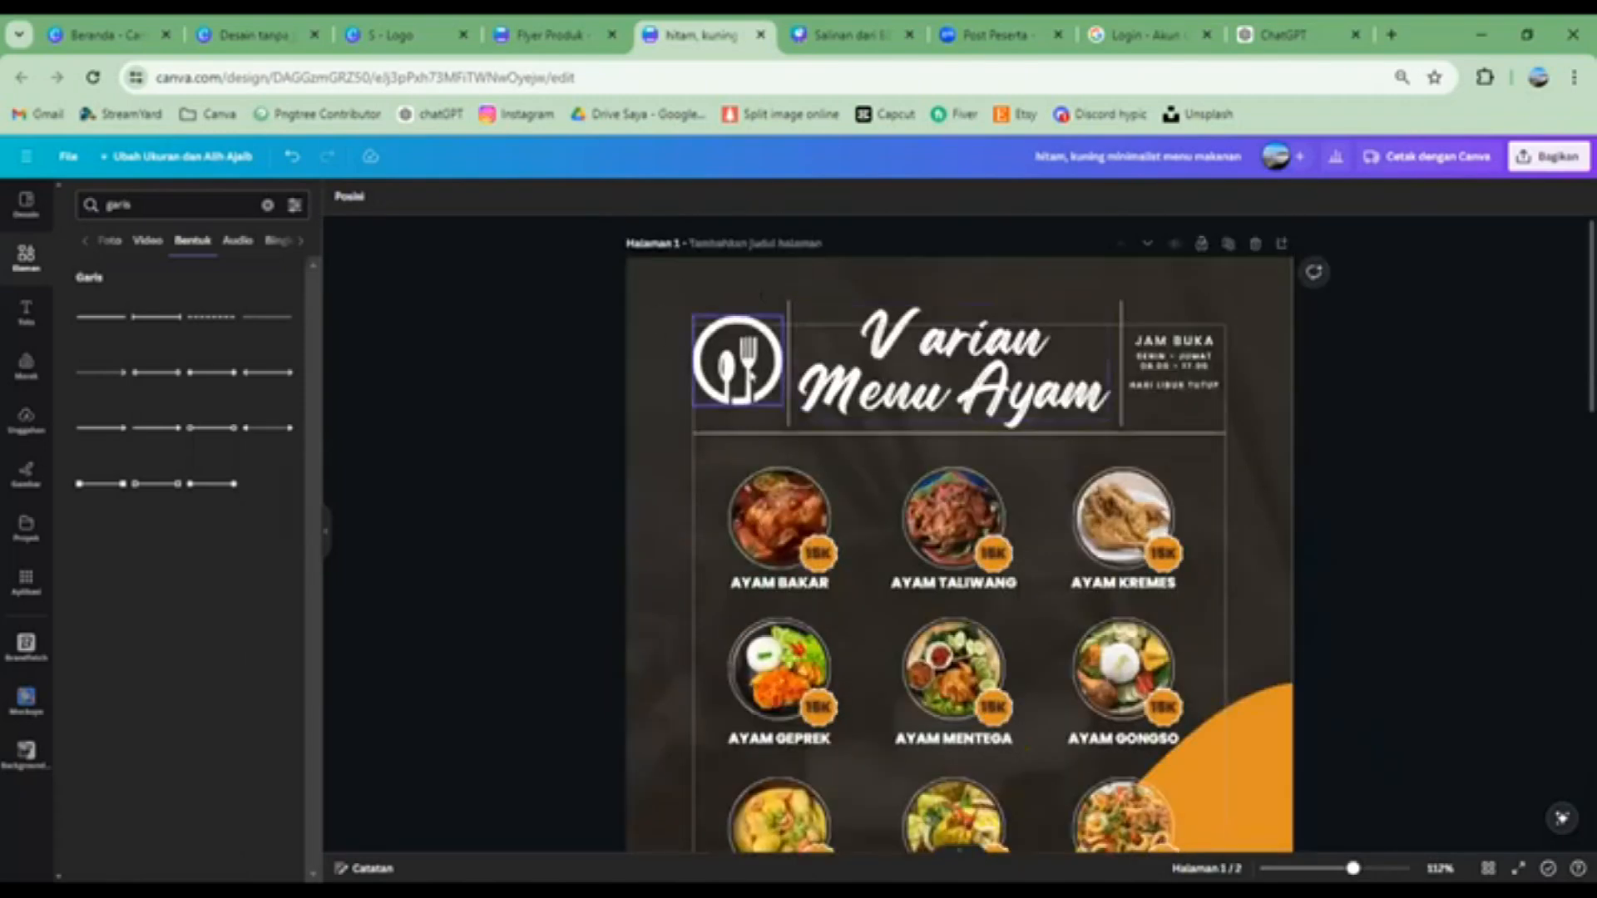
scroll(1414, 648, "down", 10)
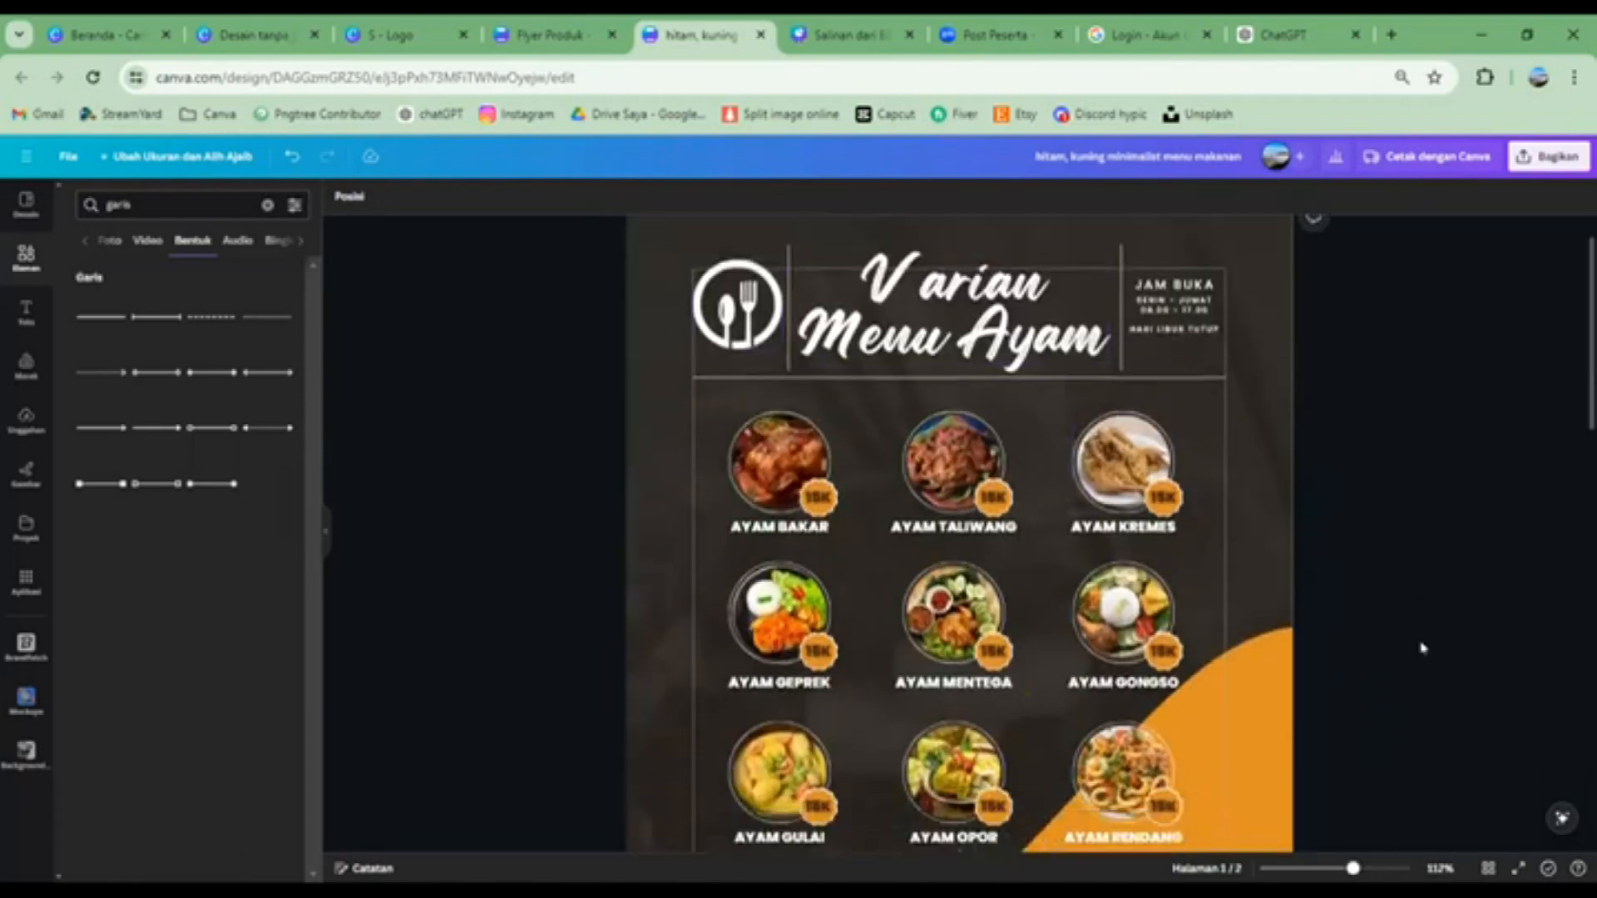
left_click(267, 204)
left_click(140, 201)
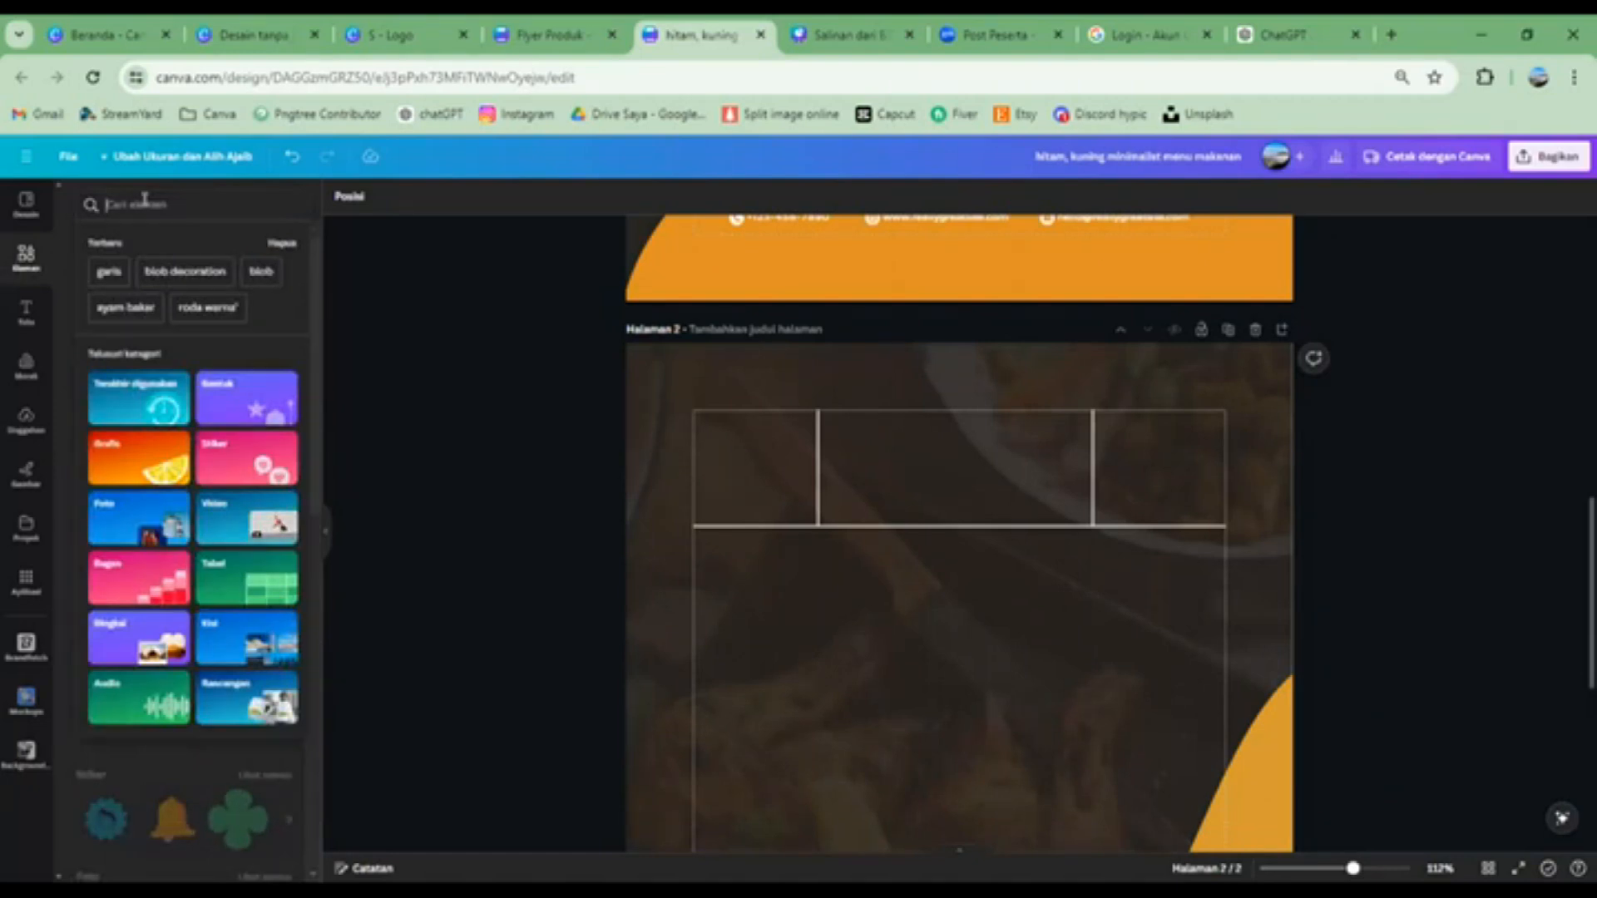
type("logo makanan")
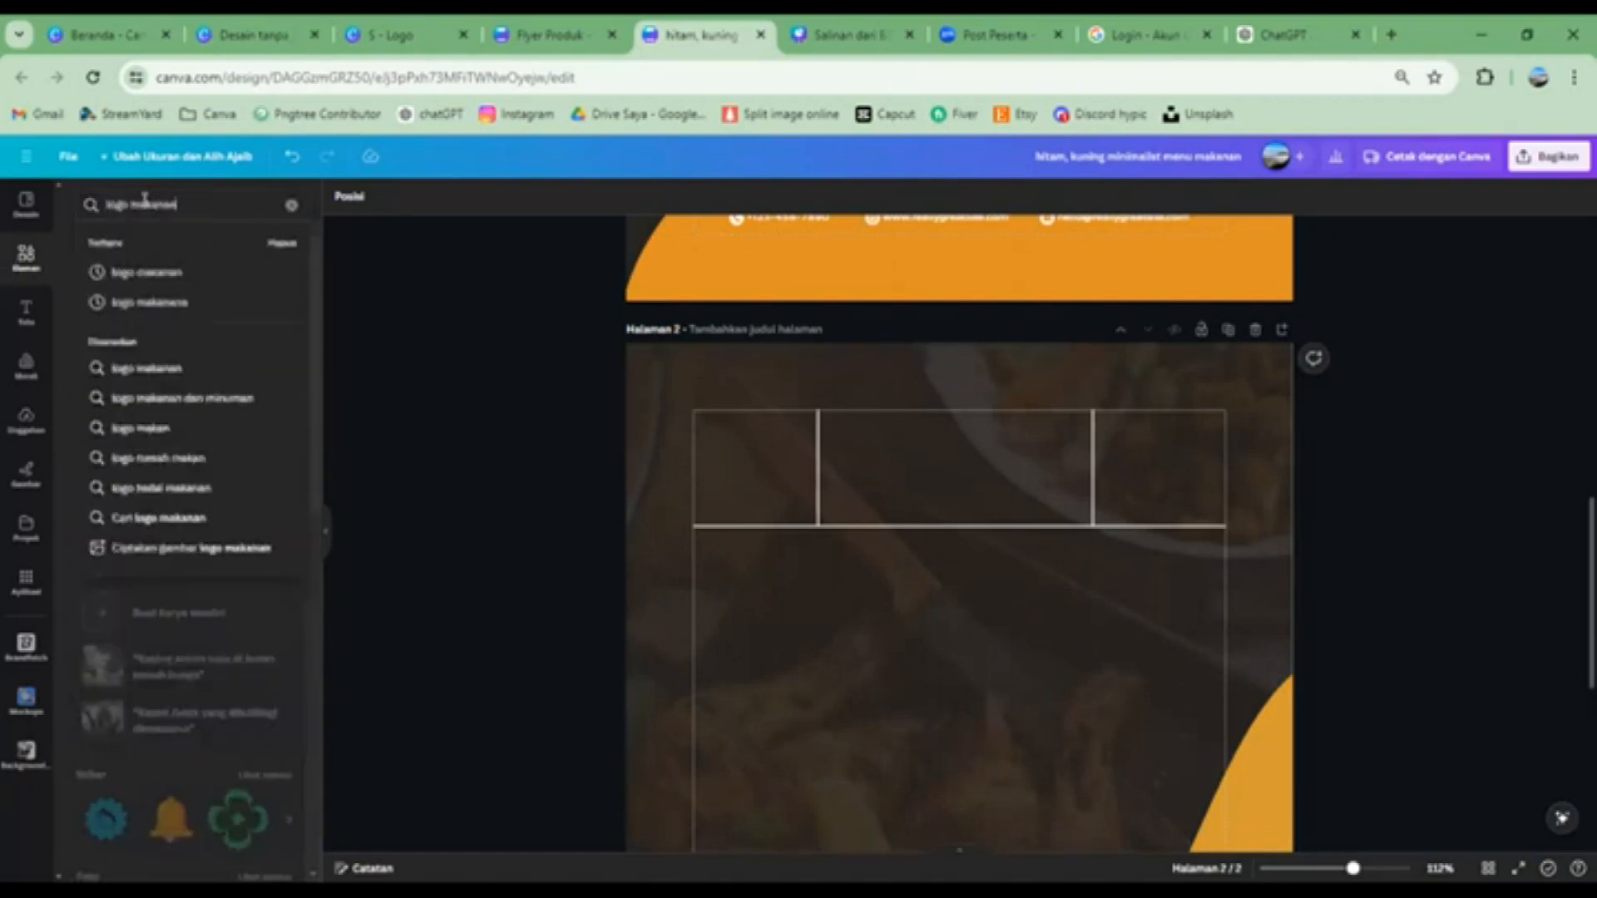
key("Return")
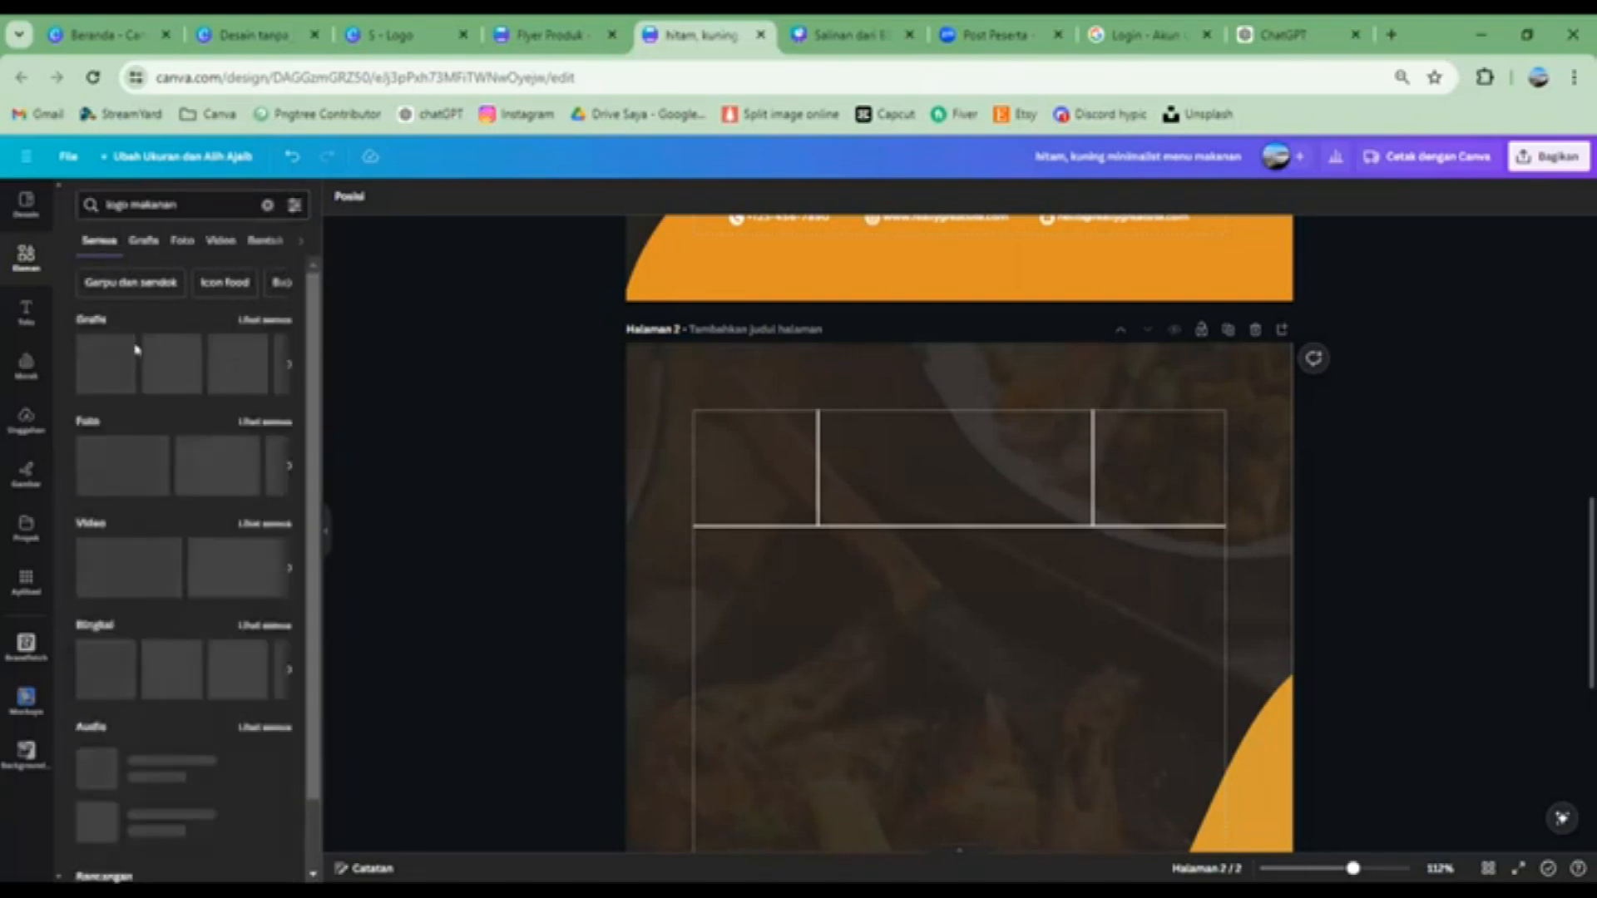
left_click(266, 317)
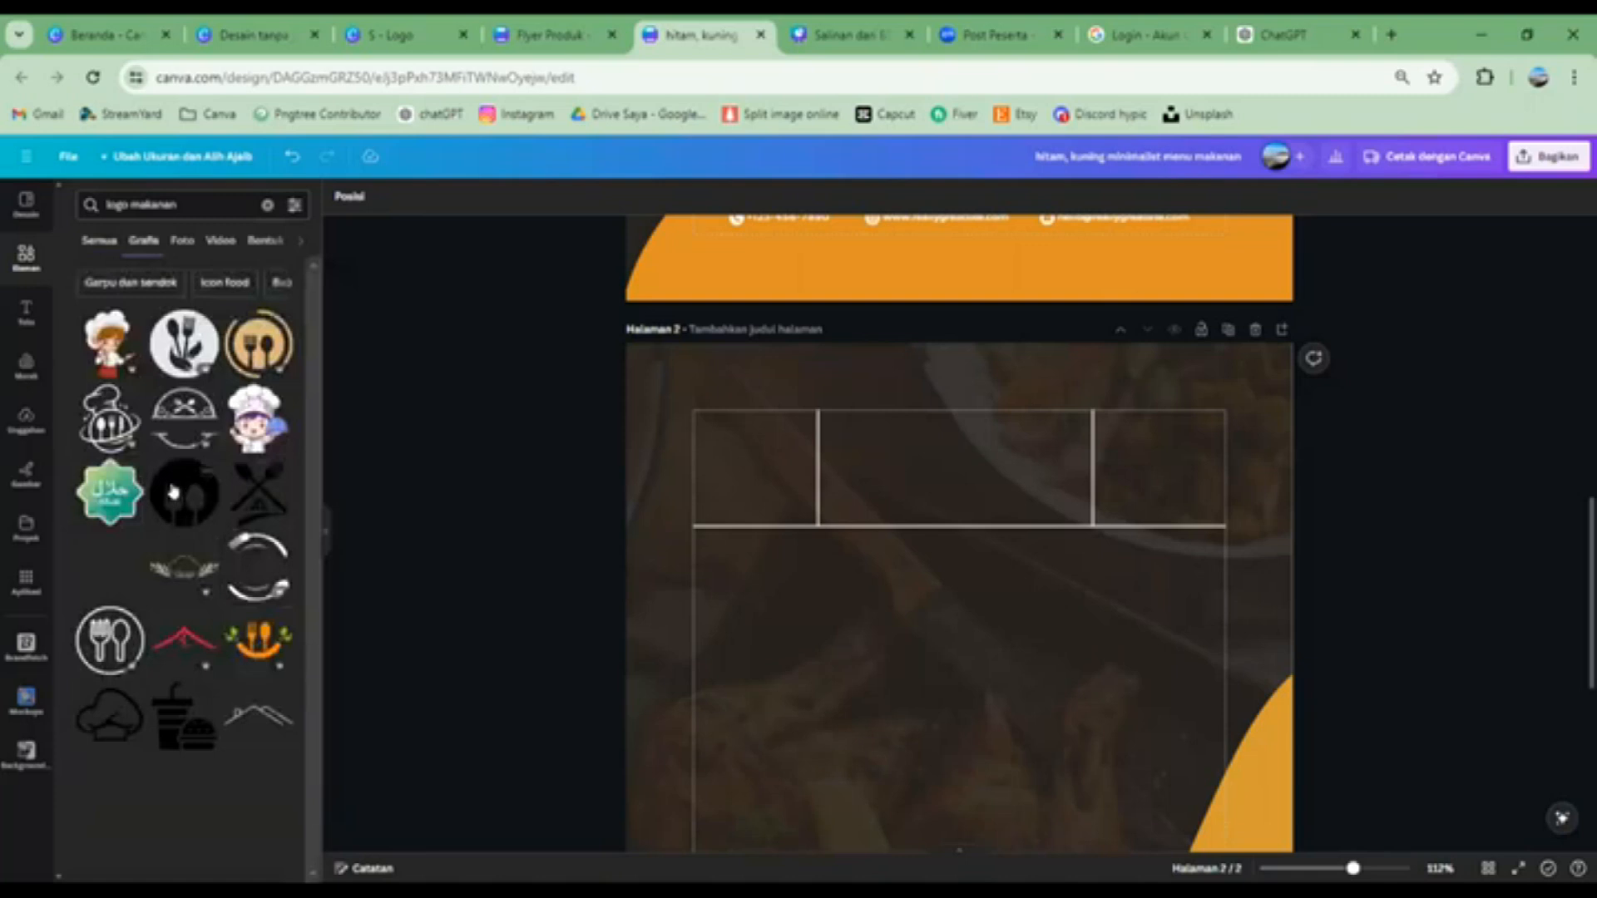
left_click(184, 492)
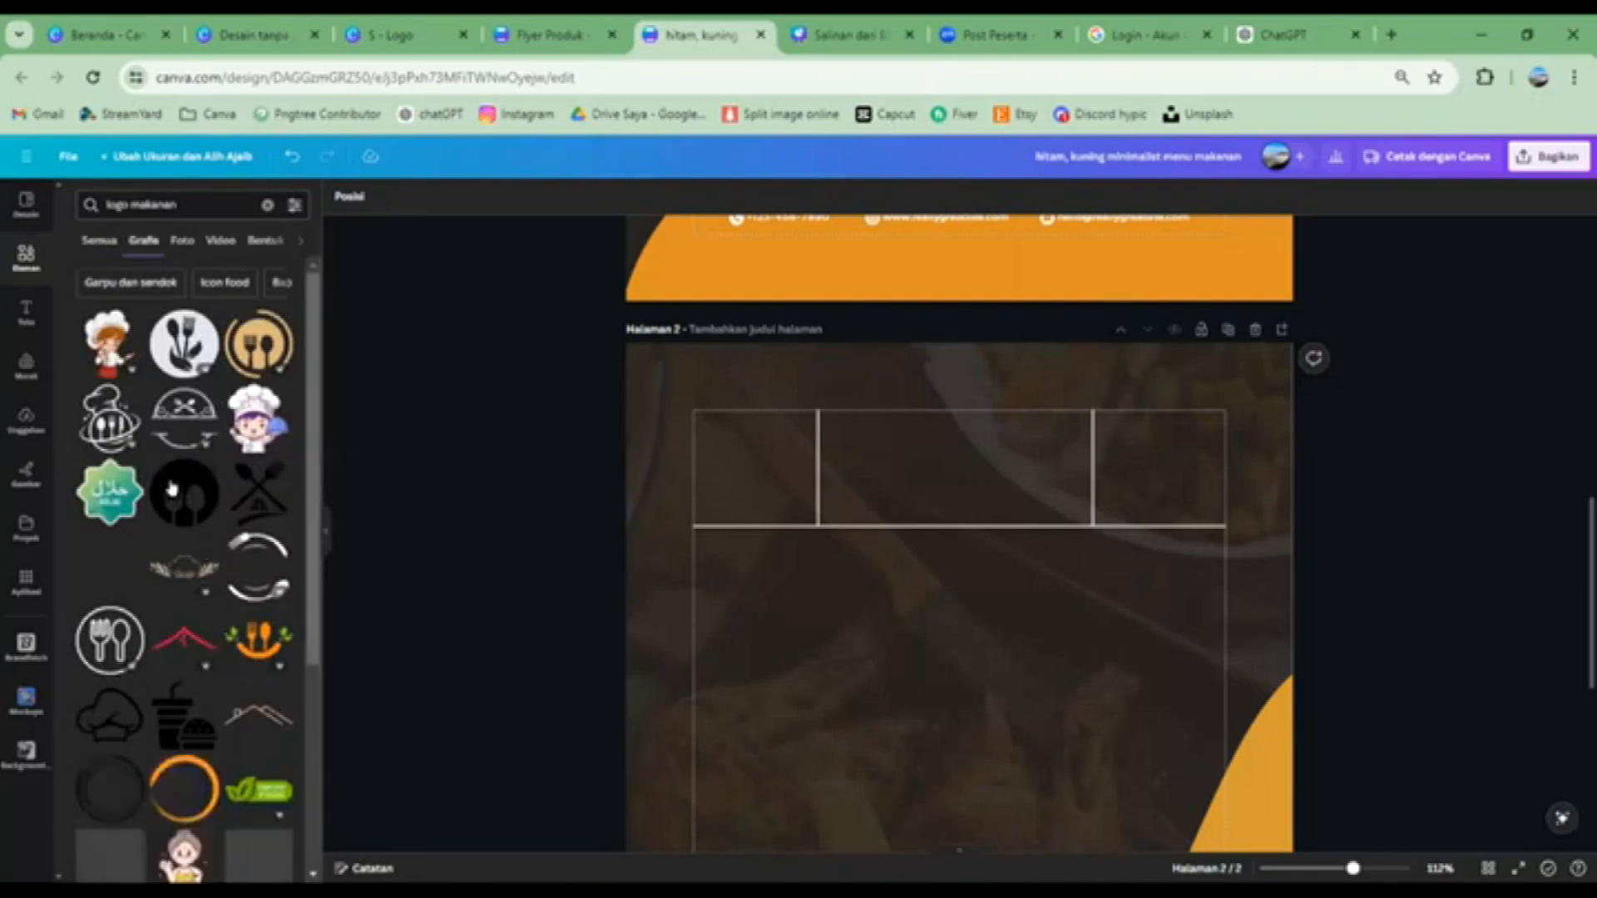
left_click_drag(904, 692, 781, 467)
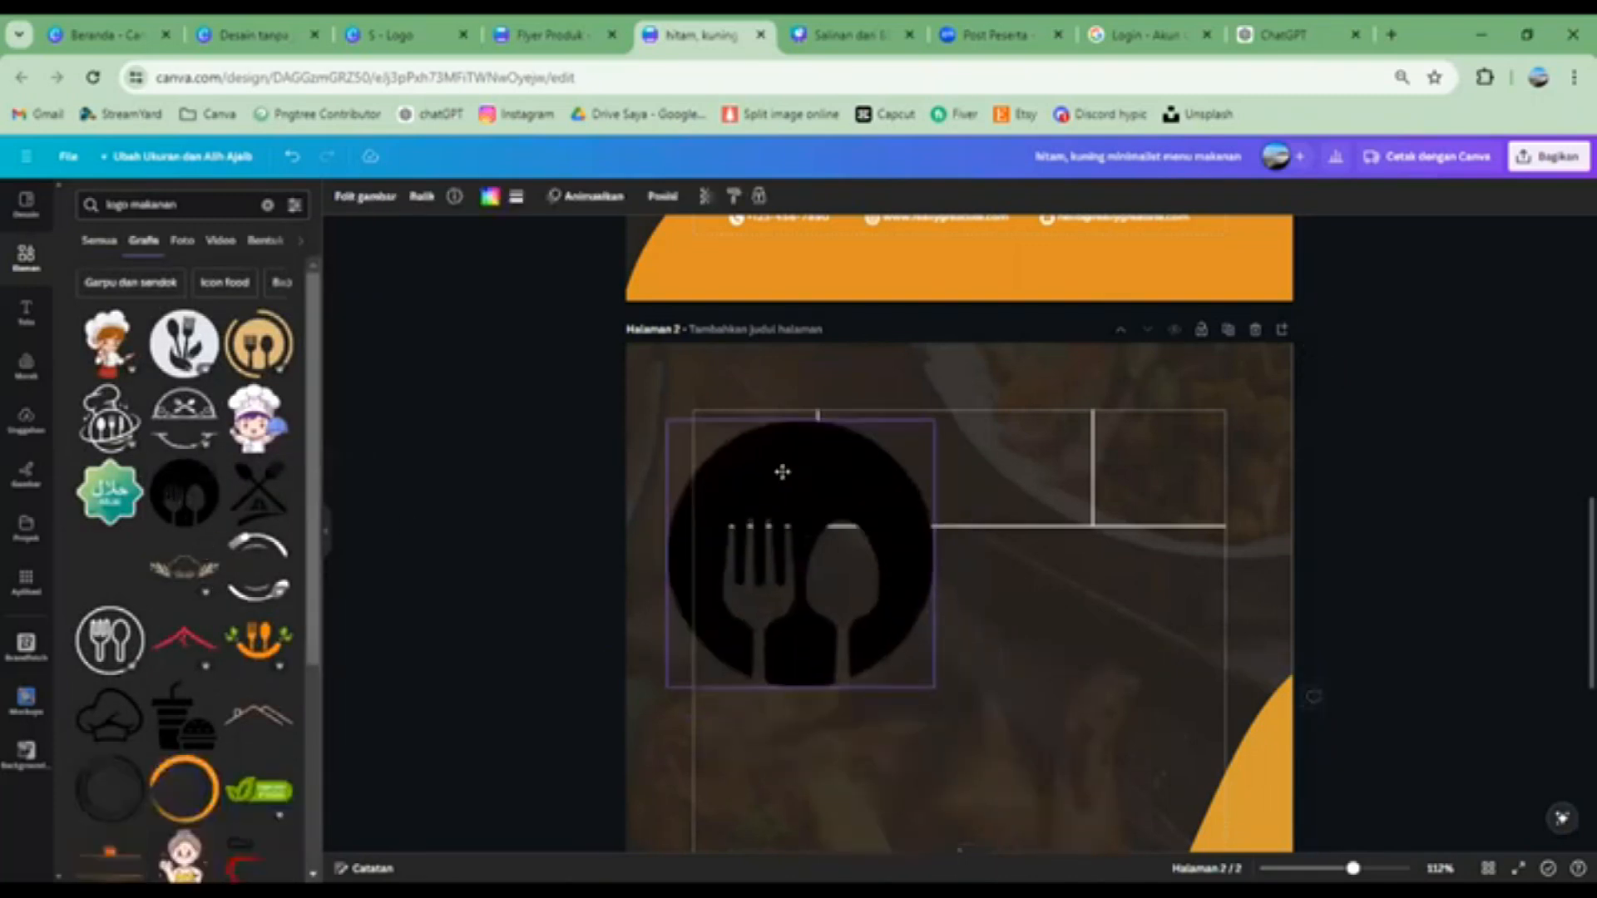
left_click_drag(929, 673, 786, 470)
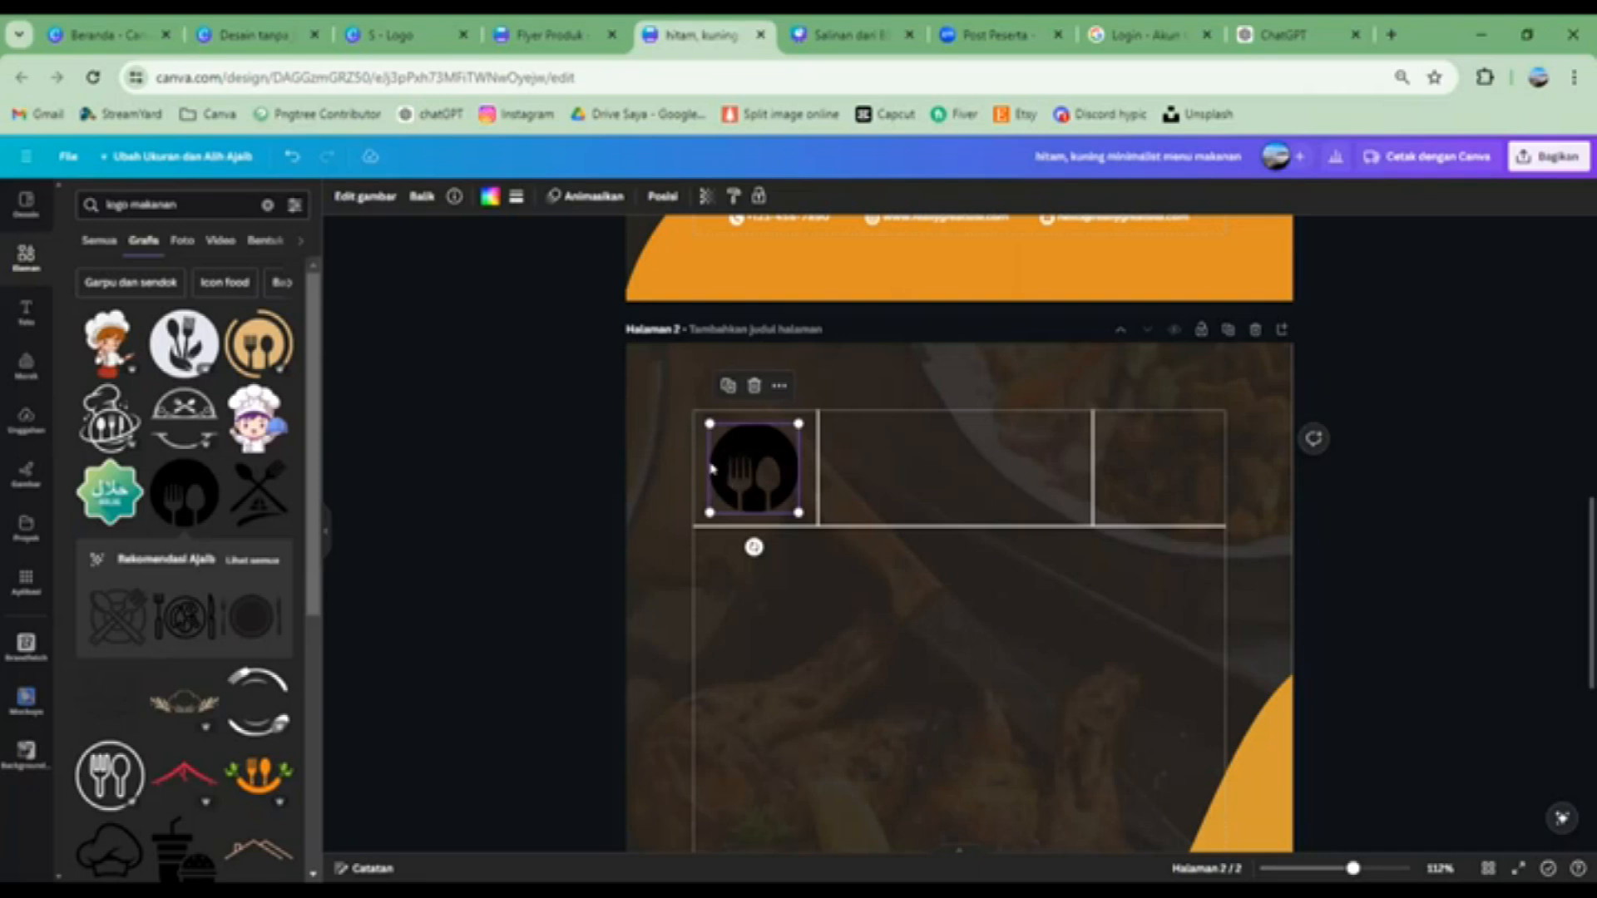
Recolour the fork-and-spoon logo white
left_click(489, 198)
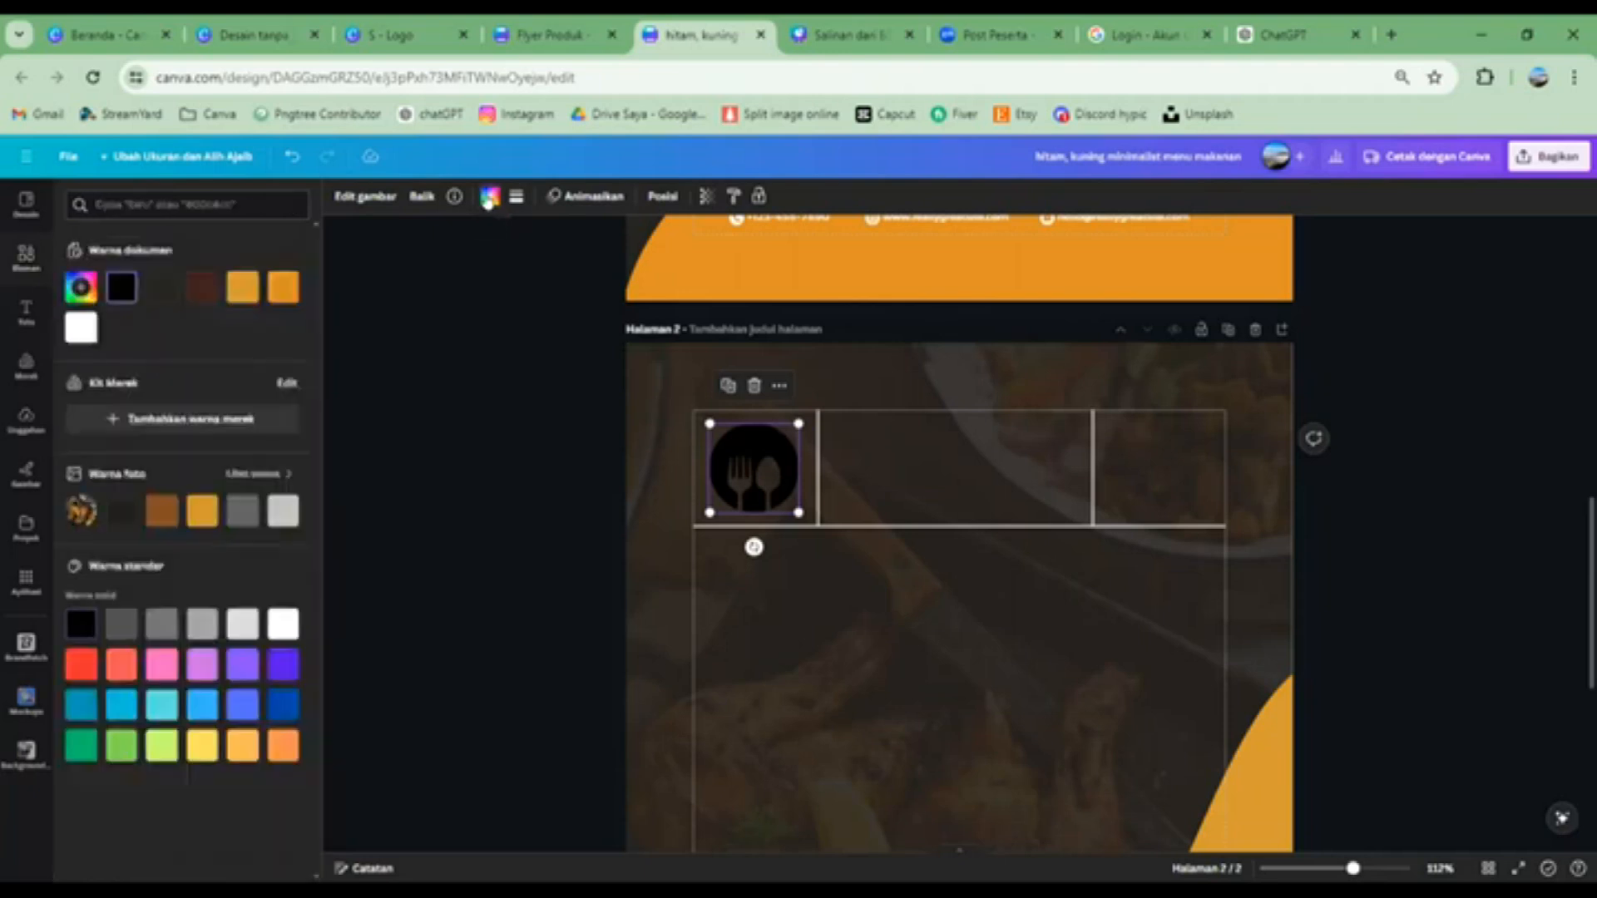
left_click(79, 328)
left_click(1016, 661)
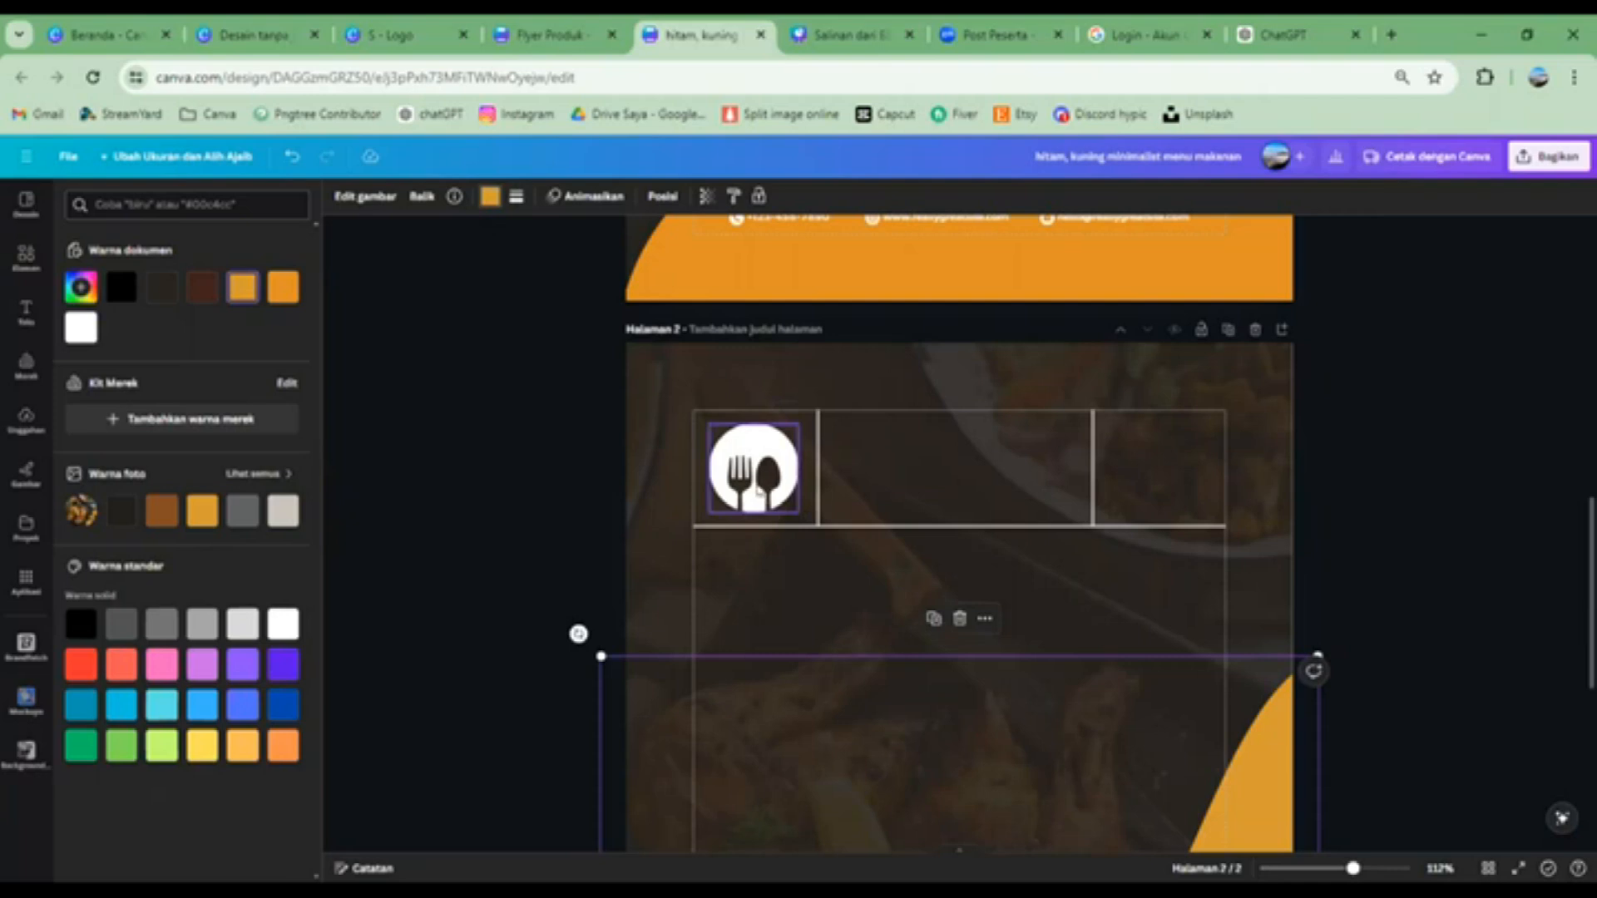
Add the heading "Varian Menu Ayam" on two lines, and shrink it to fit between the two vertical header lines
left_click(25, 313)
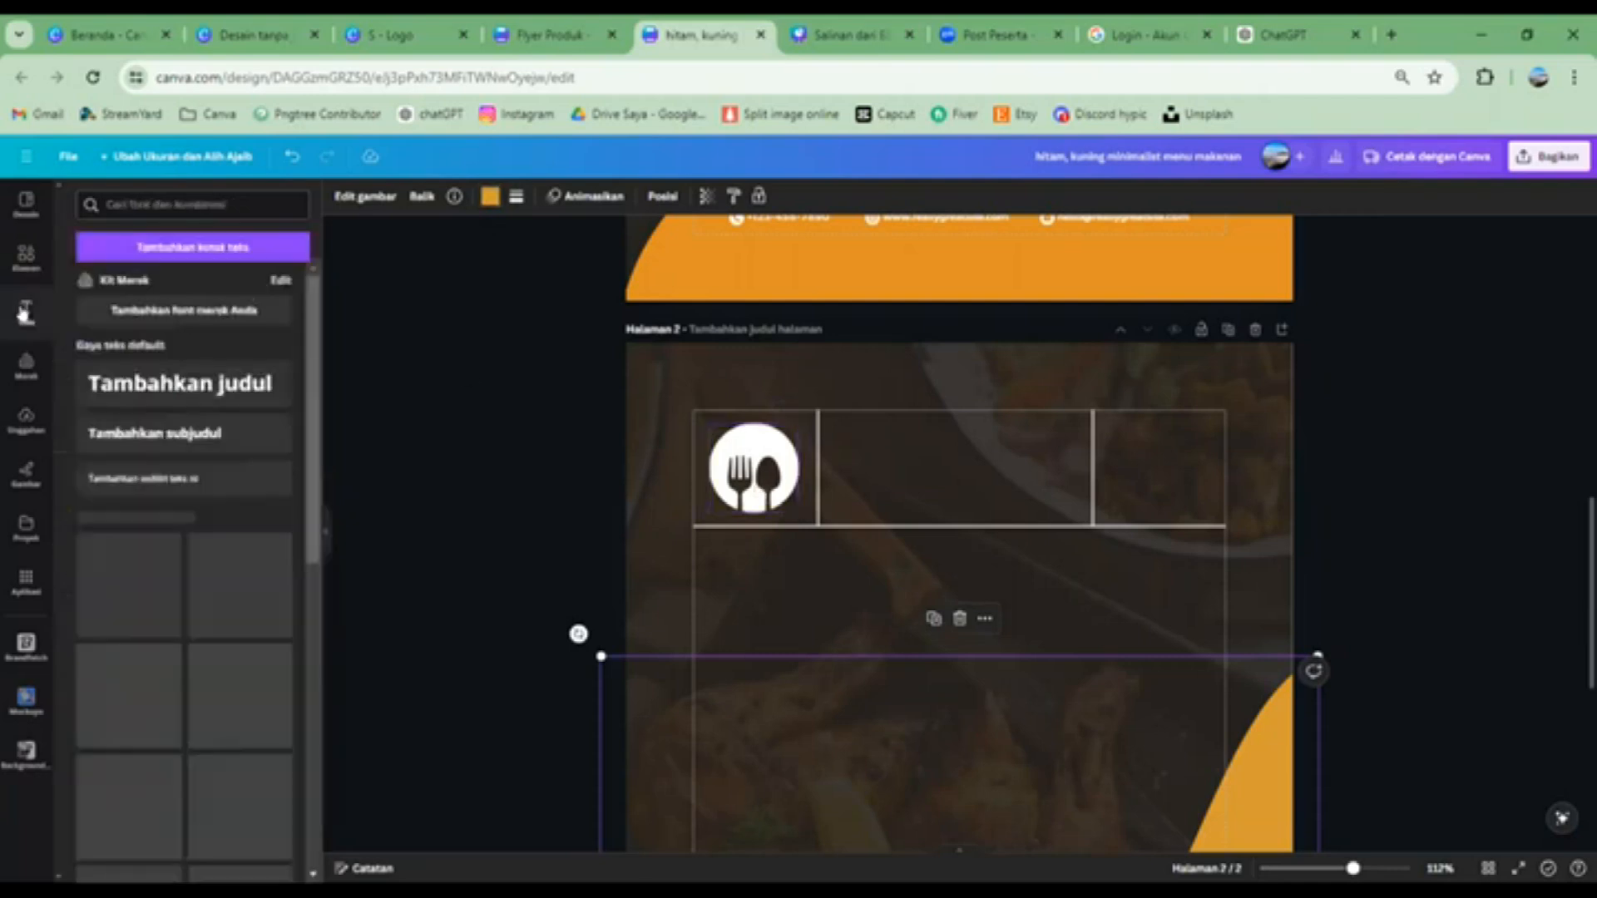
left_click(212, 395)
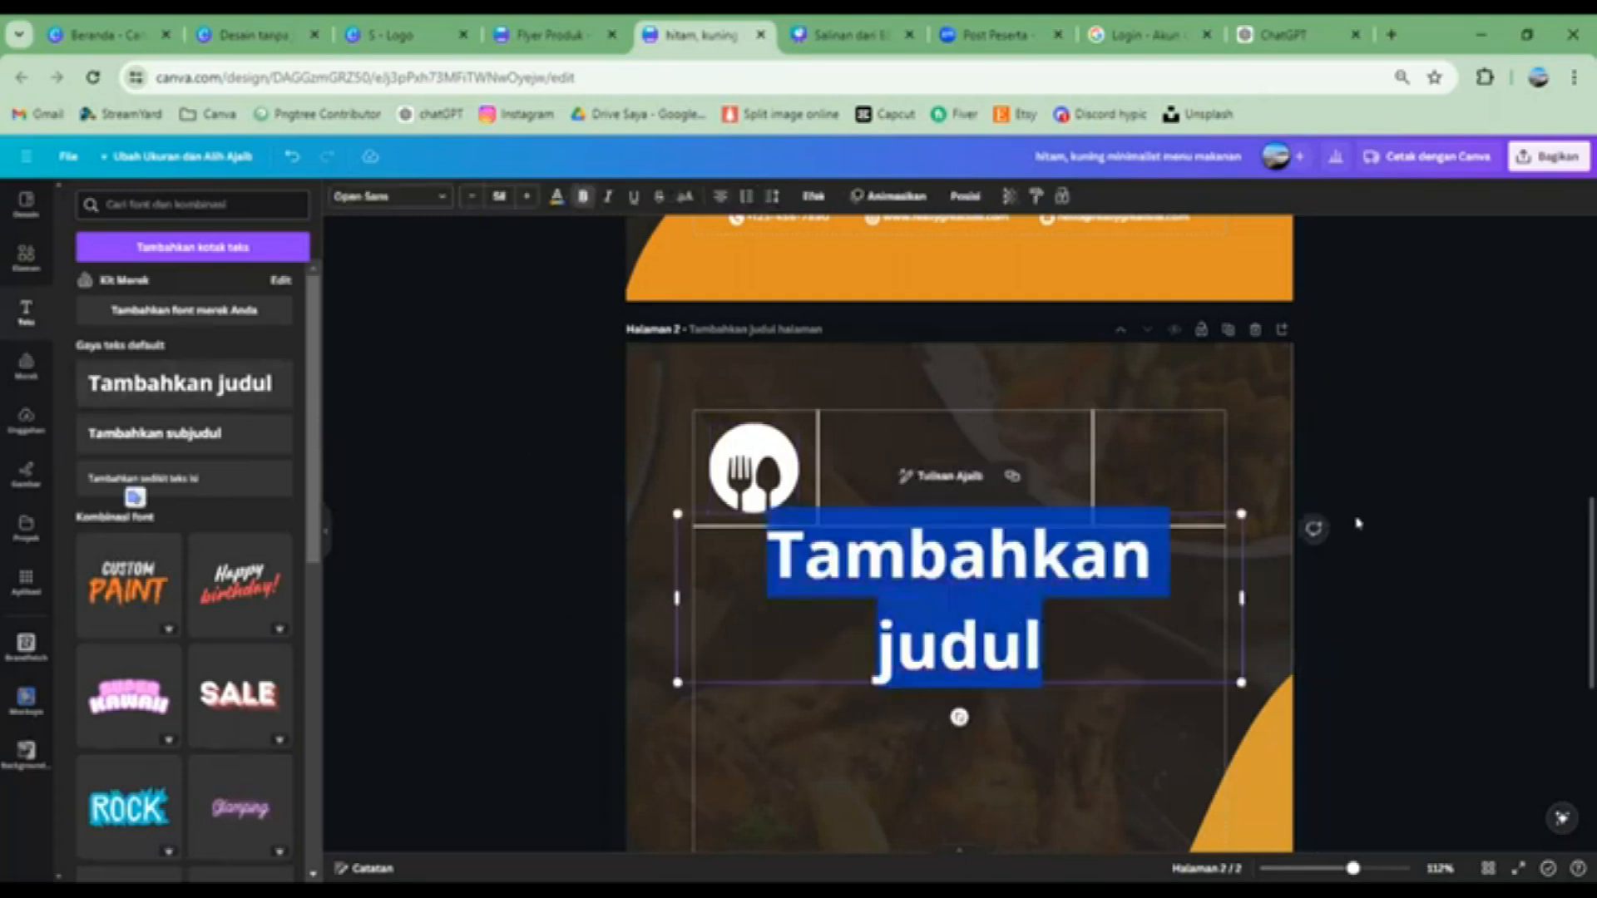
scroll(1391, 517, "up", 10)
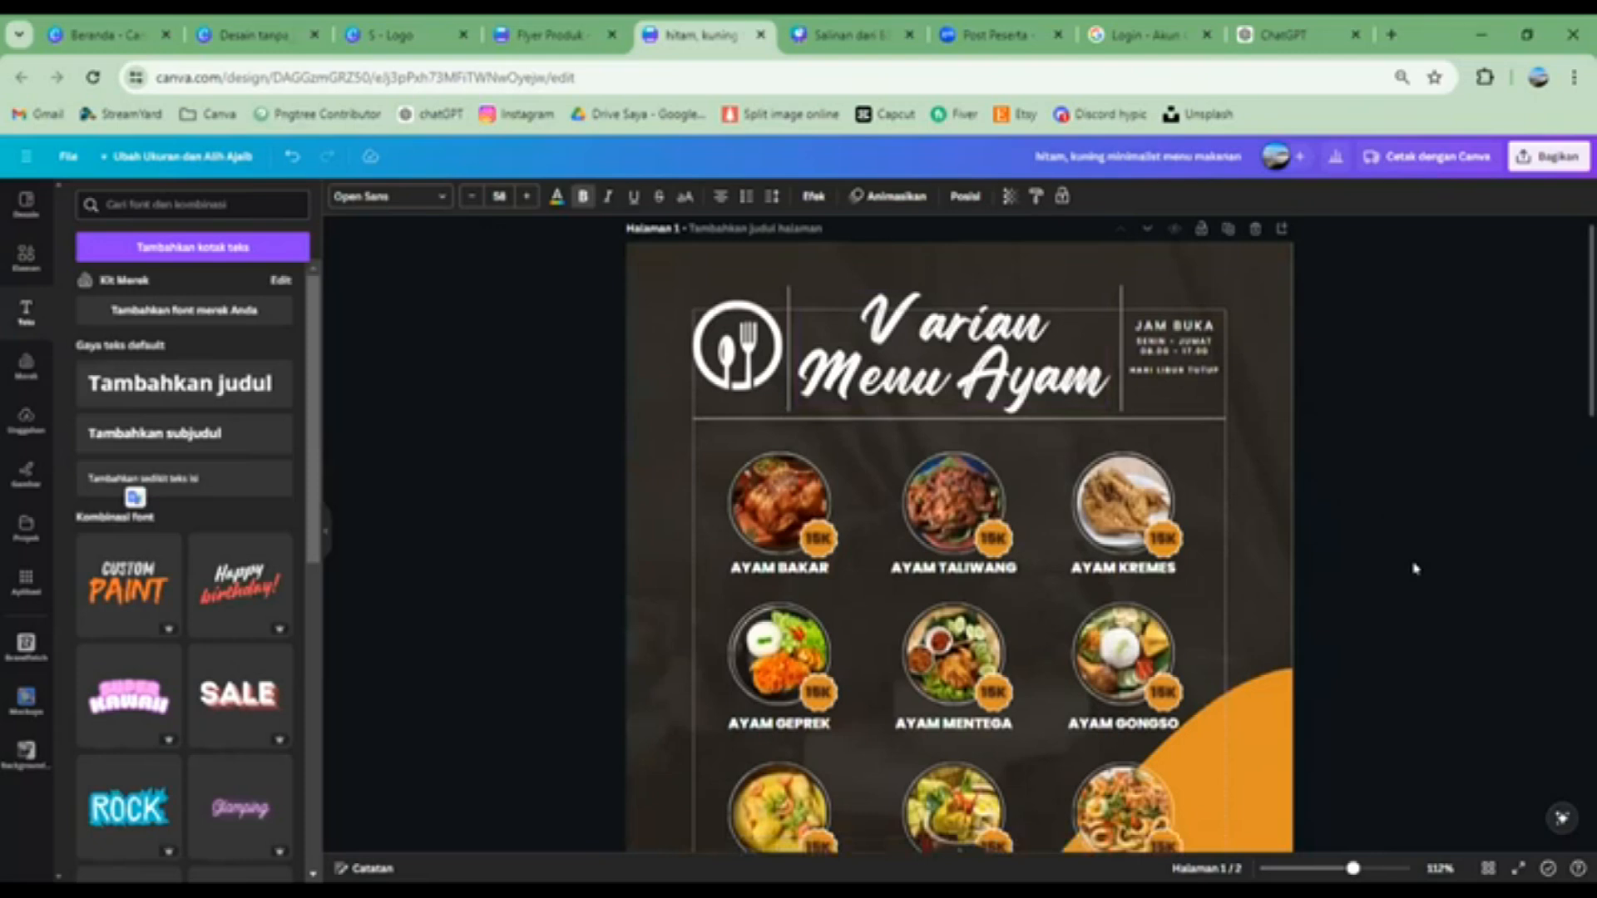
scroll(1415, 569, "down", 10)
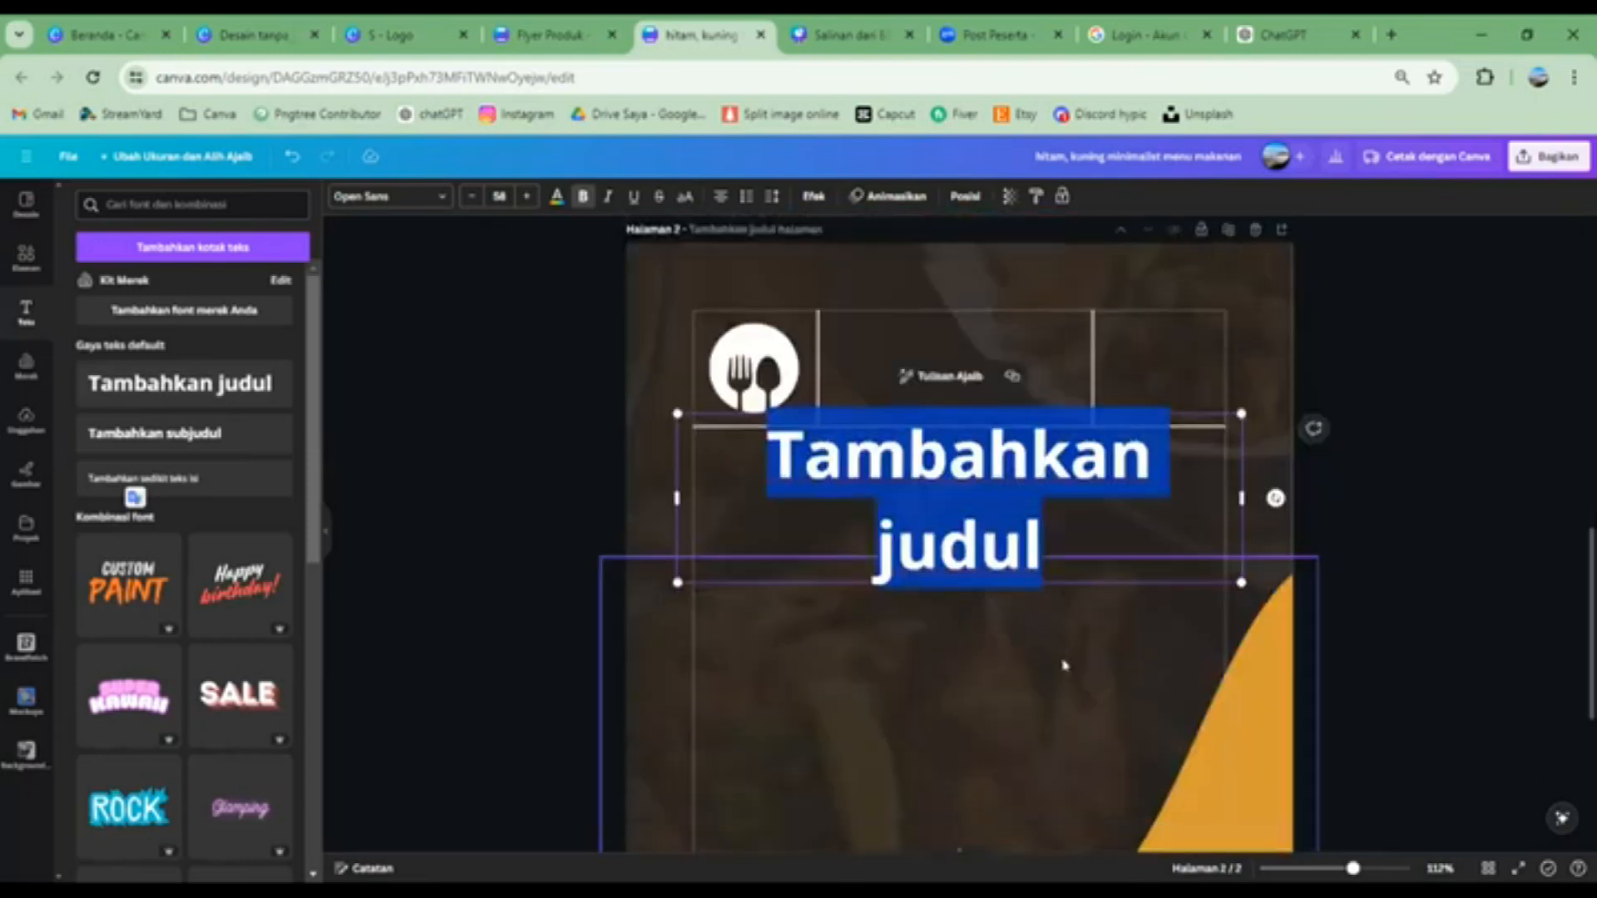
type("Varian")
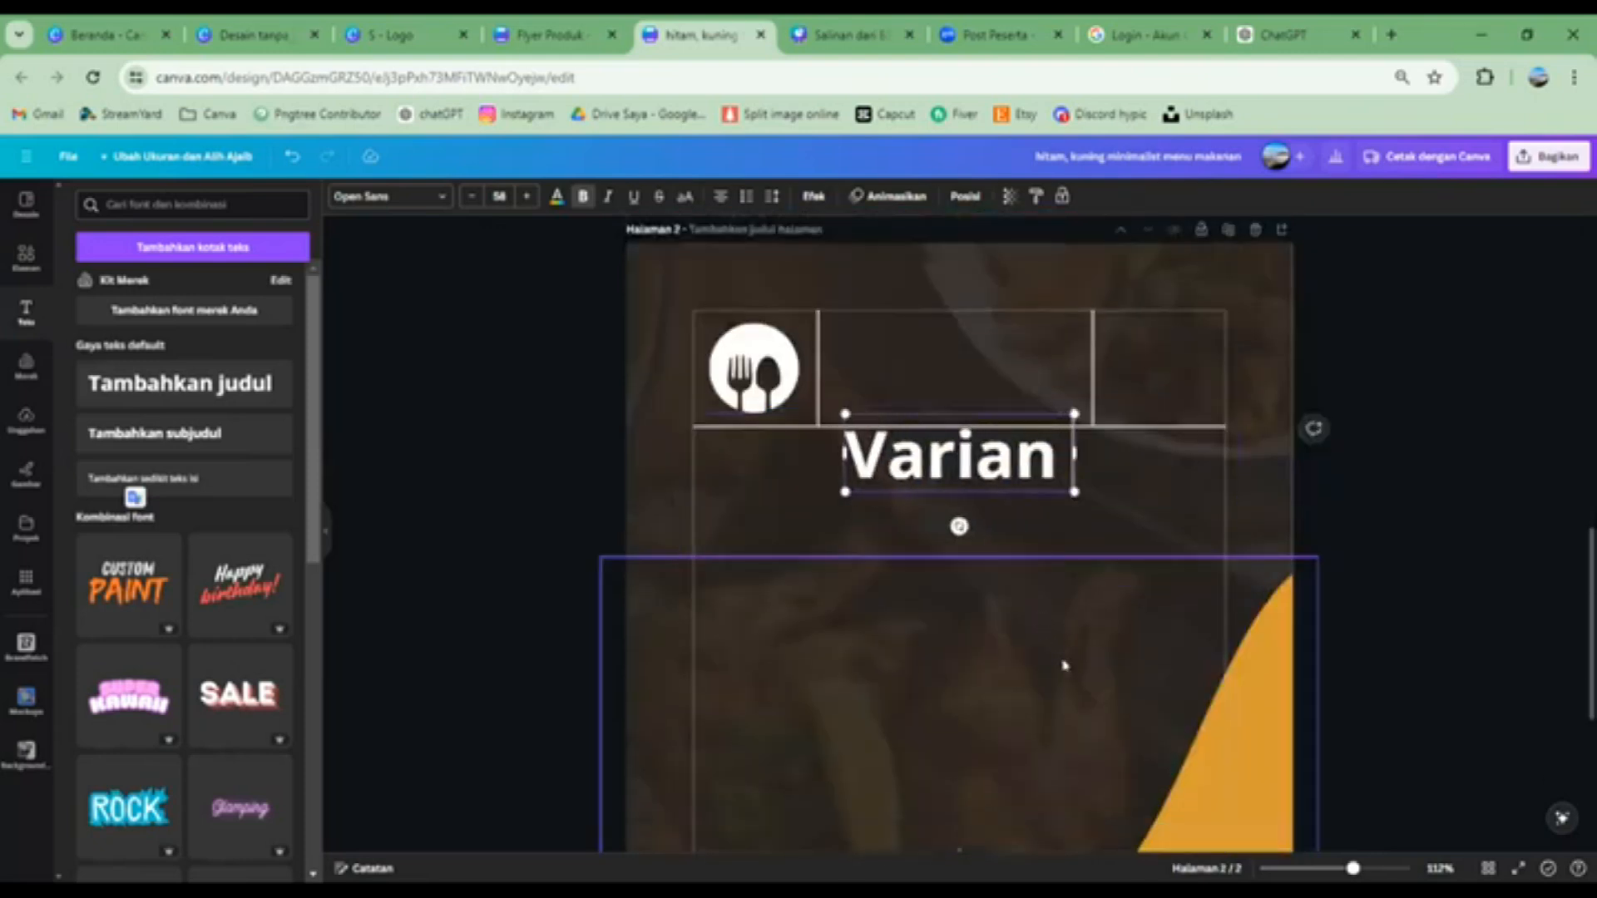
type(" Menu Ayam")
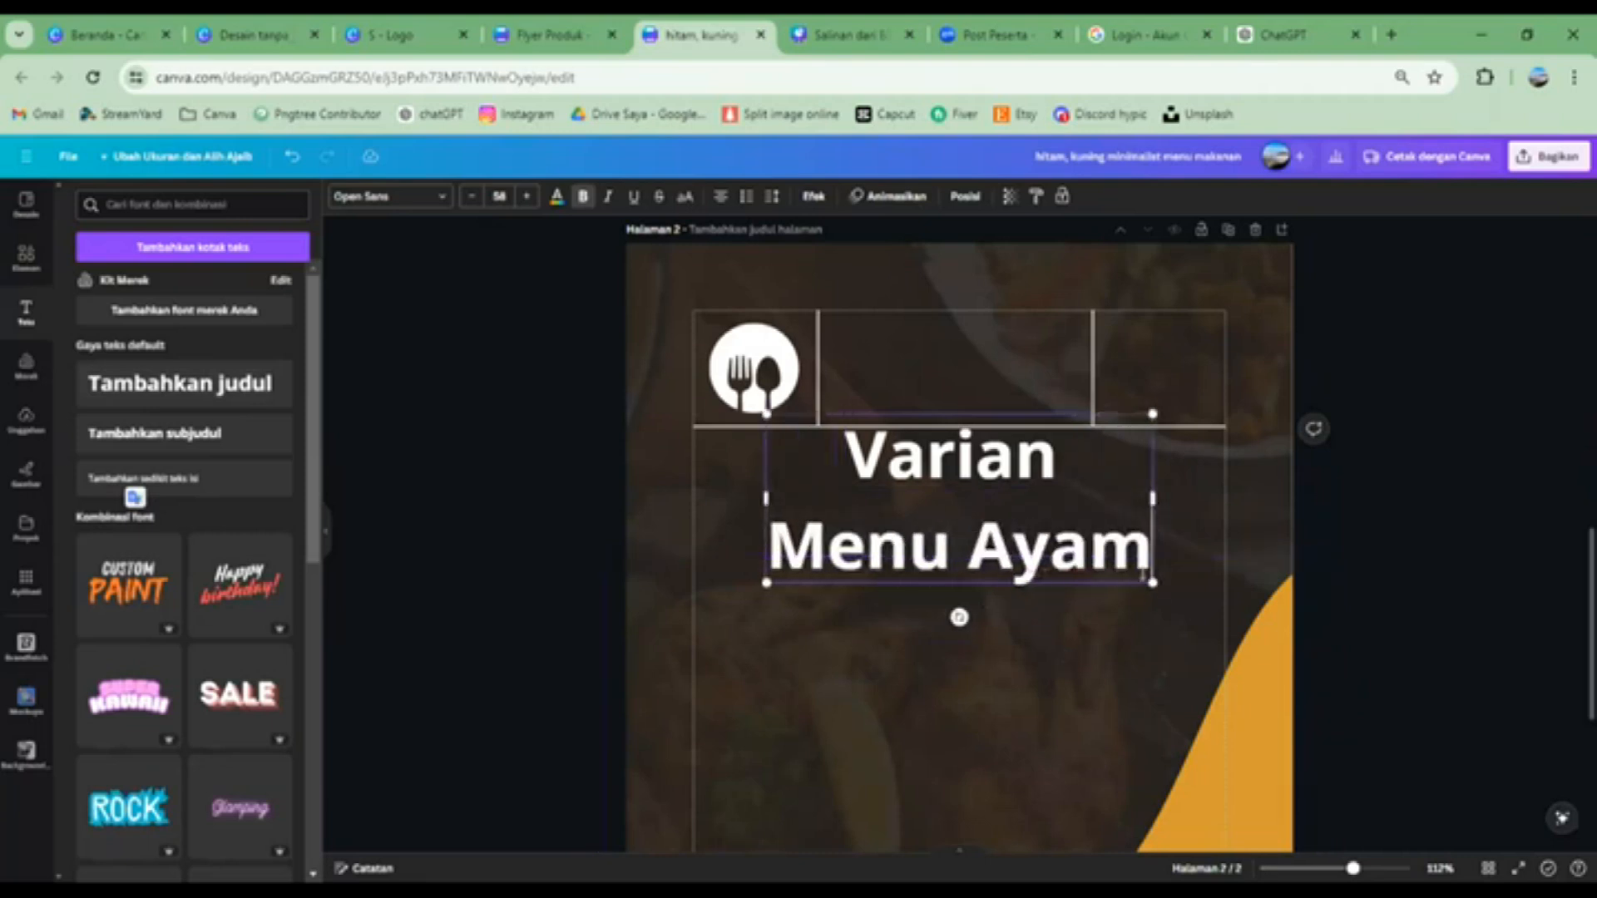
left_click_drag(1152, 582, 993, 511)
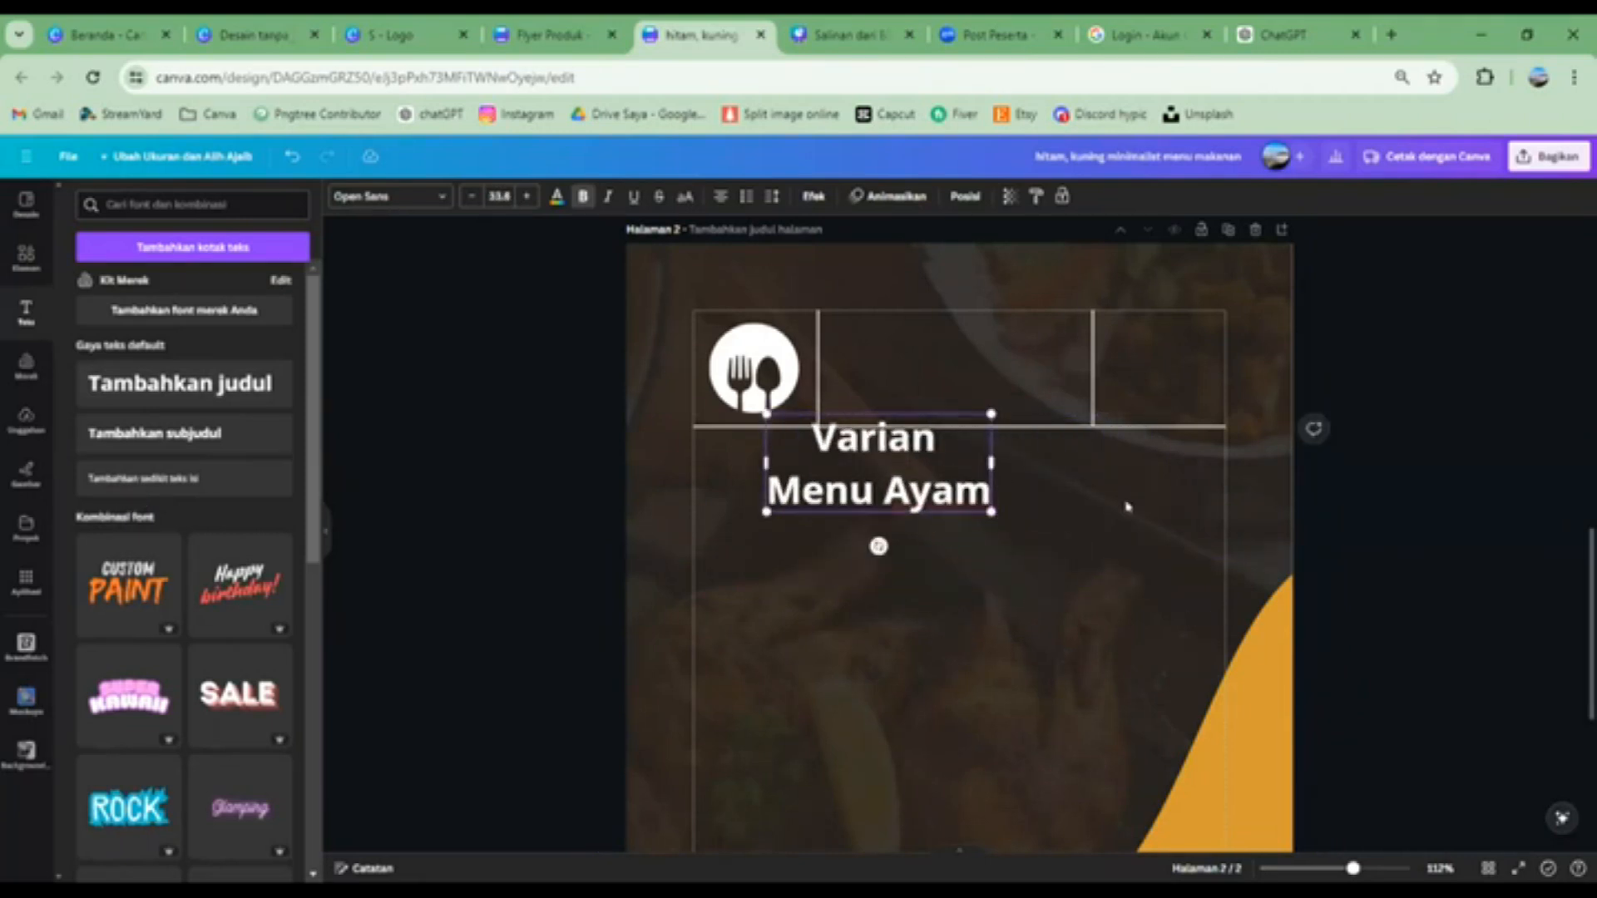
left_click_drag(884, 454, 957, 359)
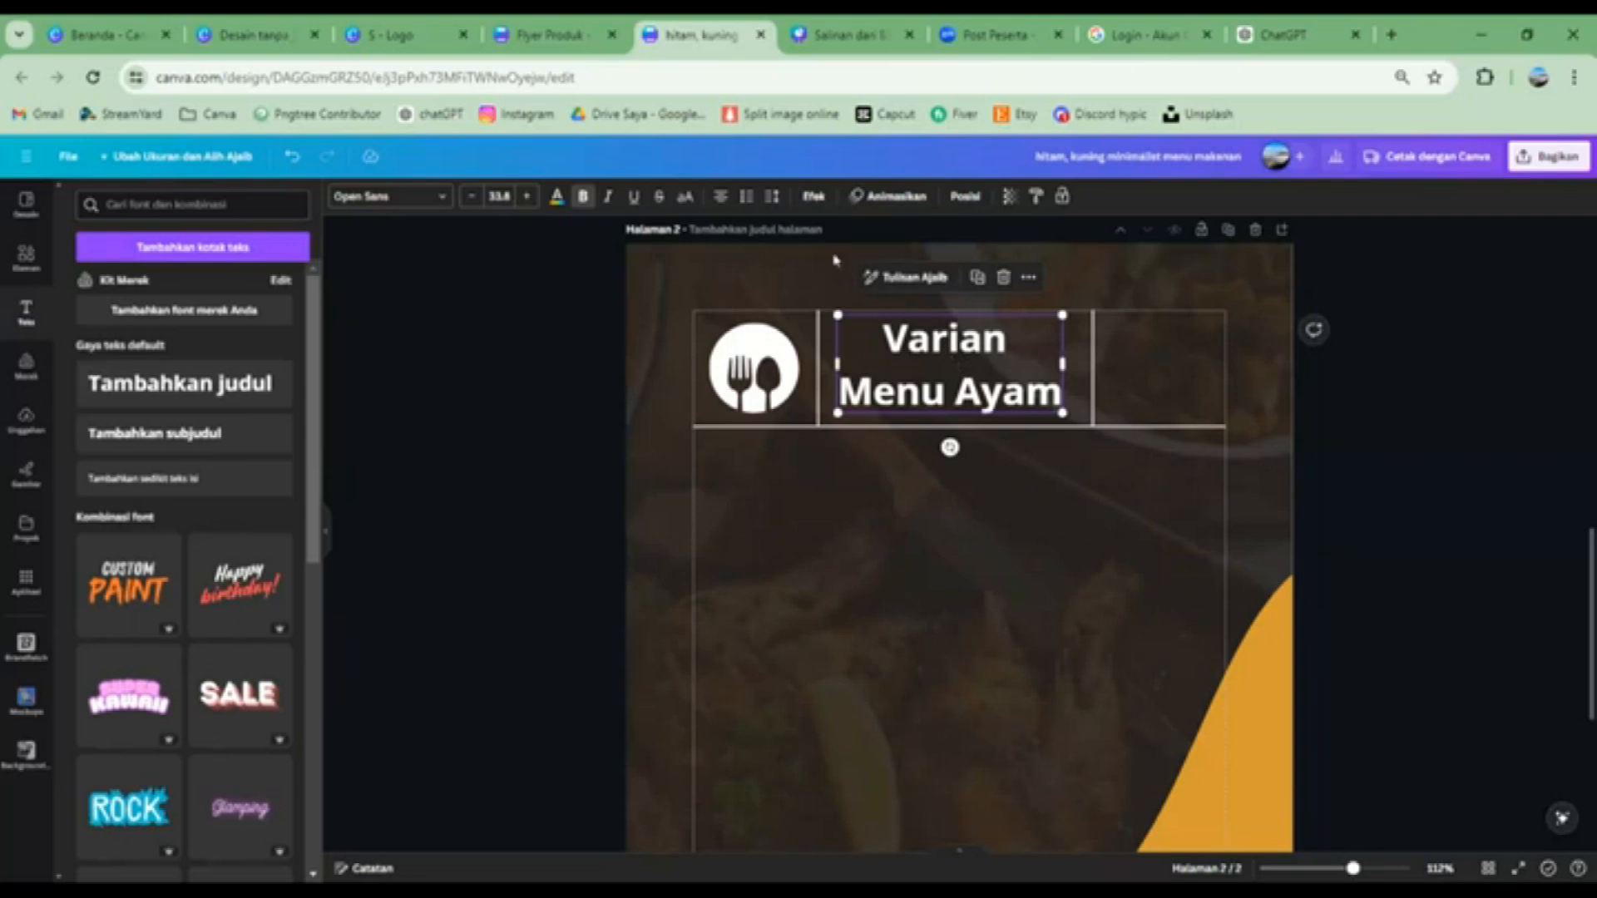
Set the "Varian Menu Ayam" heading in the Regular Brush font and enlarge it to size 40.4 between the vertical lines
left_click(437, 198)
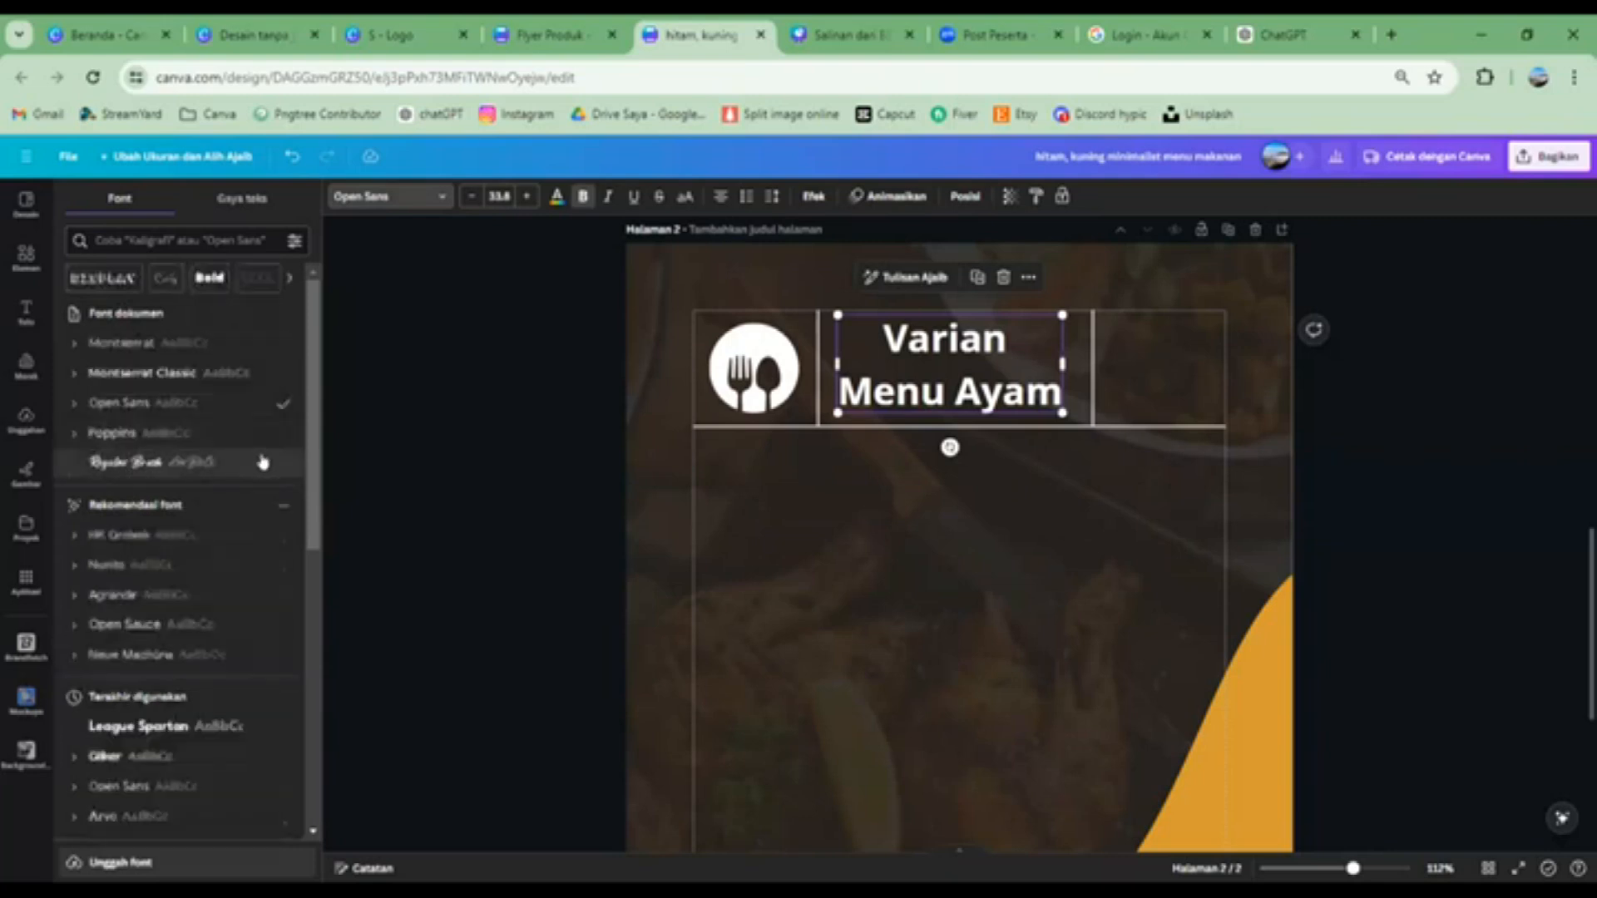
left_click(186, 463)
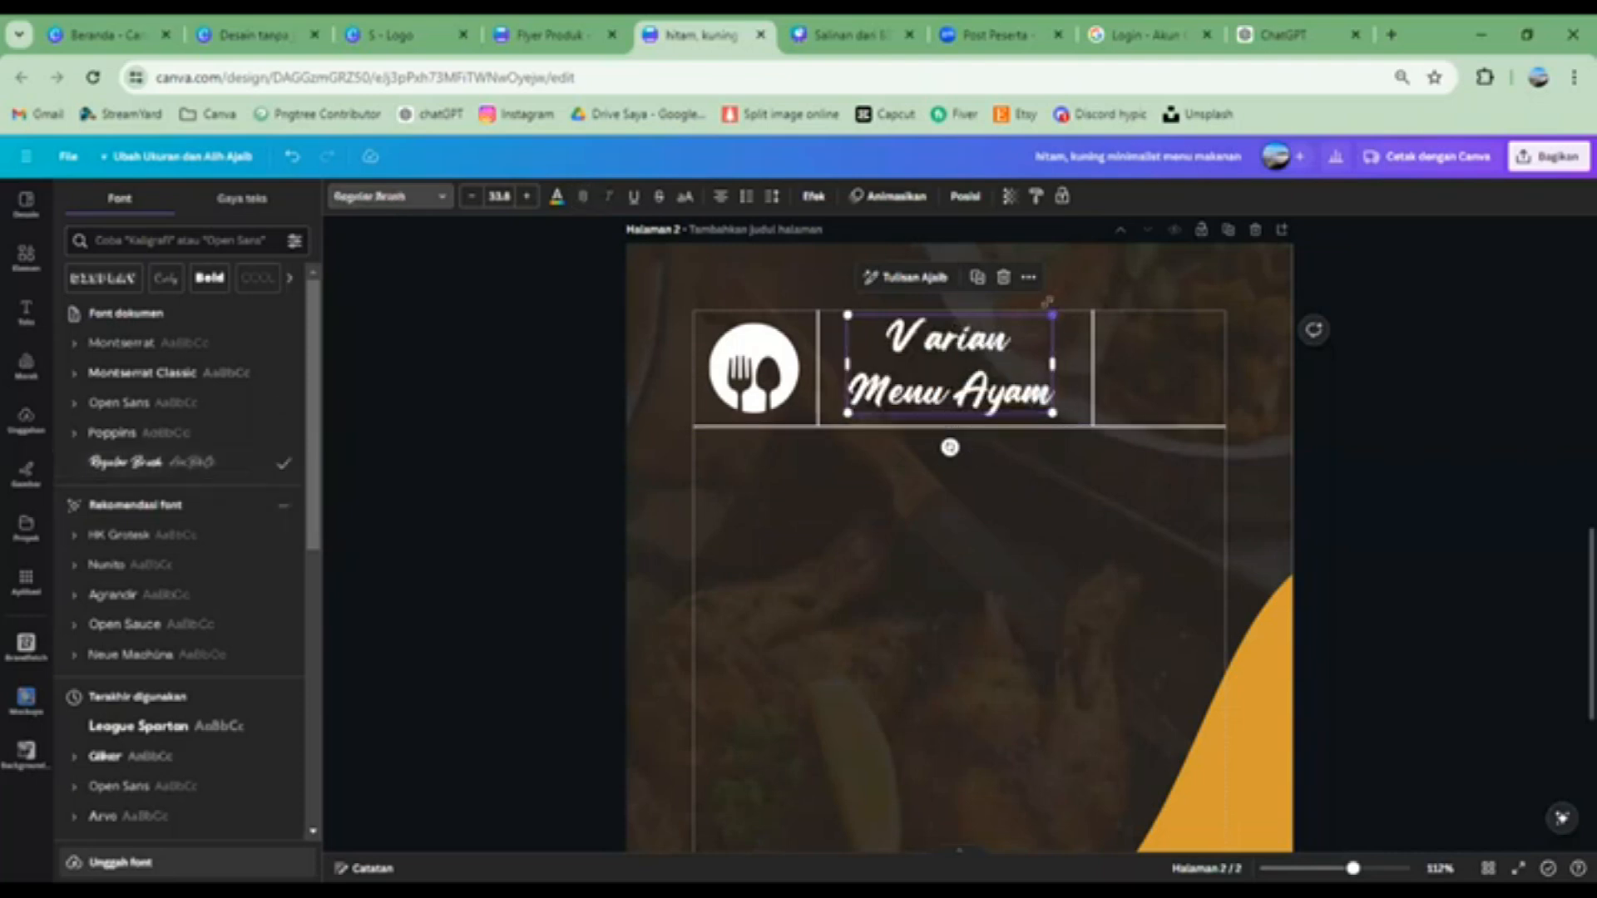
left_click_drag(1053, 316, 1086, 287)
left_click_drag(962, 348, 943, 356)
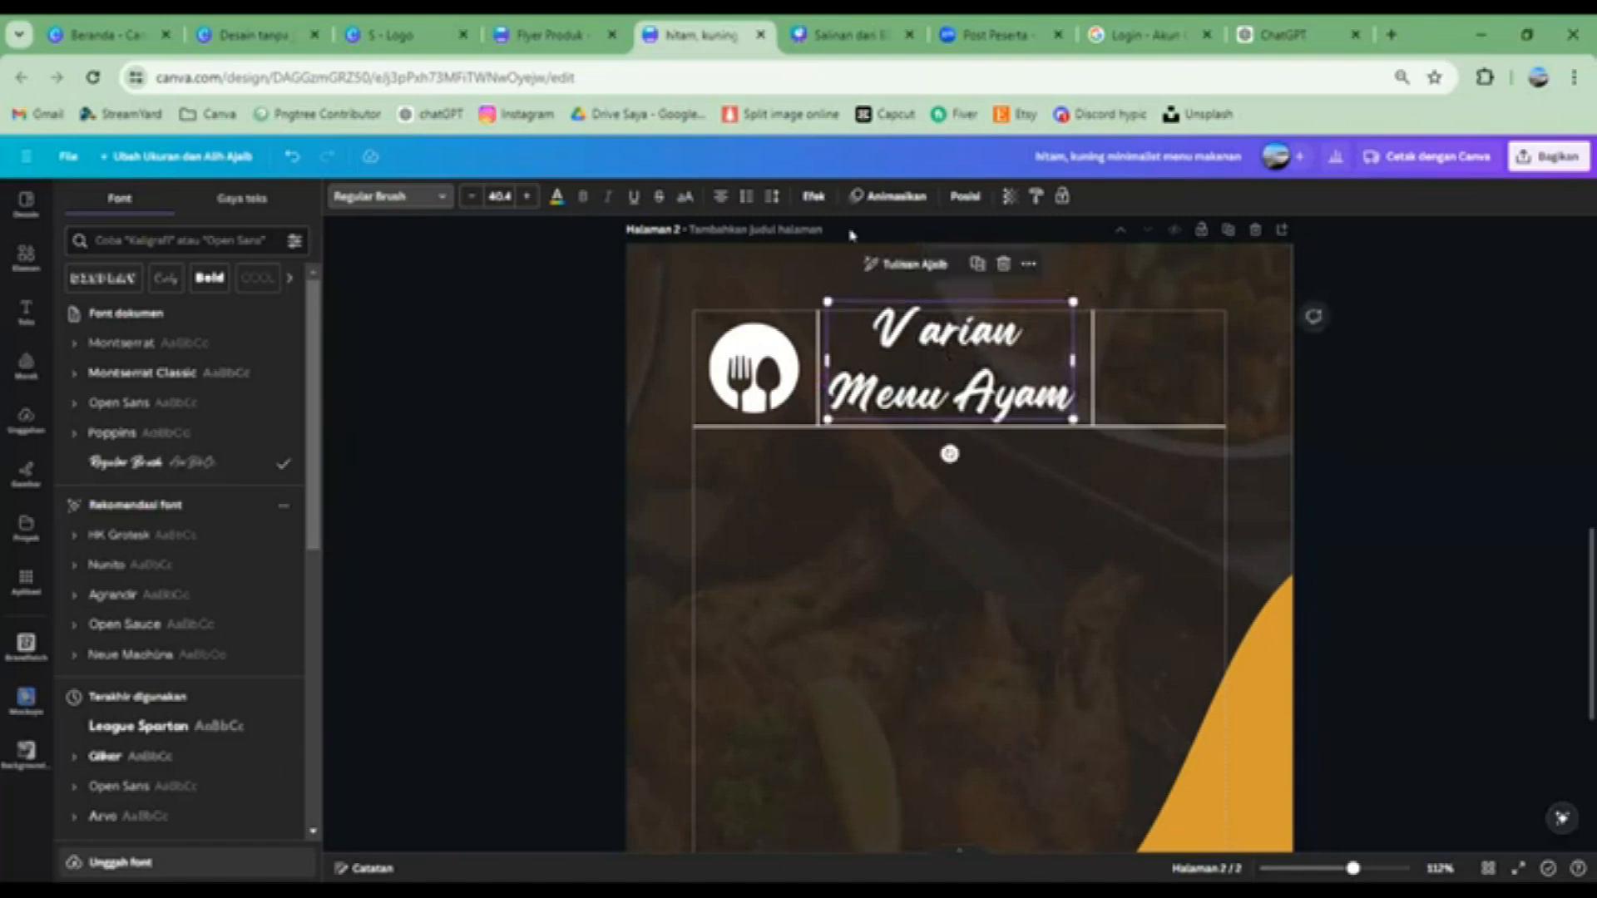
Tighten the heading's line spacing to 1.16 and re-centre the heading in the middle header cell
left_click(813, 197)
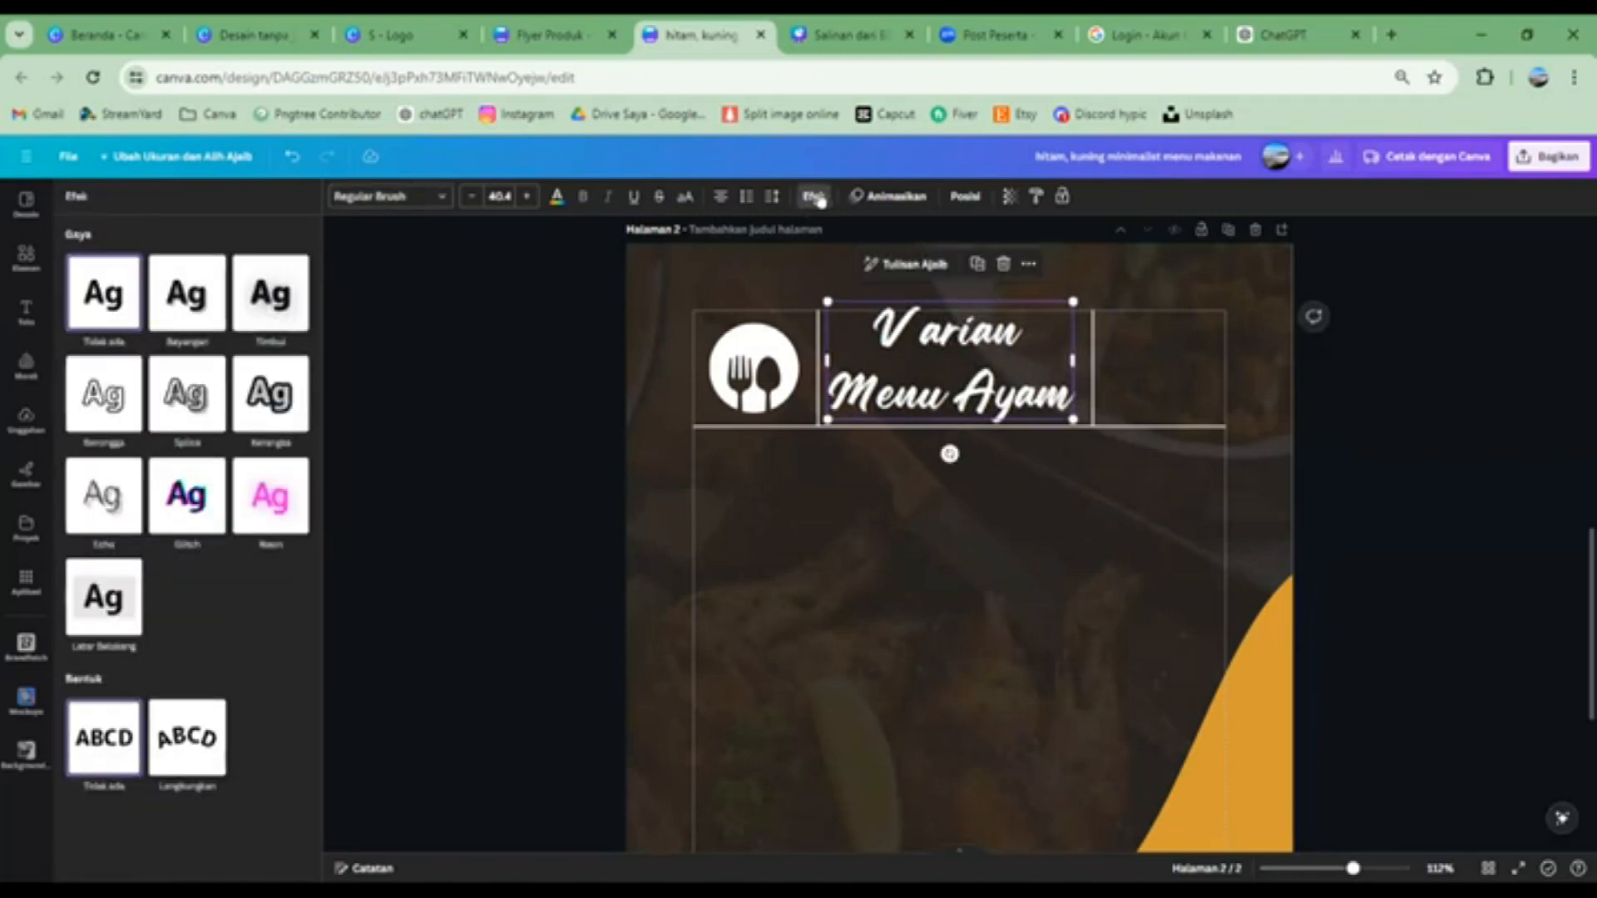
left_click(770, 197)
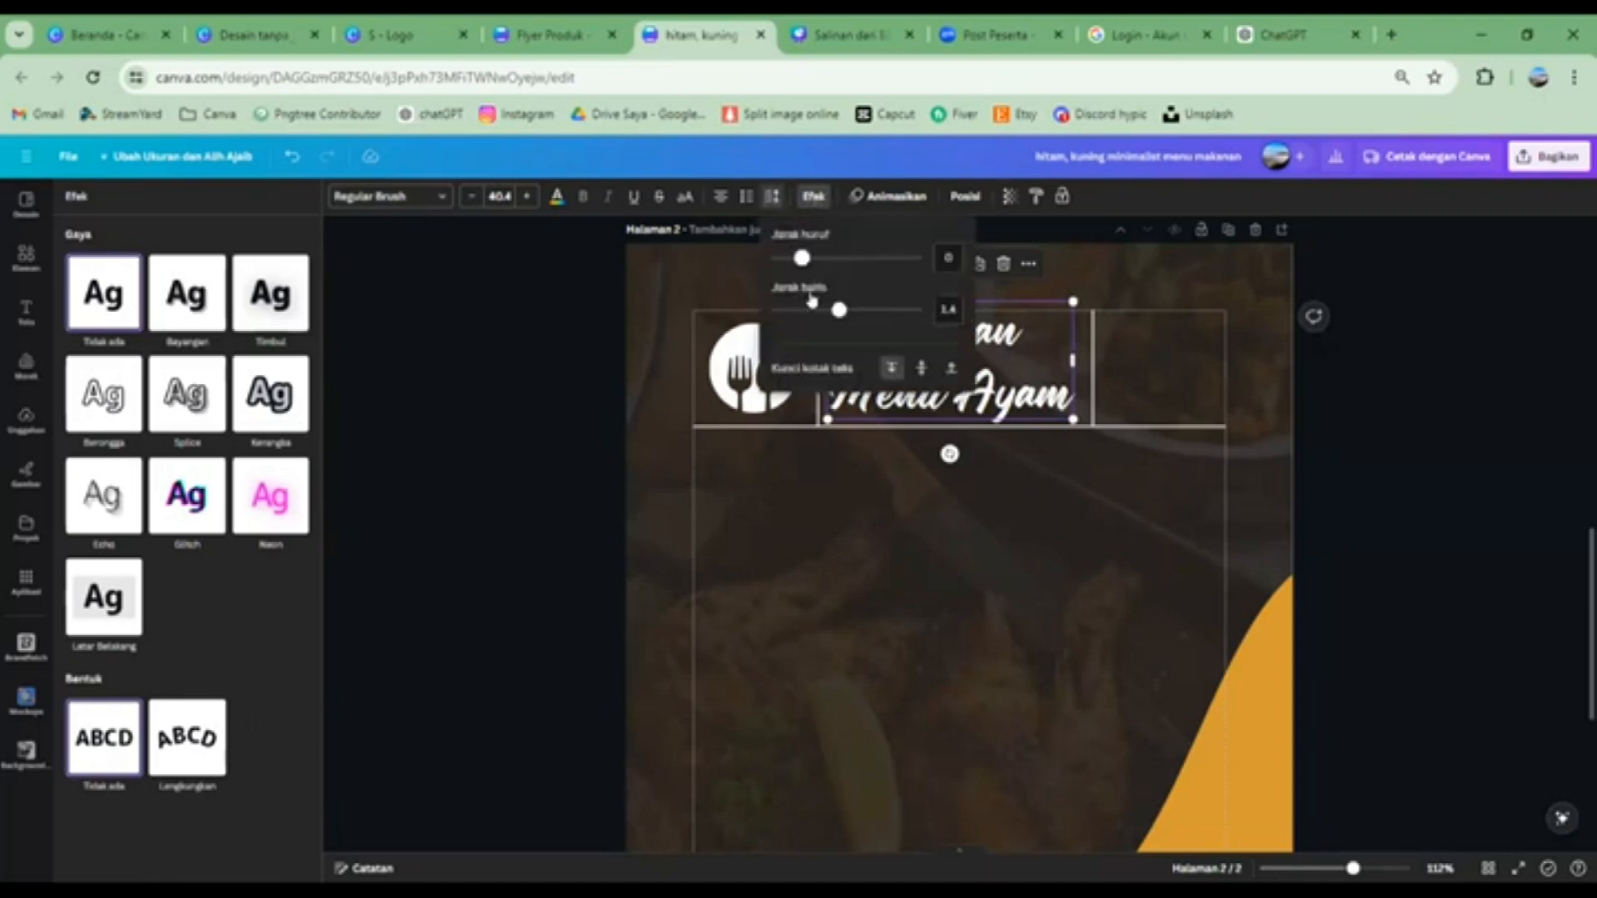
left_click_drag(837, 309, 820, 309)
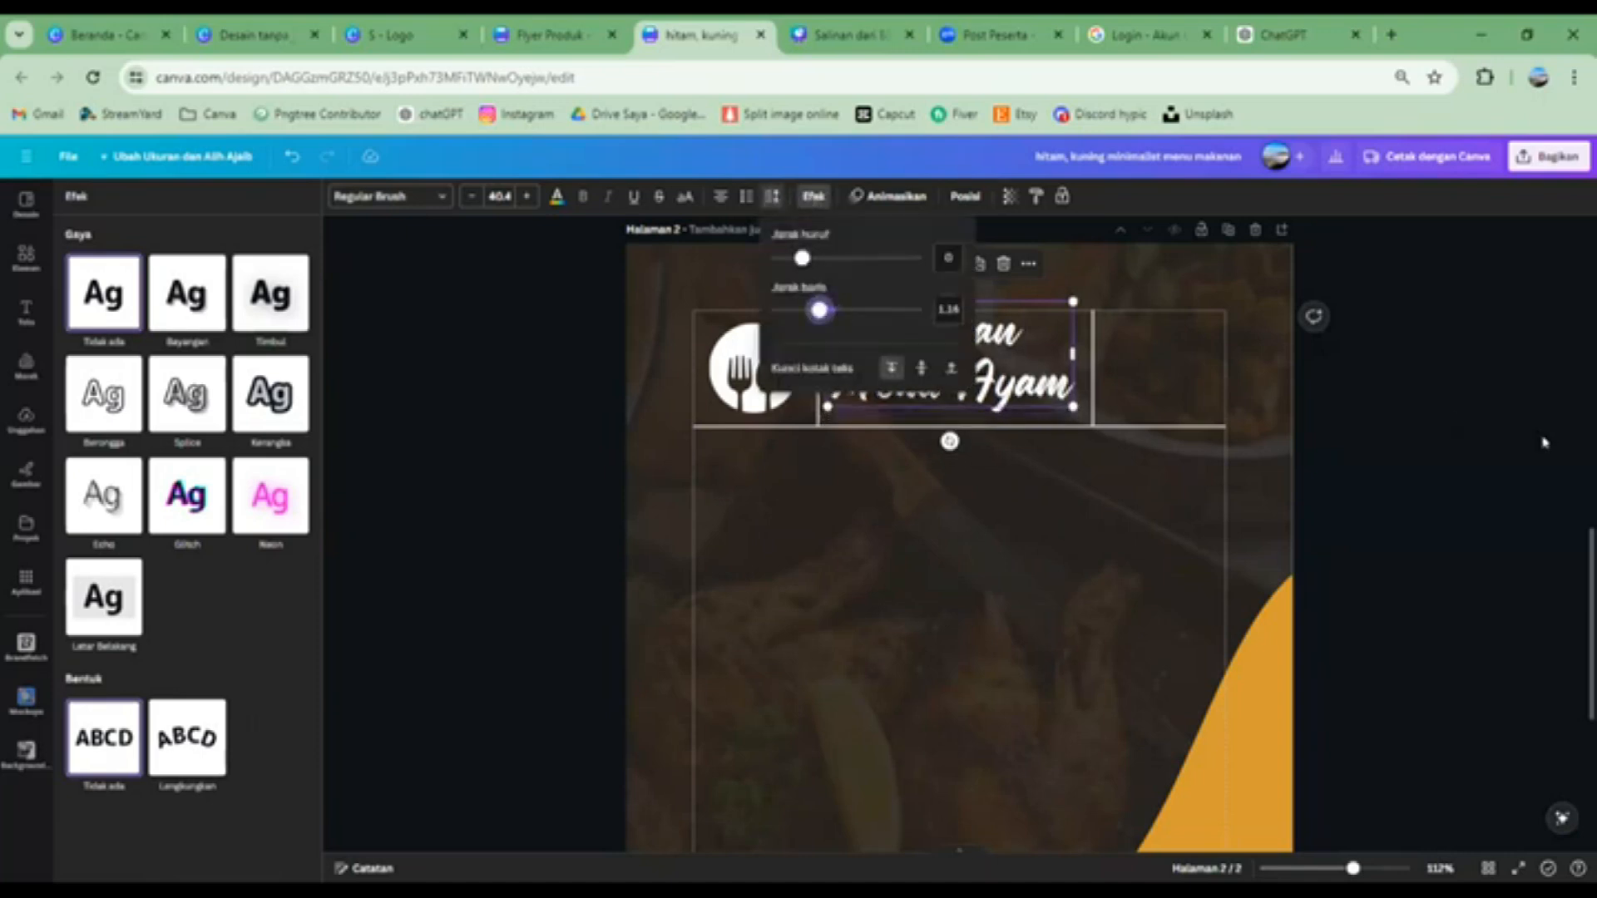
left_click(1545, 443)
left_click_drag(992, 356, 982, 358)
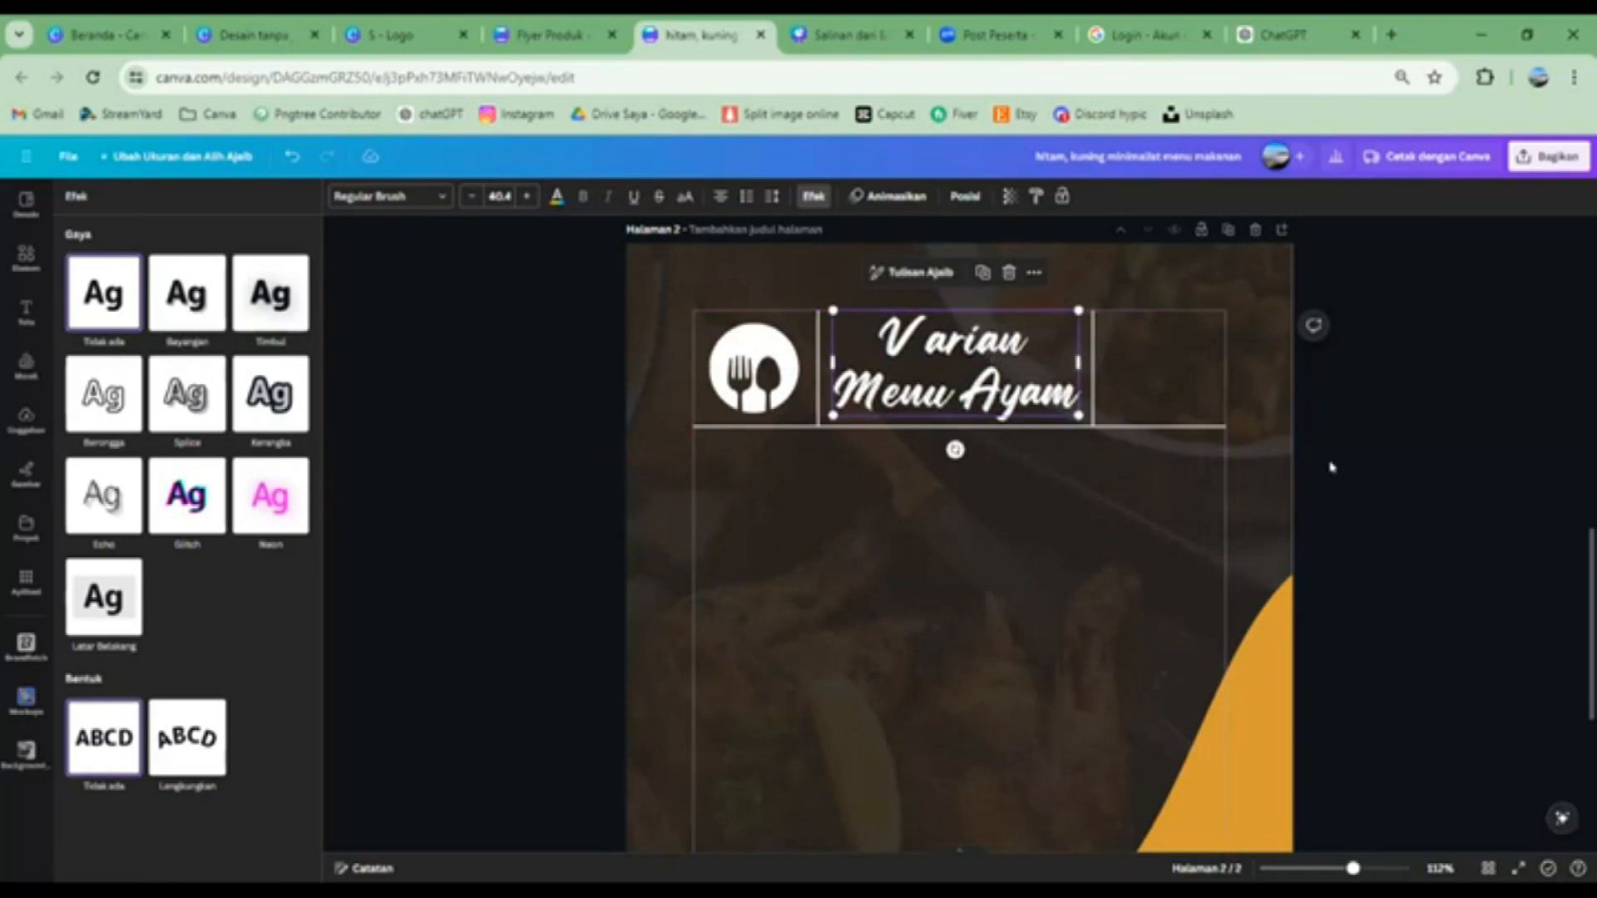
Add a body text reading "Jam Buka" at the top of the right header cell
left_click(26, 314)
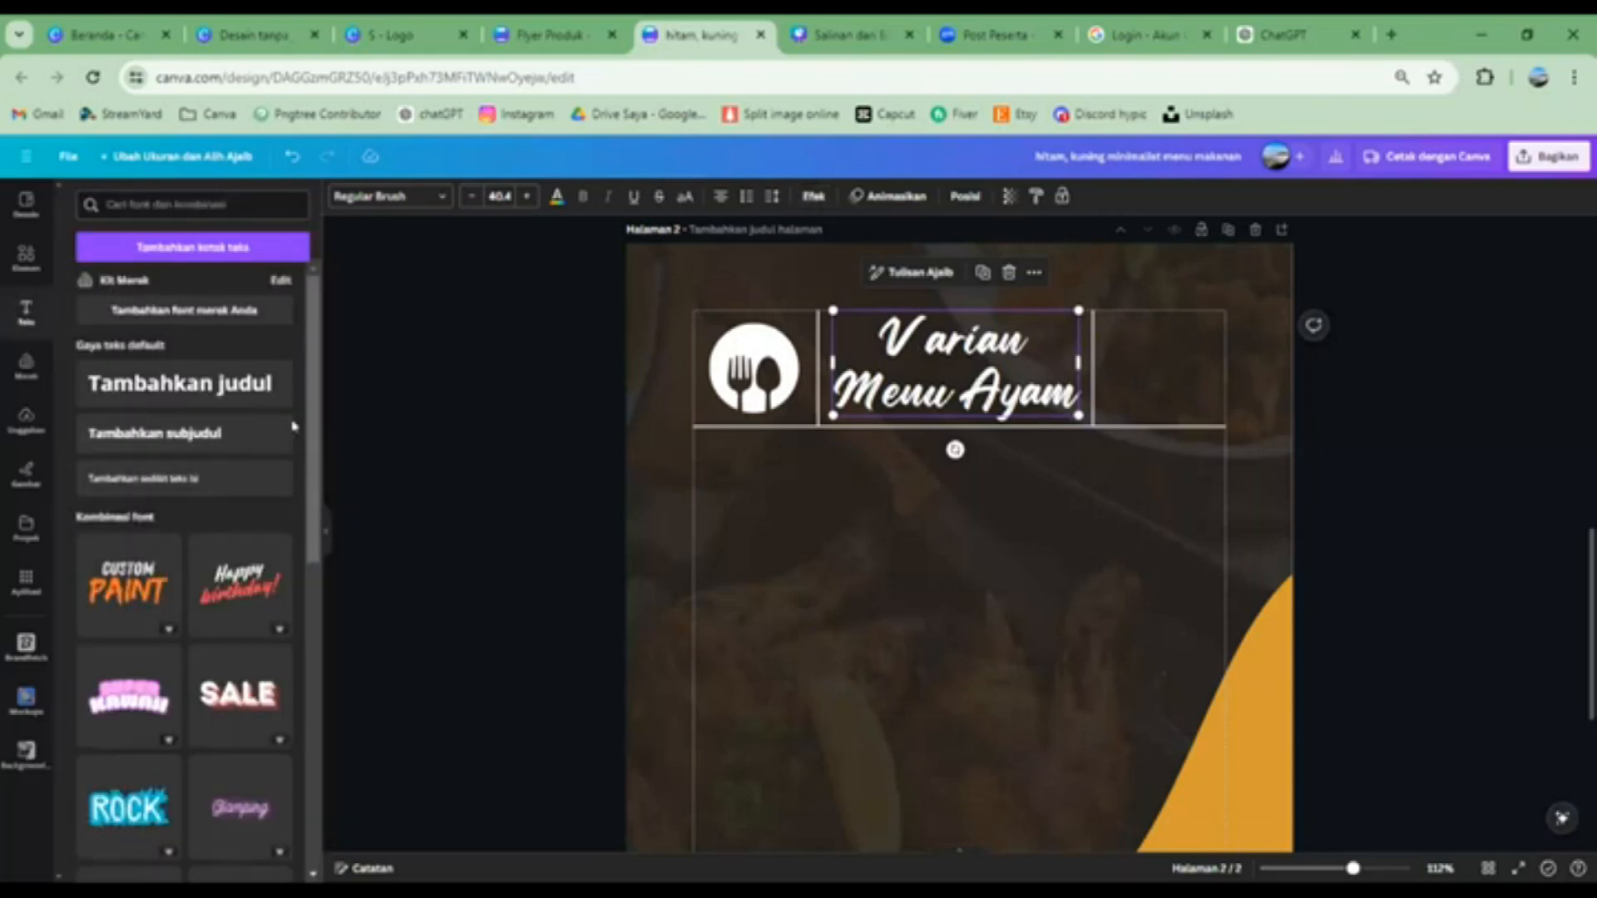
left_click(160, 475)
left_click_drag(1057, 464, 1263, 360)
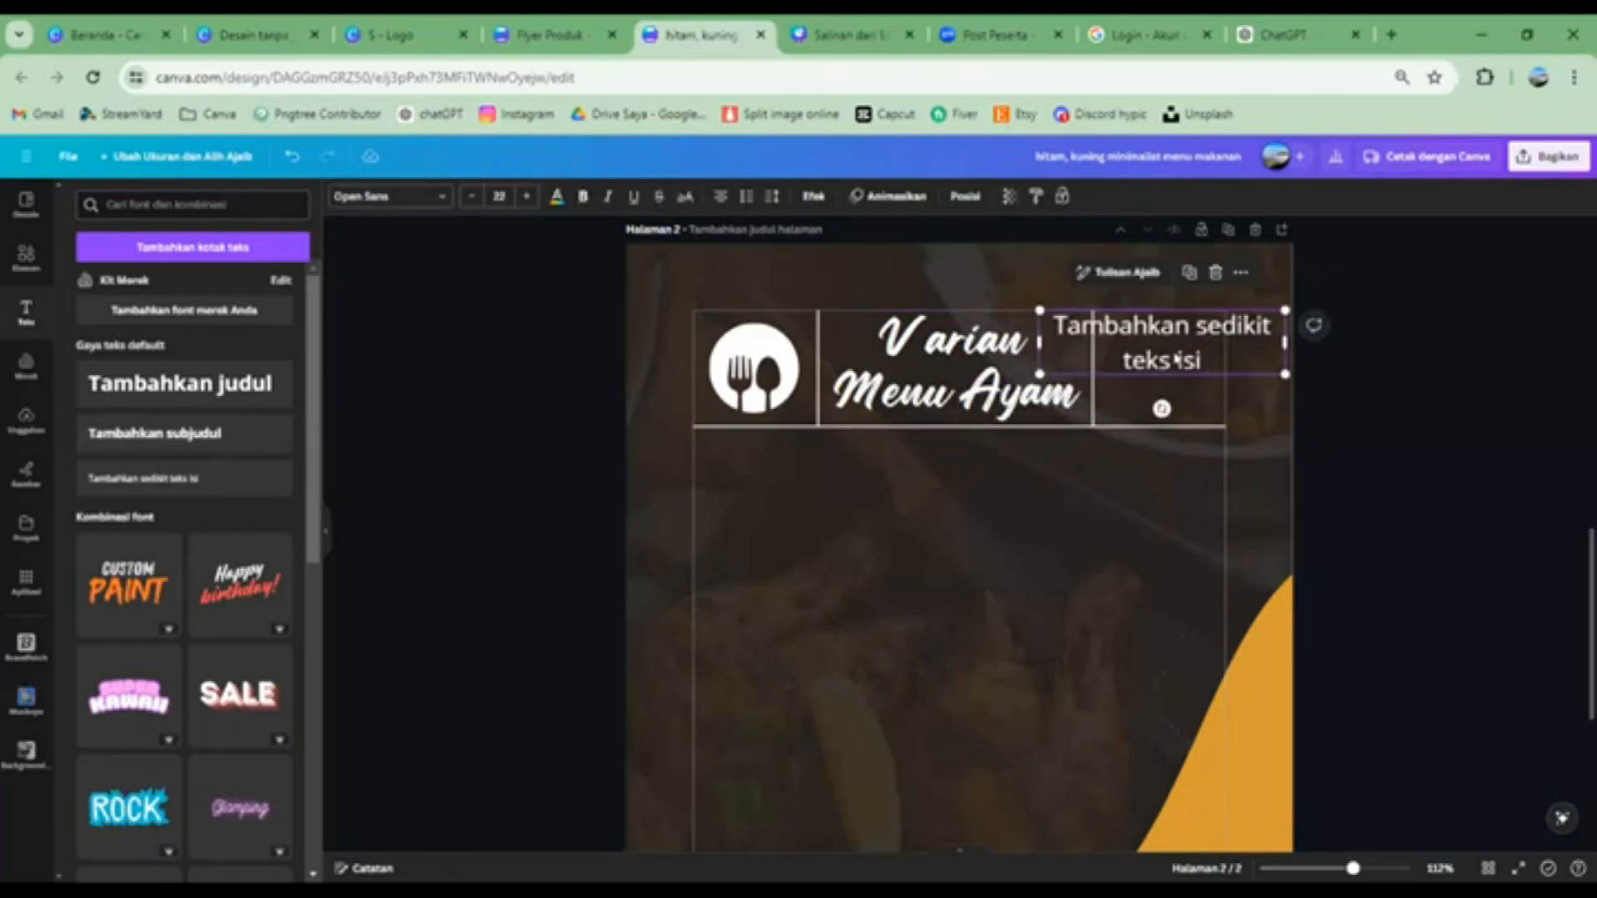
double_click(1176, 360)
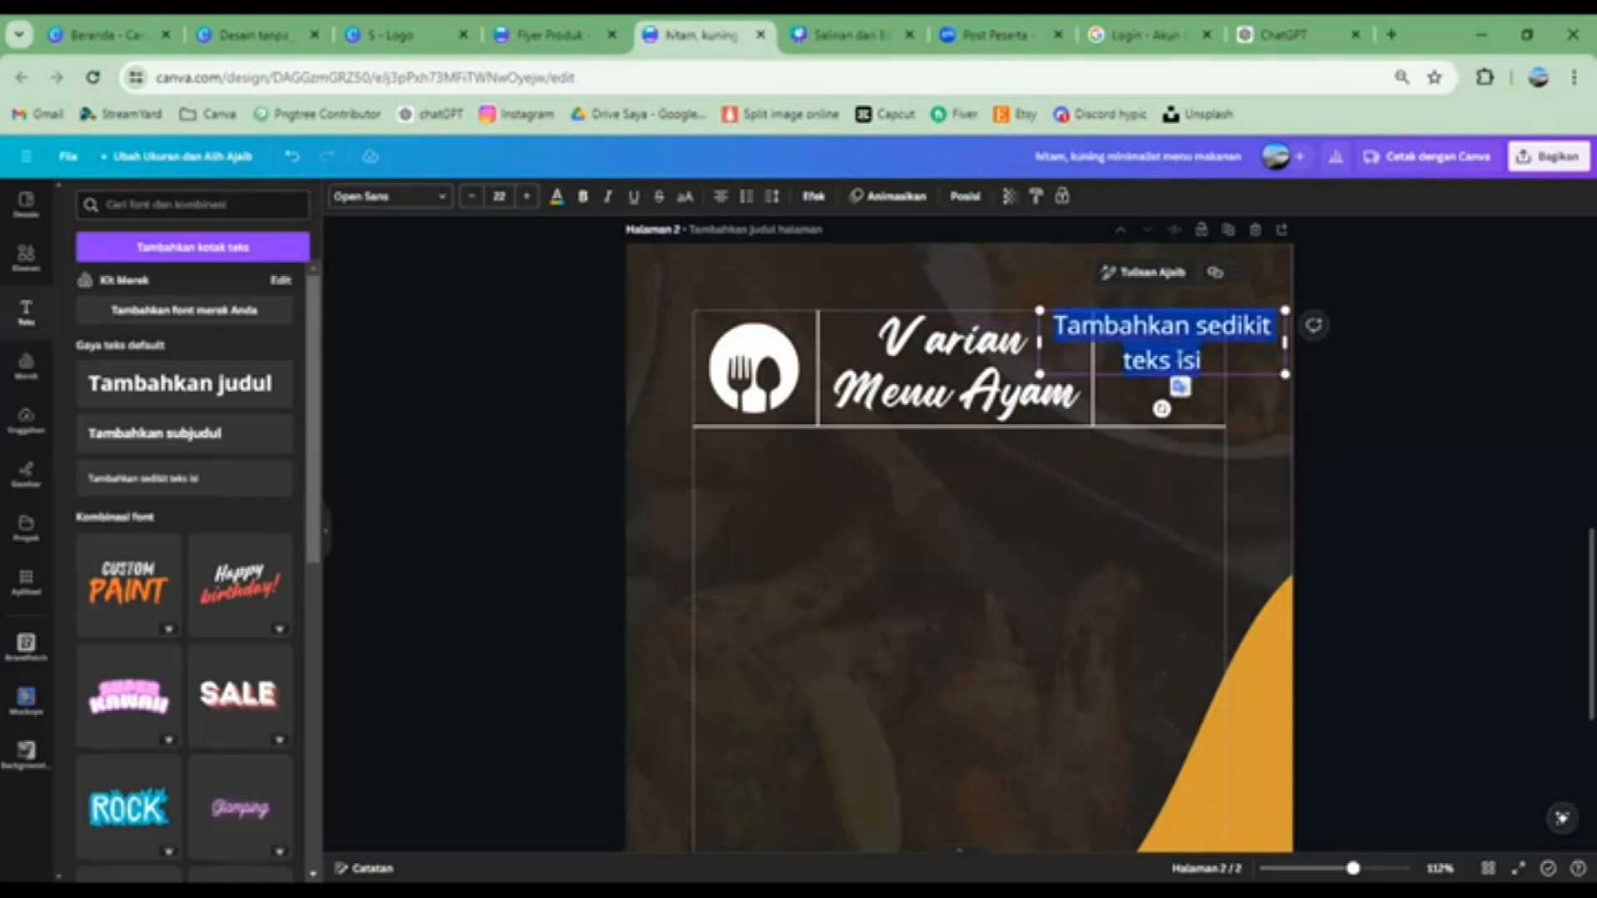
type("Jam")
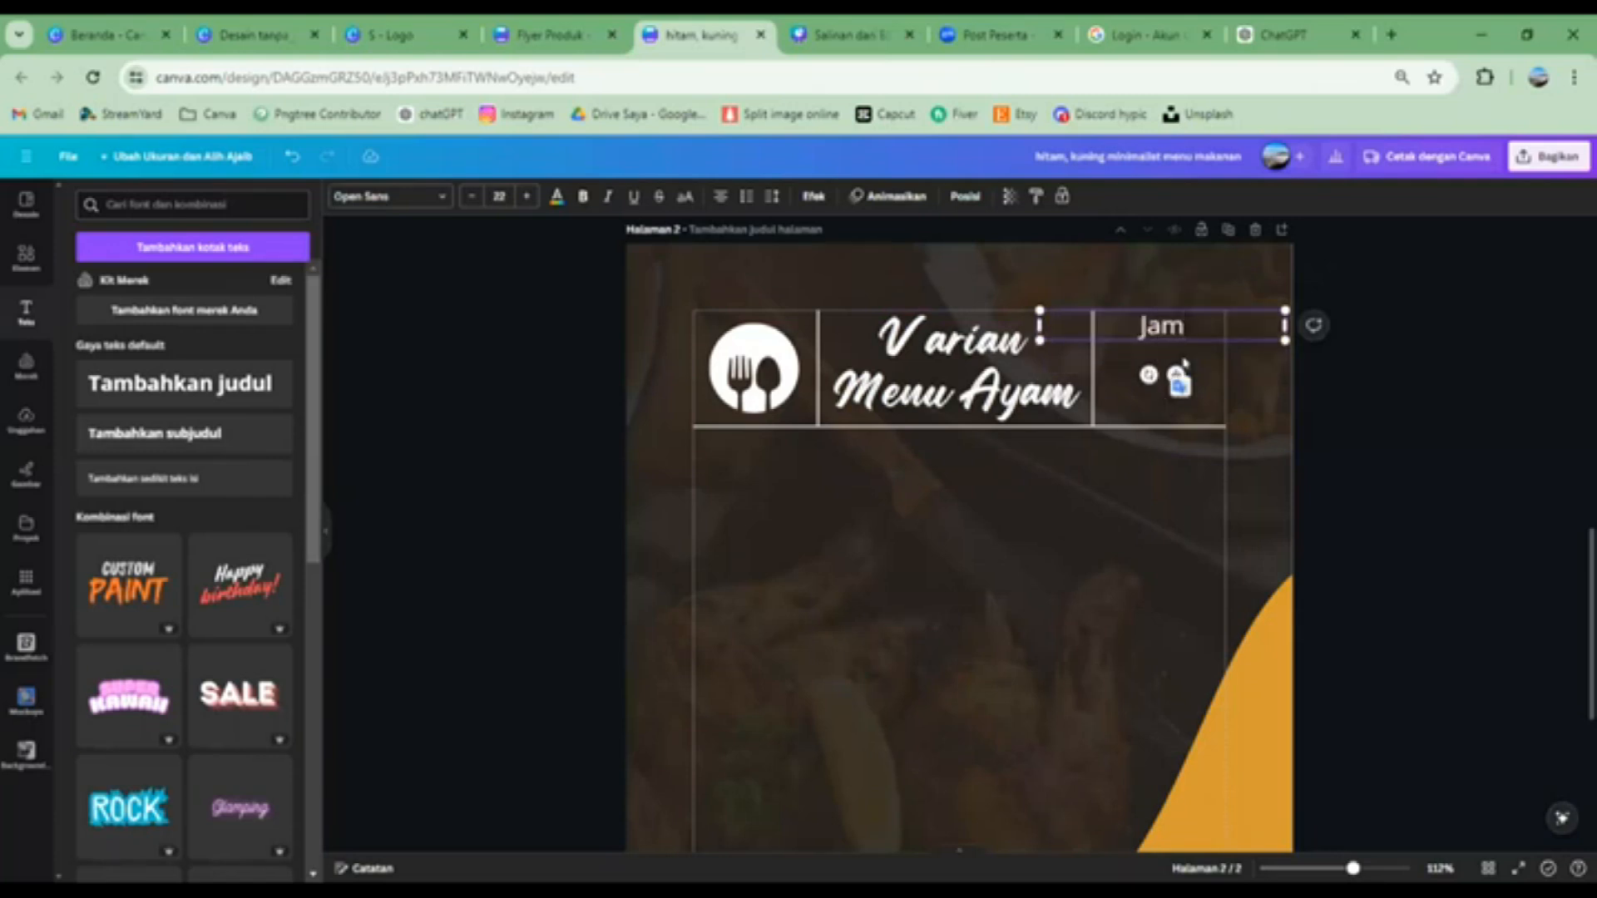
type(" Bukia")
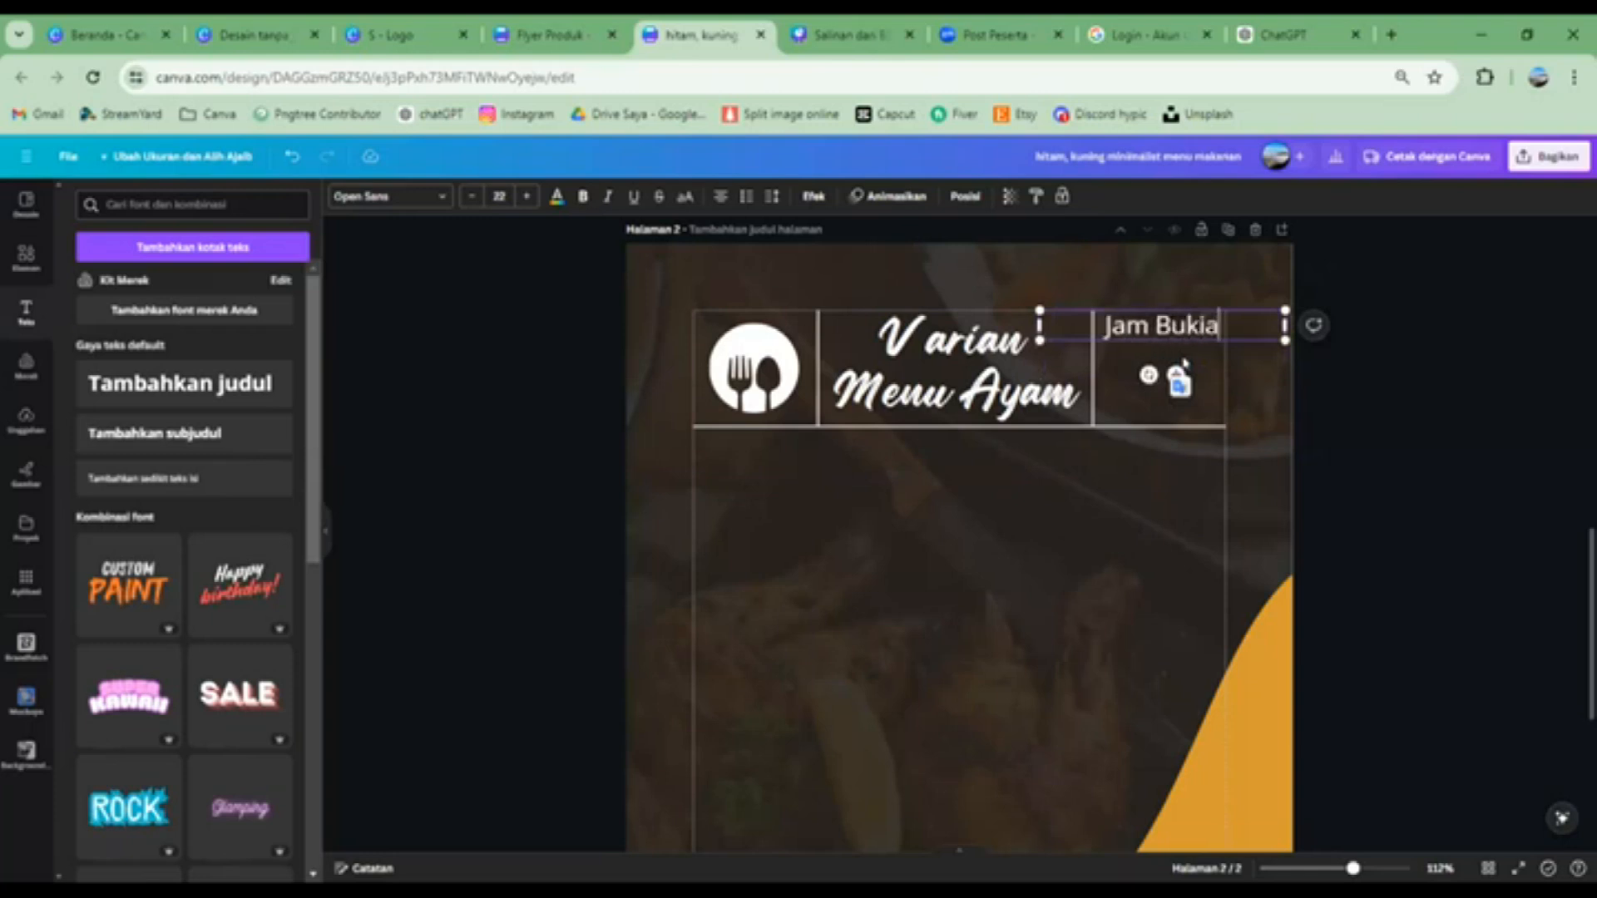
key("BackSpace")
key("BackSpace")
type("a")
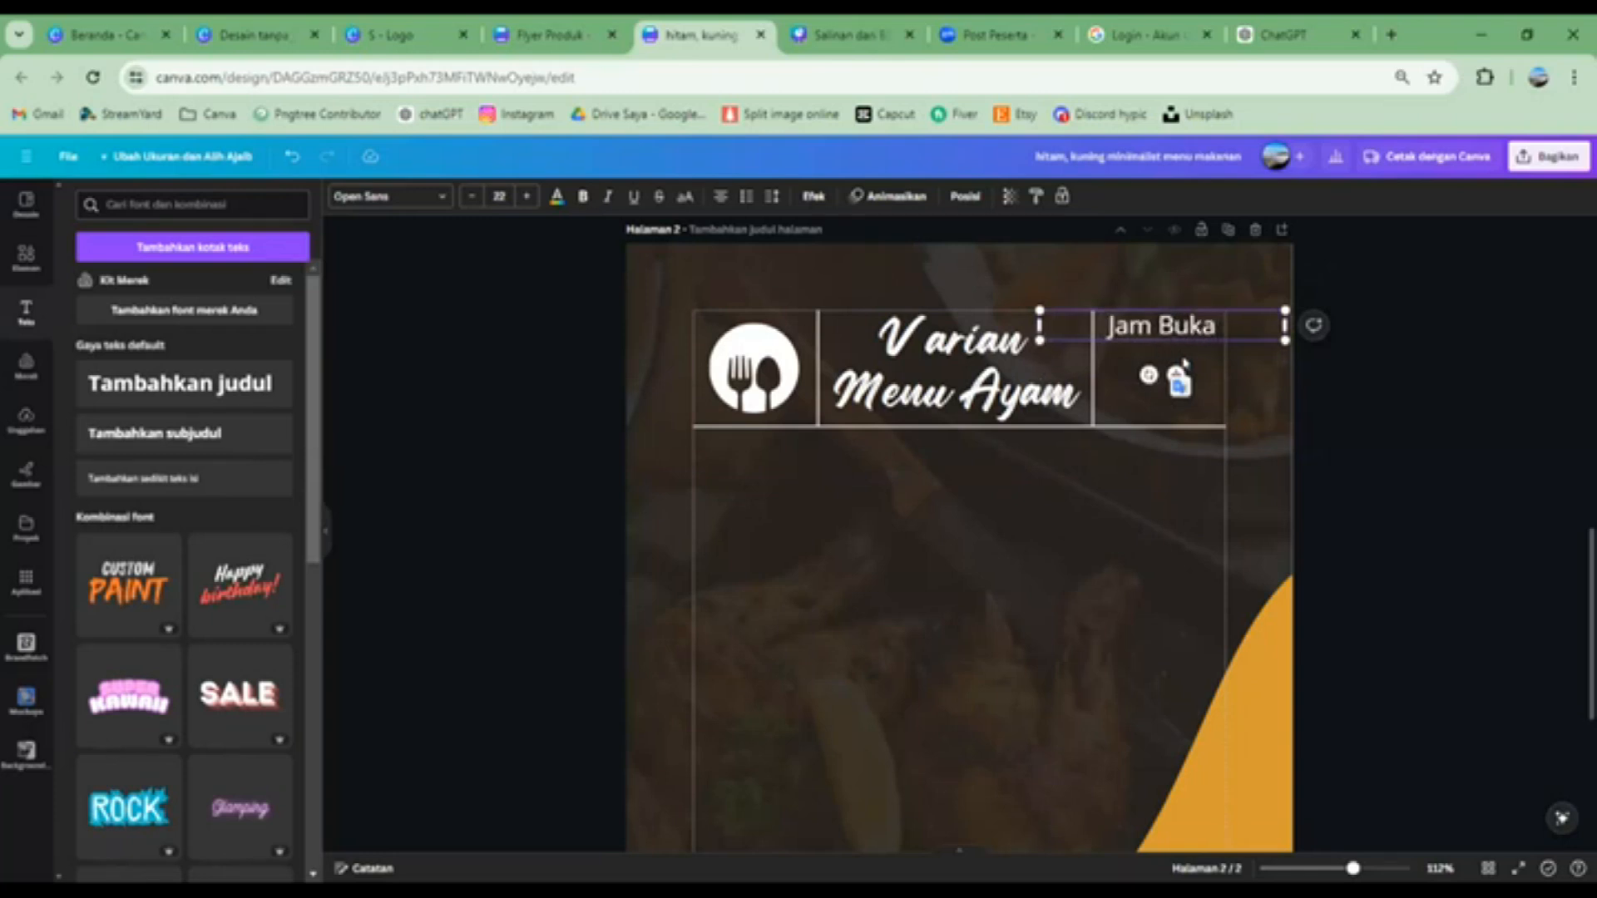
key("BackSpace")
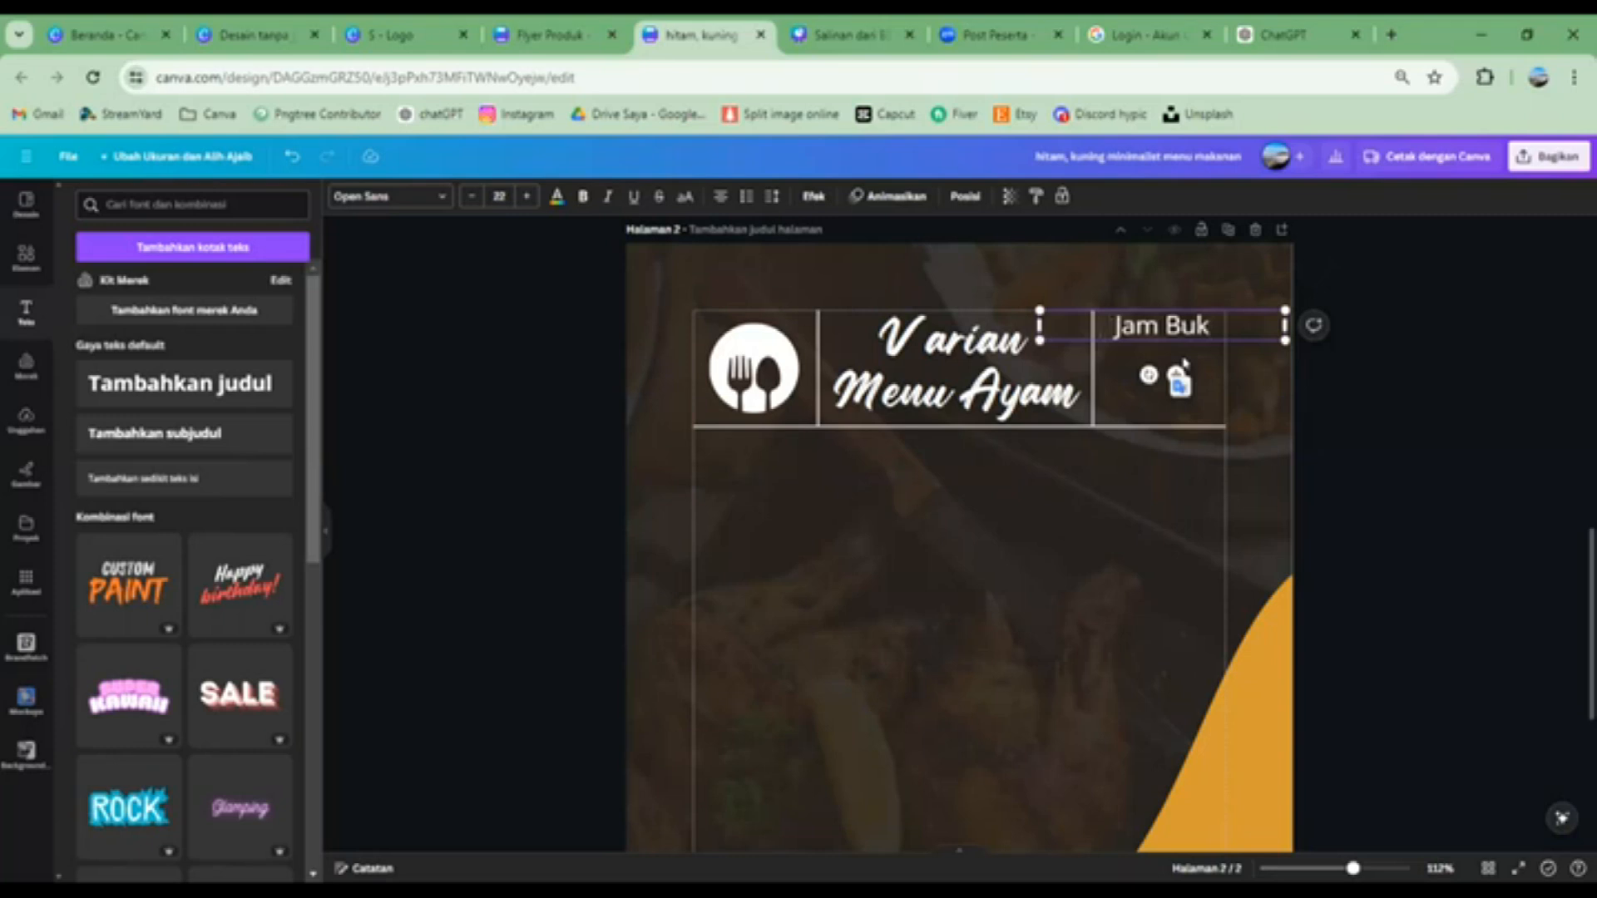
type("a")
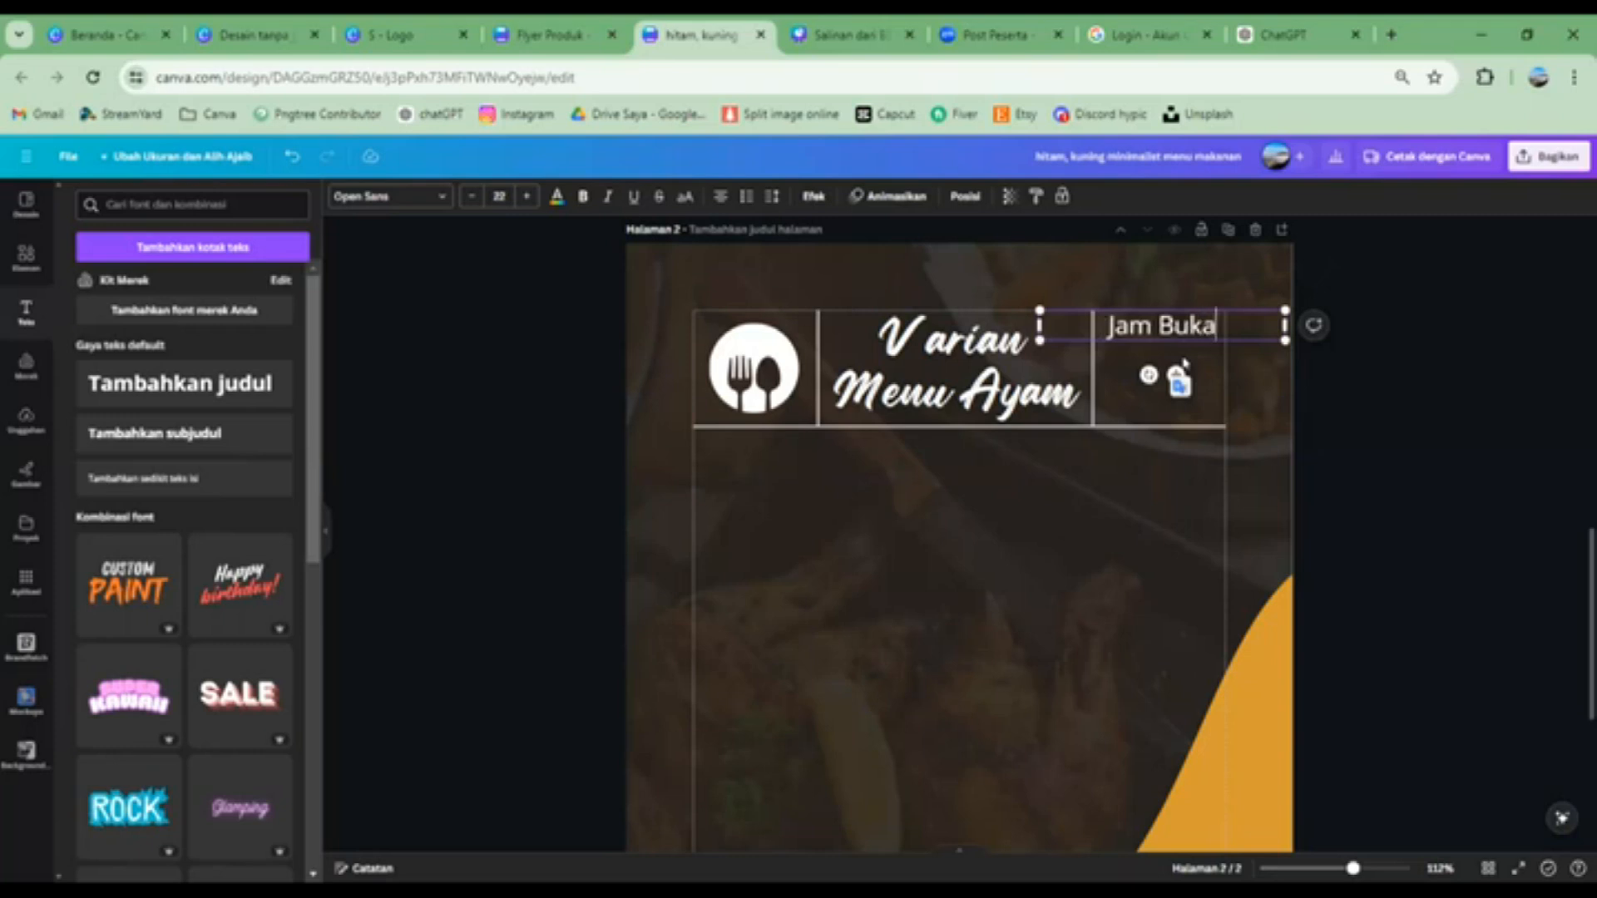
left_click(1373, 394)
Convert the "Jam Buka" text to uppercase and shrink it to size 16.2 inside the right header cell
left_click(1166, 333)
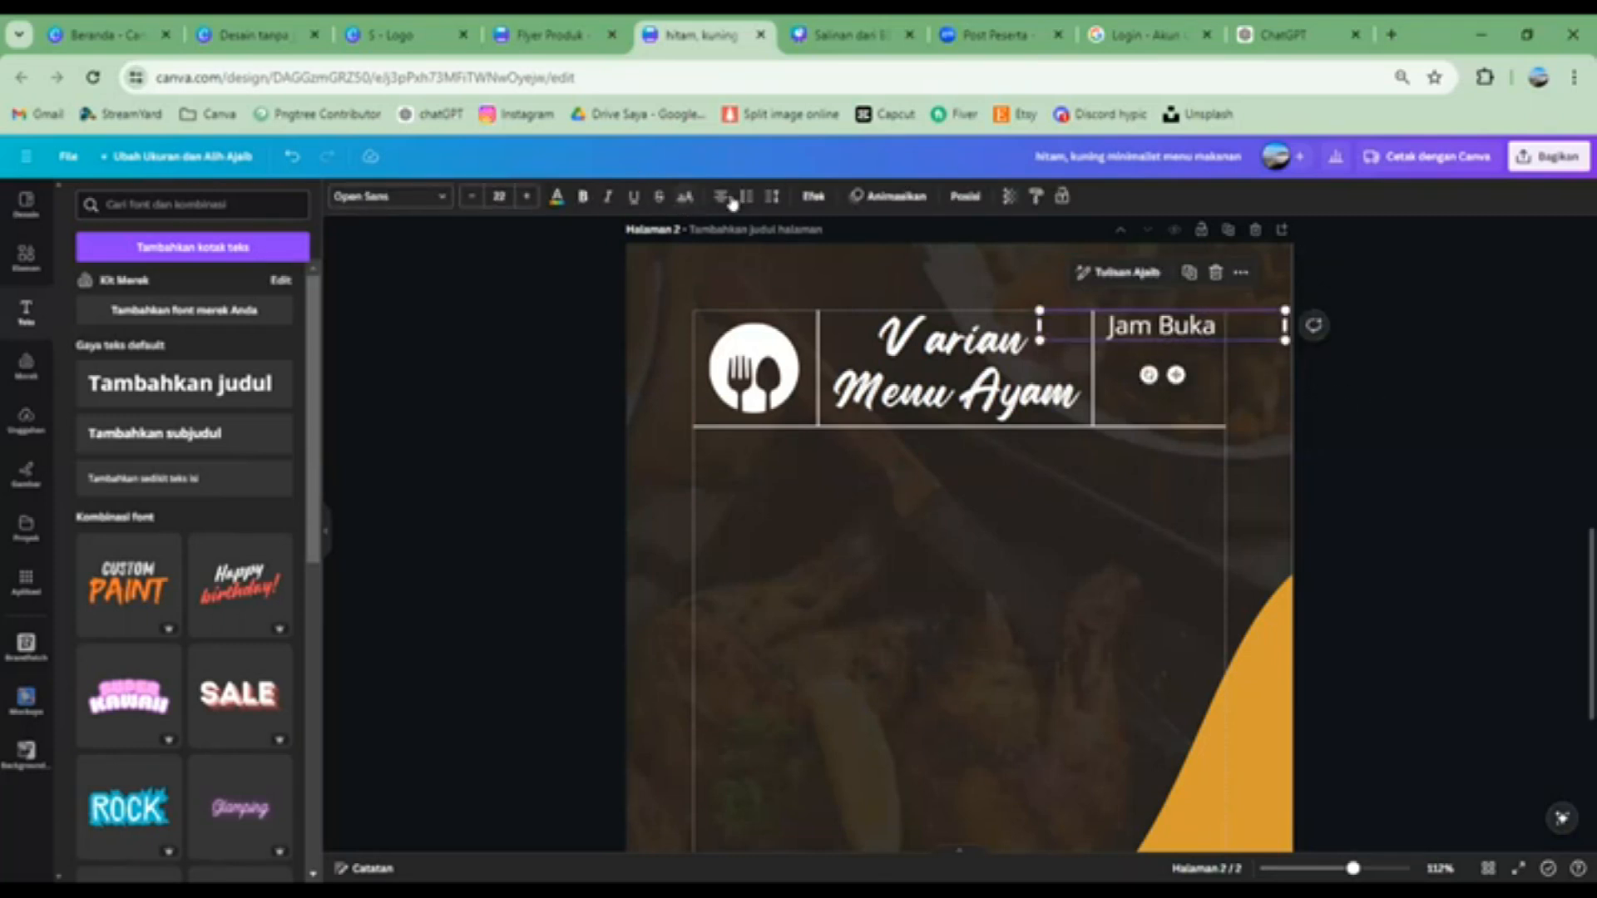
left_click(684, 196)
left_click_drag(1285, 340, 1163, 373)
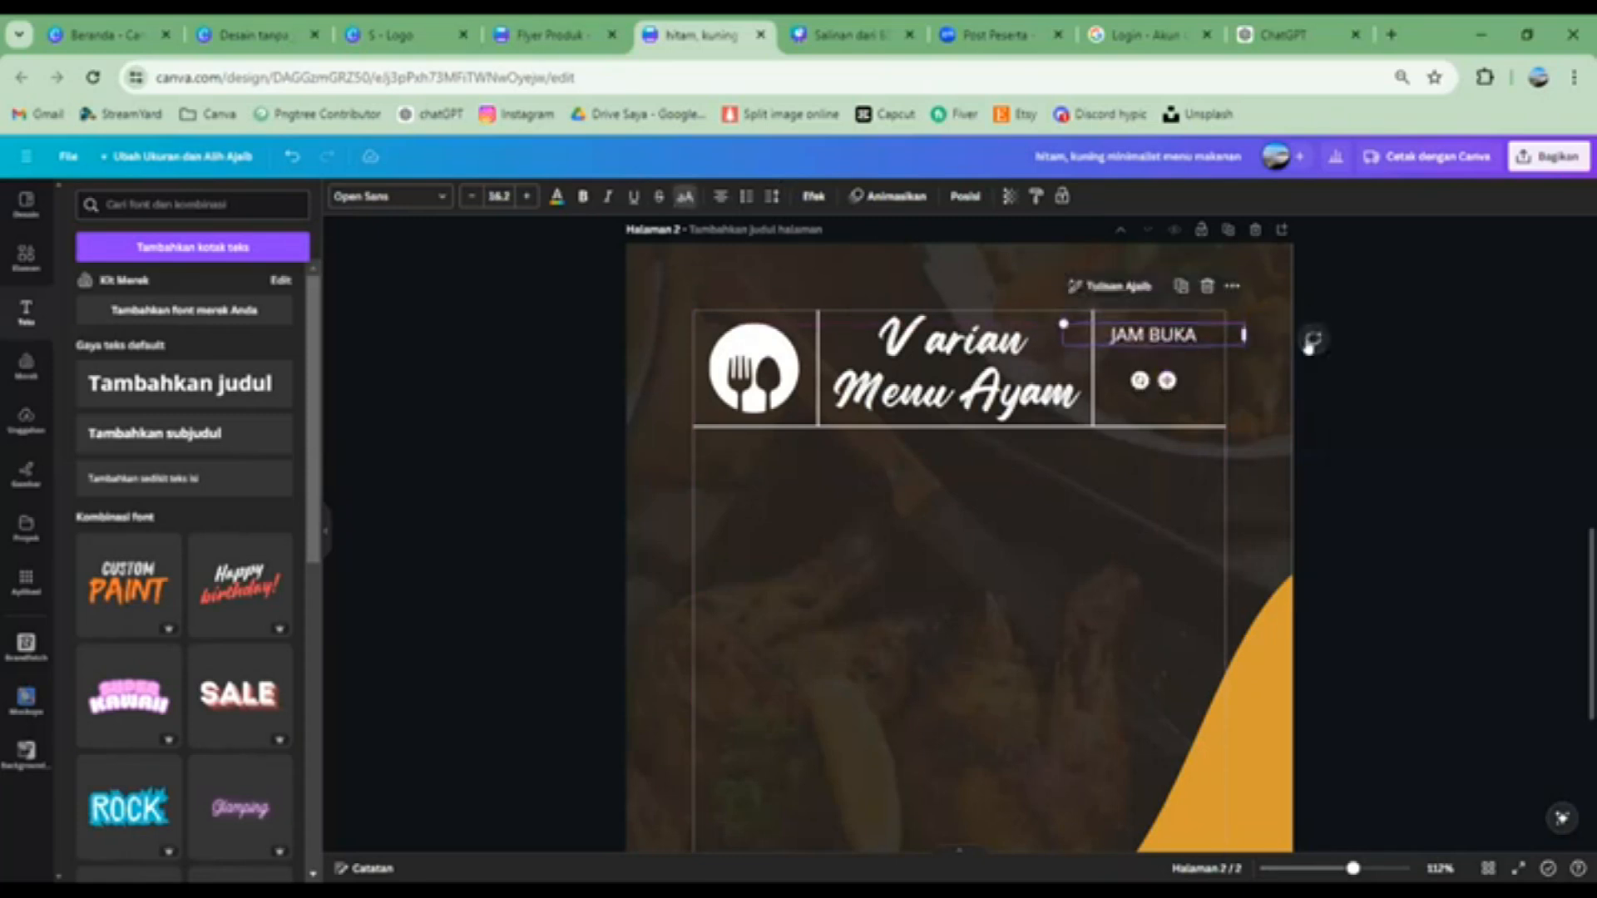
Duplicate the "JAM BUKA" text, place the copy directly below it and change its wording to "SENIN - JUMAT"
left_click(1195, 299)
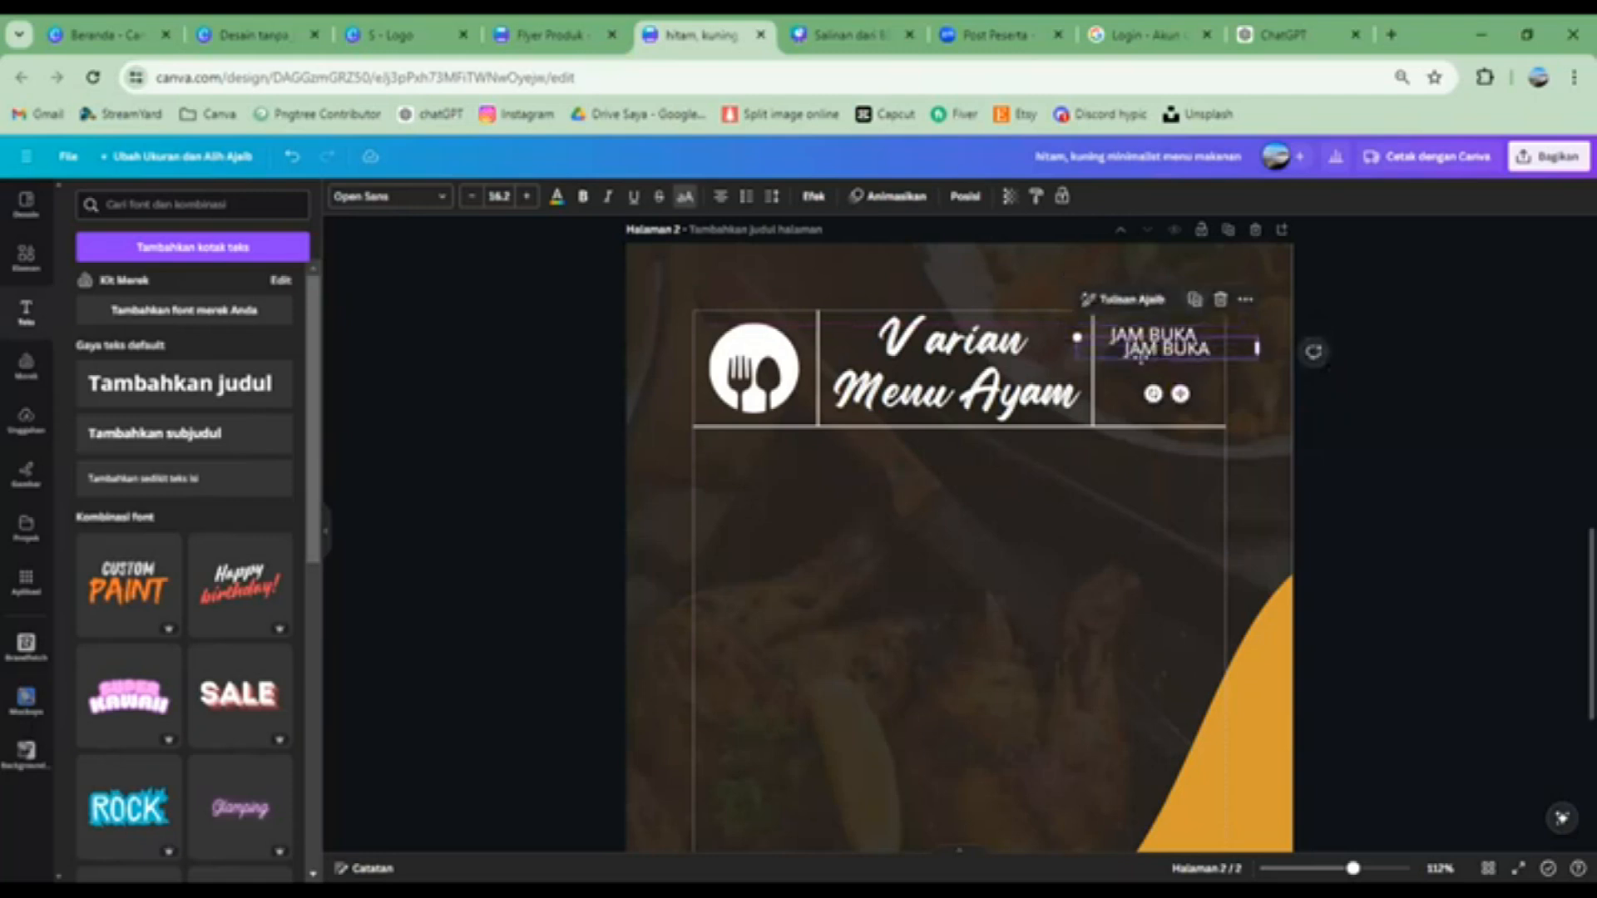
left_click_drag(1163, 348, 1148, 358)
double_click(1152, 358)
type("SEN")
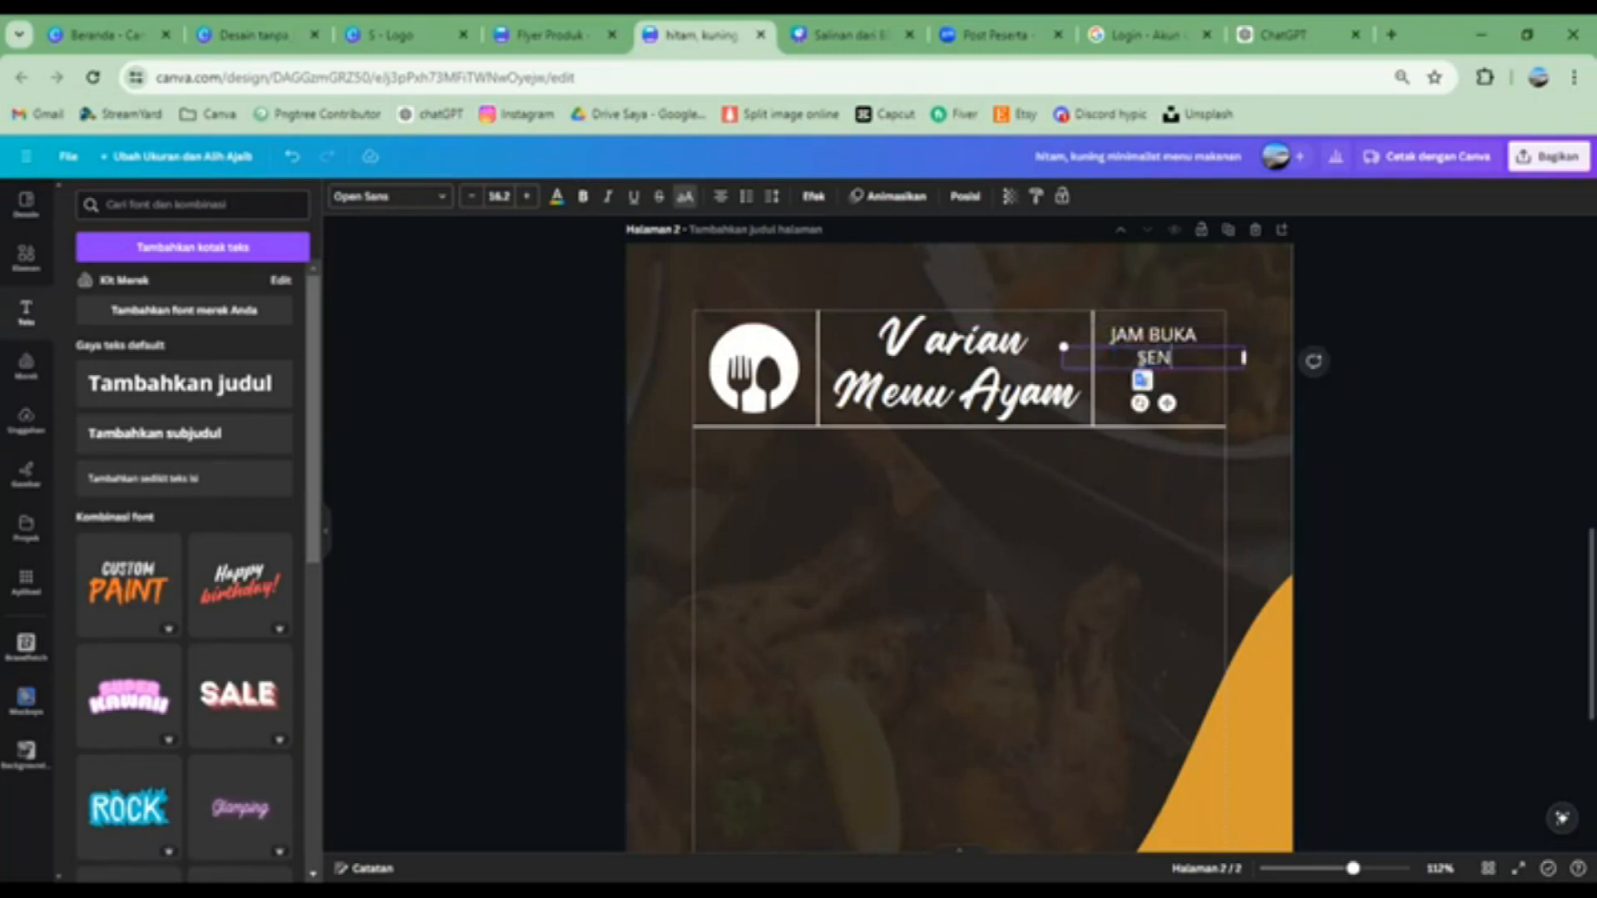
type("IN - JUMAT")
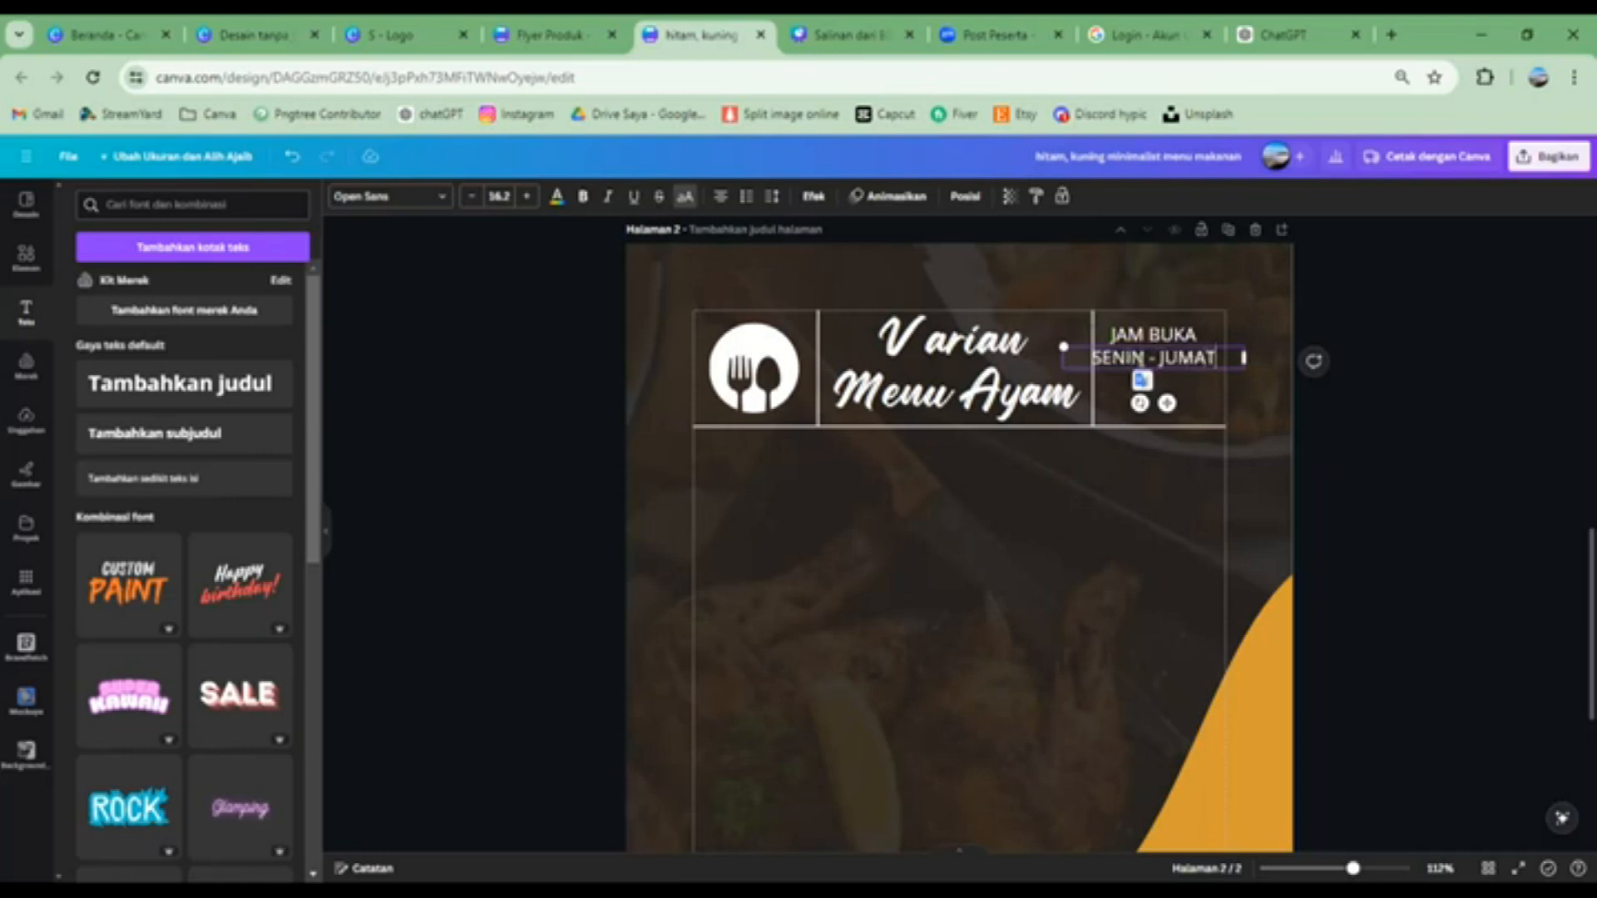
left_click(1340, 370)
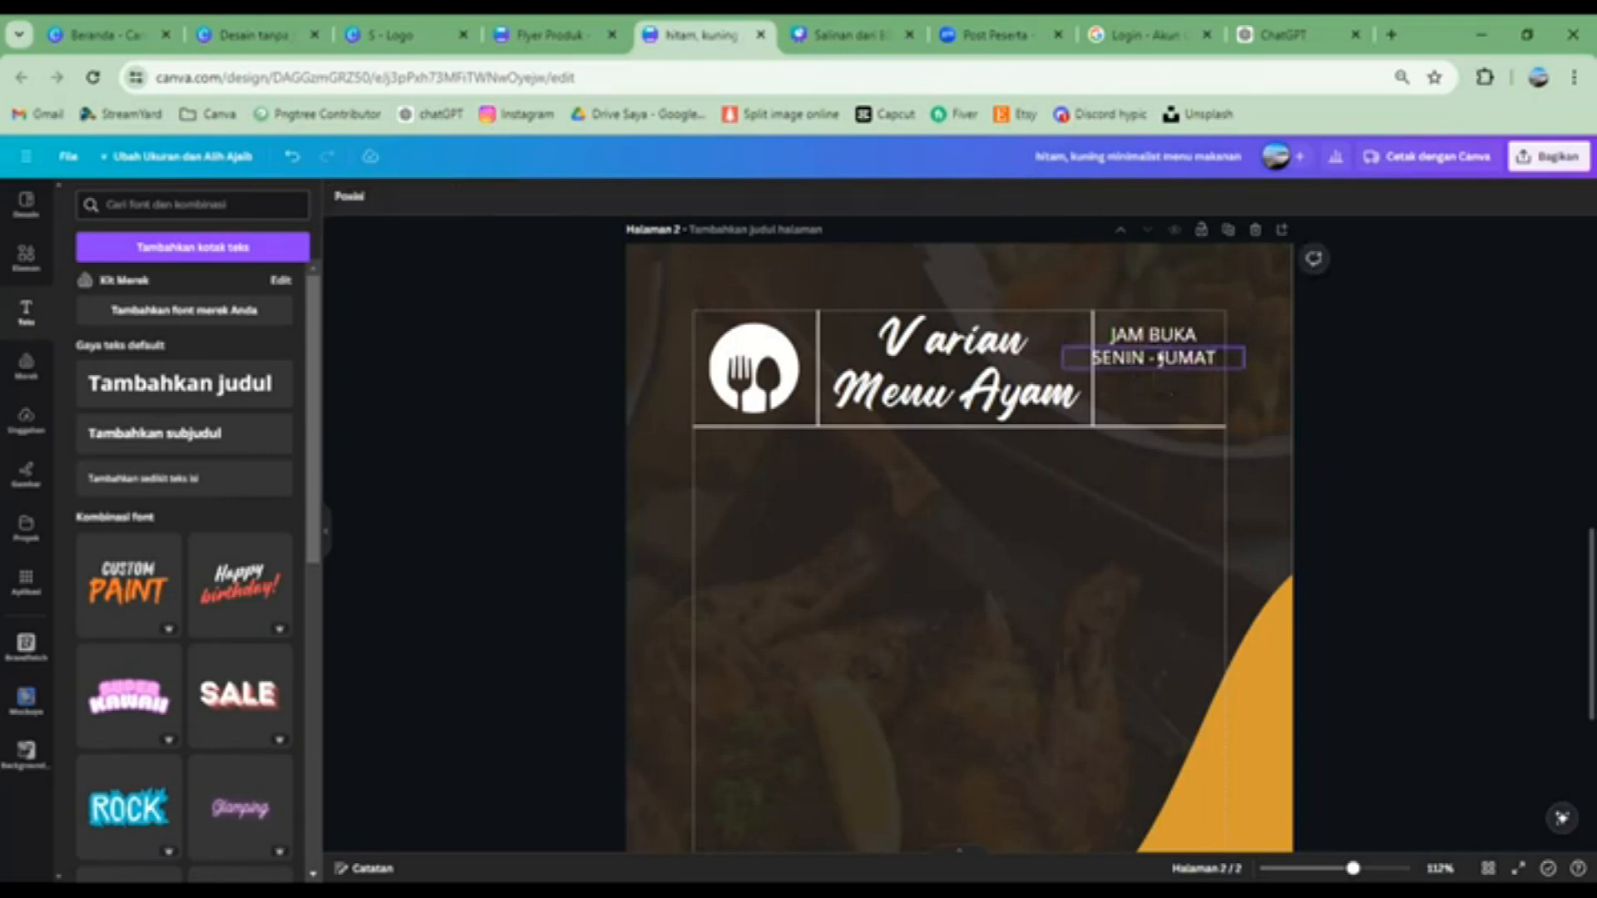
Duplicate the "SENIN - JUMAT" text, place the copy beneath it and change its wording to "PUKUL 19.00 - 20. WIB"
left_click(1161, 357)
left_click(1180, 313)
left_click_drag(1151, 363, 1143, 372)
double_click(1152, 384)
key("BackSpace")
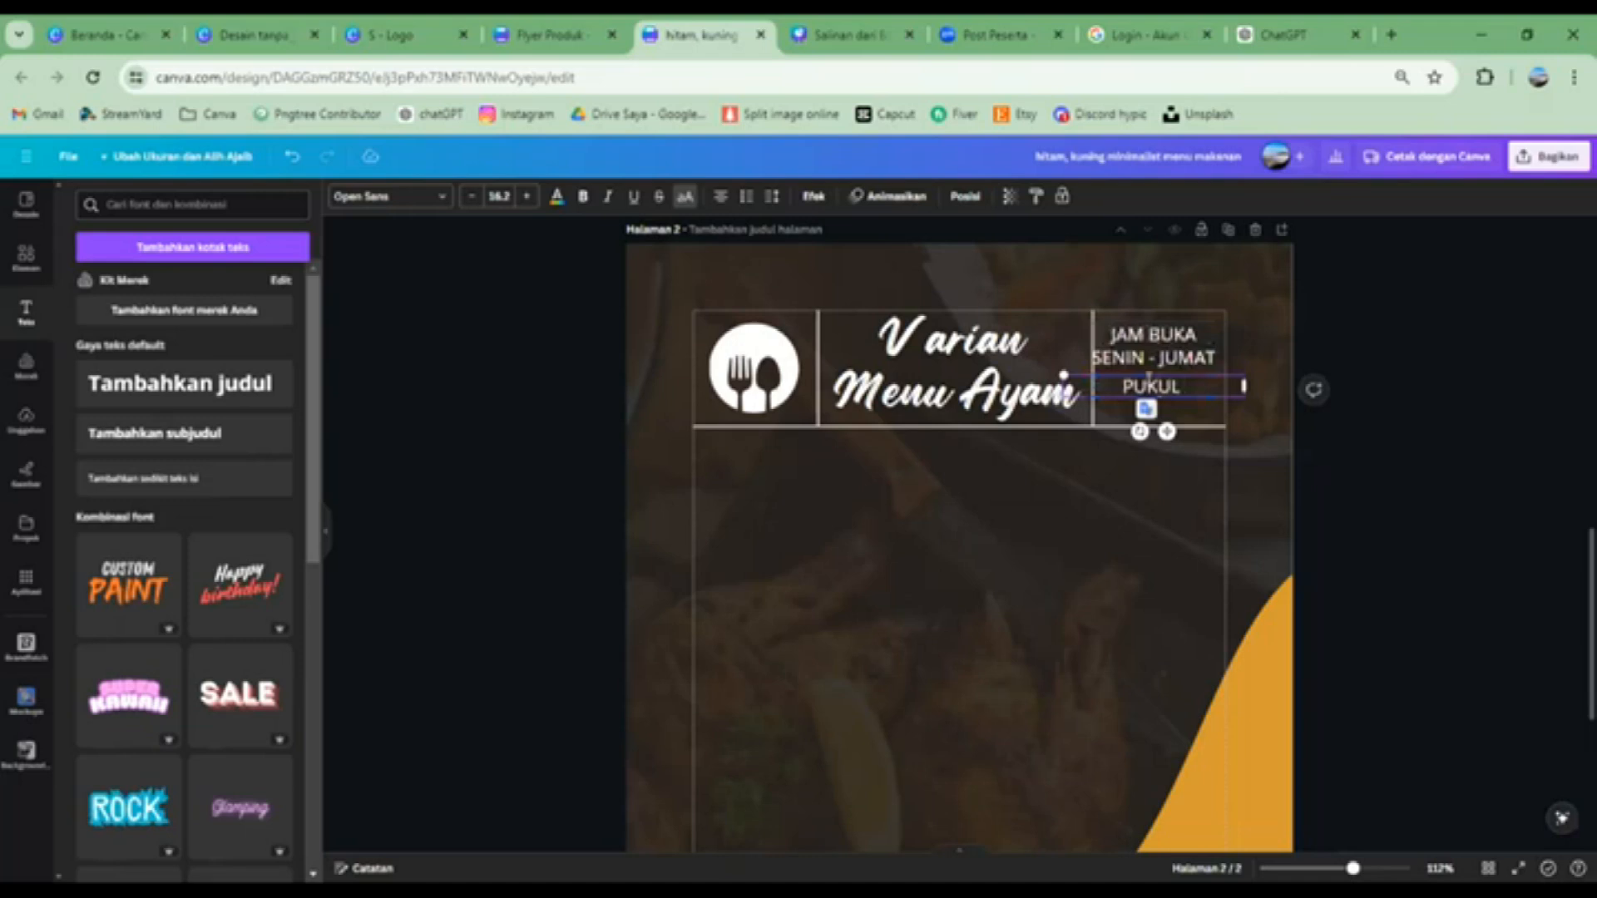
type("PUKUL 19.00")
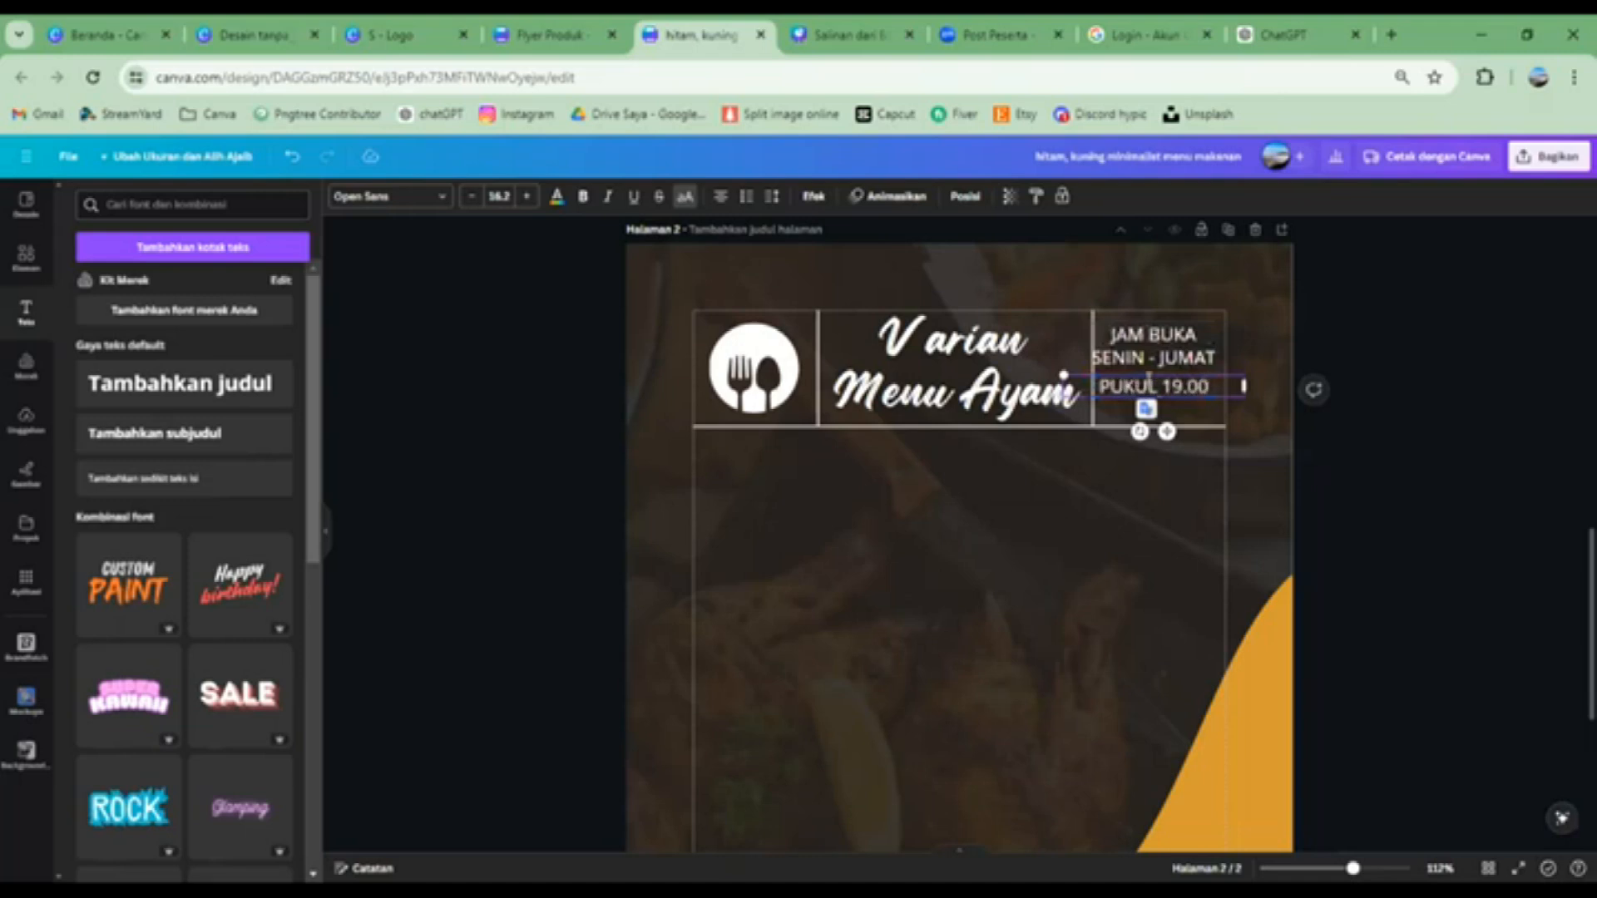
type(" - 20.")
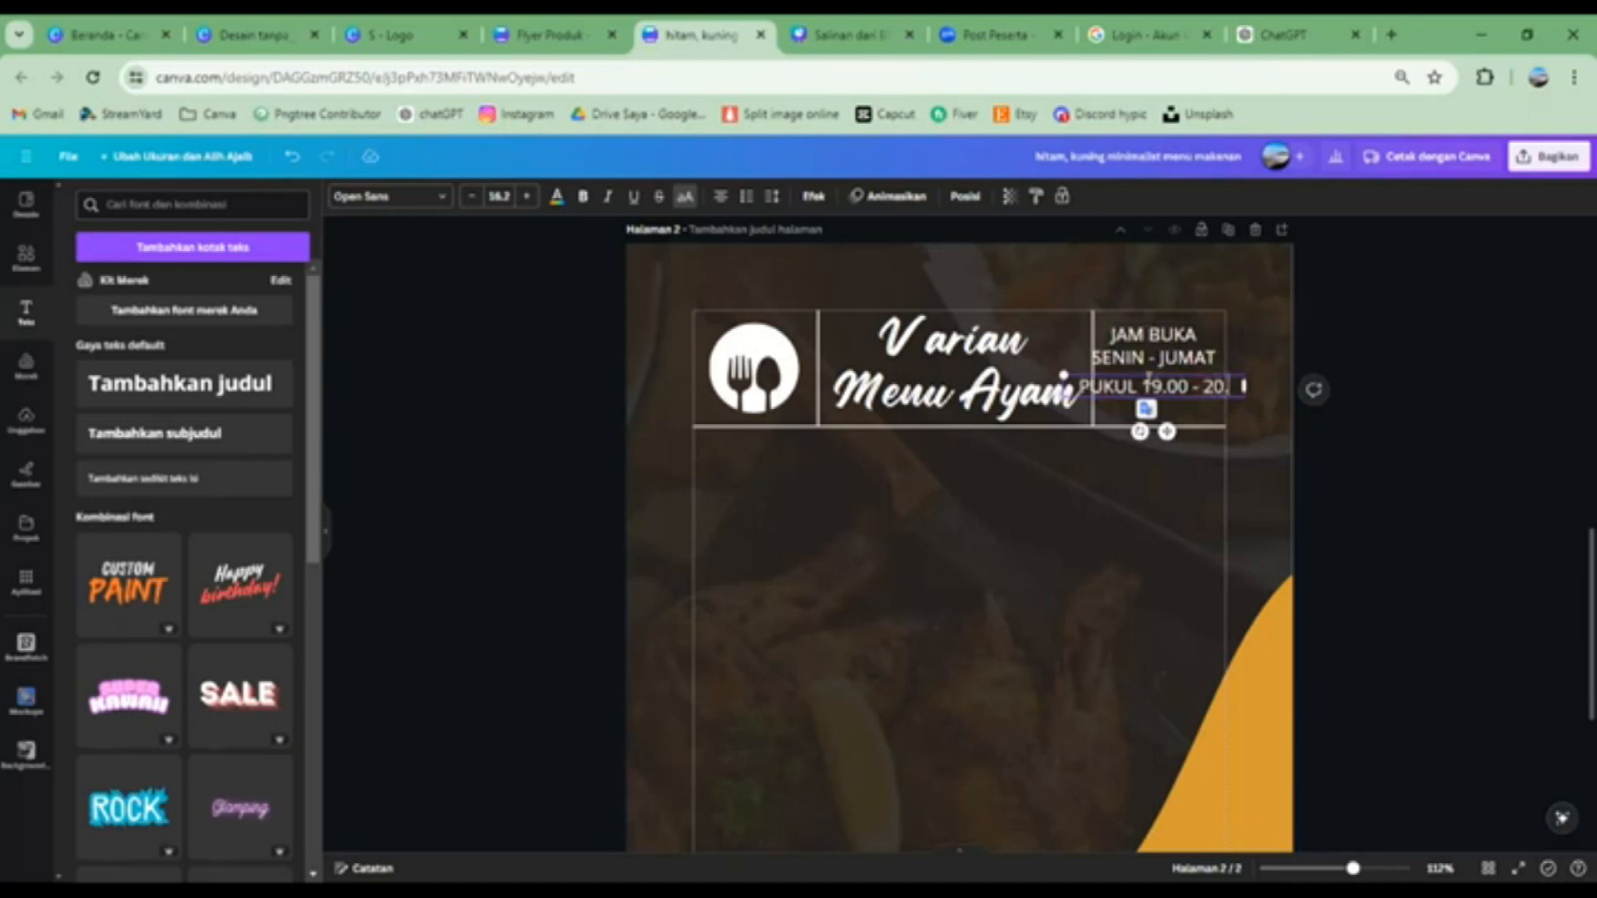
type(" WIB")
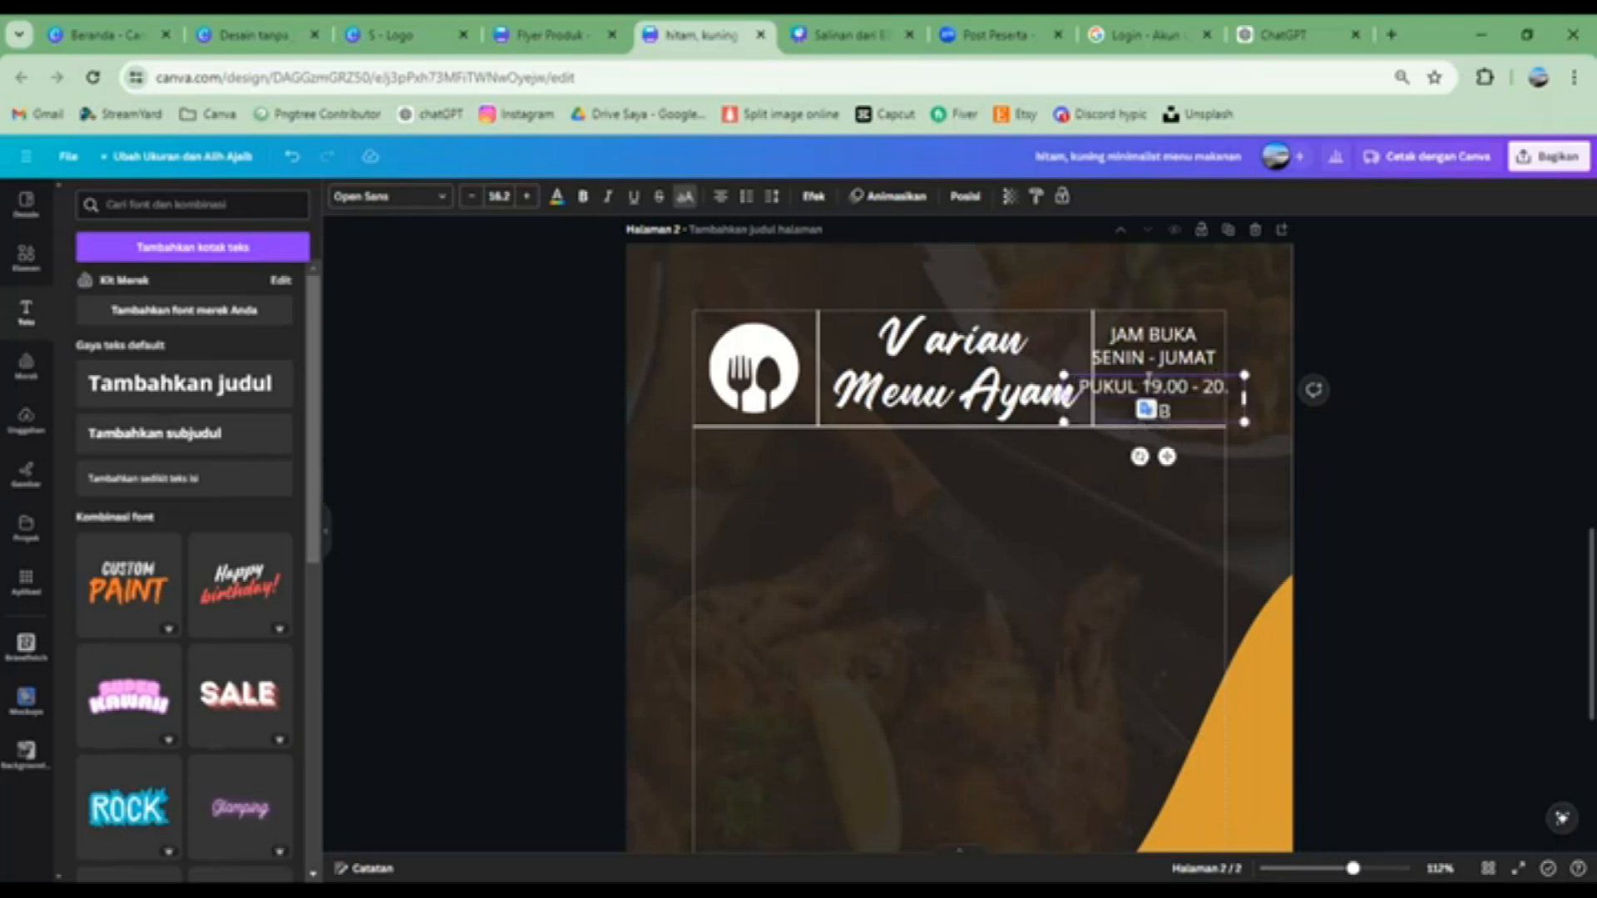
Widen the "PUKUL" text box, shrink its text to size 11.6 and complete the closing time as "20.00 WIB" on one line
left_click_drag(1244, 398, 1292, 391)
left_click_drag(1064, 376, 1128, 383)
left_click_drag(1224, 427, 1181, 425)
left_click(1206, 384)
type("00 WIB")
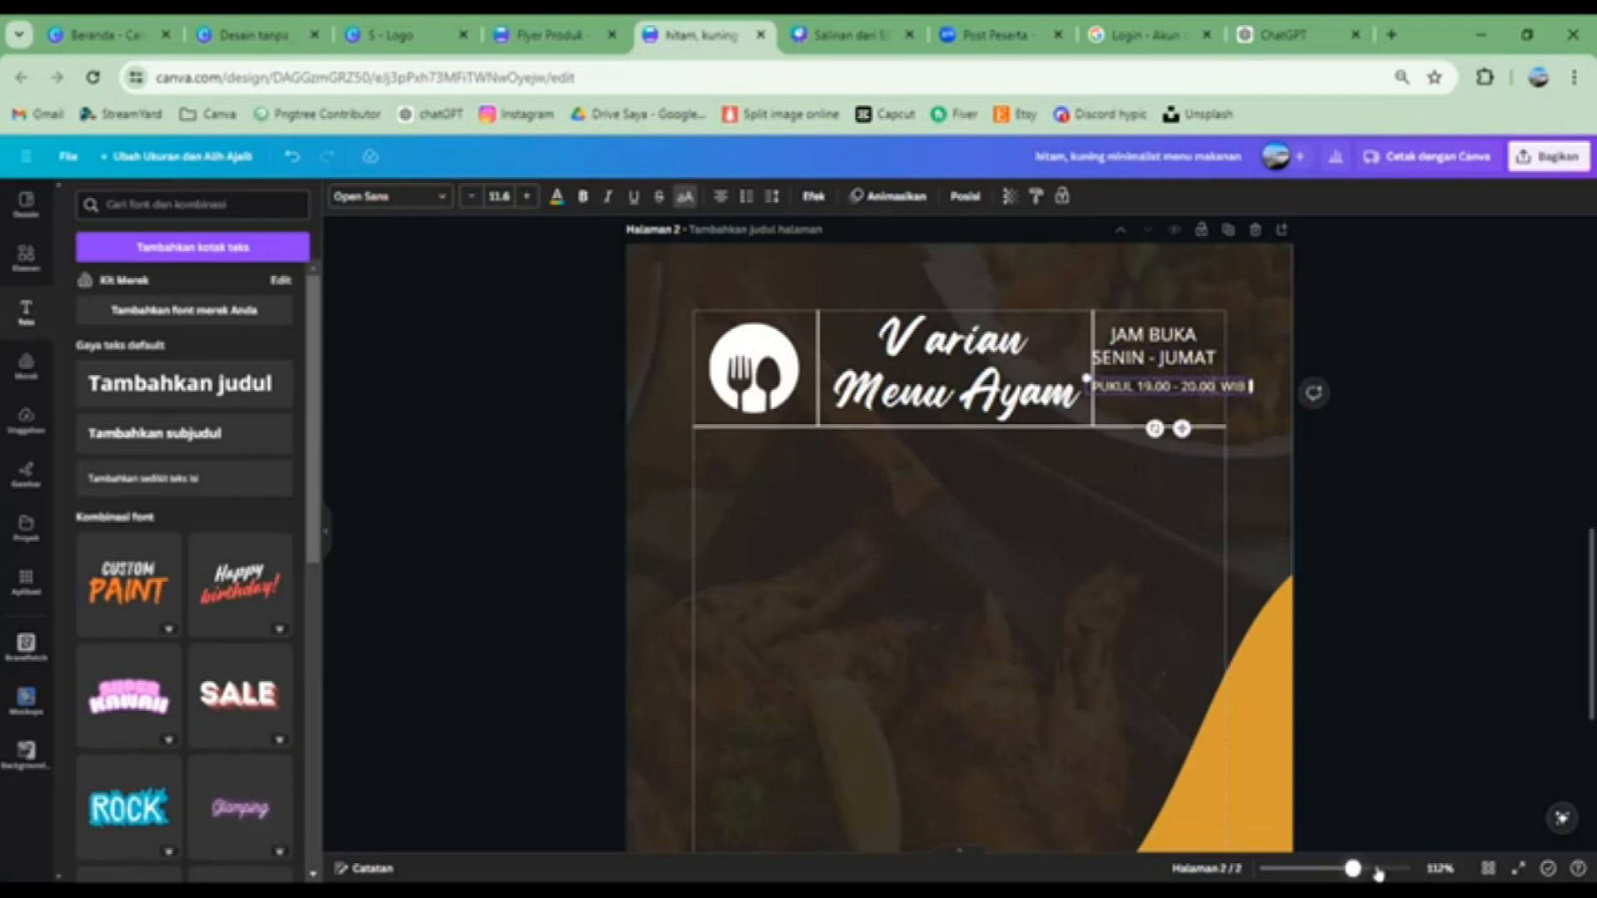
Shrink the "PUKUL" line to size 9 and align it and the "SENIN - JUMAT" line neatly under "JAM BUKA"
left_click_drag(1353, 868, 1374, 868)
scroll(1365, 632, "up", 4)
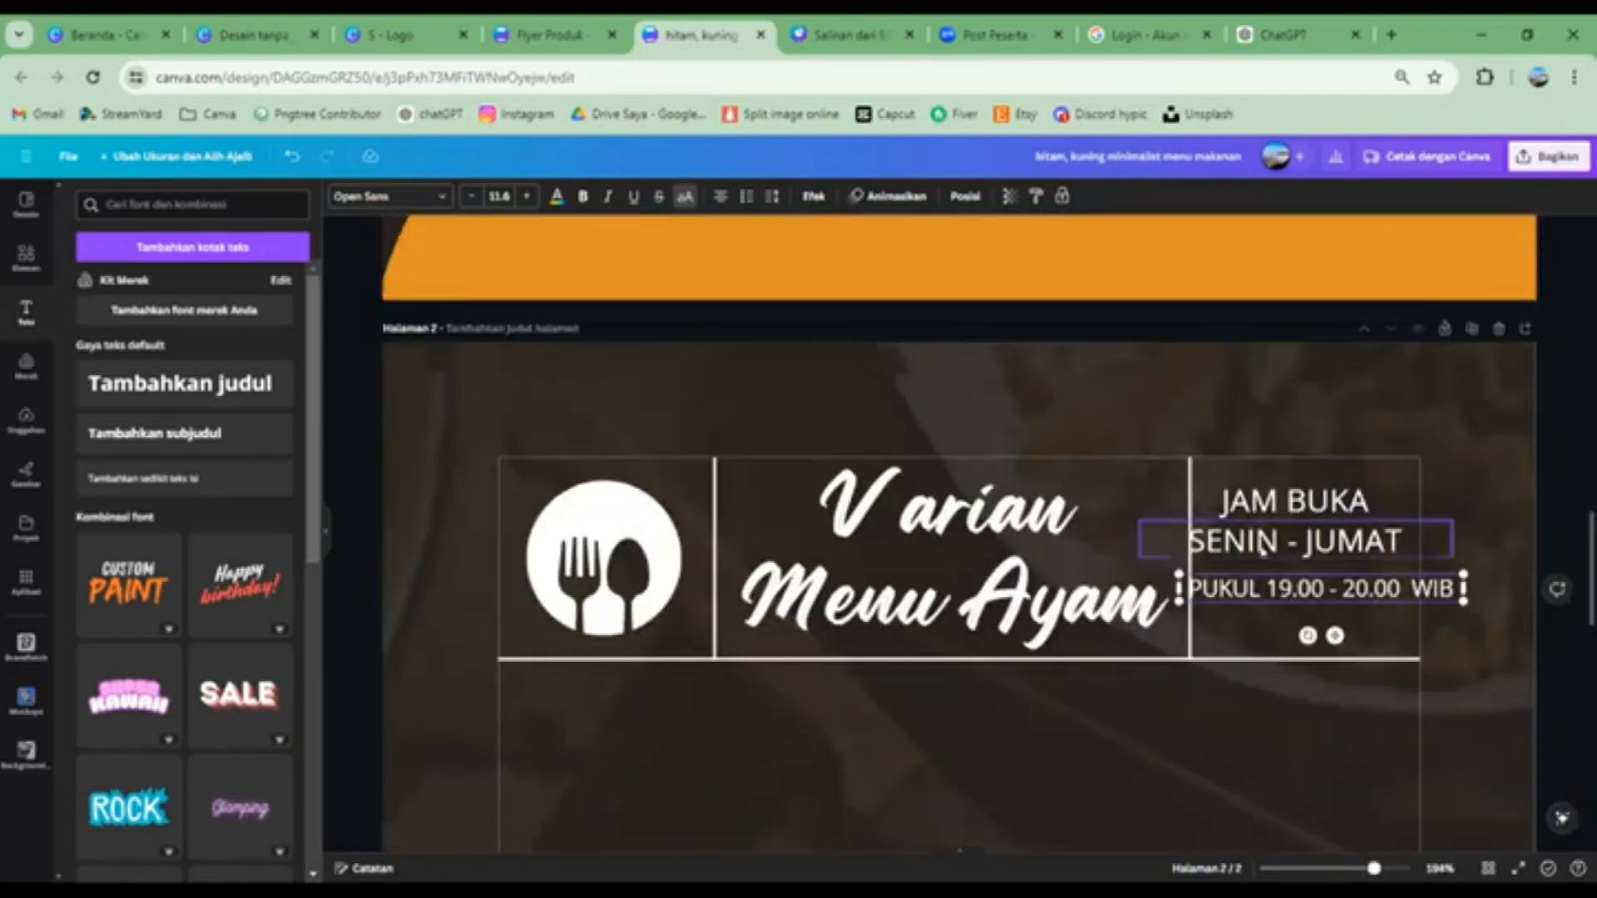
left_click_drag(1263, 548, 1270, 549)
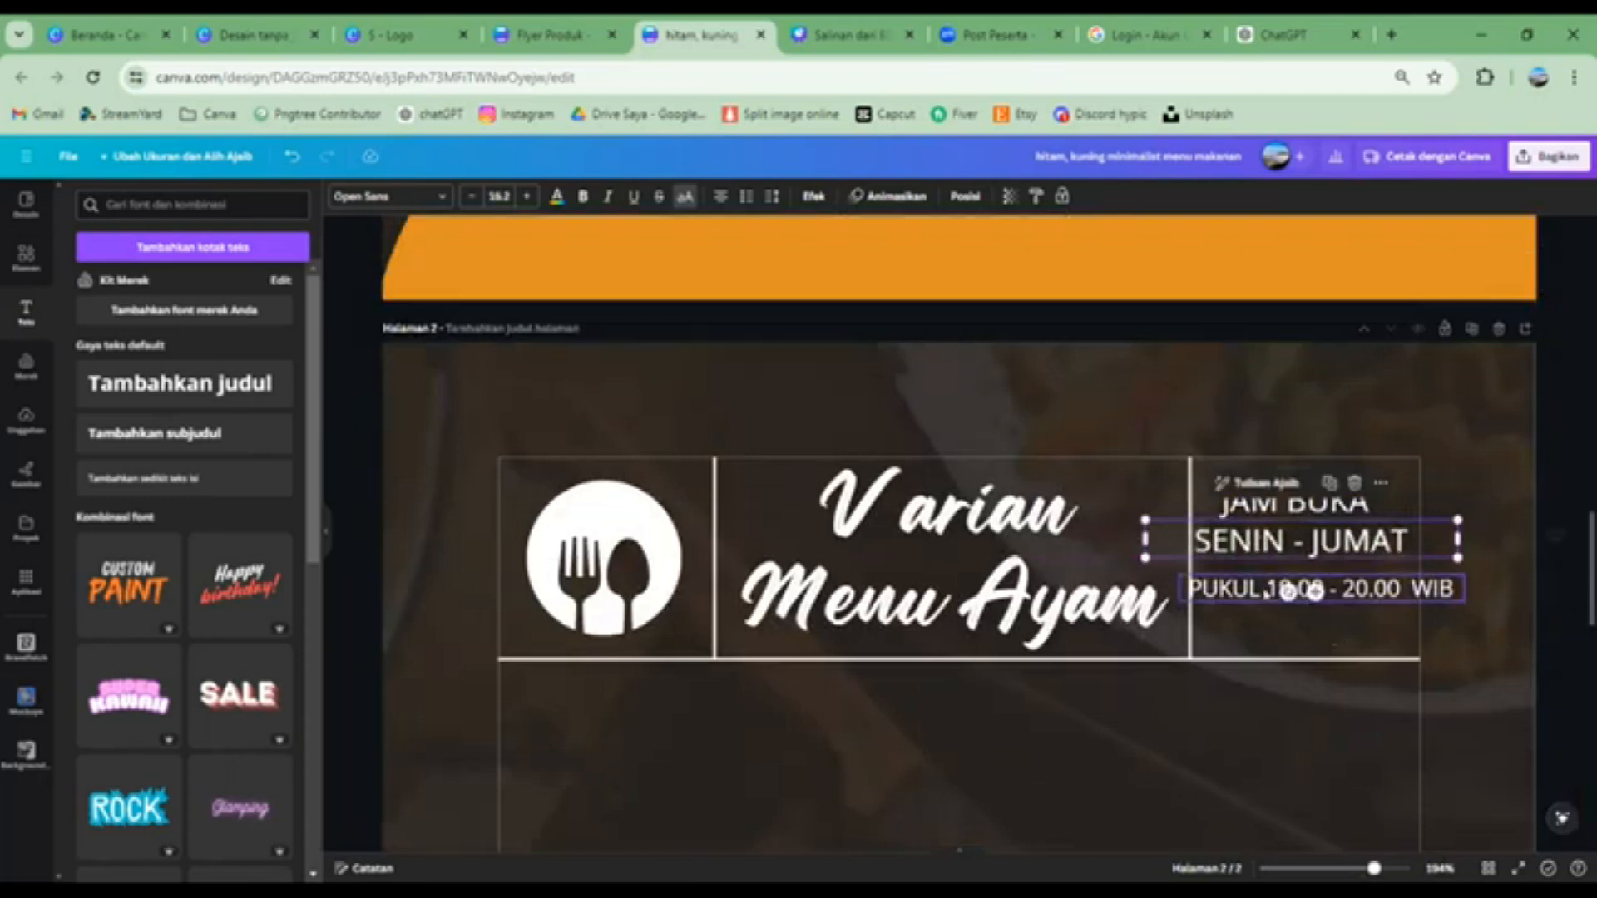
left_click(1322, 596)
left_click_drag(1463, 599, 1414, 591)
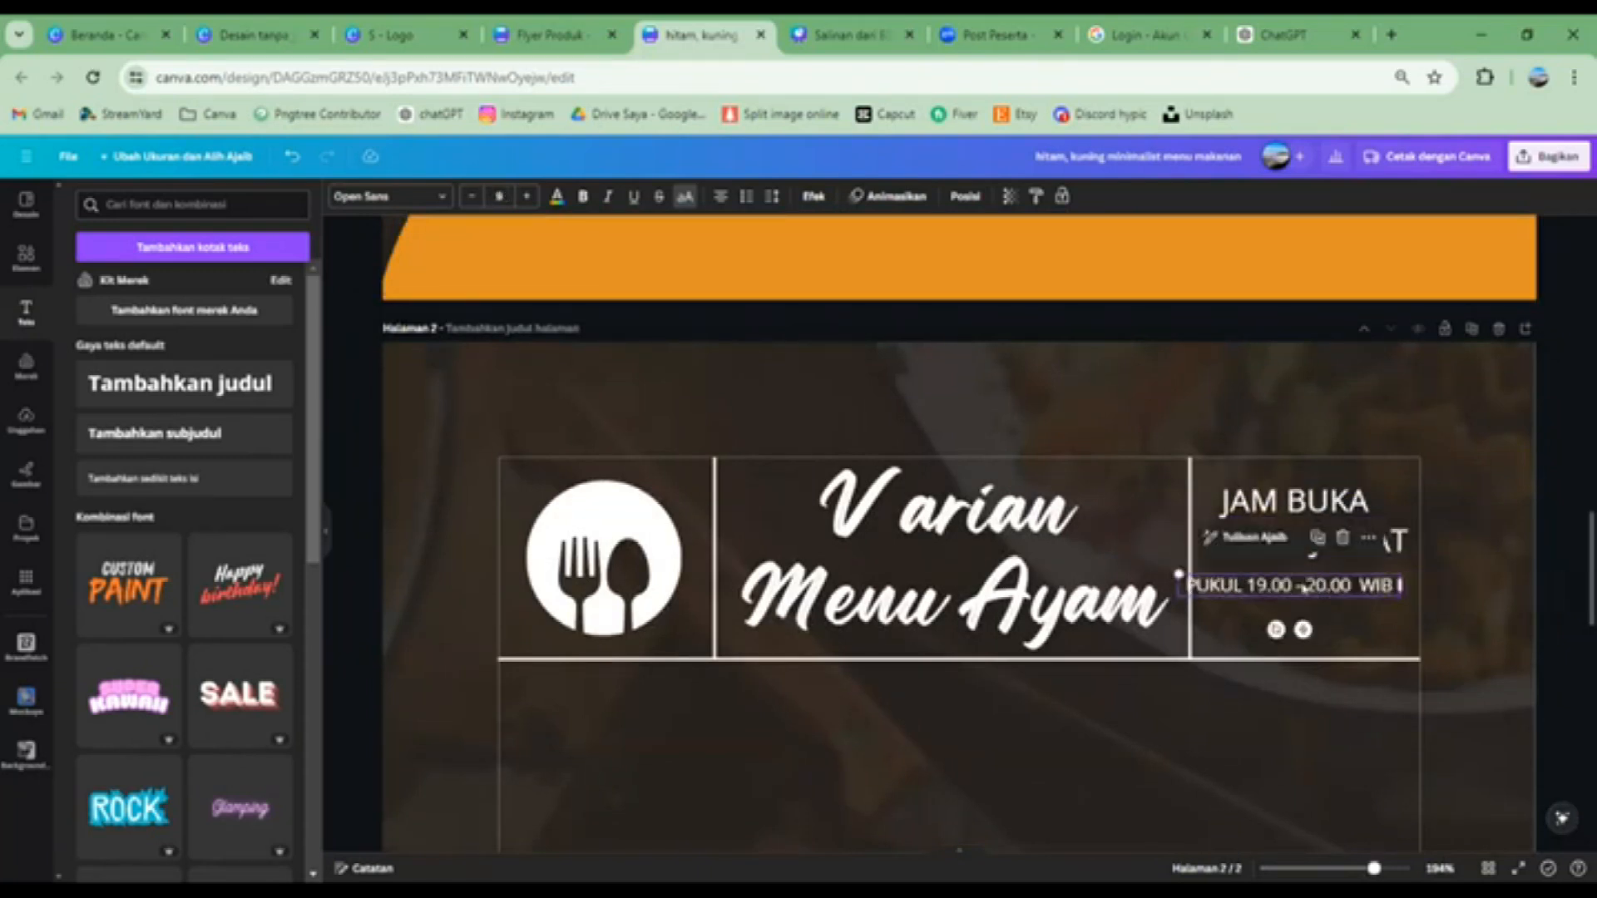
left_click_drag(1292, 571, 1293, 570)
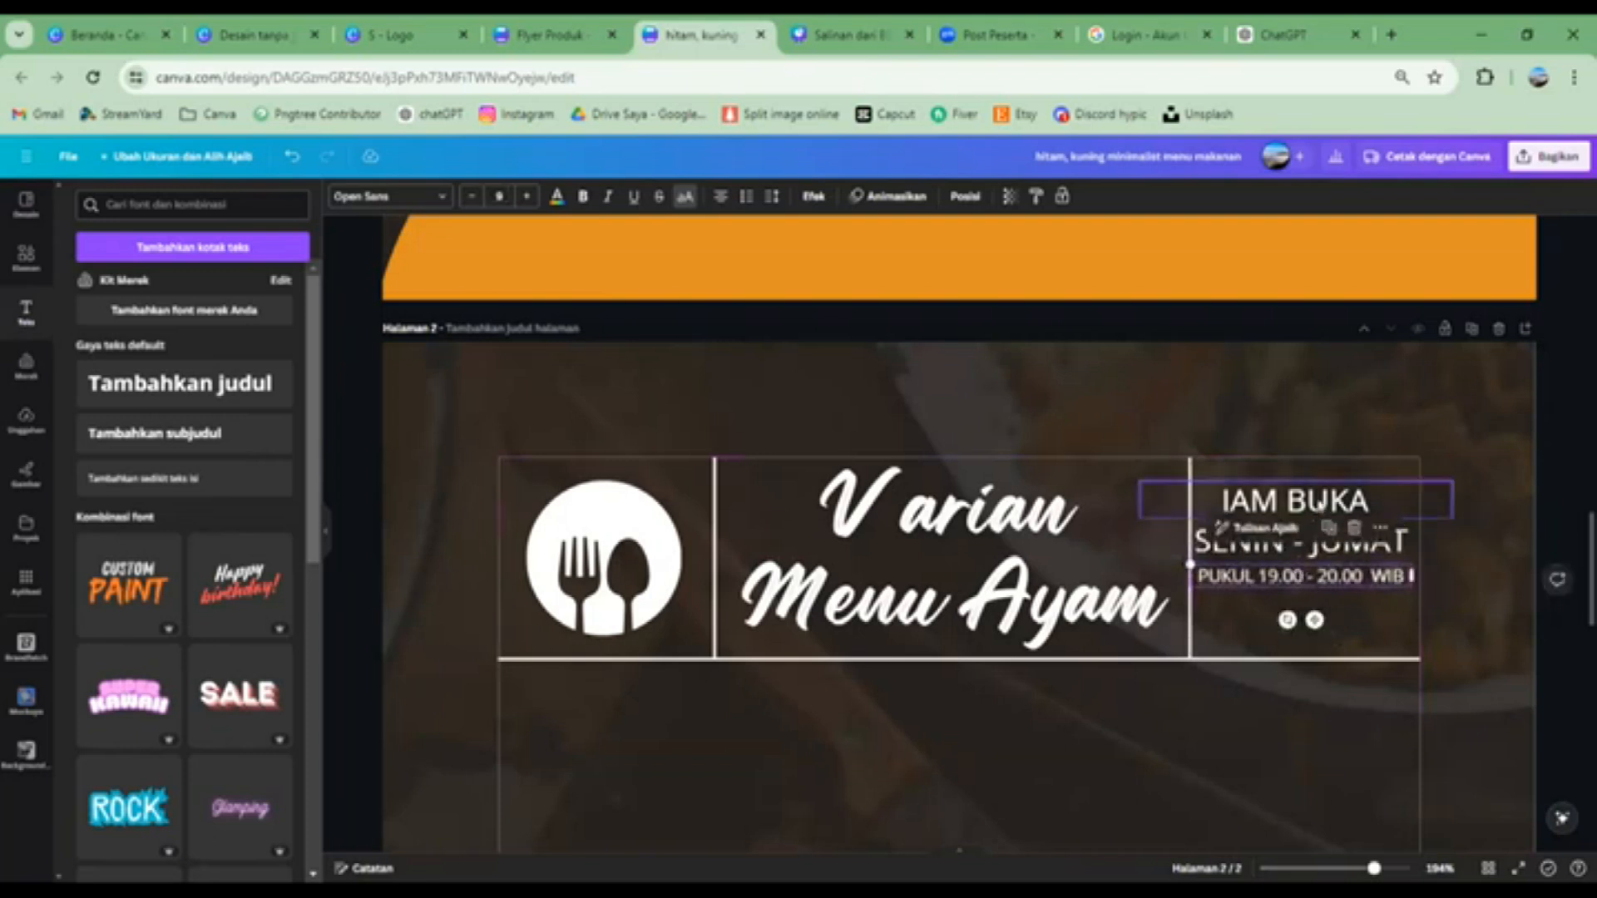
left_click(1321, 501)
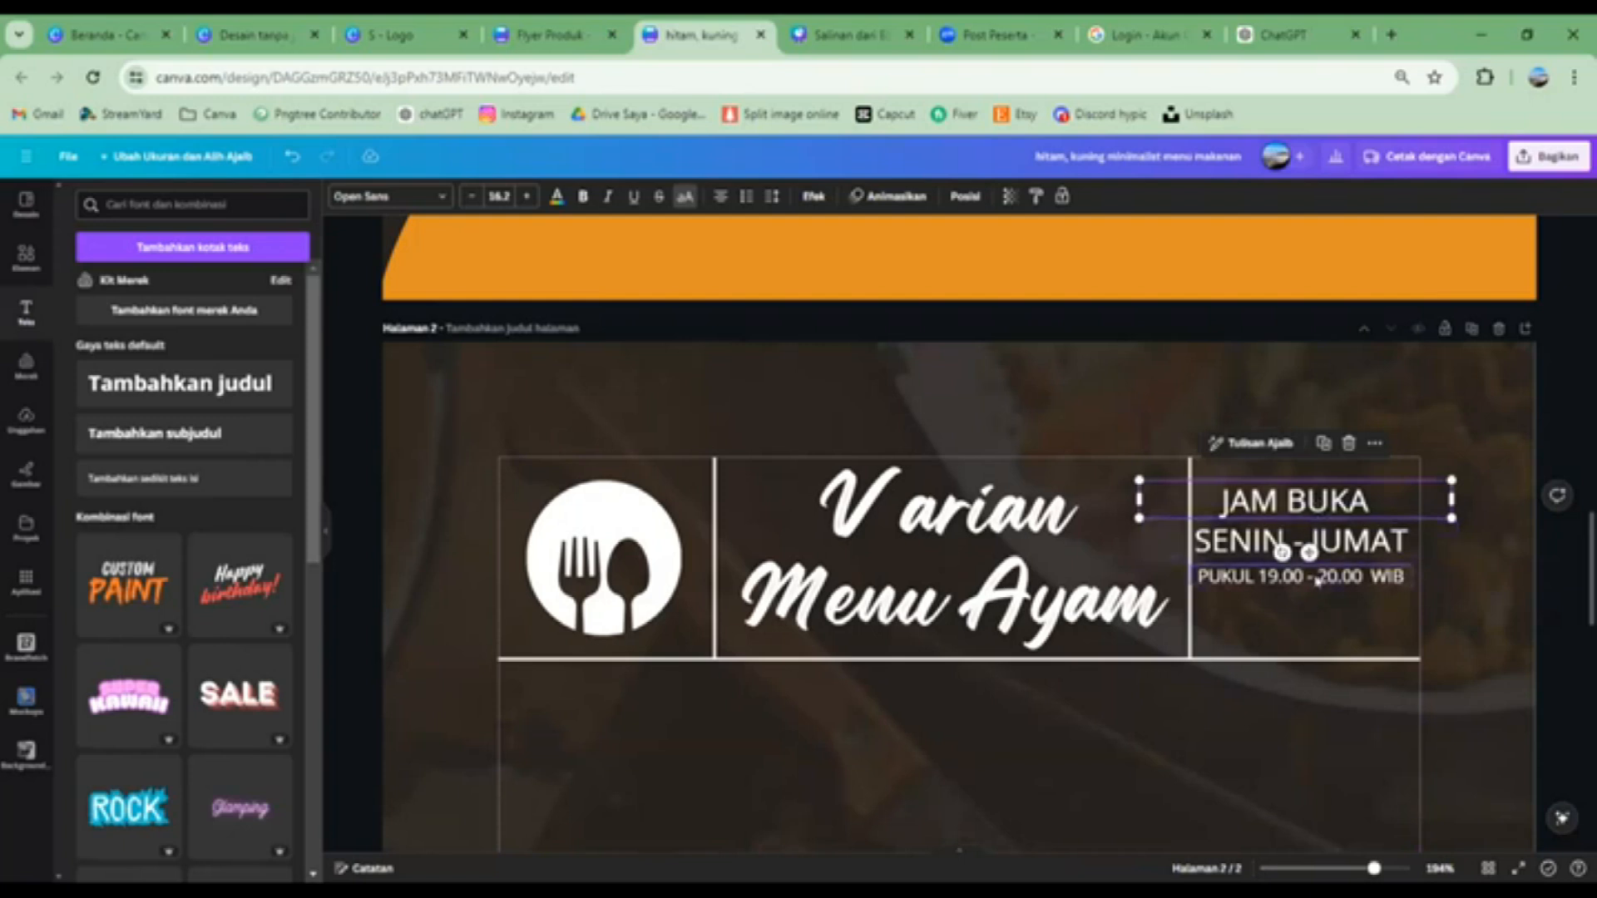
left_click(1304, 587)
left_click_drag(1295, 570, 1295, 557)
left_click(1315, 499)
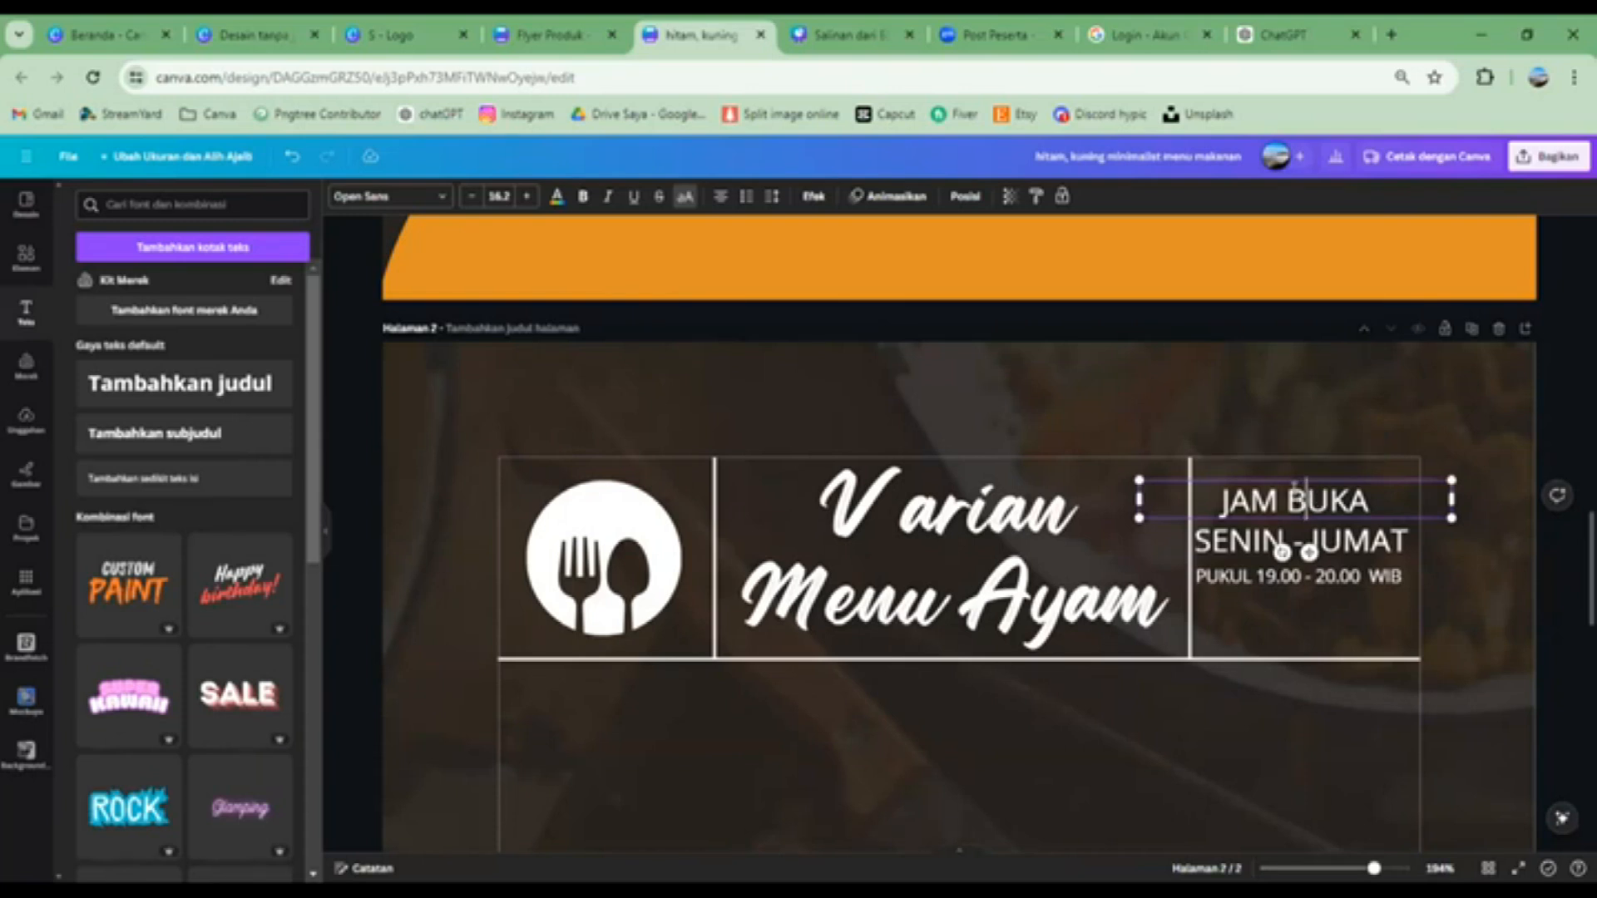
Select all three opening-hours lines and move them down together to centre them vertically in the right header cell
left_click(1508, 542)
left_click(1318, 504)
left_click(1318, 503)
left_click(1309, 543, "shift")
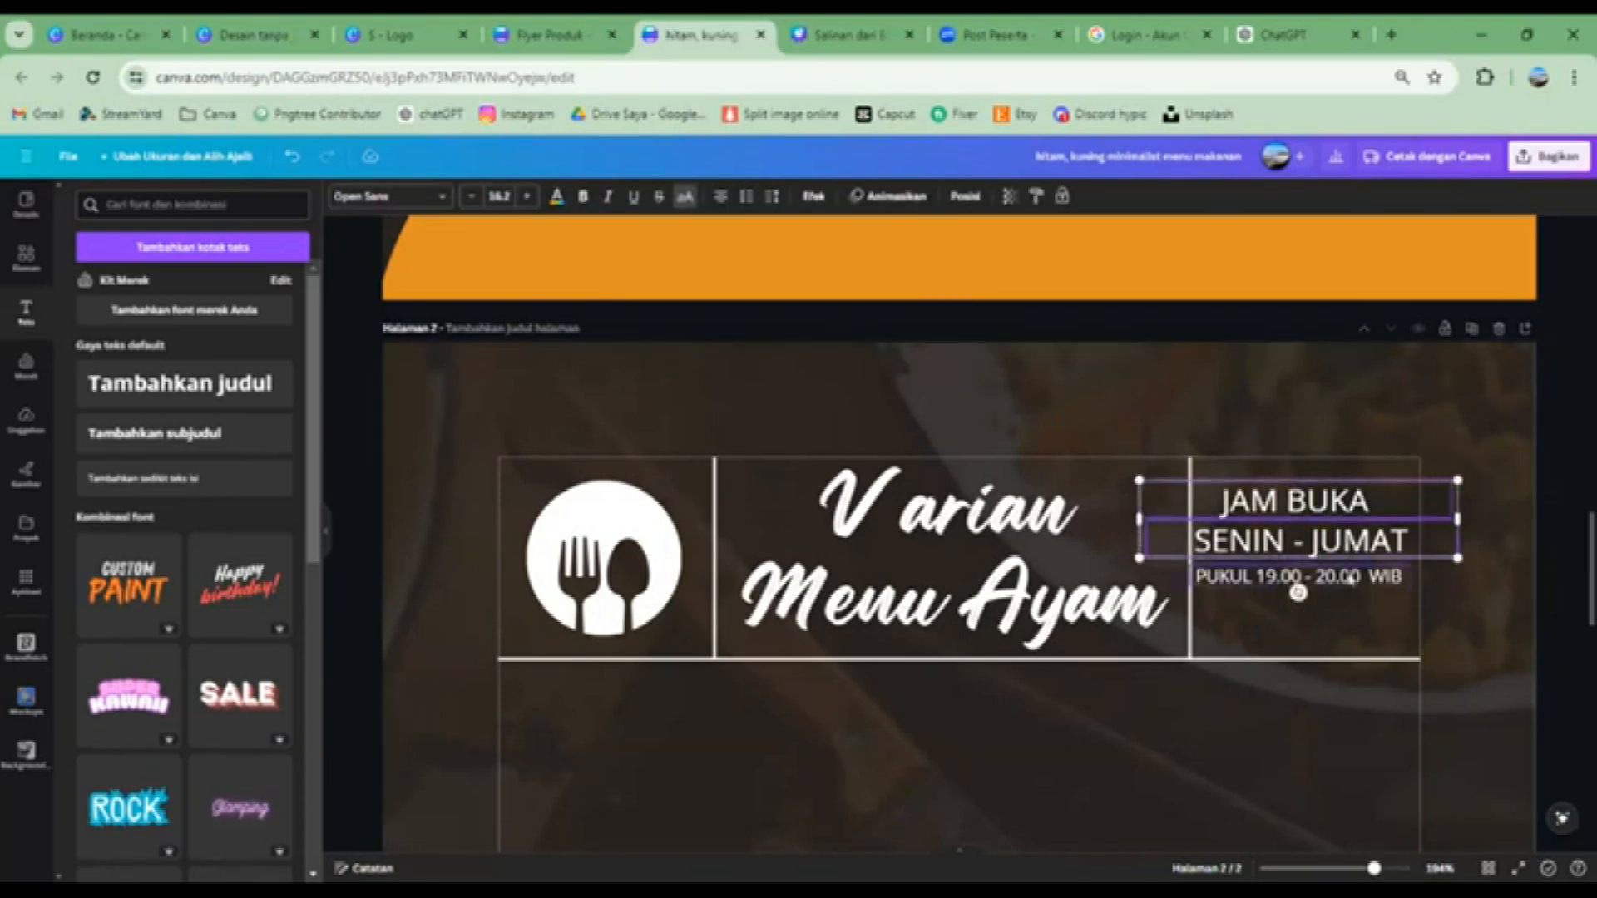
left_click(1351, 578, "shift")
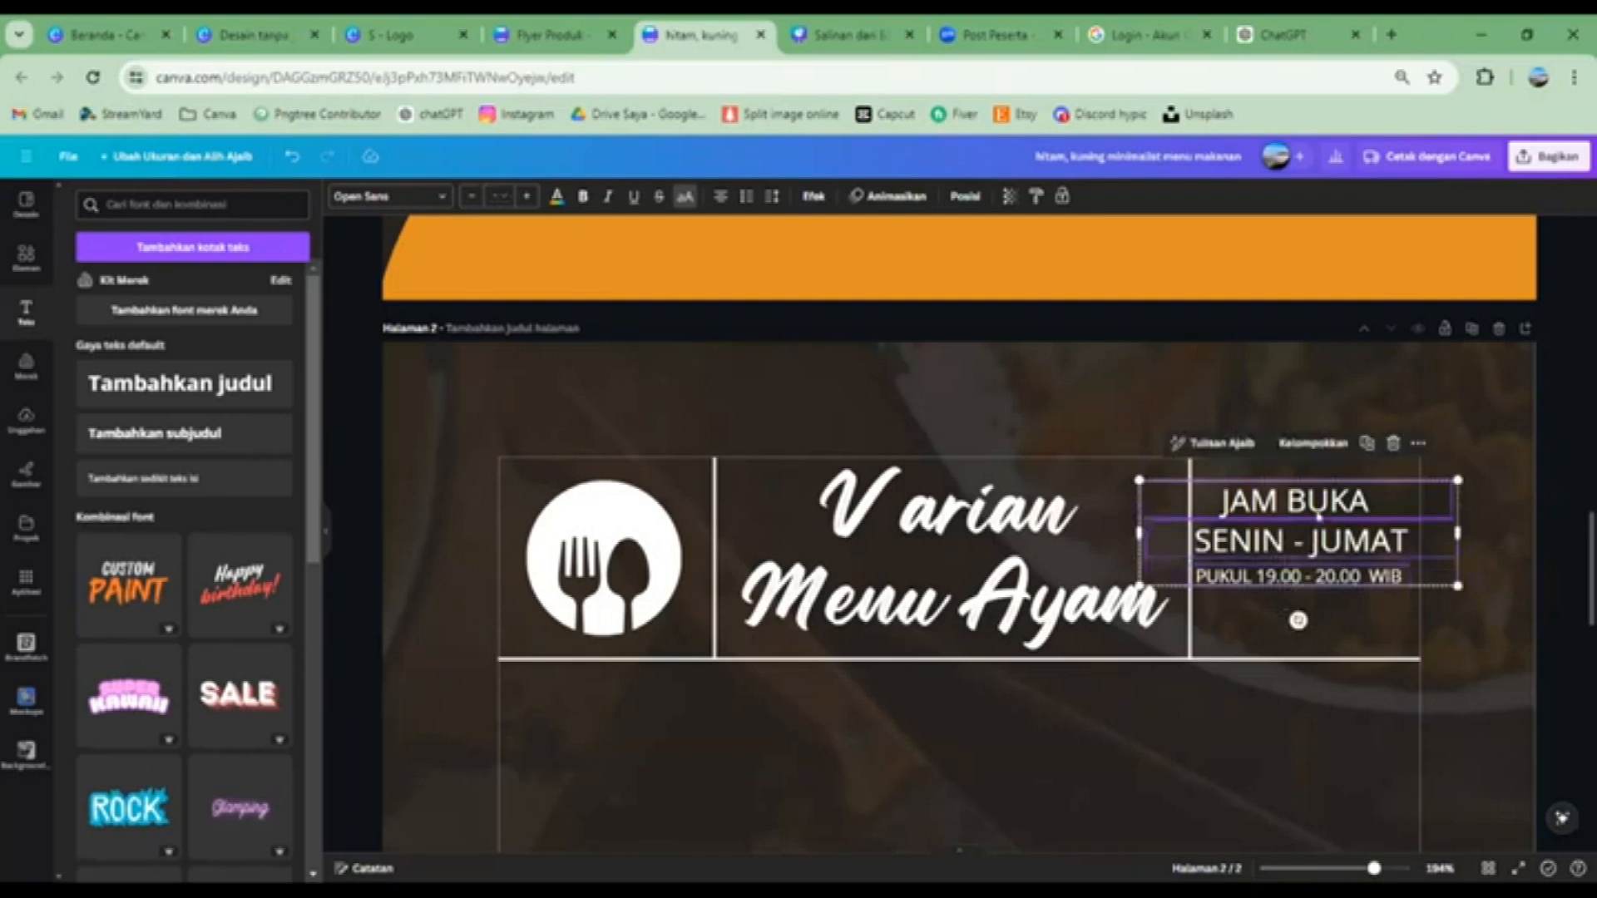
left_click_drag(1315, 502, 1308, 509)
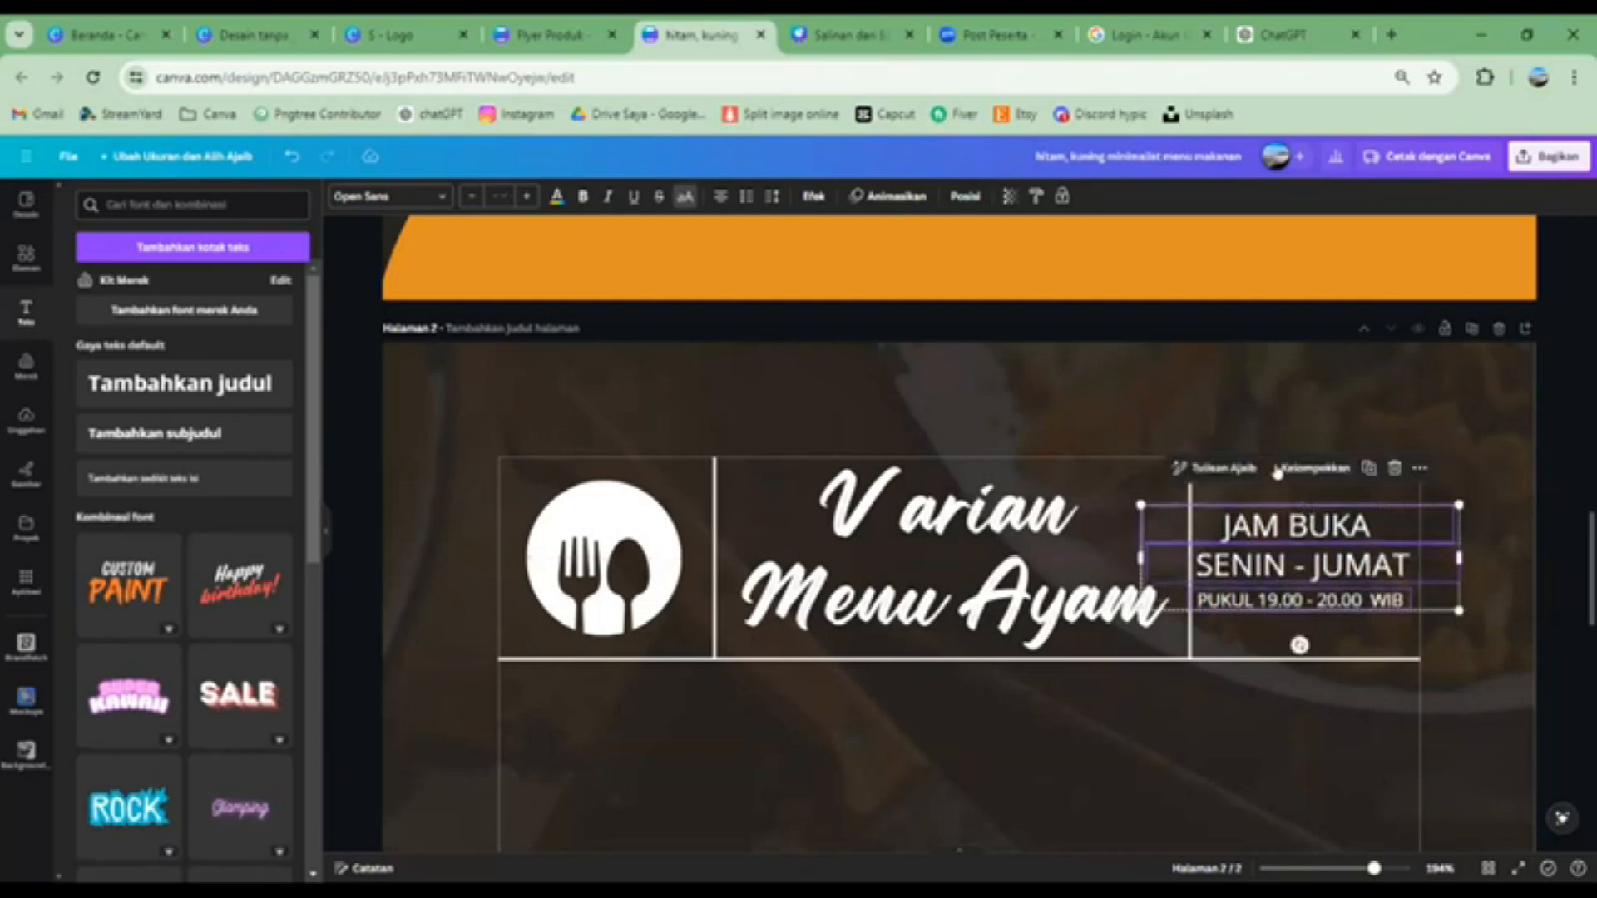
Group the three opening-hours lines and nudge the group into the centre of the right header cell
left_click(1287, 470)
mouse_move(1288, 585)
left_mouse_down()
mouse_move(1187, 571)
mouse_move(1277, 490)
mouse_move(1302, 574)
mouse_move(1289, 582)
left_mouse_up()
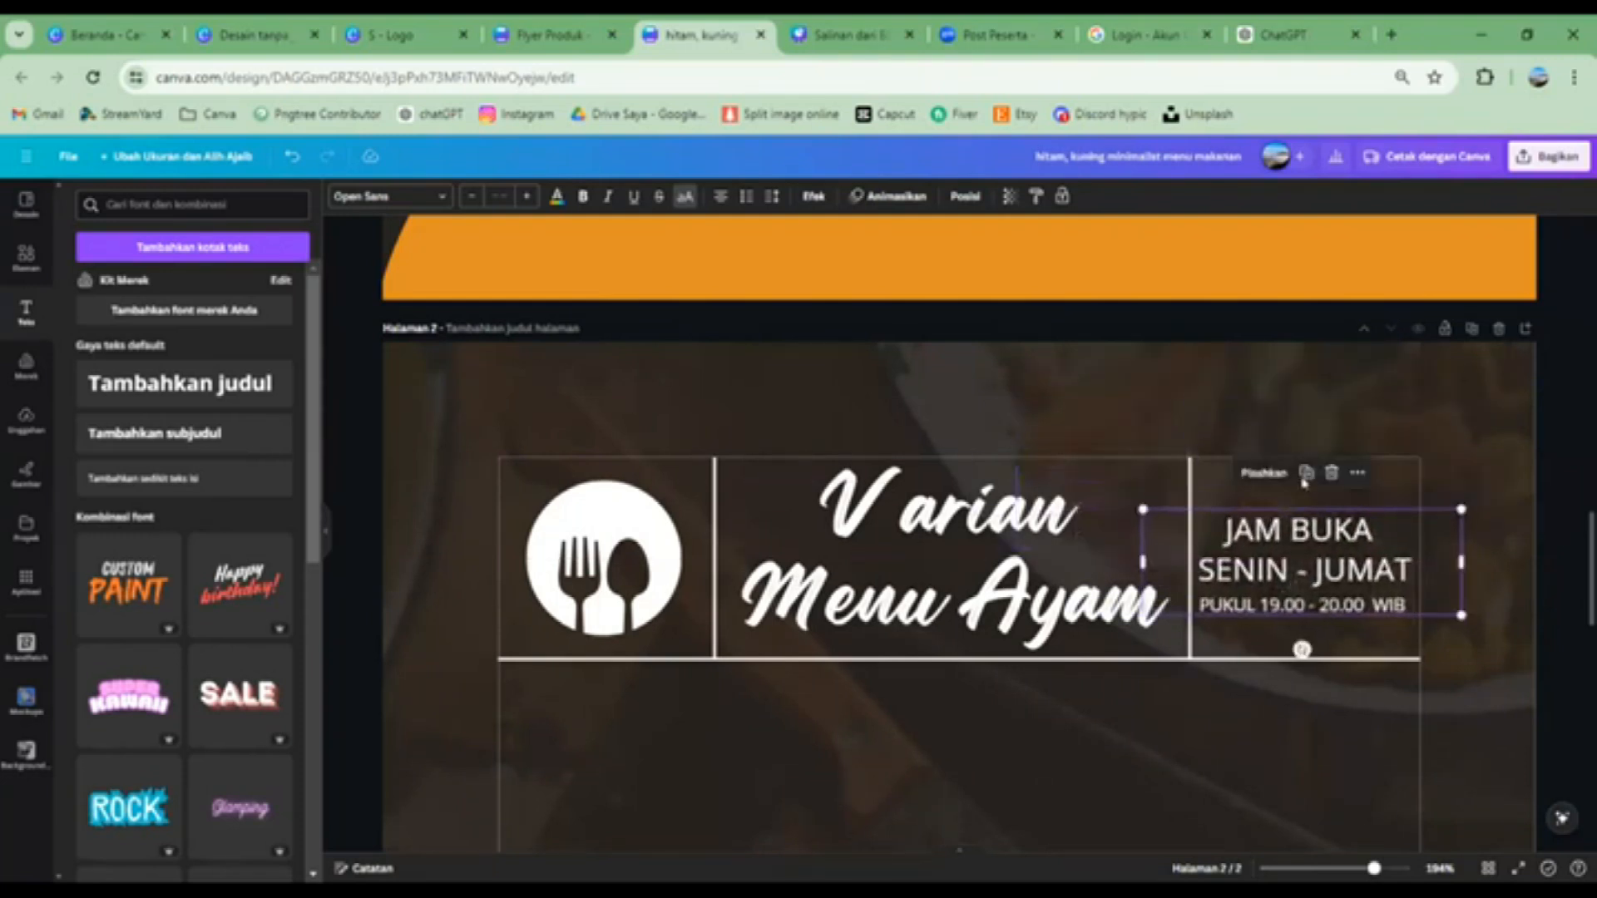
left_click(1320, 407)
Add a circular frame from the basic frame shapes and place it small beneath the logo at the left page margin on page 2
left_click_drag(1373, 869, 1331, 869)
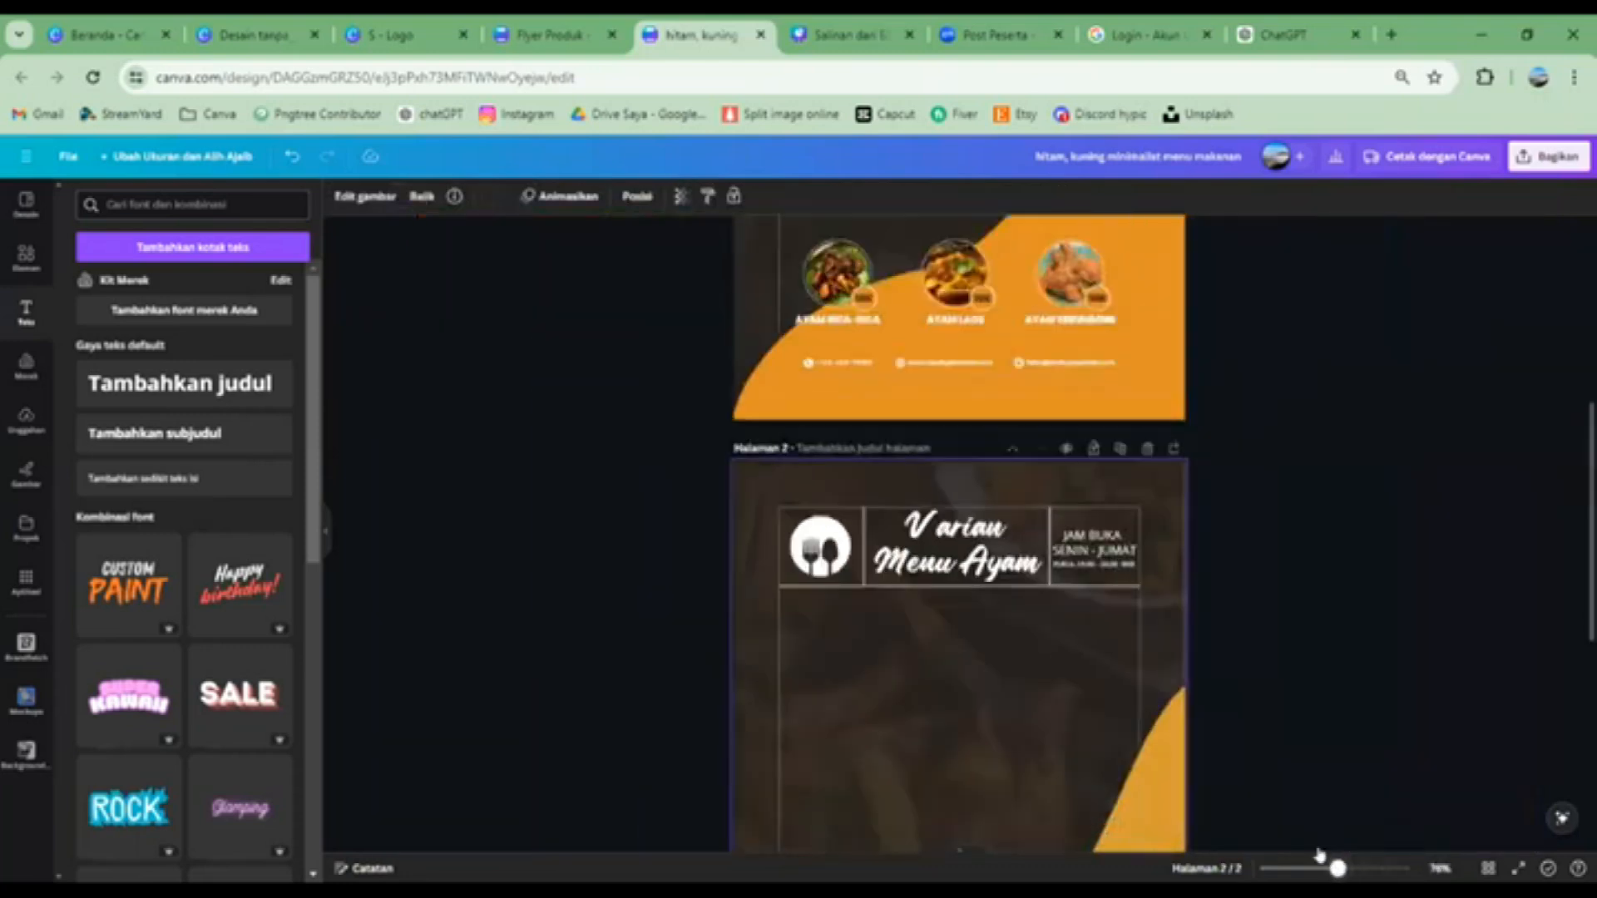
scroll(1107, 617, "down", 3)
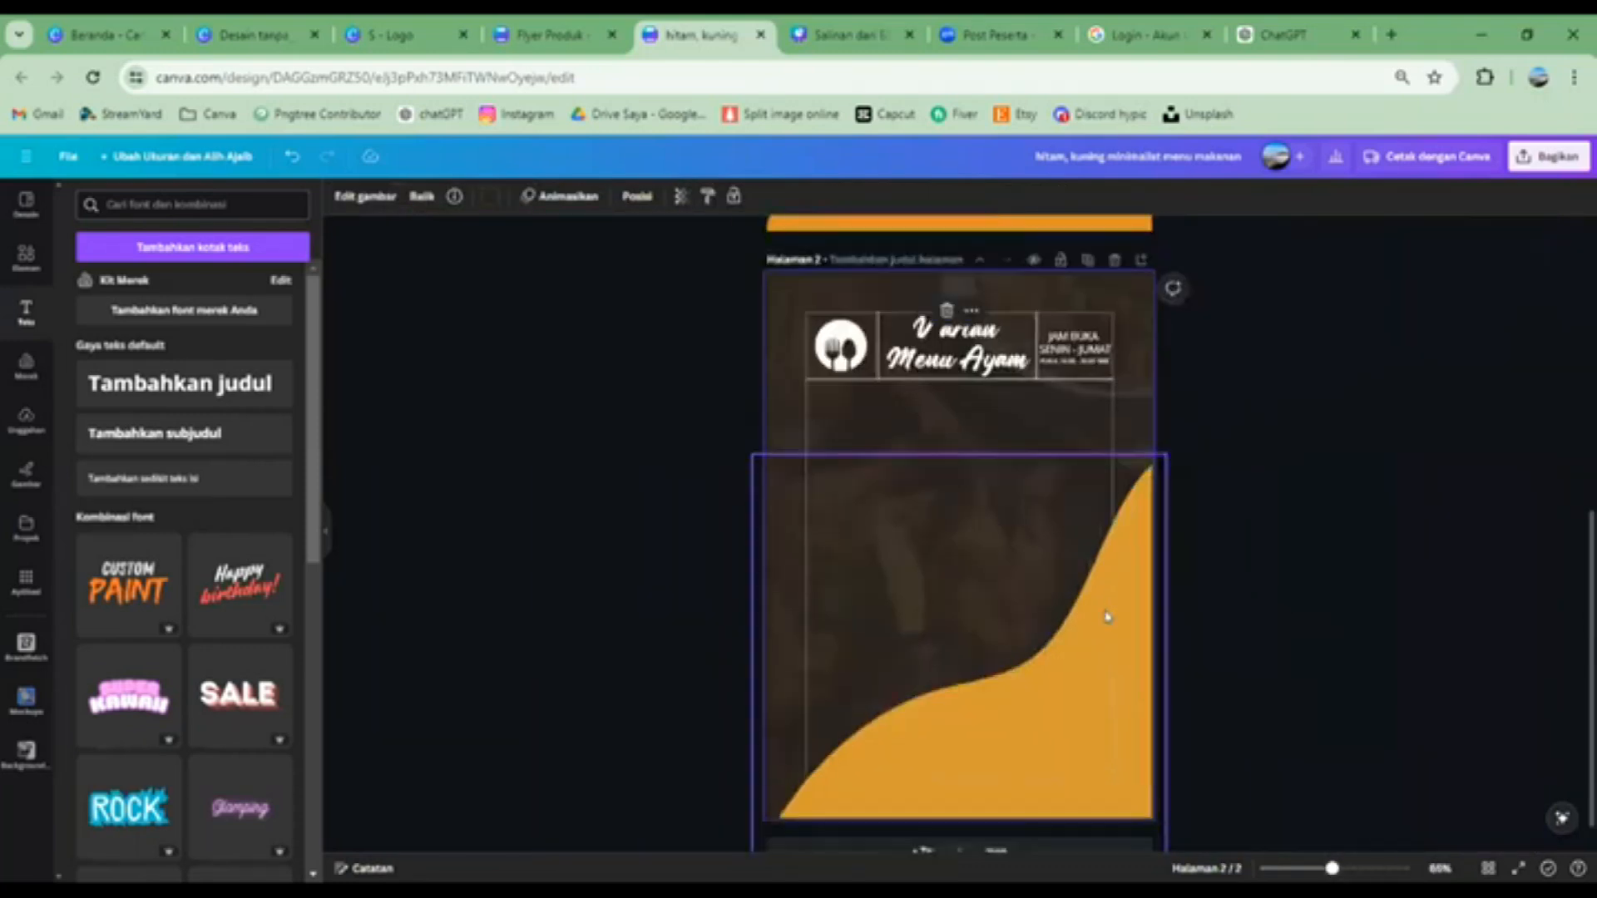
scroll(1126, 616, "up", 7)
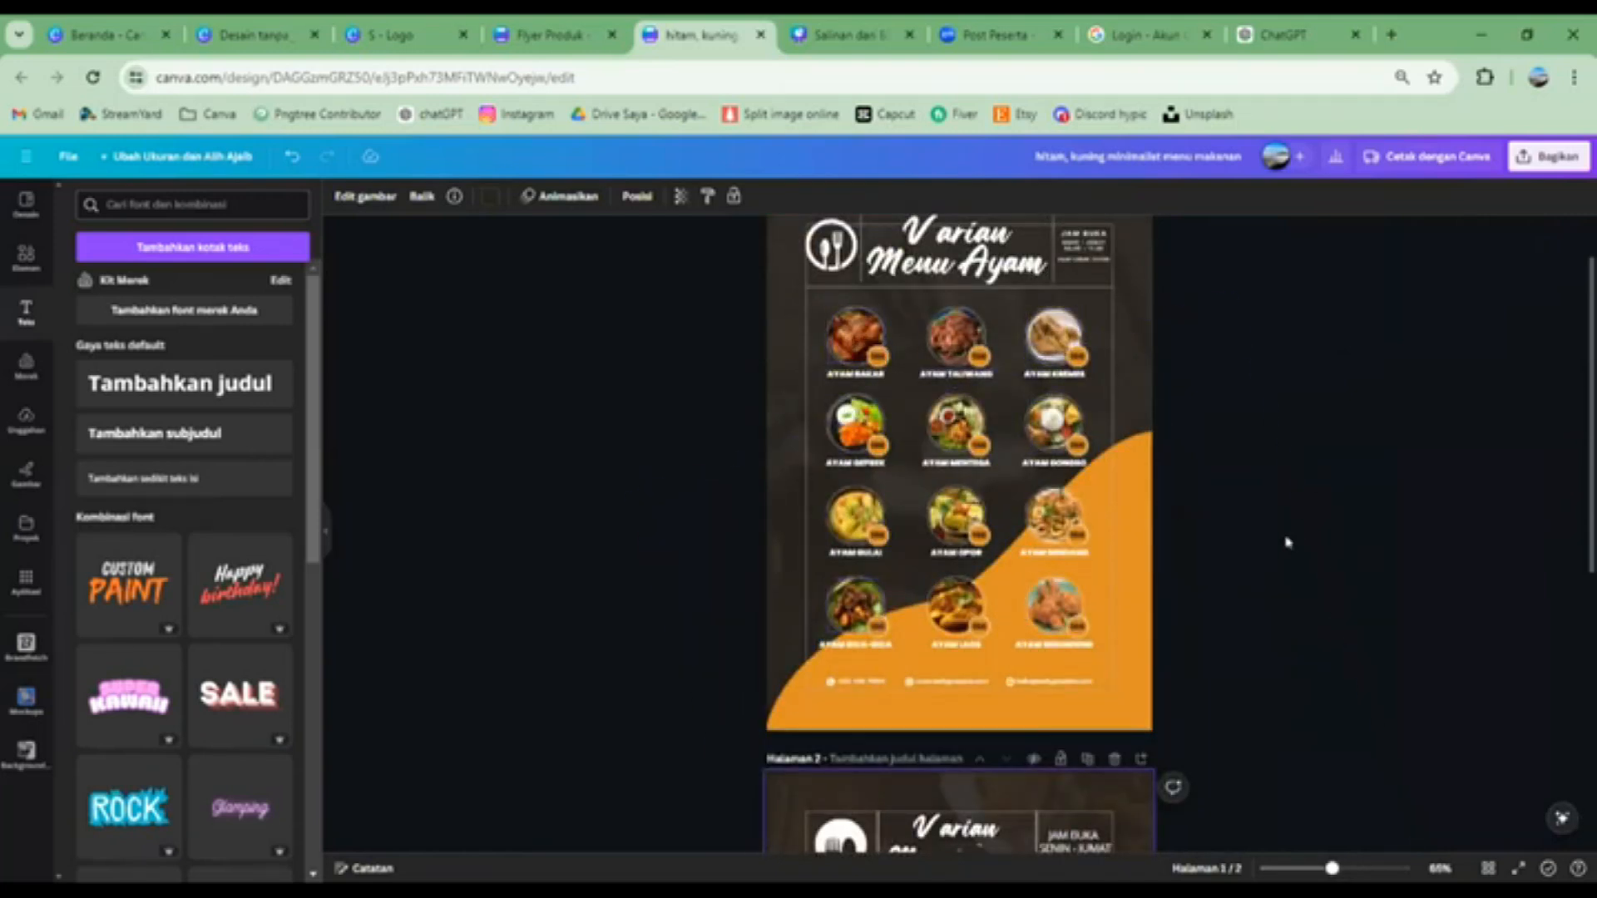
scroll(1281, 537, "down", 7)
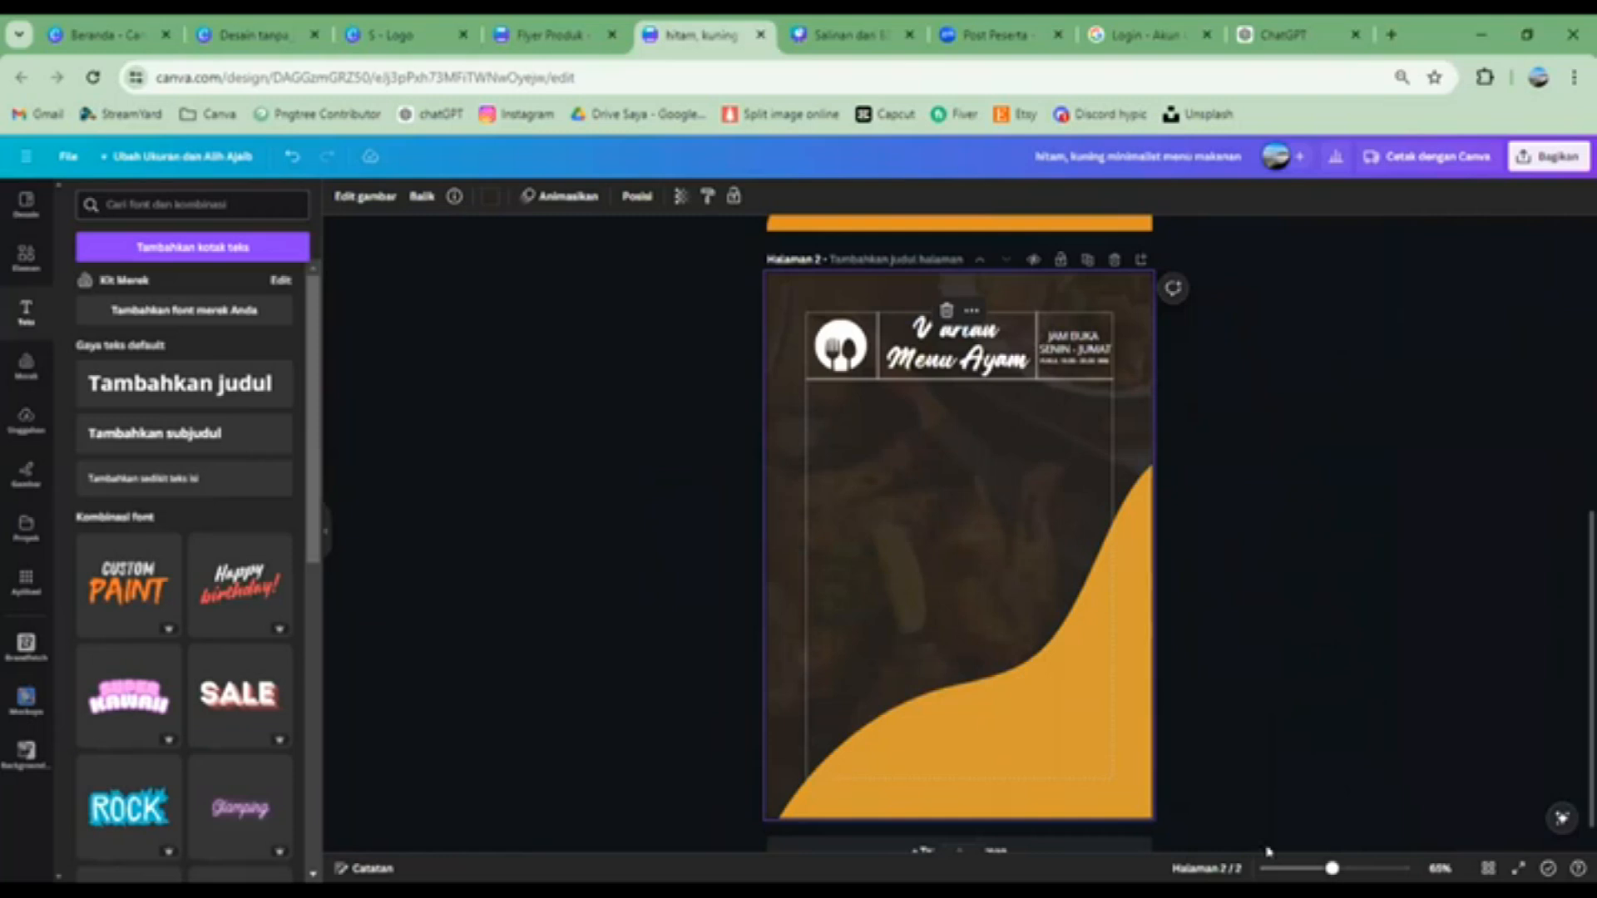
left_click(22, 262)
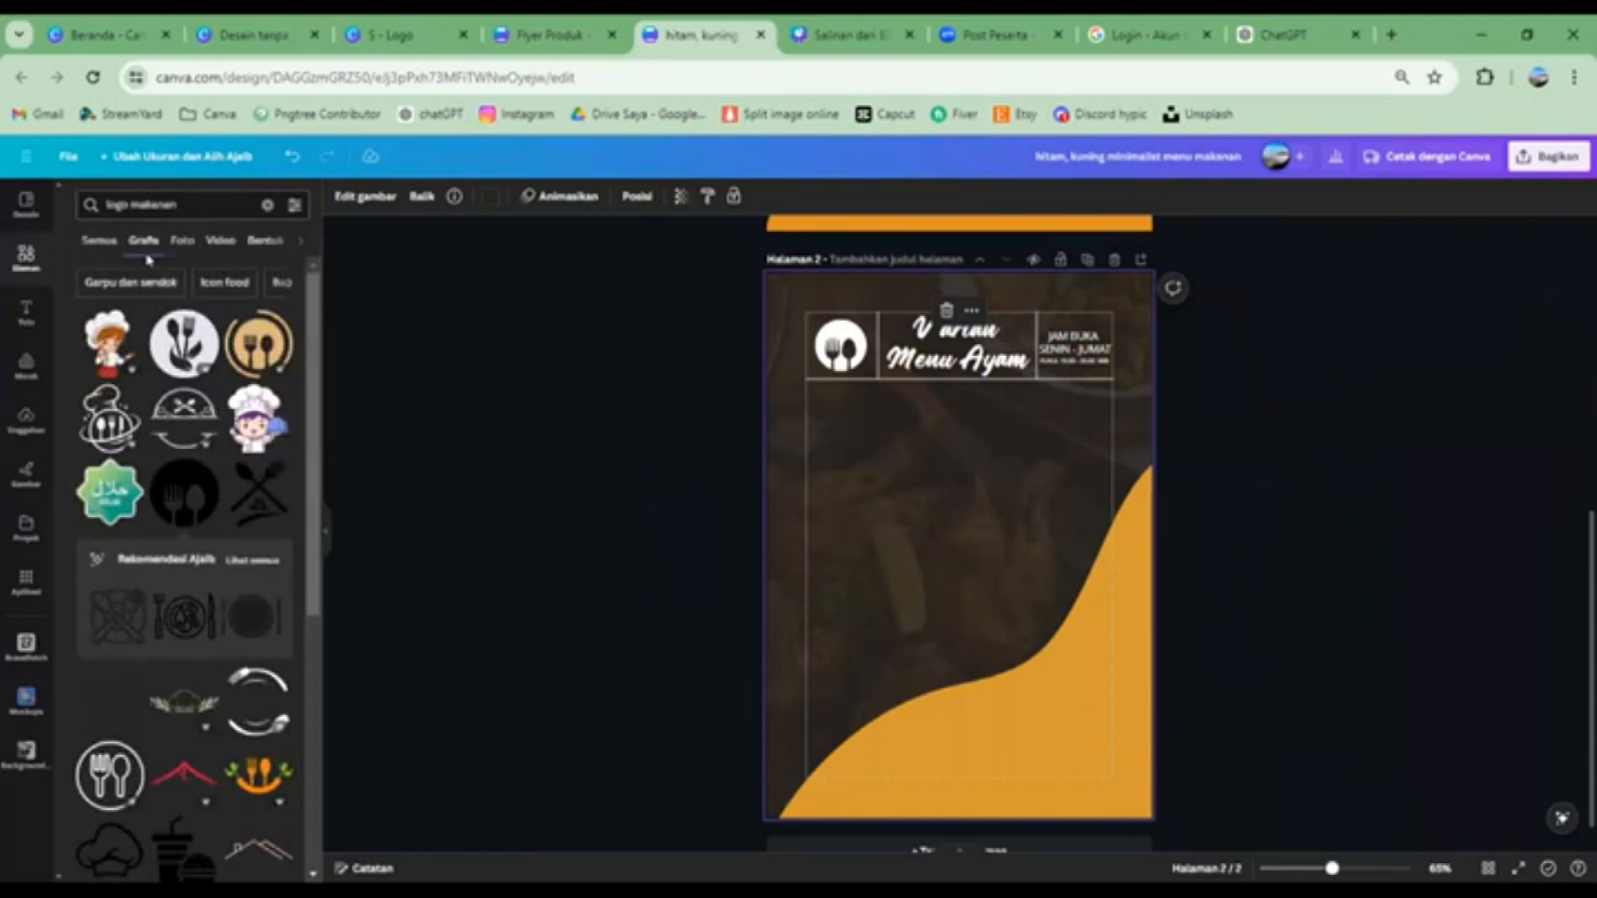
scroll(208, 297, "down", 2)
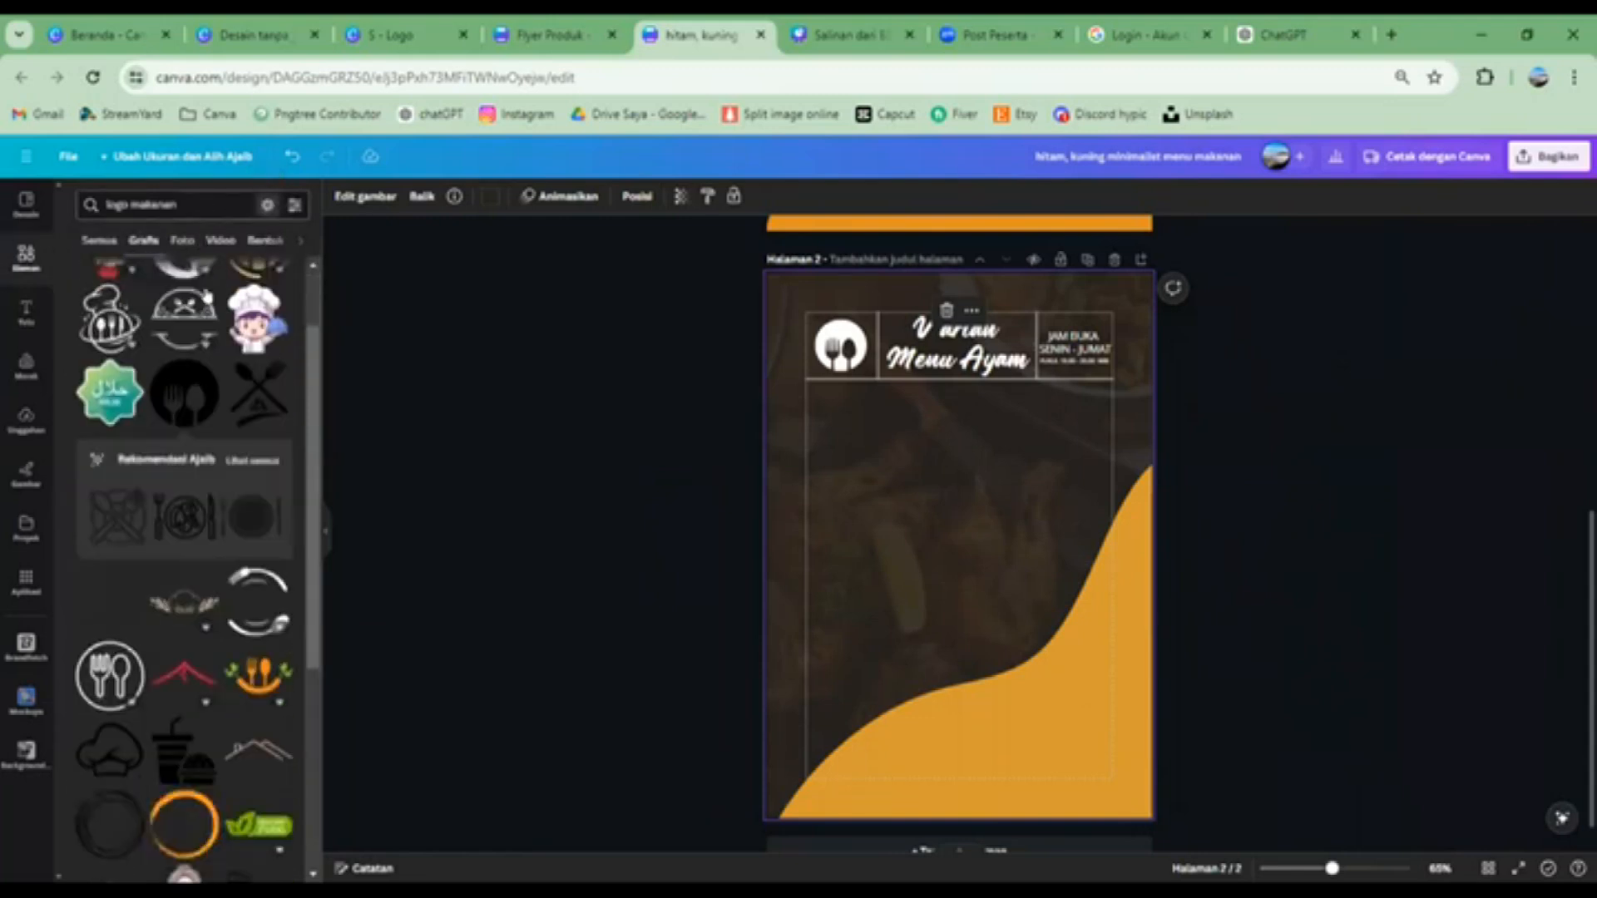
left_click(267, 205)
scroll(192, 374, "down", 3)
scroll(190, 375, "down", 6)
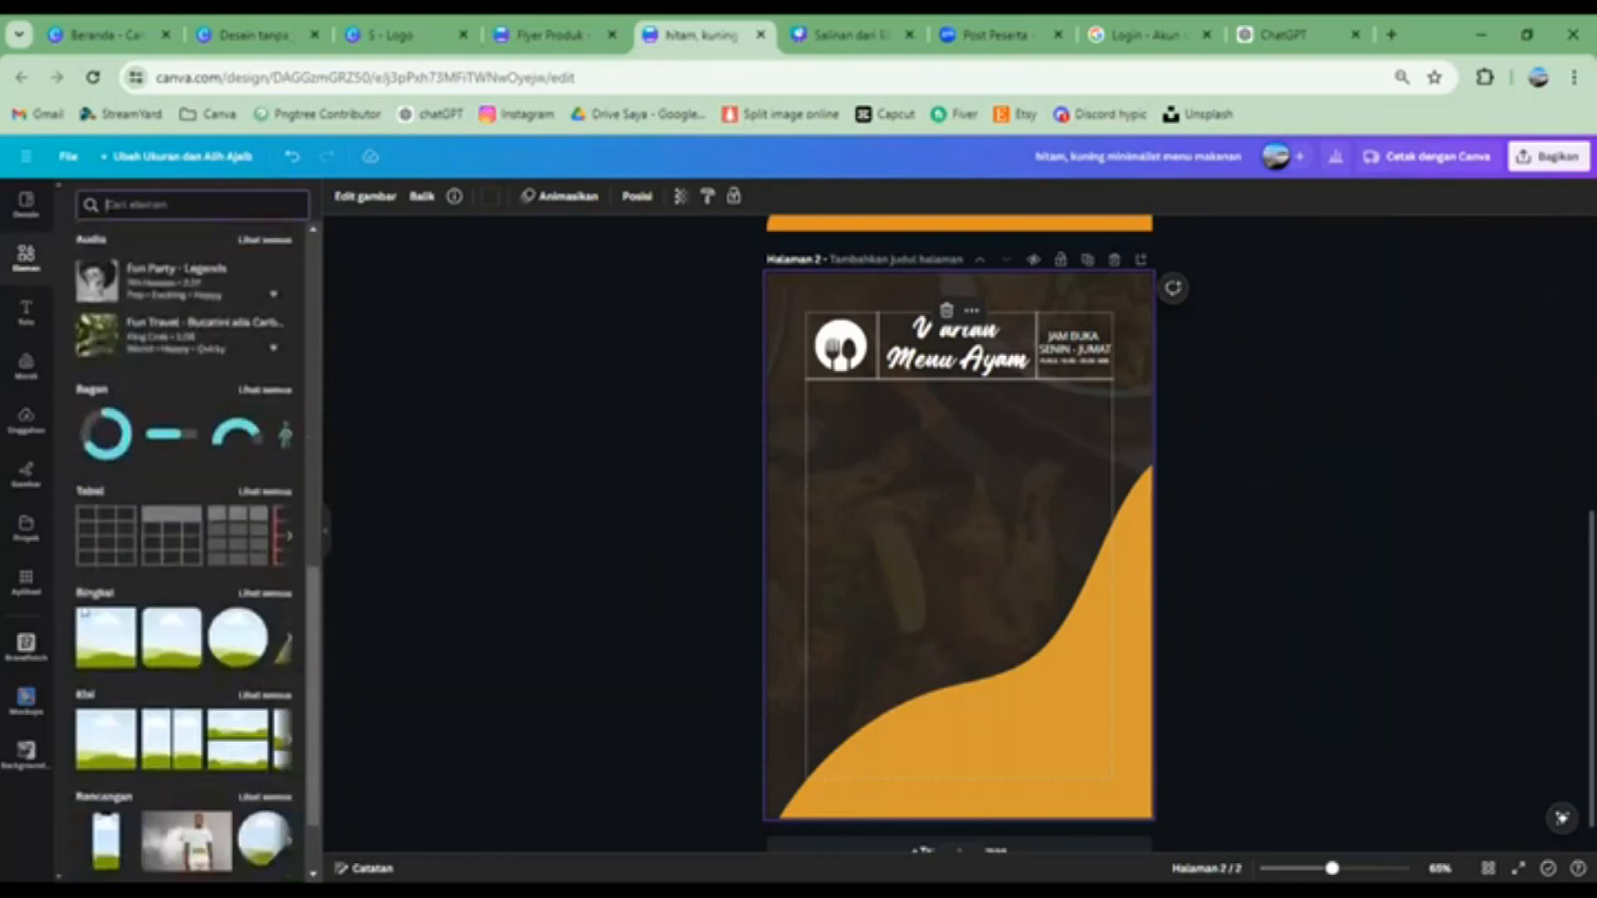
left_click(265, 593)
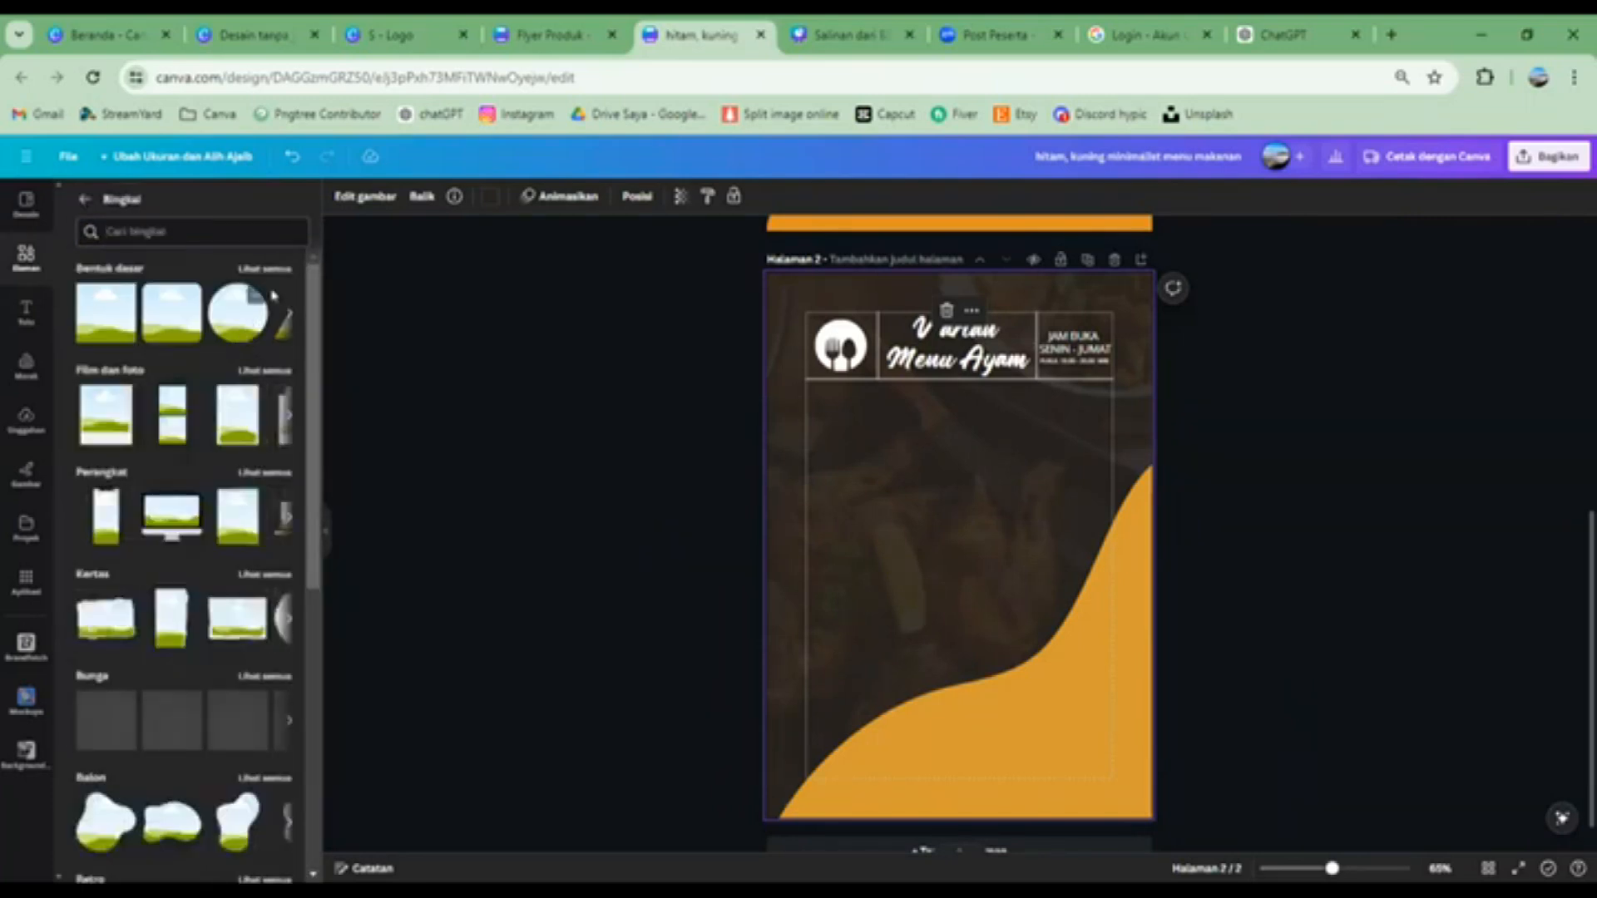
left_click(266, 270)
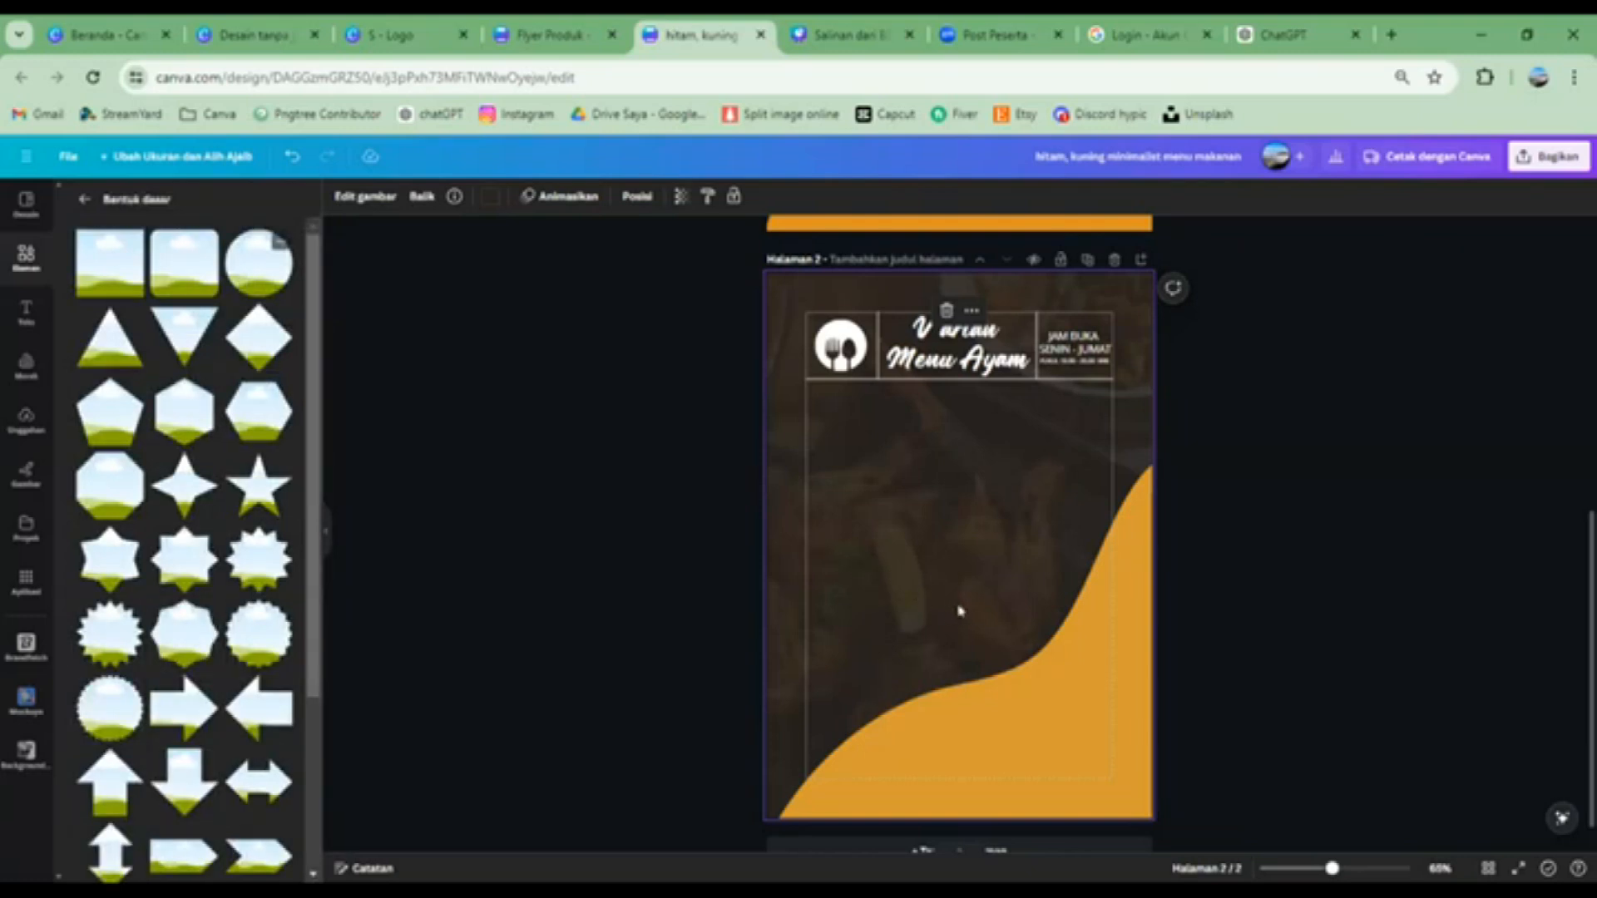
left_click_drag(1060, 646, 887, 493)
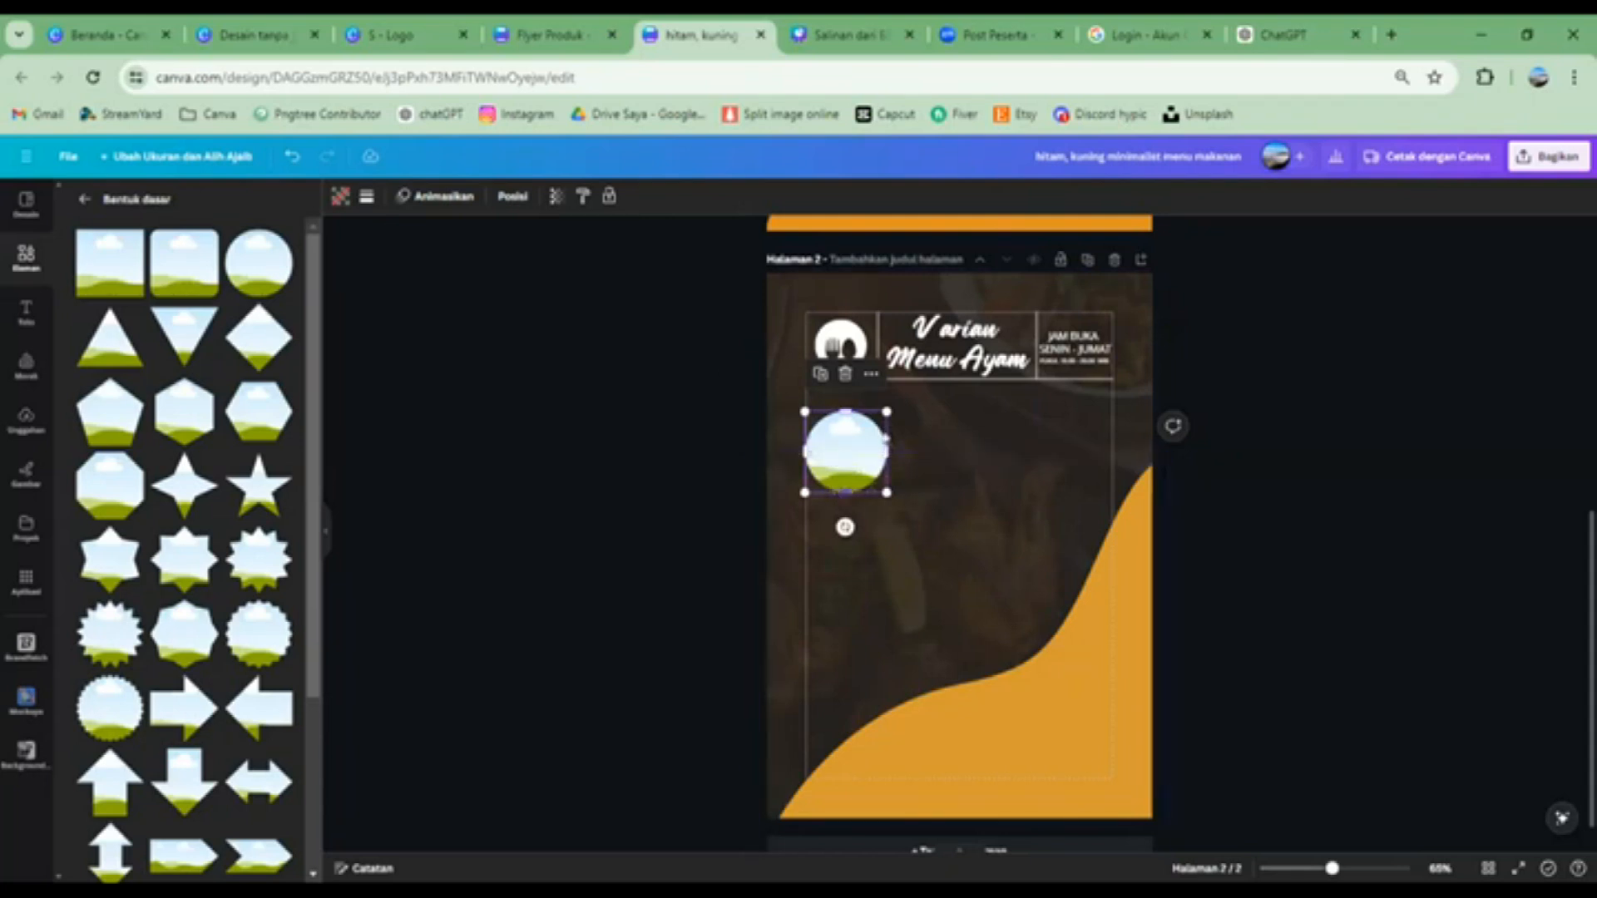
Give the circular frame a solid border of weight 4 in the document's yellow-orange colour
left_click(365, 198)
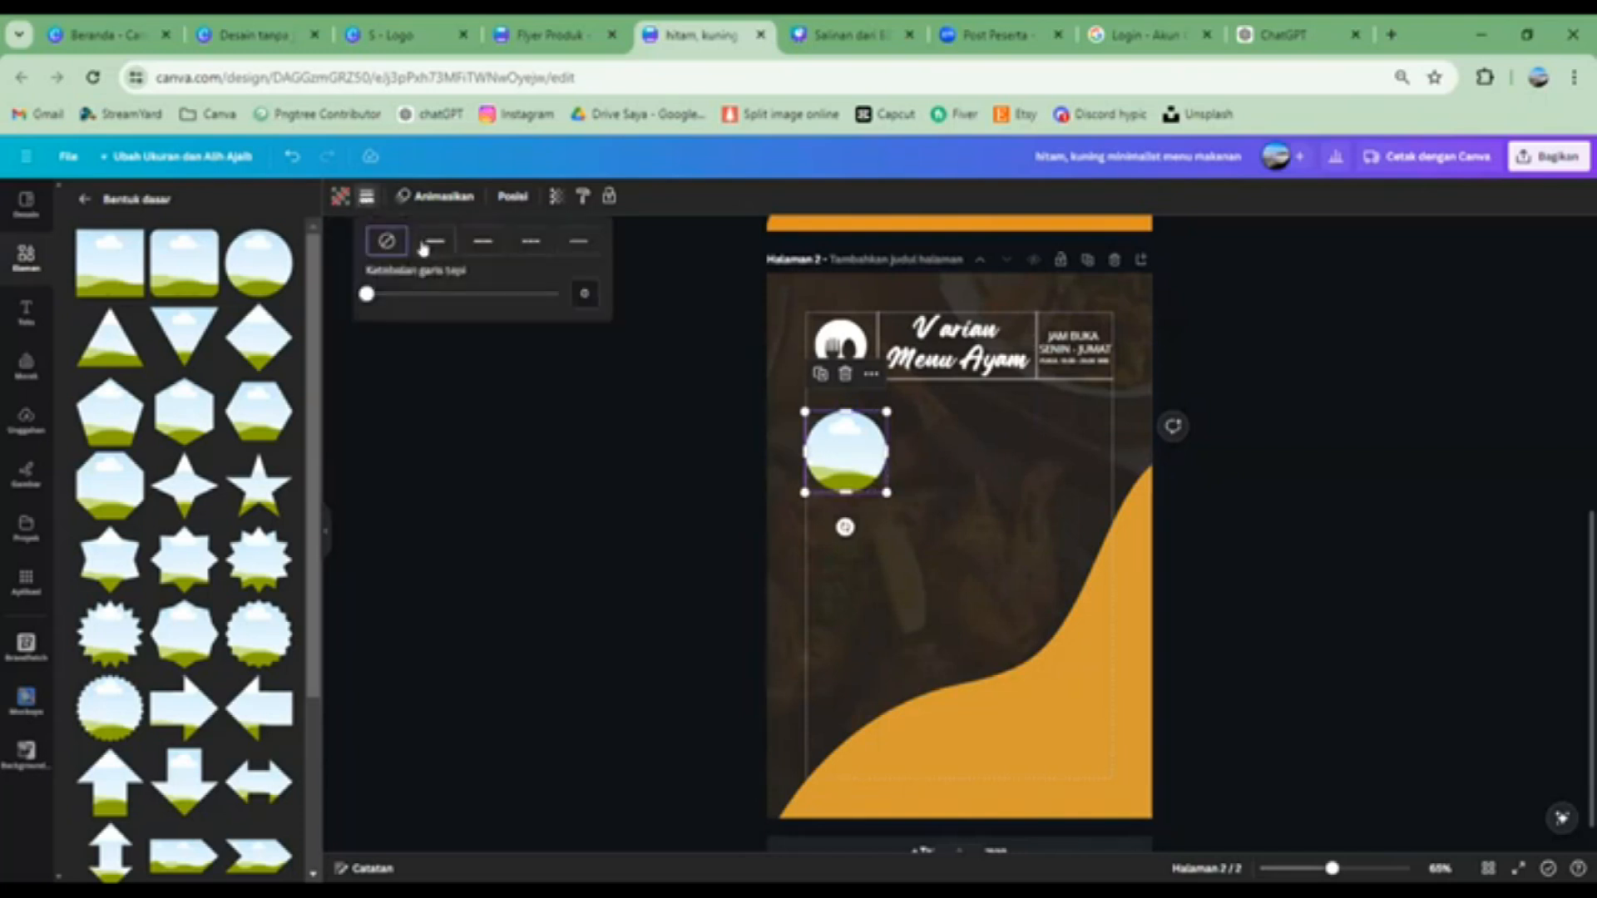
left_click(480, 243)
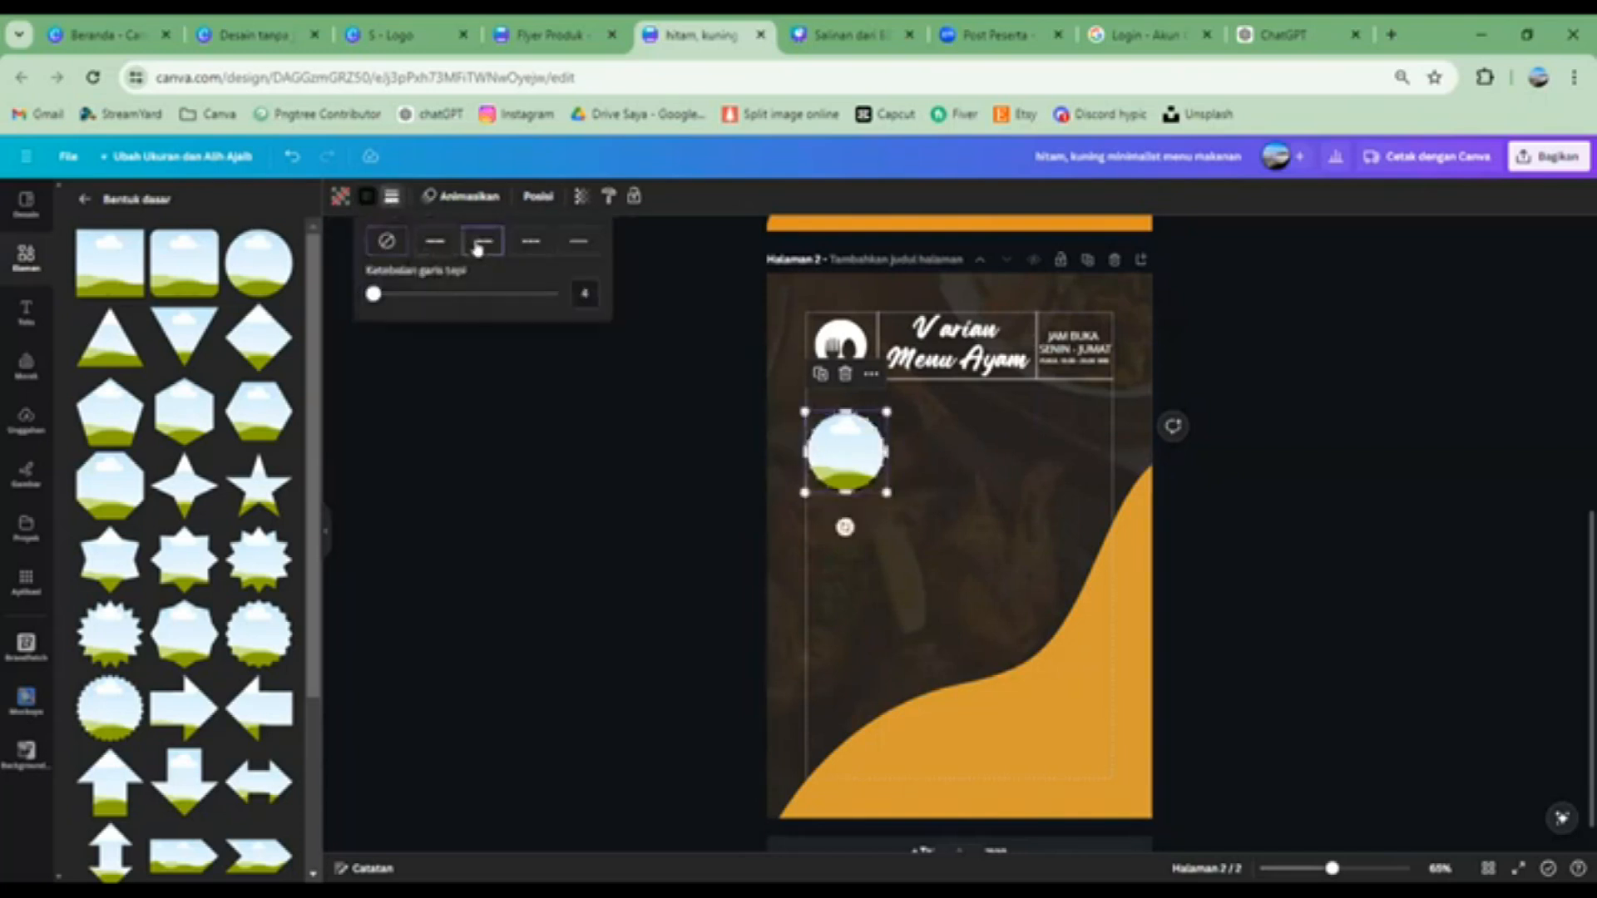
left_click(430, 249)
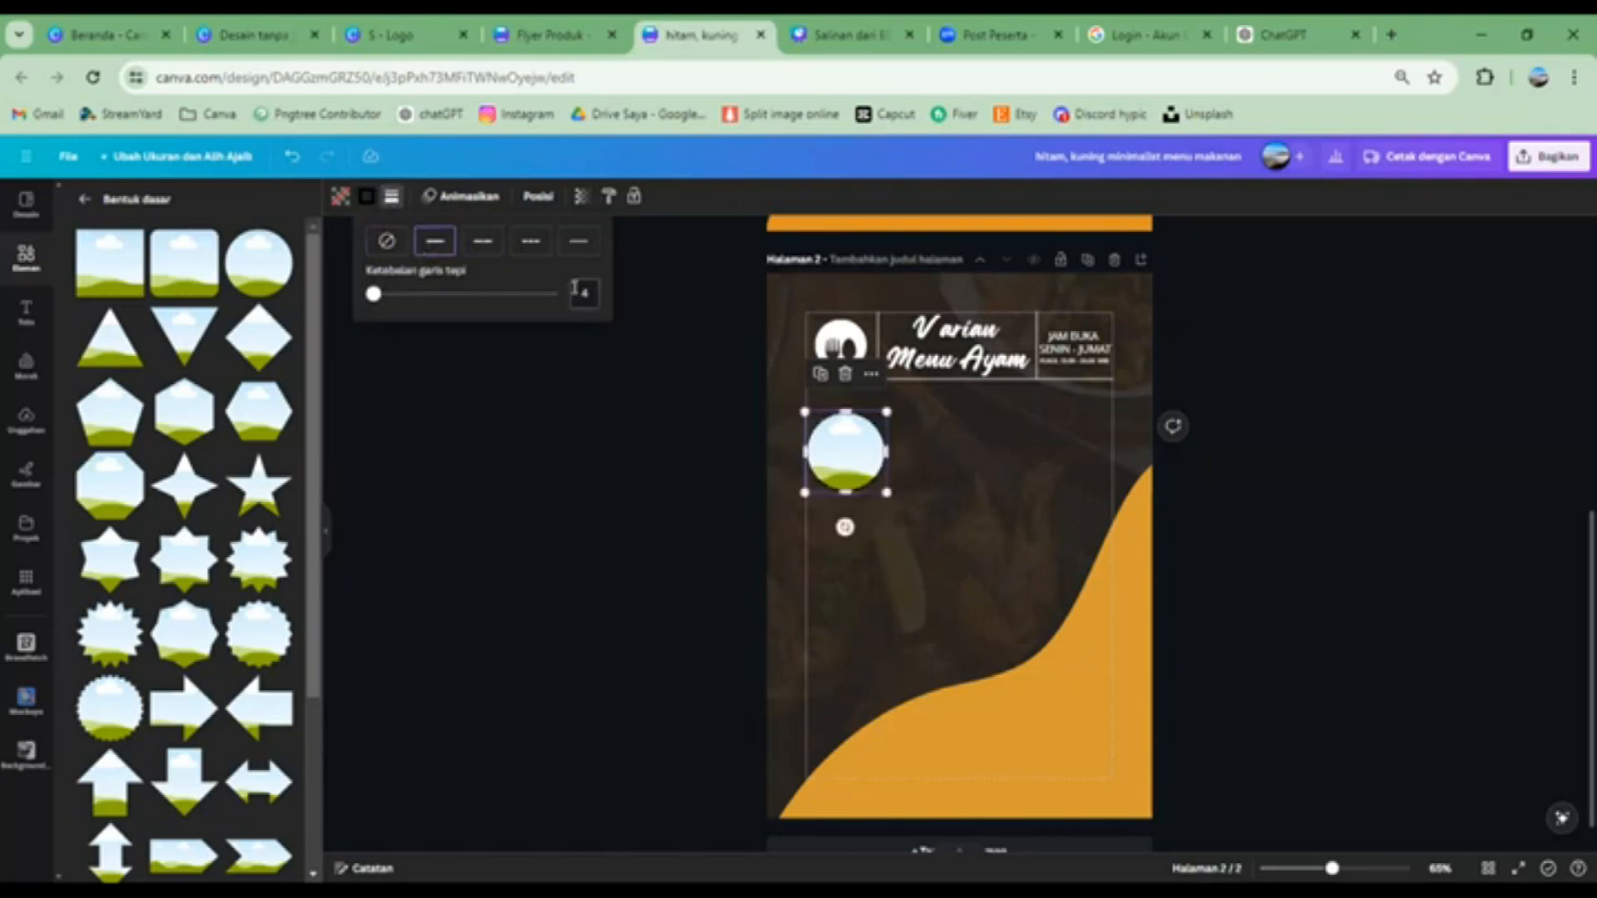
left_click(366, 196)
left_click(242, 287)
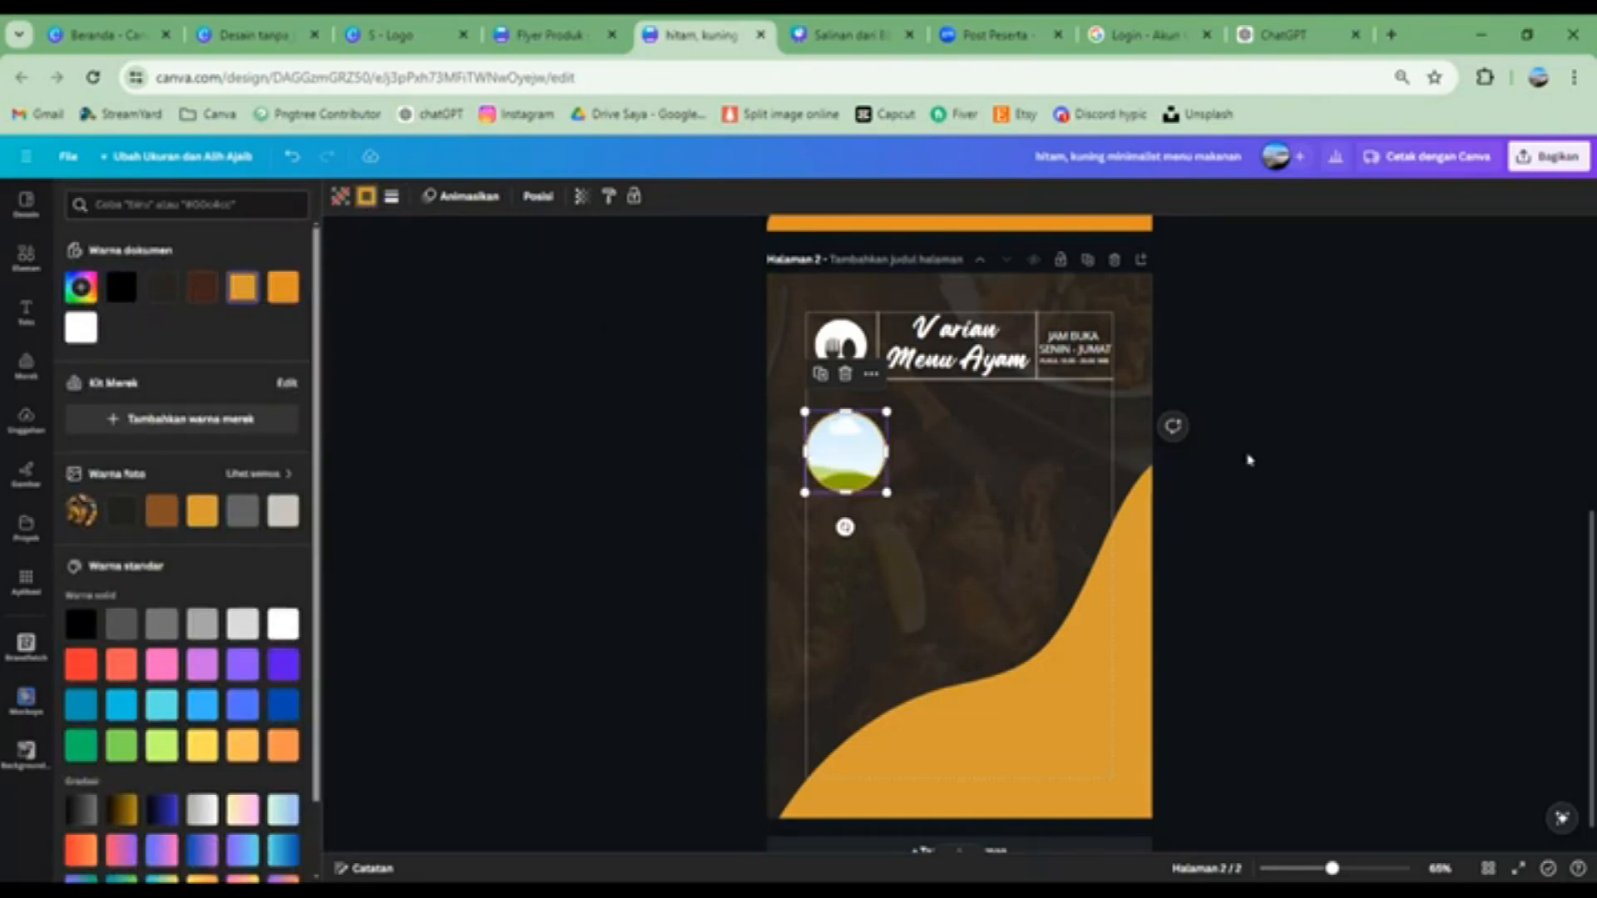
left_click(848, 449)
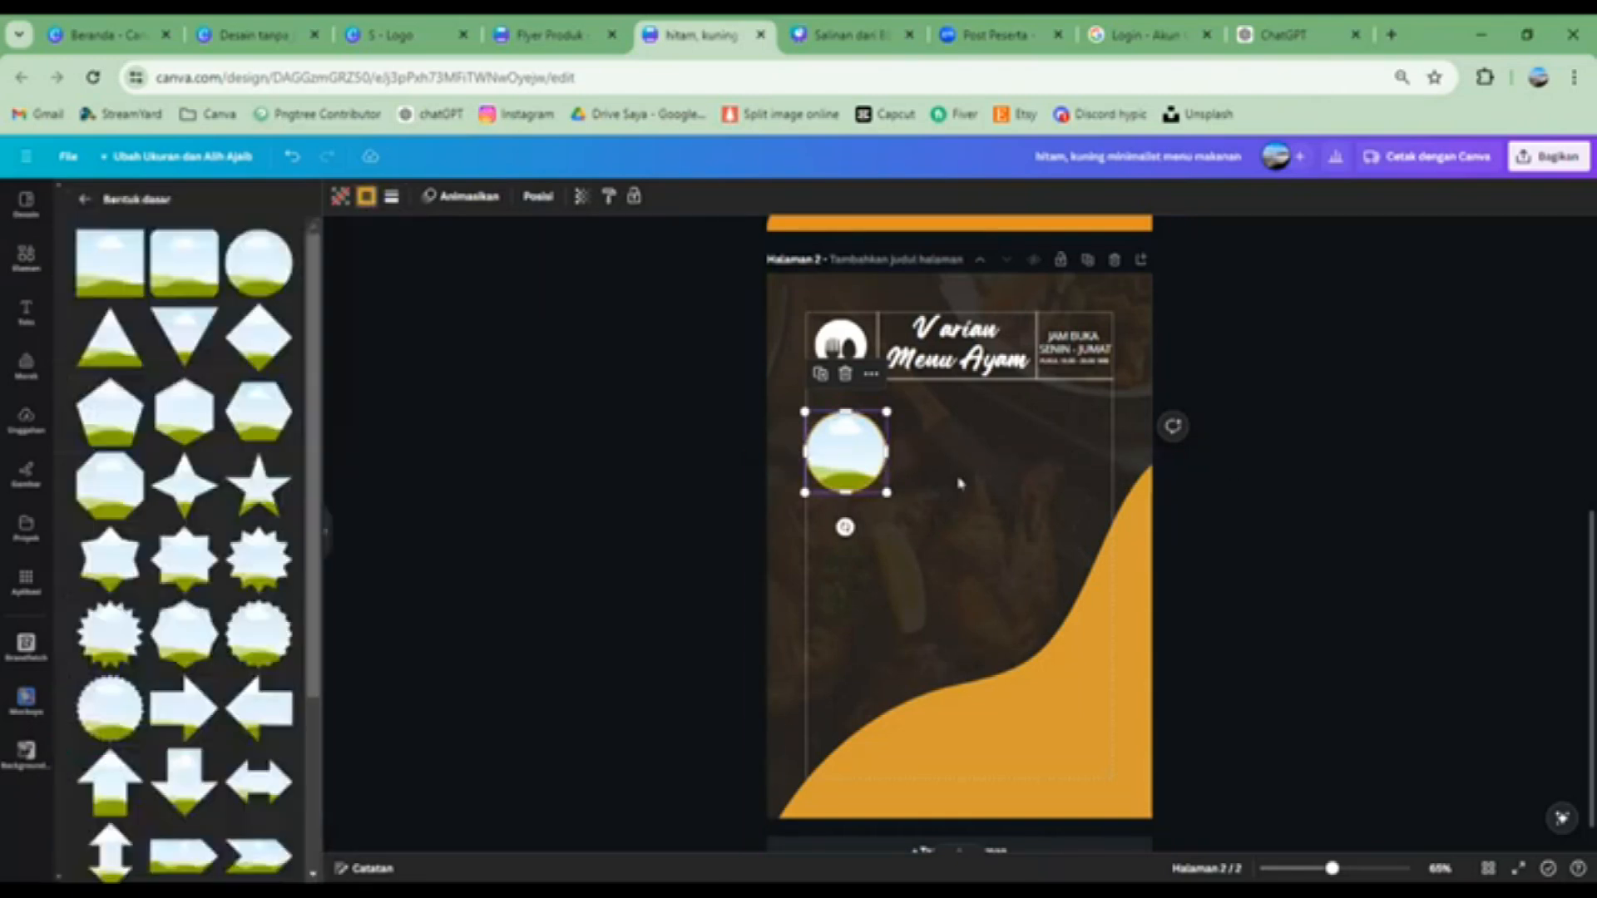
Duplicate the bordered circular frame twice to form an evenly spaced row of three across the content width
left_click(819, 379)
left_click_drag(899, 445, 939, 443)
left_click(934, 374)
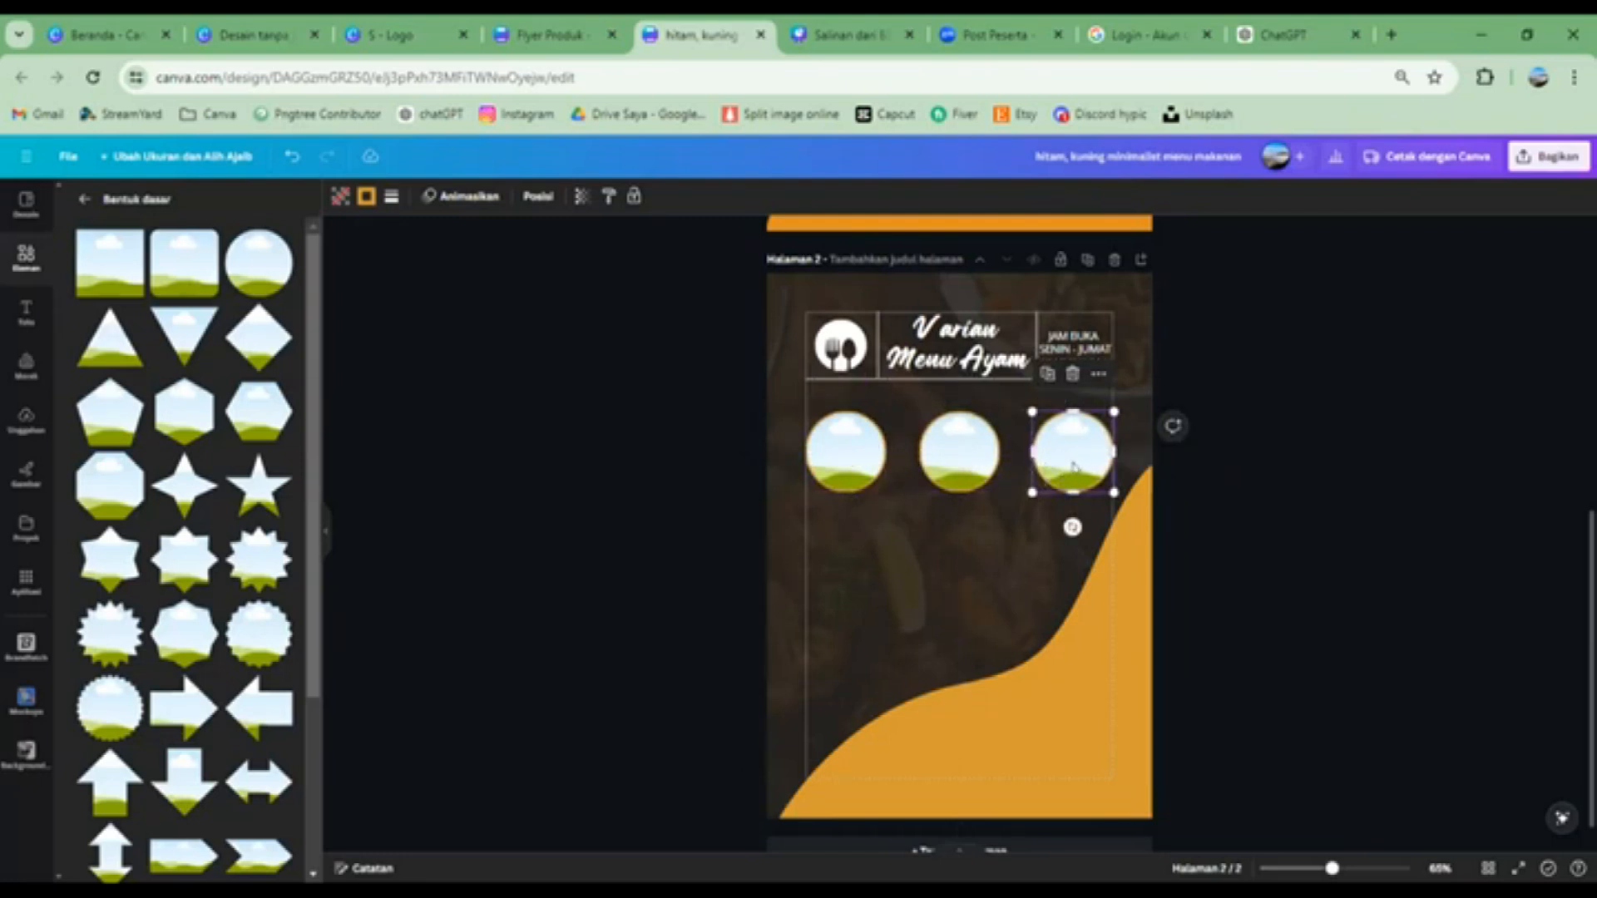
Select all three circular frames and duplicate the row twice downward to form a grid of three rows
left_click(956, 449, "shift")
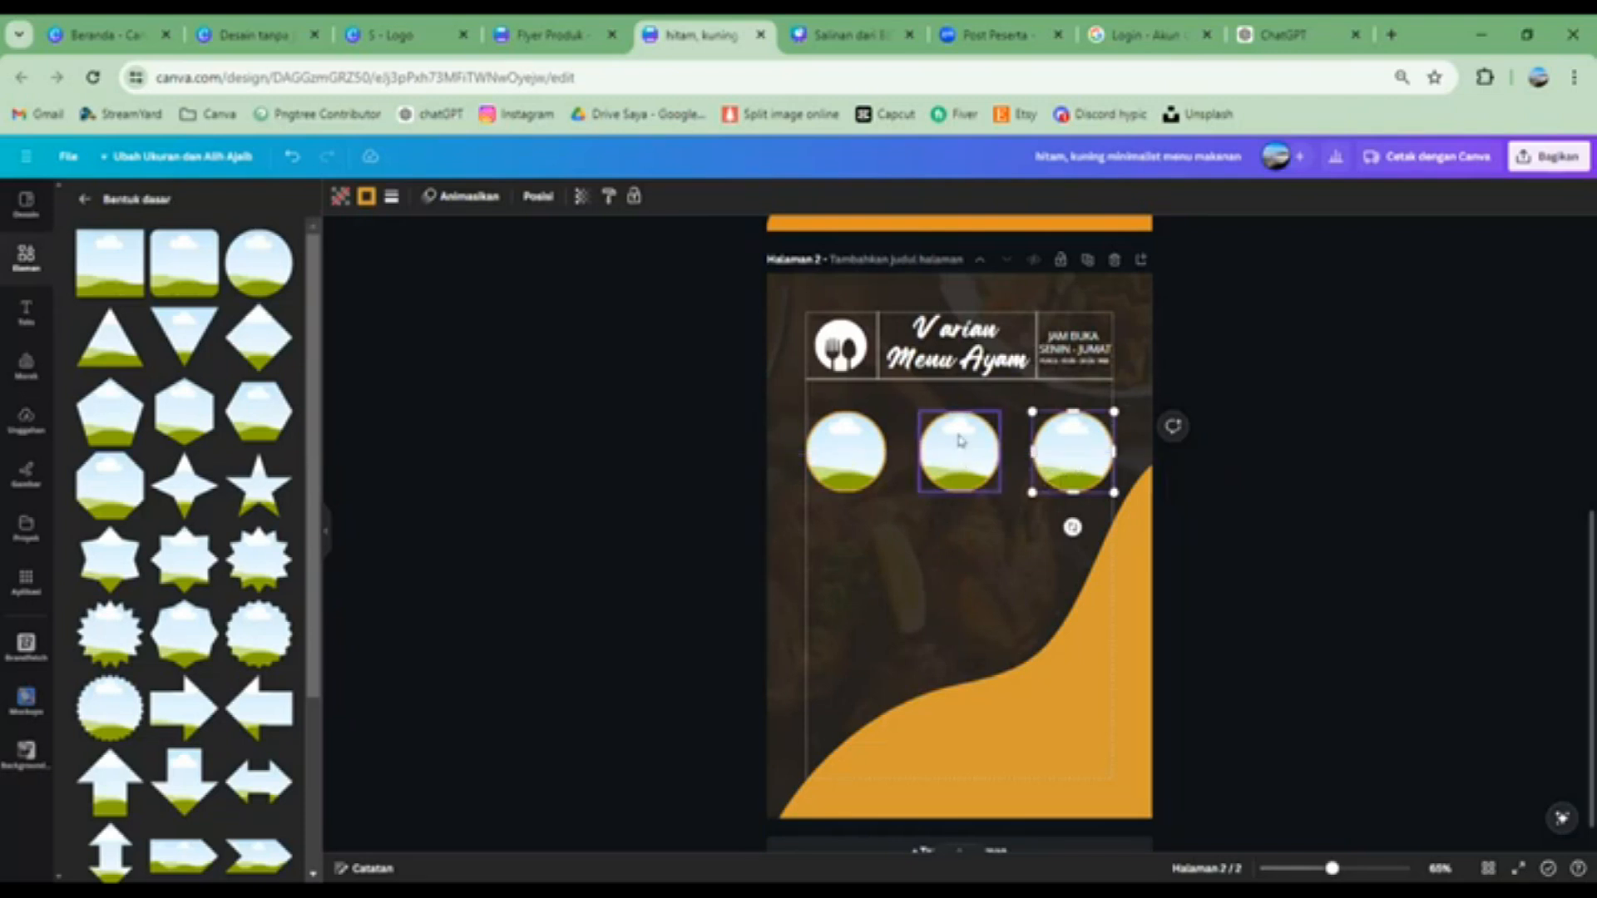
left_click(821, 438, "shift")
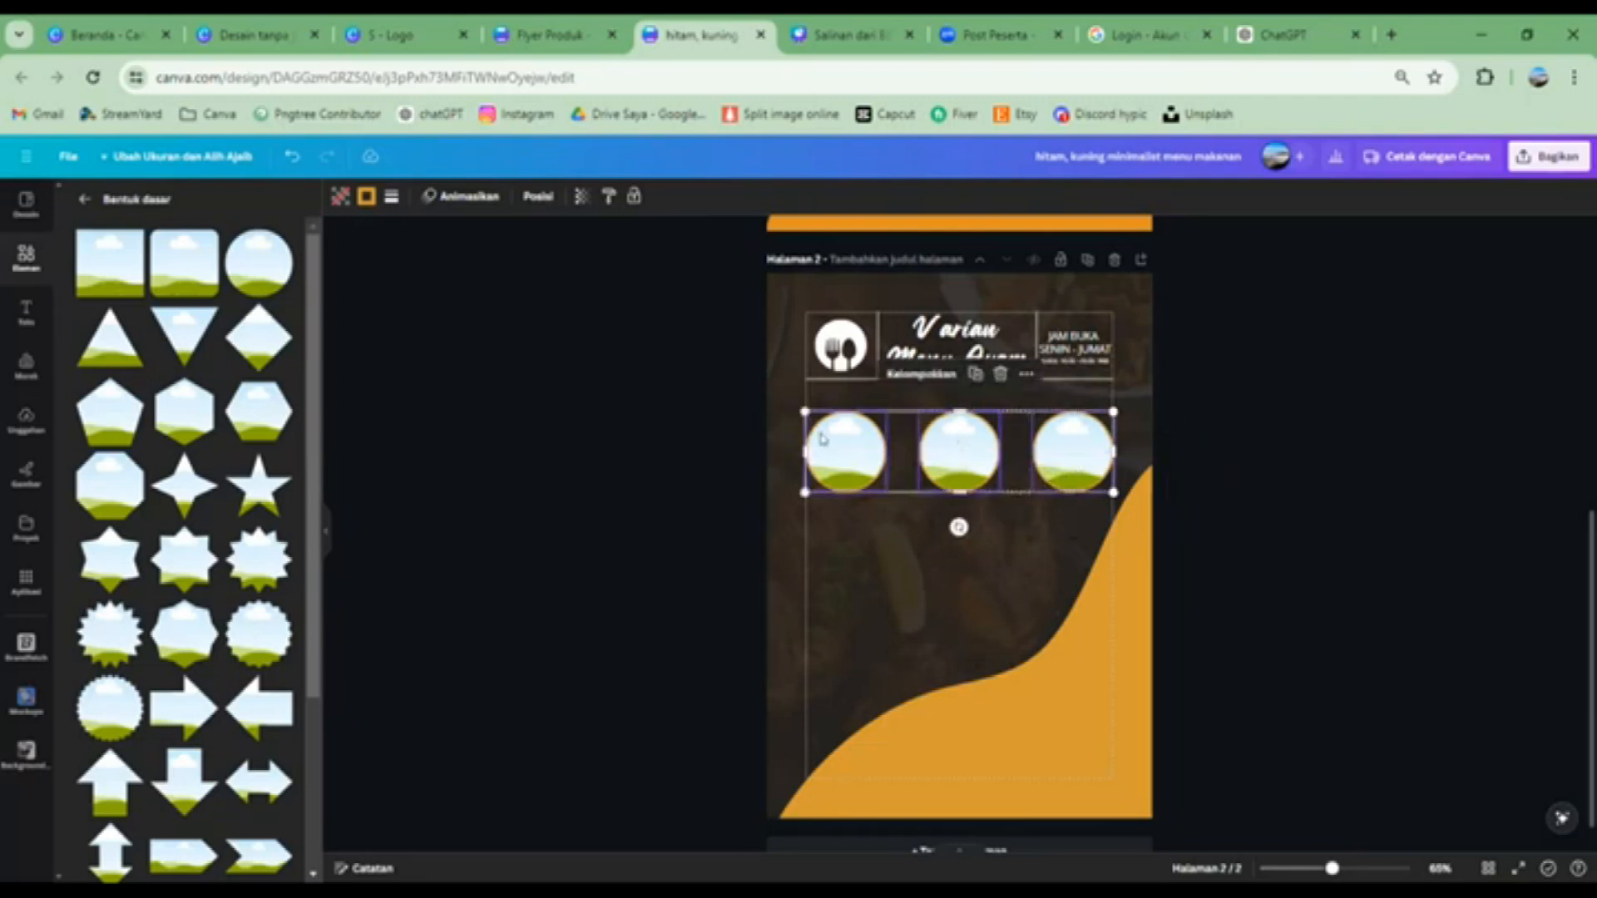
left_click(974, 376)
left_click_drag(959, 458, 945, 541)
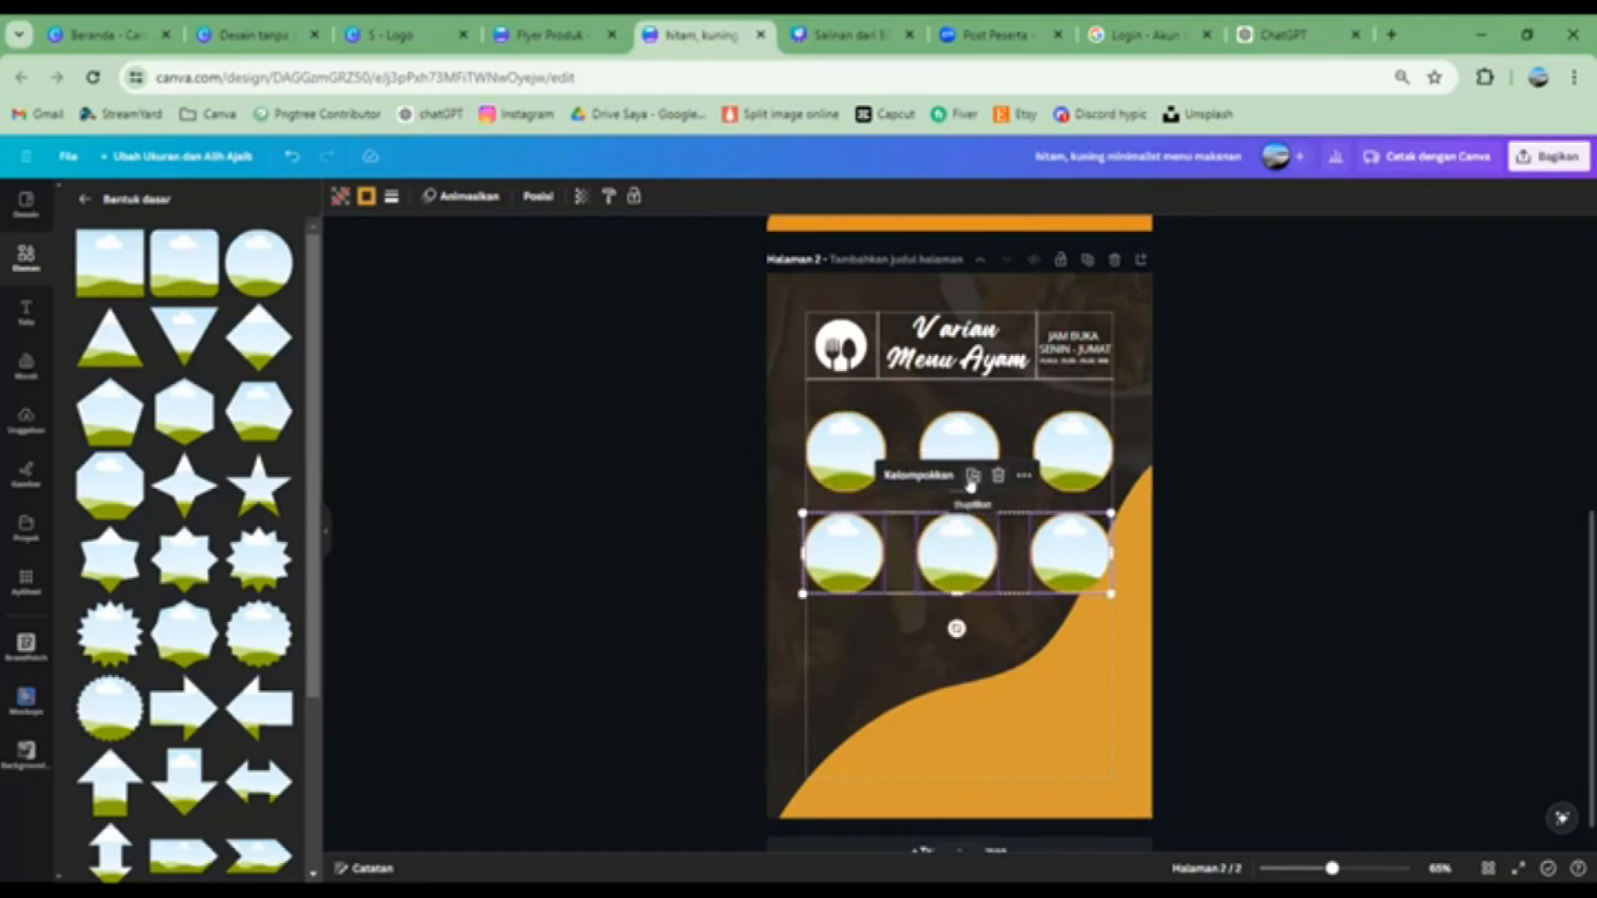
left_click(970, 476)
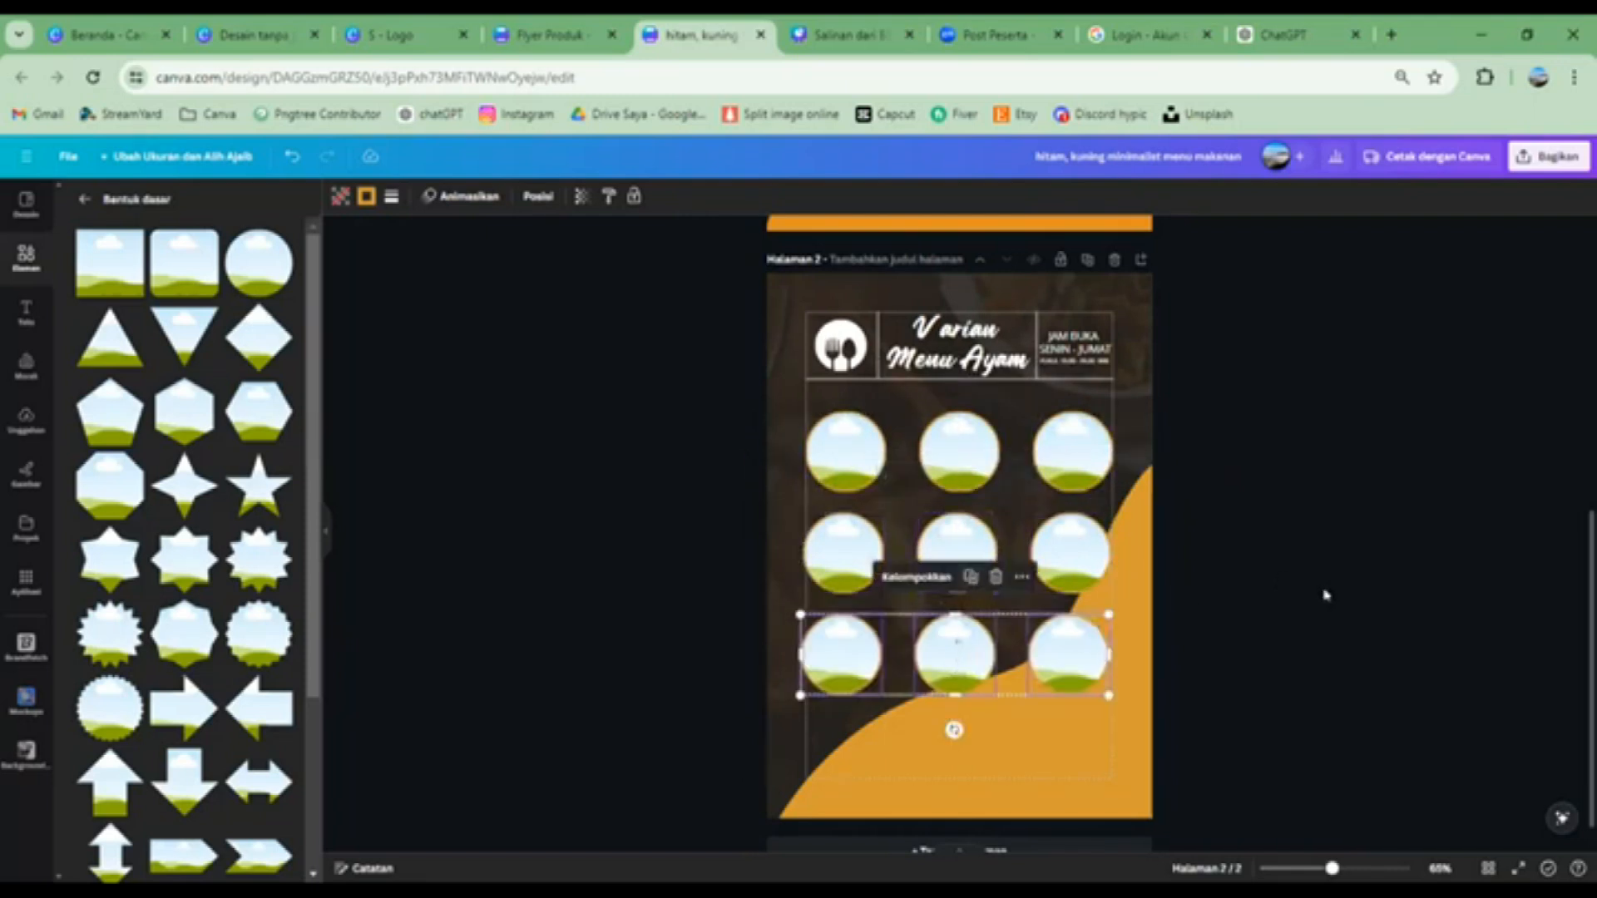
Move the bottom and middle rows of frames down so that the three rows are evenly spaced
left_click_drag(946, 655, 949, 681)
left_click(848, 557)
left_click(948, 574, "shift")
left_click(1074, 572, "shift")
left_click_drag(956, 533, 958, 551)
left_click(1301, 532)
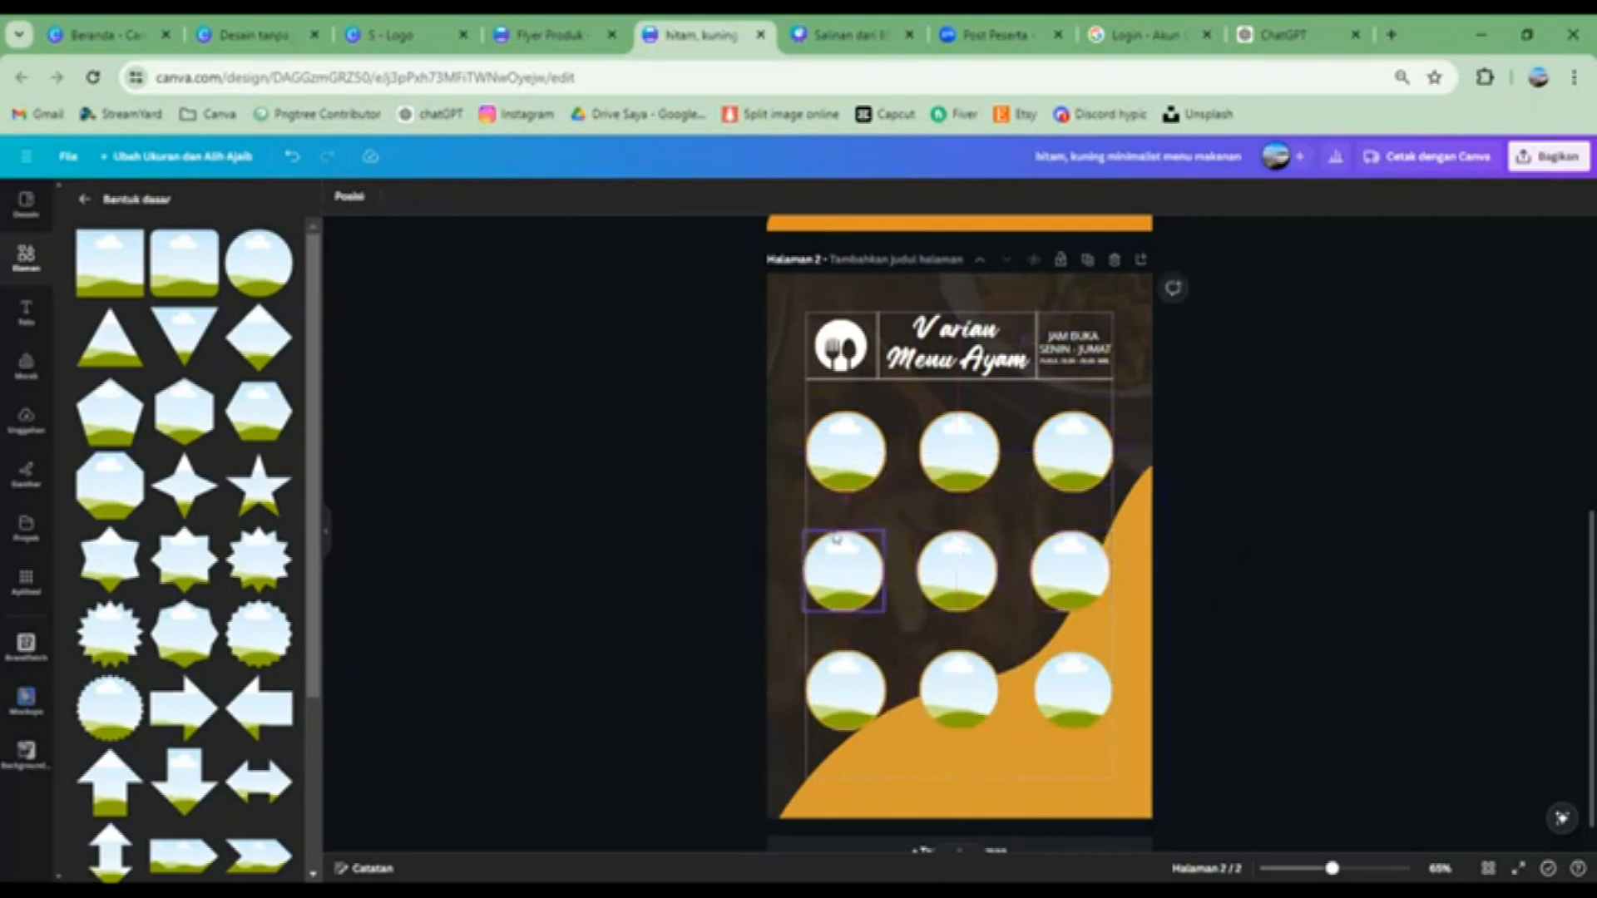
left_click(26, 261)
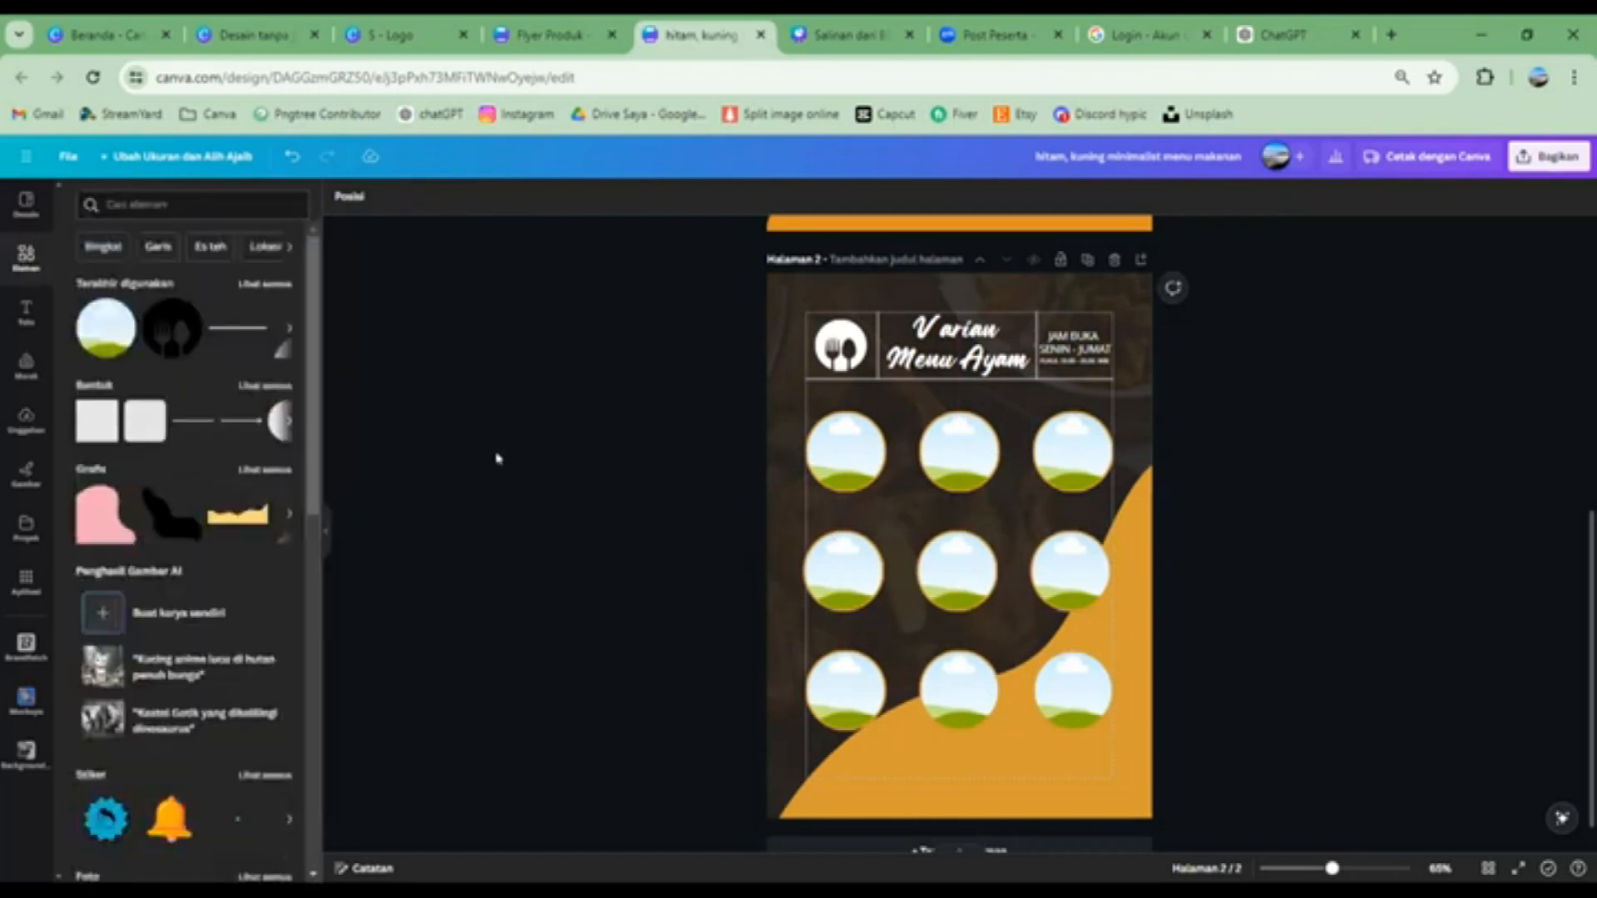
left_click(26, 420)
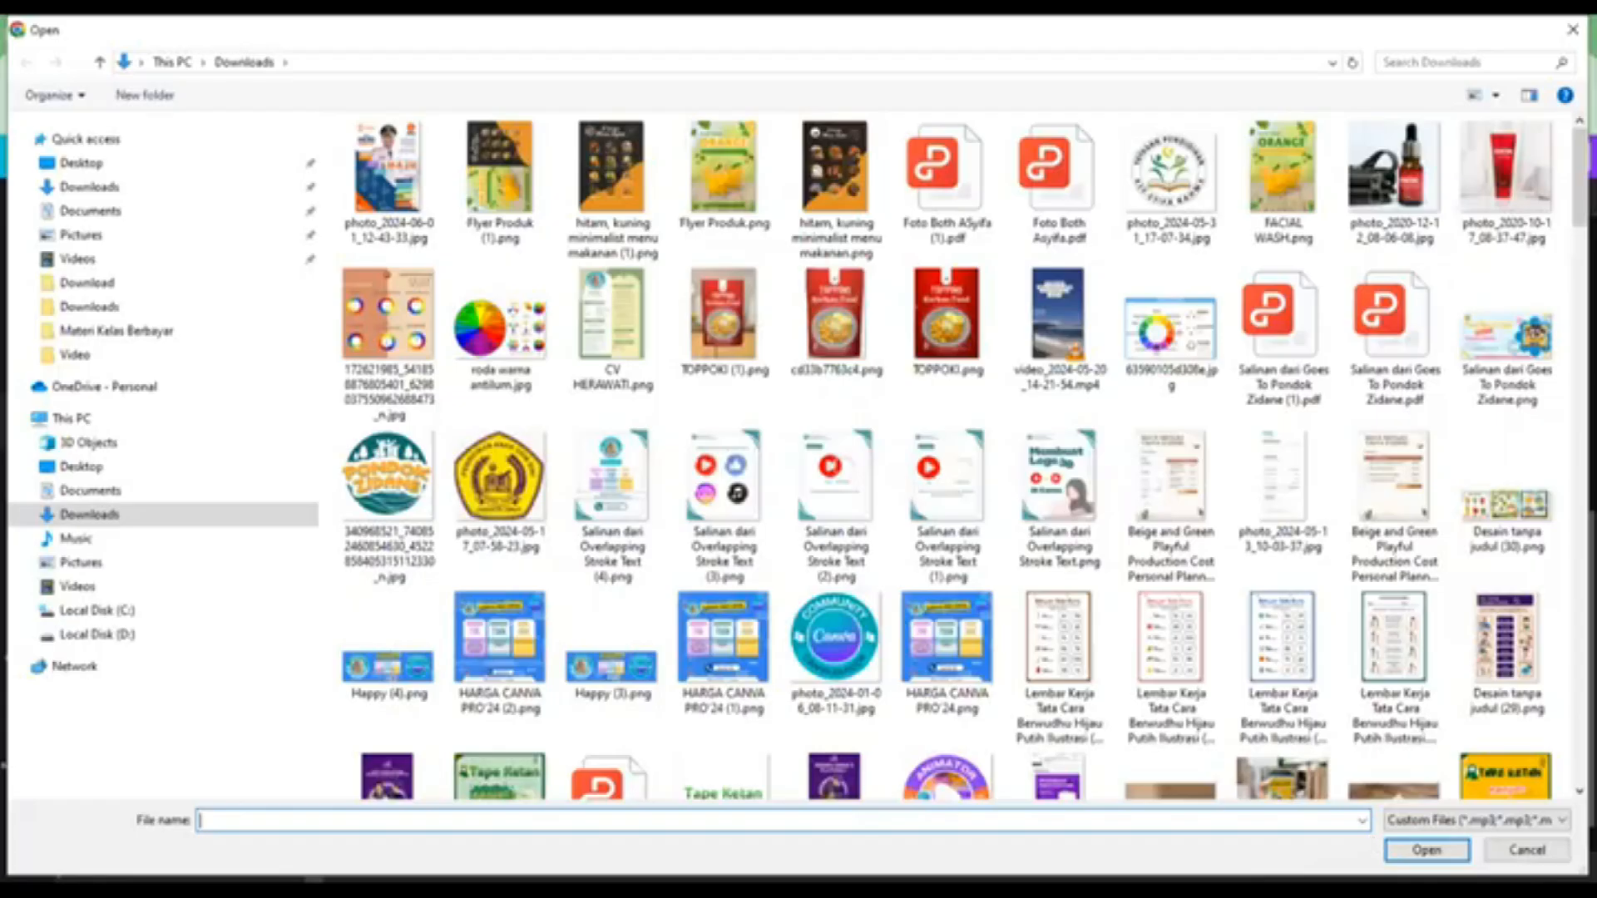
left_click(1528, 856)
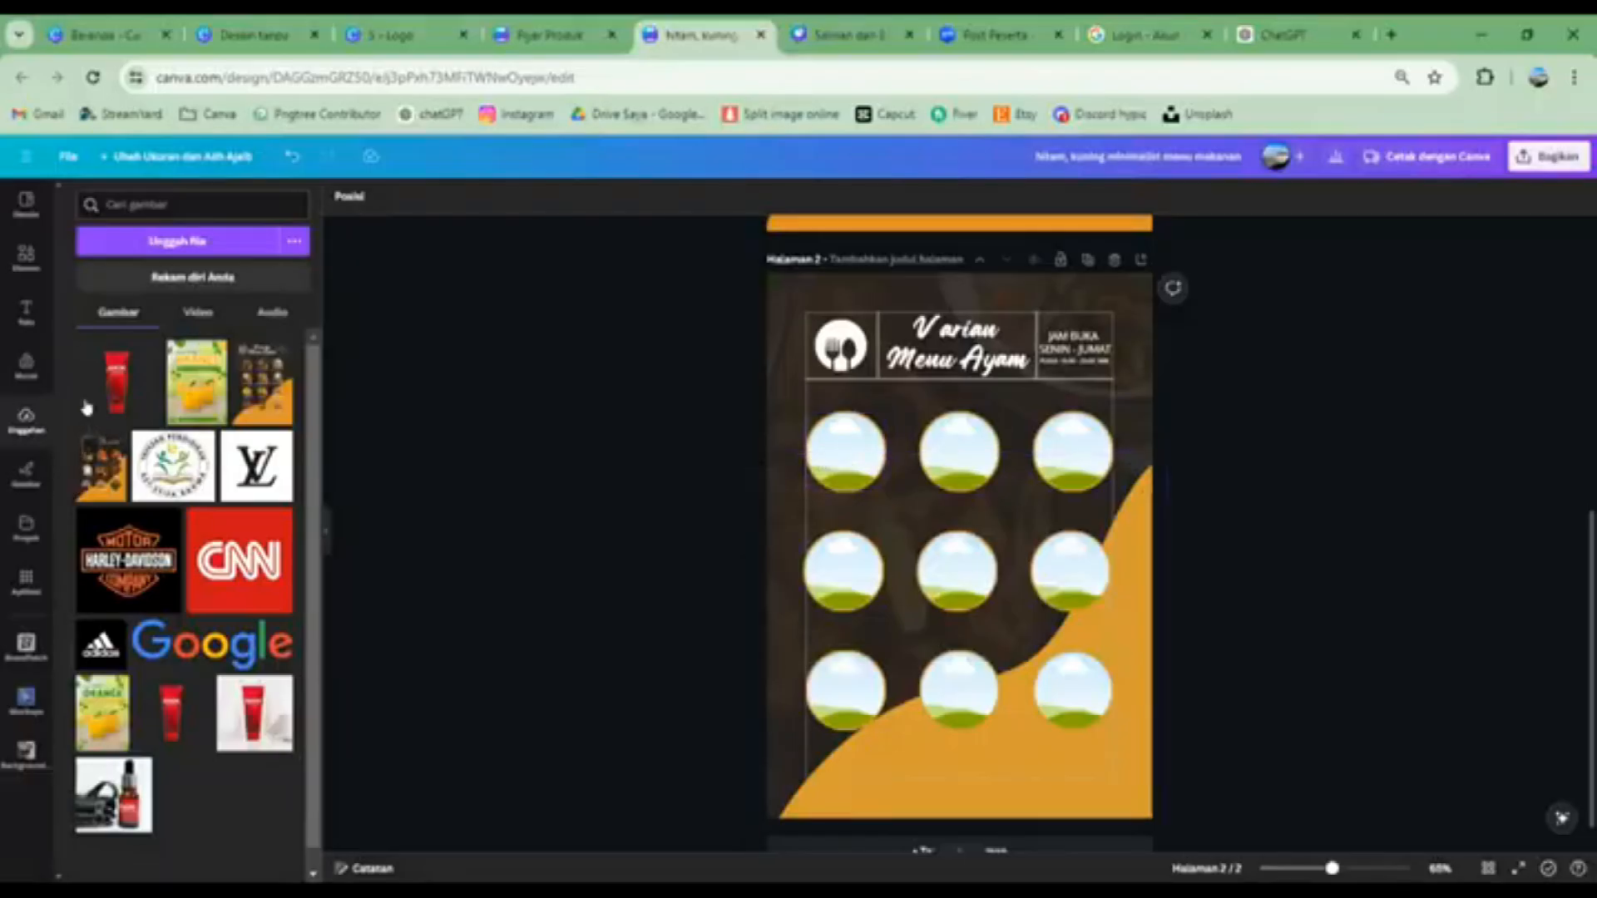
Search the element library for "ayam bakar" and show all photo results
left_click(26, 256)
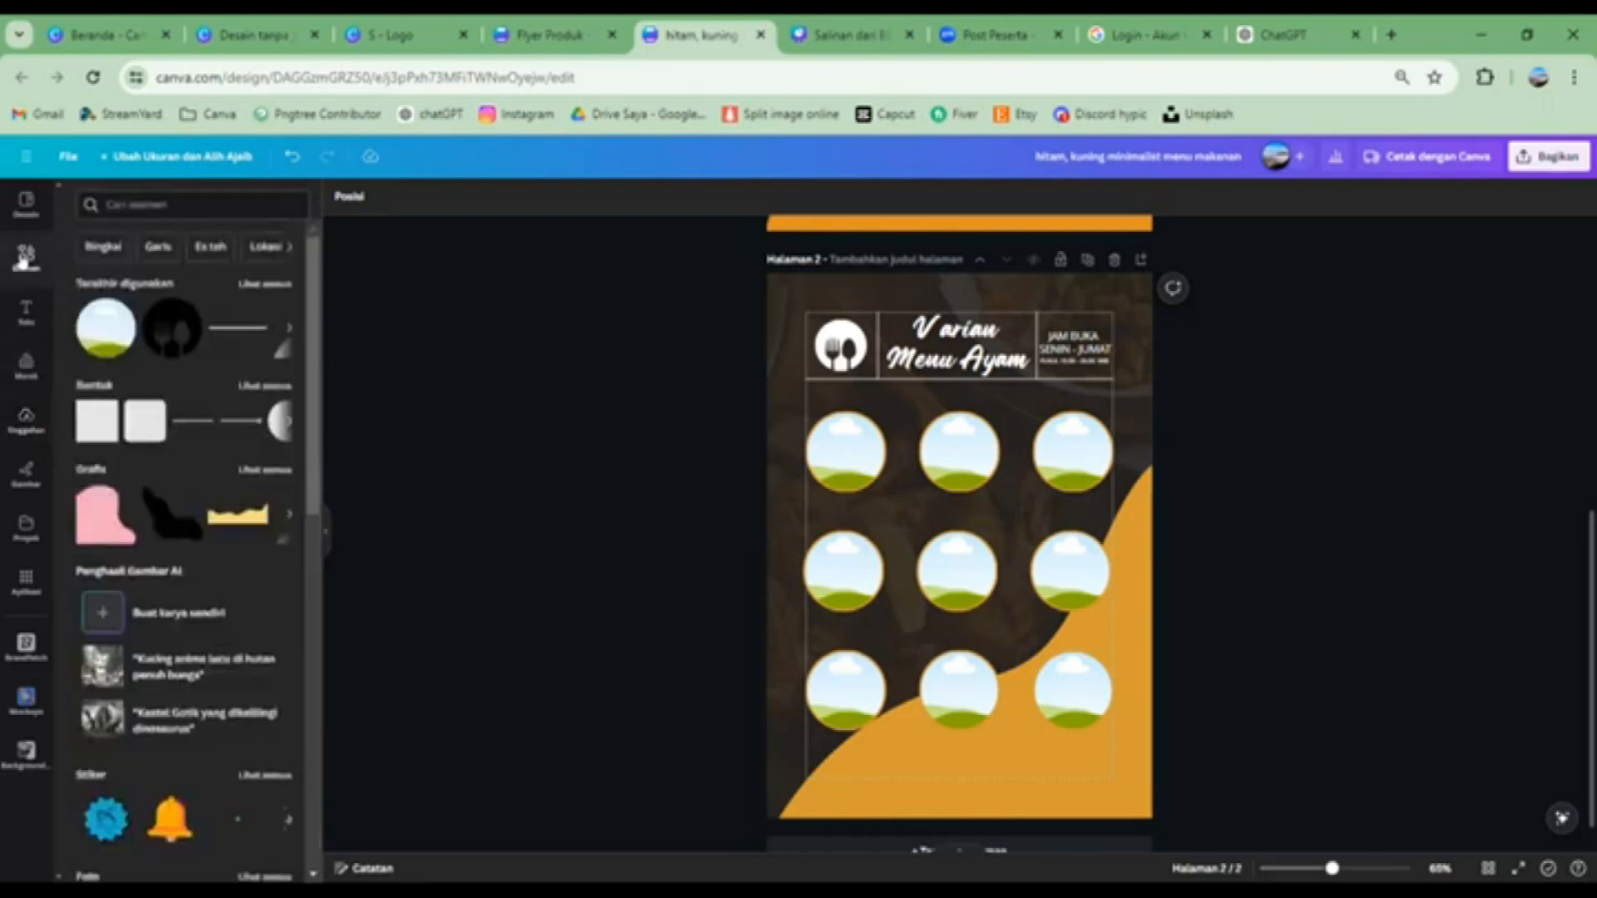
left_click(170, 201)
type("ayam bakar\\")
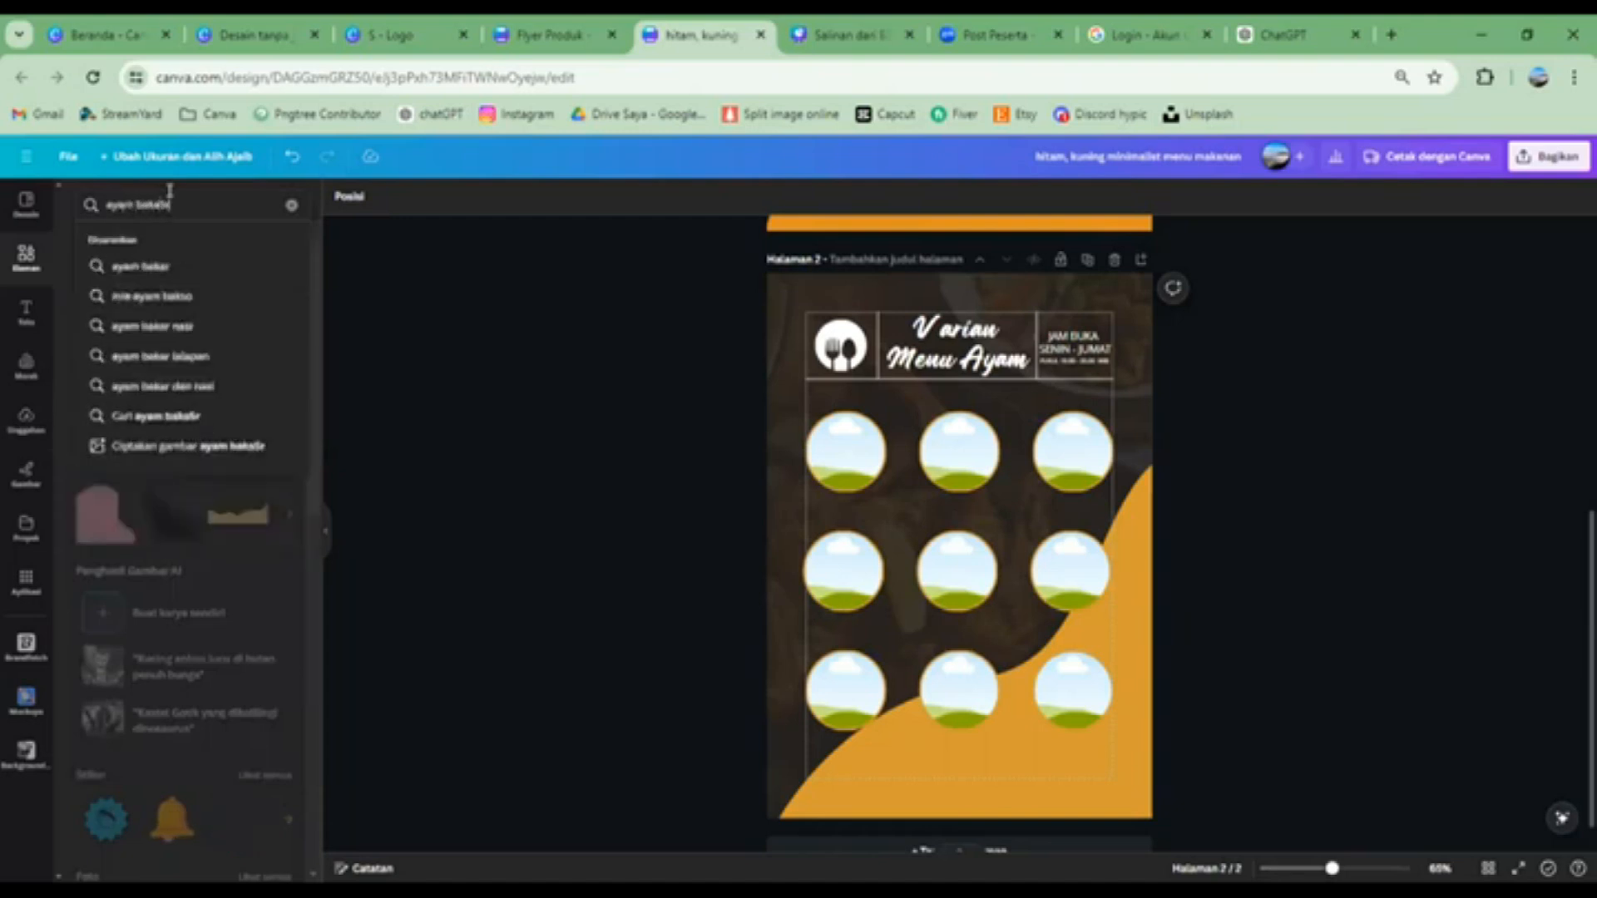
key("Return")
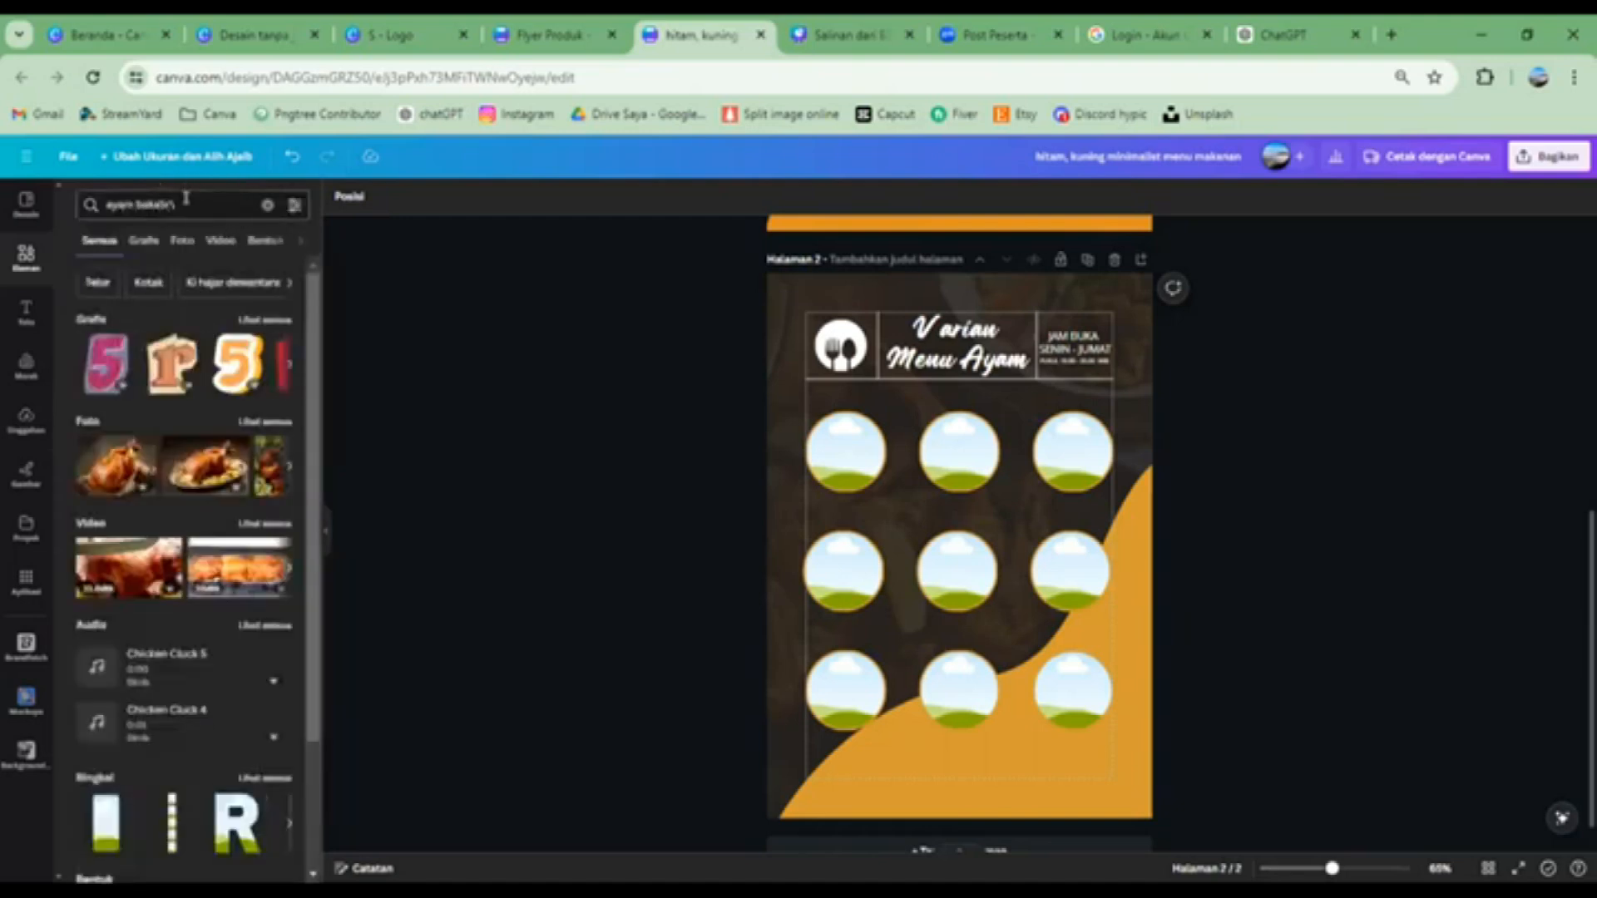
left_click(263, 422)
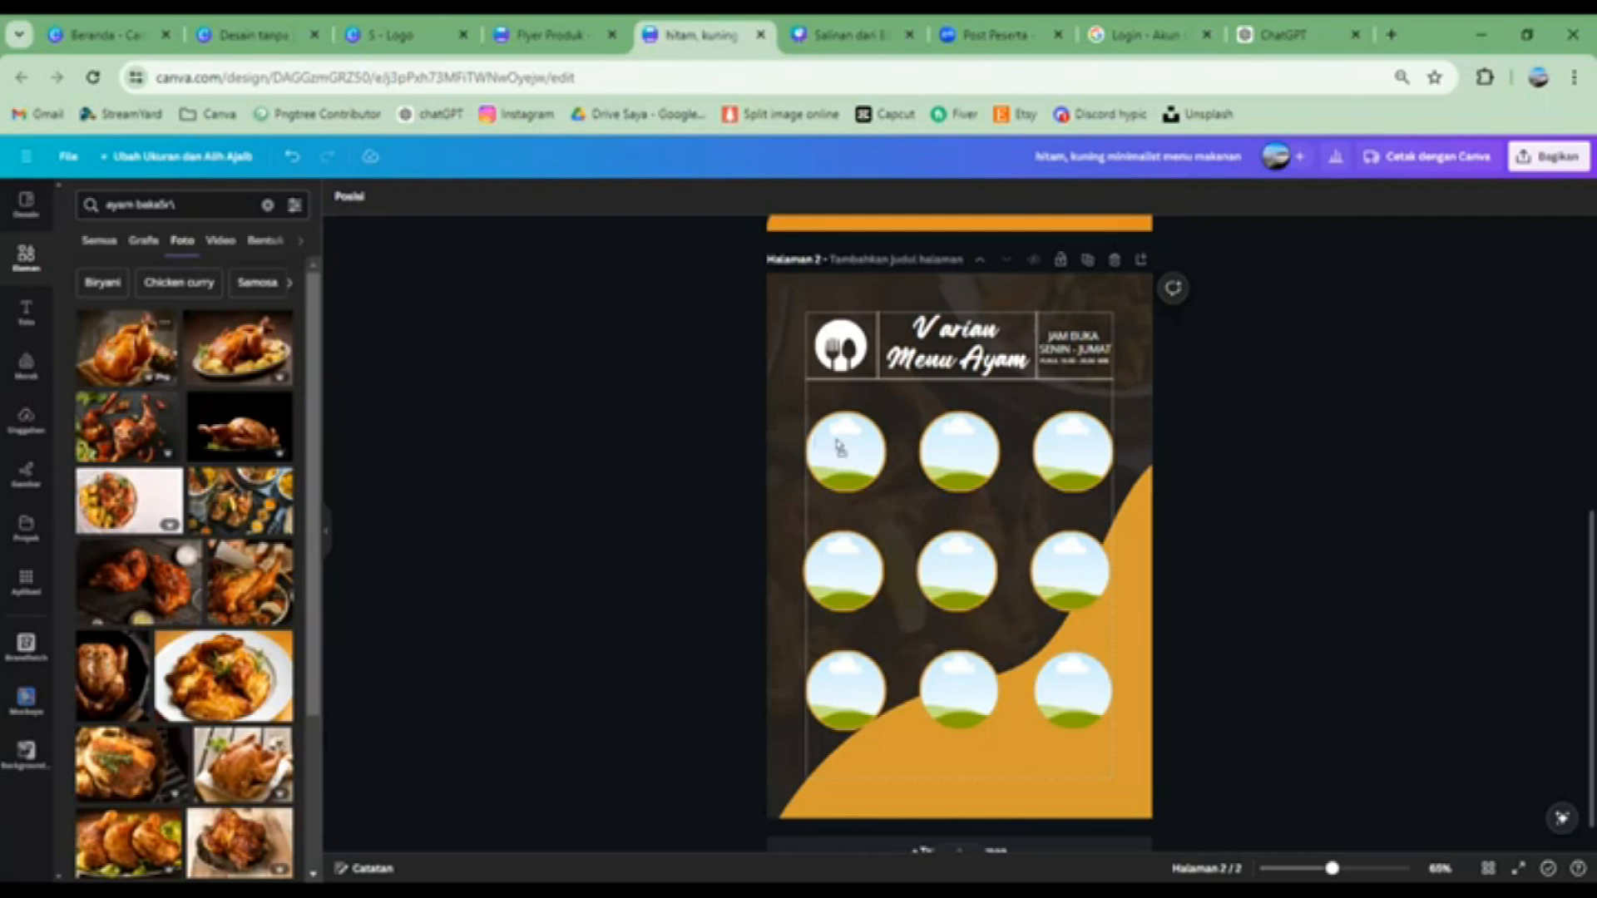
Fill the three circular frames of the top row with different roast chicken photos from the results
left_click(127, 347)
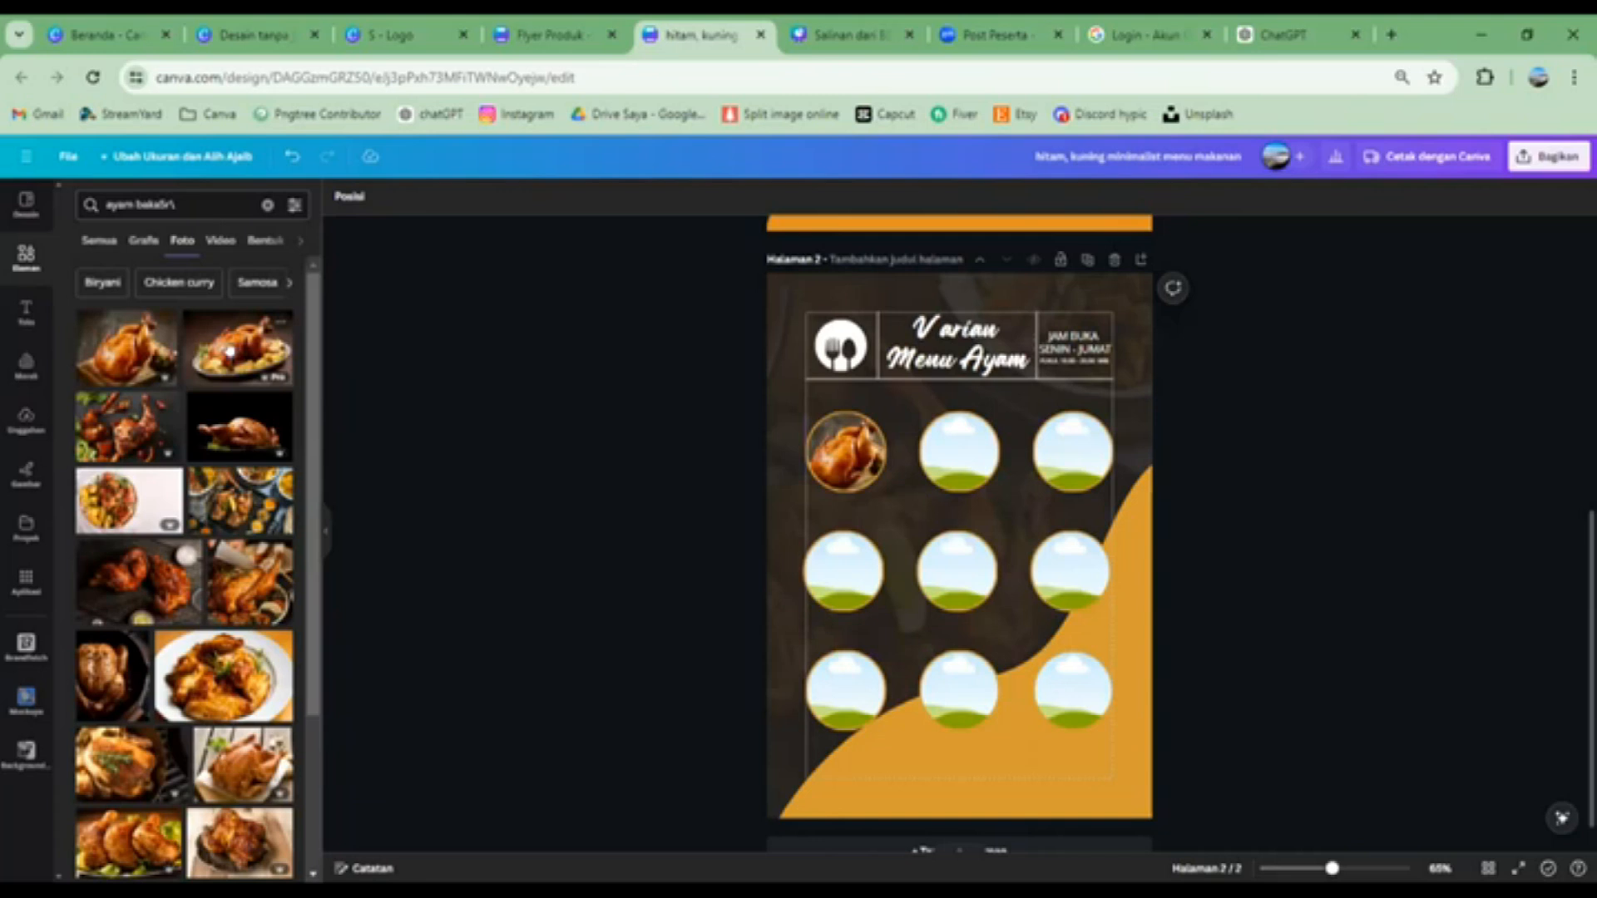
left_click(230, 352)
left_click_drag(983, 543, 964, 455)
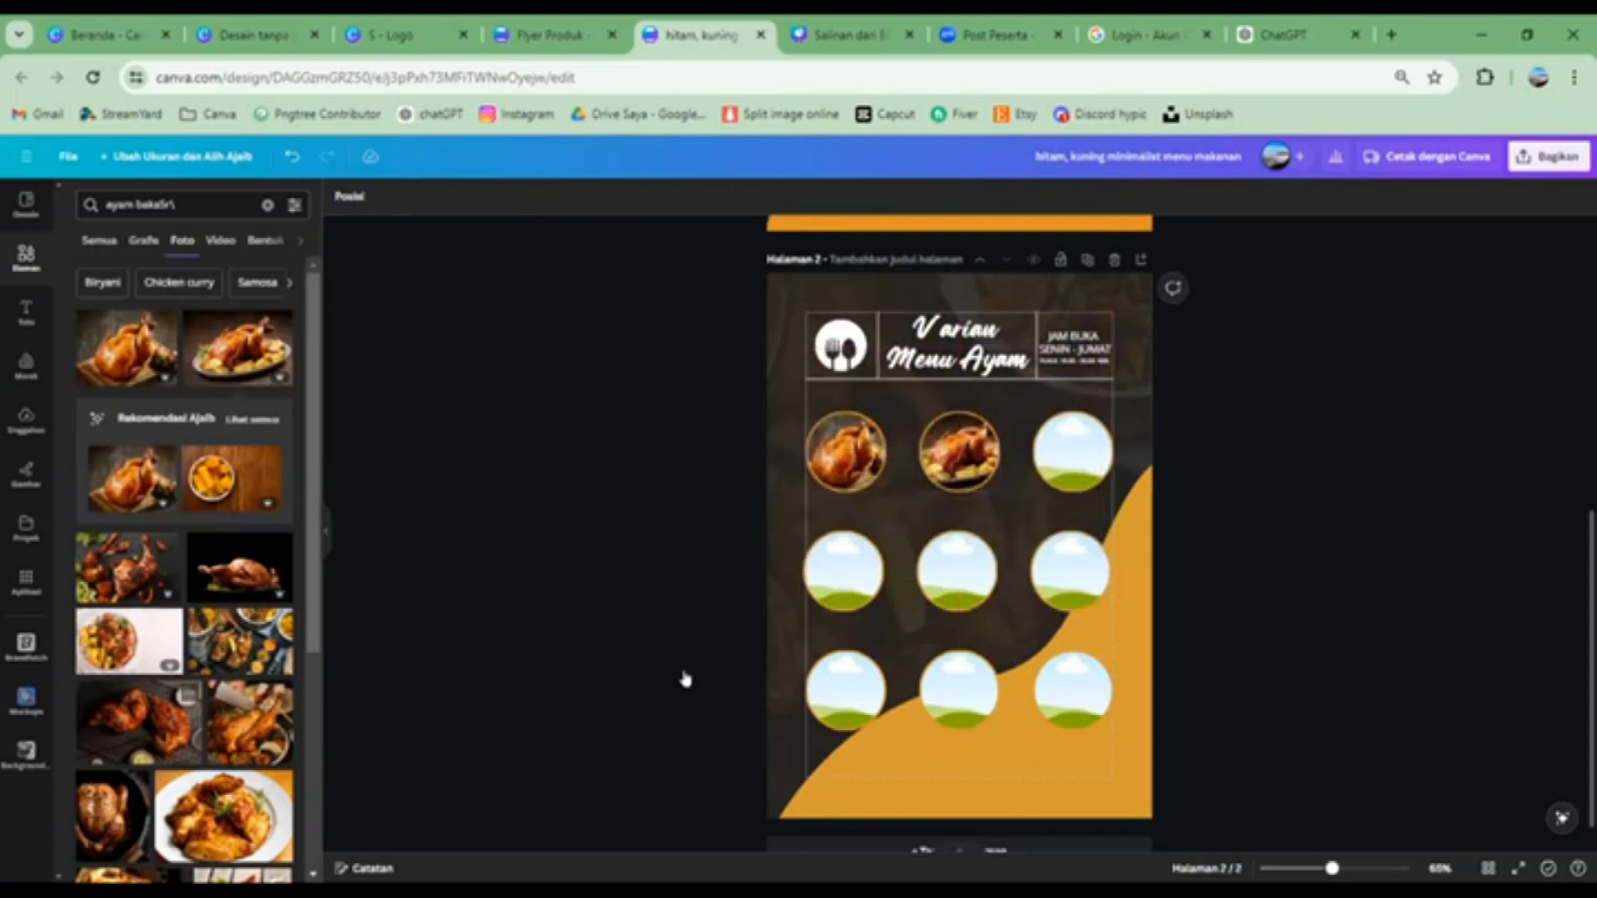
left_click_drag(1073, 463, 1073, 464)
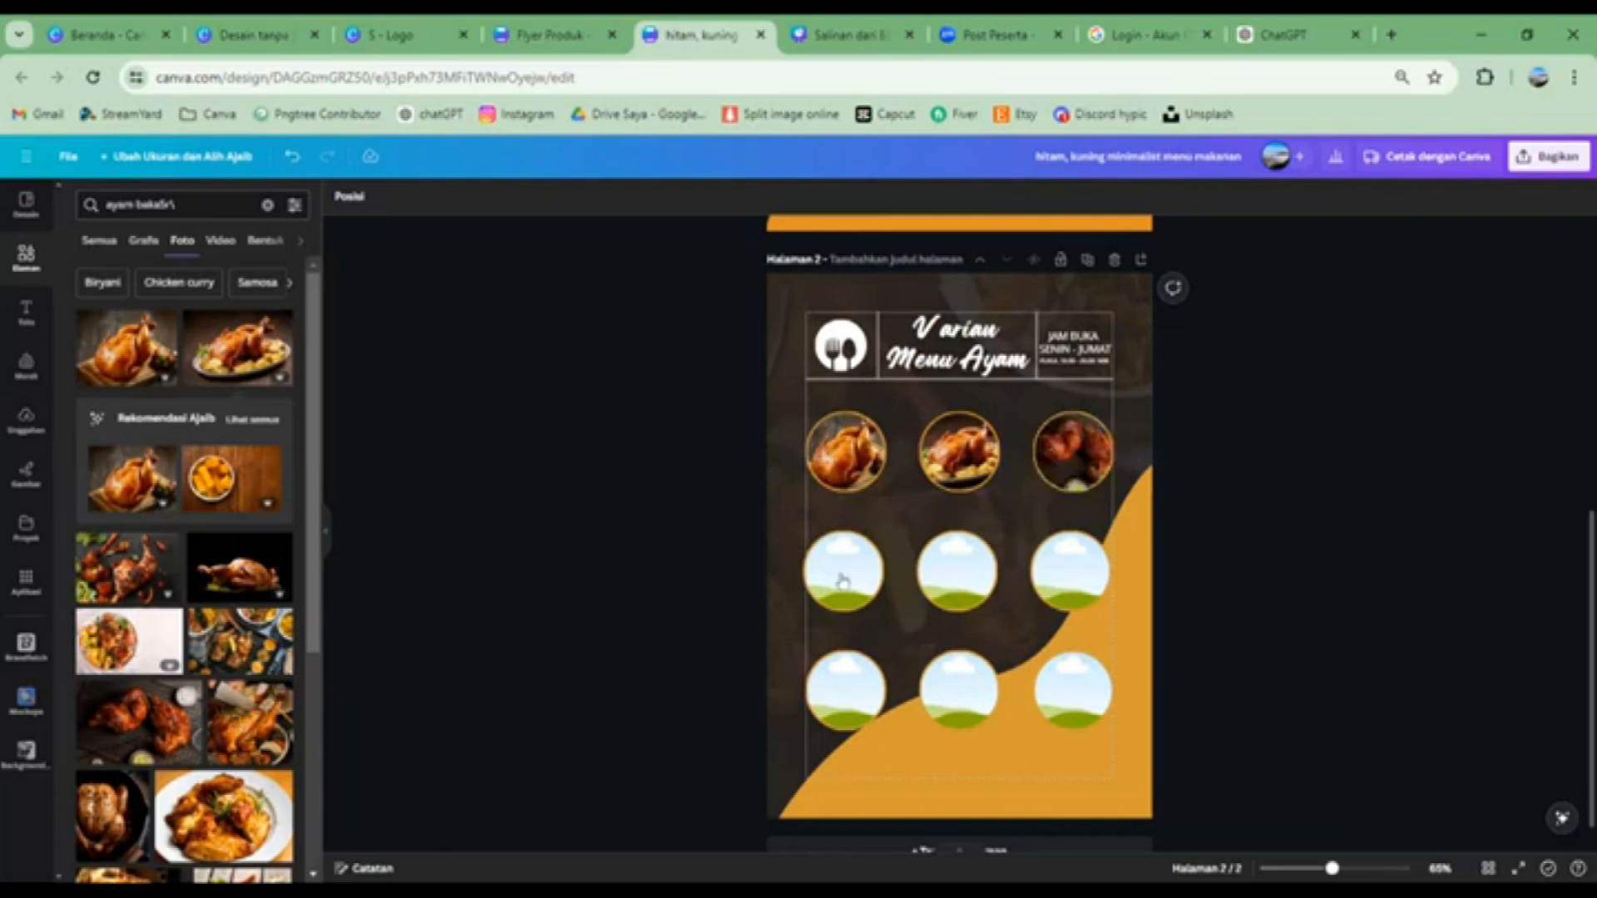
Fill the circular frames of the middle and bottom rows with different chicken dish photos from the search results
scroll(139, 638, "down", 4)
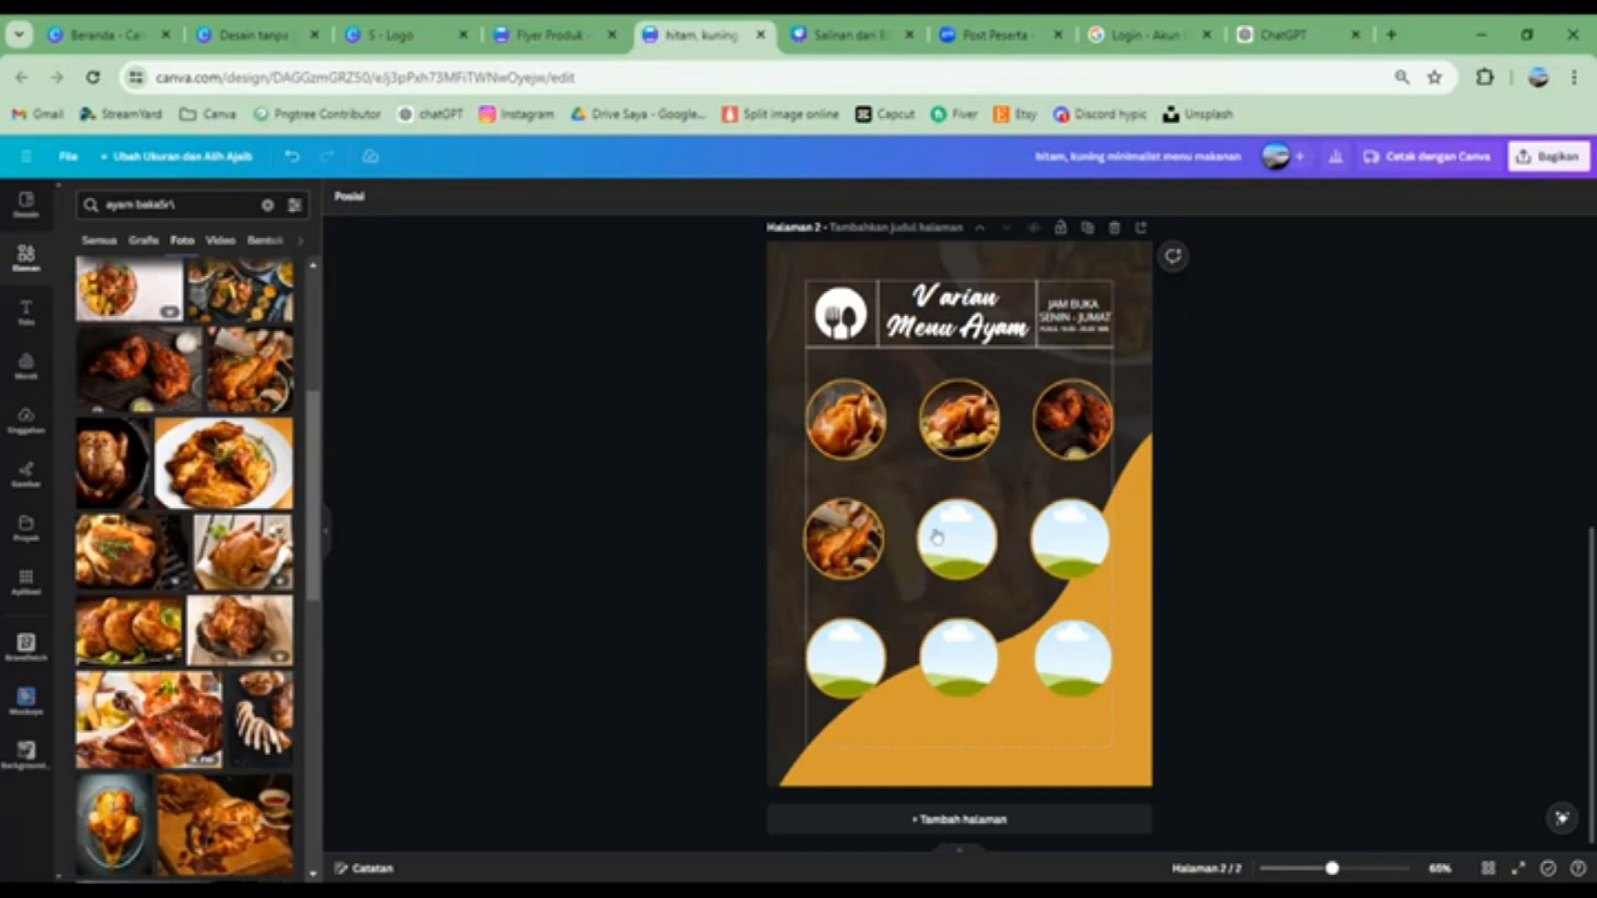
left_click(182, 732)
scroll(166, 691, "down", 3)
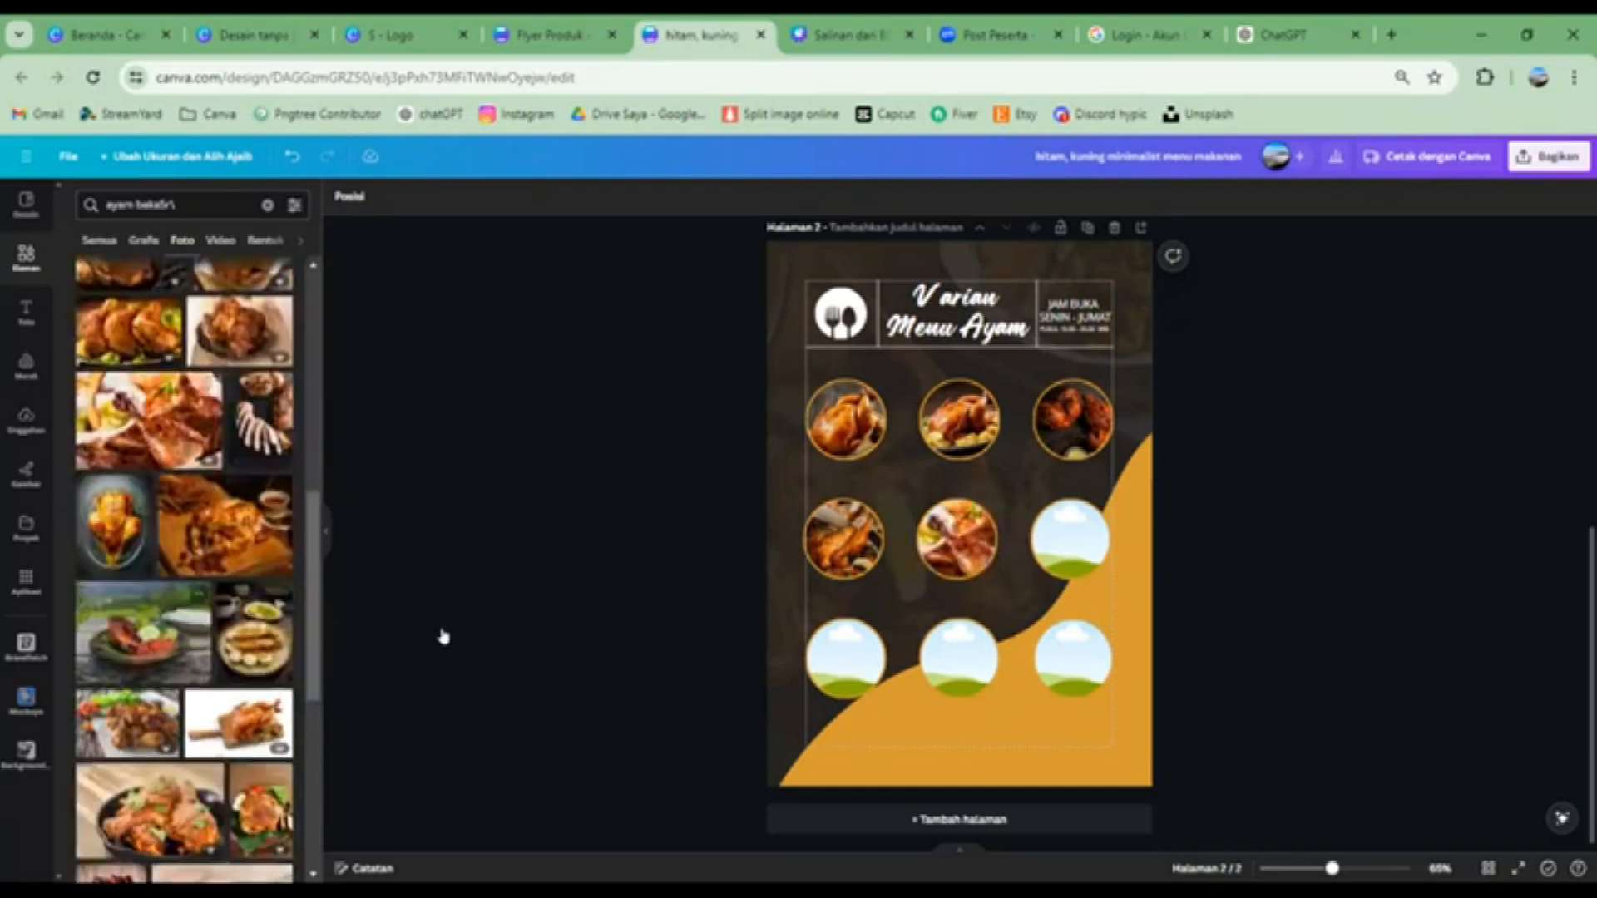
left_click_drag(243, 726, 501, 732)
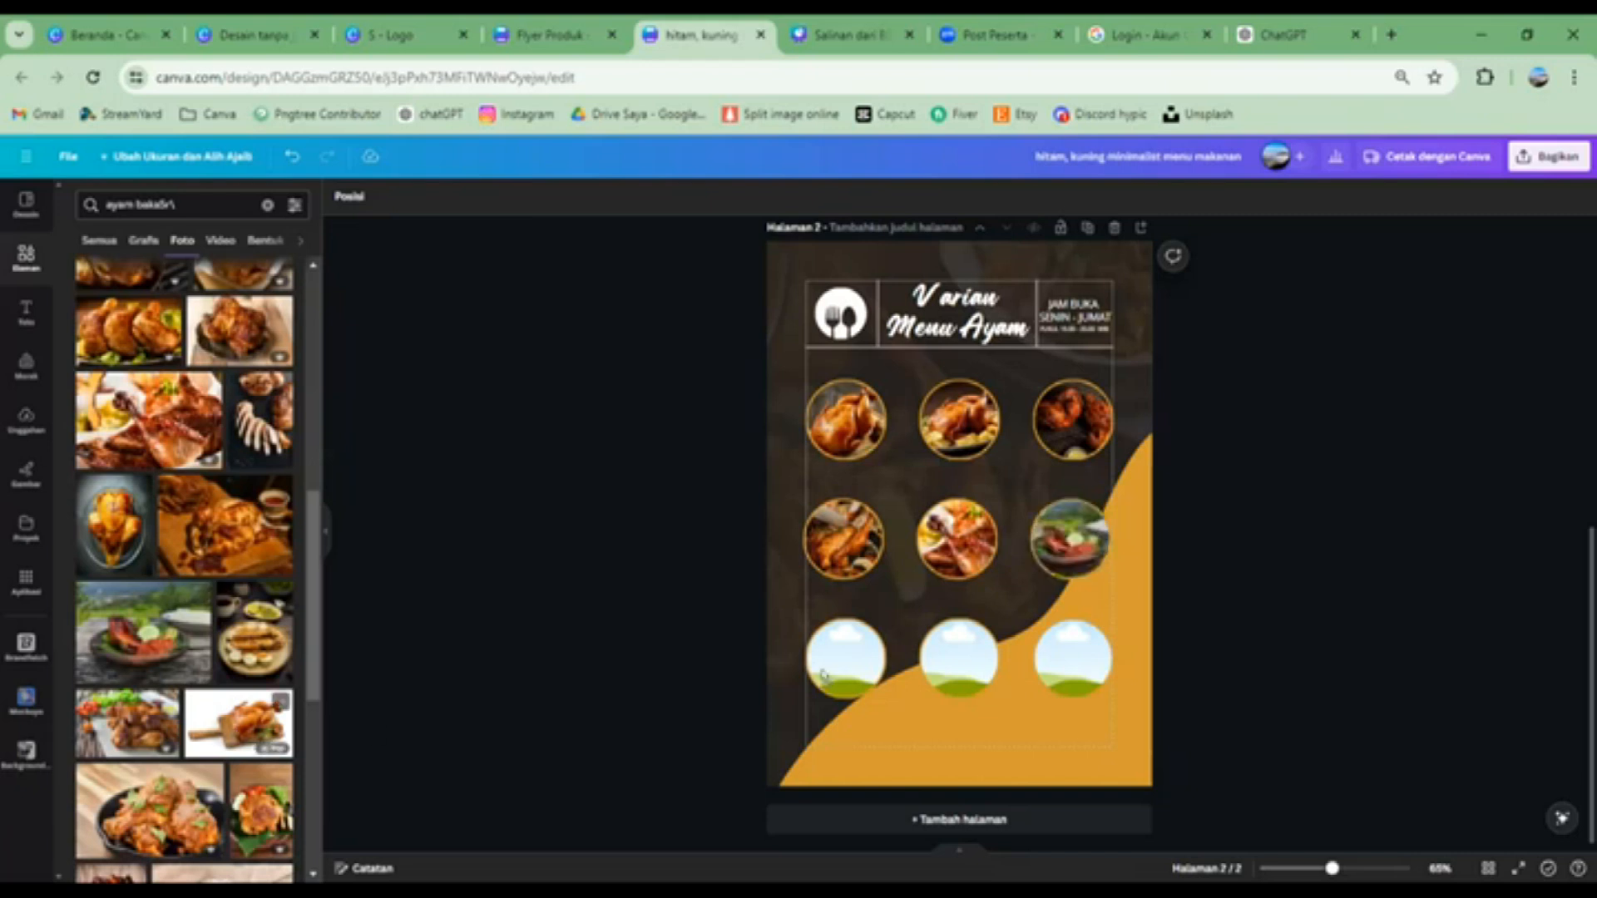
left_click_drag(259, 808, 623, 715)
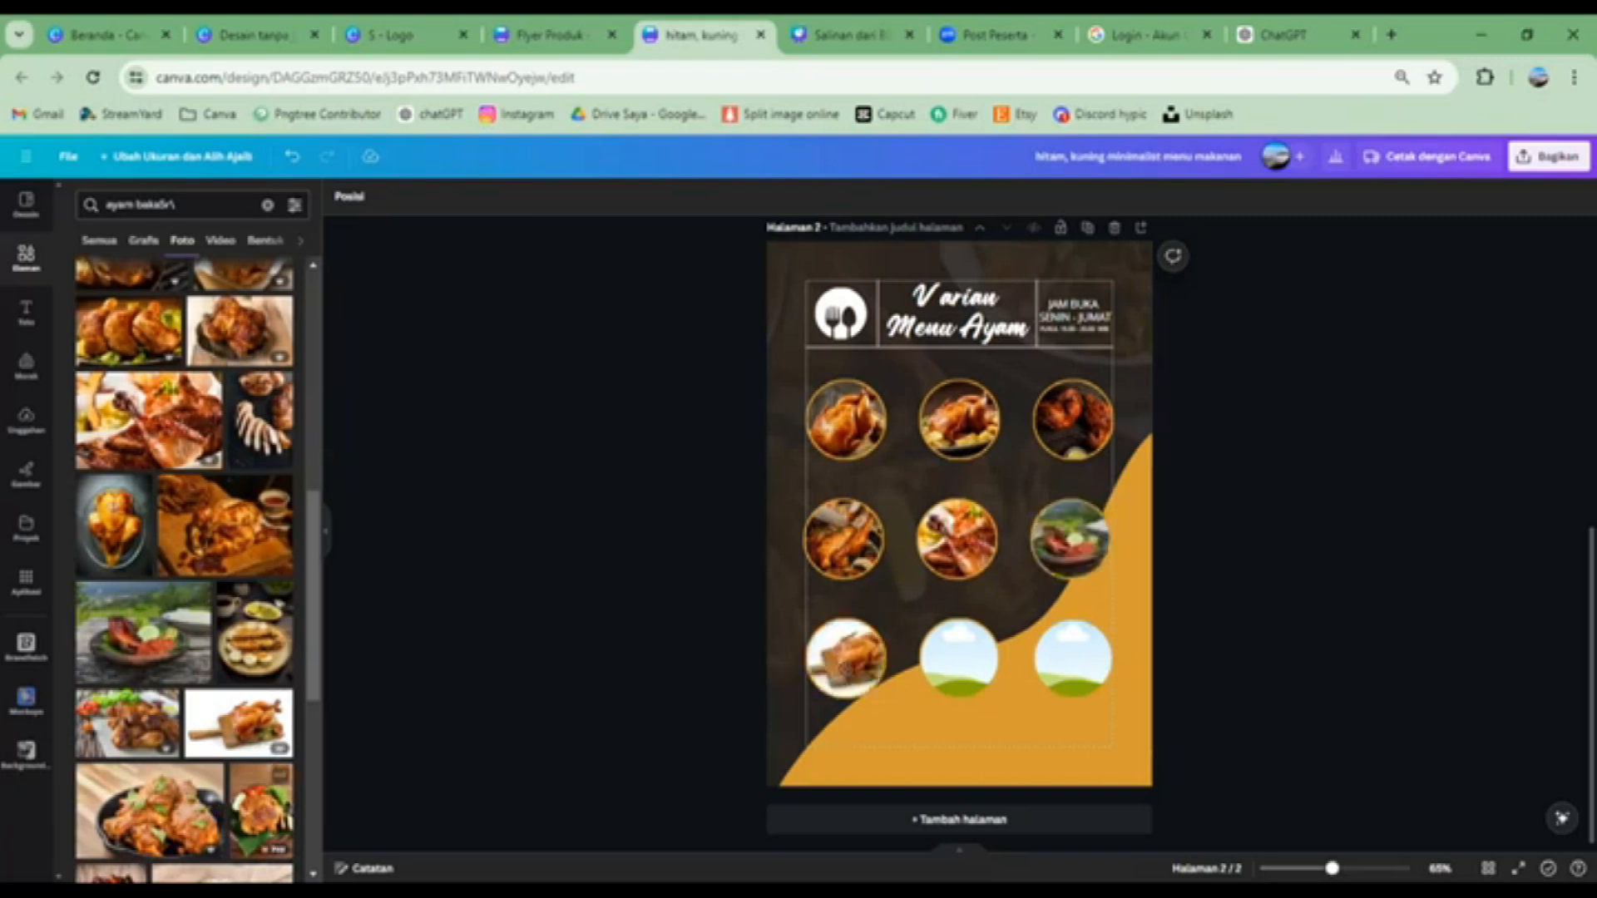
scroll(136, 659, "down", 4)
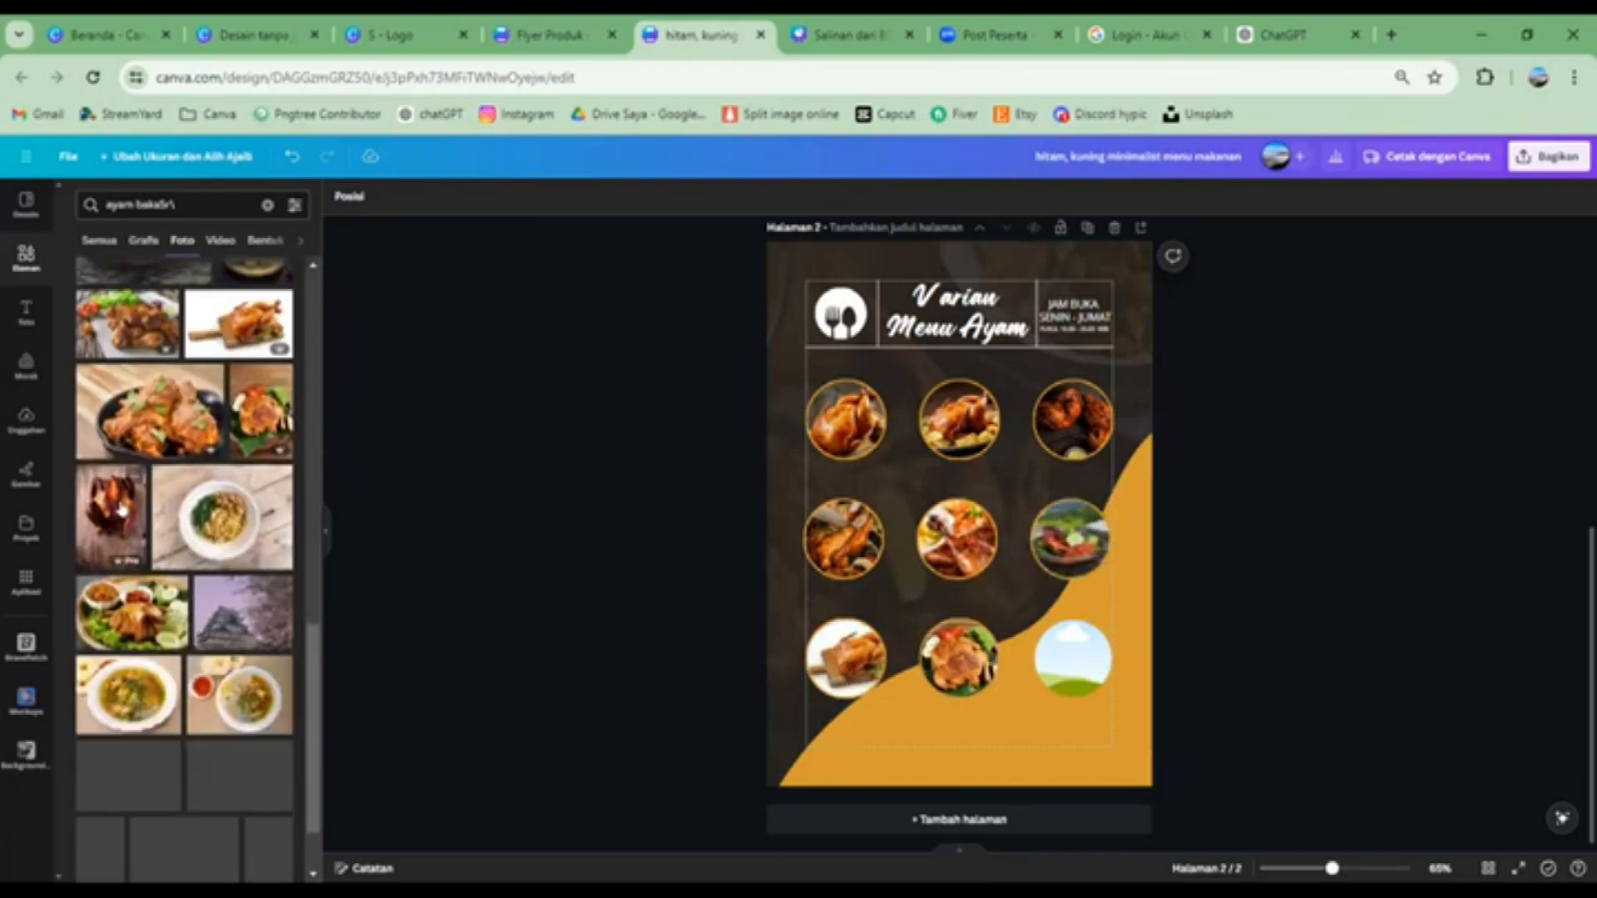
left_click_drag(121, 510, 680, 582)
left_click_drag(1078, 653, 1076, 657)
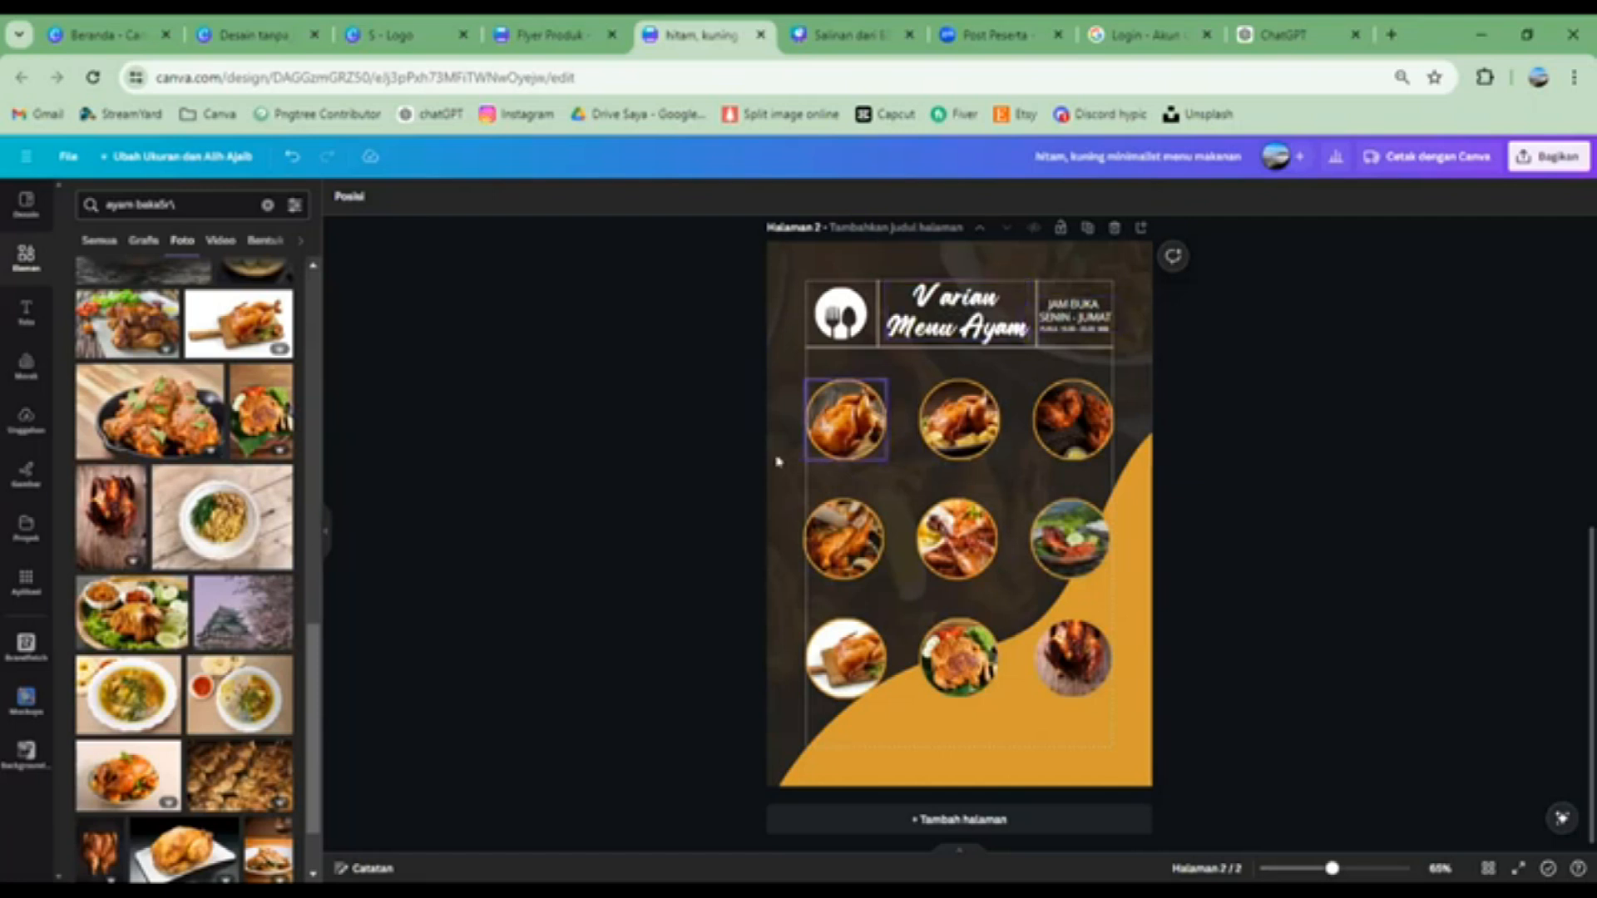
Add a body text box reading "Ayam Geprek" and place it centred below the first photo of the top row
left_click(1072, 311)
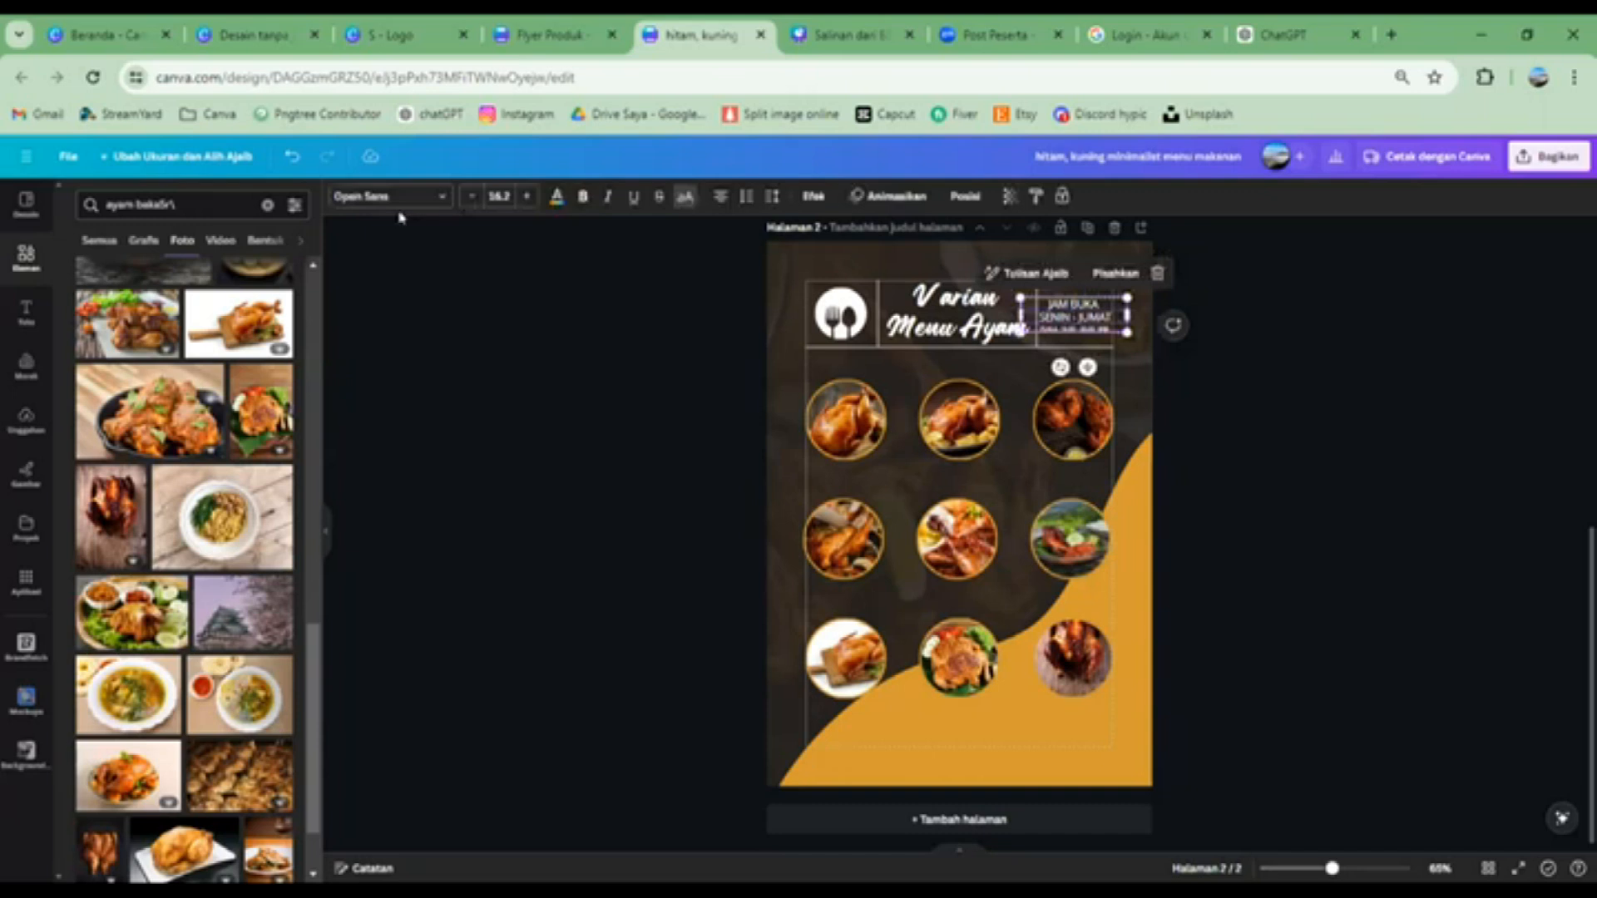
left_click(1281, 441)
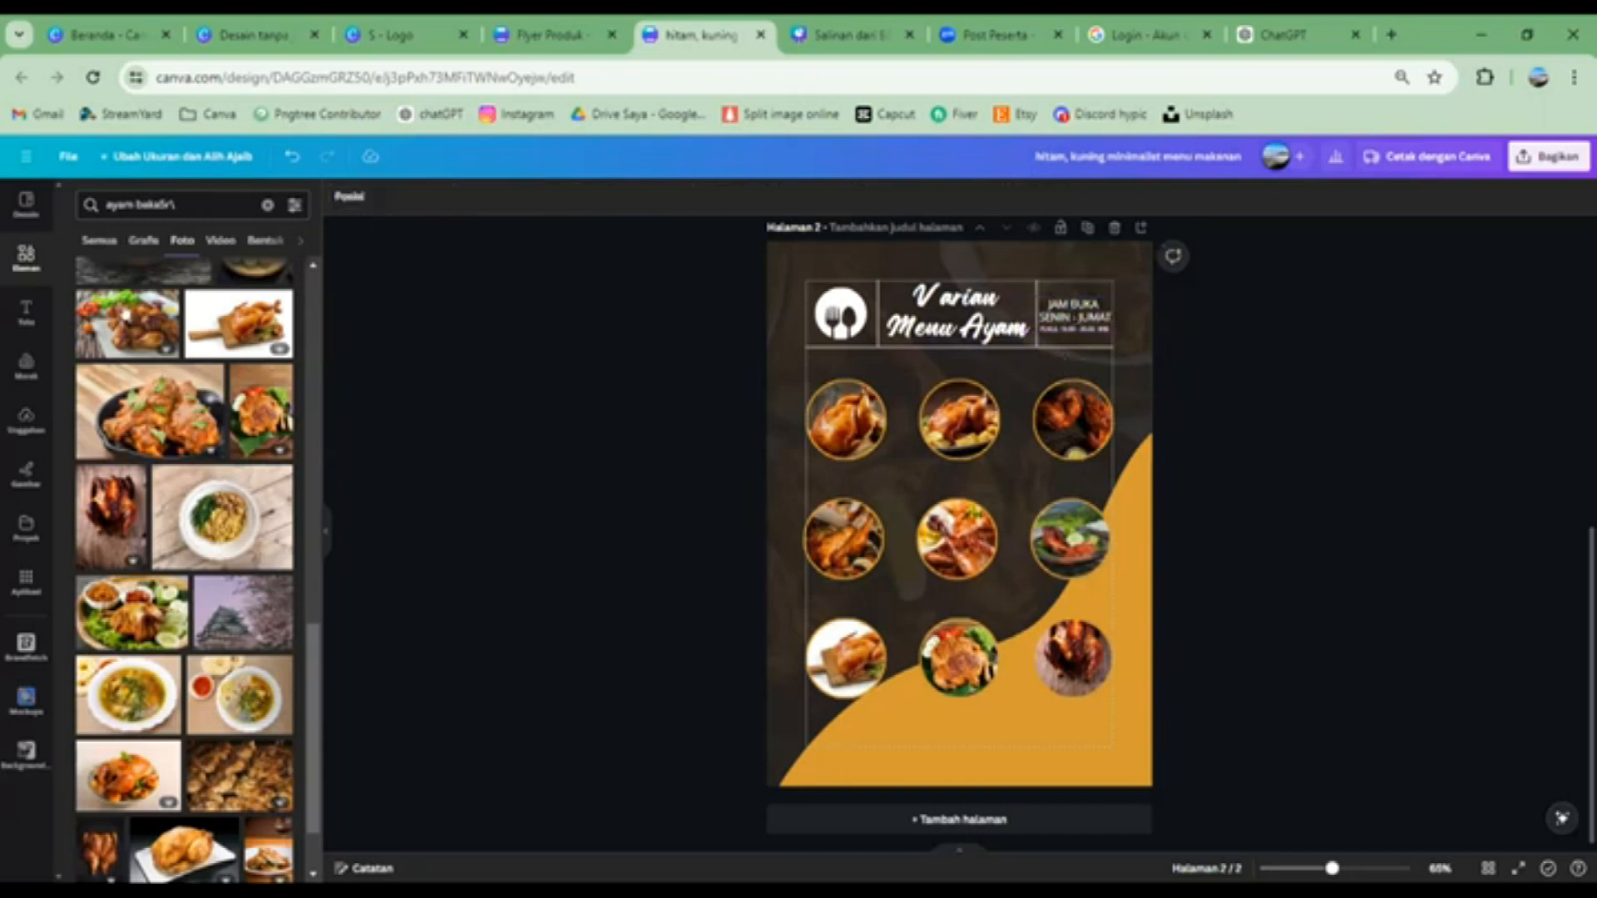
left_click(26, 313)
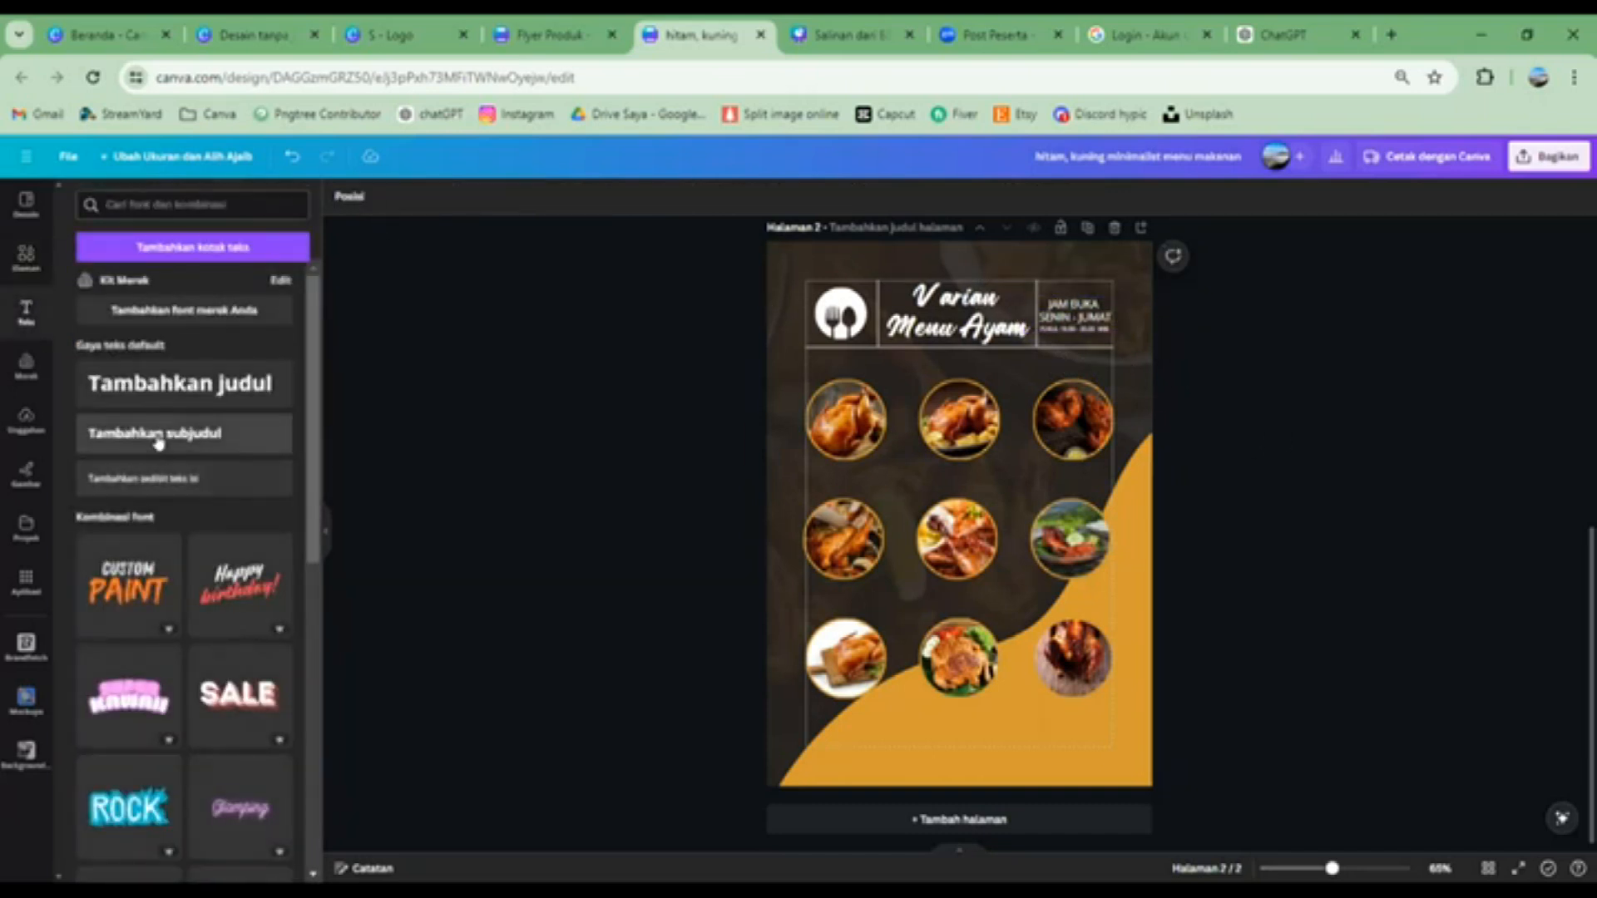
left_click(155, 481)
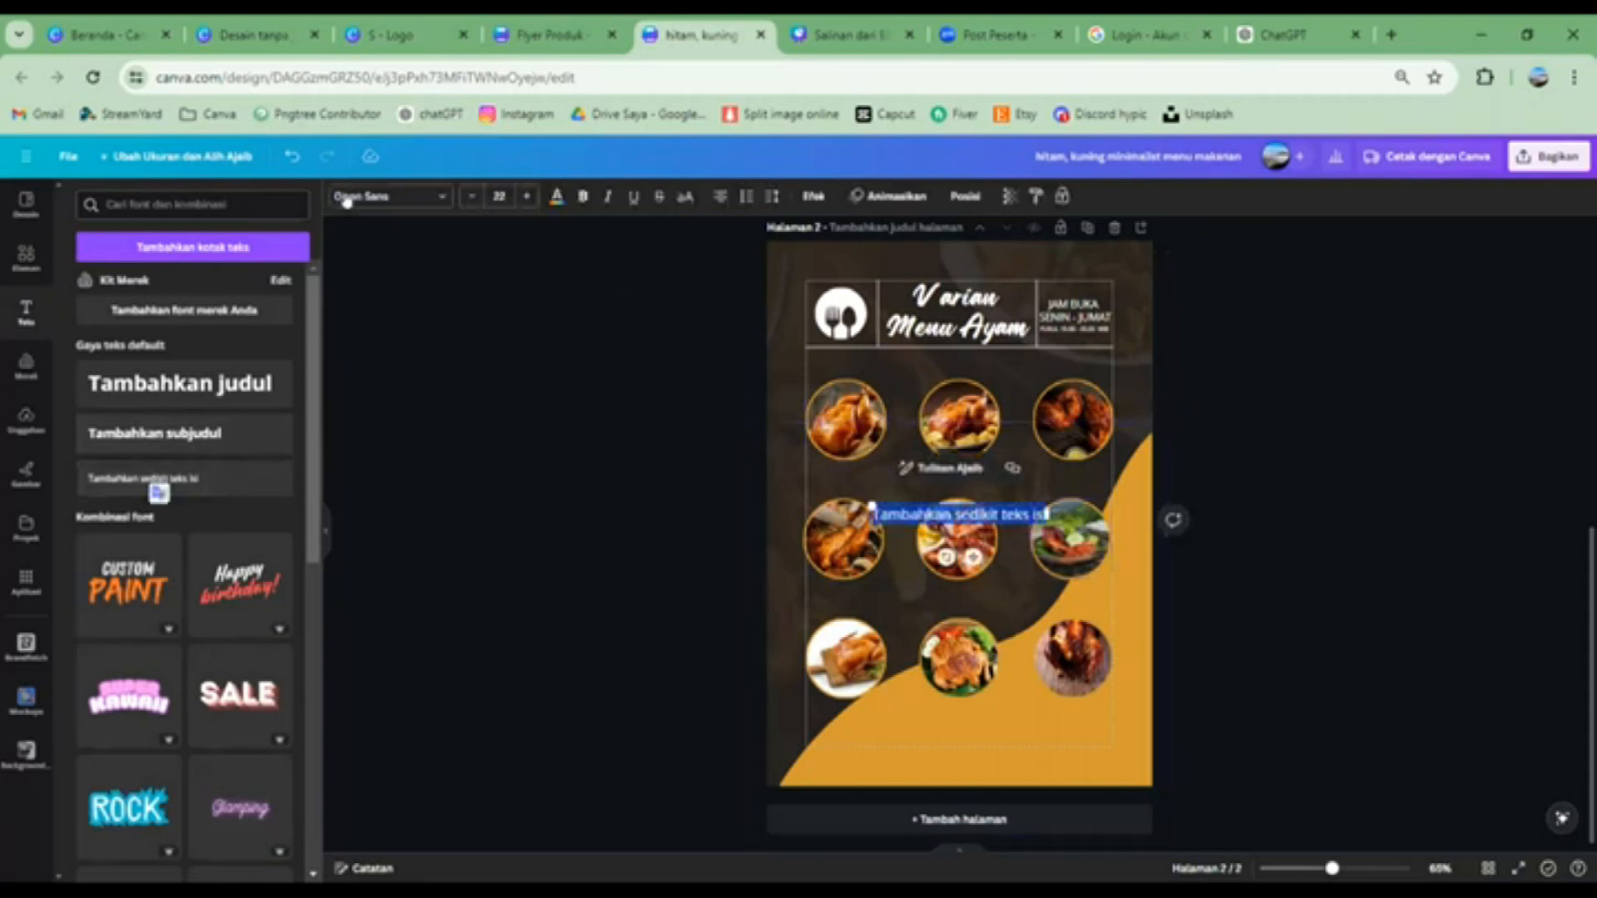
left_click_drag(974, 557, 881, 518)
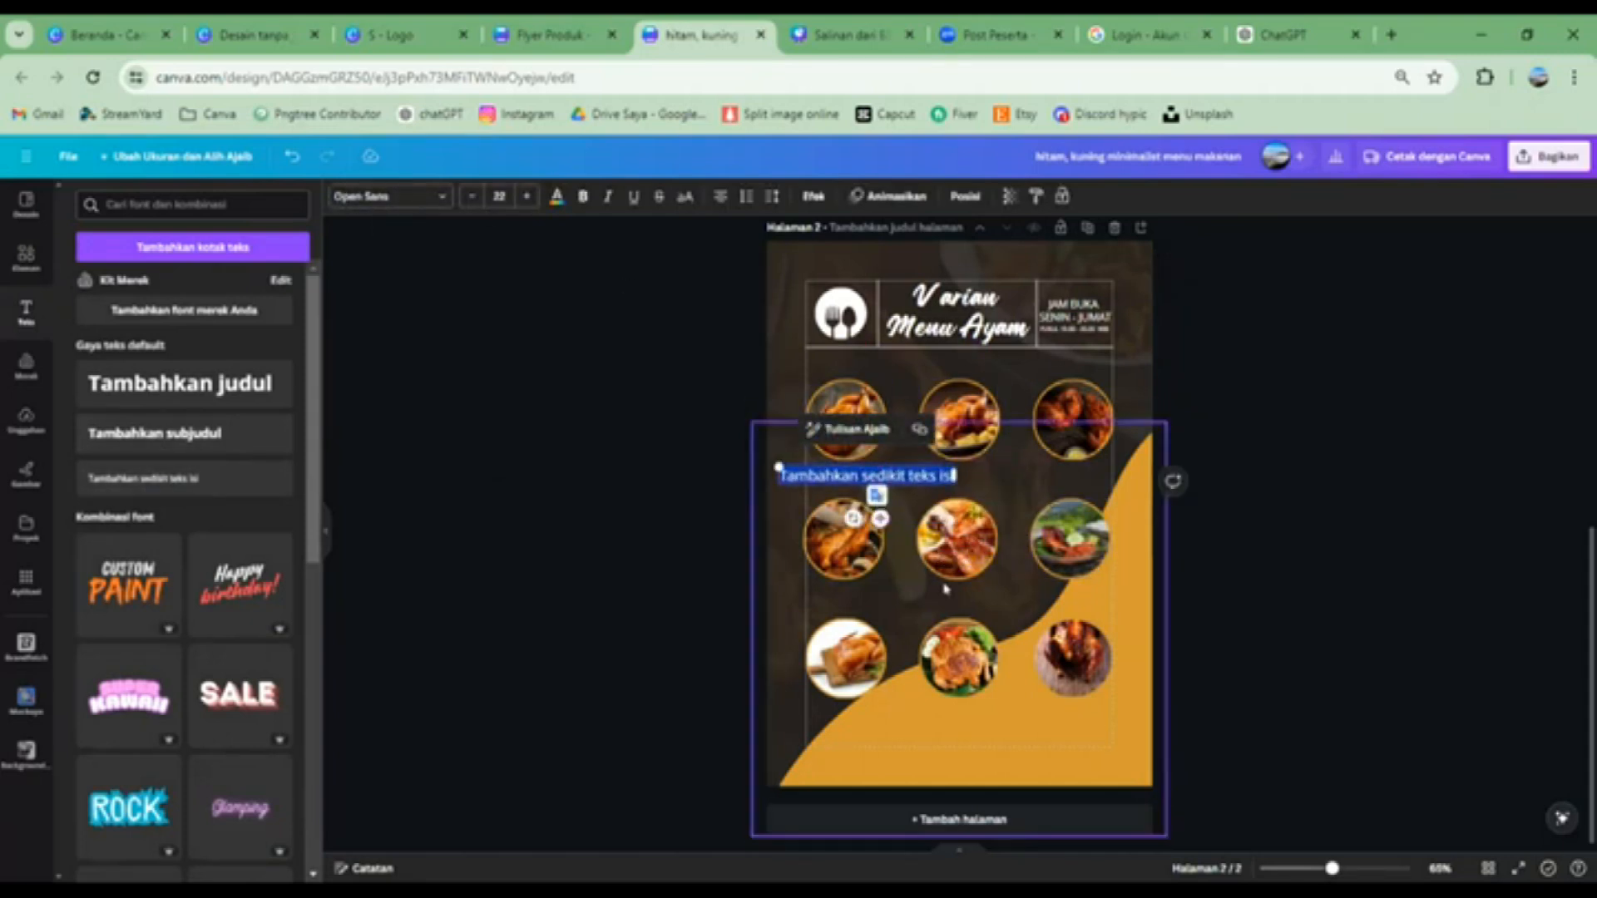
type("A")
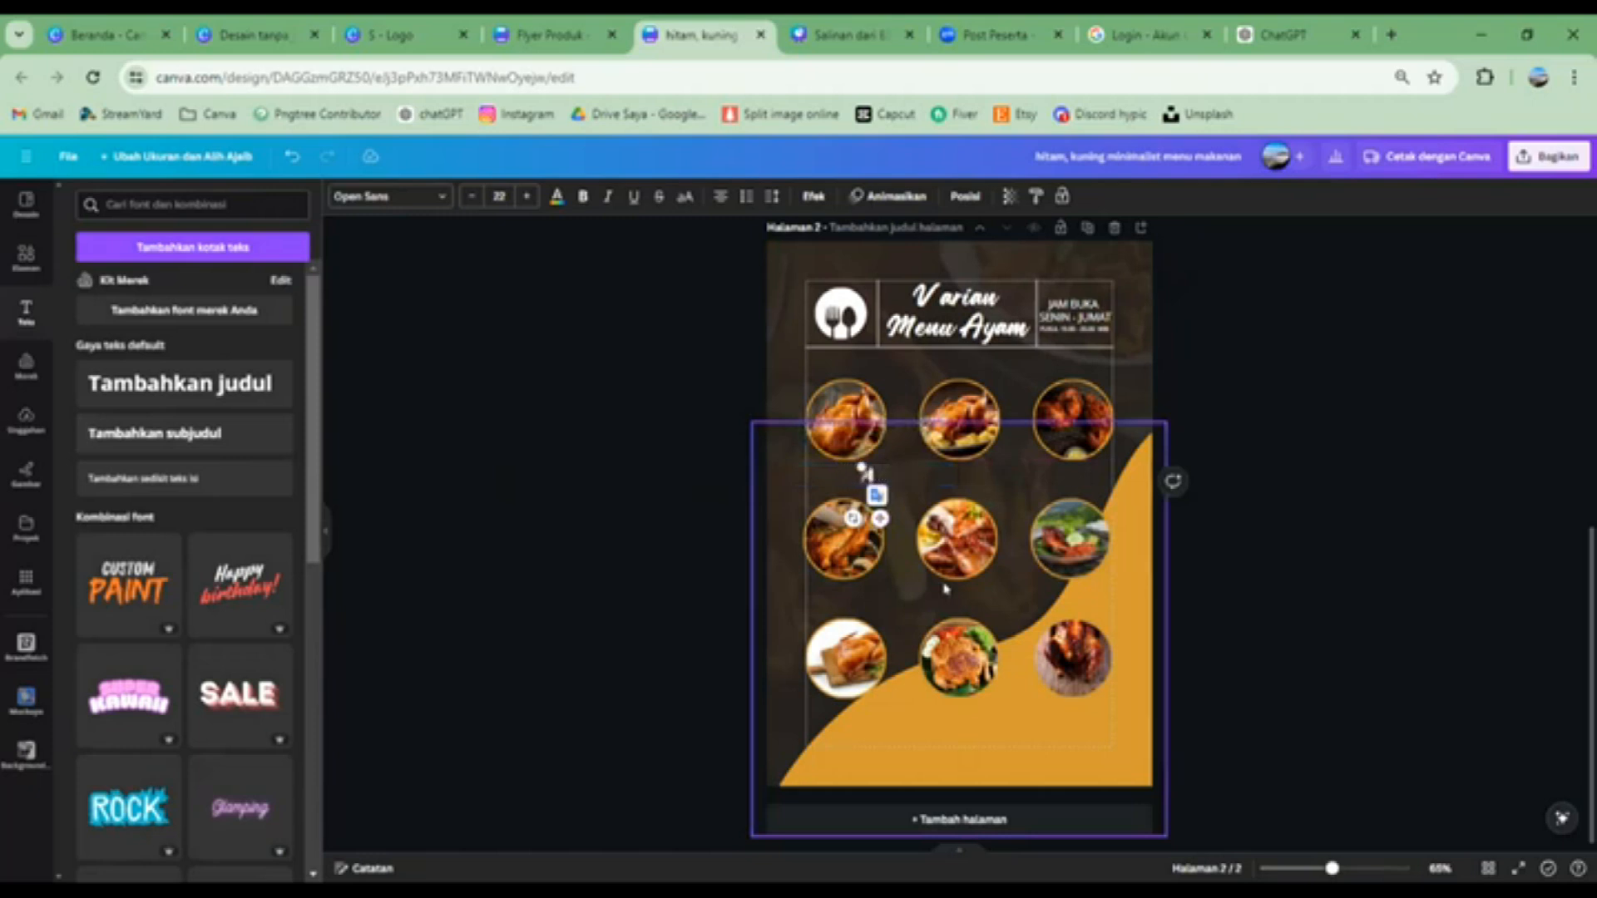
type("yam Geprek")
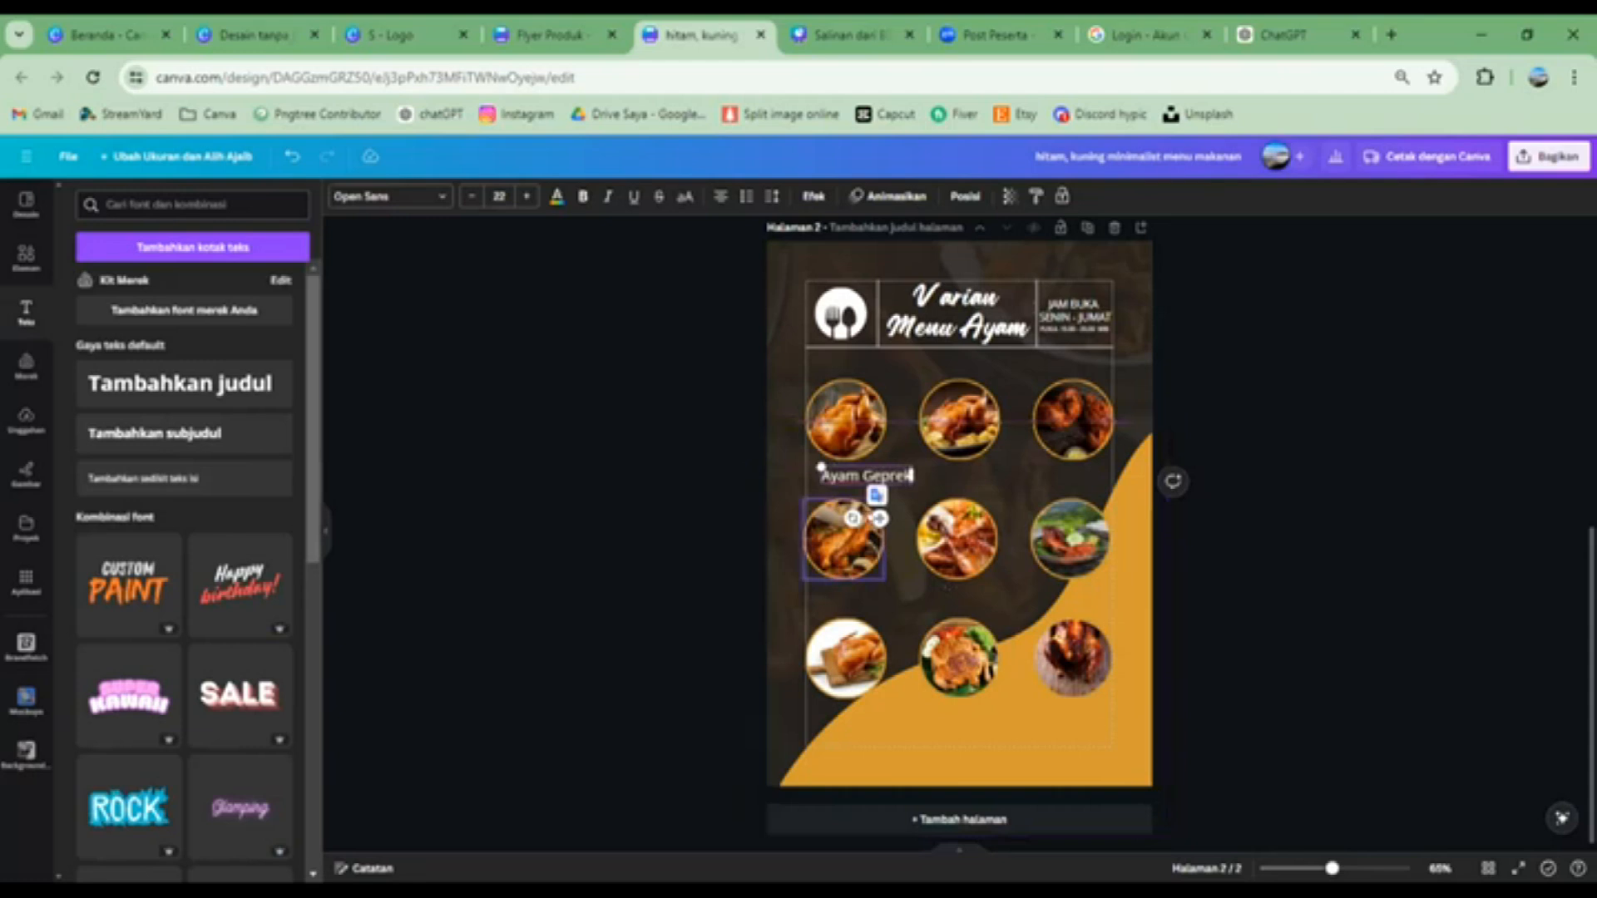
left_click_drag(879, 518, 857, 509)
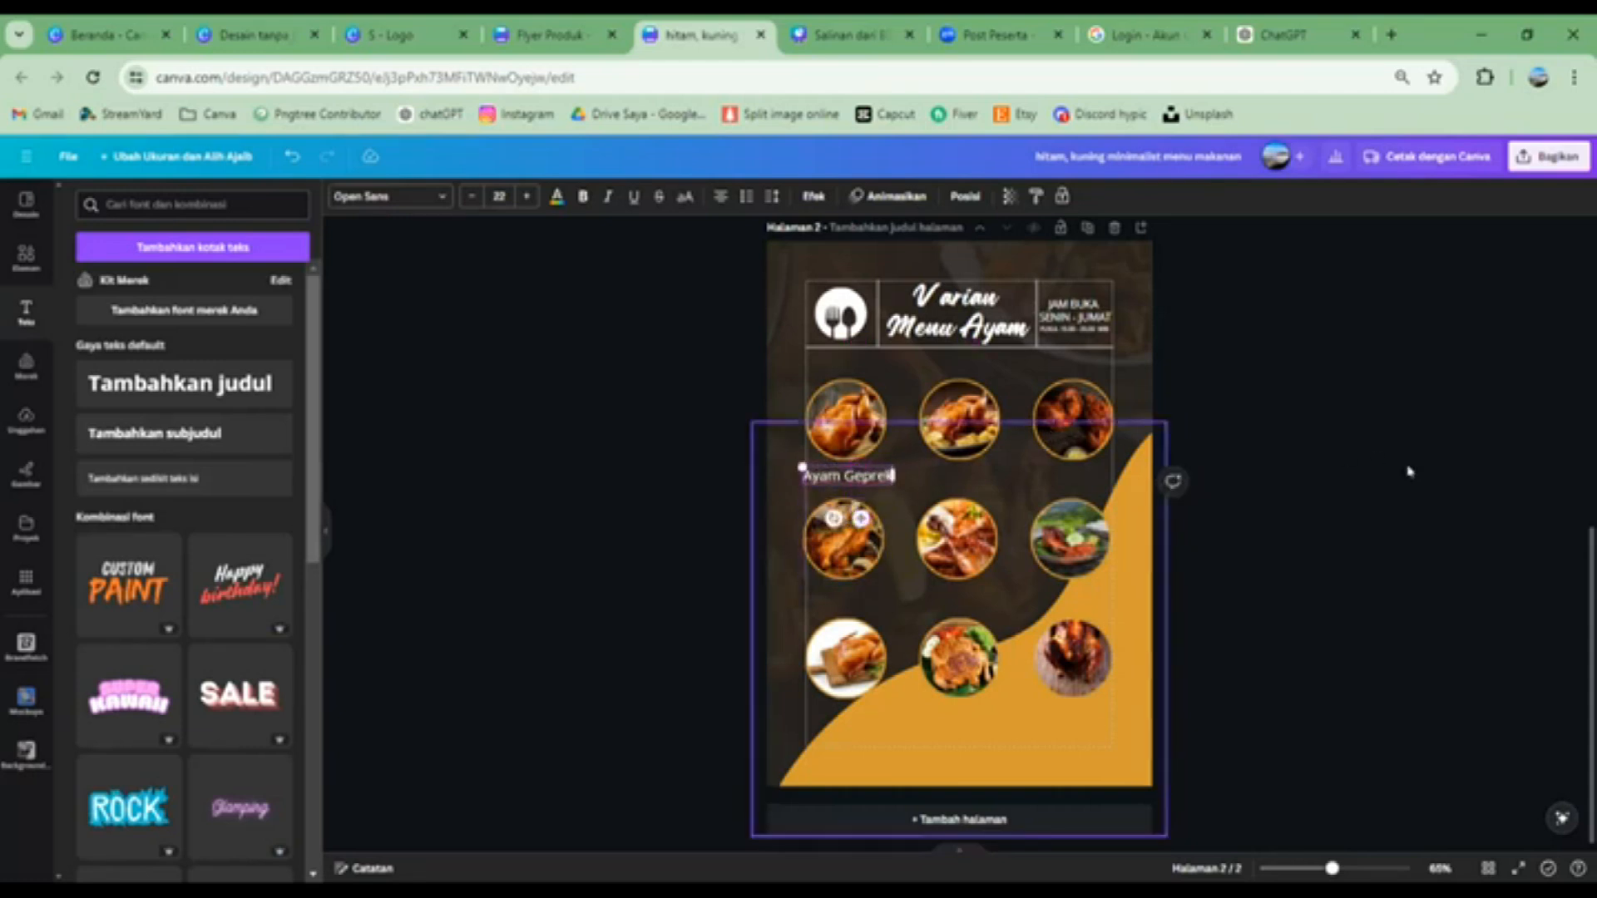
Try bold formatting on the "Ayam Geprek" label and return it to regular weight
left_click(848, 476)
left_click(583, 198)
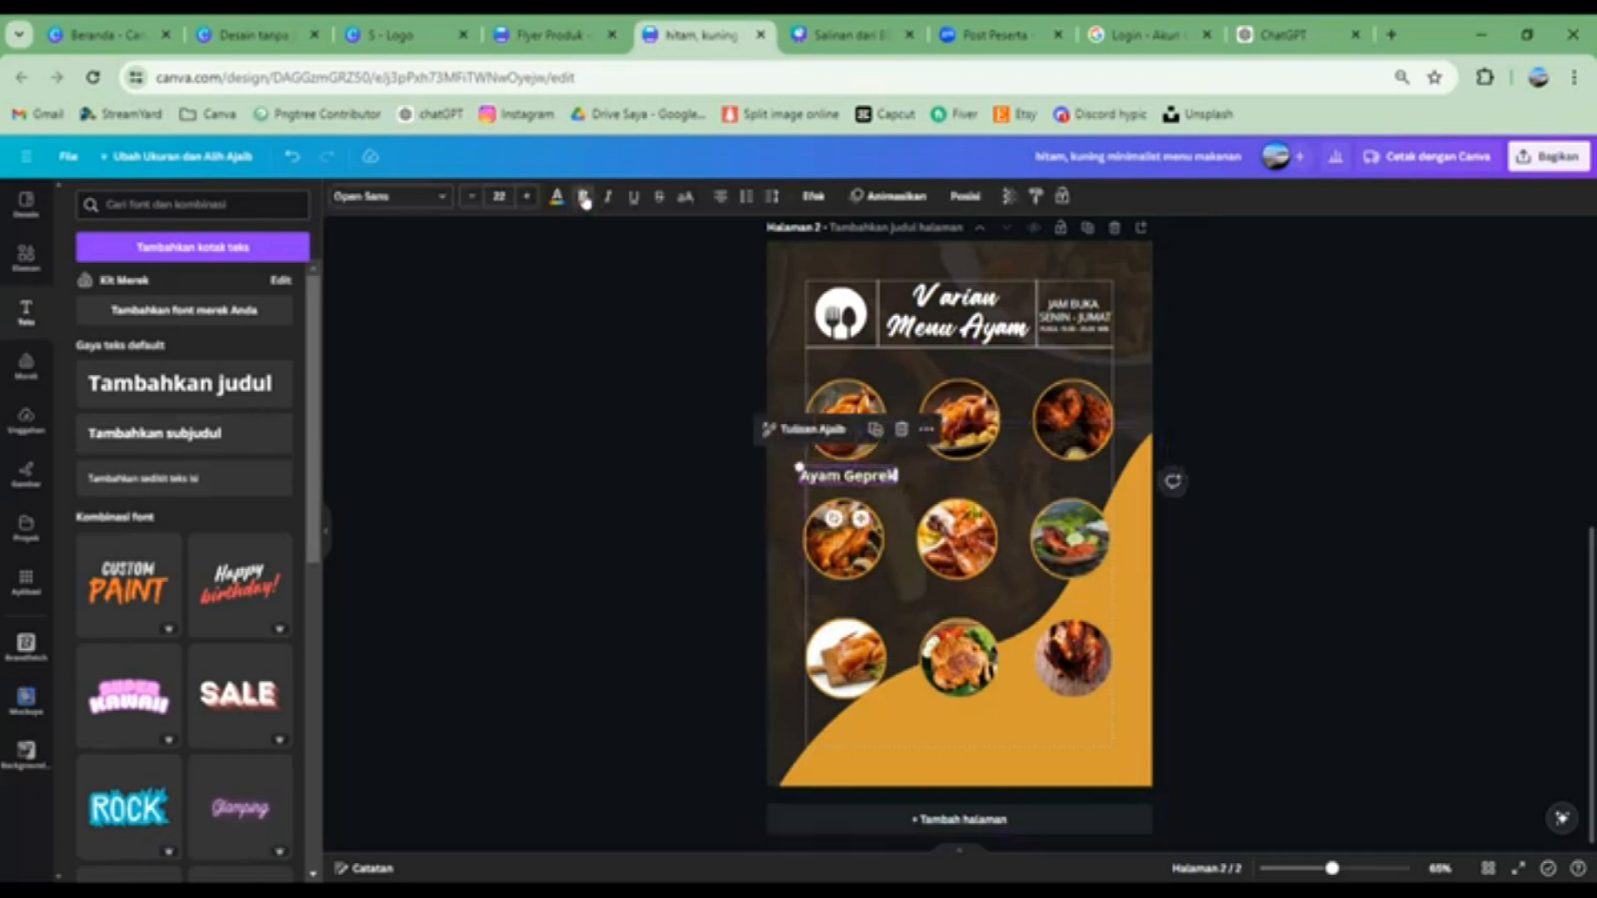
left_click(584, 198)
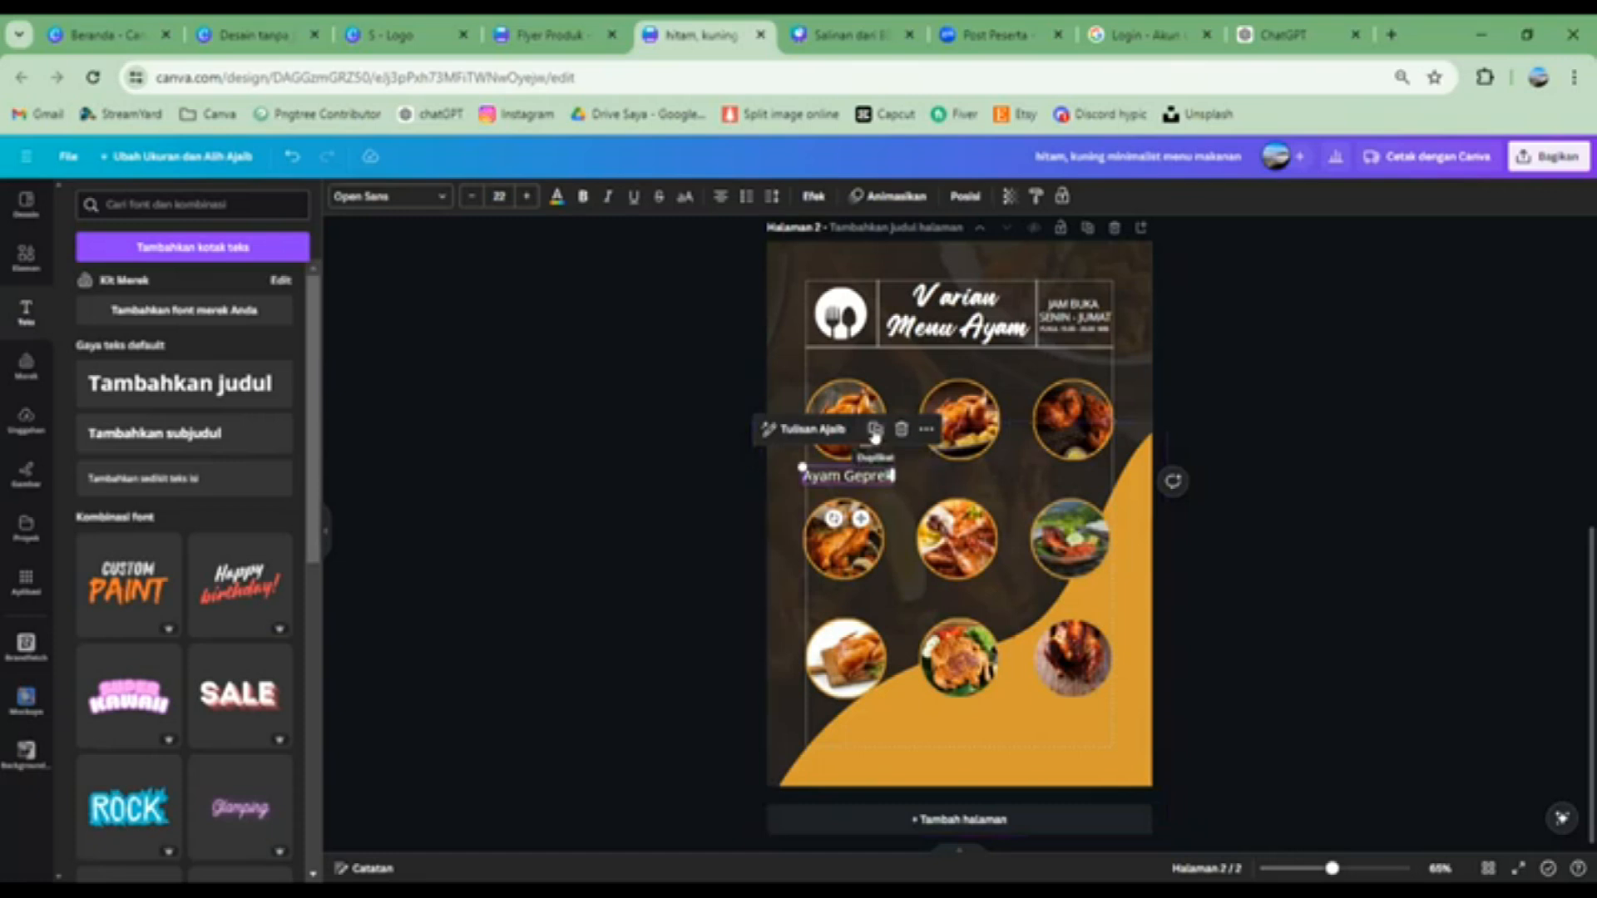
Duplicate the "Ayam Geprek" label twice and place the copies below the second and third photos of the top row
left_click(875, 429)
left_click_drag(963, 480, 959, 476)
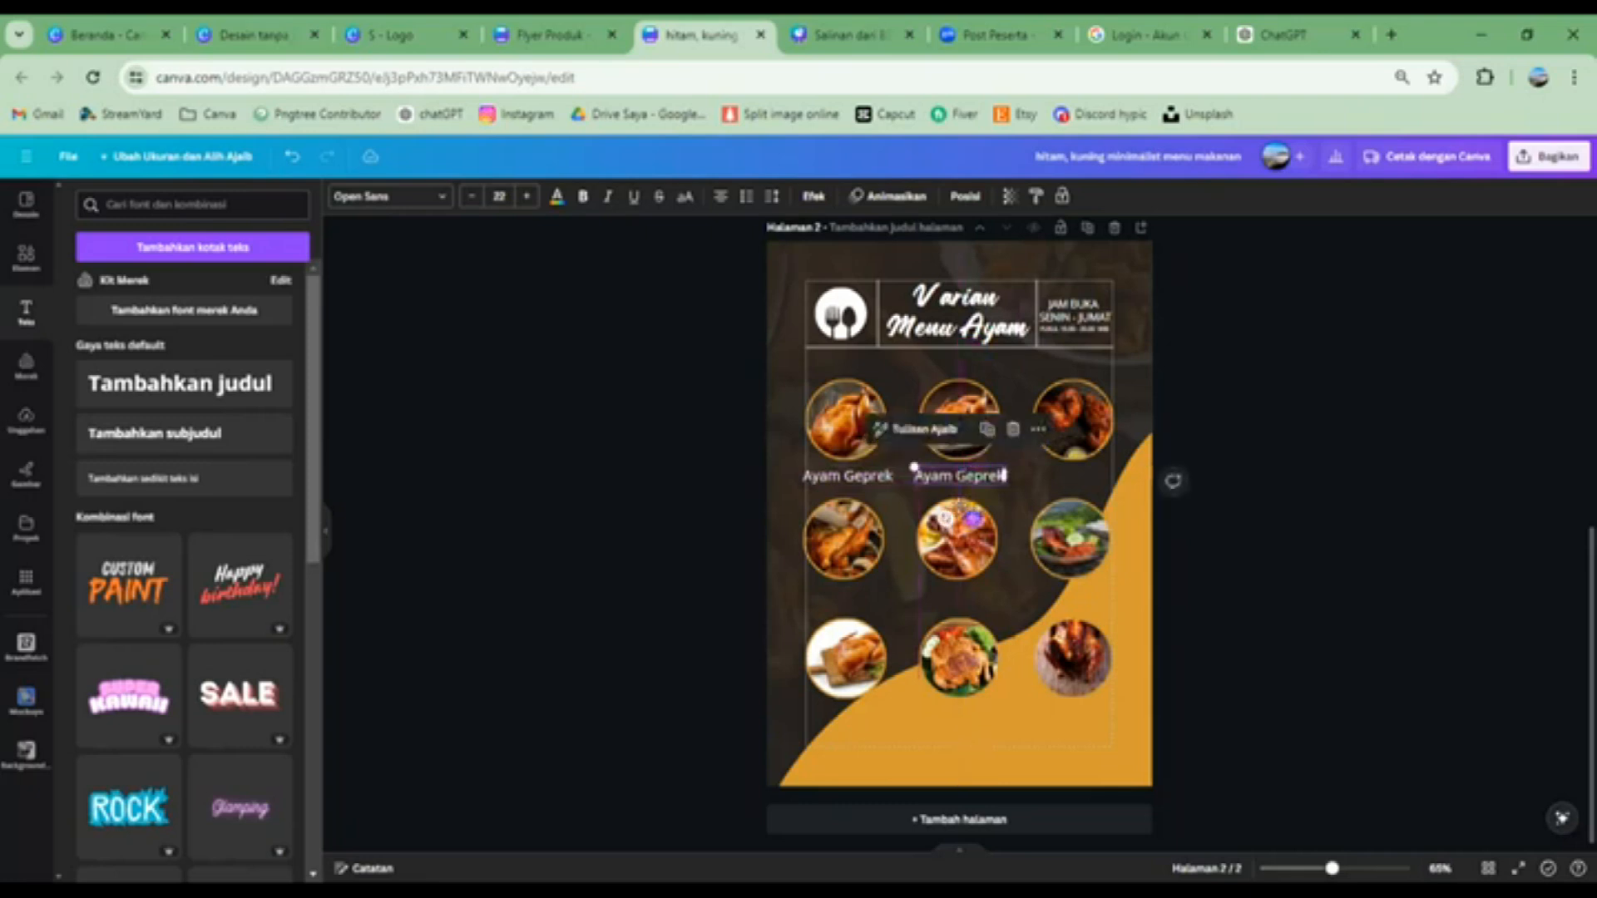
left_click(945, 479)
left_click(987, 430)
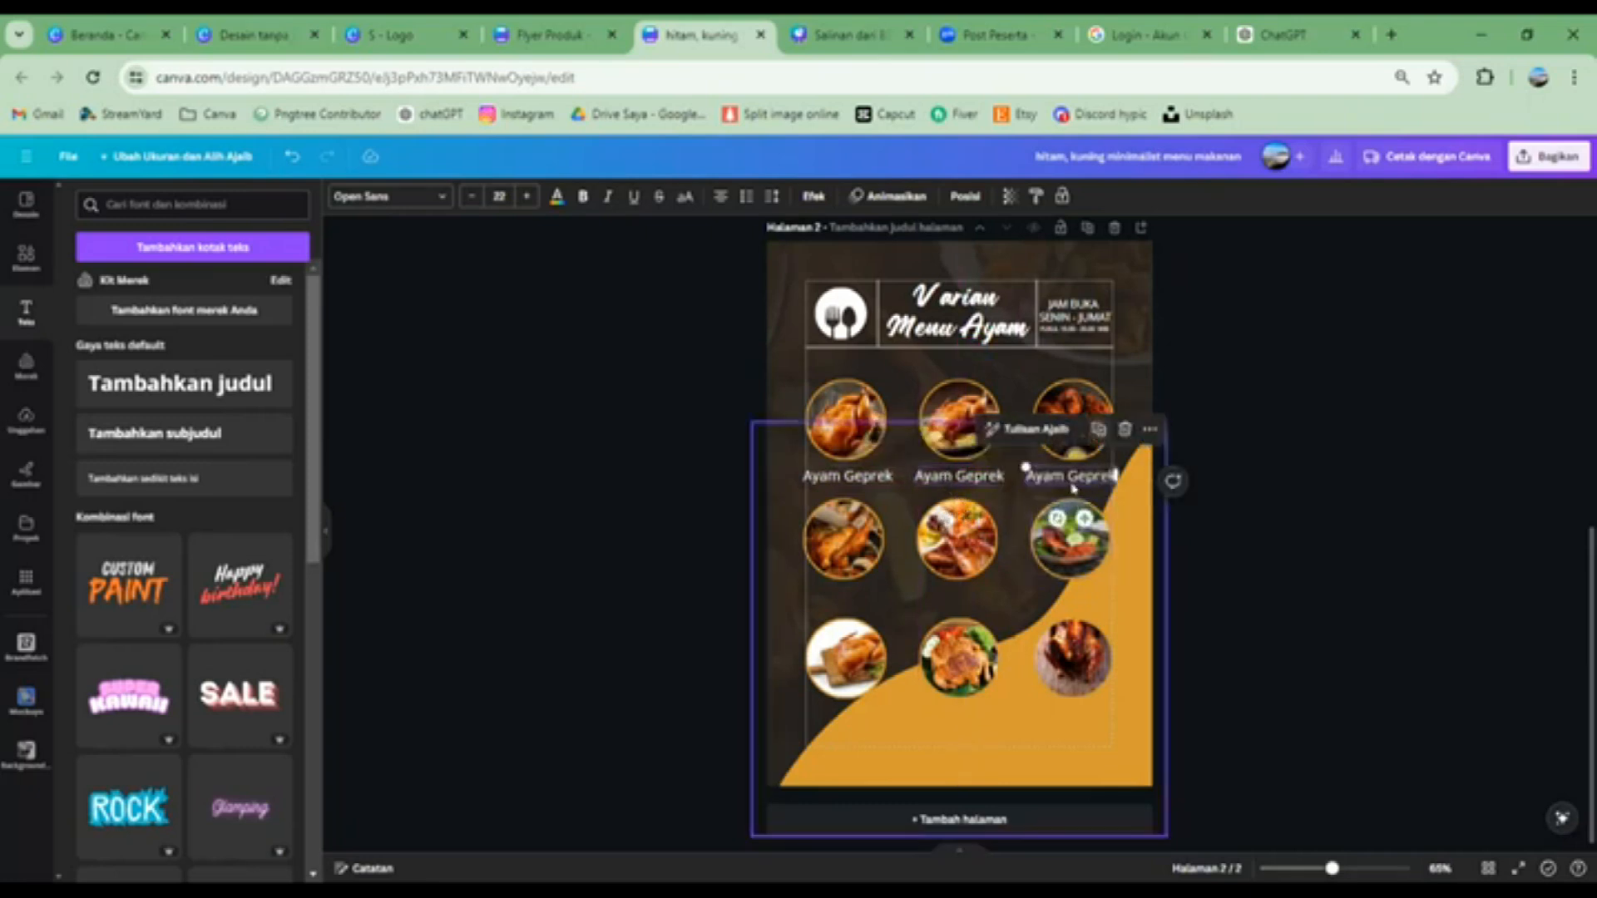
Select the three "Ayam Geprek" labels and duplicate them as a row below the middle photos and another below the bottom photos
left_click(959, 476, "shift")
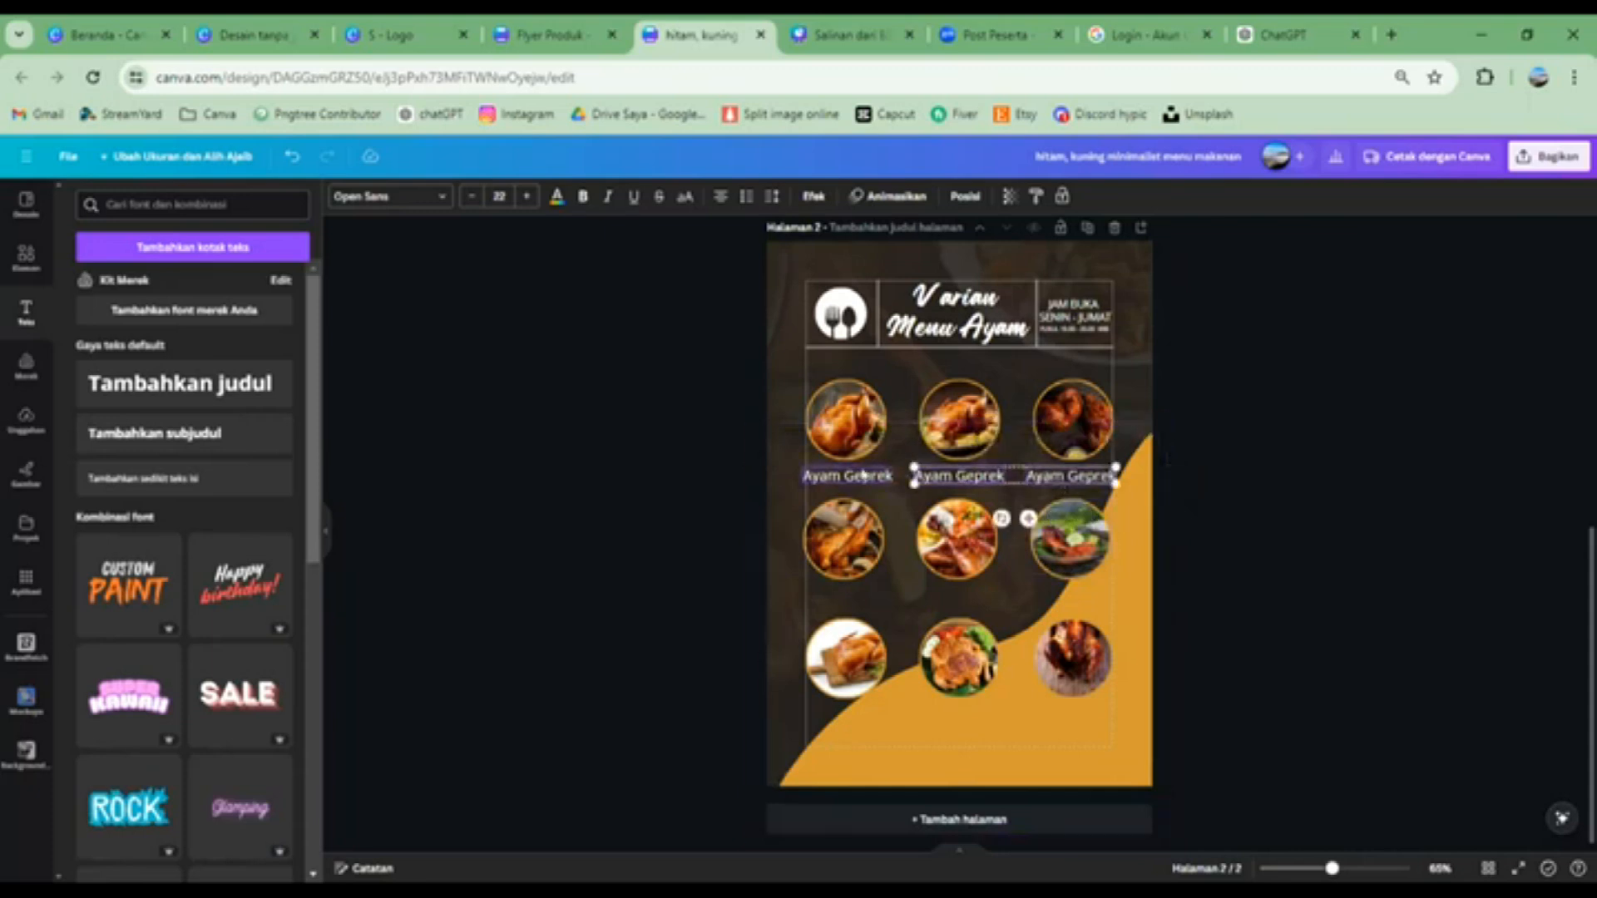
left_click(848, 475, "shift")
left_click(1031, 430)
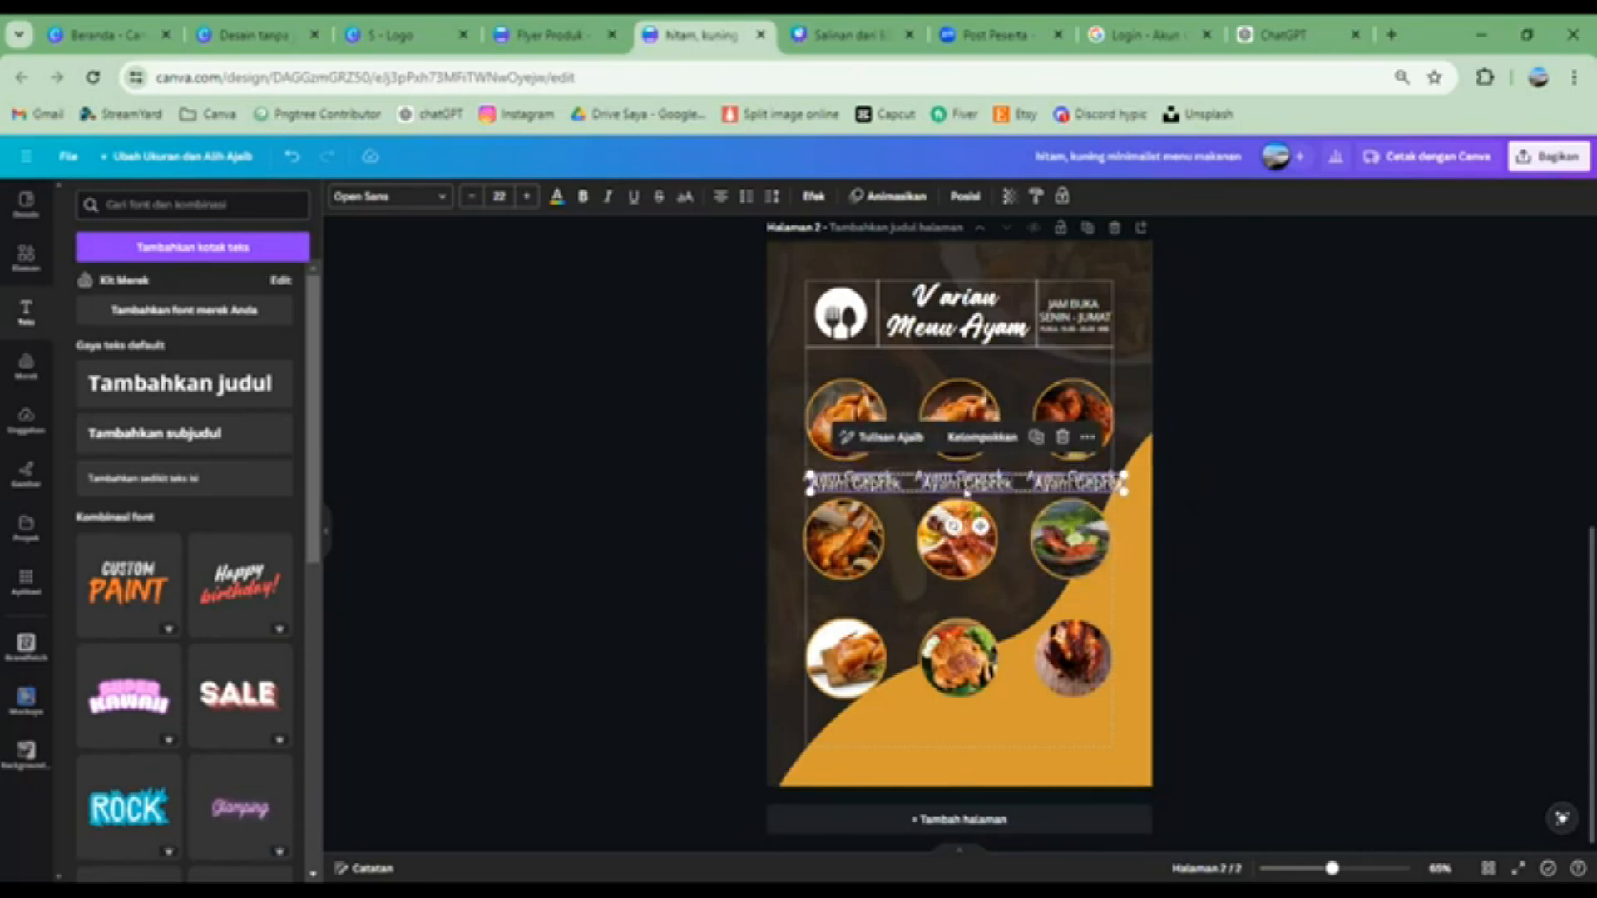
left_click_drag(966, 487, 950, 589)
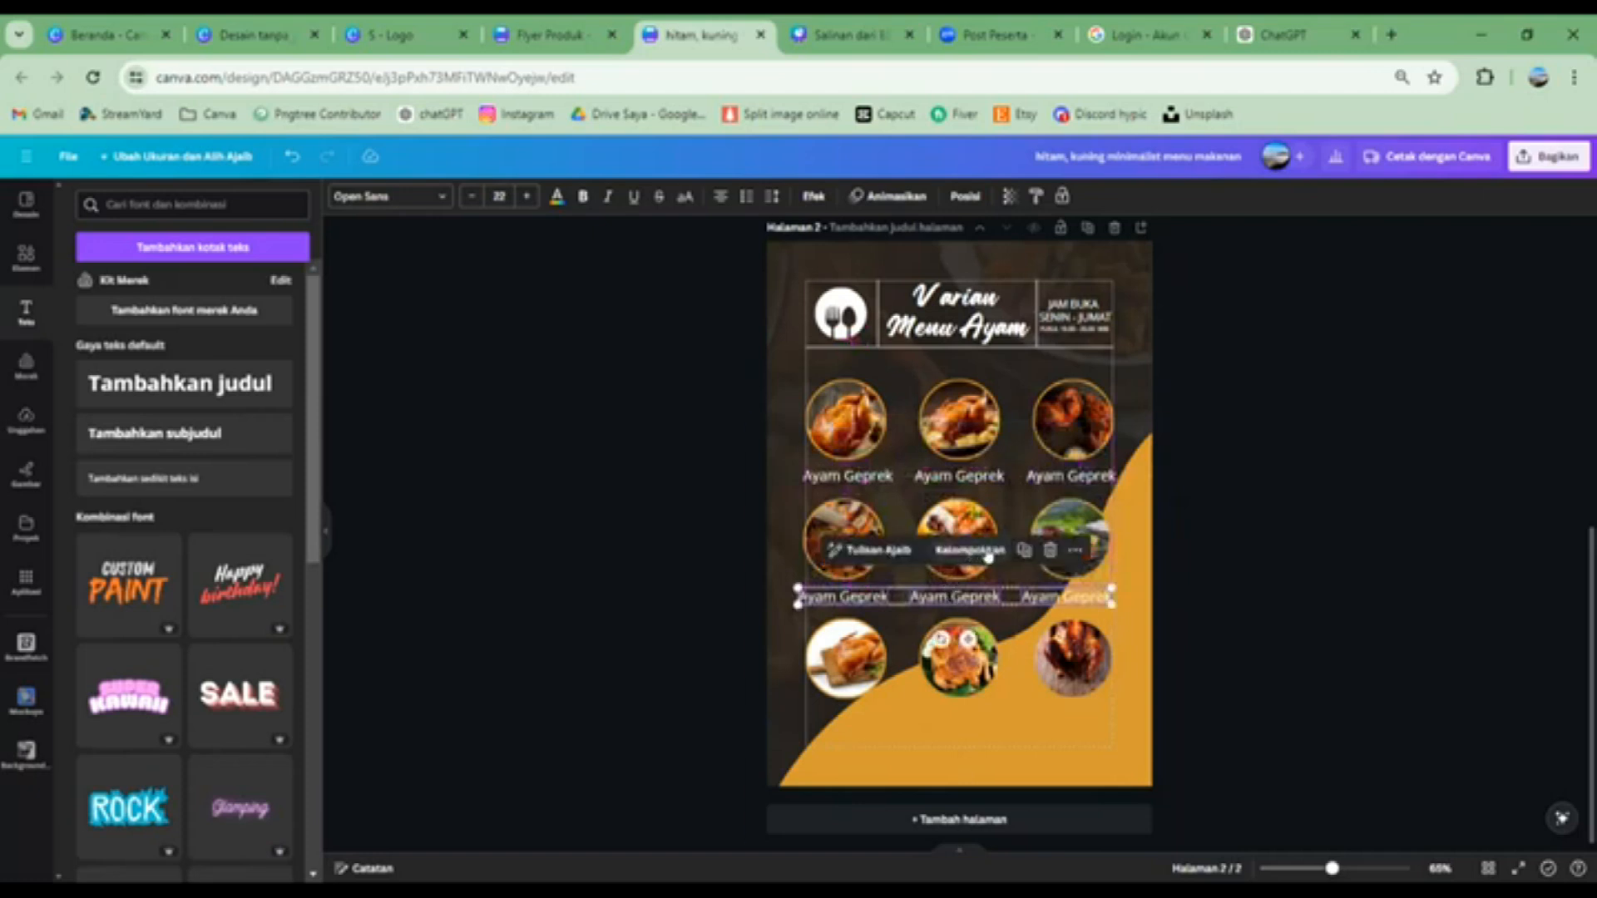
left_click(1023, 552)
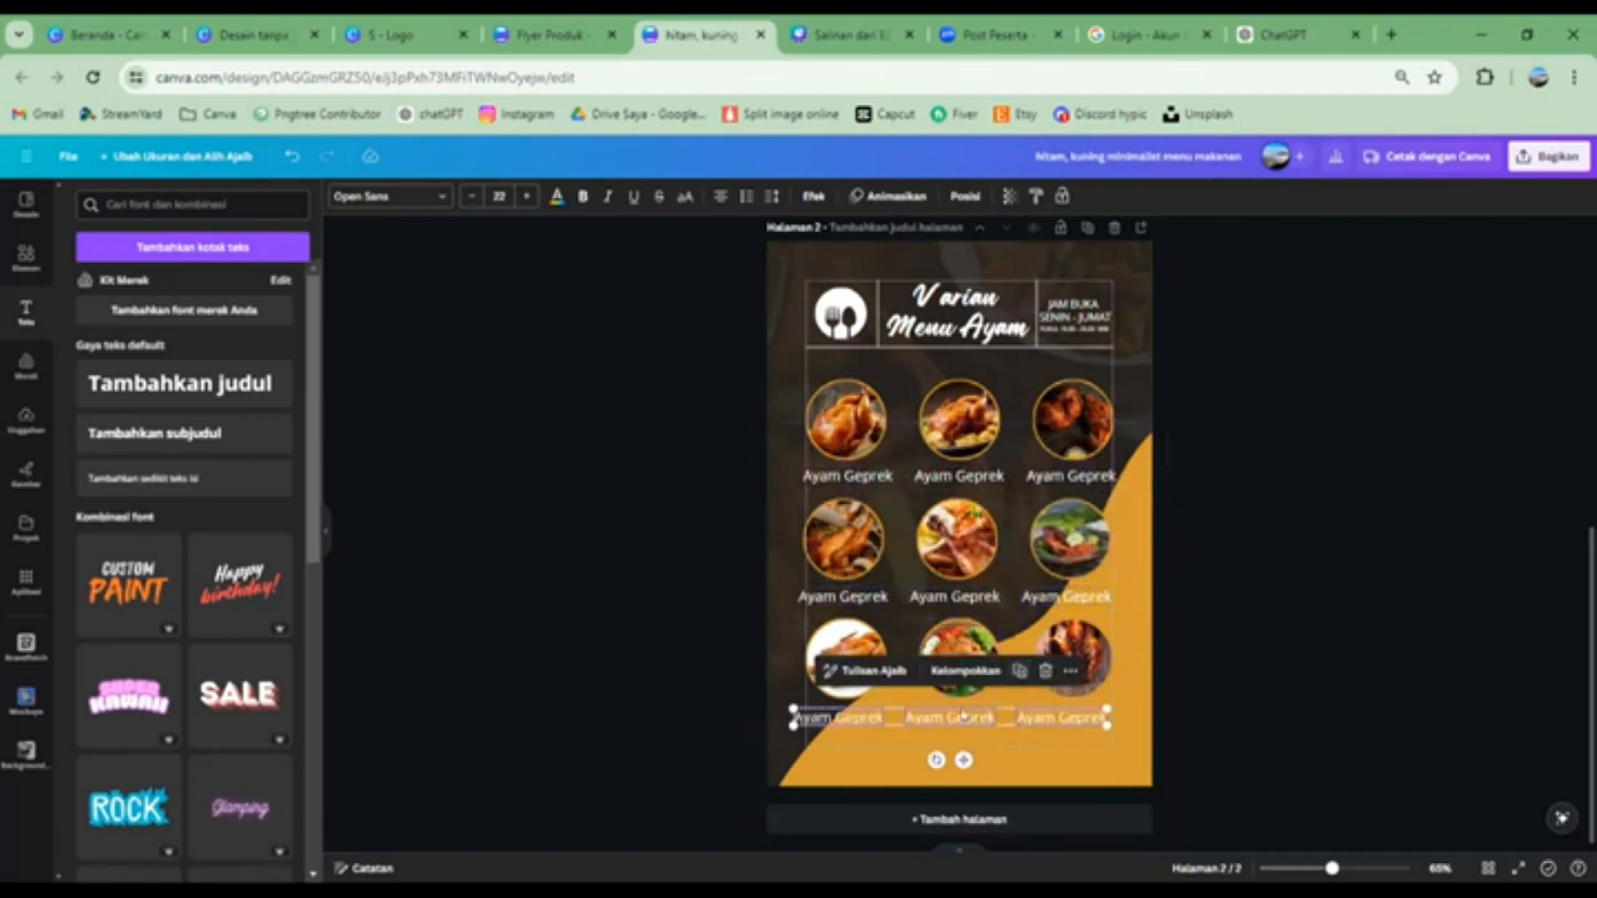
left_click(1090, 490)
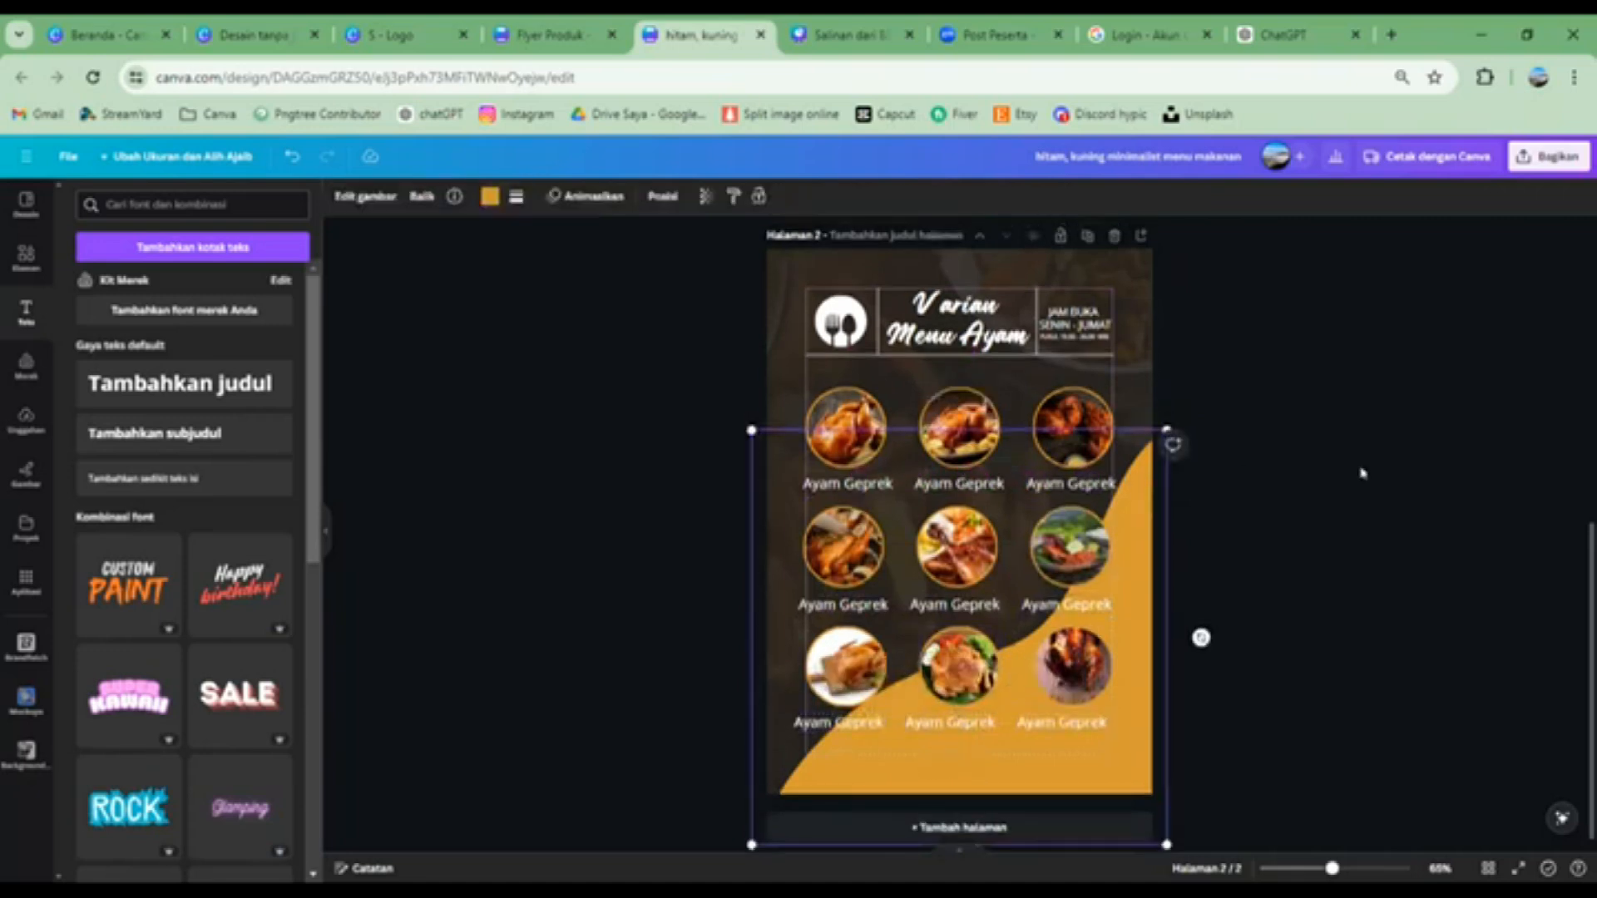
Check the price badges on the page 1 flyer and insert a matching scalloped badge from the basic shapes on page 2
scroll(1359, 467, "up", 5)
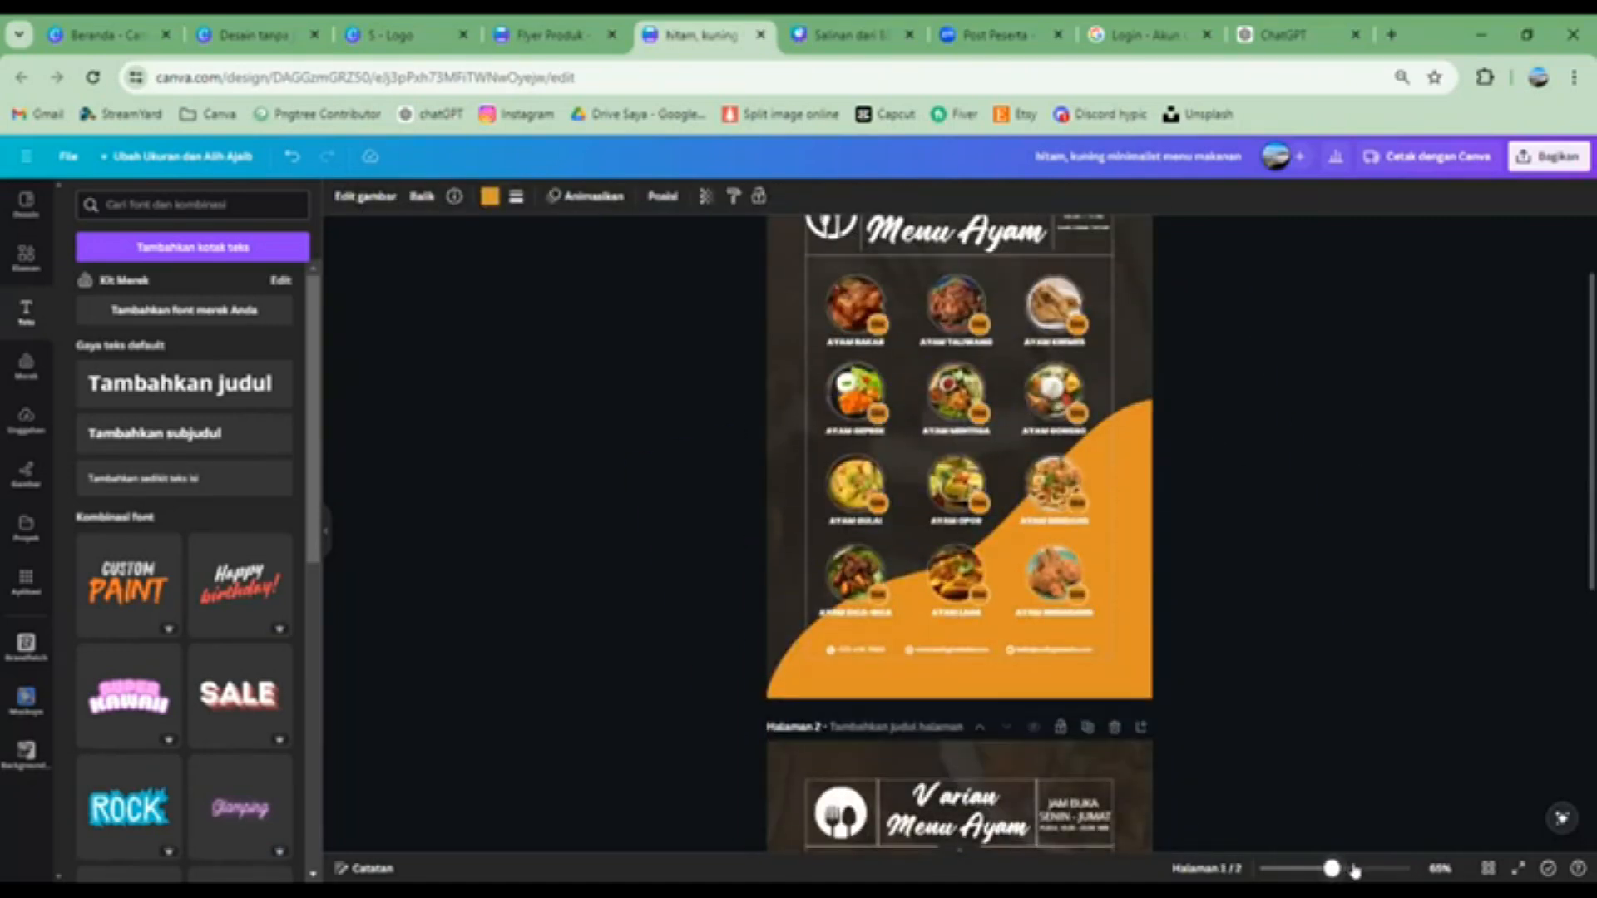
left_click(1357, 870)
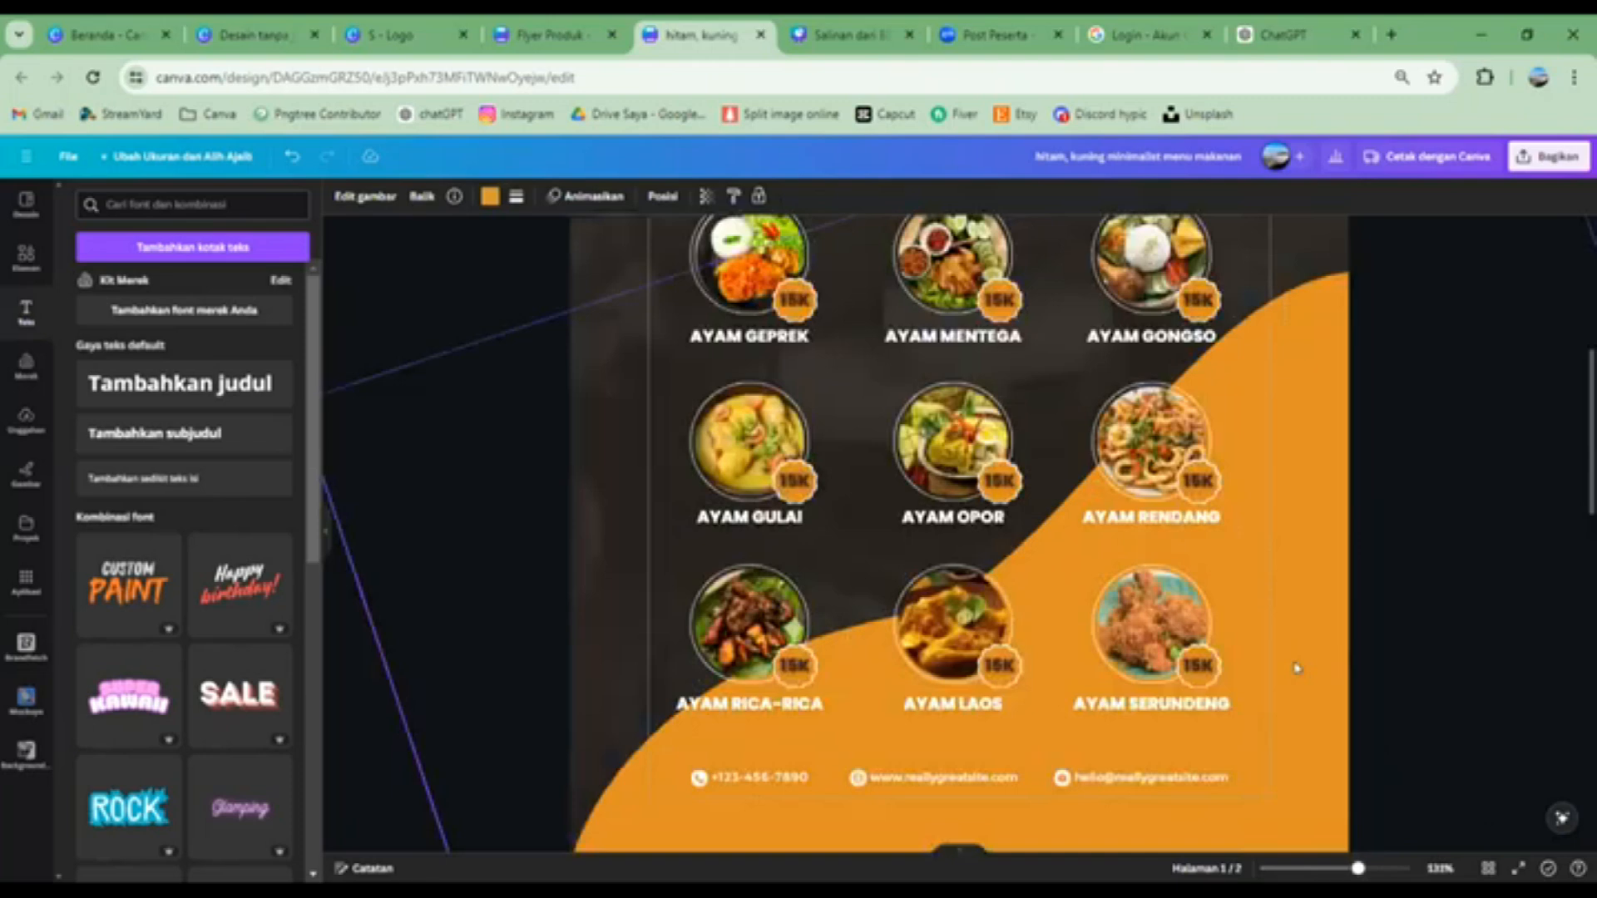
scroll(1323, 674, "down", 5)
scroll(1327, 678, "down", 4)
left_click_drag(1354, 874, 1333, 869)
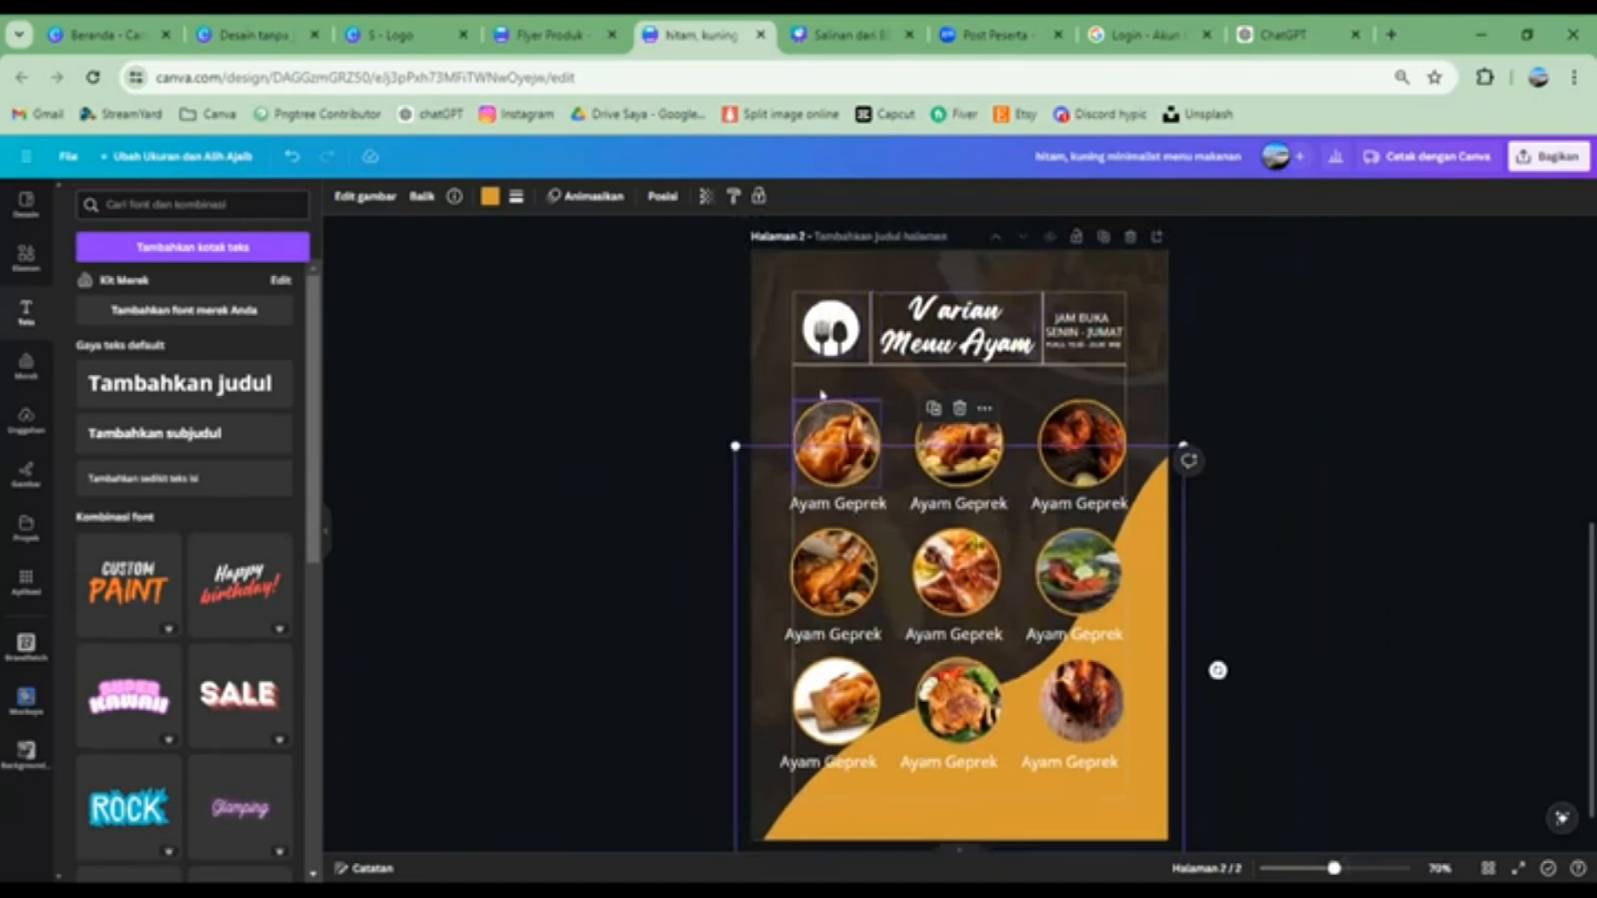
left_click(1407, 507)
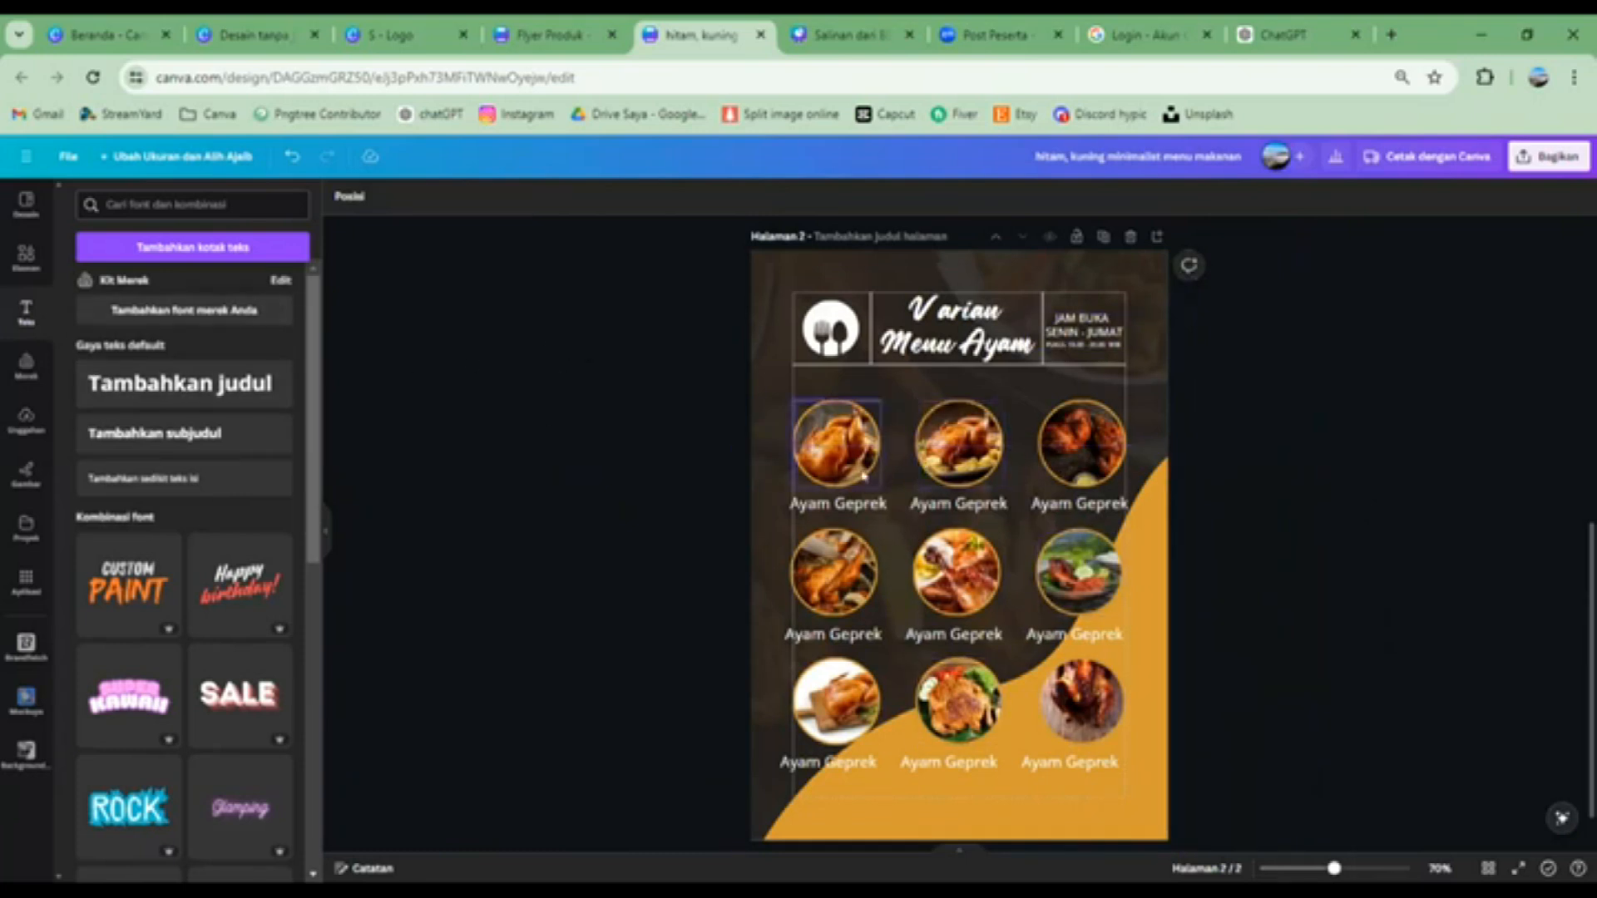
left_click(25, 260)
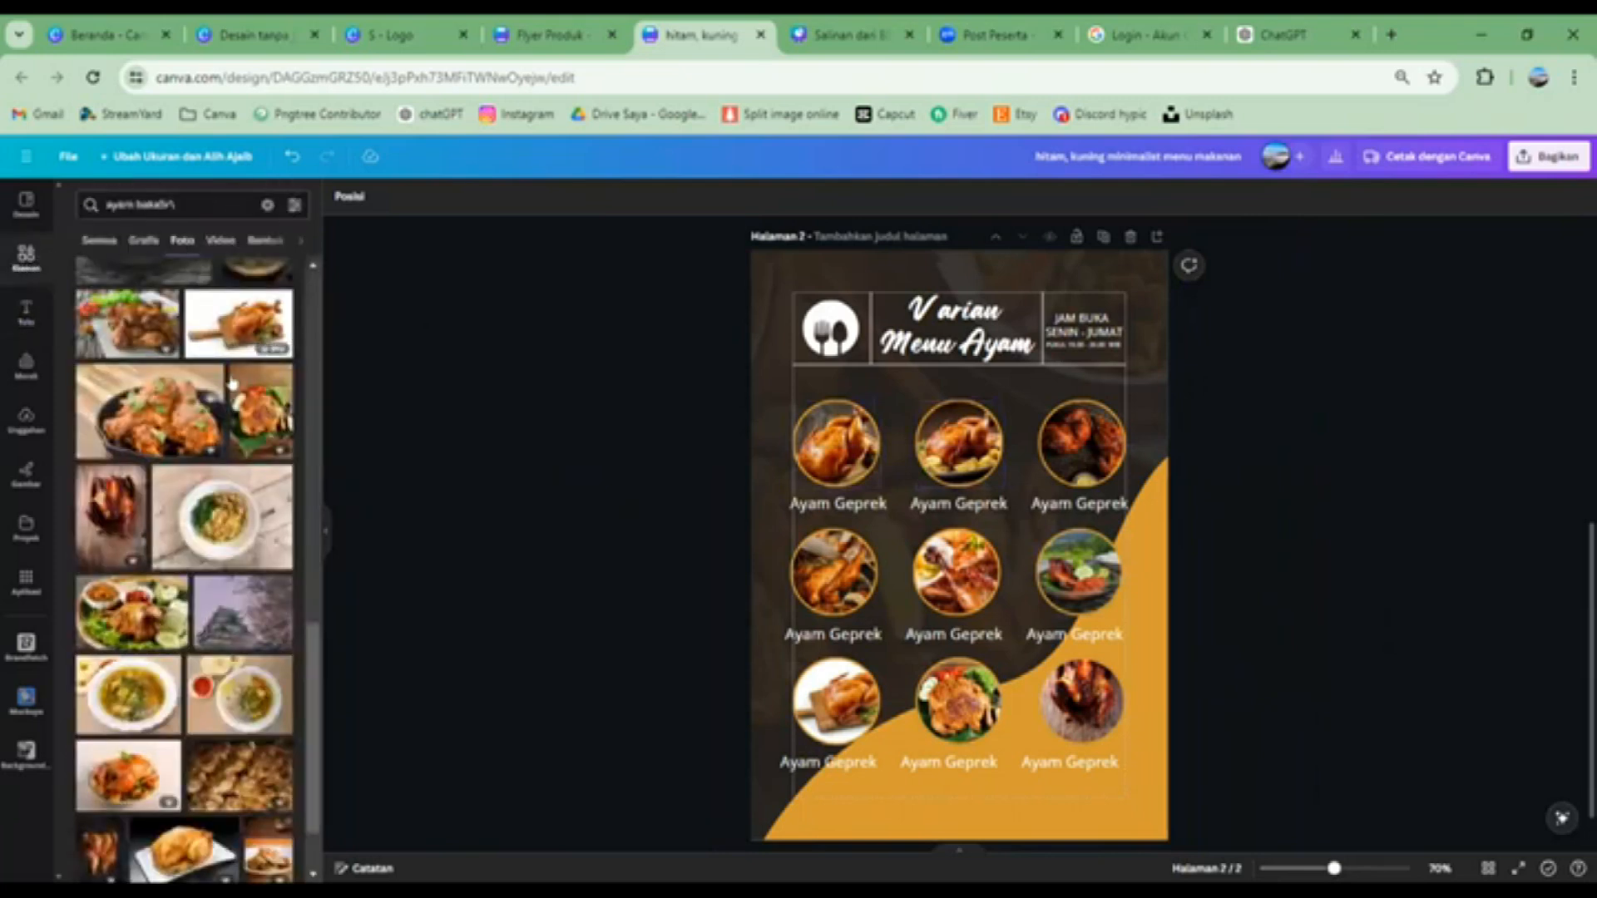
left_click(267, 204)
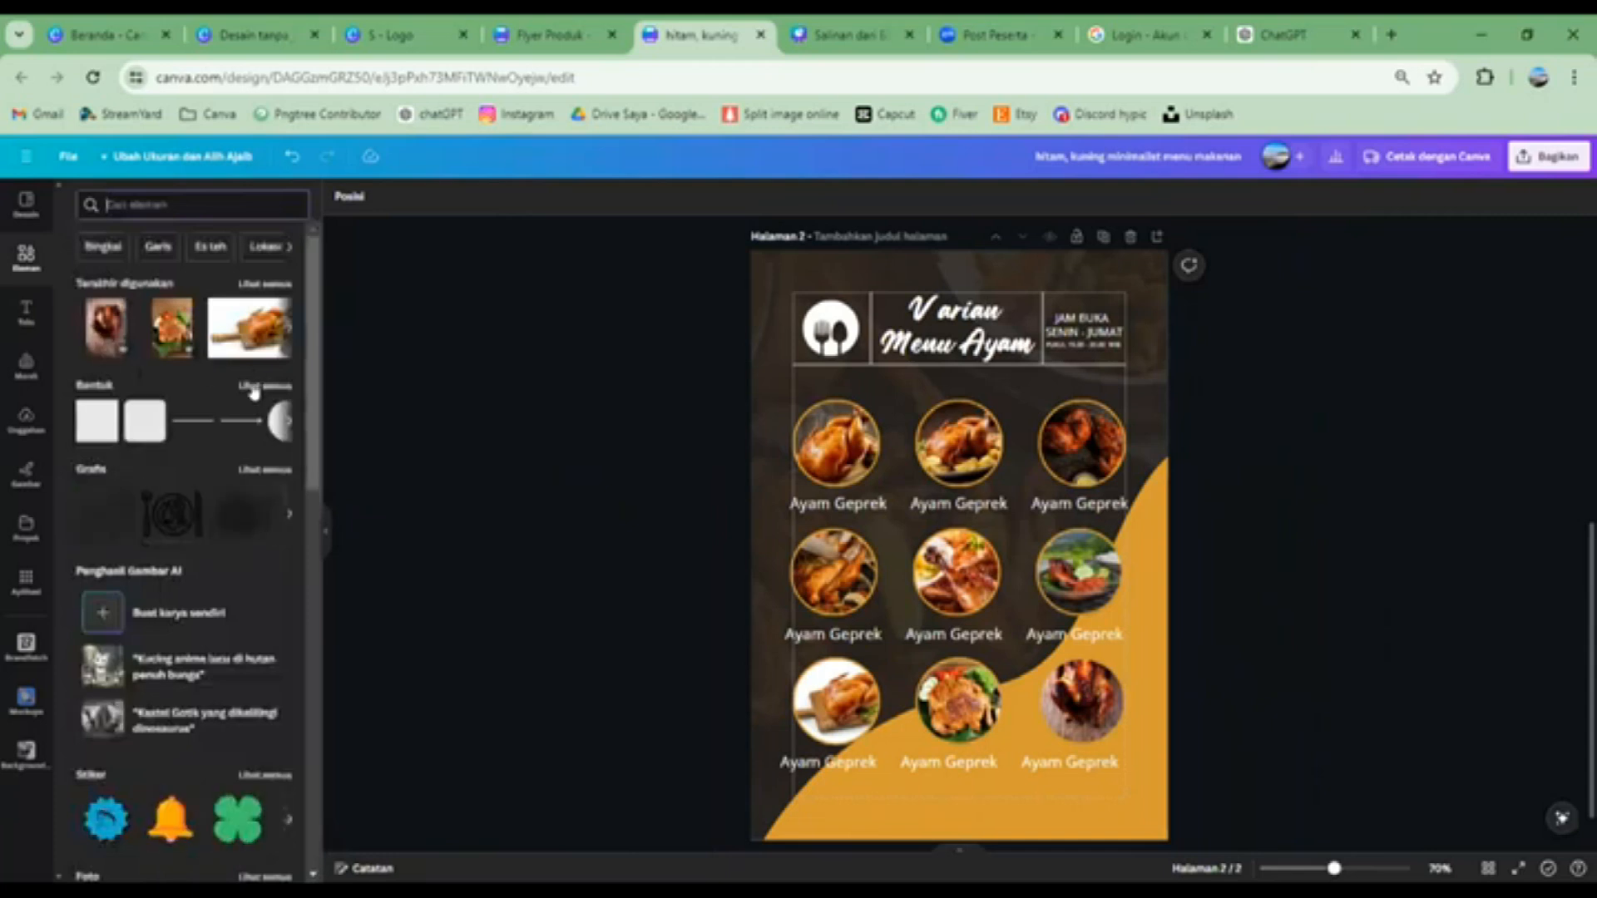
left_click(258, 391)
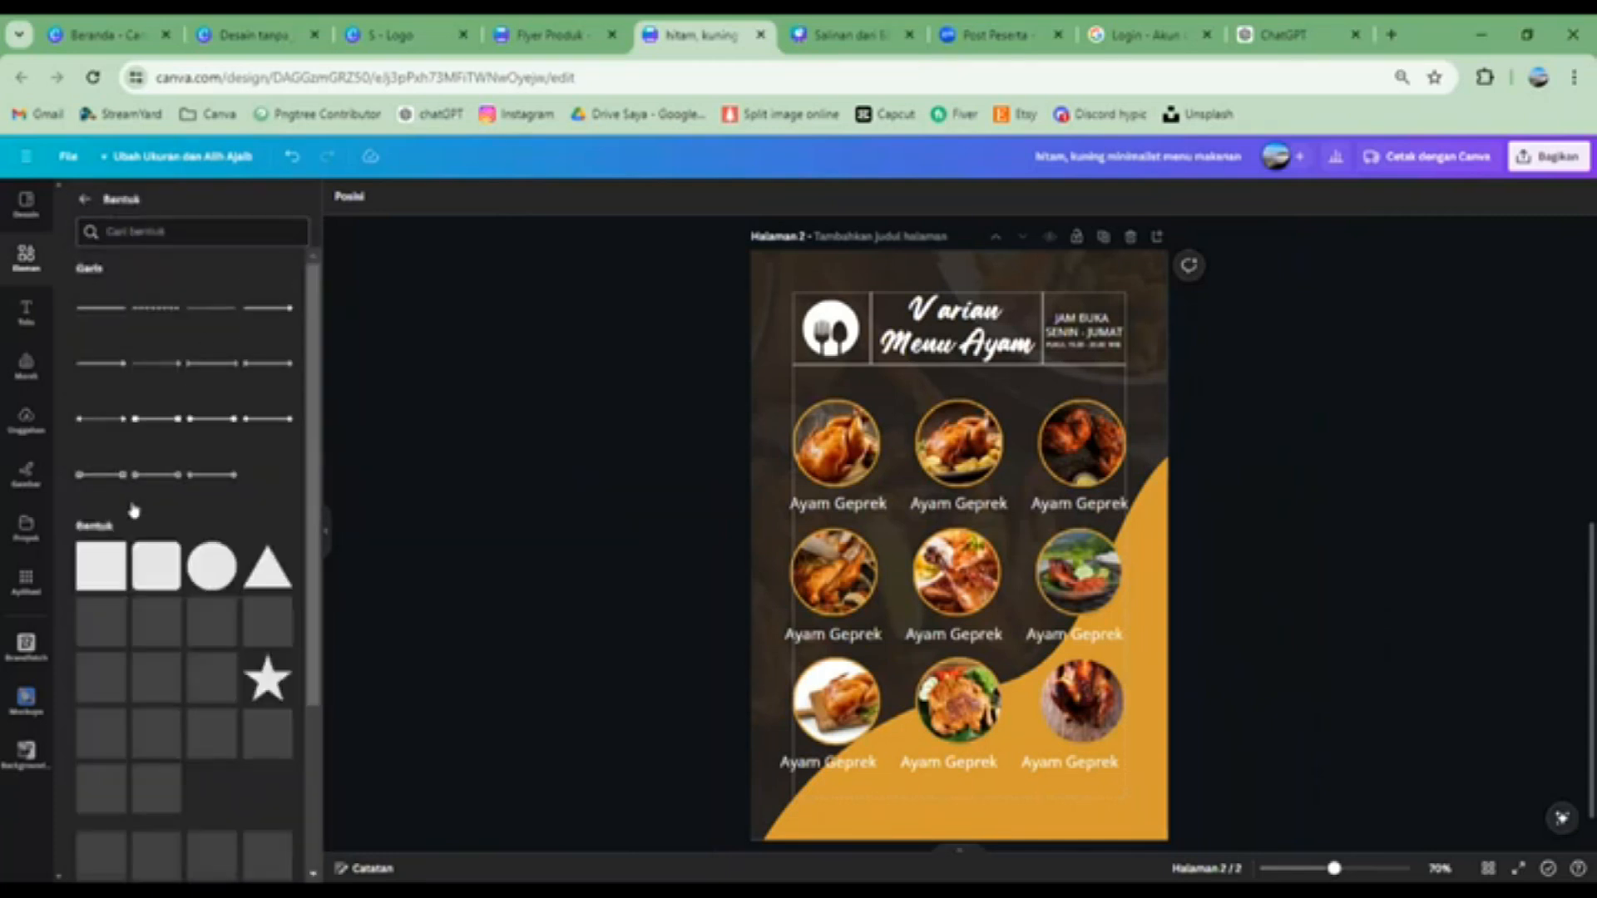
scroll(147, 543, "down", 2)
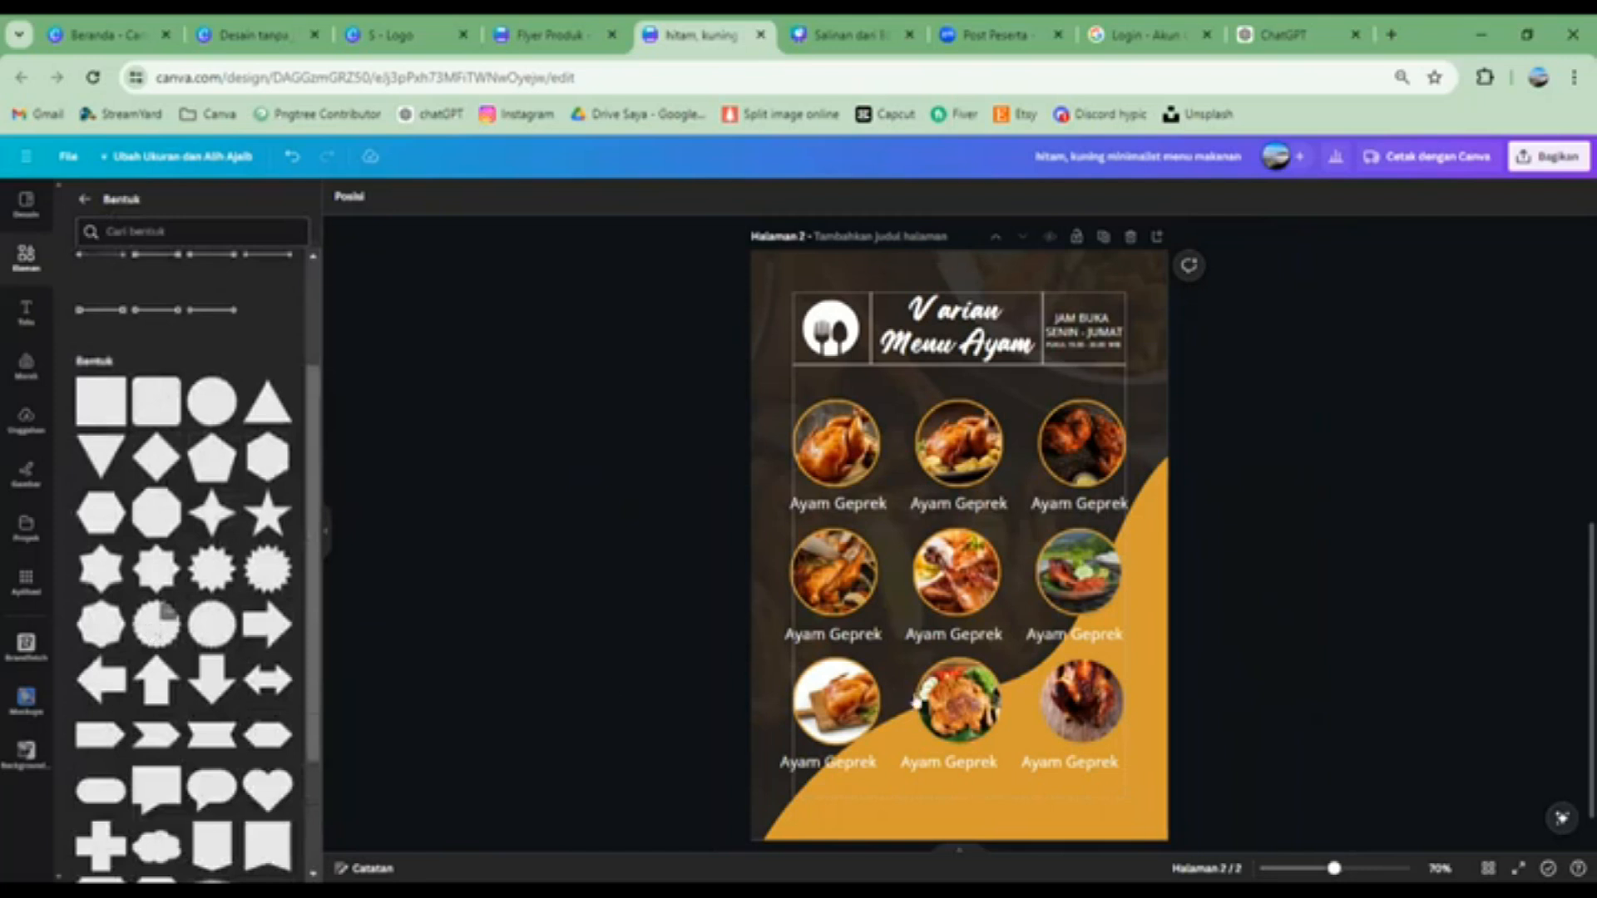
left_click(158, 623)
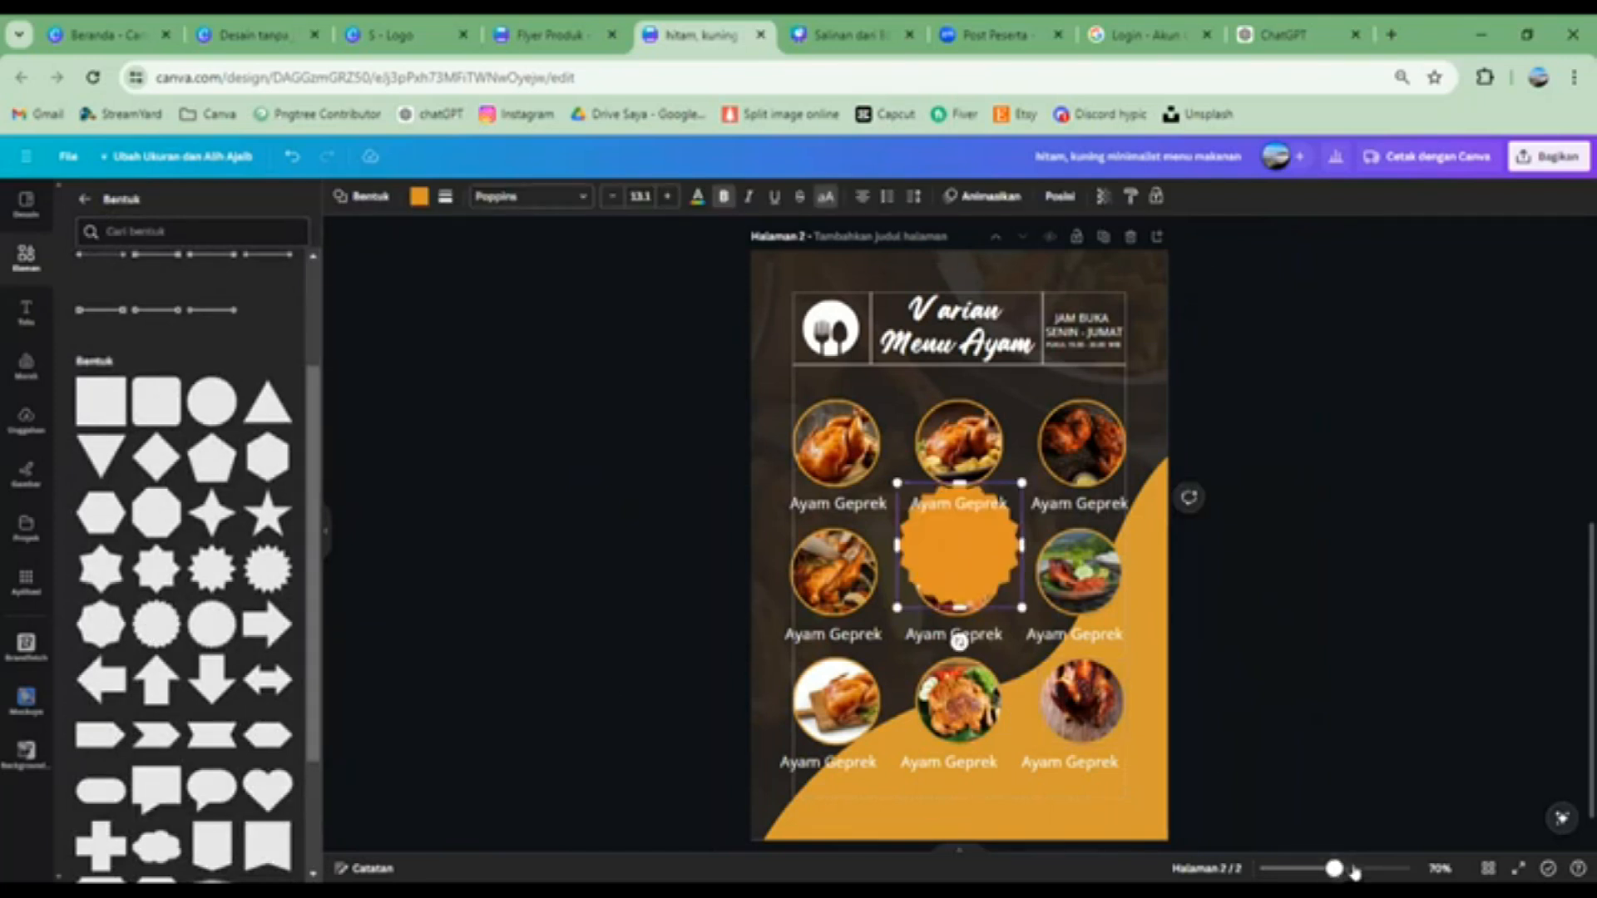
Shrink the orange badge to a small price tag and place it on the lower right edge of the first top-row photo
left_click_drag(1346, 870, 1353, 870)
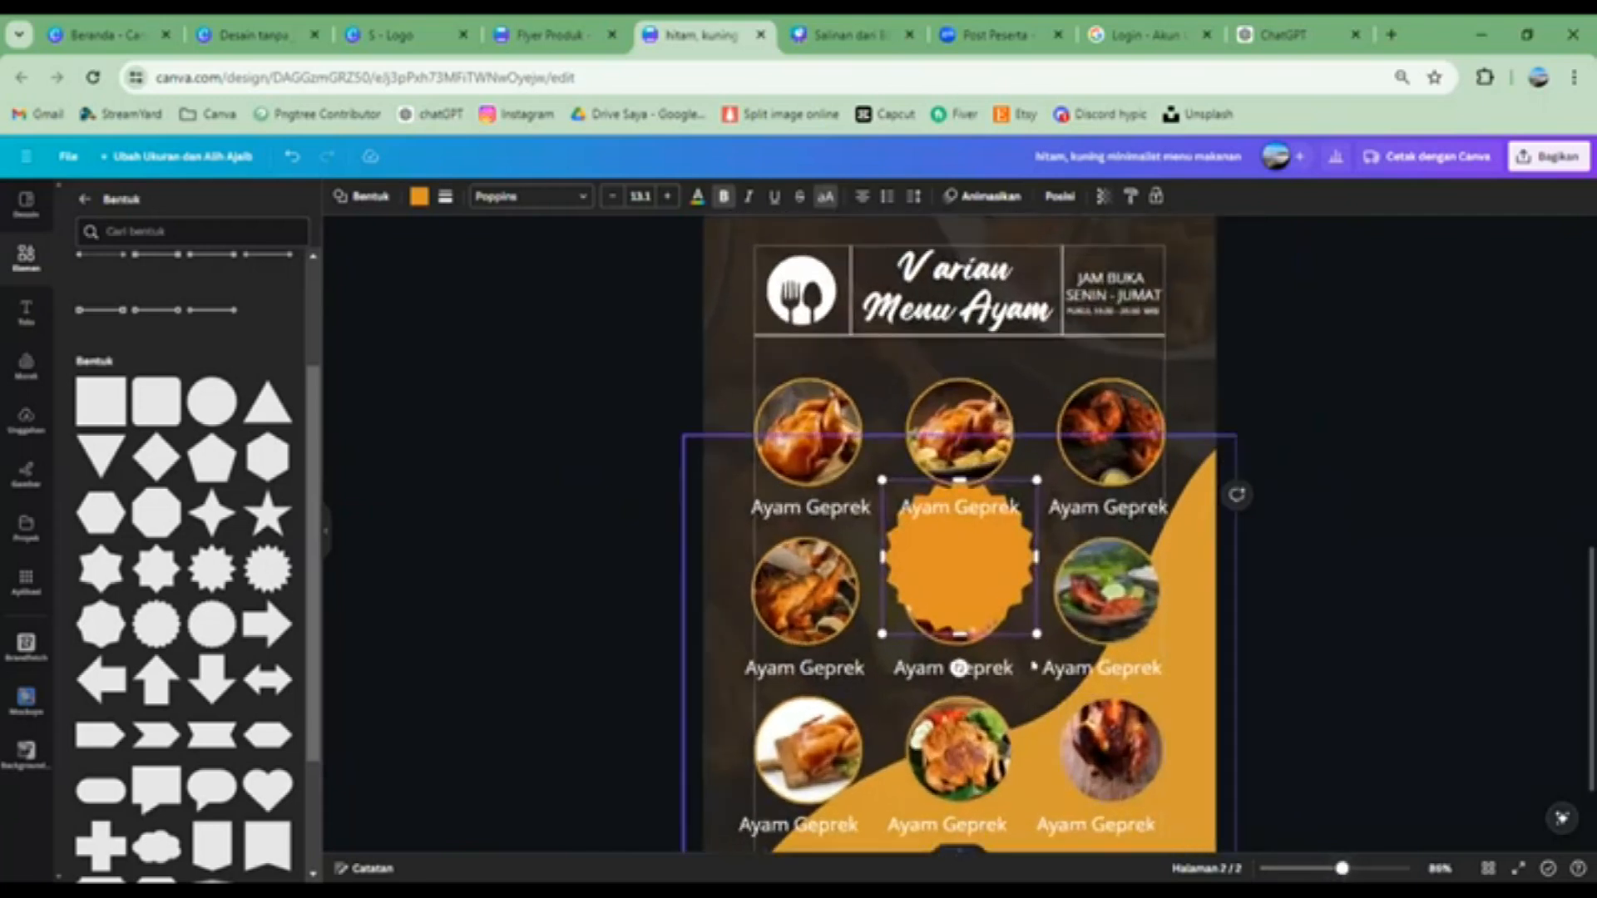
left_click_drag(1032, 625, 859, 518)
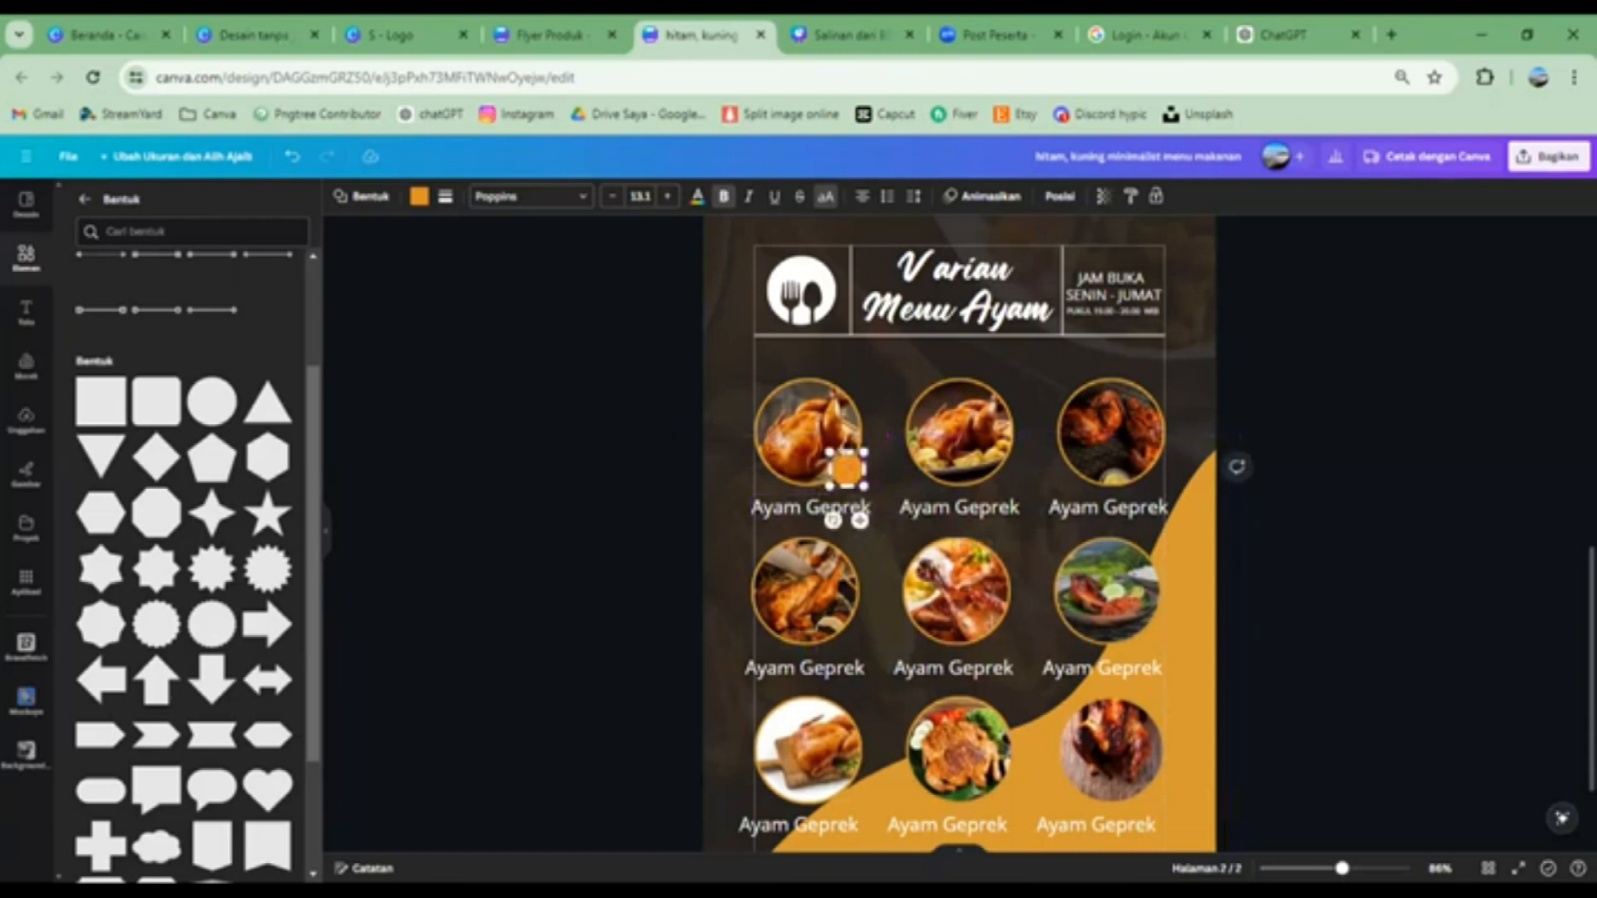
left_click(888, 467)
left_click(851, 470)
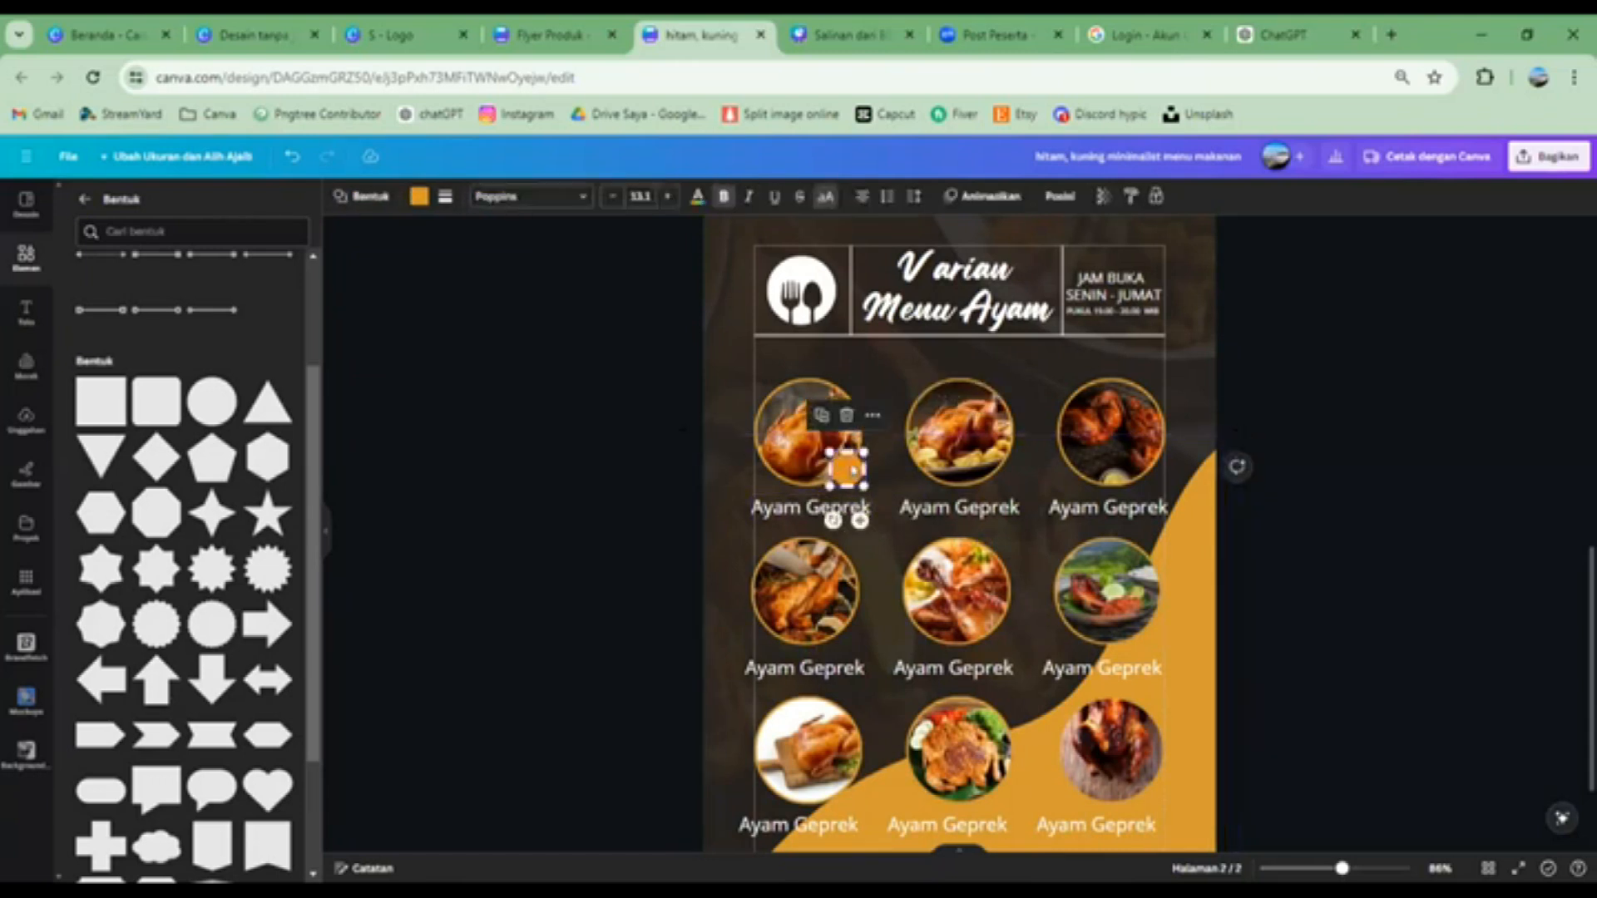
Try the price 15K as text inside the orange badge on the first photo, and clear it again
left_click_drag(850, 460, 851, 460)
left_click(1365, 868)
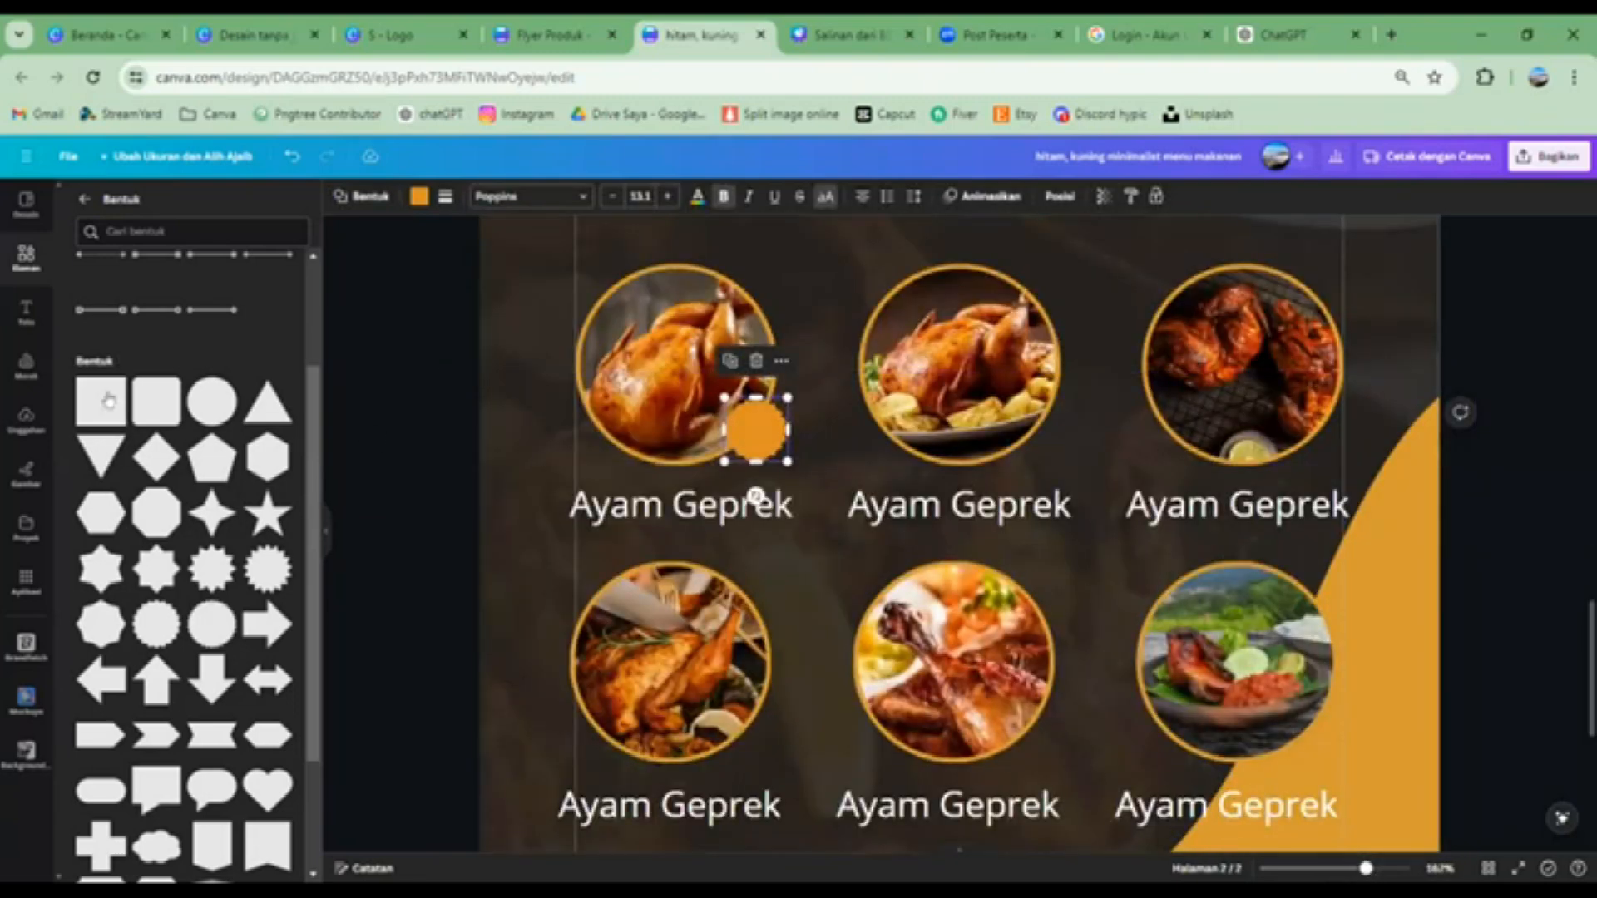
double_click(754, 429)
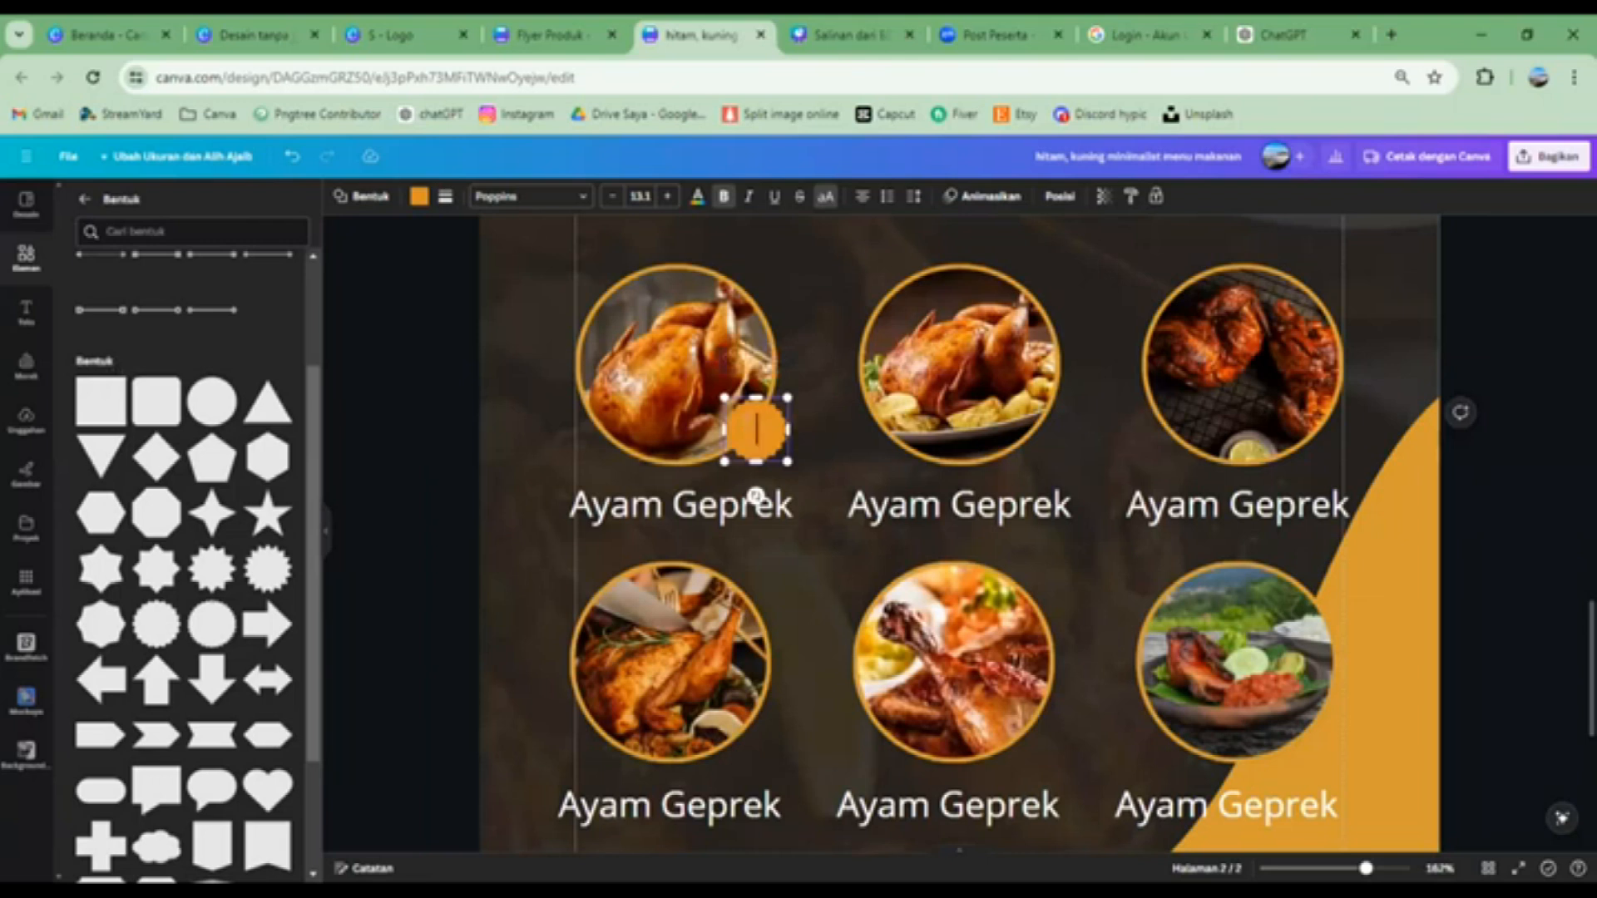
type("15K")
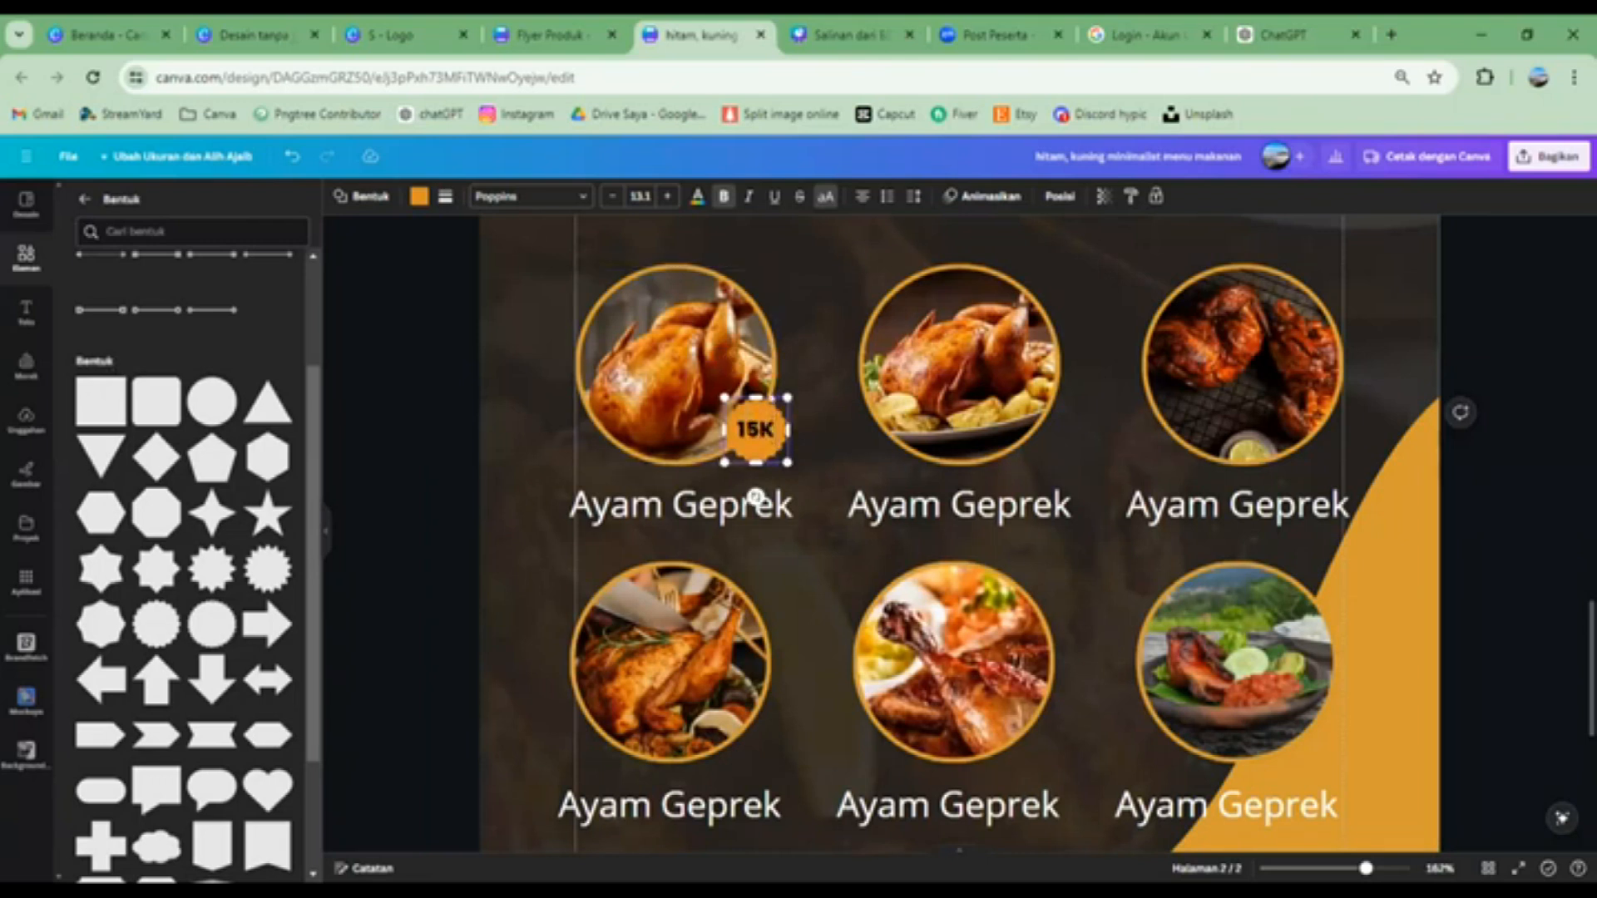
left_click(402, 394)
left_click(756, 434)
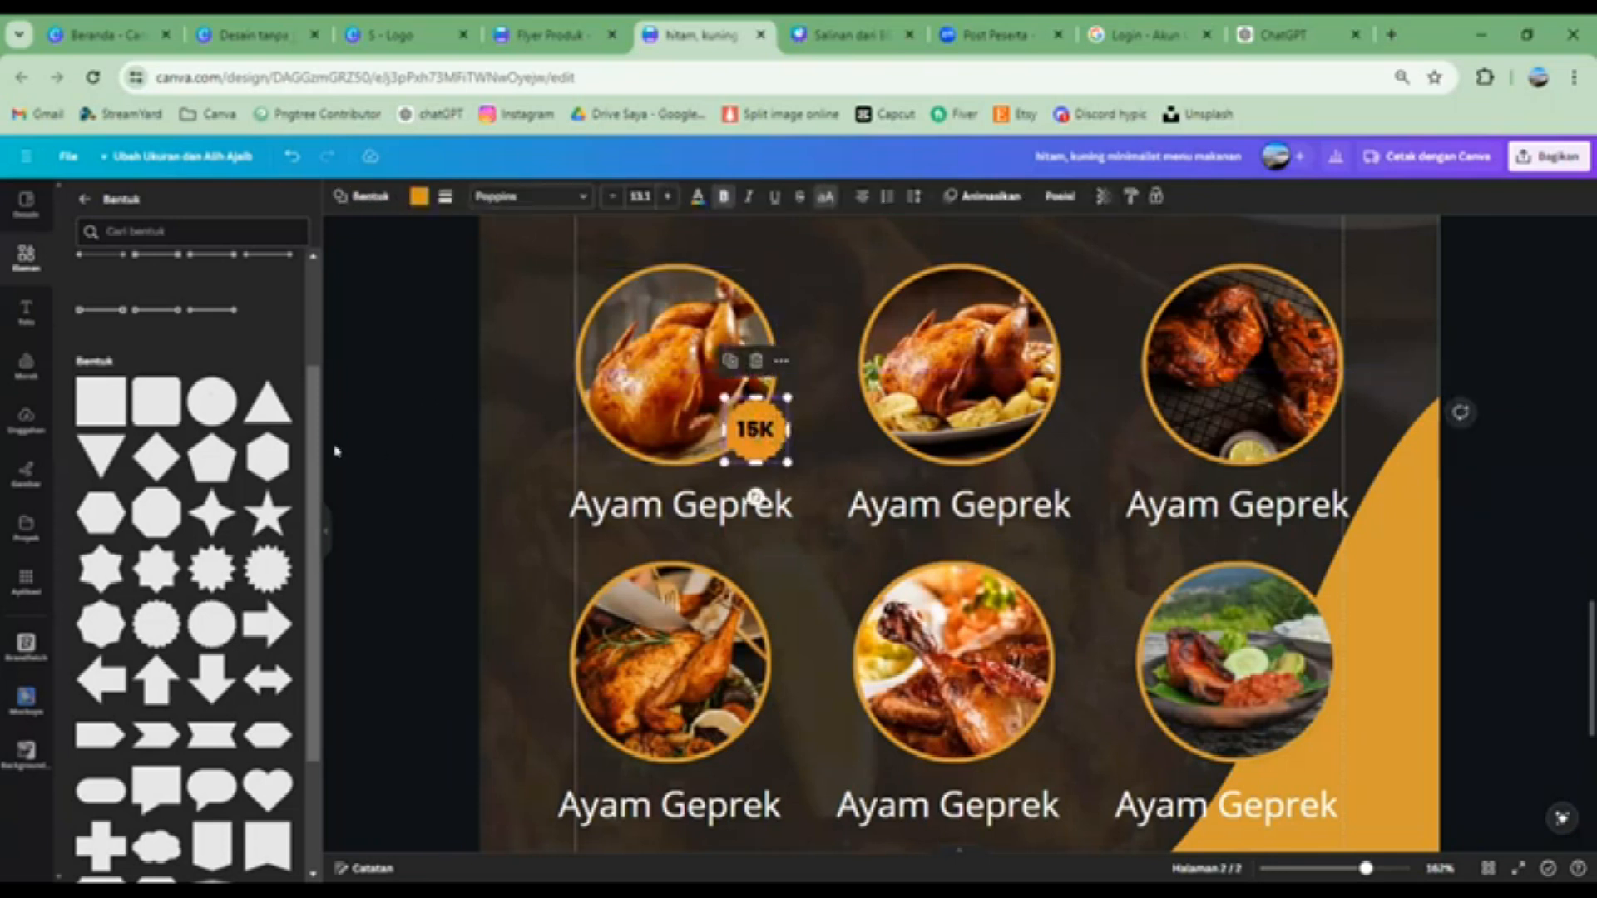
left_click(758, 434)
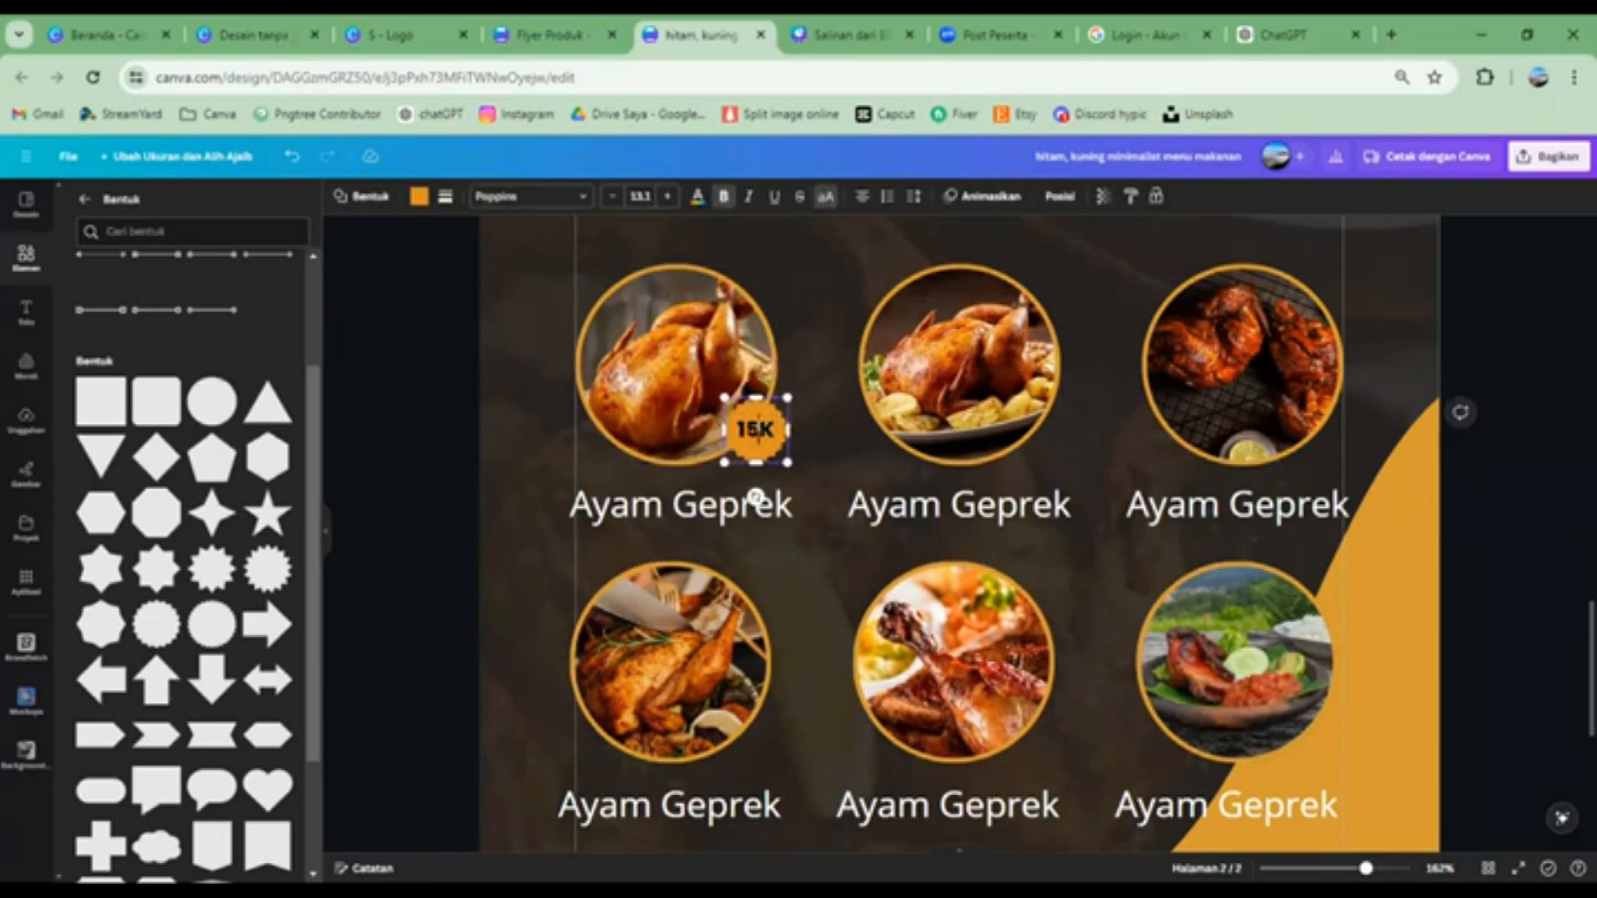
key("BackSpace")
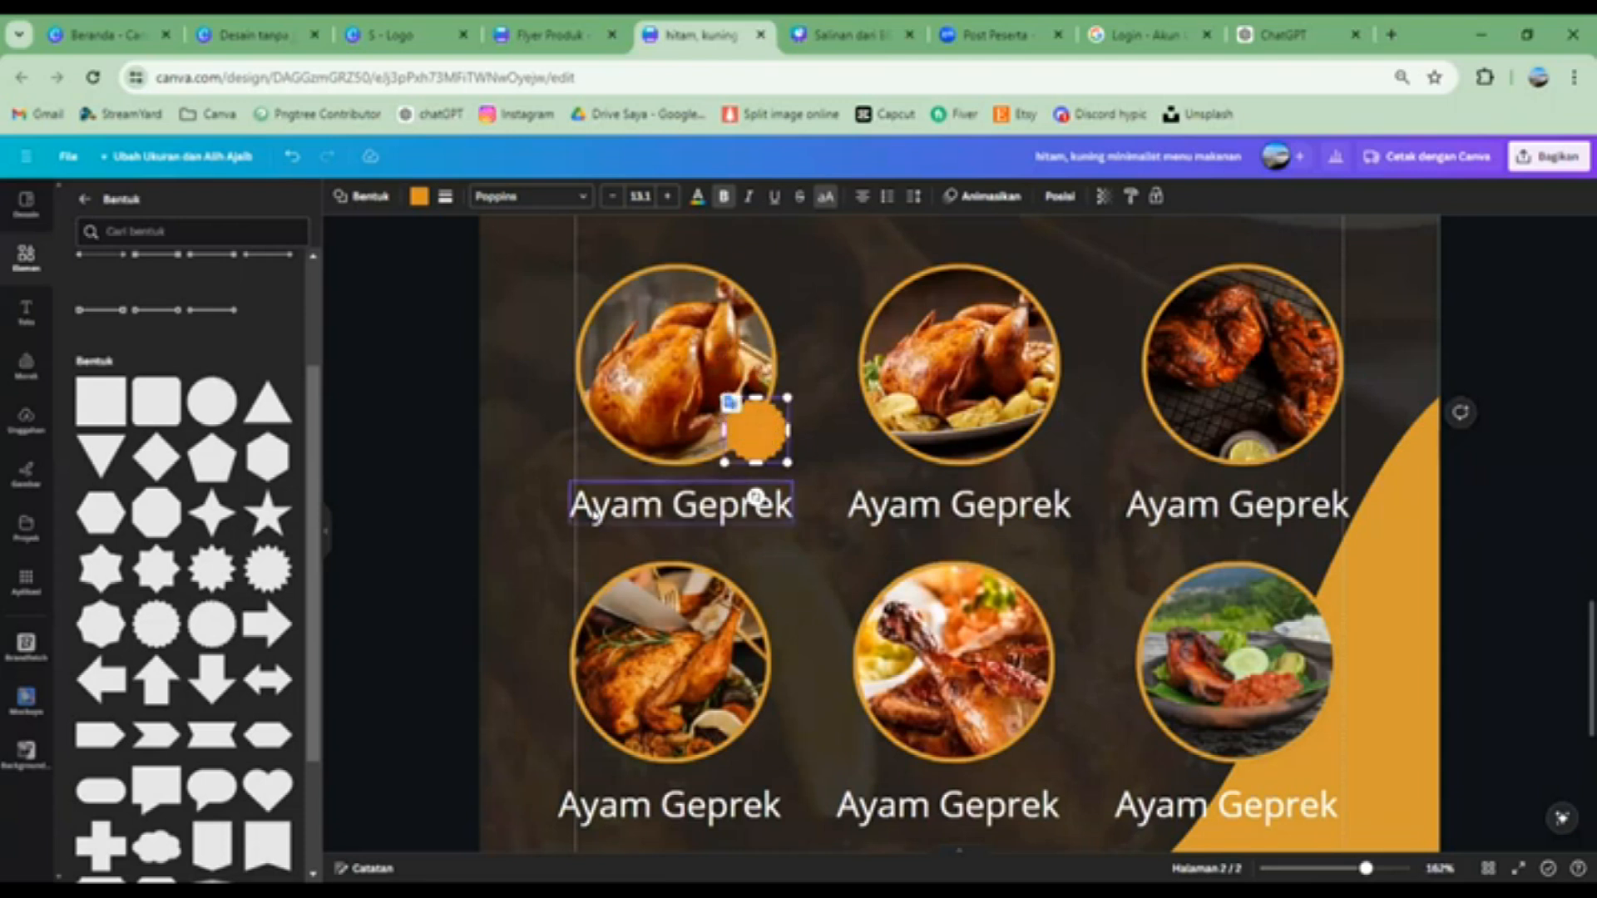
Duplicate the first "Ayam Geprek" label, change the copy to "15k", and shrink it to fit centred on the orange badge
left_click(762, 507)
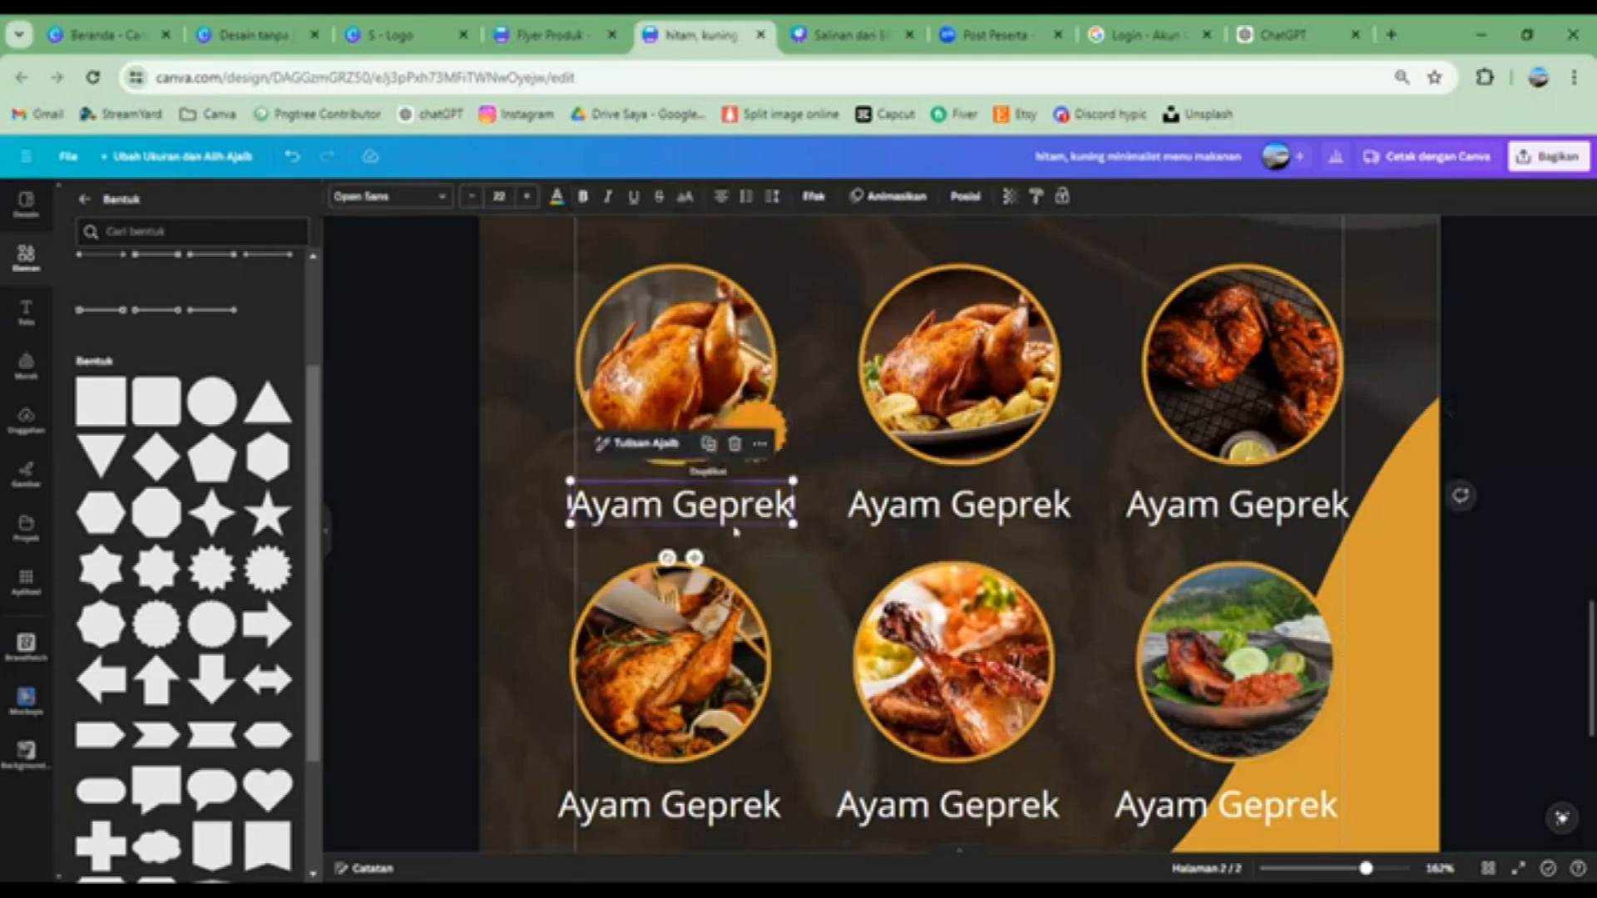
left_click(708, 443)
left_click_drag(715, 524, 746, 437)
double_click(746, 434)
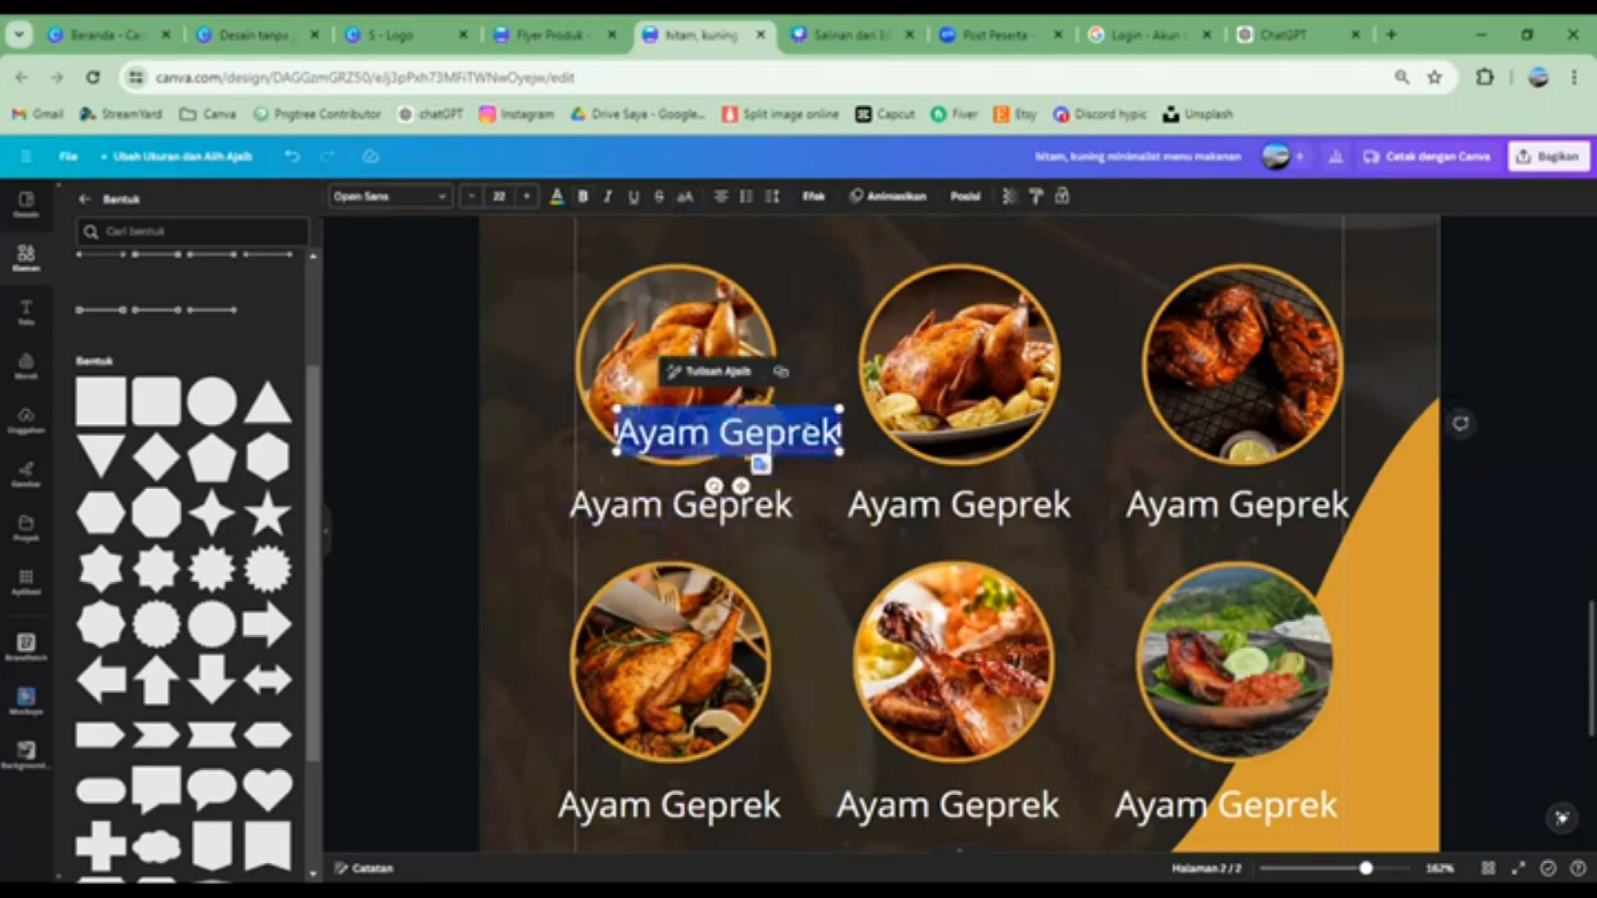
type("15k")
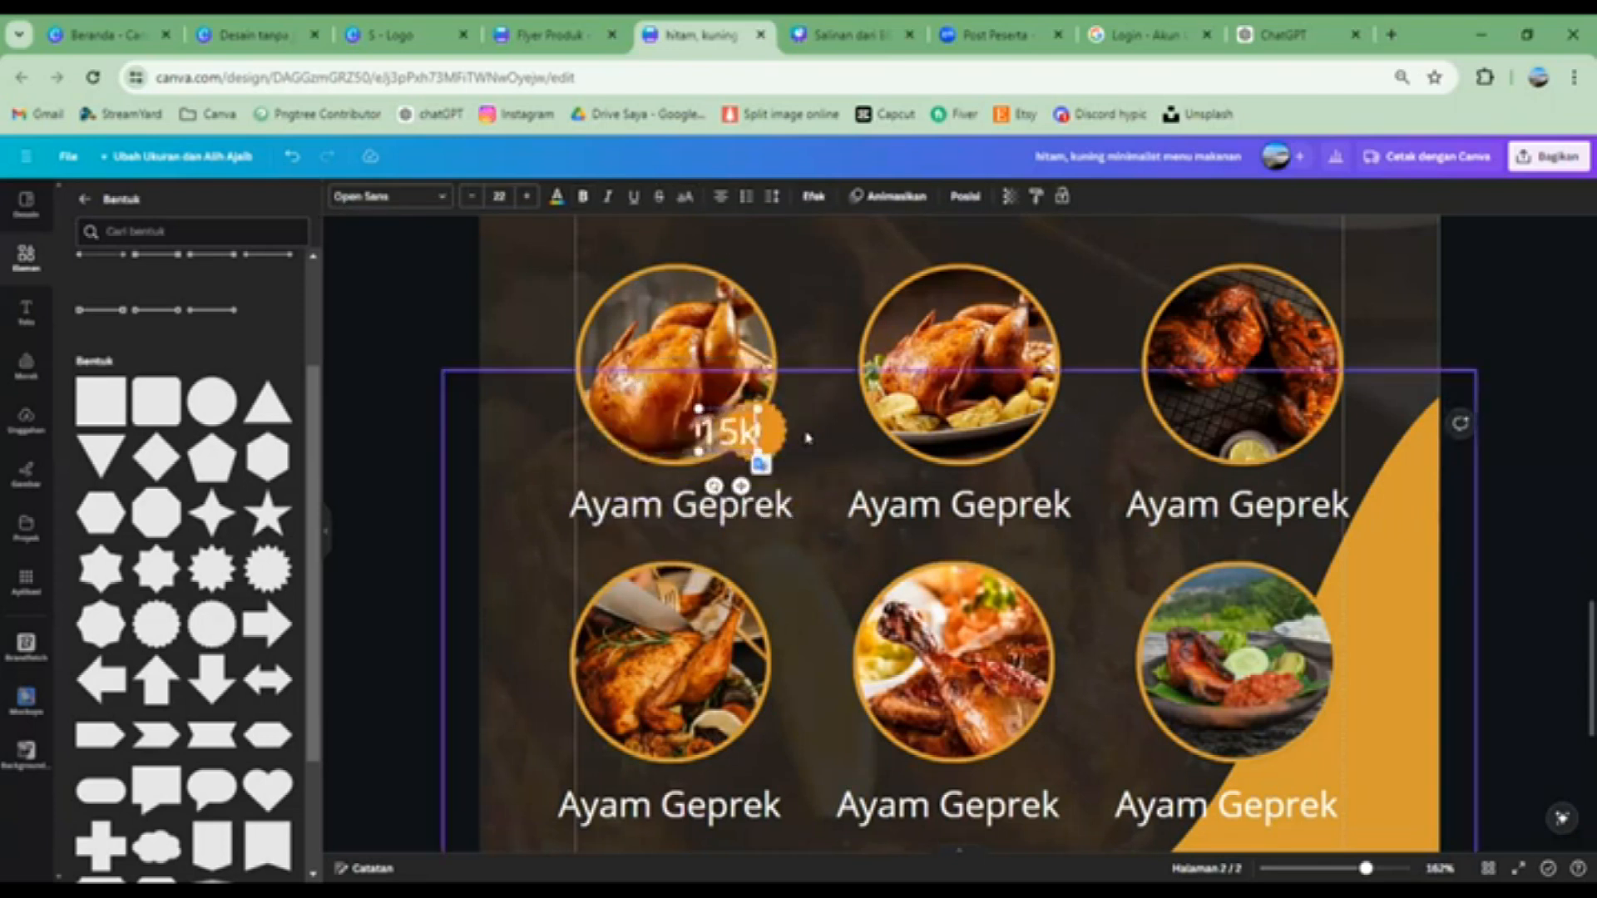
left_click_drag(758, 409, 744, 419)
left_click_drag(733, 482, 757, 470)
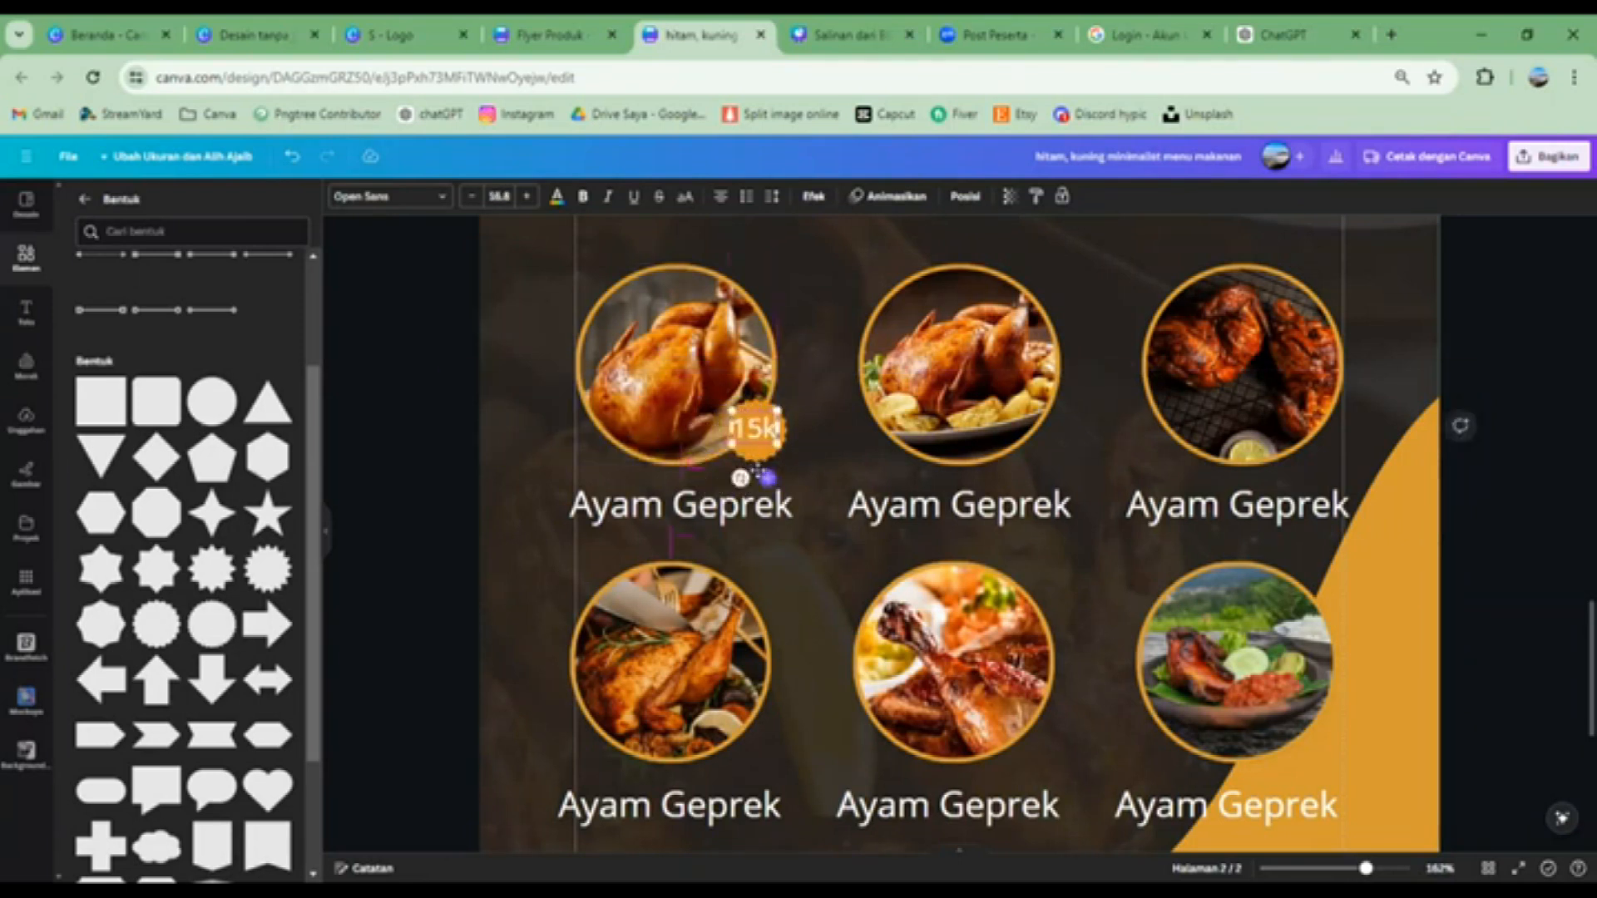
Duplicate the orange badge onto the lower right edge of the second top-row photo and enter 15K inside it
left_click(755, 406)
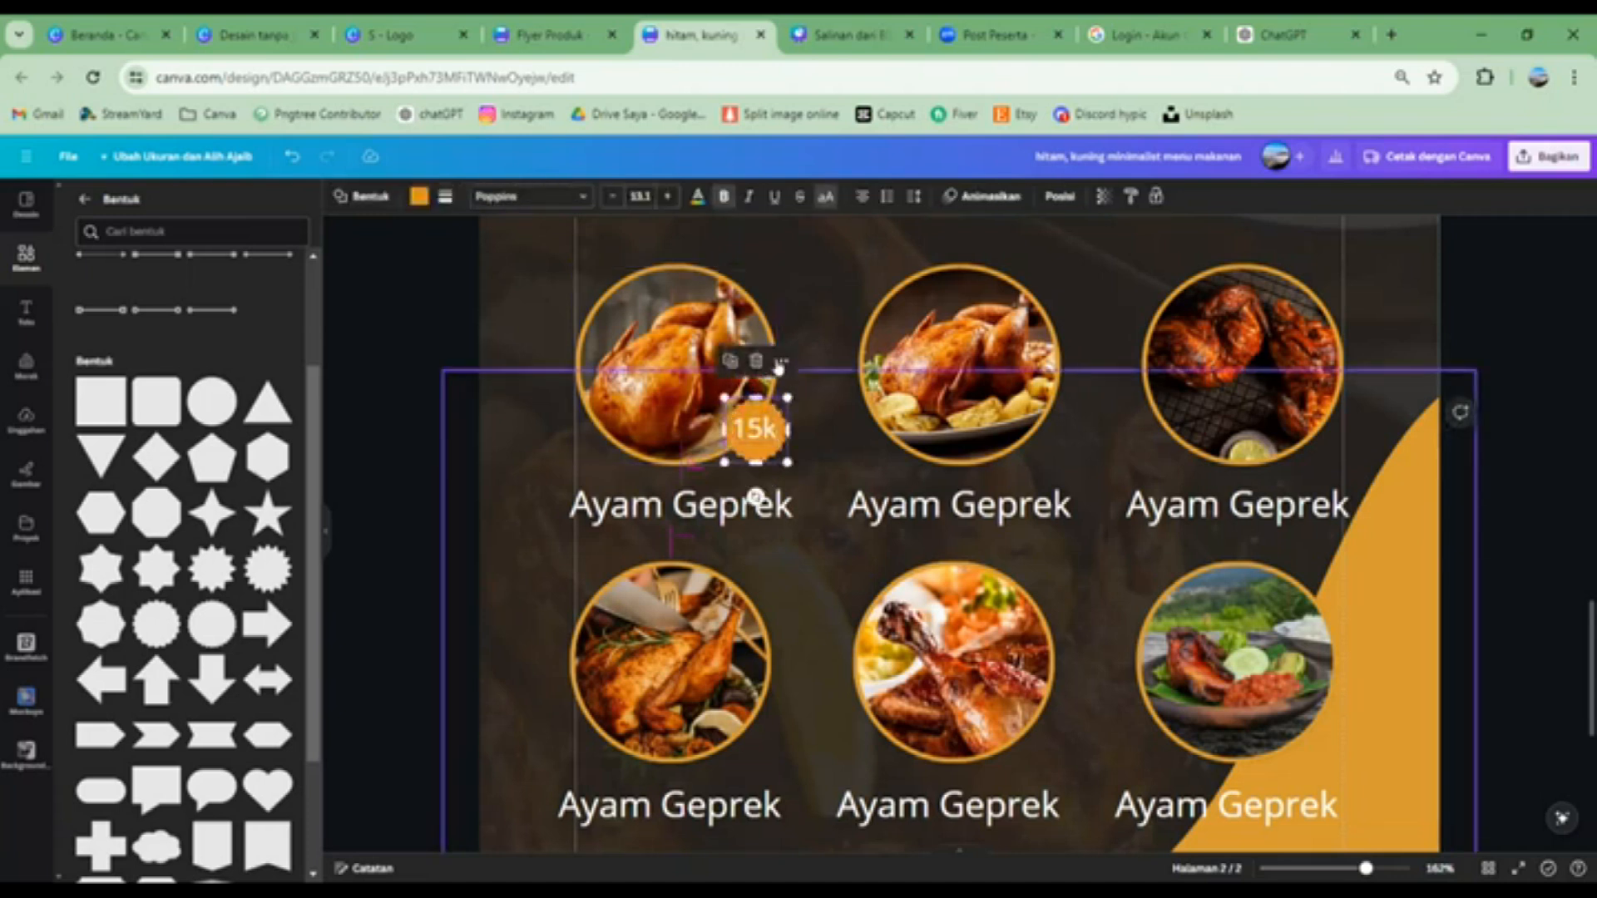
left_click(730, 361)
left_click_drag(757, 431, 1041, 430)
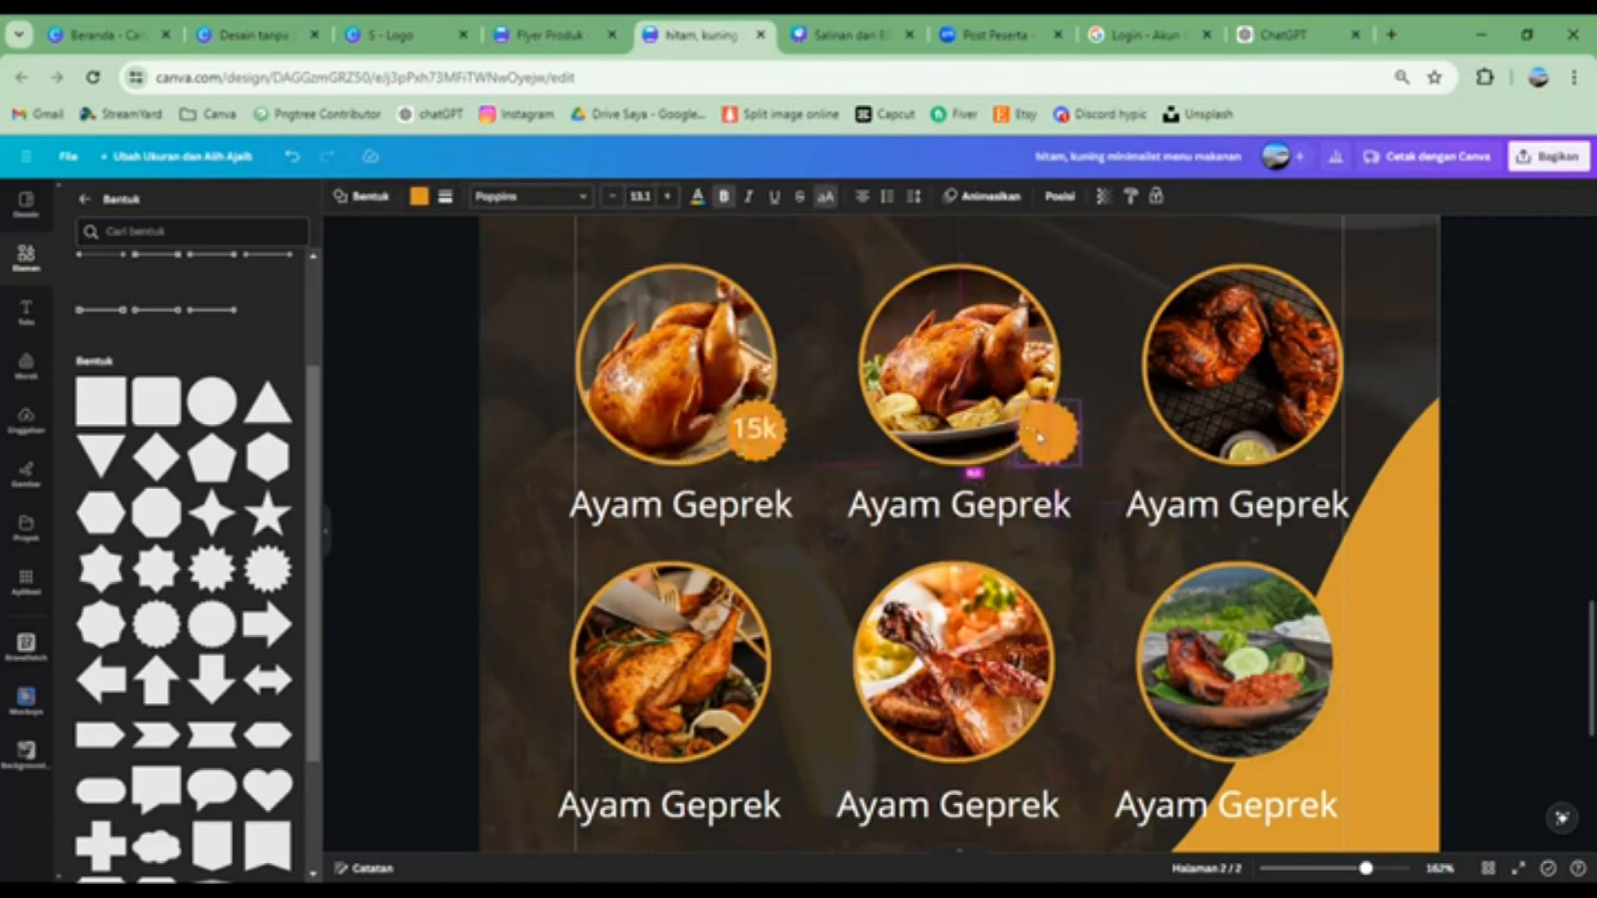
type("15")
key("BackSpace")
key("BackSpace")
type("5K")
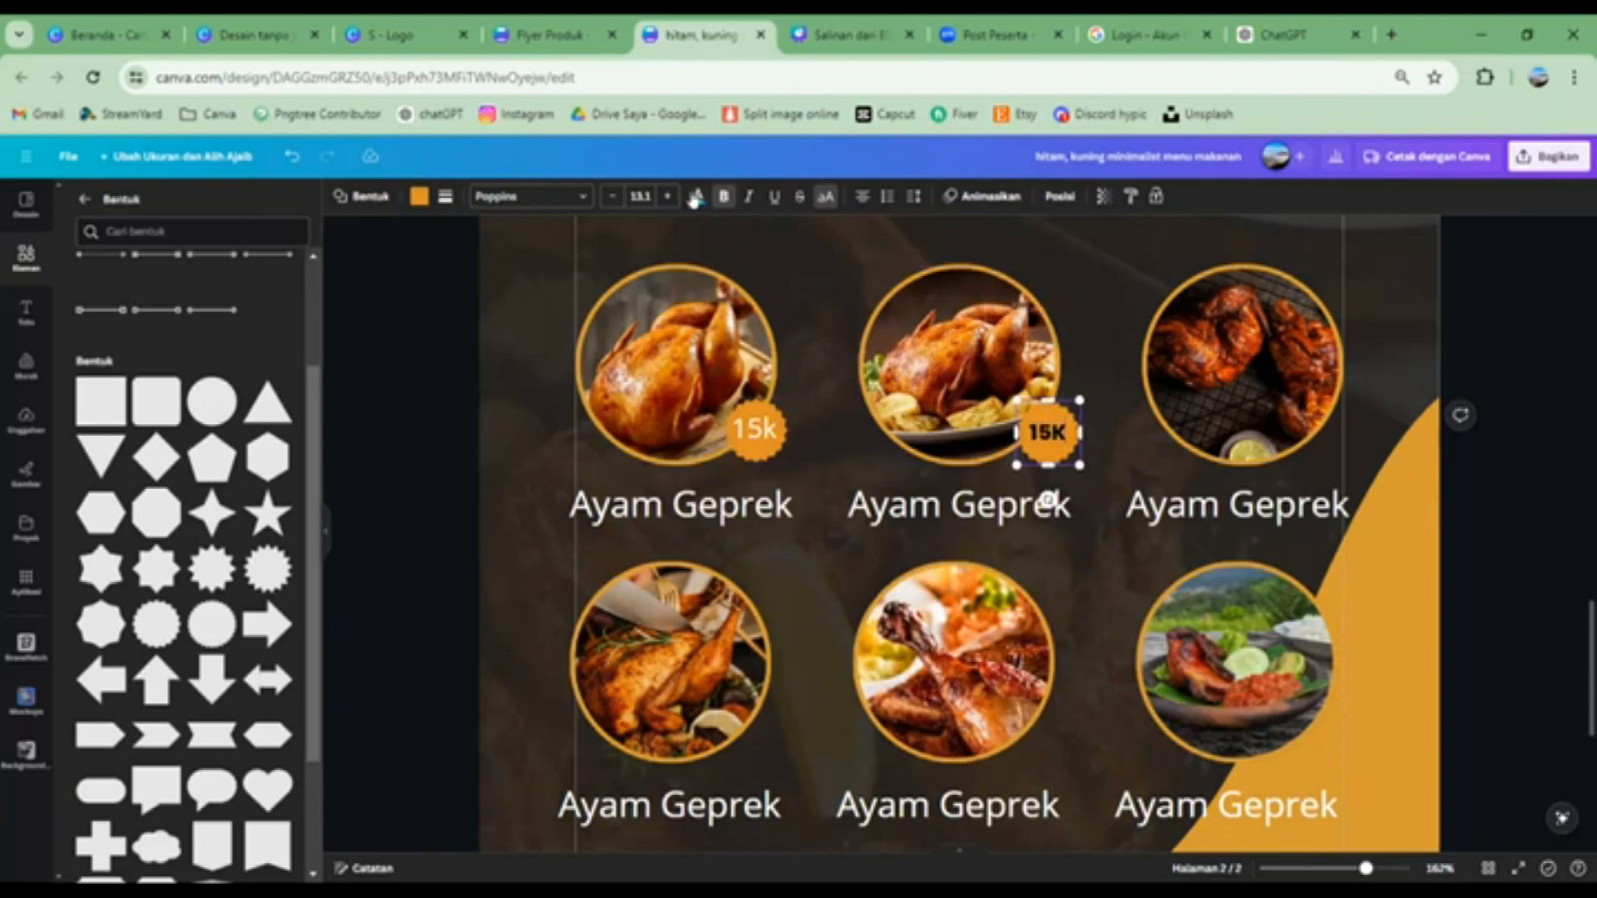
Make the 15K text in the second photo's badge white and remove its bold style
left_click(695, 197)
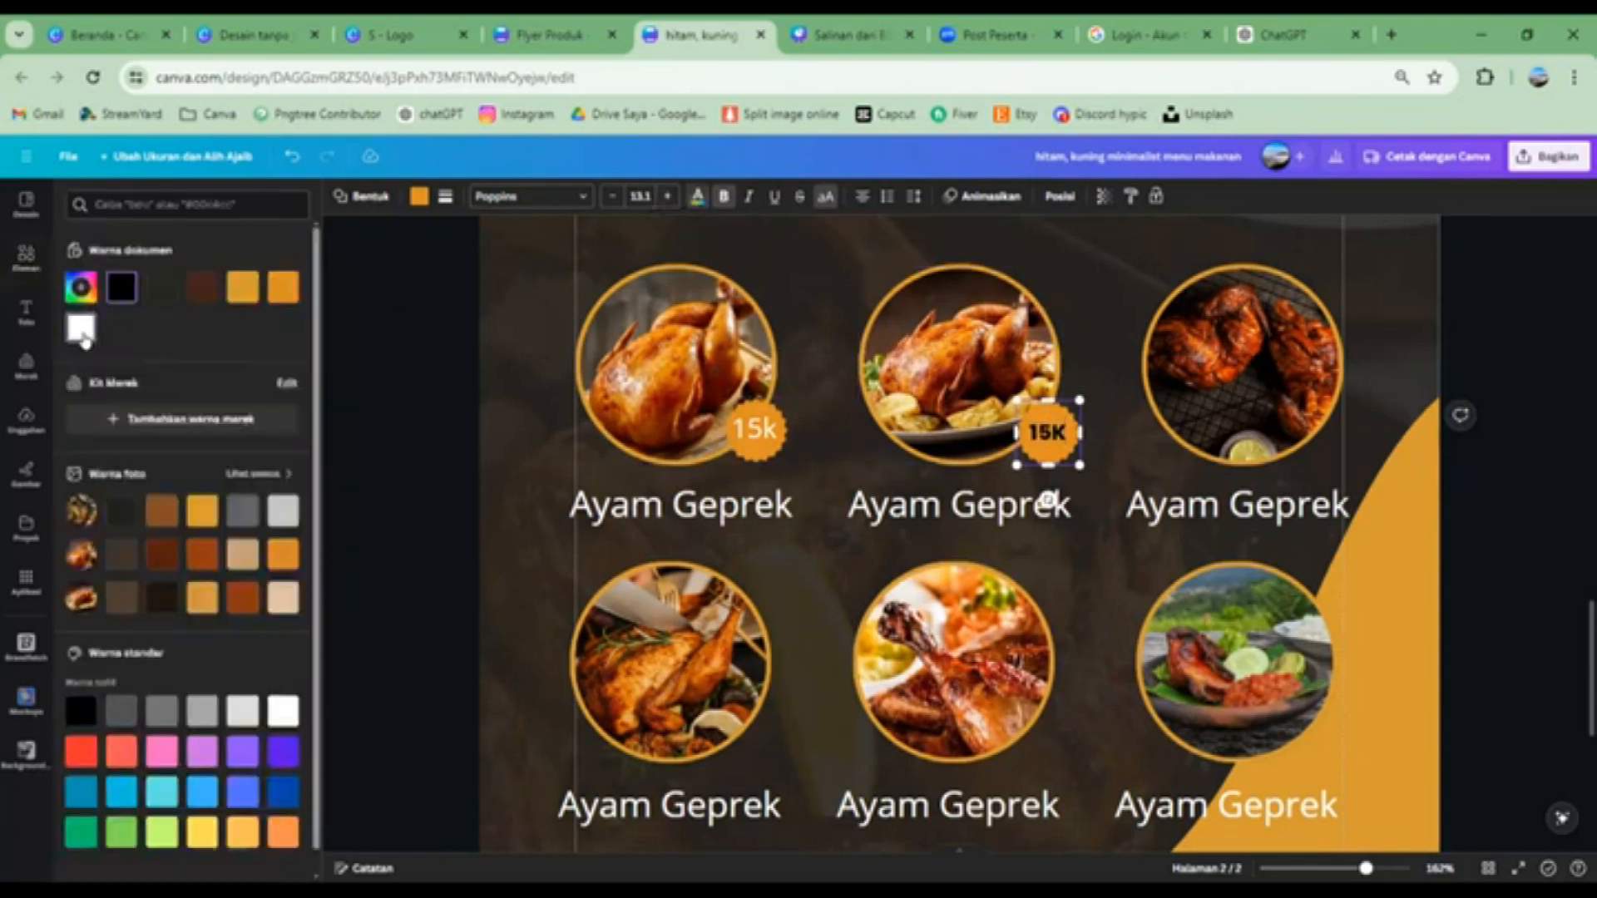
left_click(1046, 432)
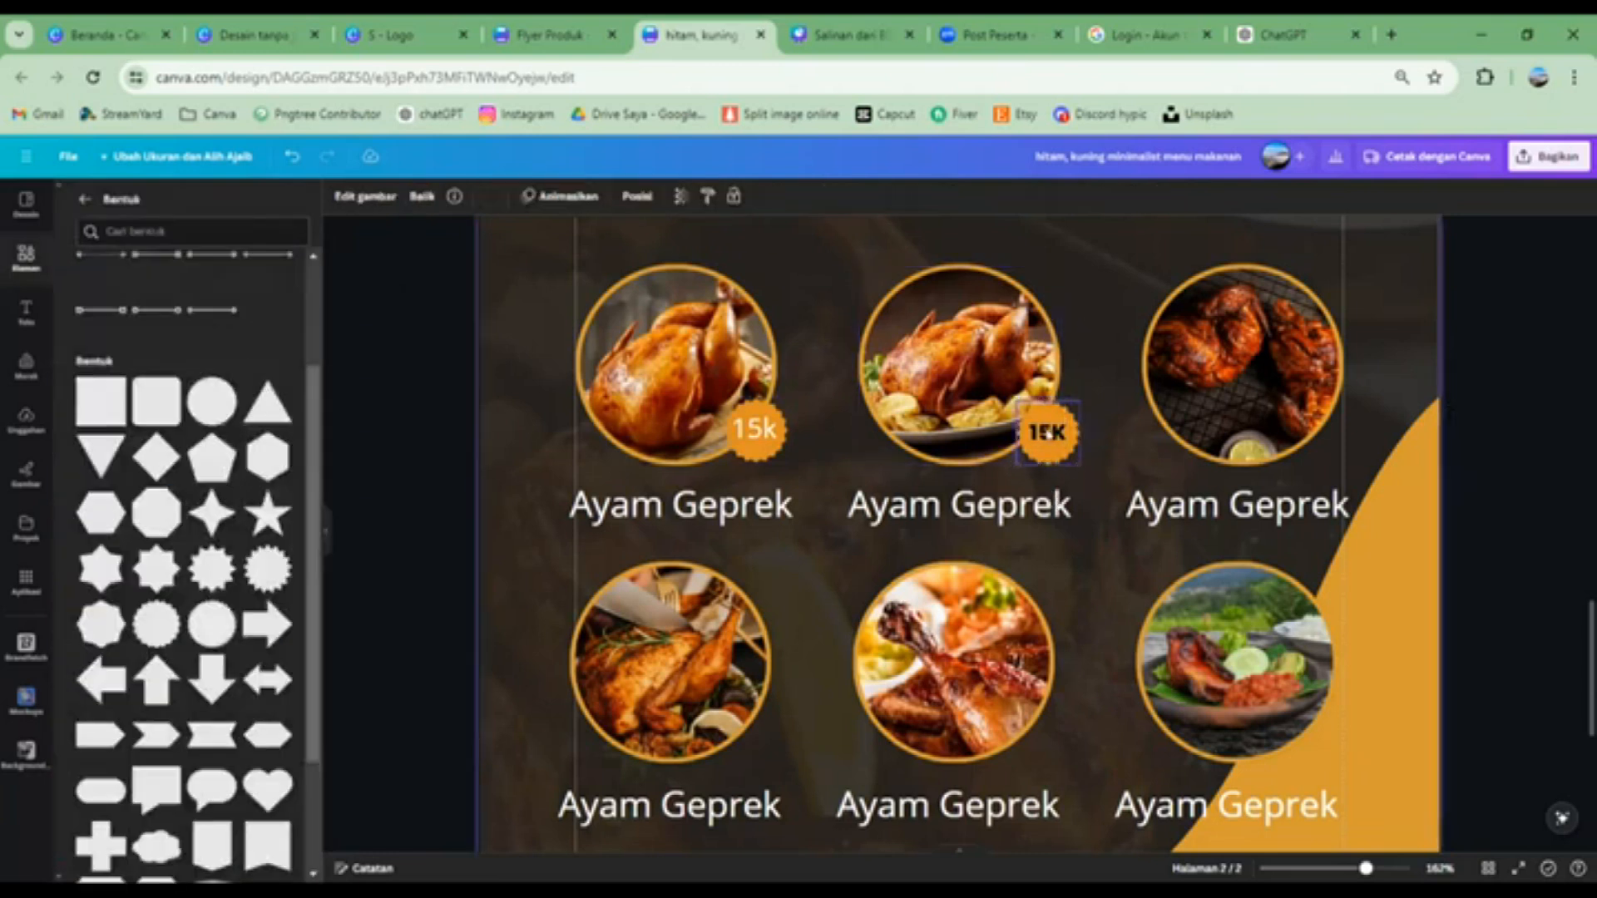
left_click(697, 200)
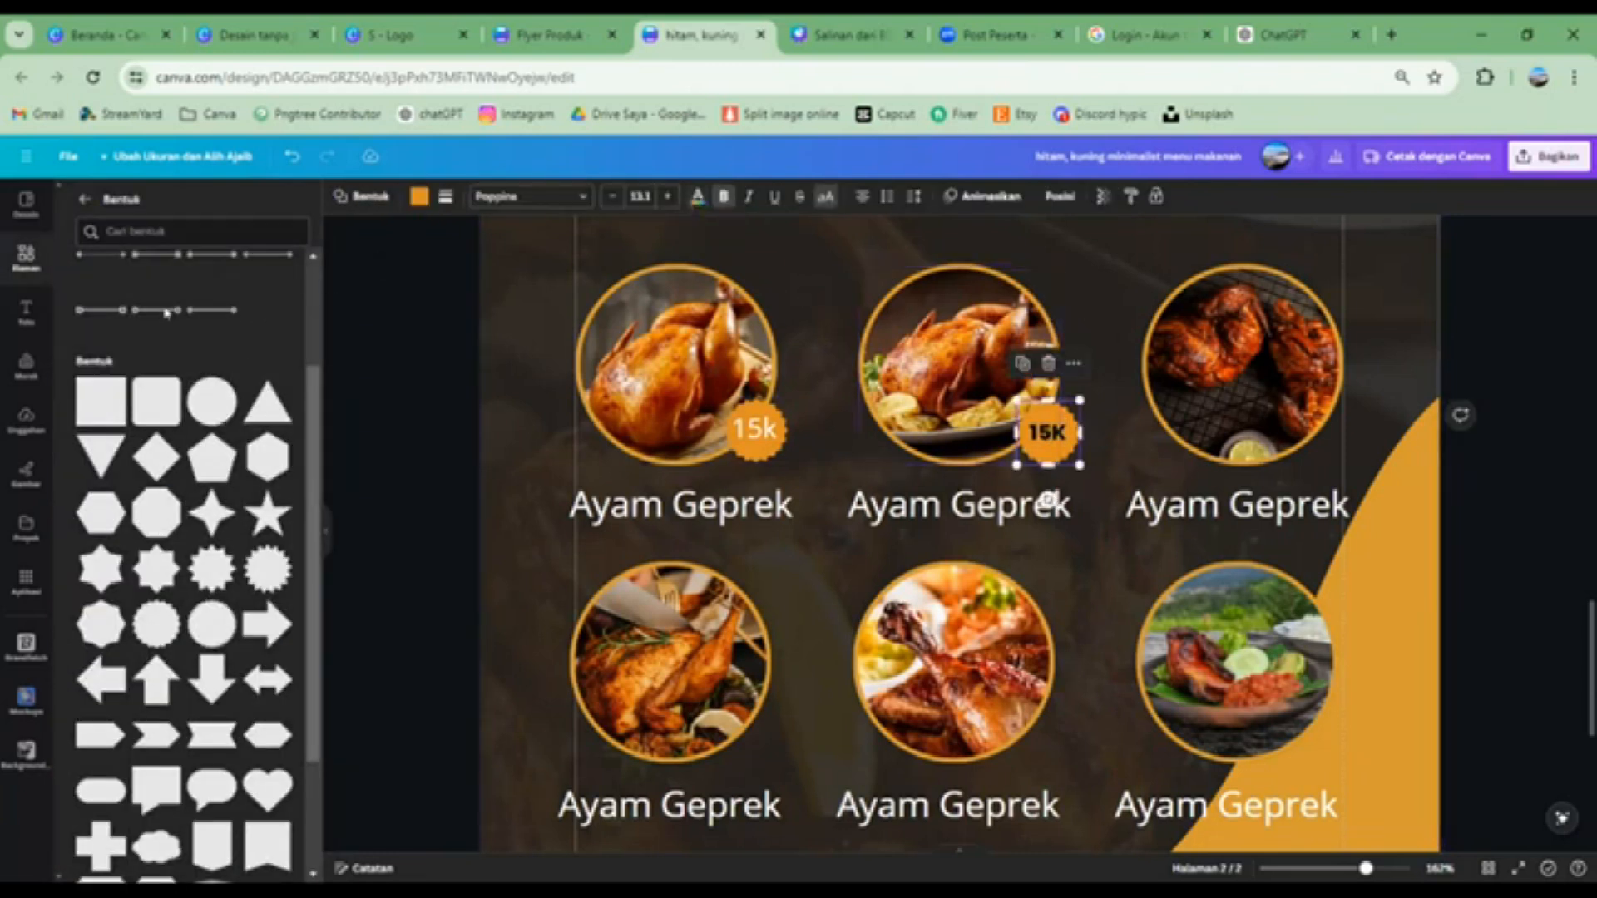
left_click(81, 327)
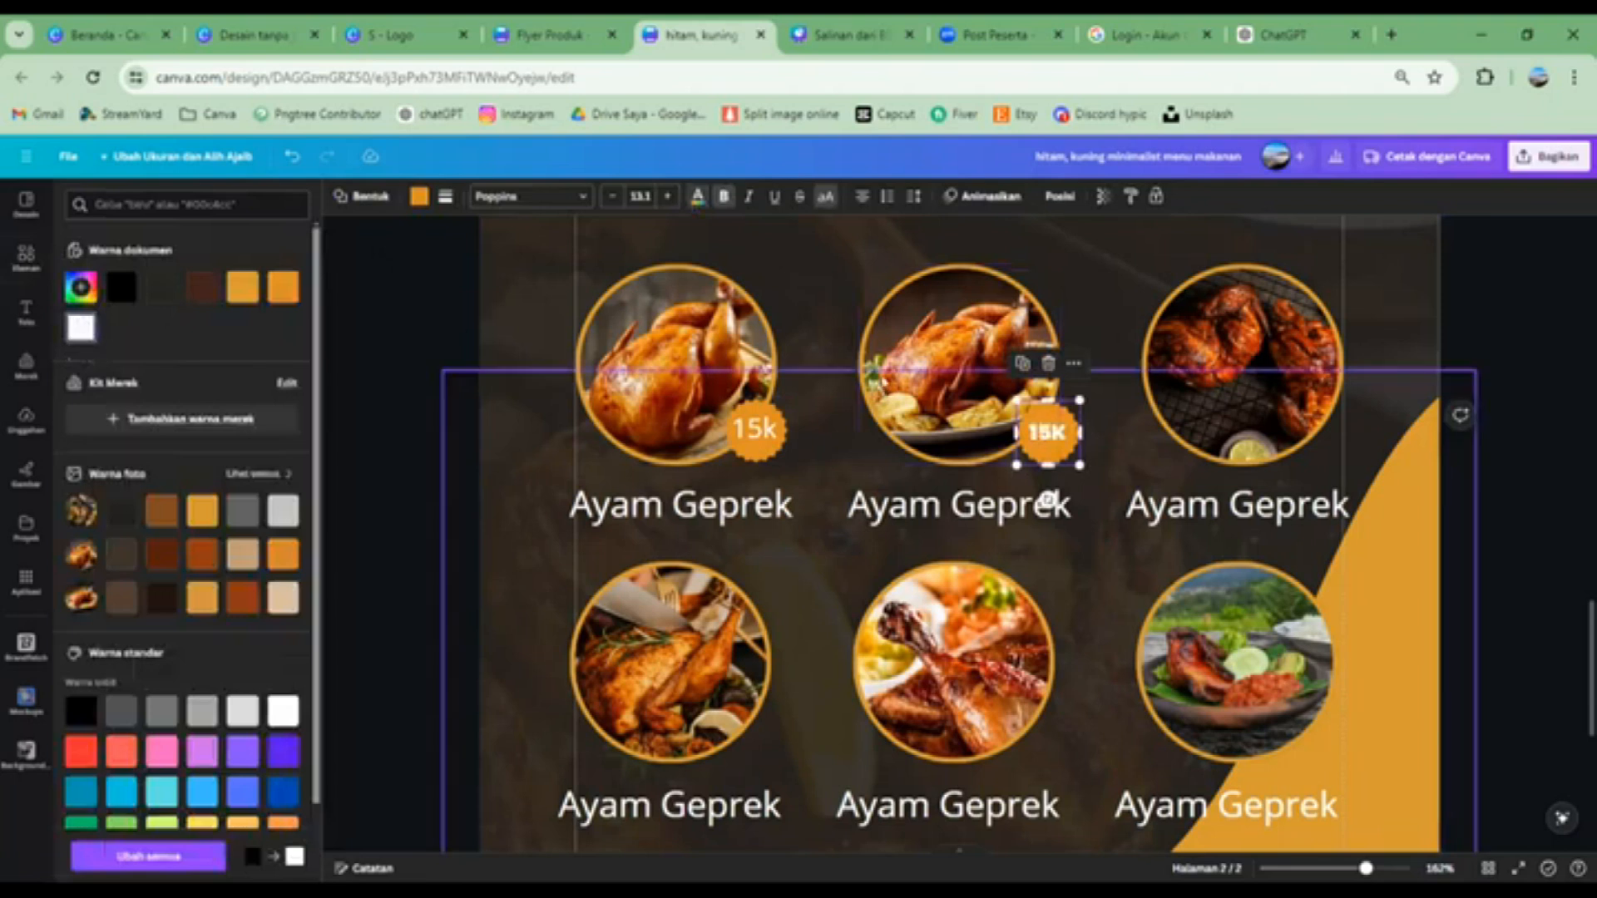
left_click(720, 198)
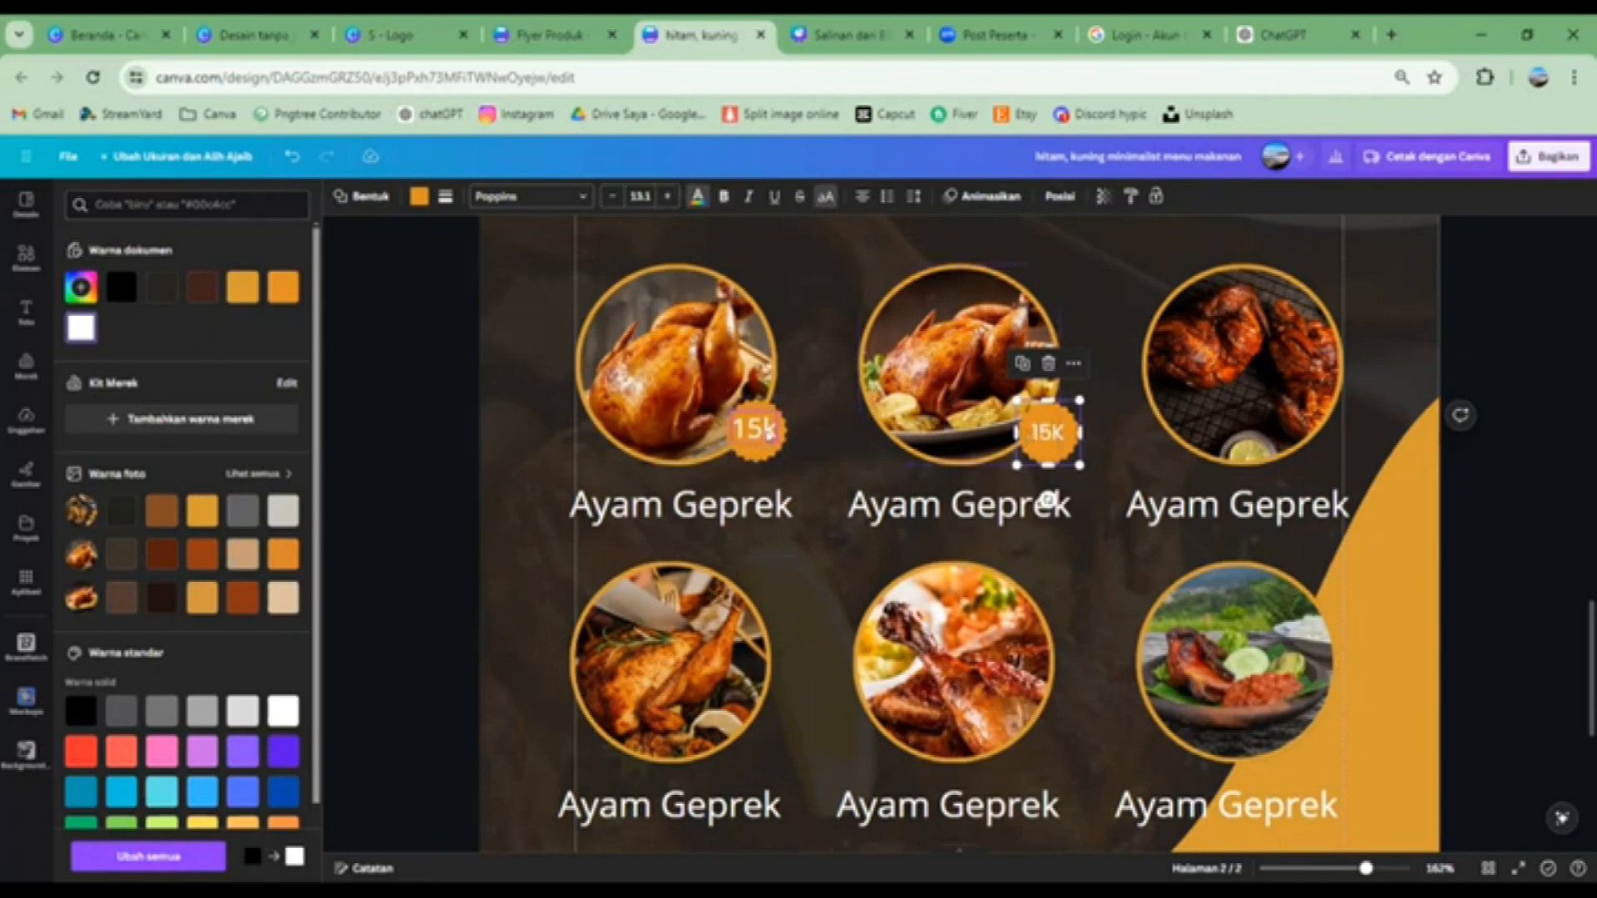
Delete the separate "15k" text and the empty orange badge from the first top-row photo
left_click(770, 431)
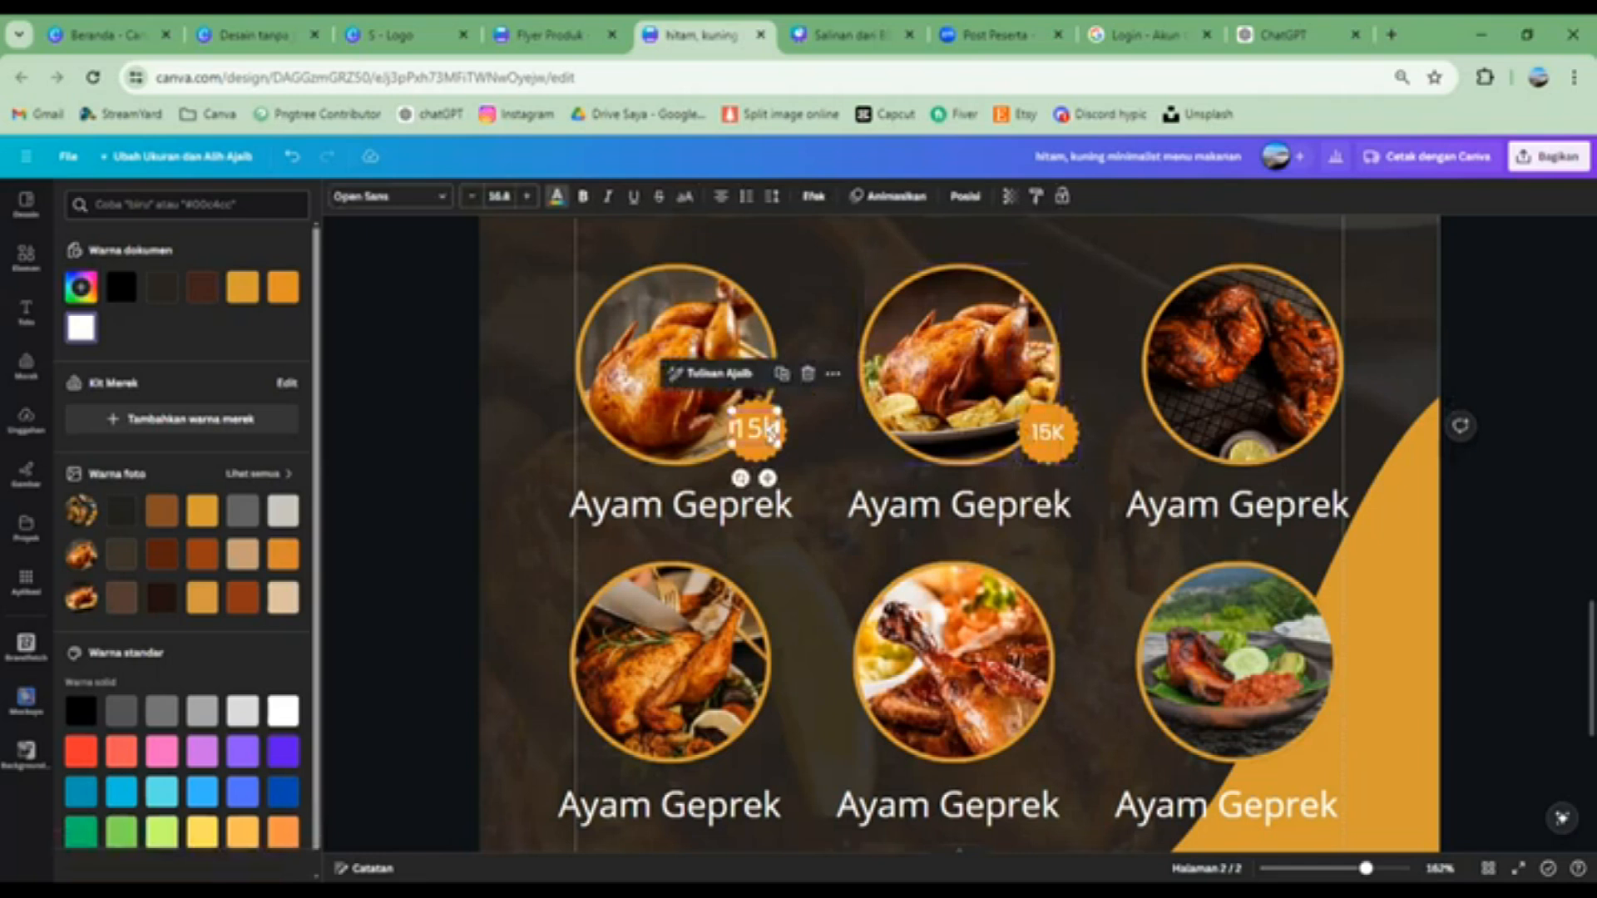
key("Delete")
left_click(766, 436)
key("Delete")
Copy the white-text 15K badge onto the first and third top-row photos, and remove the badges from the second and third
left_click(1062, 431)
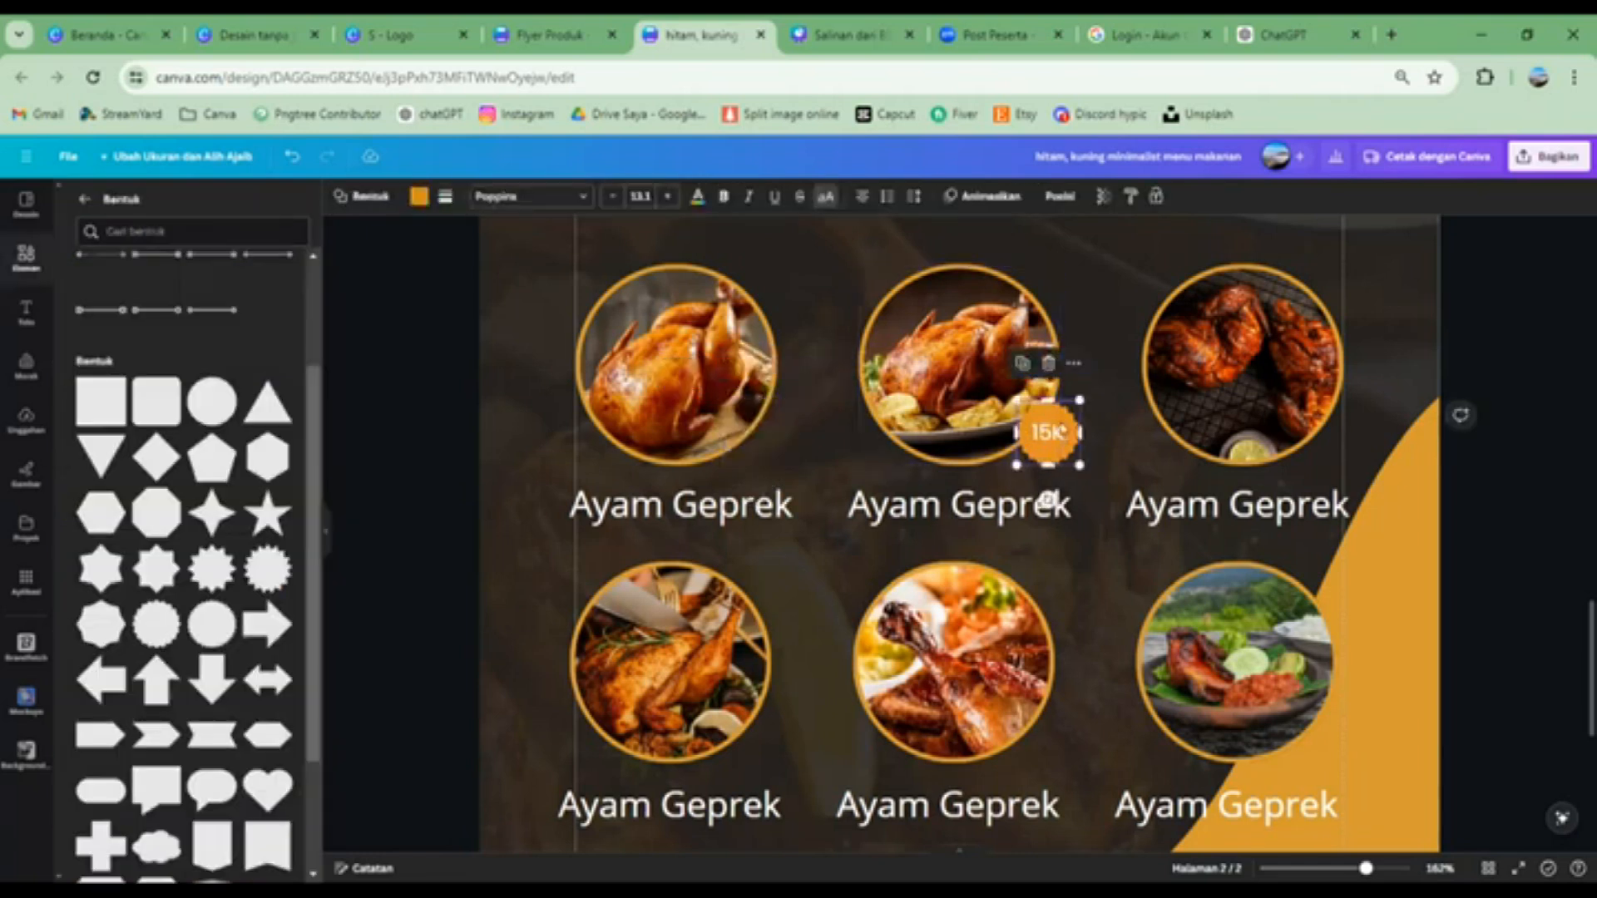
left_click_drag(1046, 456, 1326, 433)
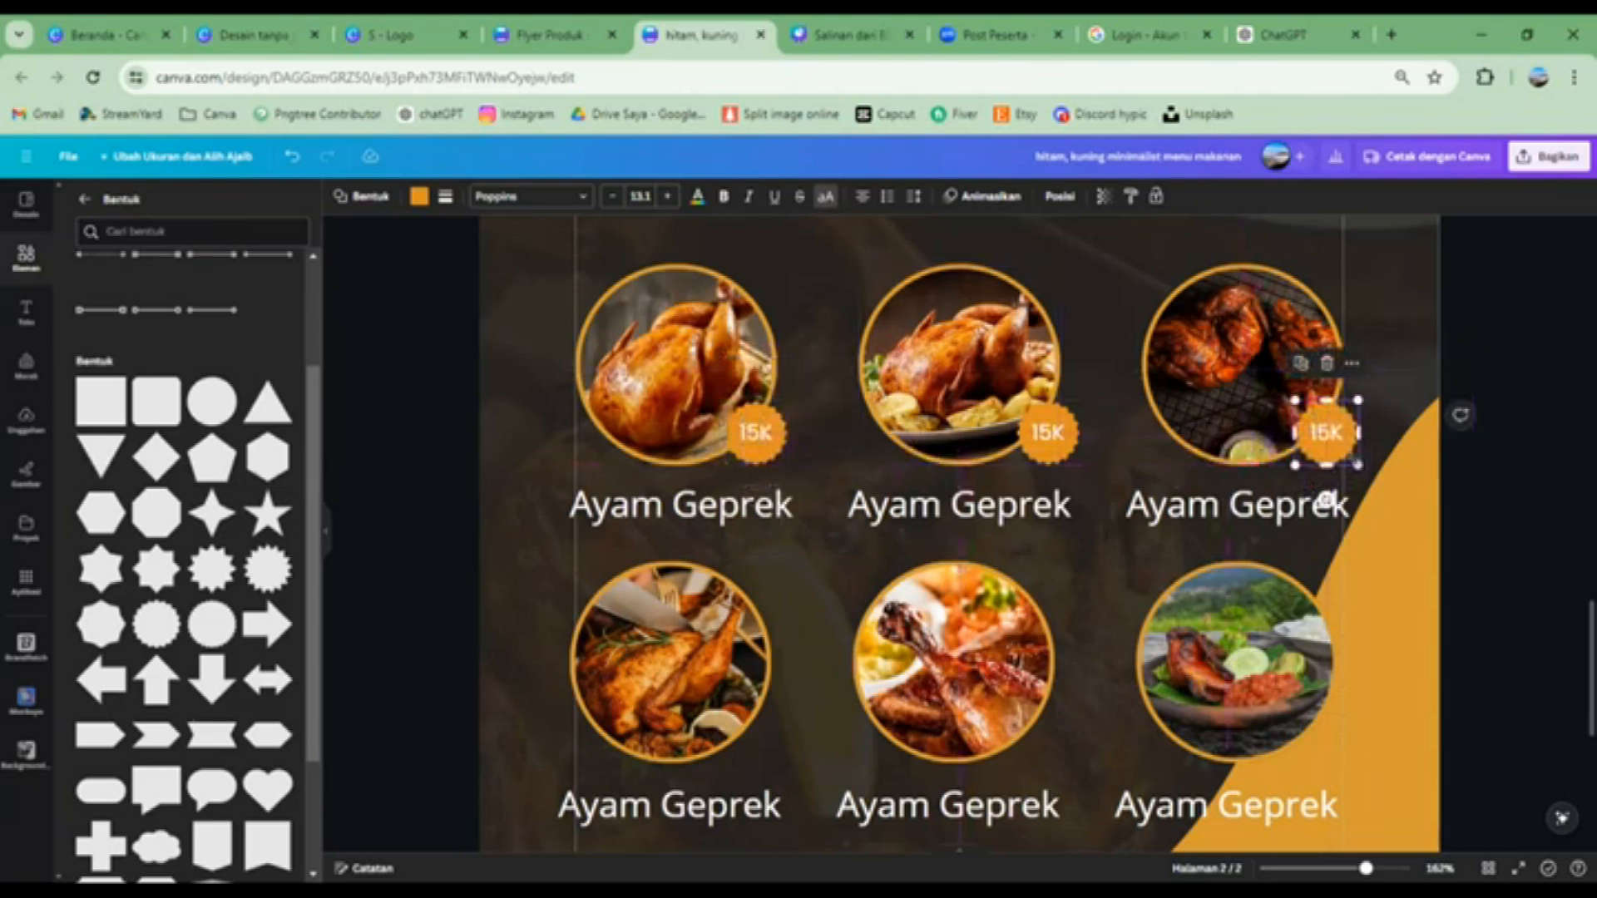
left_click(1048, 433)
key("Delete")
Add a solid outline to the first photo's 15K badge and widen the badge until it is round again
left_click(754, 432)
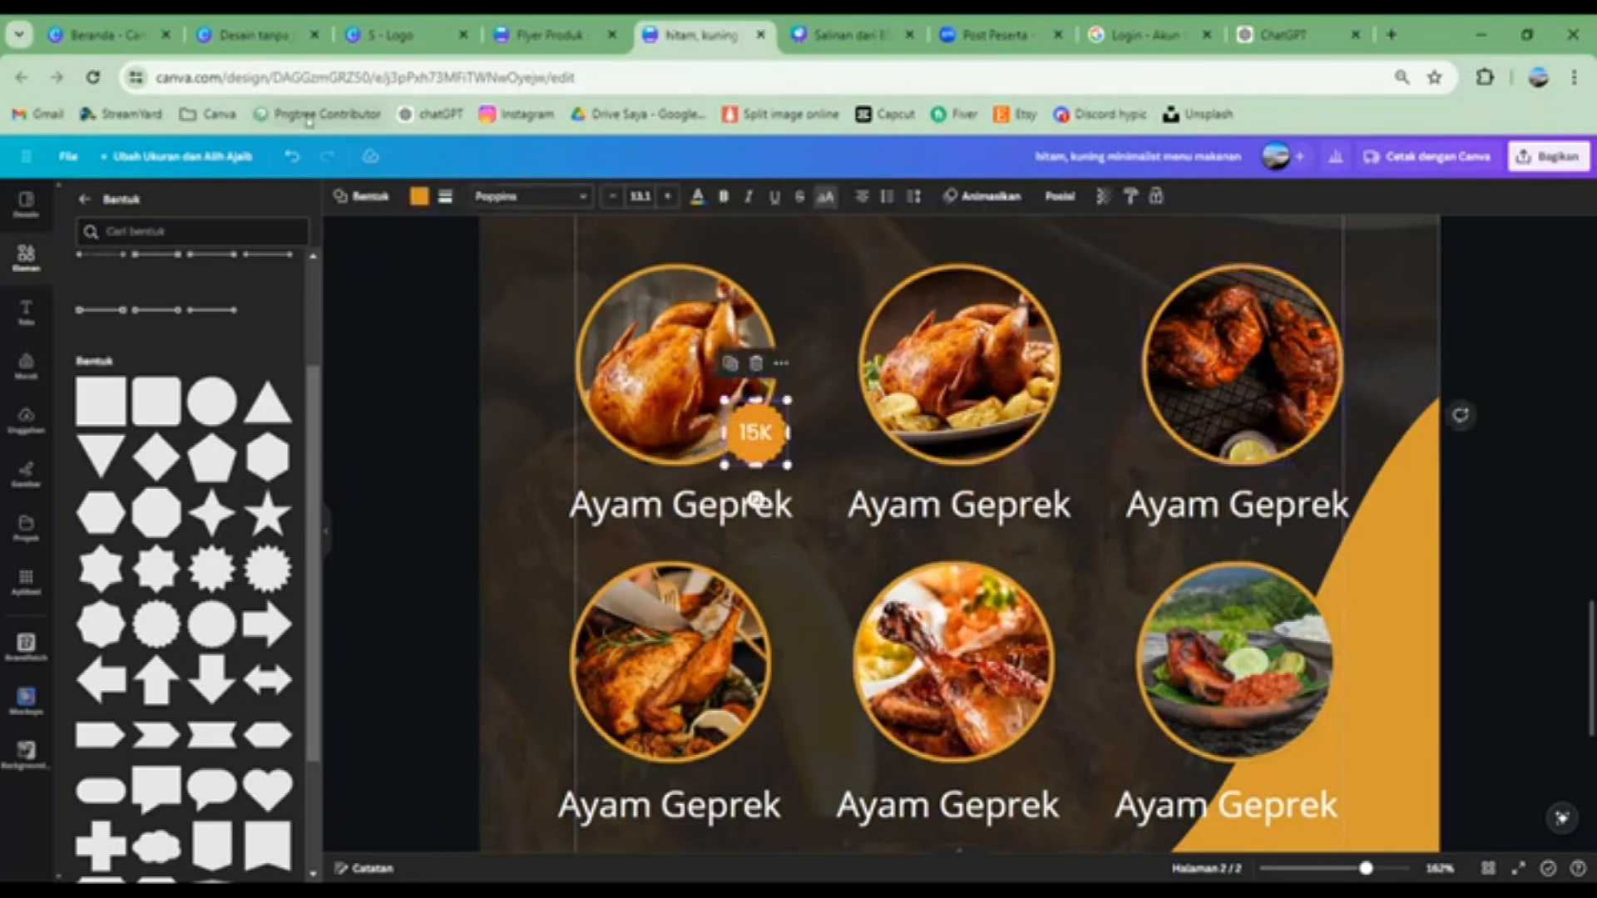
left_click(443, 200)
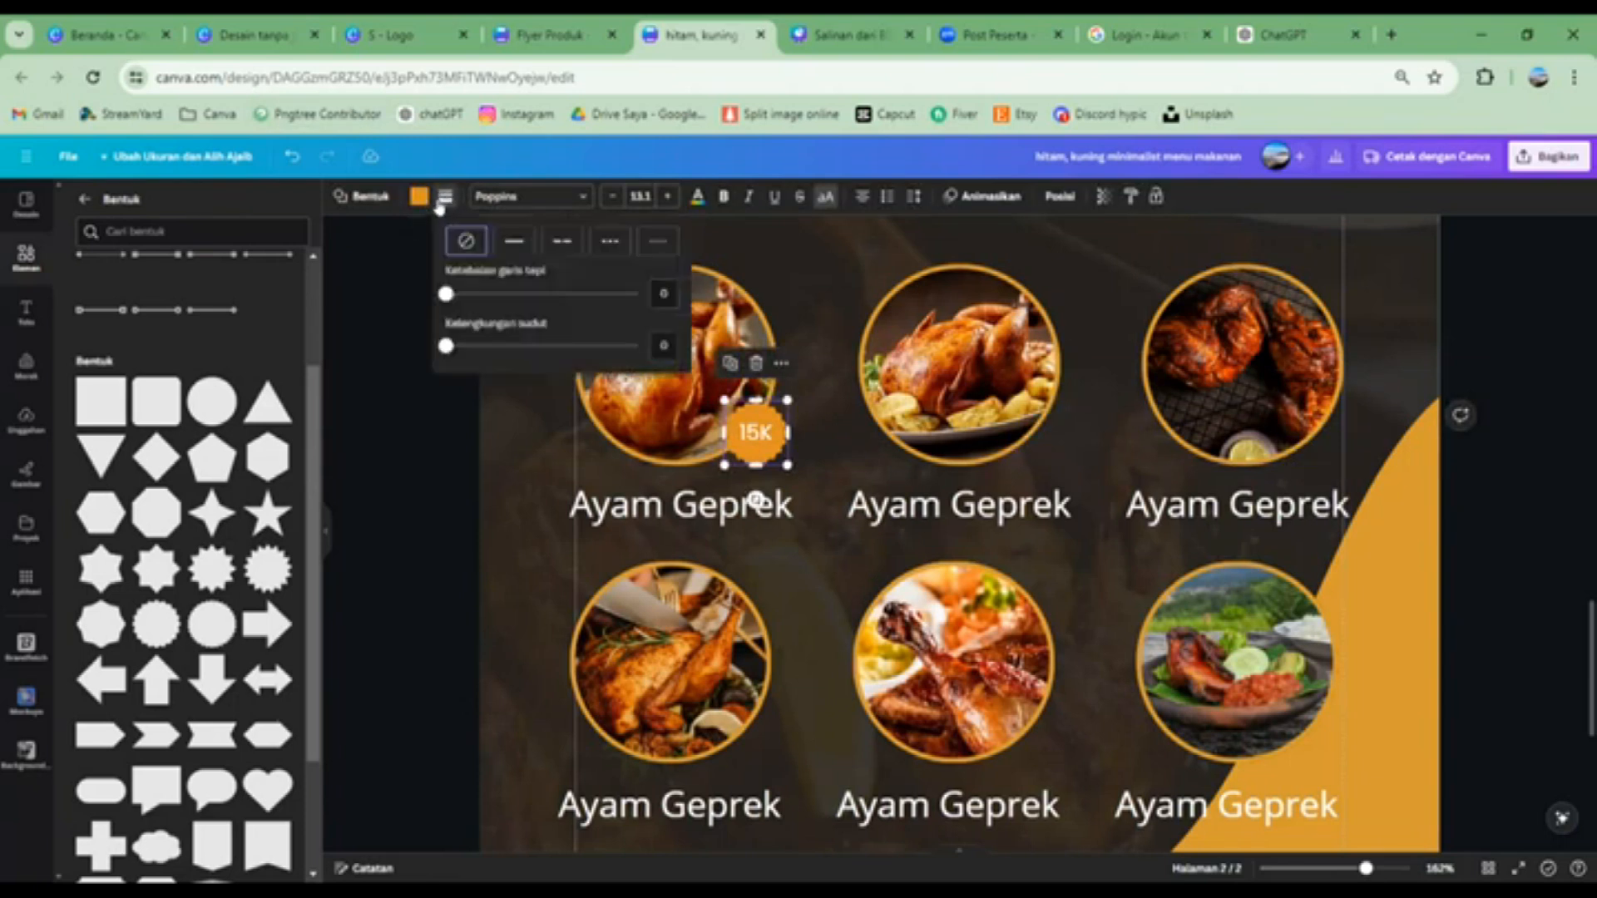
left_click(512, 242)
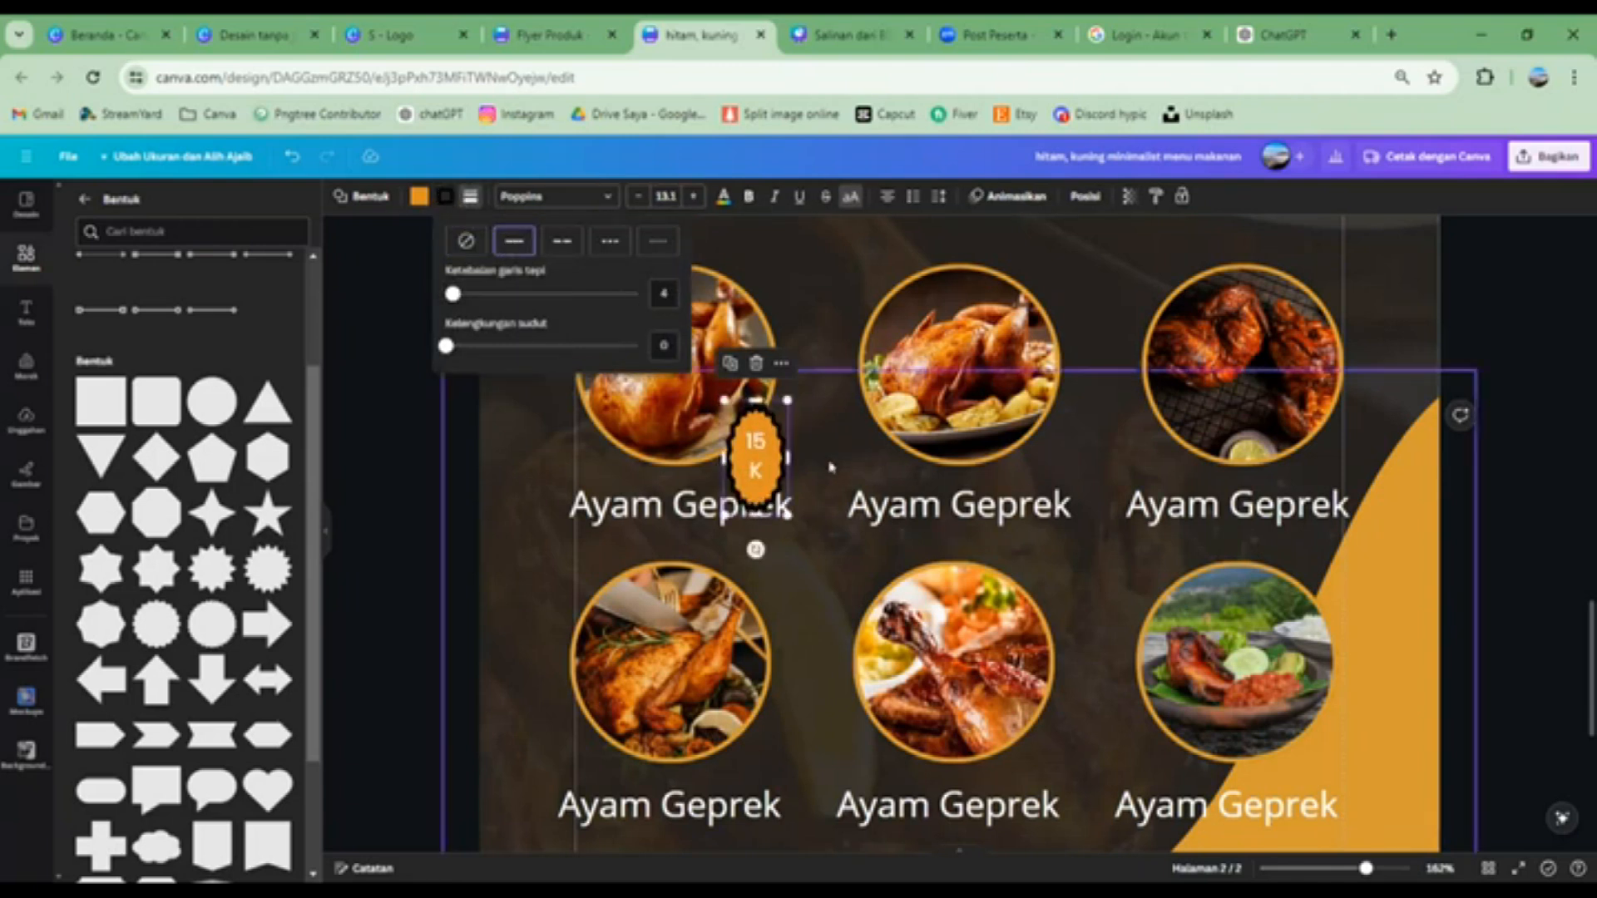
left_click_drag(788, 457, 803, 456)
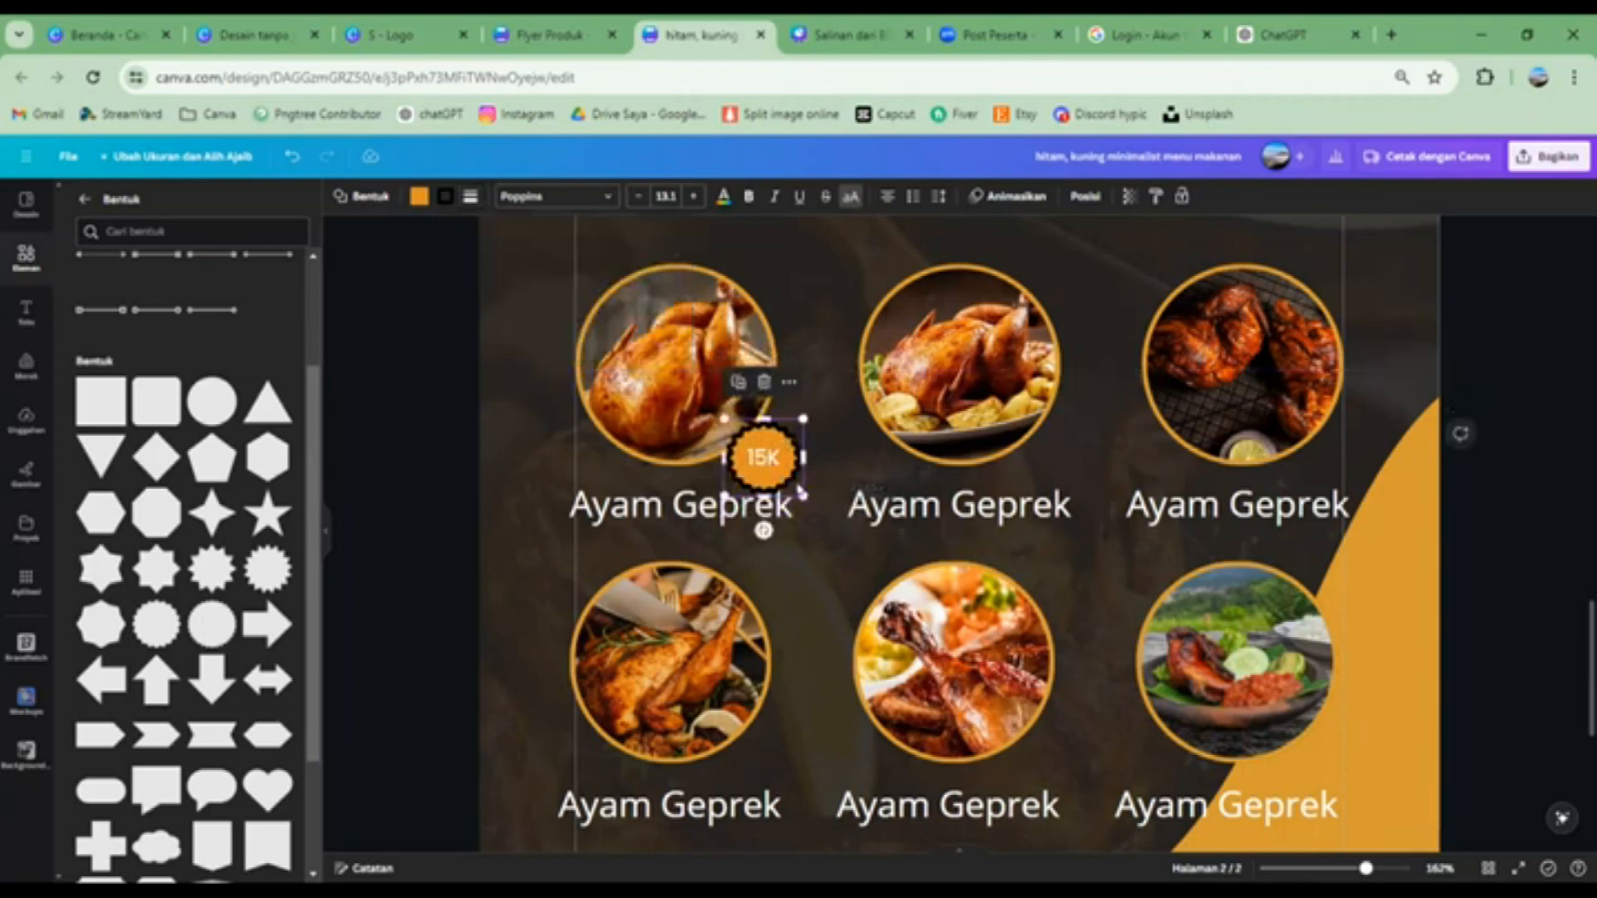
left_click_drag(796, 490, 796, 491)
left_click(852, 467)
Reduce the badge's text size to 8.1 and shrink the badge back onto the first photo's lower right edge
left_click(777, 460)
left_click(635, 197)
left_click(635, 198)
left_click(635, 197)
left_click(636, 197)
left_click(636, 197)
left_click_drag(803, 451, 757, 436)
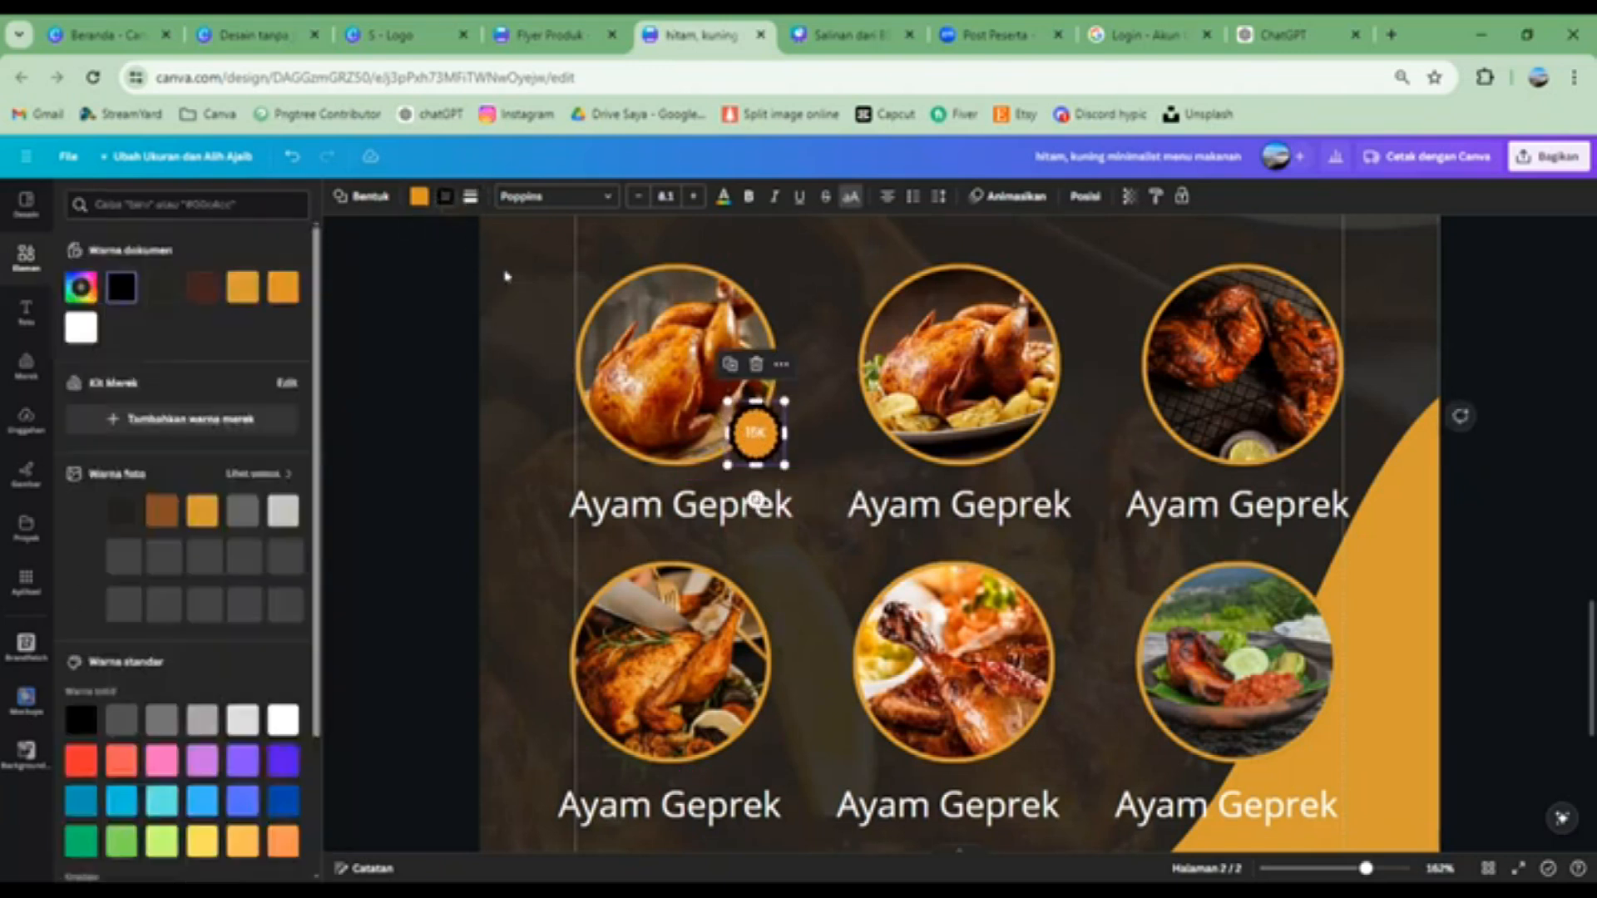
Set the badge's outline thickness to 2 and its outline colour to white
left_click(444, 200)
left_click(469, 198)
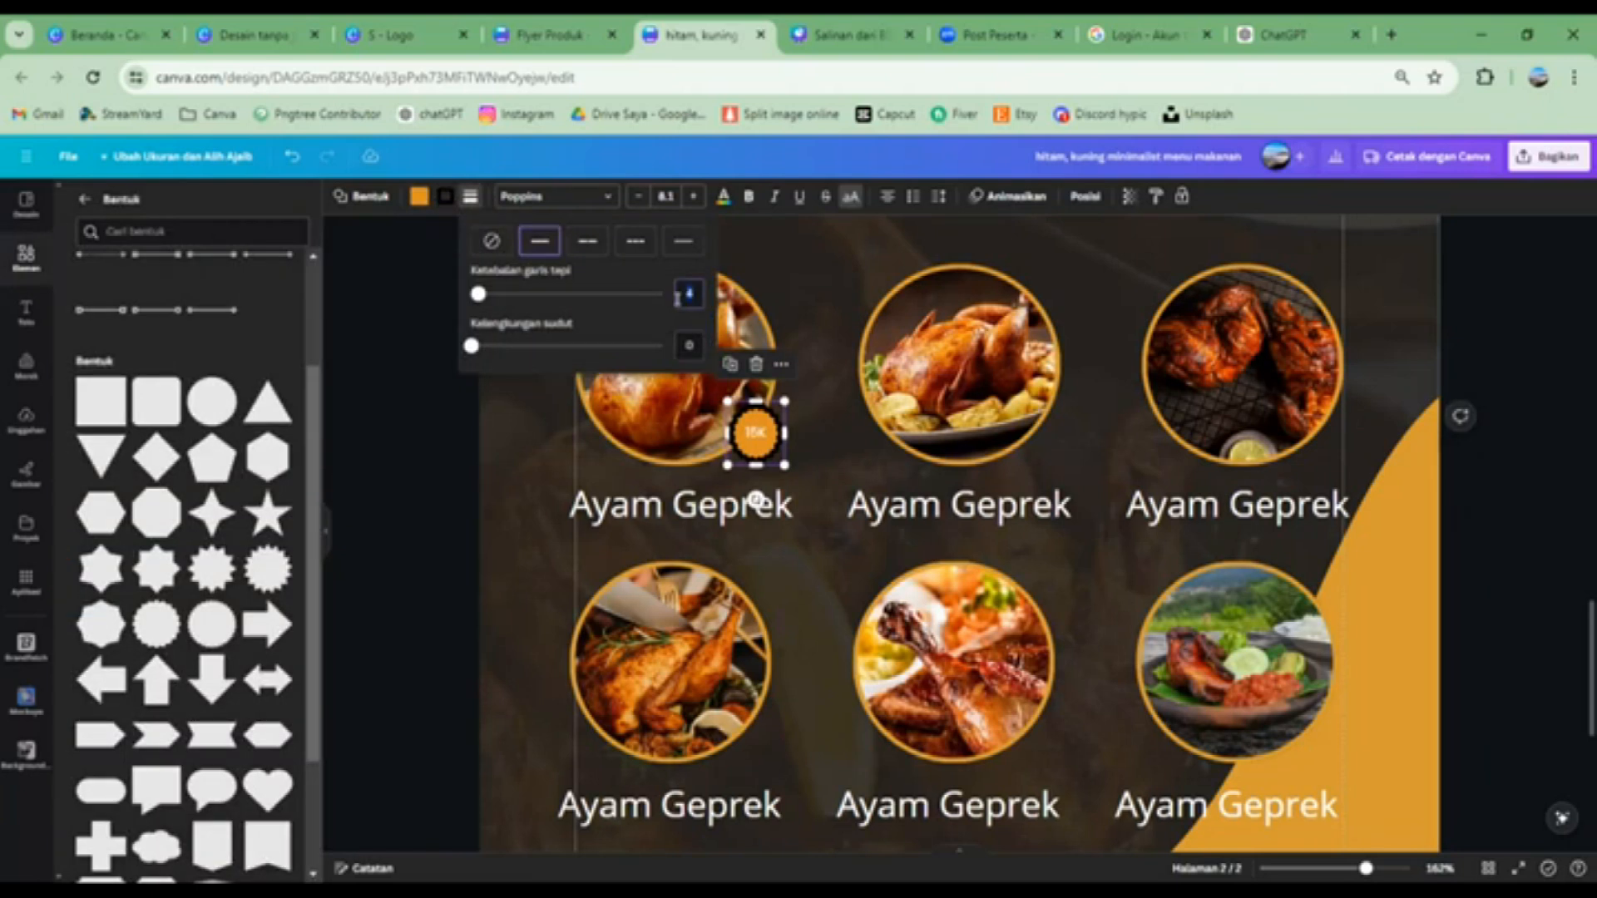
type("2")
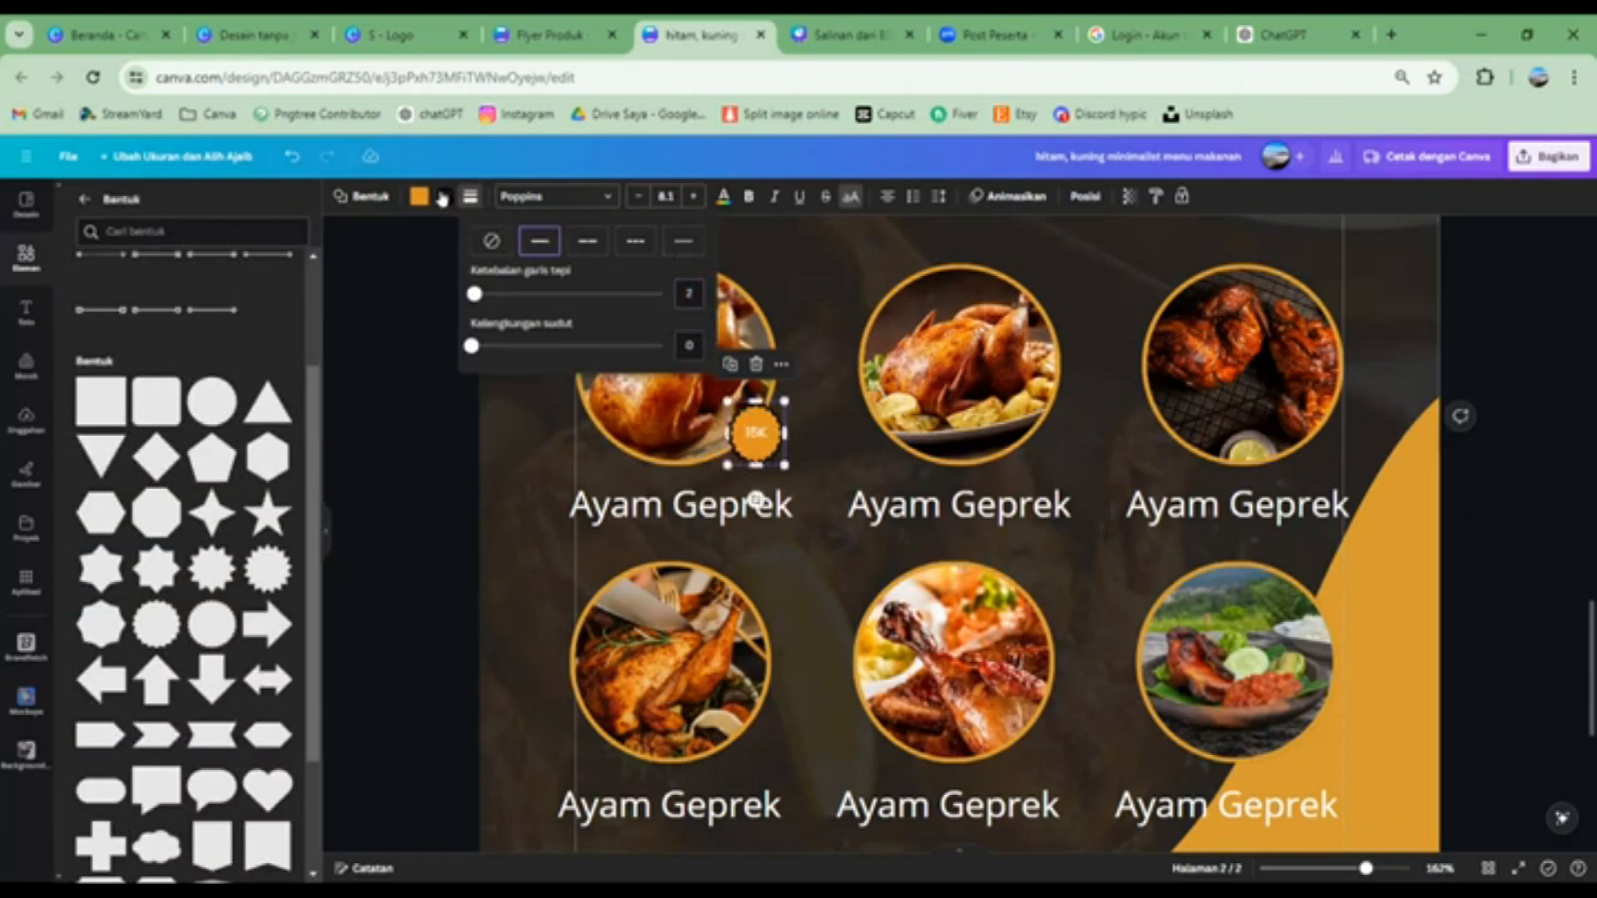
left_click(442, 198)
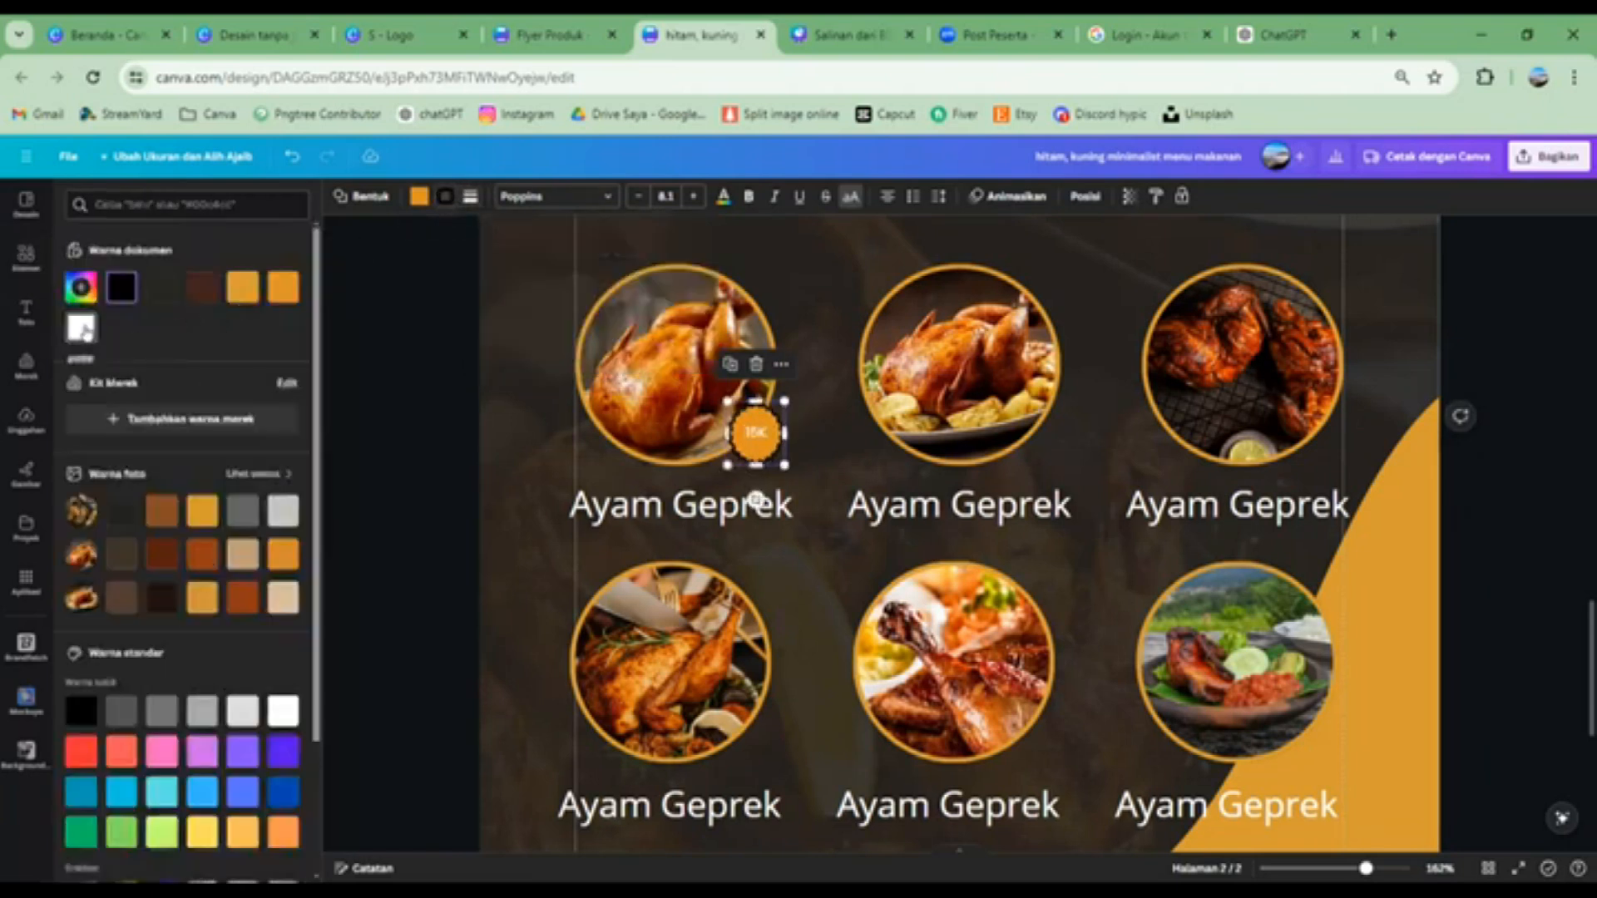
left_click(81, 328)
left_click(440, 398)
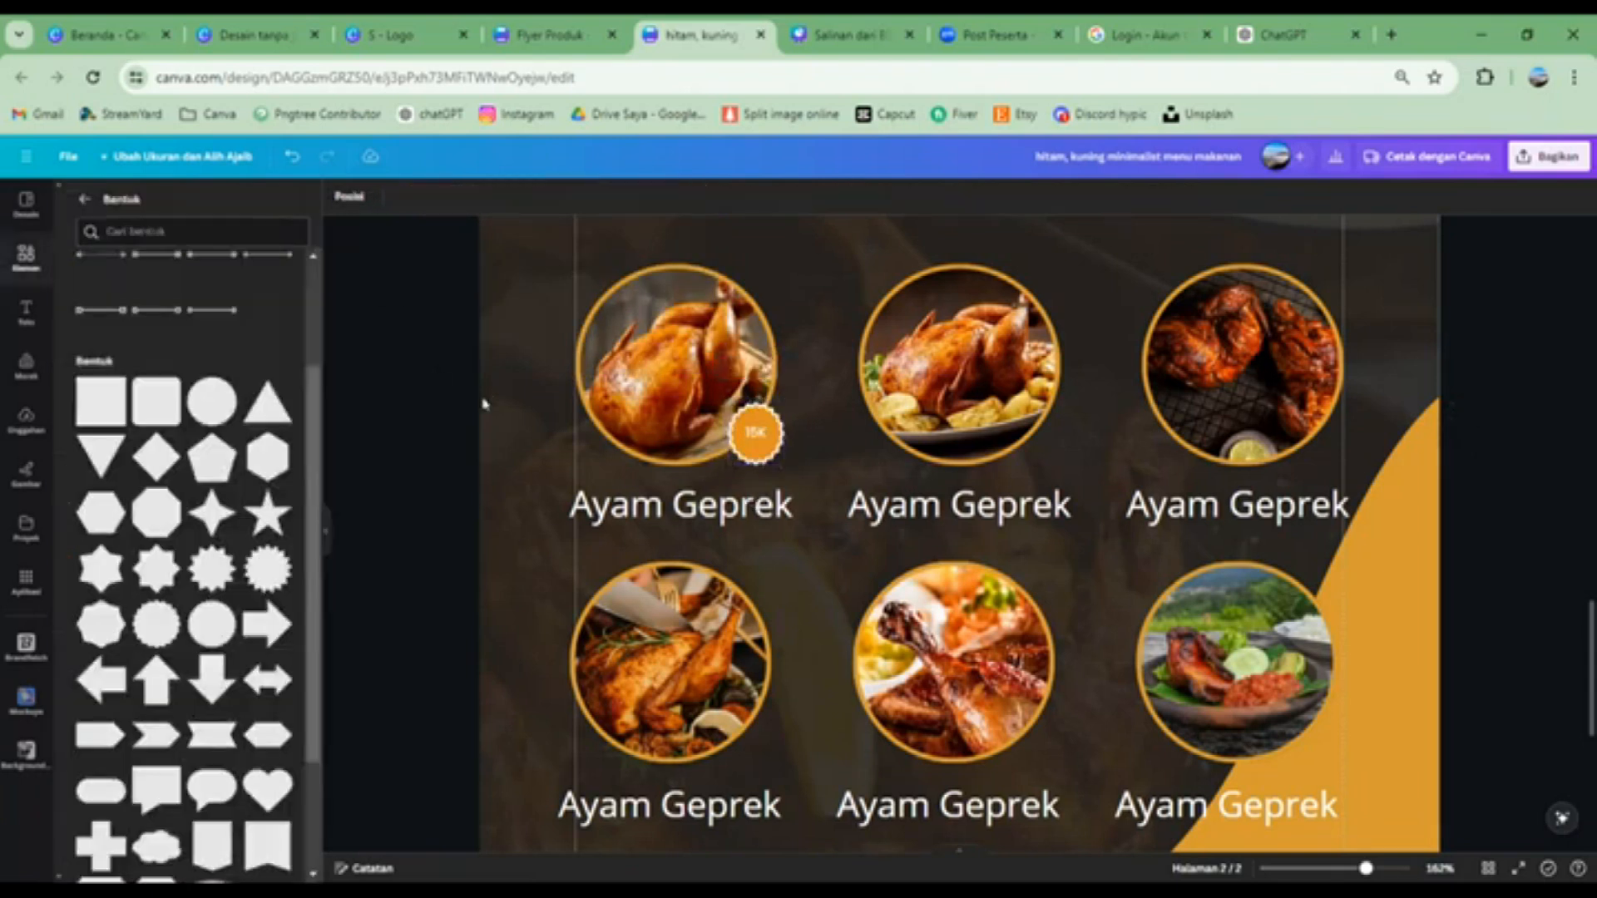
Enlarge the badge's 15K text to size 12.1 and widen the badge slightly to restore its round shape
left_click(756, 439)
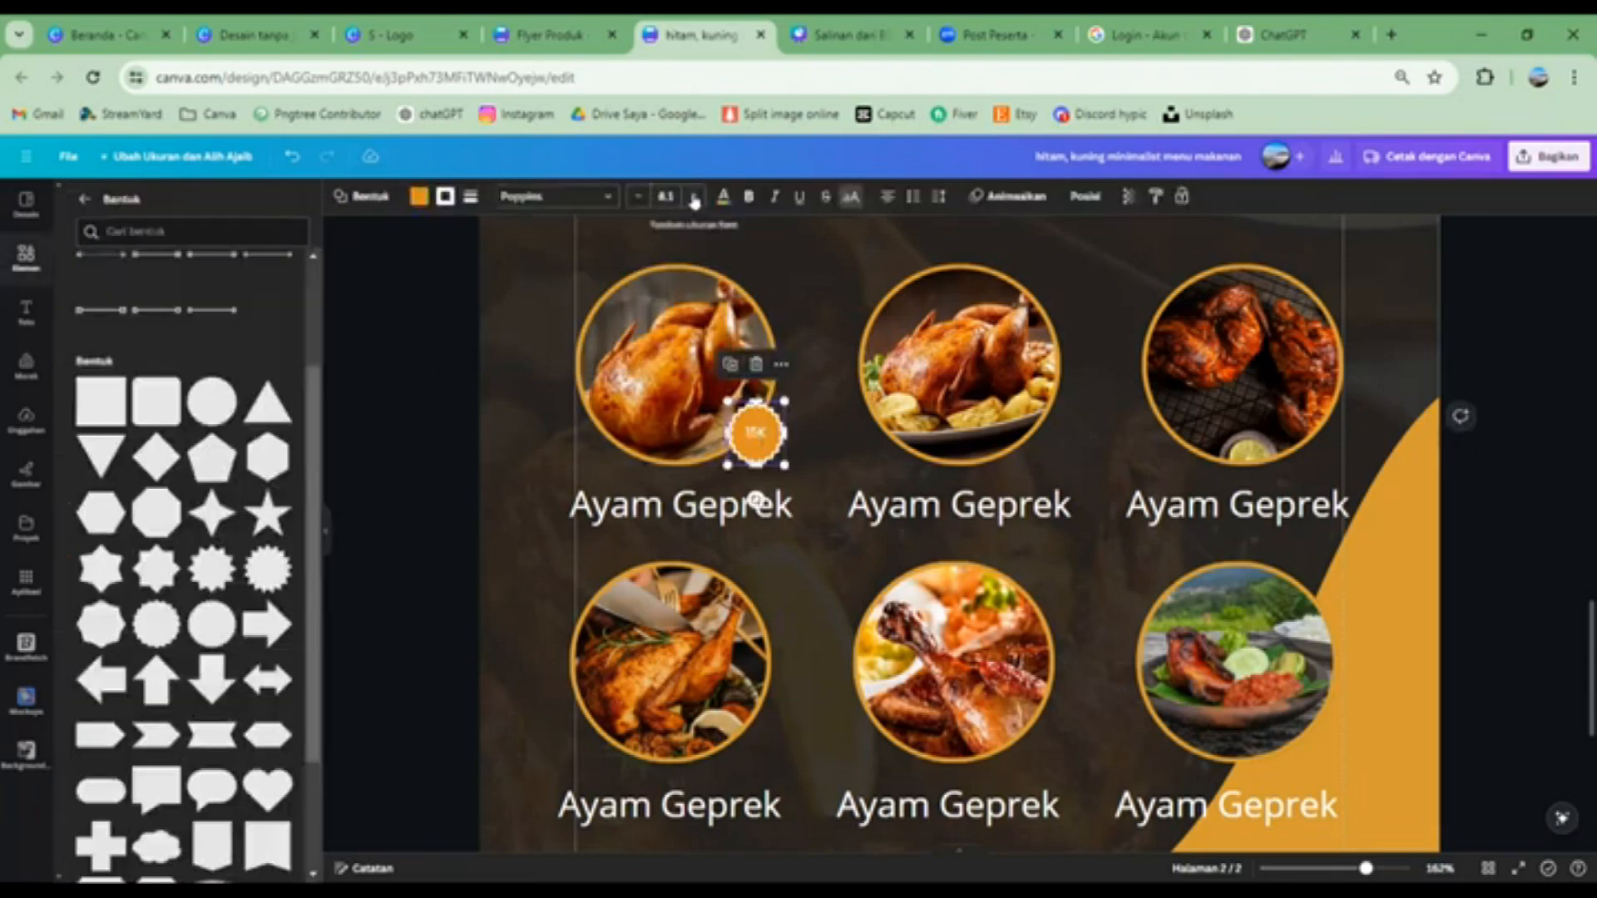
left_click(693, 198)
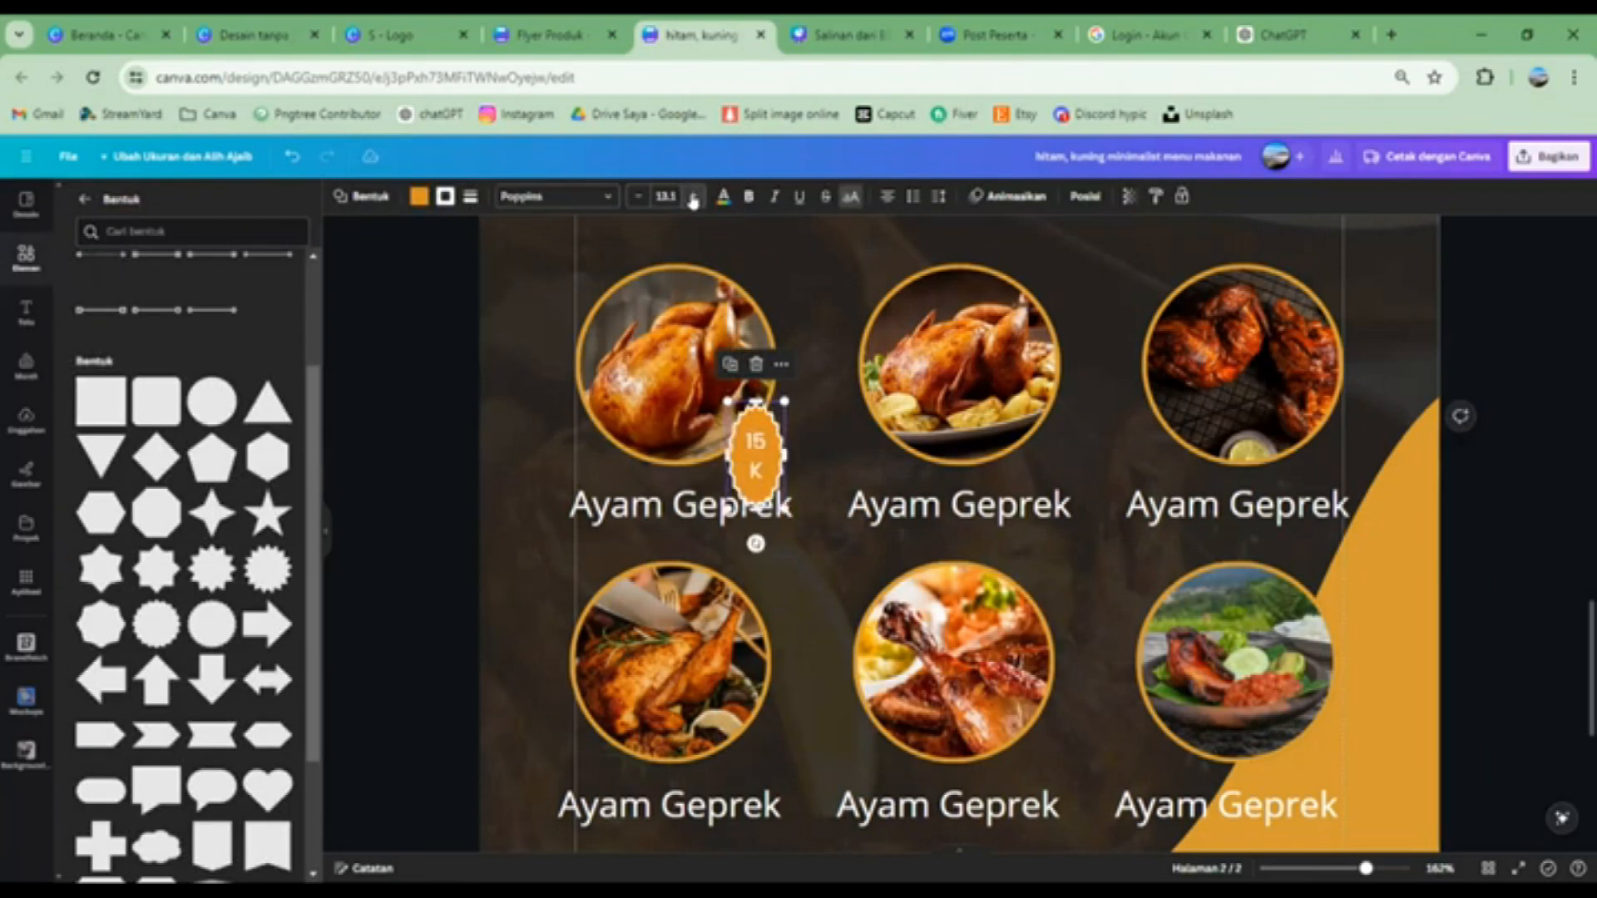
left_click(639, 200)
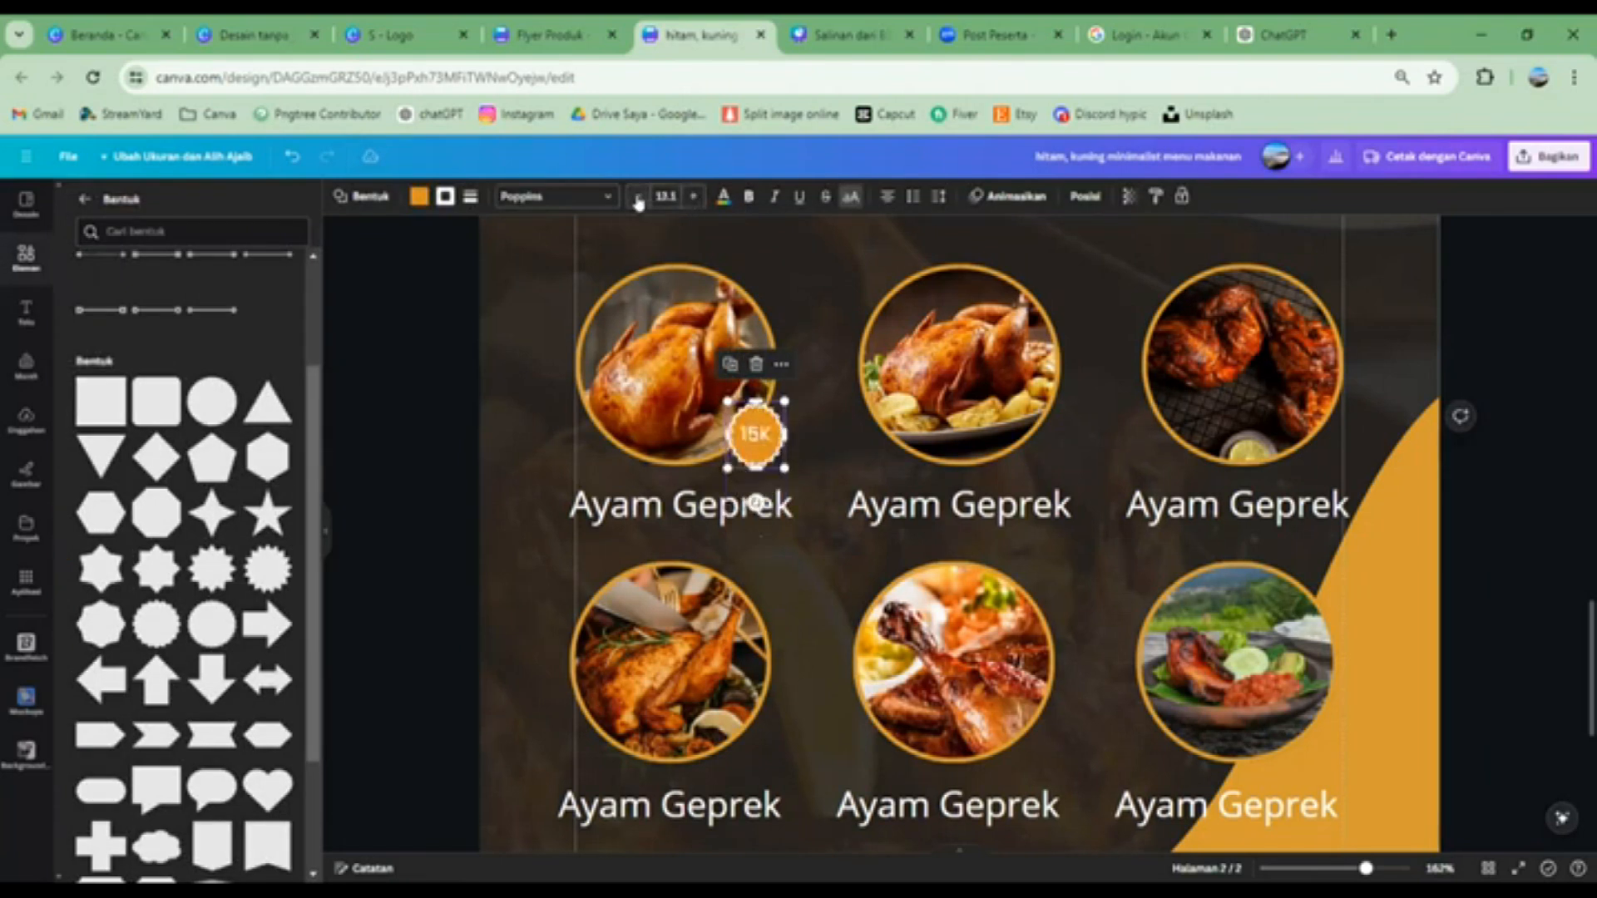
left_click_drag(784, 435, 792, 435)
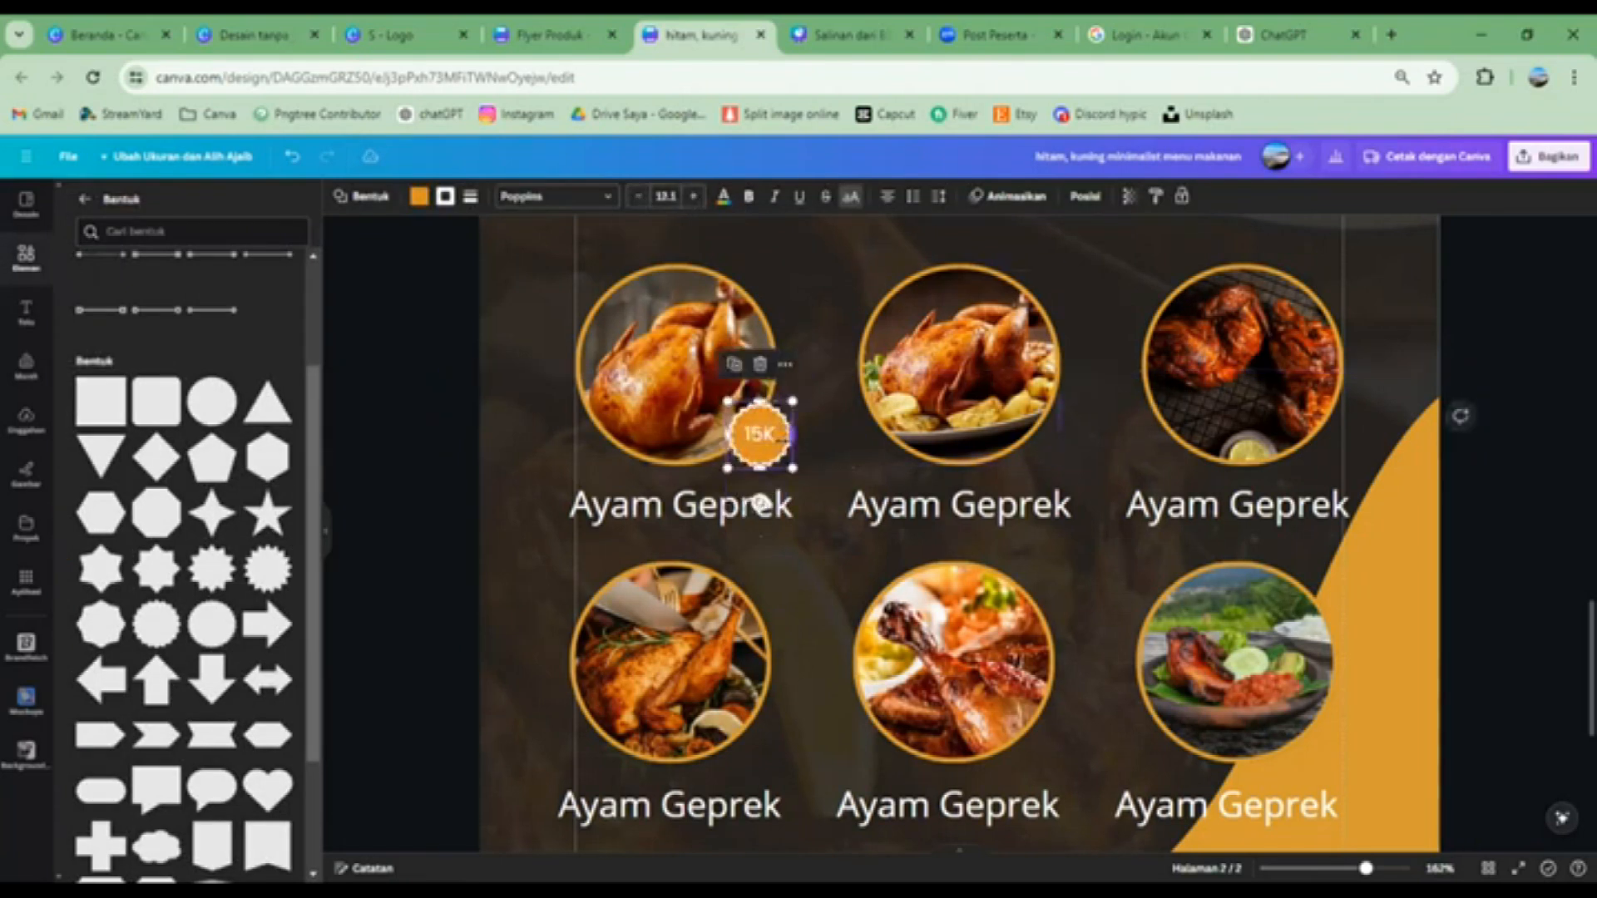
Duplicate the first photo's 15K badge onto the lower right edges of the second and third photos in the top row
left_click(733, 366)
left_click_drag(777, 449, 1039, 429)
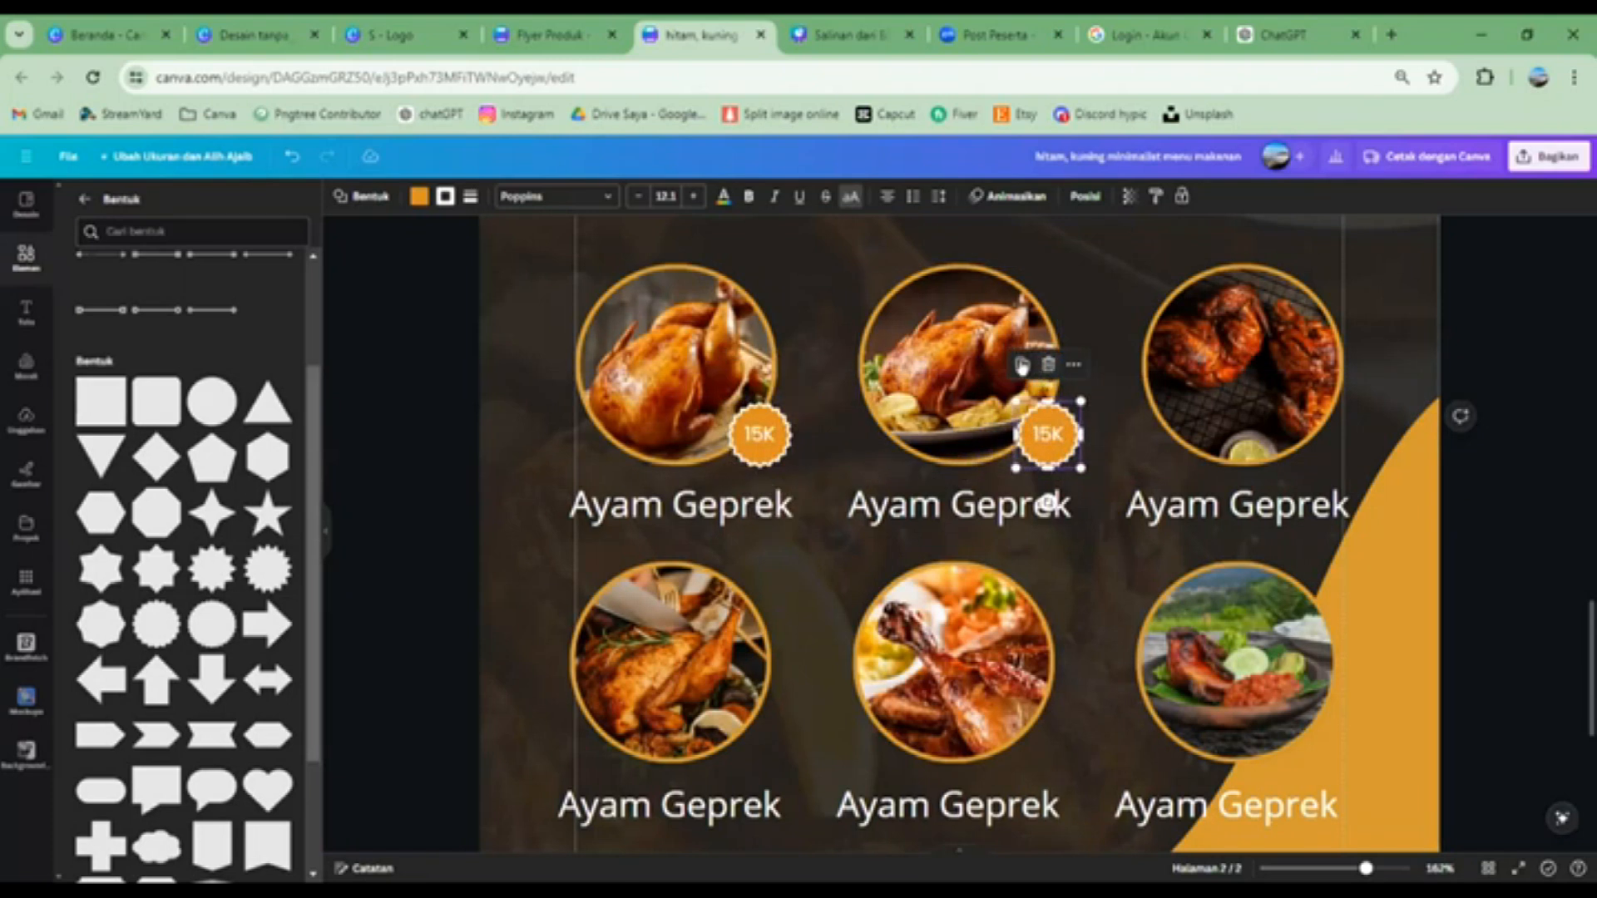
left_click(1023, 366)
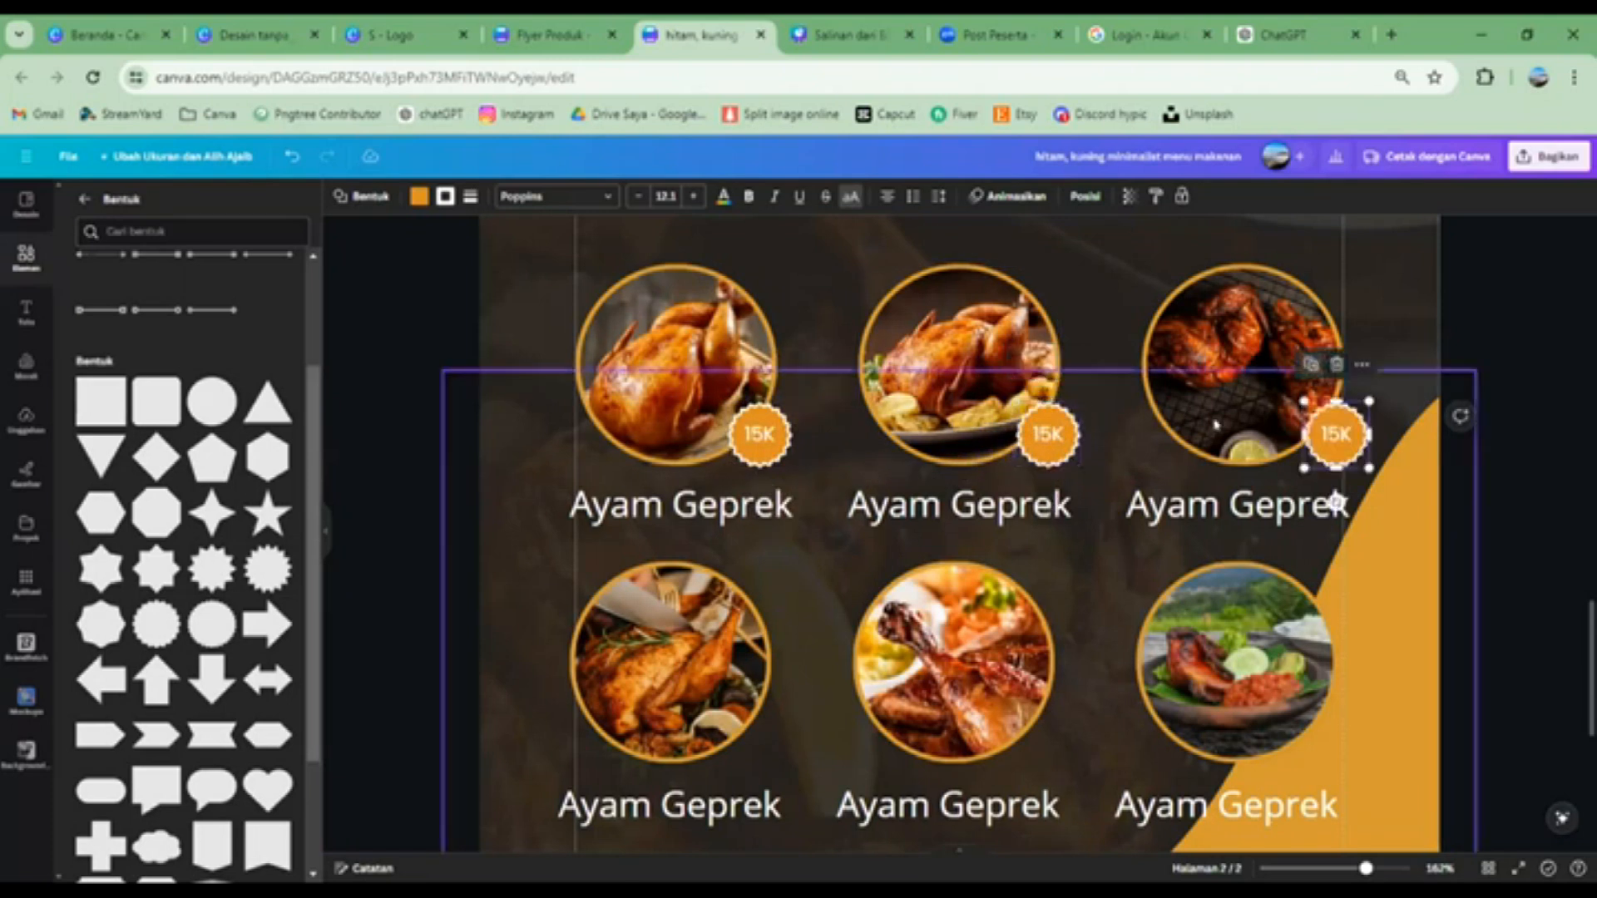
Duplicate the top row's three 15K badges together onto the matching photos in the second and third rows
left_click(772, 448)
left_click(1066, 450, "shift")
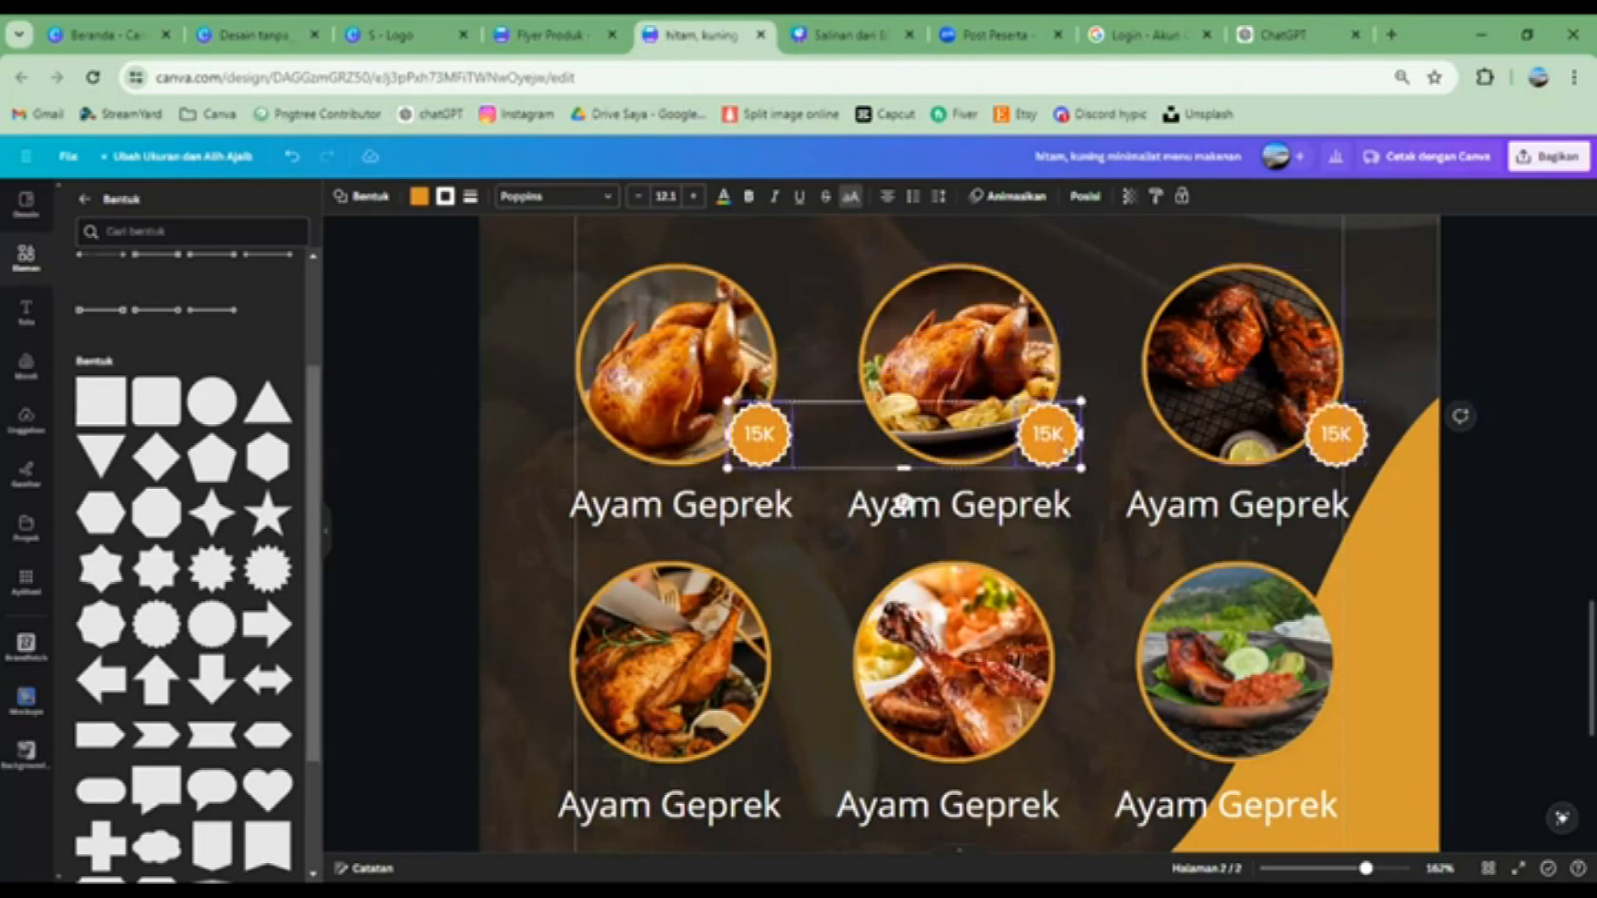
left_click(1340, 437, "shift")
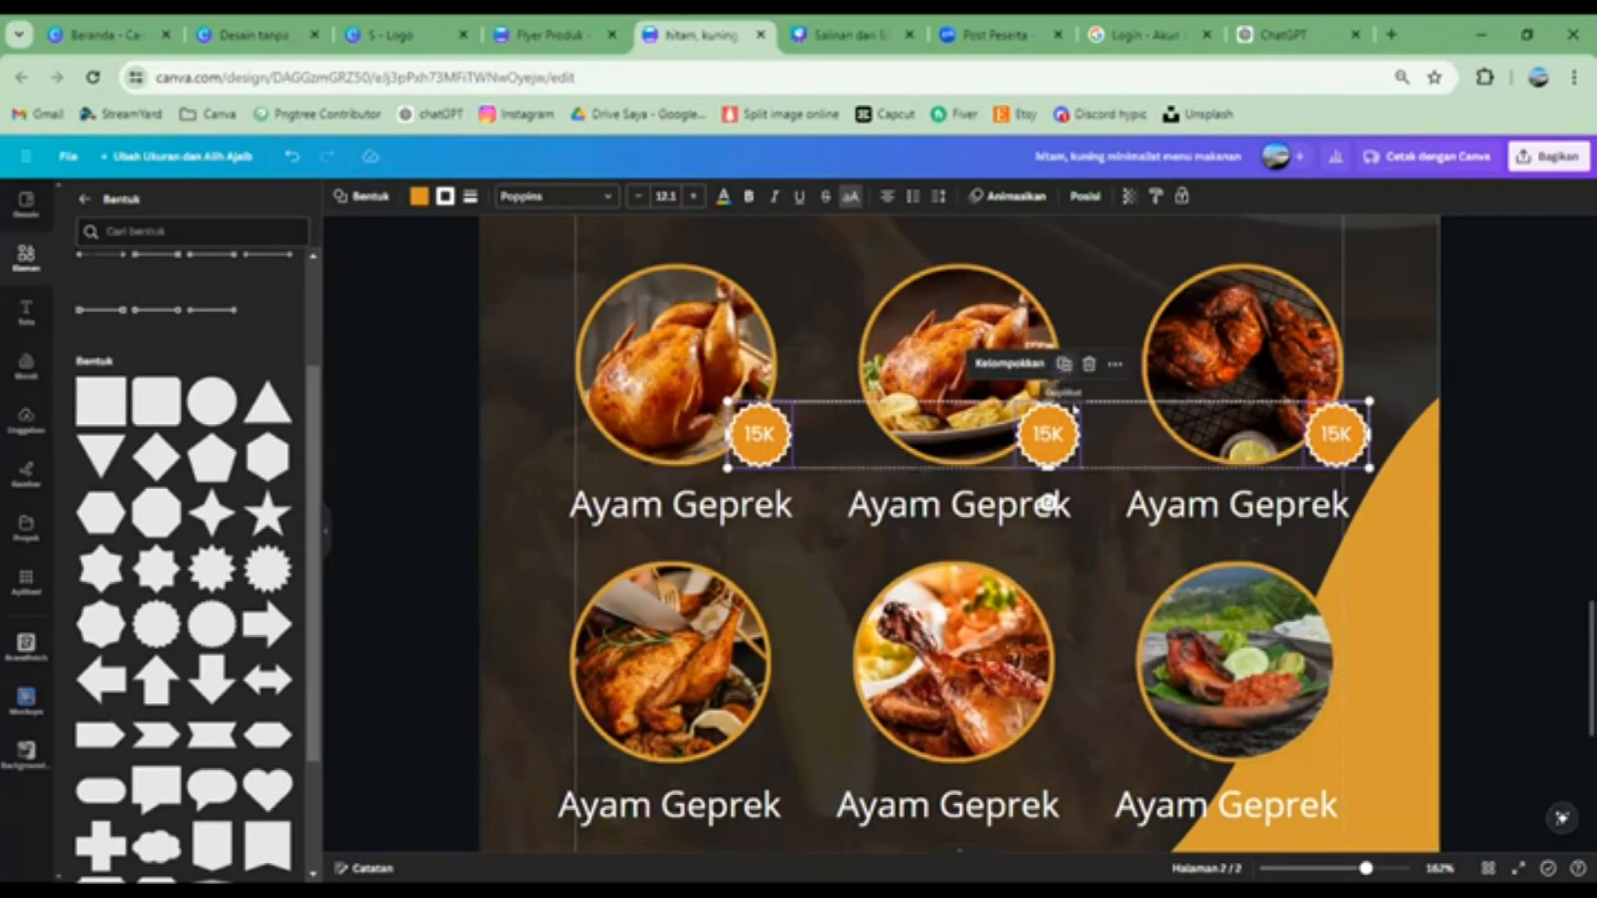
left_click(1062, 366)
left_click_drag(1056, 448, 1035, 720)
scroll(1039, 615, "down", 2)
scroll(1040, 615, "down", 5)
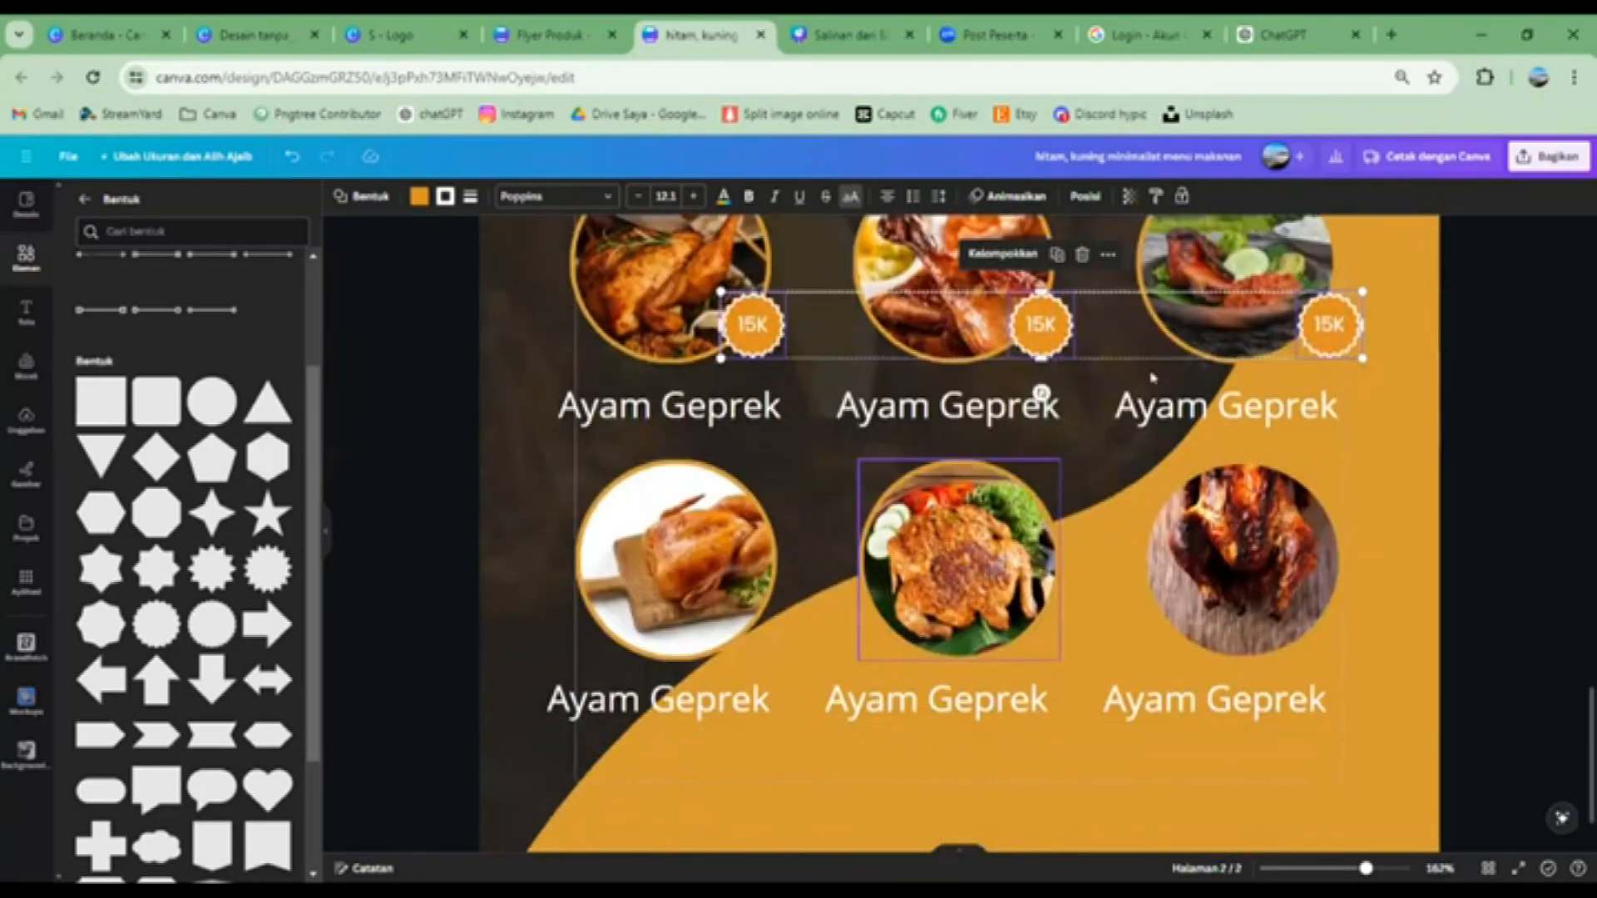
left_click(1049, 251)
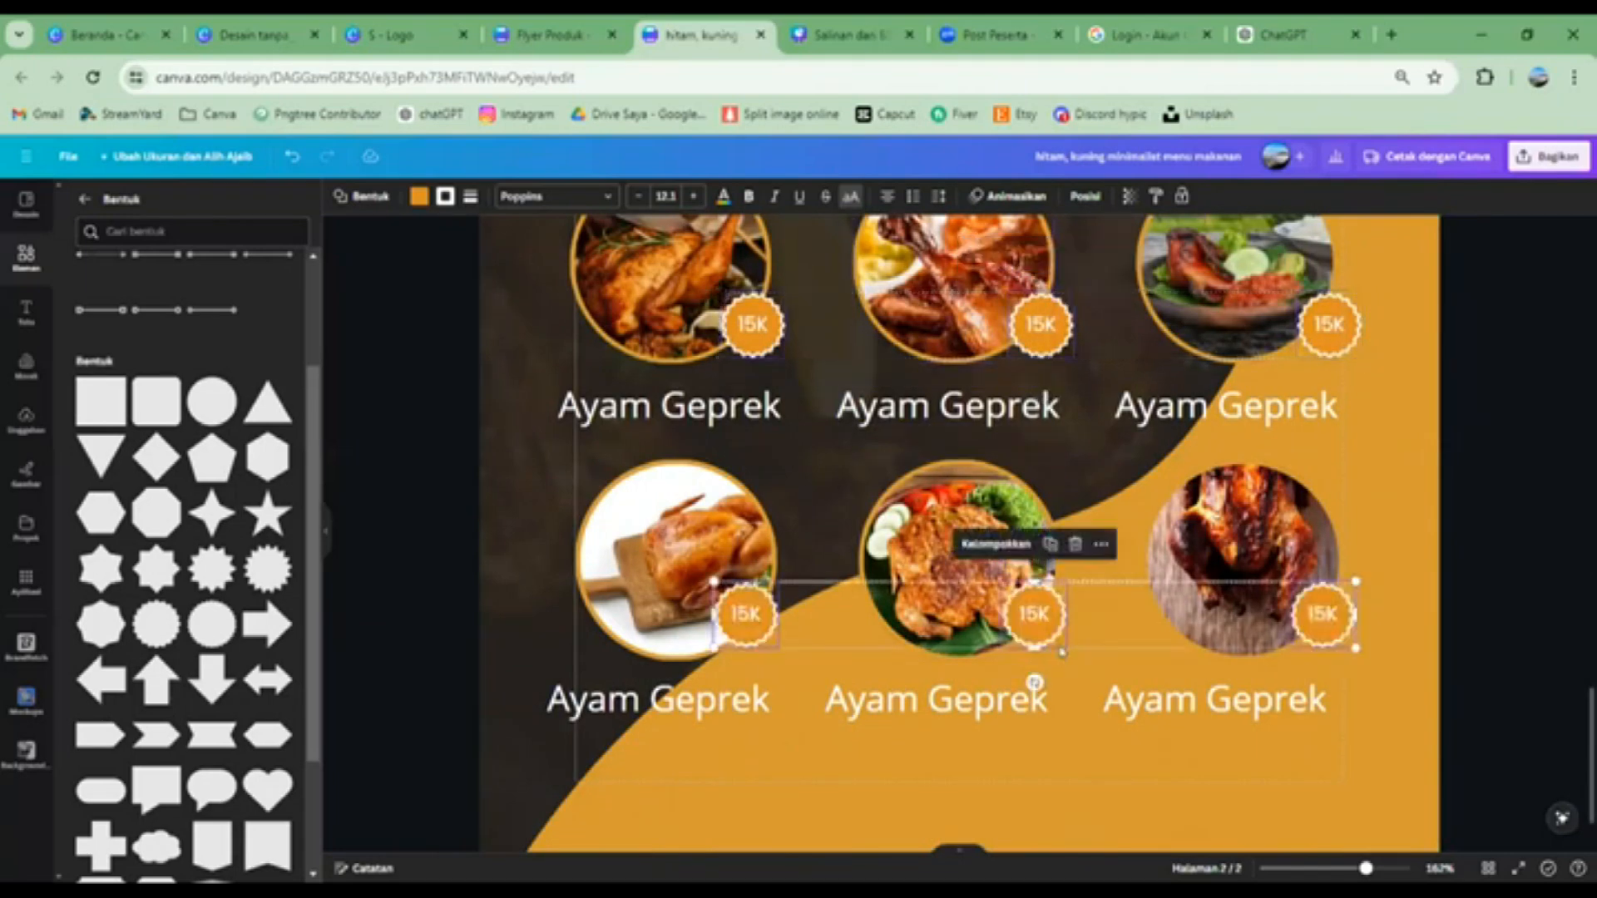
Add an orange rounded square and reshape it into a thin bar spanning the margins below the last row of labels
left_click(942, 790)
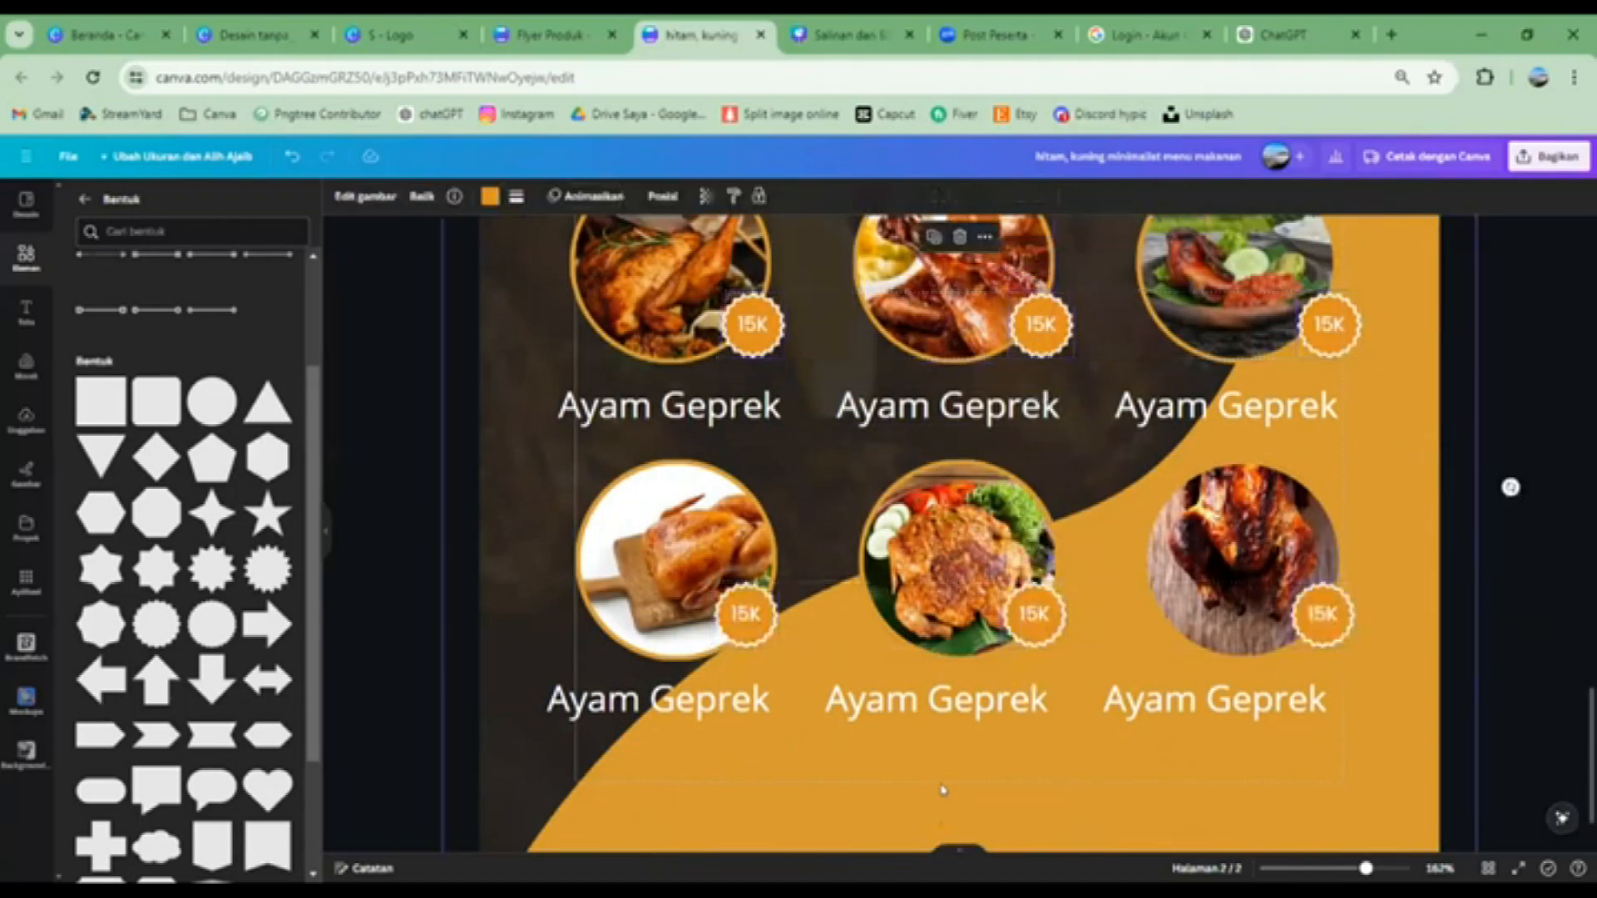
scroll(884, 755, "down", 3)
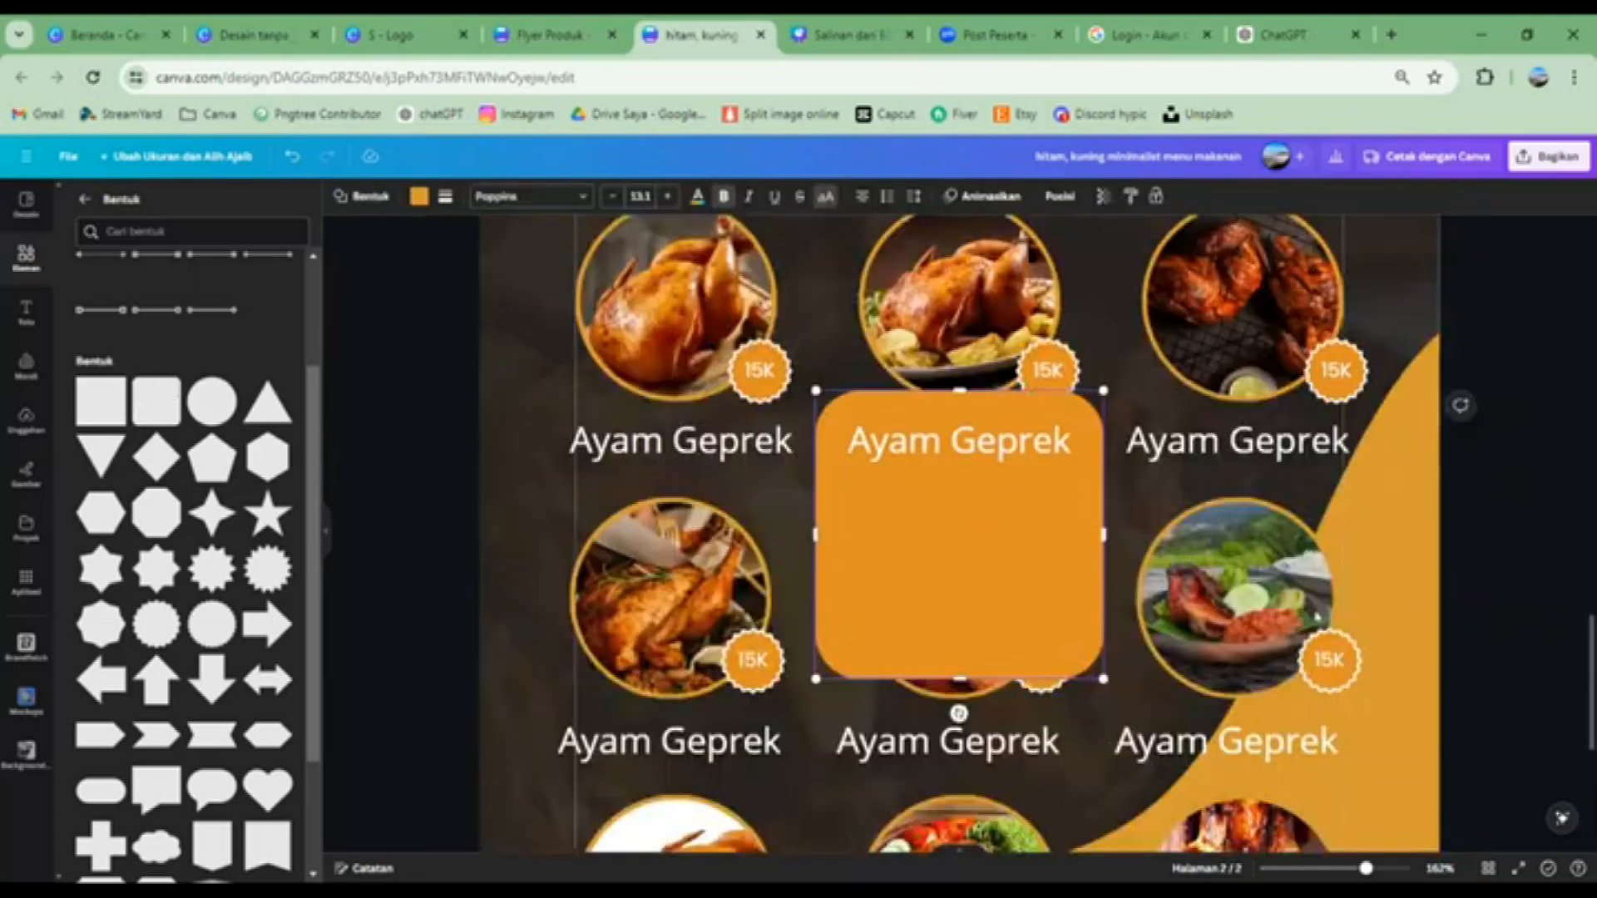
left_click_drag(1366, 869, 1318, 869)
scroll(1089, 614, "up", 3)
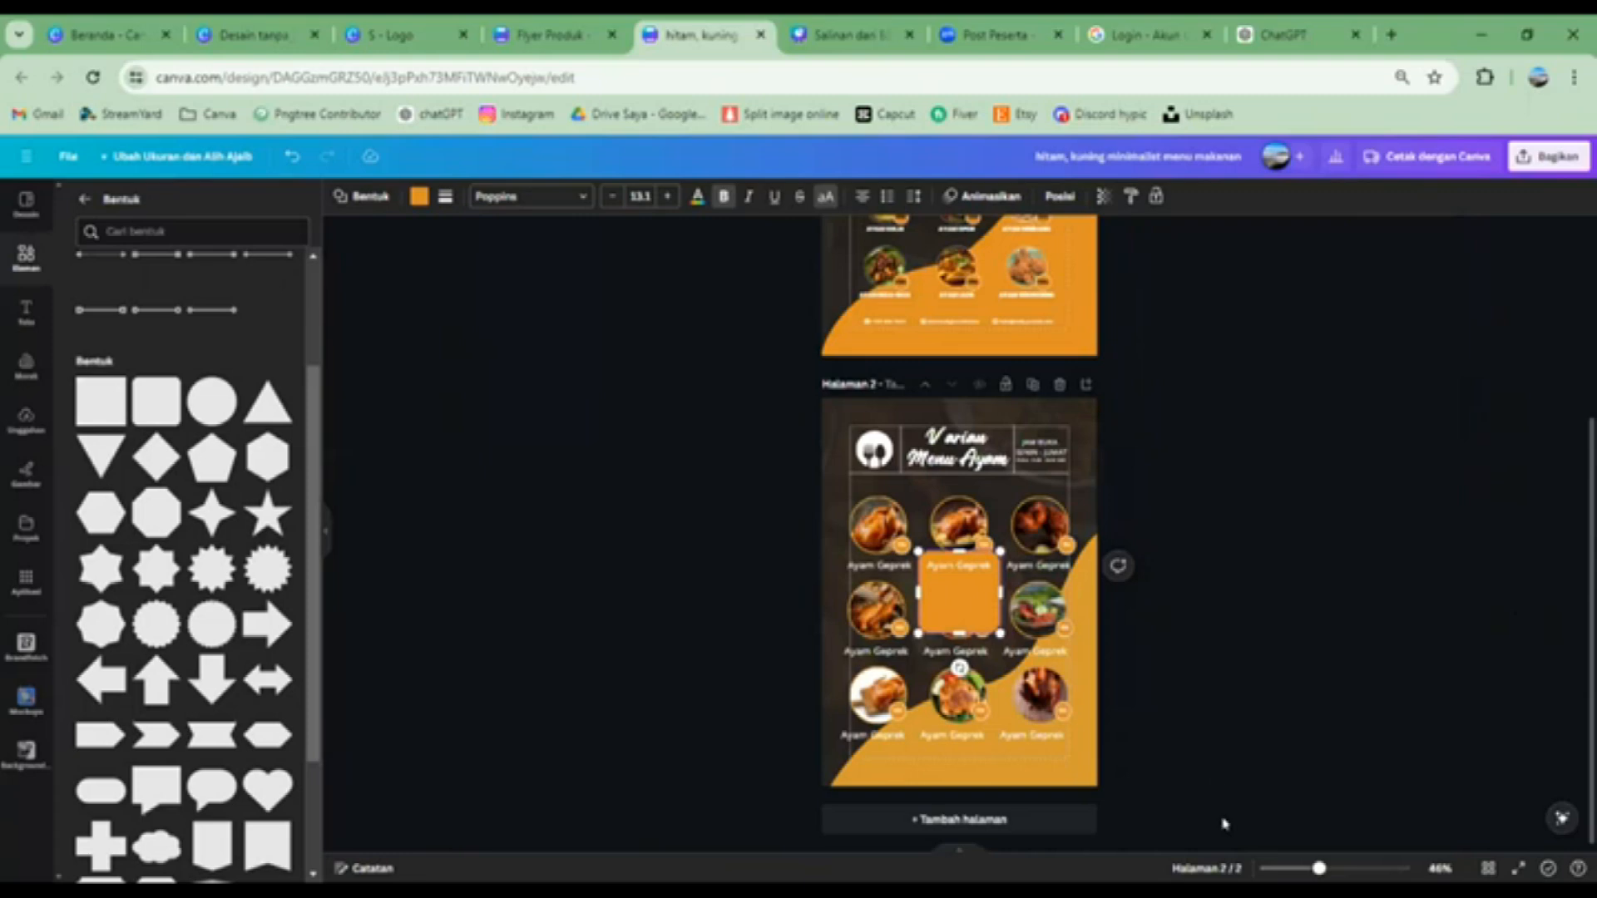
left_click(1347, 869)
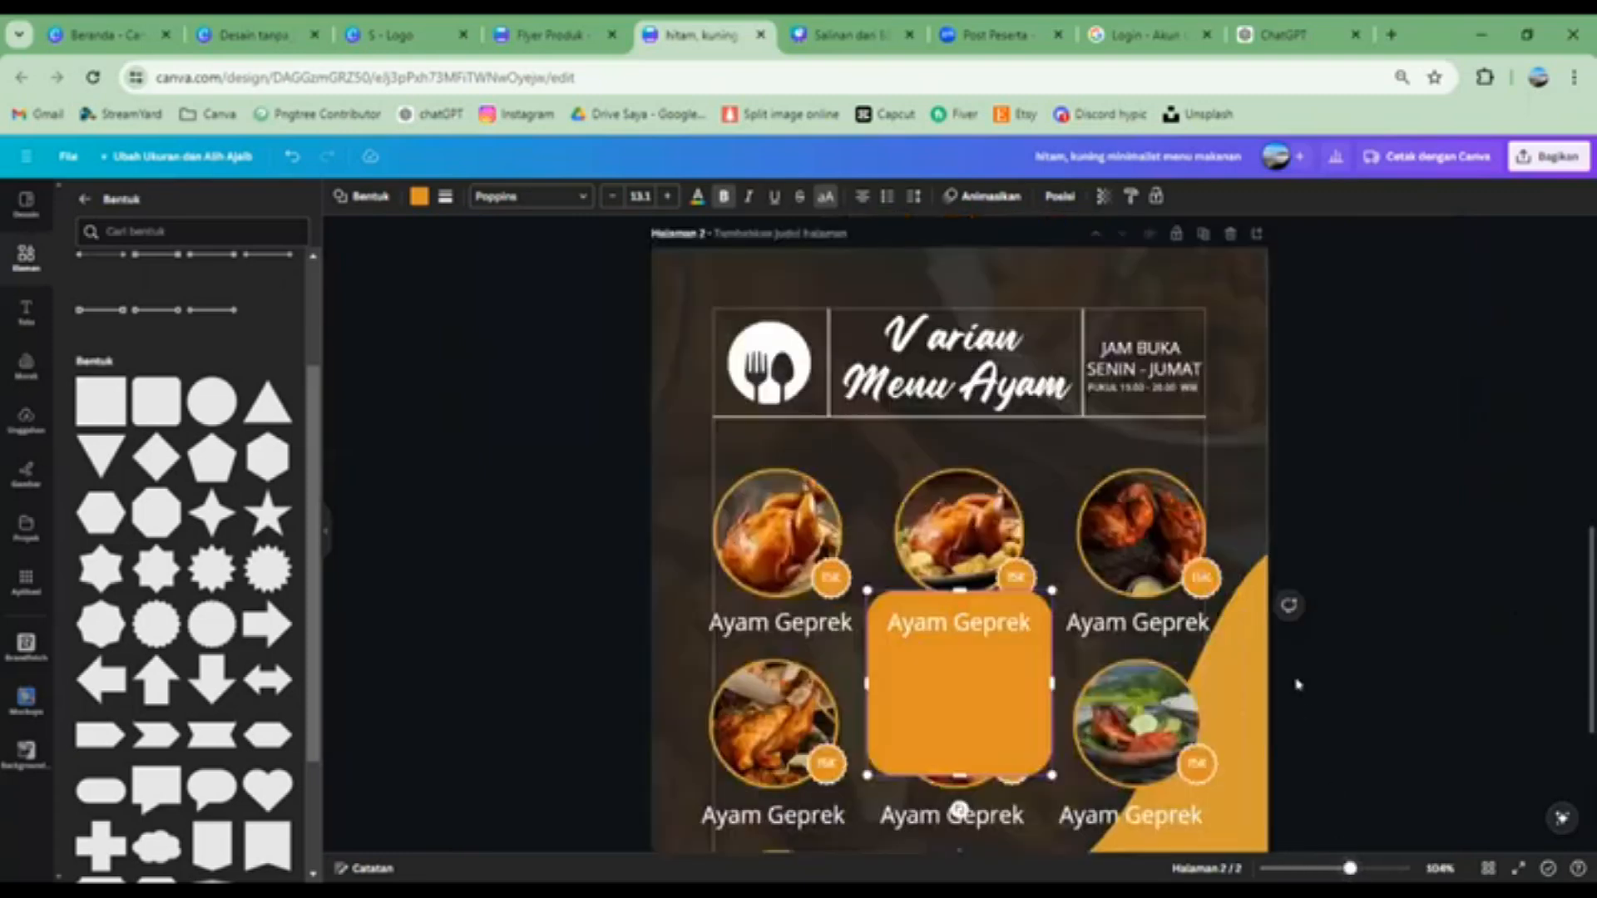
scroll(1296, 678, "down", 4)
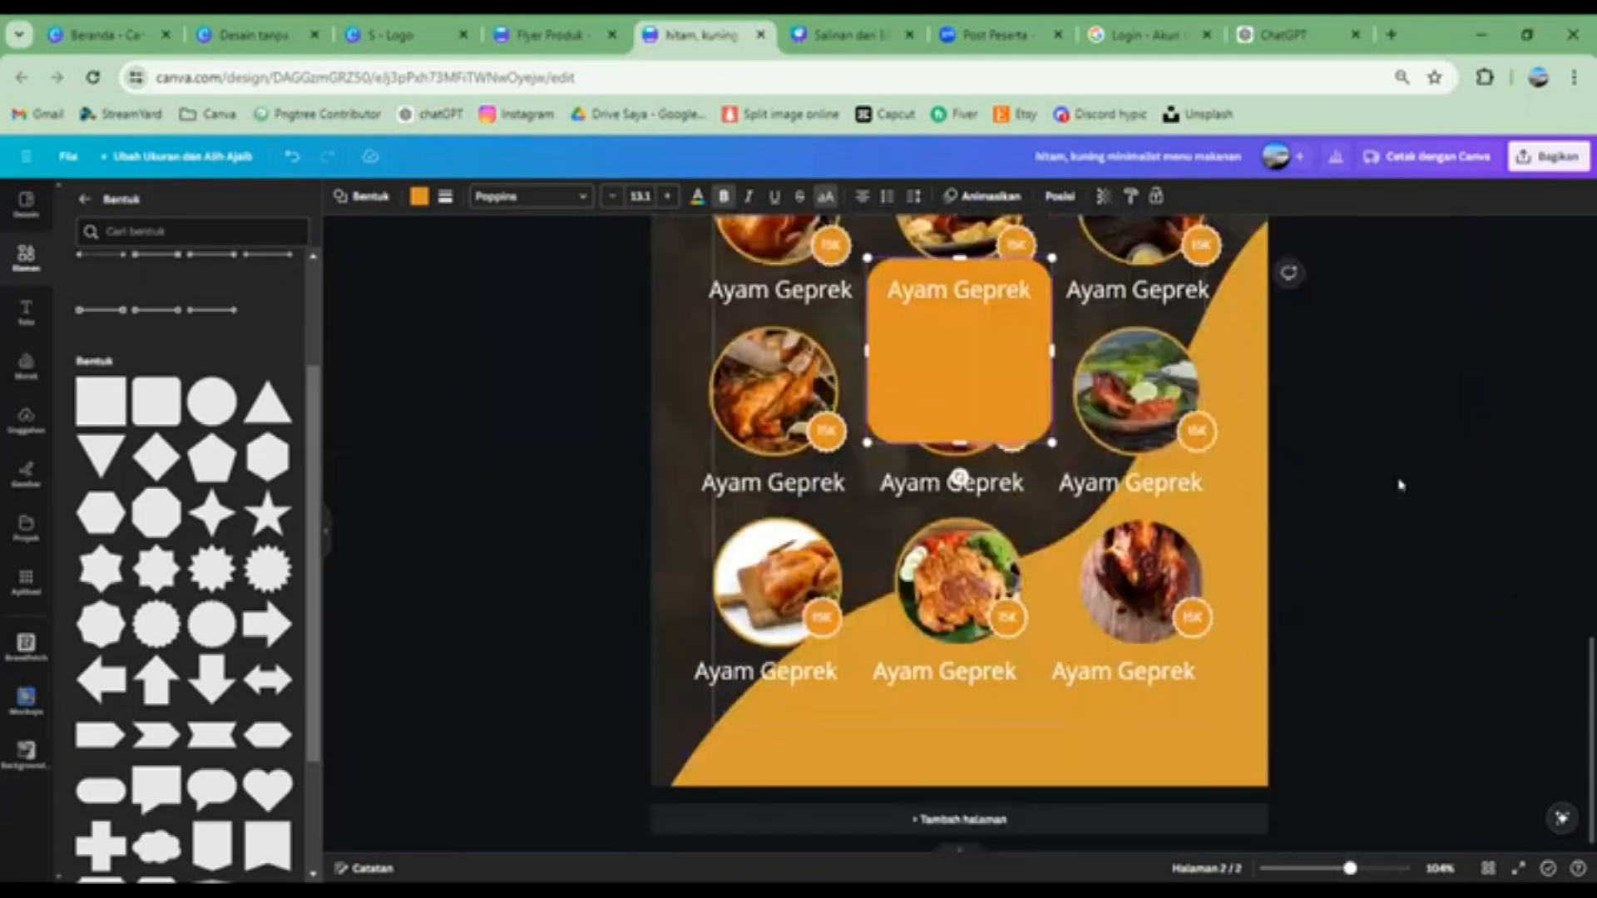
left_click_drag(898, 372, 748, 688)
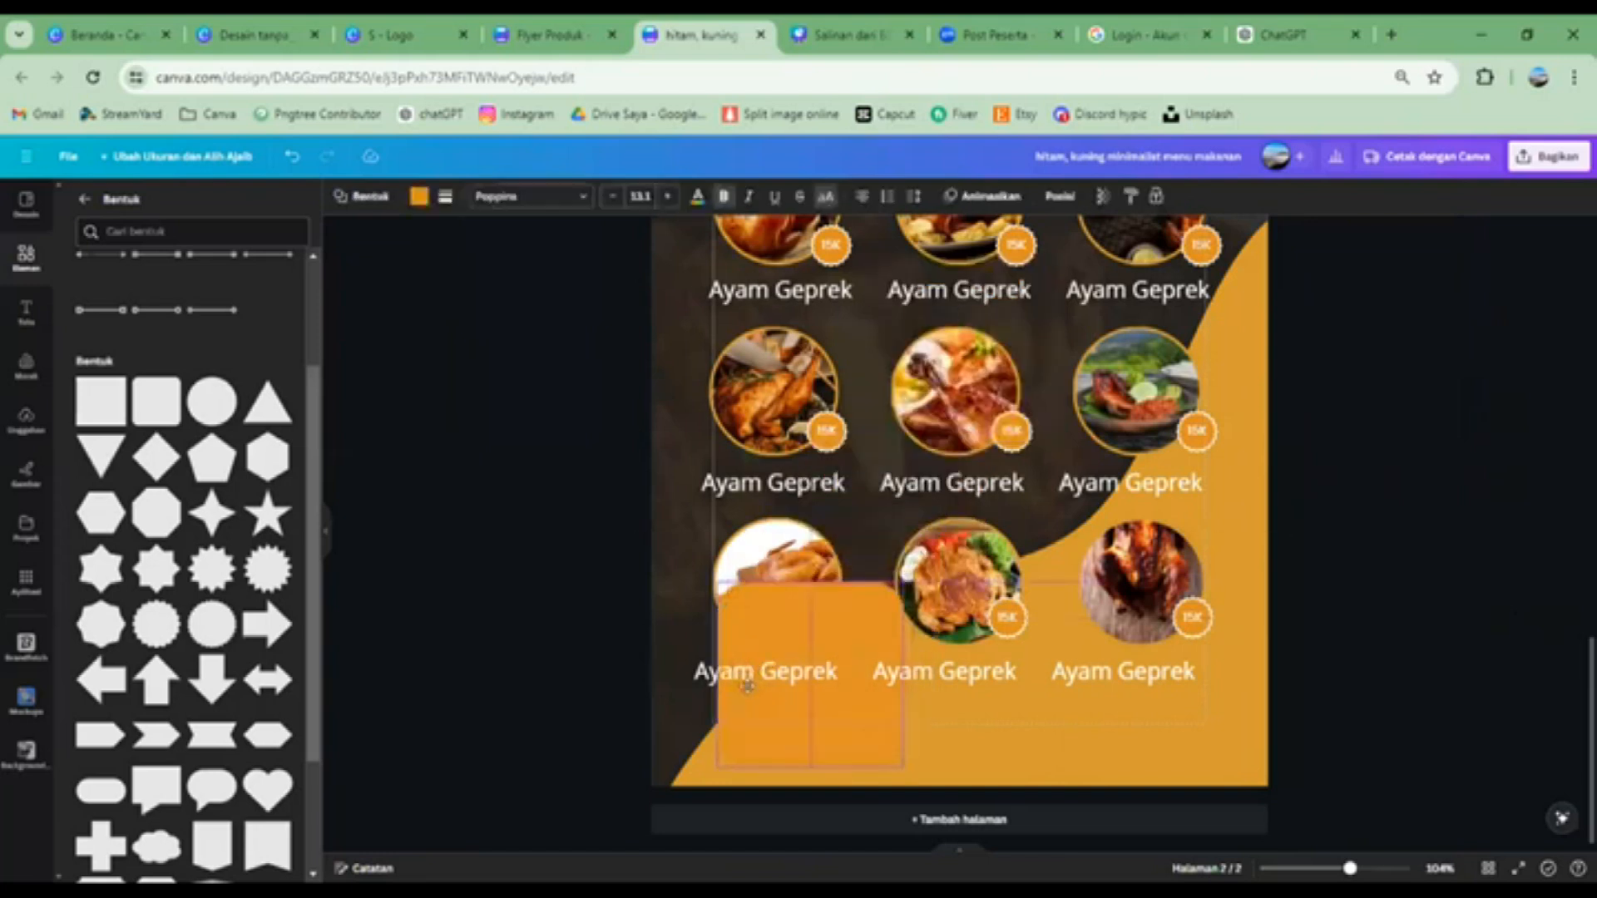
left_click_drag(809, 583, 779, 726)
left_click_drag(915, 734, 1210, 746)
left_click_drag(699, 755, 713, 746)
left_click_drag(957, 763, 956, 755)
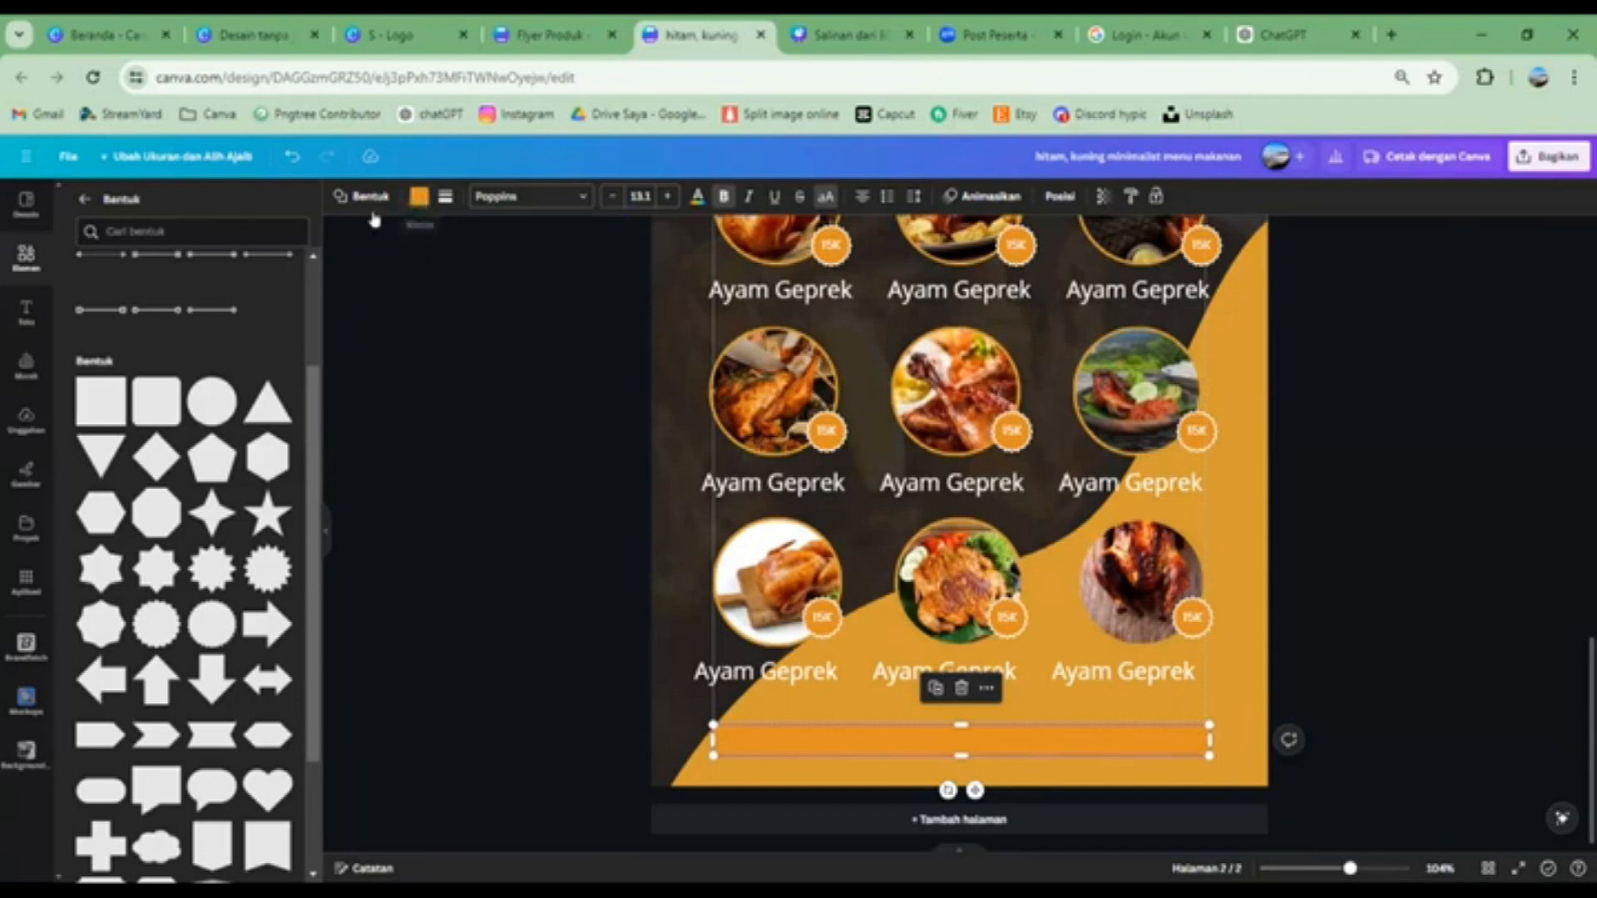
Fill the thin rounded bar below the menu grid with white
left_click(420, 200)
left_click(121, 328)
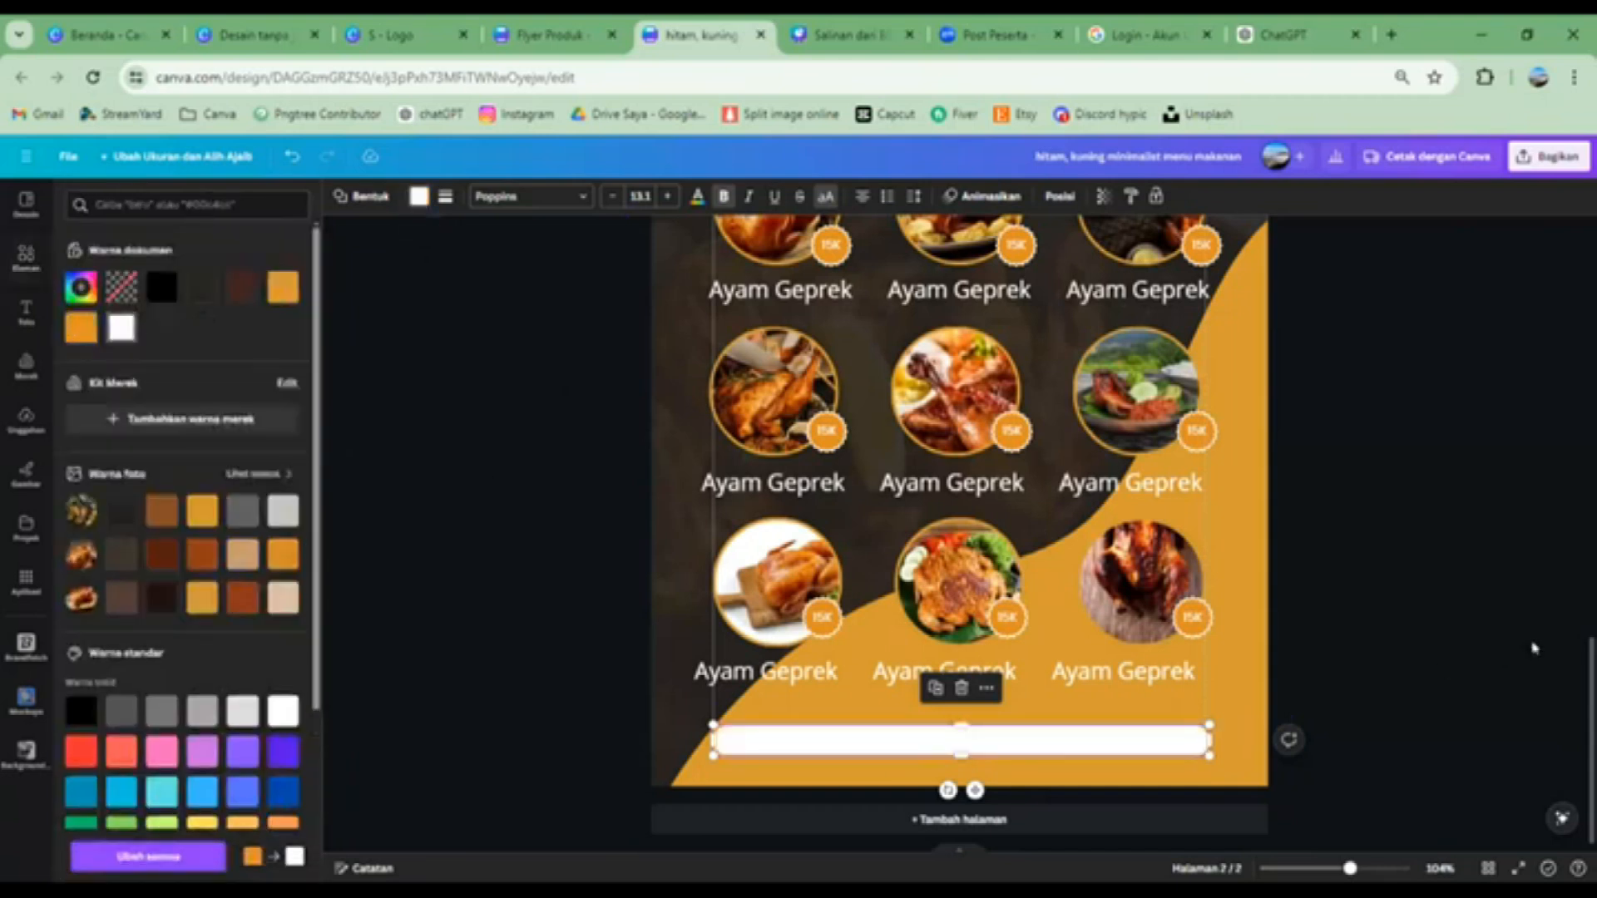
left_click(1523, 646)
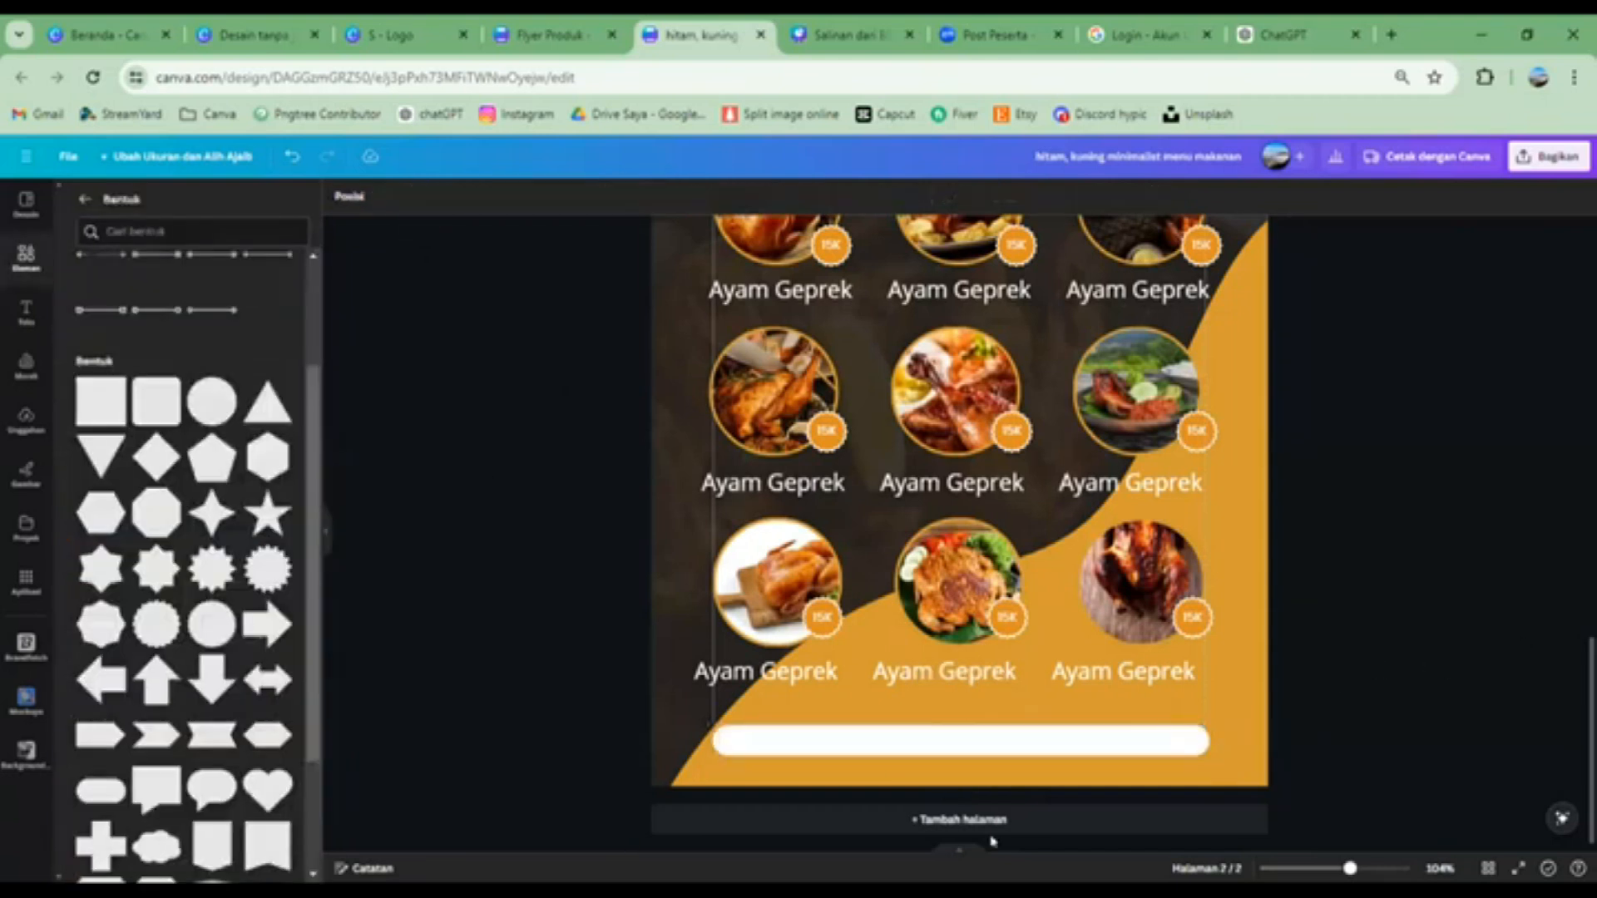
Search the graphics for "logo instagra" and place the black outline Instagram logo, shrunk to fit, at the white bar's left end
left_click(25, 257)
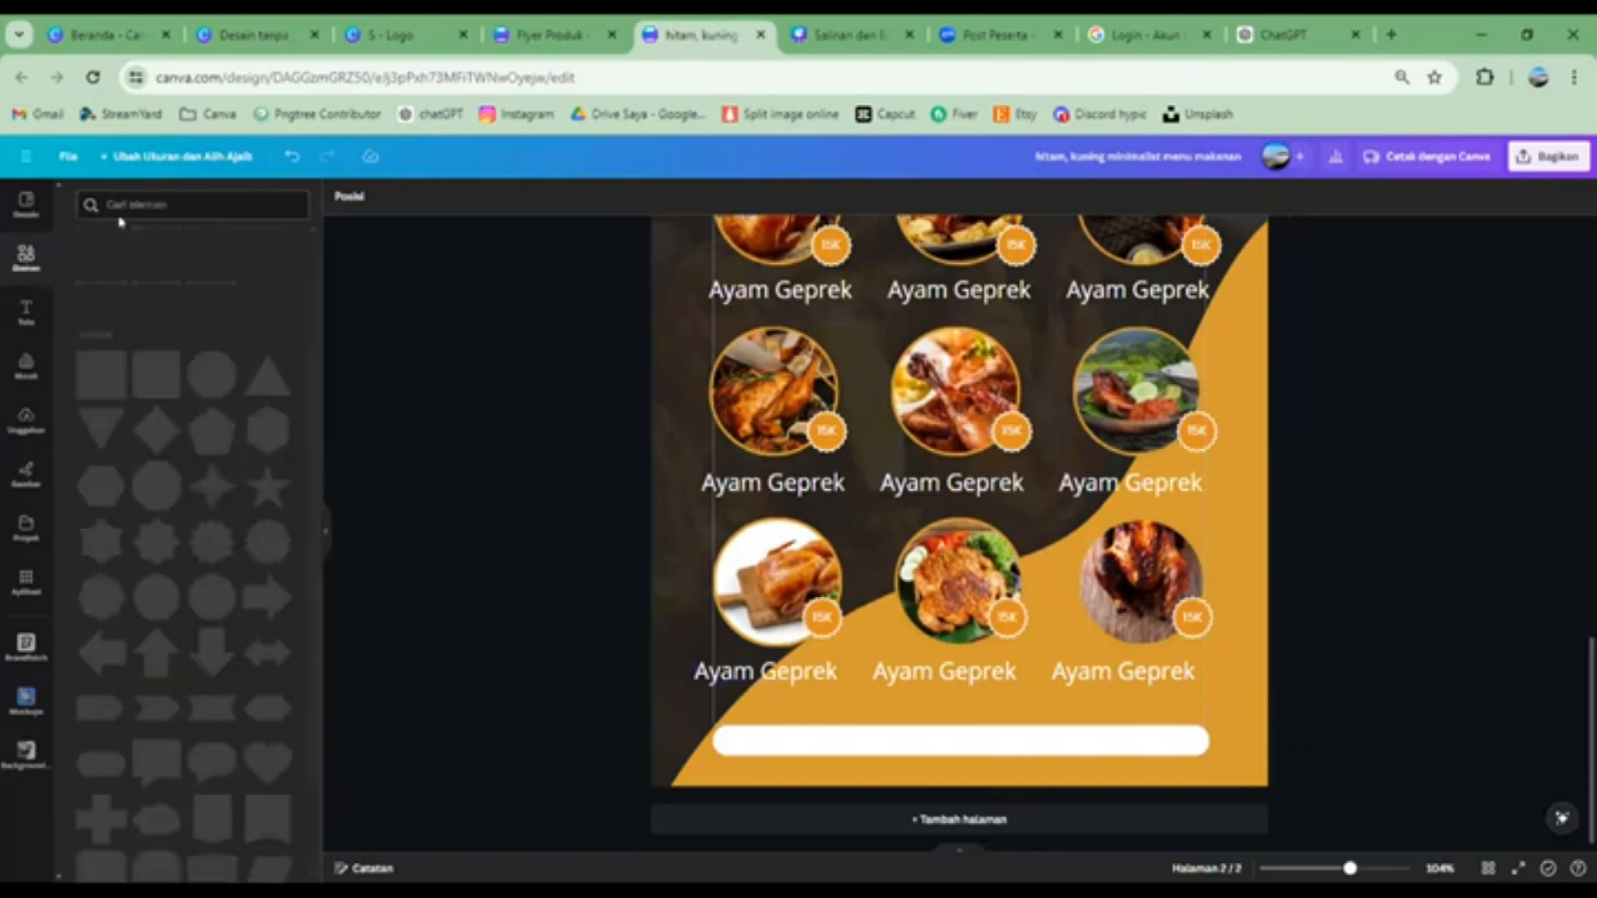
left_click(135, 202)
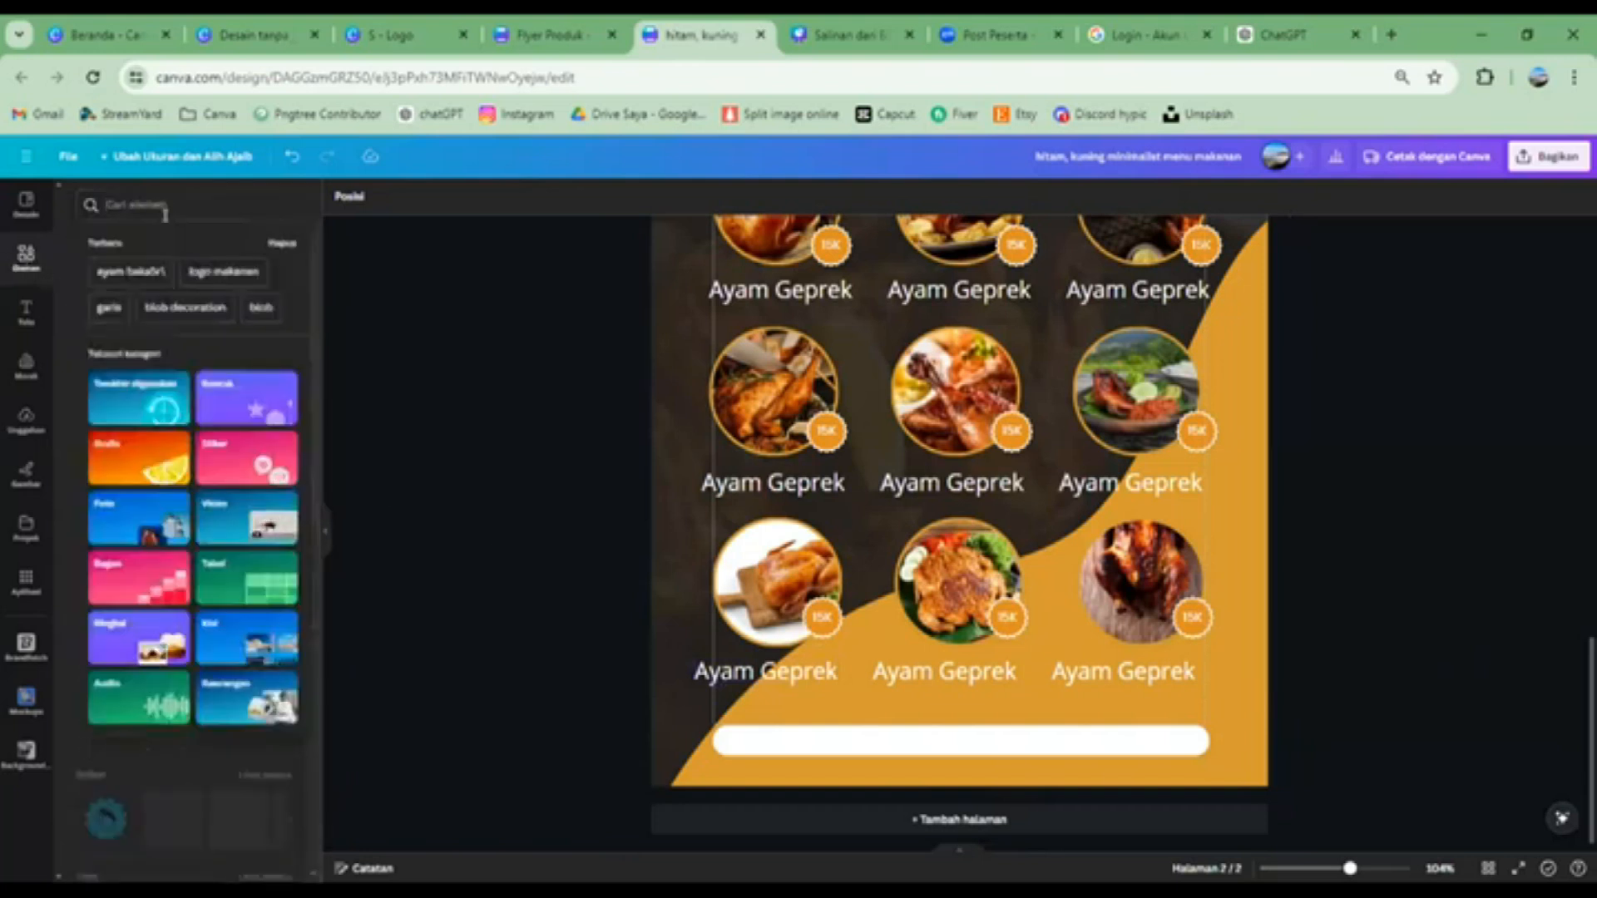
type("logo")
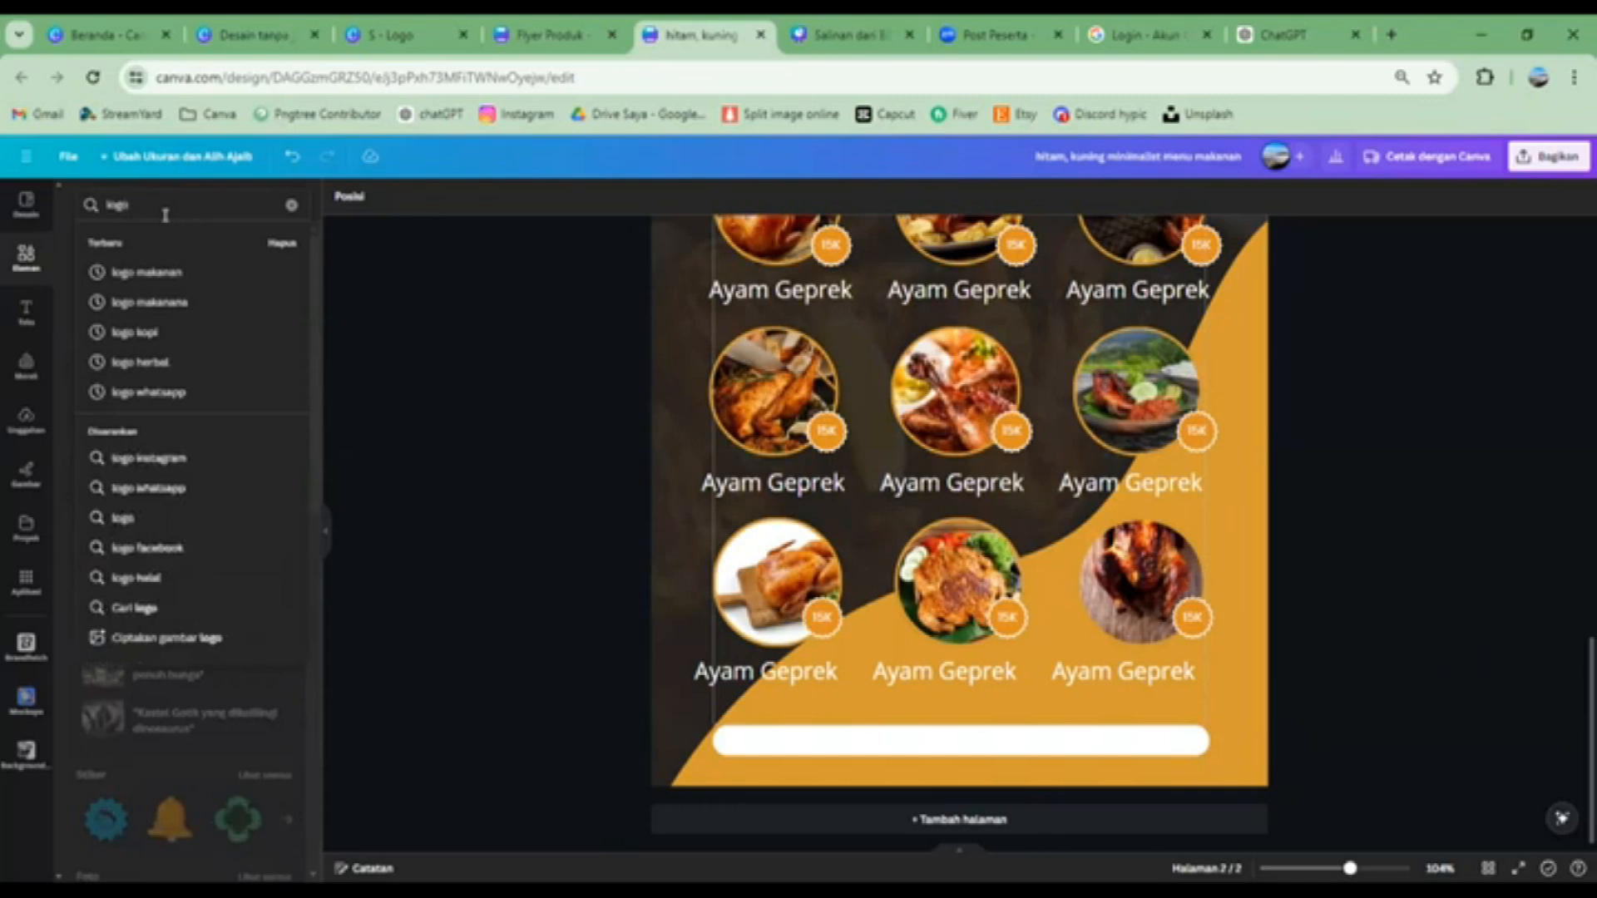
type(" in")
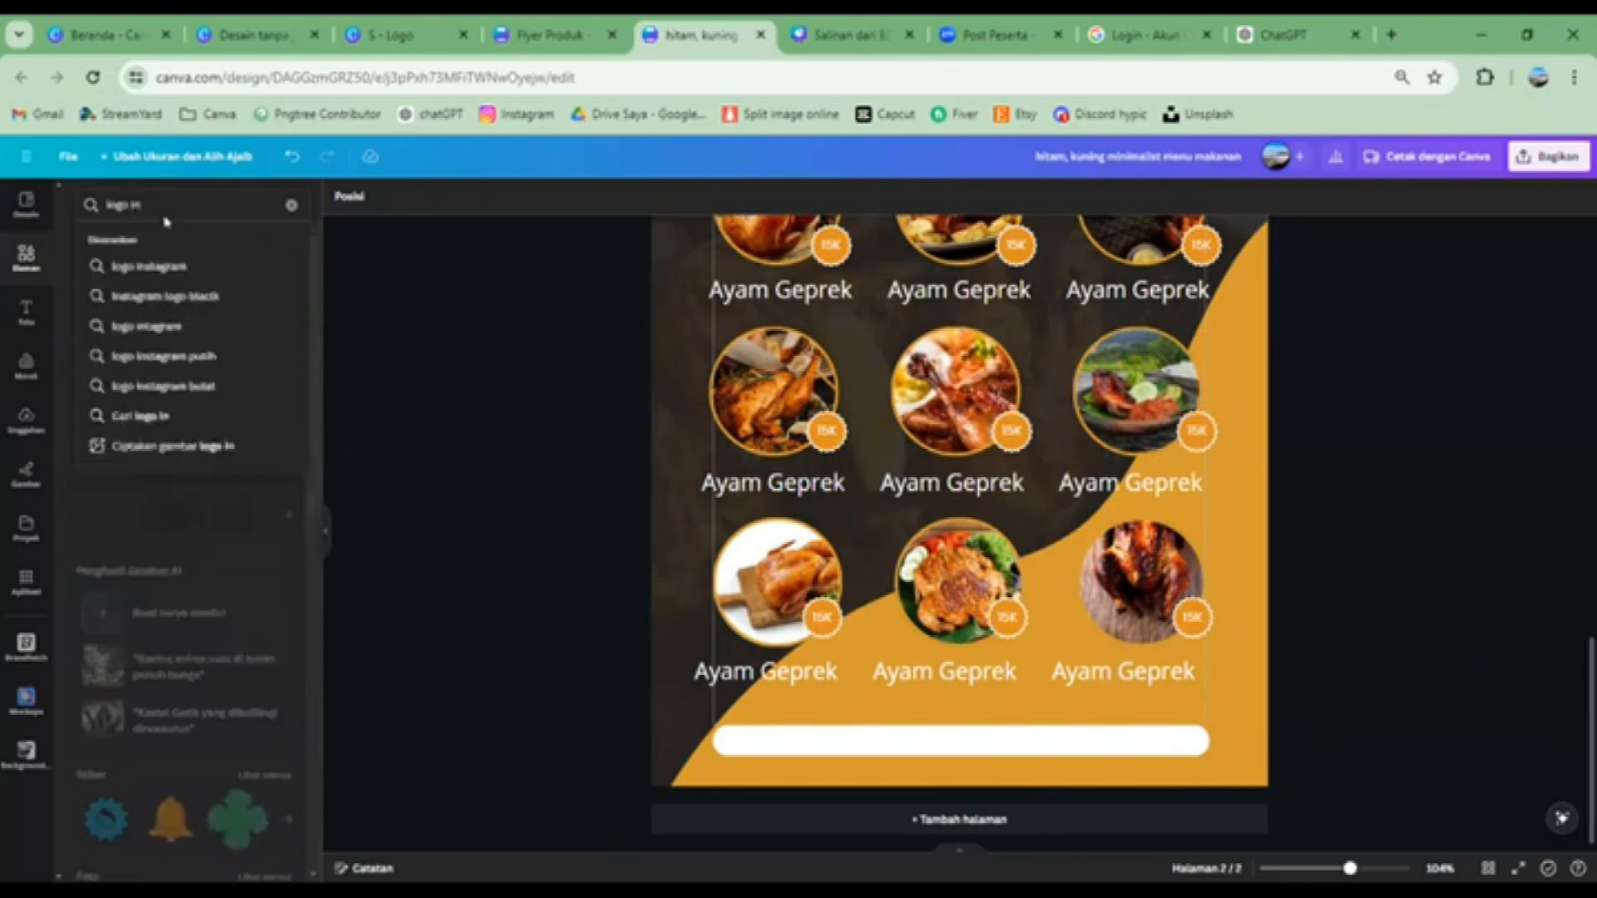
type("stagra")
key("Return")
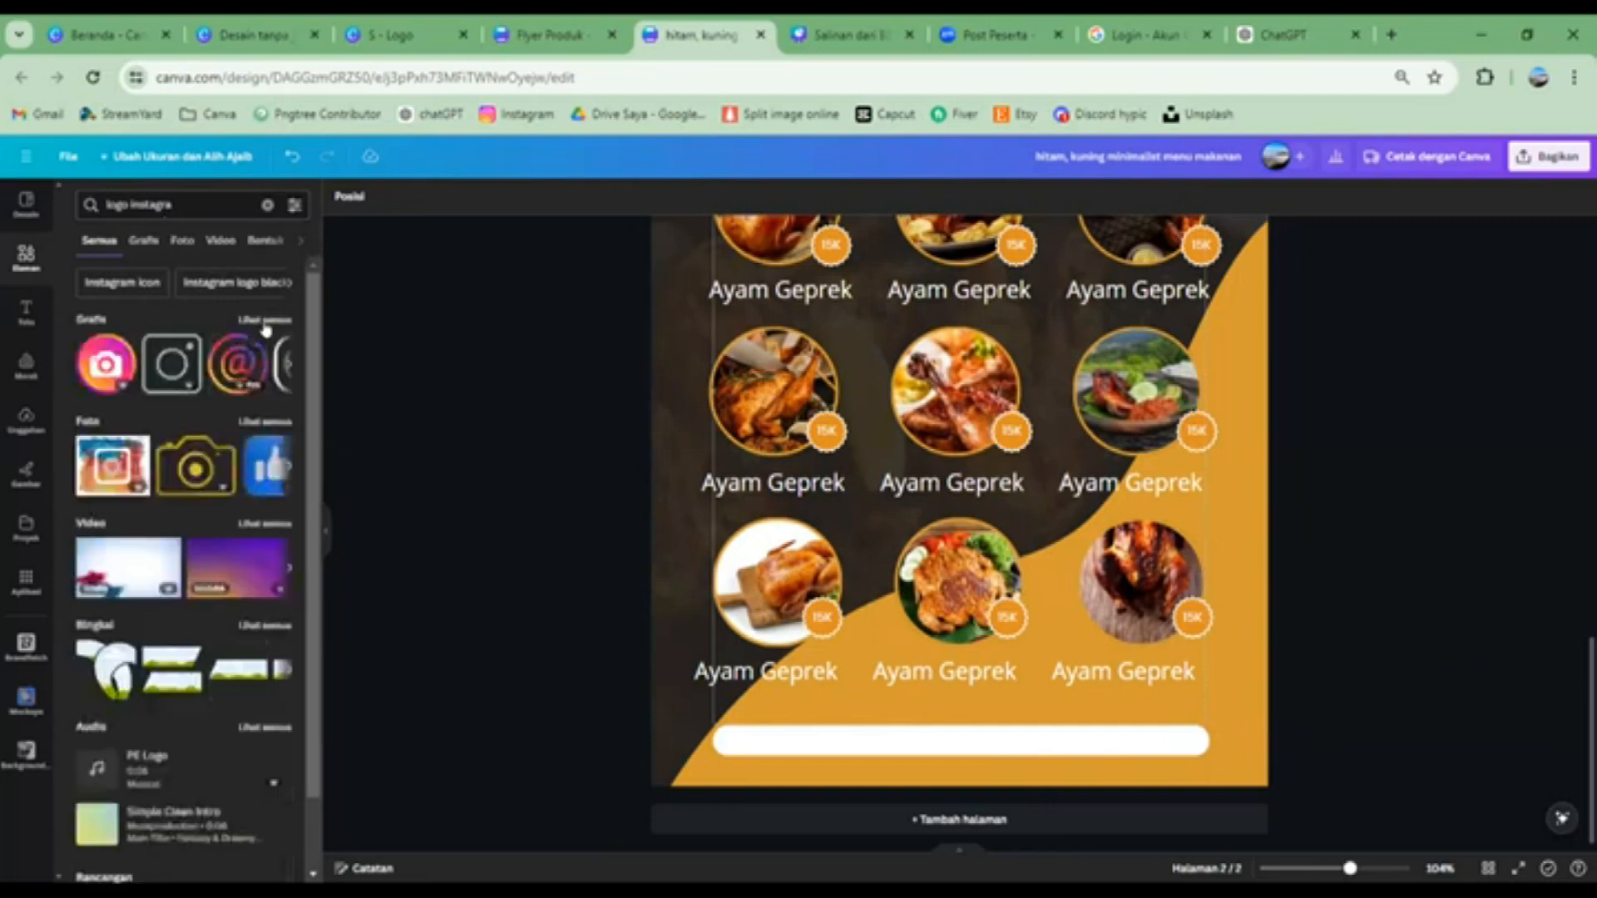
left_click(266, 324)
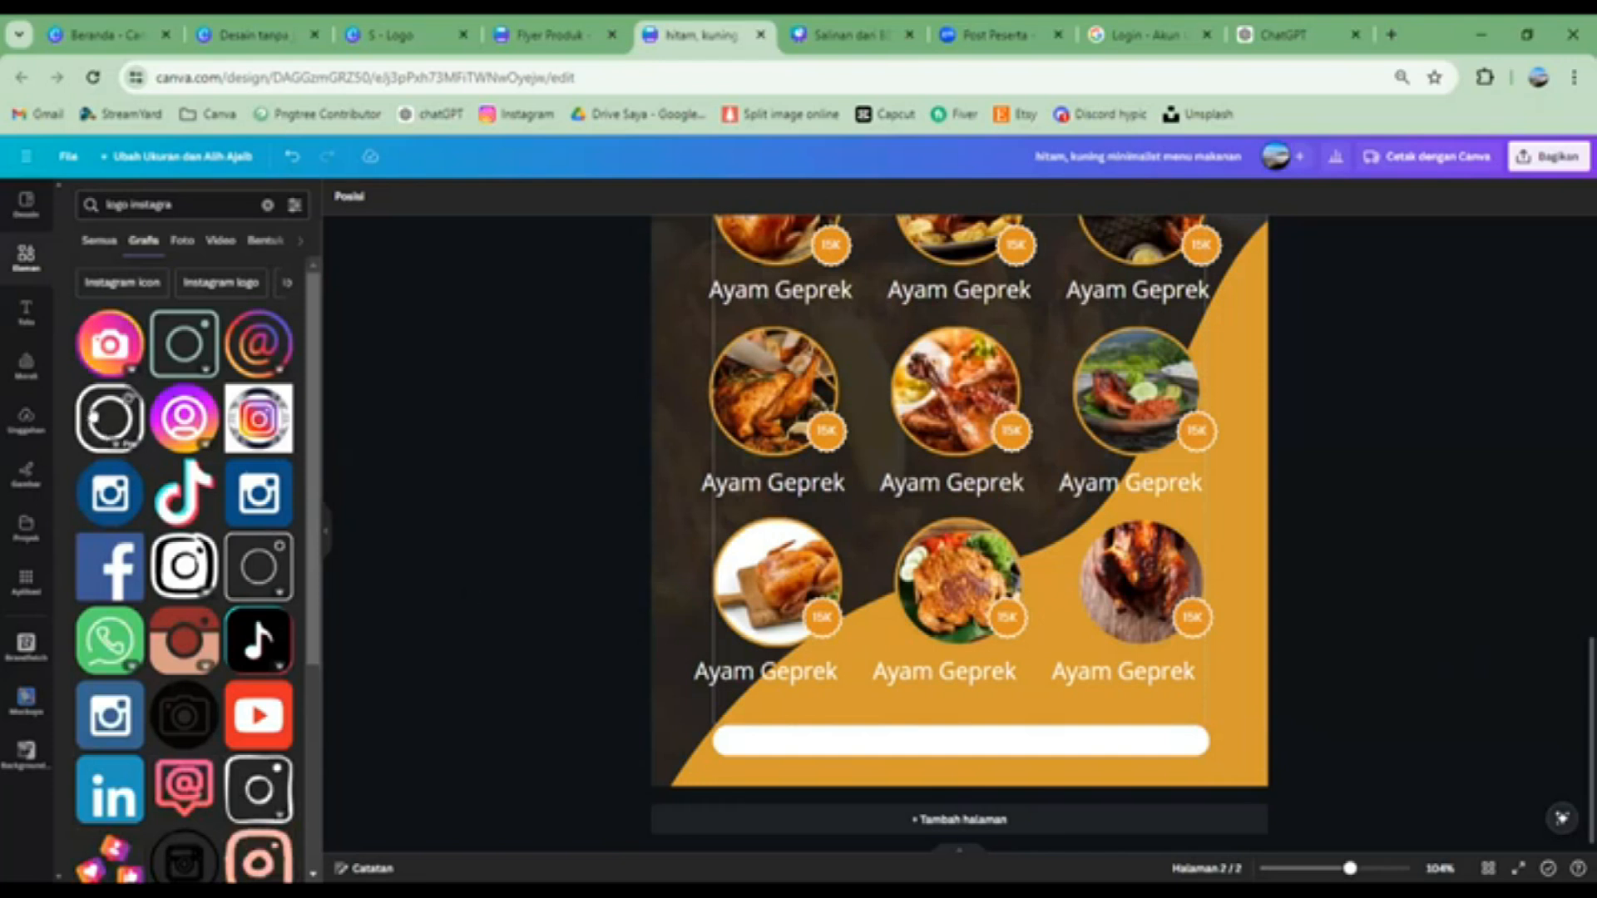
left_click_drag(1019, 416, 969, 655)
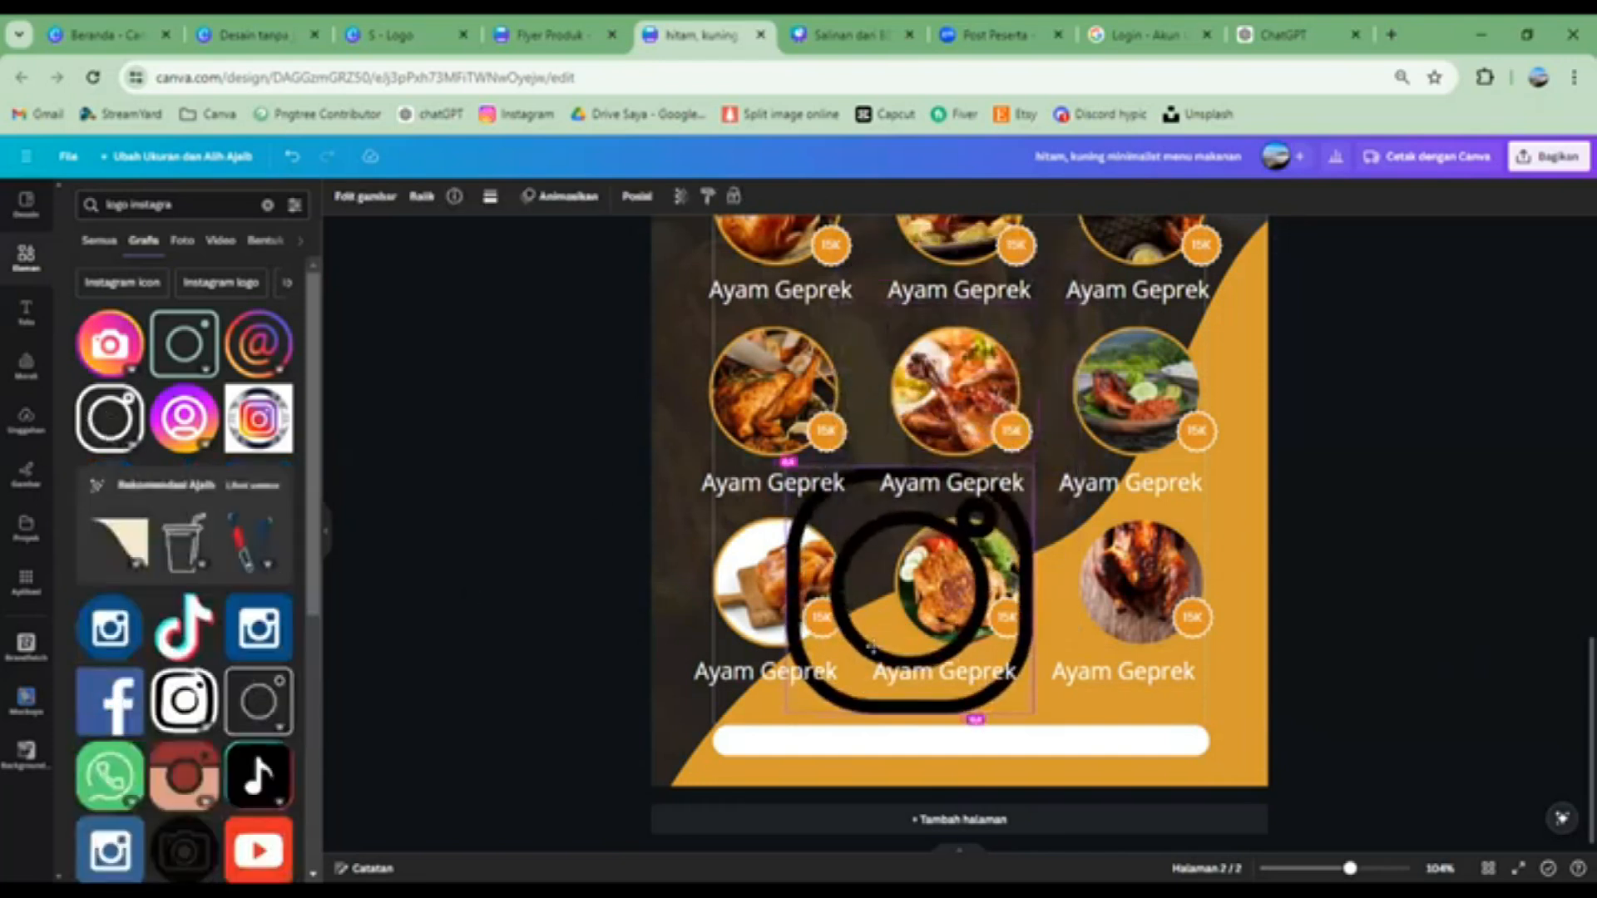
left_click_drag(1033, 714, 831, 535)
left_click_drag(1032, 712, 753, 790)
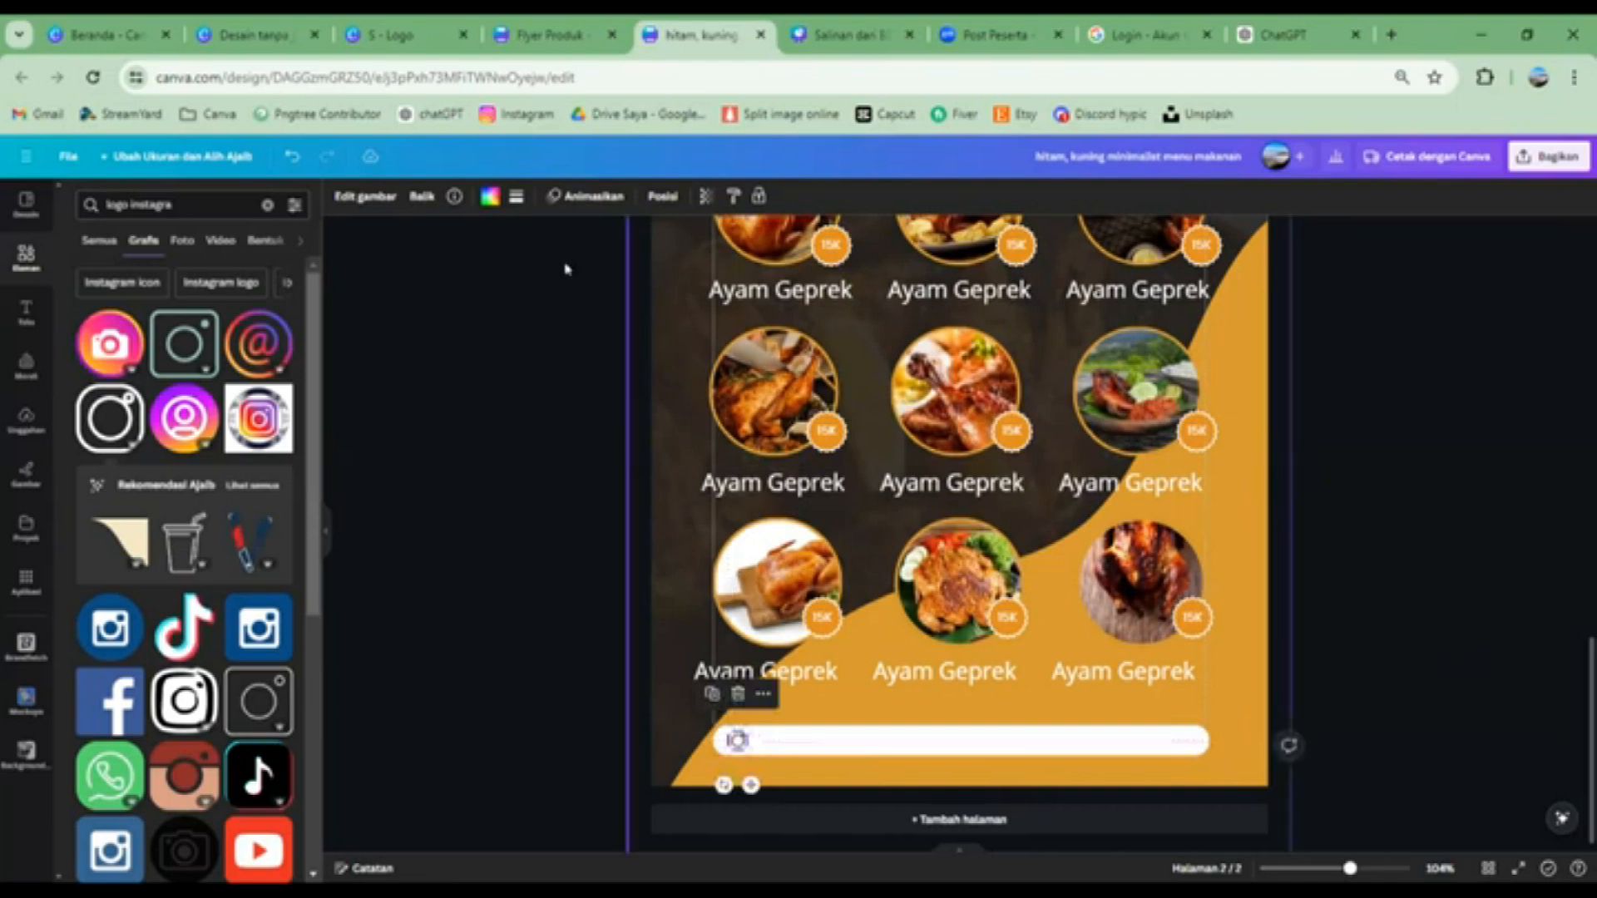
Recolour the Instagram logo on the white bar with the document's dark brown
left_click(490, 196)
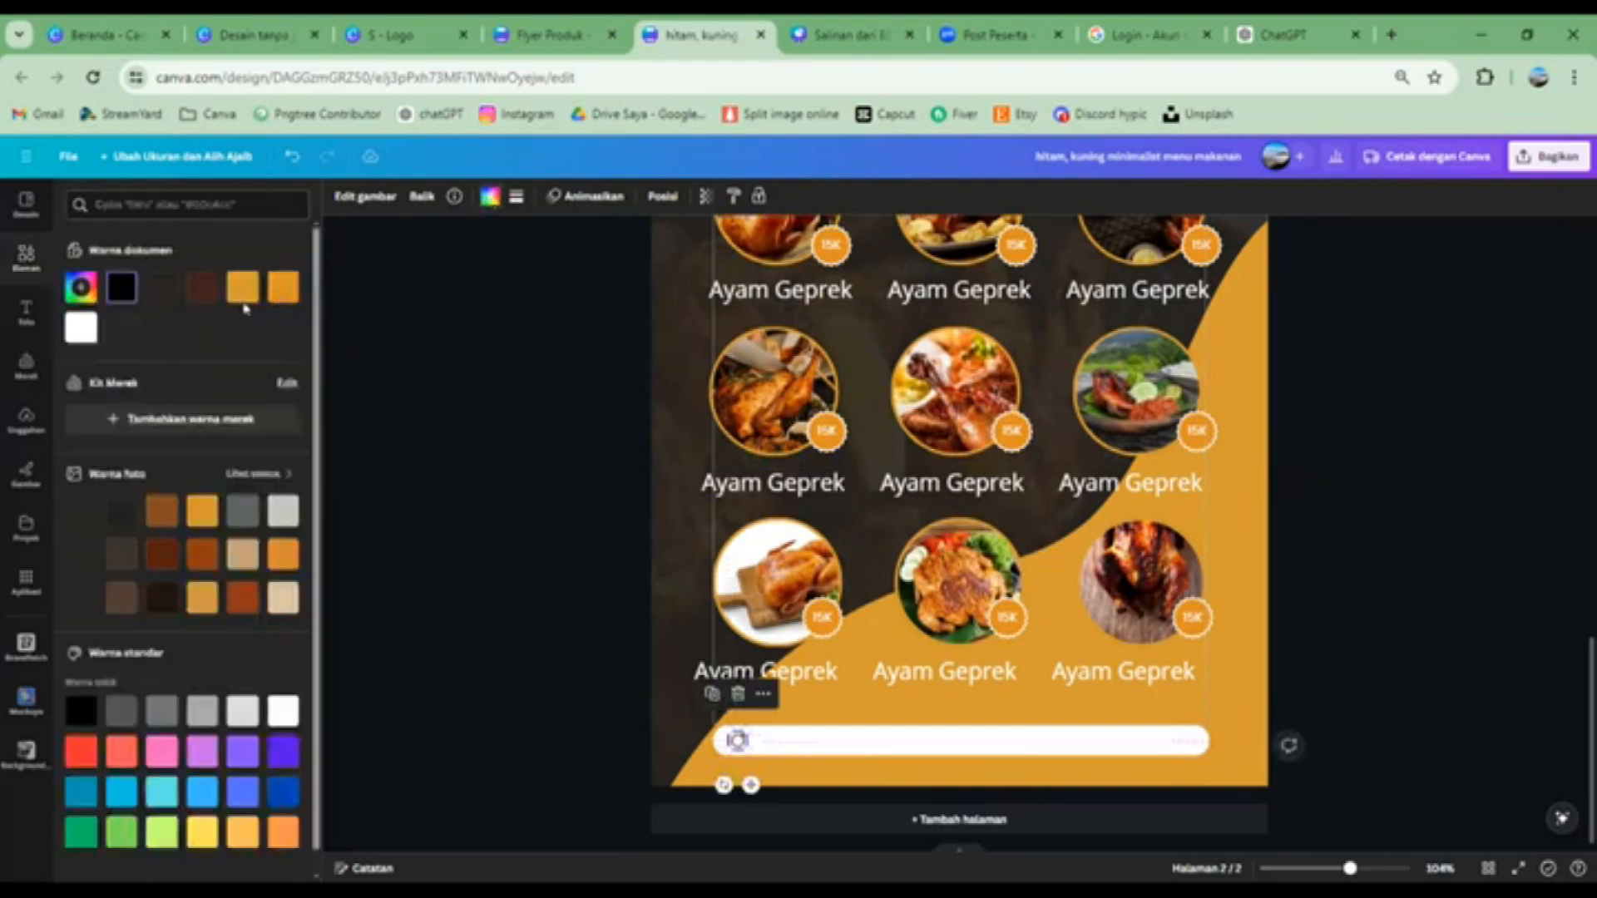
left_click(191, 293)
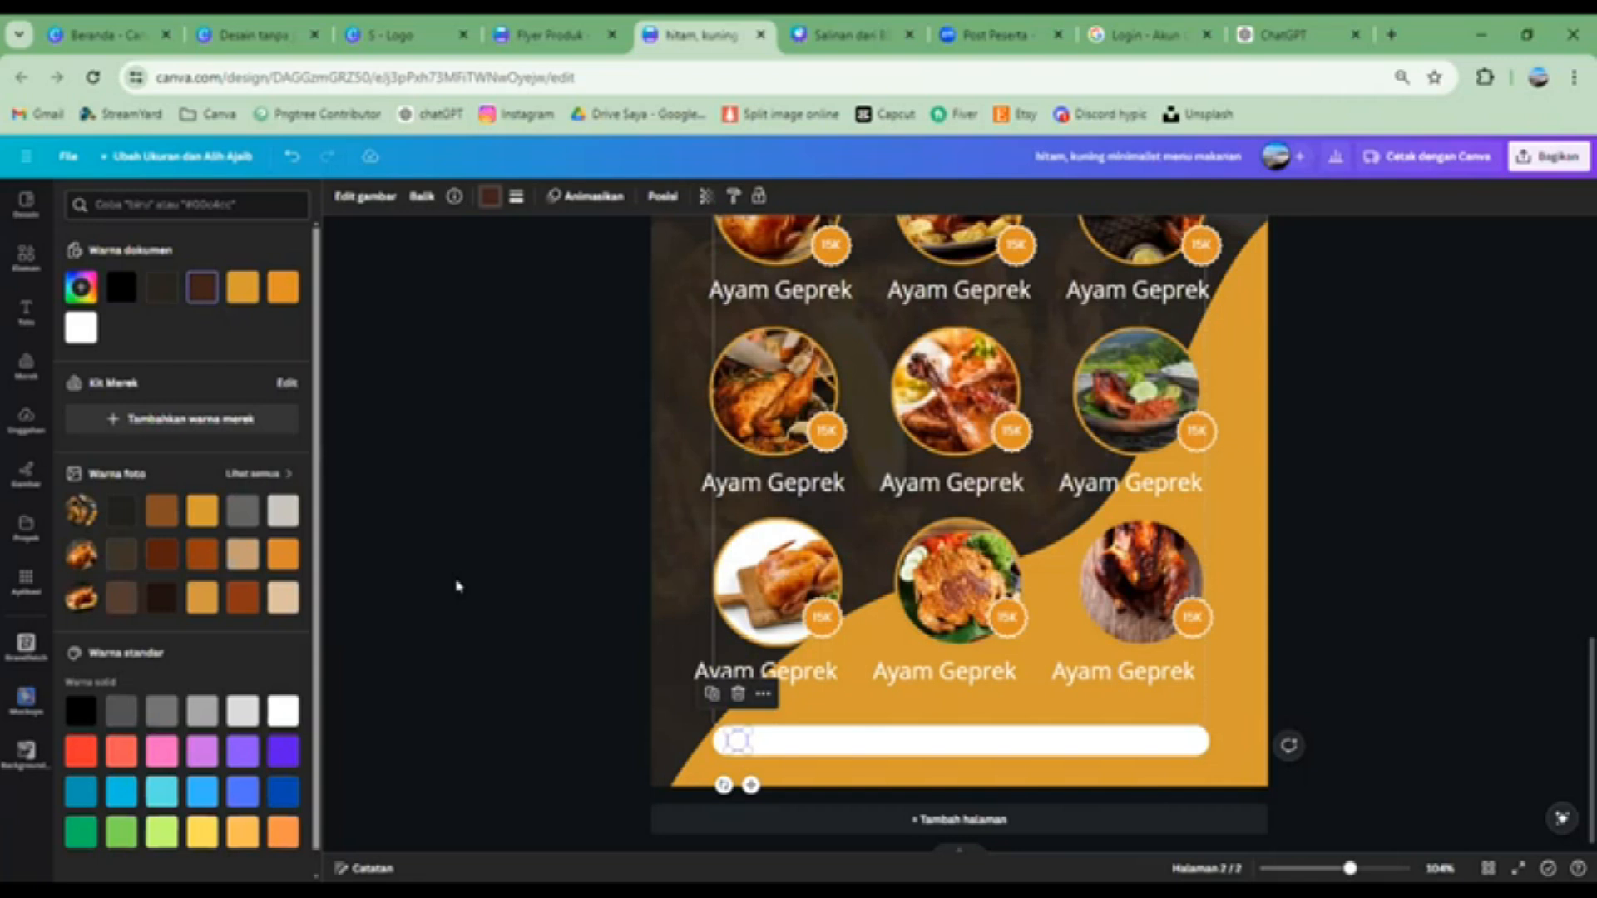
left_click(456, 587)
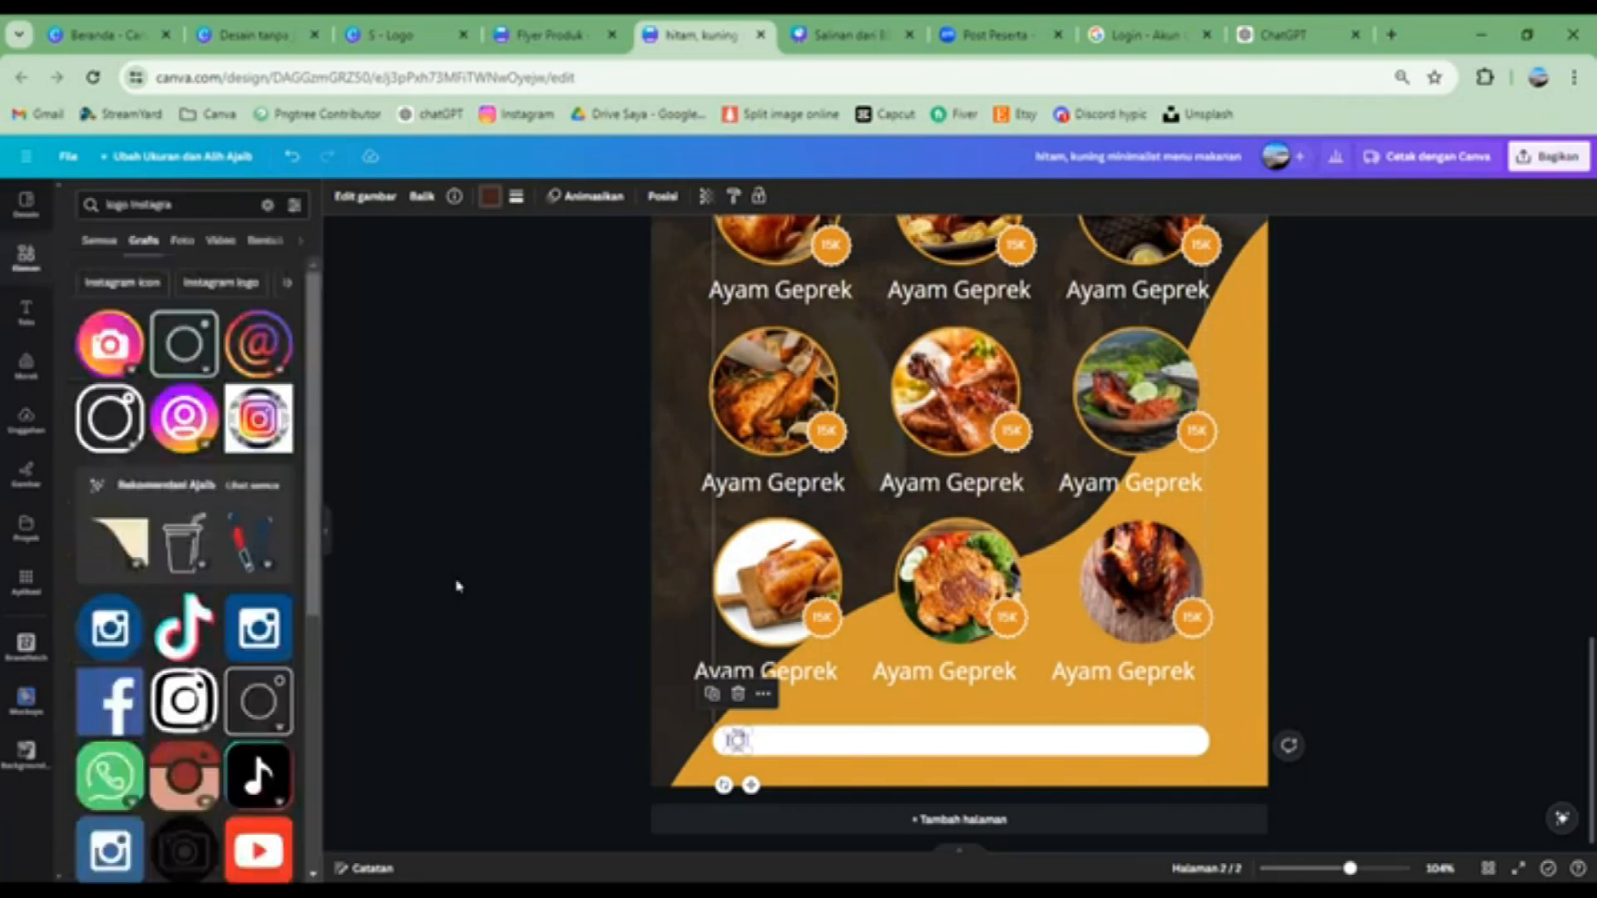
Place a copy of the Ayam Geprek label beside the Instagram logo on the white bar and colour it dark grey
left_click(698, 668)
left_click(794, 620)
left_click_drag(790, 675, 806, 729)
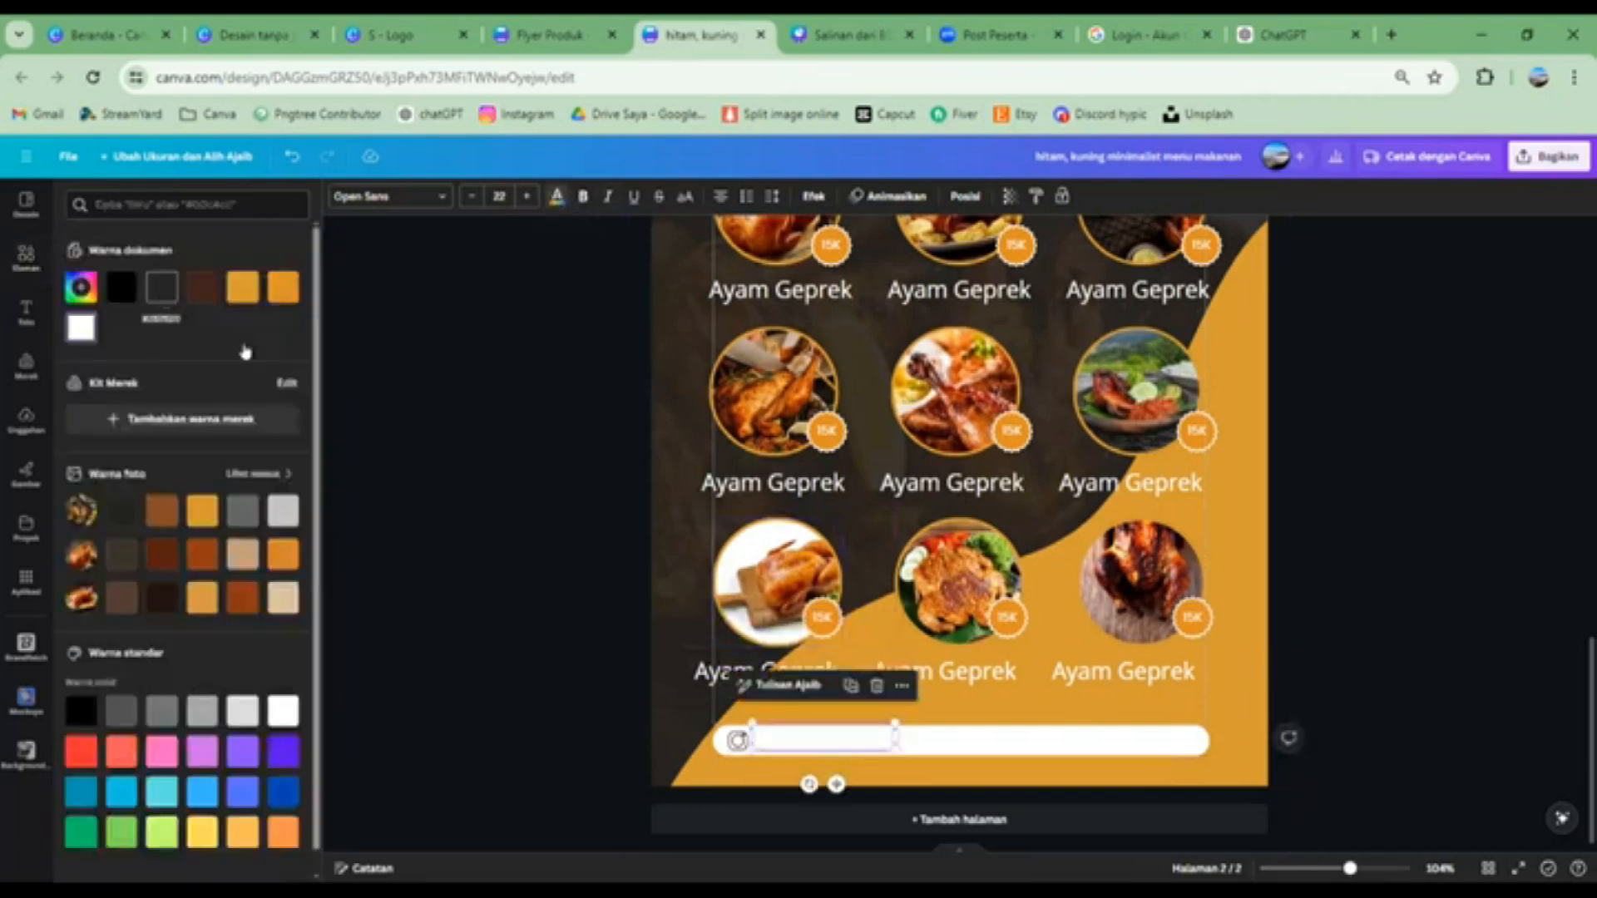
left_click(161, 287)
Replace the copied label's text with the Instagram account name and reduce its text size to 15.6
double_click(822, 738)
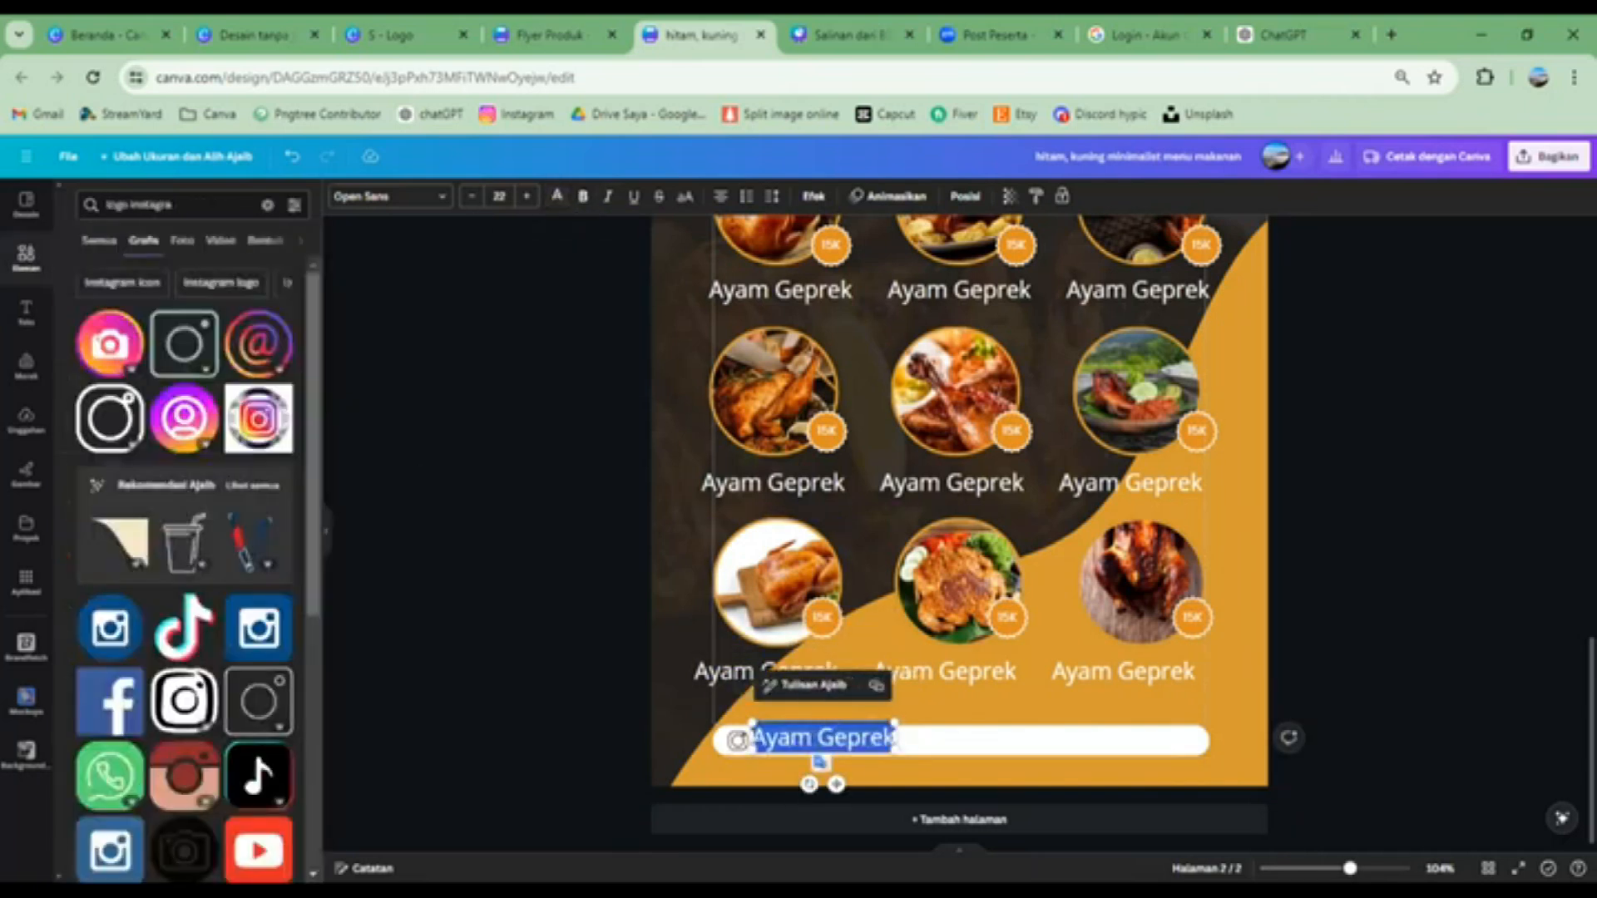
type("herawati.id")
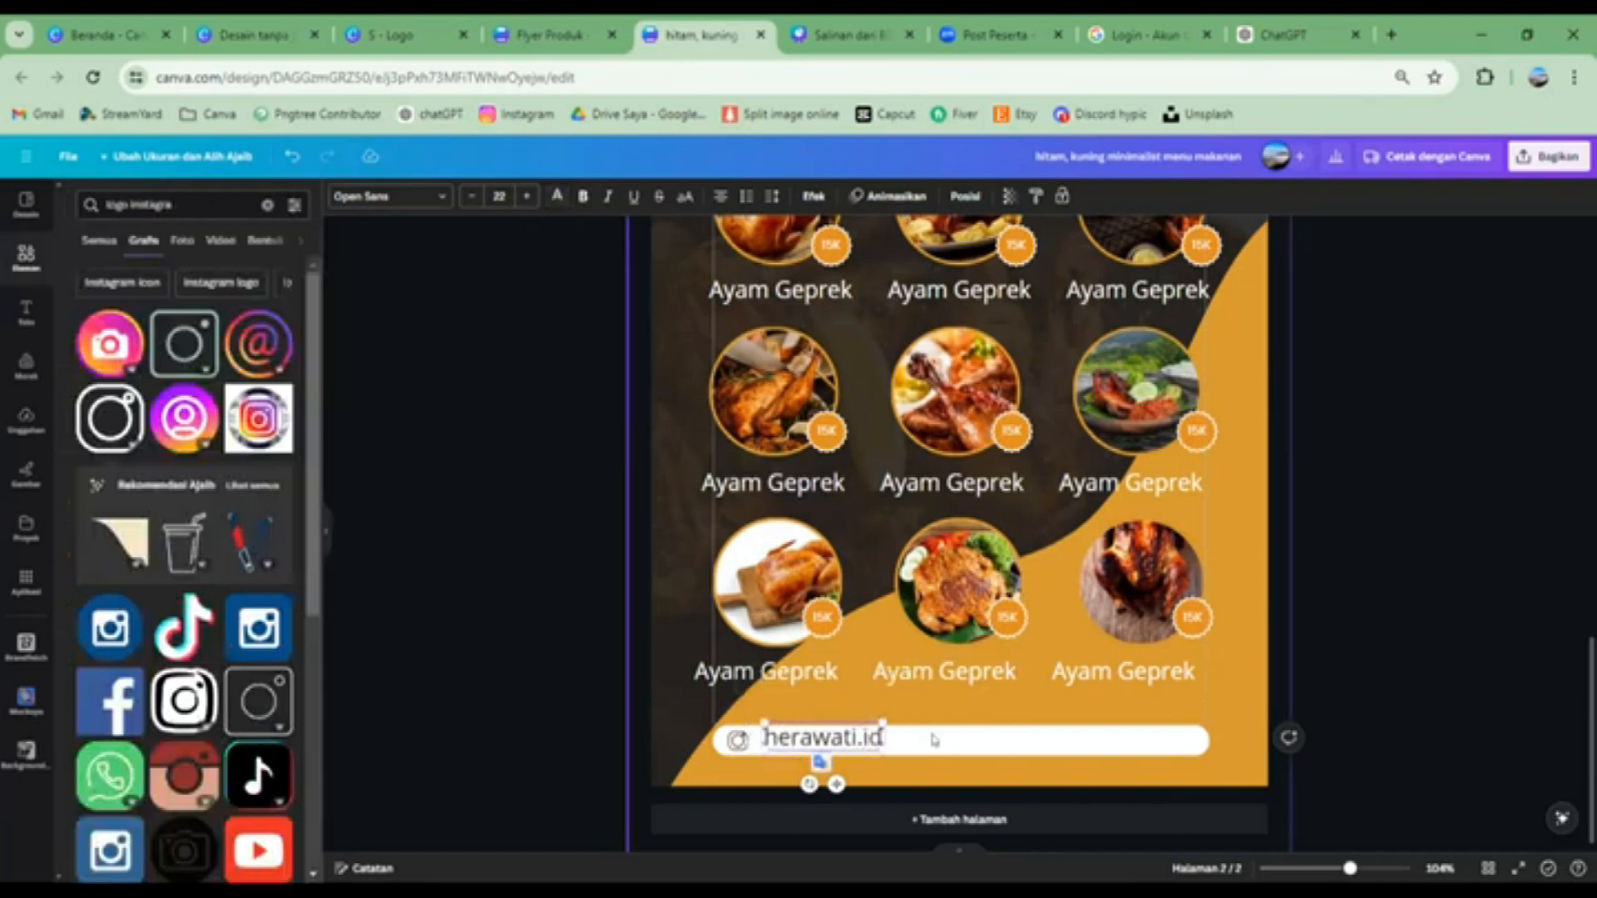
left_click_drag(883, 749, 847, 742)
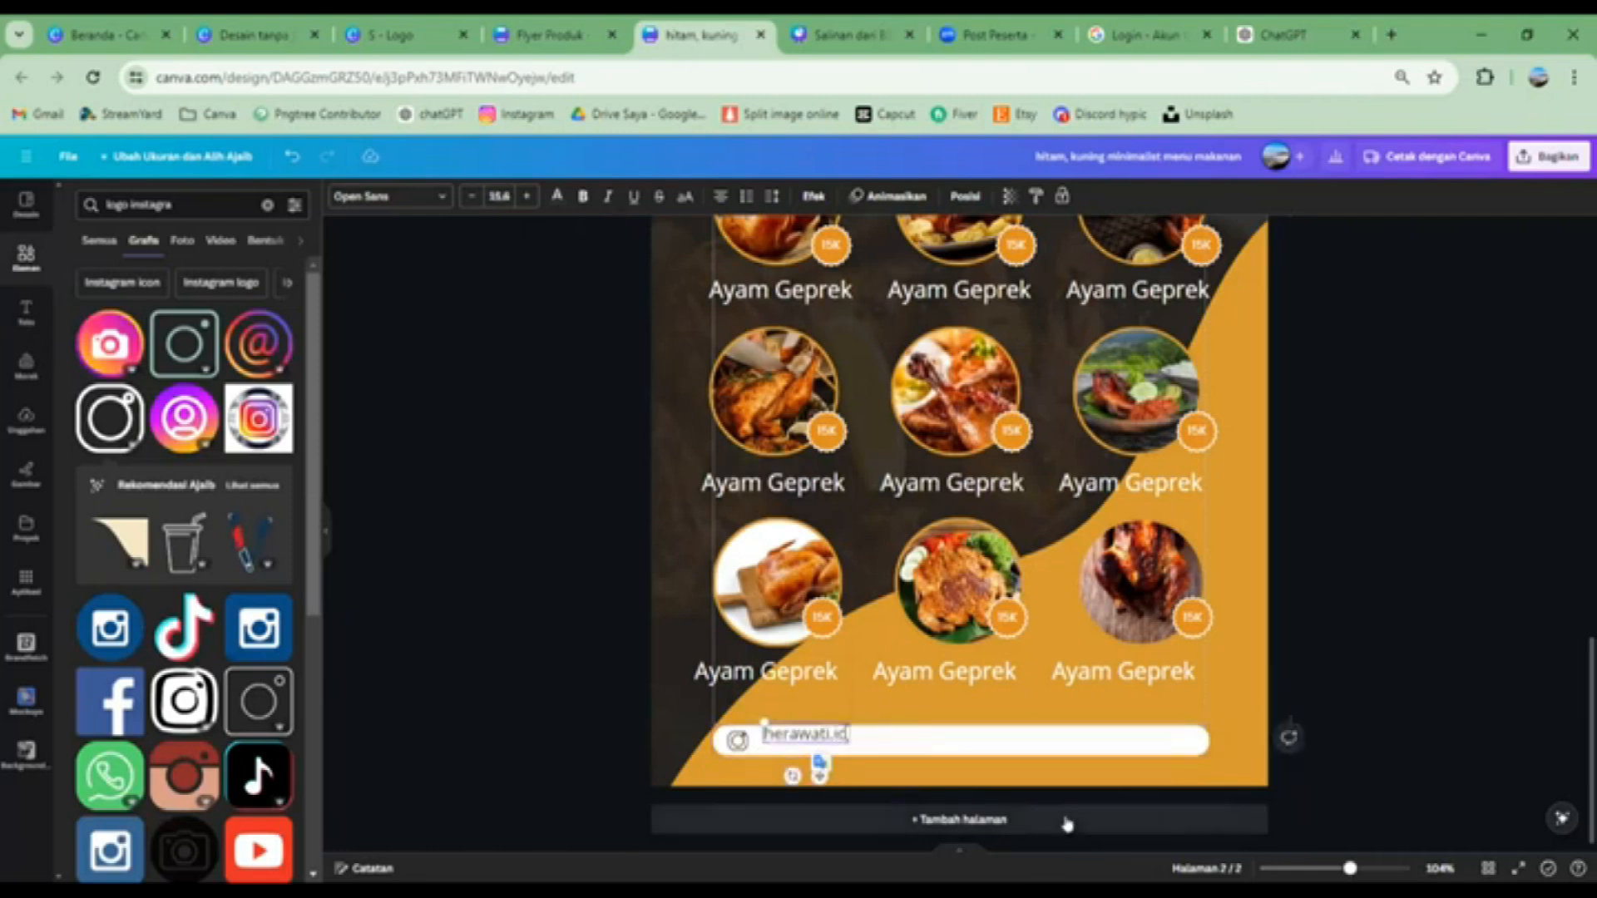
Shrink the Instagram logo and account name further and align them side by side at the left end of the white bar
left_click(1367, 870)
scroll(861, 640, "down", 3)
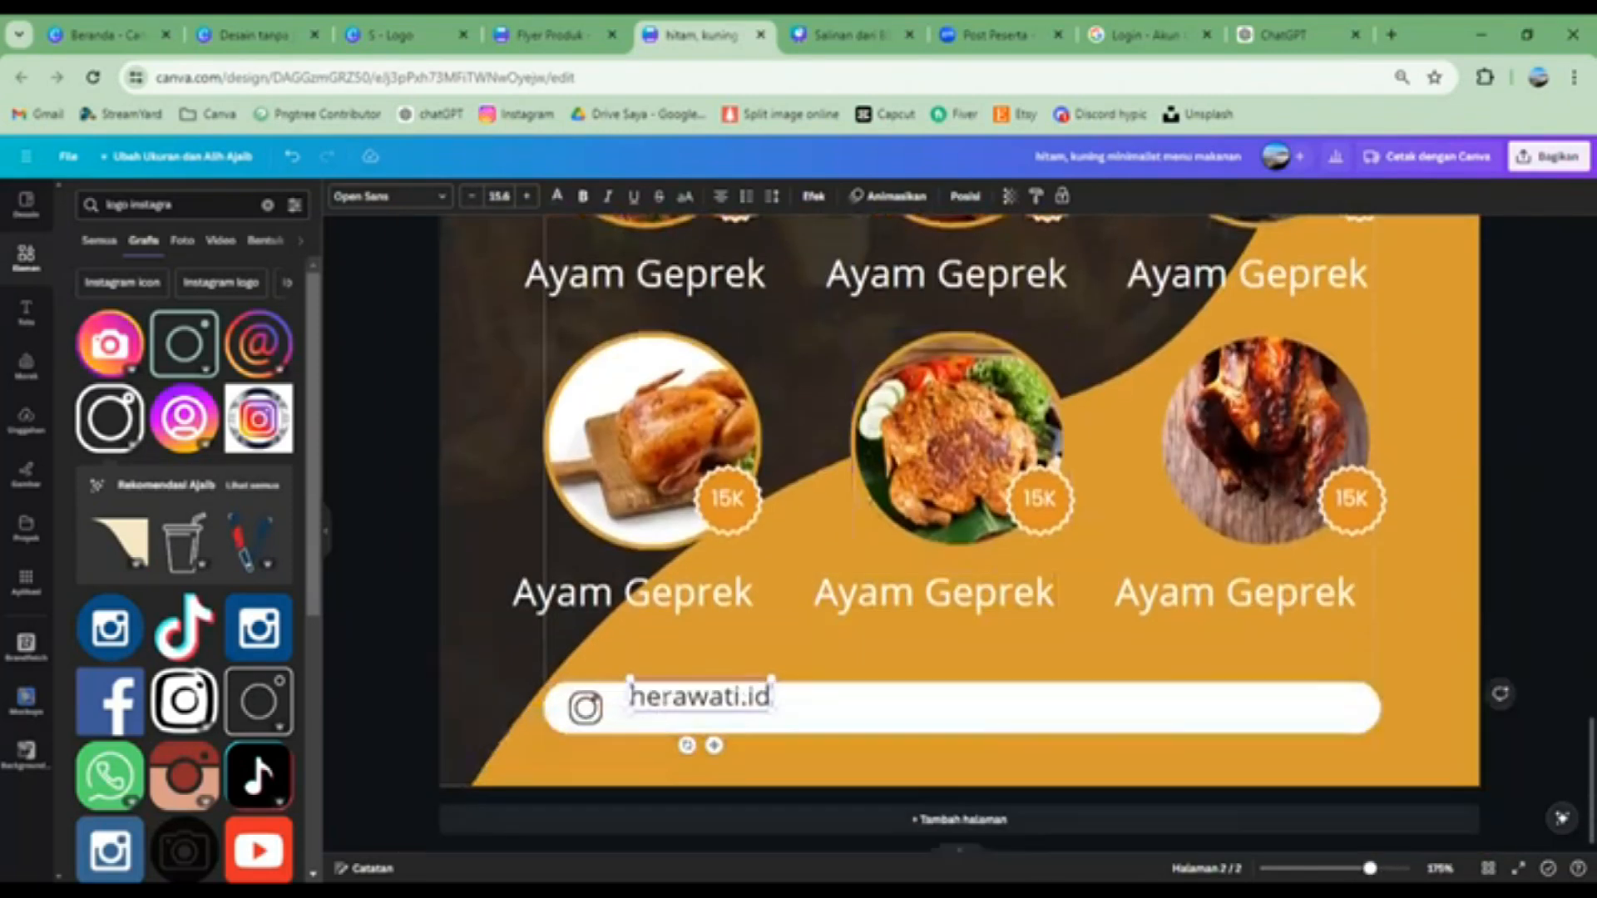
left_click_drag(714, 745, 686, 750)
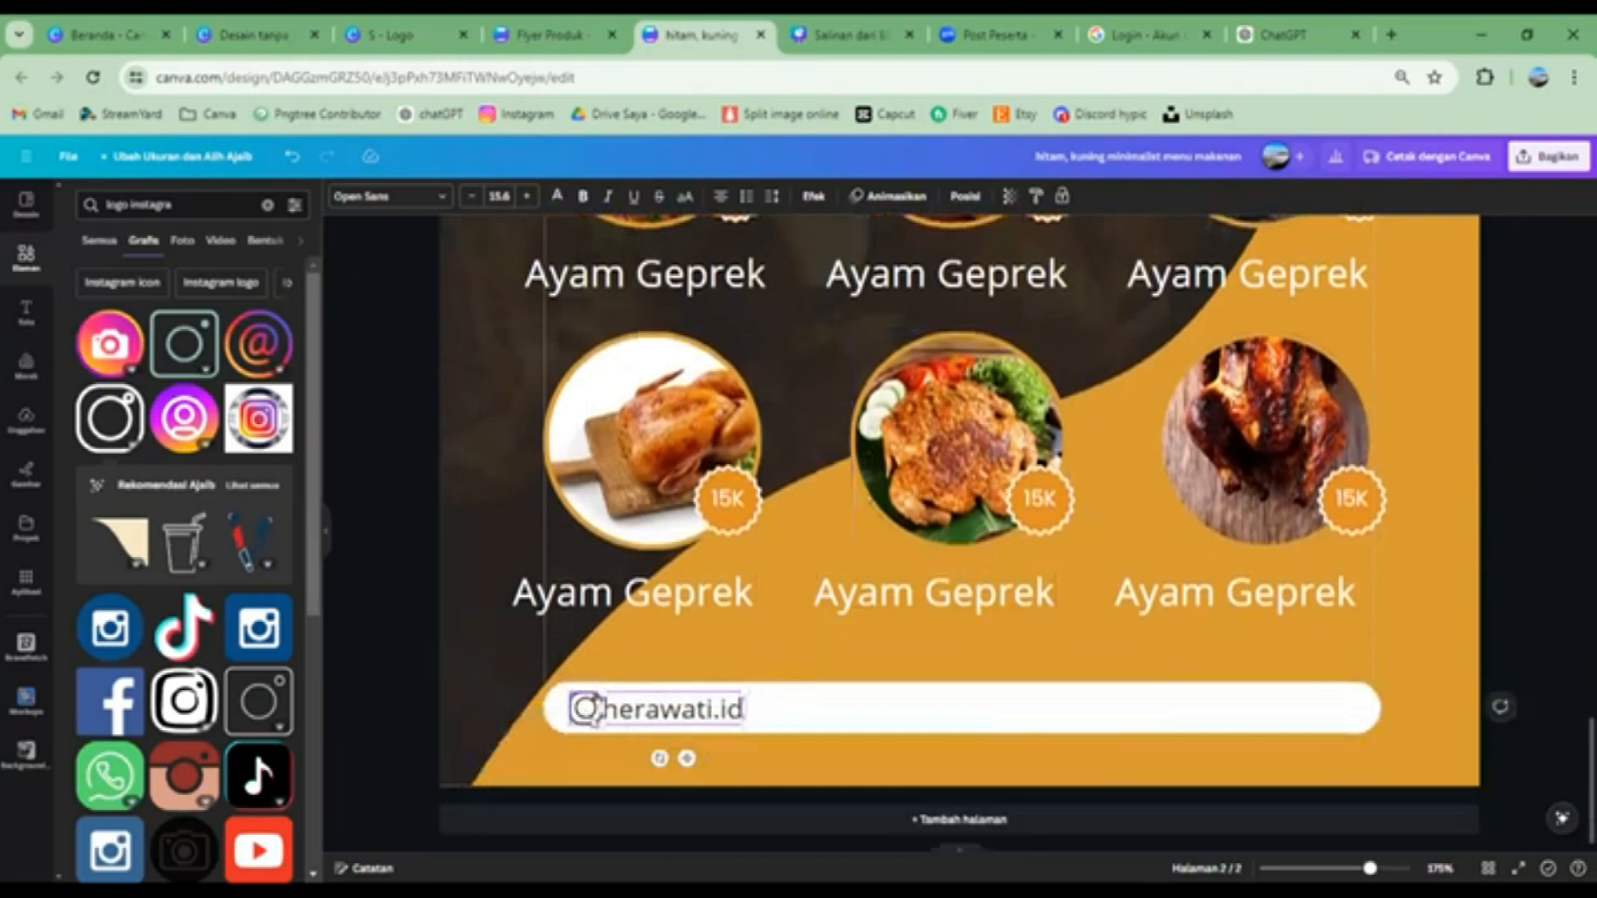
left_click_drag(587, 707, 615, 697)
left_click_drag(743, 728, 684, 714)
left_click(584, 703)
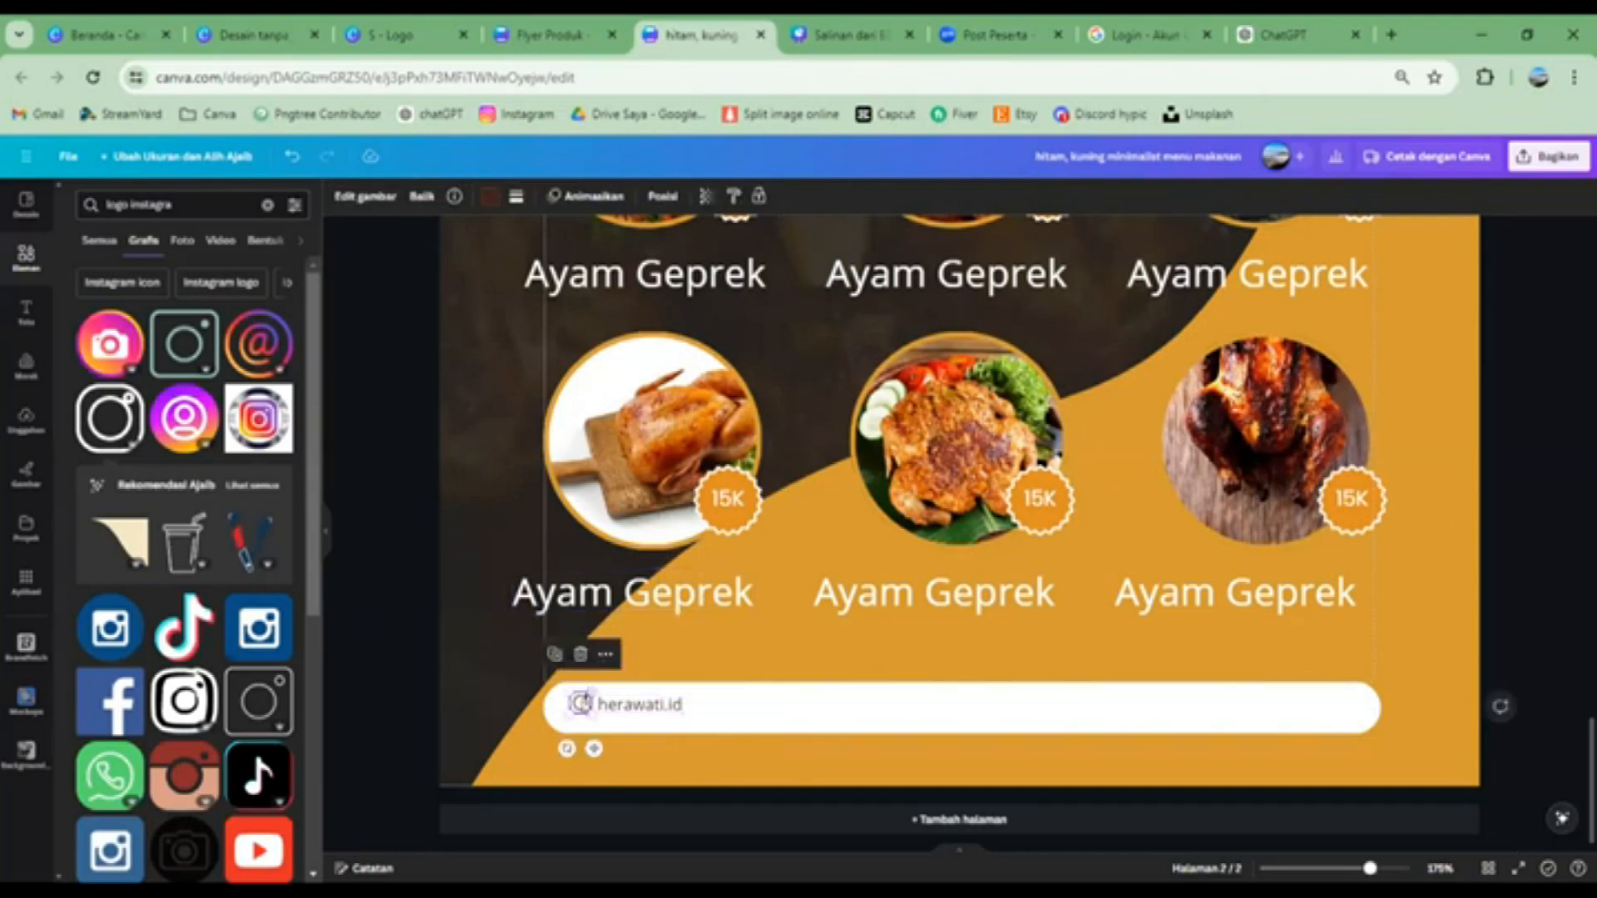
left_click_drag(591, 714, 587, 741)
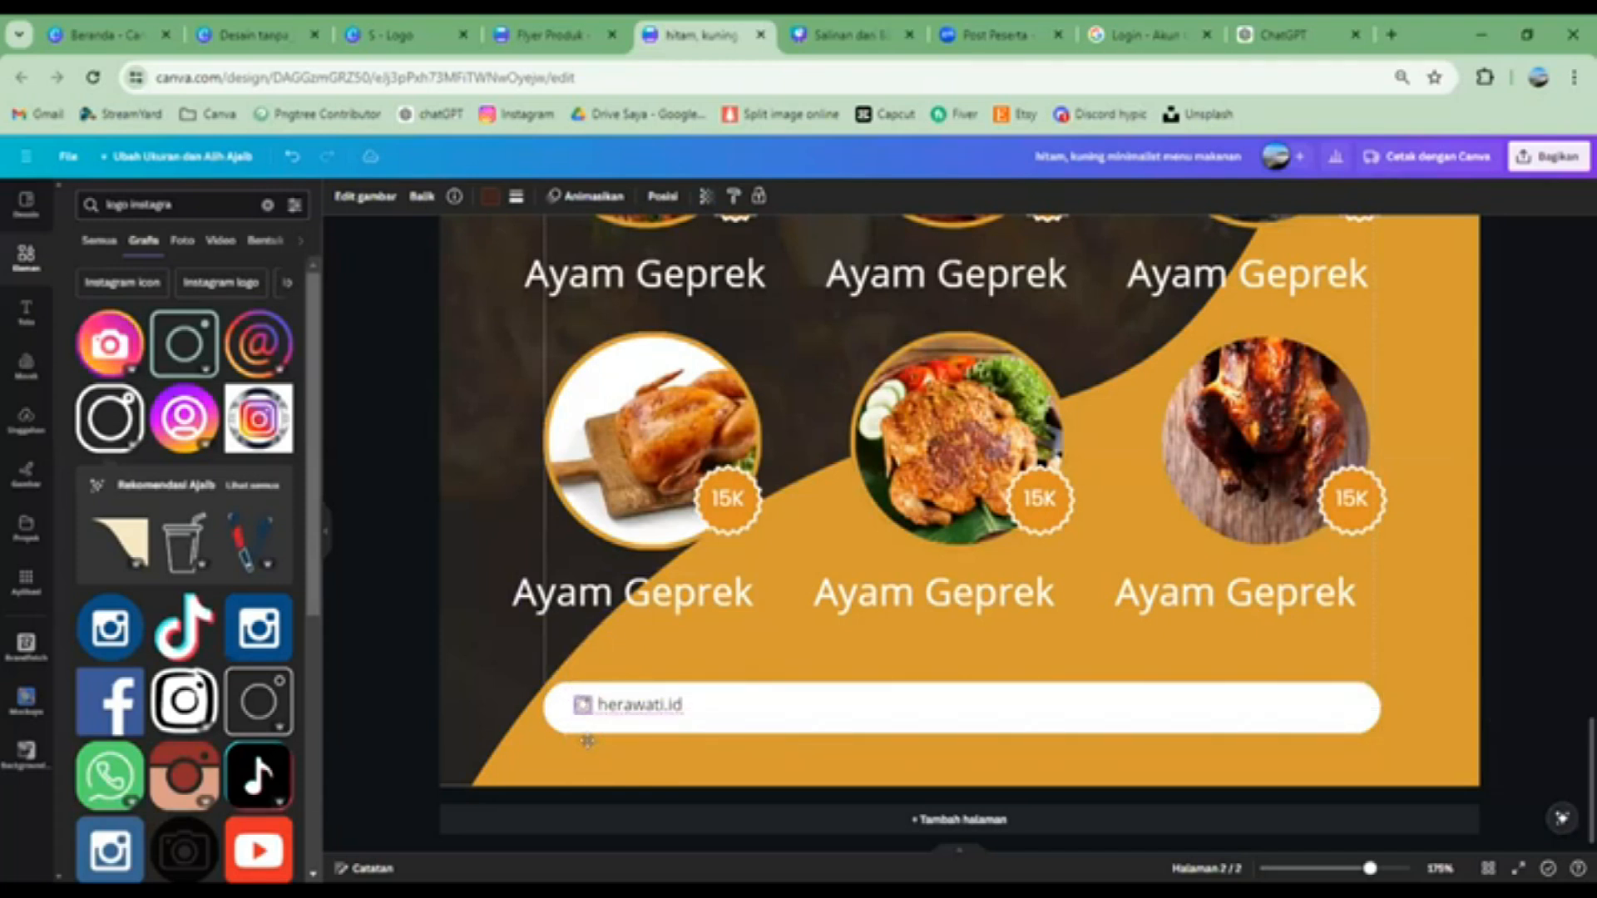
left_click(755, 730)
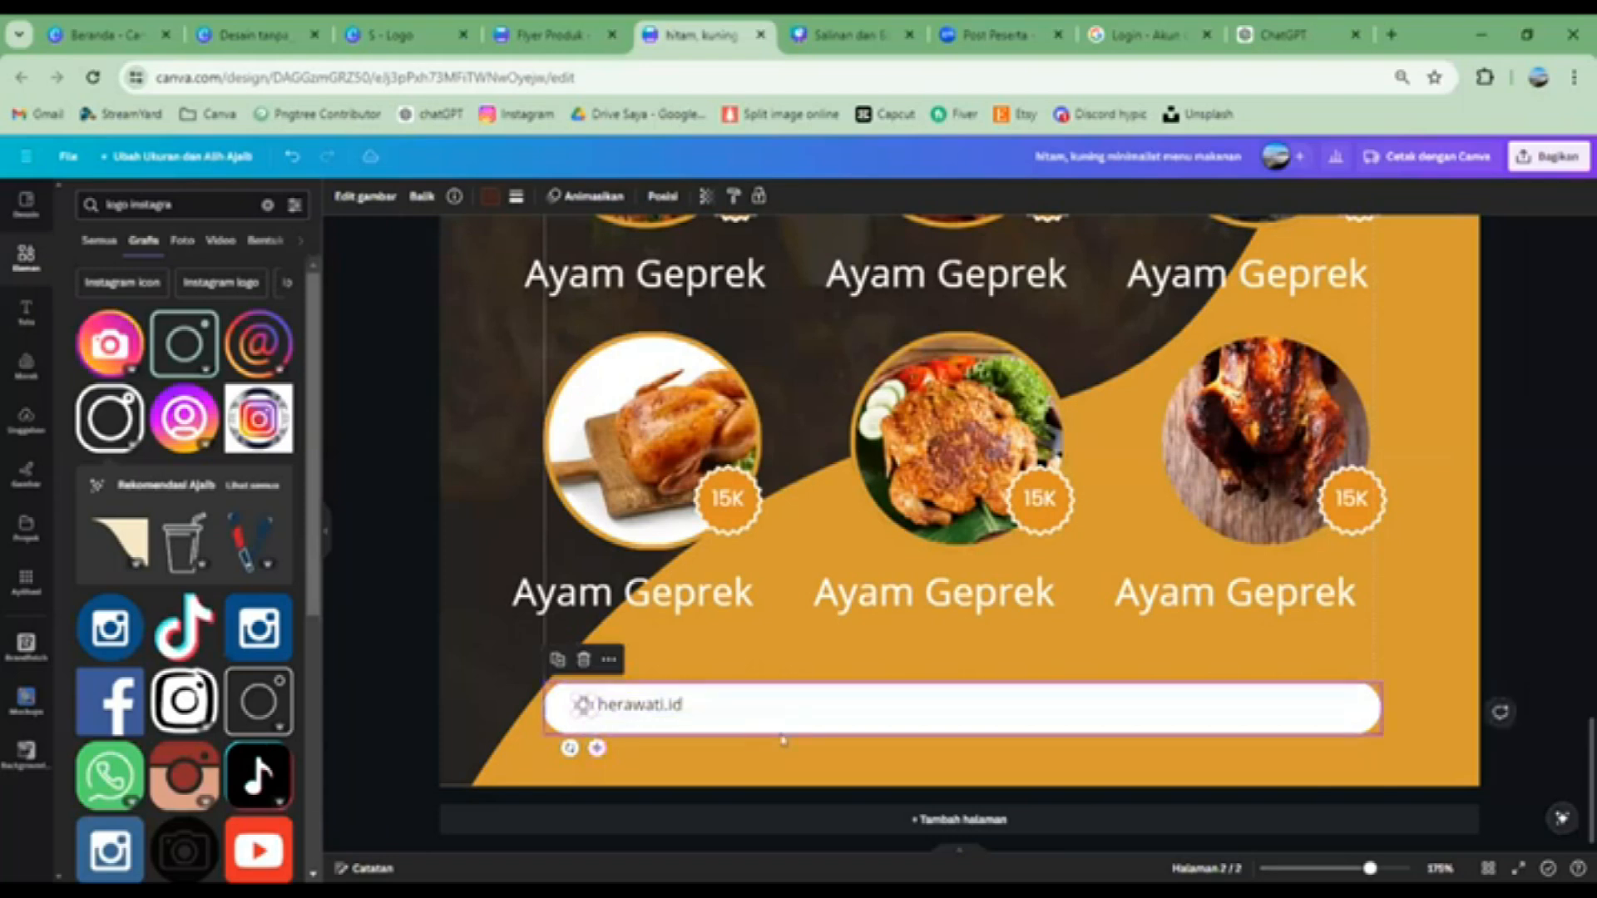
Compare the contact line at the foot of the page 1 flyer with the recreated flyer on page 2
left_click(948, 711)
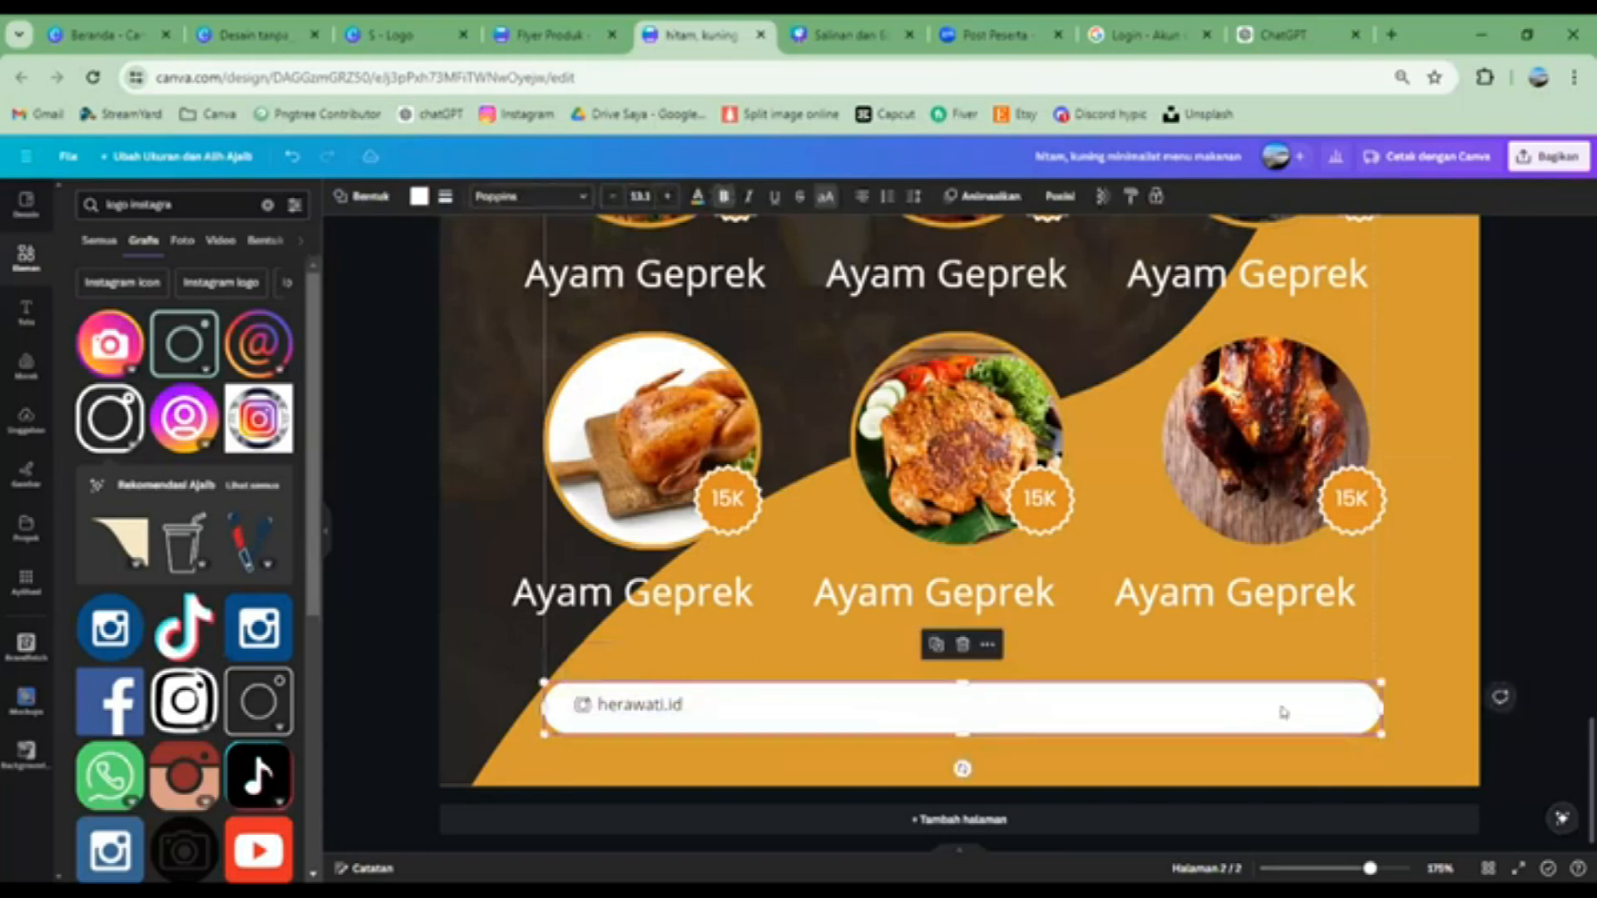
left_click_drag(1364, 872, 1325, 870)
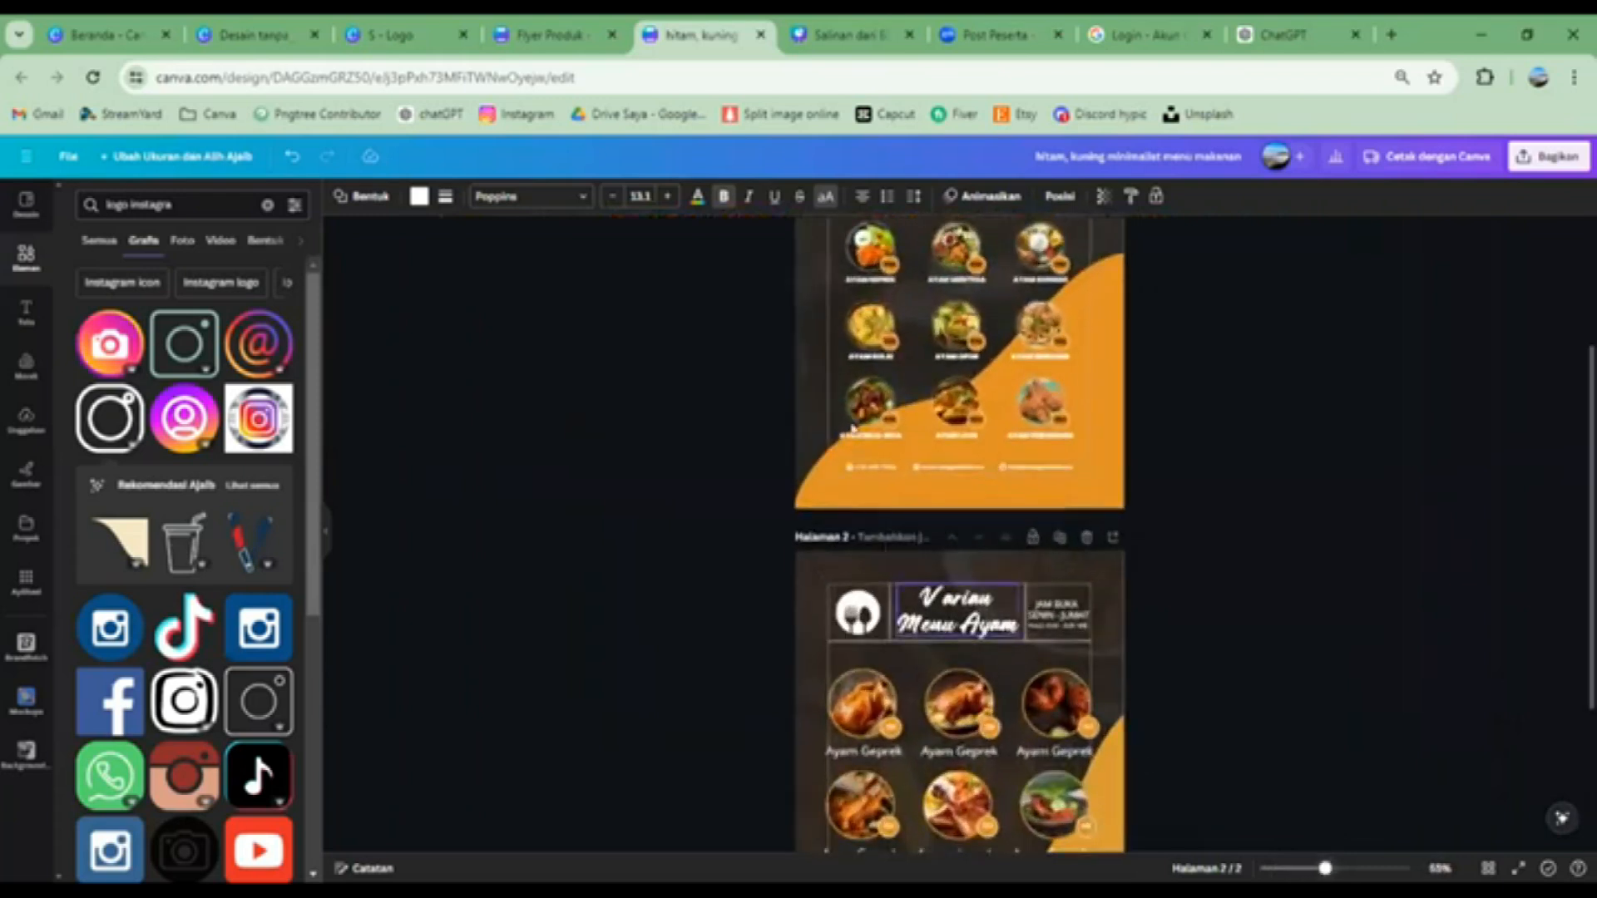
left_click(854, 463)
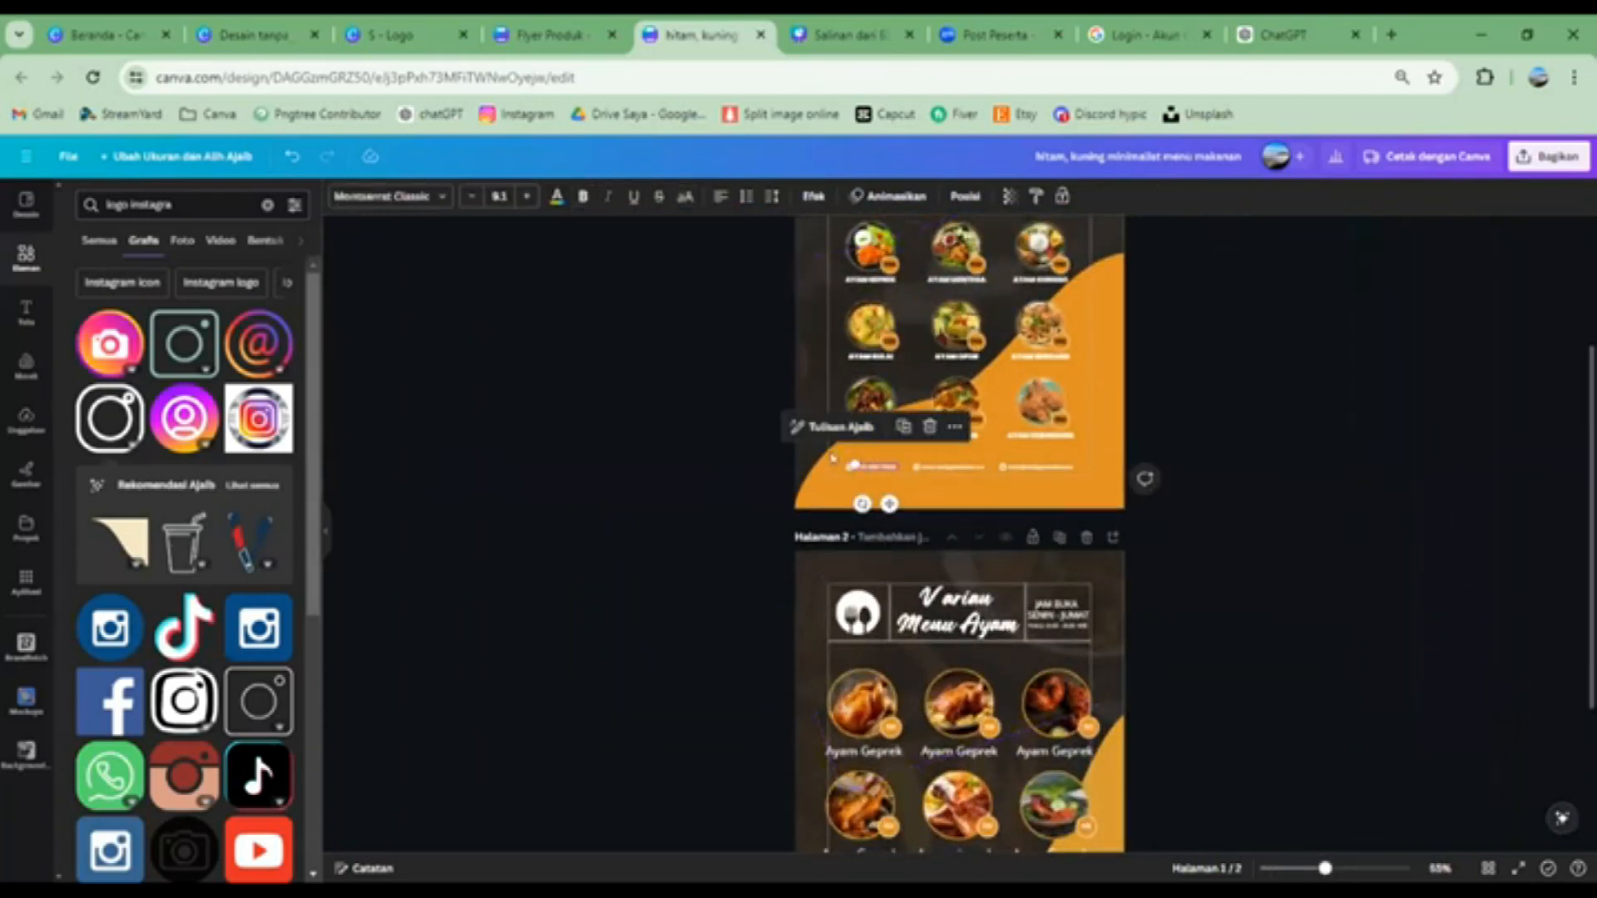
left_click(1323, 541)
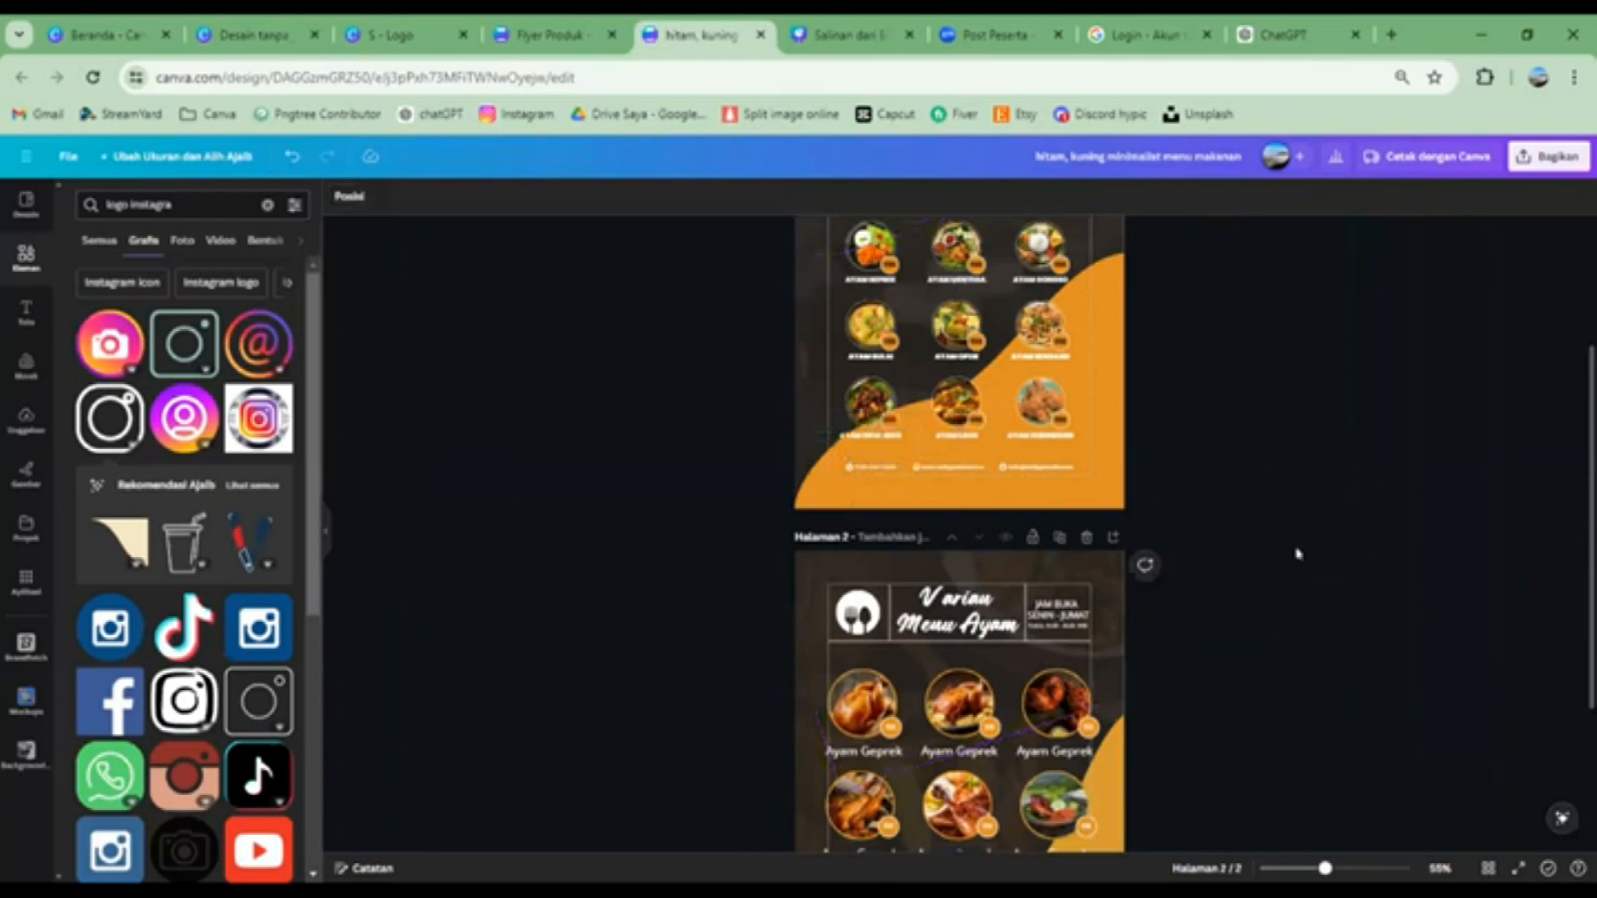
scroll(1296, 553, "down", 3)
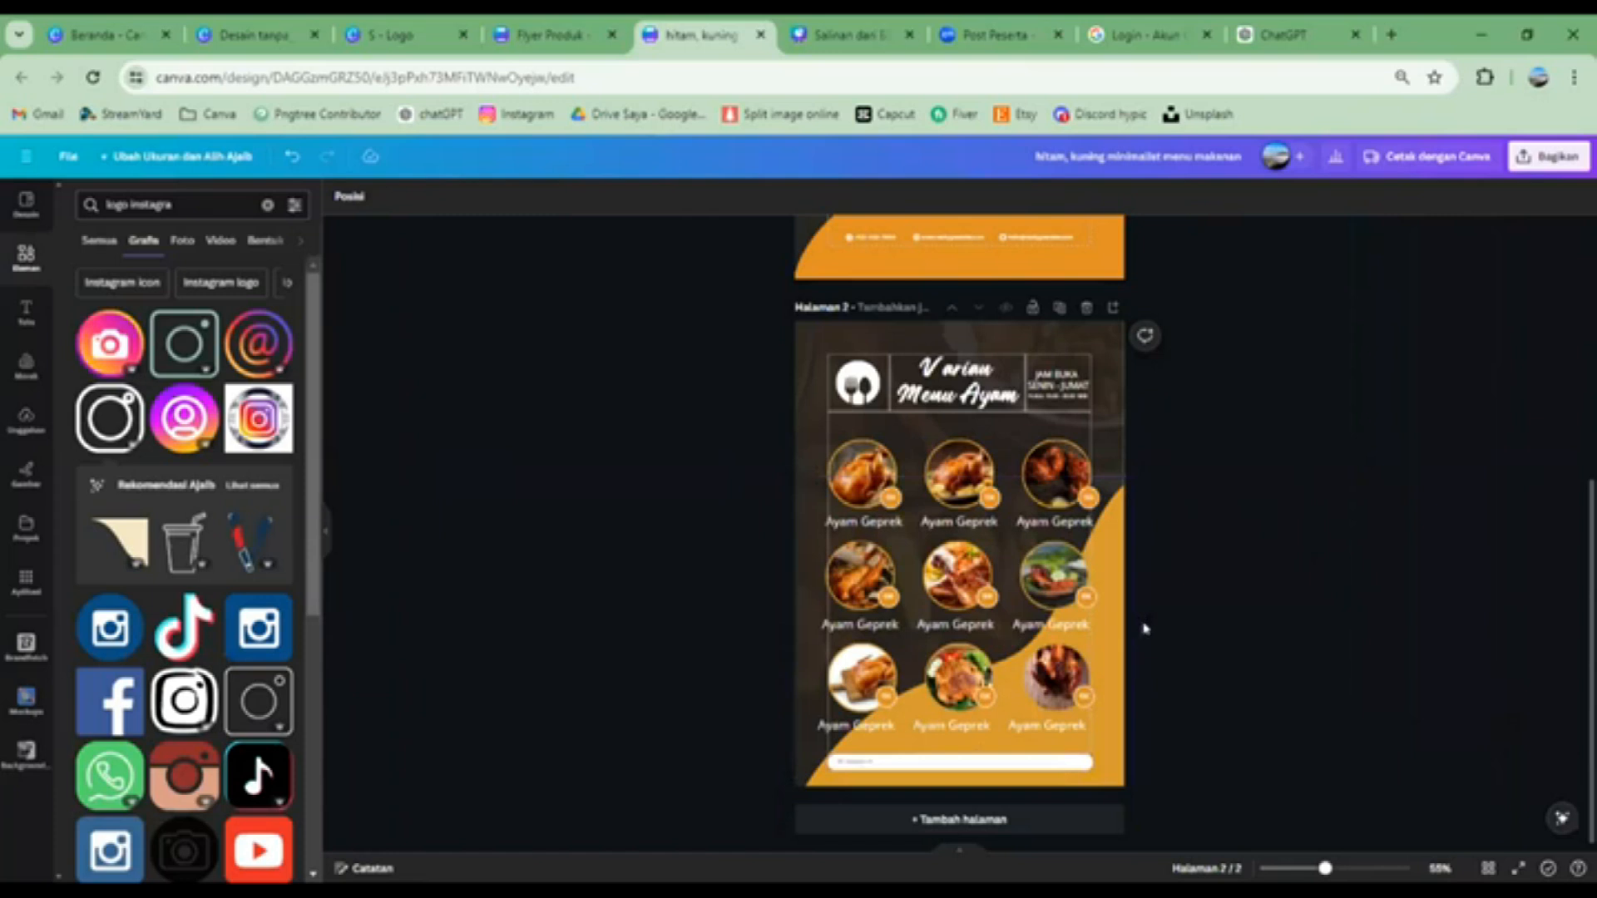
scroll(1145, 629, "up", 2)
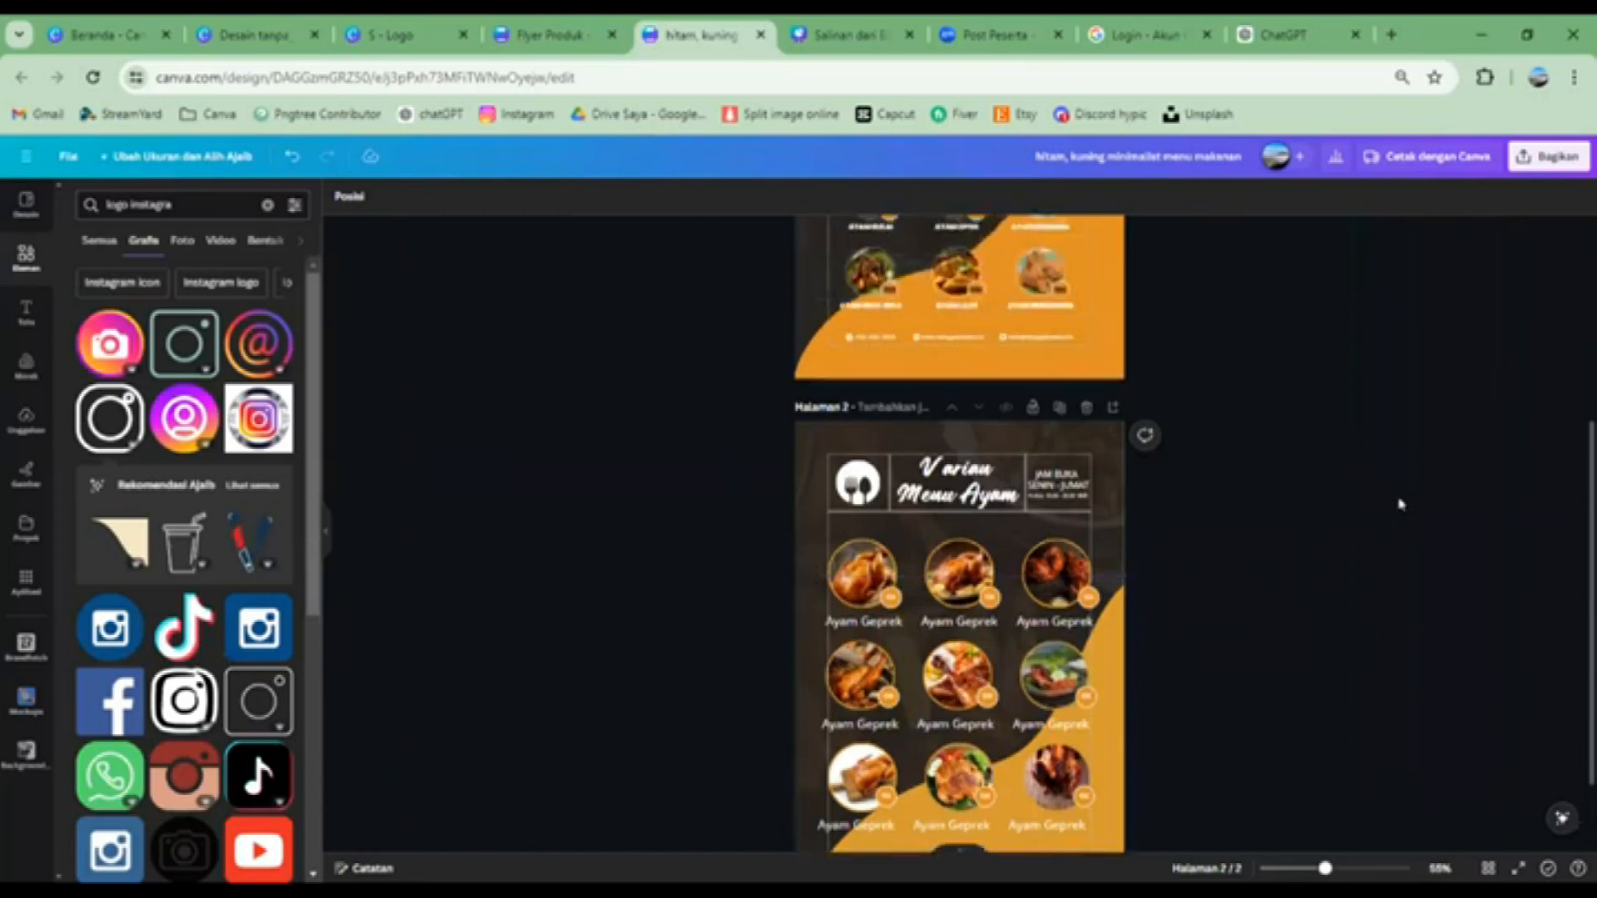
scroll(1400, 504, "down", 2)
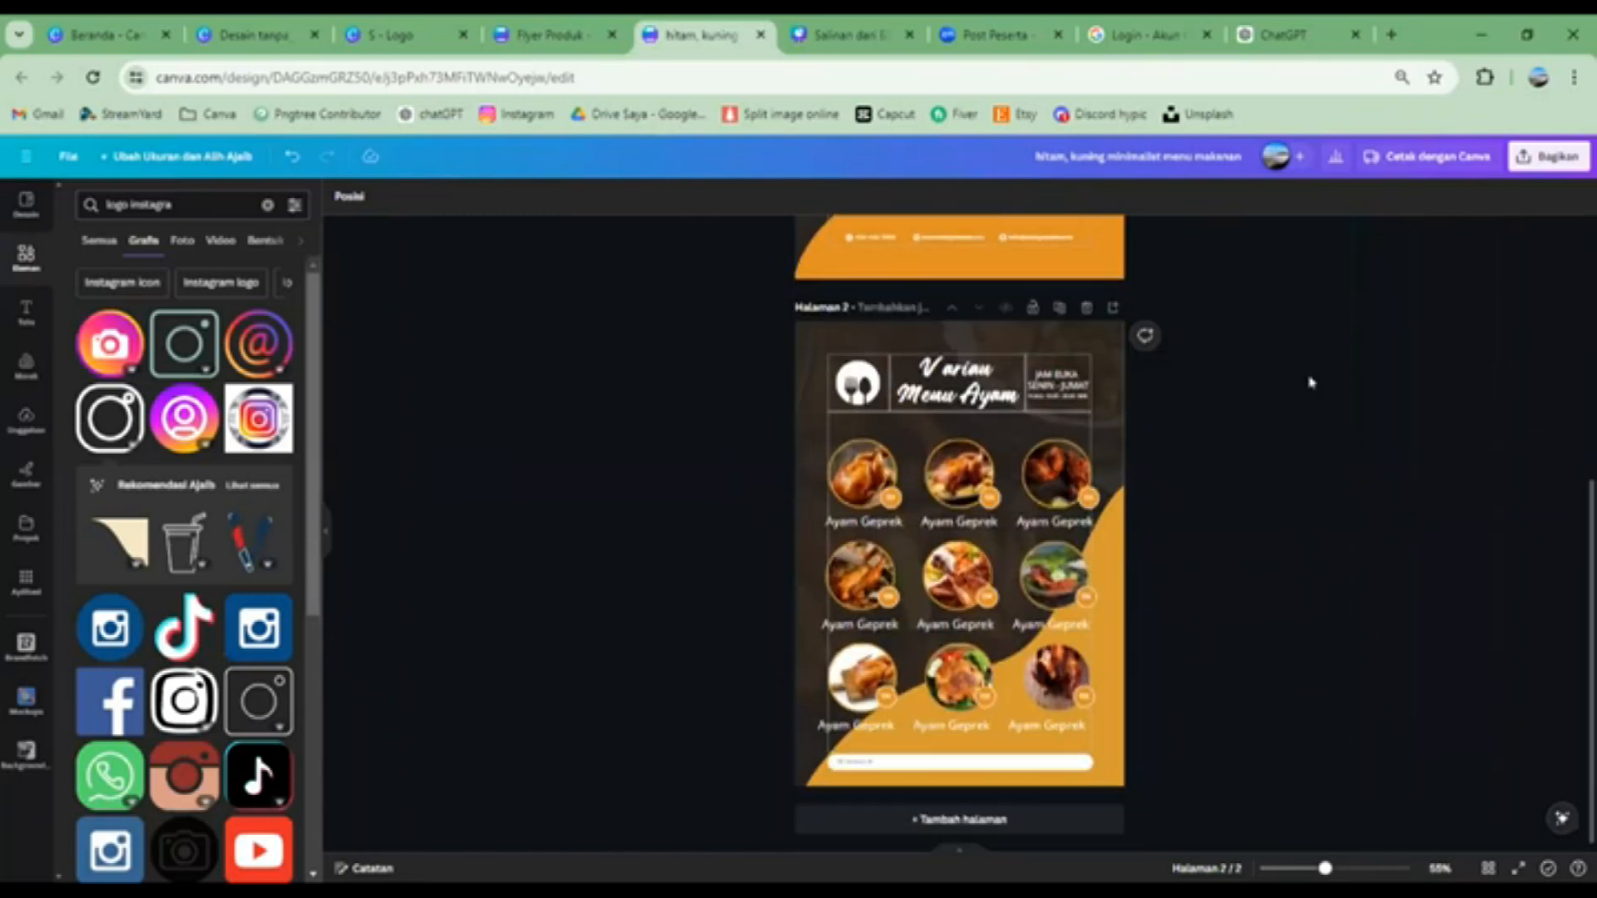
Review the download settings for the Cetak PDF file type, including its RGB and CMYK colour profile options, without downloading
left_click(1552, 156)
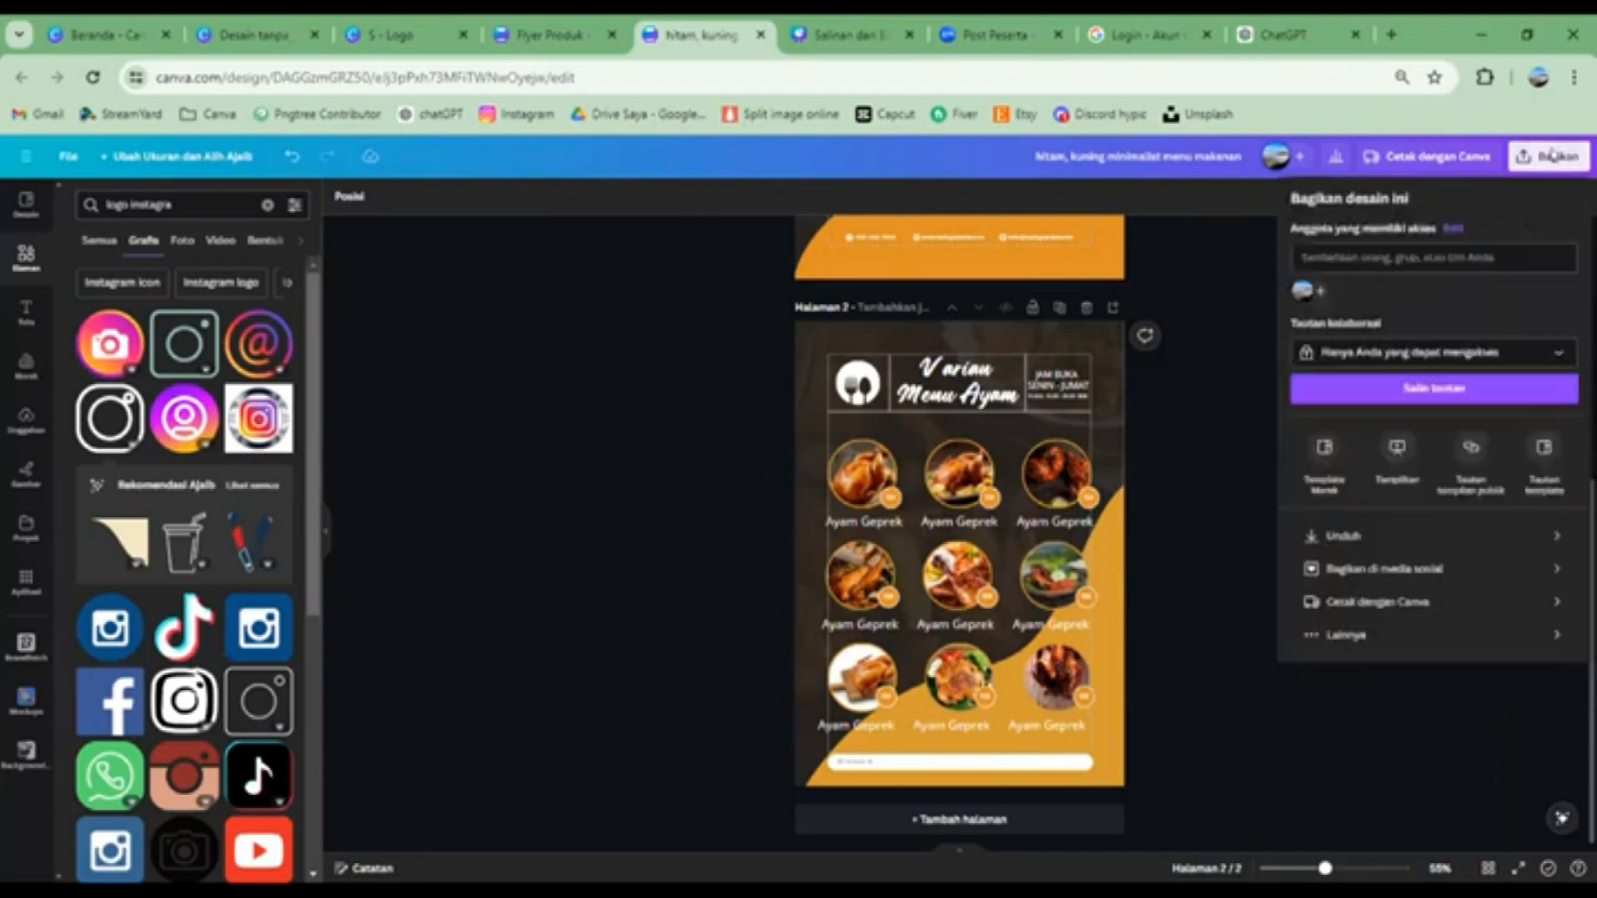
left_click(1348, 539)
left_click(1500, 265)
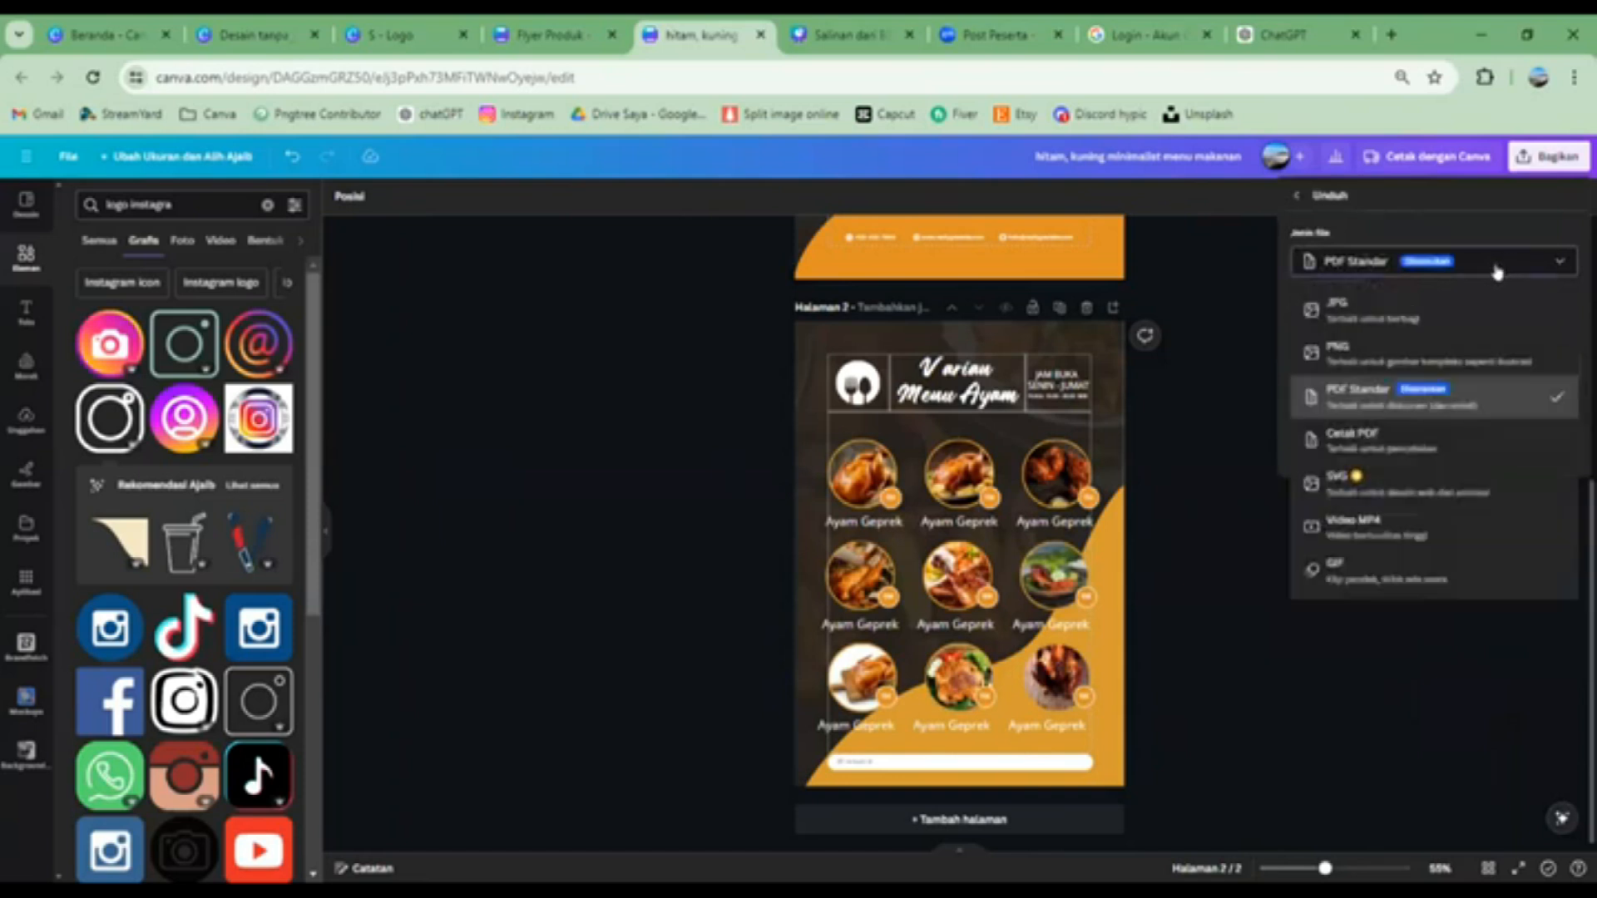
left_click(1350, 445)
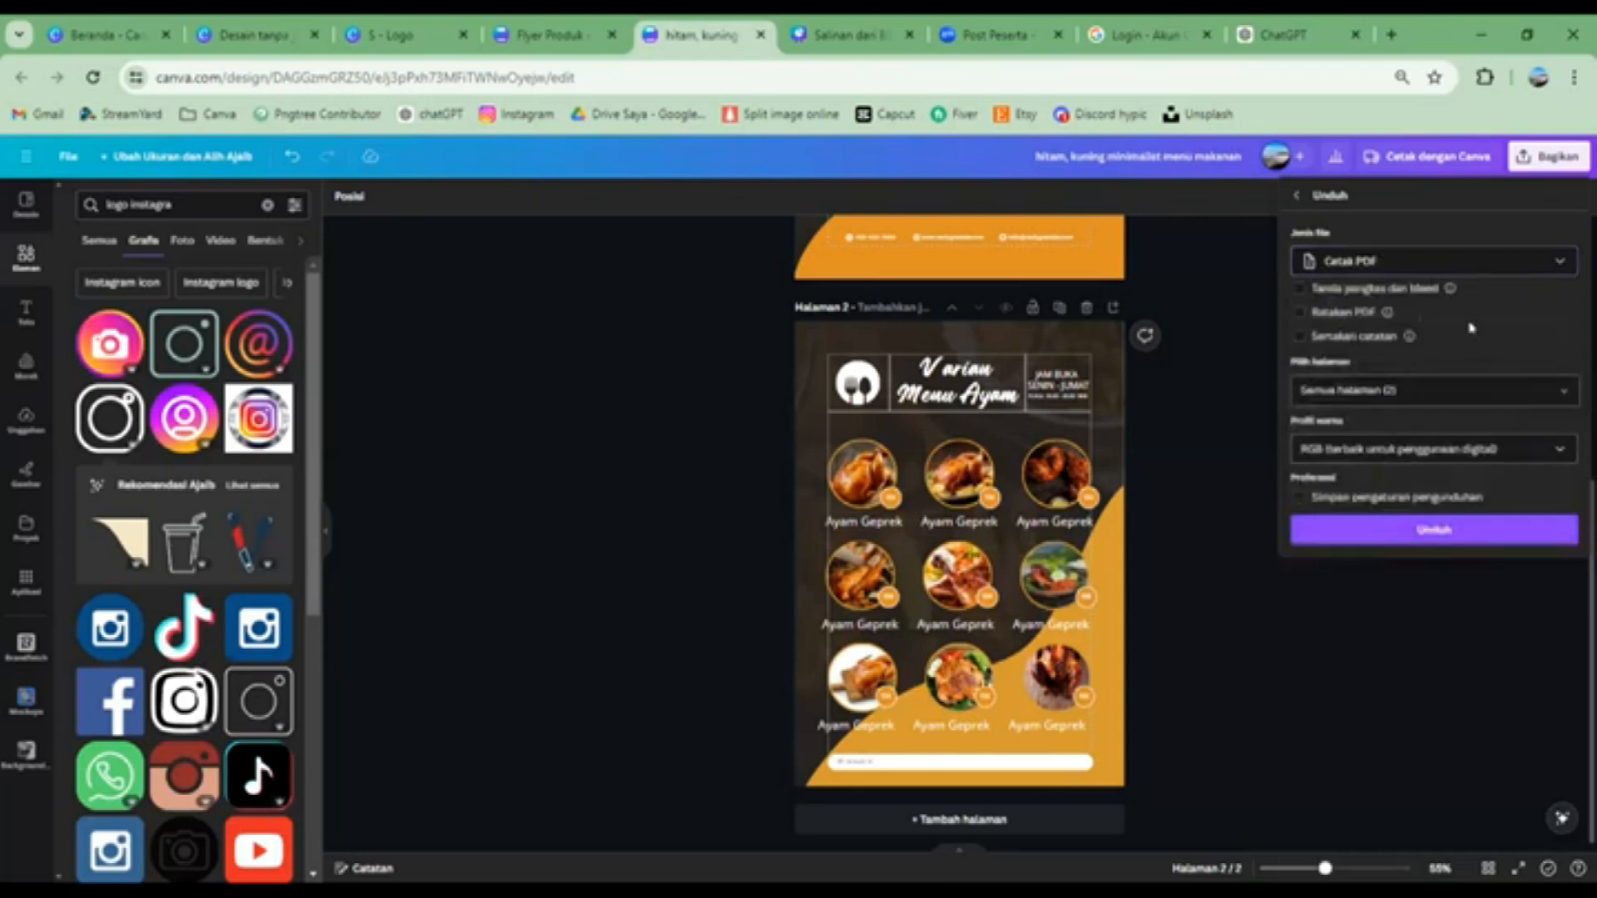
left_click(1455, 460)
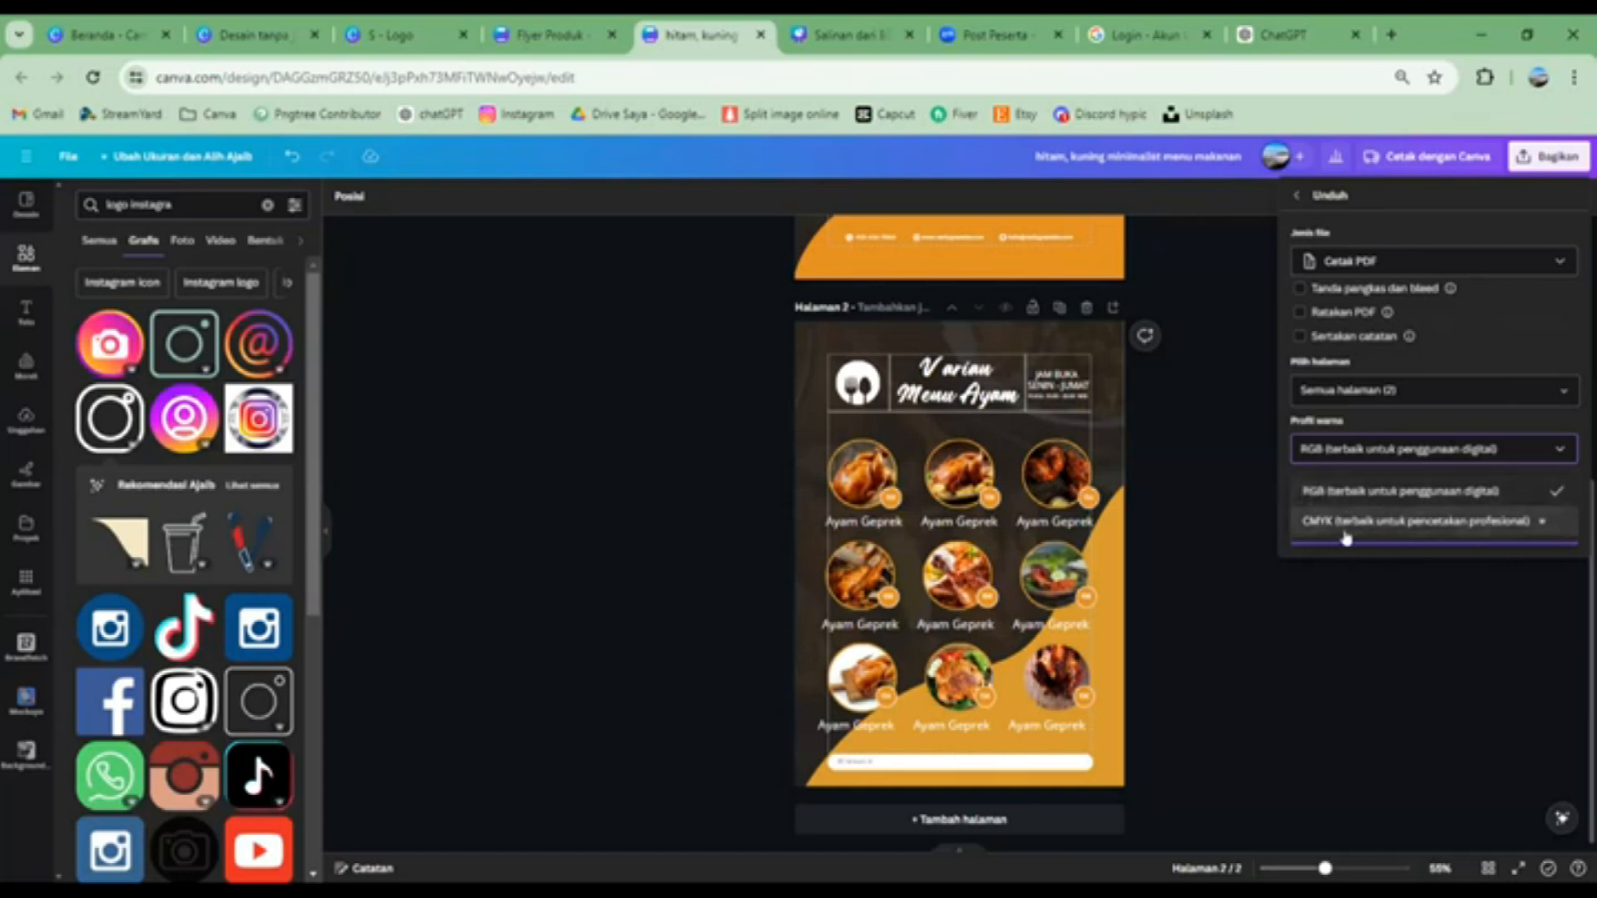
left_click(1167, 437)
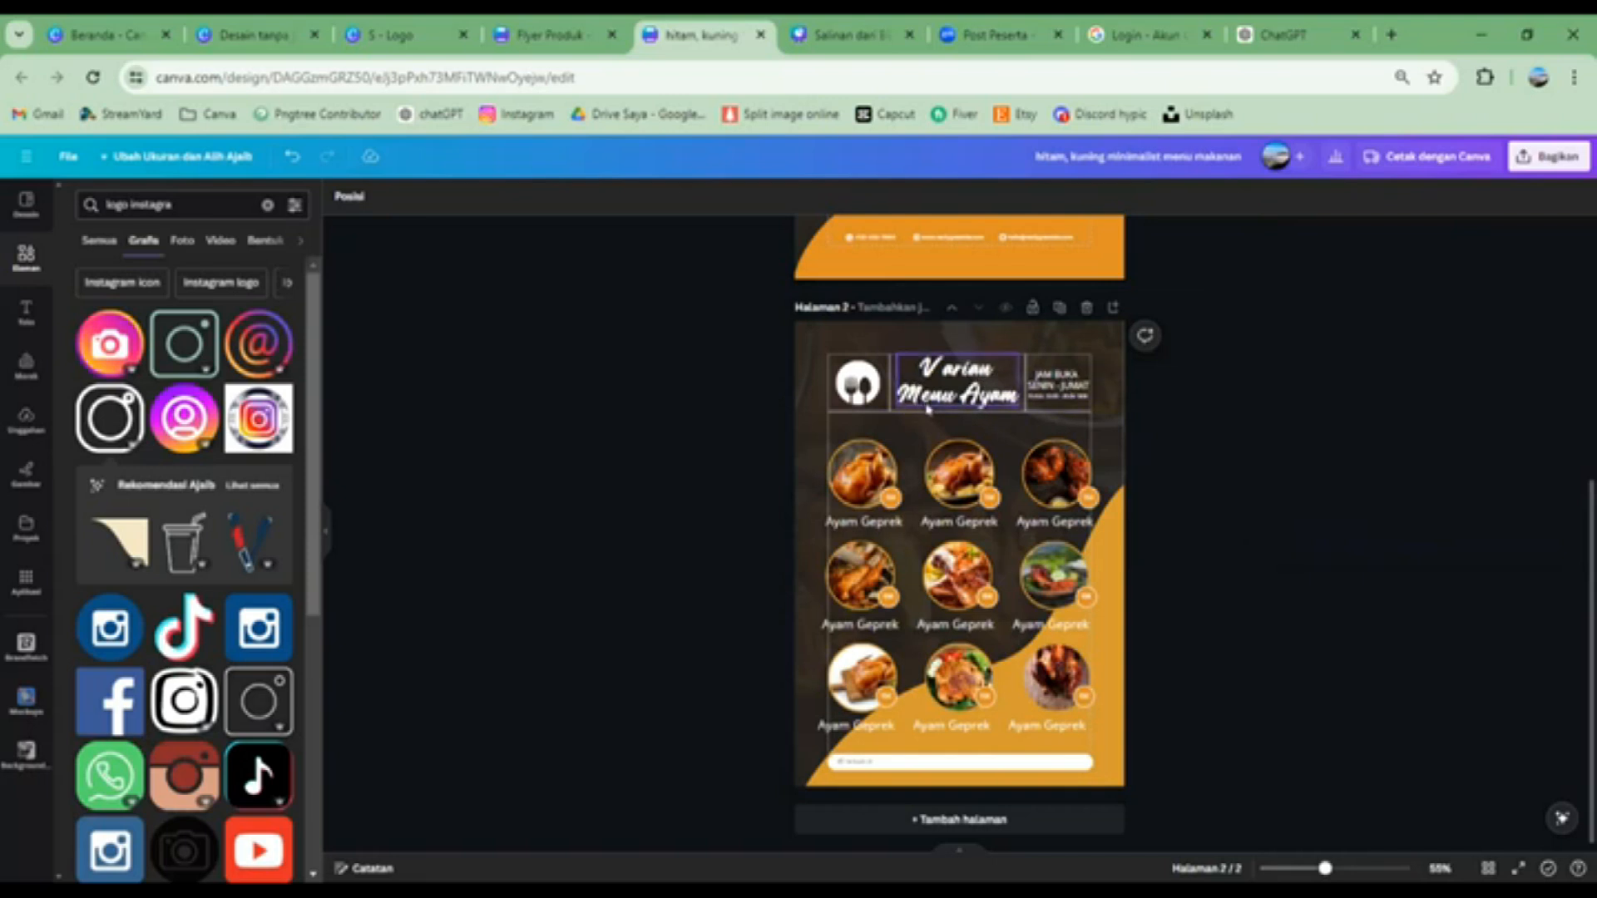
left_click(908, 765)
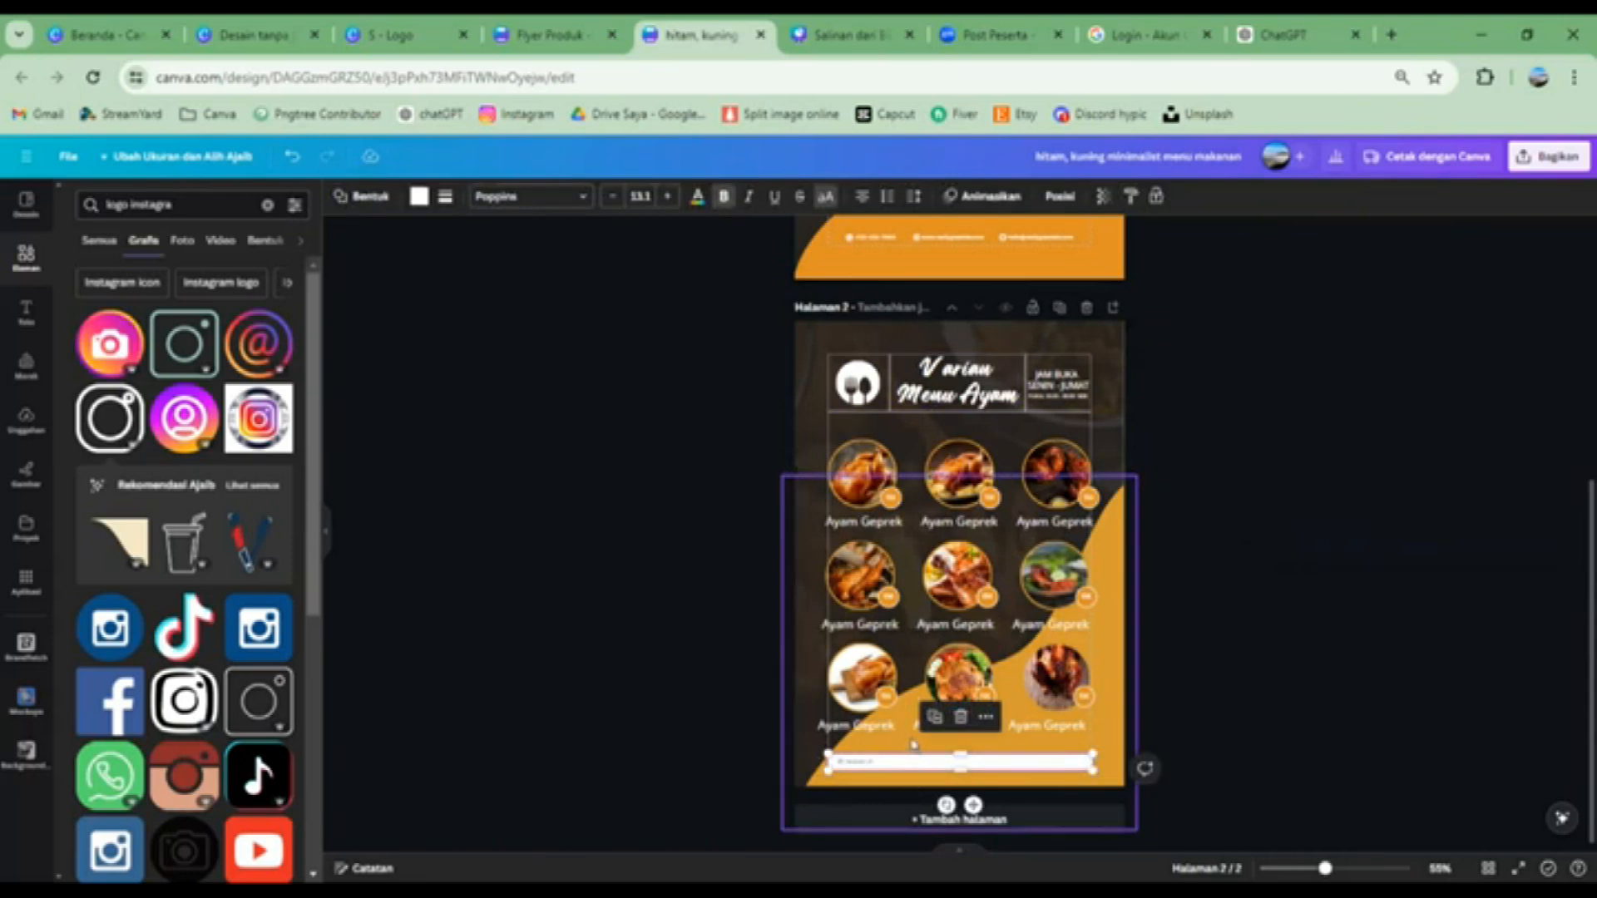
left_click(1344, 573)
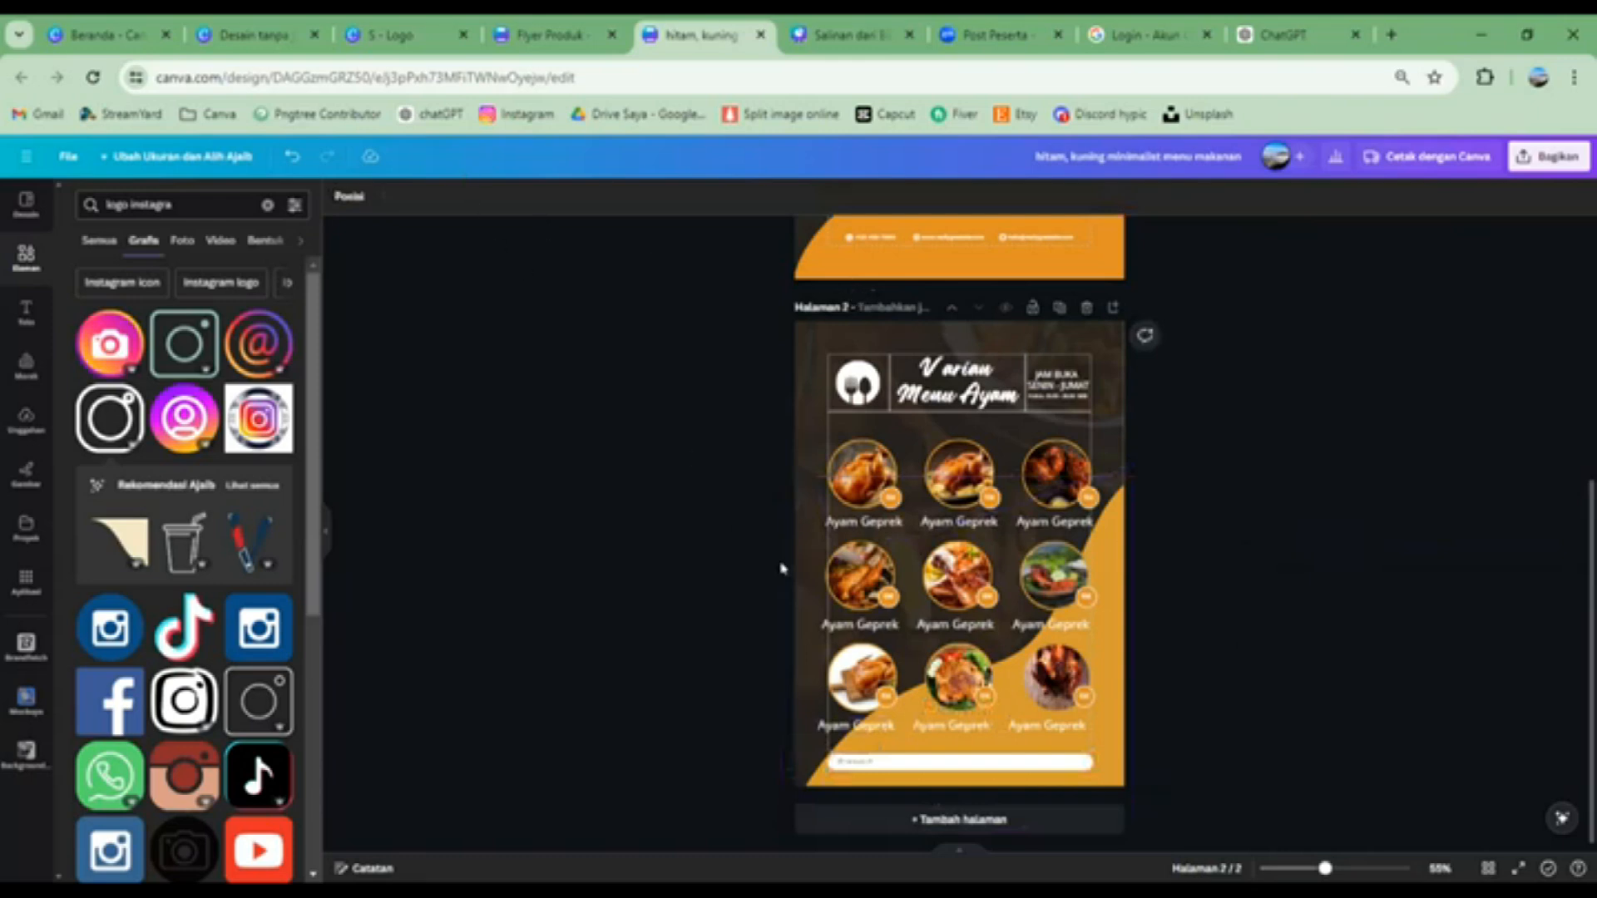
Search the Canva home page's design types for "selebaran" and create a blank Selebaran (A4 21 × 29,7 cm) design
key("ctrl+1")
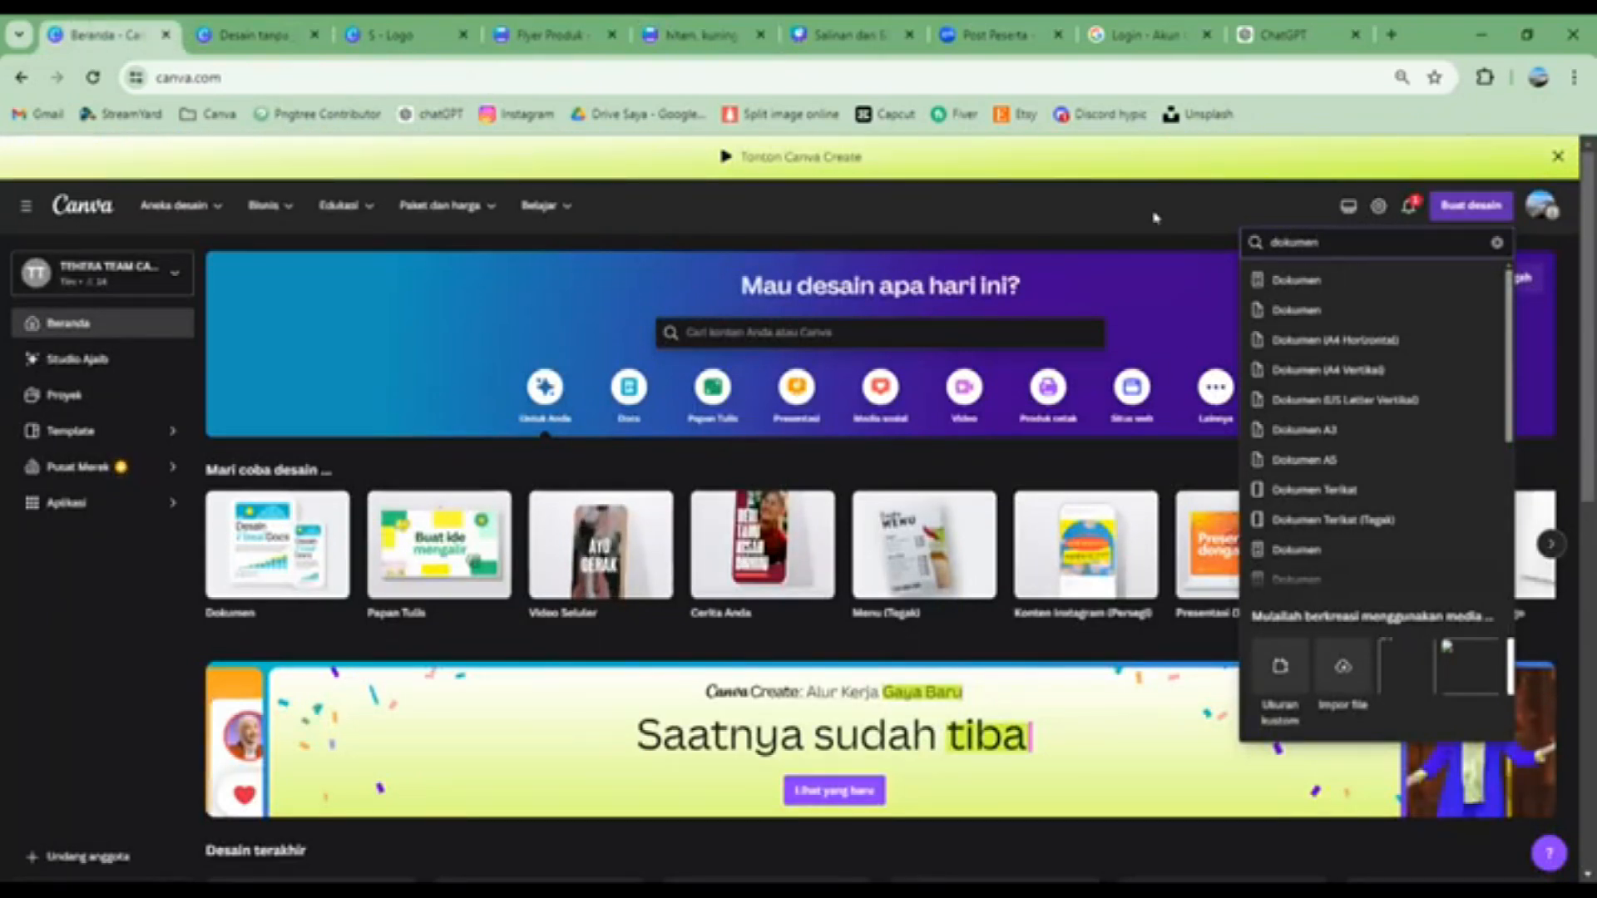
key("BackSpace")
left_click_drag(1320, 245, 1209, 254)
type("flyer")
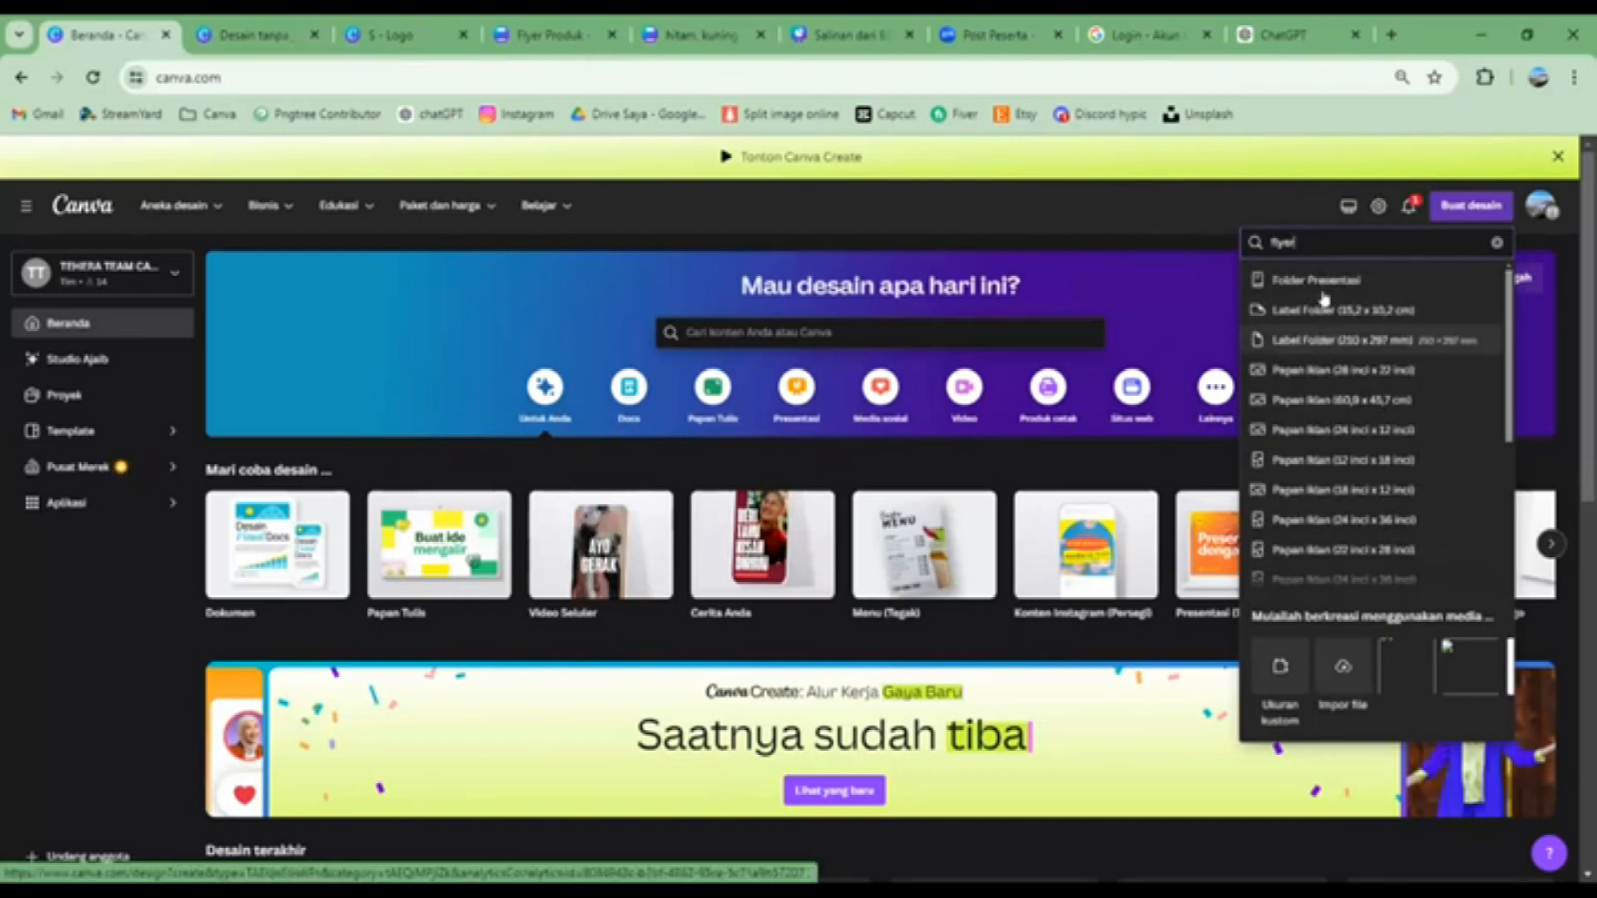
left_click_drag(1300, 239, 1254, 232)
type("selebaran")
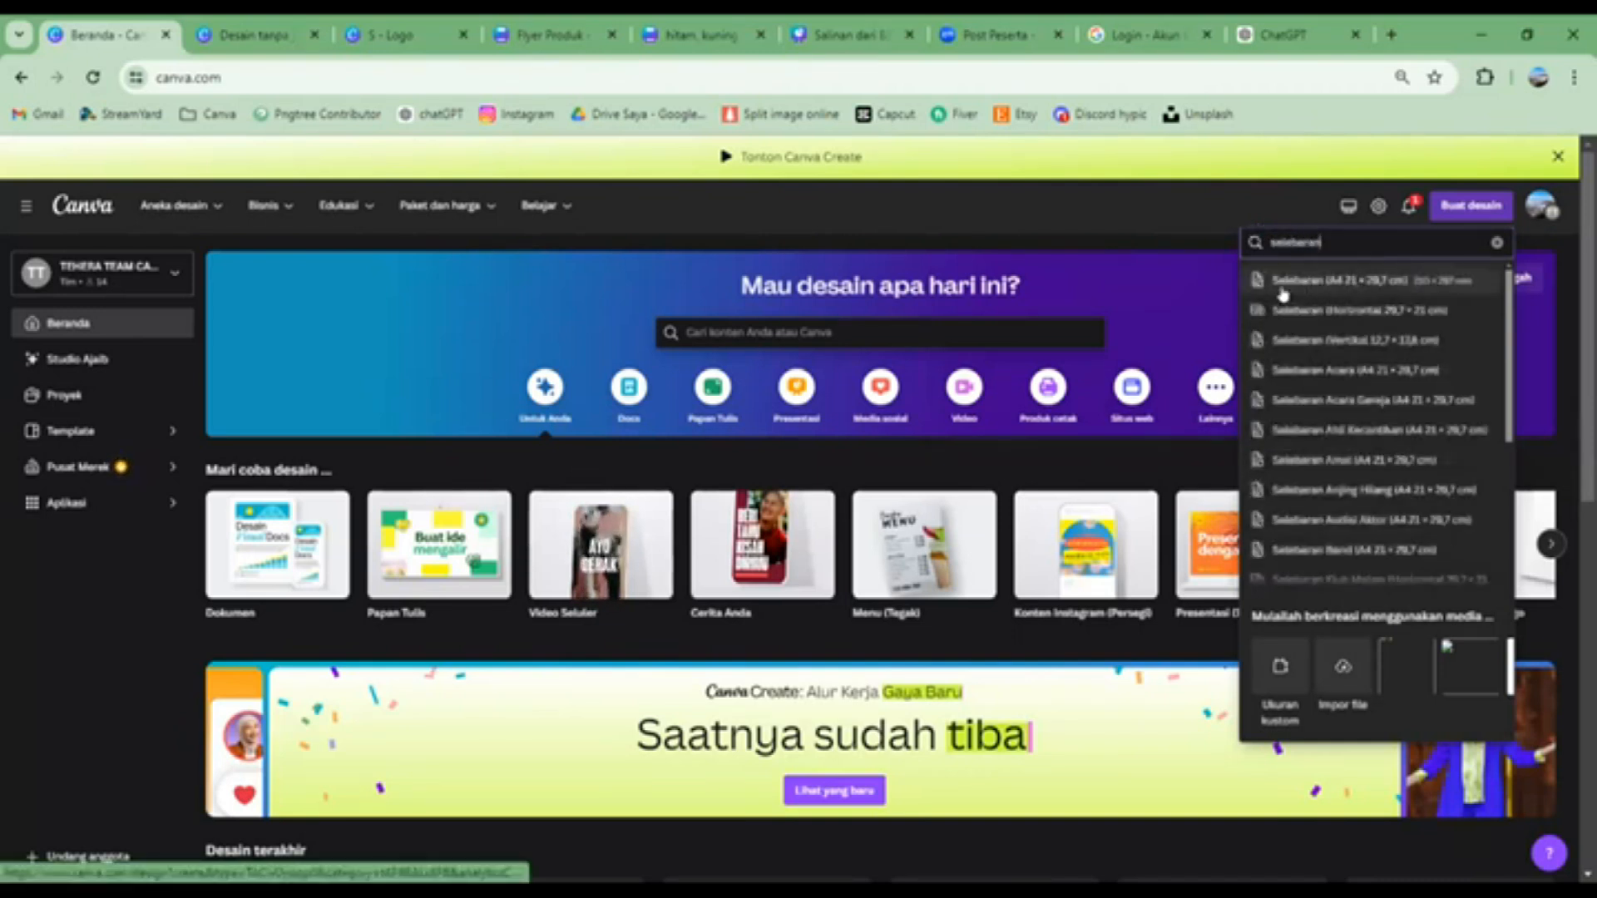
left_click(1339, 285)
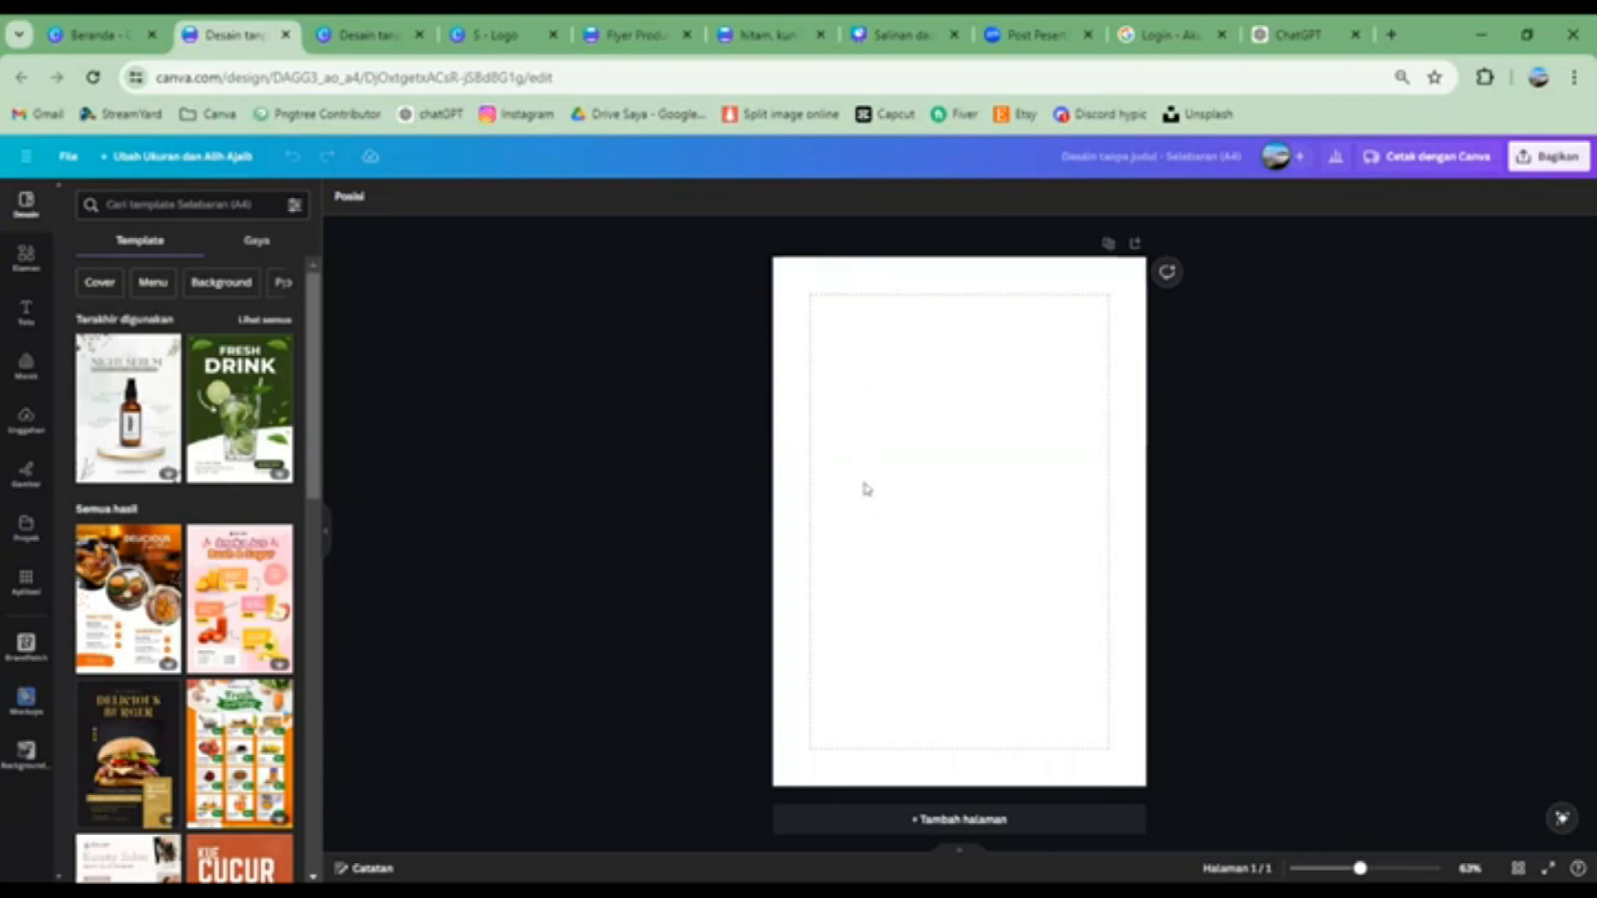
Search the elements library for "podium kayu" and limit the results to photos
left_click(23, 265)
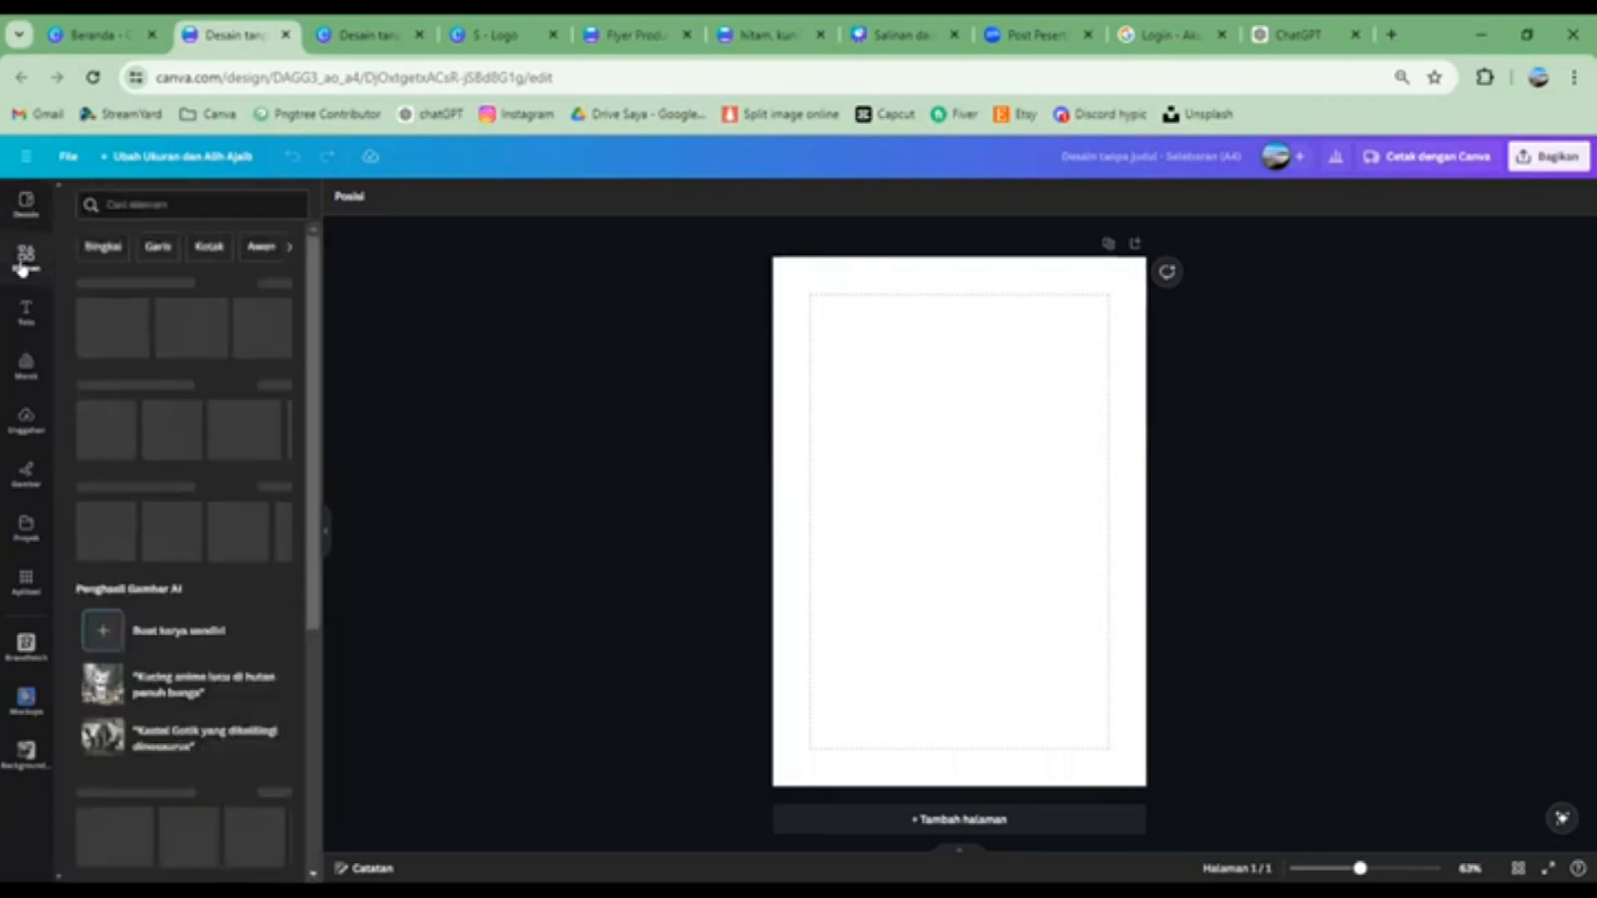
left_click(157, 202)
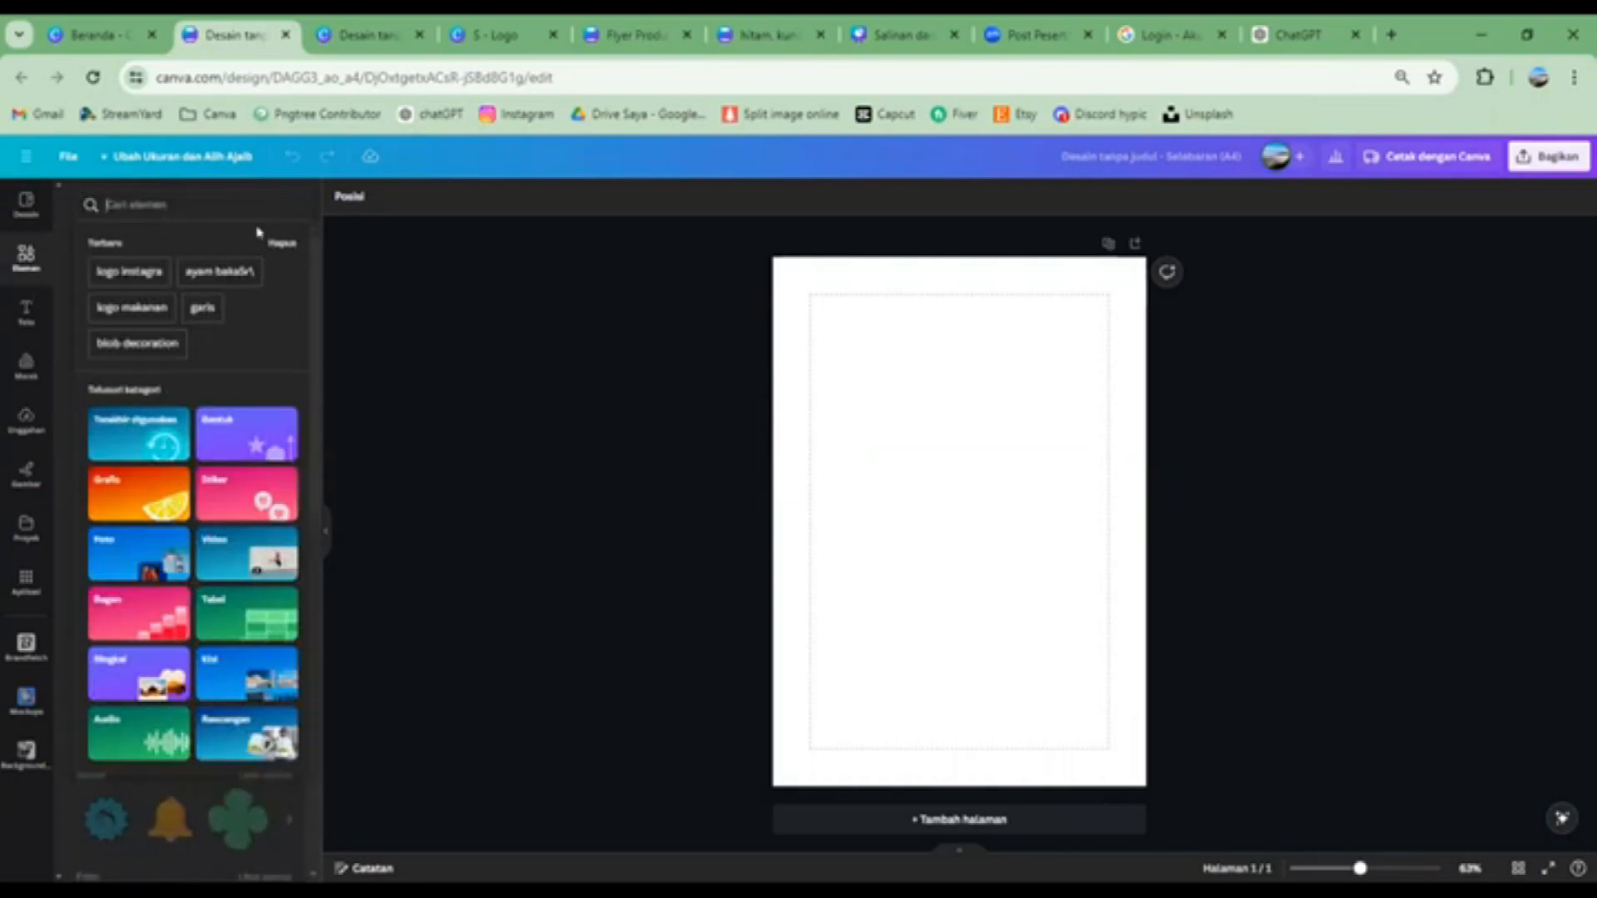
type("padi")
type("um")
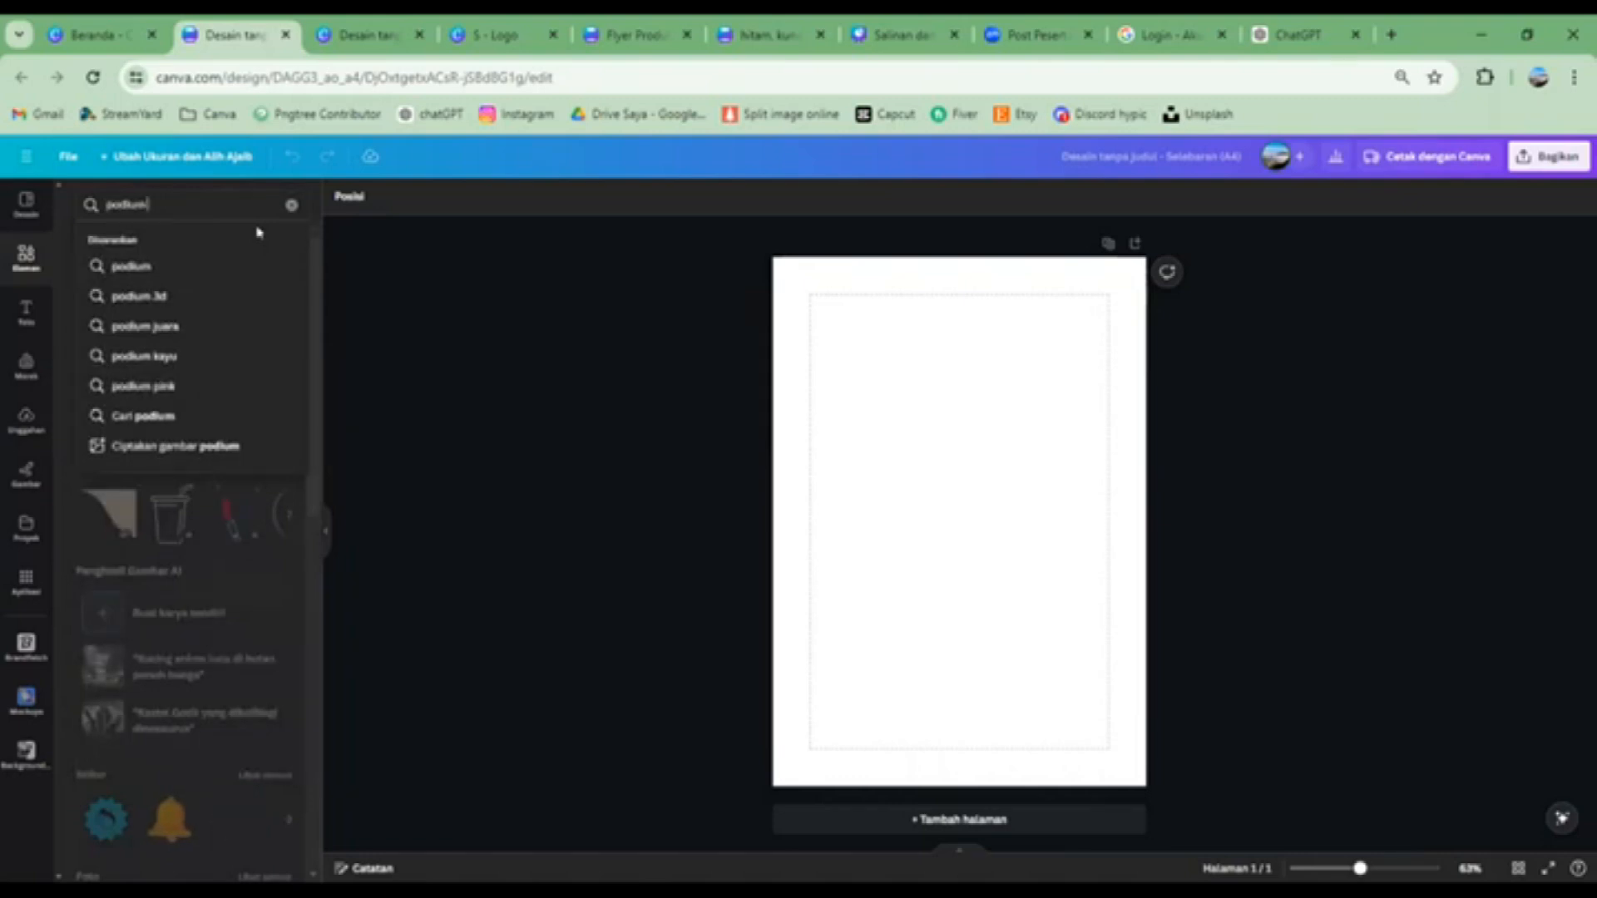
type(" kayu")
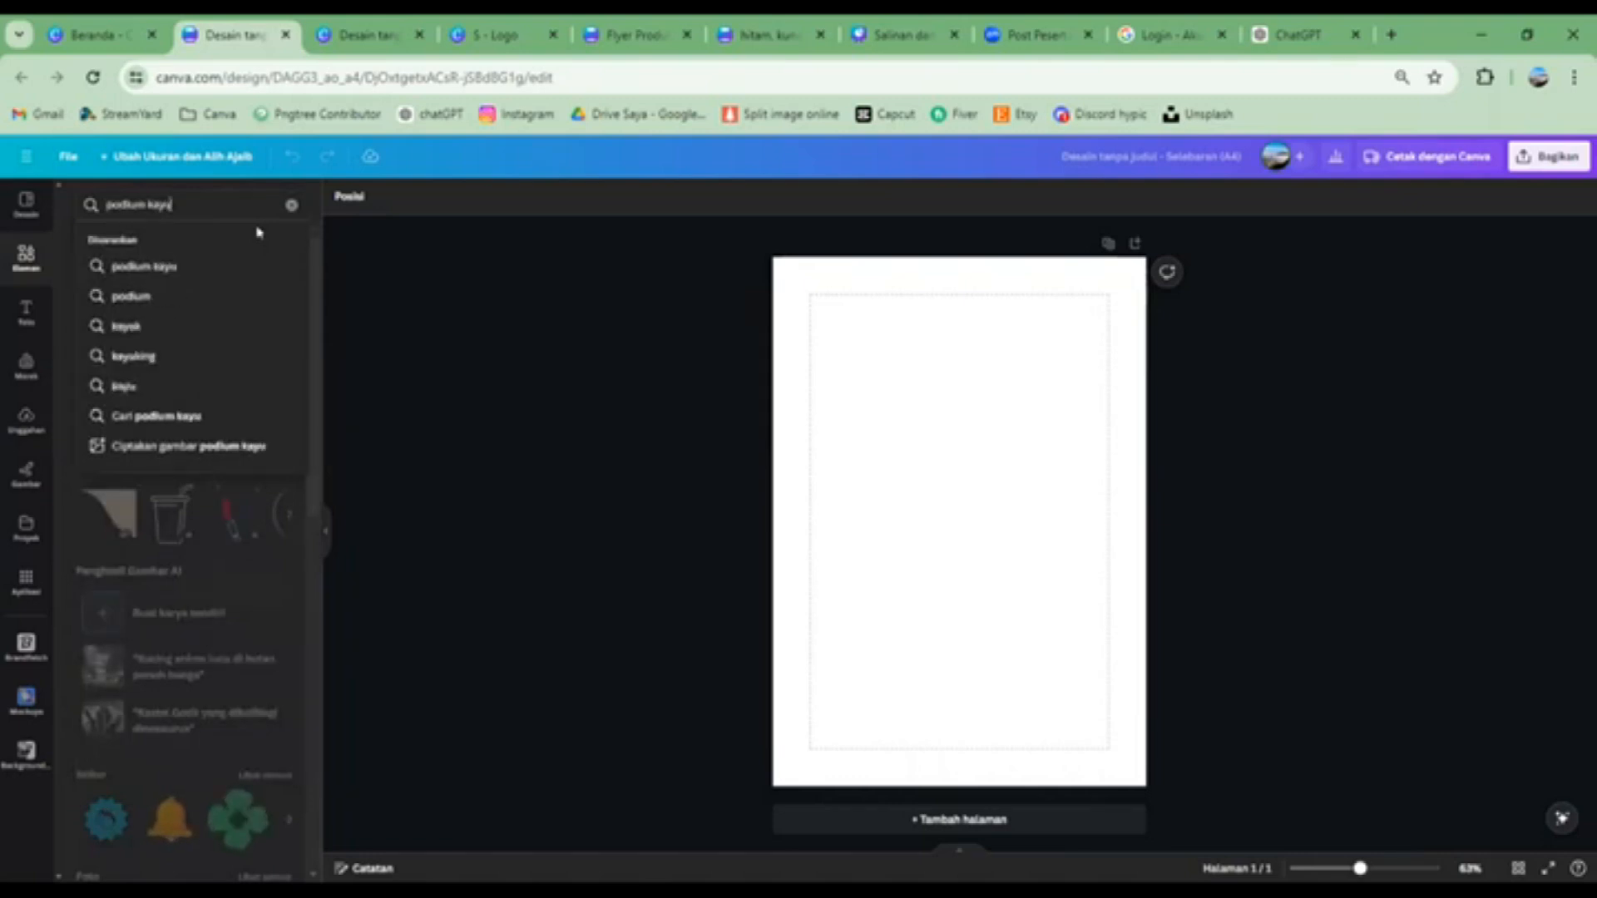
key("Return")
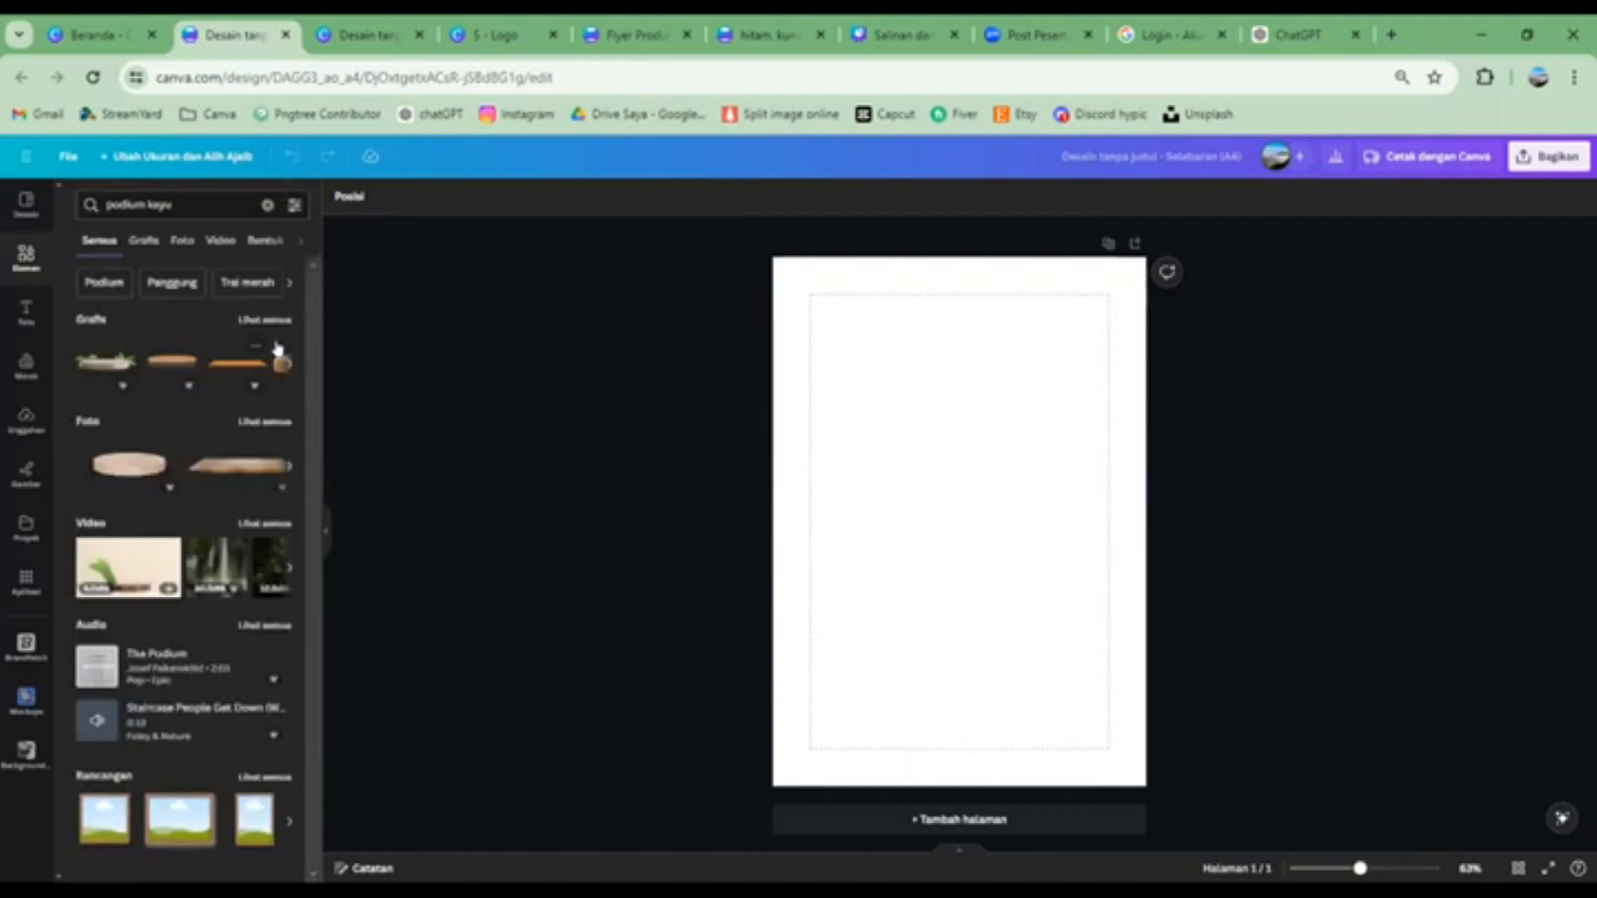
left_click(266, 321)
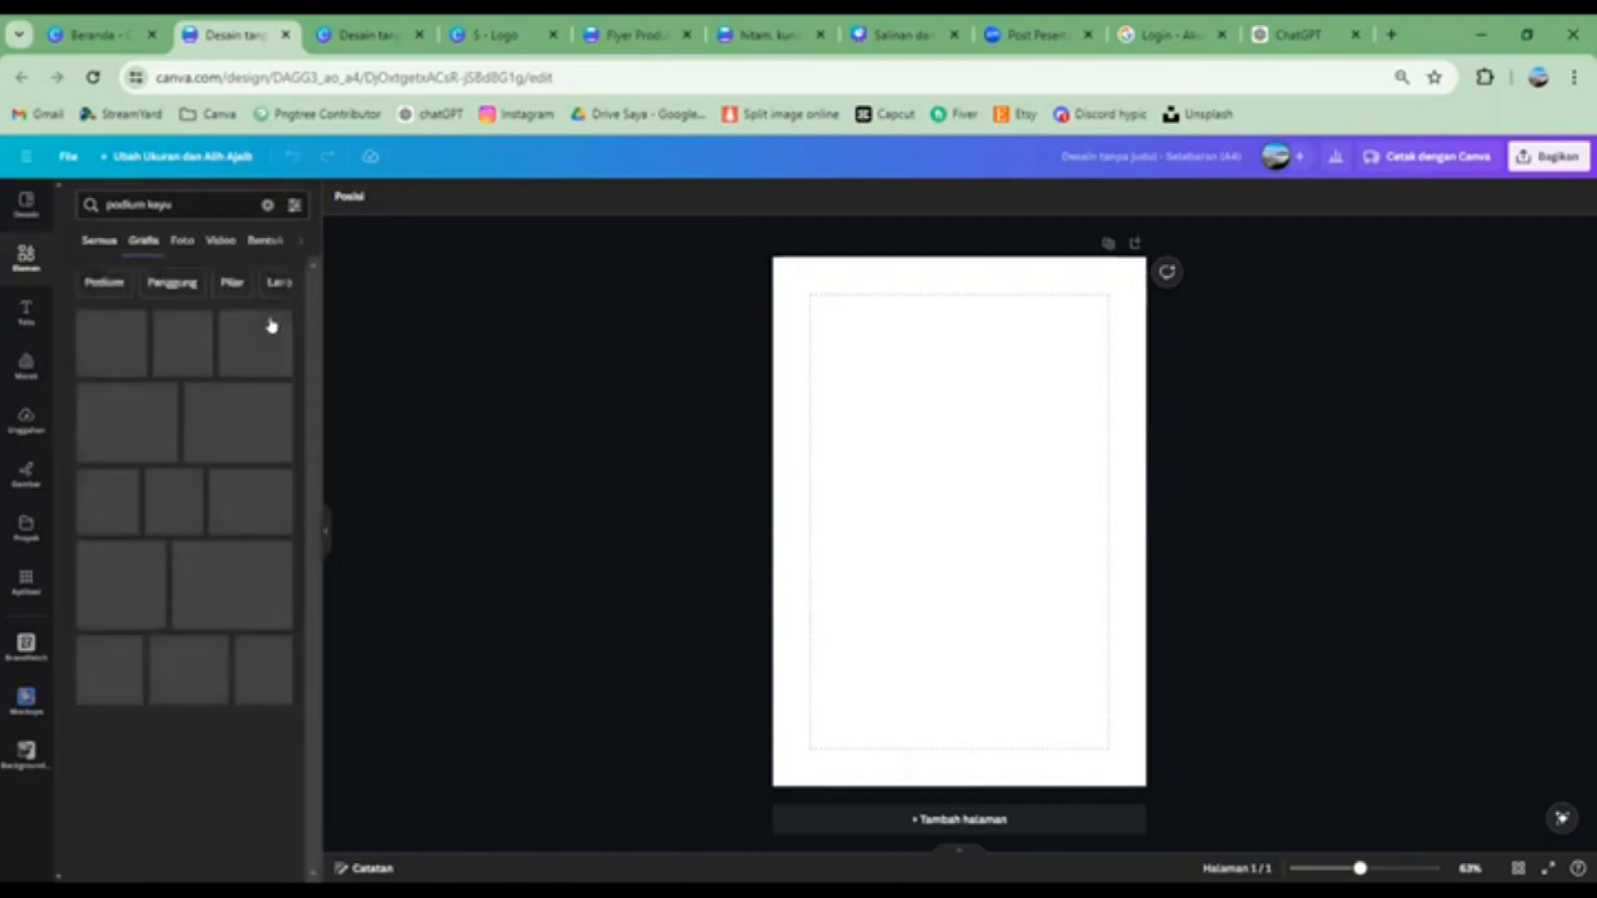
left_click(182, 240)
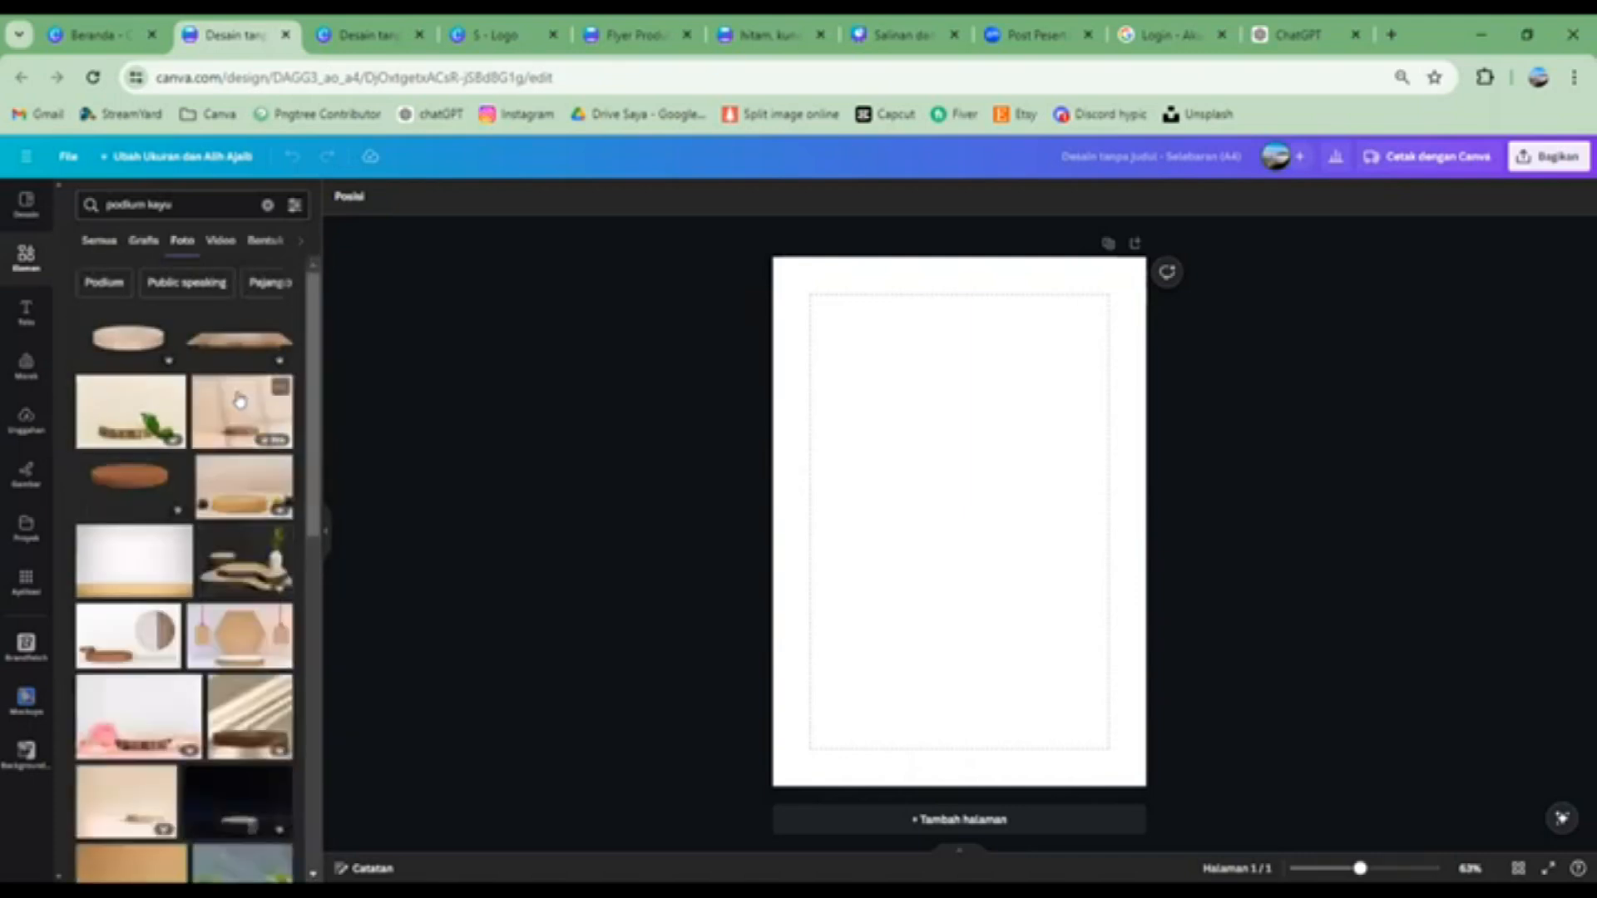
Look through the podium photos for a wooden podium suitable for the new A4 flyer
scroll(233, 415, "down", 6)
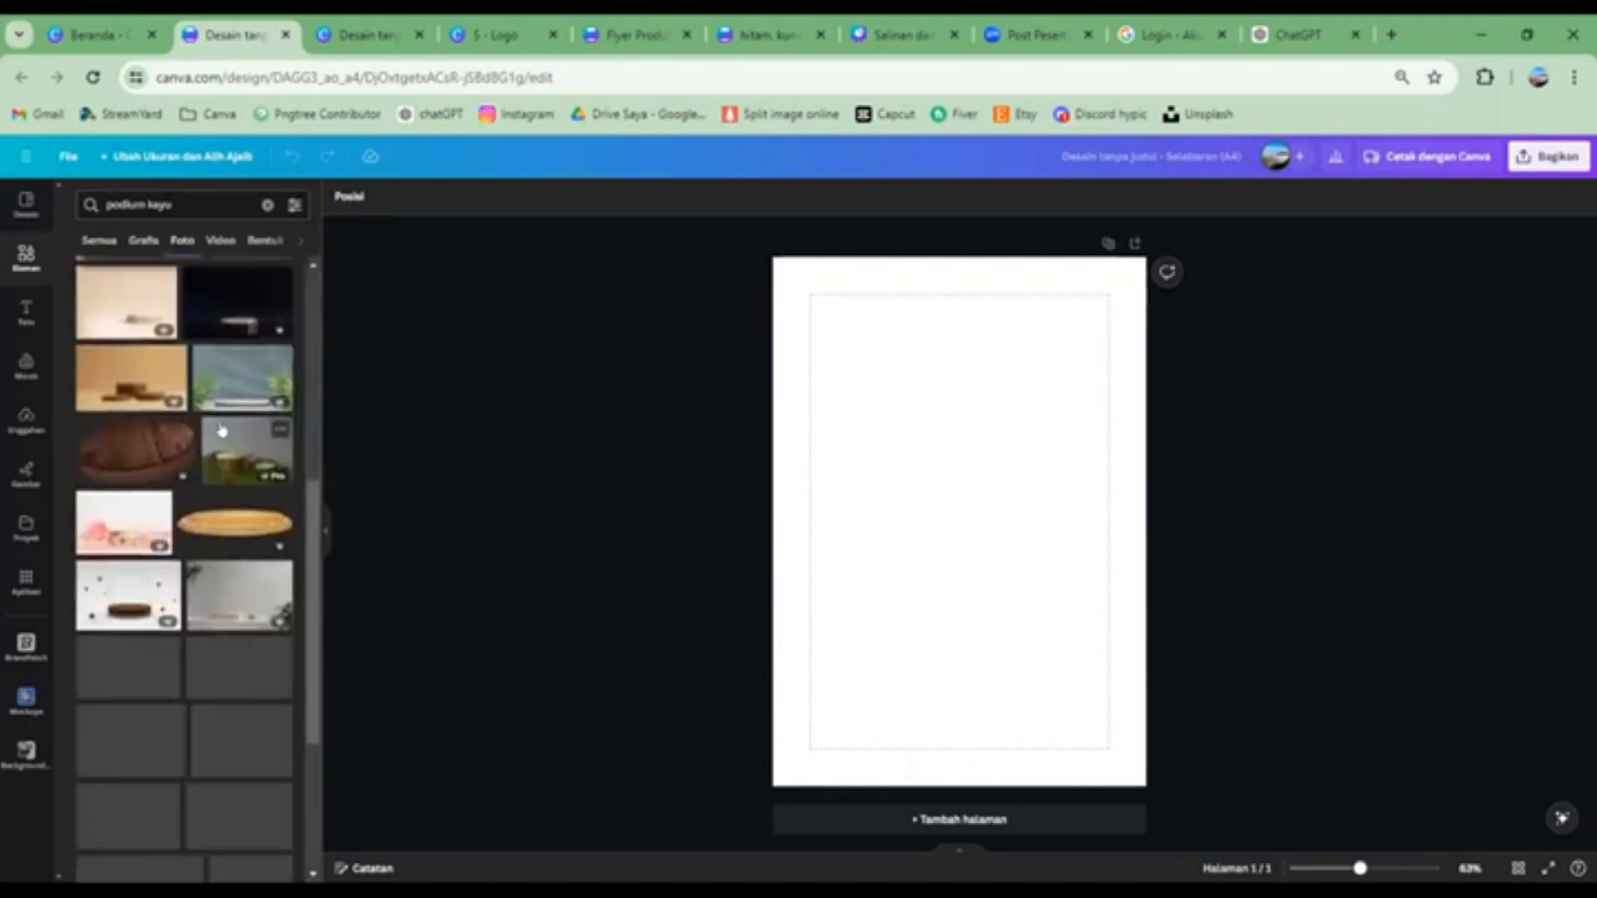
scroll(221, 429, "down", 5)
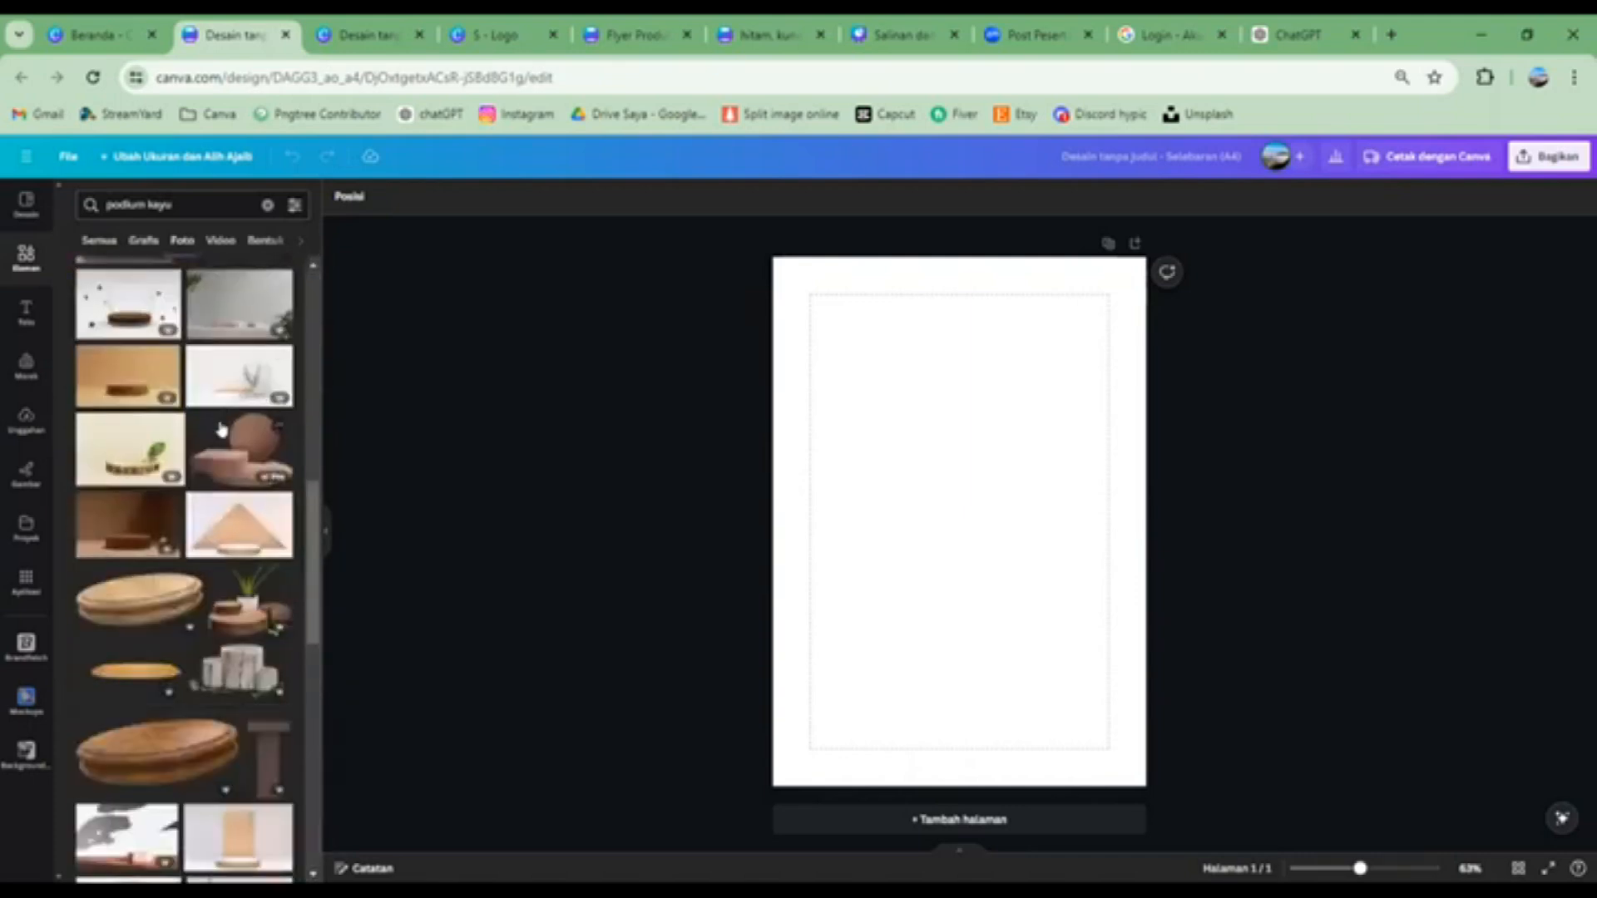
scroll(250, 500, "down", 3)
scroll(230, 622, "down", 5)
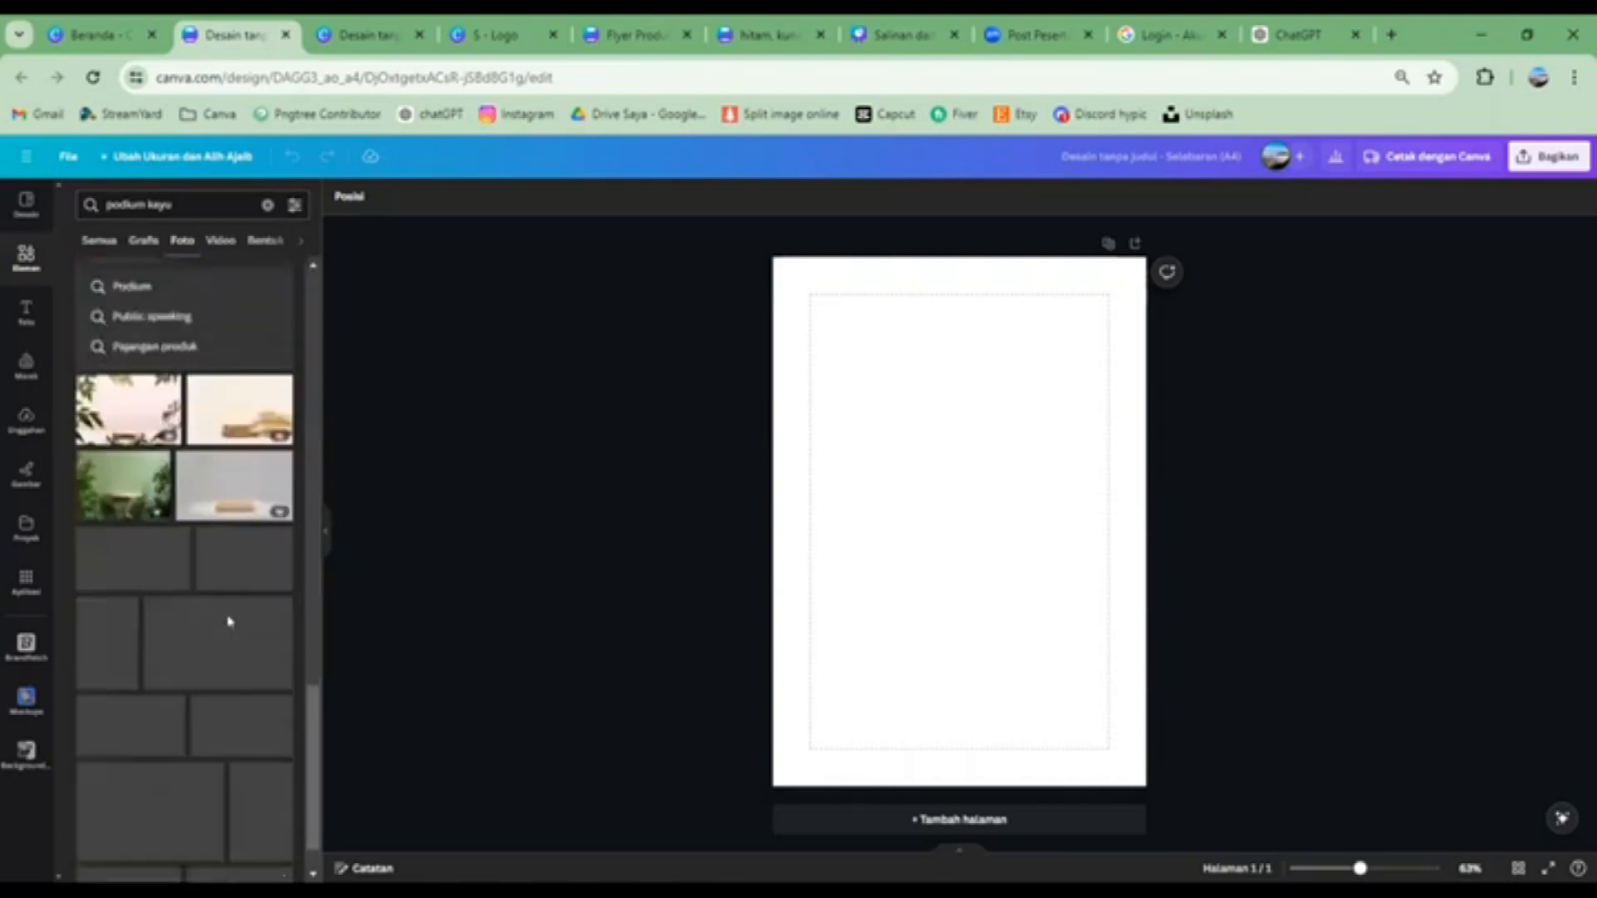
scroll(229, 622, "down", 5)
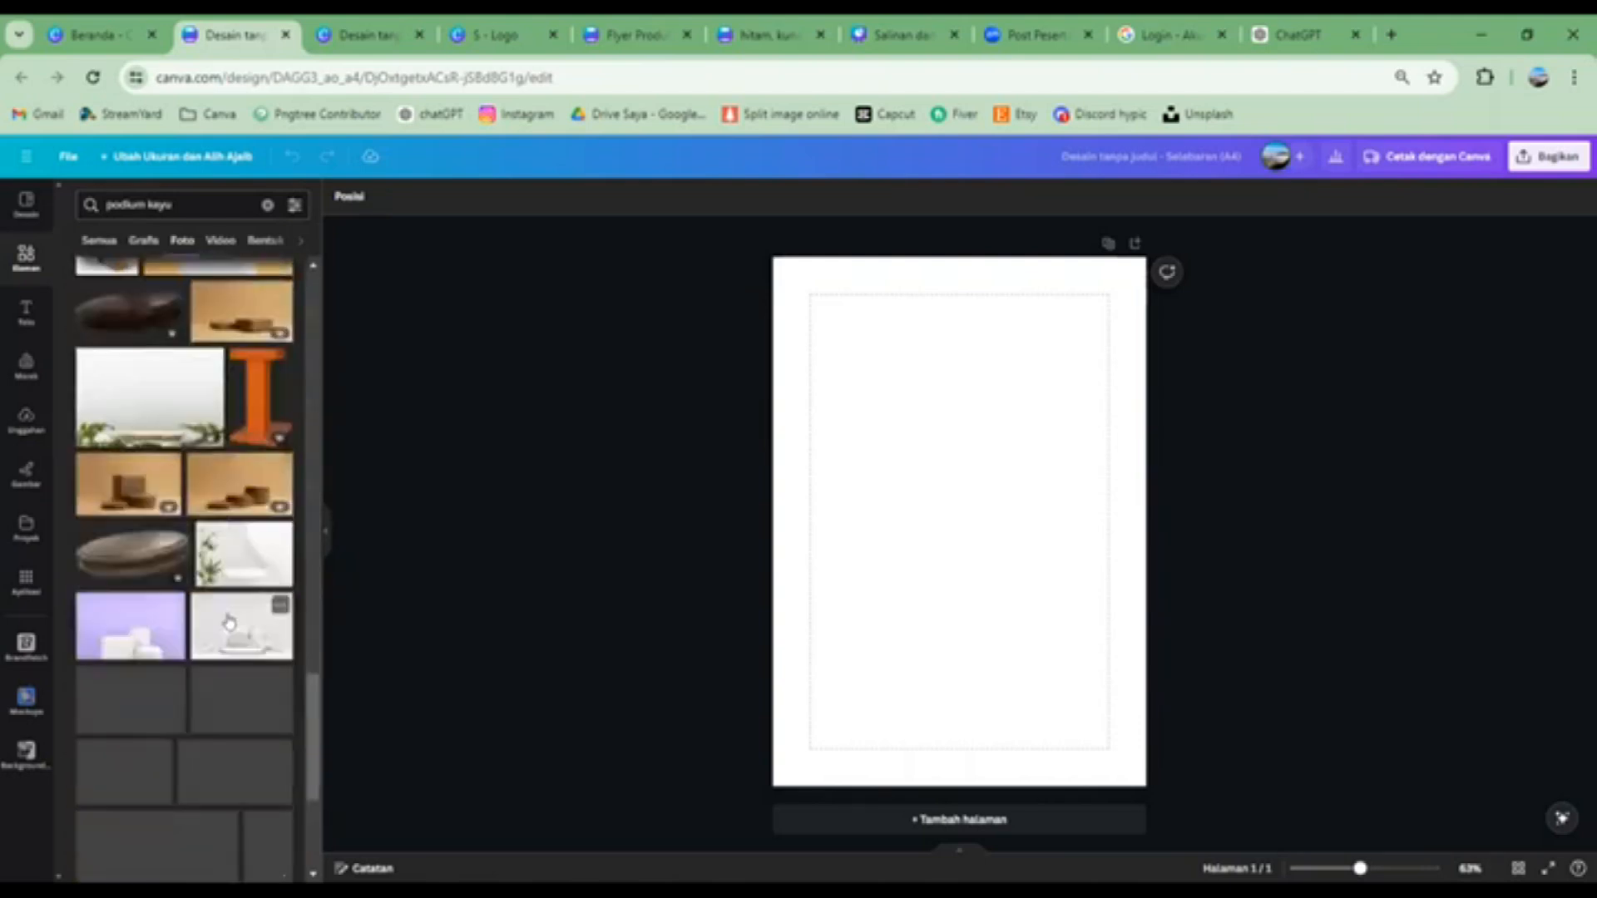
scroll(230, 622, "up", 4)
scroll(230, 622, "down", 8)
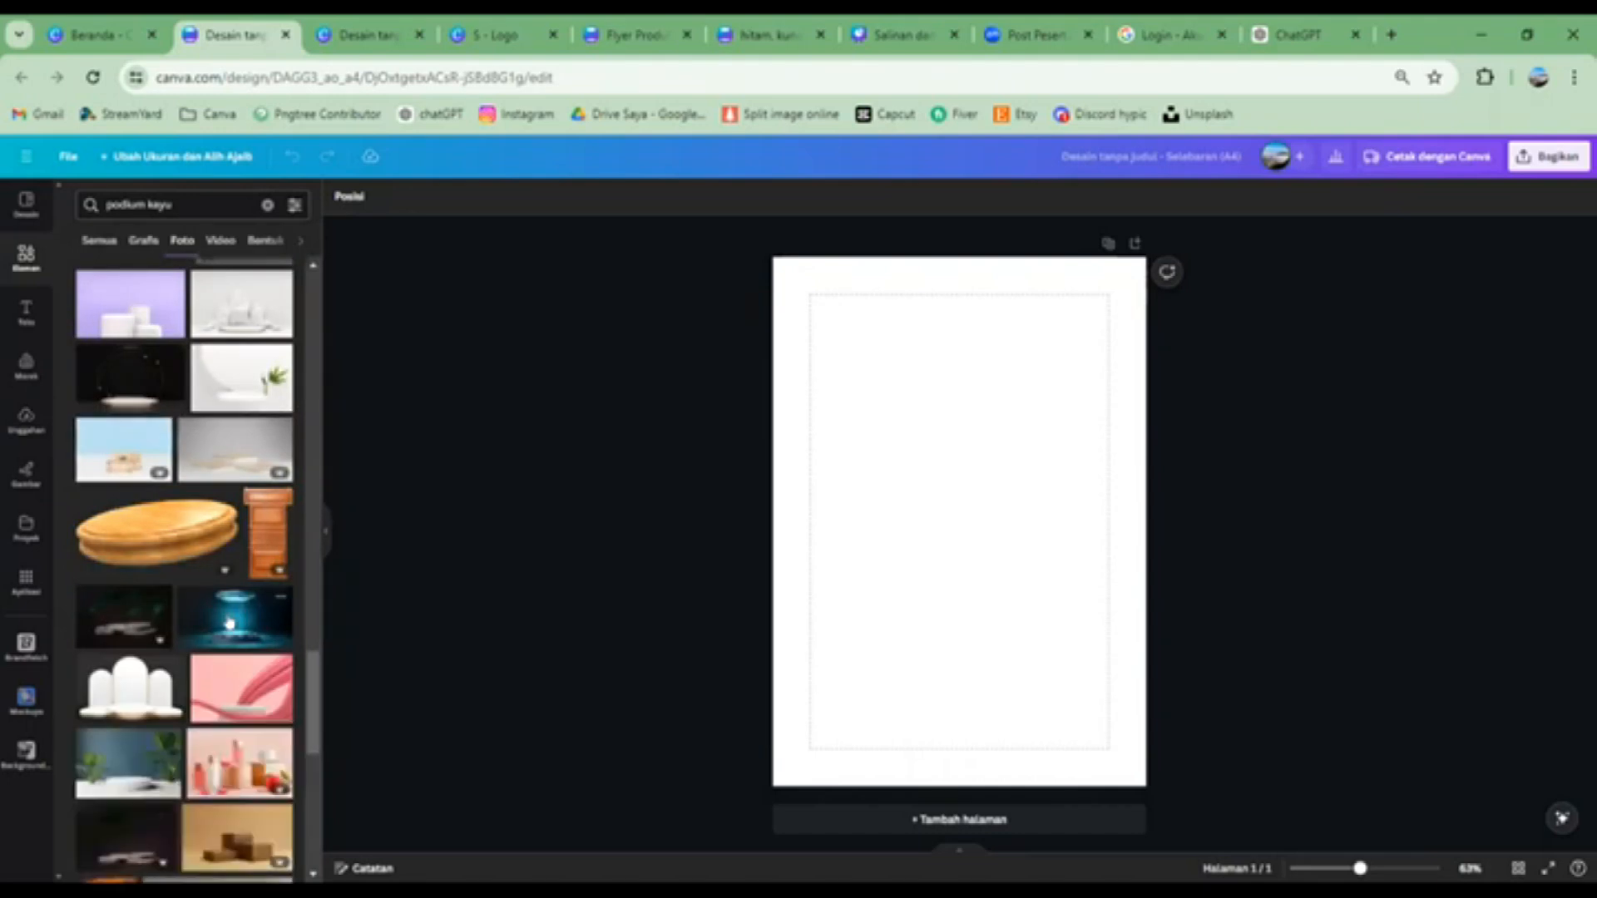
Add the recently used photo of a wooden tabletop with blurred greenery and set it as the page background
scroll(230, 620, "down", 5)
scroll(229, 615, "up", 15)
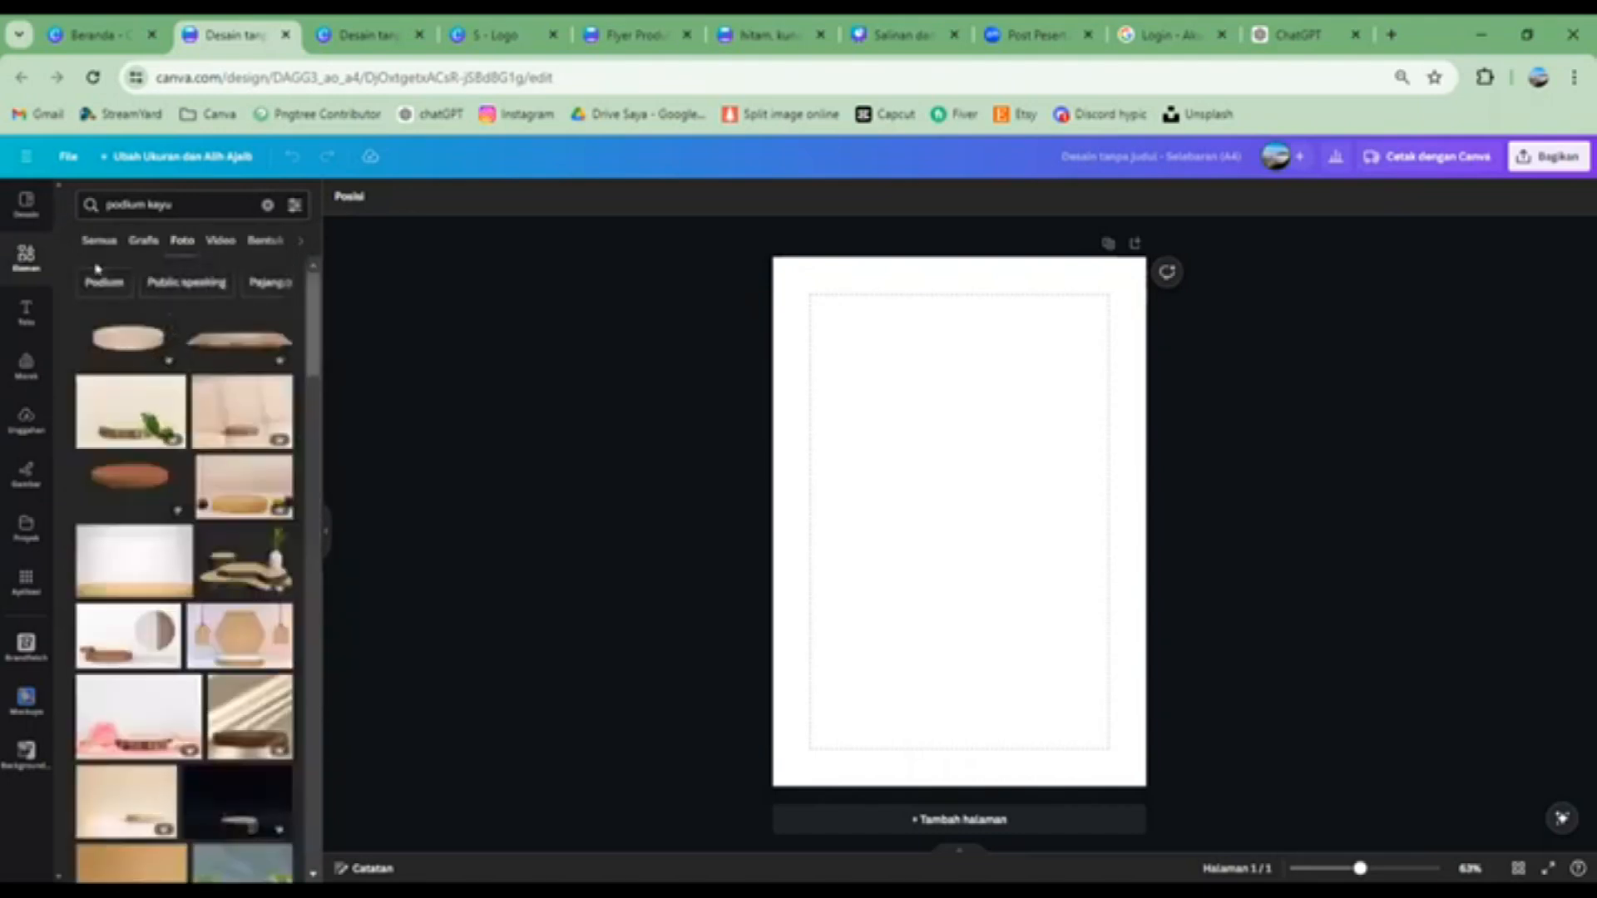
left_click(25, 256)
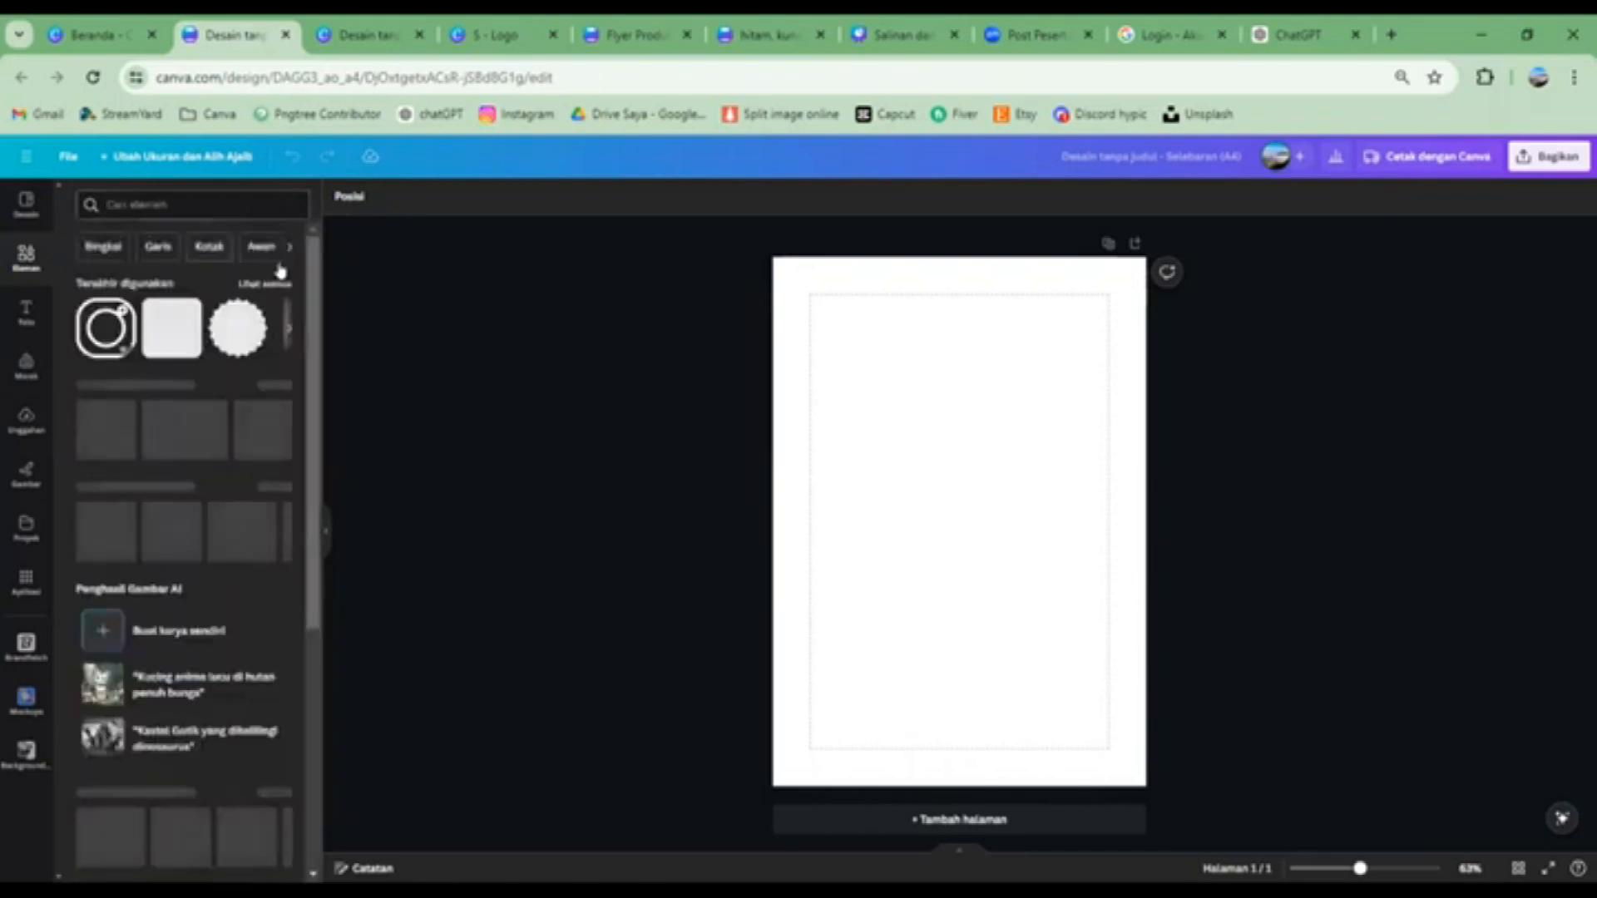
left_click(266, 283)
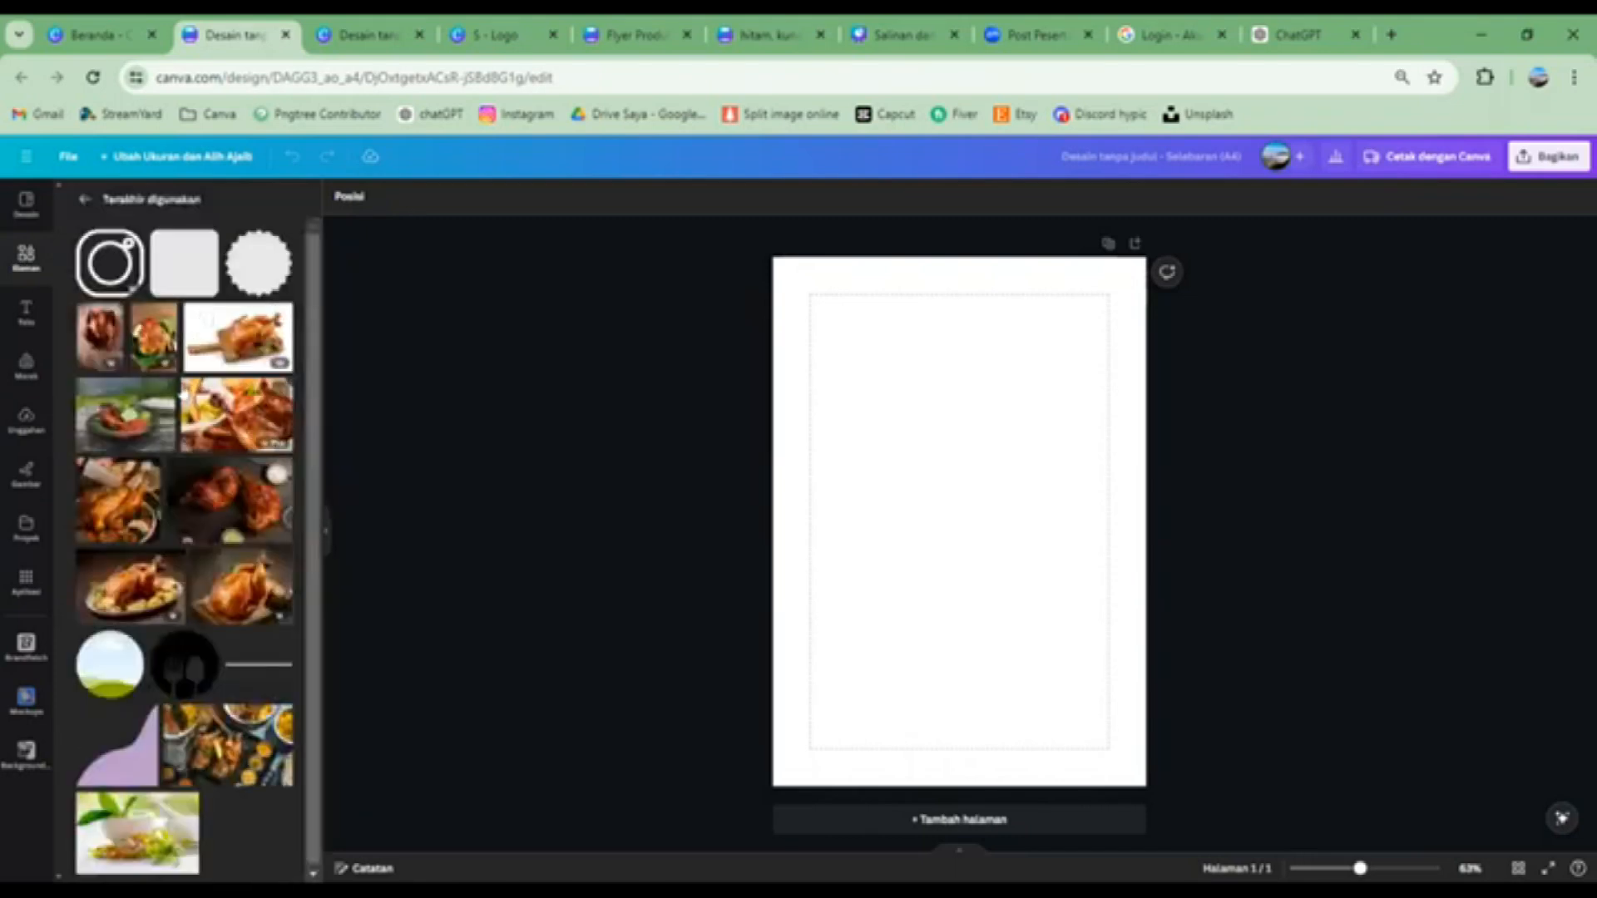
scroll(185, 394, "down", 5)
scroll(185, 394, "down", 10)
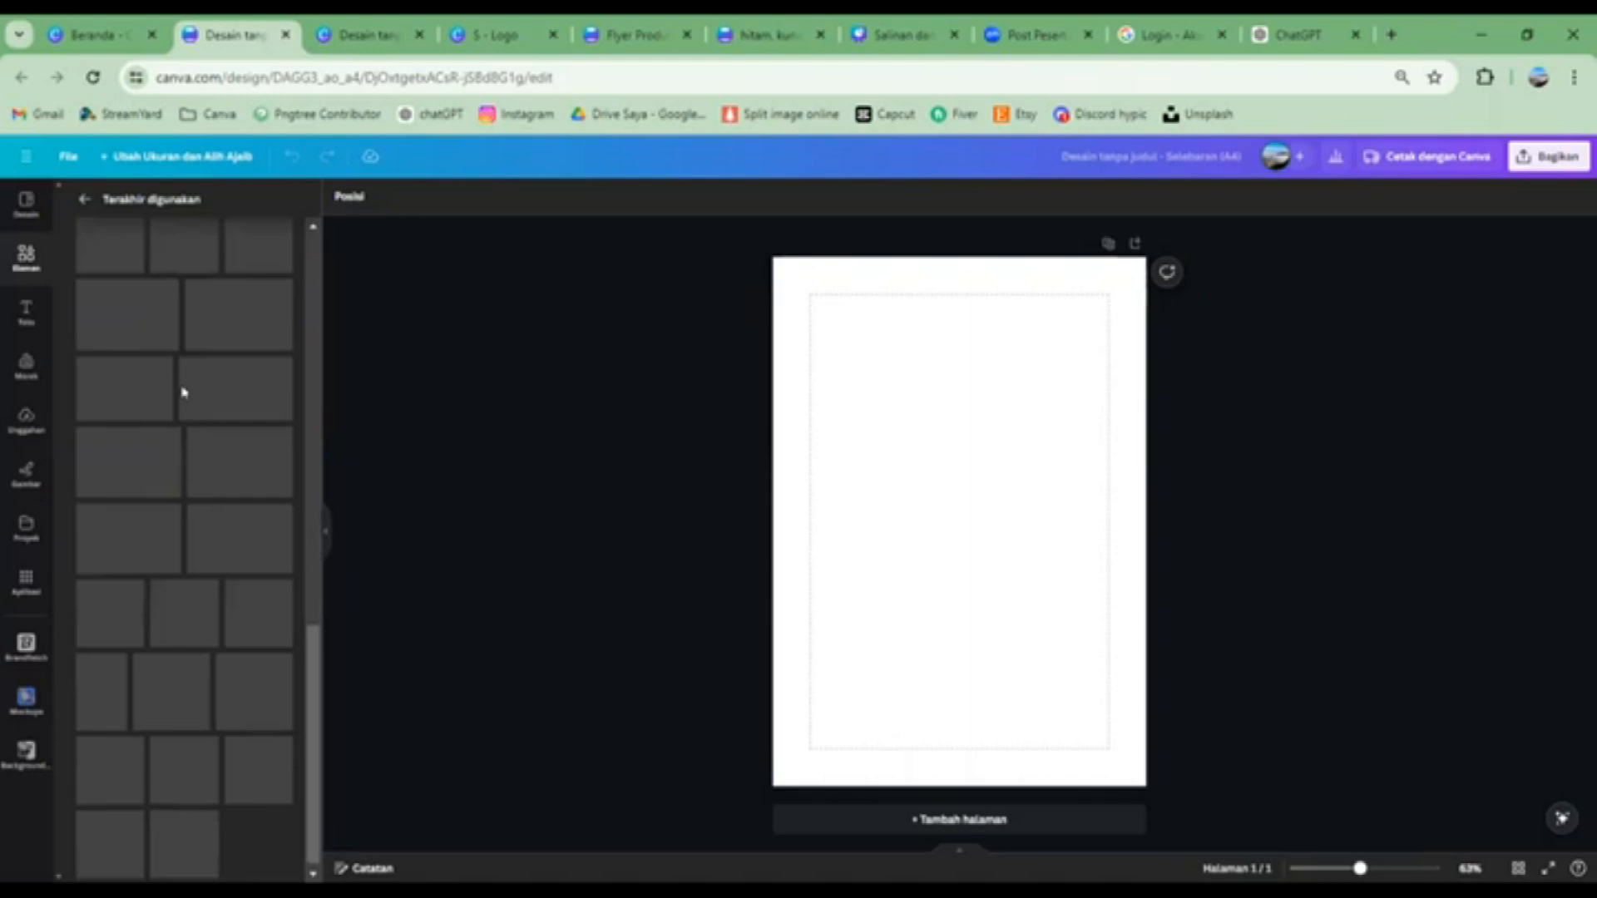
scroll(185, 394, "down", 8)
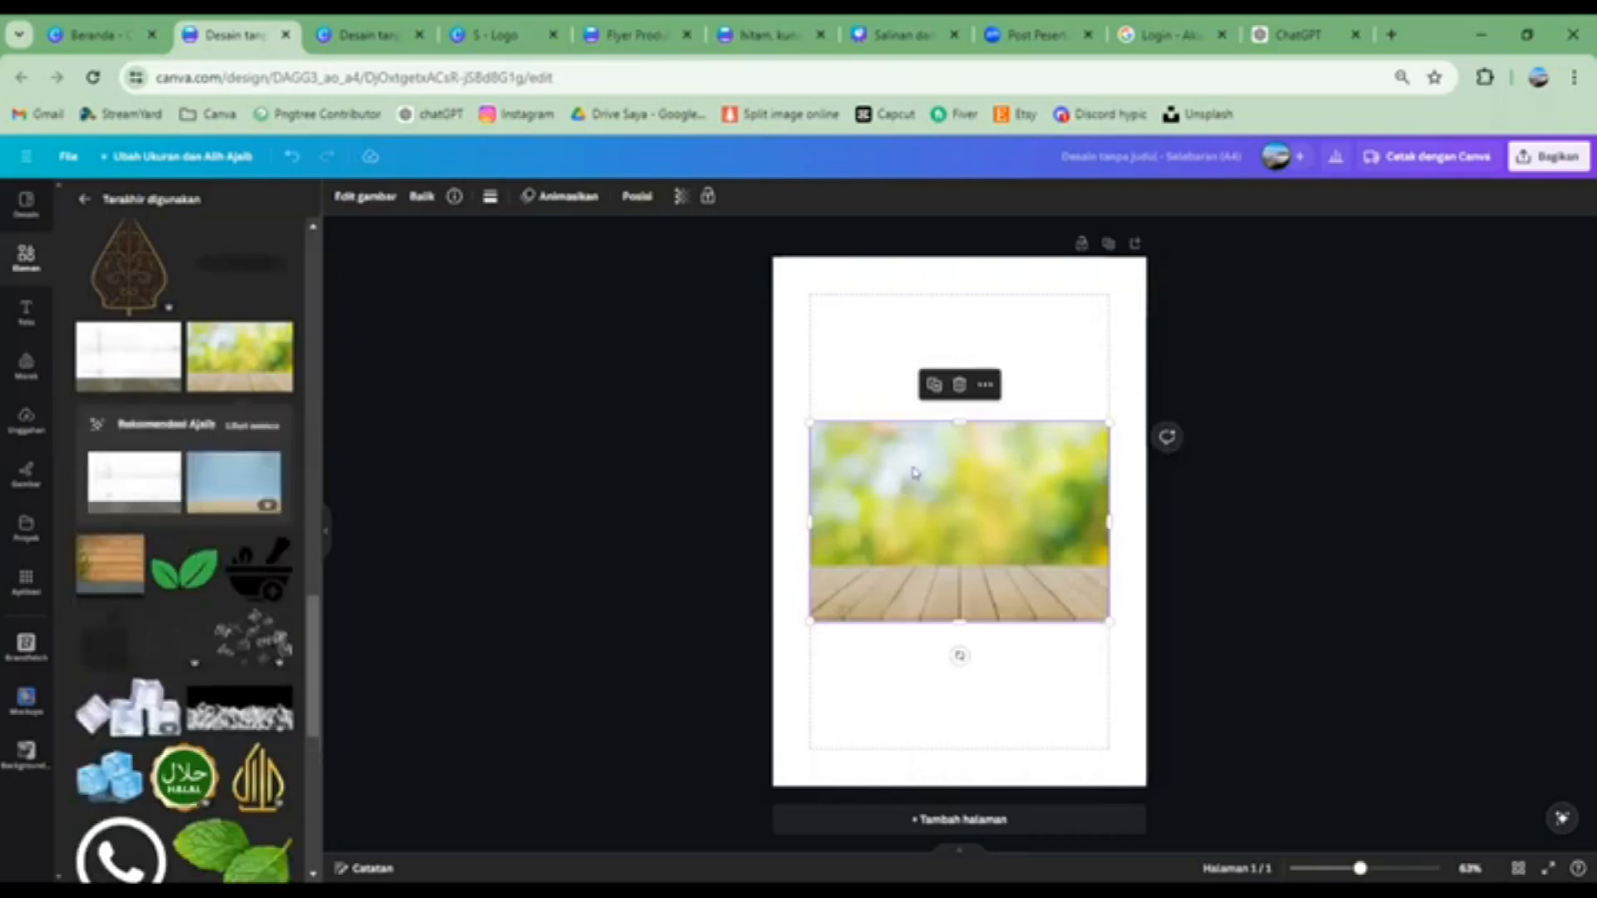
right_click(915, 473)
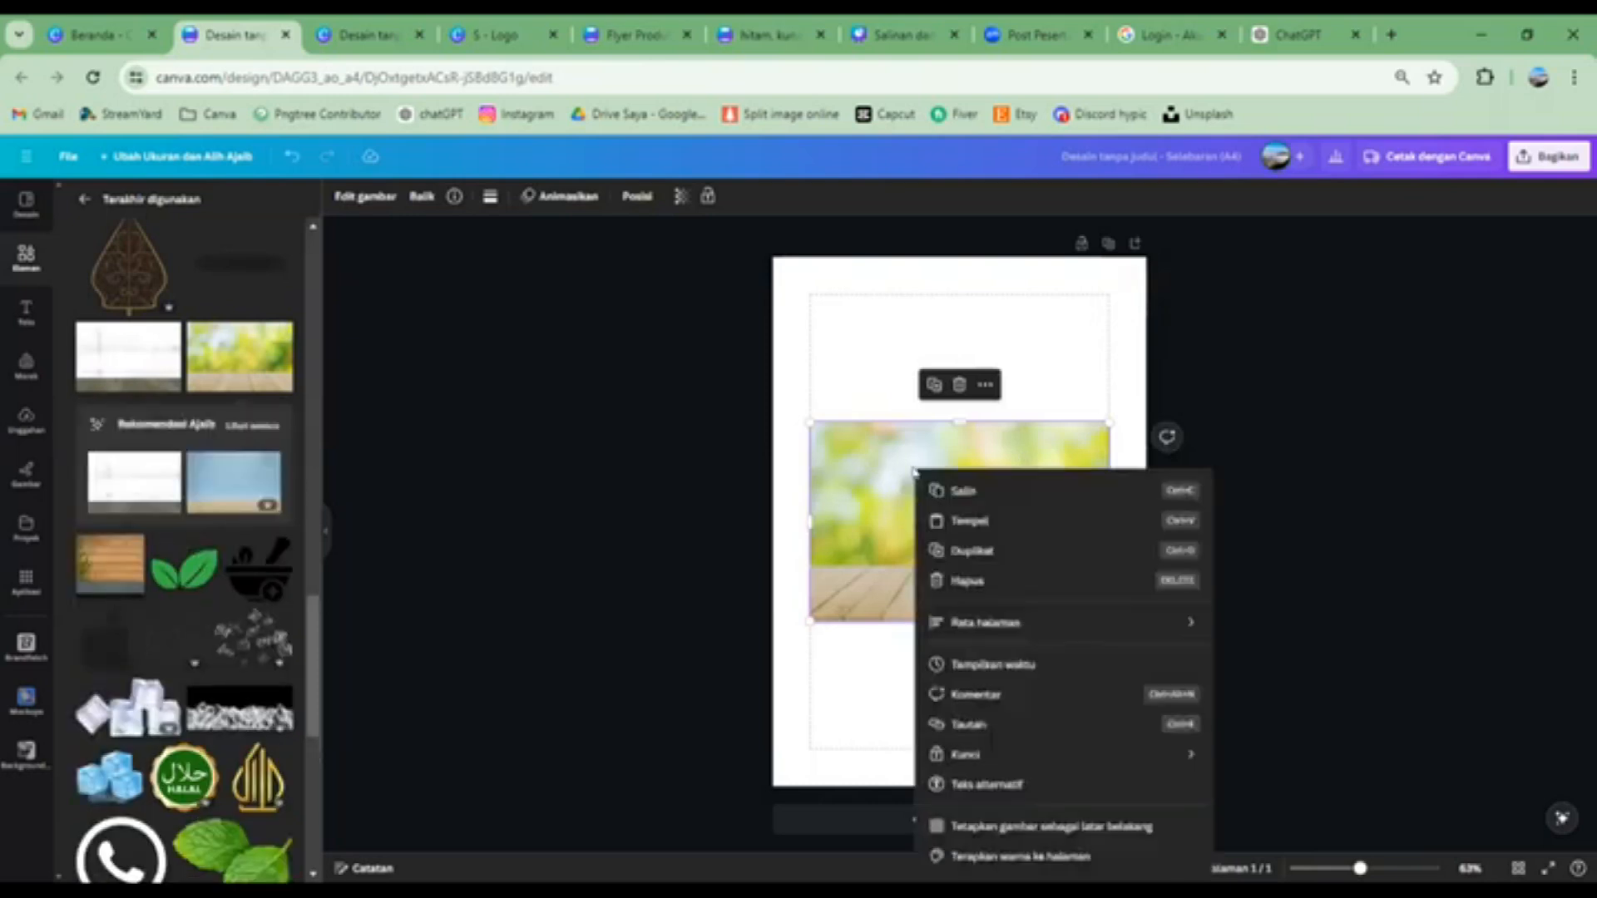
left_click(1031, 828)
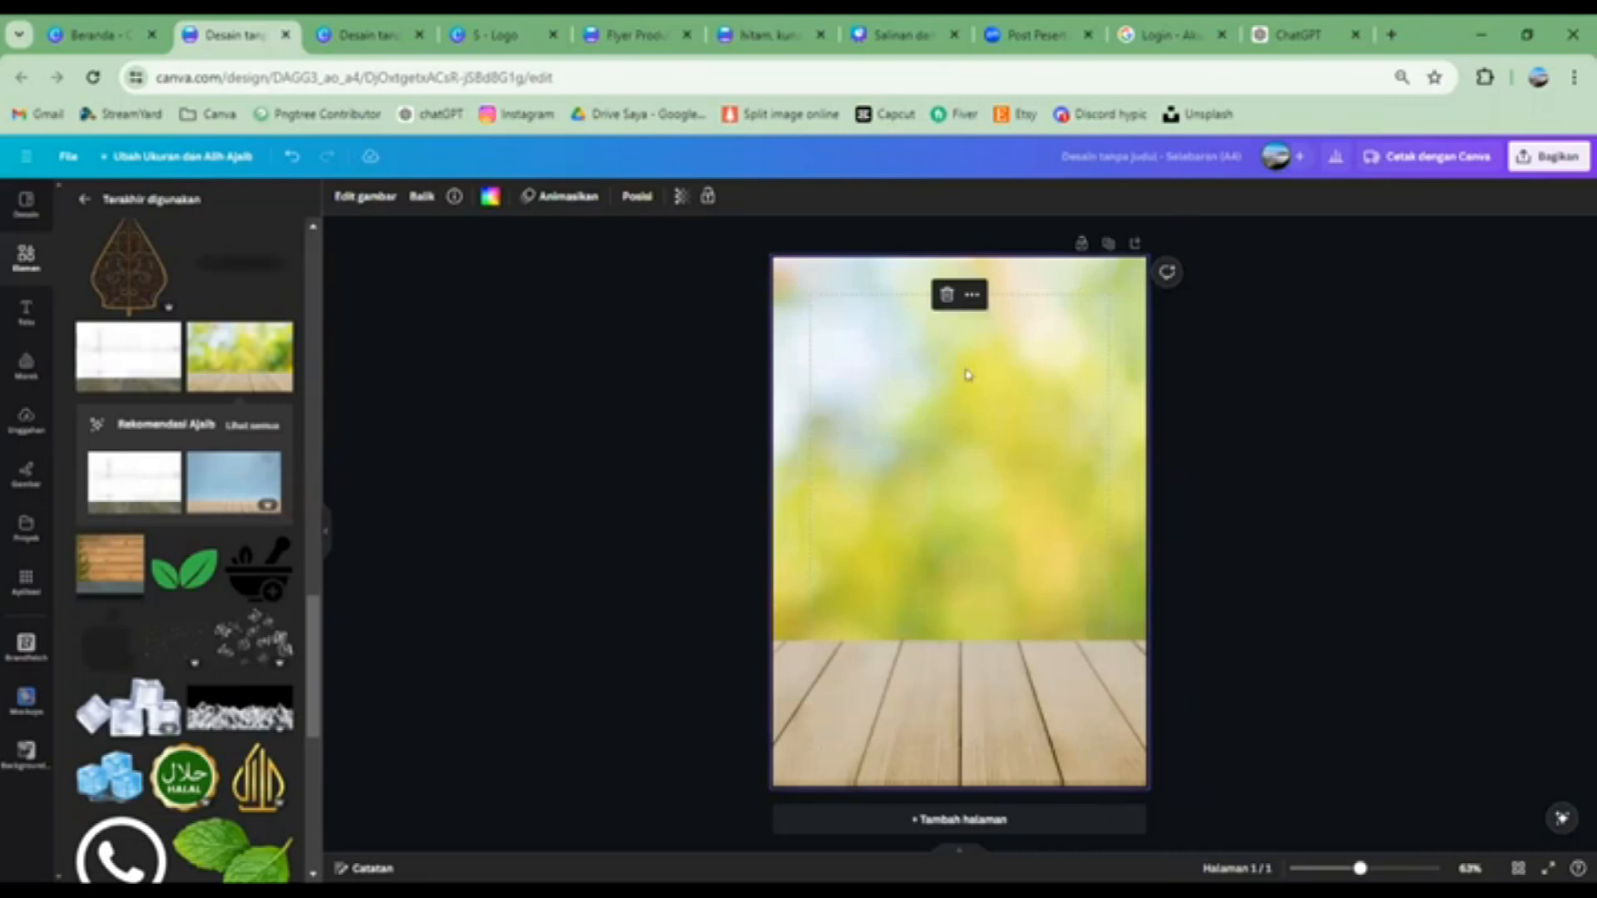
Enlarge the background photo within its crop and reposition it so the wooden tabletop fills more of the page
double_click(969, 341)
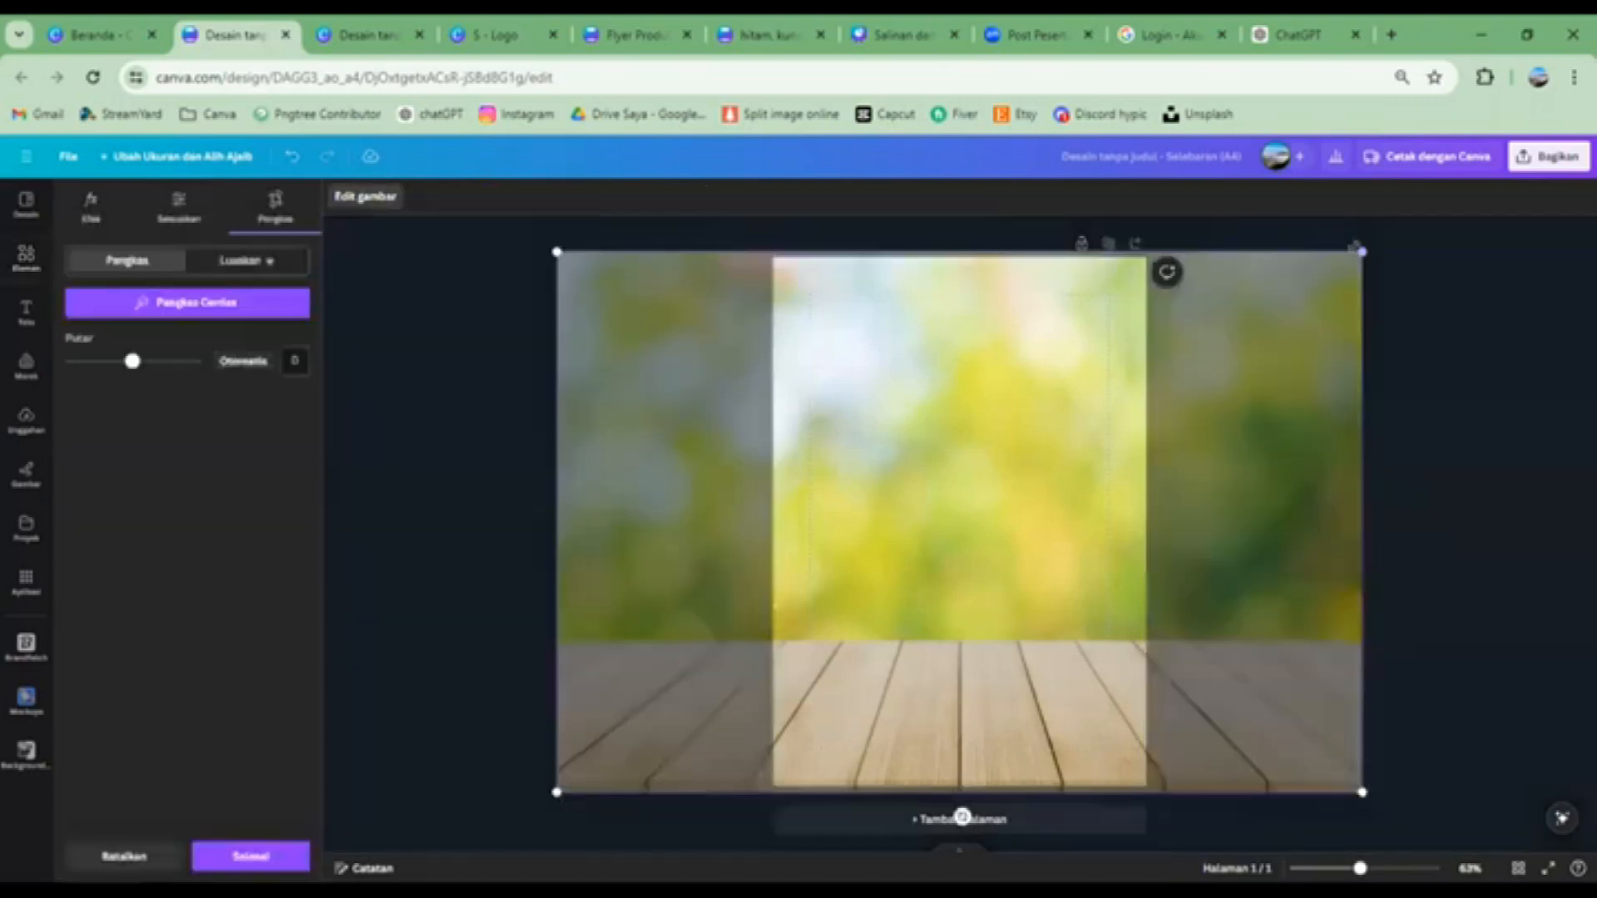
left_click_drag(1363, 251, 1455, 189)
left_click_drag(1034, 392, 982, 389)
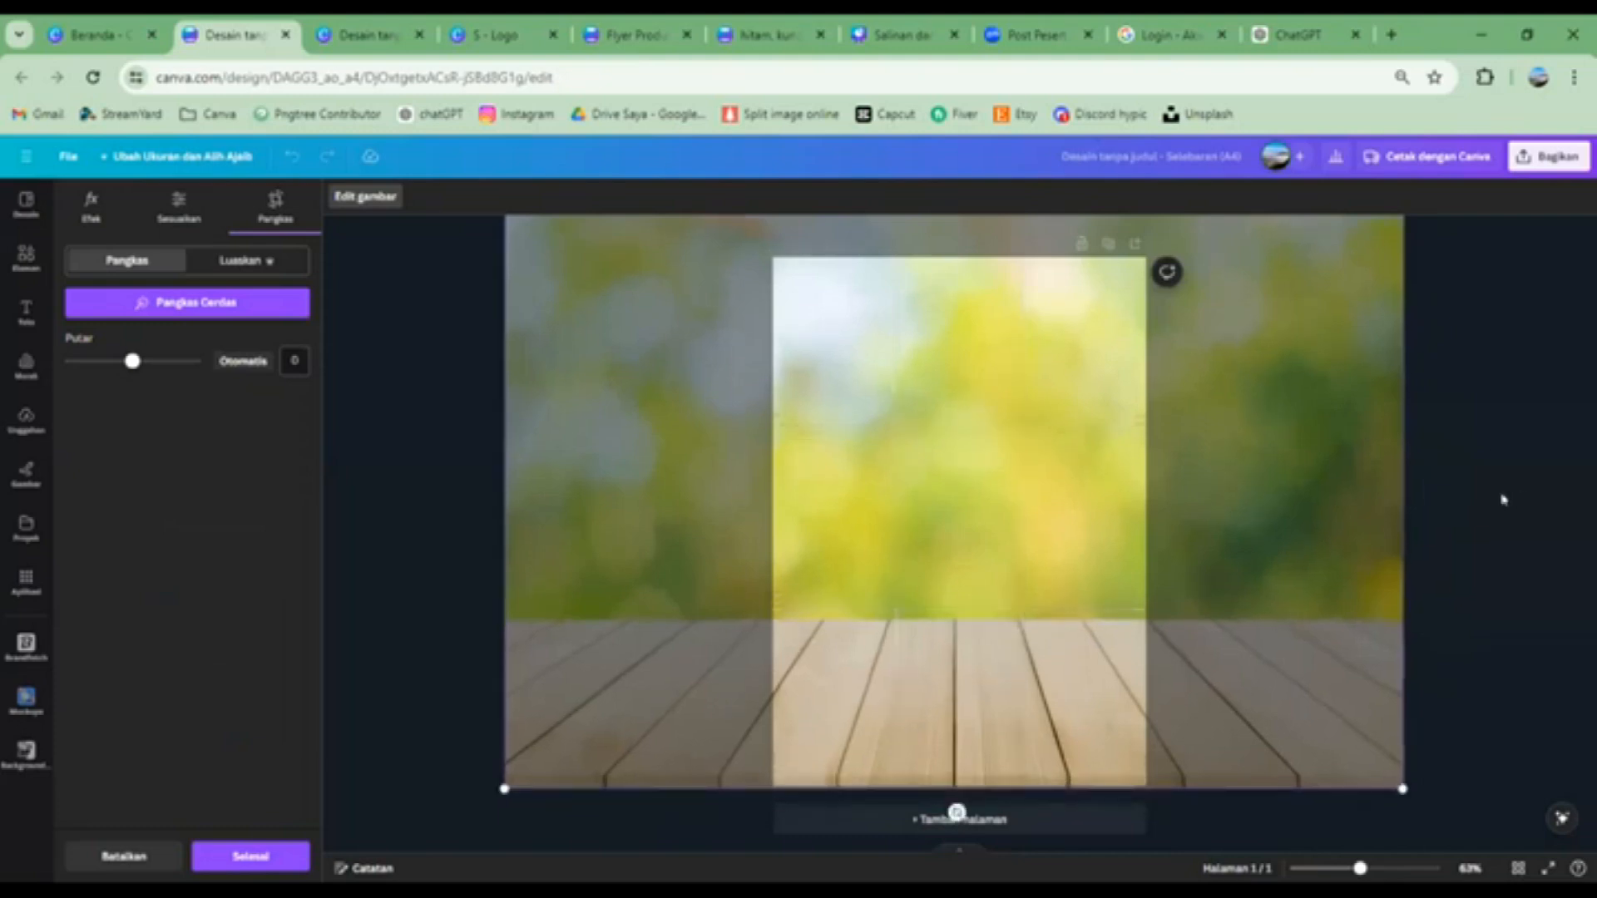
left_click(1493, 492)
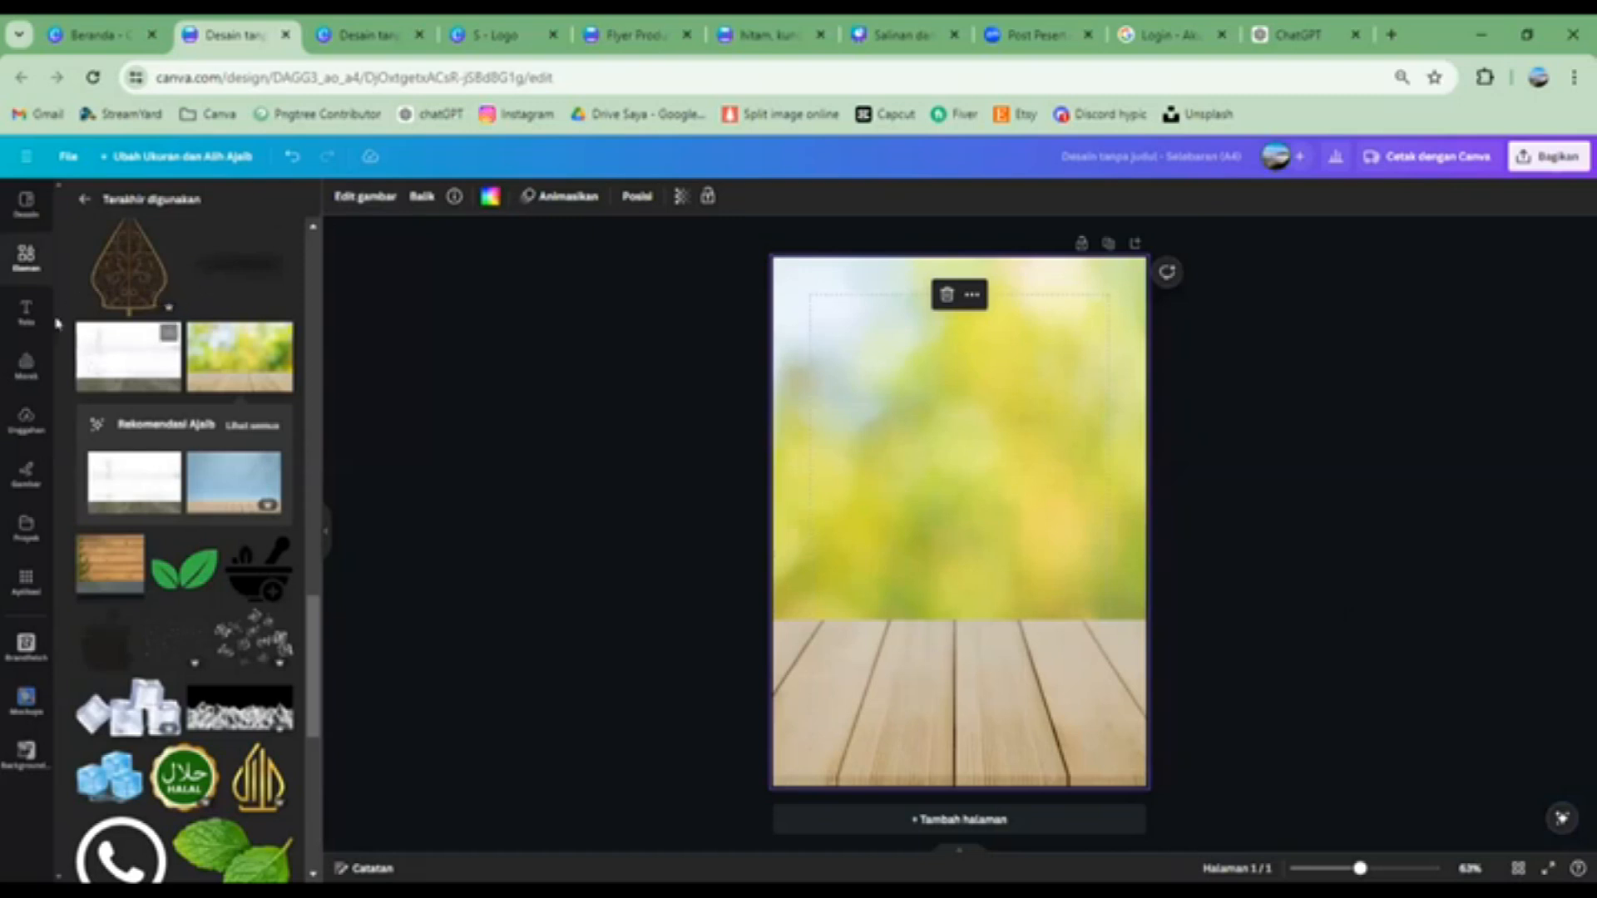
Add the recently used image of two orange drinks with mint and place it on the wooden tabletop
left_click(25, 265)
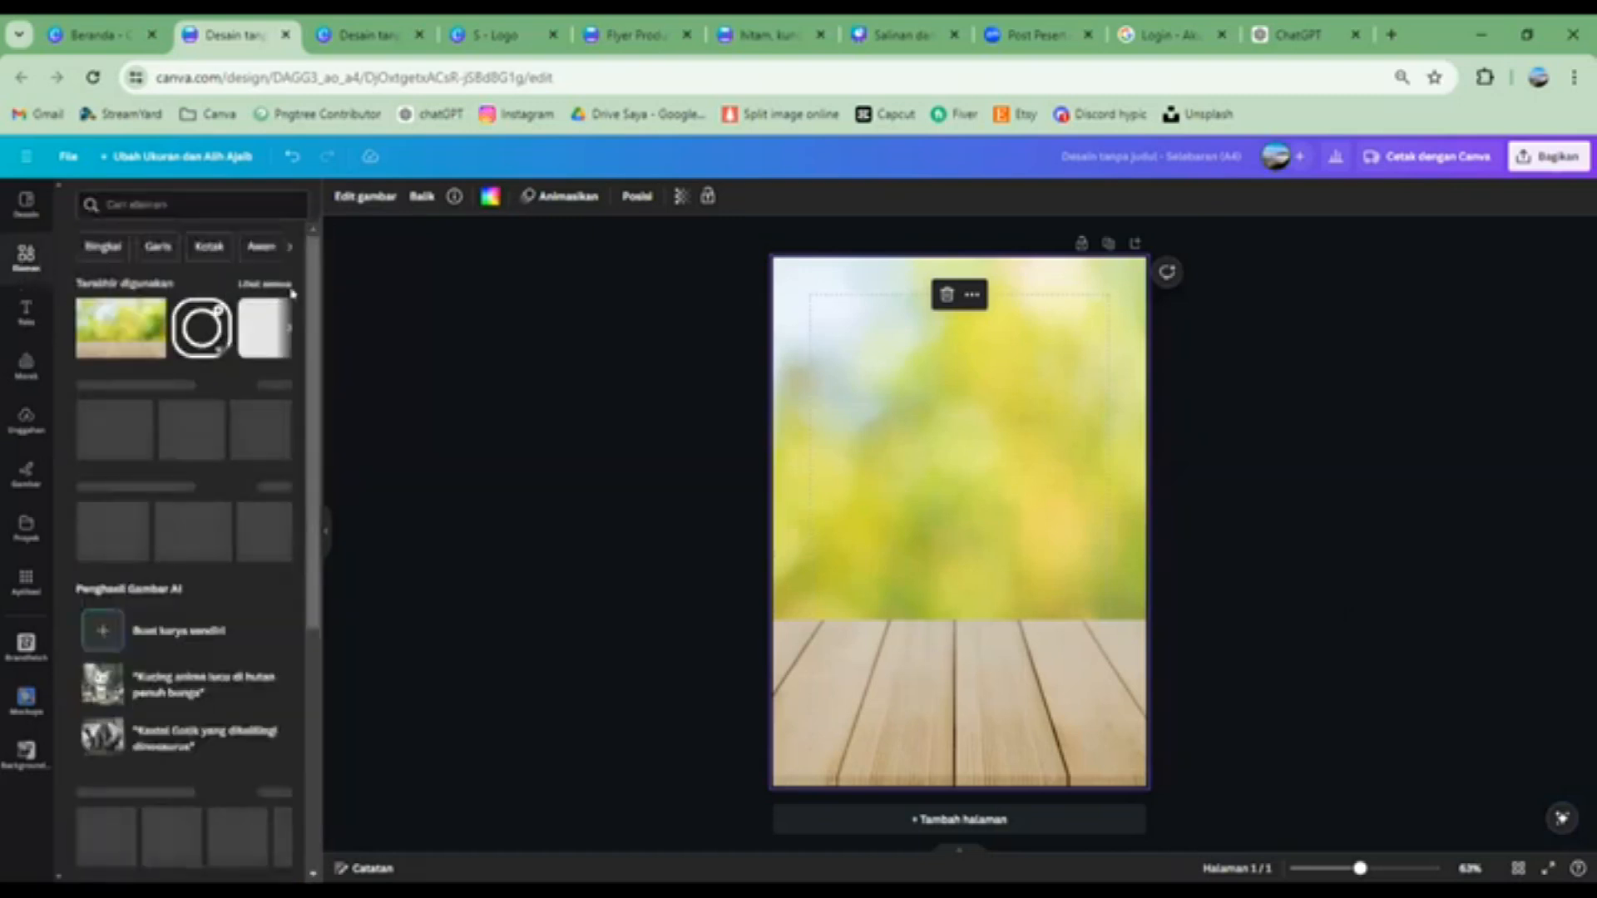
left_click(265, 285)
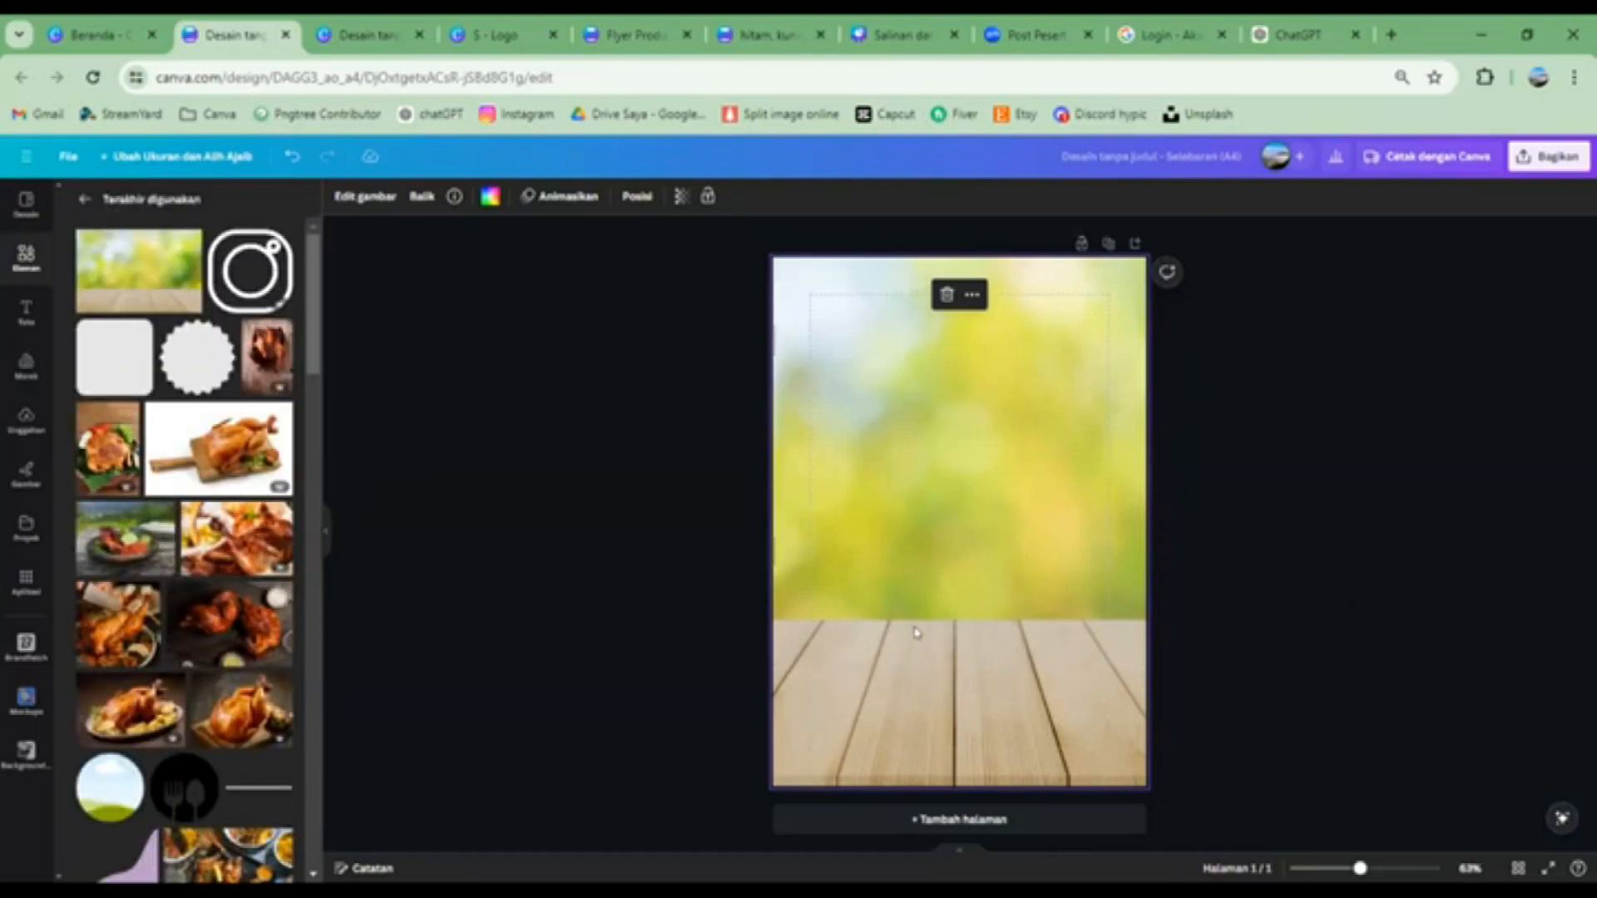
scroll(102, 580, "down", 4)
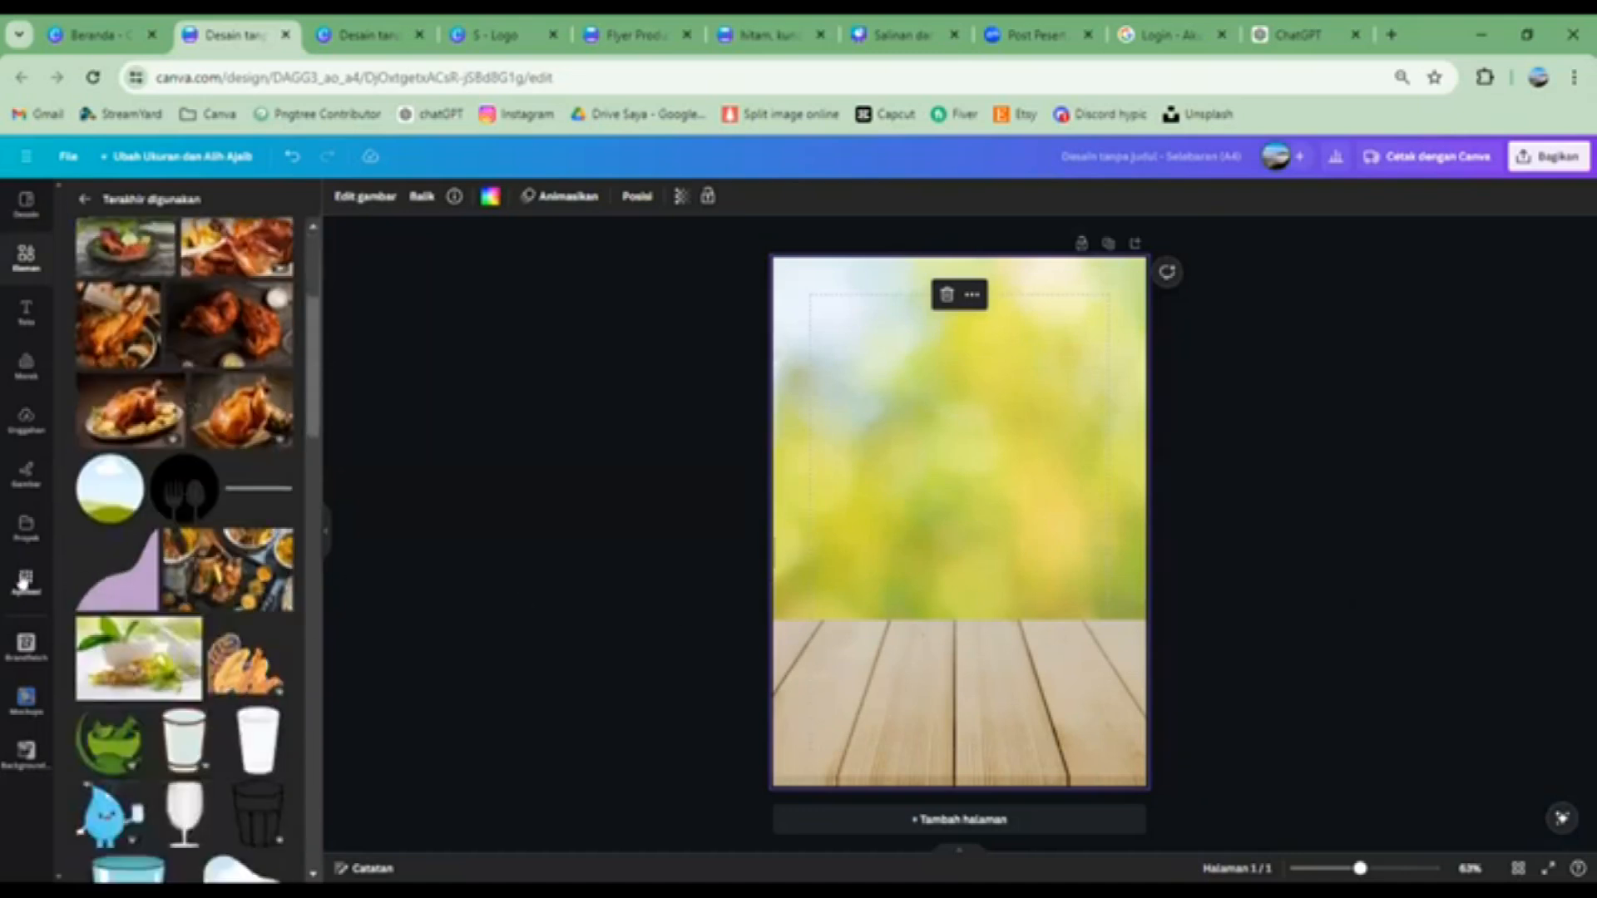
scroll(185, 545, "down", 7)
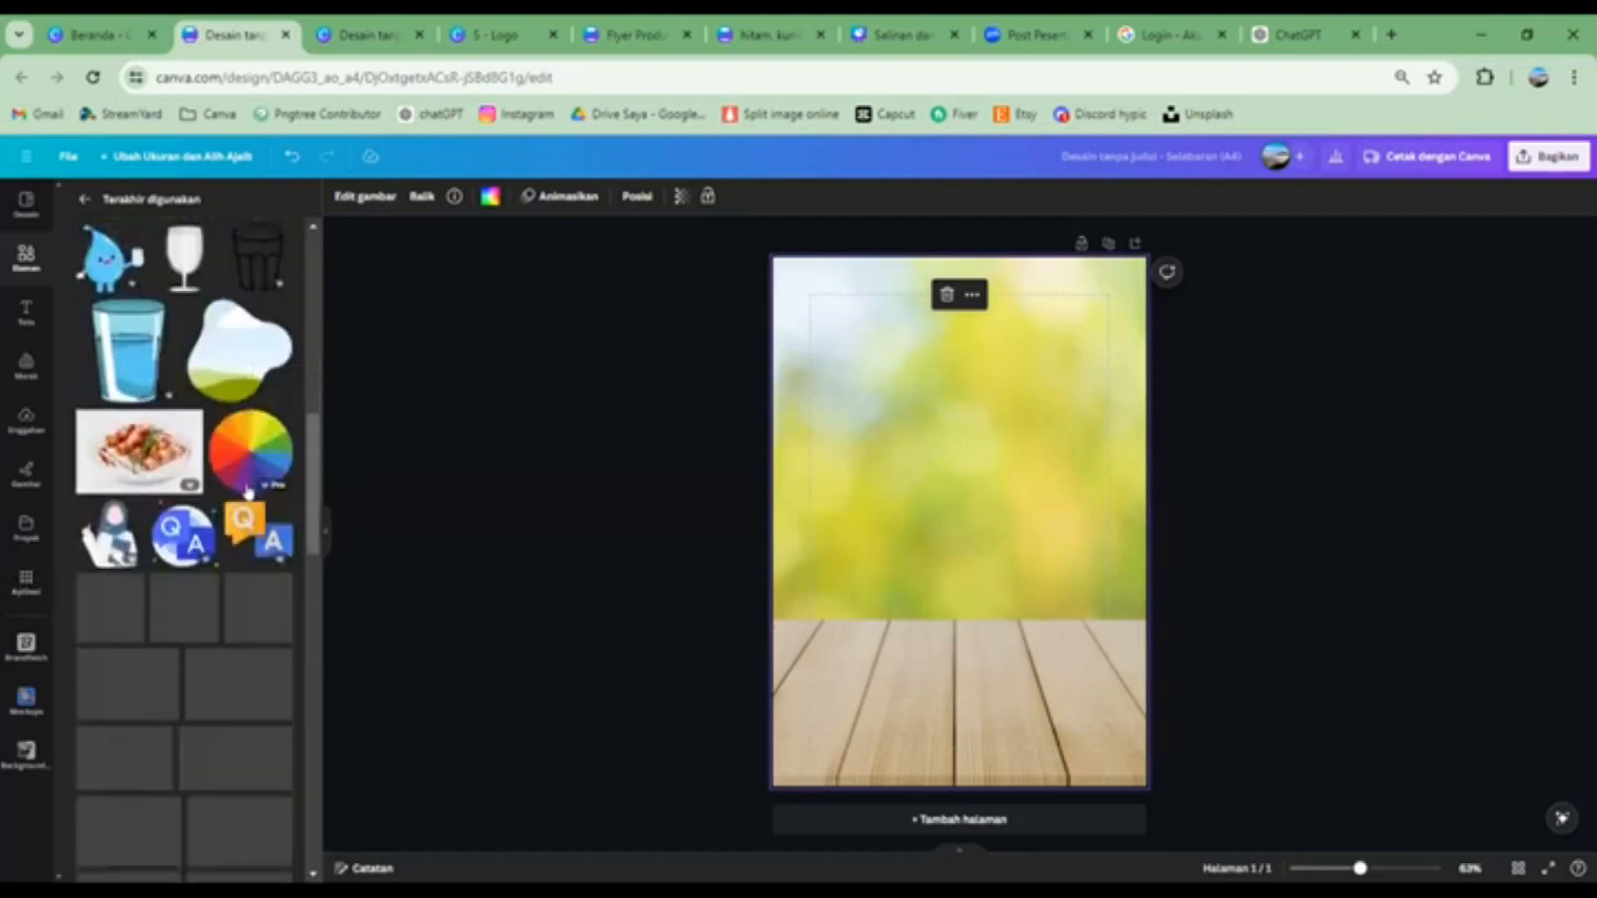
scroll(246, 496, "down", 8)
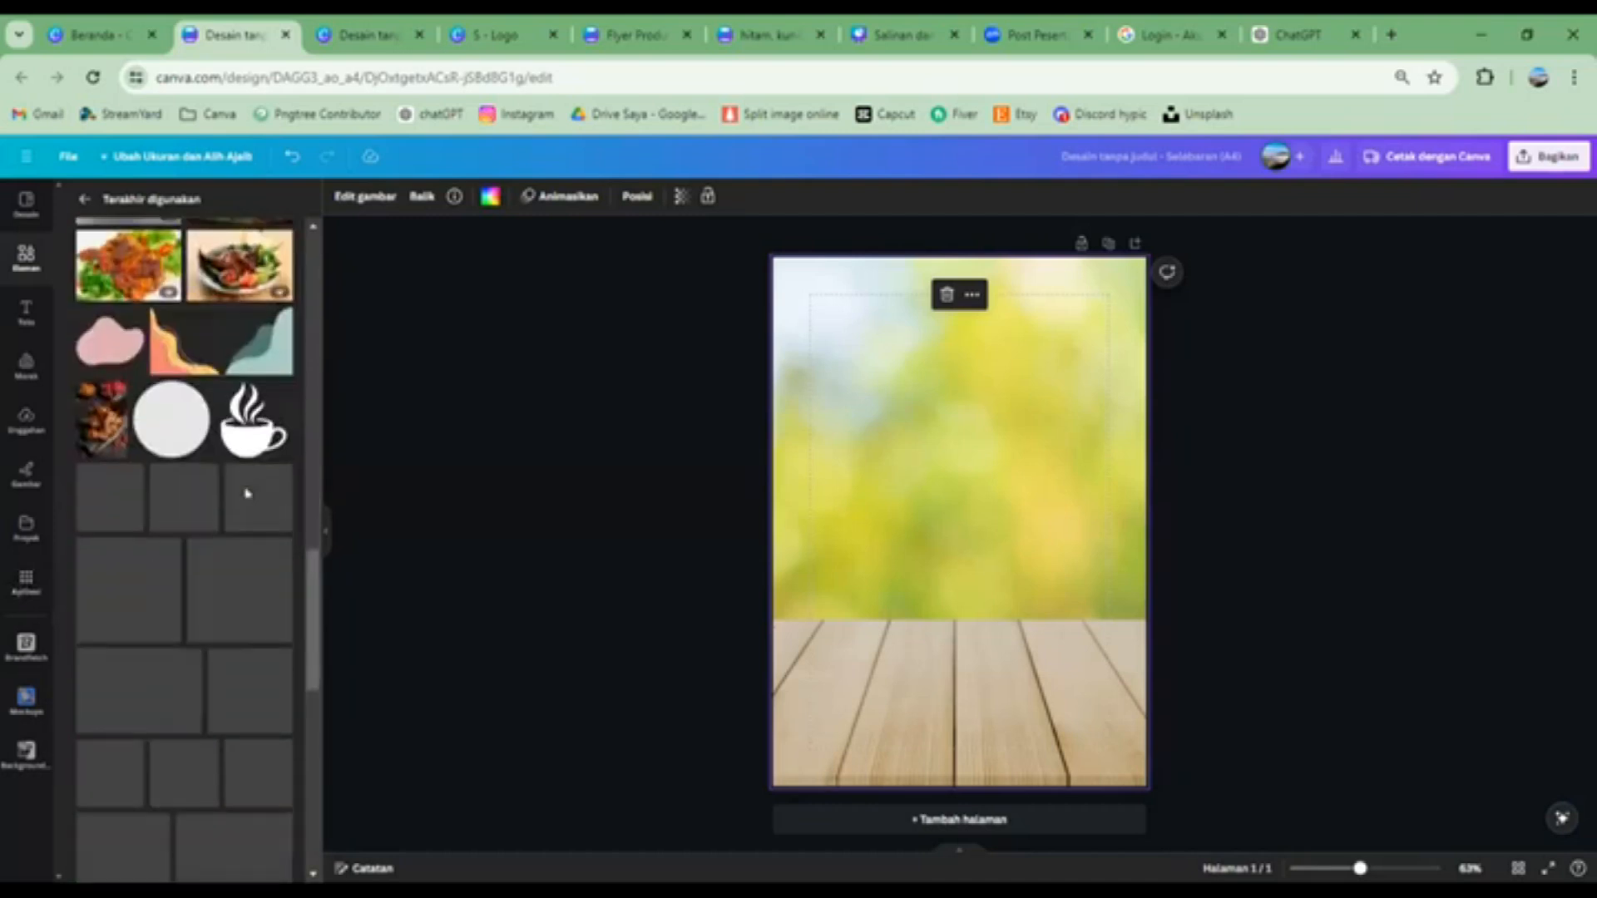
scroll(246, 497, "down", 10)
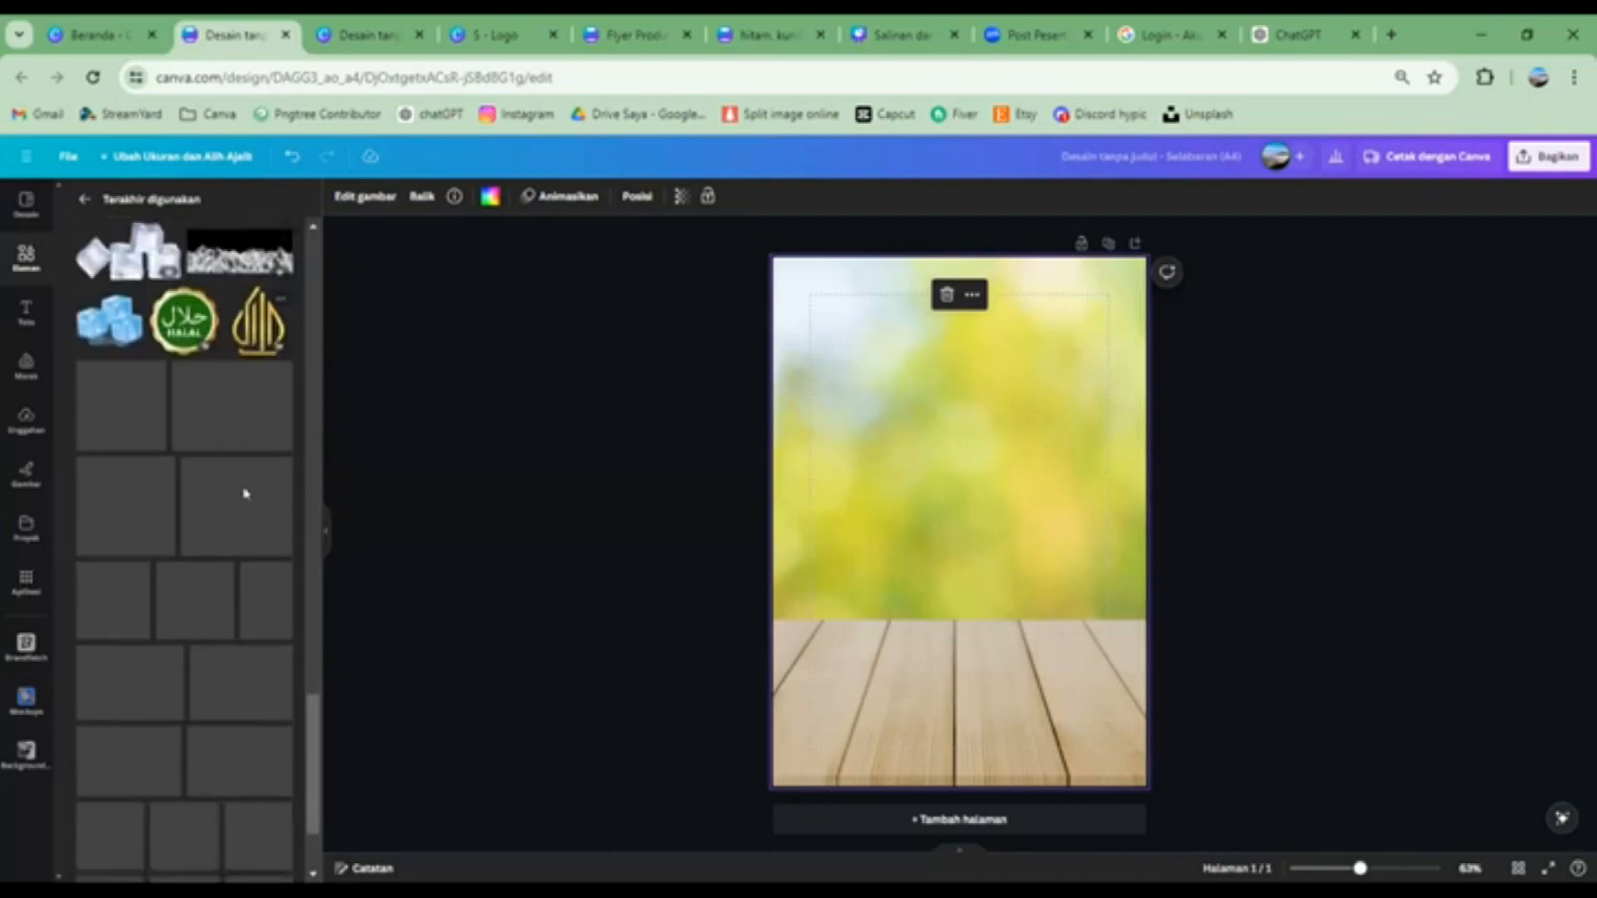
left_click(127, 576)
left_click_drag(918, 553, 920, 630)
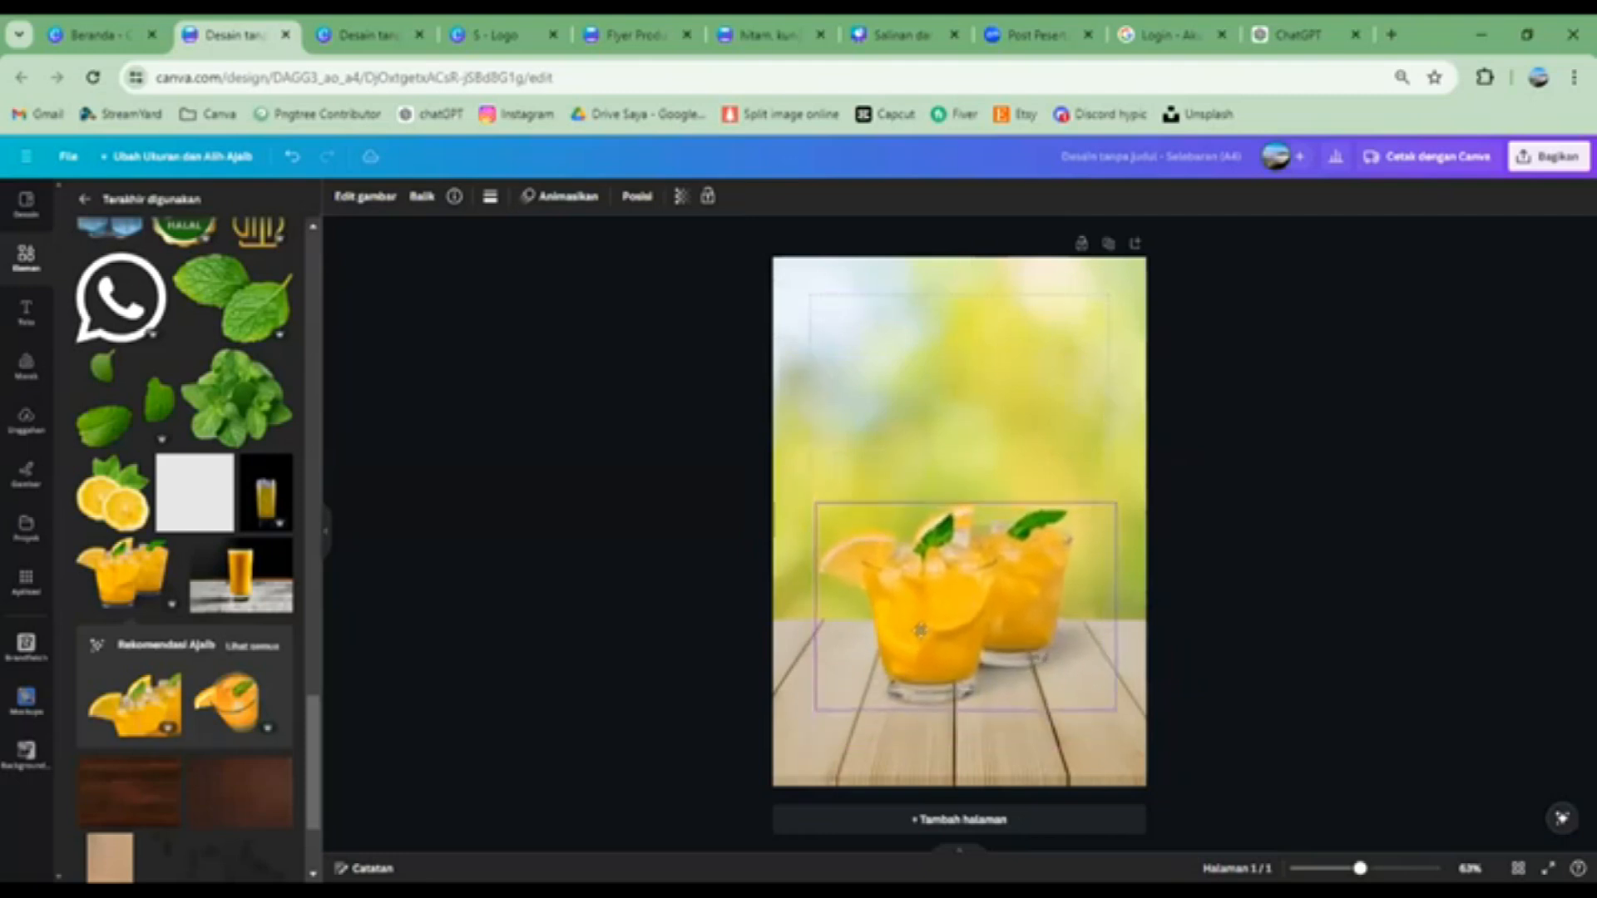
left_click(1340, 477)
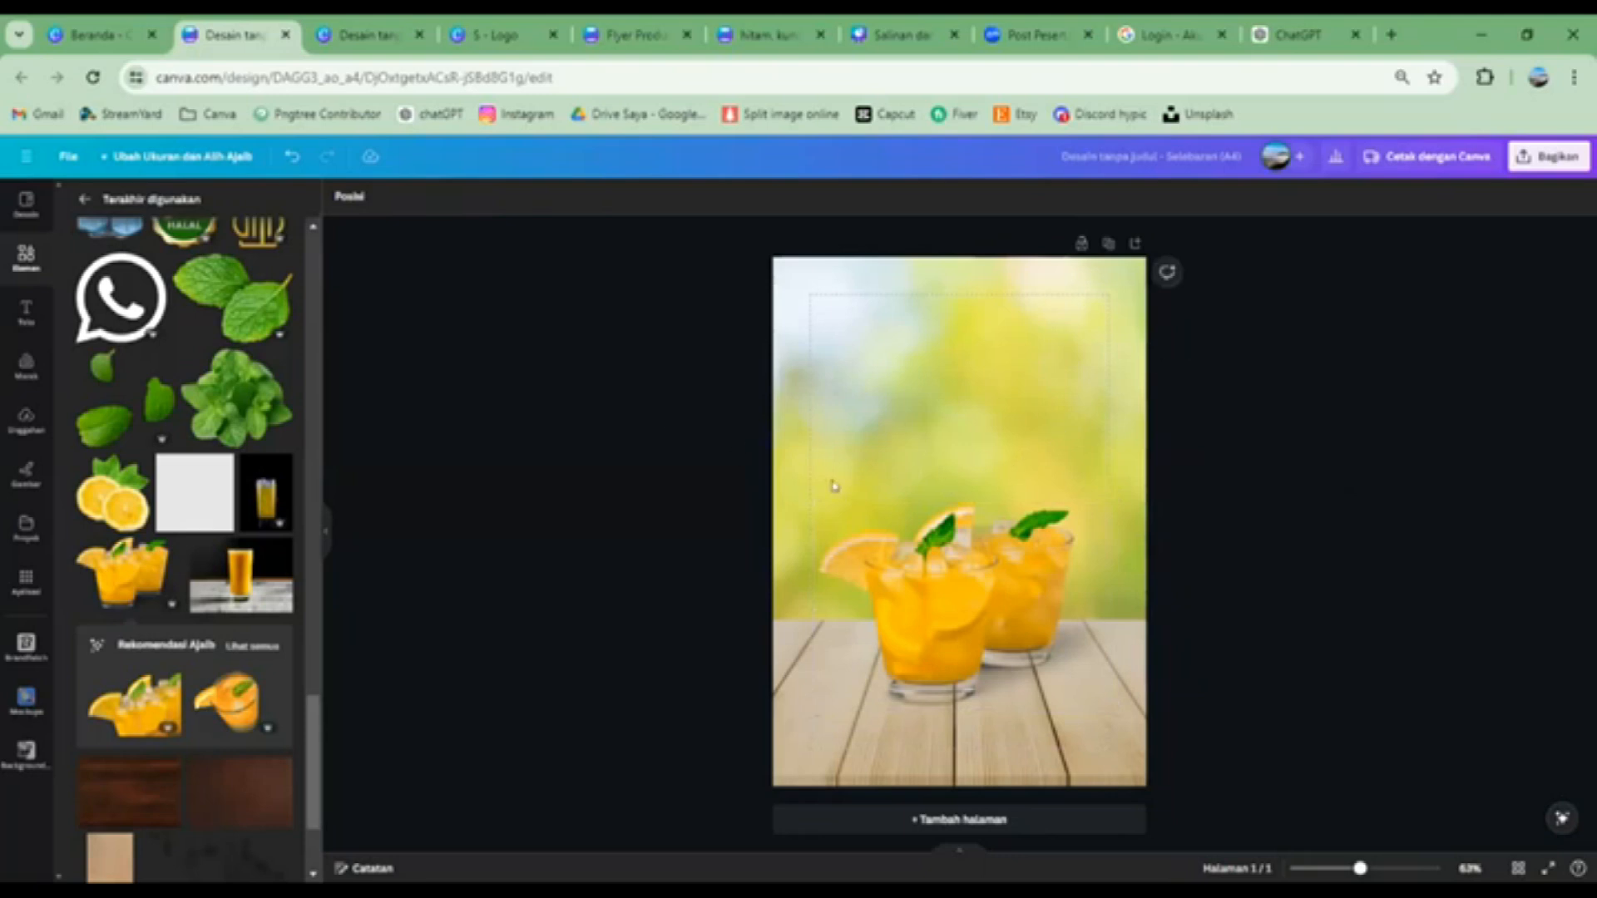
Enlarge the orange drinks image to nearly the page width and centre it on the tabletop
left_click(952, 568)
left_click_drag(1116, 503, 1159, 468)
left_click_drag(964, 607, 940, 614)
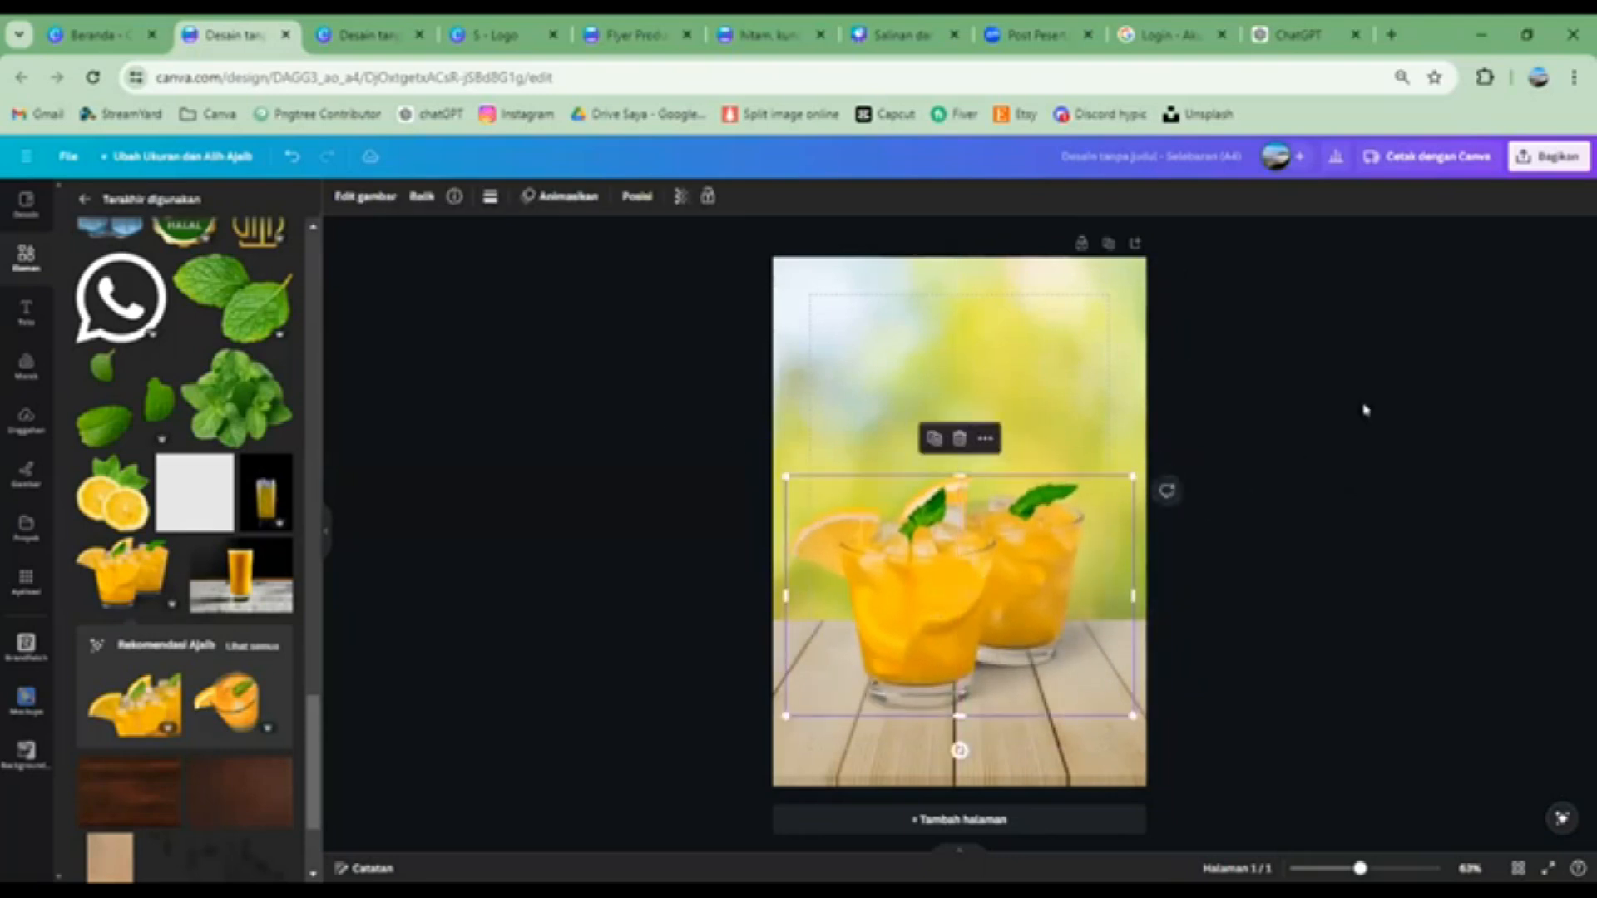
left_click(550, 374)
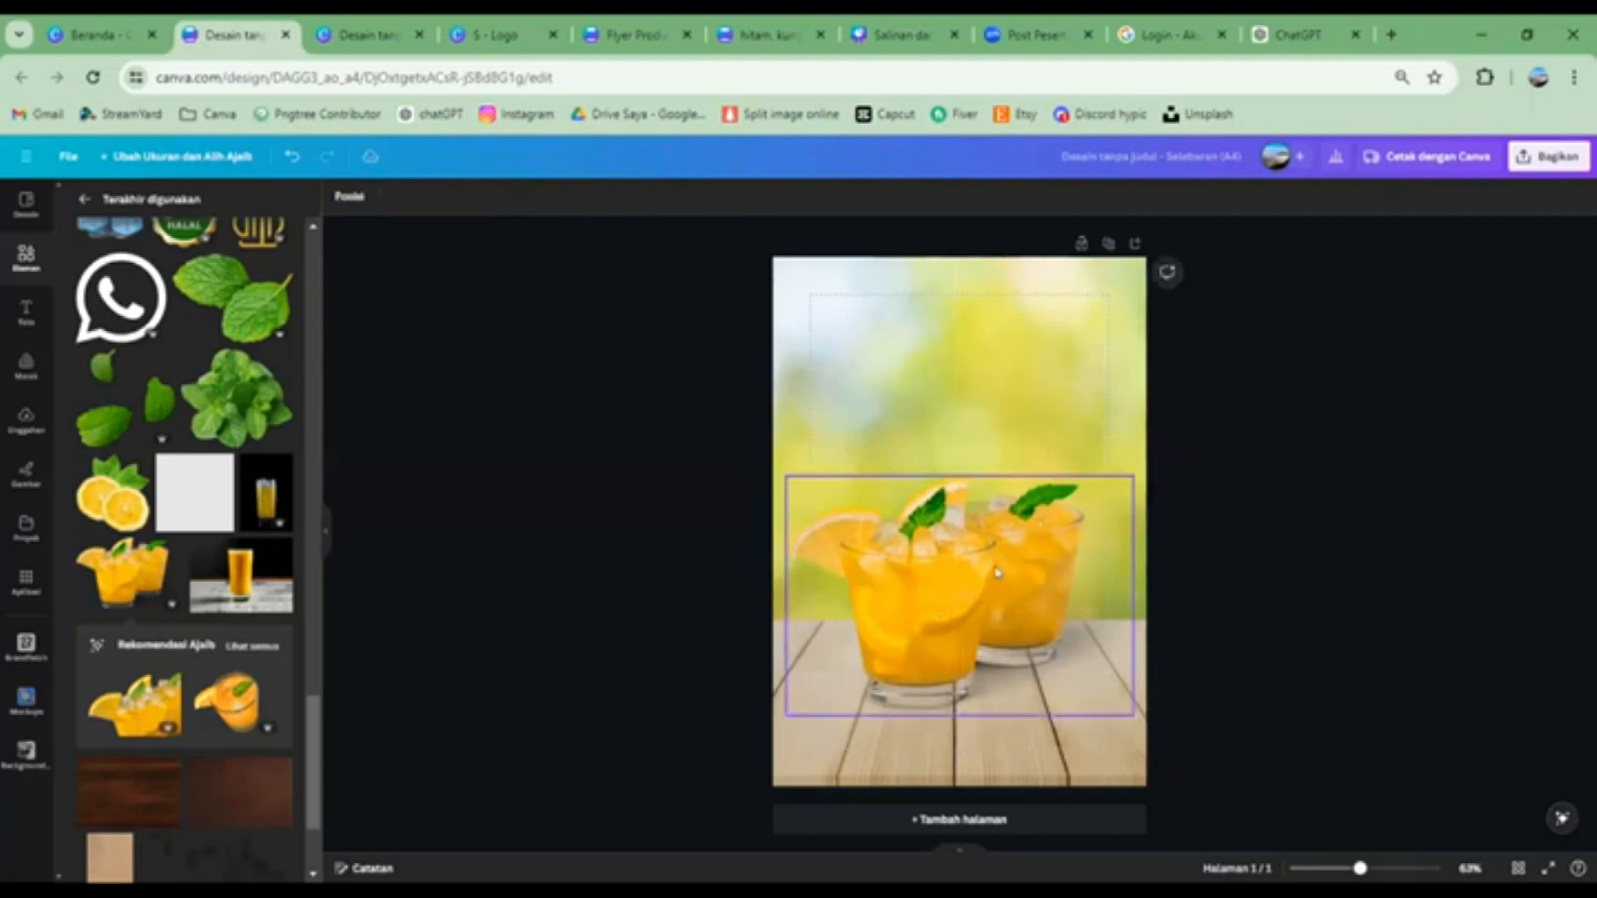
Add a heading above the drinks and replace its text with "ORANGE"
left_click(22, 312)
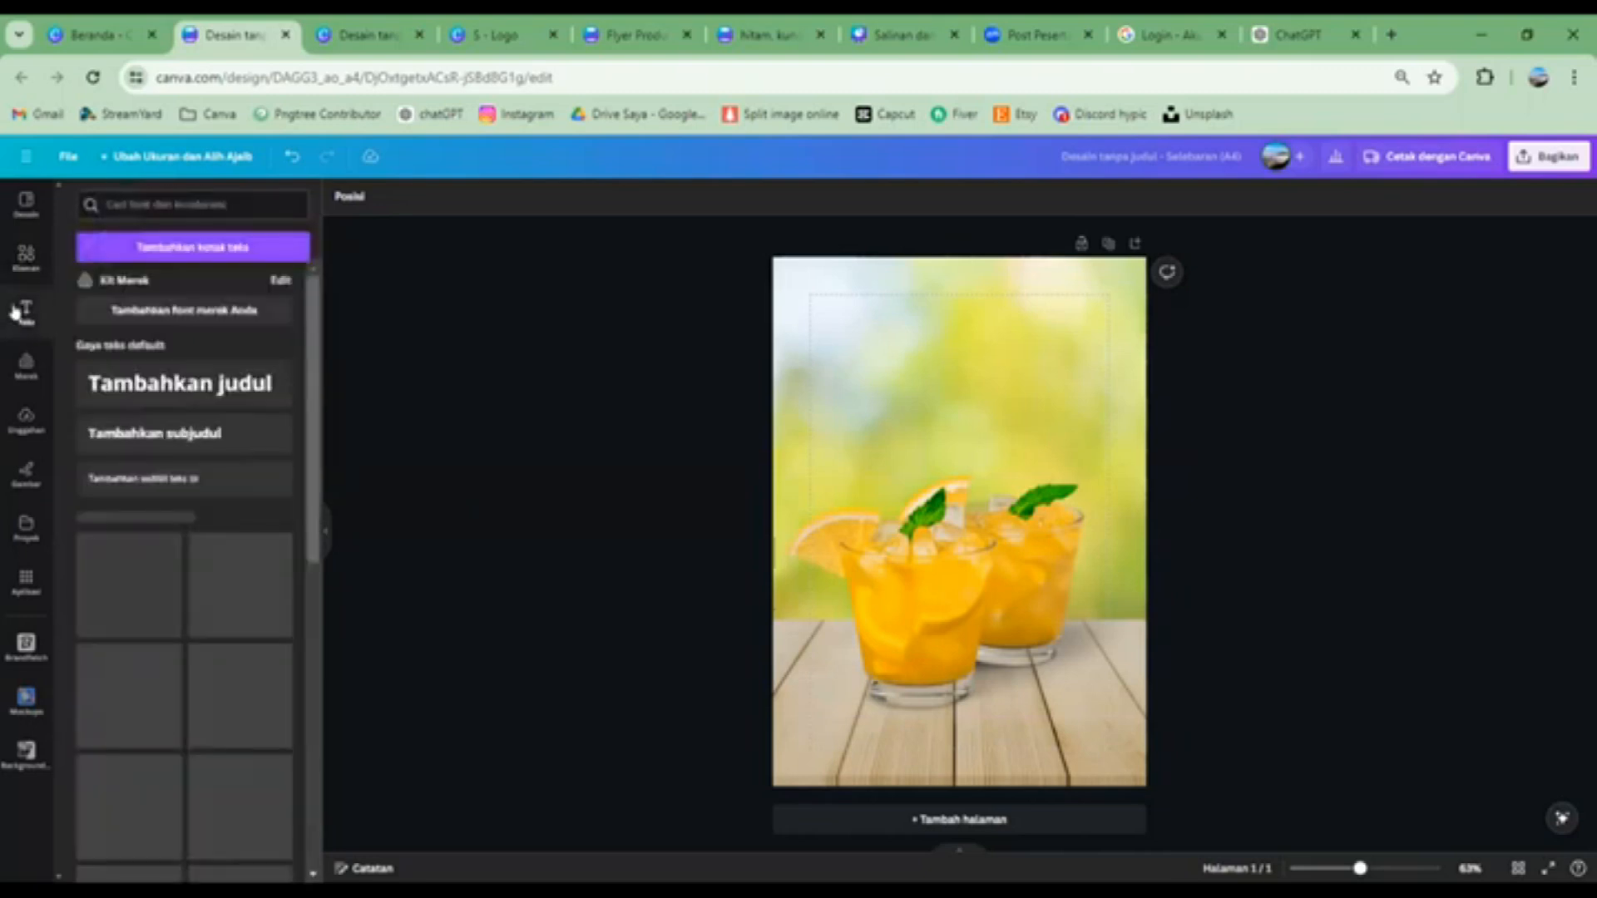
left_click(169, 391)
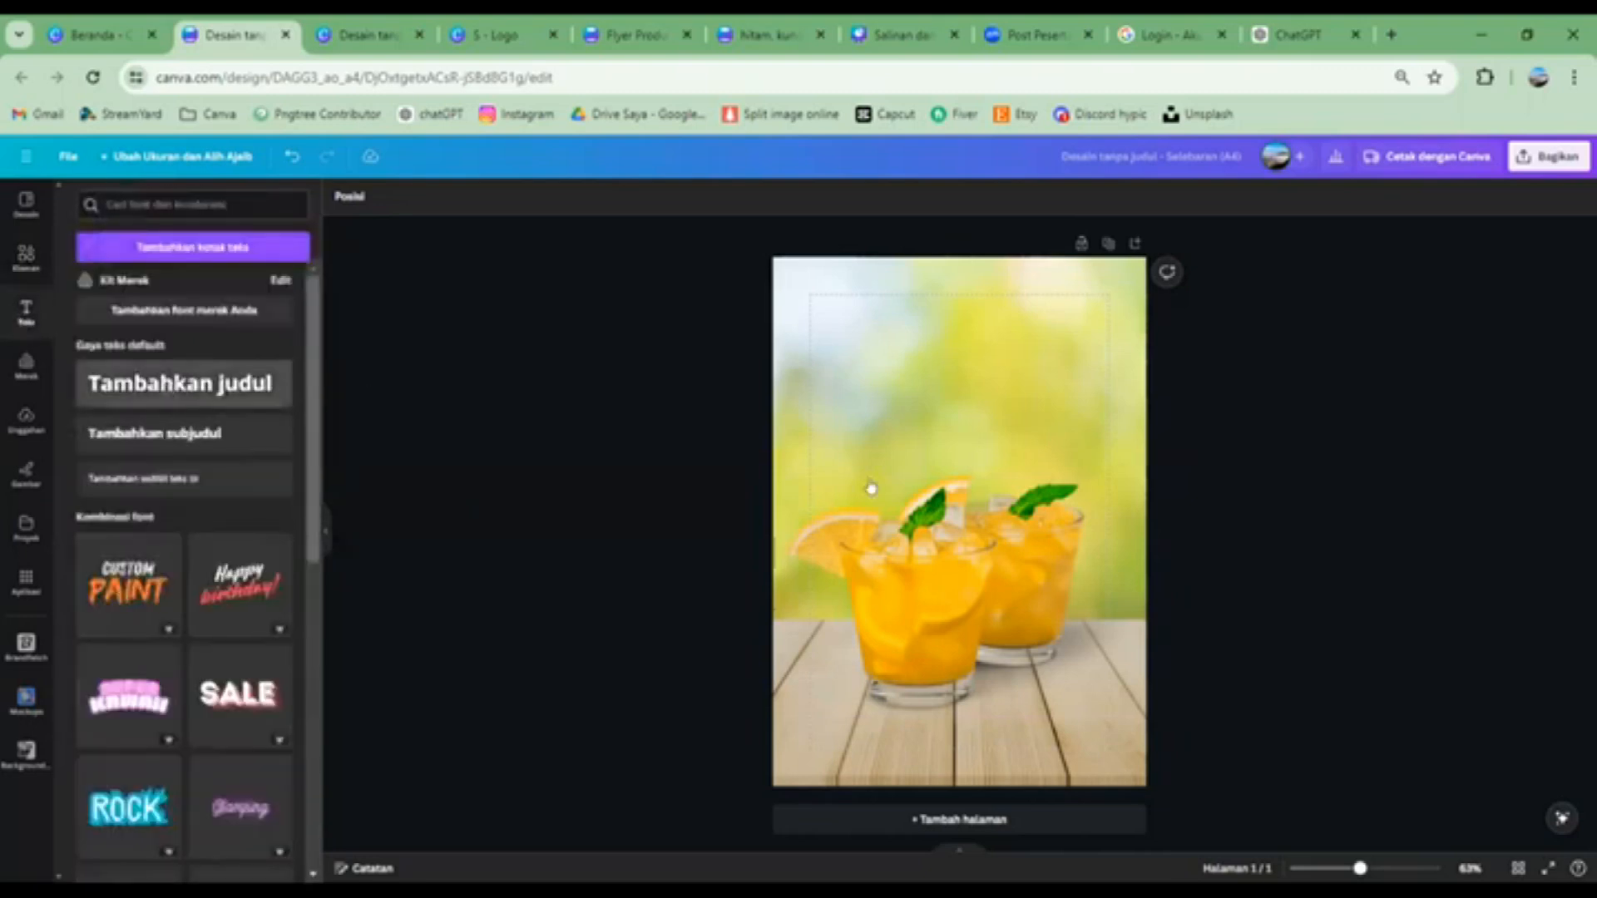
left_click(1401, 567)
left_click_drag(932, 511, 931, 383)
double_click(930, 405)
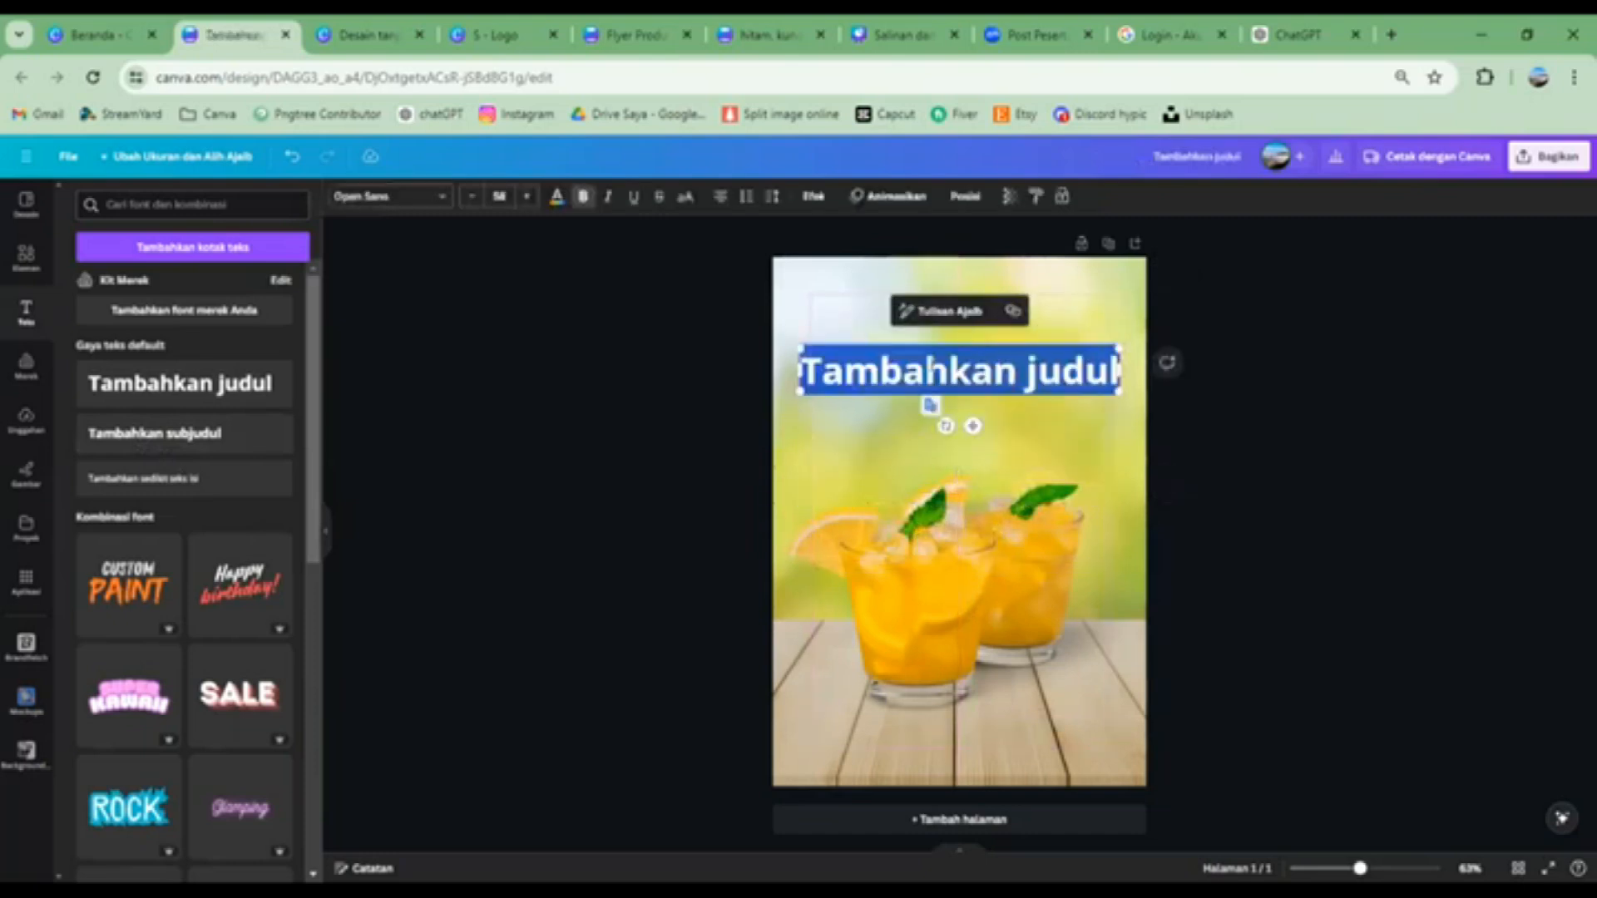
type("ORANGE")
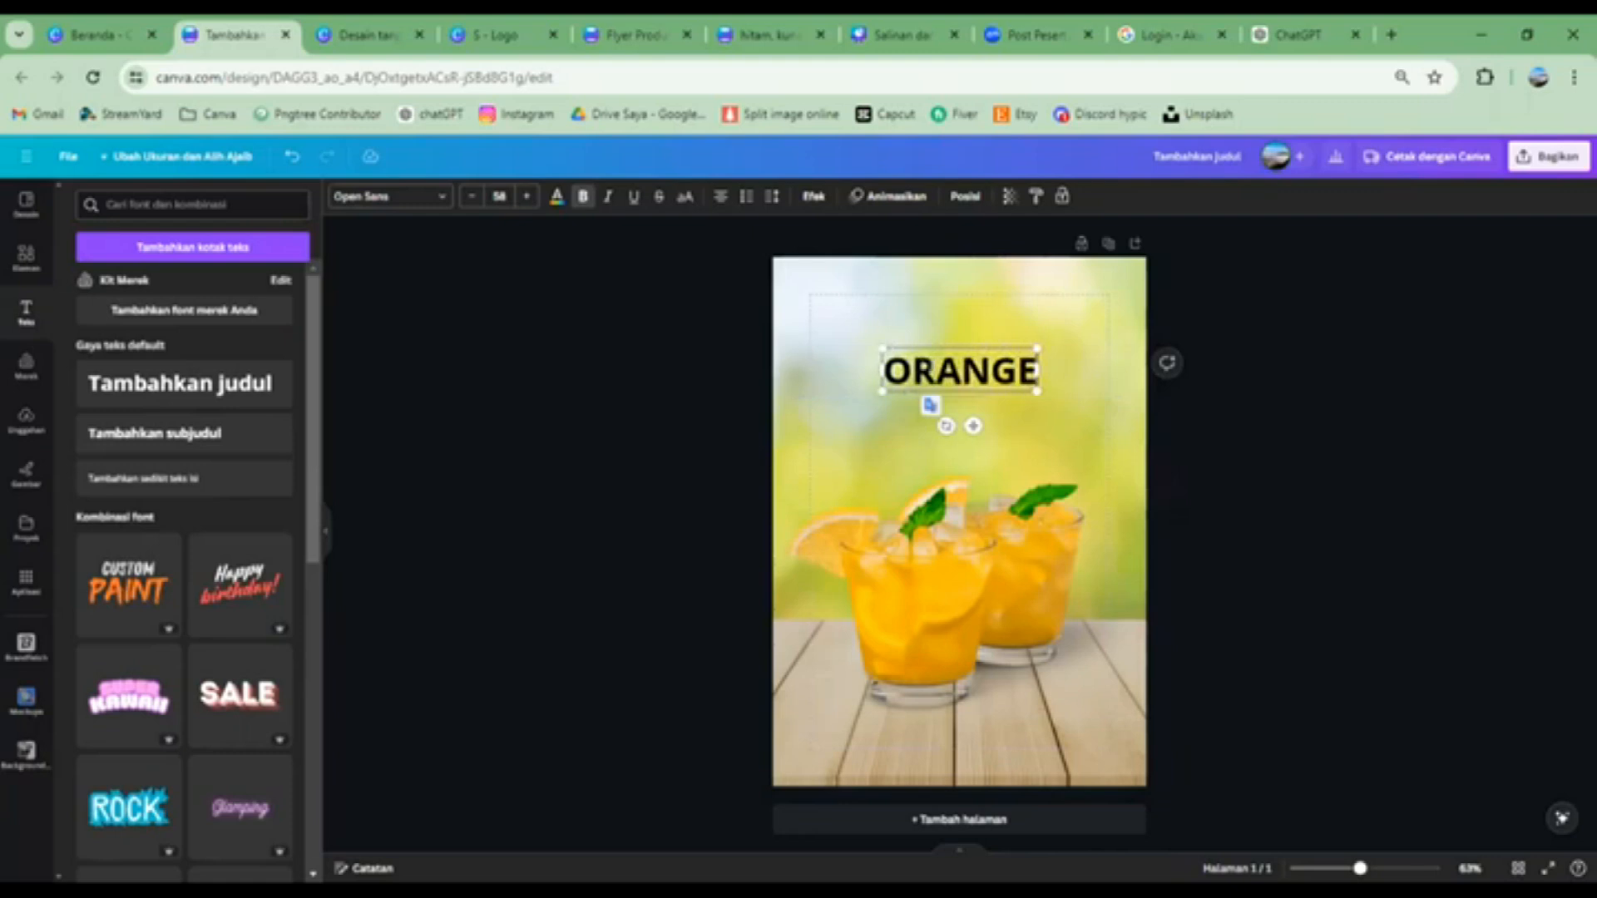
Enlarge the ORANGE heading to about size 112 and centre it between the page margins
left_click_drag(1037, 391, 1148, 422)
left_click_drag(1029, 393, 955, 374)
left_click_drag(1076, 404, 1096, 413)
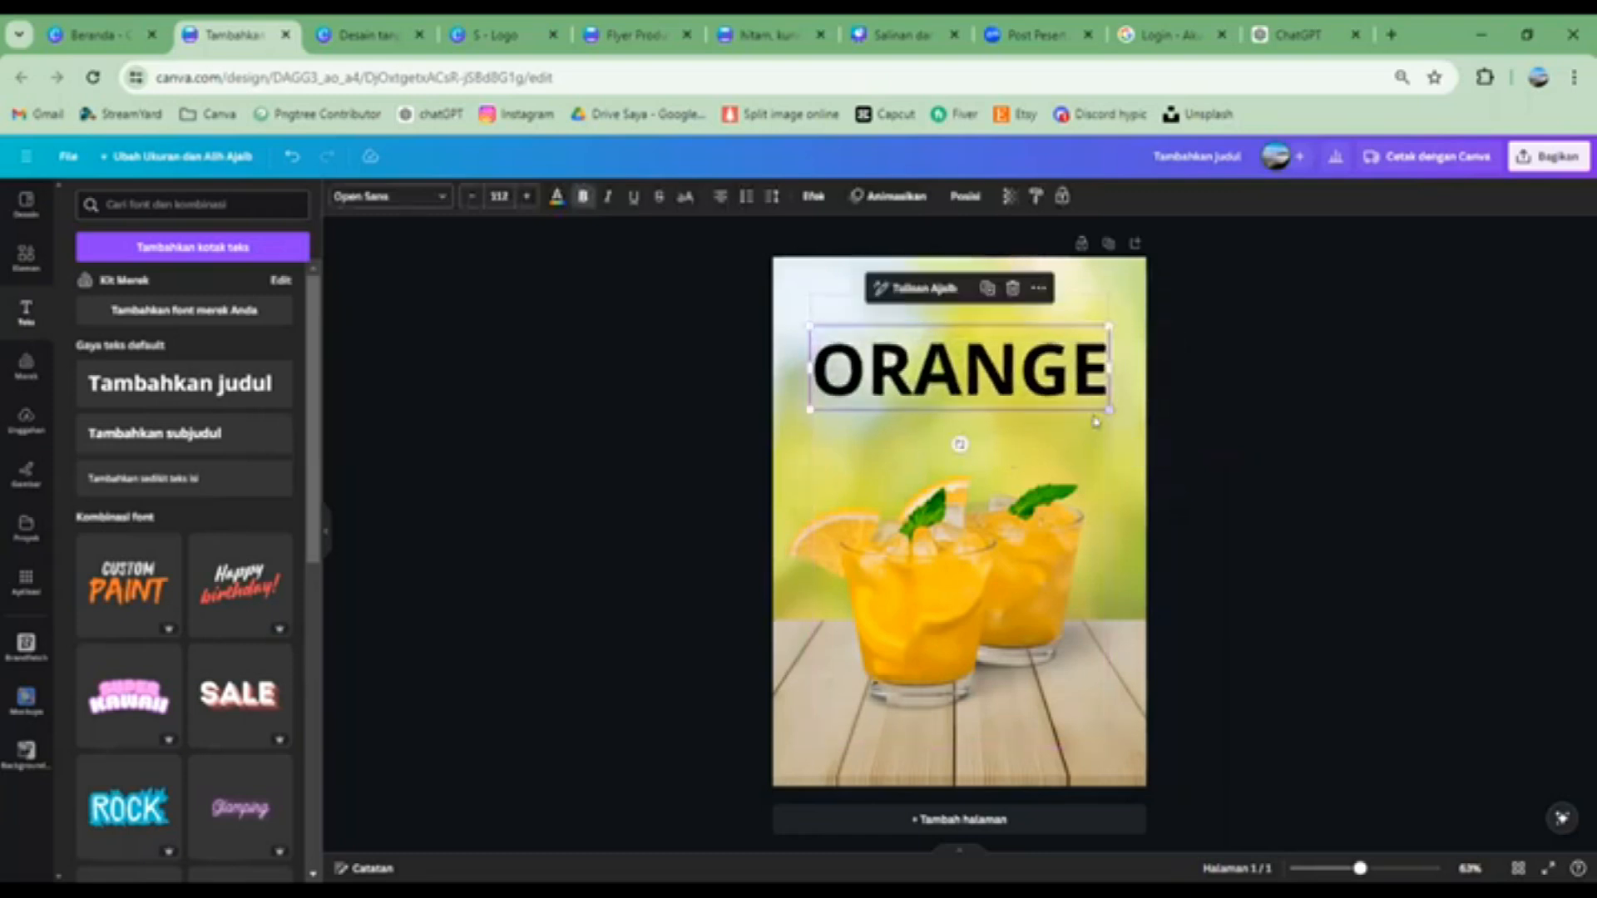
Change the ORANGE heading's font to Lilita One, then enlarge it to about size 117 and recentre it
left_click(386, 200)
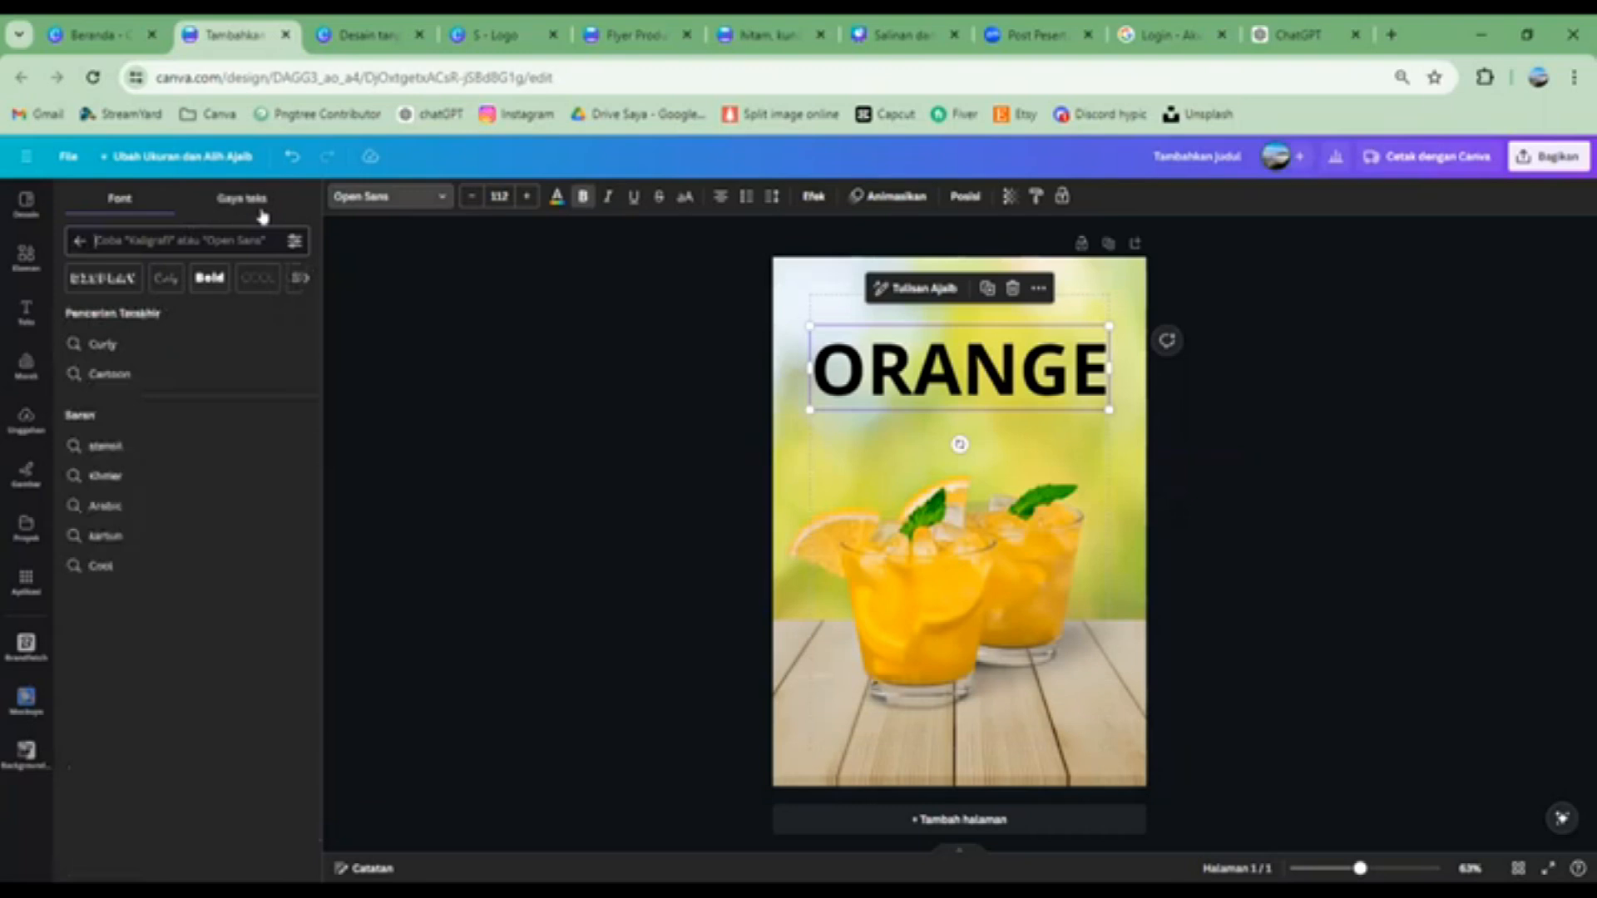
type("tilt")
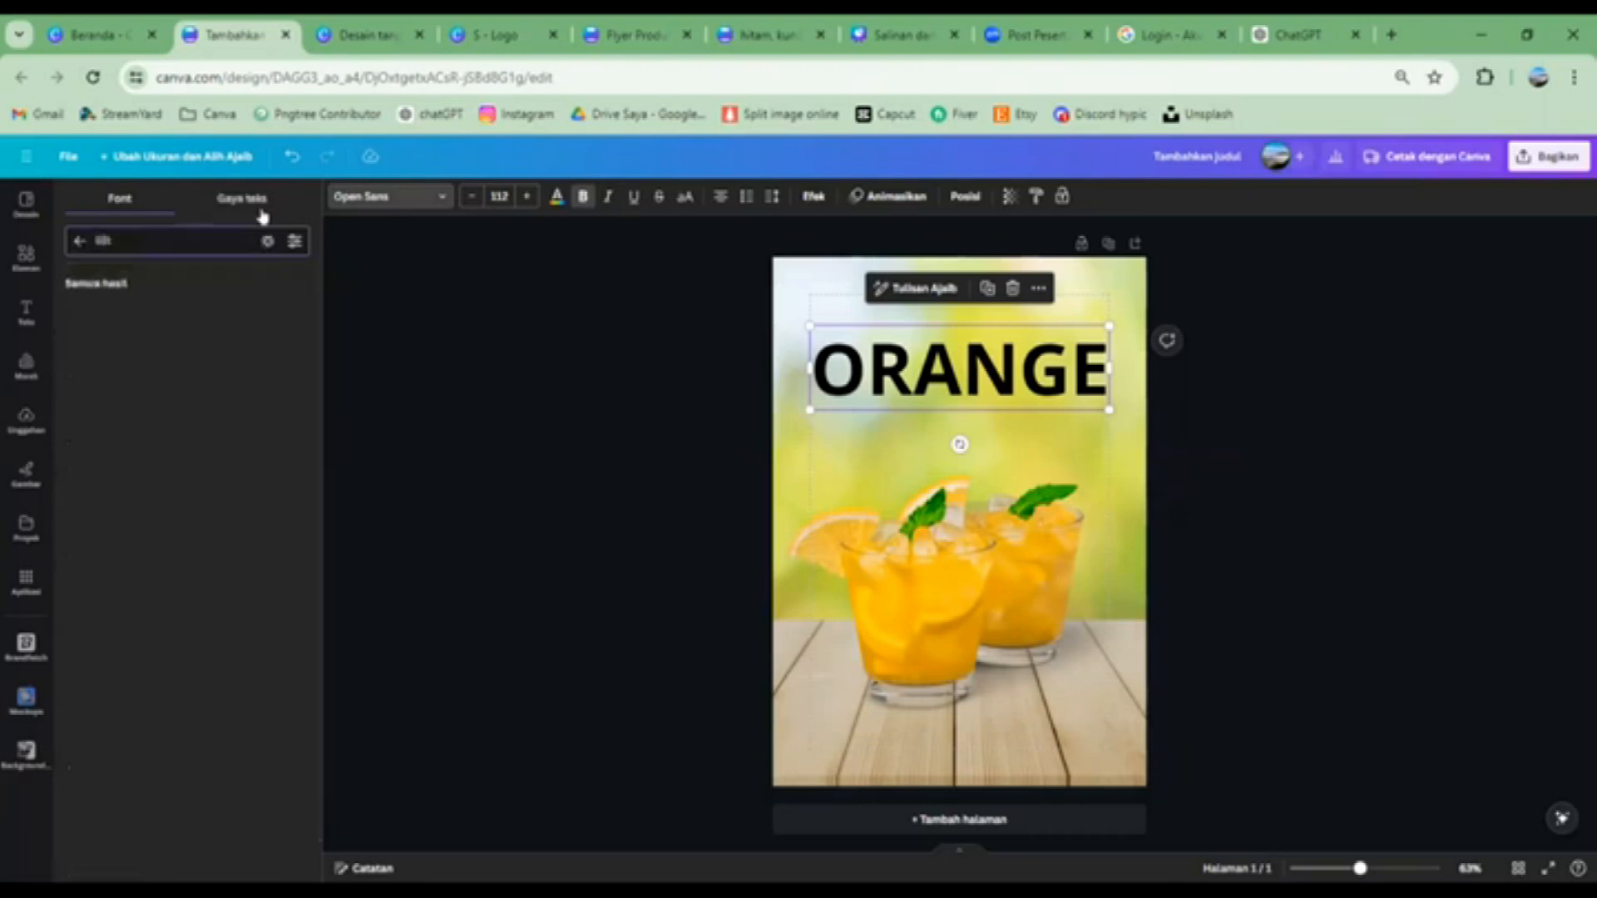
left_click(150, 312)
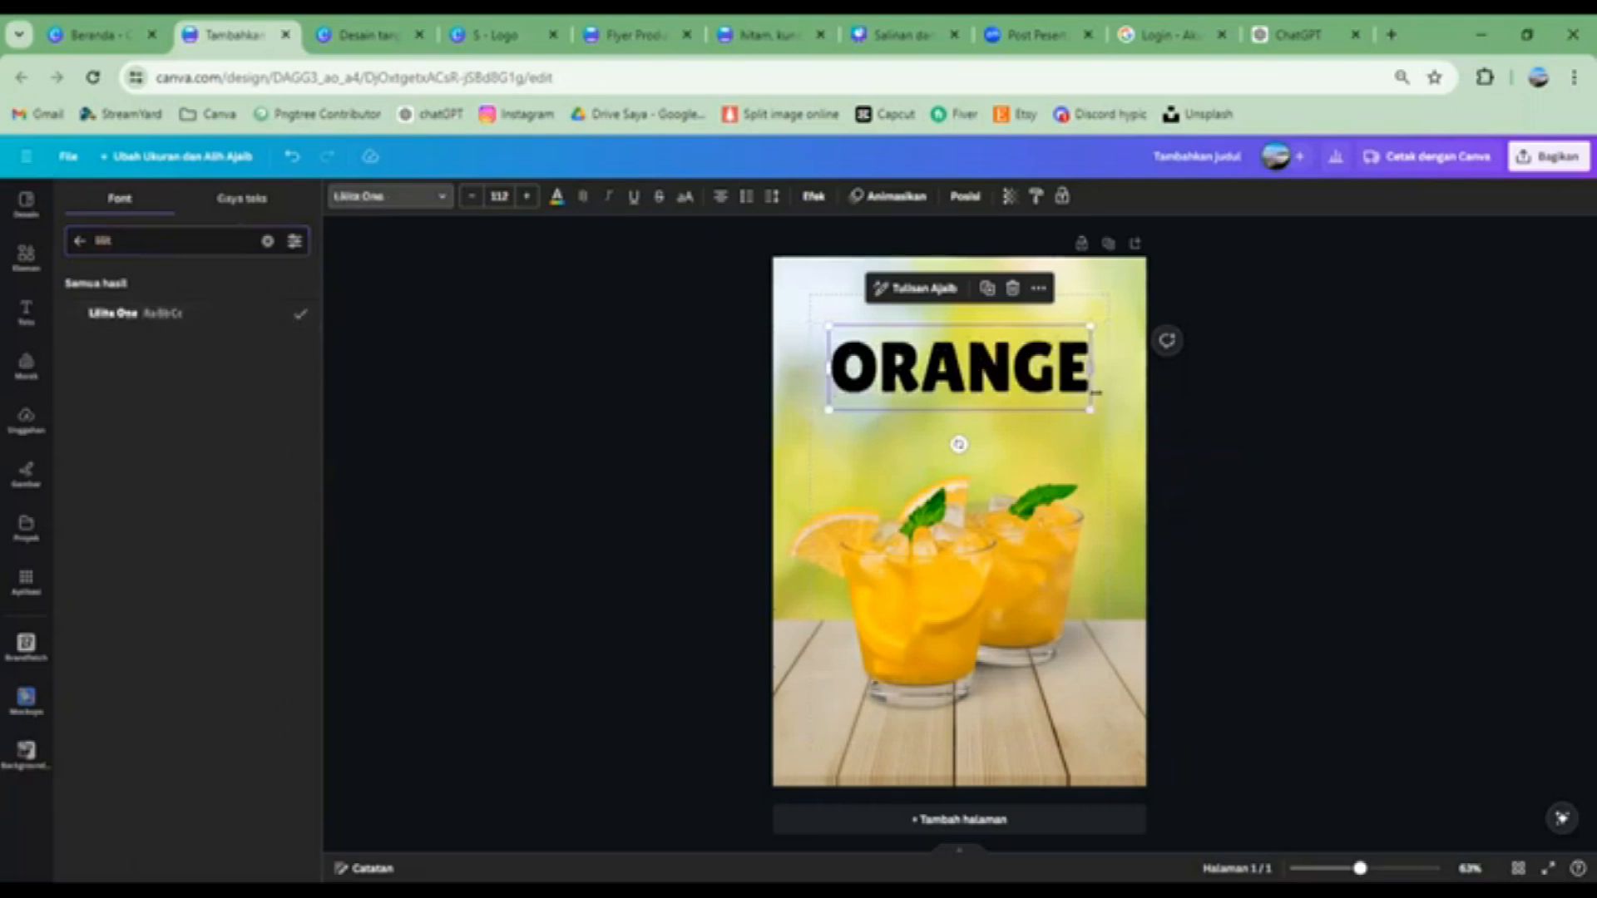
left_click_drag(1086, 400, 1098, 406)
left_click_drag(995, 367, 988, 367)
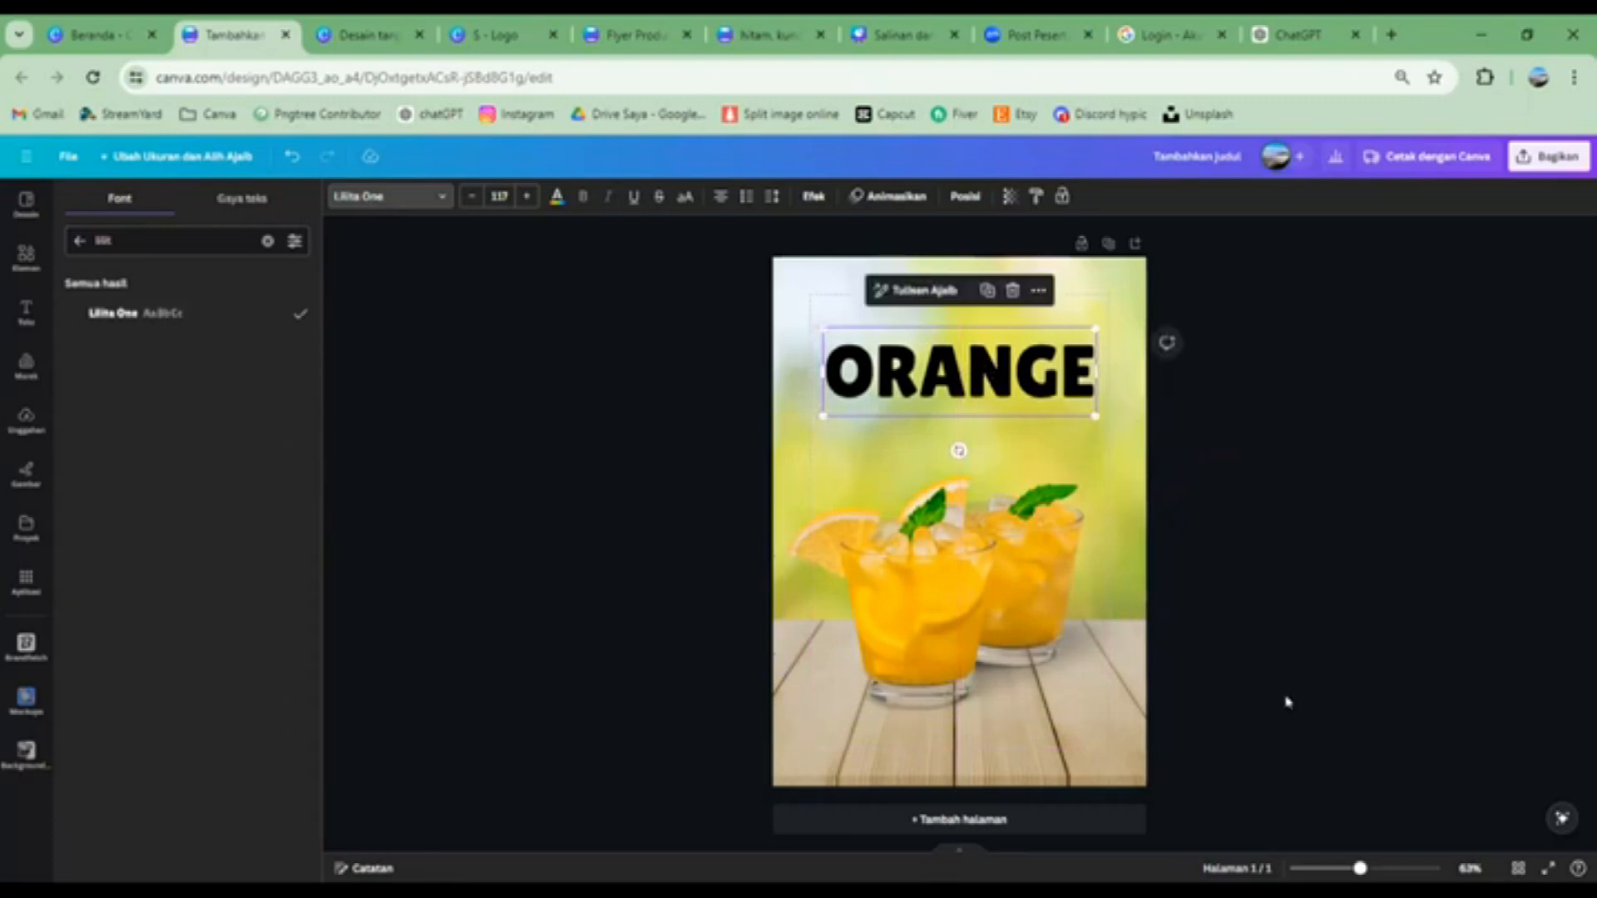
Colour the ORANGE heading with the bright yellow-orange taken from the drinks photo's colours
left_click(557, 198)
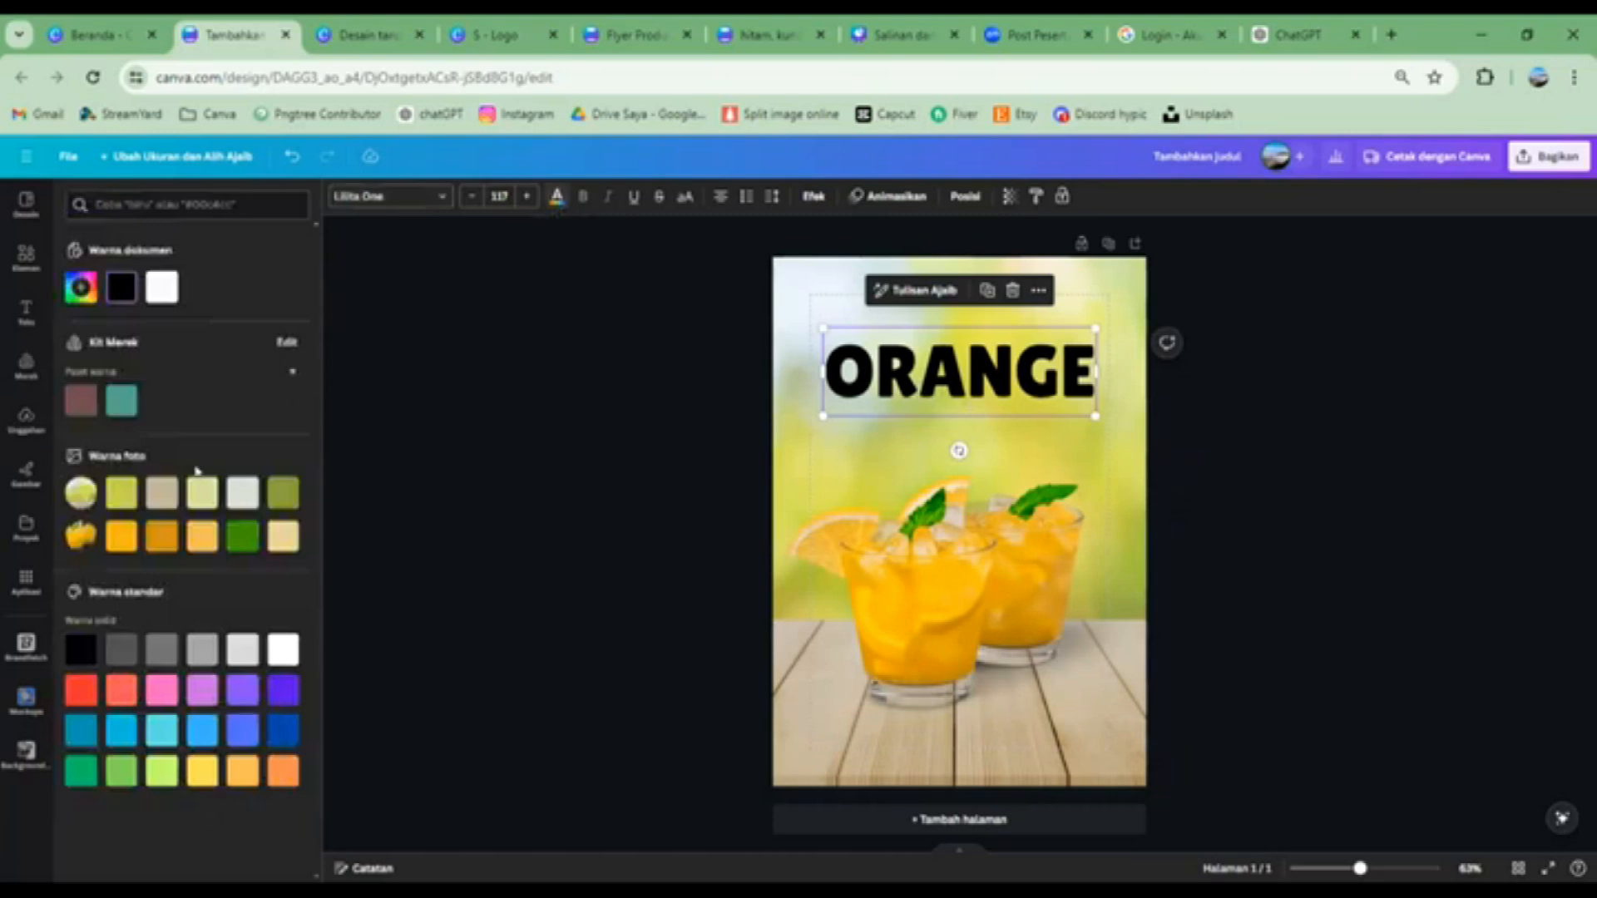
left_click(121, 537)
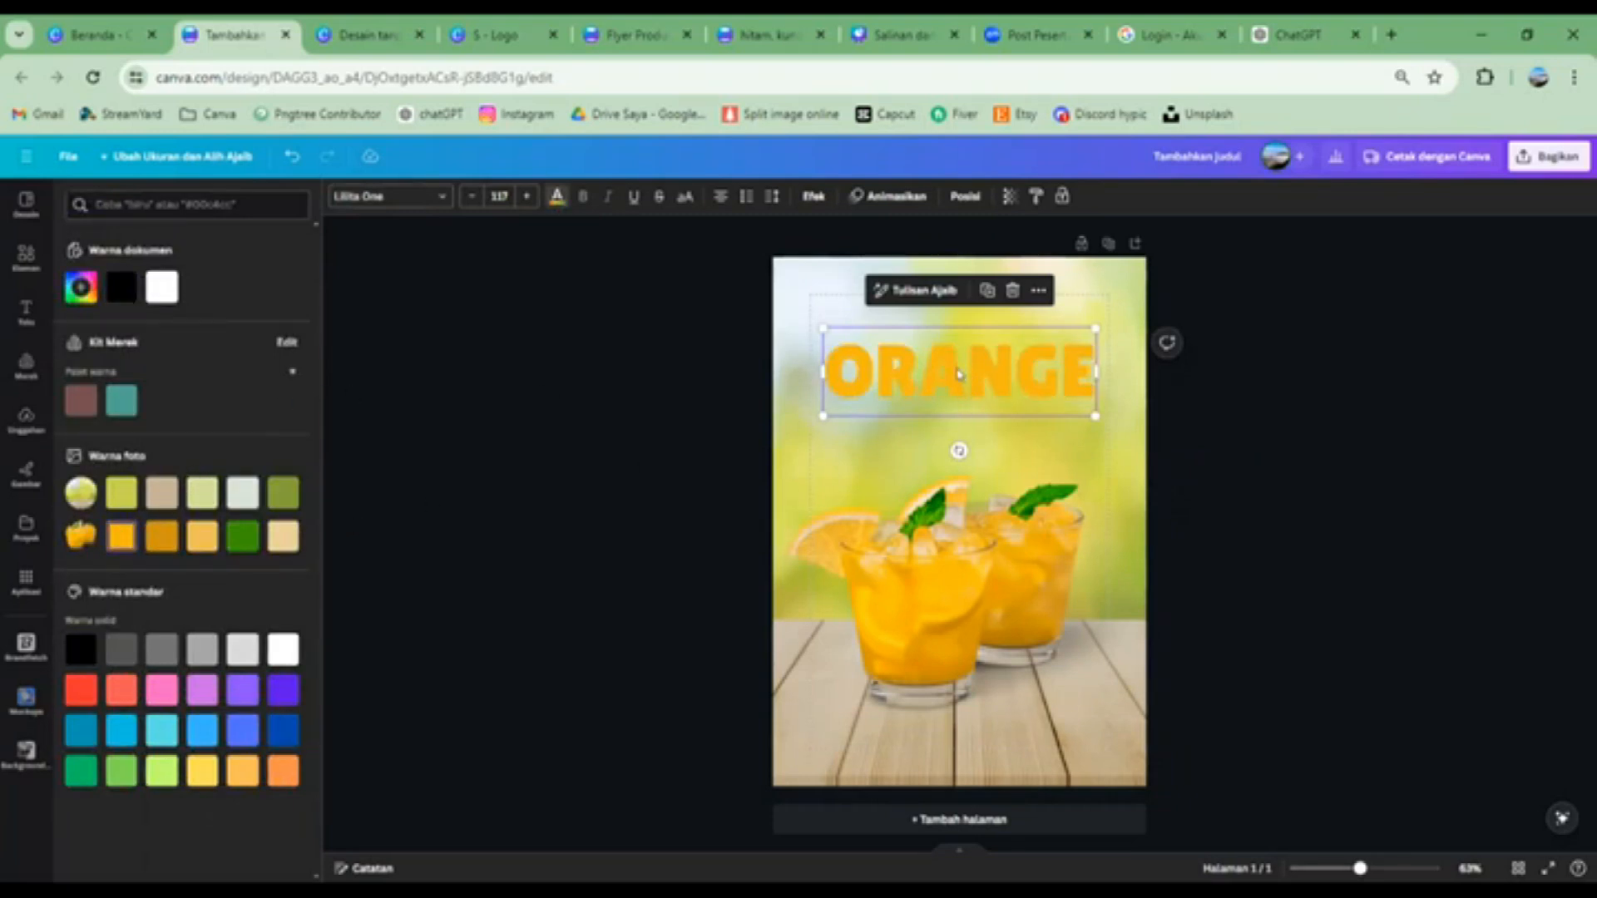
Try several text effects on the ORANGE heading and settle on the outline effect (Kerangka)
left_click(812, 200)
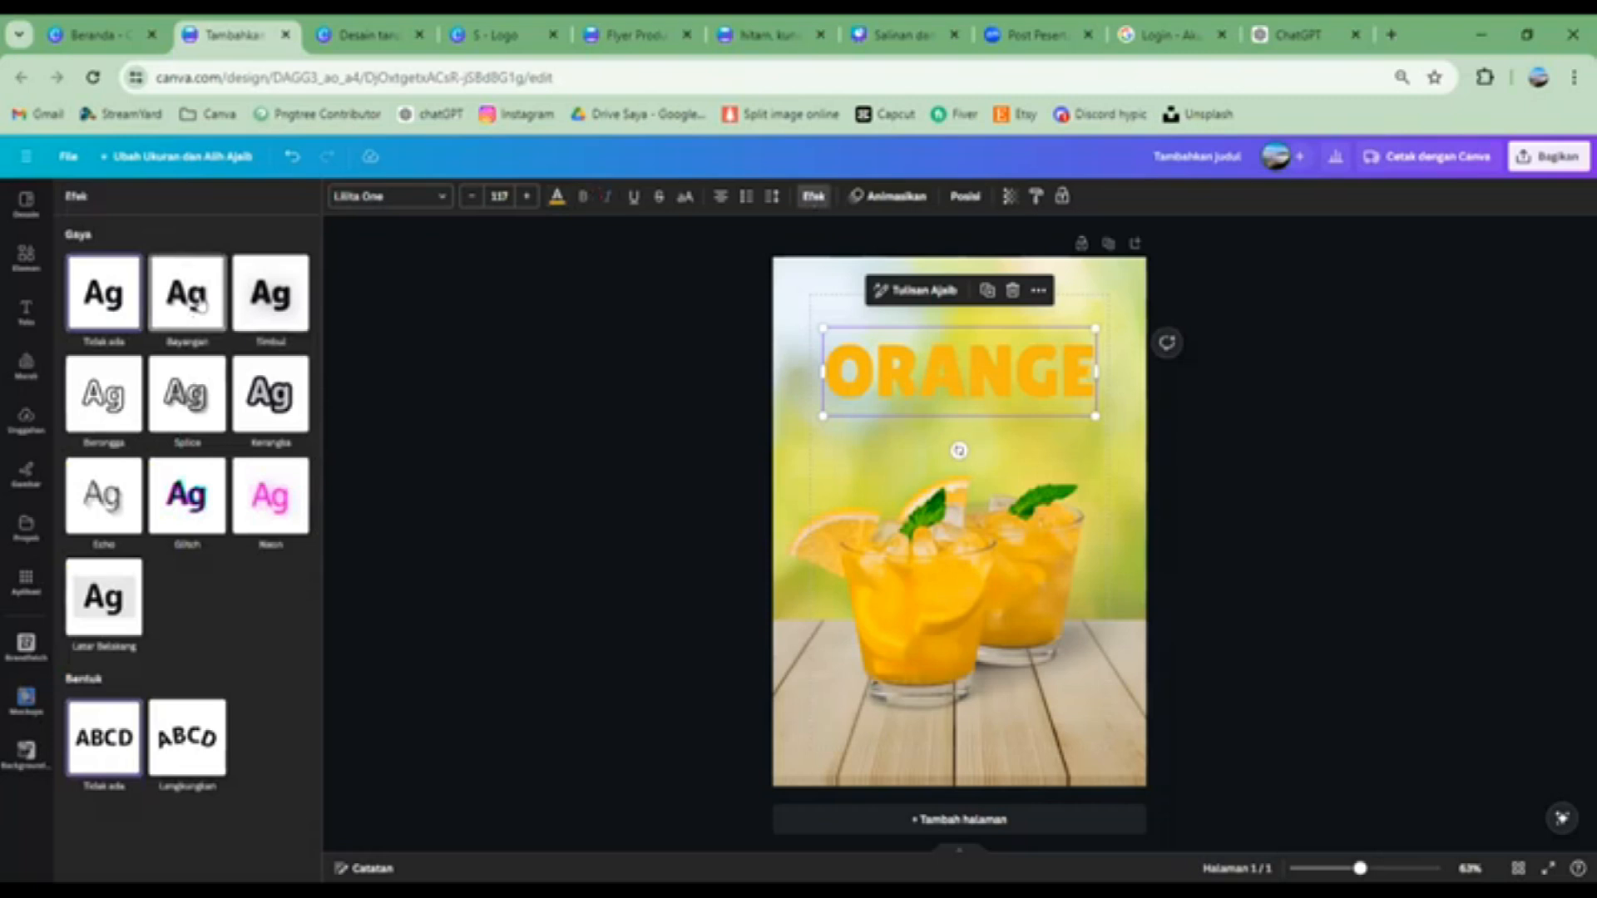
left_click(199, 303)
left_click(279, 308)
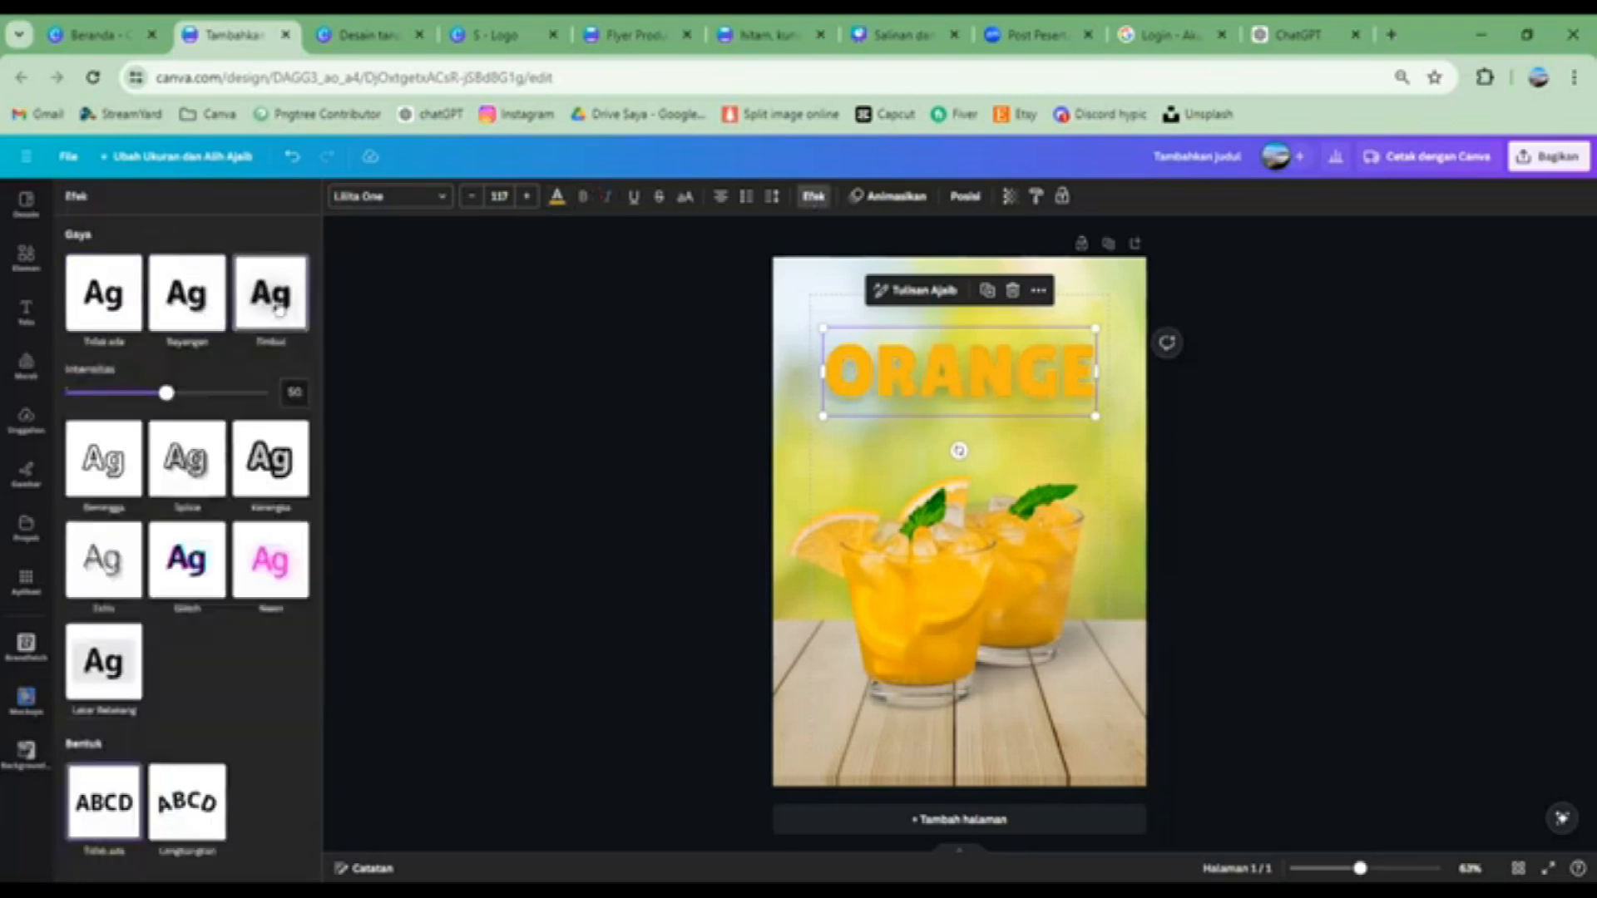
left_click(103, 461)
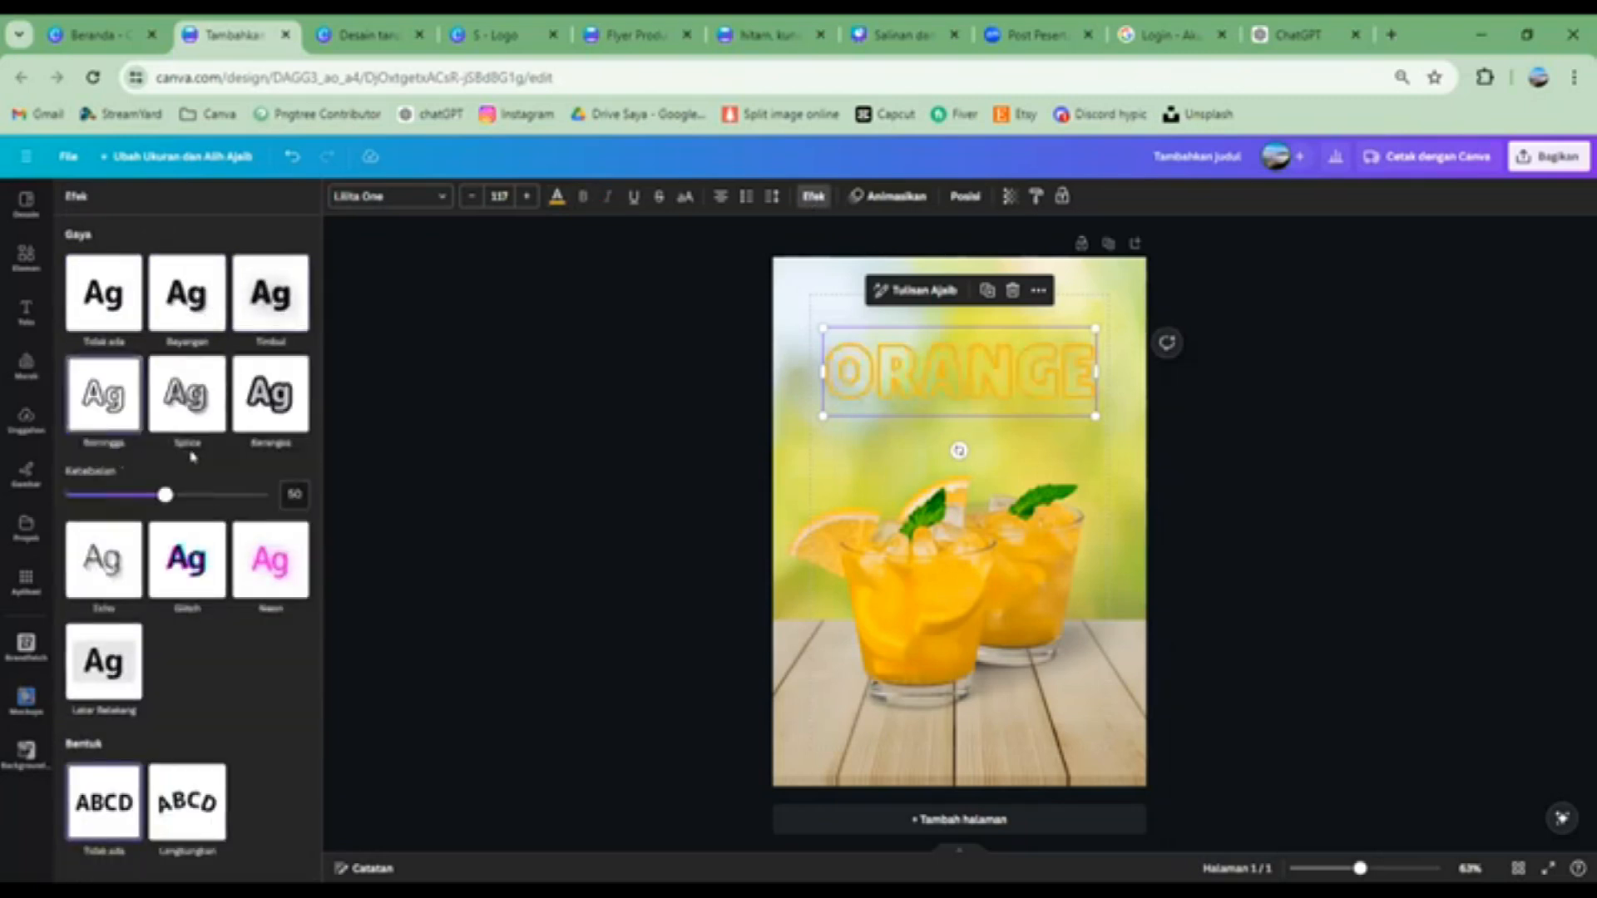
left_click(198, 412)
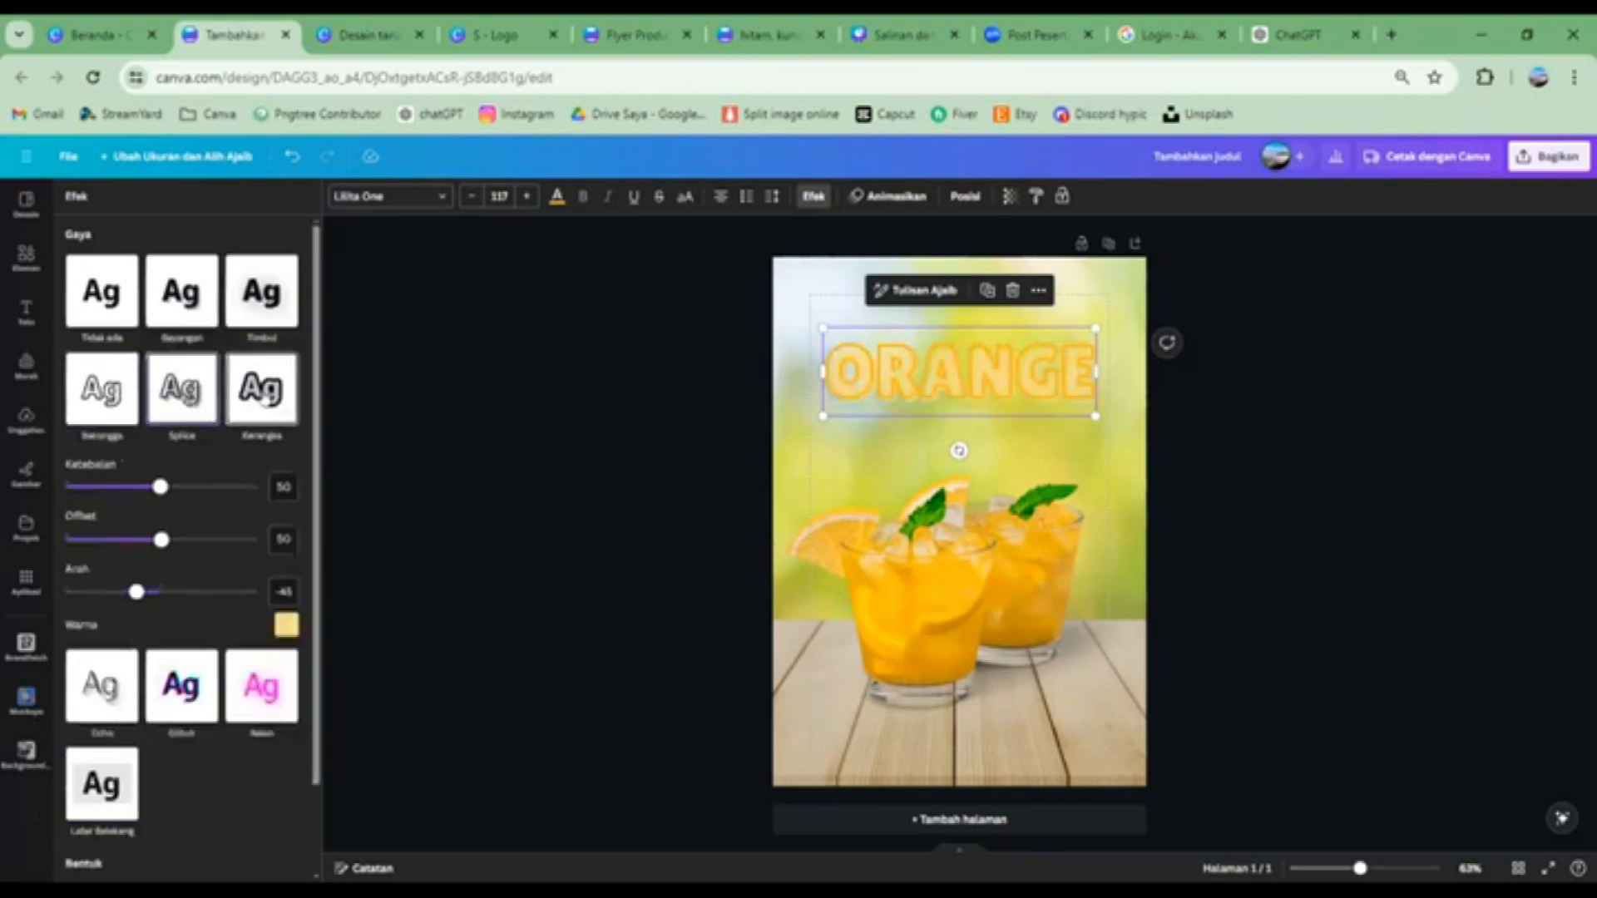
left_click(263, 412)
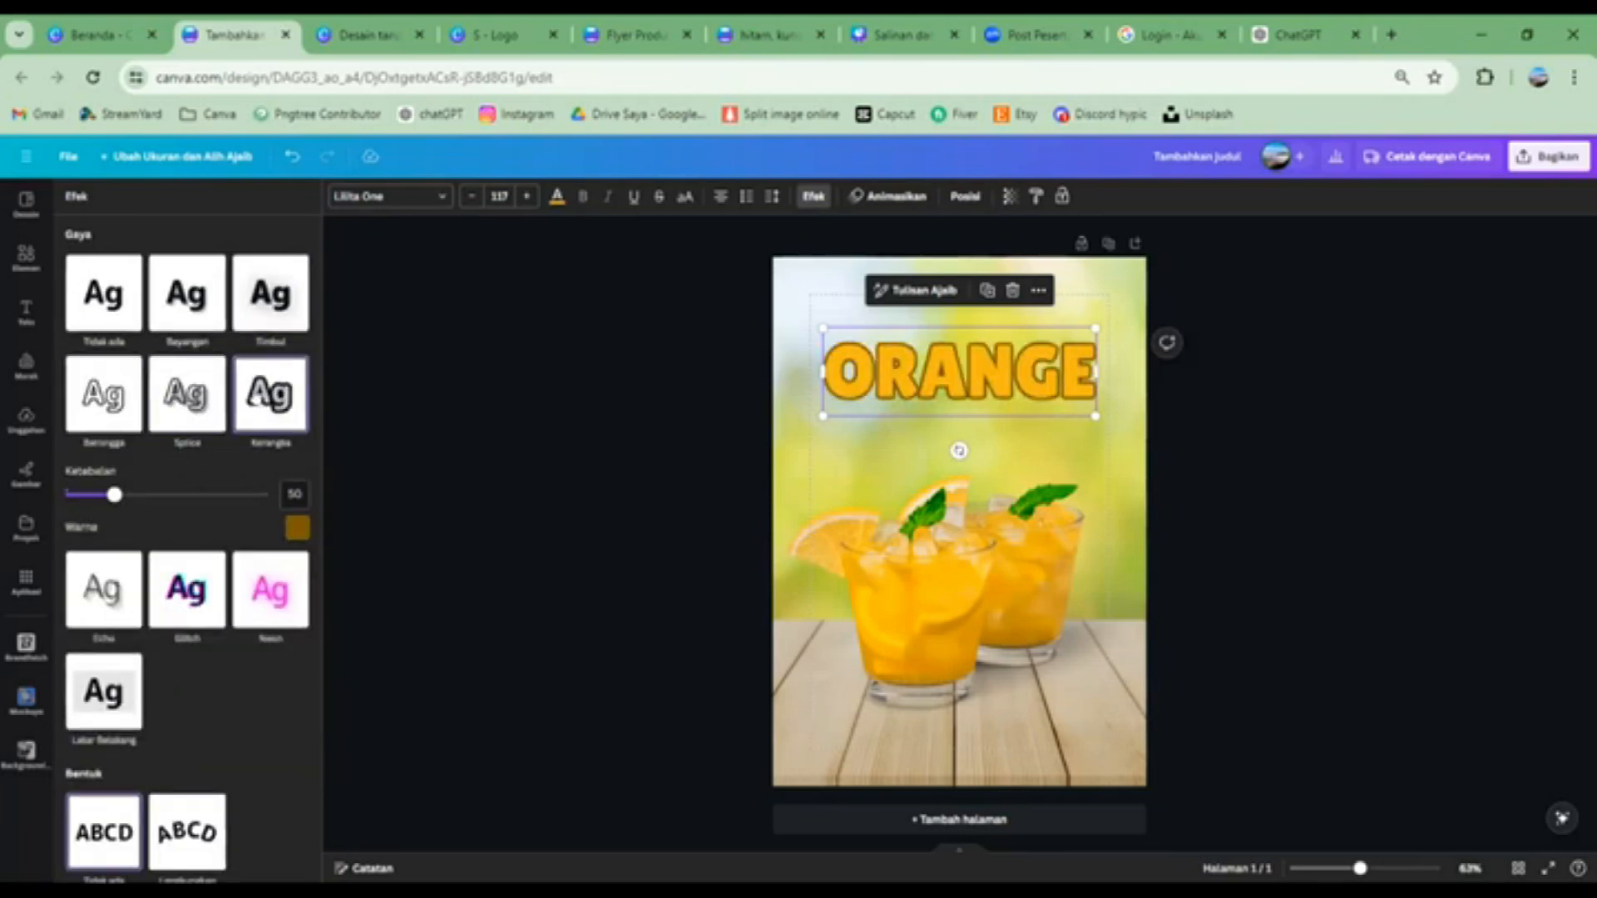
Thicken the ORANGE heading's outline to about 106 and colour it white
left_click_drag(112, 486, 168, 486)
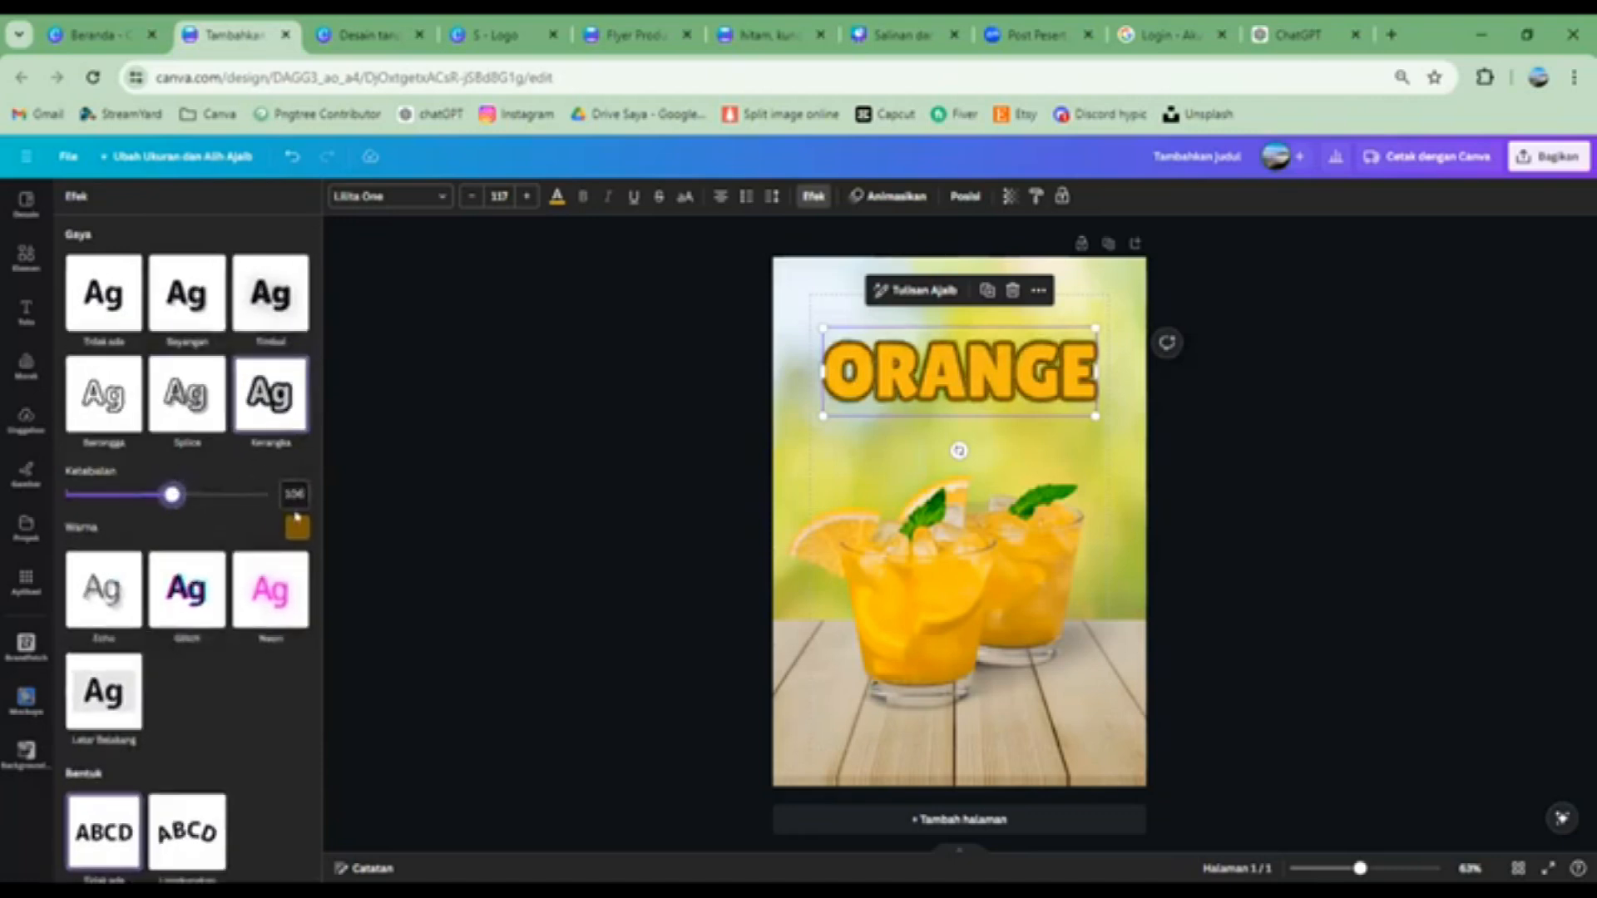
left_click(287, 523)
left_click(146, 601)
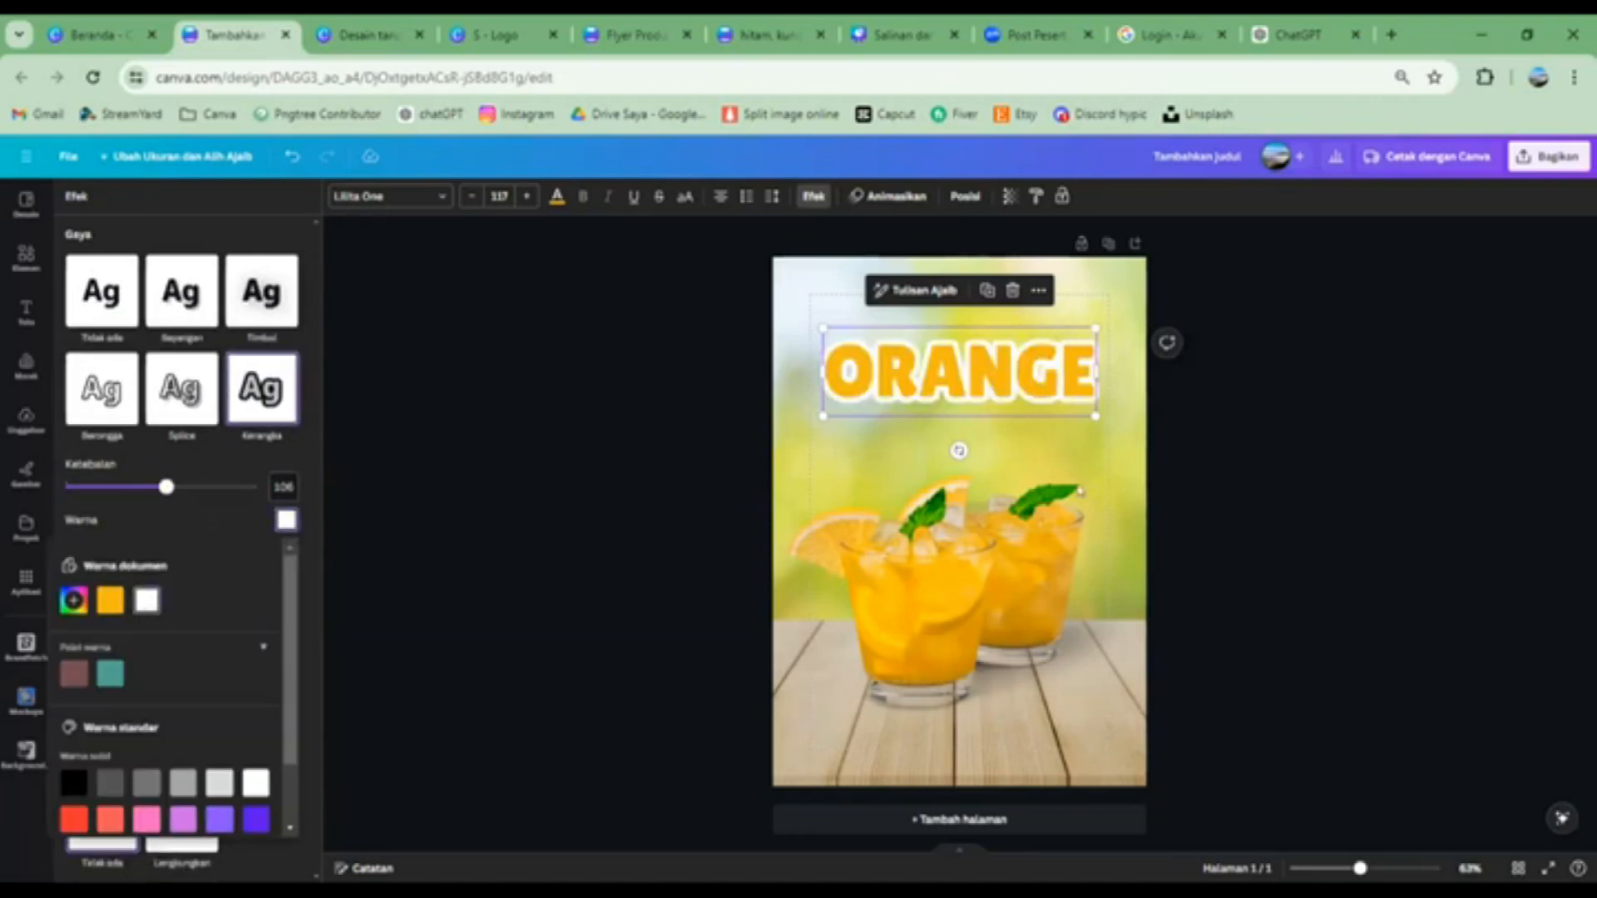
left_click(1281, 459)
Enlarge the outlined ORANGE heading to about size 123 and recentre it horizontally on the page
left_click_drag(831, 331, 805, 316)
left_click_drag(927, 375, 938, 376)
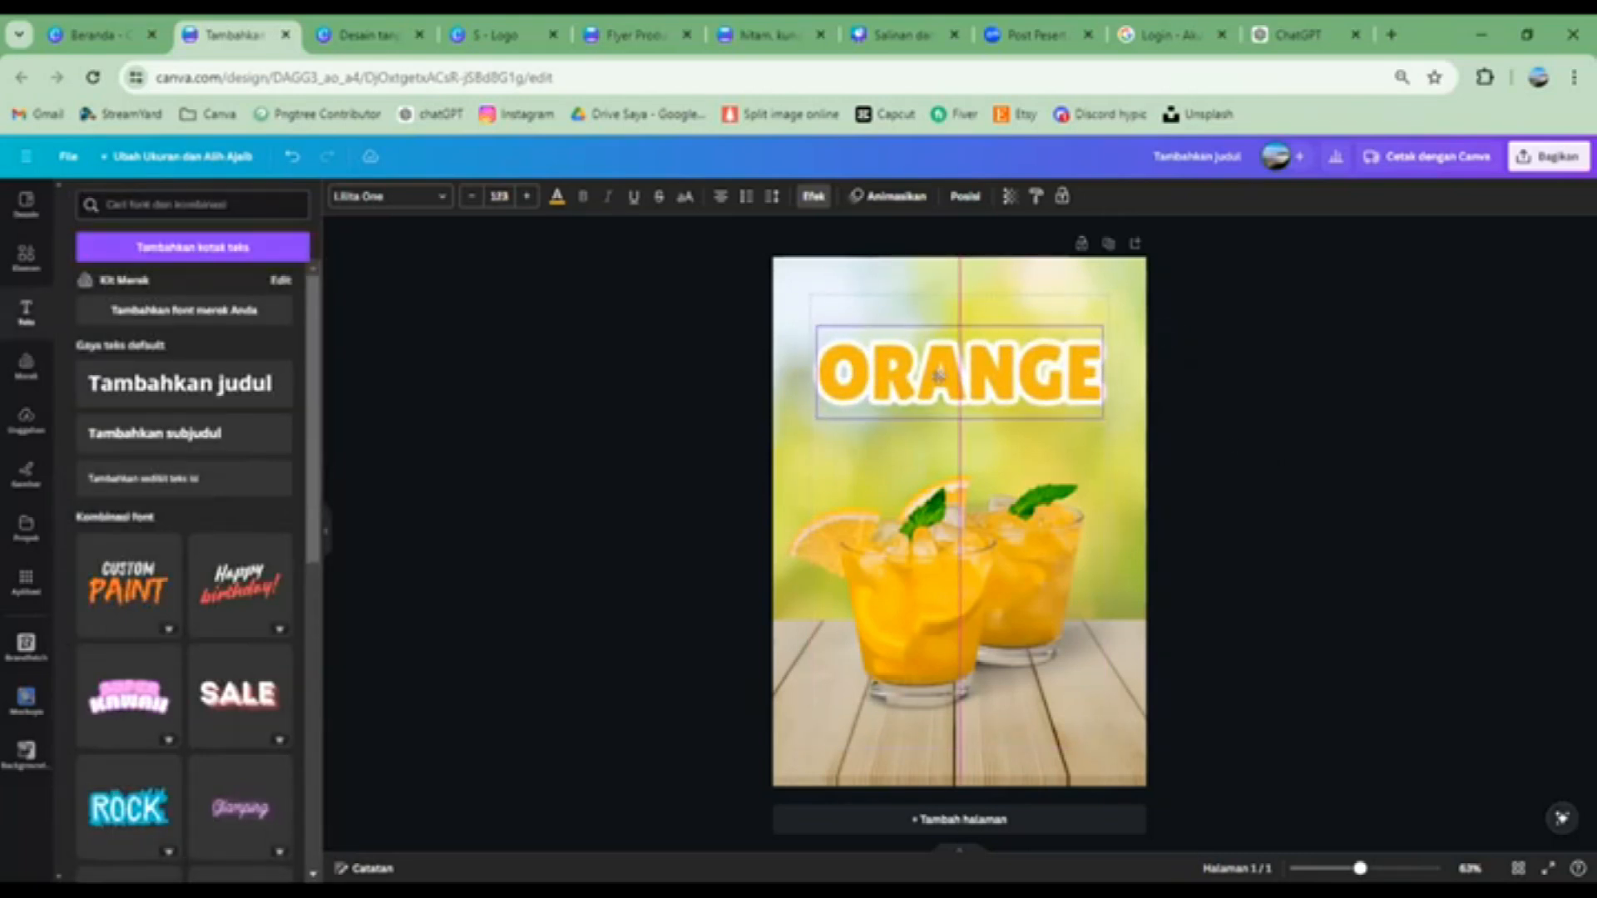
left_click(1302, 408)
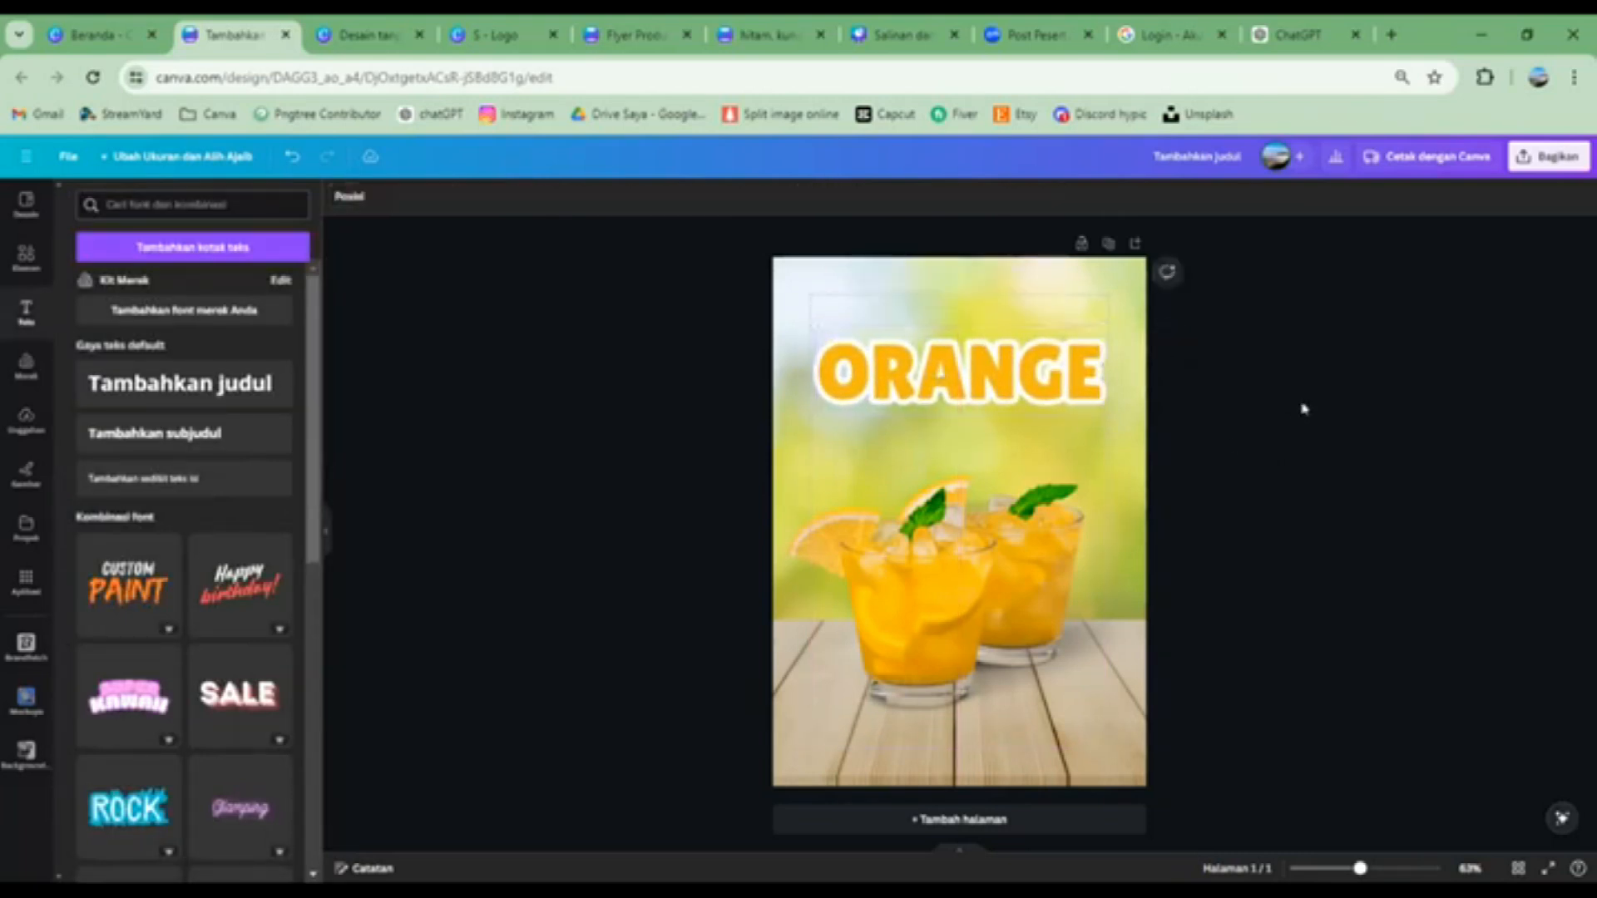
Add a subheading reading "Fresh Drink" above ORANGE, enlarge it to about size 38.2 and align it with the left page margin
left_click(142, 478)
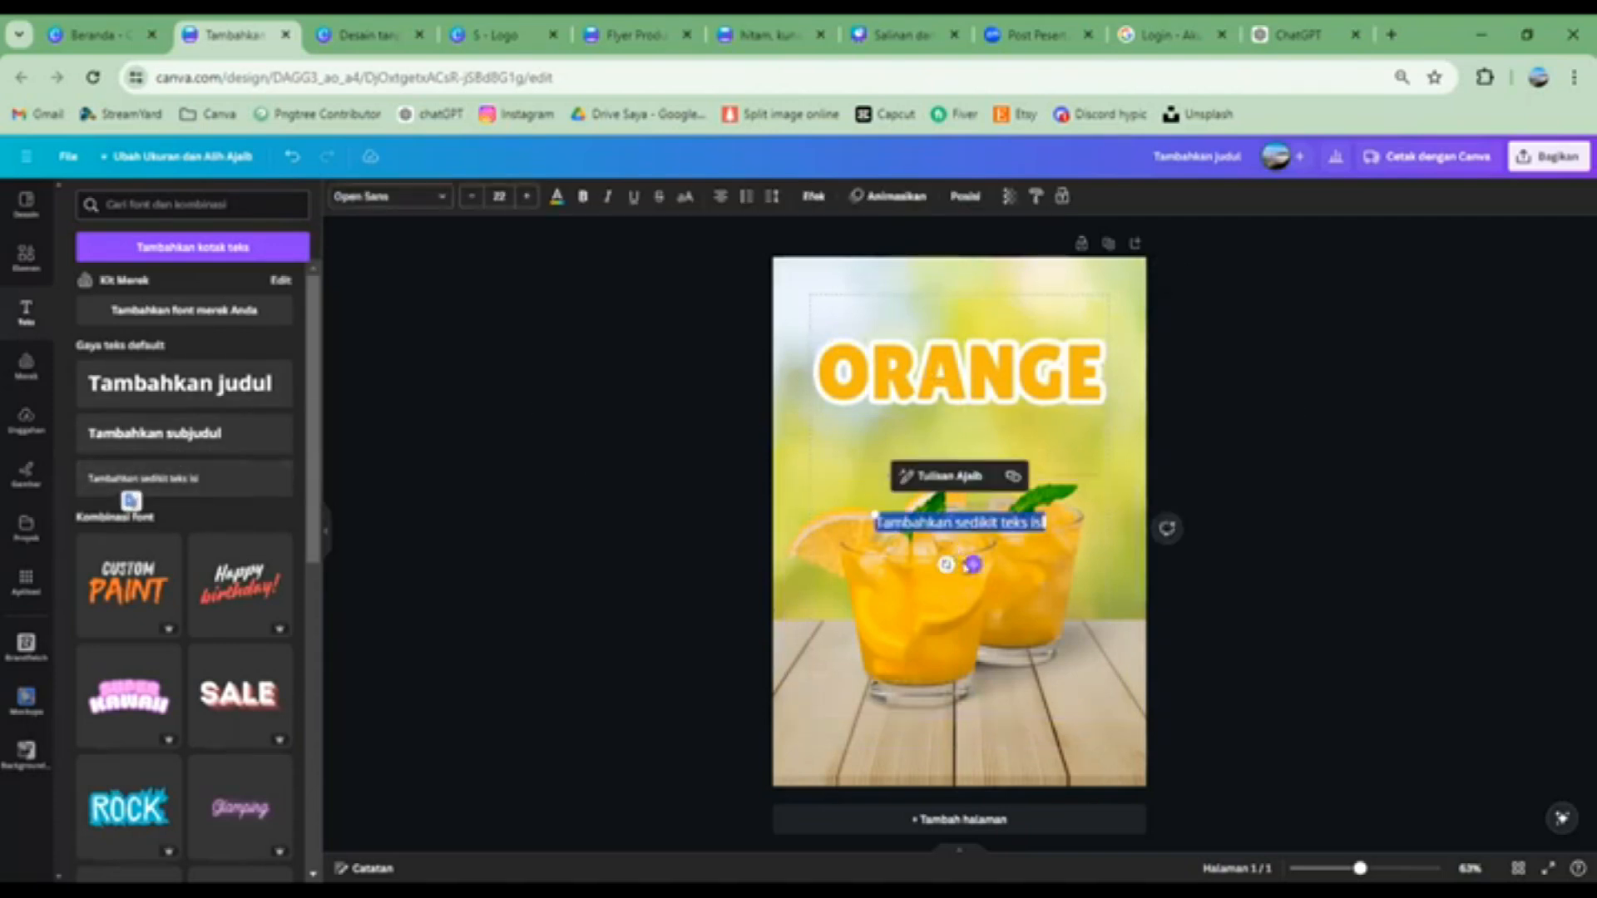
left_click(241, 432)
left_click_drag(963, 565, 930, 357)
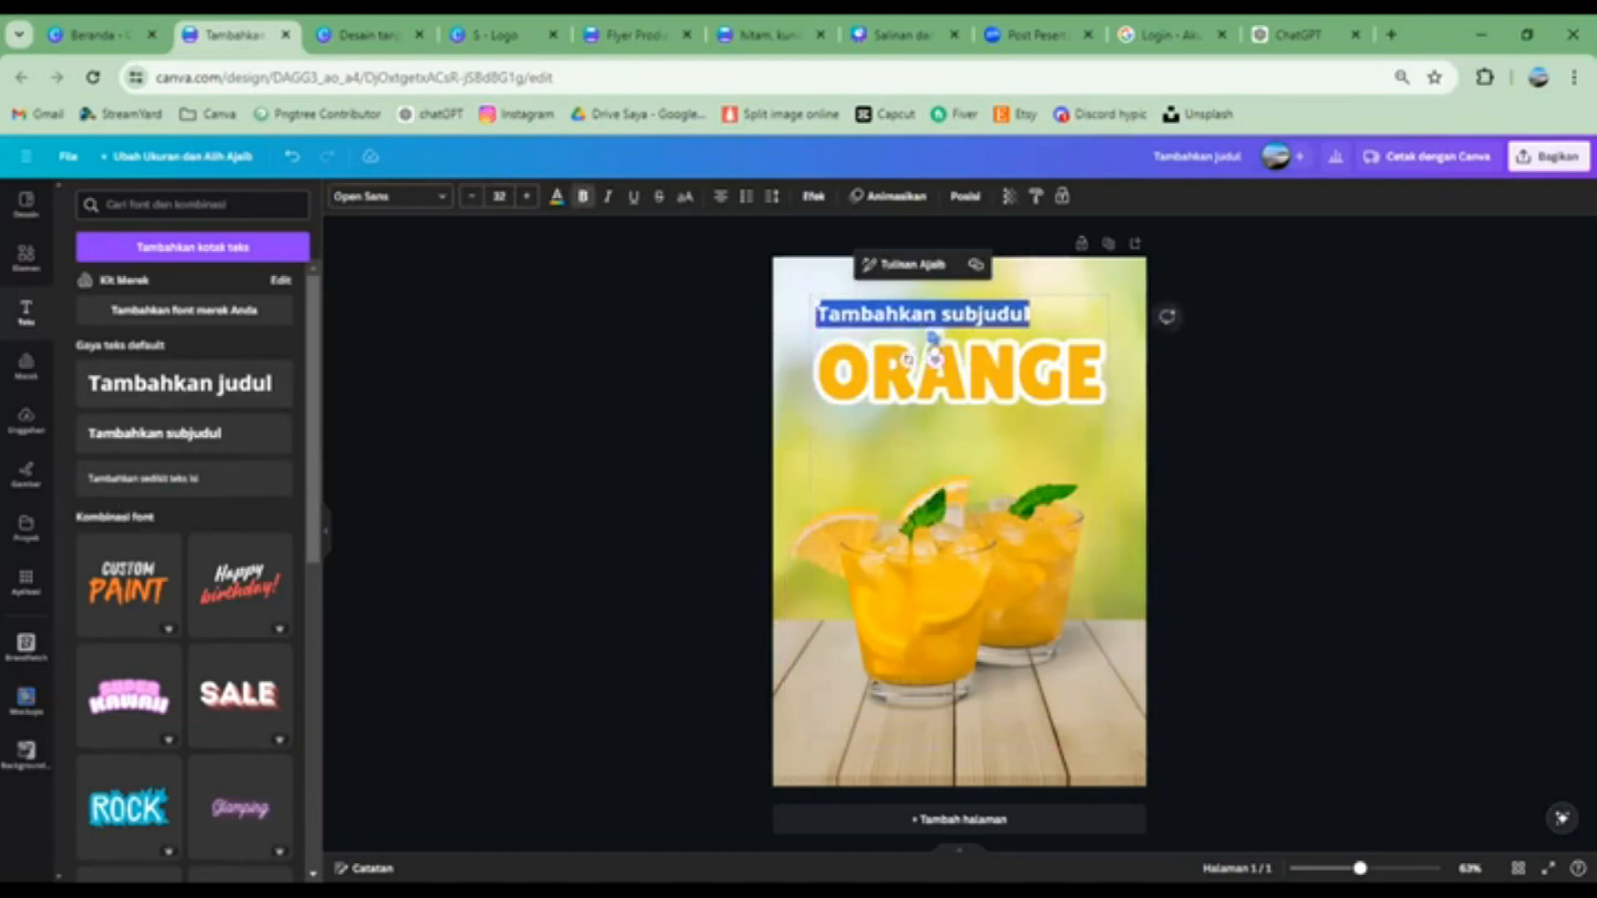
type("Fresh Drink")
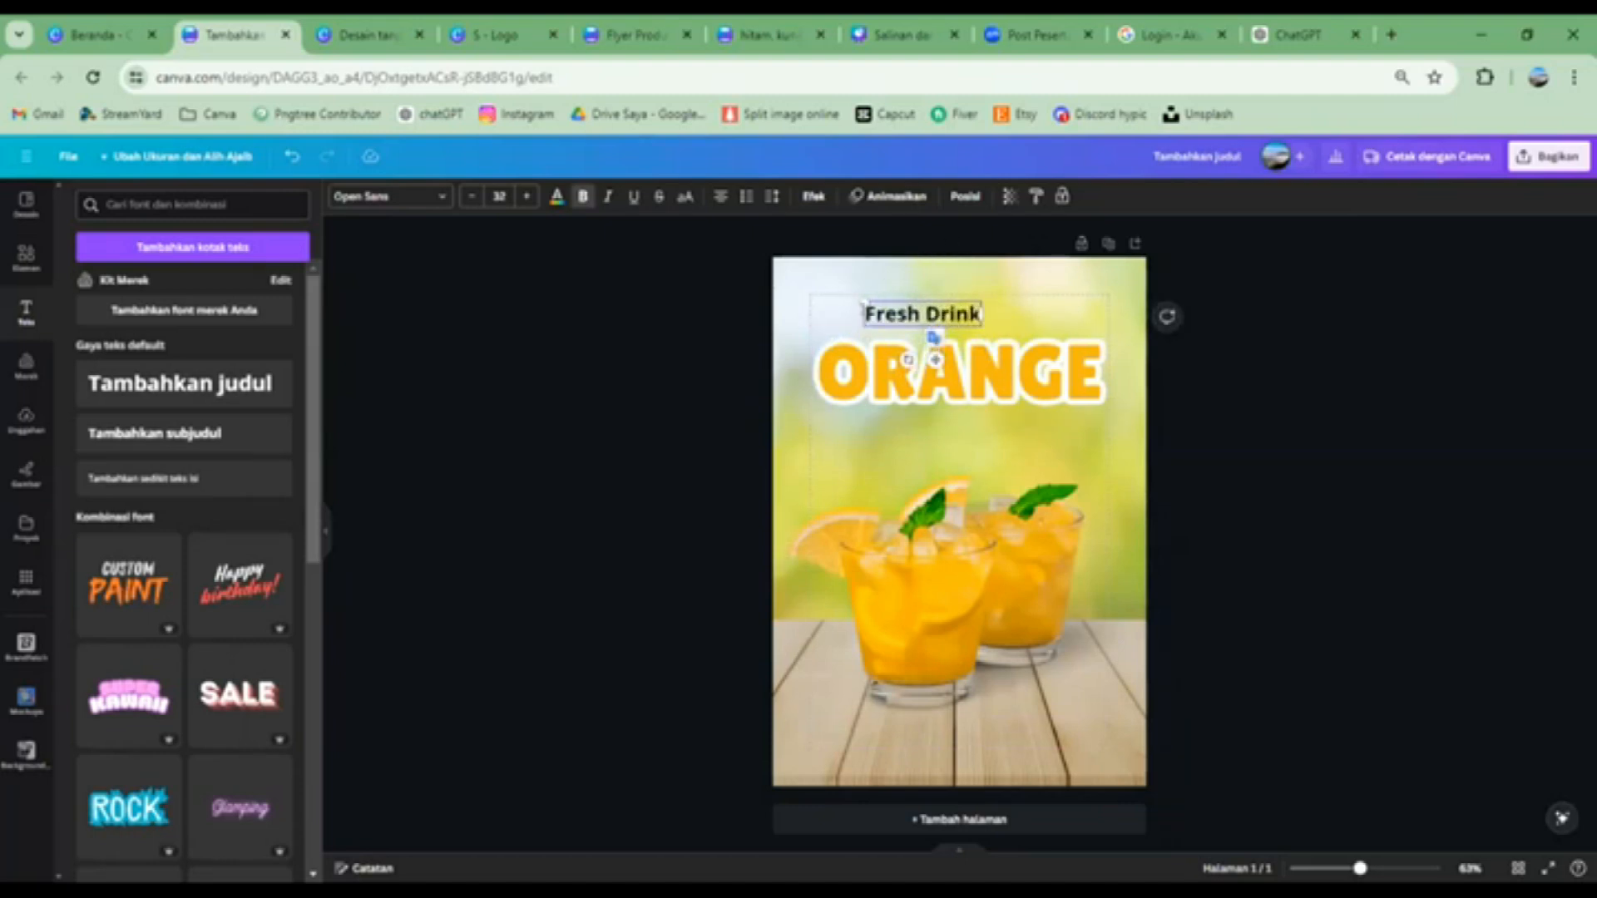
left_click_drag(860, 299, 836, 295)
left_click_drag(924, 360, 893, 360)
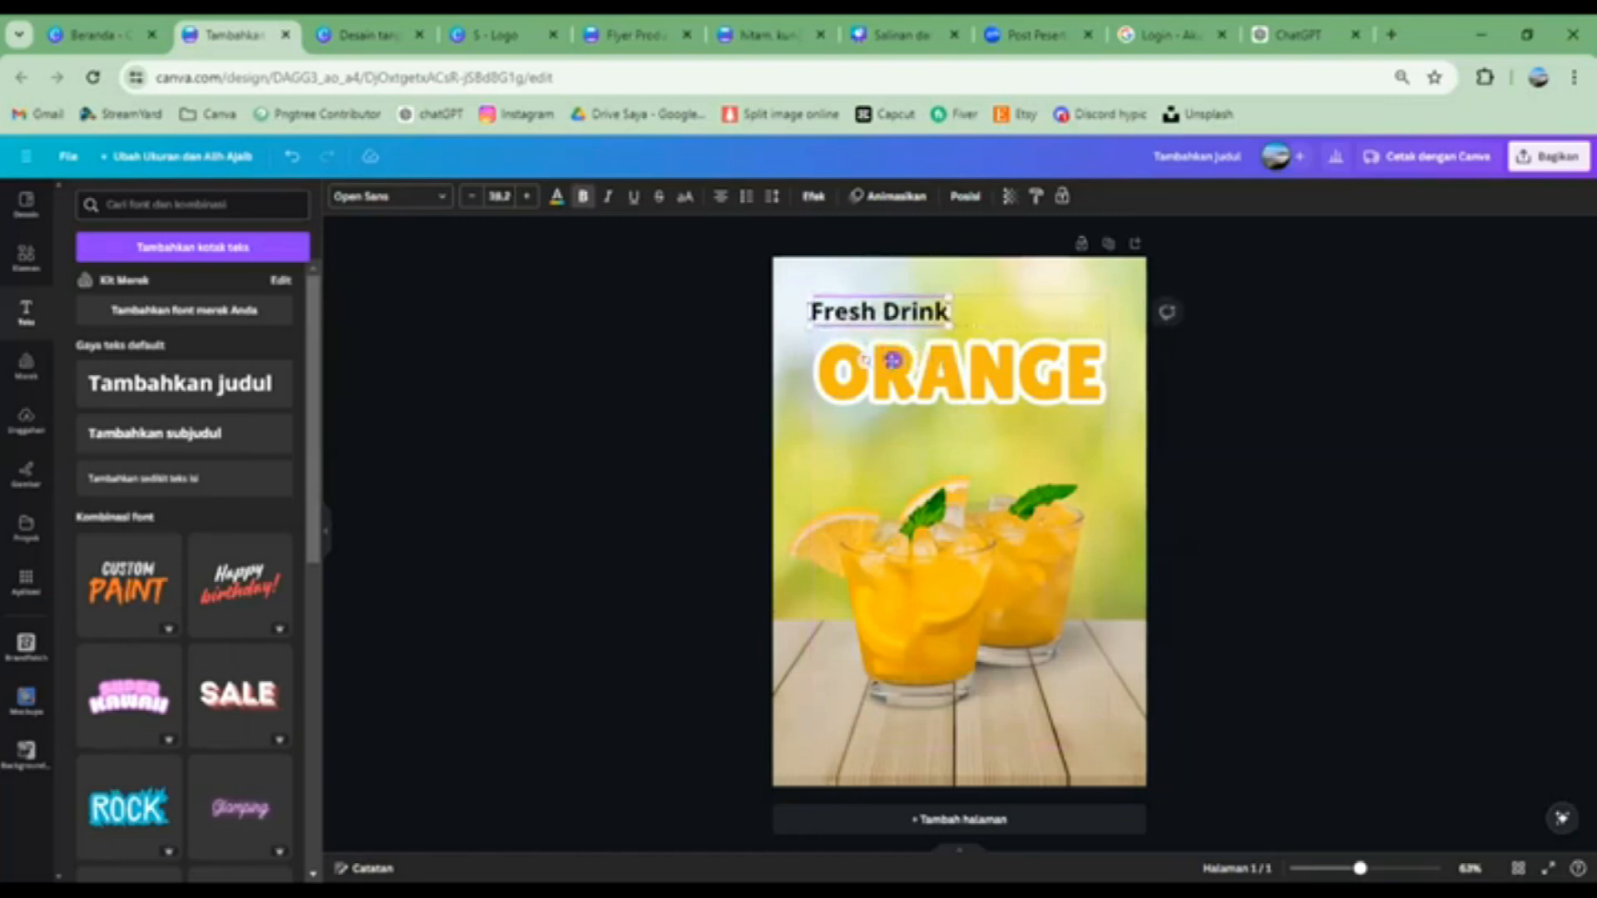
Change the Fresh Drink subheading's font to Berkshire Swash and move it slightly closer to ORANGE
left_click(391, 196)
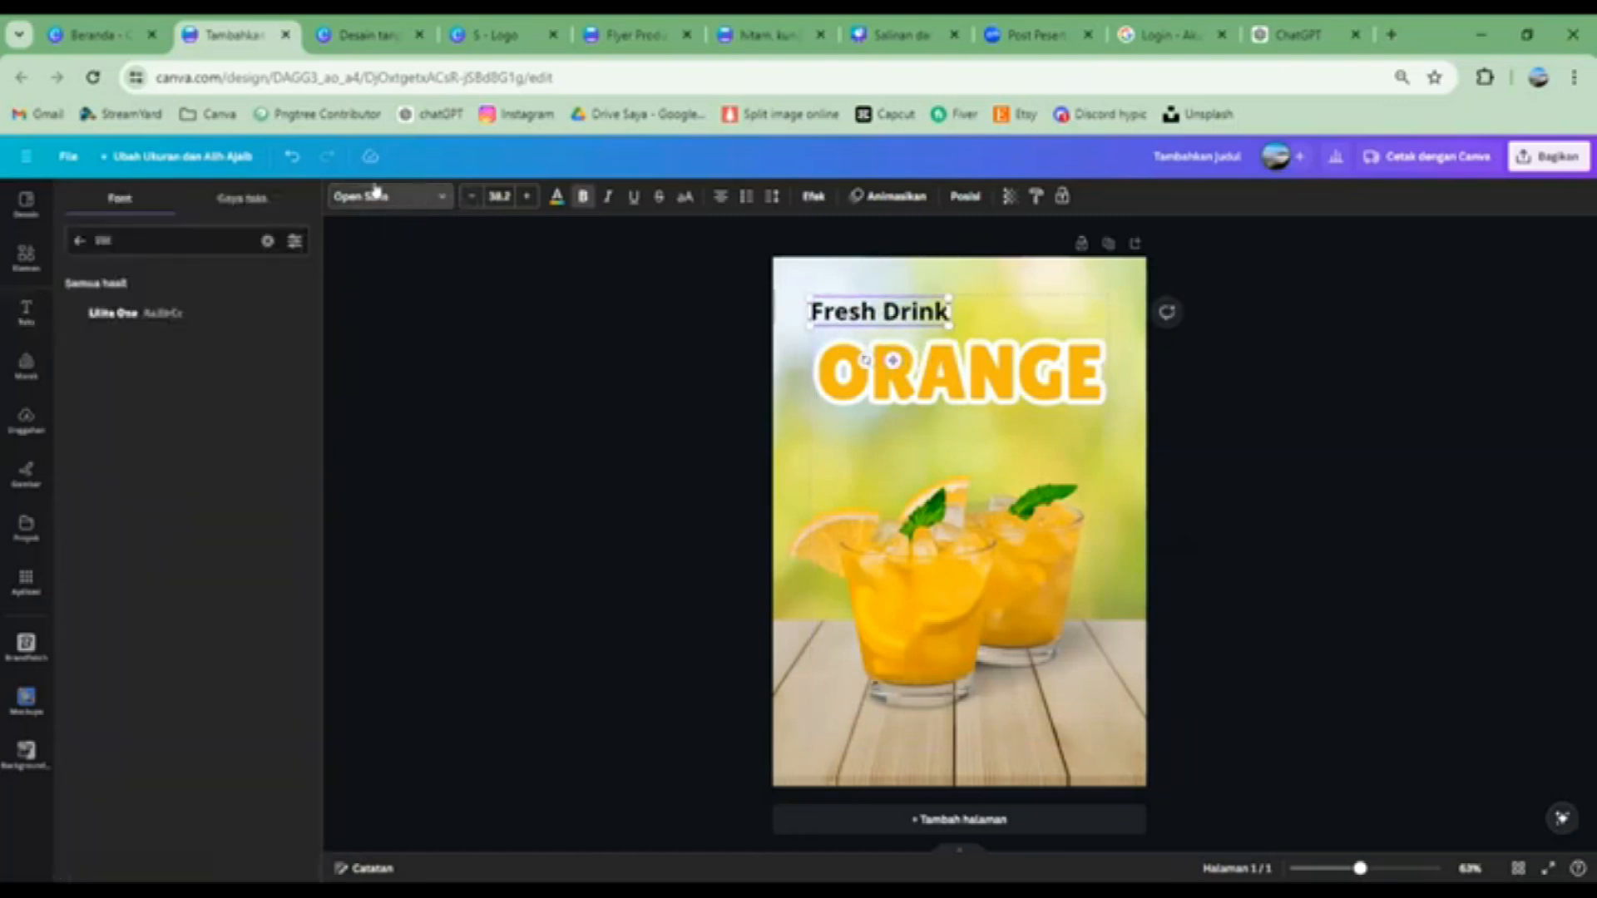
left_click_drag(75, 251, 63, 248)
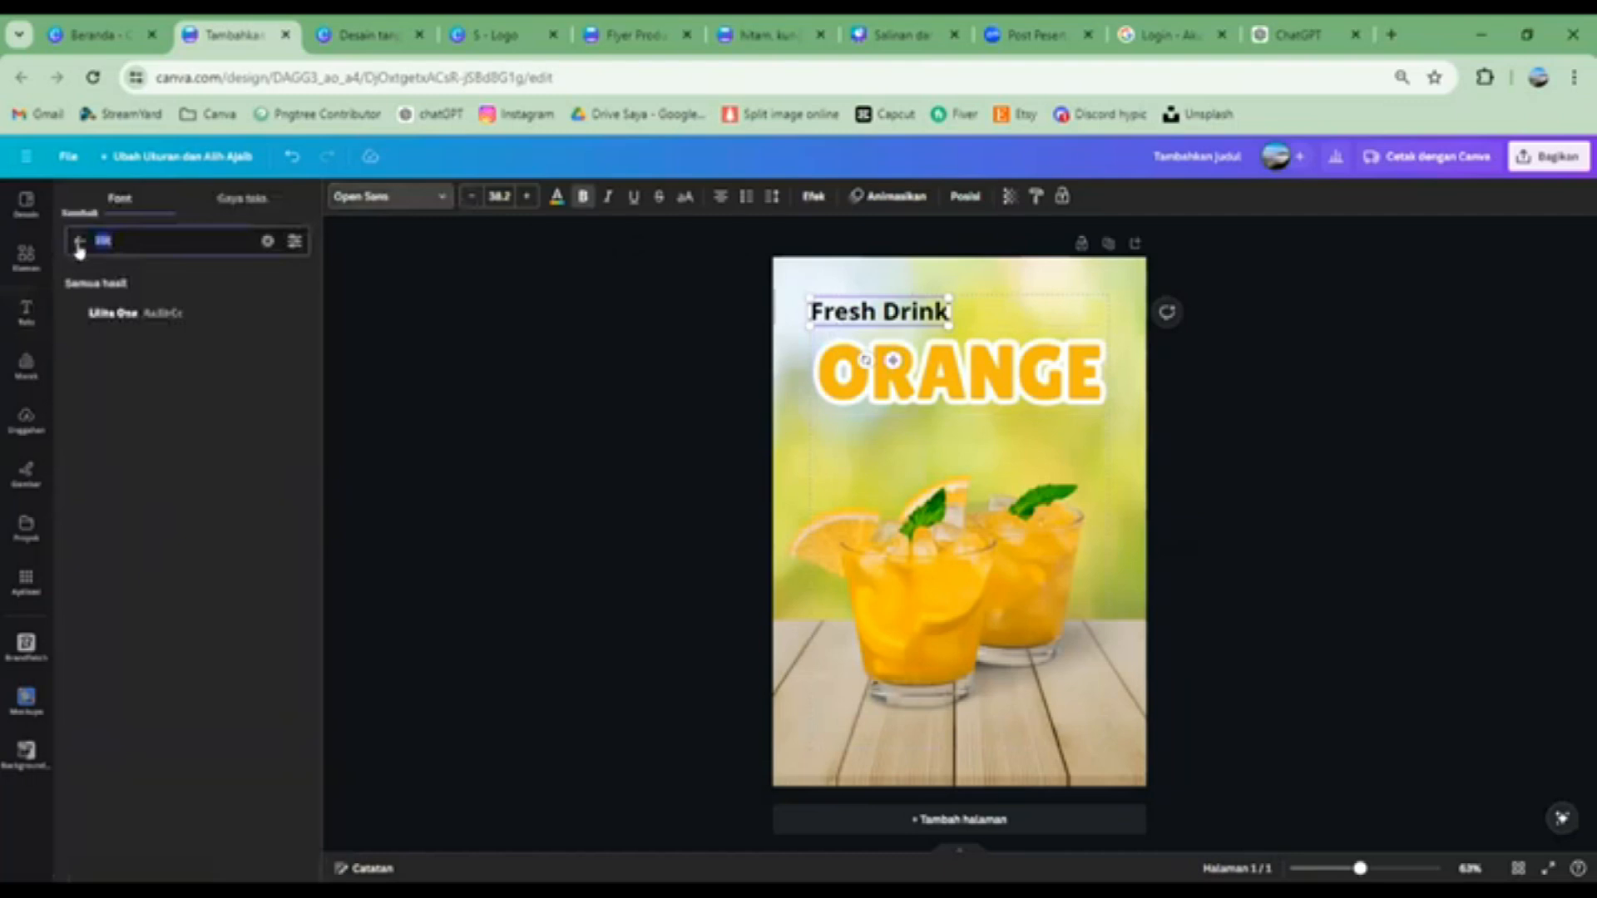
type("berk")
left_click(119, 321)
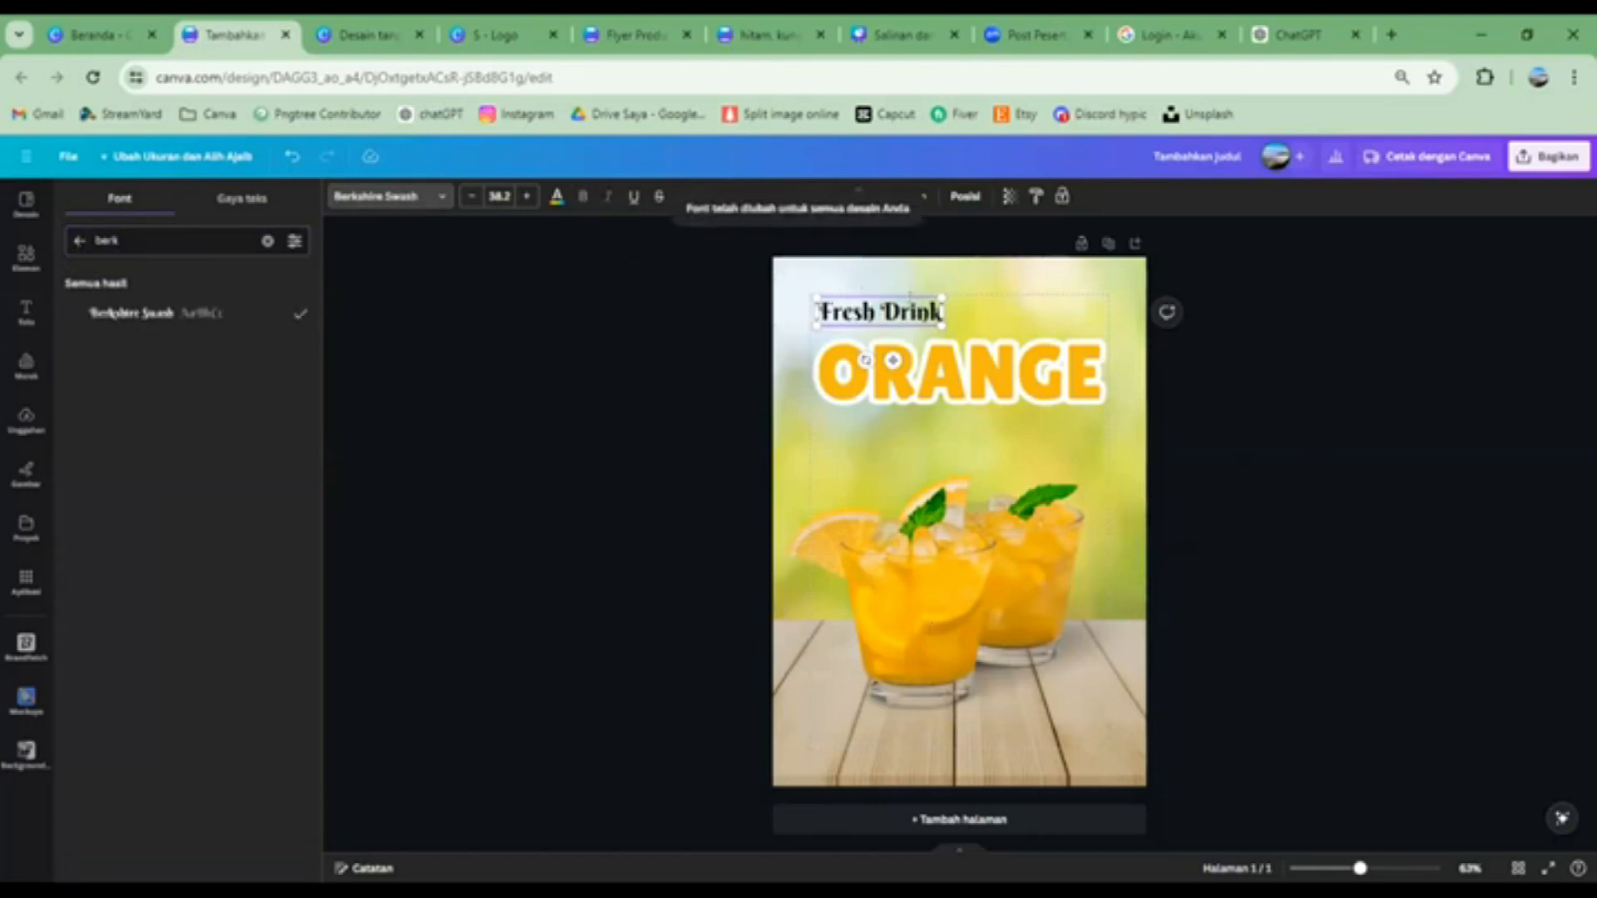
left_click(967, 345)
left_click_drag(870, 315, 869, 321)
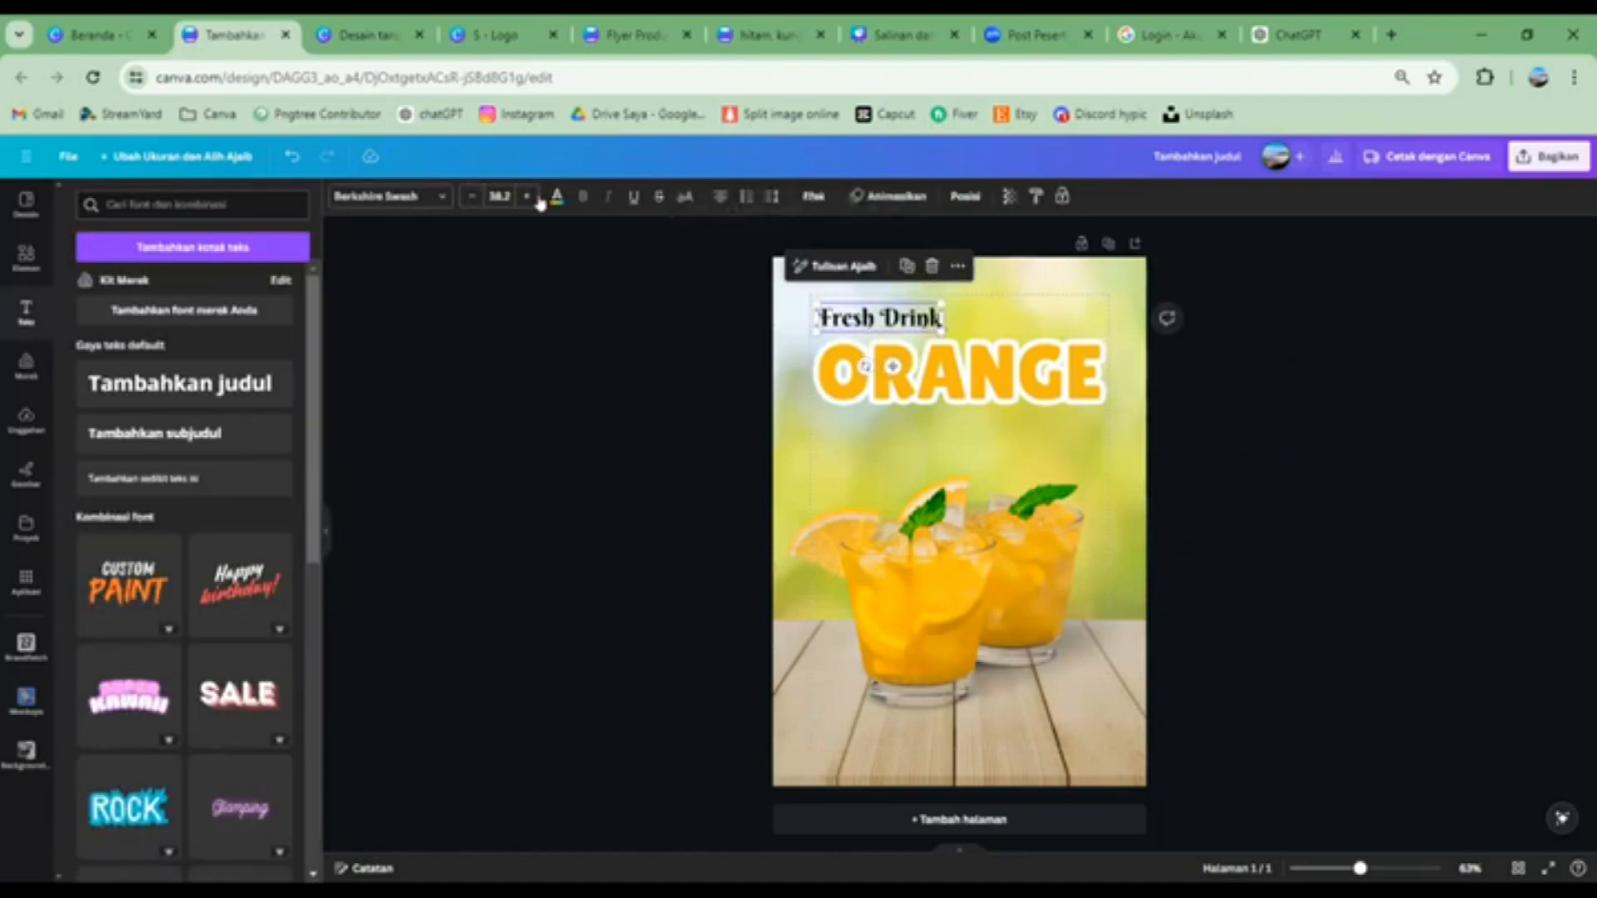
Colour the Fresh Drink subheading with the green from the drinks photo's colours, adjusted to a slightly darker custom shade
left_click(555, 198)
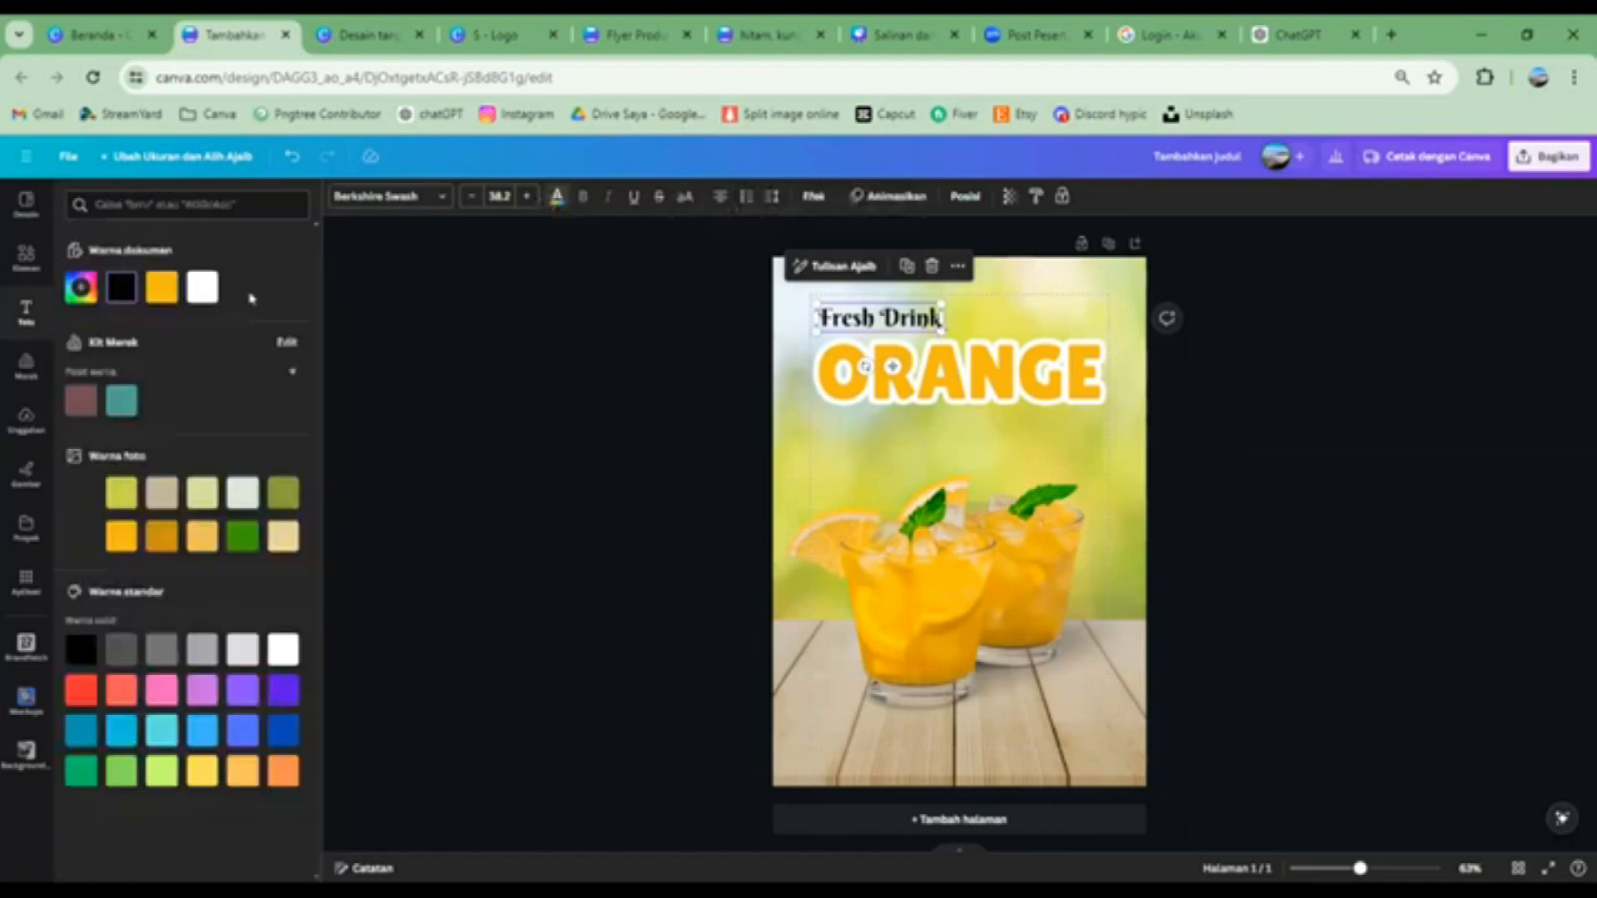
left_click(246, 542)
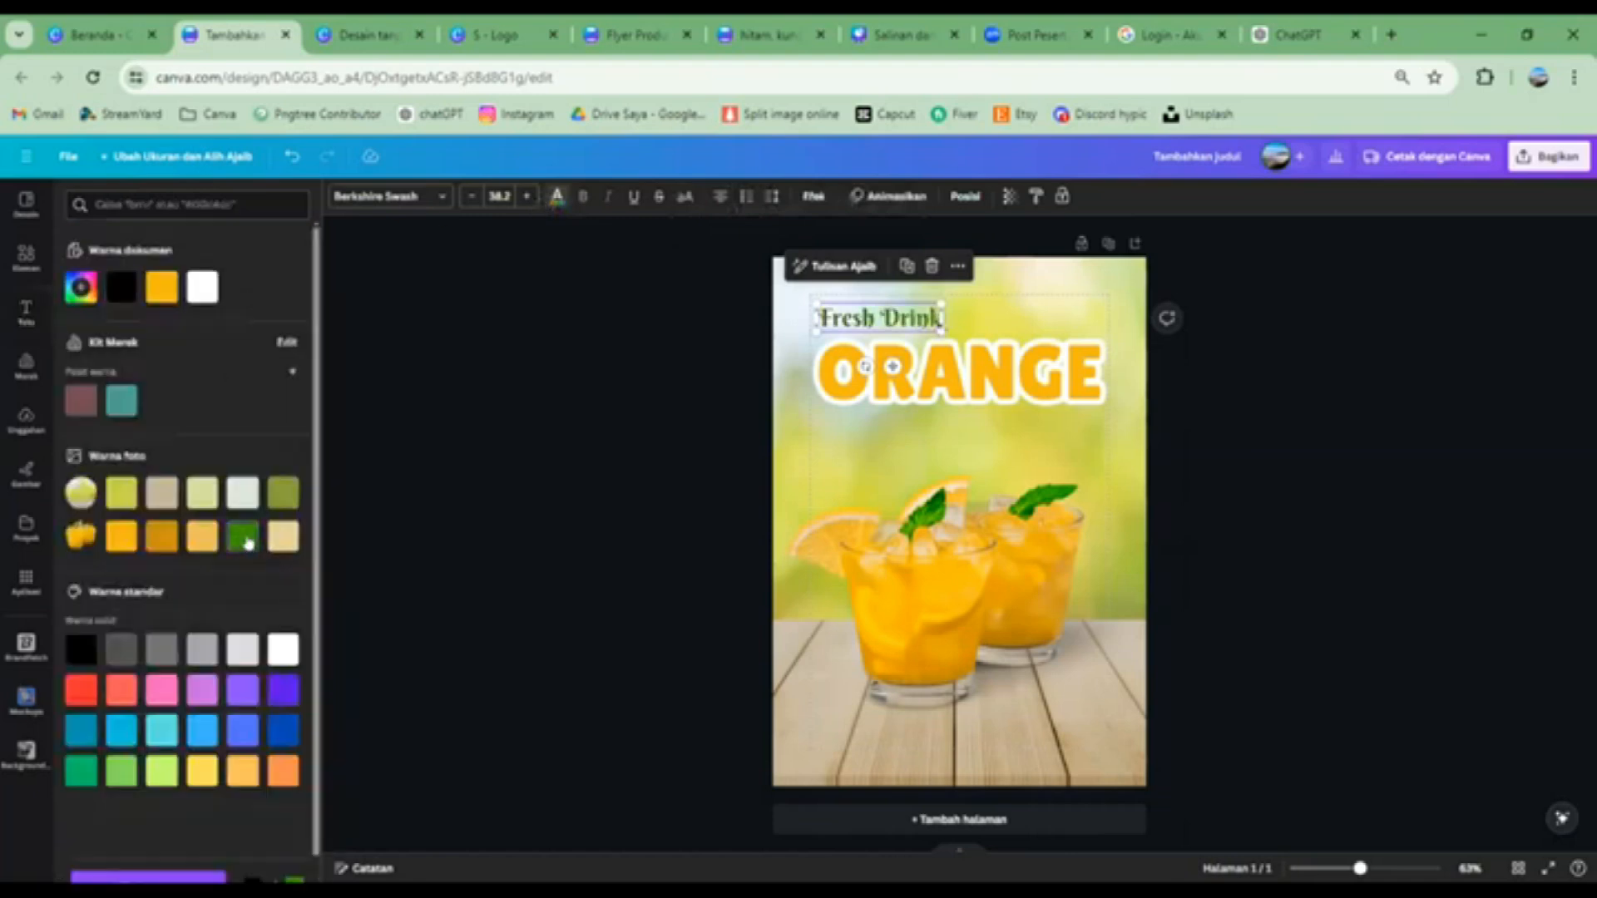
left_click(80, 288)
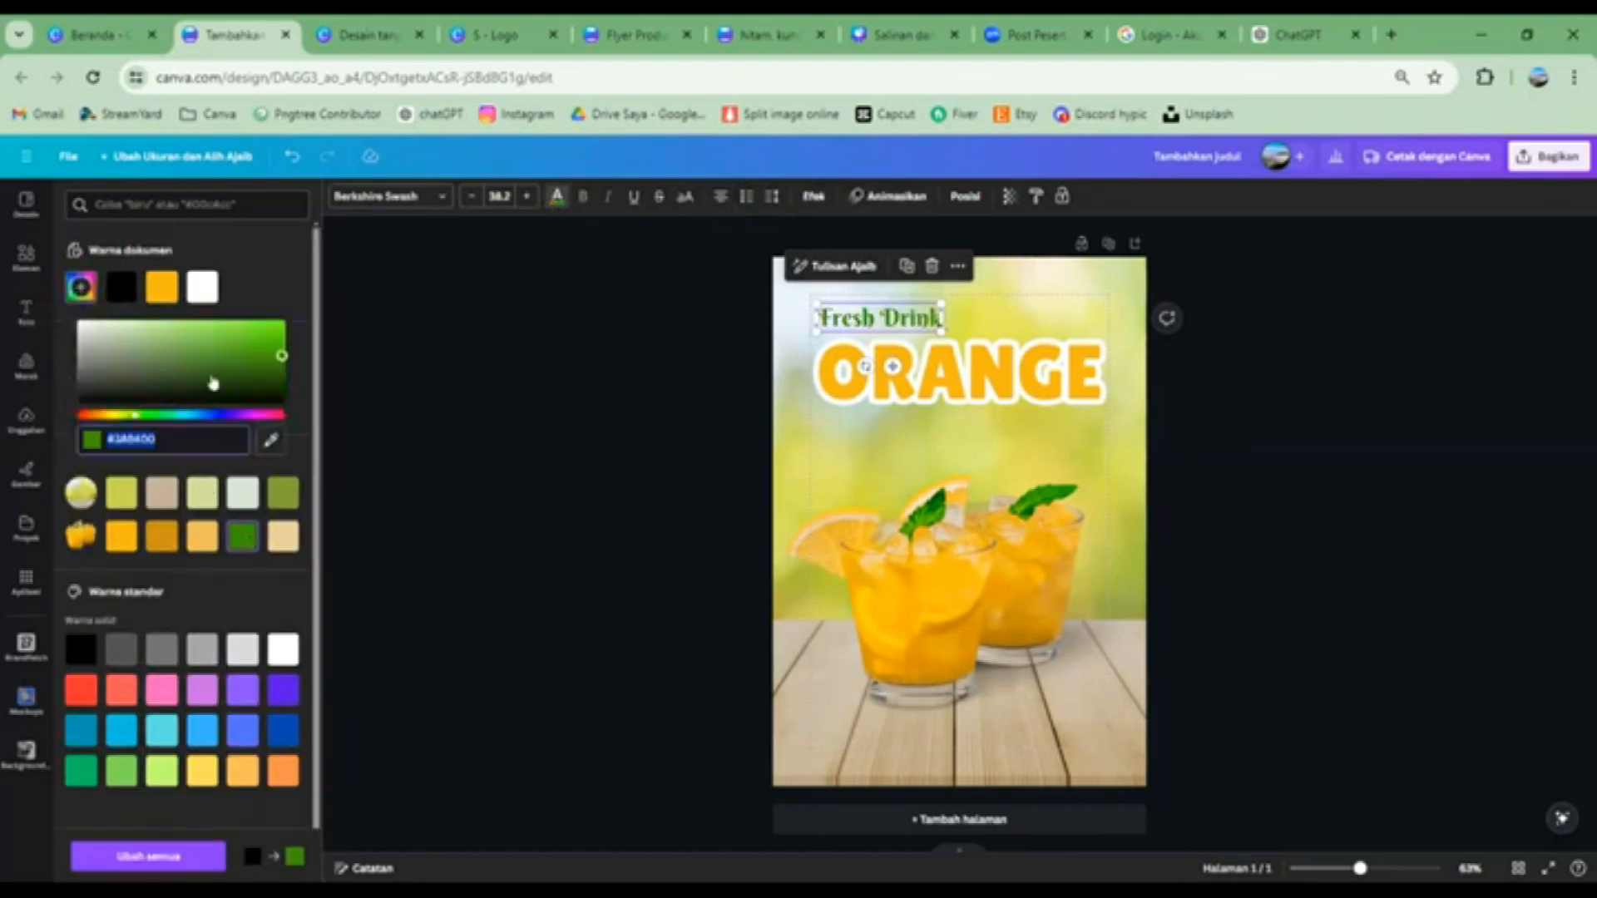
left_click(269, 368)
left_click(1284, 521)
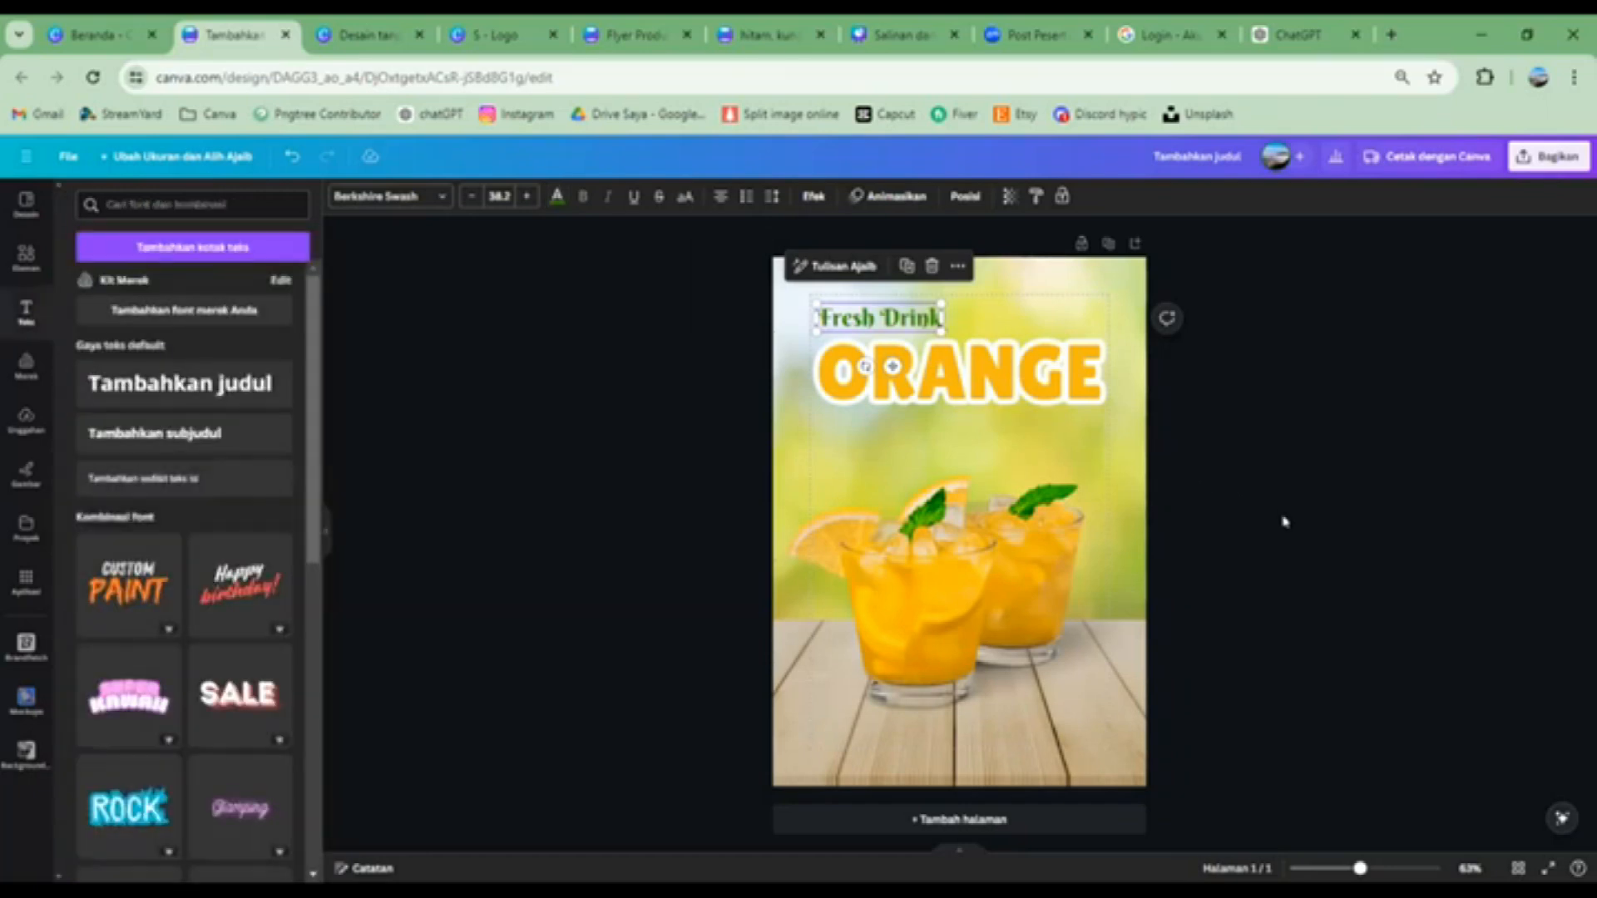
left_click(1284, 521)
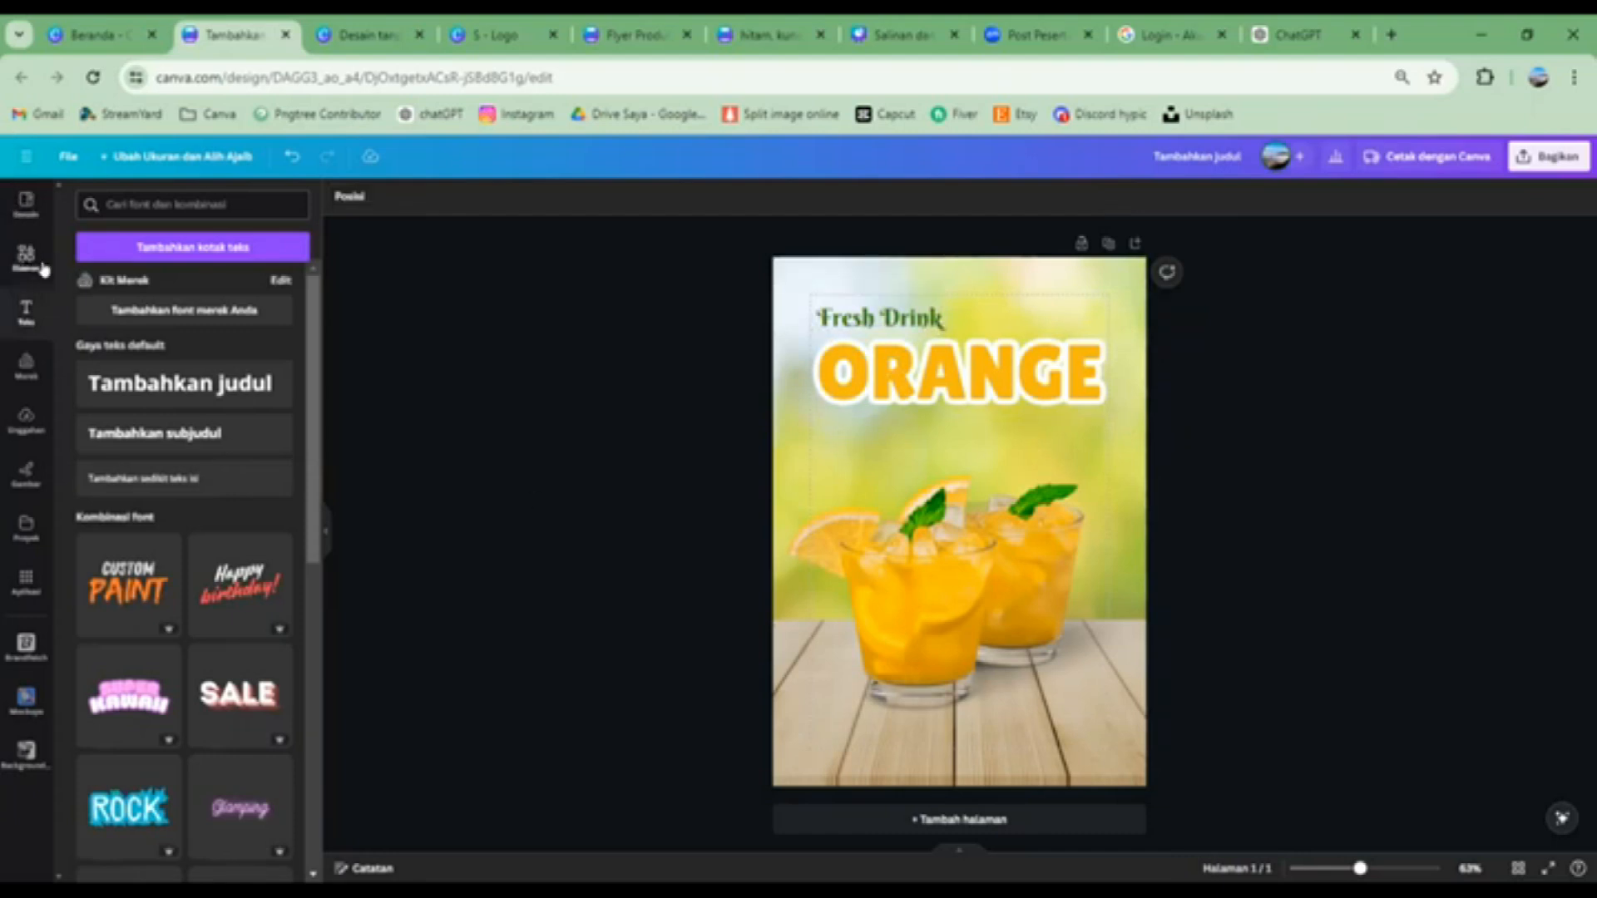
Add the body text "Pelepas Dahaga dengan Rasa Alami" just below ORANGE, enlarge it to about size 27 and centre it under the heading
left_click(154, 488)
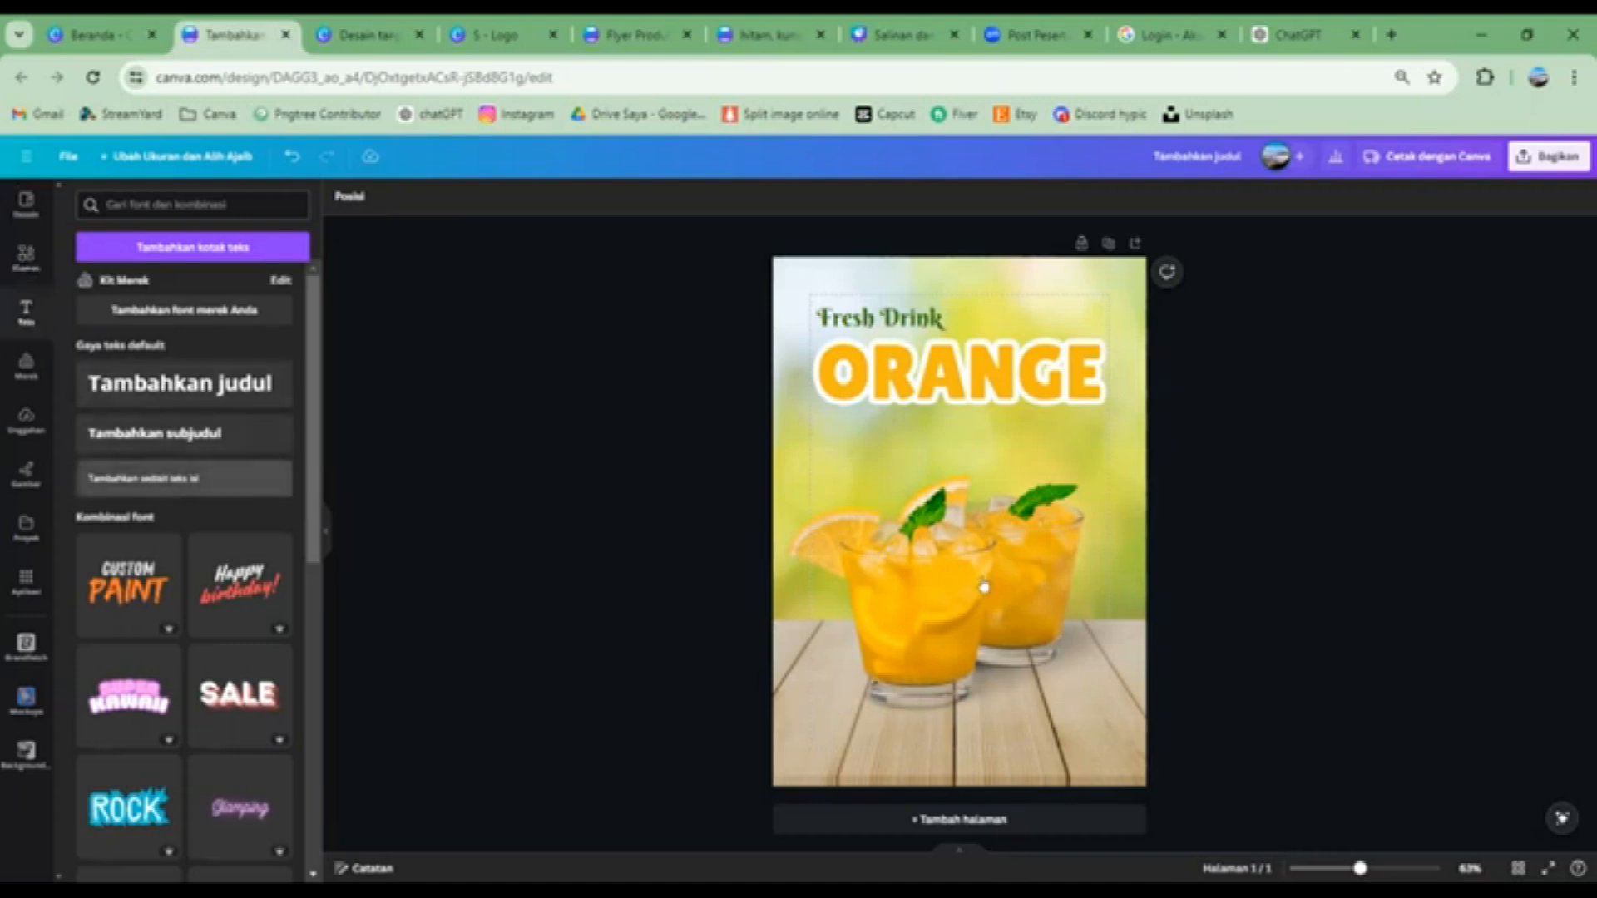
left_click_drag(948, 551, 953, 438)
type("Pelepas")
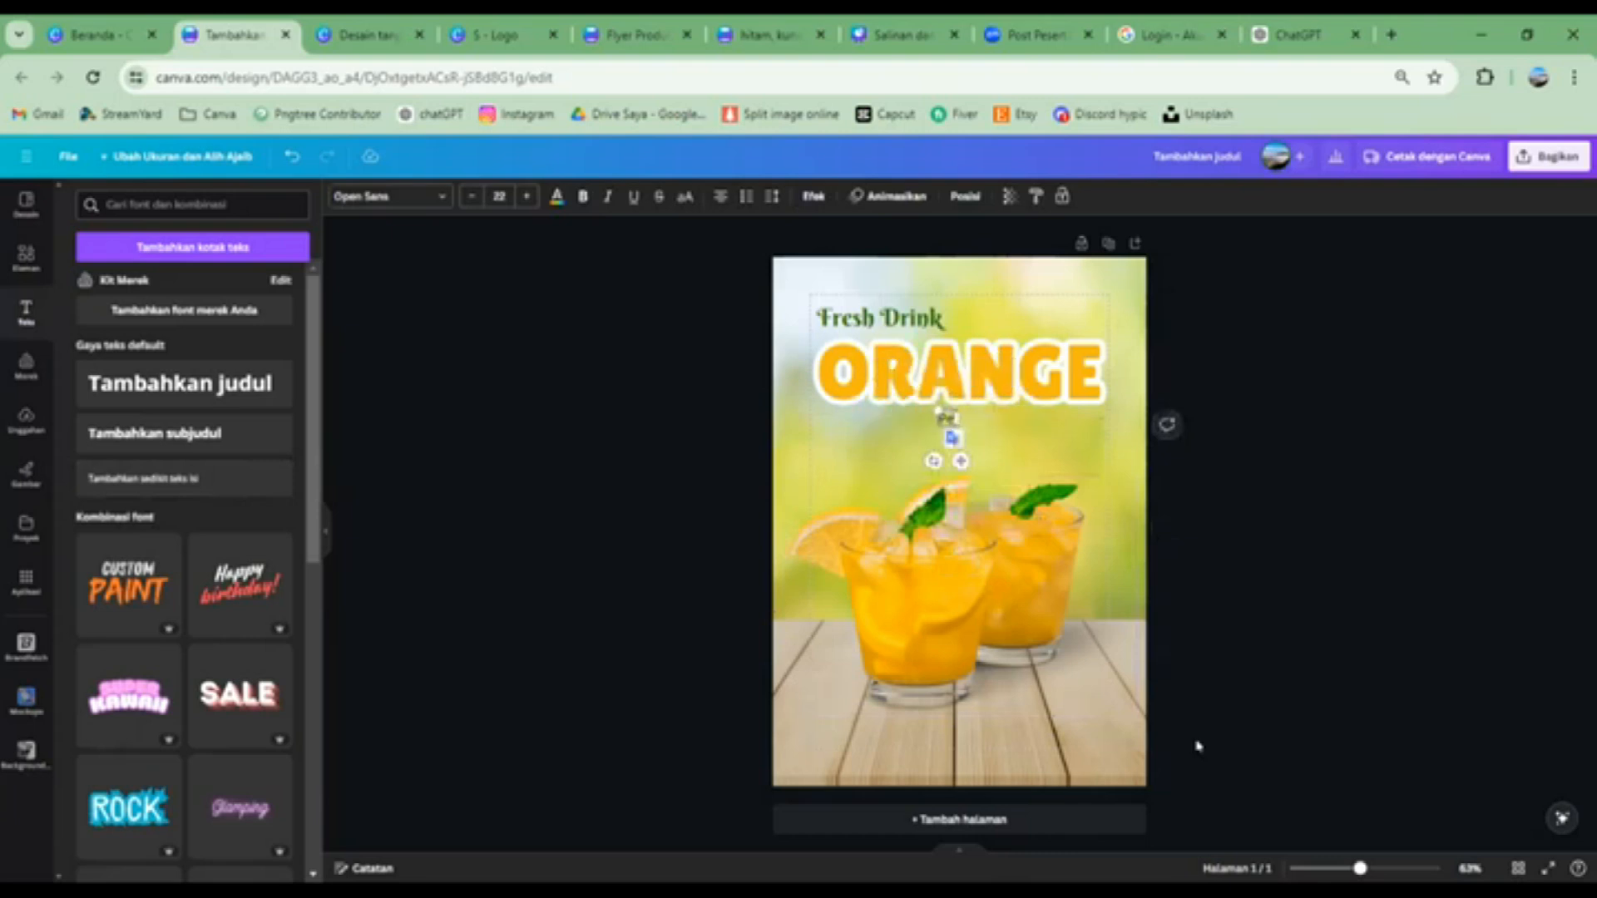
type(" Dah")
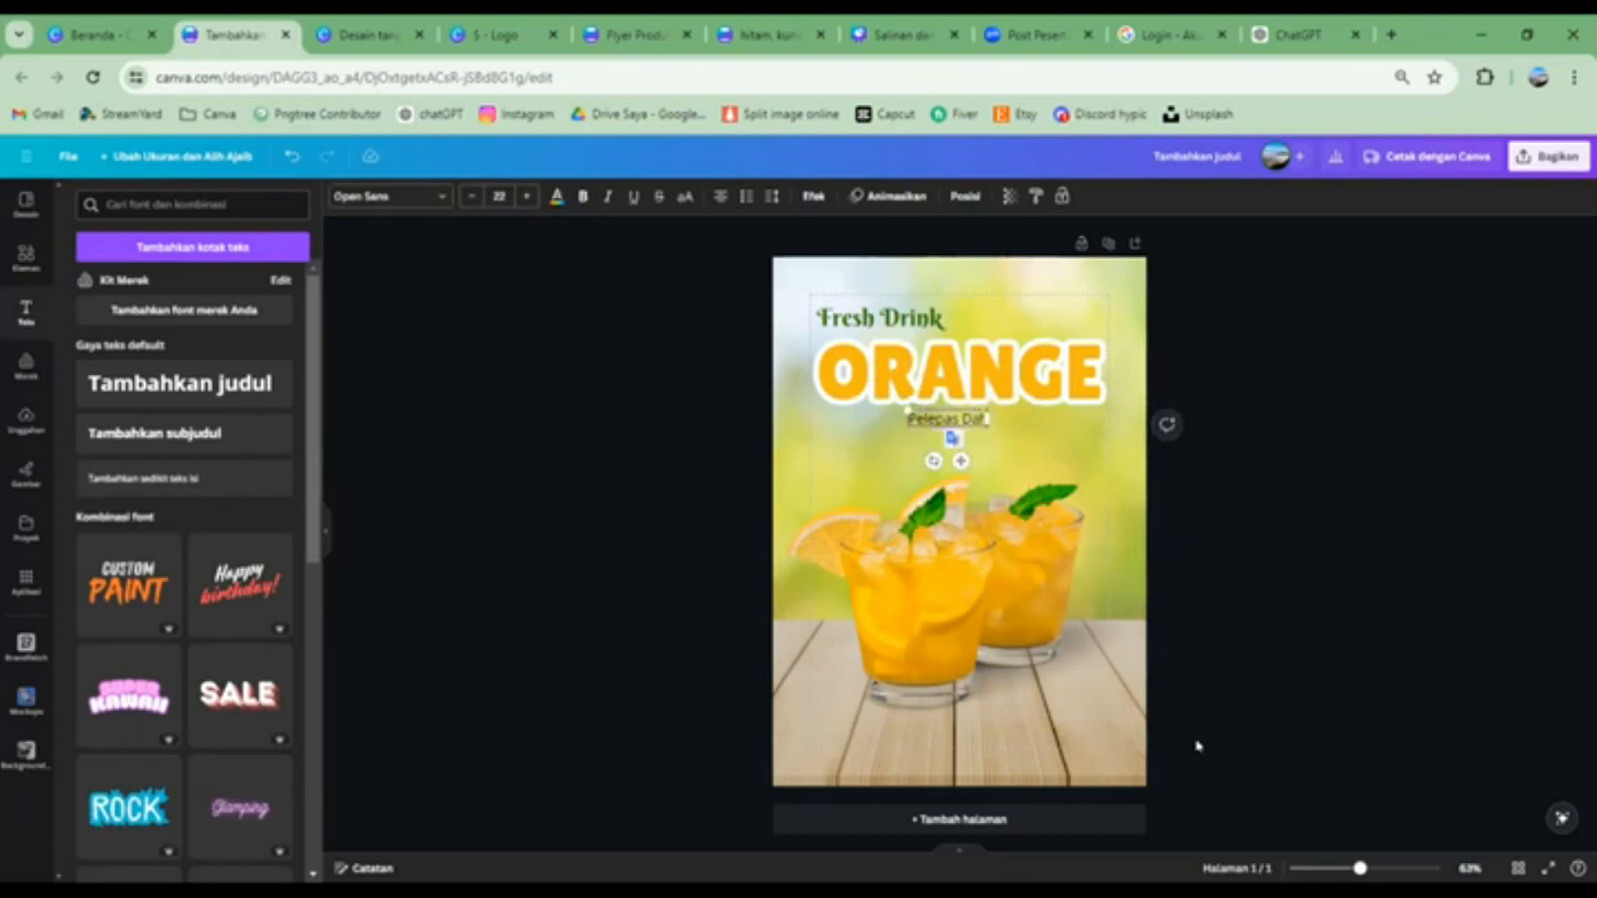
type("aga der")
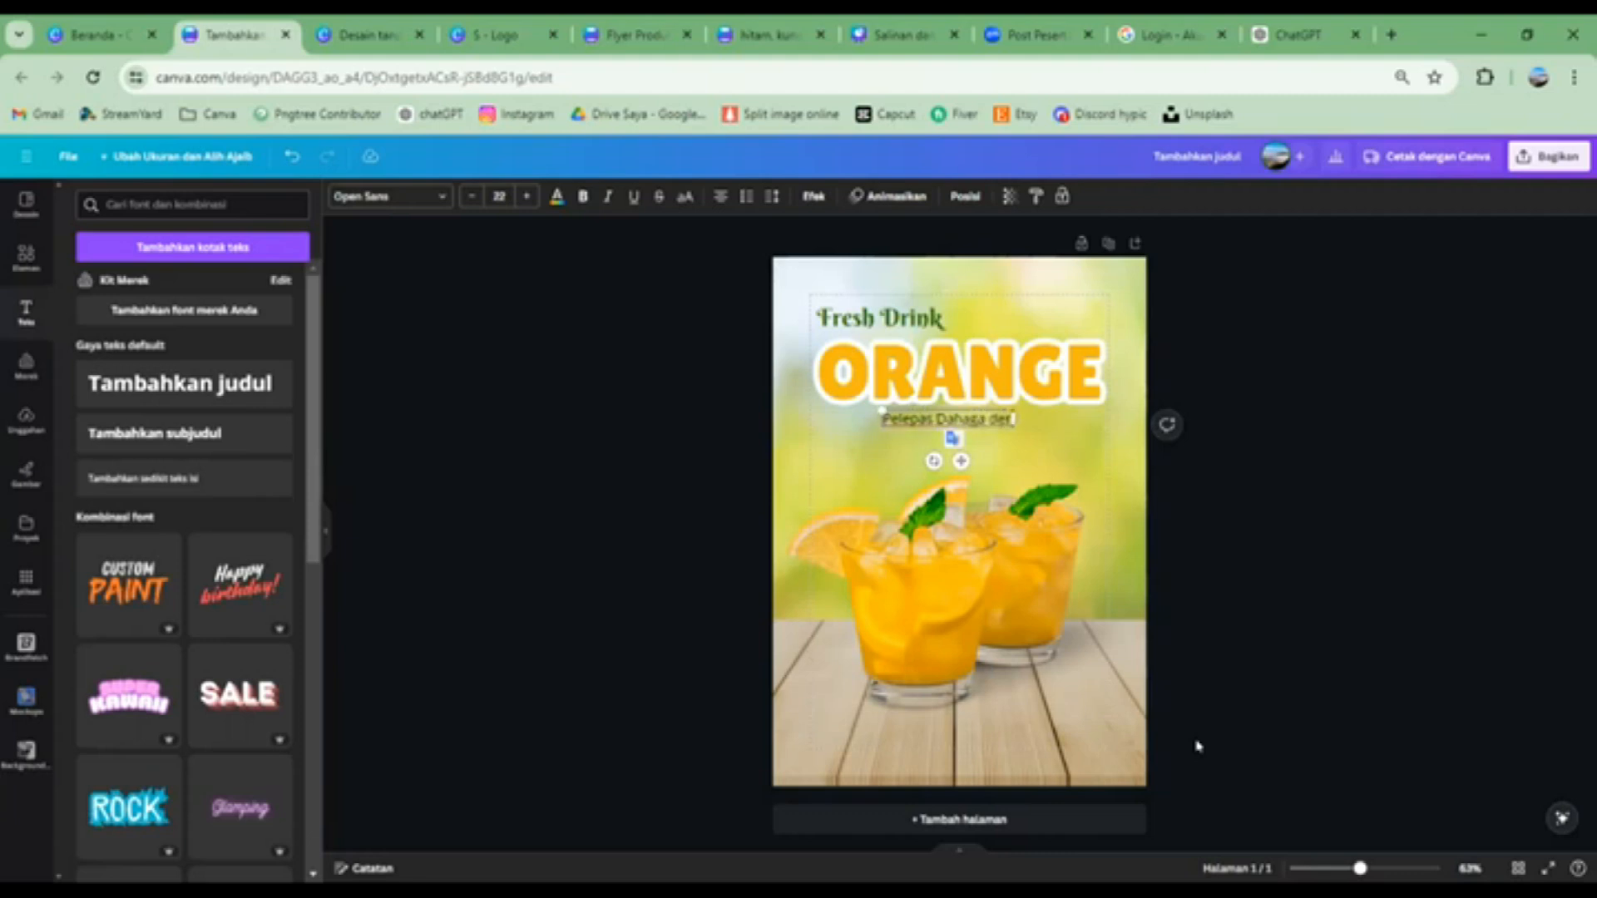
key("BackSpace")
type("ngan")
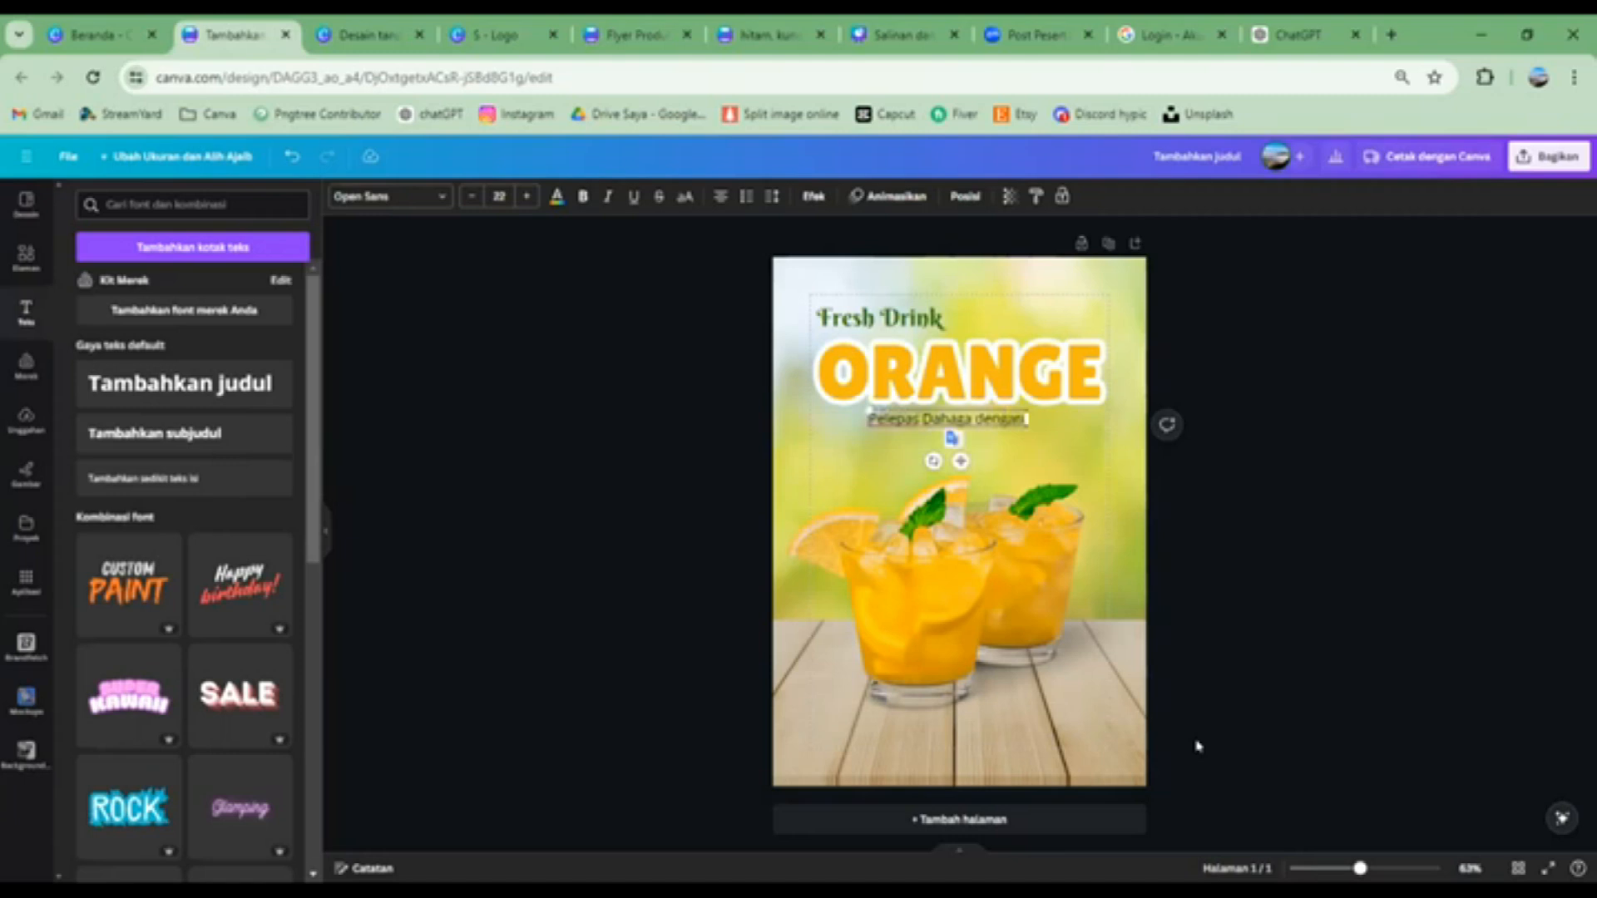
type(" Rasa Alami")
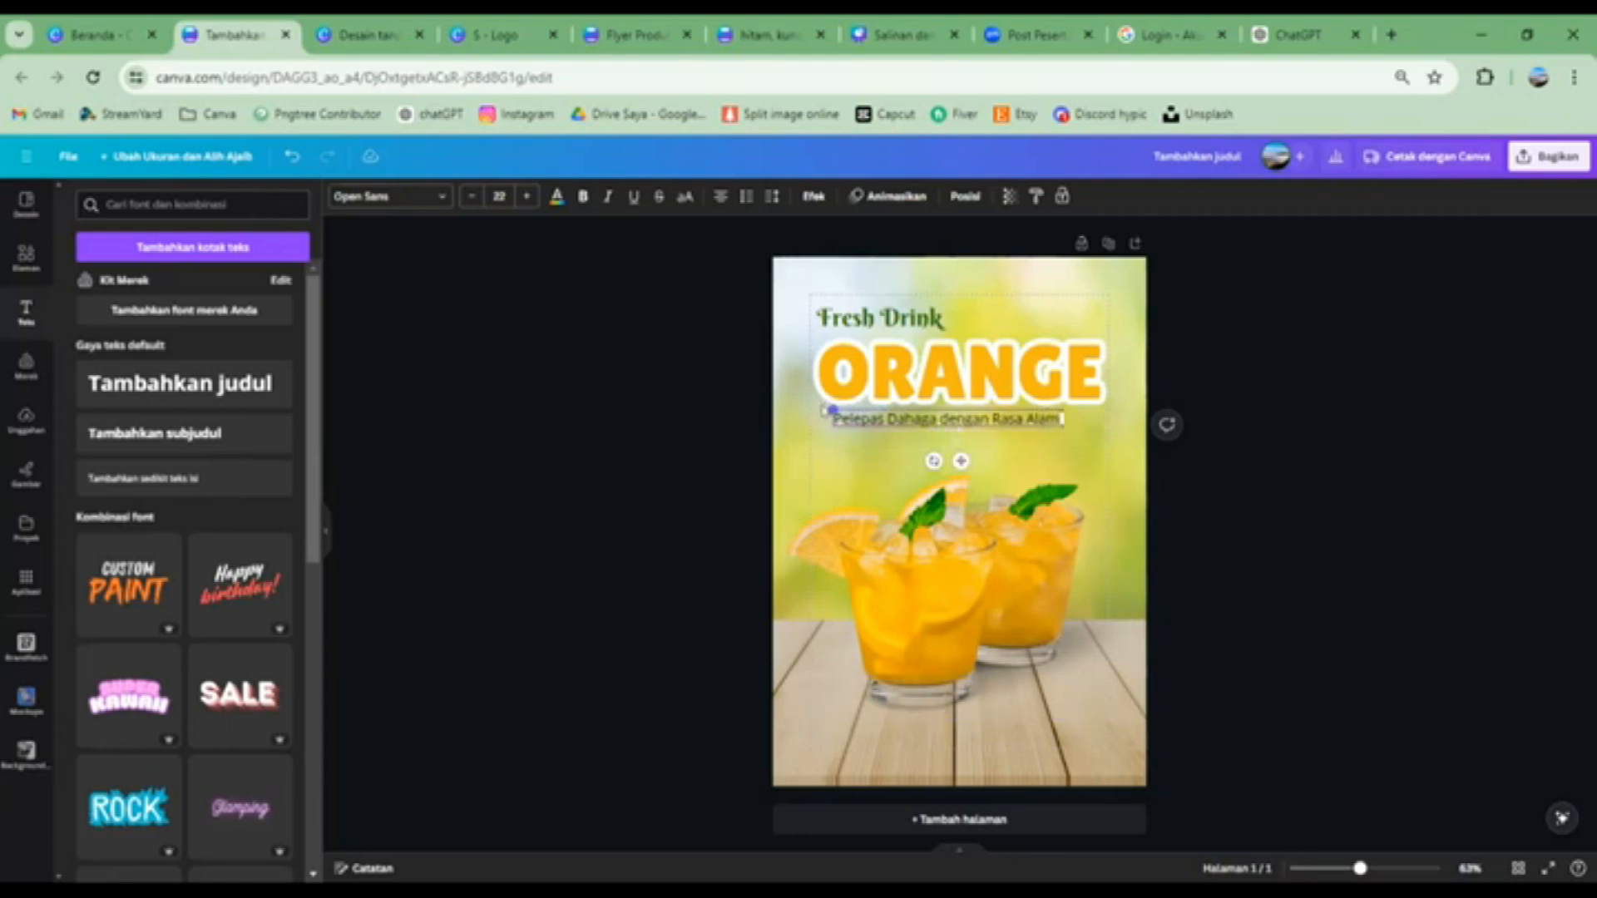
left_click_drag(831, 410, 790, 394)
left_click_drag(922, 456, 958, 457)
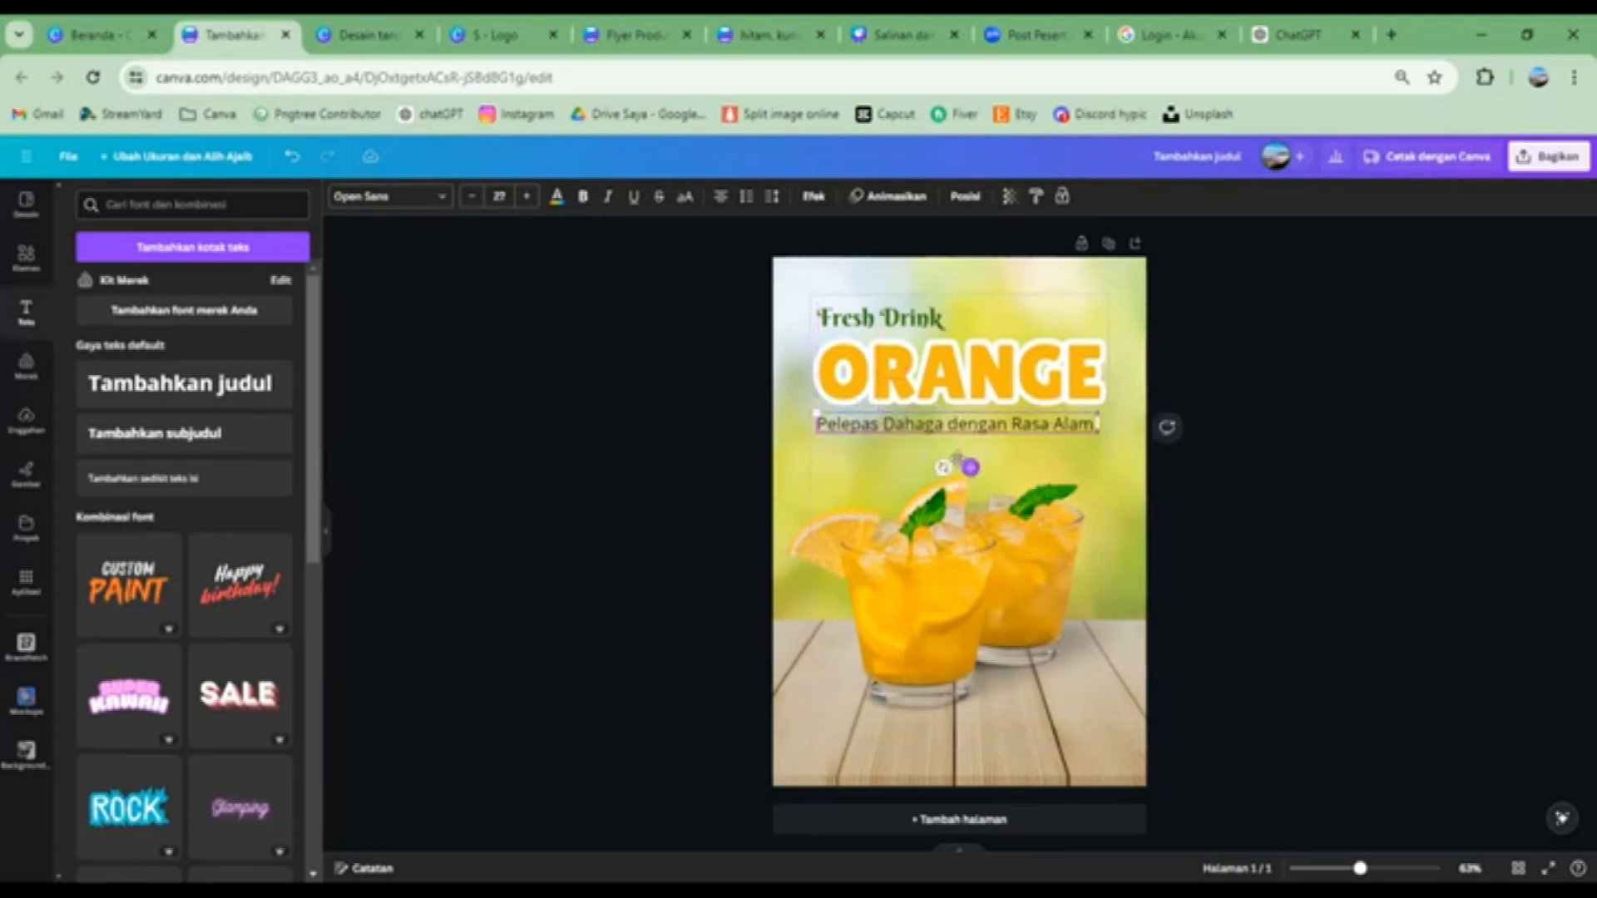
Give the tagline below ORANGE a background effect with roundness 0 and spread about 26
left_click(809, 198)
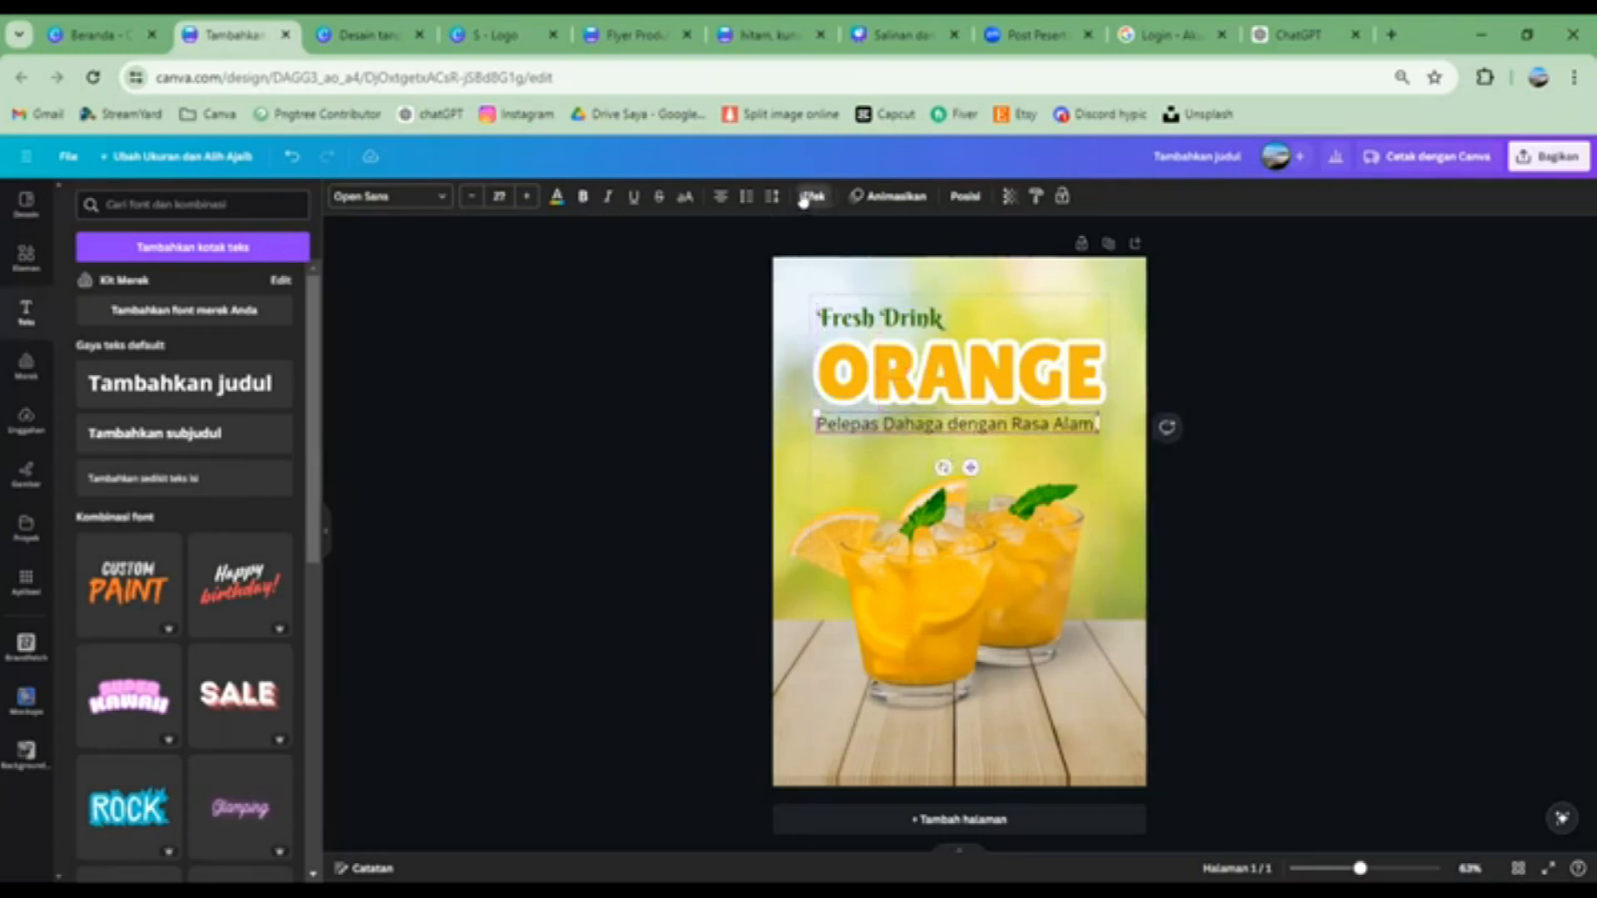
left_click(101, 613)
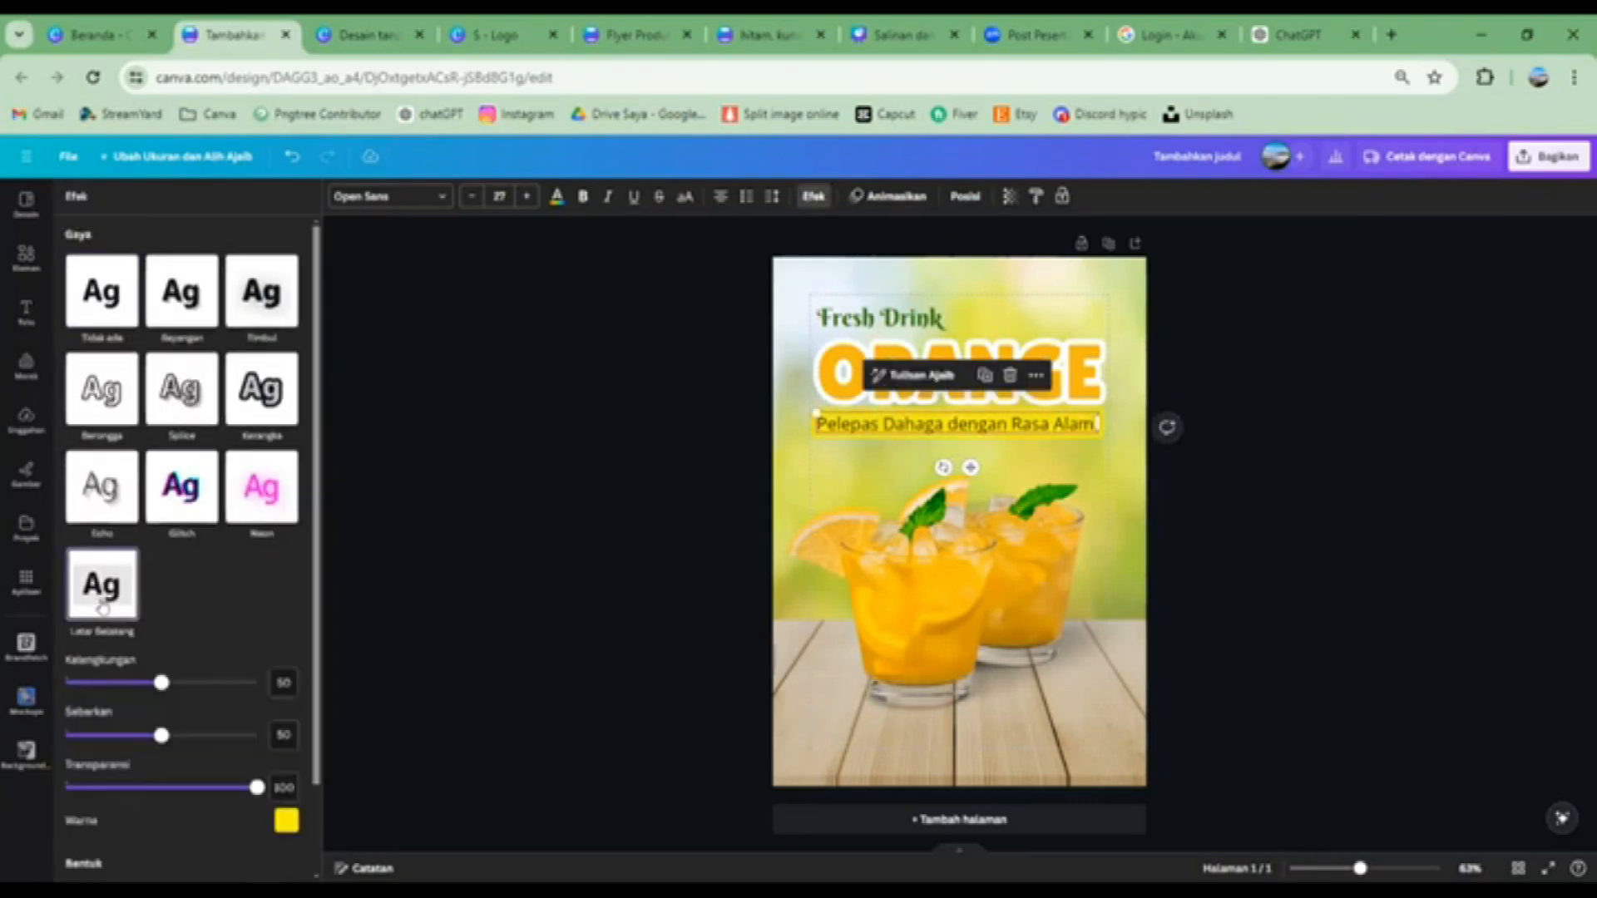
left_click_drag(154, 688, 37, 690)
left_click_drag(166, 741, 115, 736)
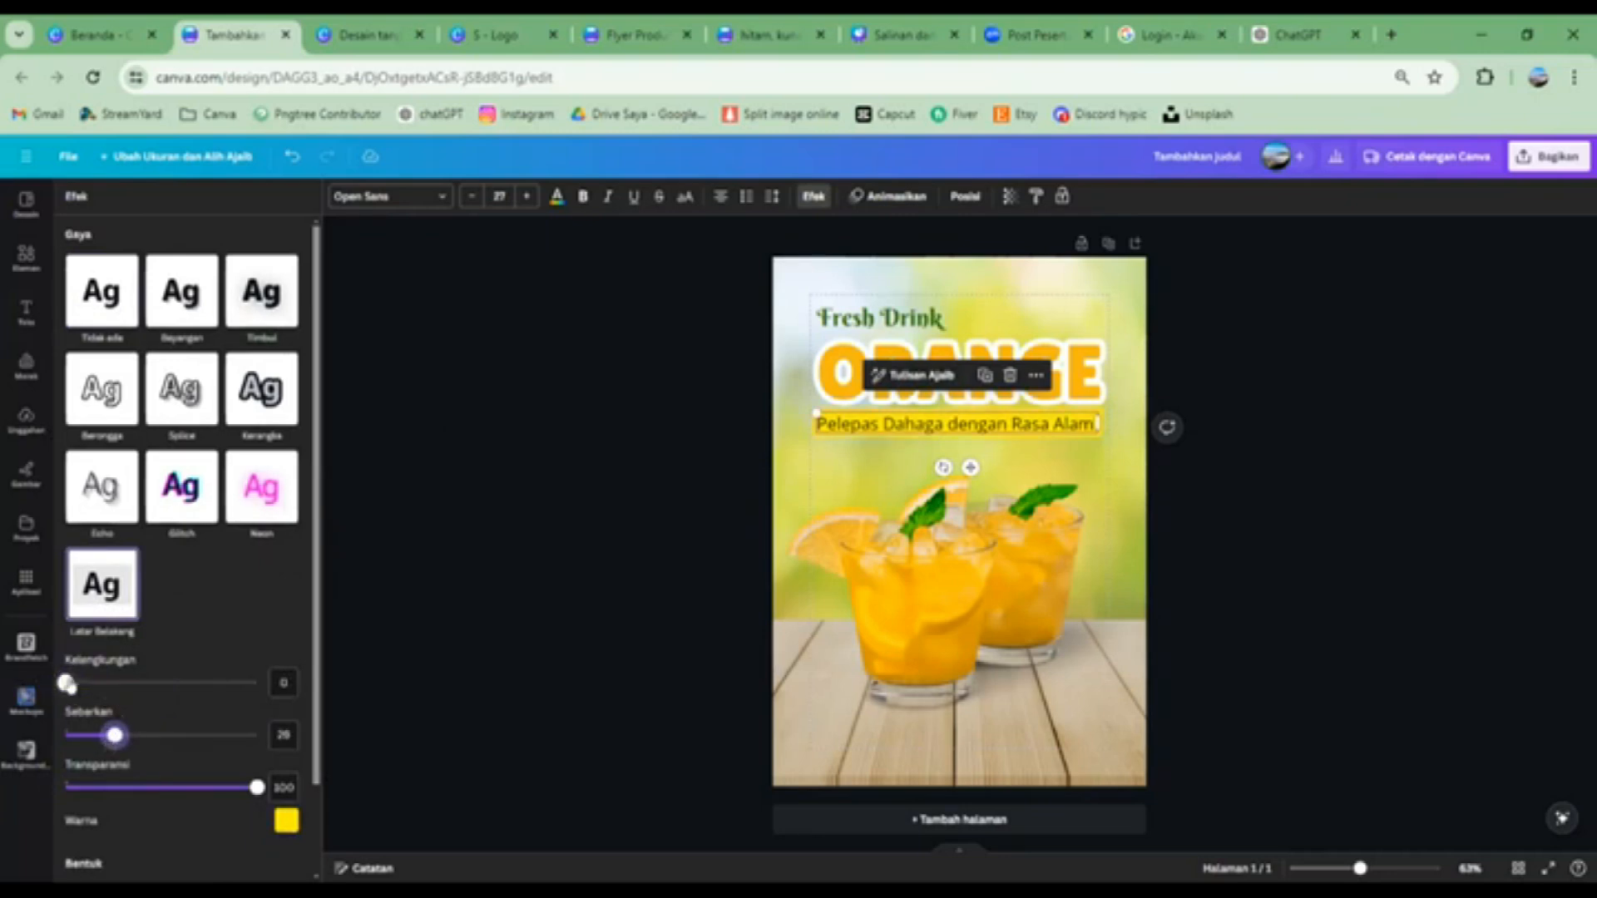
left_click(1346, 468)
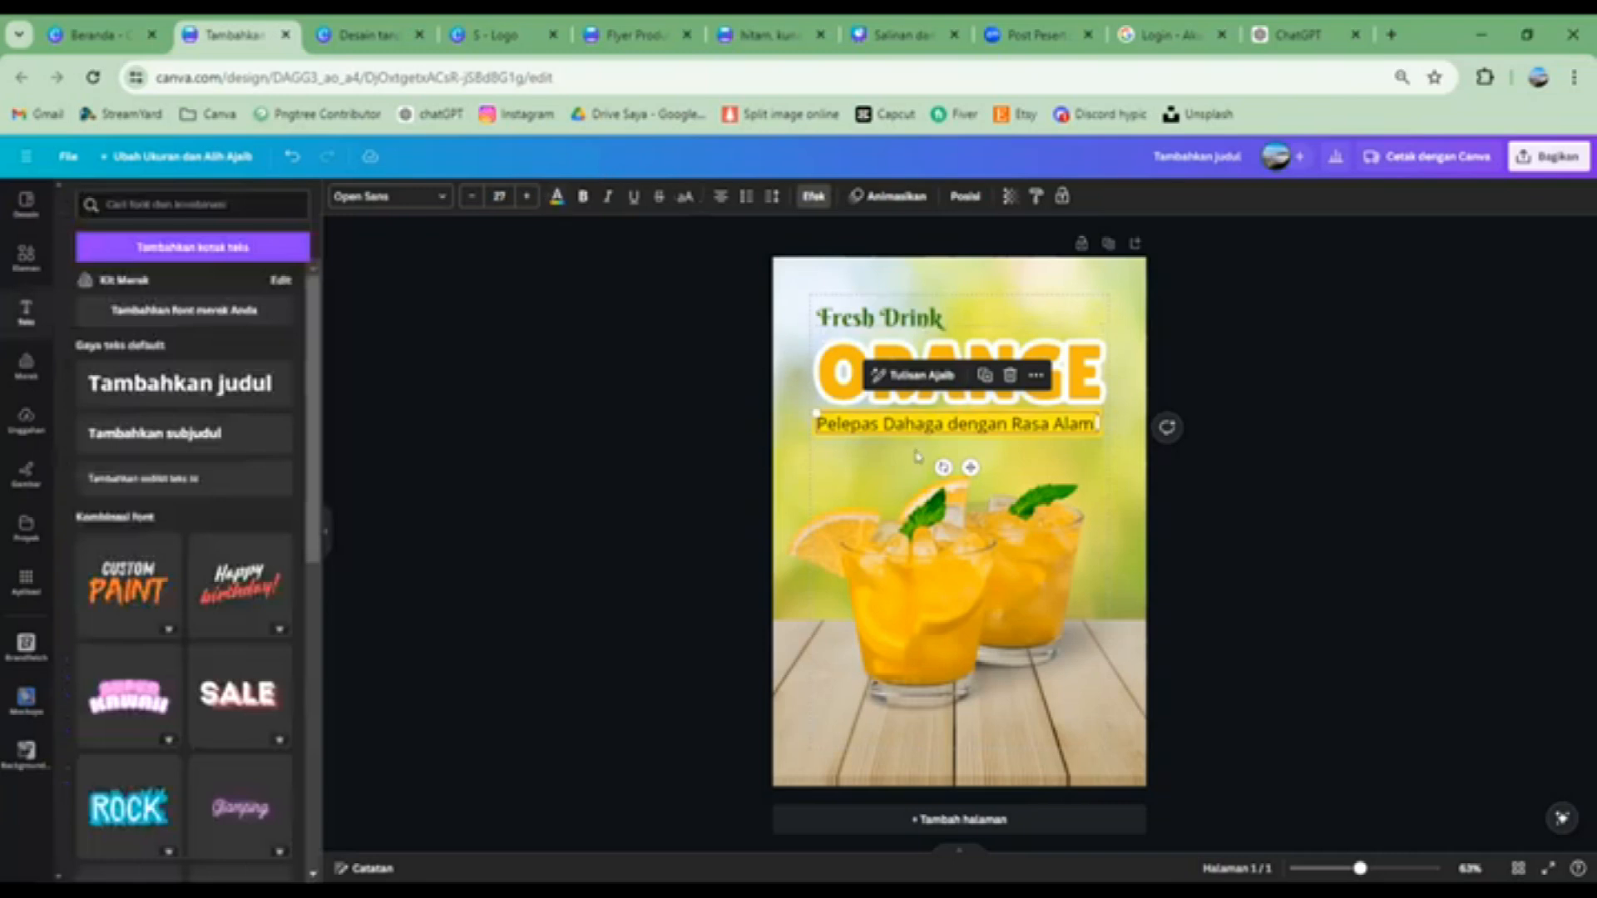
Recolour the tagline's background effect with the document's dark green and make the tagline text white
left_click(813, 196)
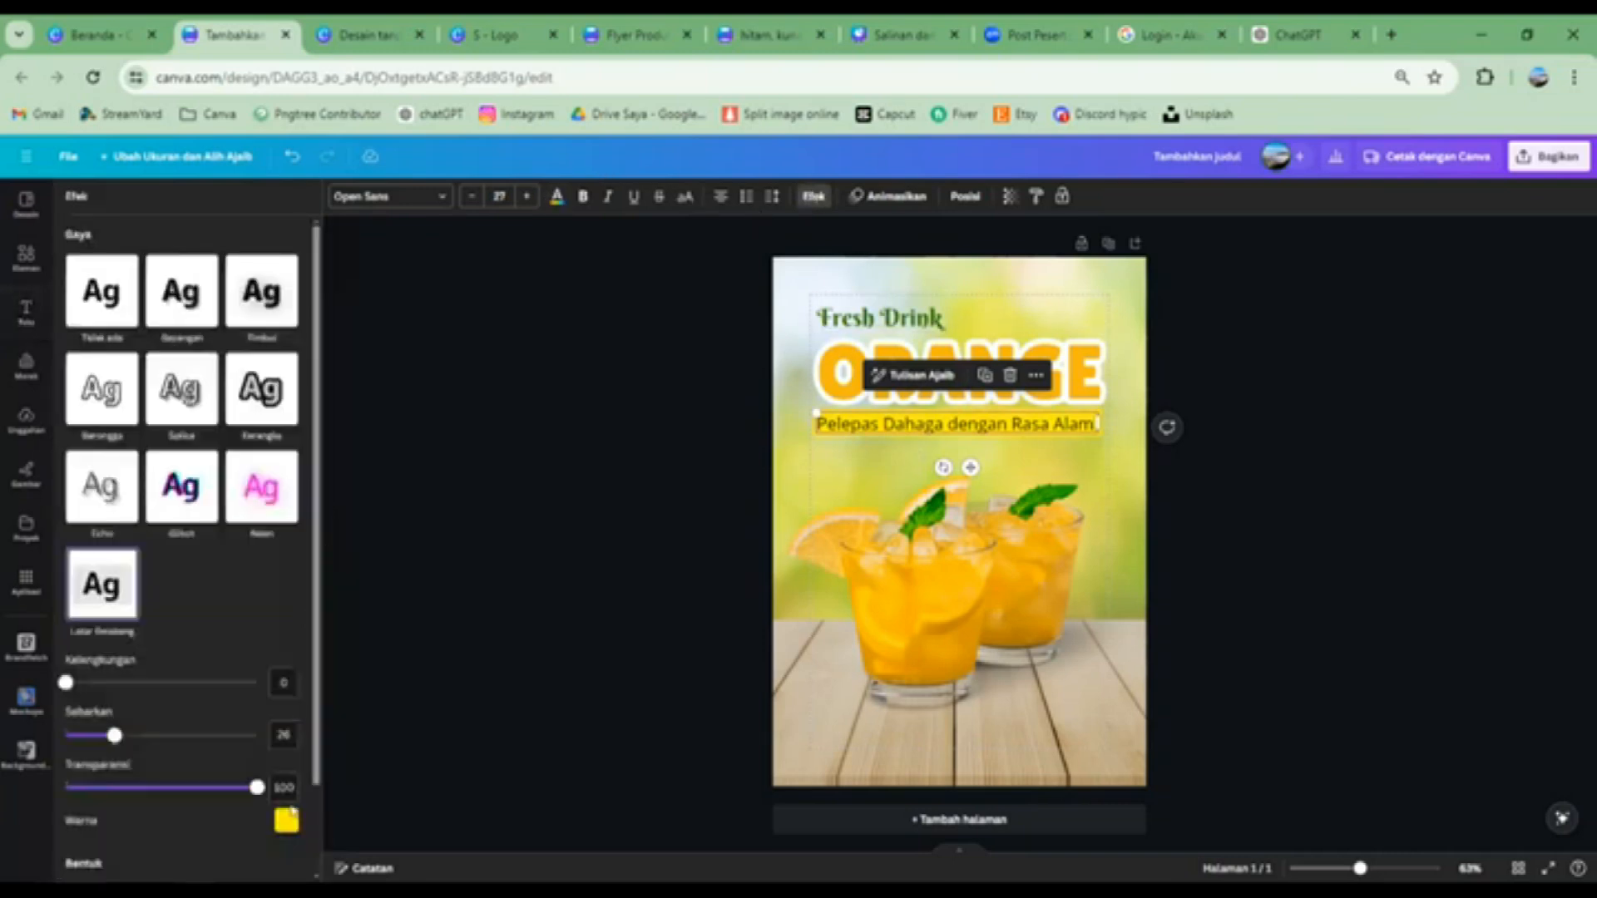
left_click(286, 820)
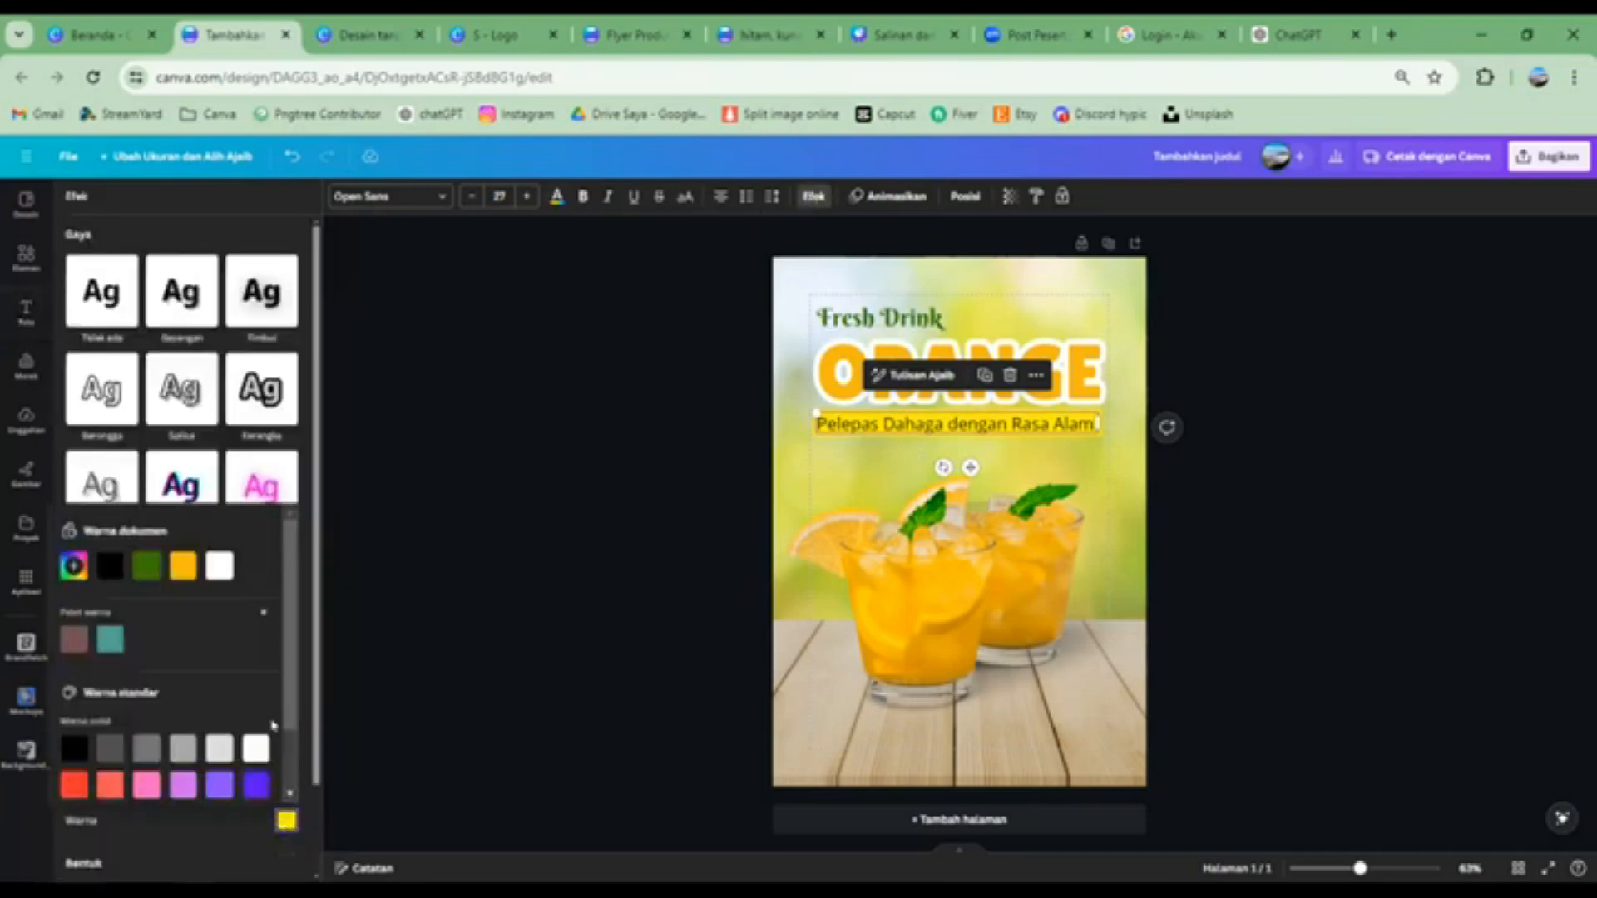
left_click(145, 568)
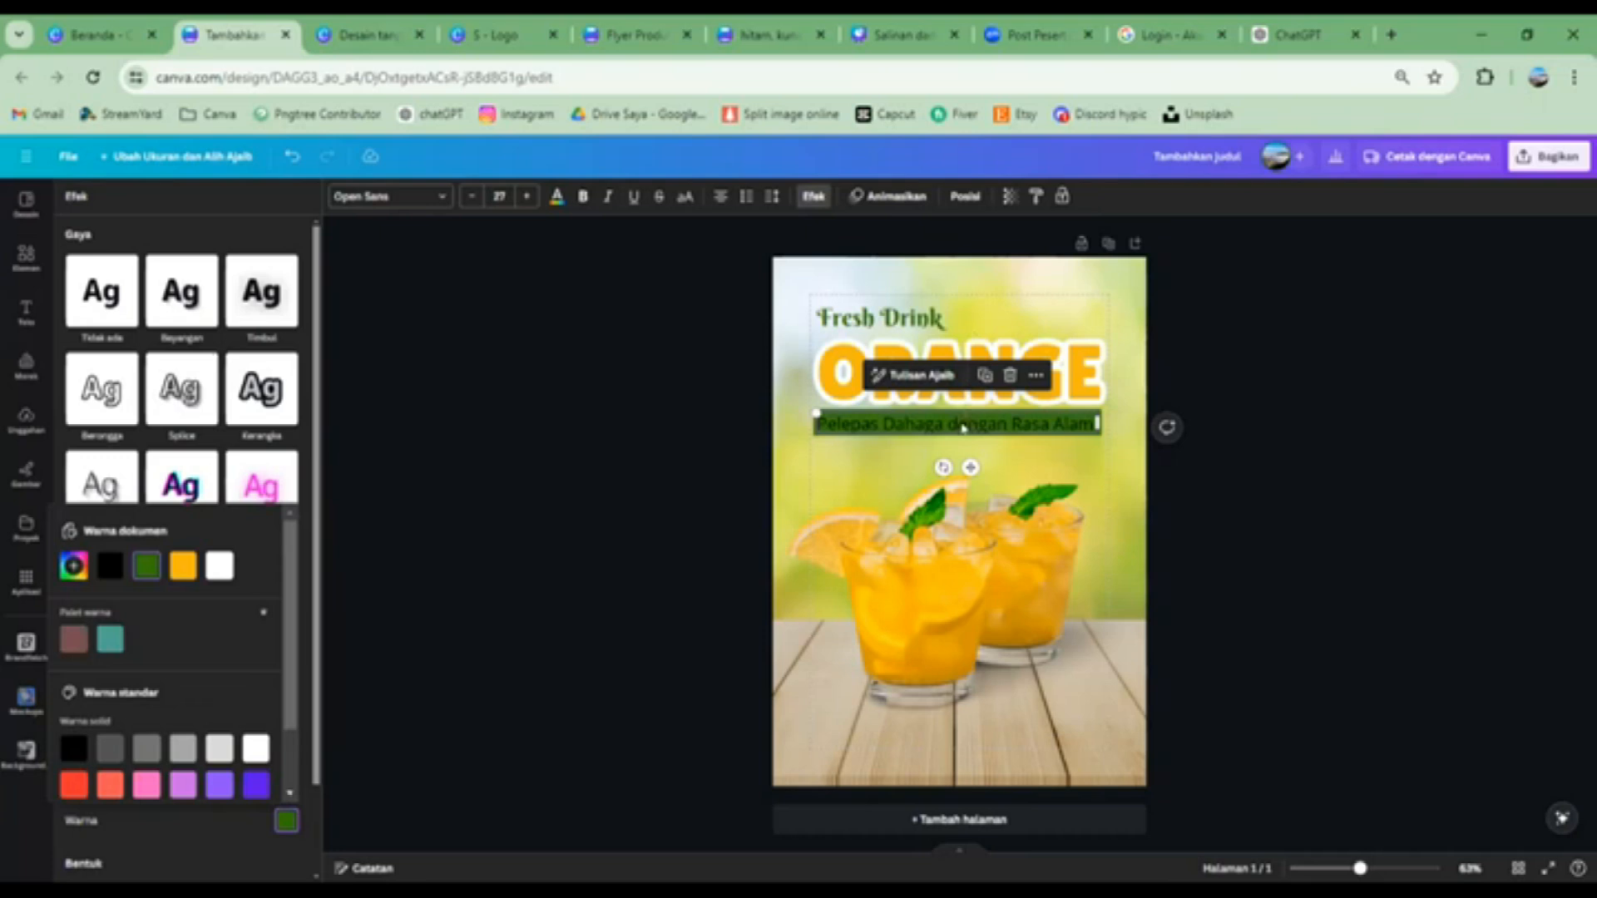
left_click(558, 199)
left_click(243, 287)
key("Escape")
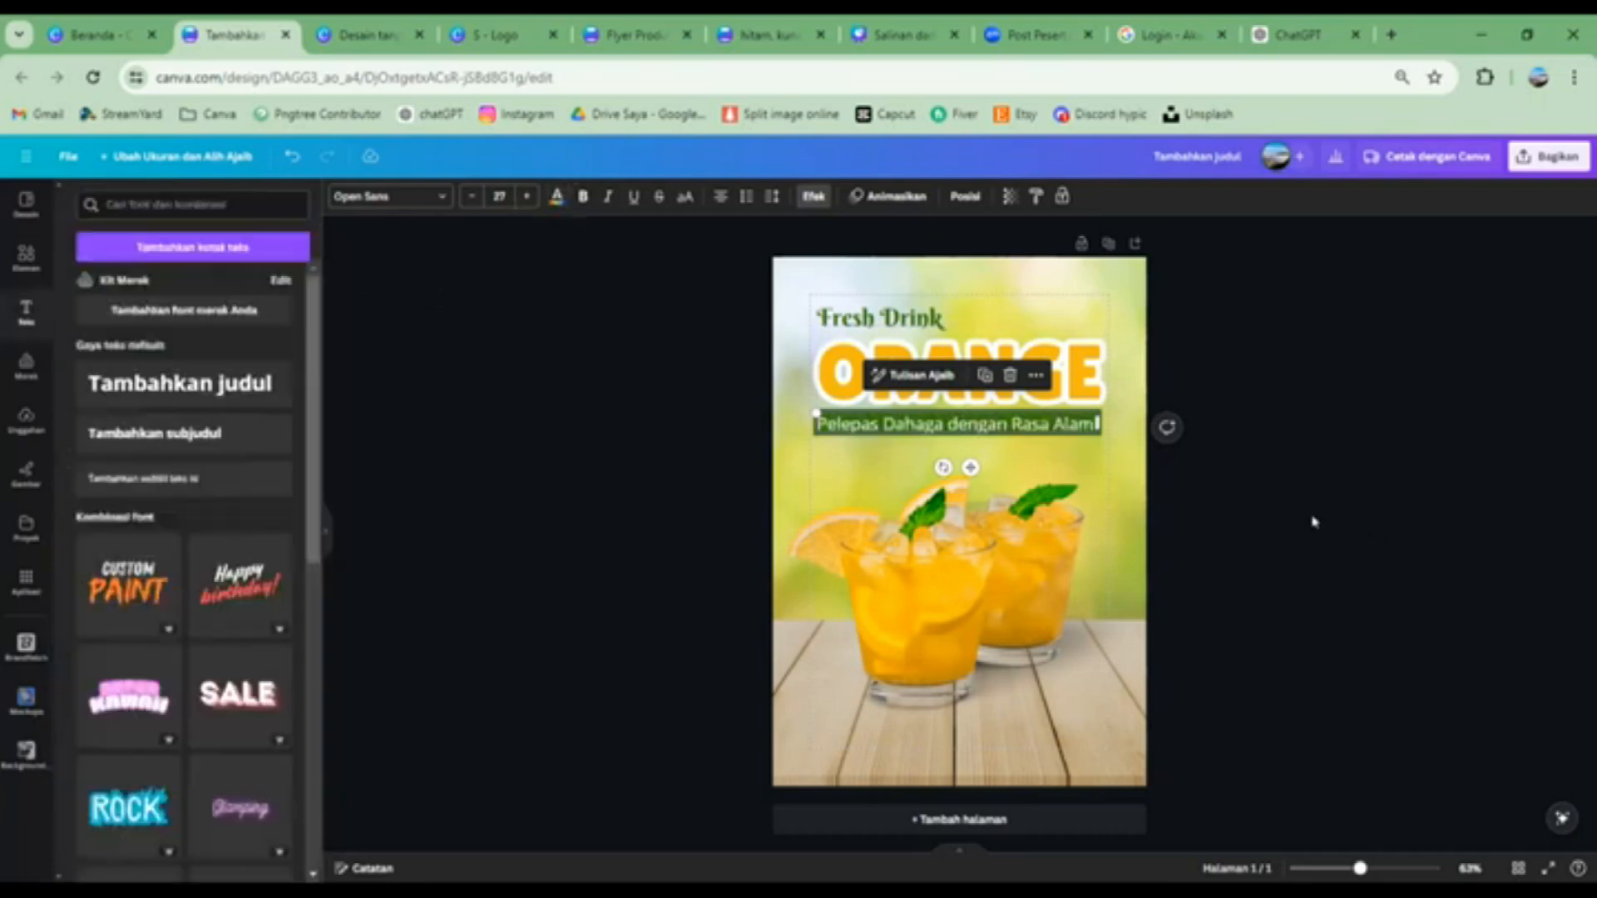
left_click(1314, 522)
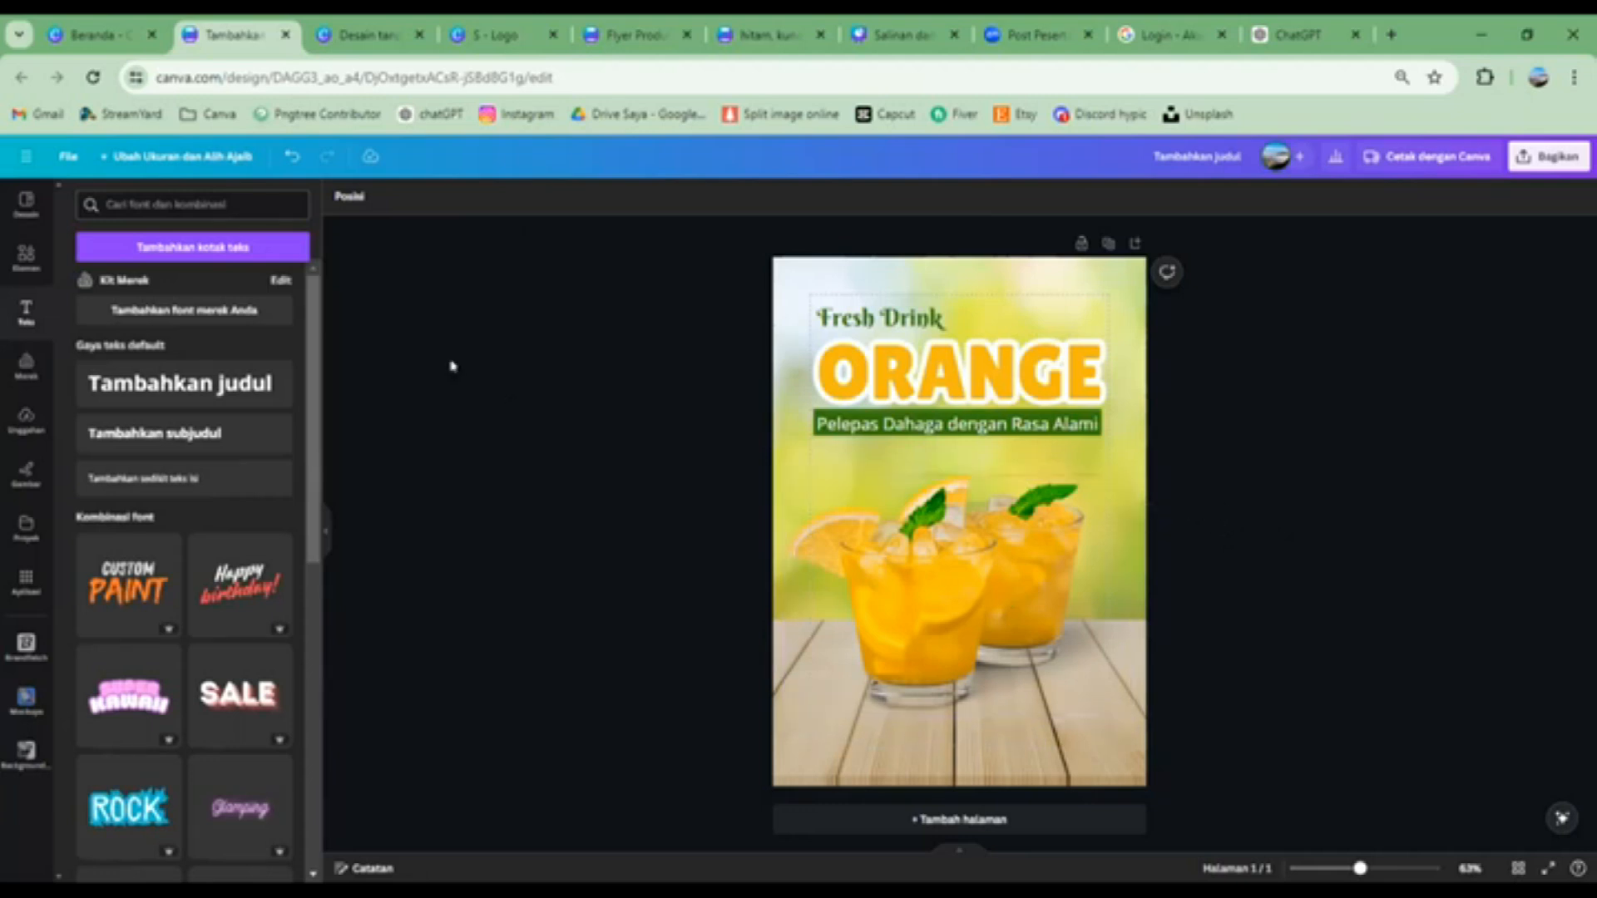
Search the elements for "jeruk", browse the graphic and photo results, and clear the search
left_click(24, 265)
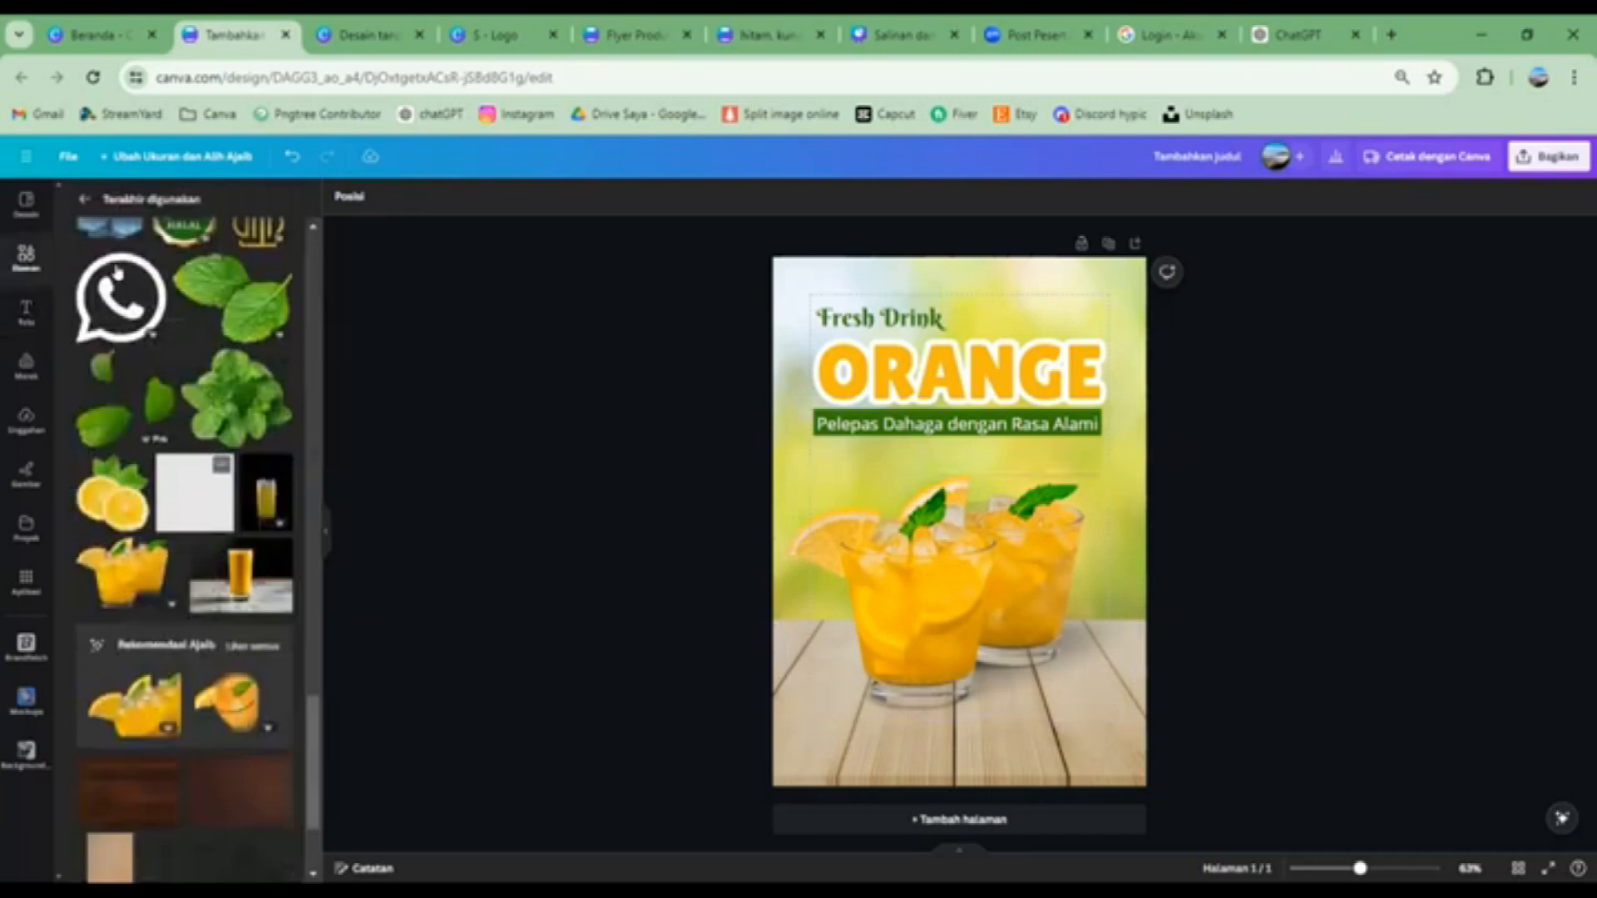
left_click(24, 257)
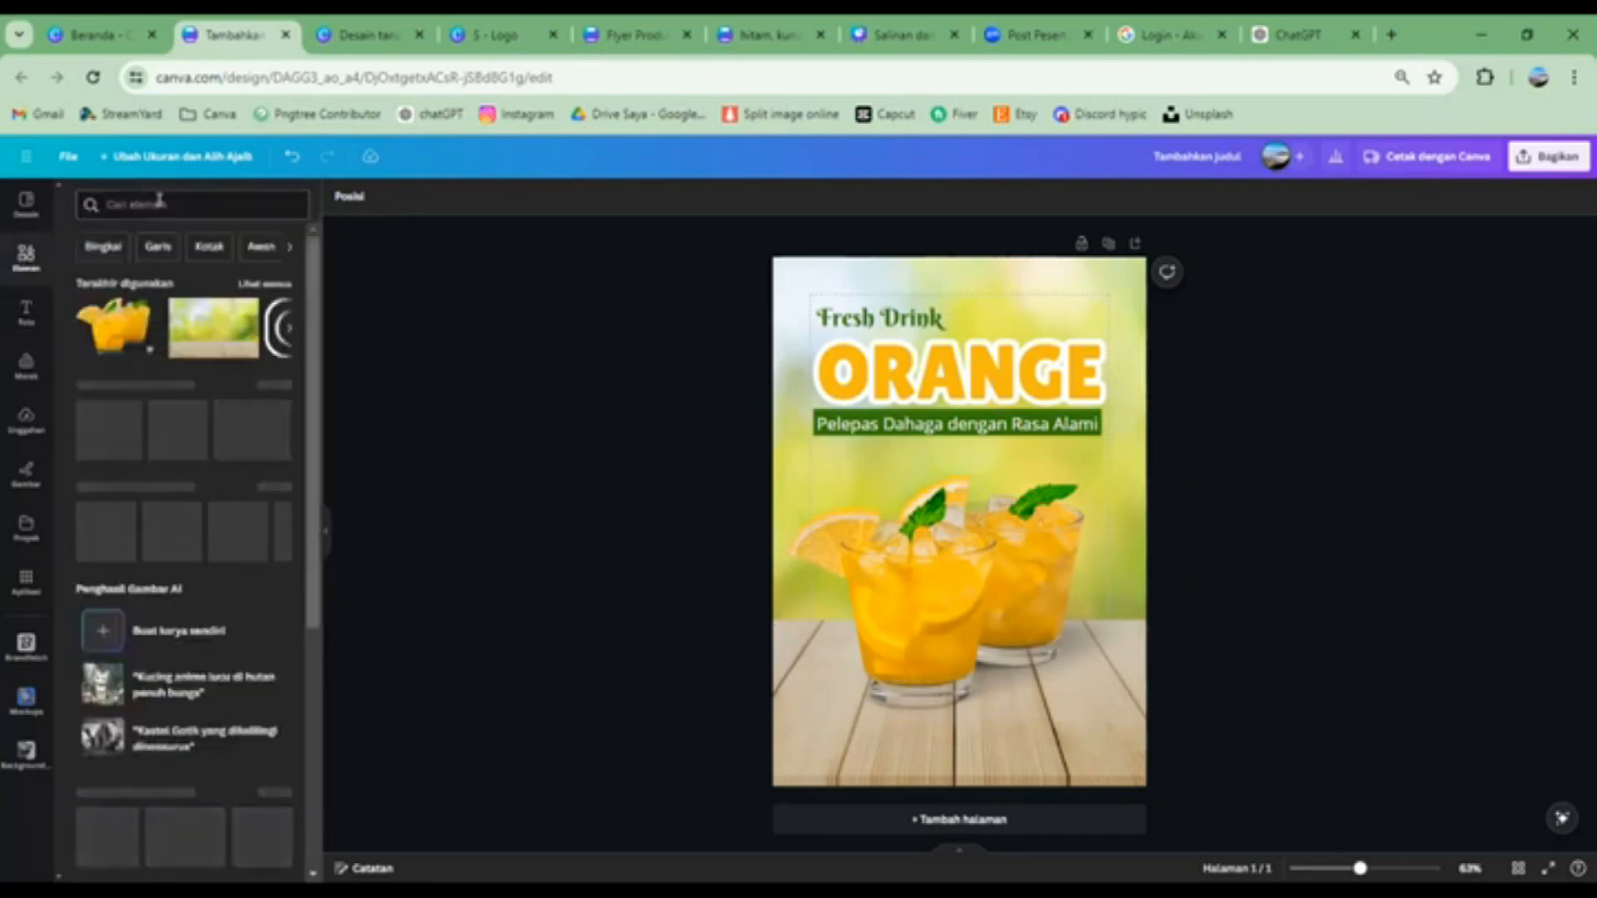
type("jeruk")
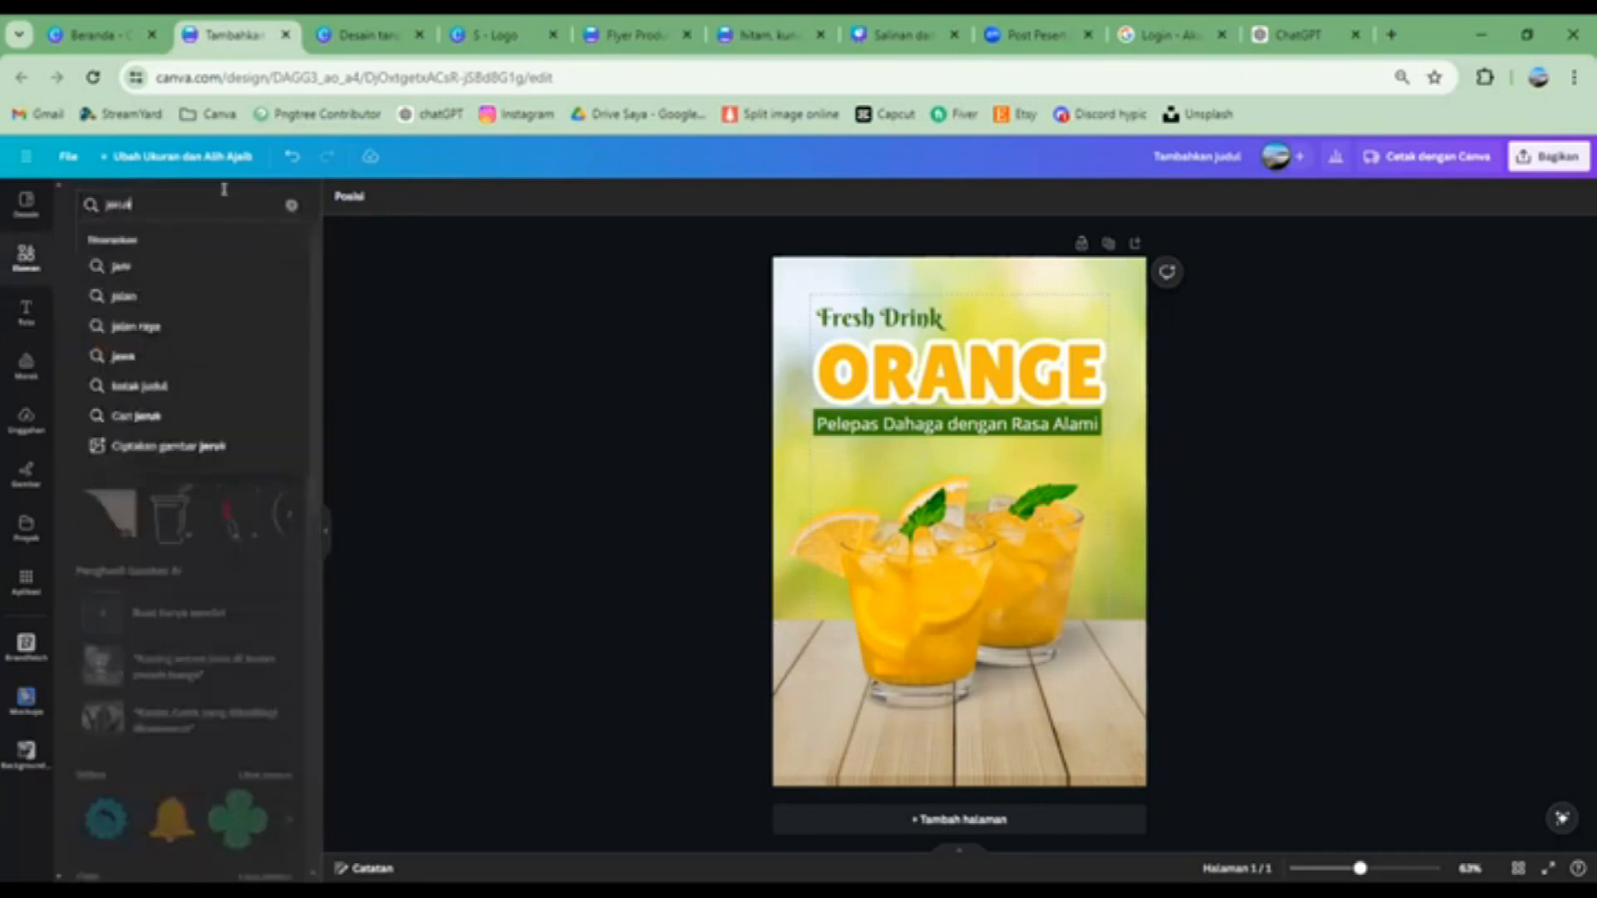
key("Return")
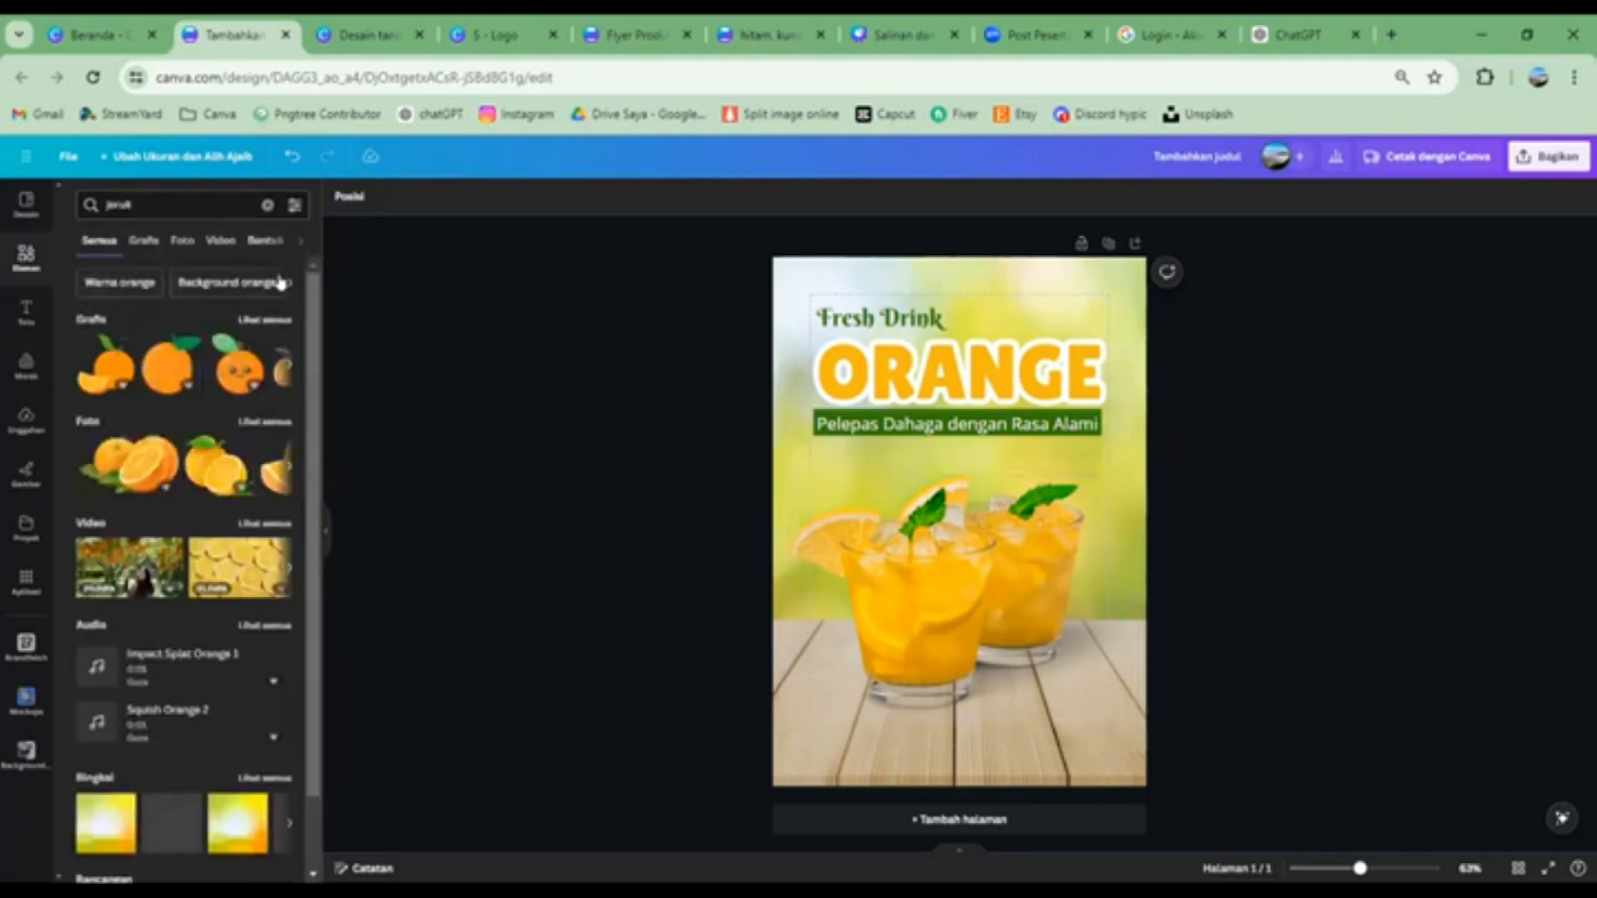
left_click(263, 319)
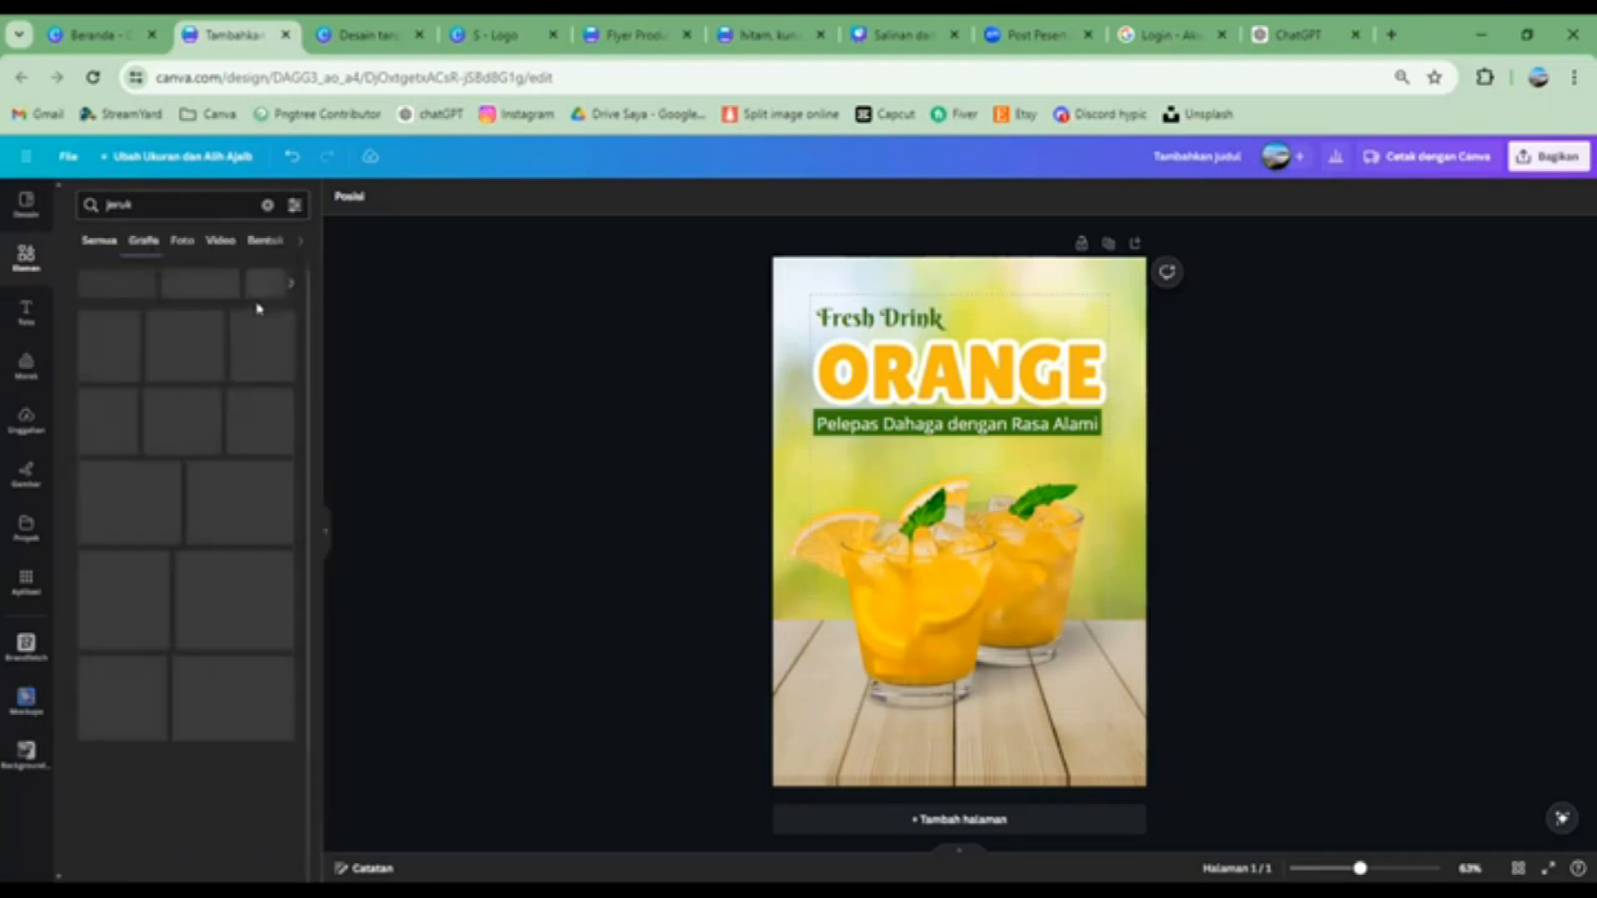
left_click(182, 242)
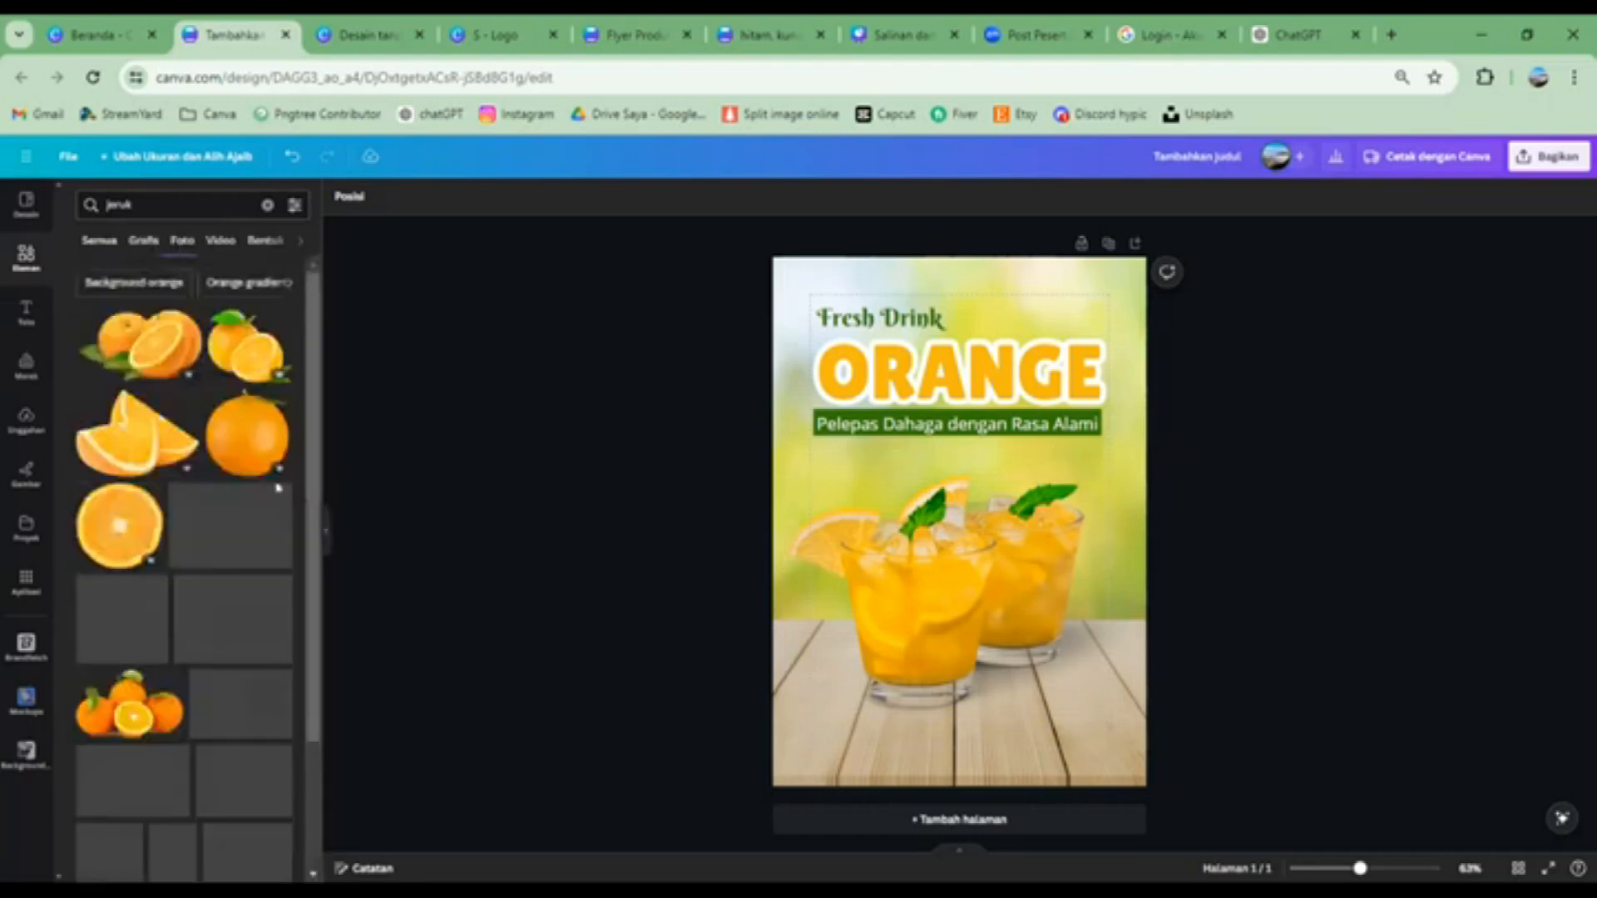
scroll(237, 478, "down", 3)
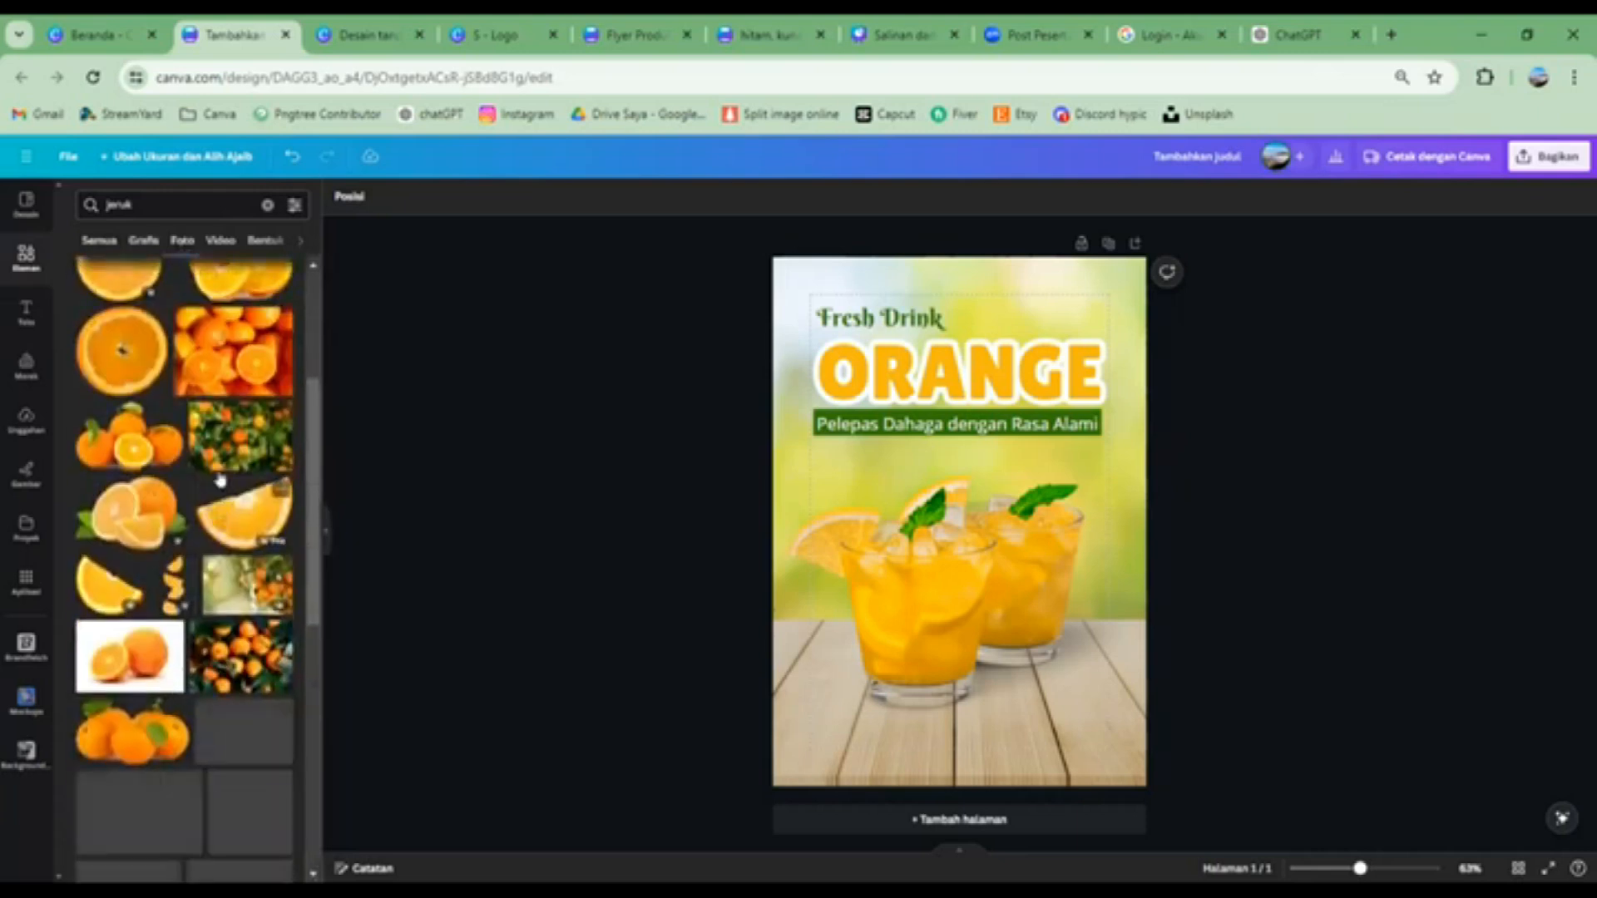
left_click(265, 206)
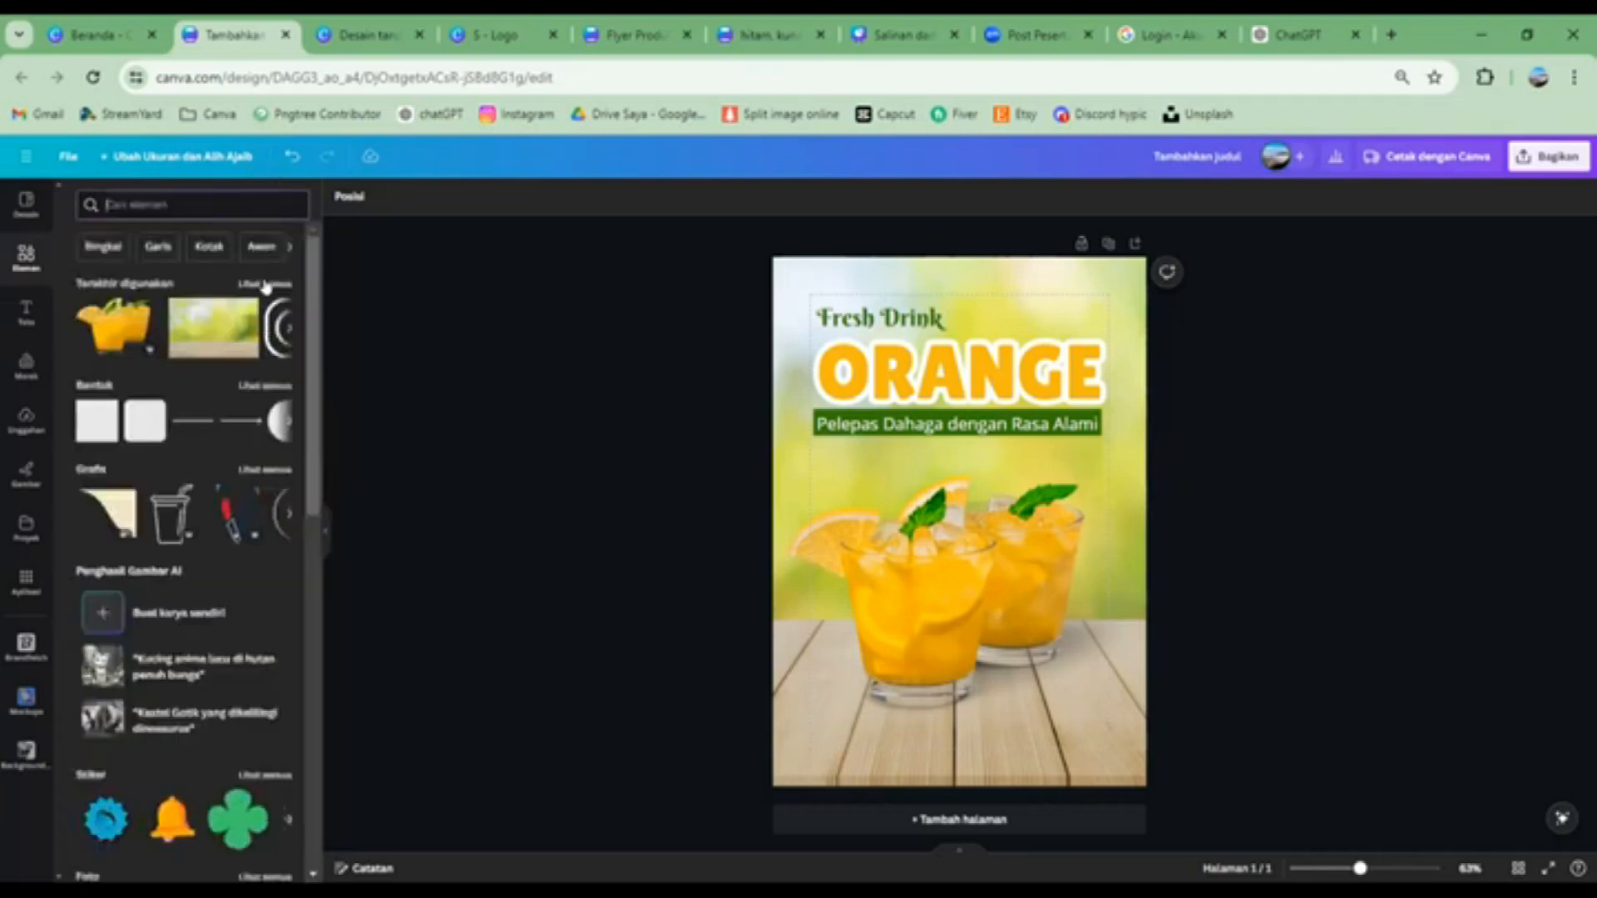
Insert the two citrus slices with mint leaves from the recently used elements
left_click(265, 284)
scroll(218, 390, "down", 10)
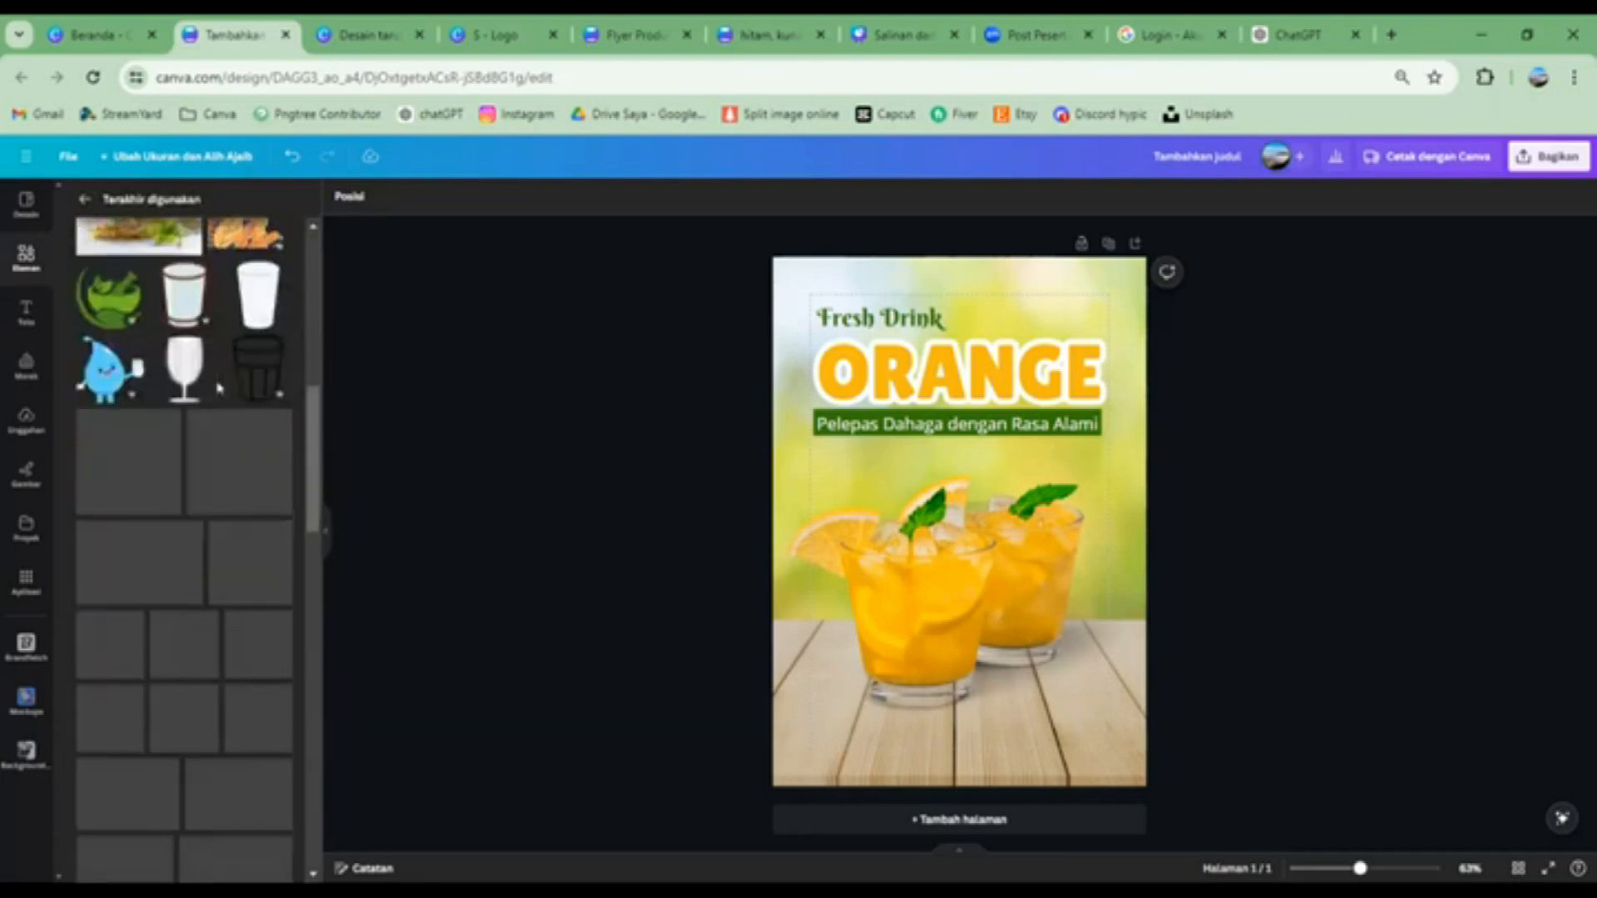
scroll(219, 390, "down", 5)
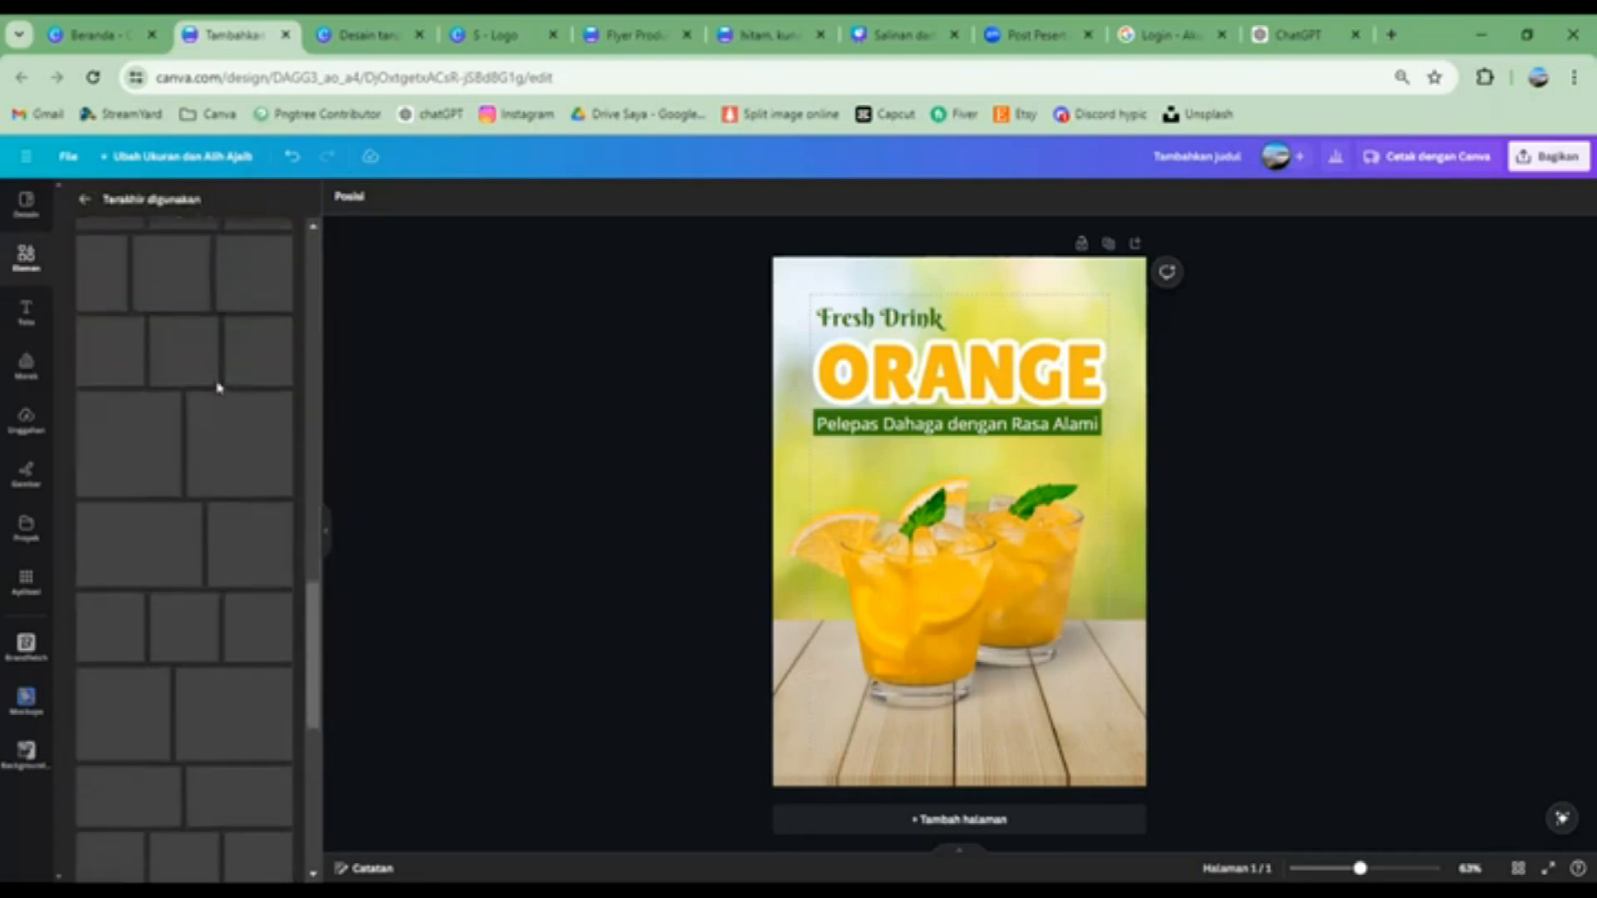
scroll(219, 390, "down", 5)
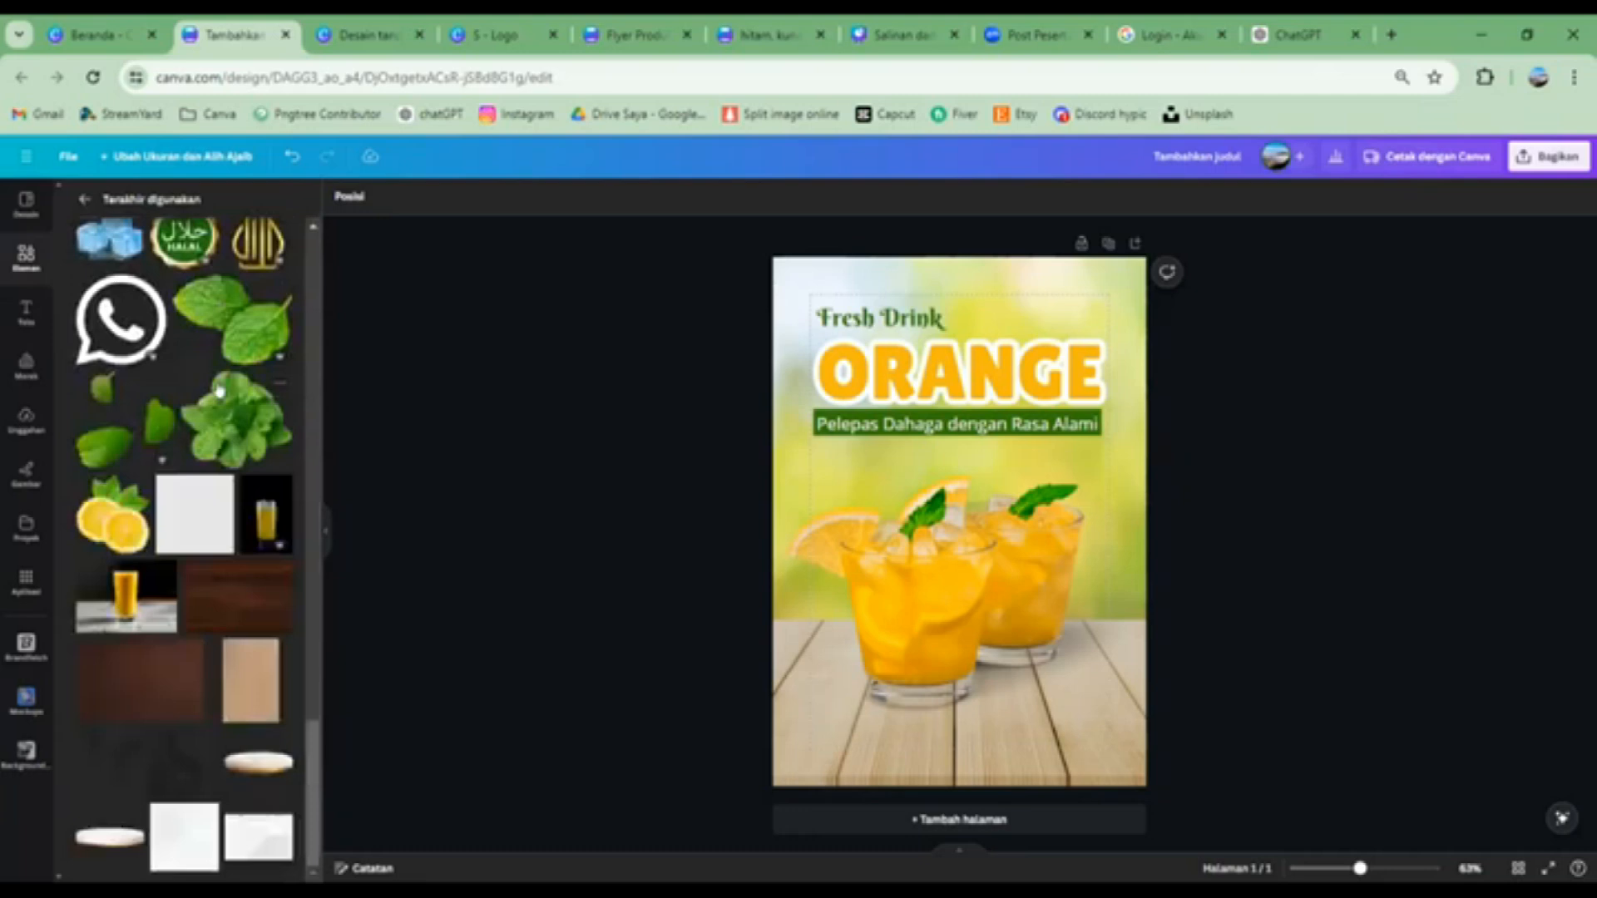
left_click(93, 522)
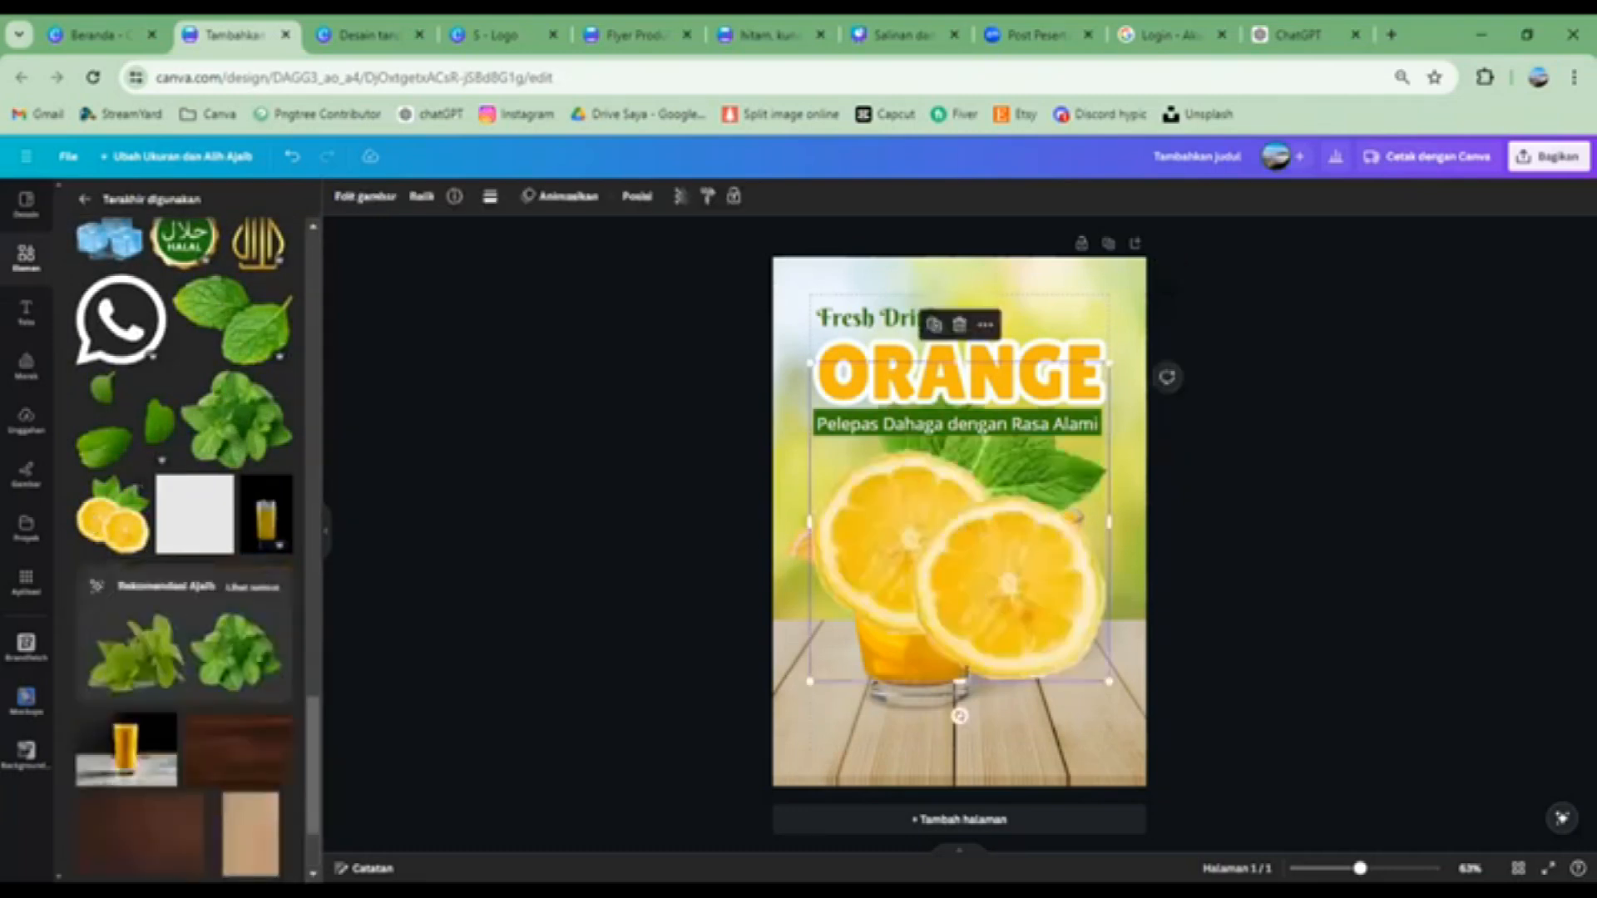
Shrink the citrus slices, rotate them into the flyer's upper-right corner partly off the page, and nudge the drinks image slightly right
left_click_drag(1109, 681, 952, 503)
left_click_drag(1079, 565, 970, 355)
left_click_drag(891, 529, 1125, 380)
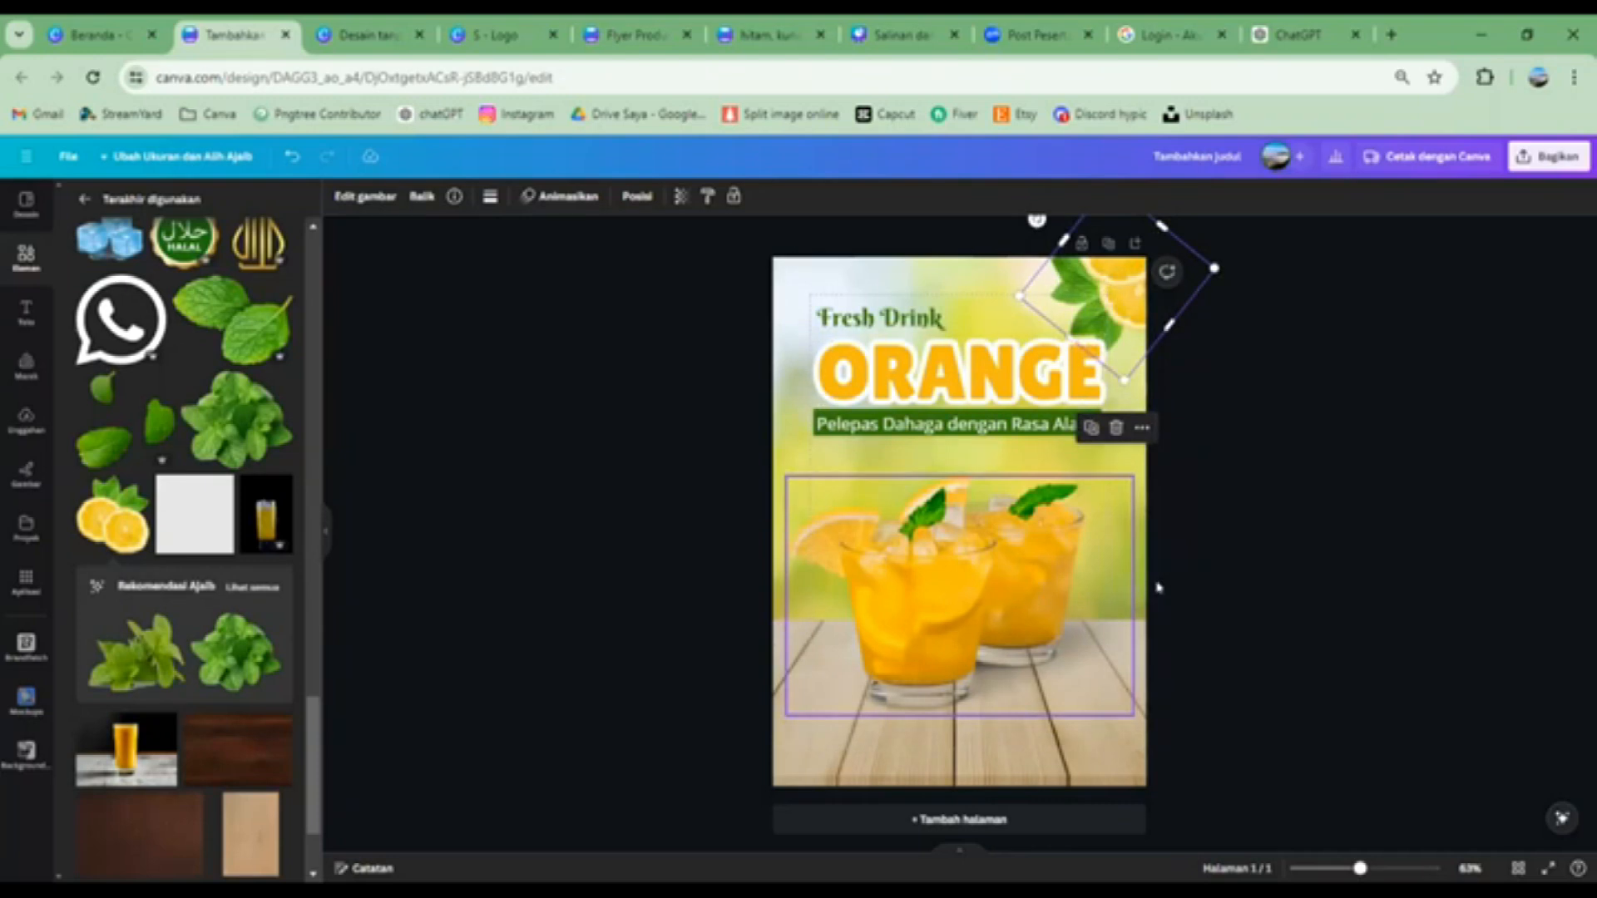
left_click_drag(985, 643, 991, 643)
Blur the whole citrus slices image in the corner with an intensity of 54
left_click(1112, 291)
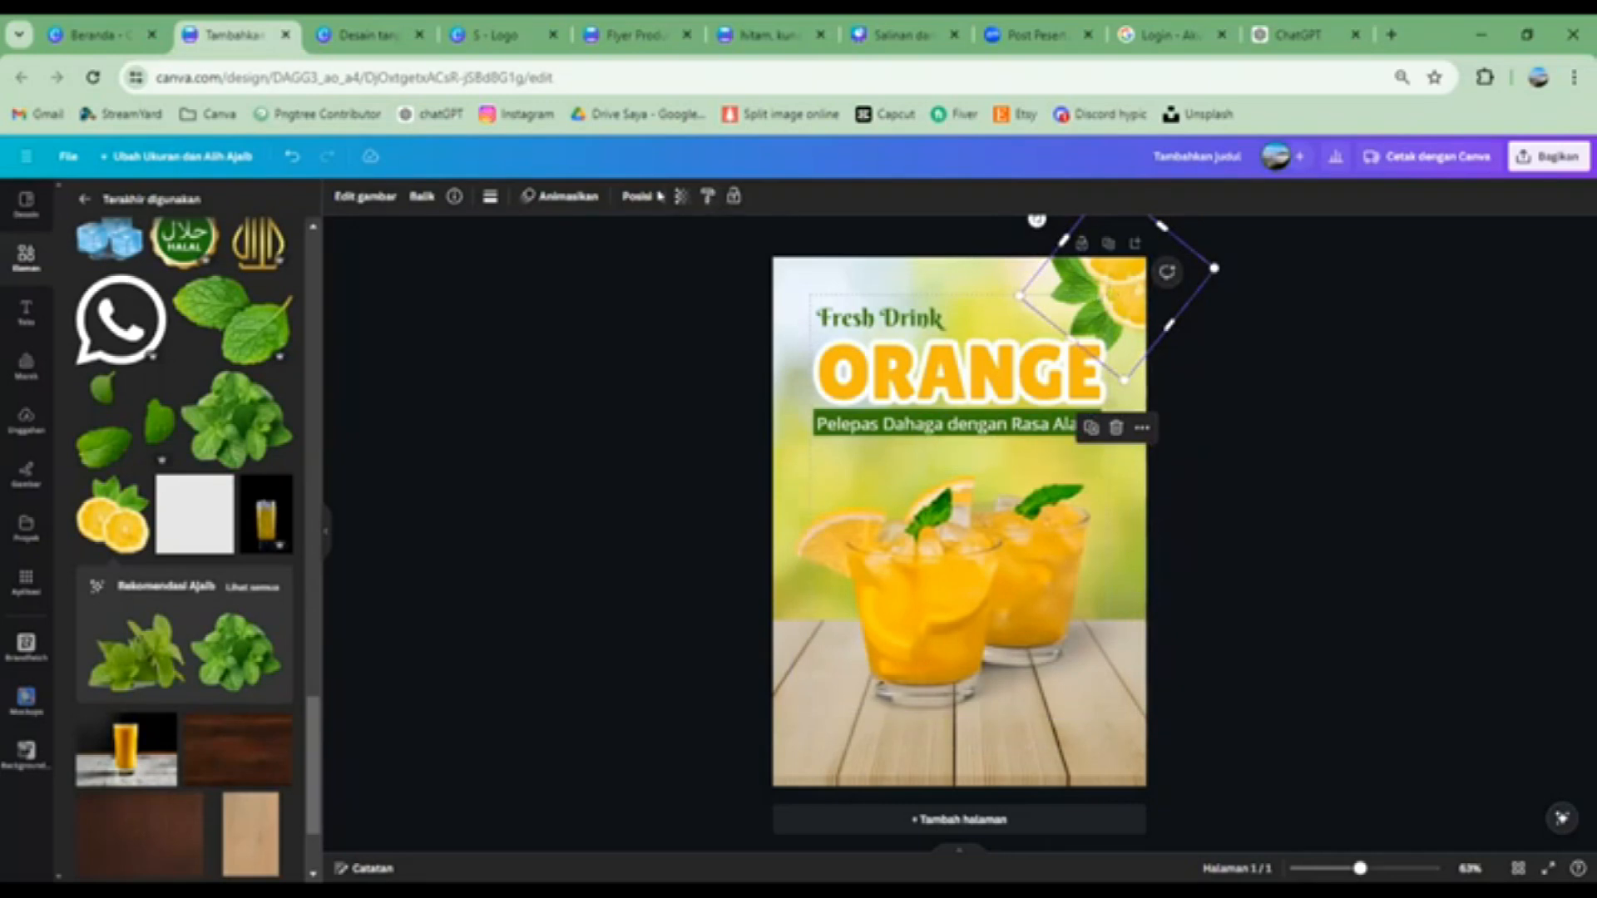
left_click(341, 200)
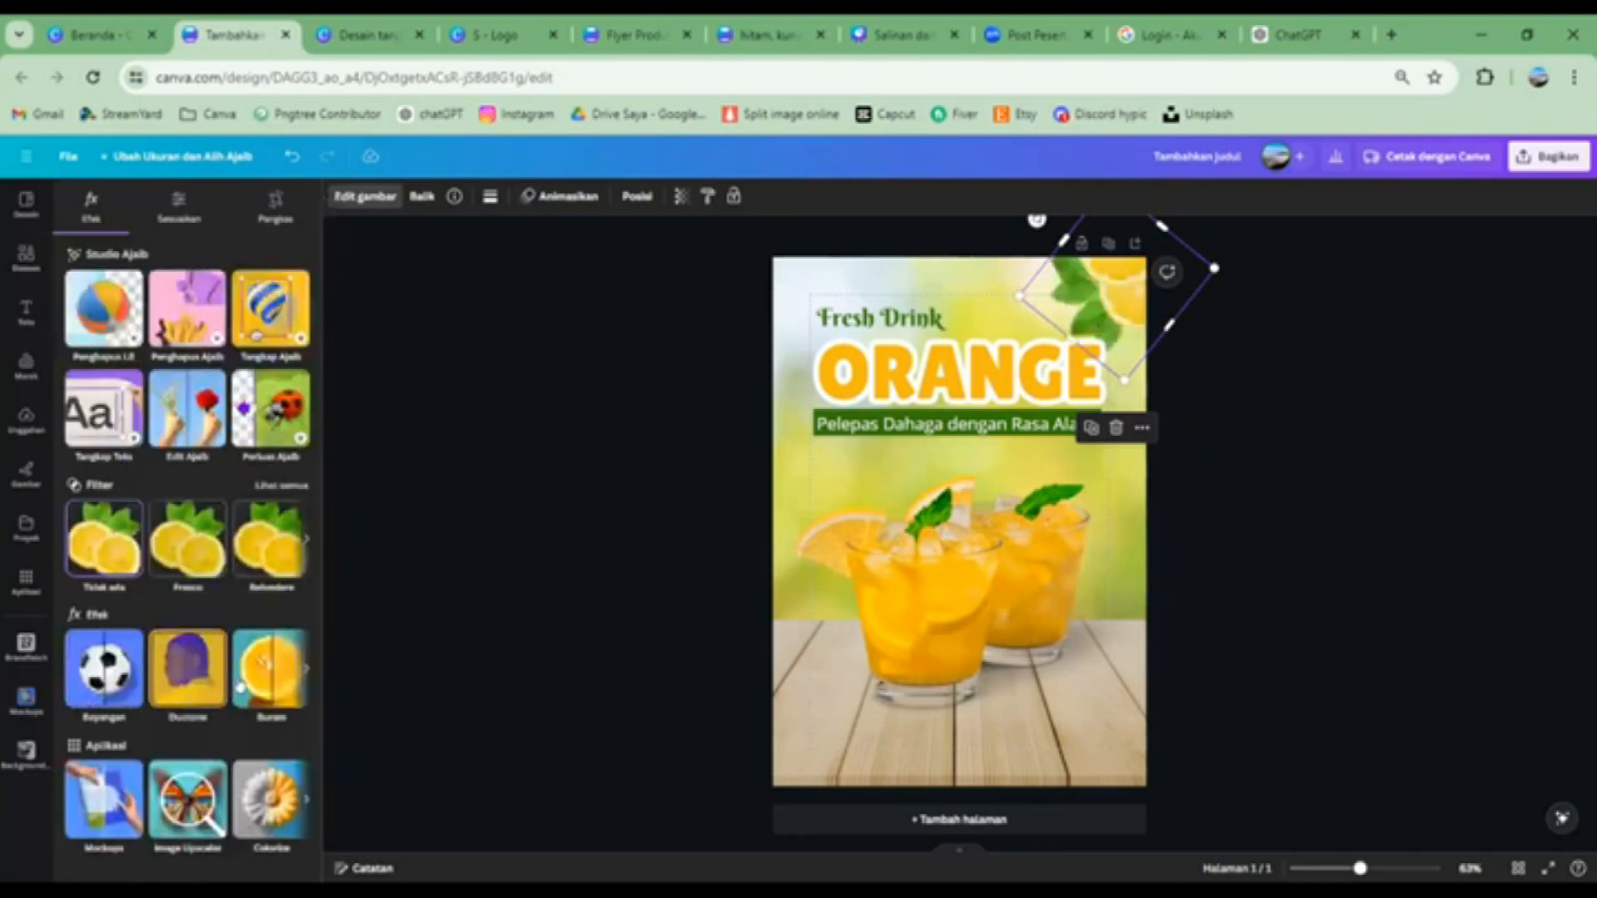
left_click(264, 670)
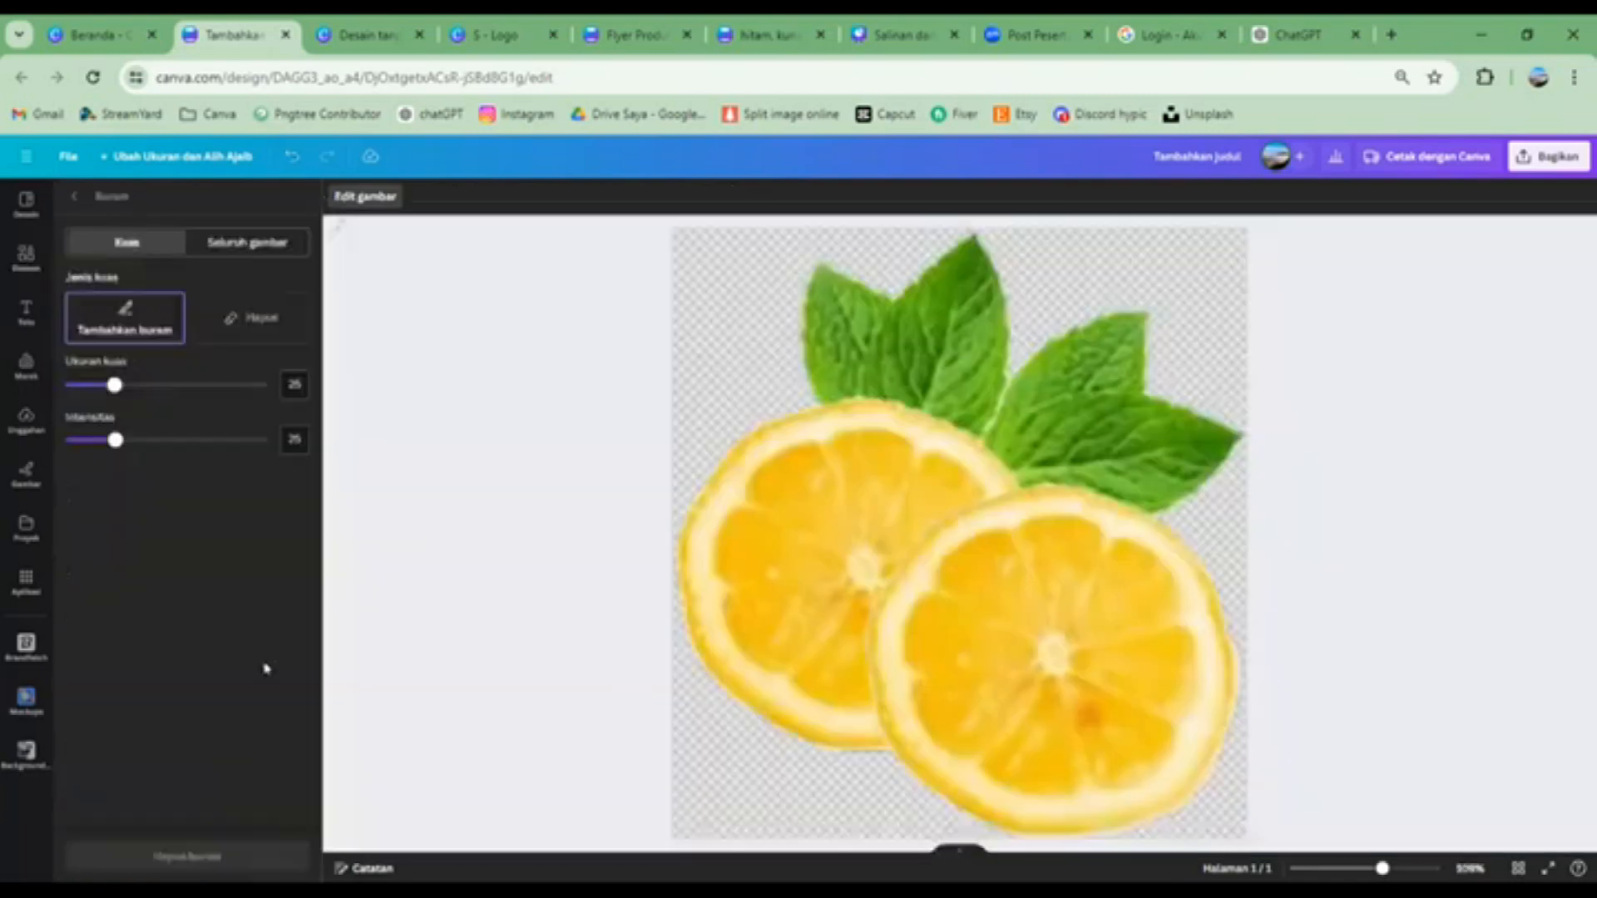
left_click(248, 244)
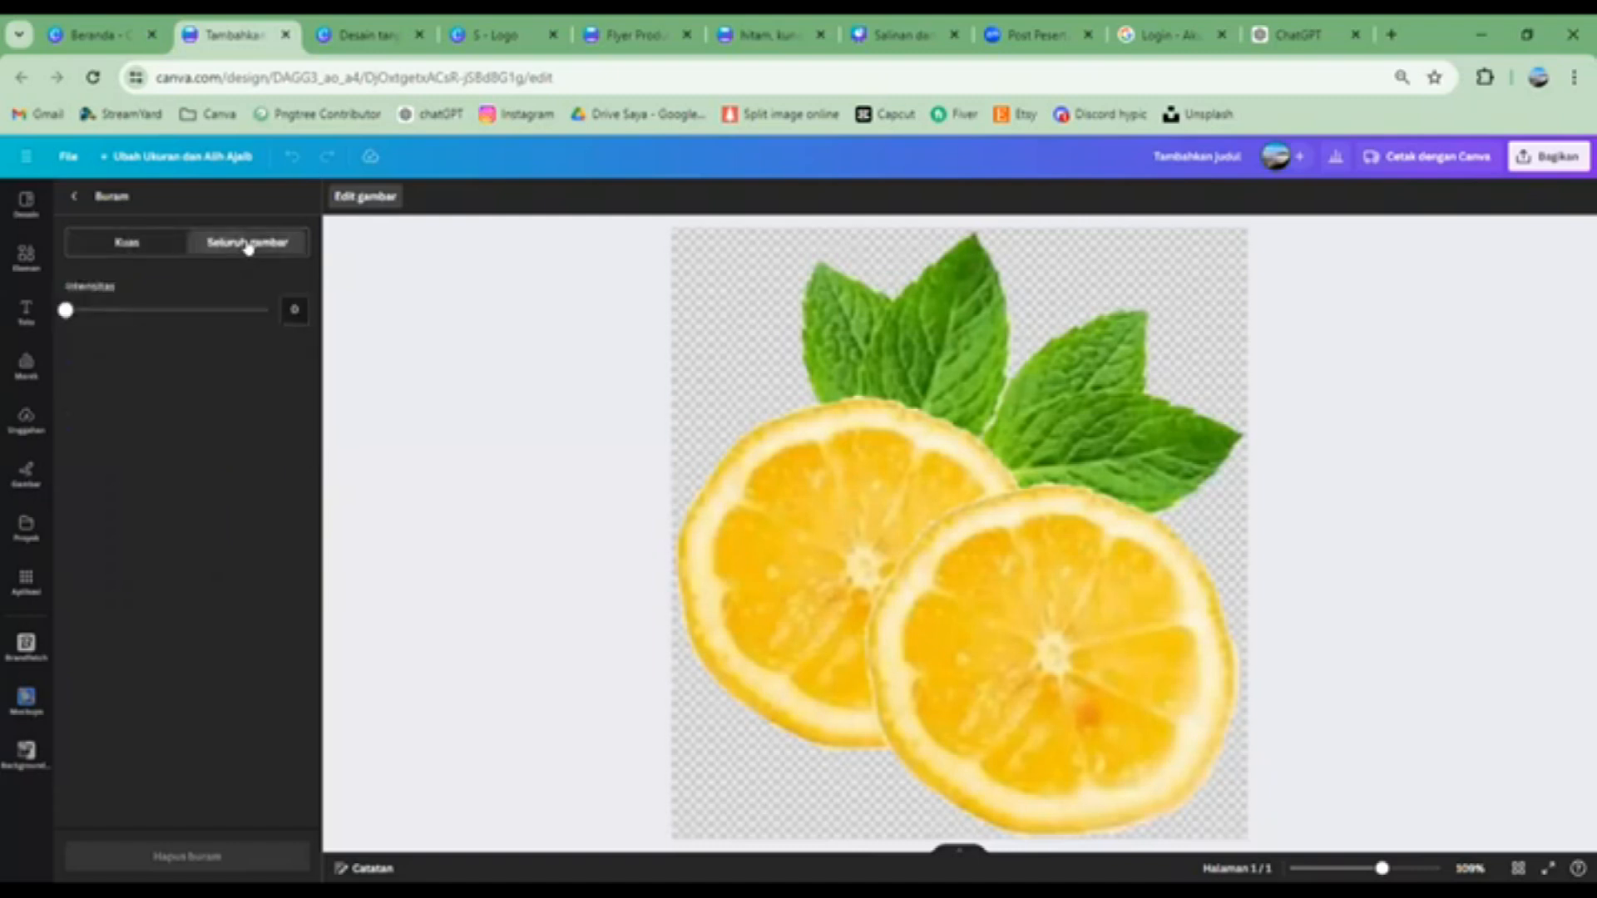
left_click_drag(153, 313, 175, 311)
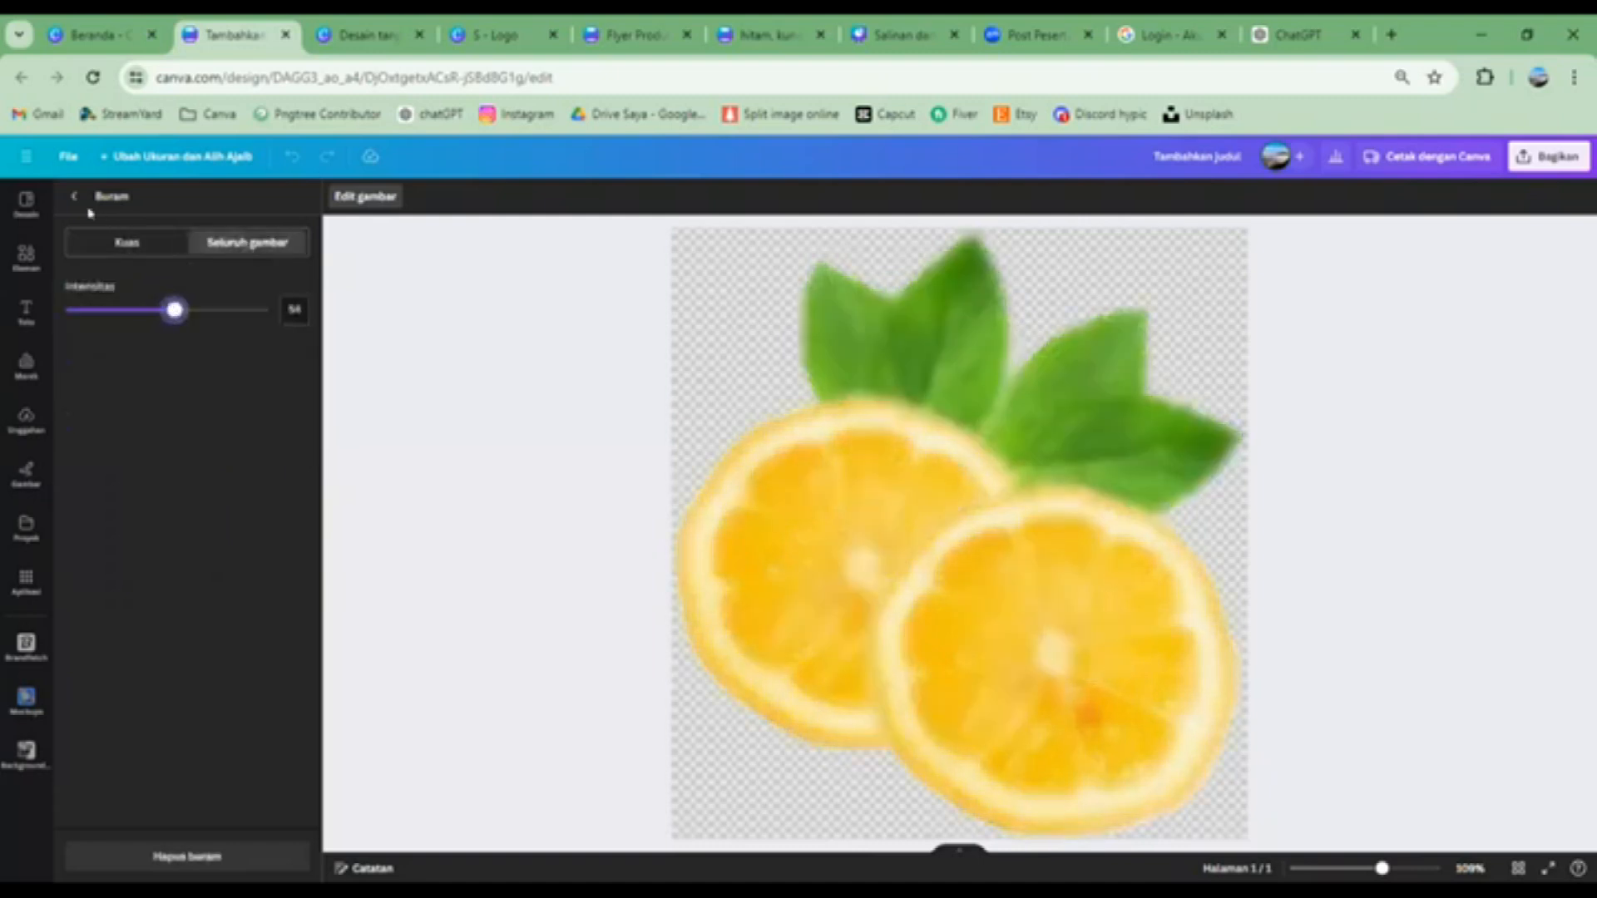
left_click(74, 197)
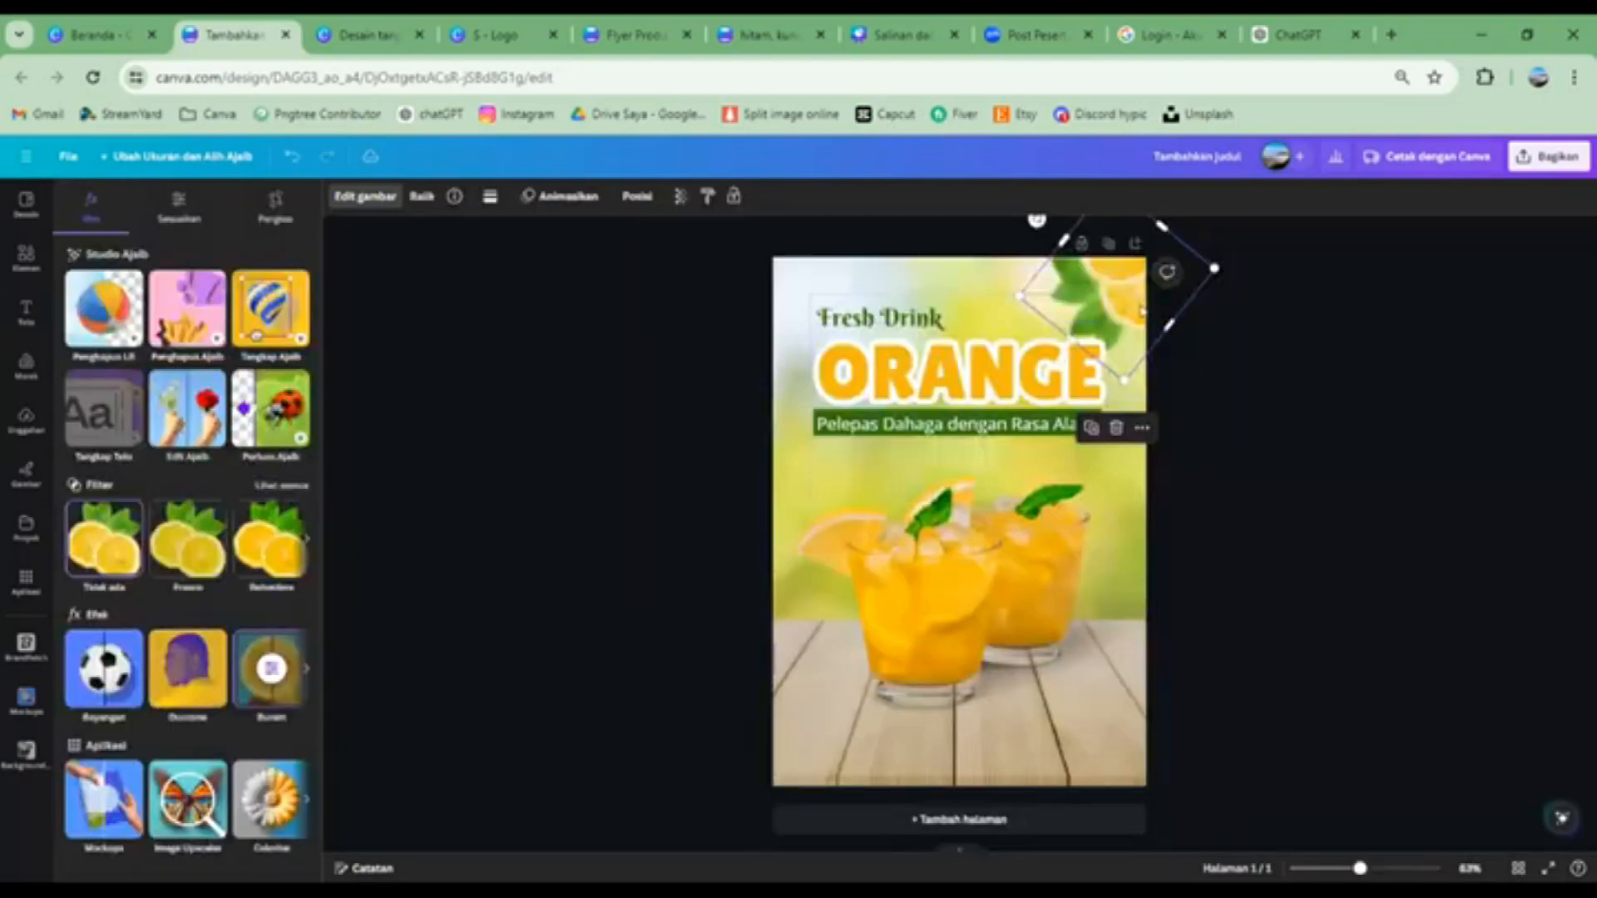
left_click(1349, 519)
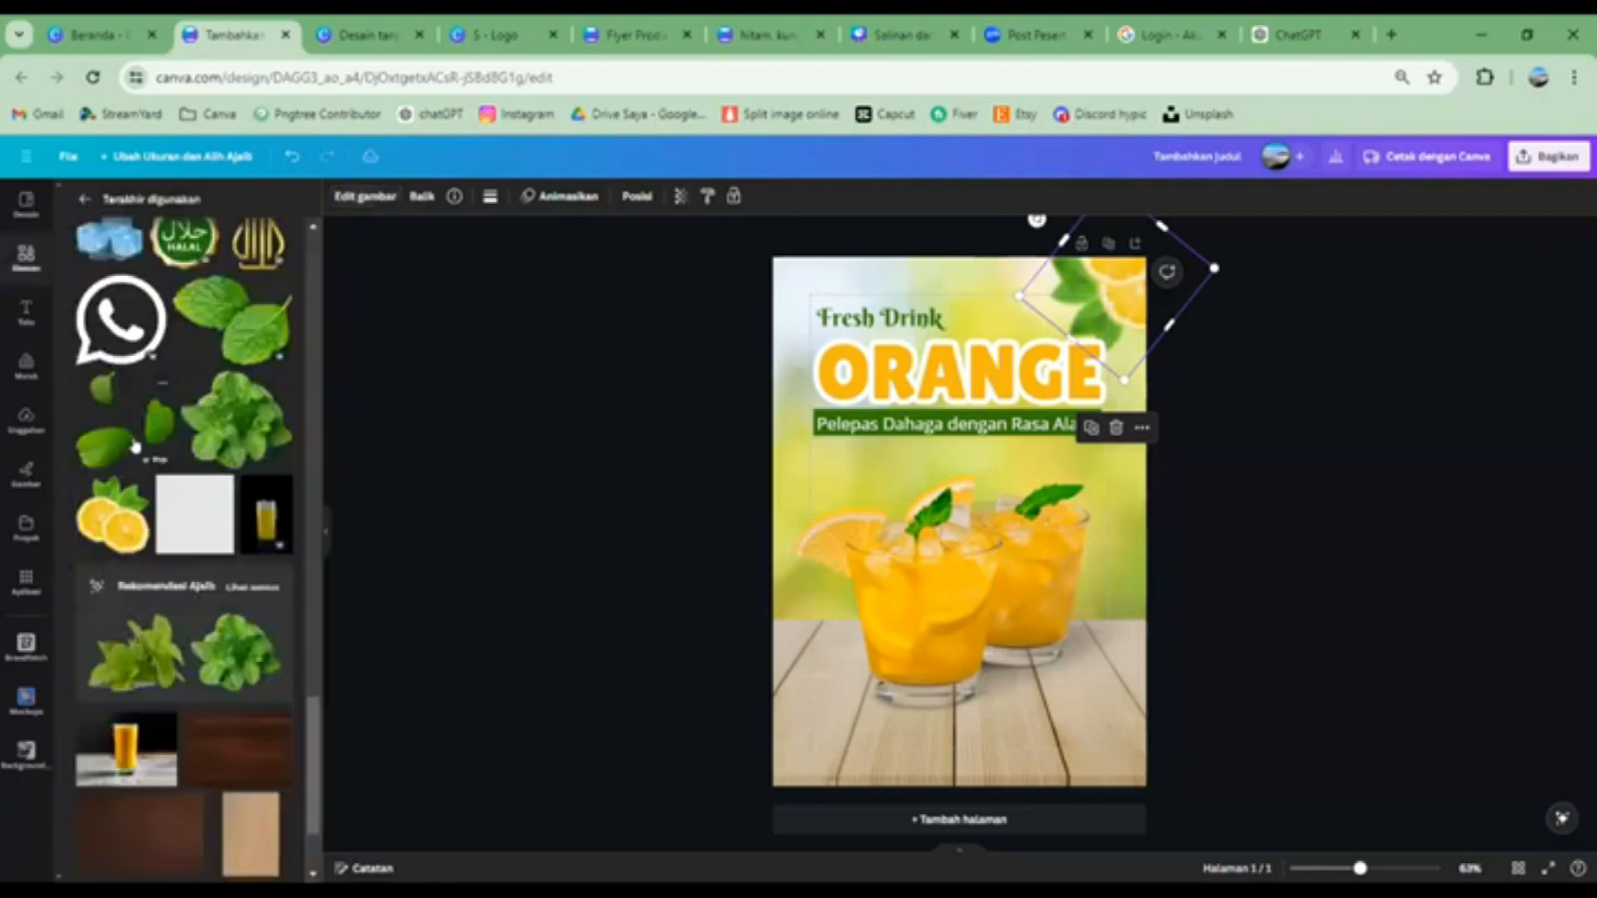
Insert the recently used image of three loose mint leaves, shrink it and place it in the flyer's upper-left corner
left_click(134, 420)
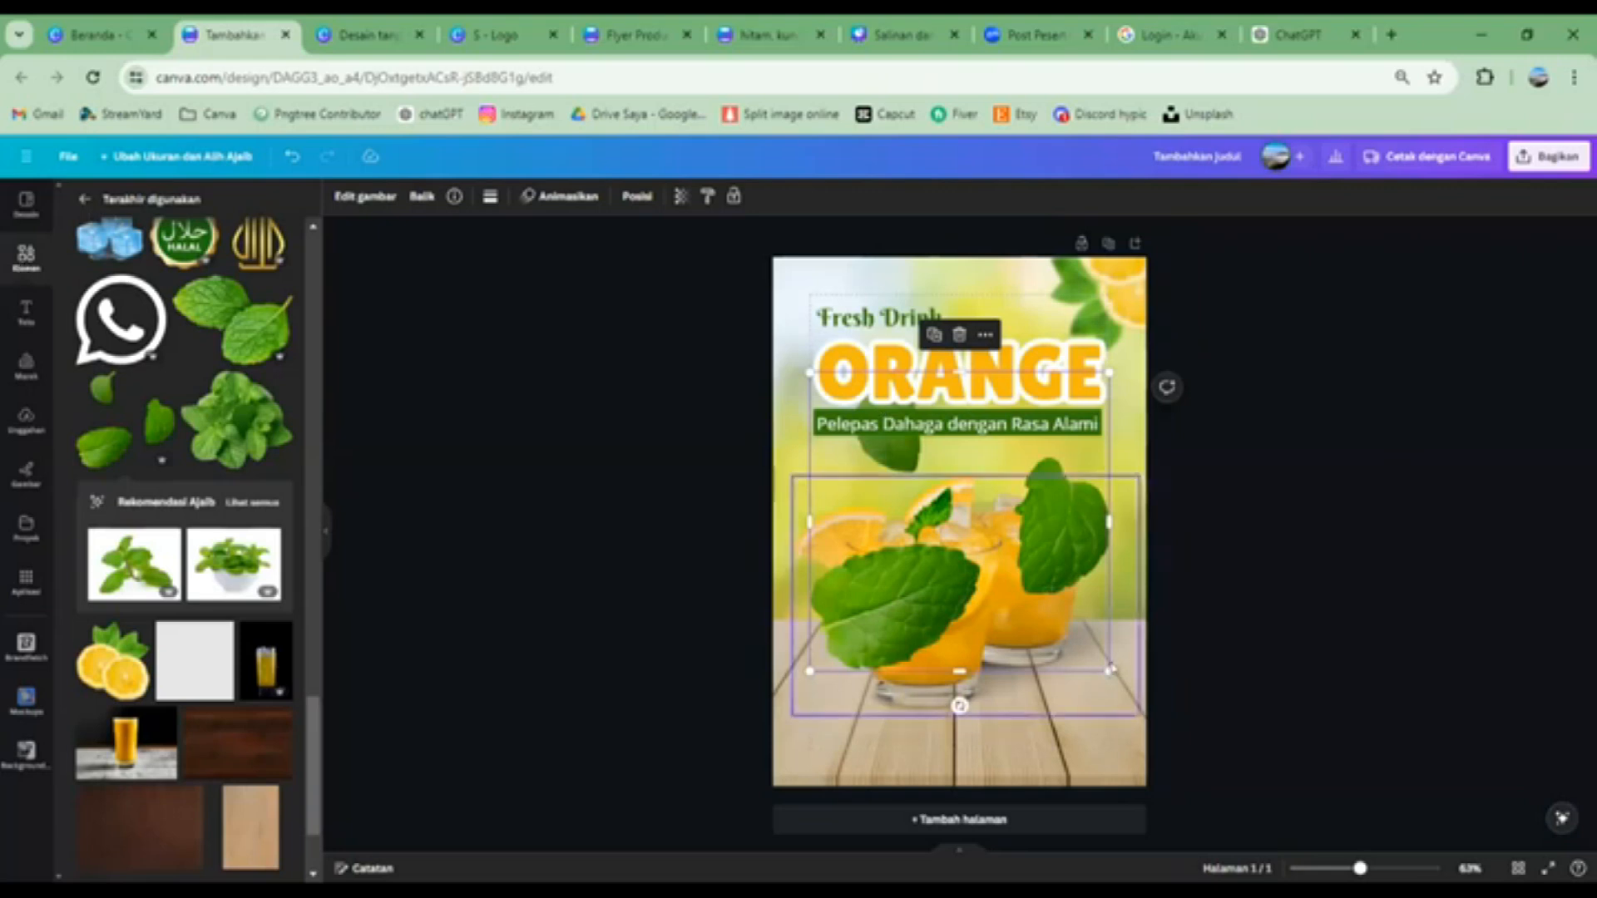
left_click_drag(1110, 671, 965, 530)
left_click_drag(860, 480, 822, 363)
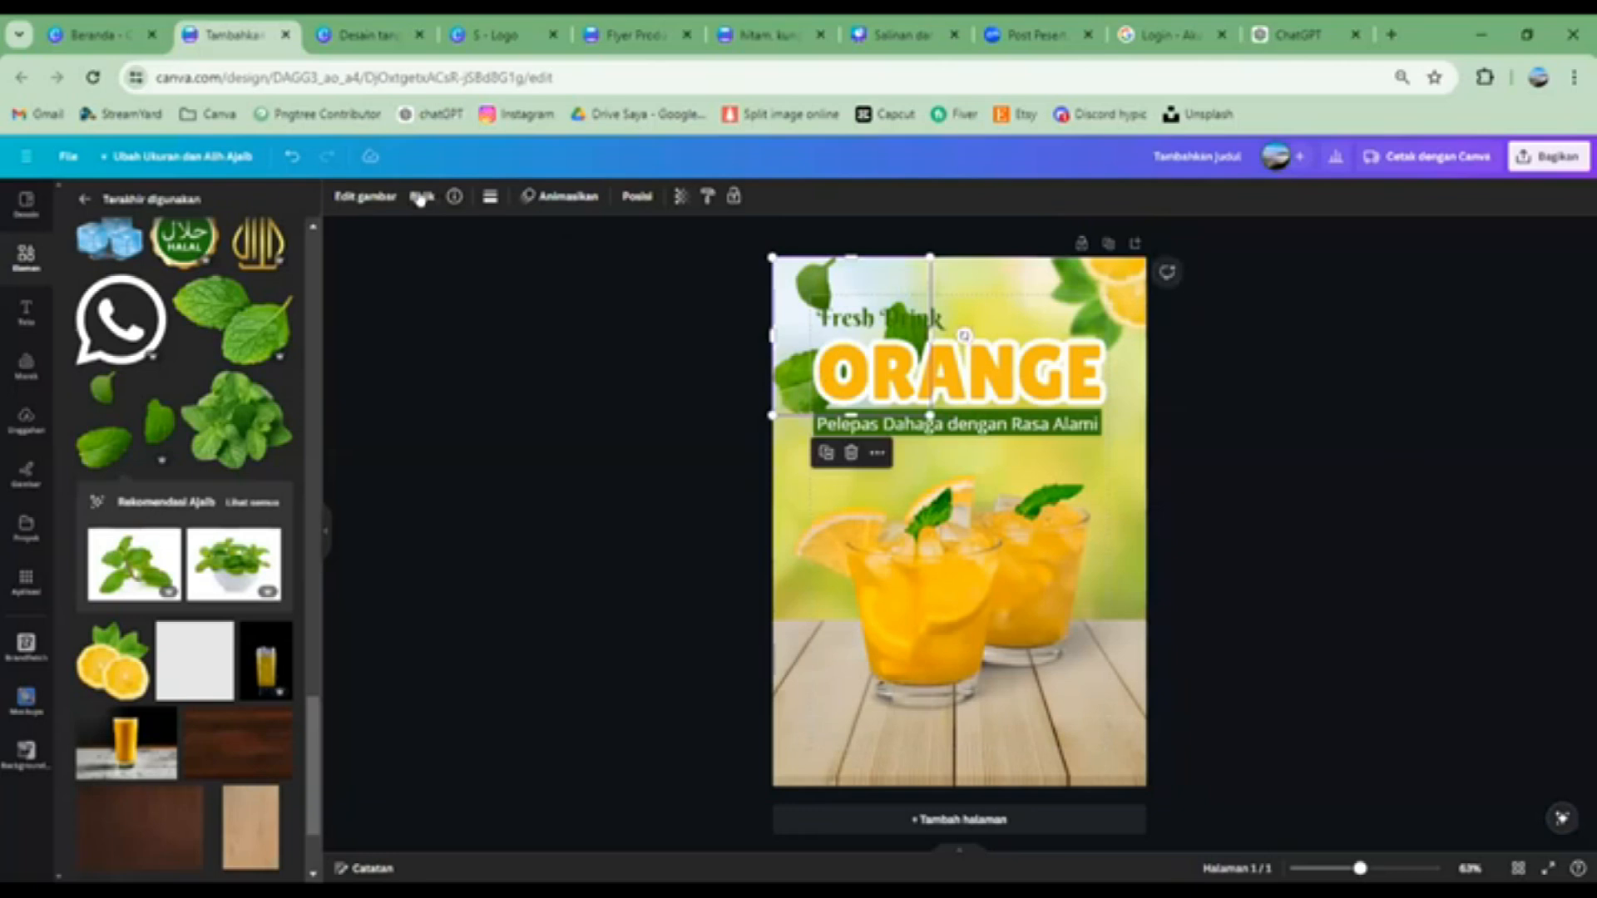
Blur the whole mint leaves image with an intensity of 61 and shift it slightly past the page's left edge beside the headings
left_click(365, 196)
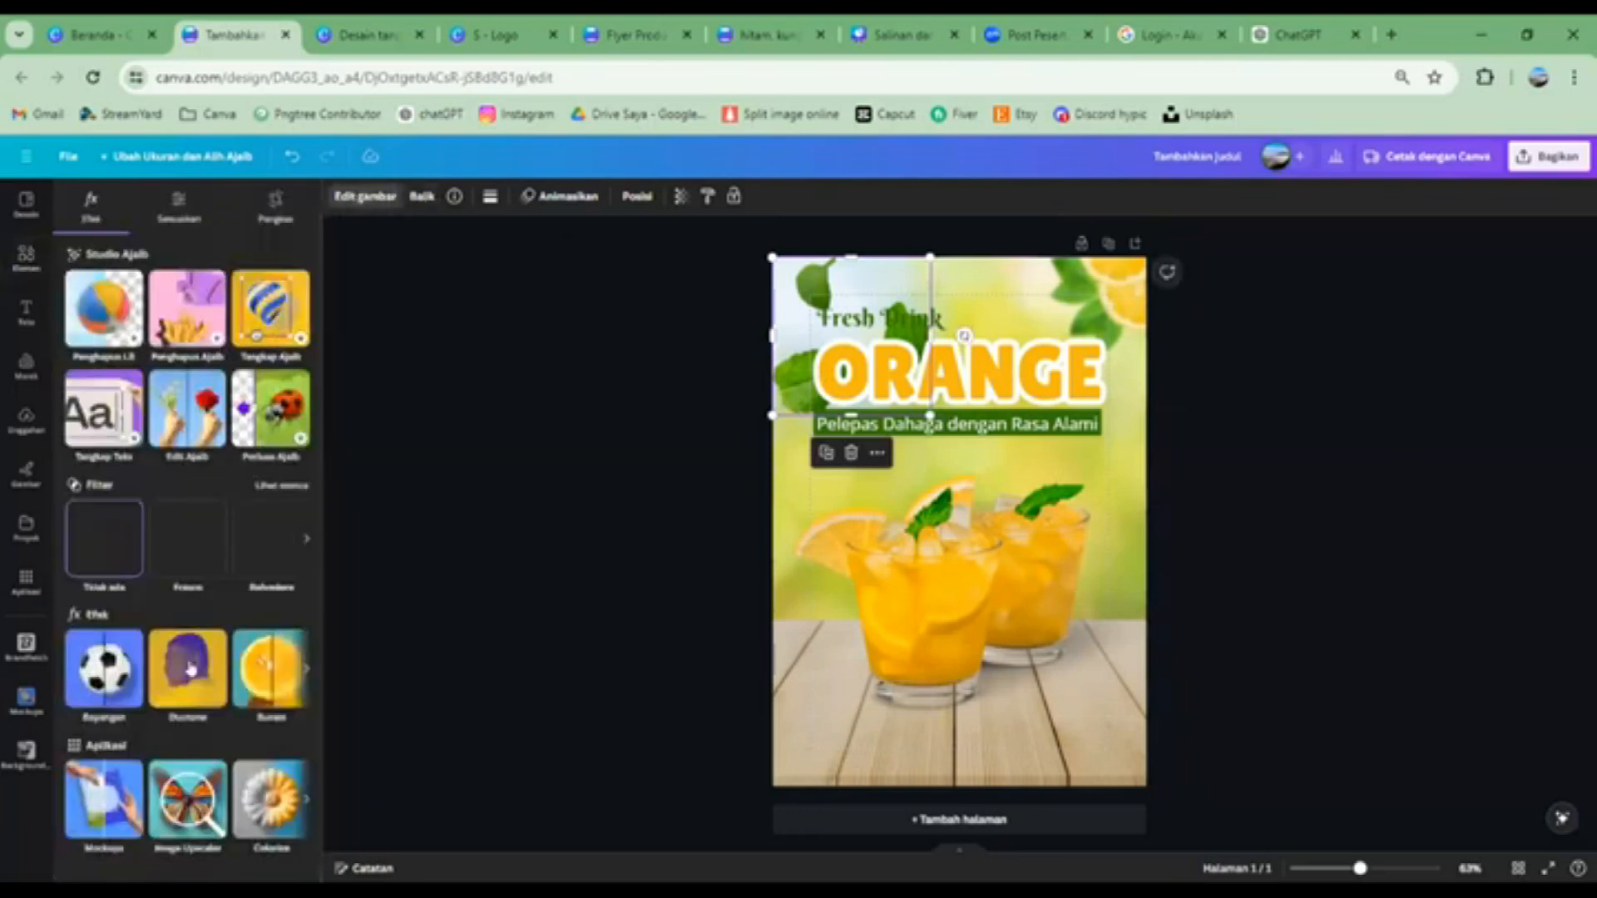
left_click(271, 669)
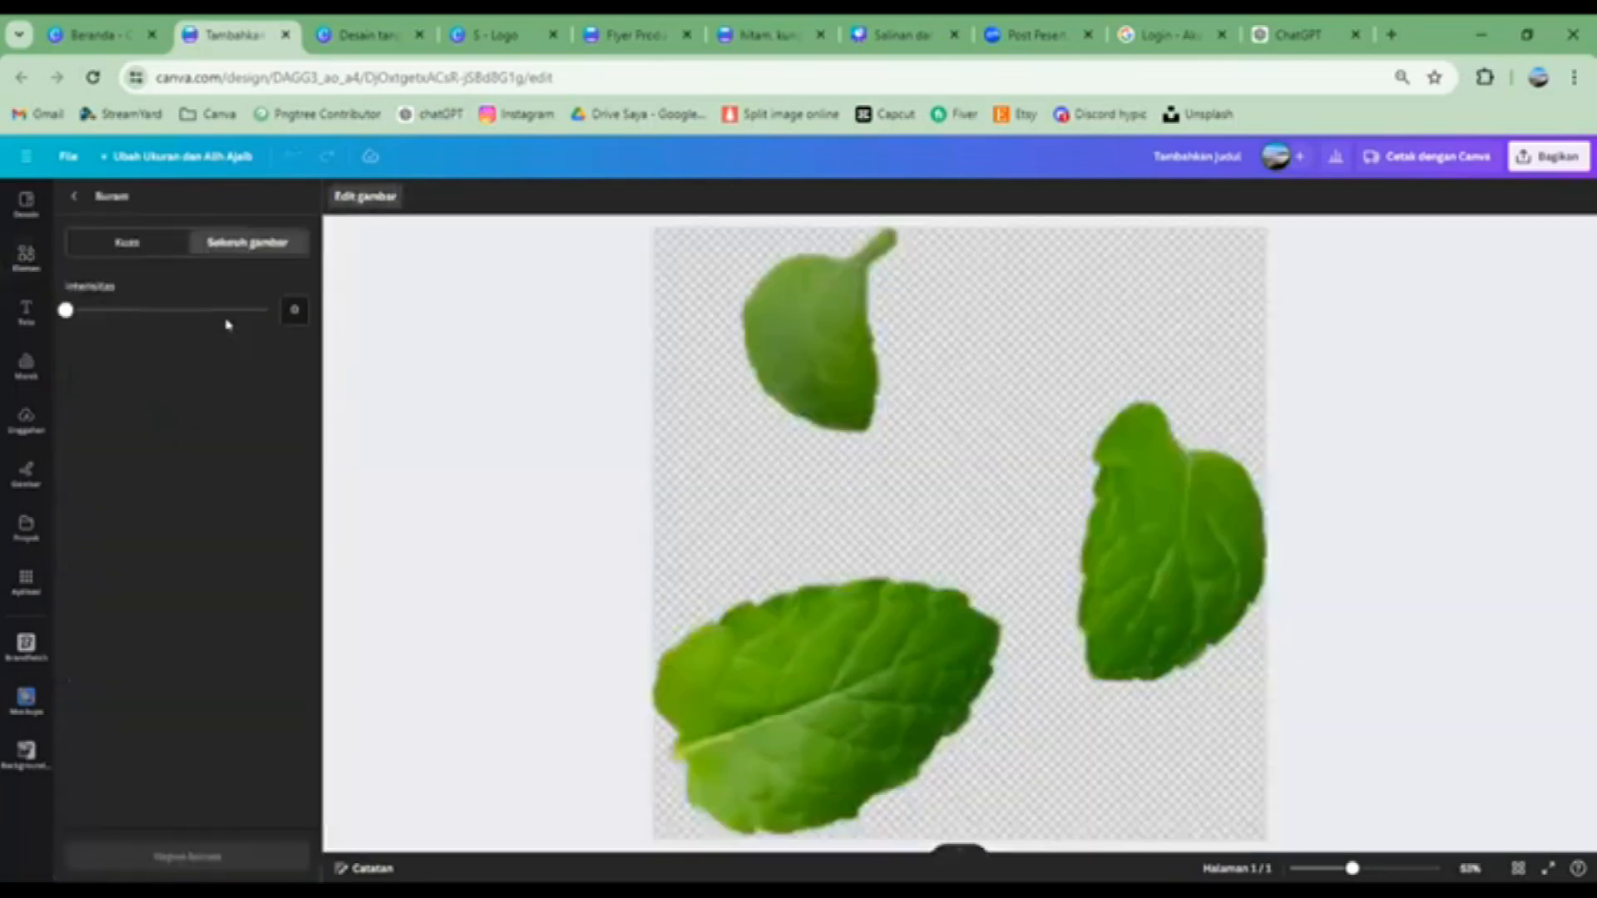
left_click(187, 311)
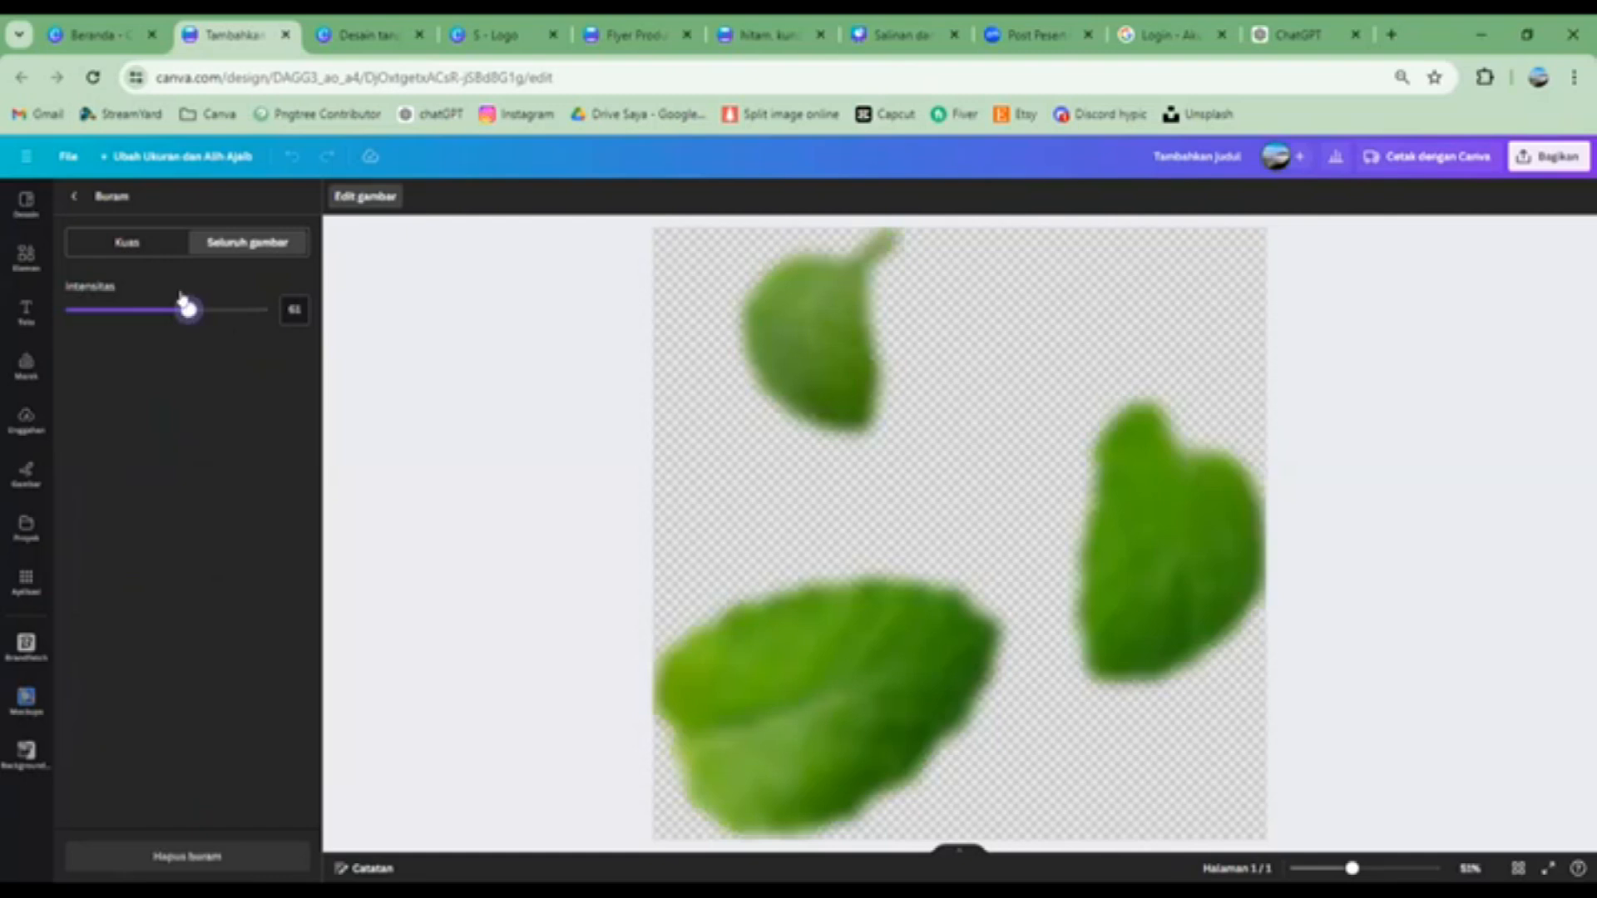
left_click(599, 307)
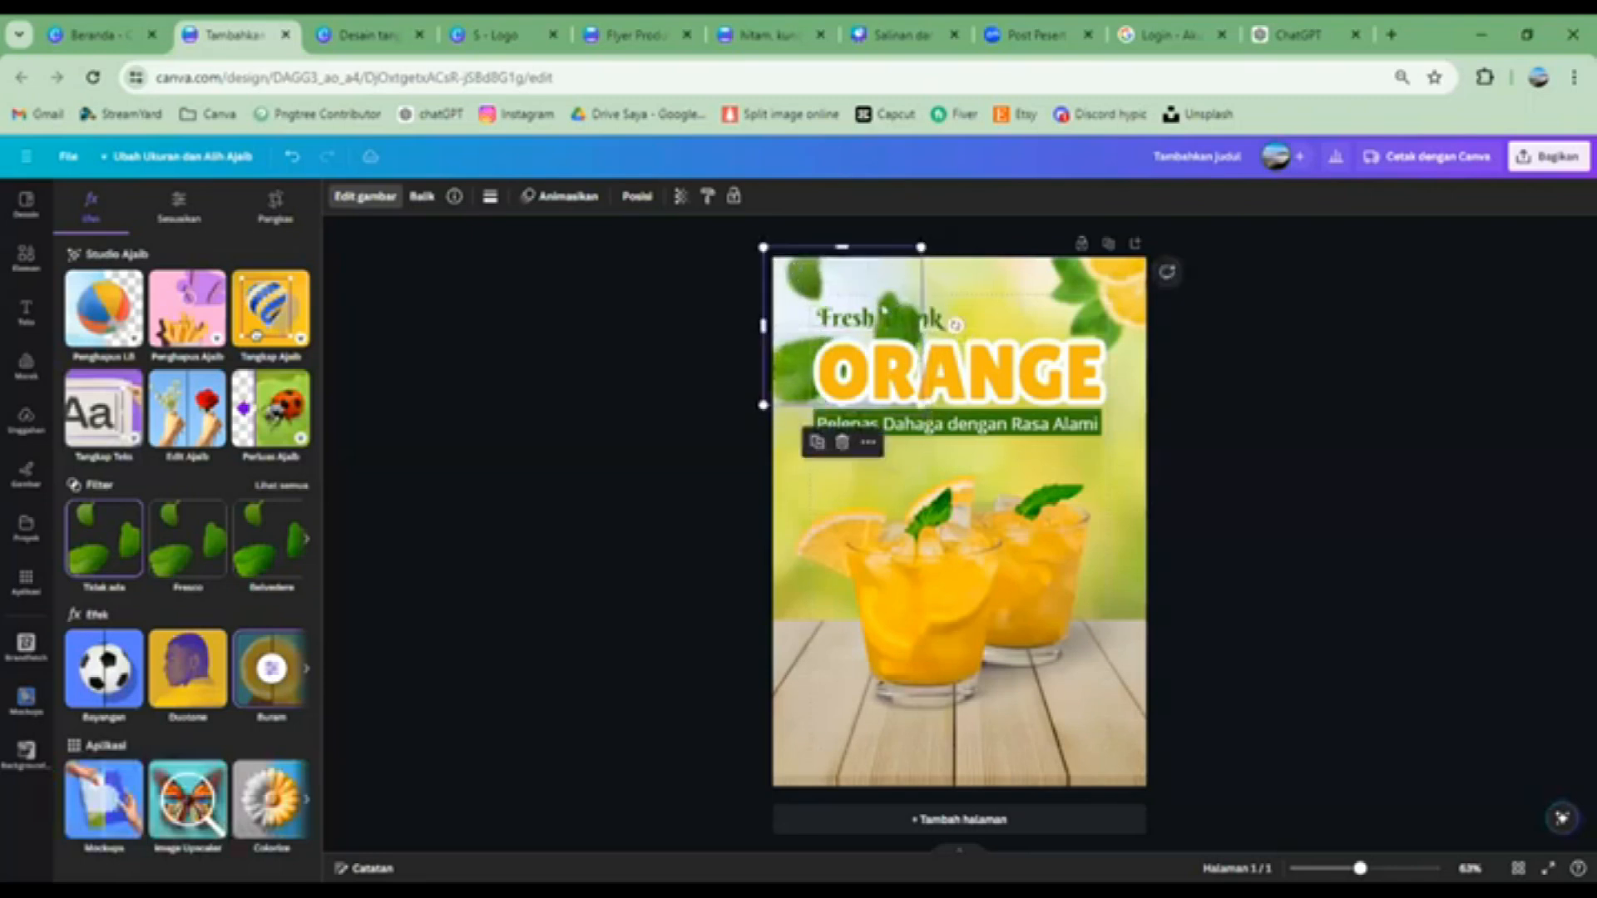
left_click_drag(803, 269, 793, 310)
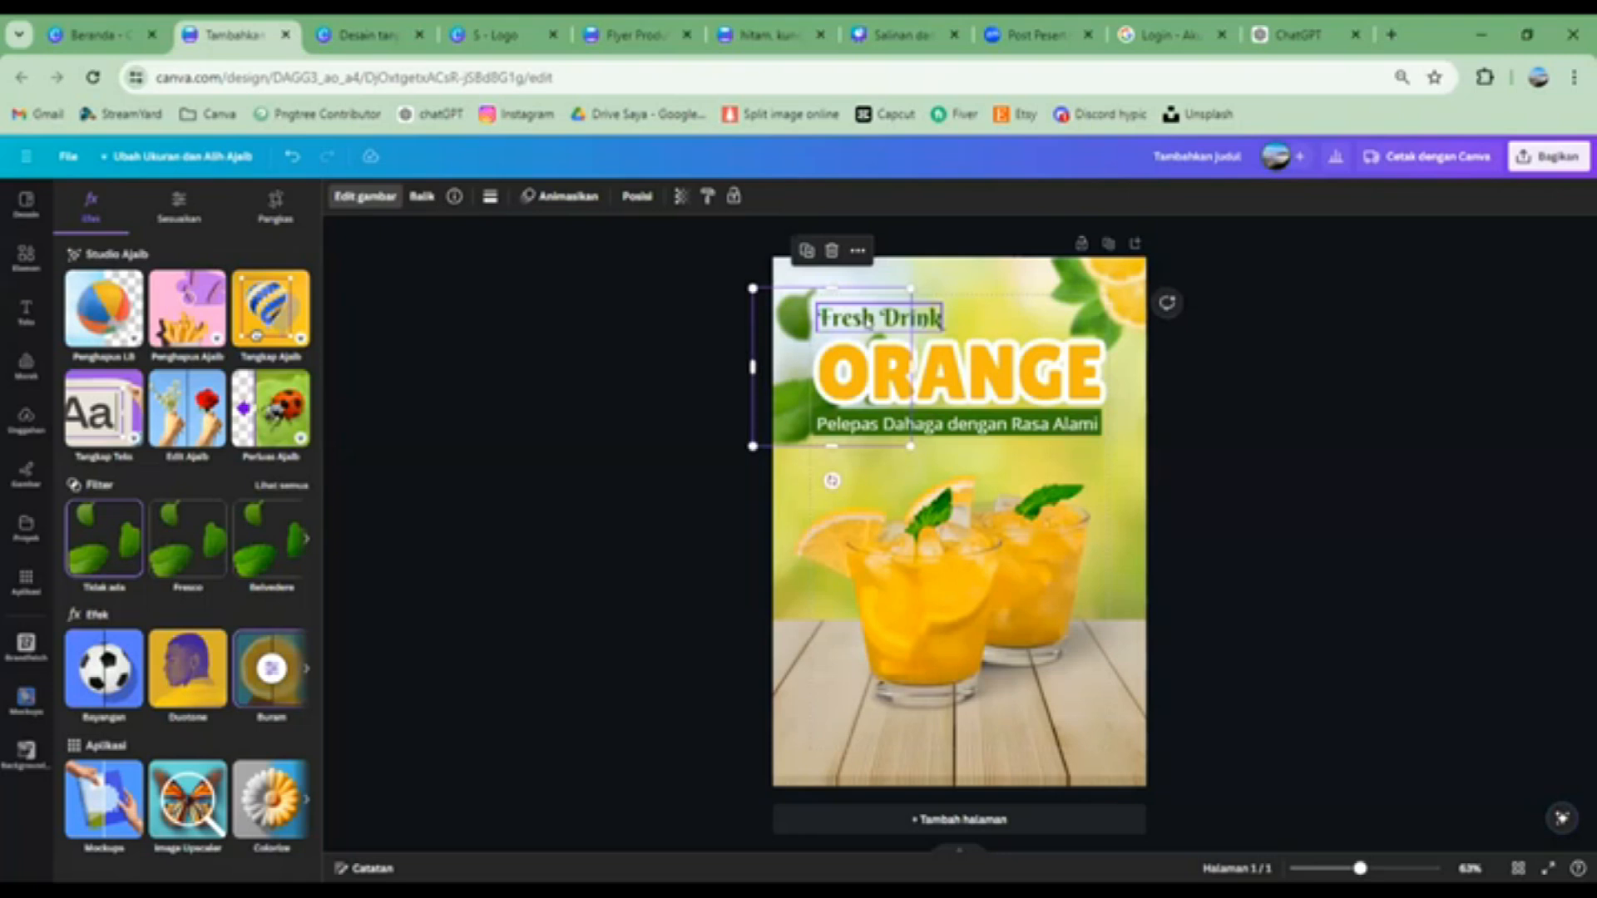
mouse_move(784, 297)
left_mouse_down()
mouse_move(789, 255)
mouse_move(781, 291)
left_mouse_up()
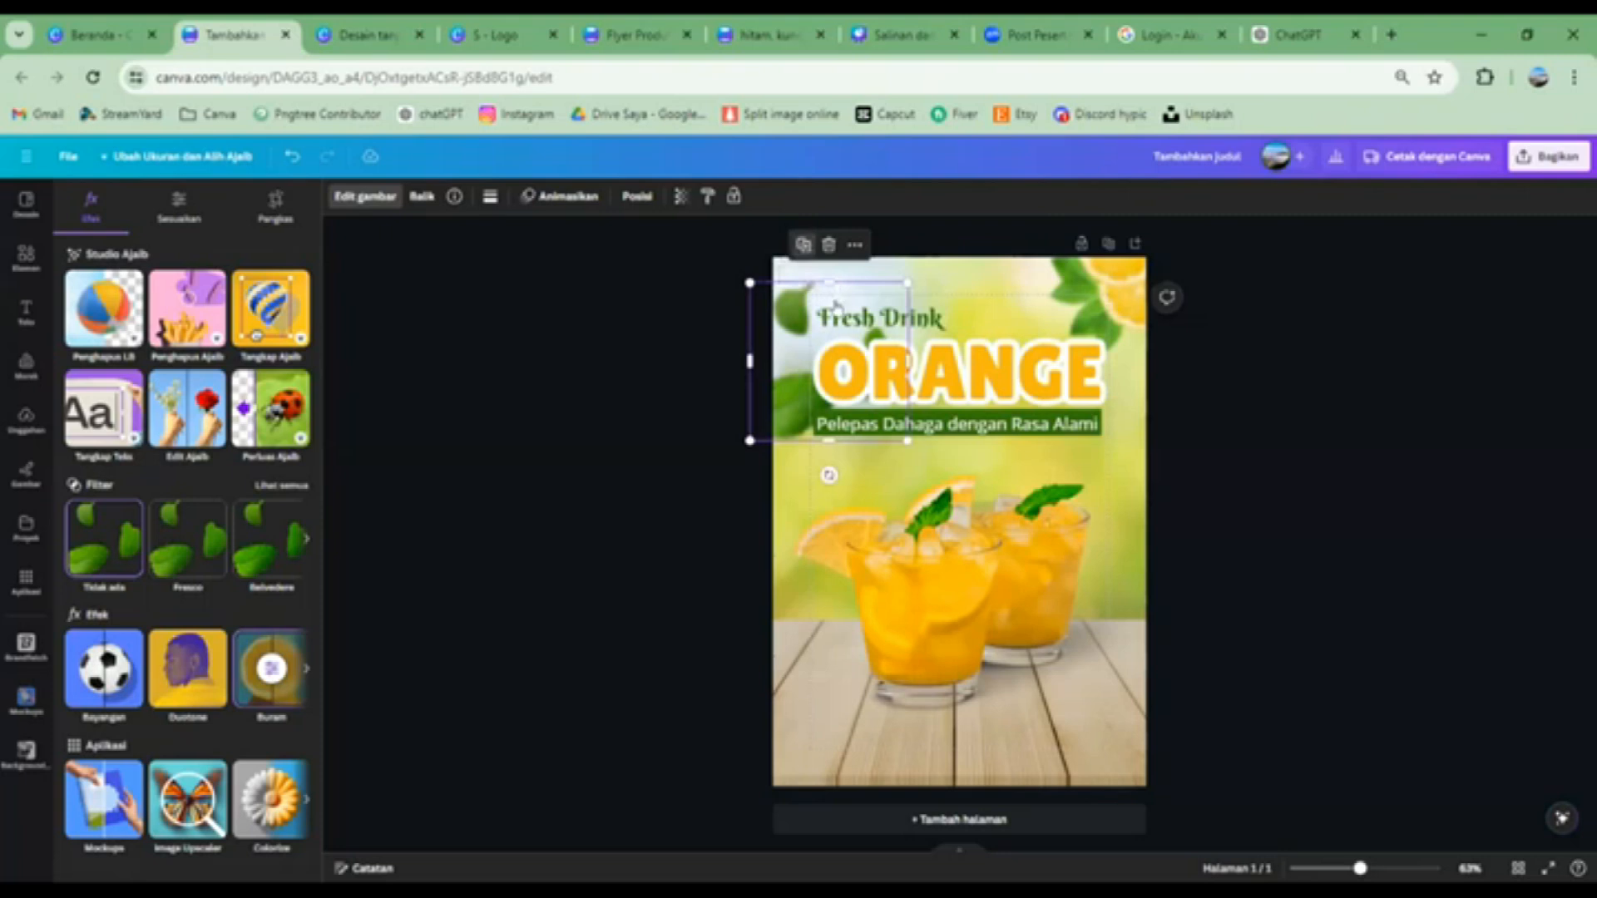
Duplicate the blurred mint leaves, place the copy over the right-hand glass below the tagline, and send it to the back
left_click(798, 245)
left_click_drag(798, 348, 999, 463)
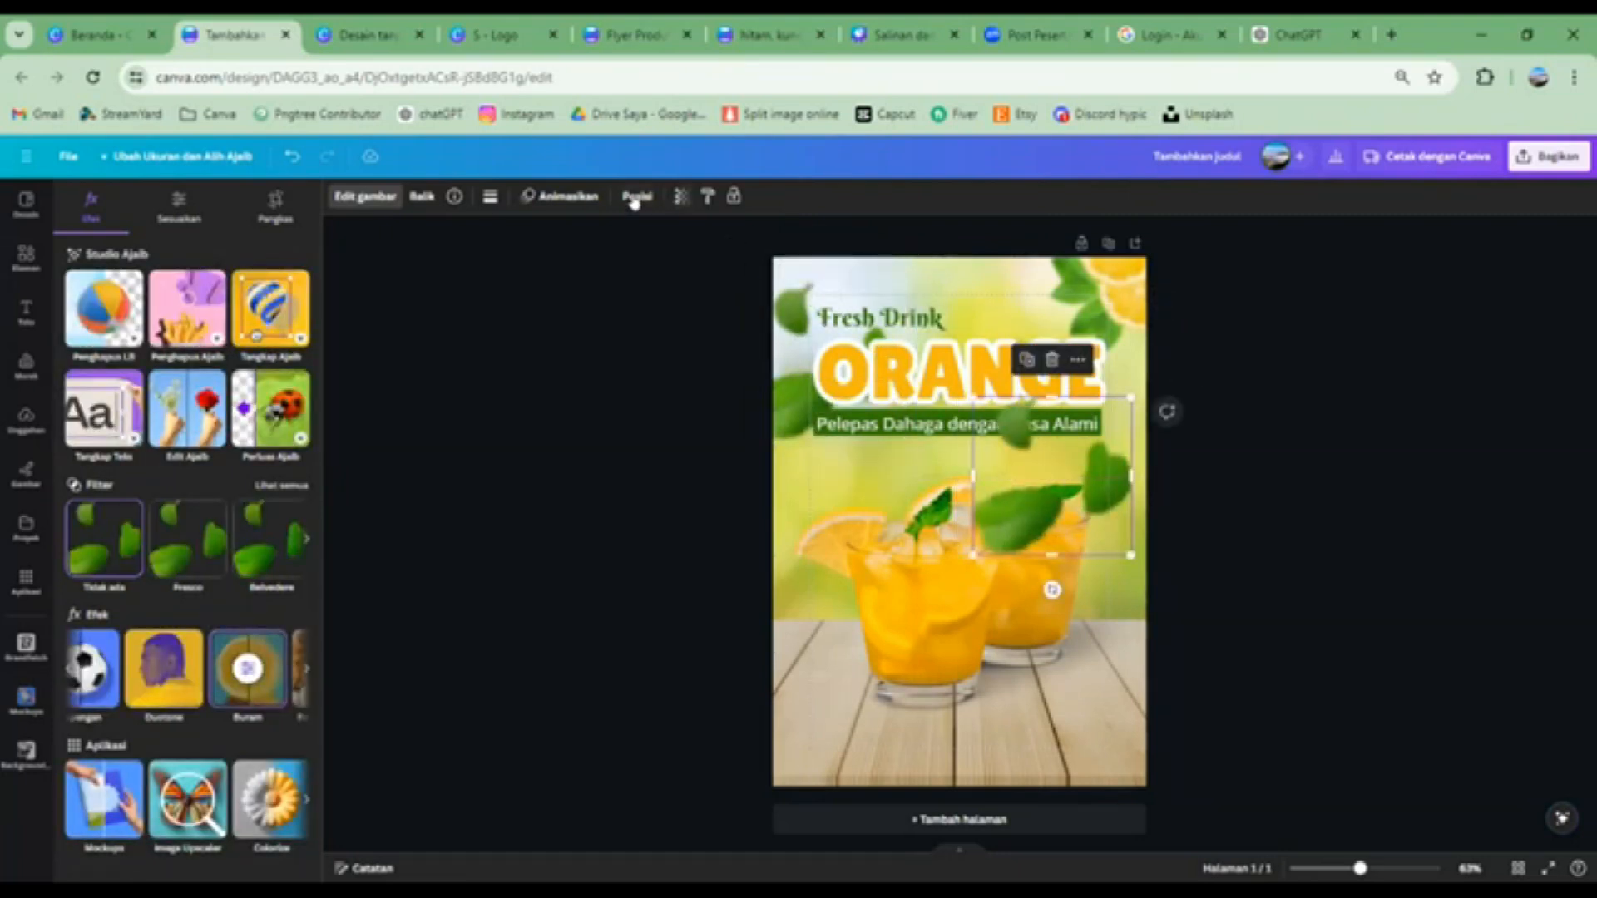
left_click(637, 197)
left_click(265, 266)
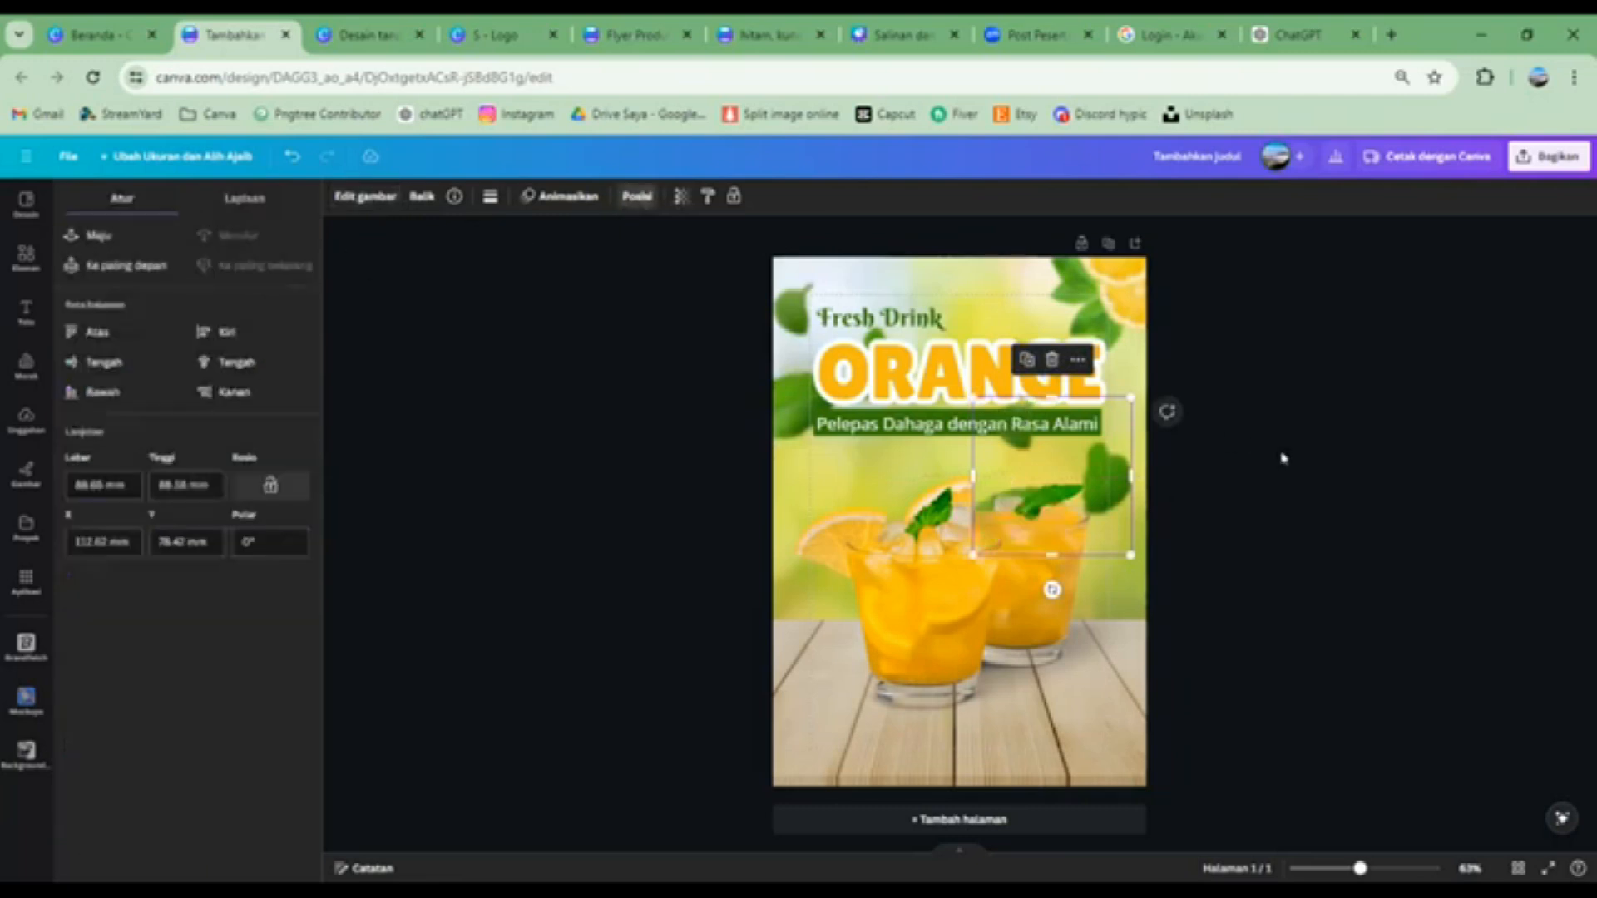
Nudge the duplicated blurred mint leaves slightly down and to the right, beside the right-hand glass
left_click(1282, 459)
left_click_drag(1105, 471, 1111, 486)
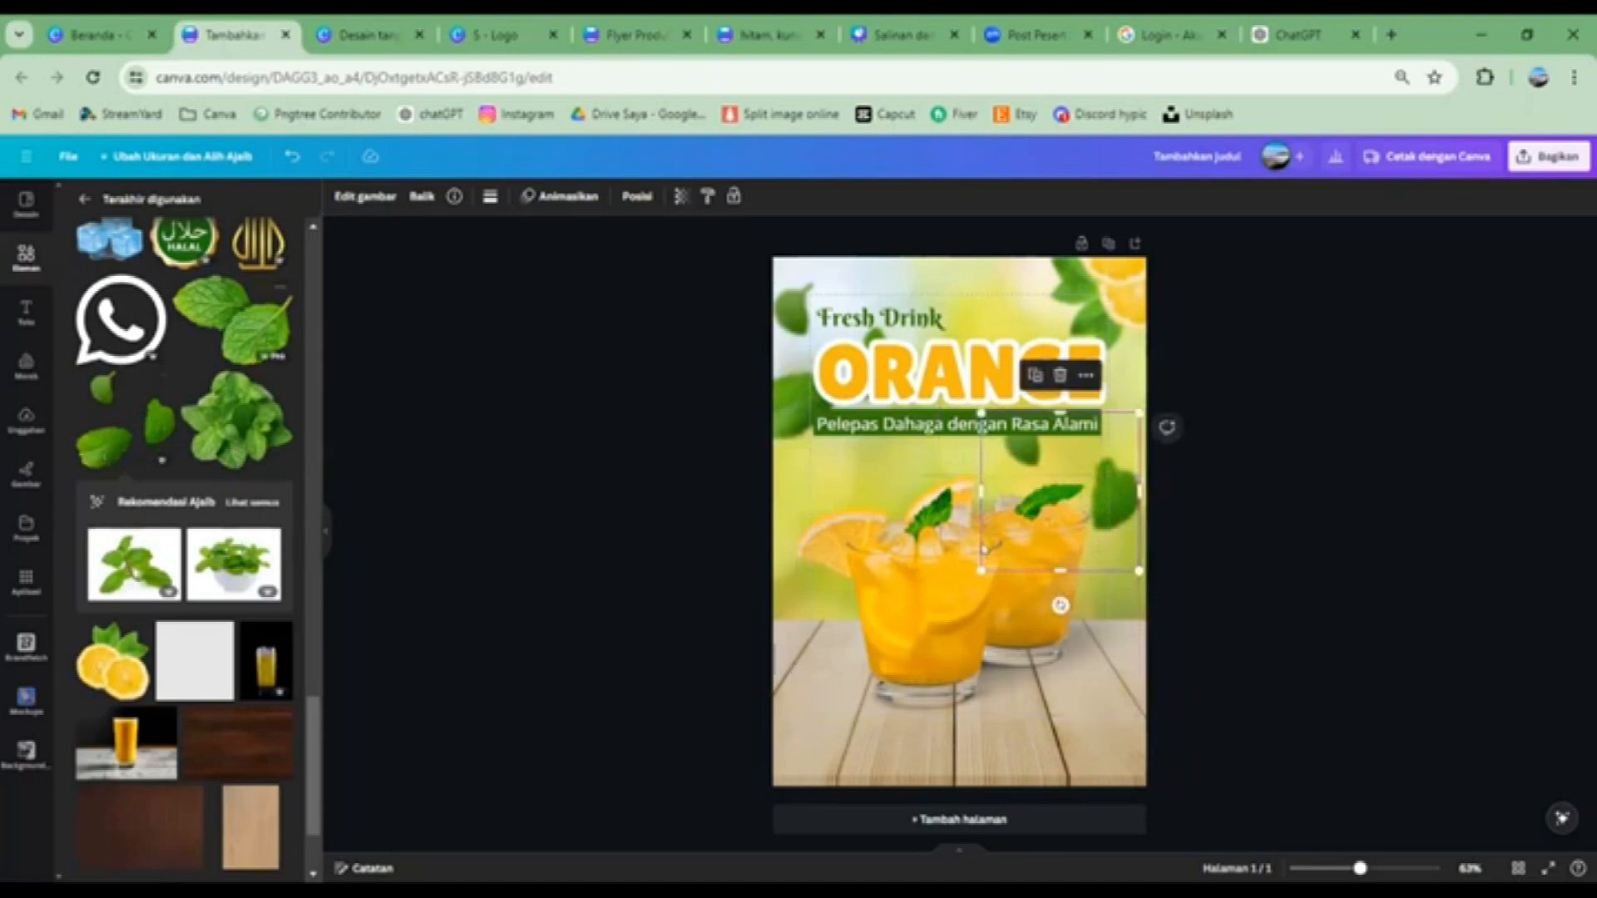
left_click_drag(983, 549, 994, 549)
Add the recently used image of two mint leaves, rotate it and place it in the flyer's lower-left corner
left_click_drag(1088, 621, 1040, 740)
left_click_drag(910, 787, 913, 691)
left_click_drag(902, 574, 806, 746)
Blur the whole lower-left mint leaves image with an intensity of 38 and shrink it slightly
left_click(353, 197)
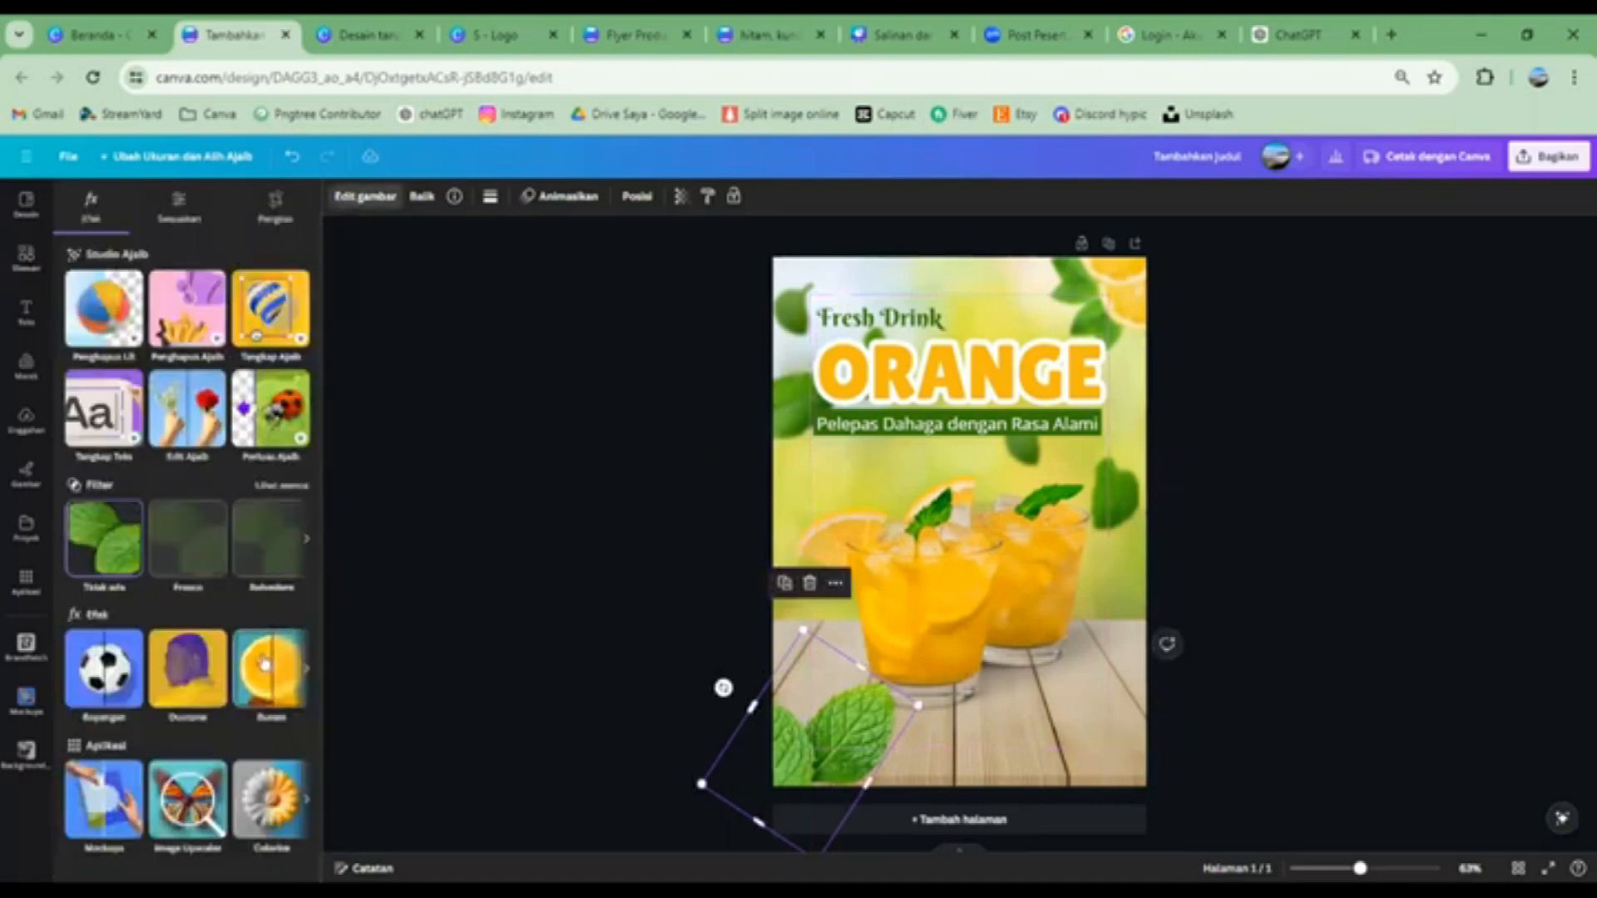
left_click(267, 667)
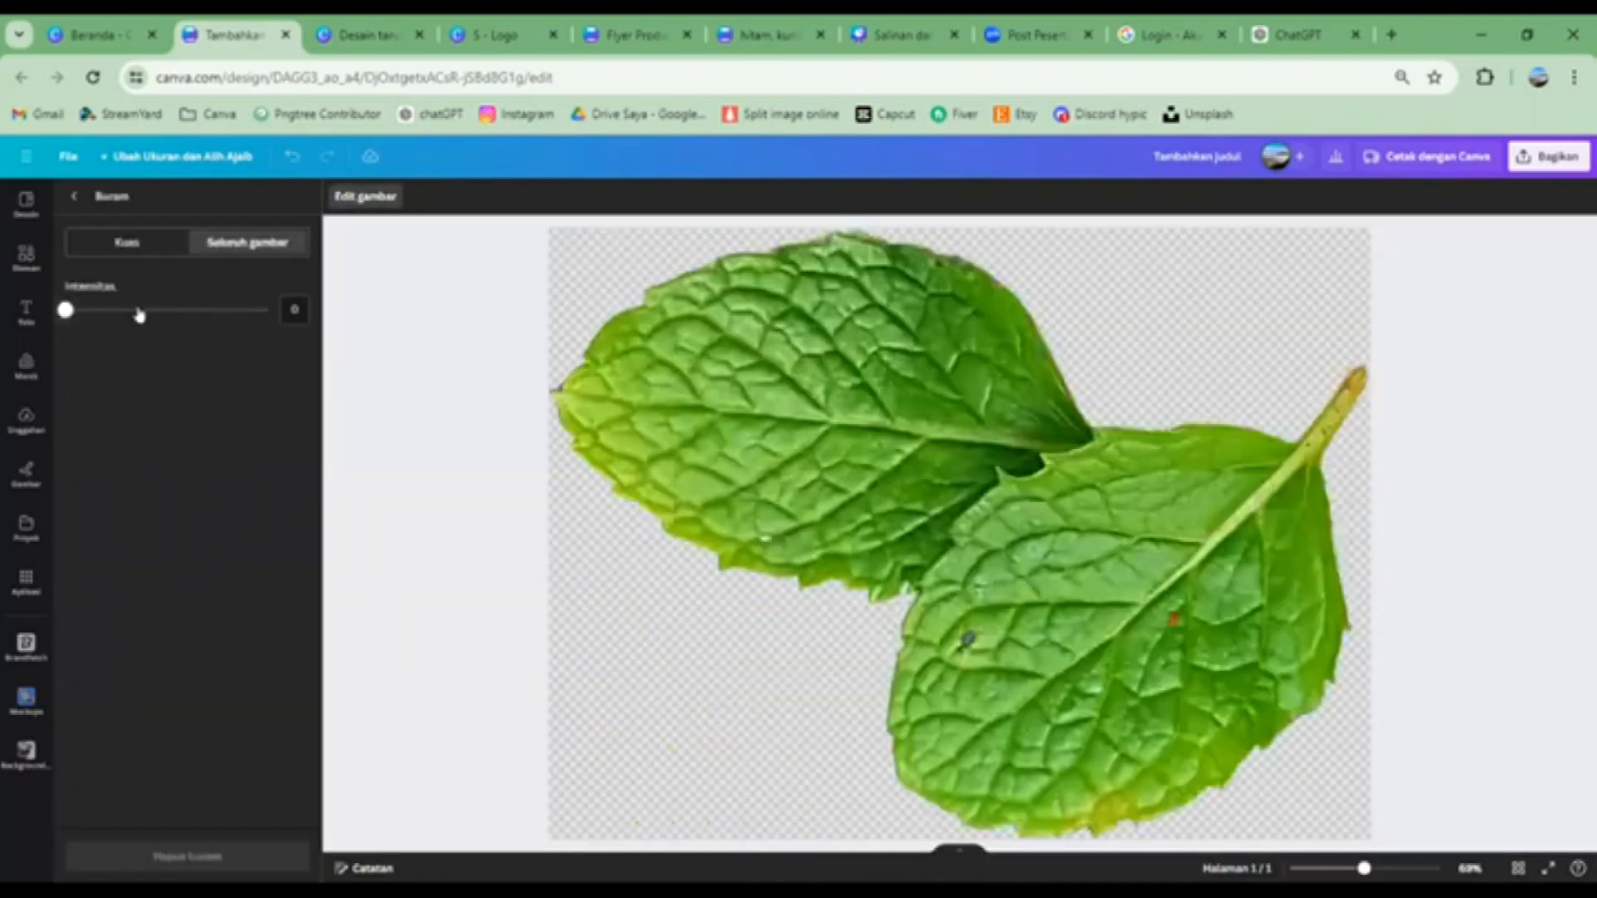
left_click(141, 311)
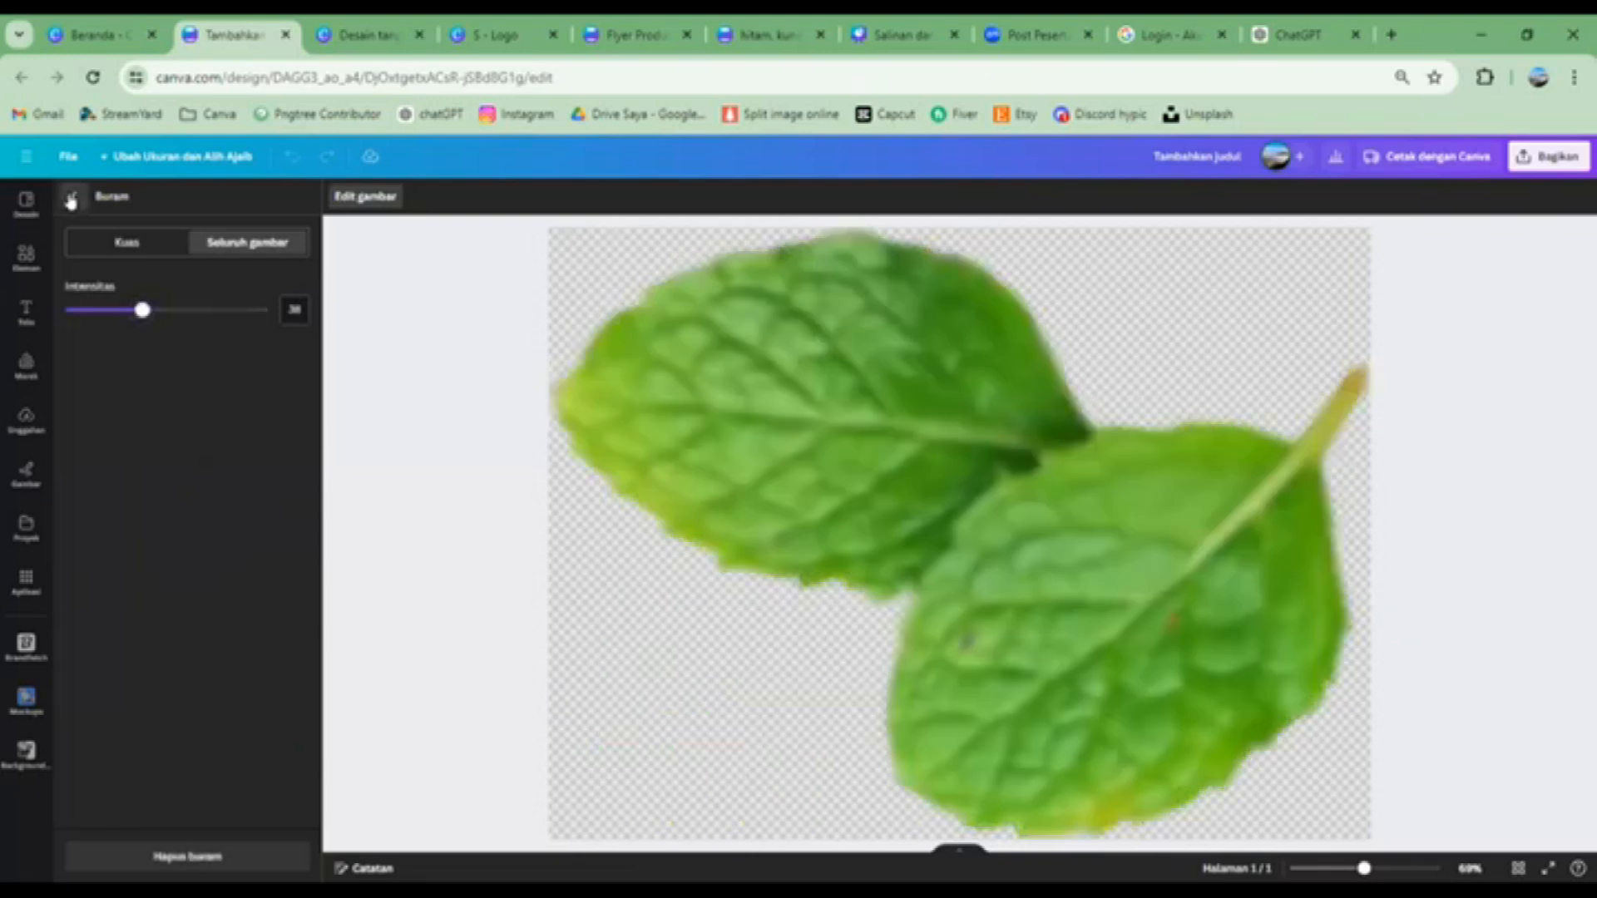
left_click(72, 198)
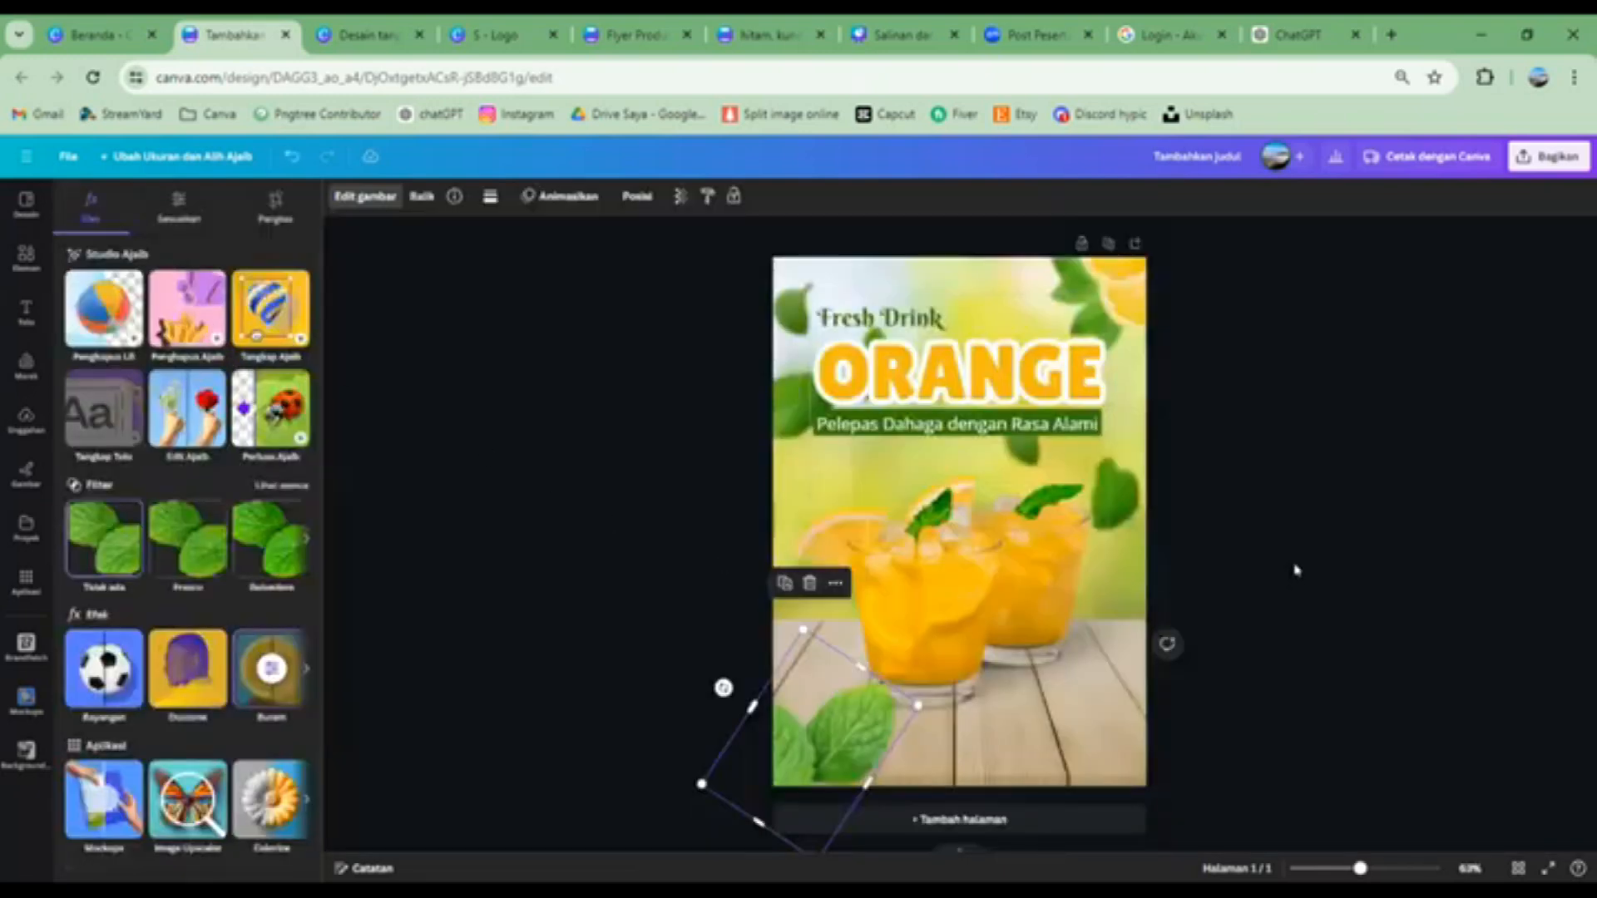
left_click(830, 763)
left_click_drag(917, 705, 877, 719)
left_click(1334, 610)
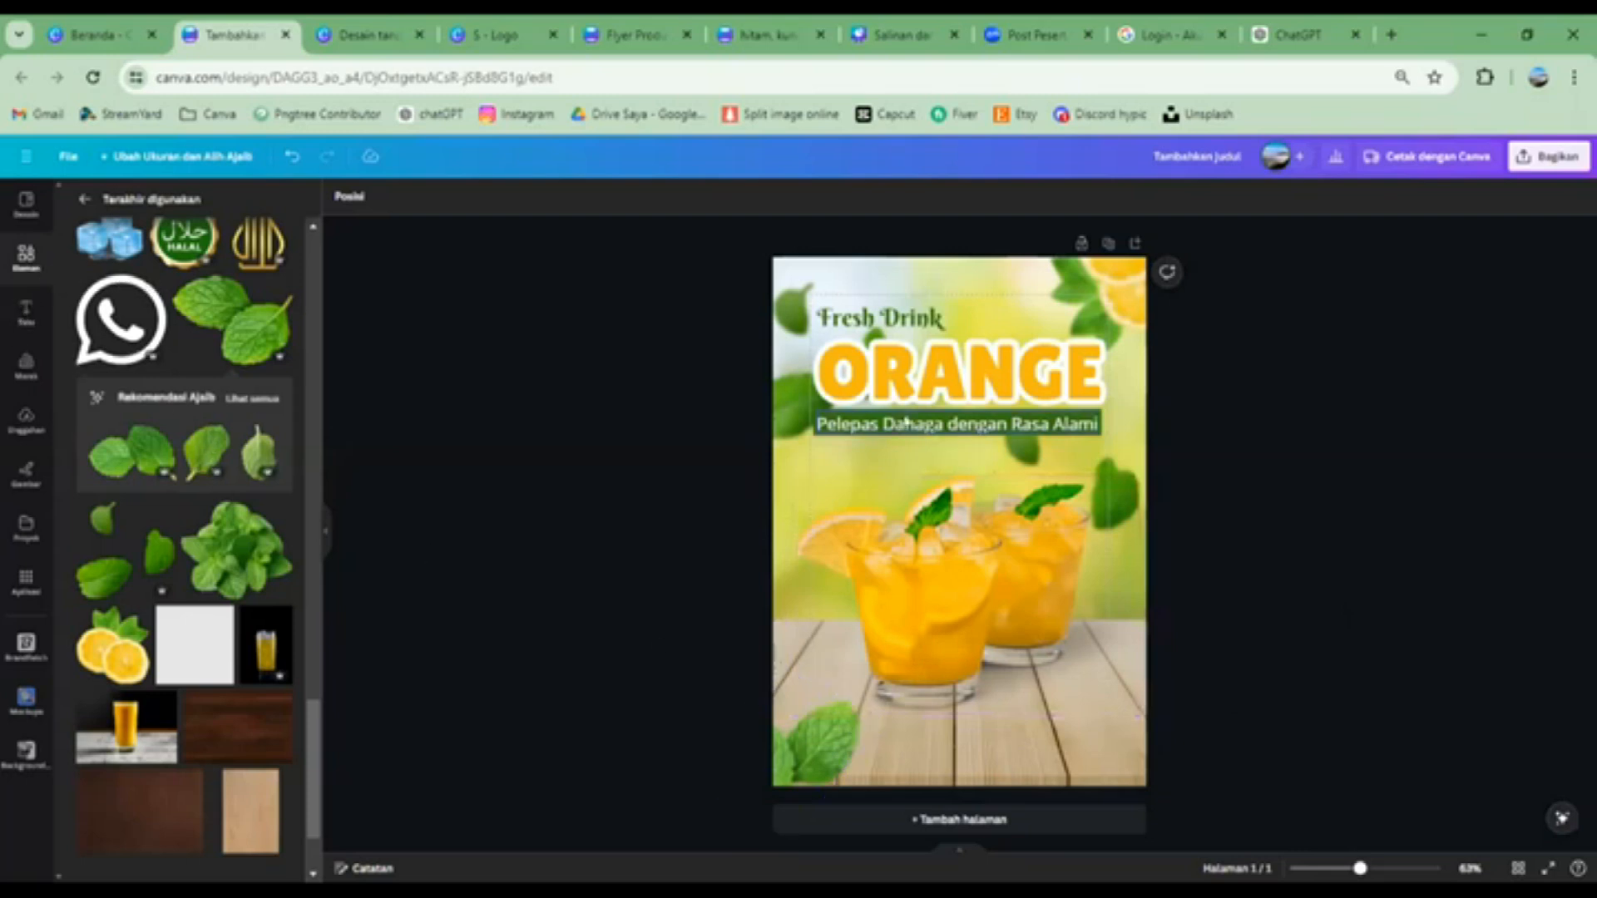
Duplicate the tagline, place the copy on the table below the glasses and change its text to "Pesan Sekarang Juga"
left_click(957, 424)
double_click(954, 438)
left_click_drag(954, 438, 948, 713)
double_click(948, 725)
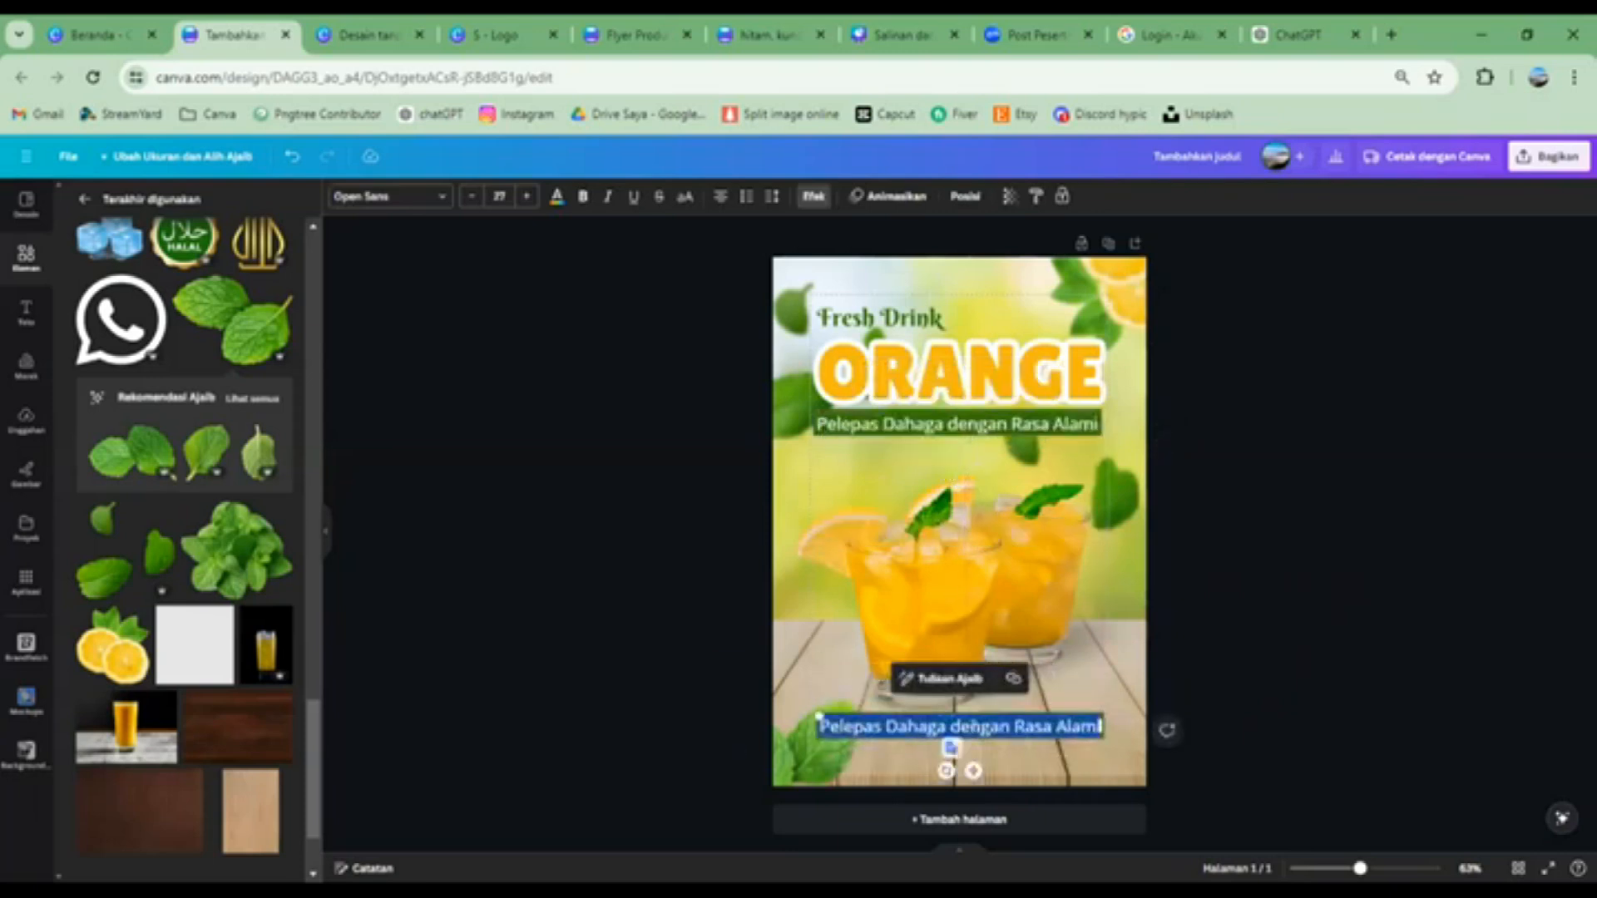
type("Pesan Sed")
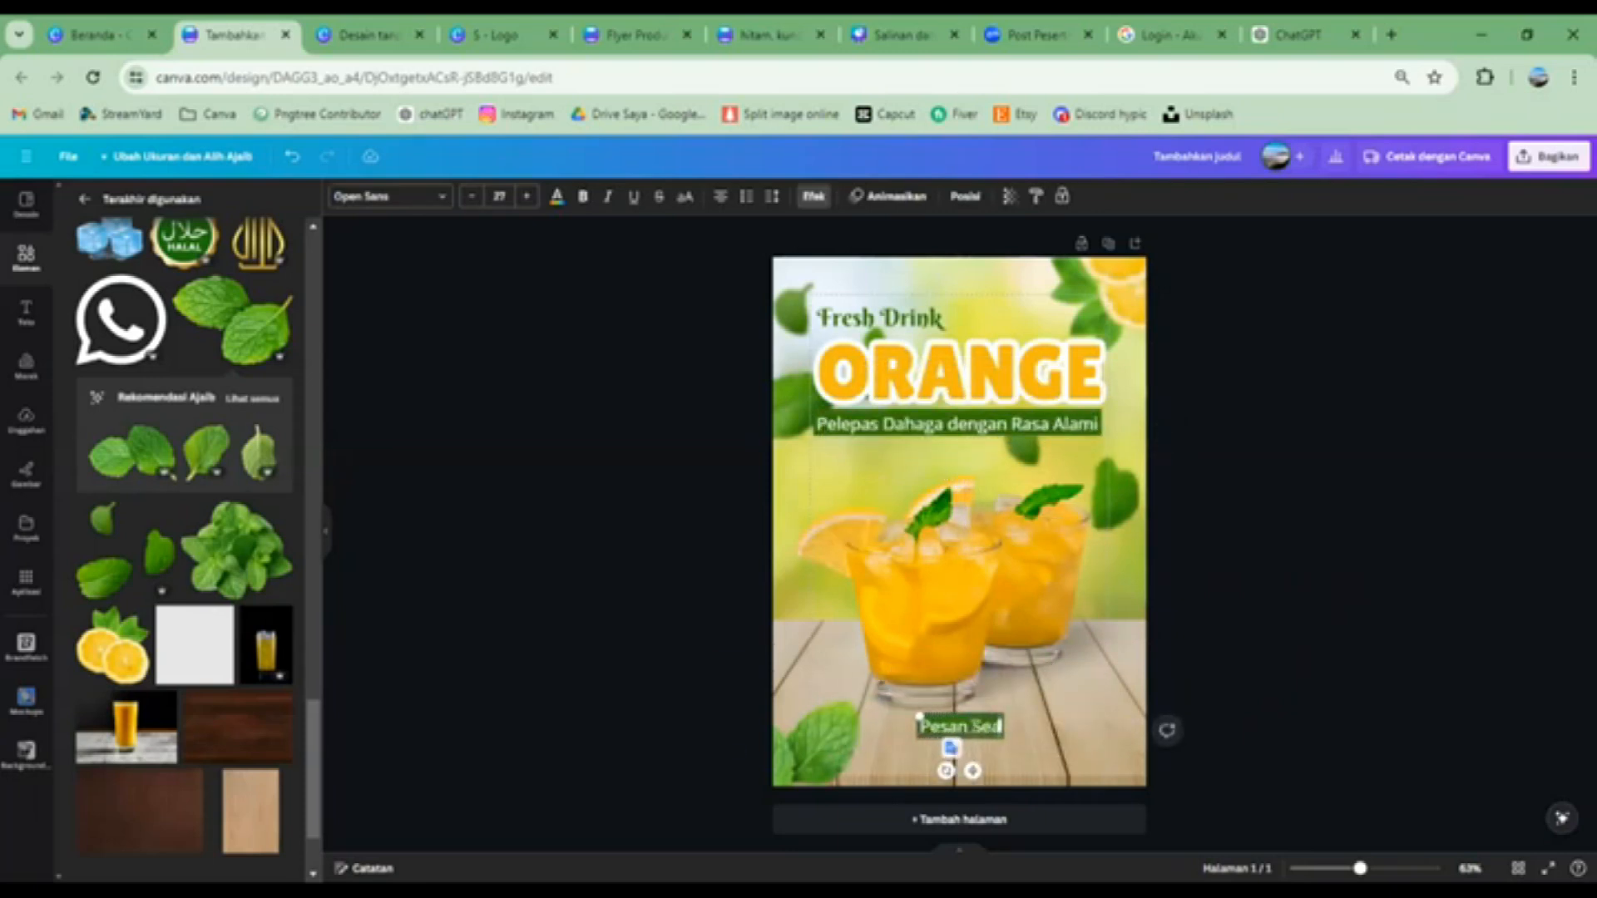
key("BackSpace")
type("karang Juga!")
left_click(1333, 707)
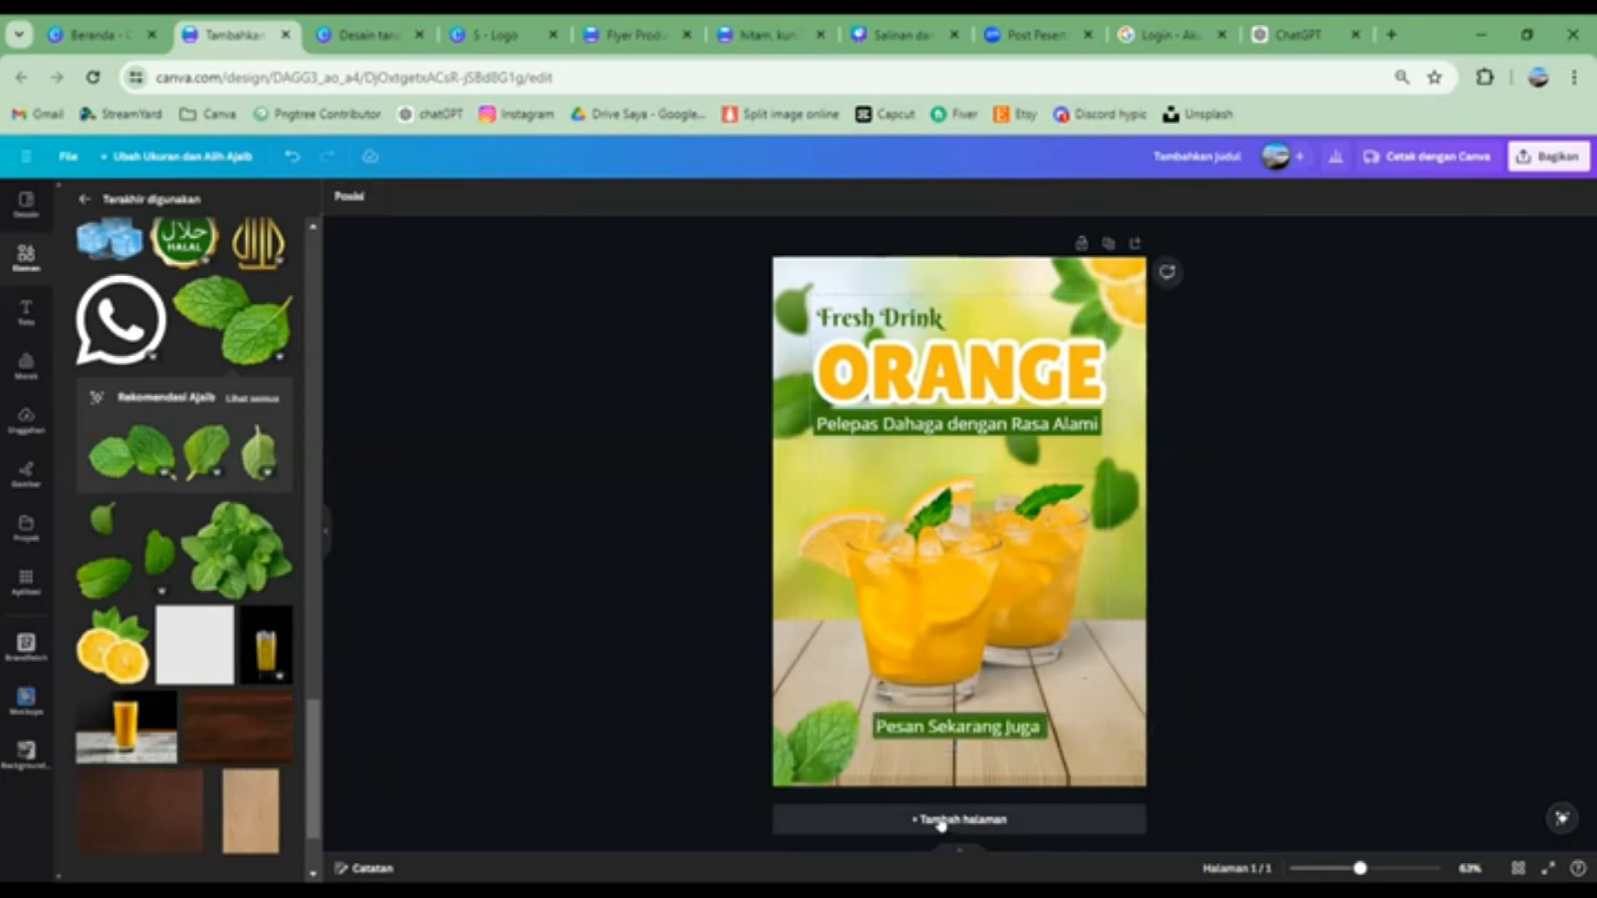
Nudge the label below the glasses slightly down and round the corners of its green background effect
left_click(951, 723)
left_click_drag(951, 722, 950, 726)
left_click(807, 193)
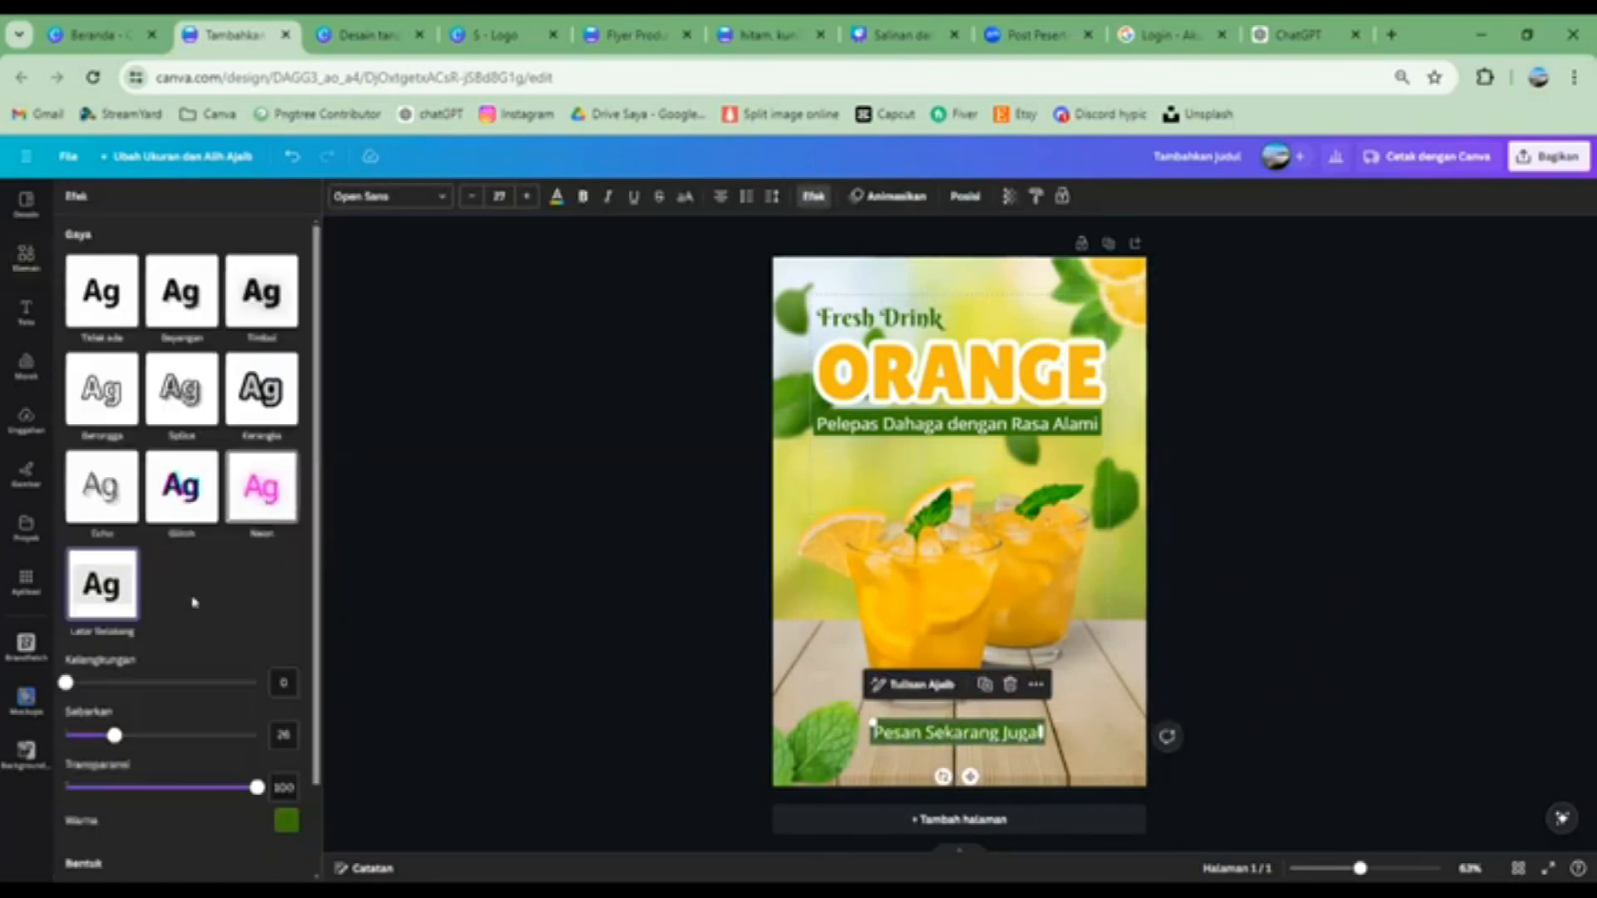
left_click_drag(98, 683, 142, 683)
left_click(1365, 663)
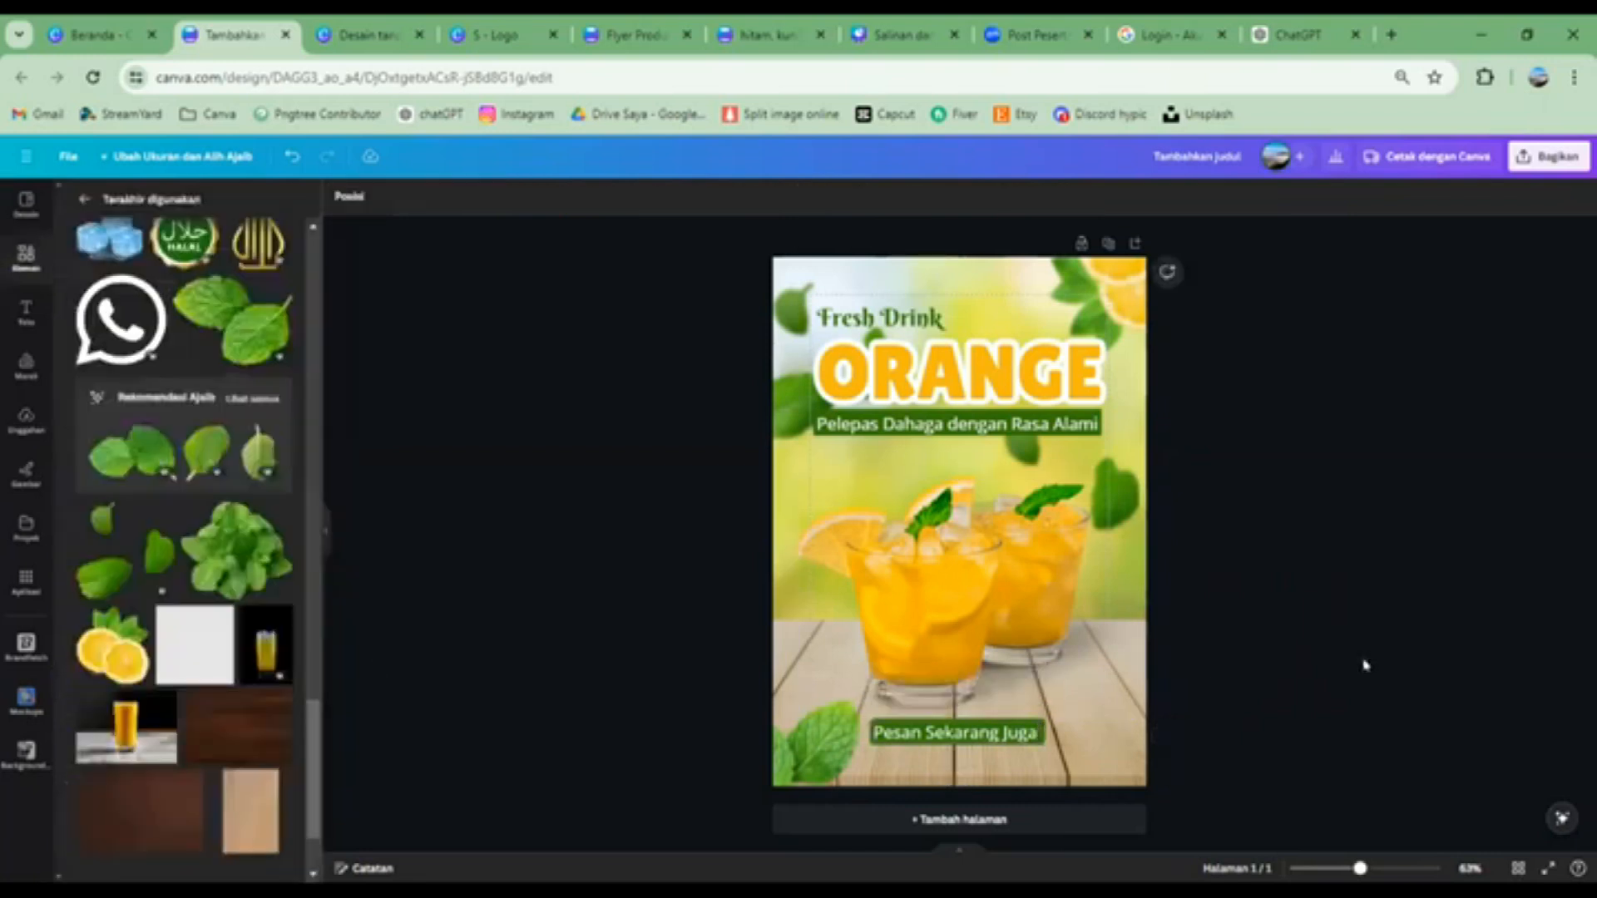
Replace the text of the green label below the glasses with "Order Now"
left_click(966, 729)
left_click(967, 732)
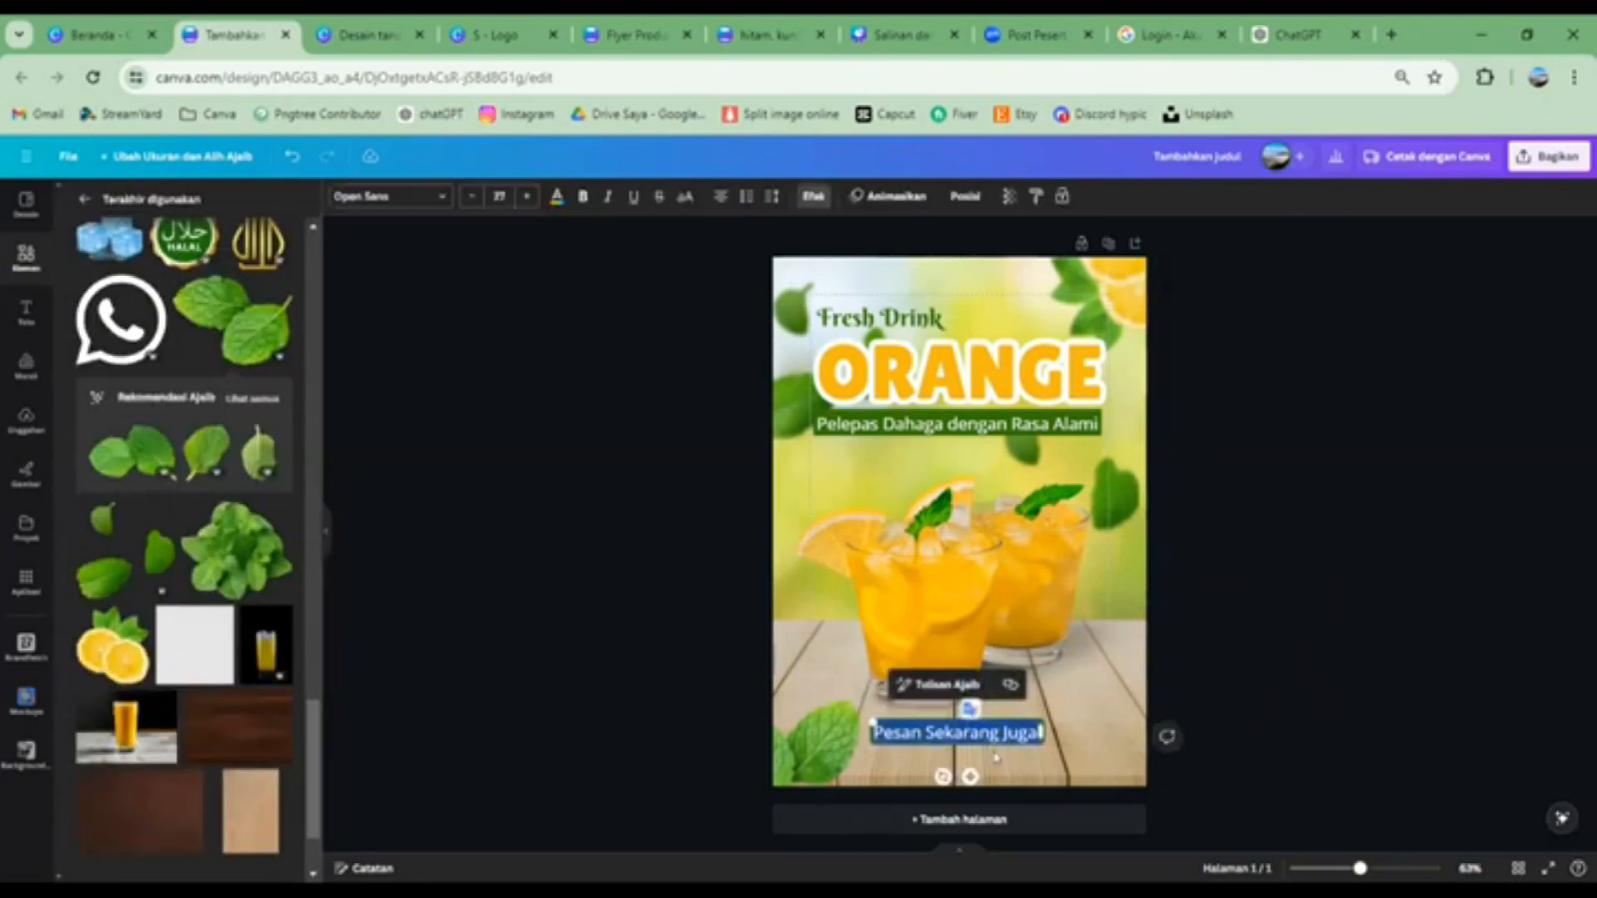
type("ORD")
key("BackSpace")
key("BackSpace")
type("rder Now")
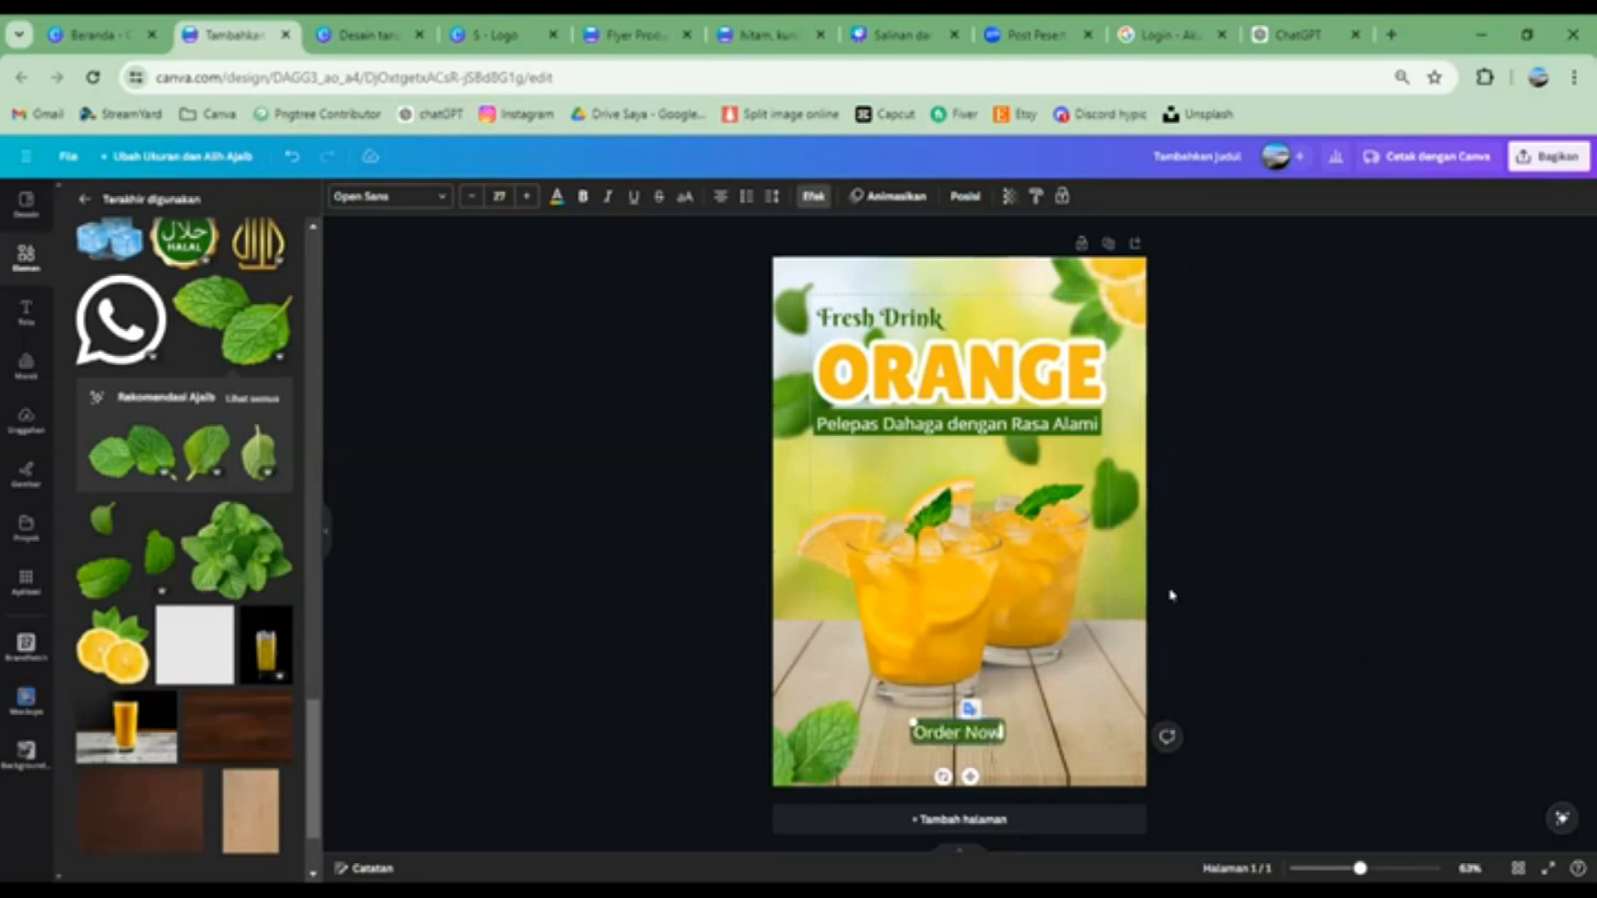
left_click(1239, 609)
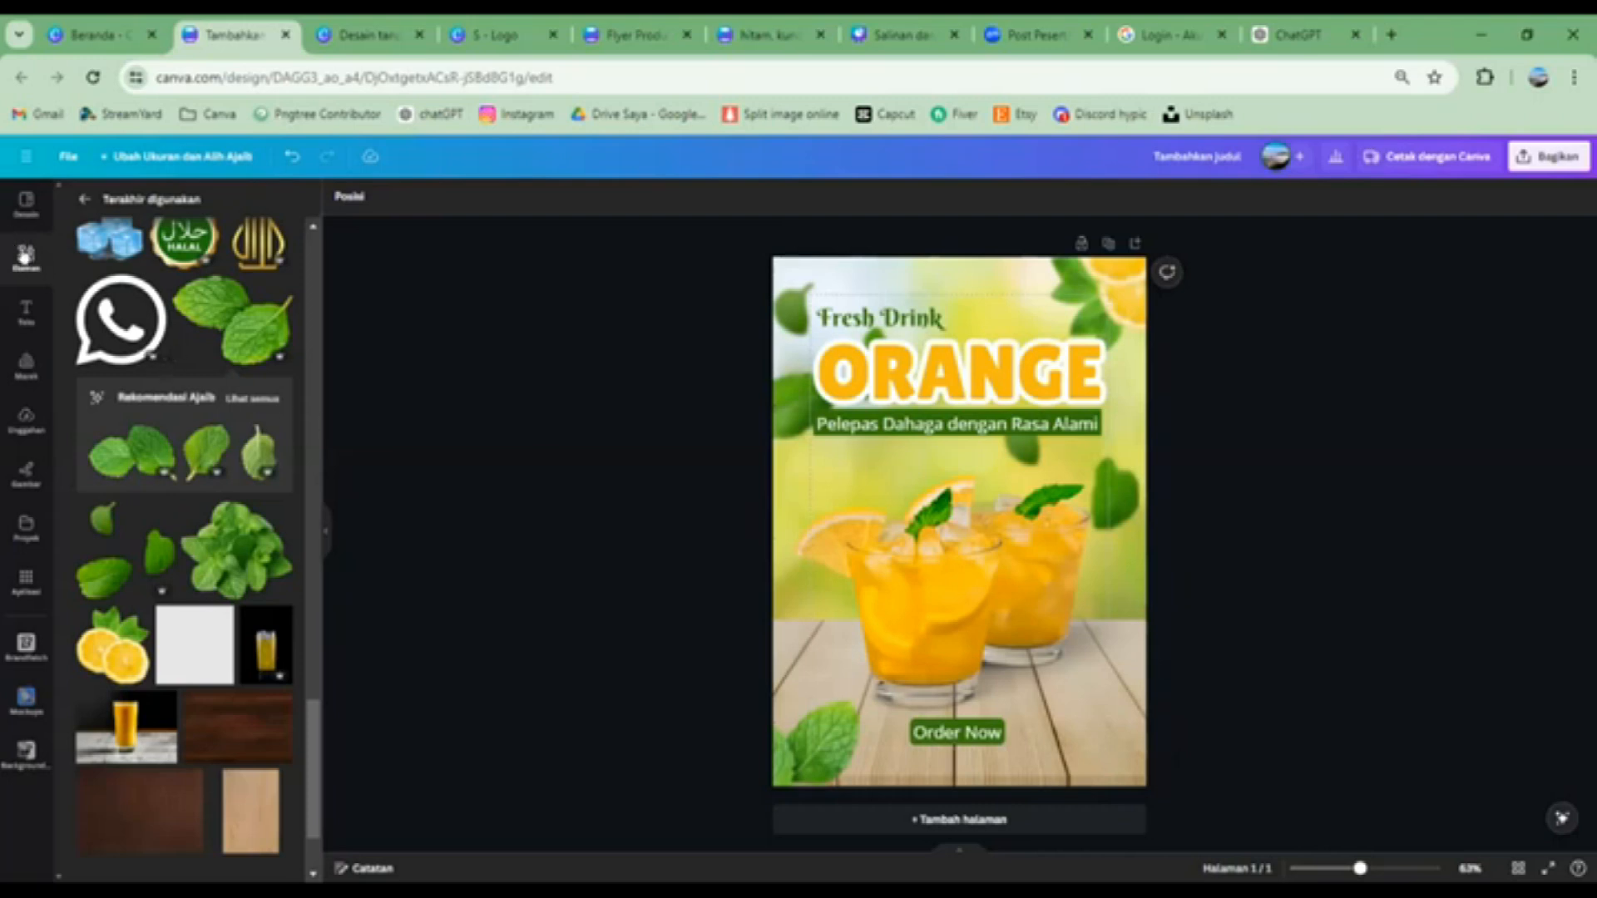
Search the element library for "embun" and show all matching graphics
left_click(83, 199)
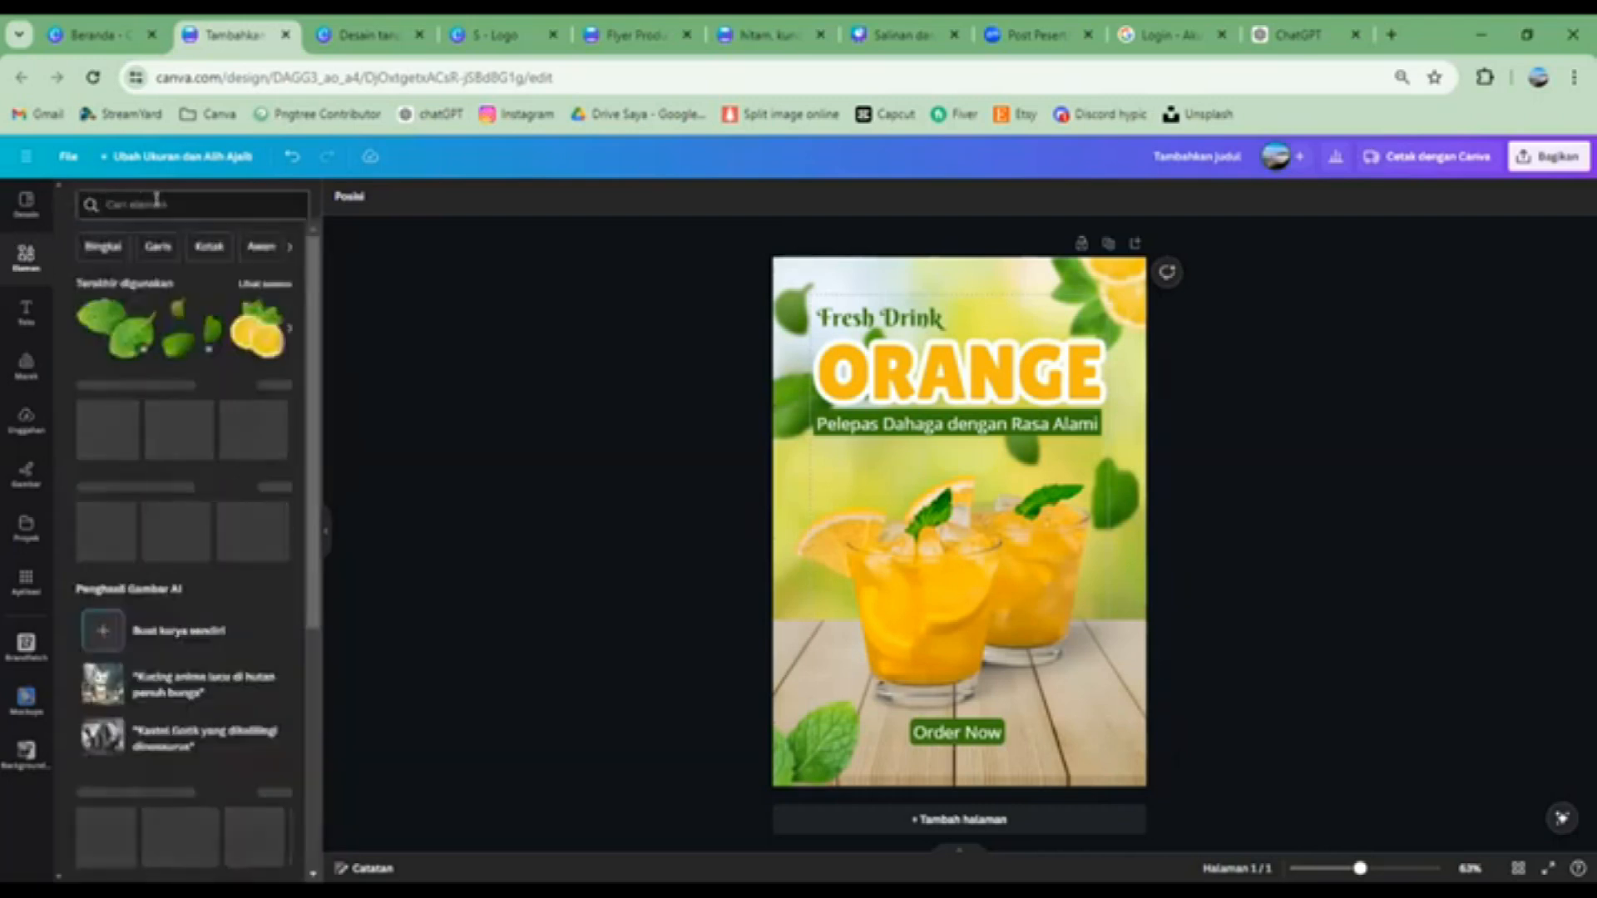
left_click(215, 201)
type("embun")
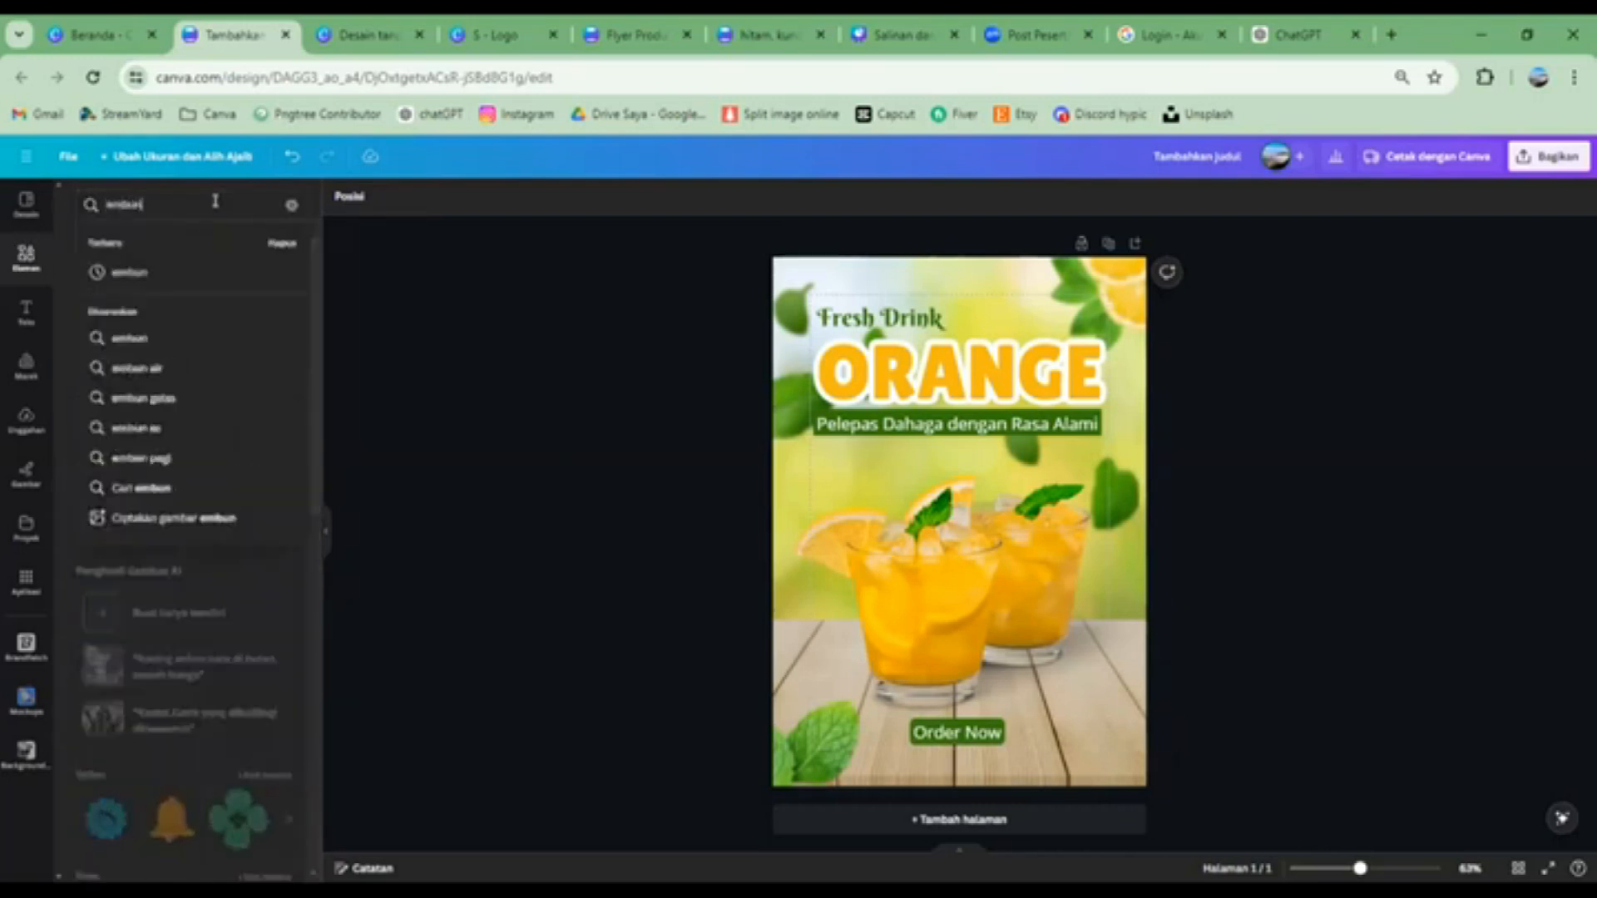
key("Return")
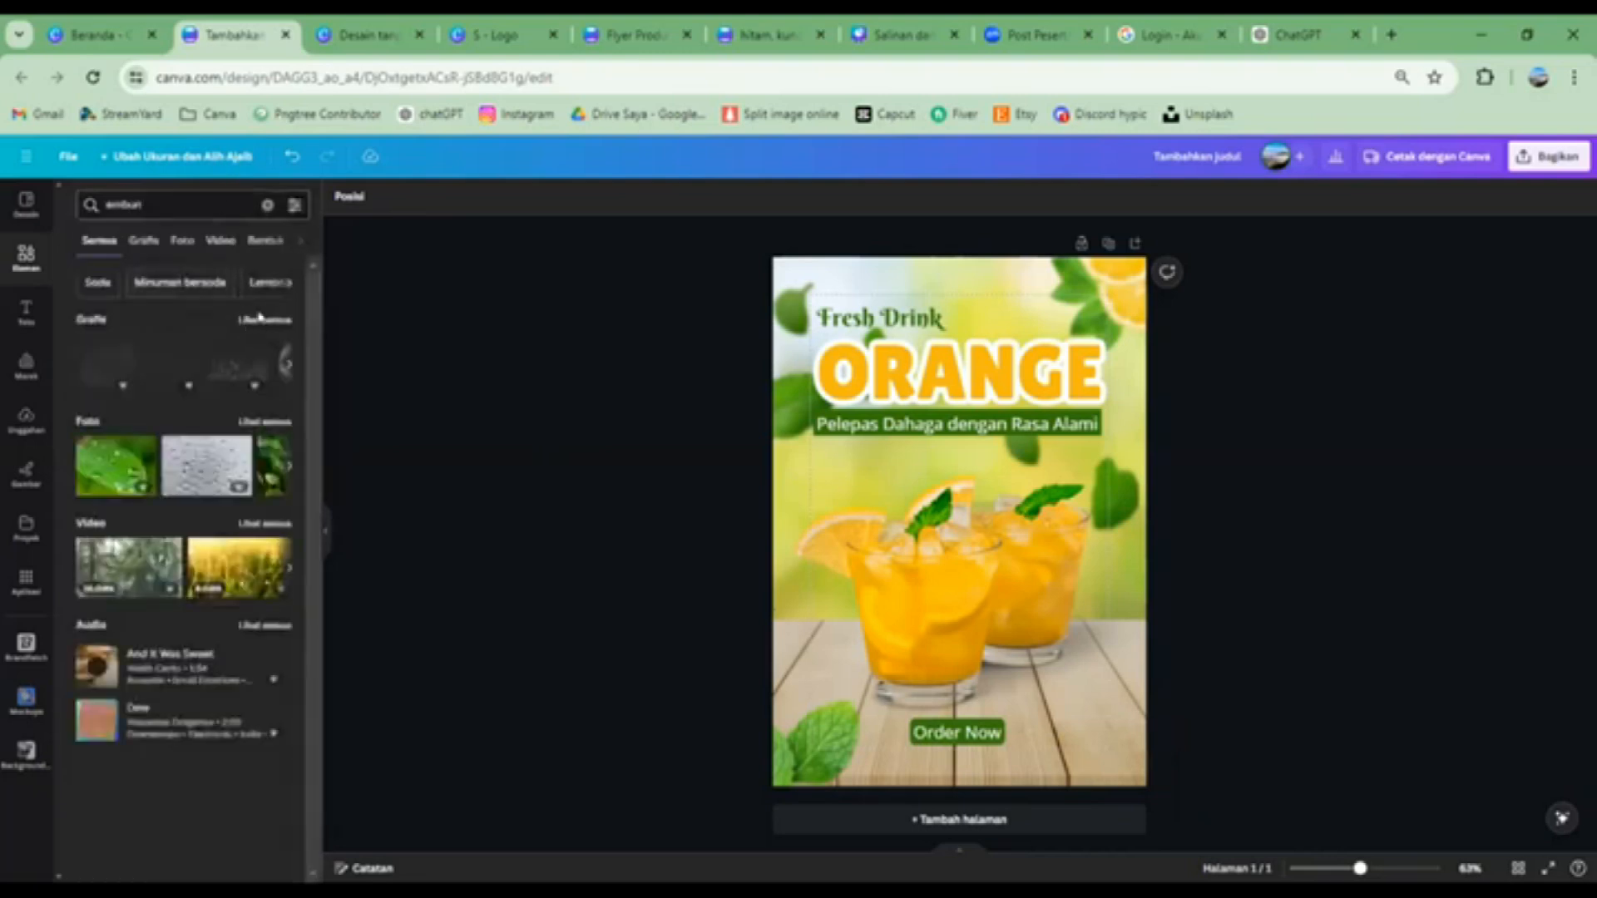
left_click(261, 318)
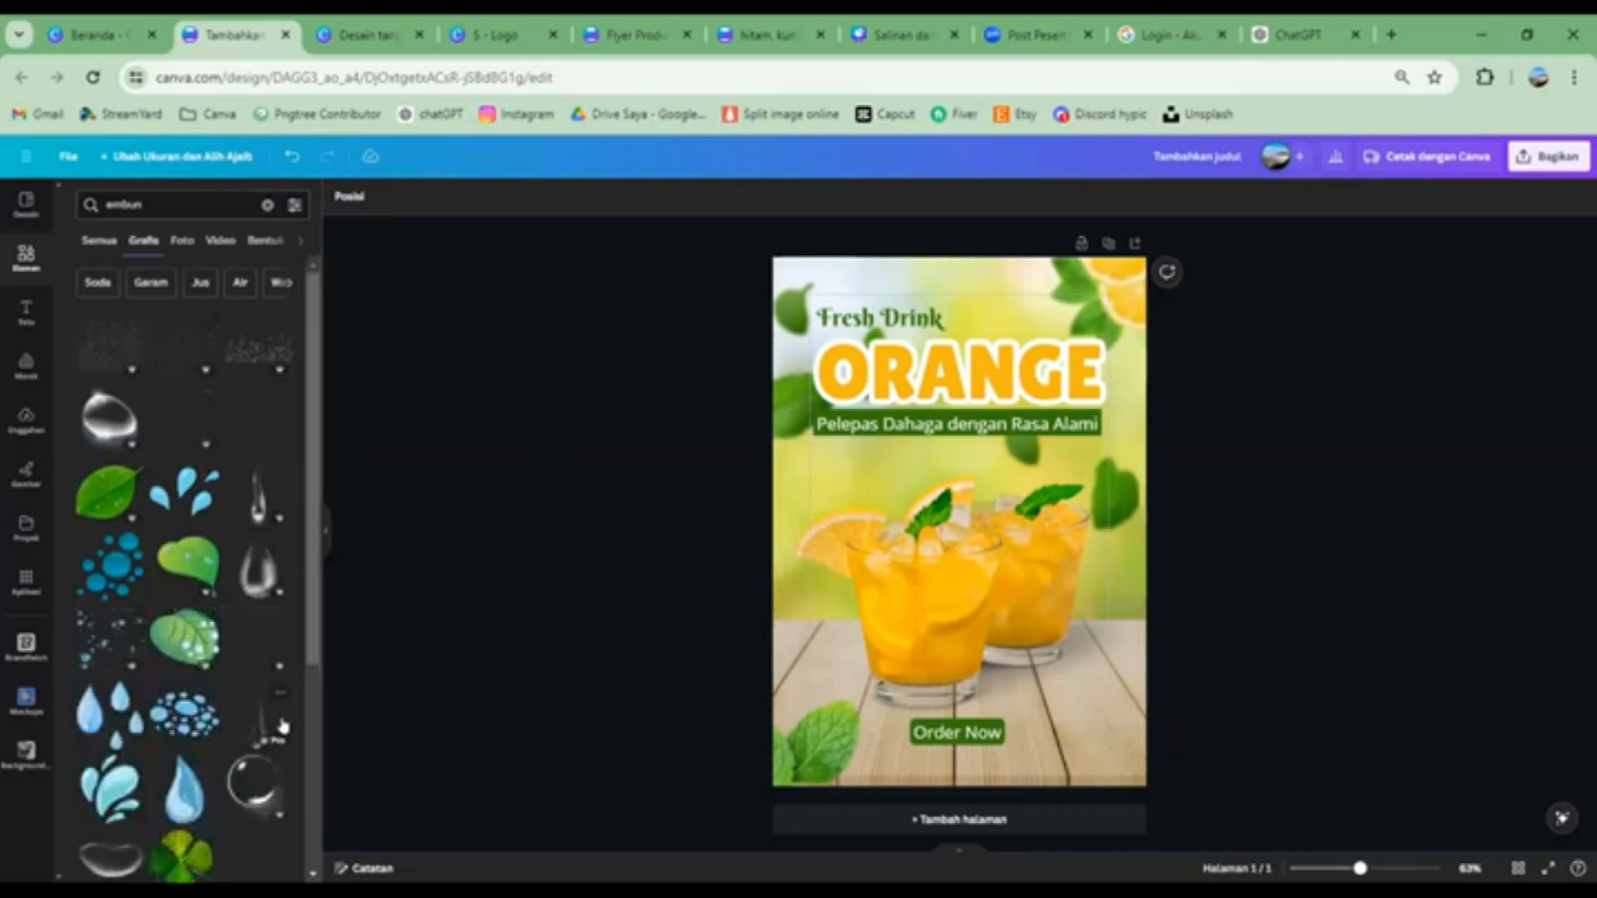
Insert the transparent water-droplets graphic and enlarge and position it so that it covers the whole flyer page
left_click(169, 346)
left_click_drag(959, 542, 898, 360)
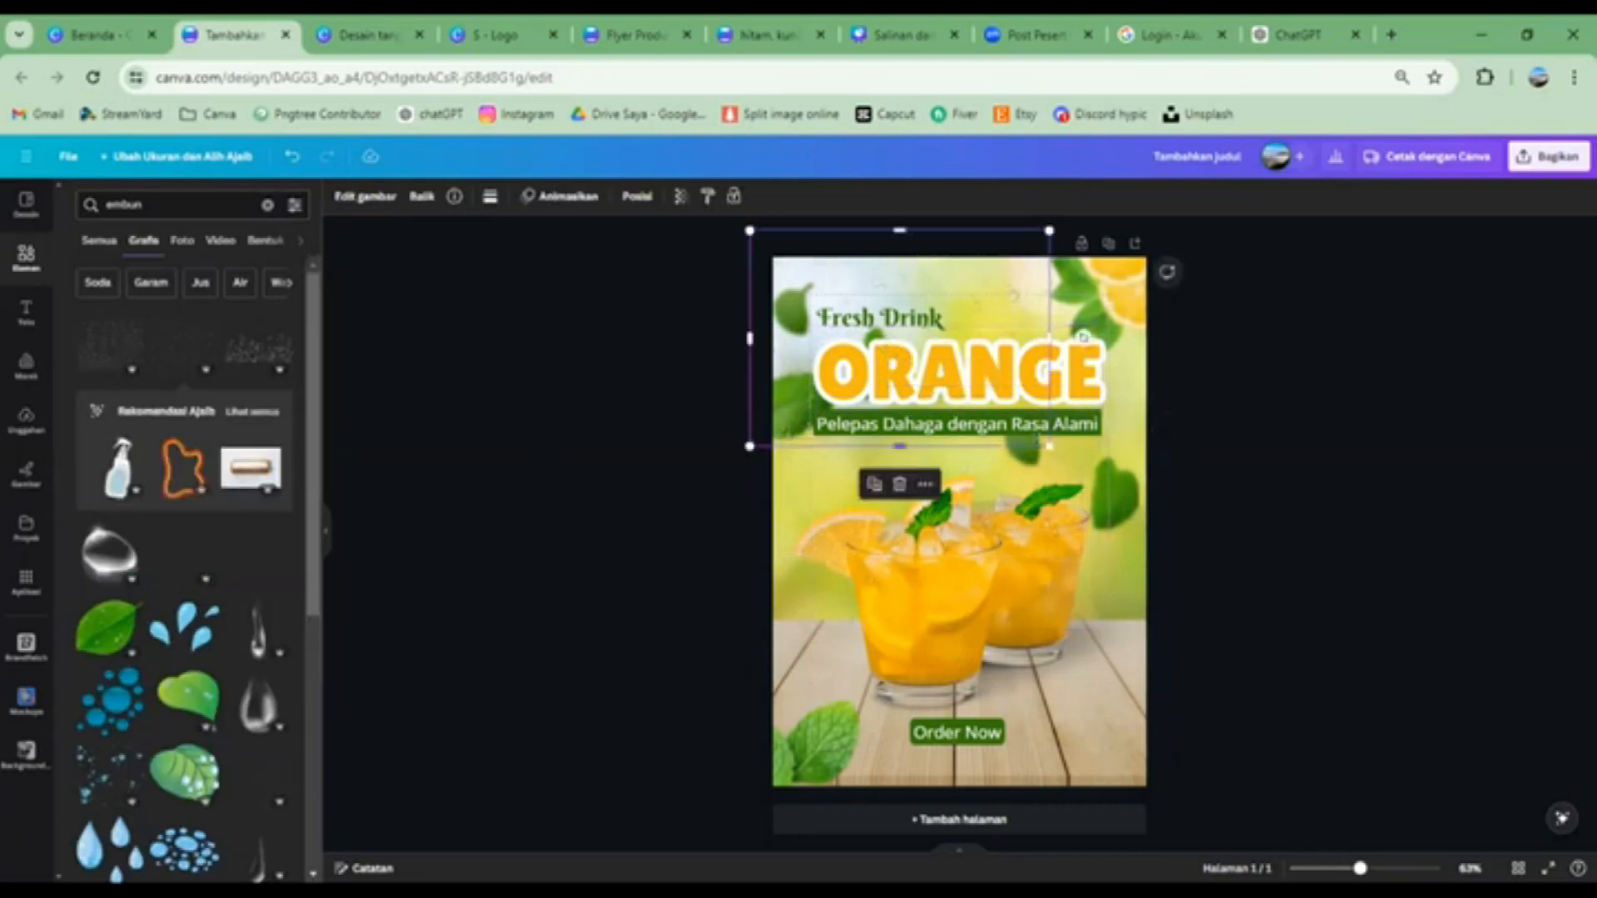
left_click_drag(1050, 447, 1346, 719)
left_click_drag(1005, 559, 857, 517)
left_click_drag(1224, 641, 1348, 708)
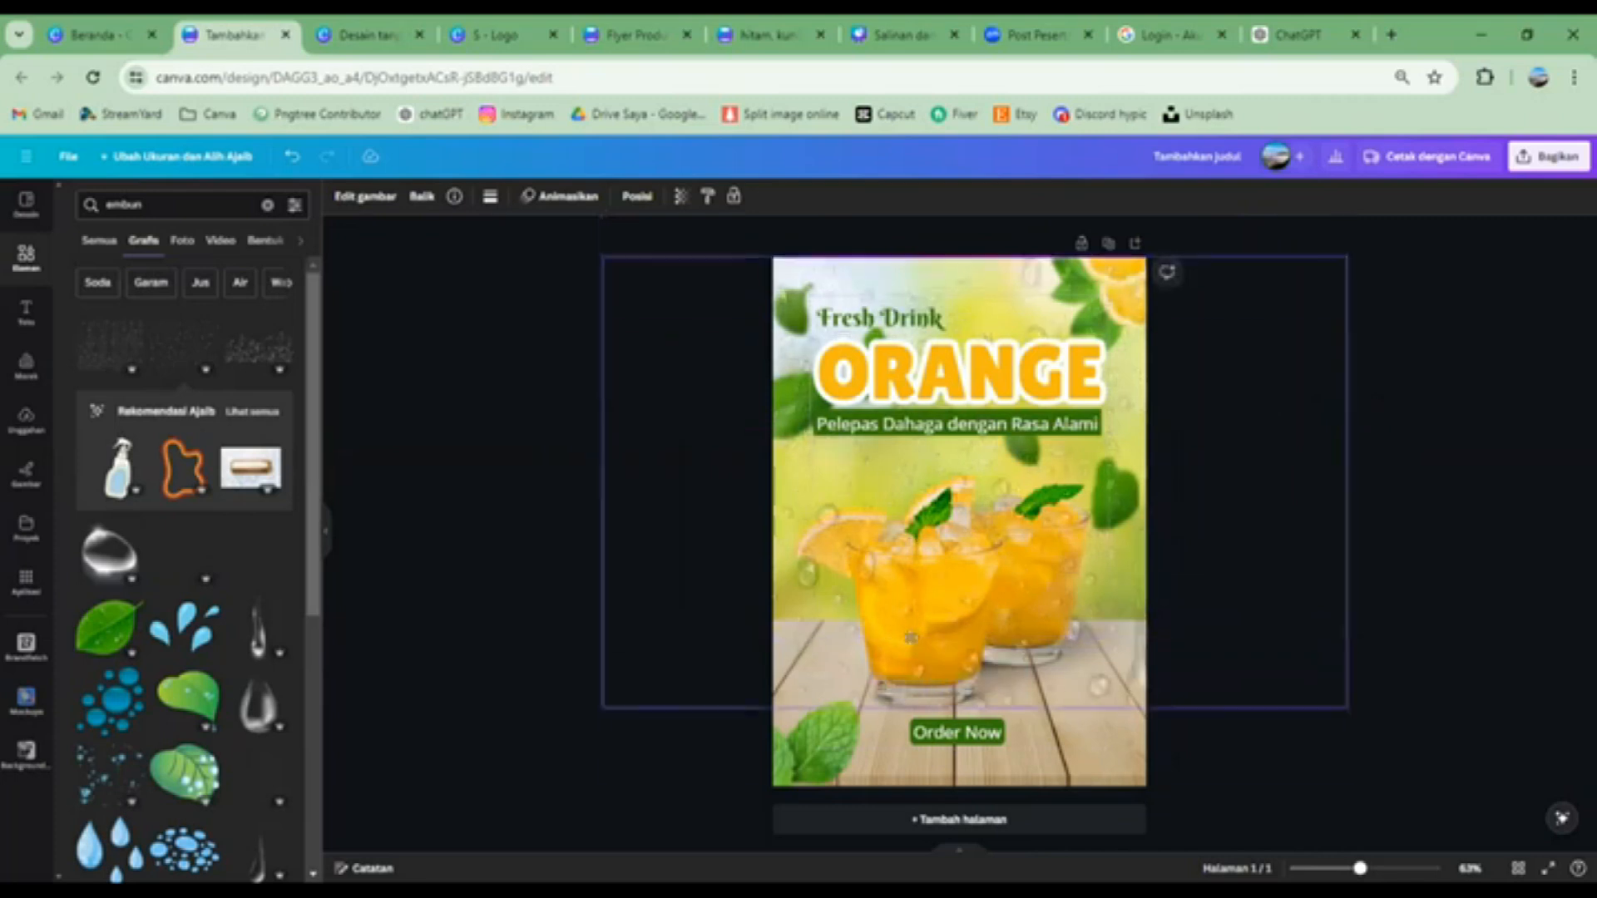
left_click_drag(911, 637, 904, 708)
left_click_drag(965, 329, 957, 240)
mouse_move(952, 562)
left_mouse_down()
mouse_move(948, 580)
mouse_move(937, 567)
left_mouse_up()
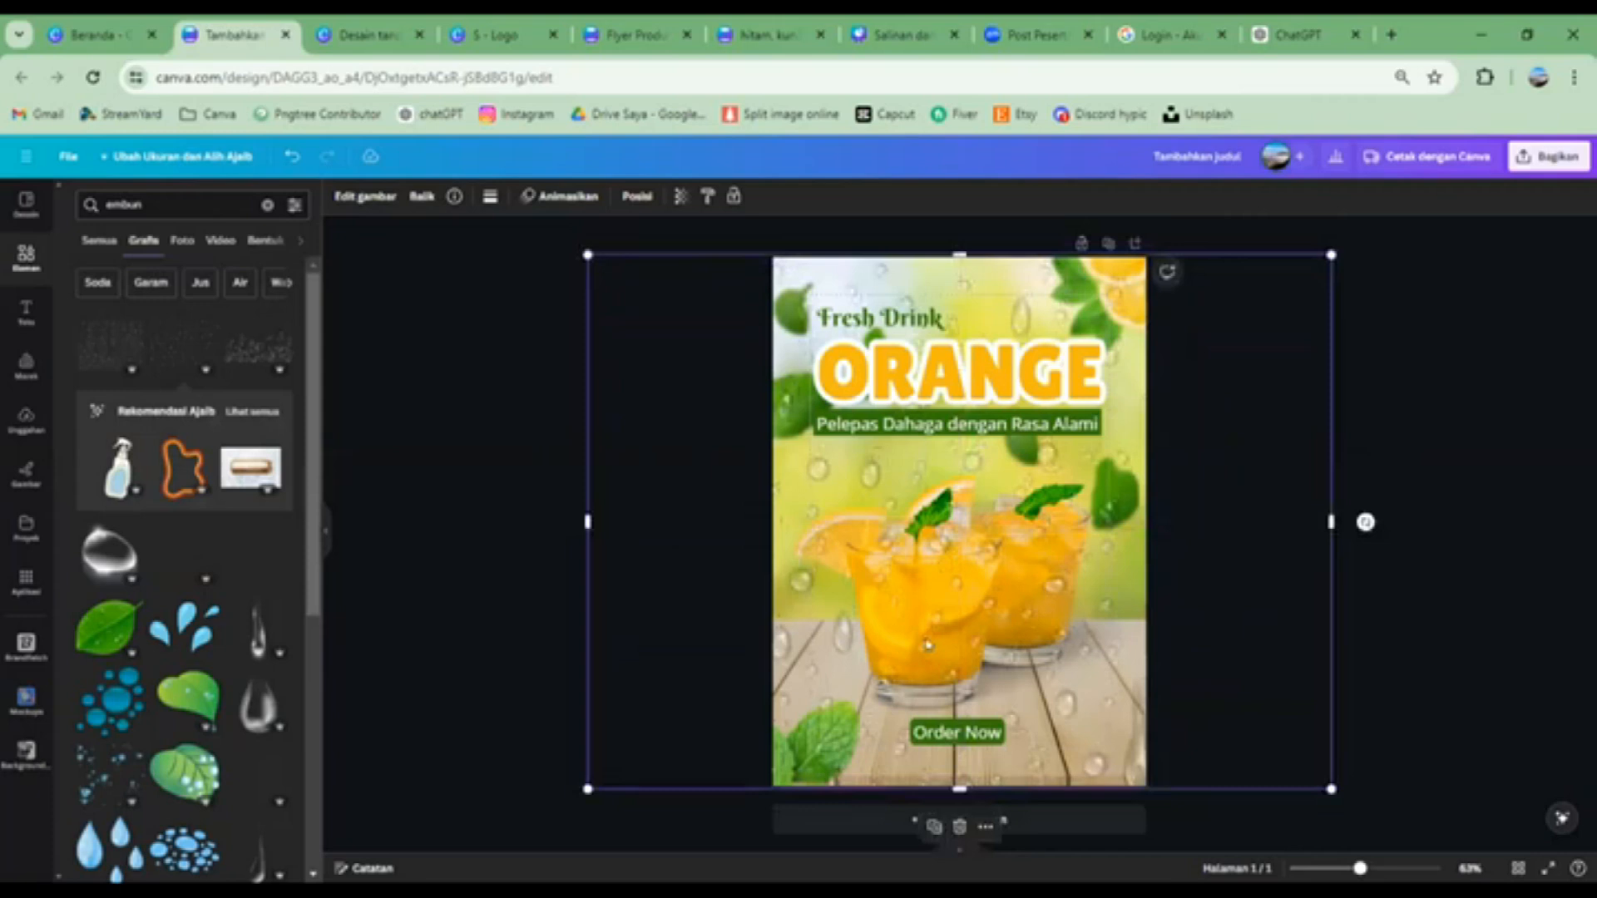
Set the water-droplets graphic's transparency to 21 and send it to the back
left_click(679, 198)
left_click_drag(638, 265, 555, 287)
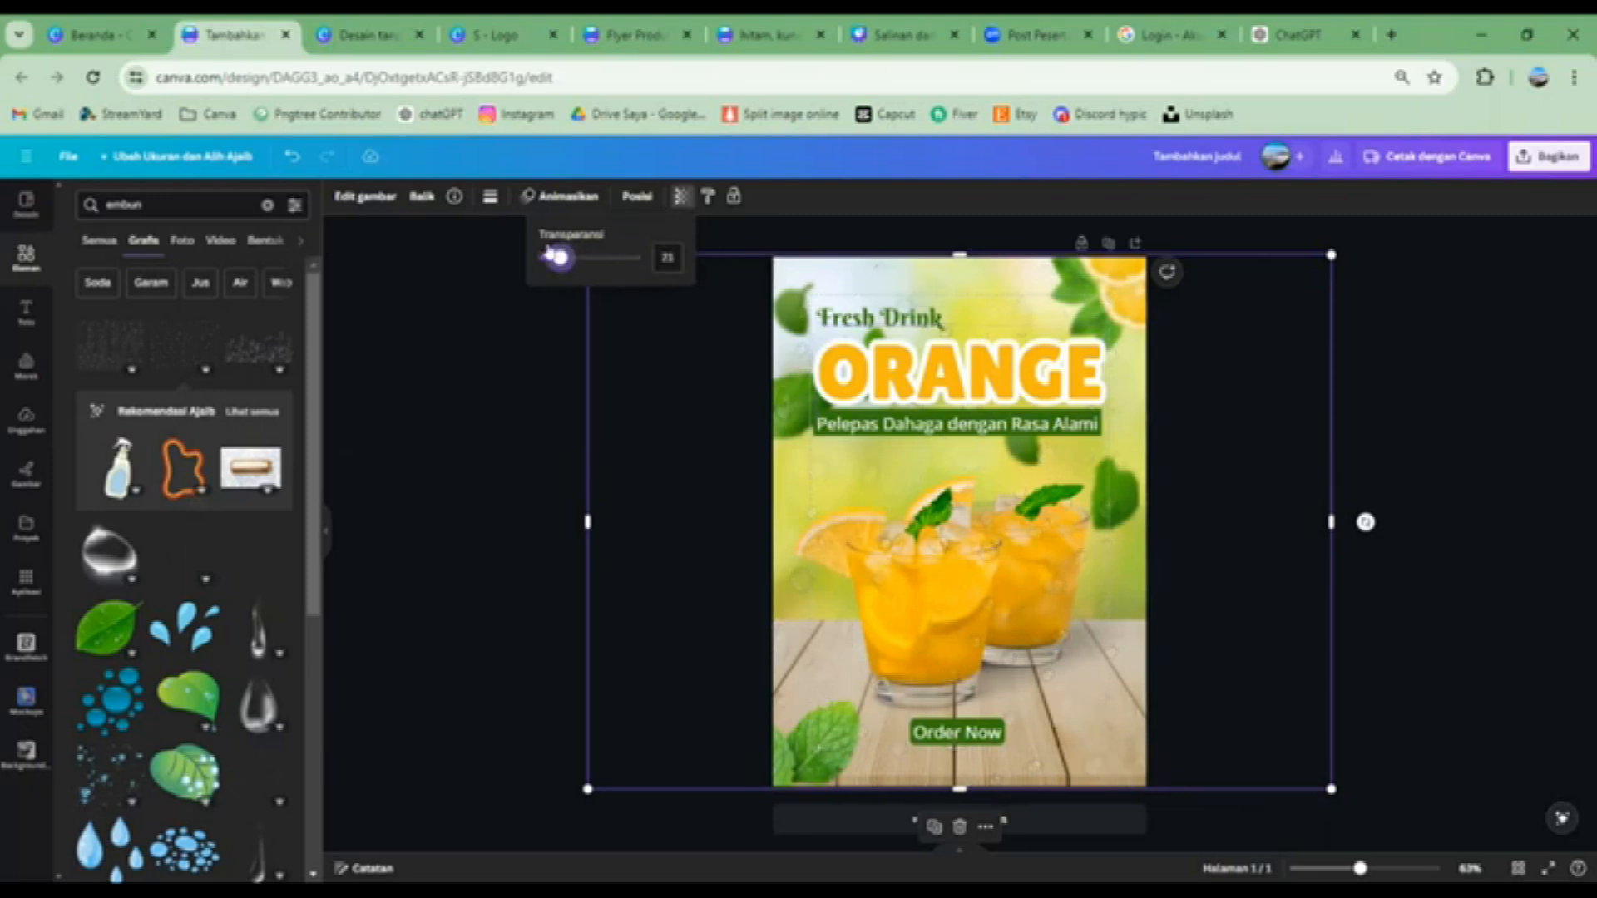
left_click(637, 200)
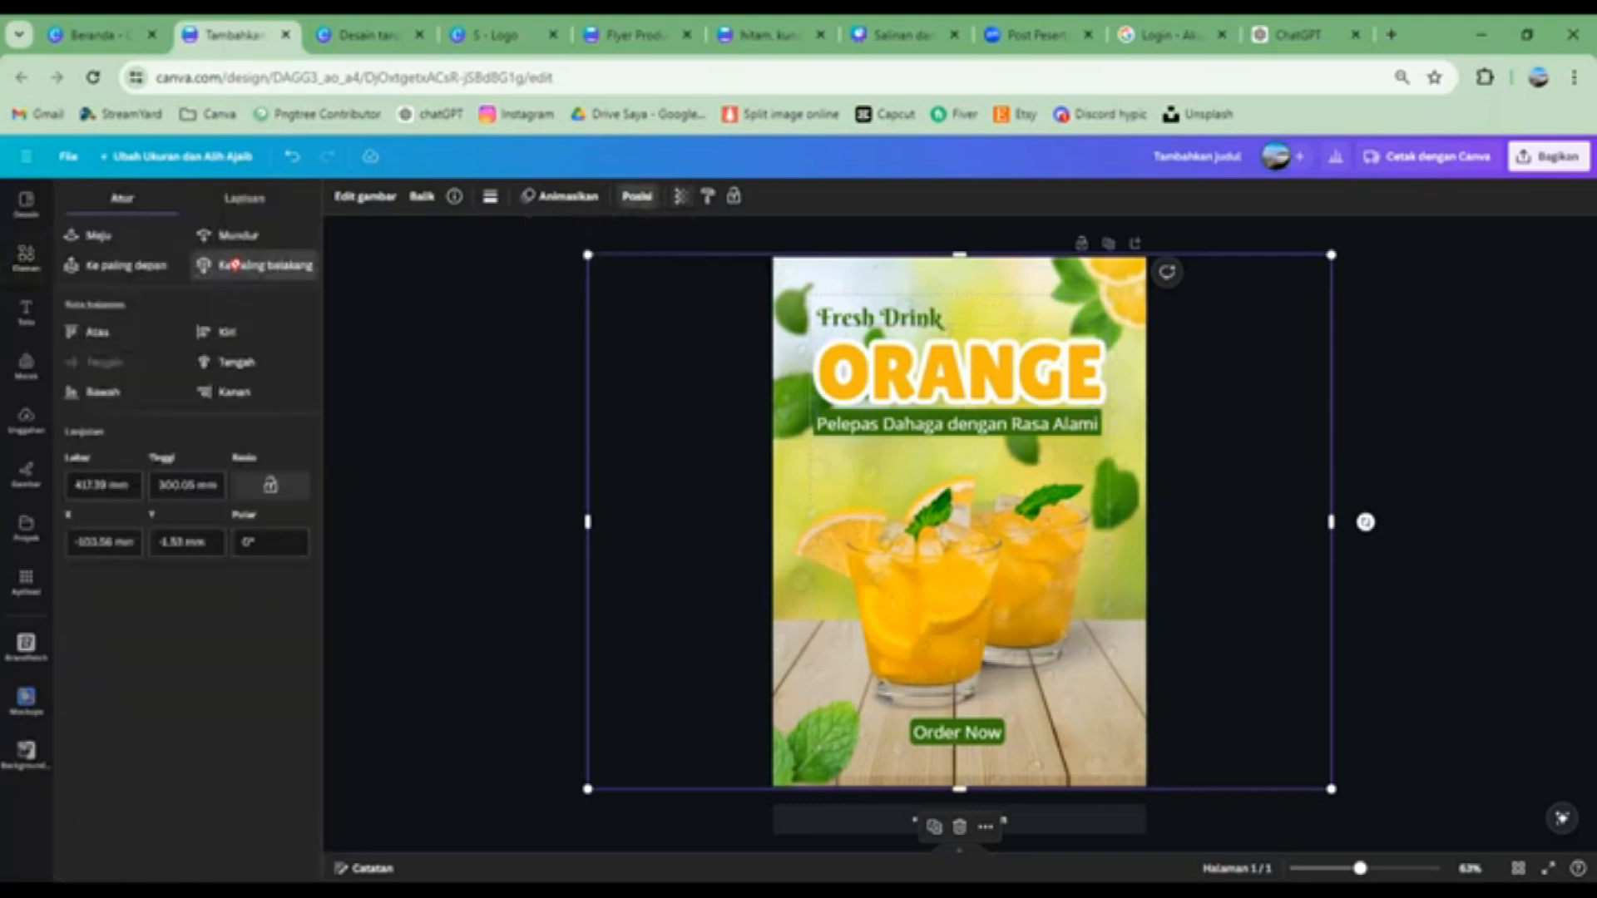
left_click(1429, 458)
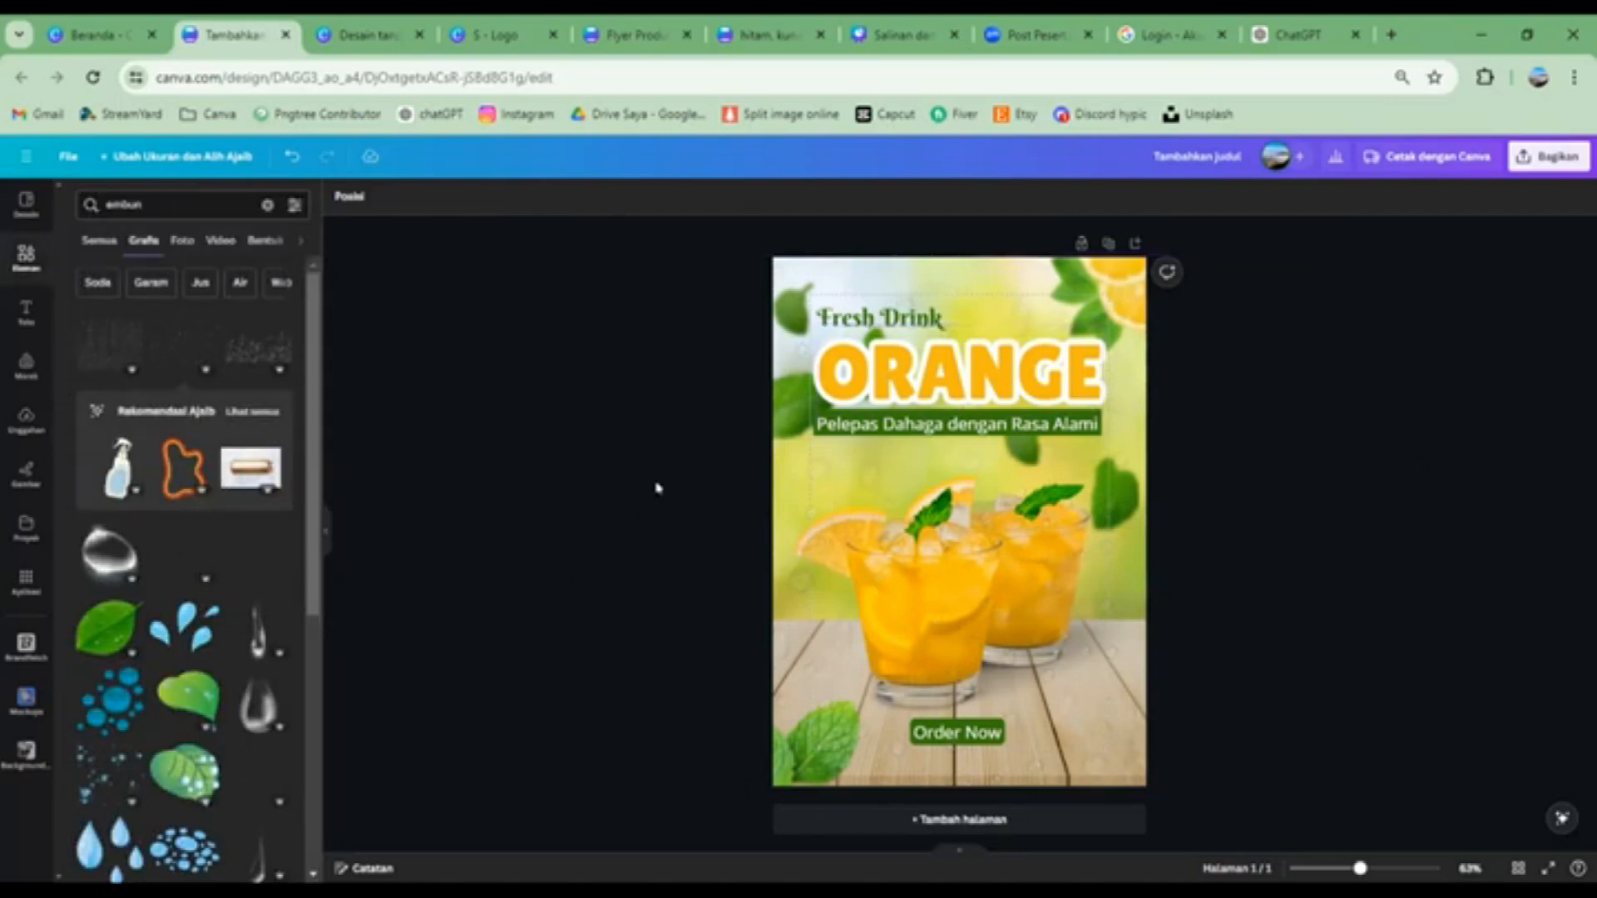
Shift the drinks image slightly up and to the right, up to the page's right edge
left_click(926, 604)
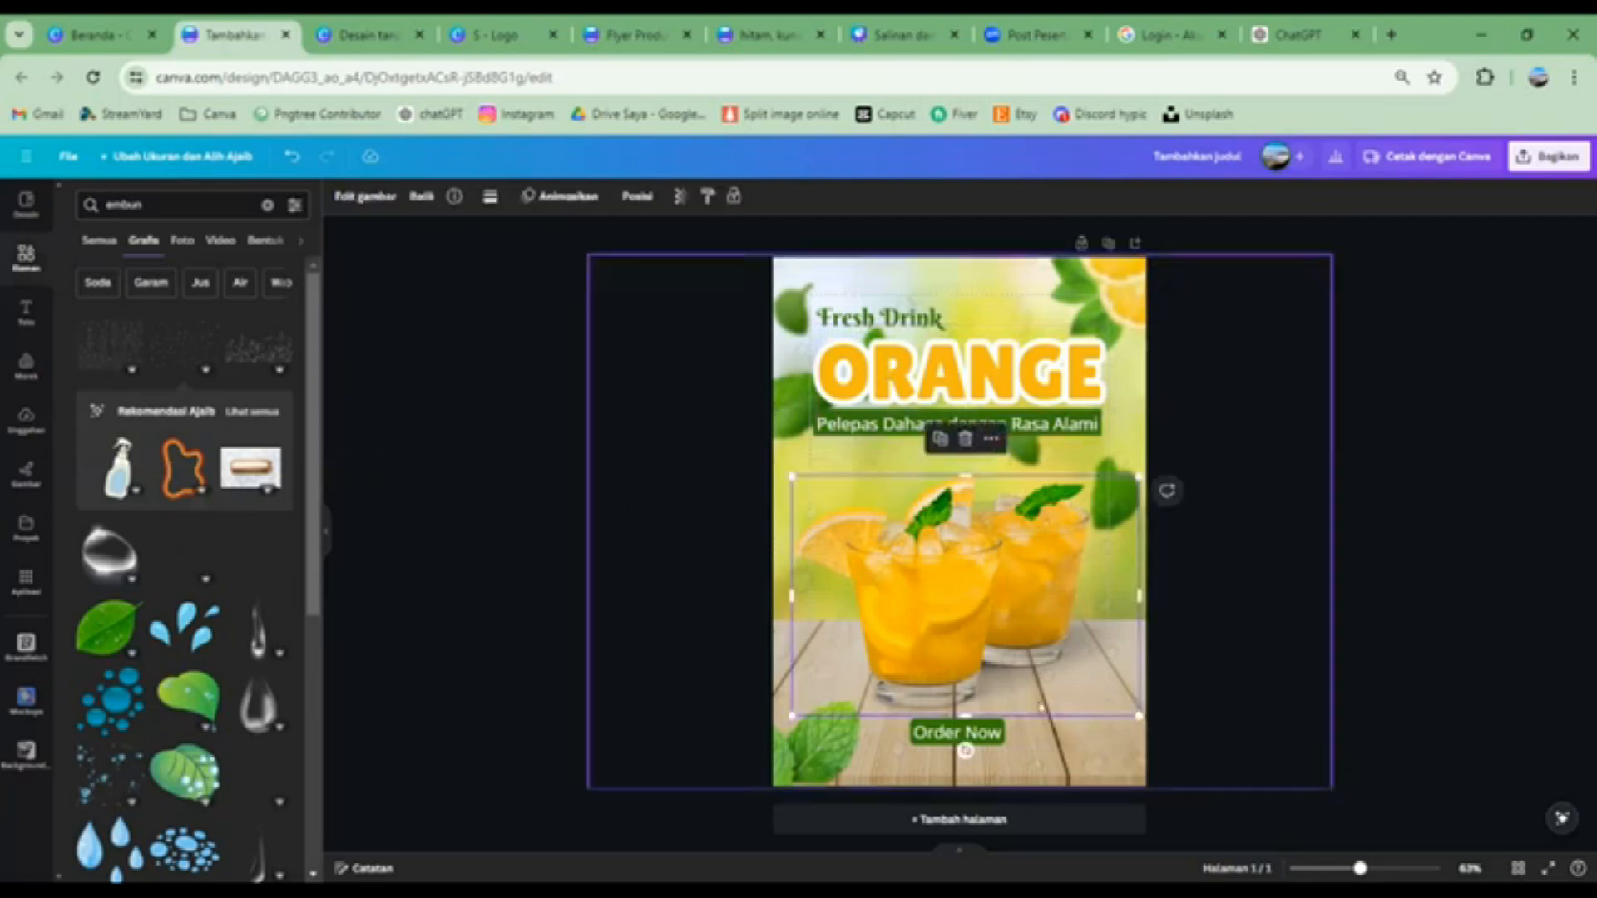
mouse_move(949, 599)
left_mouse_down()
mouse_move(948, 566)
mouse_move(949, 598)
left_mouse_up()
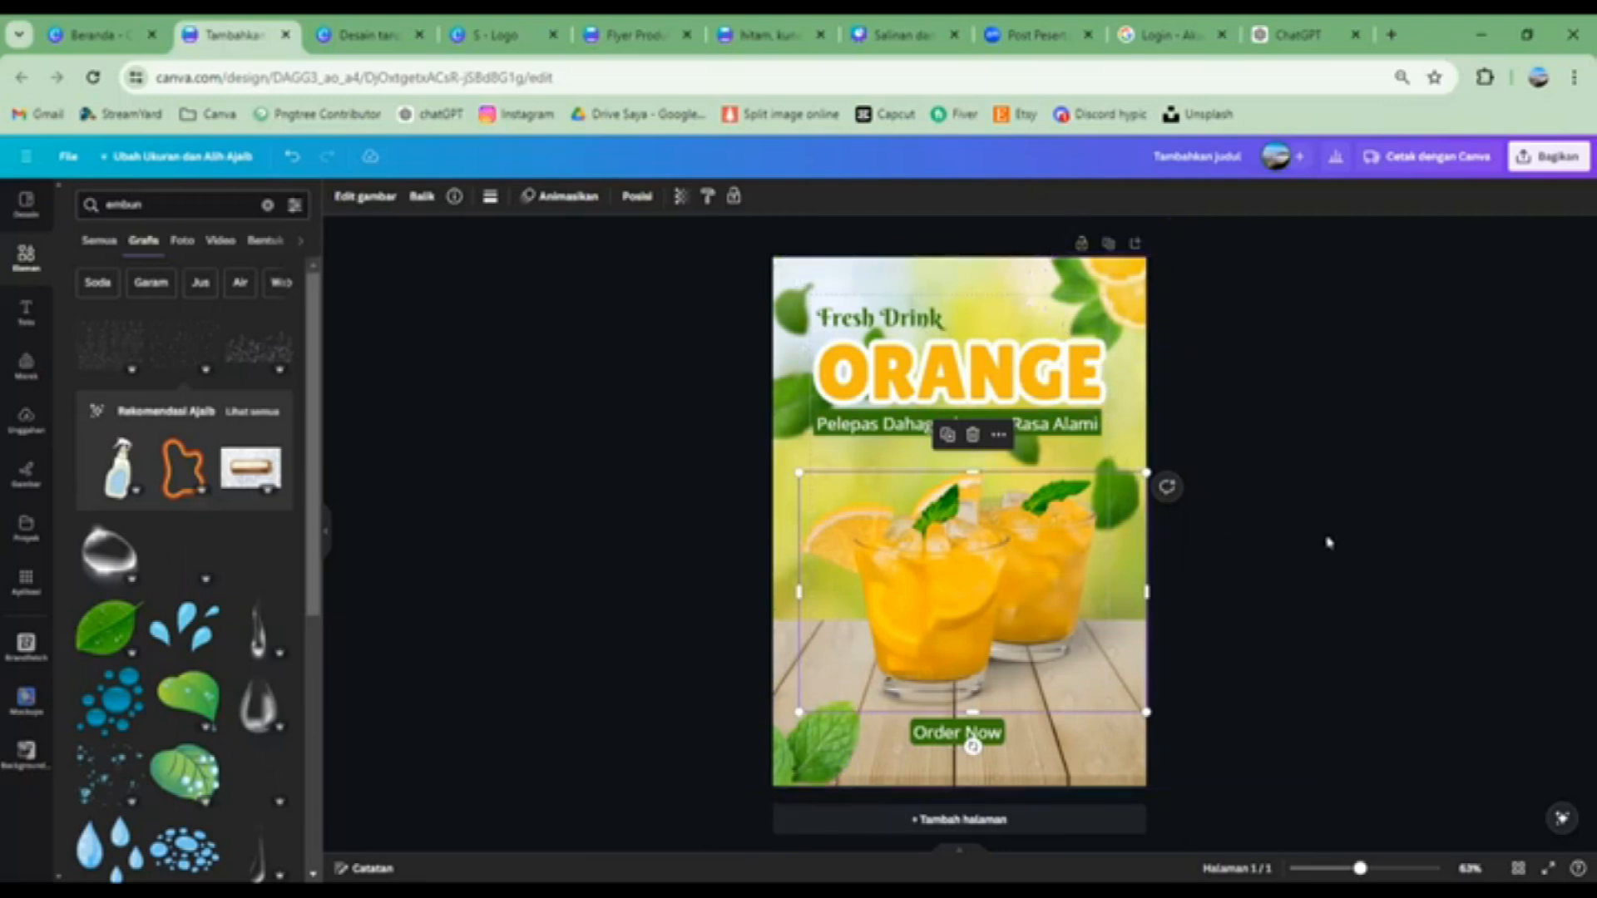
left_click(1263, 571)
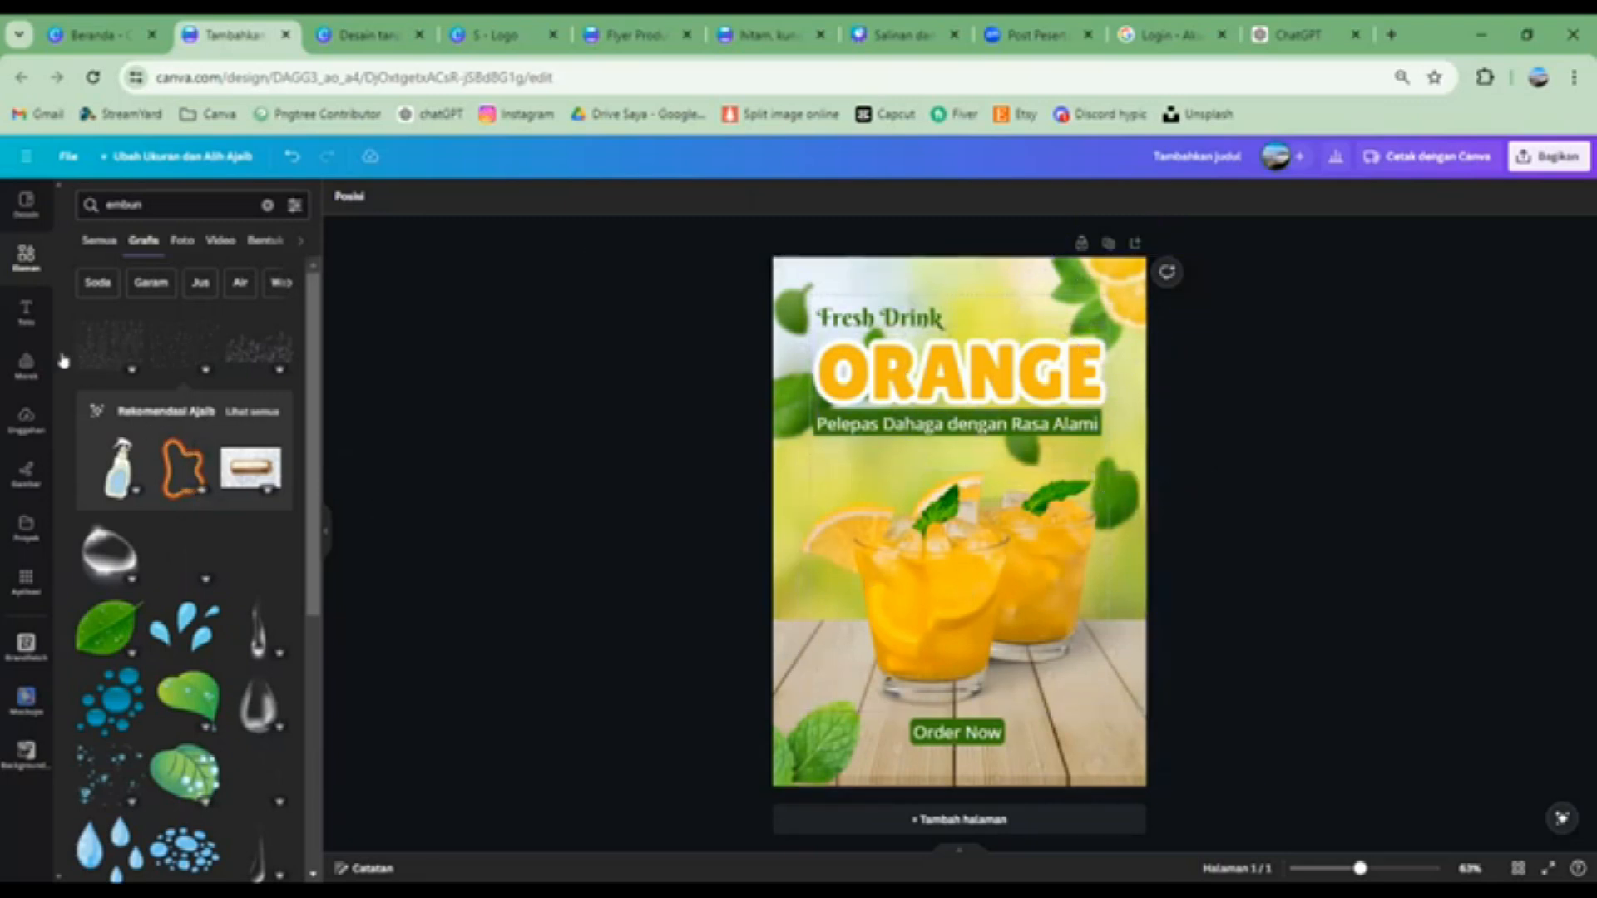
Duplicate the flyer page and delete the drinks image, the lower-left mint leaves and the "Order Now" label from the copy
left_click(14, 265)
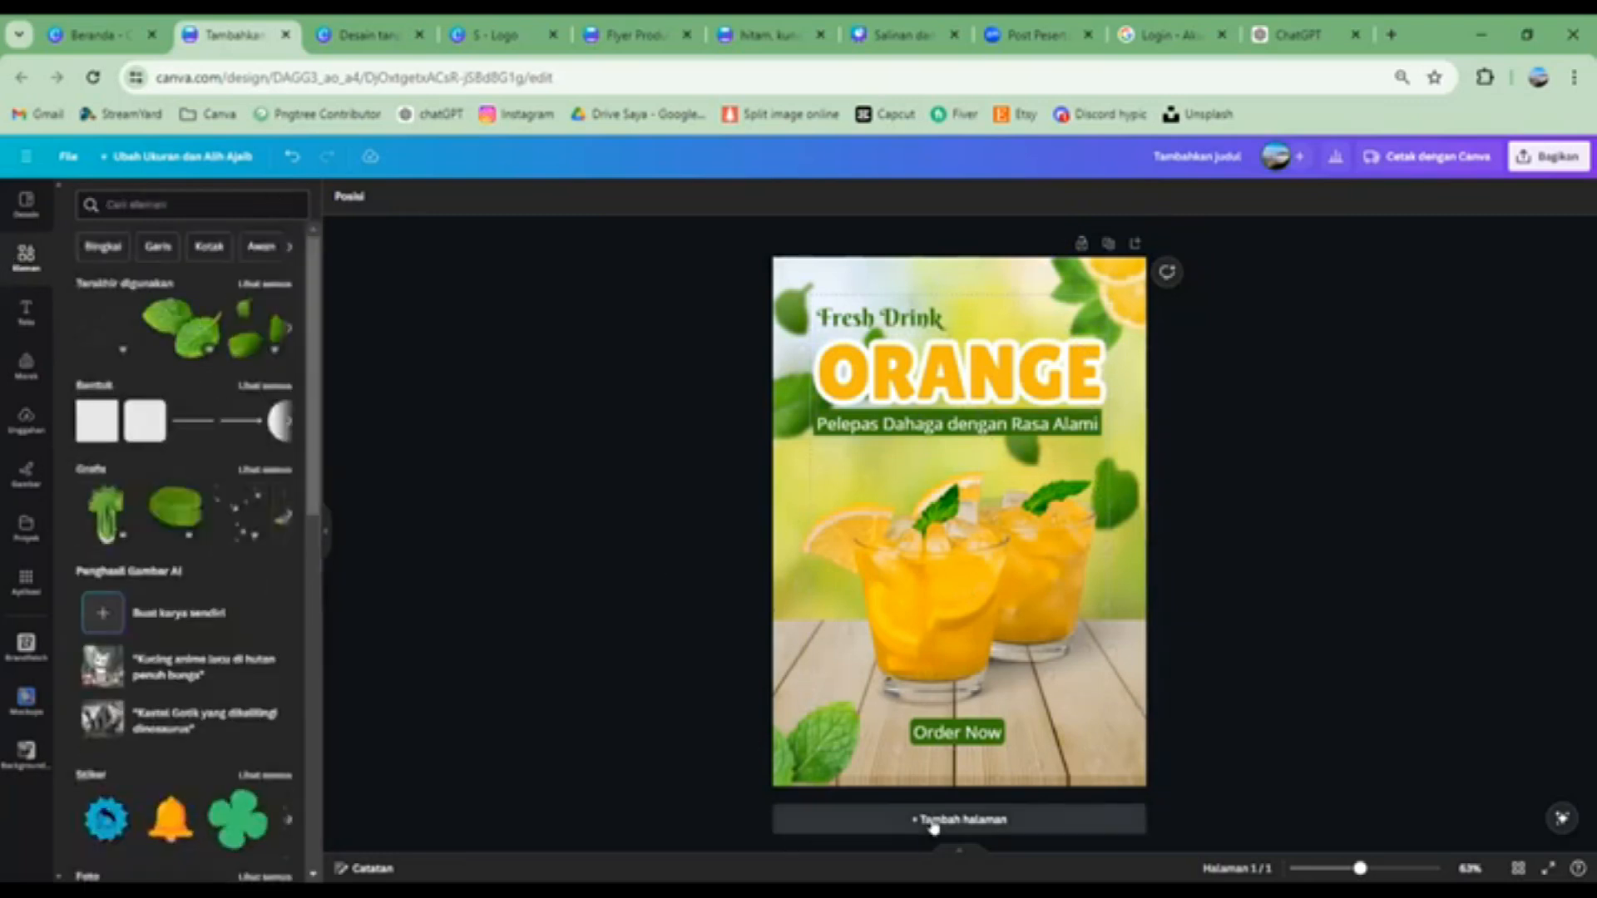
left_click(1107, 245)
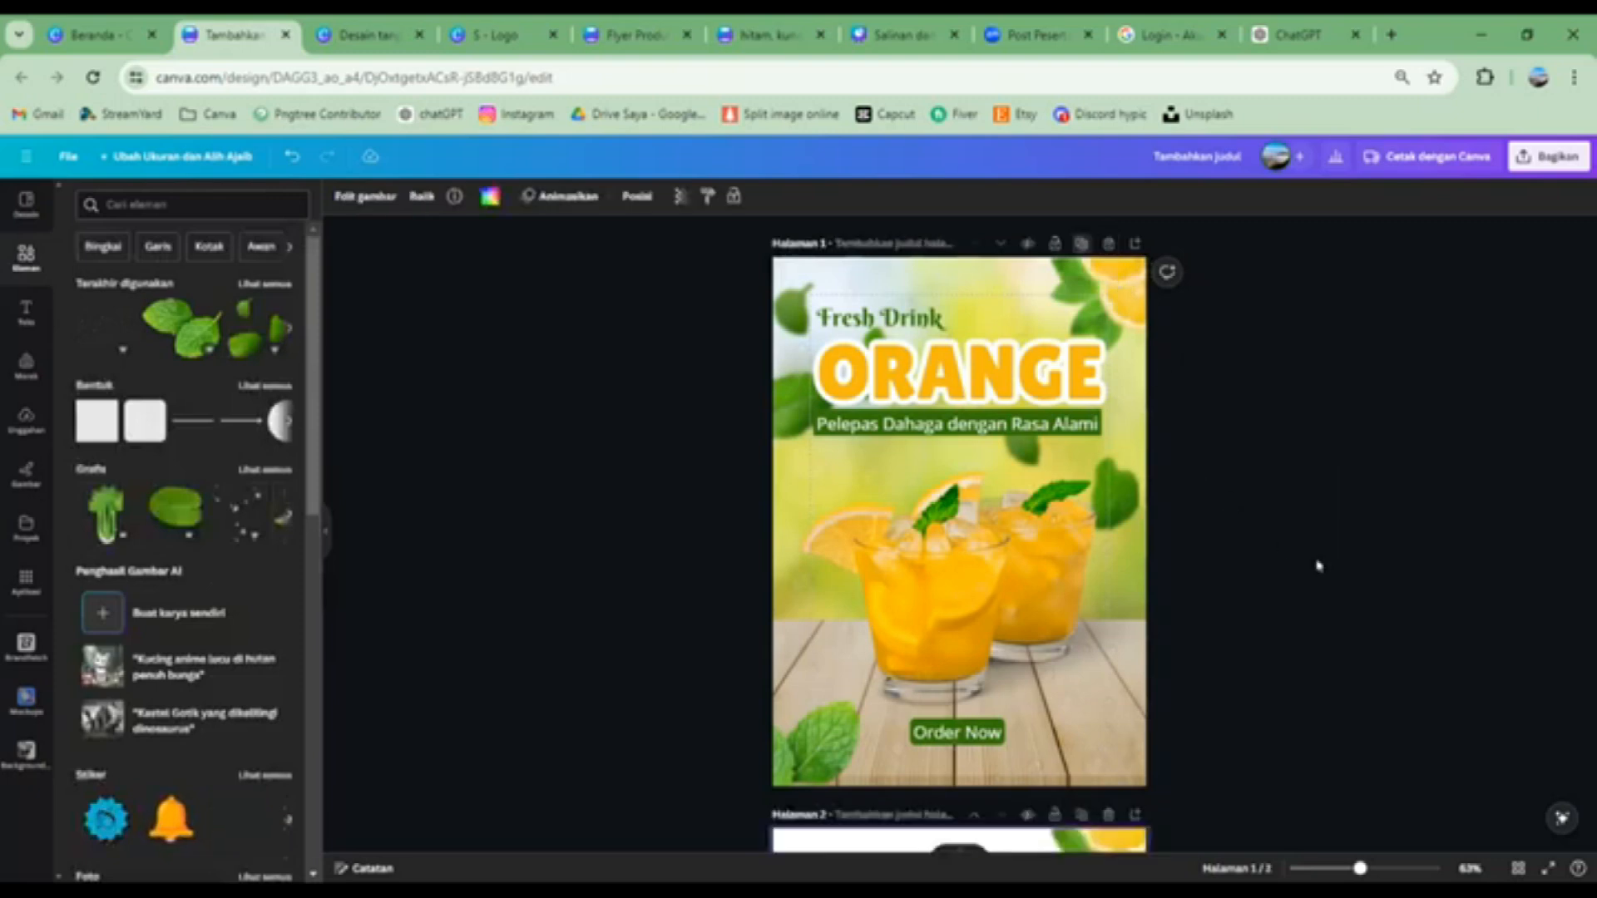
left_click(917, 569)
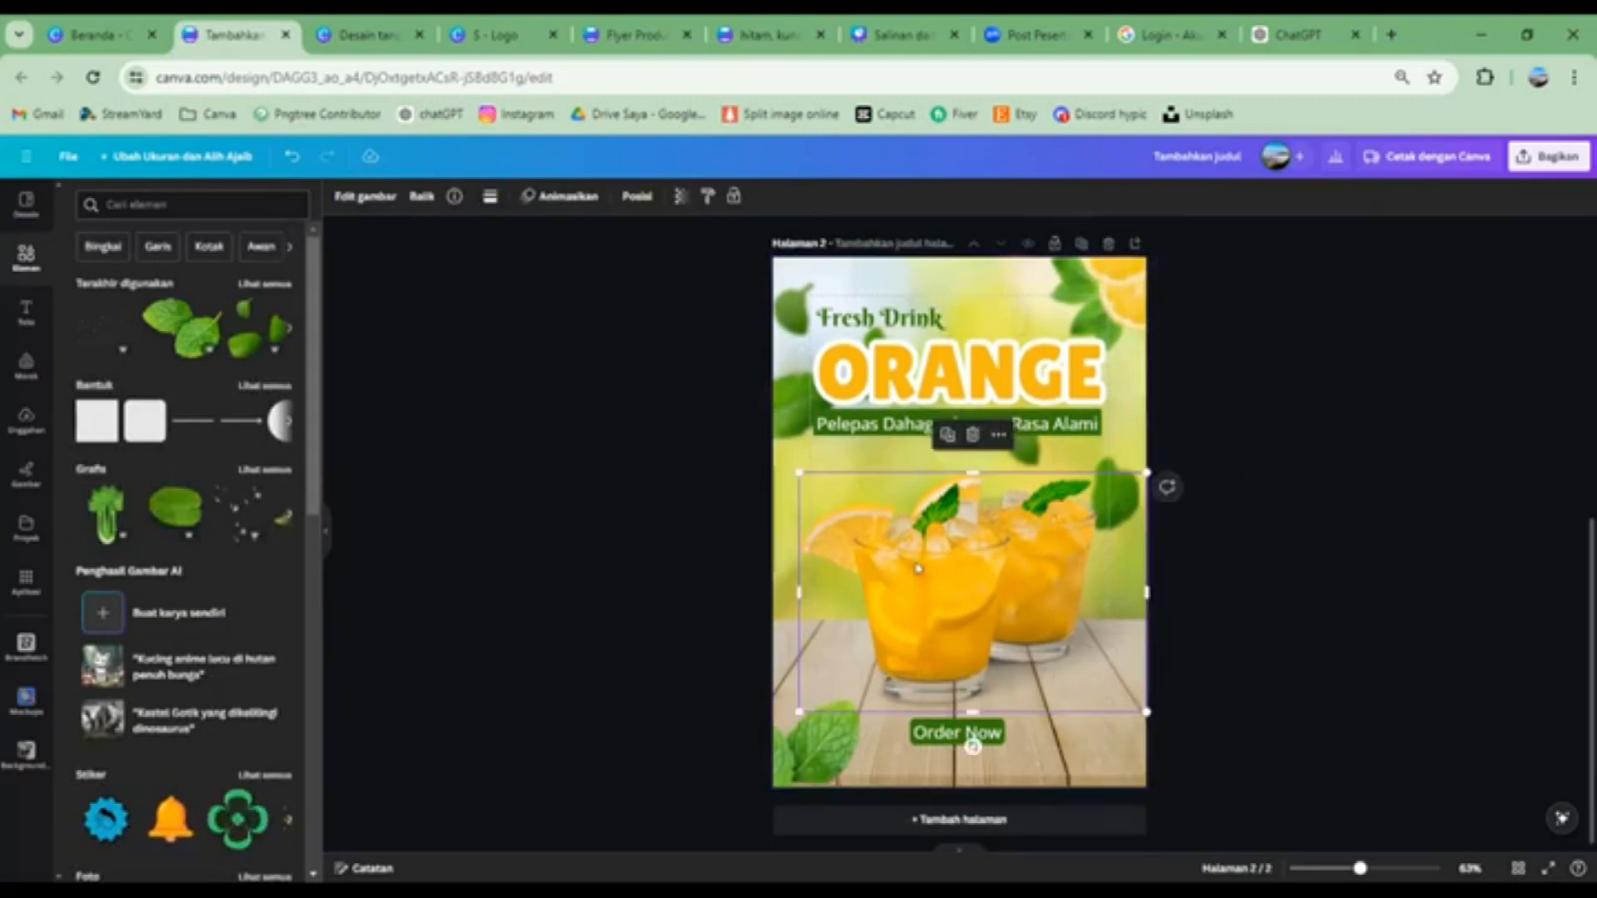
key("Delete")
left_click(832, 743)
key("Delete")
left_click(930, 732)
key("Delete")
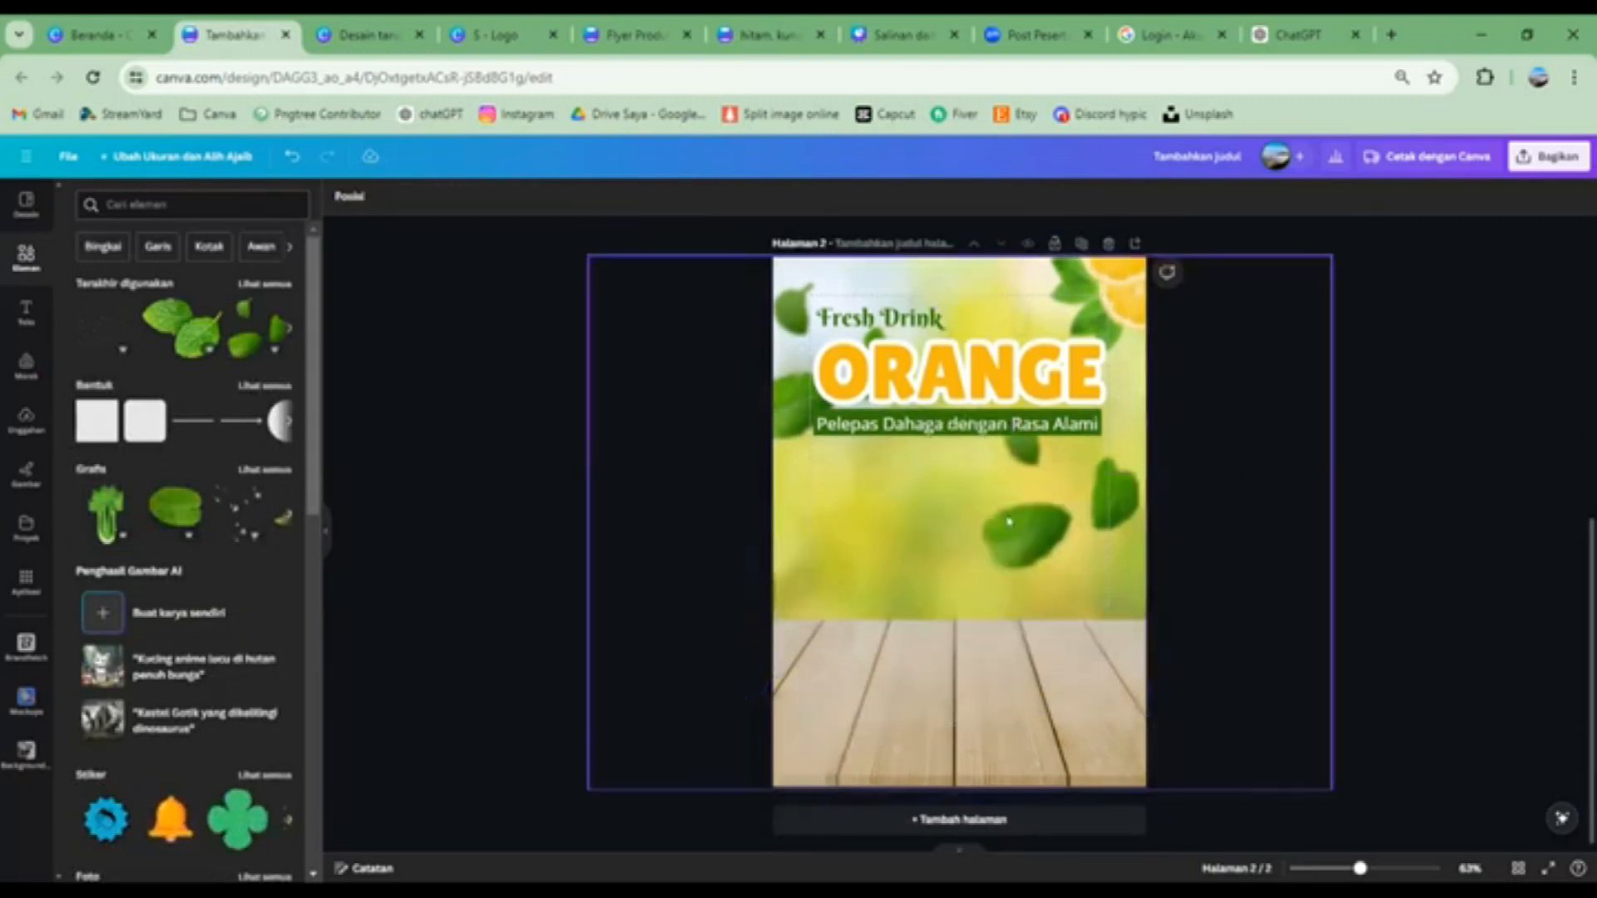
Delete the blurred mint leaves, the tagline, both headings and the citrus slices from page 2
left_click(1011, 522)
key("Delete")
left_click(965, 424)
key("Delete")
left_click(957, 370)
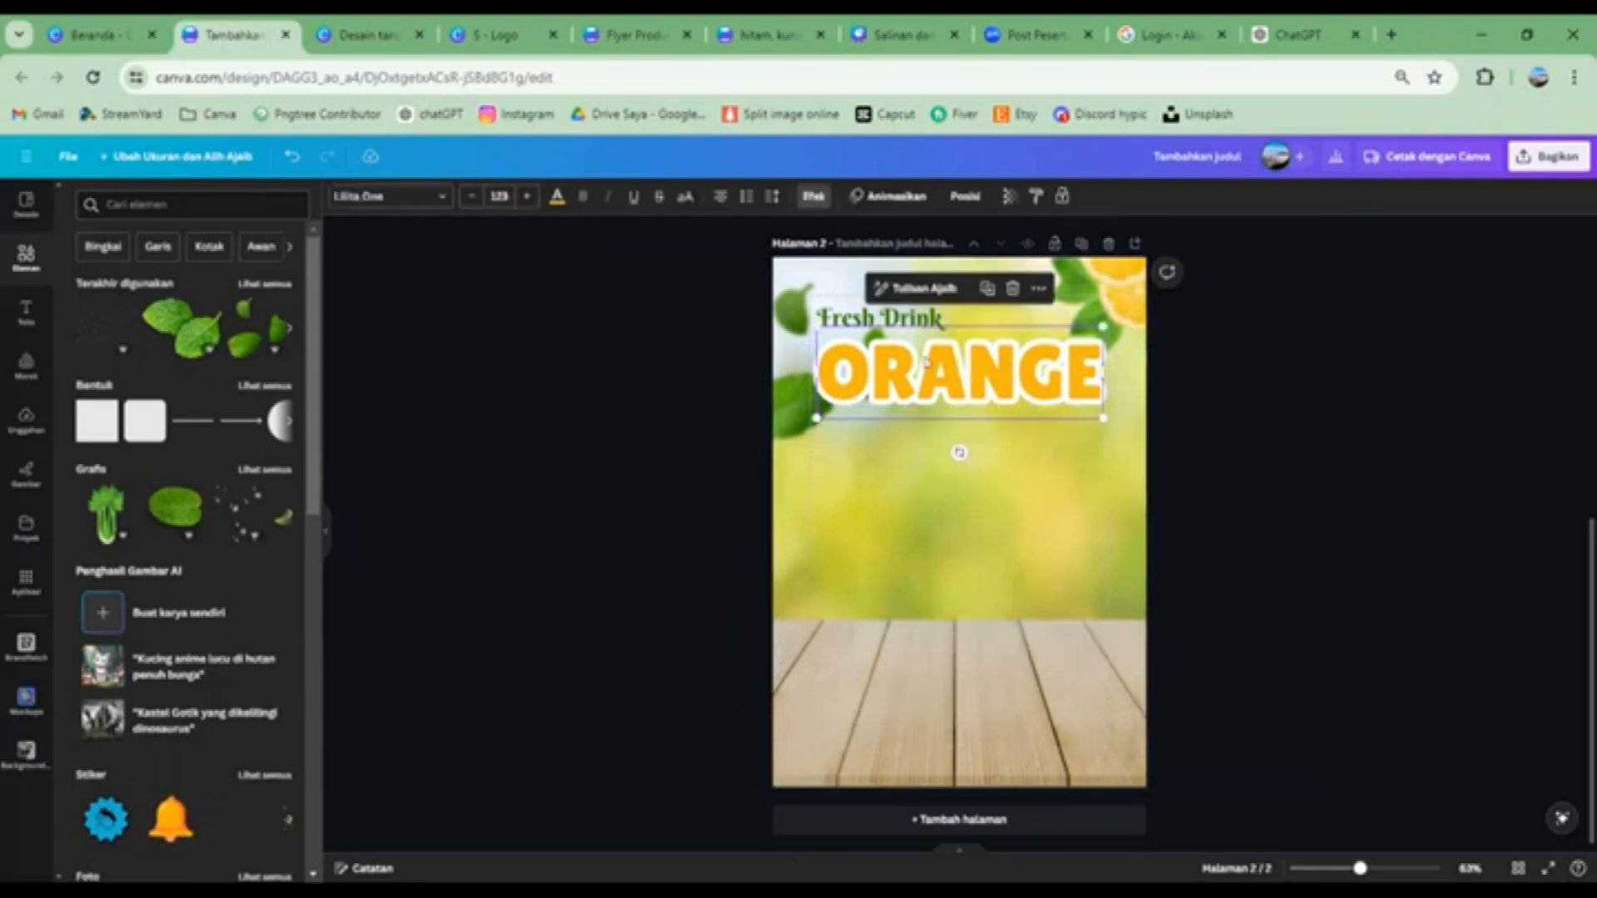
key("Delete")
left_click(881, 317)
key("Delete")
left_click(798, 378)
key("Delete")
left_click(1098, 300)
key("Delete")
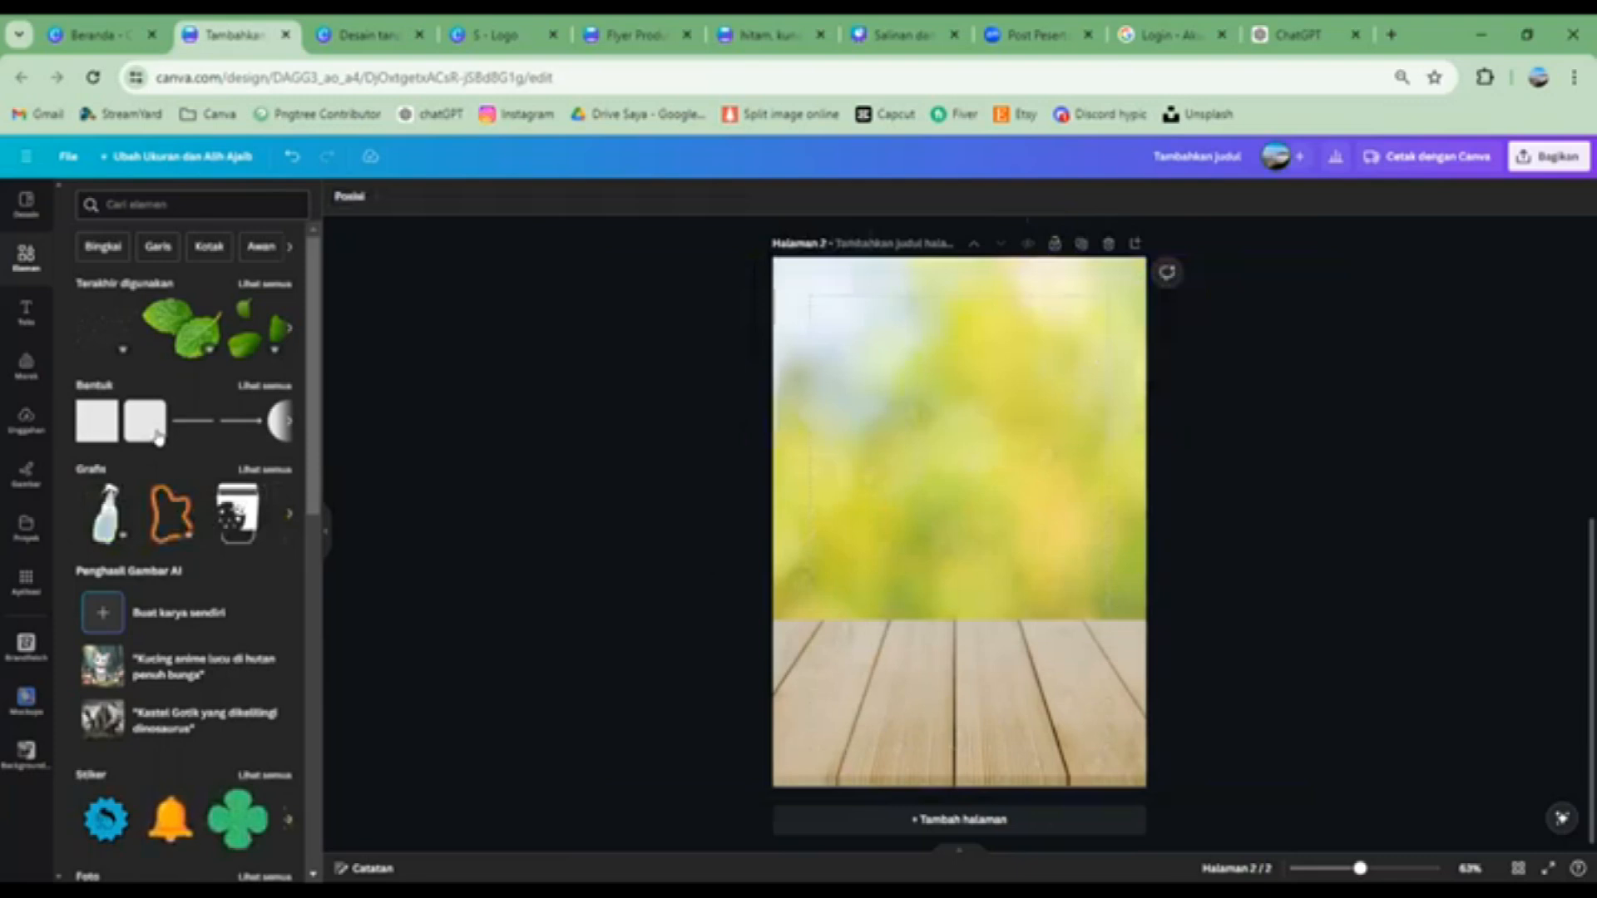
Open the full mockup collection (Rancangan) in the element library
scroll(158, 439, "down", 8)
scroll(158, 438, "down", 5)
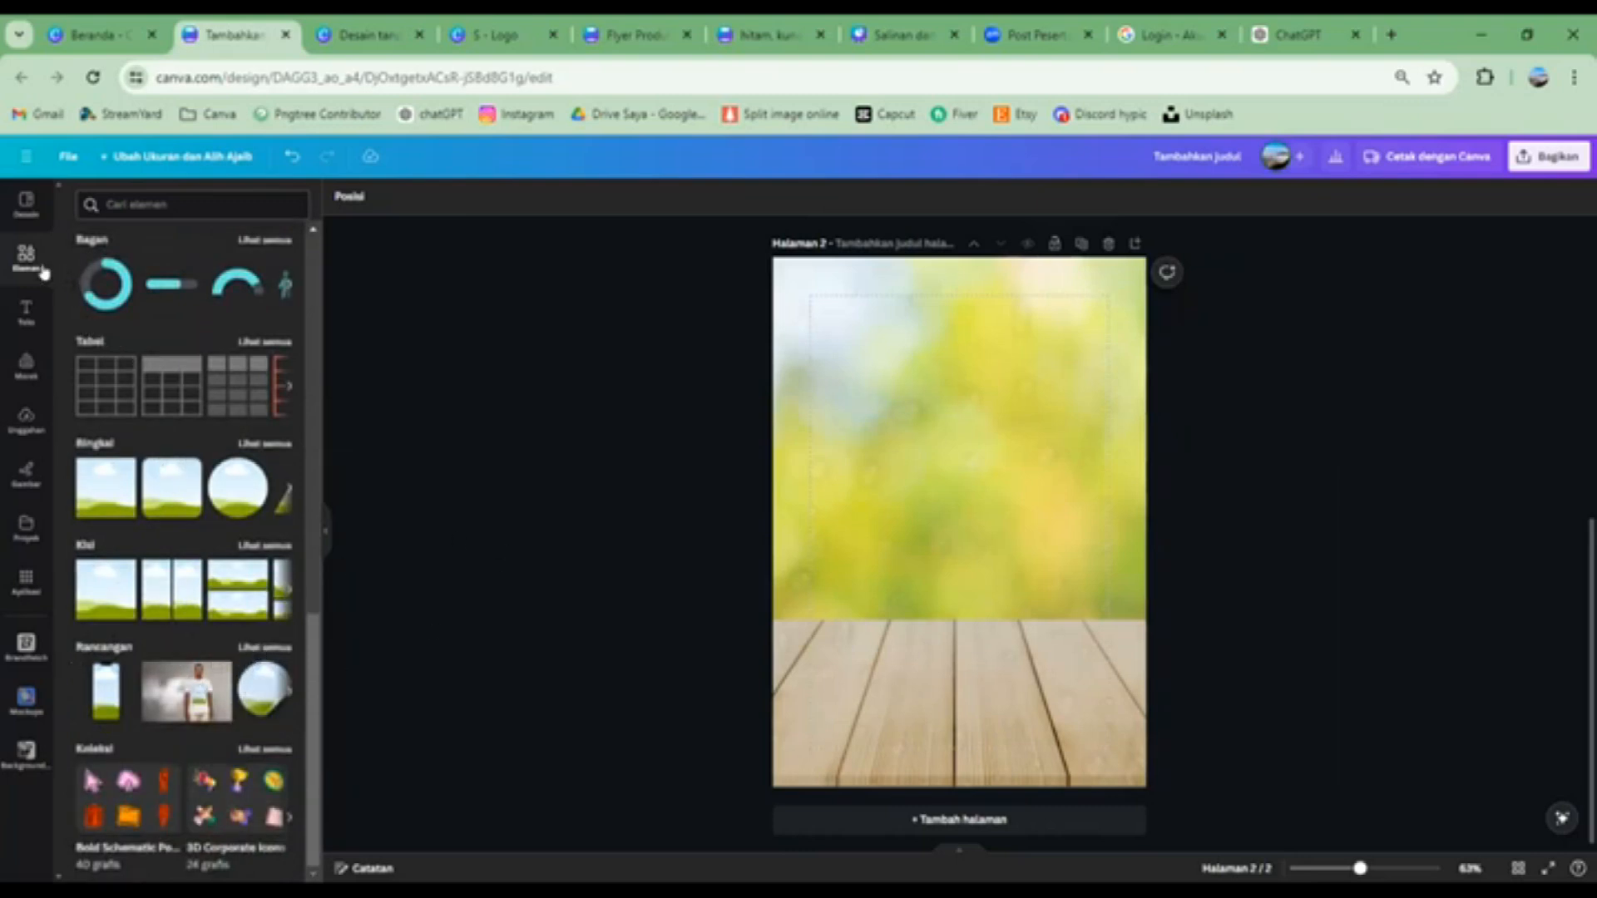
left_click(250, 649)
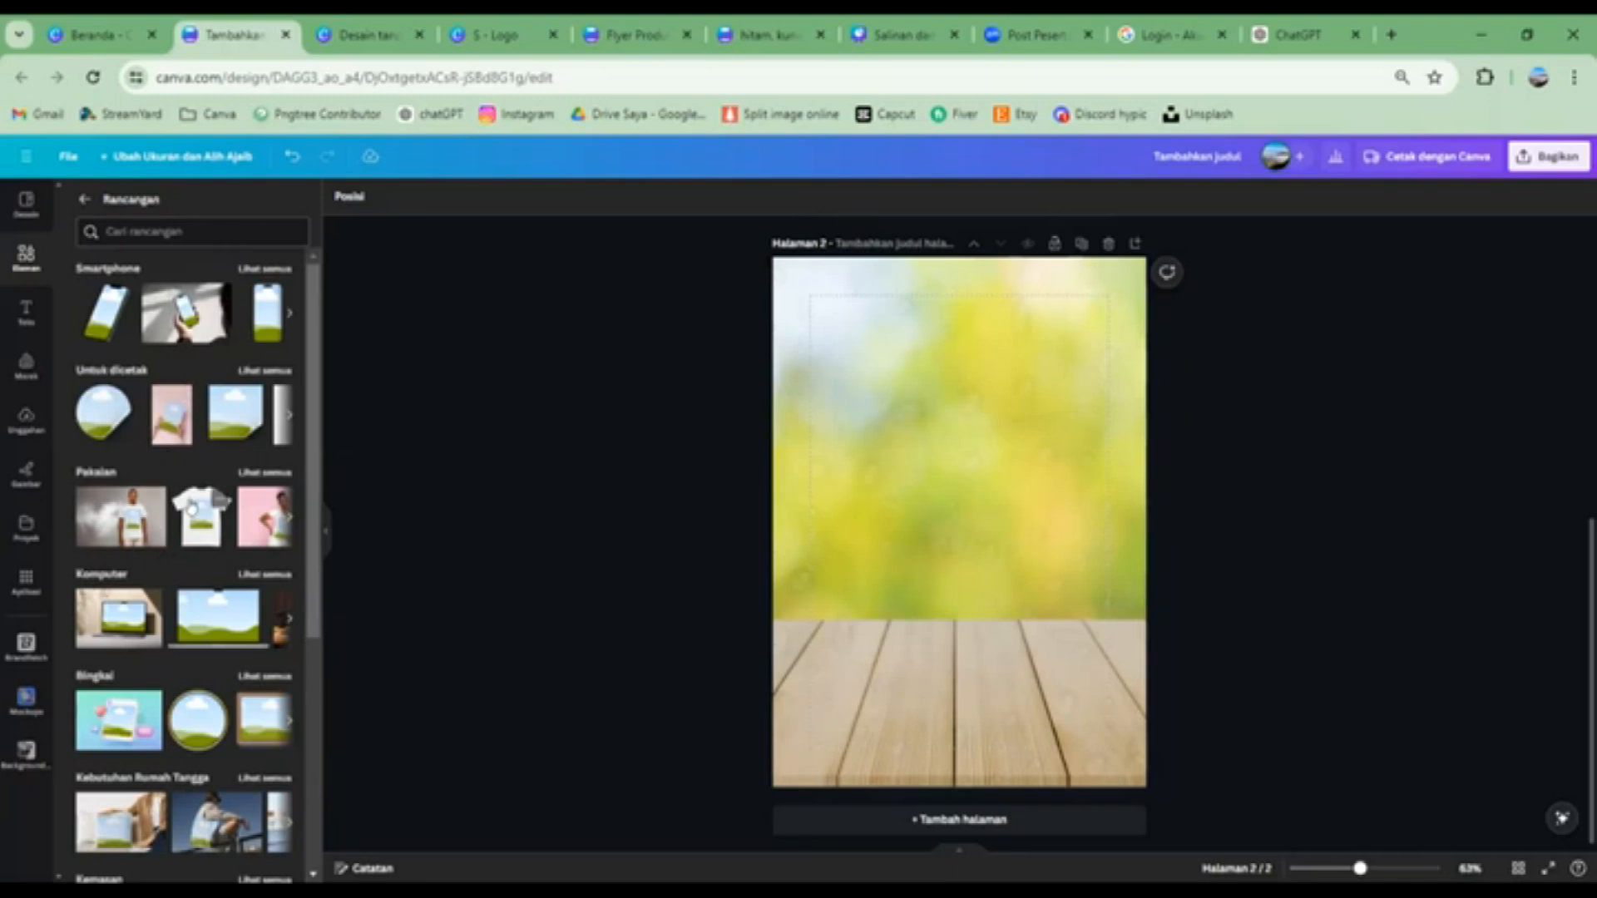
Add the stand-up pouch mockup from the packaging (Kemasan) collection to page 2, enlarge it and place it near the page centre
scroll(198, 535, "down", 5)
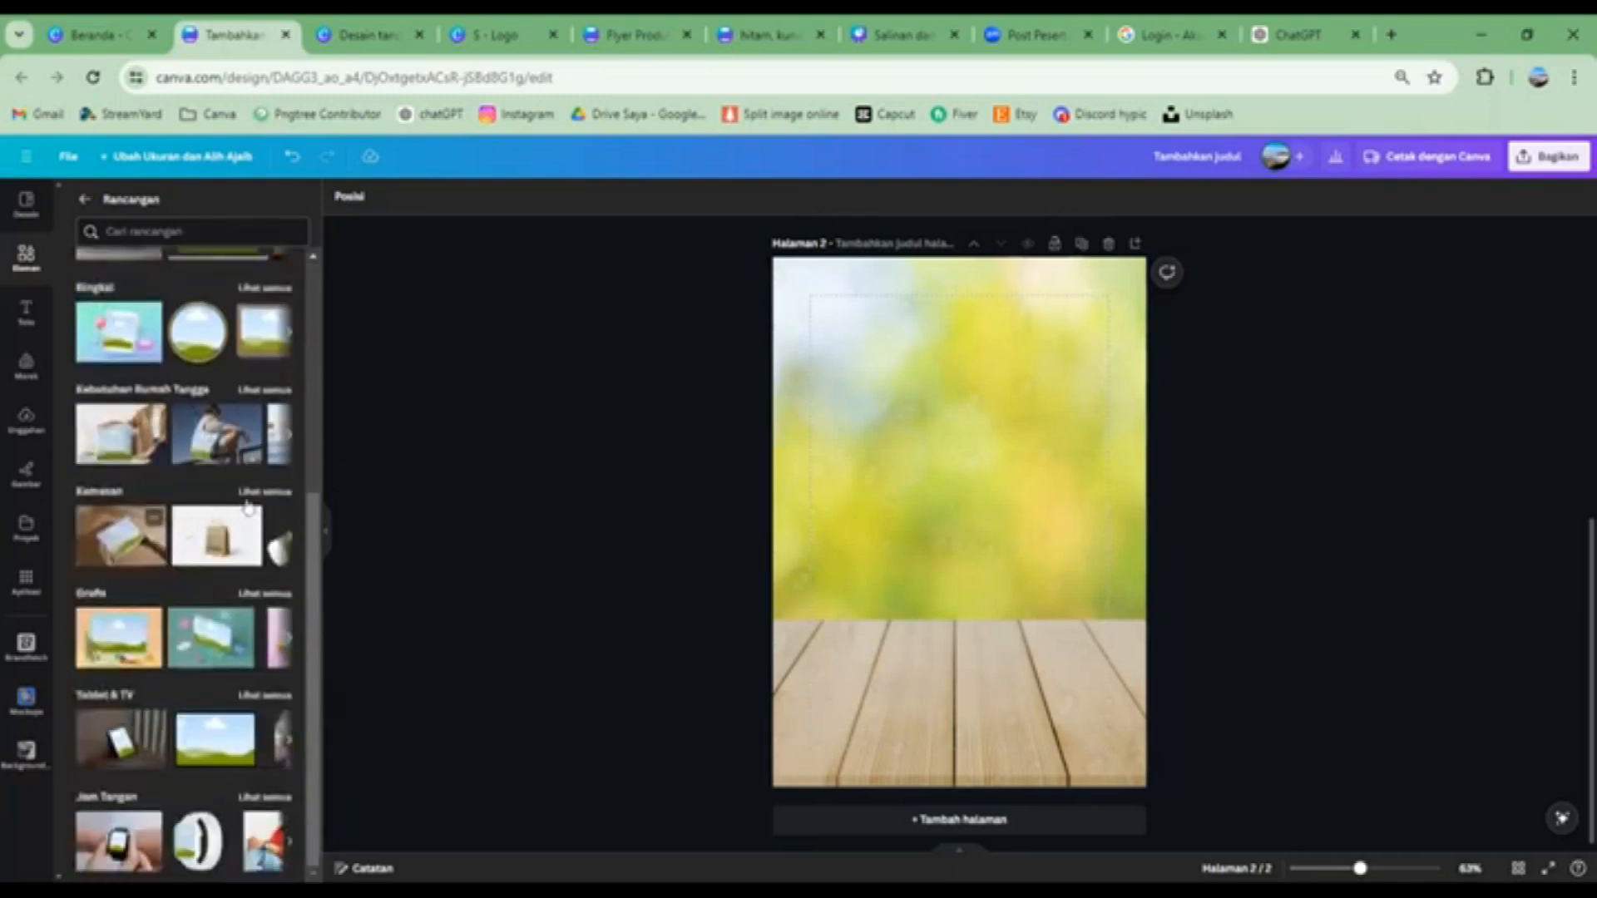
left_click(114, 495)
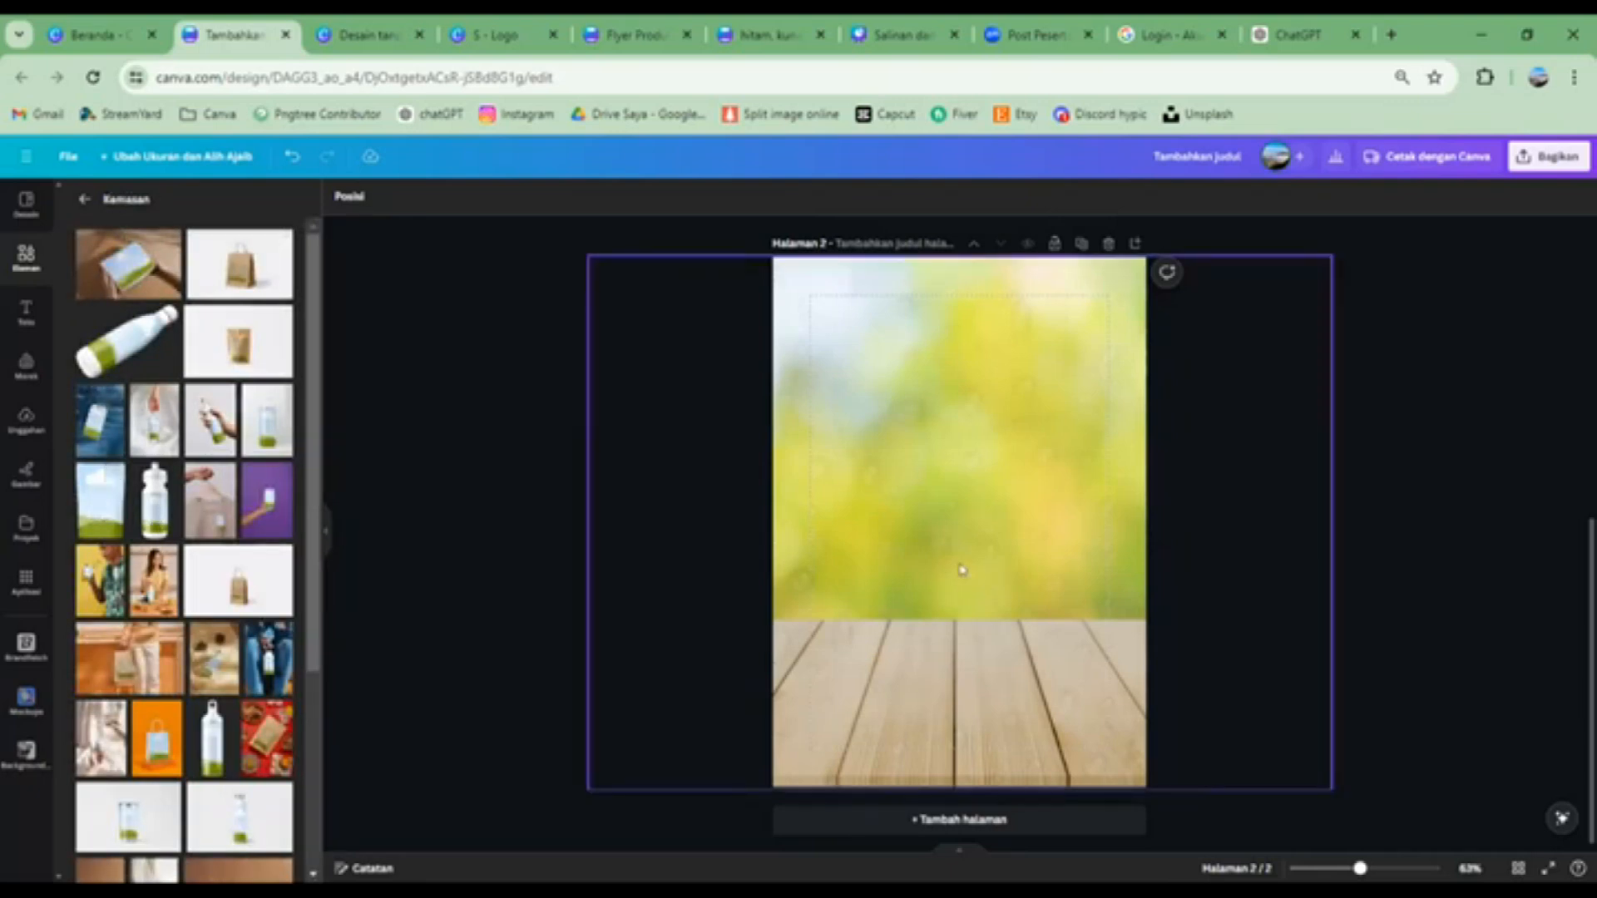
left_click(100, 503)
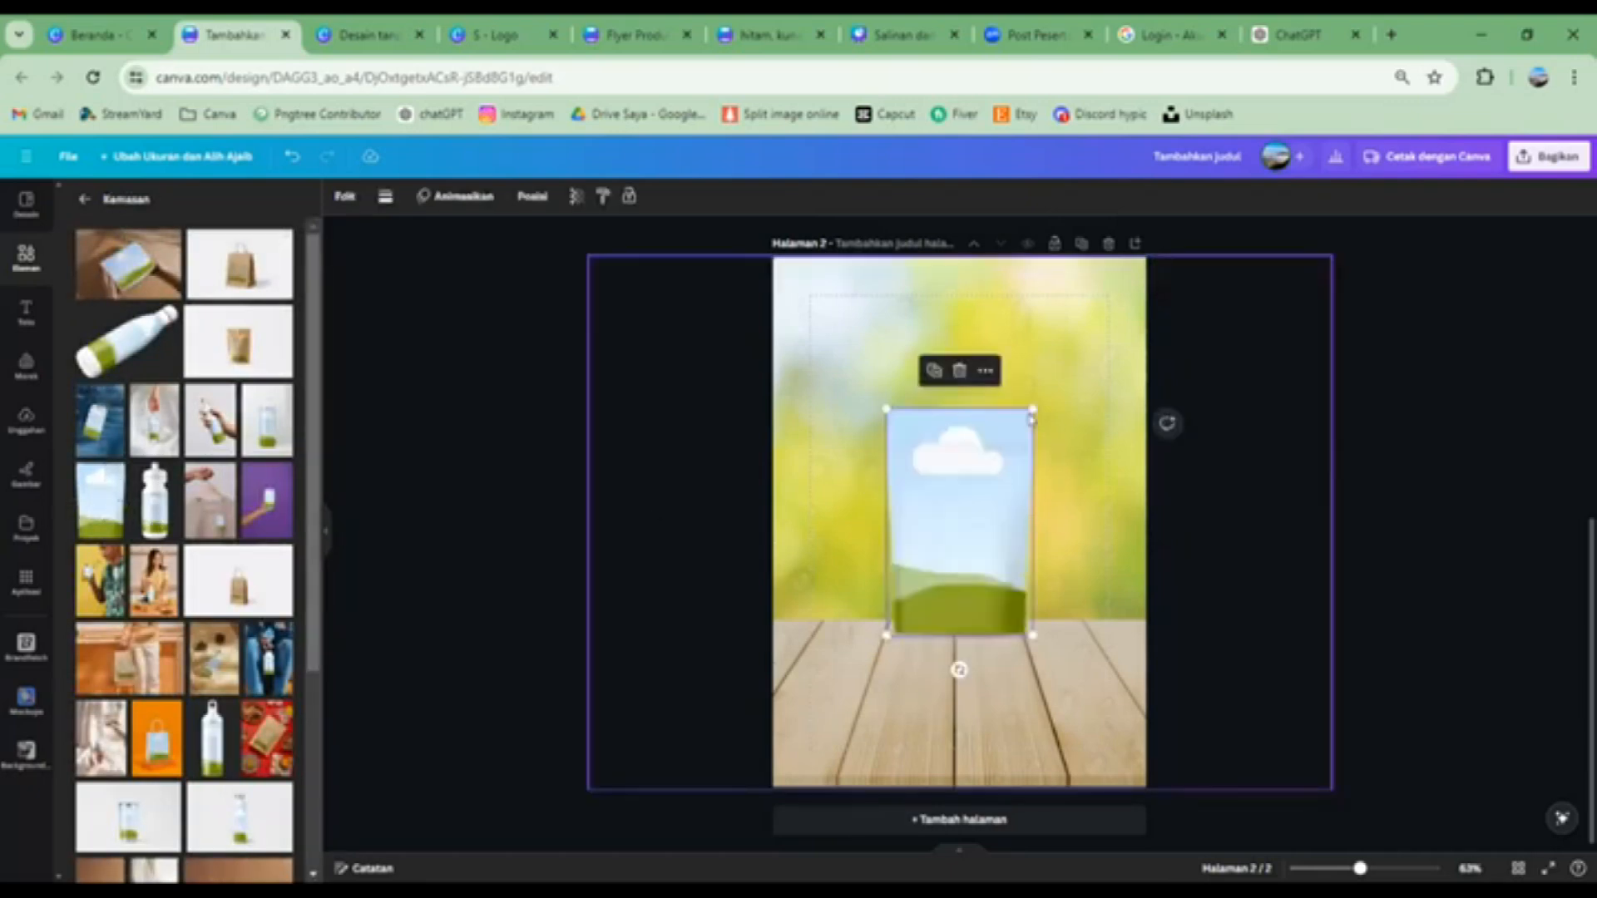
left_click_drag(1032, 410, 1108, 303)
left_click_drag(986, 490, 968, 524)
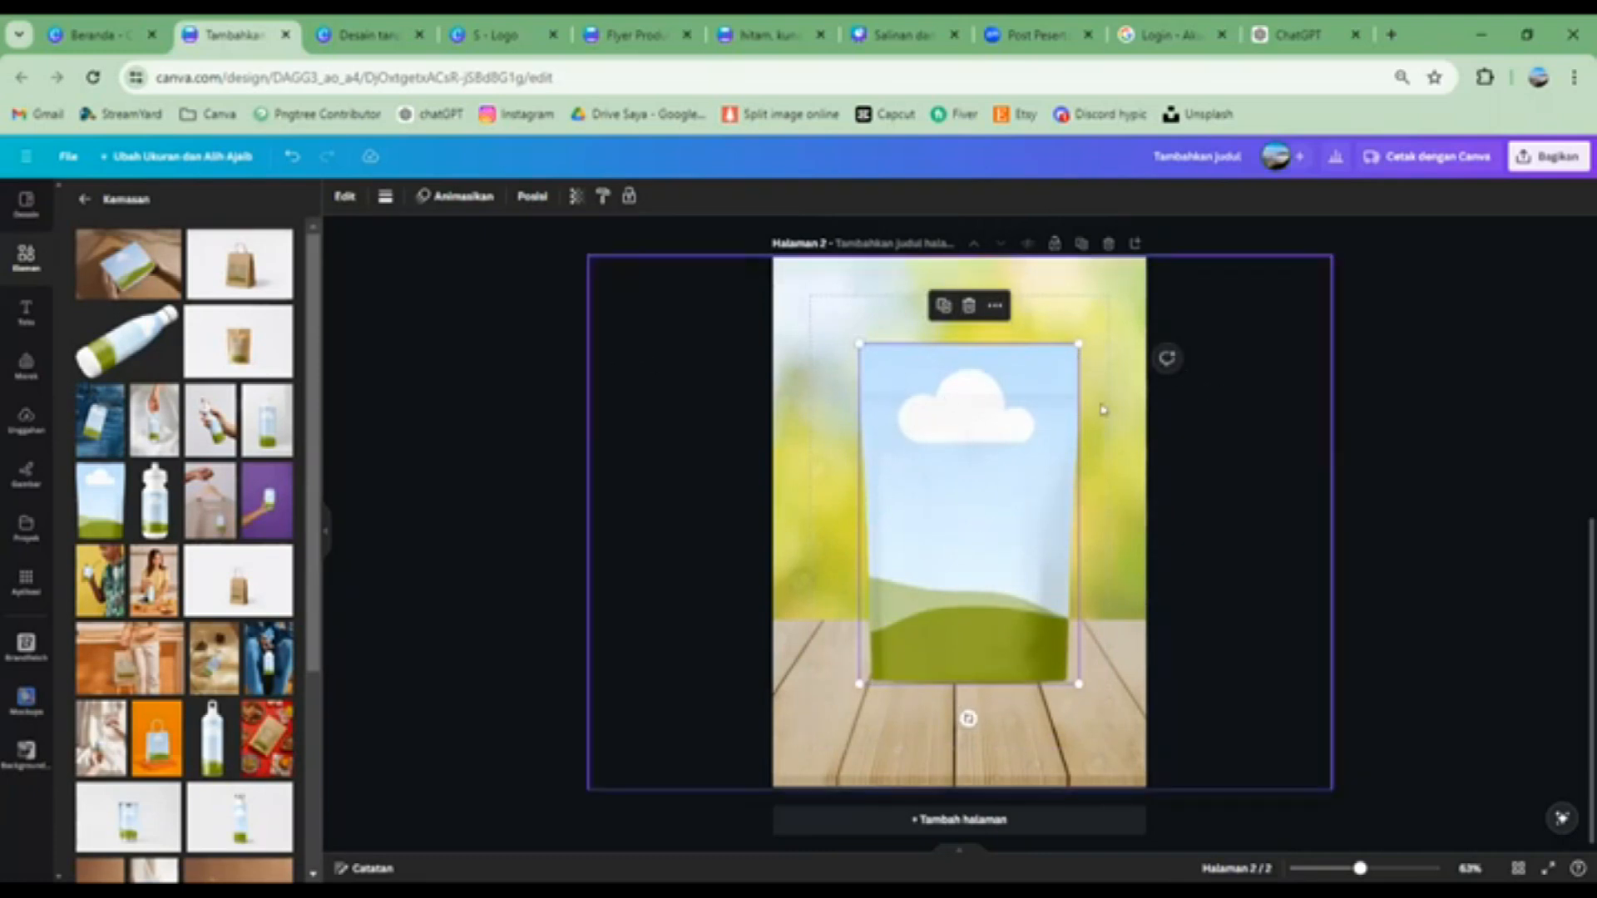
Fill the pouch mockup with the uploaded orange flyer image and enlarge the image inside so it covers the whole pouch
left_click(22, 428)
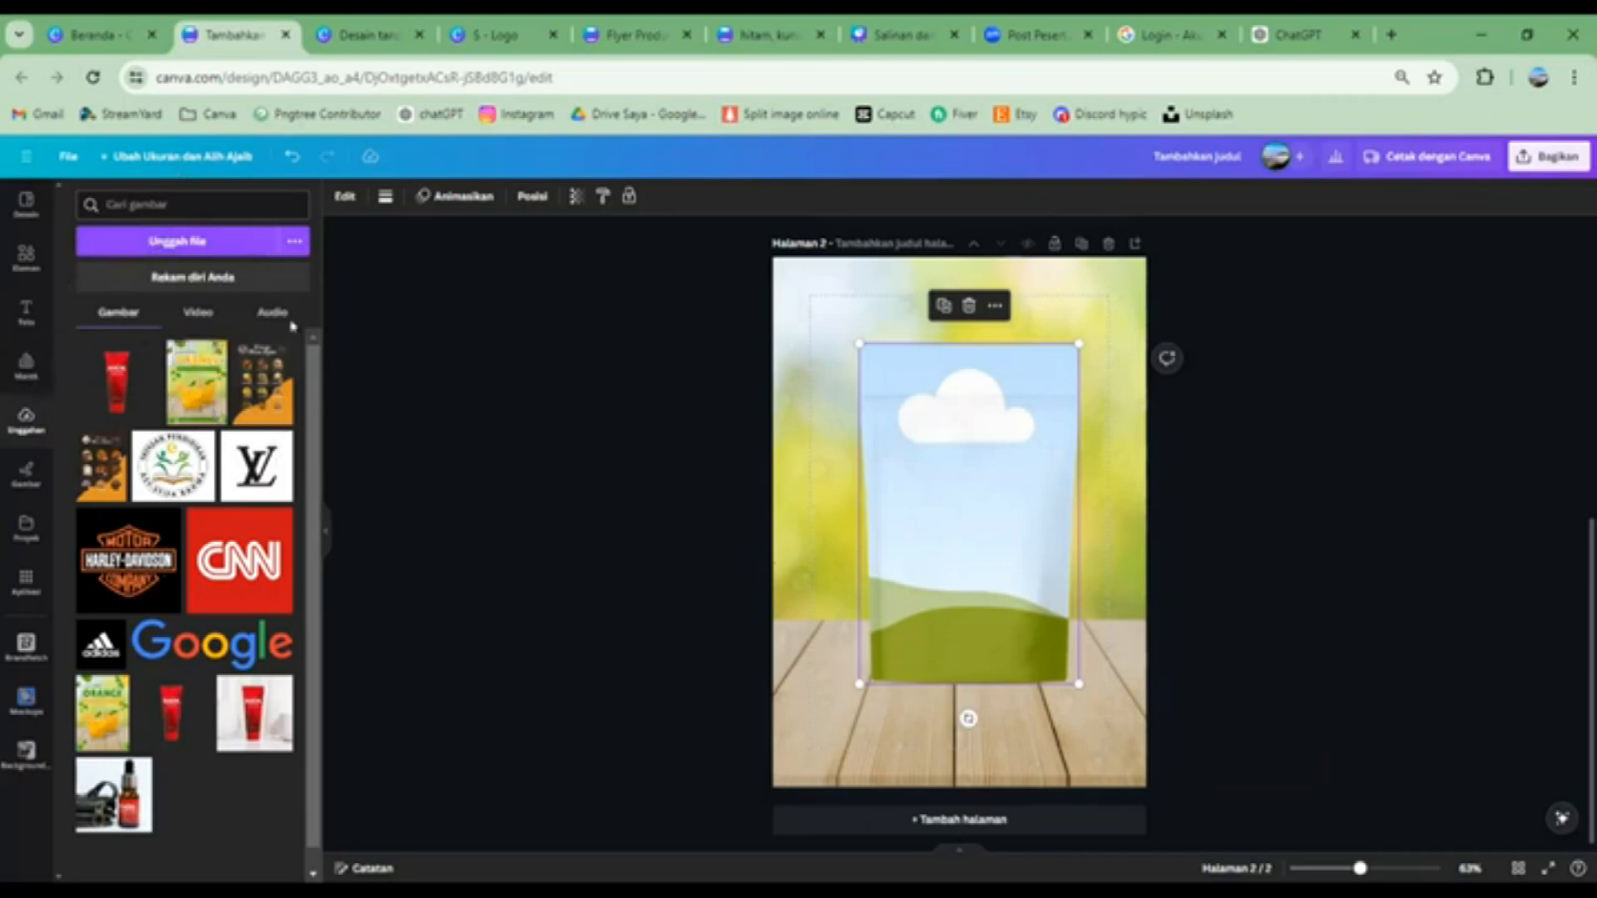
left_click_drag(197, 396, 940, 512)
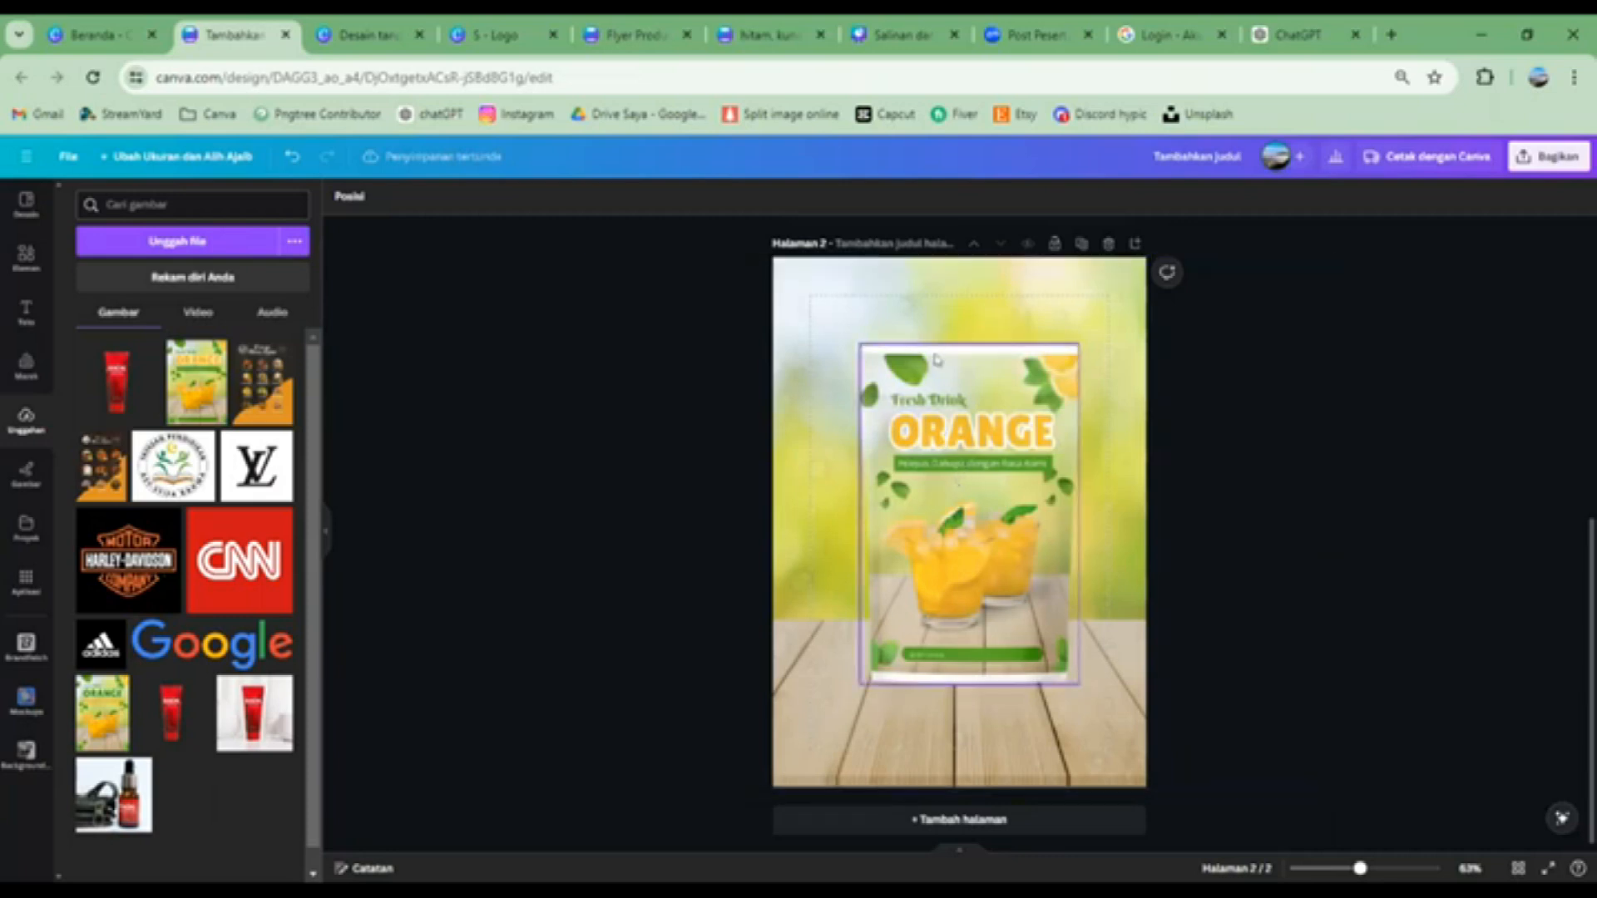
left_click(946, 491)
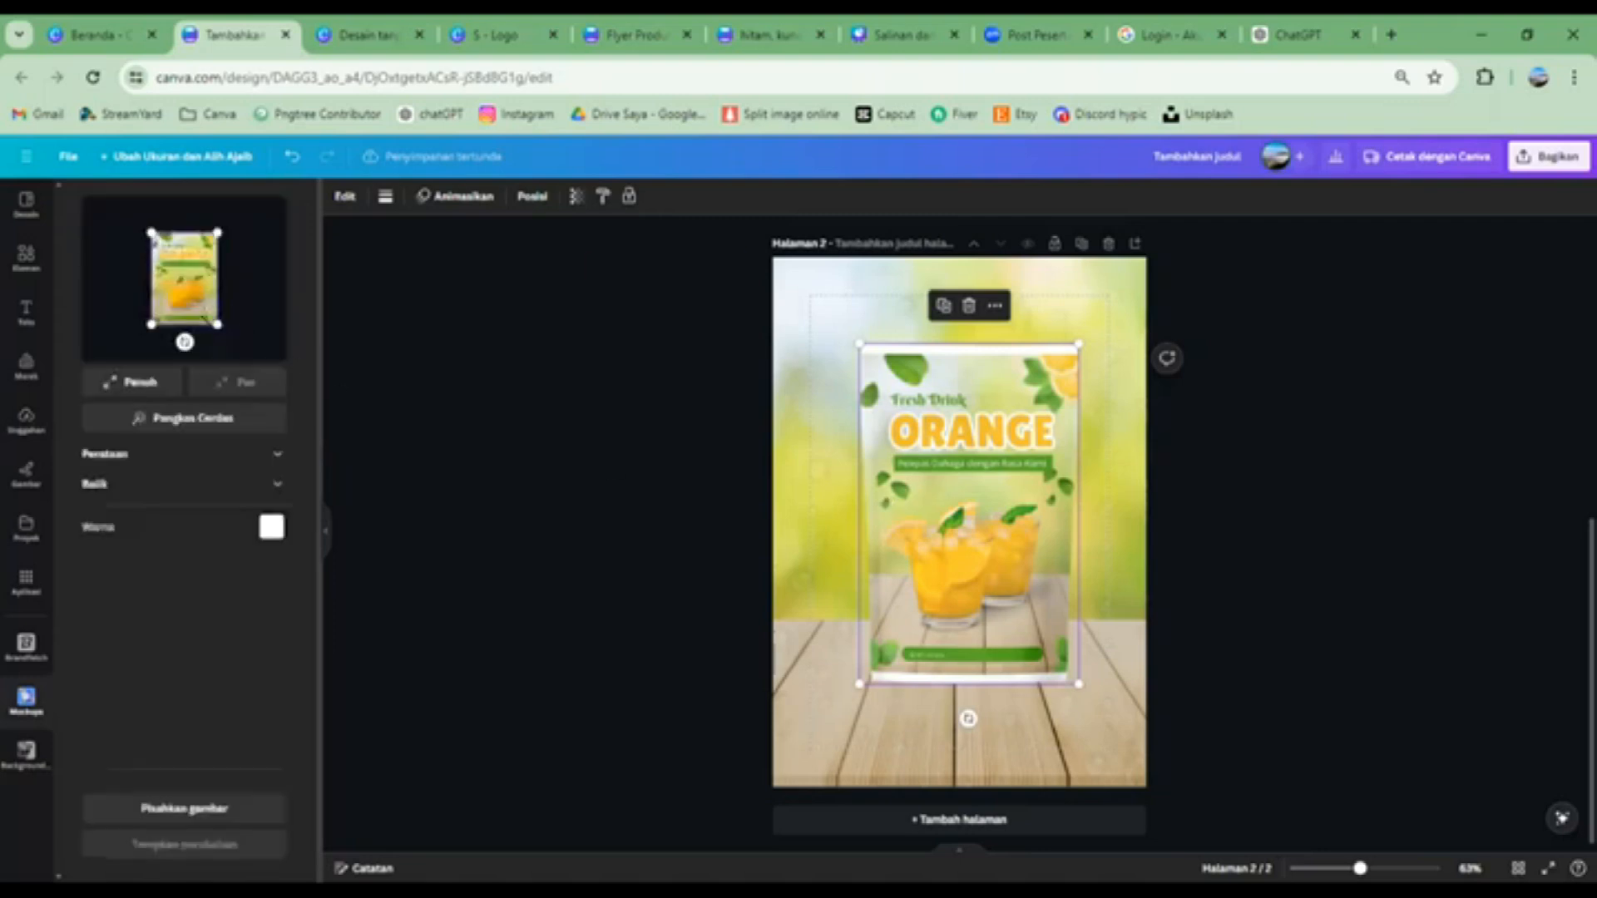
left_click_drag(213, 321, 185, 295)
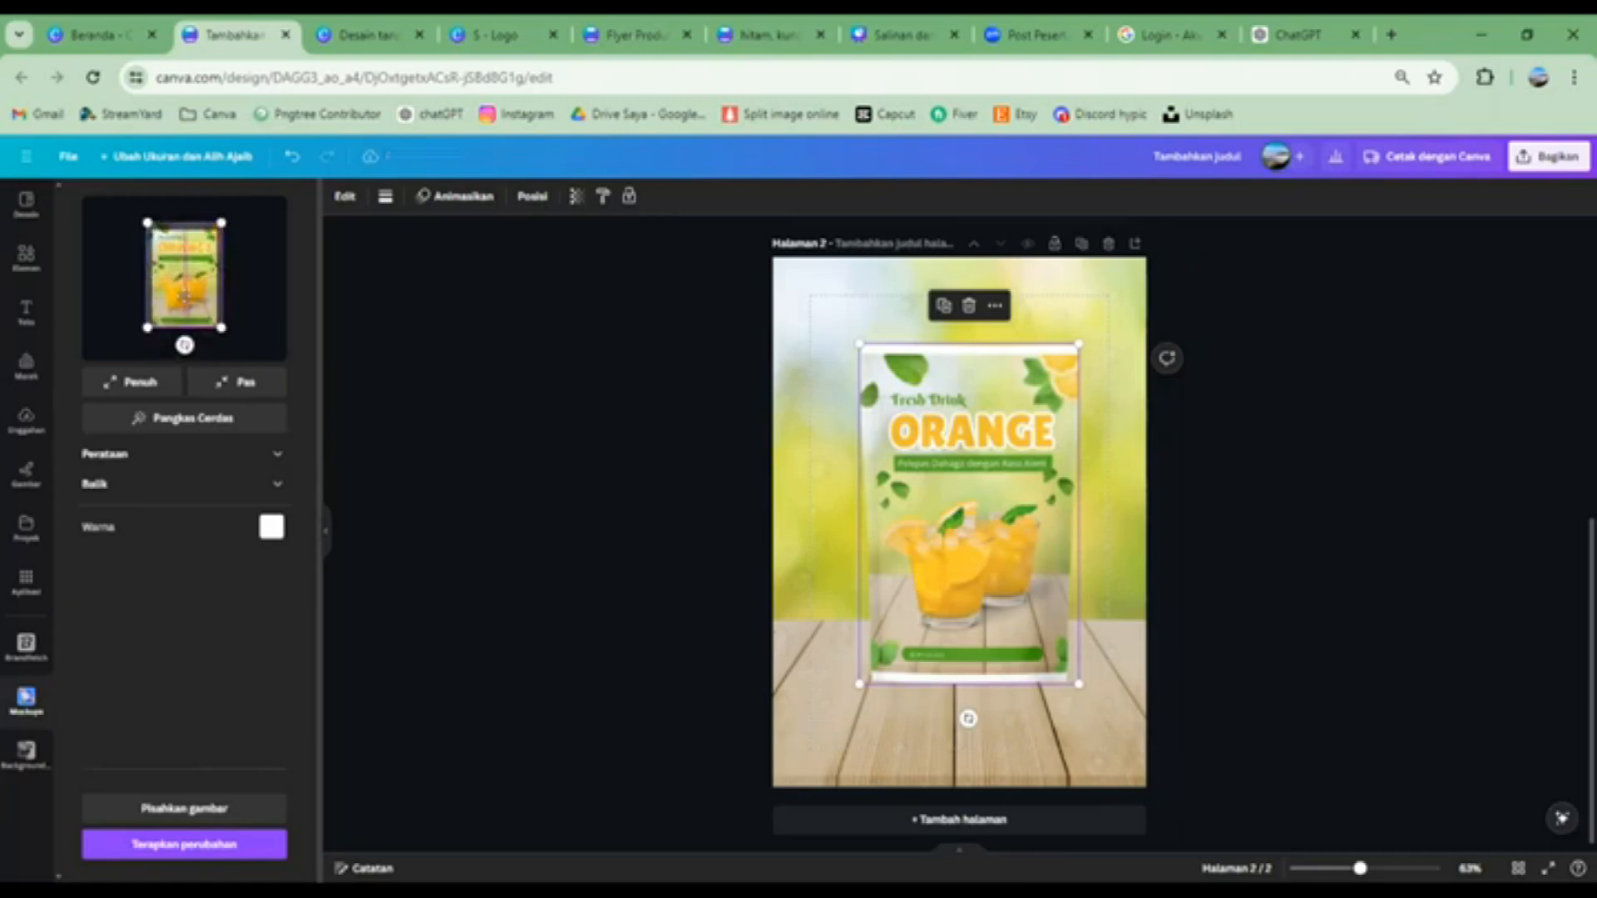
left_click(196, 847)
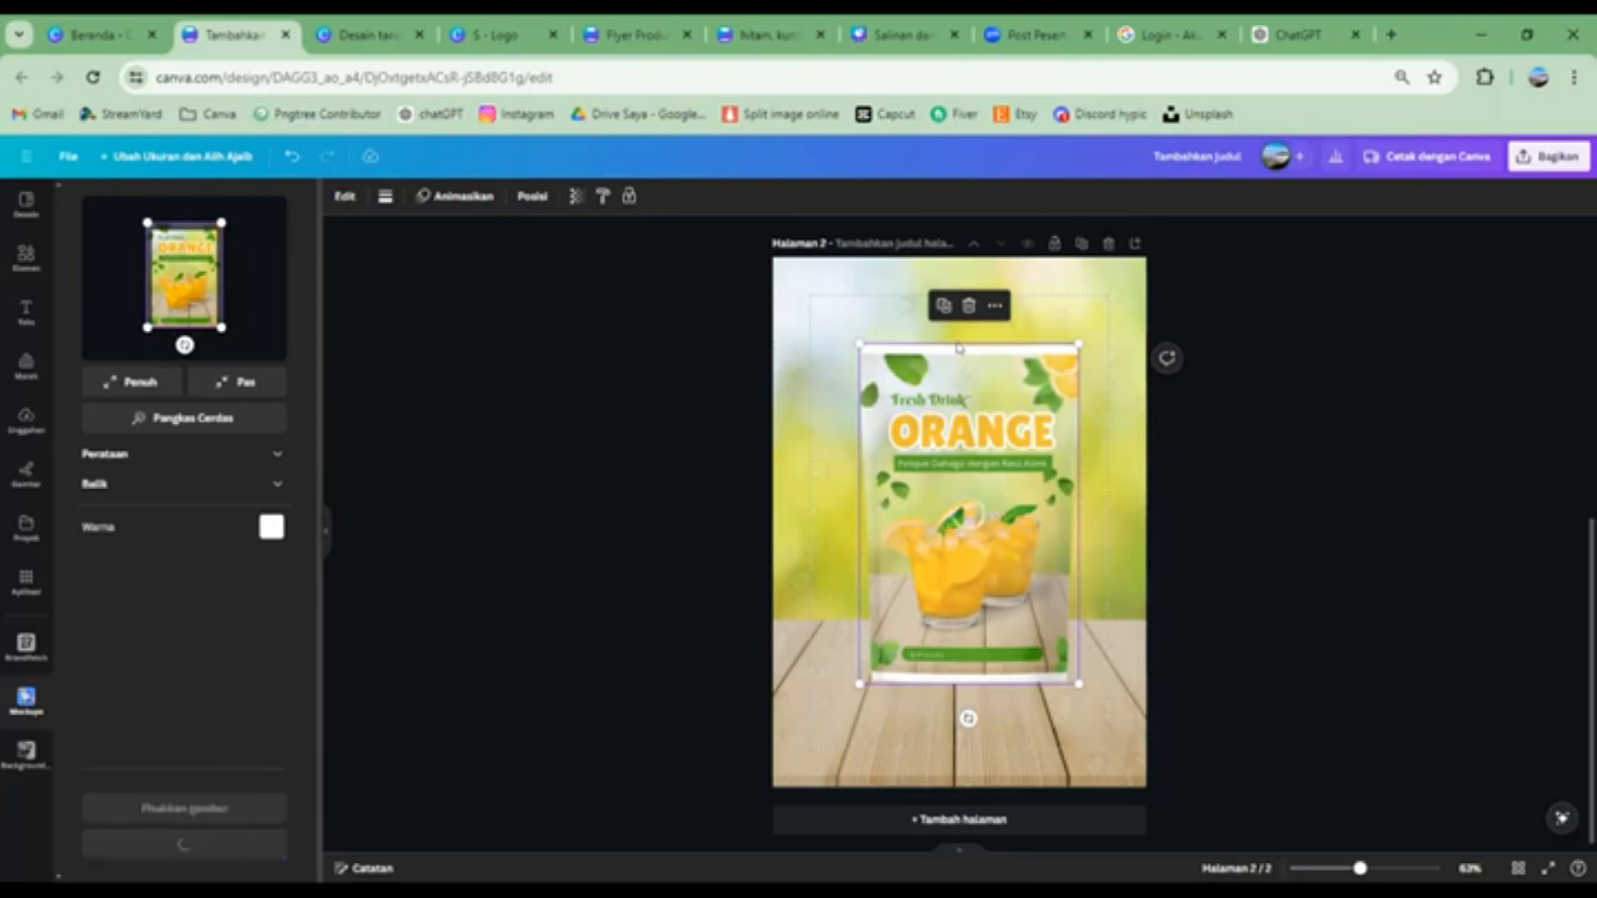
left_click(1414, 525)
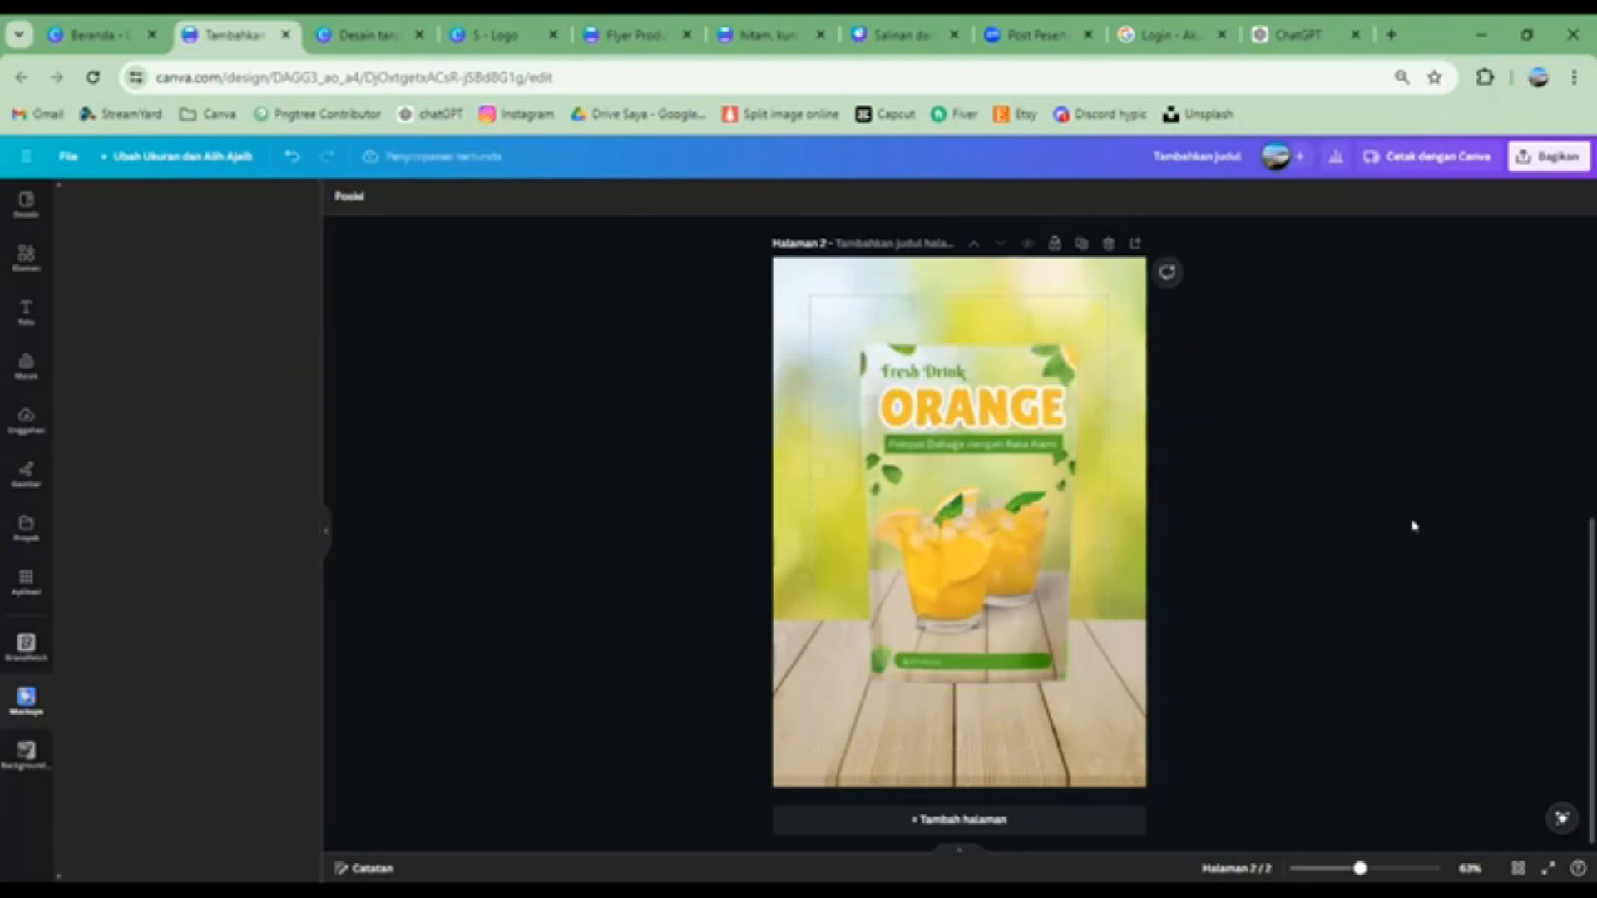
Move the pouch mockup down and to the left, and delete the blurred green background photo from page 2
left_click_drag(829, 621, 873, 657)
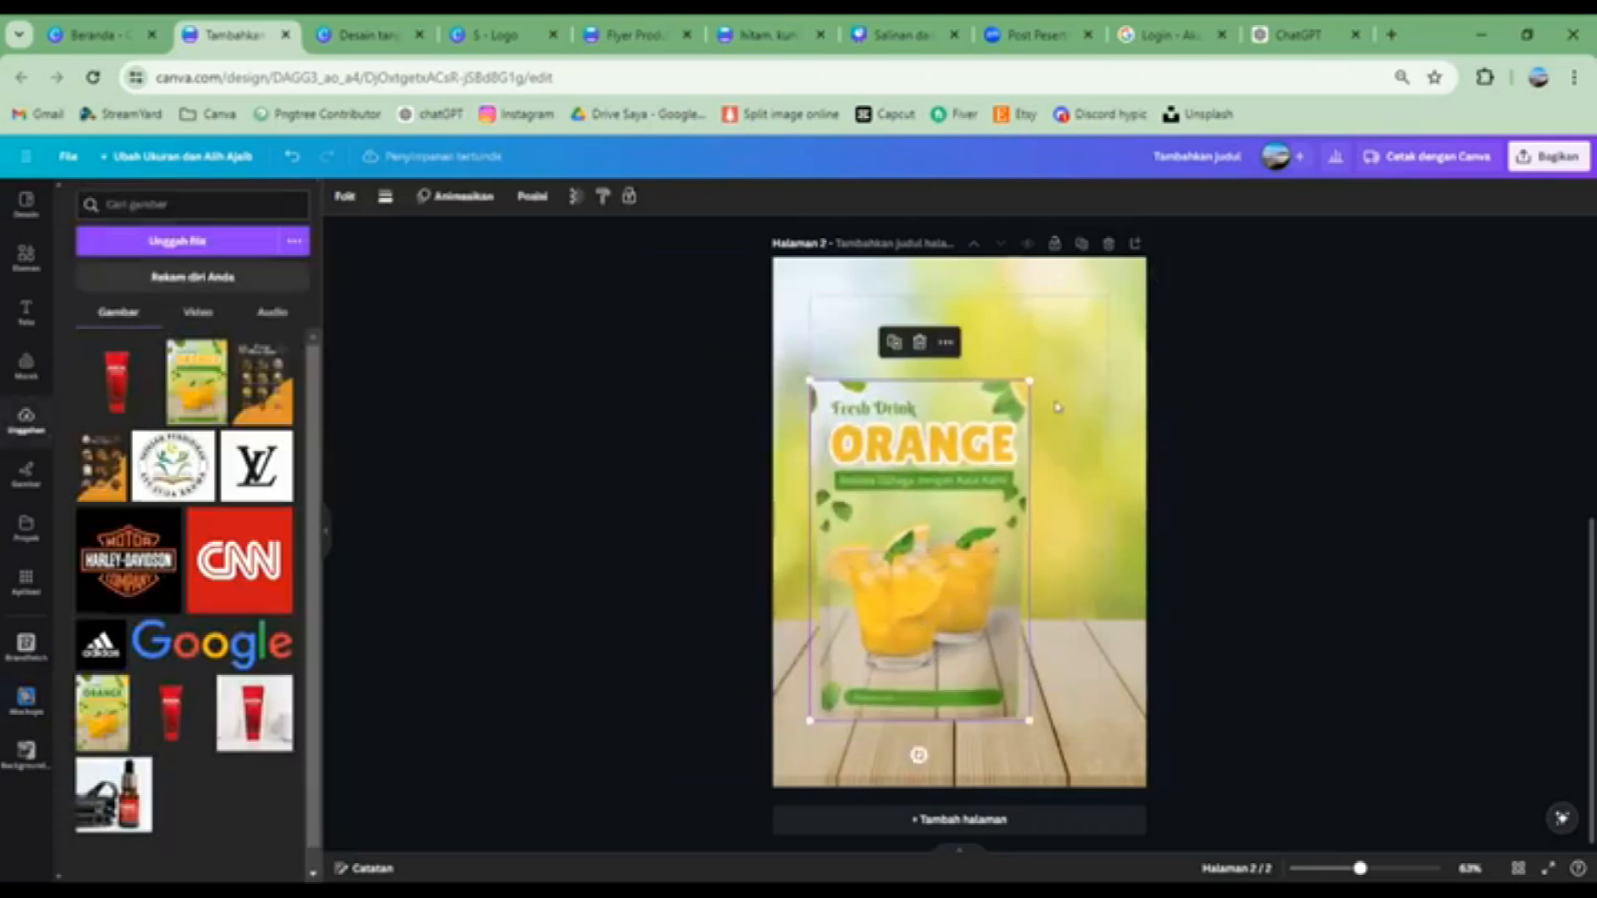
left_click(1086, 324)
key("Escape")
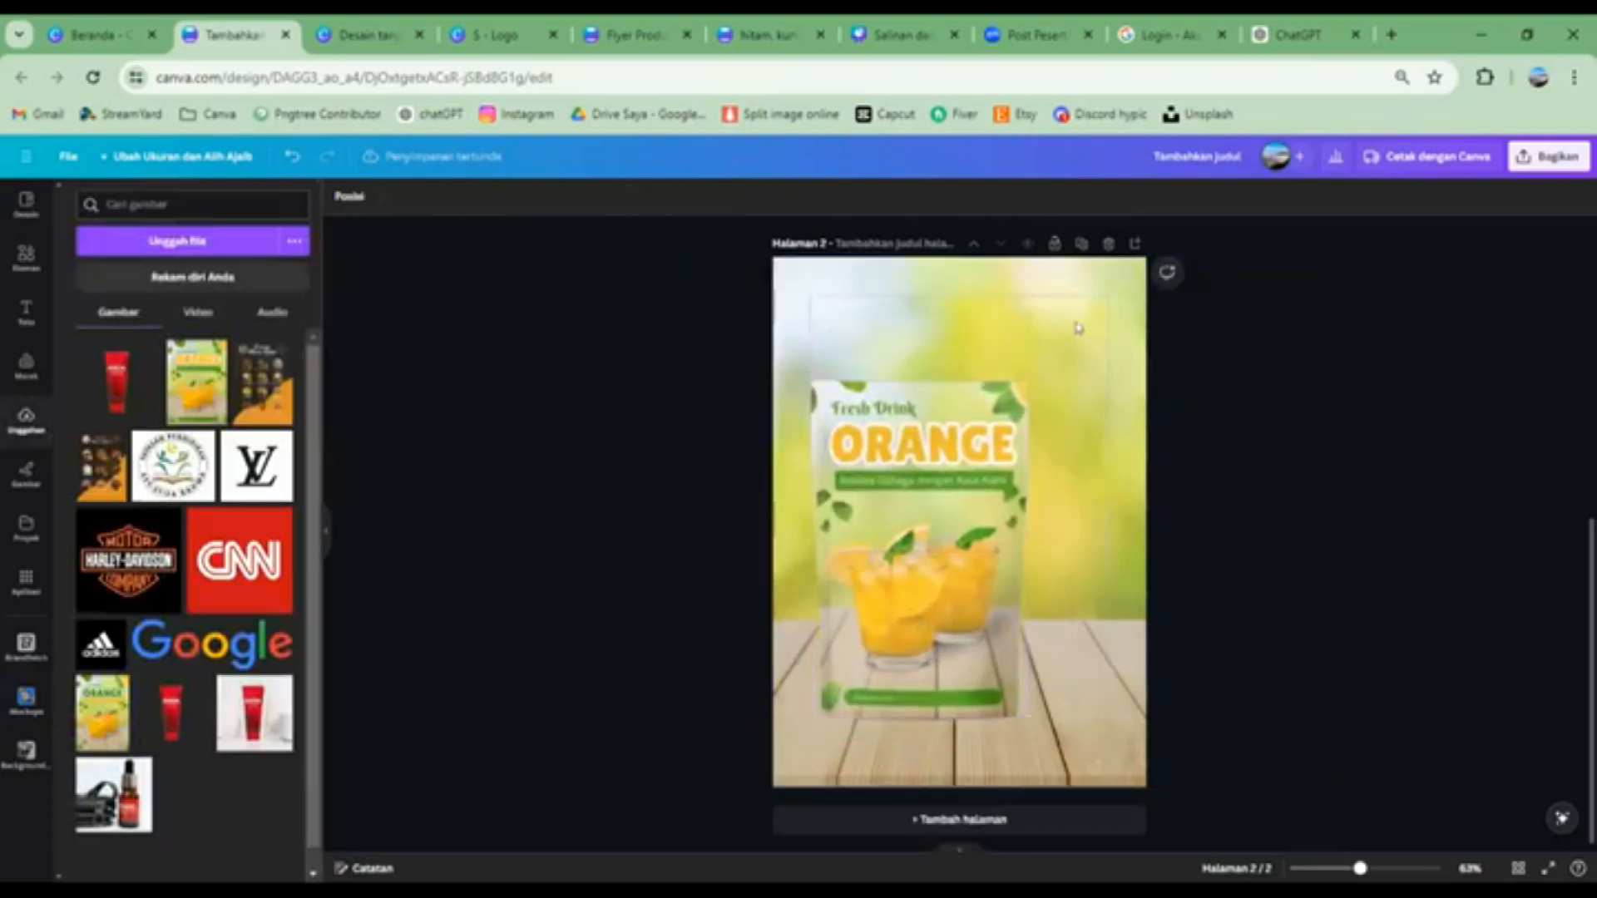
left_click(1096, 327)
key("Delete")
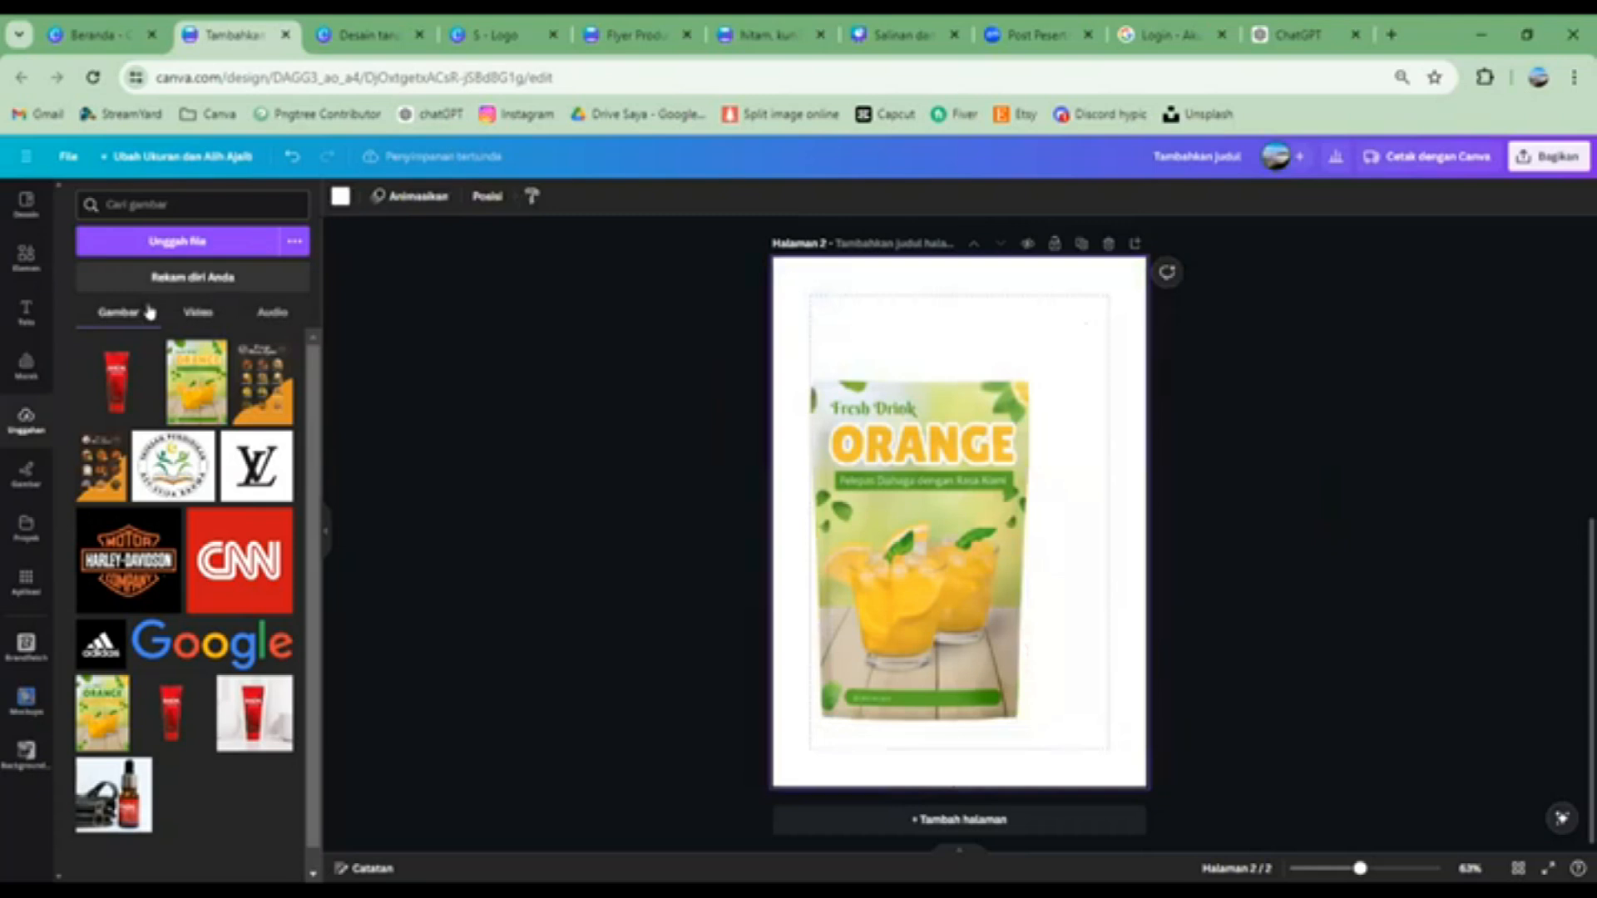
Look through the recently used elements for a new background
left_click(28, 264)
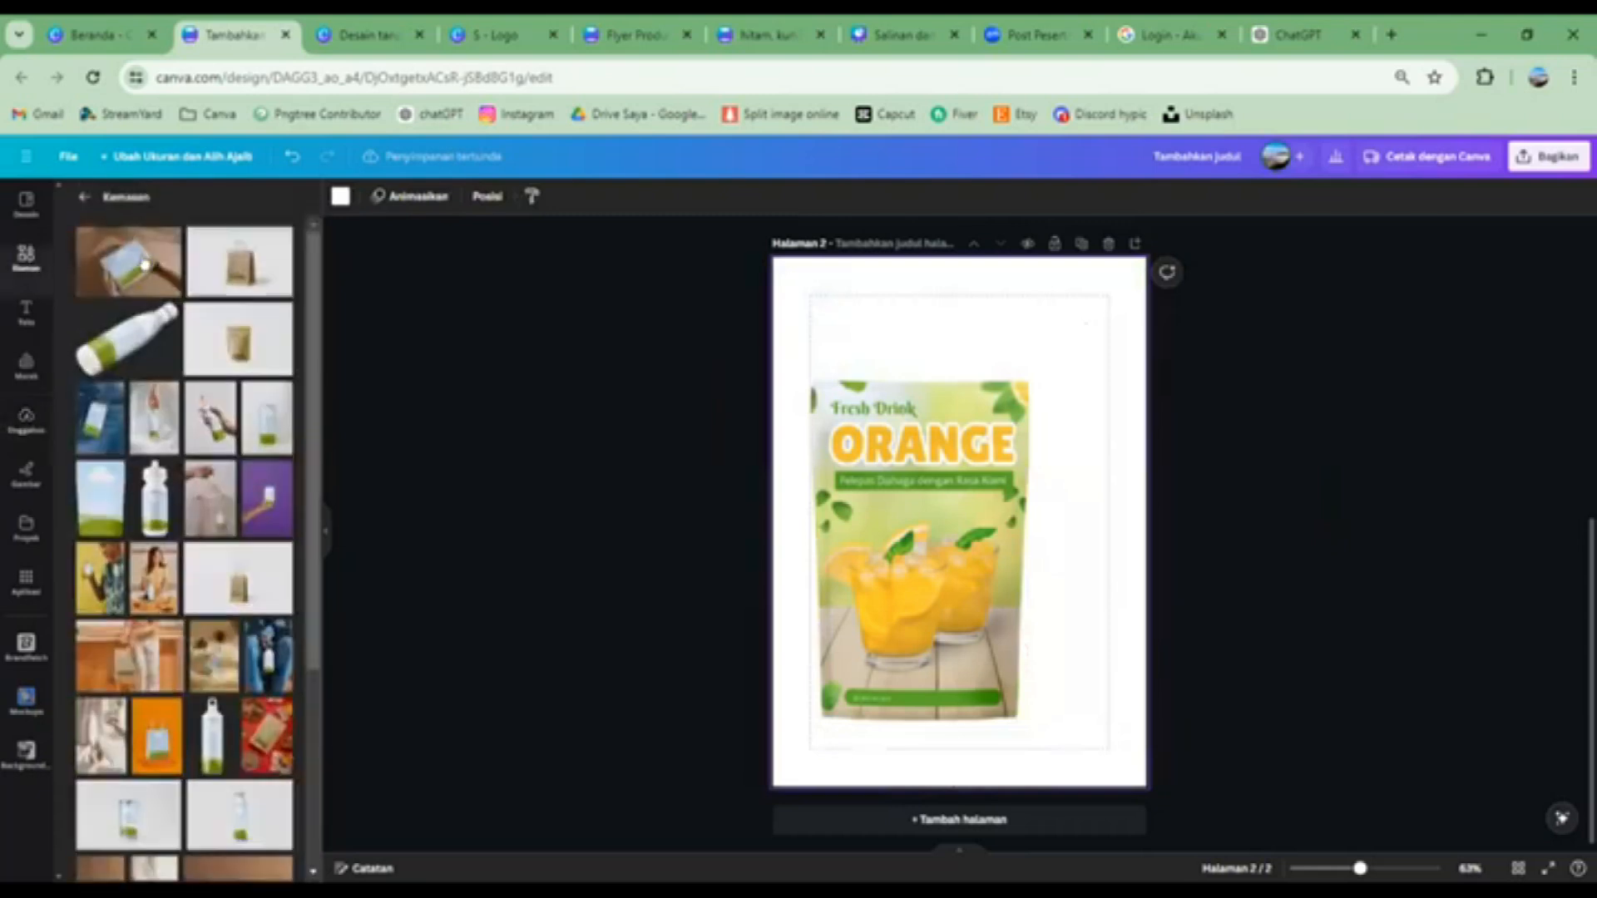
left_click(93, 200)
scroll(260, 330, "up", 5)
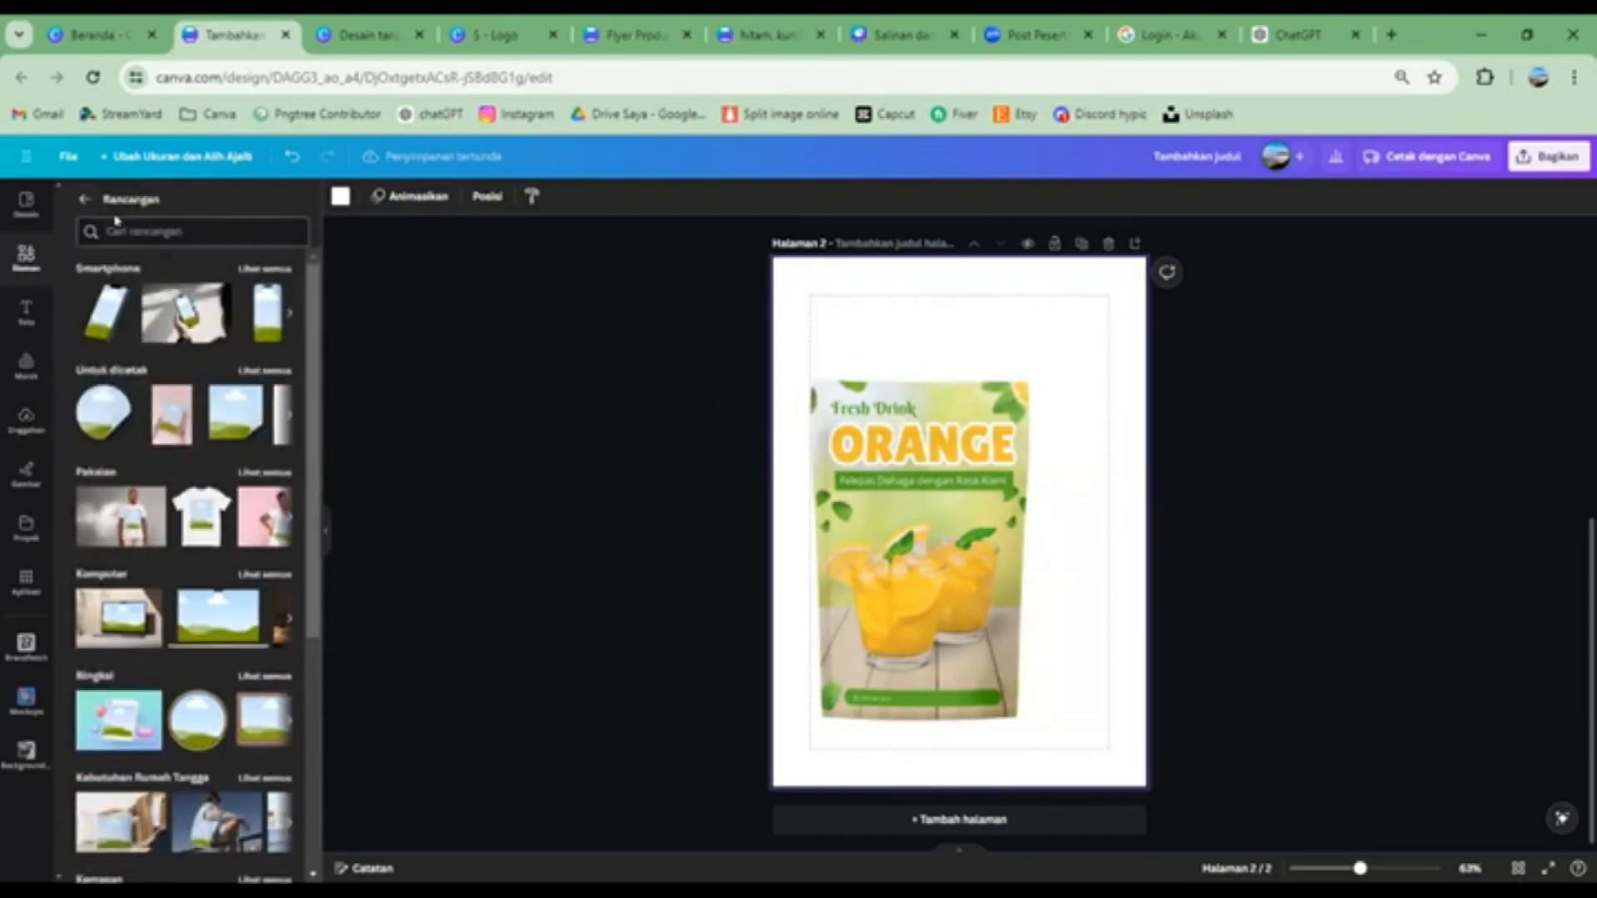
left_click(77, 201)
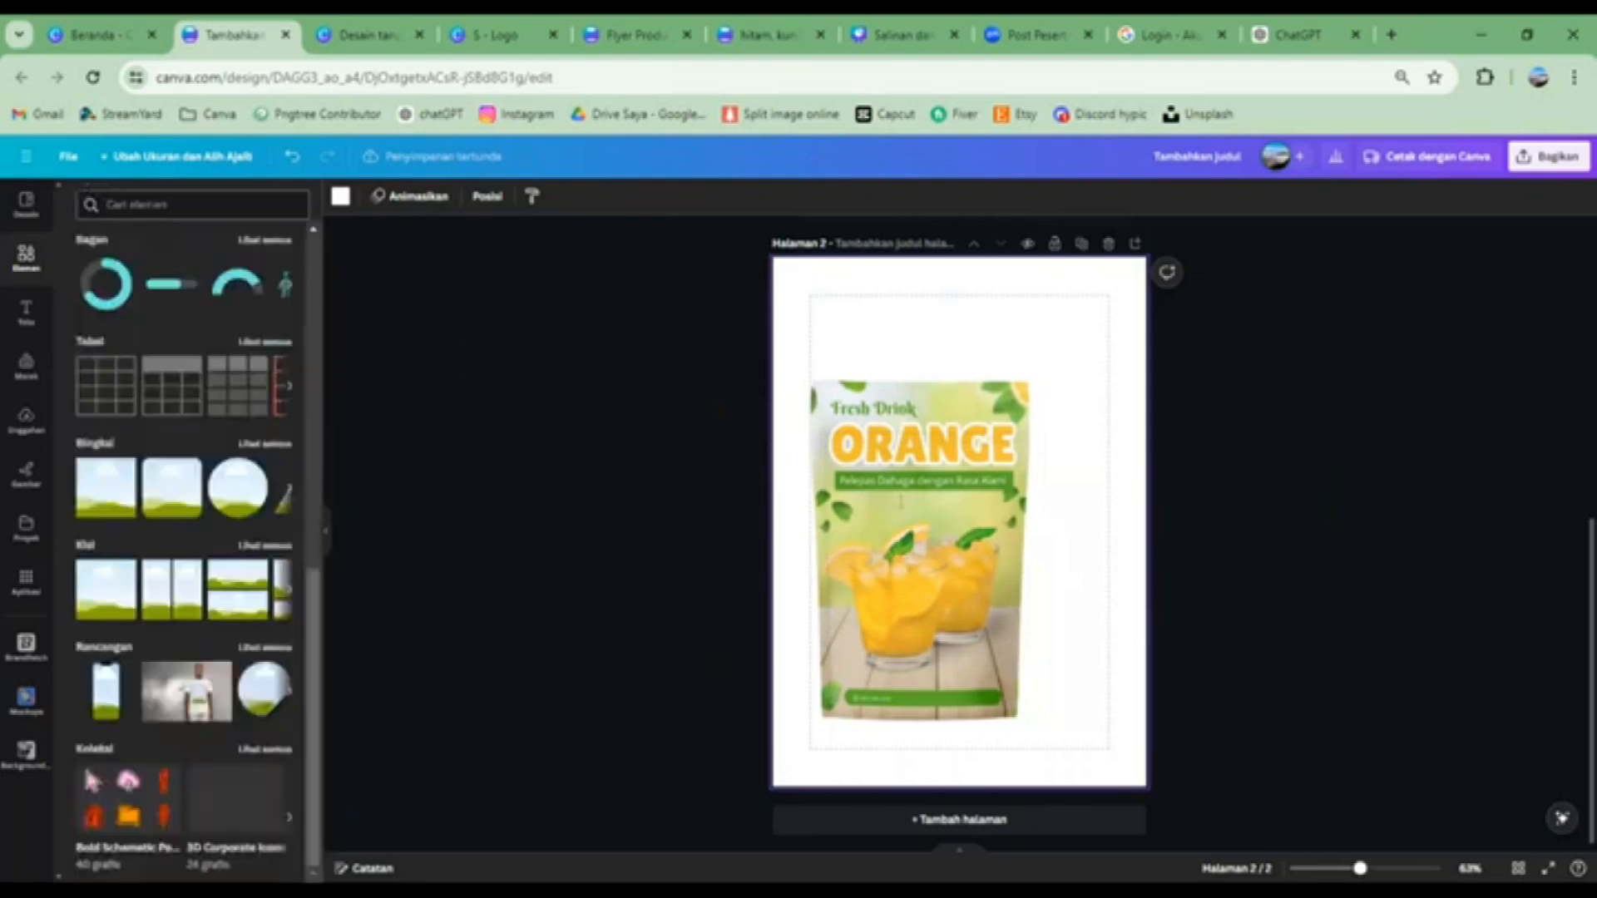
scroll(246, 282, "up", 10)
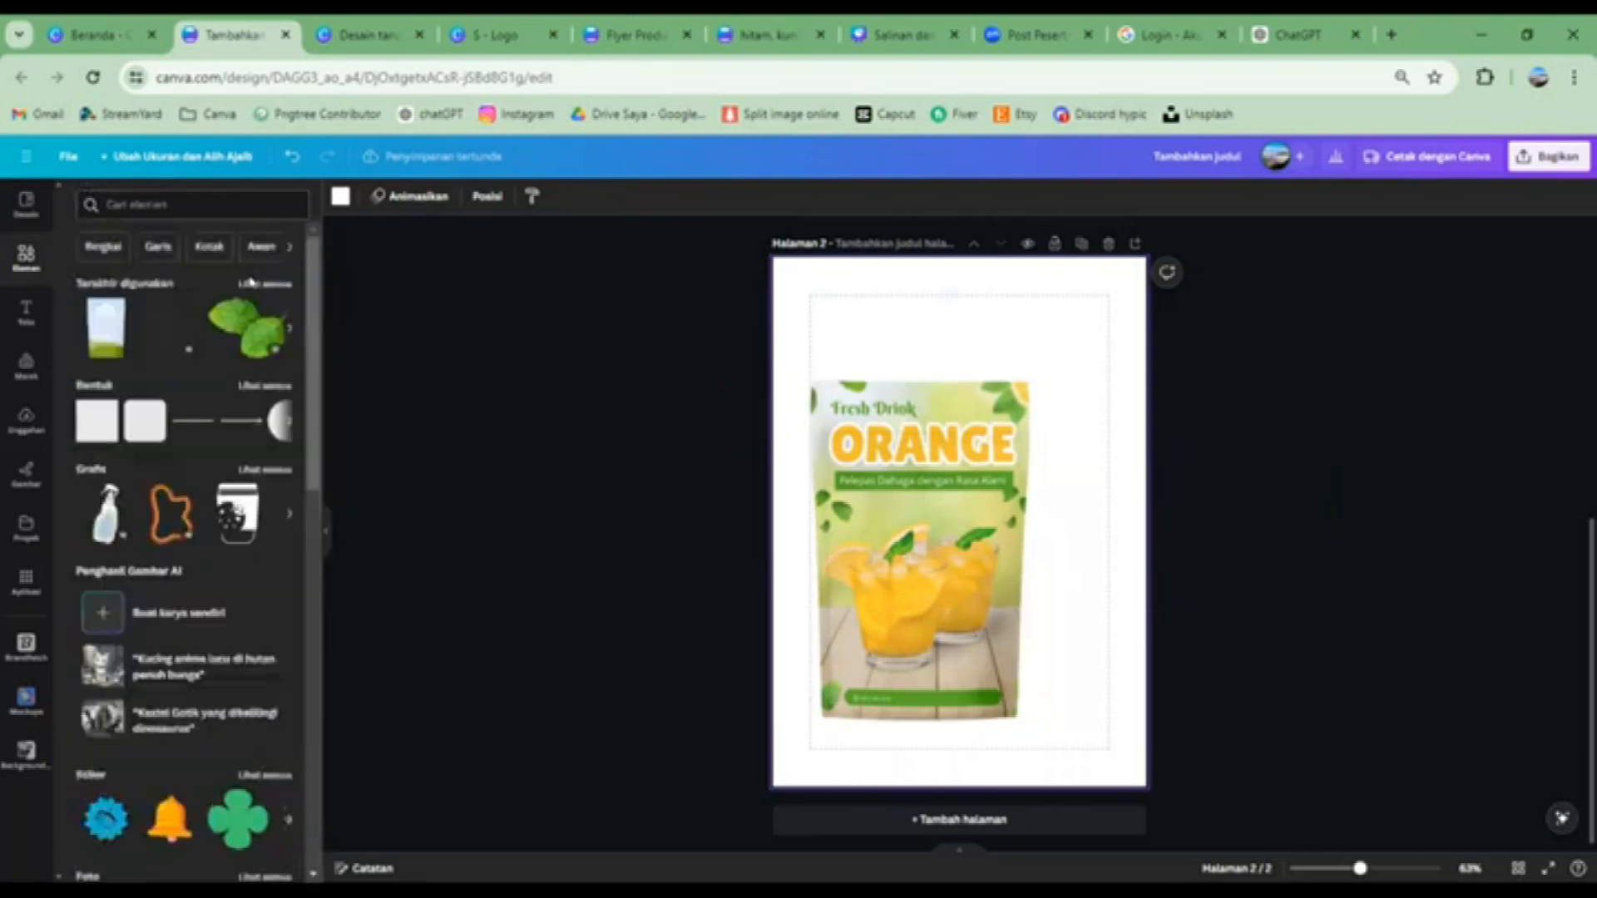
left_click(249, 285)
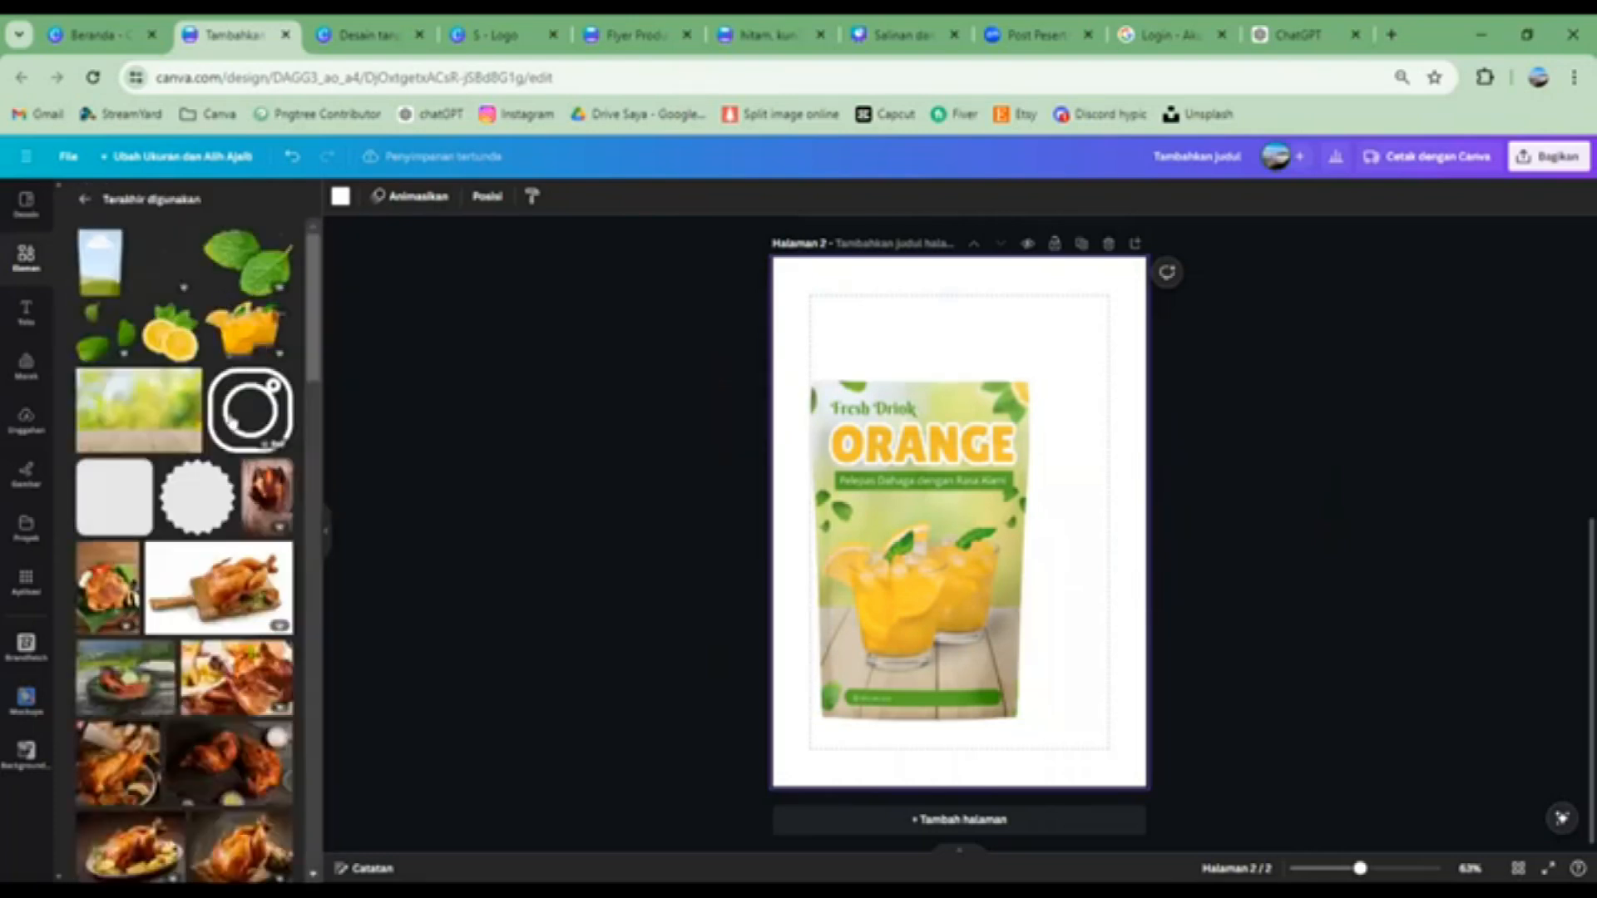
scroll(206, 463, "down", 5)
scroll(205, 463, "up", 6)
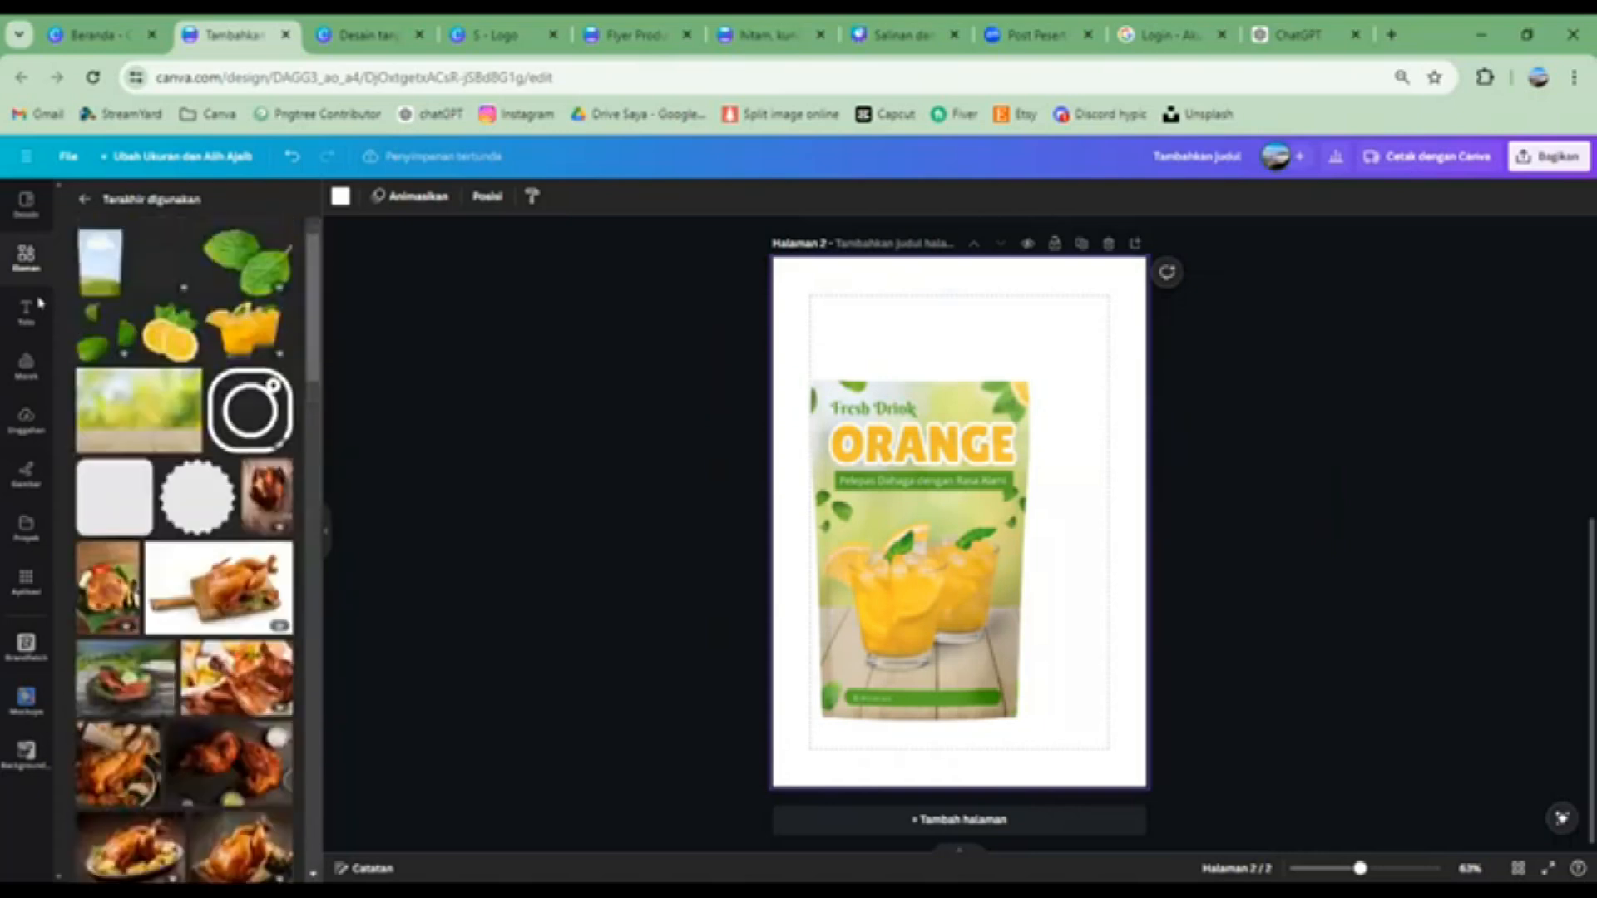
Search the photos for "podium" and set the white wall with wooden floor as page 2's background
left_click(24, 260)
left_click(138, 202)
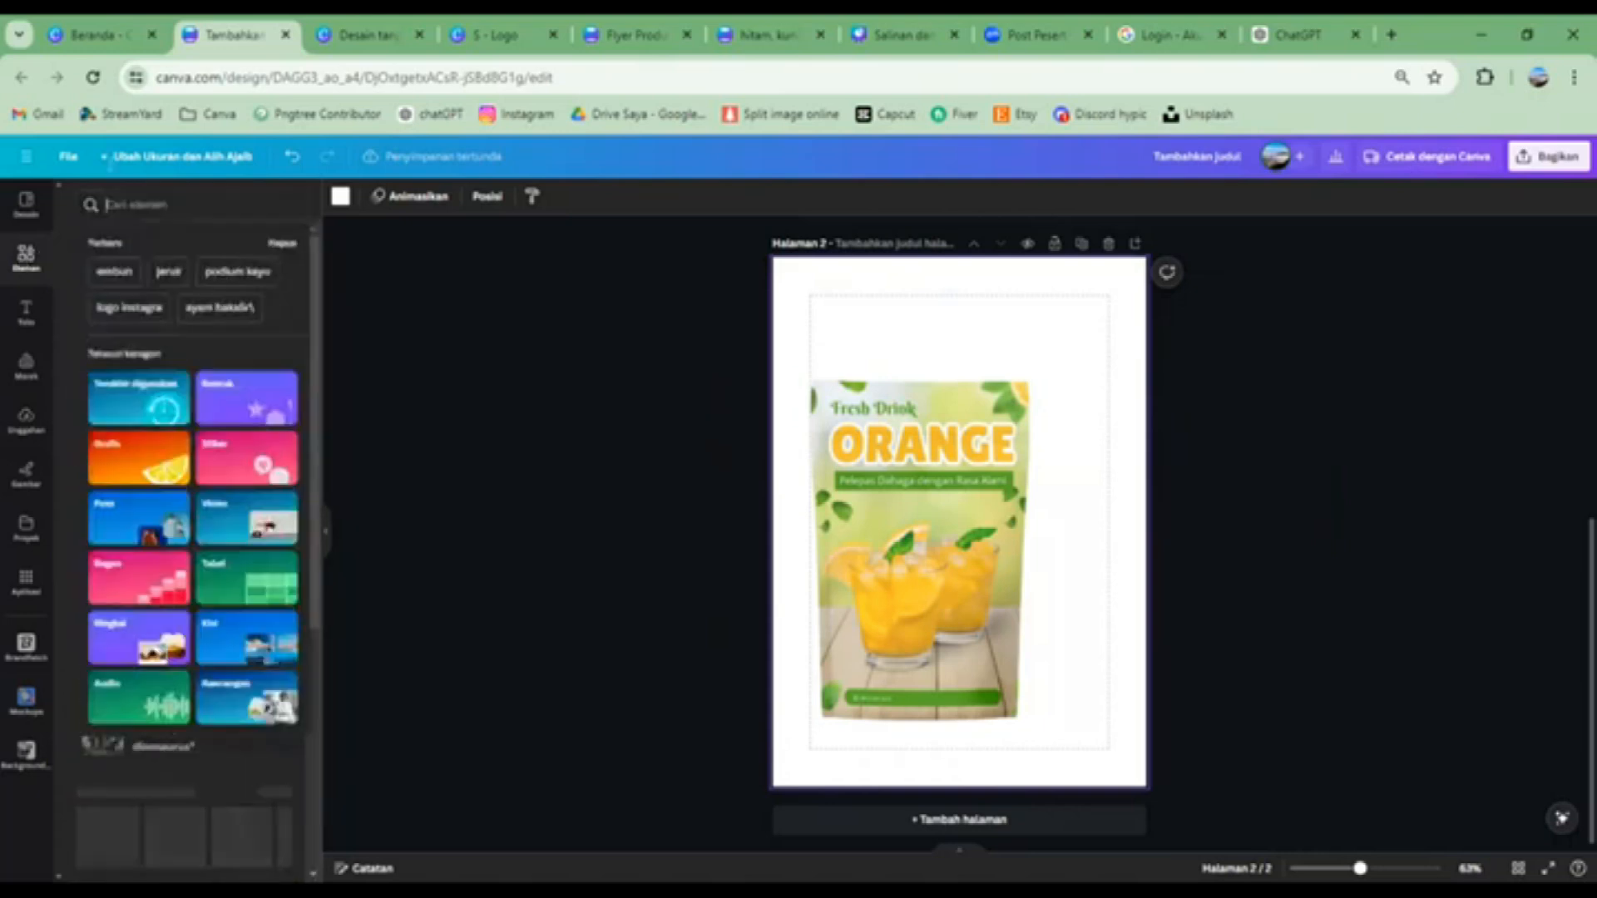
type("podium")
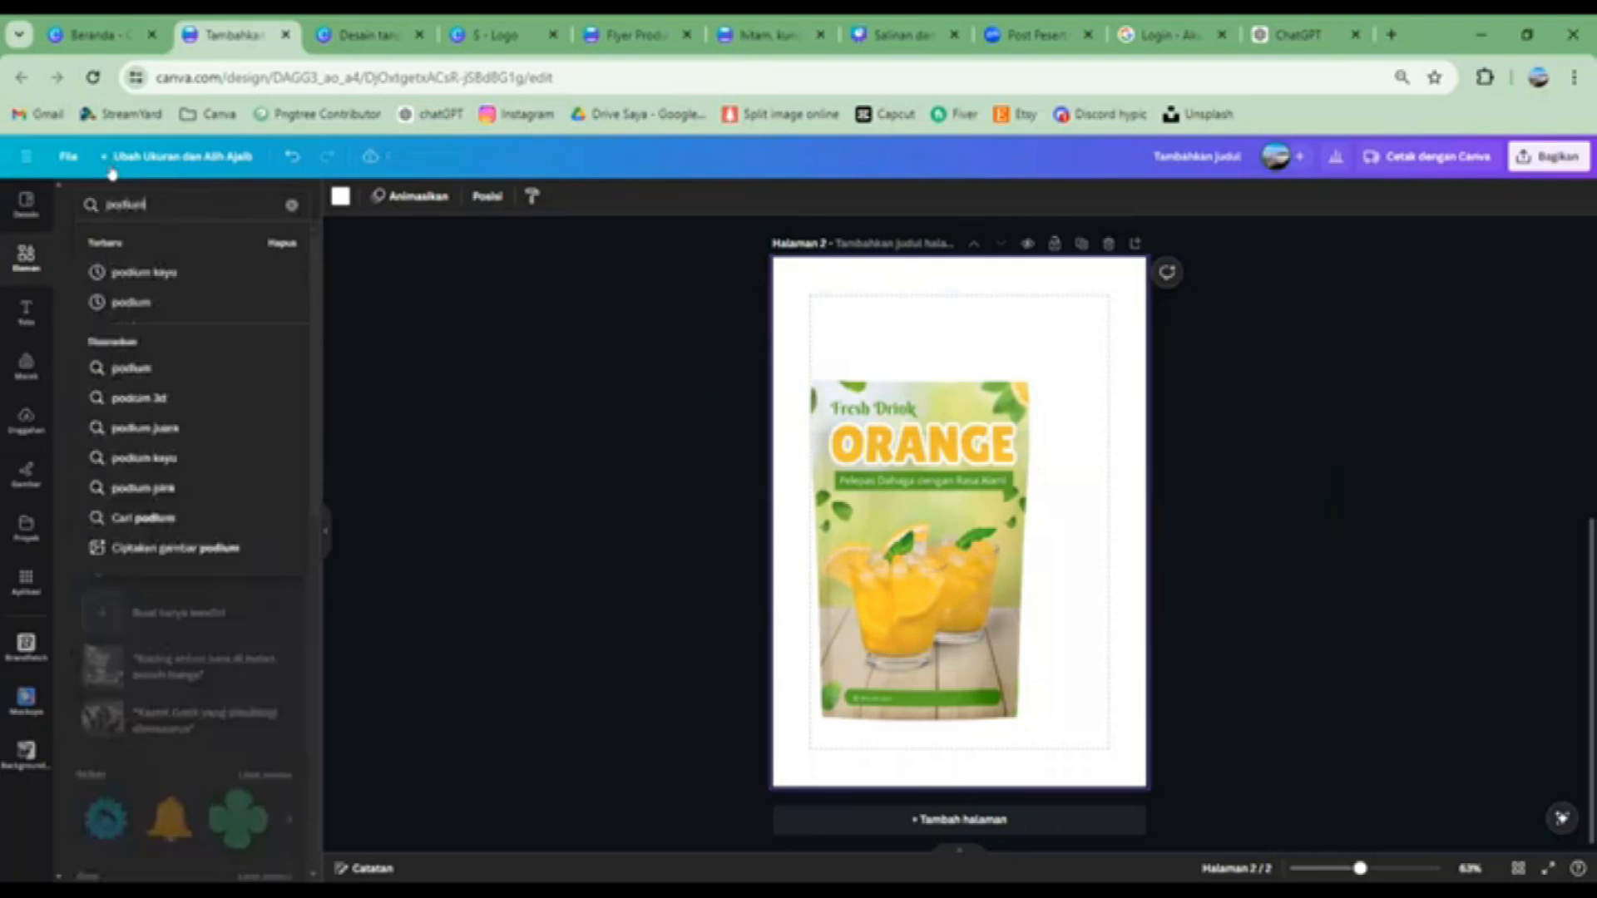
key("Return")
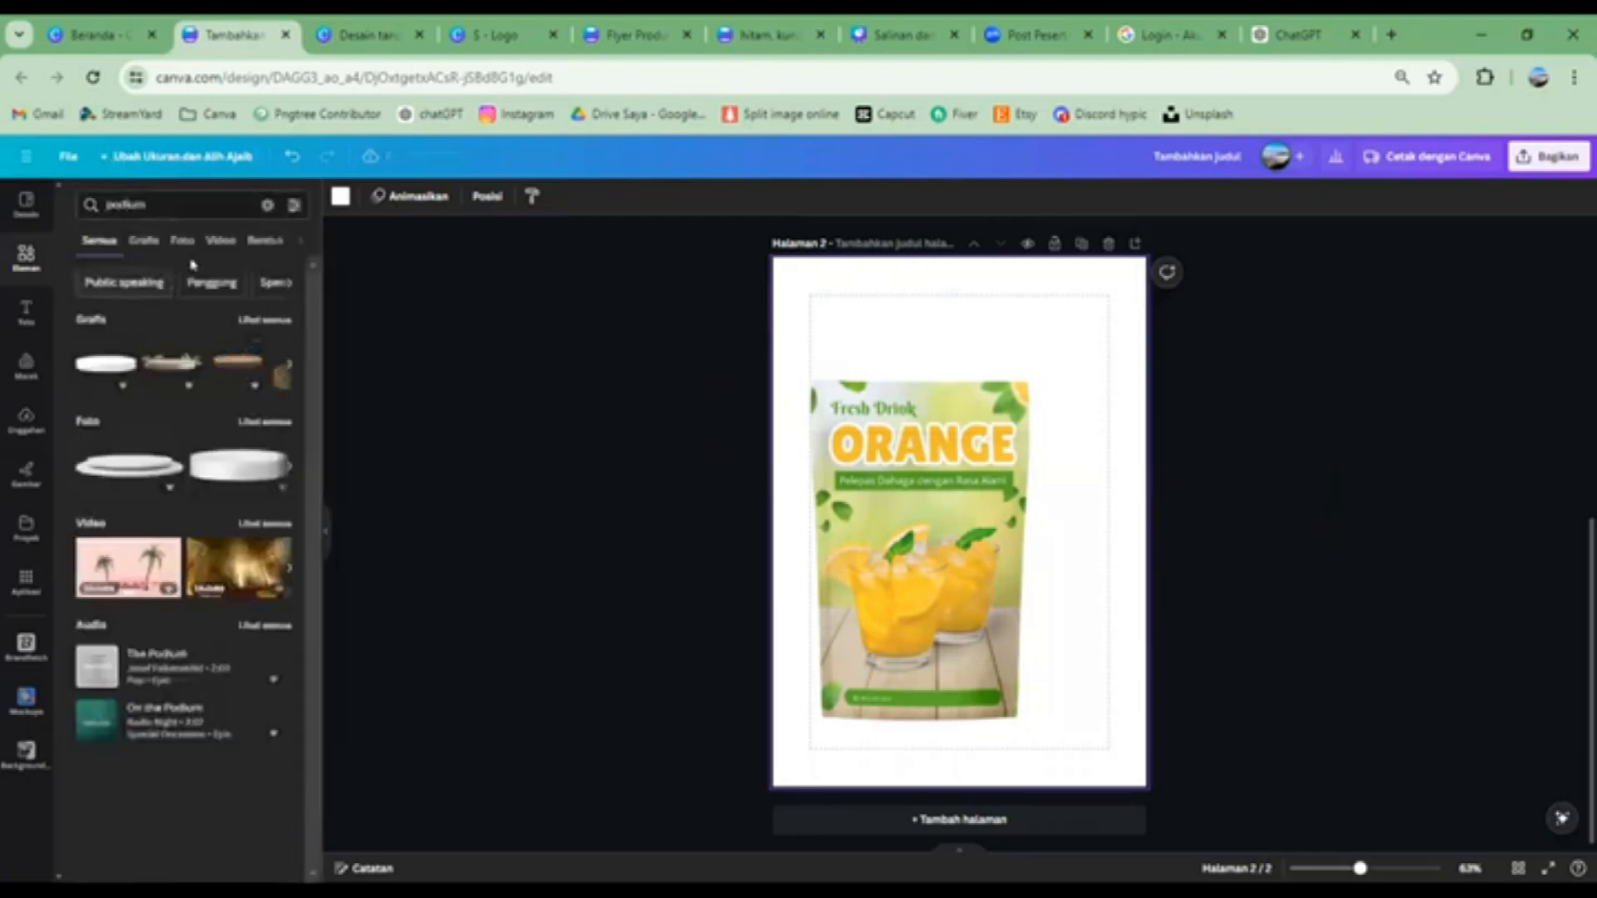
left_click(182, 240)
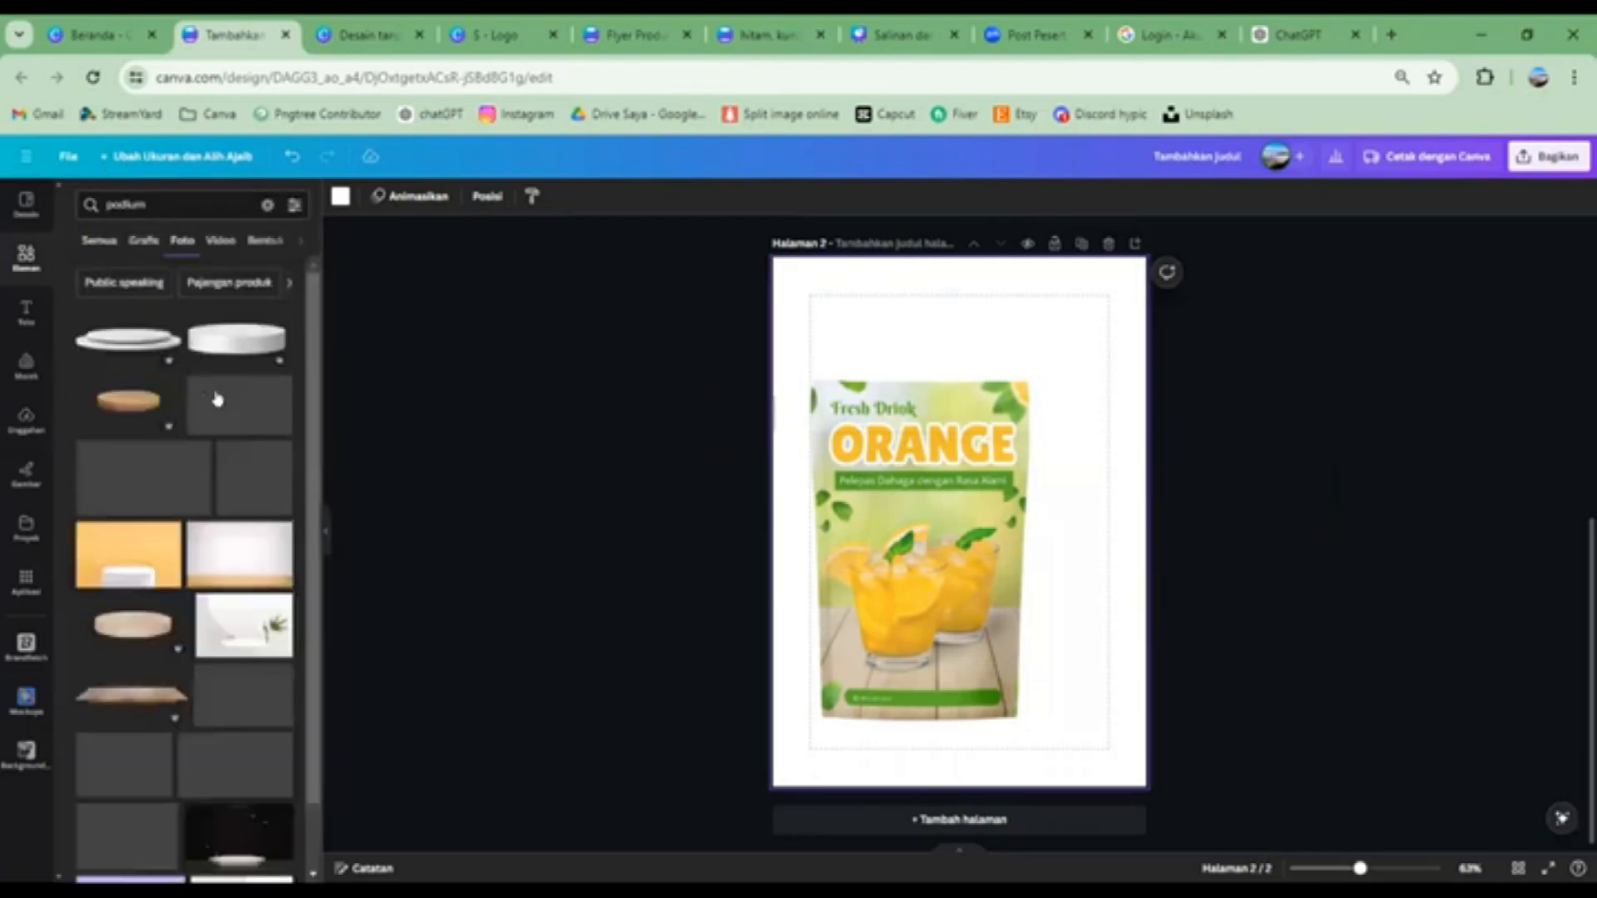
left_click(215, 574)
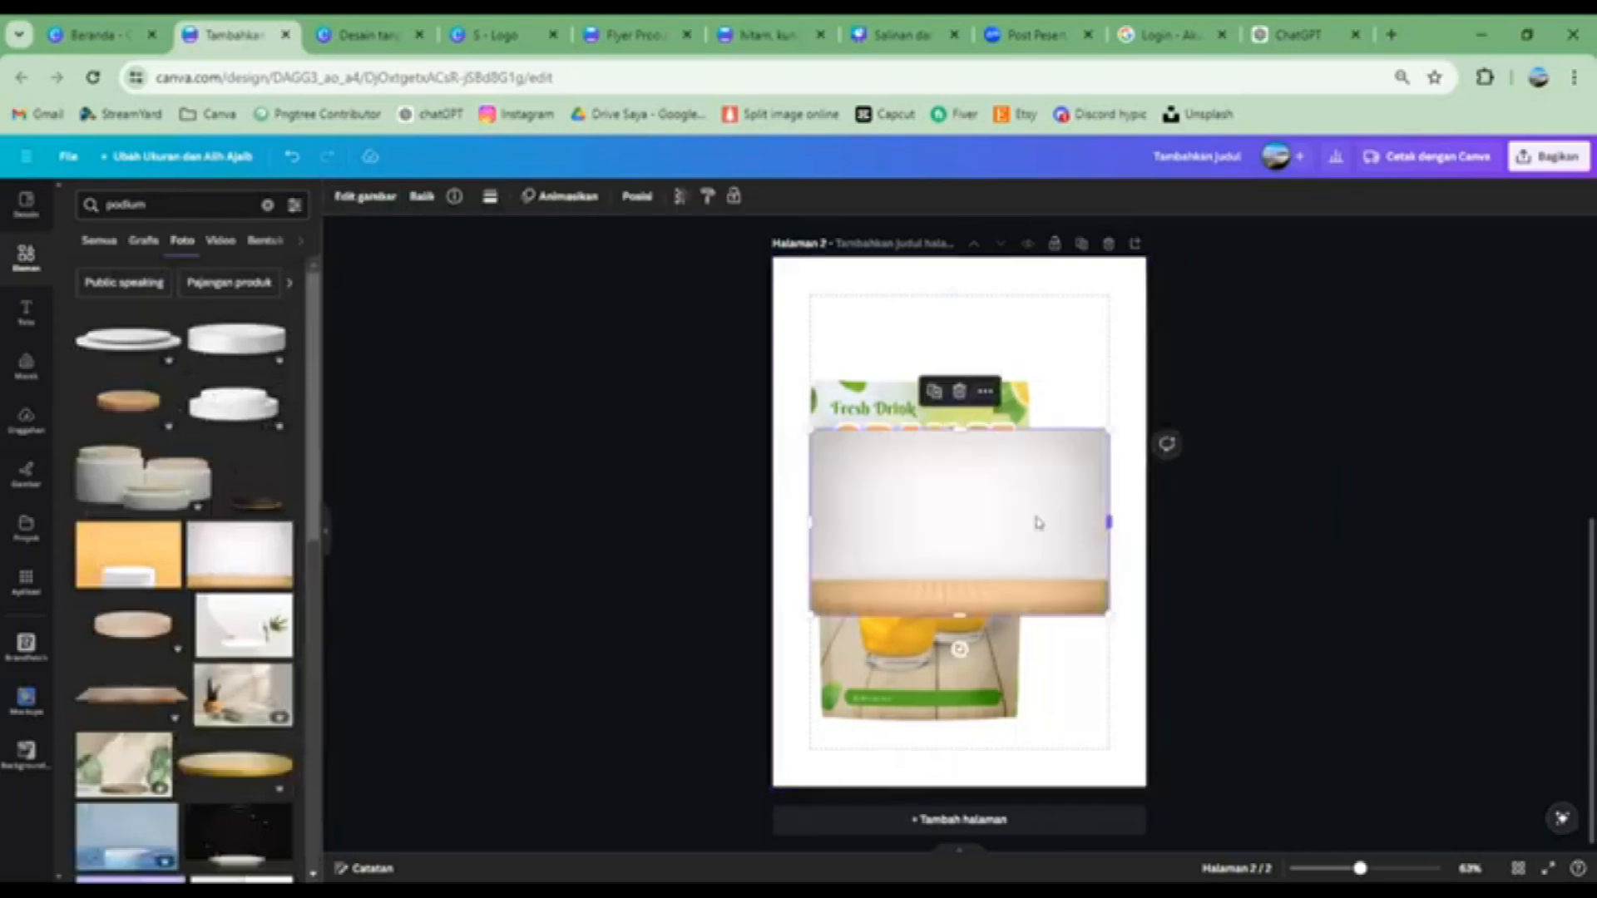
right_click(963, 533)
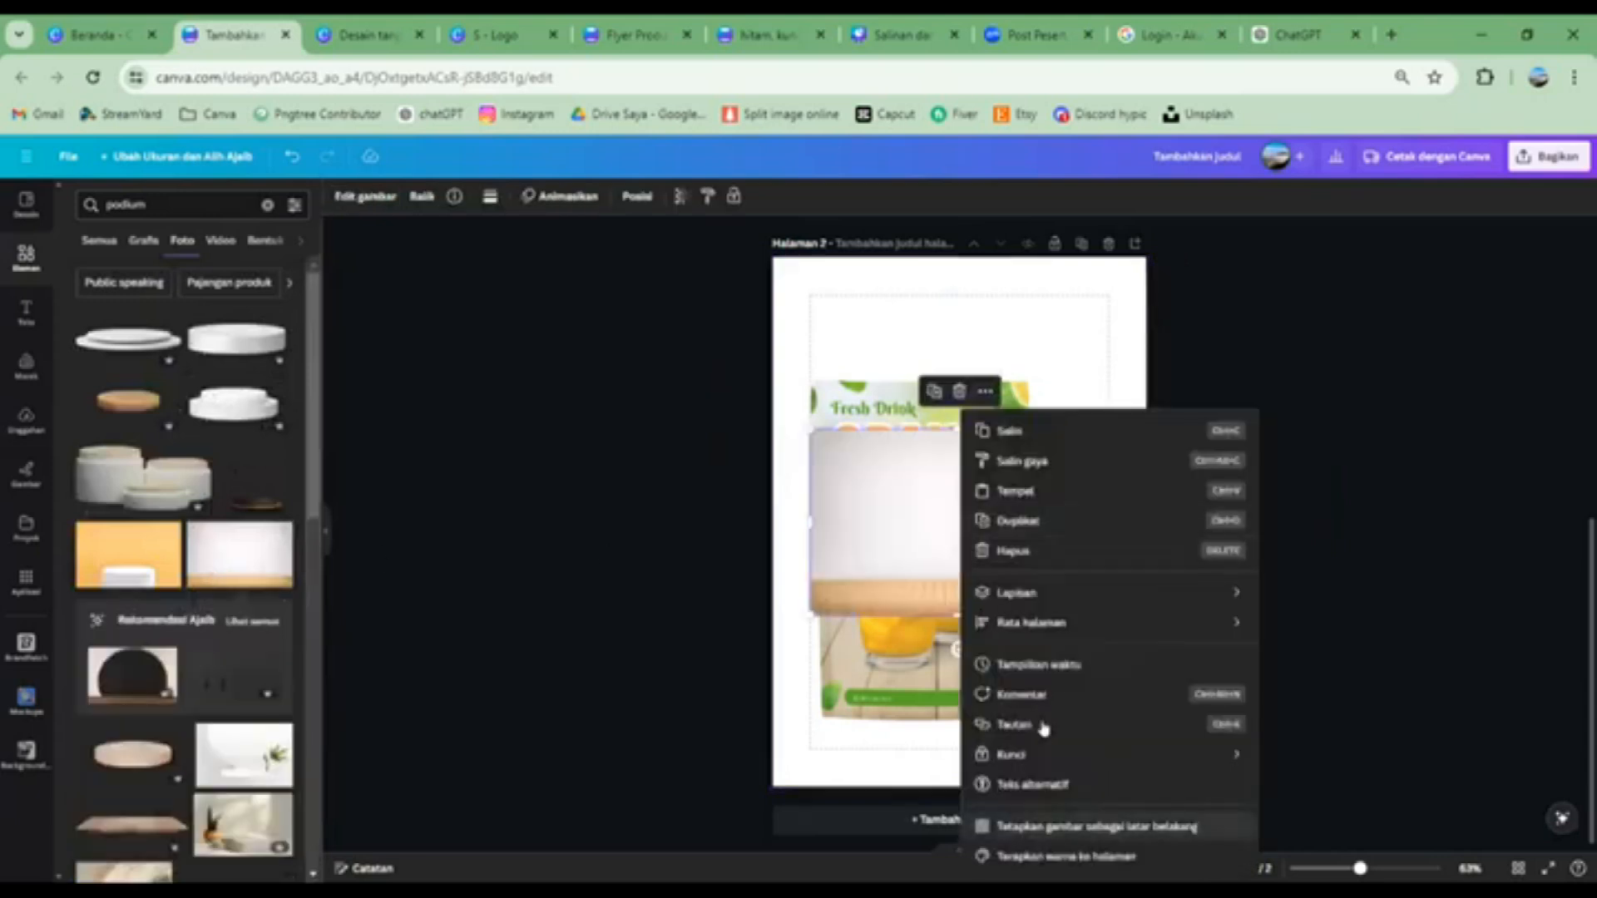
left_click(1080, 825)
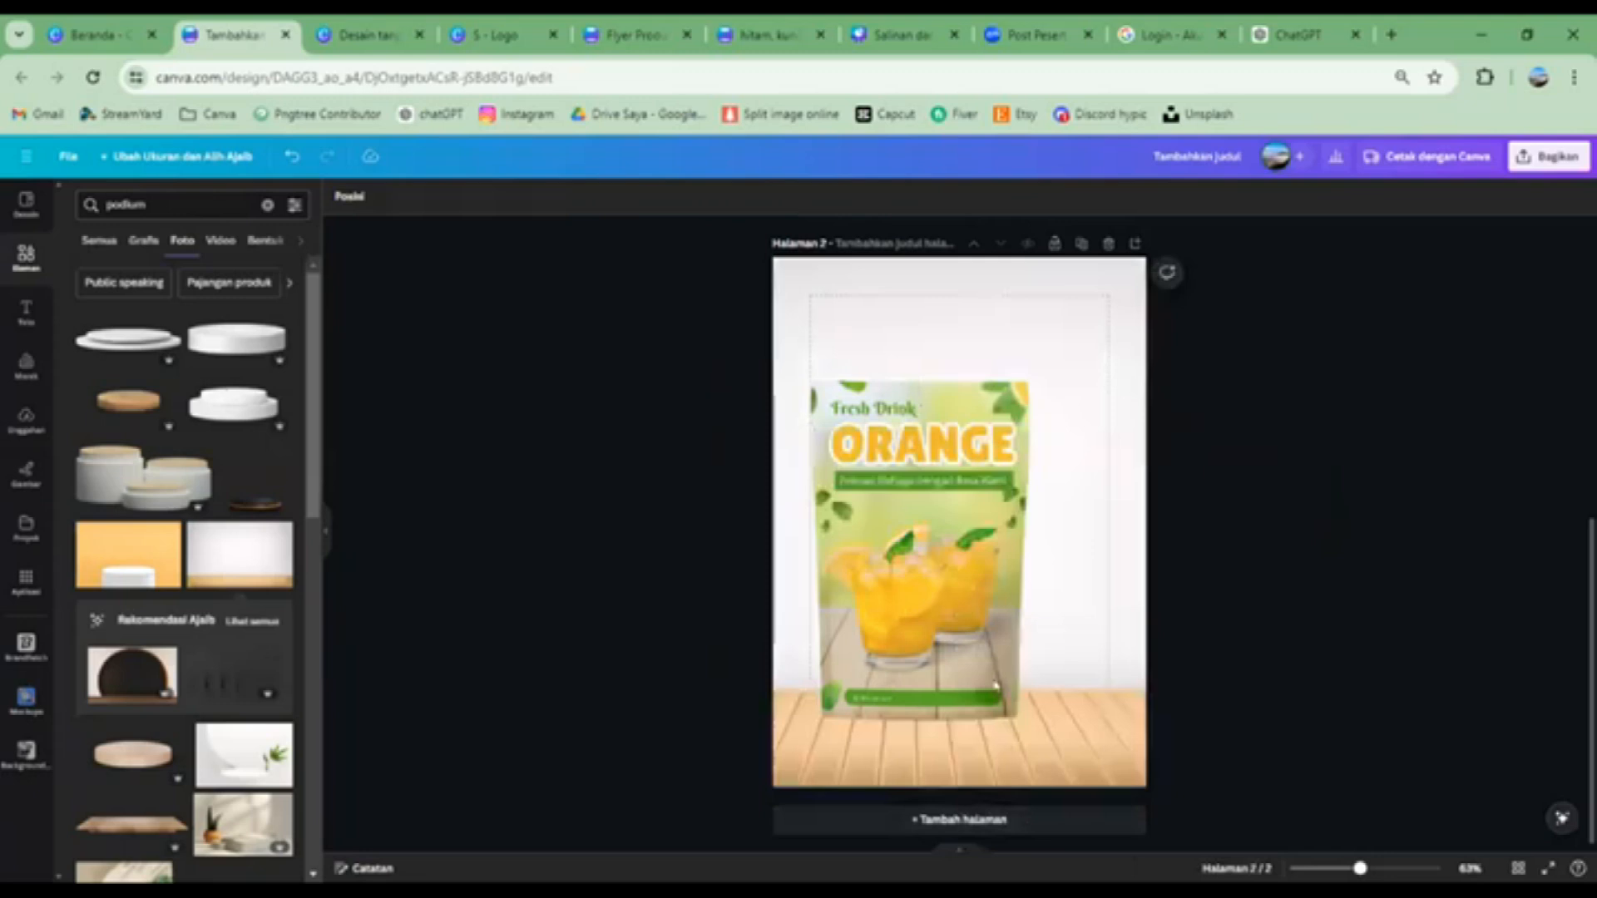
Shrink the pouch mockup, tilt it counterclockwise and place it on the left half of the wooden floor
left_click_drag(965, 614, 976, 611)
left_click_drag(1080, 711, 1043, 653)
left_click_drag(954, 687, 1000, 683)
left_click_drag(965, 598, 933, 642)
Duplicate the pouch, tilt the copy clockwise and place it to the right, overlapping the first pouch
left_click(893, 369)
left_click_drag(915, 579, 990, 565)
left_click_drag(1045, 721, 972, 739)
left_click_drag(997, 539, 1005, 561)
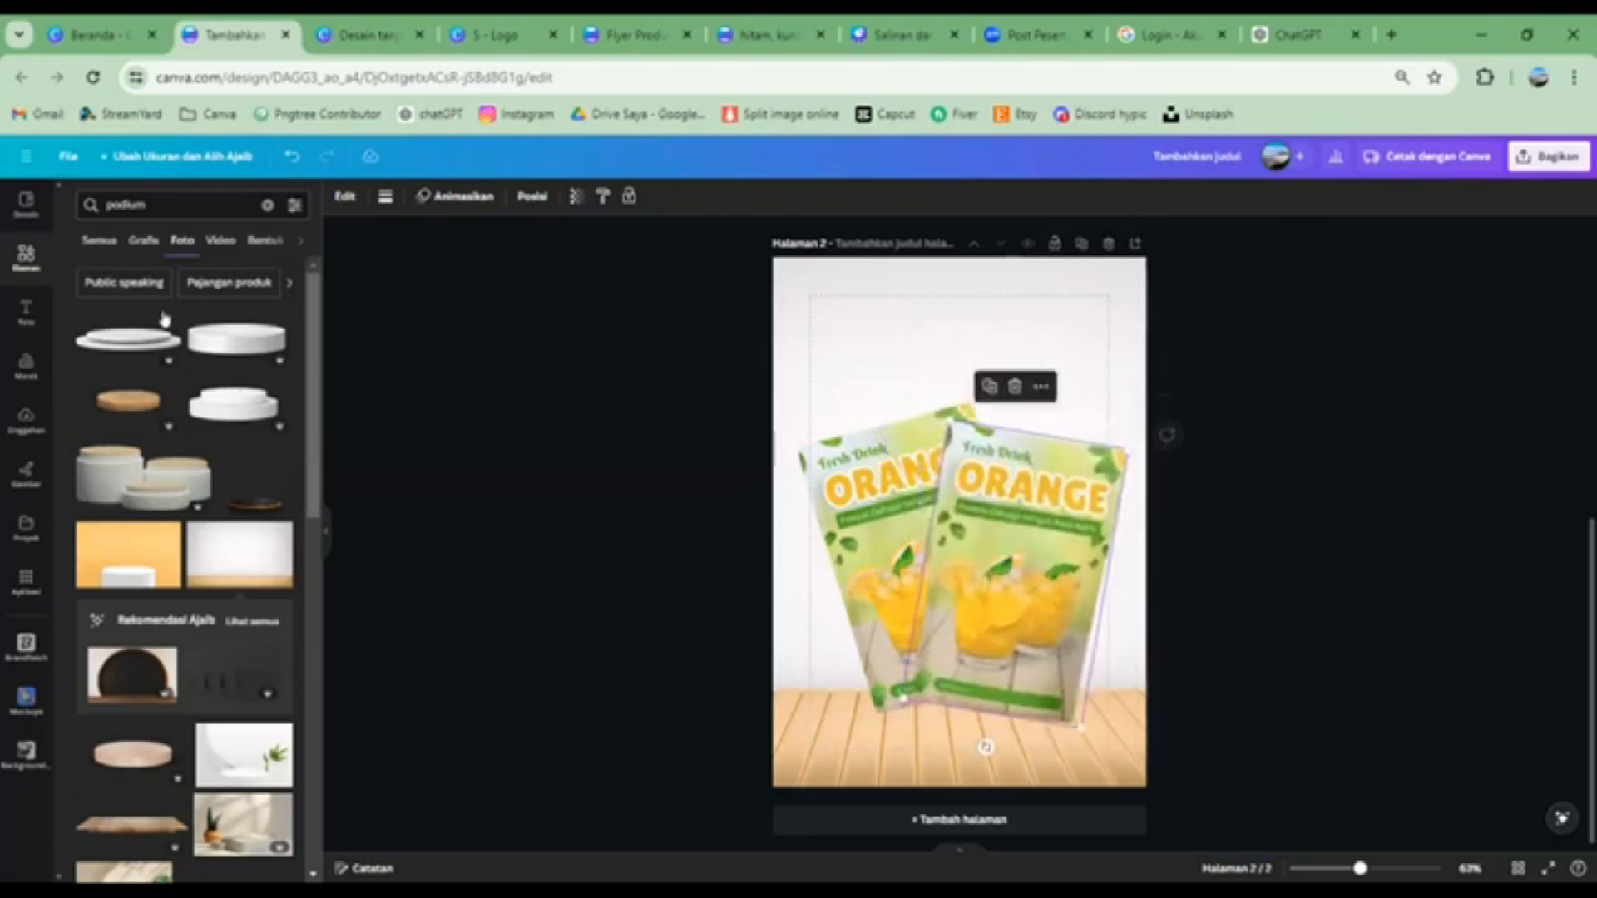
Search the graphics for "bayangan" and place a soft dark shadow on the wooden floor beneath the pouches
left_click(14, 265)
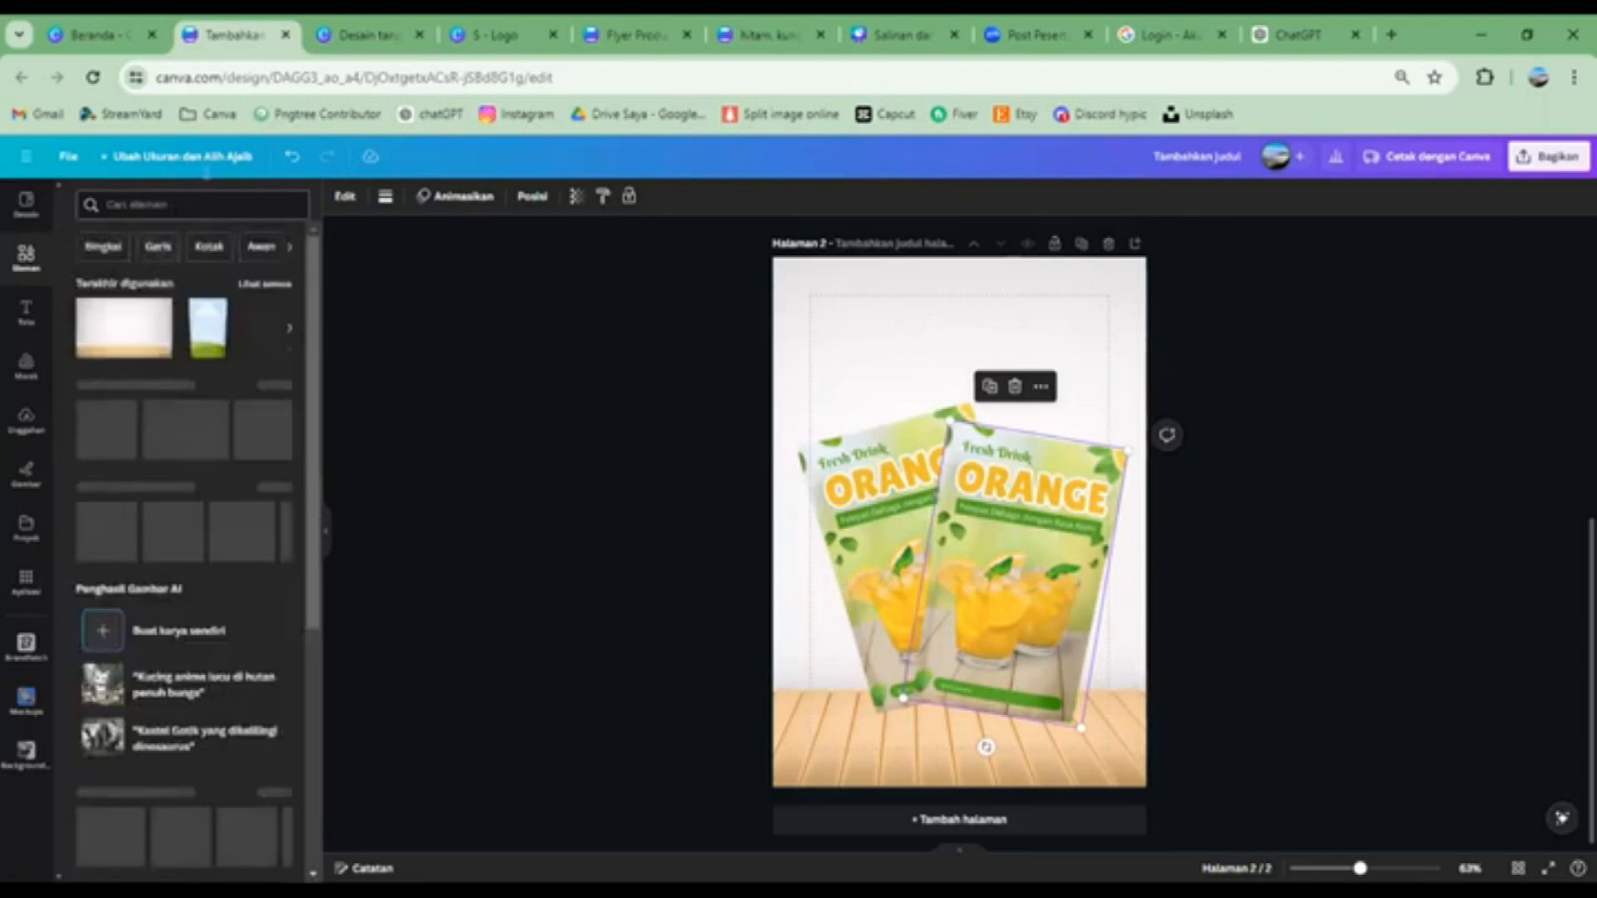
left_click(200, 204)
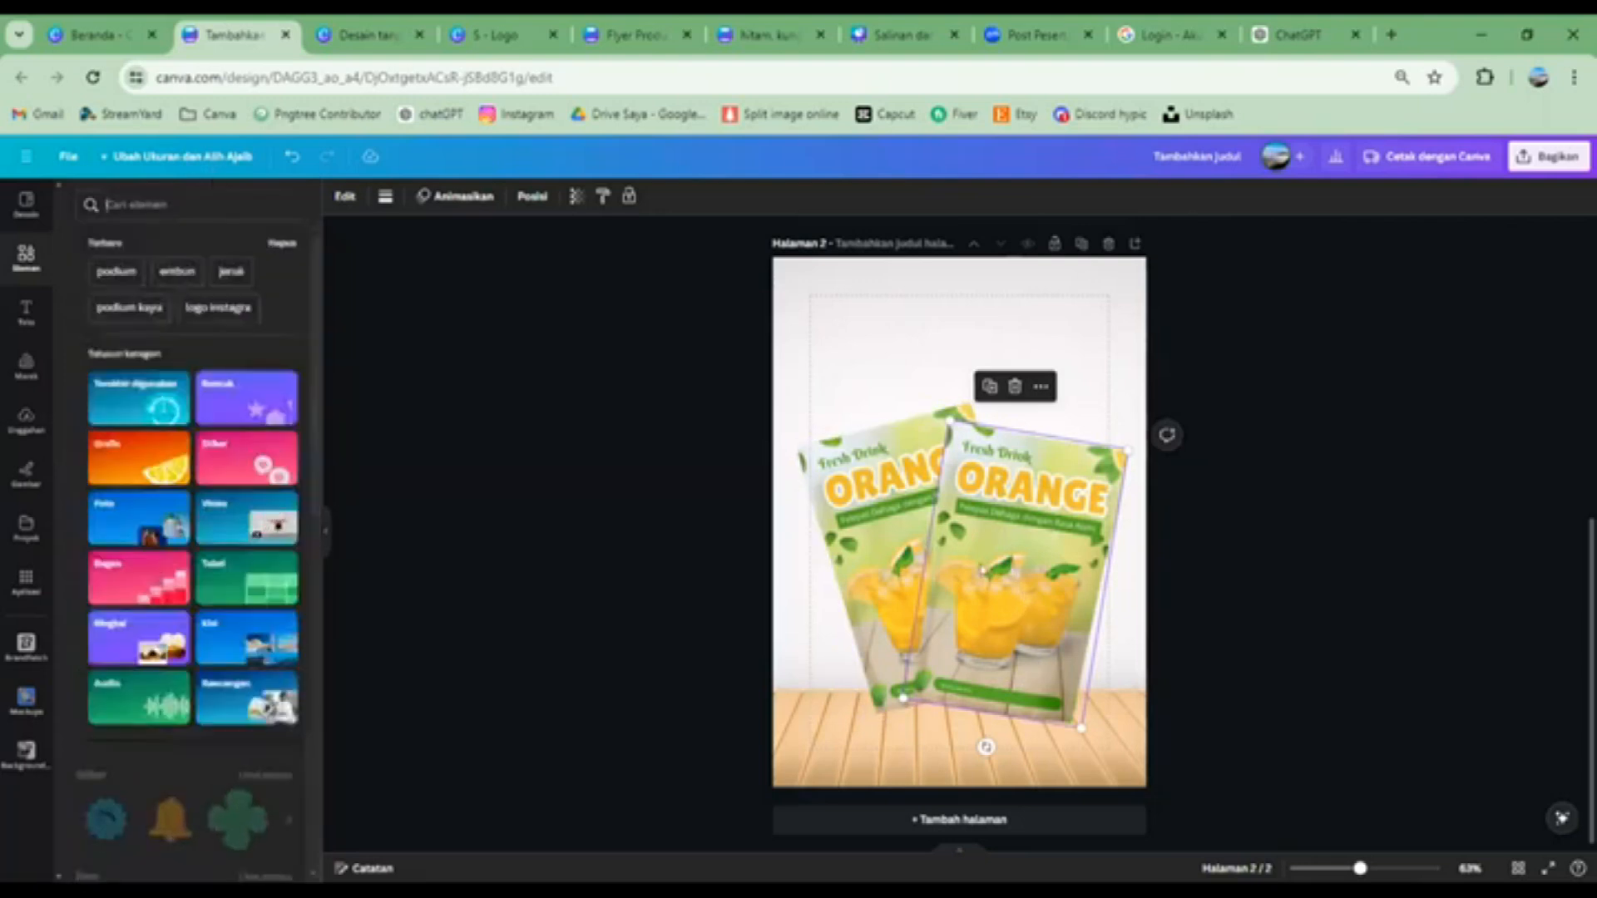
type("bayangan")
key("Return")
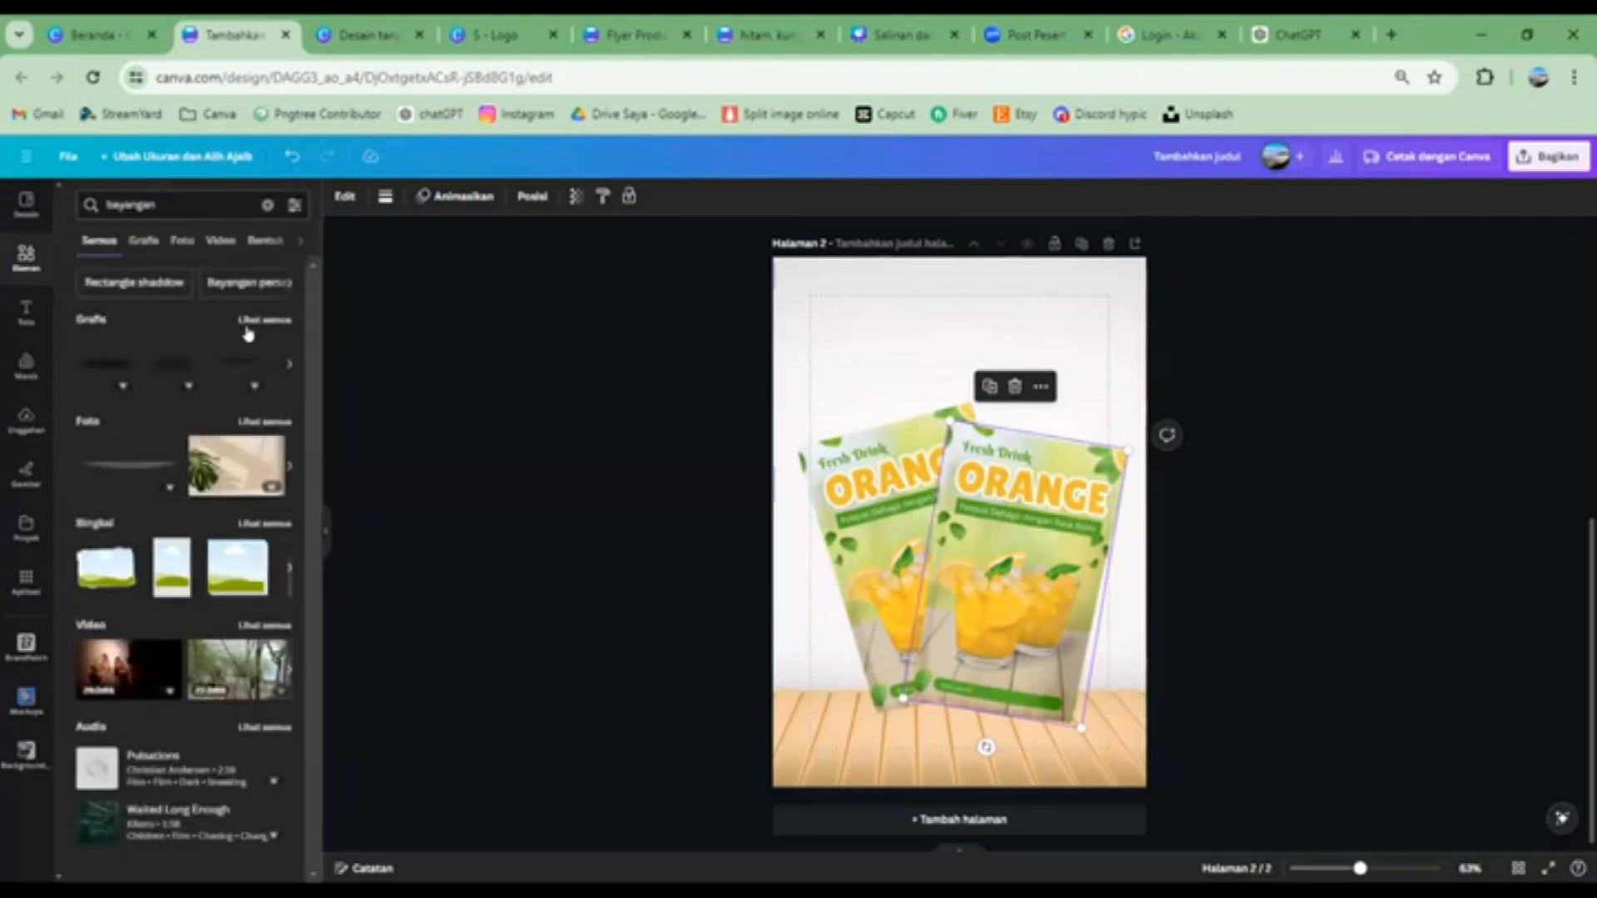
left_click(251, 322)
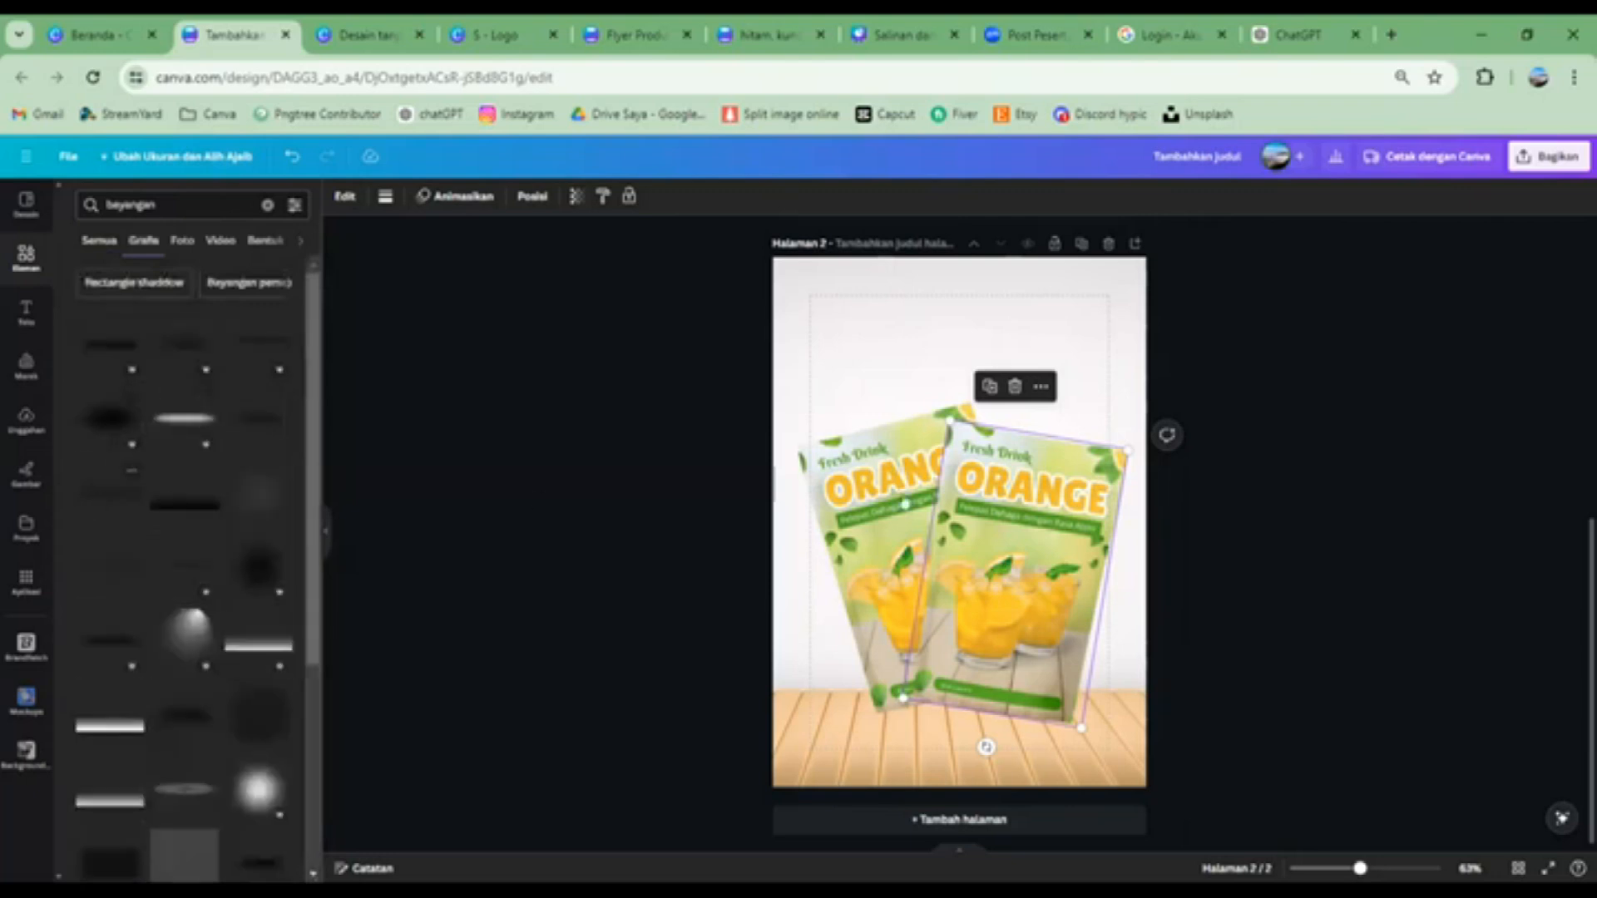
left_click(110, 493)
left_click_drag(968, 531, 972, 729)
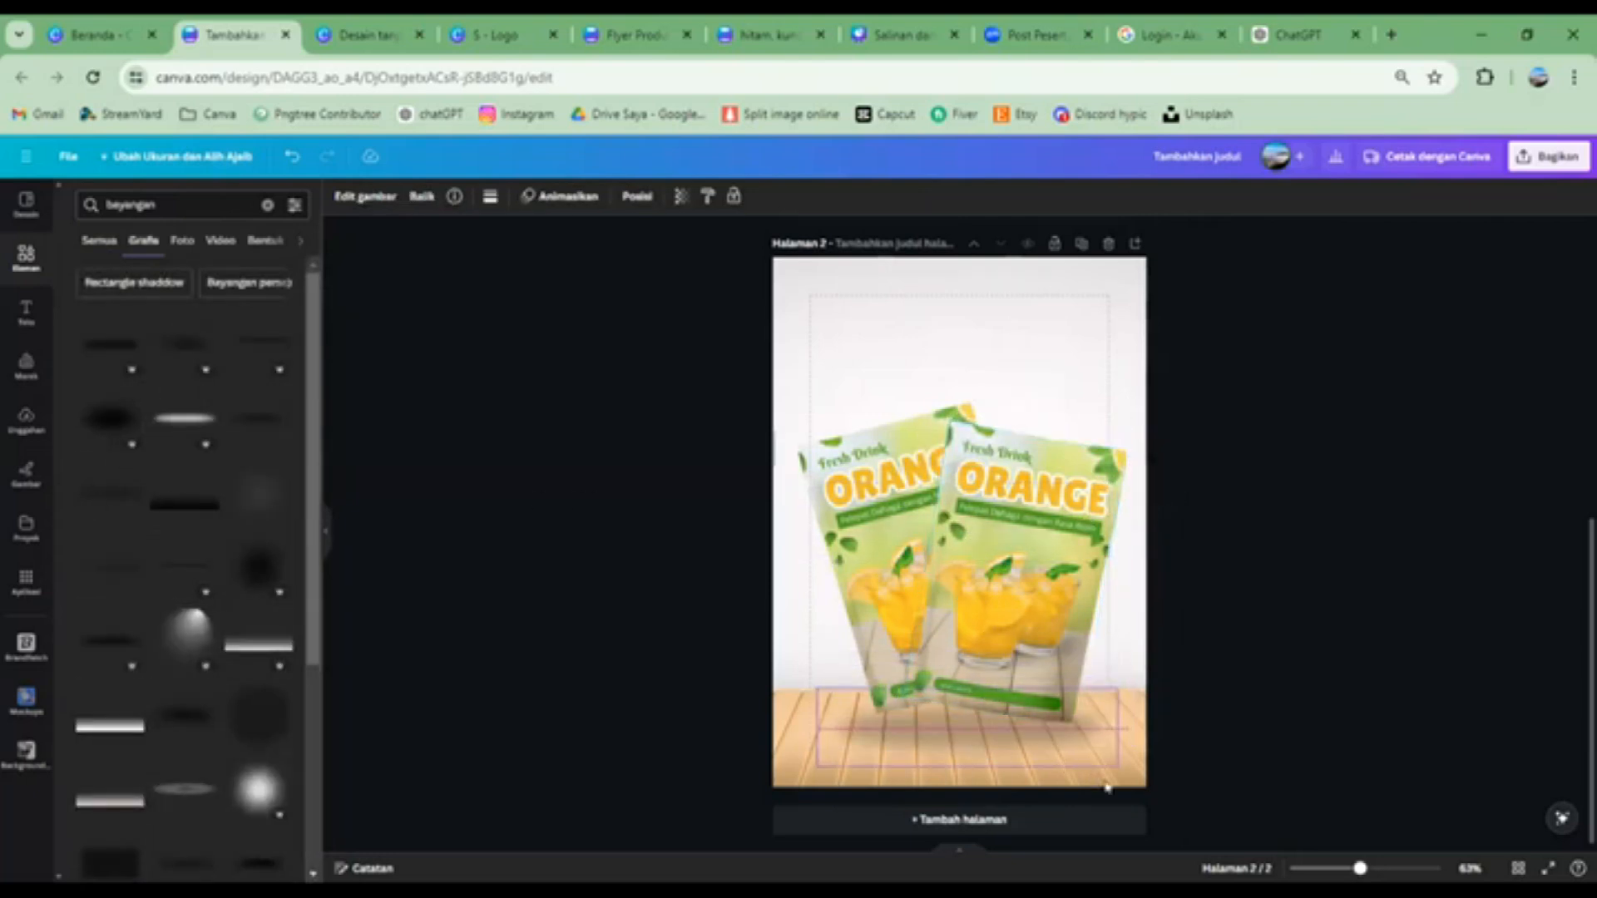
Shrink the shadow to about 150 by 38 mm, centre it under the pouches and send it to the back
left_click_drag(1117, 765, 1083, 758)
left_click_drag(950, 700, 959, 703)
left_click(637, 196)
left_click(254, 265)
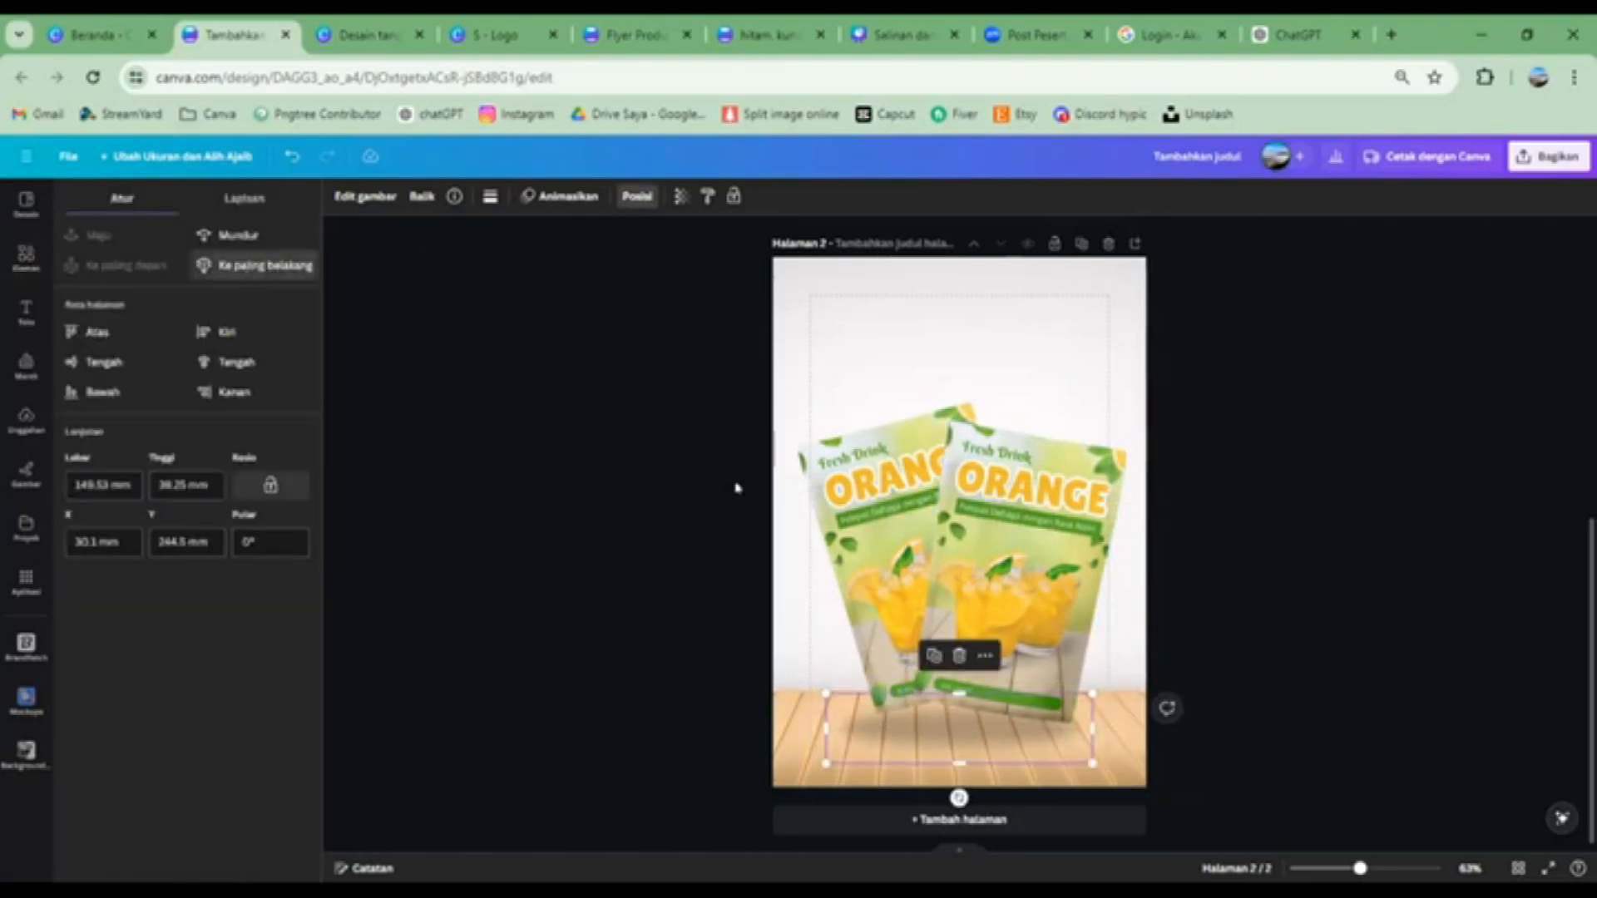
left_click(1332, 540)
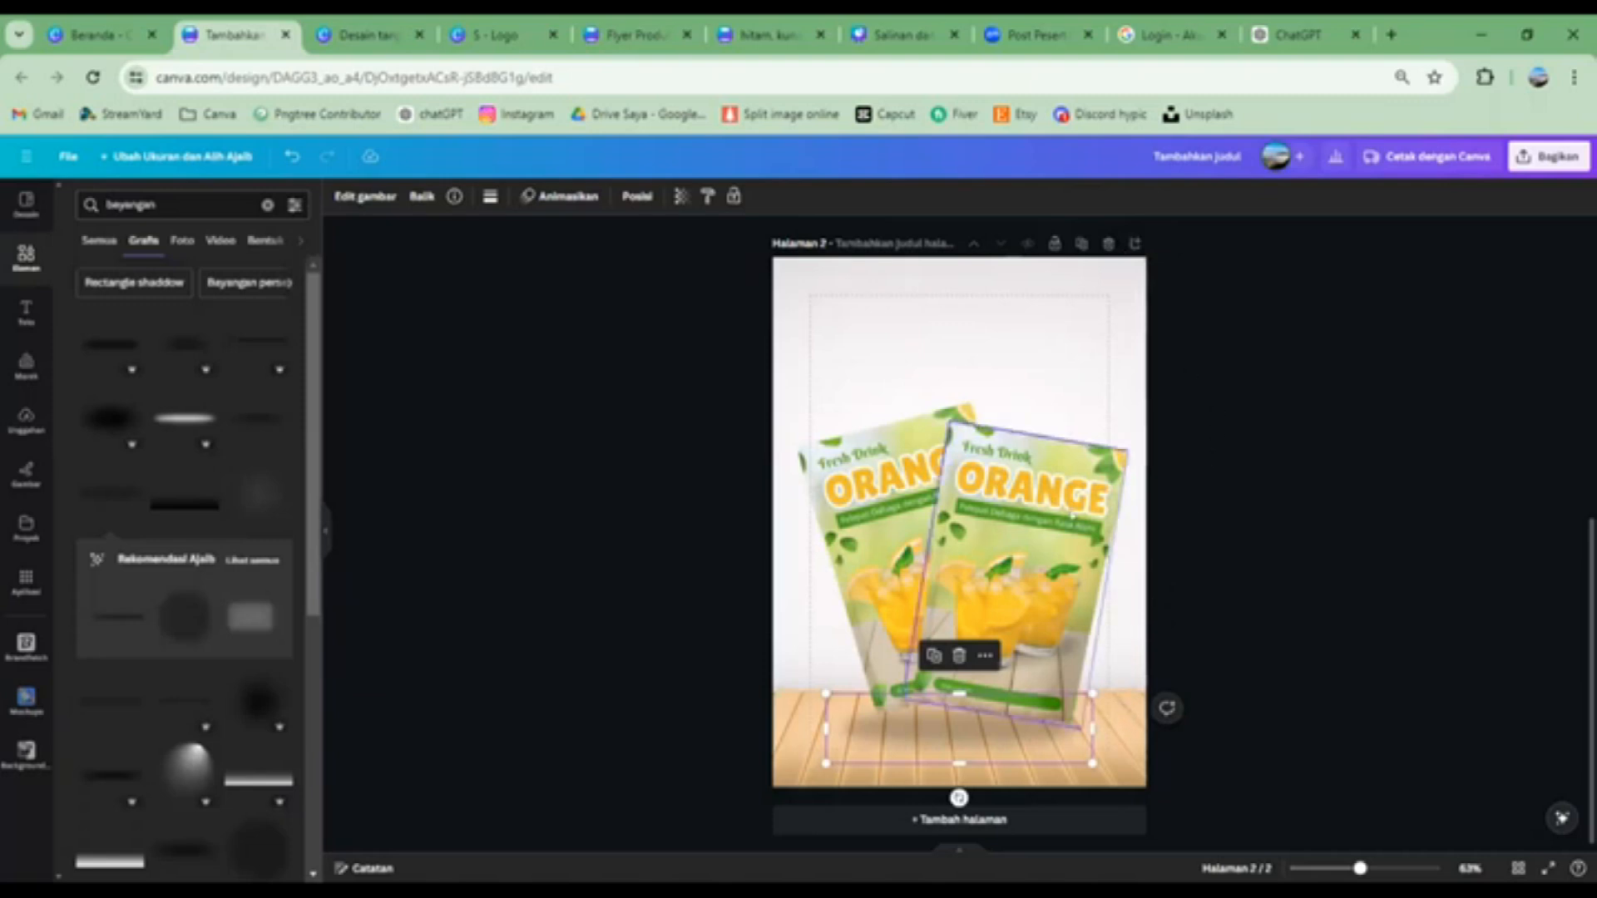
left_click(1341, 373)
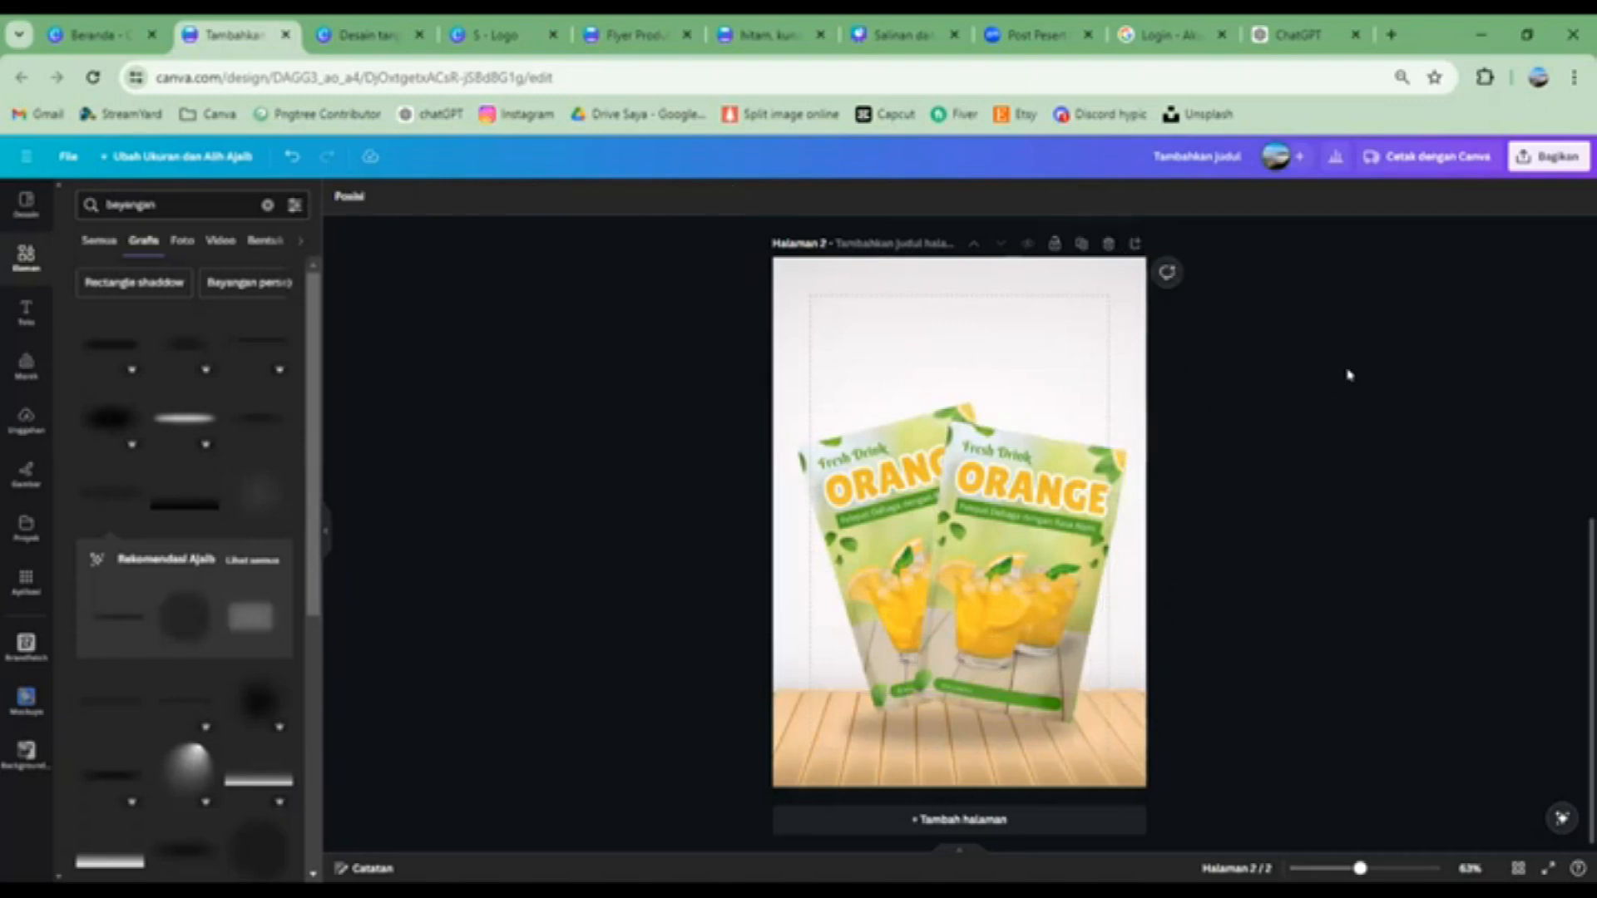
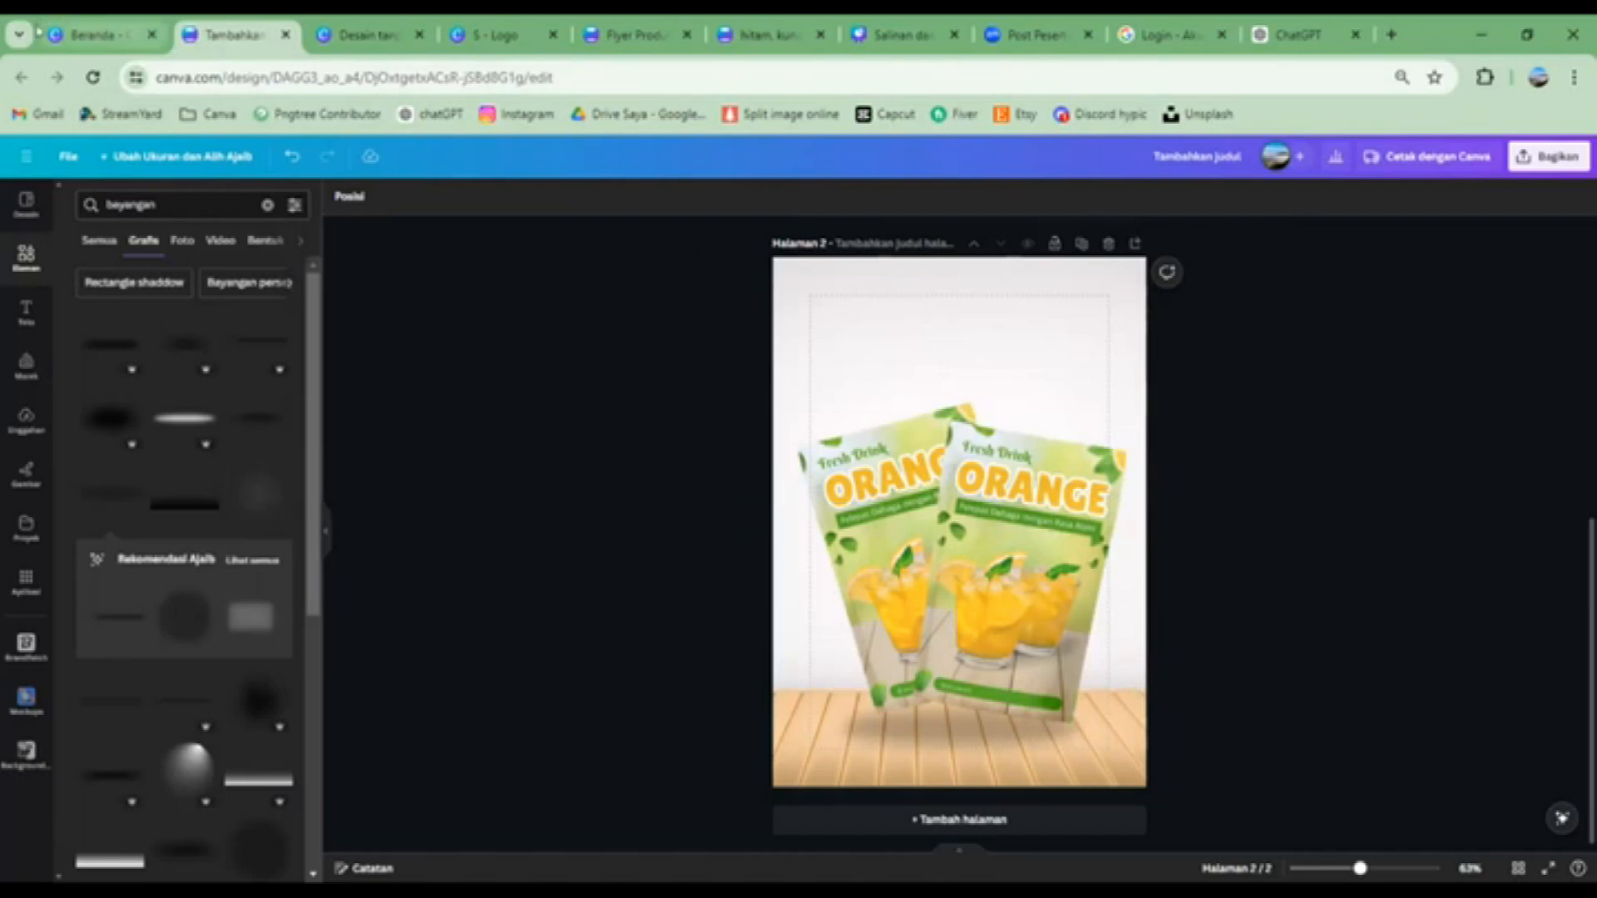
Switch to the Canva home page, open the template library and search it for "video promosi produk"
left_click(100, 36)
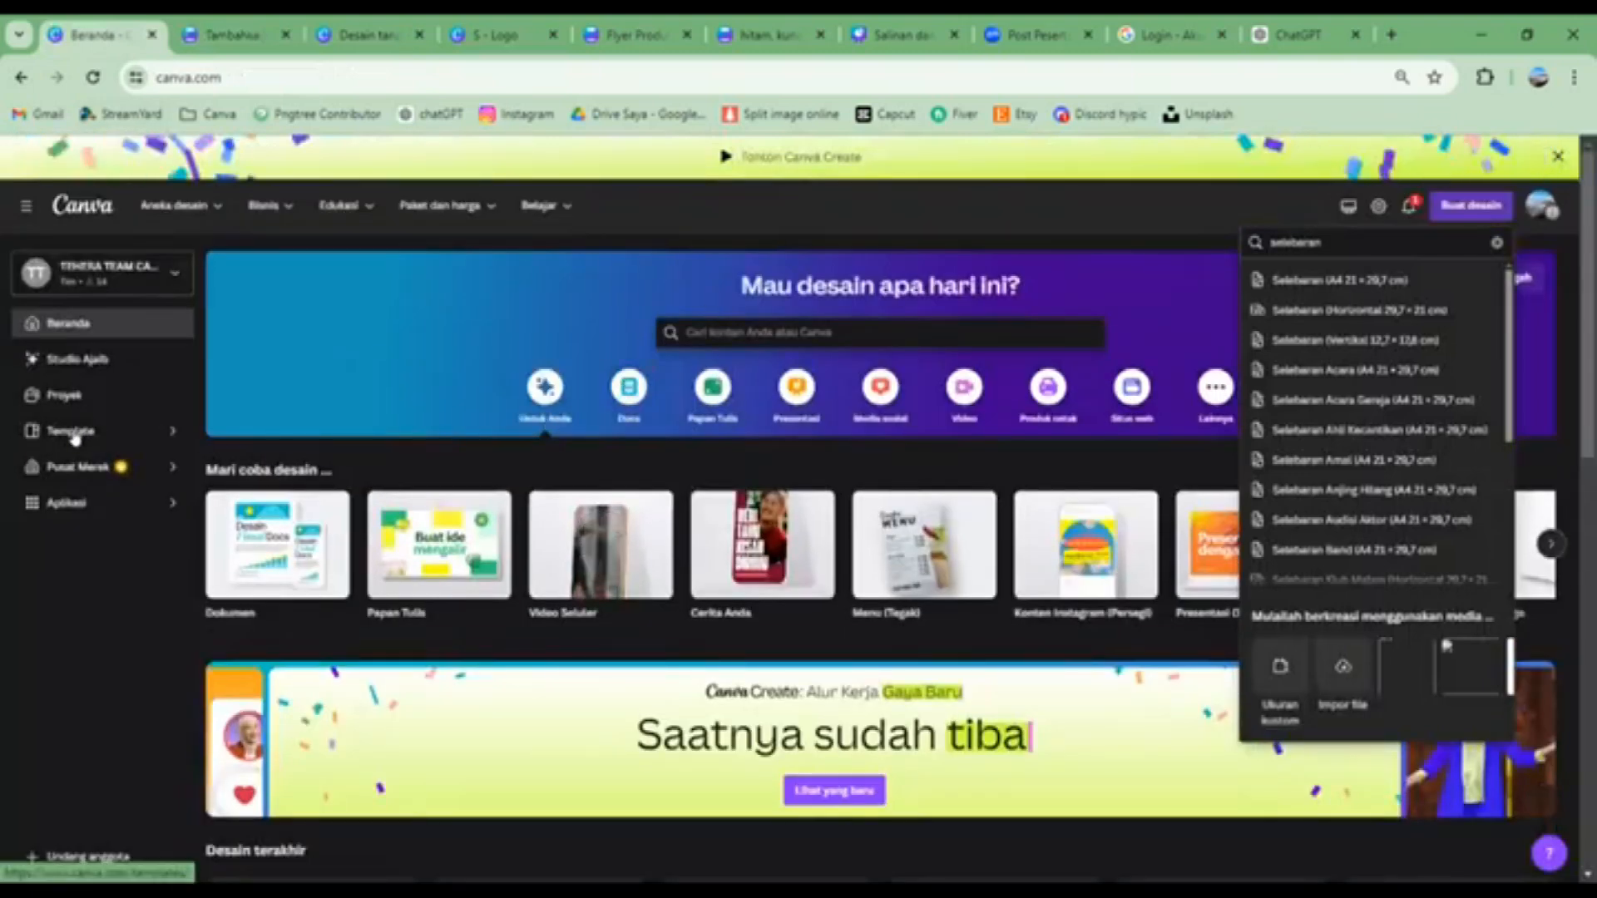
left_click(73, 434)
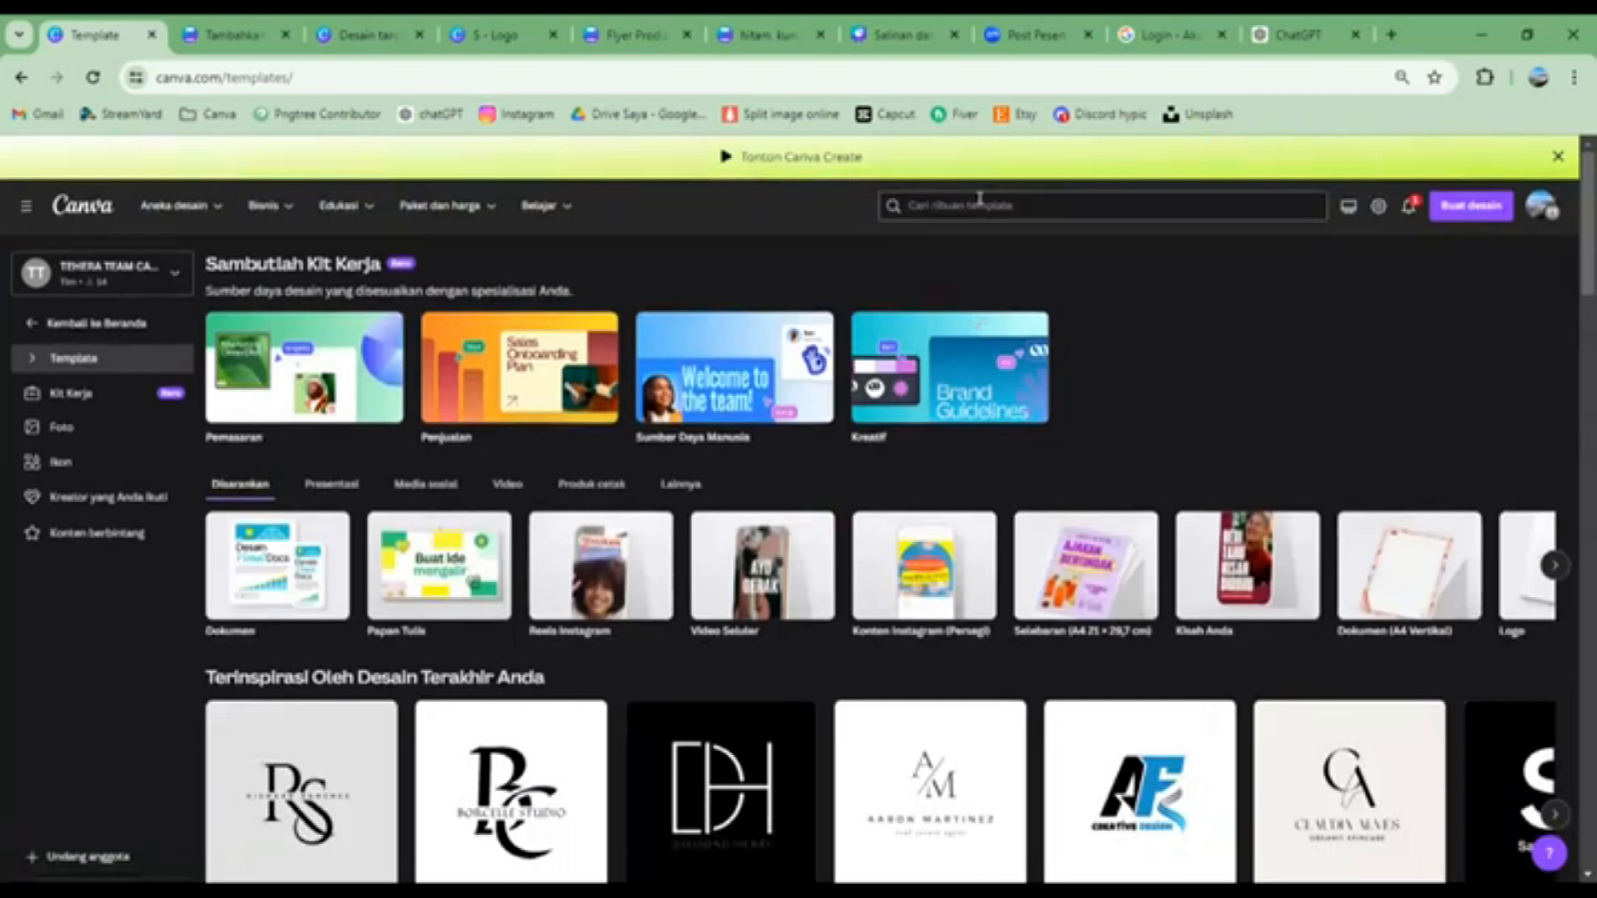
left_click(982, 201)
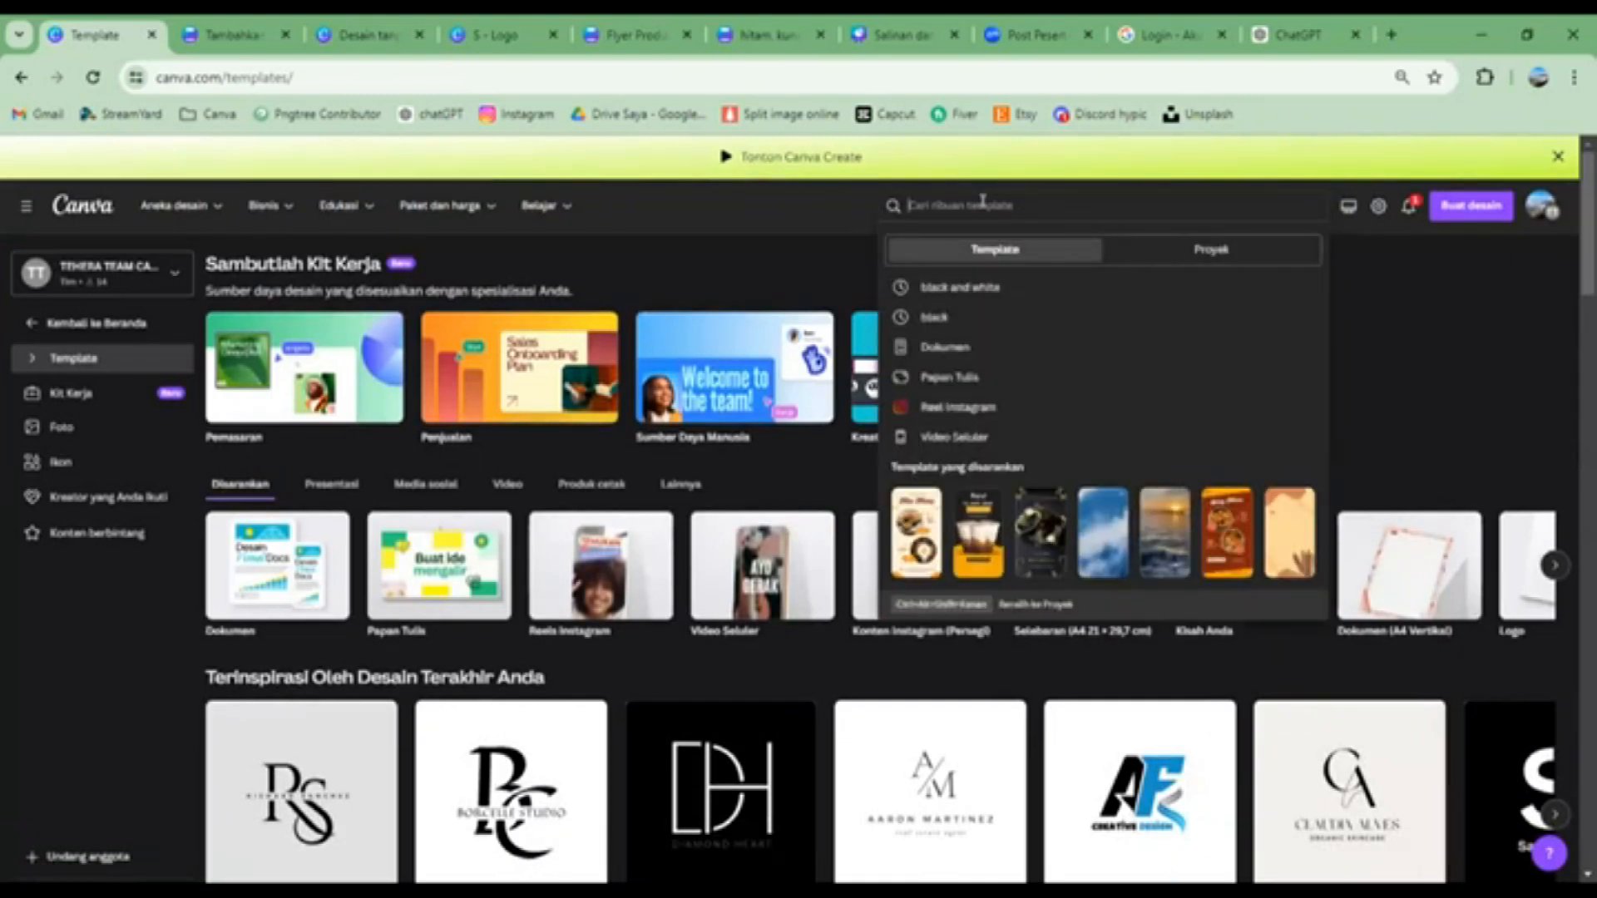
type("s")
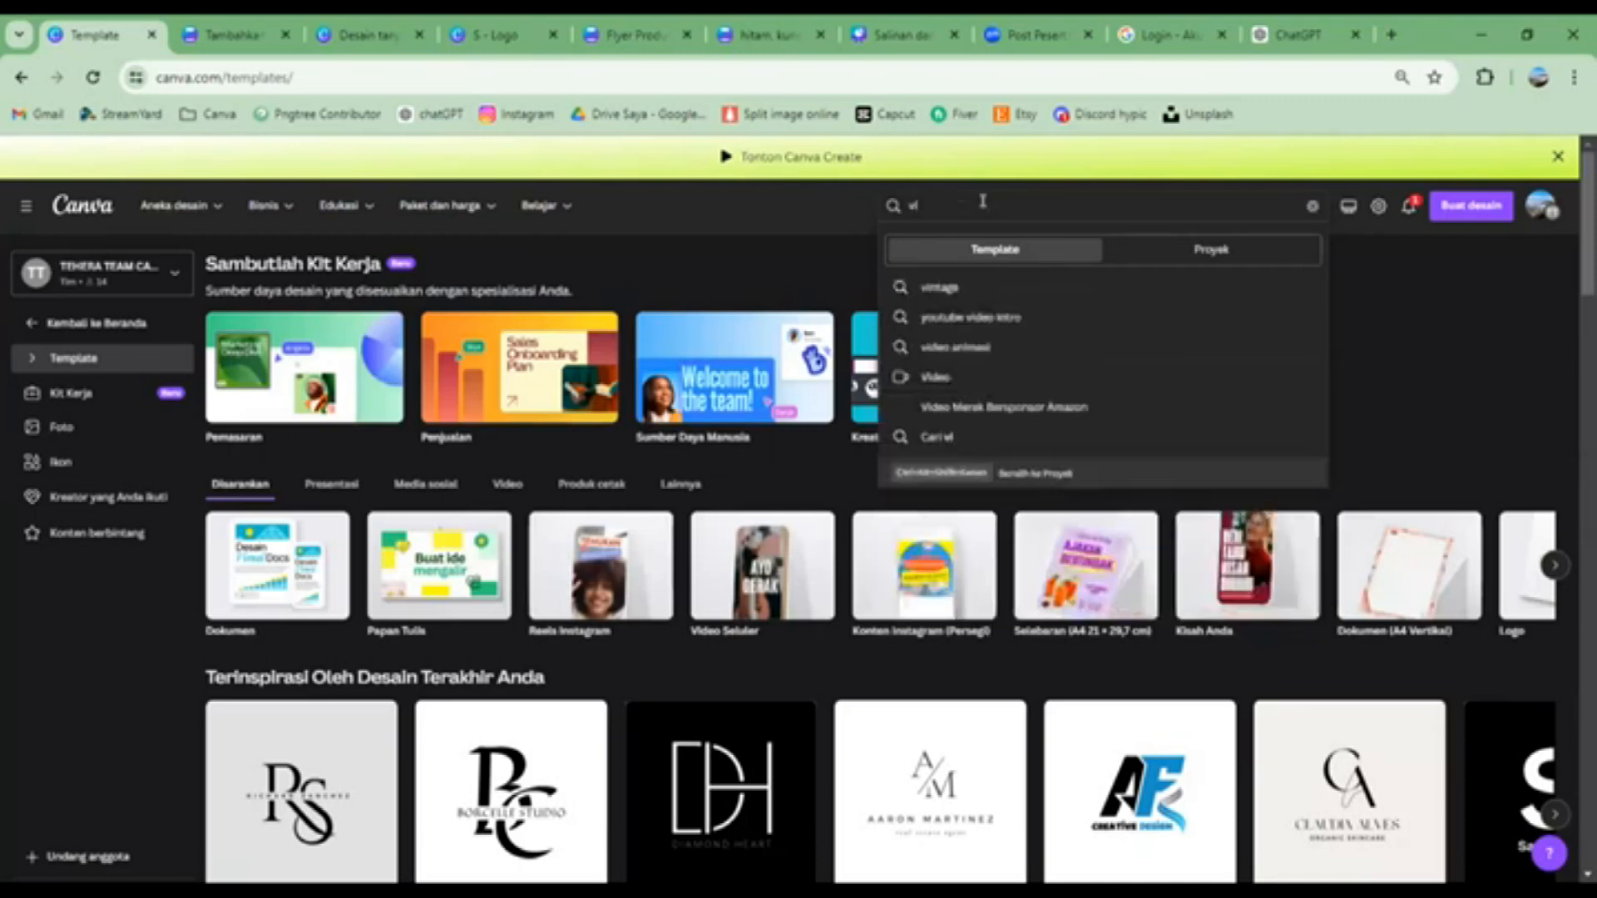
key("BackSpace")
type("pn")
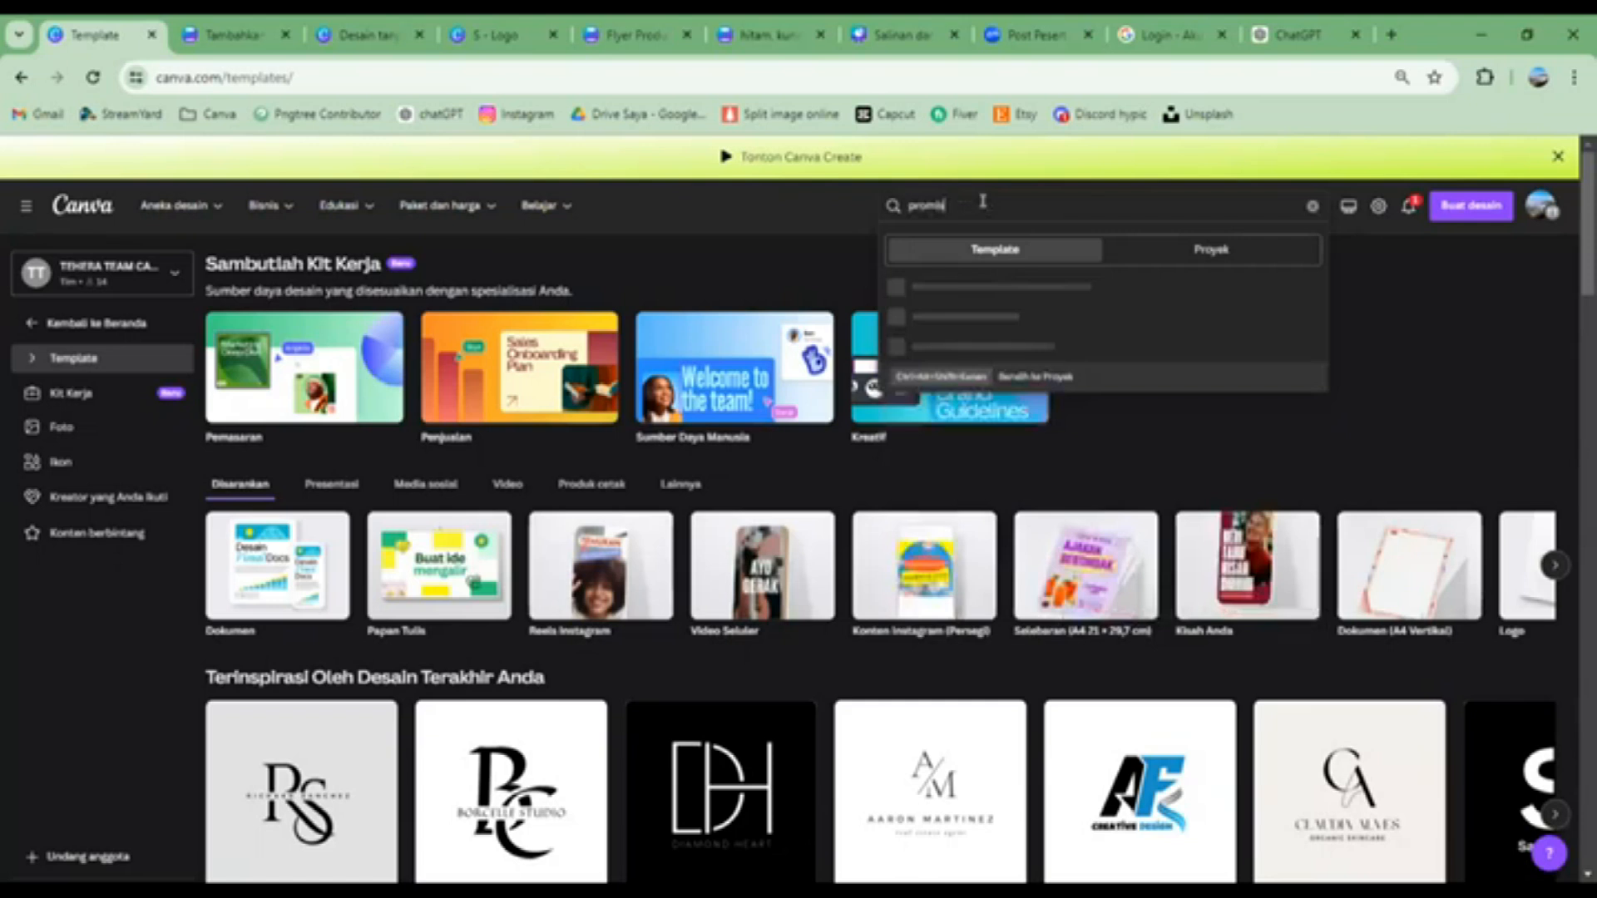
type("omosi produk")
key("Return")
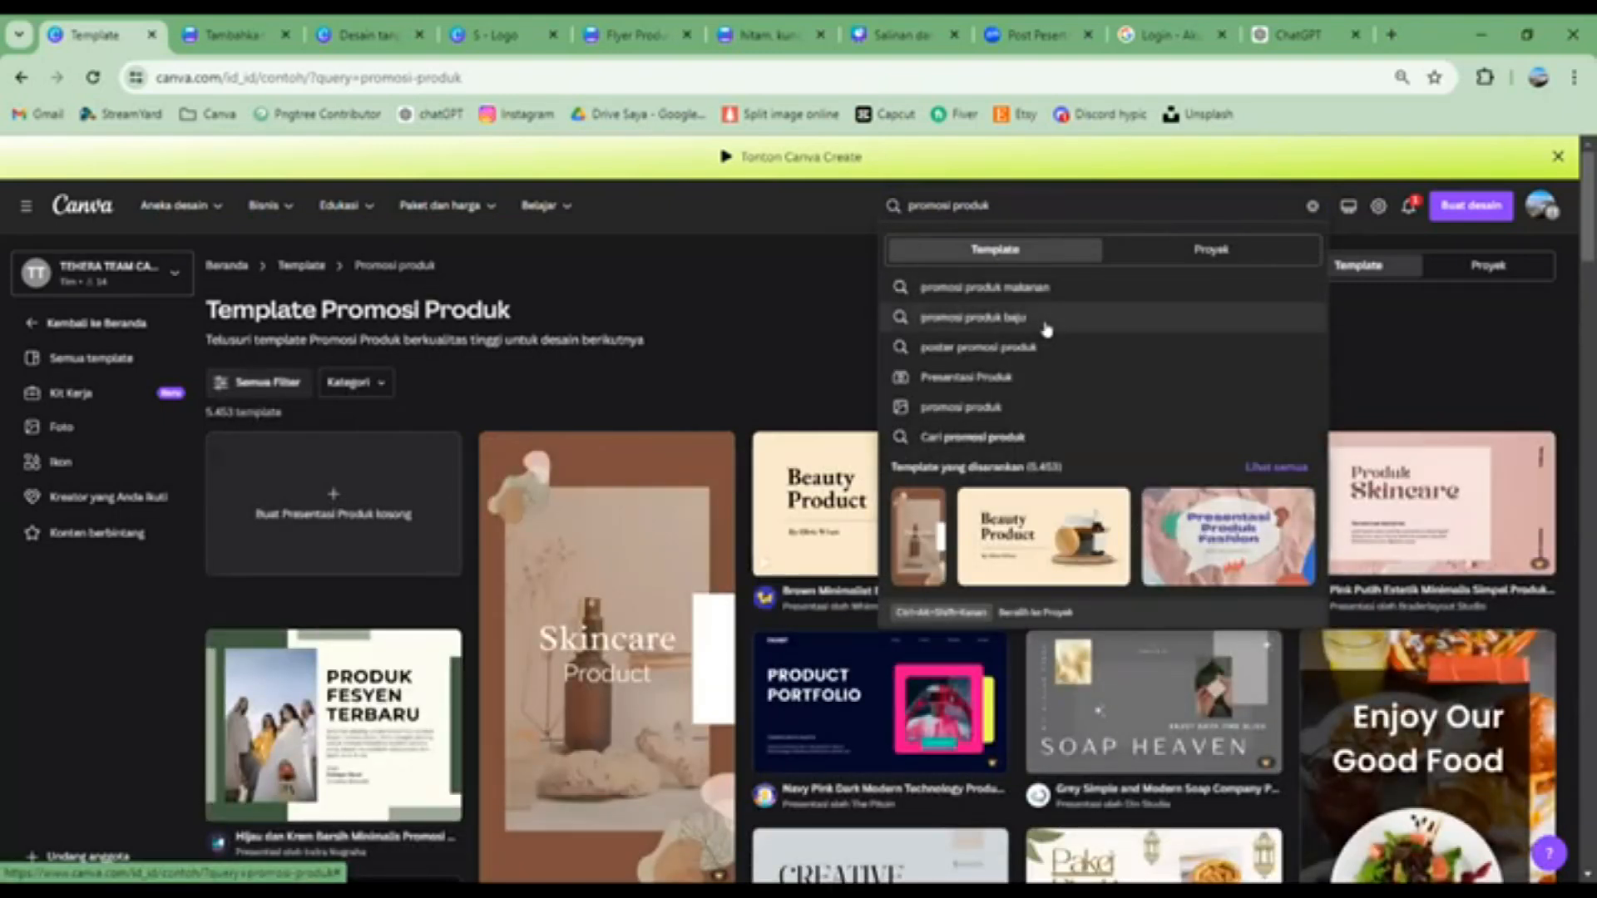
type("video")
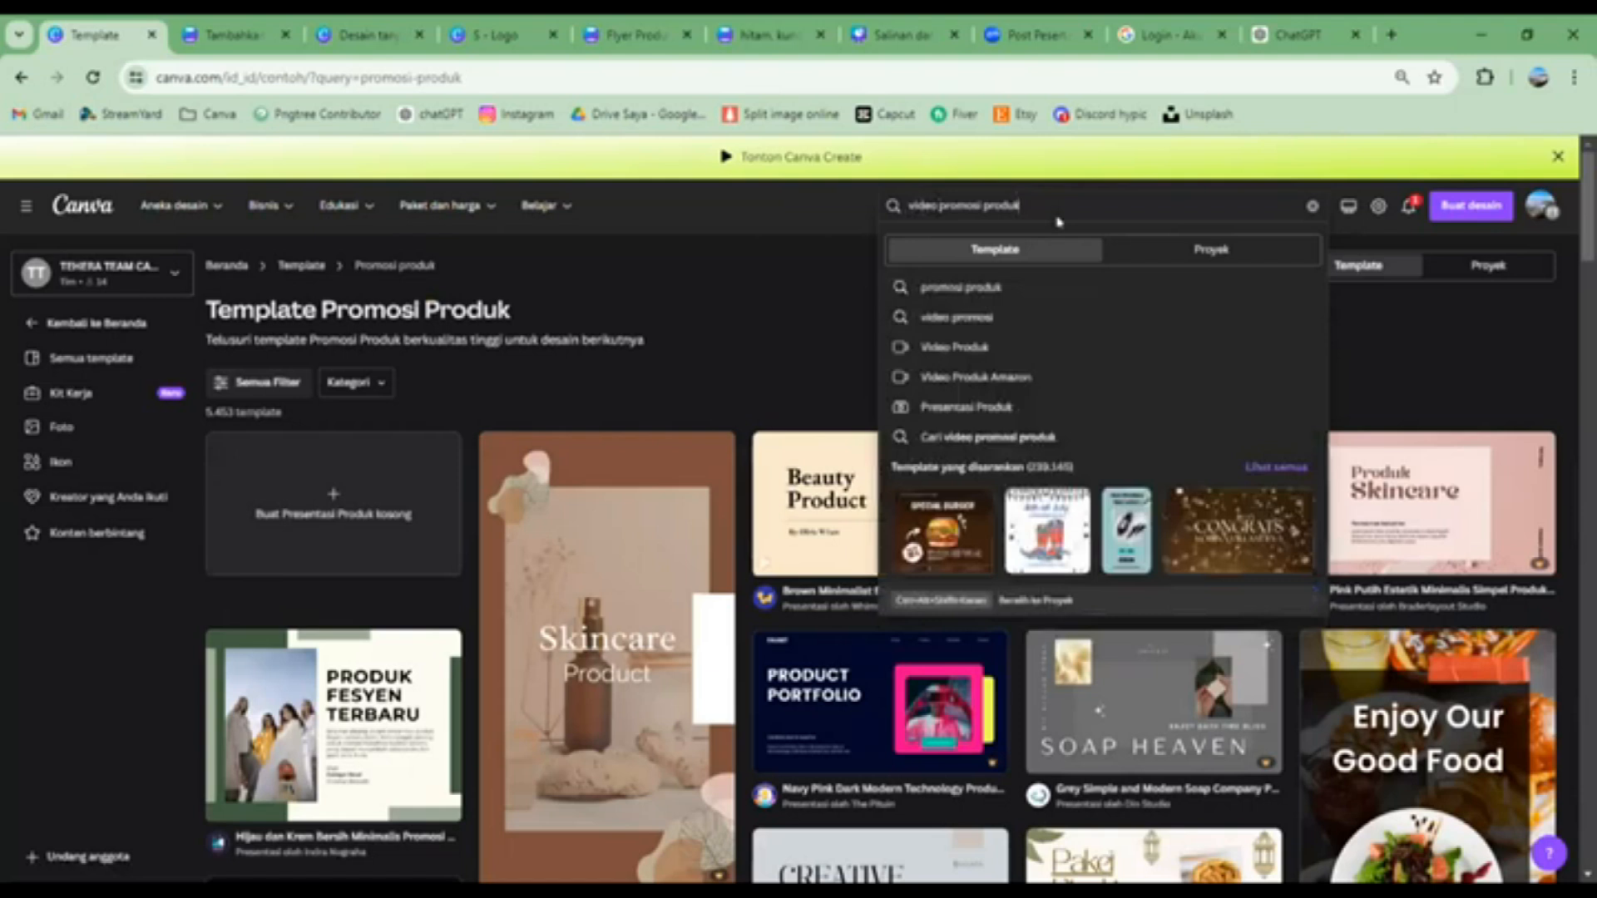
key("Return")
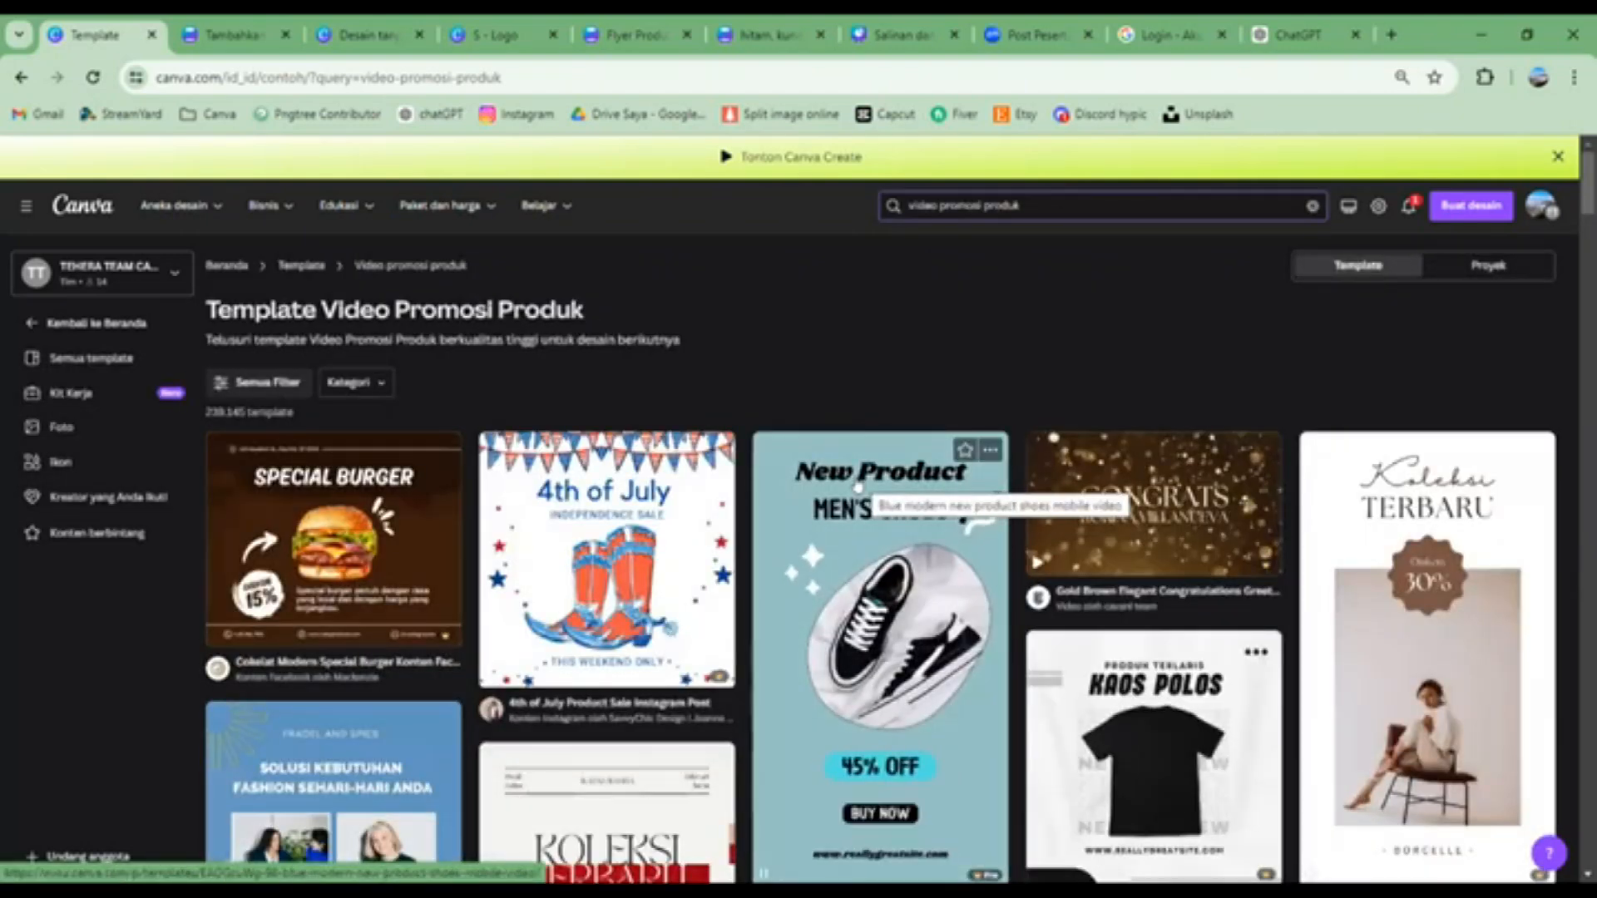
Find the "Jingga Modern Menu Kopi Baru Mobile Video" template in the results and open it for customising
scroll(915, 515, "down", 6)
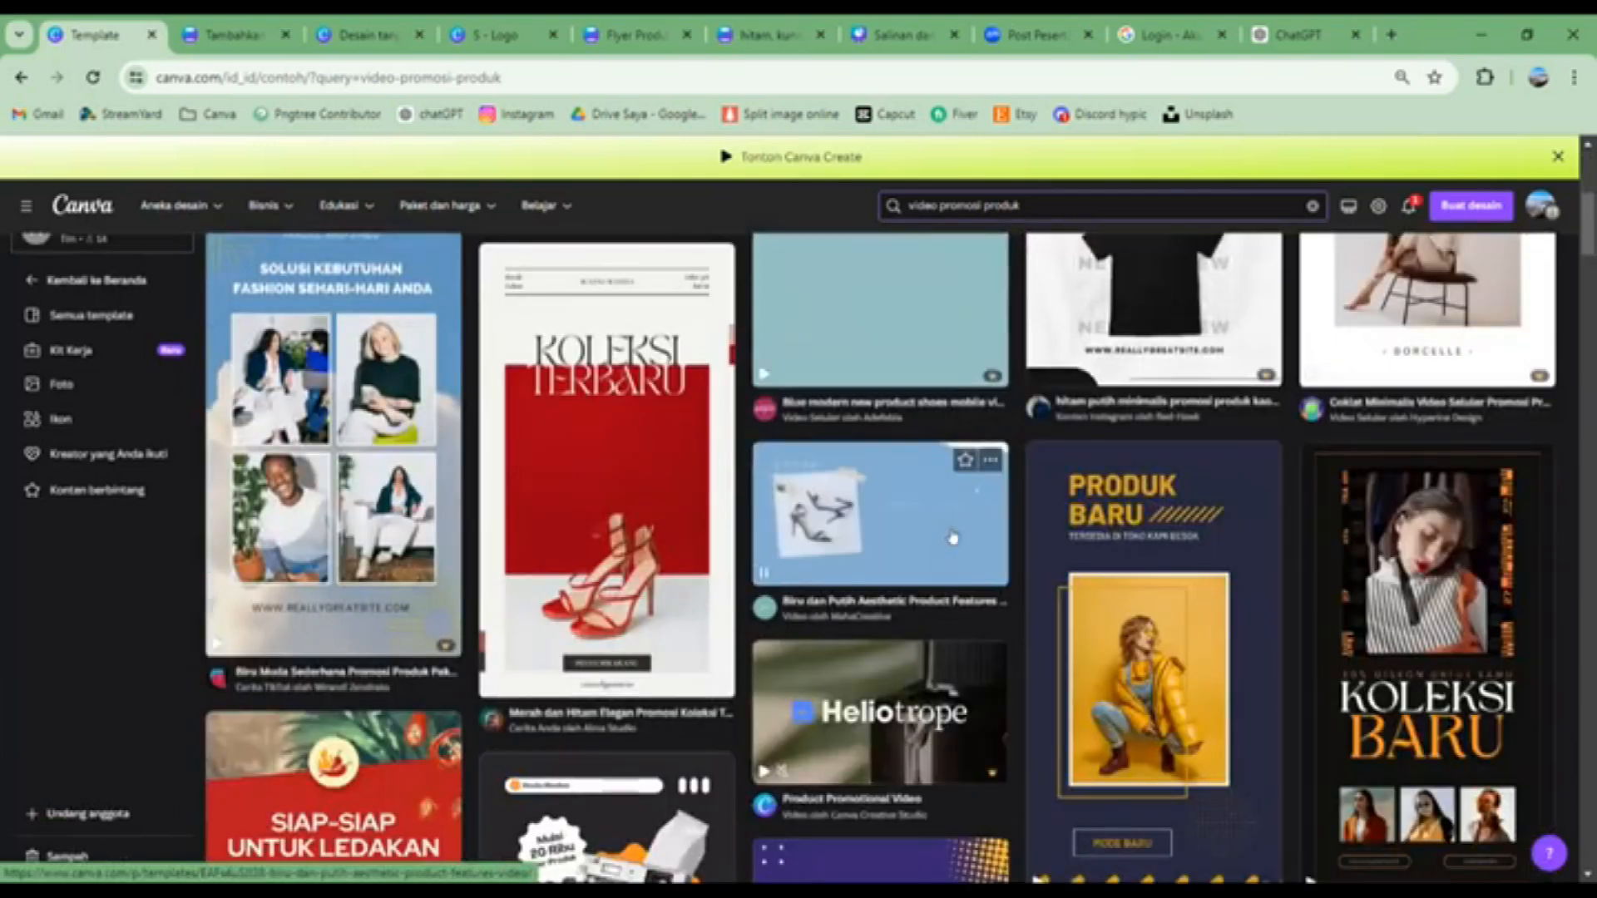
scroll(954, 537, "down", 1)
scroll(953, 538, "down", 10)
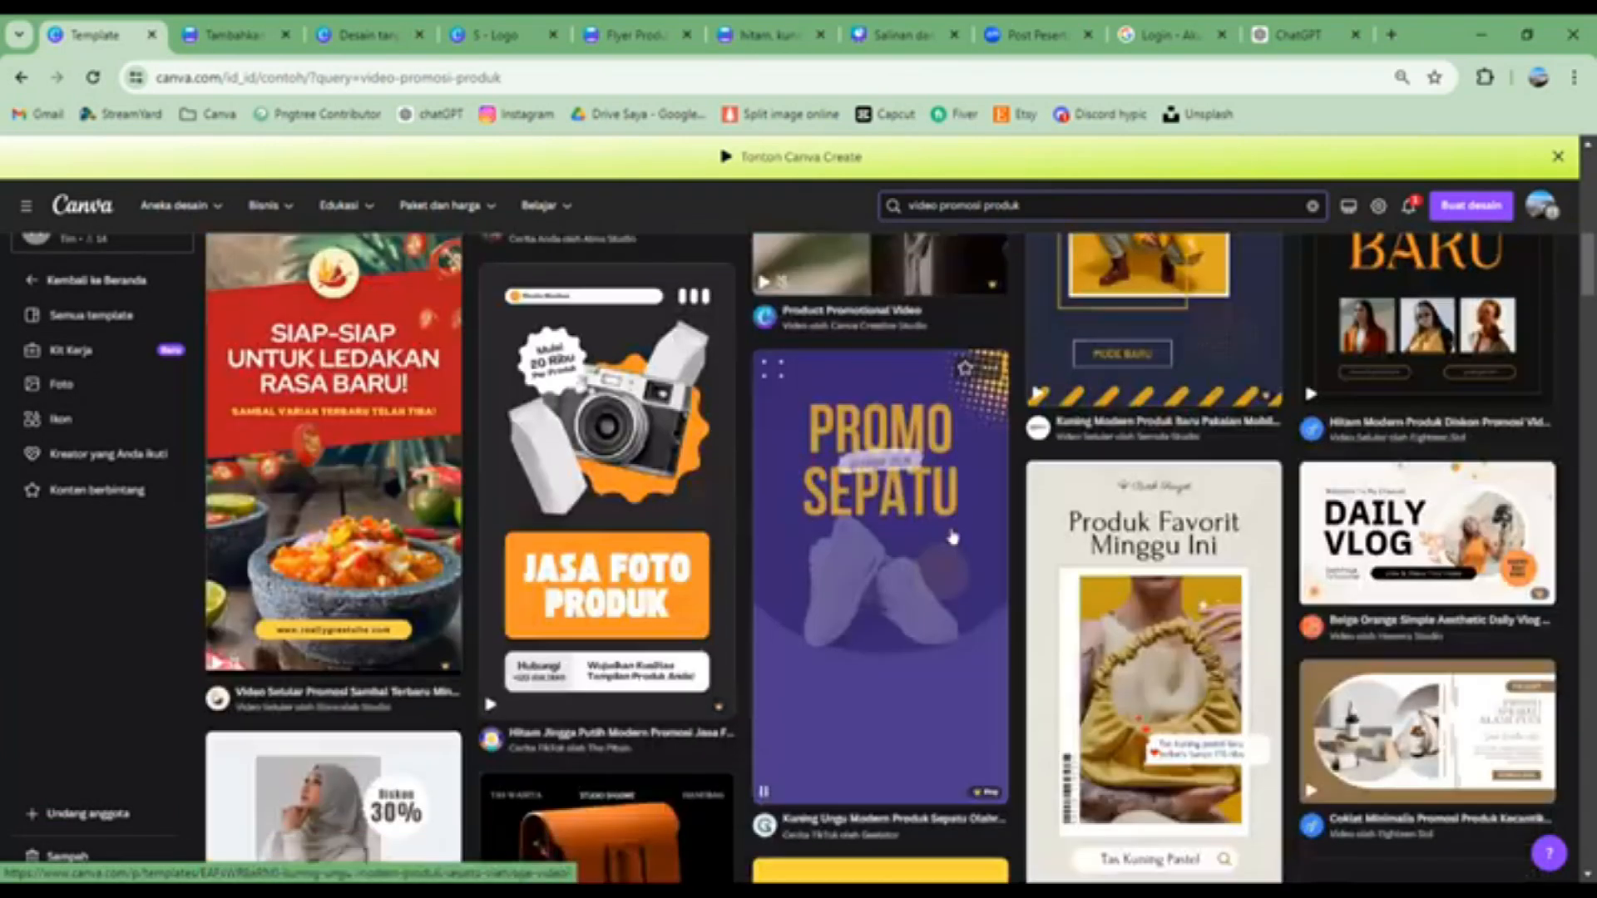
scroll(954, 538, "down", 1)
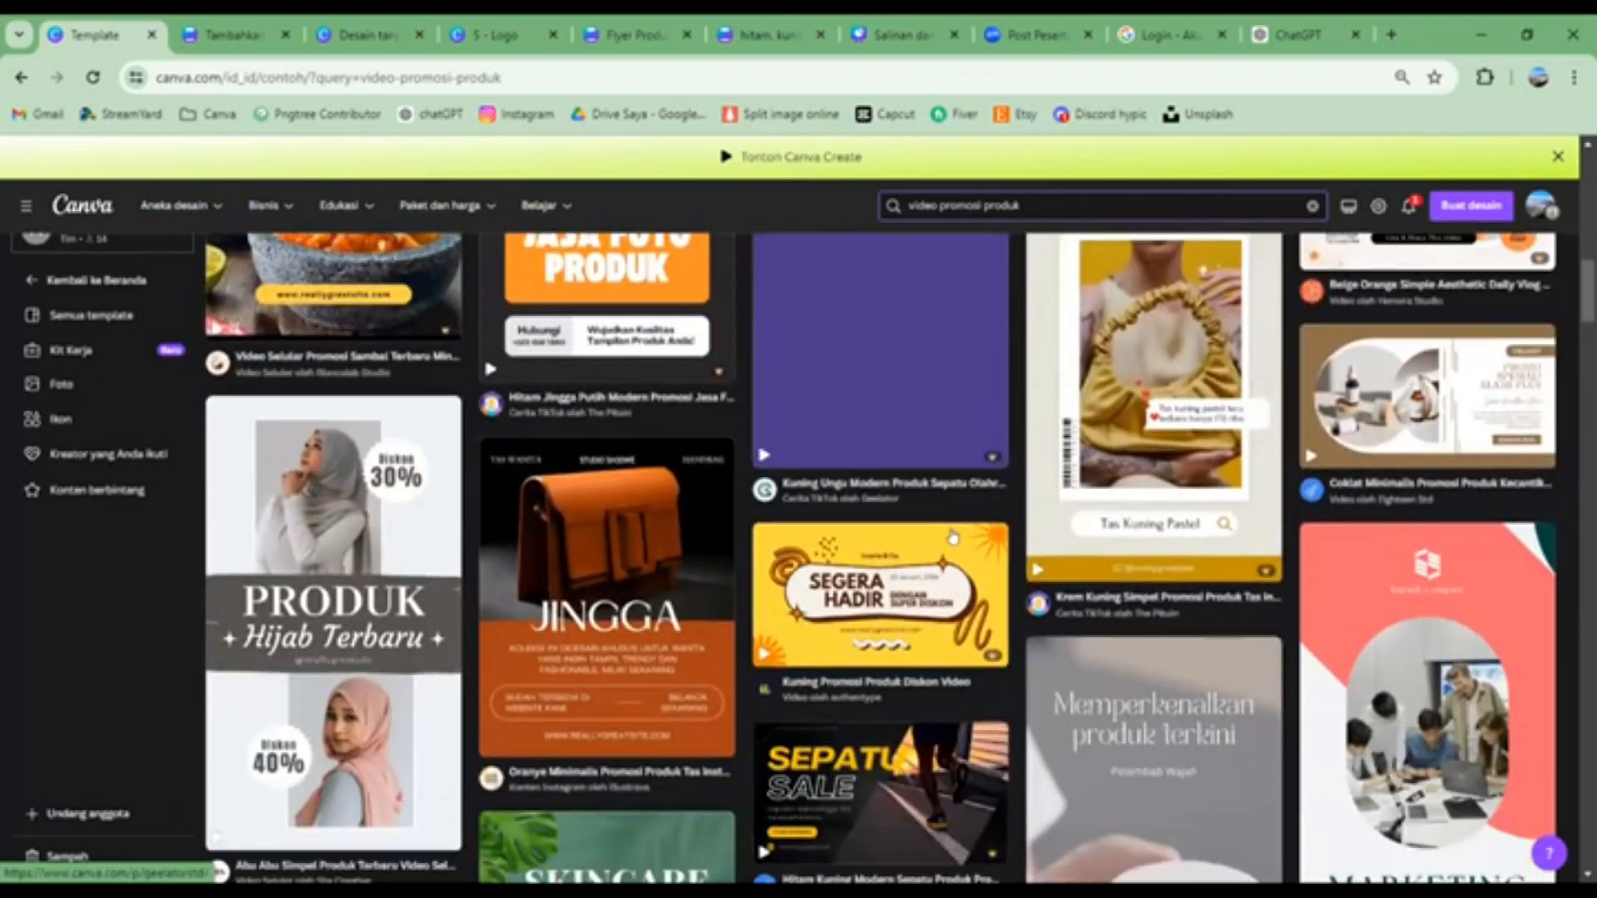
scroll(953, 535, "down", 5)
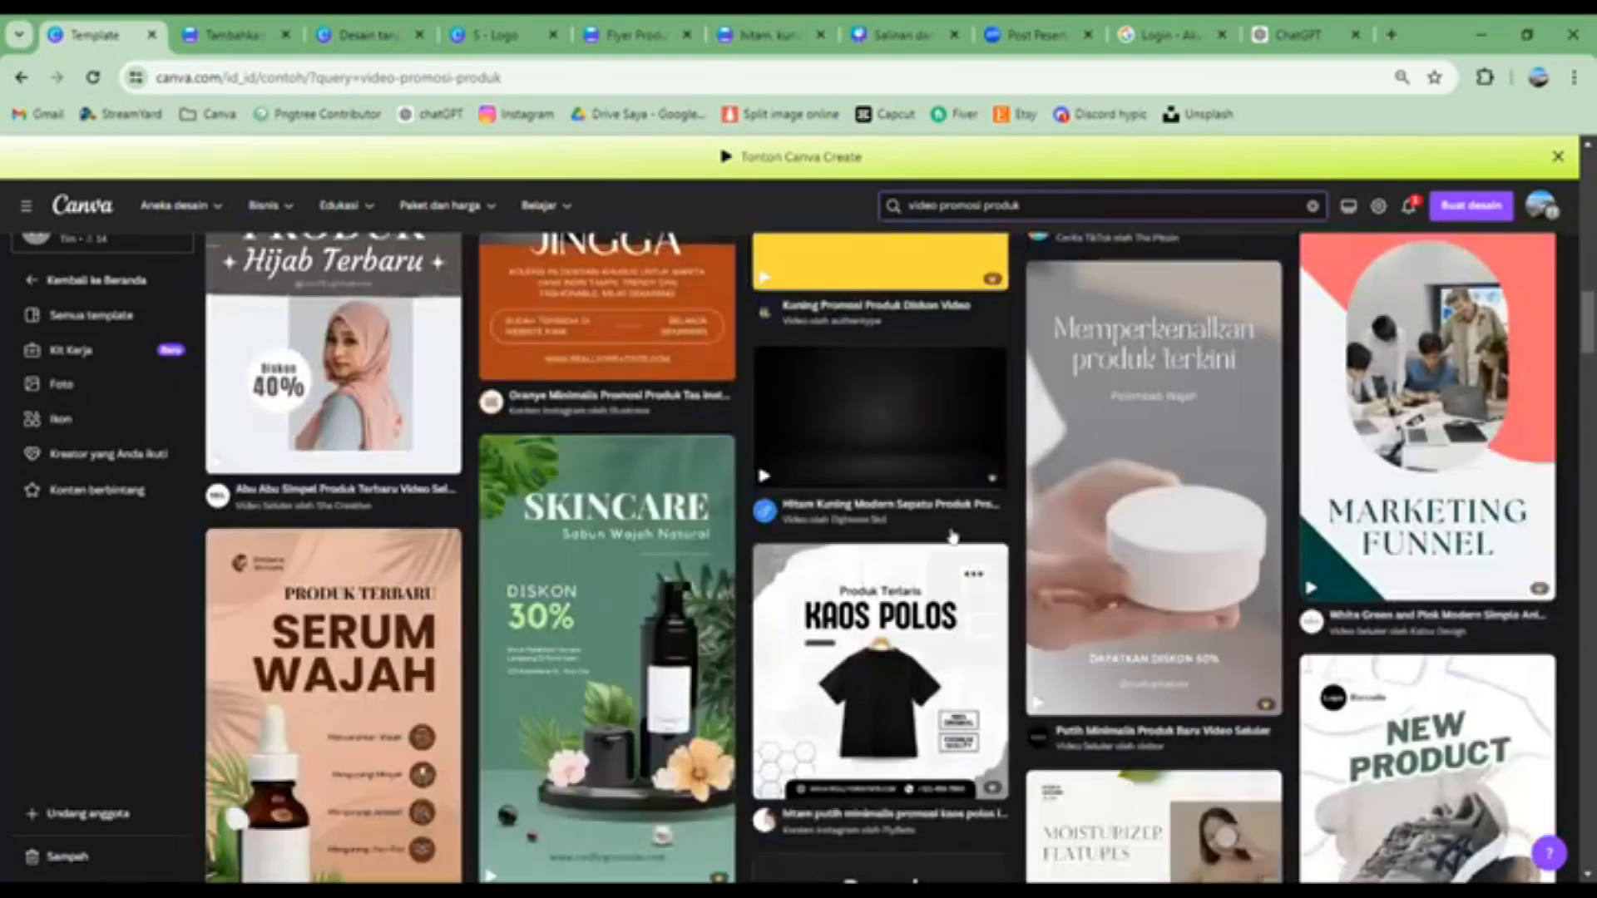
scroll(953, 535, "down", 4)
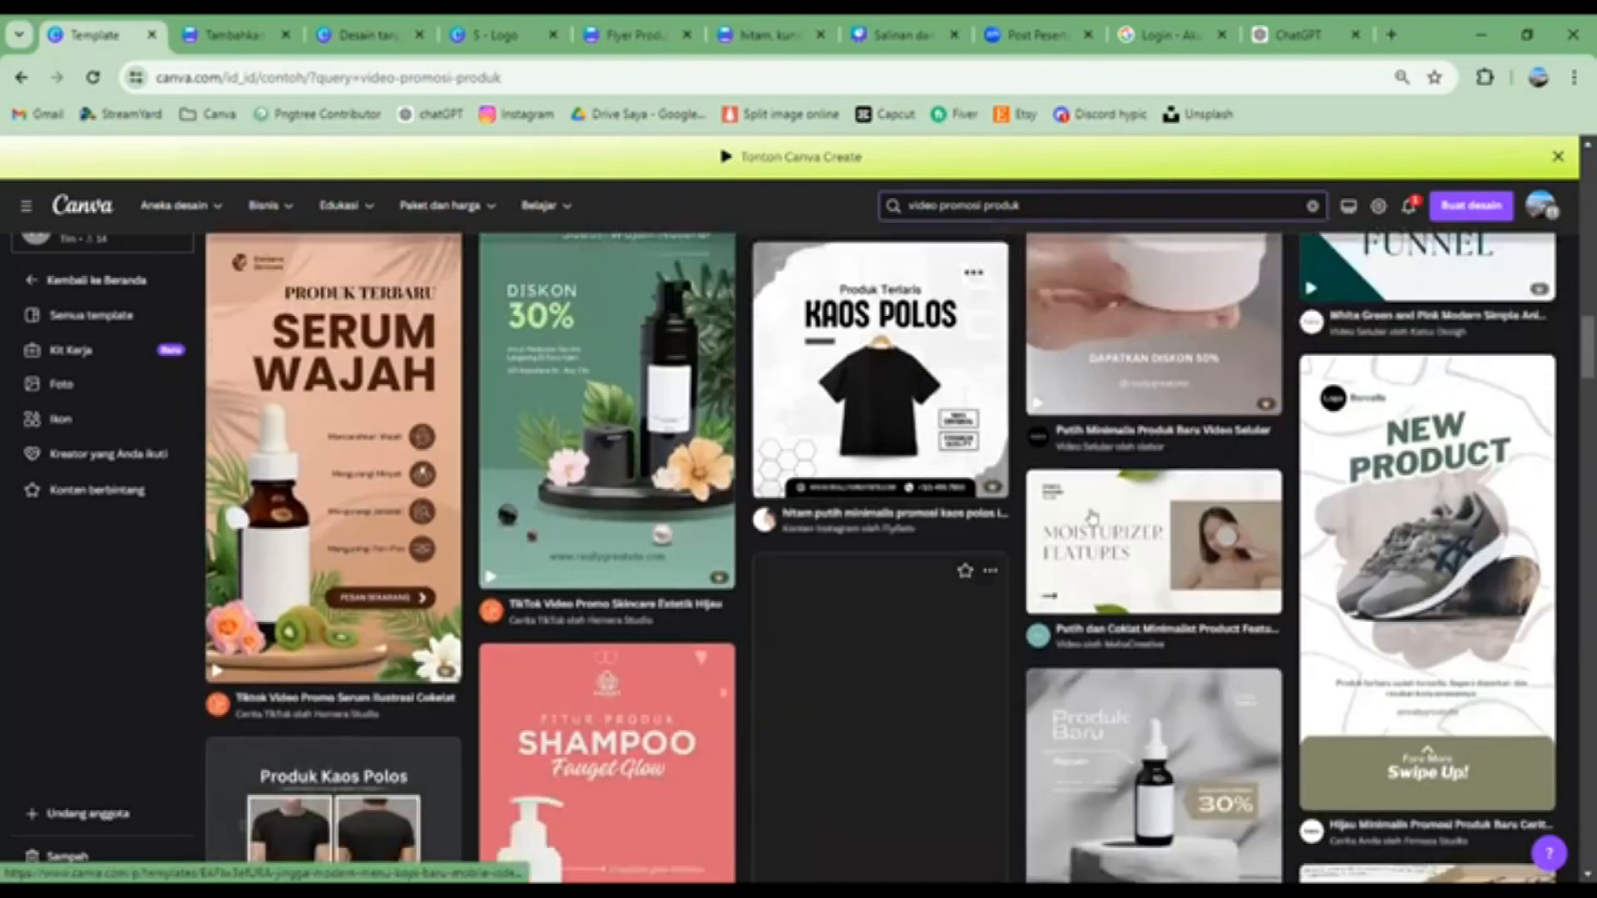
scroll(1092, 518, "down", 5)
scroll(1092, 518, "up", 5)
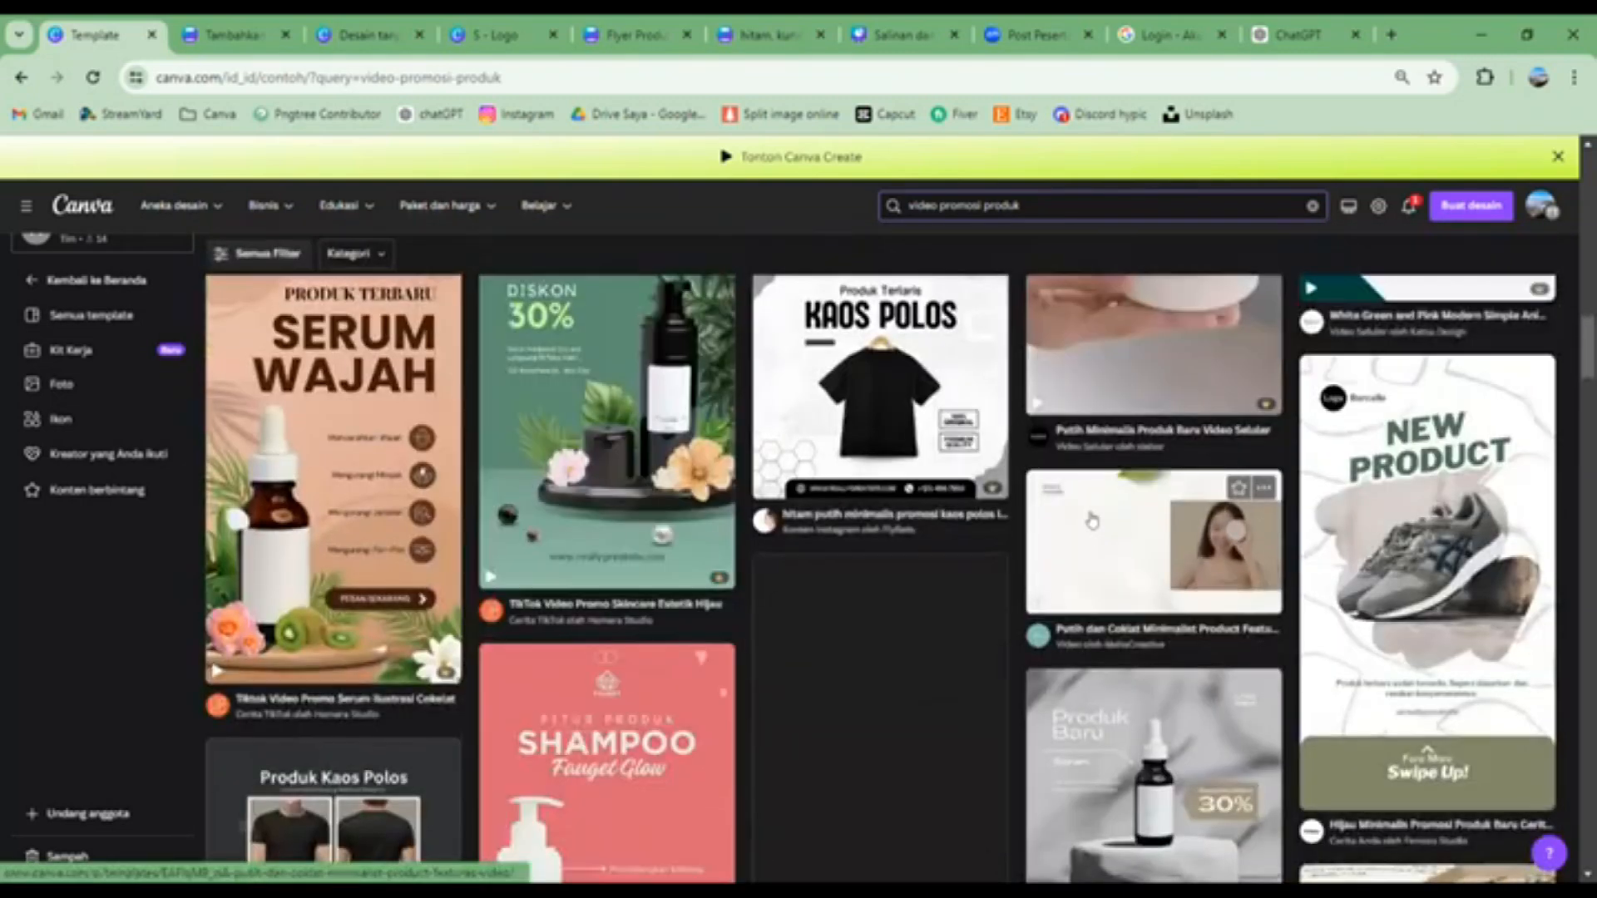
scroll(1092, 517, "down", 5)
scroll(1092, 522, "up", 3)
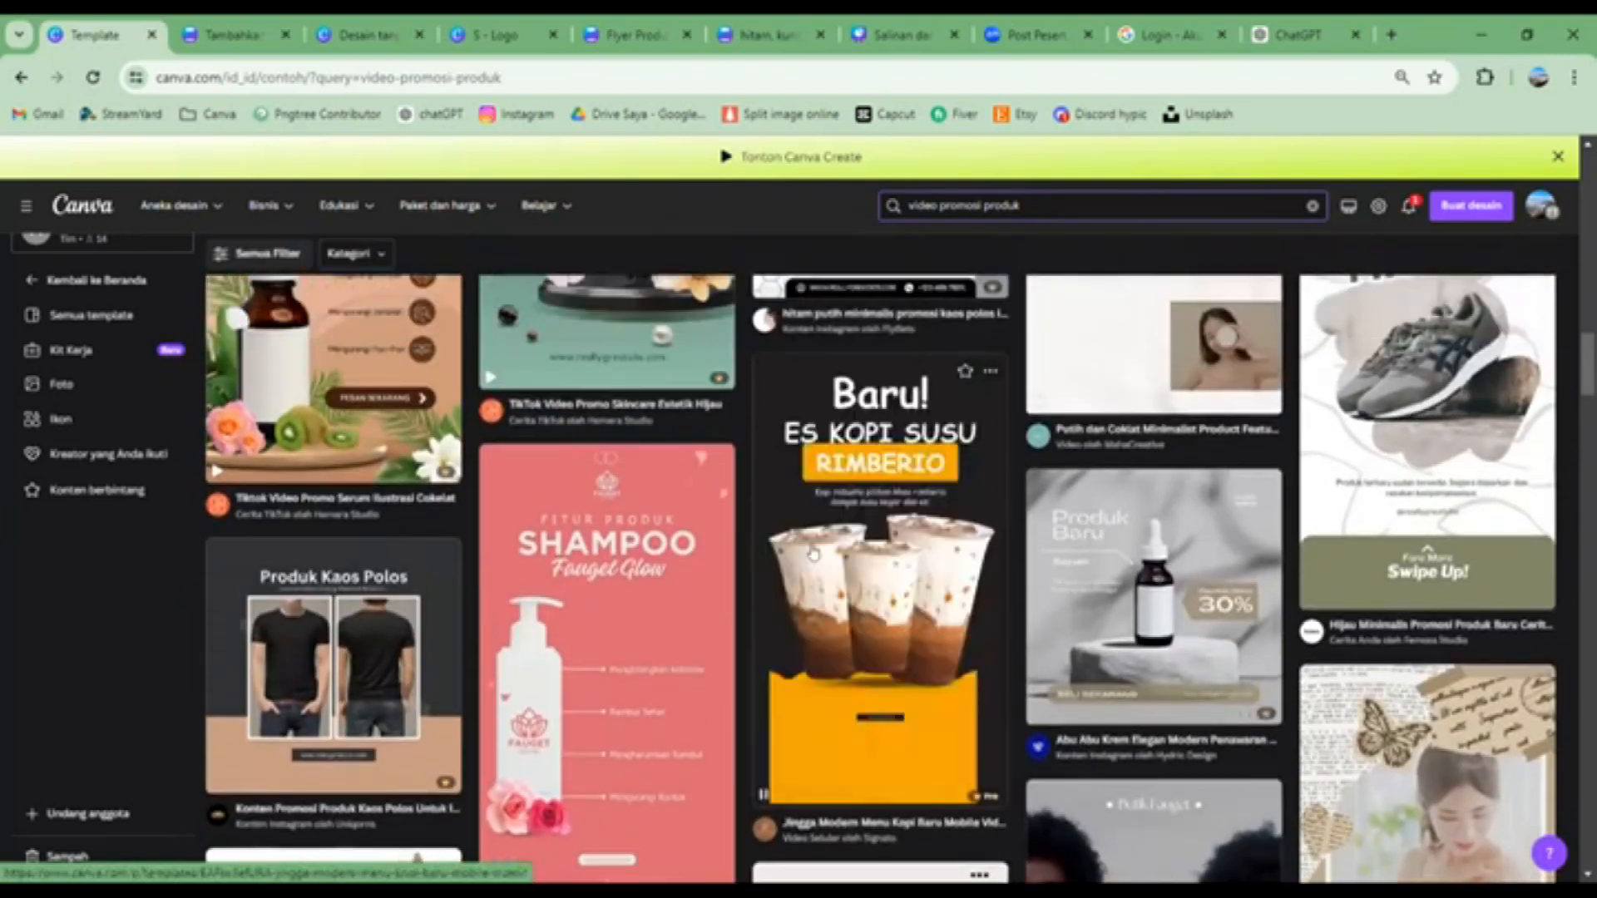
left_click(888, 480)
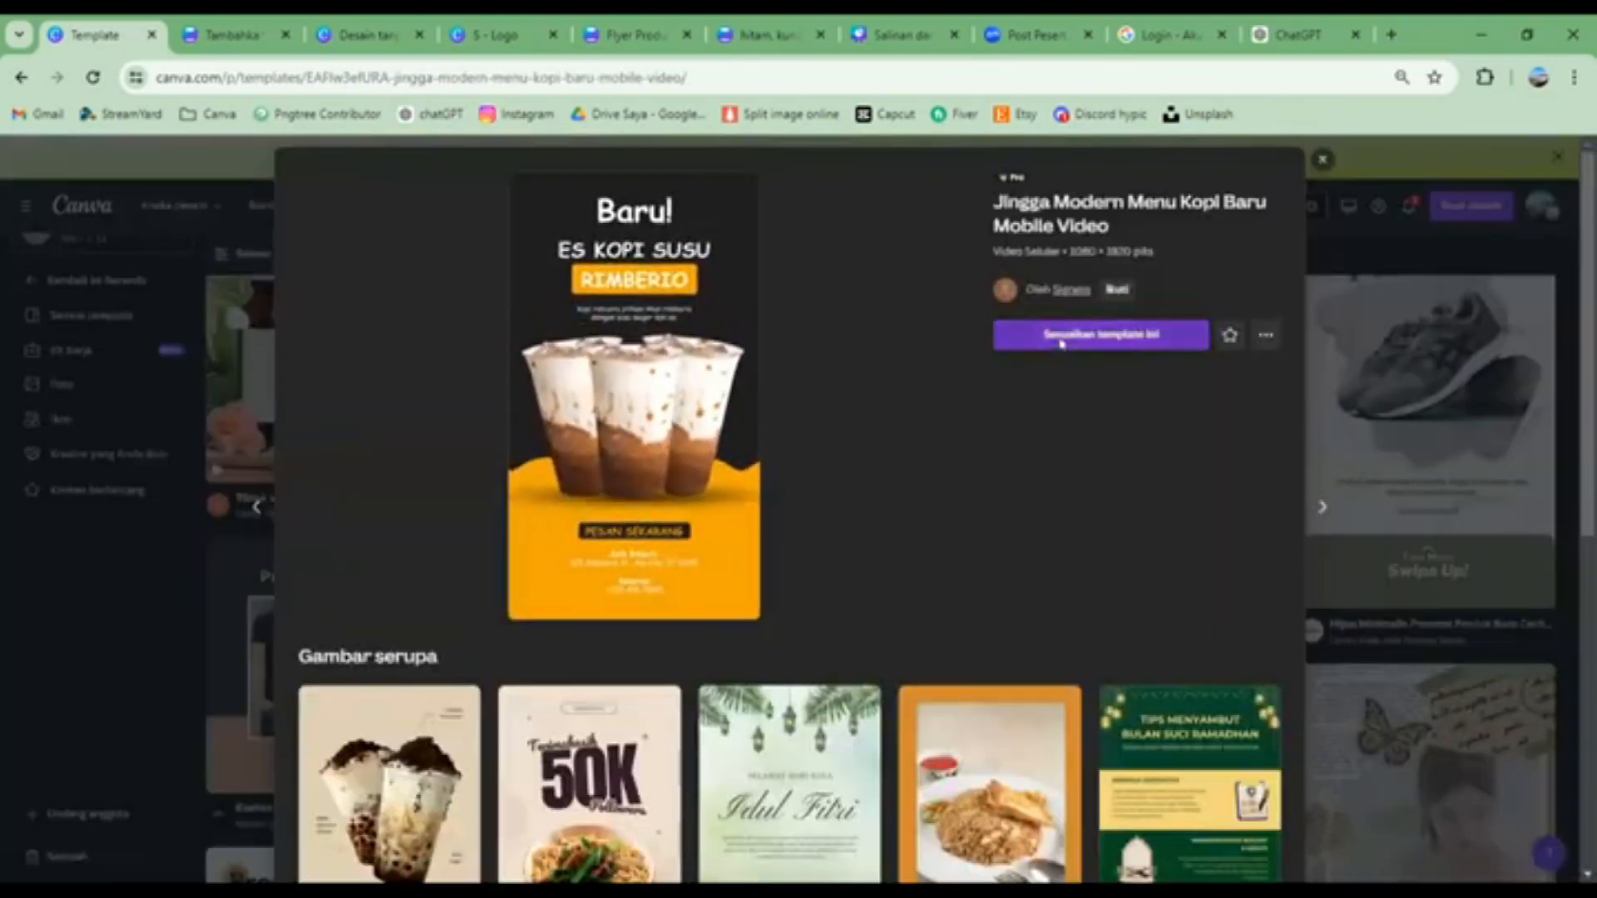
left_click(1060, 337)
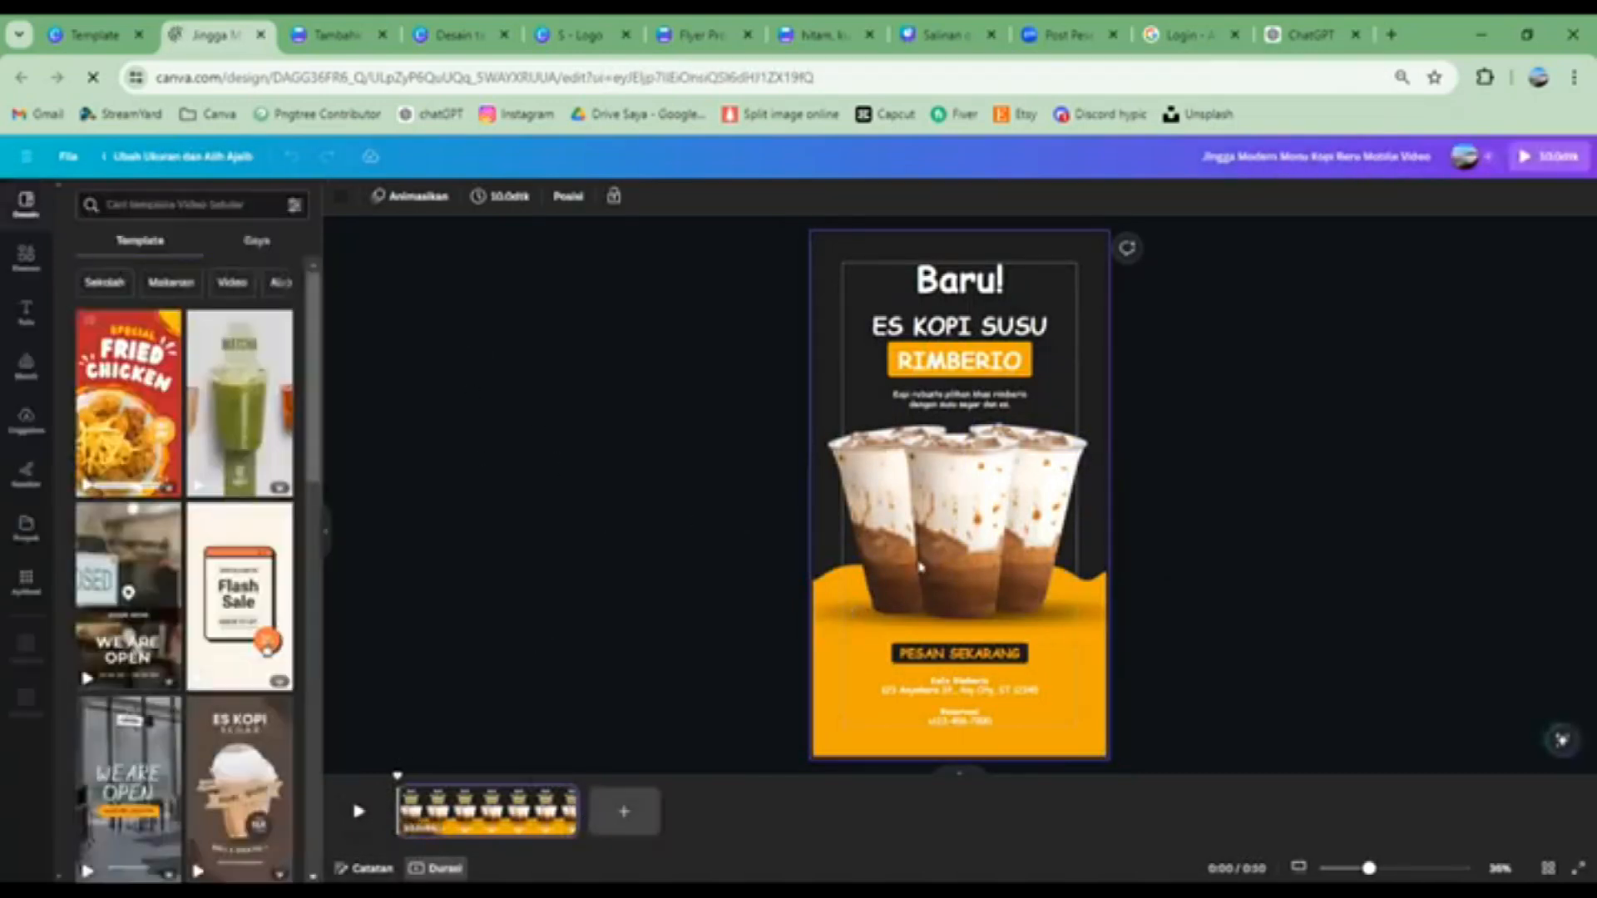
Remove the animations from all elements on the coffee video page
left_click(921, 568)
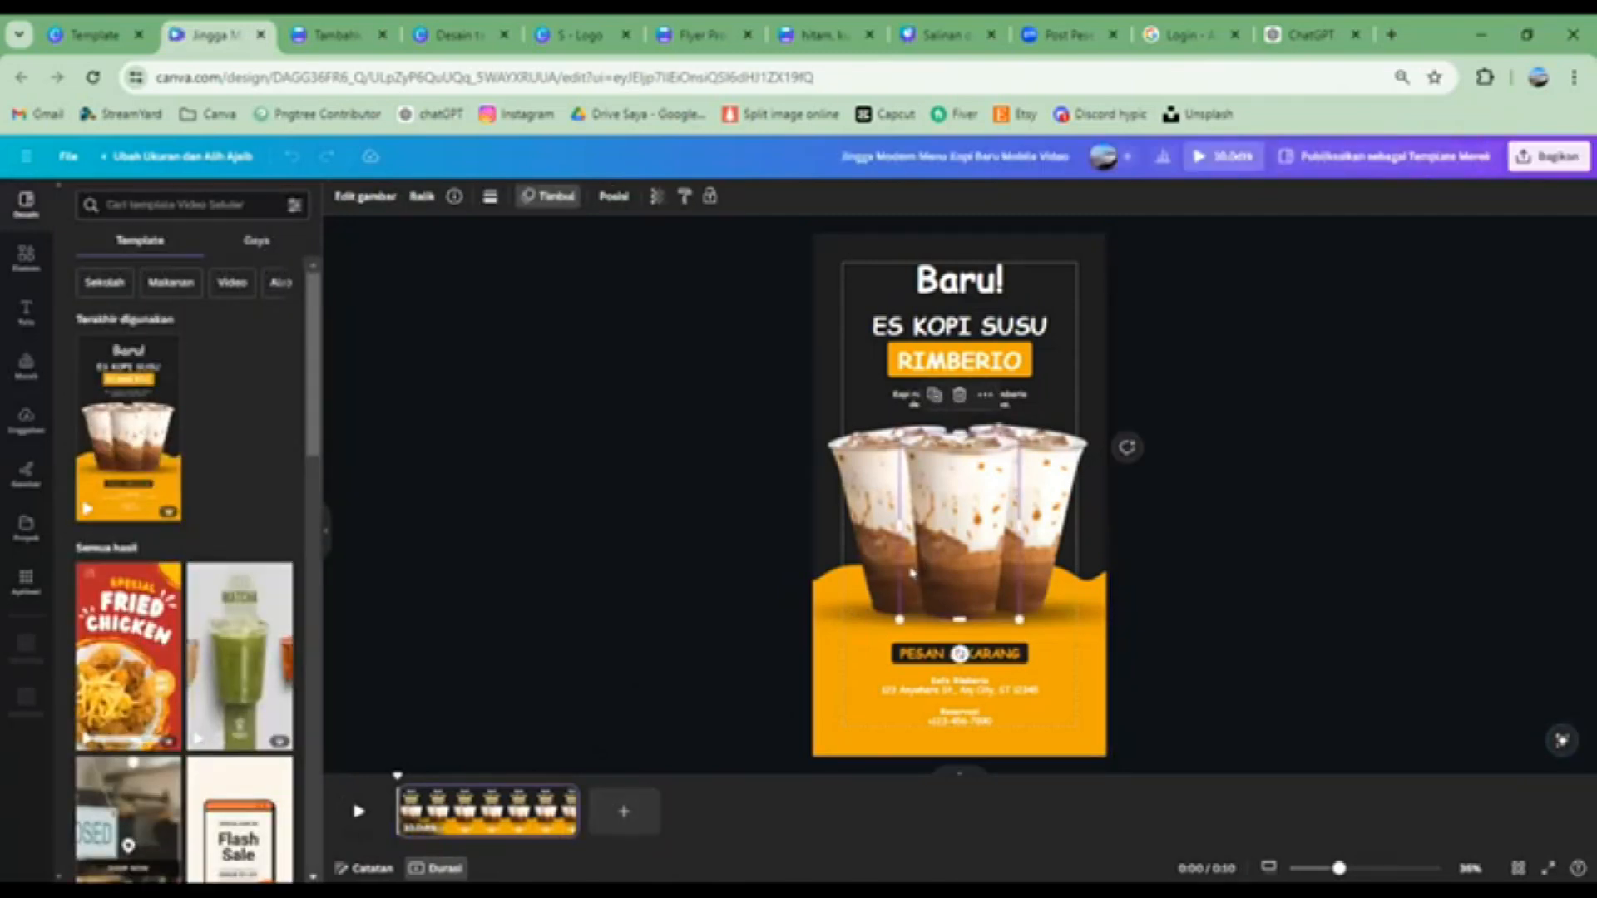
key("ctrl+a")
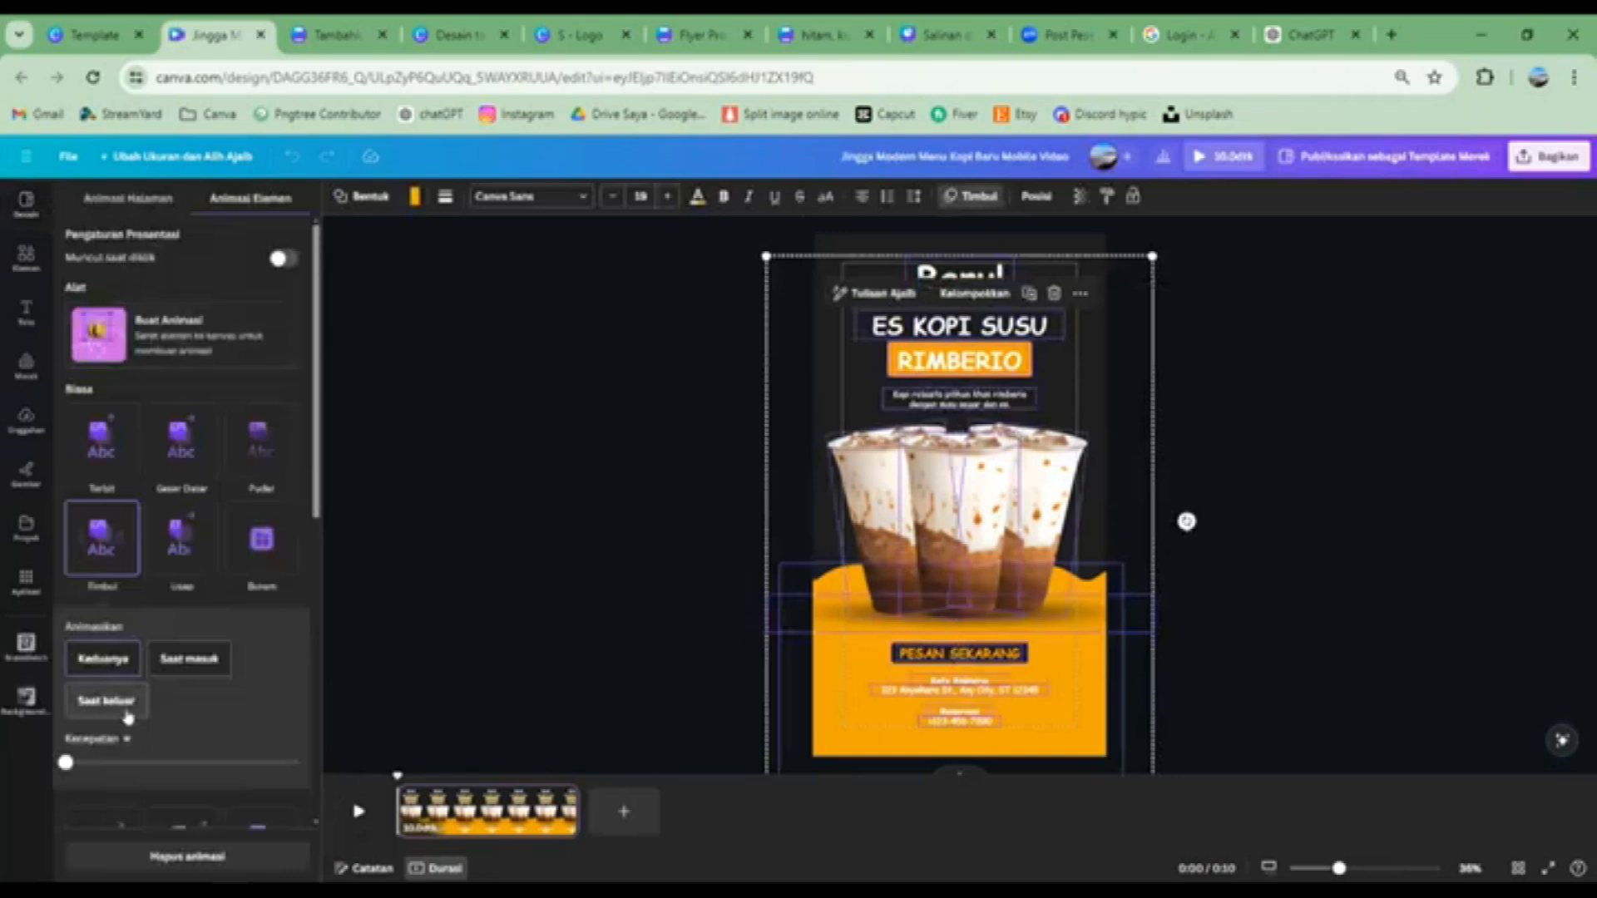
scroll(106, 699, "down", 2)
left_click(200, 856)
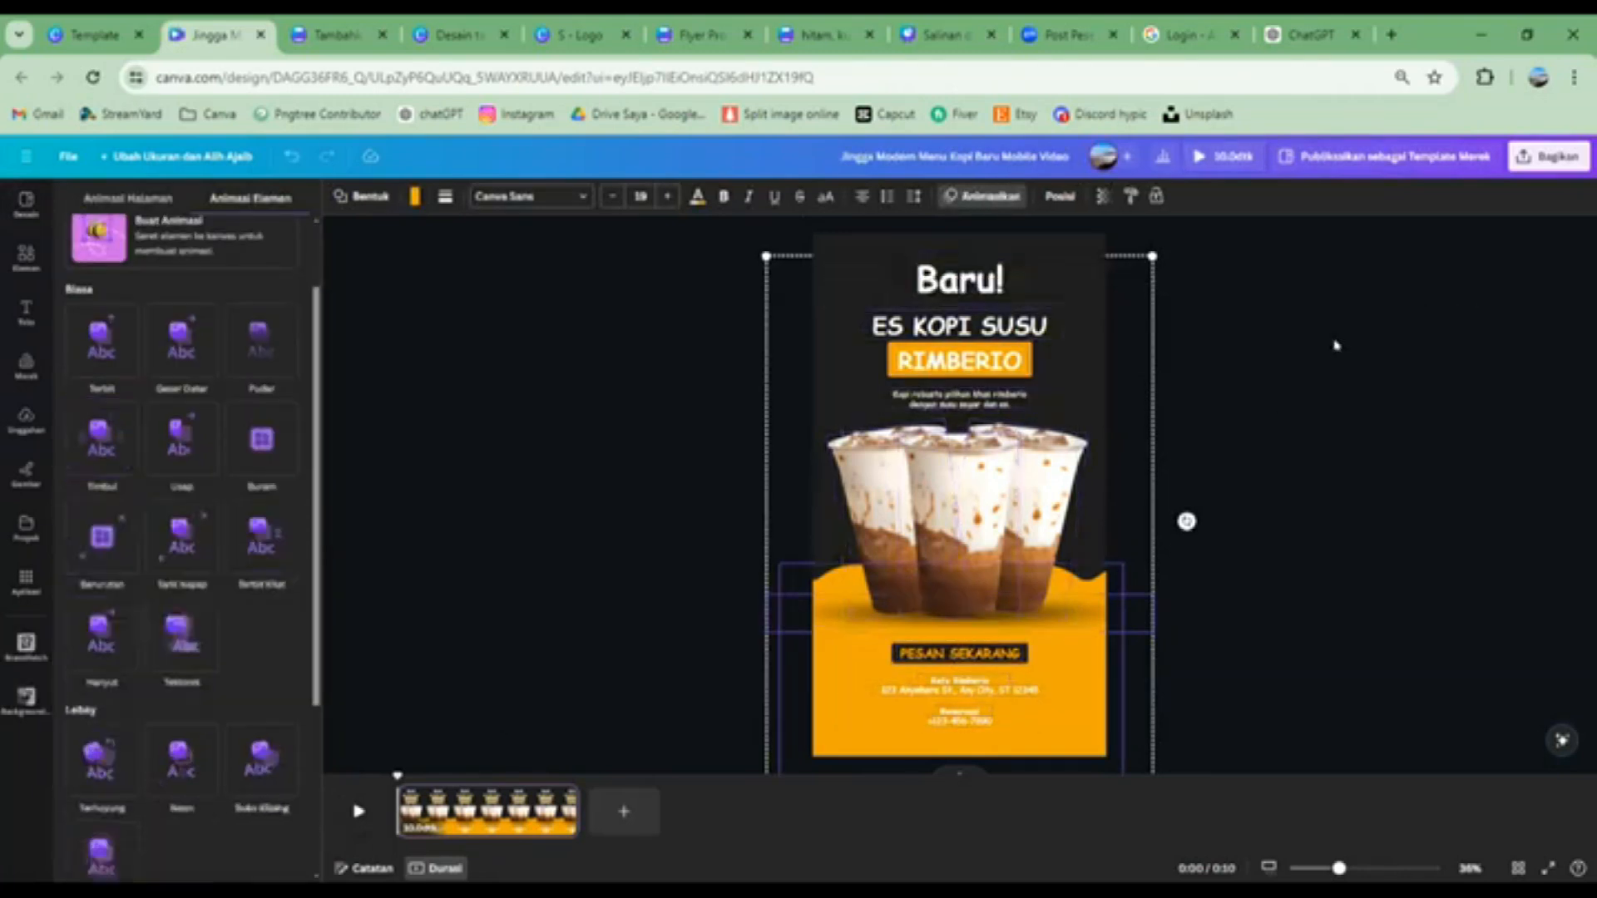
left_click(1335, 346)
left_click(1331, 351)
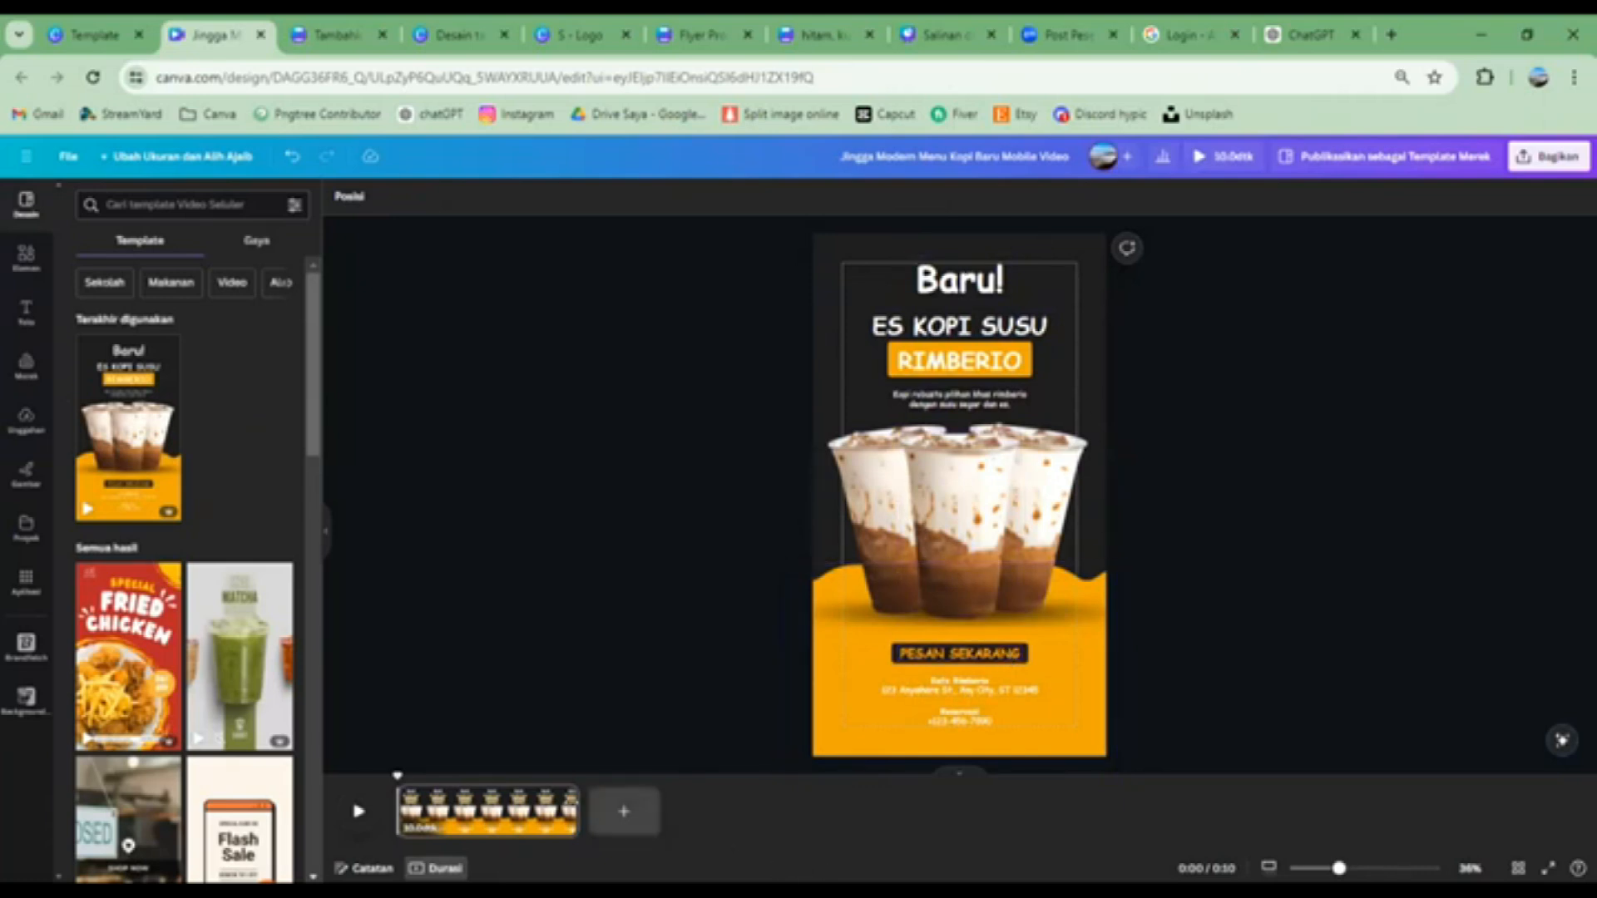
Shorten the coffee page to 5.9 seconds and add a second page with the iced matcha design from the Drinks Carousel template
left_click(516, 811)
left_click_drag(547, 811, 504, 811)
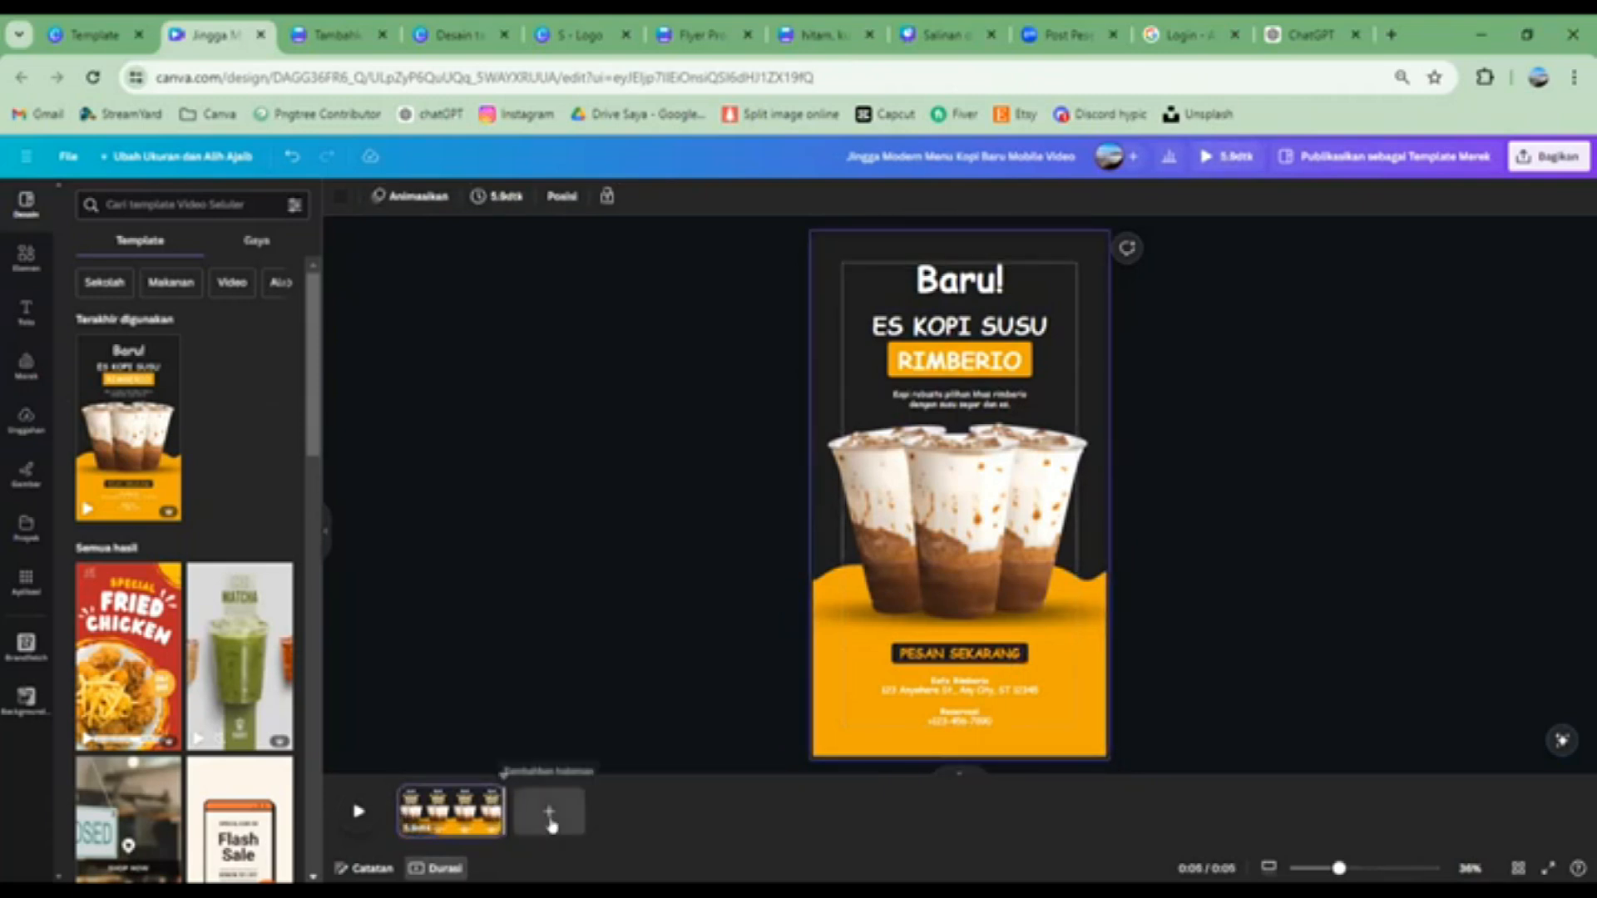
left_click(550, 819)
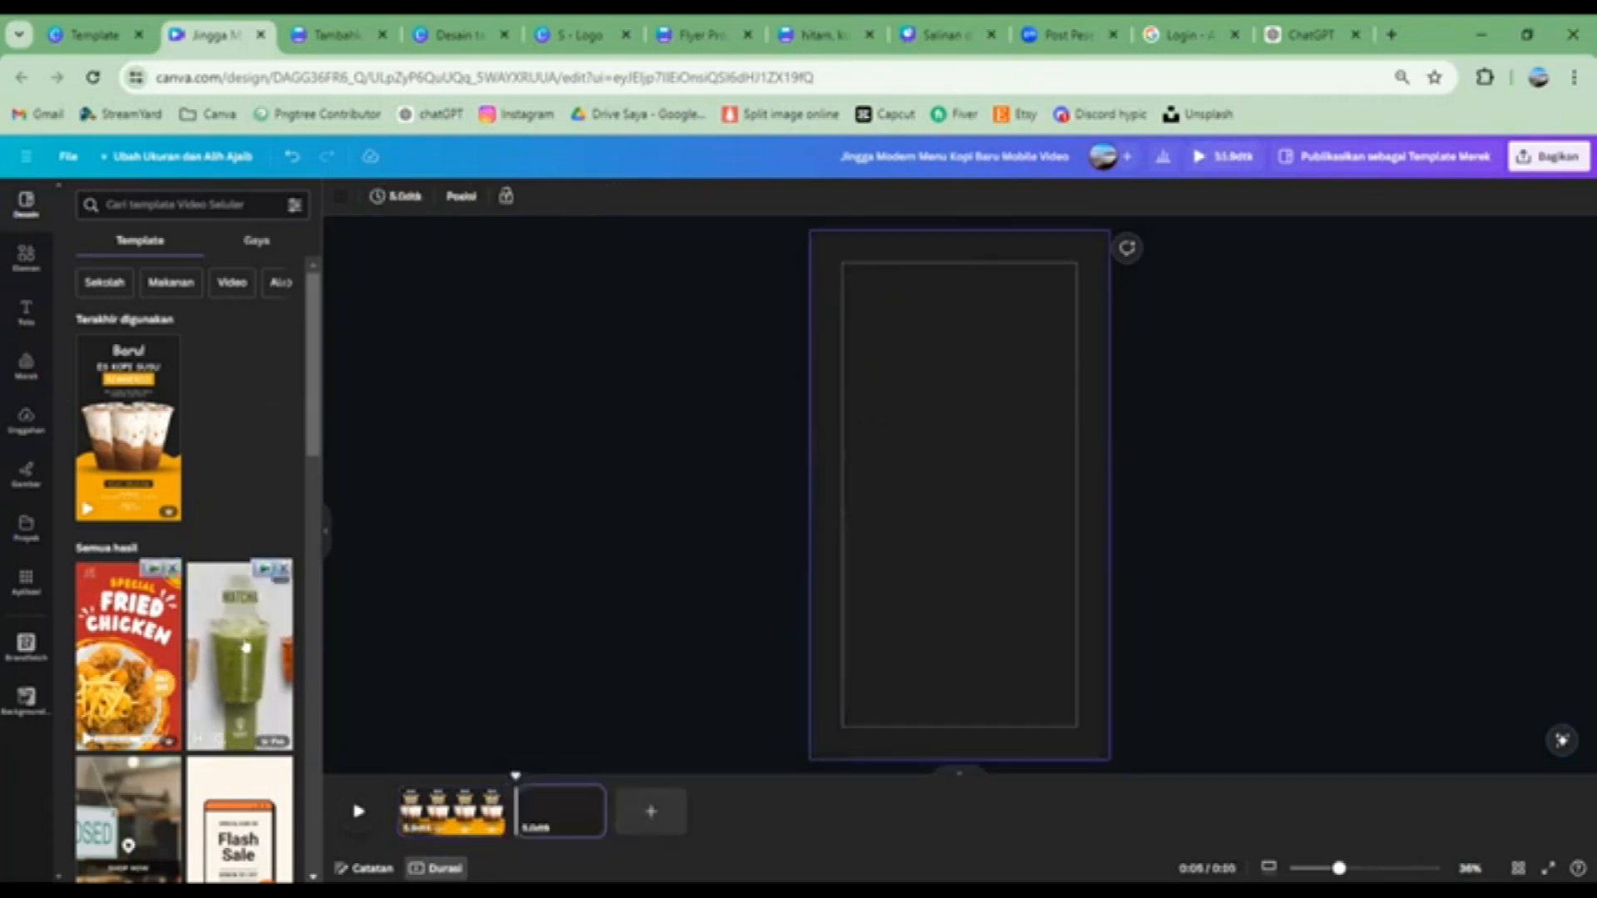
left_click(247, 647)
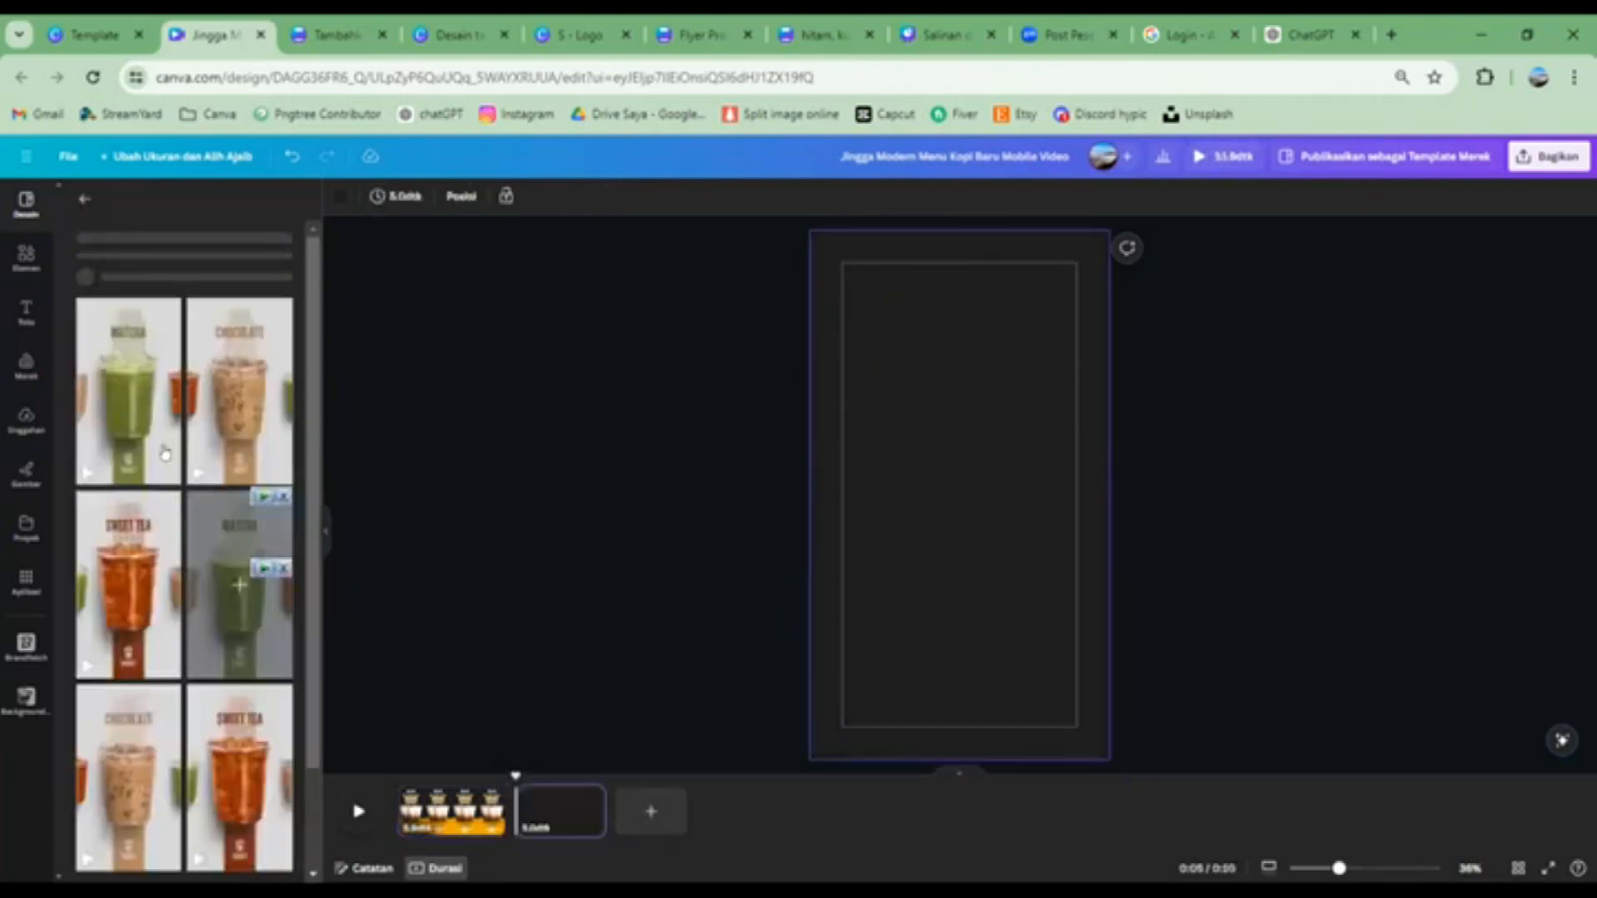
left_click(129, 499)
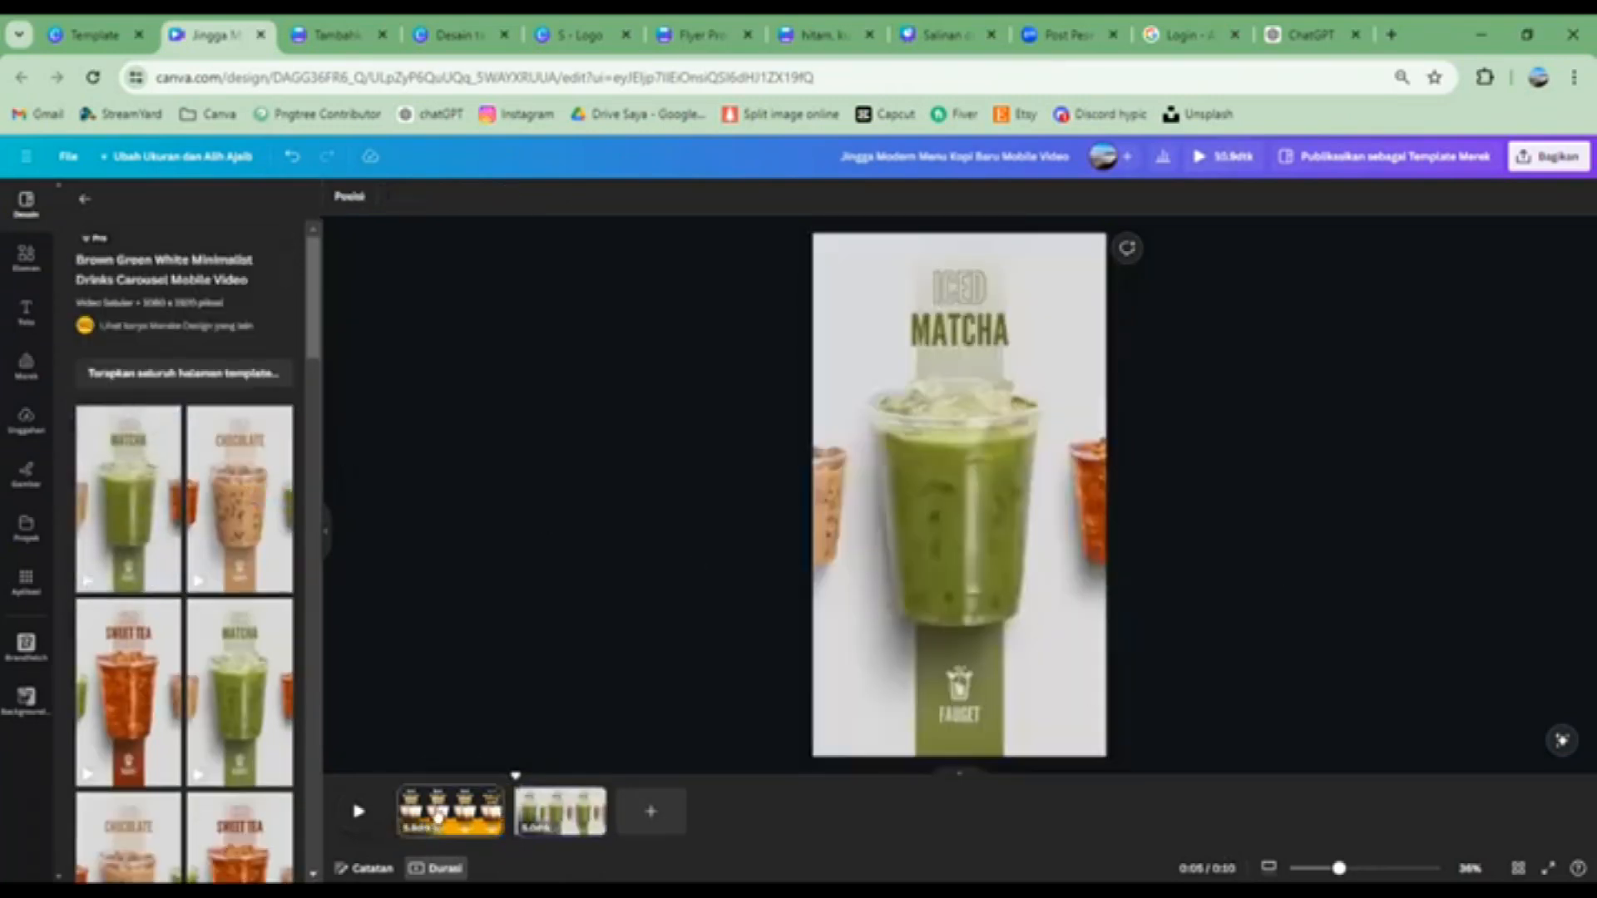
Apply the Terbit Kilat animation to the left coffee cup on the first page
left_click(444, 815)
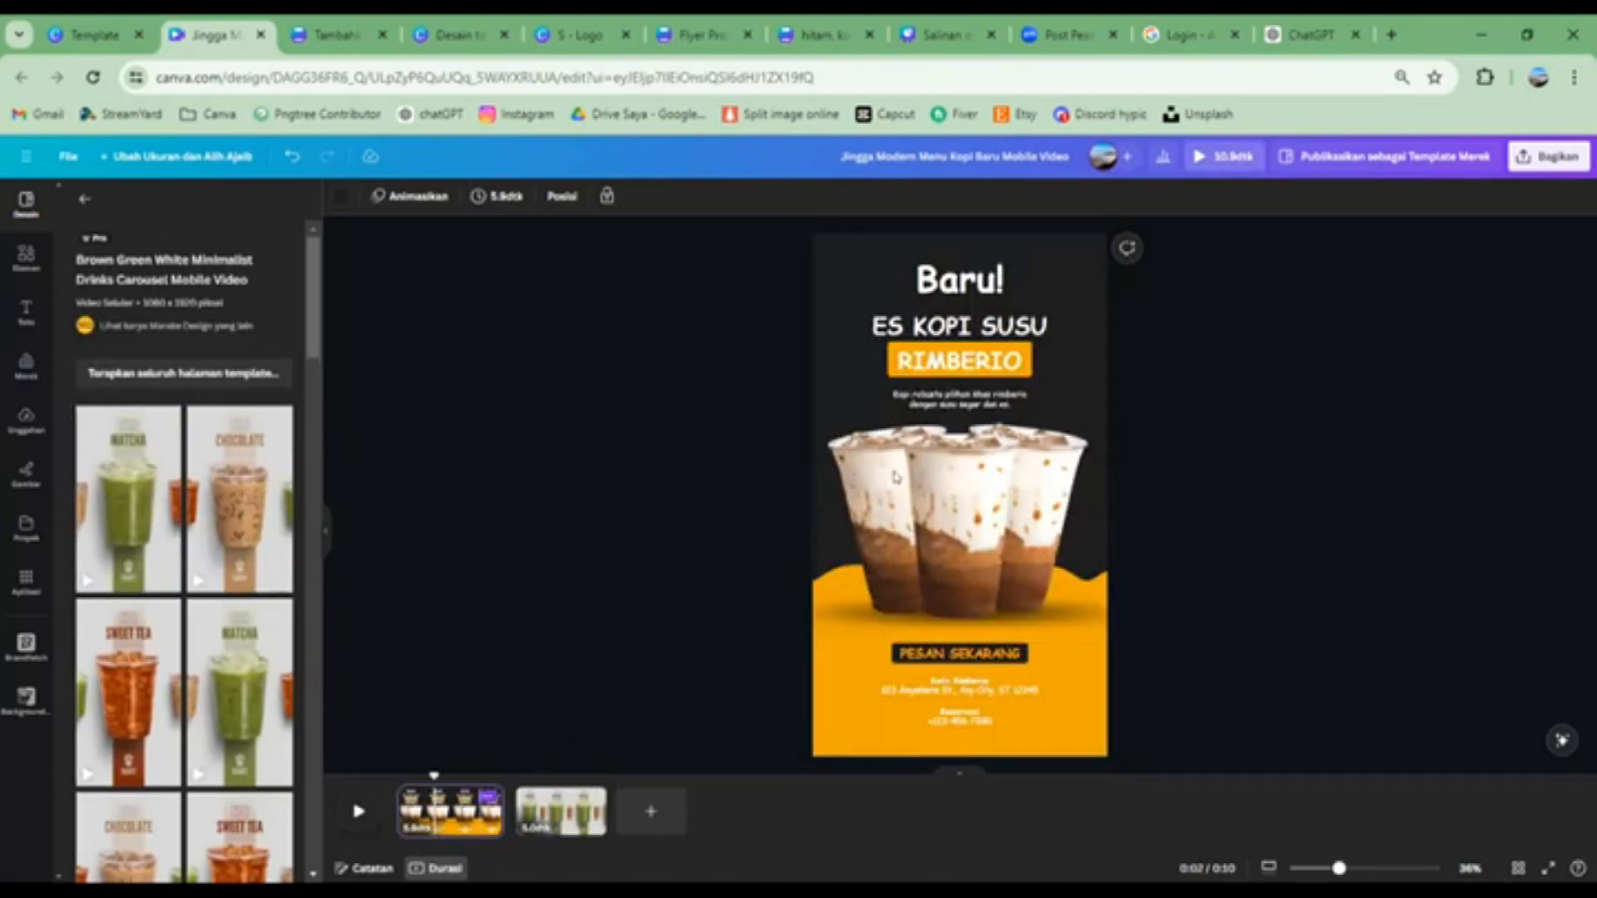
scroll(896, 478, "down", 1)
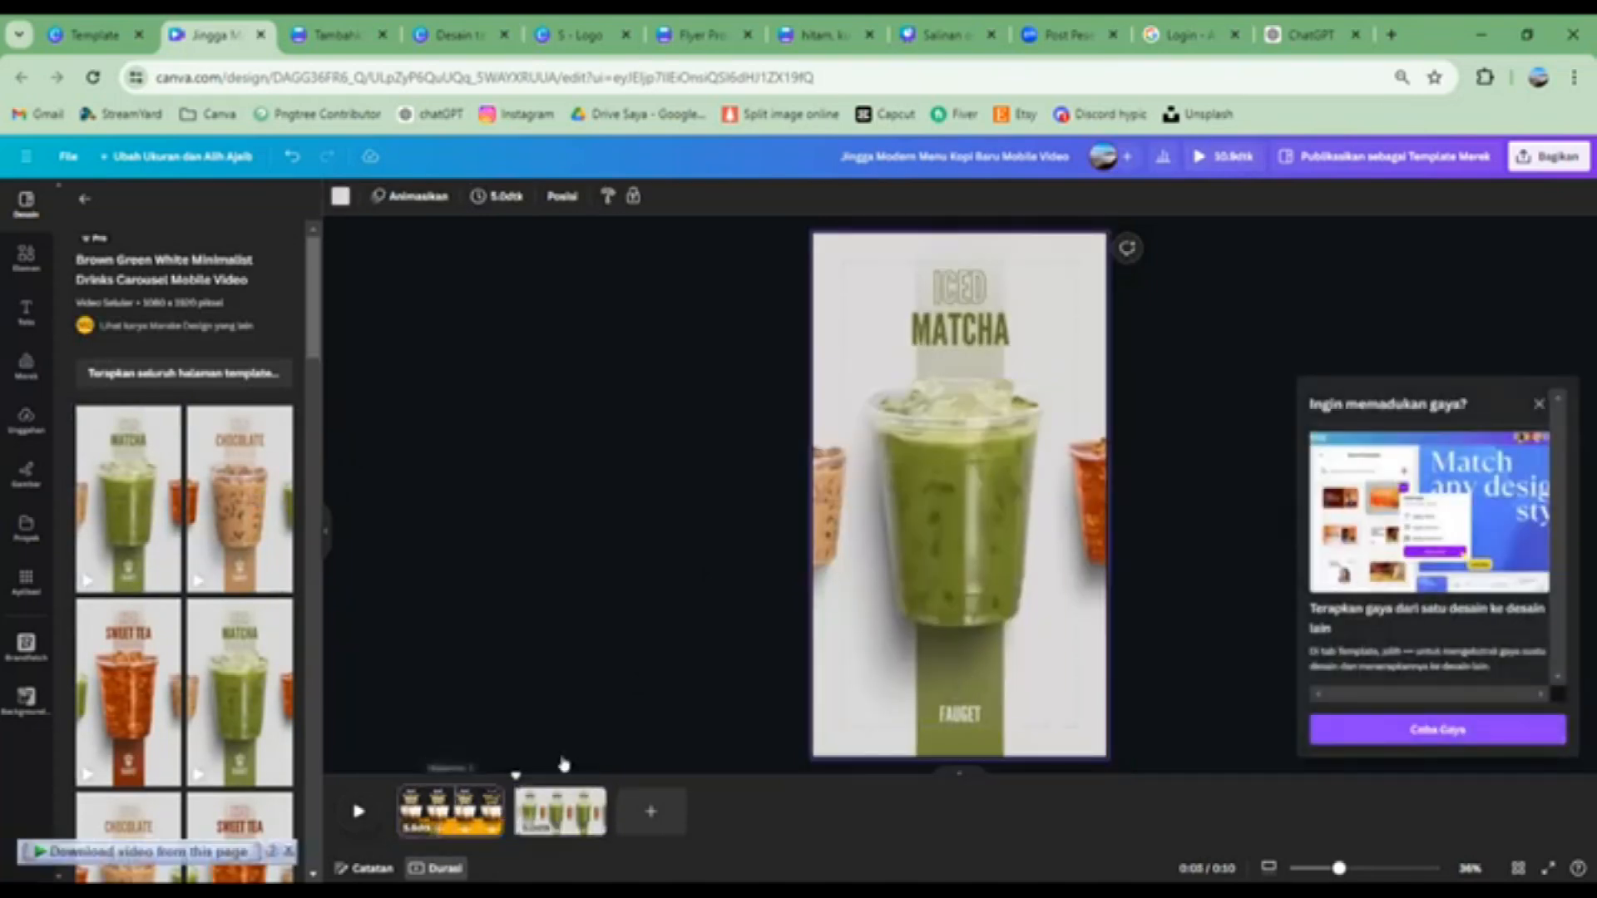
left_click(455, 811)
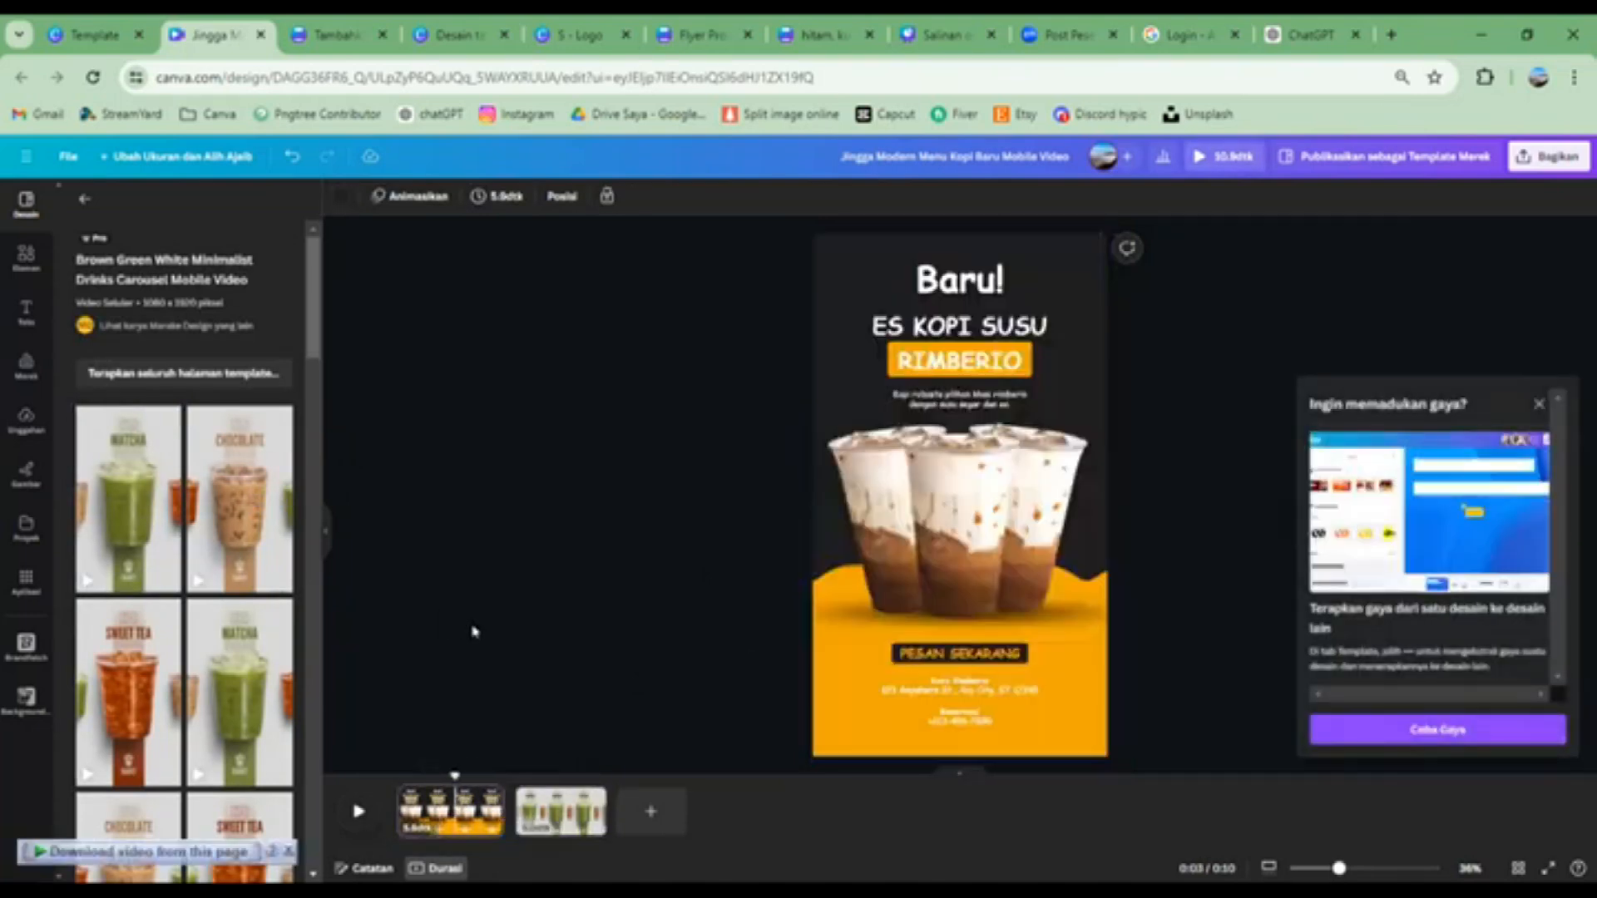
left_click(1540, 406)
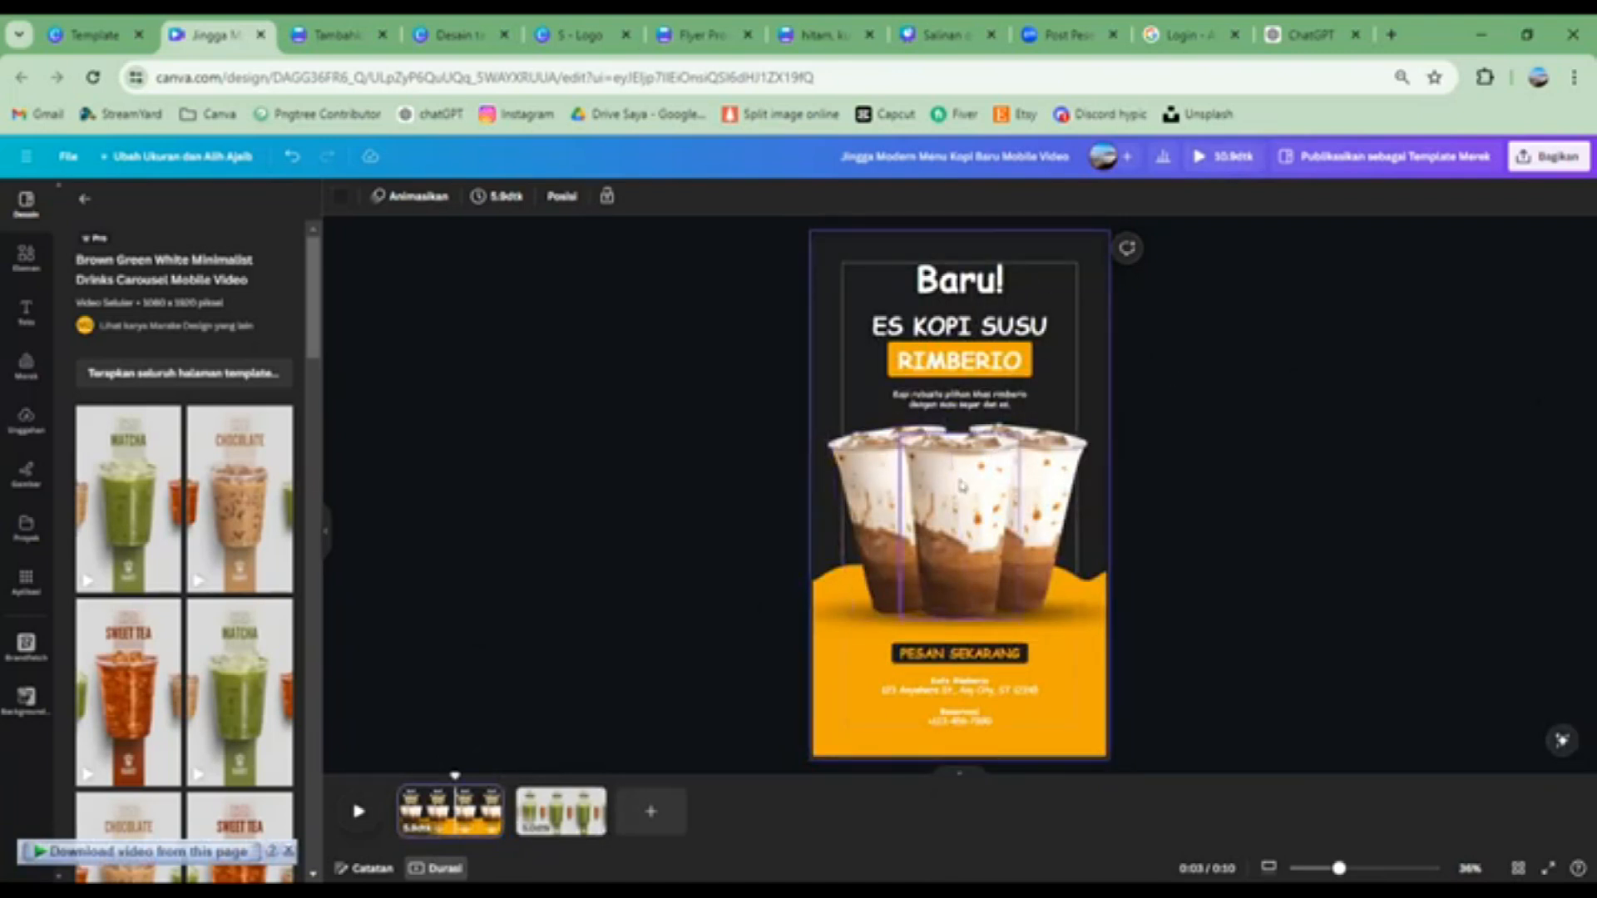
left_click(890, 490)
left_click(865, 483)
left_click(1048, 490)
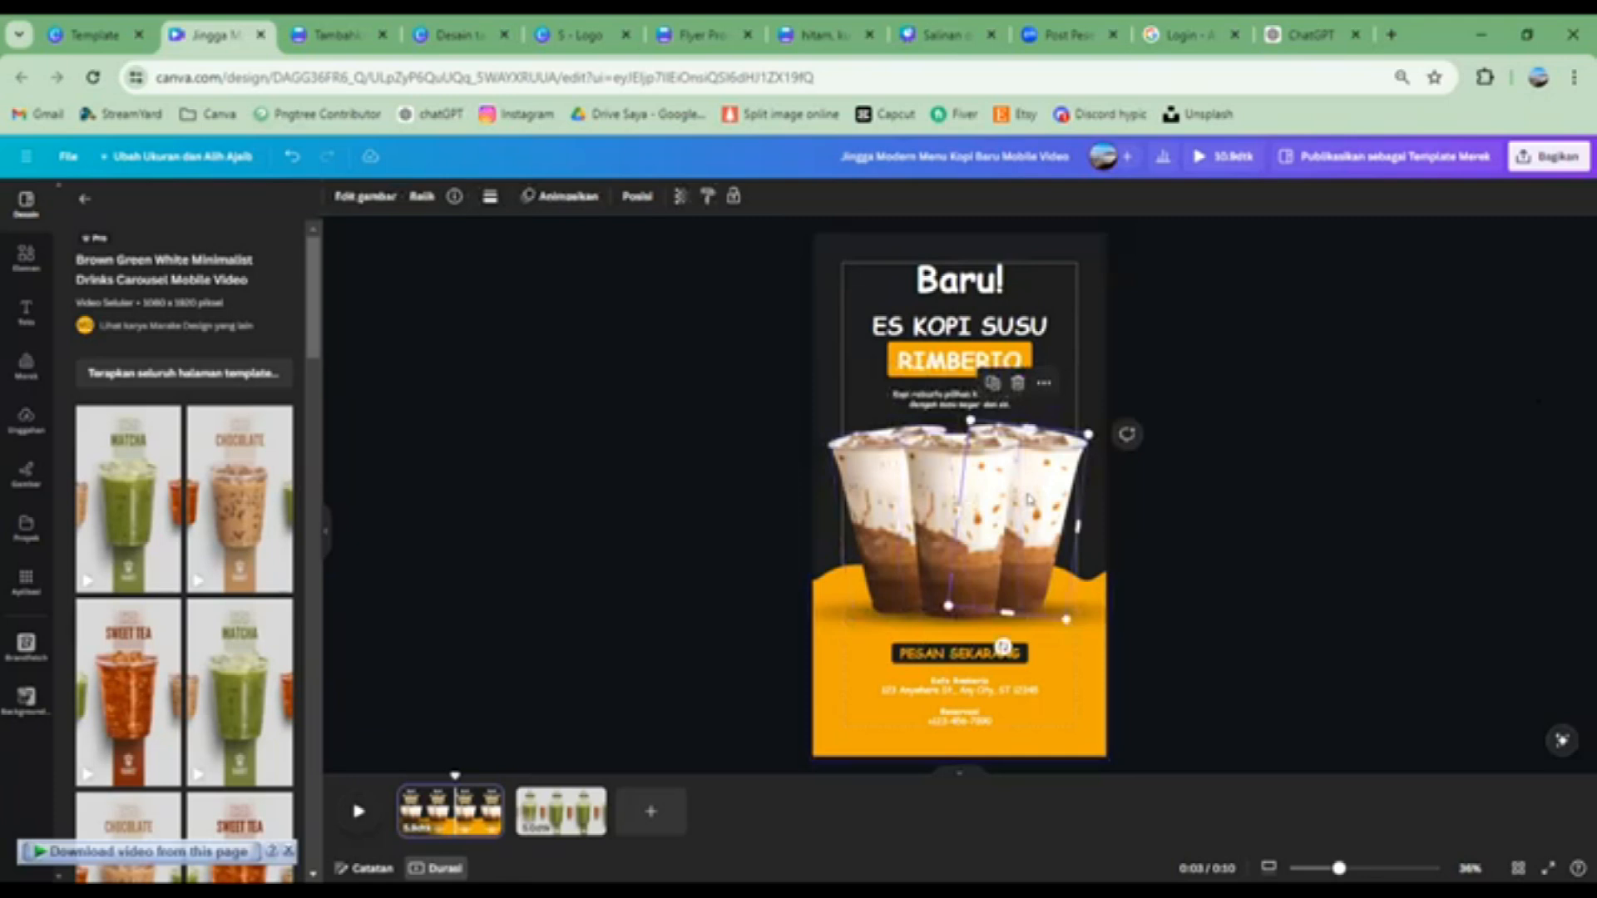
left_click(867, 497)
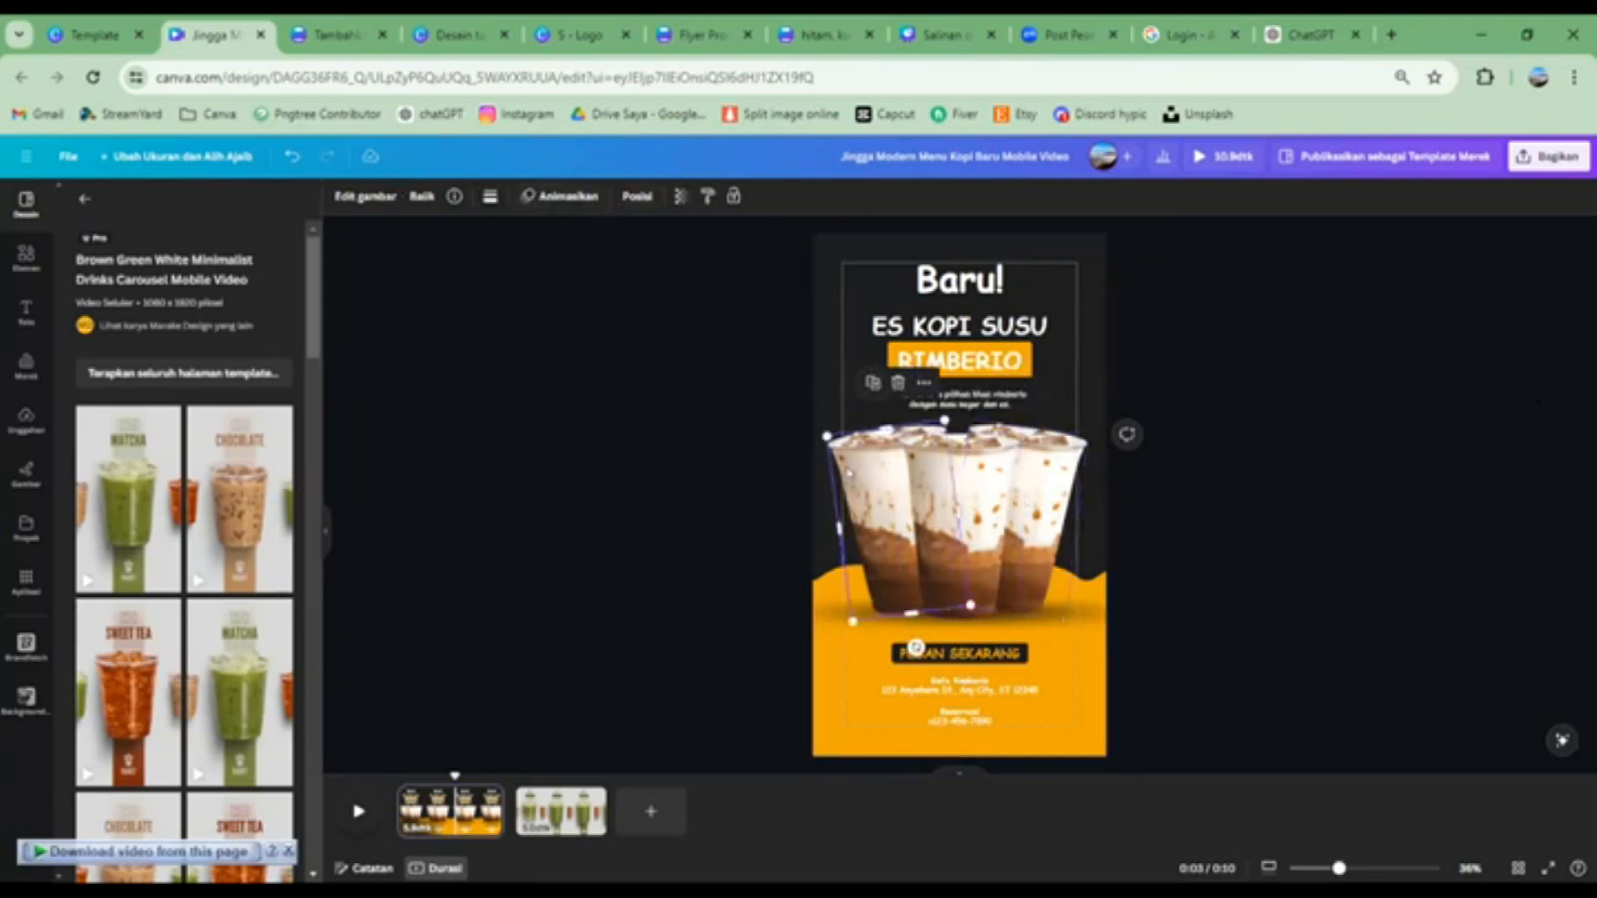
left_click(558, 199)
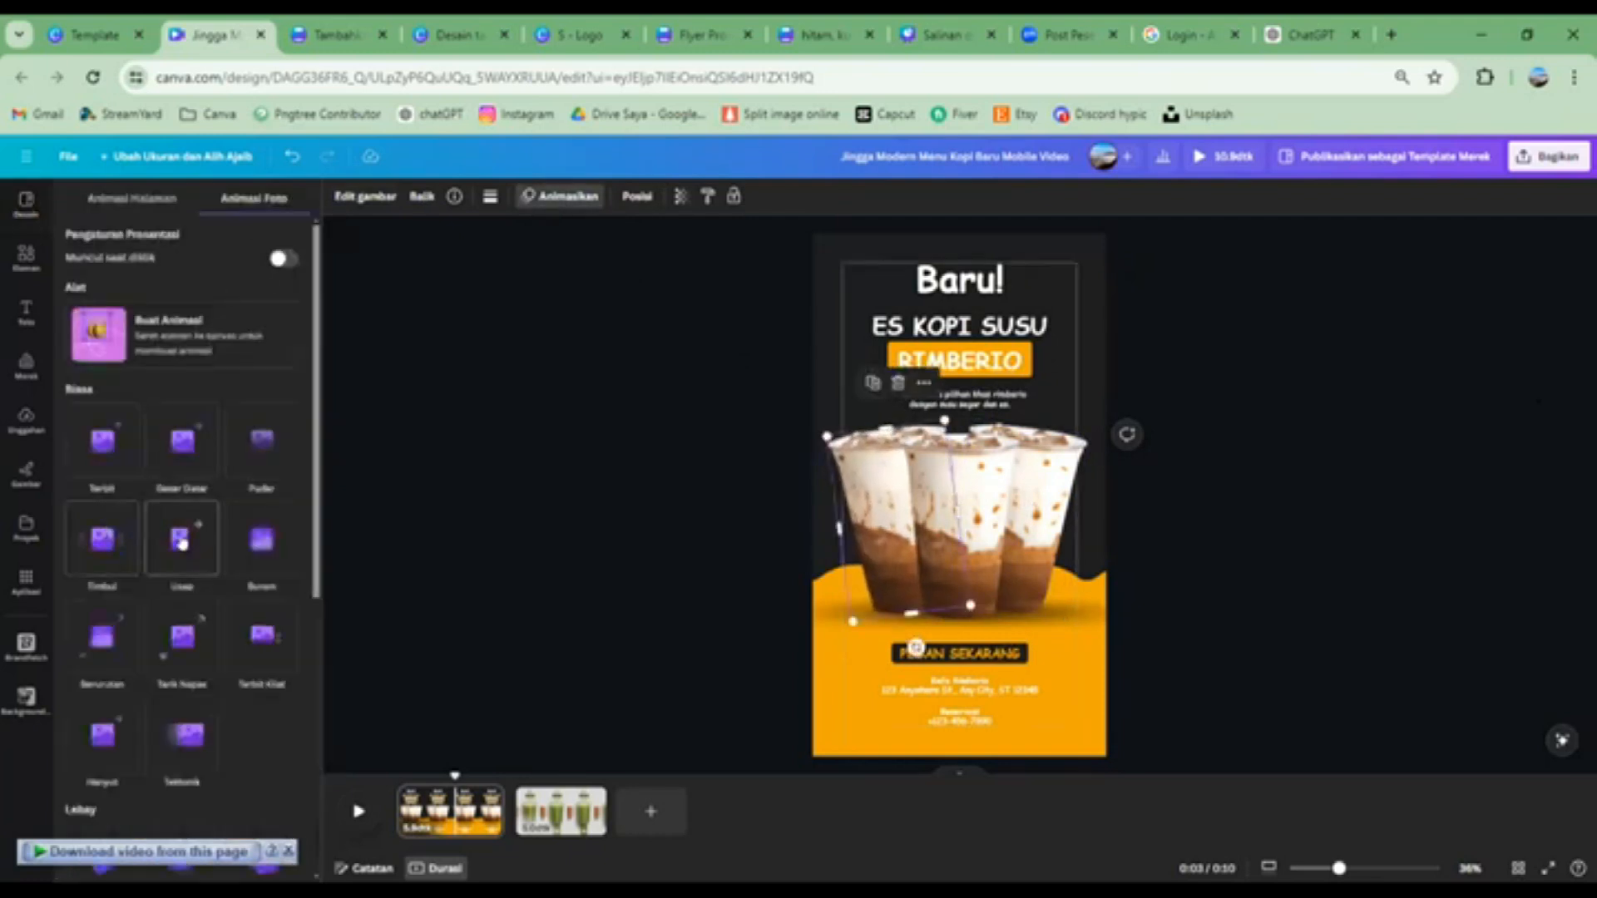
left_click(262, 637)
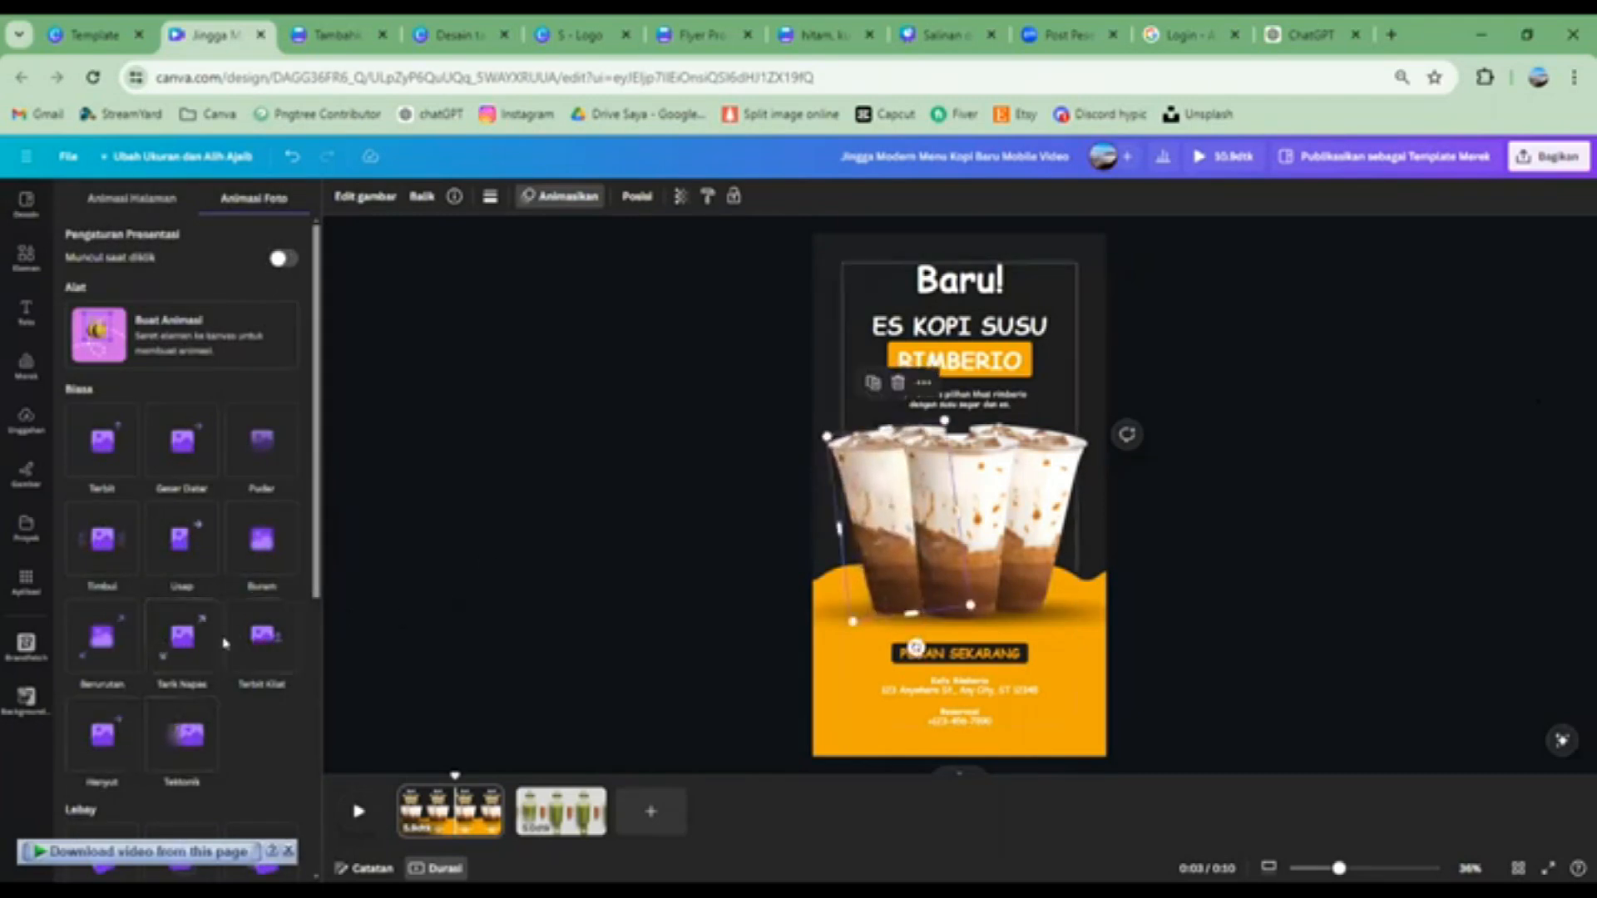
left_click(270, 647)
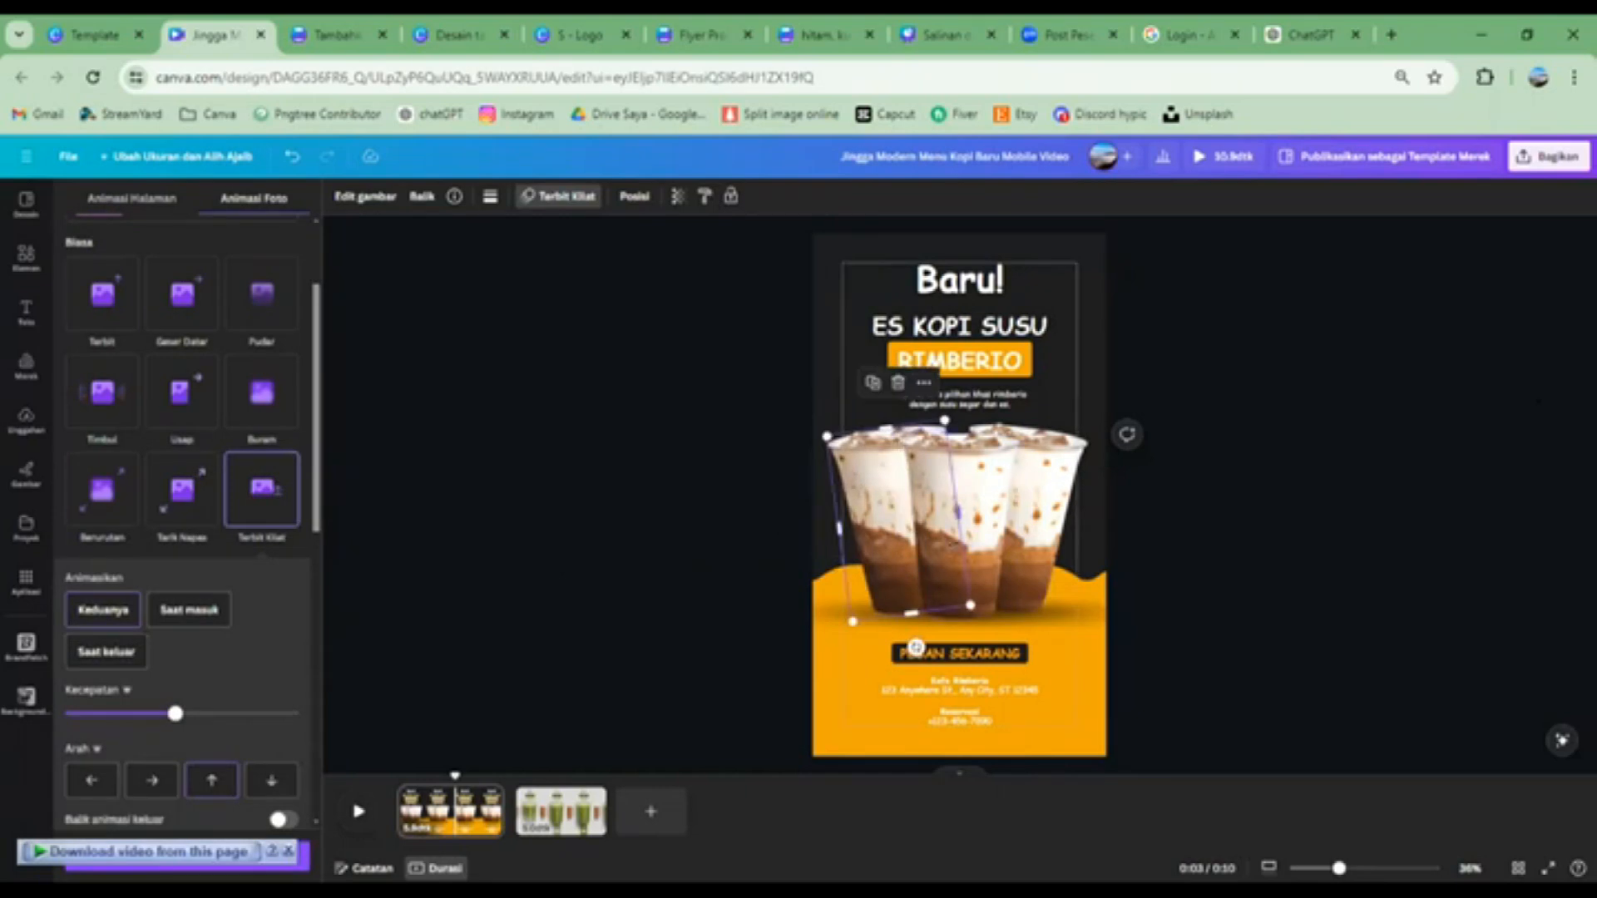
Apply the Terbit Kilat animation to all three coffee cups on the first page
left_click(992, 542, "shift")
left_click(1055, 519, "shift")
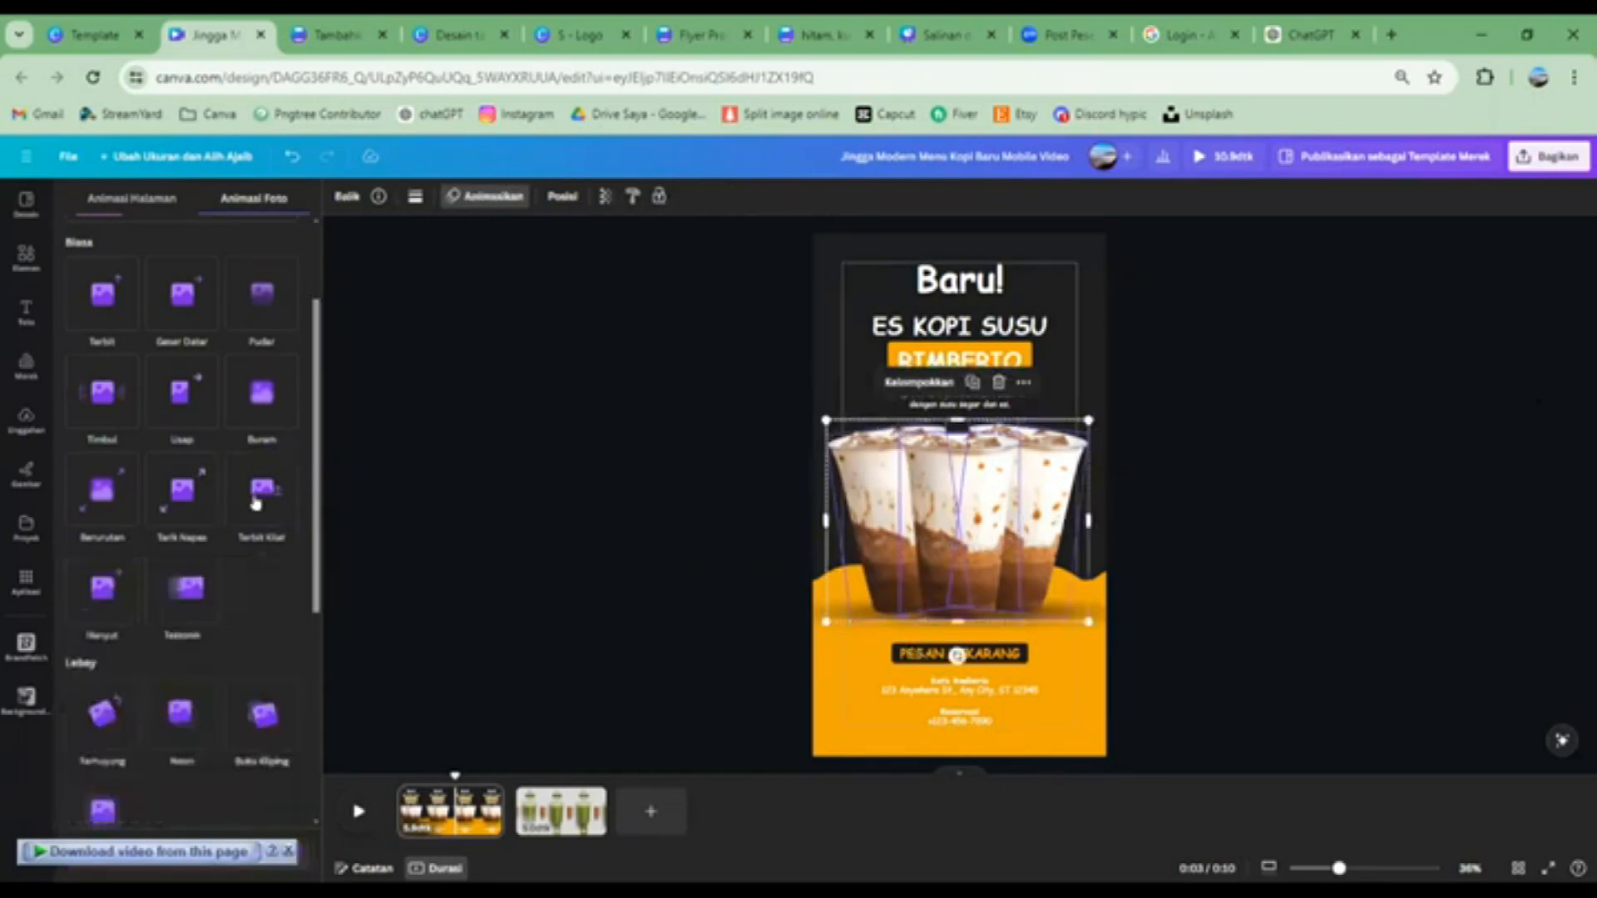
left_click(266, 494)
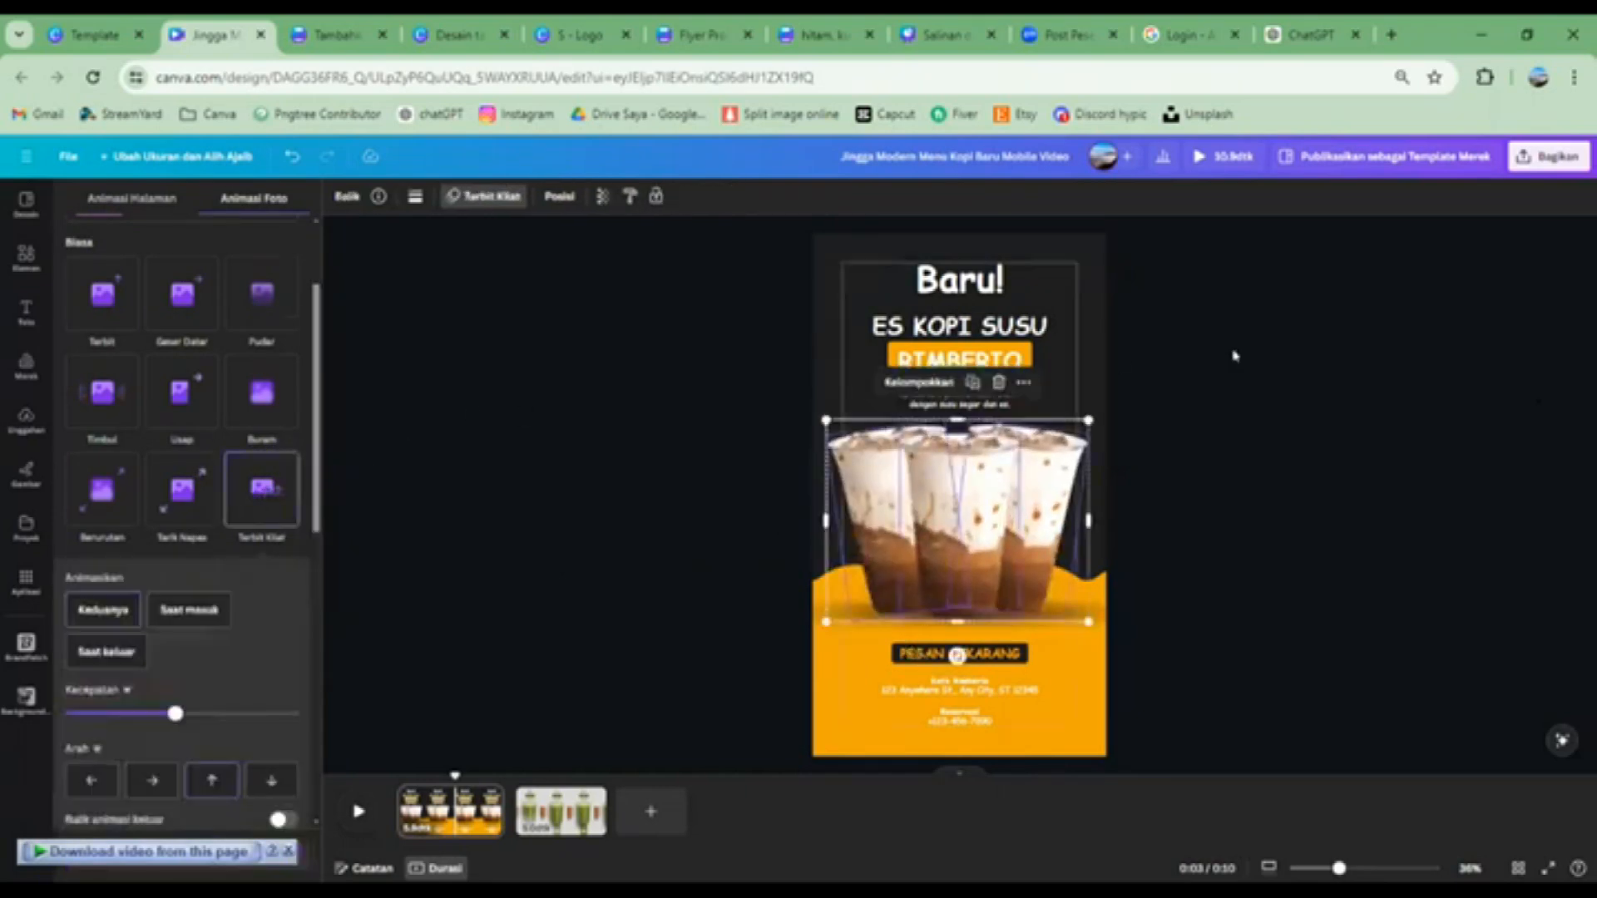
Apply the Berurutan animation to the heading and description texts above the coffee cups, with its speed slightly above the middle
left_click(908, 296)
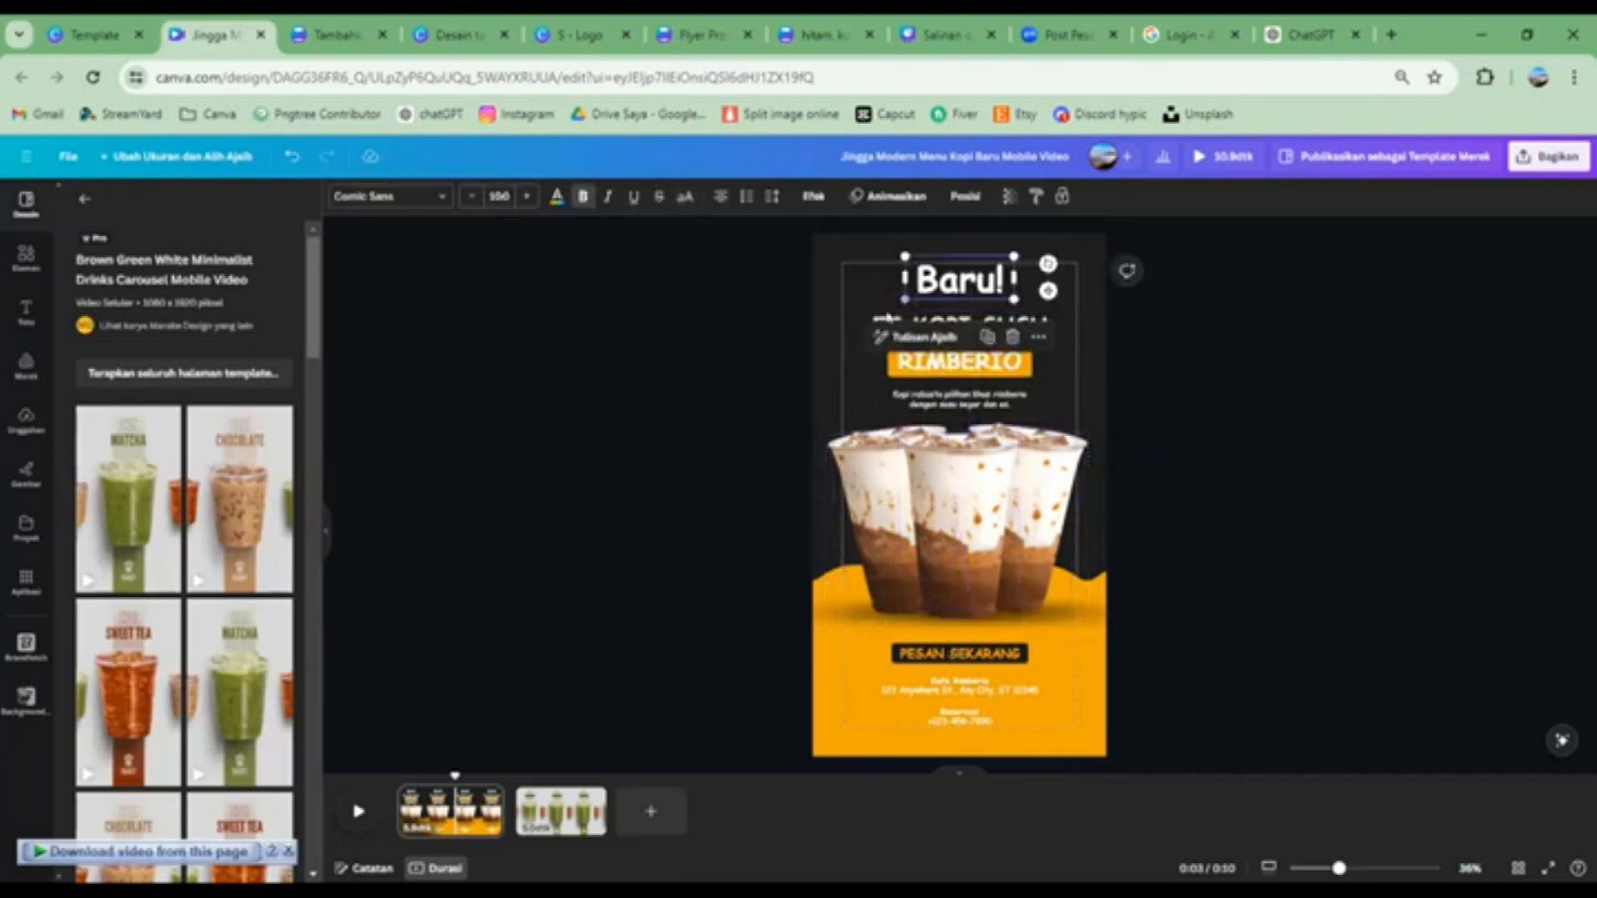
left_click(889, 335, "shift")
left_click(895, 364, "shift")
left_click(897, 393, "shift")
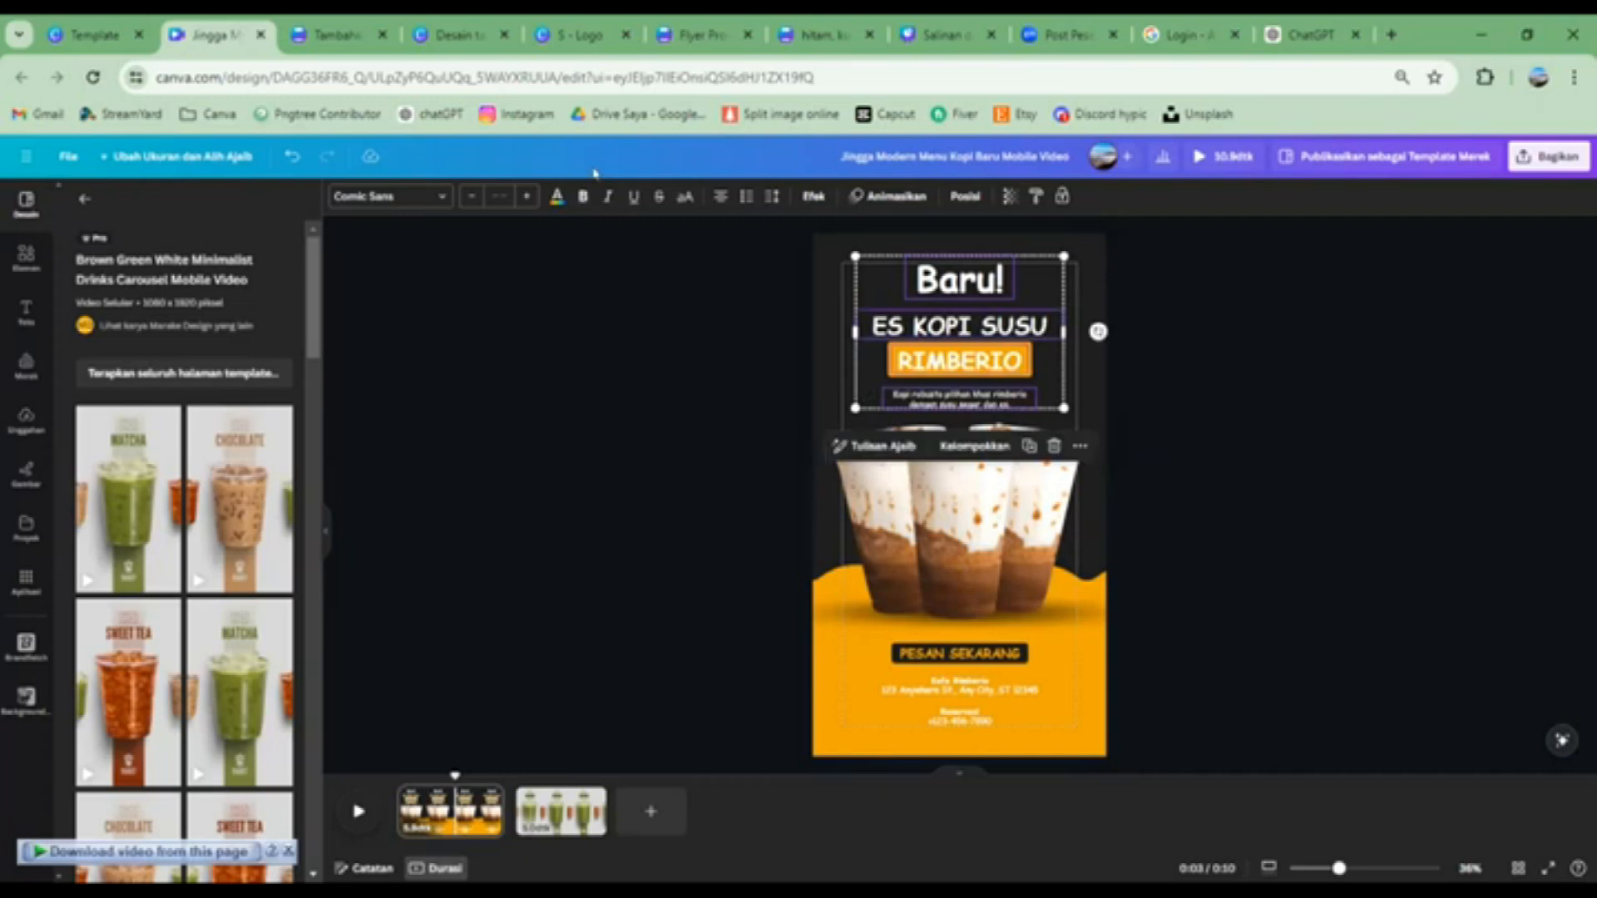
left_click(868, 199)
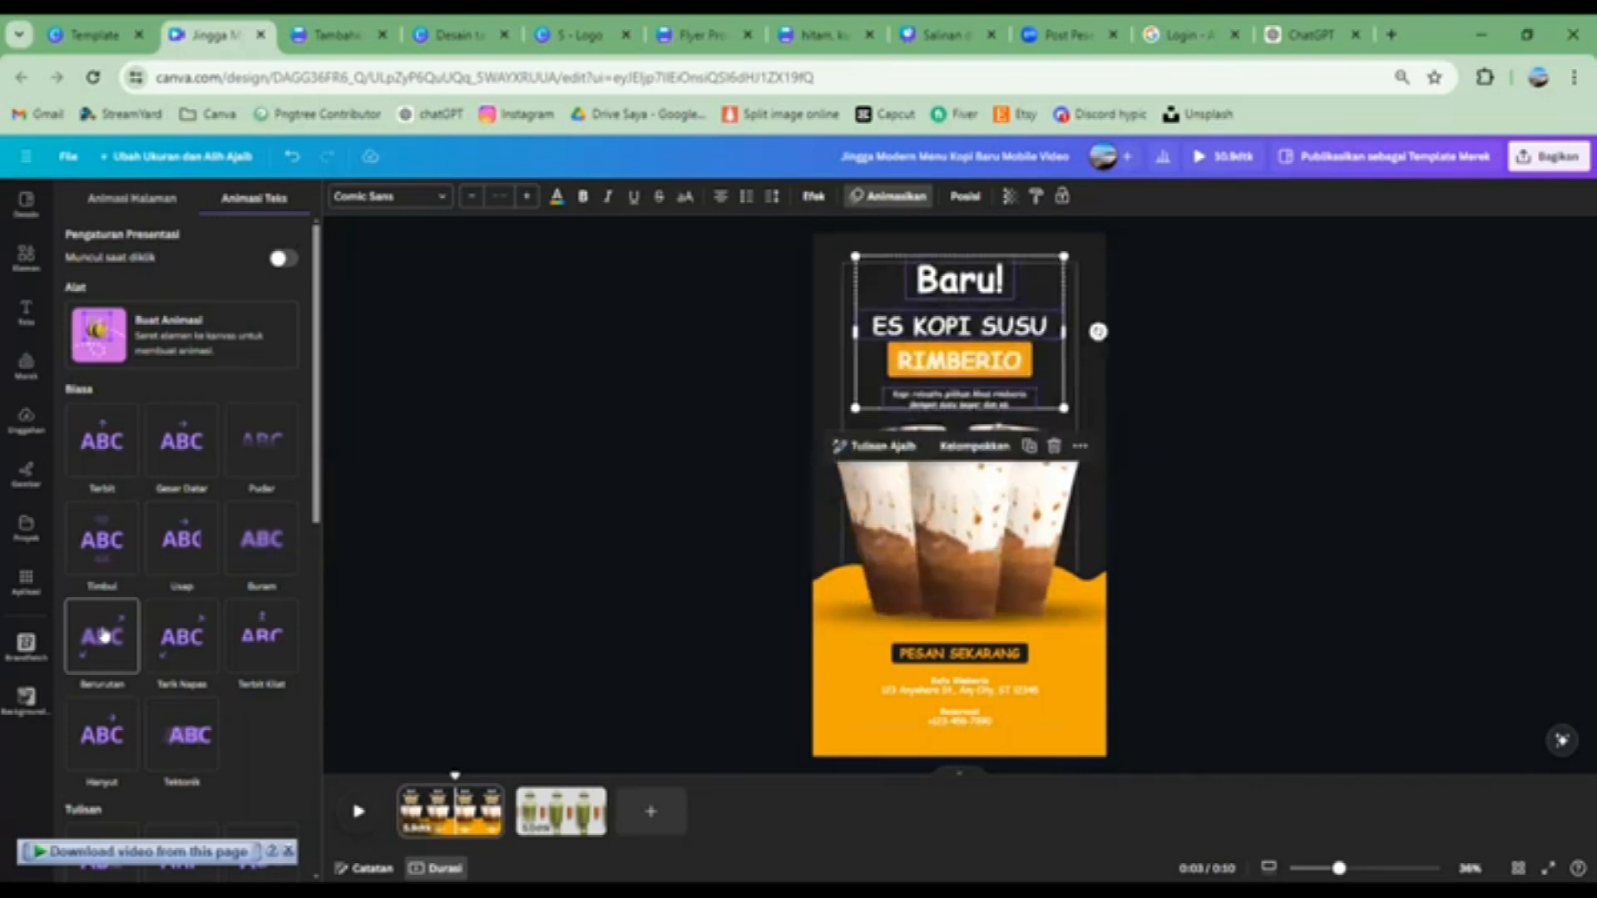
left_click(103, 637)
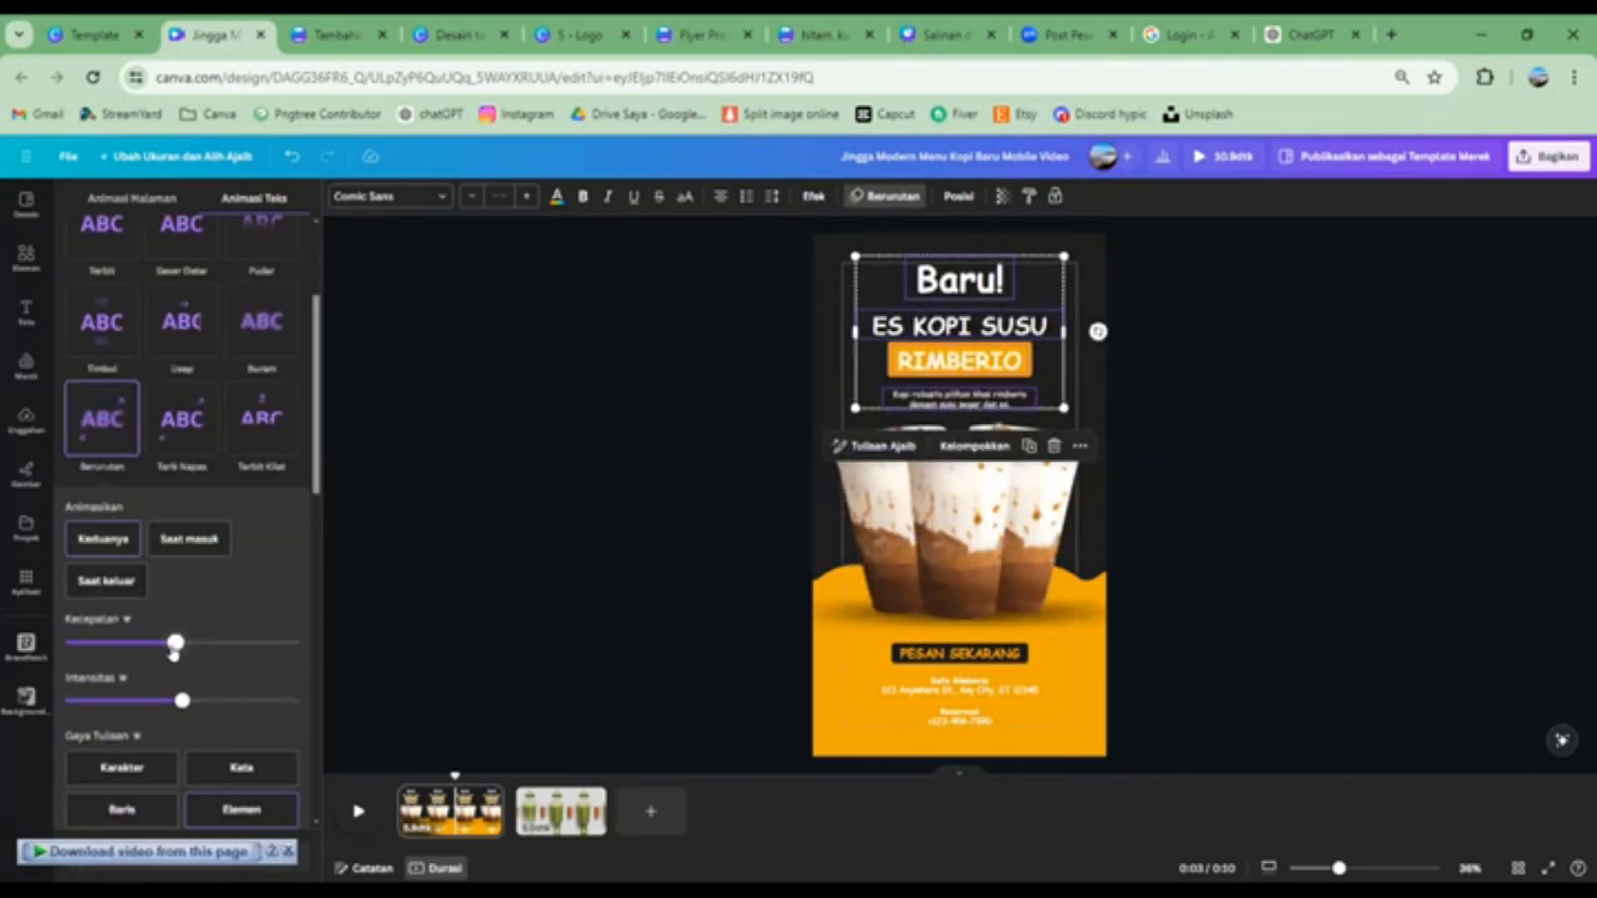
left_click_drag(123, 645, 105, 646)
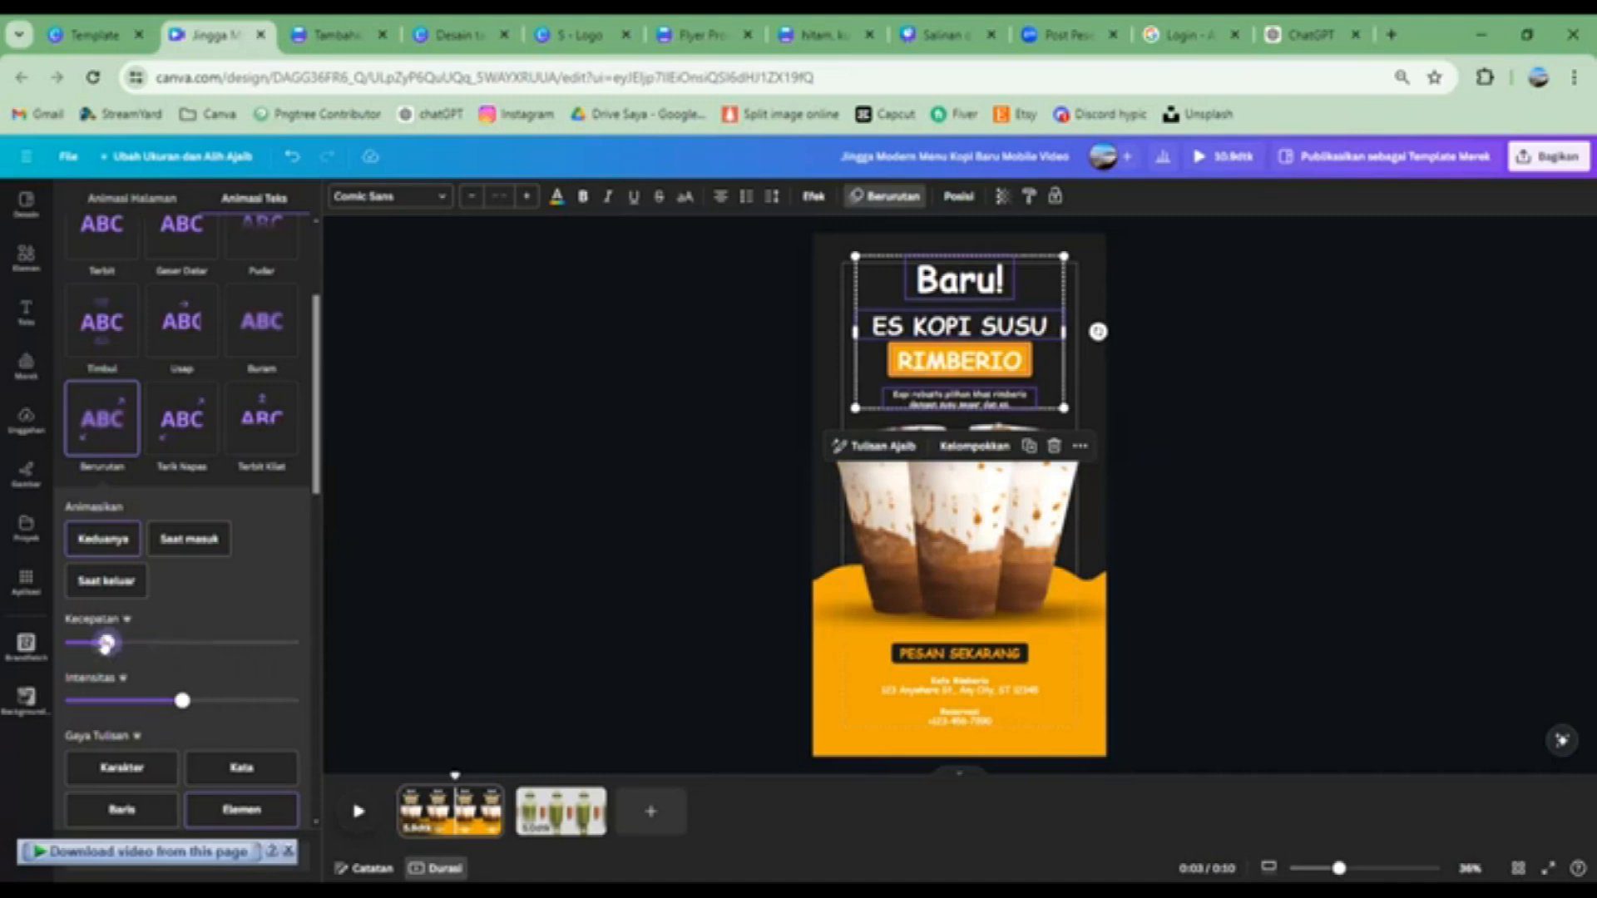
left_click_drag(106, 646, 168, 650)
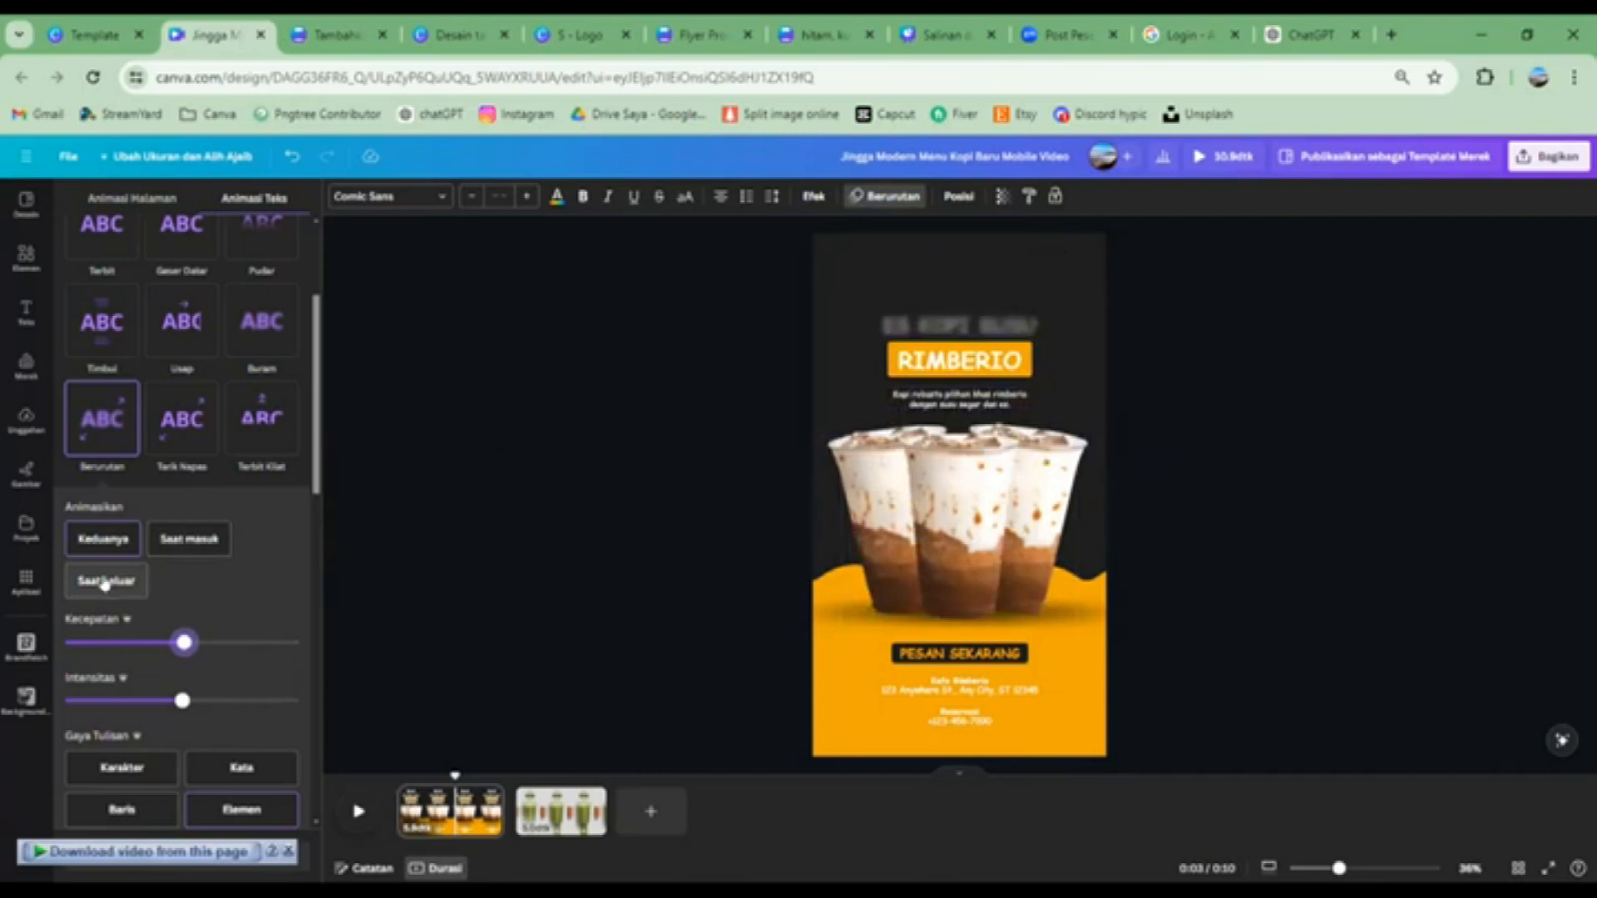
left_click(450, 553)
scroll(166, 541, "down", 6)
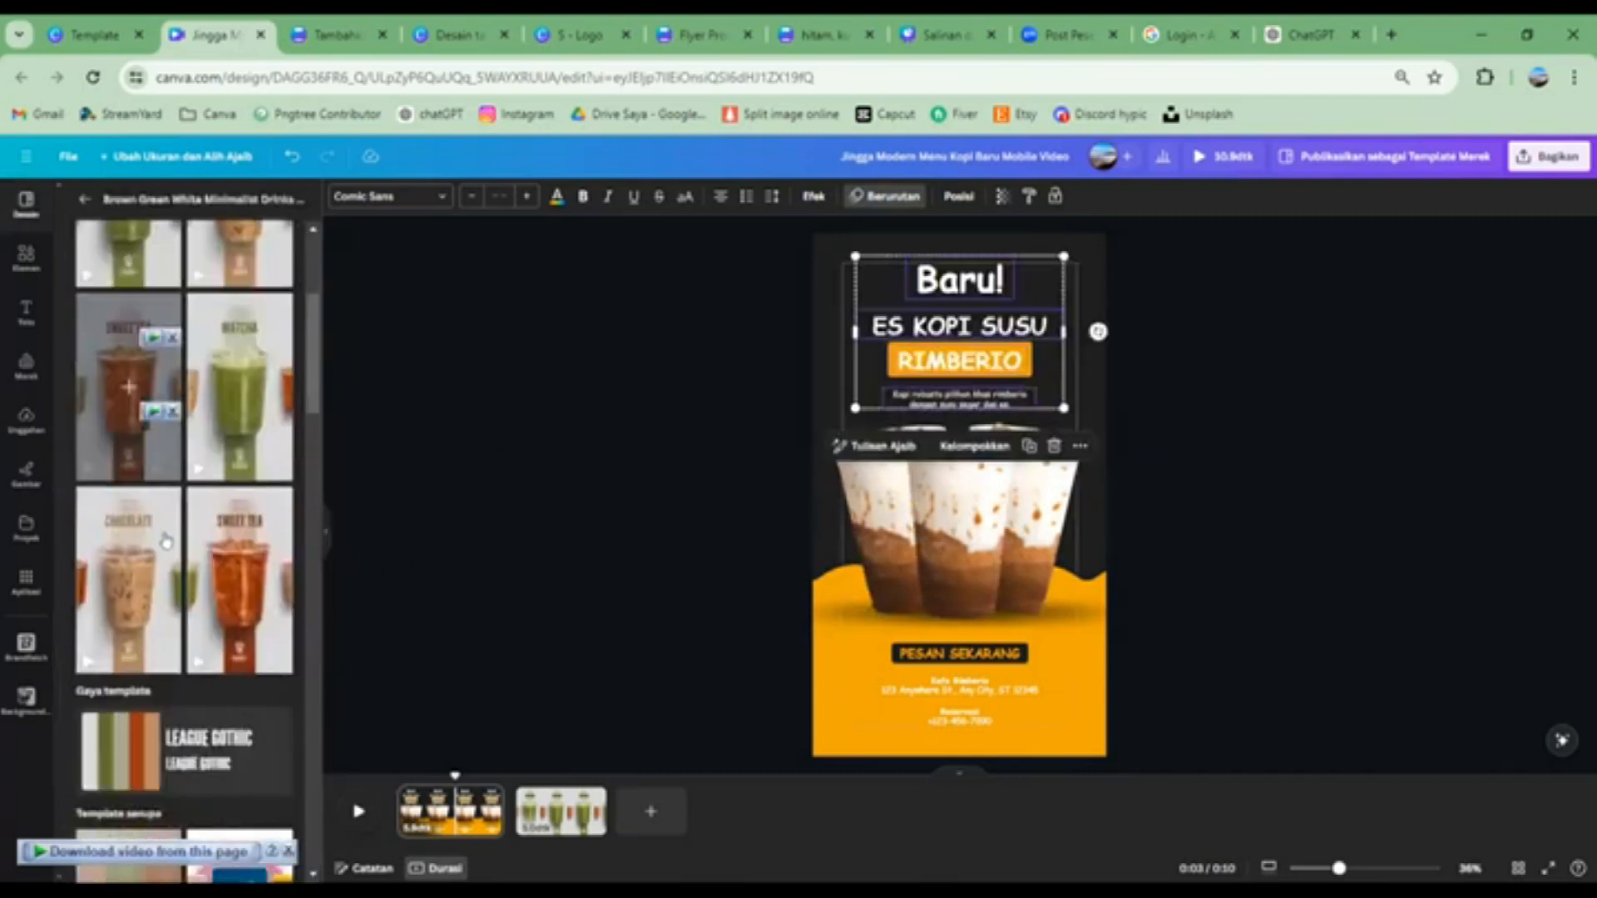
left_click(489, 570)
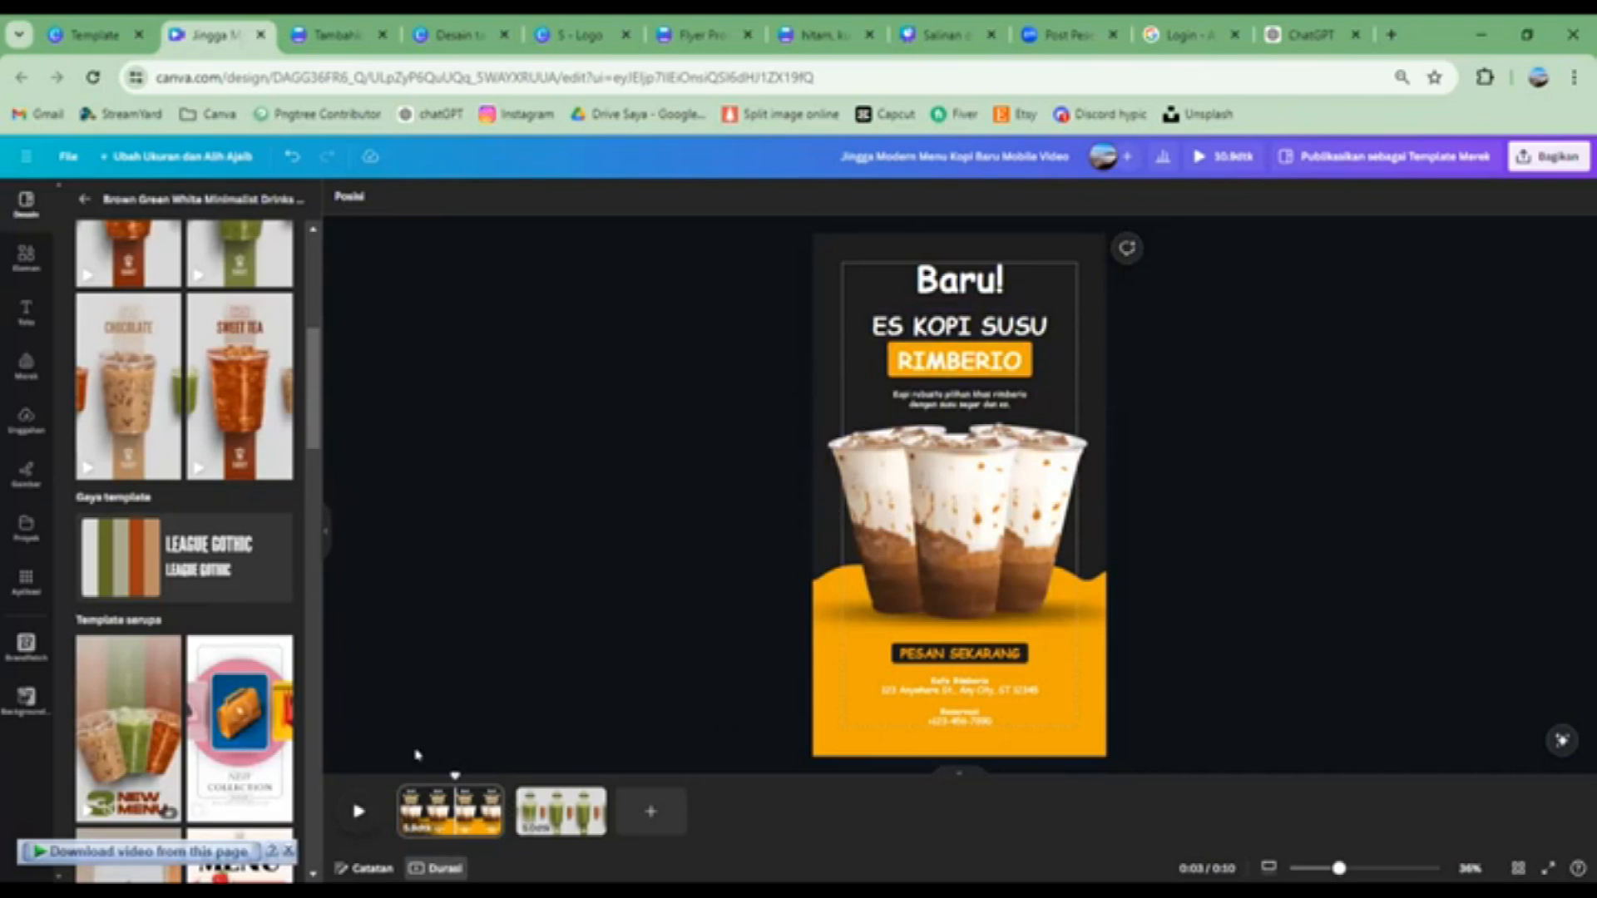
Add a Mengalir transition between the coffee page and the matcha page
mouse_move(519, 823)
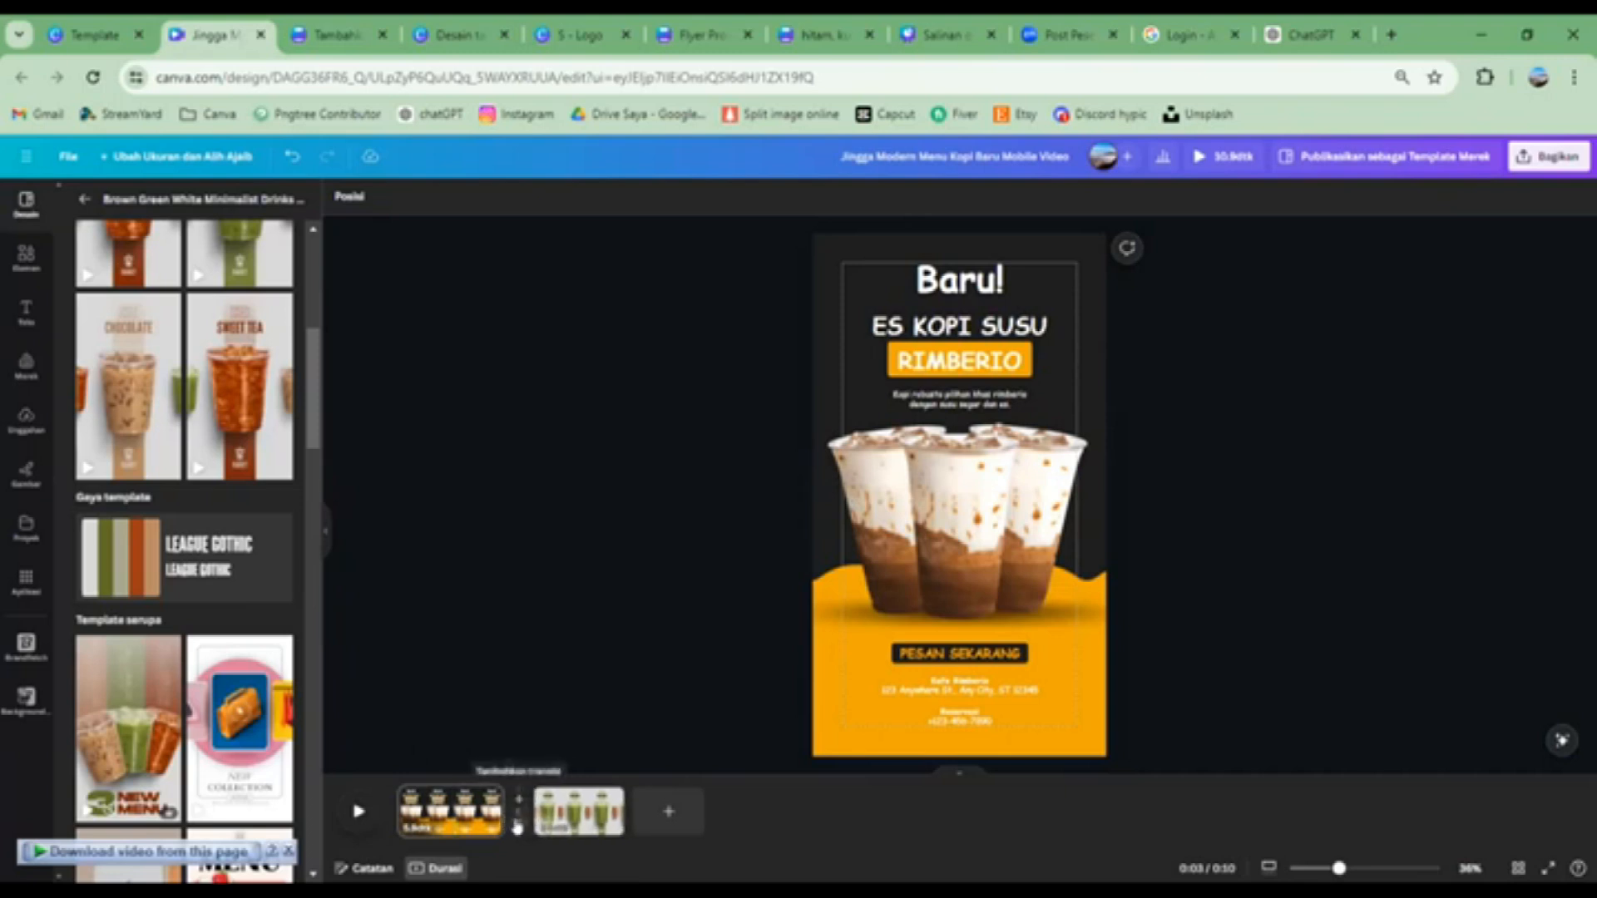
left_click(518, 826)
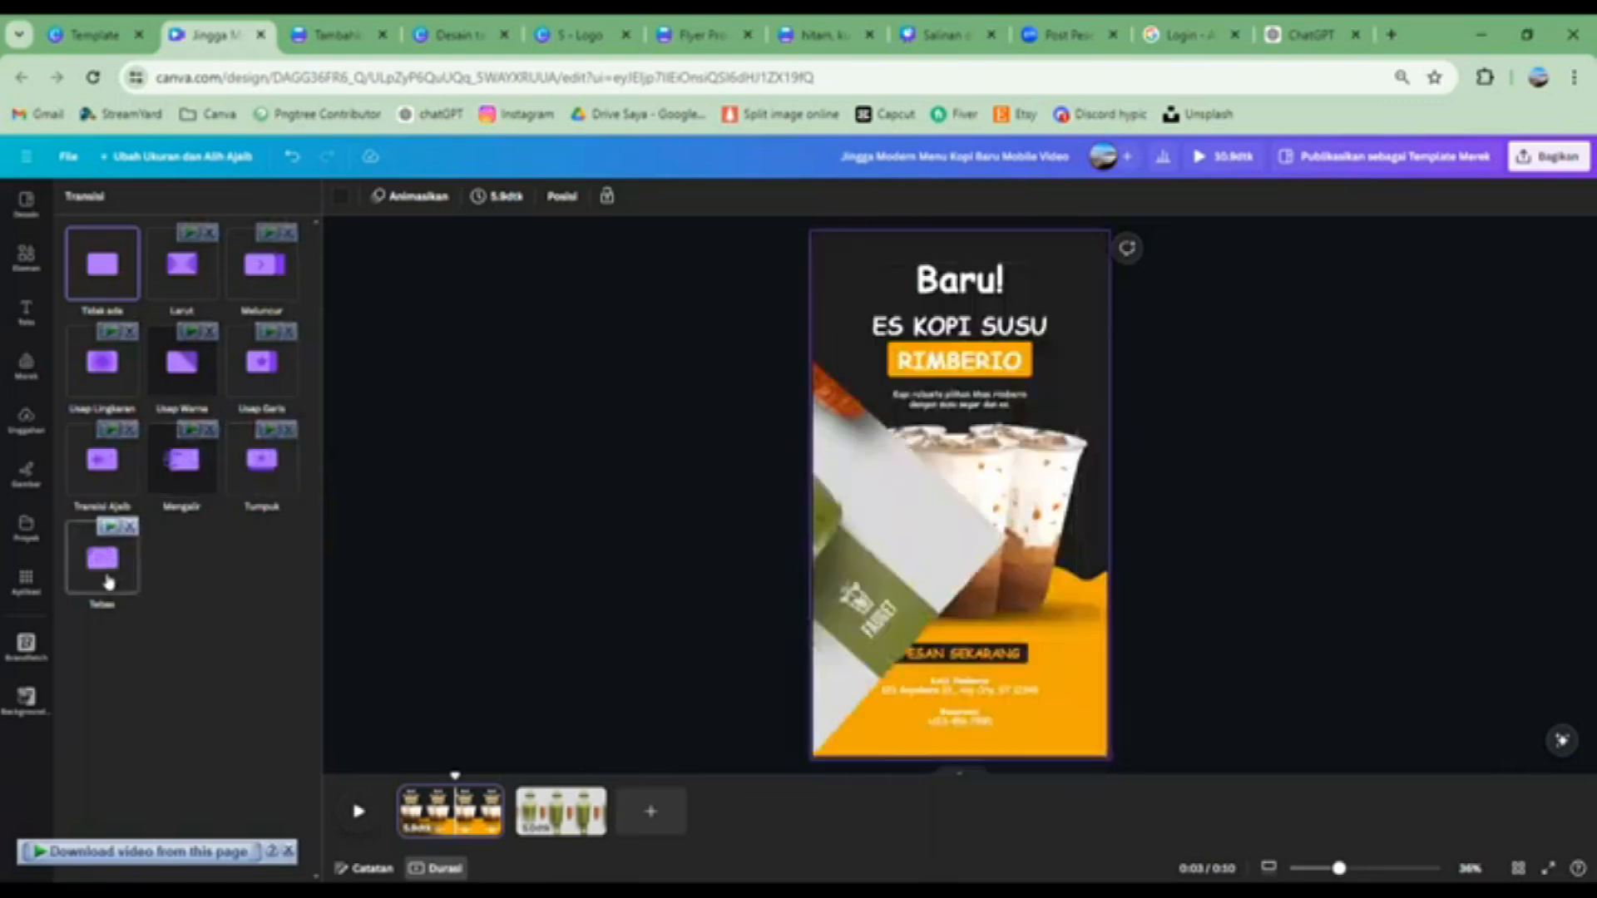
left_click(169, 464)
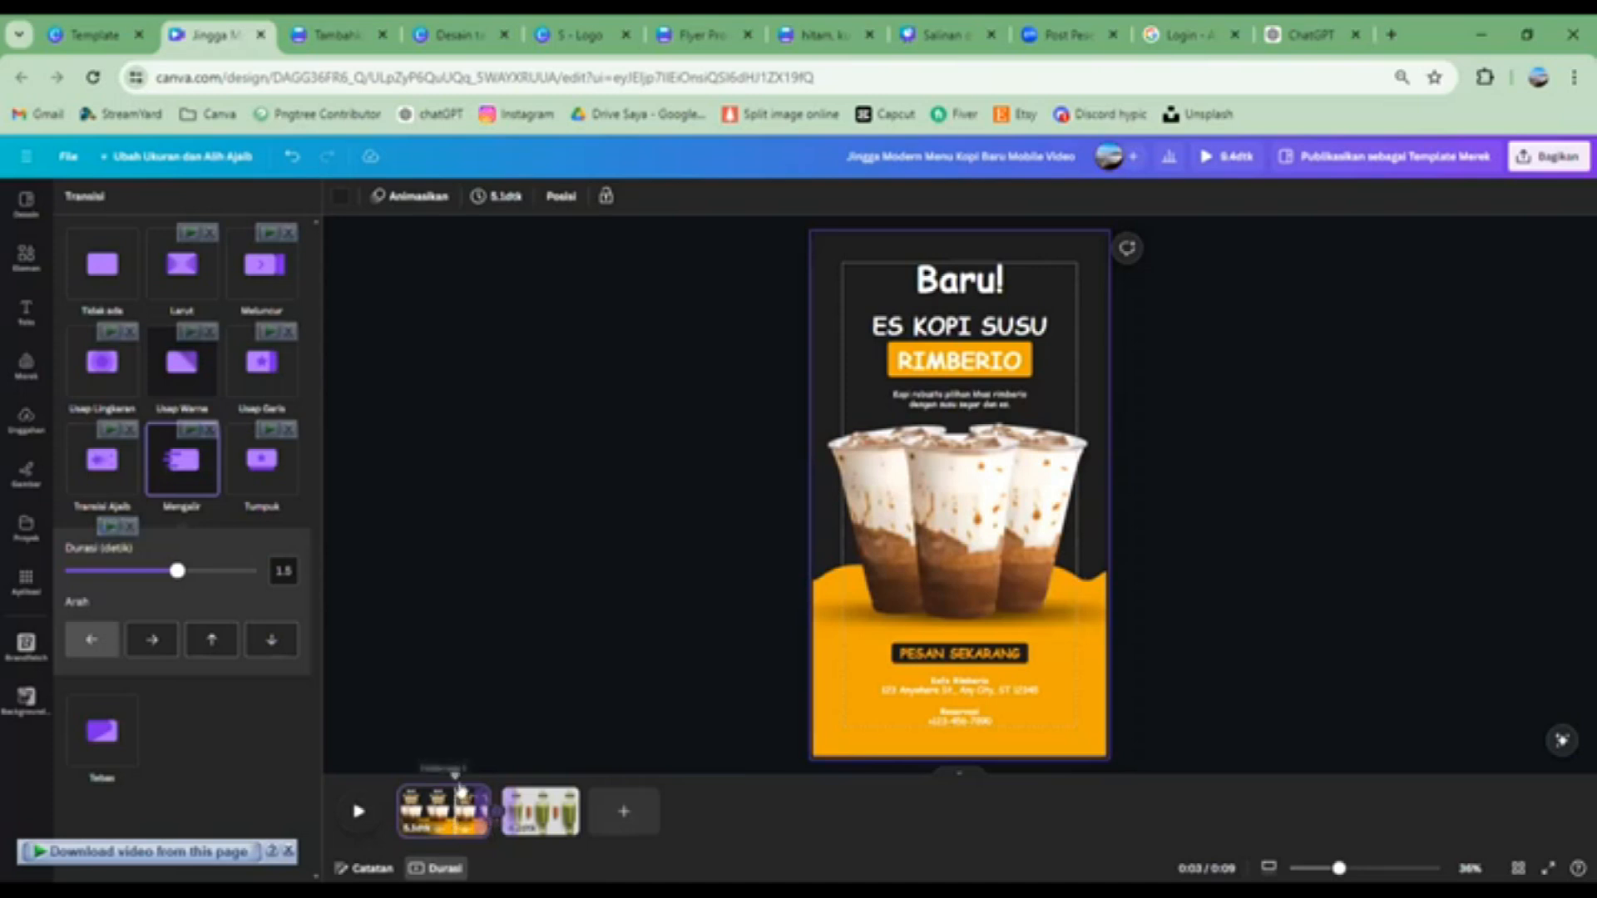
Shorten the coffee page to 3.9 seconds and play the video from the start
left_click_drag(423, 776, 327, 777)
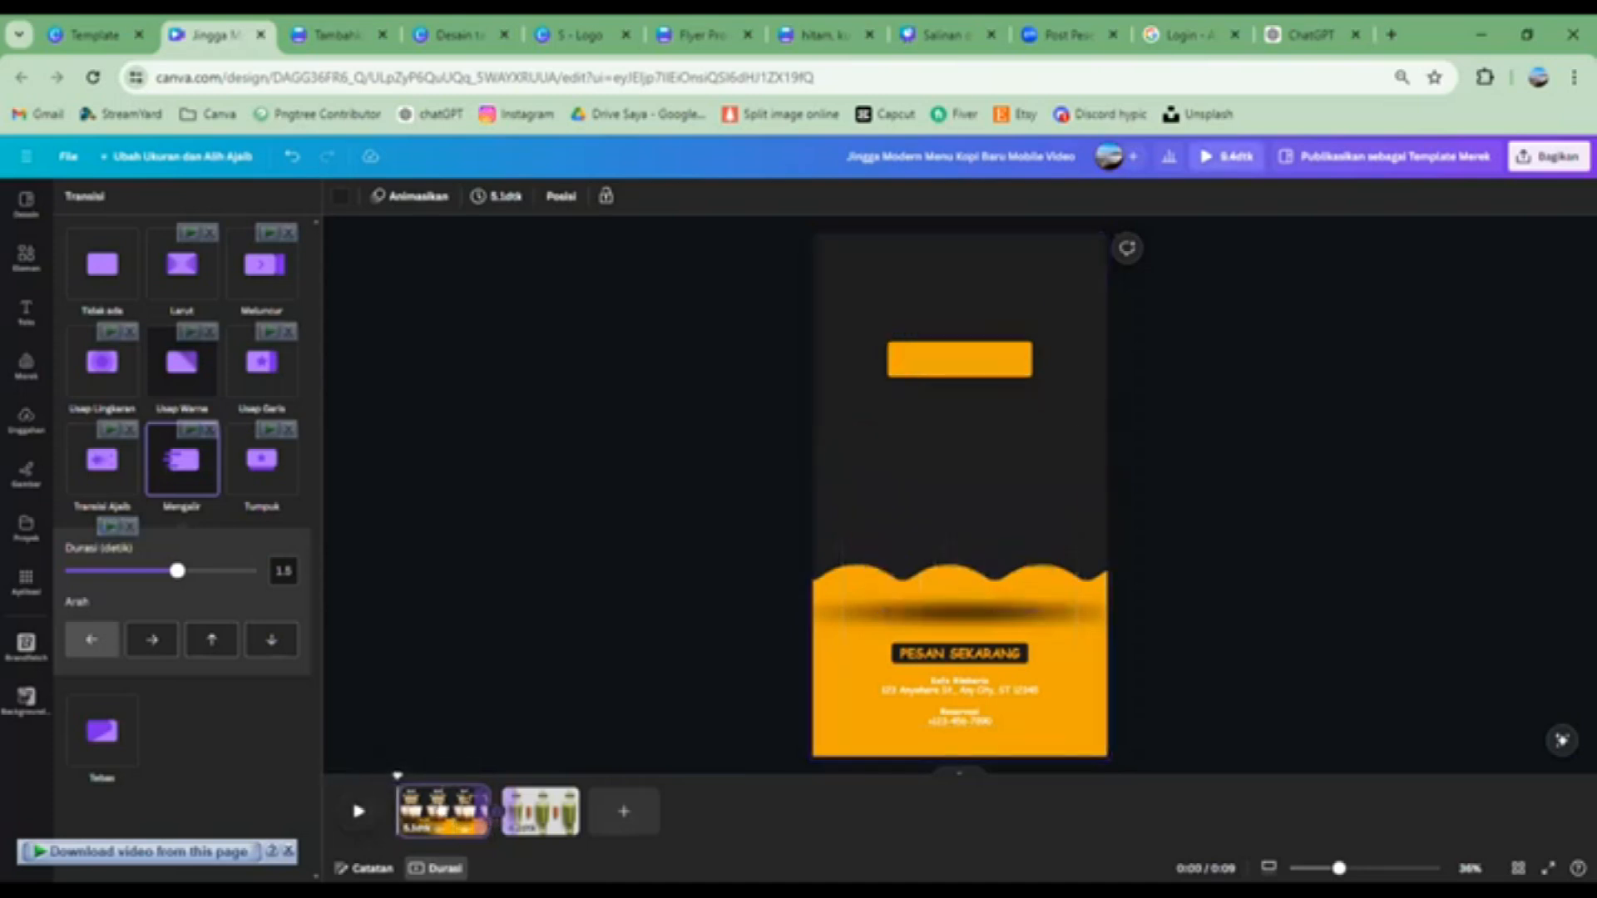
left_click(443, 801)
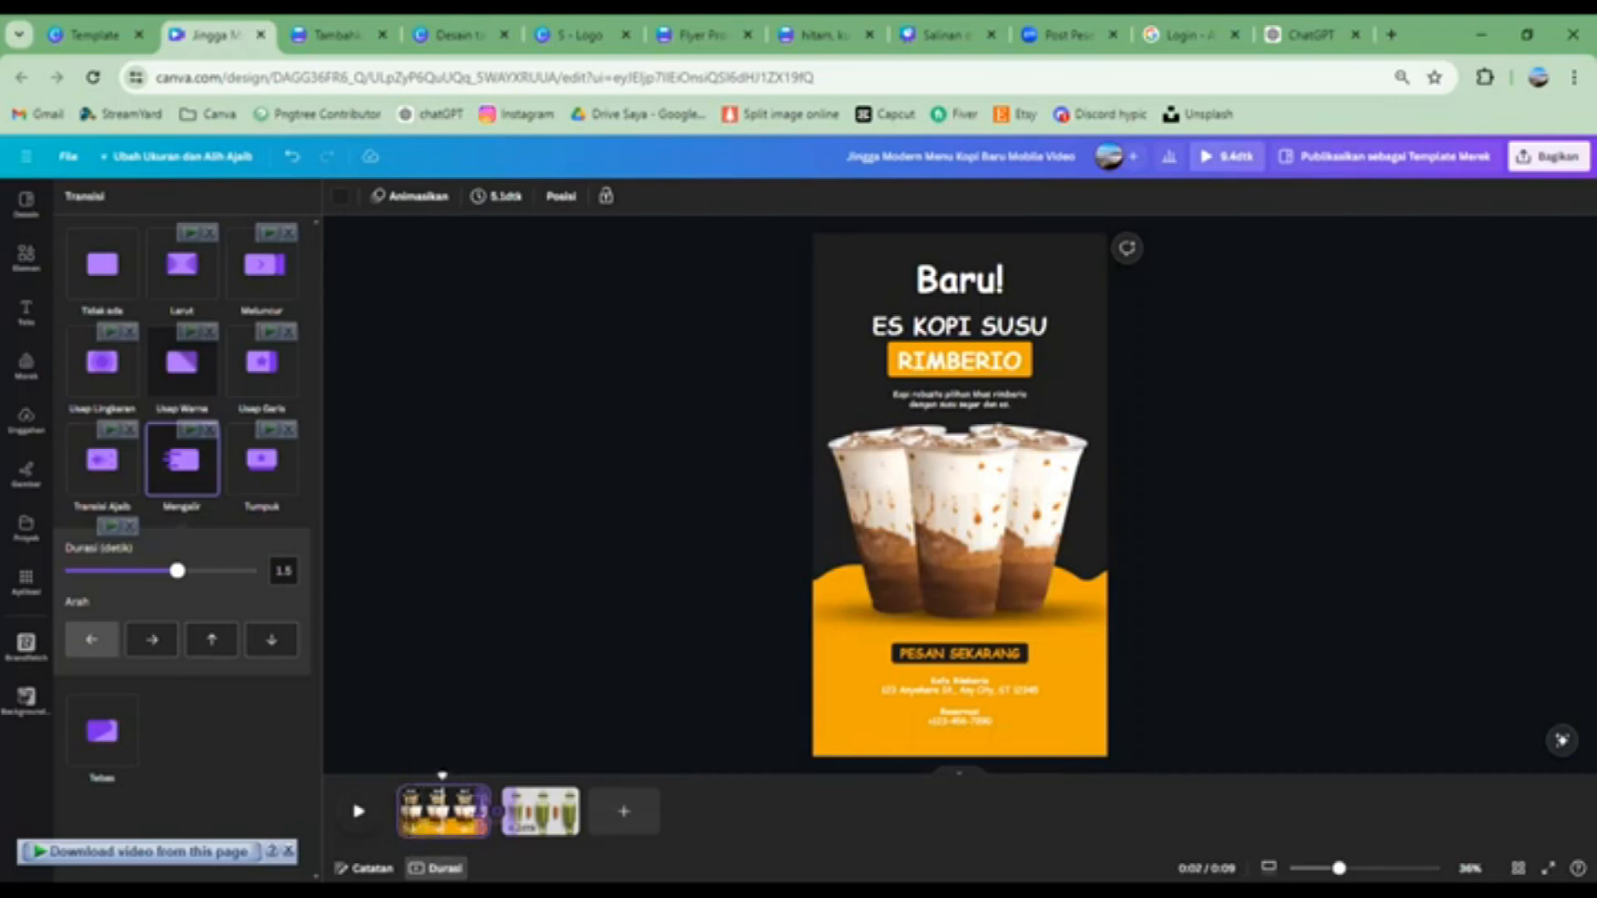
left_click_drag(489, 811, 469, 811)
left_click_drag(462, 818, 367, 779)
left_click(357, 811)
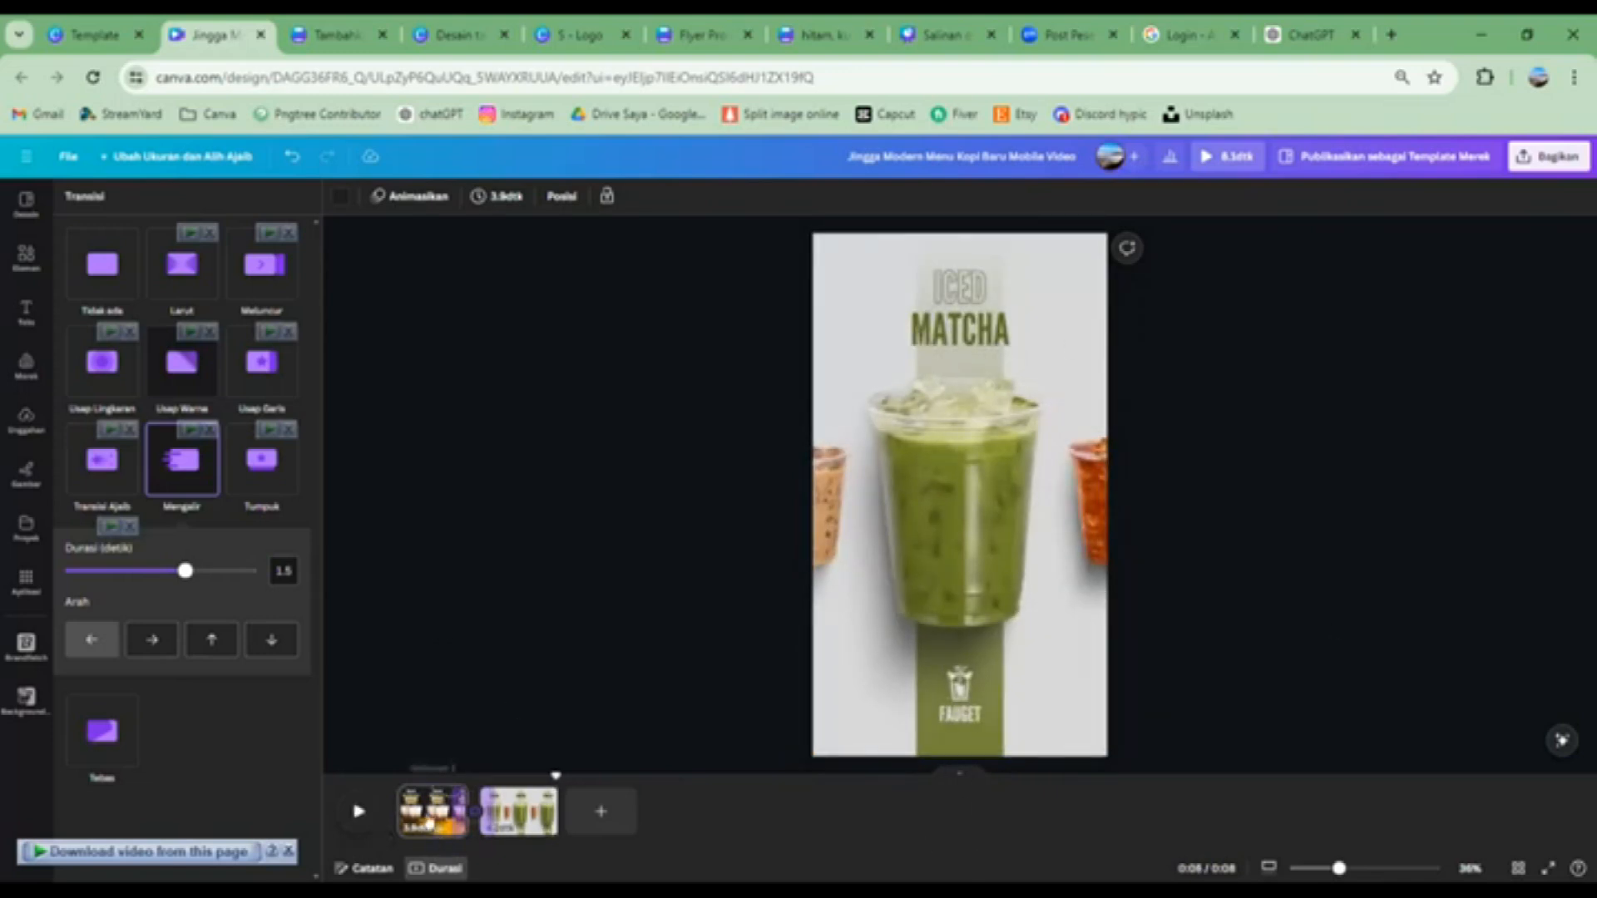
Apply a slower Timbul animation to the orange wave, the PESAN SEKARANG label and the contact texts, and play the video
left_click(432, 802)
left_click(926, 659)
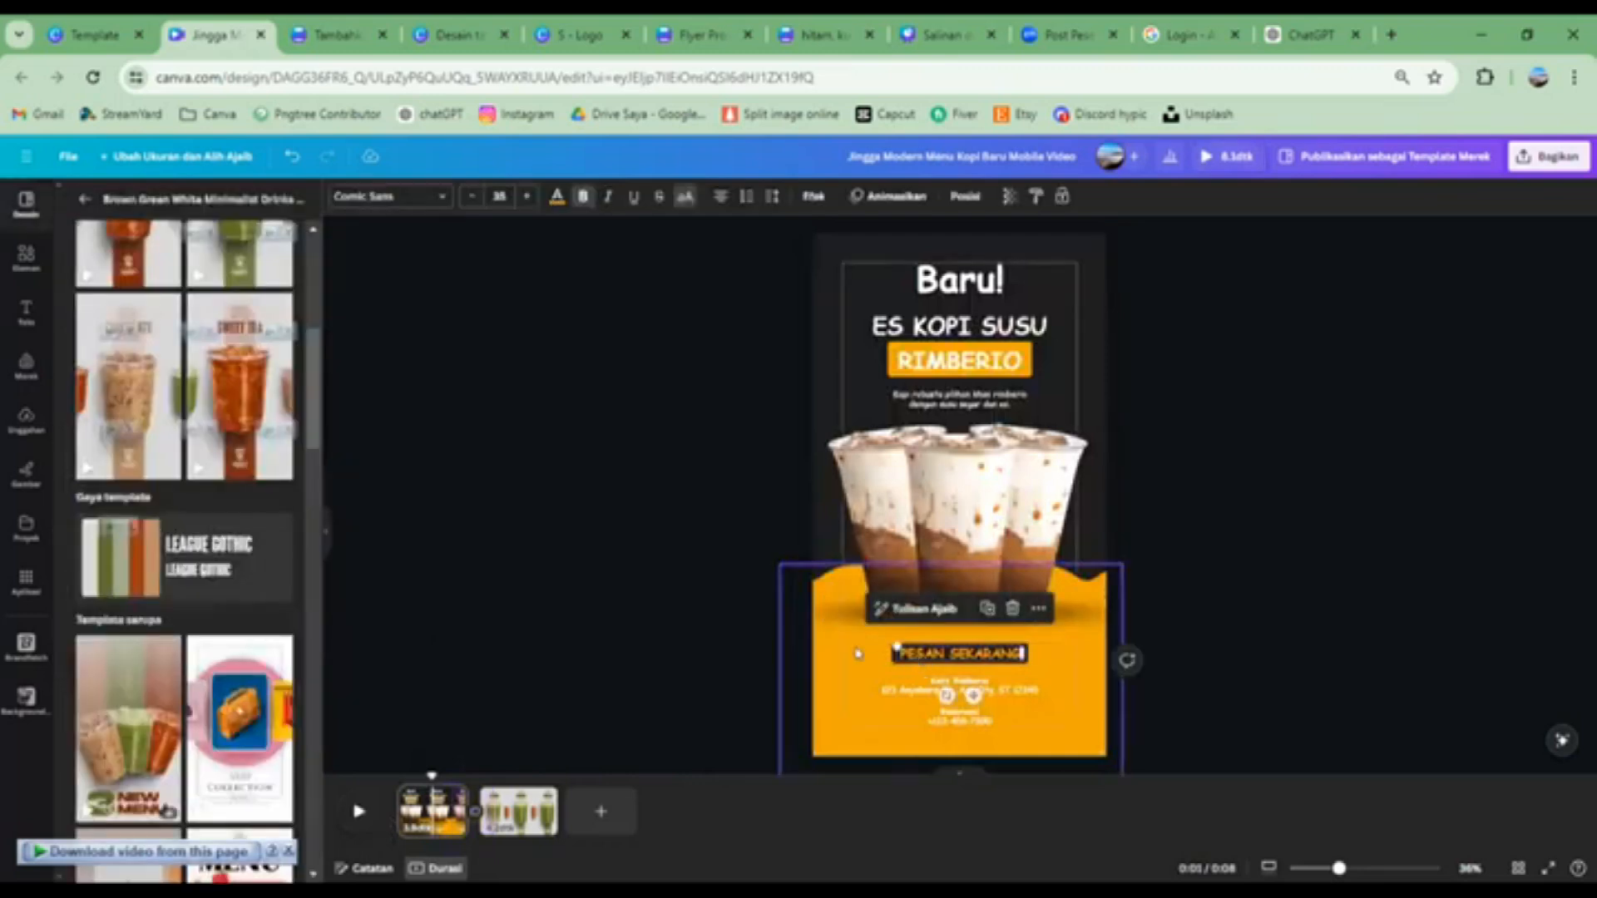
left_click(898, 697)
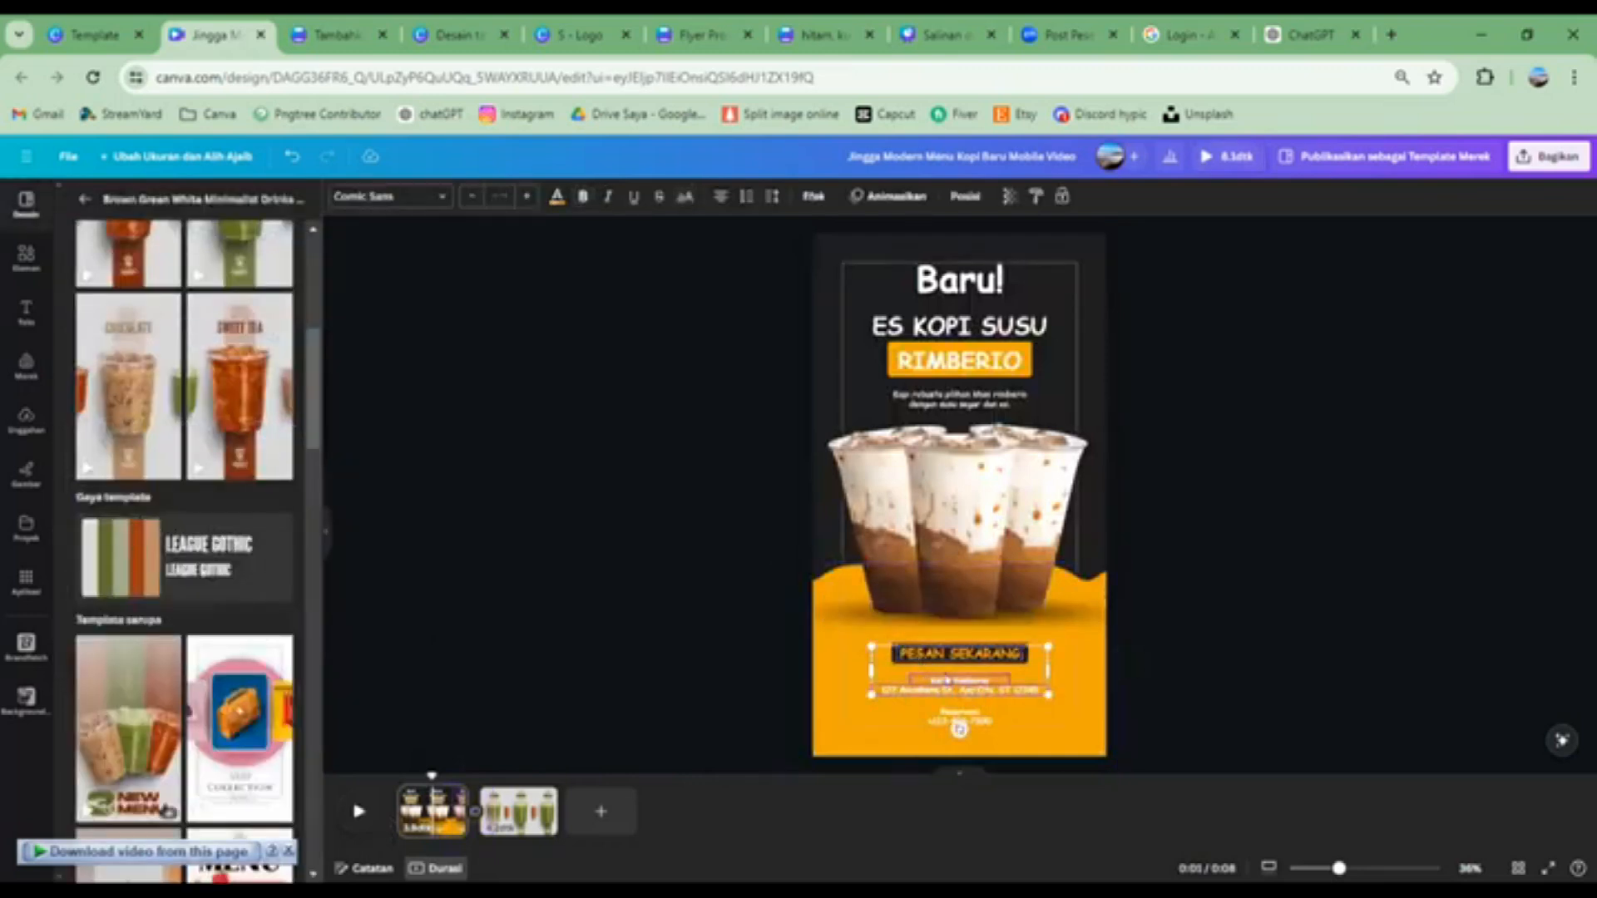
left_click(934, 730, "shift")
left_click(936, 723, "shift")
left_click(833, 610, "shift")
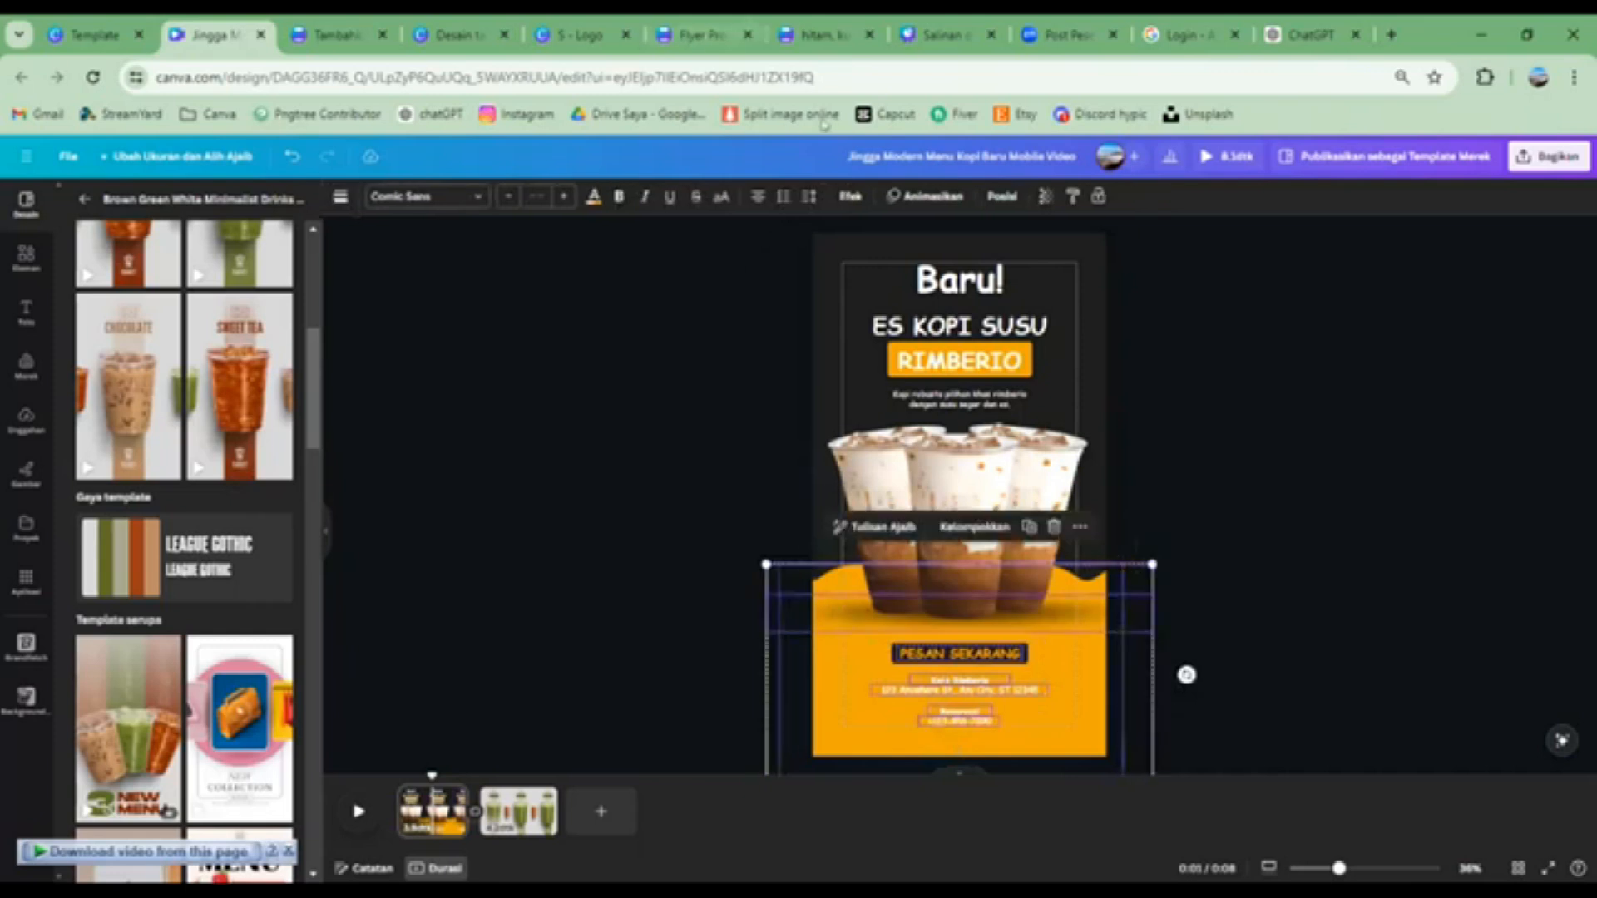
left_click(925, 196)
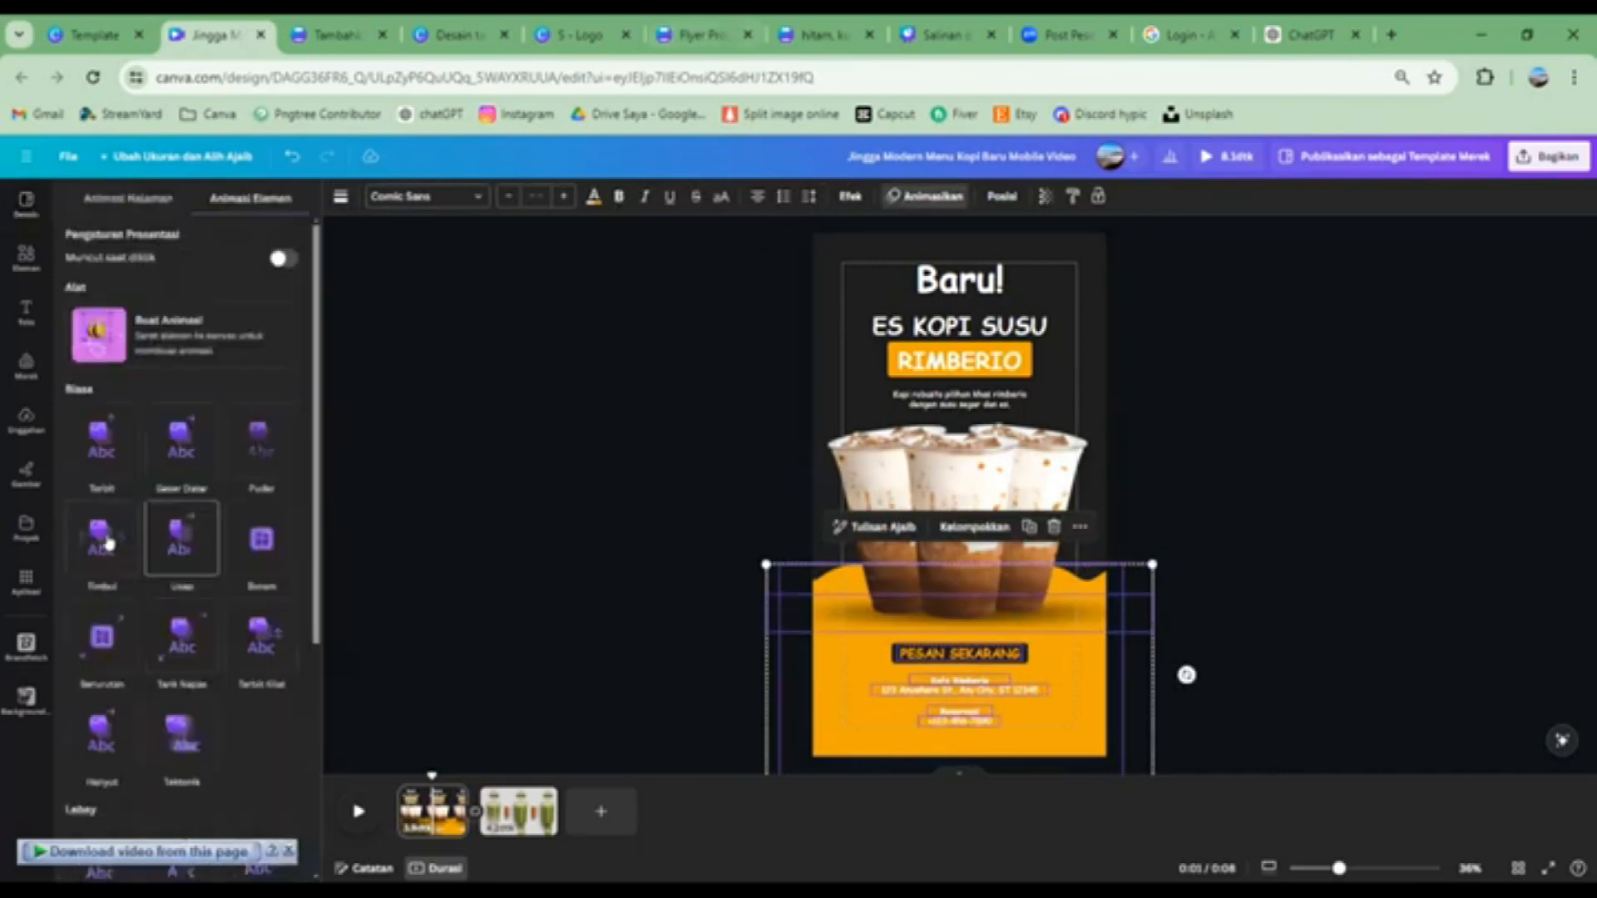
left_click(108, 543)
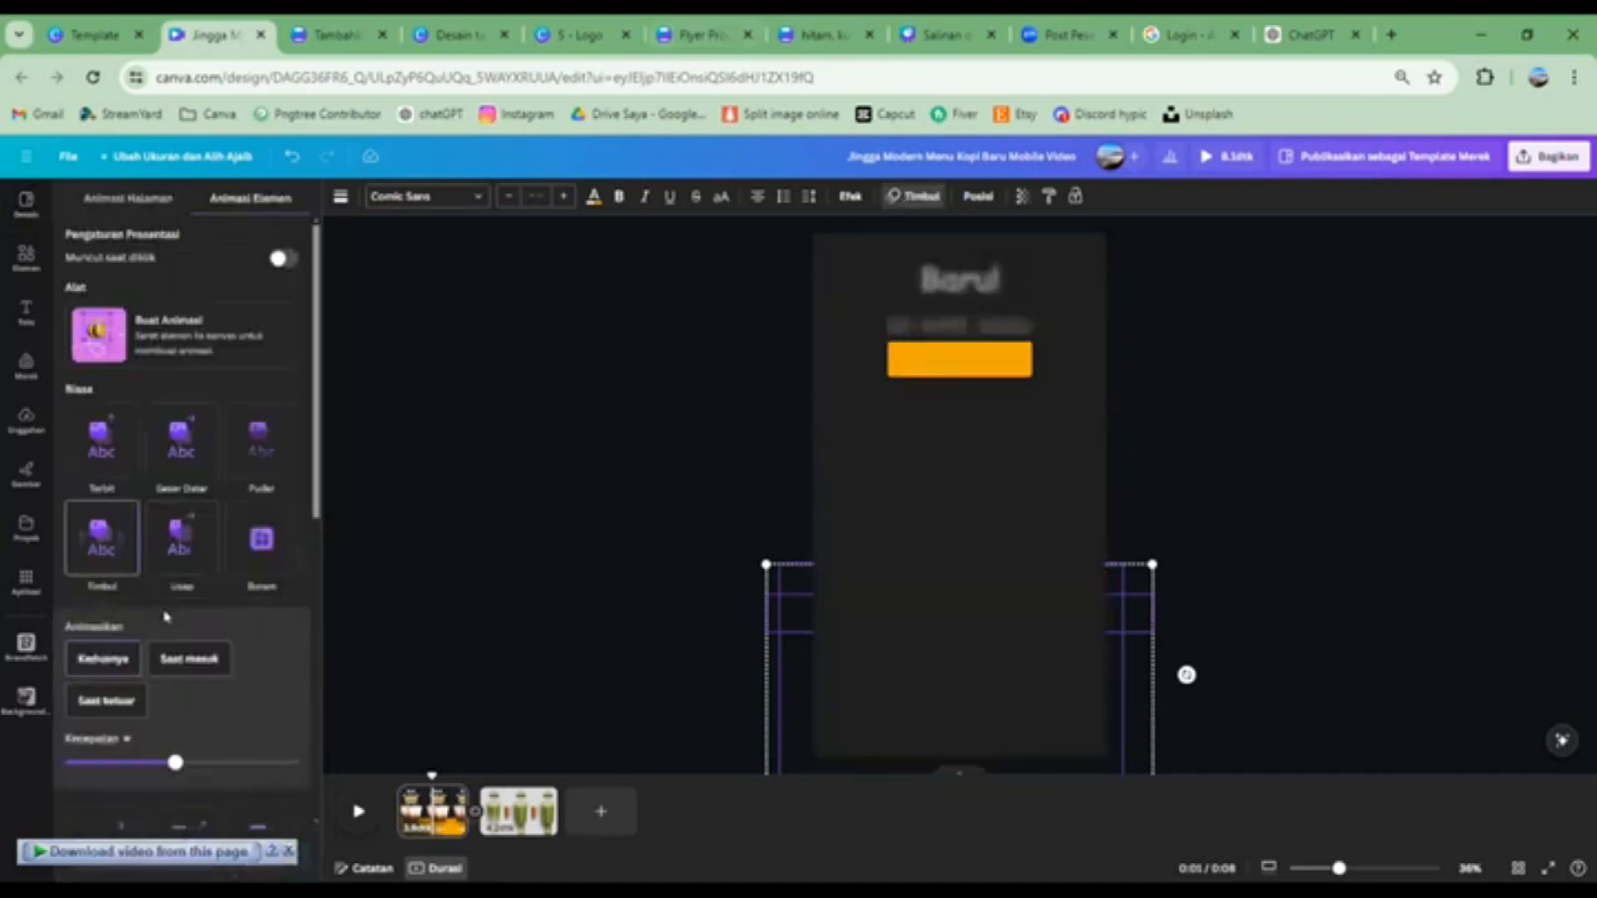
left_click_drag(174, 763, 104, 763)
left_click(426, 535)
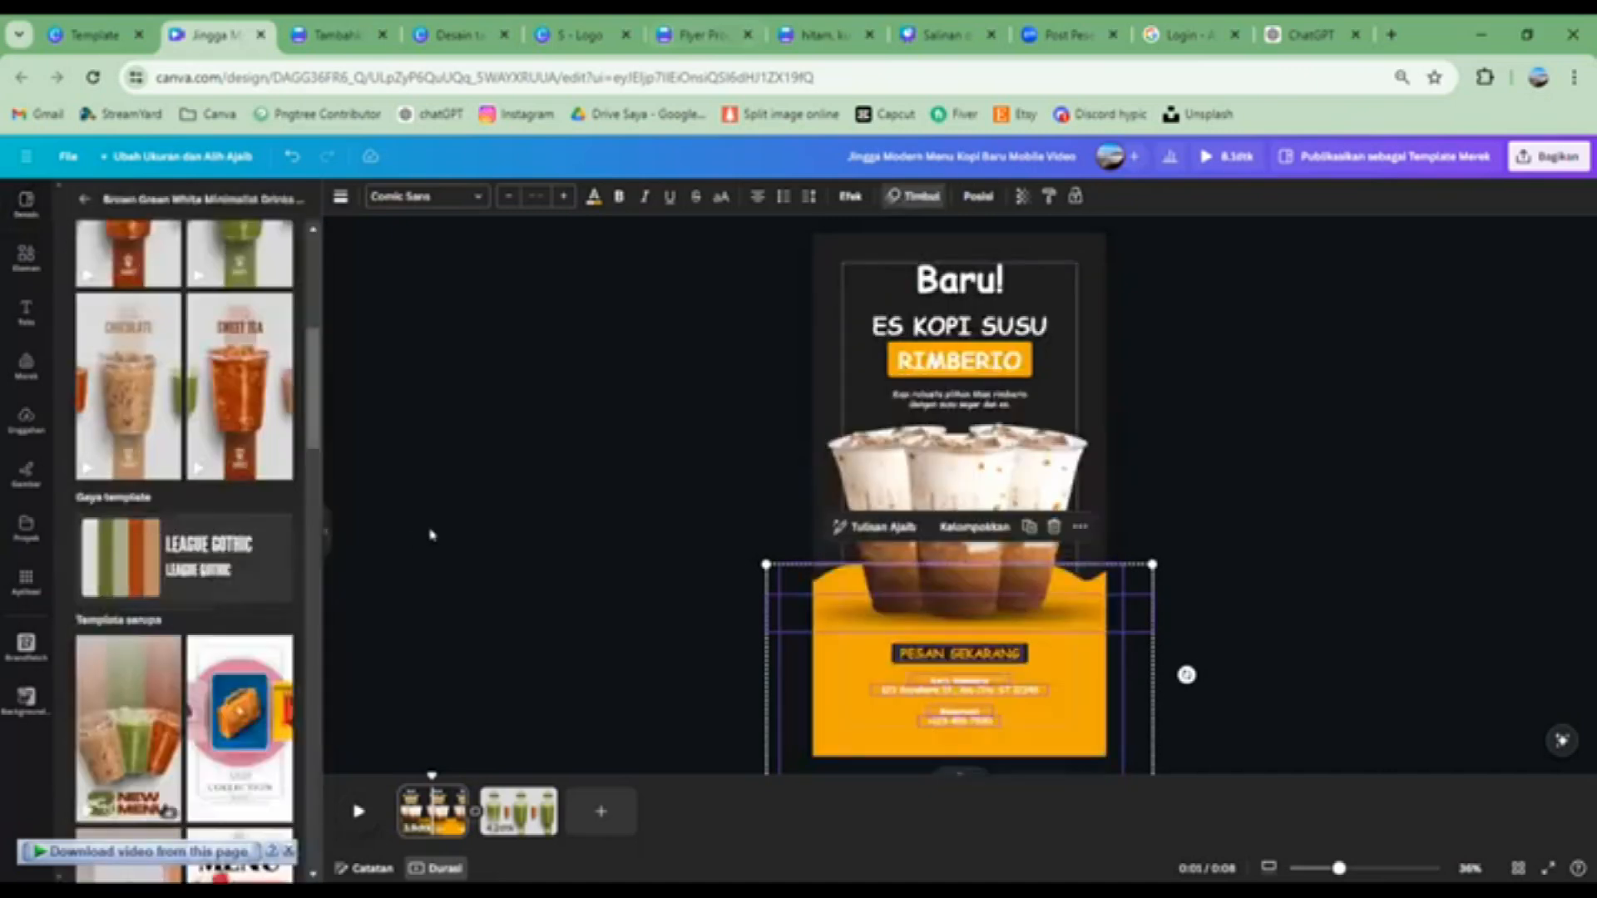
left_click(358, 812)
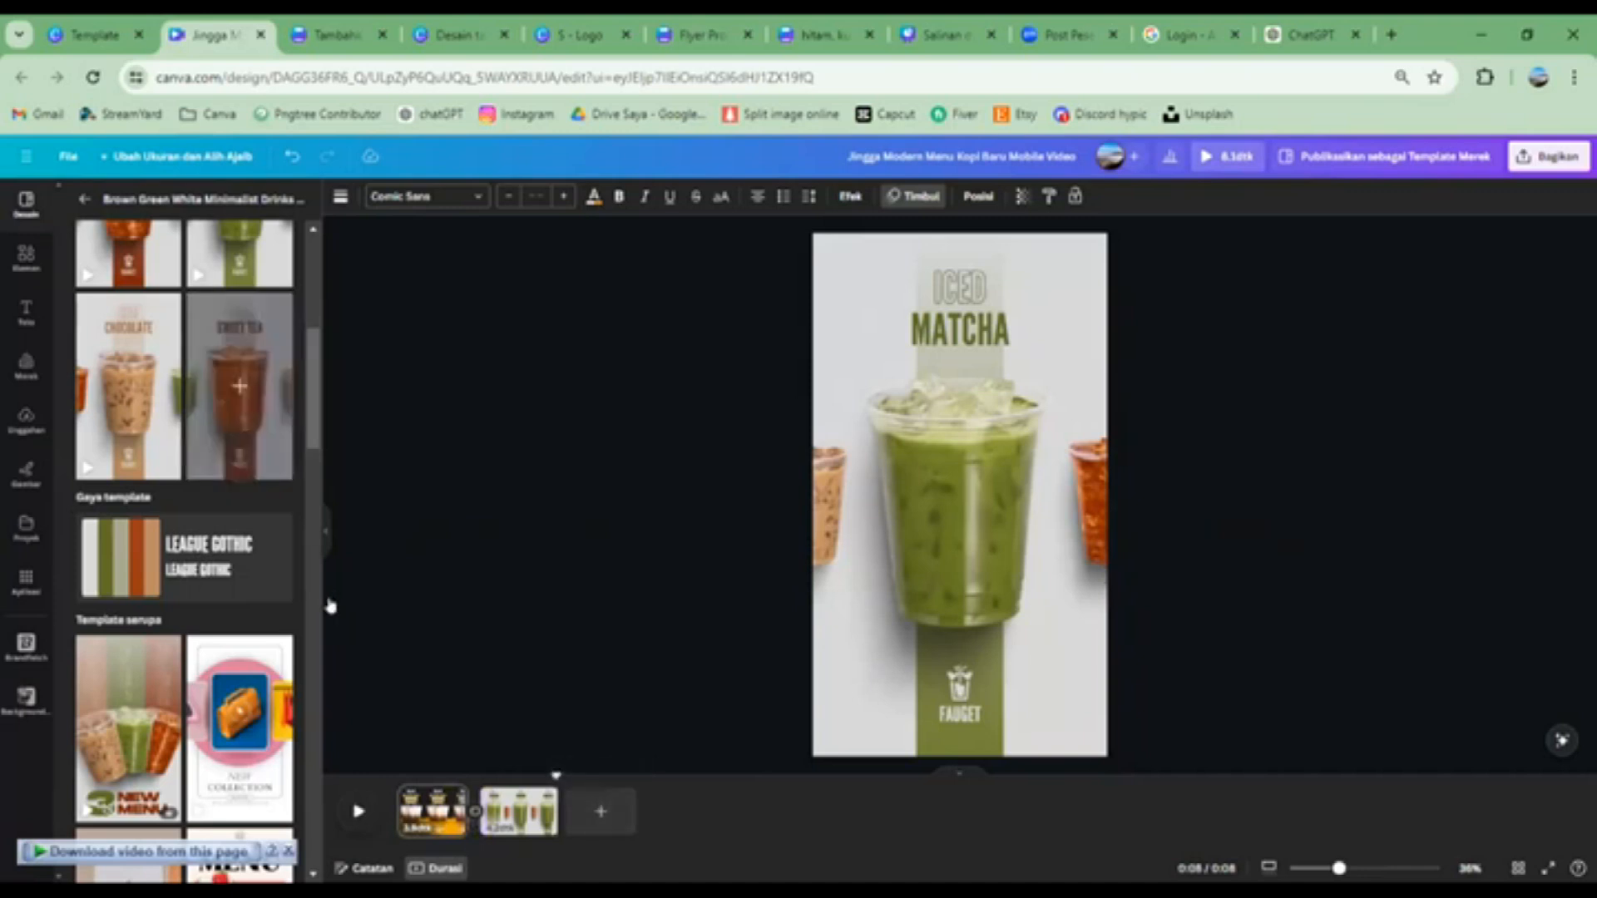
Add pages with the iced sweet tea and iced chocolate designs from the Drinks Carousel template, plus a blank page at the end
left_click(598, 814)
left_click(239, 385)
left_click(669, 811)
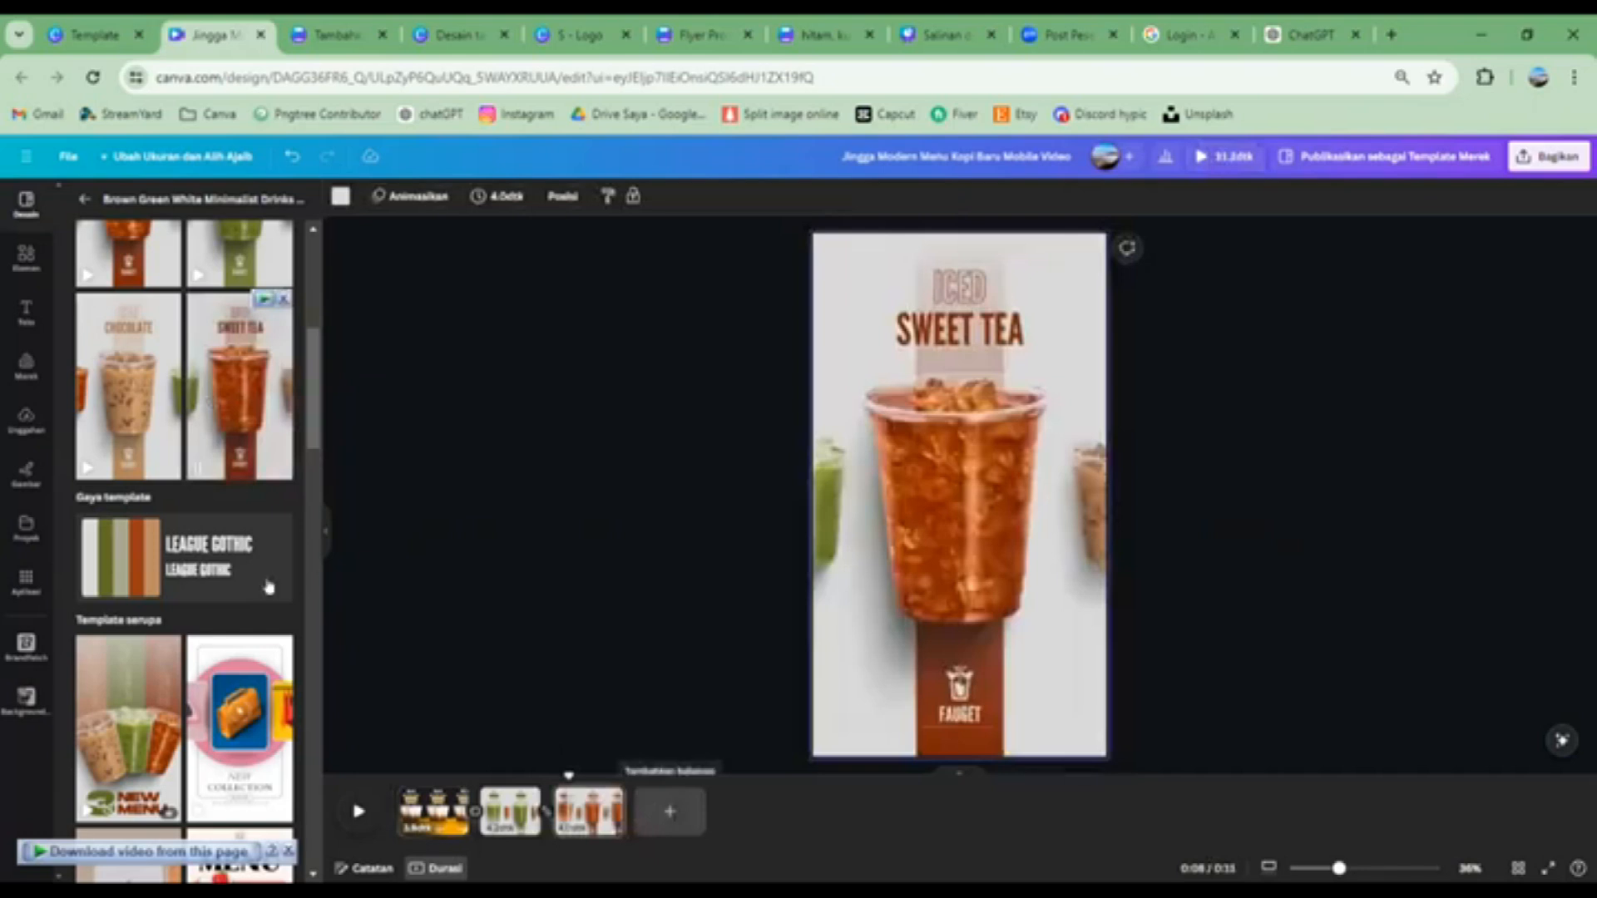
left_click(128, 385)
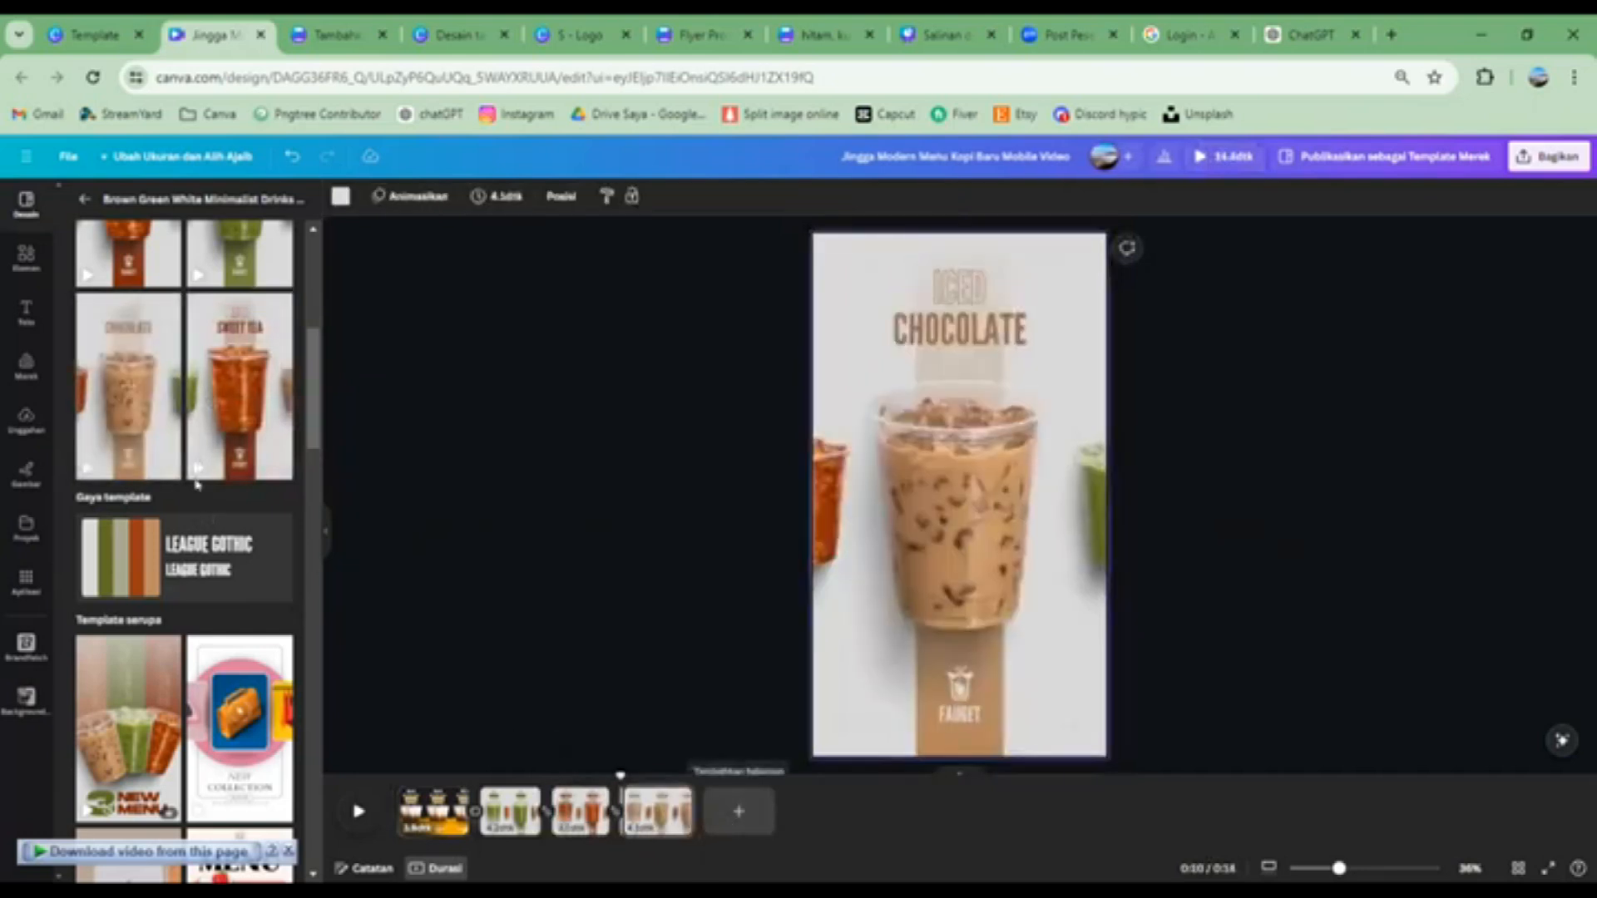
left_click(730, 815)
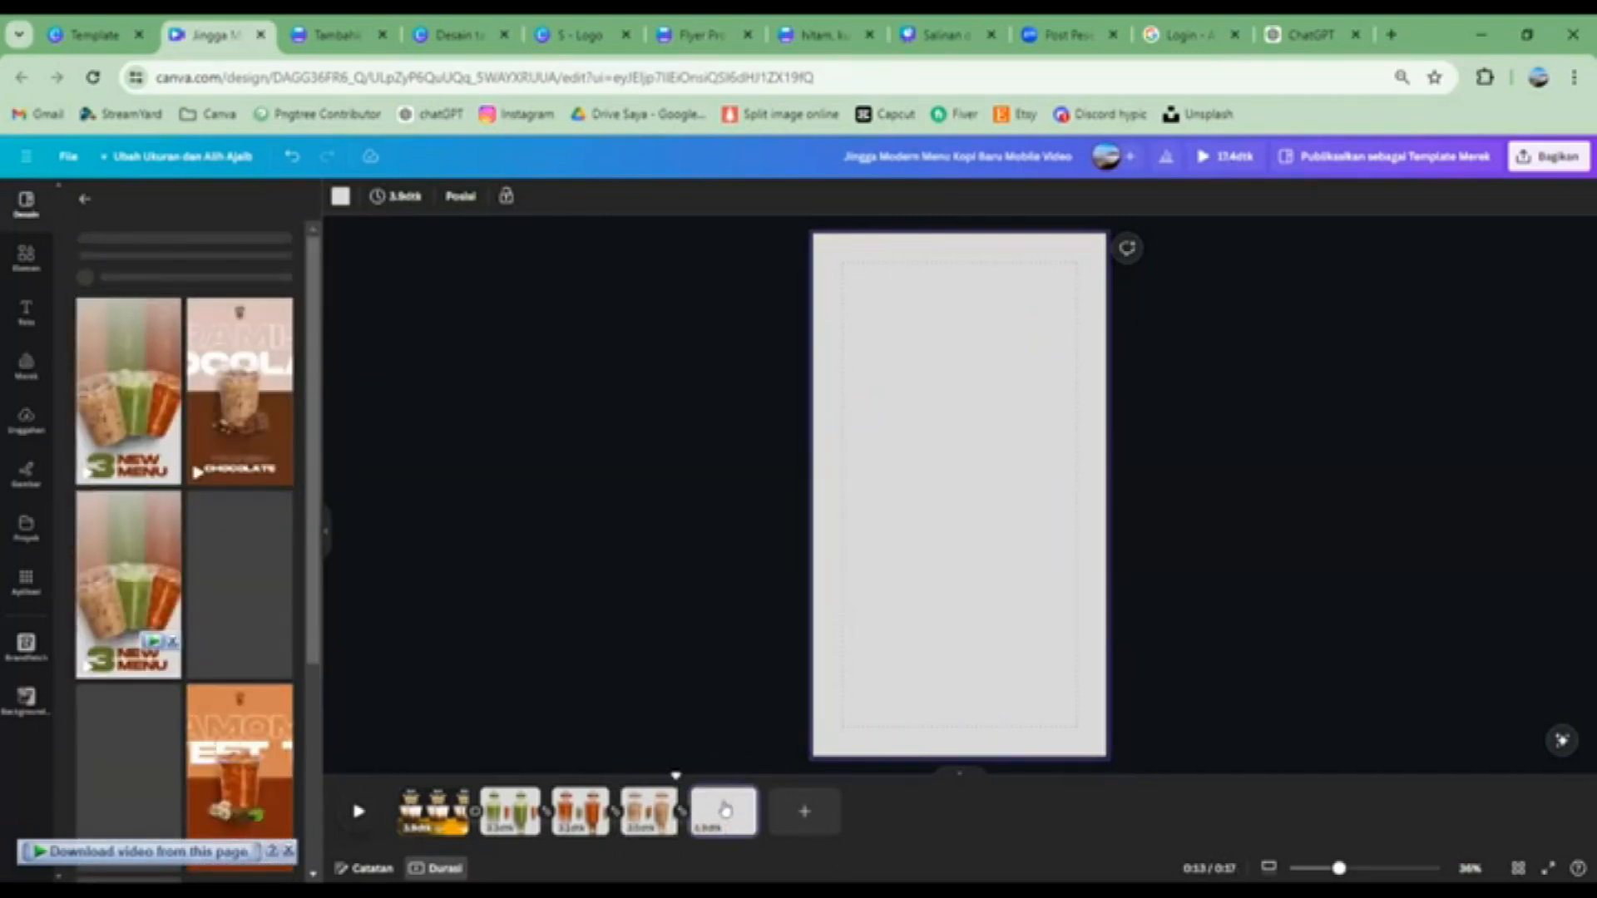
Play the video from the matcha page to check the new drink pages, stopping it at the end
left_click_drag(674, 774, 471, 771)
left_click(359, 813)
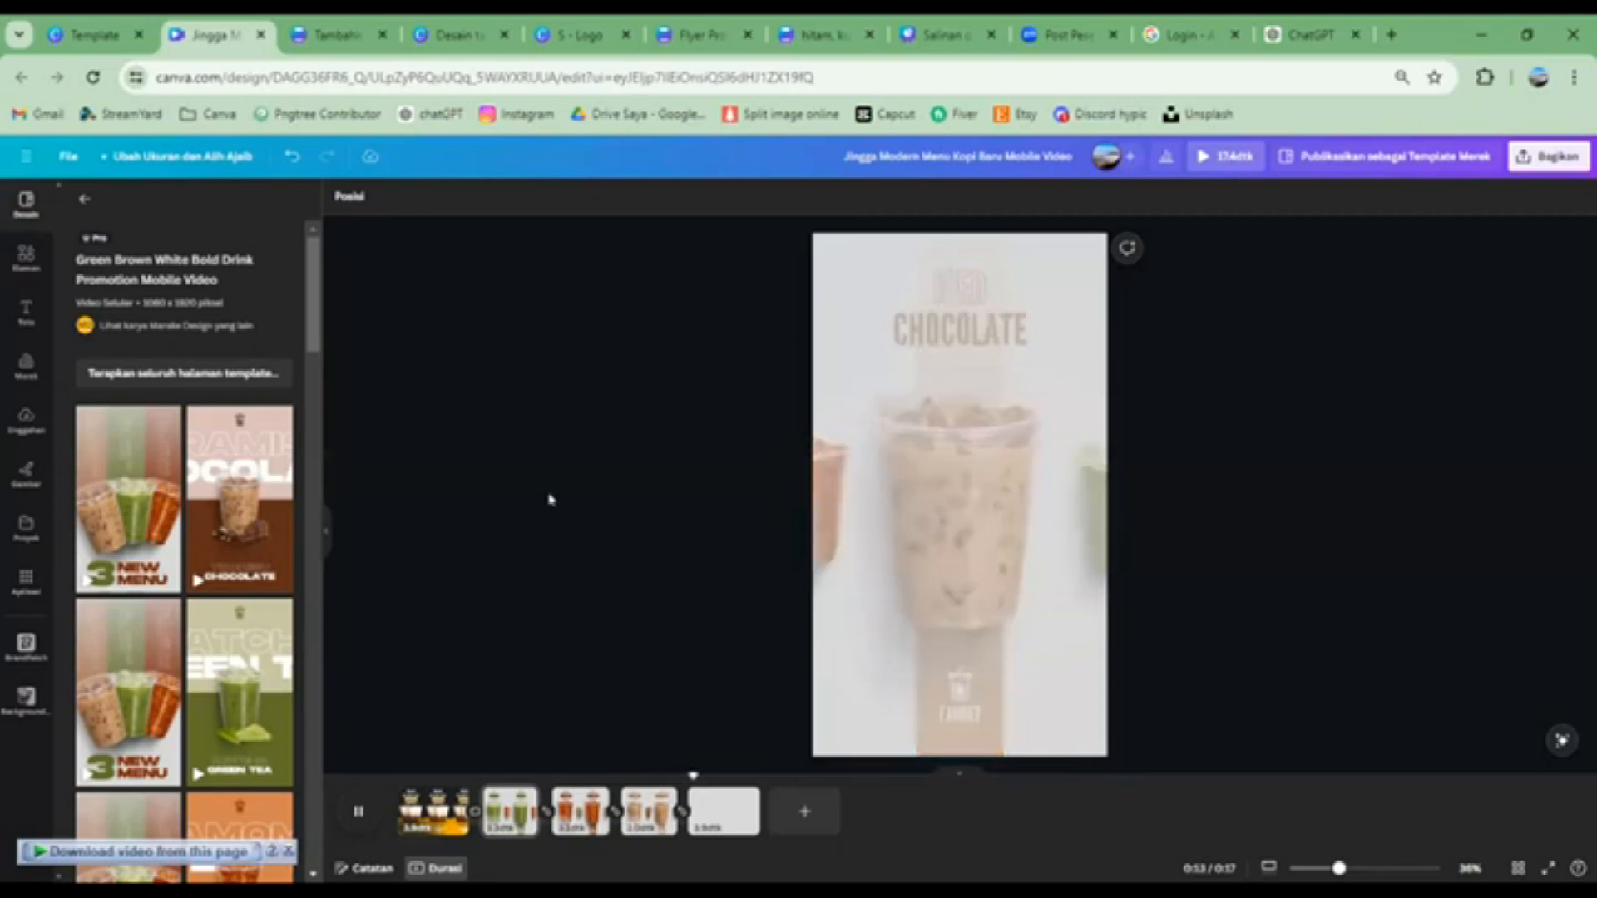
key("space")
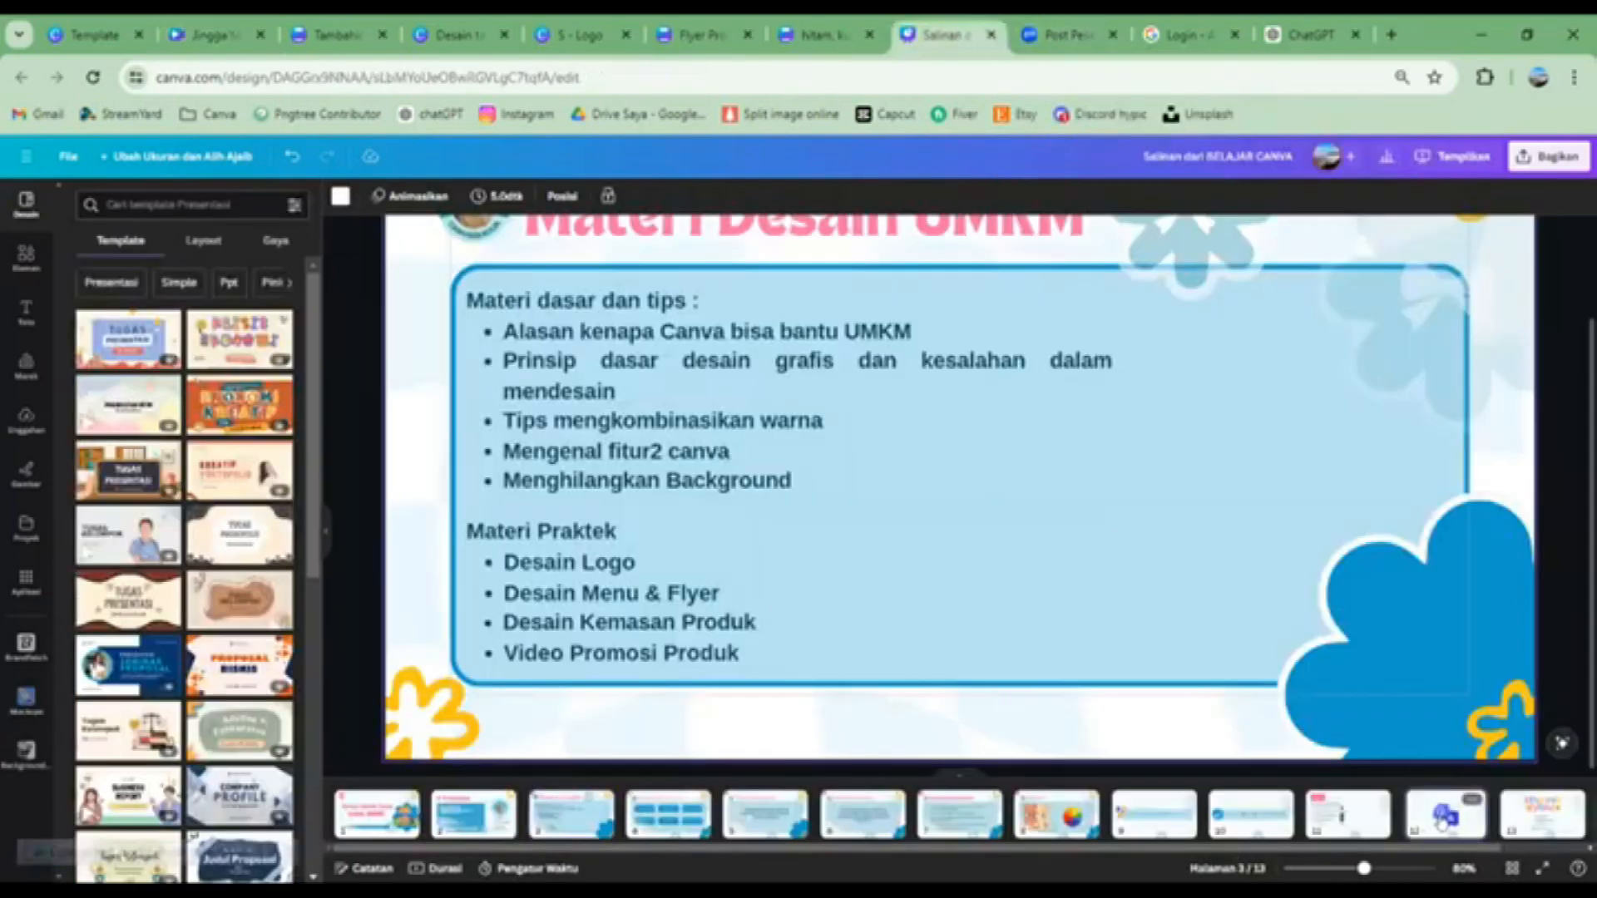
Switch to the "Salinan dari BELAJAR CANVA" presentation and show the Q&A slide on page 12
left_click(948, 35)
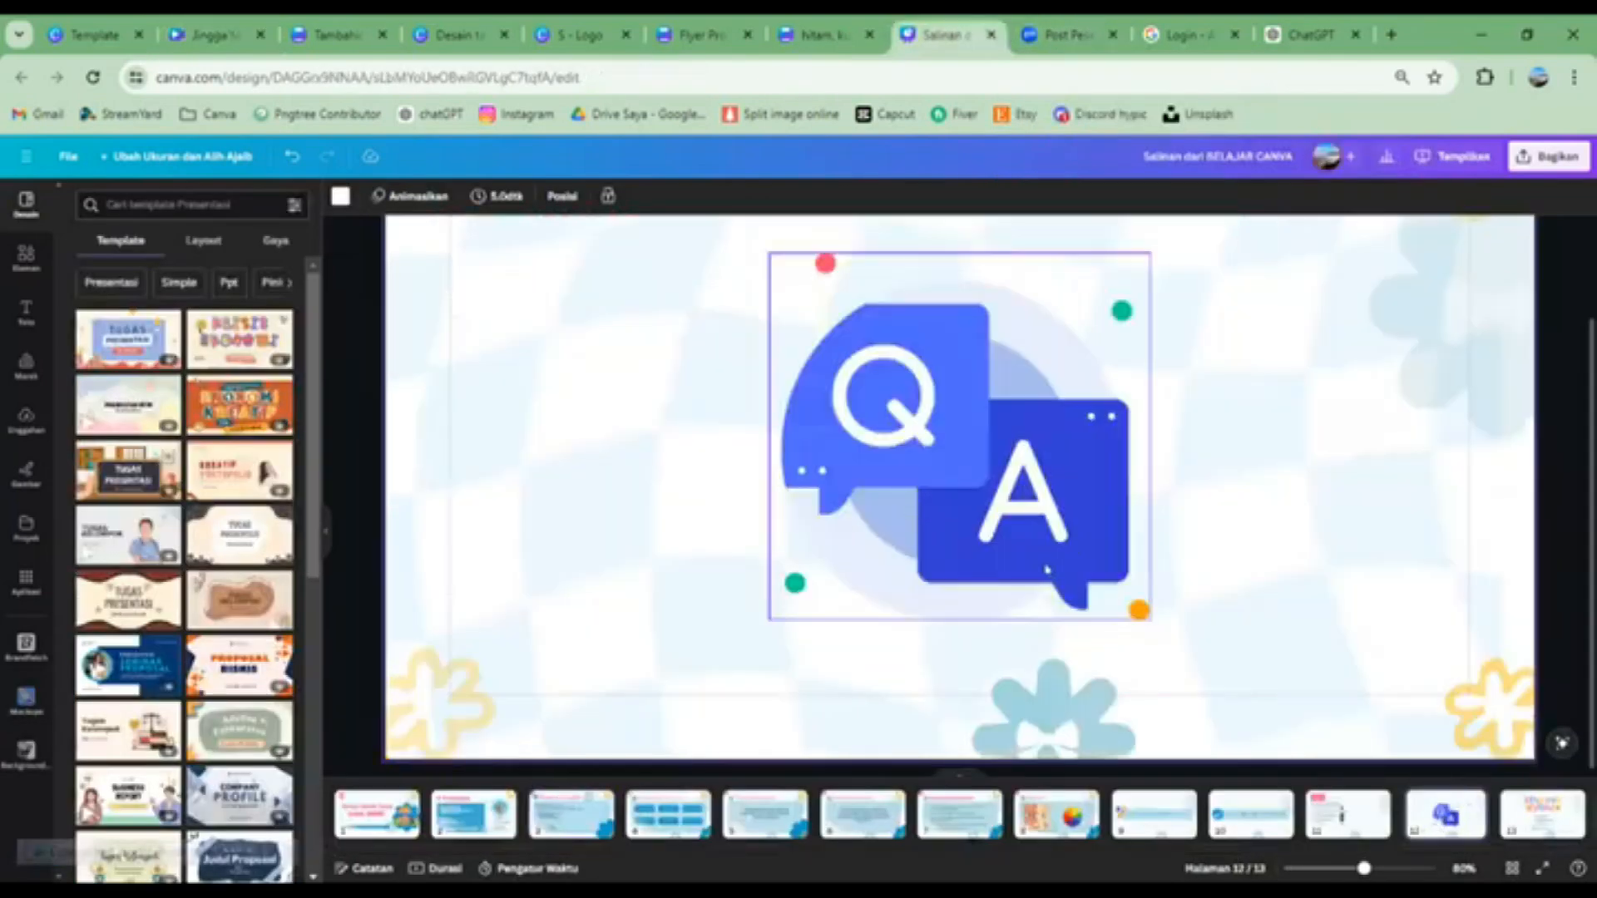
scroll(1146, 555, "down", 1)
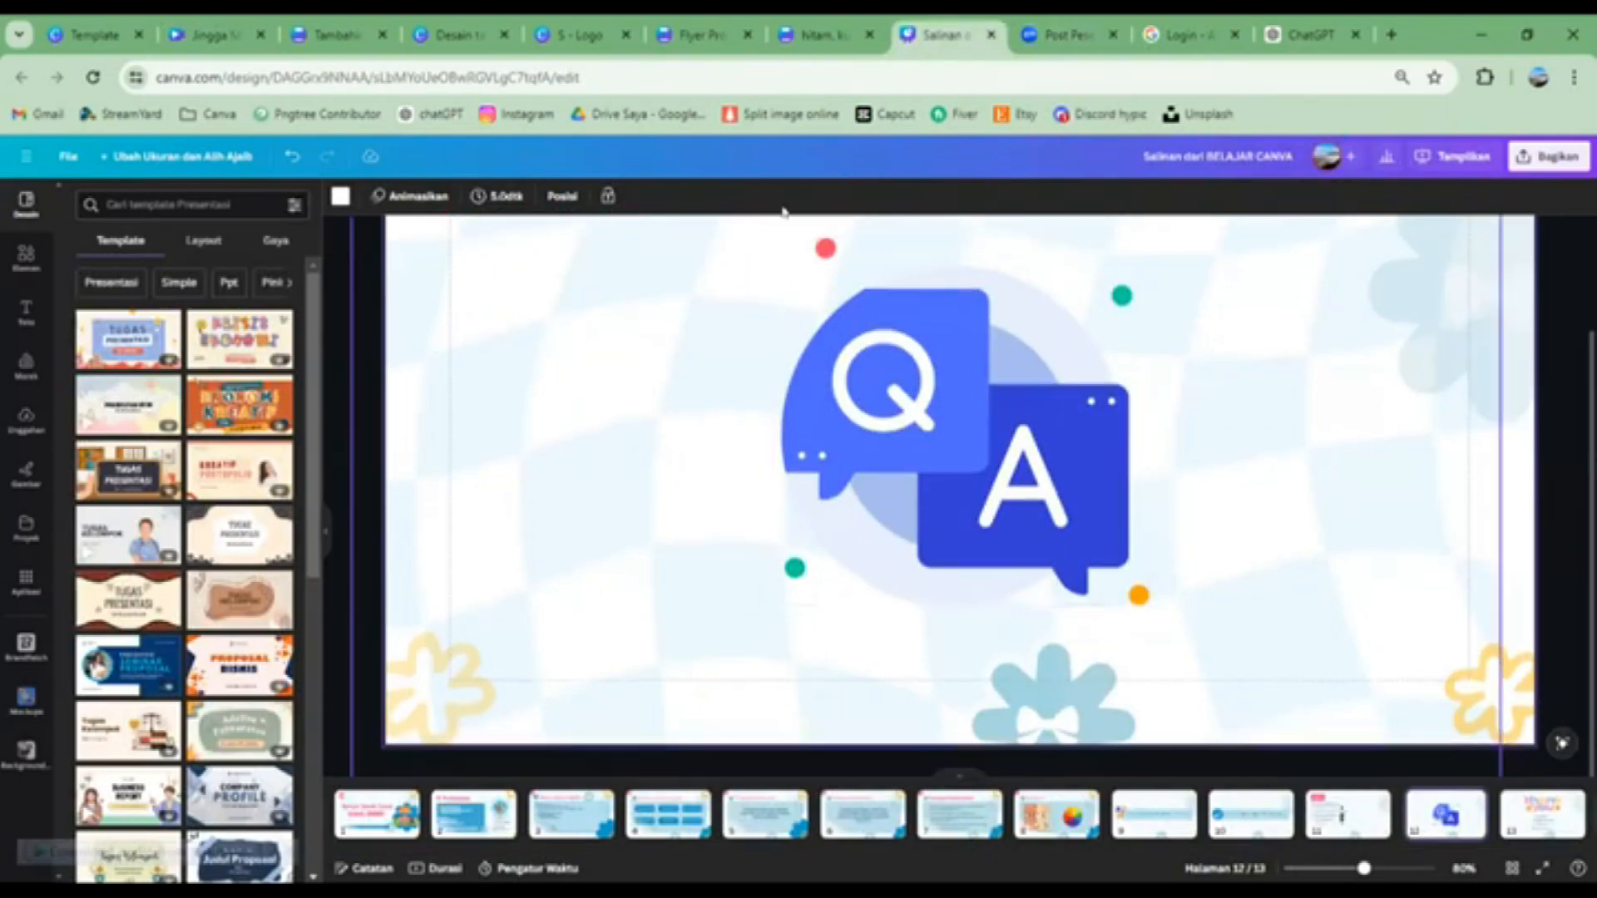
scroll(341, 457, "up", 1)
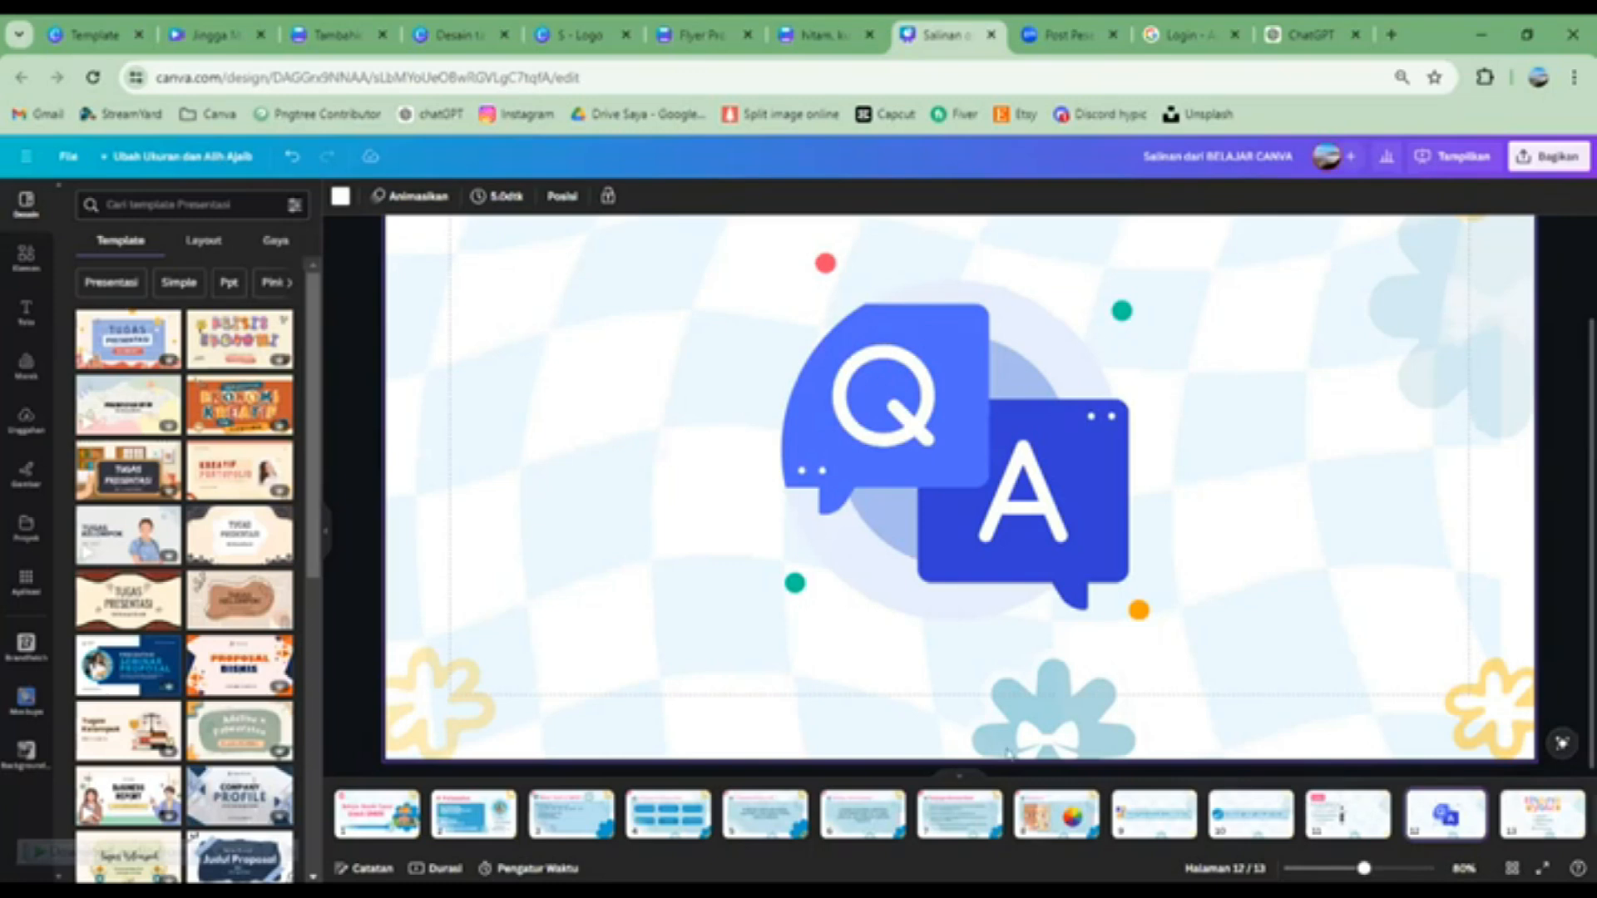
Return to the template gallery, close the coffee template's preview, and look through the design types offered for a new design
left_click(81, 37)
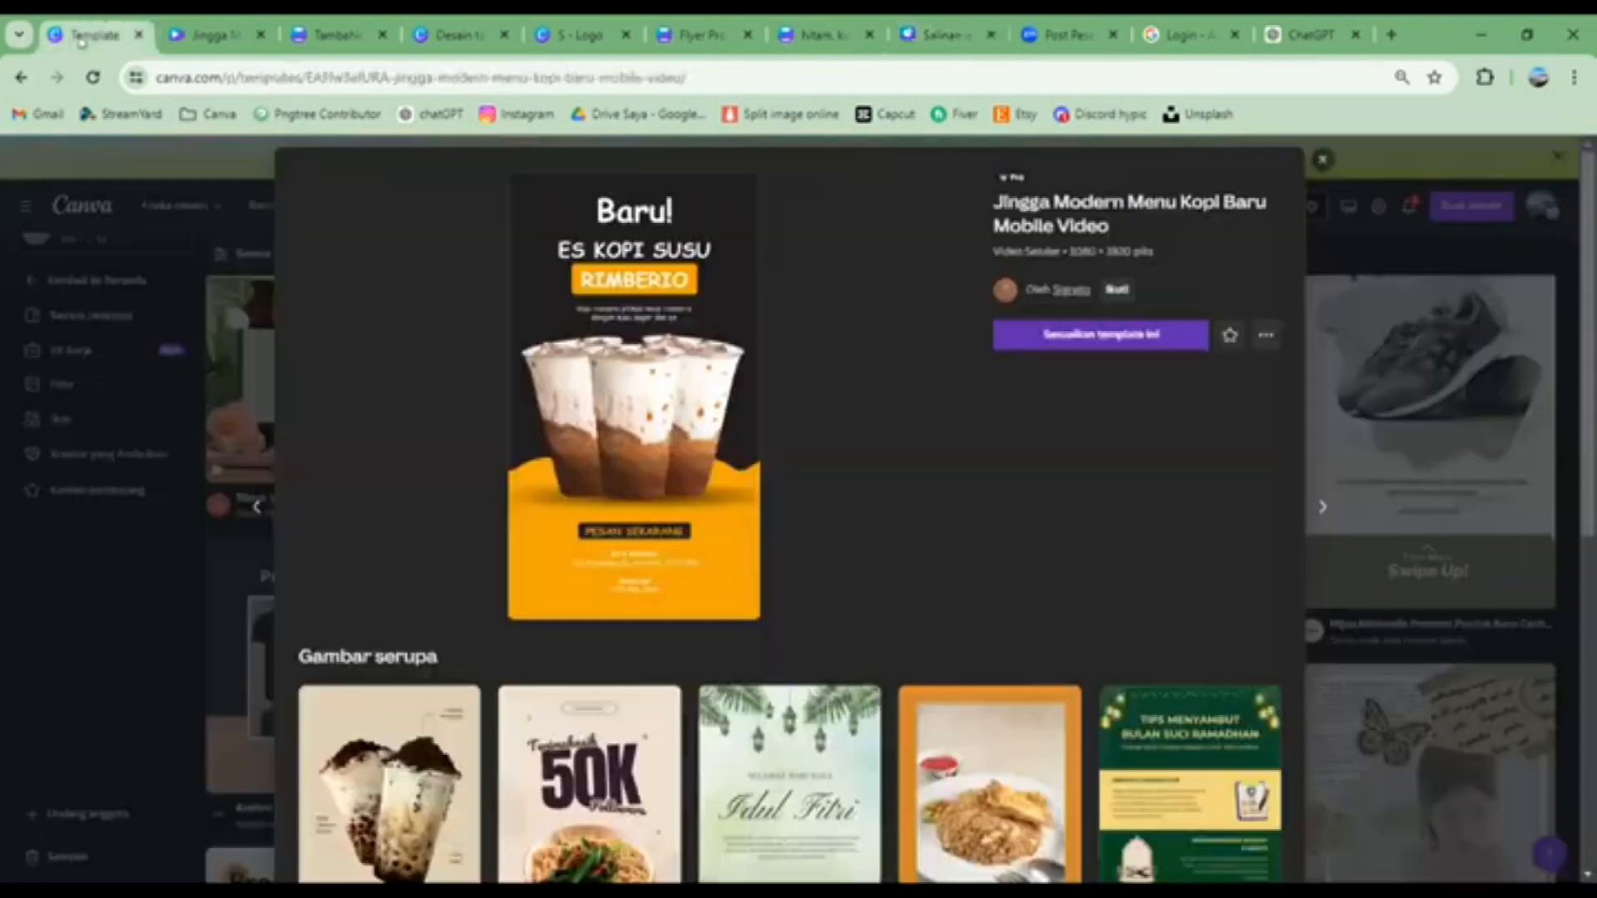
left_click(1319, 158)
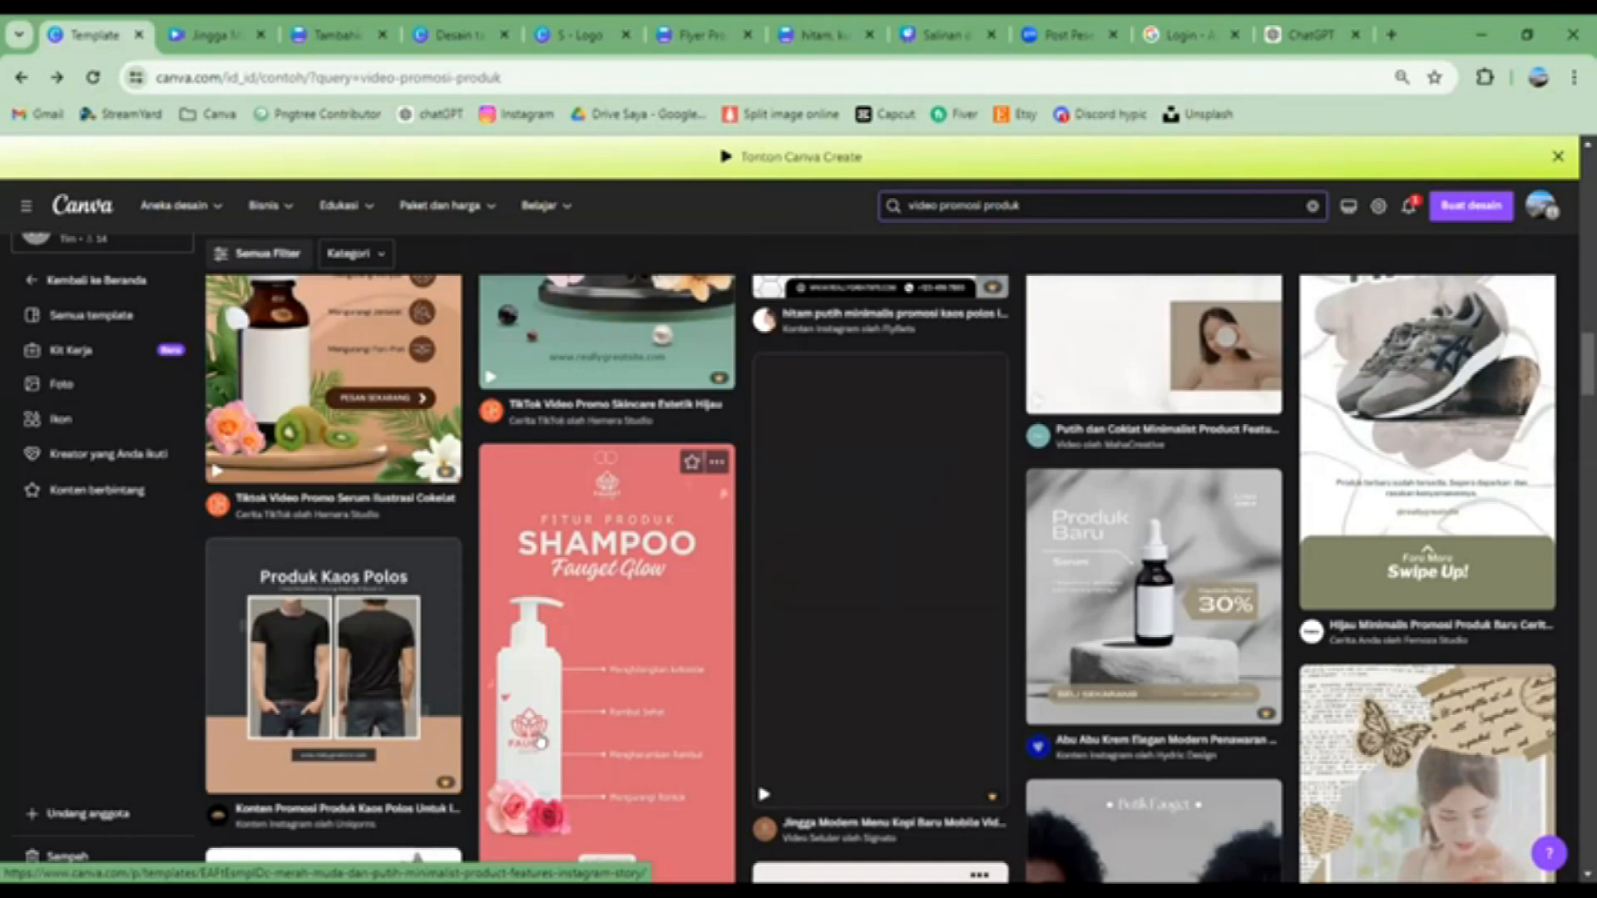
left_click(1463, 208)
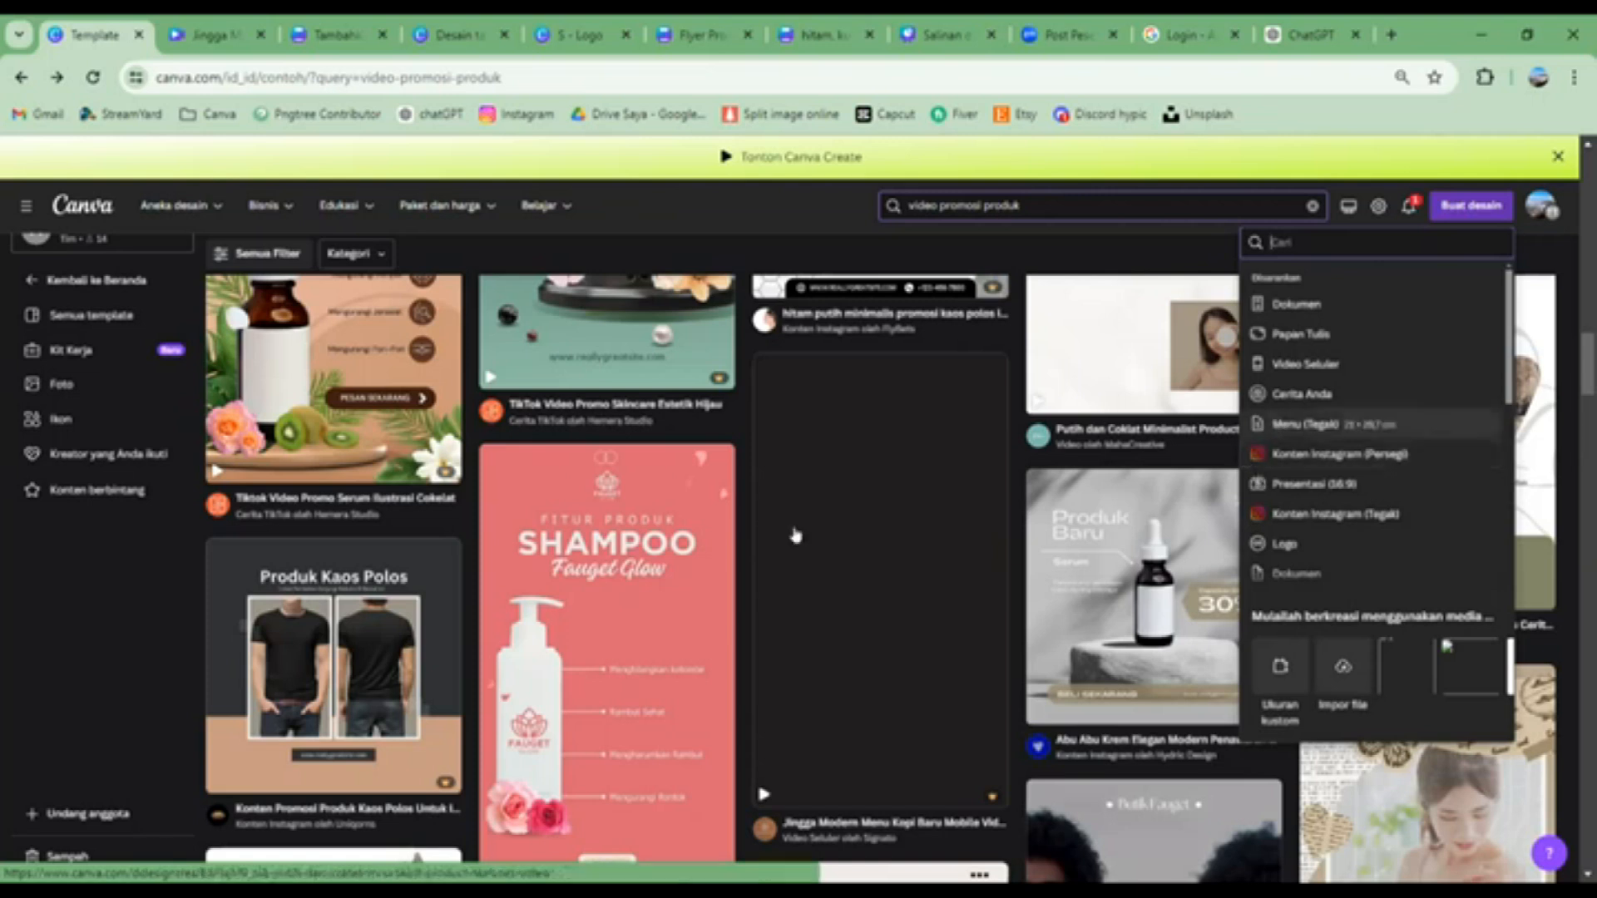
left_click(138, 616)
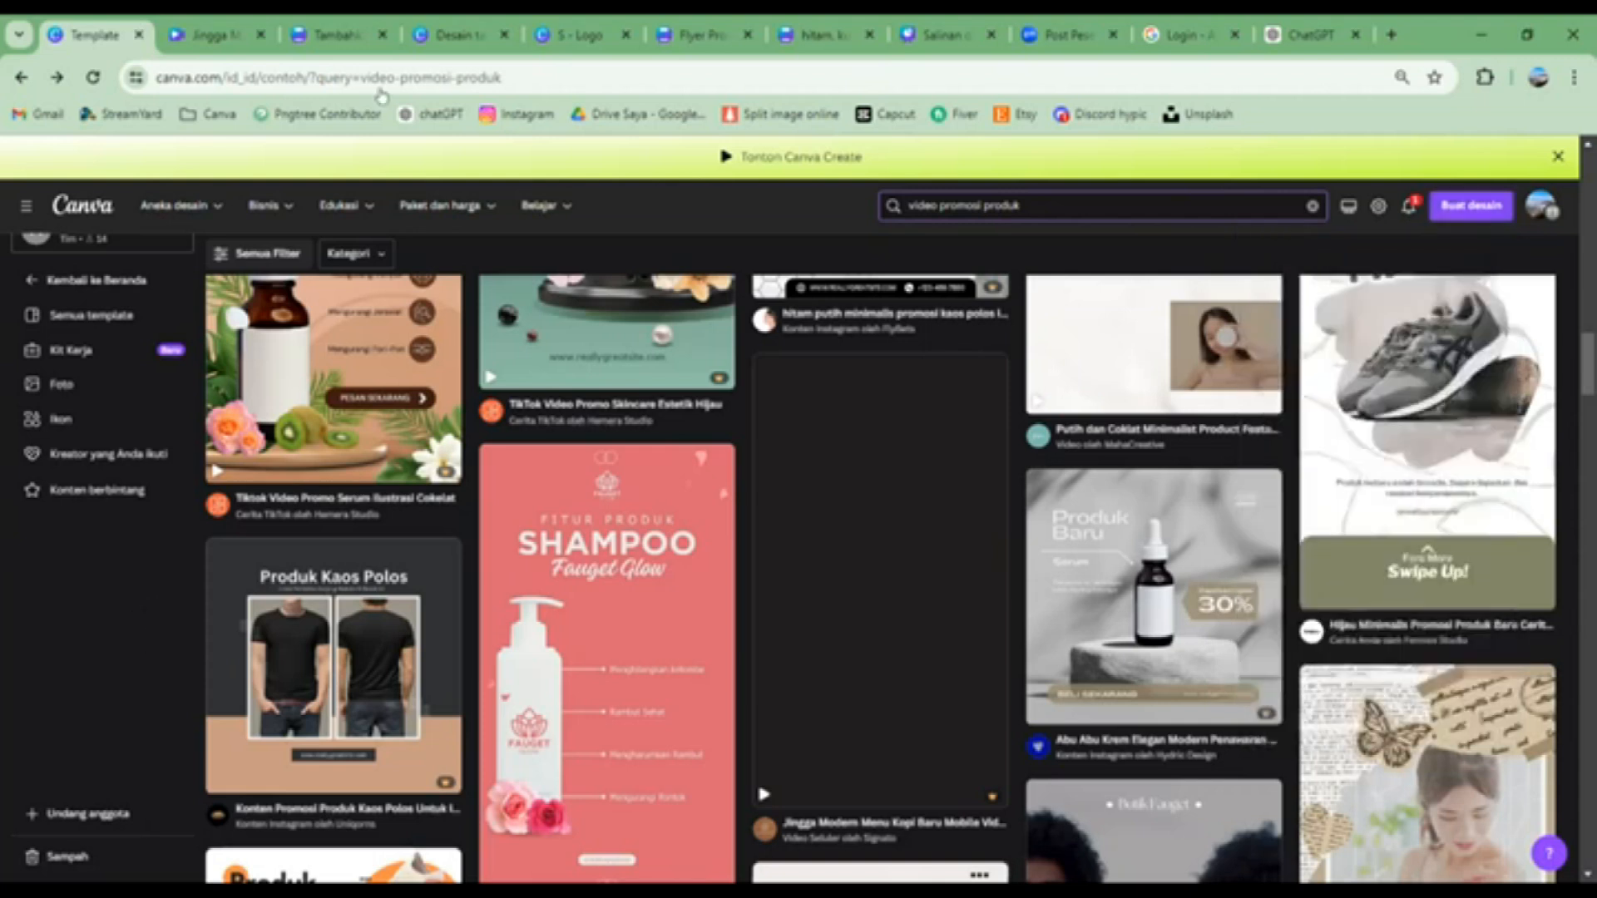
Switch to the "Flyer Produk" design and look through its three pages, from the orange drink flyers to the combined menu page
left_click(333, 34)
left_click(466, 35)
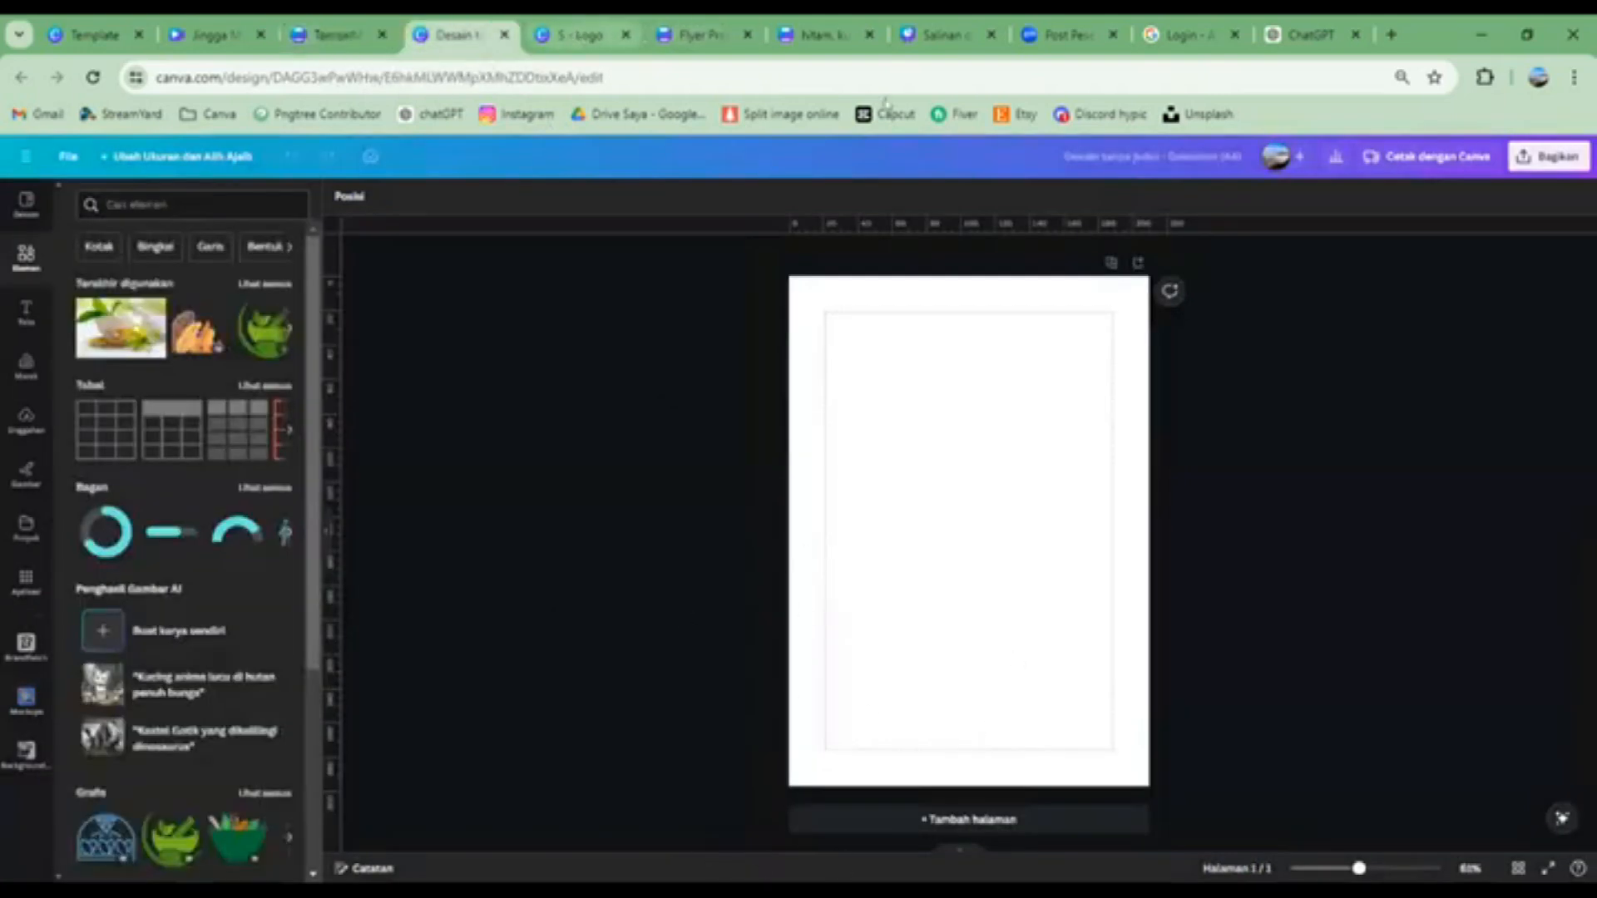
left_click(705, 37)
scroll(1030, 410, "down", 5)
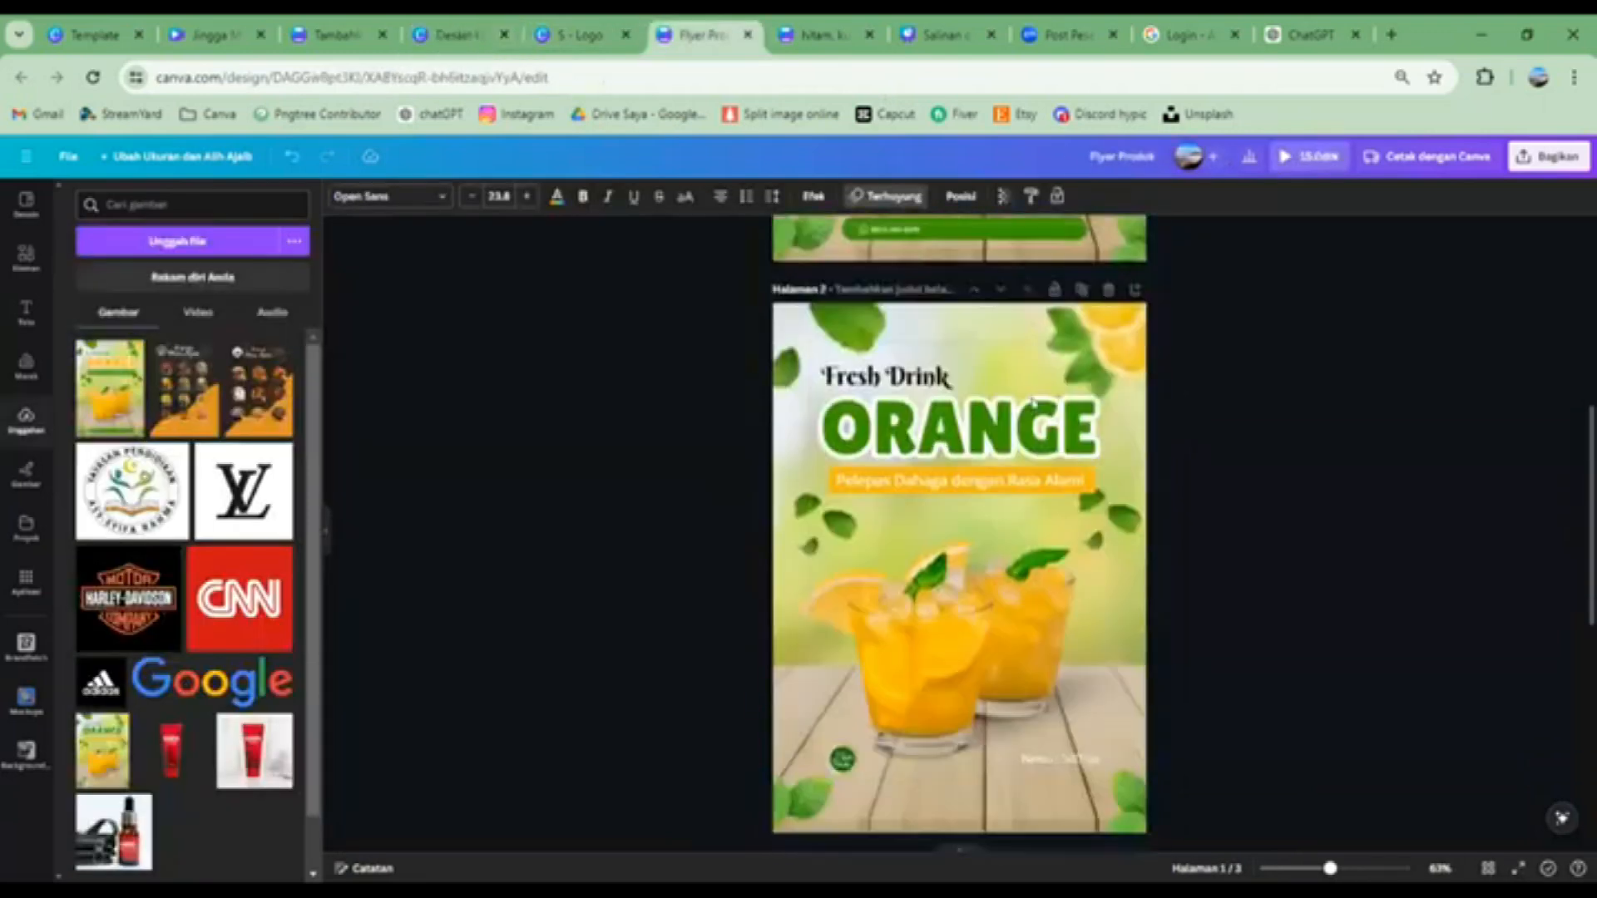
scroll(1029, 410, "up", 5)
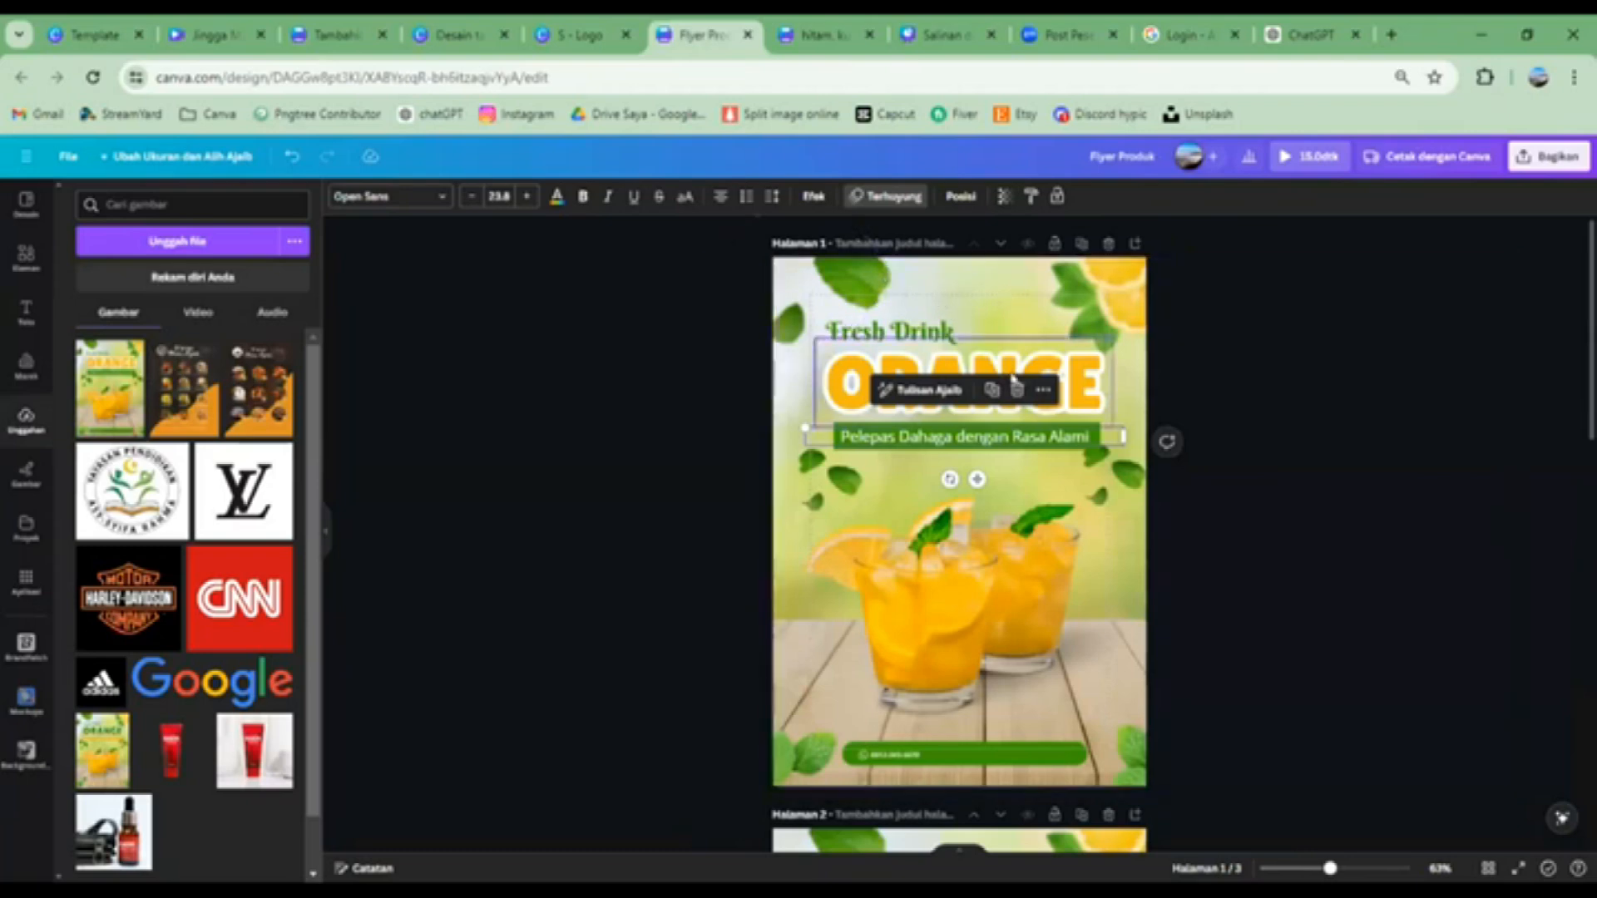
scroll(956, 432, "down", 5)
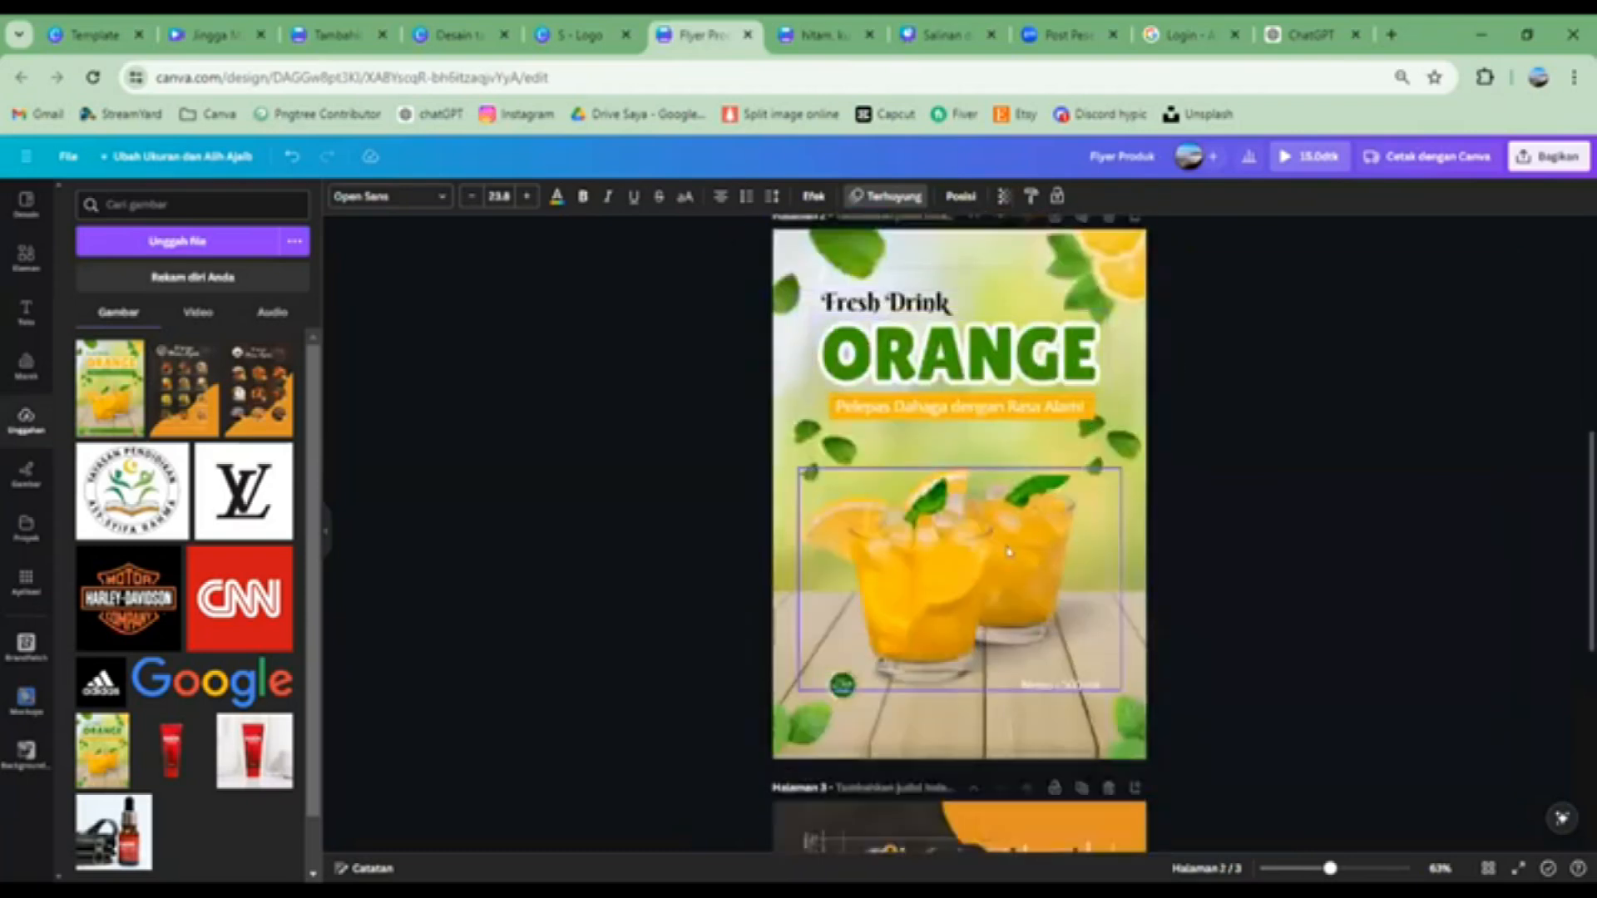
scroll(959, 532, "down", 5)
scroll(956, 519, "down", 3)
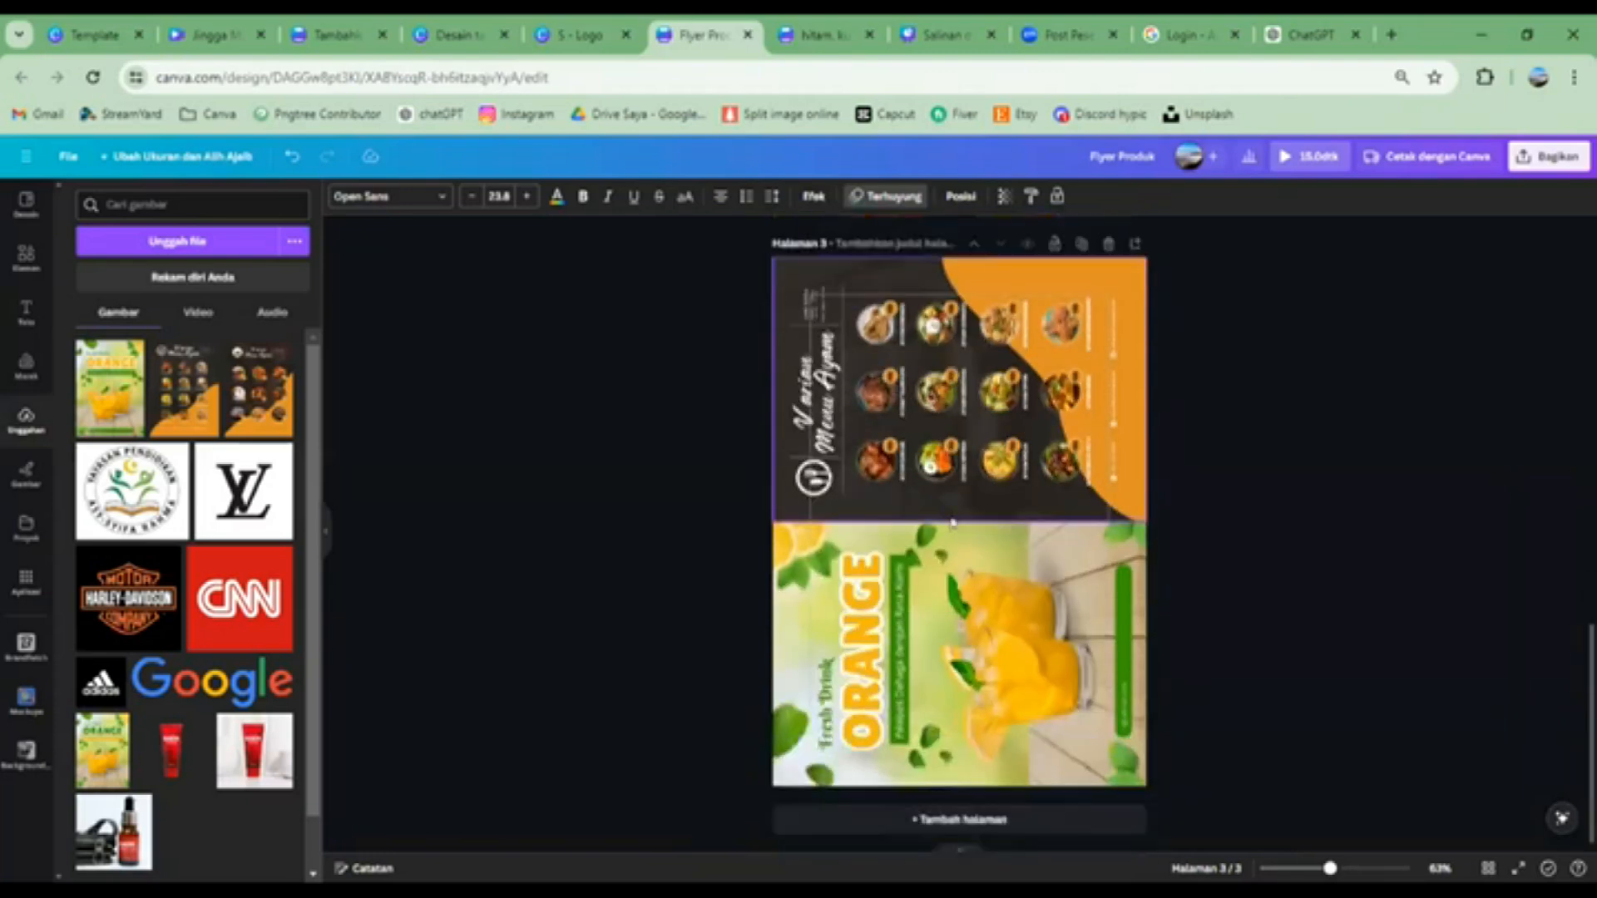
scroll(1190, 516, "up", 5)
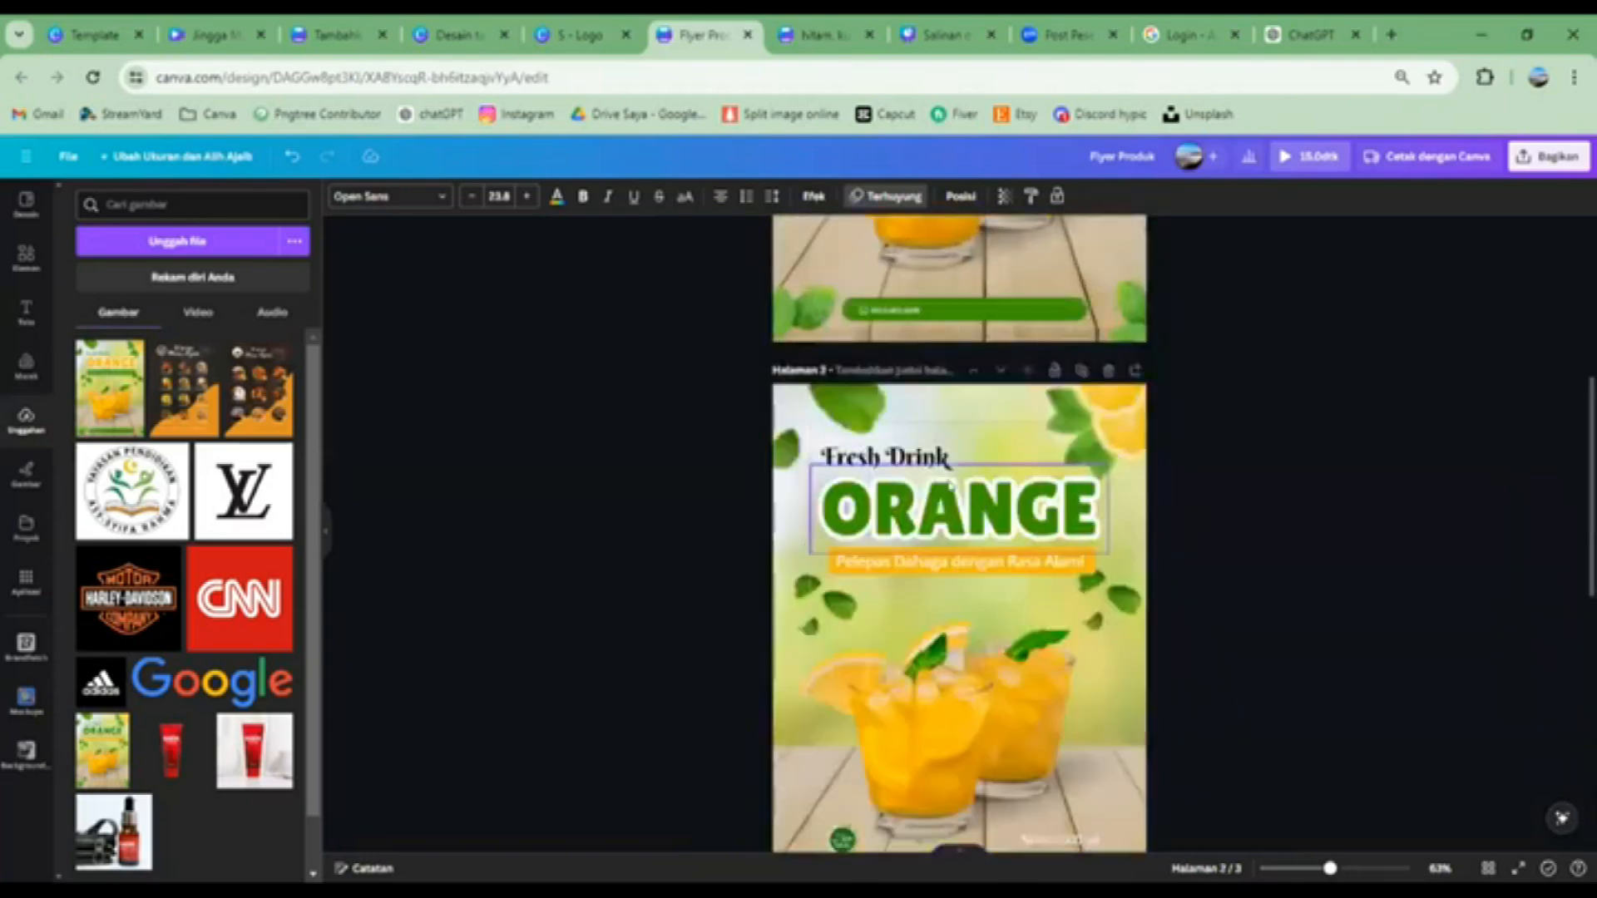
scroll(946, 460, "up", 3)
left_click(895, 520)
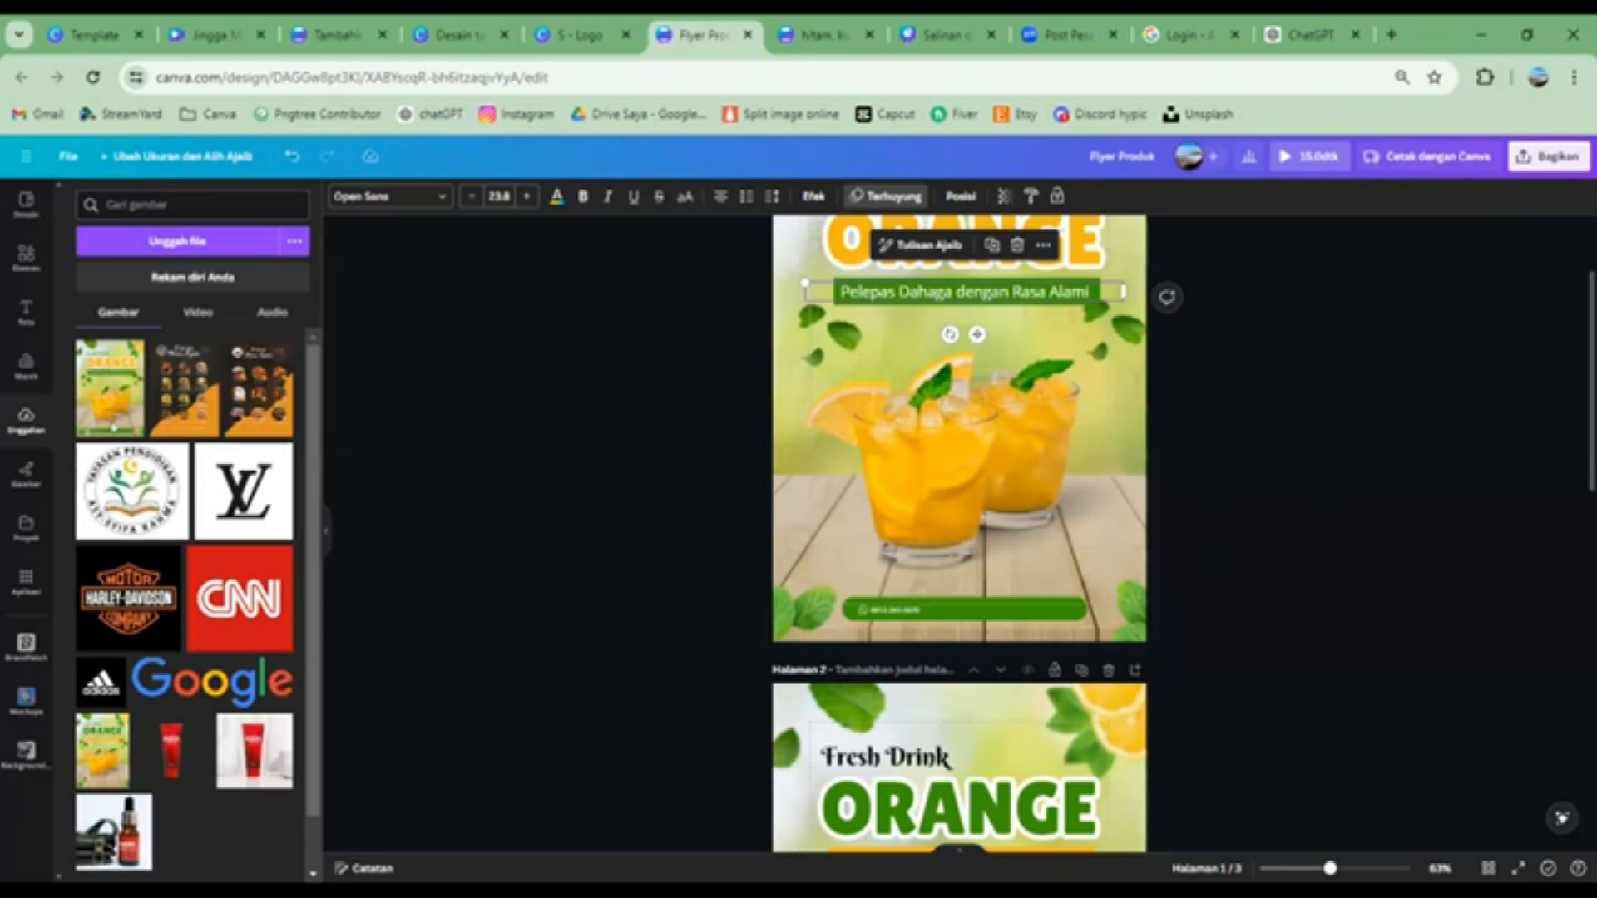
Search the Canva apps for "flipbook" and for "hyzine", and clear the search text
left_click(24, 582)
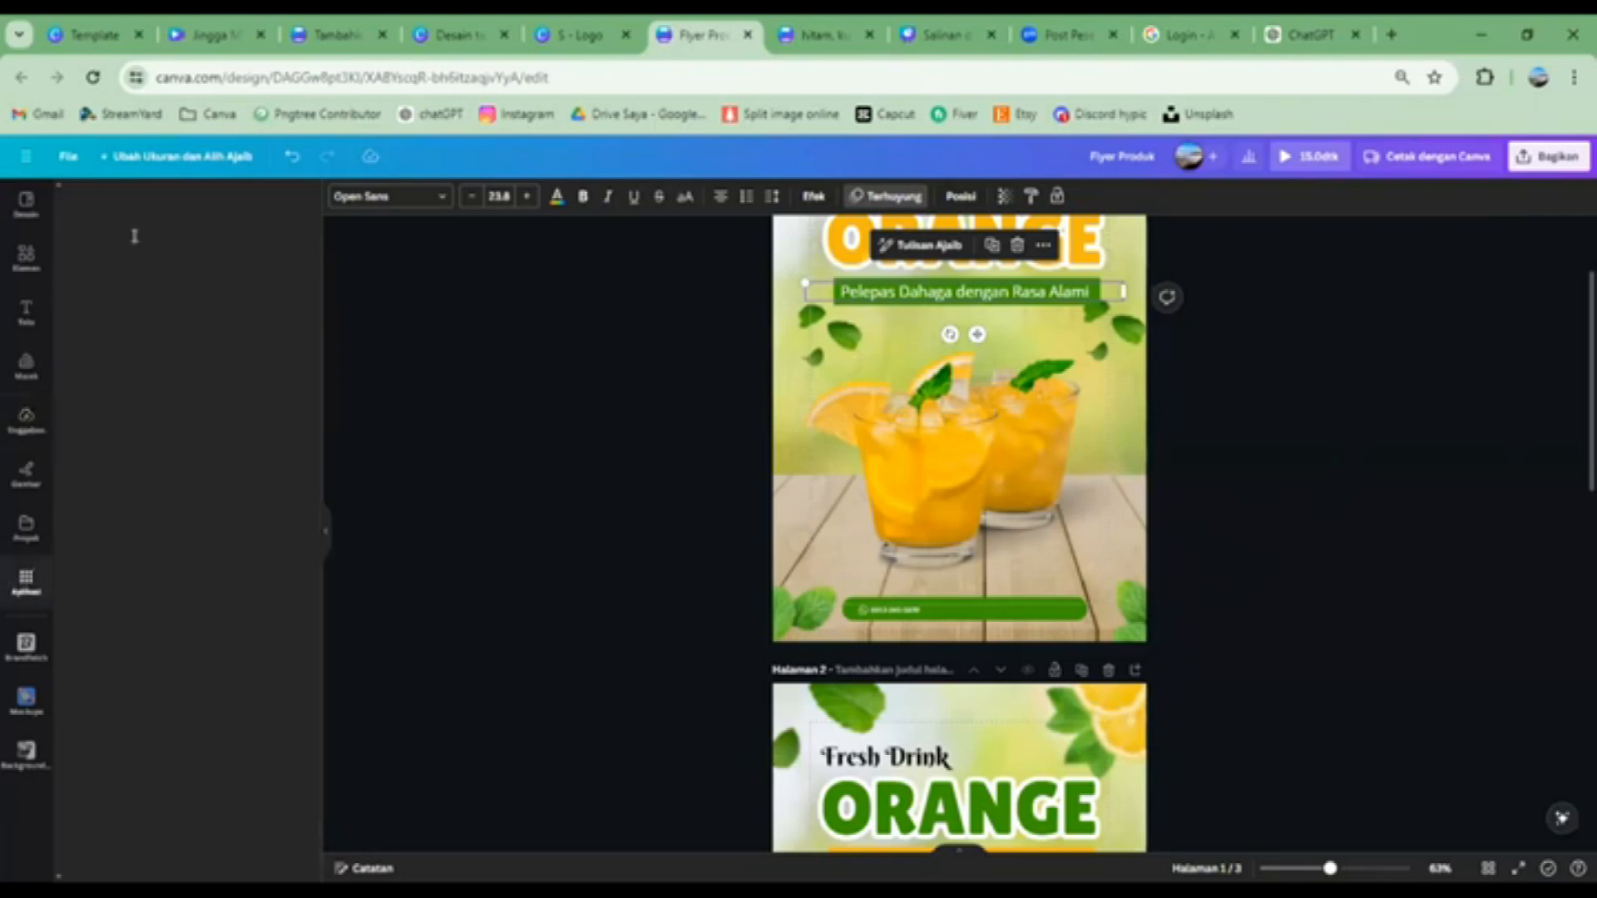
type("mockup")
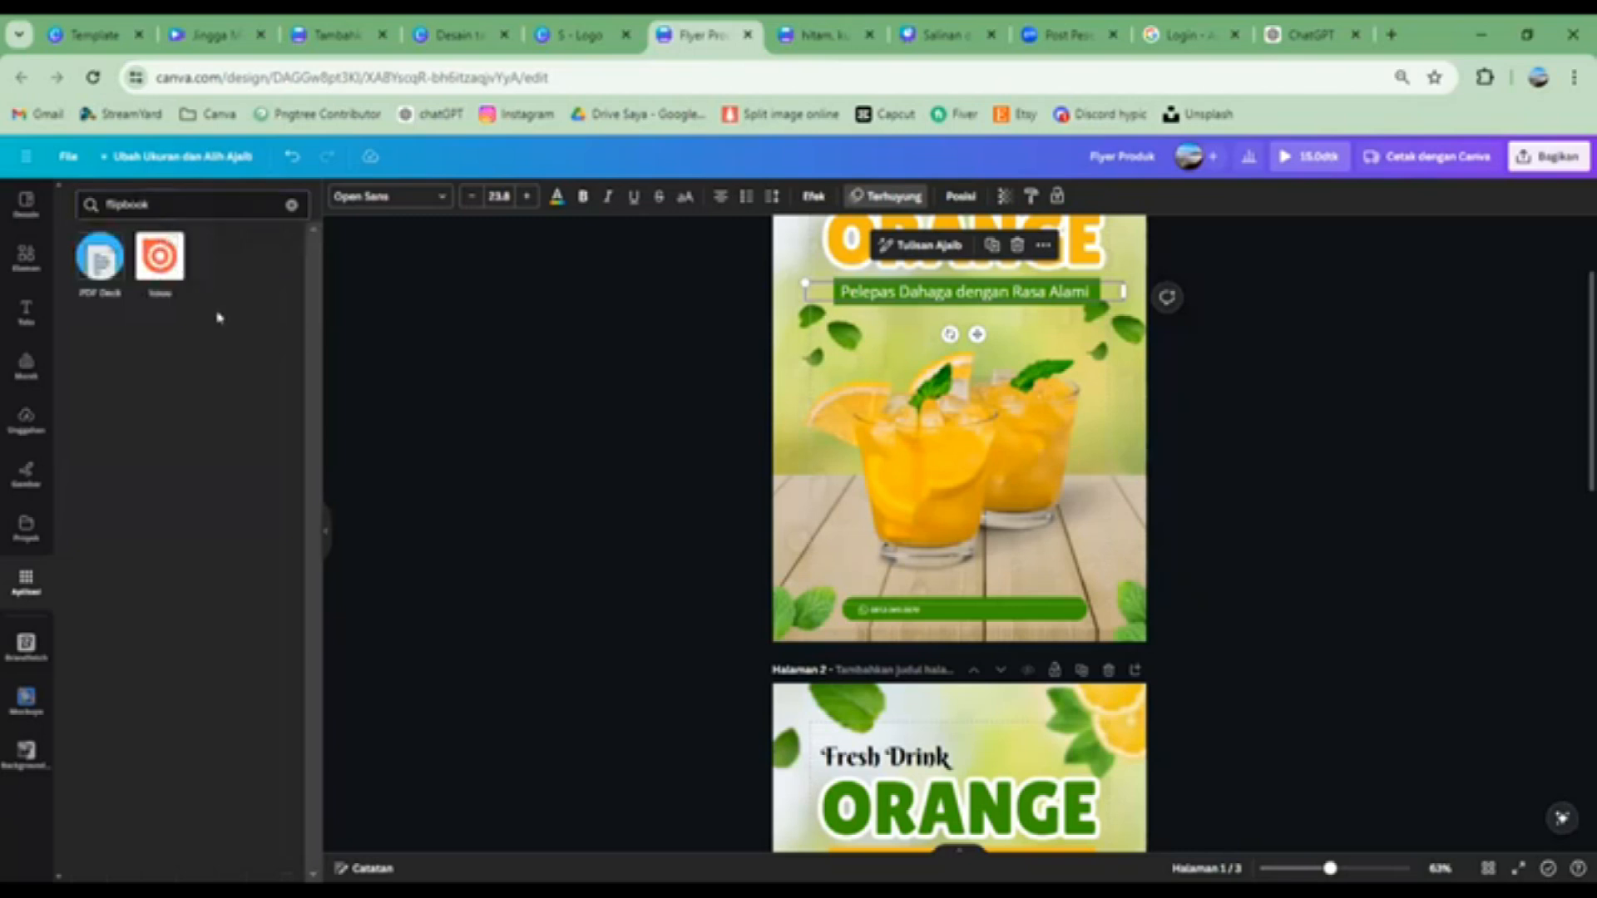
left_click_drag(153, 204, 92, 204)
type("fliphtml")
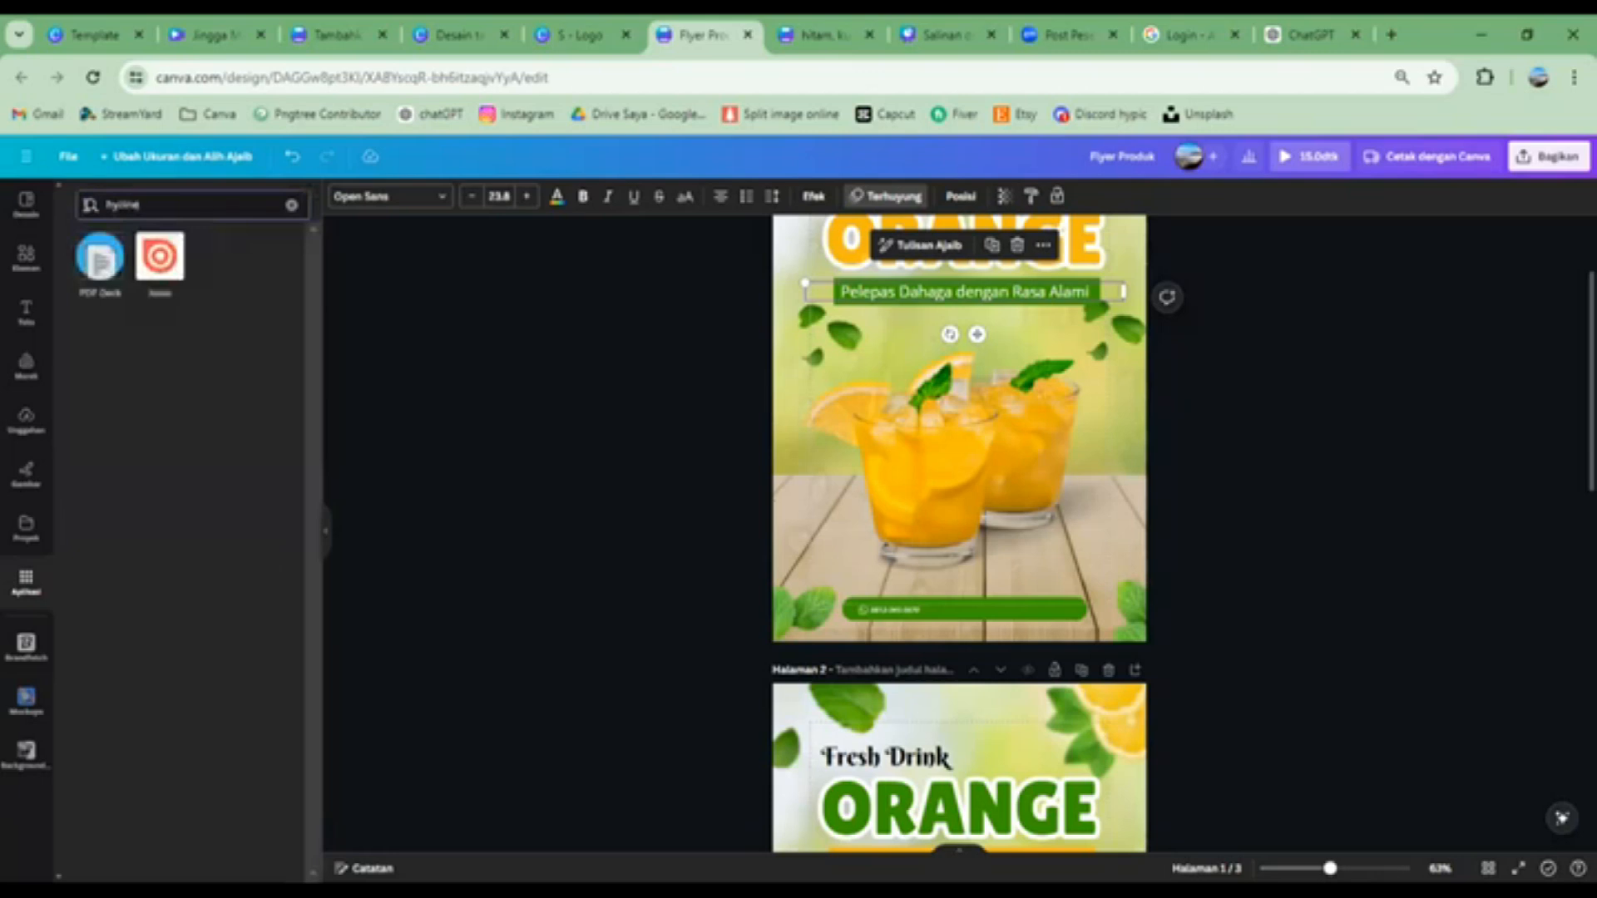
key("Return")
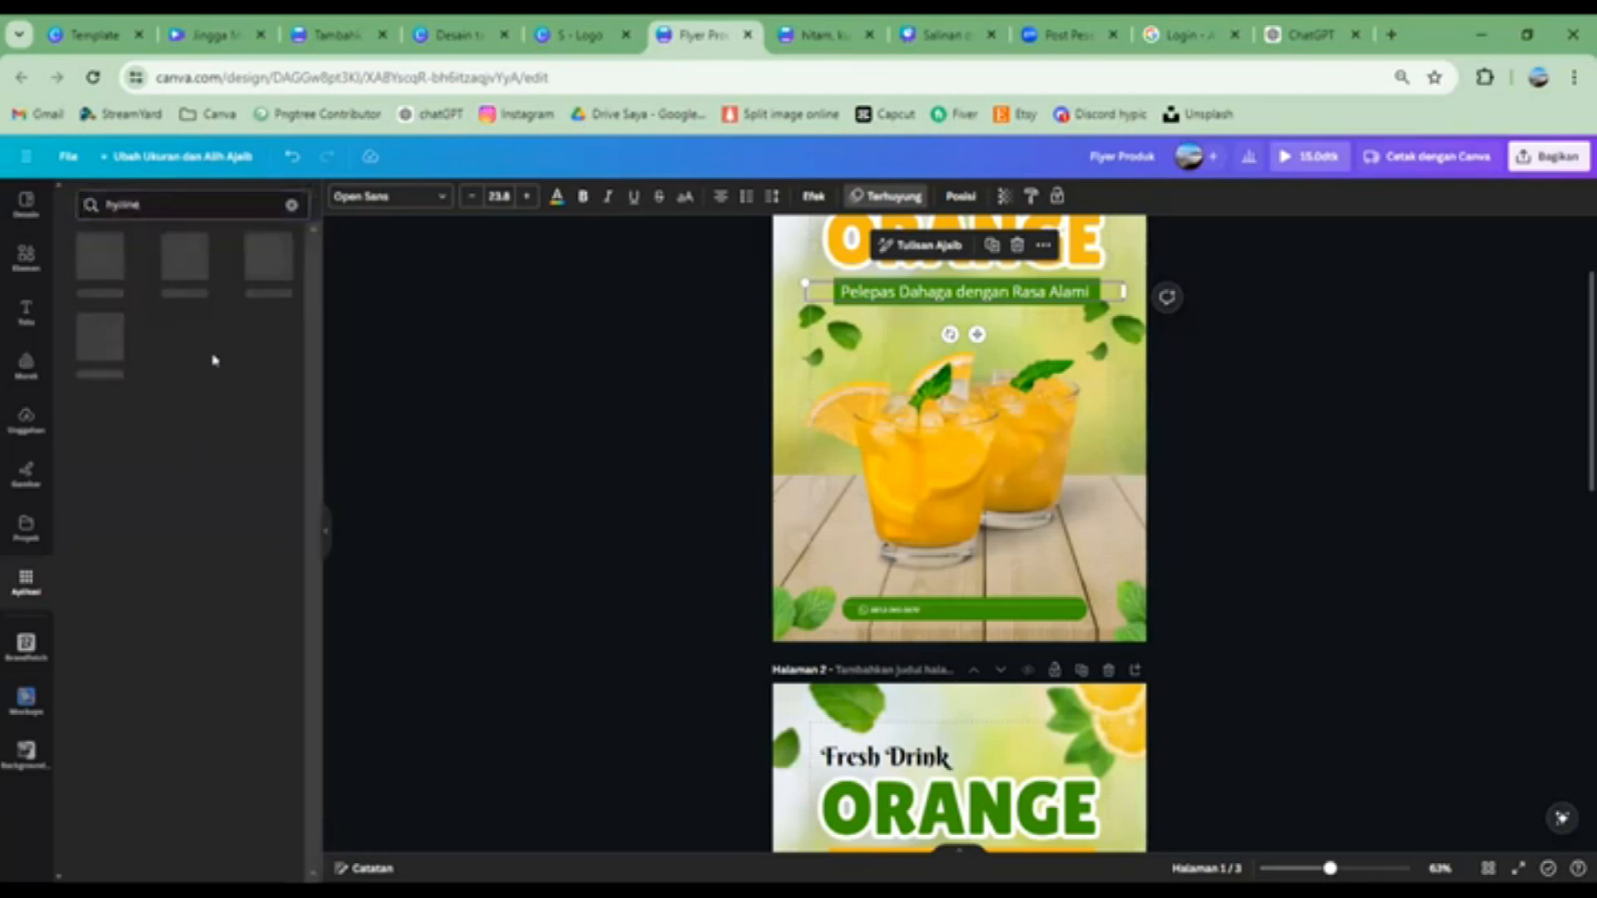
left_click_drag(145, 202, 90, 204)
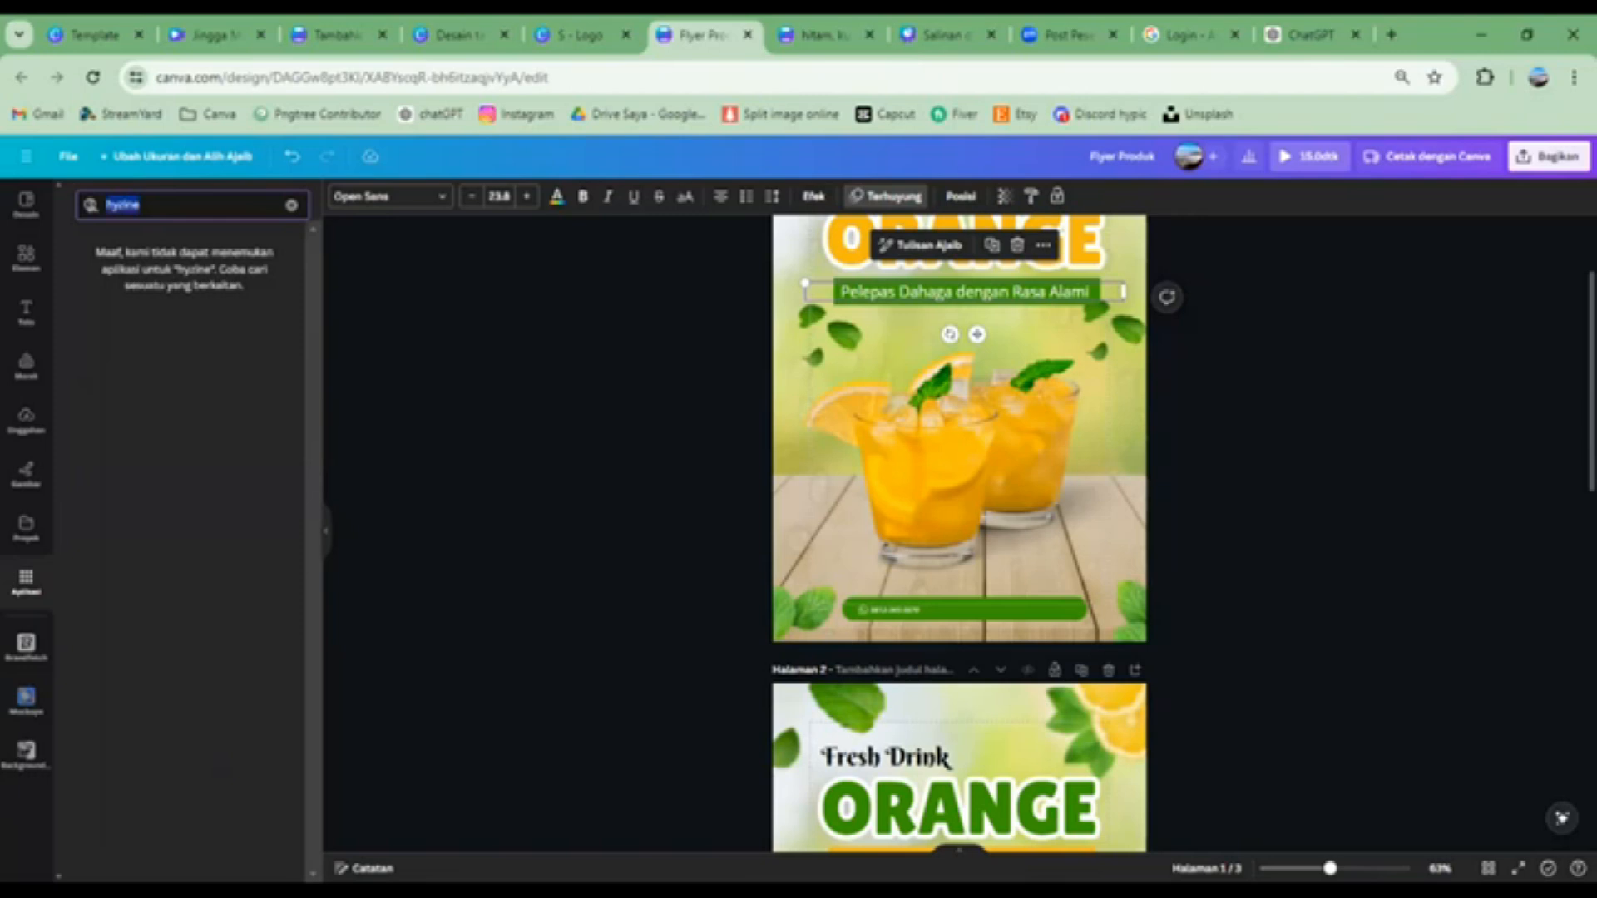
key("BackSpace")
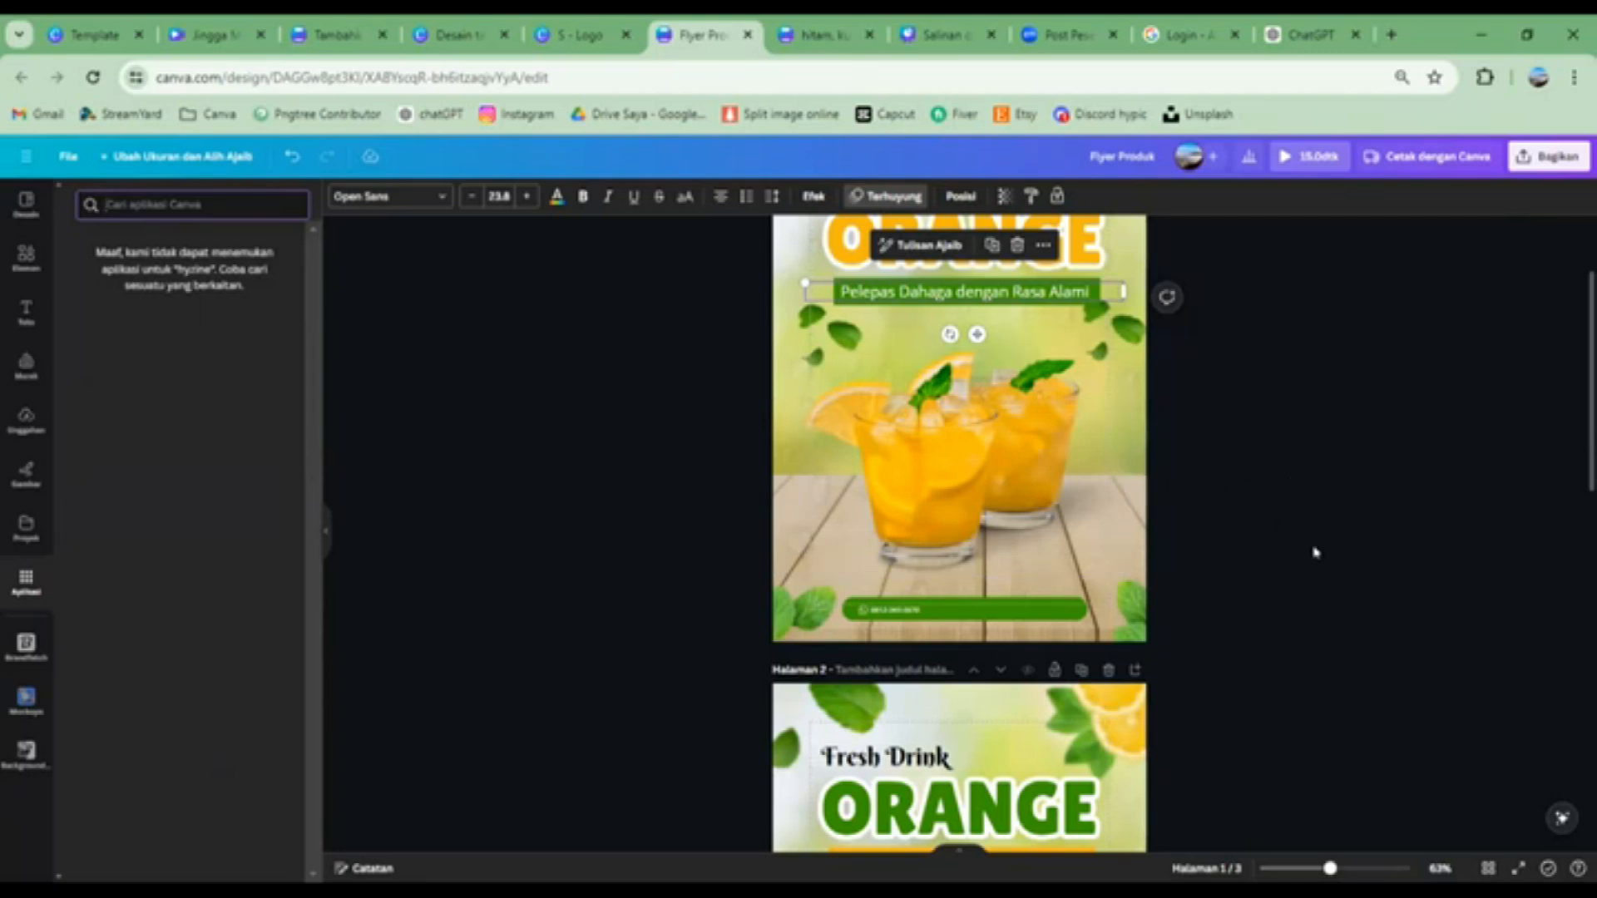
Apply the Terbit text animation to the "Fresh Drink" text on page 1 of the flyer
scroll(1269, 531, "up", 2)
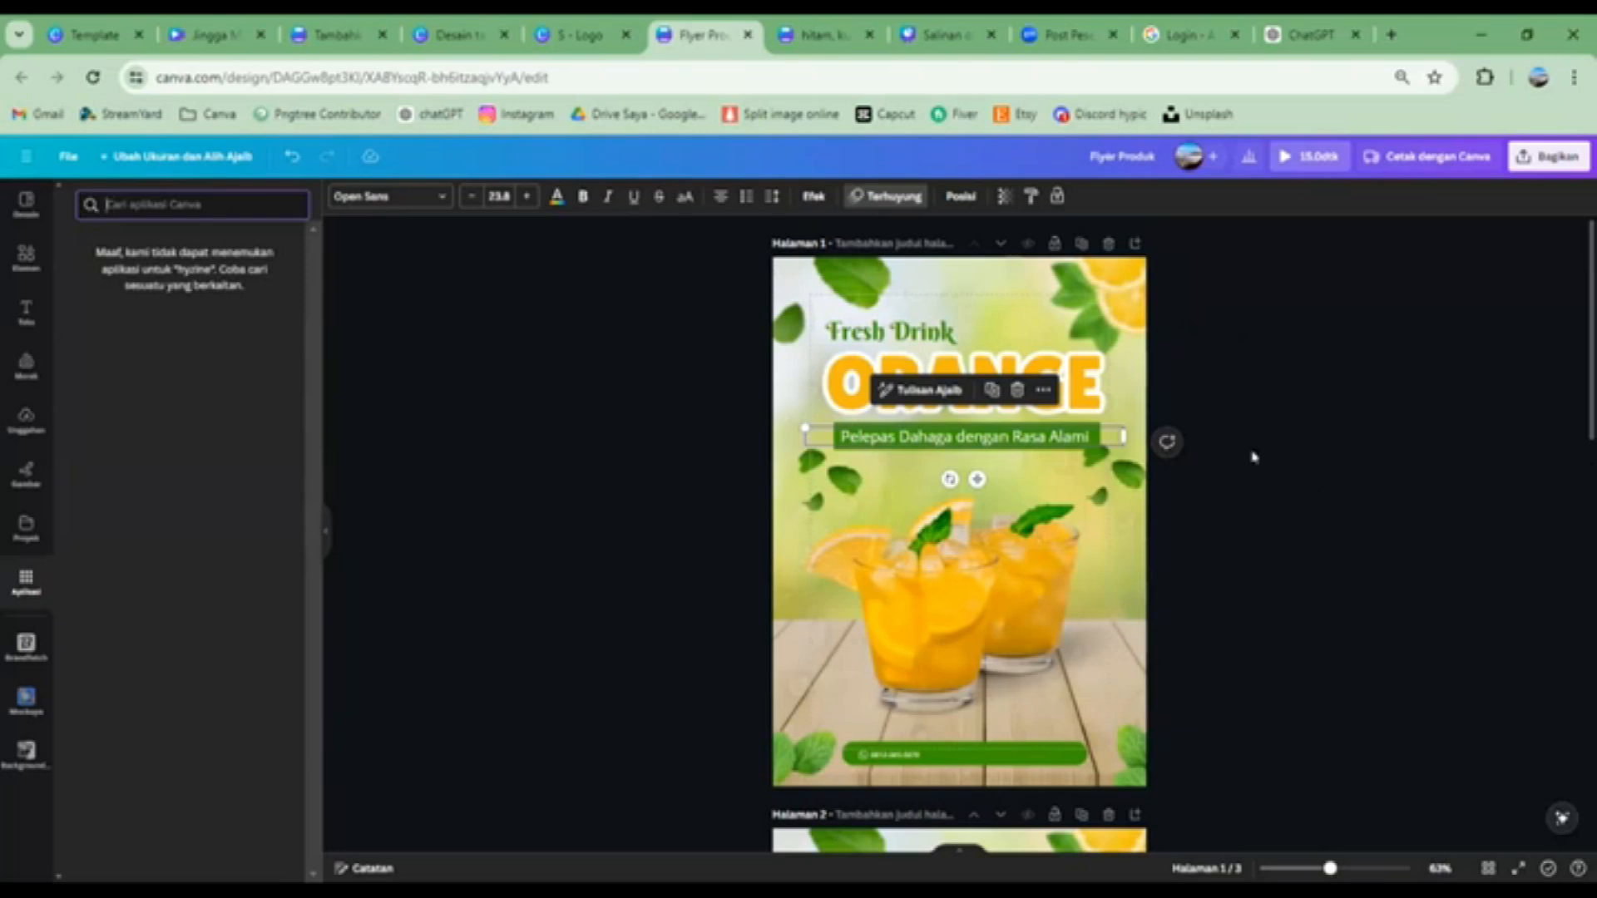
scroll(1254, 457, "down", 1)
scroll(1253, 457, "up", 1)
left_click(670, 857)
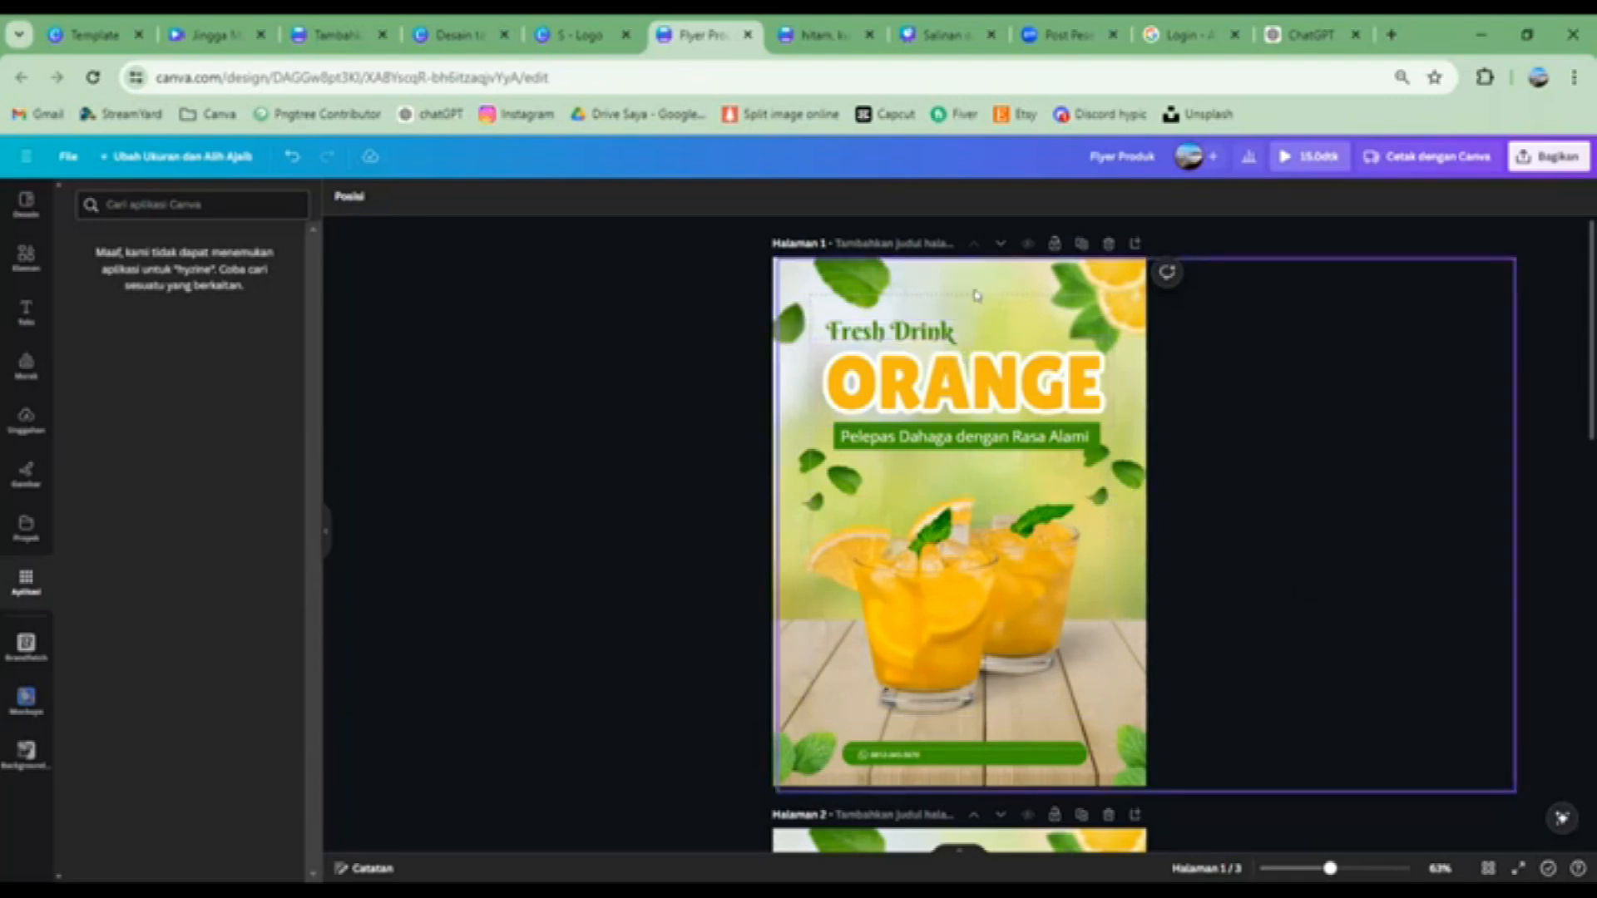
left_click(909, 396)
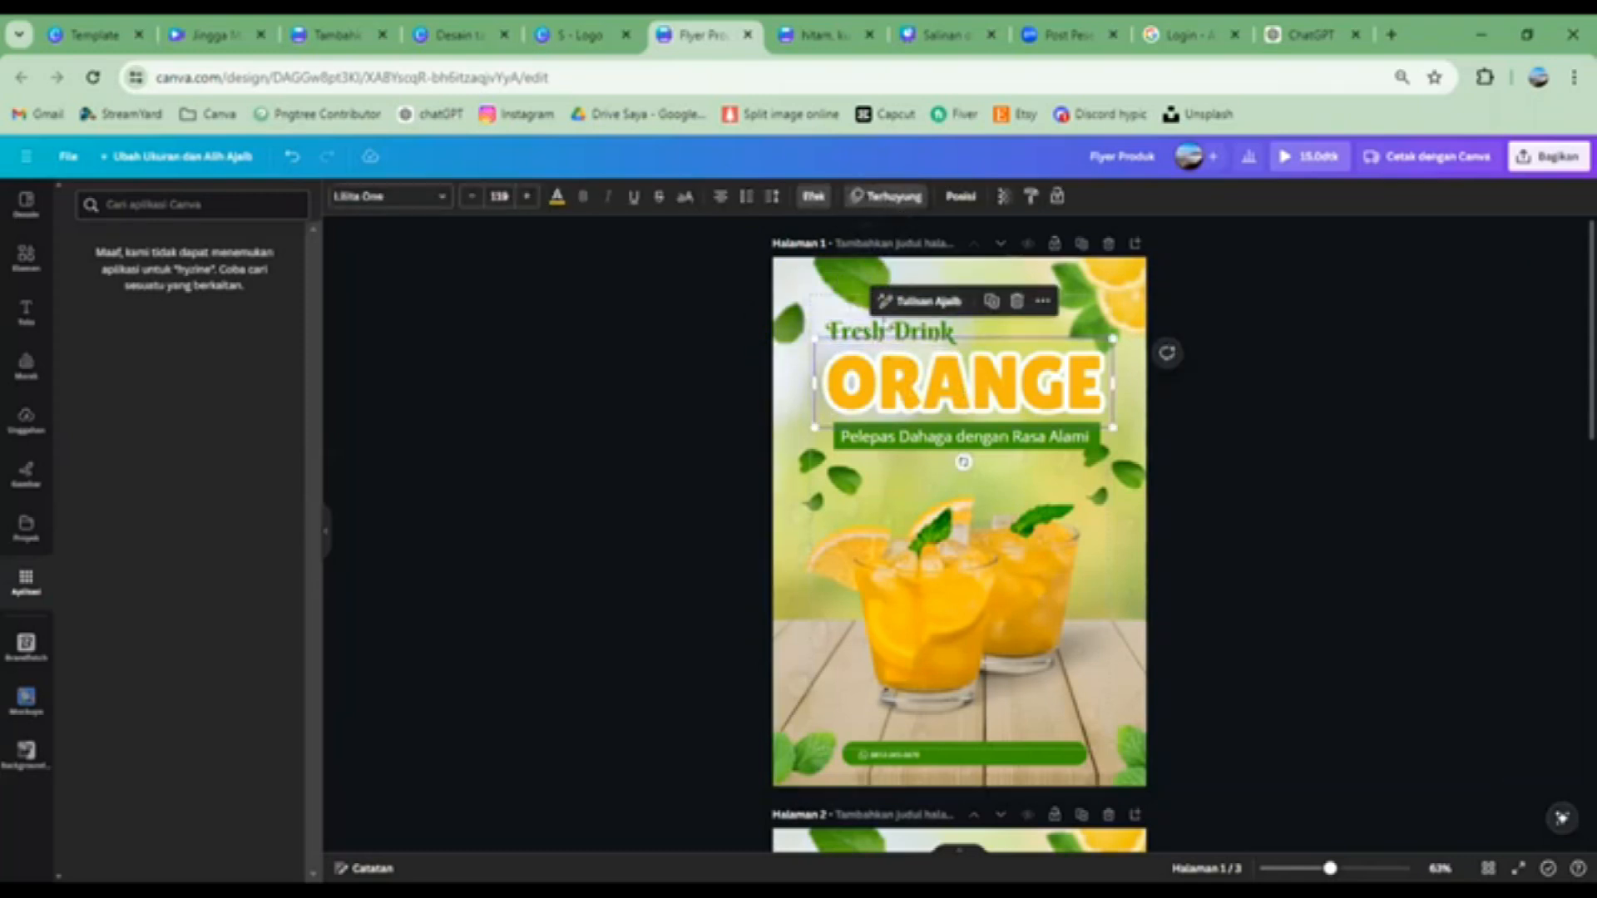
left_click(887, 330)
left_click(897, 196)
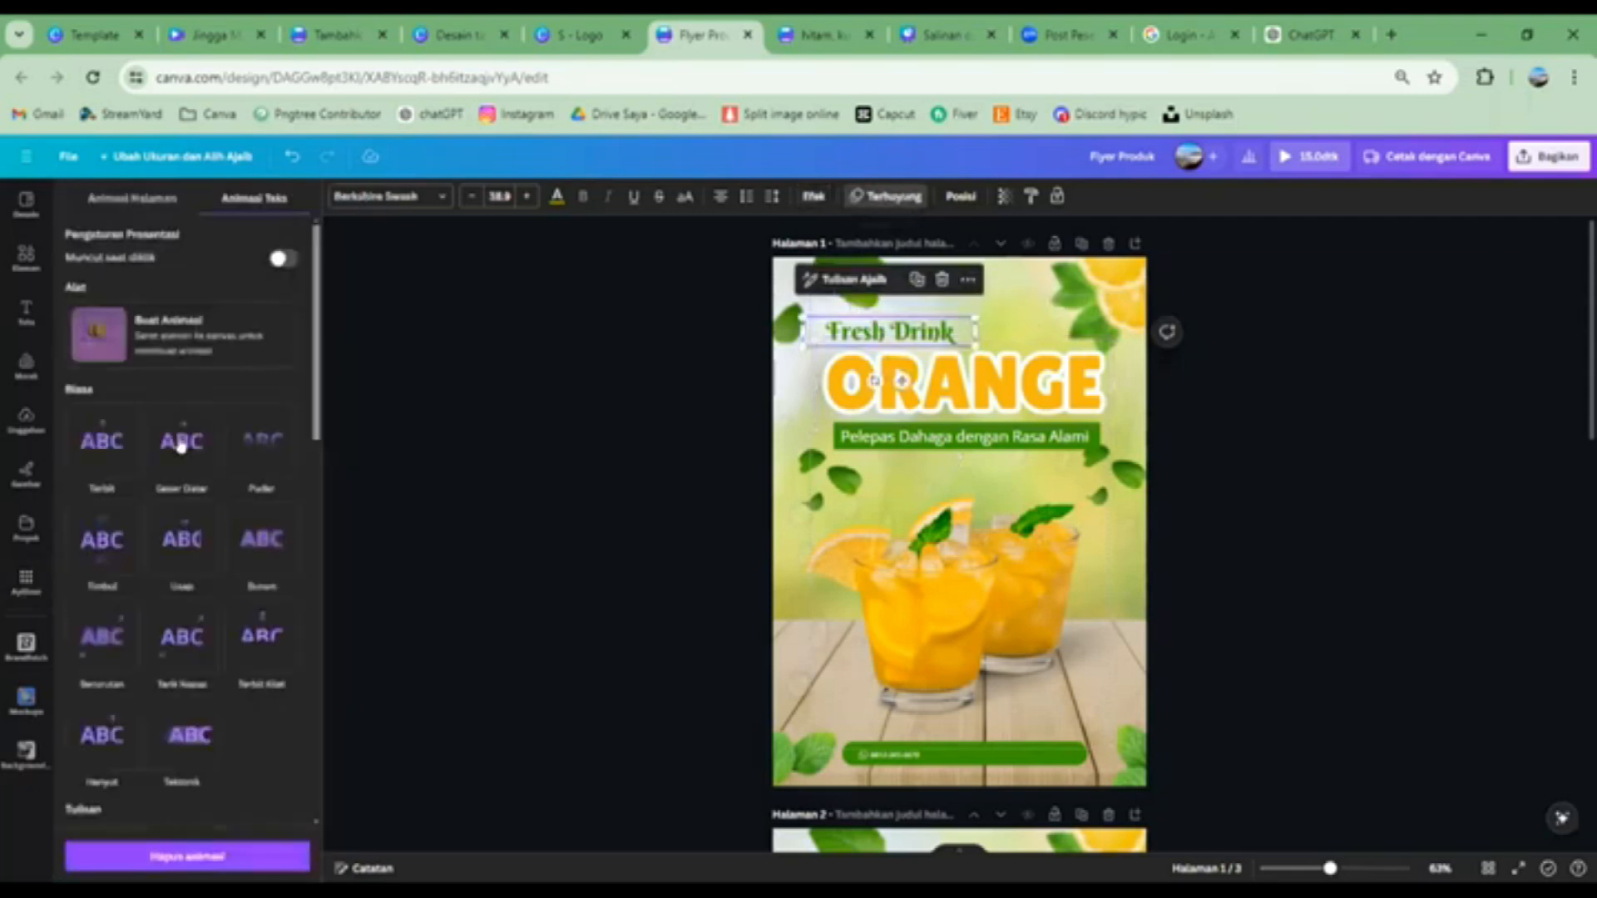
left_click(103, 446)
left_click(102, 447)
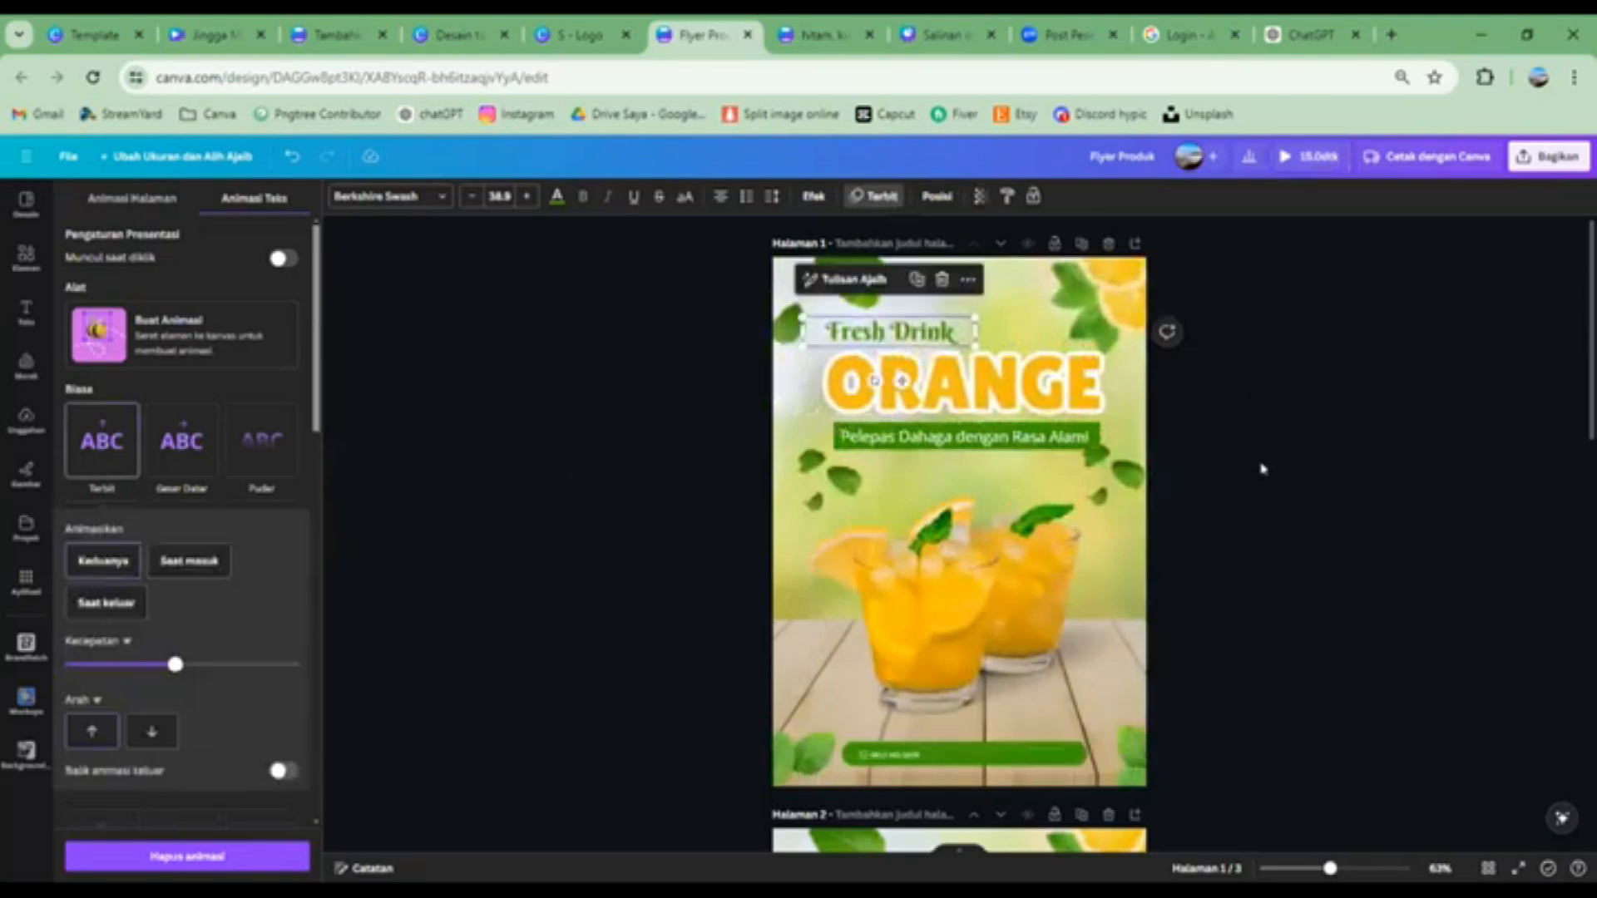
Play and close a preview of the flyer, and check the animation options of the "ORANGE" title
left_click(1290, 159)
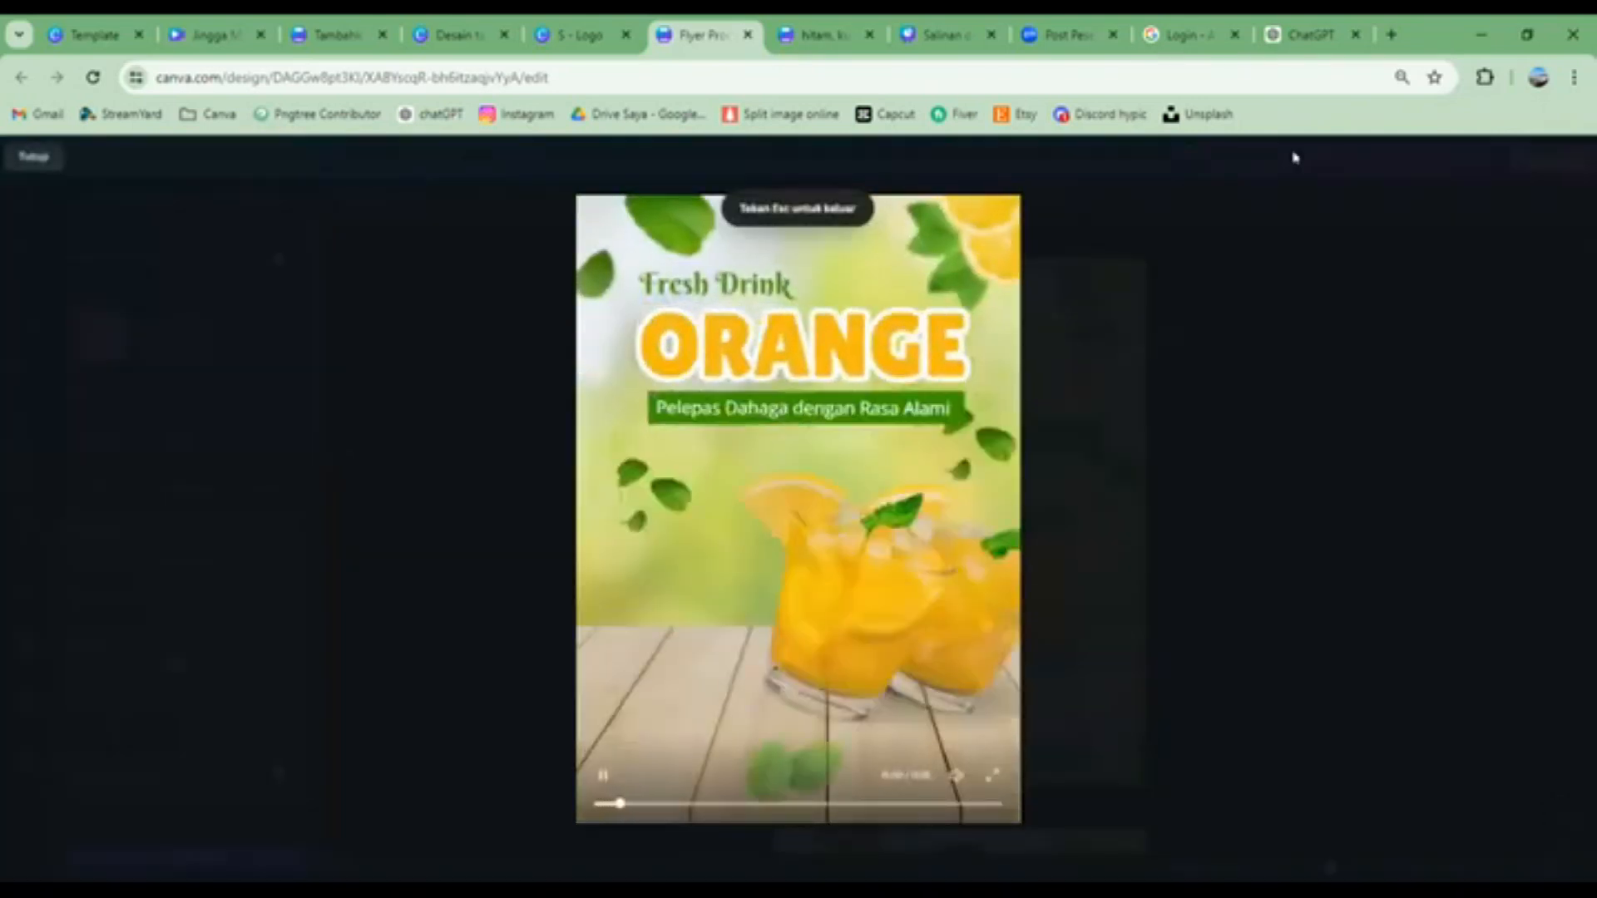
left_click(33, 156)
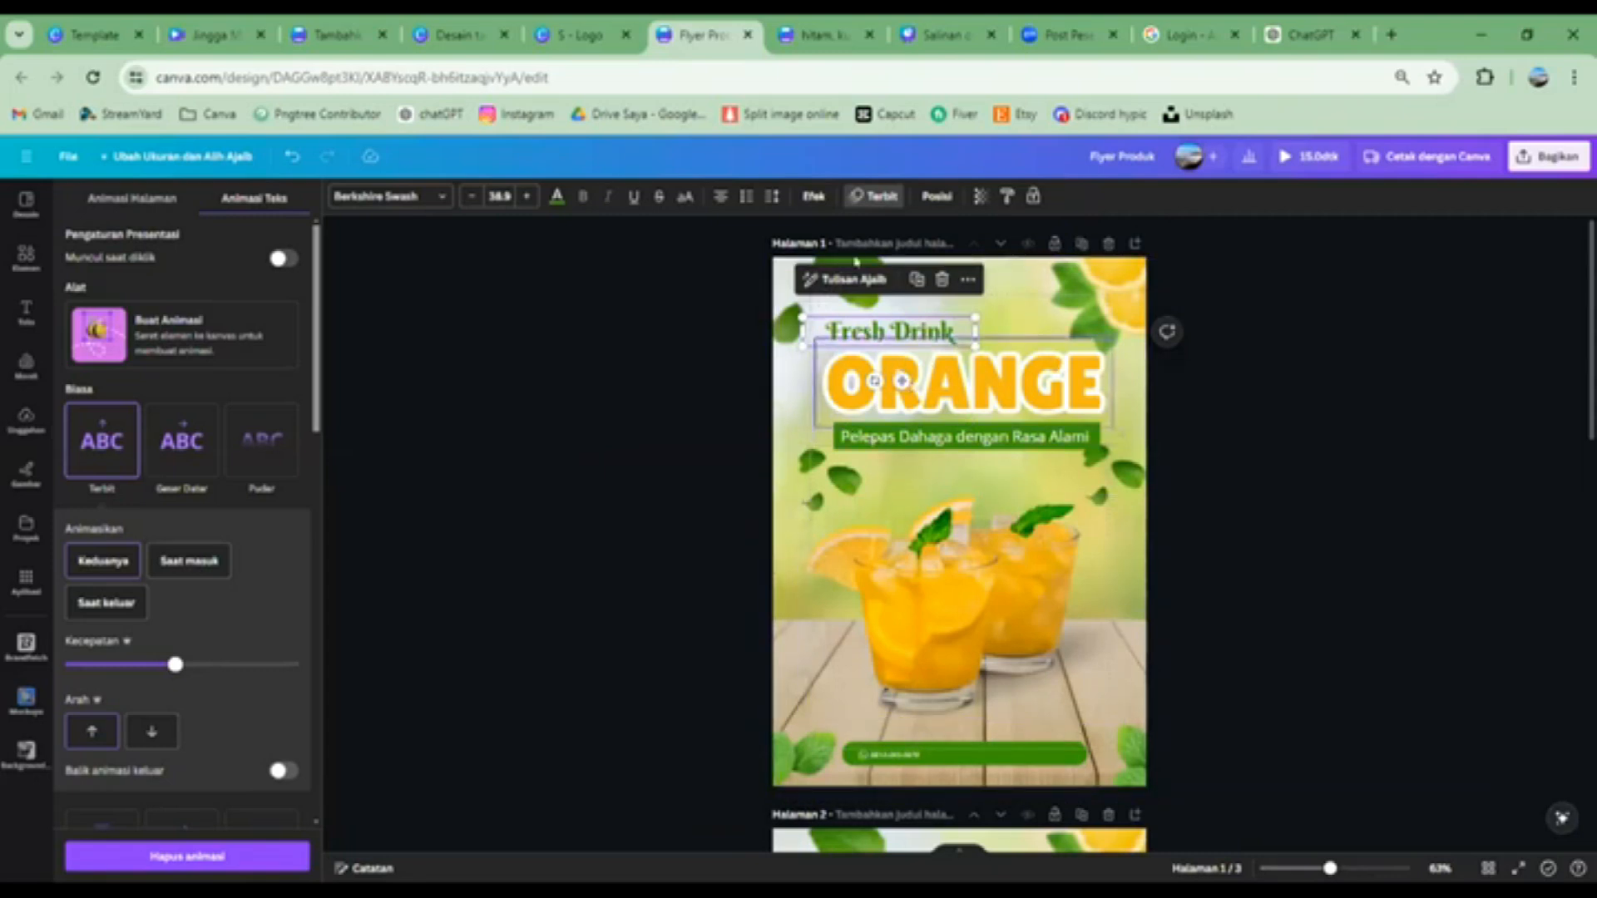
left_click(905, 382)
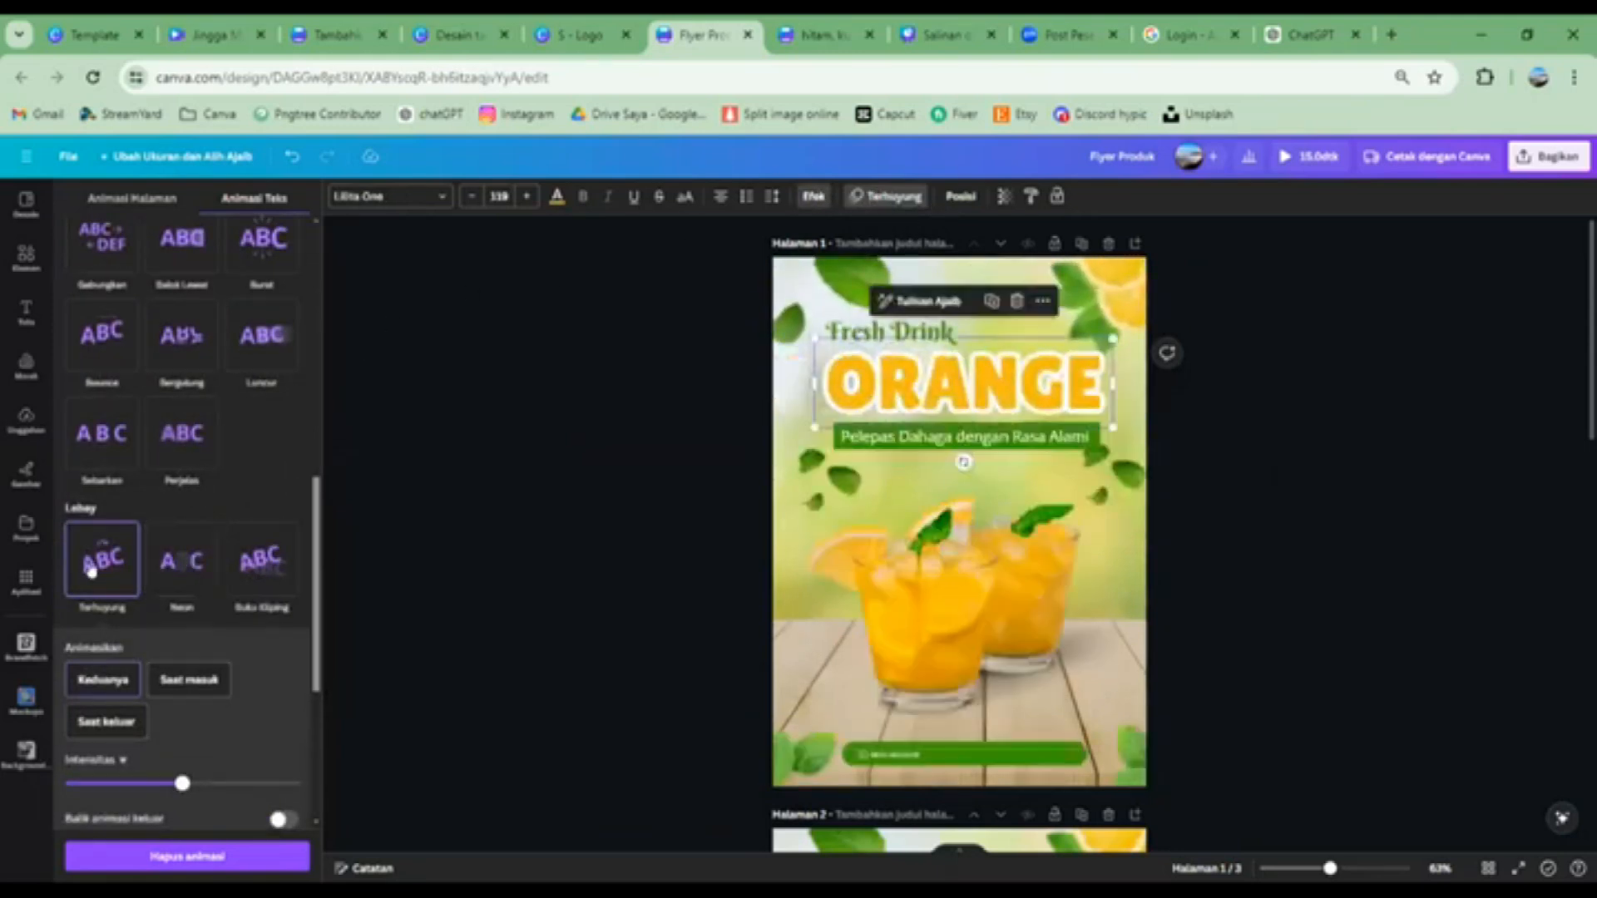
left_click(632, 430)
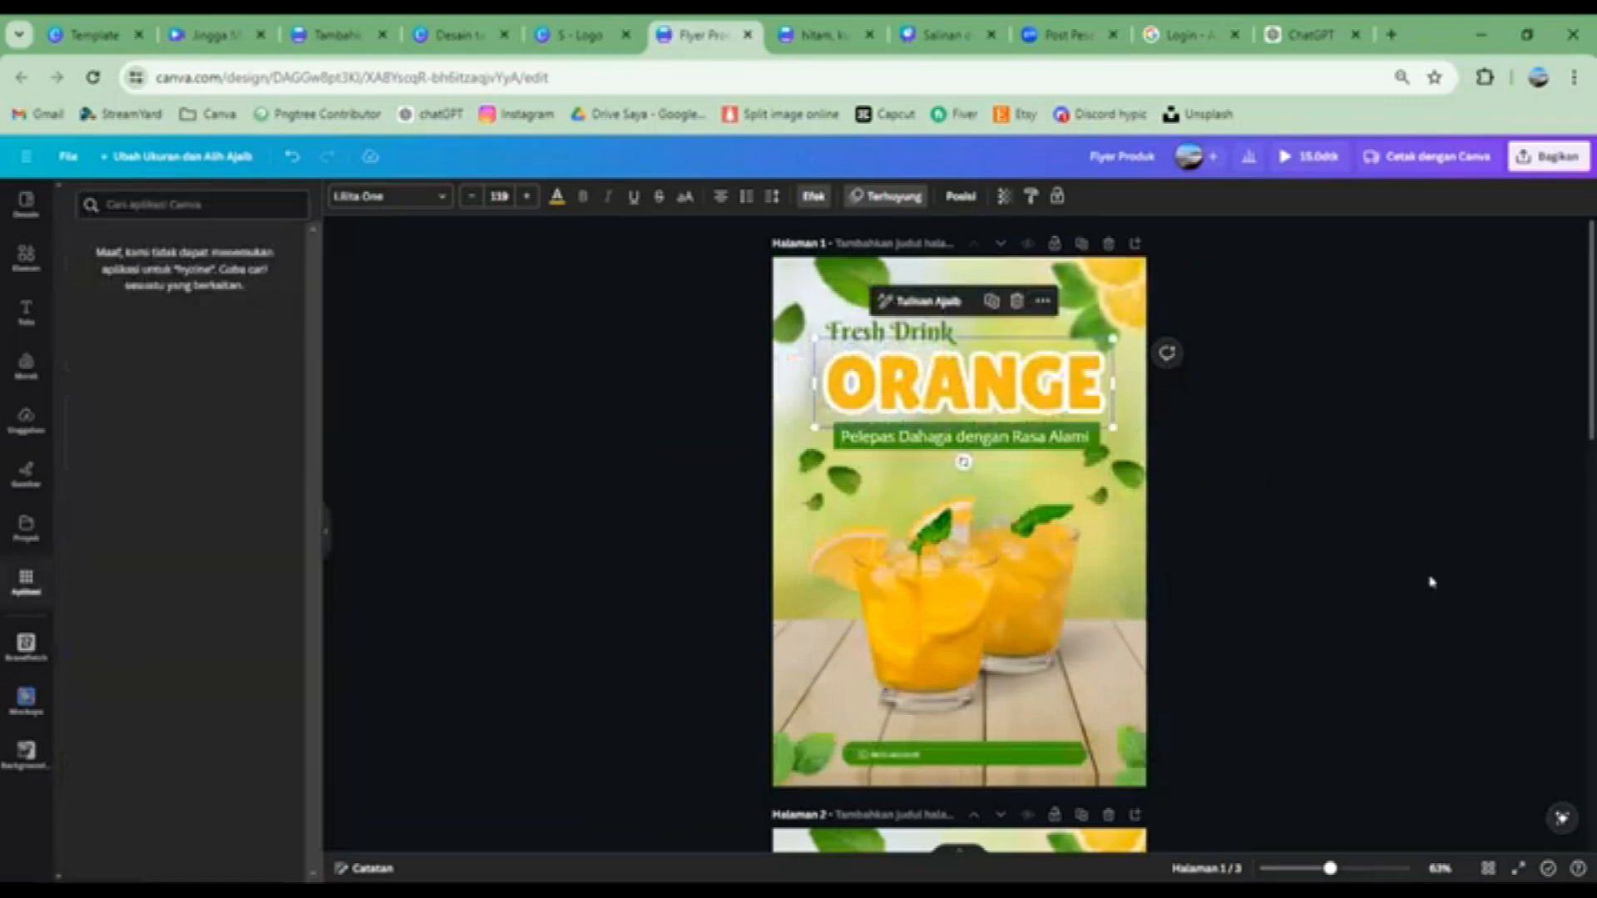
left_click(1352, 595)
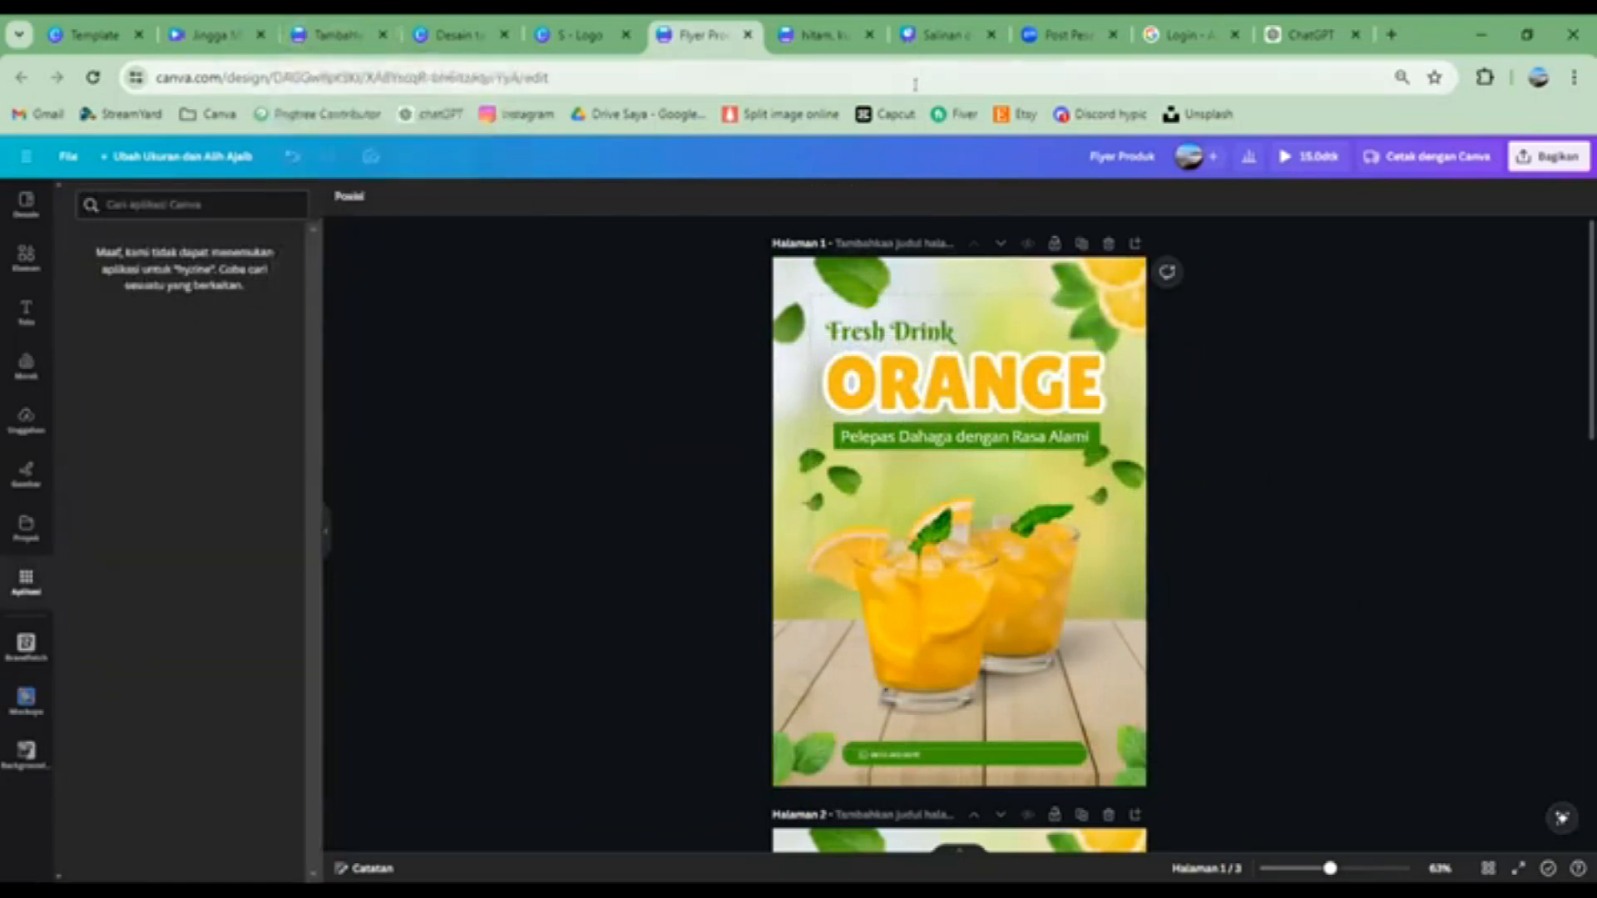
Switch to the "Jingga Modern Menu Kopi Baru Mobile Video" design and examine the transition settings between its first two pages
mouse_move(483, 25)
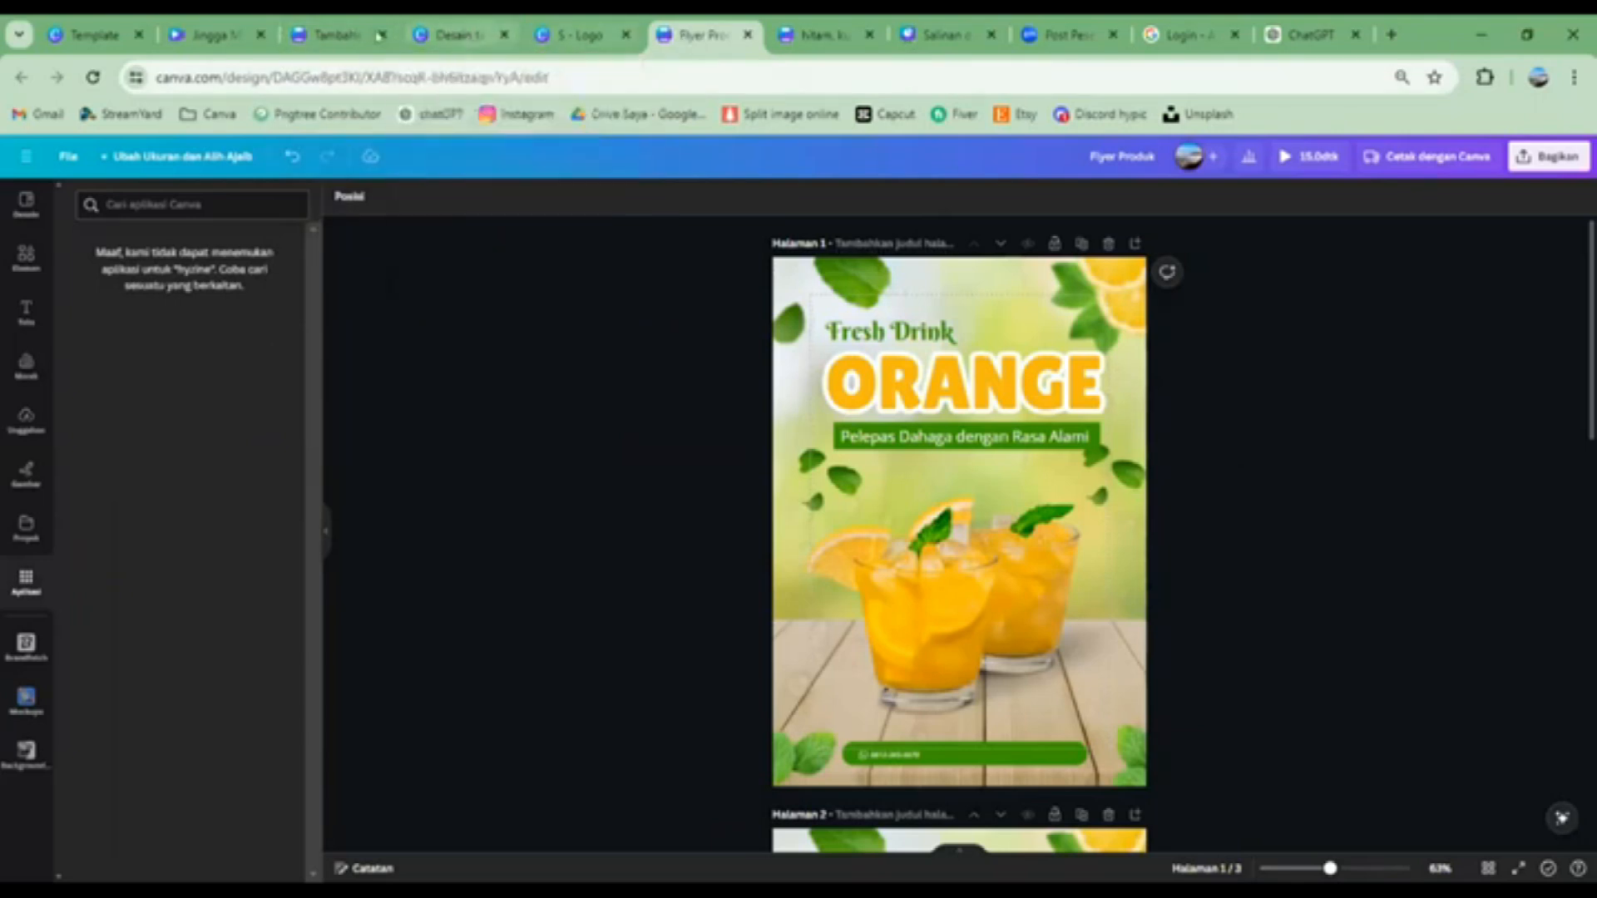
left_click(213, 35)
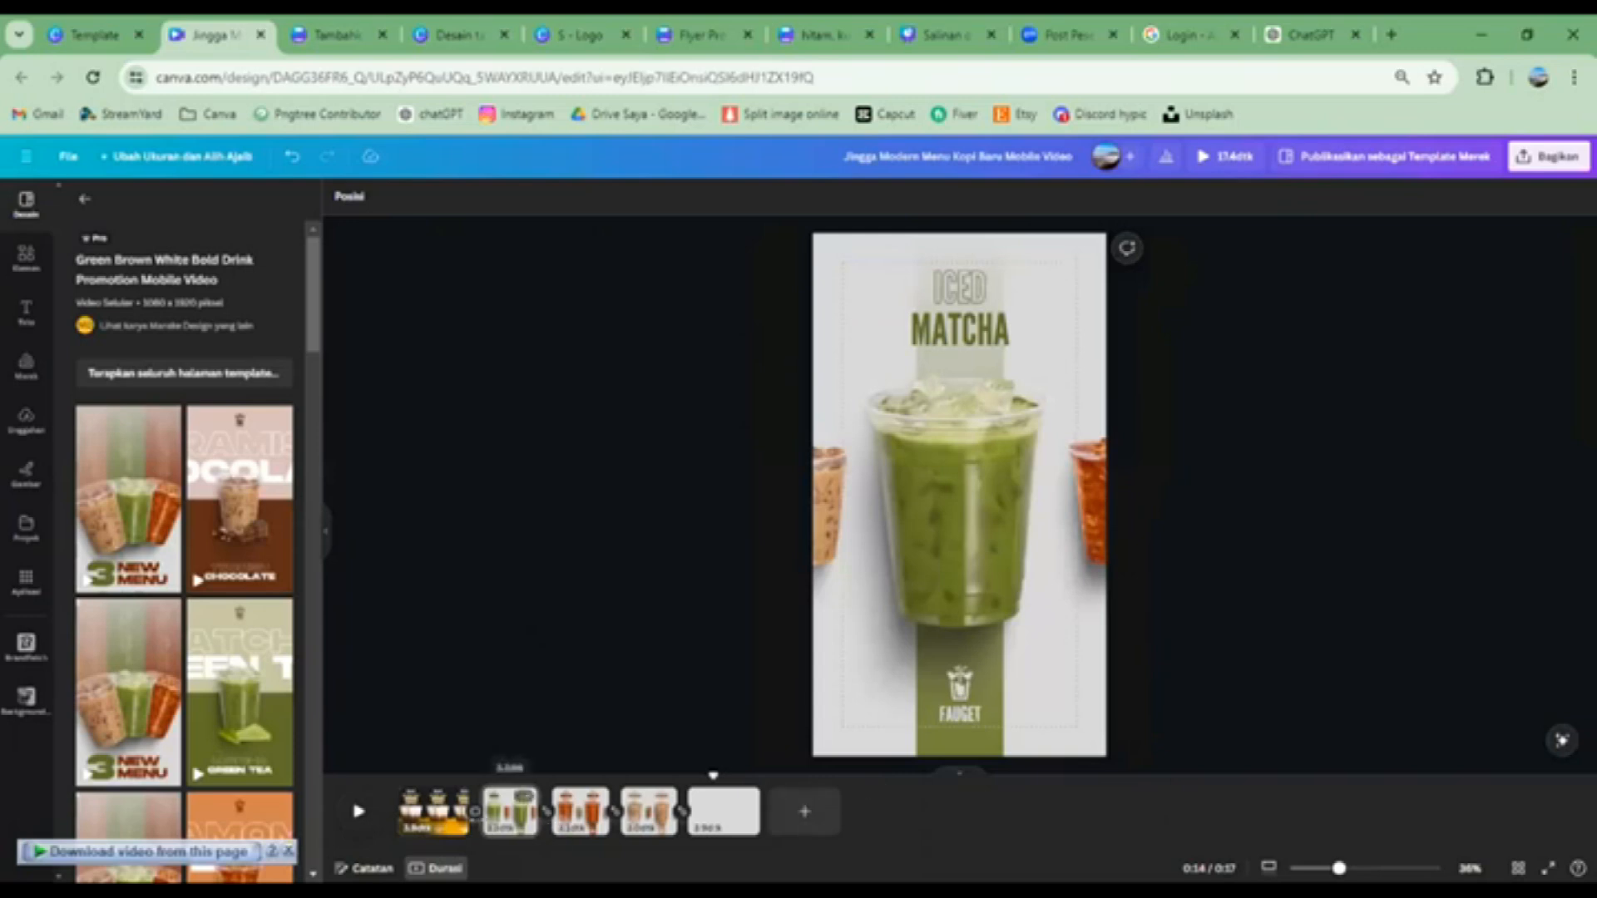
left_click(472, 829)
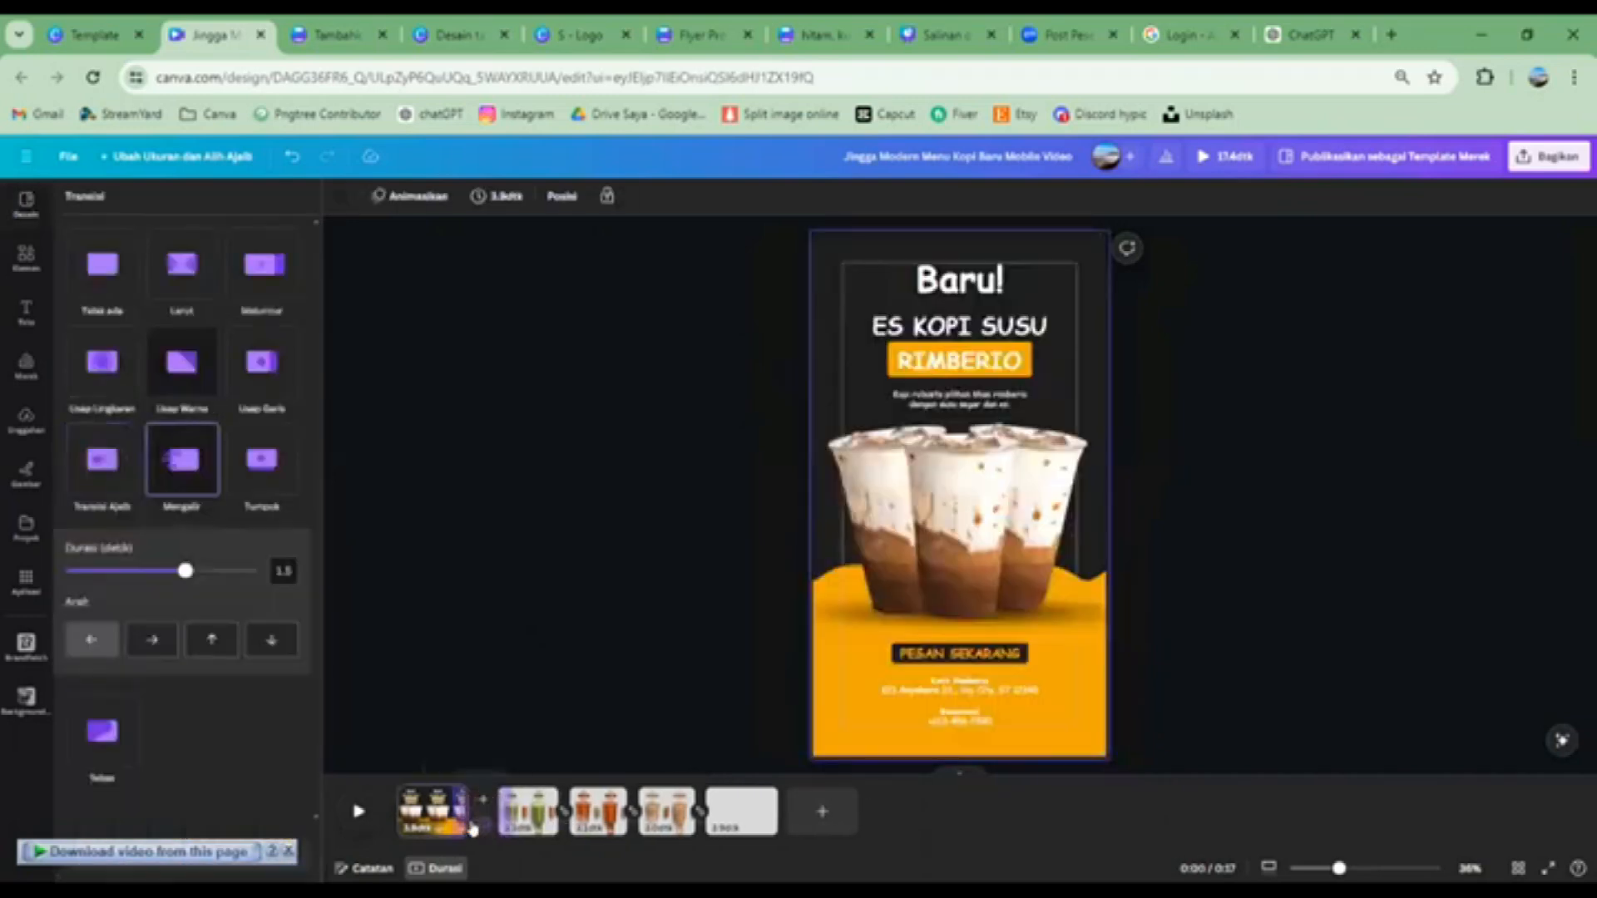
left_click(566, 474)
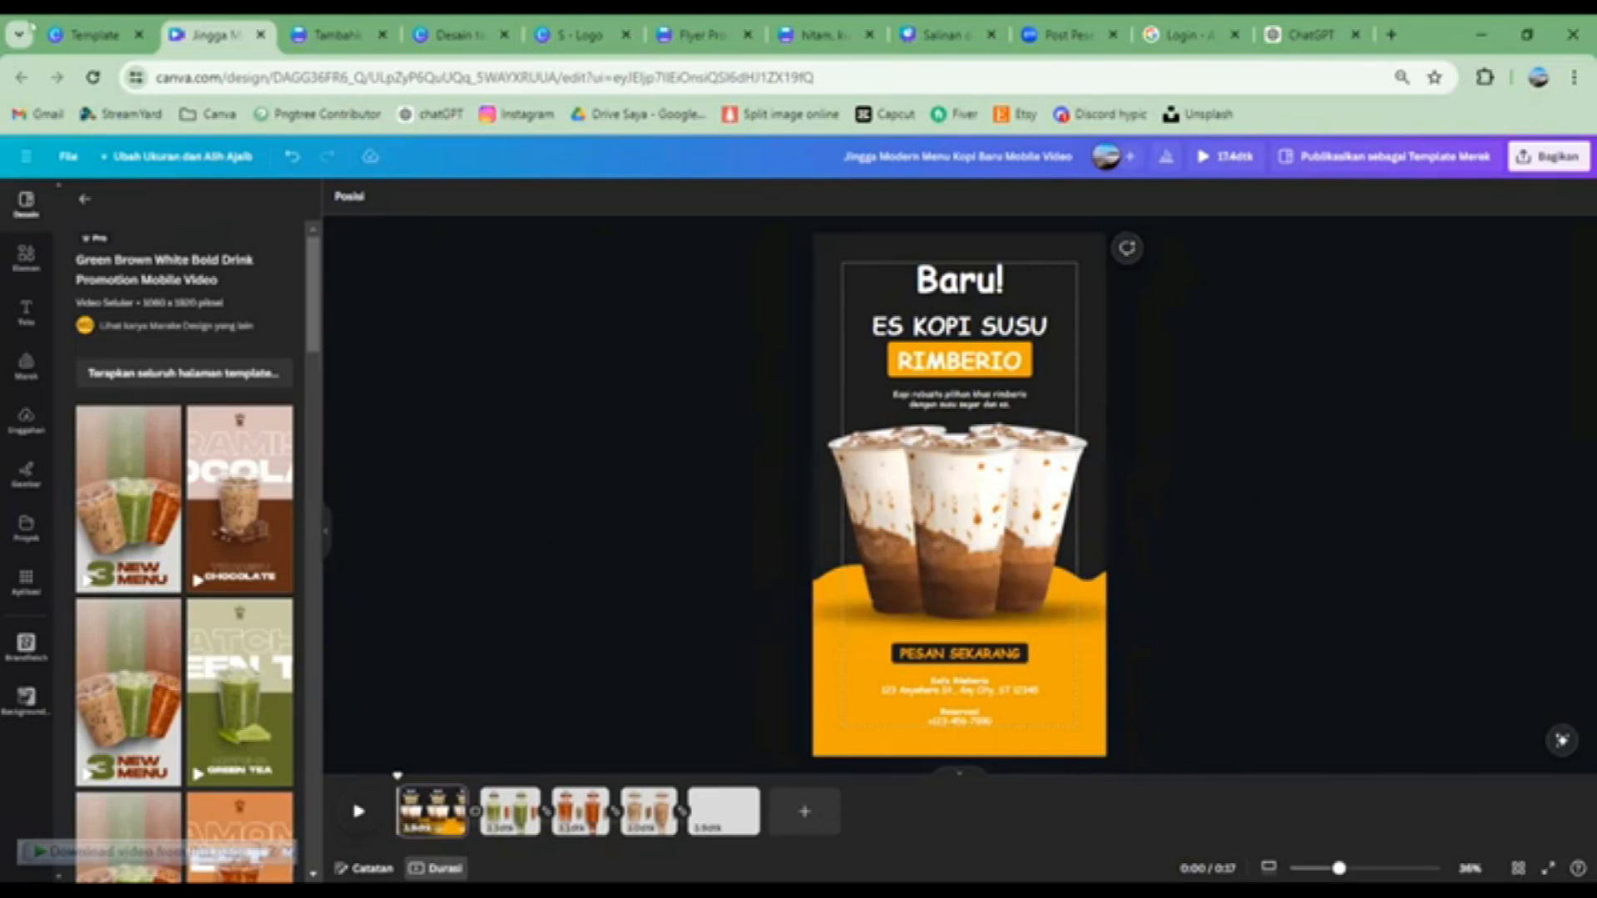
Show the coffee video template in the template gallery, and return to the video design's transition between its third and fourth pages
left_click(83, 36)
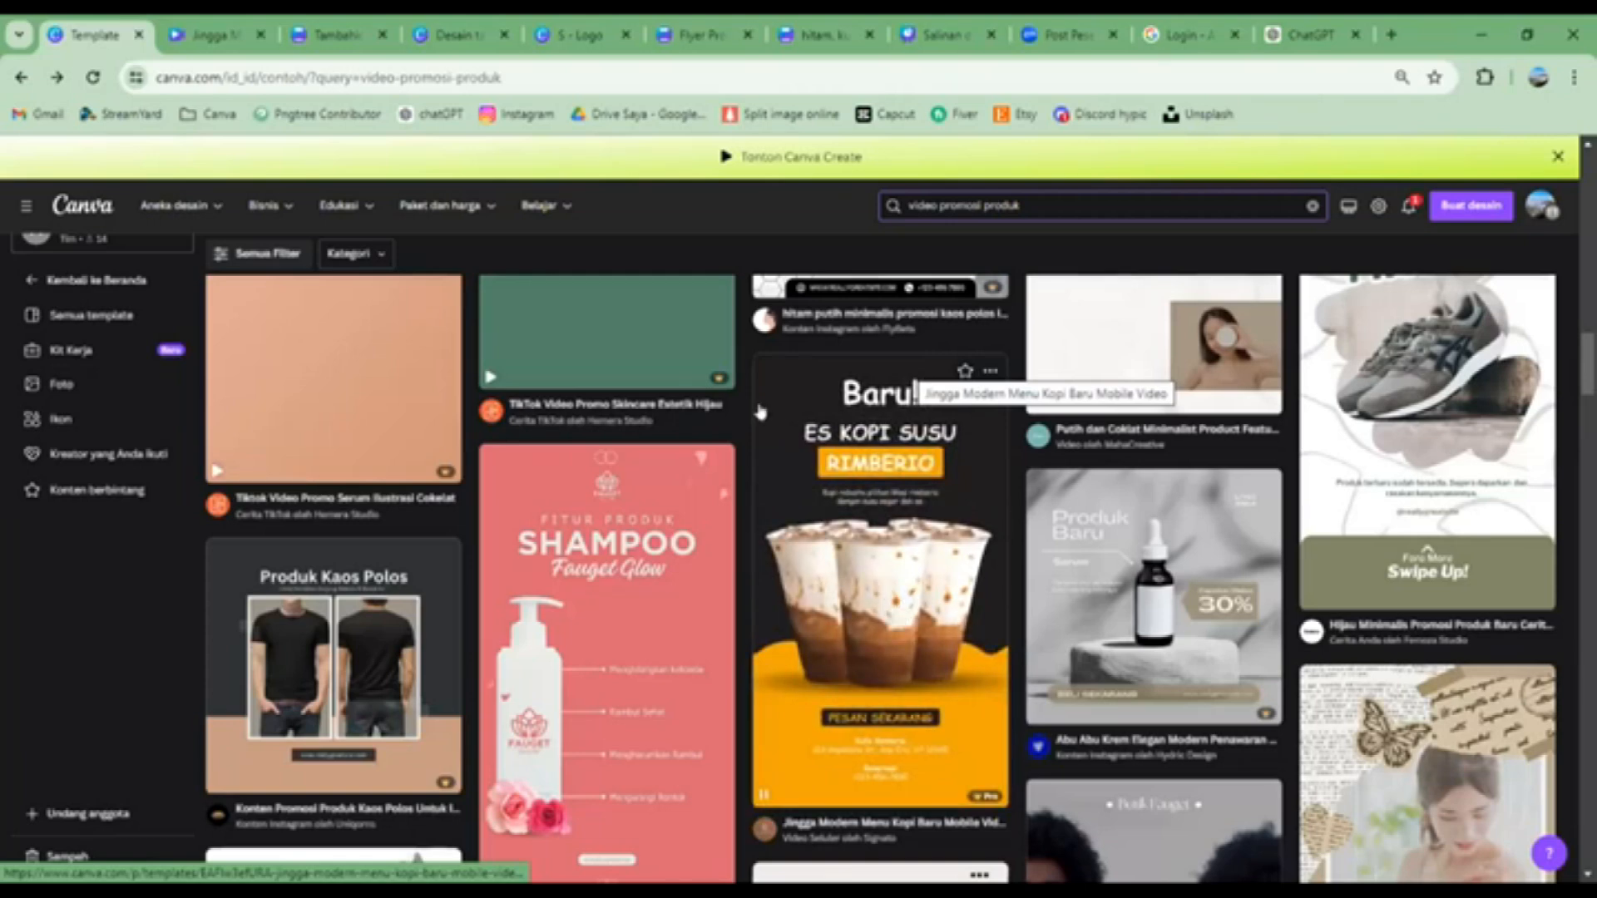
left_click(208, 34)
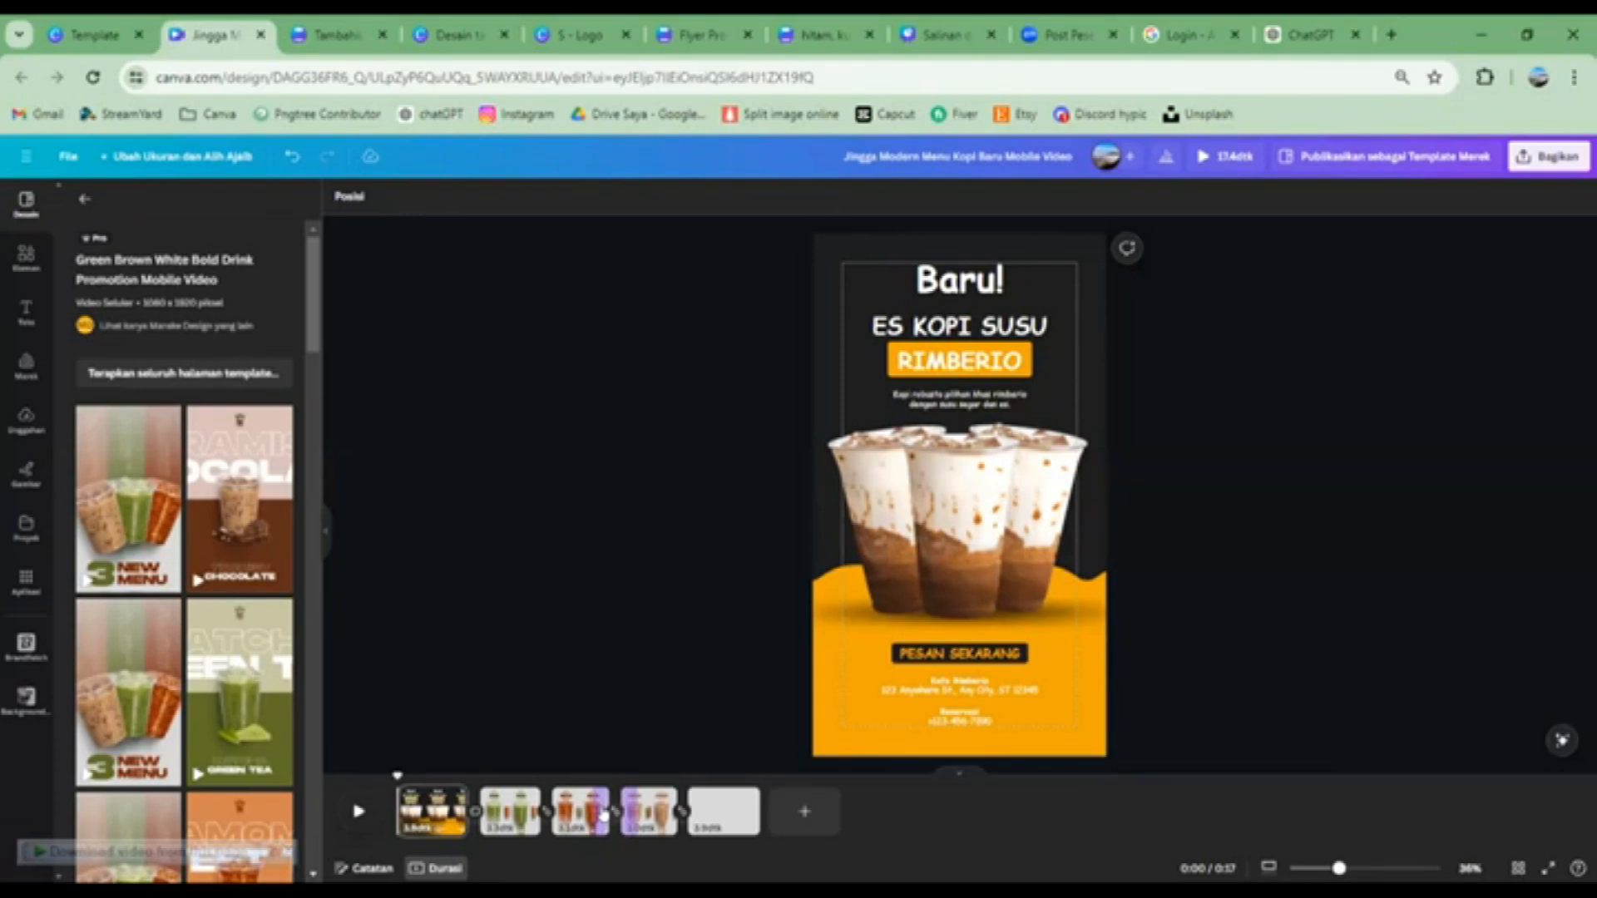
mouse_move(615, 831)
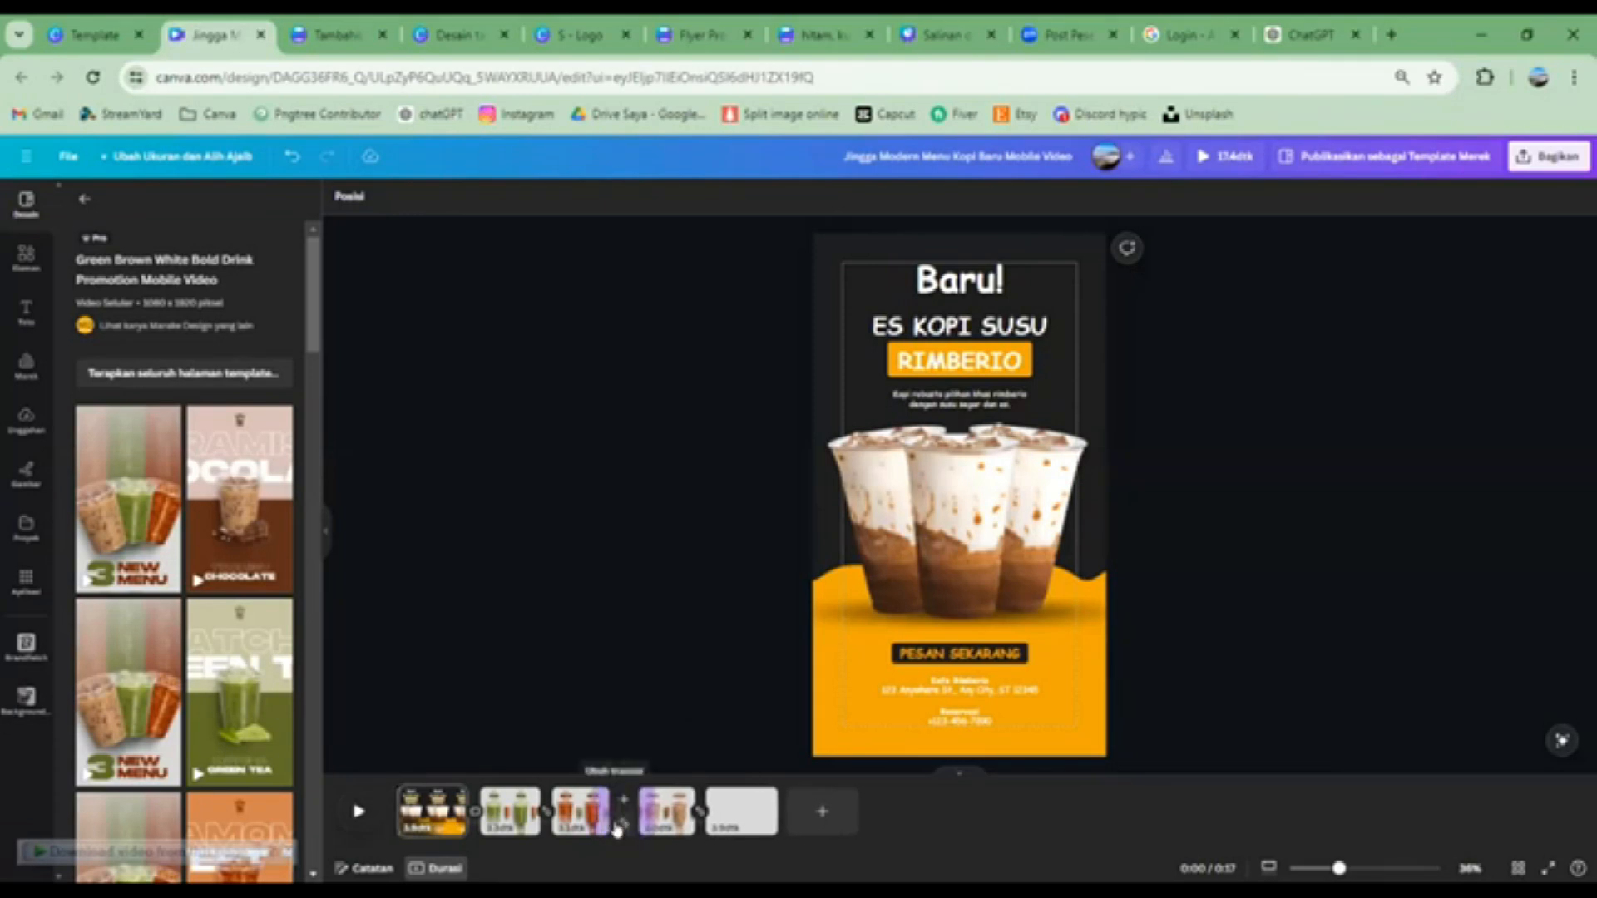